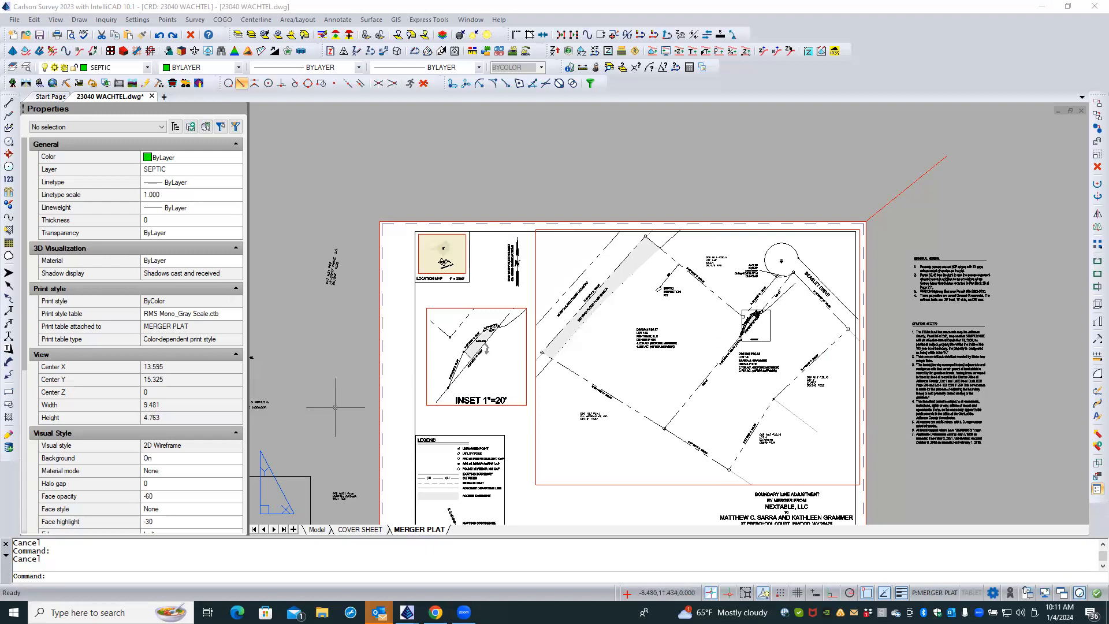
{"action": "left_click", "coordinate": [335, 407]}
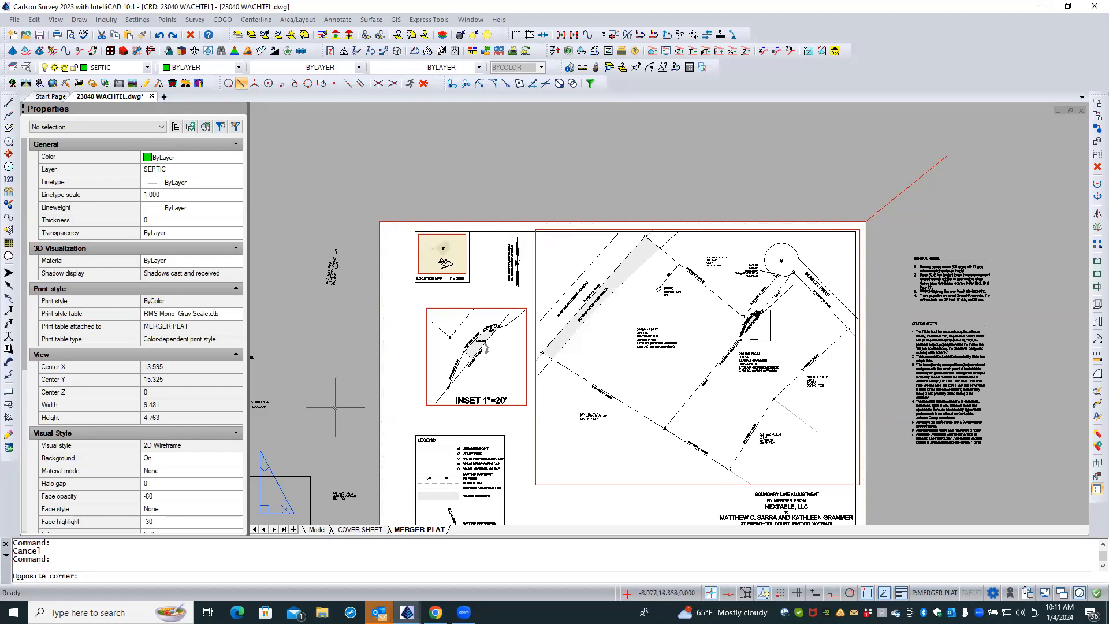
{"action": "left_click", "coordinate": [334, 407]}
{"action": "key", "text": "ctrl+Page_Up"}
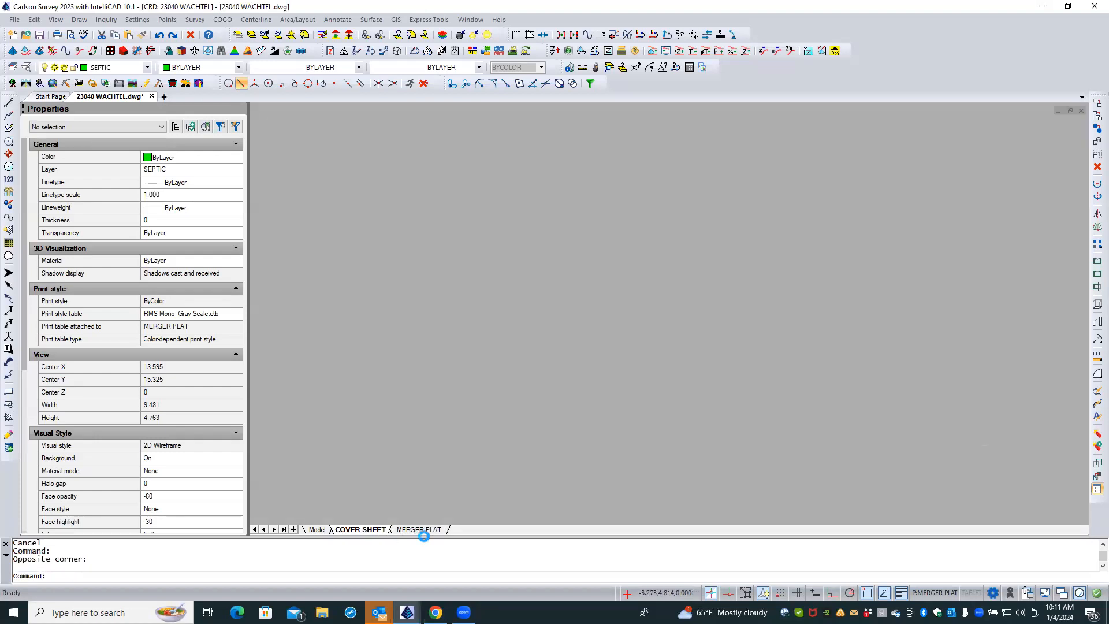
{"action": "key", "text": "ctrl+Page_Down"}
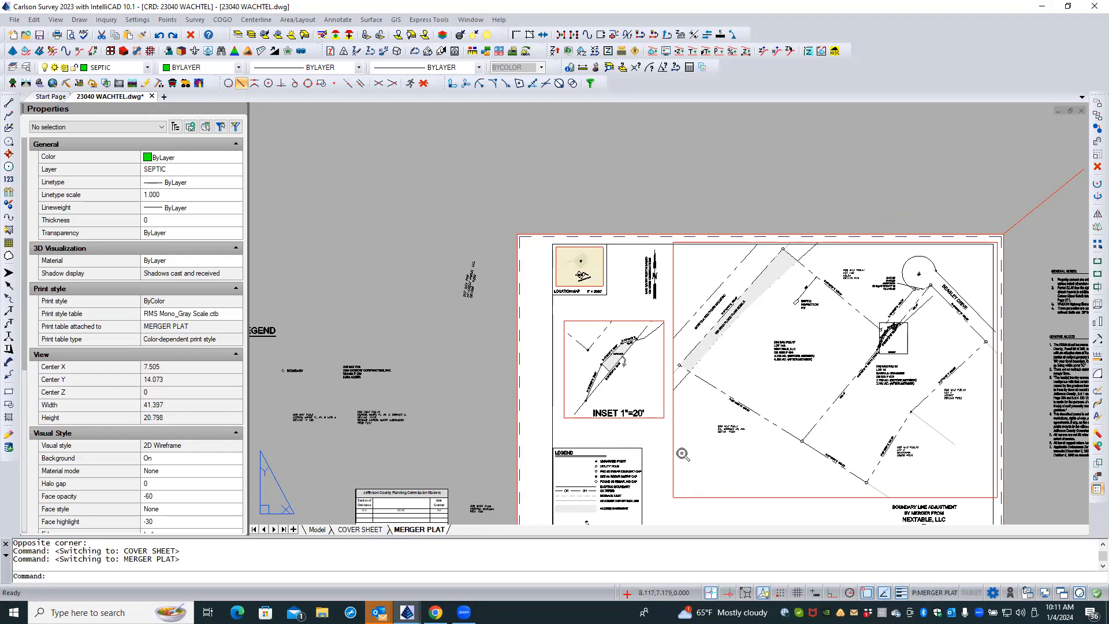
- Examine the crowded bearing and distance labels in the SEE INSET box and the matching 1"=20' inset on the merger plat
{"action": "scroll", "coordinate": [682, 454], "scroll_direction": "up", "scroll_amount": 4}
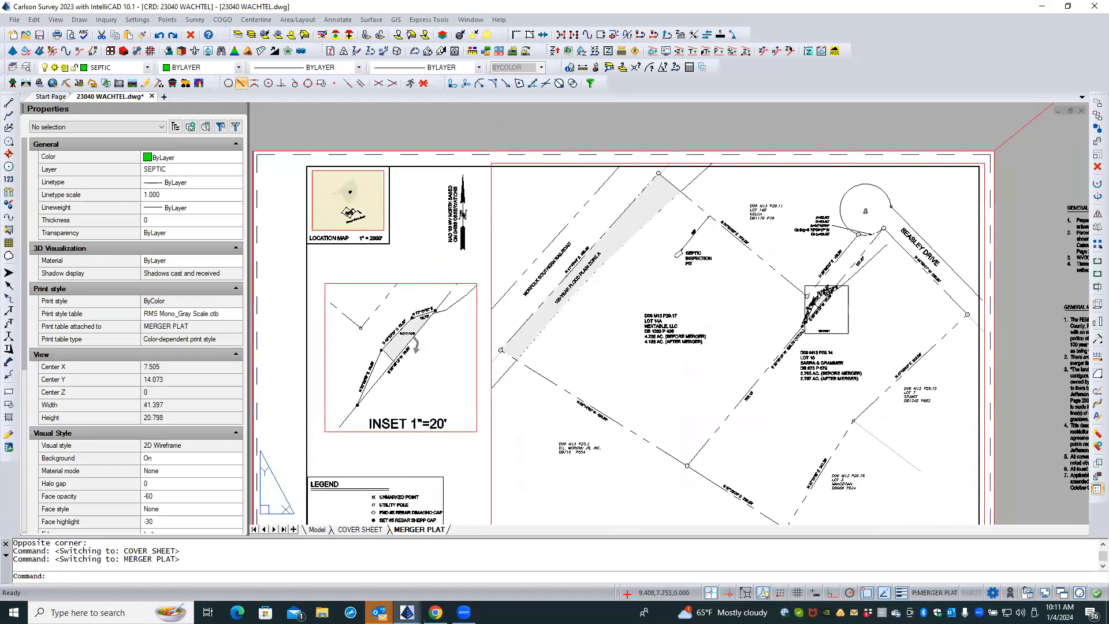
{"action": "middle_click_drag", "start_coordinate": [537, 482], "coordinate": [486, 498]}
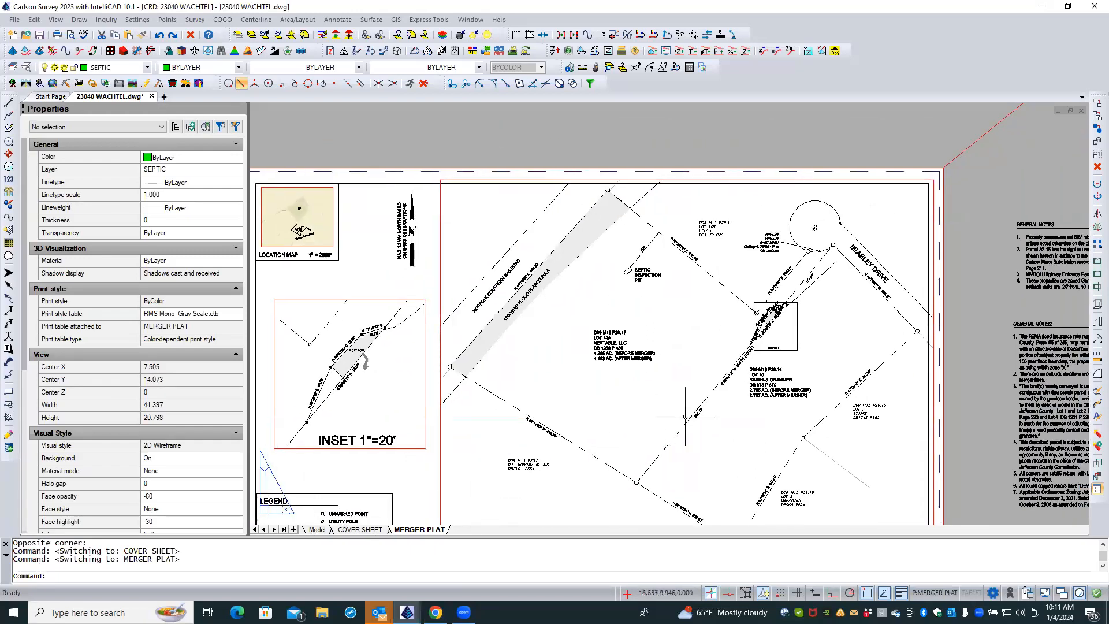
{"action": "scroll", "coordinate": [776, 361], "scroll_direction": "up", "scroll_amount": 3}
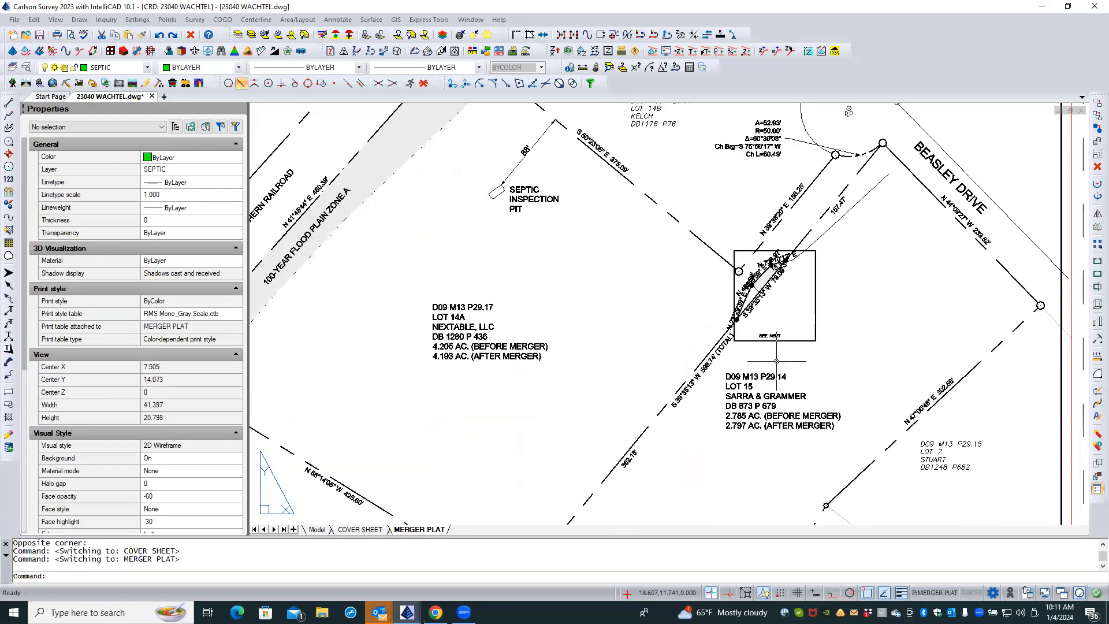
{"action": "scroll", "coordinate": [777, 361], "scroll_direction": "down", "scroll_amount": 2}
{"action": "scroll", "coordinate": [775, 346], "scroll_direction": "up", "scroll_amount": 4}
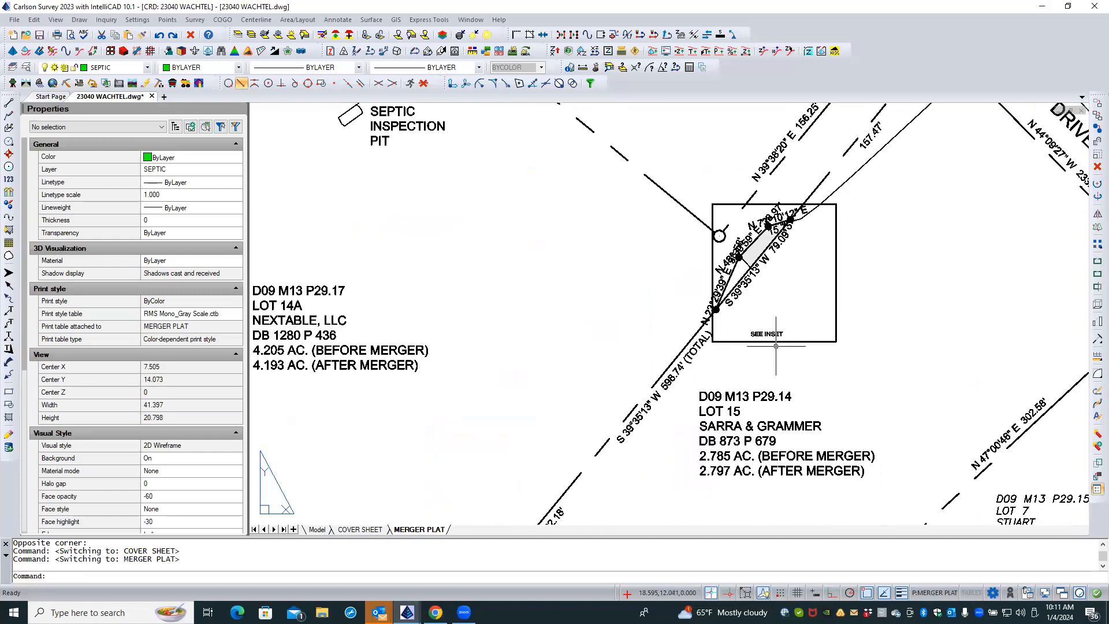
{"action": "scroll", "coordinate": [776, 347], "scroll_direction": "down", "scroll_amount": 6}
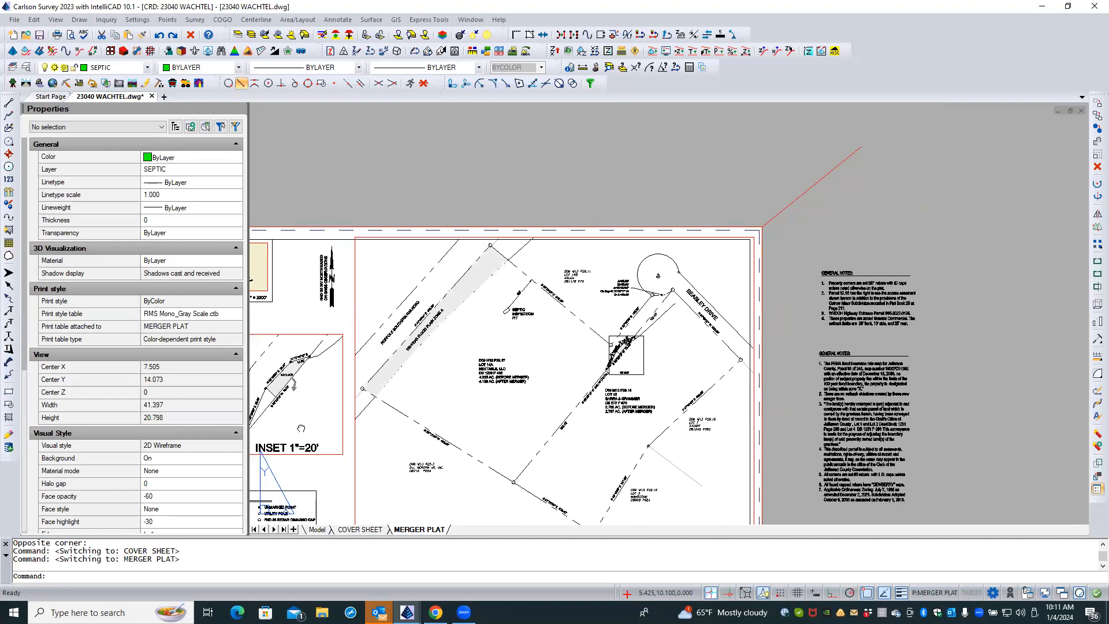
{"action": "scroll", "coordinate": [301, 428], "scroll_direction": "up", "scroll_amount": 1}
{"action": "scroll", "coordinate": [413, 427], "scroll_direction": "up", "scroll_amount": 1}
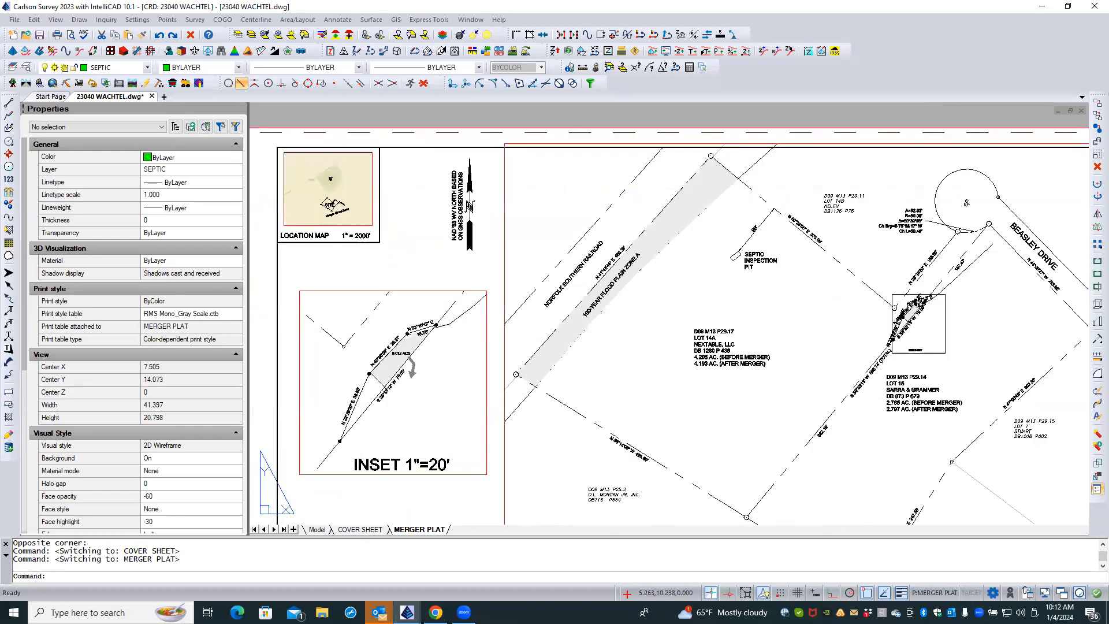
{"action": "scroll", "coordinate": [411, 422], "scroll_direction": "up", "scroll_amount": 3}
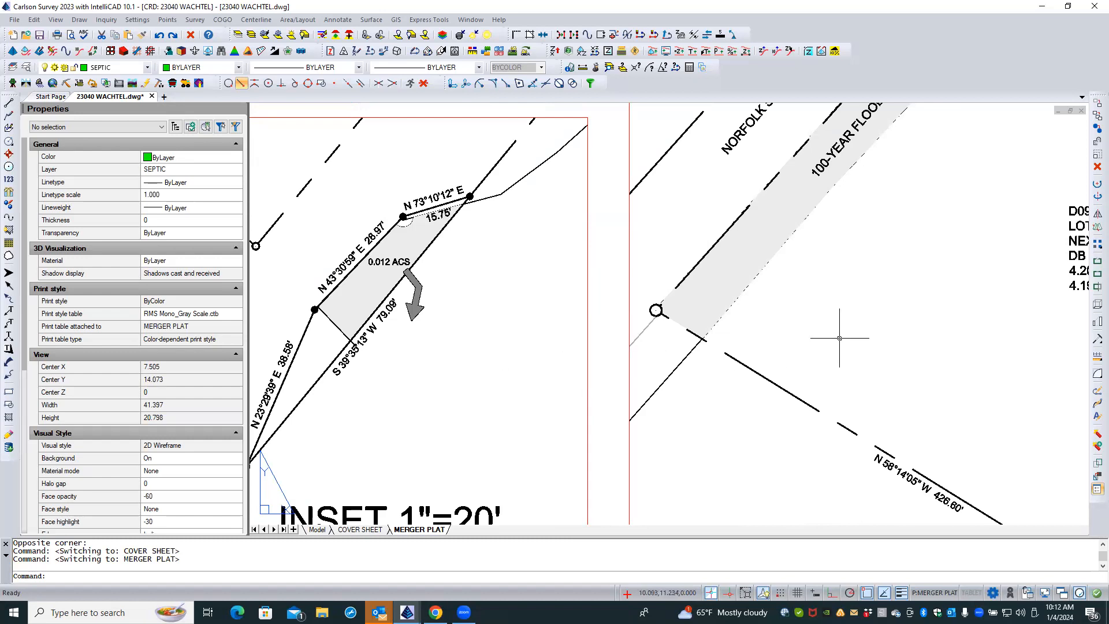
{"action": "scroll", "coordinate": [897, 335], "scroll_direction": "down", "scroll_amount": 3}
{"action": "mouse_move", "coordinate": [955, 346]}
{"action": "middle_mouse_down"}
{"action": "mouse_move", "coordinate": [821, 383]}
{"action": "mouse_move", "coordinate": [543, 430]}
{"action": "middle_mouse_up"}
{"action": "scroll", "coordinate": [751, 354], "scroll_direction": "up", "scroll_amount": 3}
{"action": "scroll", "coordinate": [755, 354], "scroll_direction": "up", "scroll_amount": 3}
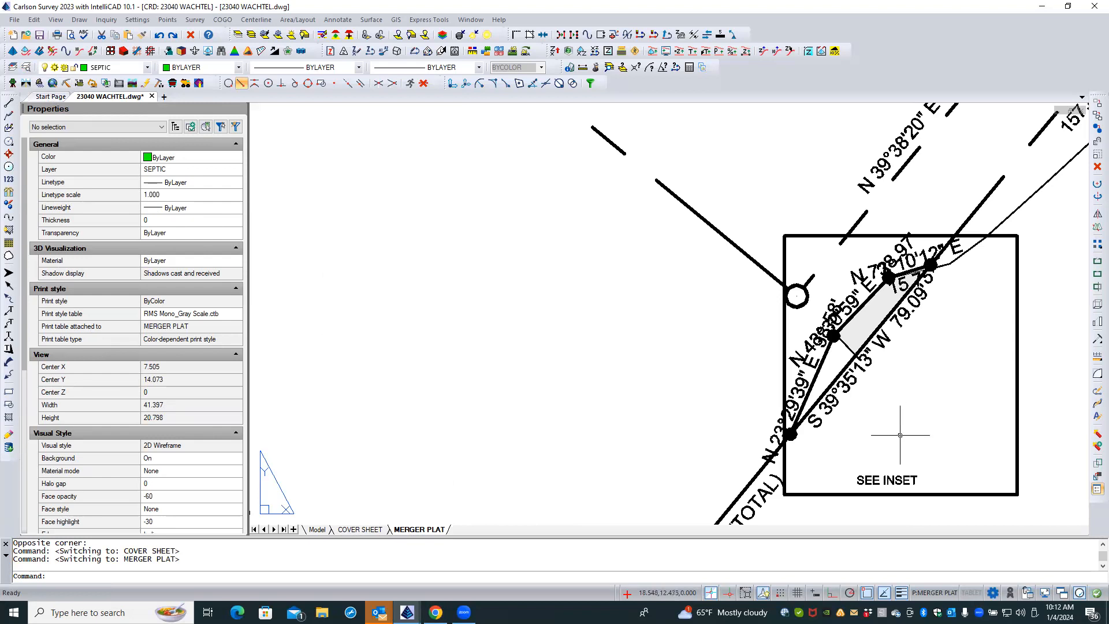
- Activate the main plat viewport and check the layer of the N 23°29'39" E bearing label inside the SEE INSET box
{"action": "double_click", "coordinate": [812, 365]}
{"action": "left_click", "coordinate": [812, 364]}
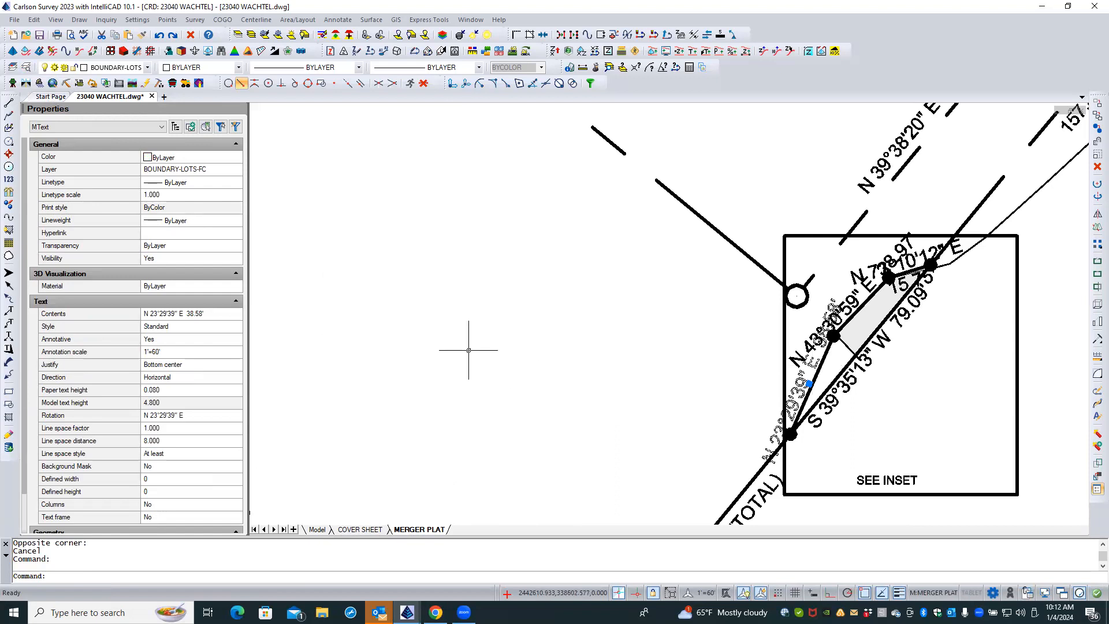
{"action": "key", "text": "Escape"}
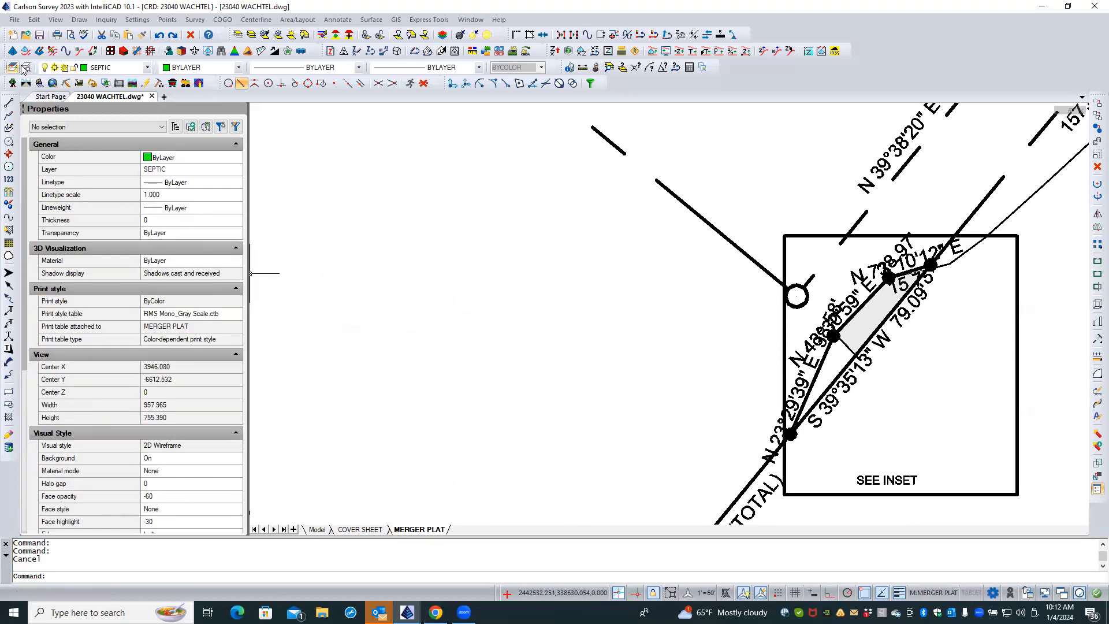
- Create a layer named BOUNDARY FRZ, freeze it in the current viewport, and close the layer manager
{"action": "left_click", "coordinate": [26, 85]}
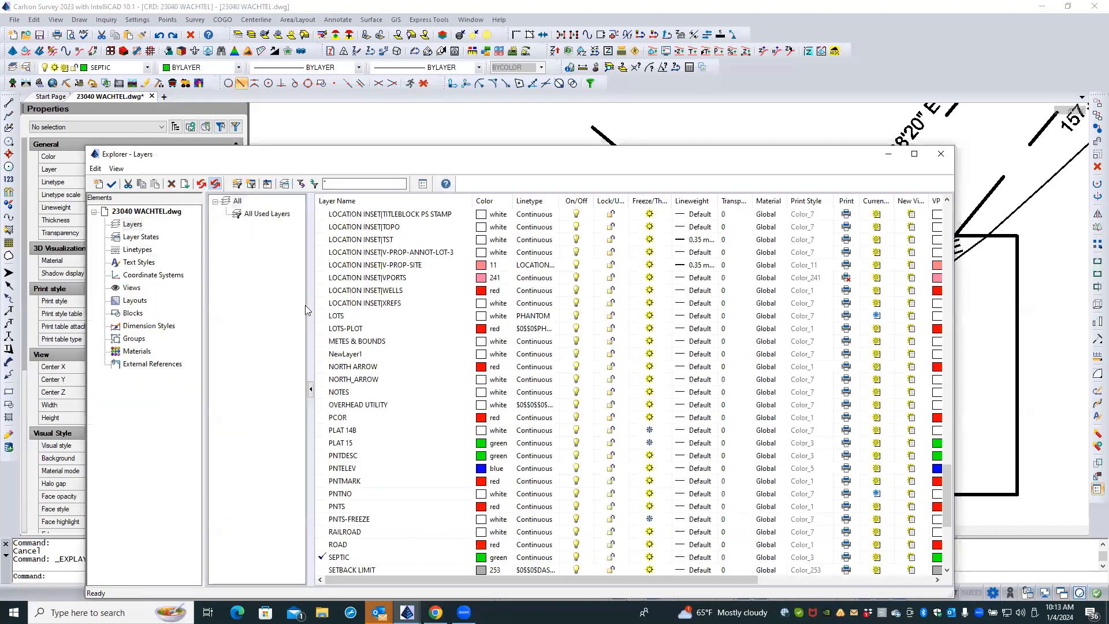
{"action": "scroll", "coordinate": [335, 351], "scroll_direction": "down", "scroll_amount": 1}
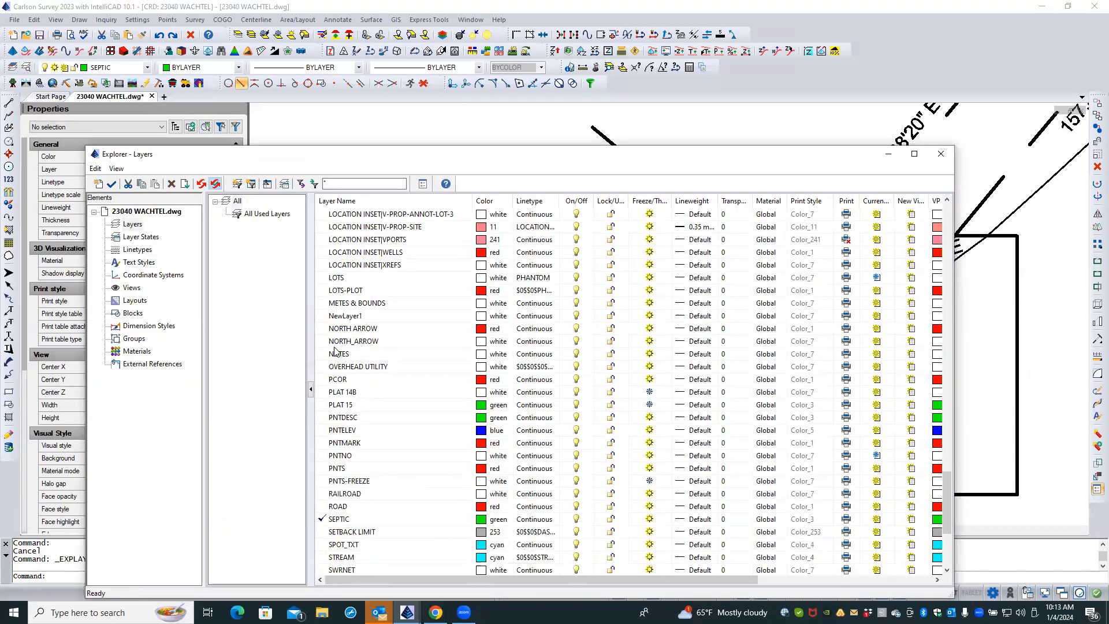
{"action": "scroll", "coordinate": [335, 352], "scroll_direction": "up", "scroll_amount": 7}
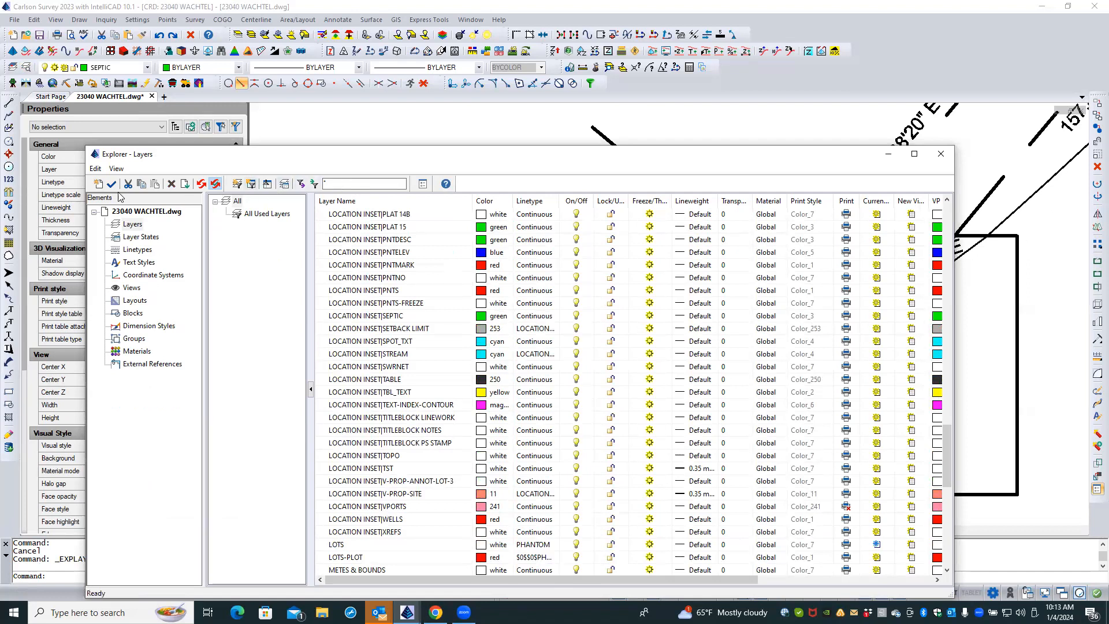
{"action": "left_click", "coordinate": [99, 183]}
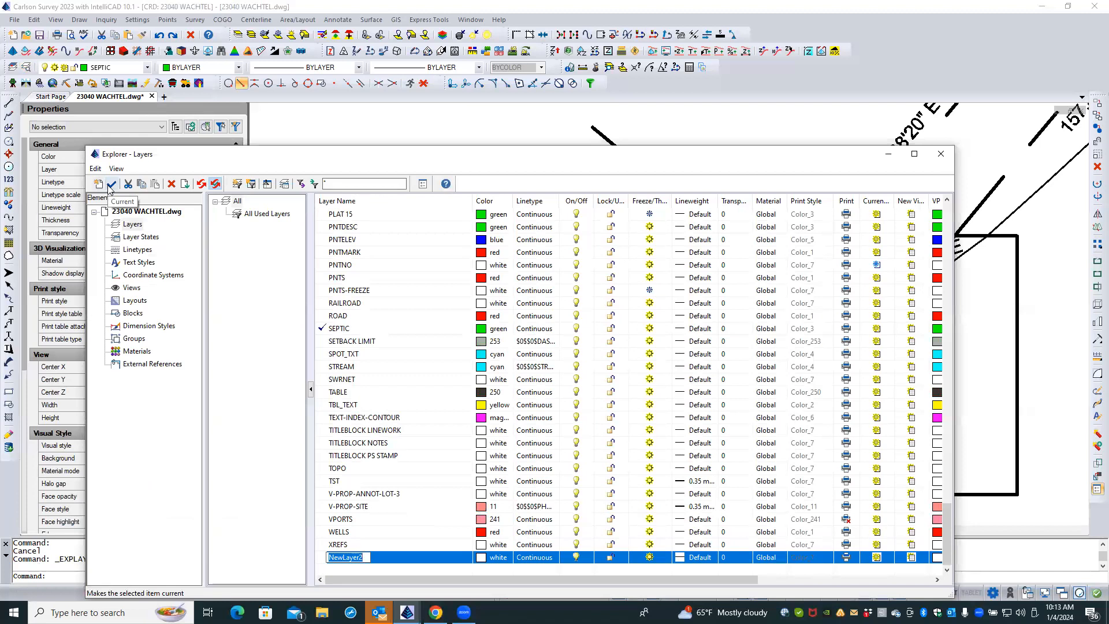
{"action": "type", "text": "BOUNDARY"}
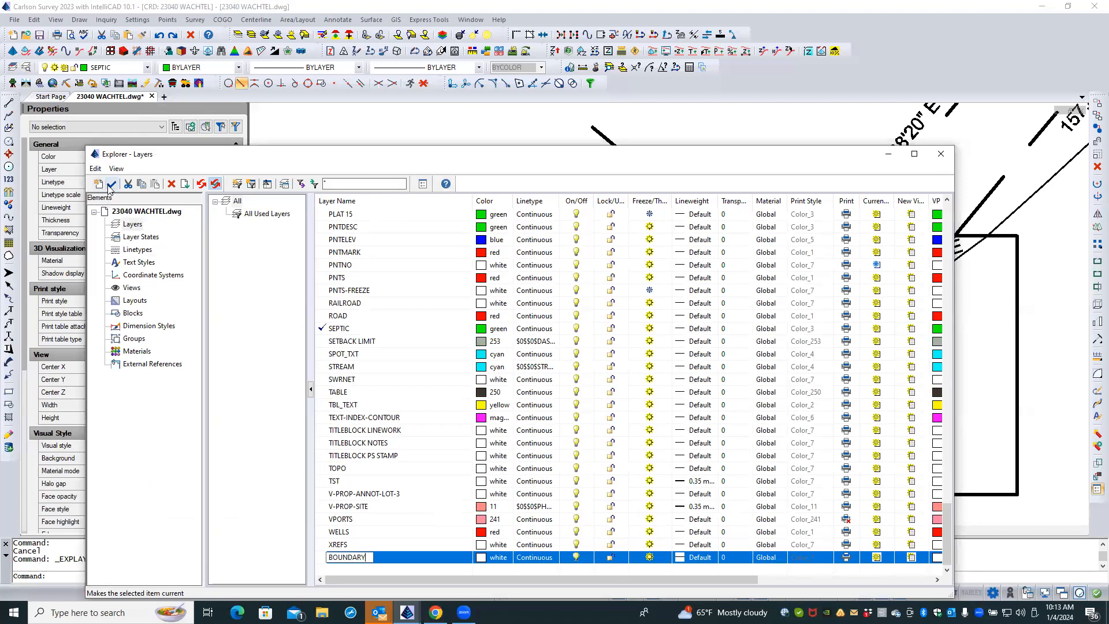
{"action": "type", "text": " FRZ"}
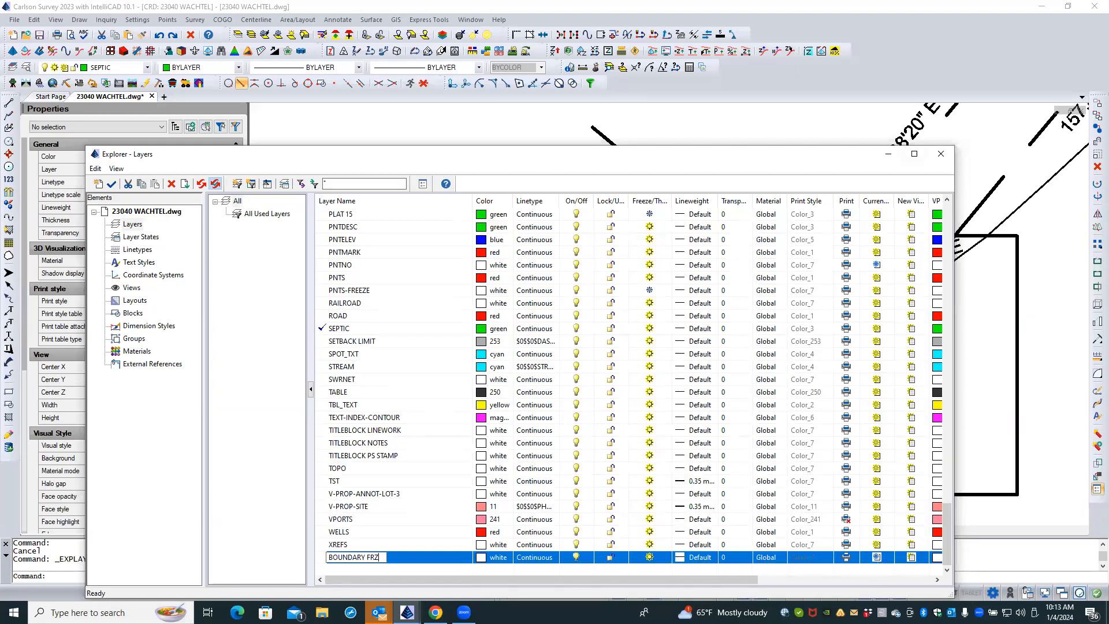
{"action": "left_click", "coordinate": [917, 144]}
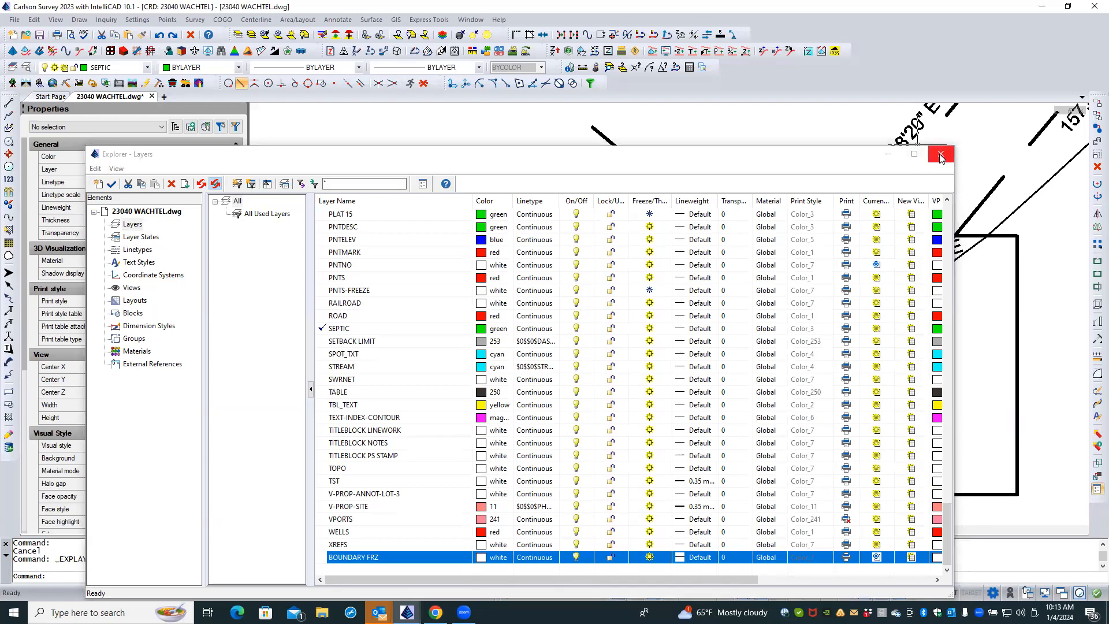
{"action": "left_click", "coordinate": [941, 155]}
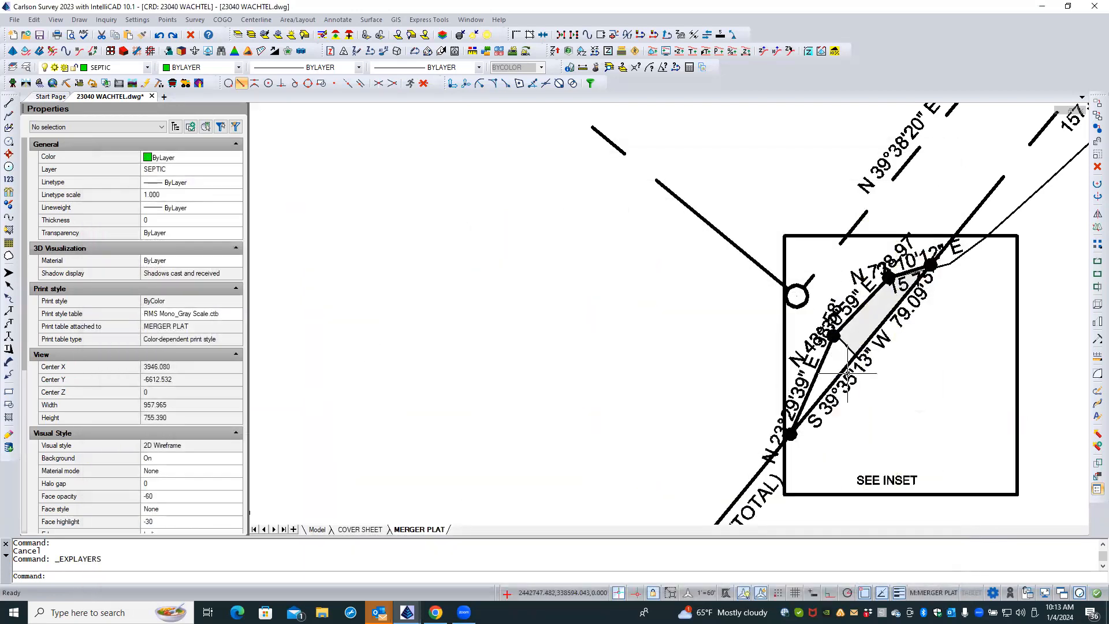
- Move the five overlapping bearing and distance labels in the SEE INSET box to the BOUNDARY FRZ layer
{"action": "left_click", "coordinate": [799, 377]}
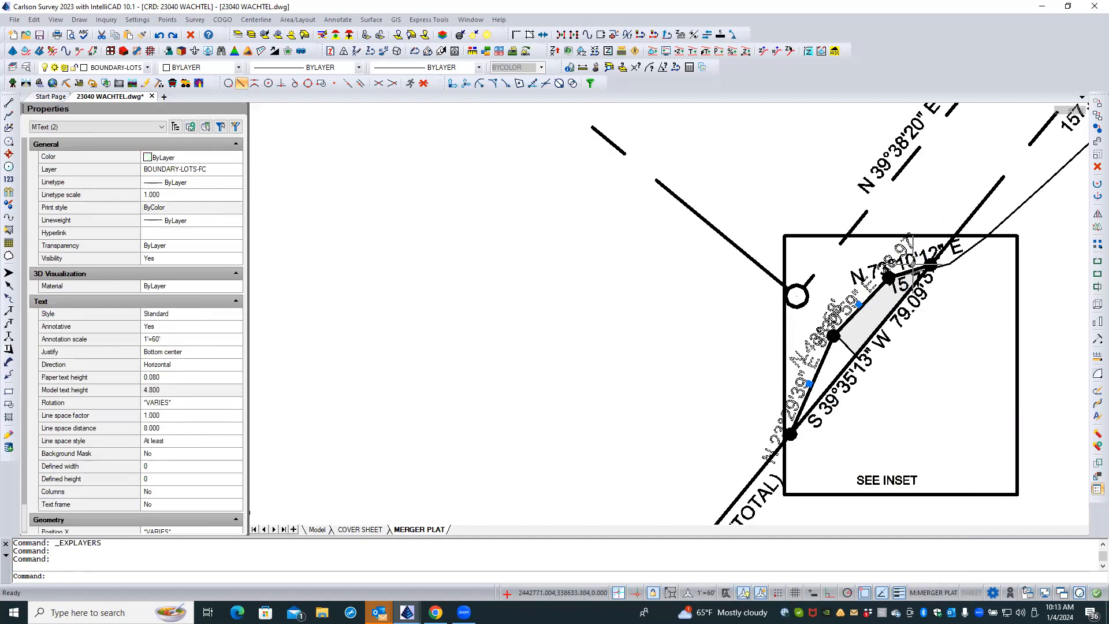
{"action": "left_click", "coordinate": [911, 263]}
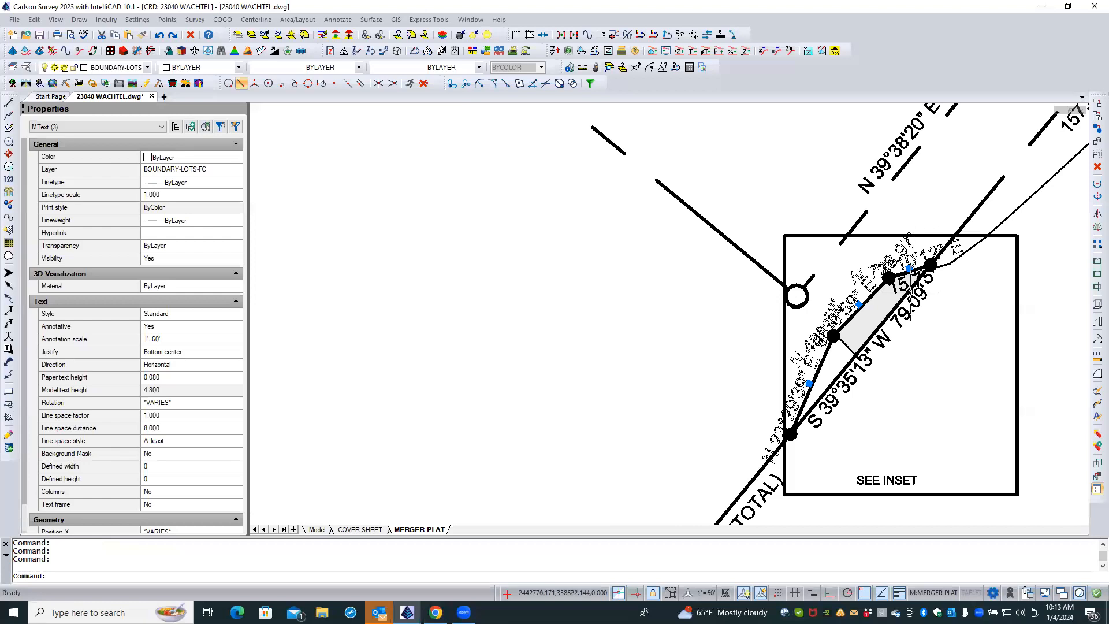
{"action": "left_click", "coordinate": [869, 361]}
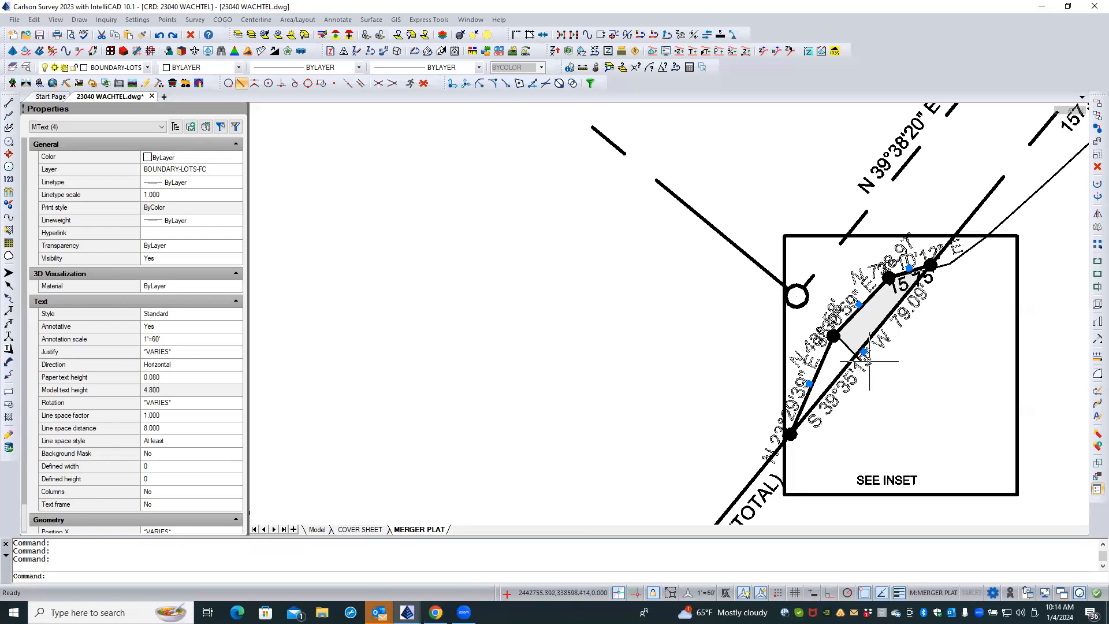
{"action": "scroll", "coordinate": [892, 294], "scroll_direction": "up", "scroll_amount": 1}
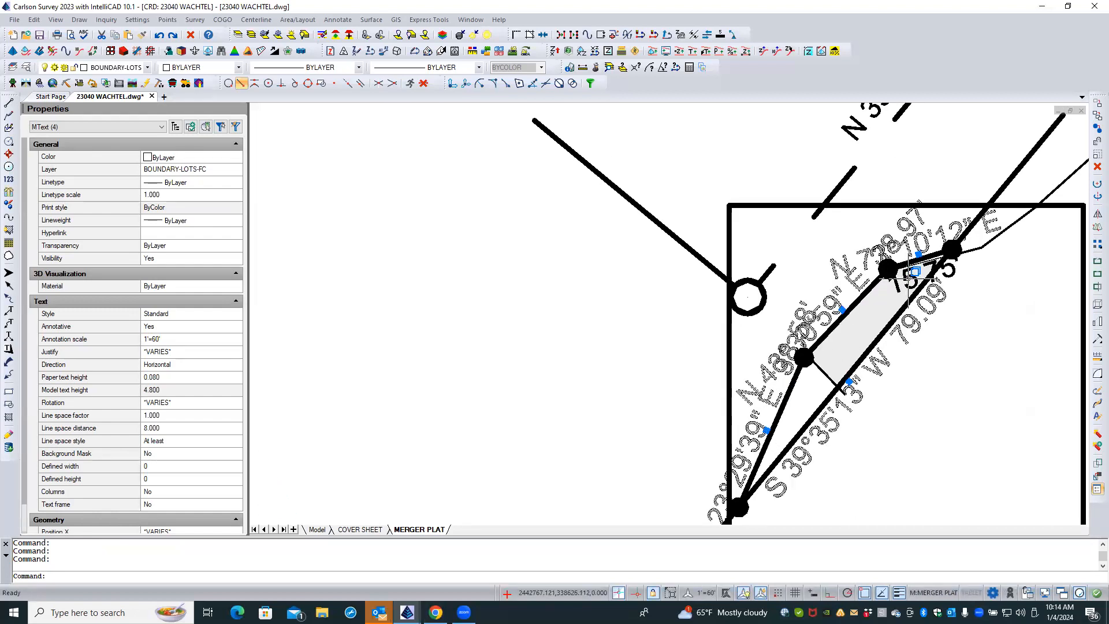
{"action": "left_click", "coordinate": [915, 272]}
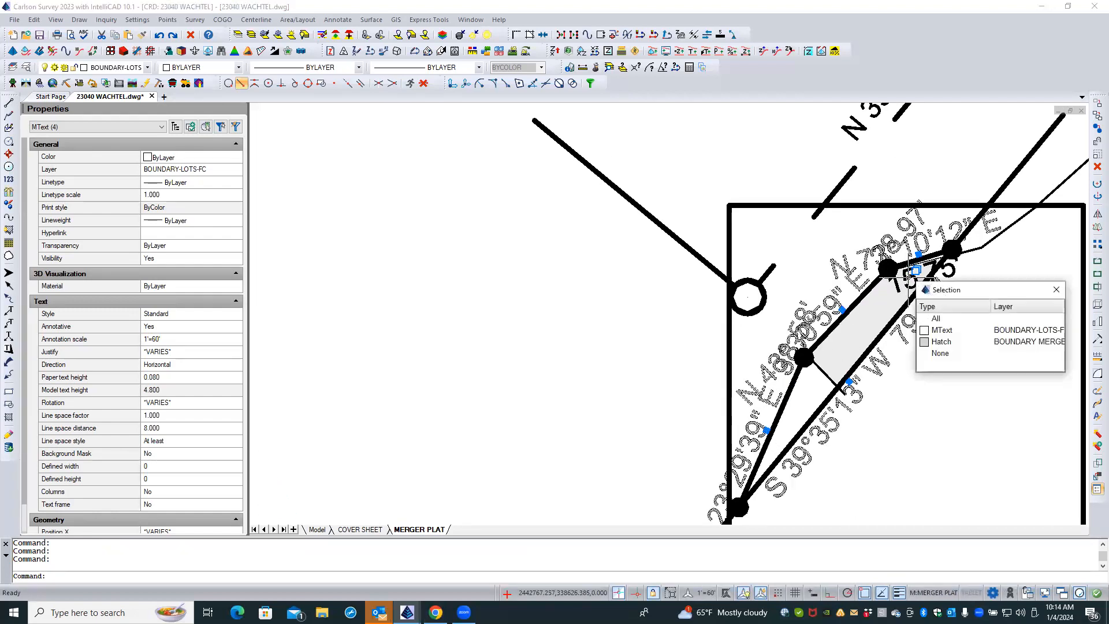
{"action": "left_click", "coordinate": [931, 330]}
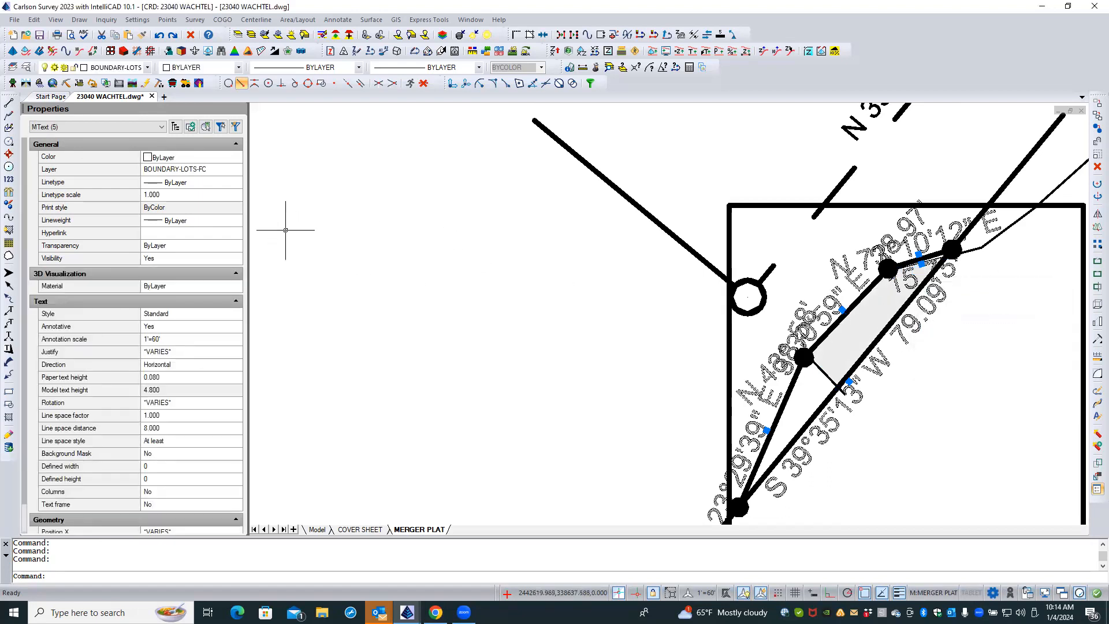
{"action": "left_click", "coordinate": [233, 172]}
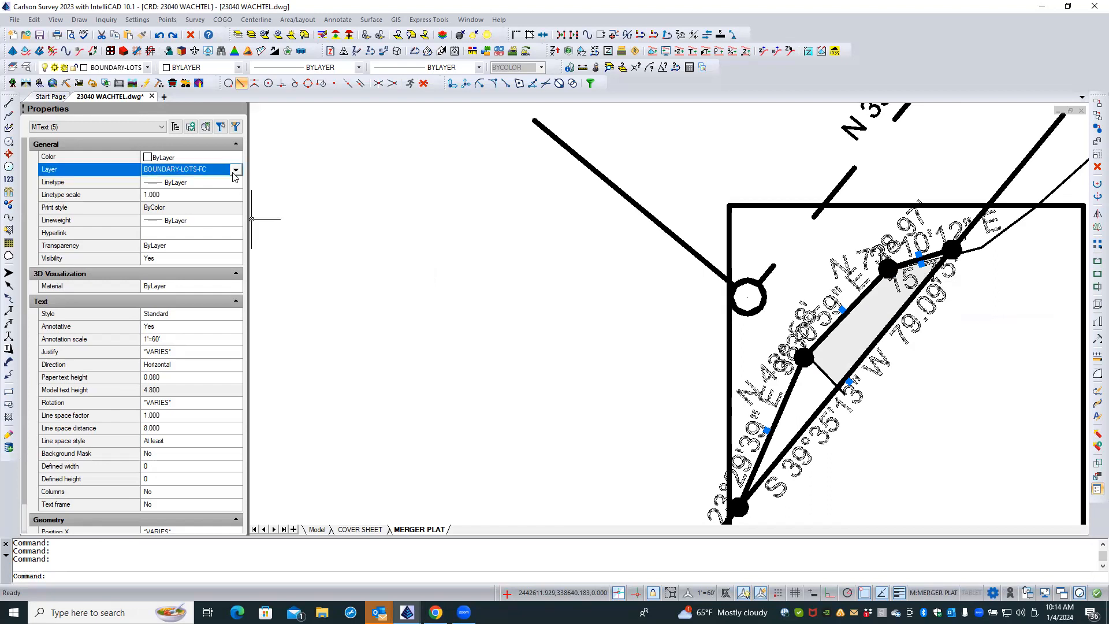
{"action": "left_click", "coordinate": [235, 170]}
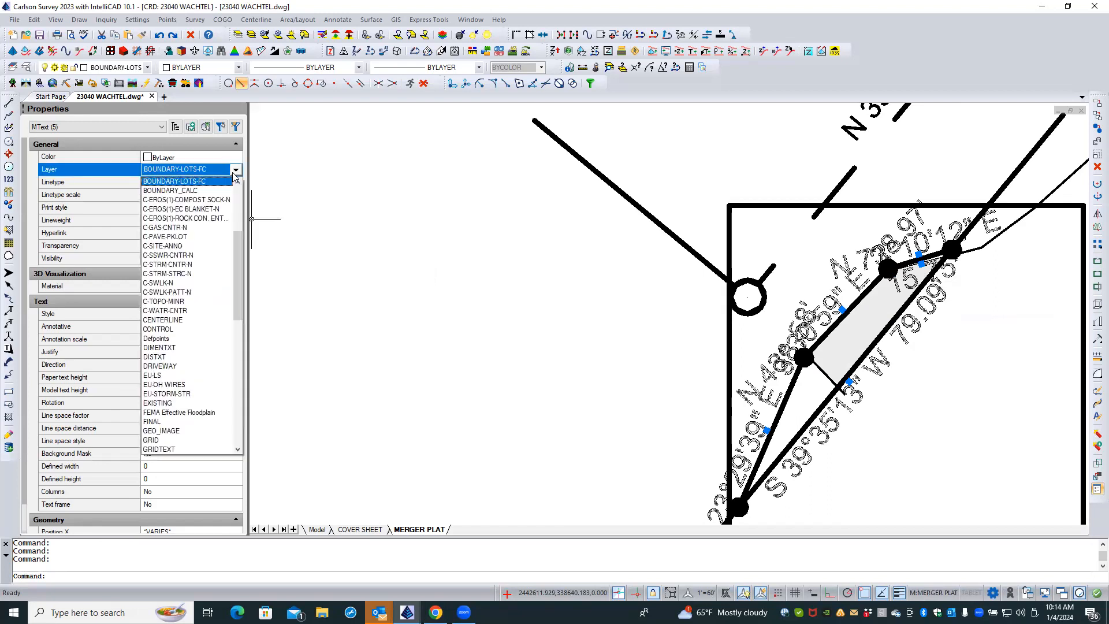
{"action": "scroll", "coordinate": [226, 189], "scroll_direction": "up", "scroll_amount": 3}
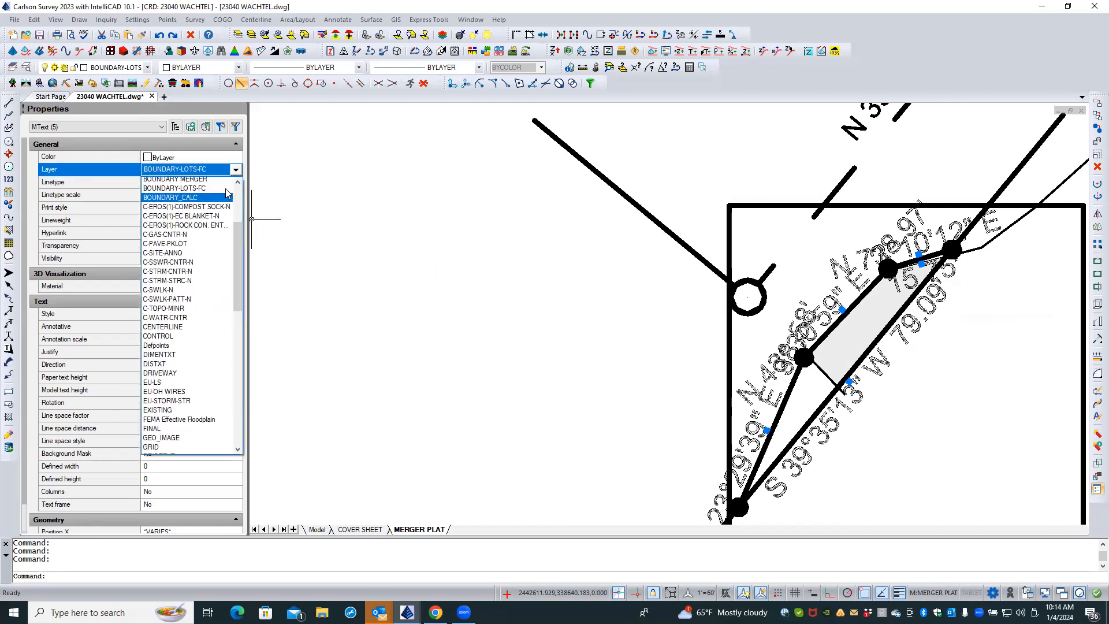
{"action": "left_click", "coordinate": [220, 190]}
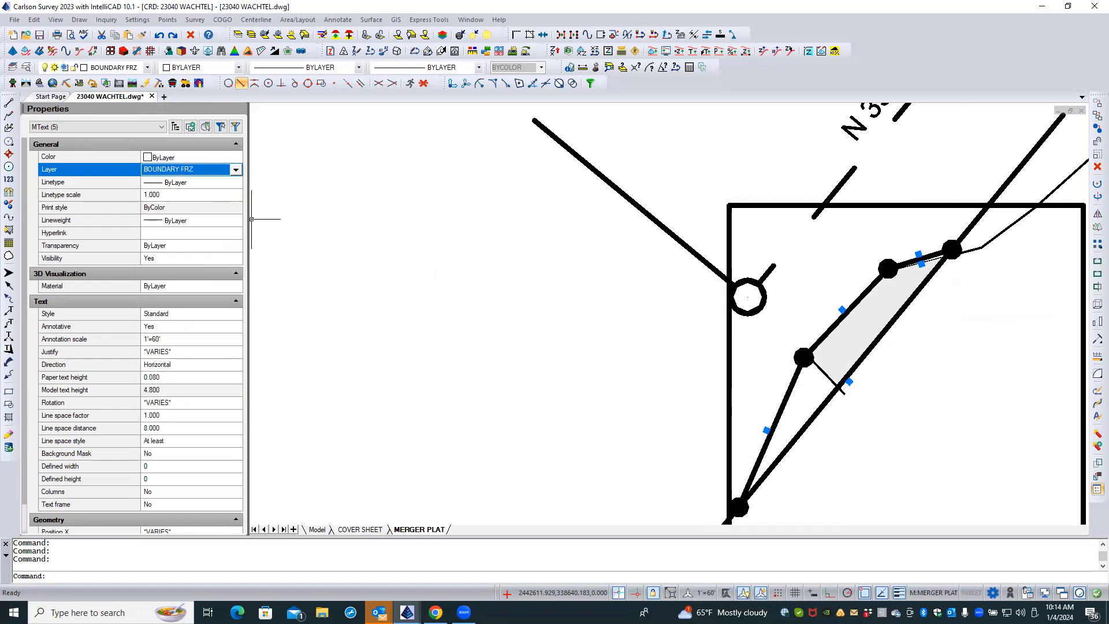
{"action": "key", "text": "Escape"}
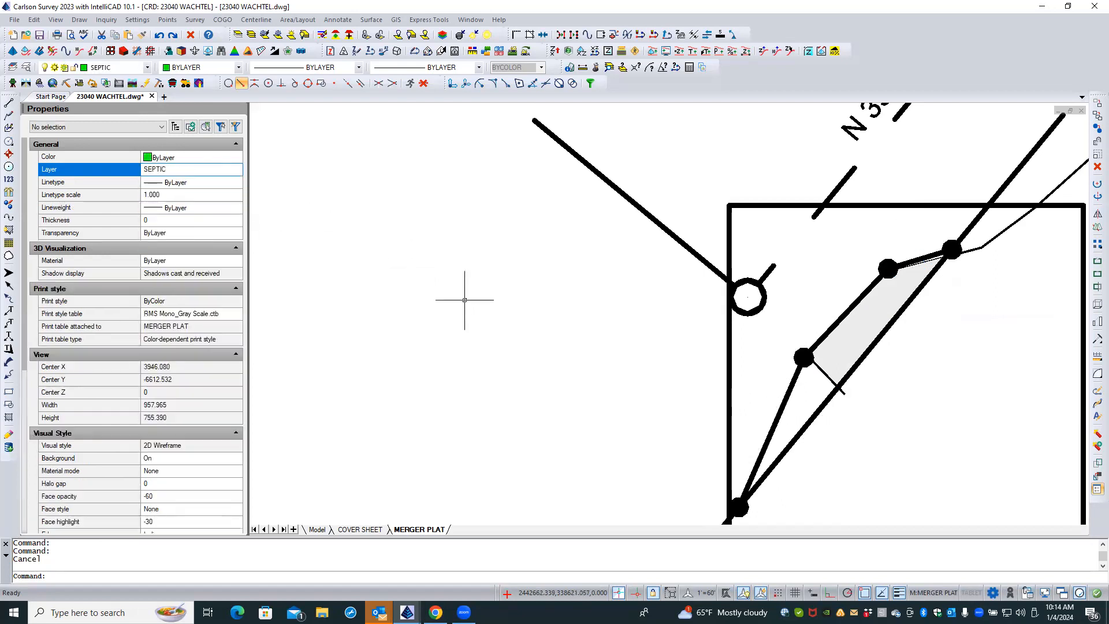
- Compare the SEE INSET area of the main viewport with the boundary labels in the 1"=20' inset
{"action": "scroll", "coordinate": [464, 300], "scroll_direction": "down", "scroll_amount": 3}
{"action": "scroll", "coordinate": [433, 366], "scroll_direction": "down", "scroll_amount": 8}
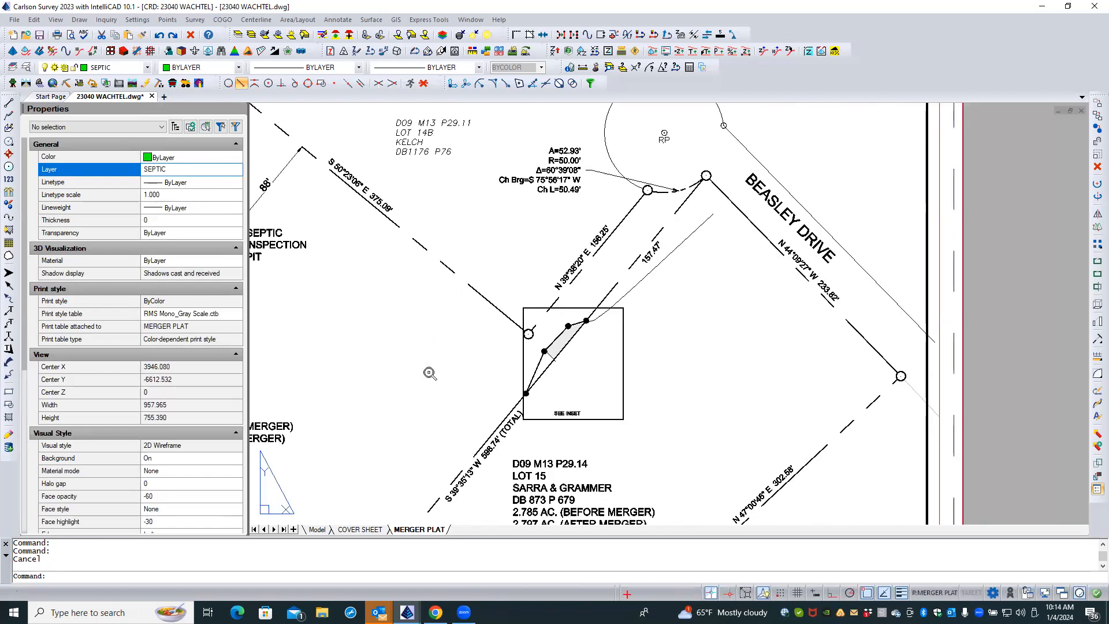
{"action": "middle_click_drag", "start_coordinate": [379, 408], "coordinate": [755, 416]}
{"action": "double_click", "coordinate": [576, 443]}
{"action": "scroll", "coordinate": [553, 445], "scroll_direction": "up", "scroll_amount": 2}
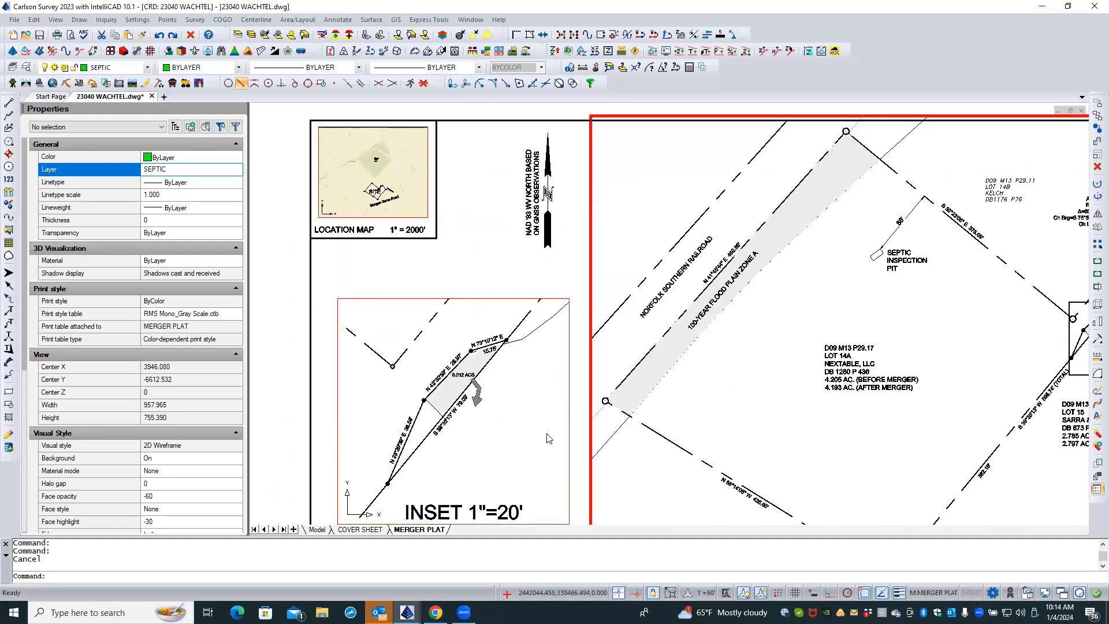
{"action": "scroll", "coordinate": [769, 394], "scroll_direction": "down", "scroll_amount": 1}
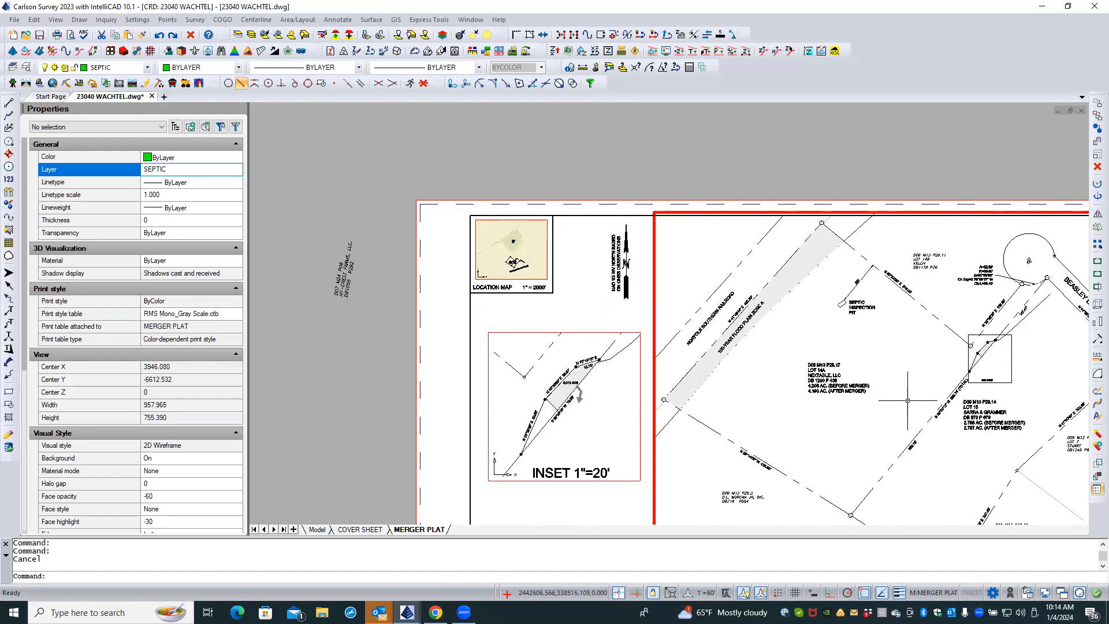
- Examine the bearing and distance labels and corner symbols around the 0.012 ACS parcel in the 1"=20' inset
{"action": "scroll", "coordinate": [1038, 384], "scroll_direction": "up", "scroll_amount": 2}
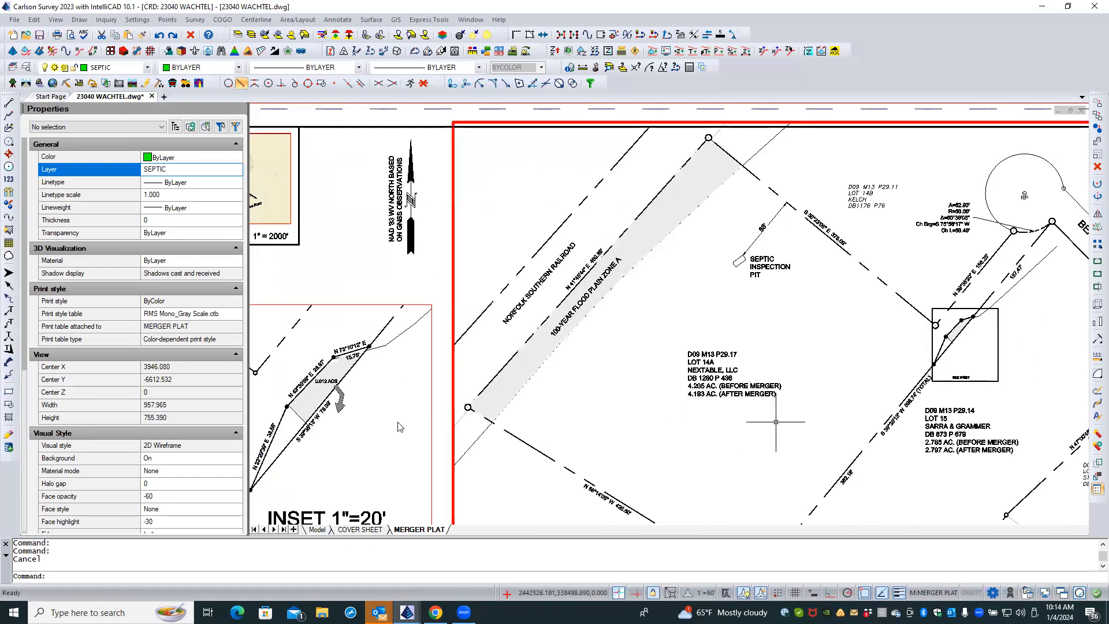
{"action": "scroll", "coordinate": [308, 435], "scroll_direction": "up", "scroll_amount": 3}
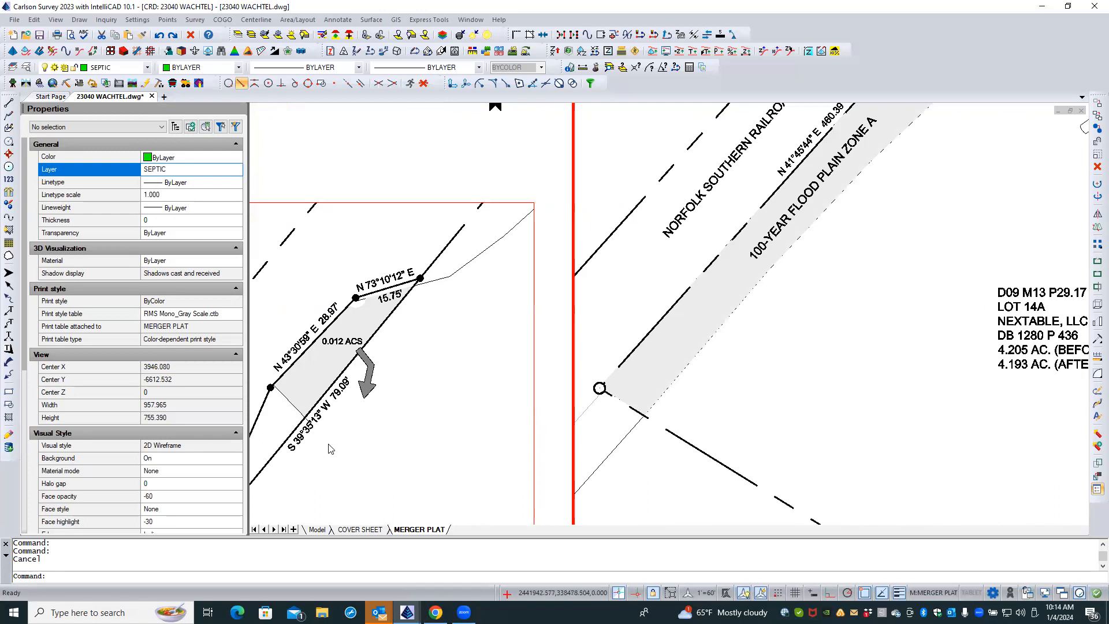
{"action": "scroll", "coordinate": [330, 449], "scroll_direction": "up", "scroll_amount": 2}
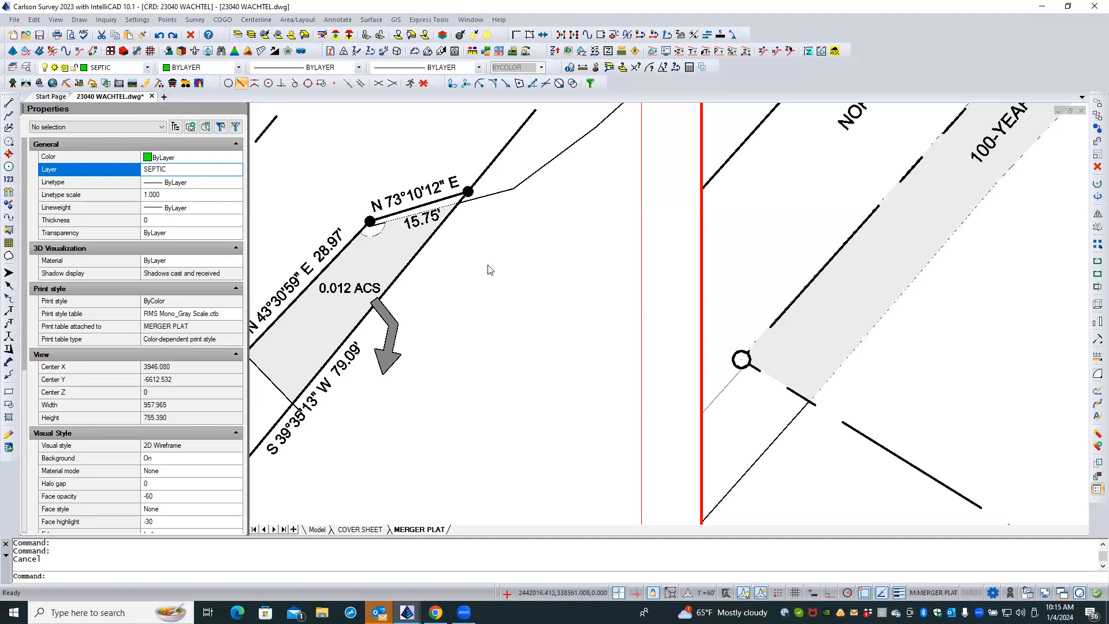
{"action": "scroll", "coordinate": [393, 251], "scroll_direction": "up", "scroll_amount": 6}
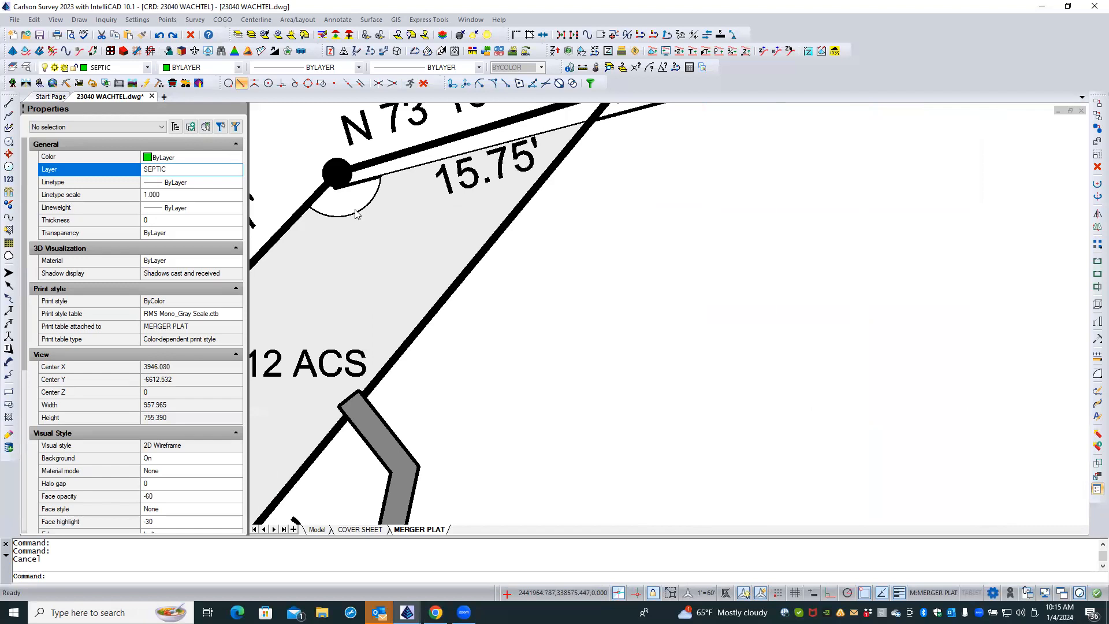
{"action": "scroll", "coordinate": [534, 336], "scroll_direction": "down", "scroll_amount": 5}
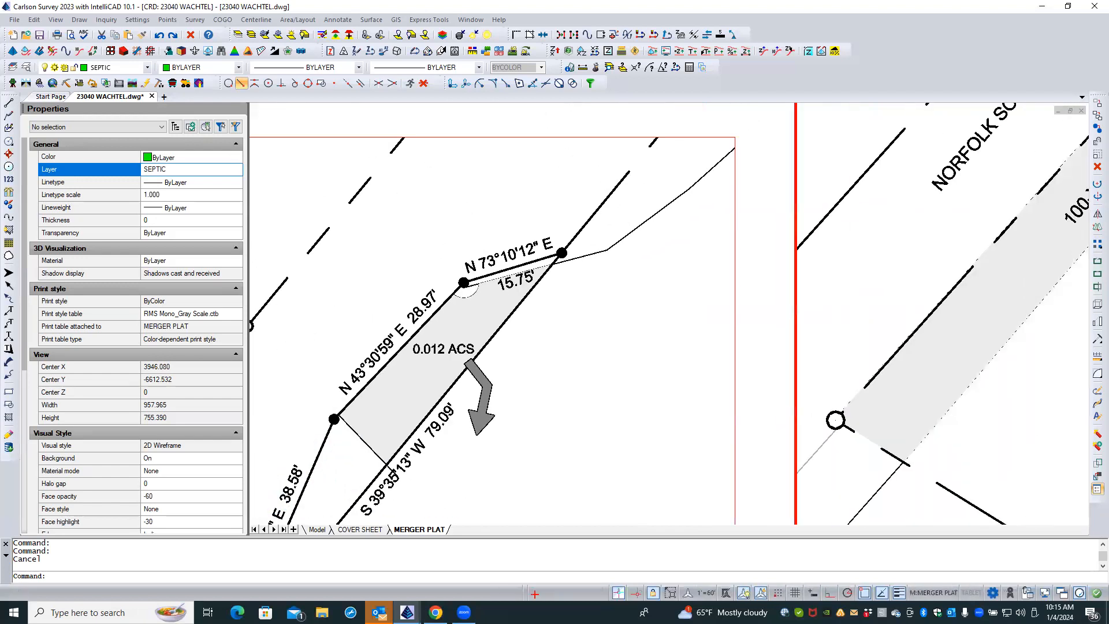
{"action": "scroll", "coordinate": [549, 352], "scroll_direction": "down", "scroll_amount": 2}
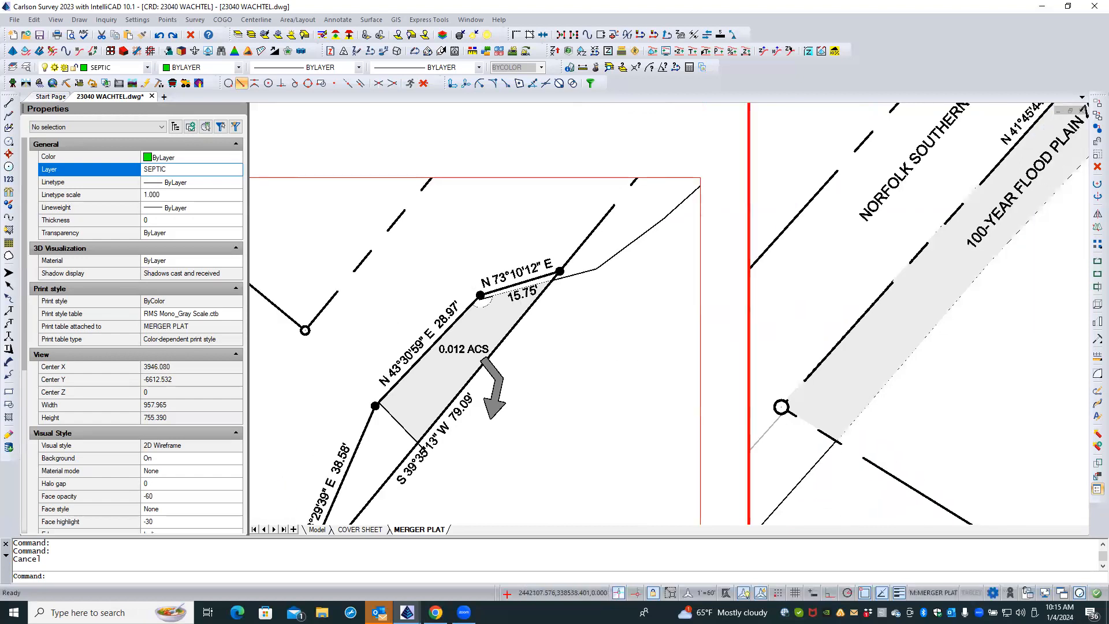
{"action": "scroll", "coordinate": [960, 387], "scroll_direction": "down", "scroll_amount": 2}
- Switch to model space and look over the full boundary with its corner symbols and labels
{"action": "mouse_move", "coordinate": [960, 387]}
{"action": "middle_mouse_down"}
{"action": "mouse_move", "coordinate": [688, 231]}
{"action": "mouse_move", "coordinate": [537, 224]}
{"action": "middle_mouse_up"}
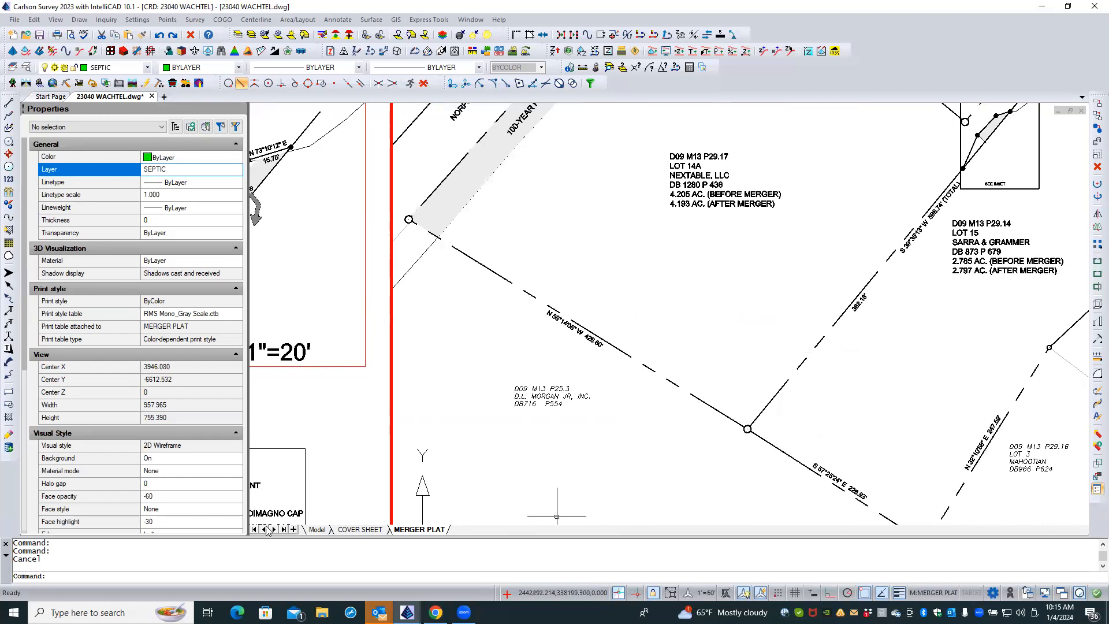
{"action": "left_click", "coordinate": [319, 528]}
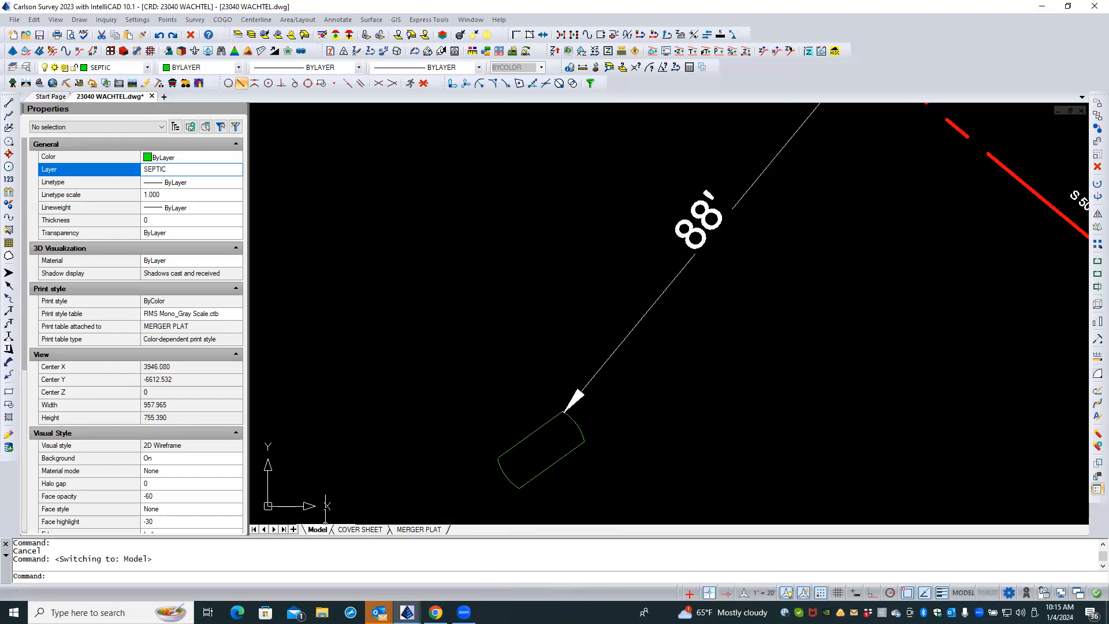
{"action": "scroll", "coordinate": [736, 441], "scroll_direction": "down", "scroll_amount": 6}
{"action": "middle_click_drag", "start_coordinate": [751, 440], "coordinate": [684, 210]}
{"action": "middle_click_drag", "start_coordinate": [717, 250], "coordinate": [695, 201]}
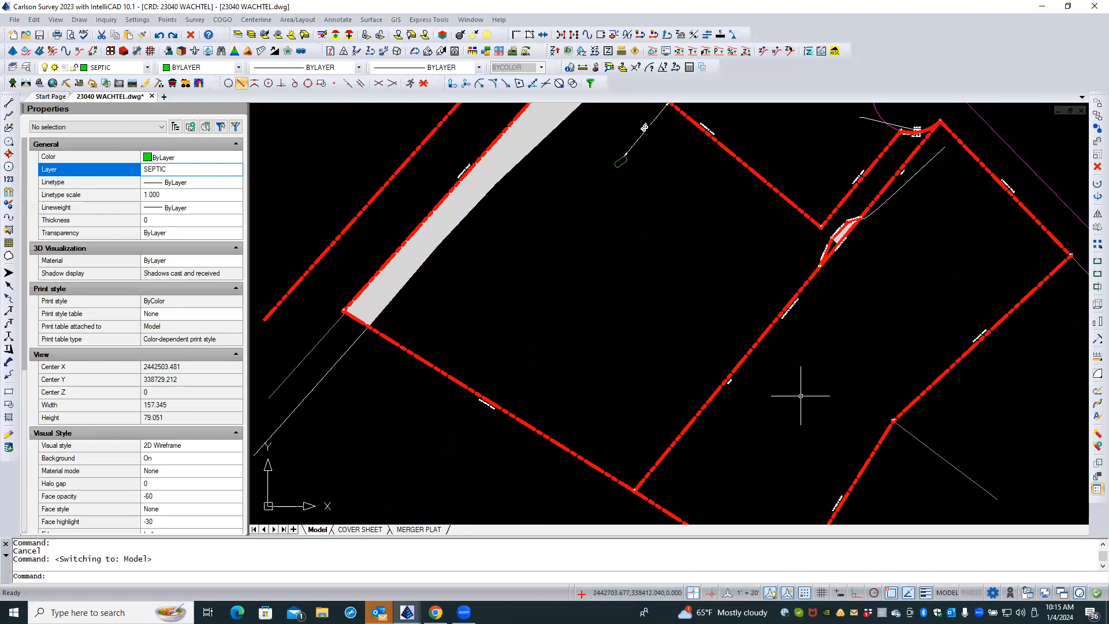
{"action": "scroll", "coordinate": [800, 396], "scroll_direction": "up", "scroll_amount": 3}
{"action": "mouse_move", "coordinate": [801, 394]}
{"action": "middle_mouse_down"}
{"action": "mouse_move", "coordinate": [786, 387]}
{"action": "mouse_move", "coordinate": [705, 455]}
{"action": "middle_mouse_up"}
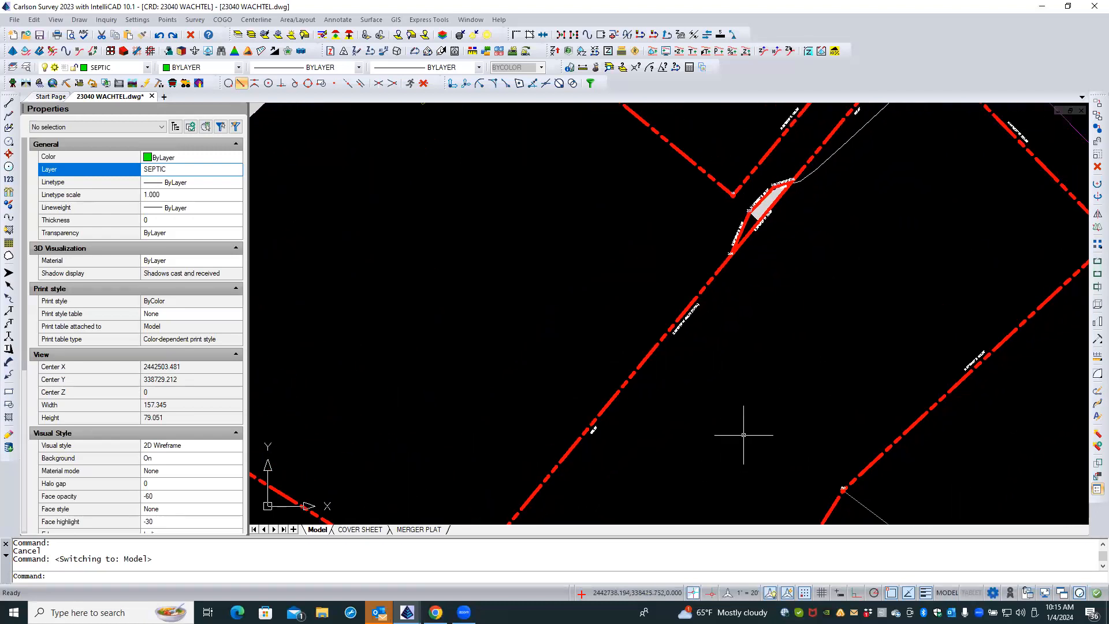
{"action": "scroll", "coordinate": [748, 440], "scroll_direction": "up", "scroll_amount": 1}
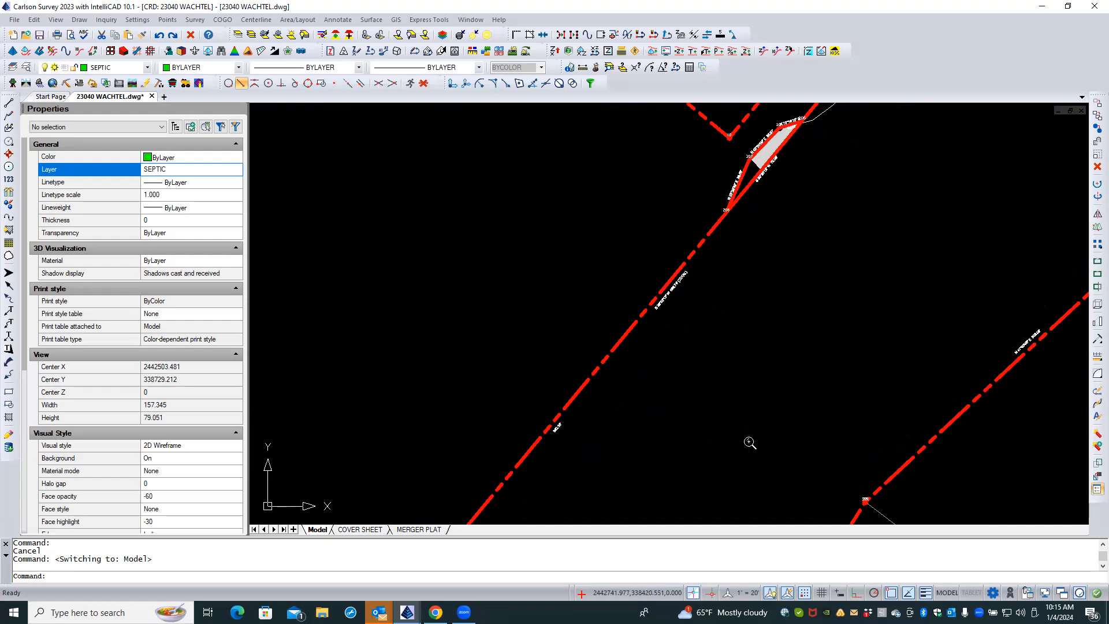
{"action": "scroll", "coordinate": [750, 442], "scroll_direction": "down", "scroll_amount": 3}
{"action": "scroll", "coordinate": [662, 496], "scroll_direction": "down", "scroll_amount": 2}
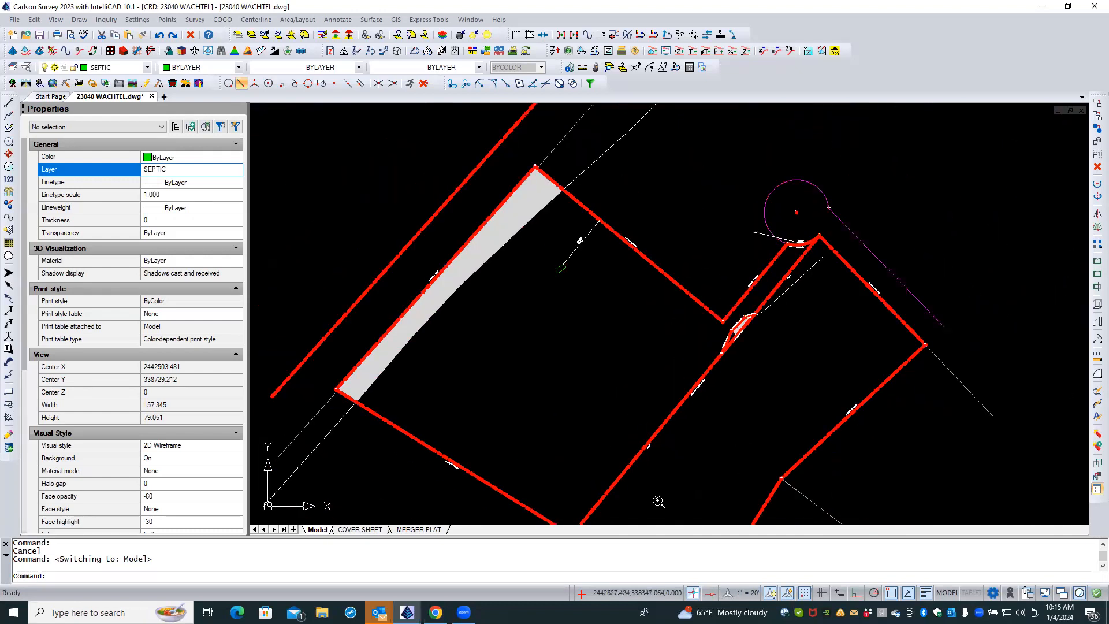
{"action": "middle_click_drag", "start_coordinate": [661, 494], "coordinate": [675, 367]}
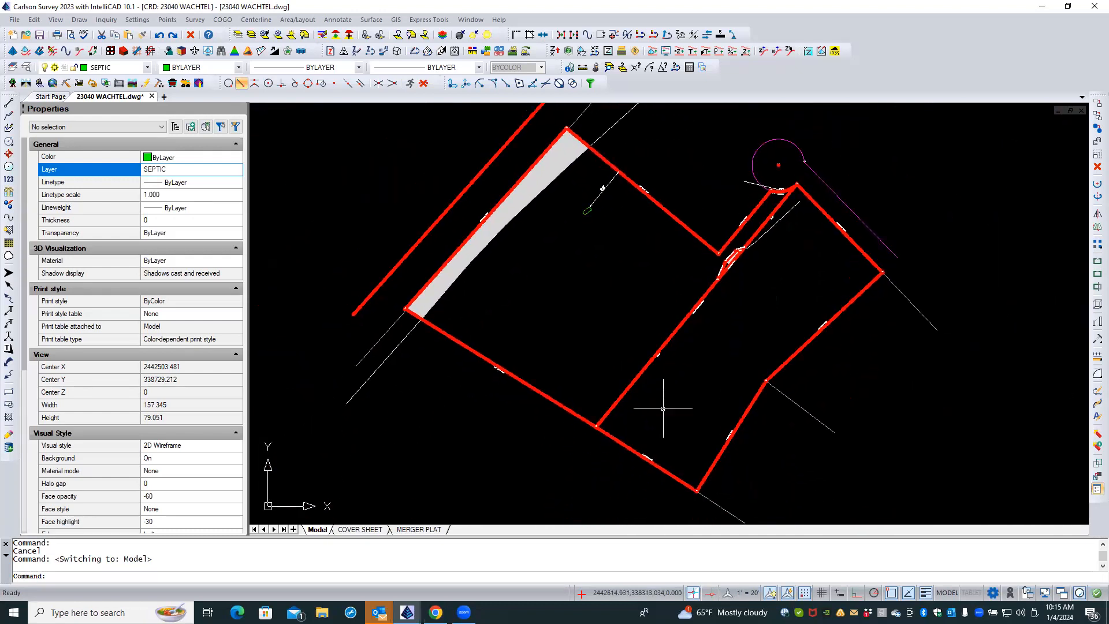
- Return to the MERGER PLAT layout and examine the corner symbols along the lower boundary in the main viewport
{"action": "left_click", "coordinate": [418, 530]}
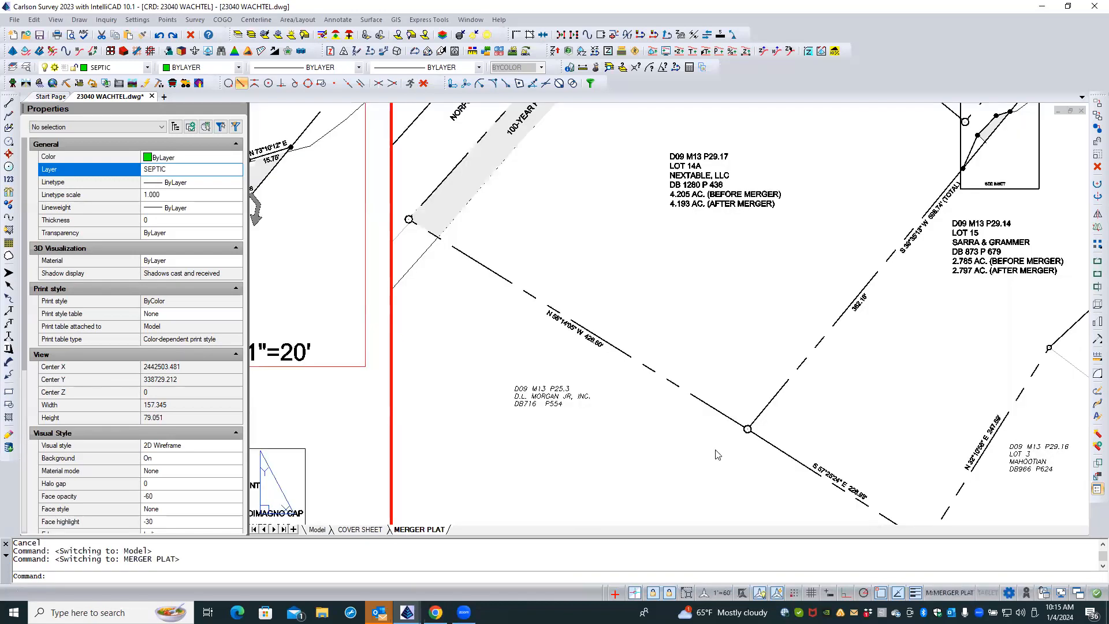
{"action": "mouse_move", "coordinate": [843, 390]}
{"action": "middle_mouse_down"}
{"action": "mouse_move", "coordinate": [834, 359]}
{"action": "mouse_move", "coordinate": [744, 280]}
{"action": "middle_mouse_up"}
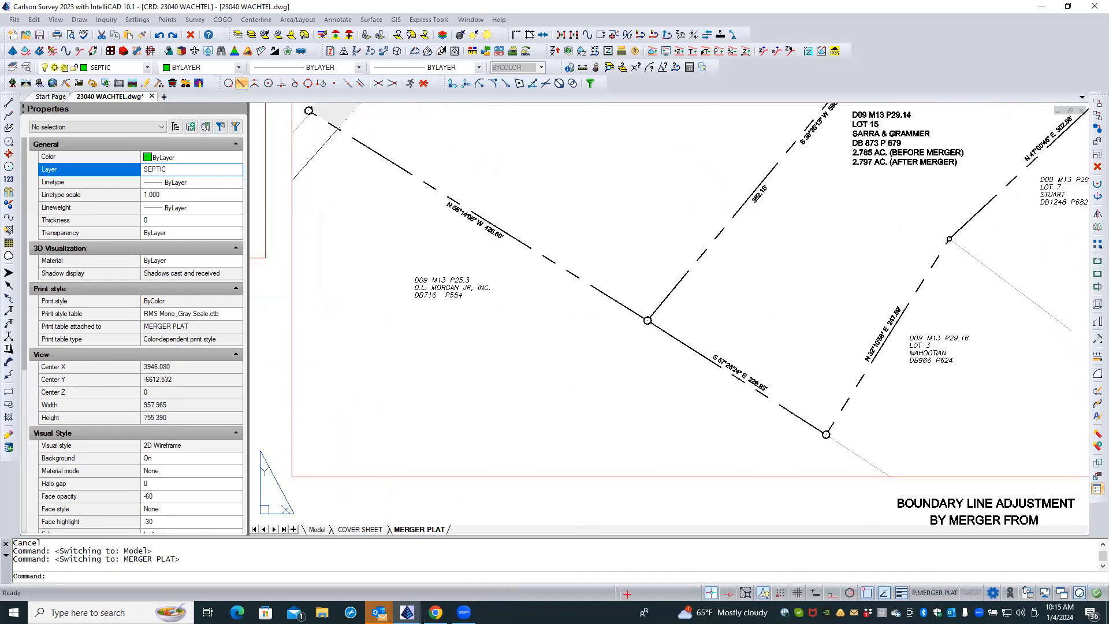
{"action": "scroll", "coordinate": [743, 295], "scroll_direction": "down", "scroll_amount": 1}
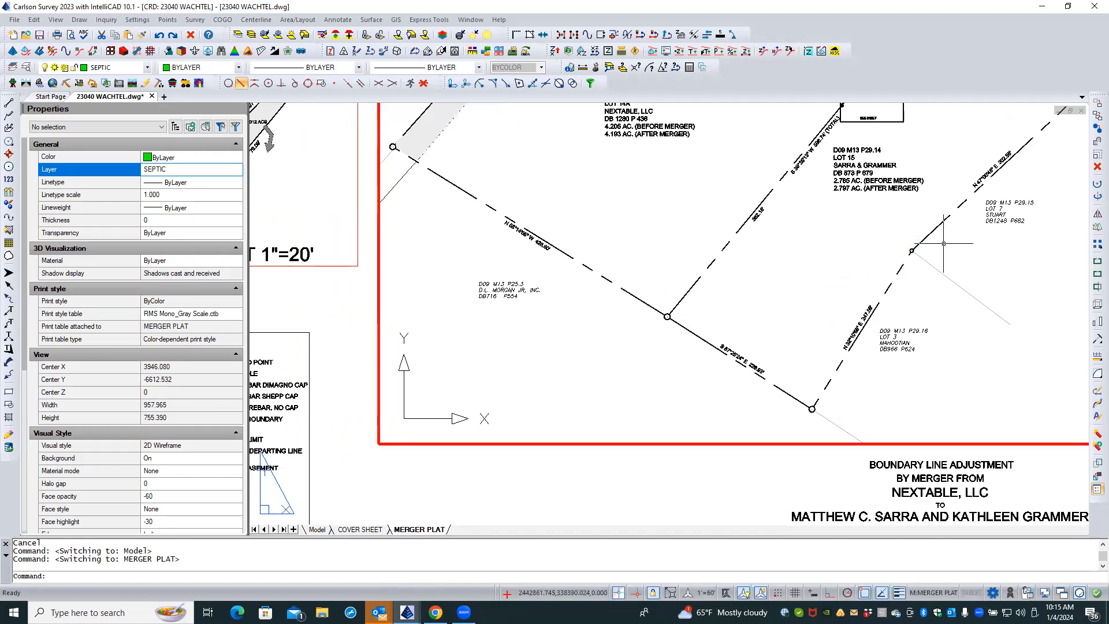
{"action": "scroll", "coordinate": [872, 245], "scroll_direction": "down", "scroll_amount": 1}
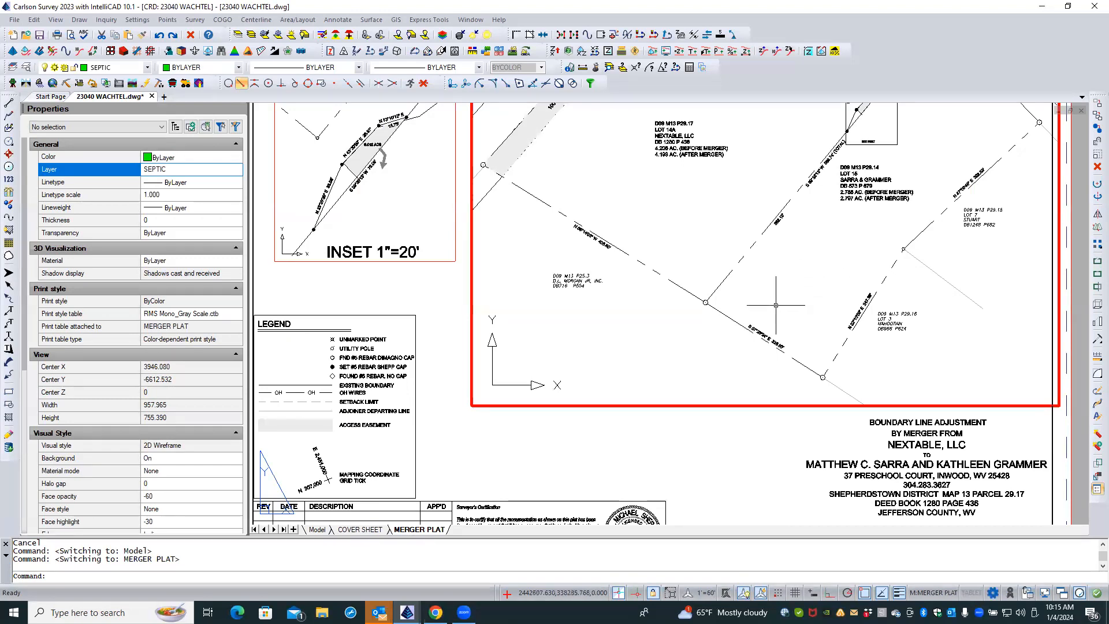
- Go back to model space and inspect the boundary corner symbol at point 26 close up
{"action": "left_click", "coordinate": [317, 529]}
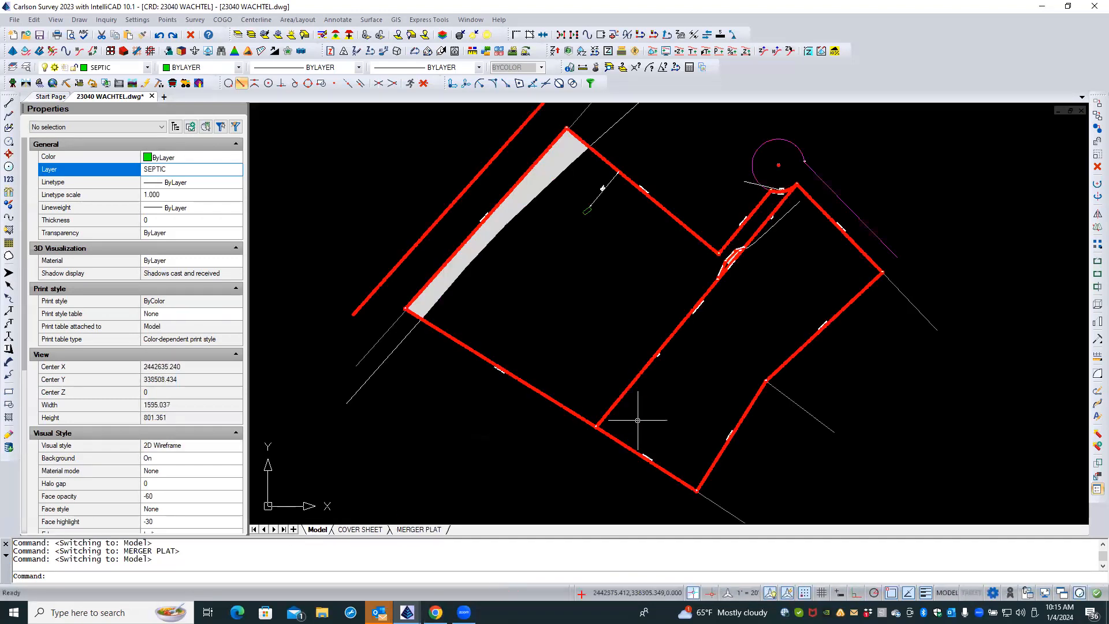
{"action": "left_click", "coordinate": [784, 429]}
{"action": "left_click", "coordinate": [784, 430]}
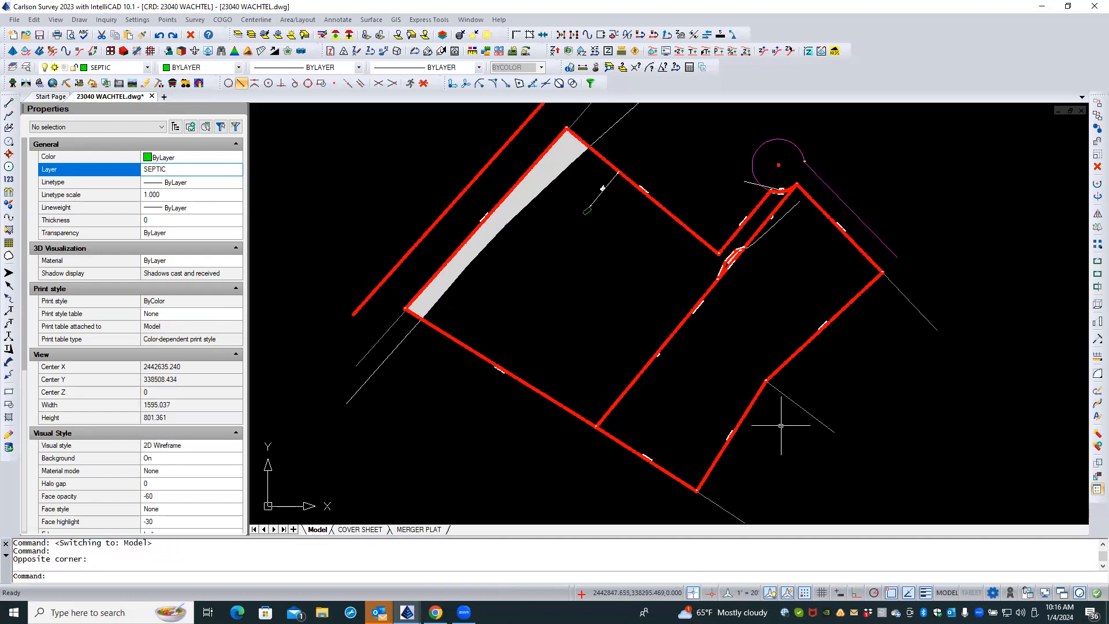
{"action": "scroll", "coordinate": [774, 376], "scroll_direction": "up", "scroll_amount": 5}
{"action": "scroll", "coordinate": [772, 378], "scroll_direction": "up", "scroll_amount": 2}
{"action": "scroll", "coordinate": [751, 391], "scroll_direction": "up", "scroll_amount": 3}
{"action": "scroll", "coordinate": [786, 352], "scroll_direction": "down", "scroll_amount": 3}
{"action": "scroll", "coordinate": [787, 354], "scroll_direction": "down", "scroll_amount": 4}
{"action": "scroll", "coordinate": [430, 455], "scroll_direction": "up", "scroll_amount": 3}
{"action": "scroll", "coordinate": [428, 458], "scroll_direction": "up", "scroll_amount": 4}
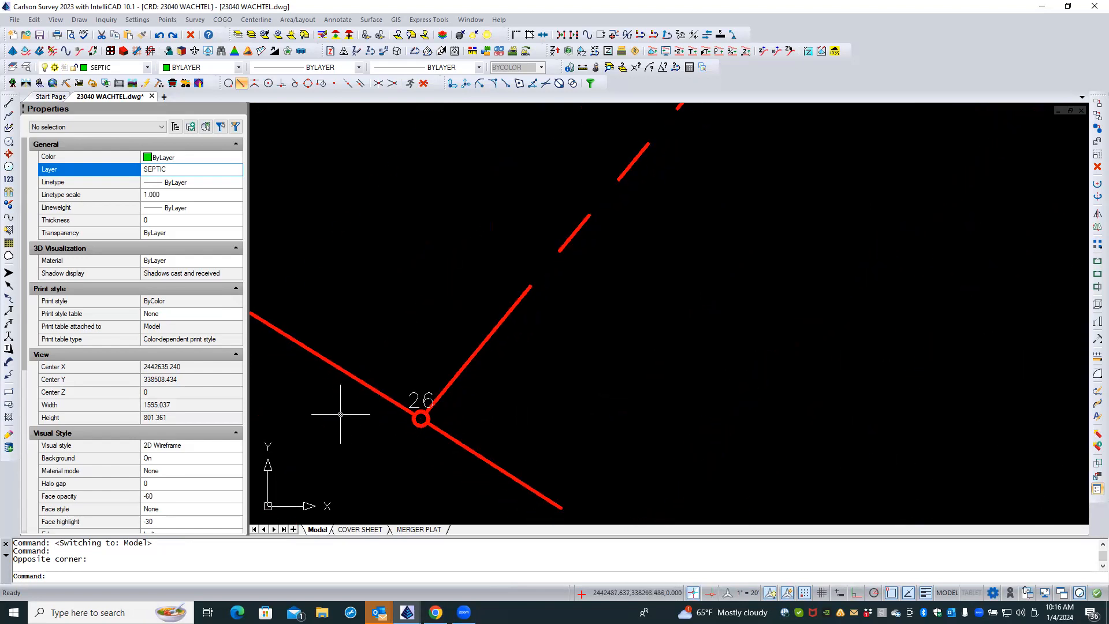
{"action": "scroll", "coordinate": [340, 414], "scroll_direction": "down", "scroll_amount": 2}
{"action": "scroll", "coordinate": [331, 397], "scroll_direction": "up", "scroll_amount": 1}
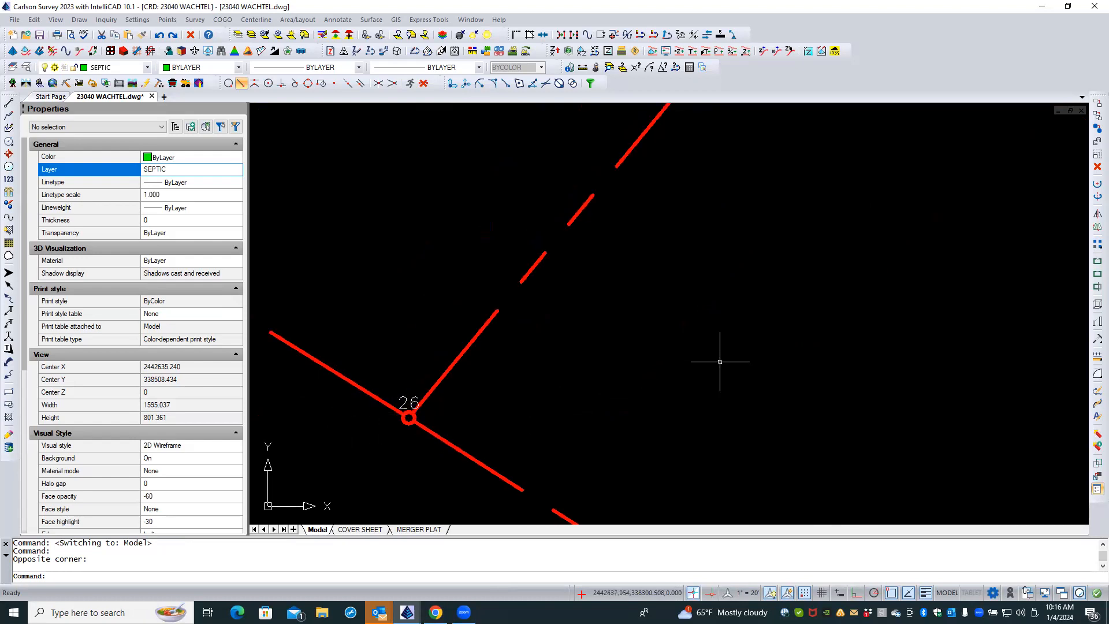
- Select the overlapping symbols at the boundary corner between Lots 3 and 7, check their block reference properties, and clear the selection
{"action": "mouse_move", "coordinate": [878, 325]}
{"action": "middle_mouse_down"}
{"action": "mouse_move", "coordinate": [584, 341]}
{"action": "mouse_move", "coordinate": [144, 331]}
{"action": "middle_mouse_up"}
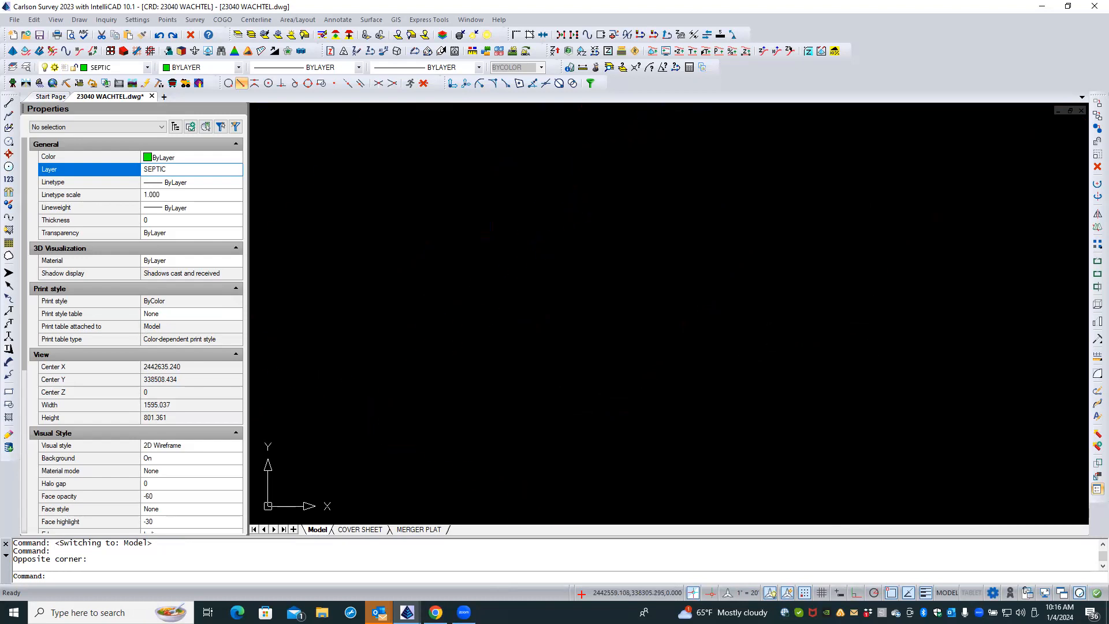
{"action": "middle_click_drag", "start_coordinate": [896, 227], "coordinate": [538, 289]}
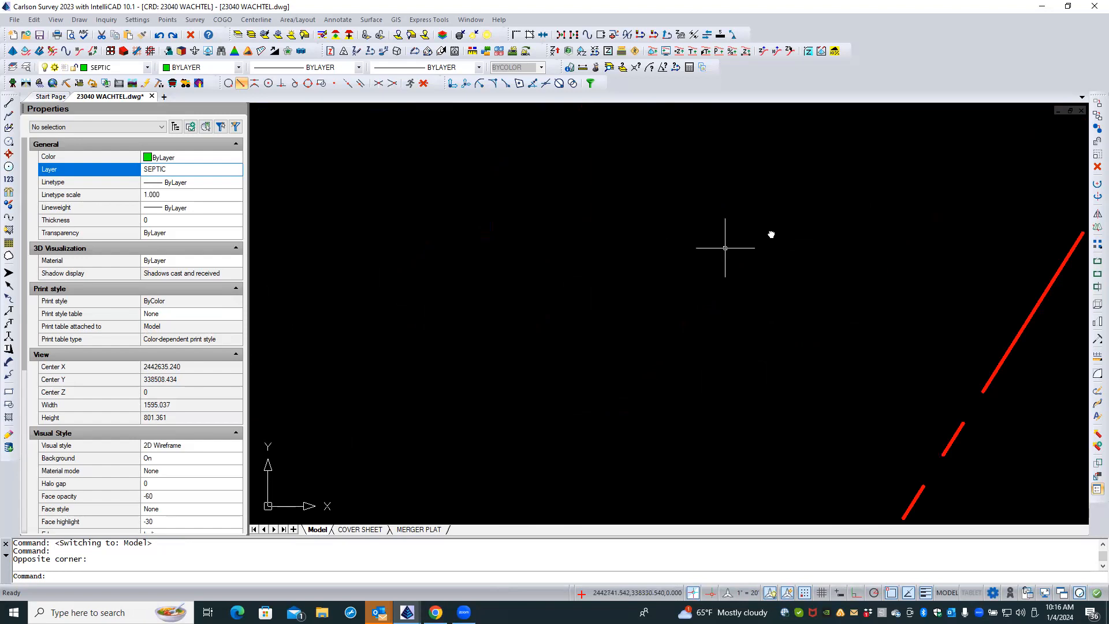
{"action": "middle_click_drag", "start_coordinate": [726, 237], "coordinate": [298, 142]}
{"action": "middle_click_drag", "start_coordinate": [612, 126], "coordinate": [466, 374]}
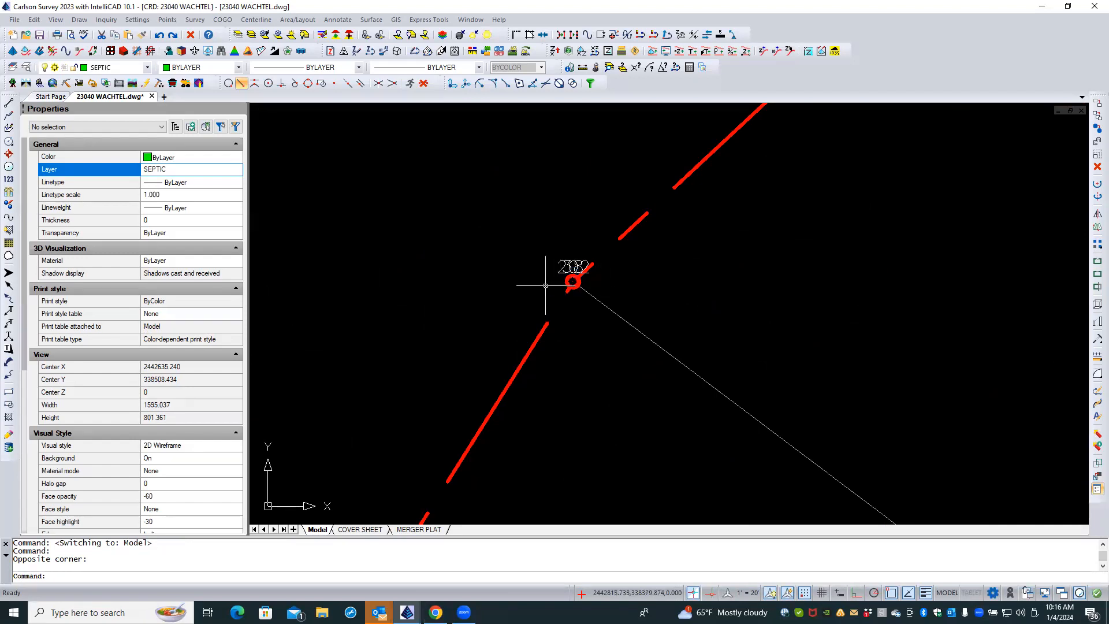
{"action": "left_click", "coordinate": [575, 287]}
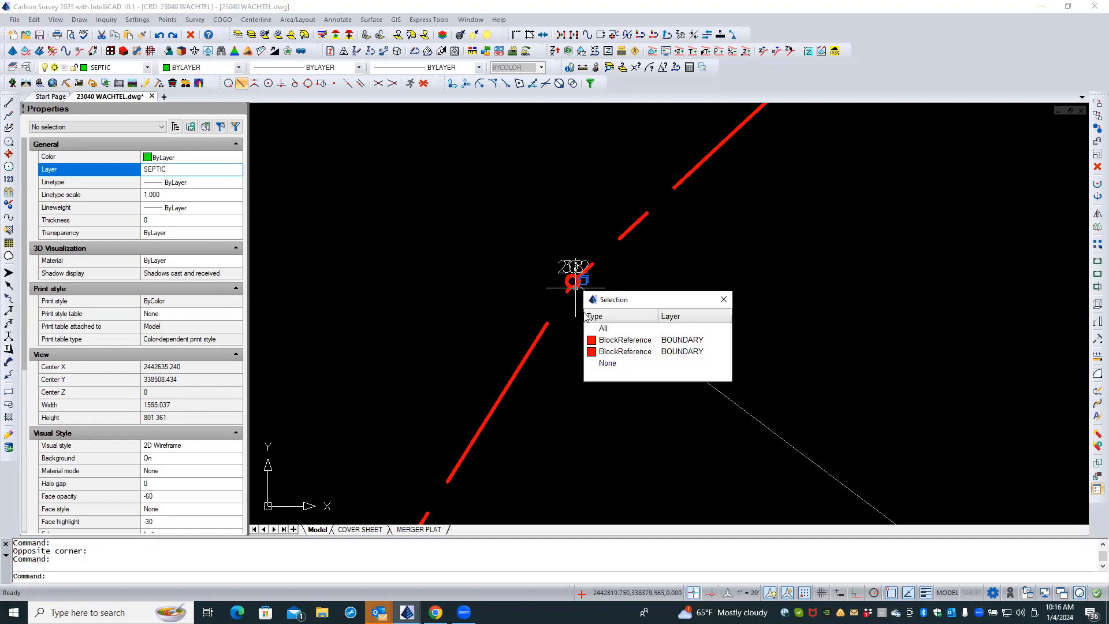
{"action": "left_click", "coordinate": [625, 341]}
{"action": "left_click", "coordinate": [52, 128]}
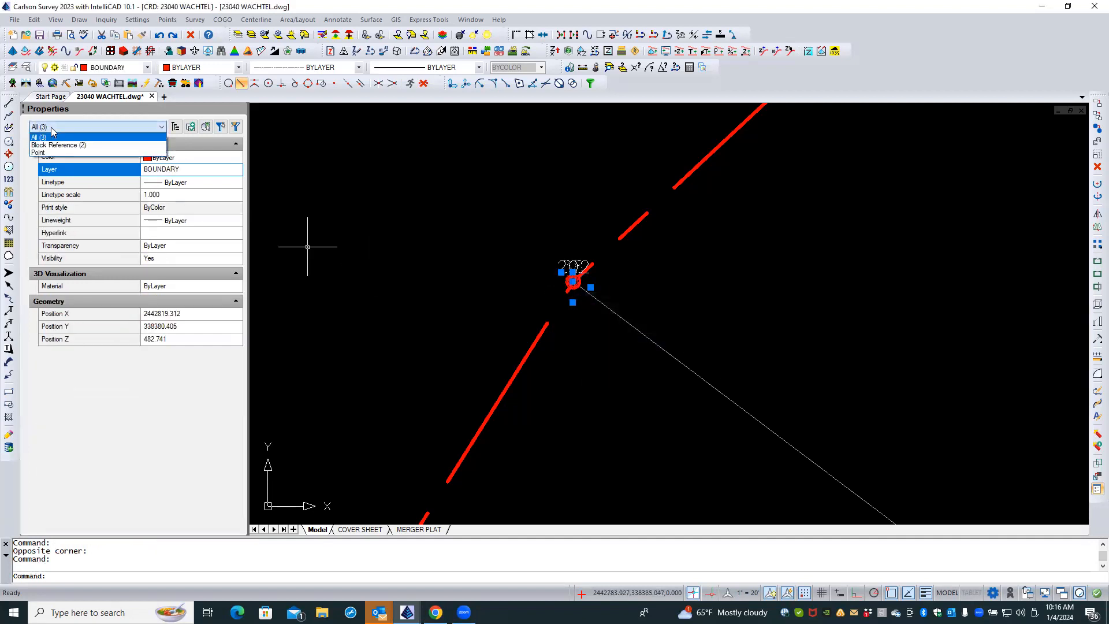
{"action": "left_click", "coordinate": [57, 146]}
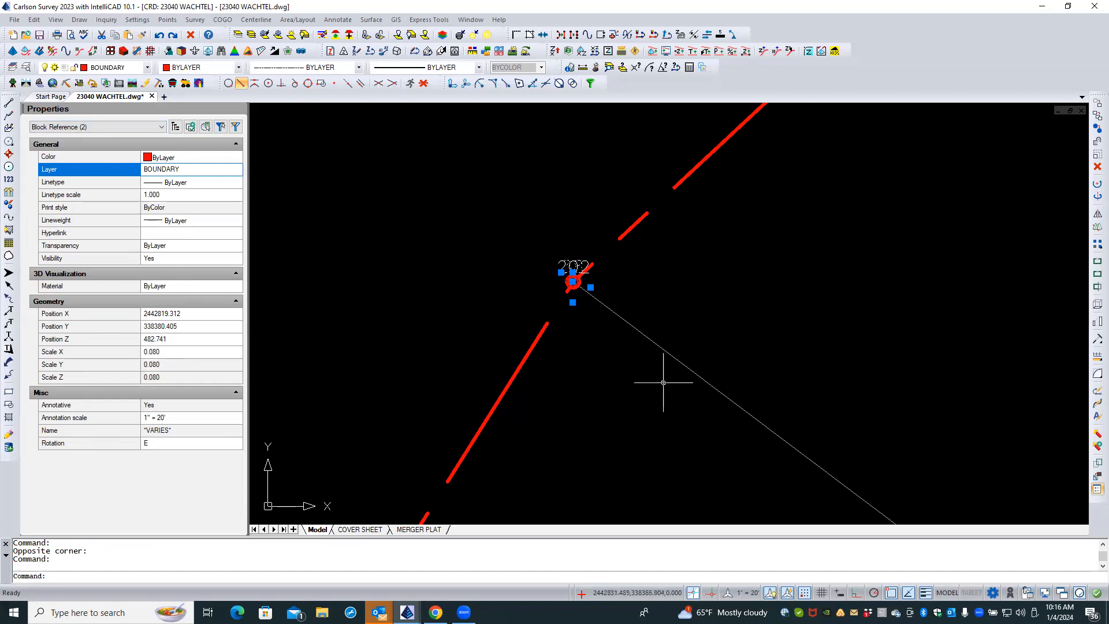
{"action": "key", "text": "Escape"}
{"action": "key", "text": "Escape"}
- Select the corner symbol at point 26, check its block reference properties, and clear the selection
{"action": "scroll", "coordinate": [713, 260], "scroll_direction": "down", "scroll_amount": 5}
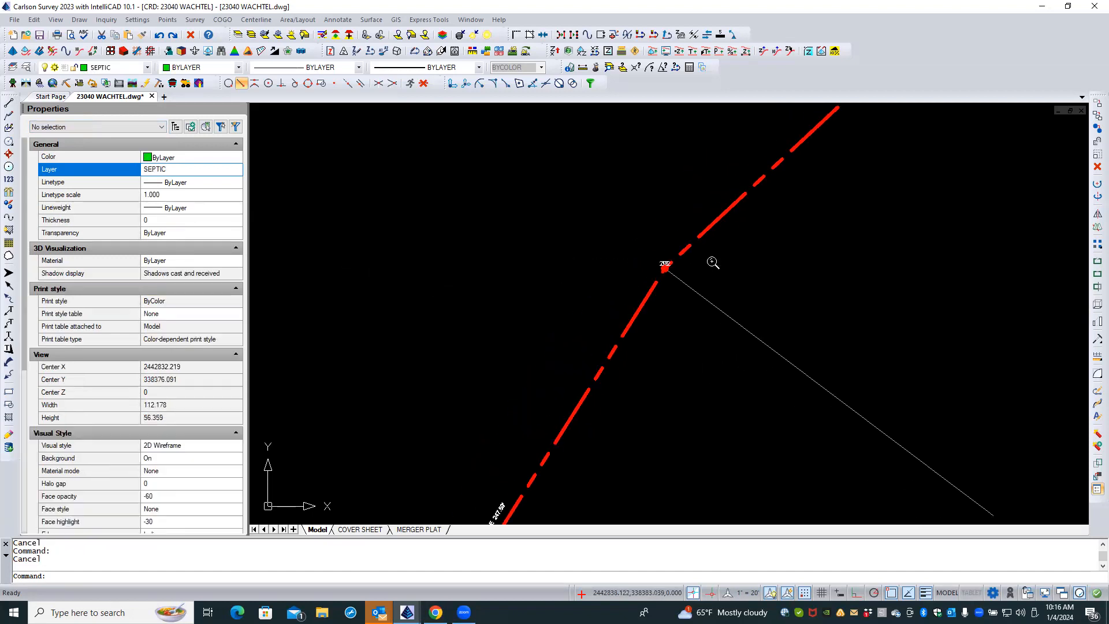
{"action": "scroll", "coordinate": [553, 303], "scroll_direction": "up", "scroll_amount": 5}
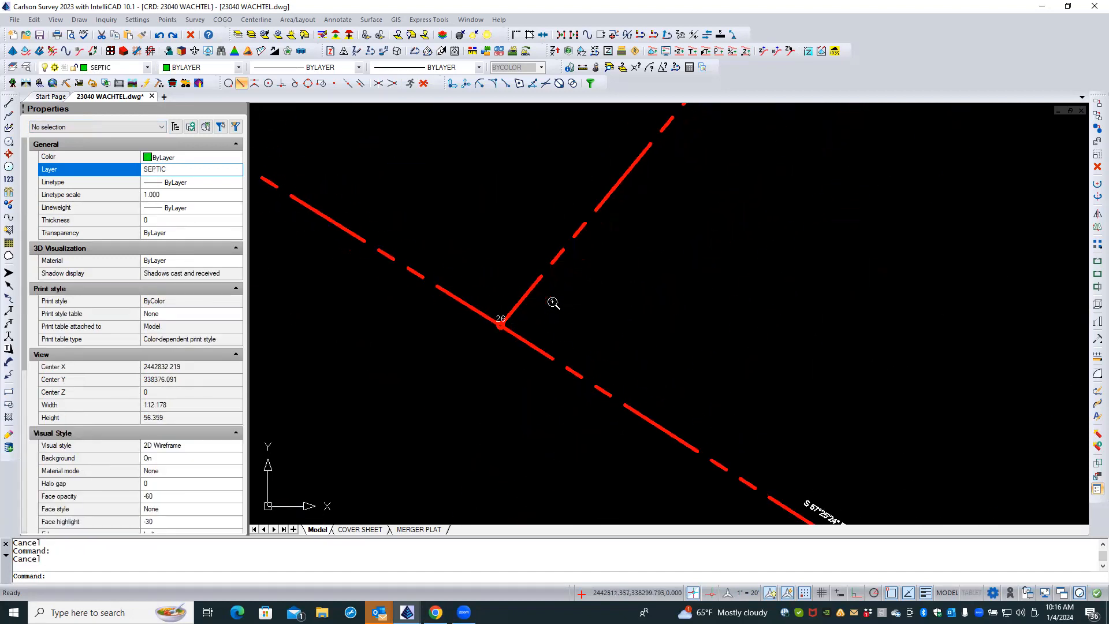
{"action": "scroll", "coordinate": [553, 302], "scroll_direction": "up", "scroll_amount": 3}
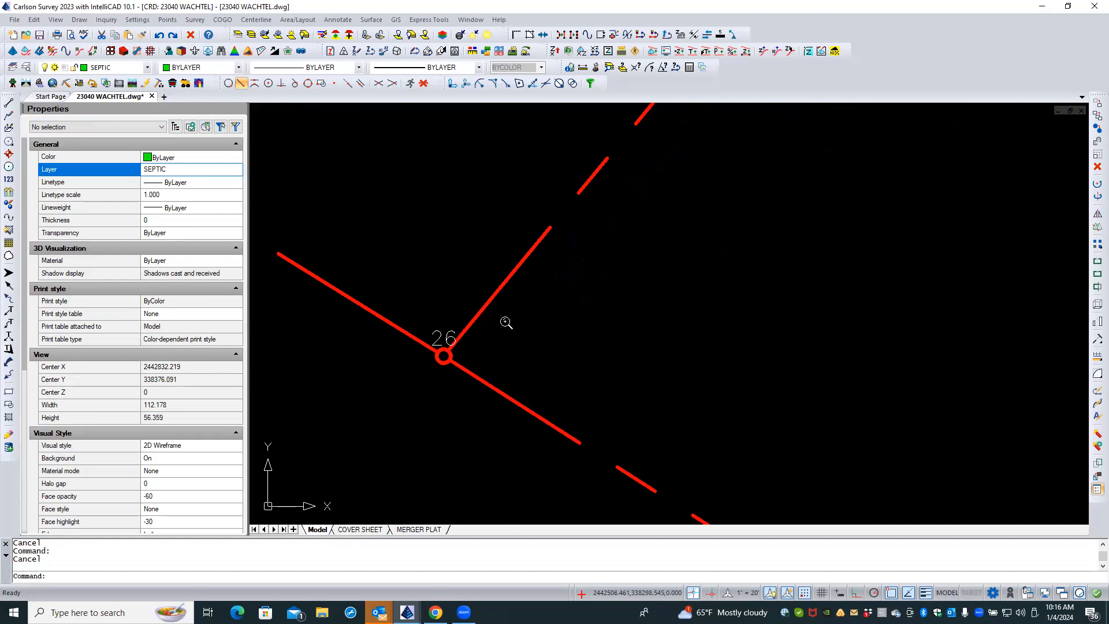
{"action": "left_click", "coordinate": [438, 361]}
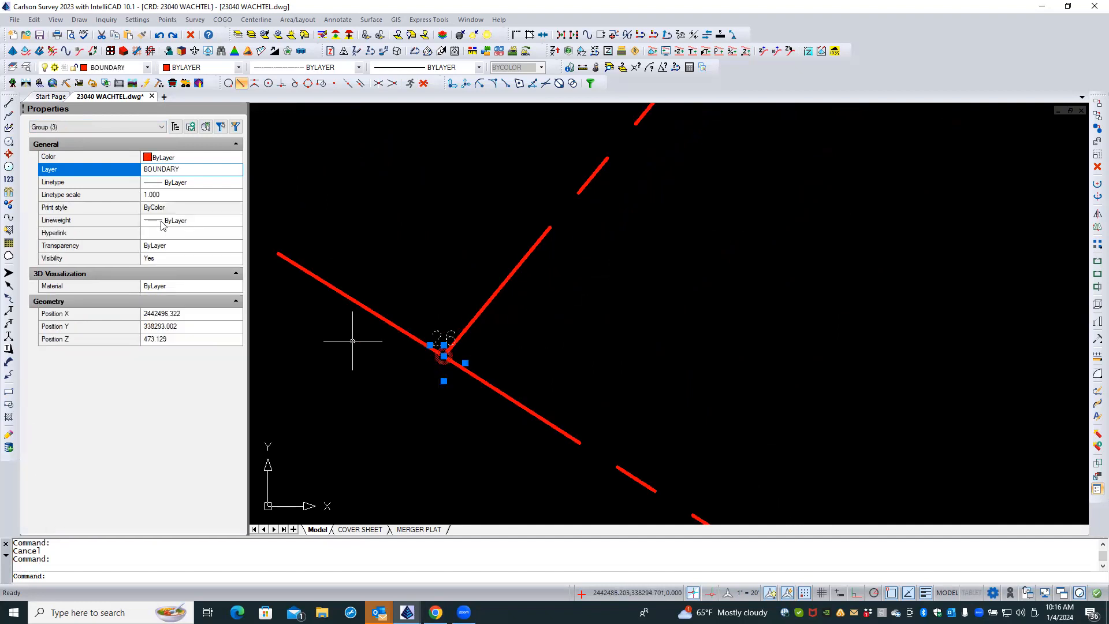
{"action": "left_click", "coordinate": [112, 128]}
{"action": "left_click", "coordinate": [113, 145]}
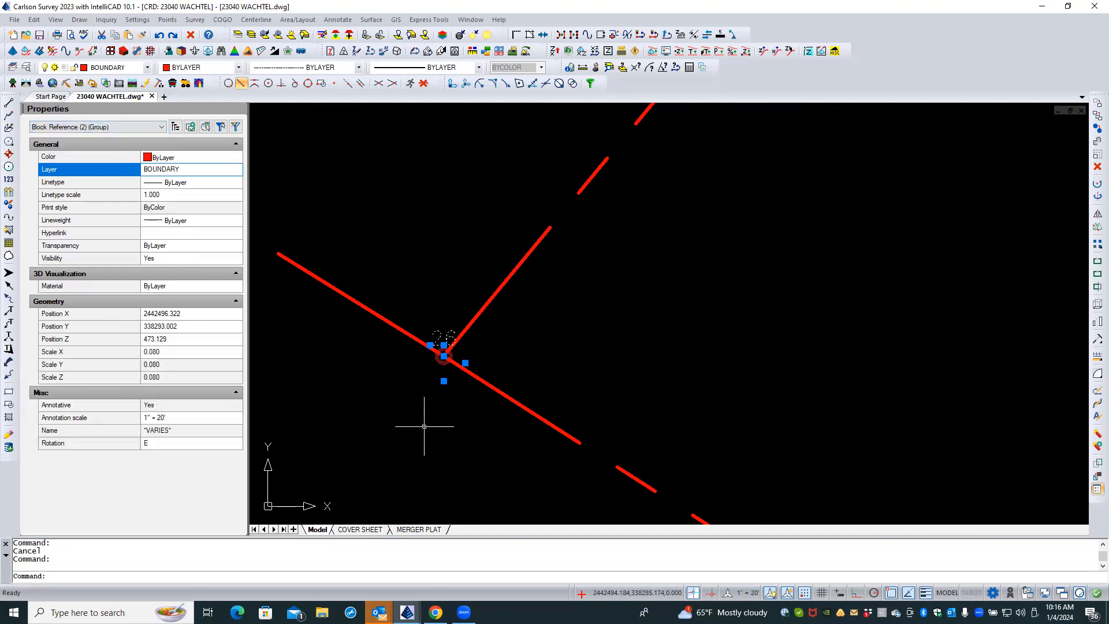
{"action": "key", "text": "Escape"}
- Inspect the boundary corners from point 26 across to point 27 in model space
{"action": "scroll", "coordinate": [383, 388], "scroll_direction": "up", "scroll_amount": 3}
{"action": "scroll", "coordinate": [384, 387], "scroll_direction": "down", "scroll_amount": 4}
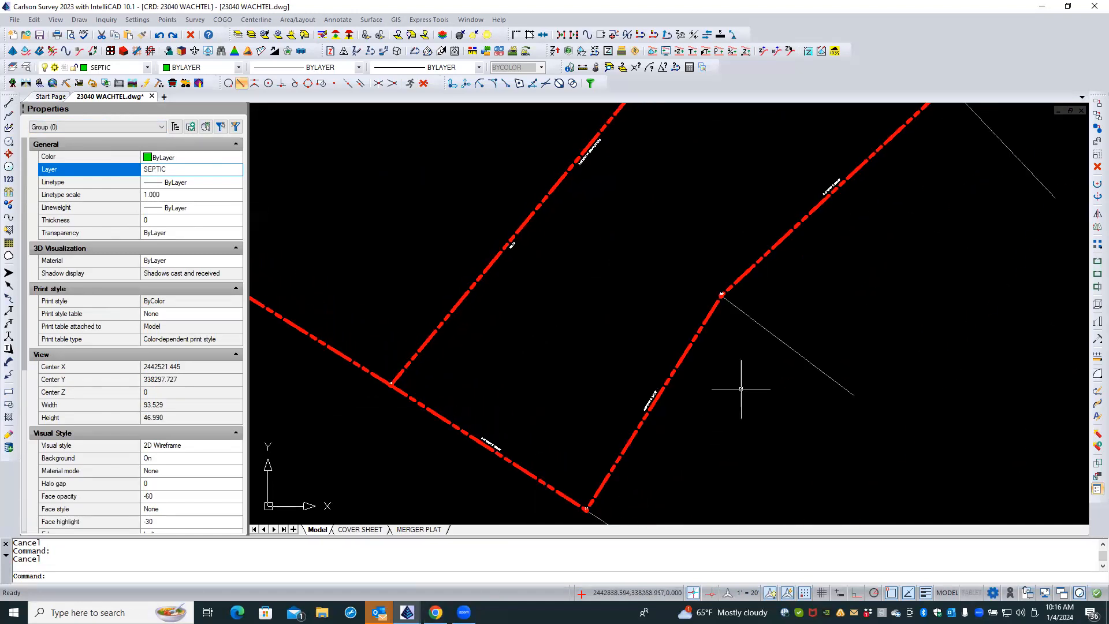
{"action": "middle_click_drag", "start_coordinate": [725, 393], "coordinate": [655, 335]}
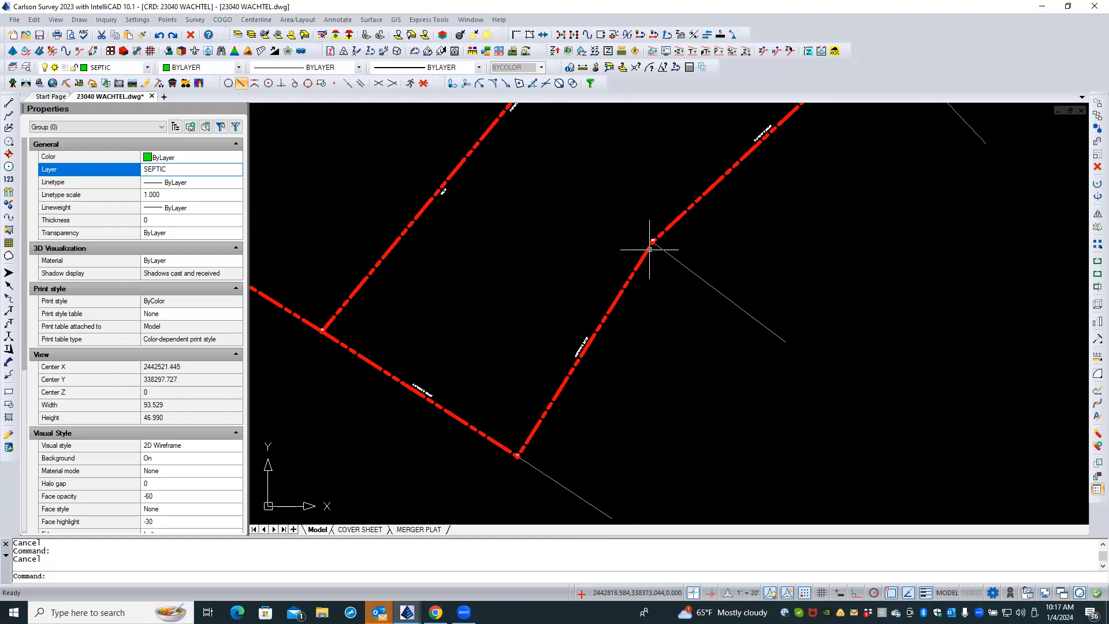
{"action": "scroll", "coordinate": [518, 467], "scroll_direction": "up", "scroll_amount": 3}
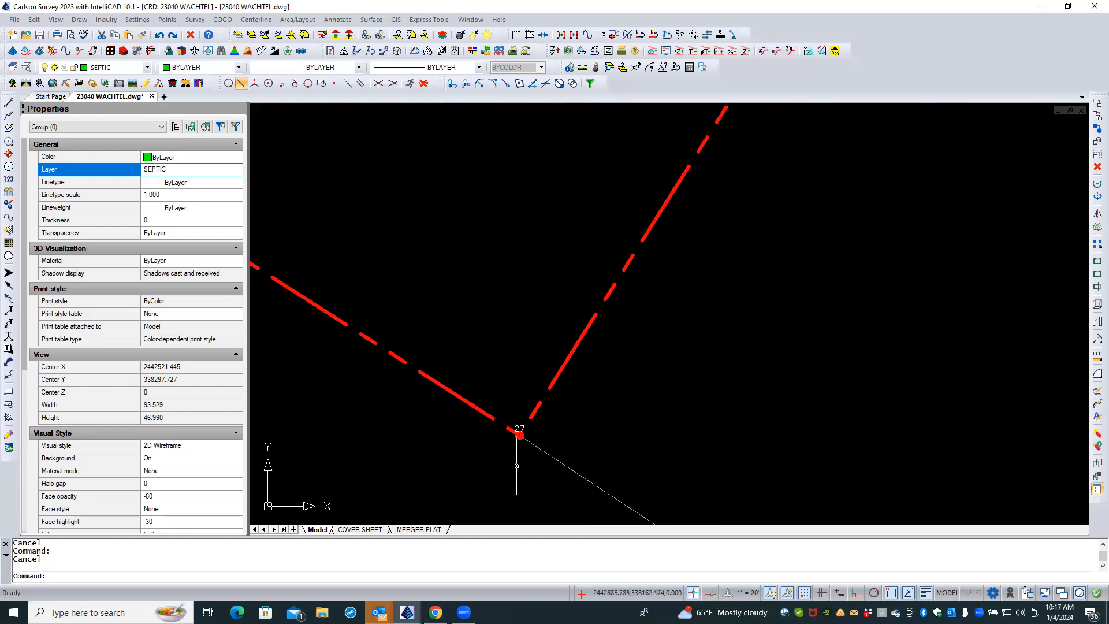
{"action": "scroll", "coordinate": [396, 495], "scroll_direction": "down", "scroll_amount": 2}
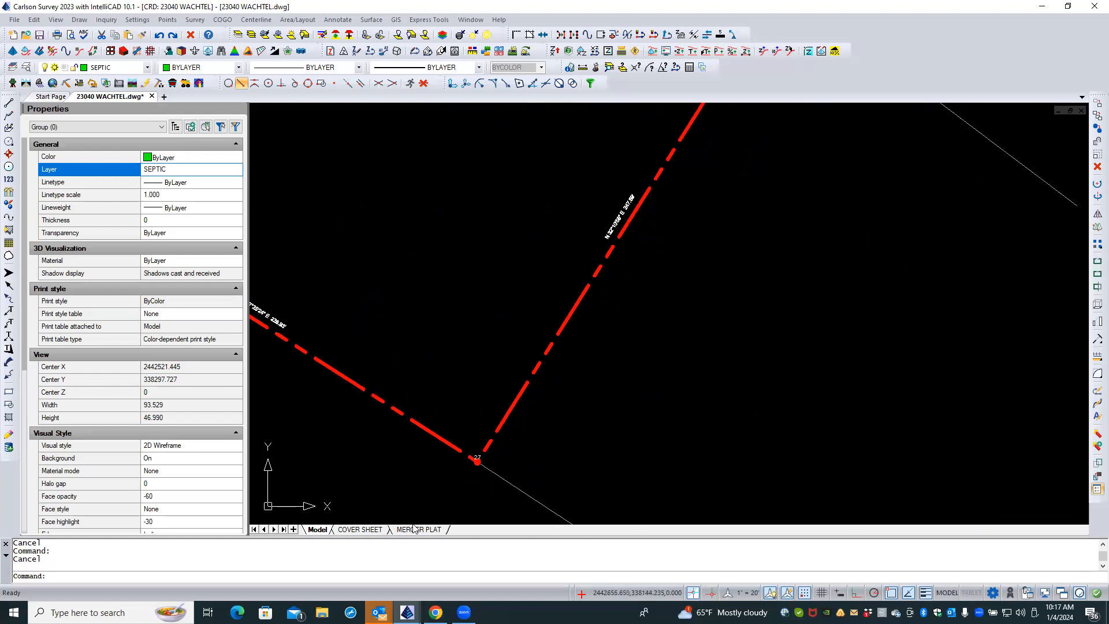
- In the MERGER PLAT main viewport, check the block reference properties of the corner symbol joining the 362.18' and 226.93' lines, and clear the selection
{"action": "left_click", "coordinate": [414, 528]}
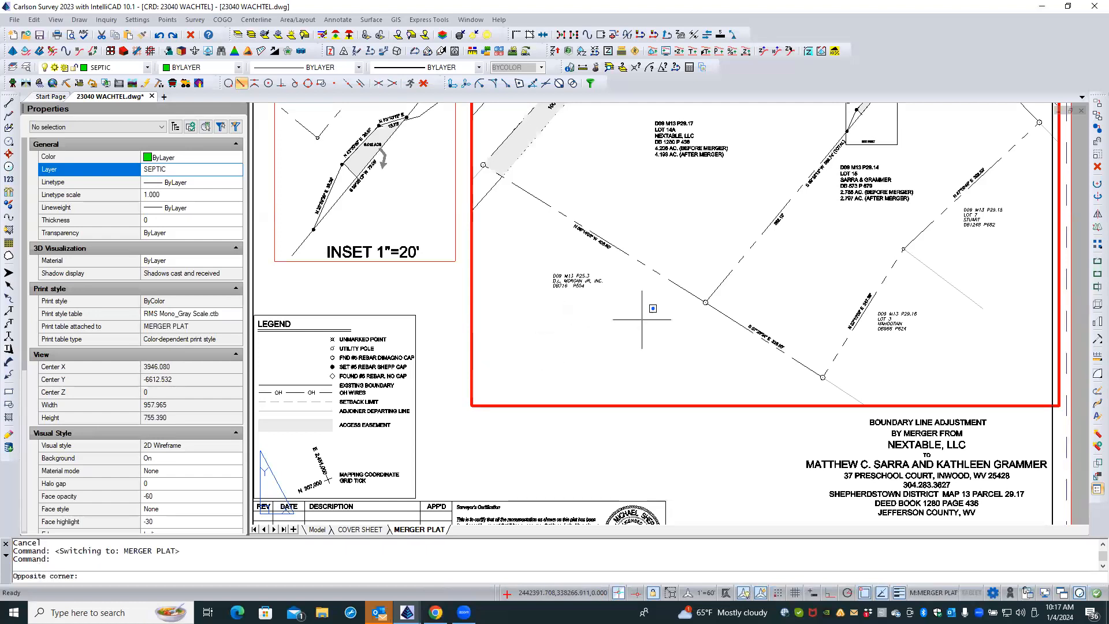
{"action": "left_click", "coordinate": [742, 312]}
{"action": "scroll", "coordinate": [709, 318], "scroll_direction": "up", "scroll_amount": 1}
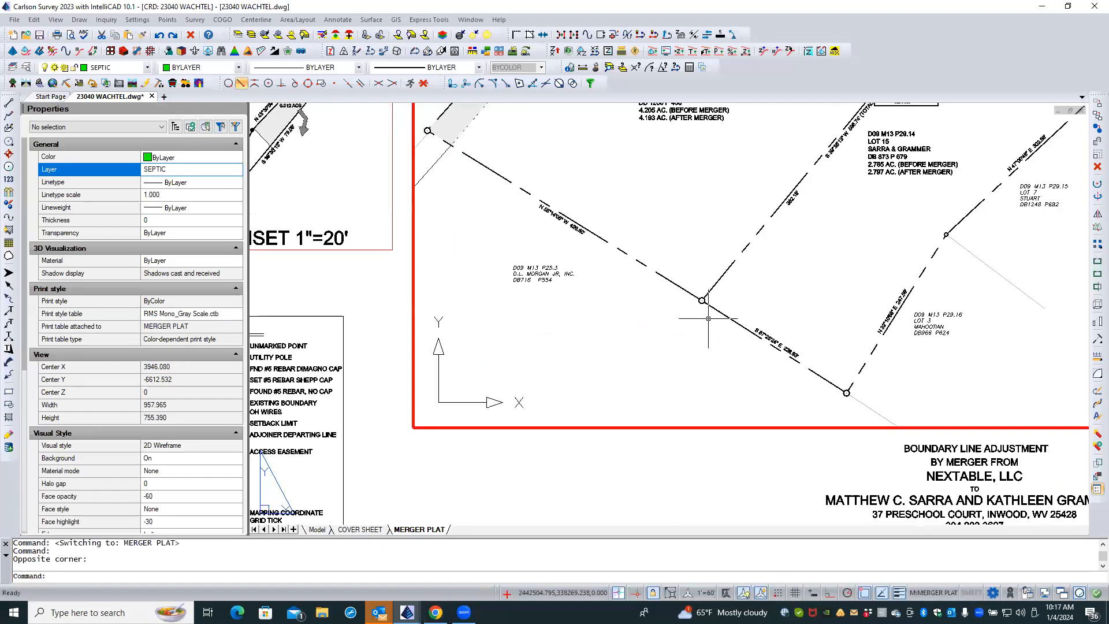
{"action": "scroll", "coordinate": [704, 307], "scroll_direction": "up", "scroll_amount": 2}
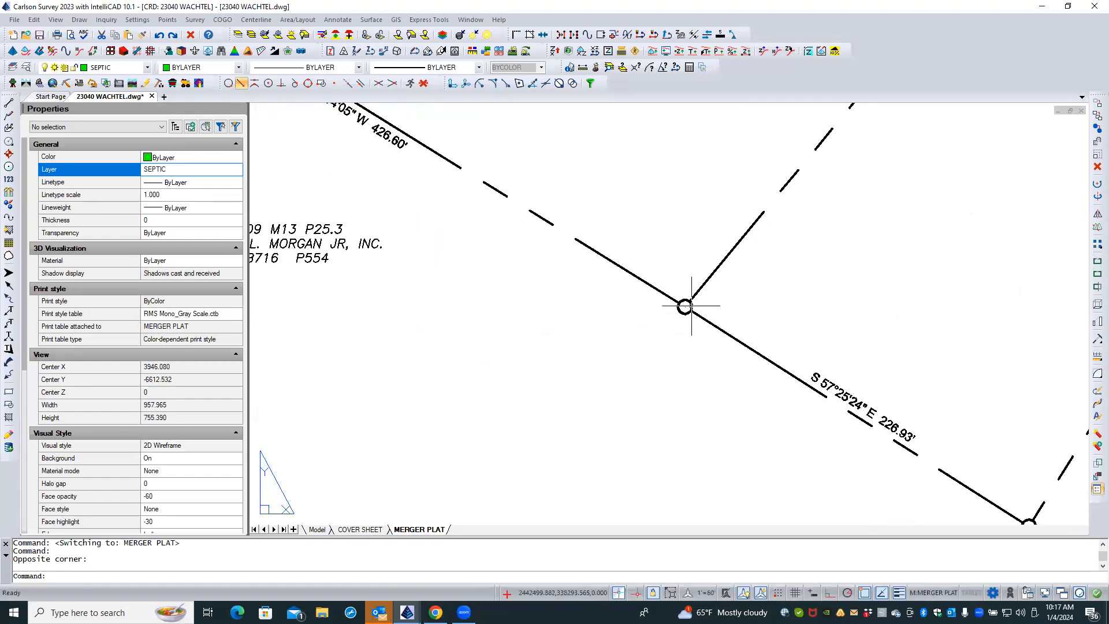
{"action": "left_click", "coordinate": [690, 307]}
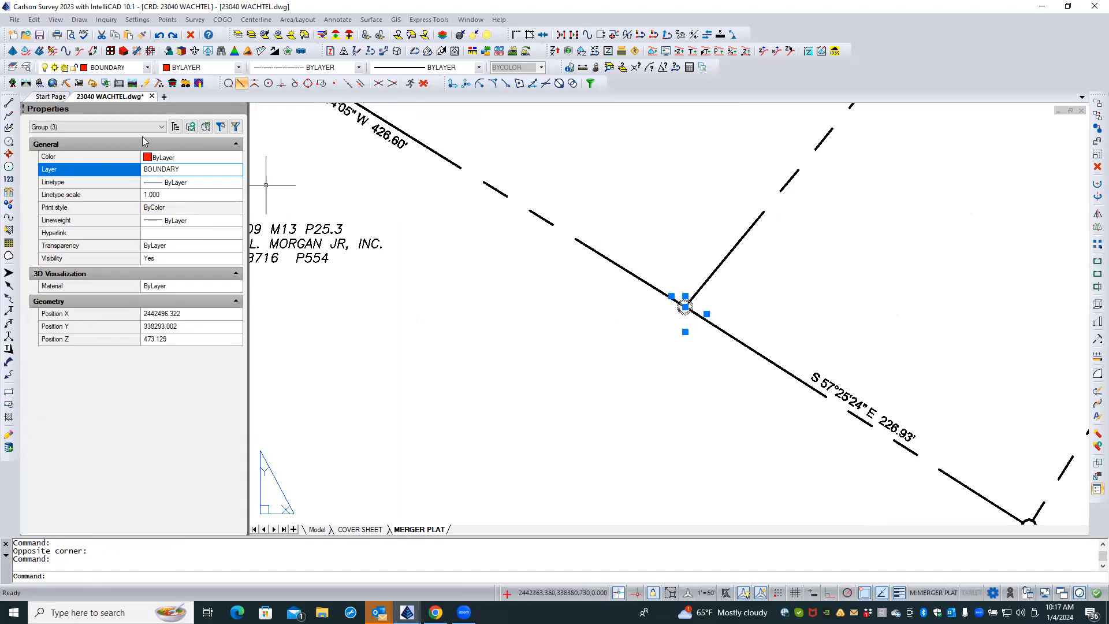
{"action": "left_click", "coordinate": [110, 127]}
{"action": "left_click", "coordinate": [106, 146]}
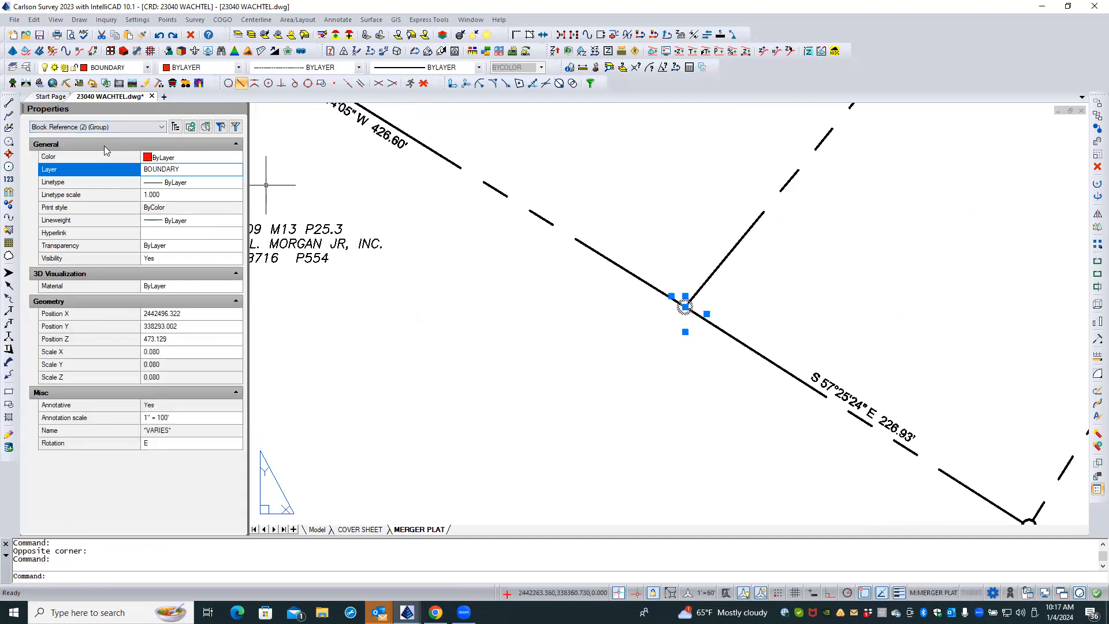
{"action": "key", "text": "Escape"}
{"action": "key", "text": "Escape"}
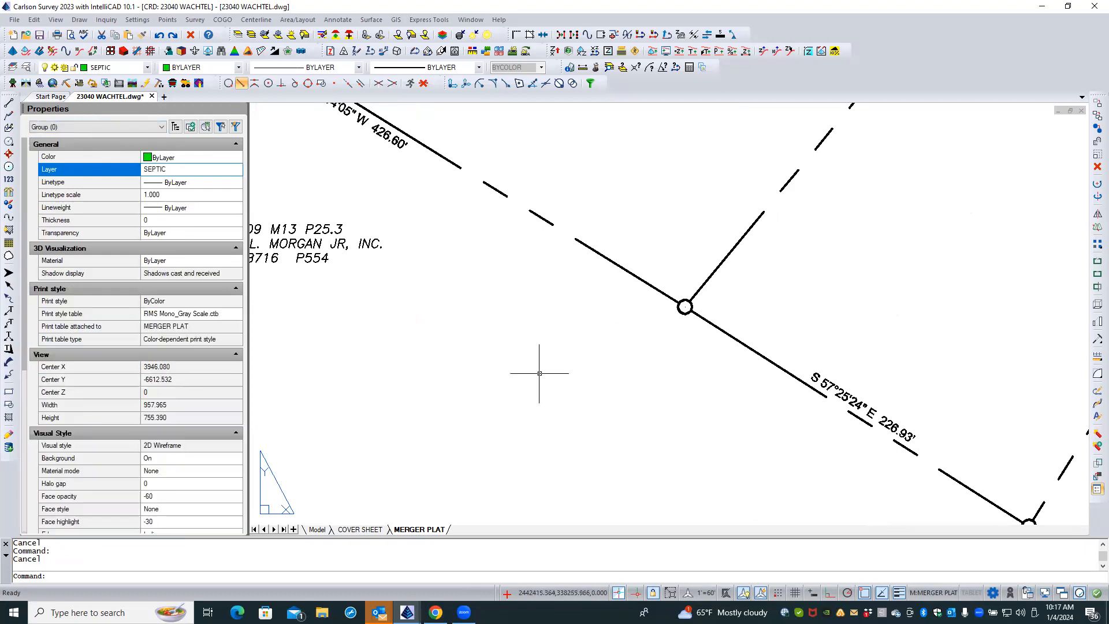
- Select the second of the overlapping symbols at the Lot 3 and Lot 7 corner, check its block reference properties, and clear the selection
{"action": "scroll", "coordinate": [537, 372], "scroll_direction": "down", "scroll_amount": 2}
{"action": "scroll", "coordinate": [953, 254], "scroll_direction": "up", "scroll_amount": 4}
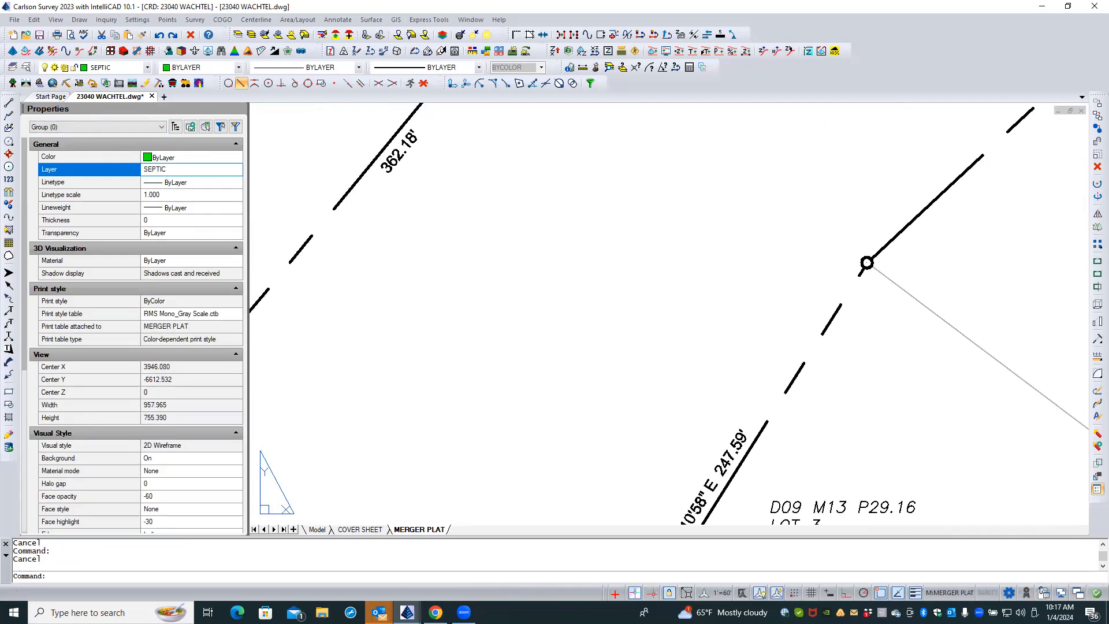
{"action": "left_click", "coordinate": [861, 258]}
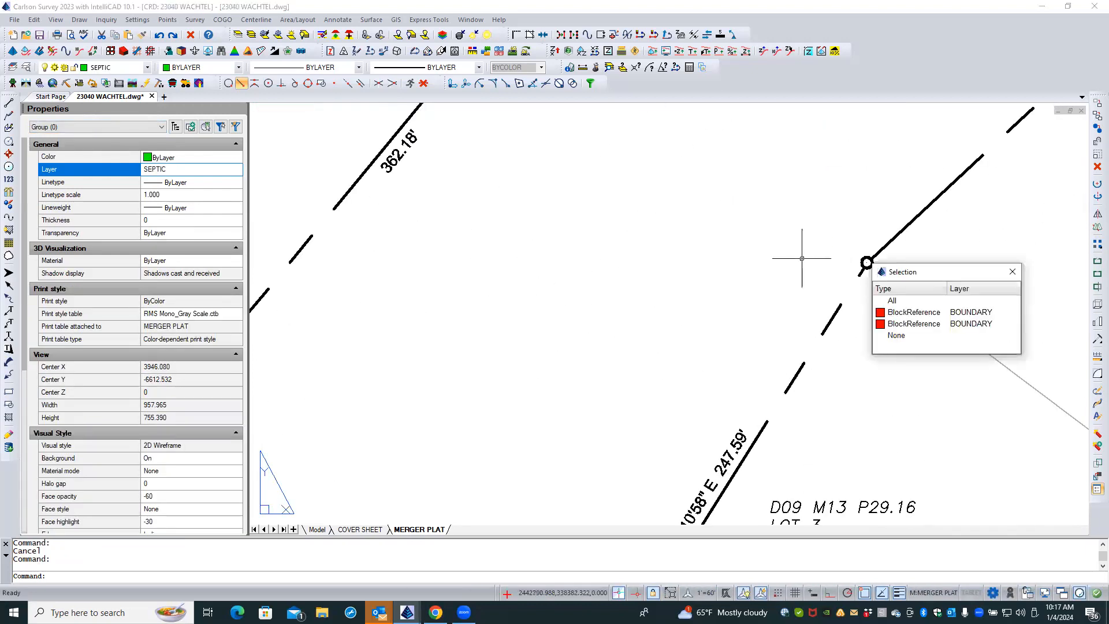
{"action": "left_click", "coordinate": [928, 325]}
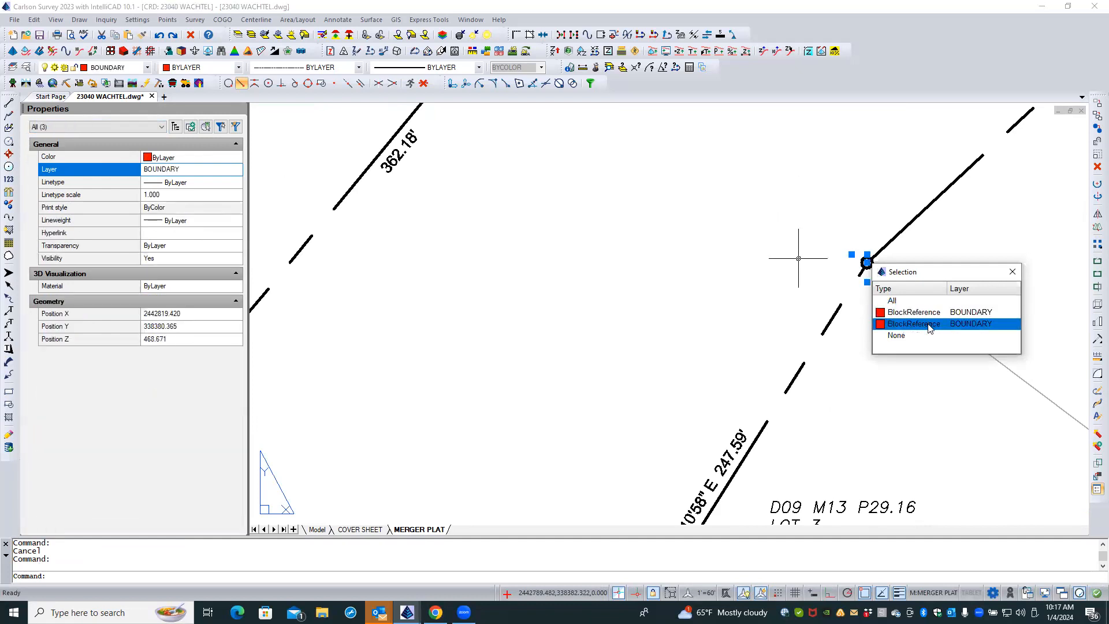
{"action": "left_click", "coordinate": [100, 128]}
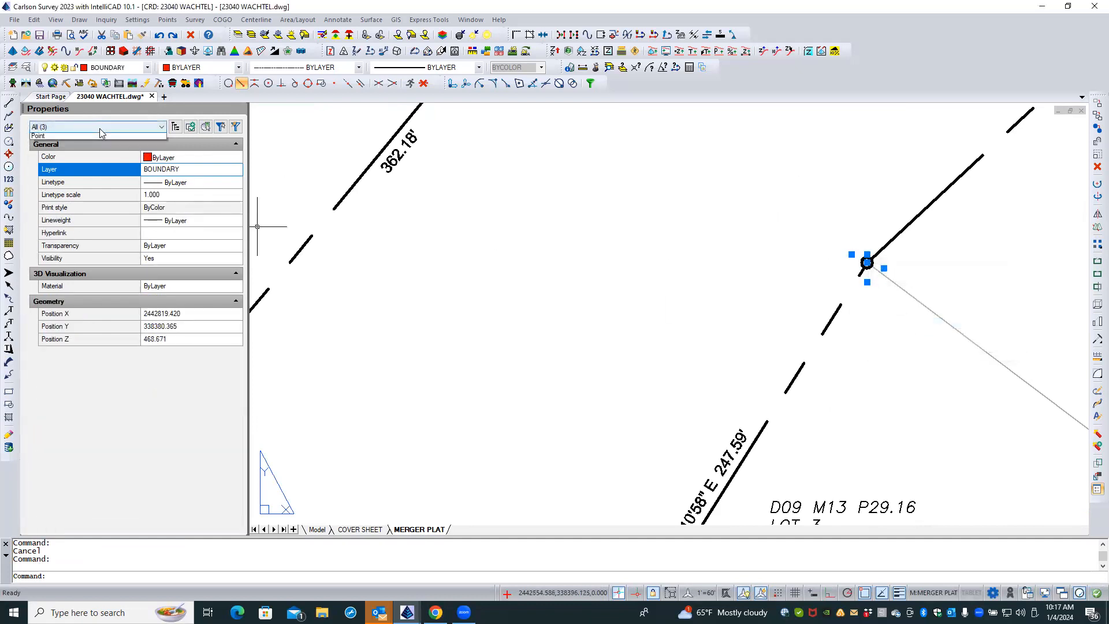
{"action": "left_click", "coordinate": [94, 144]}
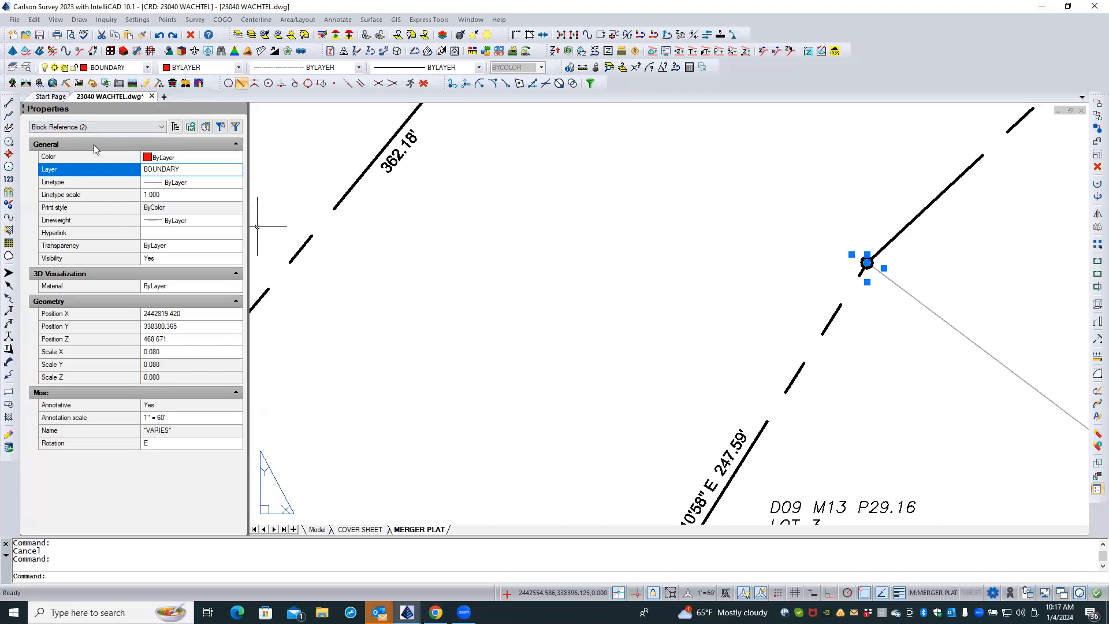
{"action": "key", "text": "Escape"}
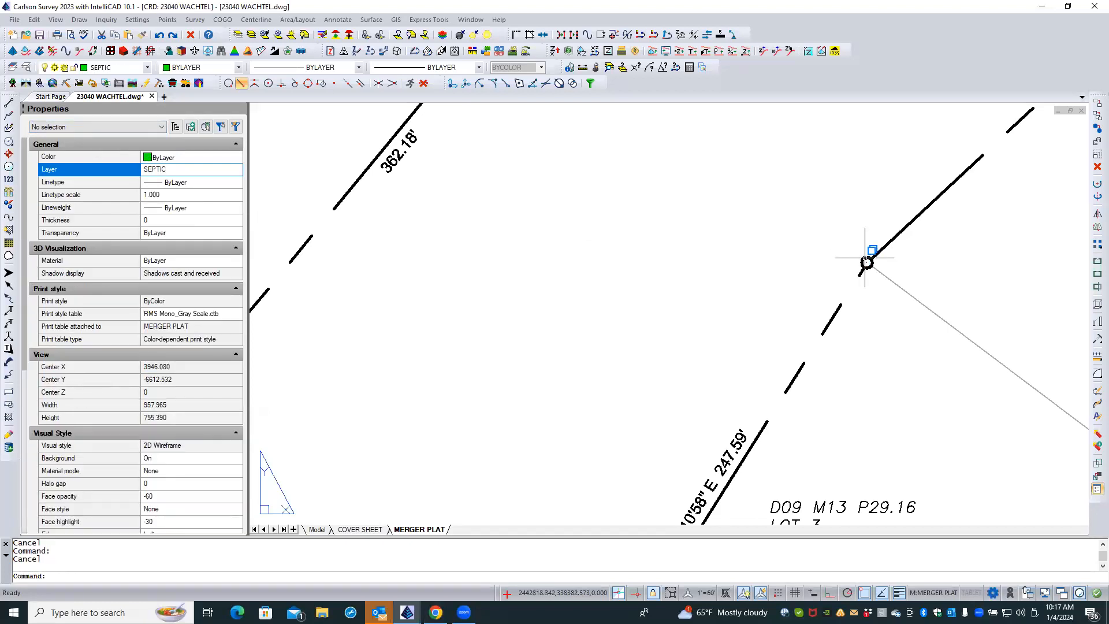
- Select the first overlapping symbol at the same Lot 3 and Lot 7 corner, check its annotation scale, and clear the selection
{"action": "left_click", "coordinate": [867, 261]}
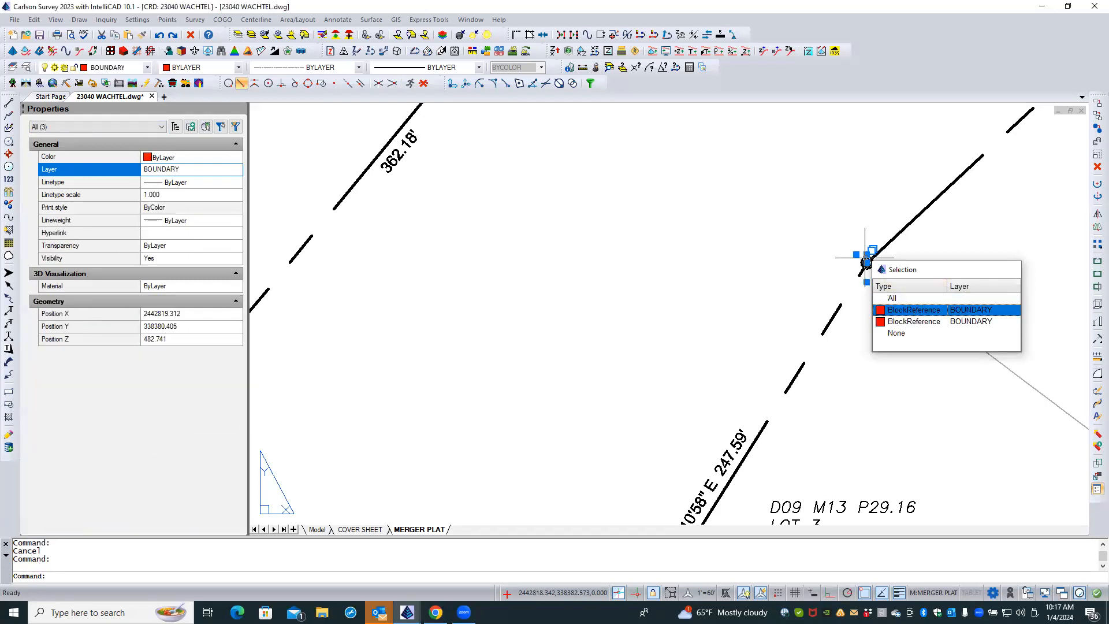
{"action": "left_click", "coordinate": [106, 127]}
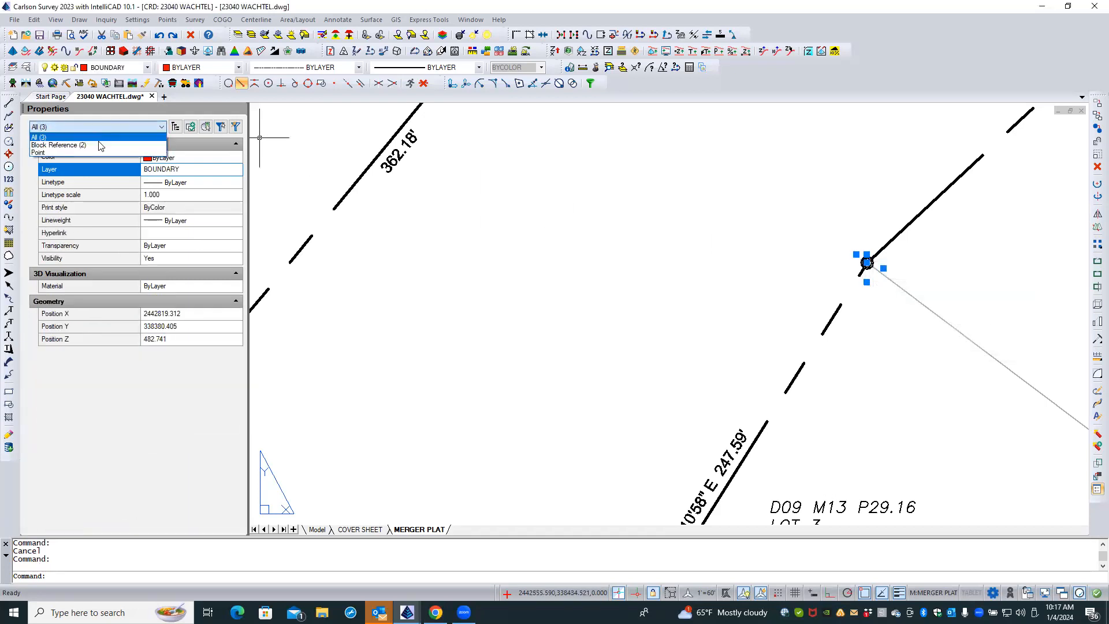
{"action": "left_click", "coordinate": [102, 144]}
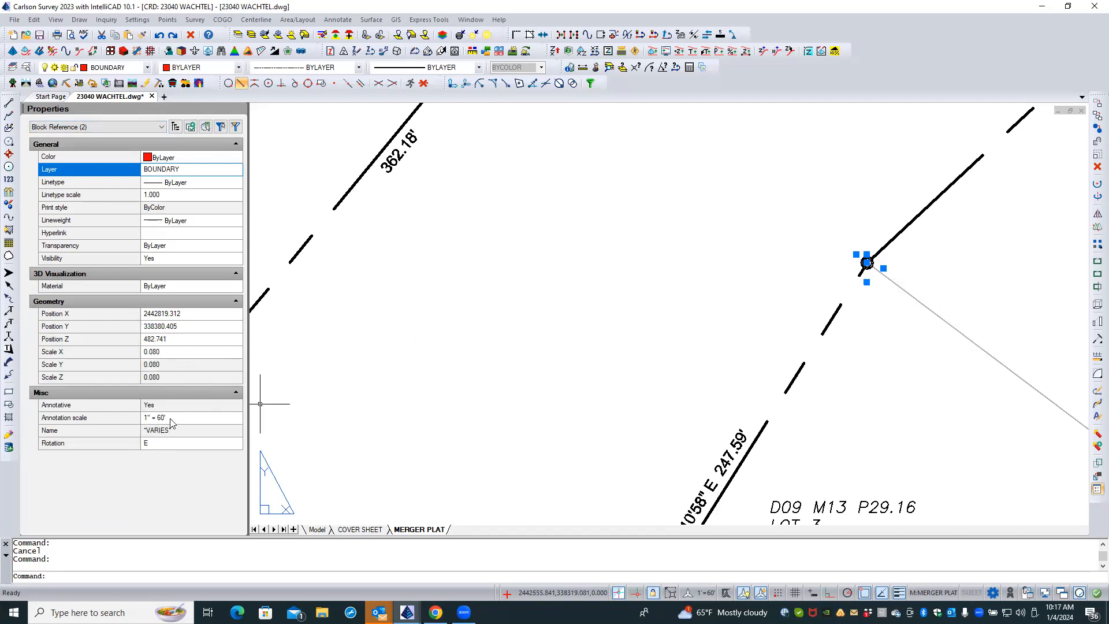
{"action": "key", "text": "Escape"}
- Recheck the annotation scale of the corner symbol at the start of the S 57°25'24" E line, and clear the selection
{"action": "scroll", "coordinate": [829, 210], "scroll_direction": "down", "scroll_amount": 4}
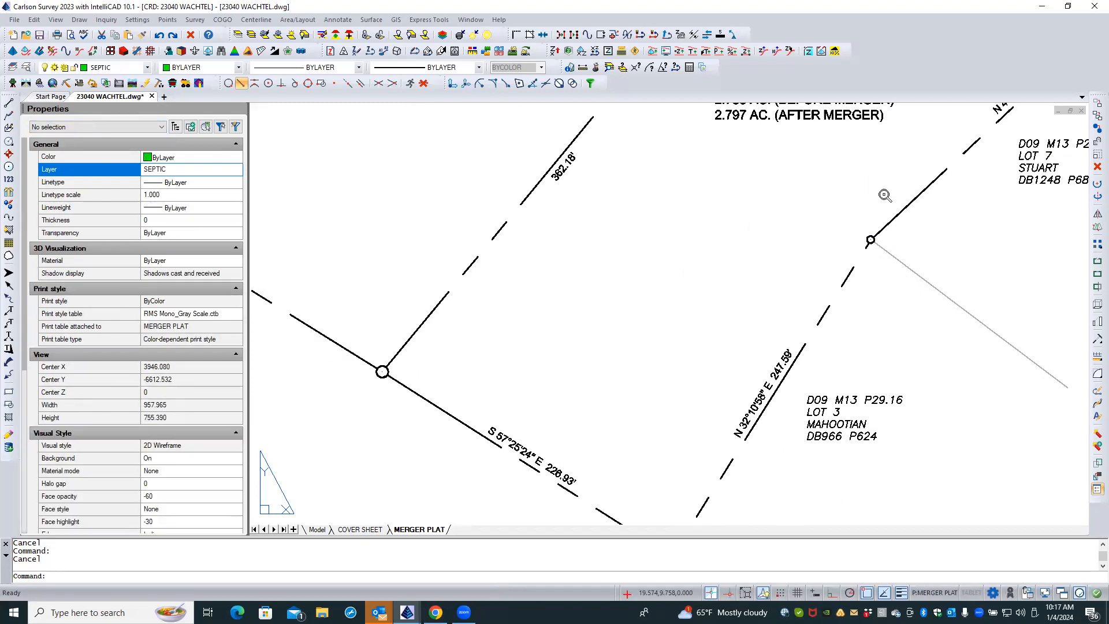
{"action": "scroll", "coordinate": [627, 303], "scroll_direction": "up", "scroll_amount": 3}
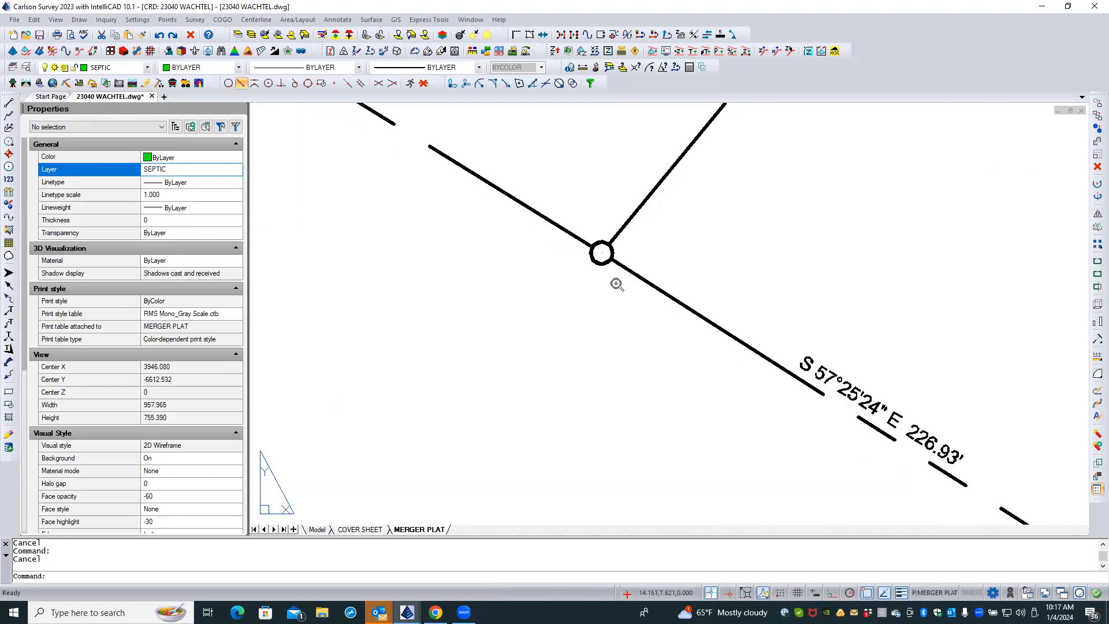
{"action": "left_click", "coordinate": [602, 252]}
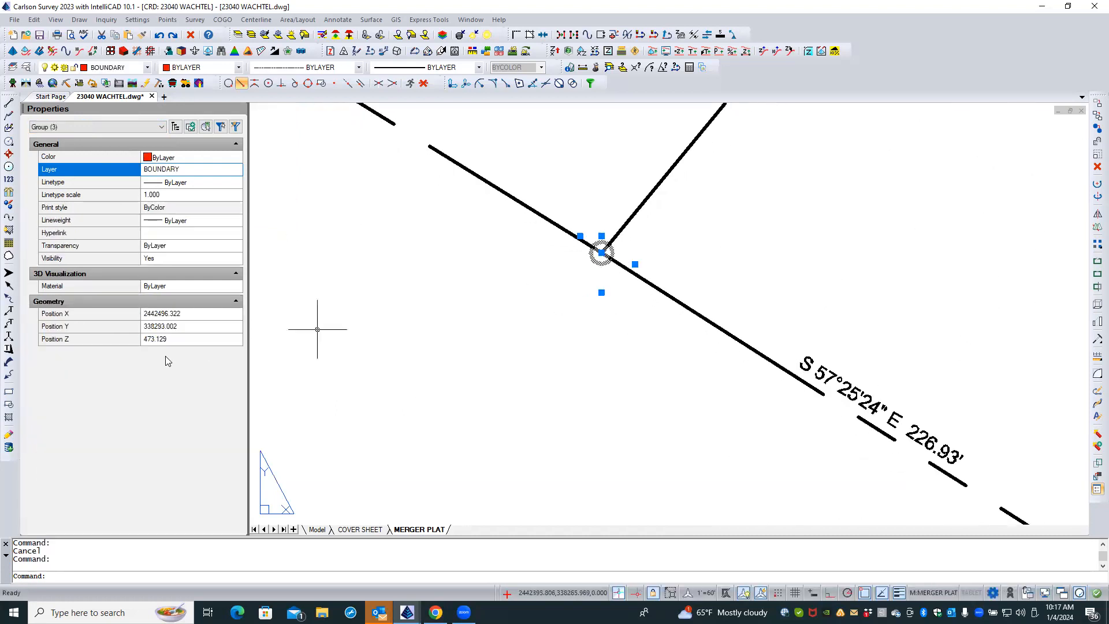
{"action": "left_click", "coordinate": [83, 127]}
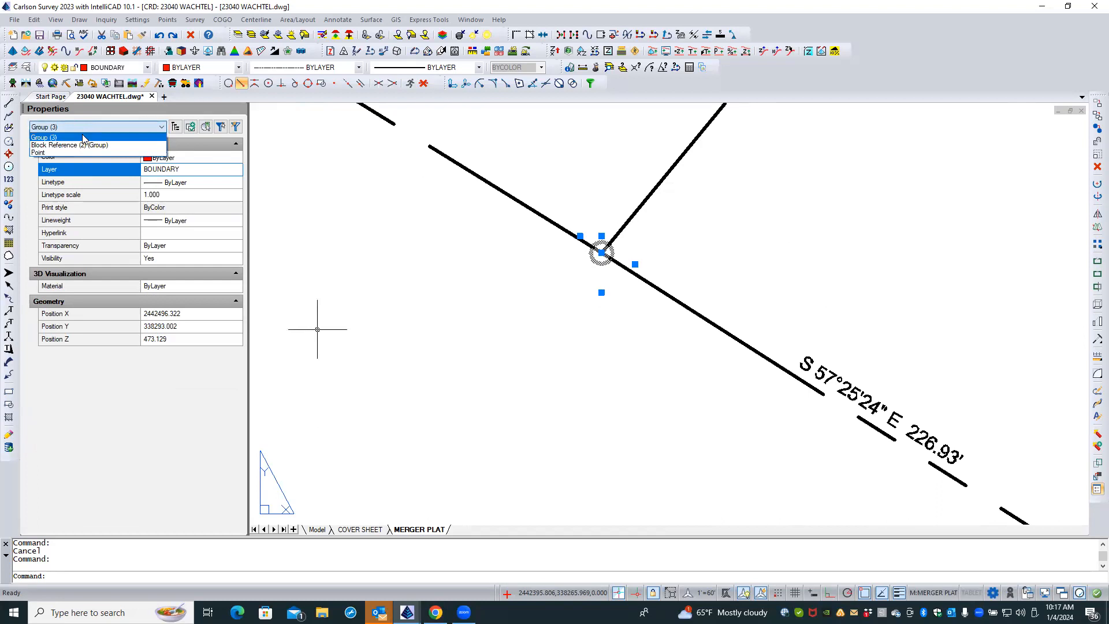
{"action": "left_click", "coordinate": [81, 141]}
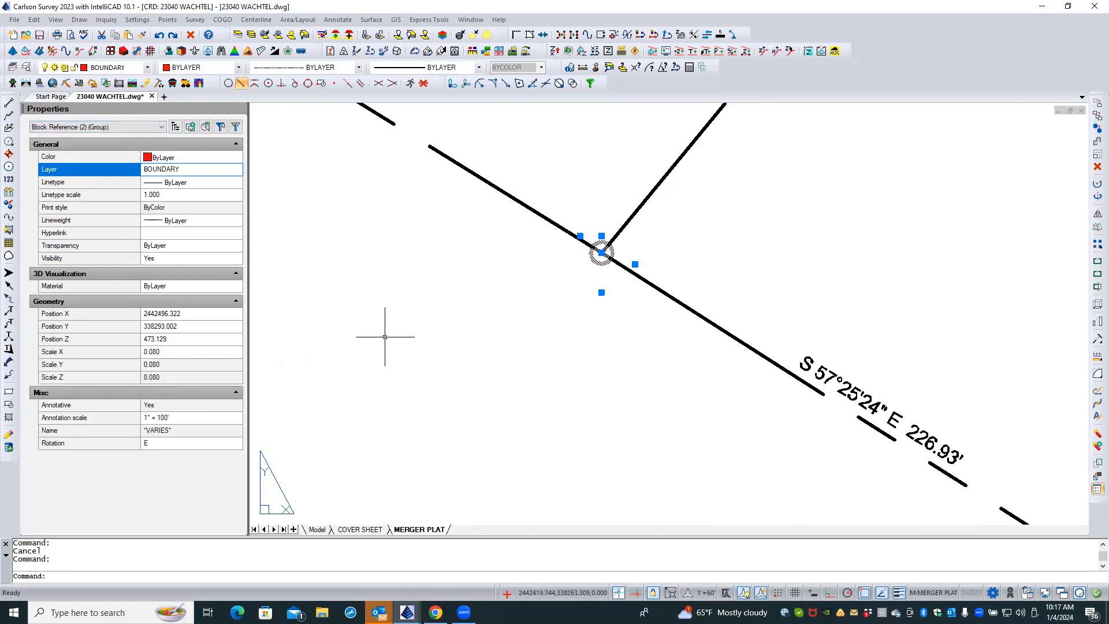
{"action": "key", "text": "Escape"}
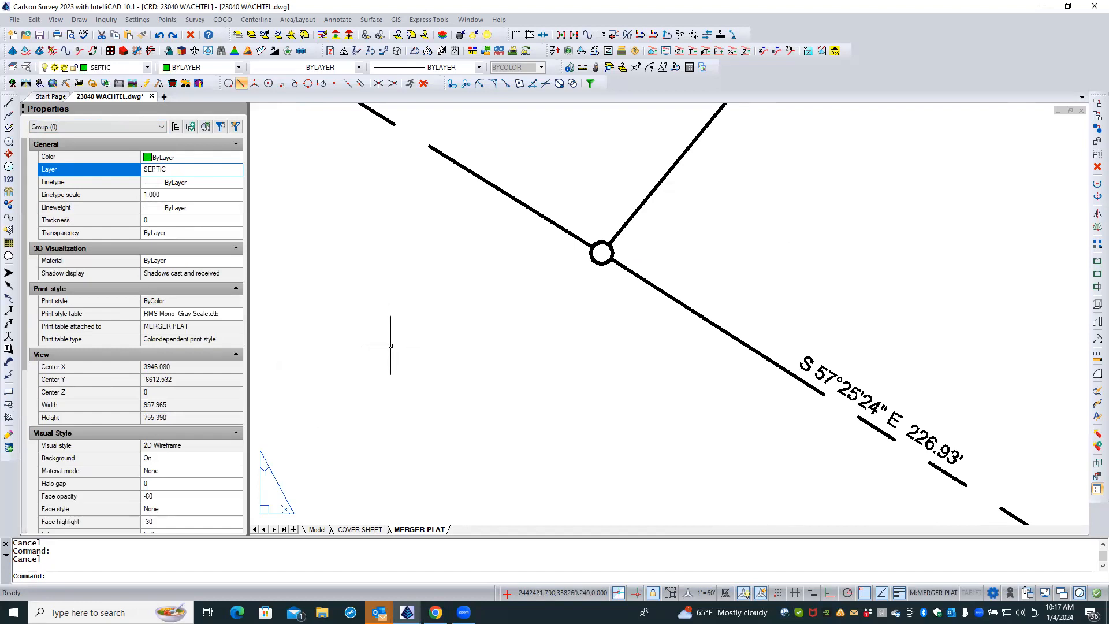
- Select all symbols similar to the one joining the 362.18' and 226.93' lines, and limit the properties to block references
{"action": "scroll", "coordinate": [391, 346], "scroll_direction": "down", "scroll_amount": 3}
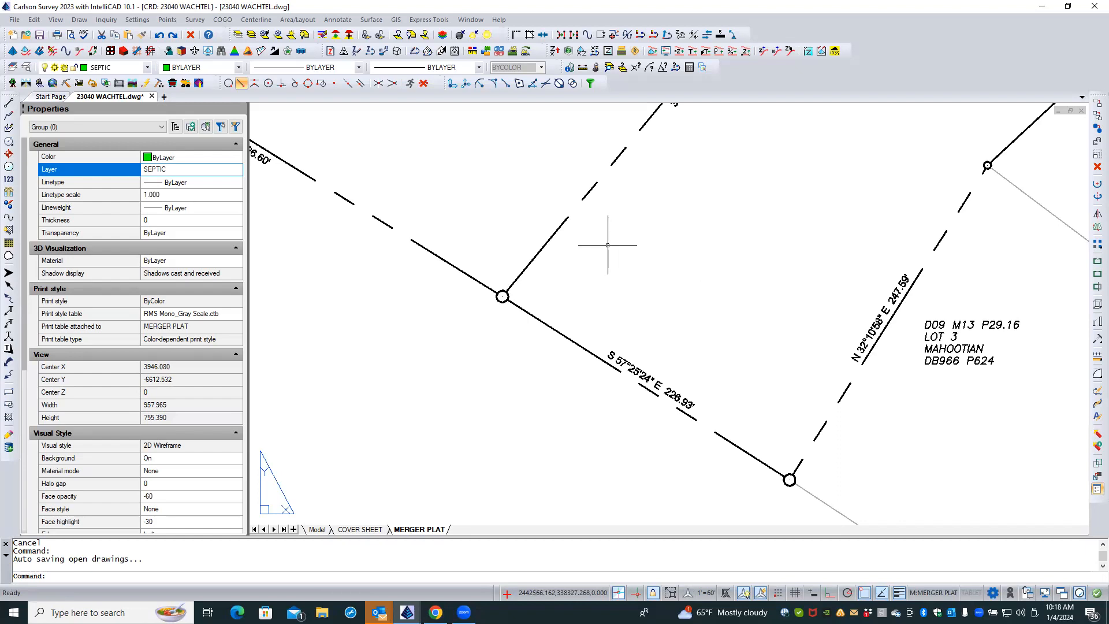
{"action": "left_click", "coordinate": [502, 297]}
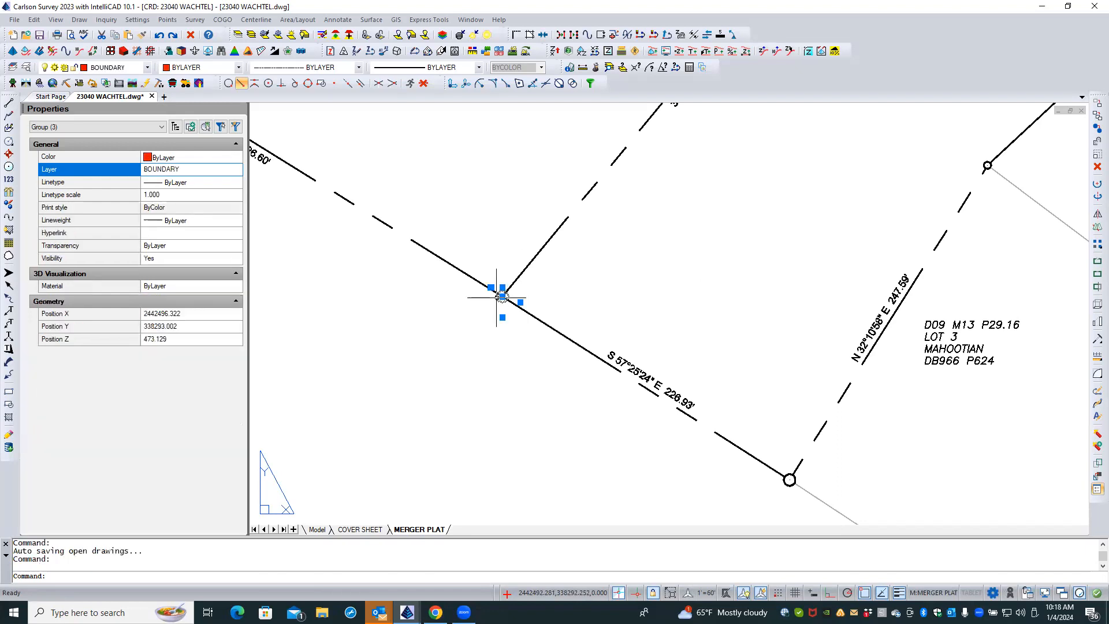
{"action": "right_click", "coordinate": [466, 330]}
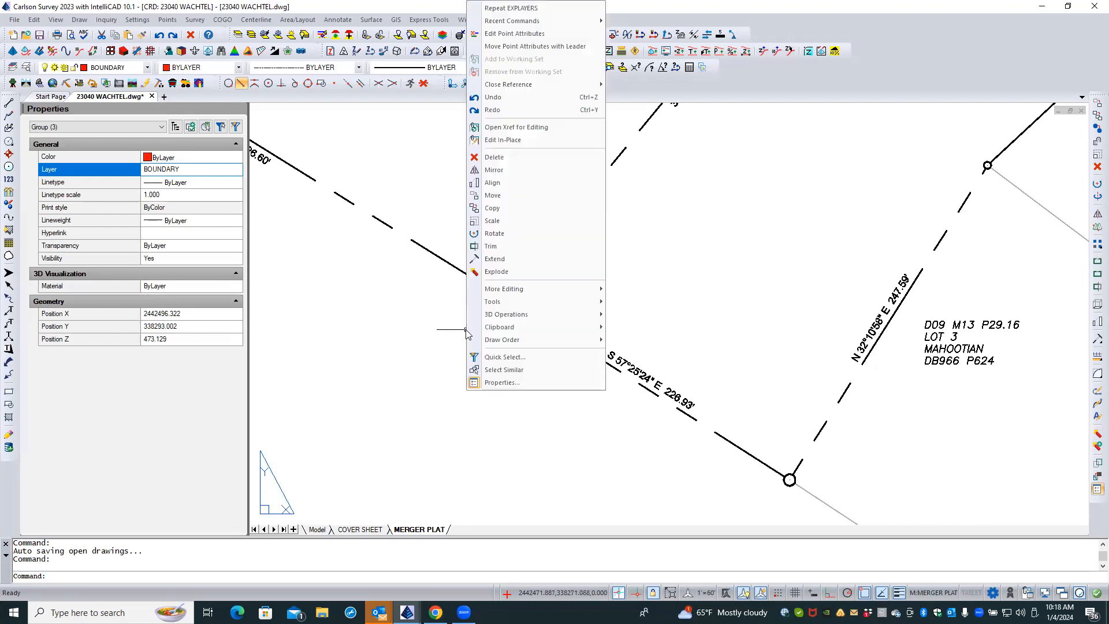
{"action": "left_click", "coordinate": [521, 369]}
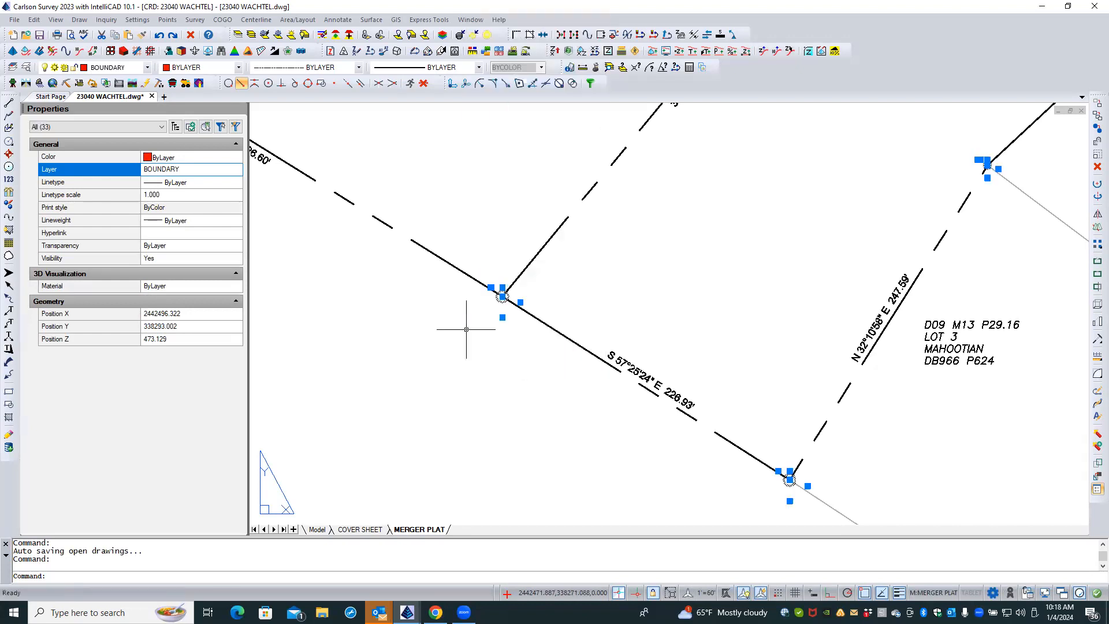
{"action": "left_click", "coordinate": [64, 127]}
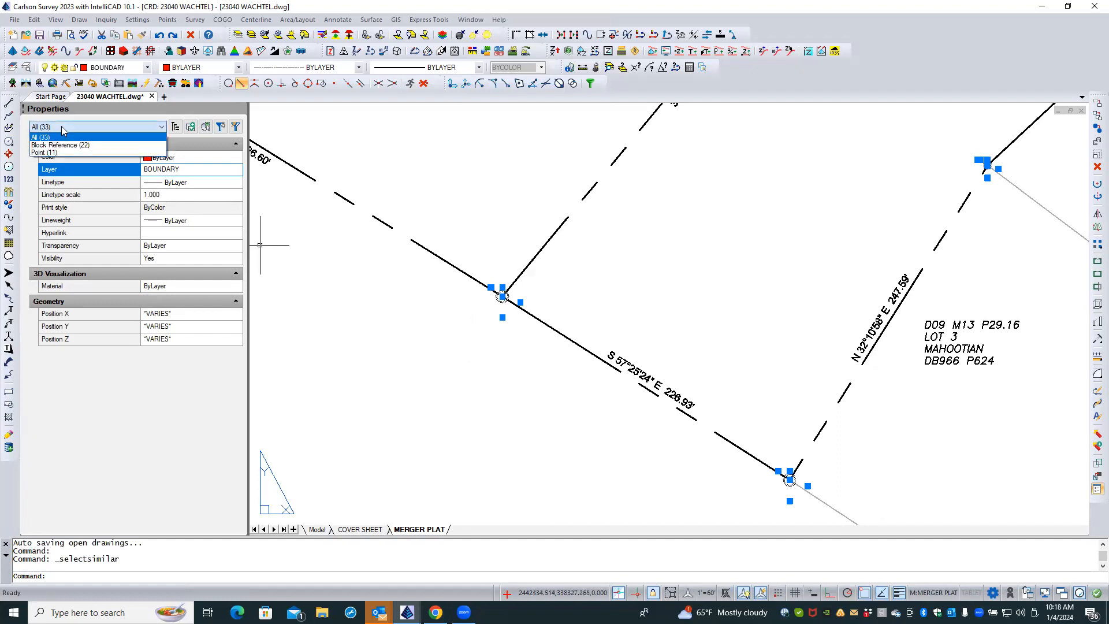
{"action": "left_click", "coordinate": [65, 145]}
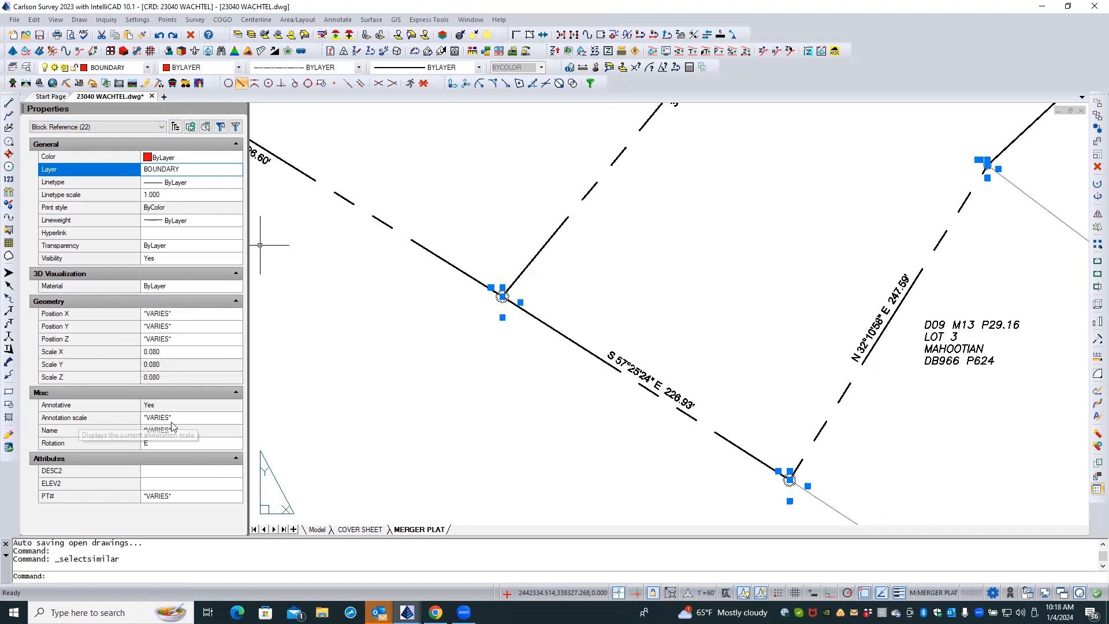
- Open the annotation scale list of the selected block references, choose 1" = 60', and accept the list
{"action": "left_click", "coordinate": [192, 419]}
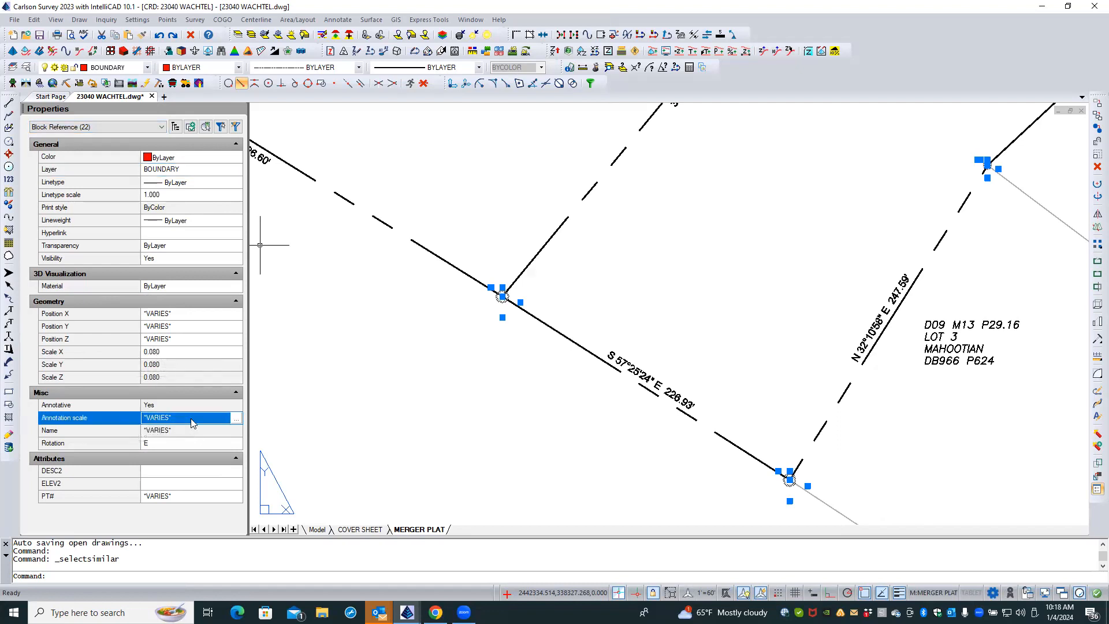
{"action": "left_click", "coordinate": [236, 419]}
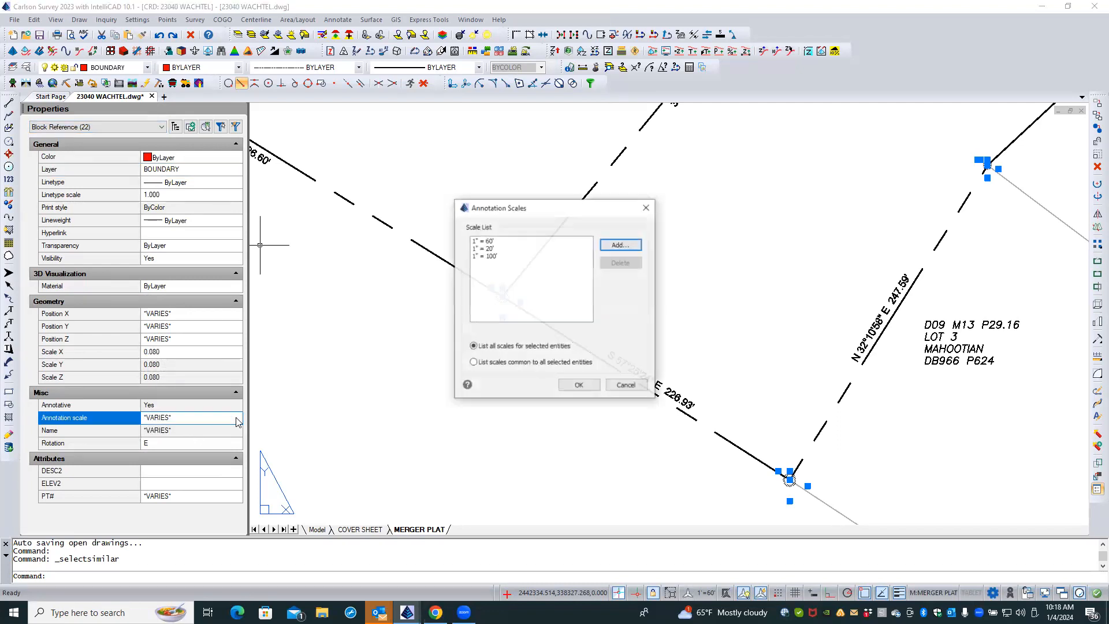
{"action": "left_click", "coordinate": [490, 242]}
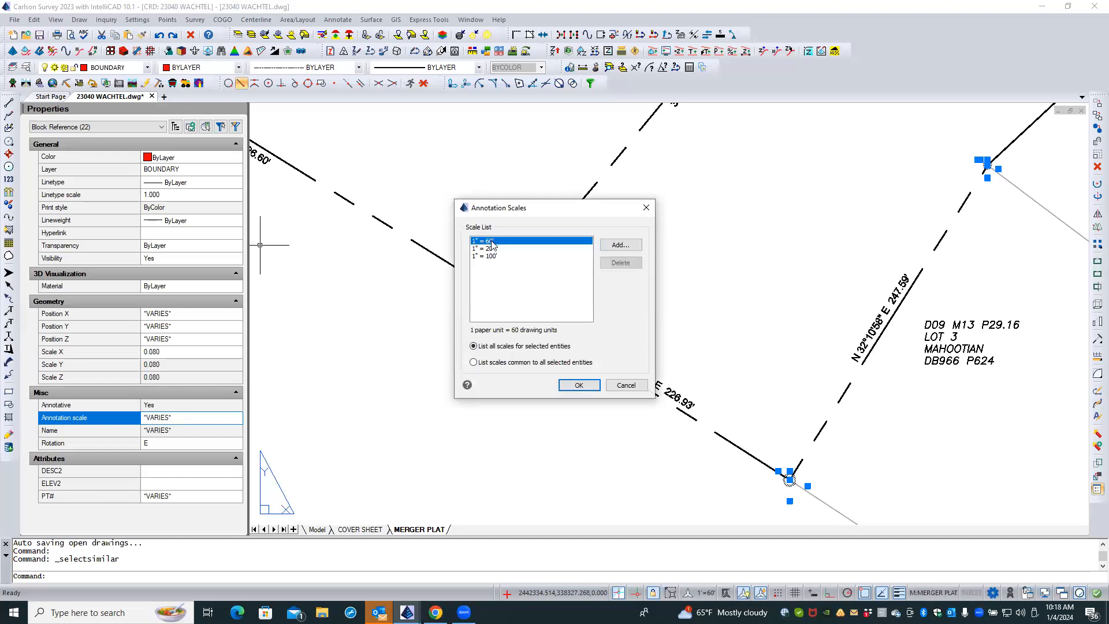
{"action": "left_click", "coordinate": [565, 387]}
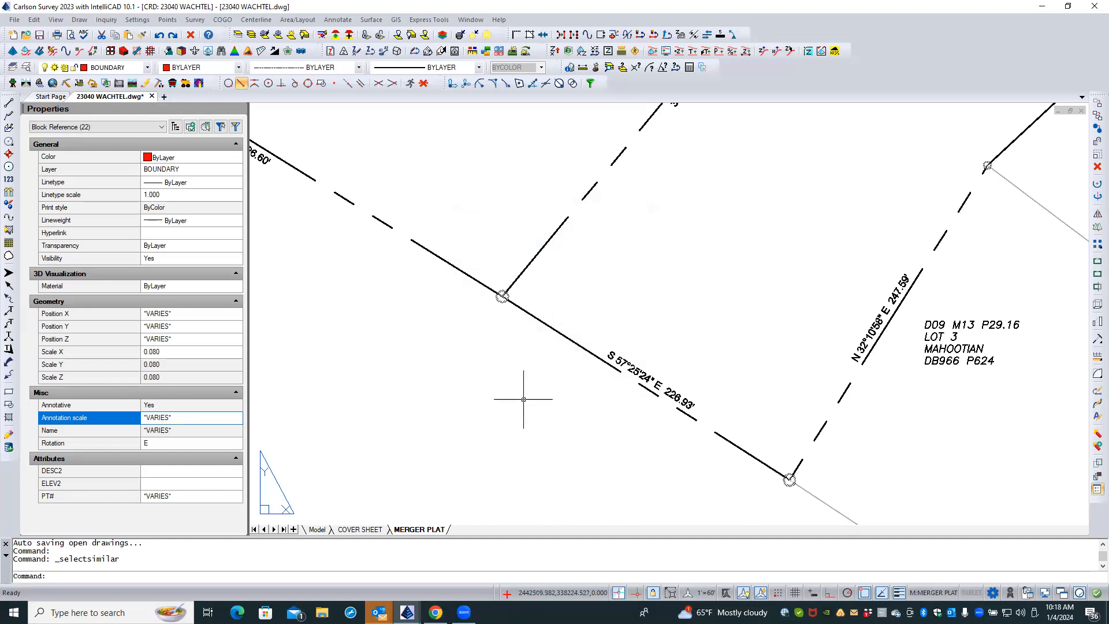
- Regenerate all viewports with REGENALL and clear the selection of boundary corner symbols
{"action": "type", "text": "rea"}
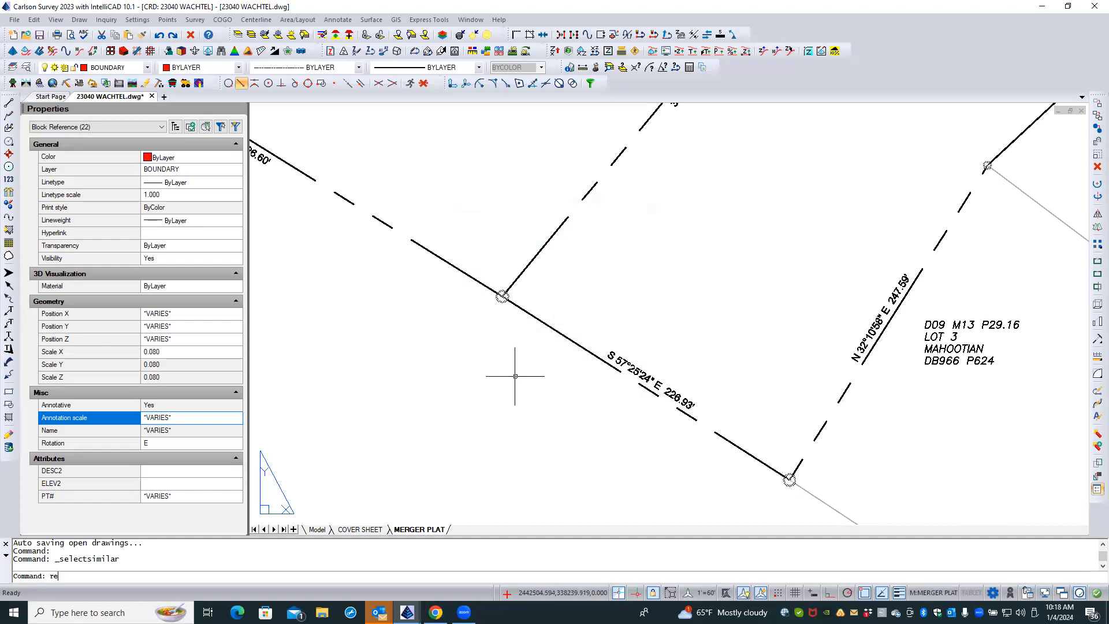
{"action": "key", "text": "Return"}
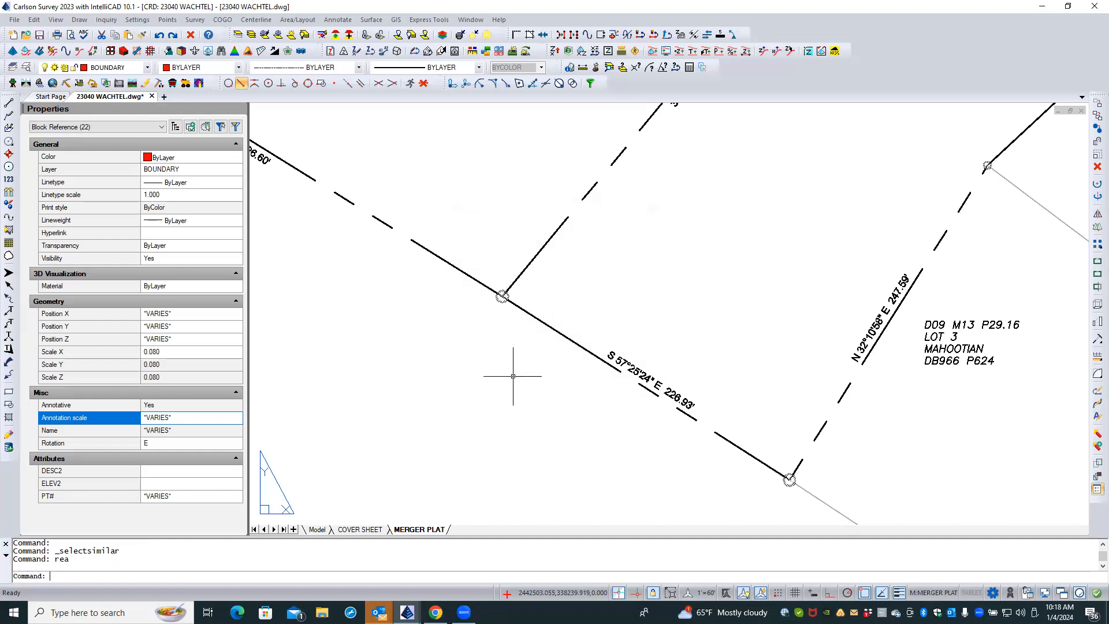
{"action": "left_click", "coordinate": [522, 381]}
{"action": "left_click", "coordinate": [509, 383]}
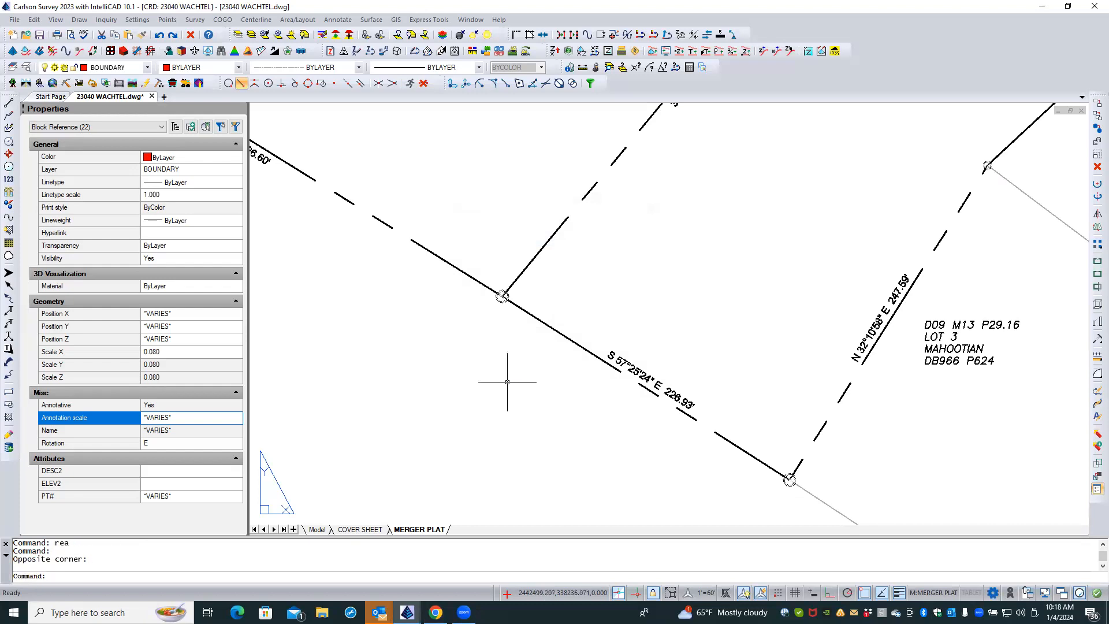
{"action": "key", "text": "Escape"}
{"action": "key", "text": "Escape"}
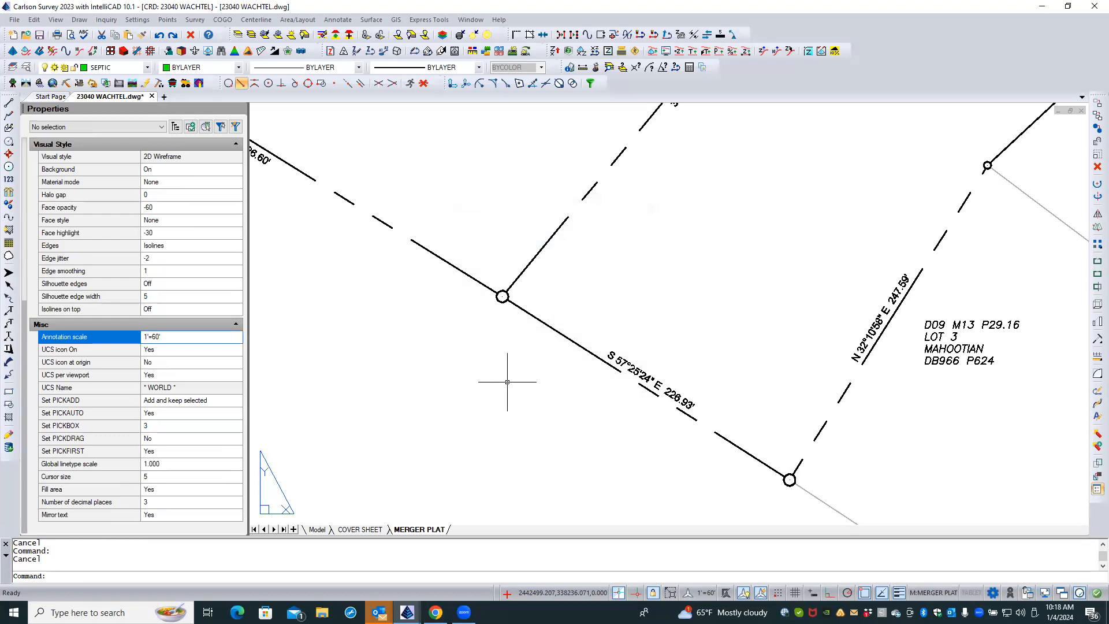
- Select the corner symbol at the start of the S 57°25'24" E line and check the annotation scale of its block references
{"action": "left_click", "coordinate": [503, 297]}
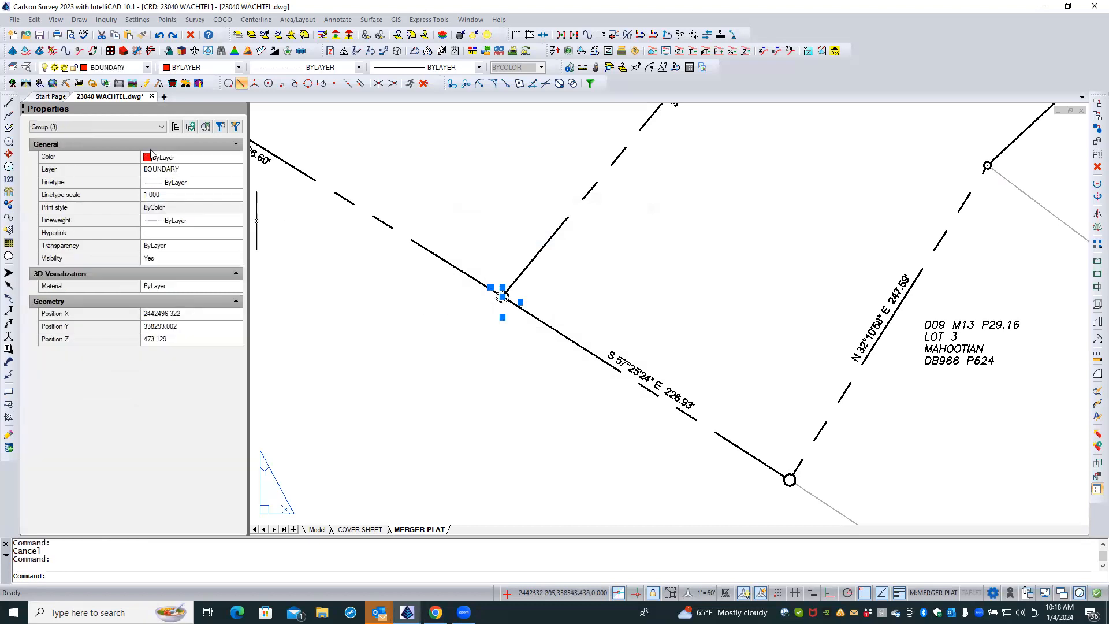
{"action": "left_click", "coordinate": [121, 128]}
{"action": "left_click", "coordinate": [114, 145]}
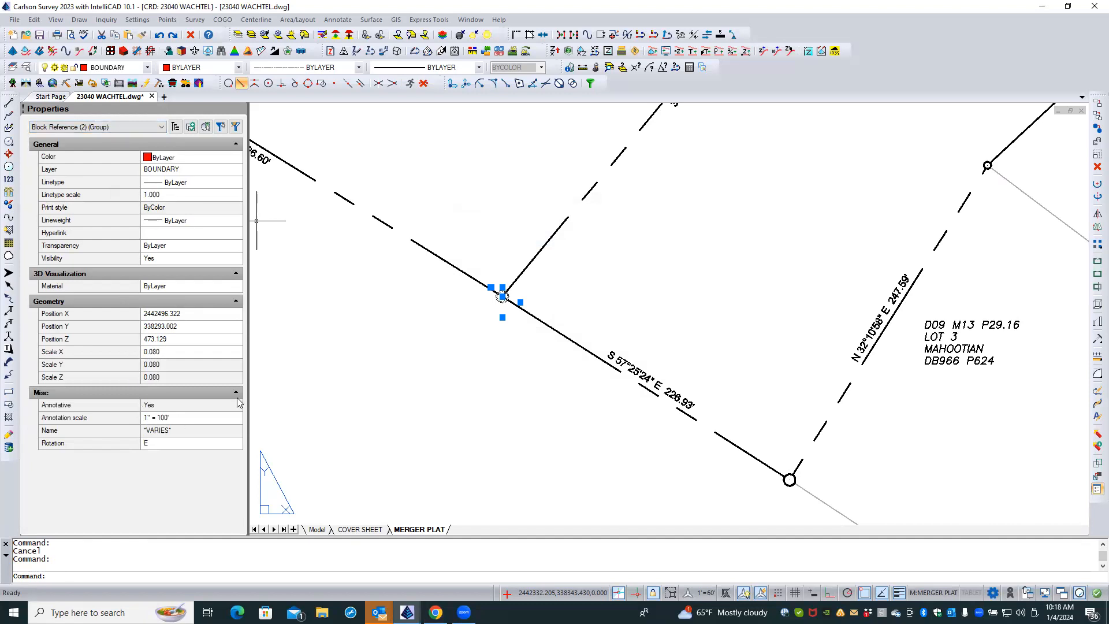
- Extend the selection to all similar boundary corner symbols and limit the properties to block references
{"action": "right_click", "coordinate": [366, 352]}
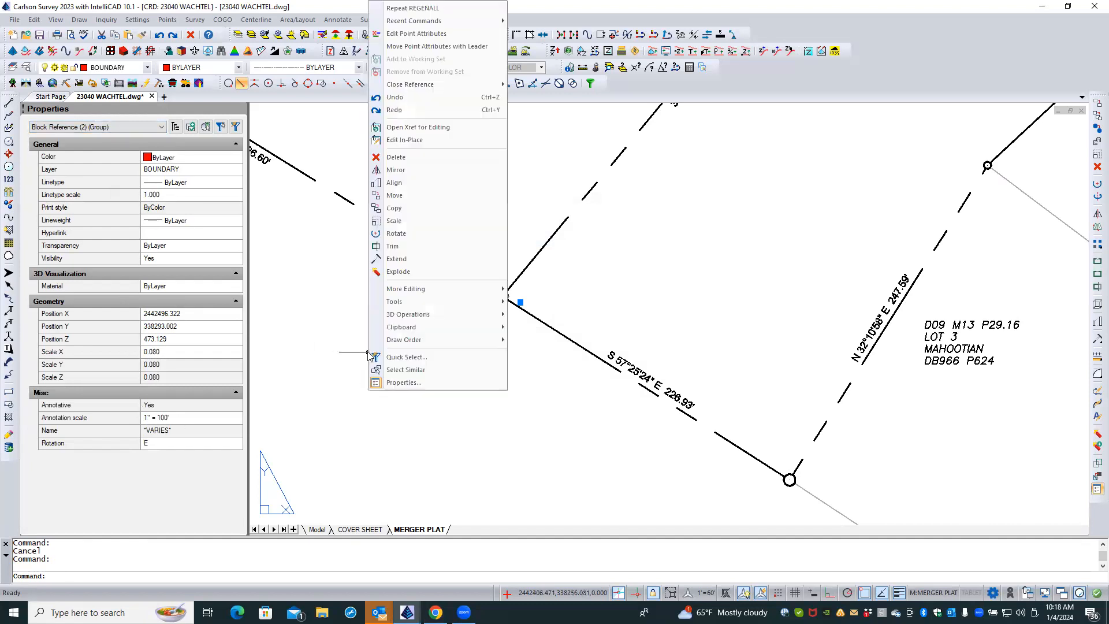
{"action": "left_click", "coordinate": [437, 369]}
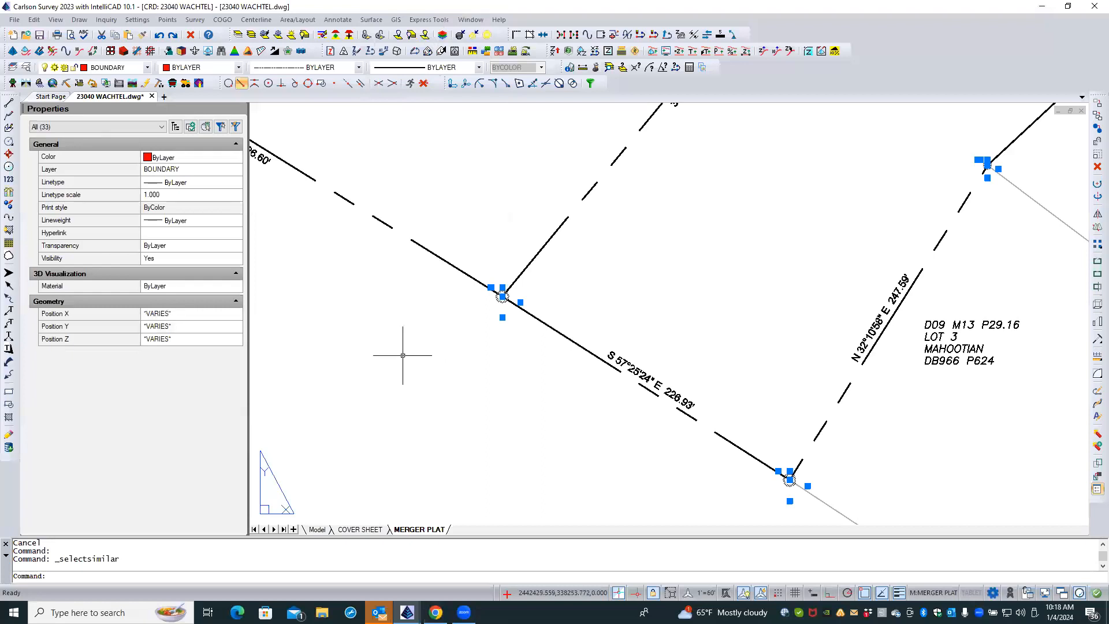
{"action": "left_click", "coordinate": [63, 127]}
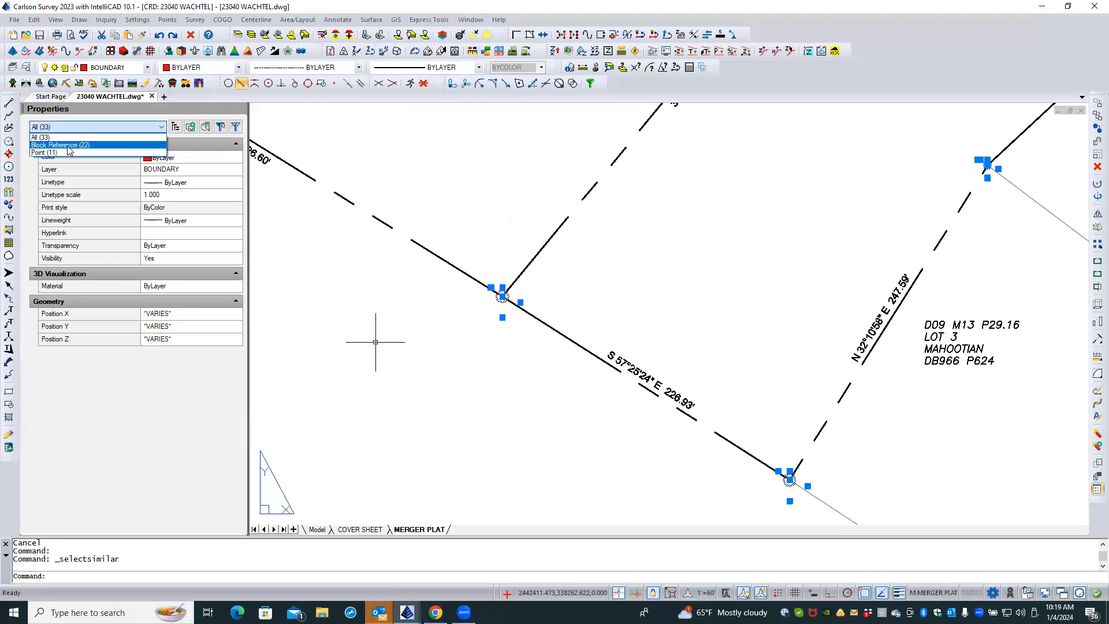
{"action": "left_click", "coordinate": [69, 145]}
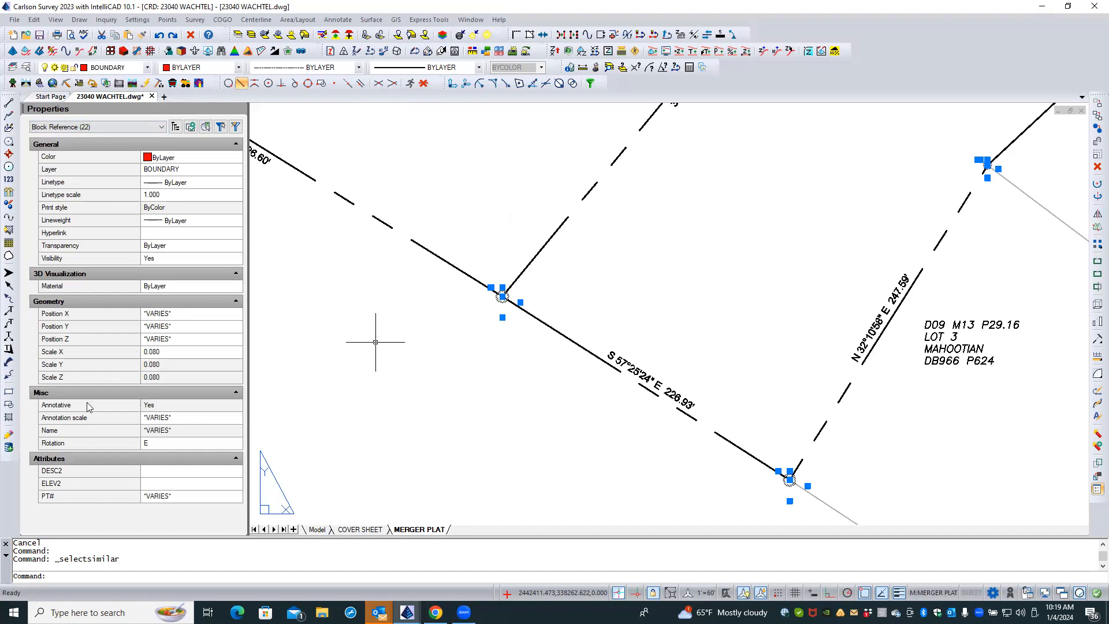
- Open the block references' annotation scale list, choose 1" = 60', accept the list, and clear the selection
{"action": "left_click", "coordinate": [179, 418]}
{"action": "left_click", "coordinate": [237, 418]}
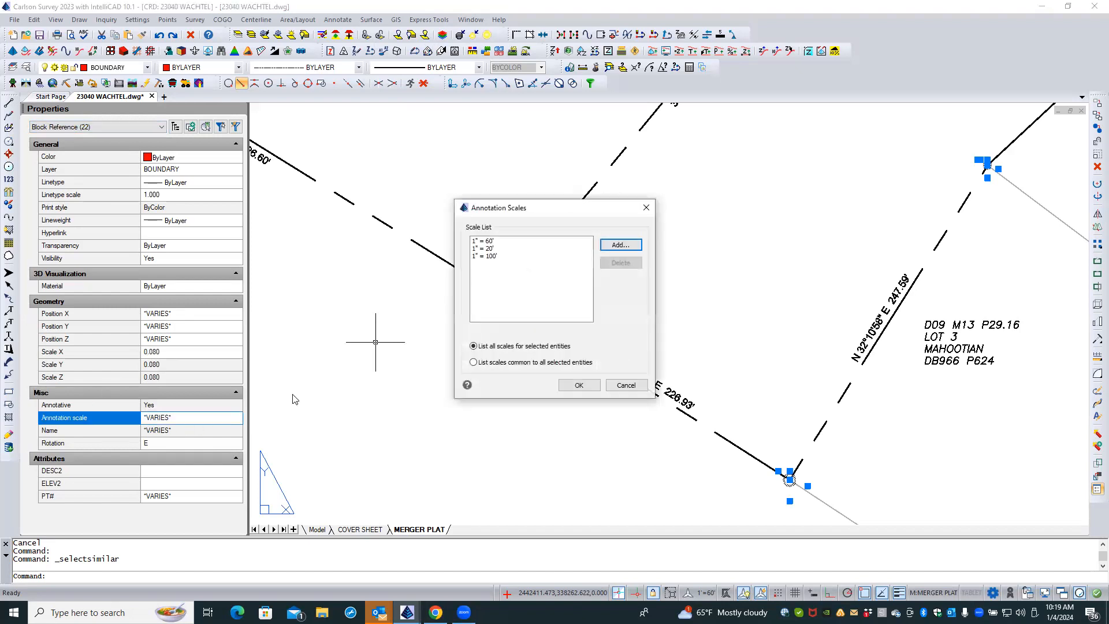
{"action": "left_click", "coordinate": [483, 241]}
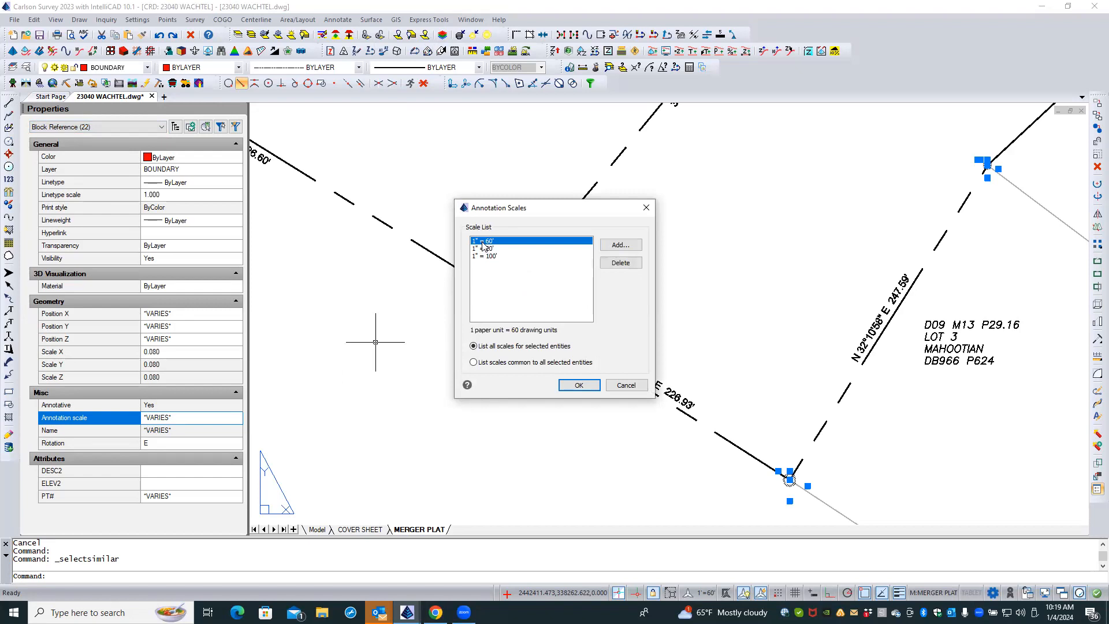
{"action": "left_click", "coordinate": [578, 385]}
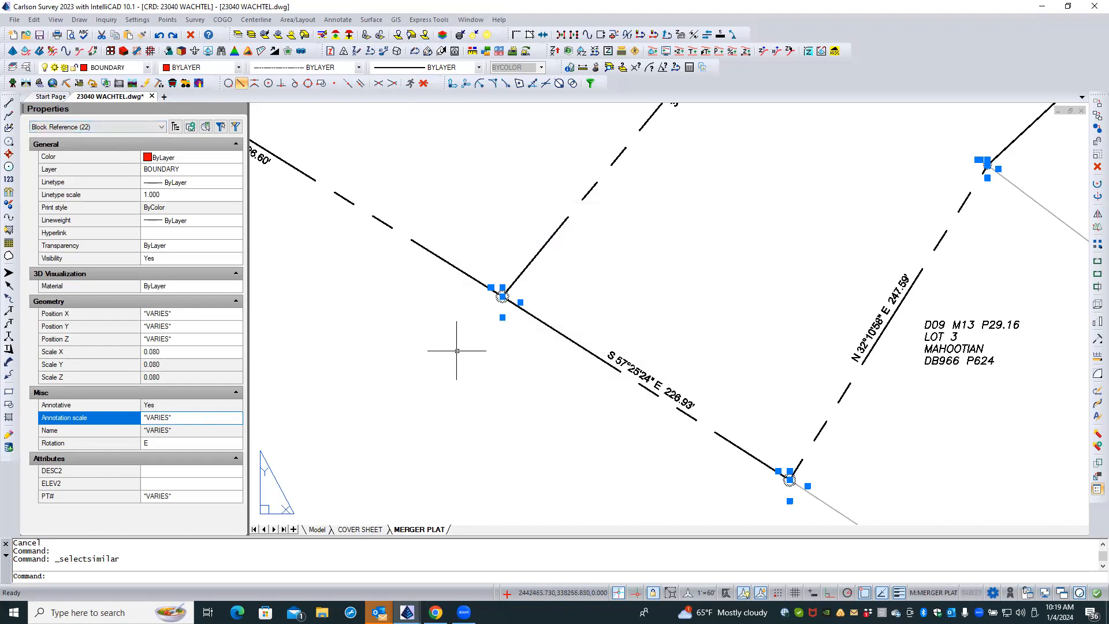
{"action": "key", "text": "Escape"}
{"action": "key", "text": "Escape"}
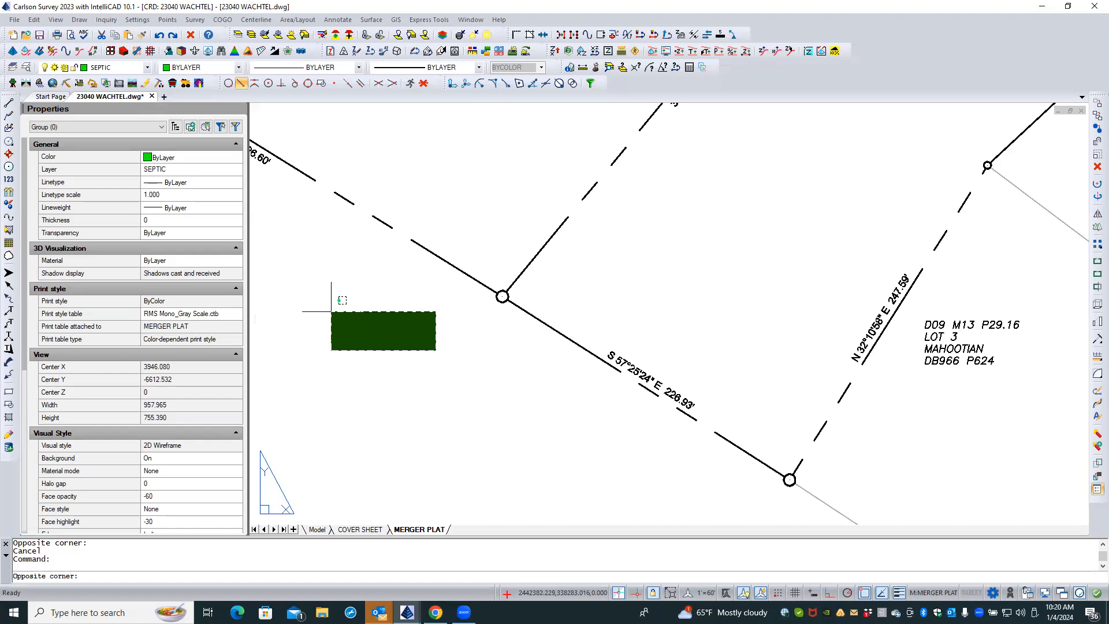
- Select all symbols similar to the corner symbol at the start of the S 57°25'24" E line
{"action": "key", "text": "Escape"}
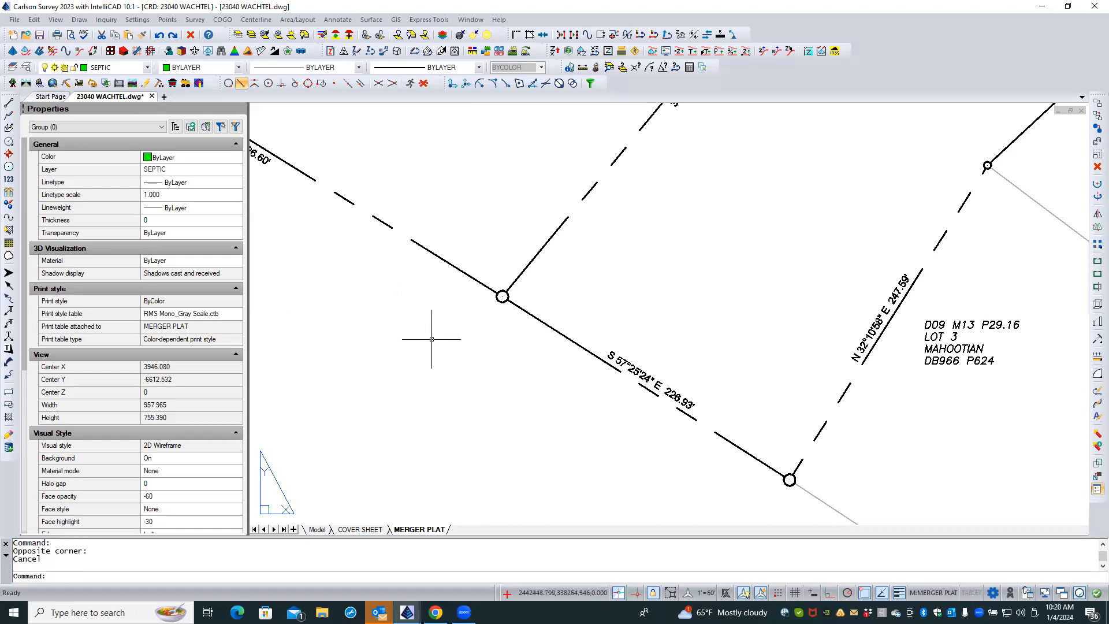
{"action": "left_click", "coordinate": [502, 298]}
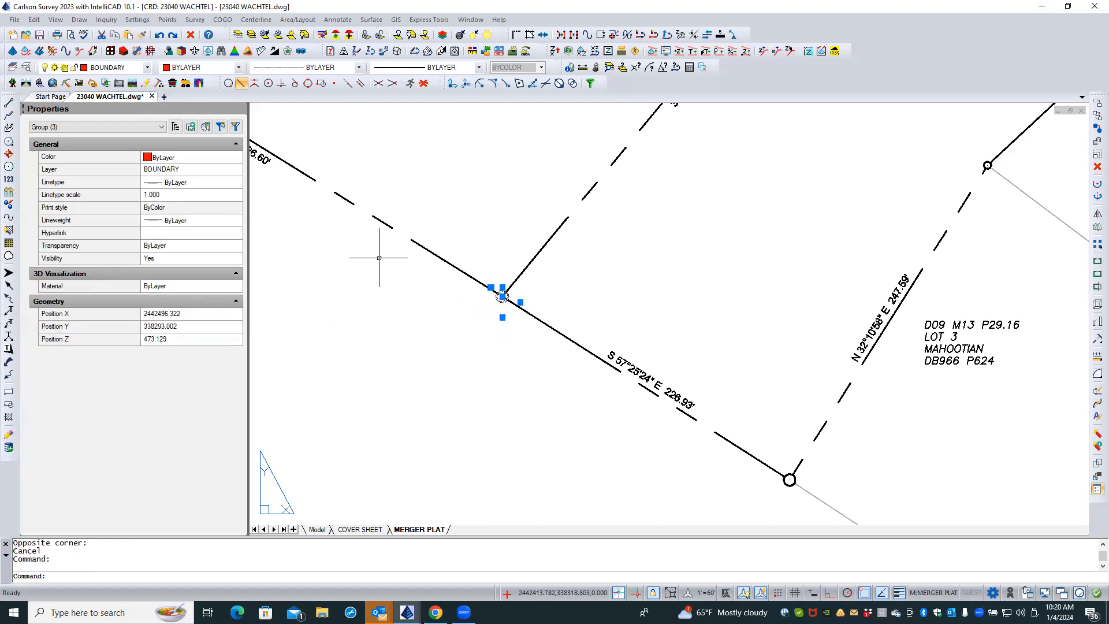
{"action": "right_click", "coordinate": [379, 257]}
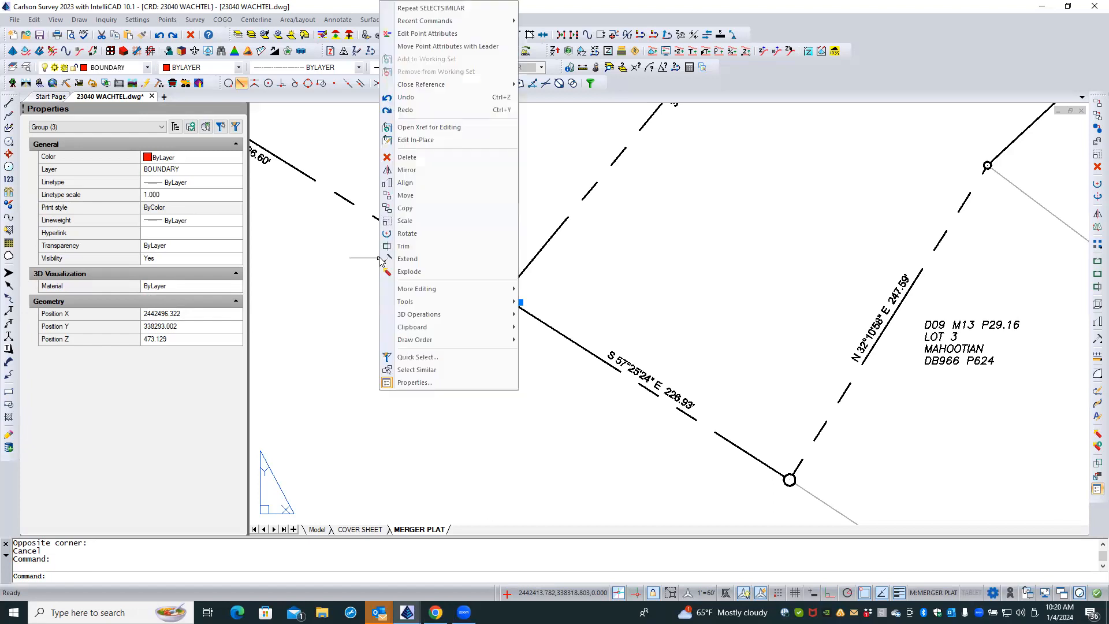
{"action": "left_click", "coordinate": [441, 370]}
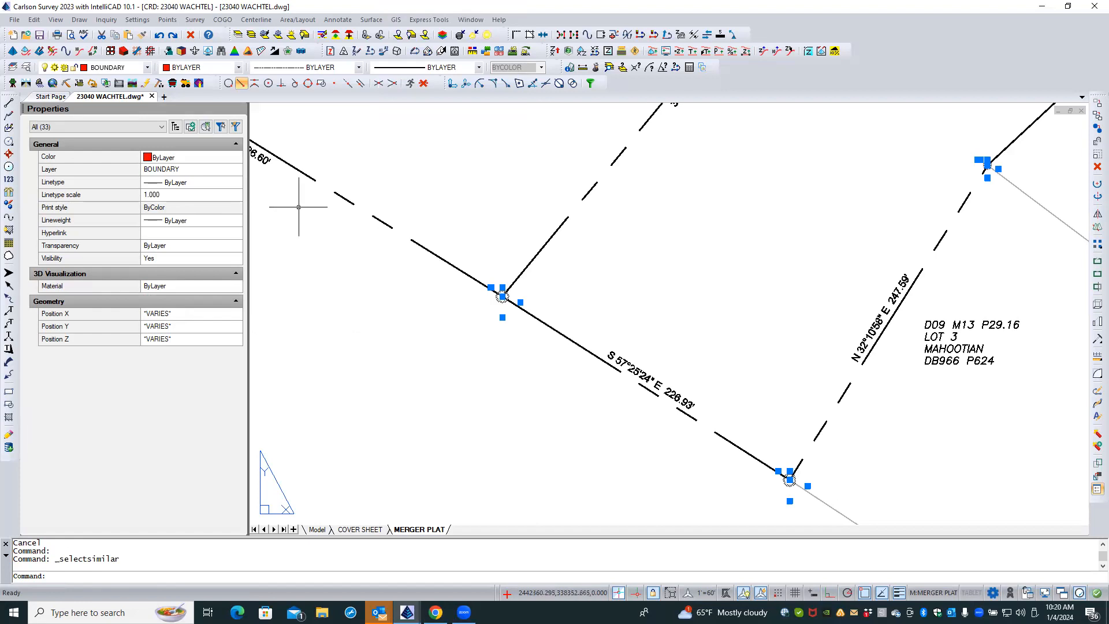
- Isolate the BOUNDARY layer using the corner symbol at the start of the S 57°25'24" E line, and restore the hidden layers
{"action": "left_click", "coordinate": [238, 35]}
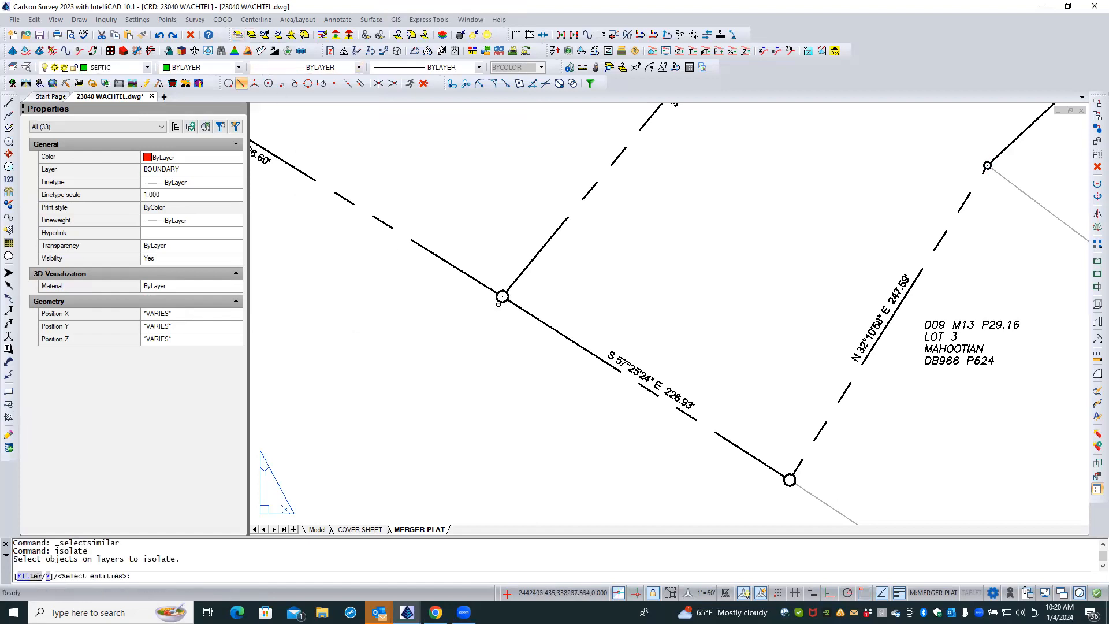
{"action": "left_click", "coordinate": [499, 299]}
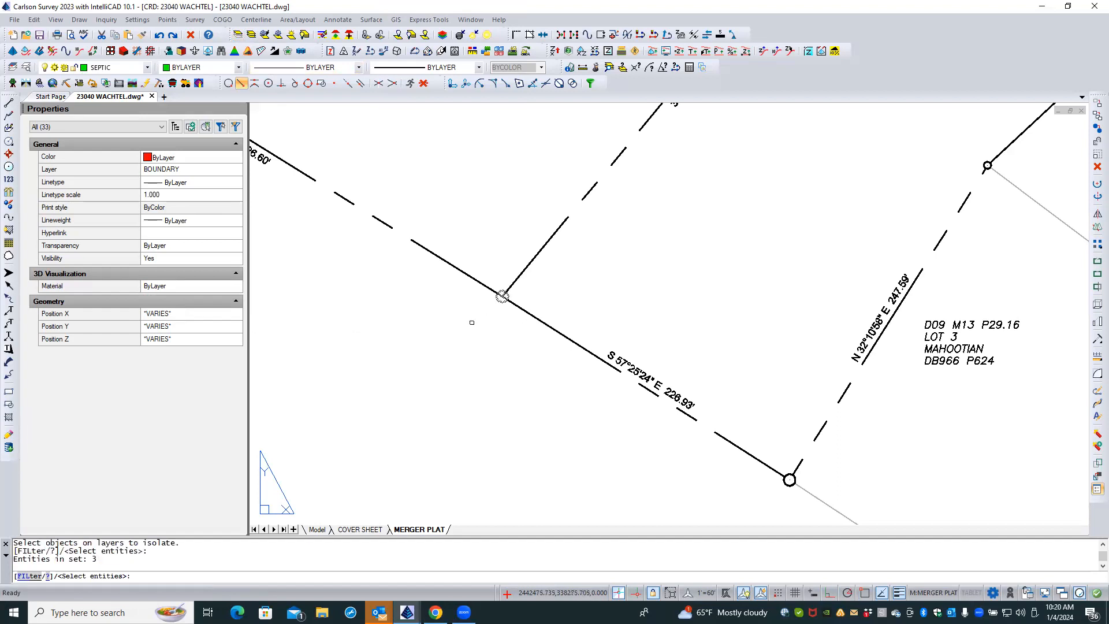
{"action": "key", "text": "Return"}
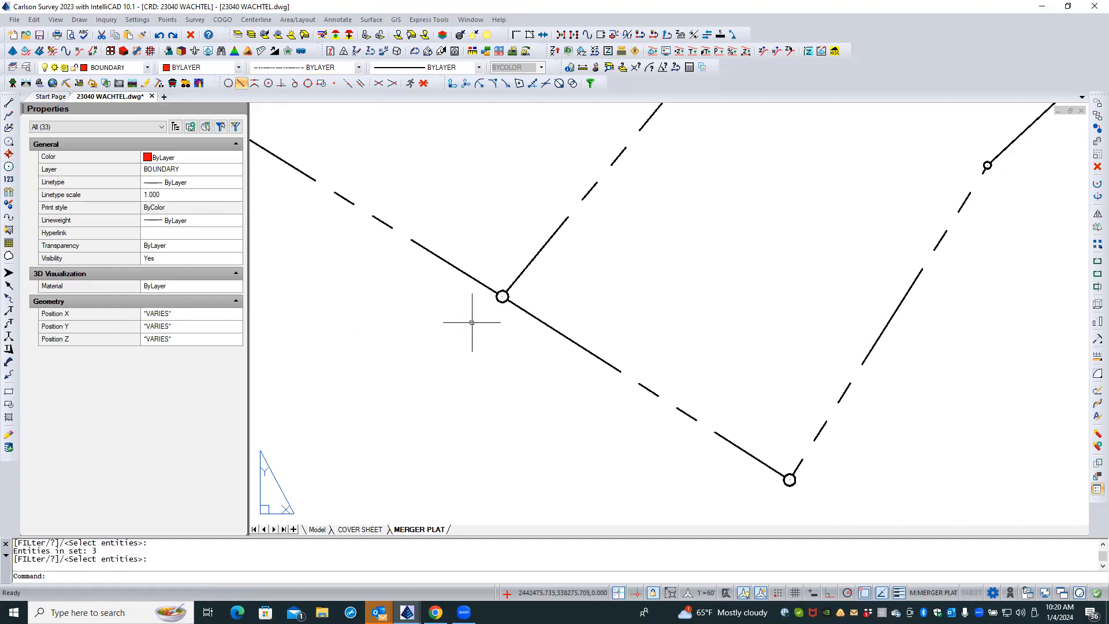
{"action": "right_click", "coordinate": [472, 323]}
{"action": "left_click", "coordinate": [437, 313]}
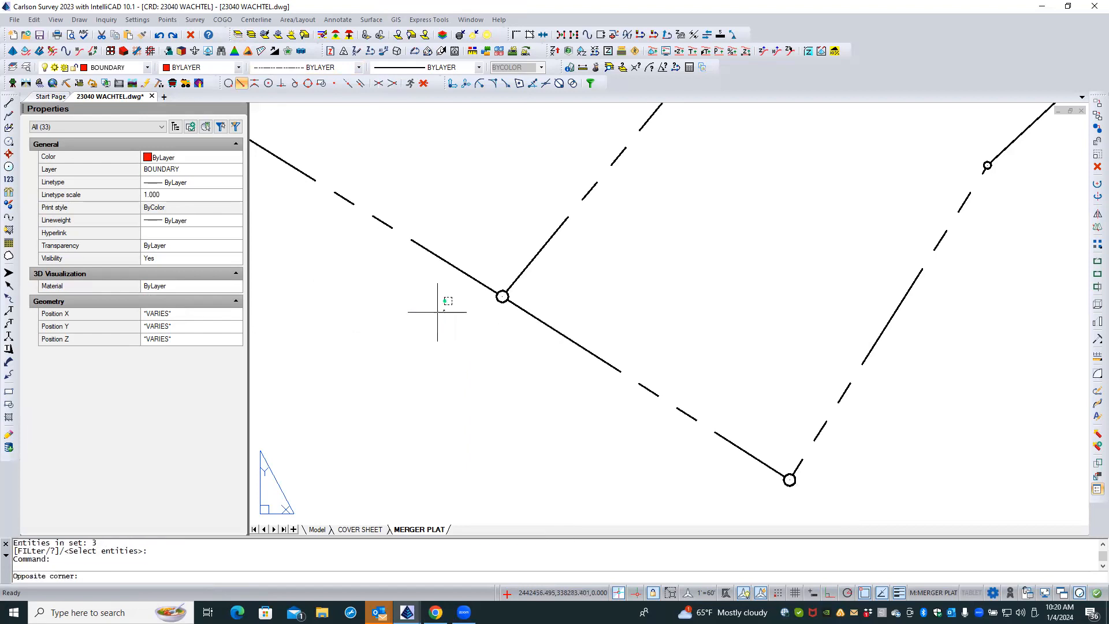
{"action": "left_click", "coordinate": [430, 311]}
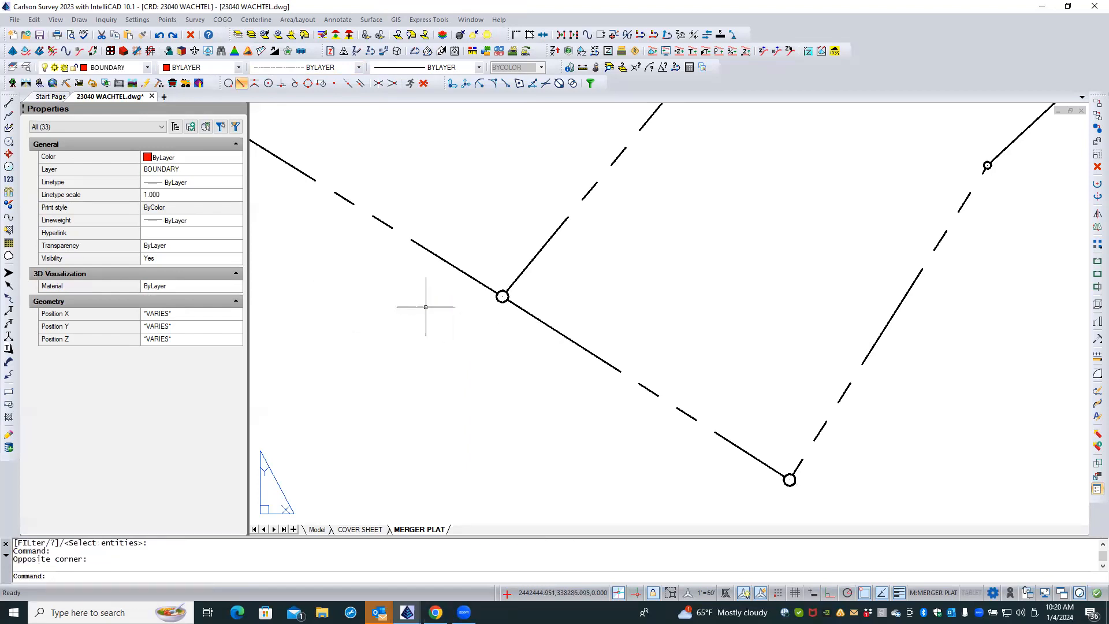
{"action": "left_click", "coordinate": [251, 35]}
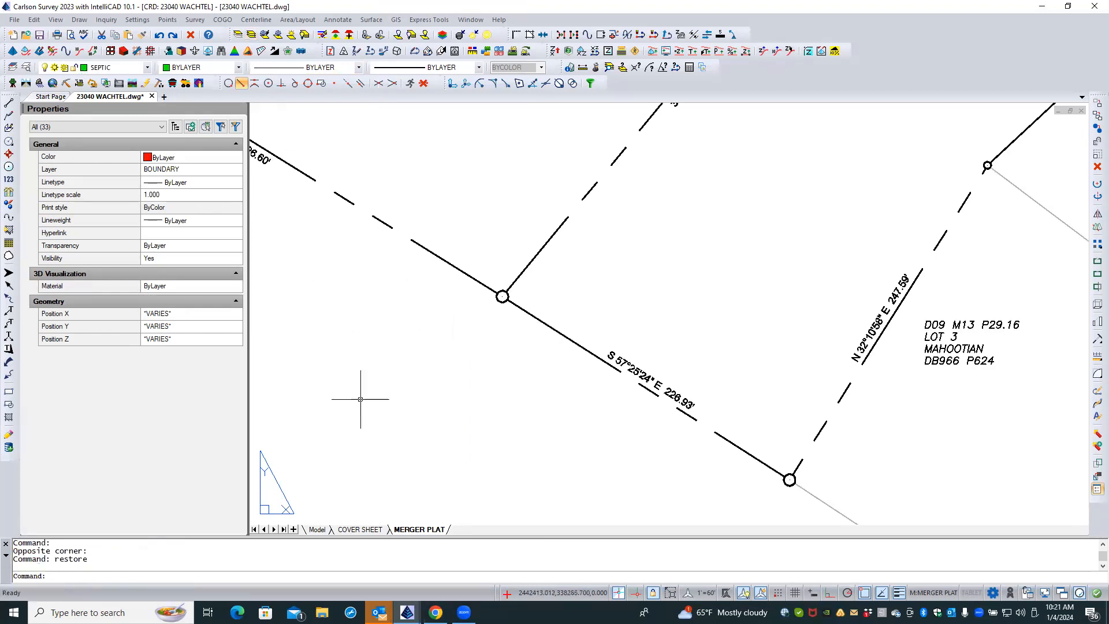
- Switch to model space and select the corner symbol at point 27
{"action": "left_click", "coordinate": [321, 529]}
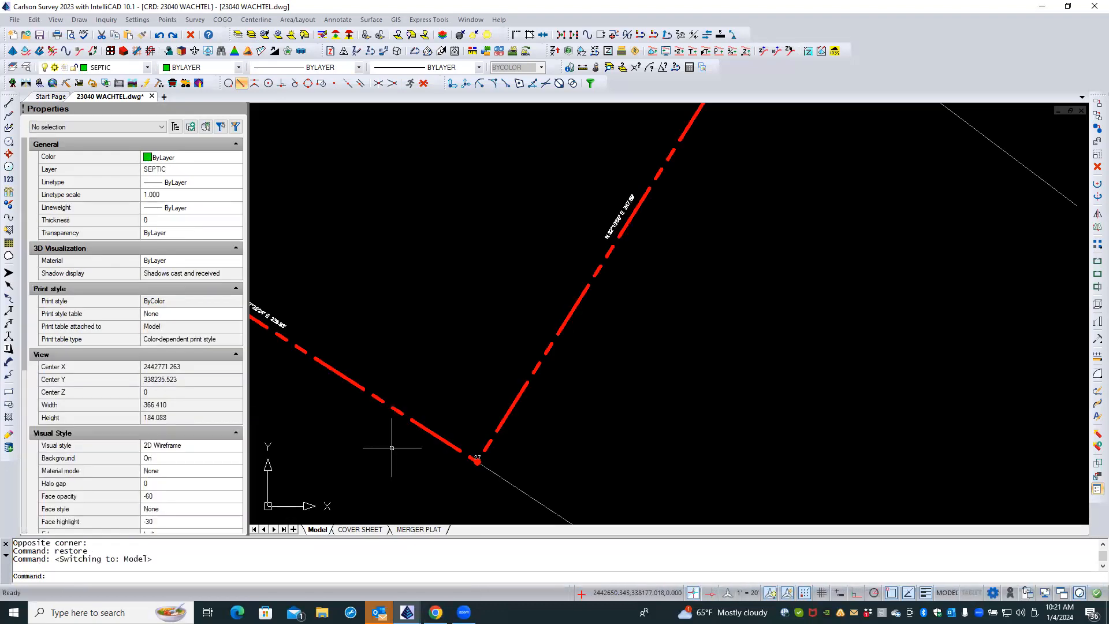
{"action": "left_click", "coordinate": [476, 462]}
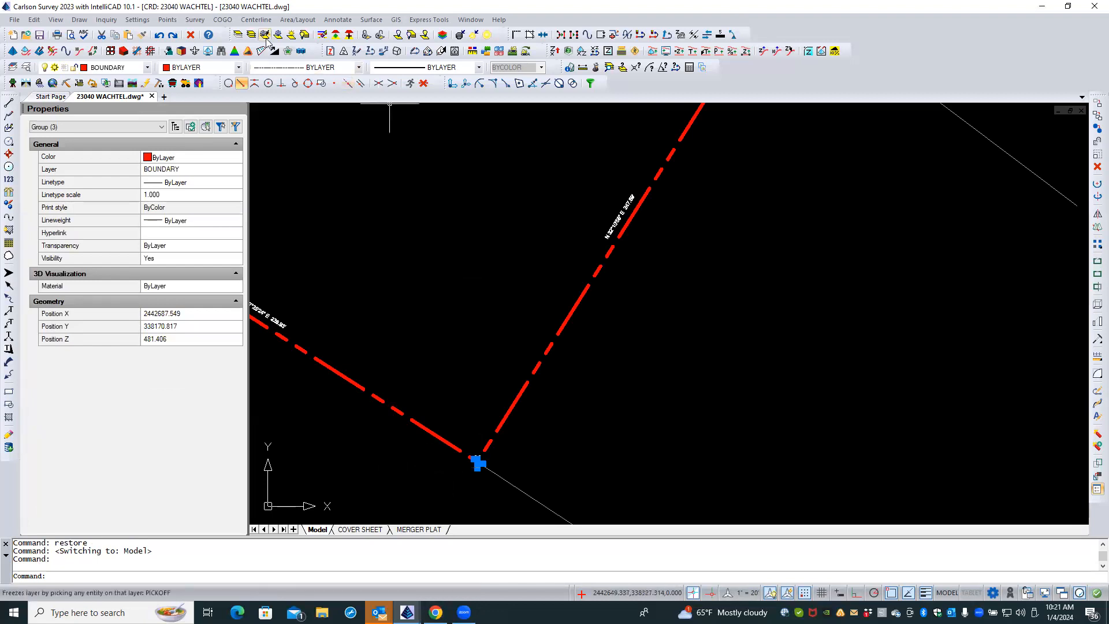
{"action": "left_click", "coordinate": [236, 35]}
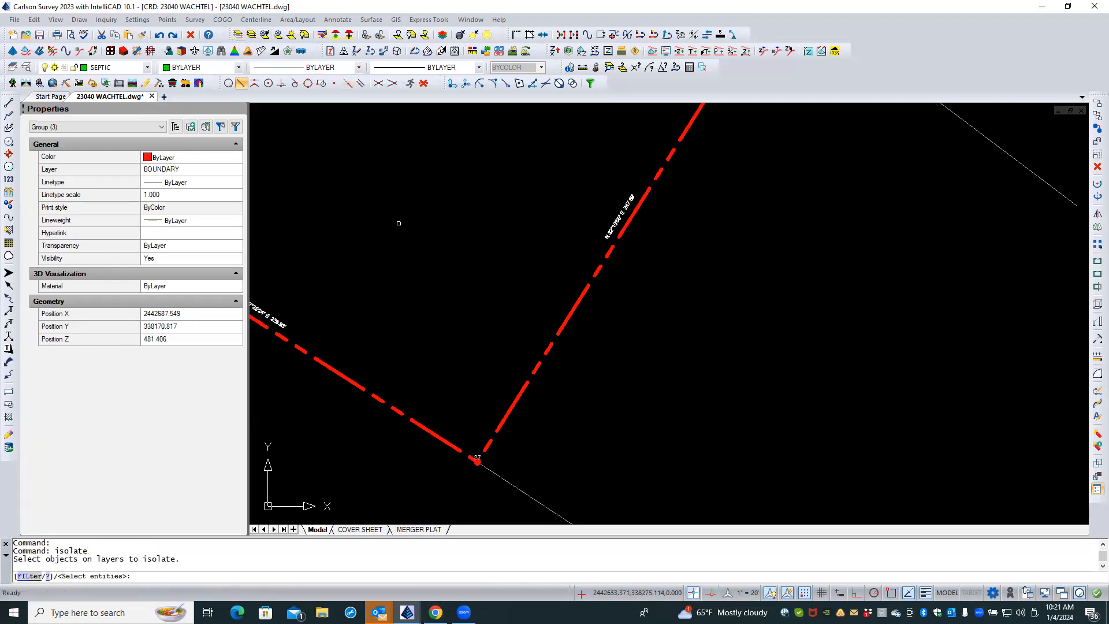
{"action": "scroll", "coordinate": [590, 335], "scroll_direction": "down", "scroll_amount": 4}
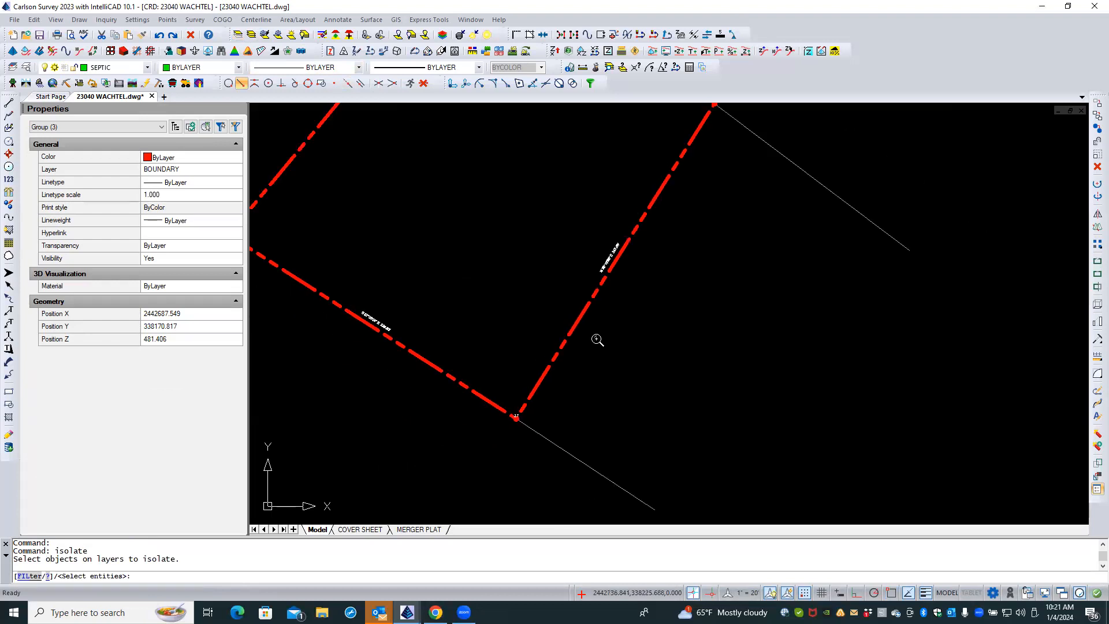
{"action": "scroll", "coordinate": [506, 385], "scroll_direction": "down", "scroll_amount": 3}
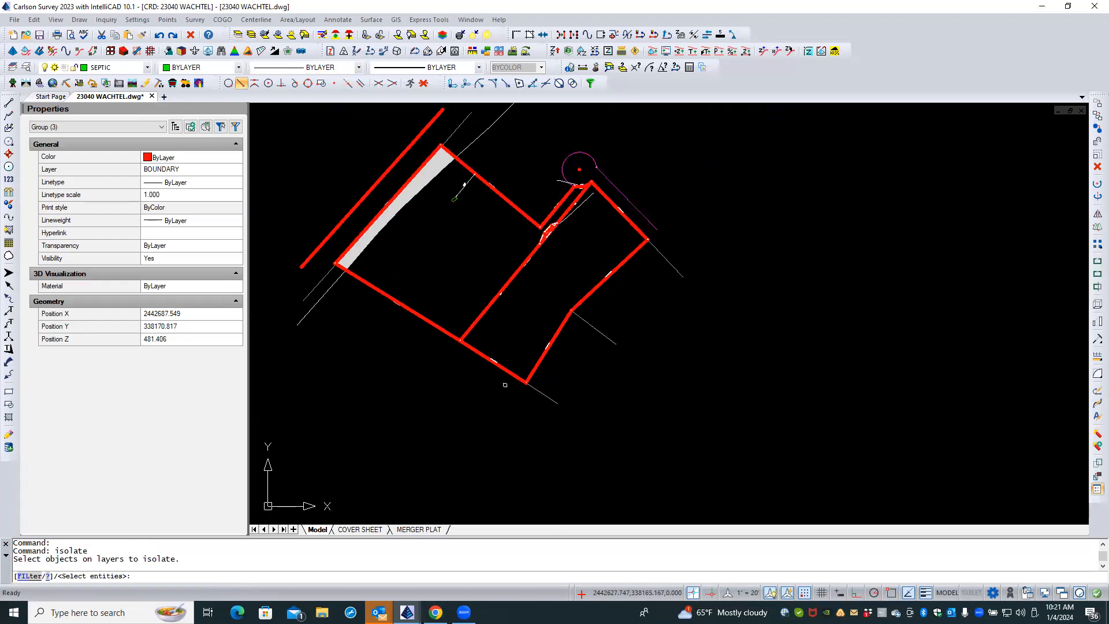
{"action": "scroll", "coordinate": [519, 382], "scroll_direction": "up", "scroll_amount": 5}
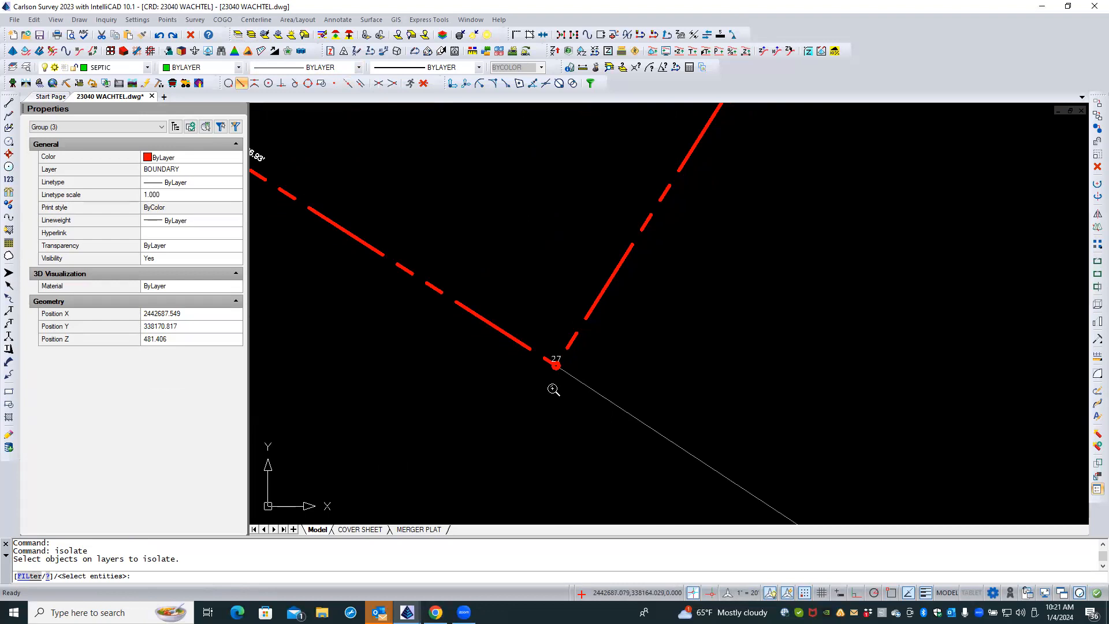
{"action": "left_click", "coordinate": [556, 368]}
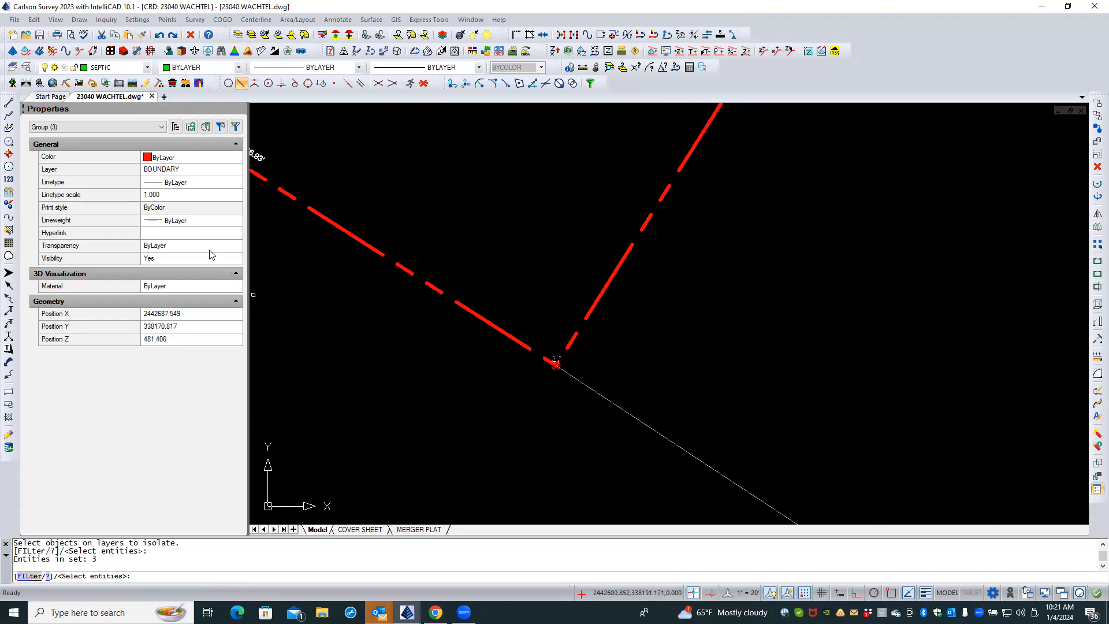
{"action": "left_click", "coordinate": [87, 127]}
{"action": "left_click", "coordinate": [85, 145]}
{"action": "left_click", "coordinate": [109, 129]}
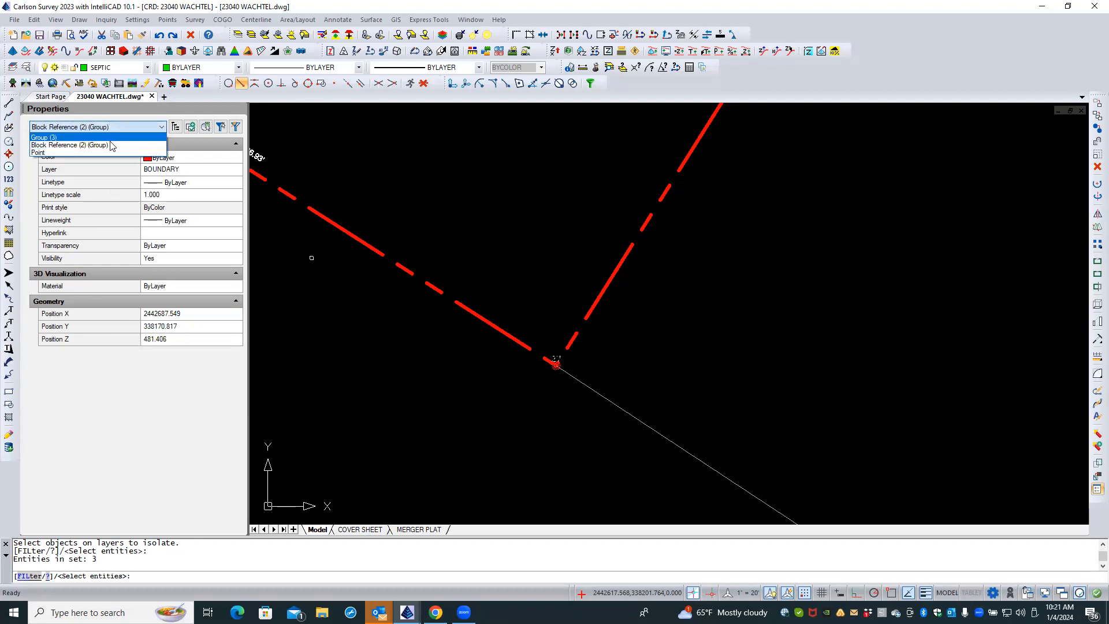
{"action": "left_click", "coordinate": [354, 317]}
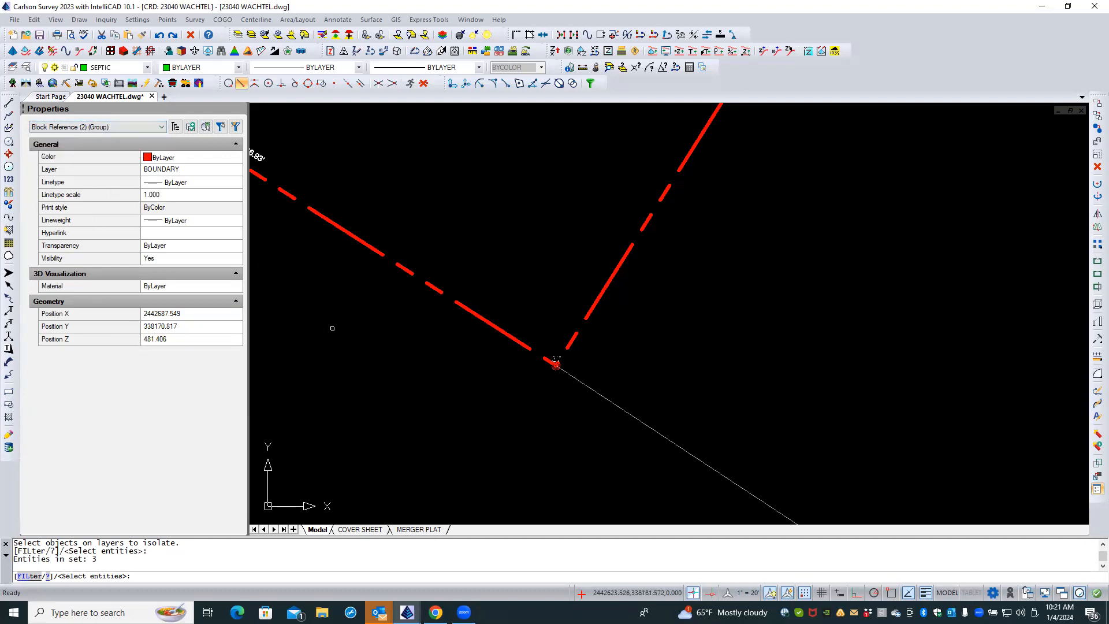
{"action": "left_click", "coordinate": [332, 328]}
{"action": "left_click", "coordinate": [487, 365]}
{"action": "key", "text": "Escape"}
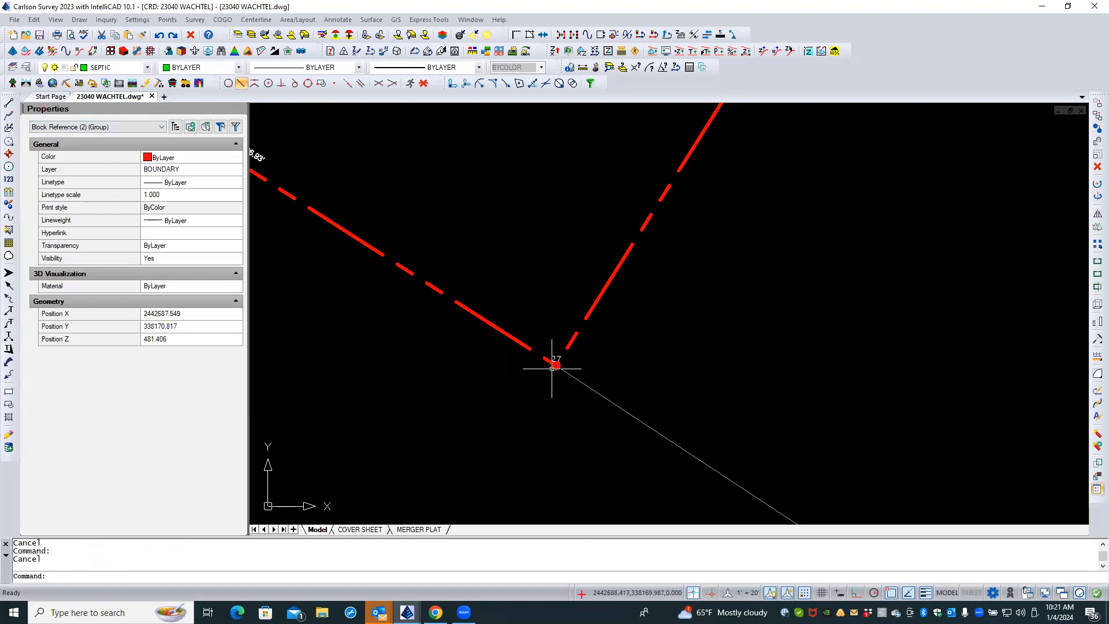
- Select the corner symbol at point 27 in model space and check the annotation scale of its block references
{"action": "left_click", "coordinate": [555, 368]}
{"action": "left_click", "coordinate": [98, 127]}
{"action": "left_click", "coordinate": [87, 145]}
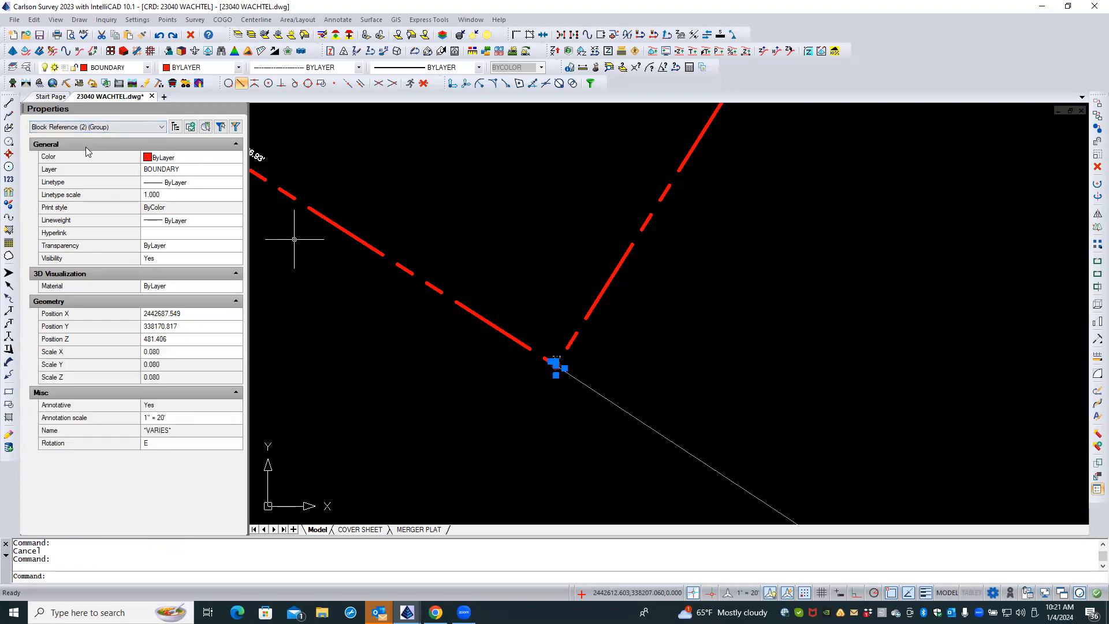
- Add the 1" = 60' annotation scale to the block references of the corner symbol at point 27
{"action": "left_click", "coordinate": [185, 422]}
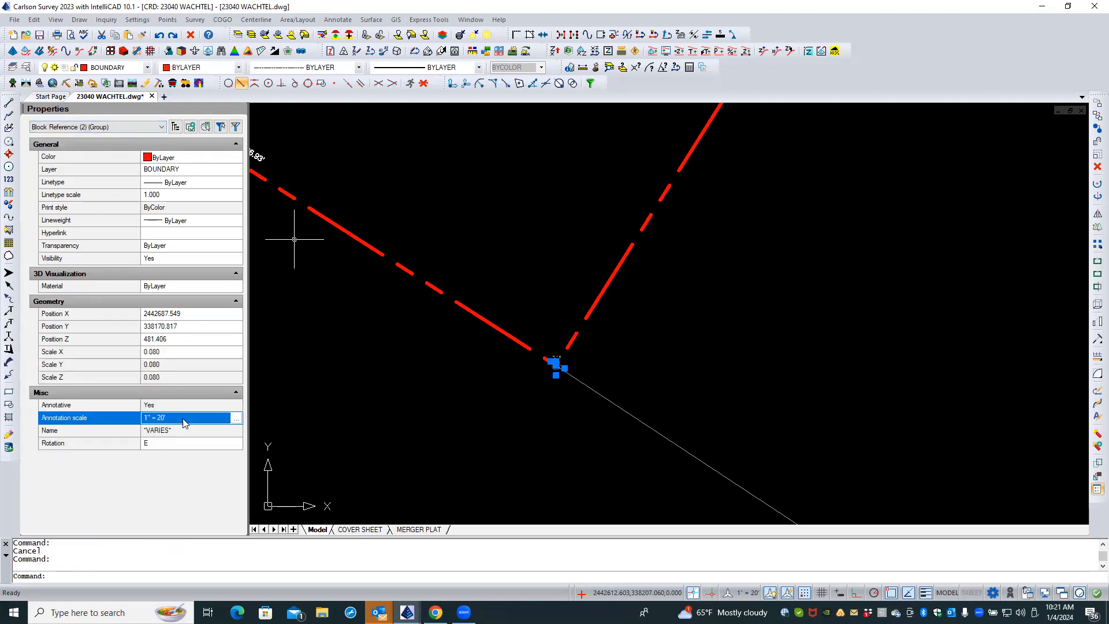
{"action": "left_click", "coordinate": [235, 419]}
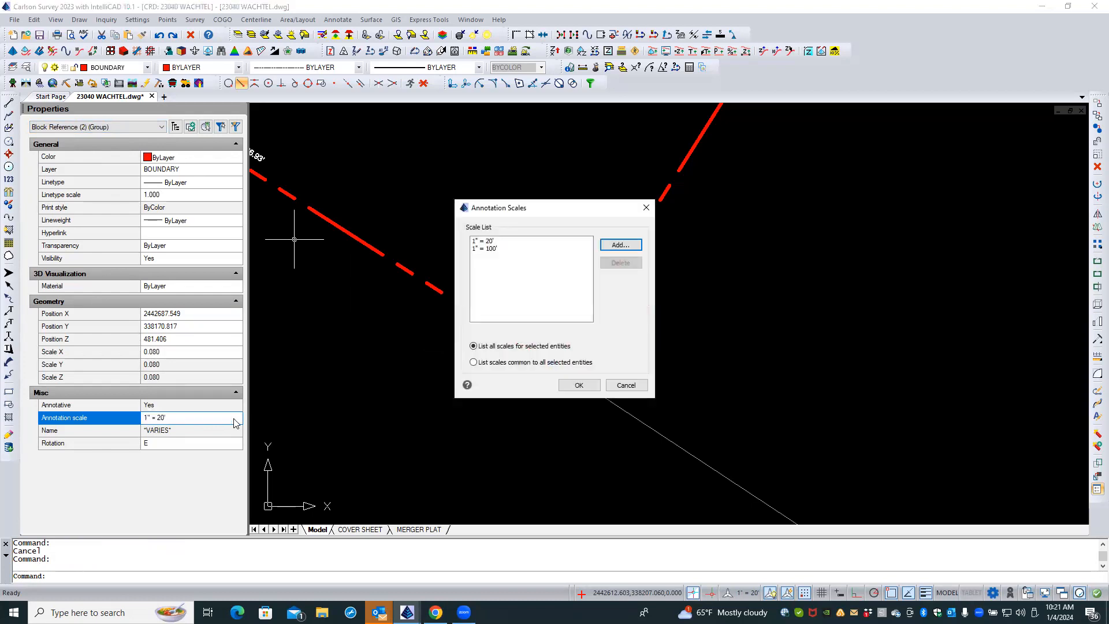
{"action": "left_click", "coordinate": [606, 244]}
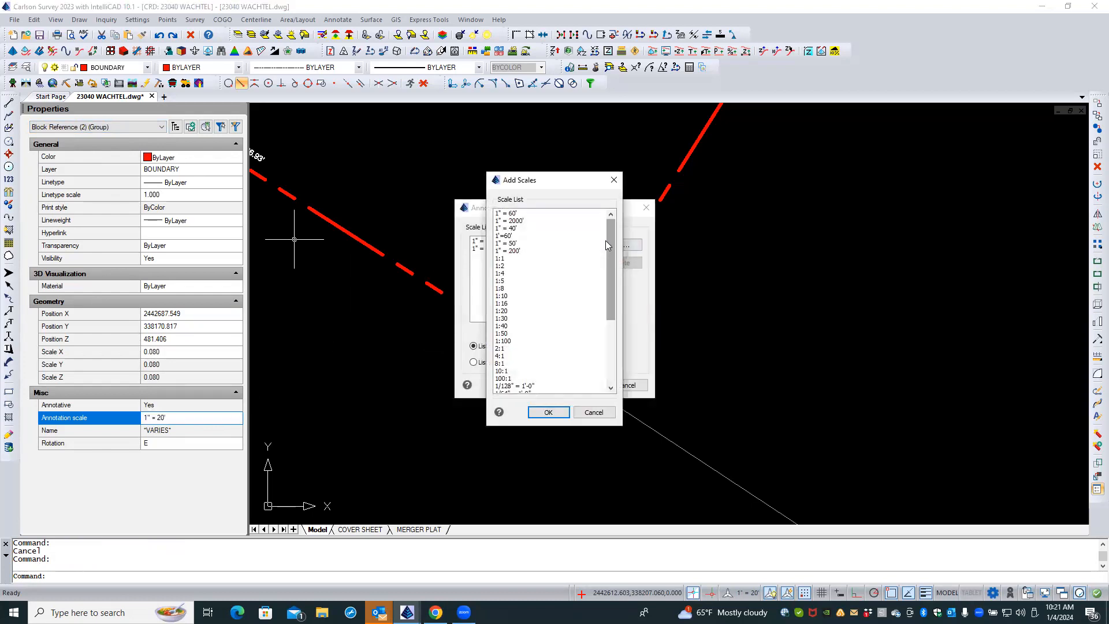
{"action": "left_click", "coordinate": [513, 214]}
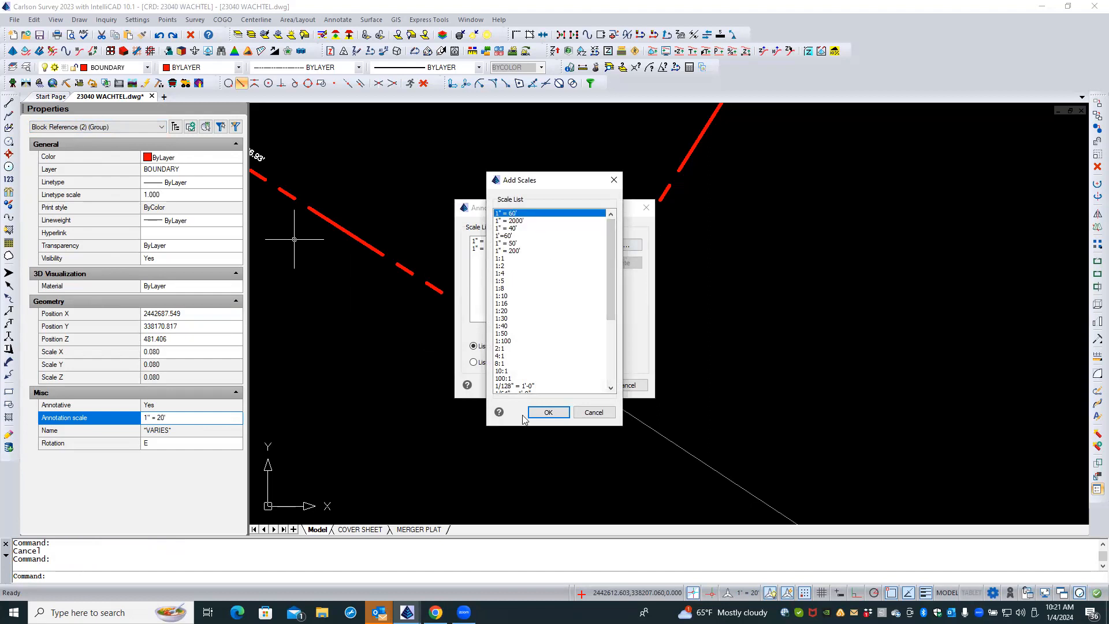
{"action": "left_click", "coordinate": [548, 412]}
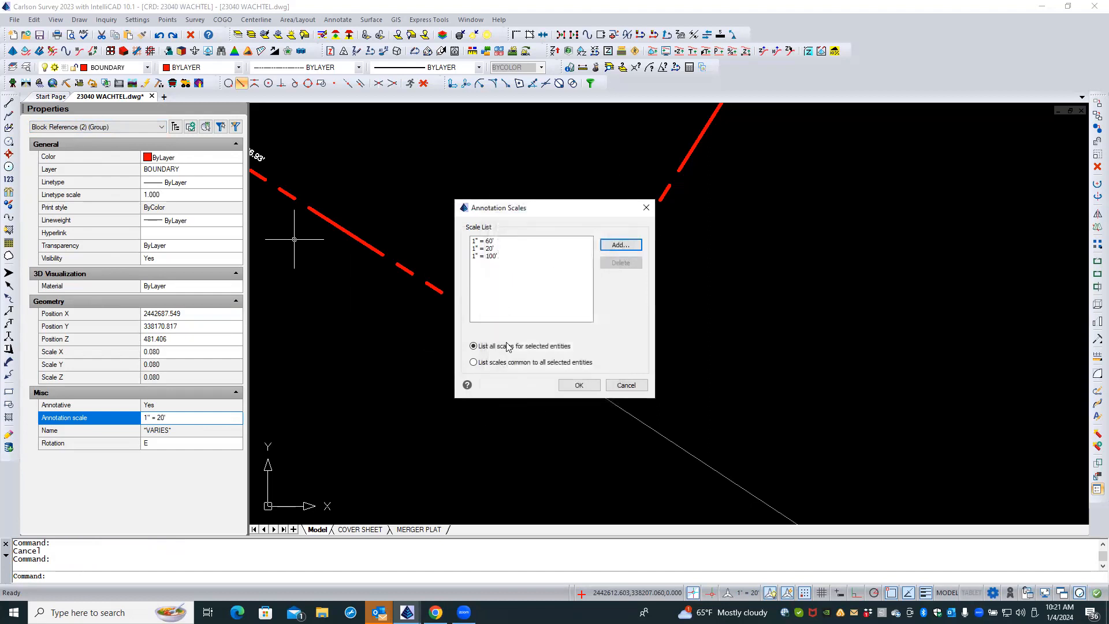
{"action": "left_click", "coordinate": [488, 241]}
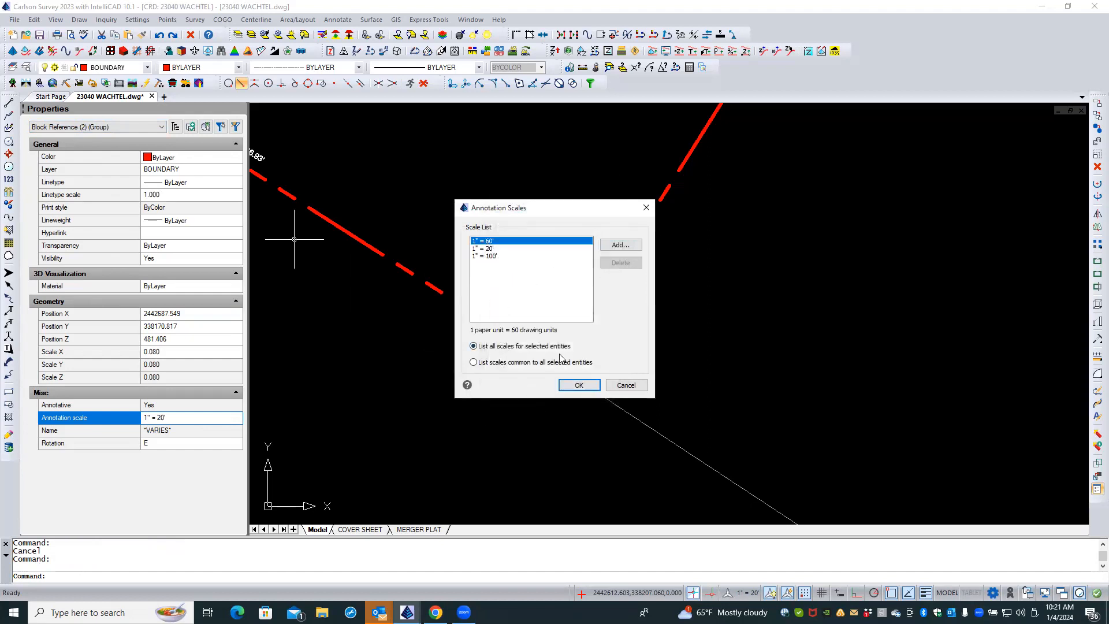
{"action": "left_click", "coordinate": [579, 386]}
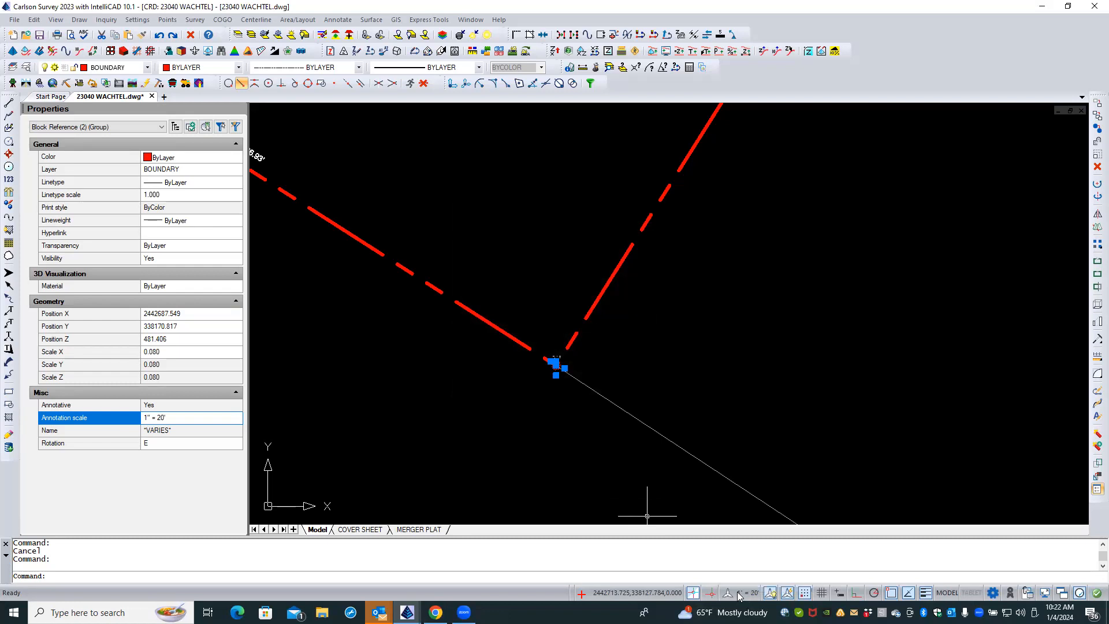
{"action": "key", "text": "Escape"}
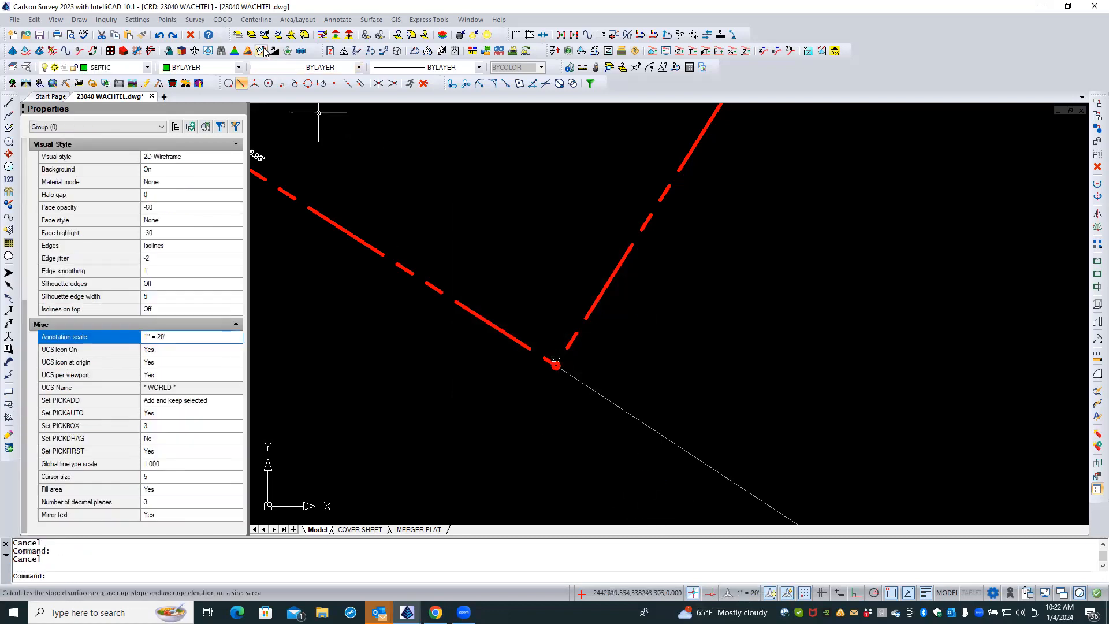
- Set the drawing's horizontal scale to 60 in Drawing Setup
{"action": "left_click", "coordinate": [138, 20]}
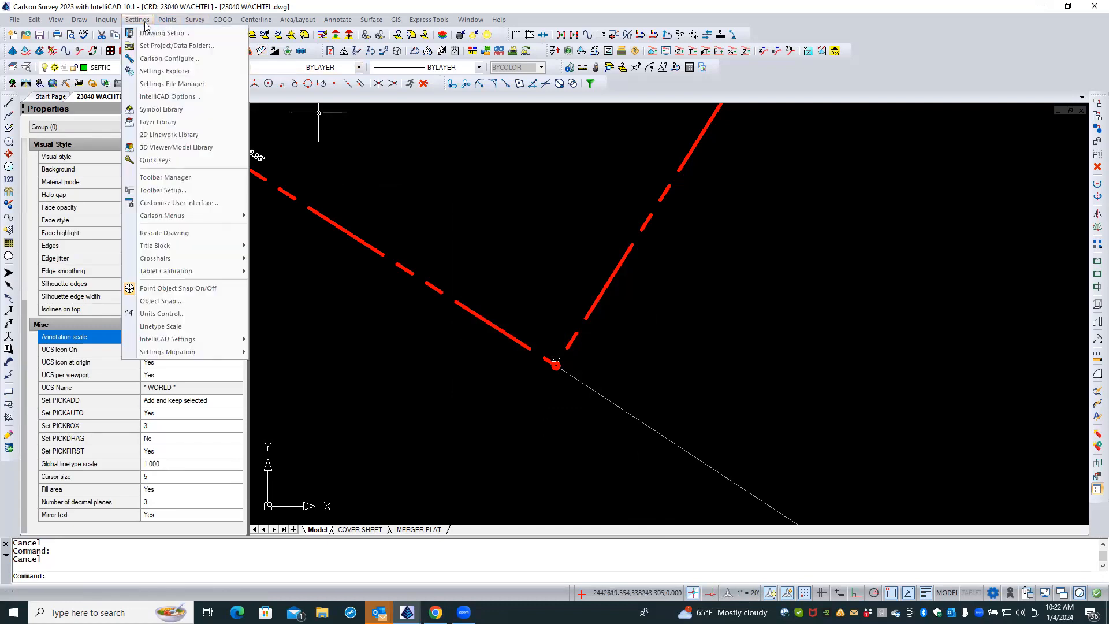
{"action": "left_click", "coordinate": [164, 34]}
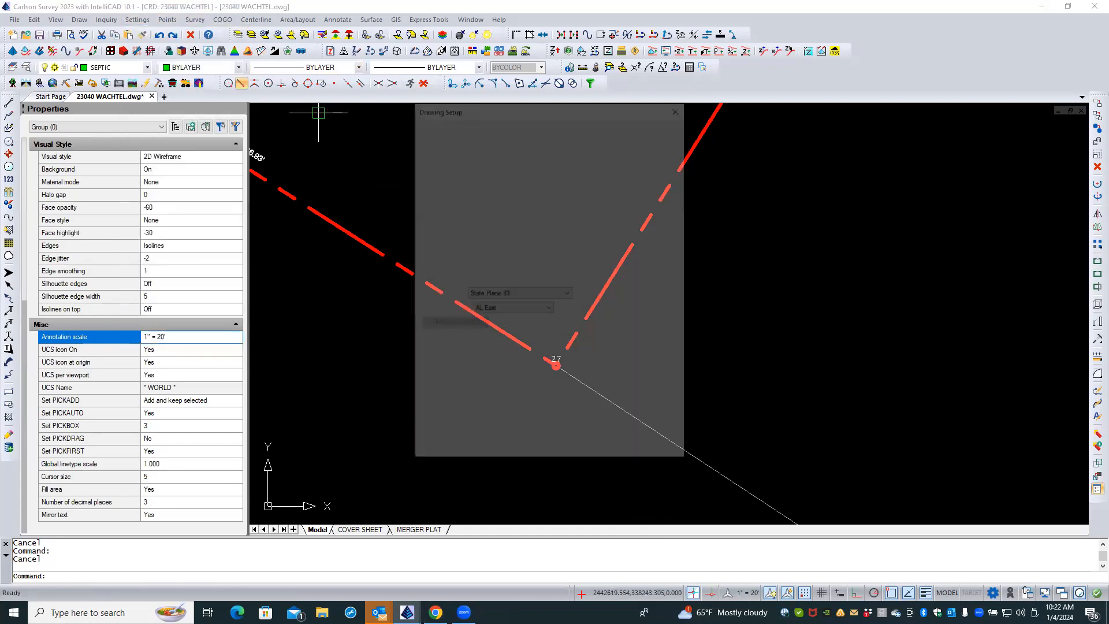
{"action": "left_click", "coordinate": [502, 163]}
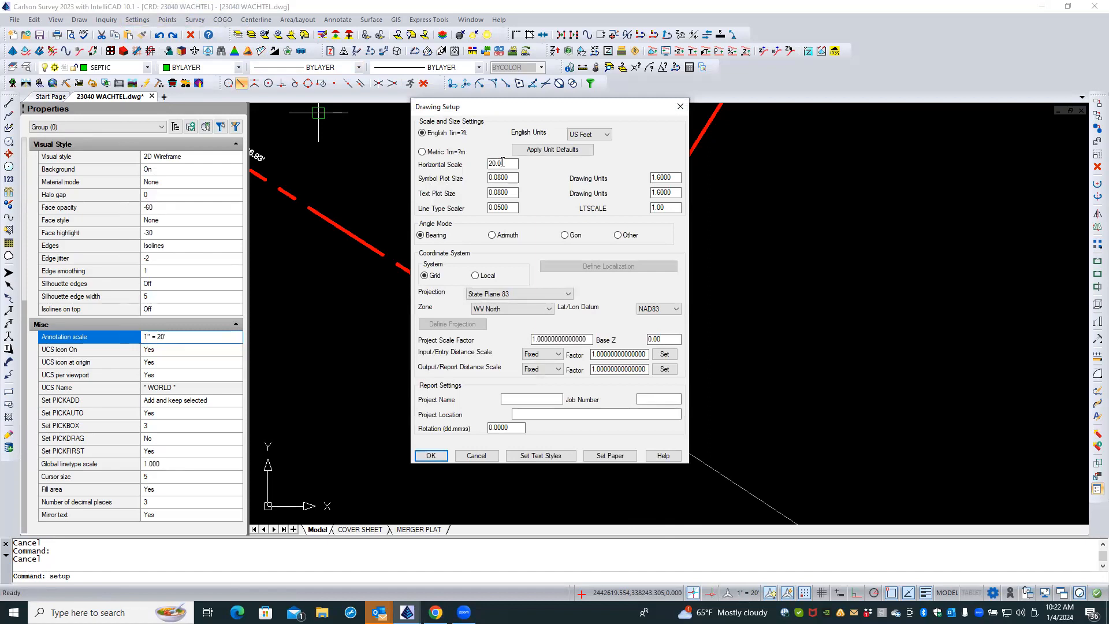
{"action": "type", "text": "6"}
{"action": "key", "text": "Tab"}
{"action": "double_click", "coordinate": [672, 208]}
{"action": "left_click", "coordinate": [431, 455]}
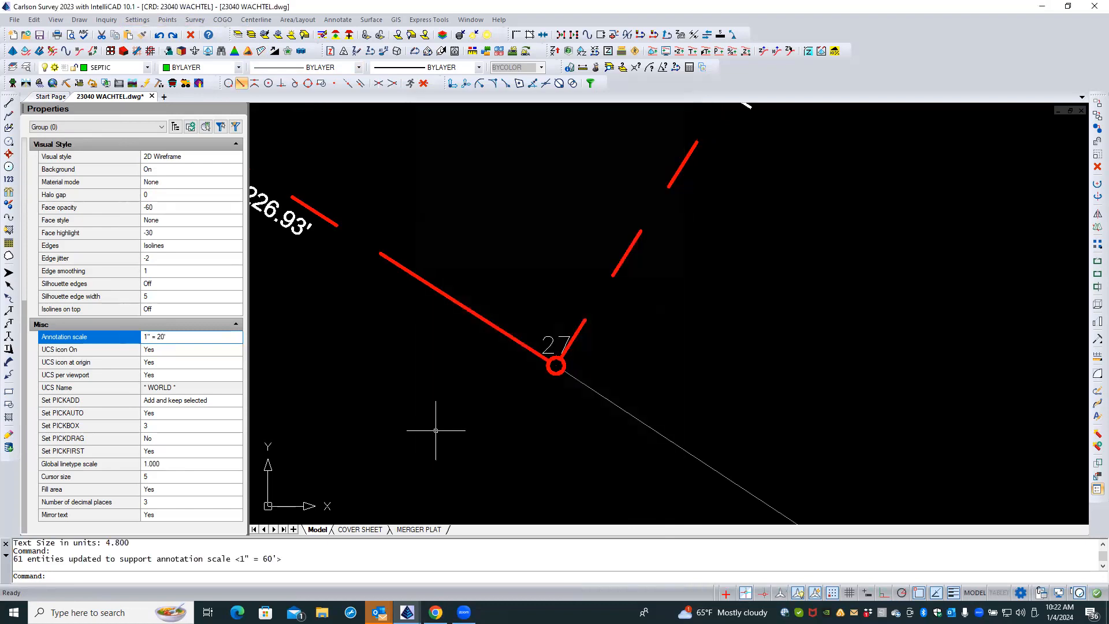
- Select the corner symbol at point 27 and check its block references' annotation scale at the new drawing scale
{"action": "left_click", "coordinate": [551, 370]}
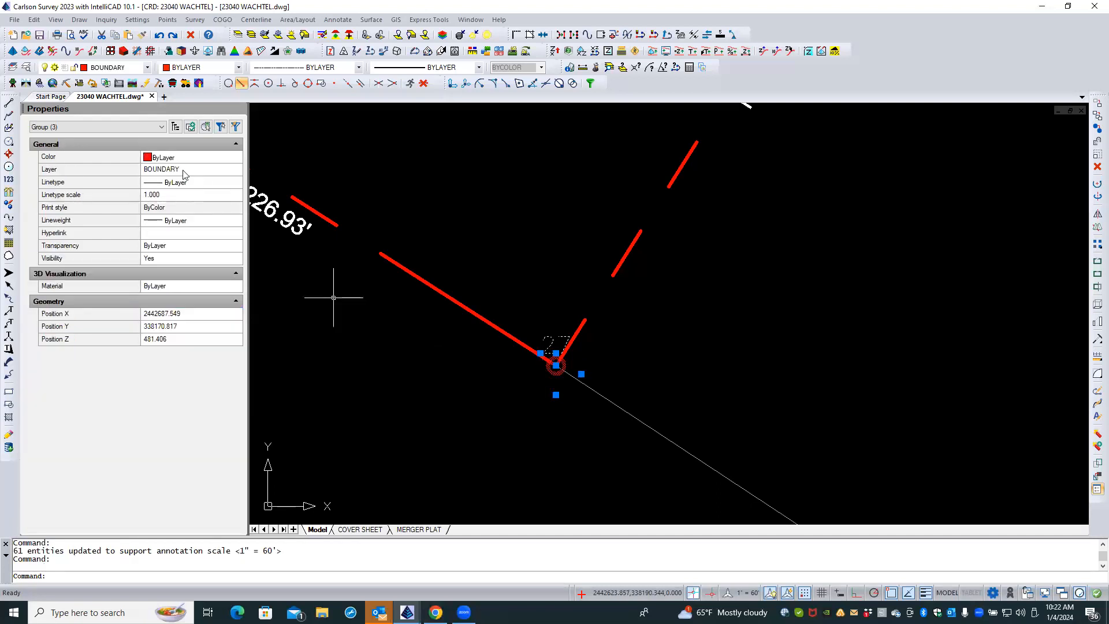
{"action": "left_click", "coordinate": [118, 126]}
{"action": "left_click", "coordinate": [113, 142]}
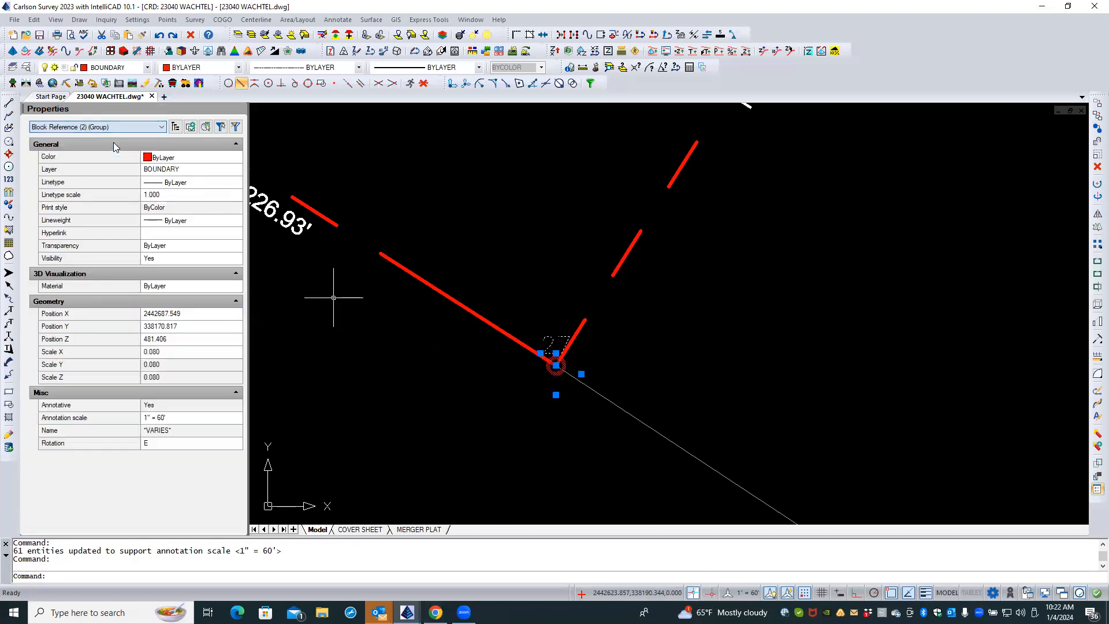
{"action": "right_click", "coordinate": [423, 380]}
{"action": "key", "text": "Escape"}
{"action": "key", "text": "Escape"}
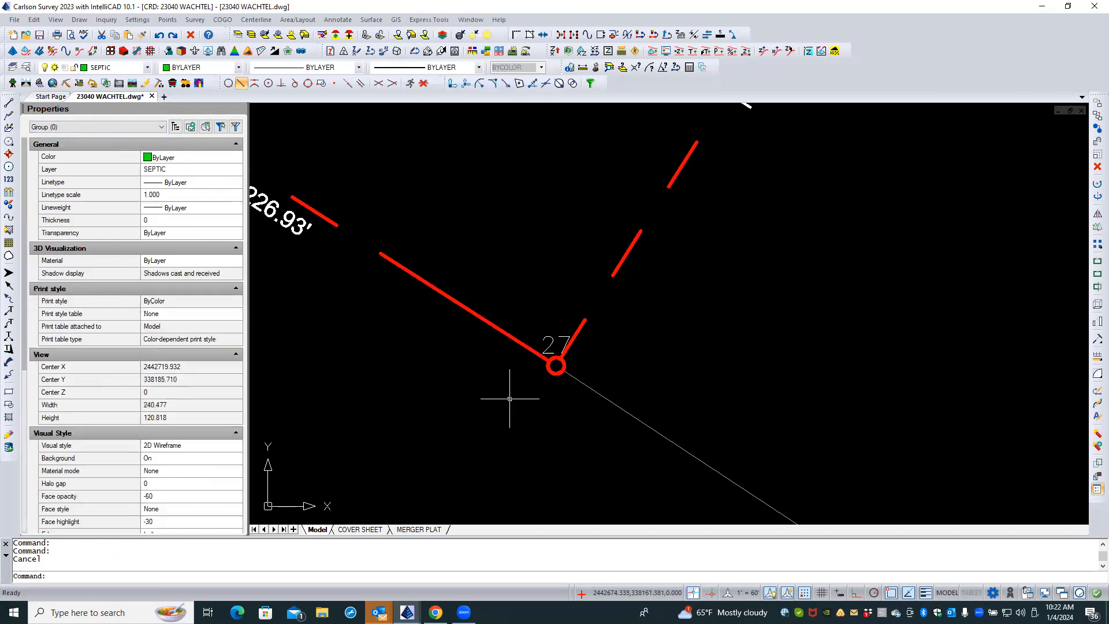
- Select all symbols similar to the one at point 27 and check the annotation scale of their block references
{"action": "left_click", "coordinate": [554, 371]}
{"action": "right_click", "coordinate": [553, 371]}
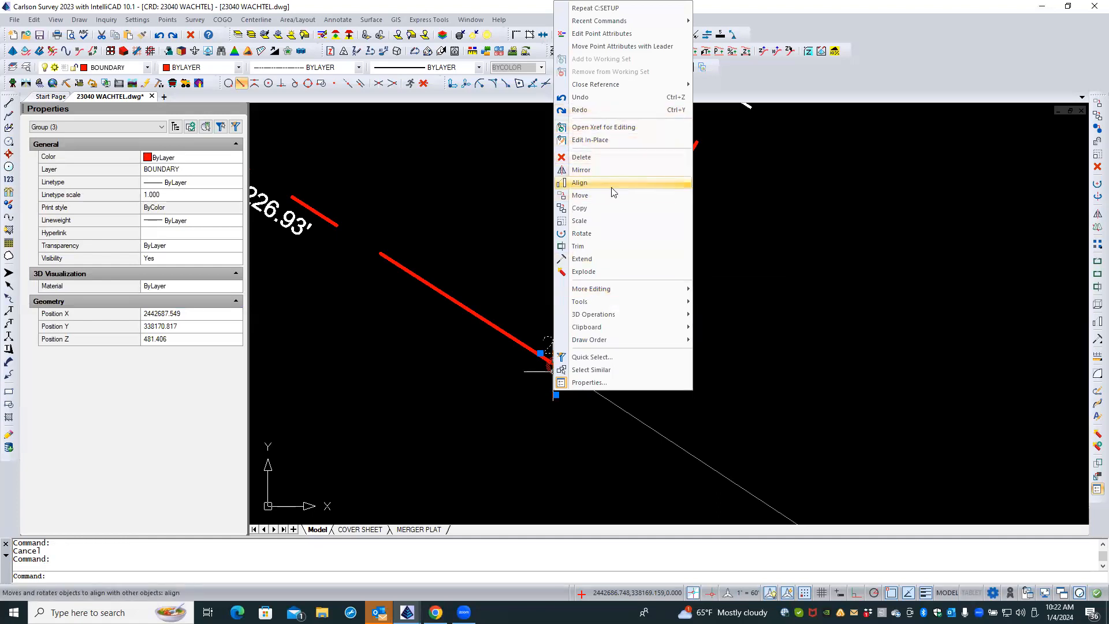
{"action": "left_click", "coordinate": [614, 370]}
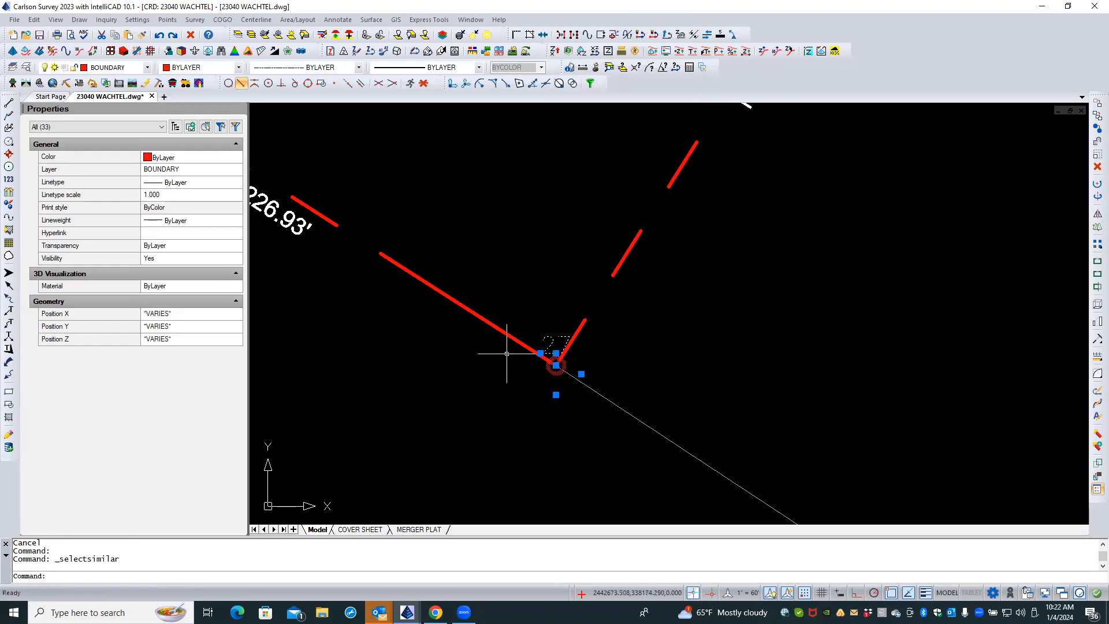
{"action": "left_click", "coordinate": [108, 127]}
{"action": "left_click", "coordinate": [106, 145]}
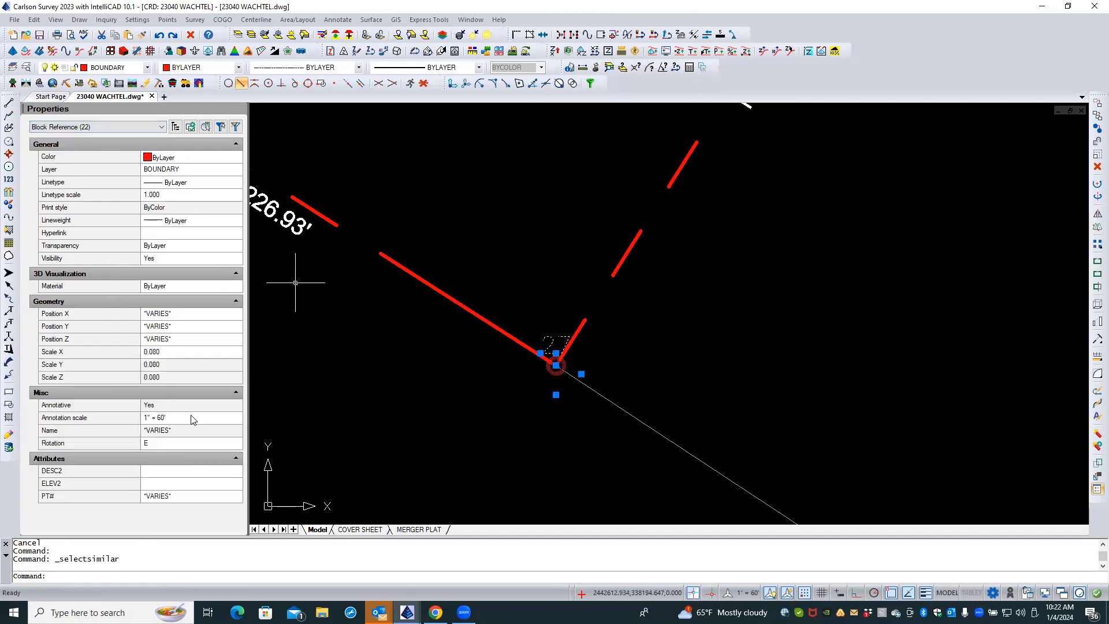
{"action": "key", "text": "Escape"}
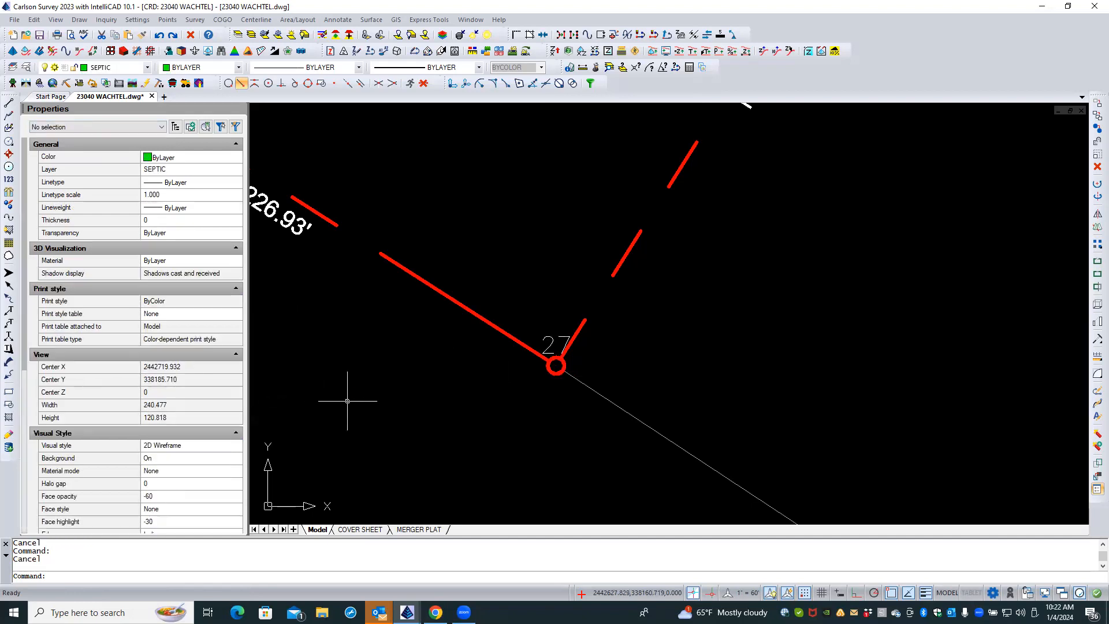
- Switch to the MERGER PLAT layout and regenerate all viewports with REA
{"action": "left_click", "coordinate": [419, 529]}
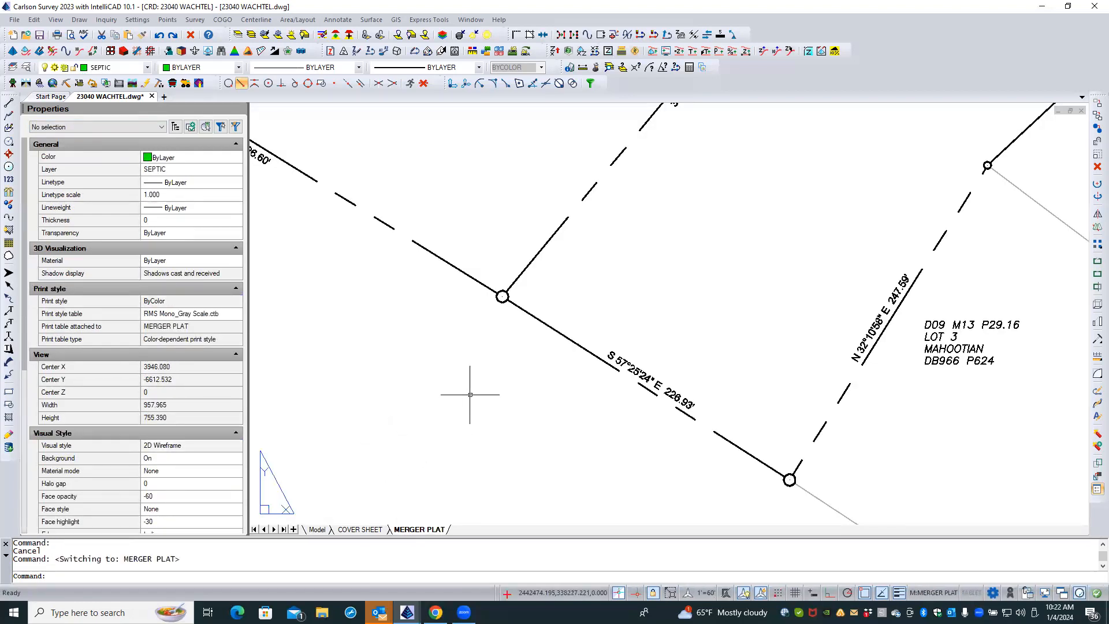
{"action": "left_click", "coordinate": [495, 323]}
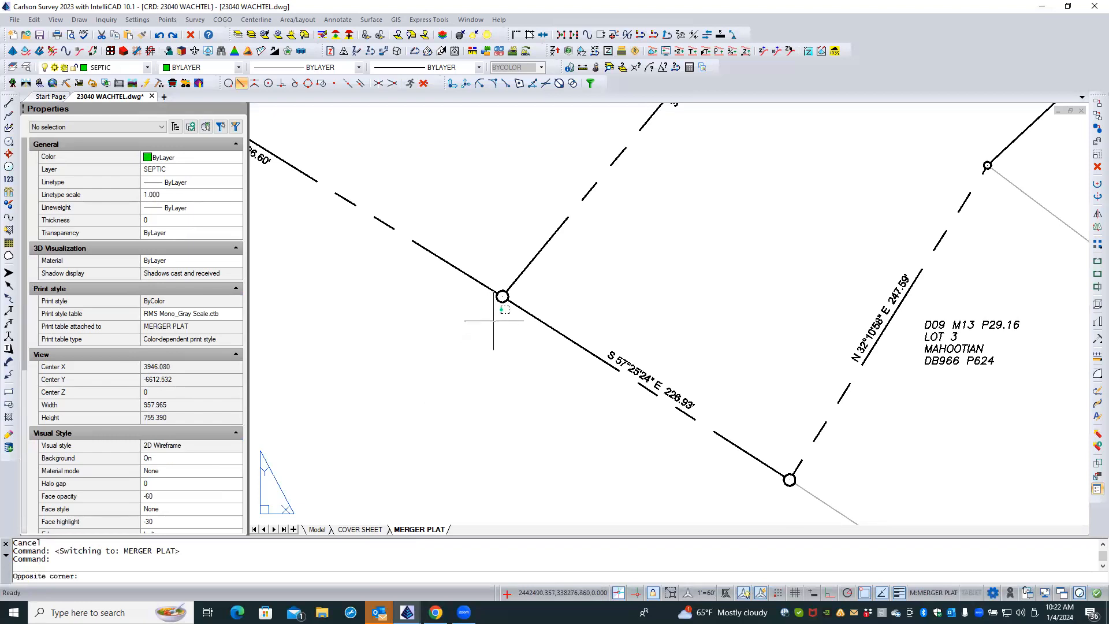
{"action": "left_click", "coordinate": [495, 317]}
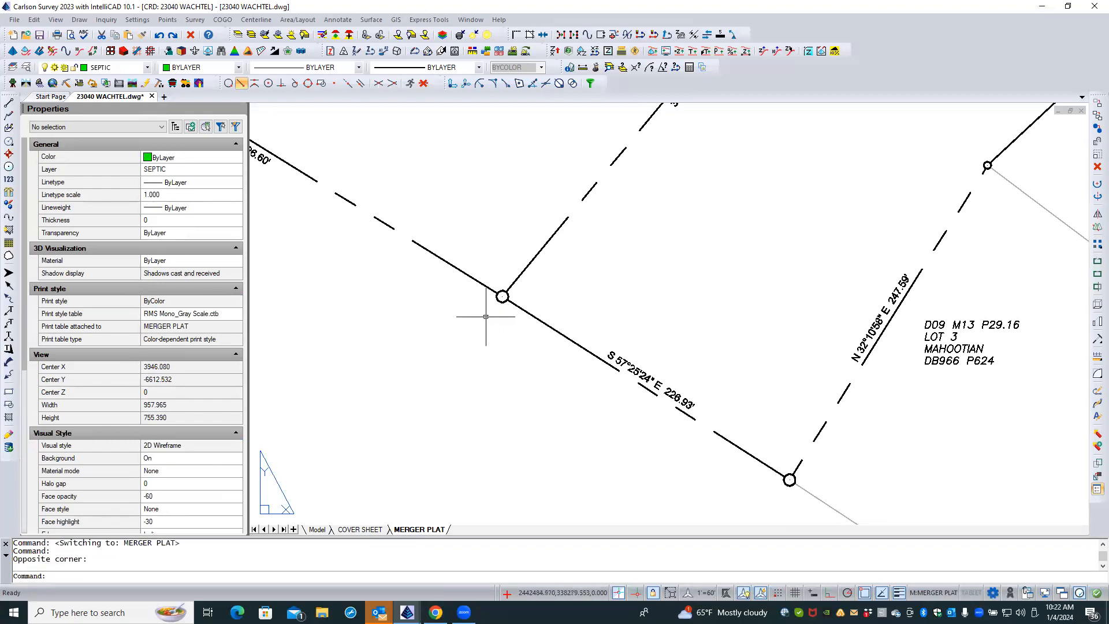
{"action": "type", "text": "REA"}
{"action": "key", "text": "Return"}
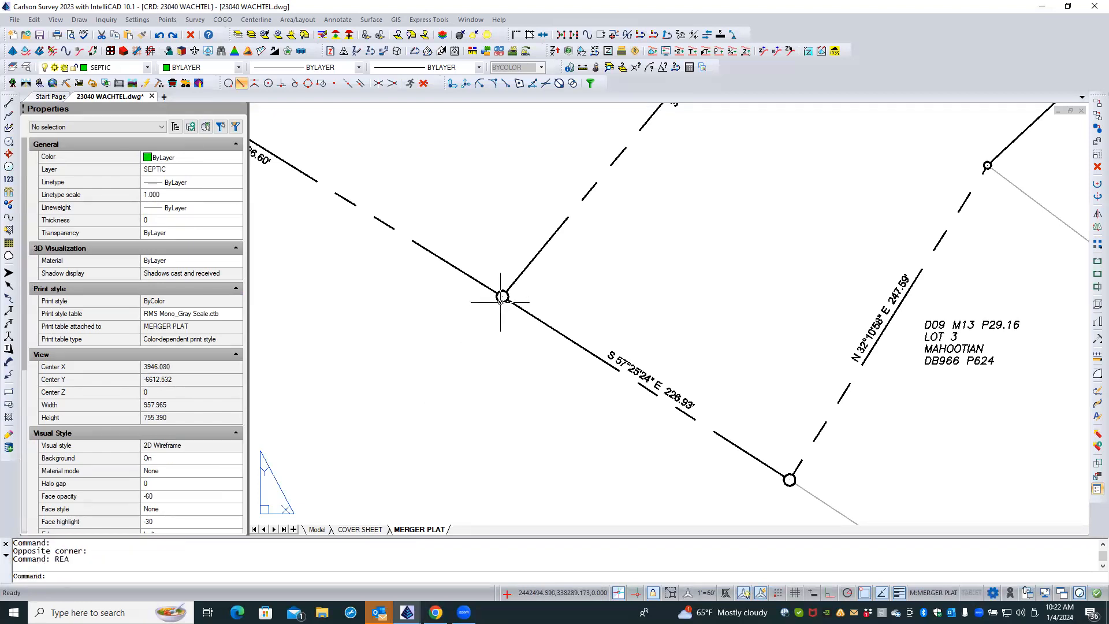
- Check the block references' annotation scale on the corner symbol at the start of the S 57°25'24" E line in the layout
{"action": "left_click", "coordinate": [502, 297]}
{"action": "left_click", "coordinate": [81, 126]}
{"action": "left_click", "coordinate": [72, 145]}
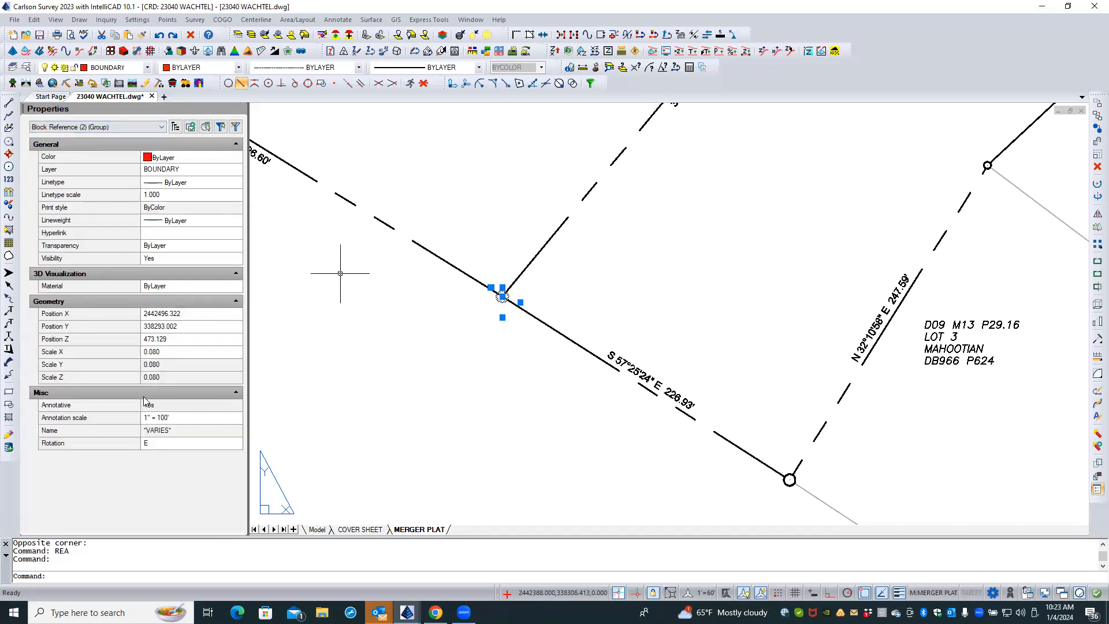
{"action": "key", "text": "Escape"}
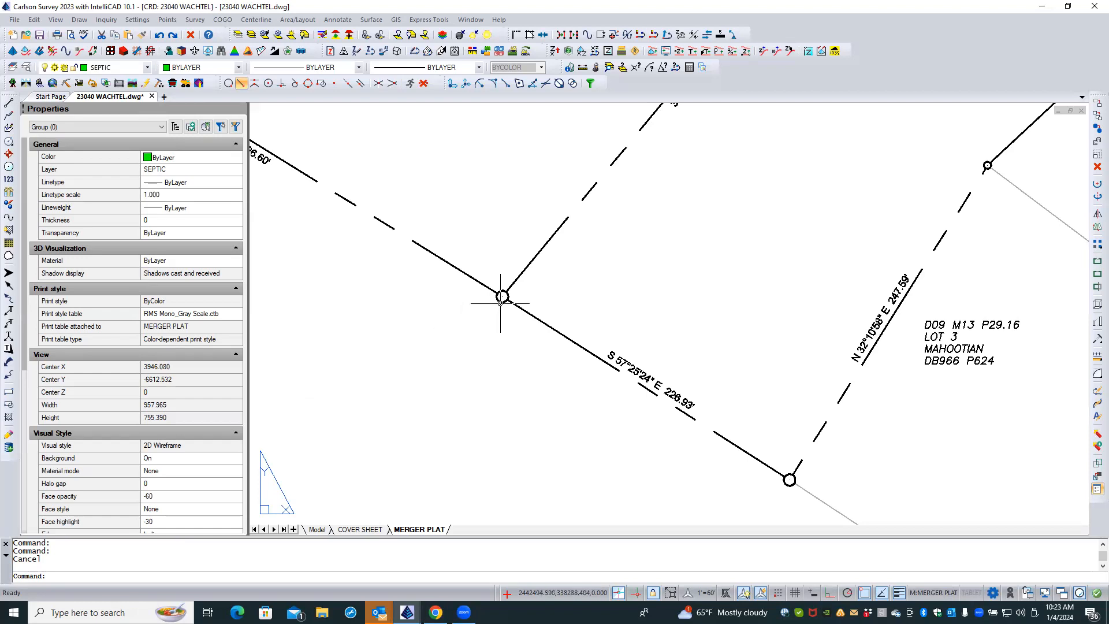
- Switch to model space and check the annotation scale of the block references at point 26
{"action": "left_click", "coordinate": [317, 529]}
{"action": "scroll", "coordinate": [537, 435], "scroll_direction": "down", "scroll_amount": 5}
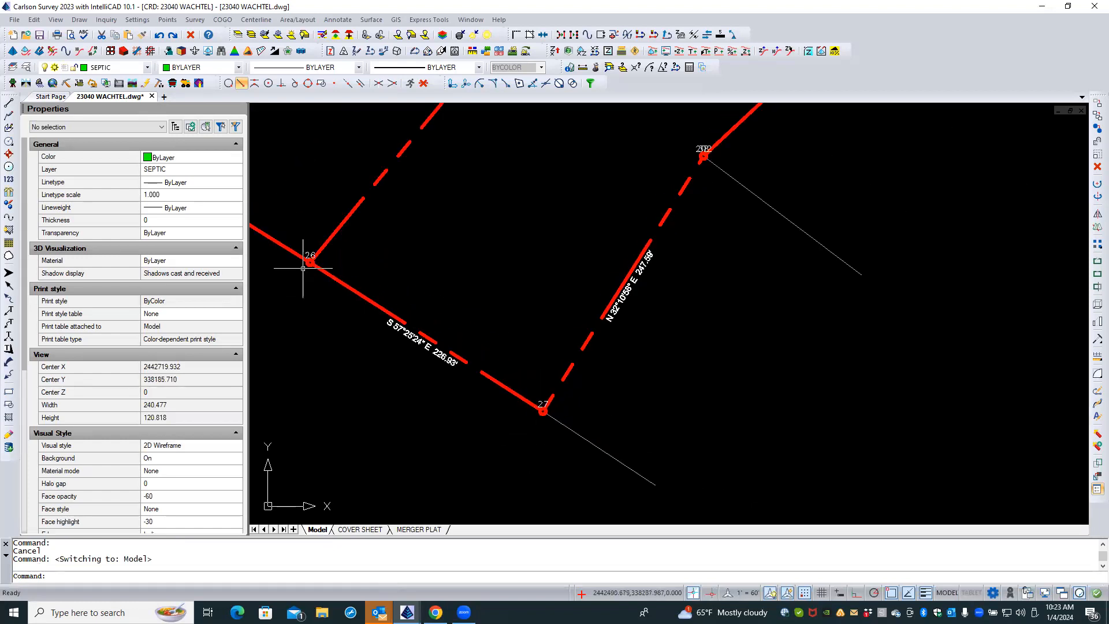
{"action": "left_click", "coordinate": [306, 263]}
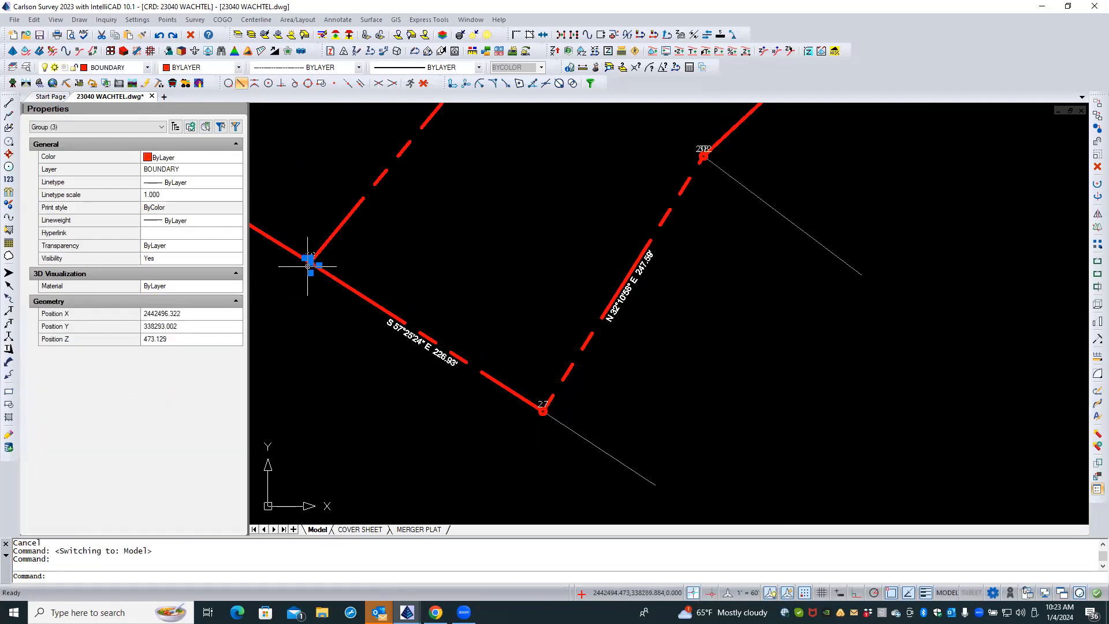
{"action": "left_click", "coordinate": [102, 126]}
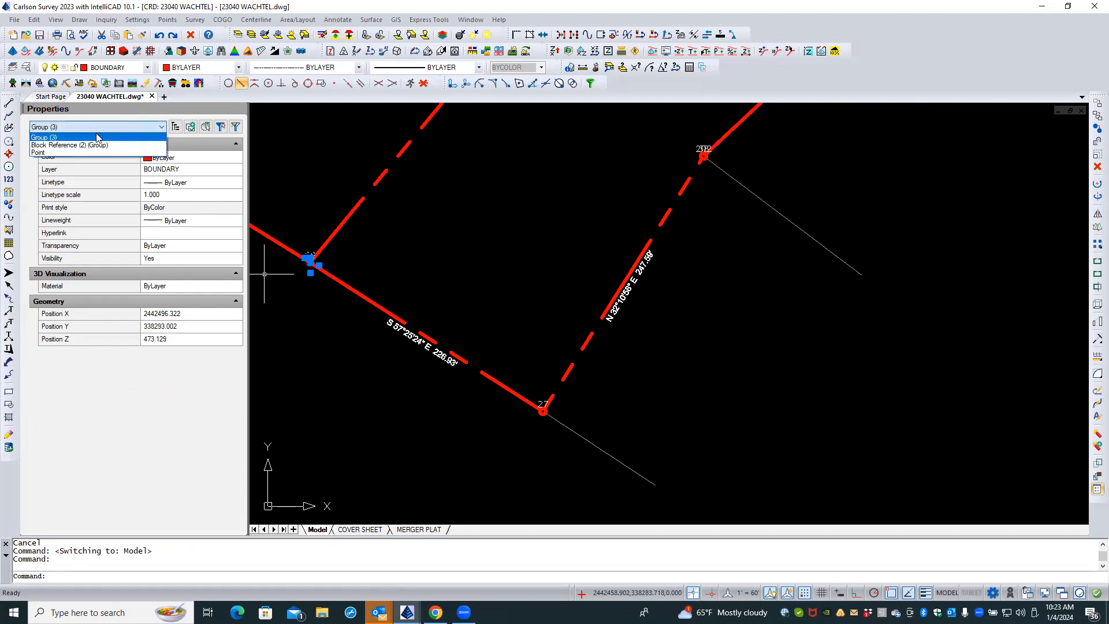
{"action": "left_click", "coordinate": [98, 143]}
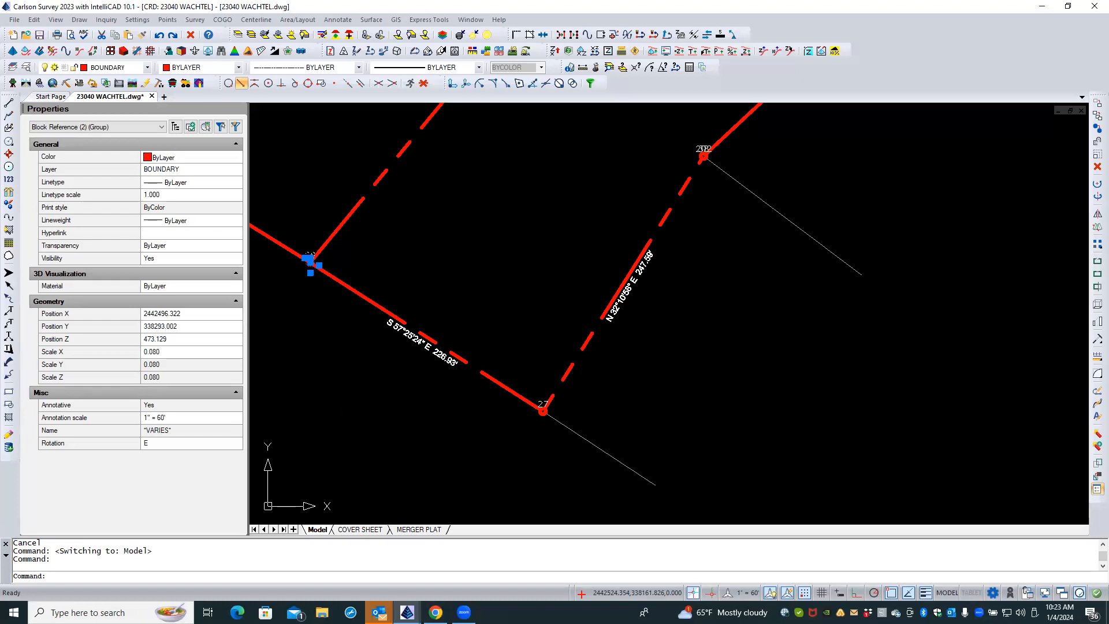
{"action": "key", "text": "Escape"}
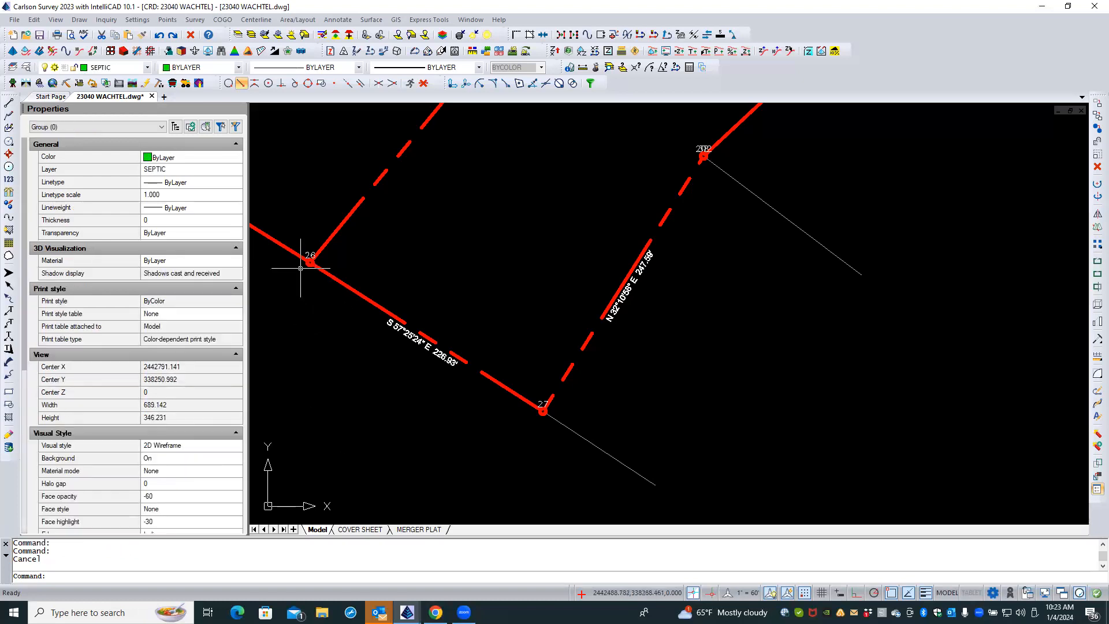
- Select all symbols similar to the one at point 26 and show the properties of only their block references
{"action": "left_click", "coordinate": [308, 265]}
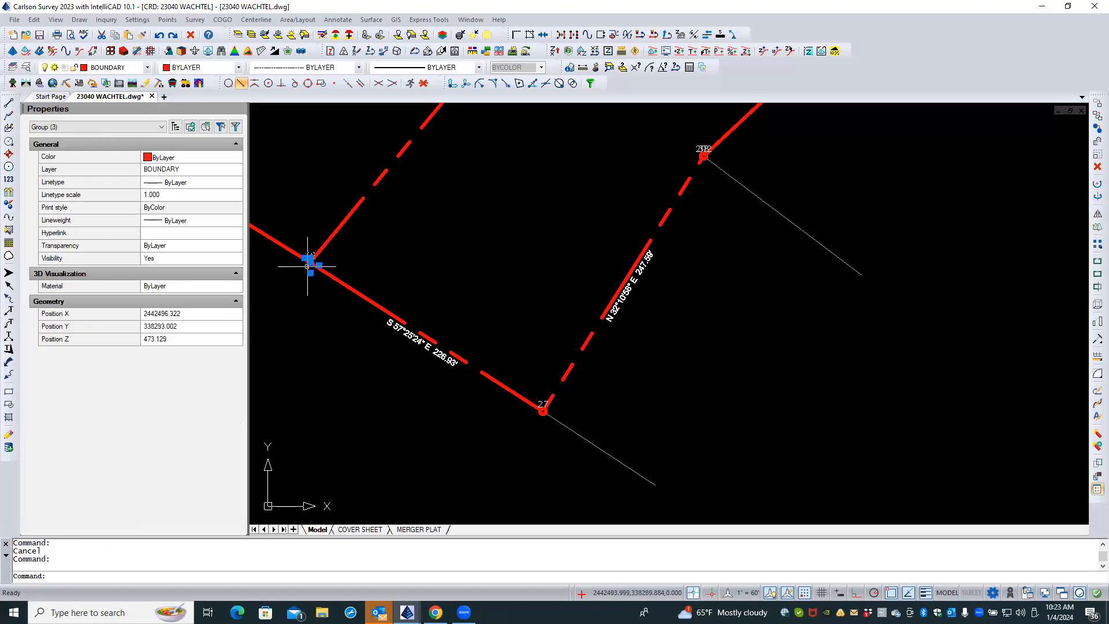
{"action": "right_click", "coordinate": [307, 281]}
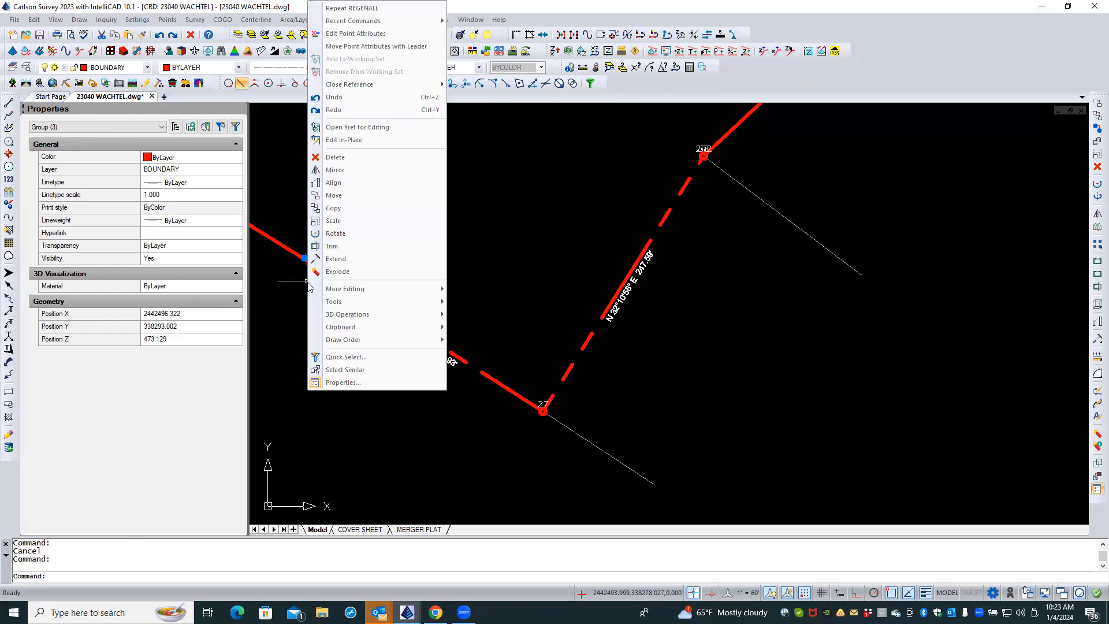
{"action": "left_click", "coordinate": [347, 370]}
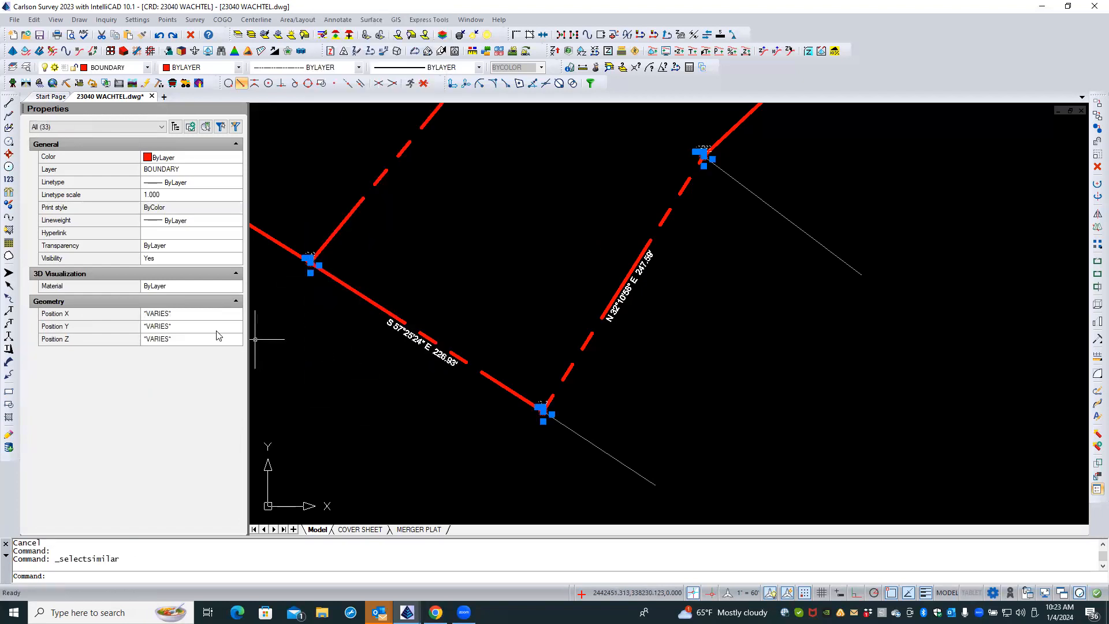
{"action": "left_click", "coordinate": [99, 129]}
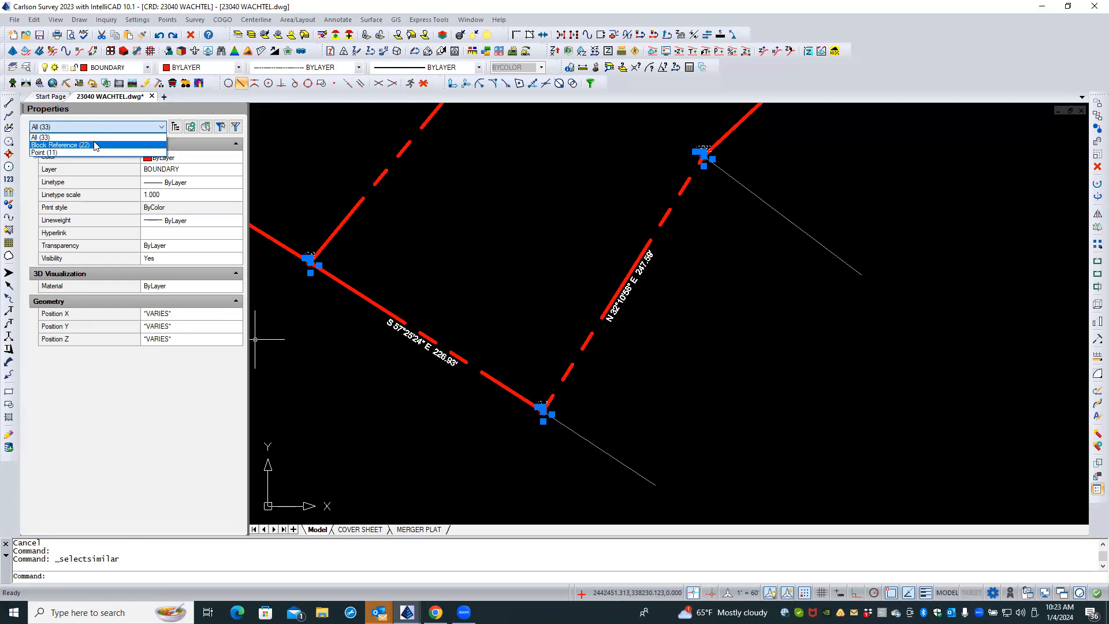
{"action": "left_click", "coordinate": [96, 146]}
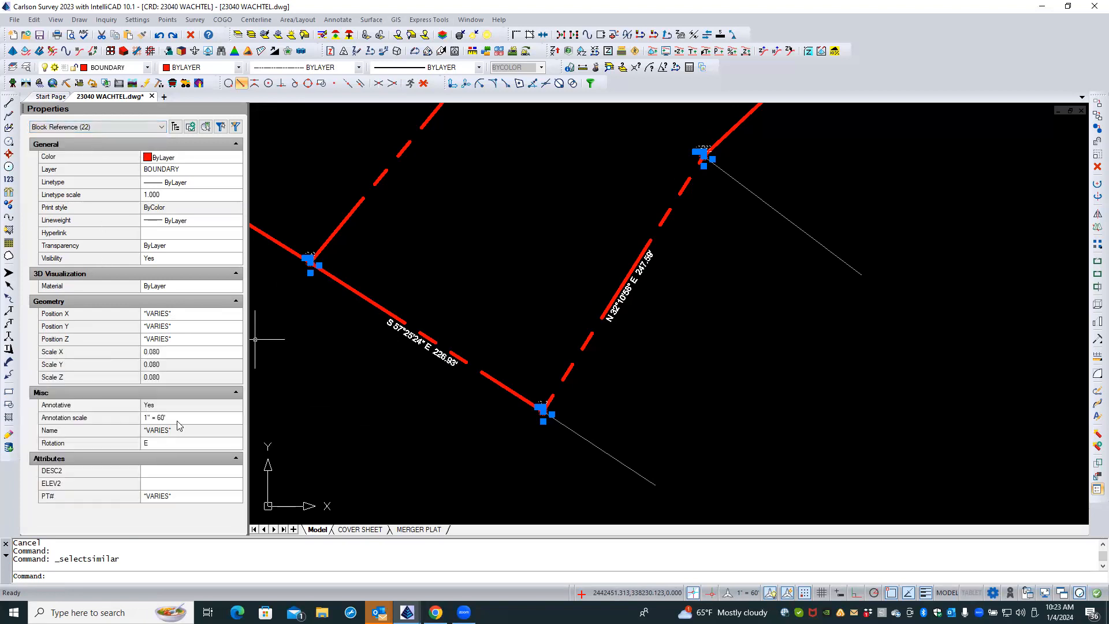
- Review the list of annotation scales assigned to the selected block references, cancel without changes and clear the selection
{"action": "left_click", "coordinate": [202, 418]}
{"action": "left_click", "coordinate": [237, 418]}
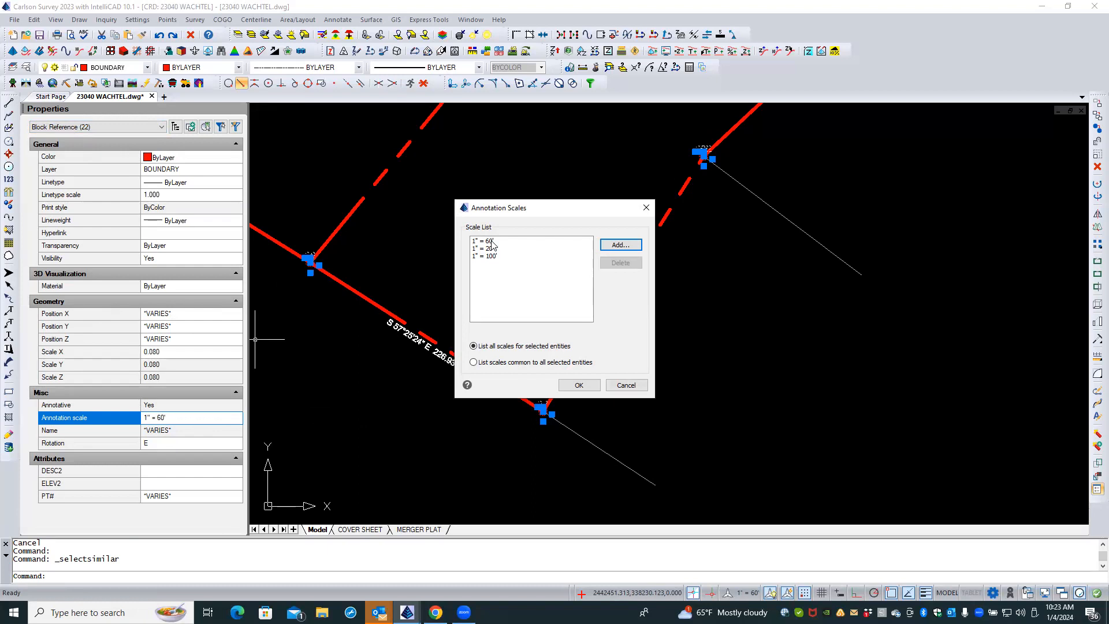
{"action": "left_click", "coordinate": [617, 385]}
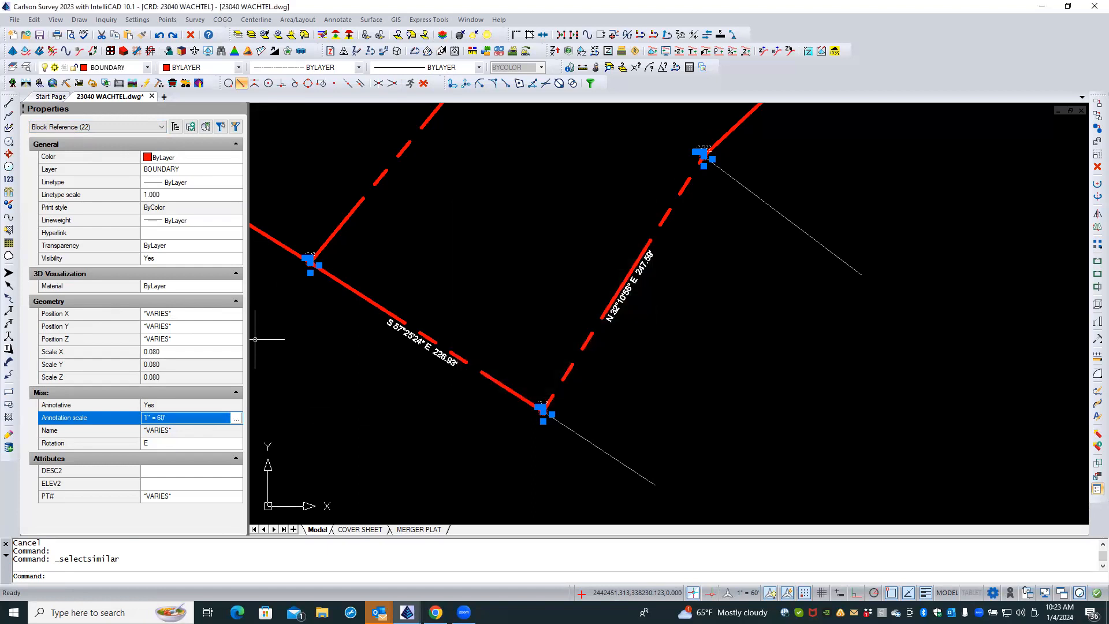
{"action": "key", "text": "Escape"}
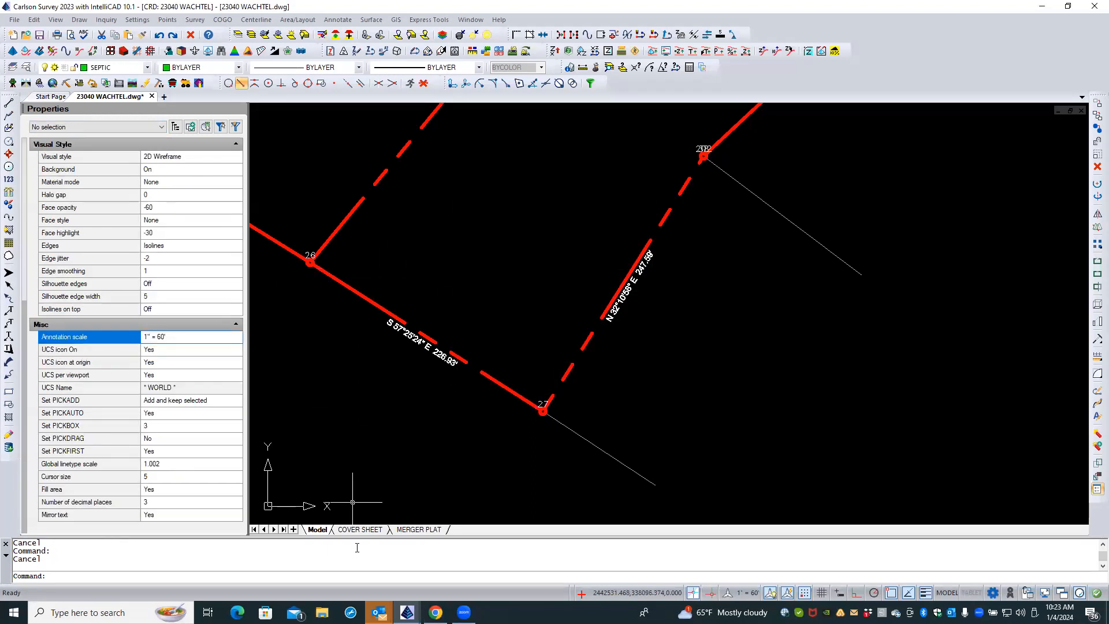
- Switch to the MERGER PLAT layout and check the main viewport's annotation scale and standard scale
{"action": "left_click", "coordinate": [414, 530]}
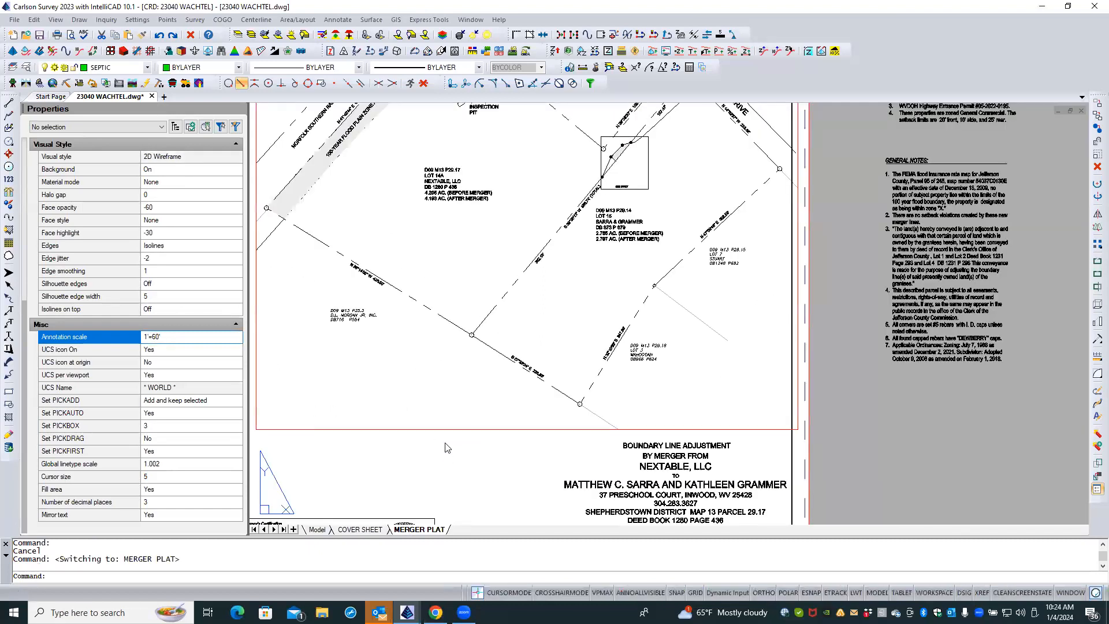
{"action": "left_click", "coordinate": [442, 429]}
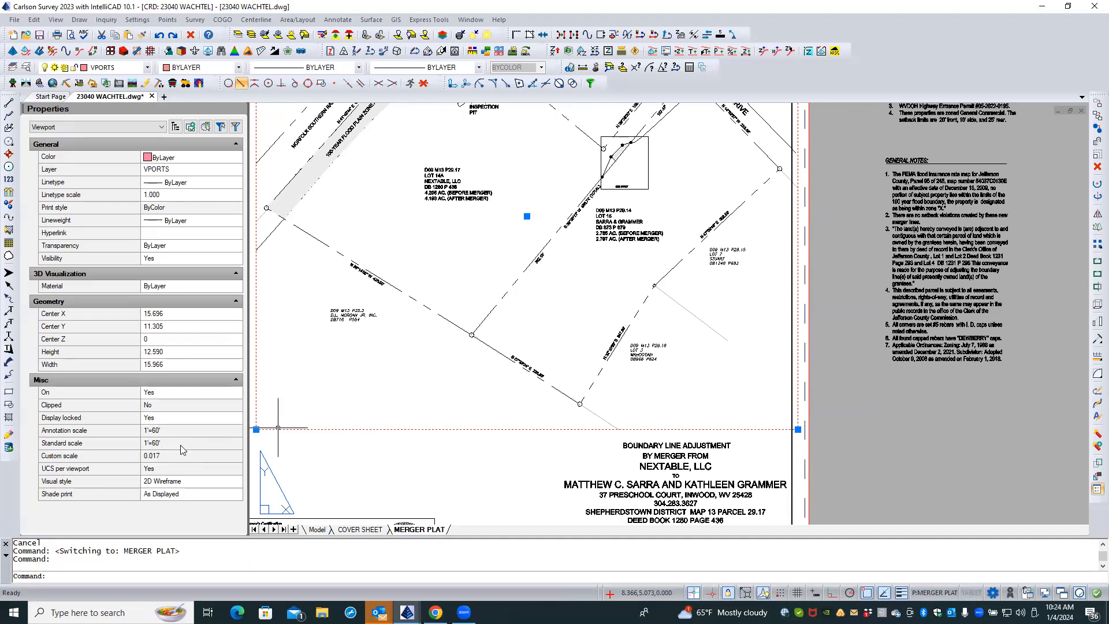
{"action": "key", "text": "Escape"}
- Inside the main viewport, review the annotation scales assigned to the block references at the start of the S 57°25'24" E line
{"action": "double_click", "coordinate": [465, 362]}
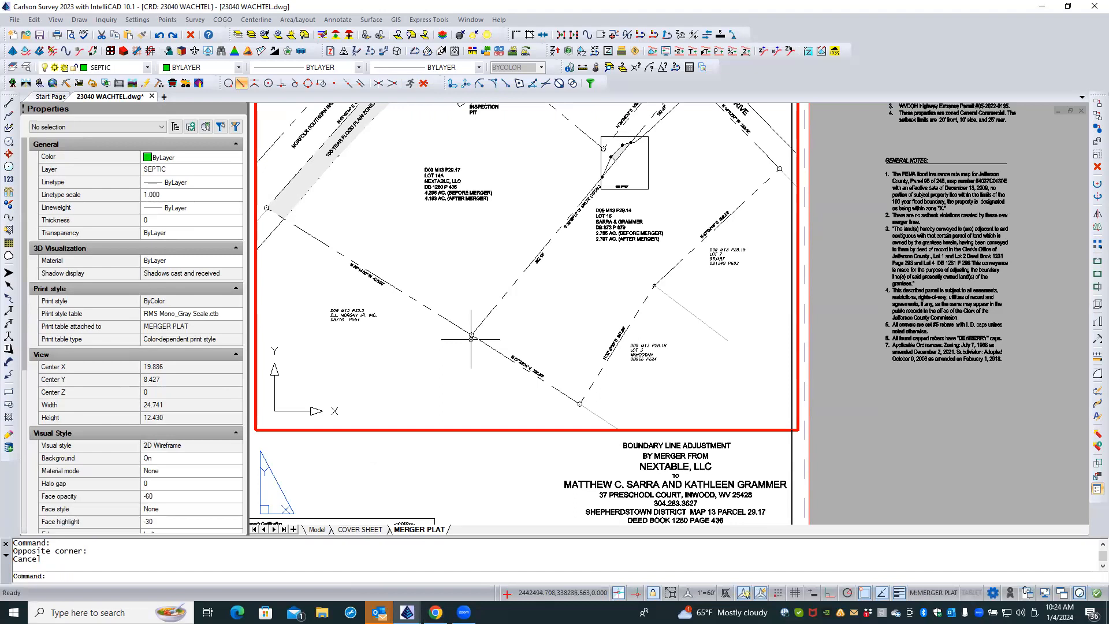
{"action": "left_click", "coordinate": [471, 337]}
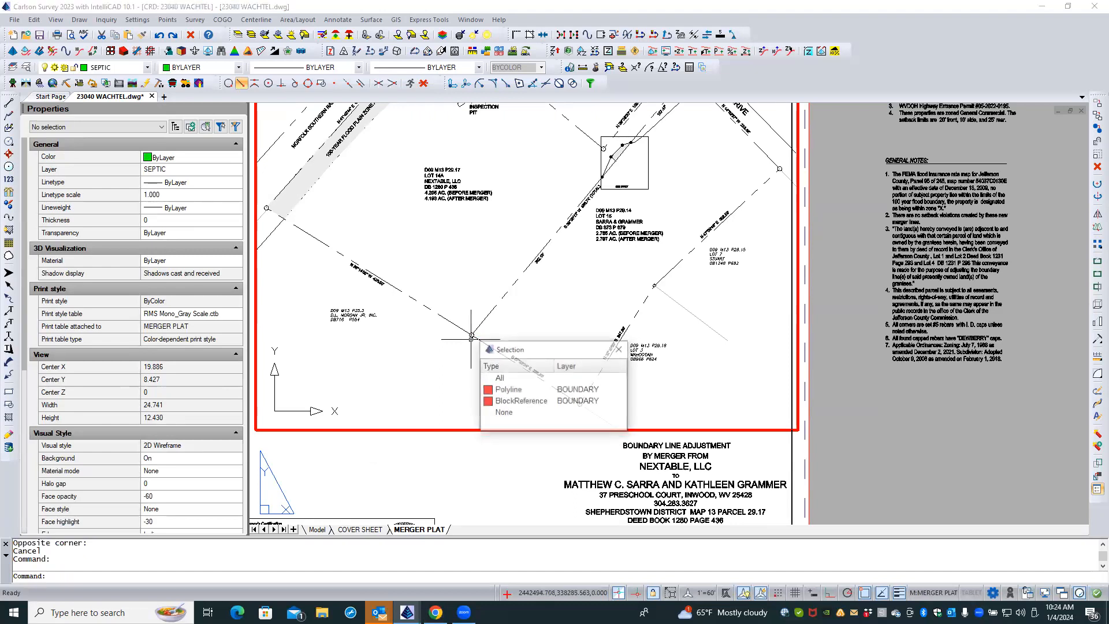
{"action": "left_click", "coordinate": [500, 378]}
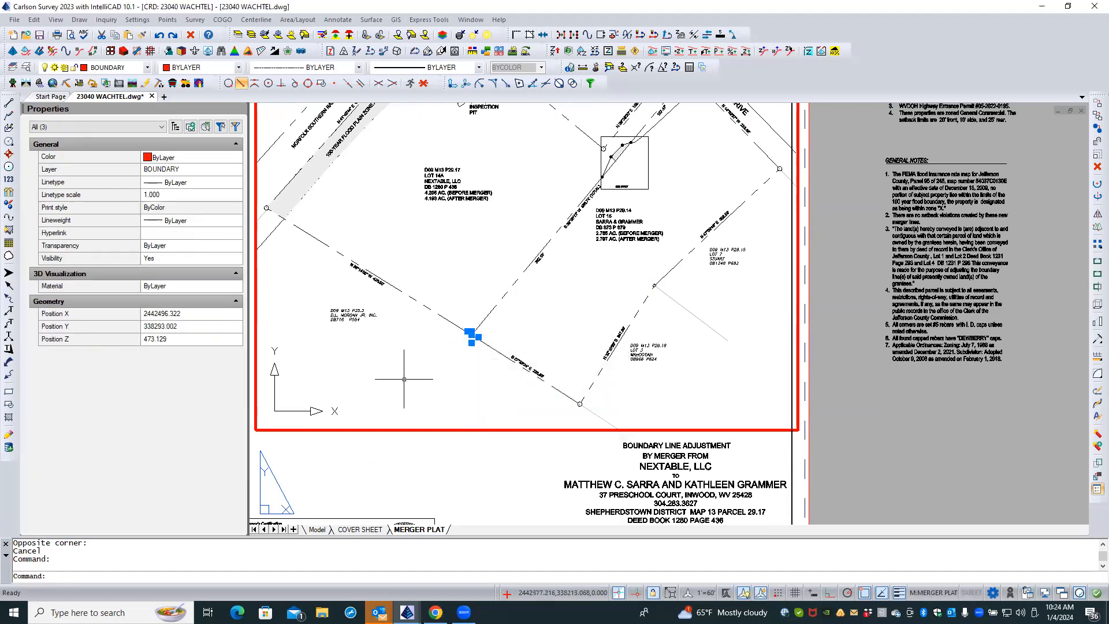
{"action": "left_click", "coordinate": [99, 127]}
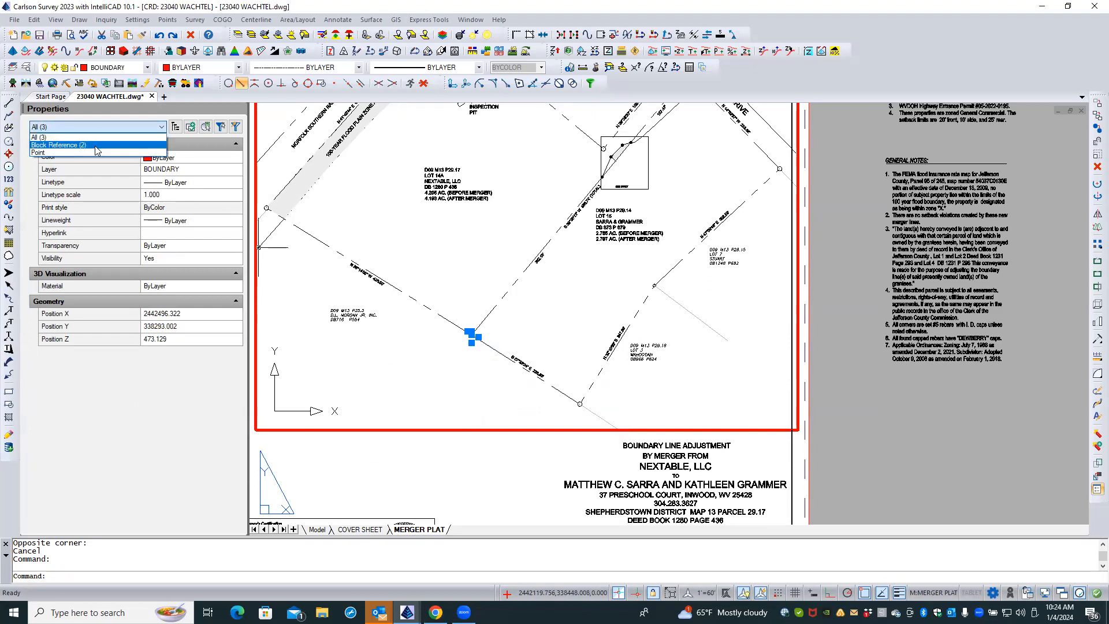
{"action": "left_click", "coordinate": [96, 145]}
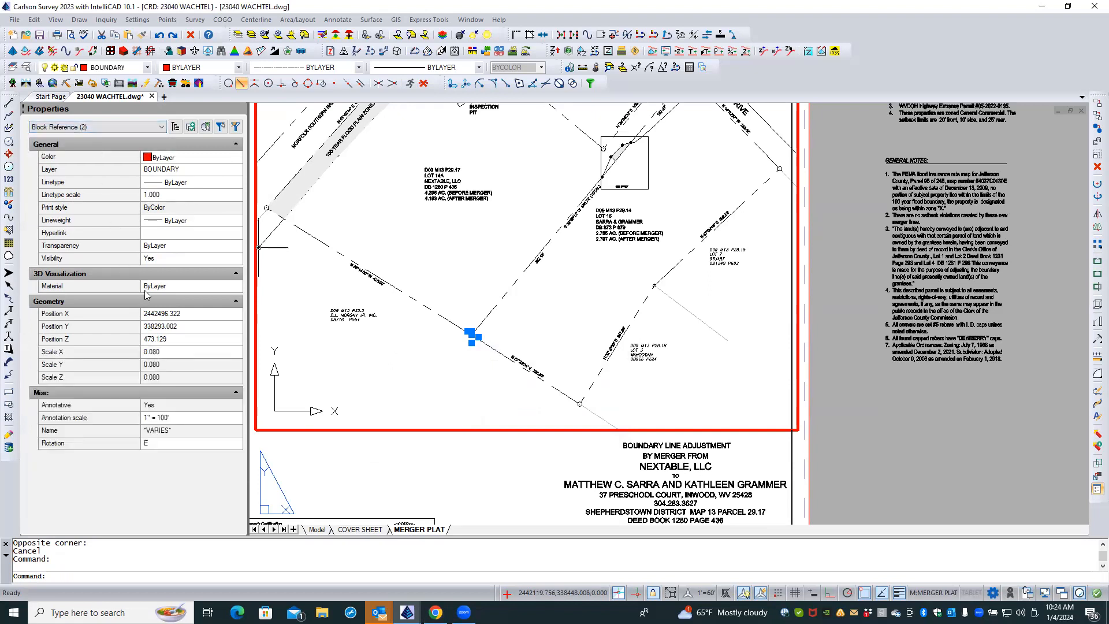
{"action": "left_click", "coordinate": [184, 422]}
{"action": "left_click", "coordinate": [237, 422]}
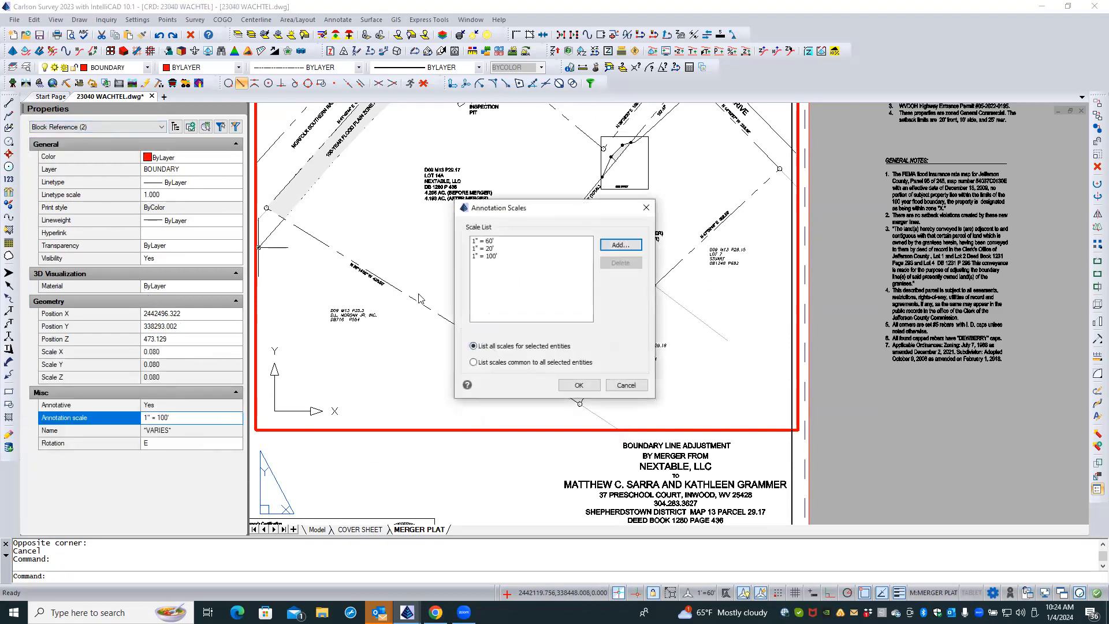
{"action": "left_click", "coordinate": [578, 385]}
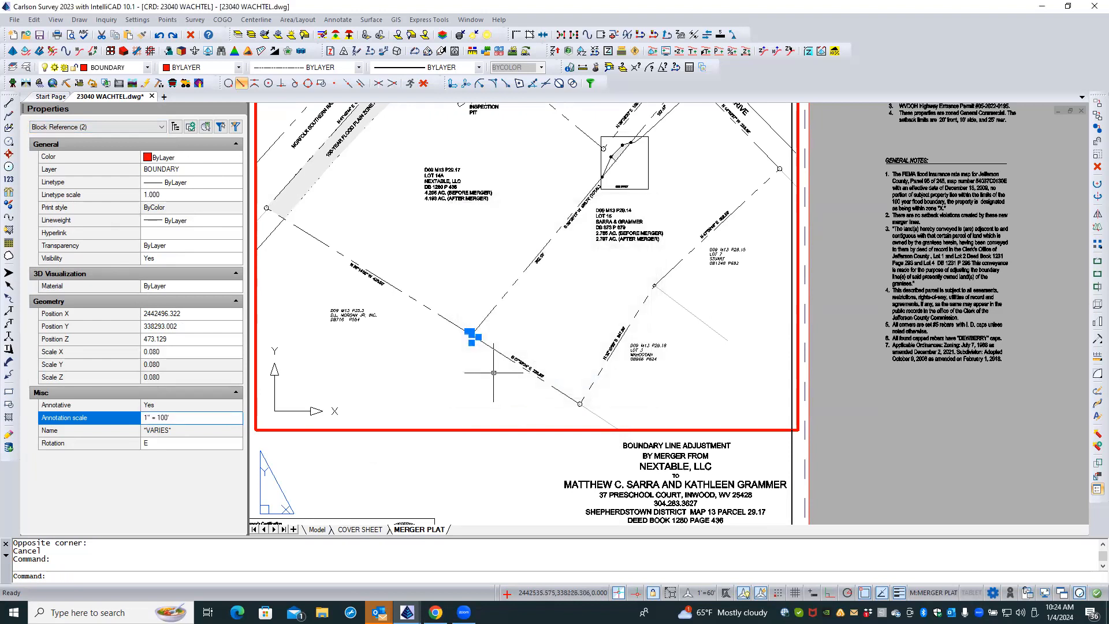
{"action": "key", "text": "Escape"}
- Regenerate all viewports with REA while viewing the corner symbols along the S 57°25'24" E line up close
{"action": "scroll", "coordinate": [473, 349], "scroll_direction": "up", "scroll_amount": 2}
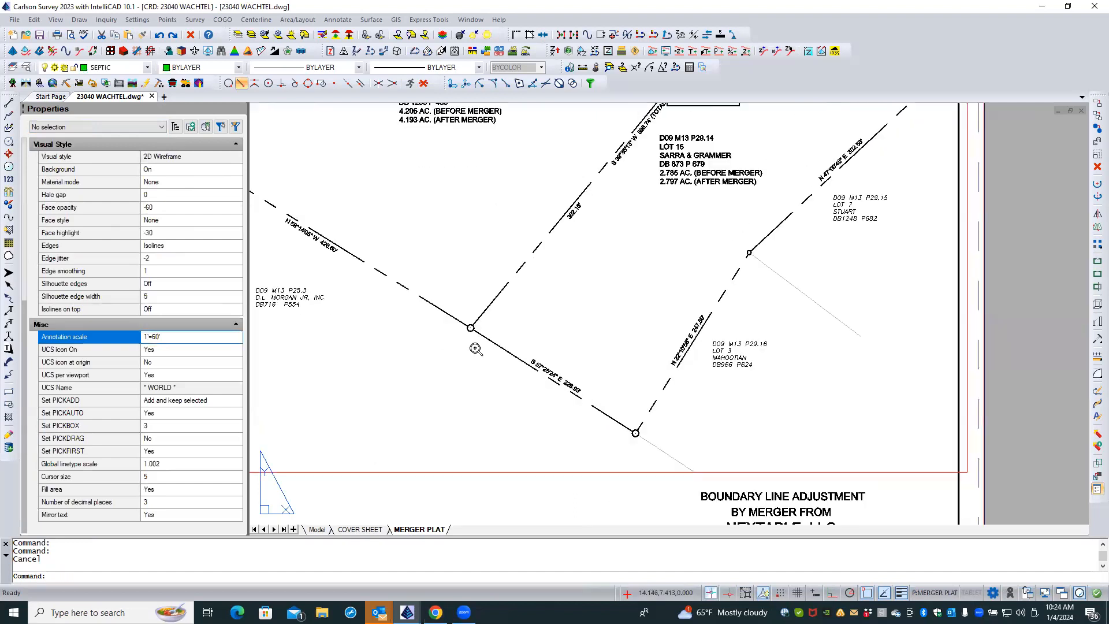
{"action": "scroll", "coordinate": [474, 349], "scroll_direction": "up", "scroll_amount": 1}
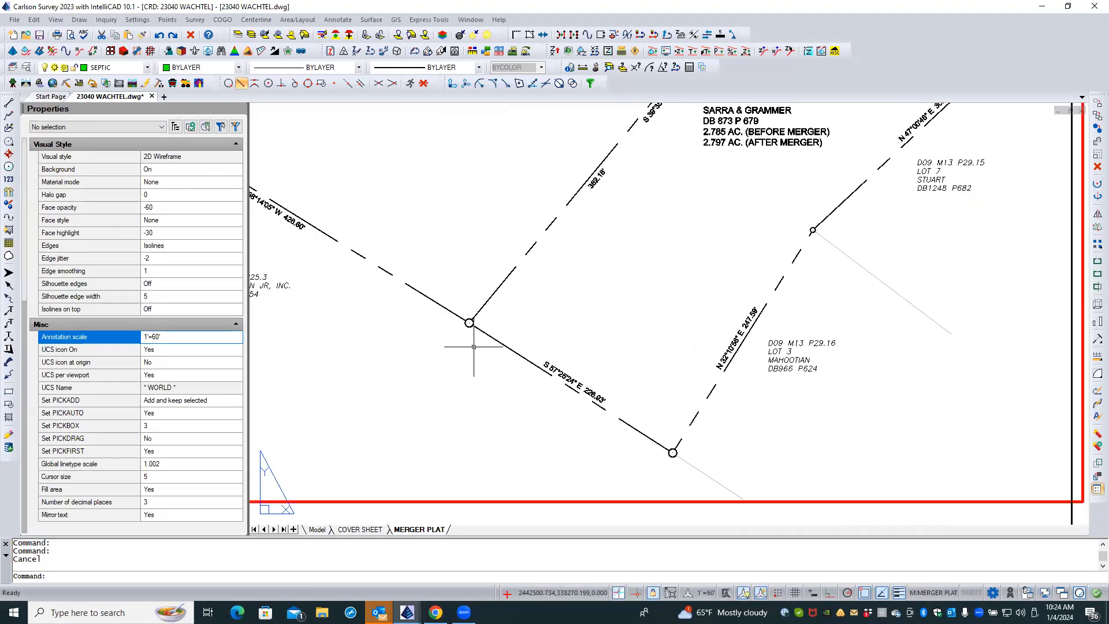
{"action": "type", "text": "REA"}
{"action": "key", "text": "Return"}
- Delete the 1" = 20' and 1" = 100' annotation scales from the block references at the start of the S 57°25'24" E line
{"action": "left_click", "coordinate": [469, 323]}
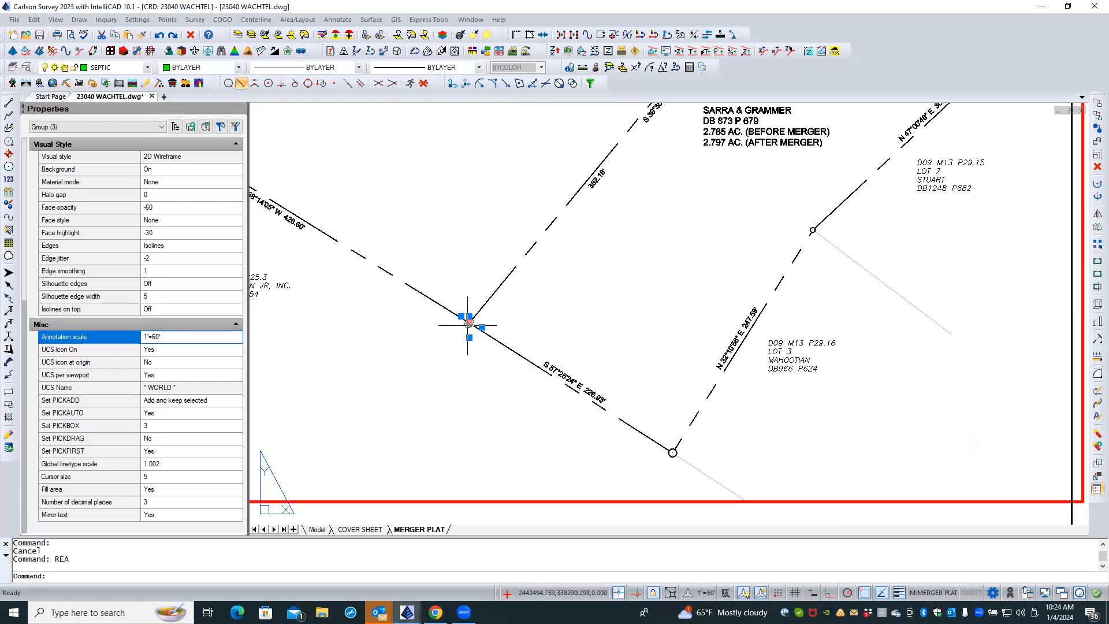
{"action": "left_click", "coordinate": [99, 129]}
{"action": "left_click", "coordinate": [91, 150]}
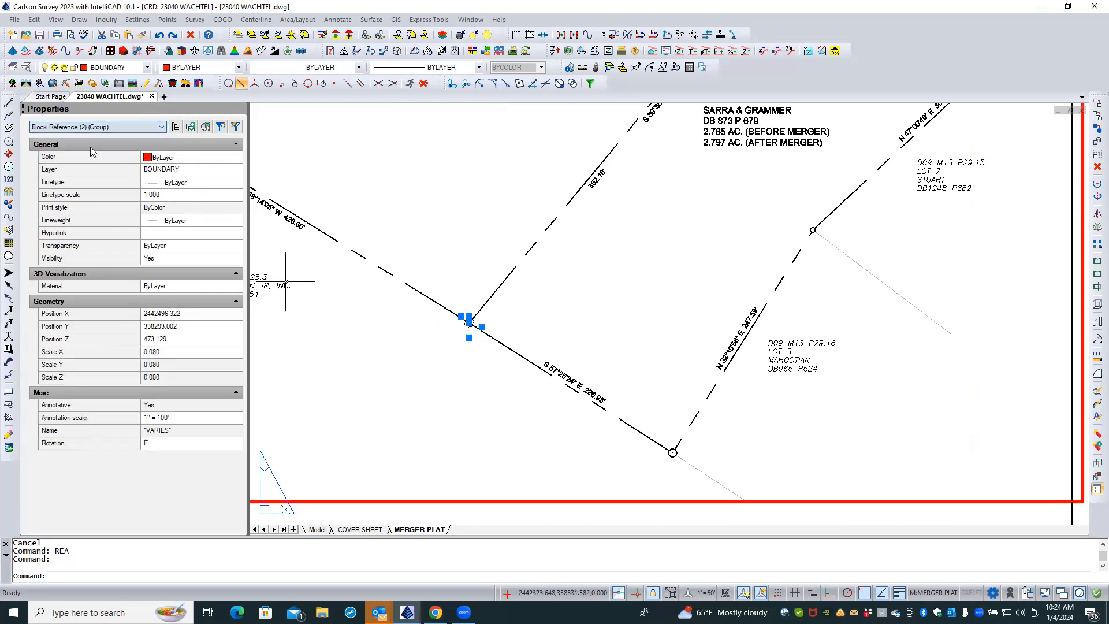
{"action": "left_click", "coordinate": [186, 420]}
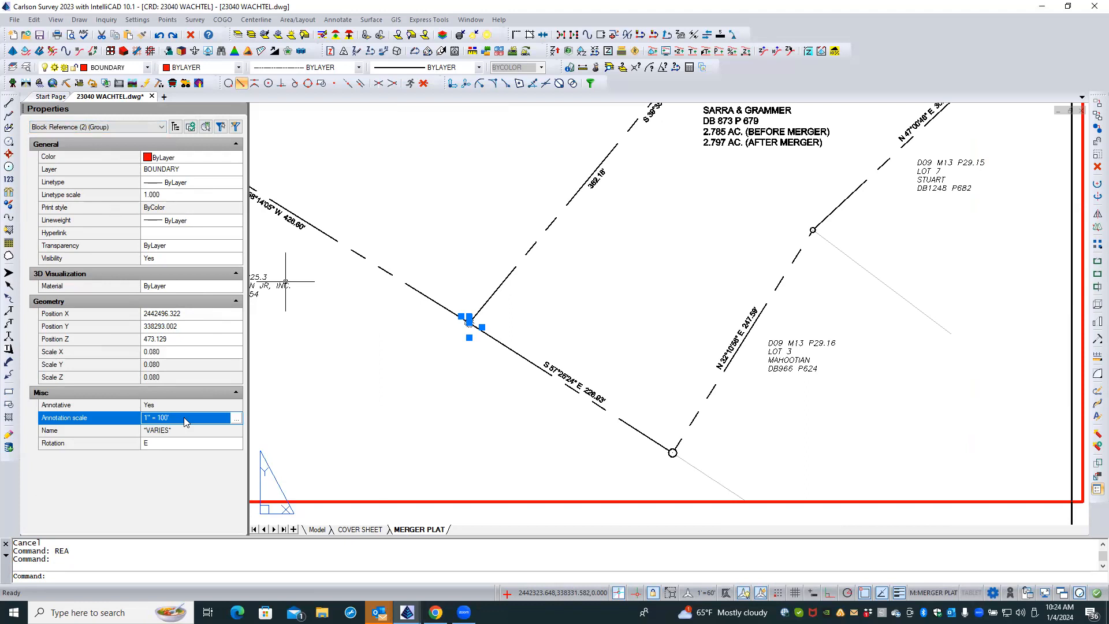
{"action": "left_click", "coordinate": [237, 419]}
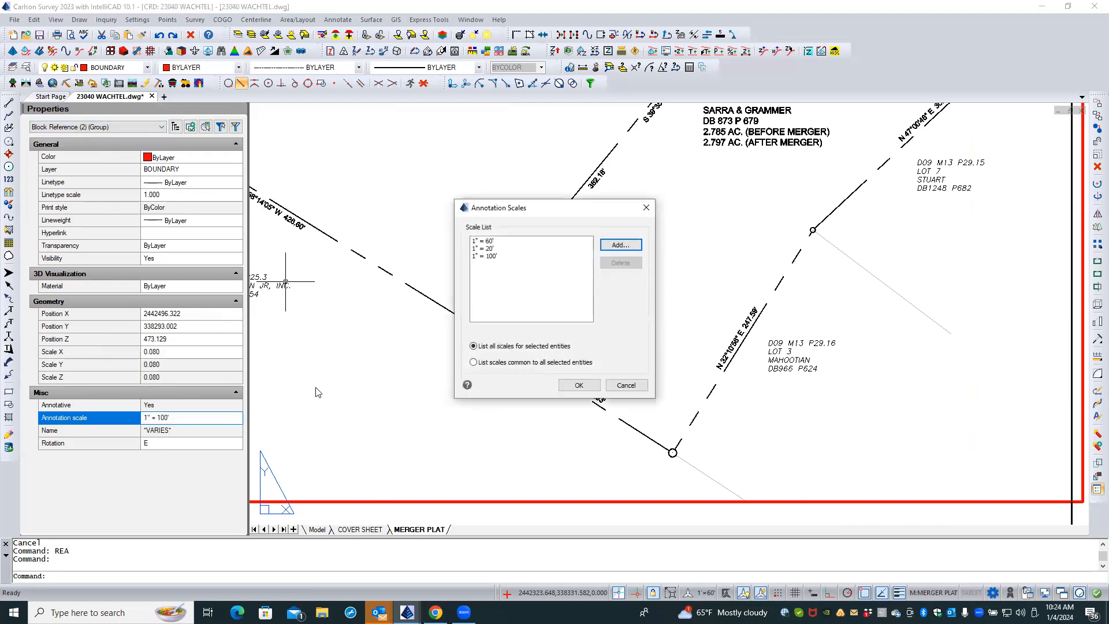
{"action": "left_click", "coordinate": [485, 249]}
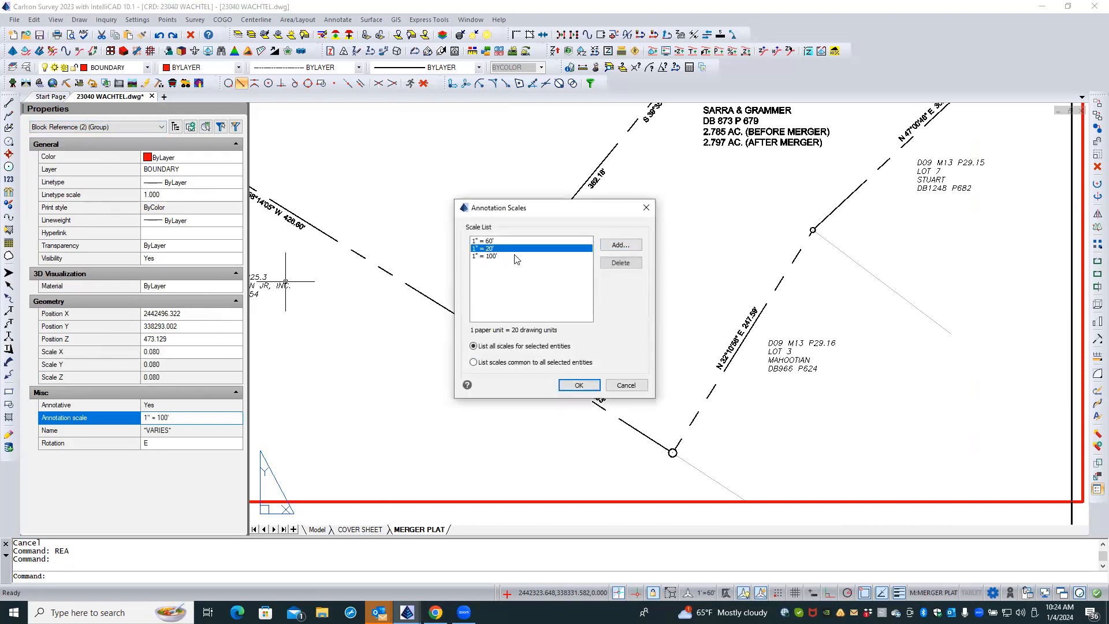
{"action": "left_click", "coordinate": [620, 264]}
{"action": "left_click", "coordinate": [479, 249]}
{"action": "left_click", "coordinate": [612, 263]}
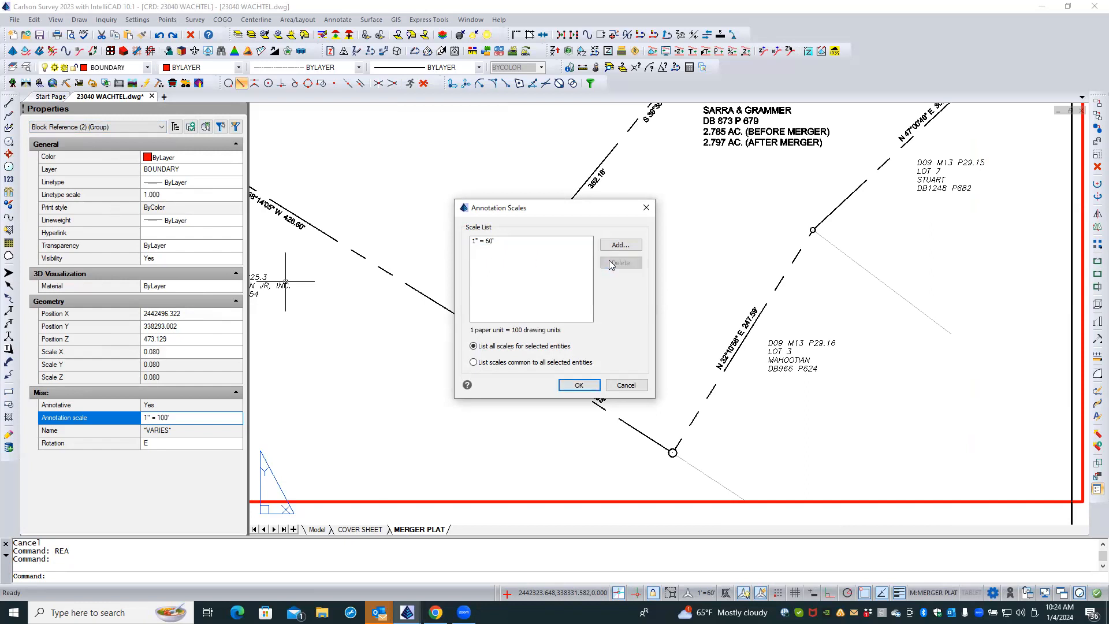
{"action": "left_click", "coordinate": [578, 385]}
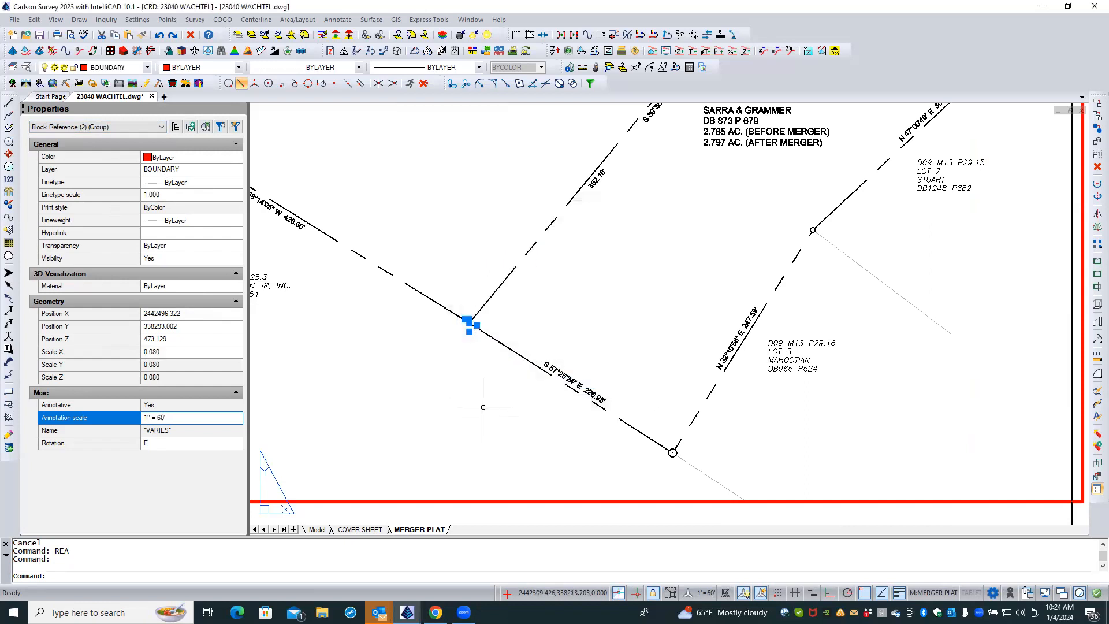
{"action": "key", "text": "Escape"}
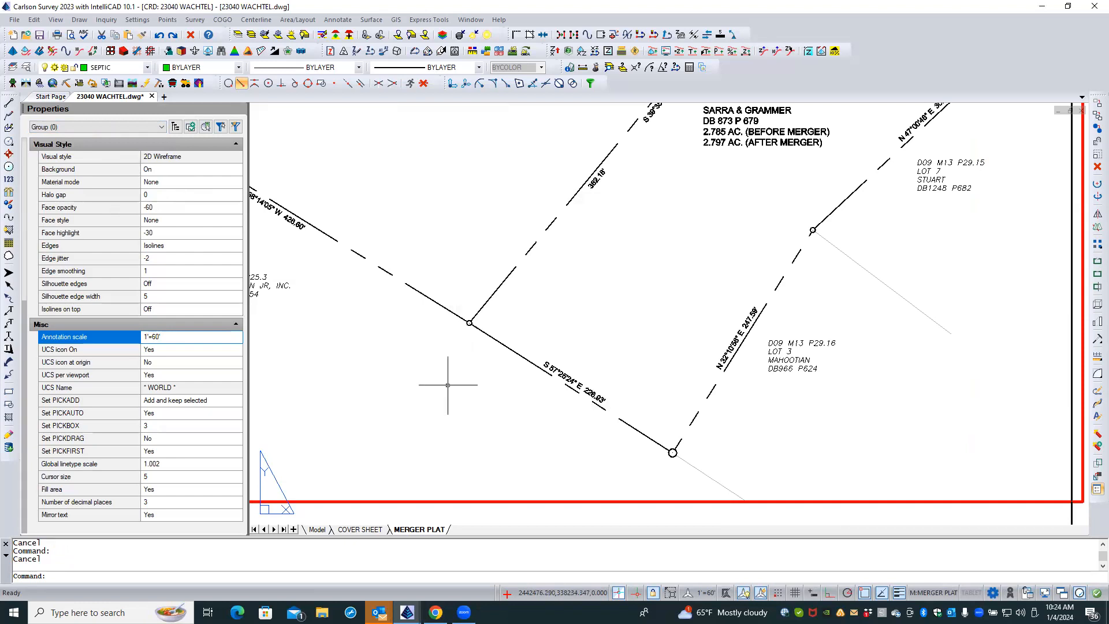
- Switch to model space, select all symbols similar to the one at point 27 and examine which corners are included
{"action": "left_click", "coordinate": [317, 530]}
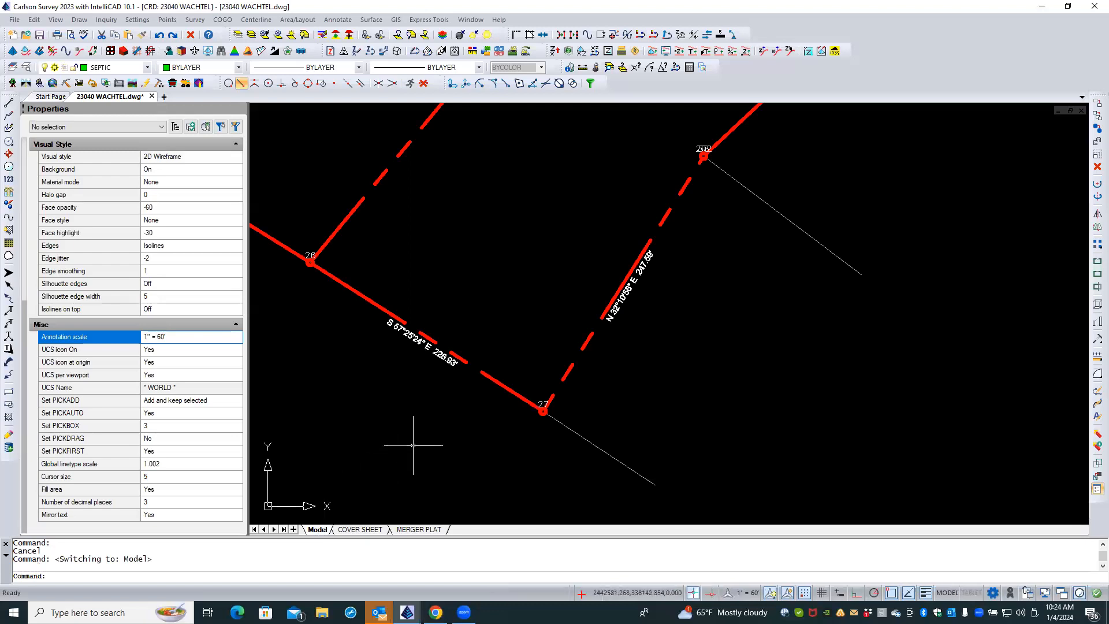
{"action": "left_click", "coordinate": [541, 414]}
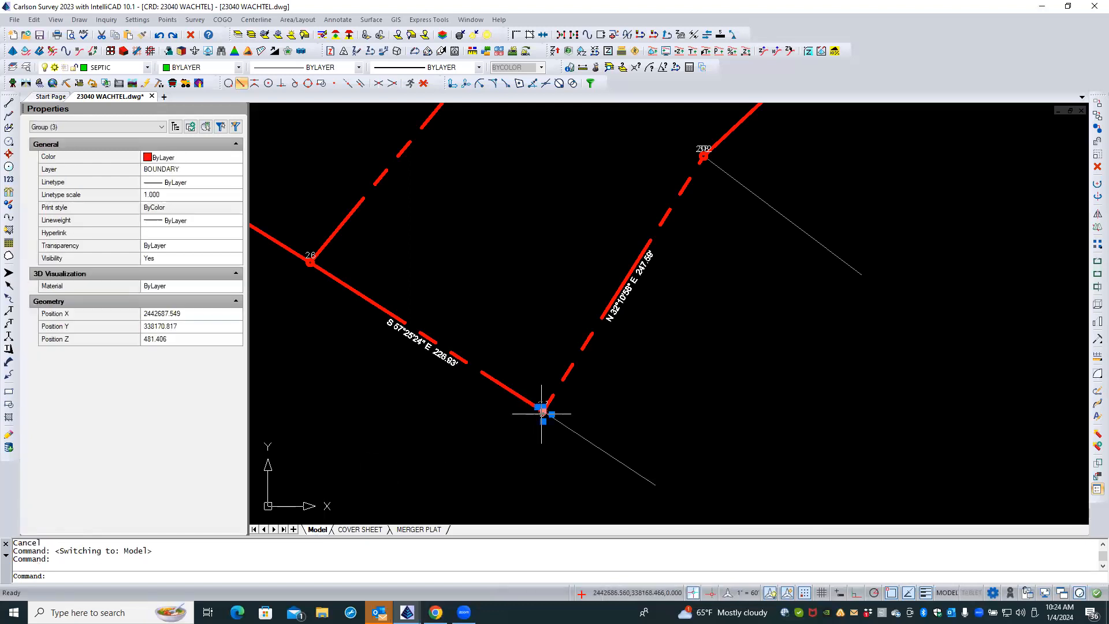
{"action": "right_click", "coordinate": [490, 430]}
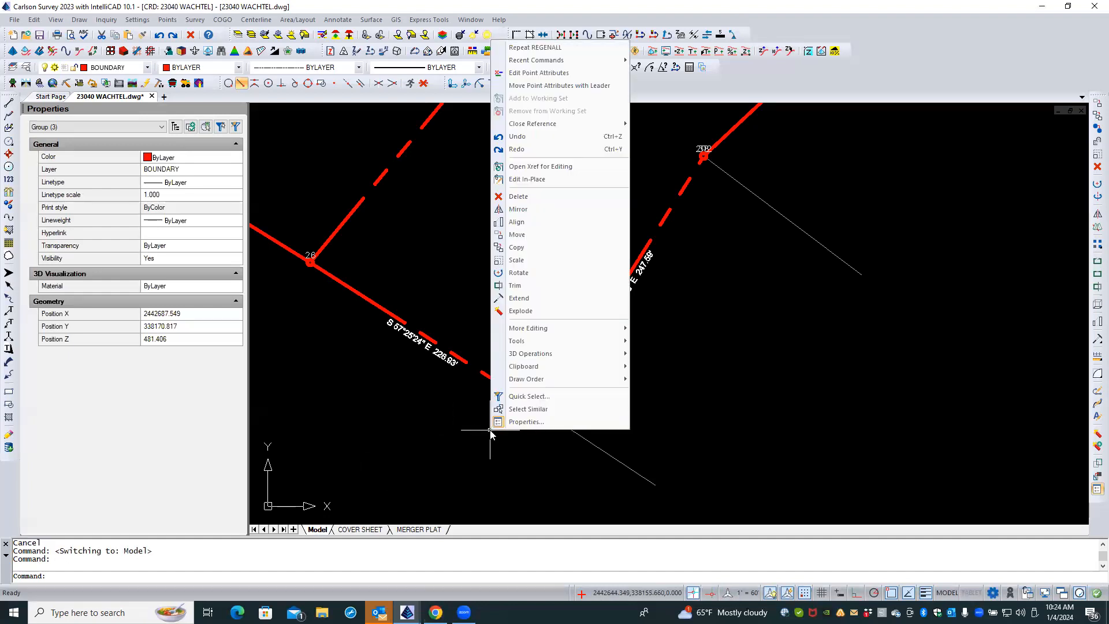
{"action": "left_click", "coordinate": [532, 410]}
{"action": "scroll", "coordinate": [471, 427], "scroll_direction": "down", "scroll_amount": 4}
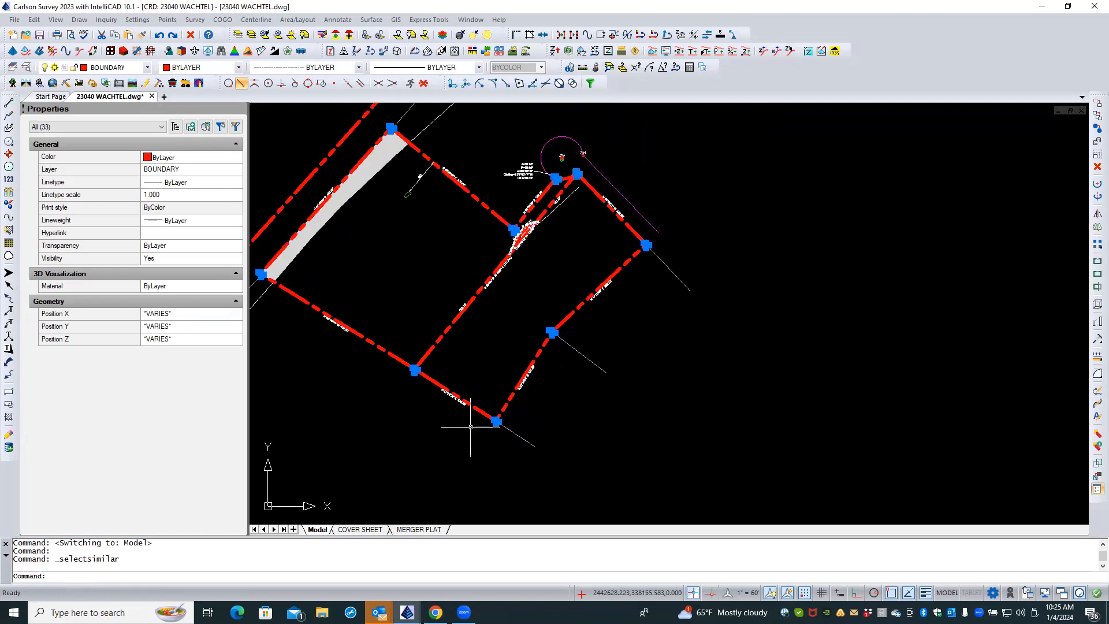
{"action": "scroll", "coordinate": [521, 219], "scroll_direction": "up", "scroll_amount": 6}
{"action": "scroll", "coordinate": [521, 220], "scroll_direction": "up", "scroll_amount": 3}
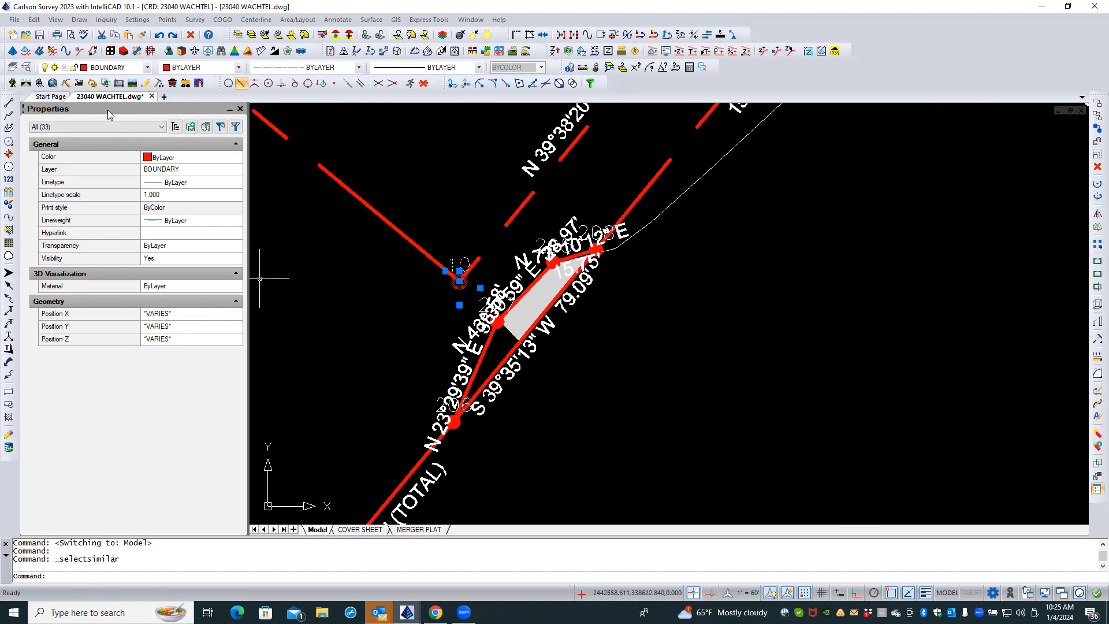
- Check the annotation scale of only the block references in the selection and clear the selection
{"action": "left_click", "coordinate": [101, 127]}
{"action": "left_click", "coordinate": [98, 146]}
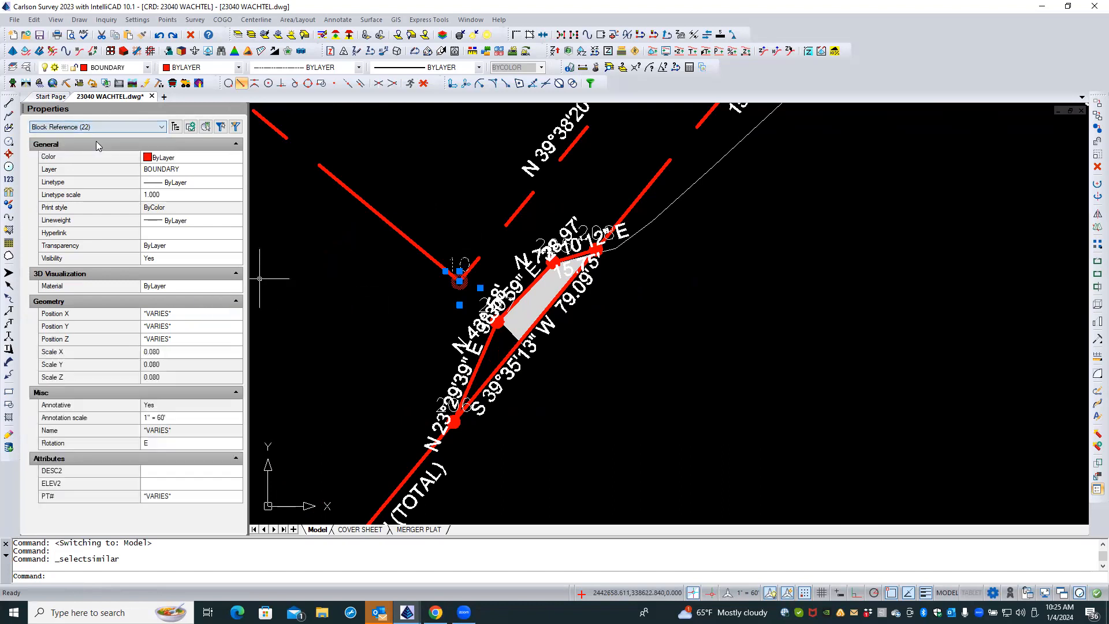
{"action": "left_click", "coordinate": [182, 420]}
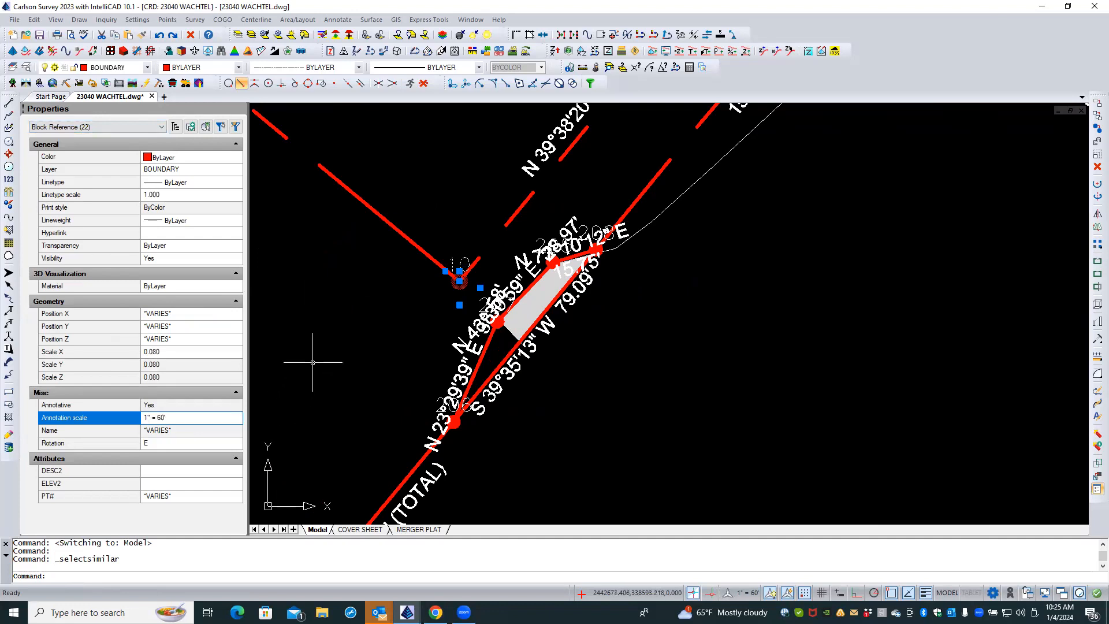
{"action": "key", "text": "Escape"}
{"action": "key", "text": "Escape"}
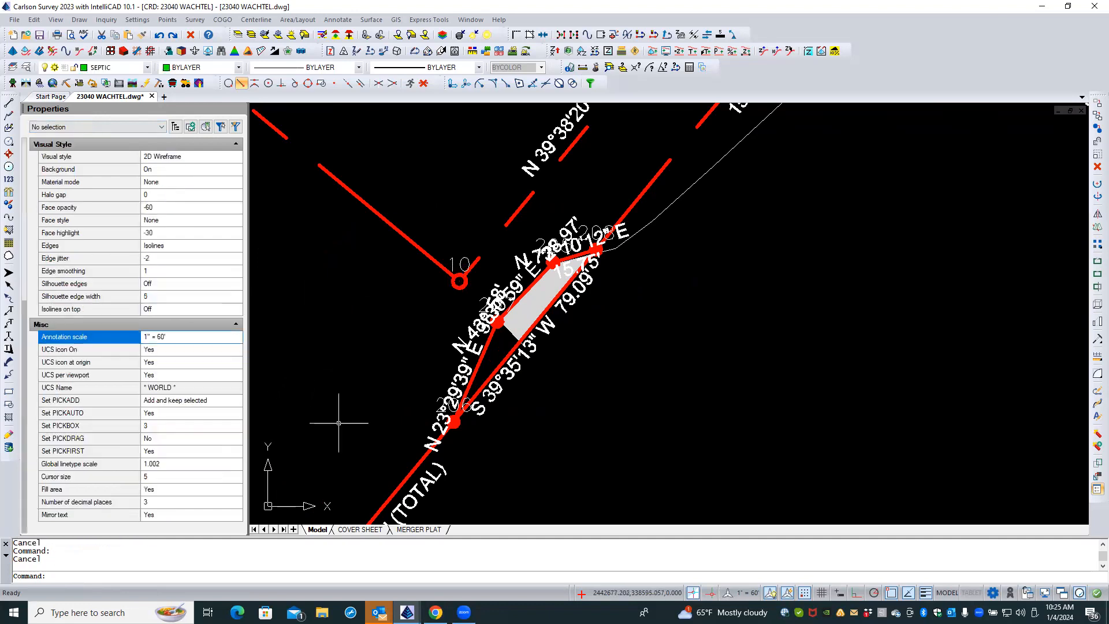
- Check the merger plat layout, return to model space, and select all symbols similar to the one at point 10, limited to block references
{"action": "left_click", "coordinate": [402, 531]}
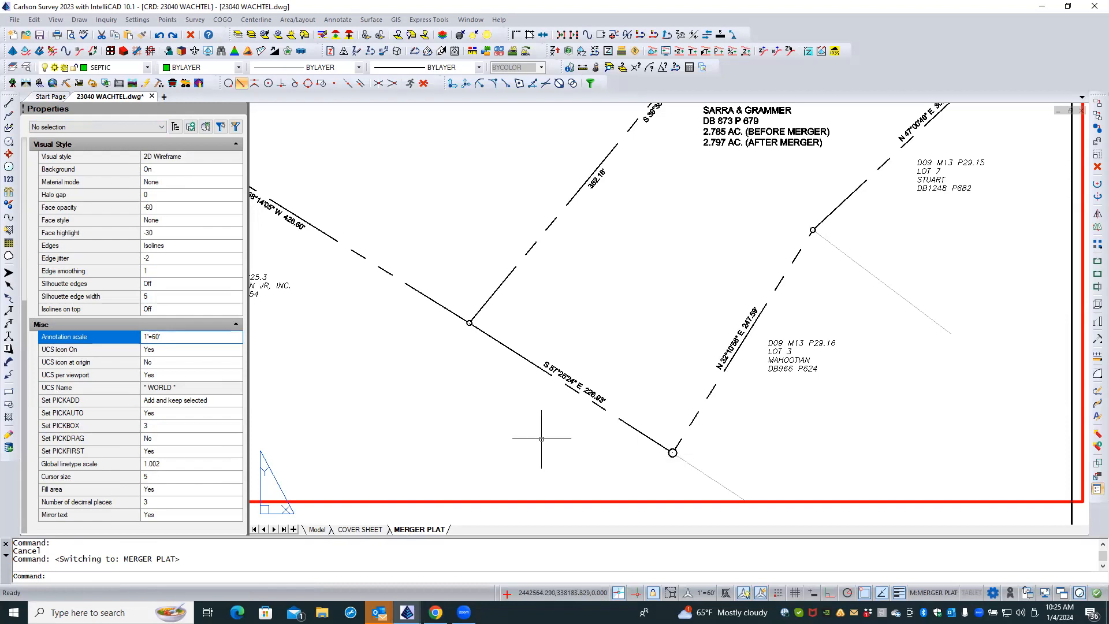
{"action": "left_click", "coordinate": [317, 530]}
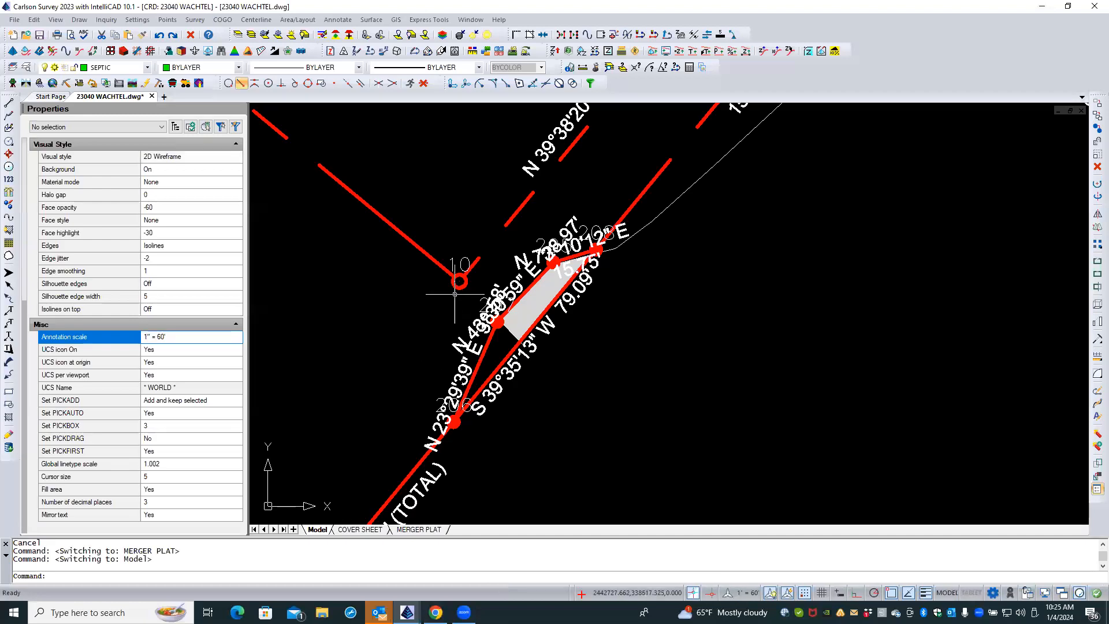
{"action": "left_click", "coordinate": [455, 285]}
{"action": "right_click", "coordinate": [425, 296]}
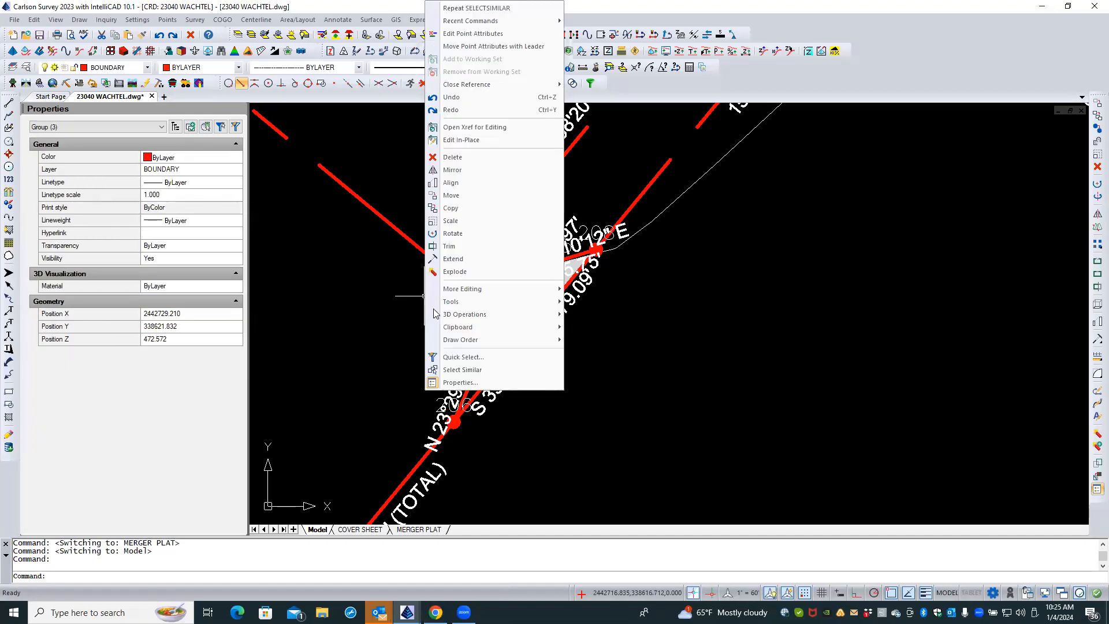
{"action": "left_click", "coordinate": [483, 370]}
{"action": "left_click", "coordinate": [137, 130]}
{"action": "left_click", "coordinate": [69, 138]}
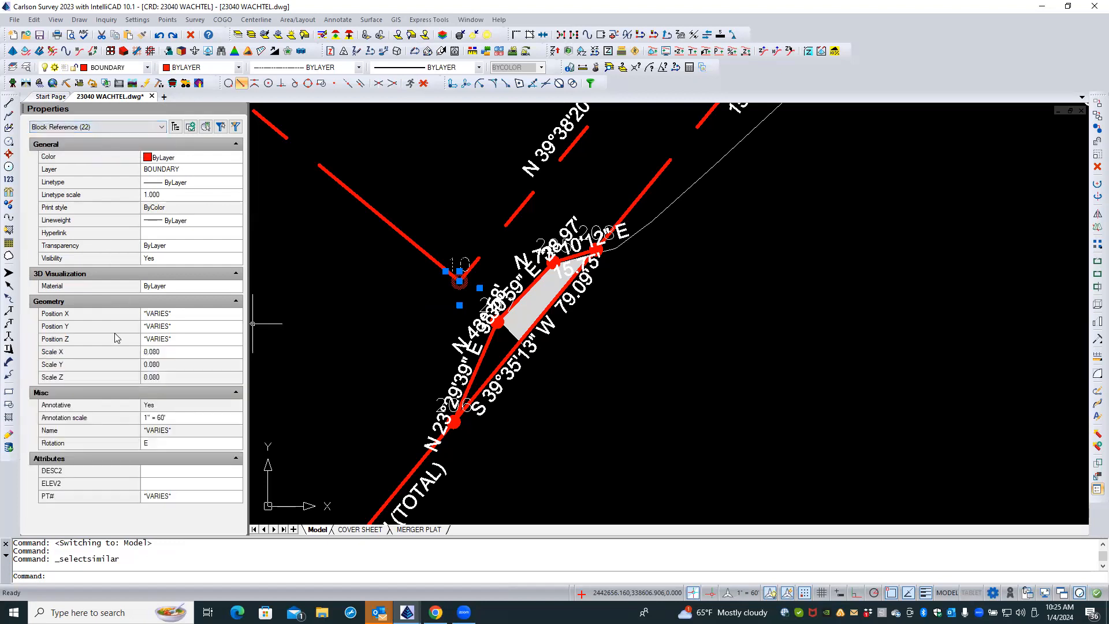
- Delete the 1" = 20' and 1" = 100' annotation scales from the selected block references and clear the selection
{"action": "left_click", "coordinate": [204, 418]}
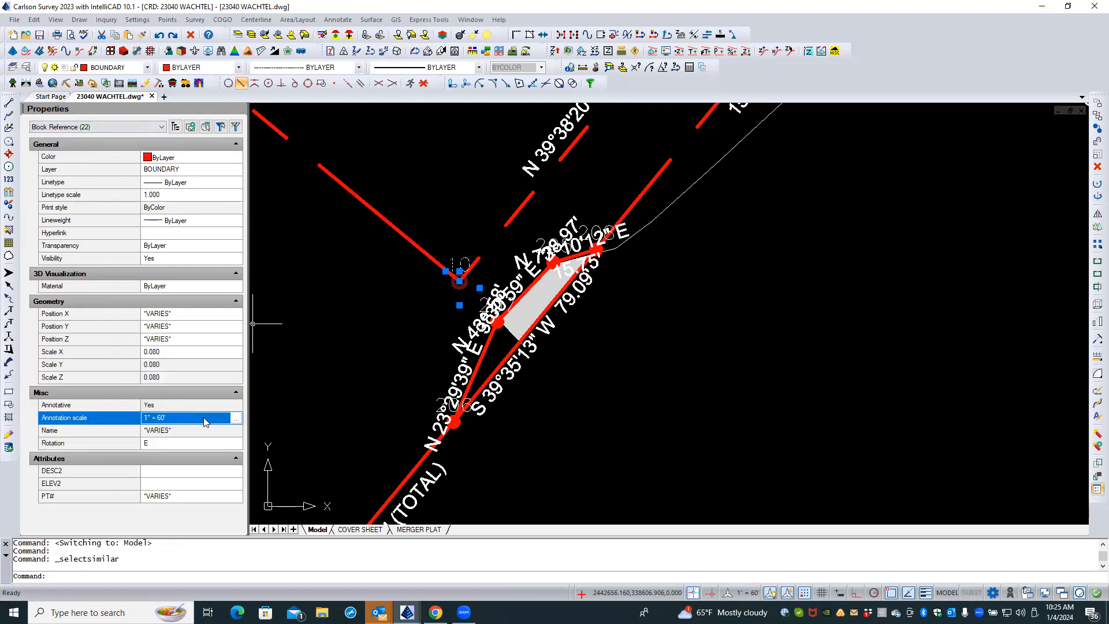
{"action": "left_click", "coordinate": [237, 418]}
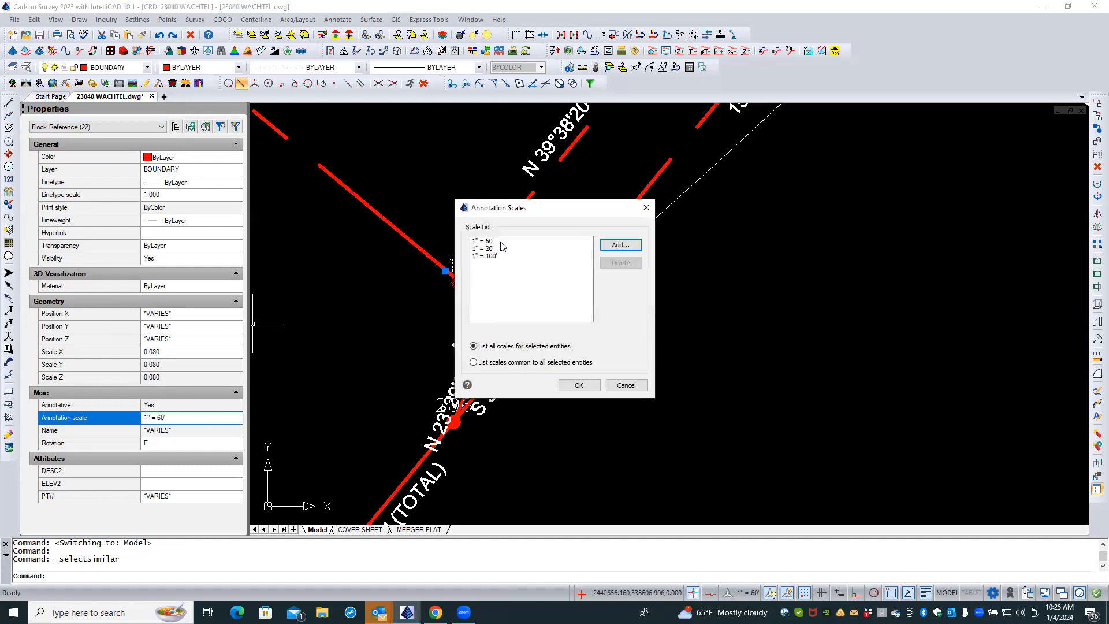
{"action": "left_click", "coordinate": [489, 248]}
{"action": "left_click", "coordinate": [621, 263]}
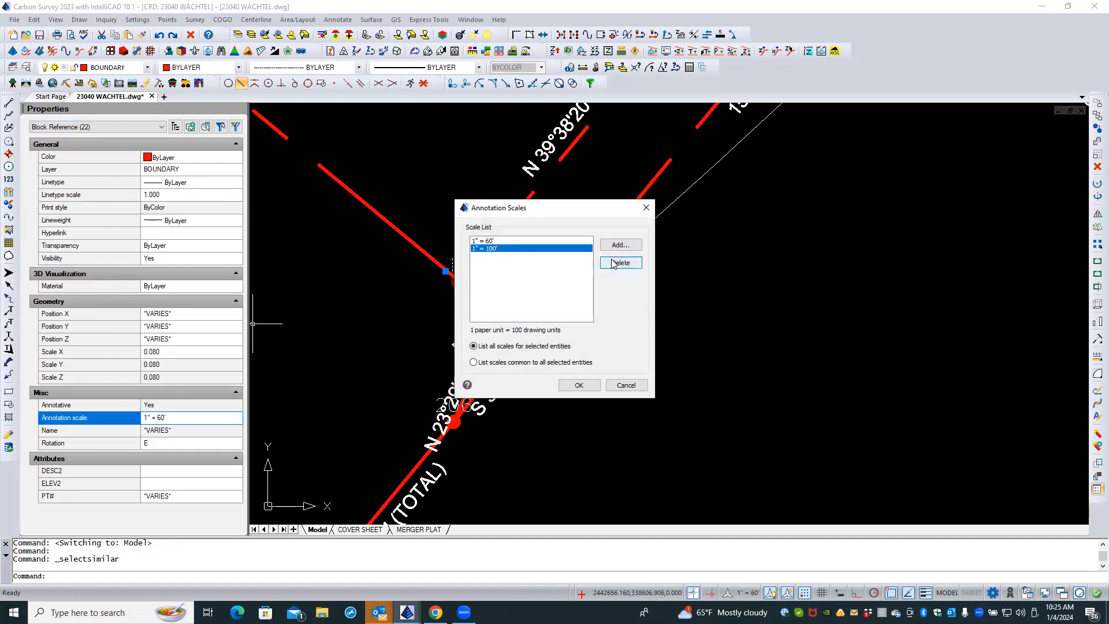
{"action": "left_click", "coordinate": [614, 263]}
{"action": "left_click", "coordinate": [577, 385]}
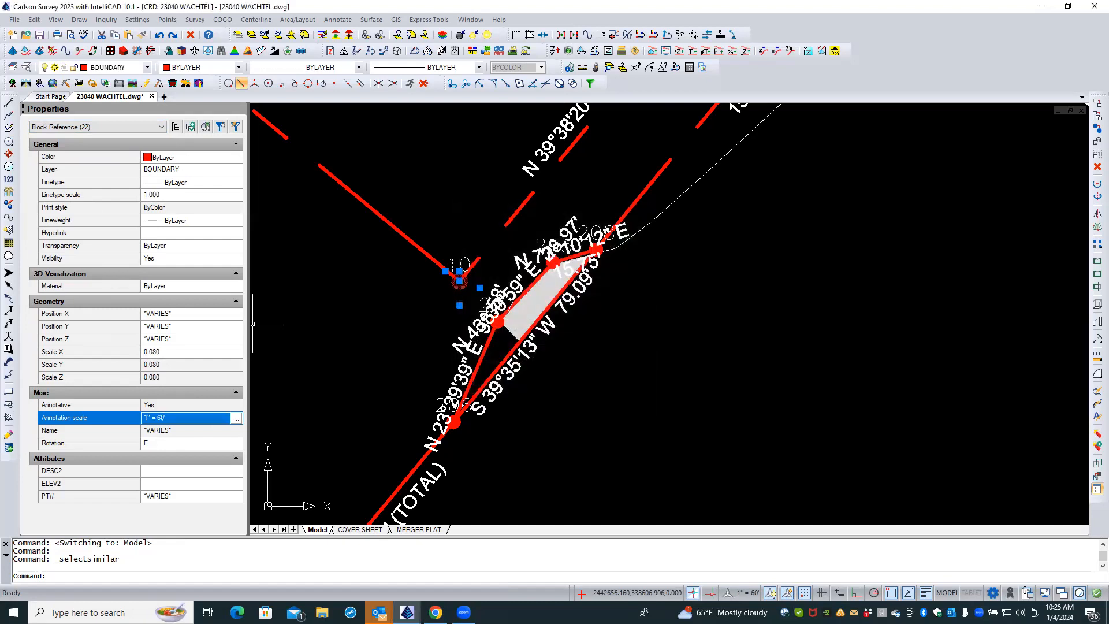
{"action": "key", "text": "Escape"}
{"action": "key", "text": "Escape"}
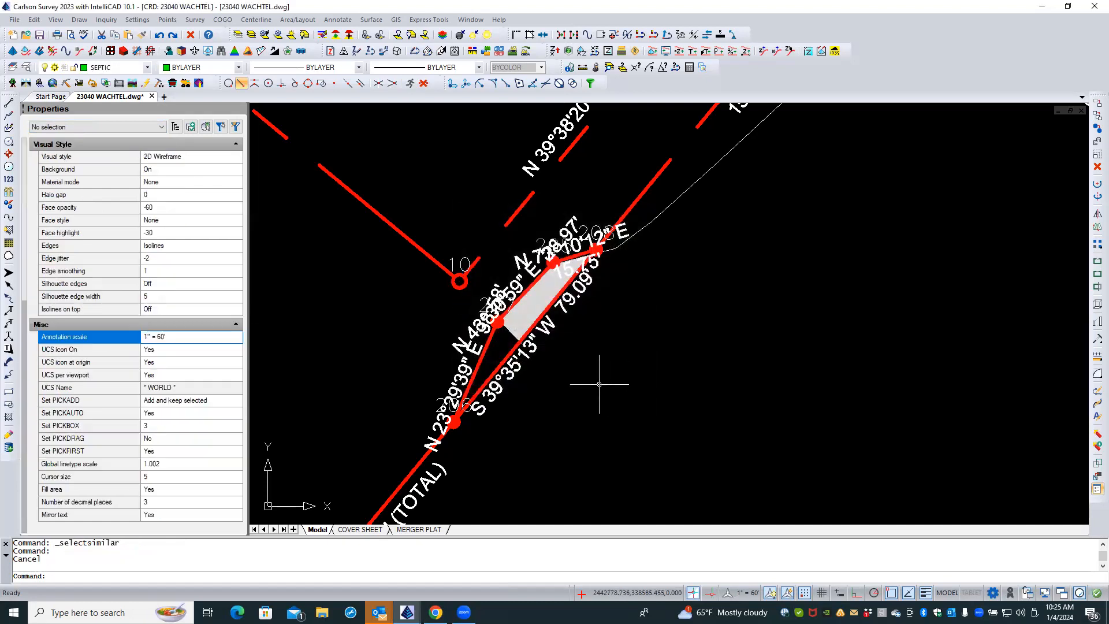
- Regenerate all viewports with REA and check the block references in the point 10 symbol group
{"action": "type", "text": "REA"}
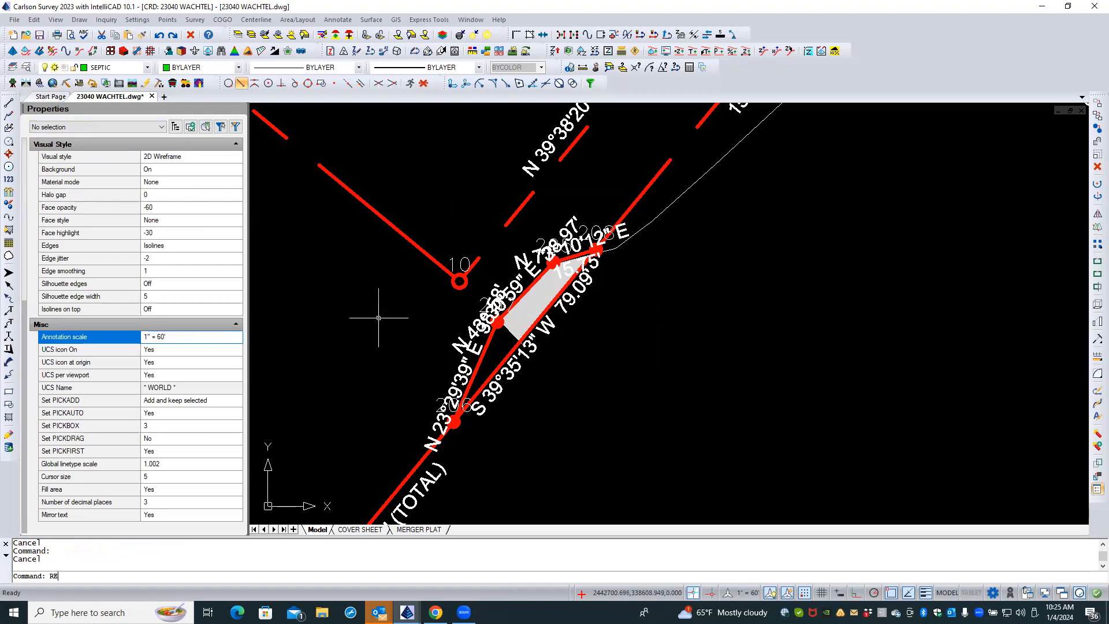
{"action": "left_click", "coordinate": [458, 284]}
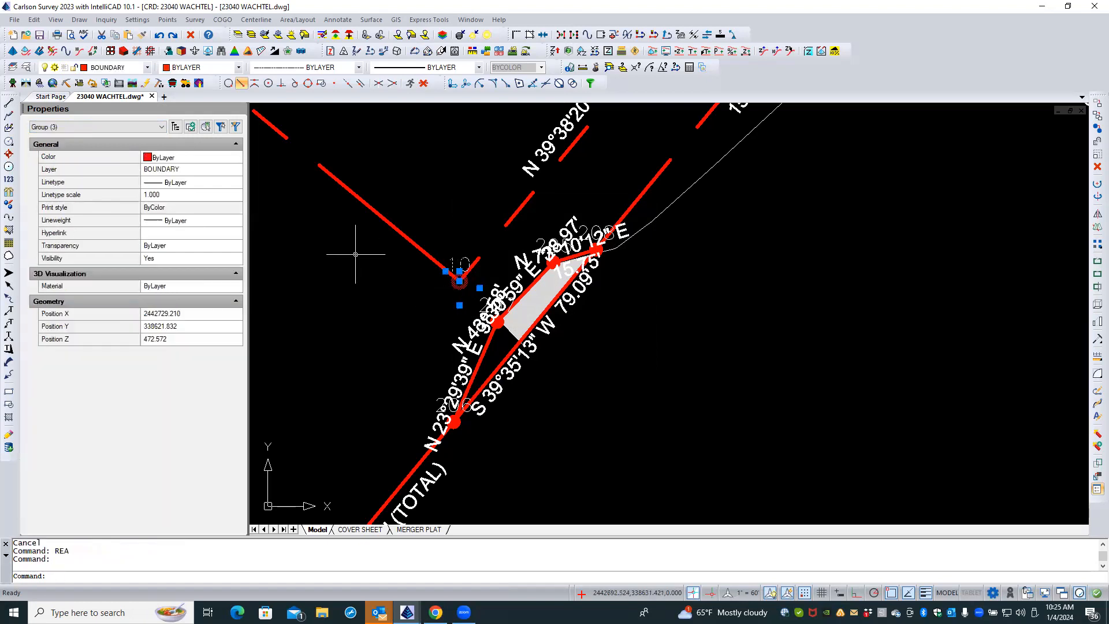
{"action": "left_click", "coordinate": [123, 127]}
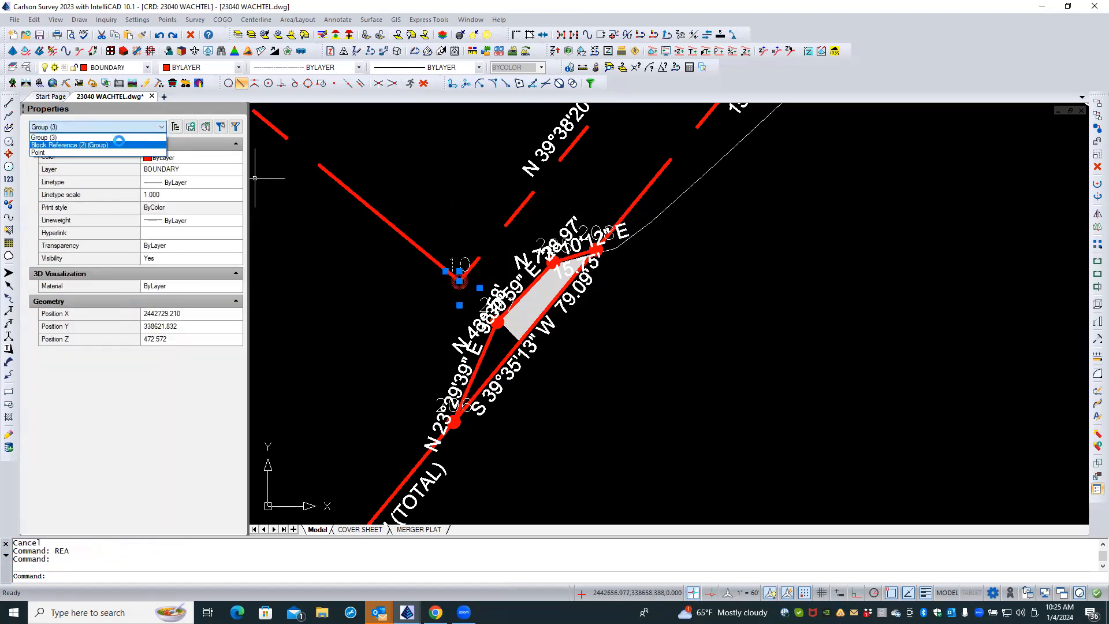
{"action": "left_click", "coordinate": [123, 145]}
{"action": "key", "text": "Escape"}
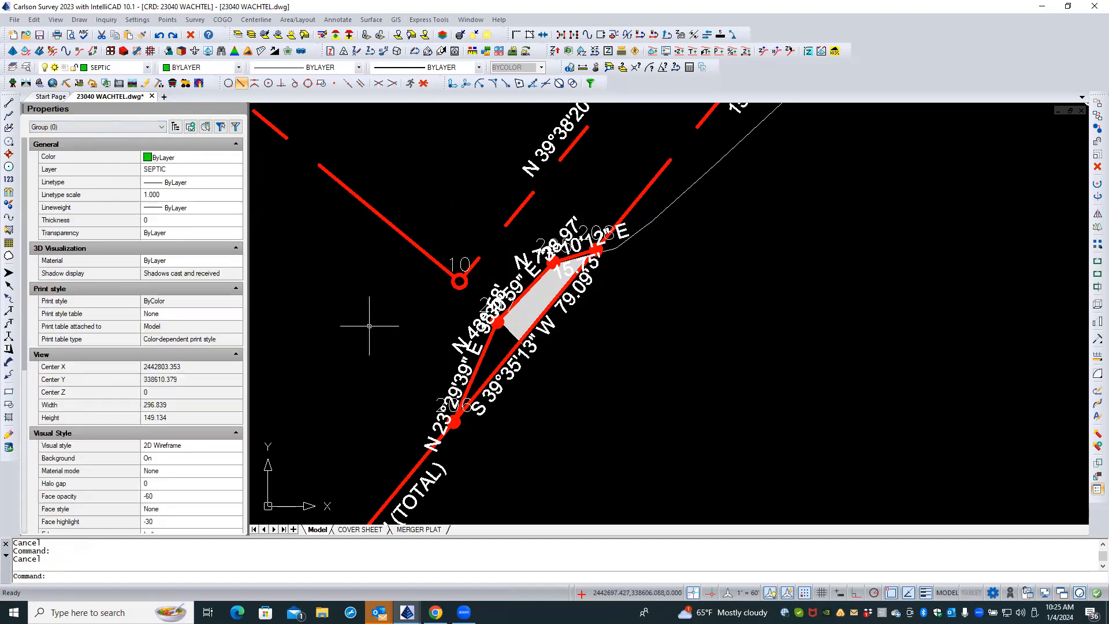
- Switch to the MERGER PLAT layout and examine the corner symbols along the boundary up to the flood plain's southwest corner
{"action": "left_click", "coordinate": [415, 530]}
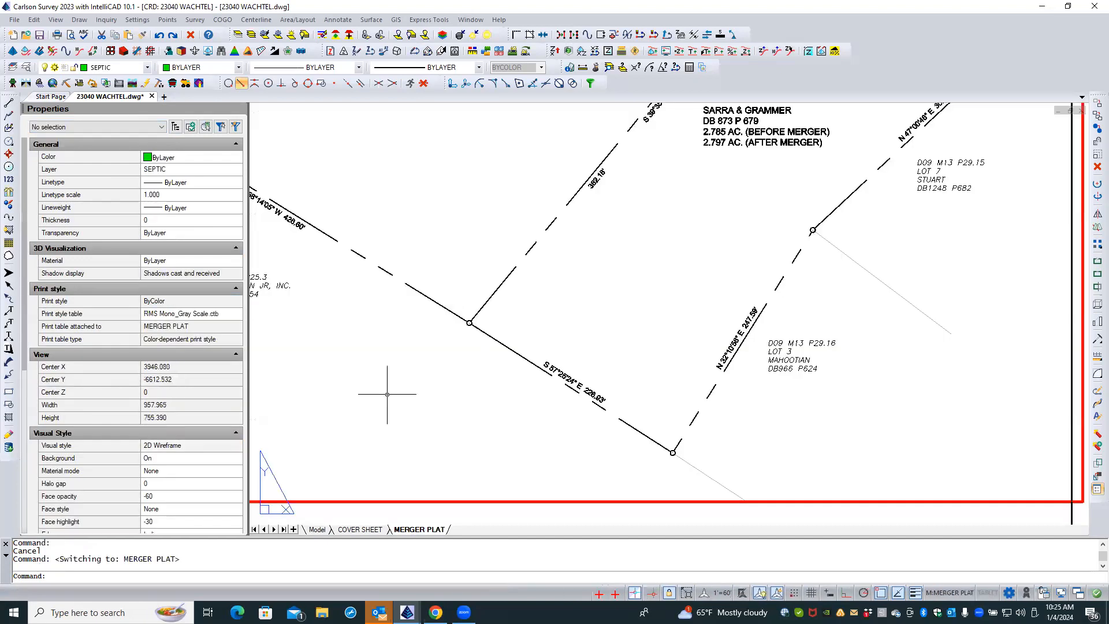
{"action": "scroll", "coordinate": [614, 445], "scroll_direction": "down", "scroll_amount": 3}
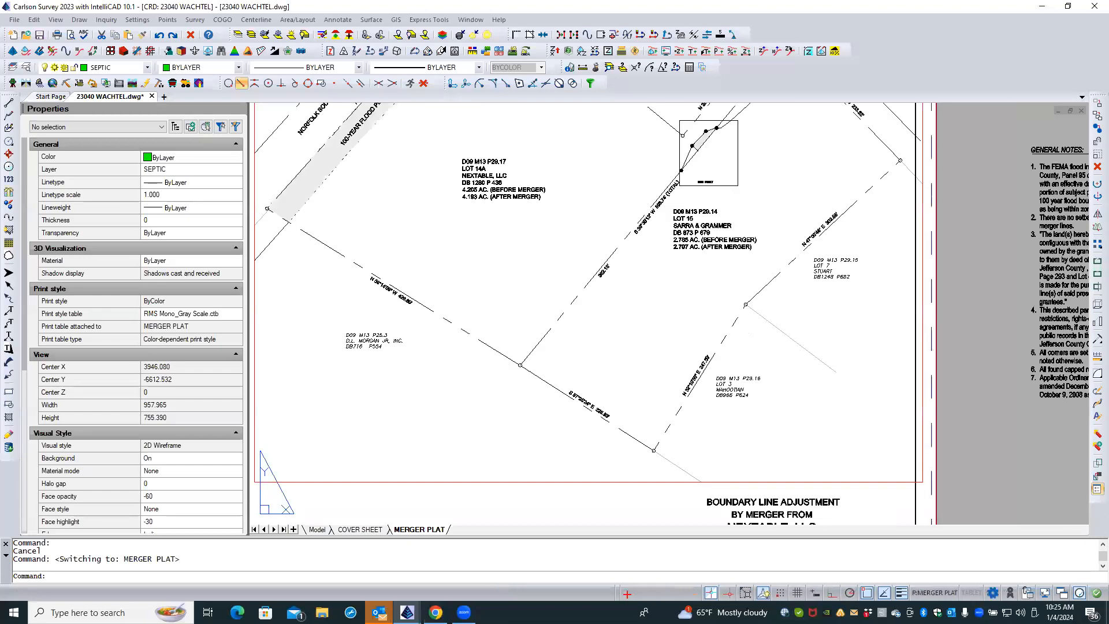
{"action": "scroll", "coordinate": [319, 227], "scroll_direction": "up", "scroll_amount": 3}
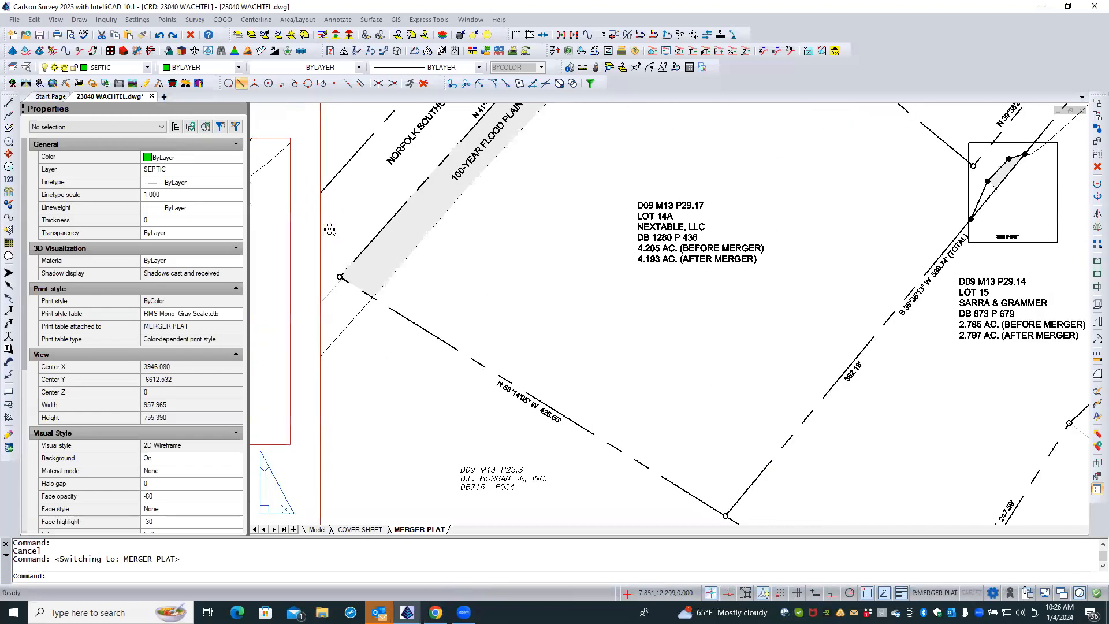
{"action": "scroll", "coordinate": [381, 345], "scroll_direction": "down", "scroll_amount": 2}
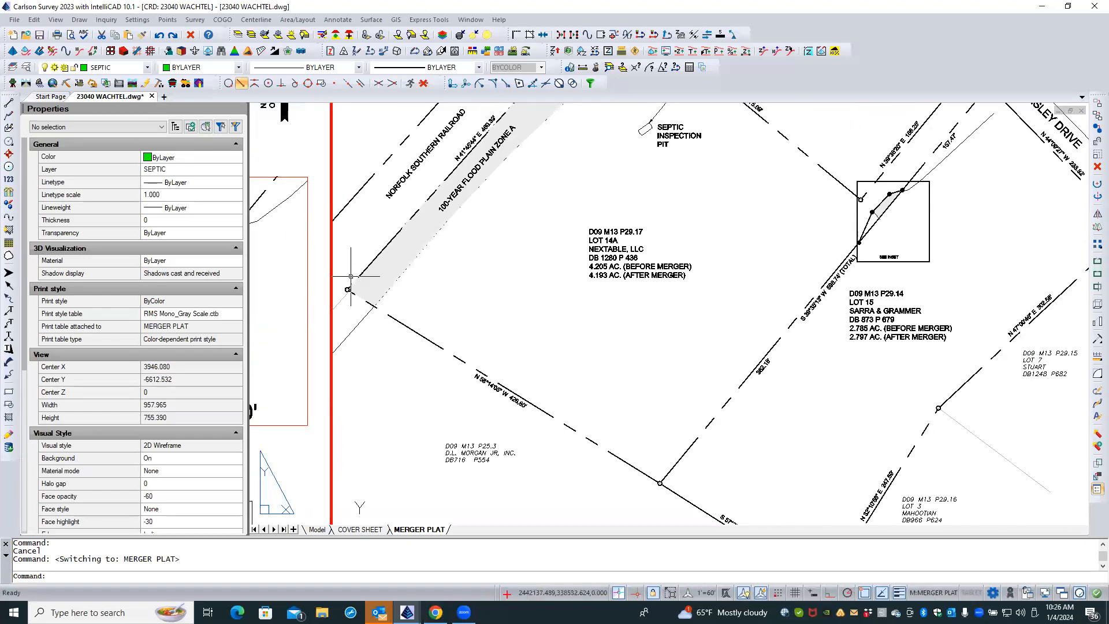
{"action": "scroll", "coordinate": [351, 275], "scroll_direction": "up", "scroll_amount": 4}
{"action": "scroll", "coordinate": [352, 274], "scroll_direction": "up", "scroll_amount": 1}
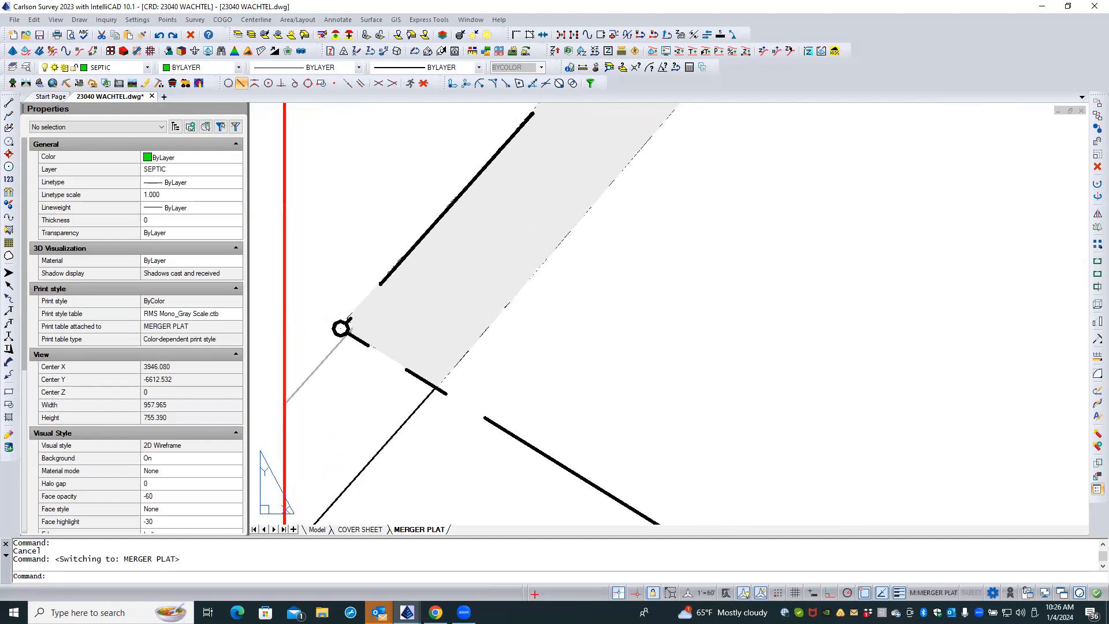
- Remove the two extra vertices from the flood plain hatch's curved edge beside the southwest corner symbol and regenerate with REA
{"action": "left_click", "coordinate": [383, 311]}
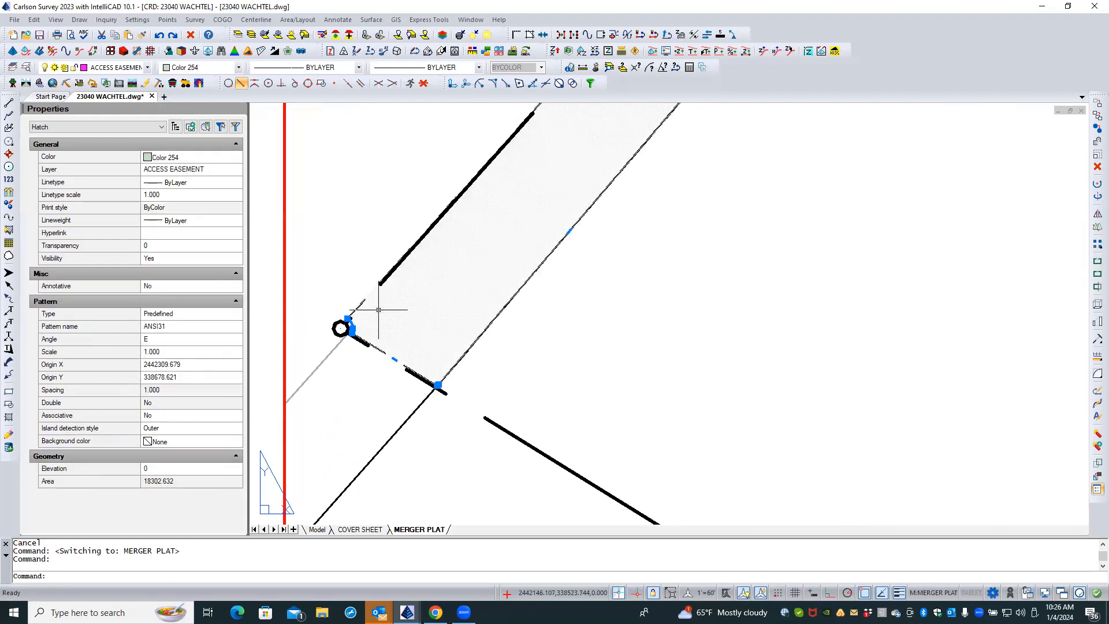
{"action": "scroll", "coordinate": [317, 307], "scroll_direction": "up", "scroll_amount": 2}
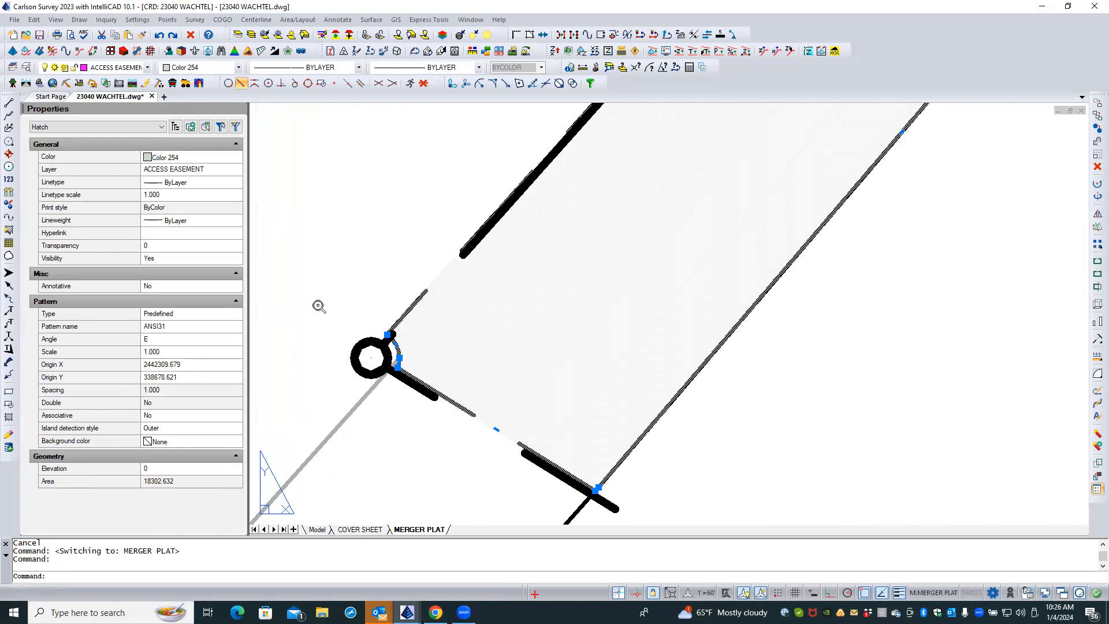
{"action": "scroll", "coordinate": [318, 307], "scroll_direction": "up", "scroll_amount": 1}
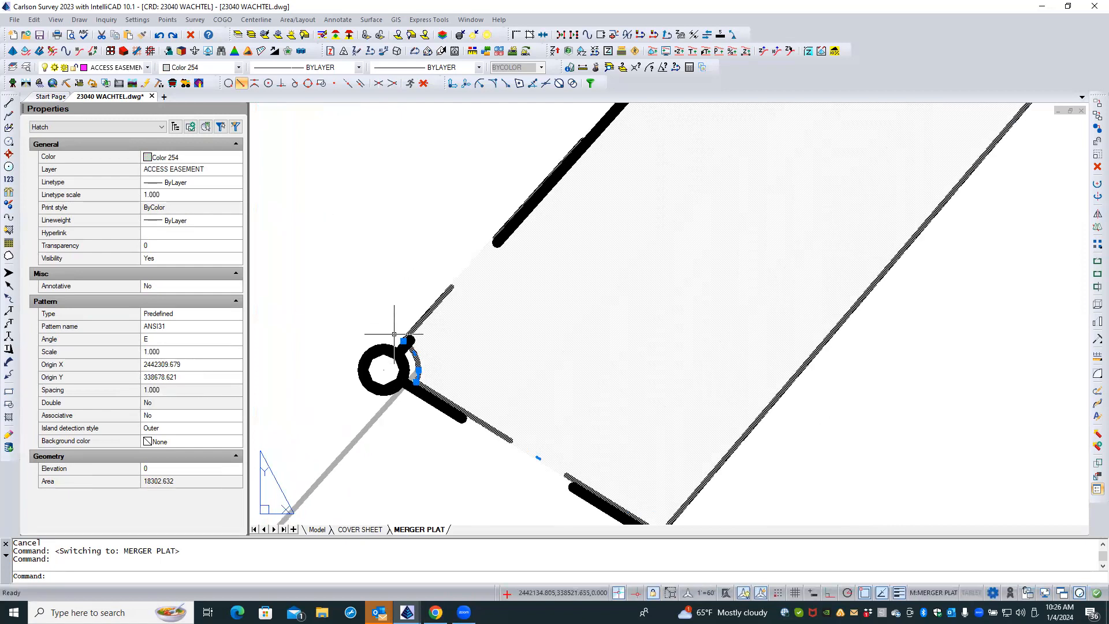
{"action": "mouse_move", "coordinate": [403, 341]}
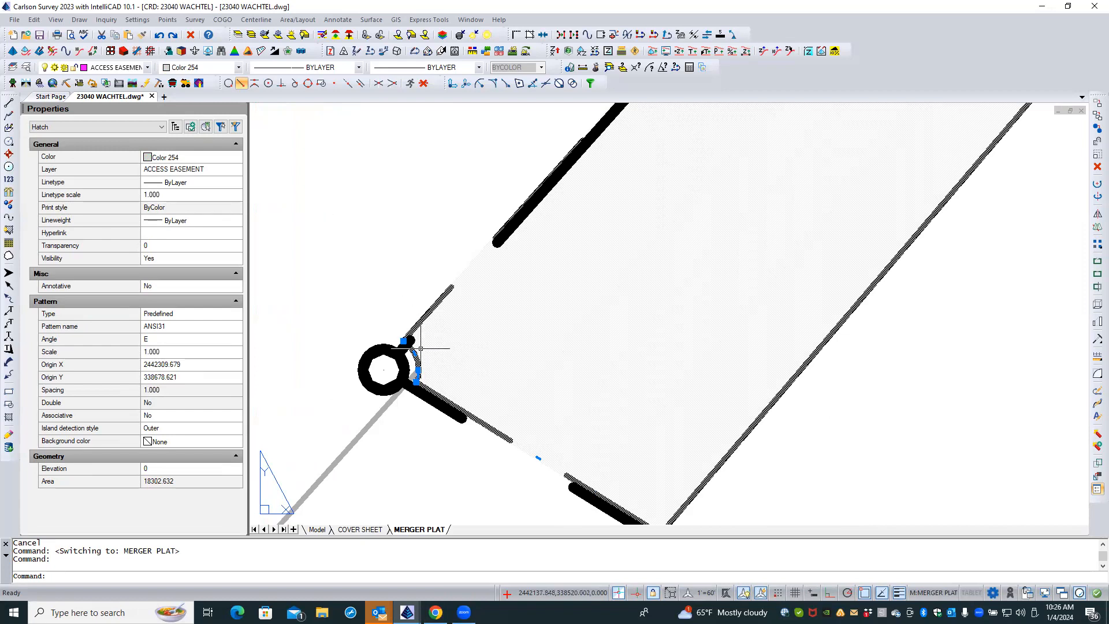
{"action": "mouse_move", "coordinate": [420, 374]}
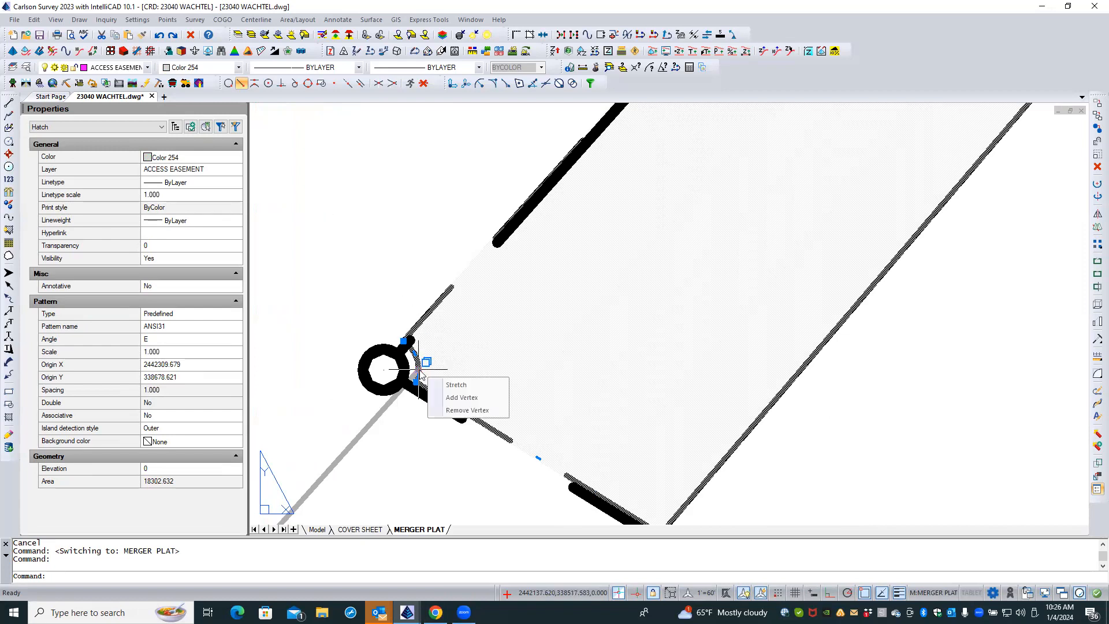
{"action": "left_click", "coordinate": [455, 404]}
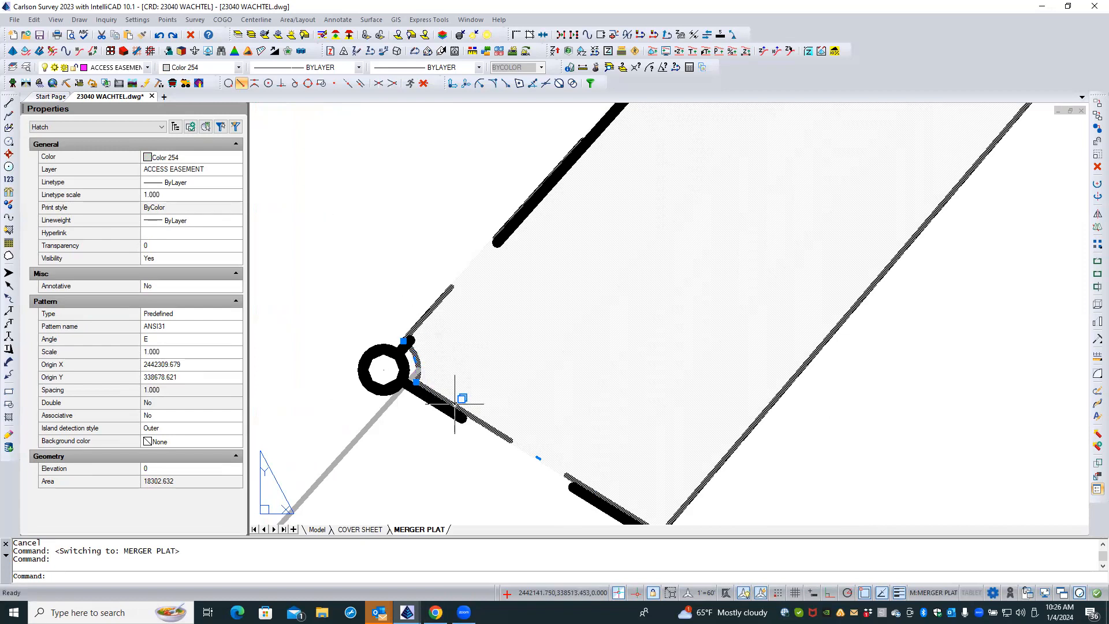
{"action": "key", "text": "Escape"}
{"action": "left_click", "coordinate": [459, 359]}
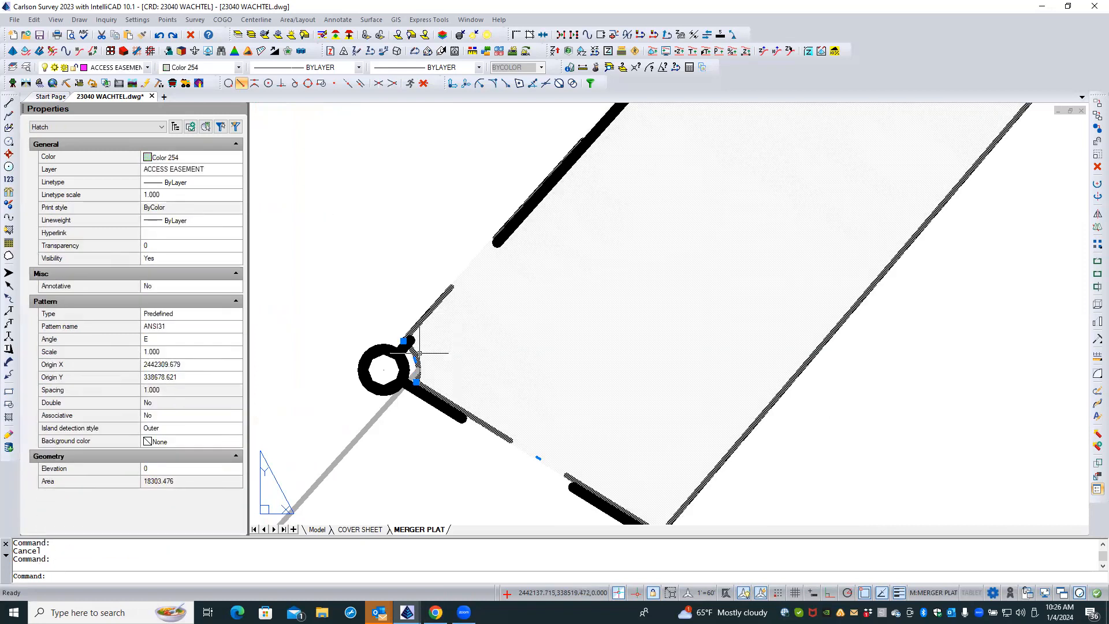
{"action": "mouse_move", "coordinate": [416, 361]}
{"action": "left_click", "coordinate": [466, 400]}
{"action": "scroll", "coordinate": [437, 361], "scroll_direction": "up", "scroll_amount": 2}
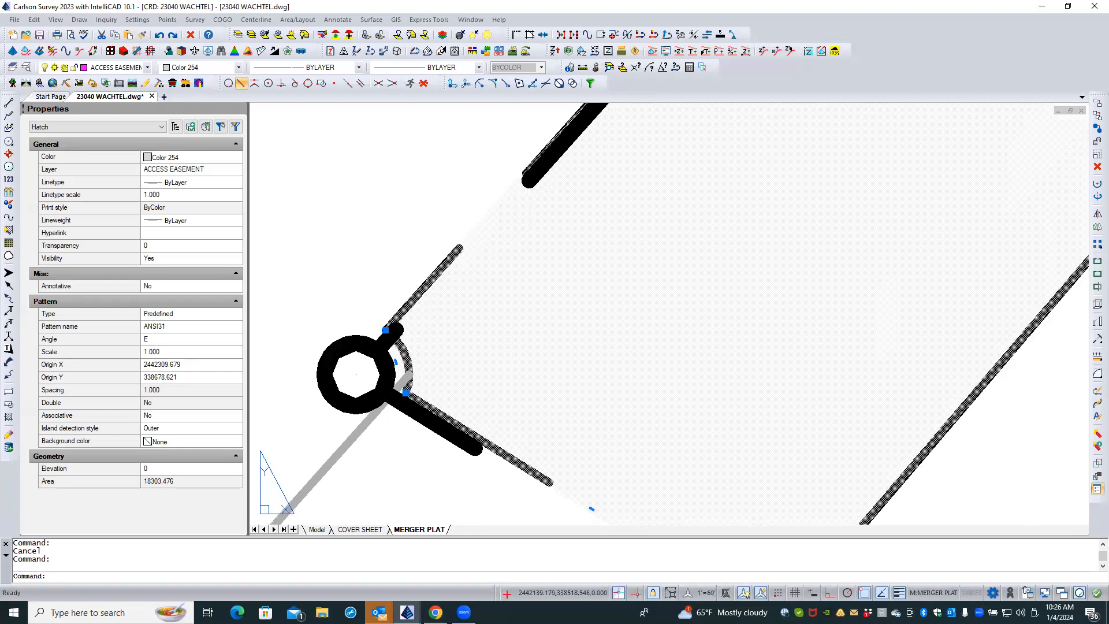
{"action": "type", "text": "REA"}
{"action": "key", "text": "Return"}
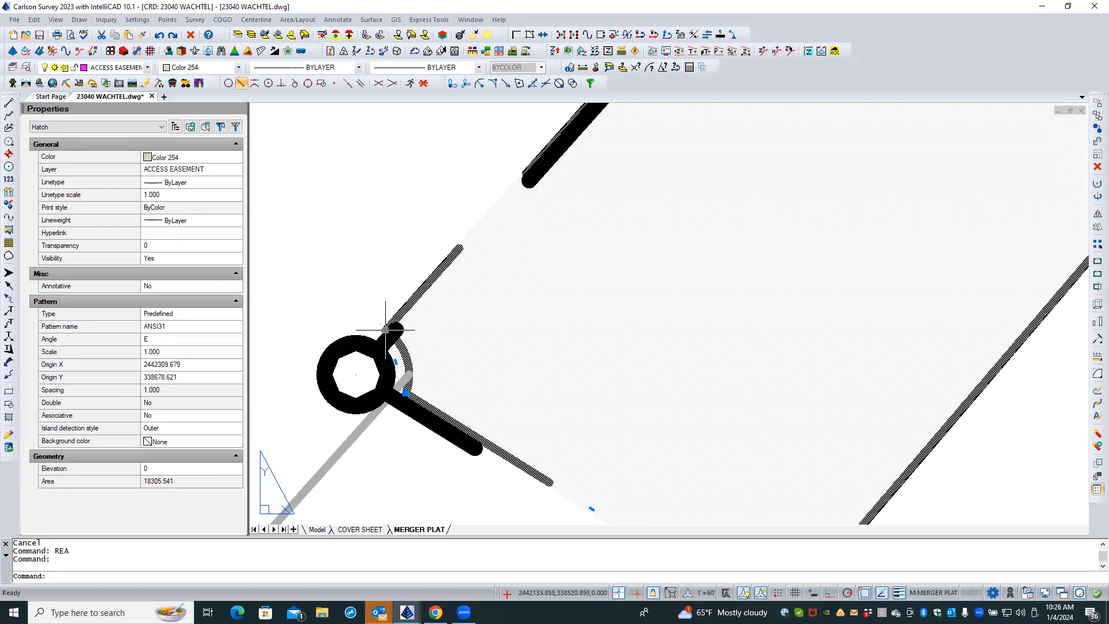
- Stretch the two flood plain hatch vertices beside the southwest corner symbol to the symbol's center
{"action": "left_click", "coordinate": [385, 329]}
{"action": "left_click", "coordinate": [355, 374]}
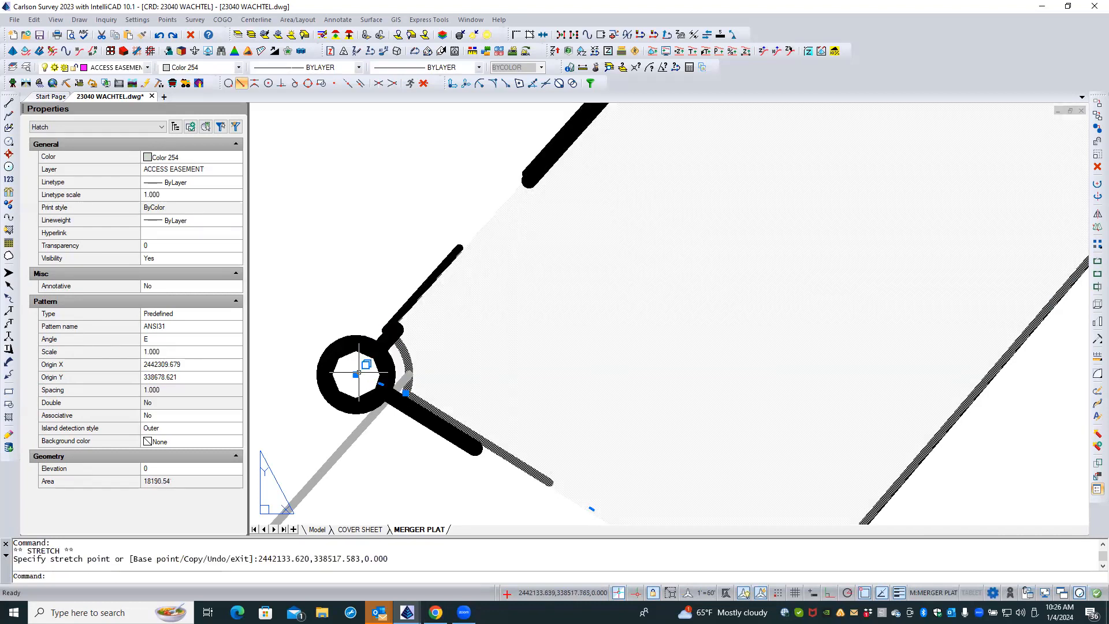
{"action": "left_click", "coordinate": [406, 393]}
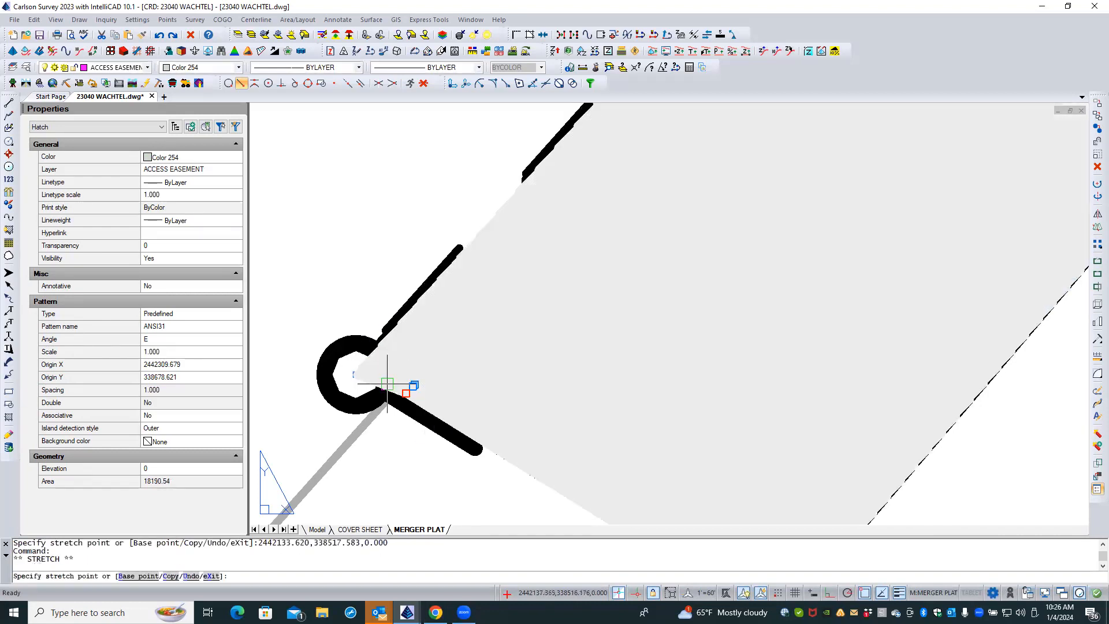
{"action": "left_click", "coordinate": [356, 375]}
- Stretch the flood plain hatch's southeast corner vertex to the intersection of the two boundary lines, using the Intersection snap
{"action": "scroll", "coordinate": [364, 228], "scroll_direction": "down", "scroll_amount": 3}
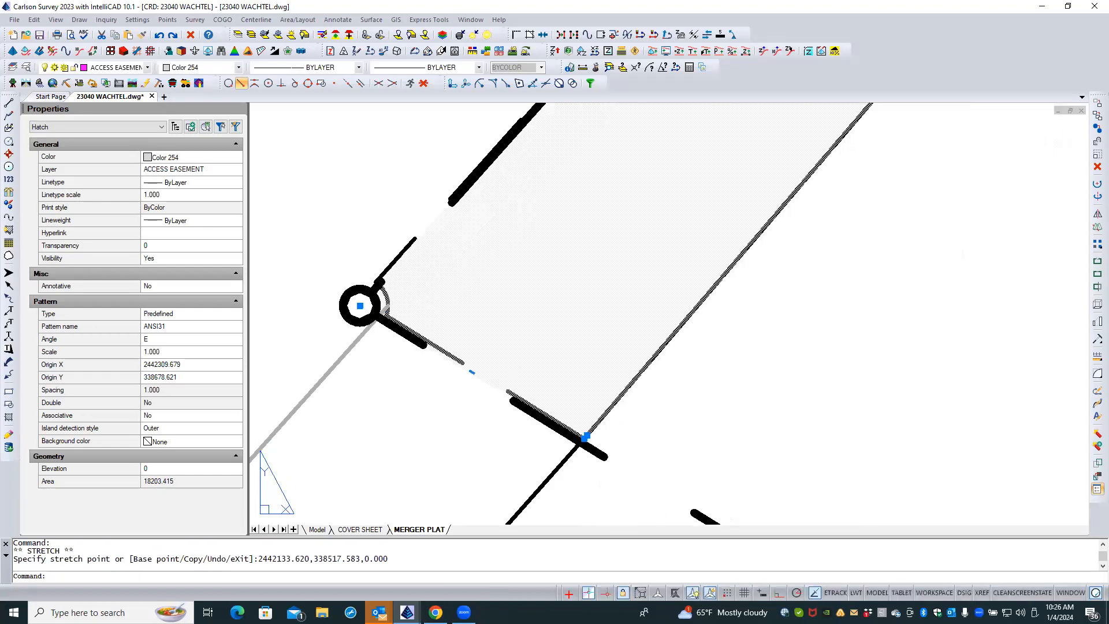
{"action": "scroll", "coordinate": [601, 445], "scroll_direction": "up", "scroll_amount": 4}
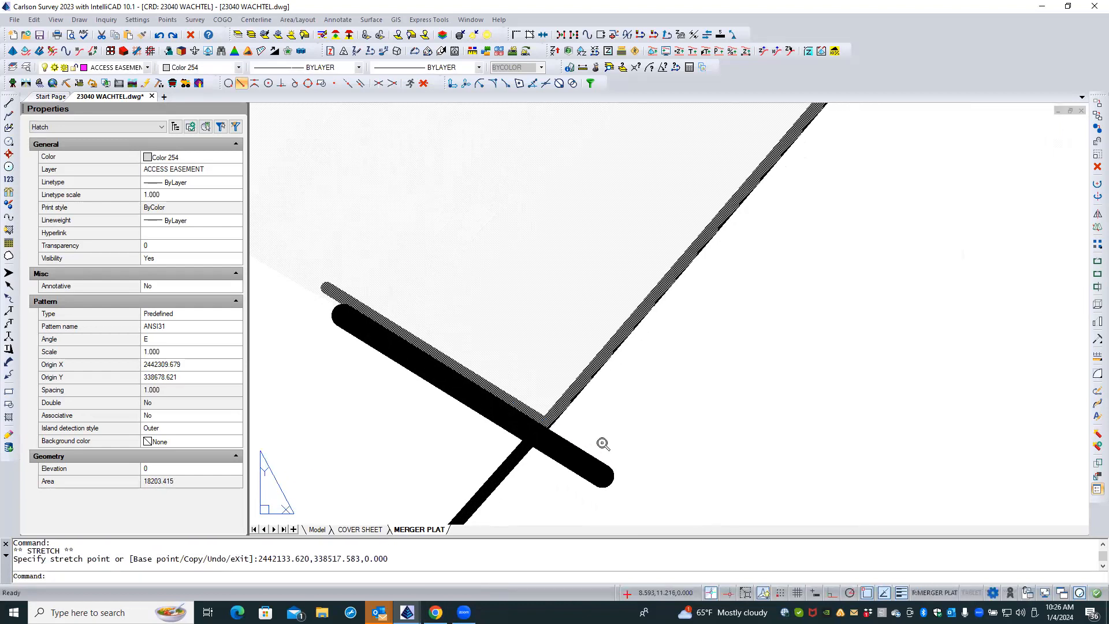
{"action": "mouse_move", "coordinate": [553, 412]}
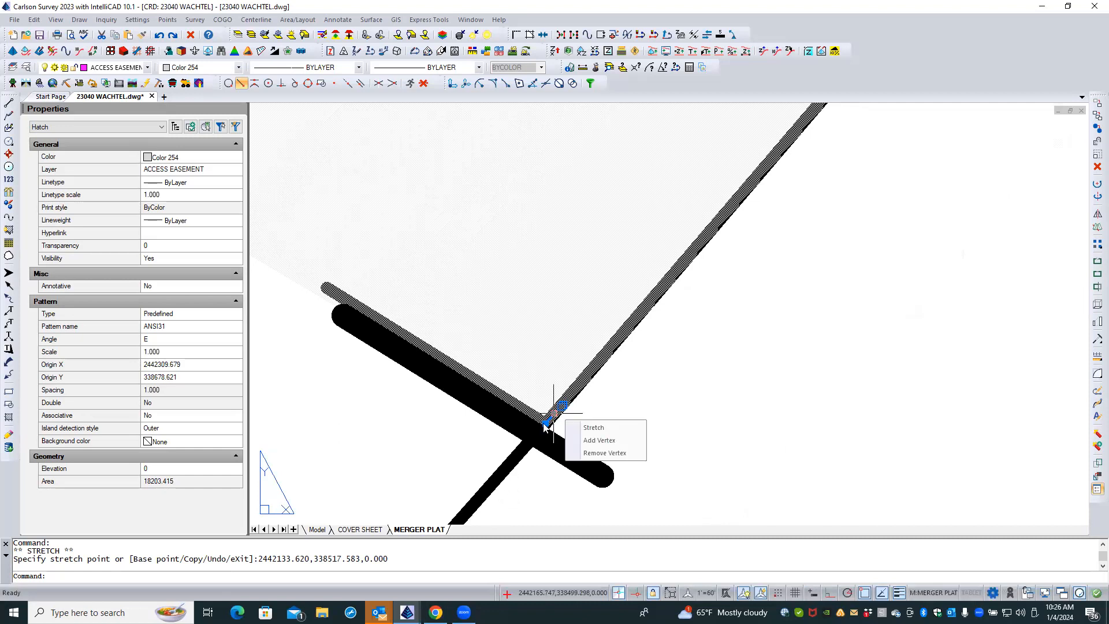
{"action": "left_click", "coordinate": [553, 415]}
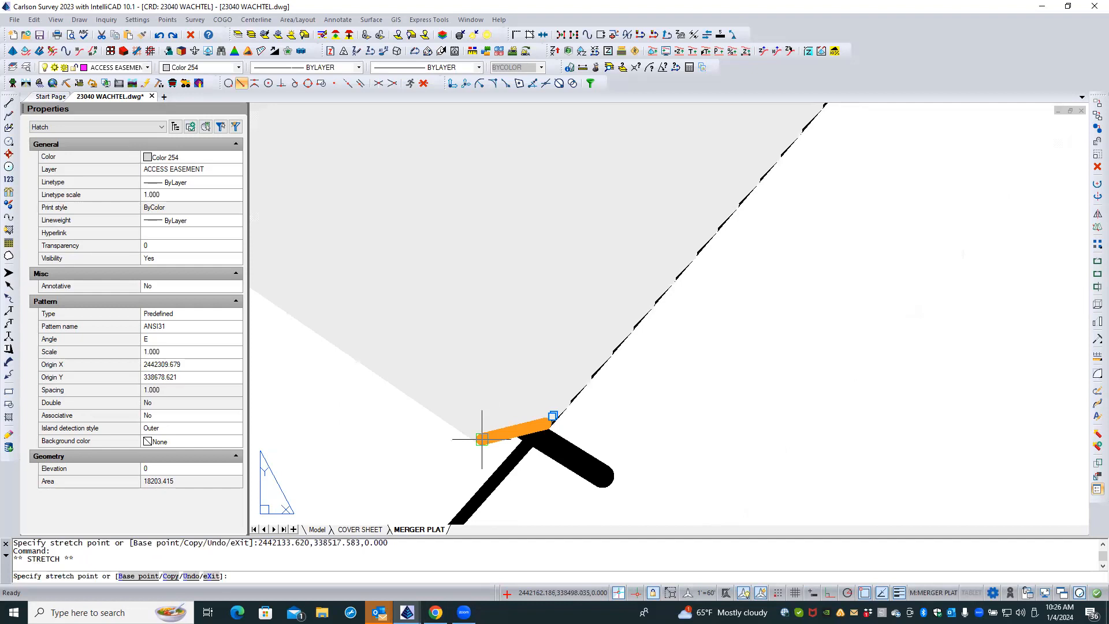
{"action": "right_click", "coordinate": [481, 439], "text": "shift"}
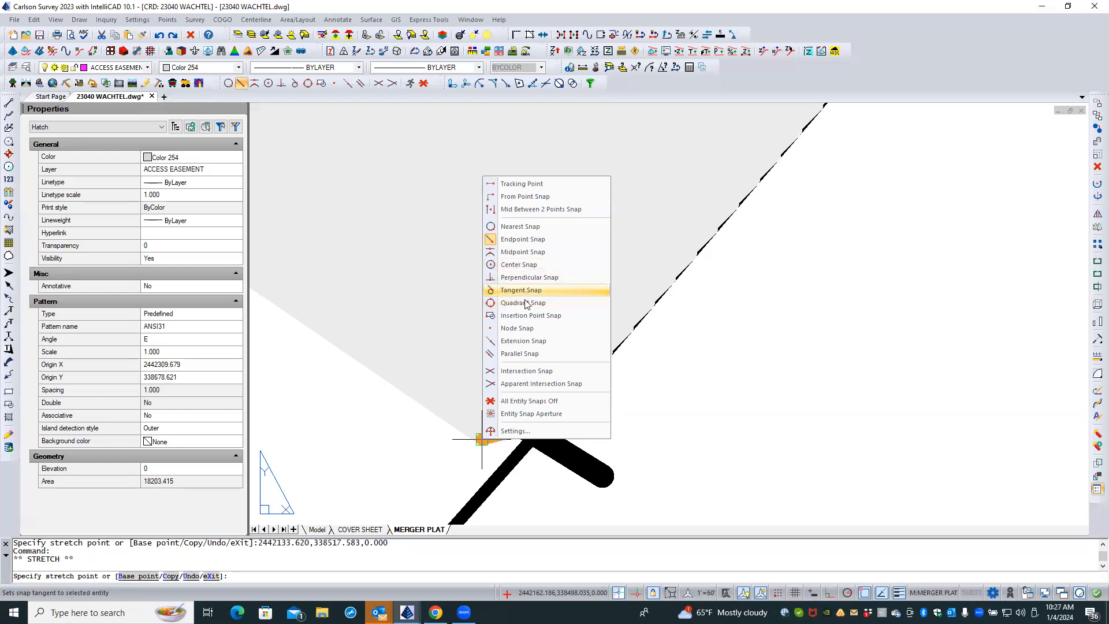
{"action": "left_click", "coordinate": [526, 371]}
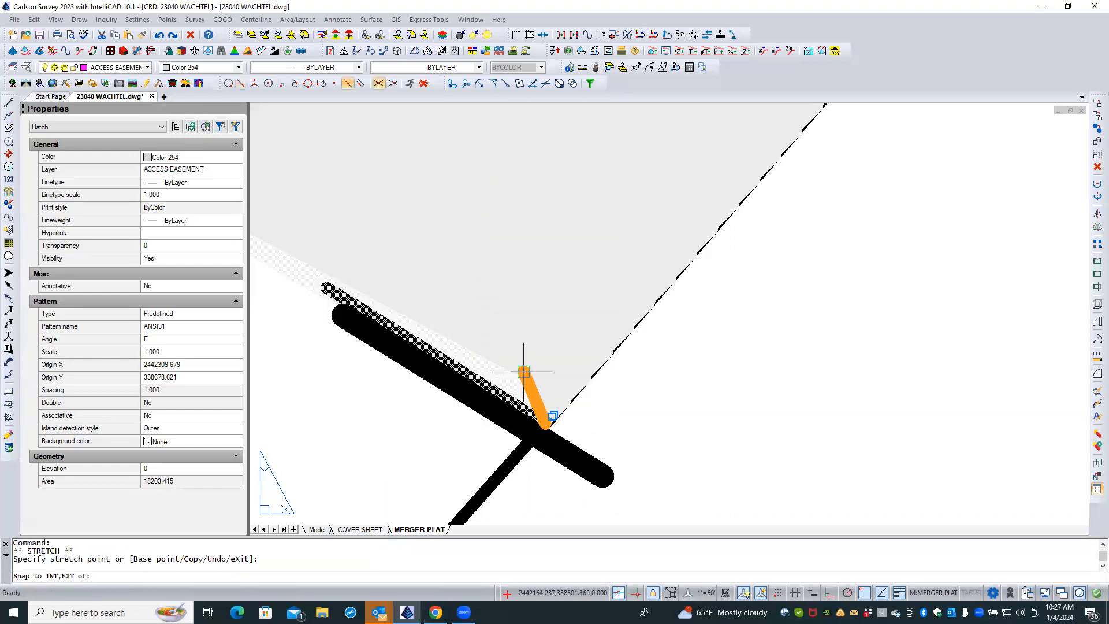
{"action": "left_click", "coordinate": [536, 434]}
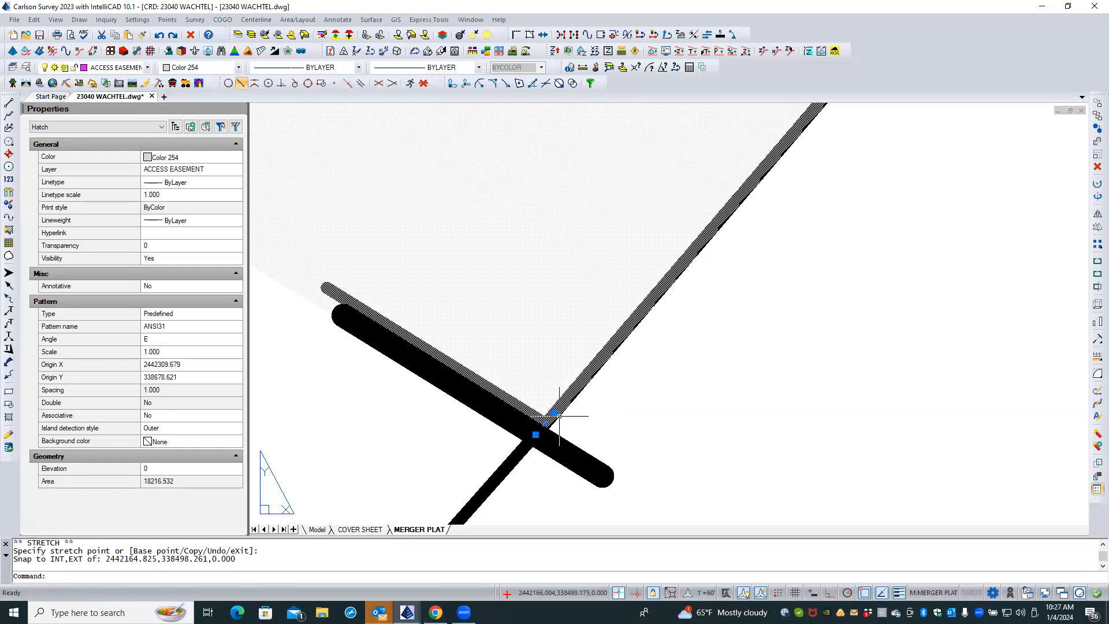
- Remove the extra hatch vertex beside the southeast corner and regenerate all viewports with REA
{"action": "mouse_move", "coordinate": [554, 413]}
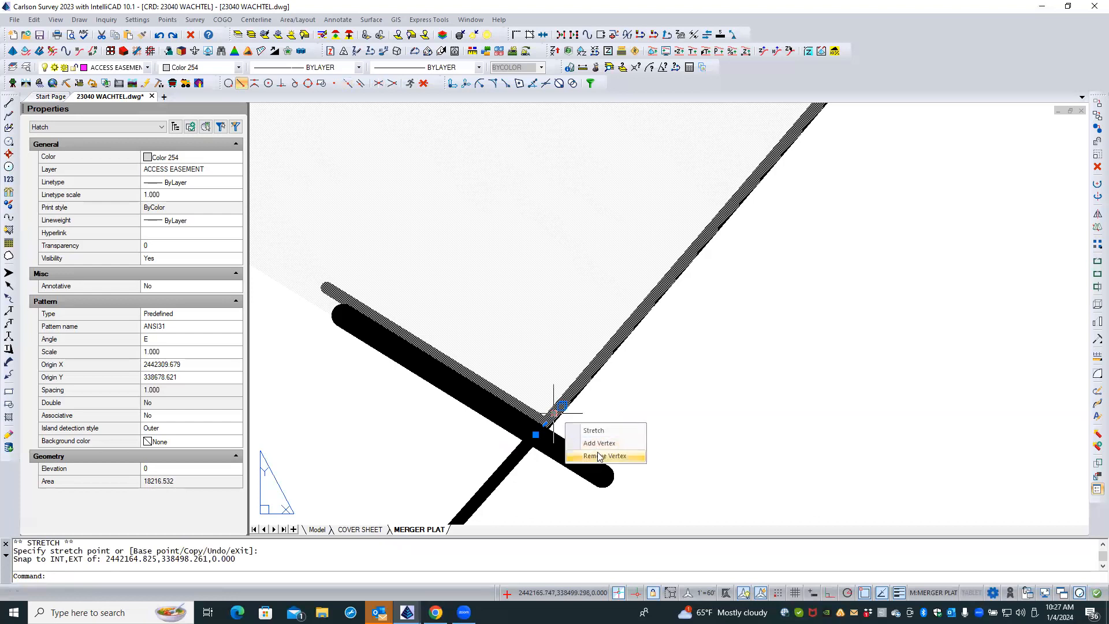
{"action": "key", "text": "Escape"}
{"action": "type", "text": "REA"}
{"action": "key", "text": "Return"}
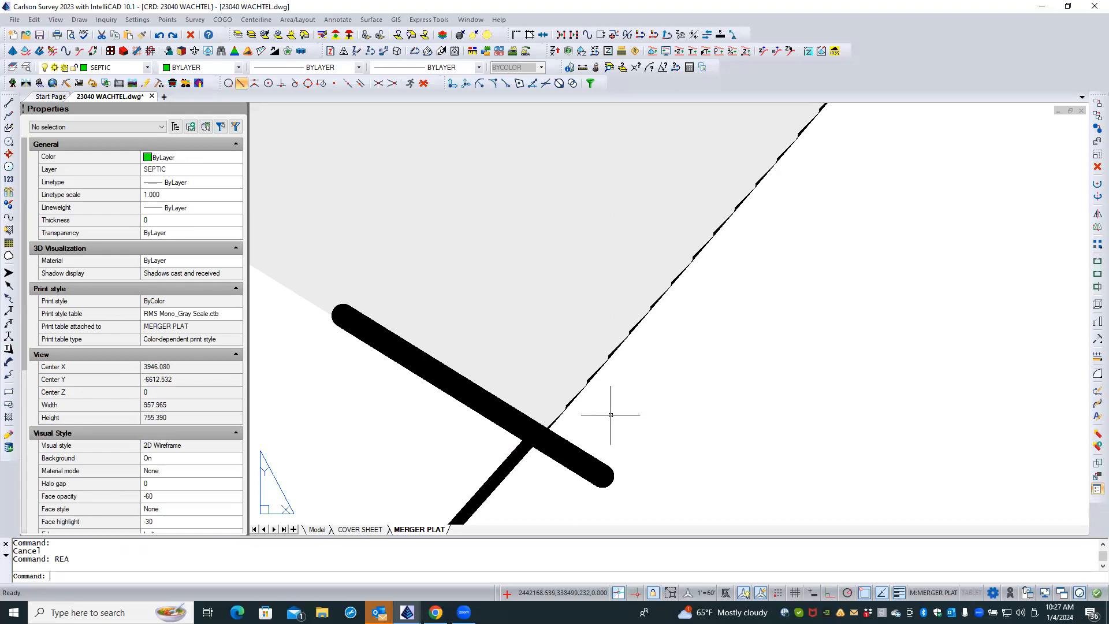
- Send the flood plain hatch to the back of the draw order
{"action": "left_click", "coordinate": [503, 335]}
{"action": "right_click", "coordinate": [503, 335]}
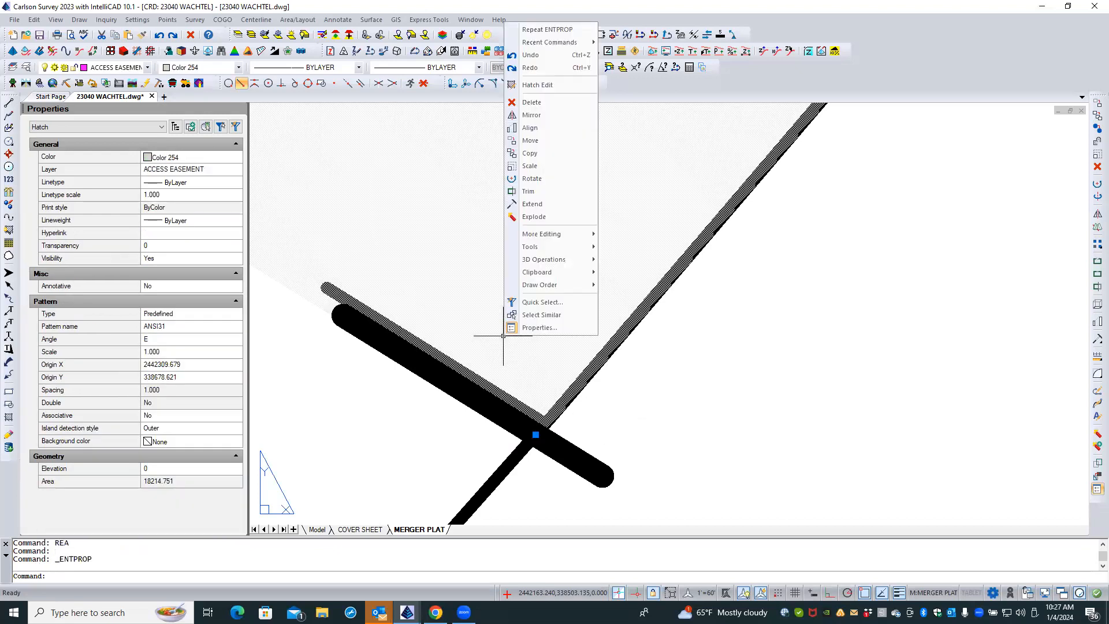
{"action": "mouse_move", "coordinate": [561, 287]}
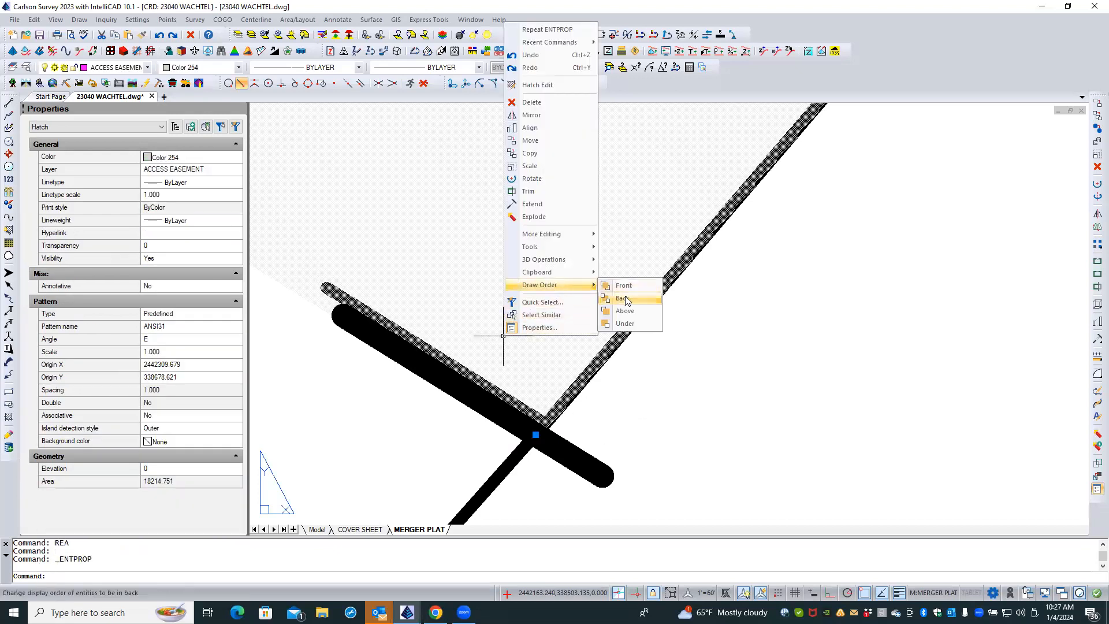
{"action": "left_click", "coordinate": [626, 299]}
{"action": "key", "text": "Escape"}
{"action": "scroll", "coordinate": [632, 417], "scroll_direction": "down", "scroll_amount": 2}
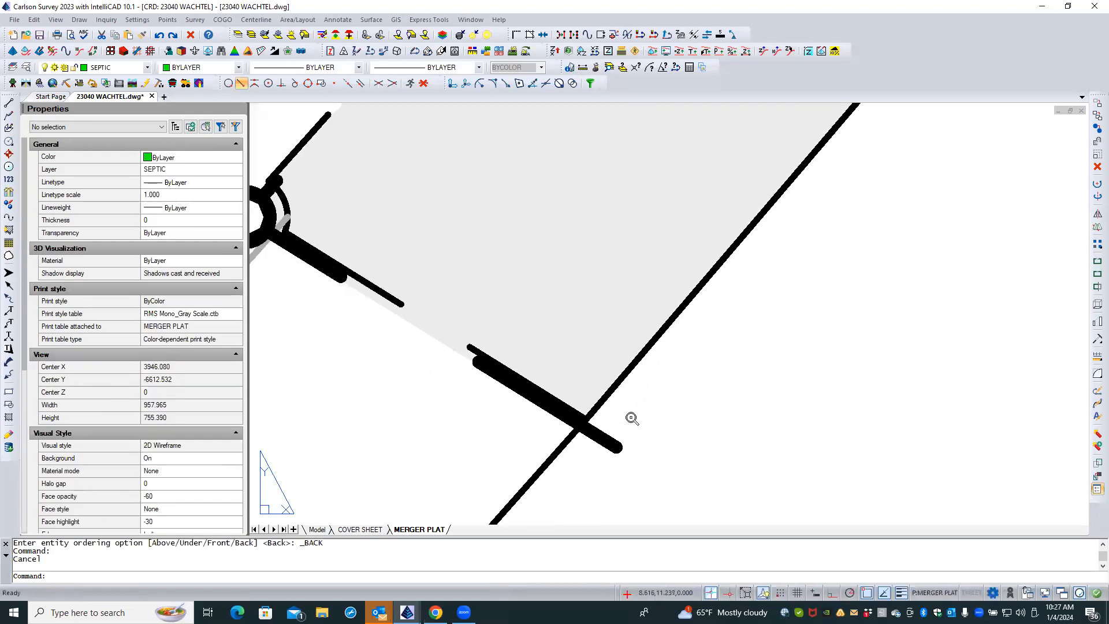
{"action": "scroll", "coordinate": [632, 418], "scroll_direction": "down", "scroll_amount": 2}
{"action": "scroll", "coordinate": [398, 263], "scroll_direction": "down", "scroll_amount": 1}
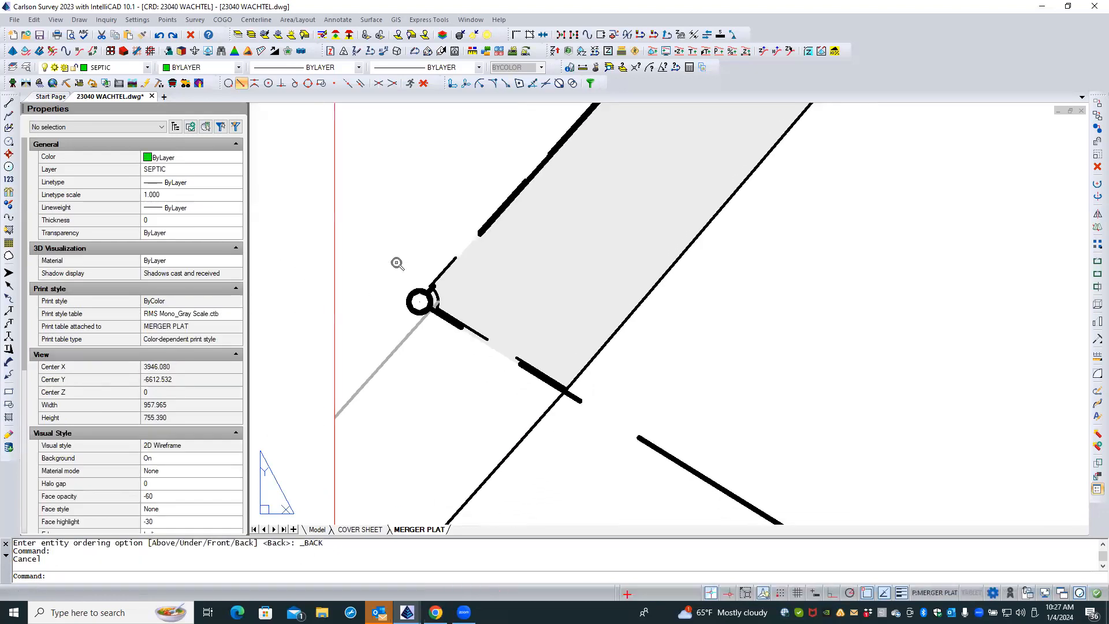
{"action": "scroll", "coordinate": [398, 264], "scroll_direction": "up", "scroll_amount": 3}
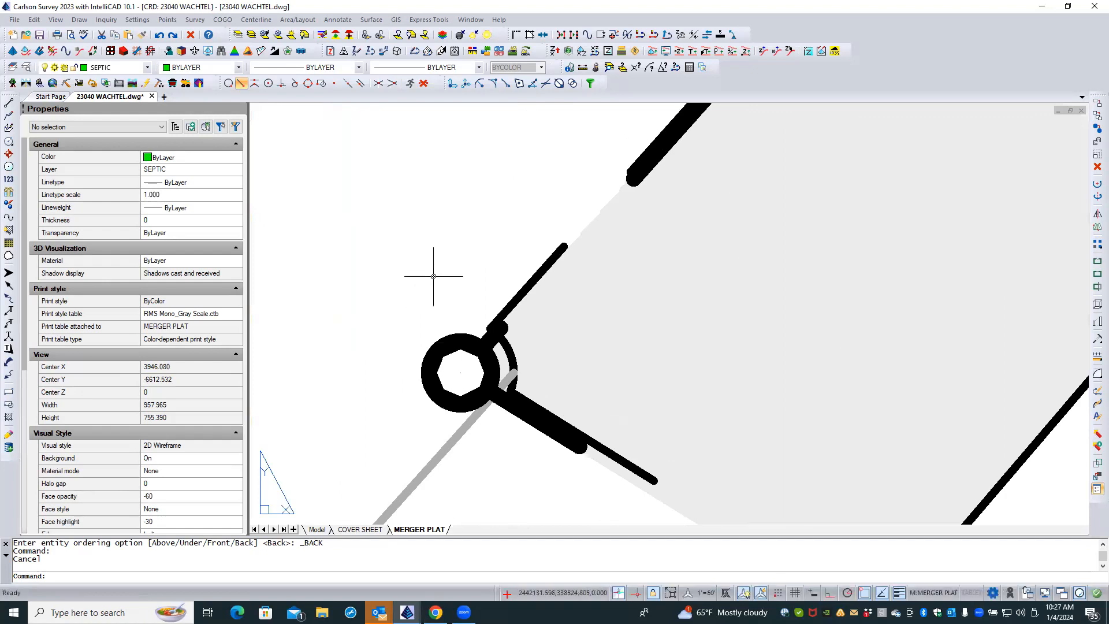
{"action": "left_click", "coordinate": [543, 300]}
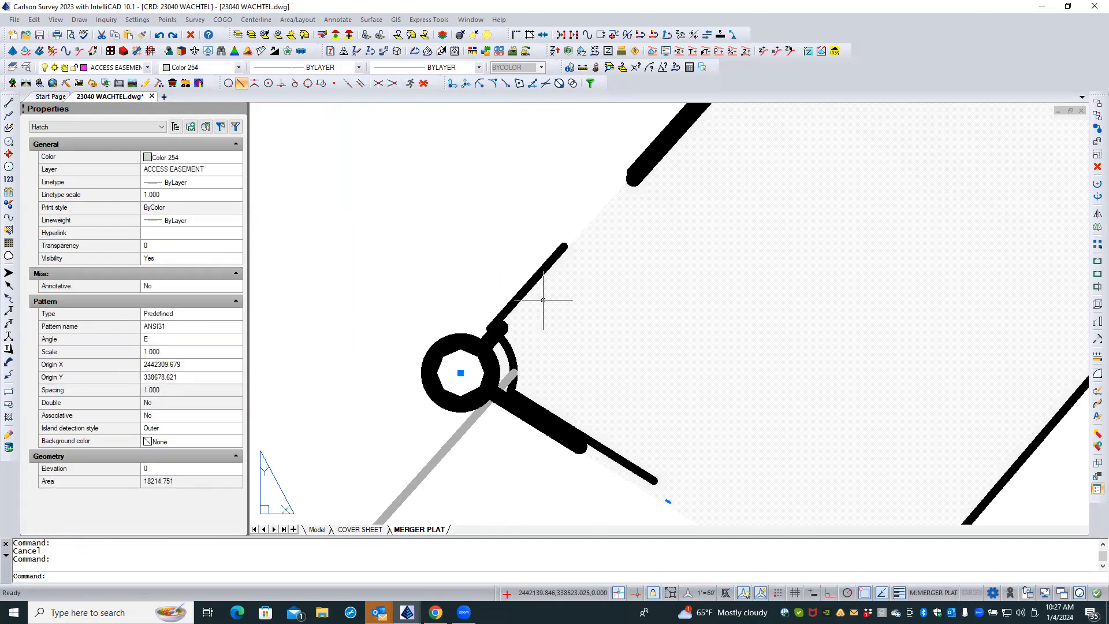
{"action": "key", "text": "Escape"}
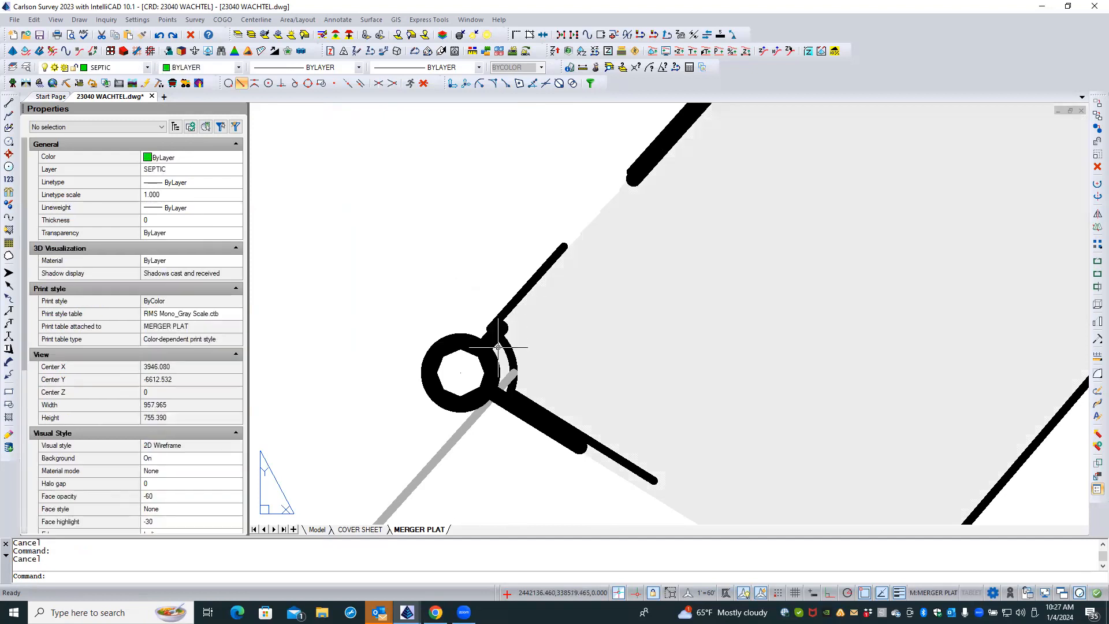
{"action": "left_click", "coordinate": [498, 348]}
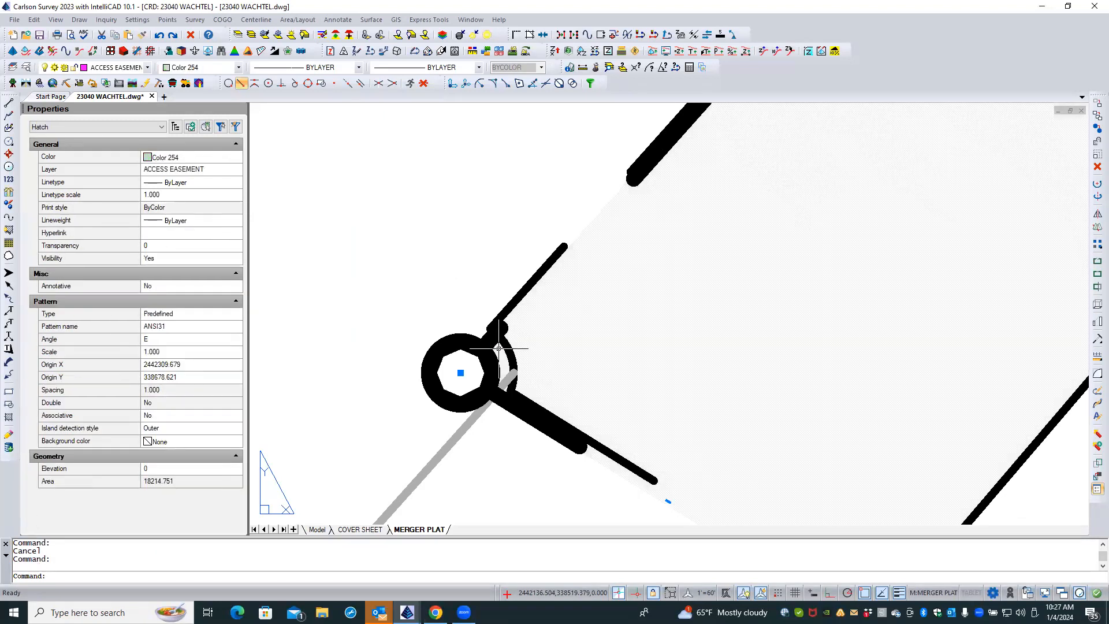
{"action": "key", "text": "Escape"}
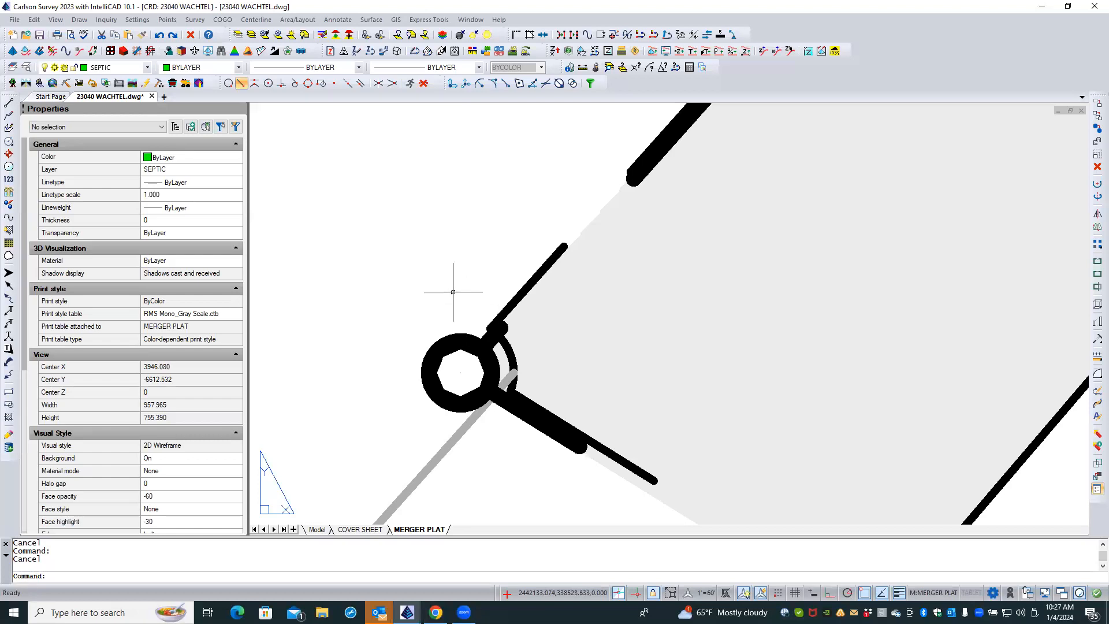
- Turn wipeout frames on with the WIPEOUT command
{"action": "type", "text": "WIPEOUT"}
{"action": "key", "text": "Return"}
{"action": "type", "text": "F"}
{"action": "key", "text": "Return"}
{"action": "type", "text": "ON"}
{"action": "key", "text": "Return"}
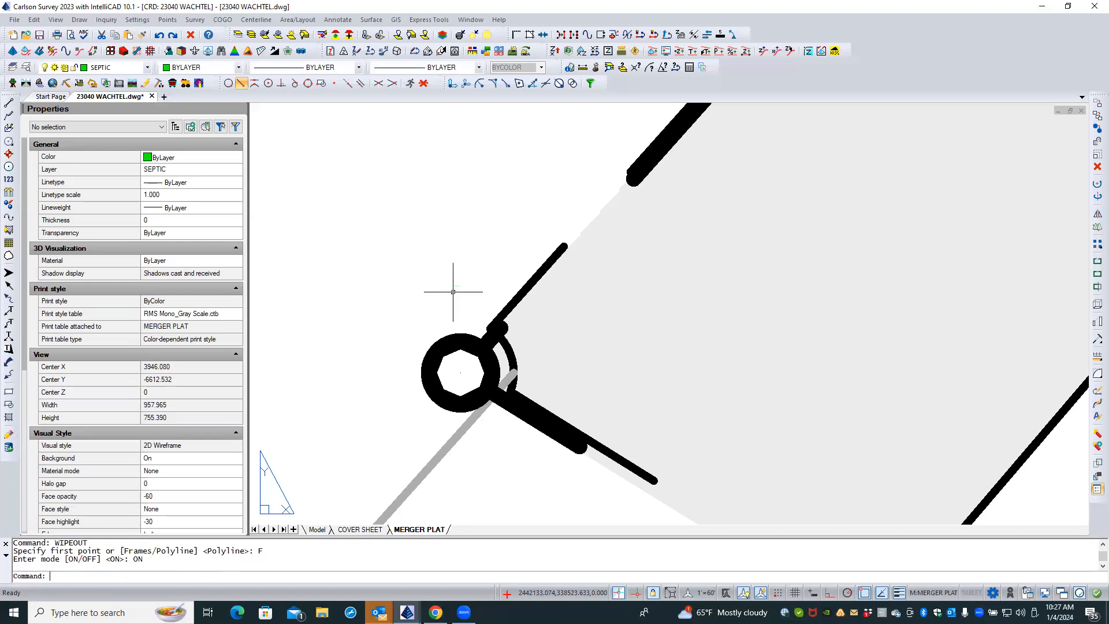
- Select the ACCESS EASEMENT outline polyline and remove the middle vertex of its curved edge beside the southwest corner symbol
{"action": "left_click", "coordinate": [606, 450]}
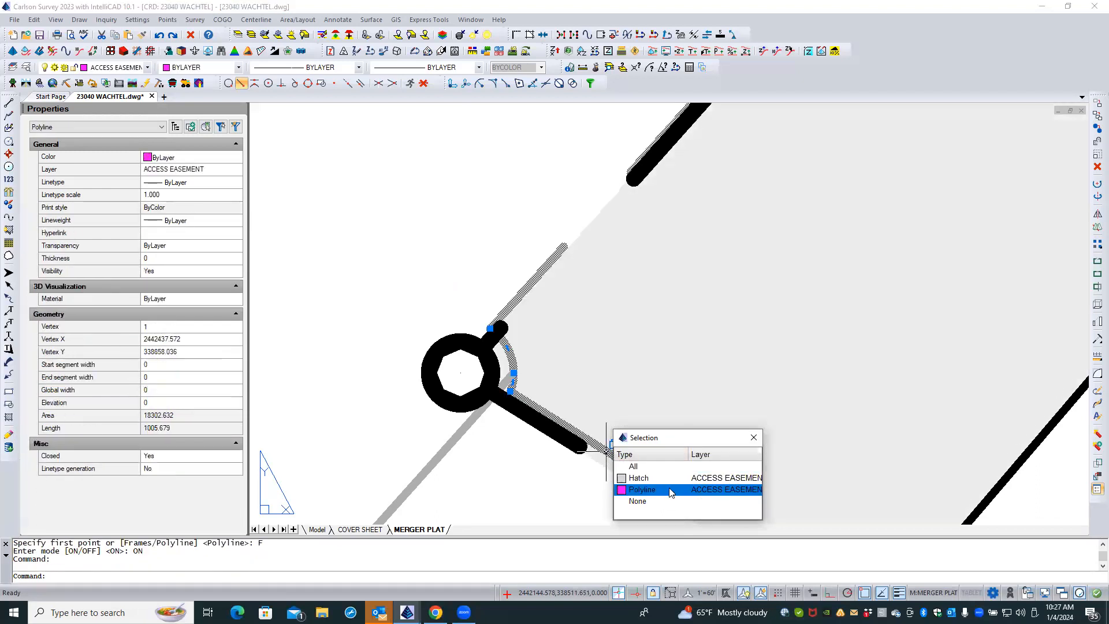
{"action": "left_click", "coordinate": [669, 491]}
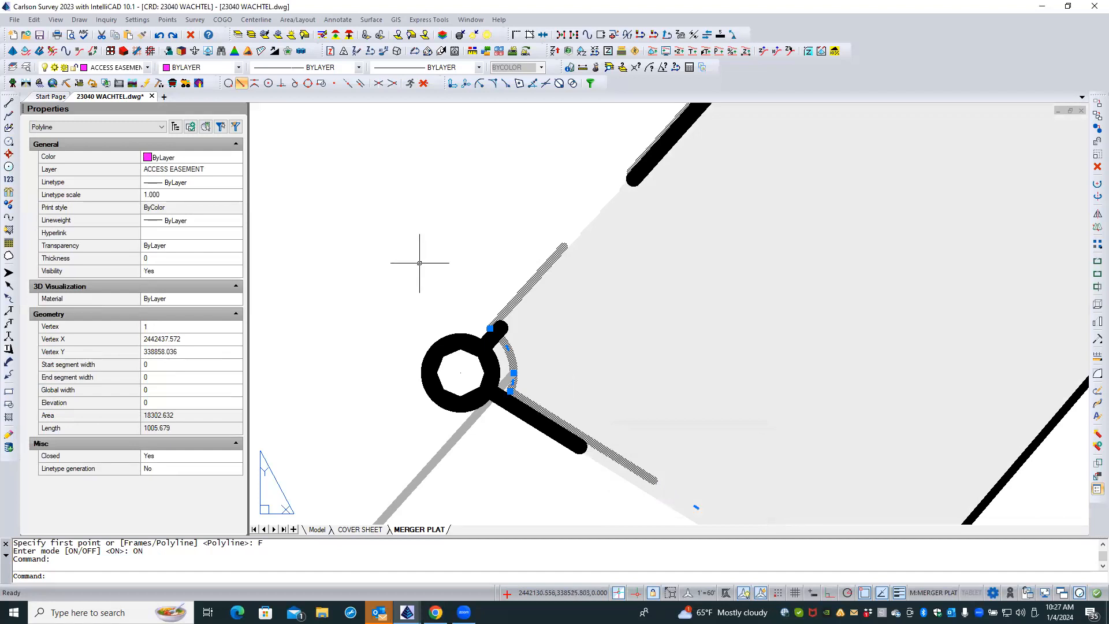
{"action": "scroll", "coordinate": [396, 254], "scroll_direction": "down", "scroll_amount": 3}
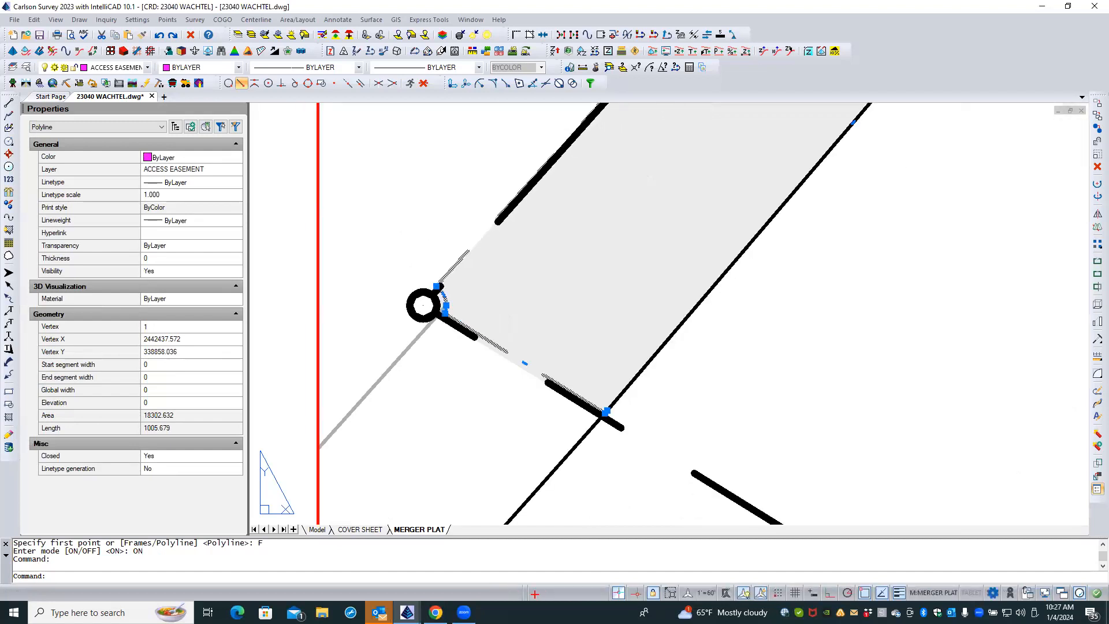
{"action": "scroll", "coordinate": [405, 263], "scroll_direction": "up", "scroll_amount": 3}
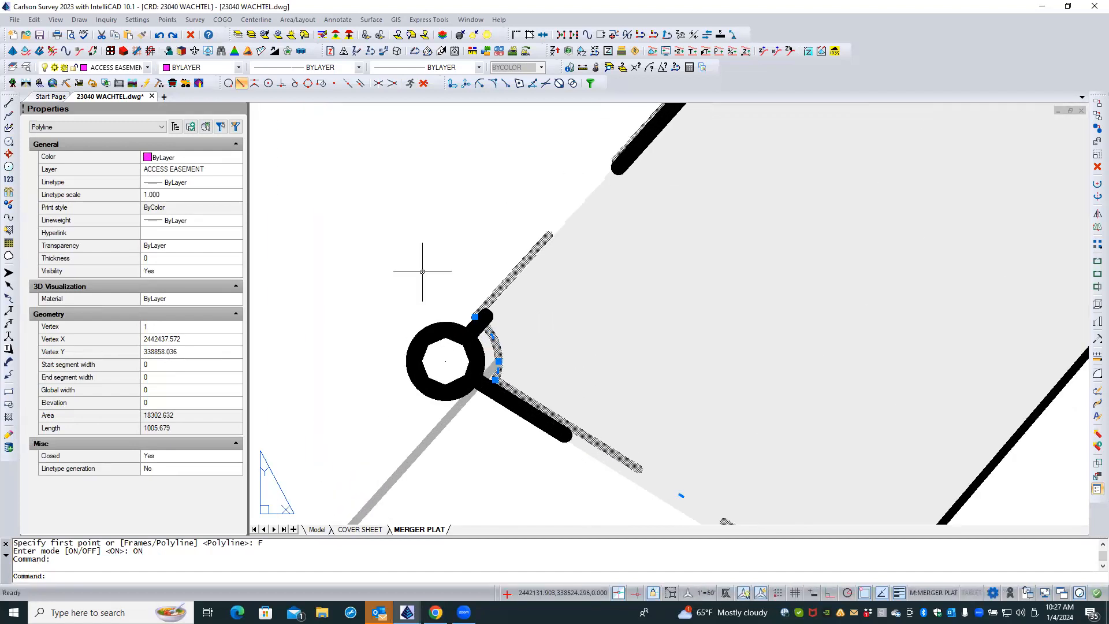
{"action": "scroll", "coordinate": [426, 272], "scroll_direction": "up", "scroll_amount": 3}
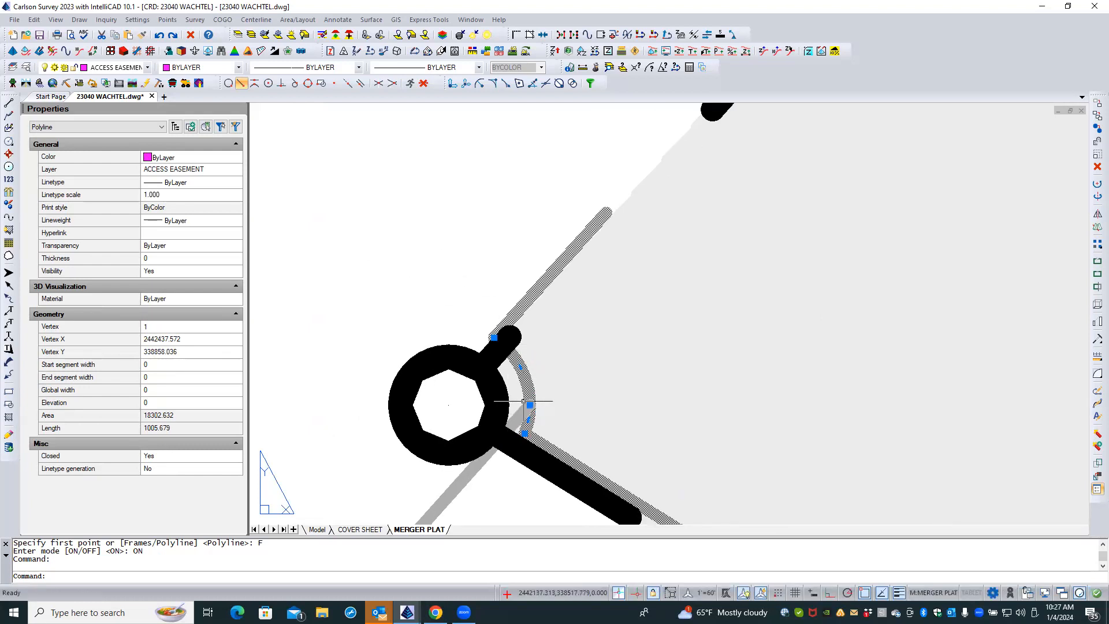
{"action": "mouse_move", "coordinate": [531, 405]}
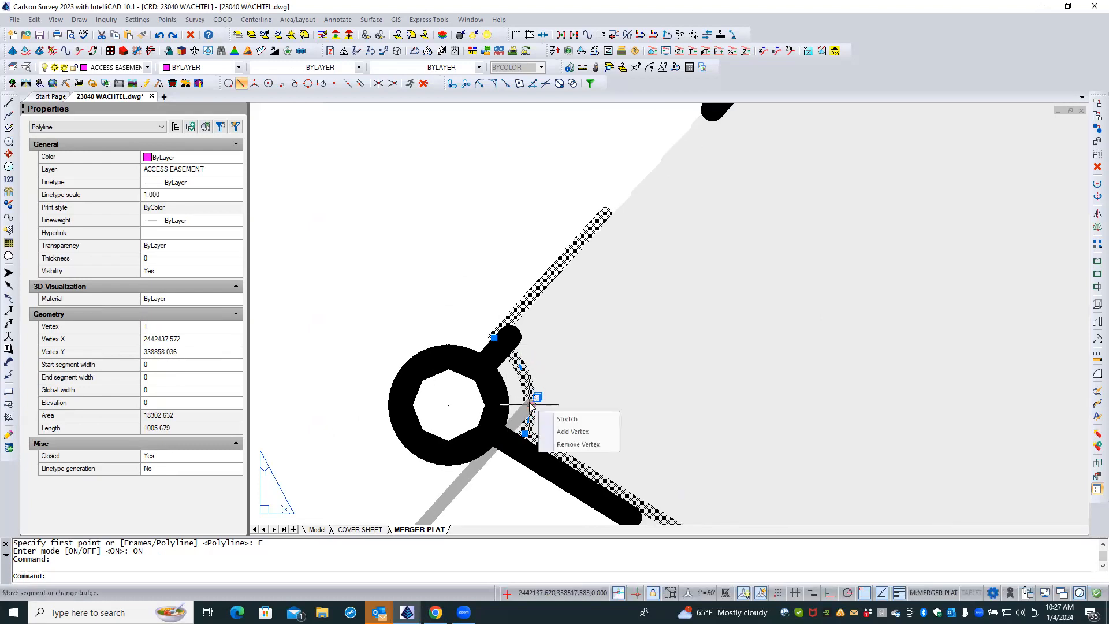
{"action": "left_click", "coordinate": [578, 444]}
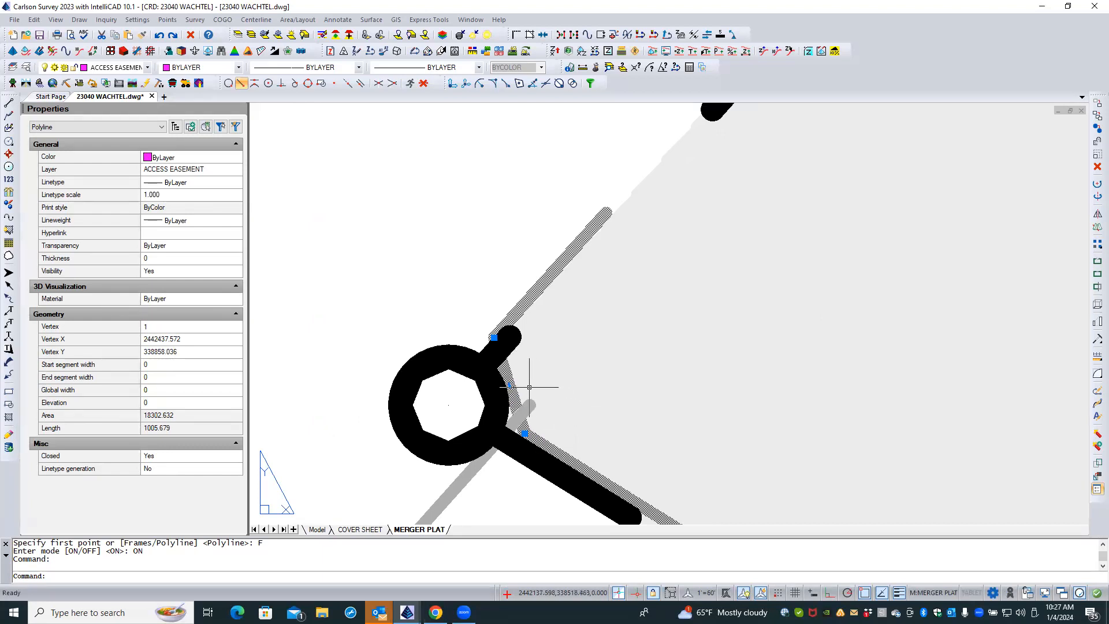
- Stretch the outline polyline's upper vertex to the southwest symbol's center and remove the remaining extra vertex beside the symbol
{"action": "left_click", "coordinate": [494, 338]}
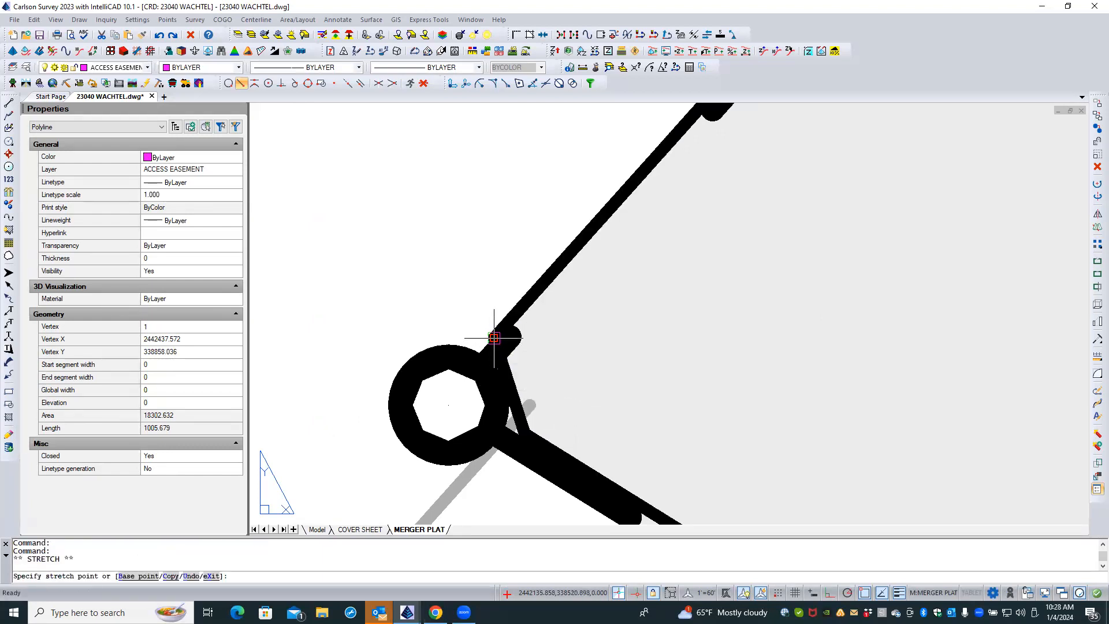
{"action": "left_click", "coordinate": [449, 406]}
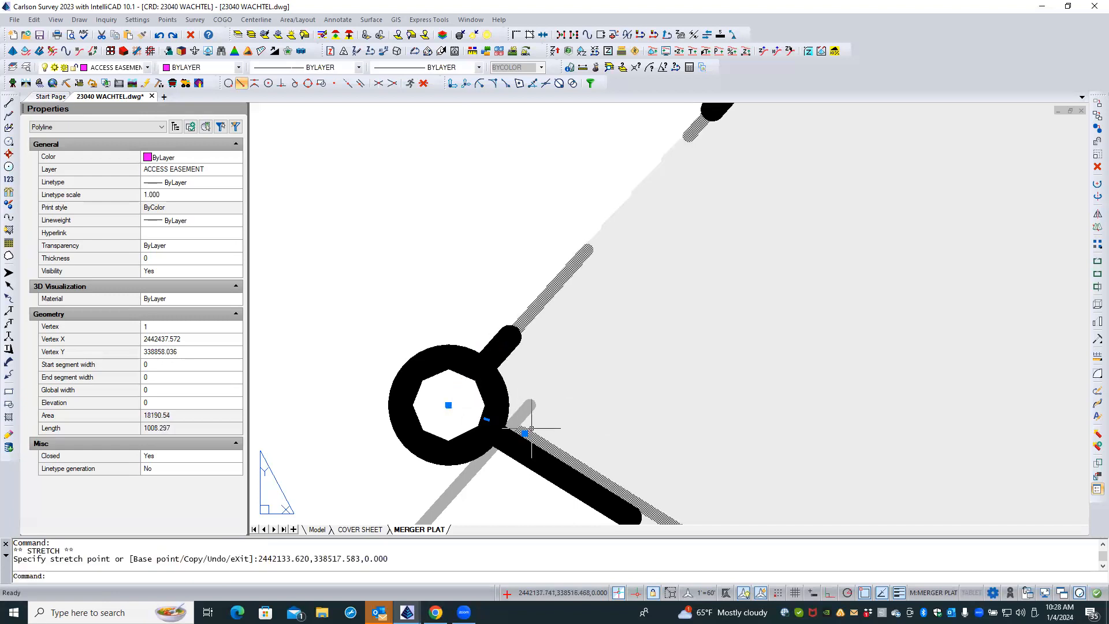
{"action": "mouse_move", "coordinate": [530, 431]}
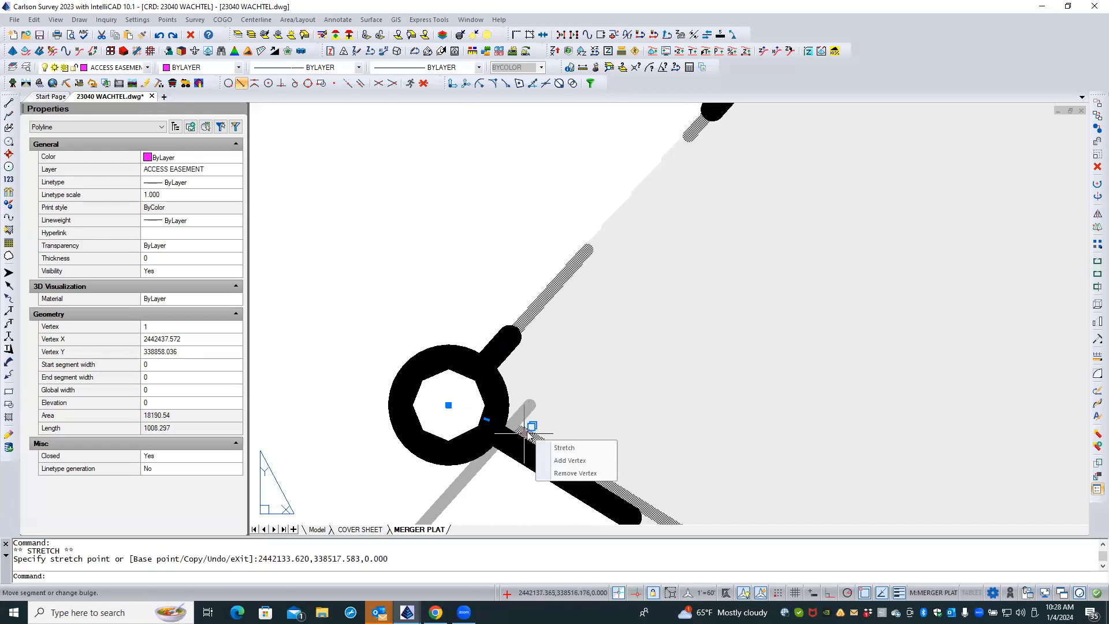
{"action": "left_click", "coordinate": [575, 473]}
- Try to stretch the outline polyline's southeast vertex to where the BOUNDARY line crosses the FEMA flood line using an intersection snap
{"action": "scroll", "coordinate": [381, 239], "scroll_direction": "down", "scroll_amount": 7}
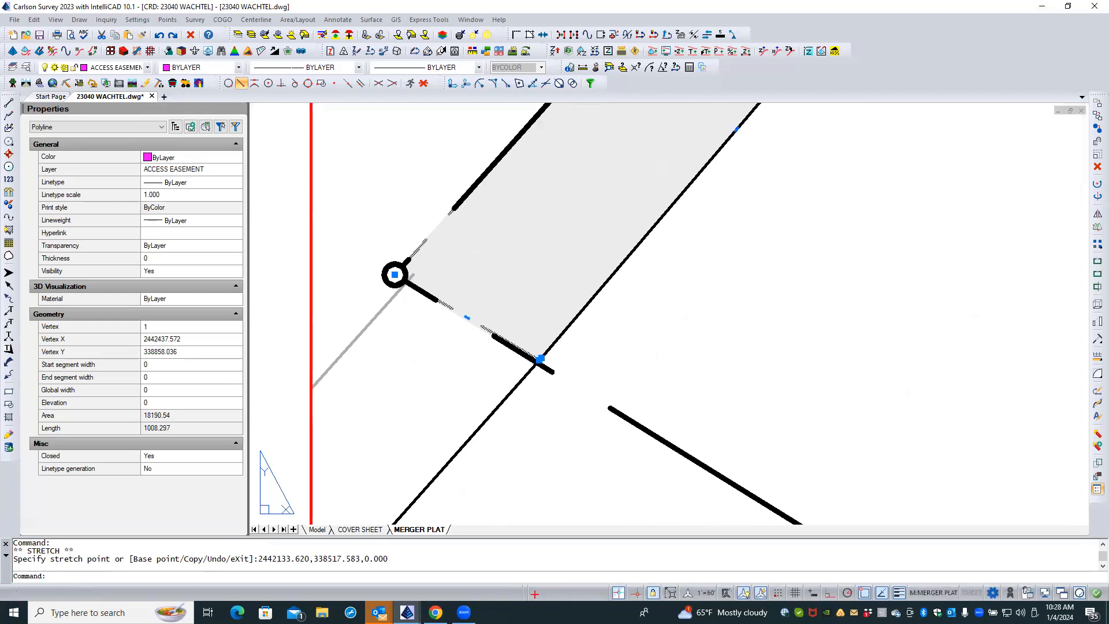
{"action": "scroll", "coordinate": [545, 363], "scroll_direction": "up", "scroll_amount": 4}
{"action": "scroll", "coordinate": [547, 365], "scroll_direction": "up", "scroll_amount": 2}
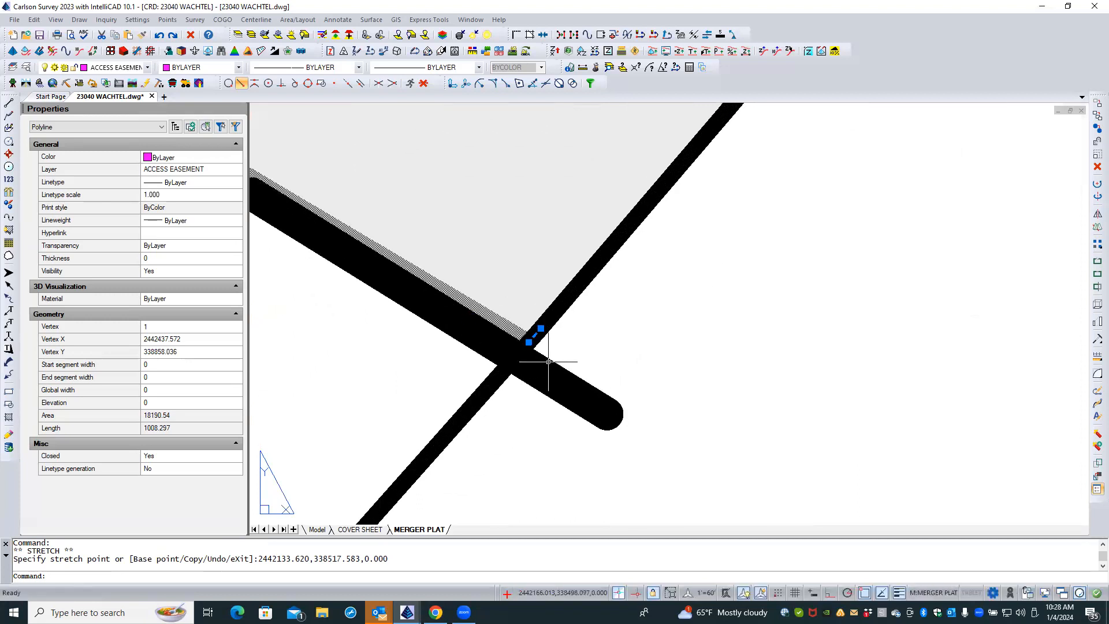
{"action": "left_click", "coordinate": [529, 342]}
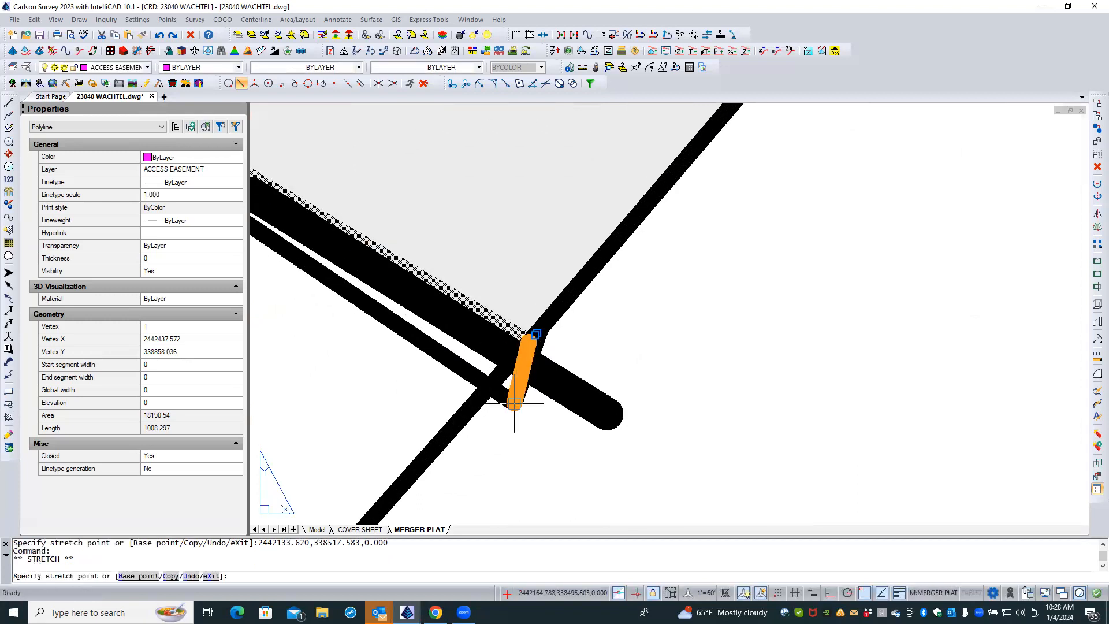
{"action": "right_click", "coordinate": [514, 403]}
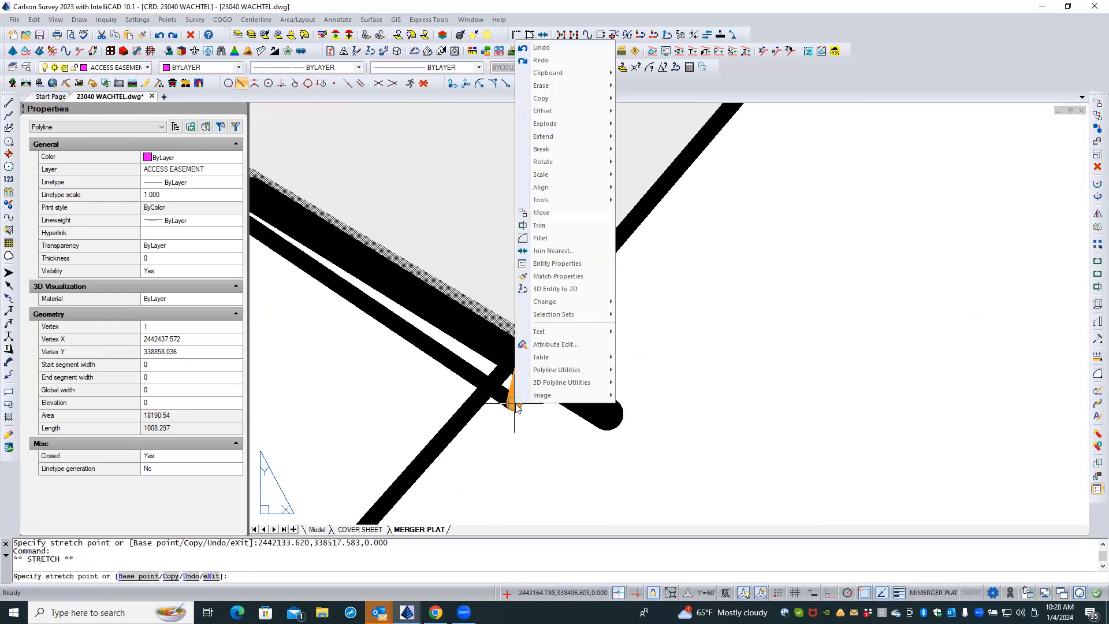
{"action": "left_click", "coordinate": [503, 432]}
{"action": "mouse_move", "coordinate": [522, 436]}
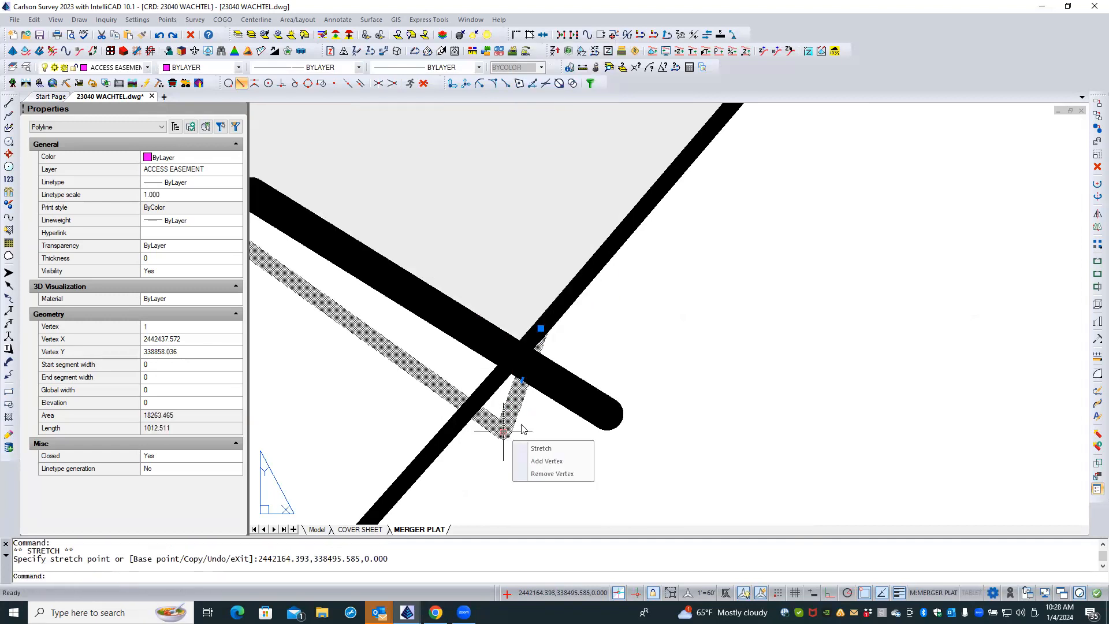
{"action": "right_click", "coordinate": [522, 427], "text": "shift"}
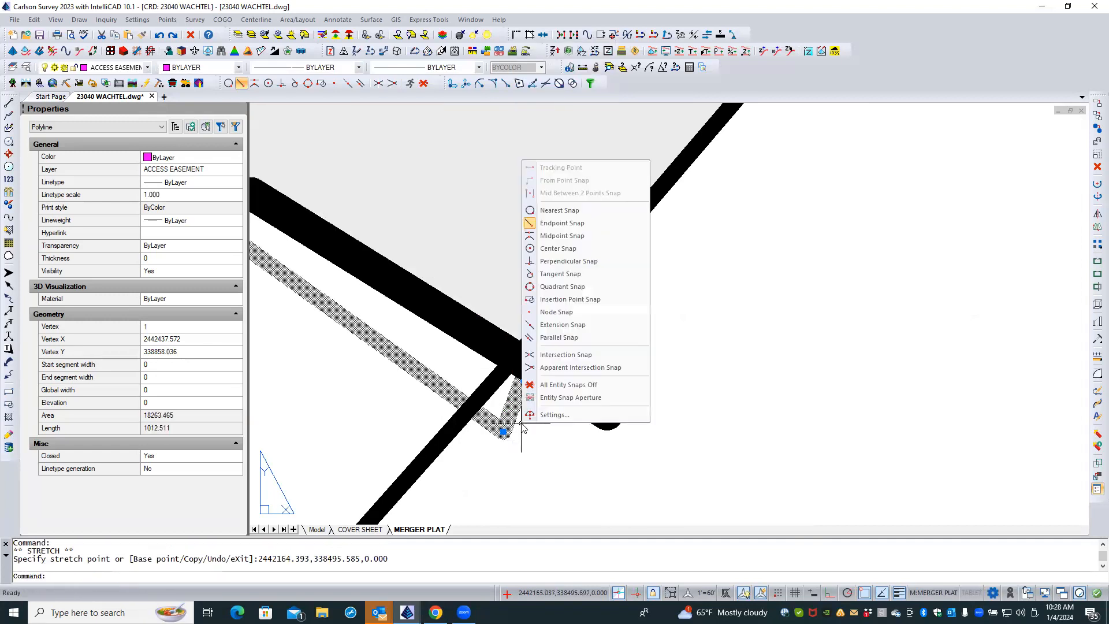
{"action": "left_click", "coordinate": [549, 355]}
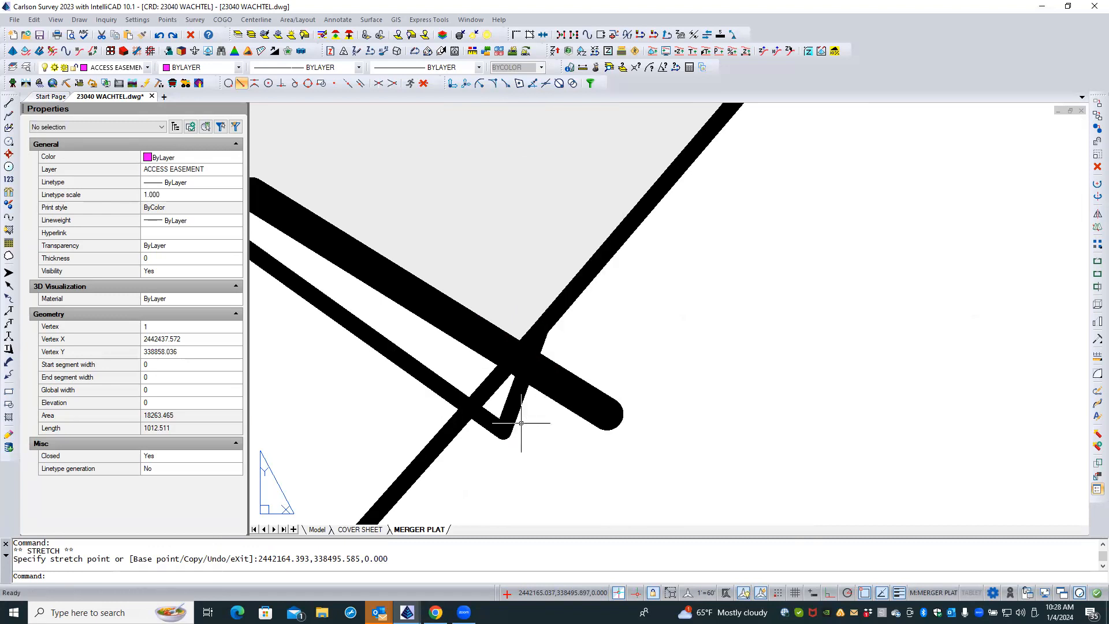
{"action": "left_click", "coordinate": [514, 357]}
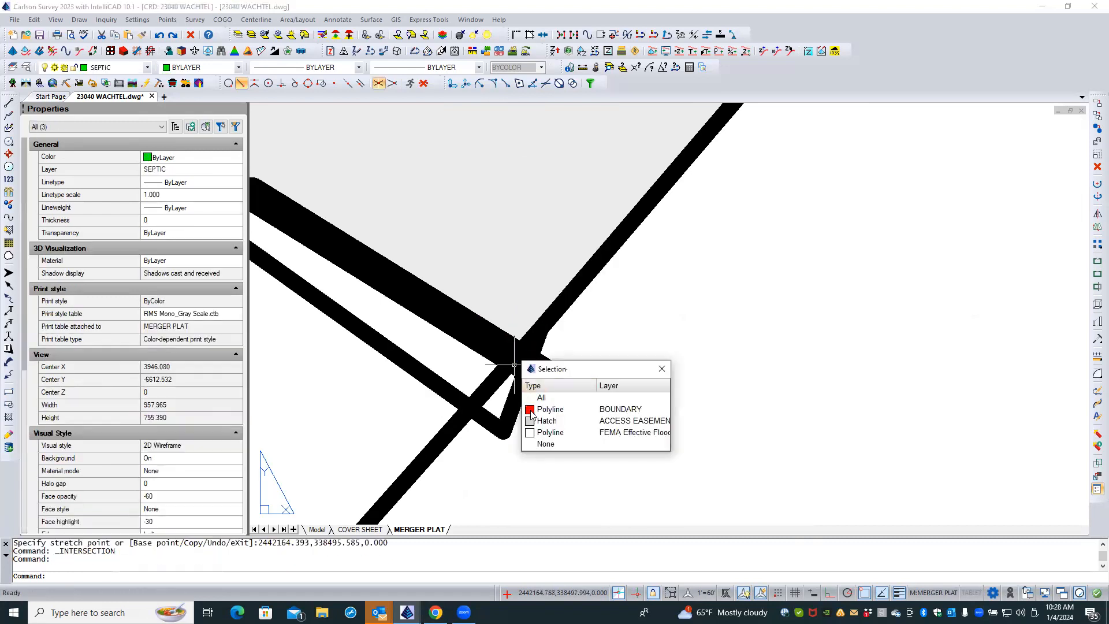
{"action": "key", "text": "Escape"}
- Stretch the outline's southeast vertex to the intersection of the BOUNDARY and FEMA flood lines, and remove the extra vertex just above it
{"action": "left_click", "coordinate": [503, 429]}
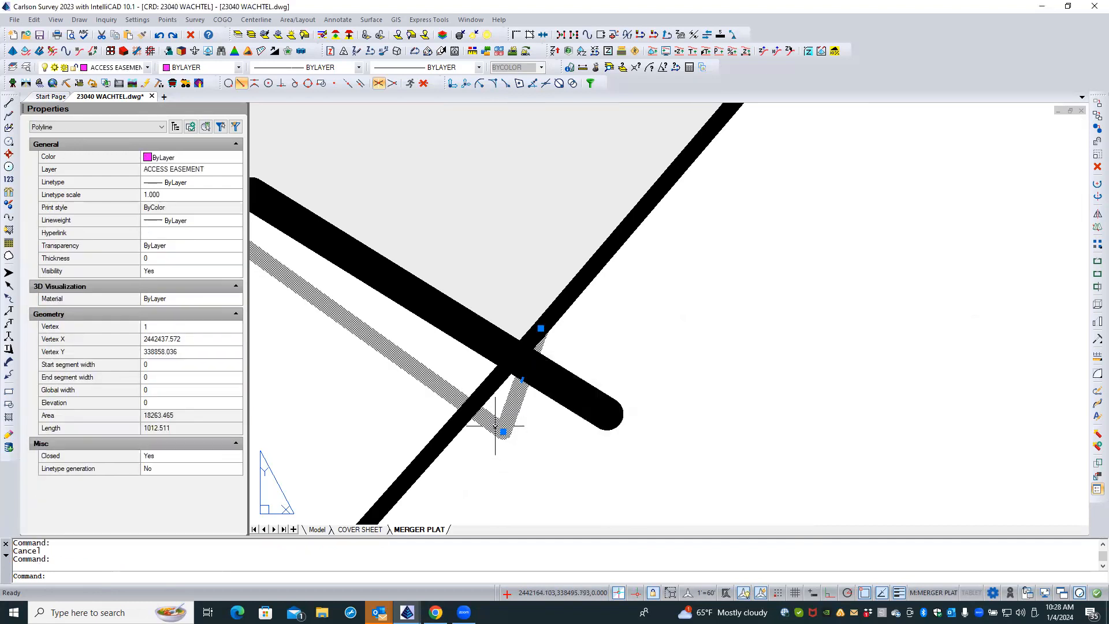
{"action": "left_click", "coordinate": [502, 431]}
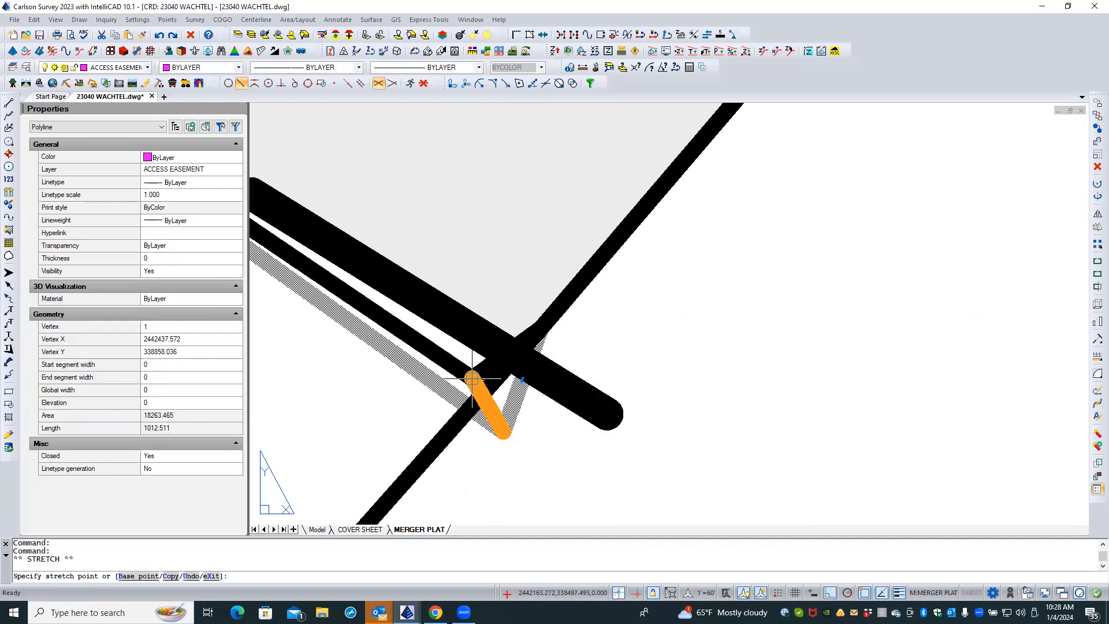
{"action": "right_click", "coordinate": [472, 379], "text": "shift"}
{"action": "left_click", "coordinate": [513, 313]}
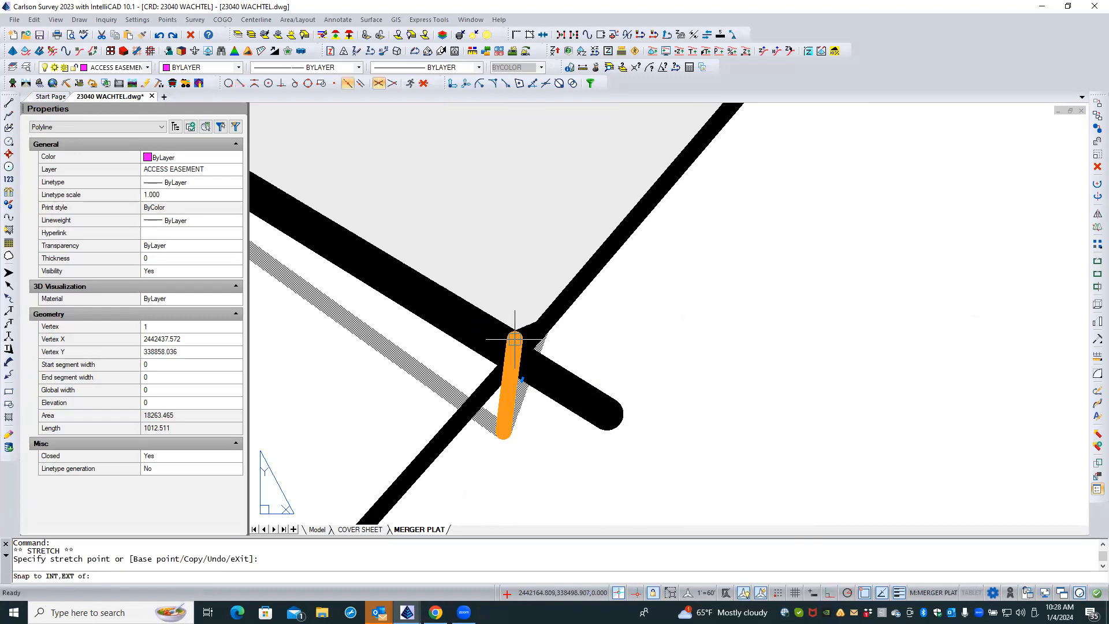
{"action": "left_click", "coordinate": [514, 359]}
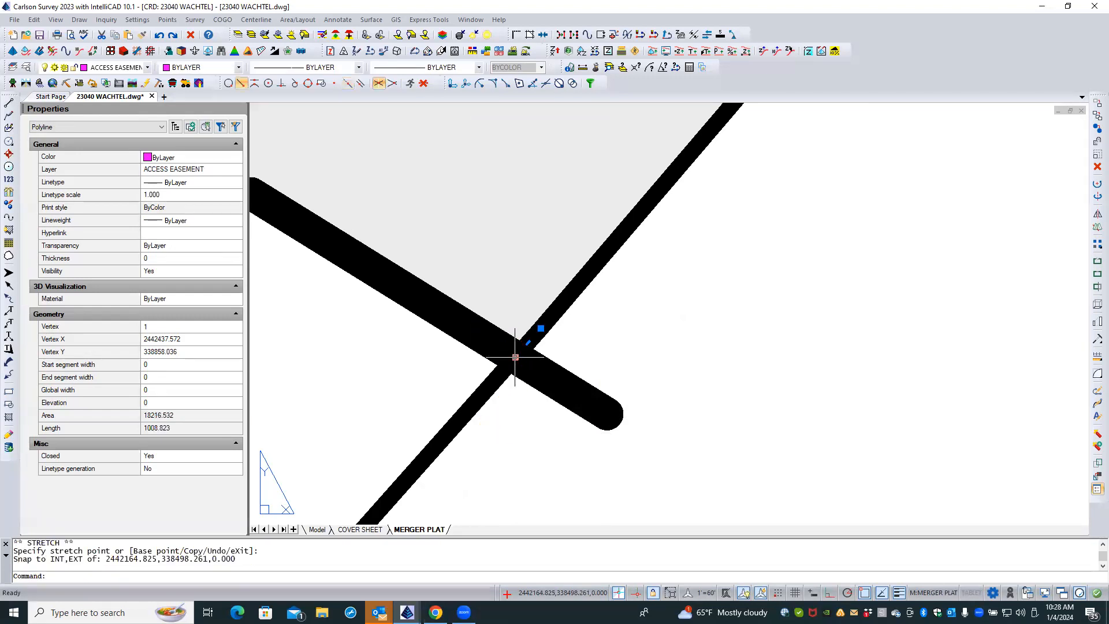
{"action": "mouse_move", "coordinate": [541, 328]}
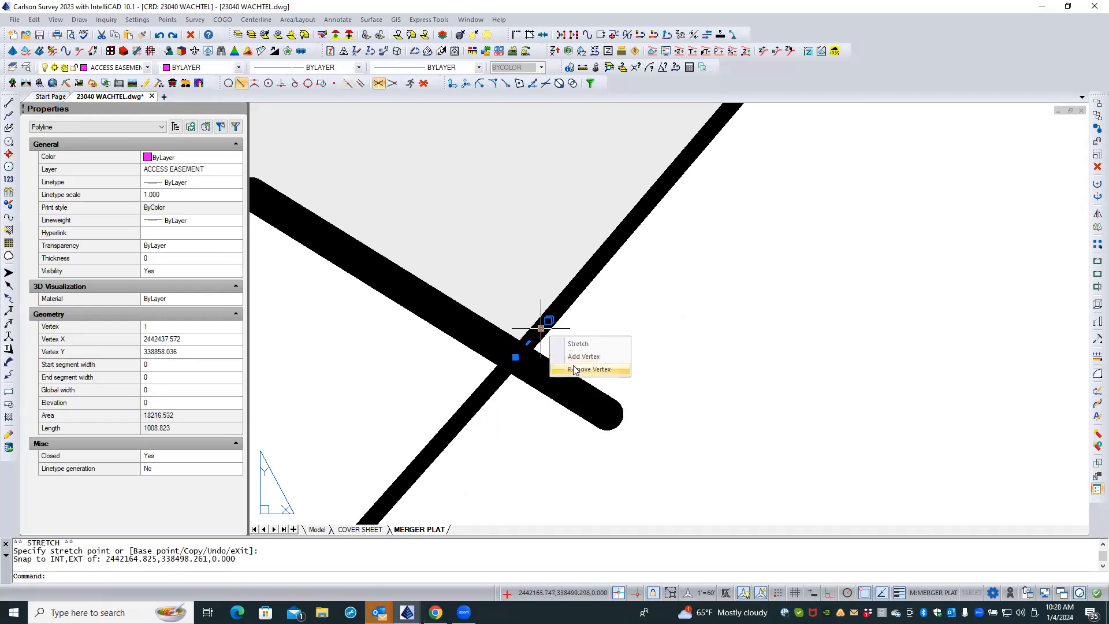
{"action": "scroll", "coordinate": [494, 438], "scroll_direction": "down", "scroll_amount": 1}
{"action": "scroll", "coordinate": [495, 438], "scroll_direction": "down", "scroll_amount": 4}
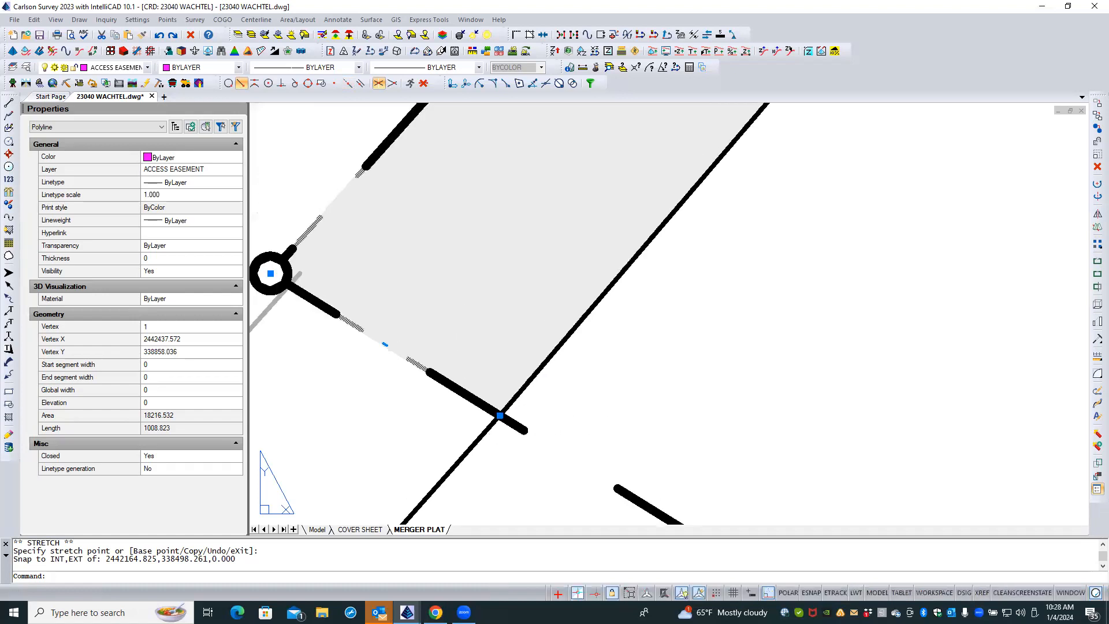
{"action": "scroll", "coordinate": [490, 413], "scroll_direction": "down", "scroll_amount": 1}
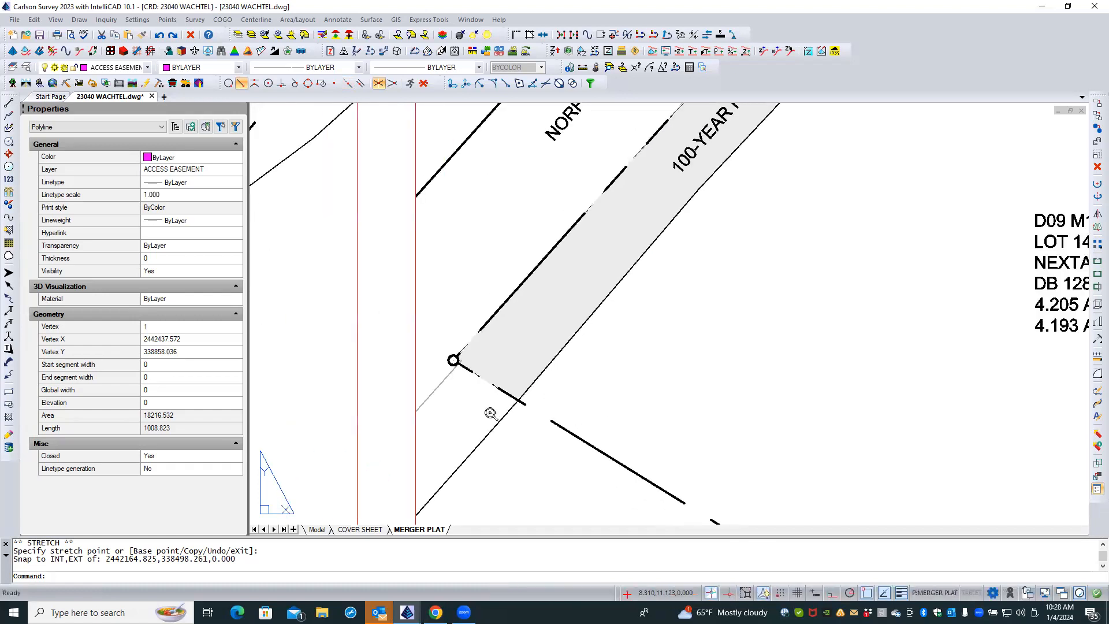
{"action": "scroll", "coordinate": [483, 359], "scroll_direction": "up", "scroll_amount": 2}
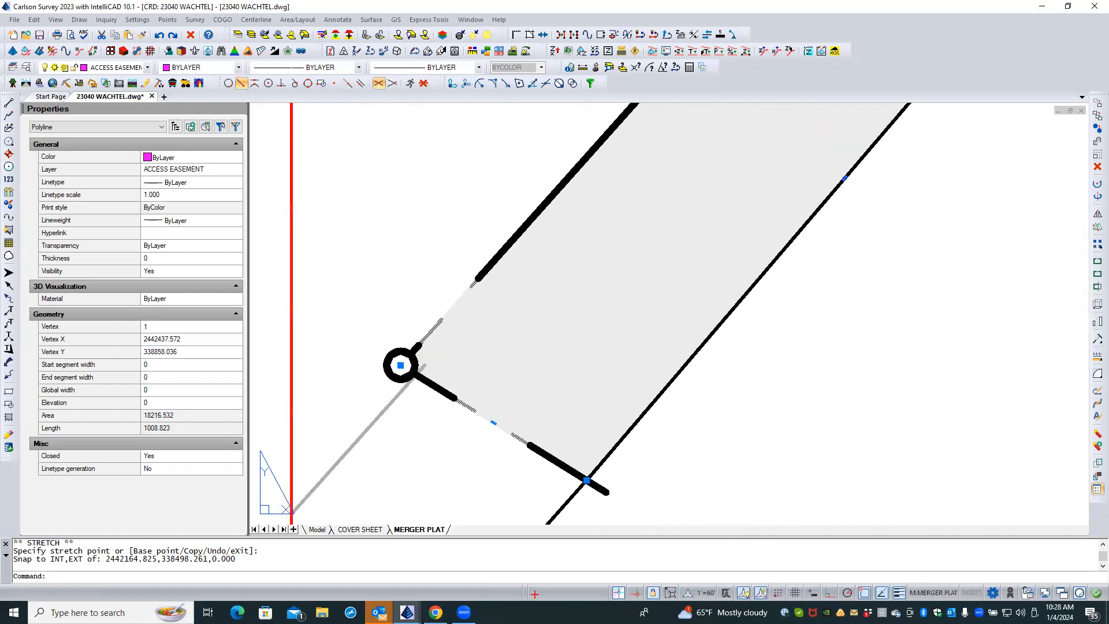
{"action": "right_click", "coordinate": [482, 360]}
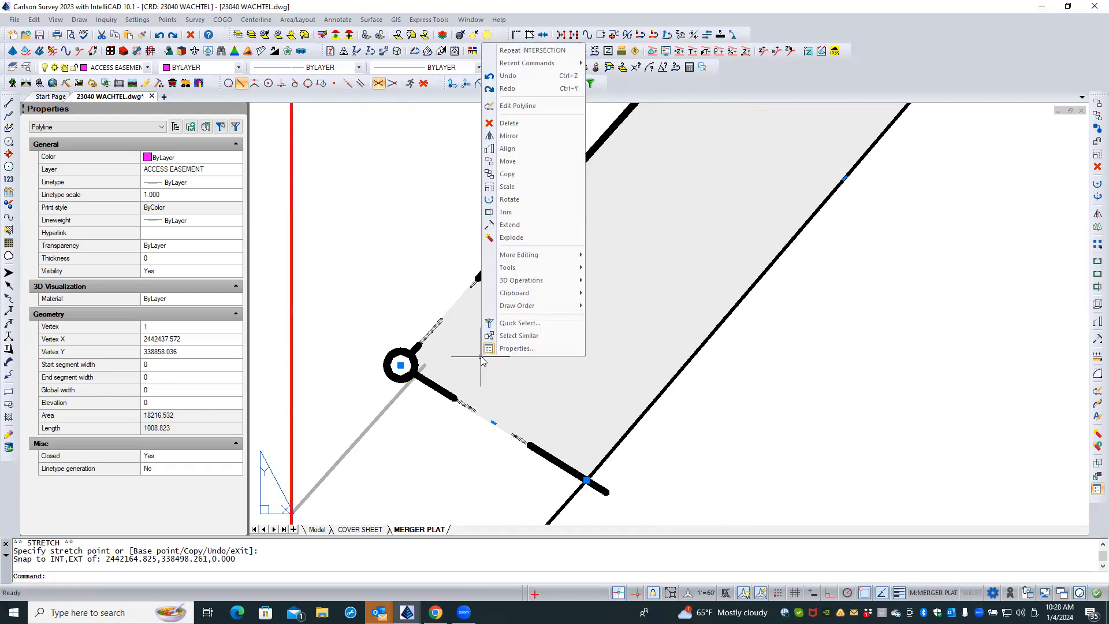
{"action": "mouse_move", "coordinate": [525, 309]}
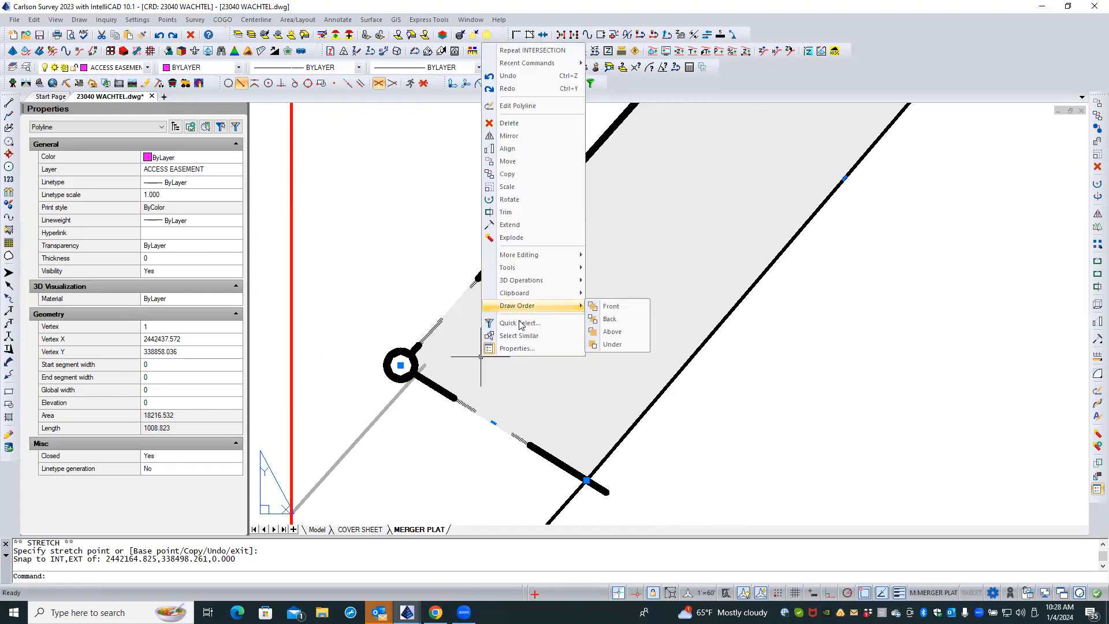
{"action": "key", "text": "Escape"}
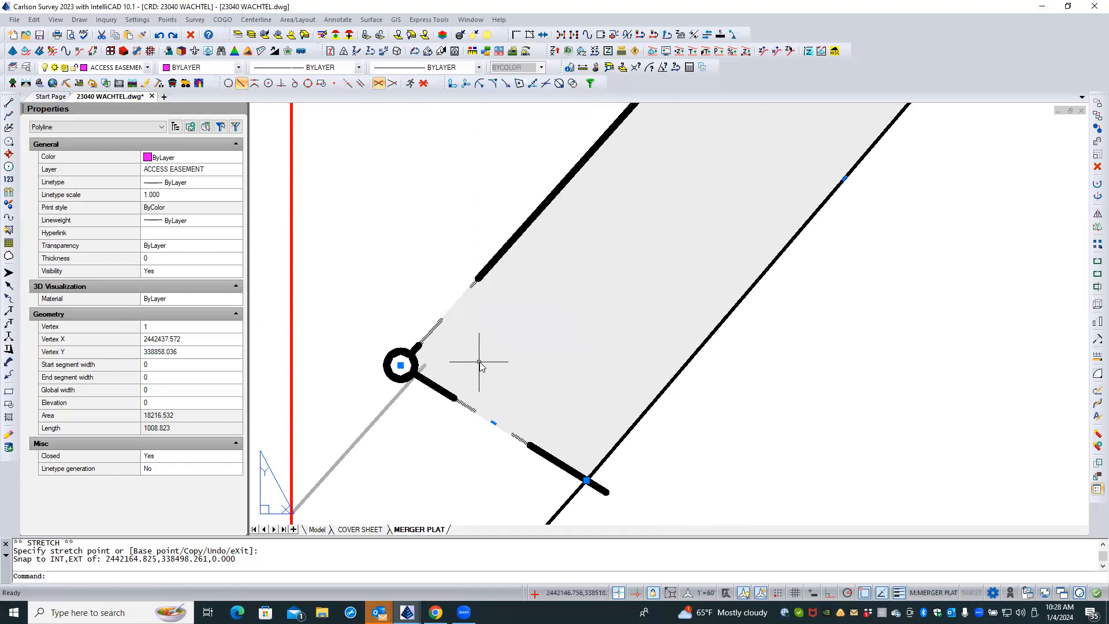
{"action": "key", "text": "Escape"}
- Select the ACCESS EASEMENT hatch and send it to the back of the draw order
{"action": "left_click", "coordinate": [478, 361]}
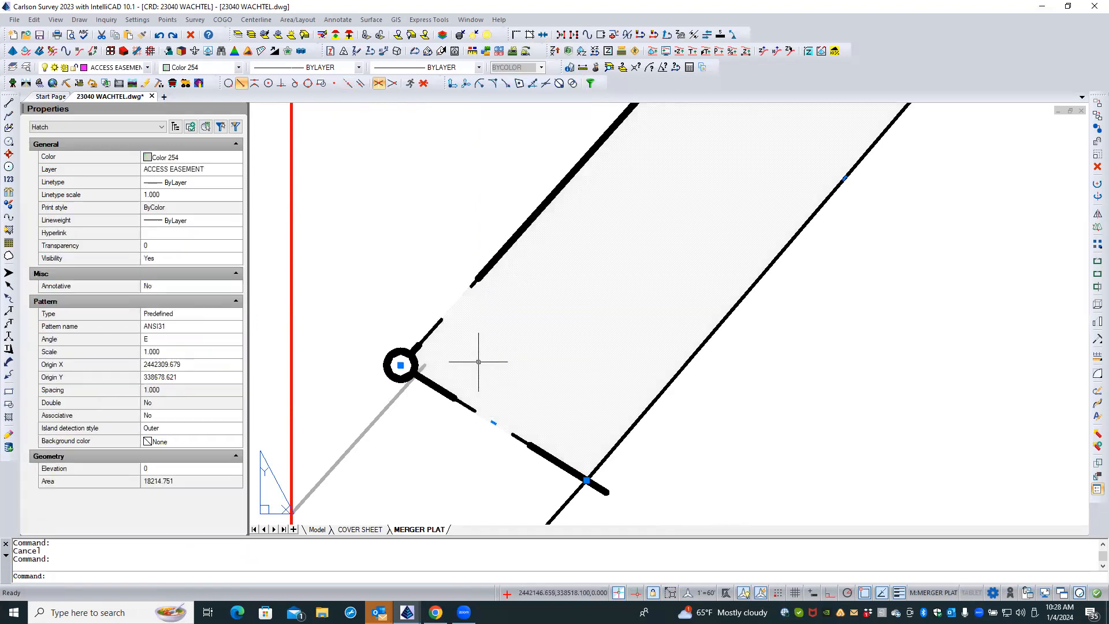
{"action": "right_click", "coordinate": [479, 362]}
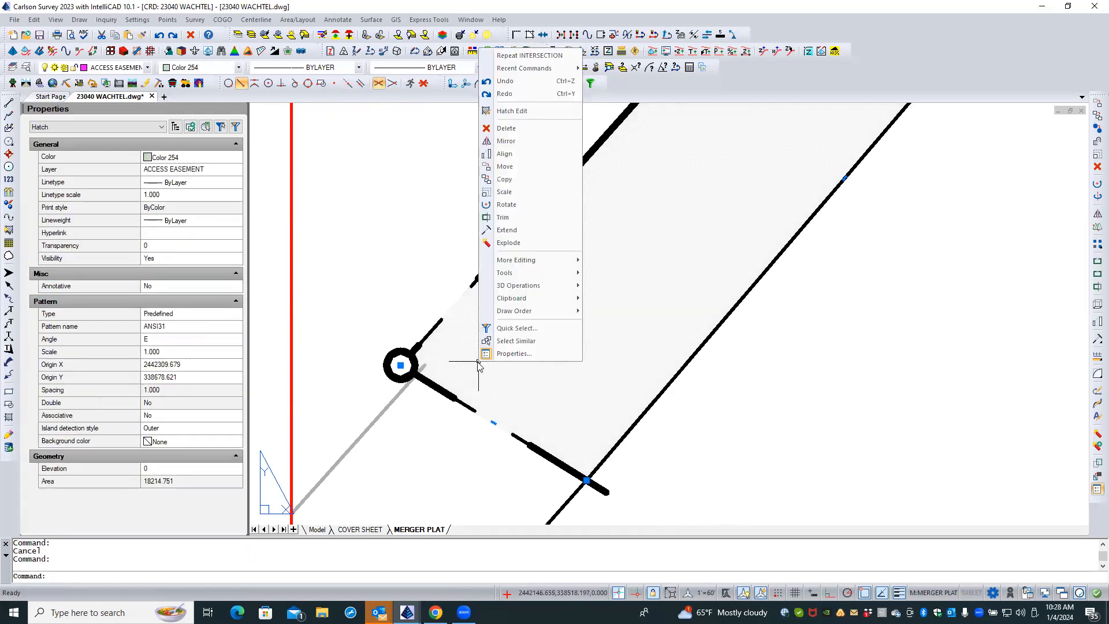
{"action": "mouse_move", "coordinate": [515, 315]}
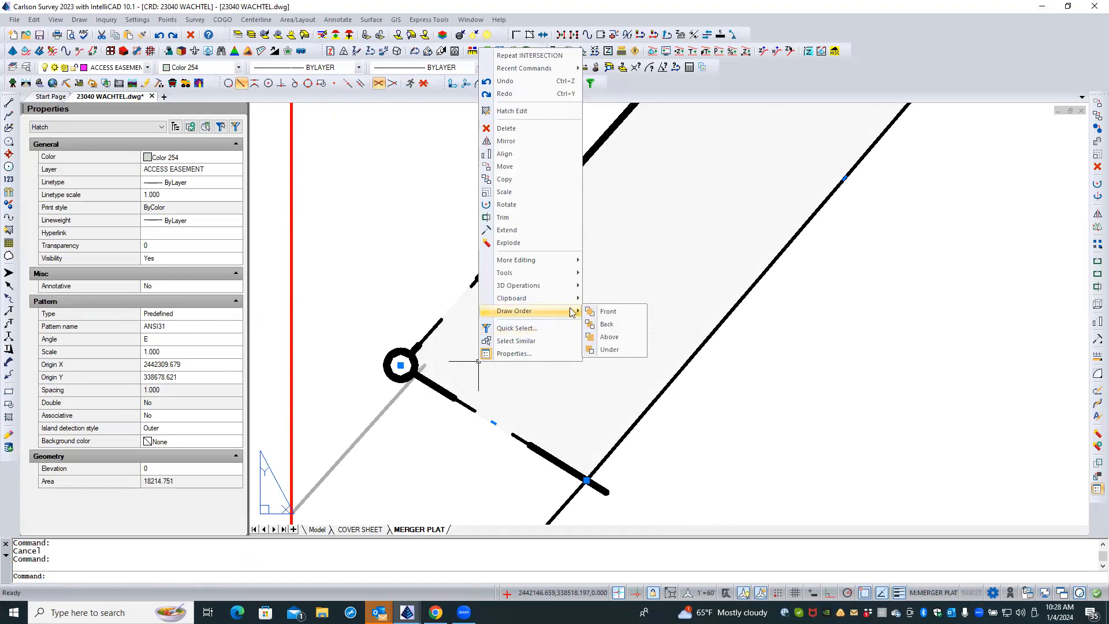
{"action": "left_click", "coordinate": [604, 324]}
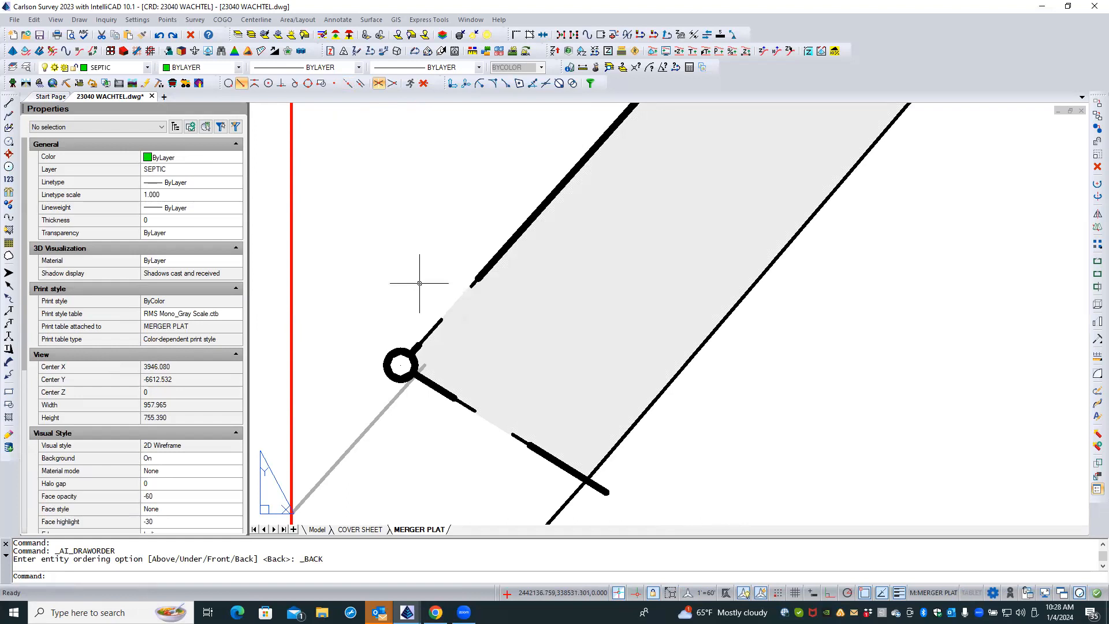
{"action": "key", "text": "Escape"}
{"action": "key", "text": "Escape"}
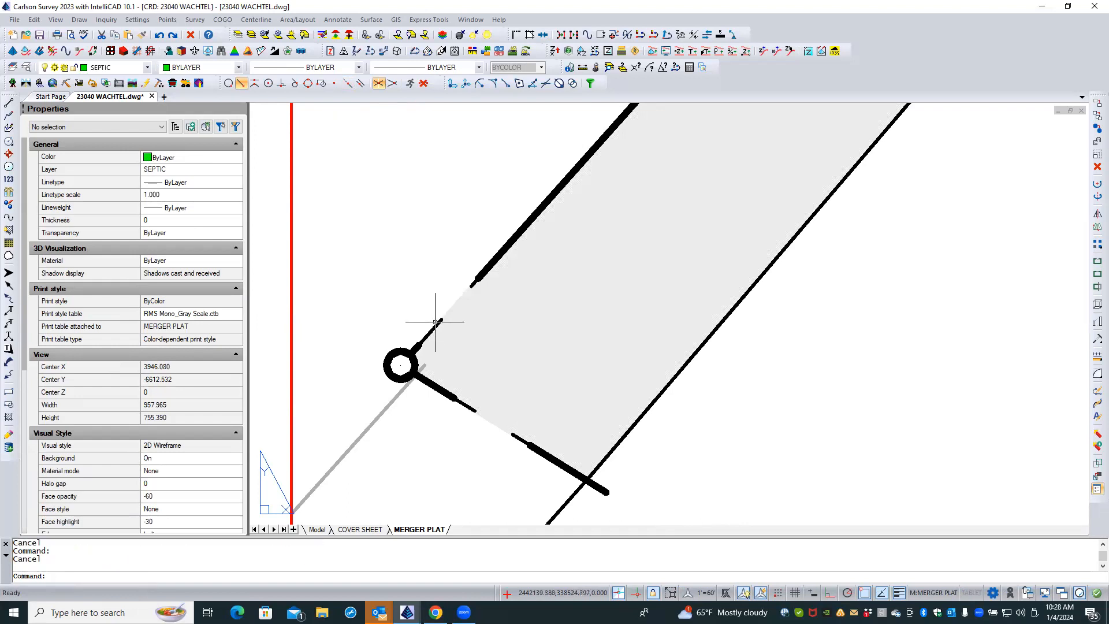
- Compare the color property of the ACCESS EASEMENT outline polyline with that of the hatch
{"action": "left_click", "coordinate": [467, 406]}
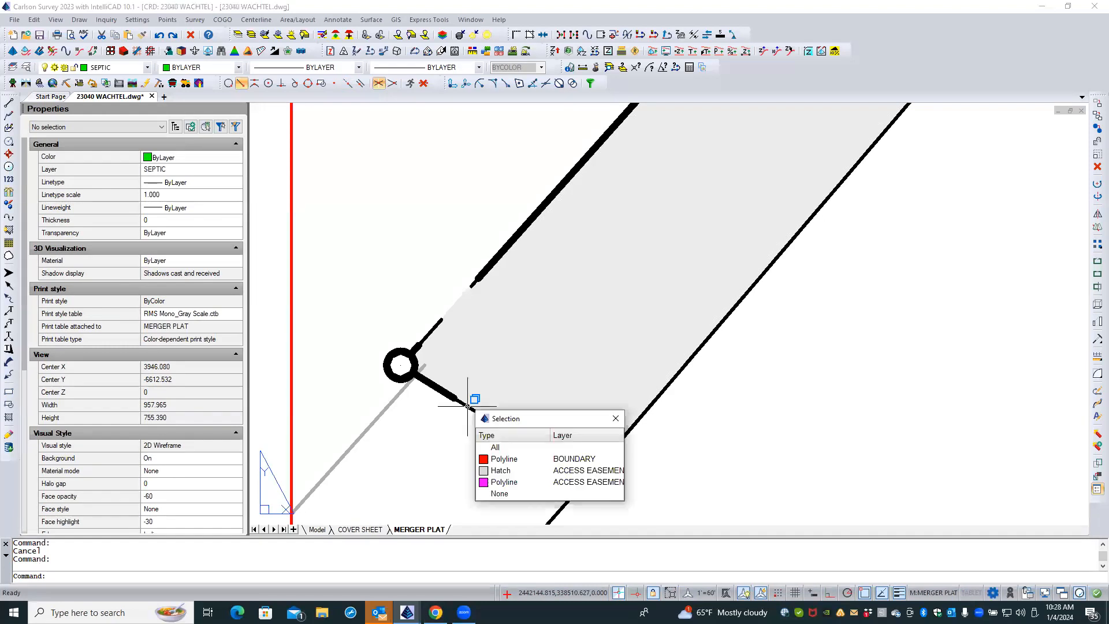
{"action": "left_click", "coordinate": [506, 482]}
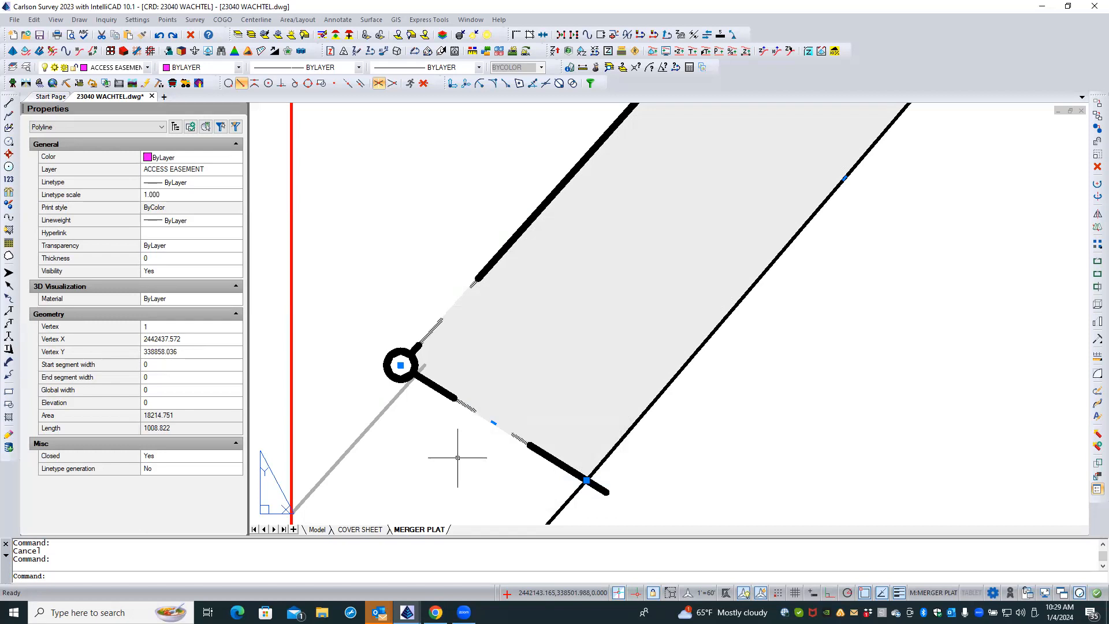
{"action": "key", "text": "Escape"}
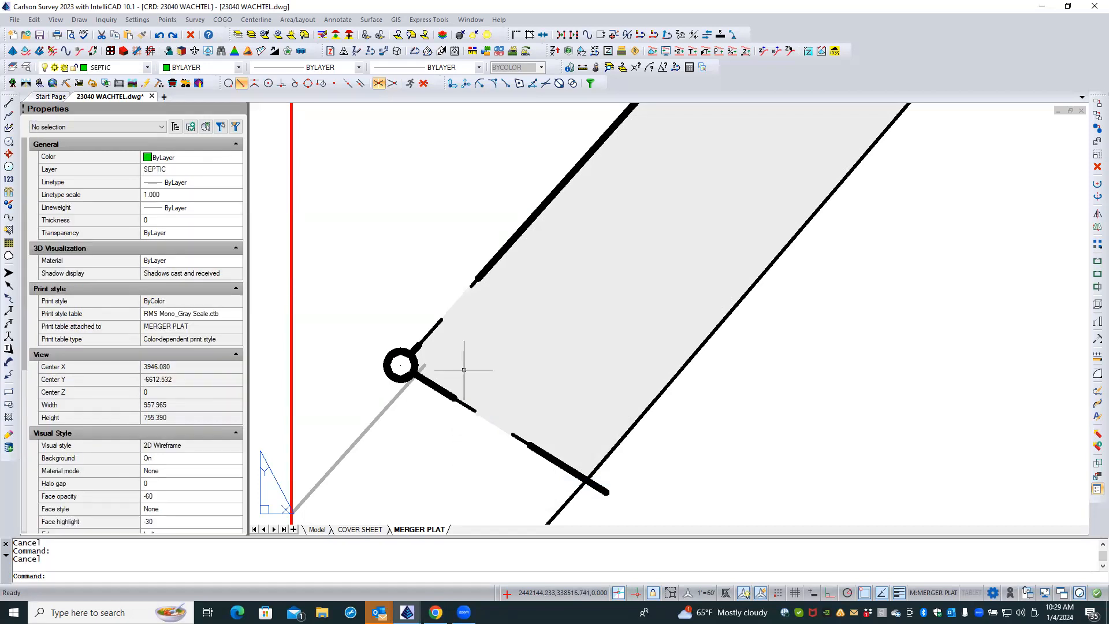
{"action": "left_click", "coordinate": [464, 370]}
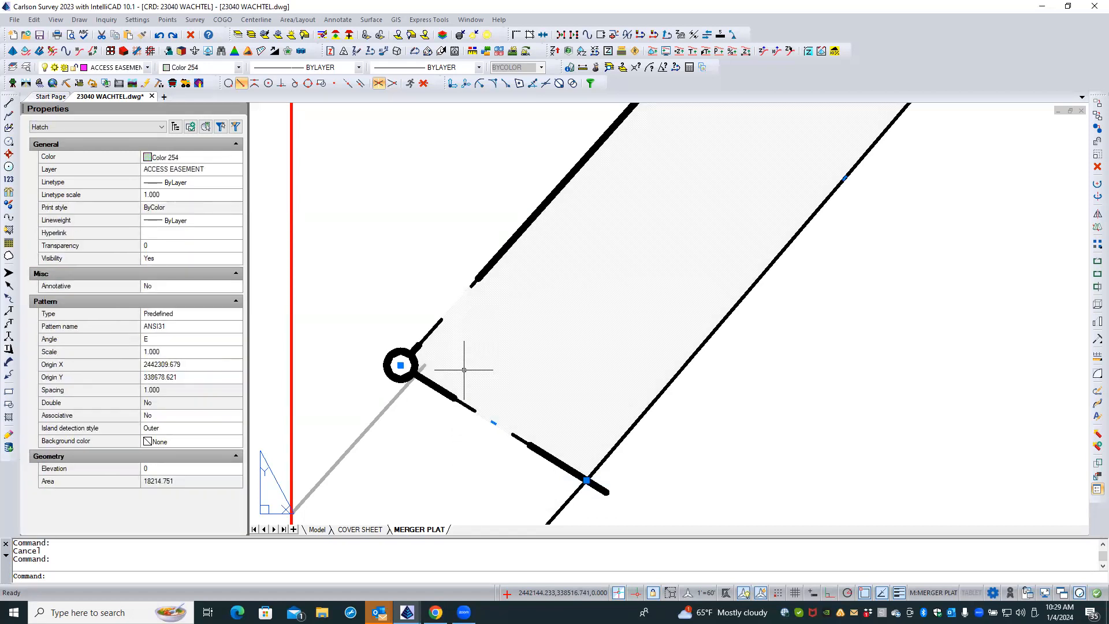
{"action": "key", "text": "Escape"}
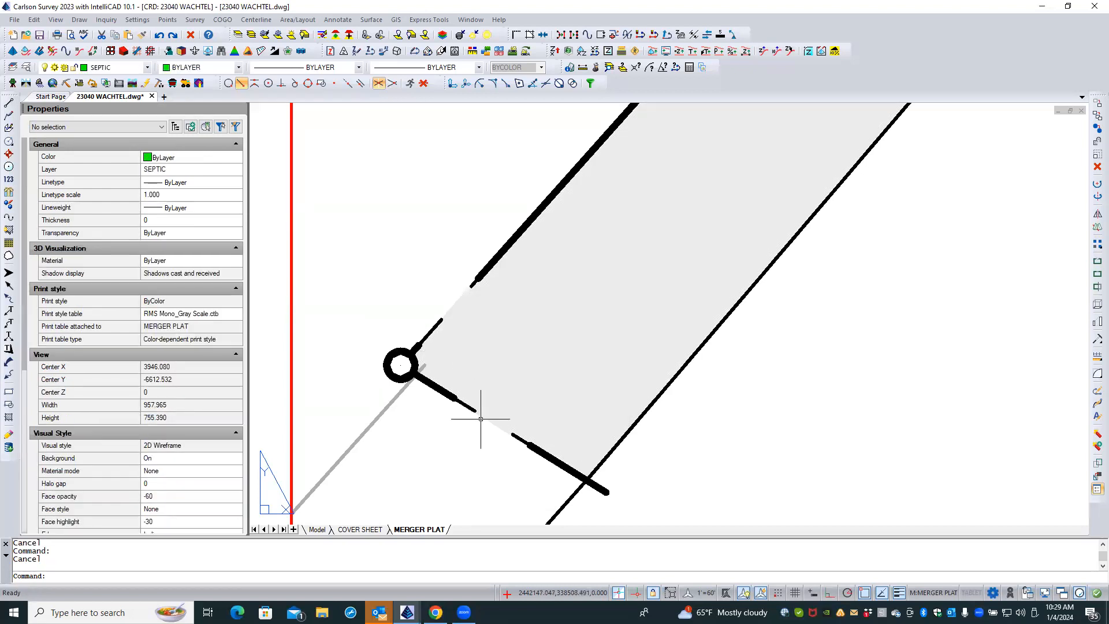
- Set the color of the ACCESS EASEMENT outline polyline to Color 254, matching the hatch
{"action": "left_click", "coordinate": [473, 408]}
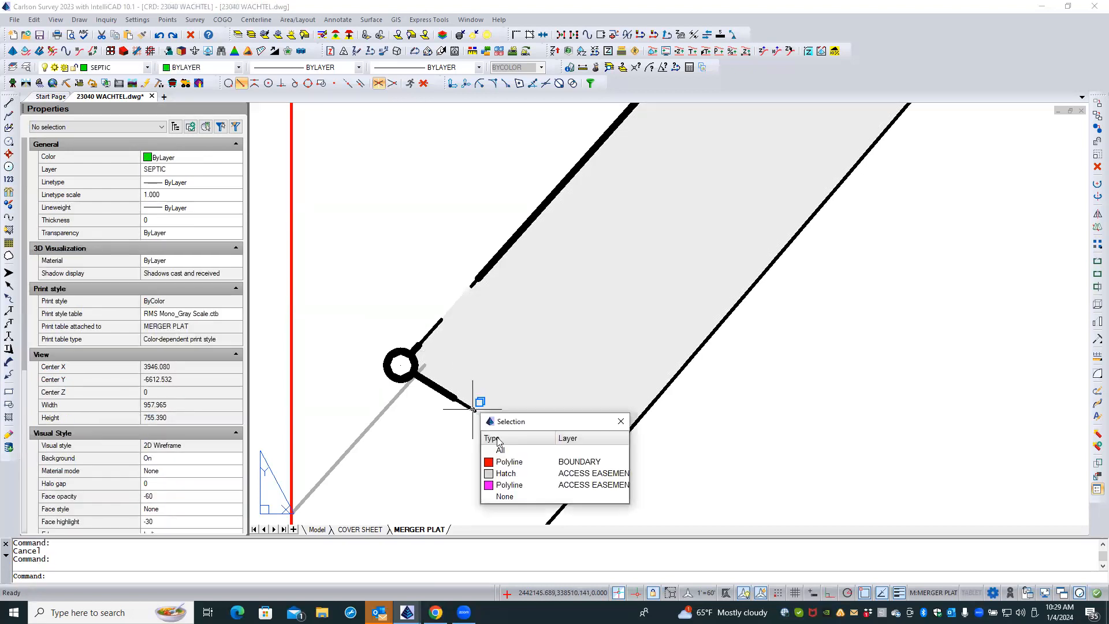
{"action": "left_click", "coordinate": [509, 484]}
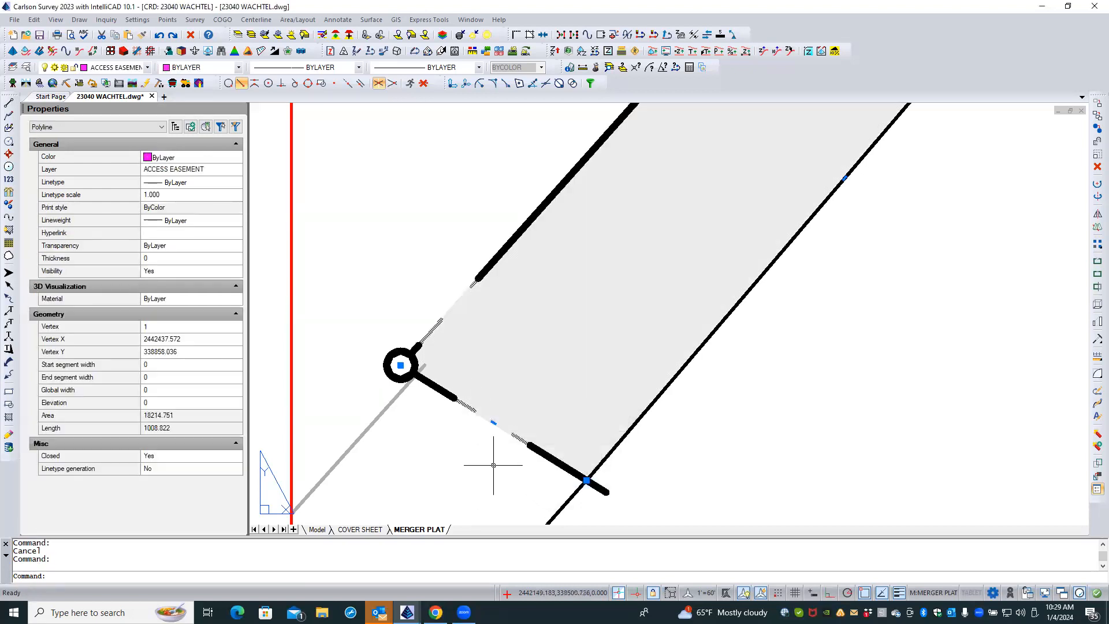
{"action": "left_click", "coordinate": [193, 160]}
{"action": "left_click", "coordinate": [237, 157]}
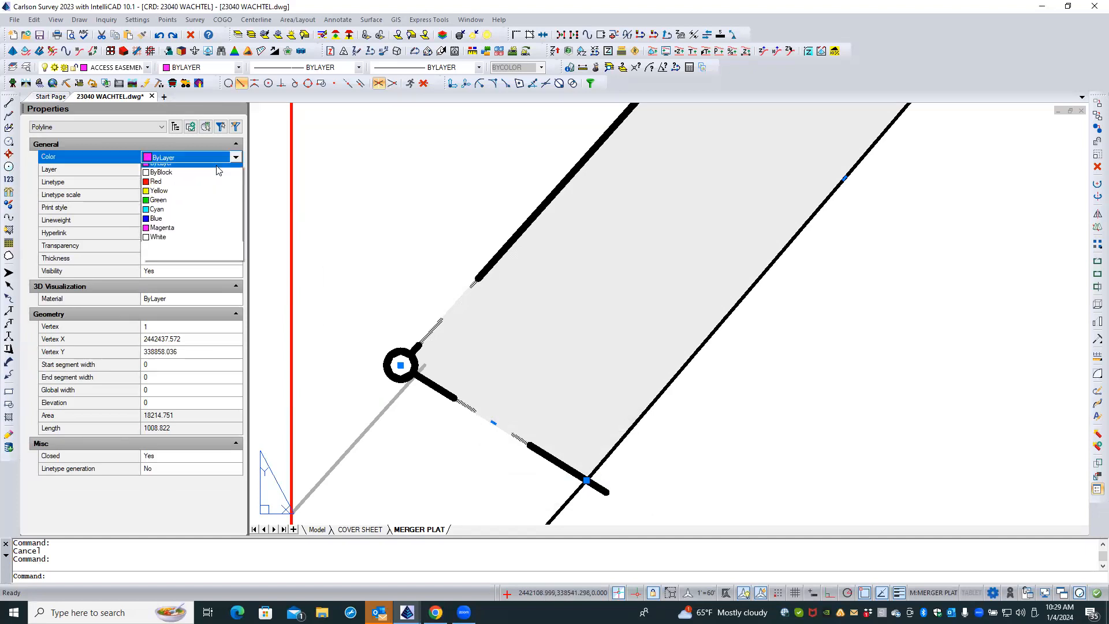
{"action": "left_click", "coordinate": [191, 251]}
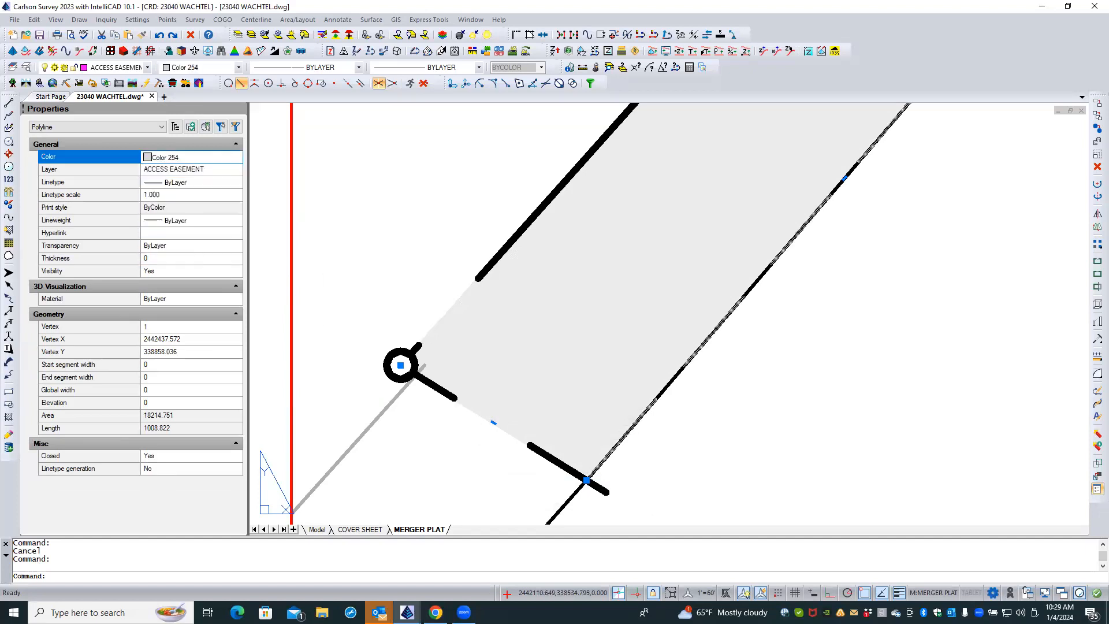
{"action": "key", "text": "Escape"}
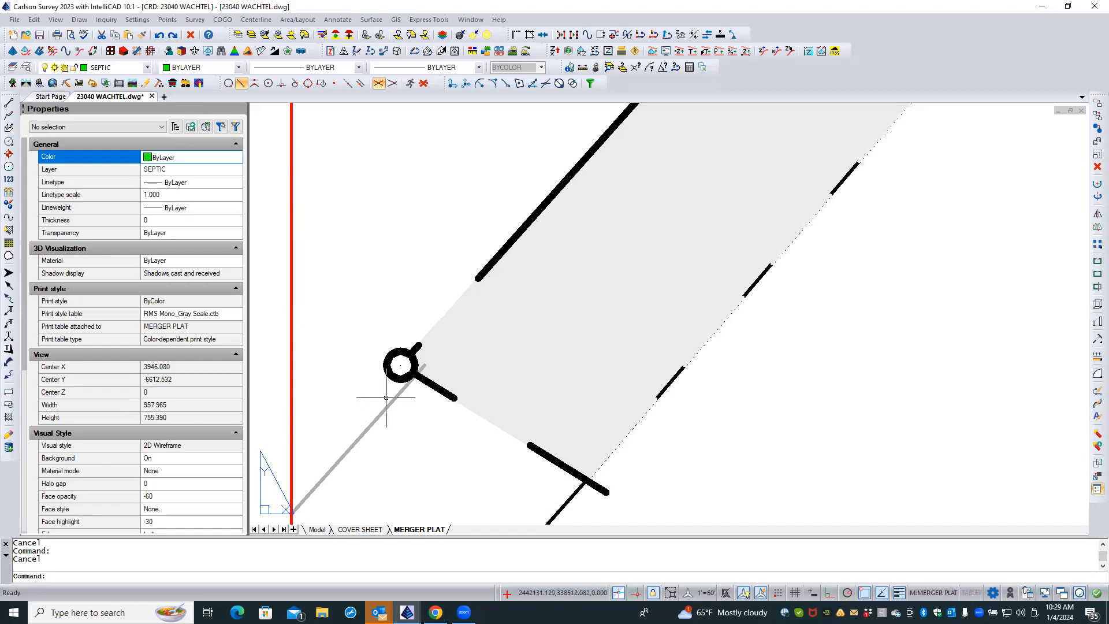
{"action": "scroll", "coordinate": [369, 387], "scroll_direction": "down", "scroll_amount": 2}
{"action": "scroll", "coordinate": [369, 387], "scroll_direction": "down", "scroll_amount": 2}
{"action": "scroll", "coordinate": [371, 404], "scroll_direction": "down", "scroll_amount": 1}
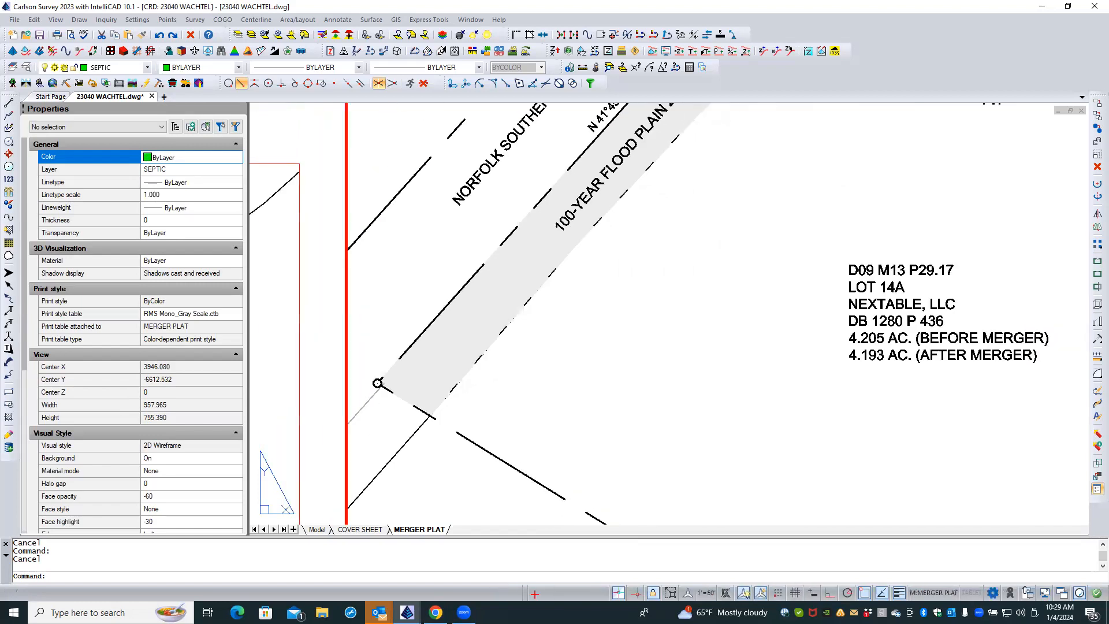
- Select the ACCESS EASEMENT hatch over the flood plain strip and send it to the back of the draw order
{"action": "left_click", "coordinate": [468, 318]}
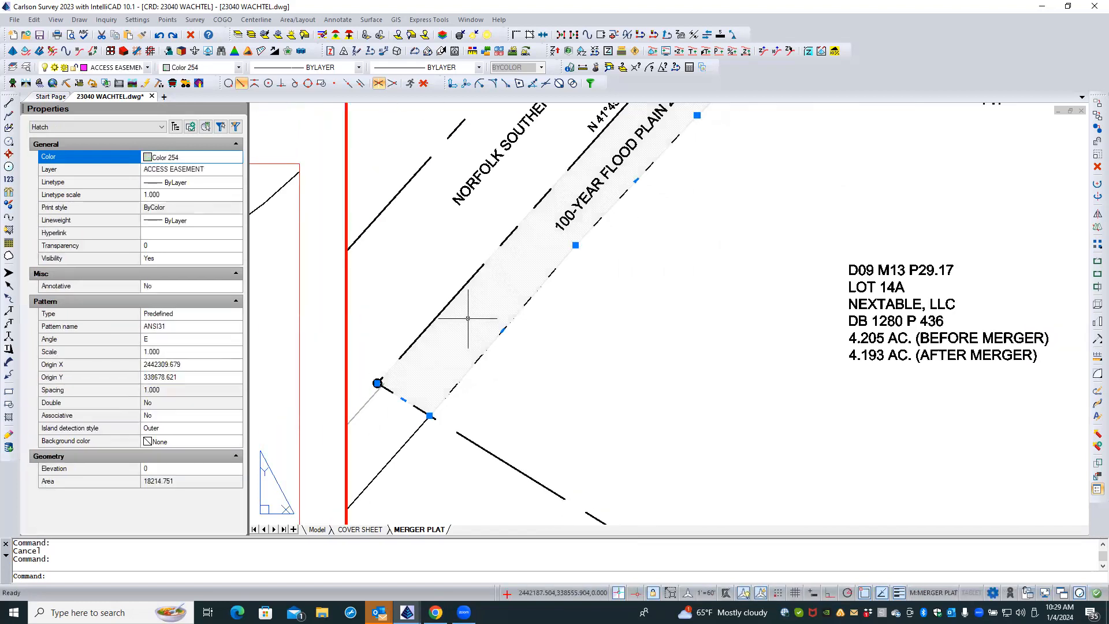
{"action": "right_click", "coordinate": [469, 321]}
{"action": "mouse_move", "coordinate": [540, 269]}
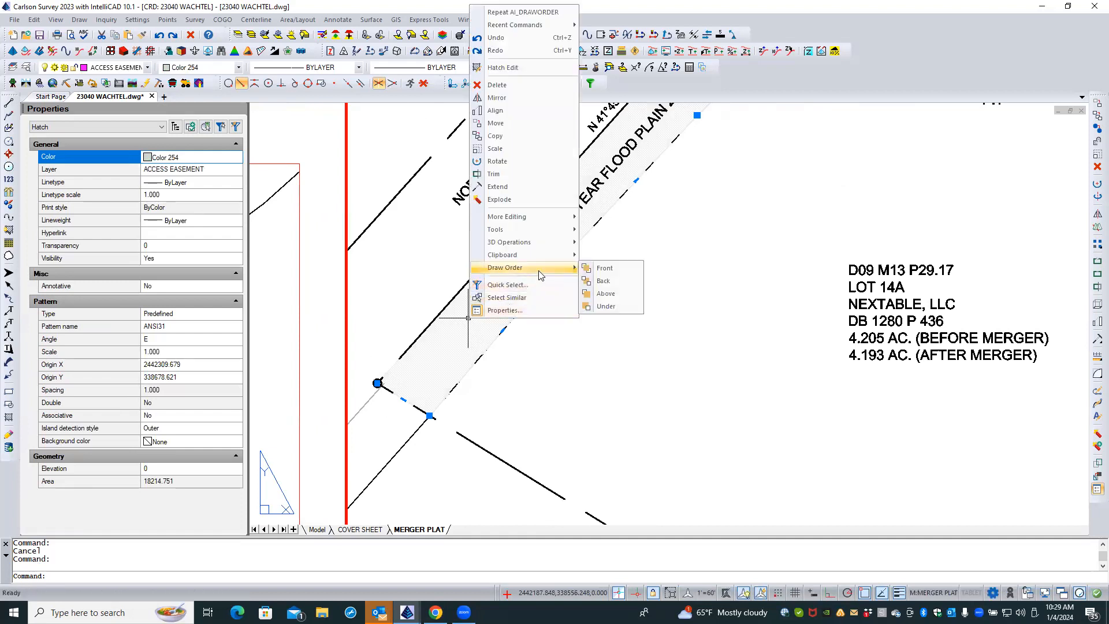
{"action": "left_click", "coordinate": [603, 280]}
{"action": "key", "text": "Escape"}
{"action": "key", "text": "Escape"}
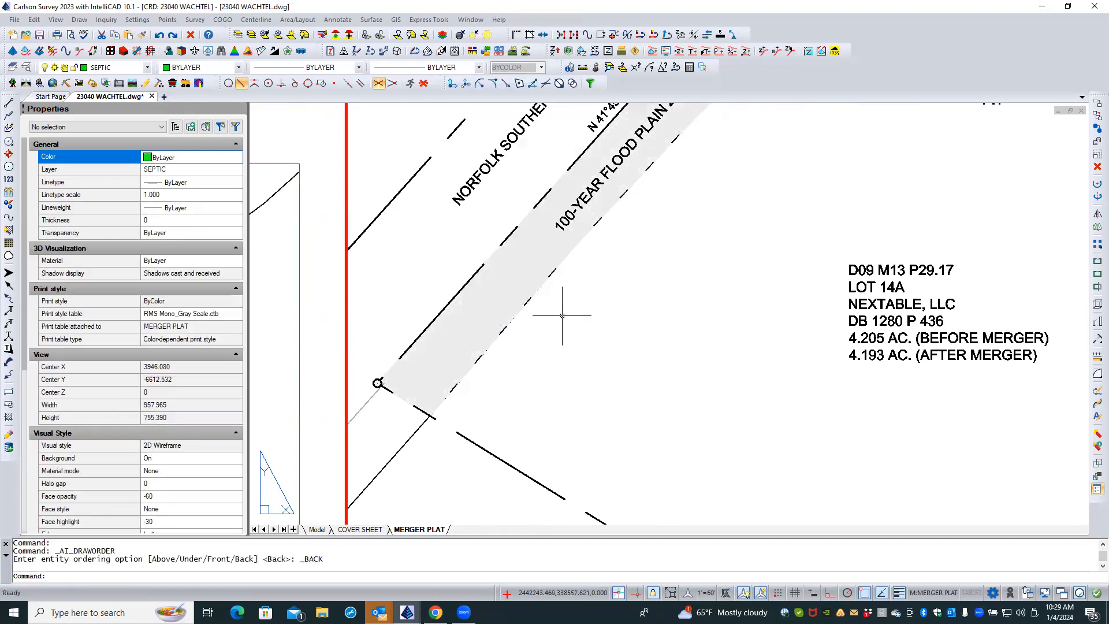
- Examine the FEMA Effective Floodplain polyline along the hatch's southeast edge
{"action": "left_click", "coordinate": [478, 357]}
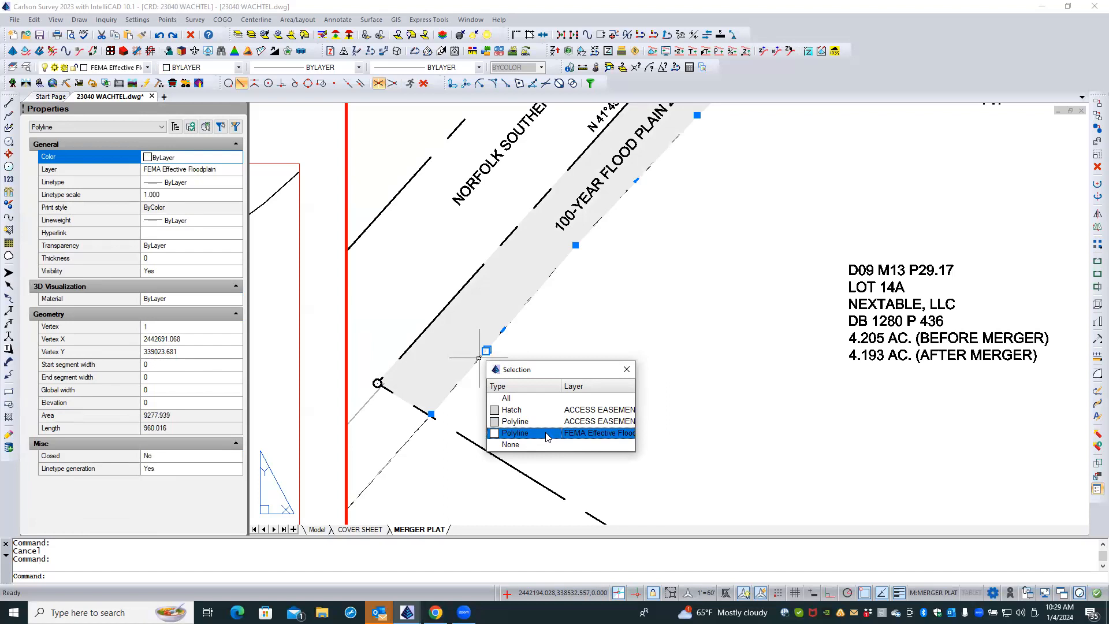
{"action": "left_click", "coordinate": [548, 437]}
{"action": "key", "text": "Escape"}
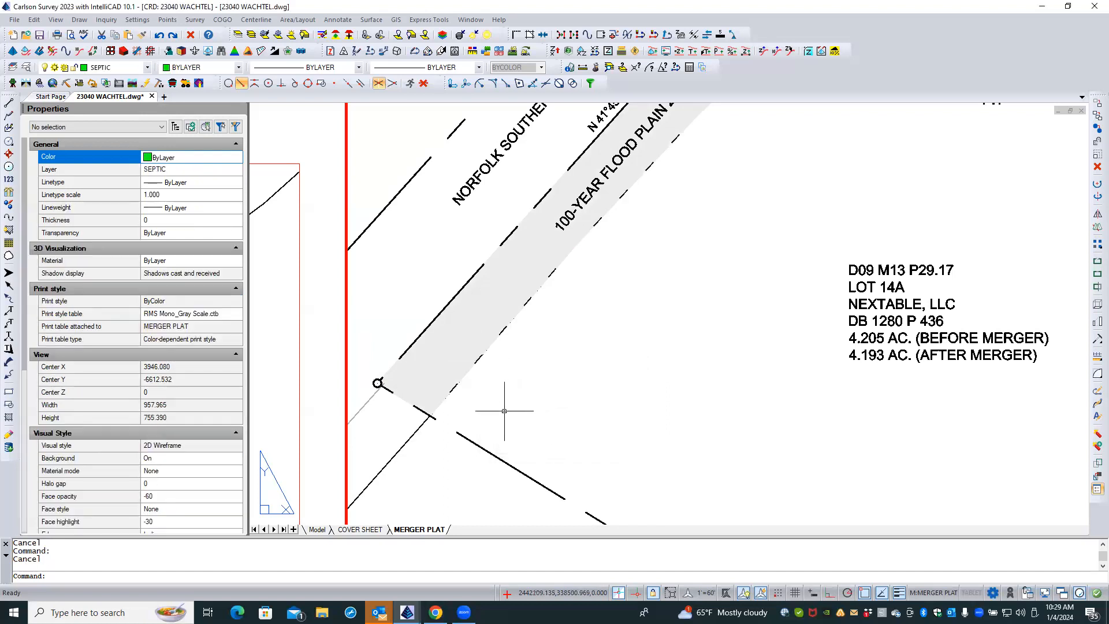
- Stretch the ACCESS EASEMENT outline polyline's first vertex at the north corner to the center of the corner marker circle
{"action": "scroll", "coordinate": [519, 408], "scroll_direction": "down", "scroll_amount": 4}
{"action": "scroll", "coordinate": [504, 409], "scroll_direction": "down", "scroll_amount": 1}
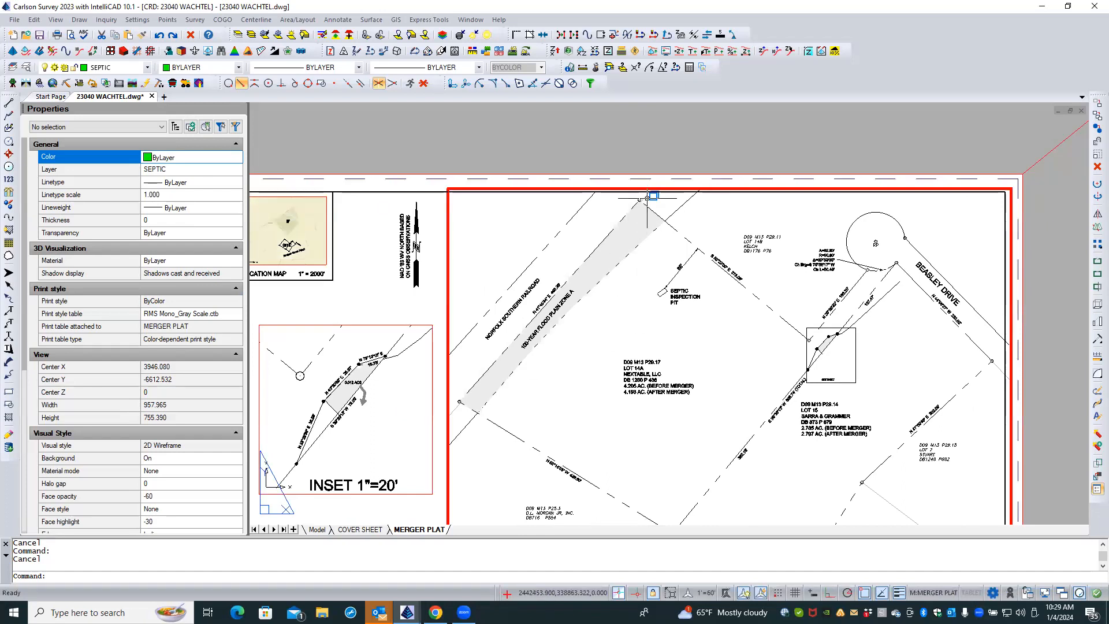
{"action": "scroll", "coordinate": [647, 198], "scroll_direction": "up", "scroll_amount": 4}
{"action": "scroll", "coordinate": [646, 197], "scroll_direction": "up", "scroll_amount": 5}
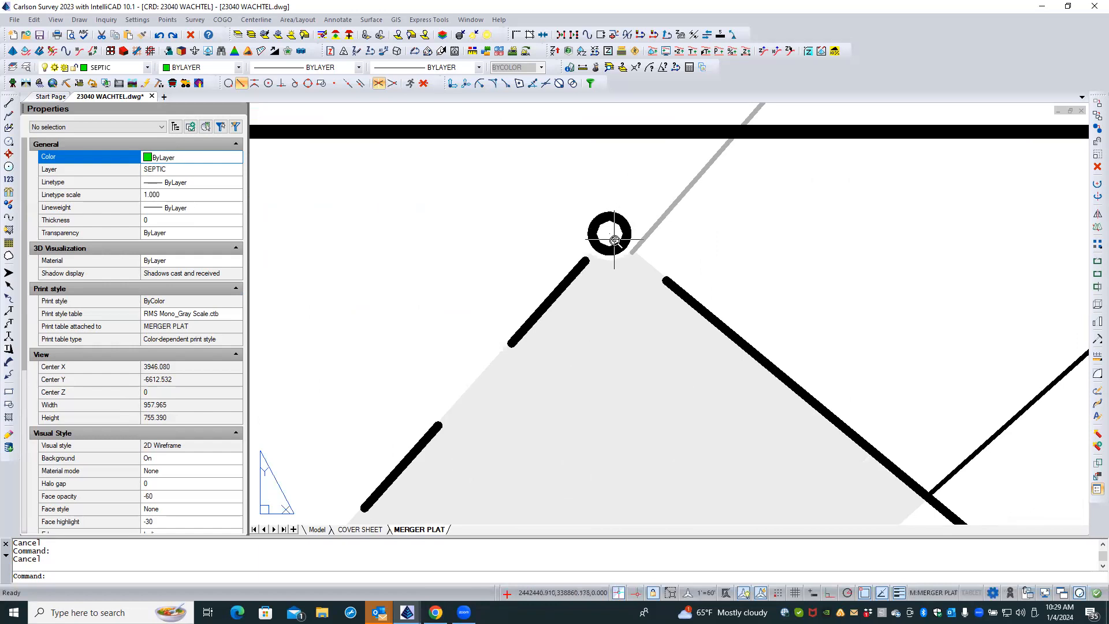
{"action": "scroll", "coordinate": [610, 252], "scroll_direction": "up", "scroll_amount": 2}
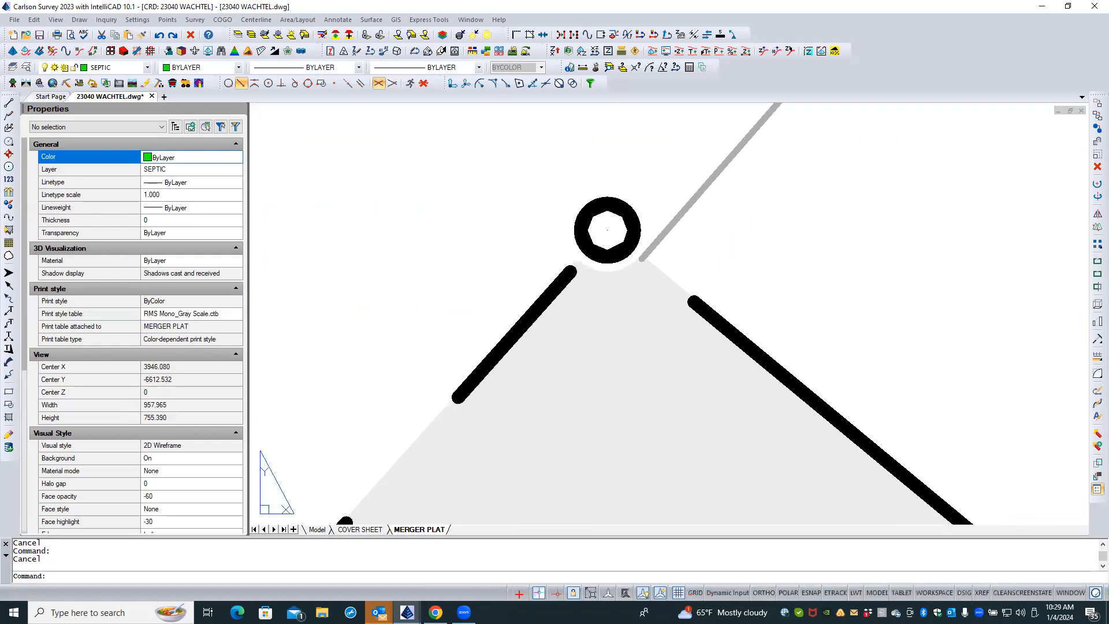
{"action": "left_click", "coordinate": [608, 272]}
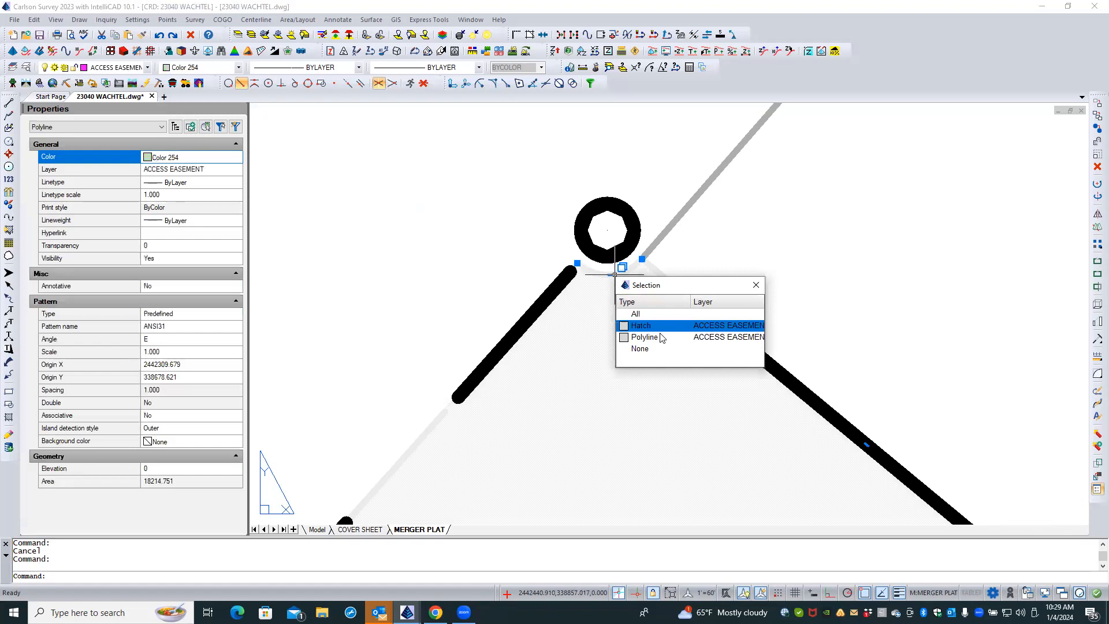
{"action": "left_click", "coordinate": [662, 339]}
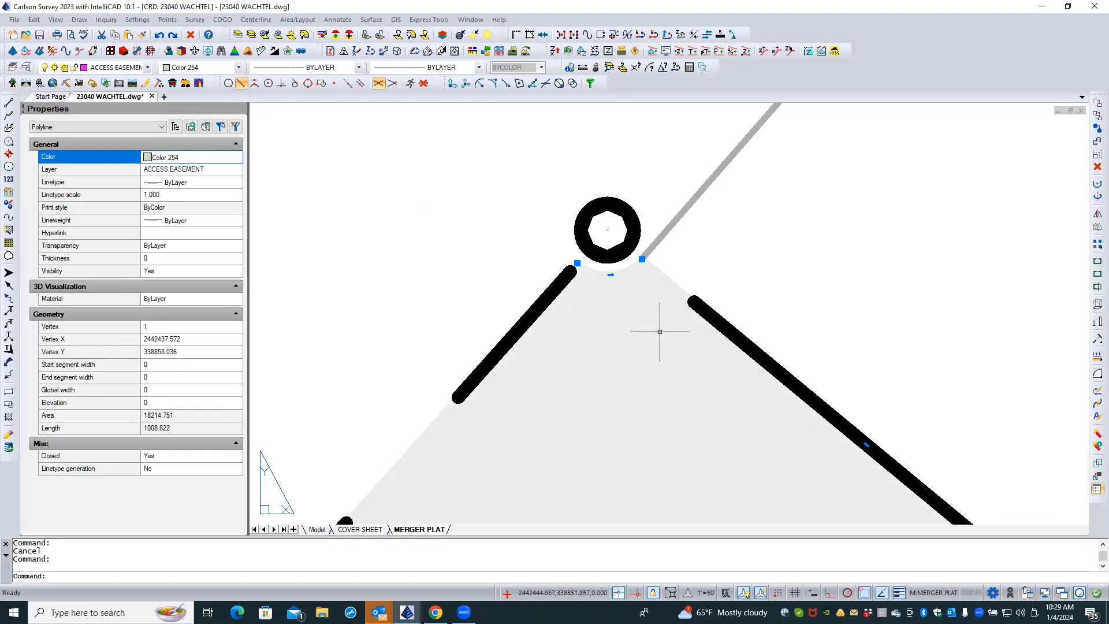
{"action": "left_click", "coordinate": [578, 263]}
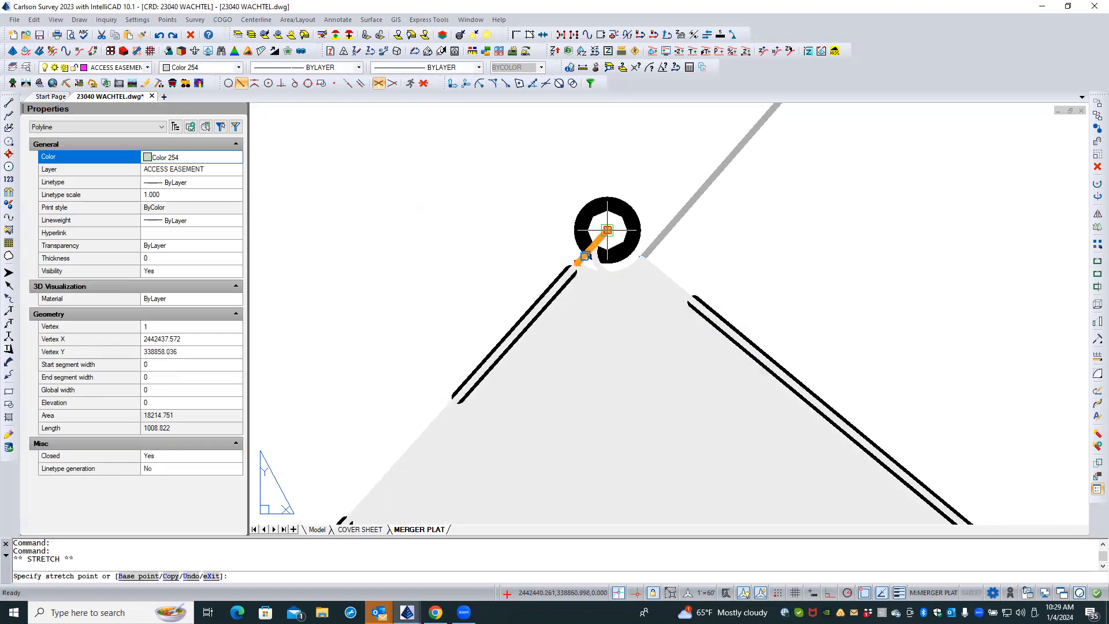
{"action": "left_click", "coordinate": [607, 230]}
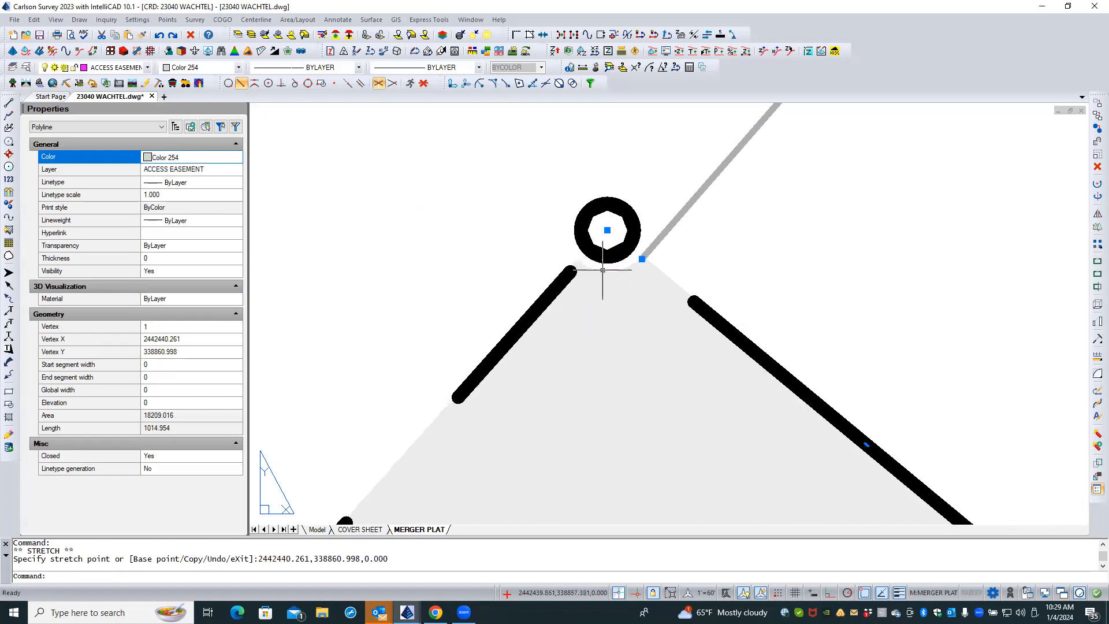
- Convert the outline's arc segment at the north corner marker to a line and remove the extra vertex beside it
{"action": "mouse_move", "coordinate": [603, 270]}
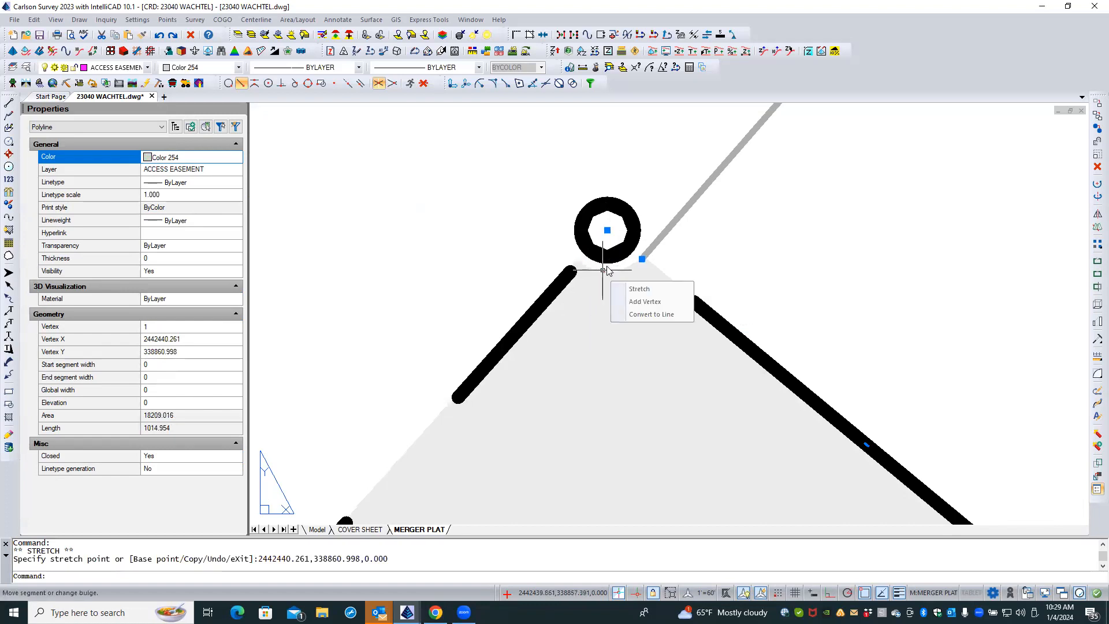
{"action": "left_click", "coordinate": [649, 315]}
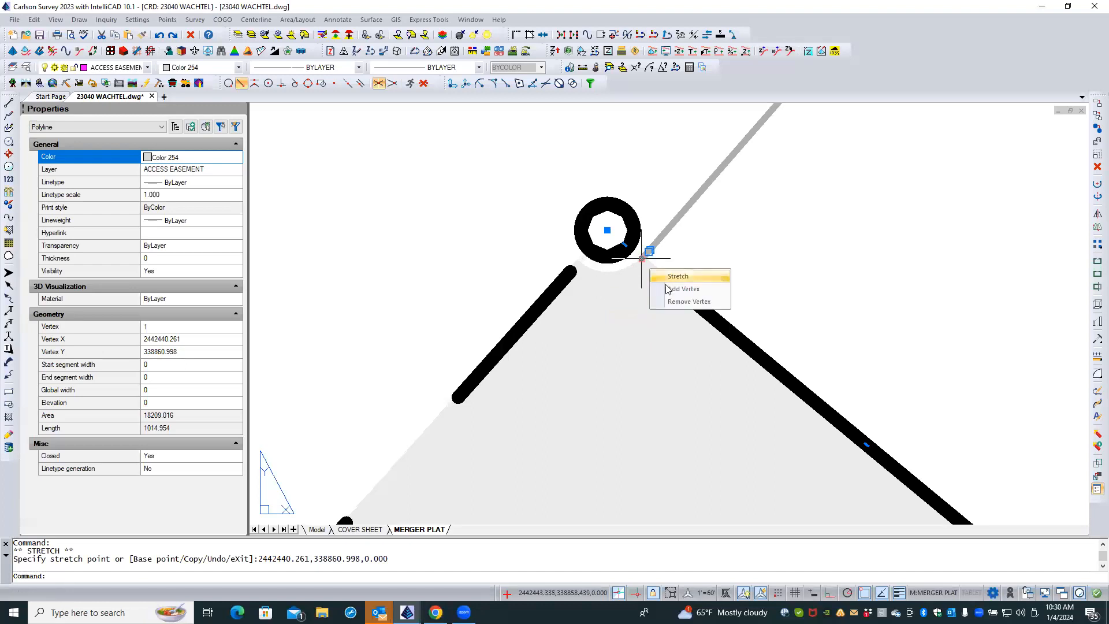
{"action": "left_click", "coordinate": [659, 299]}
- Remove the extra vertex of the ACCESS EASEMENT hatch on its southeast edge, just southwest of the FEMA line and boundary intersection
{"action": "scroll", "coordinate": [453, 193], "scroll_direction": "down", "scroll_amount": 5}
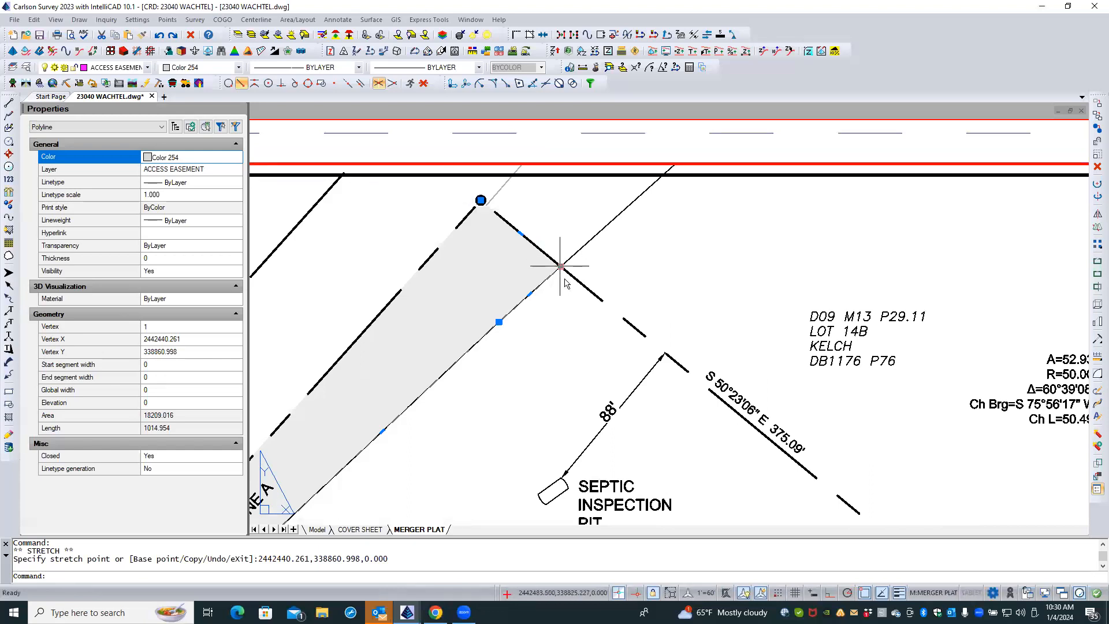
{"action": "scroll", "coordinate": [565, 269], "scroll_direction": "up", "scroll_amount": 3}
{"action": "scroll", "coordinate": [565, 268], "scroll_direction": "up", "scroll_amount": 3}
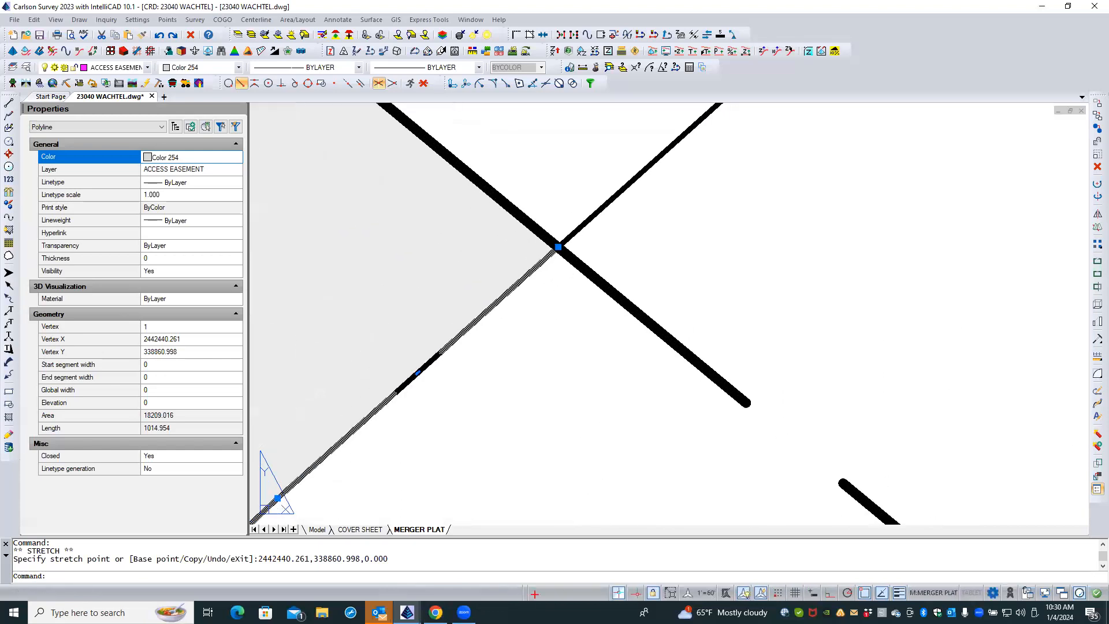
{"action": "scroll", "coordinate": [563, 266], "scroll_direction": "down", "scroll_amount": 3}
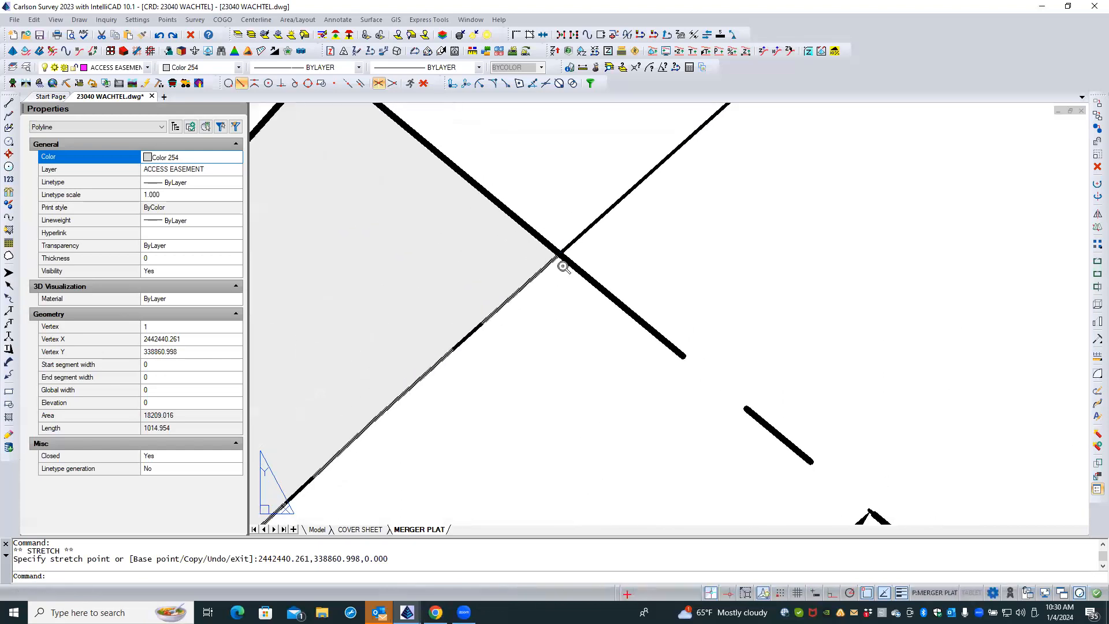
{"action": "scroll", "coordinate": [397, 379], "scroll_direction": "up", "scroll_amount": 3}
{"action": "double_click", "coordinate": [399, 378]}
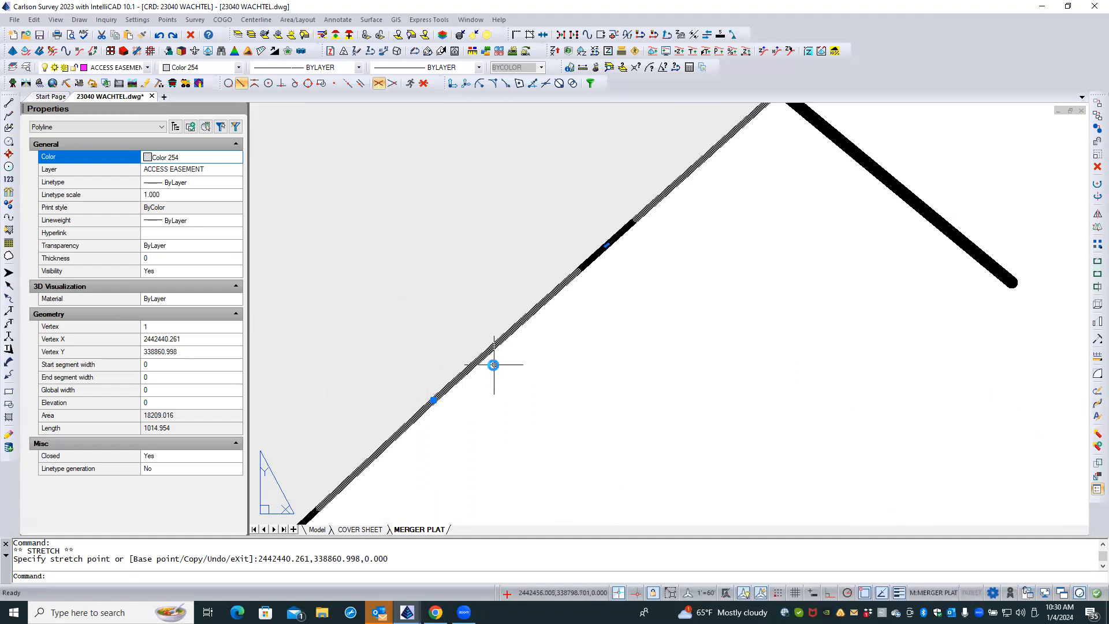
{"action": "key", "text": "Escape"}
{"action": "key", "text": "Escape"}
{"action": "left_click", "coordinate": [445, 339]}
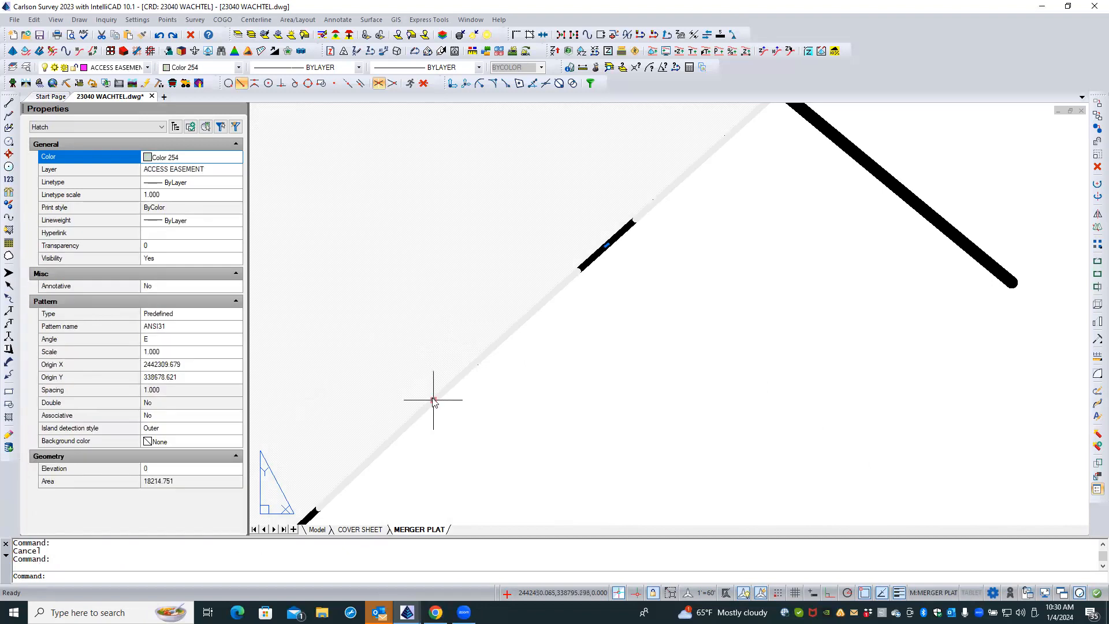
{"action": "mouse_move", "coordinate": [434, 399]}
{"action": "left_click", "coordinate": [478, 439]}
{"action": "key", "text": "Escape"}
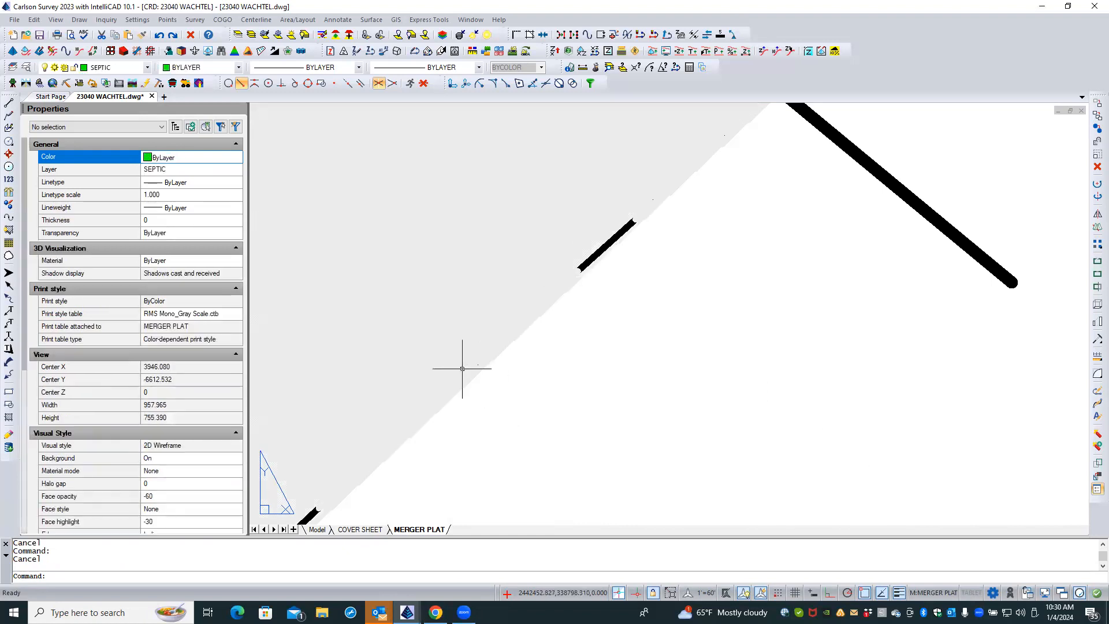
- Remove the matching extra vertex from the ACCESS EASEMENT outline polyline on the southeast edge
{"action": "left_click", "coordinate": [464, 371]}
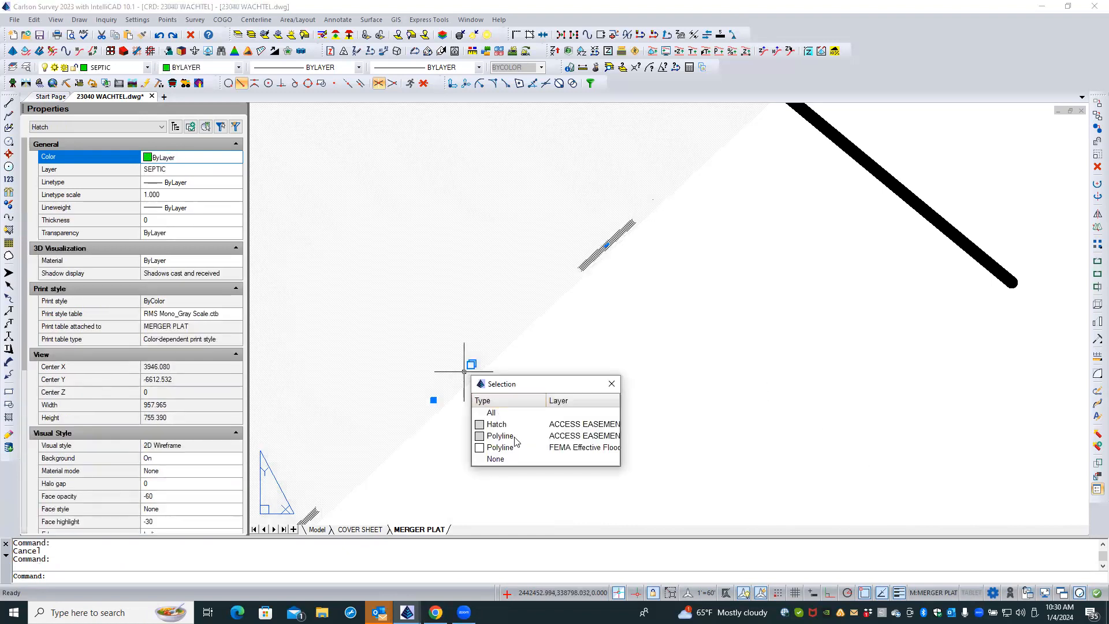
{"action": "left_click", "coordinate": [499, 435]}
{"action": "mouse_move", "coordinate": [440, 393]}
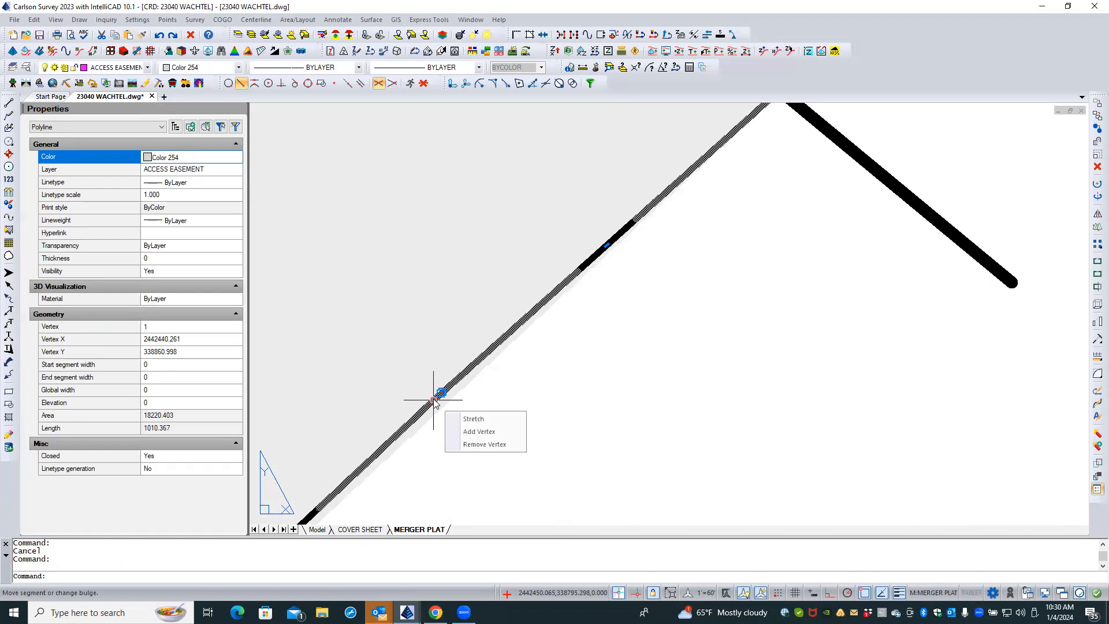
{"action": "left_click", "coordinate": [484, 445]}
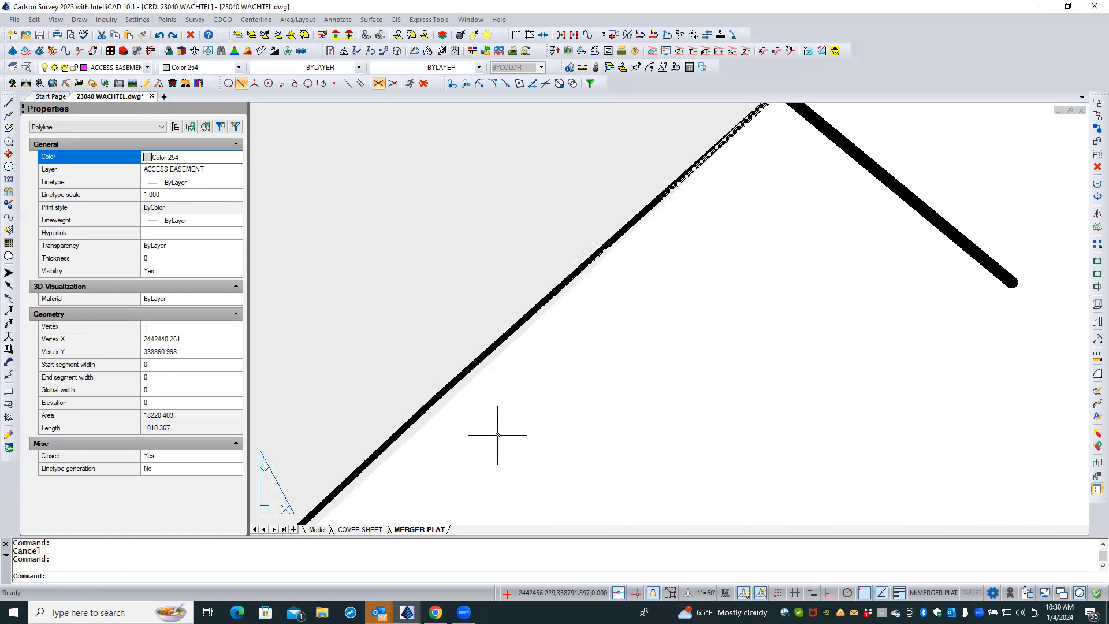
{"action": "key", "text": "Escape"}
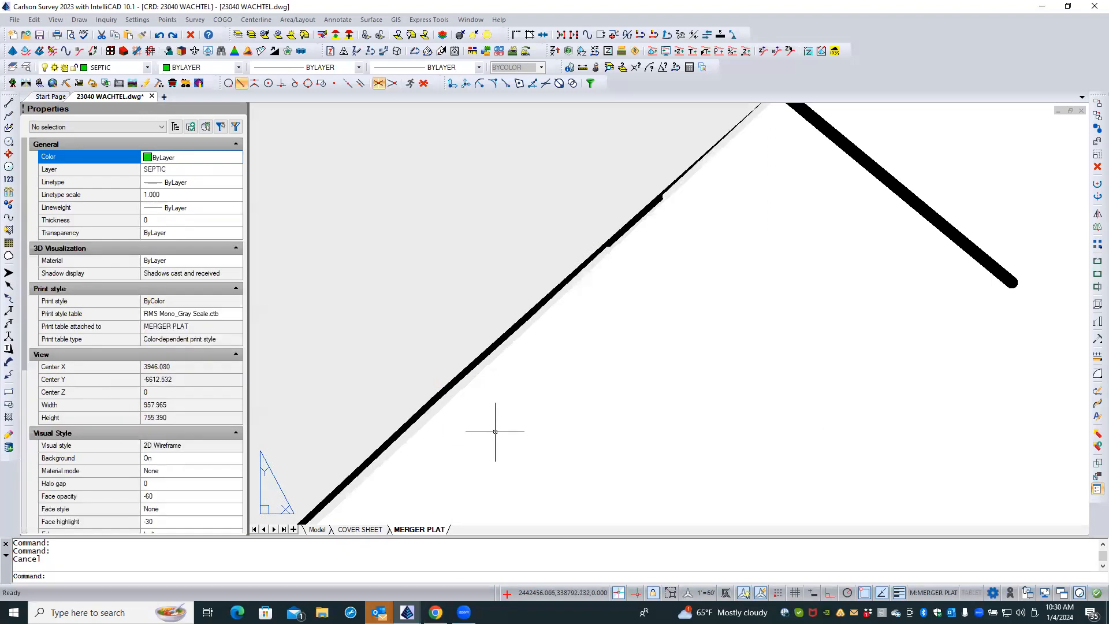
{"action": "left_click", "coordinate": [457, 378]}
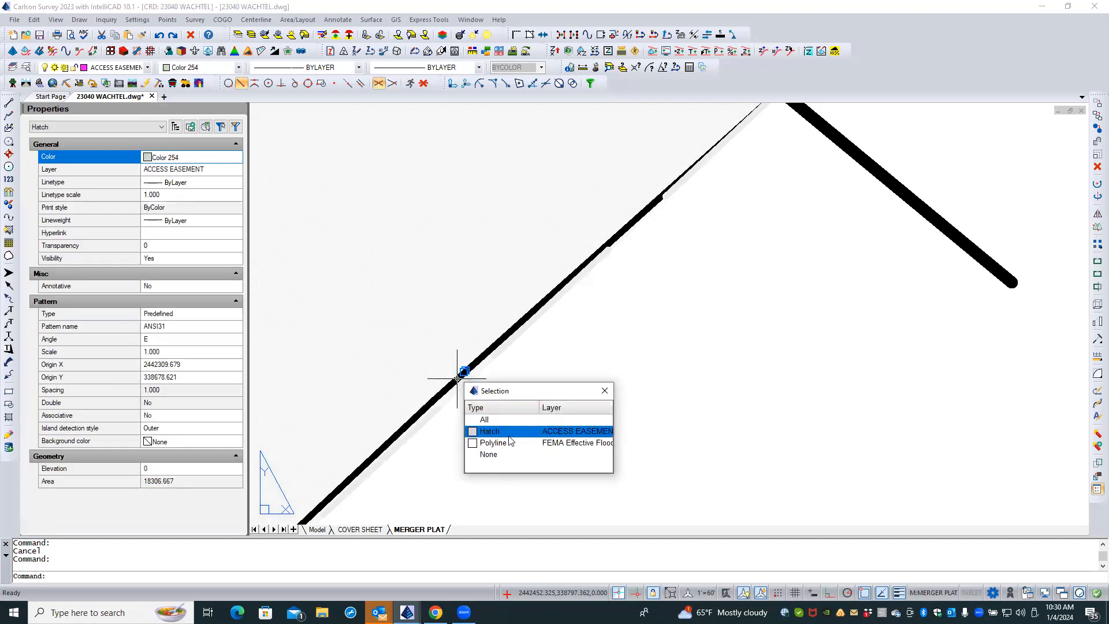
{"action": "left_click", "coordinate": [503, 431]}
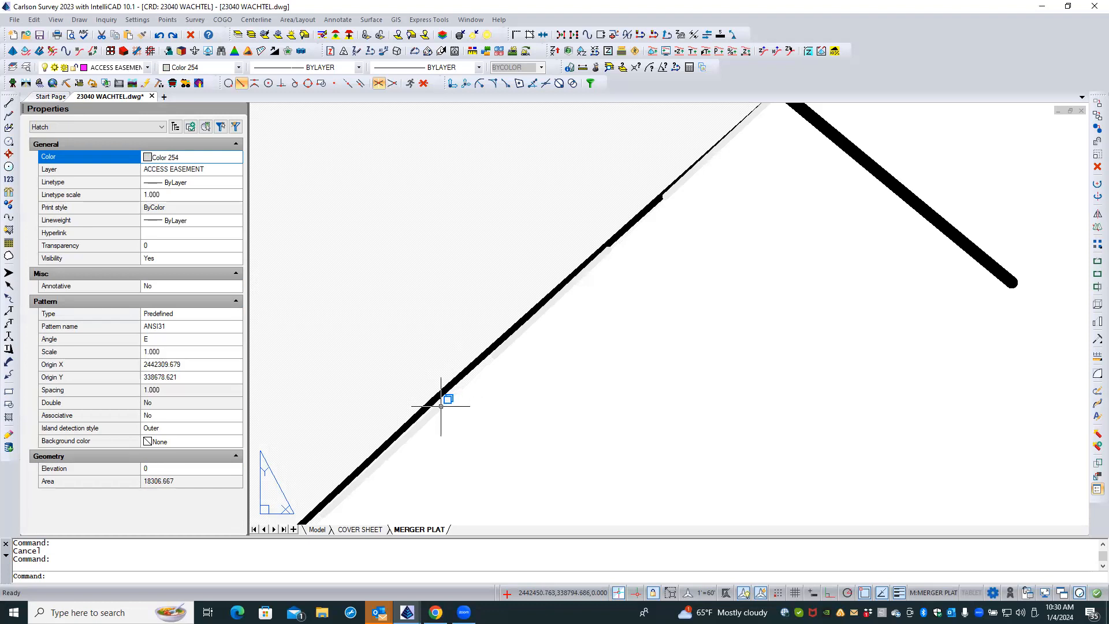
{"action": "key", "text": "Escape"}
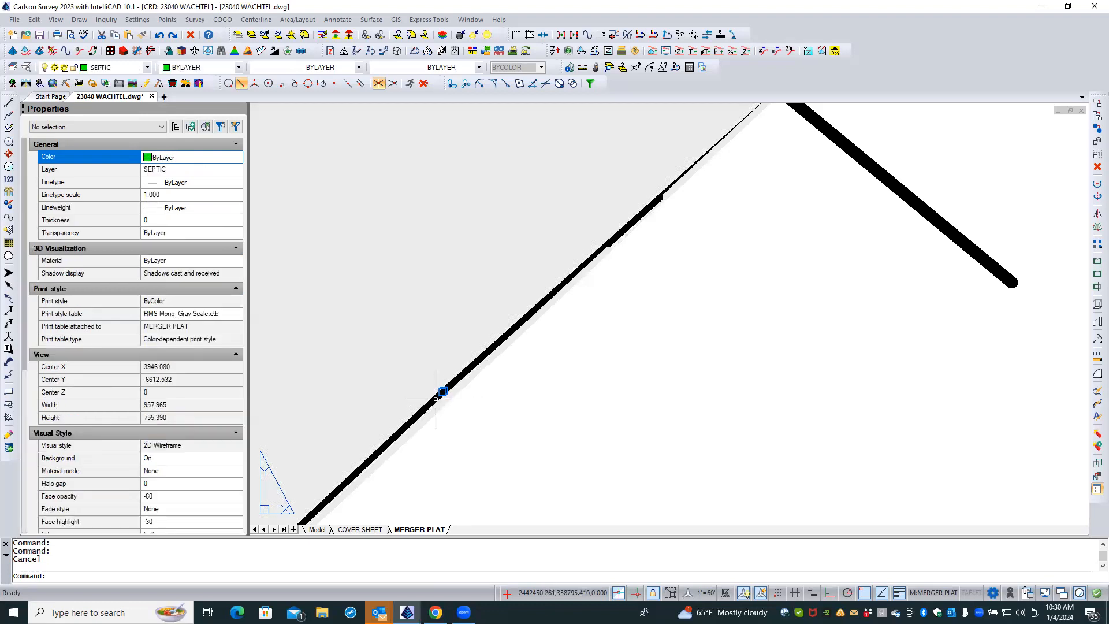
- Remove the vertex at the same location from the FEMA Effective Floodplain polyline
{"action": "left_click", "coordinate": [435, 398]}
{"action": "left_click", "coordinate": [474, 464]}
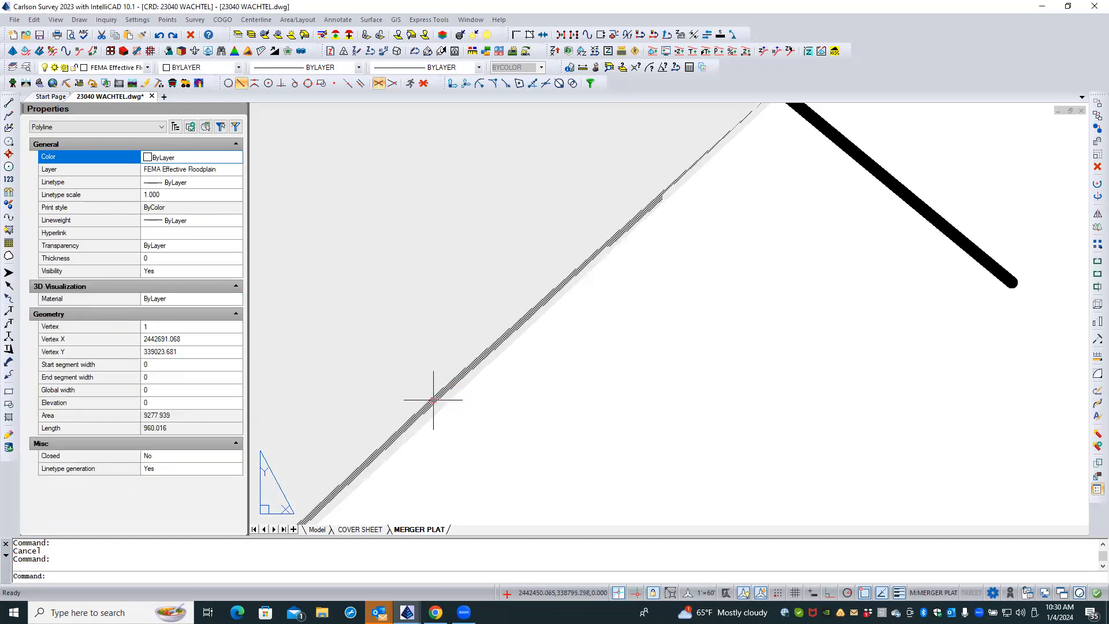
{"action": "mouse_move", "coordinate": [433, 400]}
{"action": "left_click", "coordinate": [479, 444]}
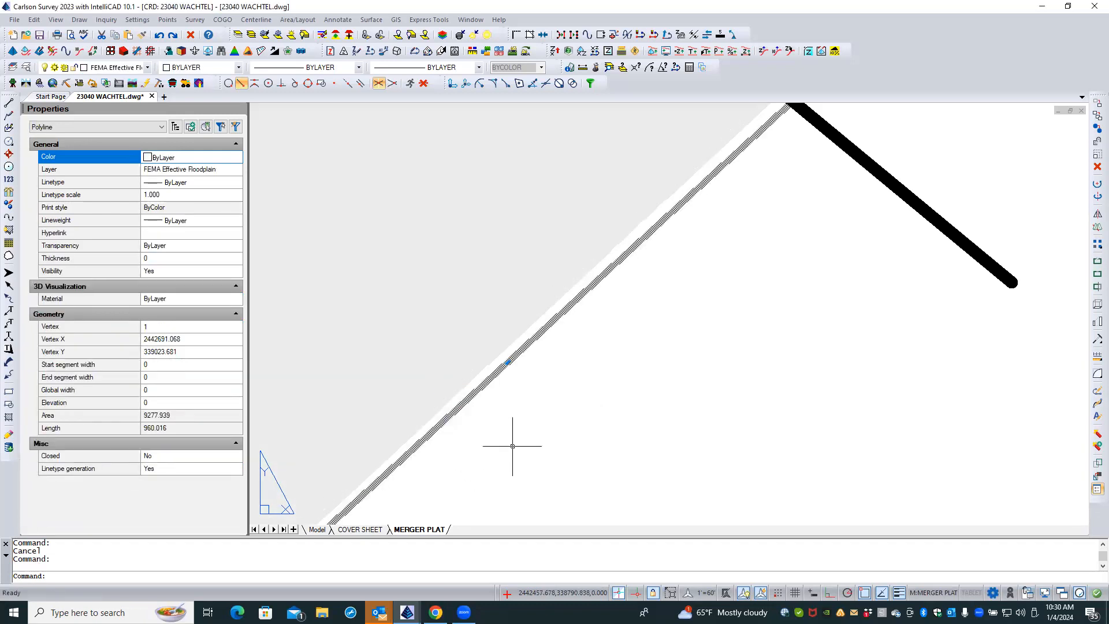
{"action": "key", "text": "Escape"}
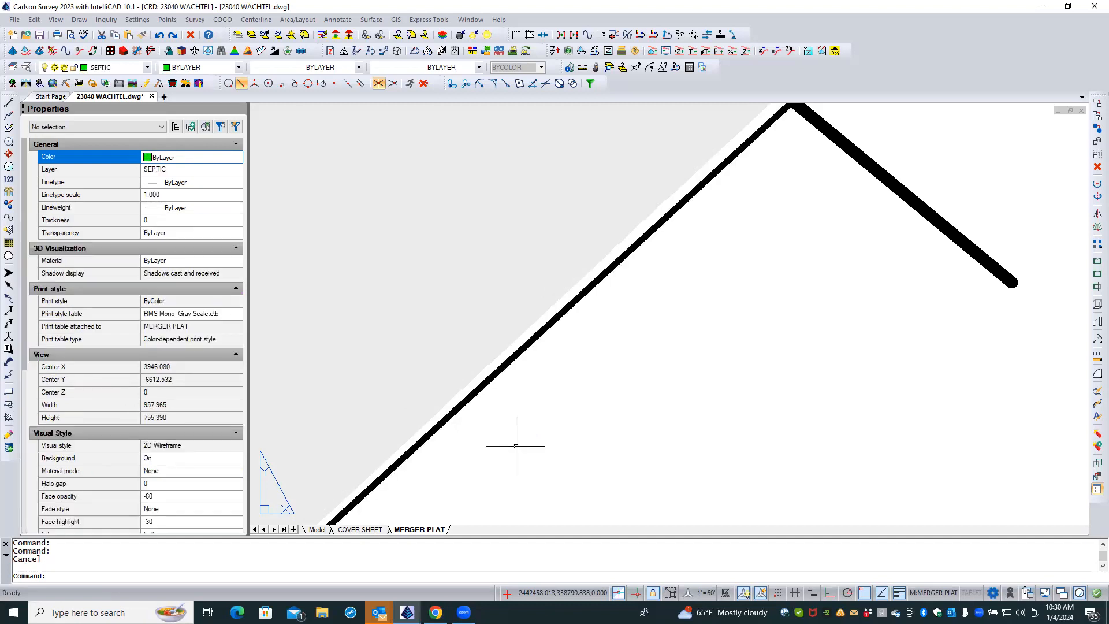
- Stretch the ACCESS EASEMENT hatch's east corner vertex to the intersection of the boundary line and the FEMA Effective Floodplain polyline
{"action": "scroll", "coordinate": [514, 442], "scroll_direction": "down", "scroll_amount": 3}
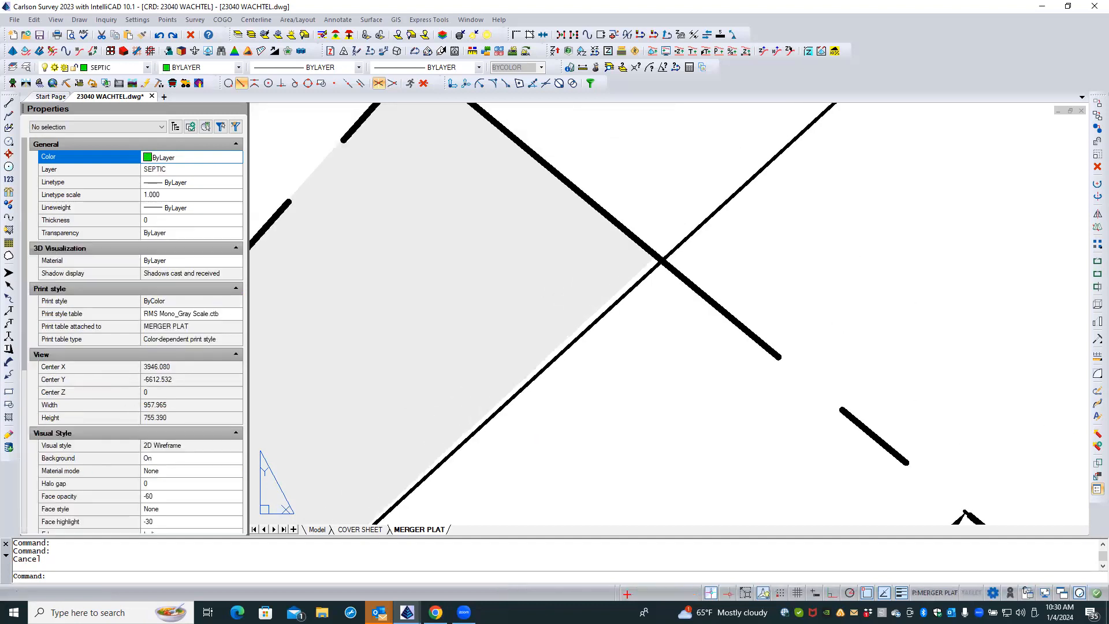
{"action": "left_click", "coordinate": [674, 250]}
{"action": "scroll", "coordinate": [680, 249], "scroll_direction": "up", "scroll_amount": 2}
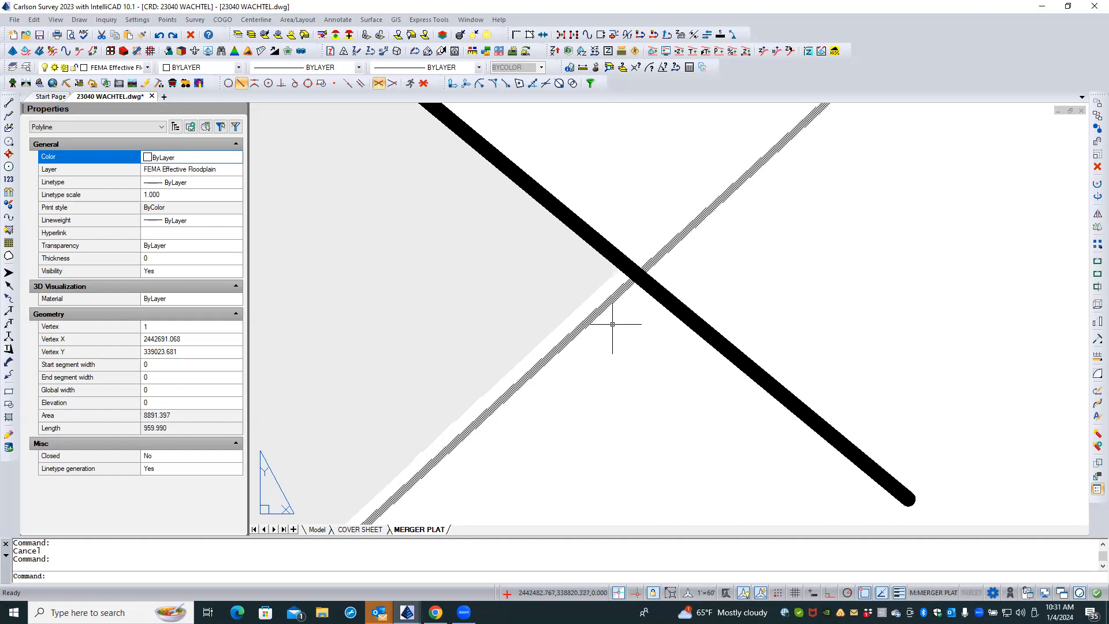
{"action": "scroll", "coordinate": [613, 324], "scroll_direction": "down", "scroll_amount": 1}
{"action": "scroll", "coordinate": [612, 327], "scroll_direction": "down", "scroll_amount": 2}
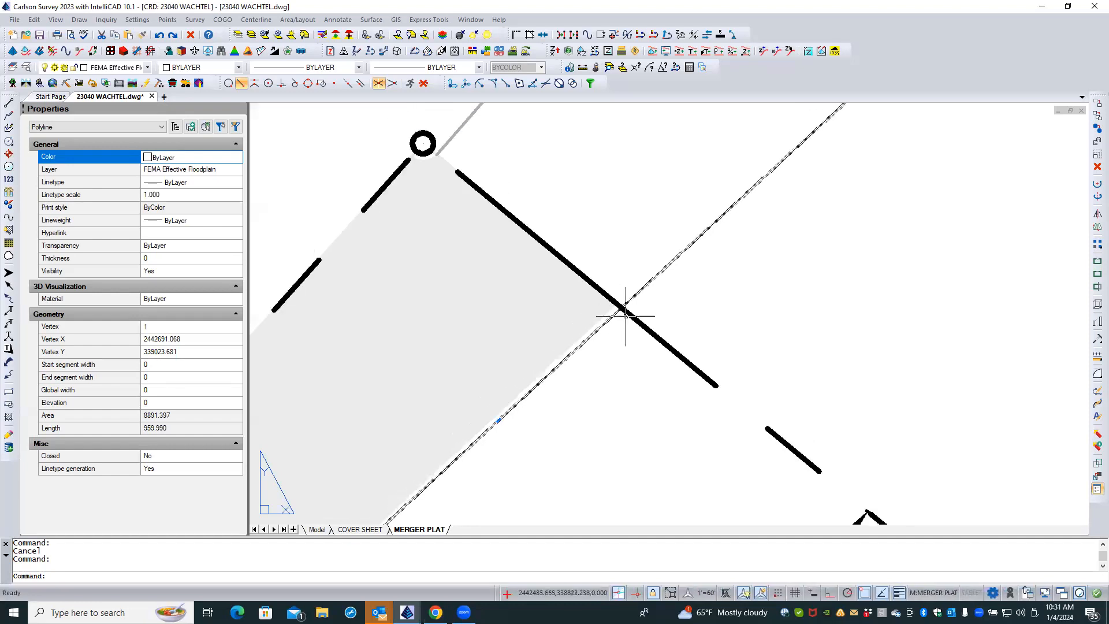
{"action": "scroll", "coordinate": [613, 317], "scroll_direction": "up", "scroll_amount": 4}
{"action": "left_click", "coordinate": [636, 293]}
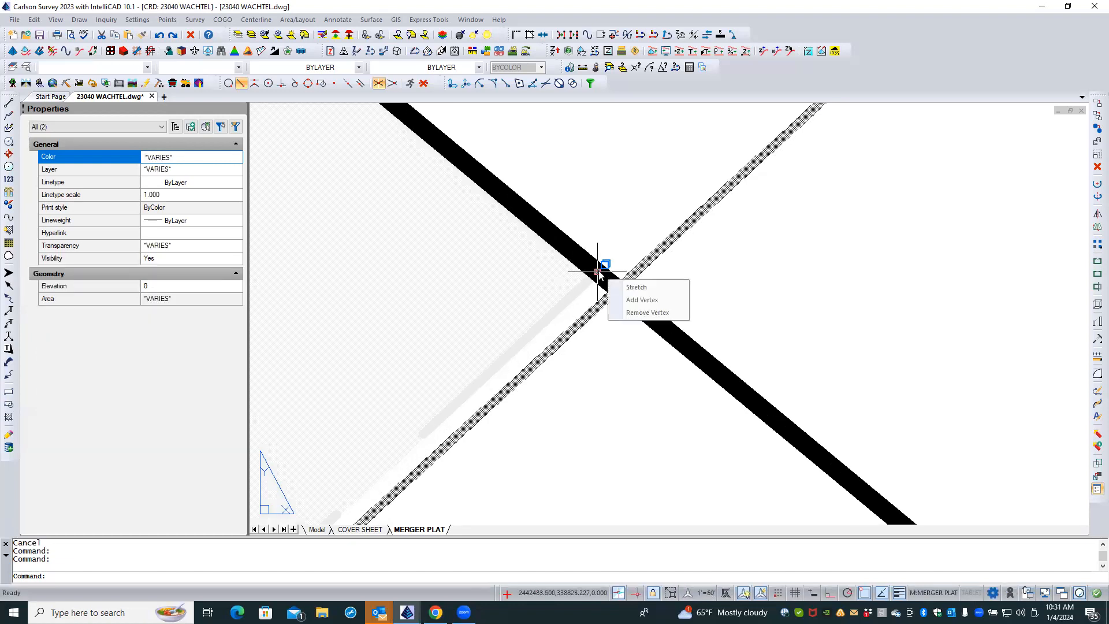
{"action": "left_click", "coordinate": [599, 269]}
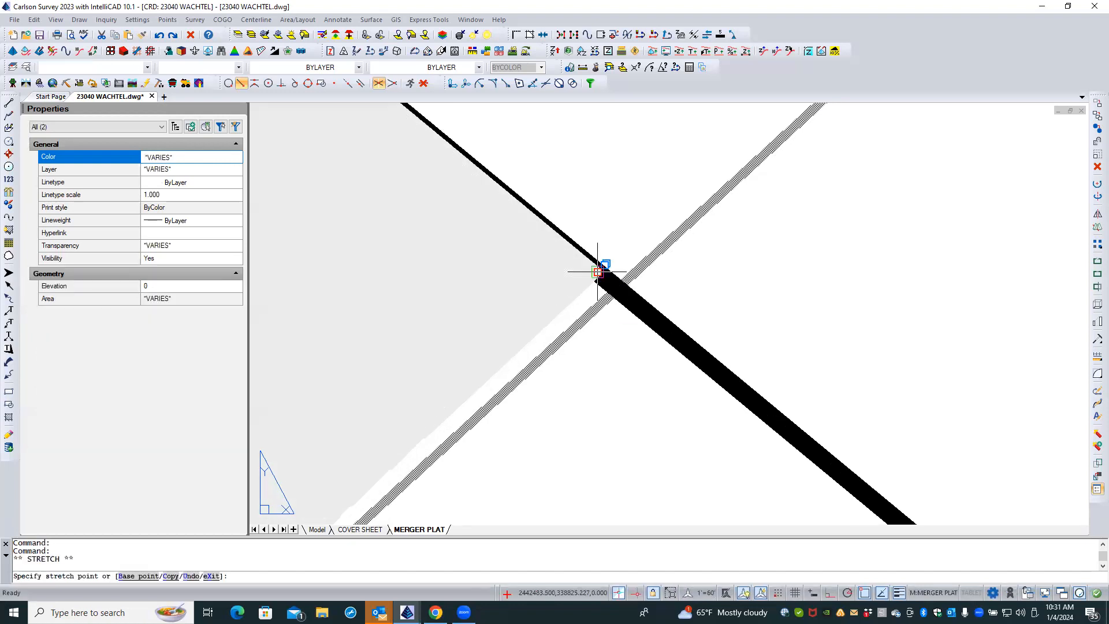
{"action": "right_click", "coordinate": [608, 336], "text": "shift"}
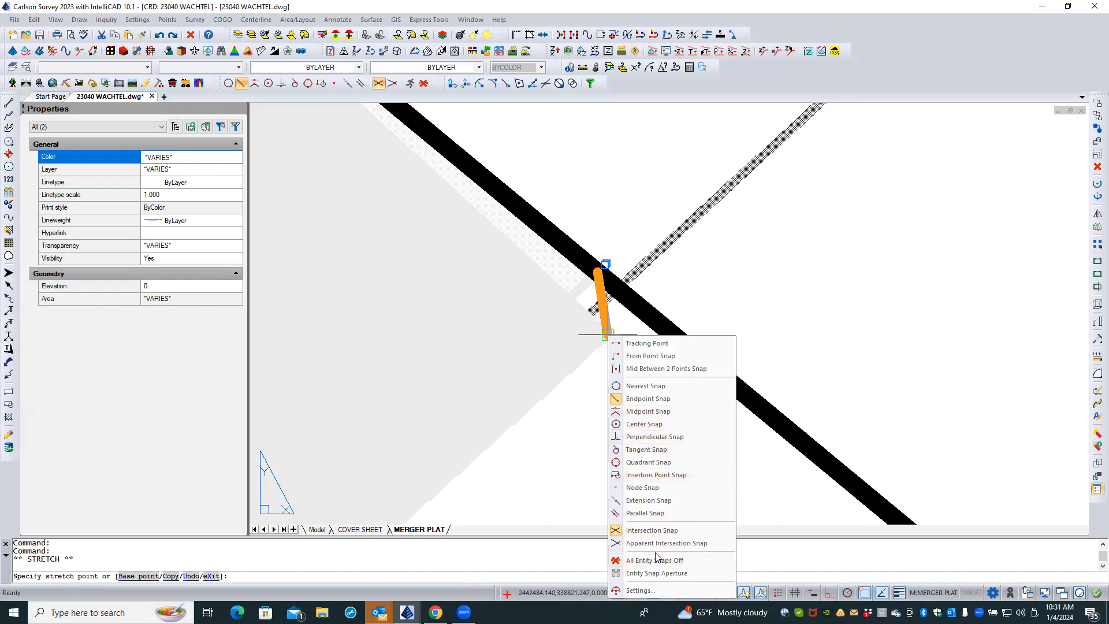
{"action": "left_click", "coordinate": [651, 530]}
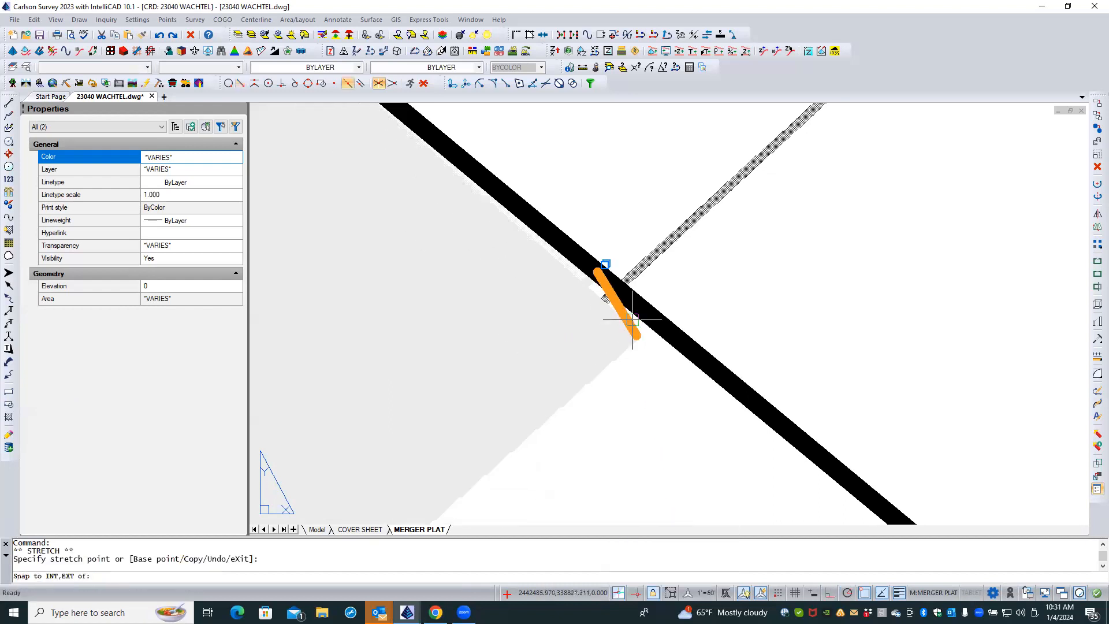
{"action": "left_click", "coordinate": [617, 287]}
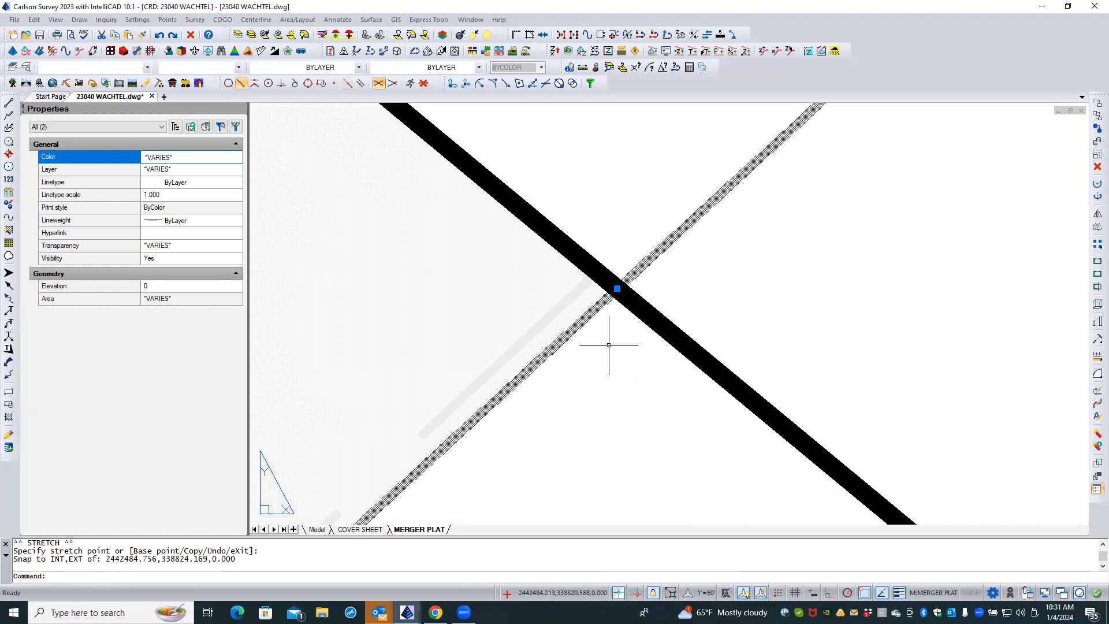
- Stretch the matching corner vertex of the hatch's outline polyline to the same boundary and FEMA line intersection
{"action": "left_click", "coordinate": [554, 312]}
{"action": "left_click", "coordinate": [597, 372]}
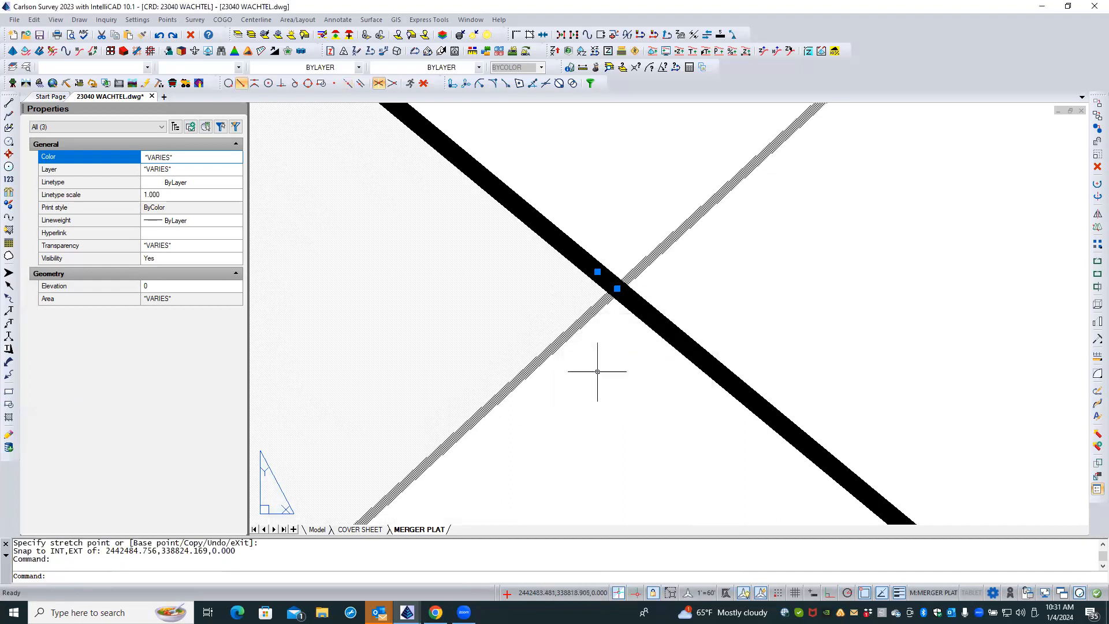
{"action": "left_click", "coordinate": [598, 272]}
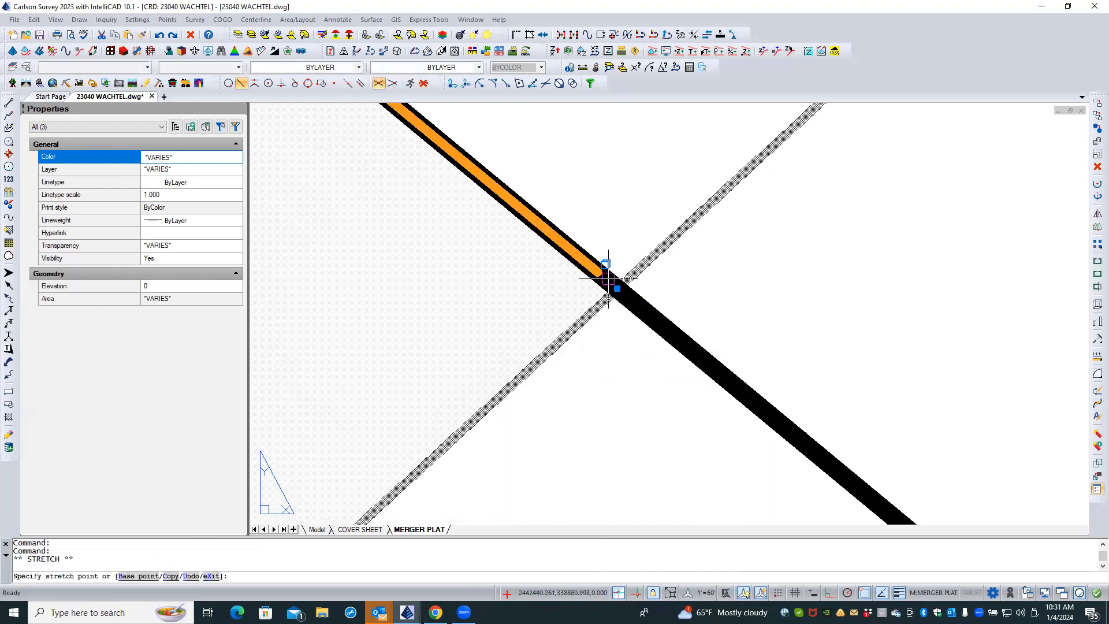
{"action": "left_click", "coordinate": [610, 285]}
{"action": "key", "text": "Escape"}
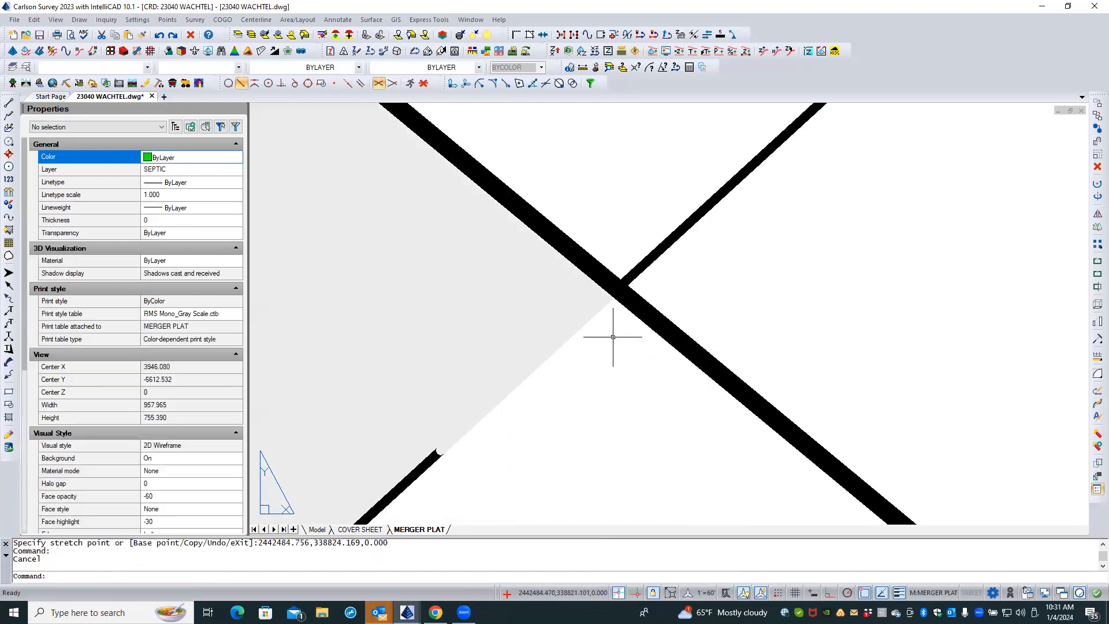
{"action": "key", "text": "Escape"}
- Convert the ACCESS EASEMENT hatch's arc edge at the north corner marker to a line and remove the vertex on its east side
{"action": "scroll", "coordinate": [595, 340], "scroll_direction": "down", "scroll_amount": 5}
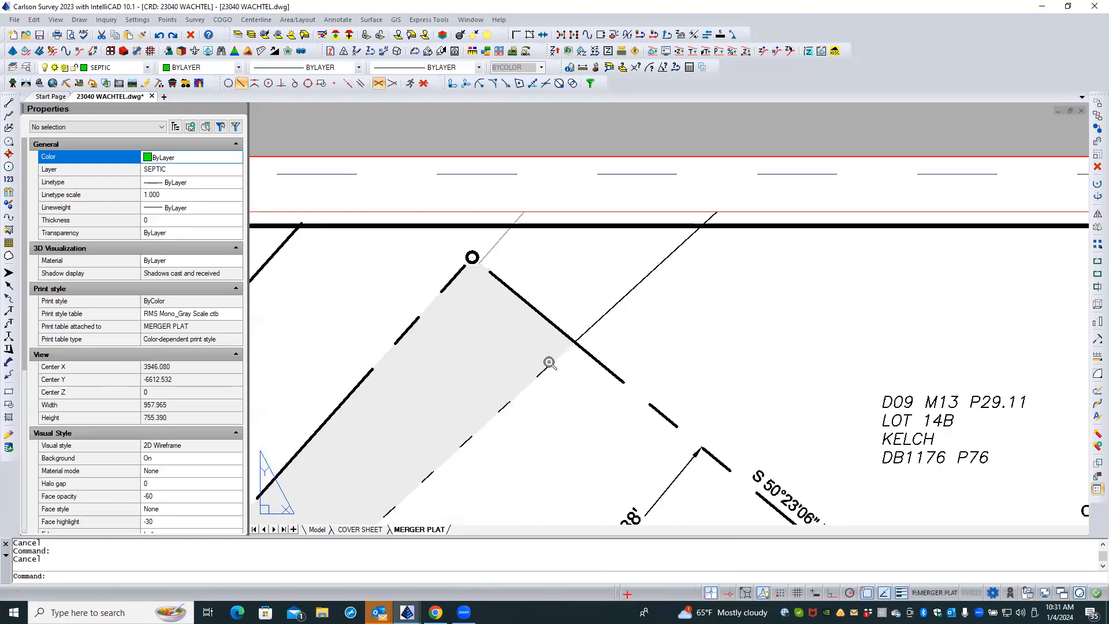
{"action": "scroll", "coordinate": [465, 255], "scroll_direction": "up", "scroll_amount": 6}
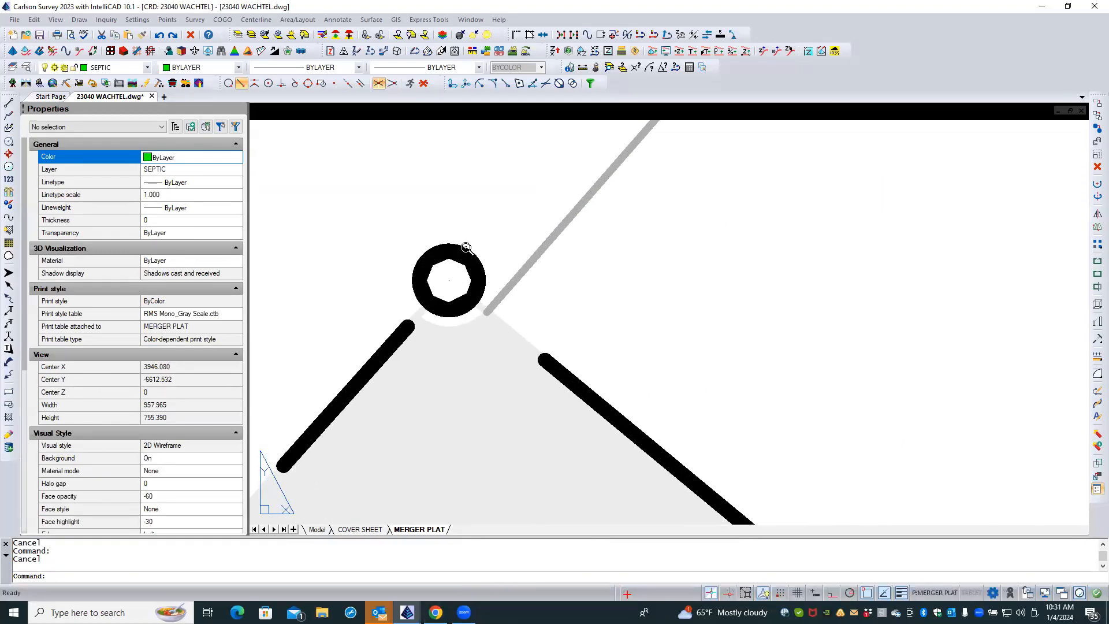
{"action": "left_click", "coordinate": [459, 335]}
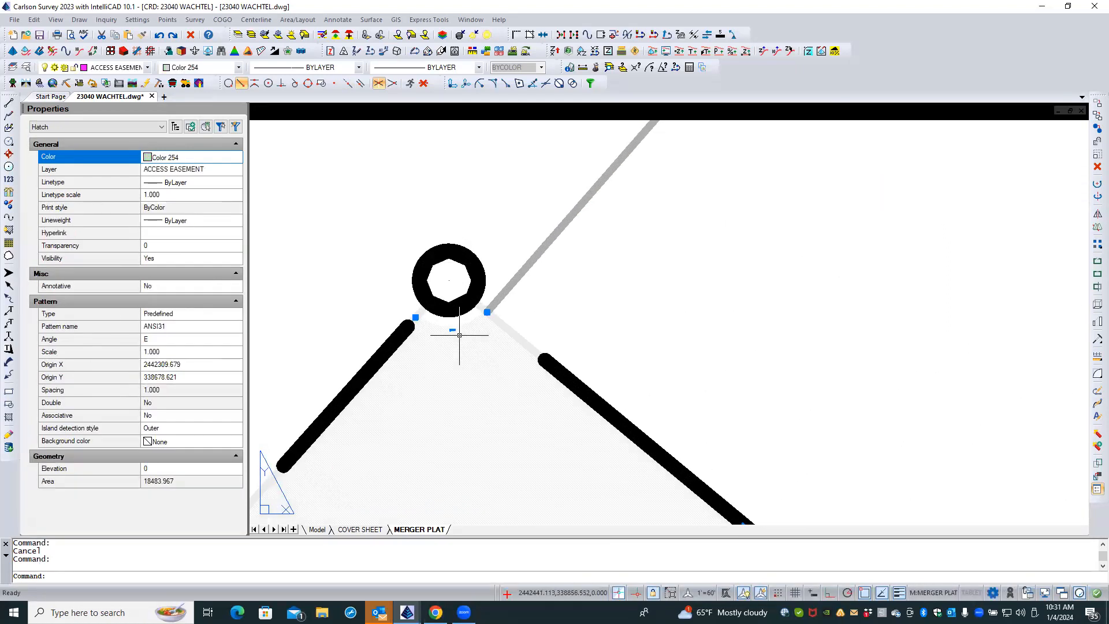
{"action": "mouse_move", "coordinate": [452, 330]}
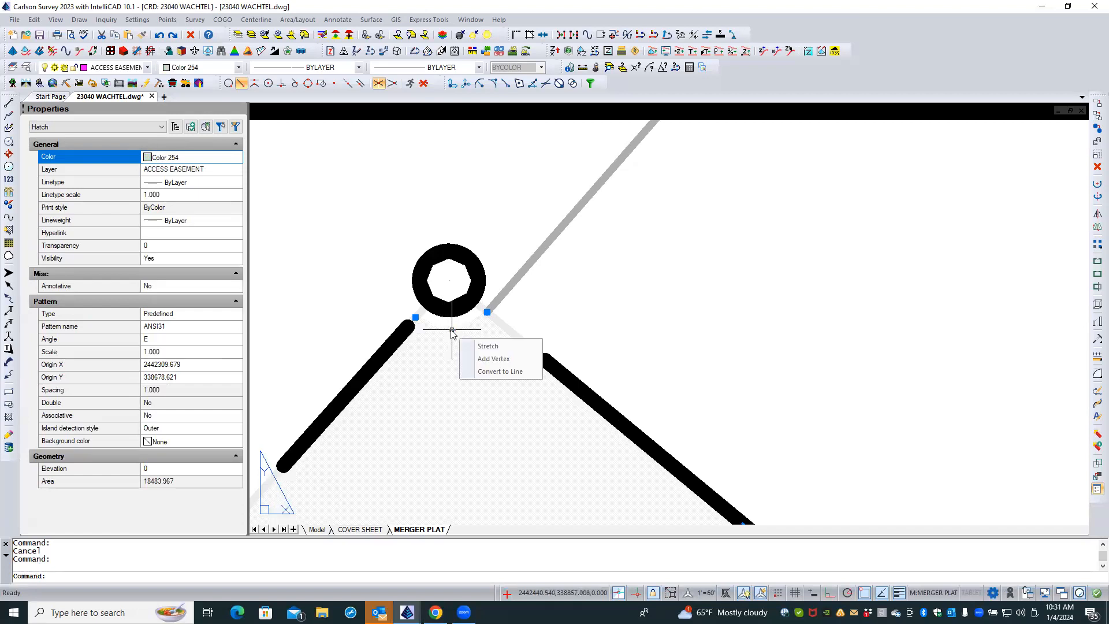
{"action": "left_click", "coordinate": [497, 371]}
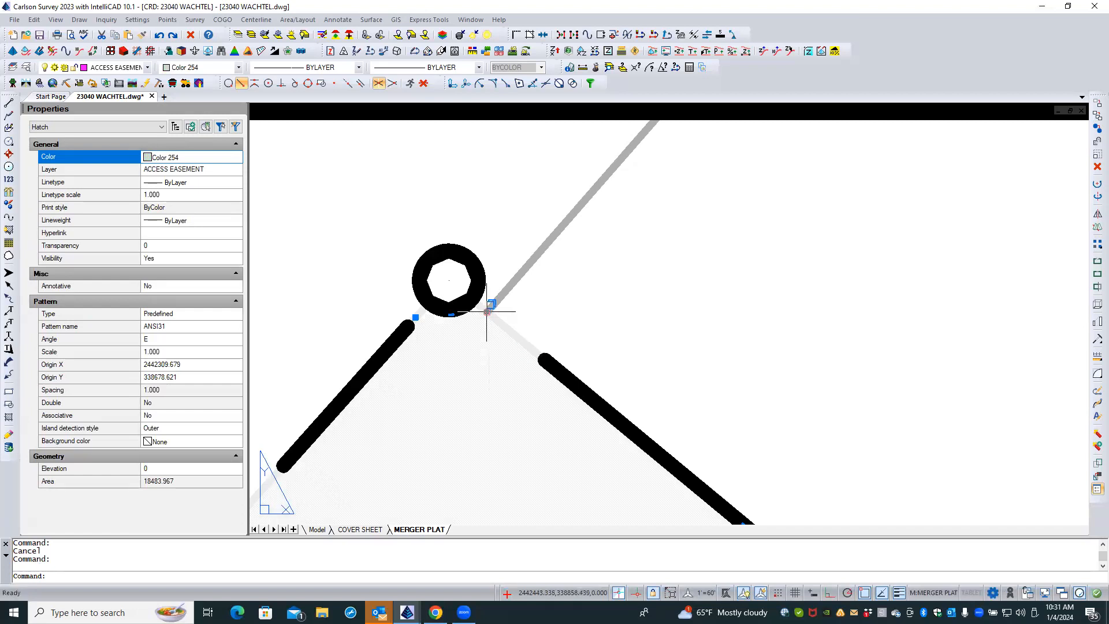
{"action": "mouse_move", "coordinate": [488, 313]}
{"action": "left_click", "coordinate": [528, 354]}
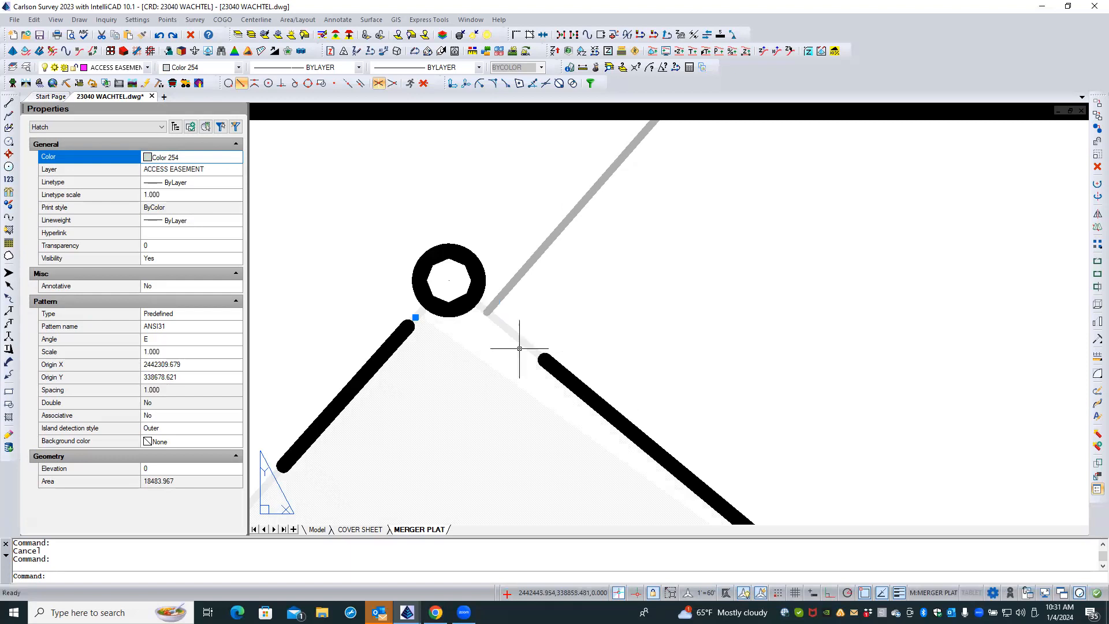
- Stretch the hatch's remaining vertex at the north corner to the center of the corner marker
{"action": "left_click", "coordinate": [415, 317]}
{"action": "left_click", "coordinate": [409, 276]}
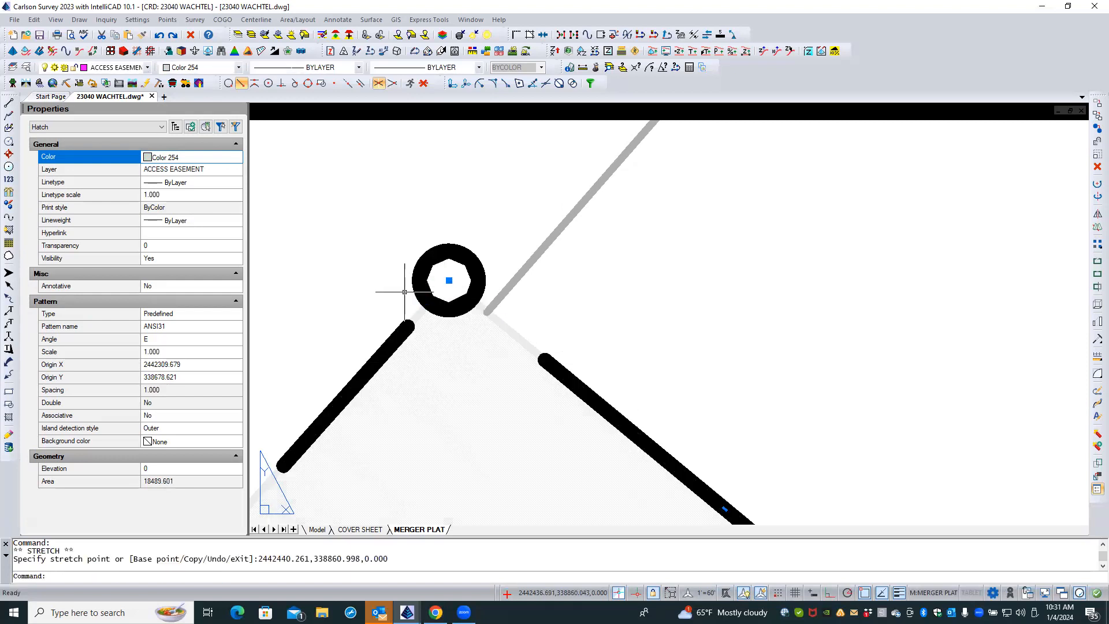
{"action": "key", "text": "Escape"}
{"action": "key", "text": "Escape"}
- Examine the hatch corner, the hatched sliver in the inset box and the lot lines on the merger plat and in model space
{"action": "scroll", "coordinate": [375, 267], "scroll_direction": "down", "scroll_amount": 5}
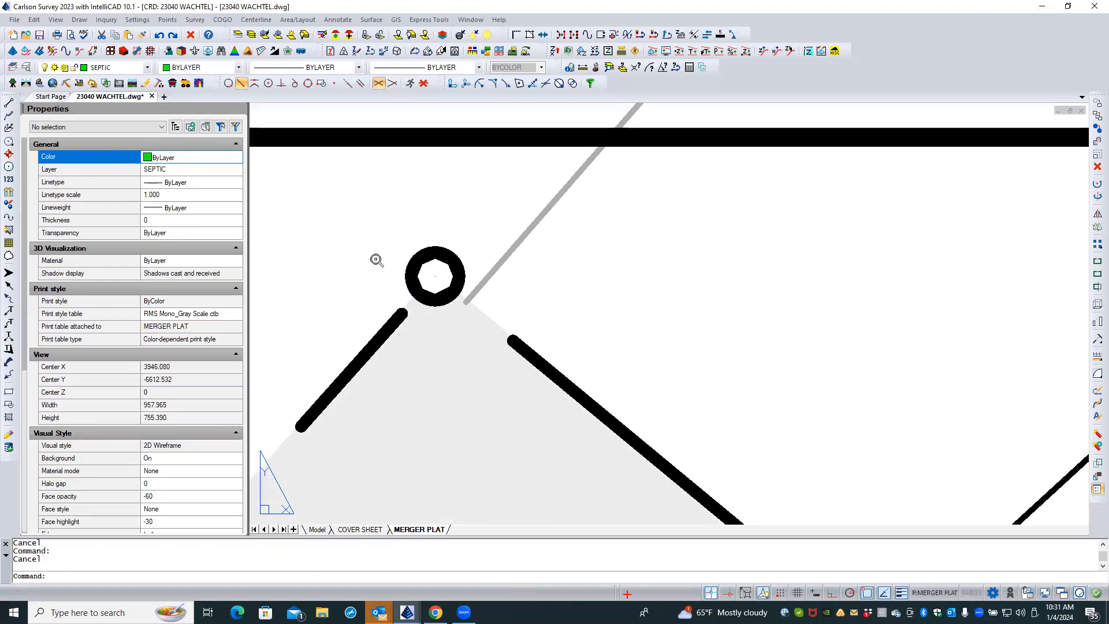
{"action": "scroll", "coordinate": [460, 259], "scroll_direction": "down", "scroll_amount": 5}
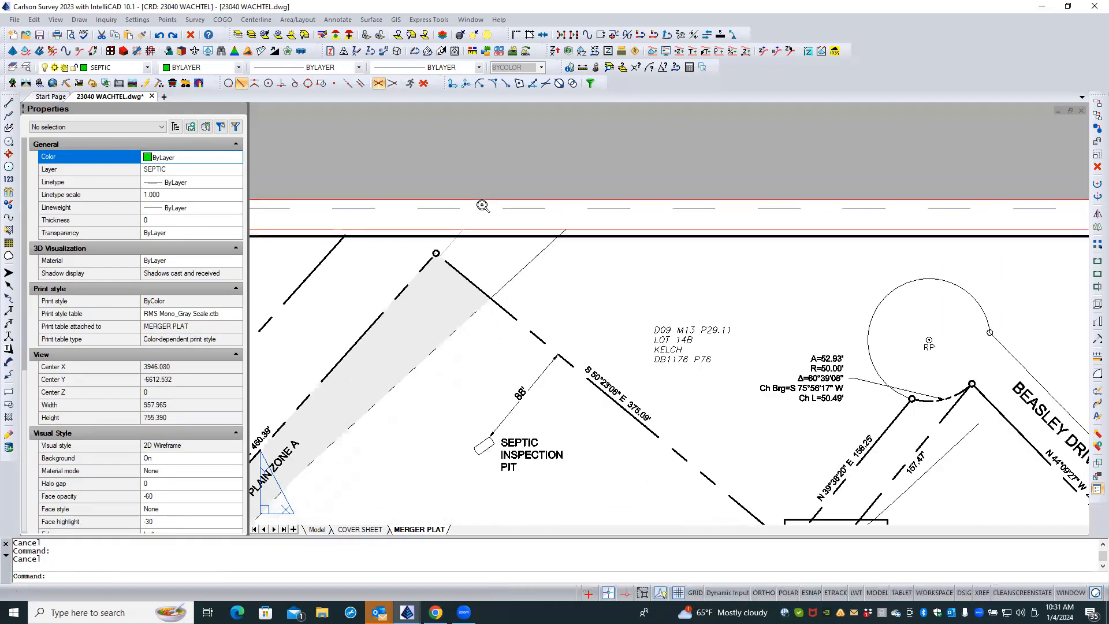
{"action": "scroll", "coordinate": [482, 207], "scroll_direction": "down", "scroll_amount": 1}
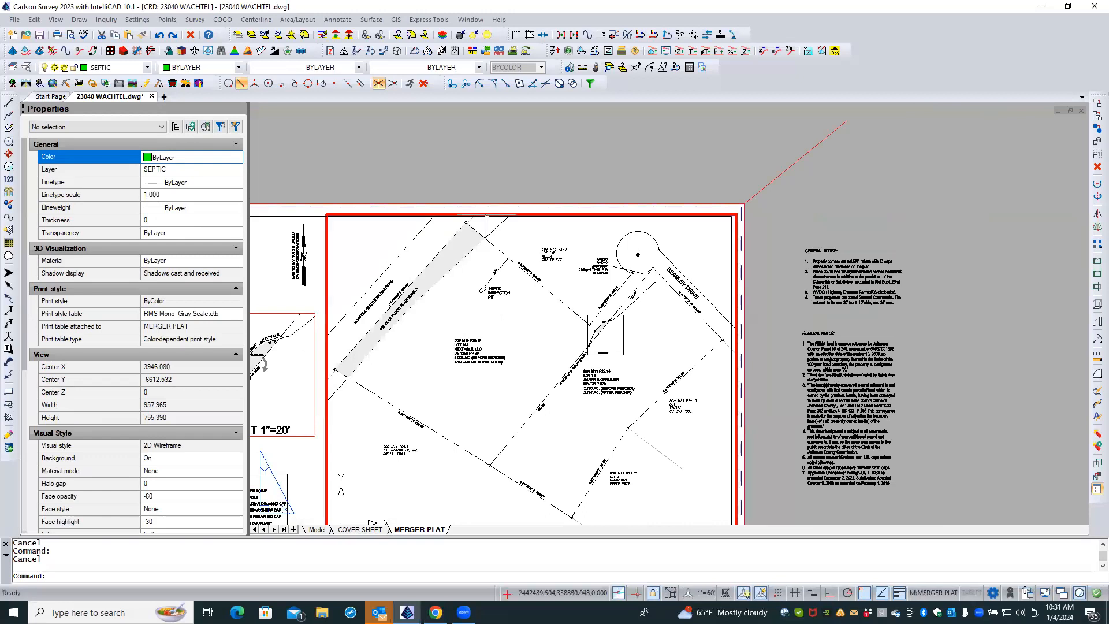
{"action": "scroll", "coordinate": [598, 311], "scroll_direction": "up", "scroll_amount": 7}
{"action": "scroll", "coordinate": [599, 311], "scroll_direction": "up", "scroll_amount": 6}
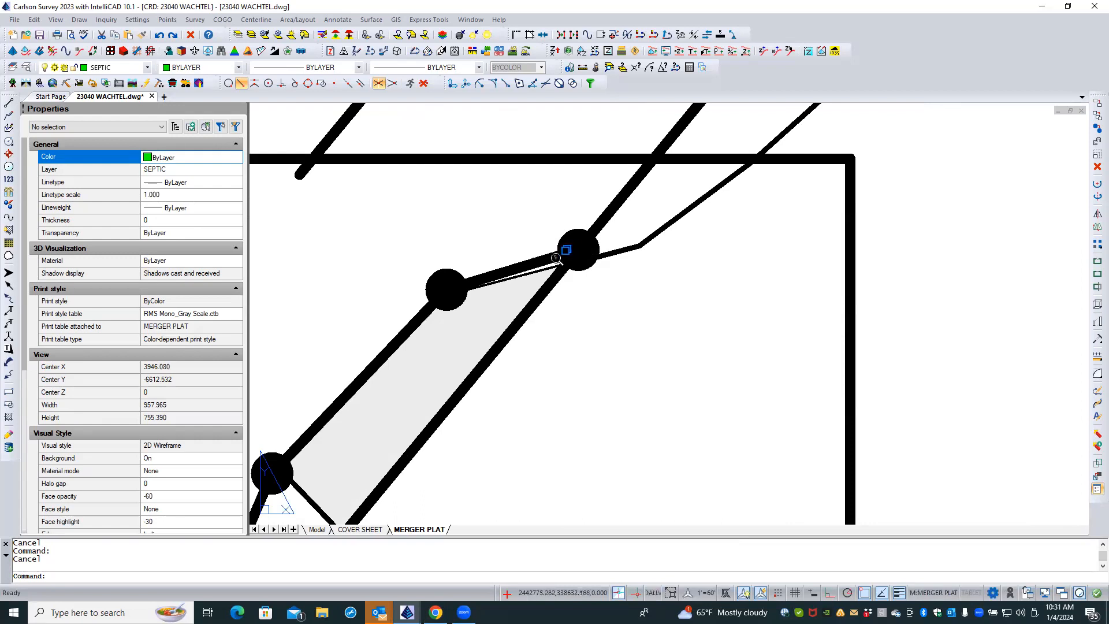
{"action": "scroll", "coordinate": [586, 255], "scroll_direction": "up", "scroll_amount": 2}
{"action": "scroll", "coordinate": [512, 217], "scroll_direction": "down", "scroll_amount": 3}
{"action": "scroll", "coordinate": [512, 217], "scroll_direction": "down", "scroll_amount": 6}
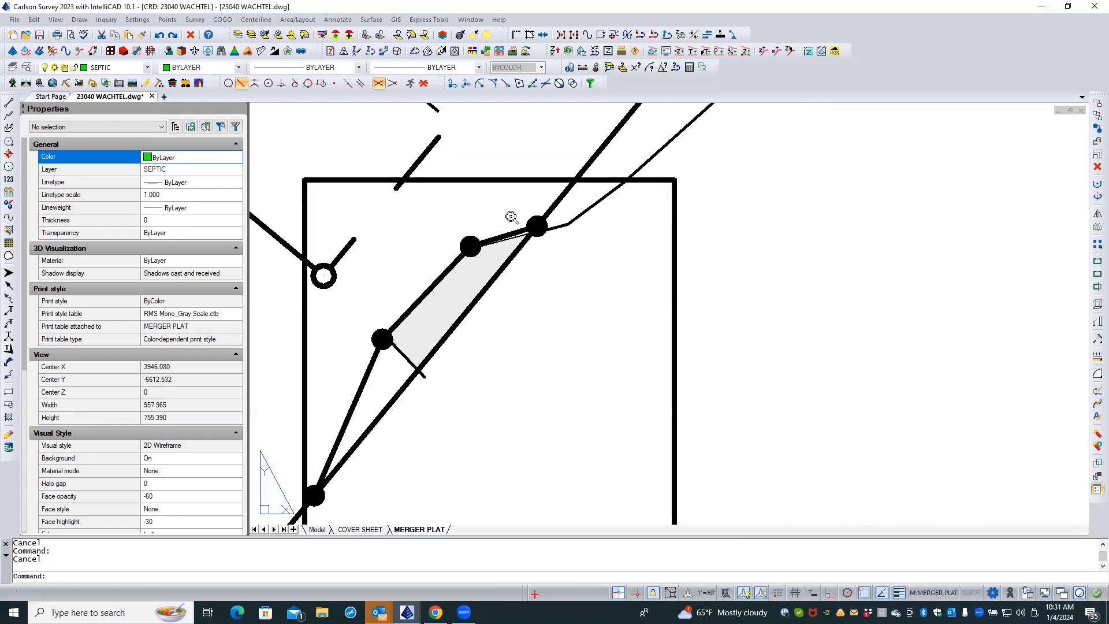
{"action": "scroll", "coordinate": [512, 218], "scroll_direction": "down", "scroll_amount": 2}
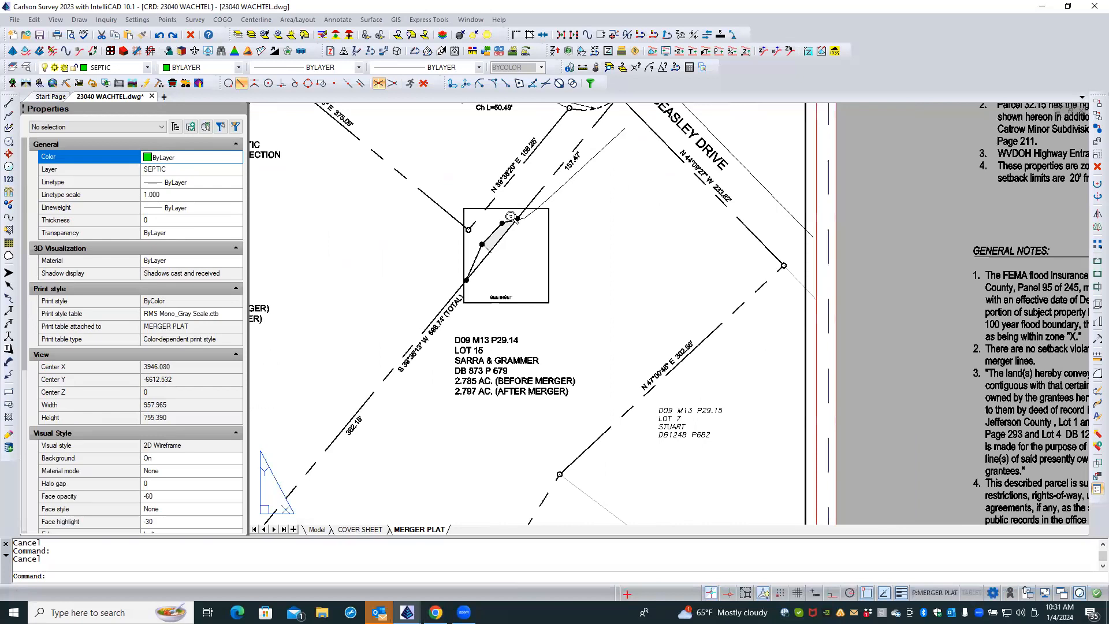
{"action": "scroll", "coordinate": [510, 217], "scroll_direction": "down", "scroll_amount": 3}
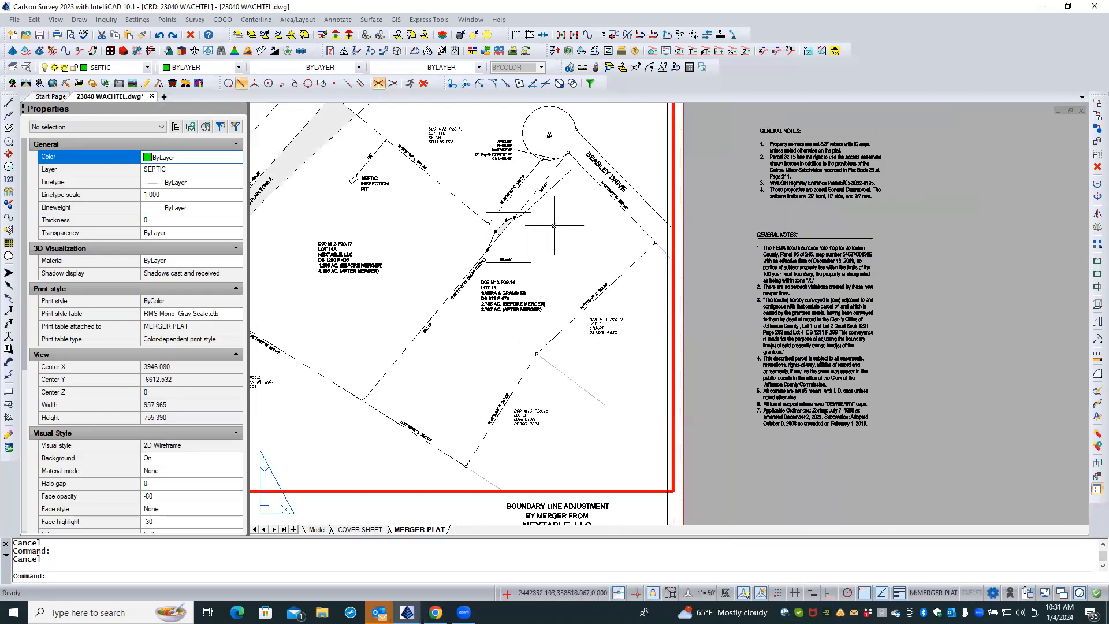
{"action": "scroll", "coordinate": [462, 338], "scroll_direction": "down", "scroll_amount": 2}
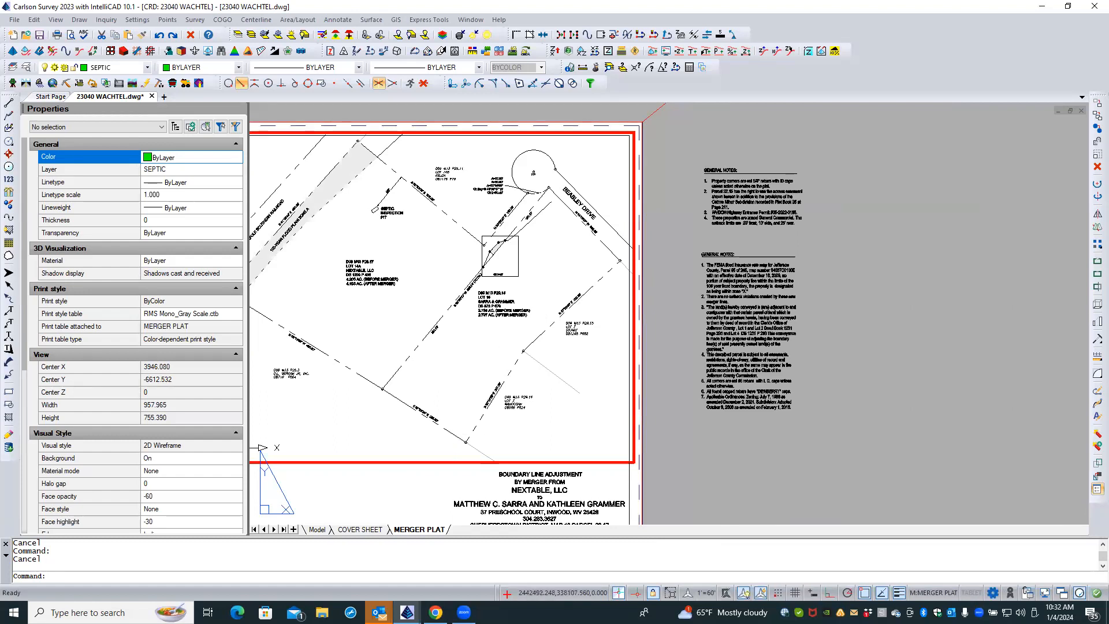
{"action": "left_click", "coordinate": [318, 530]}
{"action": "scroll", "coordinate": [447, 438], "scroll_direction": "down", "scroll_amount": 5}
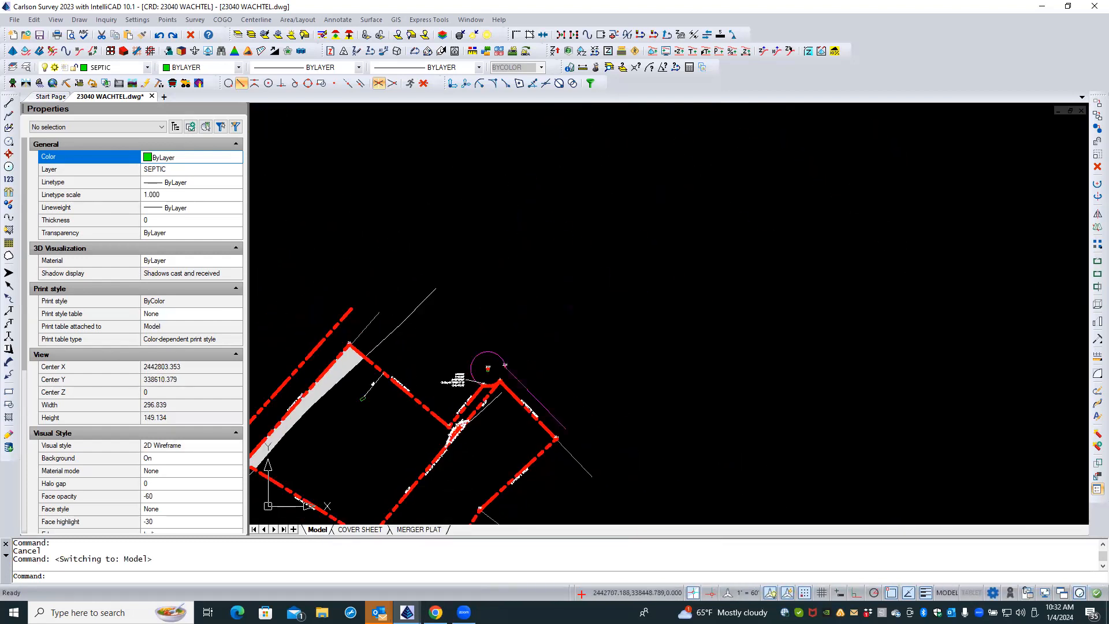
{"action": "scroll", "coordinate": [492, 440], "scroll_direction": "up", "scroll_amount": 1}
{"action": "scroll", "coordinate": [448, 443], "scroll_direction": "up", "scroll_amount": 1}
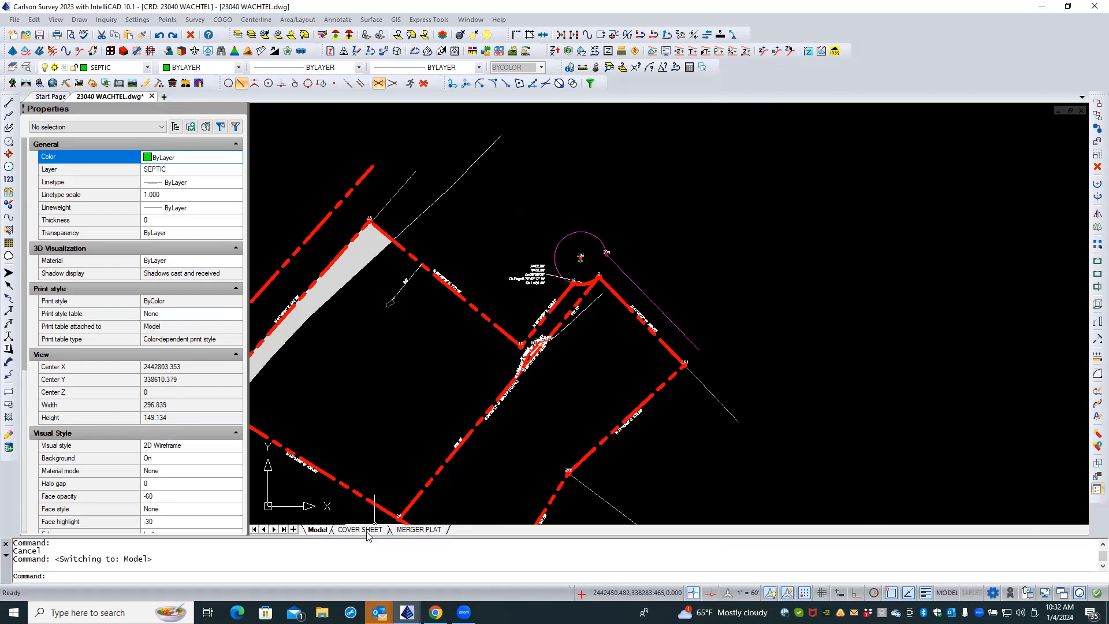
{"action": "left_click", "coordinate": [397, 530]}
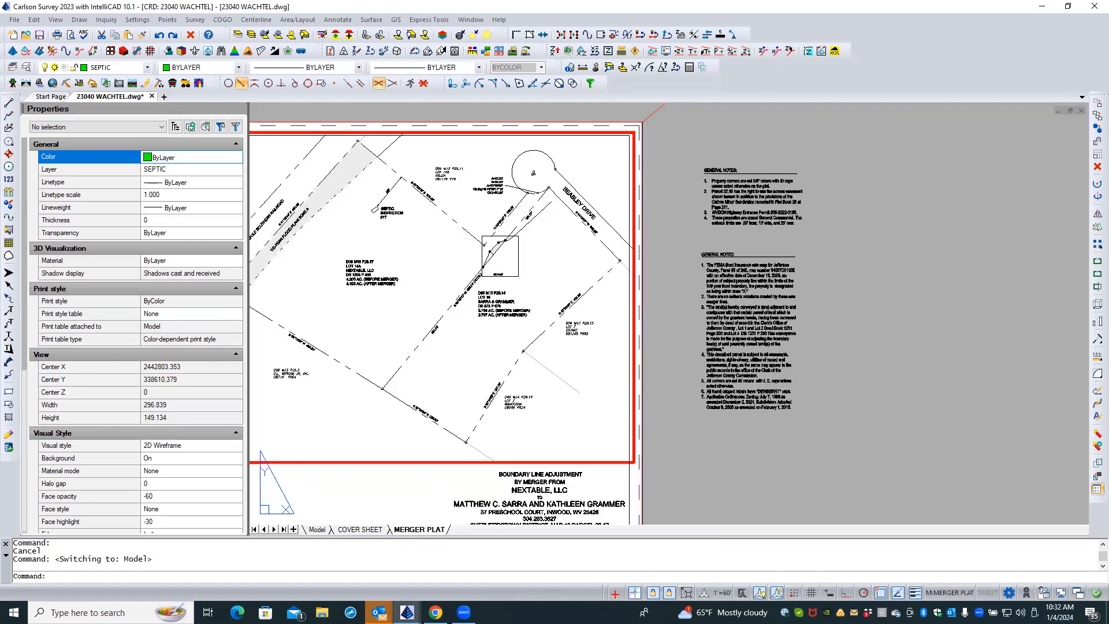
- Move the 362.18' distance label on the merger plat across to the northwest side of its boundary line
{"action": "double_click", "coordinate": [480, 424]}
{"action": "scroll", "coordinate": [437, 374], "scroll_direction": "up", "scroll_amount": 8}
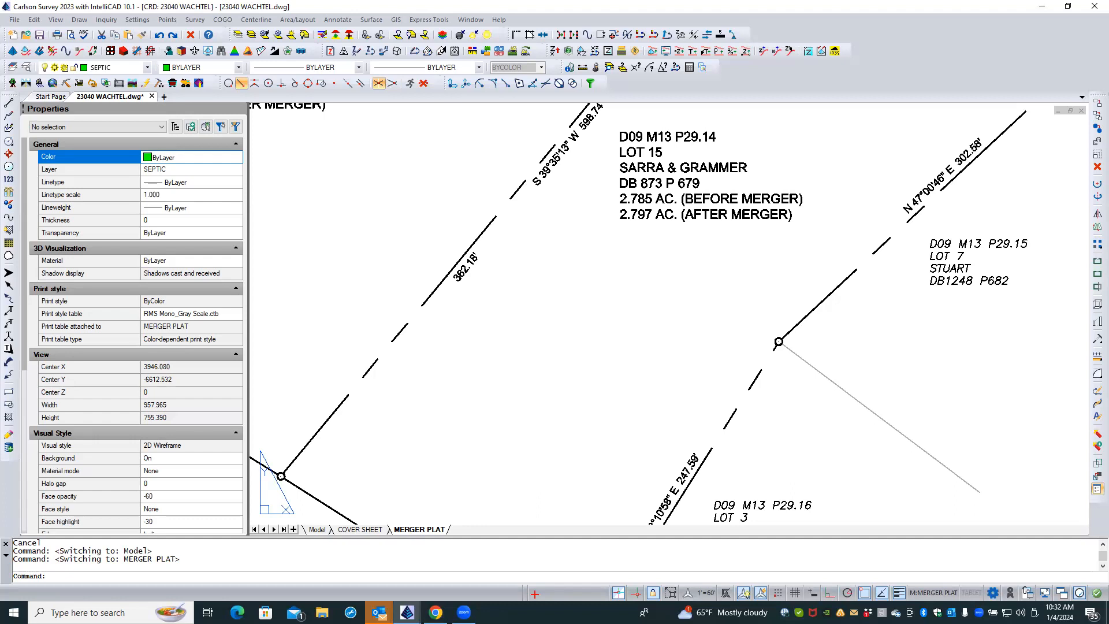
{"action": "scroll", "coordinate": [460, 331], "scroll_direction": "down", "scroll_amount": 2}
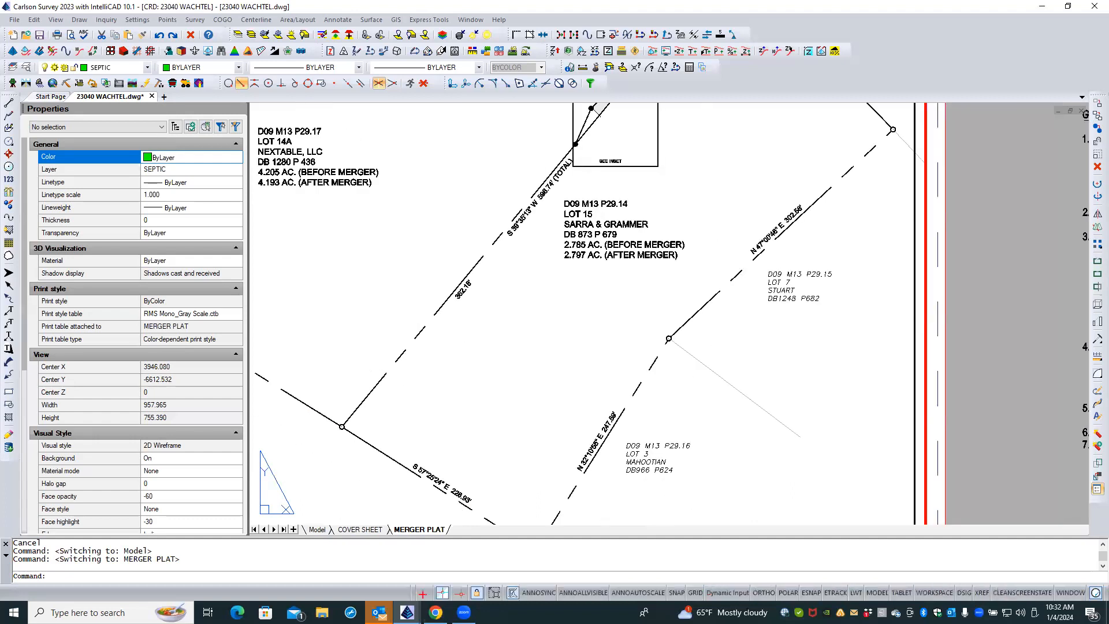
{"action": "left_click", "coordinate": [459, 331]}
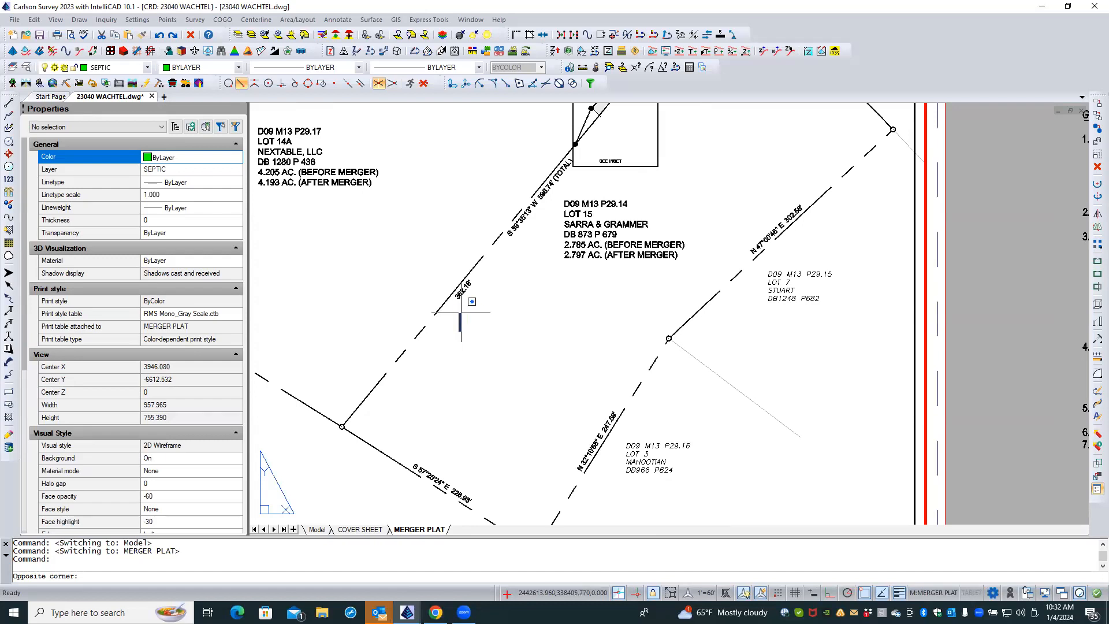
{"action": "key", "text": "Escape"}
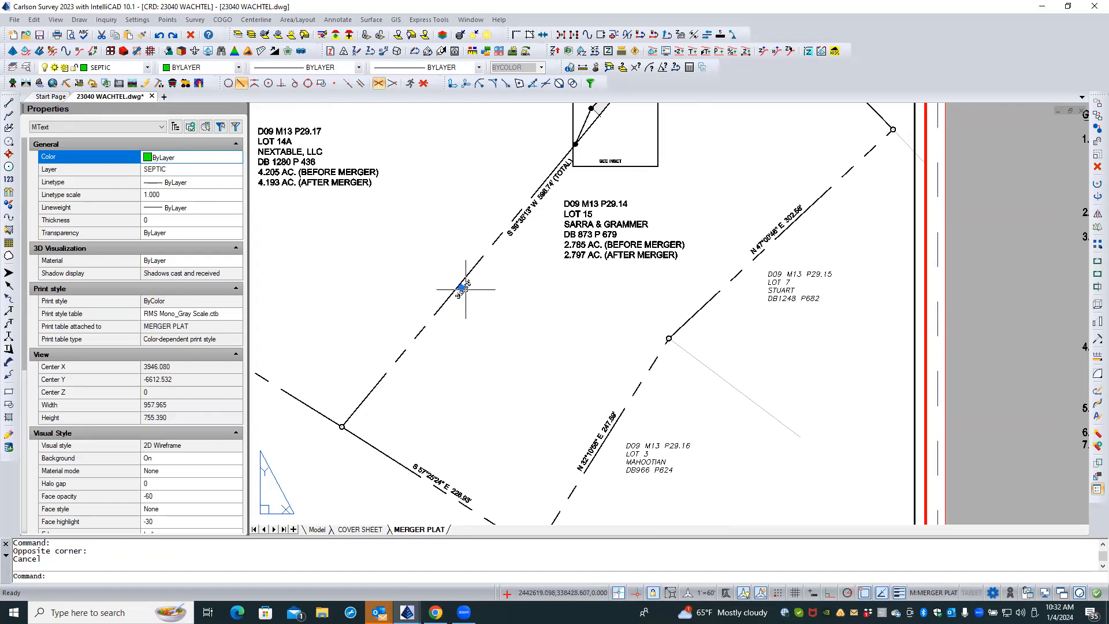
{"action": "left_click", "coordinate": [465, 290]}
{"action": "right_click", "coordinate": [473, 302]}
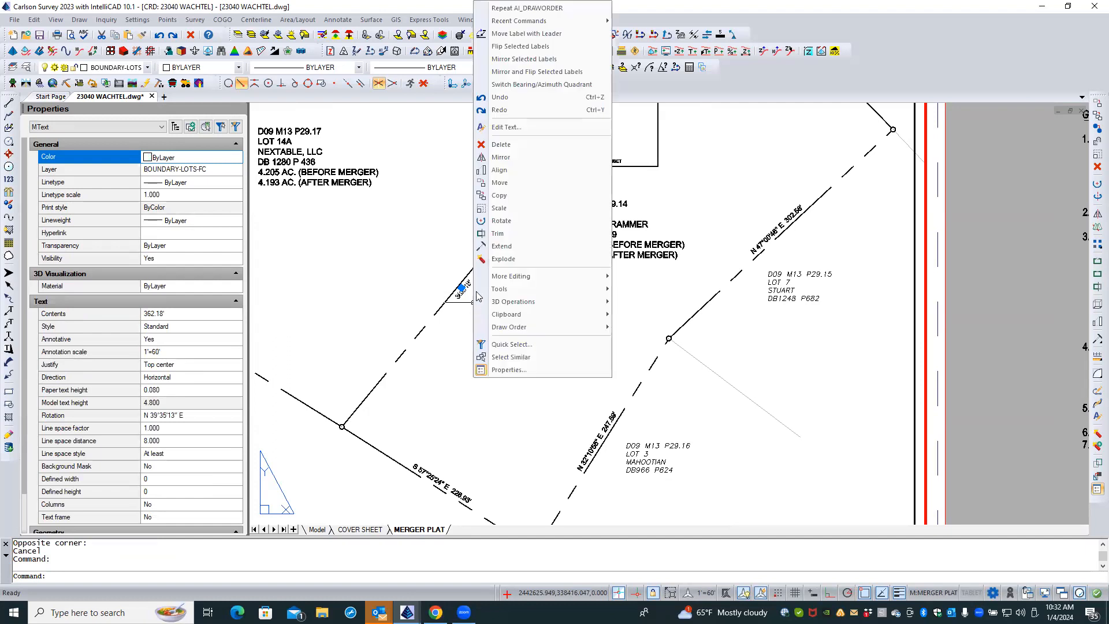
{"action": "left_click", "coordinate": [501, 184]}
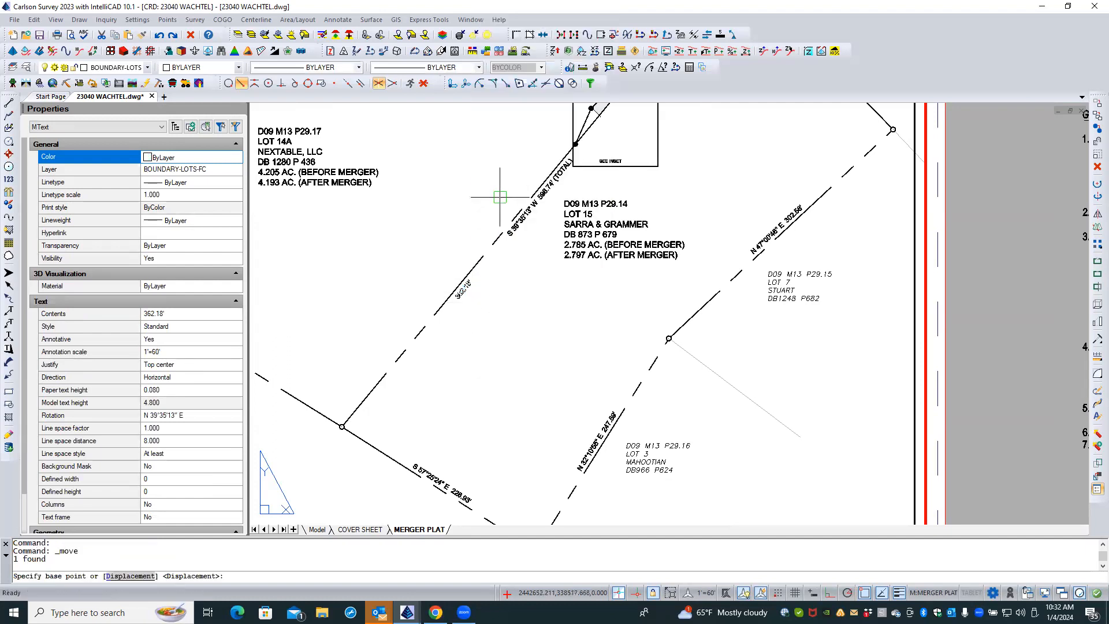
{"action": "left_click", "coordinate": [492, 305]}
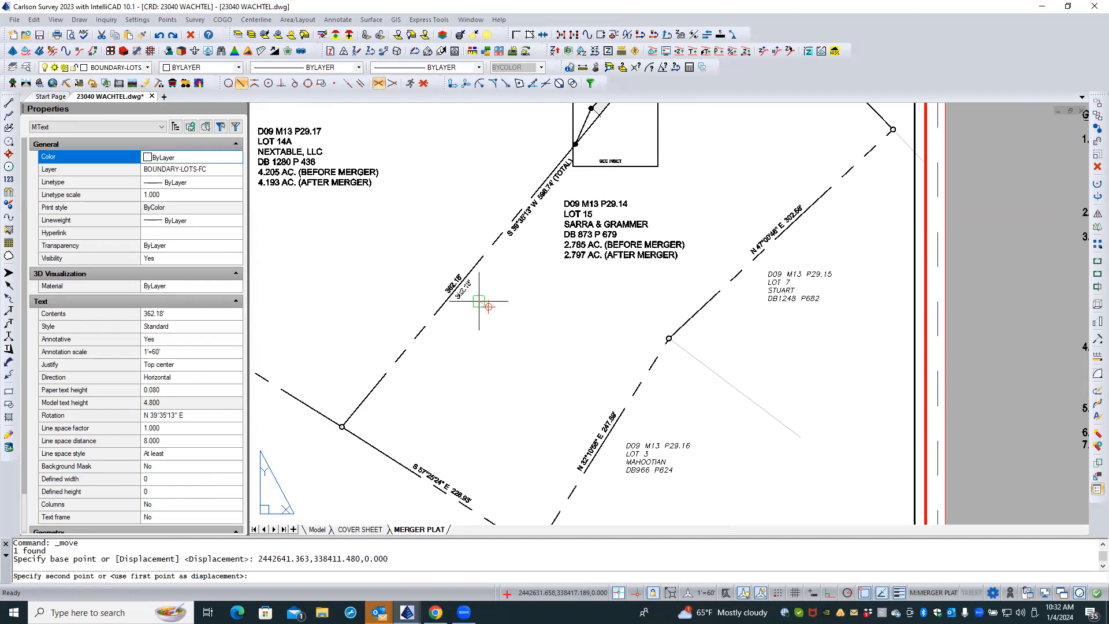
{"action": "left_click", "coordinate": [479, 300]}
{"action": "key", "text": "Escape"}
{"action": "key", "text": "Escape"}
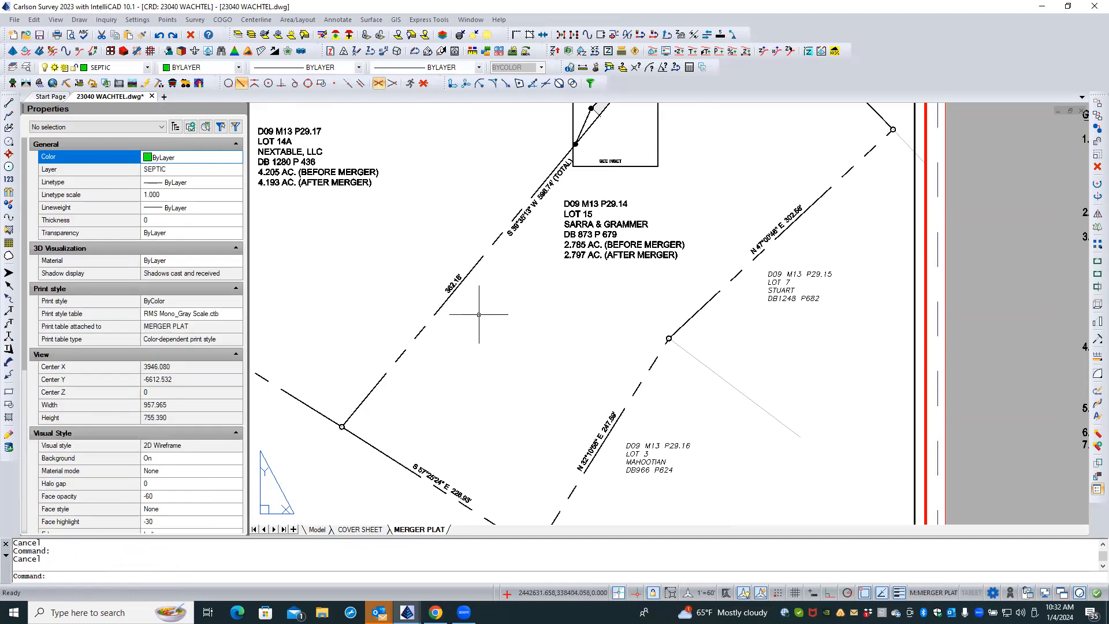
- Review the overall merger plat layout, including the lot labels, the hatched flood plain strip and the inset box
{"action": "scroll", "coordinate": [479, 314], "scroll_direction": "down", "scroll_amount": 2}
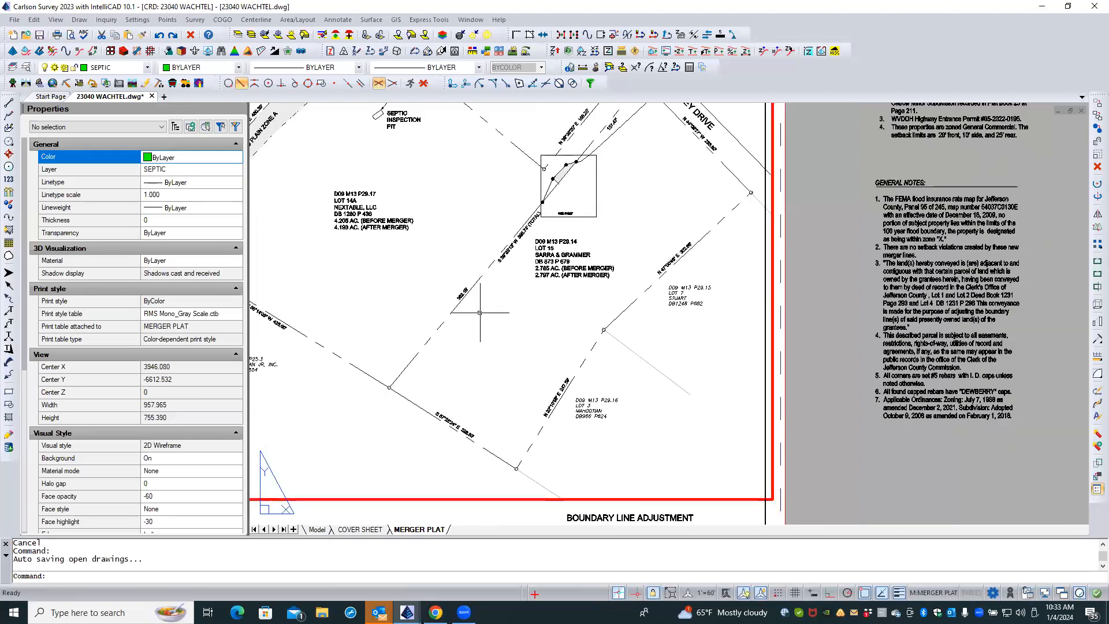
{"action": "scroll", "coordinate": [480, 313], "scroll_direction": "down", "scroll_amount": 2}
{"action": "scroll", "coordinate": [486, 270], "scroll_direction": "down", "scroll_amount": 2}
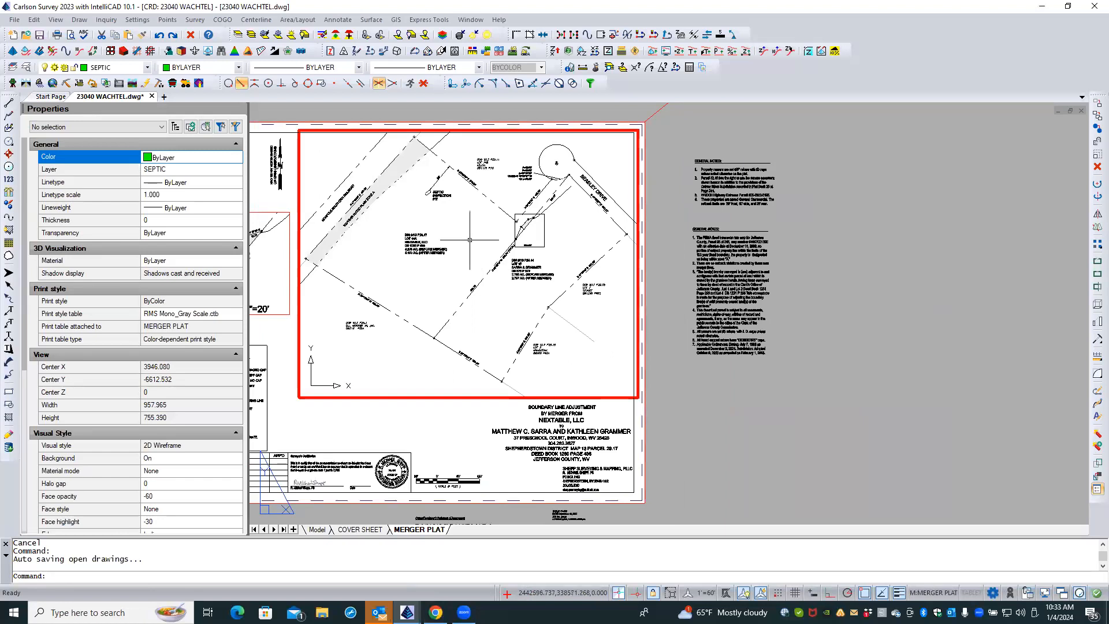
{"action": "scroll", "coordinate": [469, 233], "scroll_direction": "up", "scroll_amount": 1}
{"action": "scroll", "coordinate": [469, 233], "scroll_direction": "up", "scroll_amount": 2}
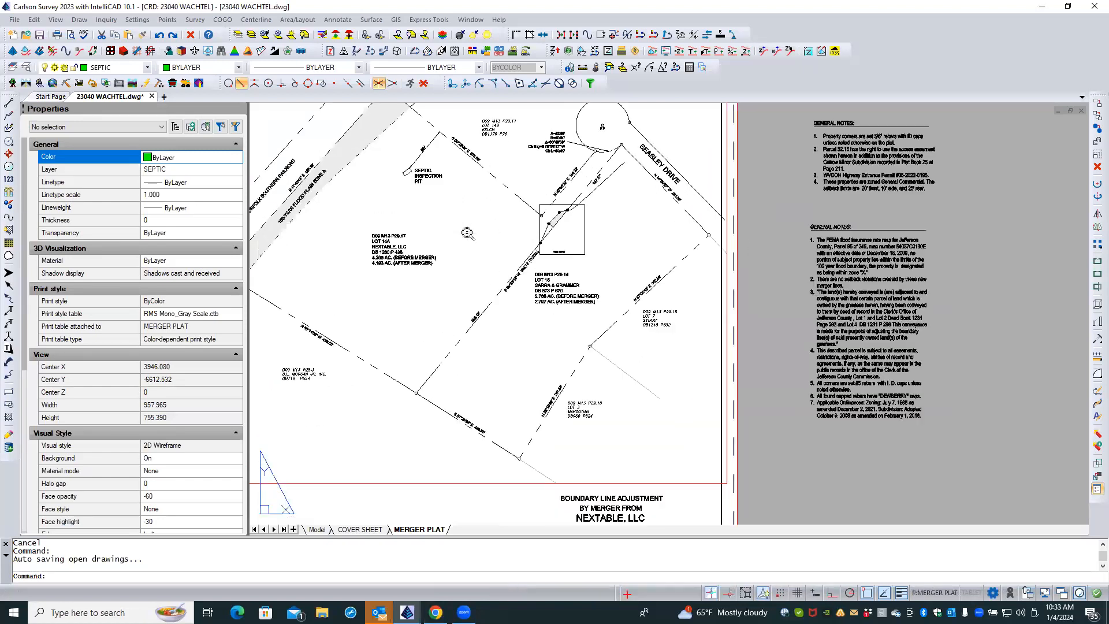
{"action": "scroll", "coordinate": [469, 234], "scroll_direction": "down", "scroll_amount": 2}
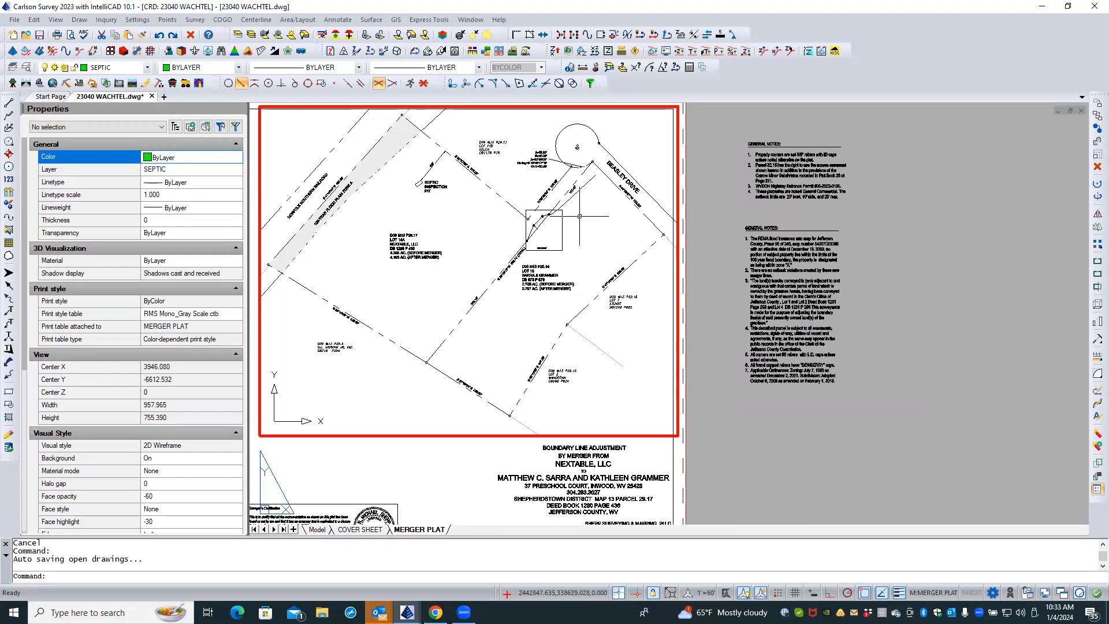
{"action": "scroll", "coordinate": [579, 216], "scroll_direction": "up", "scroll_amount": 3}
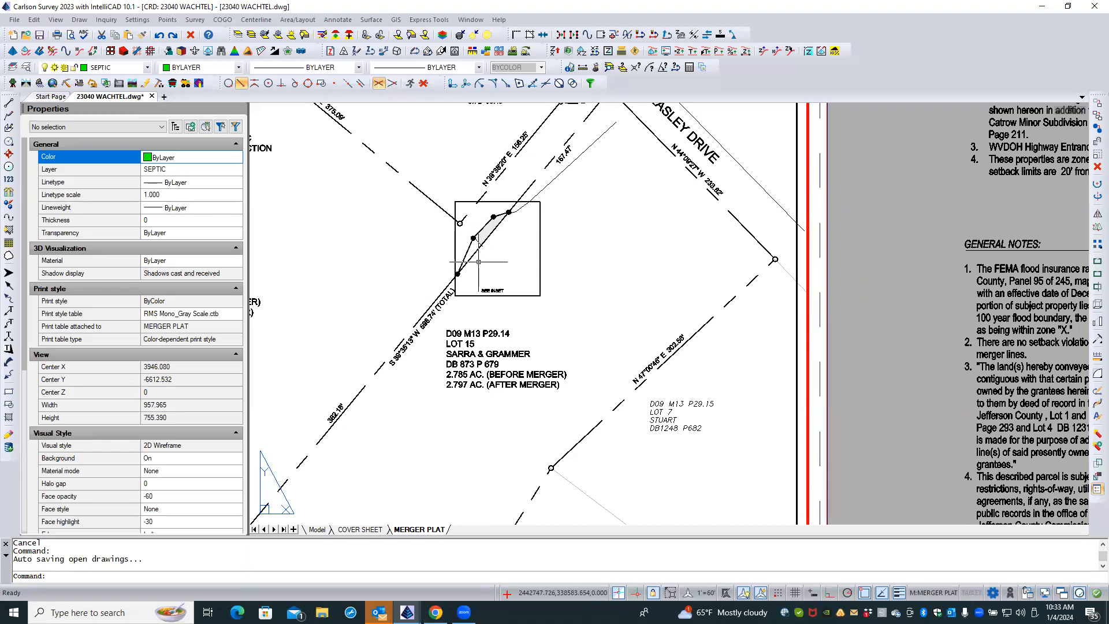
- Compare the hatched sliver's labels in model space with the merger plat and inspect the properties of the S 39°35'13" W 79.09' label
{"action": "left_click", "coordinate": [318, 529]}
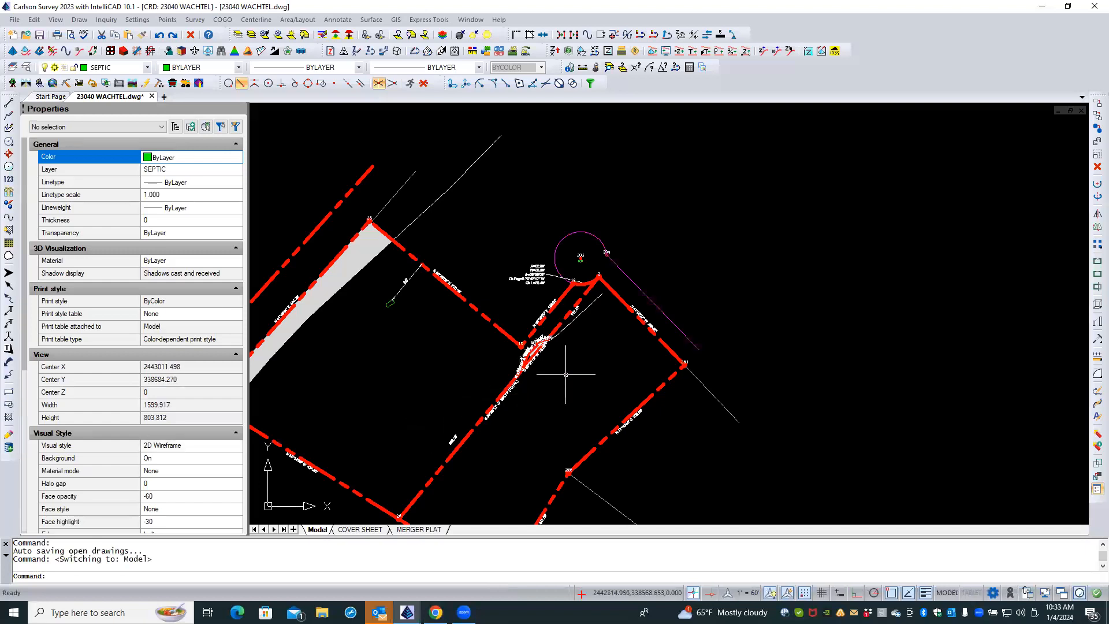
{"action": "scroll", "coordinate": [559, 376], "scroll_direction": "up", "scroll_amount": 2}
{"action": "scroll", "coordinate": [559, 376], "scroll_direction": "up", "scroll_amount": 3}
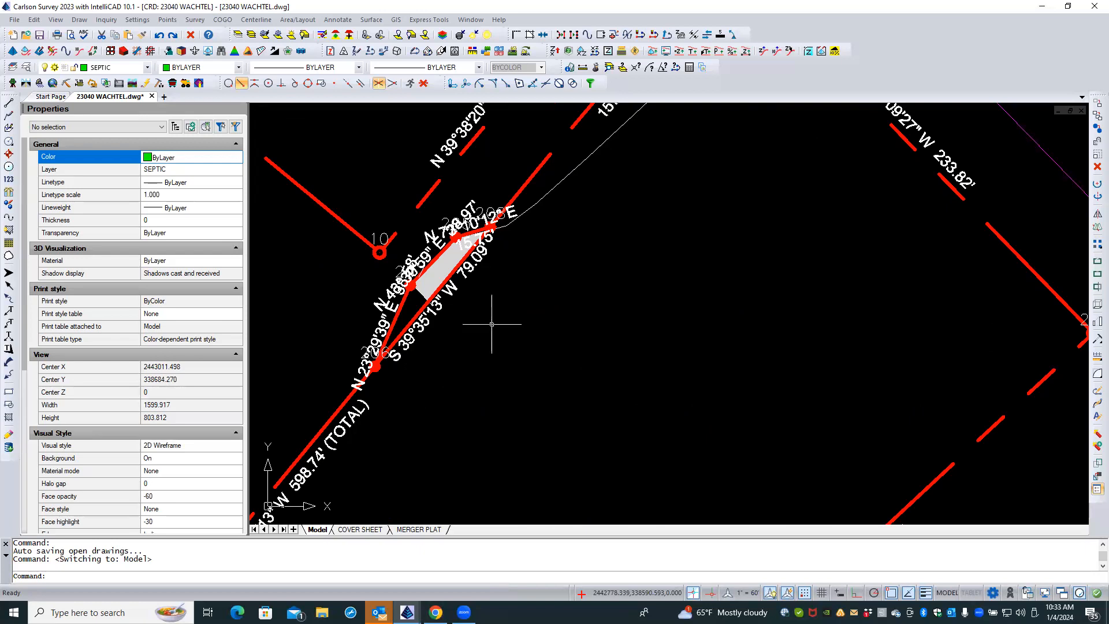
{"action": "scroll", "coordinate": [491, 324], "scroll_direction": "down", "scroll_amount": 3}
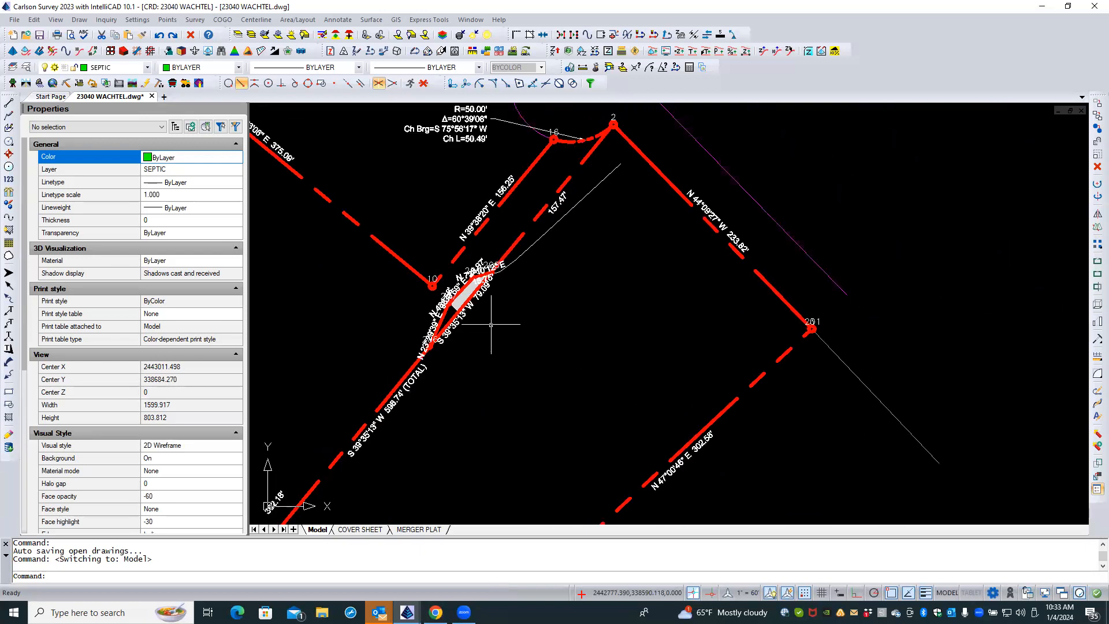
{"action": "left_click", "coordinate": [363, 530]}
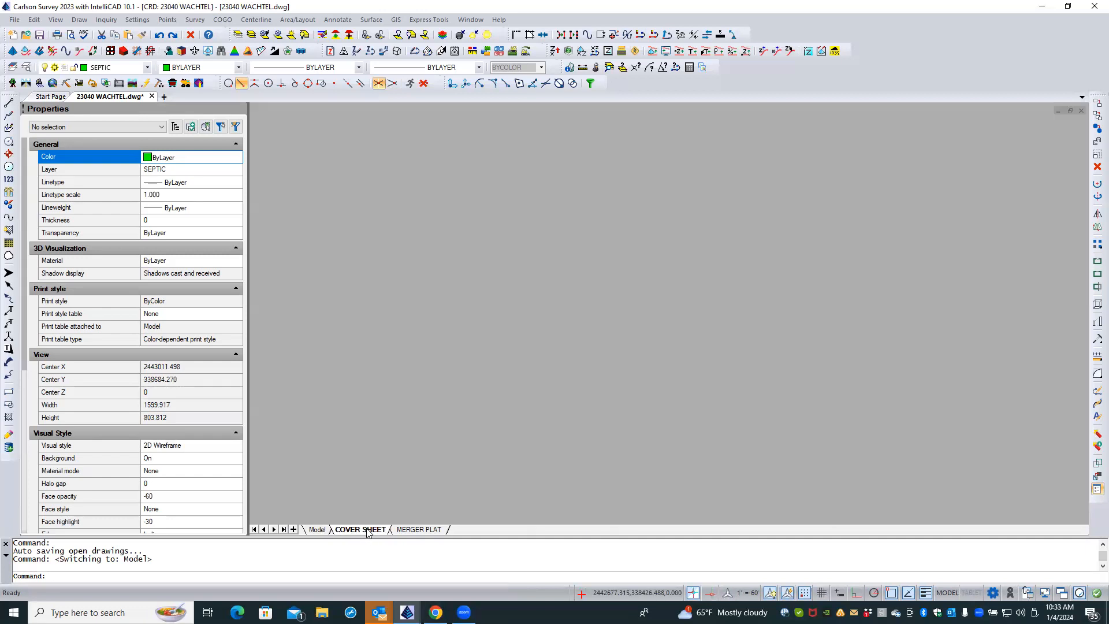
{"action": "left_click", "coordinate": [419, 530]}
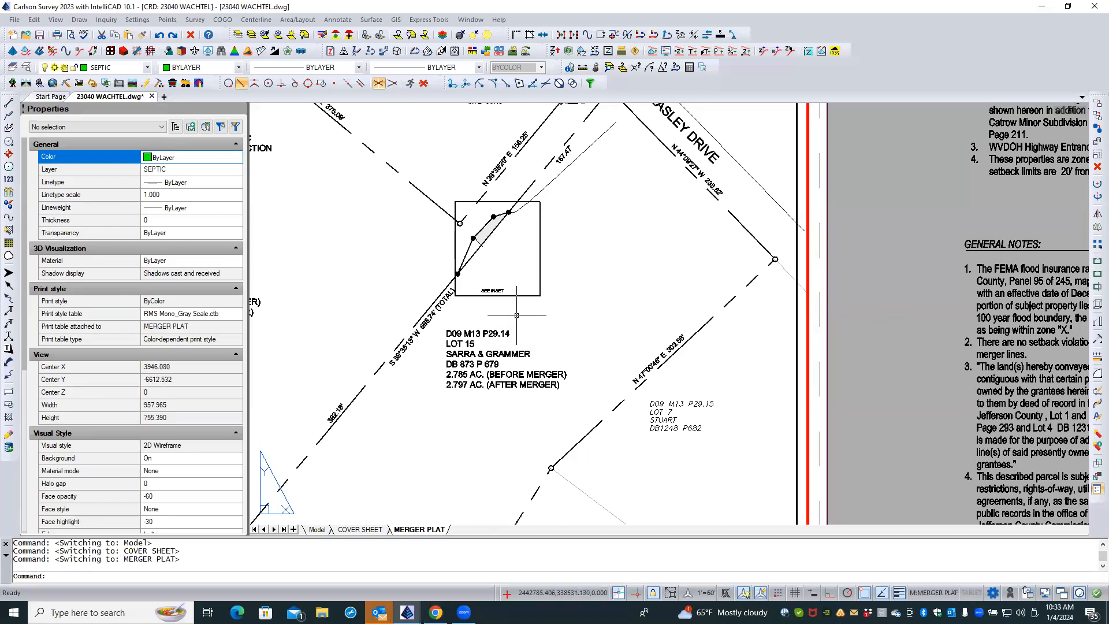
{"action": "left_click", "coordinate": [317, 529]}
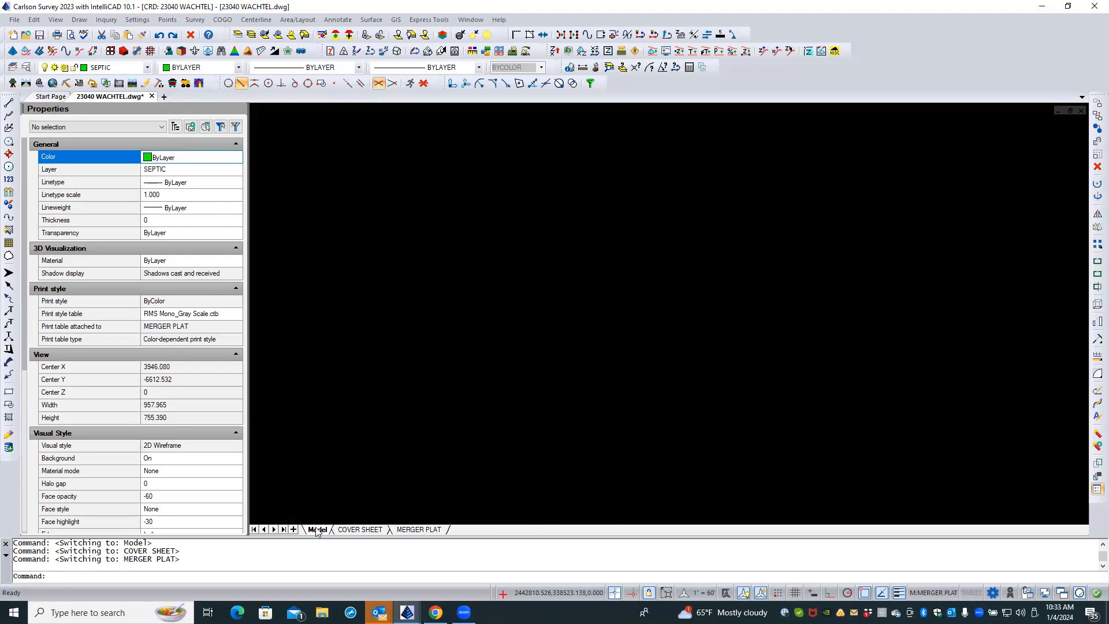
{"action": "scroll", "coordinate": [472, 306], "scroll_direction": "up", "scroll_amount": 3}
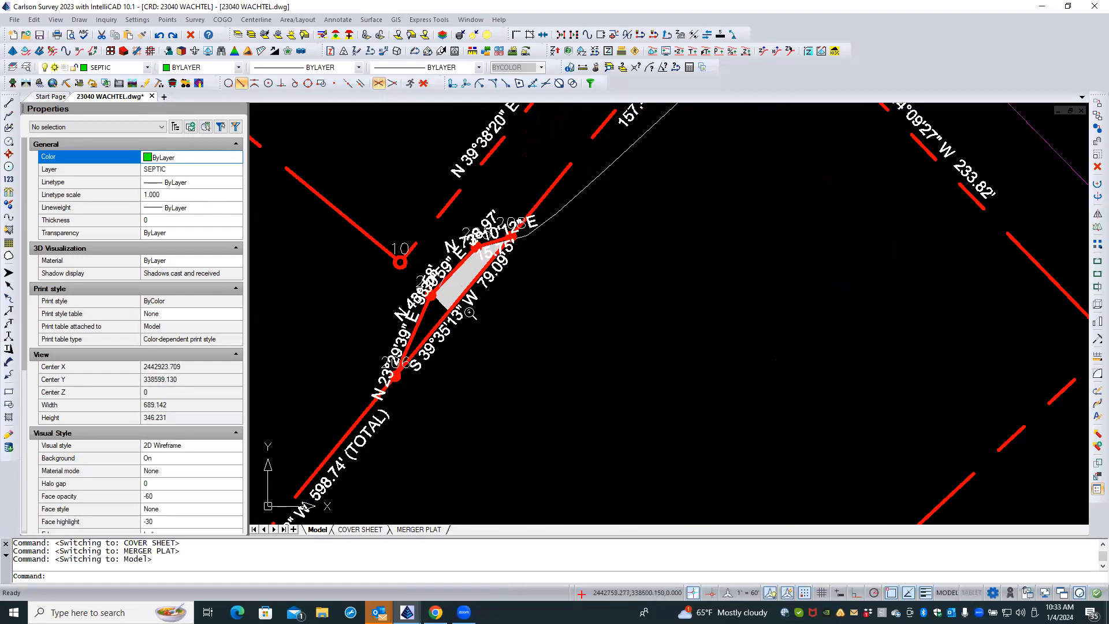
{"action": "left_click", "coordinate": [469, 305]}
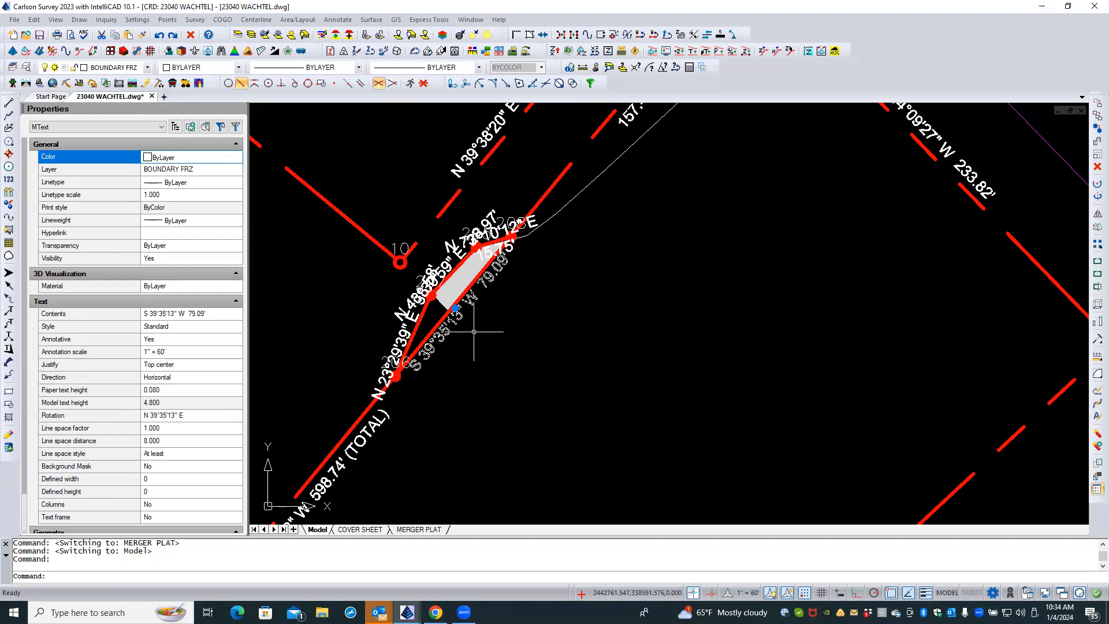
{"action": "scroll", "coordinate": [473, 332], "scroll_direction": "down", "scroll_amount": 1}
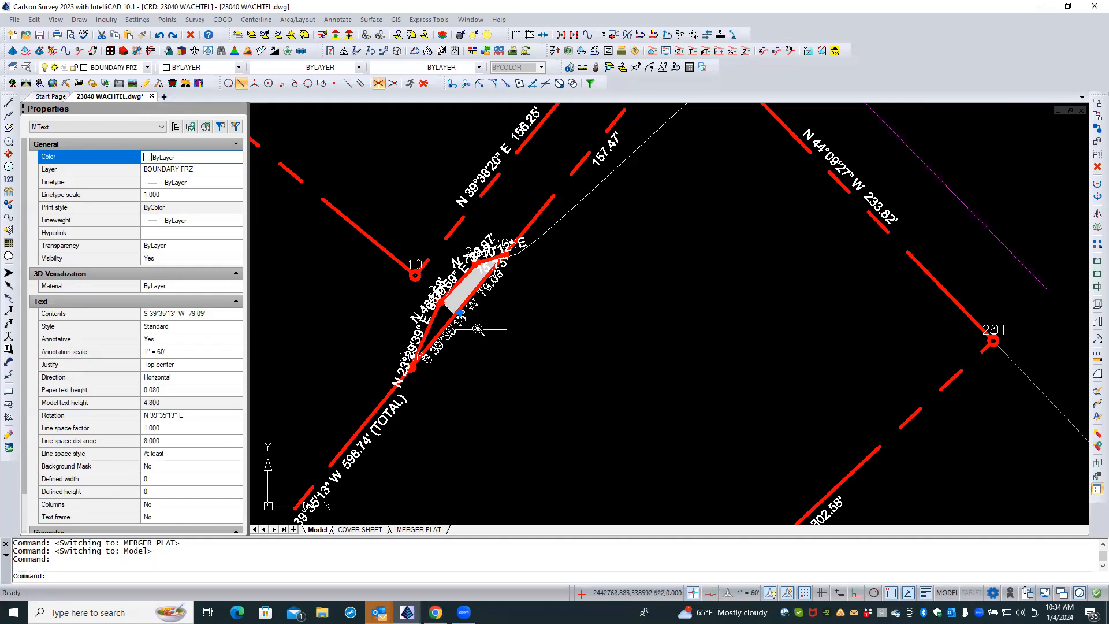
- Try removing the bearing from the S 39°35'13" W 79.09' boundary label, leaving only the distance
{"action": "scroll", "coordinate": [479, 331], "scroll_direction": "up", "scroll_amount": 1}
{"action": "key", "text": "Escape"}
{"action": "key", "text": "Escape"}
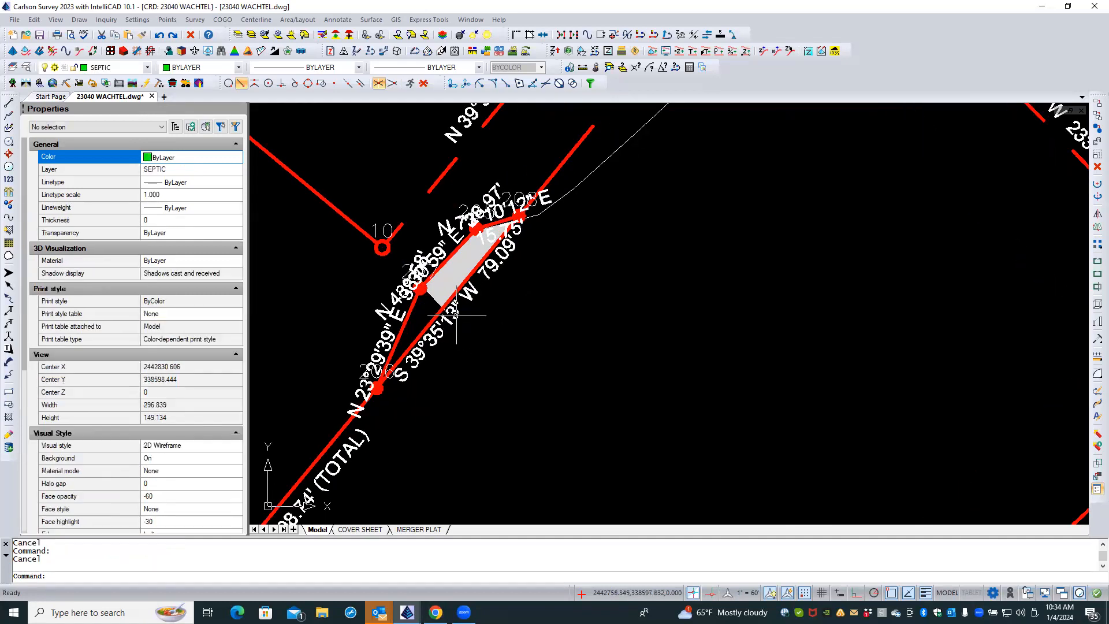
{"action": "double_click", "coordinate": [457, 314]}
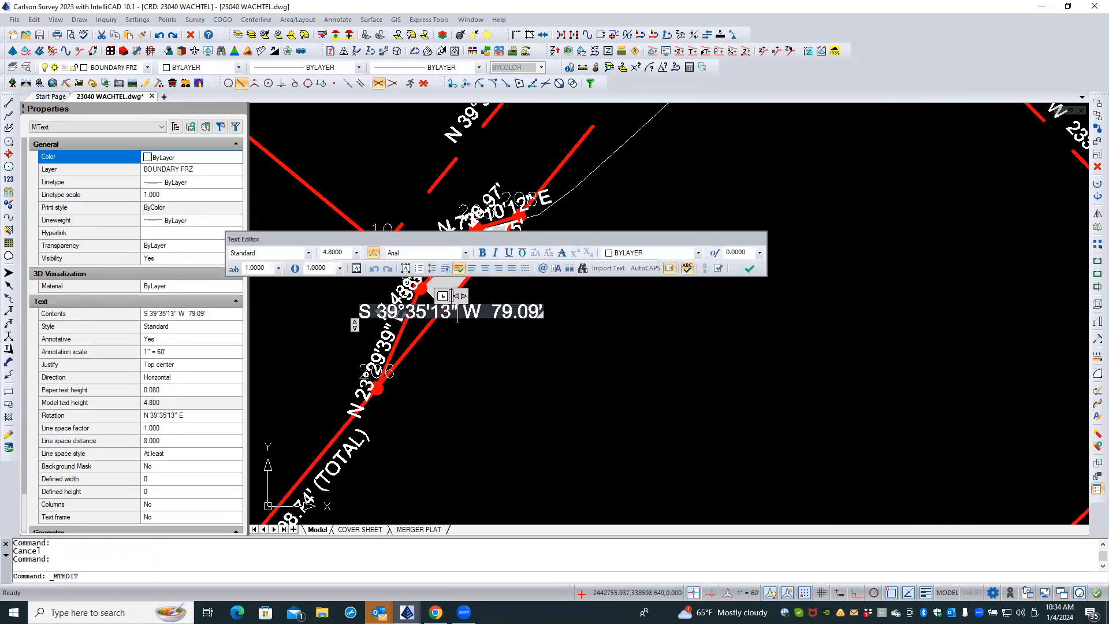
{"action": "left_click_drag", "start_coordinate": [491, 308], "coordinate": [346, 311]}
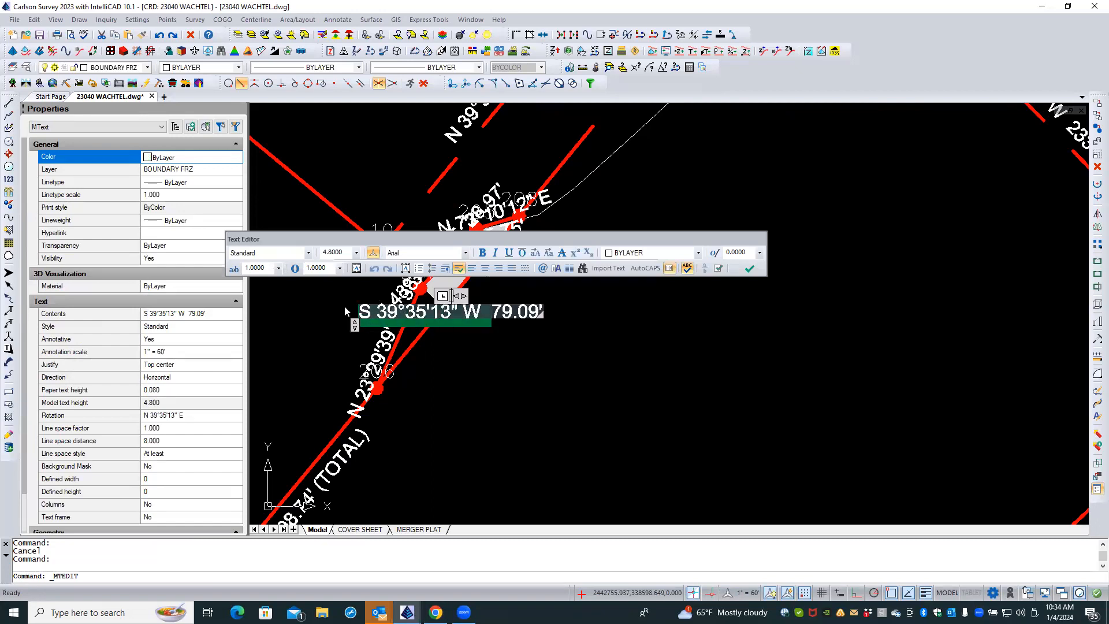
{"action": "key", "text": "Delete"}
{"action": "left_click", "coordinate": [460, 354]}
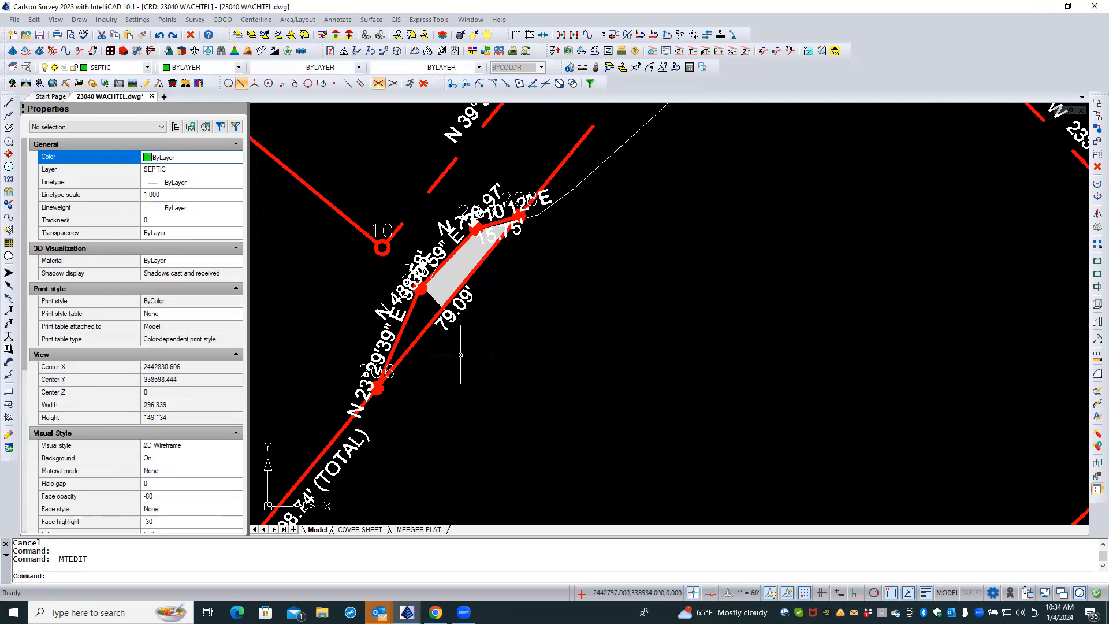
- Undo the last text edit to the boundary label
{"action": "left_click", "coordinate": [454, 313]}
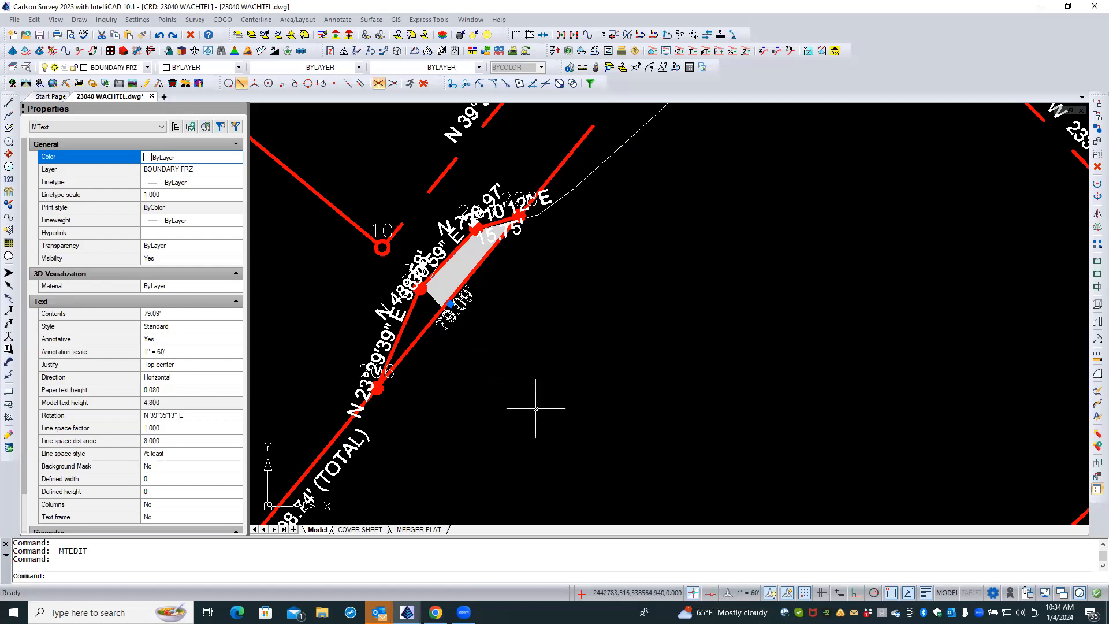
{"action": "key", "text": "Escape"}
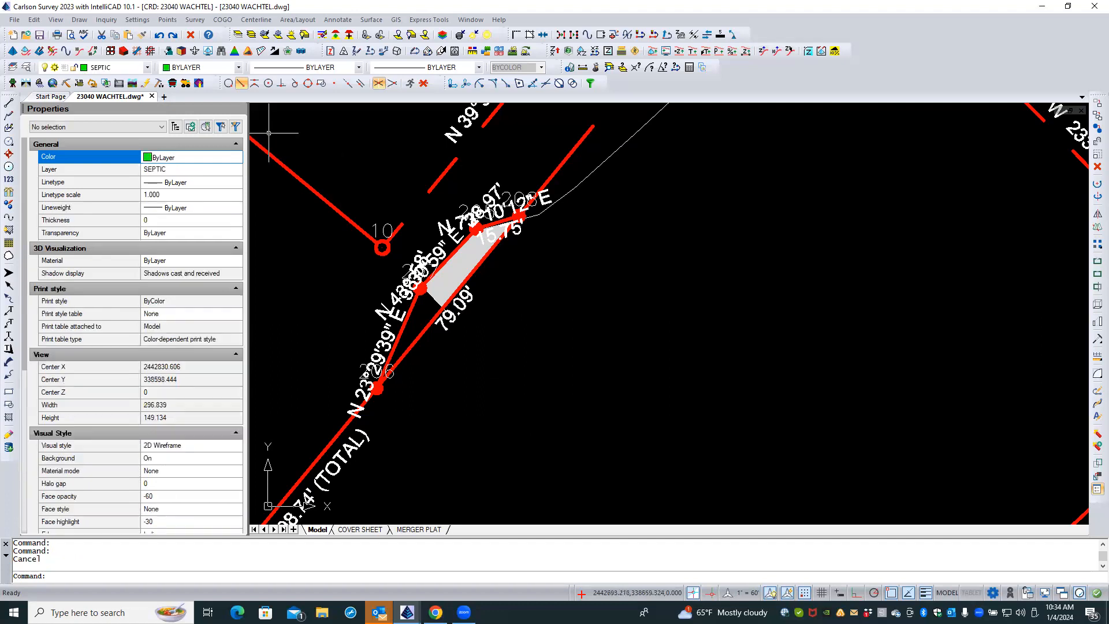
{"action": "left_click", "coordinate": [158, 36]}
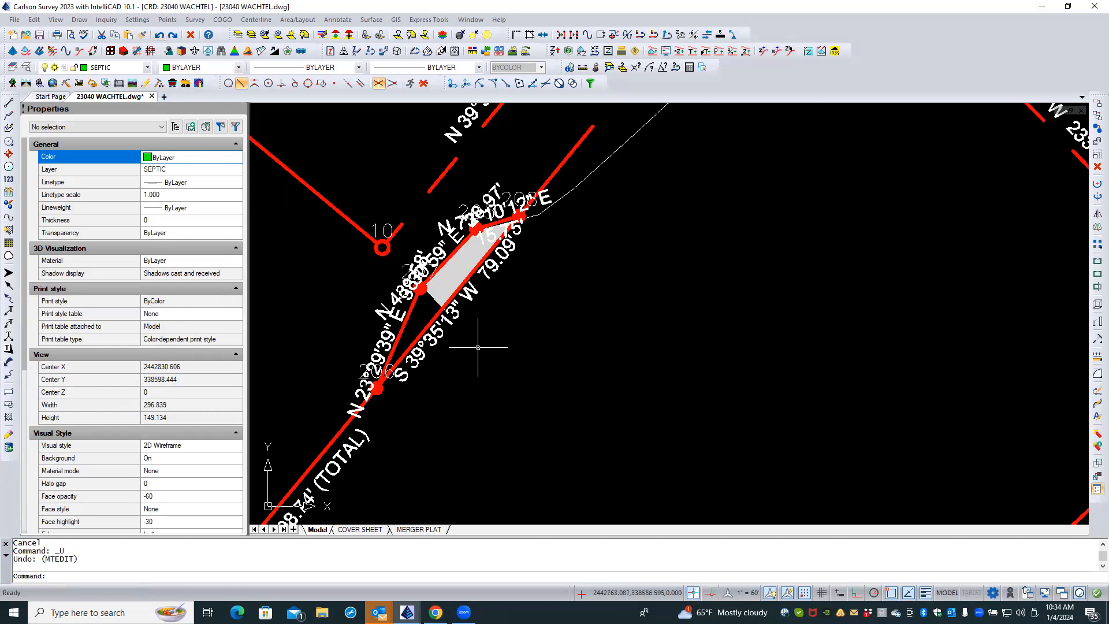
- Assign the S 39°35'13" W 79.09' label to the BOUNDARY-LOTS-FC layer
{"action": "left_click", "coordinate": [439, 331]}
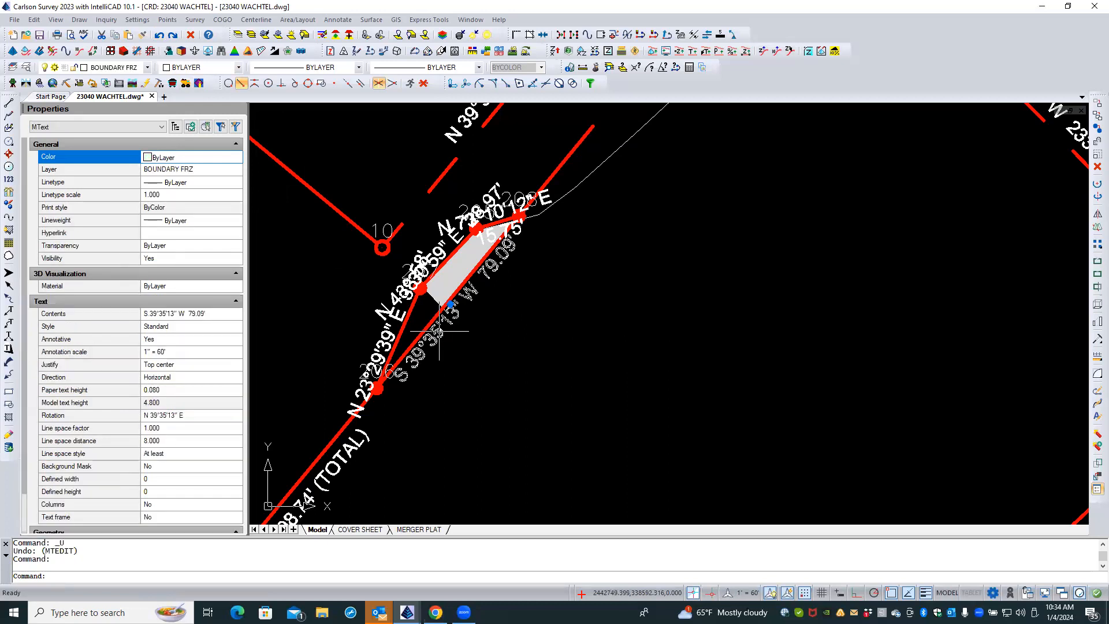
{"action": "left_click", "coordinate": [222, 170]}
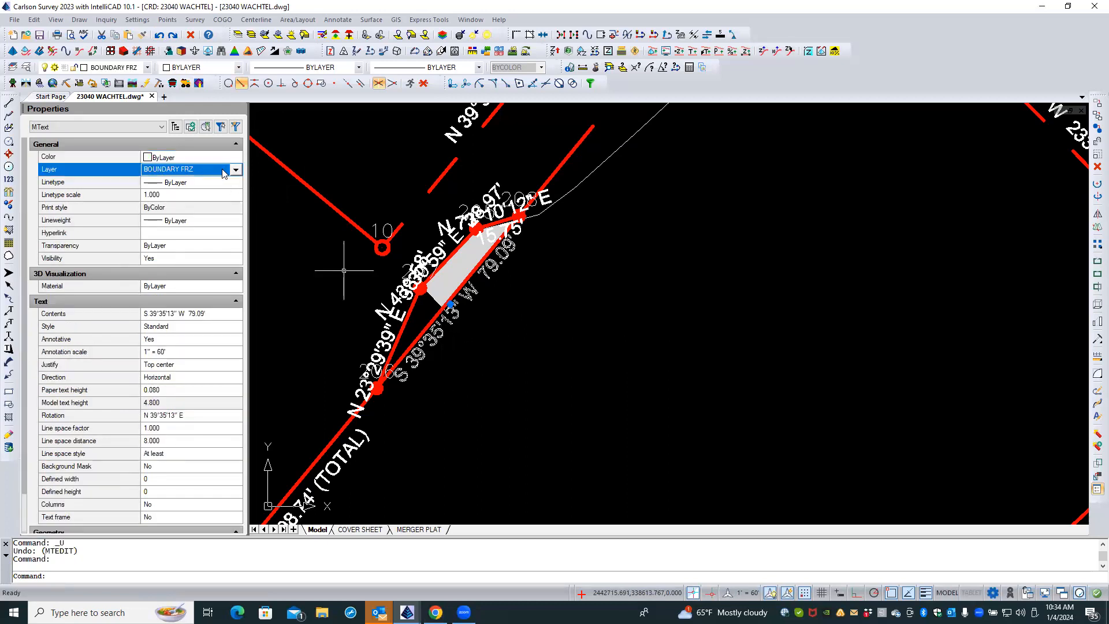
{"action": "left_click", "coordinate": [235, 170]}
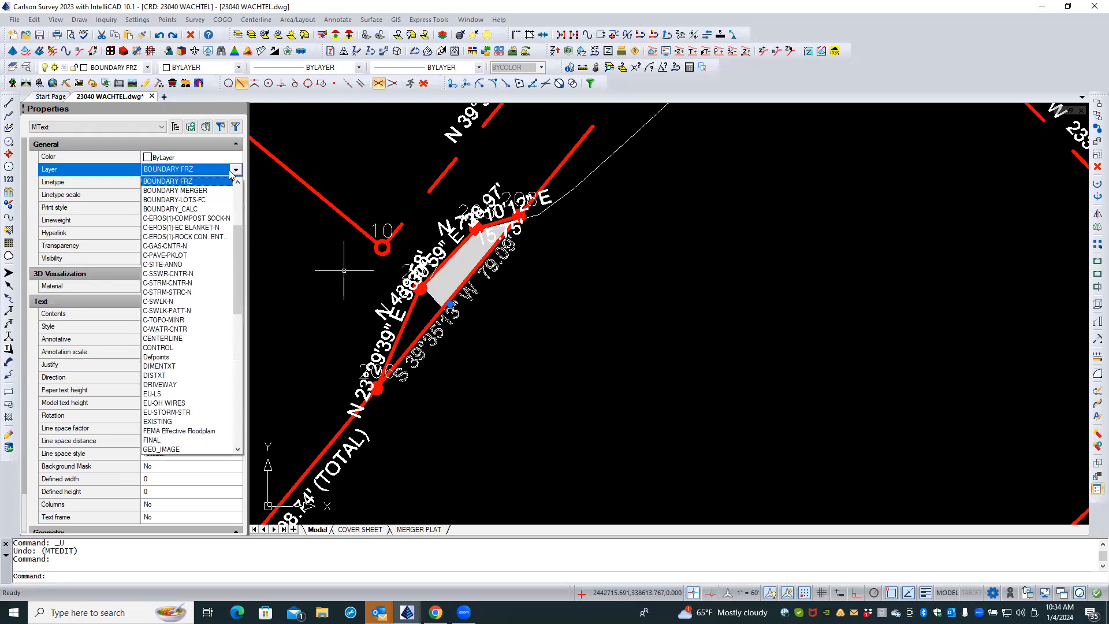
{"action": "left_click", "coordinate": [206, 201]}
{"action": "key", "text": "Escape"}
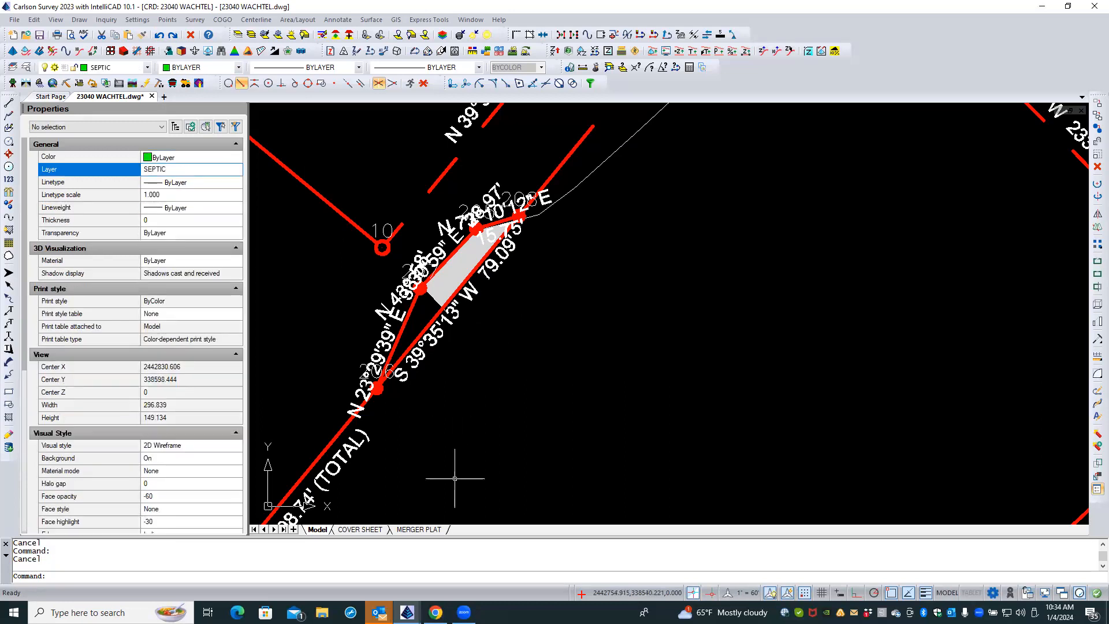
- On the MERGER PLAT layout, nudge the S 39°35'13" W 79.09' label in the SEE INSET box slightly away from its boundary line
{"action": "left_click", "coordinate": [419, 529]}
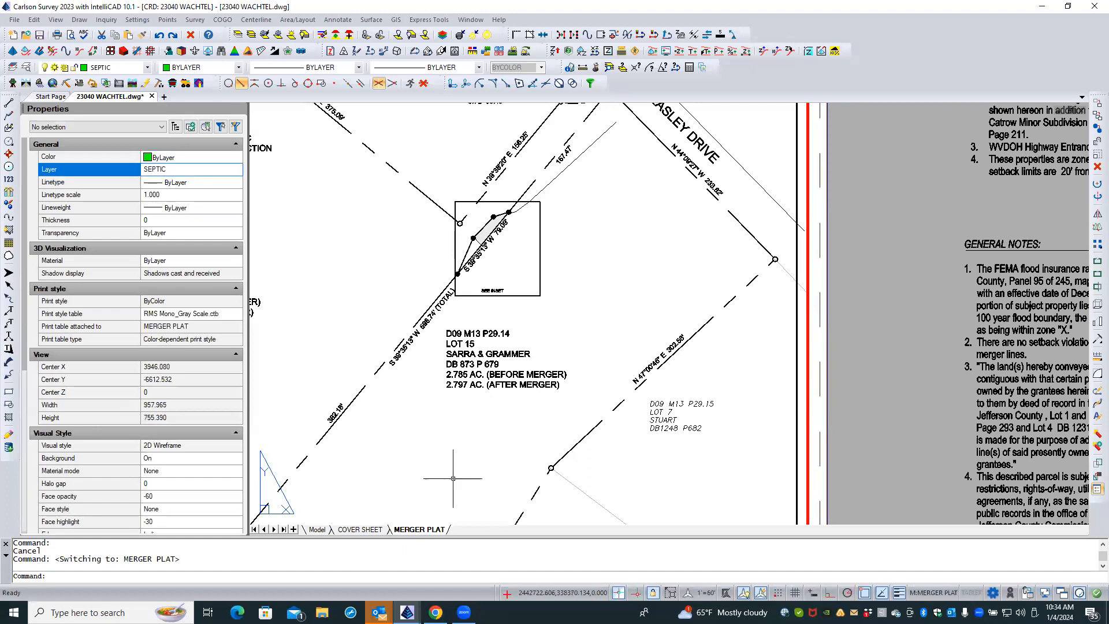
{"action": "scroll", "coordinate": [512, 231], "scroll_direction": "up", "scroll_amount": 2}
{"action": "double_click", "coordinate": [516, 237]}
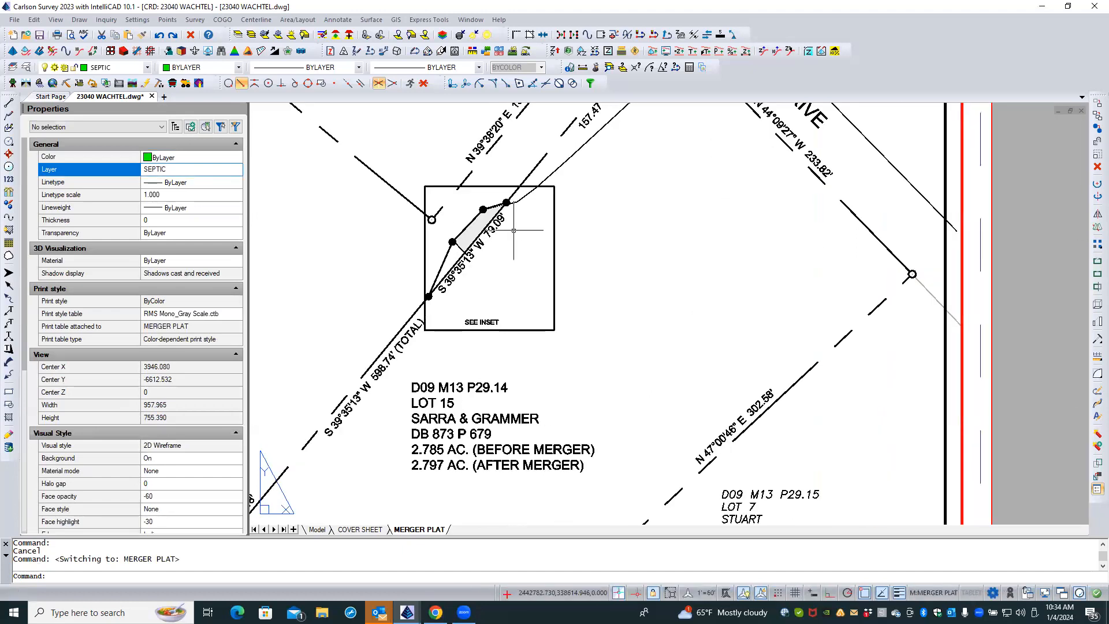
{"action": "scroll", "coordinate": [515, 236], "scroll_direction": "up", "scroll_amount": 1}
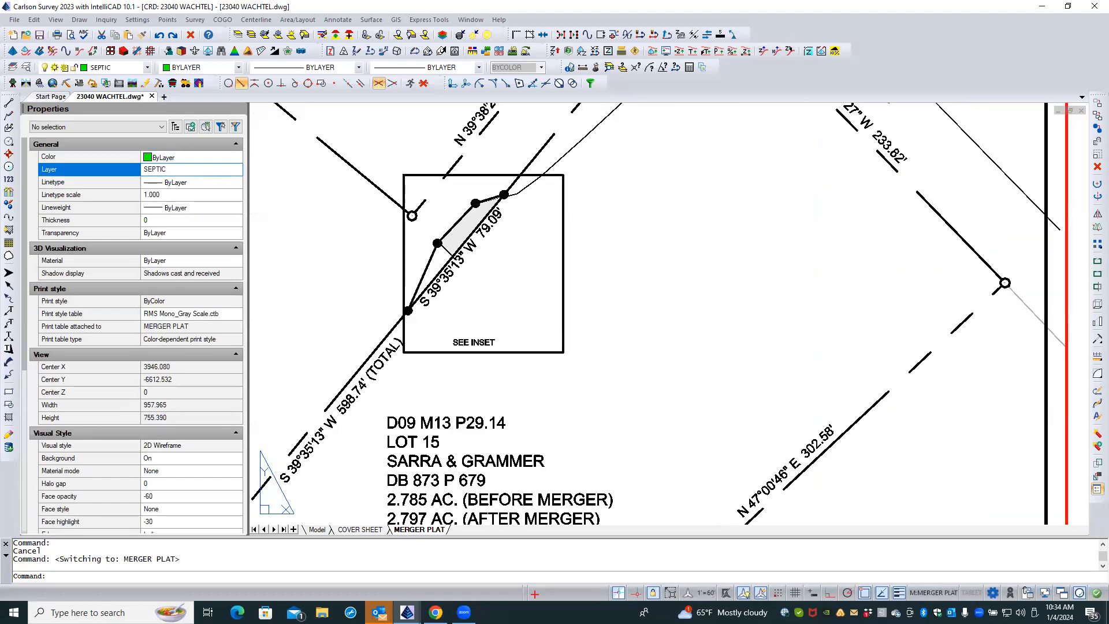
{"action": "double_click", "coordinate": [470, 245]}
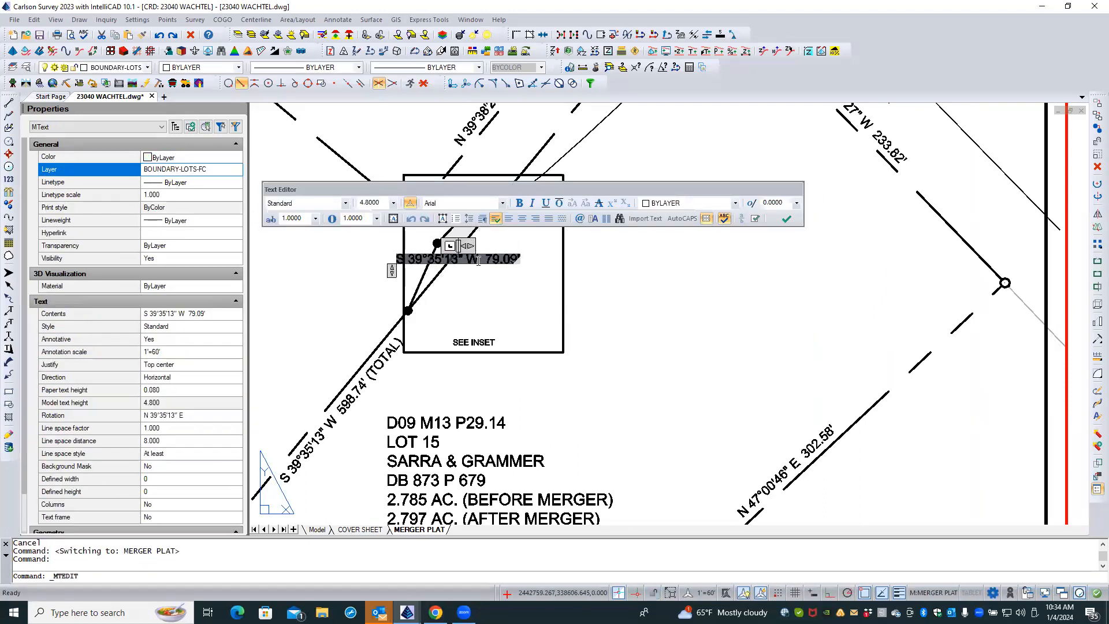
{"action": "left_click", "coordinate": [486, 273]}
{"action": "scroll", "coordinate": [473, 263], "scroll_direction": "up", "scroll_amount": 3}
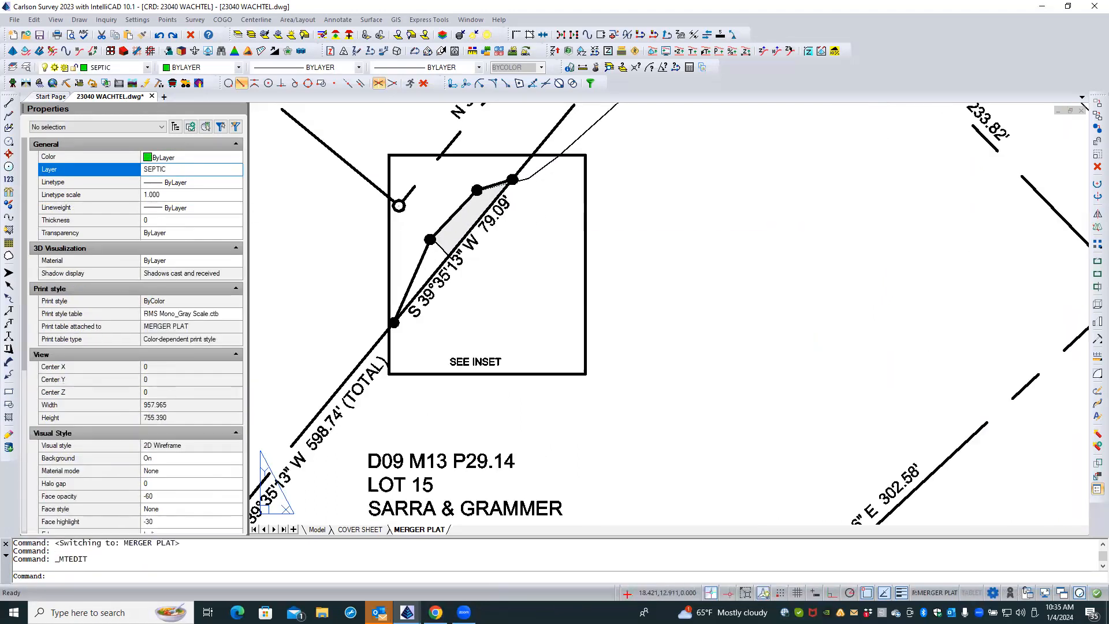
{"action": "left_click", "coordinate": [451, 251]}
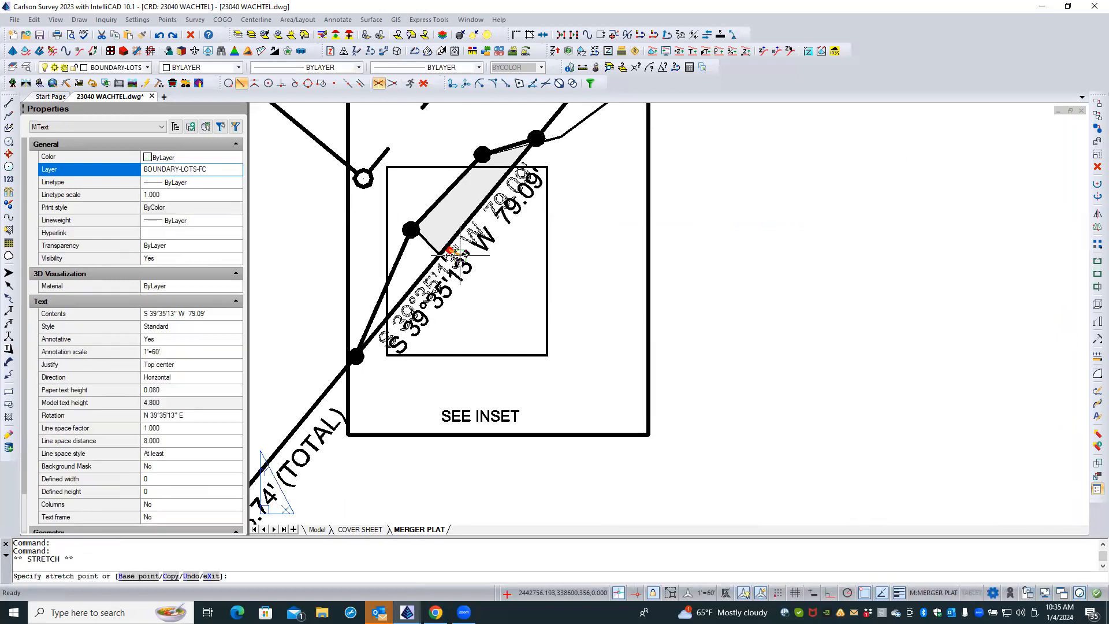
{"action": "left_click", "coordinate": [455, 253]}
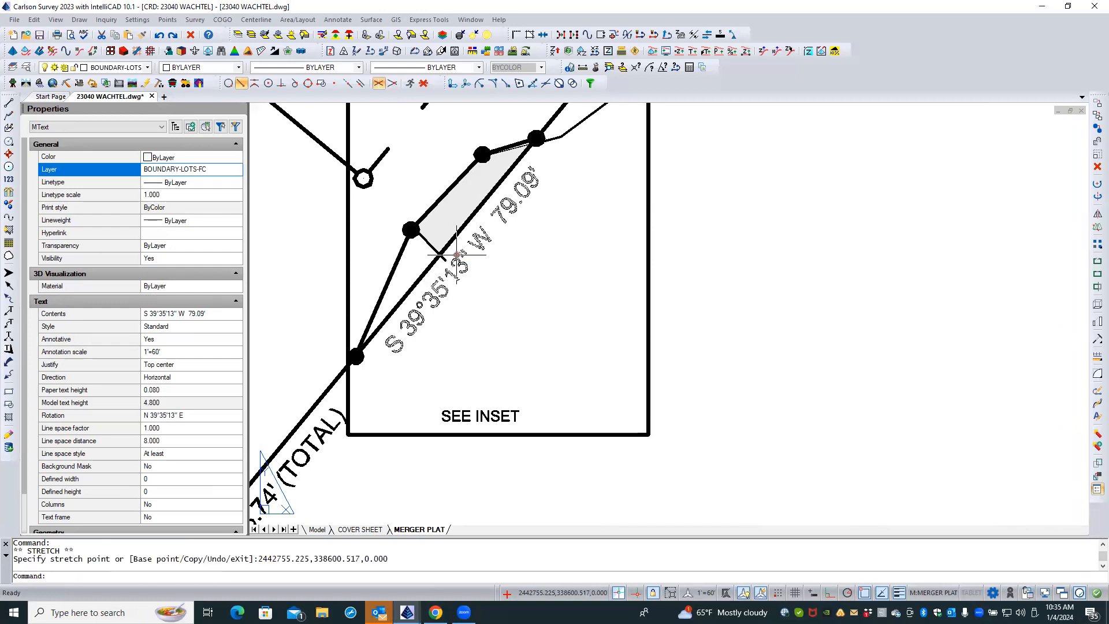
{"action": "key", "text": "Escape"}
{"action": "key", "text": "Escape"}
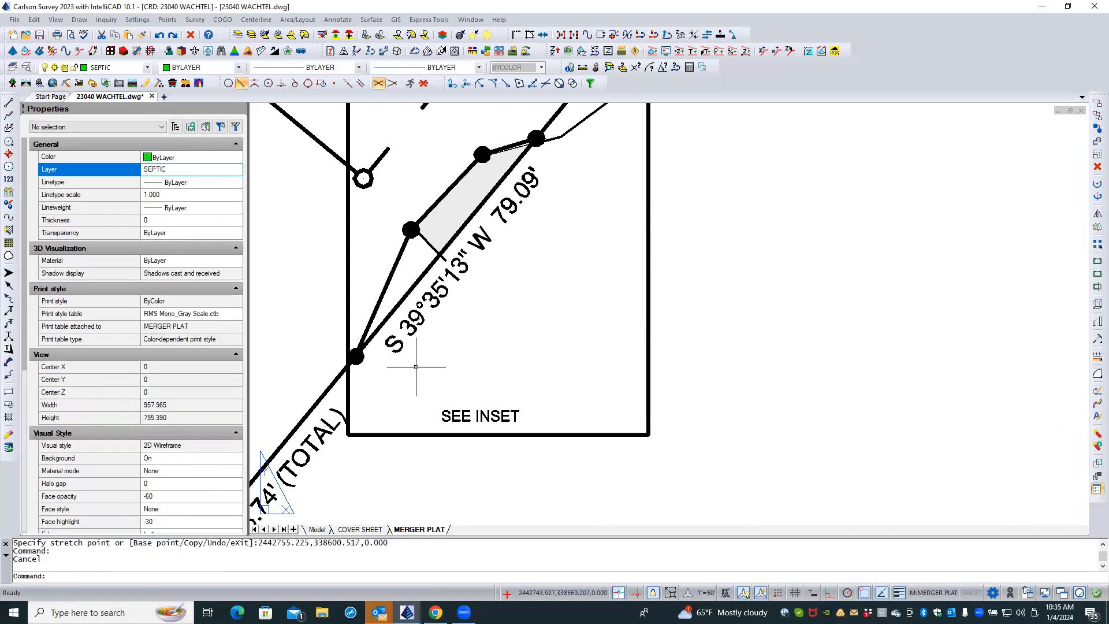
- Activate the INSET 1"=20' viewport on the MERGER PLAT layout for editing near the 15.75' boundary segment
{"action": "scroll", "coordinate": [425, 359], "scroll_direction": "down", "scroll_amount": 2}
{"action": "scroll", "coordinate": [427, 359], "scroll_direction": "down", "scroll_amount": 2}
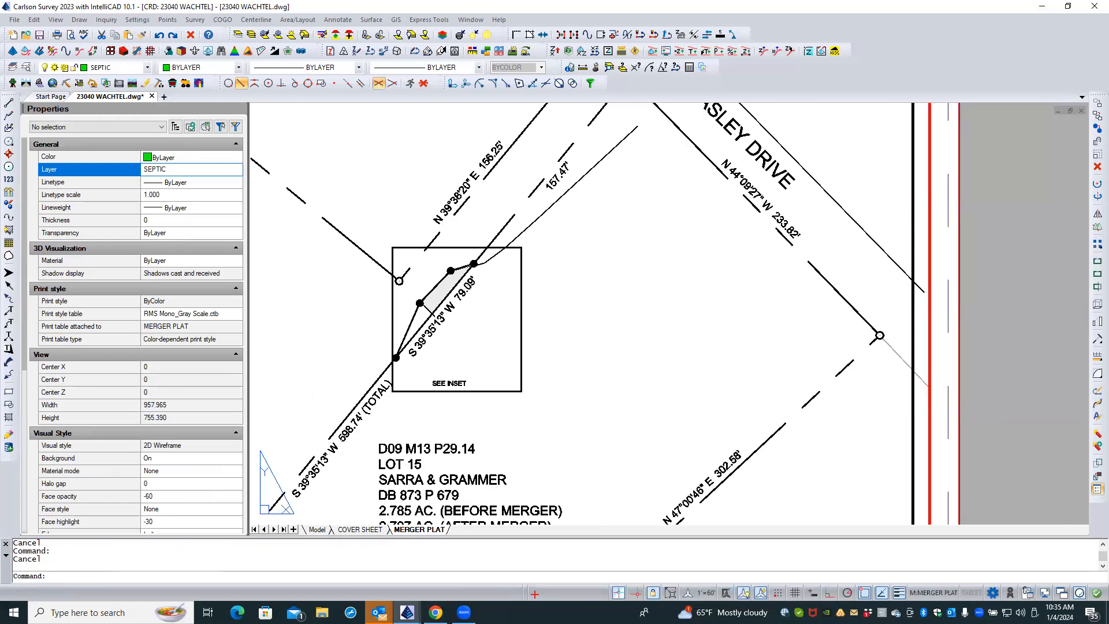
{"action": "left_click", "coordinate": [543, 338]}
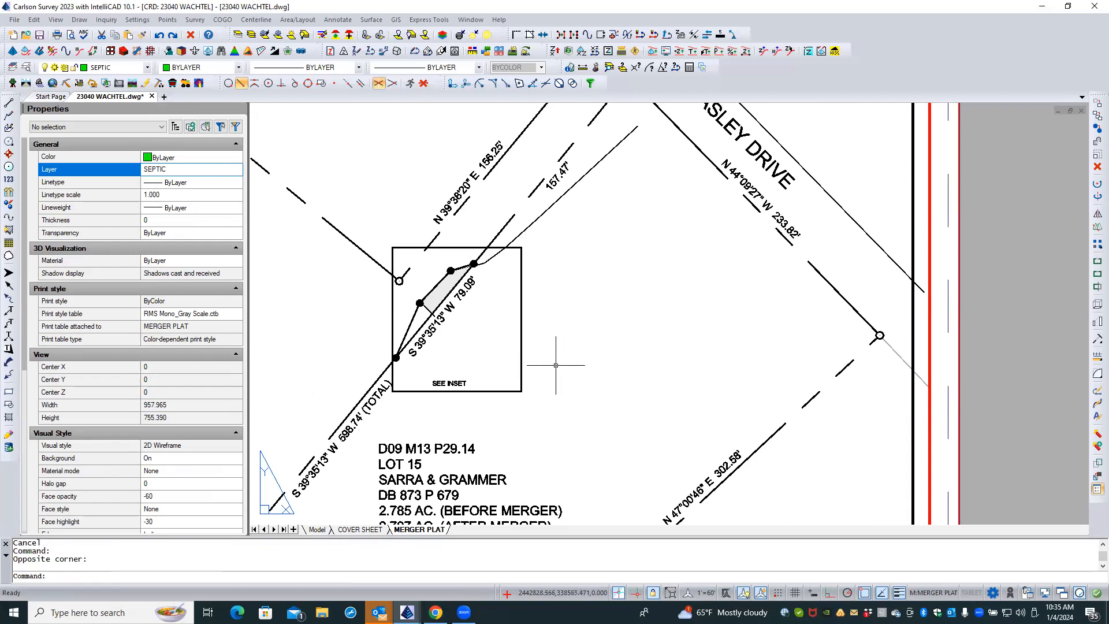
{"action": "scroll", "coordinate": [442, 406], "scroll_direction": "down", "scroll_amount": 2}
{"action": "scroll", "coordinate": [442, 406], "scroll_direction": "down", "scroll_amount": 5}
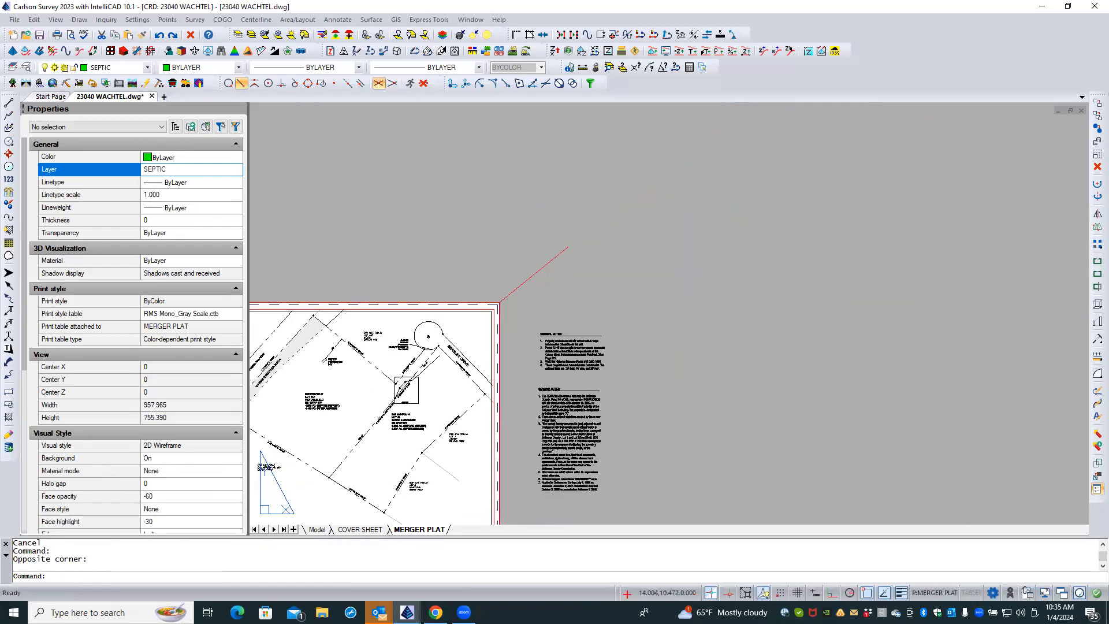
{"action": "double_click", "coordinate": [297, 446]}
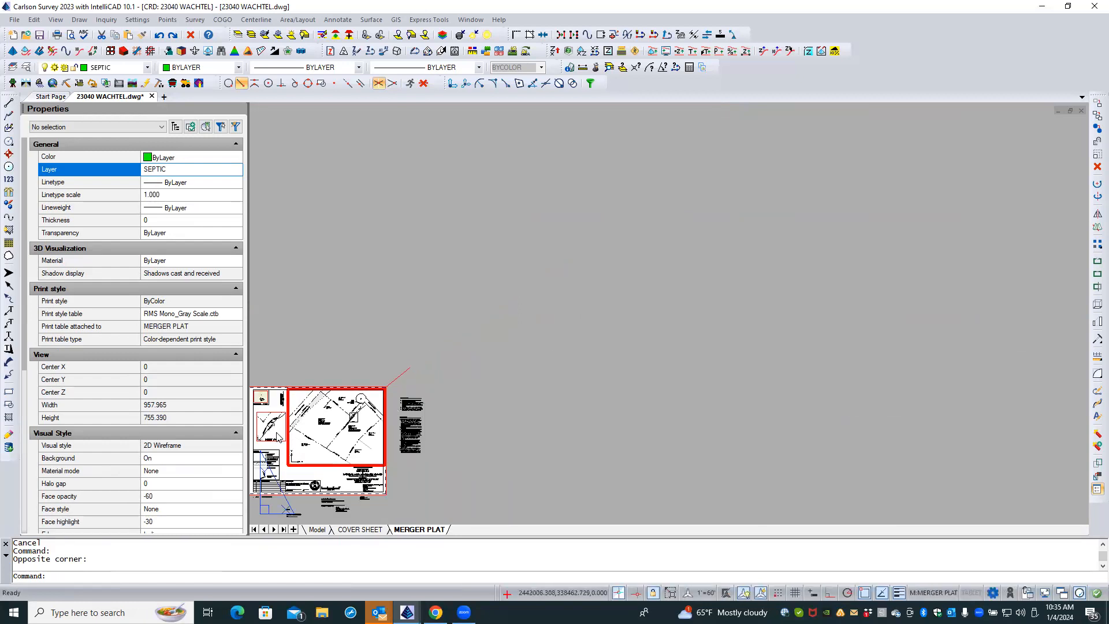
{"action": "scroll", "coordinate": [277, 439], "scroll_direction": "up", "scroll_amount": 6}
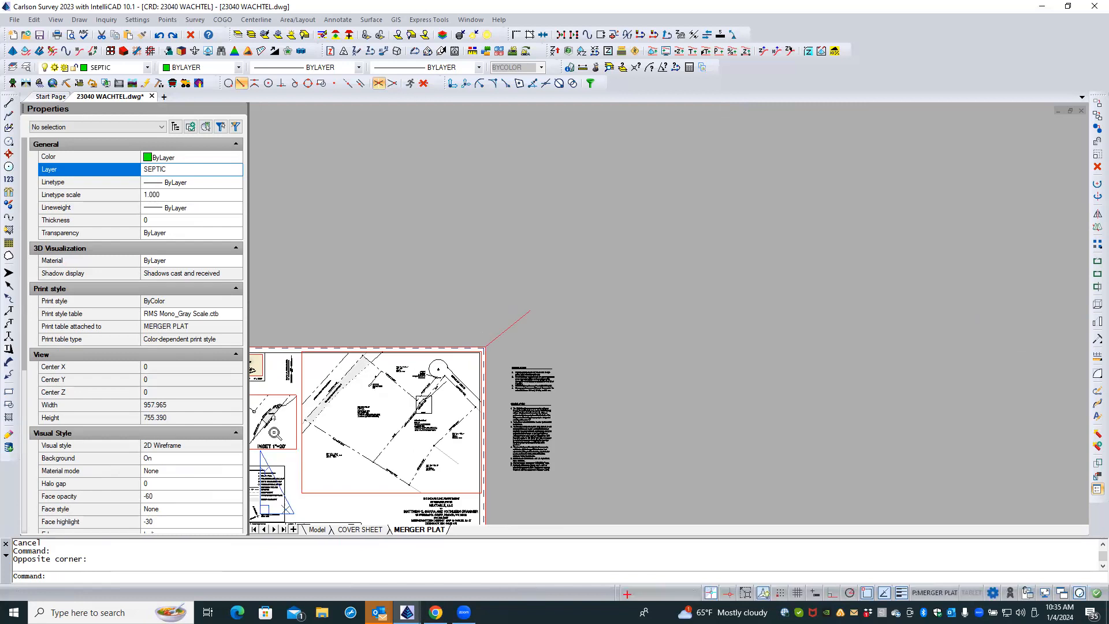
{"action": "scroll", "coordinate": [285, 434], "scroll_direction": "up", "scroll_amount": 5}
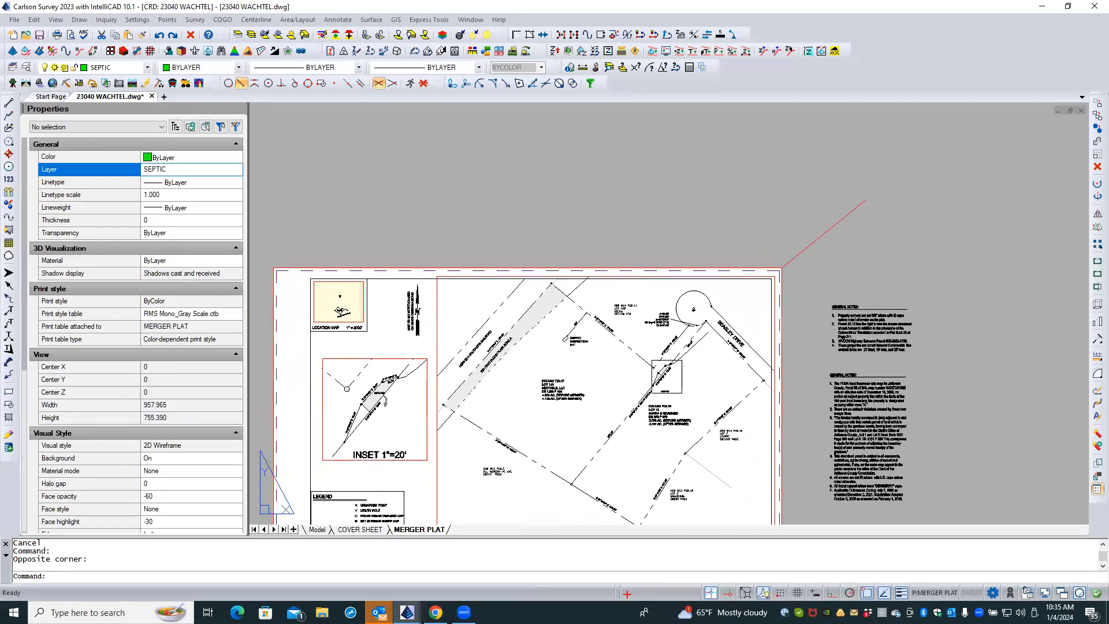
{"action": "scroll", "coordinate": [385, 424], "scroll_direction": "up", "scroll_amount": 3}
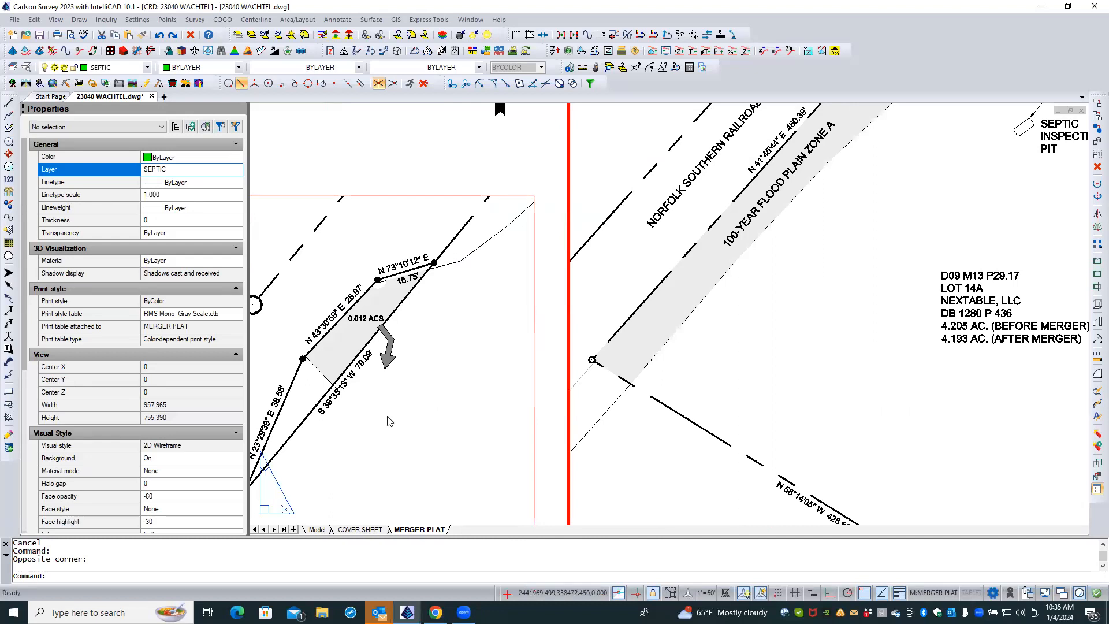
{"action": "scroll", "coordinate": [382, 306], "scroll_direction": "up", "scroll_amount": 4}
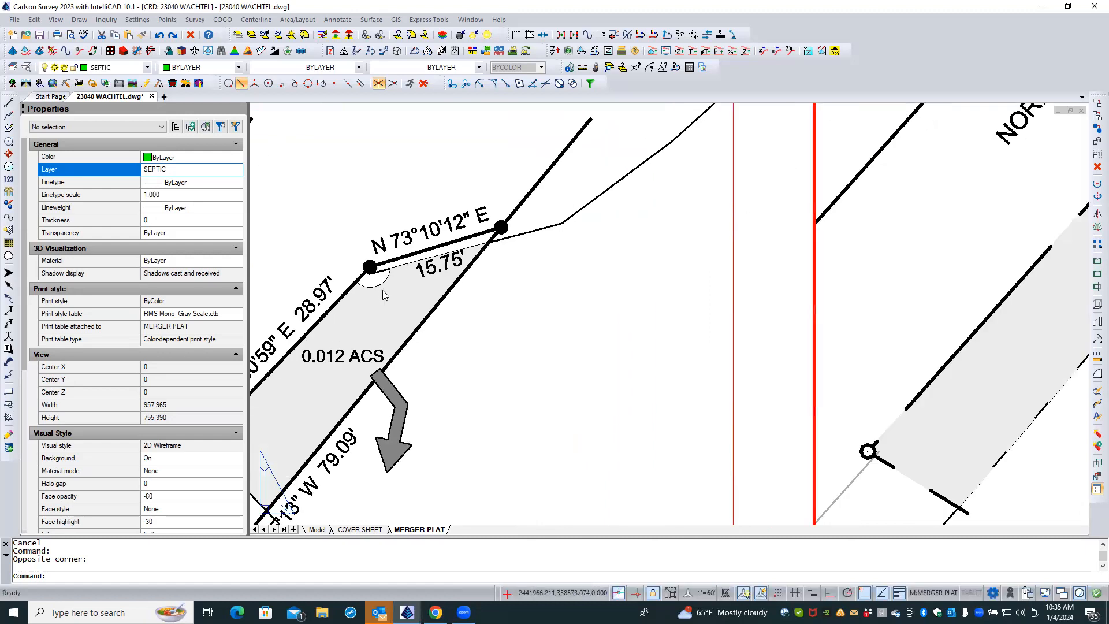
{"action": "left_click", "coordinate": [384, 293]}
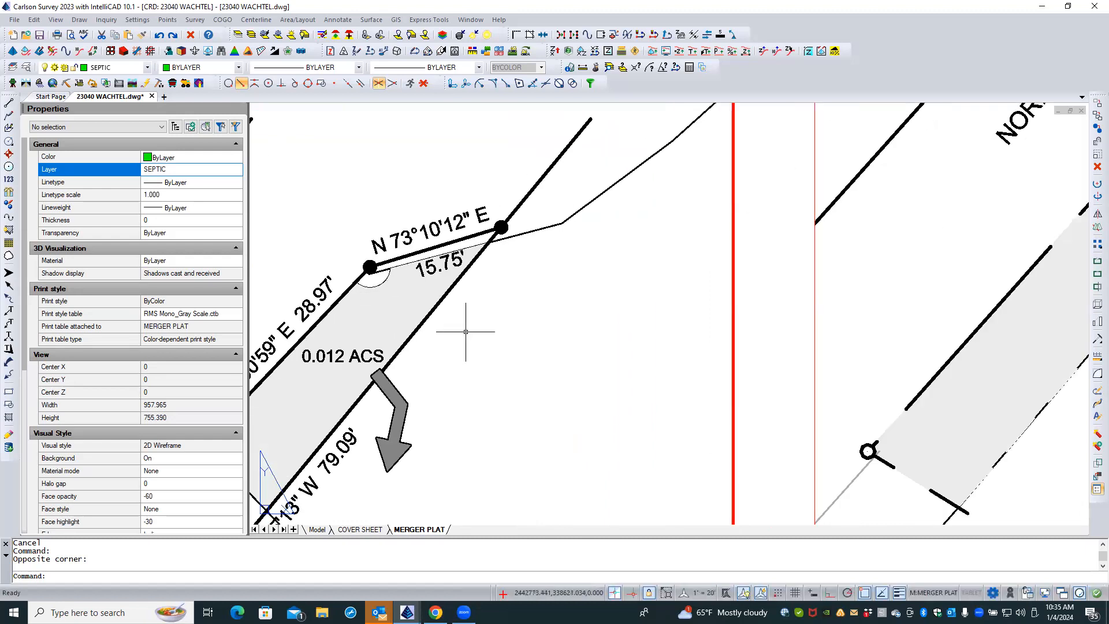
- Stretch the merger hatch's vertex to the boundary corner where the 28.97' and 15.75' segments meet
{"action": "left_click", "coordinate": [472, 311]}
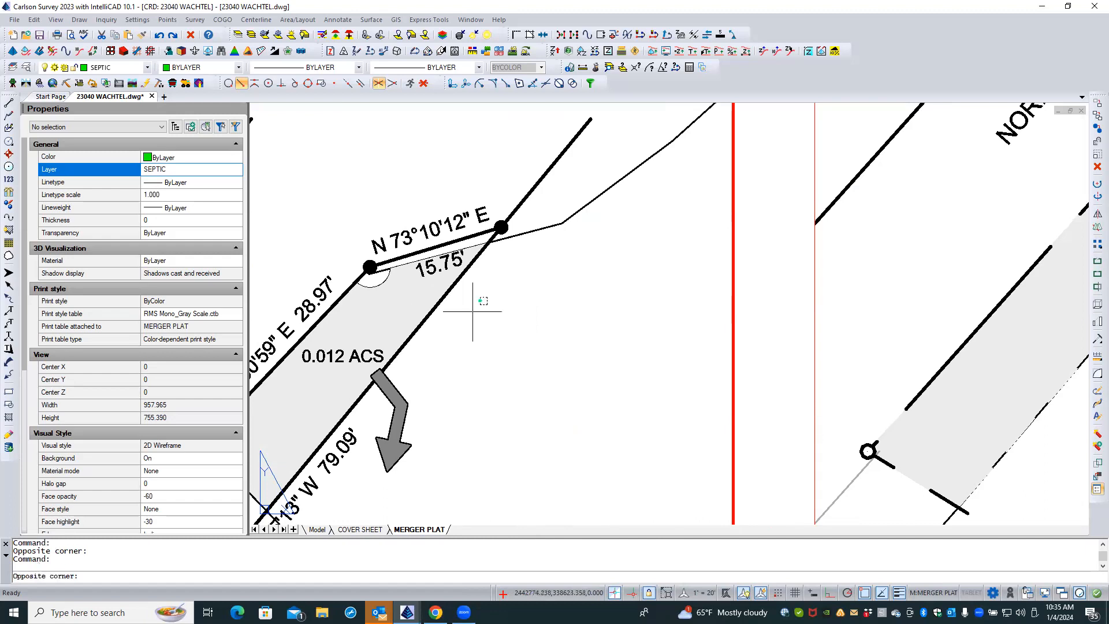
{"action": "left_click", "coordinate": [404, 283]}
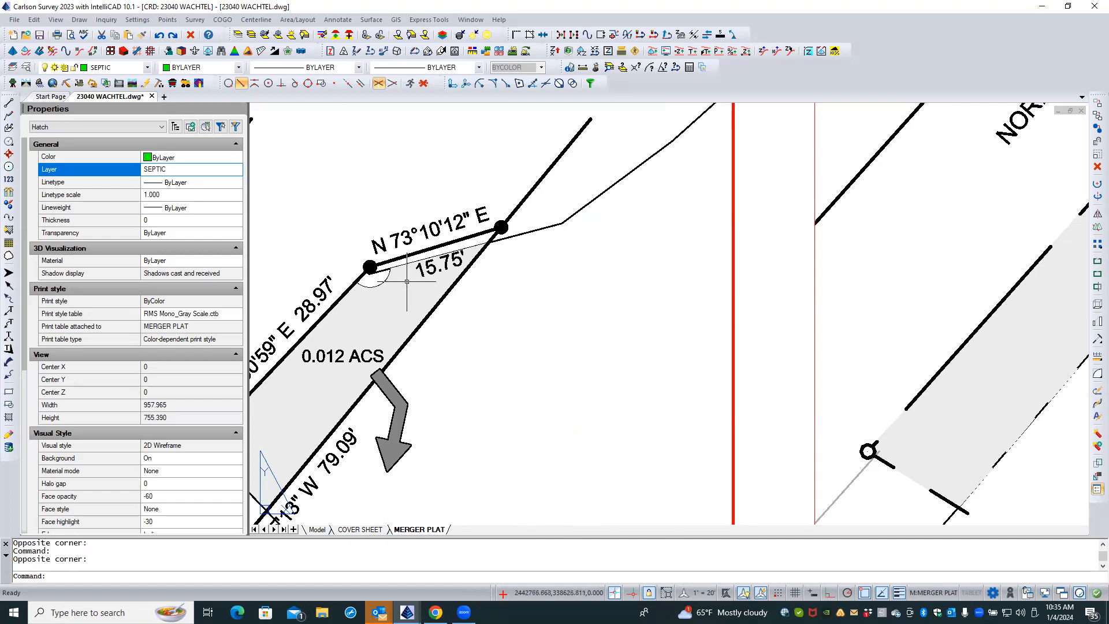
{"action": "mouse_move", "coordinate": [378, 285]}
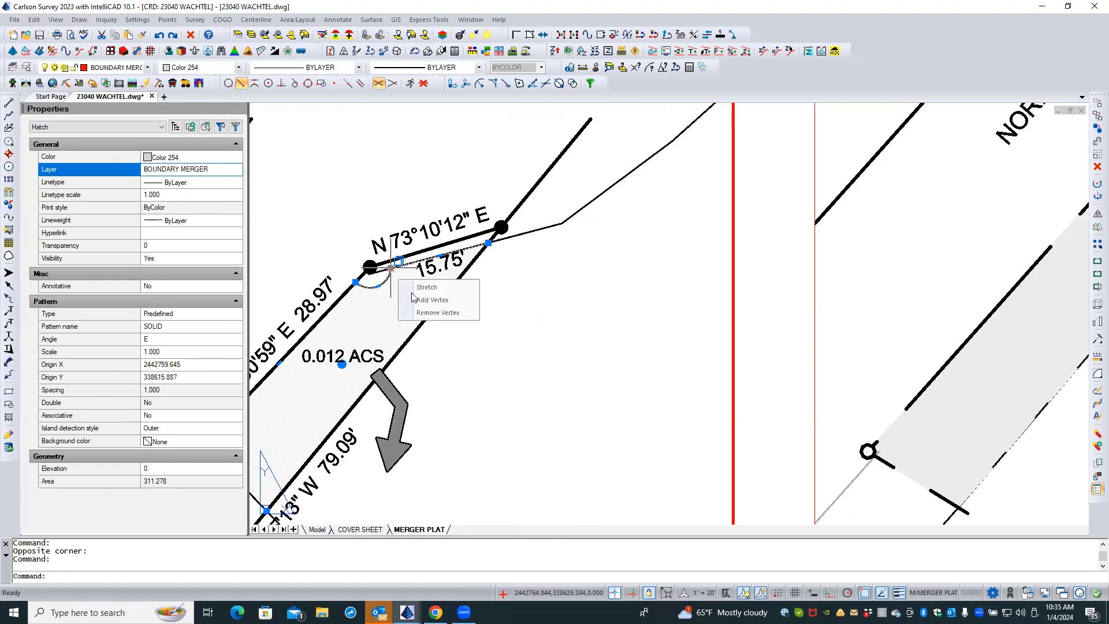
{"action": "left_click", "coordinate": [355, 283]}
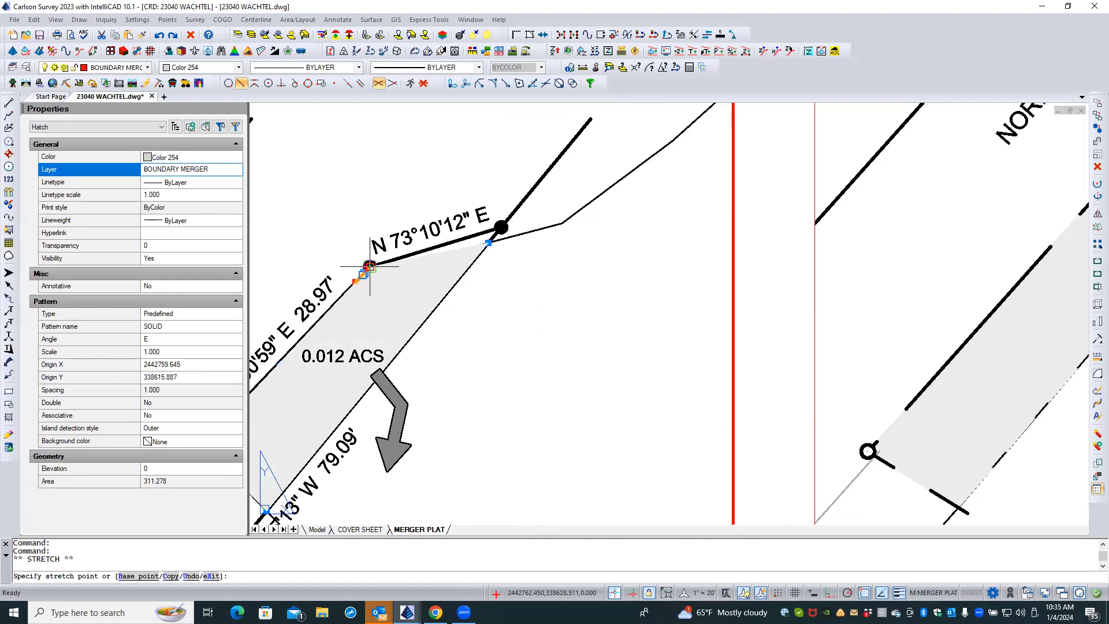
{"action": "left_click", "coordinate": [370, 266]}
{"action": "mouse_move", "coordinate": [369, 267]}
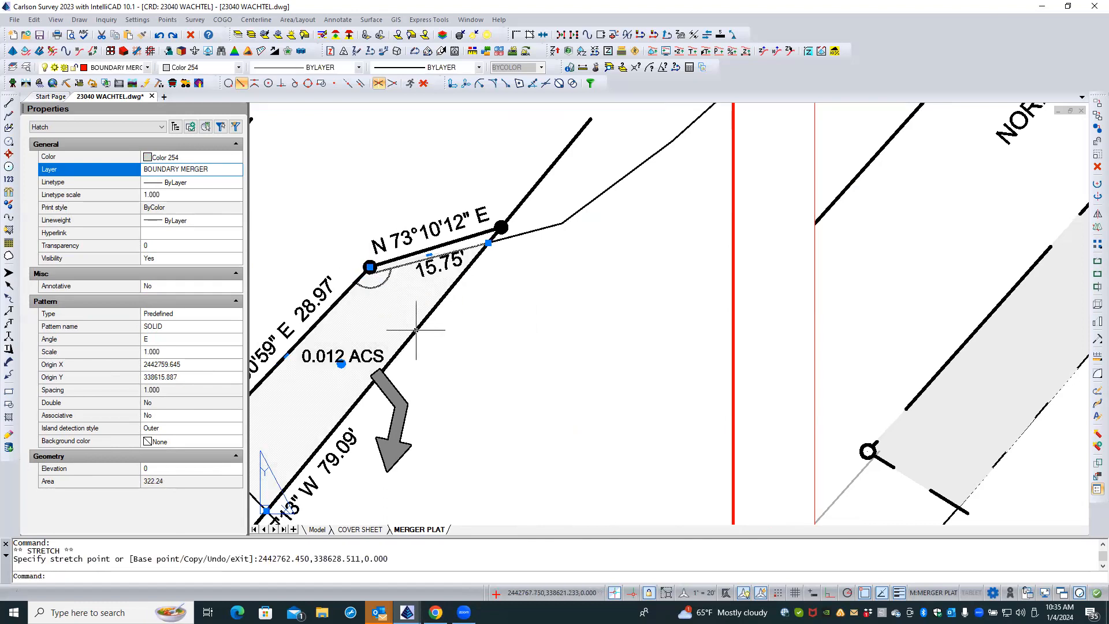
{"action": "key", "text": "Escape"}
{"action": "key", "text": "Escape"}
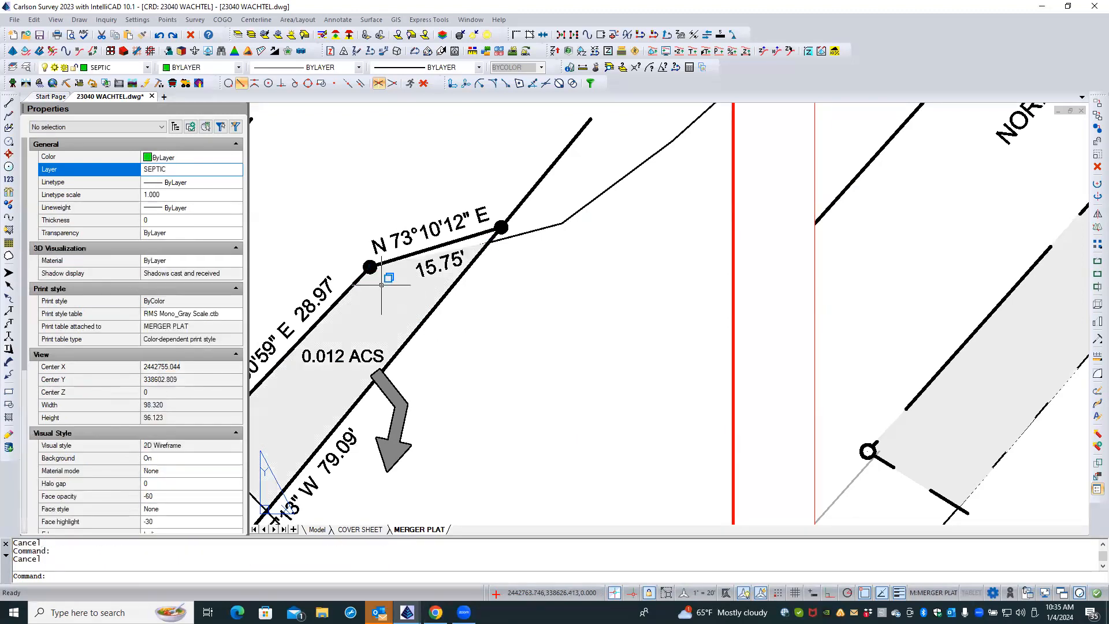
- Stretch the closed DRIVEWAY polyline's vertex to the boundary corner where the 28.97' and 15.75' segments meet
{"action": "left_click", "coordinate": [379, 283]}
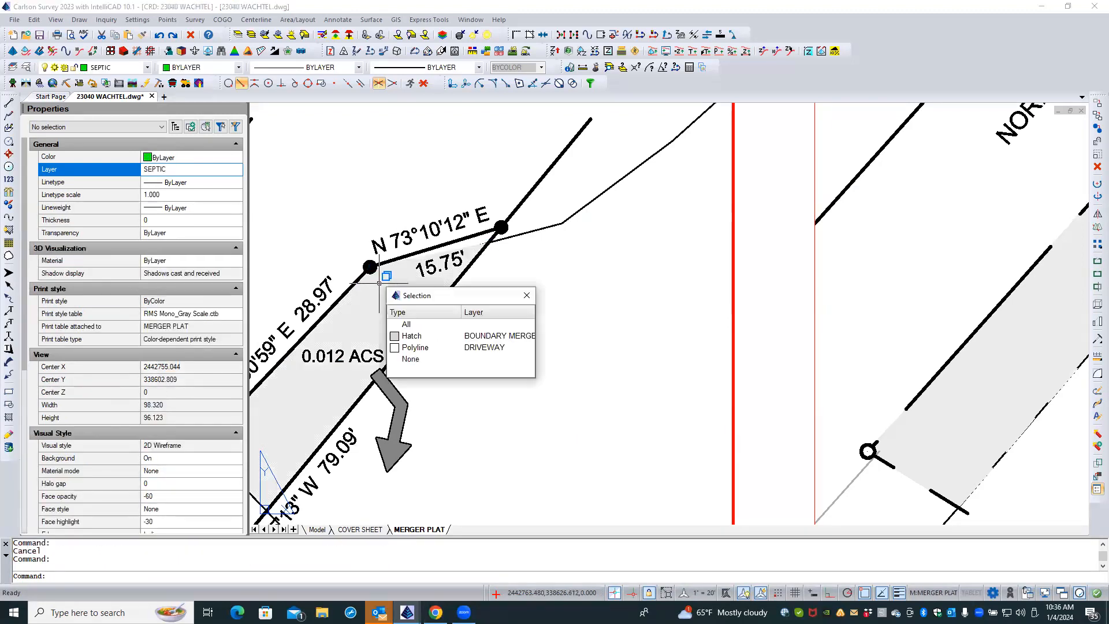
{"action": "left_click", "coordinate": [423, 349]}
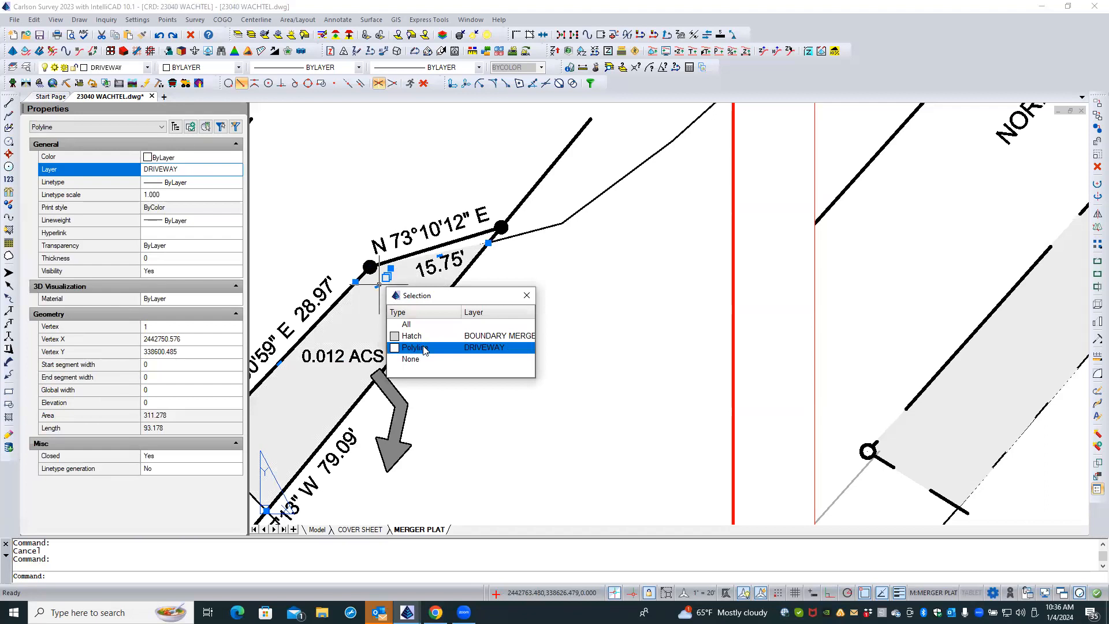
{"action": "left_click", "coordinate": [423, 350]}
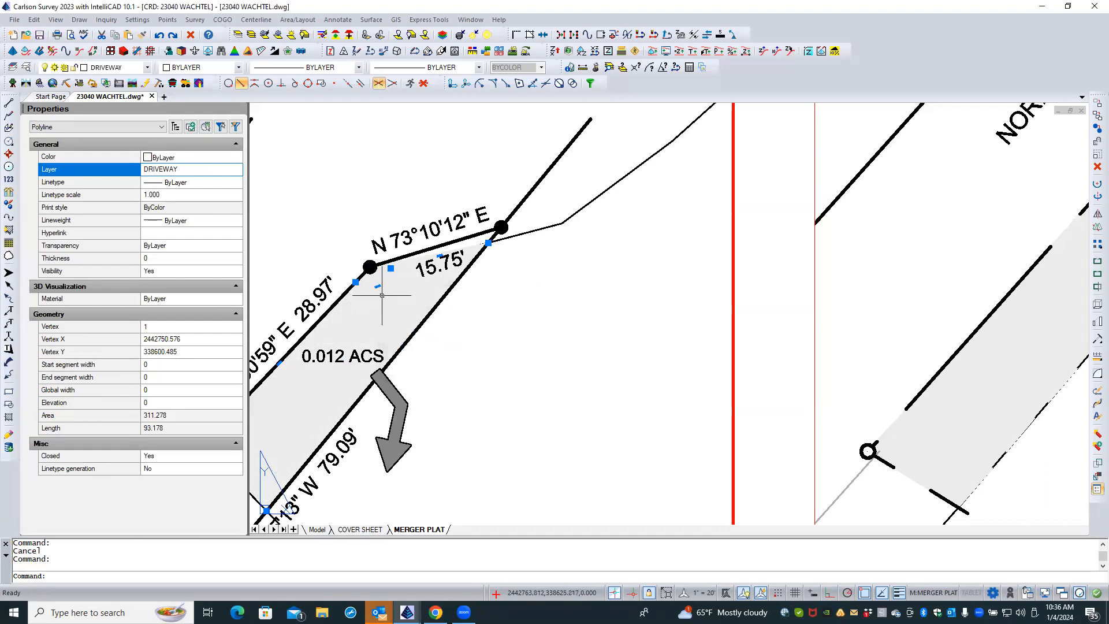
{"action": "mouse_move", "coordinate": [390, 268]}
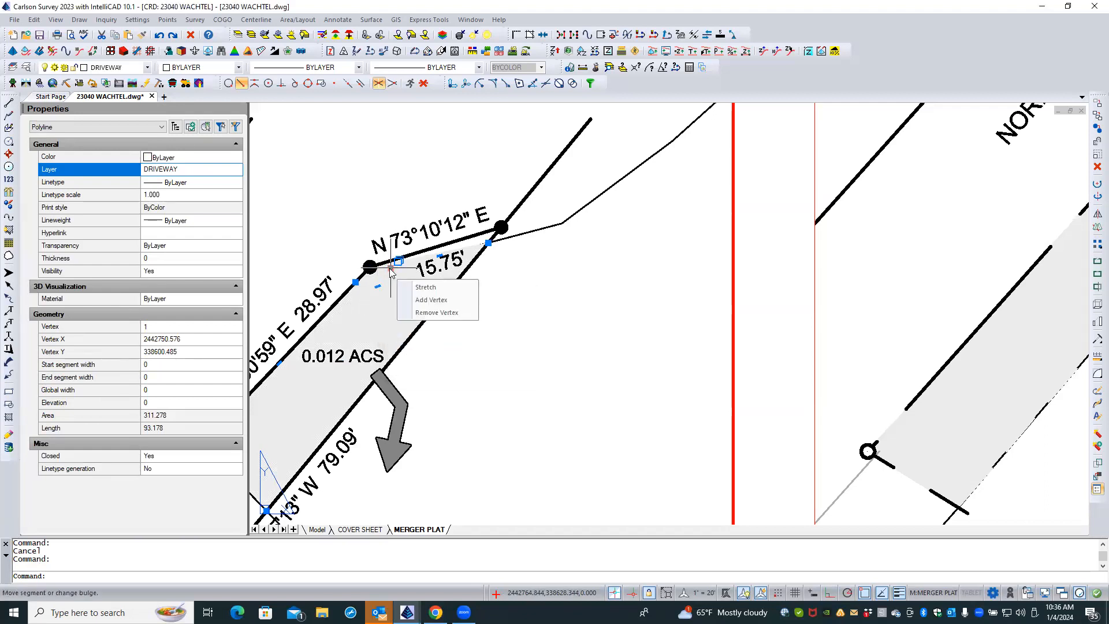
{"action": "left_click", "coordinate": [355, 282]}
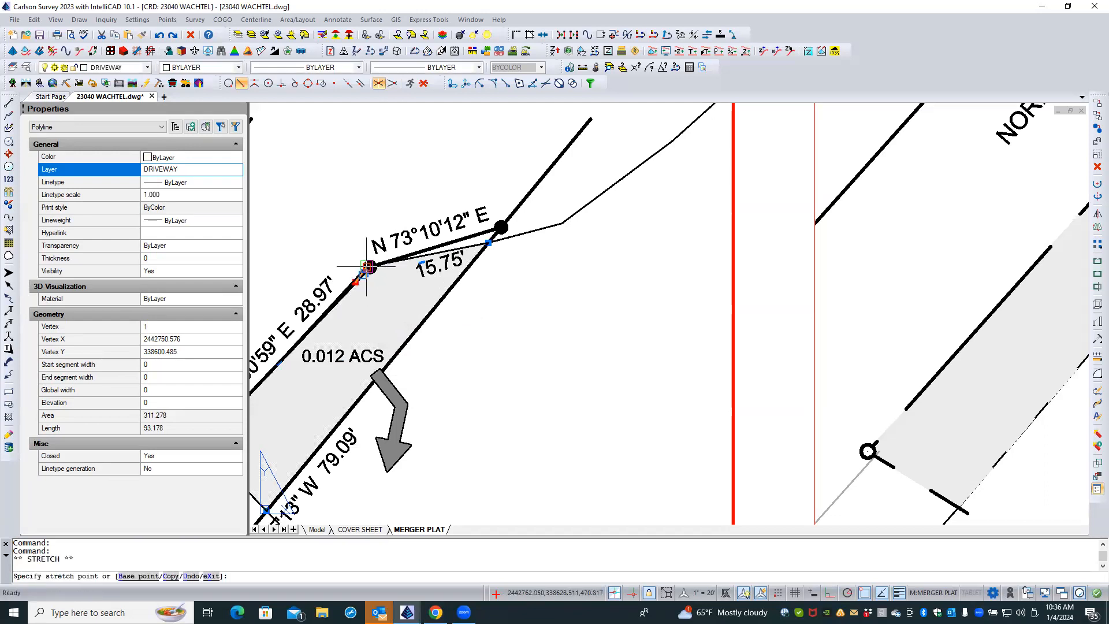
{"action": "left_click", "coordinate": [369, 267]}
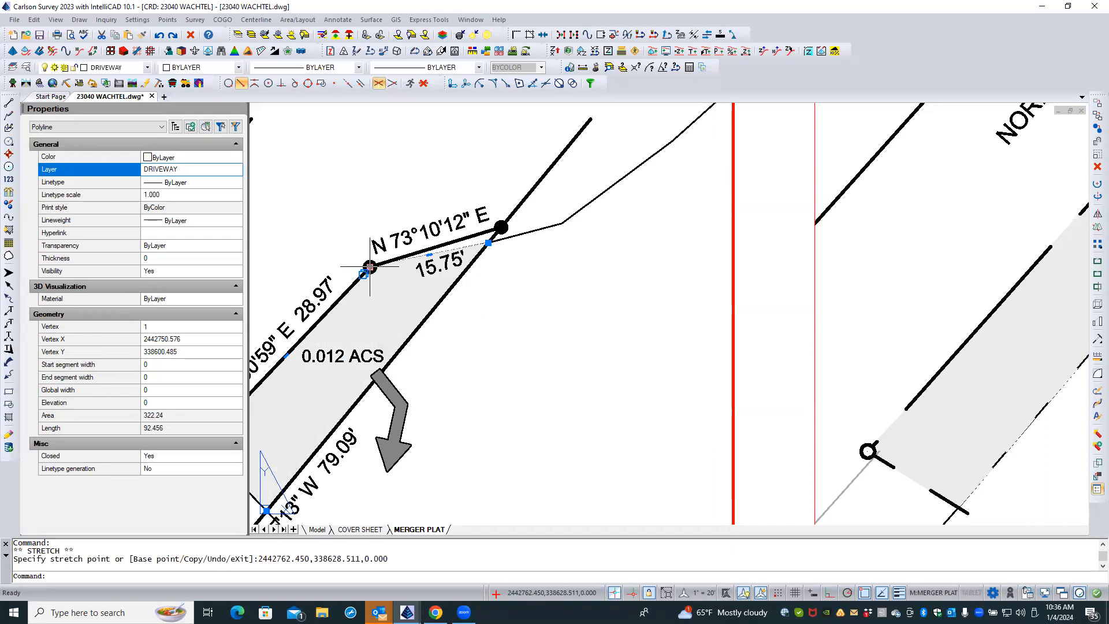
{"action": "key", "text": "Escape"}
{"action": "key", "text": "Escape"}
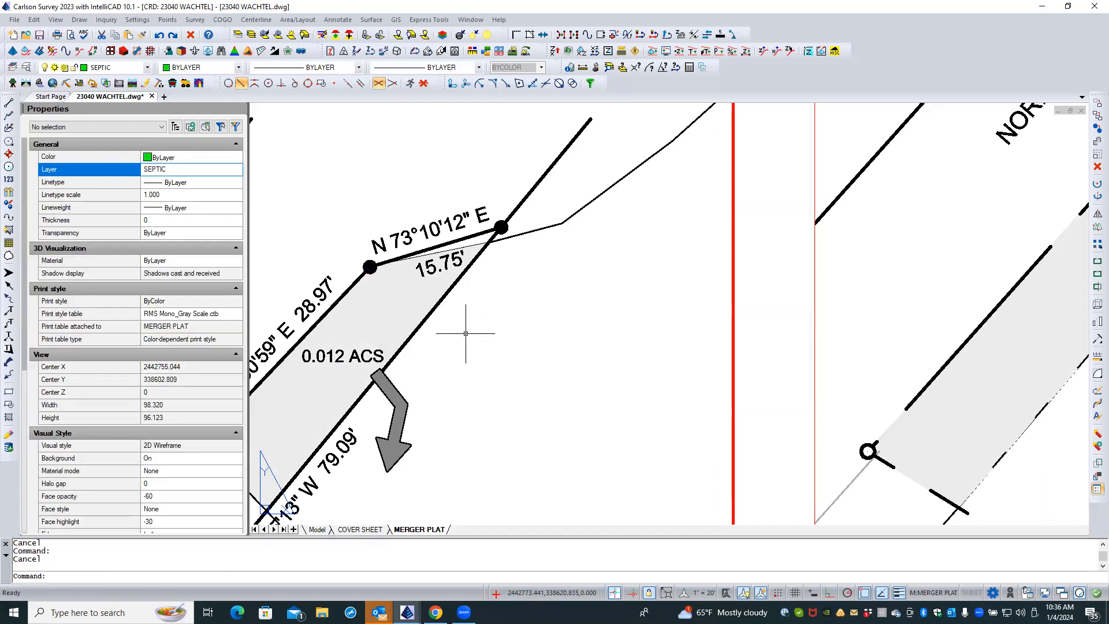
- Send the BOUNDARY MERGER hatch in the inset to the back of the draw order
{"action": "scroll", "coordinate": [466, 331], "scroll_direction": "down", "scroll_amount": 1}
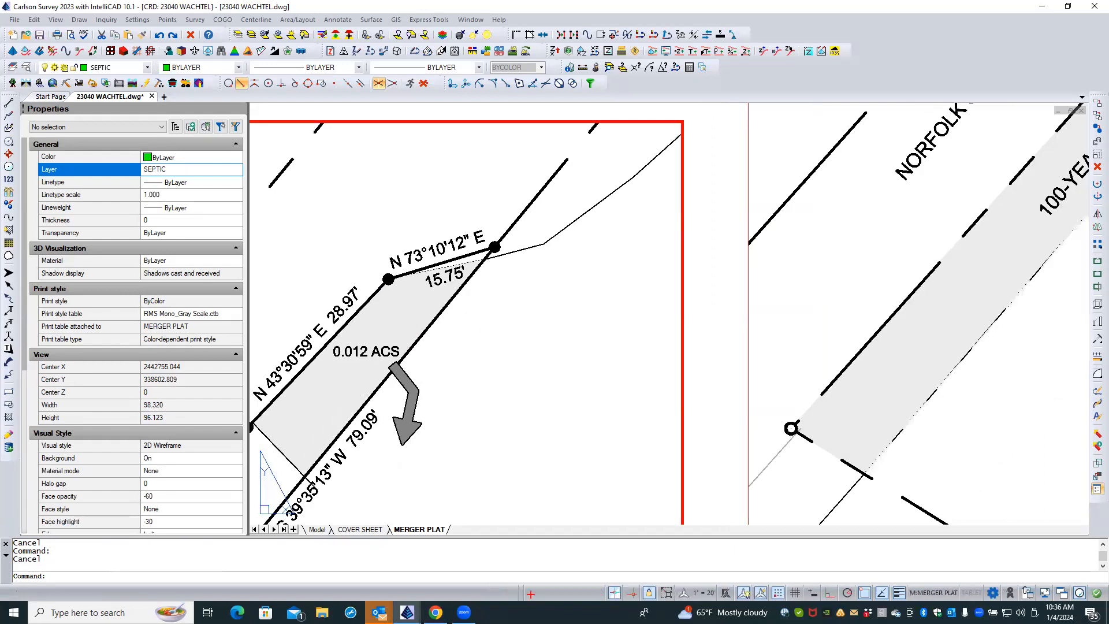
{"action": "left_click", "coordinate": [412, 312]}
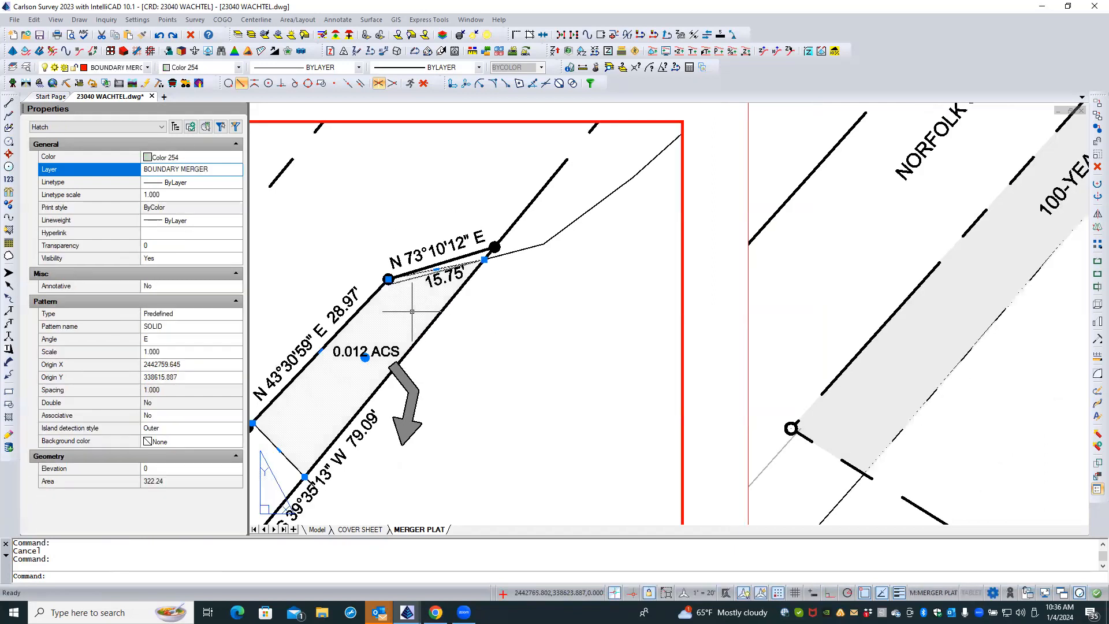
{"action": "right_click", "coordinate": [412, 312]}
{"action": "mouse_move", "coordinate": [456, 263]}
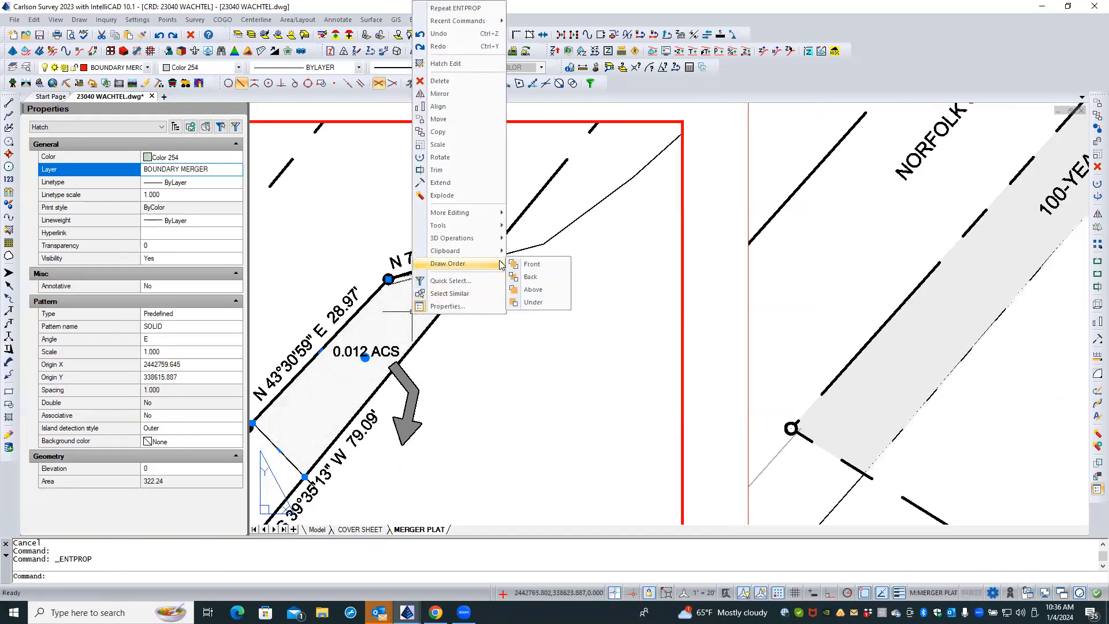
{"action": "left_click", "coordinate": [538, 277]}
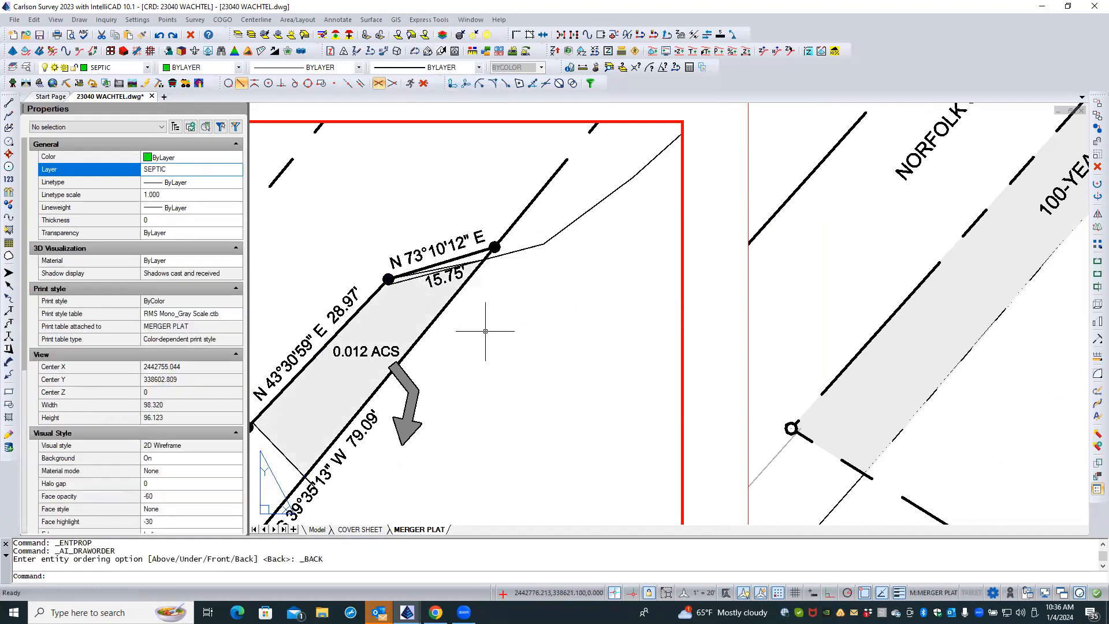
- Stretch the open DRIVEWAY polyline's end near the 15.75' label to the corner of the 28.97' and 15.75' segments
{"action": "scroll", "coordinate": [427, 284], "scroll_direction": "up", "scroll_amount": 2}
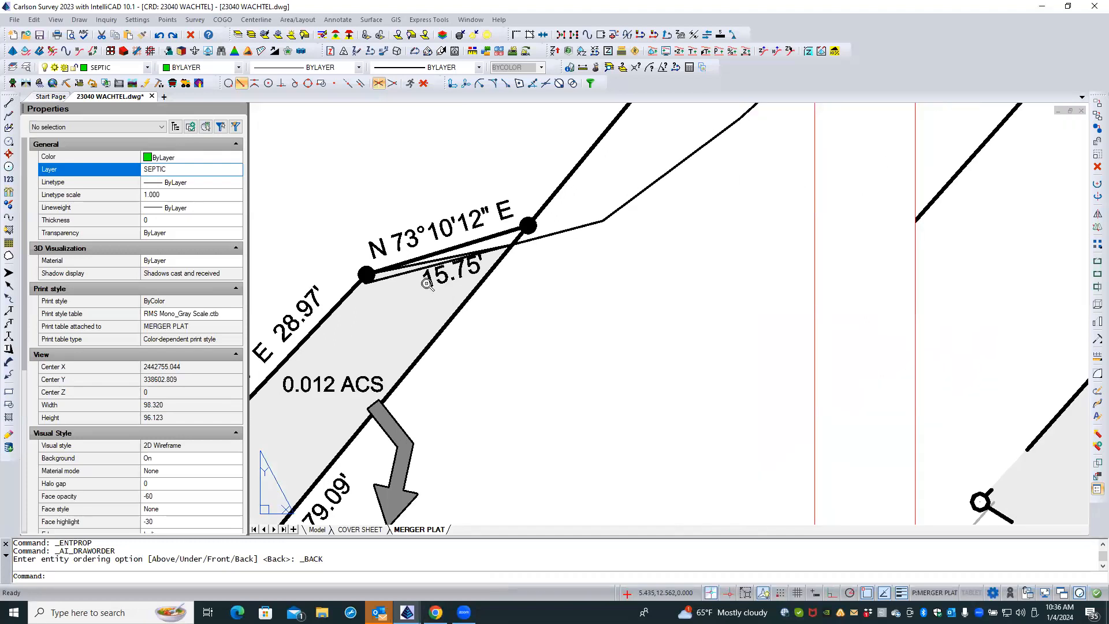
{"action": "scroll", "coordinate": [427, 284], "scroll_direction": "up", "scroll_amount": 2}
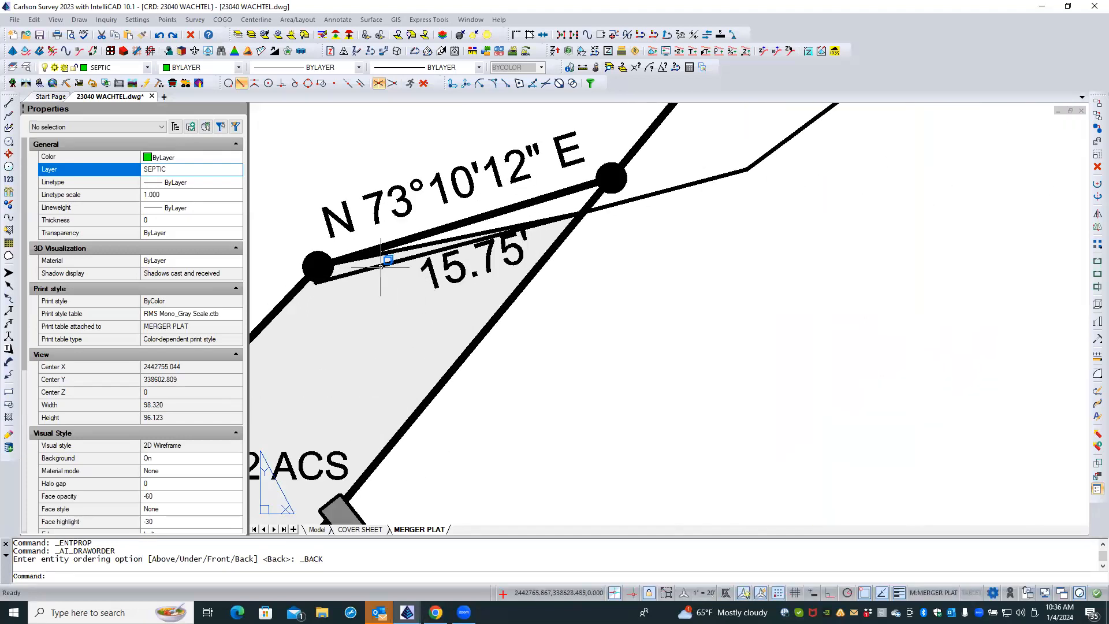
{"action": "left_click", "coordinate": [635, 199]}
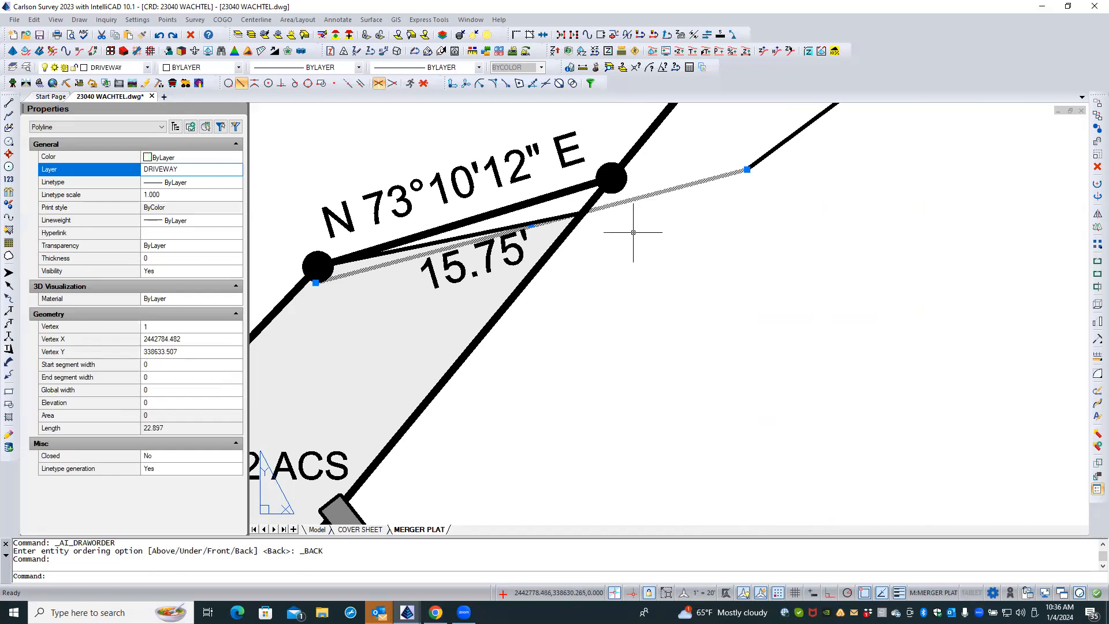
{"action": "left_click", "coordinate": [318, 282]}
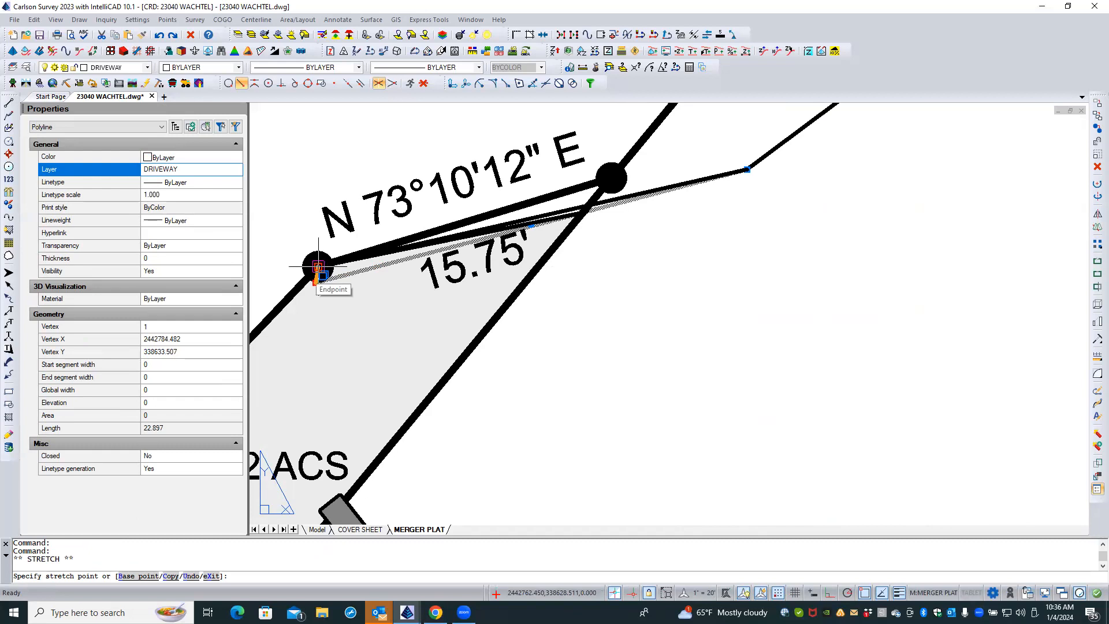
{"action": "left_click", "coordinate": [318, 267]}
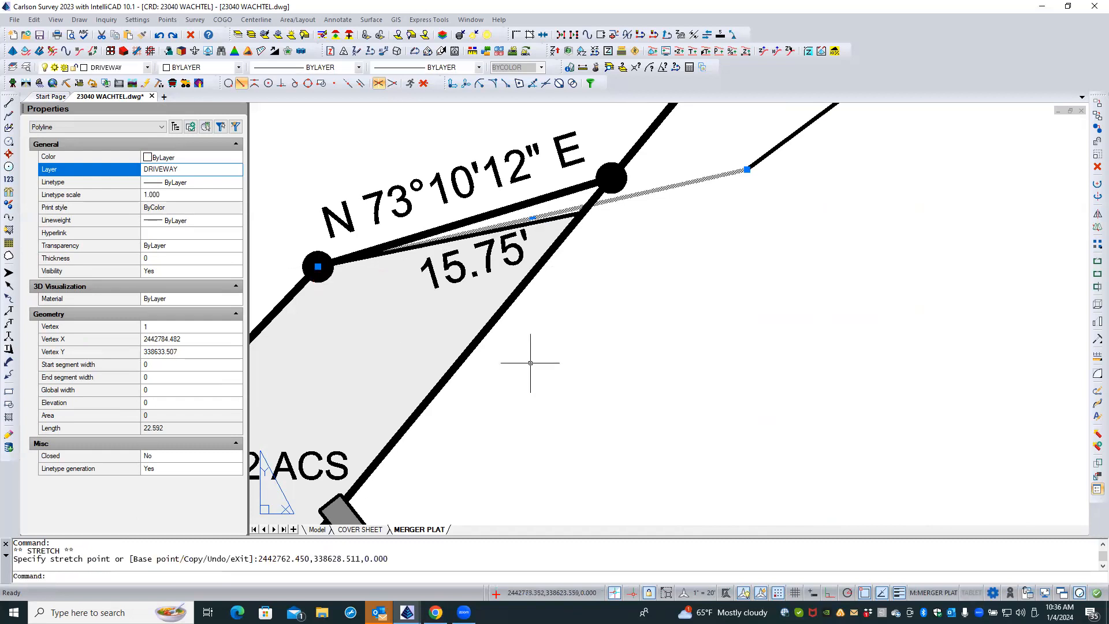
{"action": "key", "text": "Escape"}
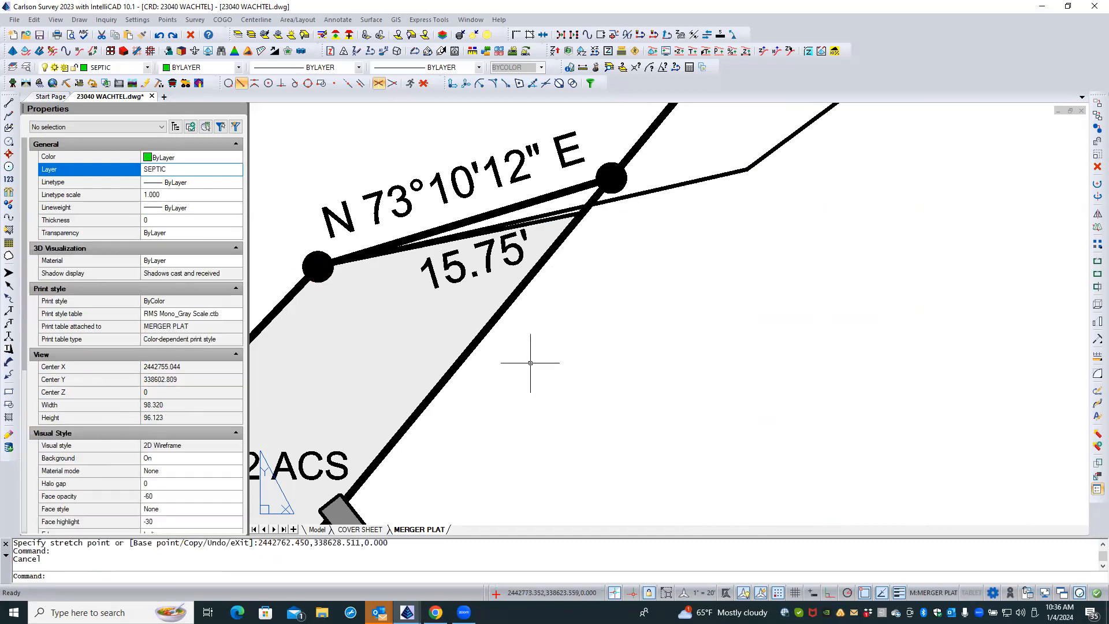
- Stretch the closed DRIVEWAY polyline's vertex to the intersection of the open driveway line and the 79.09' boundary, using the Intersection snap
{"action": "left_click", "coordinate": [553, 218]}
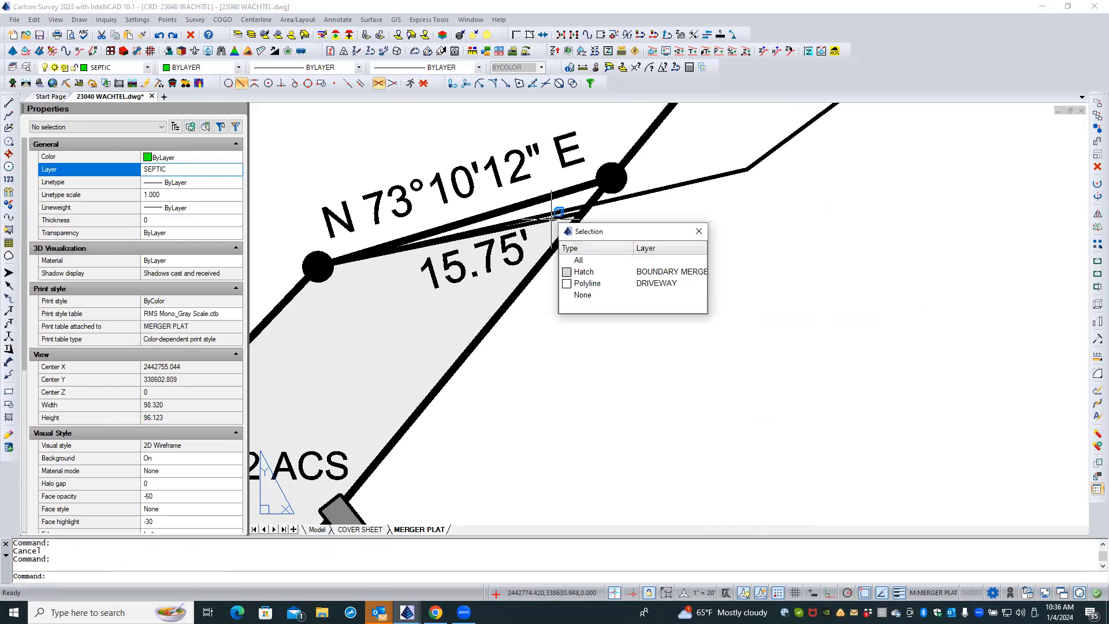
{"action": "left_click", "coordinate": [606, 283]}
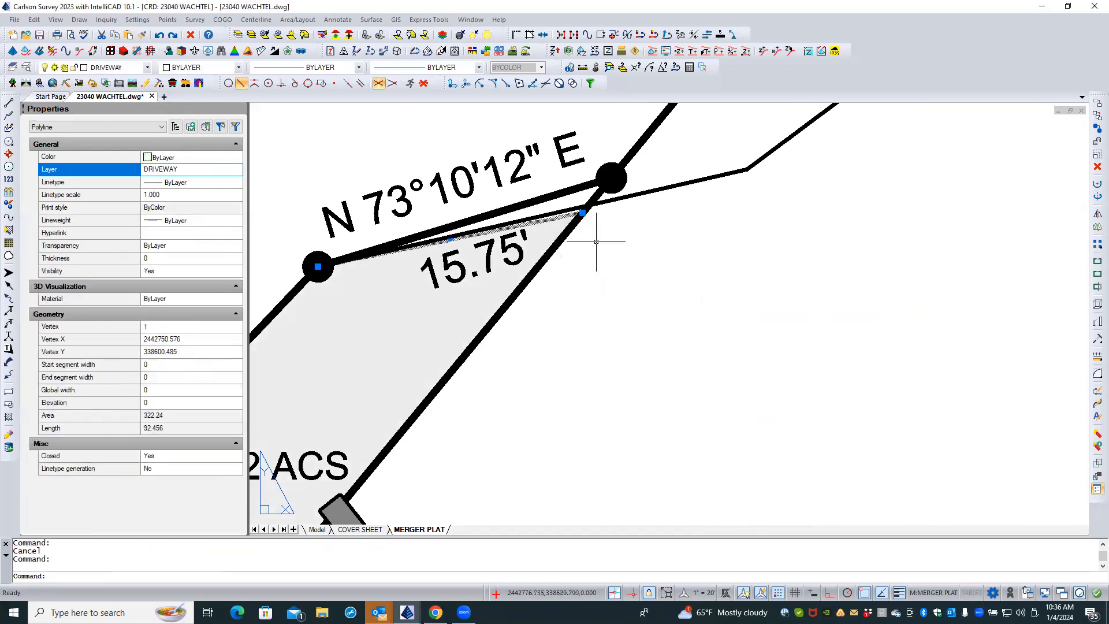
{"action": "left_click", "coordinate": [582, 212]}
{"action": "right_click", "coordinate": [602, 277], "text": "shift"}
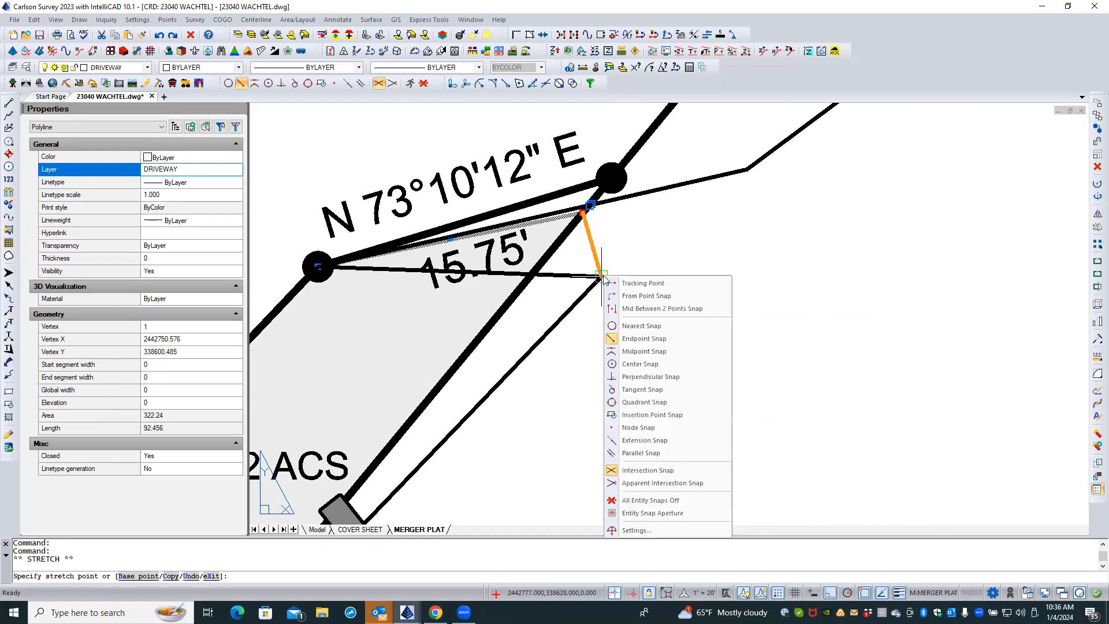
{"action": "left_click", "coordinate": [648, 471]}
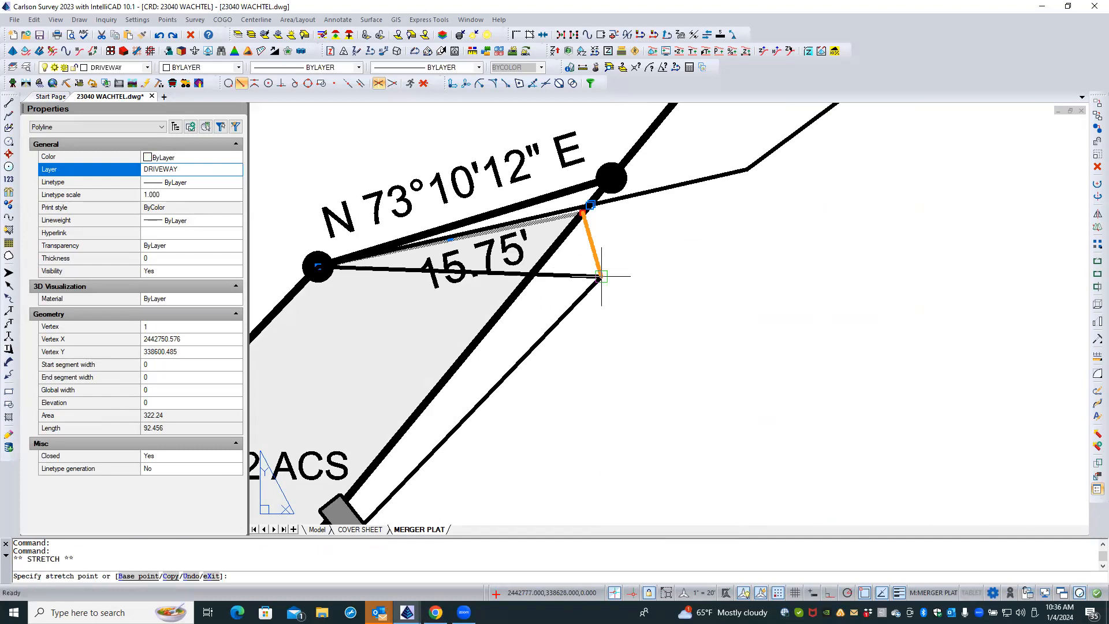
{"action": "left_click", "coordinate": [589, 203]}
{"action": "mouse_move", "coordinate": [590, 205]}
{"action": "key", "text": "Escape"}
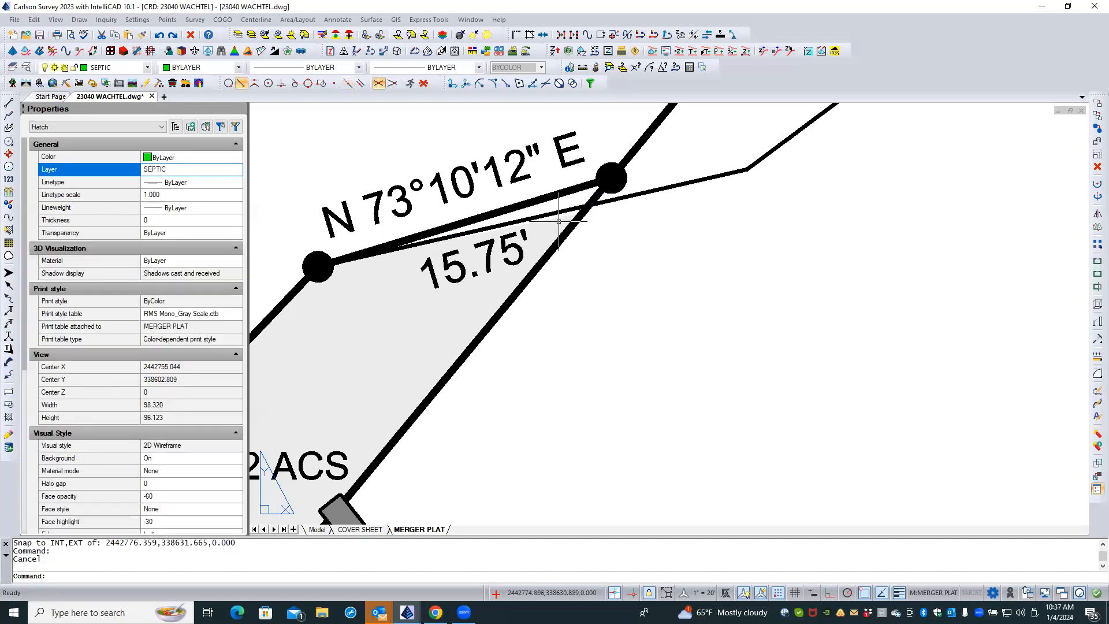
- Stretch the merger hatch's vertex to the same intersection of the driveway line and the 79.09' boundary
{"action": "left_click", "coordinate": [559, 221]}
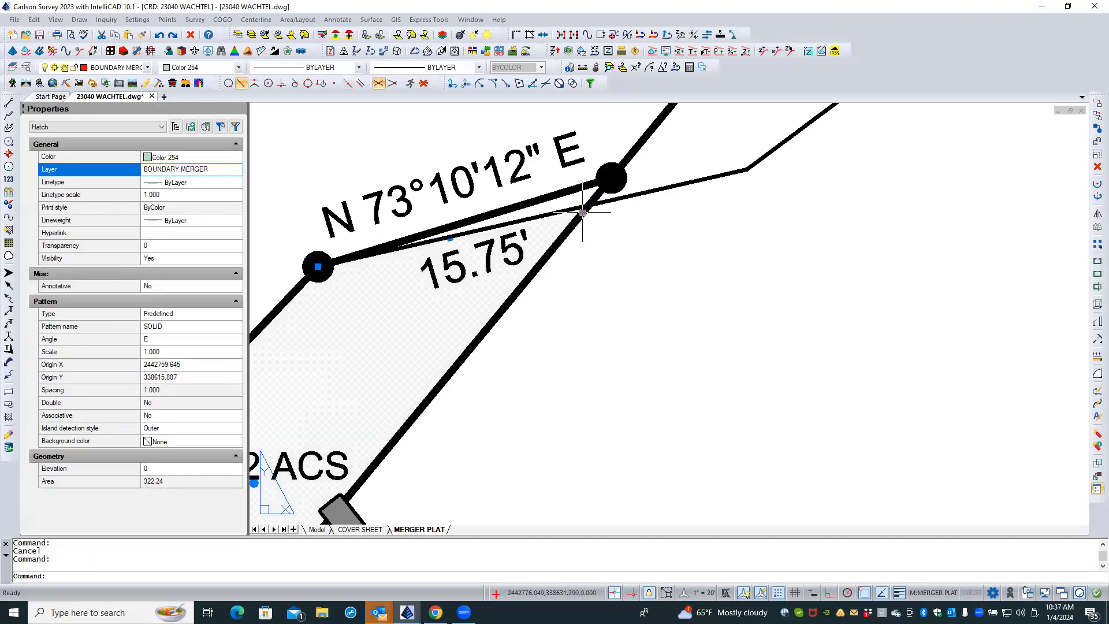
{"action": "left_click", "coordinate": [583, 212]}
{"action": "left_click", "coordinate": [588, 205]}
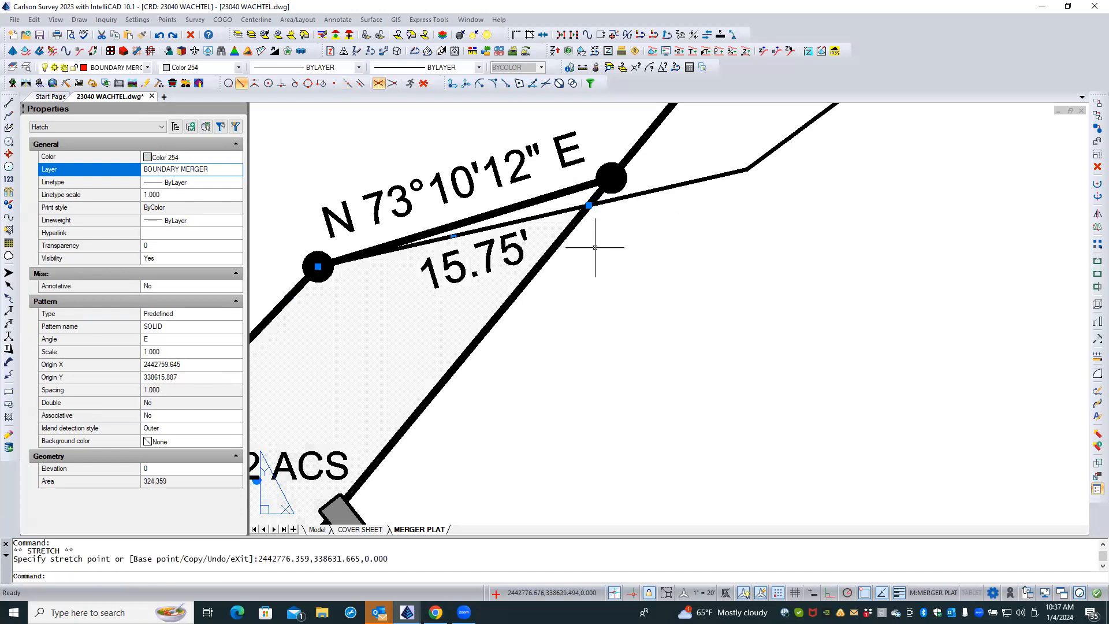
{"action": "key", "text": "Escape"}
- Send the reshaped merger hatch to the back of the draw order and return to paper space
{"action": "left_click", "coordinate": [495, 283]}
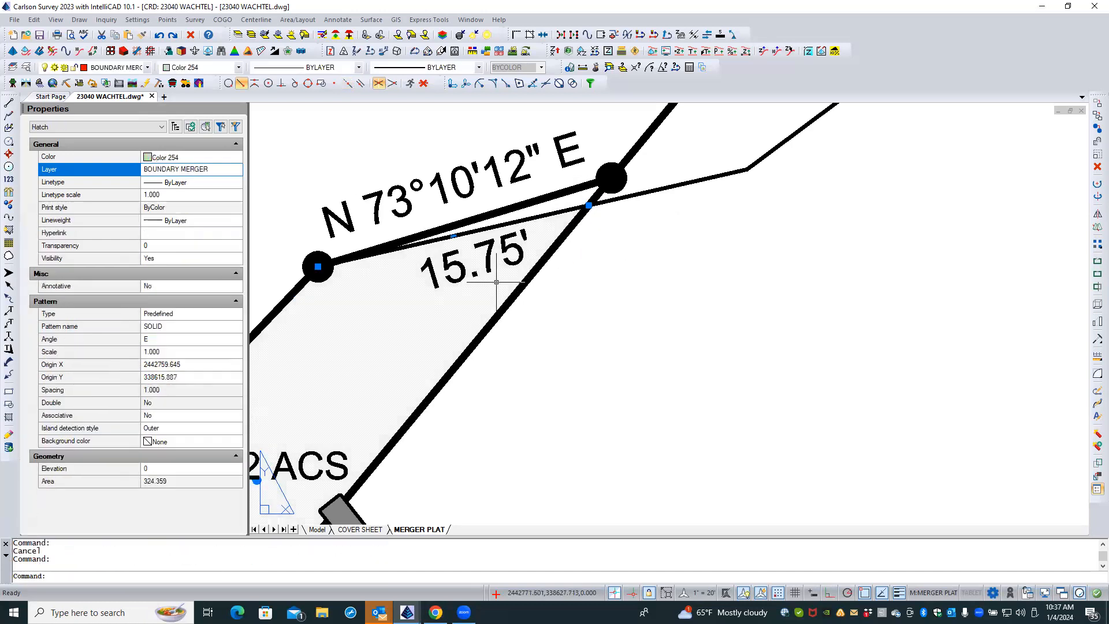
{"action": "right_click", "coordinate": [595, 283]}
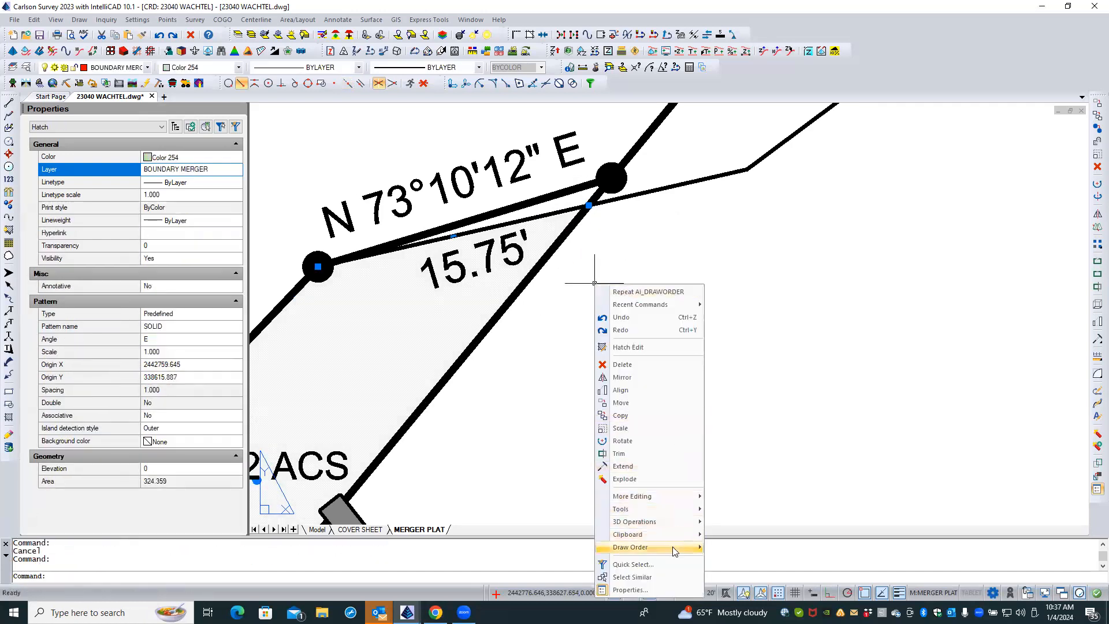
{"action": "mouse_move", "coordinate": [673, 547]}
{"action": "left_click", "coordinate": [729, 559]}
{"action": "key", "text": "Escape"}
{"action": "key", "text": "Escape"}
{"action": "scroll", "coordinate": [584, 377], "scroll_direction": "down", "scroll_amount": 5}
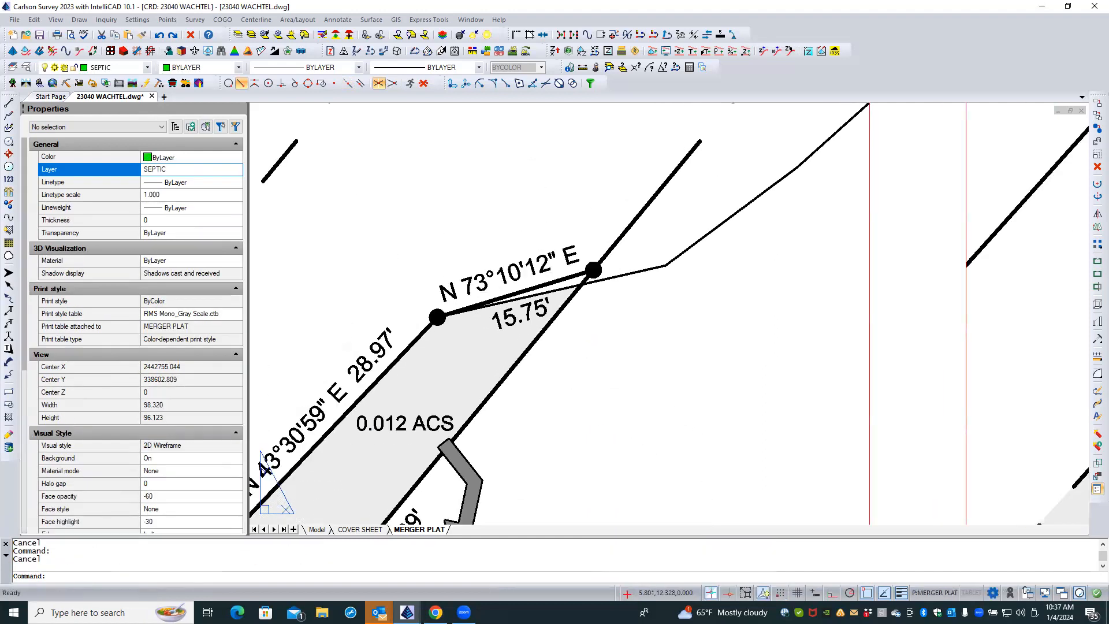
{"action": "double_click", "coordinate": [583, 377]}
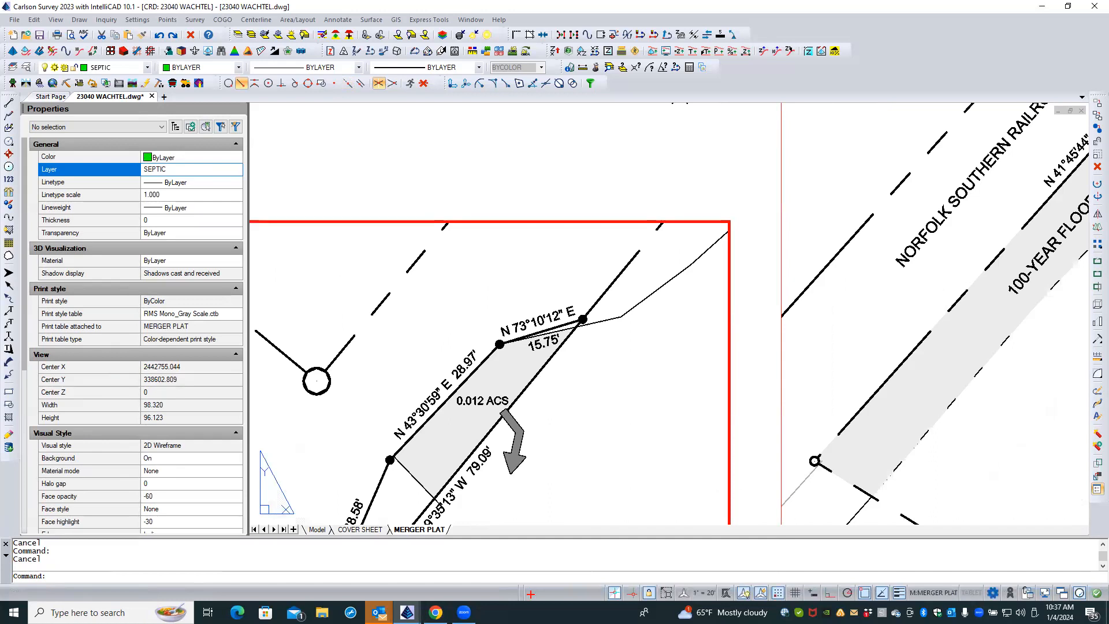
{"action": "double_click", "coordinate": [584, 173]}
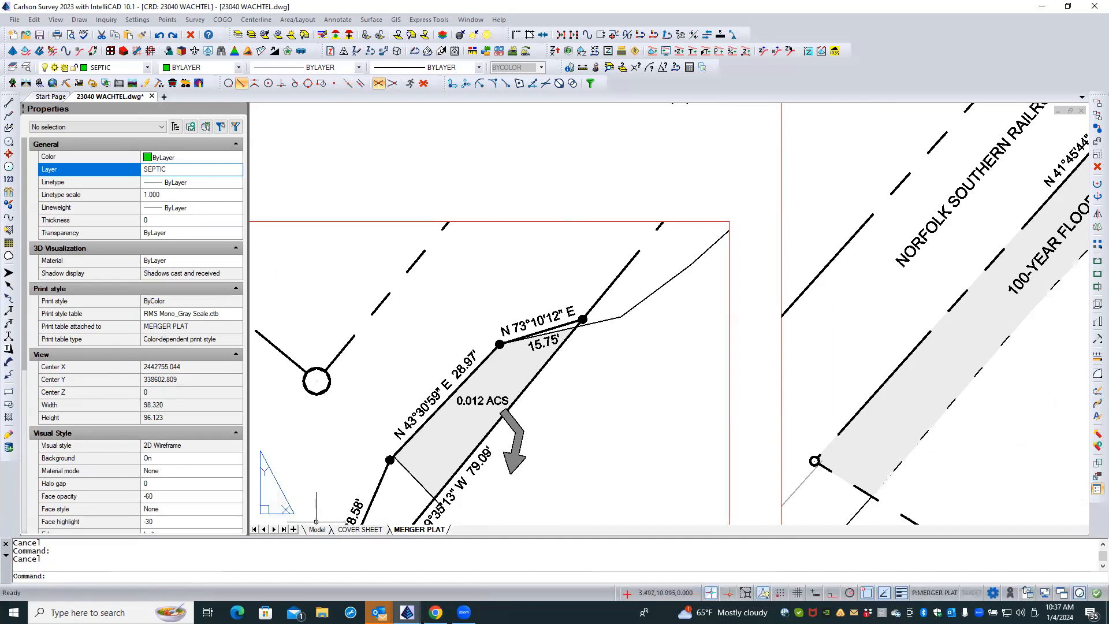
- Open the COVER SHEET layout and try to select the stray 88' dimension and small septic outline above the FINAL PLAT title
{"action": "left_click", "coordinate": [361, 529]}
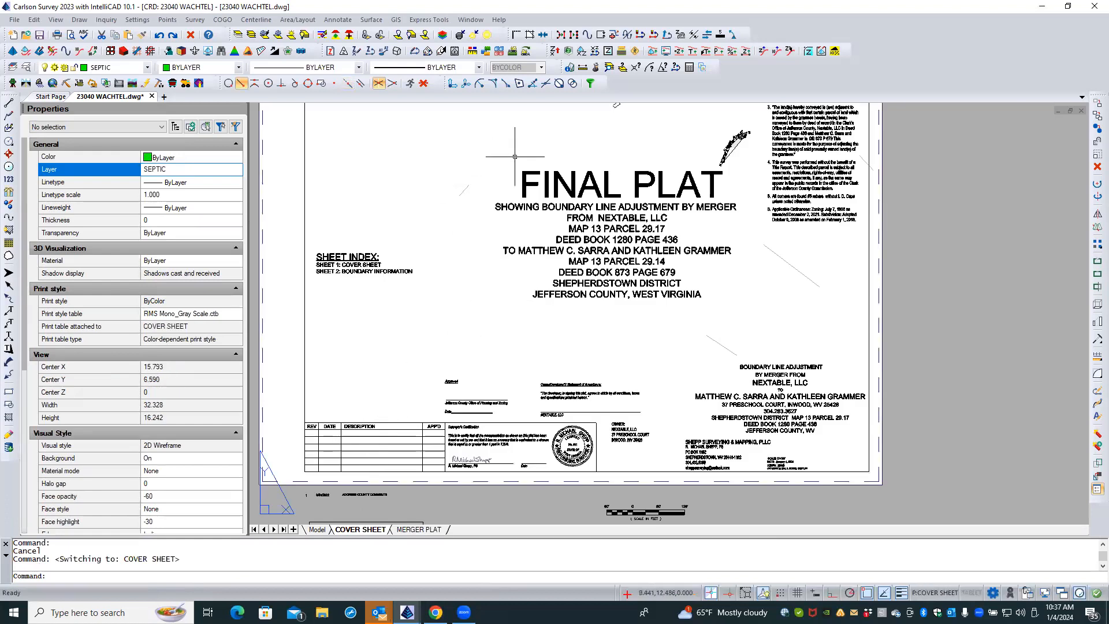
{"action": "scroll", "coordinate": [612, 347], "scroll_direction": "down", "scroll_amount": 2}
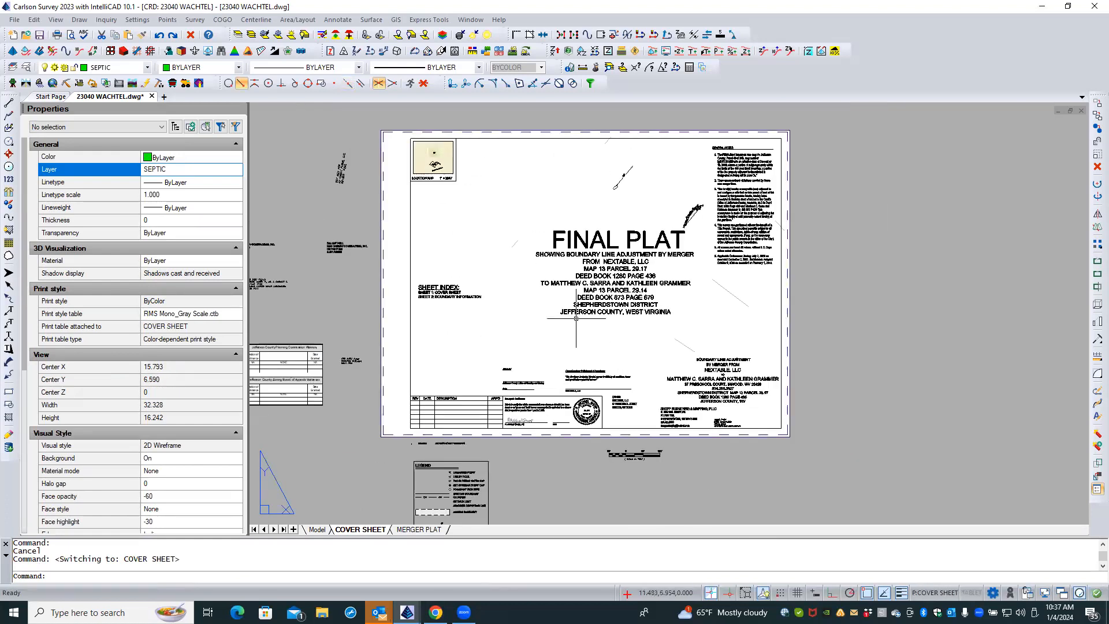
{"action": "scroll", "coordinate": [635, 179], "scroll_direction": "up", "scroll_amount": 4}
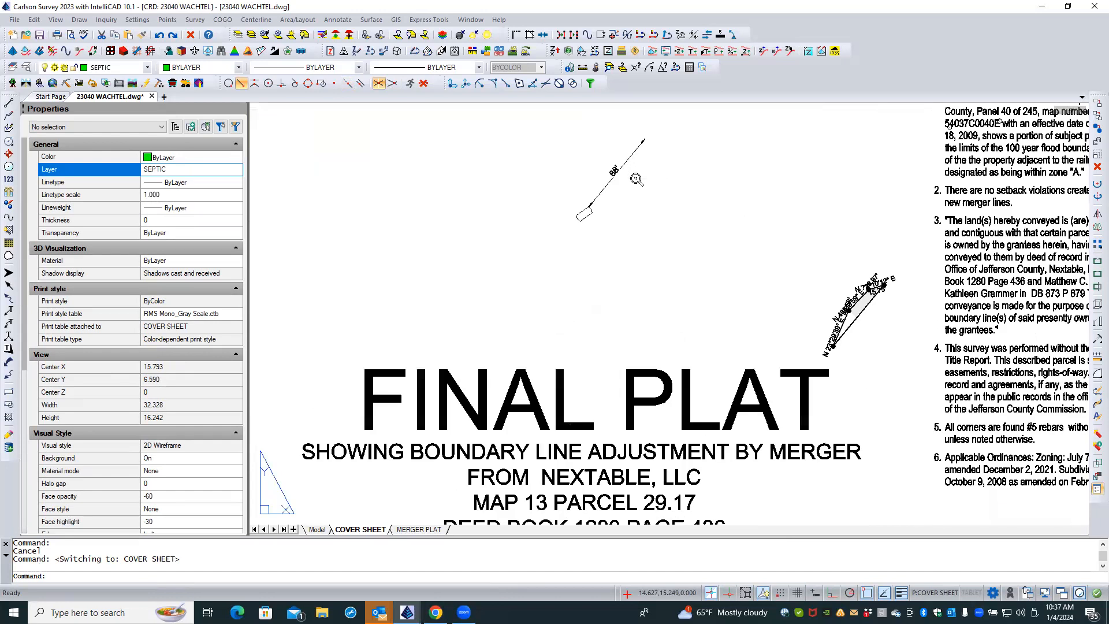
{"action": "left_click", "coordinate": [605, 186]}
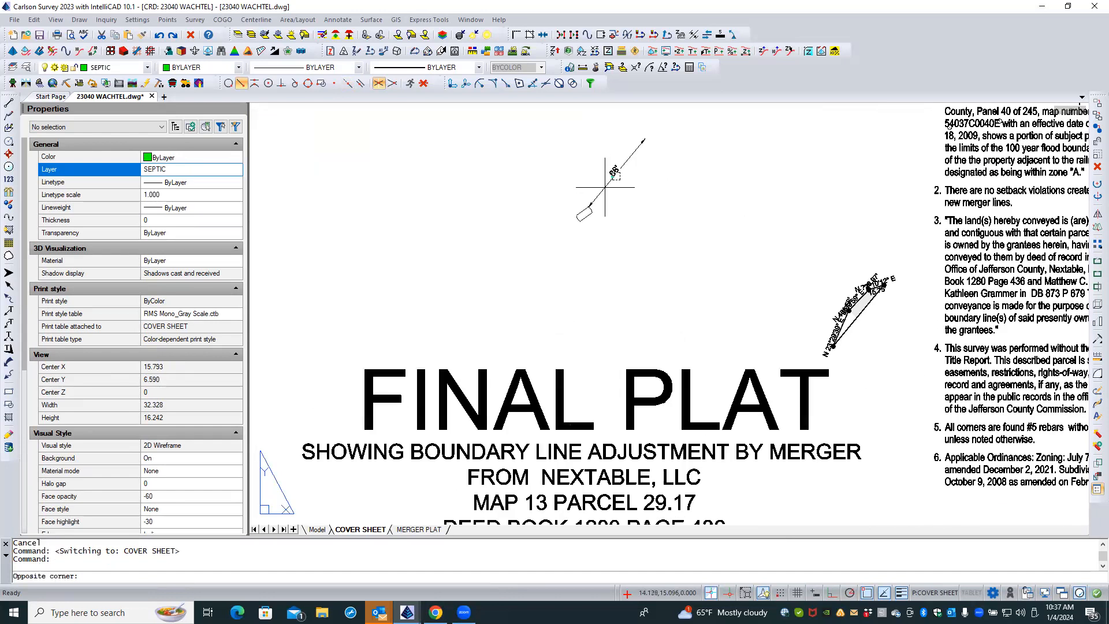
{"action": "left_click", "coordinate": [606, 188]}
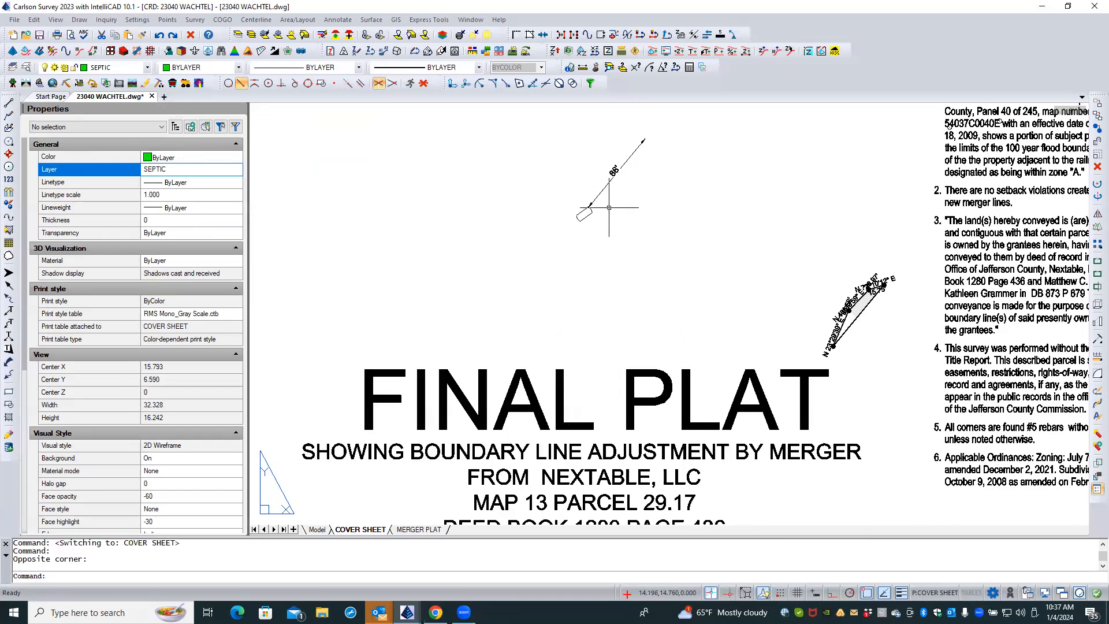
{"action": "left_click", "coordinate": [604, 209]}
{"action": "left_click", "coordinate": [562, 236]}
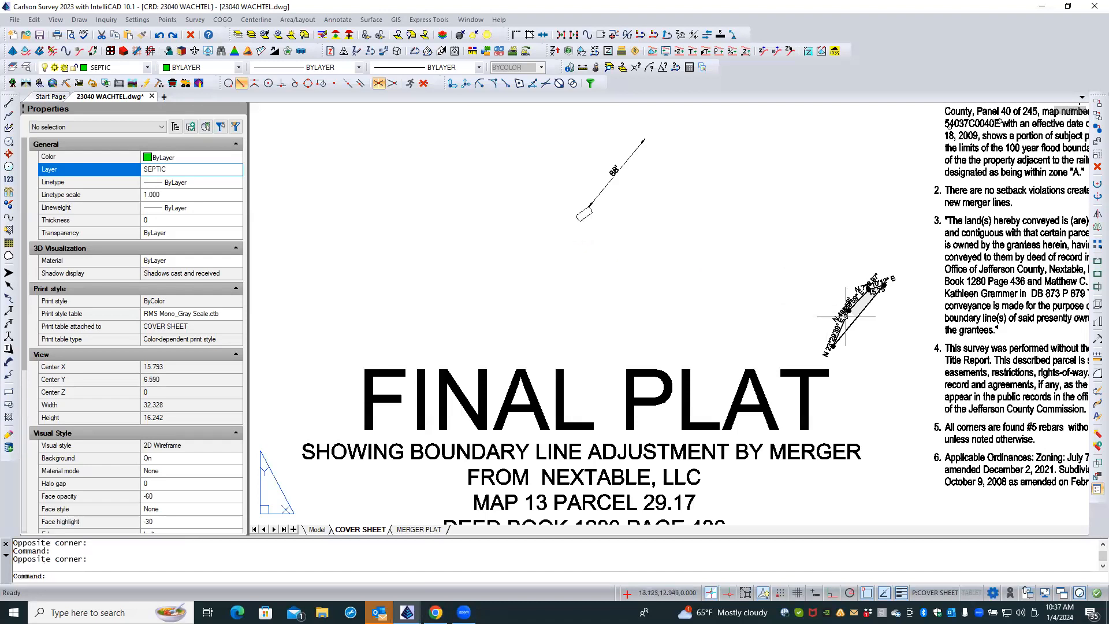
- Activate the viewport behind the FINAL PLAT title, return to paper space, and try to select the viewport's hidden border
{"action": "scroll", "coordinate": [706, 275], "scroll_direction": "down", "scroll_amount": 3}
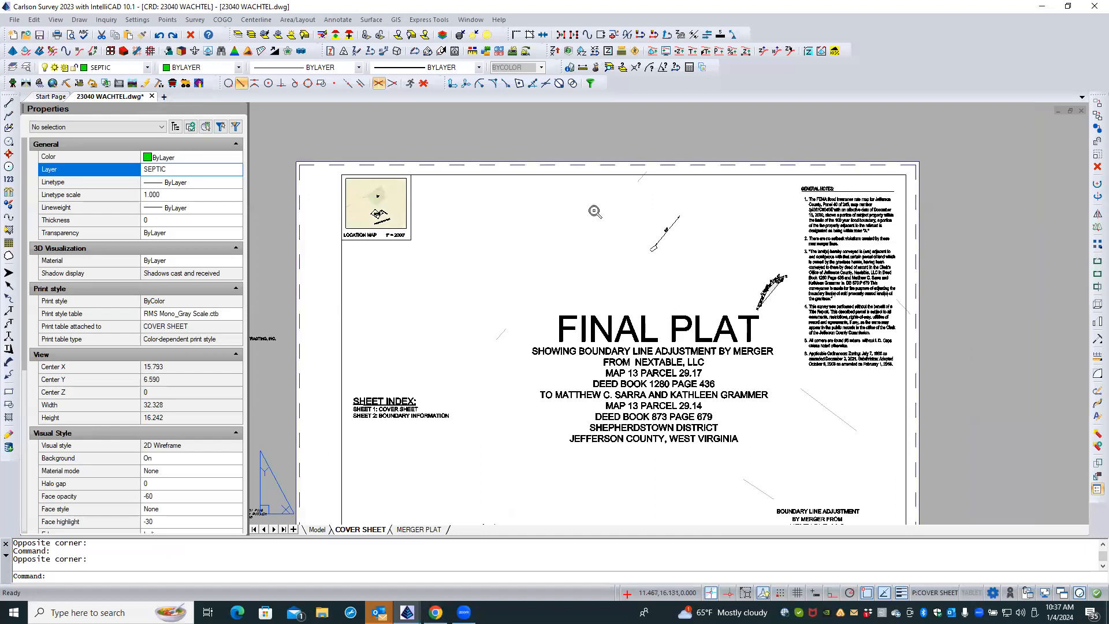
{"action": "scroll", "coordinate": [600, 211], "scroll_direction": "down", "scroll_amount": 1}
{"action": "double_click", "coordinate": [614, 266]}
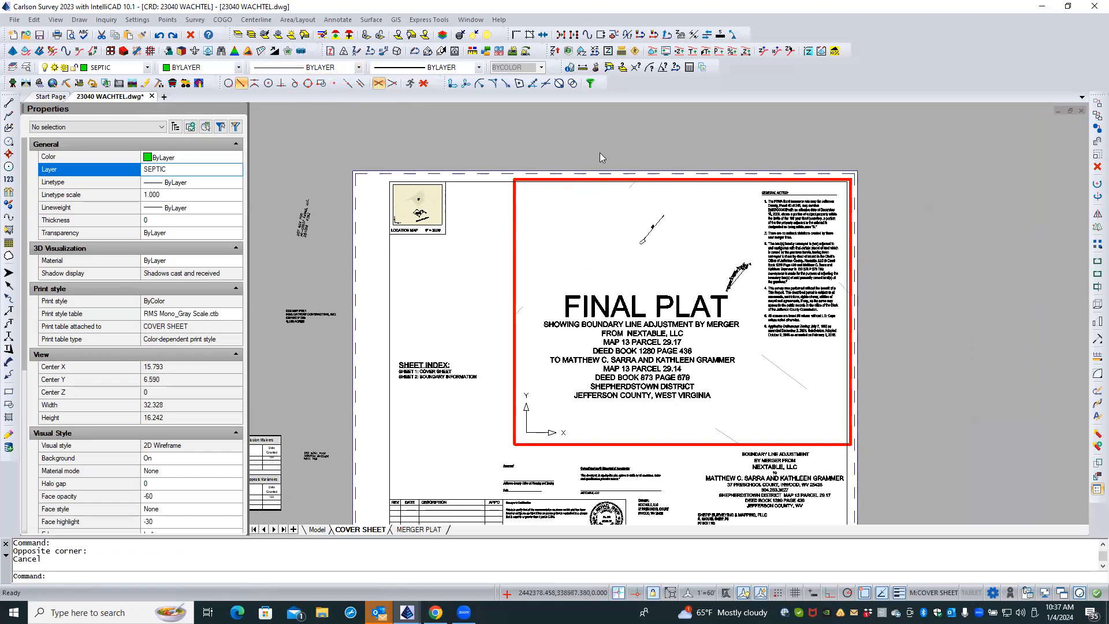
{"action": "double_click", "coordinate": [511, 207]}
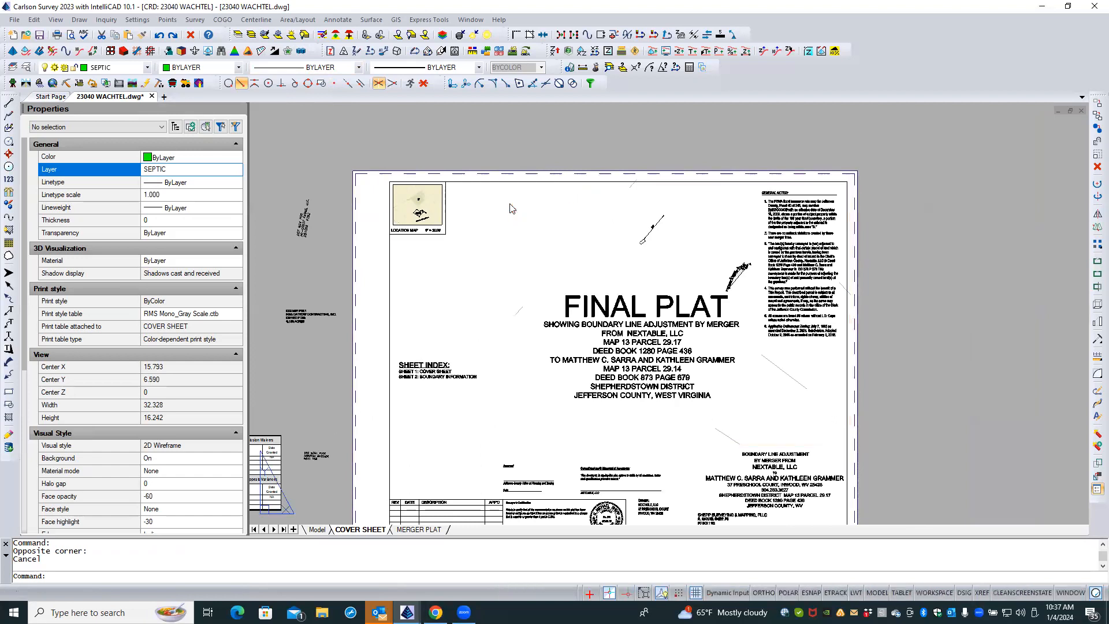
{"action": "left_click", "coordinate": [513, 204]}
{"action": "left_click", "coordinate": [504, 207]}
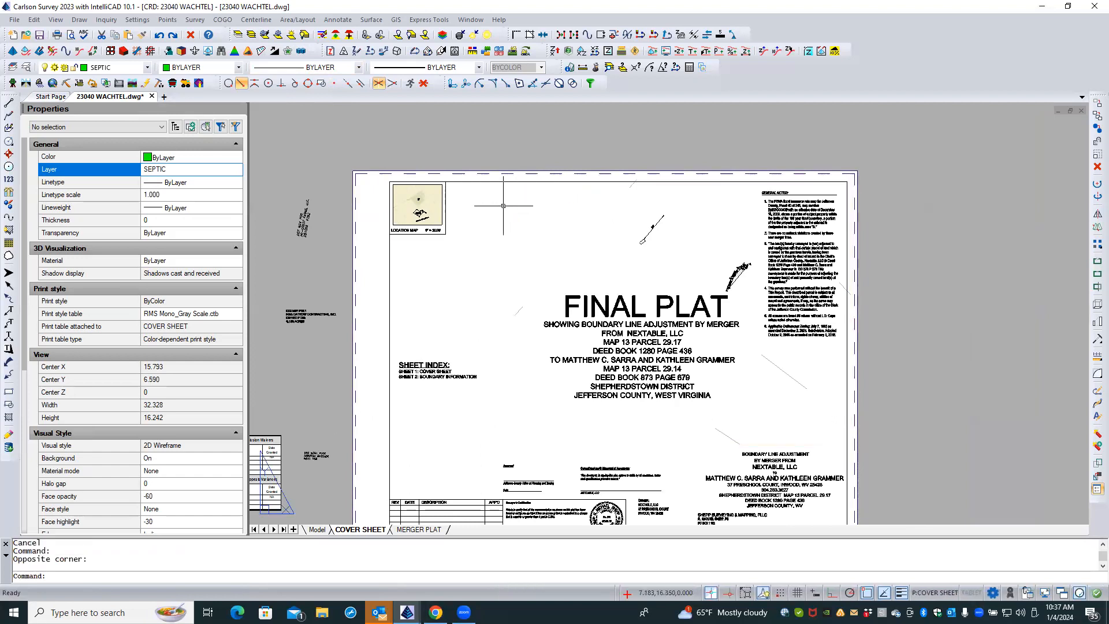
{"action": "left_click", "coordinate": [539, 202]}
{"action": "left_click", "coordinate": [502, 208]}
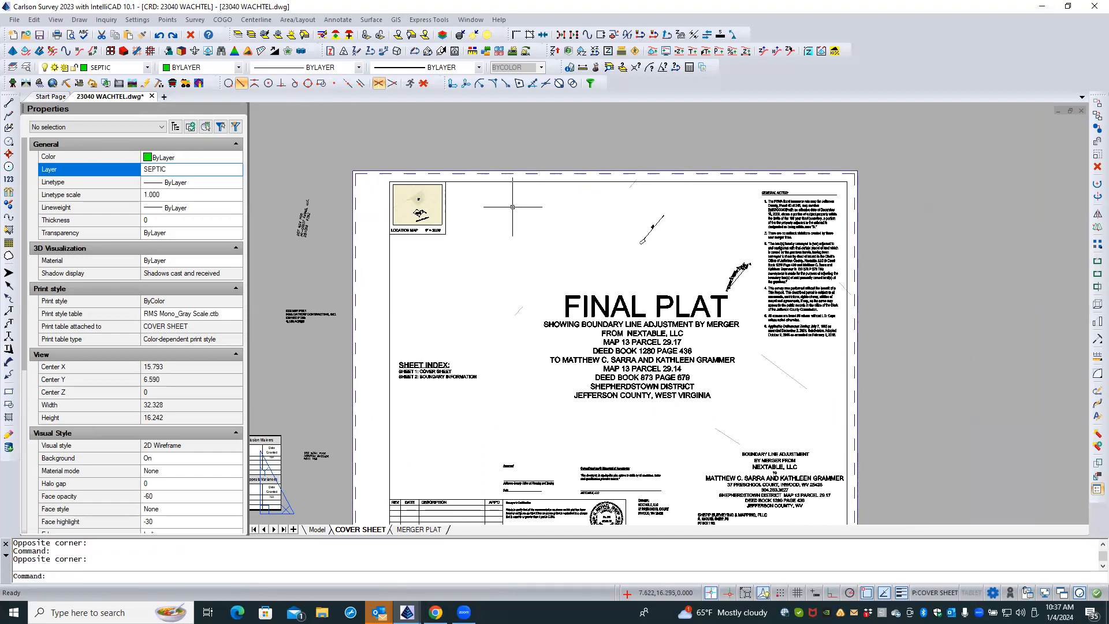
{"action": "left_click", "coordinate": [514, 147]}
{"action": "left_click", "coordinate": [462, 147]}
- Filter the layer list by V* and thaw the VPORTS layer for the cover sheet layout
{"action": "left_click", "coordinate": [27, 69]}
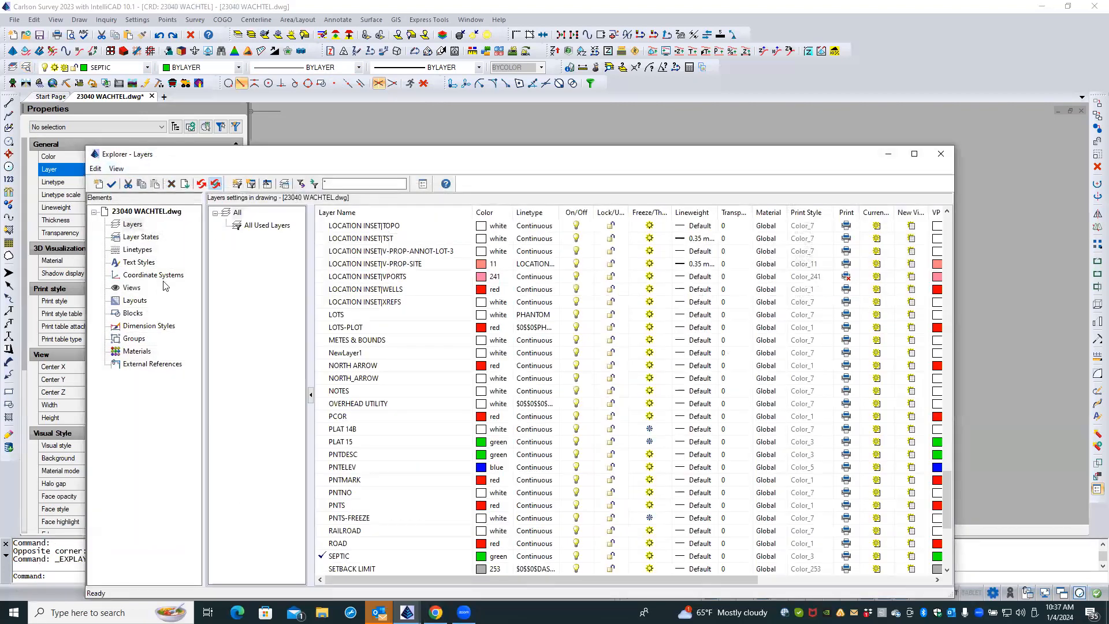
{"action": "left_click", "coordinate": [351, 182]}
{"action": "type", "text": "V*"}
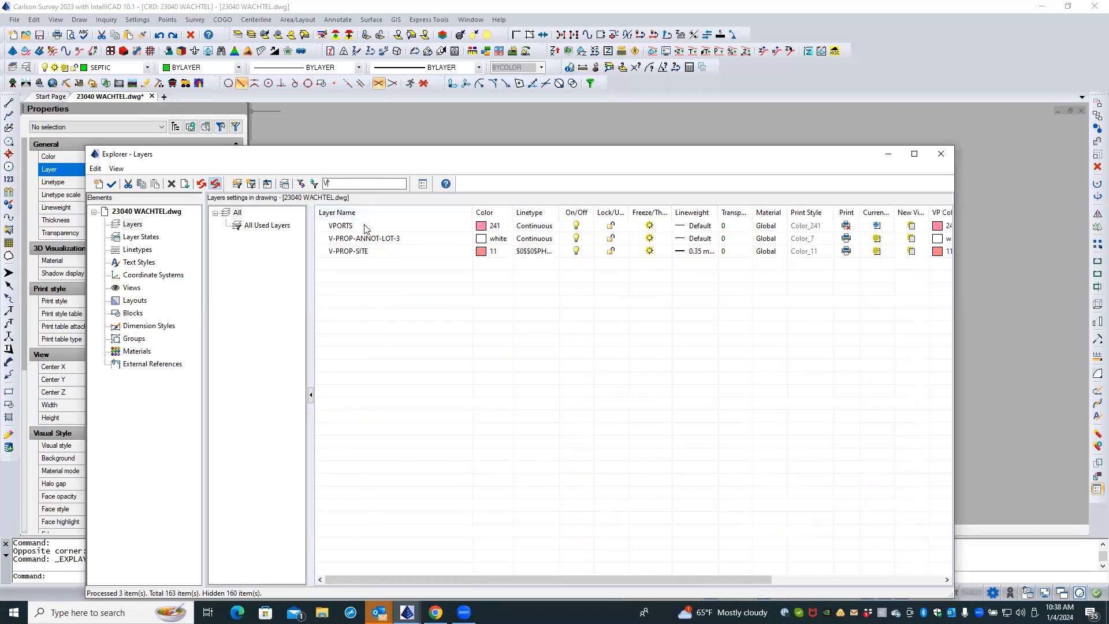
{"action": "left_click", "coordinate": [878, 226]}
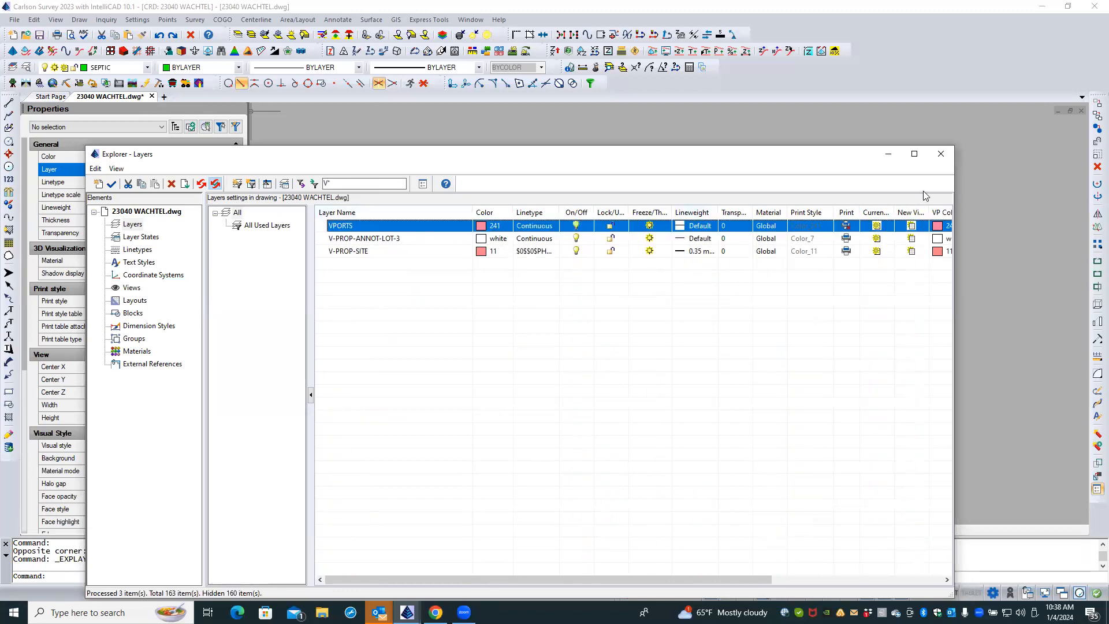
{"action": "left_click", "coordinate": [941, 154]}
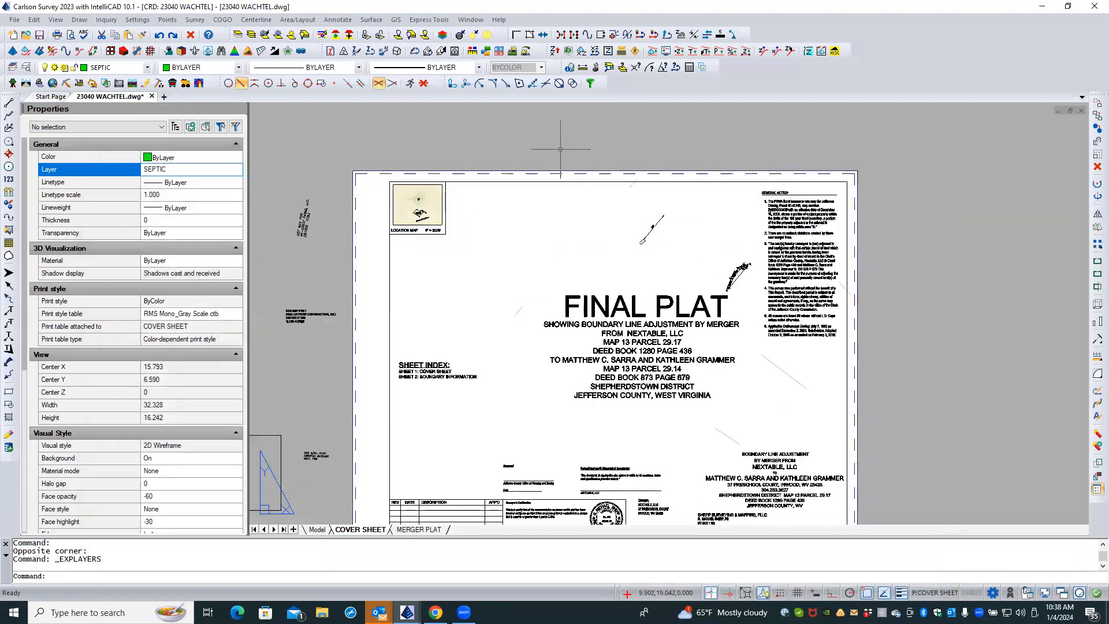
- Regenerate all views and erase the viewport that puts stray linework around the FINAL PLAT title
{"action": "type", "text": "REA"}
{"action": "key", "text": "Return"}
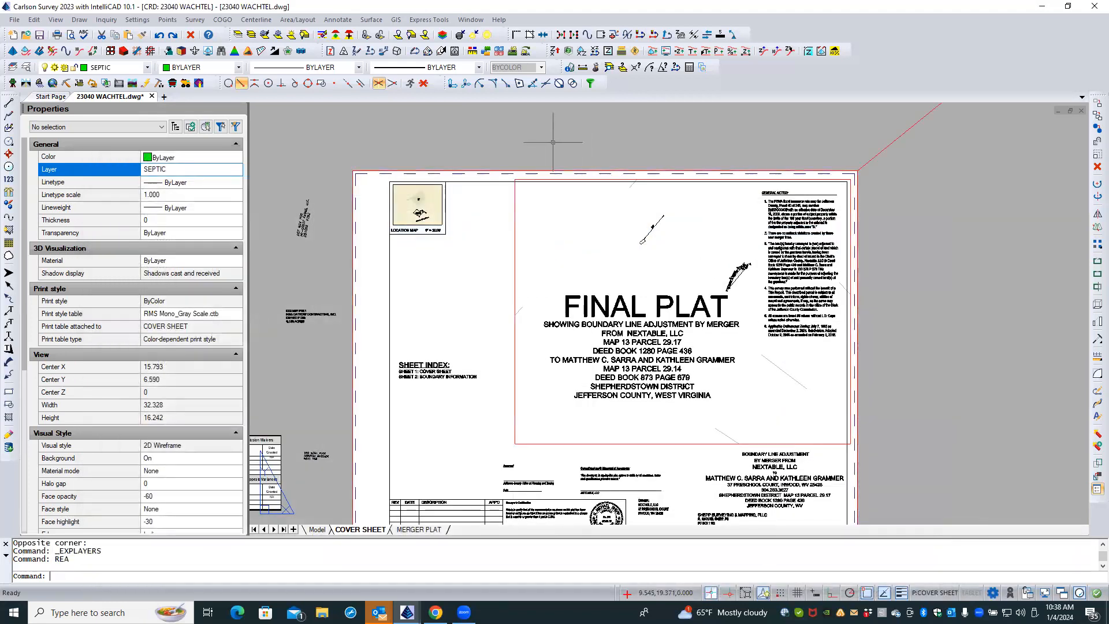
{"action": "left_click", "coordinate": [512, 218]}
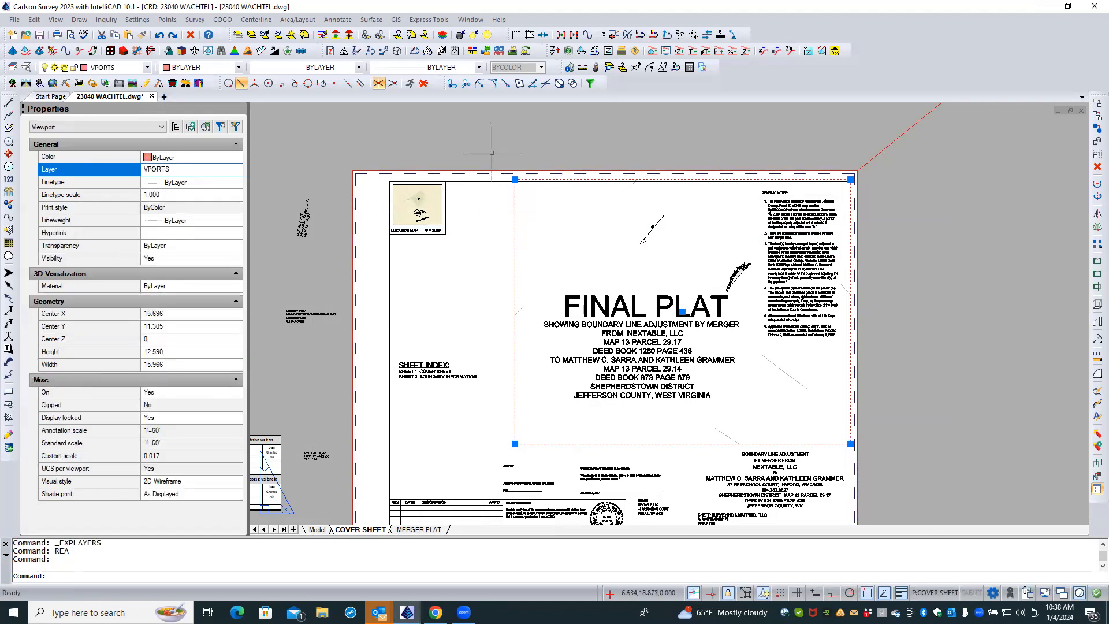
{"action": "left_click", "coordinate": [1097, 166]}
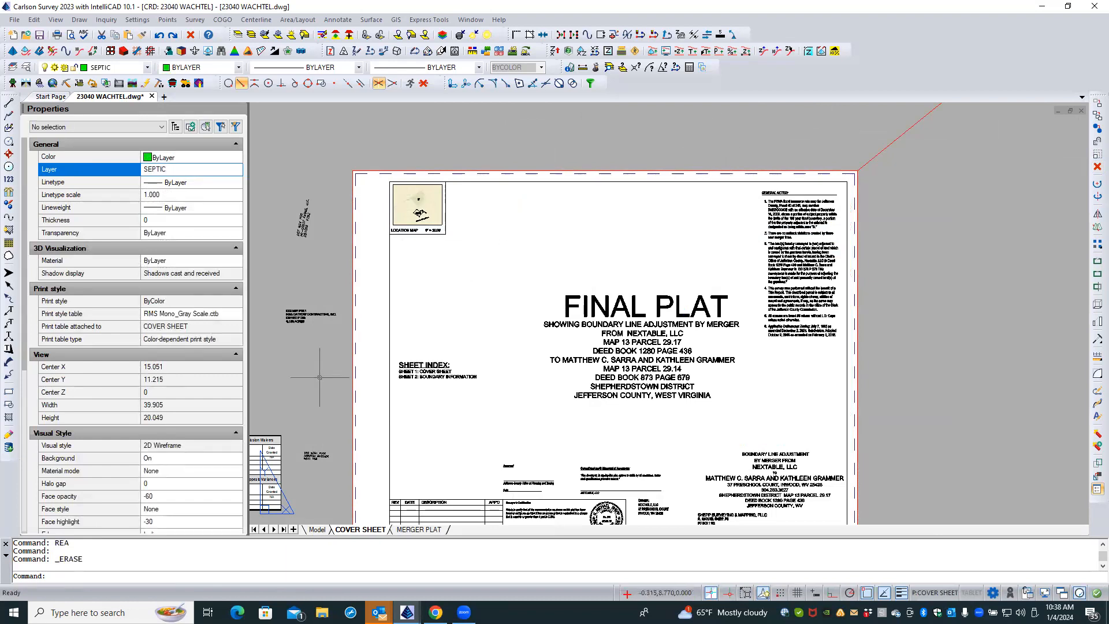
- Return to the MERGER PLAT layout and inspect the INSET 1"=20' viewport and its border, leaving nothing selected
{"action": "left_click", "coordinate": [405, 531]}
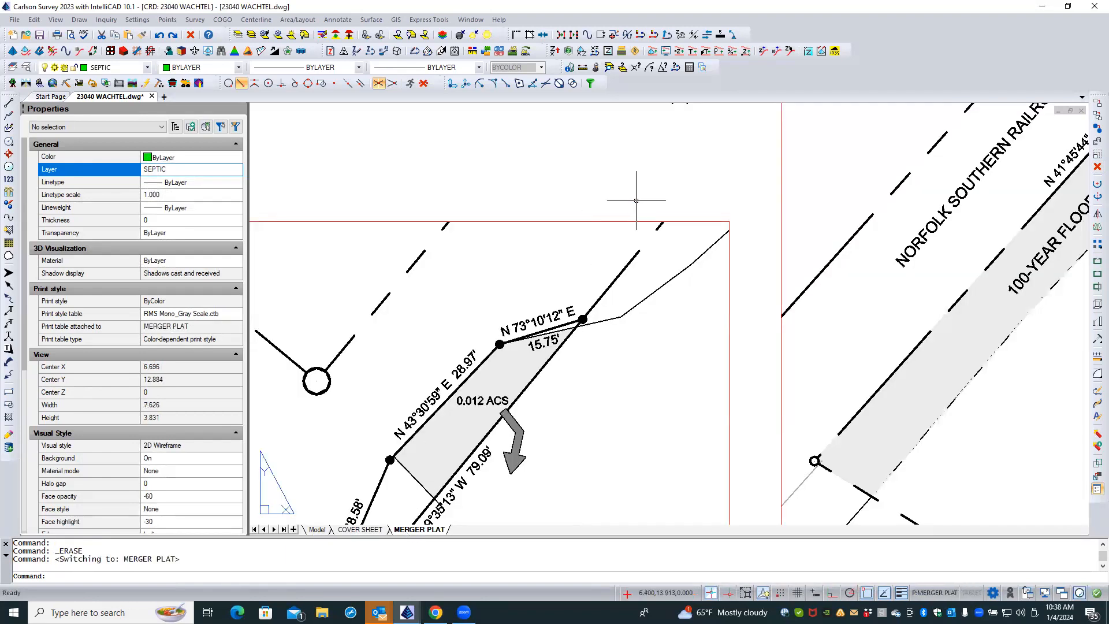
{"action": "scroll", "coordinate": [609, 232], "scroll_direction": "down", "scroll_amount": 5}
{"action": "scroll", "coordinate": [608, 233], "scroll_direction": "down", "scroll_amount": 2}
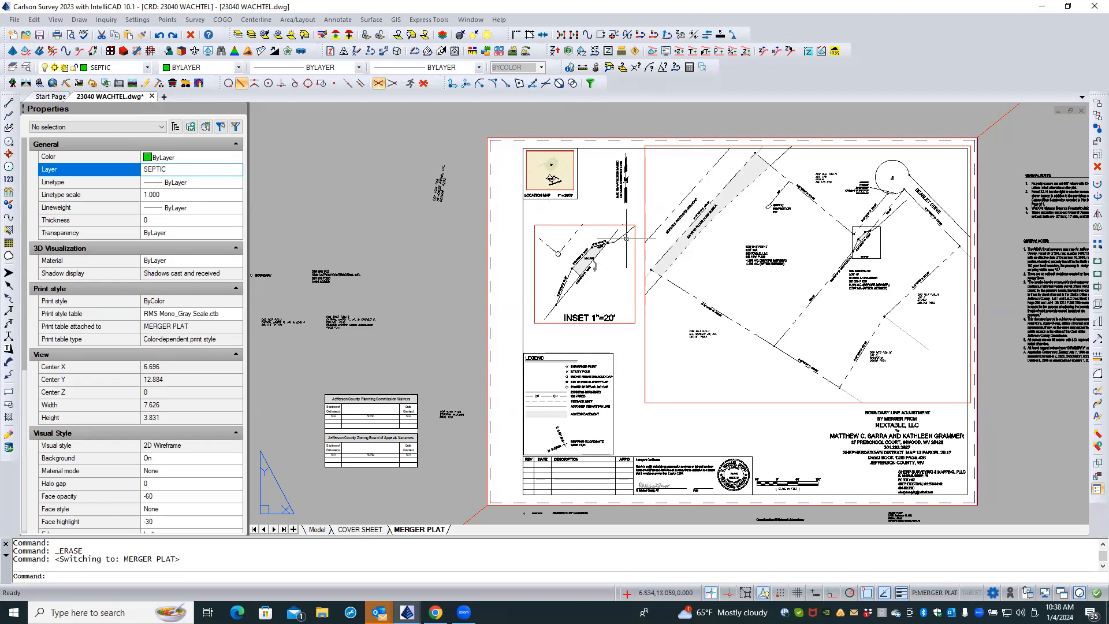
{"action": "scroll", "coordinate": [637, 231], "scroll_direction": "up", "scroll_amount": 4}
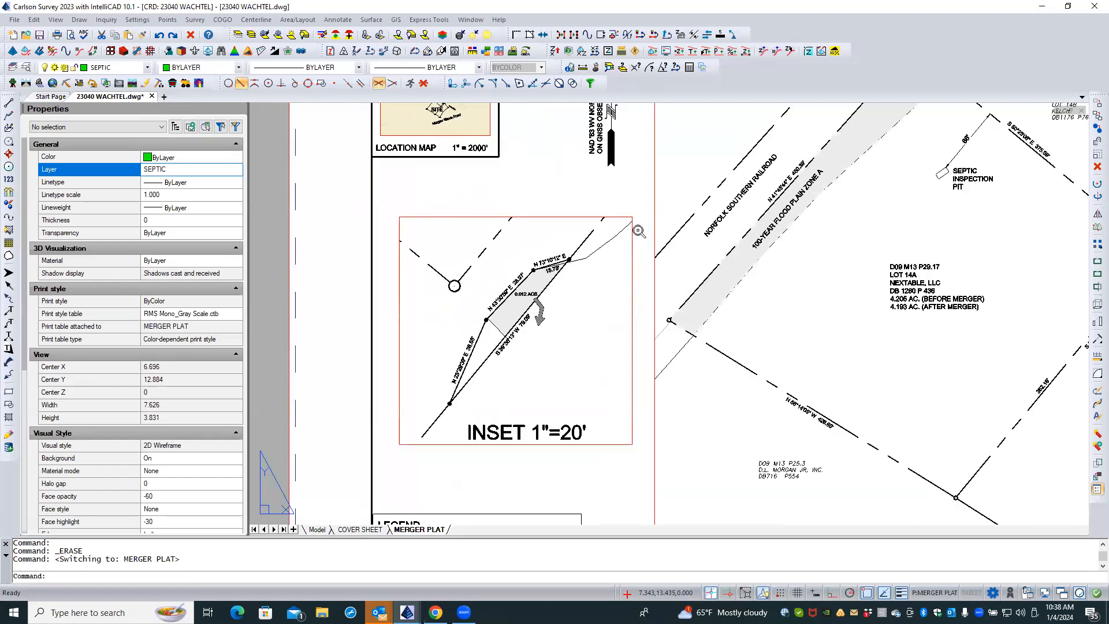
{"action": "middle_click_drag", "start_coordinate": [637, 231], "coordinate": [607, 210]}
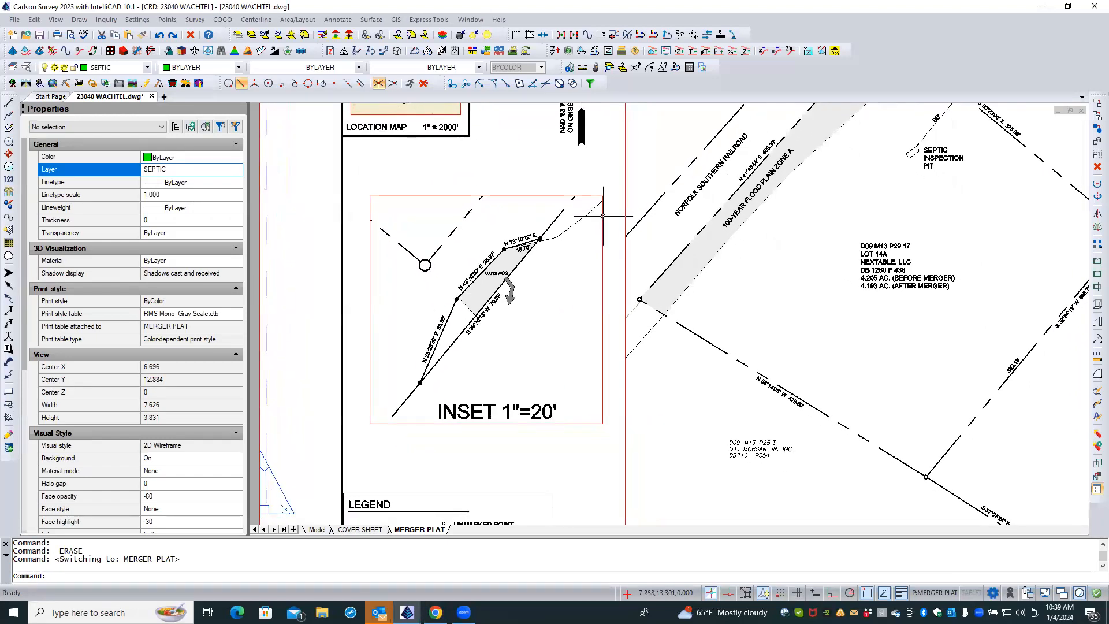
{"action": "left_click", "coordinate": [603, 216]}
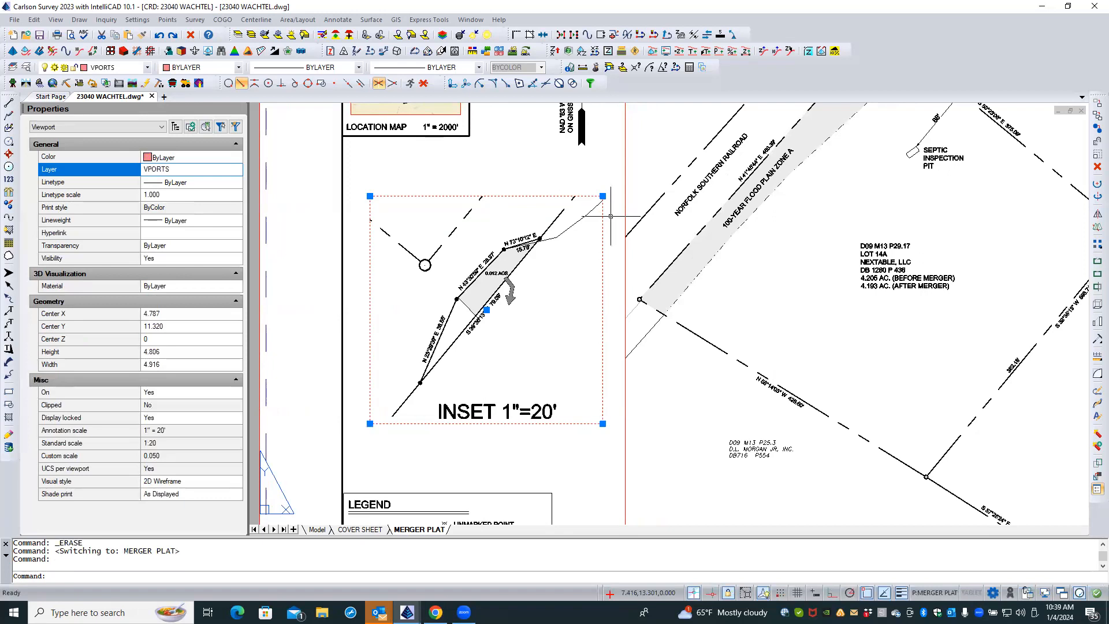
{"action": "key", "text": "Escape"}
{"action": "key", "text": "Escape"}
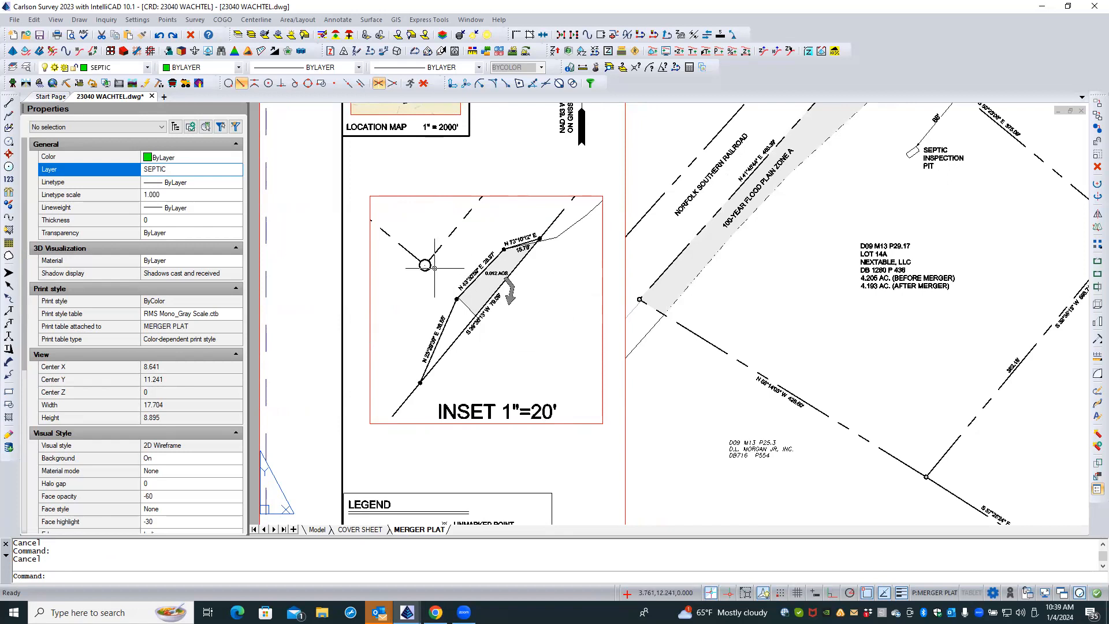
- Preview the MERGER PLAT layout's print, examine the boxed merger area near Lot 15 up close, and exit without printing
{"action": "scroll", "coordinate": [440, 266], "scroll_direction": "down", "scroll_amount": 3}
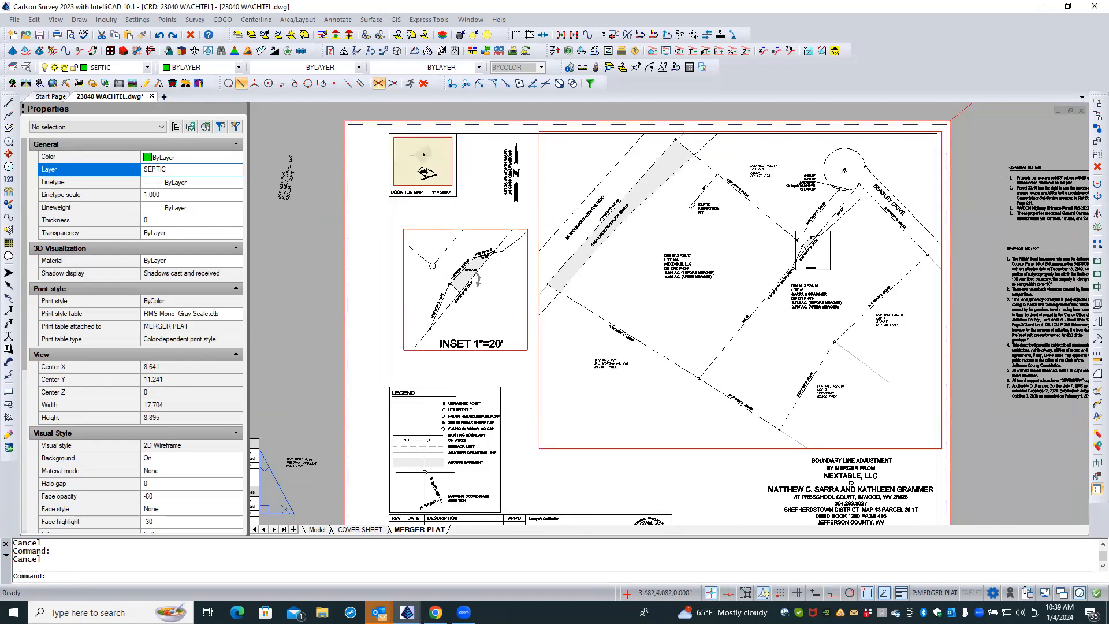
{"action": "right_click", "coordinate": [420, 530]}
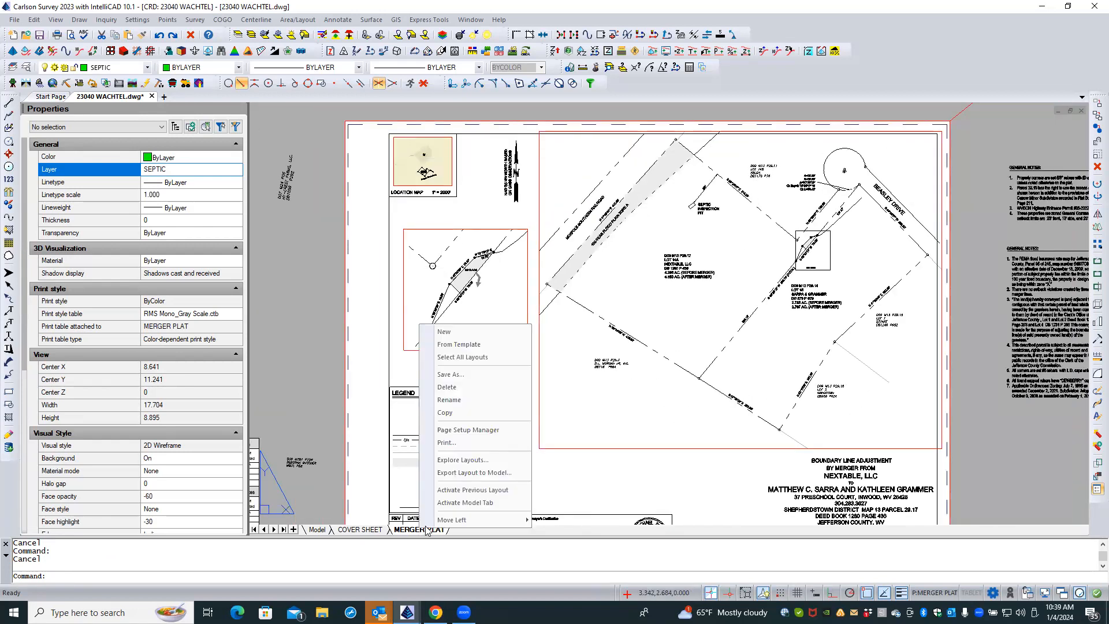
{"action": "left_click", "coordinate": [446, 443]}
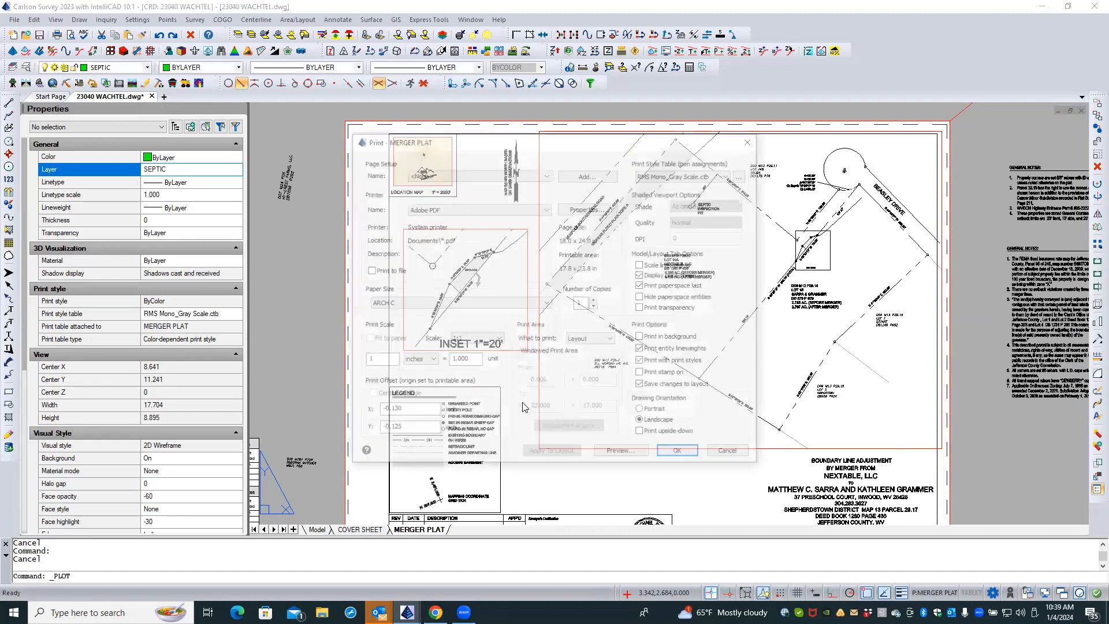
{"action": "left_click", "coordinate": [620, 454]}
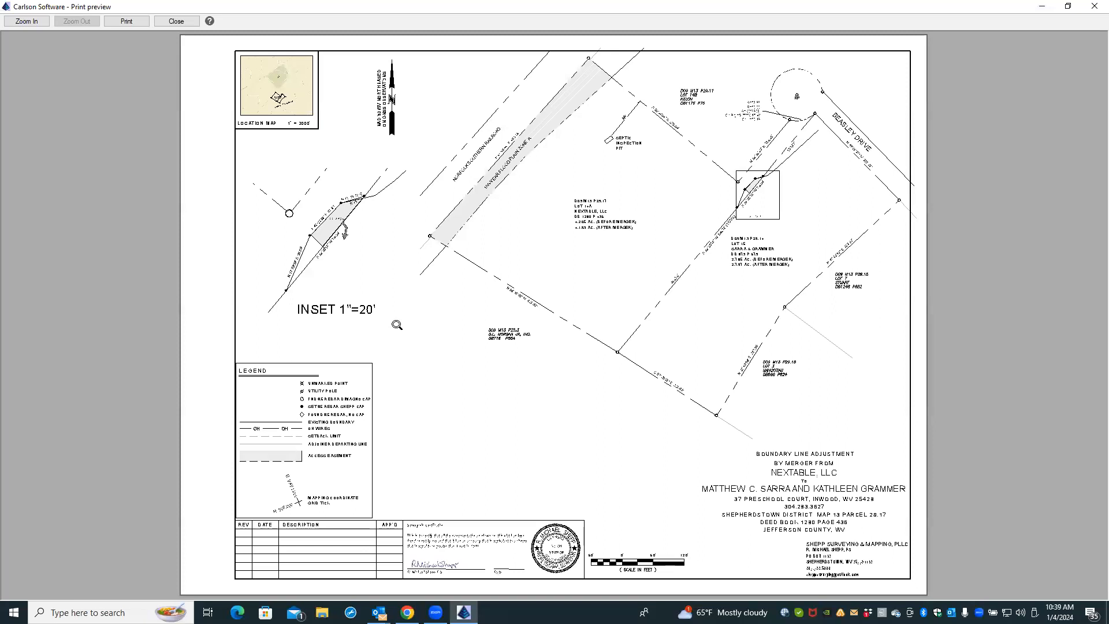
{"action": "left_click", "coordinate": [784, 193]}
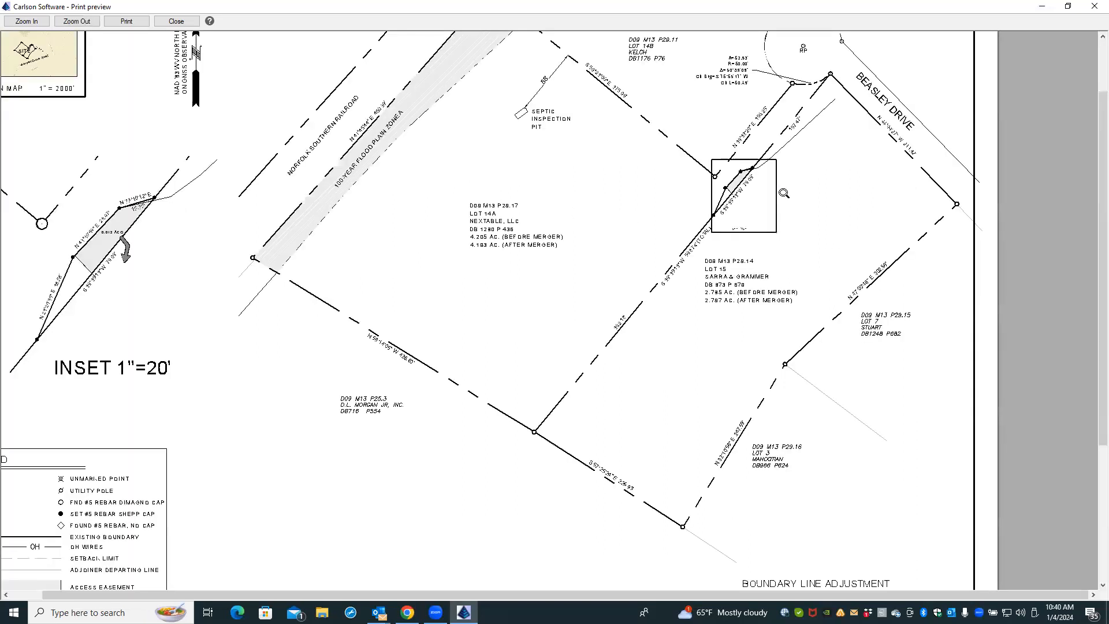
{"action": "left_click", "coordinate": [776, 196]}
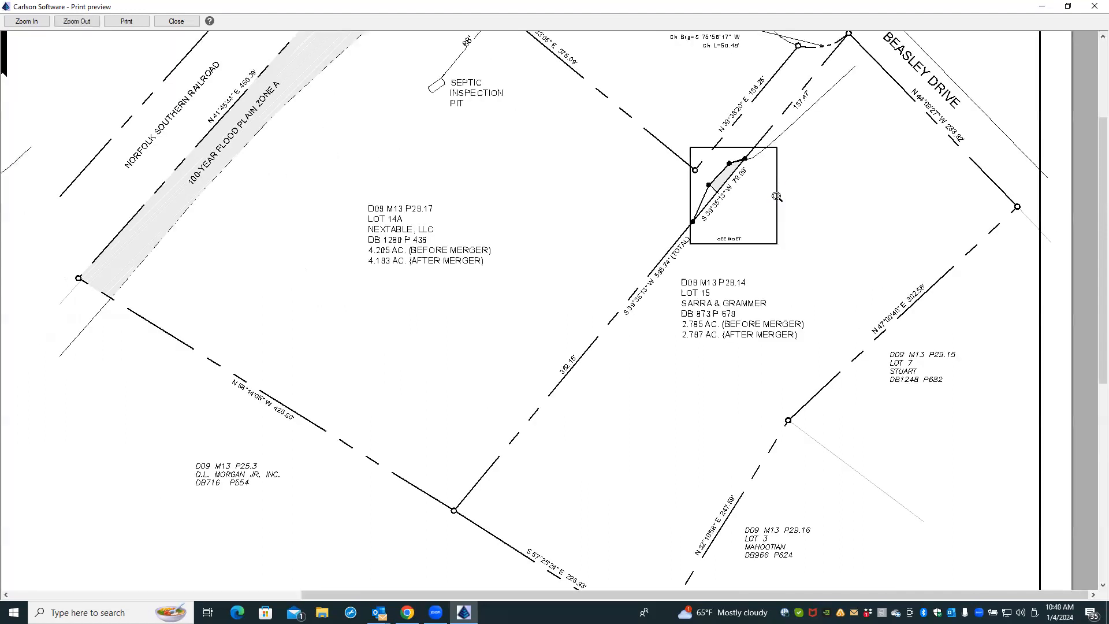
{"action": "left_click", "coordinate": [759, 209]}
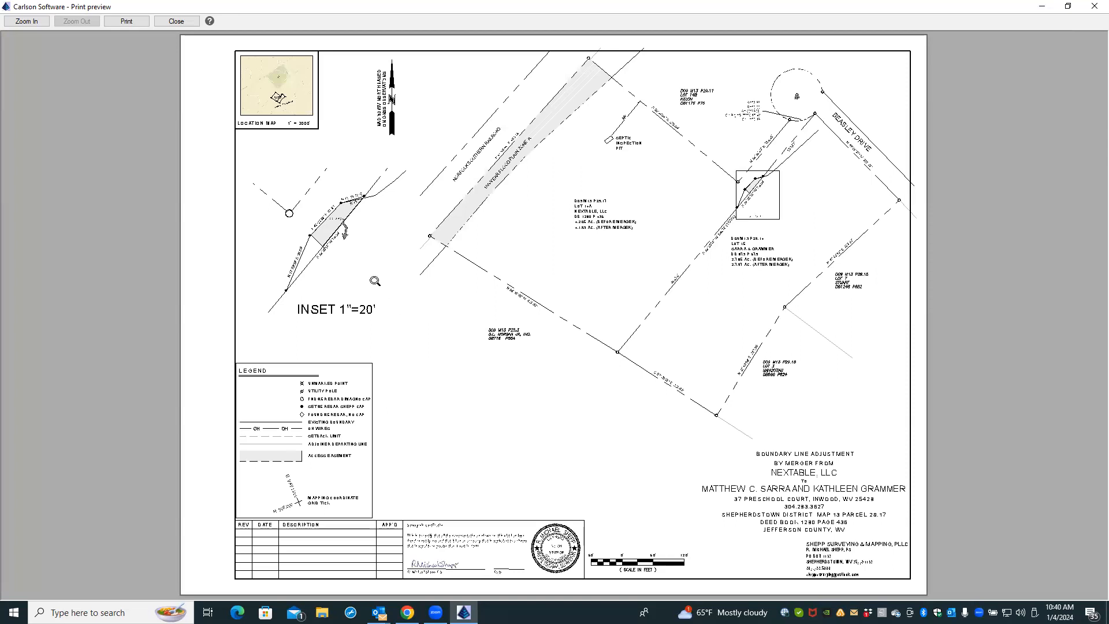
{"action": "left_click", "coordinate": [176, 20]}
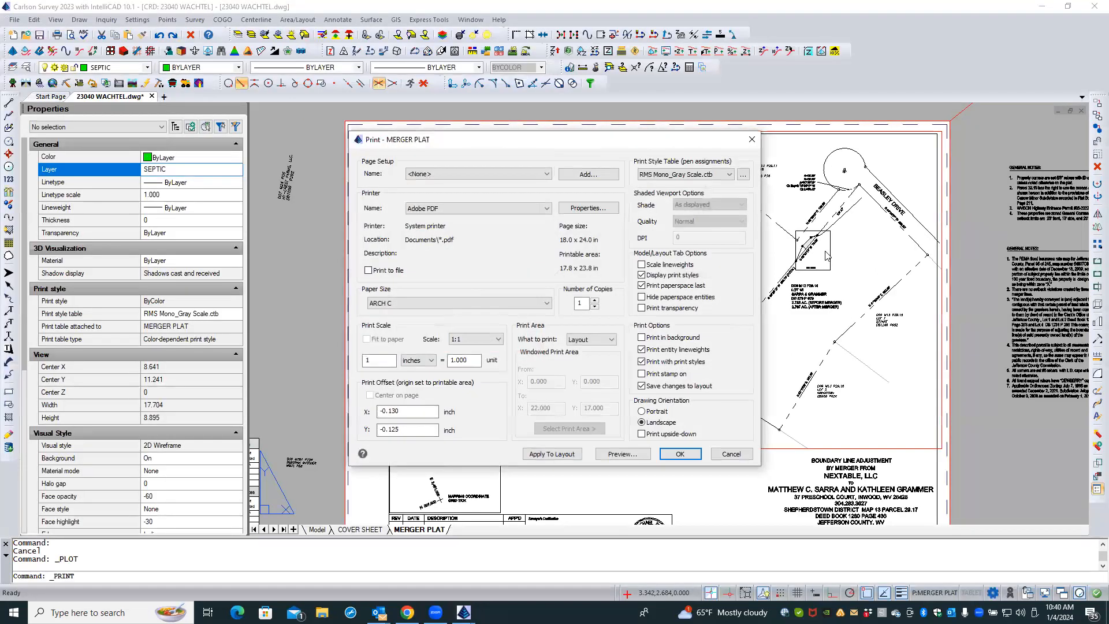
{"action": "left_click", "coordinate": [730, 454]}
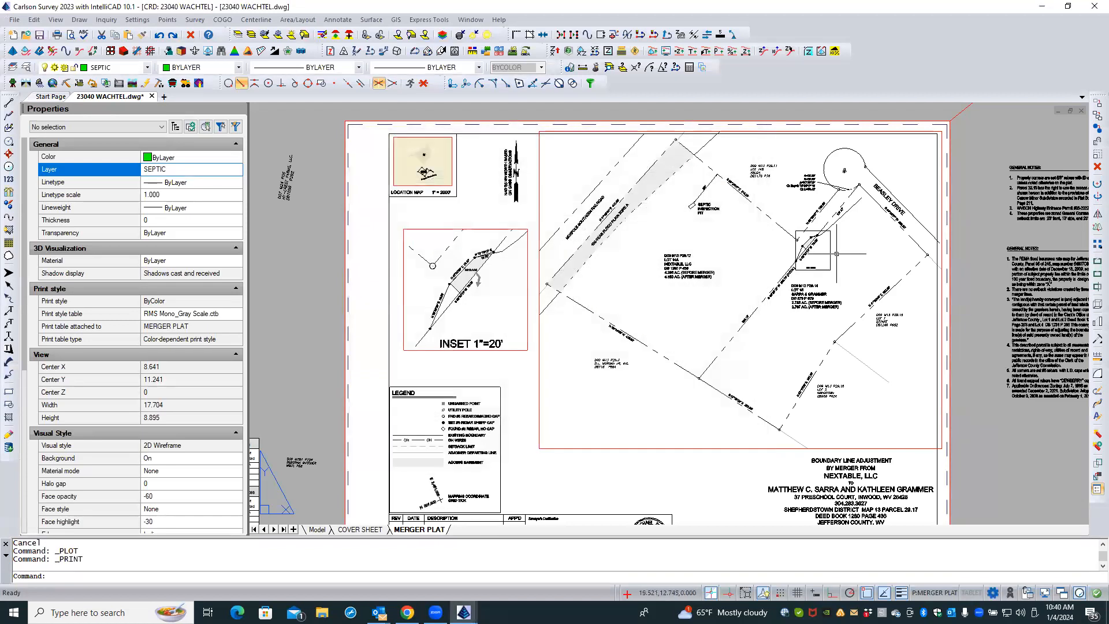
- Copy the box around the merger area near Lot 15 onto the INSET 1"=20' view and erase the surplus lower copy
{"action": "left_click", "coordinate": [827, 255]}
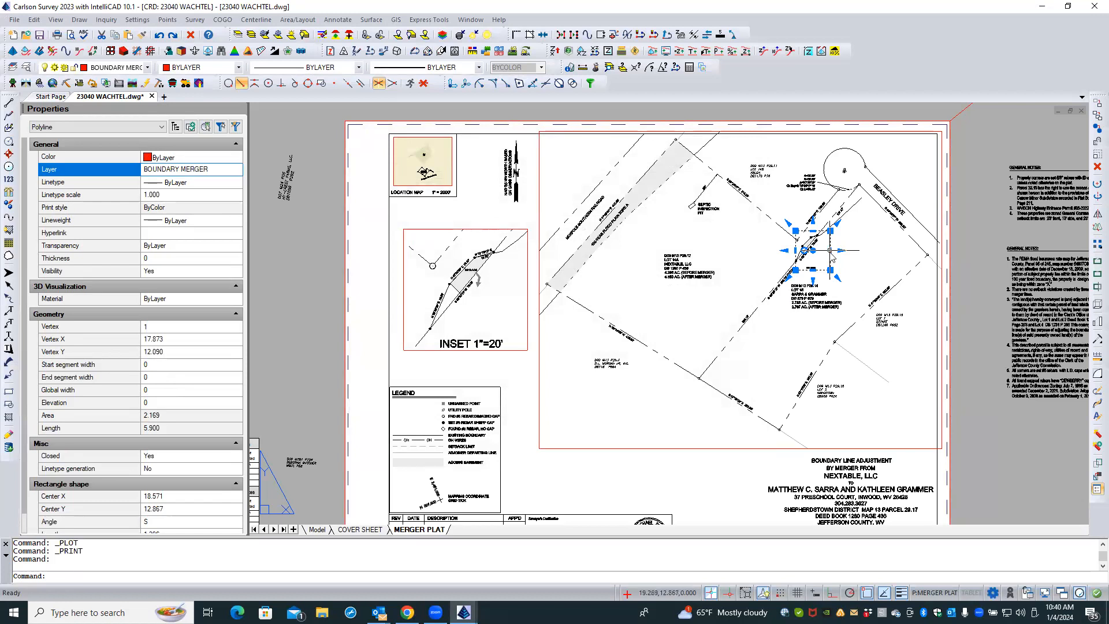
{"action": "right_click", "coordinate": [826, 253]}
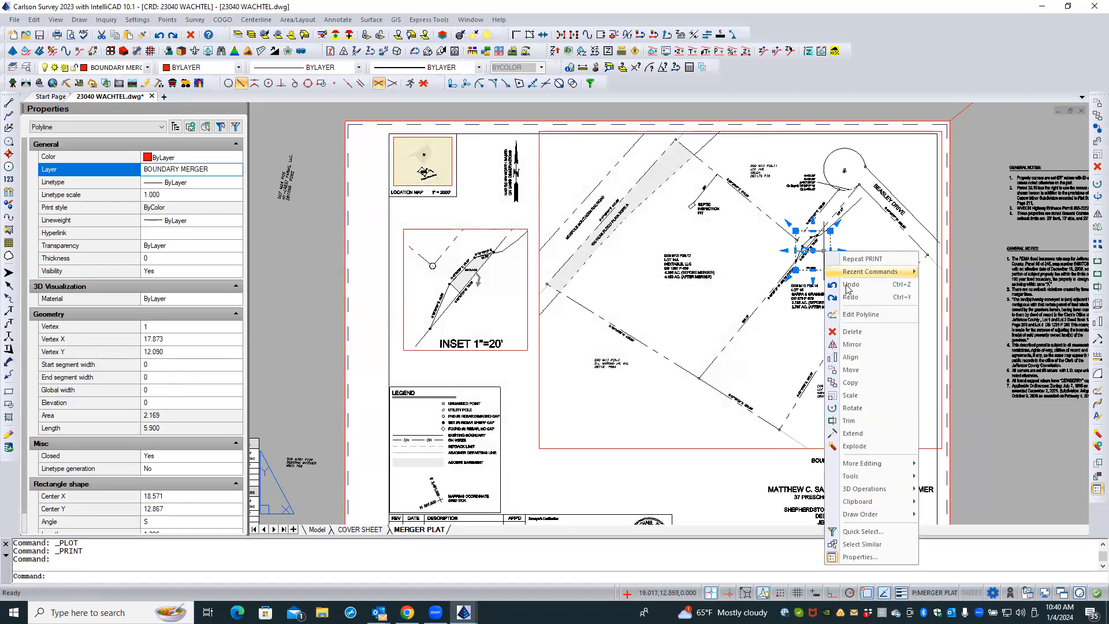
{"action": "left_click", "coordinate": [864, 383]}
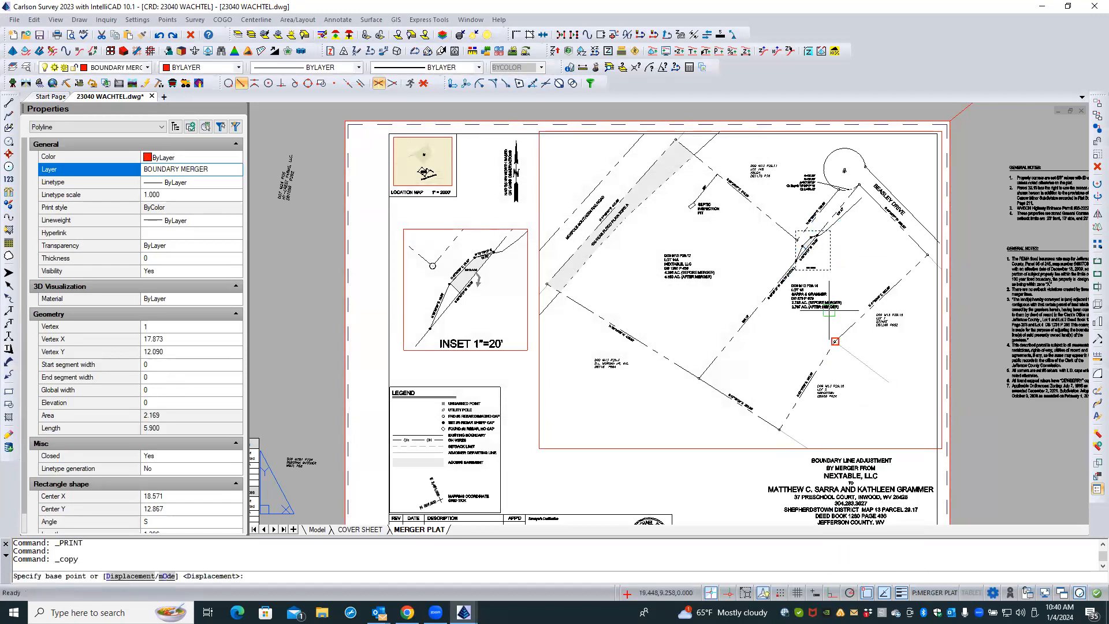
{"action": "left_click", "coordinate": [818, 251]}
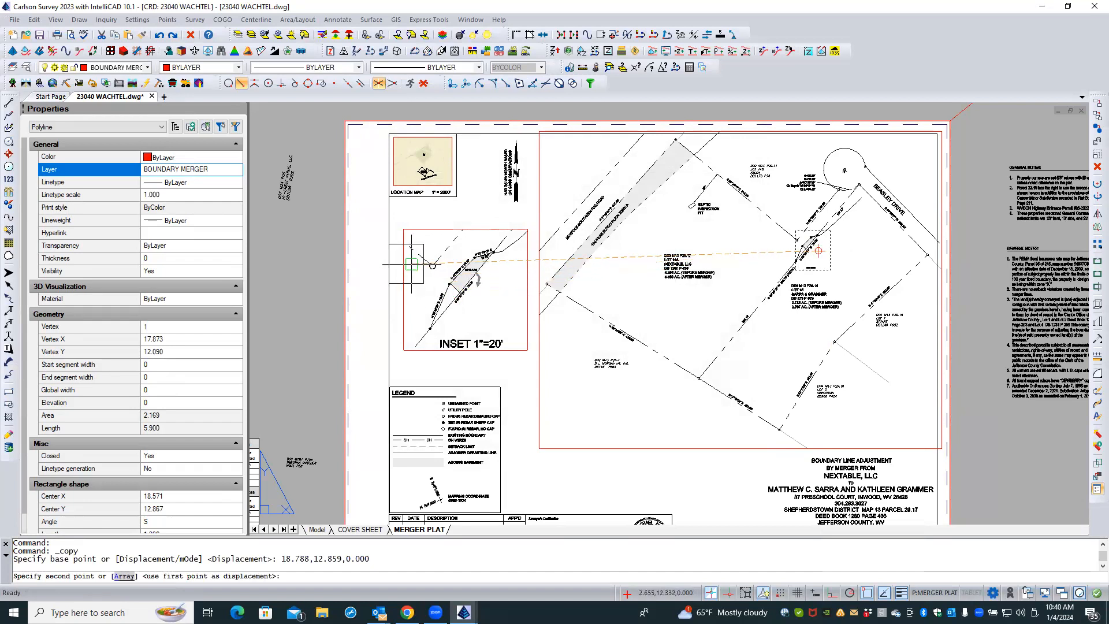
{"action": "left_click", "coordinate": [428, 252]}
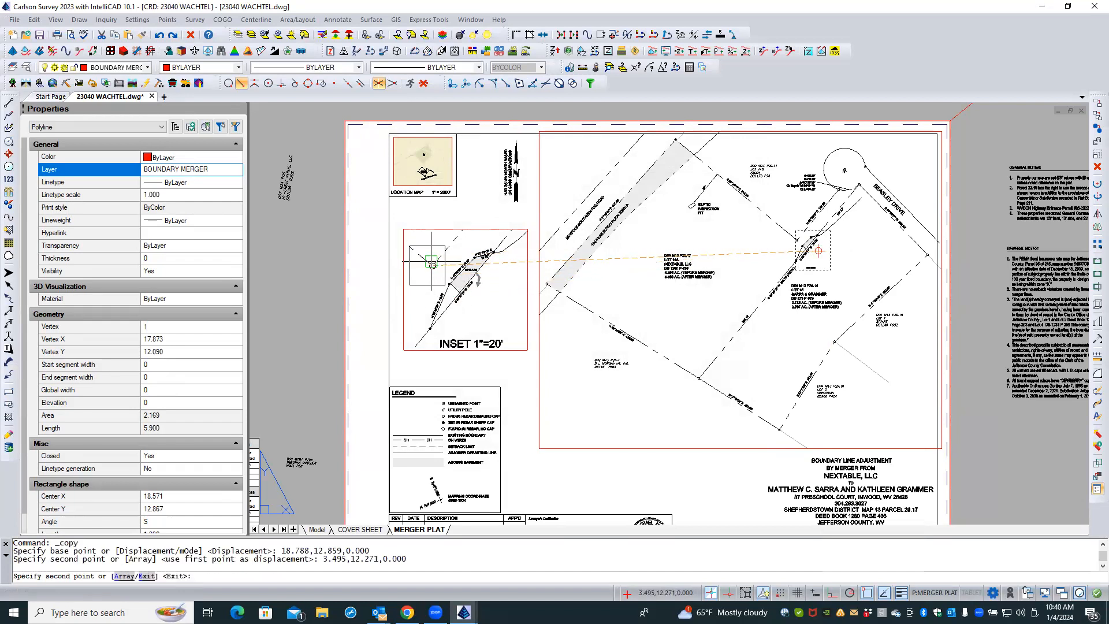
{"action": "left_click", "coordinate": [432, 266]}
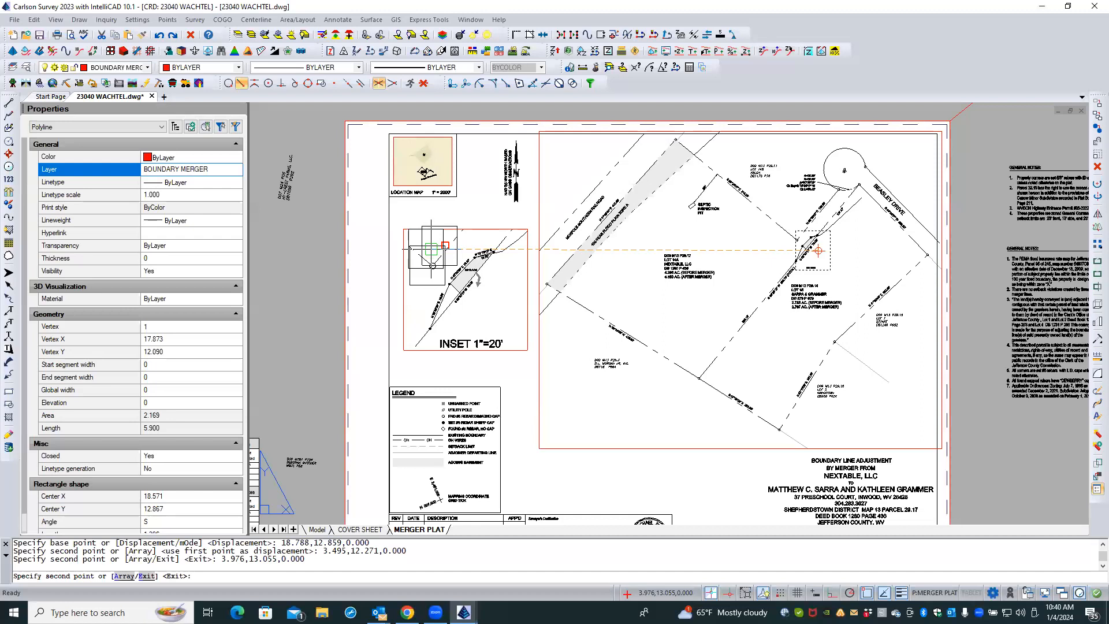
{"action": "key", "text": "Return"}
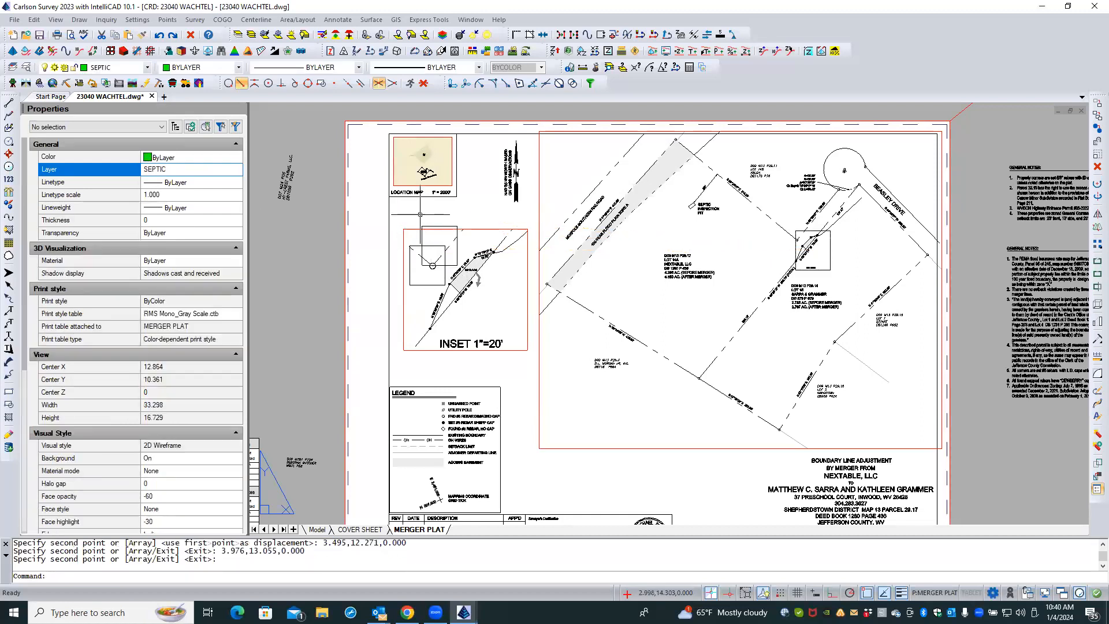
{"action": "left_click", "coordinate": [411, 260]}
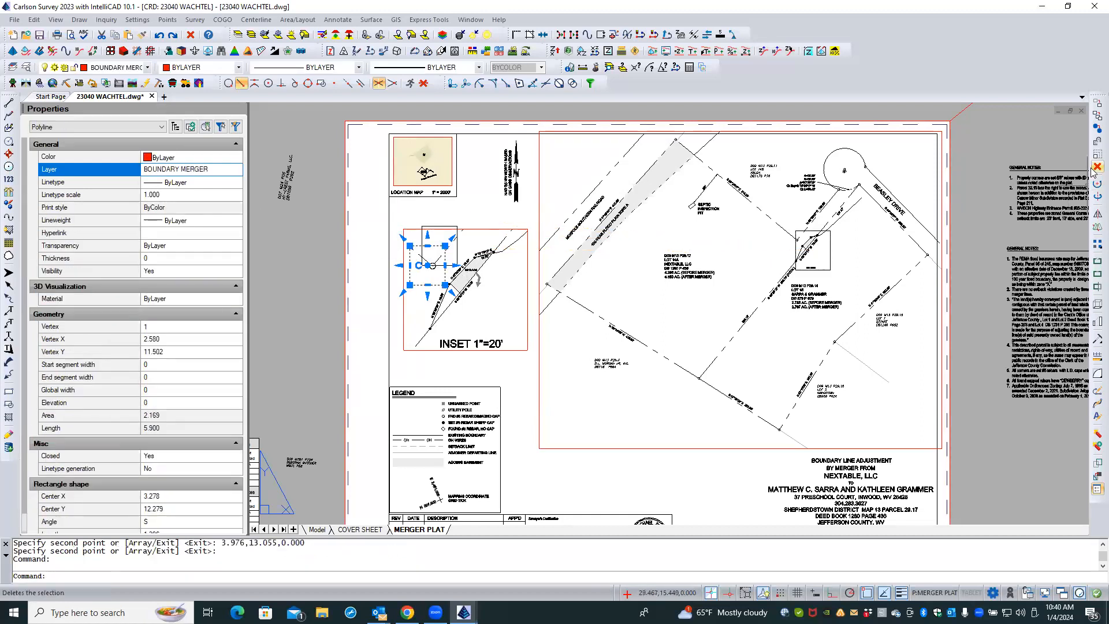
{"action": "key", "text": "Delete"}
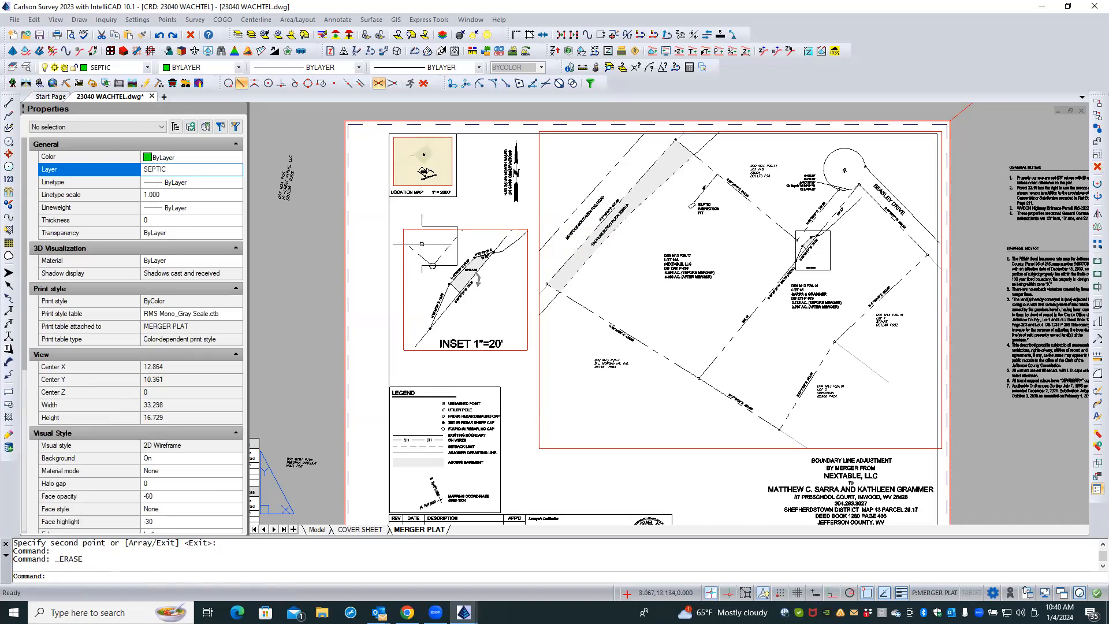
- Stretch the copied box's four corners onto the corners of the INSET 1"=20' viewport and leave it unselected
{"action": "left_click", "coordinate": [422, 245]}
{"action": "left_click", "coordinate": [428, 222]}
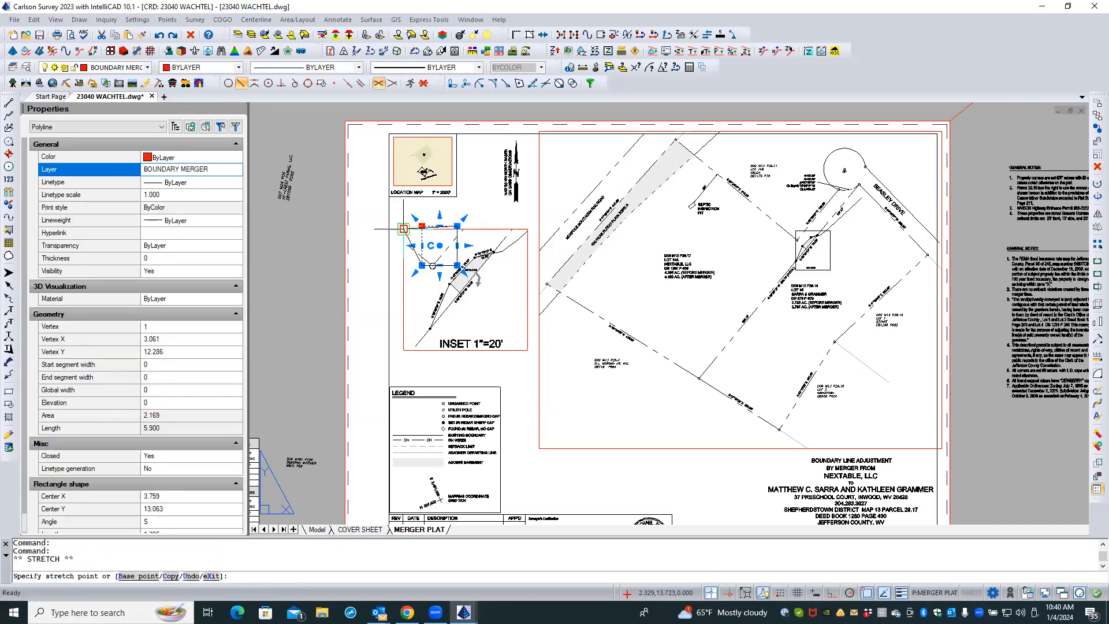
{"action": "left_click", "coordinate": [403, 229]}
{"action": "left_click", "coordinate": [423, 266]}
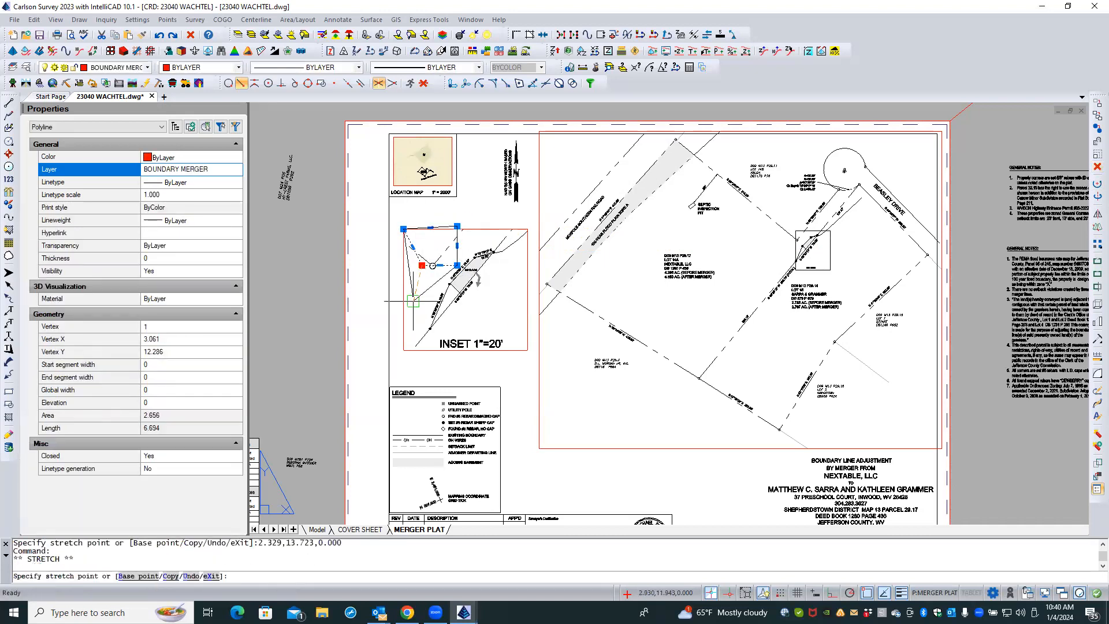
{"action": "left_click", "coordinate": [403, 349]}
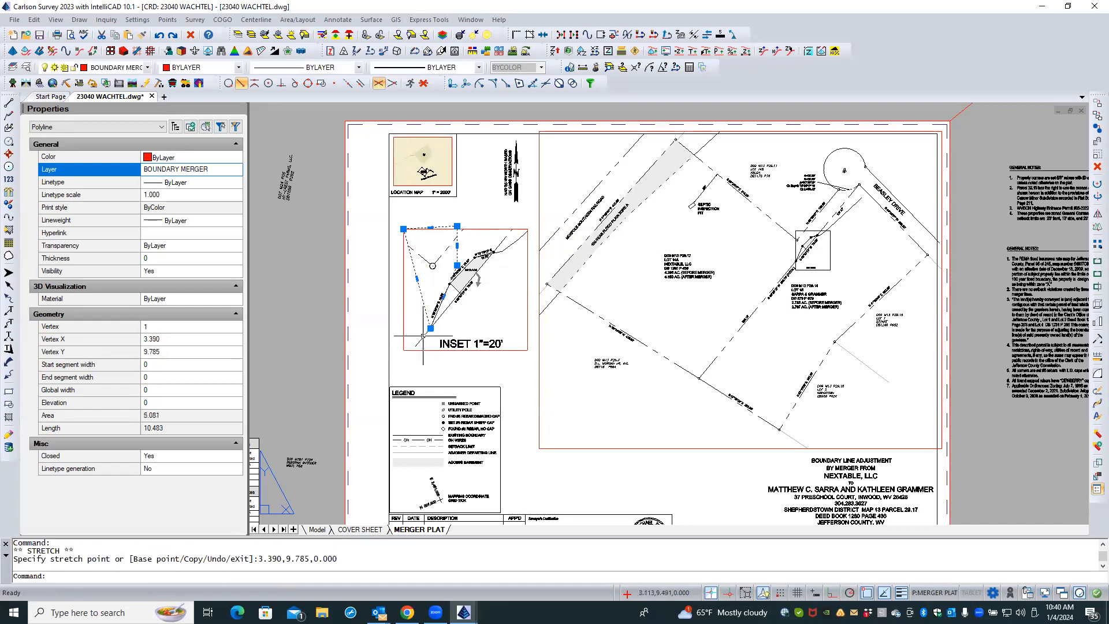
{"action": "left_click", "coordinate": [430, 328]}
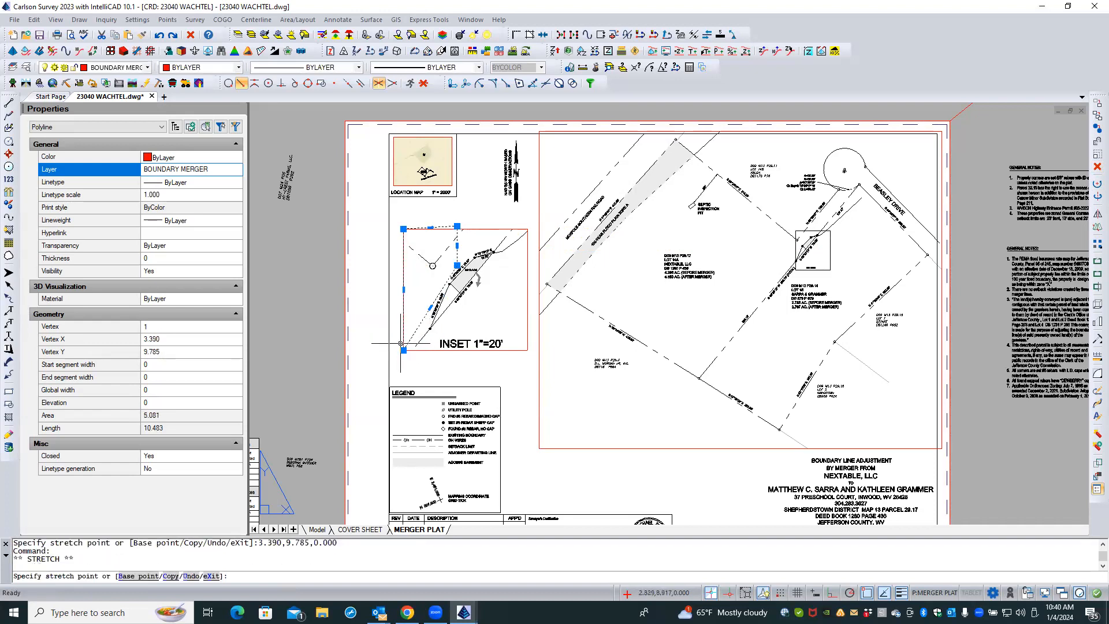
{"action": "left_click", "coordinate": [403, 350]}
{"action": "left_click", "coordinate": [458, 265]}
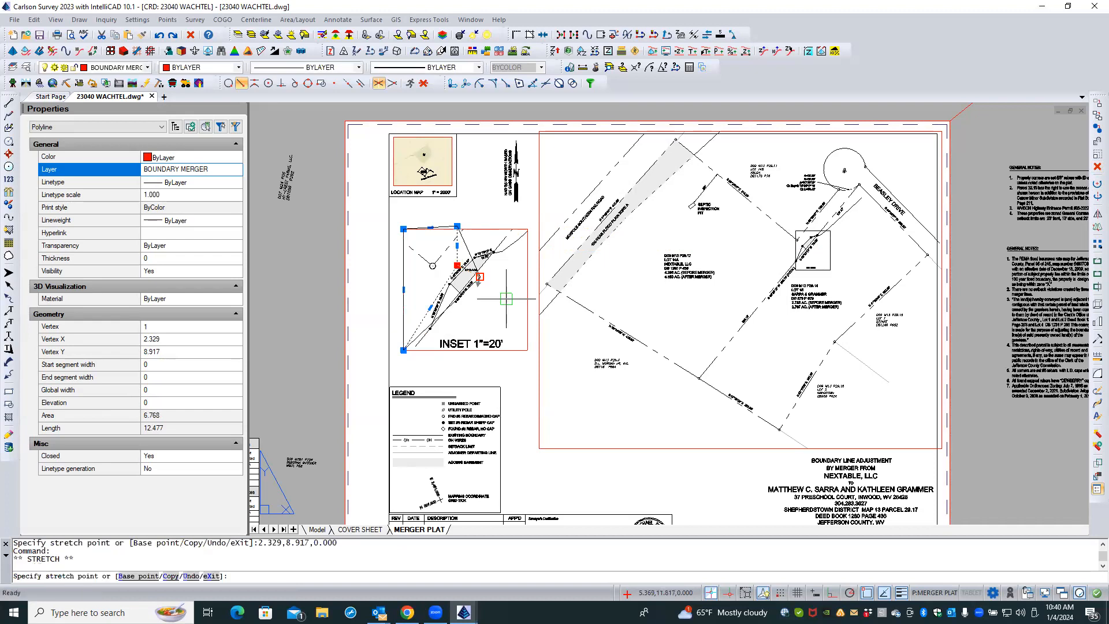
{"action": "left_click", "coordinate": [527, 350]}
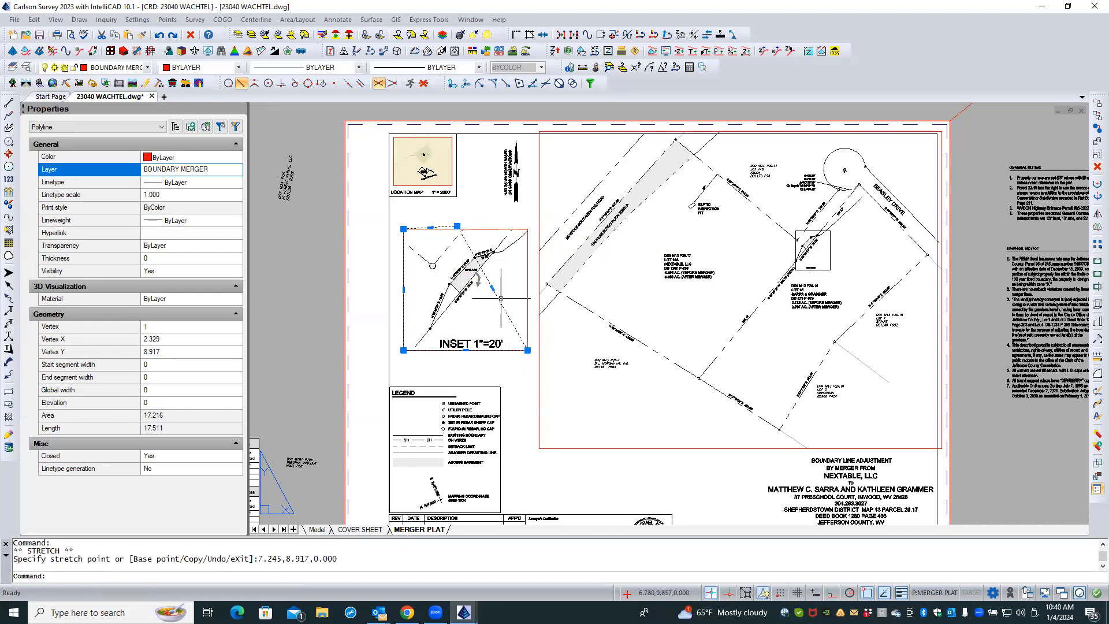
{"action": "left_click", "coordinate": [457, 226]}
{"action": "left_click", "coordinate": [528, 229]}
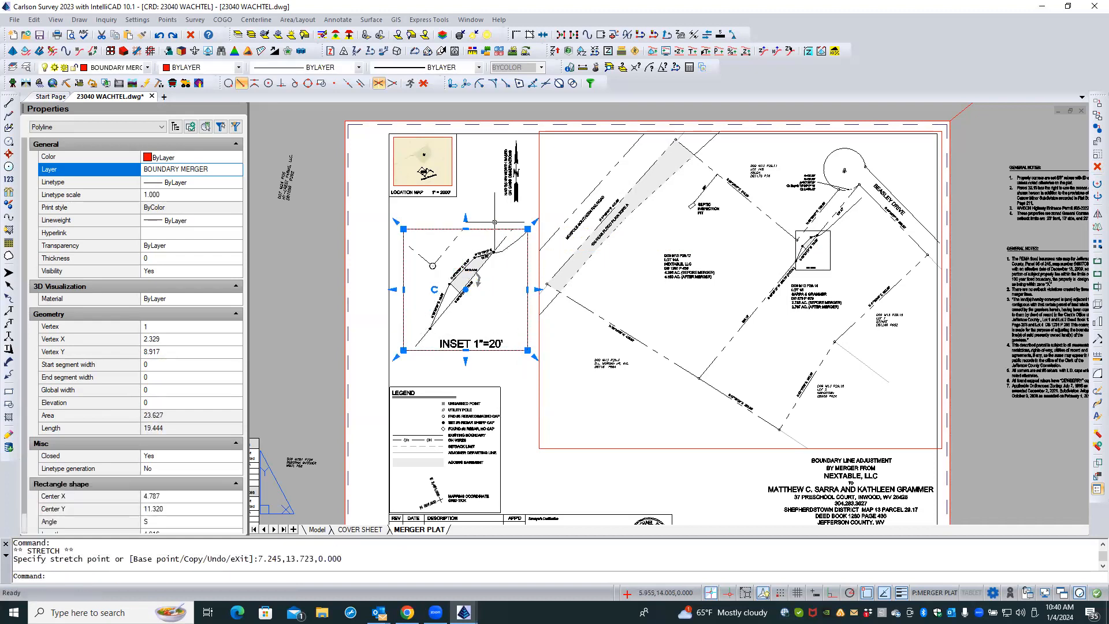
{"action": "key", "text": "Escape"}
{"action": "key", "text": "Escape"}
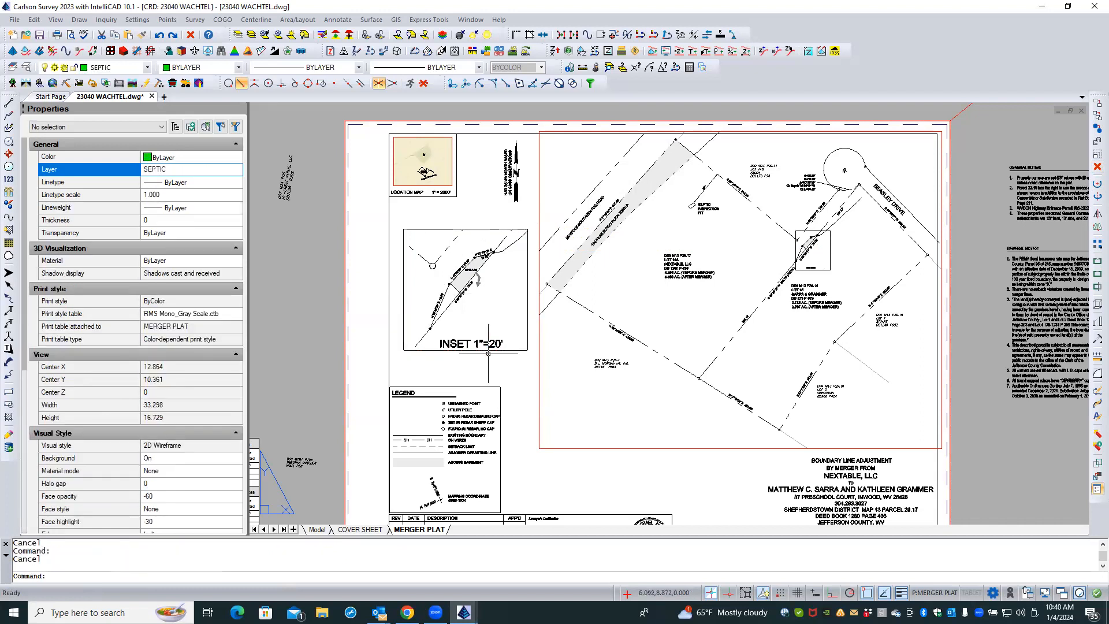
- Send the BOUNDARY MERGER polyline around the inset to the back of the draw order
{"action": "left_click", "coordinate": [508, 349]}
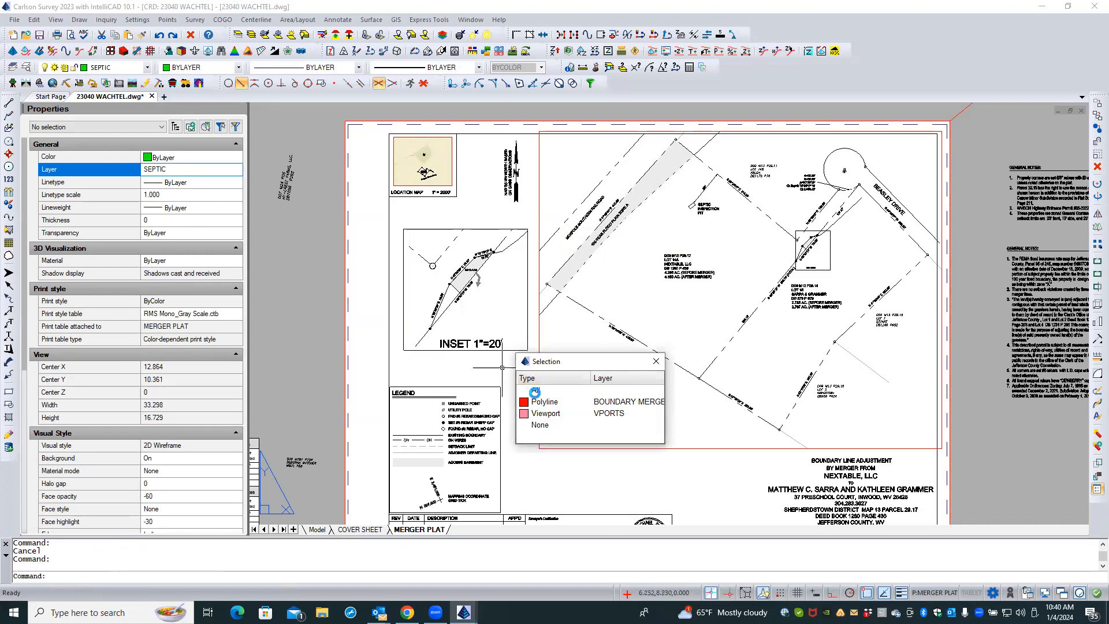
{"action": "left_click", "coordinate": [540, 402]}
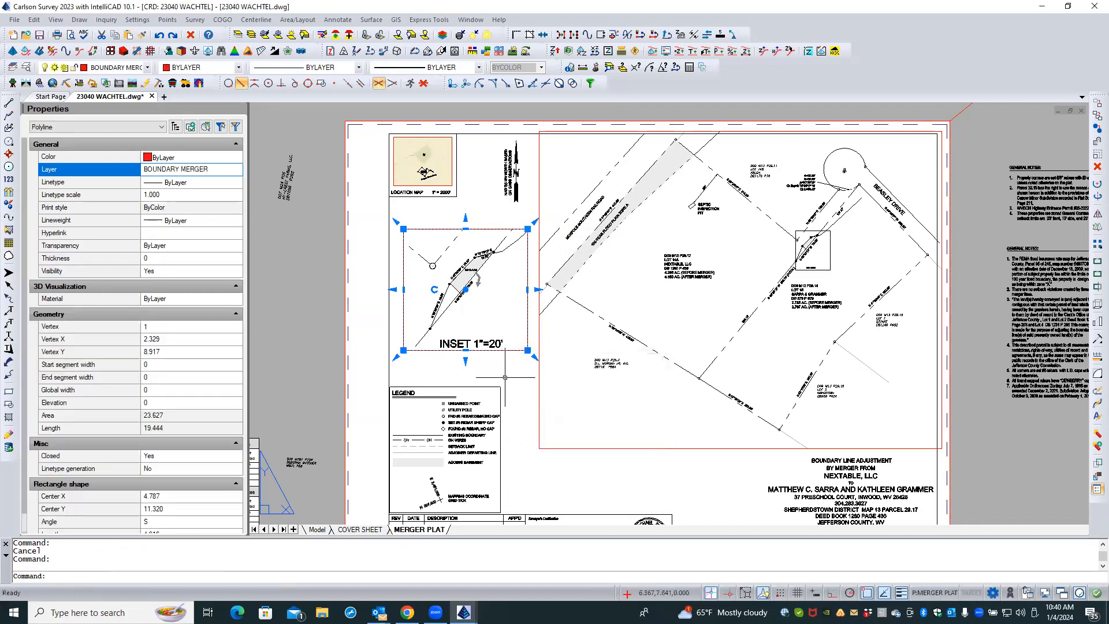
{"action": "right_click", "coordinate": [507, 379]}
{"action": "mouse_move", "coordinate": [572, 327]}
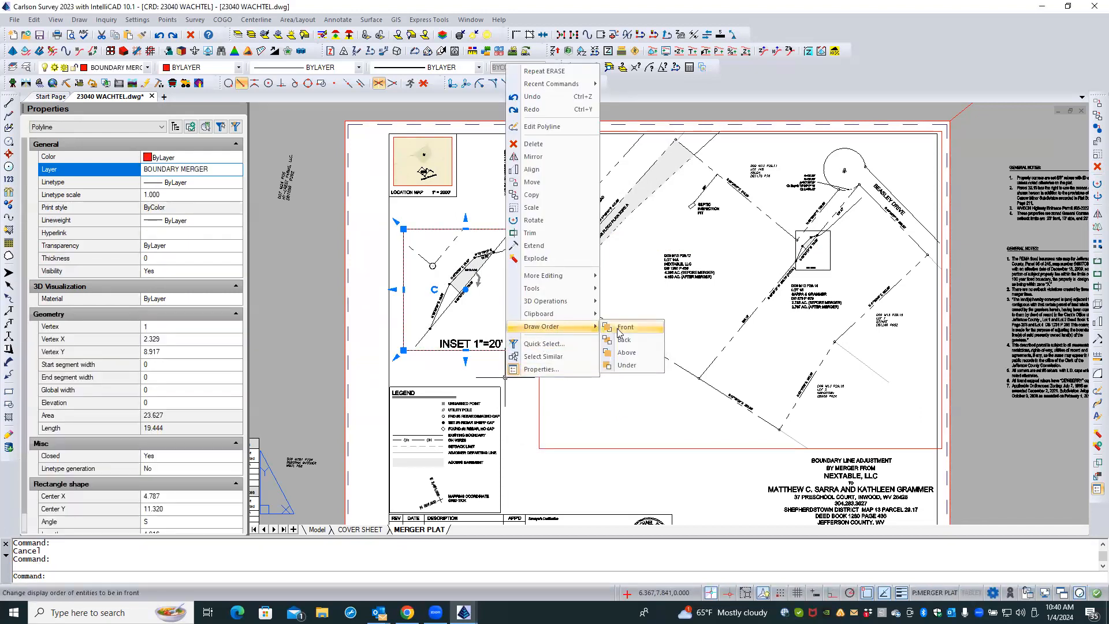
{"action": "left_click", "coordinate": [630, 341]}
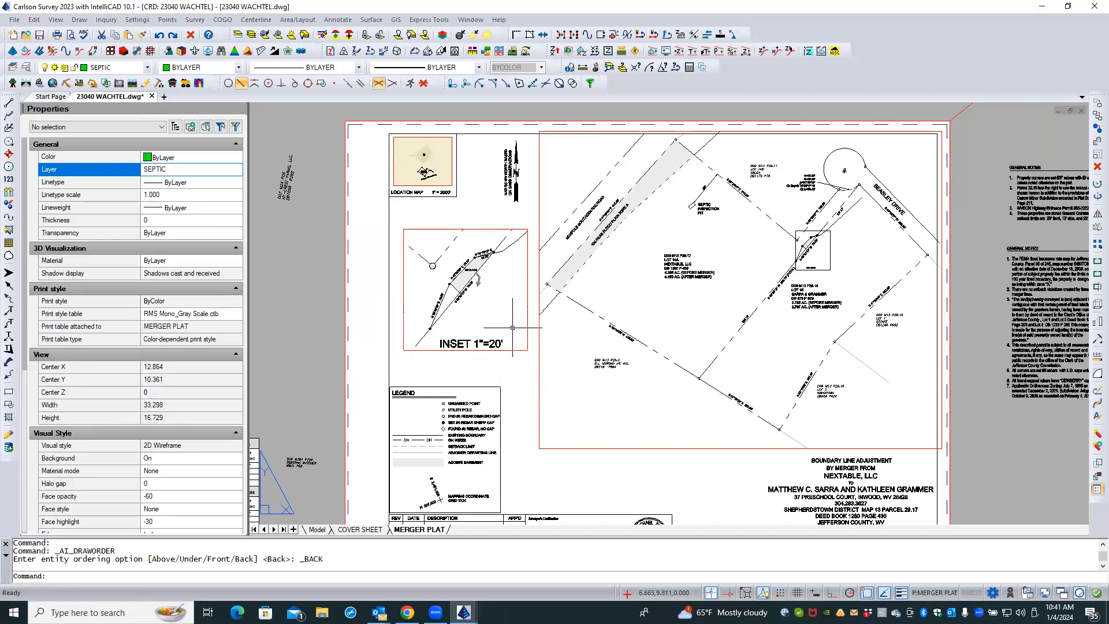
- Check the MERGER PLAT layout's page setup and preview its print to examine the inset border
{"action": "right_click", "coordinate": [418, 529]}
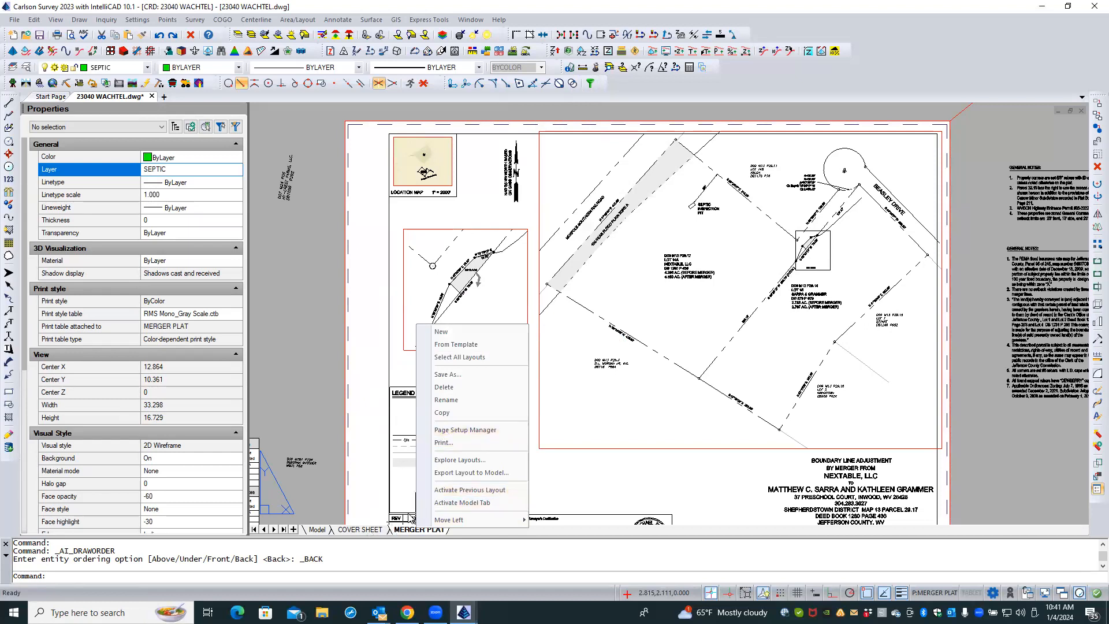
{"action": "left_click", "coordinate": [465, 430]}
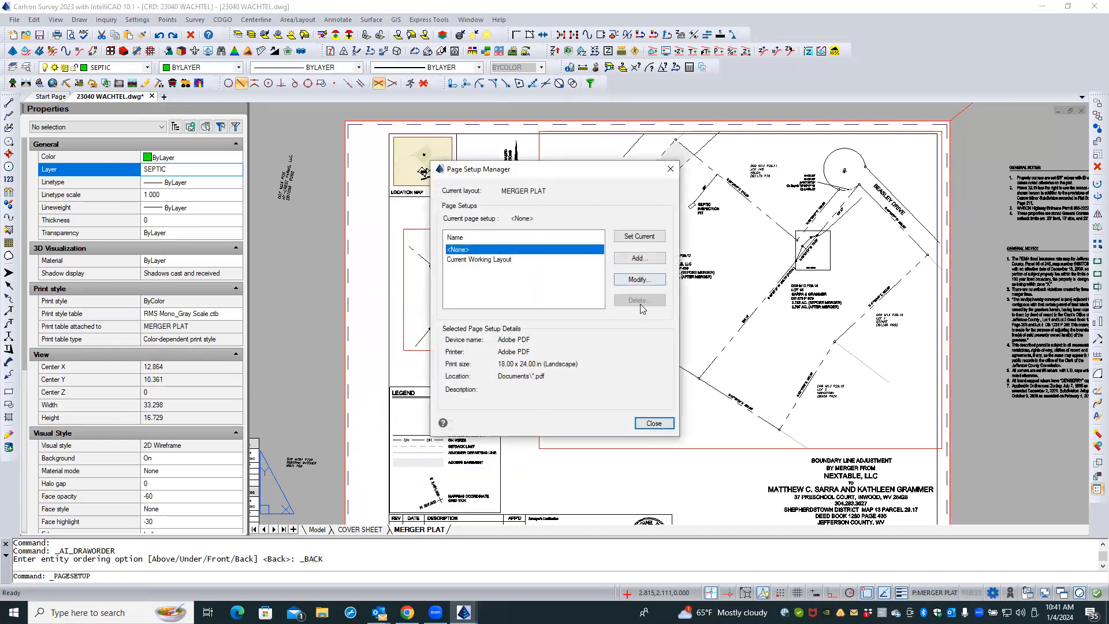
{"action": "left_click", "coordinate": [647, 423]}
{"action": "right_click", "coordinate": [418, 528]}
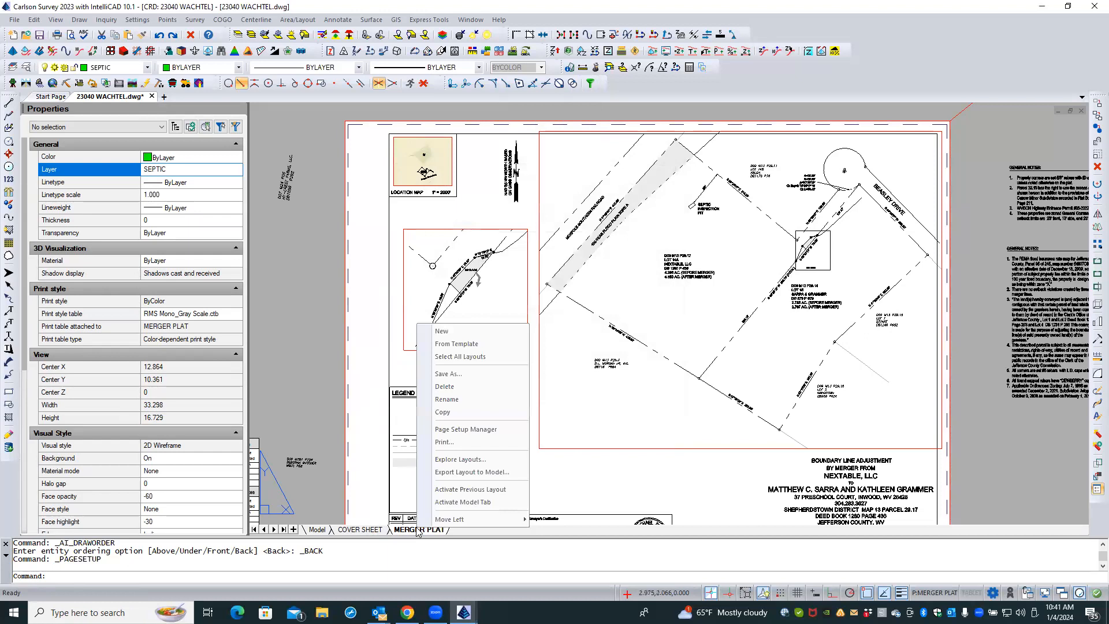
{"action": "left_click", "coordinate": [452, 440]}
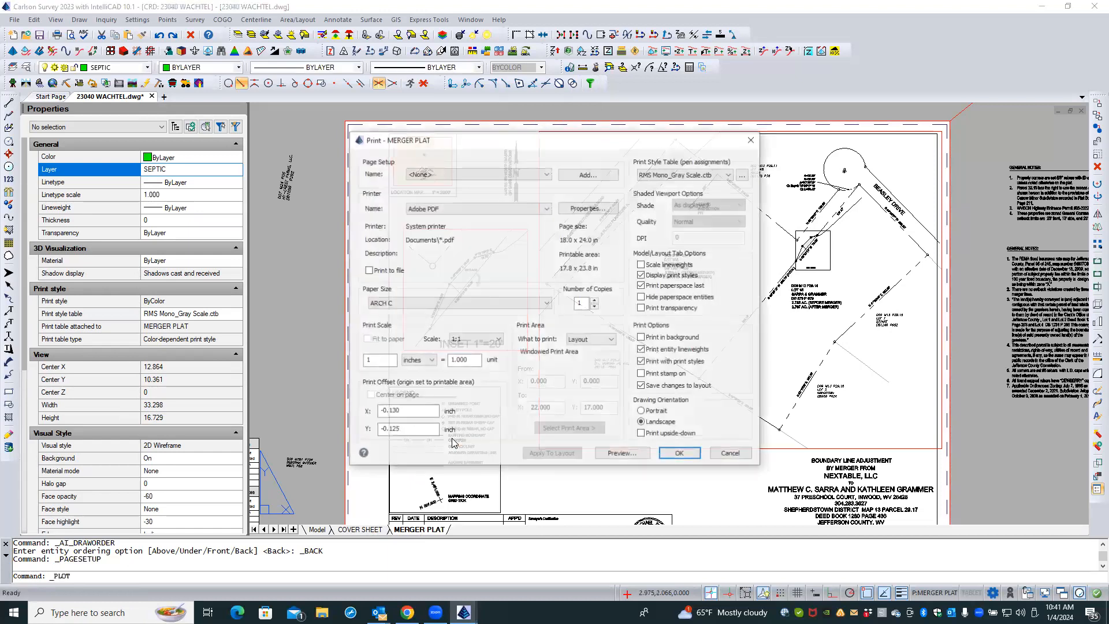
{"action": "left_click", "coordinate": [623, 454]}
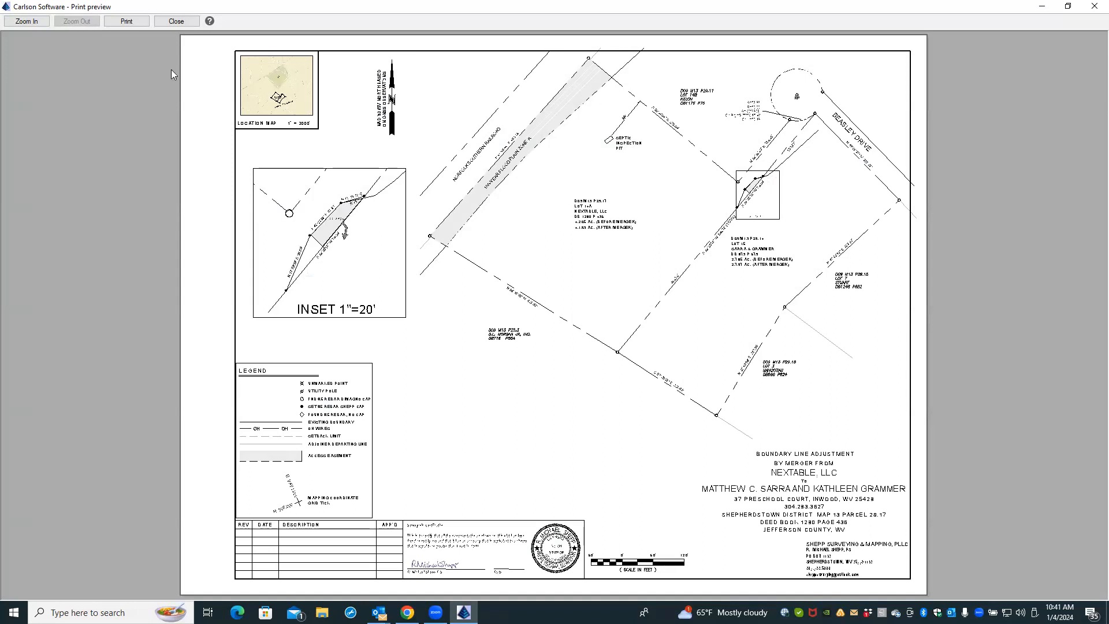
{"action": "left_click", "coordinate": [176, 22]}
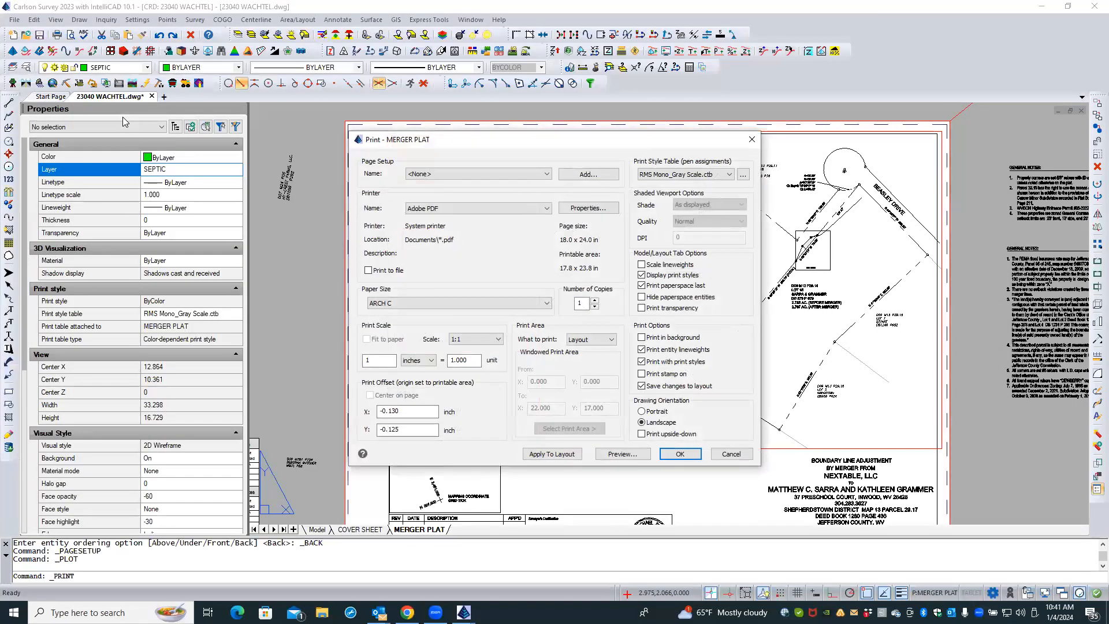
- Print the MERGER PLAT layout with the current Adobe PDF settings and save the drawing
{"action": "left_click", "coordinate": [680, 454]}
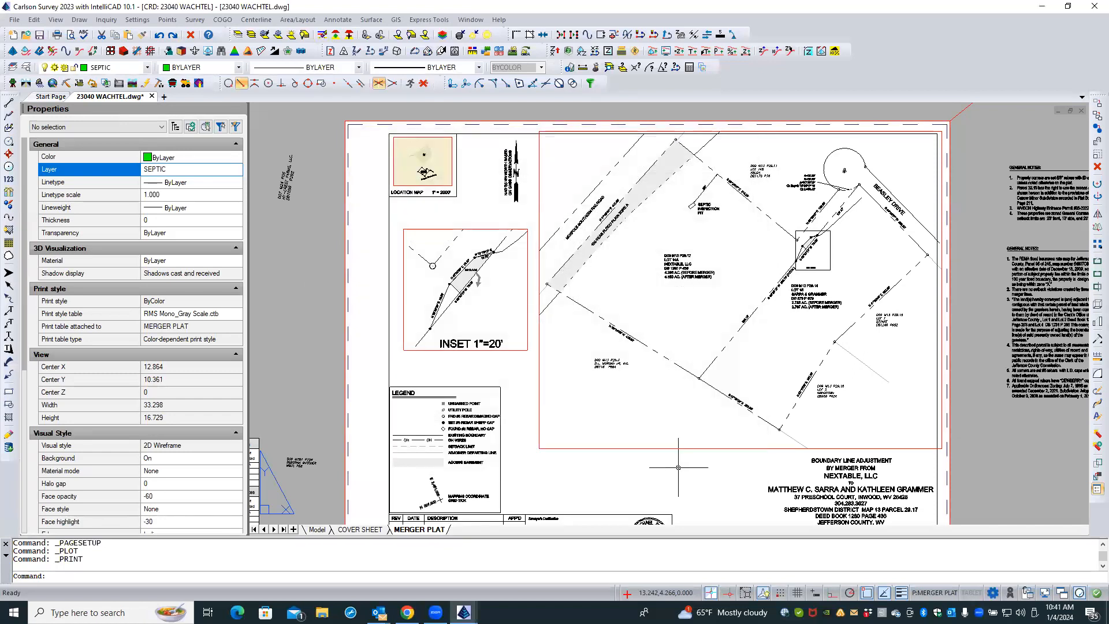
{"action": "key", "text": "ctrl+s"}
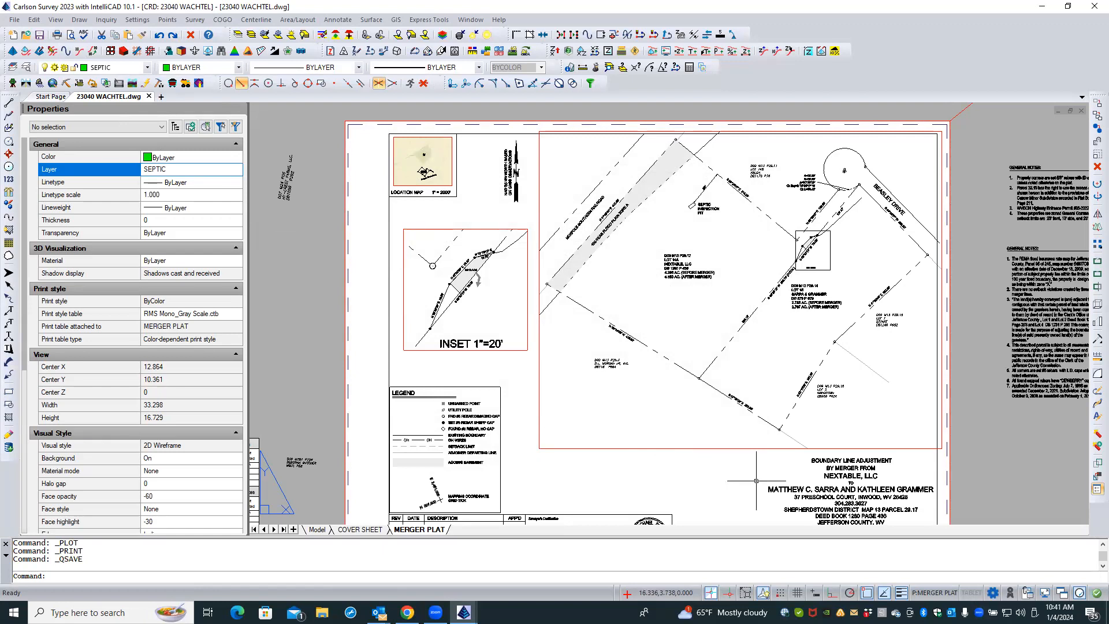
- Look over the whole MERGER PLAT sheet and examine the boundary line adjustment title block up close, leaving nothing selected
{"action": "scroll", "coordinate": [138, 224], "scroll_direction": "down", "scroll_amount": 2}
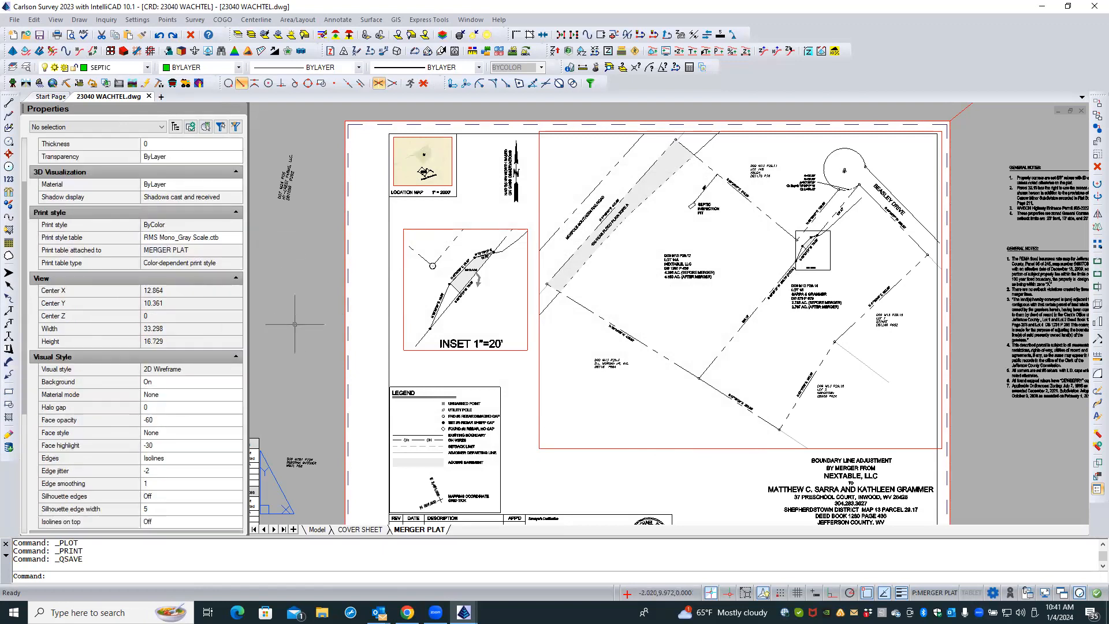
{"action": "left_click", "coordinate": [710, 469]}
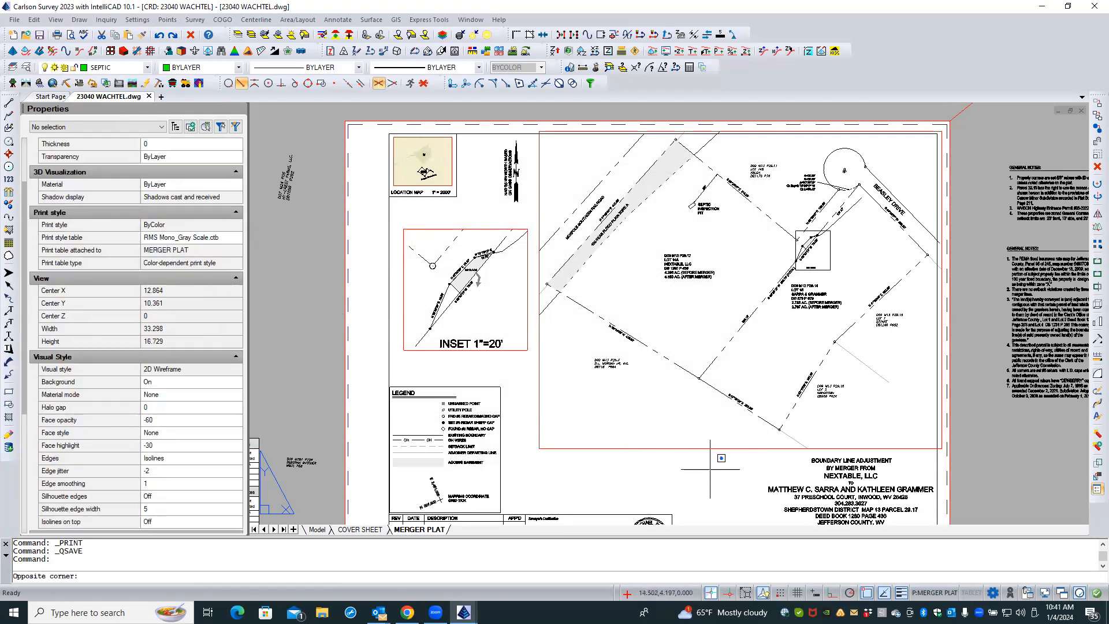
{"action": "scroll", "coordinate": [710, 469], "scroll_direction": "down", "scroll_amount": 4}
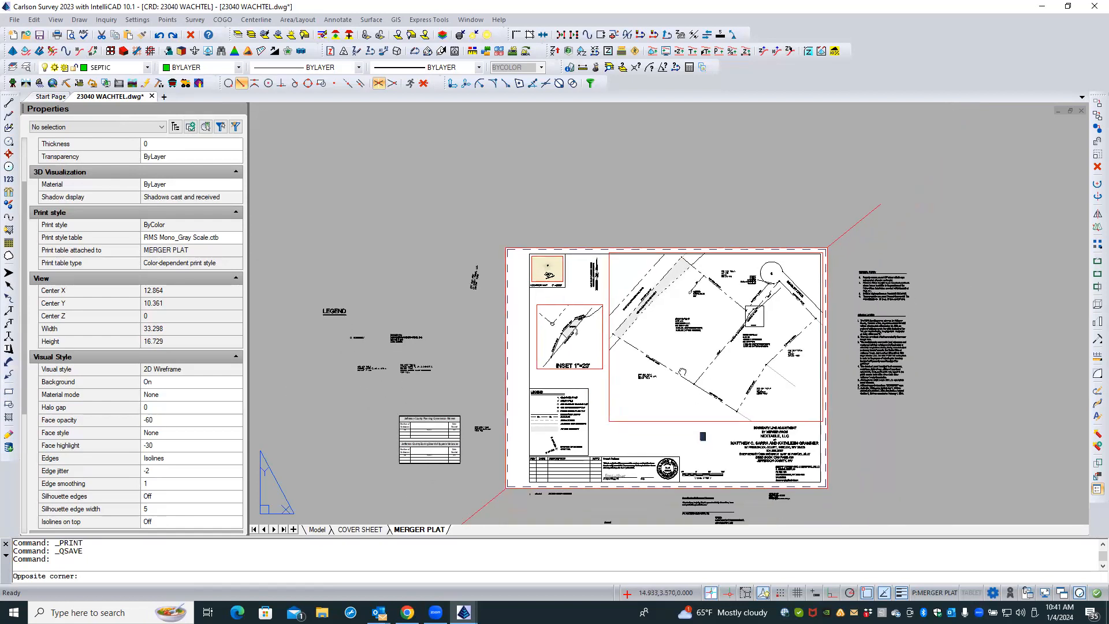
{"action": "middle_click_drag", "start_coordinate": [682, 372], "coordinate": [670, 342]}
{"action": "scroll", "coordinate": [672, 341], "scroll_direction": "down", "scroll_amount": 2}
{"action": "scroll", "coordinate": [685, 340], "scroll_direction": "up", "scroll_amount": 8}
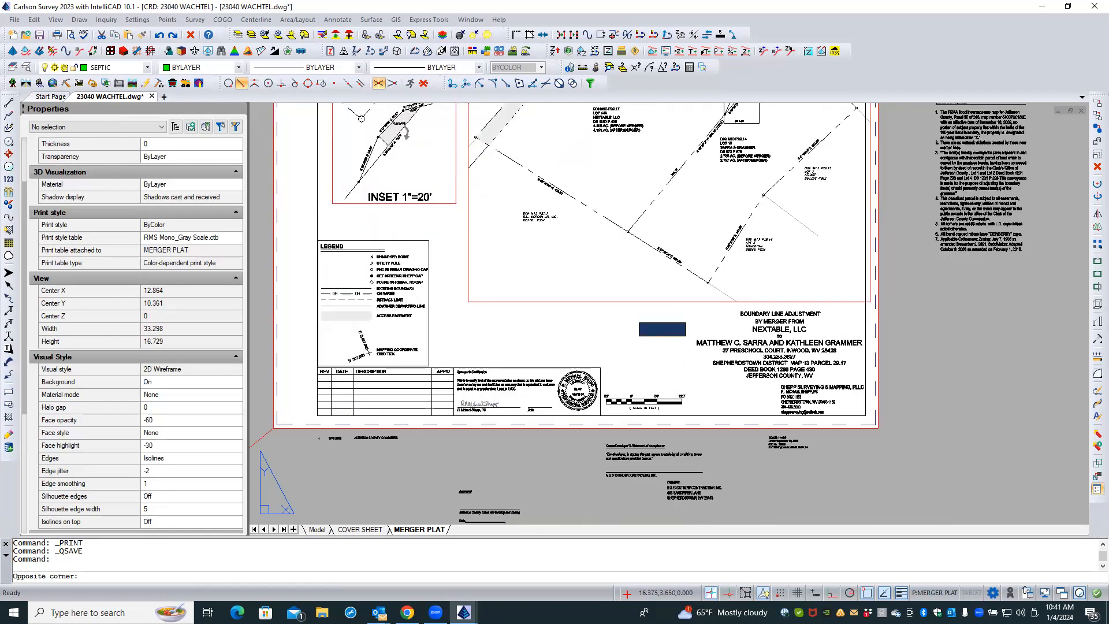
{"action": "key", "text": "Escape"}
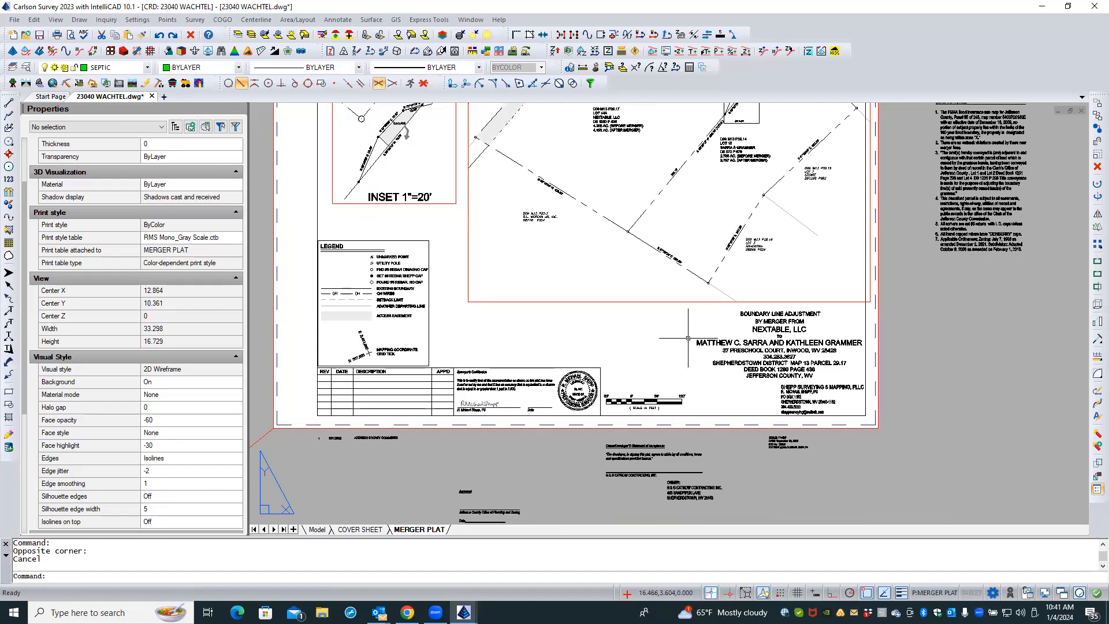
{"action": "scroll", "coordinate": [691, 342], "scroll_direction": "up", "scroll_amount": 1}
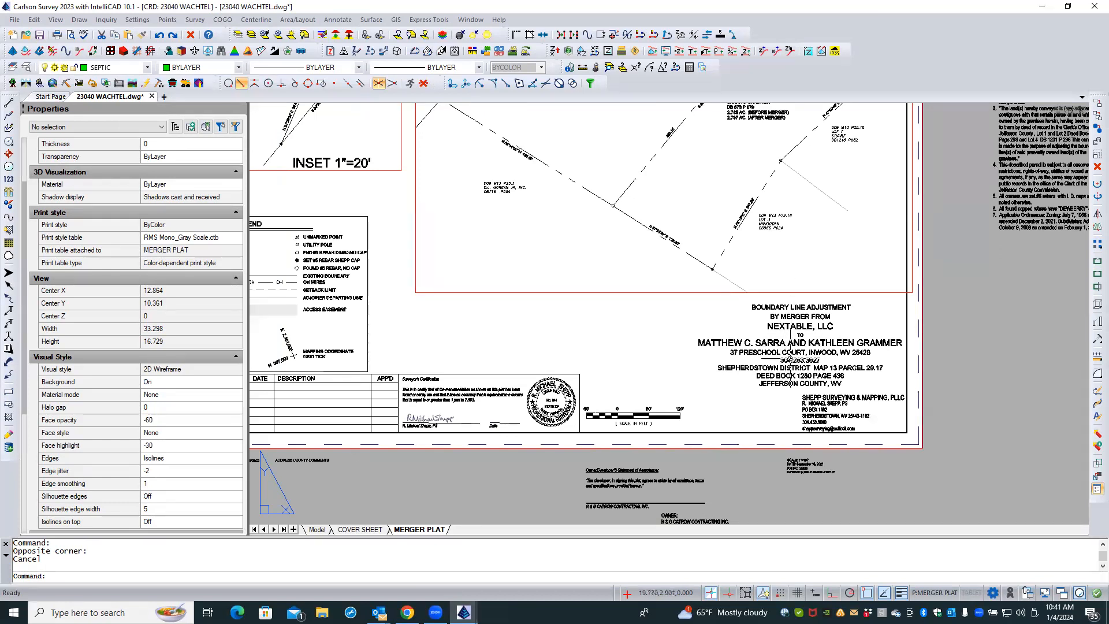
- In the MERGER PLAT title block, enclose the phone number's area code in parentheses, with a space replacing the period after it
{"action": "scroll", "coordinate": [791, 357], "scroll_direction": "up", "scroll_amount": 2}
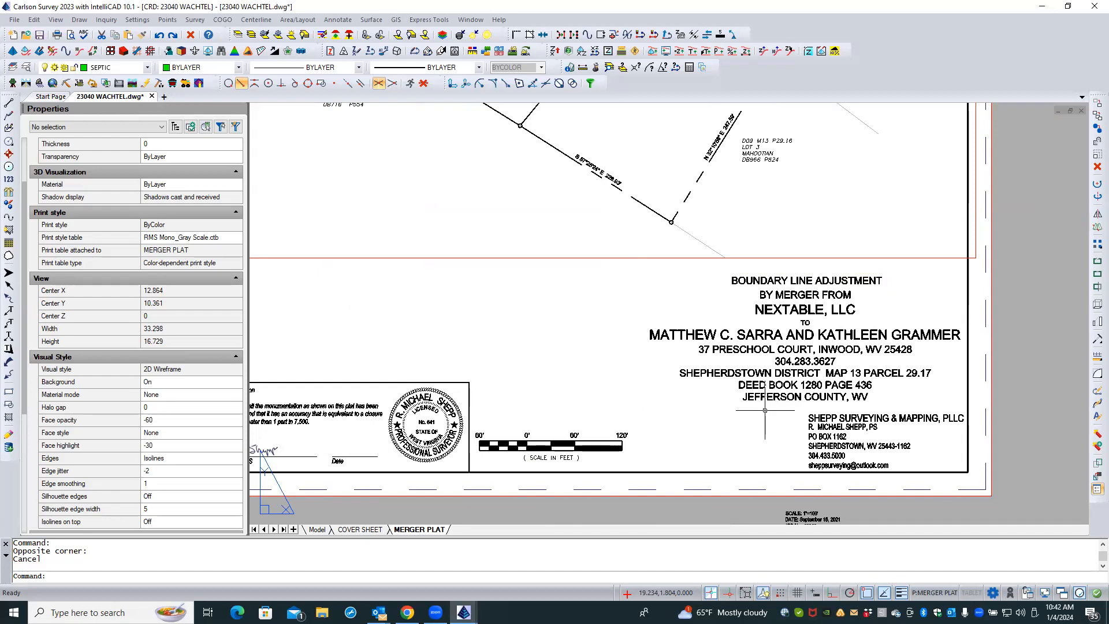
{"action": "scroll", "coordinate": [764, 410], "scroll_direction": "down", "scroll_amount": 3}
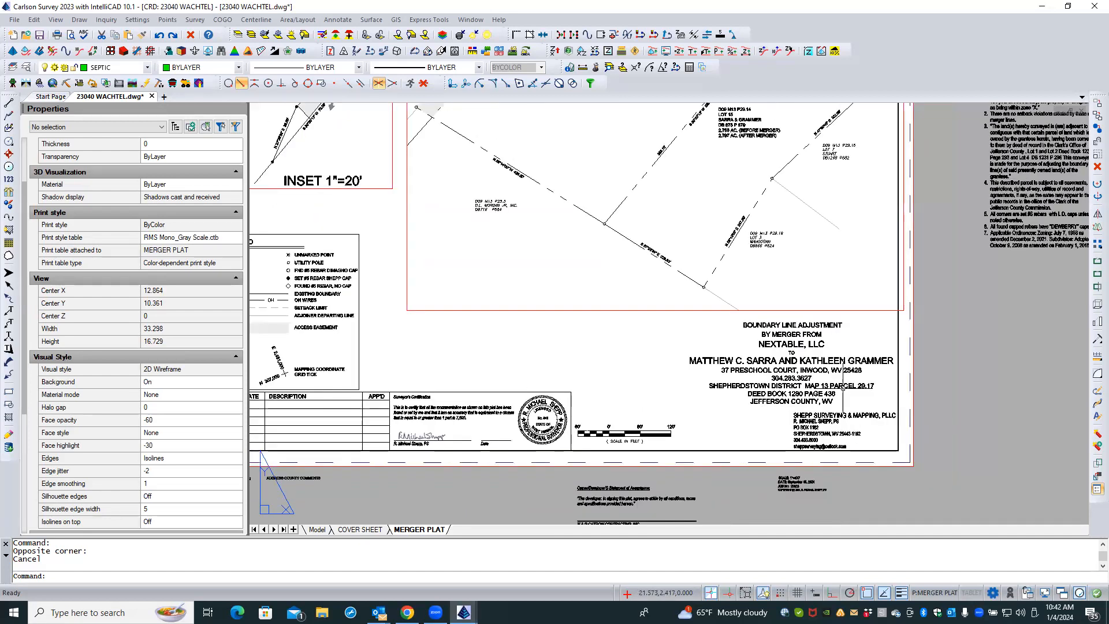
{"action": "scroll", "coordinate": [841, 384], "scroll_direction": "up", "scroll_amount": 6}
{"action": "scroll", "coordinate": [786, 370], "scroll_direction": "up", "scroll_amount": 1}
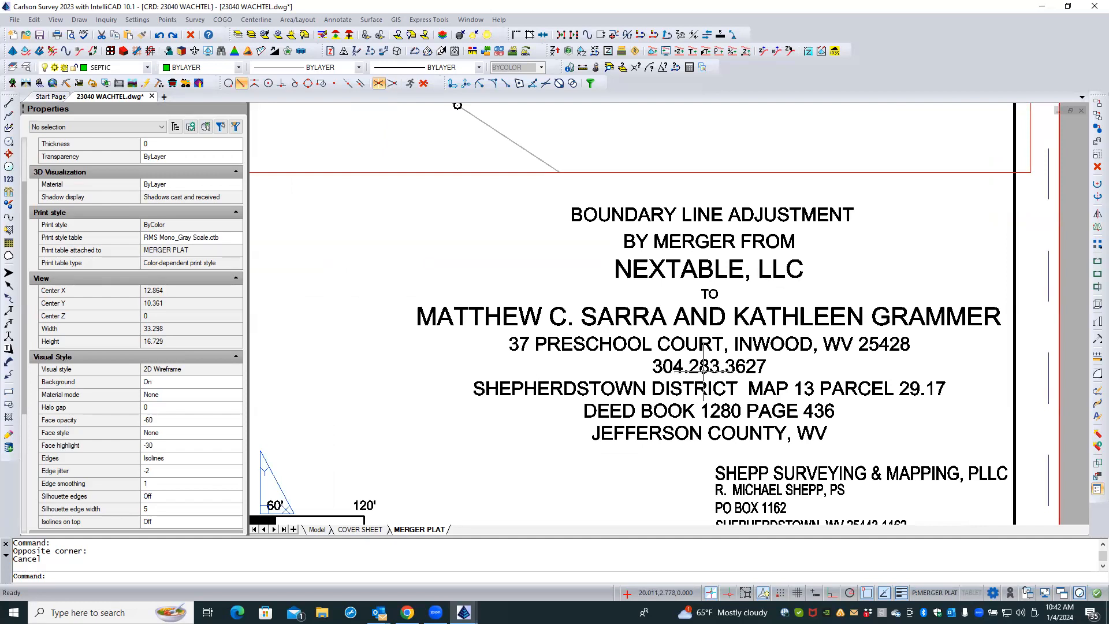
{"action": "double_click", "coordinate": [674, 368]}
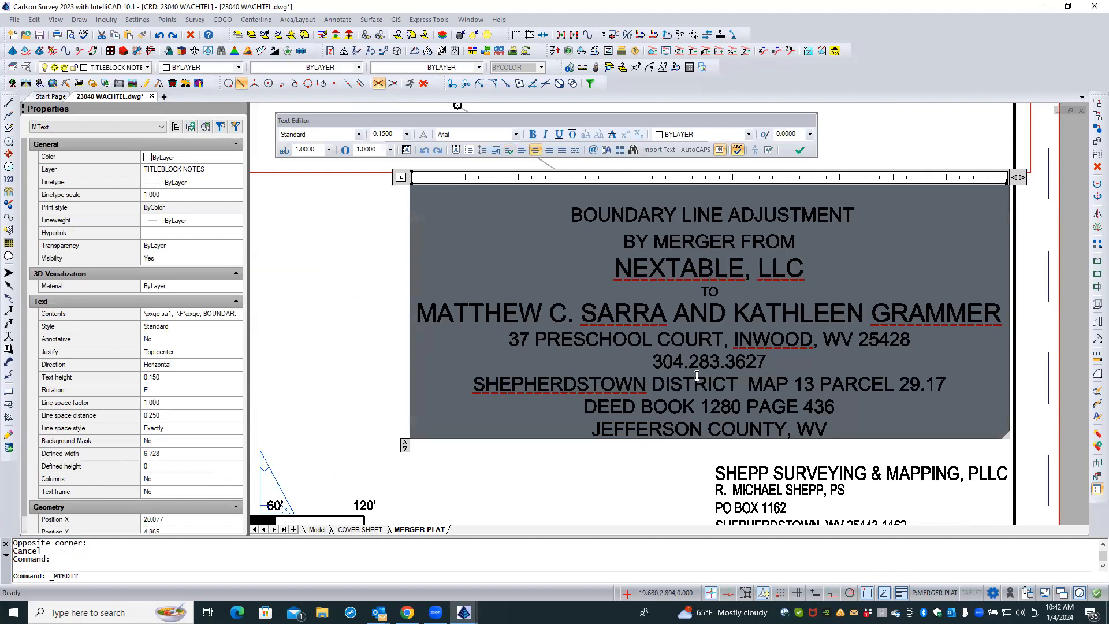
{"action": "key", "text": "BackSpace"}
{"action": "type", "text": ")"}
{"action": "left_click", "coordinate": [656, 364]}
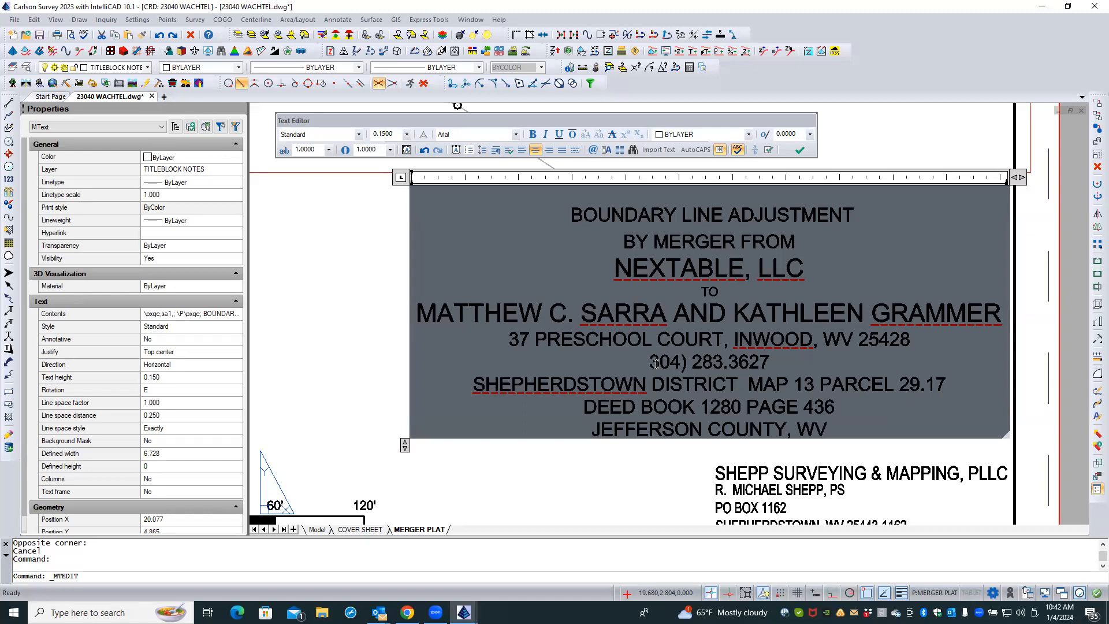
{"action": "type", "text": "("}
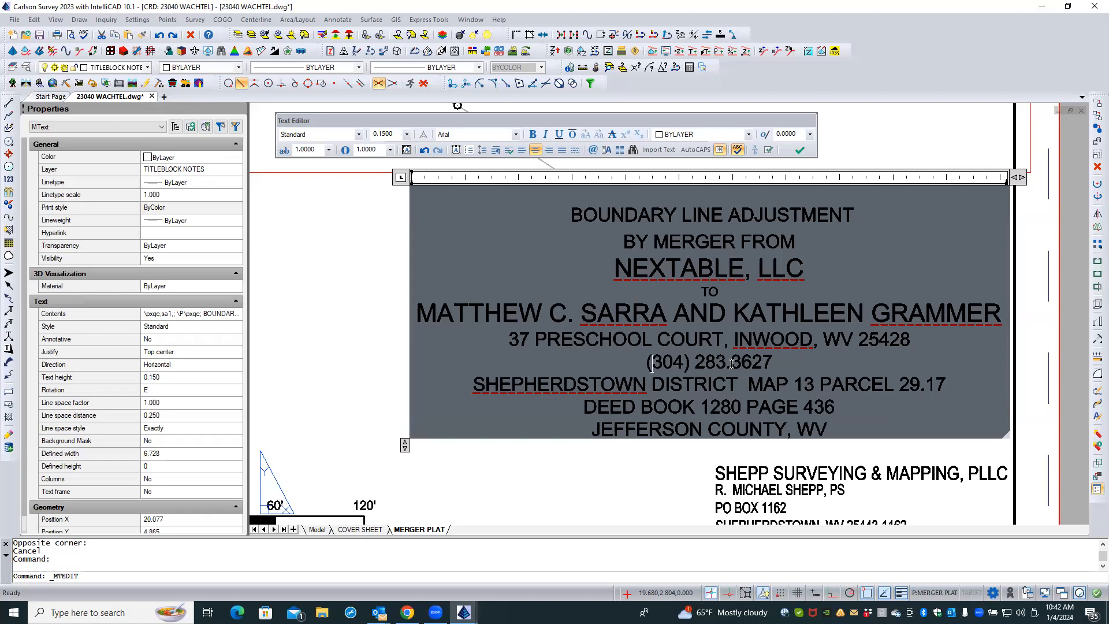
- Replace the remaining period in the MERGER PLAT title block's phone number with a hyphen and finish the text edit
{"action": "left_click", "coordinate": [732, 369]}
{"action": "key", "text": "BackSpace"}
{"action": "type", "text": "-"}
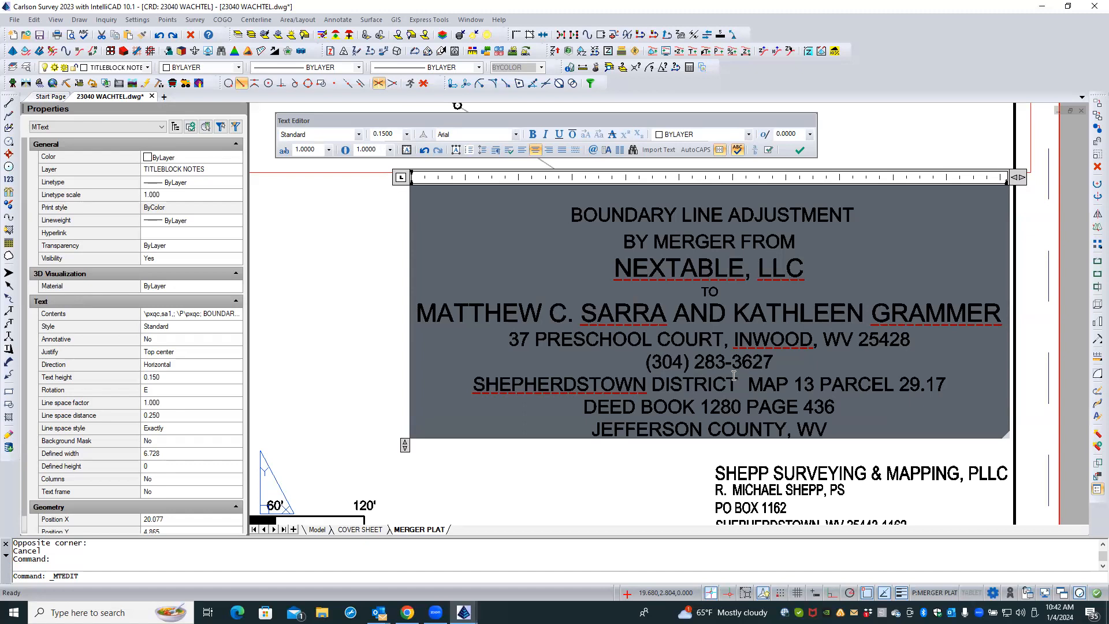
{"action": "left_click", "coordinate": [580, 473]}
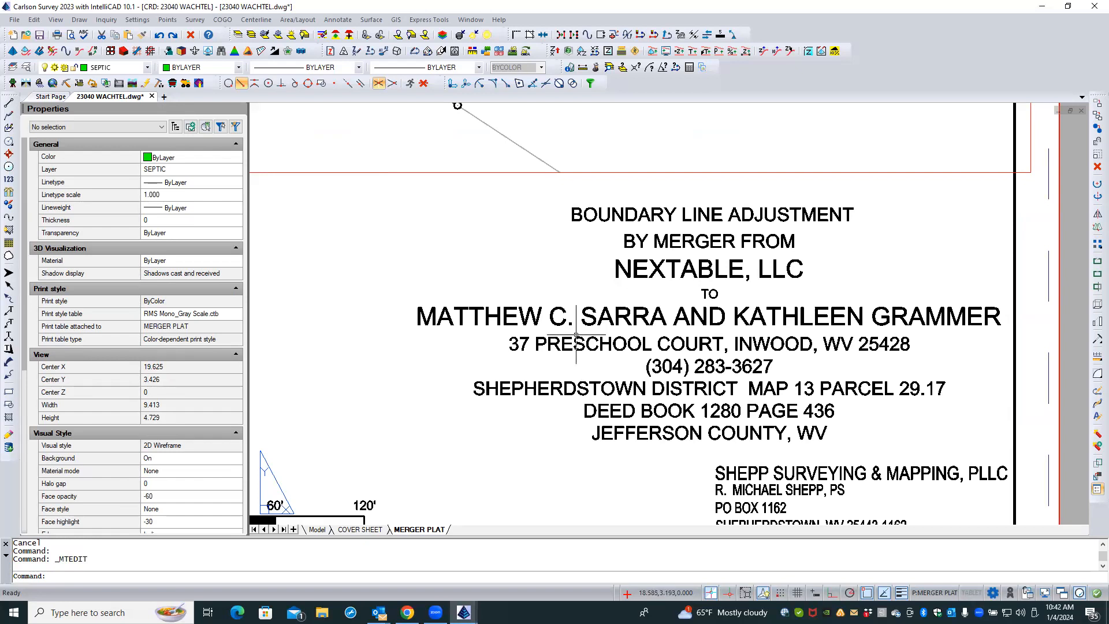
- On the COVER SHEET layout, enclose the area code of the title block's phone number in parentheses
{"action": "scroll", "coordinate": [576, 335], "scroll_direction": "down", "scroll_amount": 1}
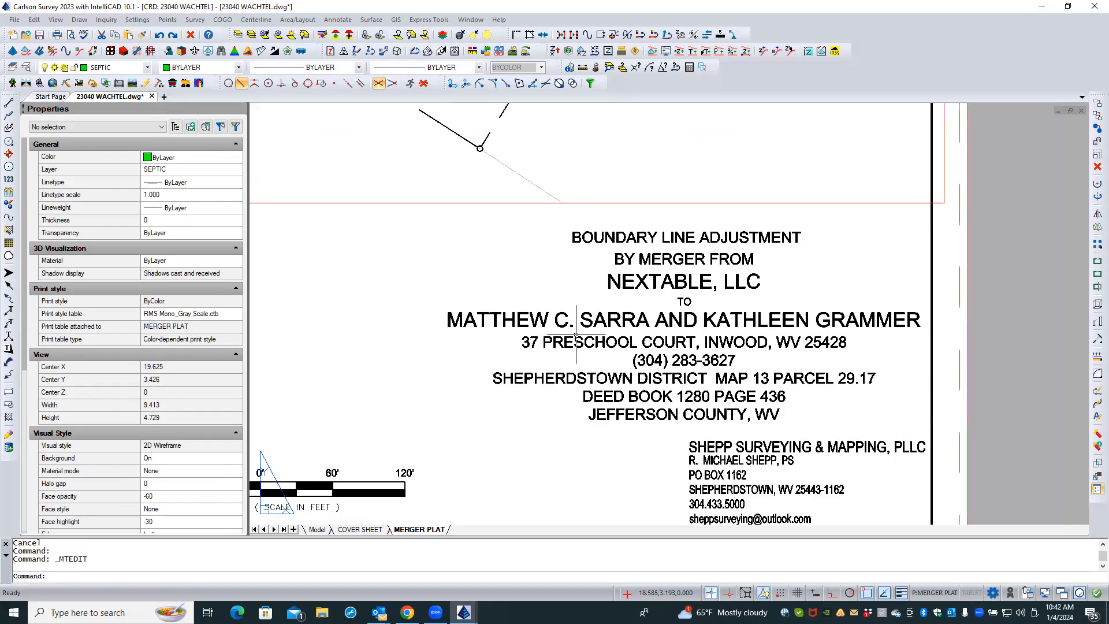
{"action": "scroll", "coordinate": [576, 335], "scroll_direction": "down", "scroll_amount": 1}
{"action": "left_click", "coordinate": [359, 529]}
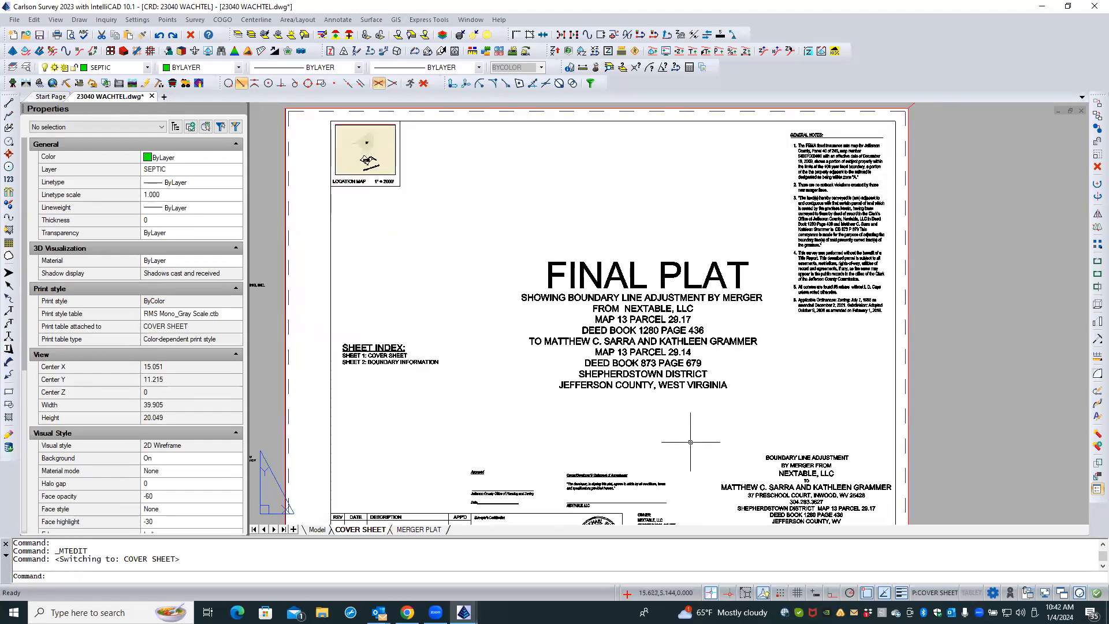
{"action": "scroll", "coordinate": [664, 445], "scroll_direction": "up", "scroll_amount": 2}
{"action": "middle_click_drag", "start_coordinate": [644, 380], "coordinate": [572, 302]}
{"action": "scroll", "coordinate": [572, 302], "scroll_direction": "down", "scroll_amount": 1}
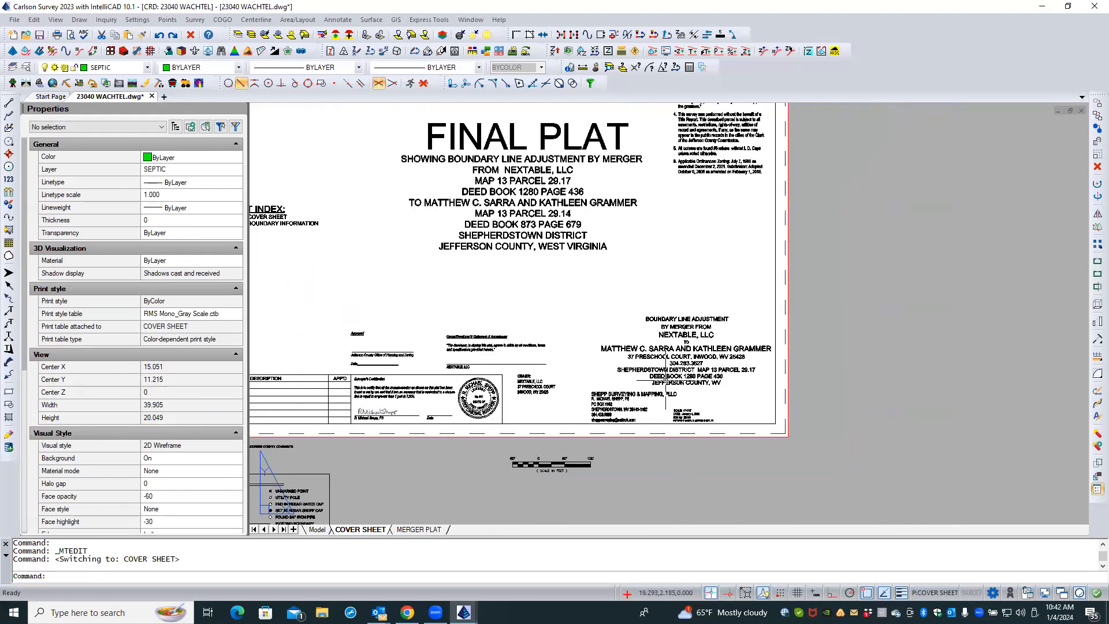
{"action": "scroll", "coordinate": [666, 380], "scroll_direction": "up", "scroll_amount": 6}
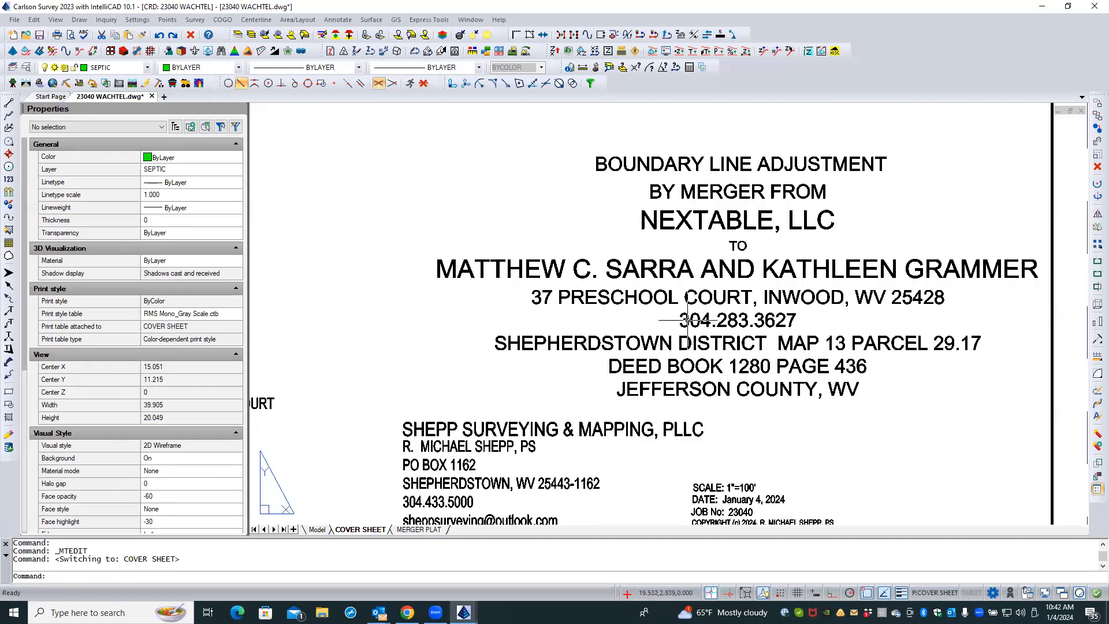
{"action": "double_click", "coordinate": [687, 320]}
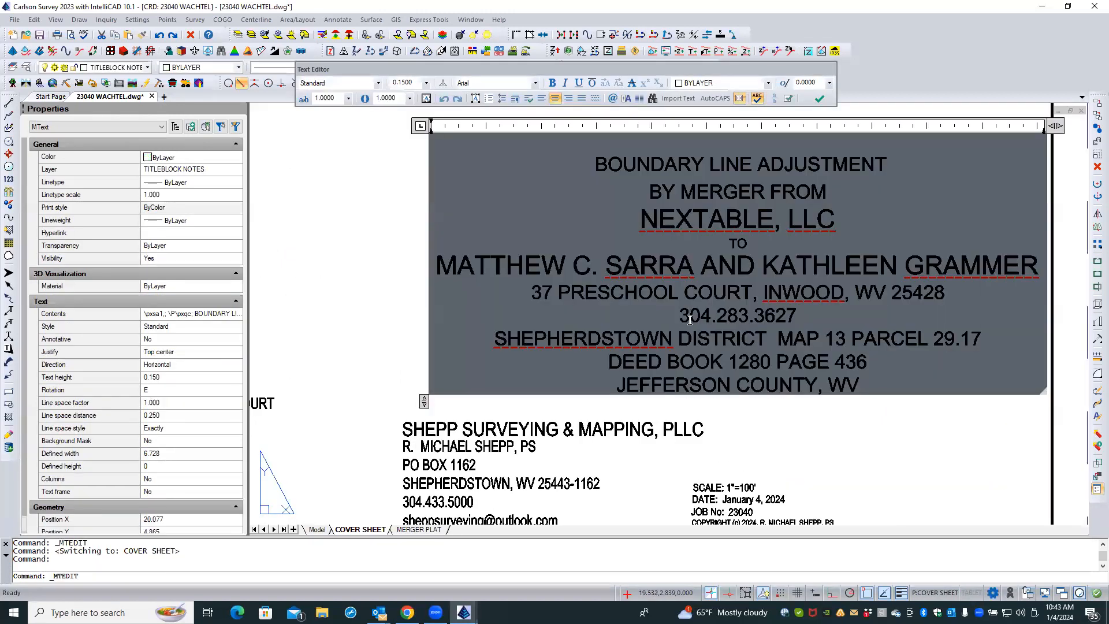
{"action": "left_click", "coordinate": [711, 318]}
{"action": "type", "text": ")"}
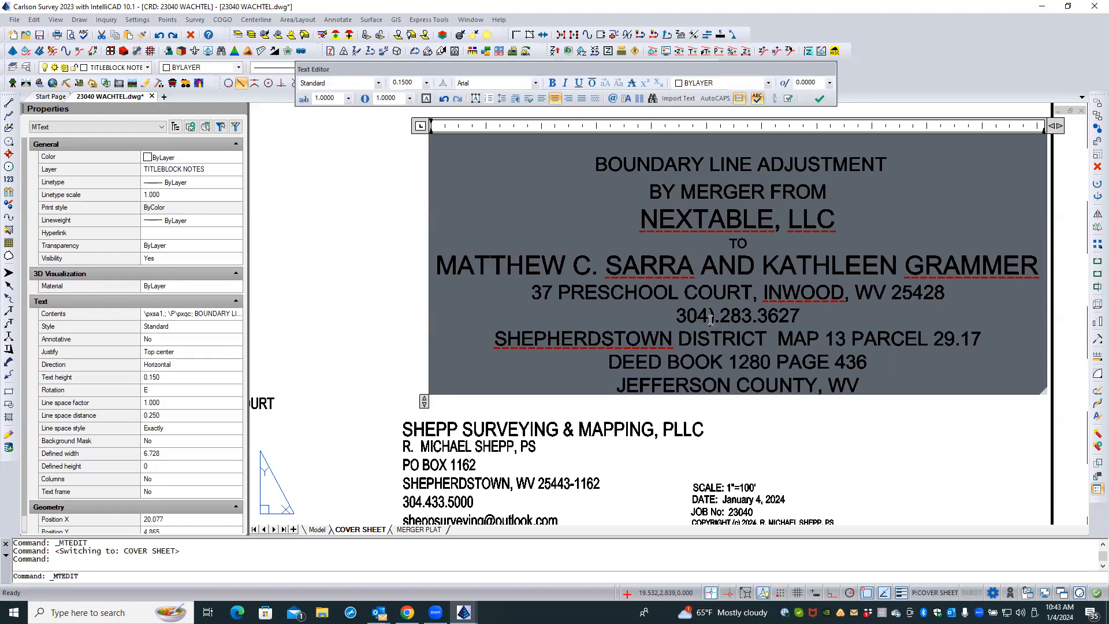
{"action": "key", "text": "Left"}
{"action": "type", "text": "("}
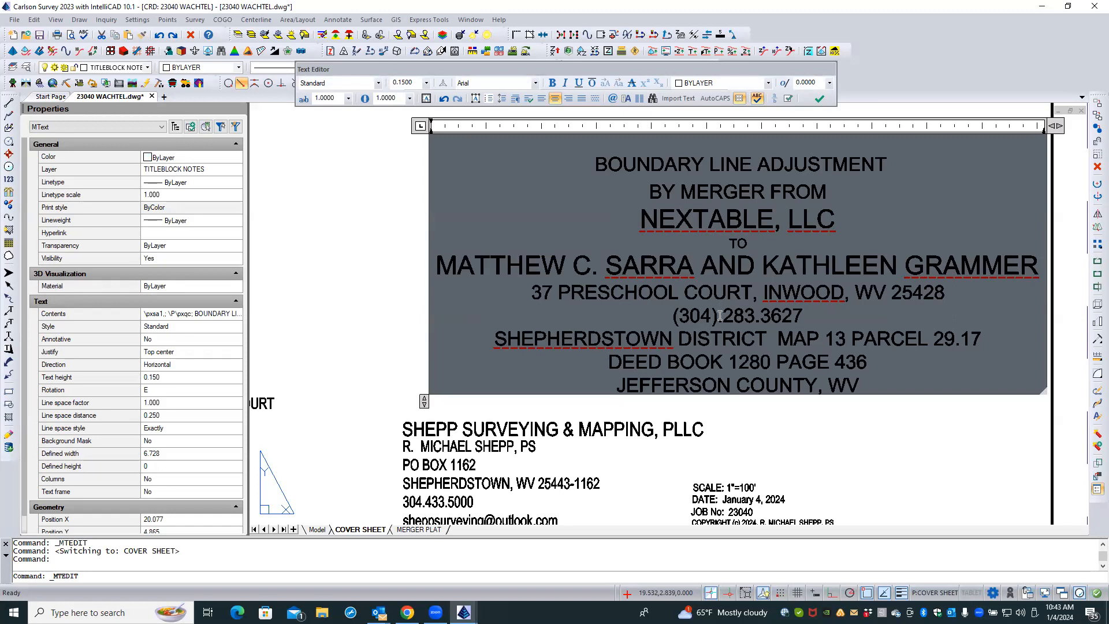
- Replace the periods in the cover sheet's phone number with a space and a hyphen, and accept the text edit
{"action": "key", "text": "Delete"}
{"action": "key", "text": "Delete"}
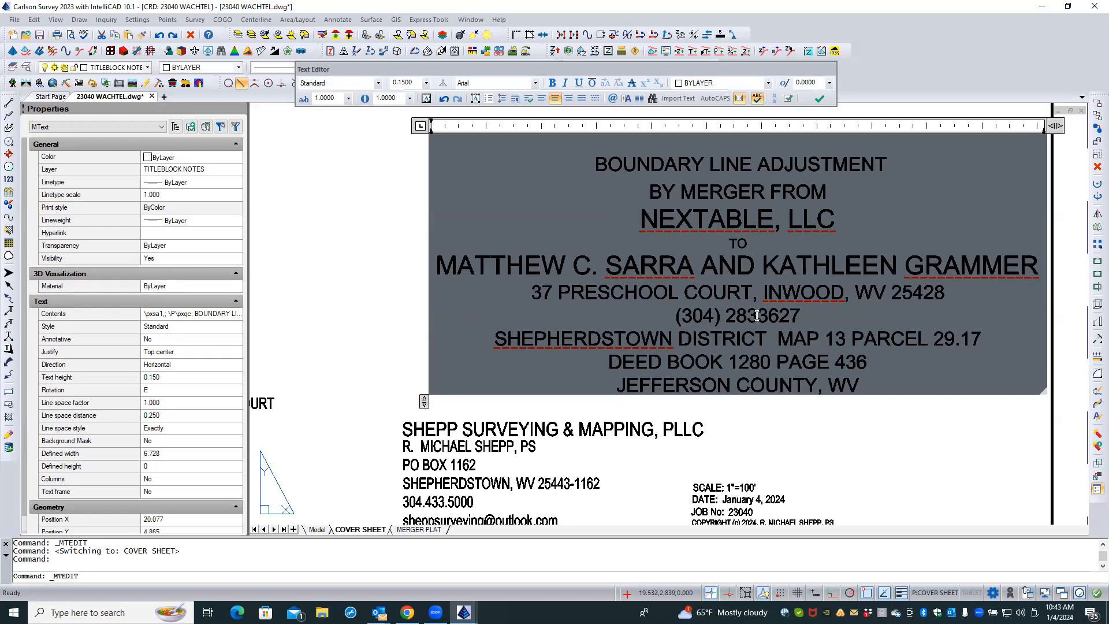
{"action": "key", "text": "BackSpace"}
{"action": "type", "text": "-"}
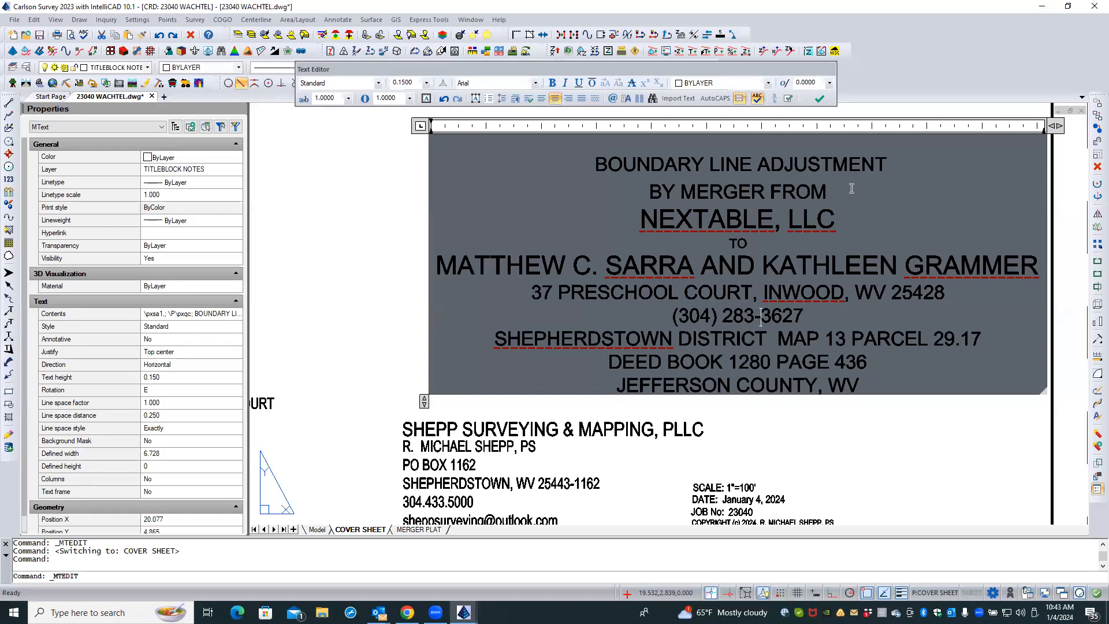
{"action": "left_click", "coordinate": [820, 99]}
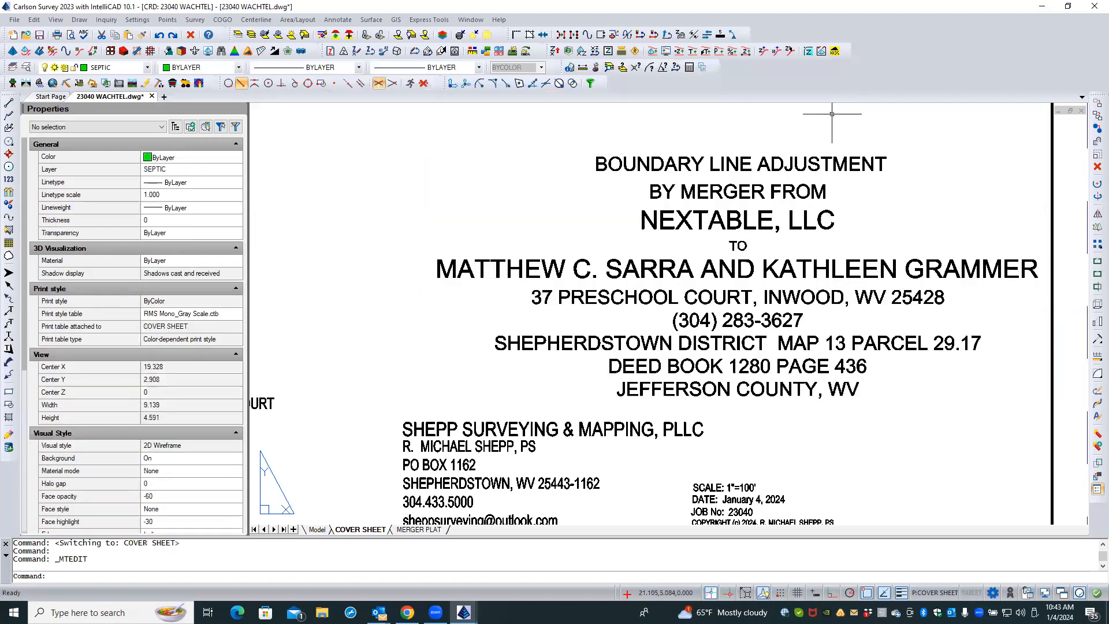
- Delete the SCALE: 1"=100' text above the date in the cover sheet's title block
{"action": "scroll", "coordinate": [763, 284], "scroll_direction": "down", "scroll_amount": 1}
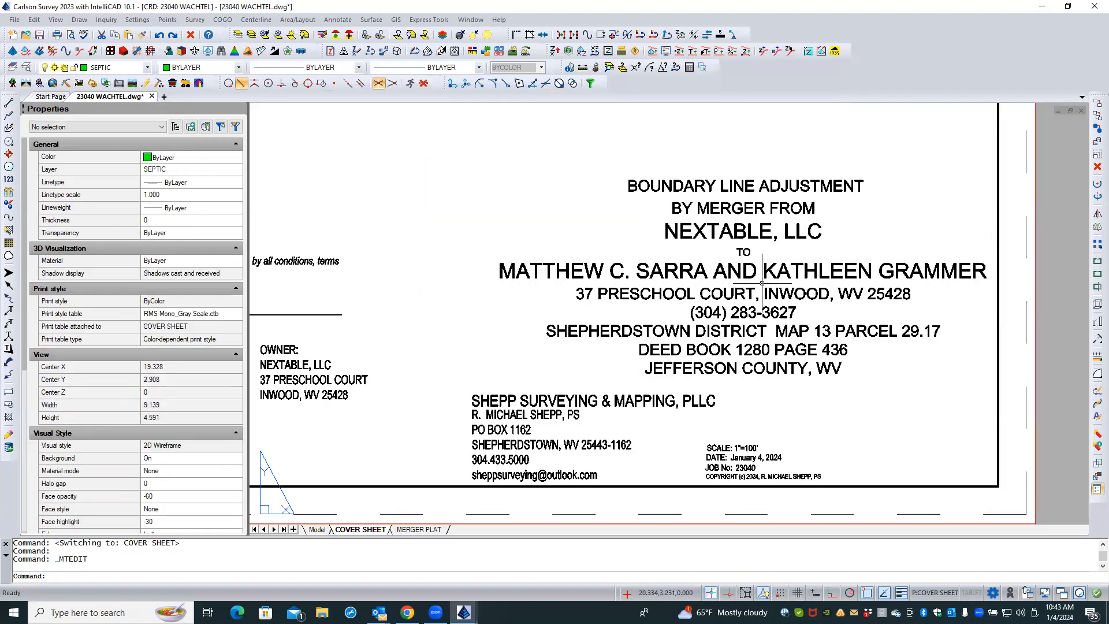
{"action": "scroll", "coordinate": [755, 435], "scroll_direction": "up", "scroll_amount": 2}
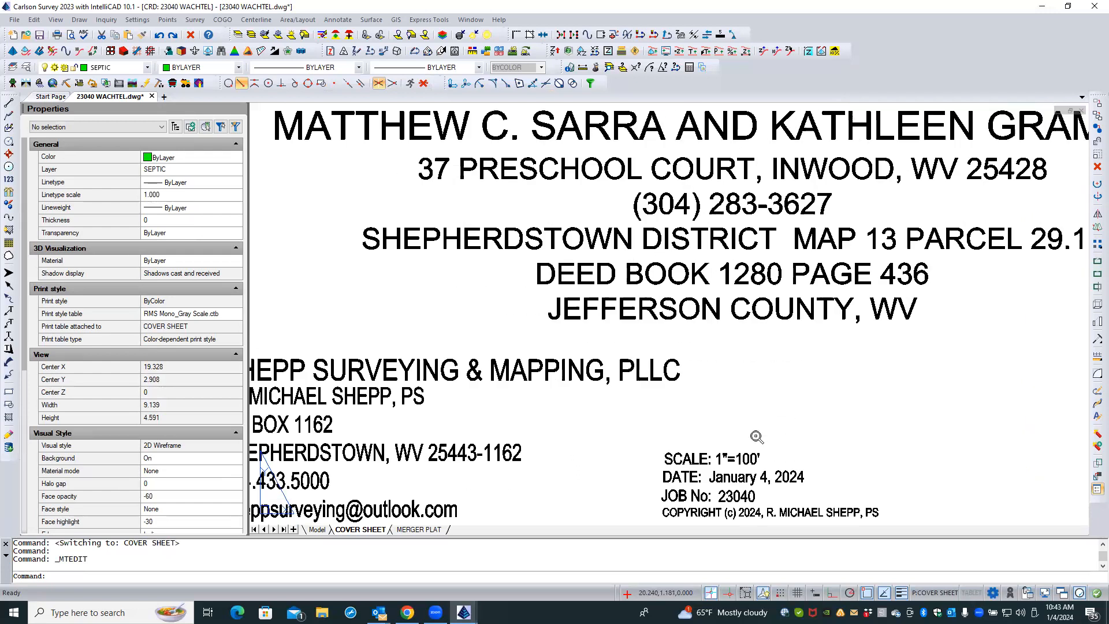
{"action": "double_click", "coordinate": [751, 457]}
{"action": "scroll", "coordinate": [752, 458], "scroll_direction": "down", "scroll_amount": 3}
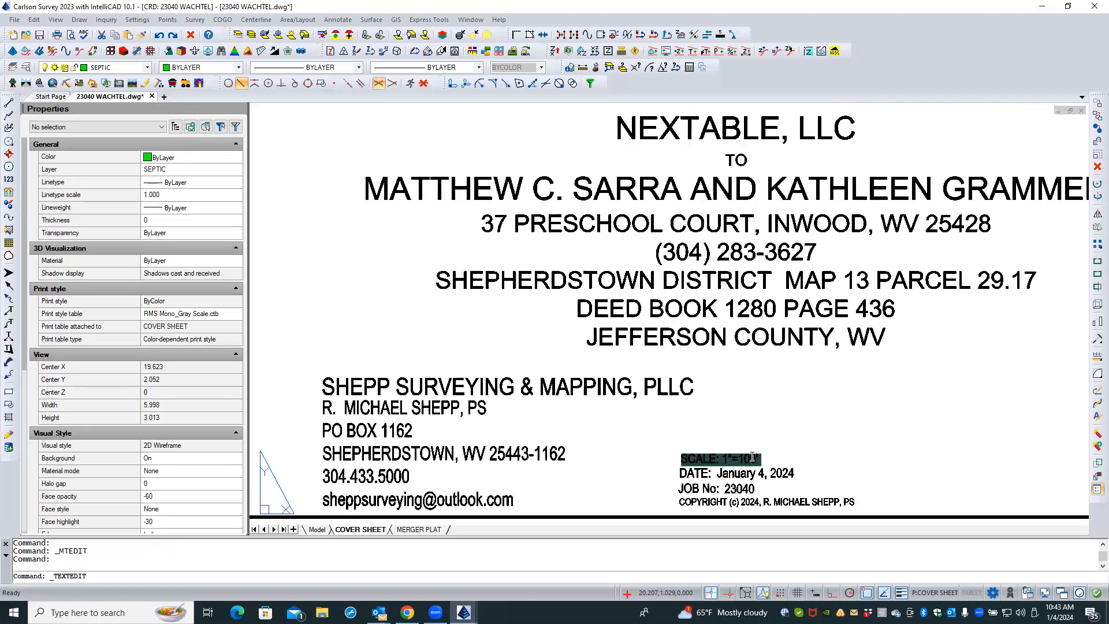
{"action": "scroll", "coordinate": [751, 460], "scroll_direction": "up", "scroll_amount": 4}
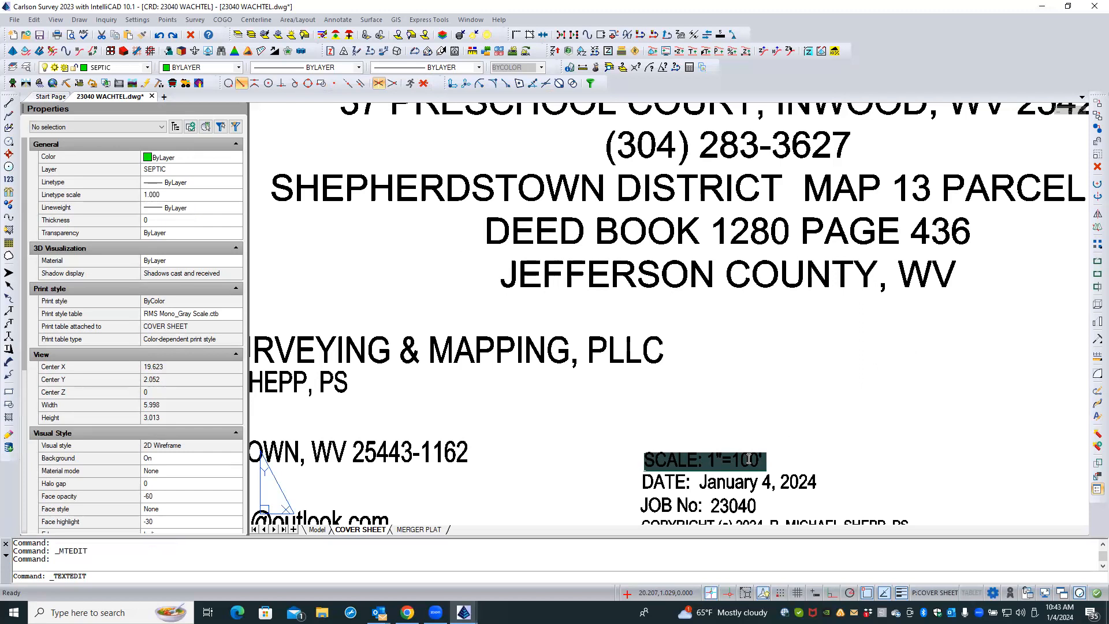
{"action": "key", "text": "Delete"}
{"action": "scroll", "coordinate": [748, 458], "scroll_direction": "down", "scroll_amount": 6}
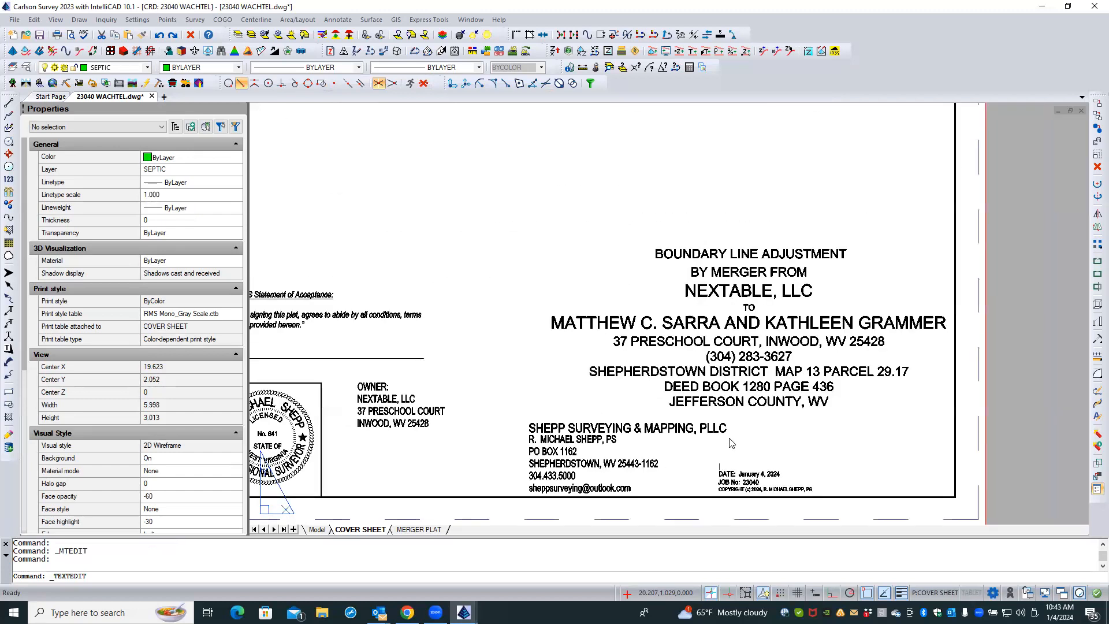
{"action": "scroll", "coordinate": [599, 395], "scroll_direction": "down", "scroll_amount": 3}
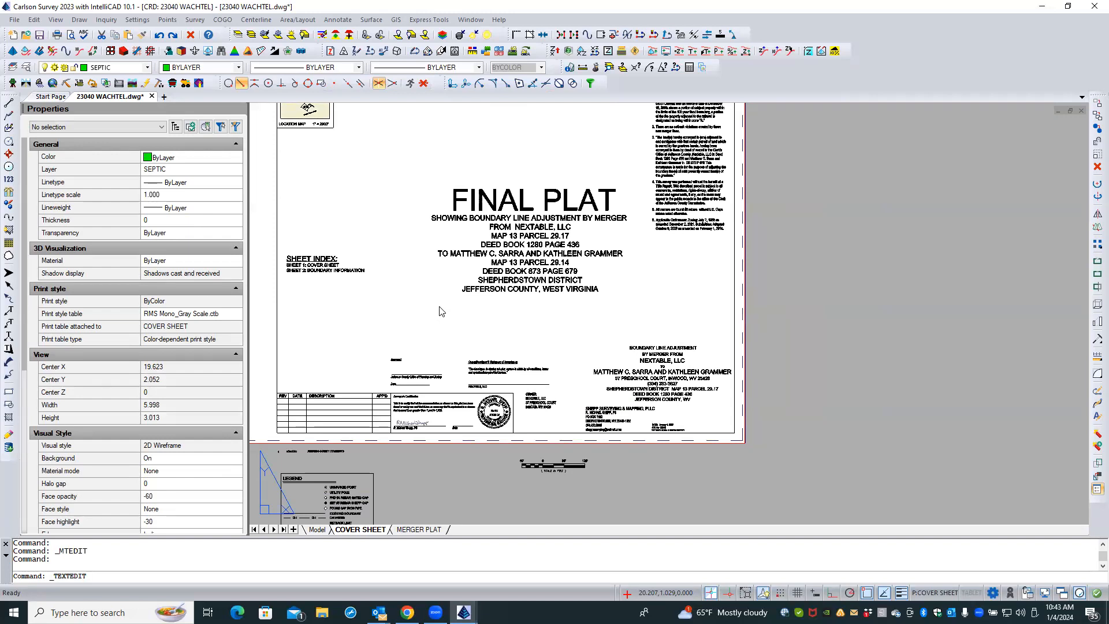
{"action": "scroll", "coordinate": [419, 302], "scroll_direction": "up", "scroll_amount": 1}
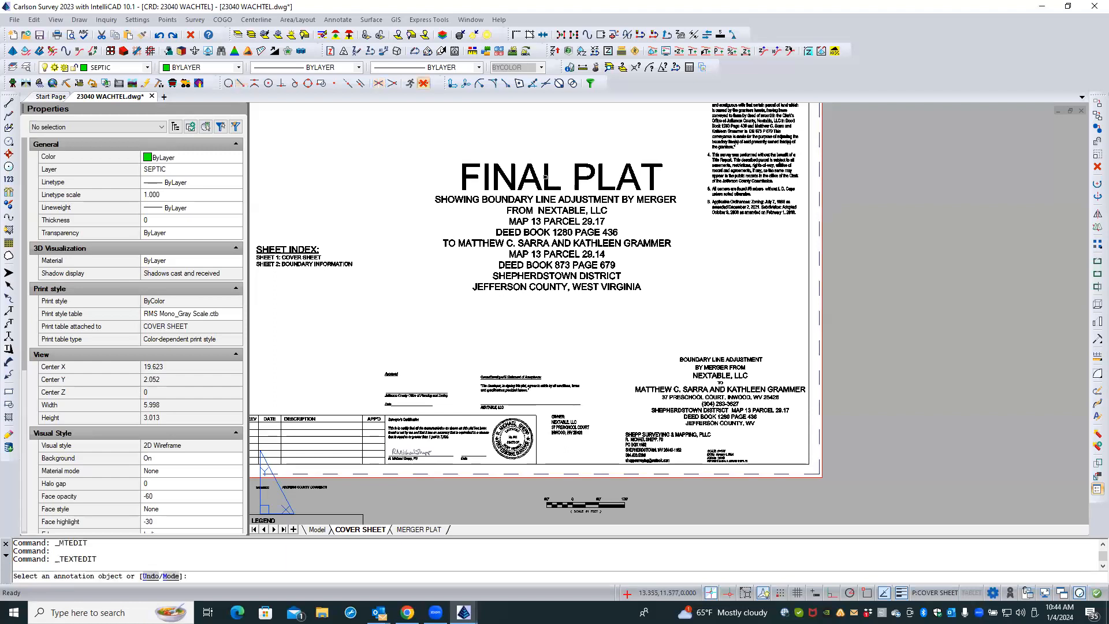
{"action": "left_click", "coordinate": [546, 177]}
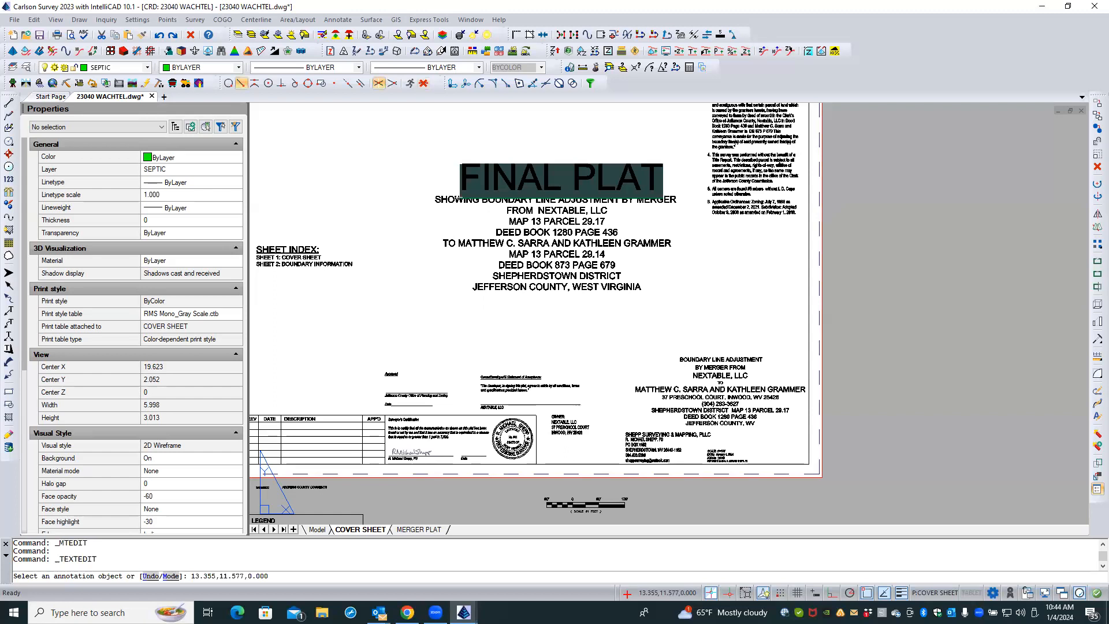
{"action": "key", "text": "Escape"}
{"action": "left_click", "coordinate": [546, 180]}
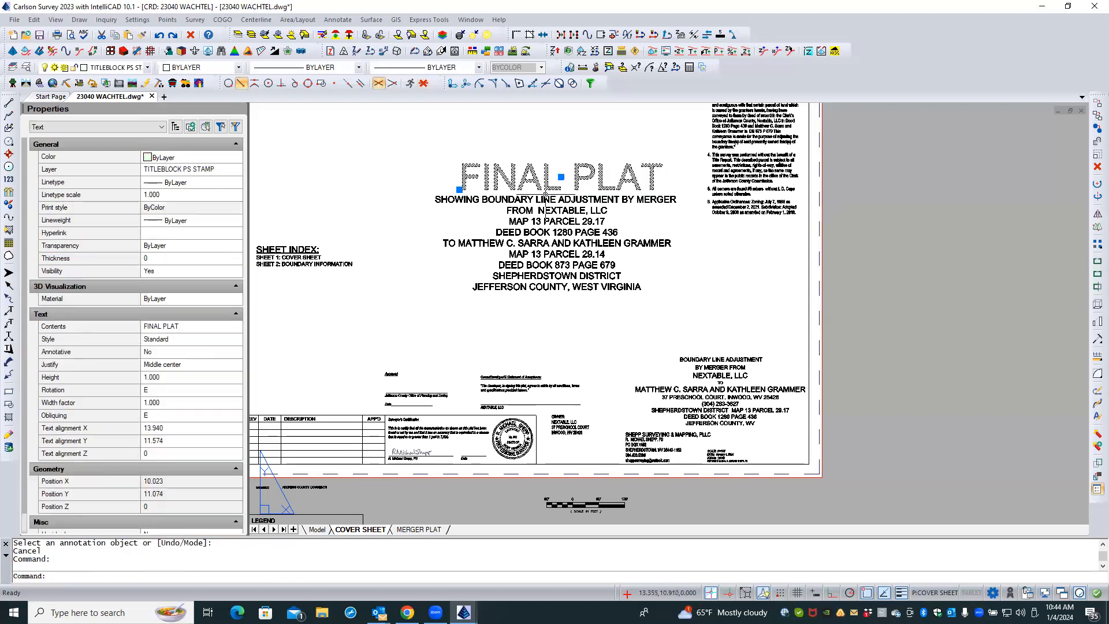
{"action": "key", "text": "Escape"}
{"action": "left_click", "coordinate": [545, 209]}
{"action": "key", "text": "Escape"}
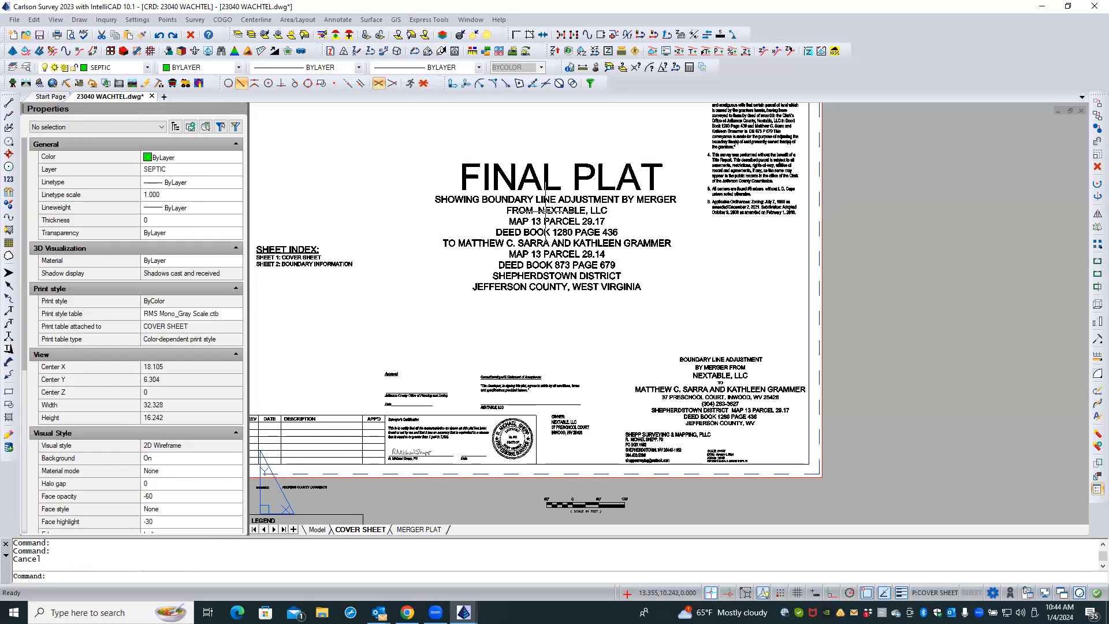
- Move the FINAL PLAT heading up near the top of the cover sheet, centred at about 12.28, 15.35, and clear the selection
{"action": "scroll", "coordinate": [537, 322], "scroll_direction": "down", "scroll_amount": 3}
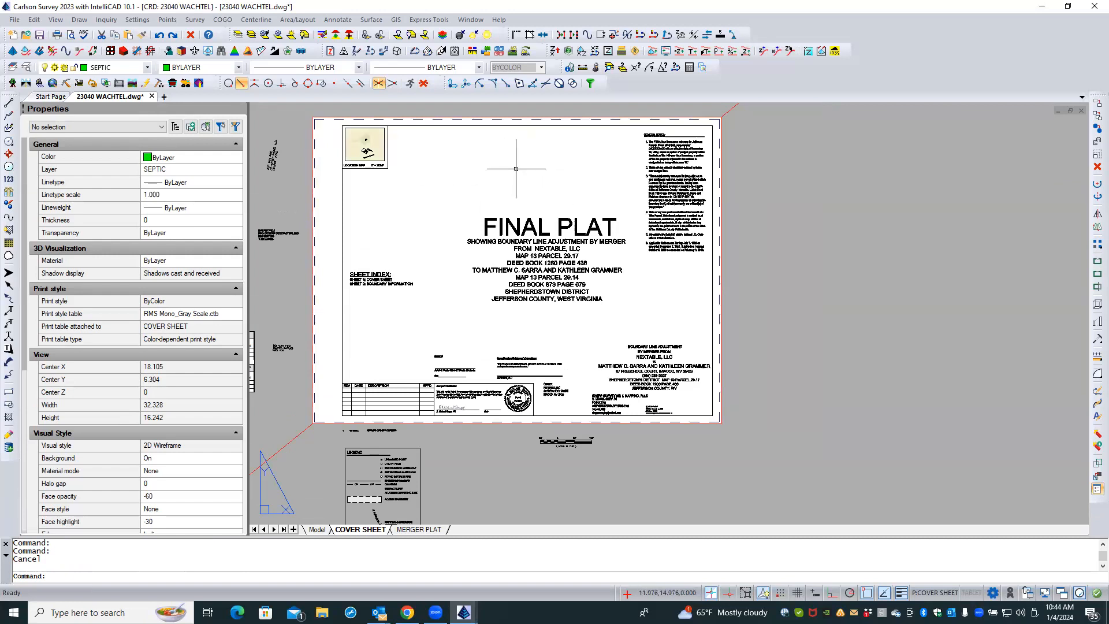
{"action": "left_click", "coordinate": [518, 223]}
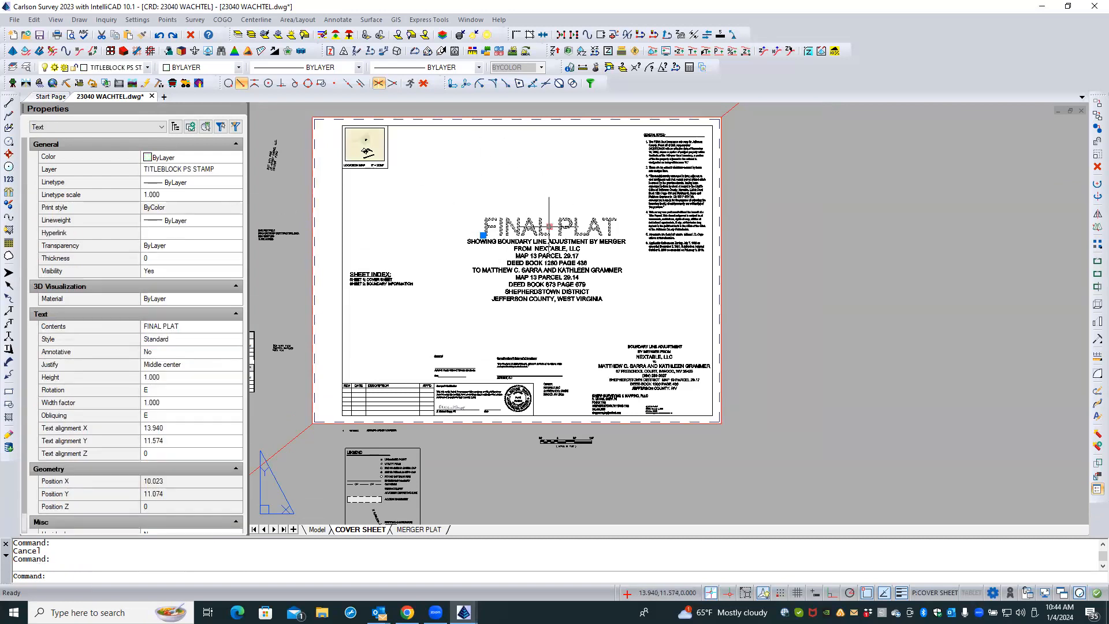
{"action": "left_click", "coordinate": [549, 226]}
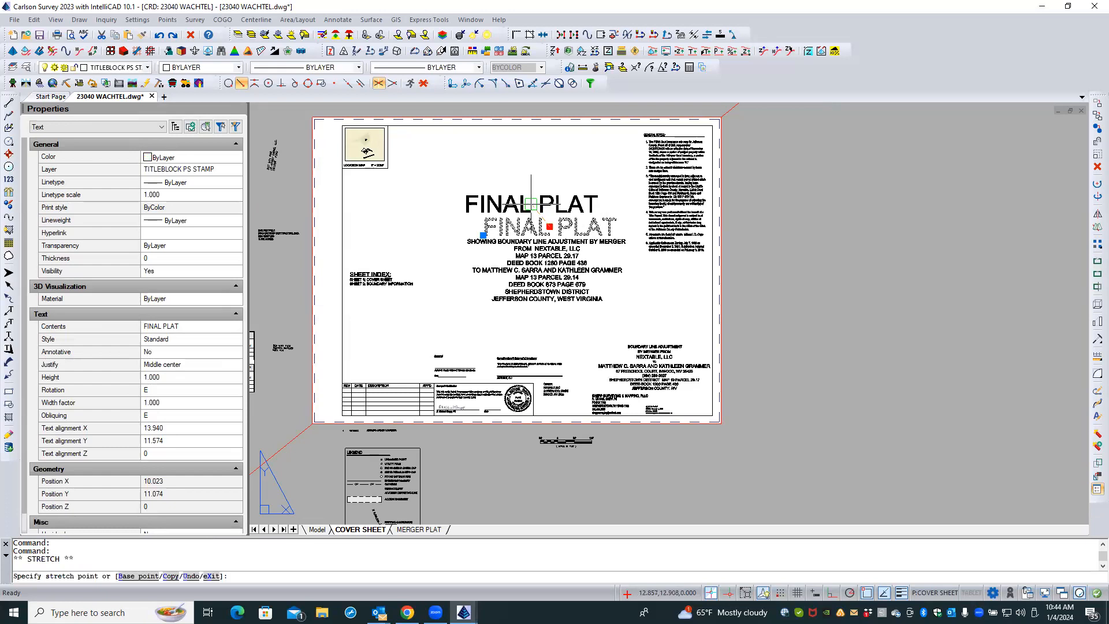
{"action": "left_click", "coordinate": [521, 163]}
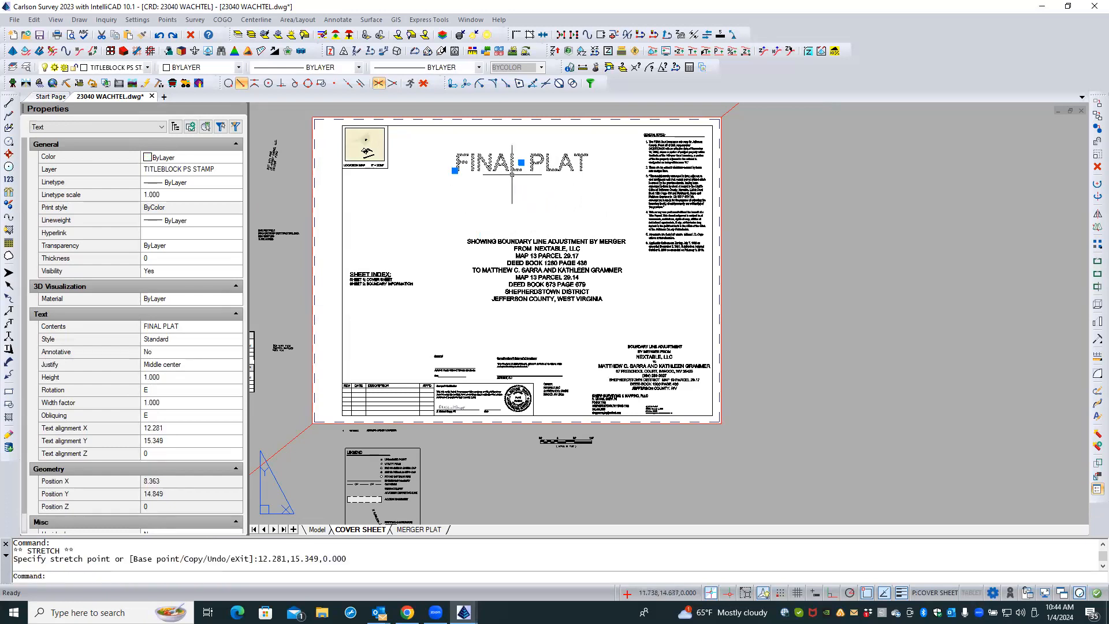
{"action": "left_click", "coordinate": [546, 248]}
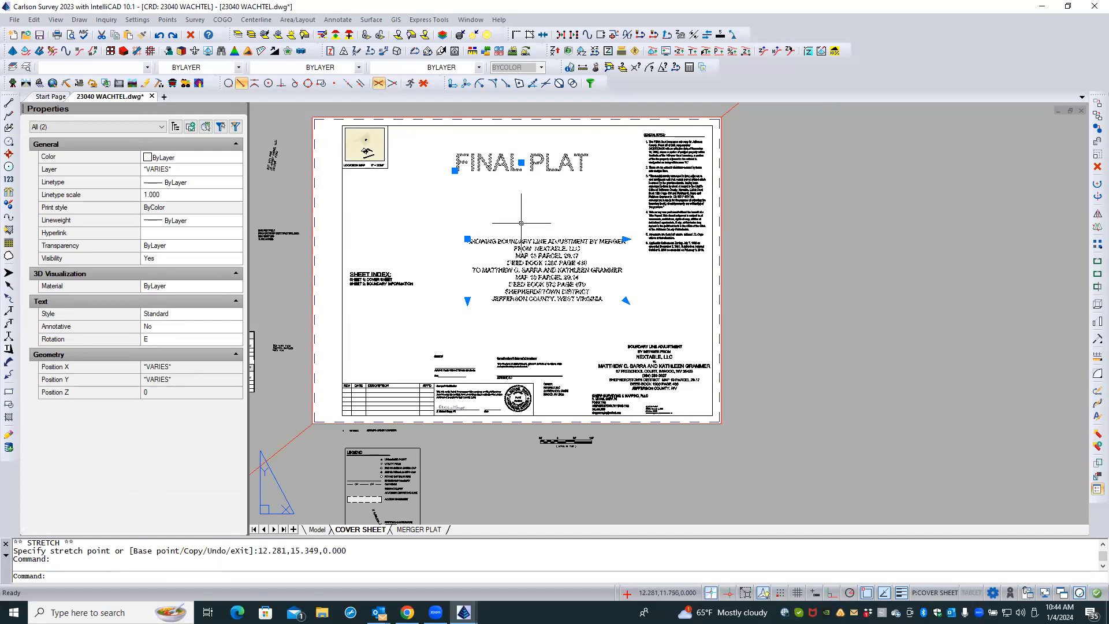
{"action": "key", "text": "Escape"}
- Move the boundary line adjustment description block up beneath the FINAL PLAT heading, with its top-left corner at about 7.67, 12.84
{"action": "left_click", "coordinate": [488, 241]}
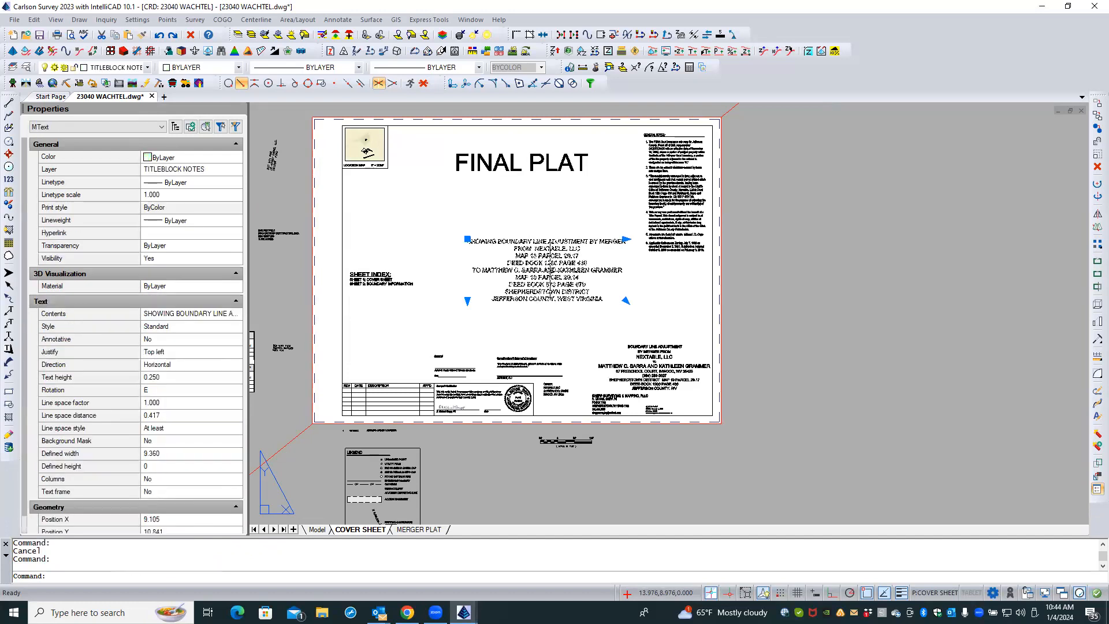
{"action": "left_click", "coordinate": [467, 240]}
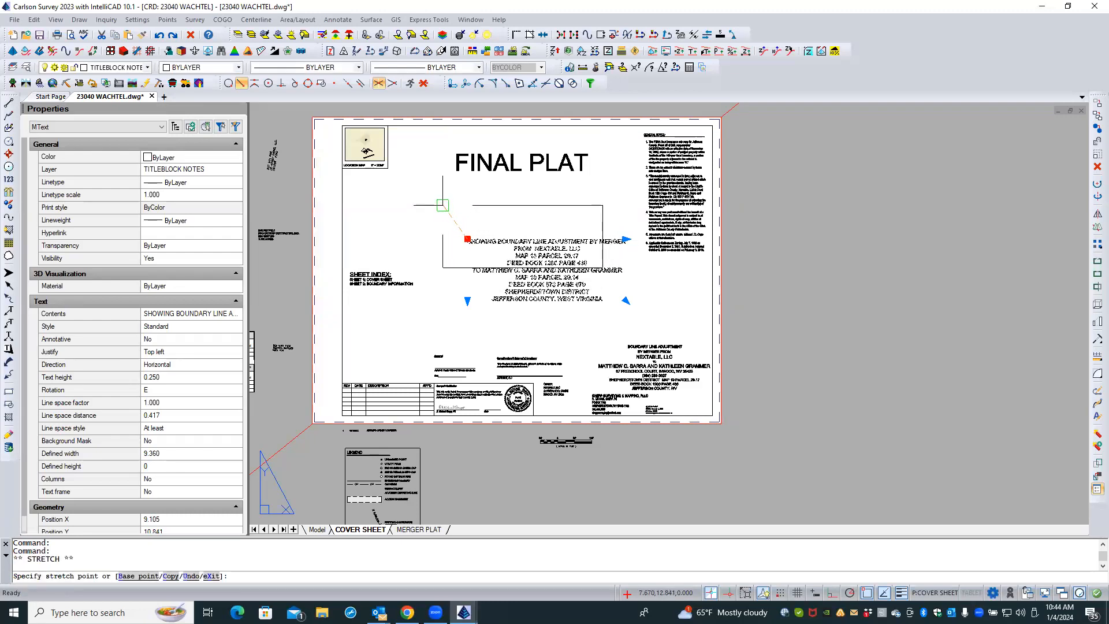
{"action": "left_click", "coordinate": [442, 206]}
{"action": "key", "text": "Escape"}
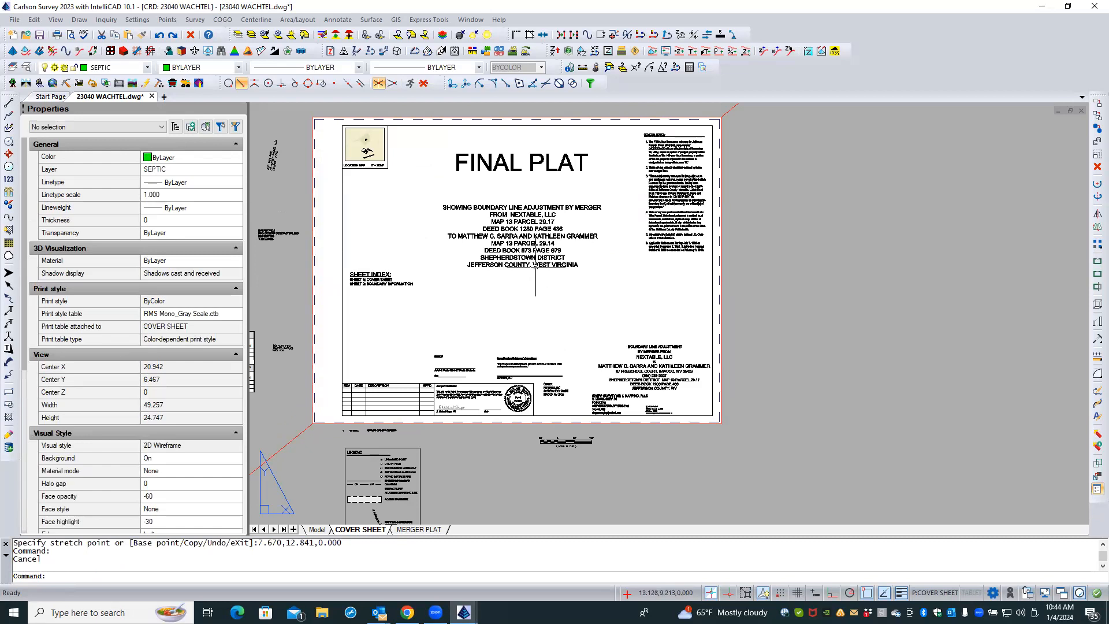
- Change the text style of the cover sheet's FINAL PLAT heading to TITLE_MAIN and clear the selection
{"action": "left_click", "coordinate": [531, 162]}
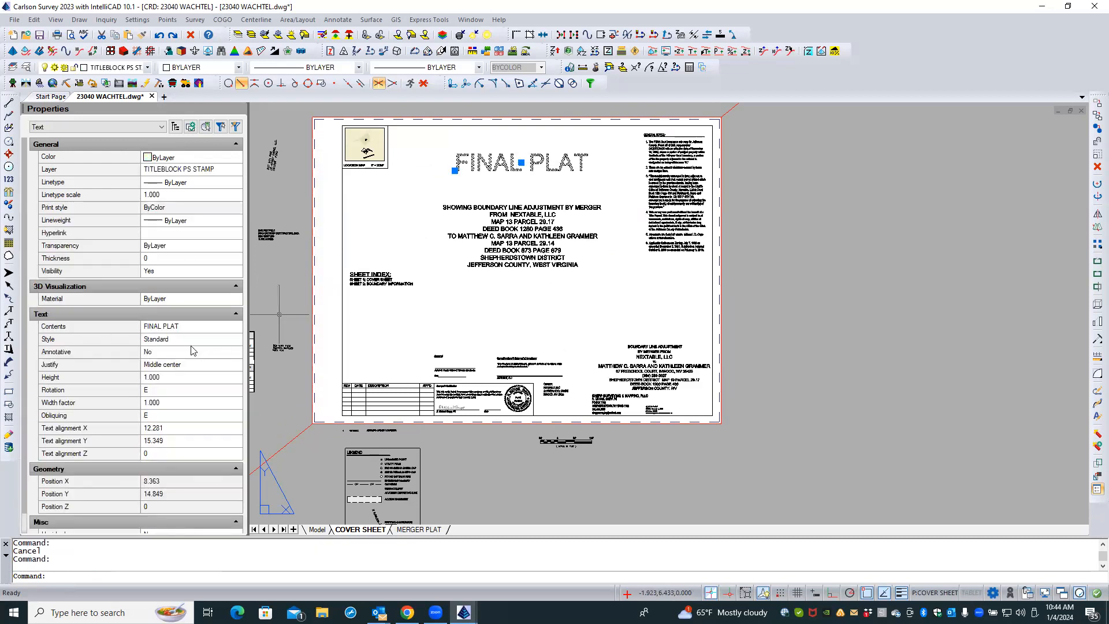
{"action": "double_click", "coordinate": [488, 165]}
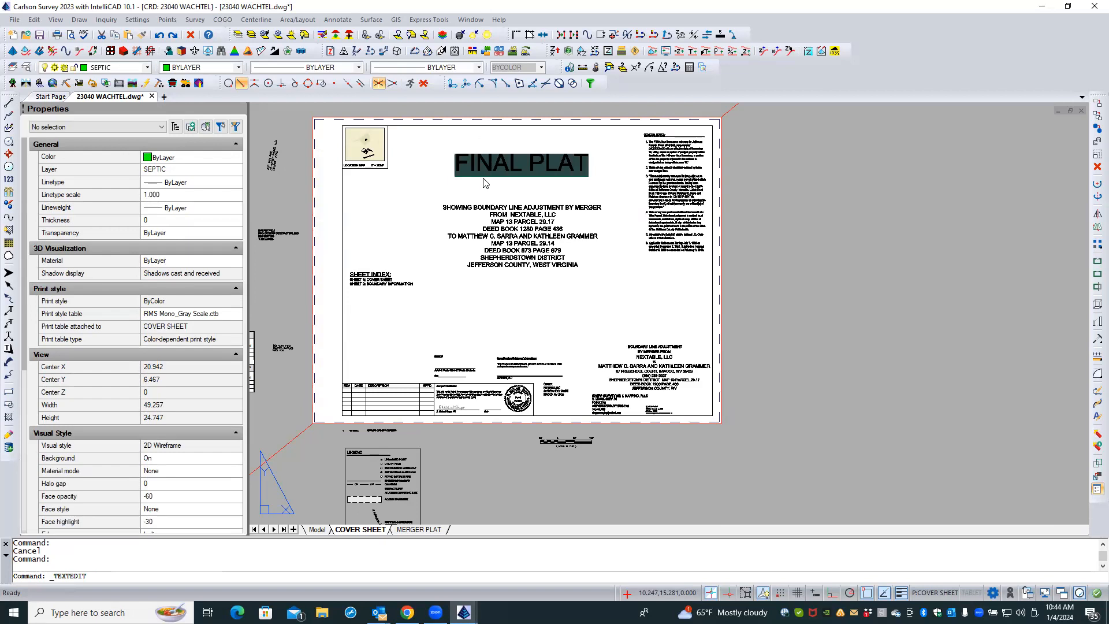
{"action": "key", "text": "Return"}
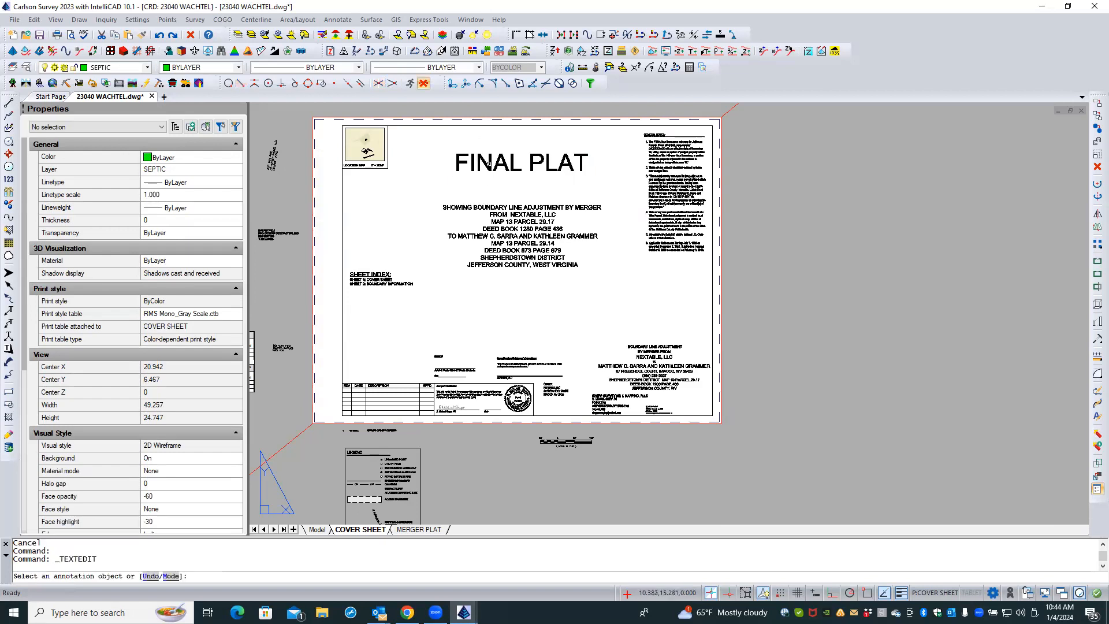
{"action": "key", "text": "Escape"}
{"action": "left_click", "coordinate": [488, 164]}
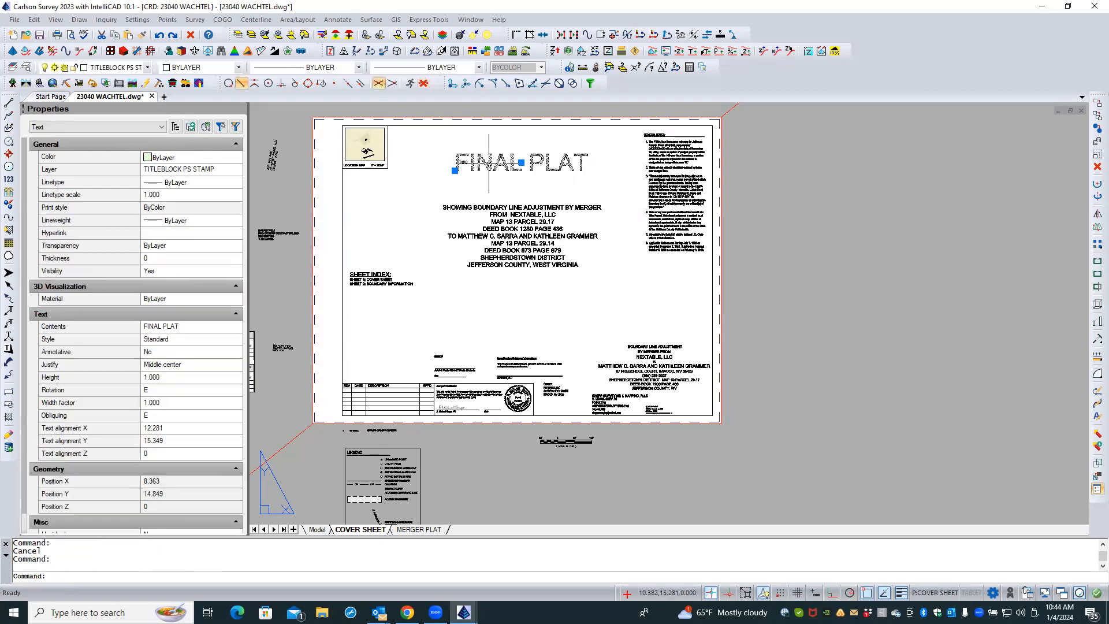
{"action": "left_click", "coordinate": [195, 341]}
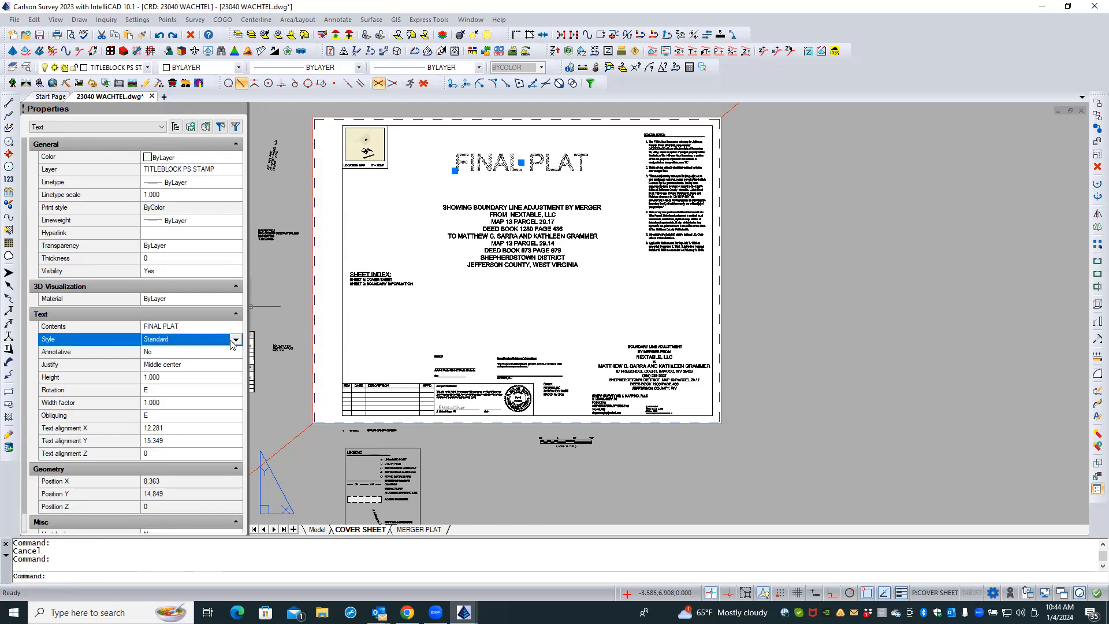
{"action": "left_click", "coordinate": [235, 340]}
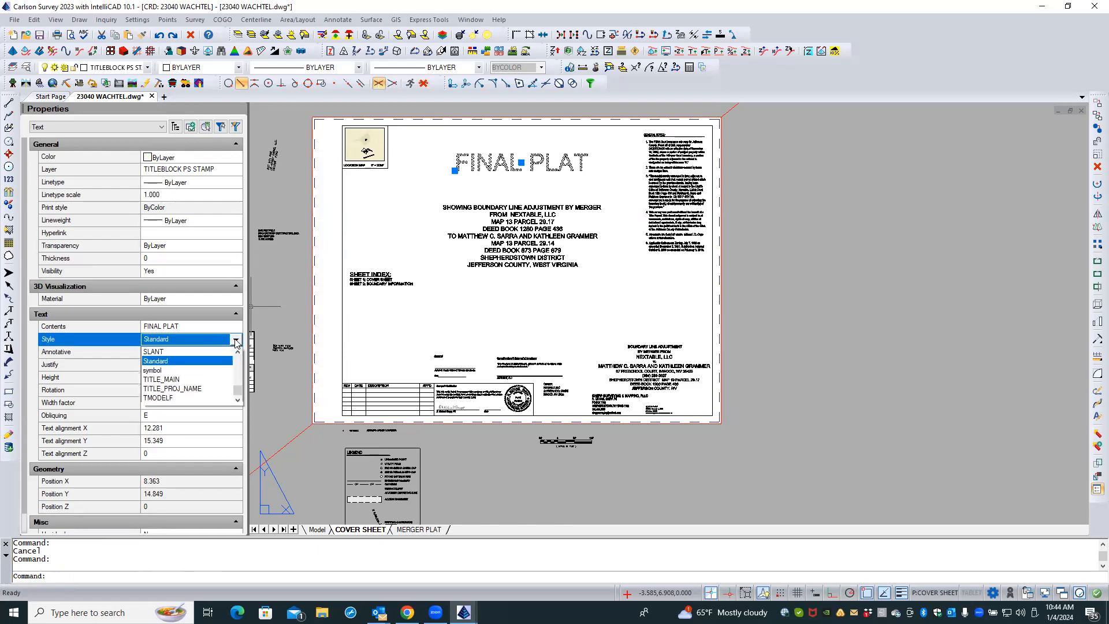
{"action": "left_click", "coordinate": [177, 380]}
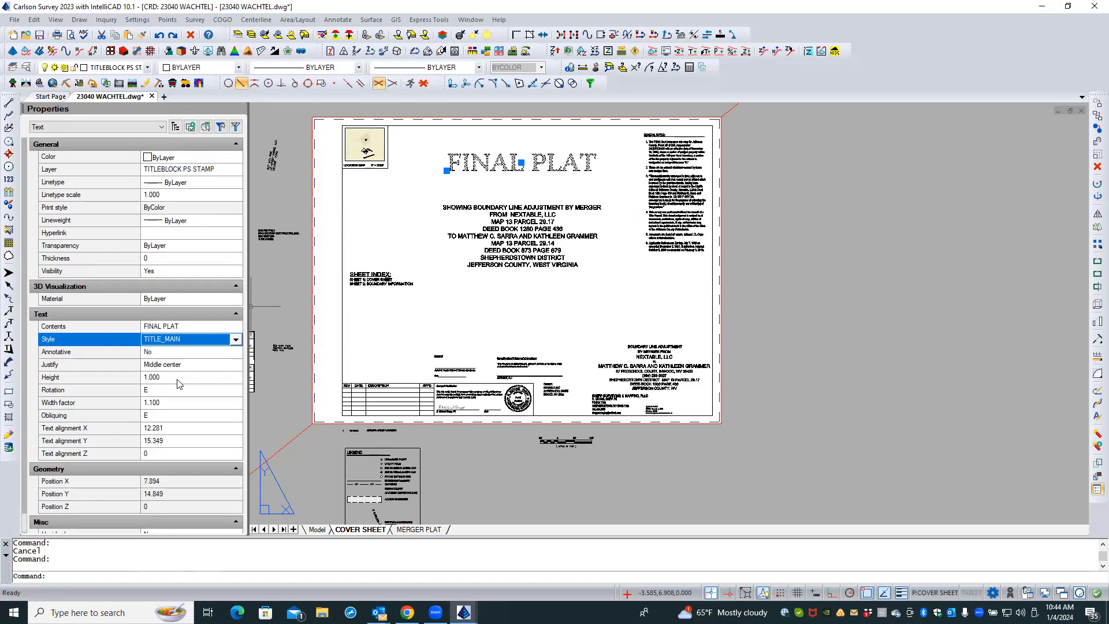
{"action": "left_click", "coordinate": [520, 186]}
{"action": "key", "text": "Escape"}
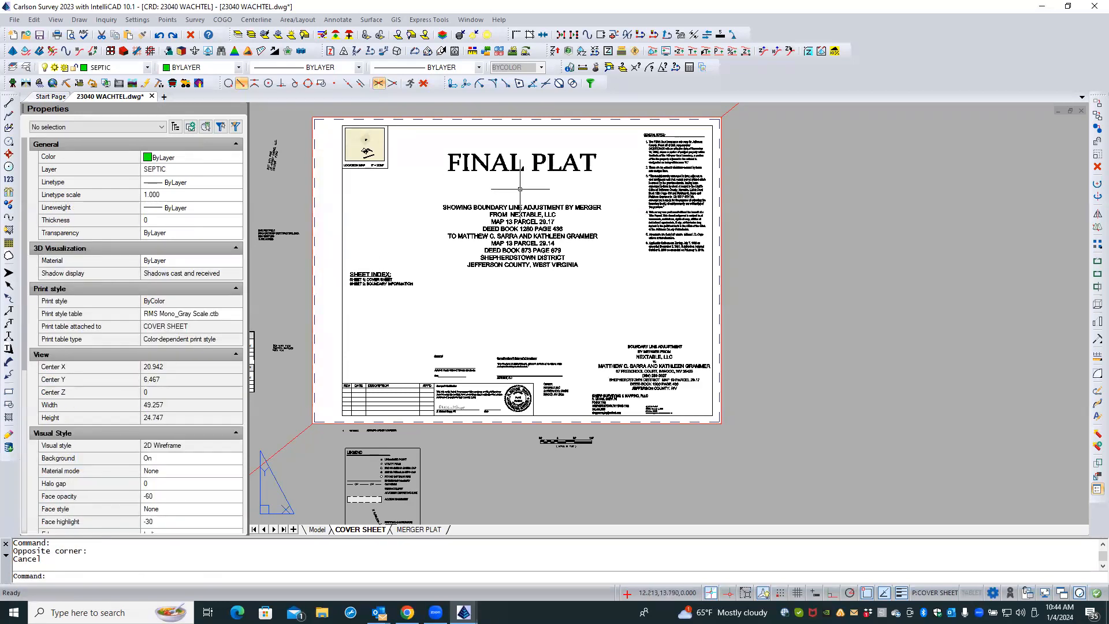
- Nudge the description block slightly closer to the FINAL PLAT heading, with its top-left corner at about 7.70, 13.11
{"action": "left_click", "coordinate": [528, 205]}
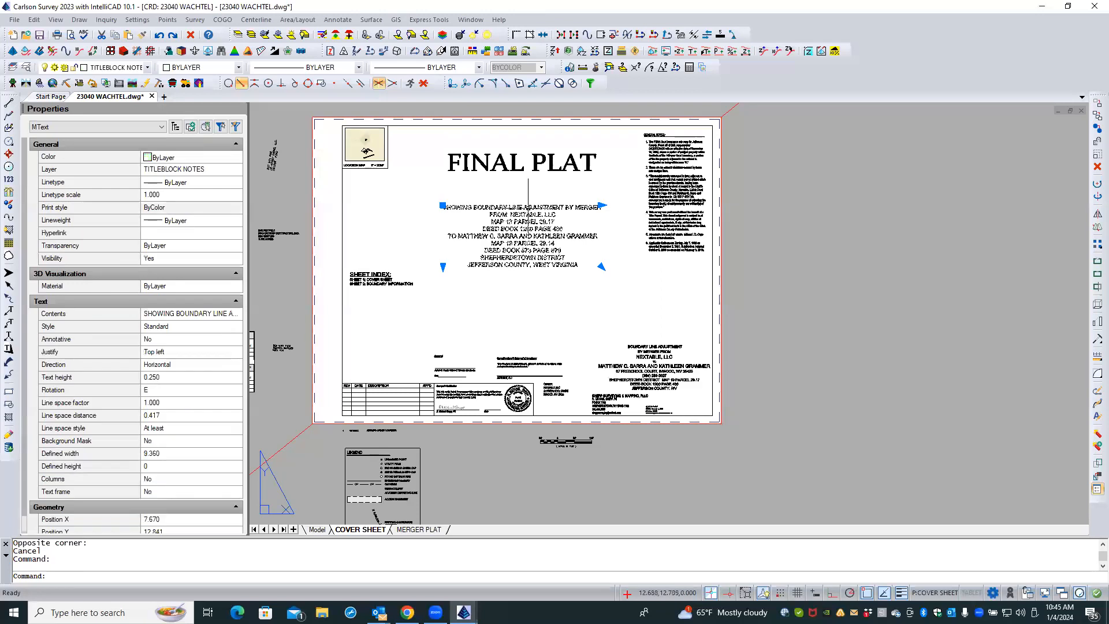
{"action": "left_click", "coordinate": [442, 205]}
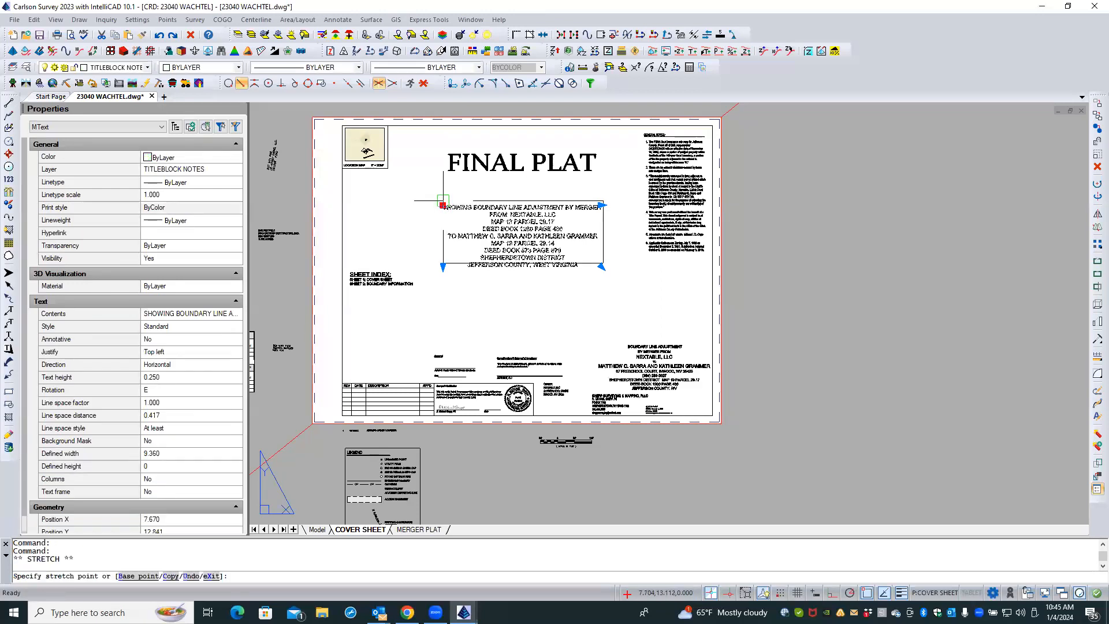
{"action": "left_click", "coordinate": [443, 200]}
{"action": "key", "text": "Escape"}
{"action": "key", "text": "Escape"}
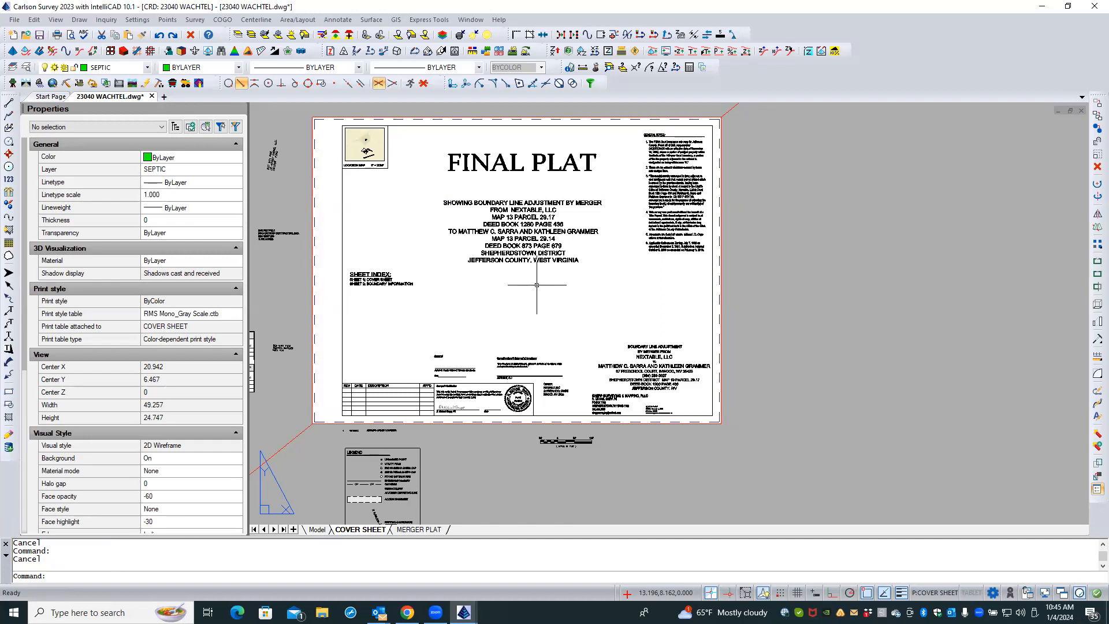
- Save the merger plat drawing and close it
{"action": "left_click", "coordinate": [39, 37]}
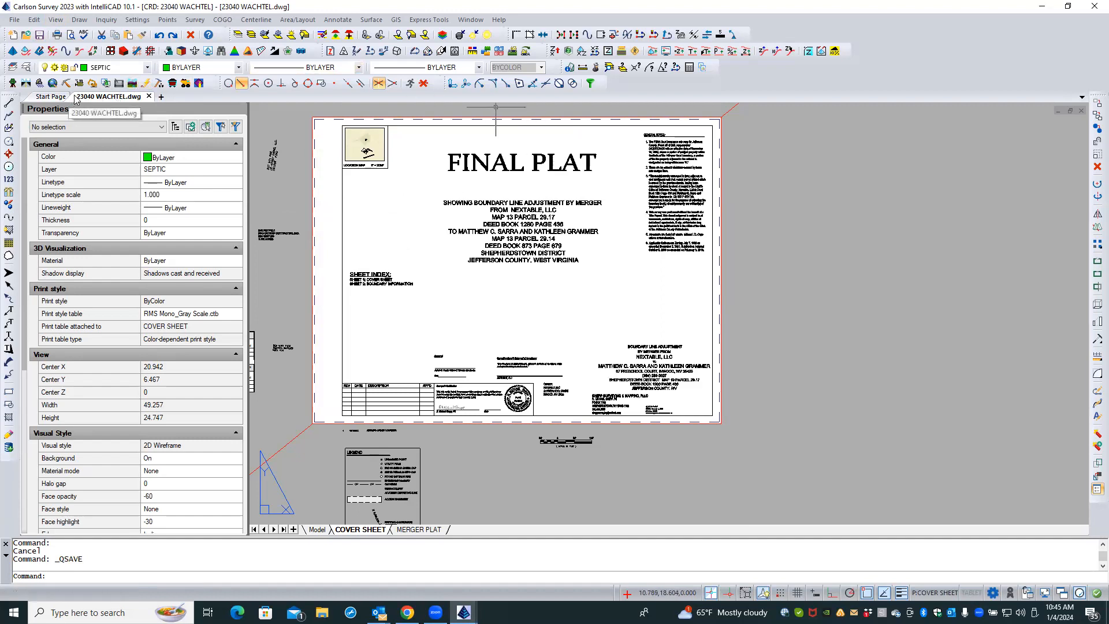
{"action": "left_click", "coordinate": [148, 97]}
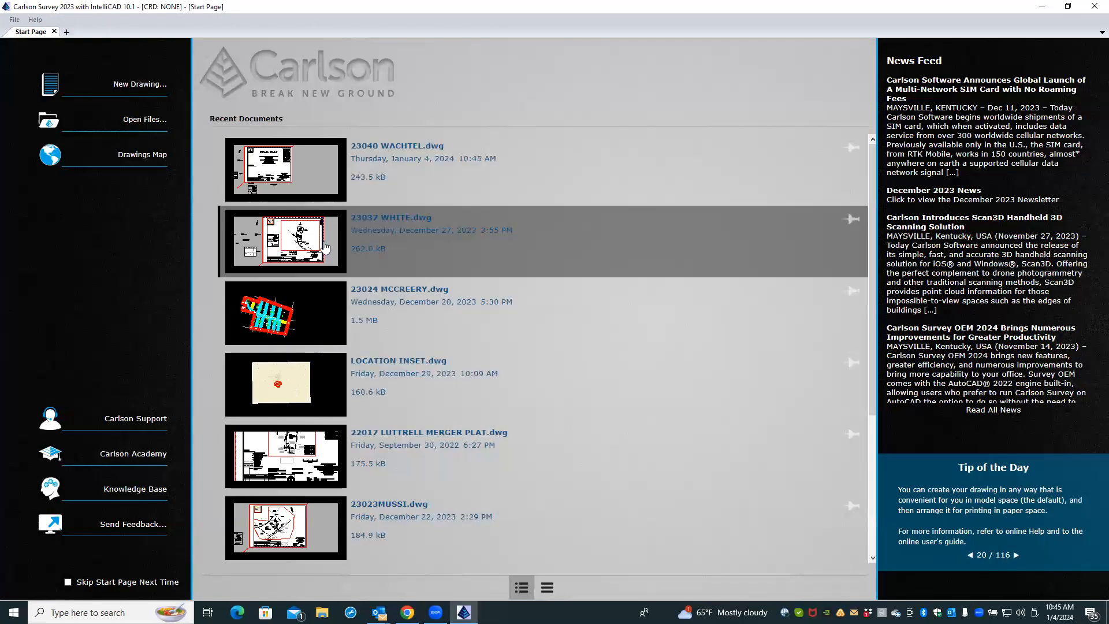
- Open the recent drawing 23024 MCCREERY.dwg and look over its FC FINAL PLAT layout
{"action": "left_click", "coordinate": [289, 315]}
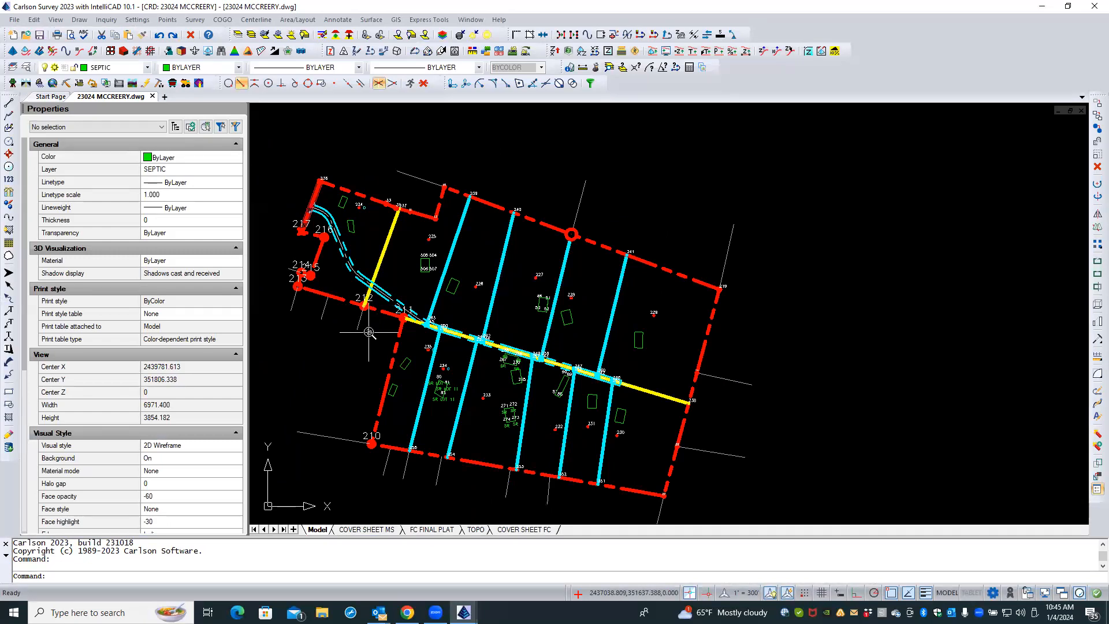
{"action": "scroll", "coordinate": [369, 332], "scroll_direction": "up", "scroll_amount": 3}
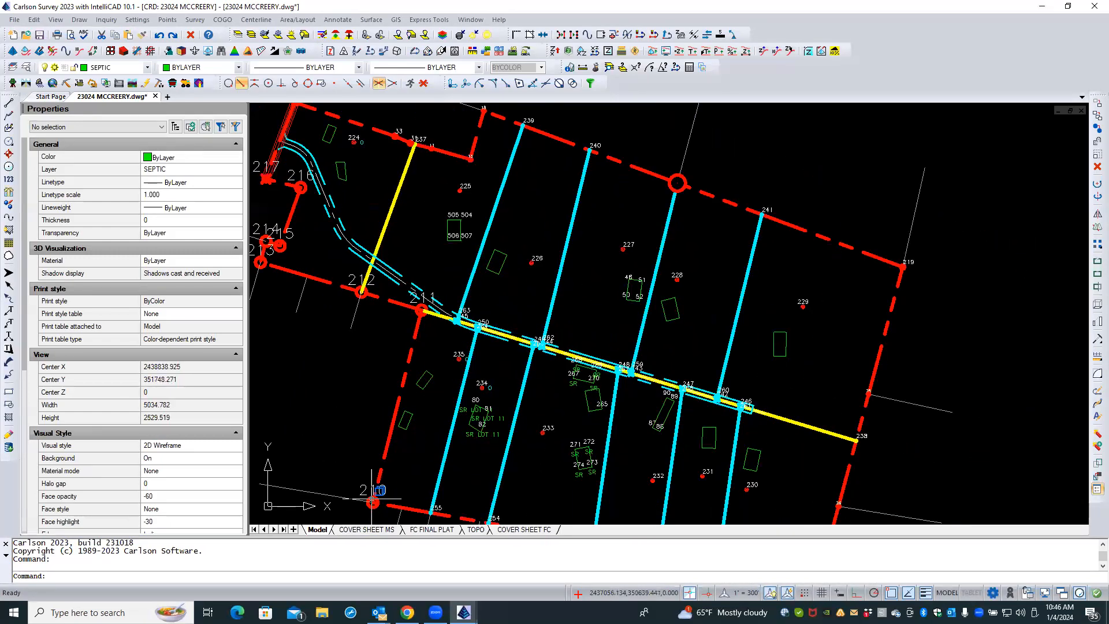
{"action": "left_click", "coordinate": [424, 529]}
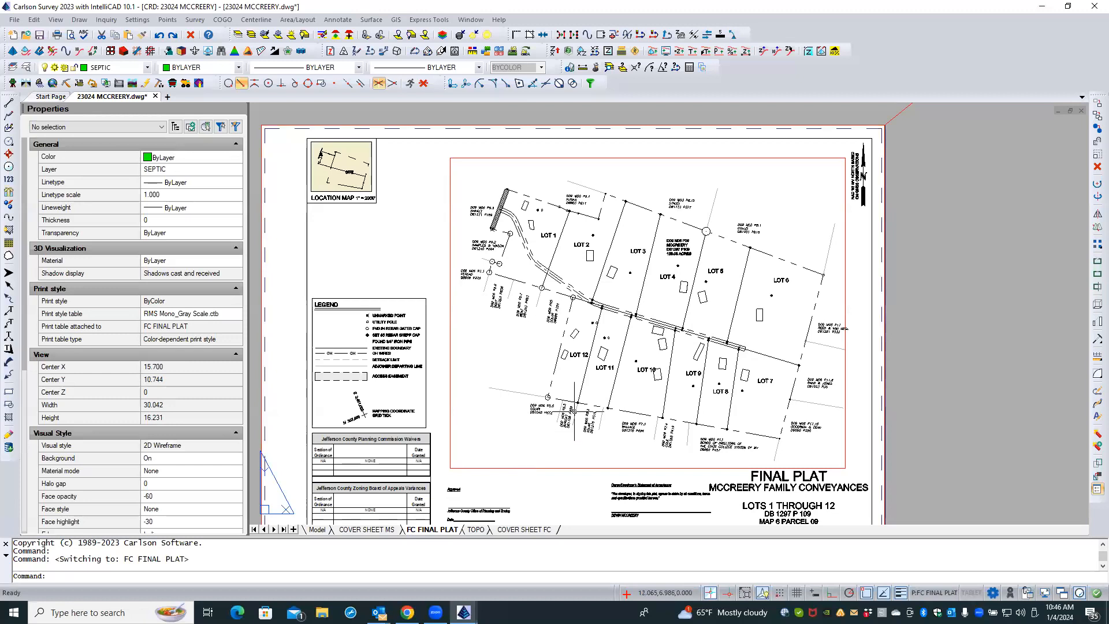
{"action": "scroll", "coordinate": [587, 397], "scroll_direction": "up", "scroll_amount": 1}
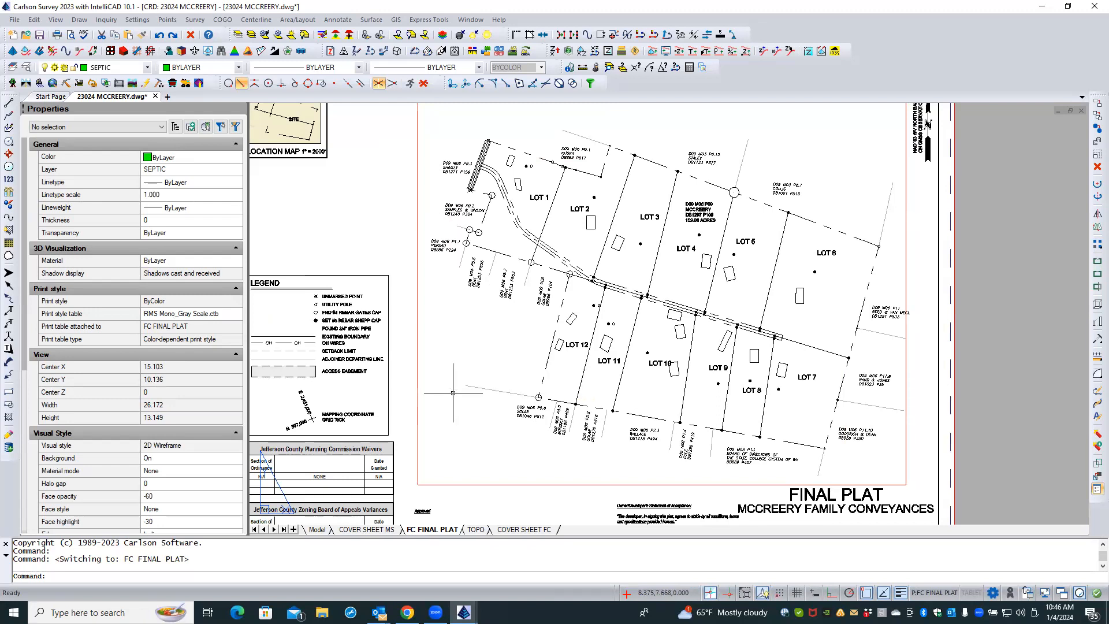
{"action": "scroll", "coordinate": [453, 393], "scroll_direction": "down", "scroll_amount": 2}
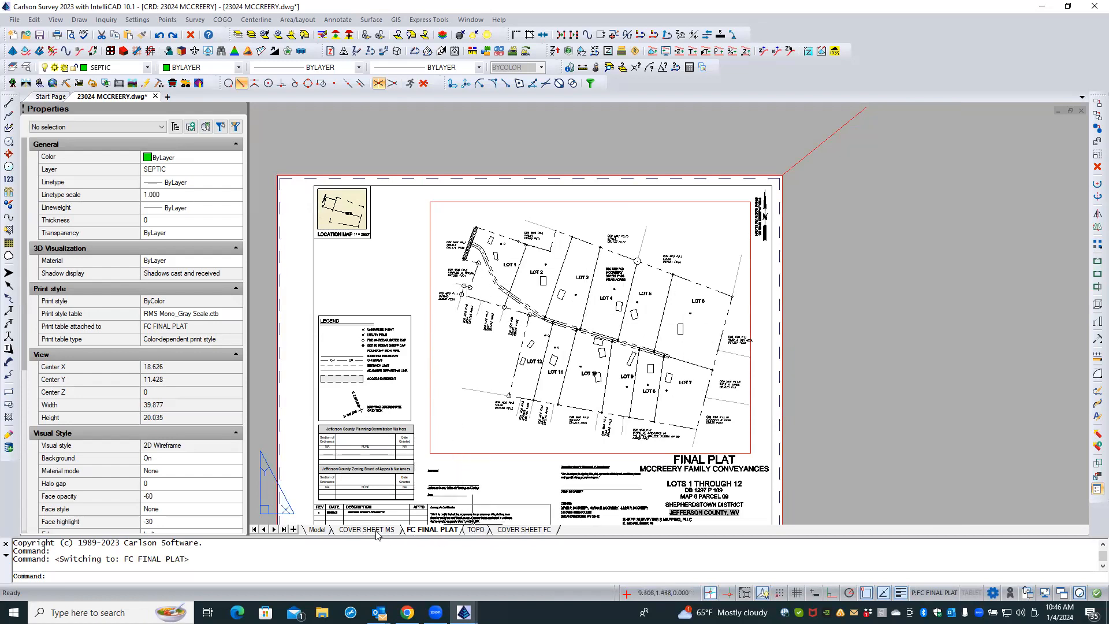
- Inspect a new lot line in model space, and compare the COVER SHEET MS and FC FINAL PLAT layouts
{"action": "left_click", "coordinate": [319, 530]}
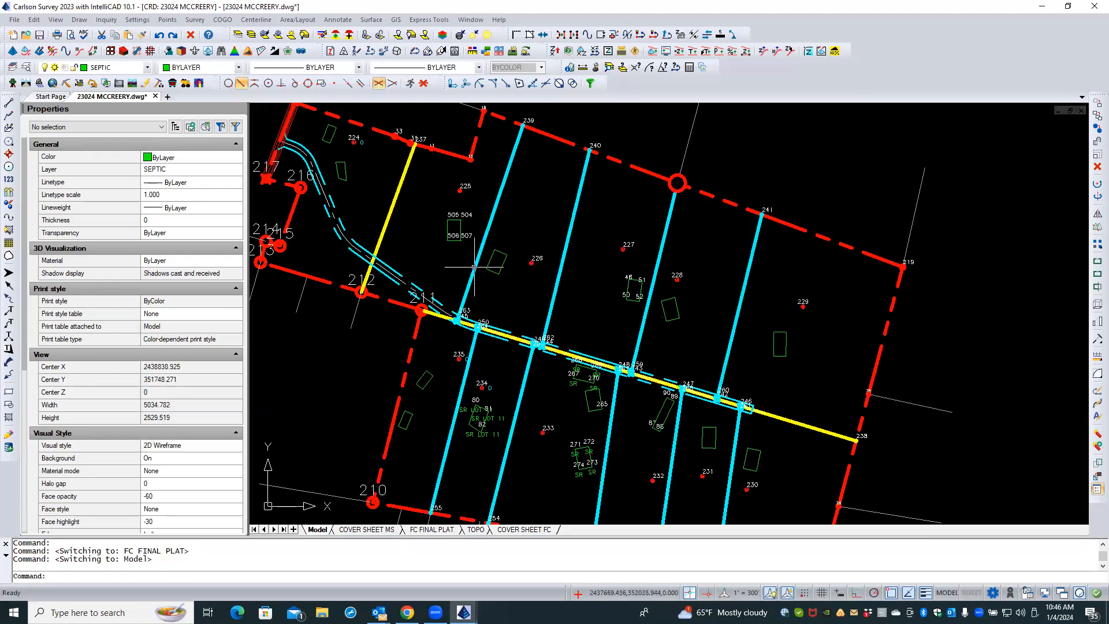
{"action": "left_click", "coordinate": [474, 267]}
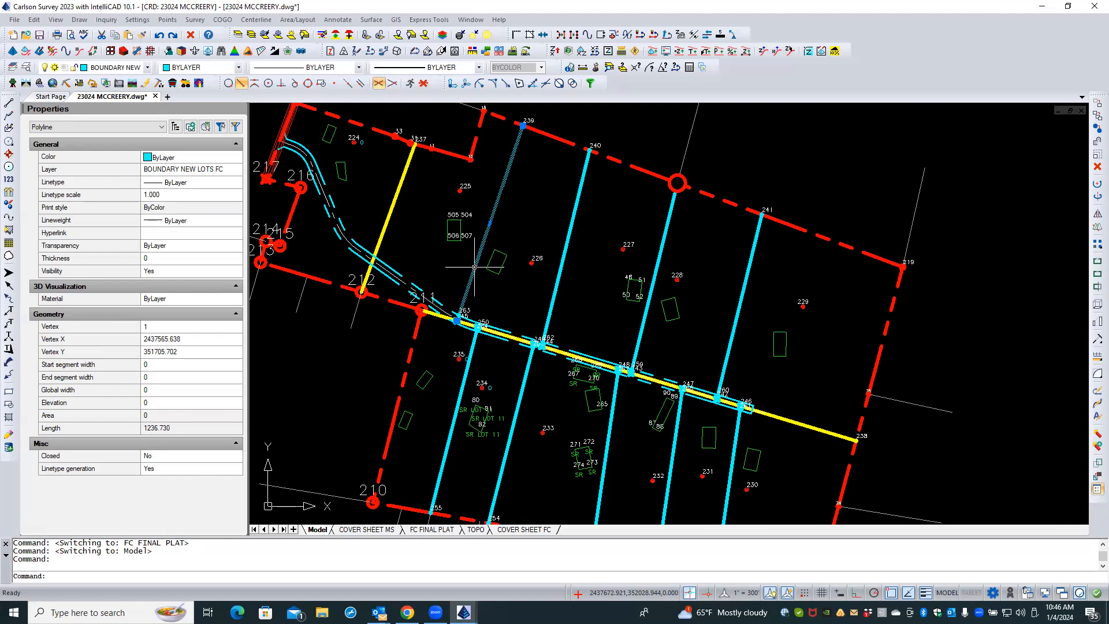
{"action": "key", "text": "Escape"}
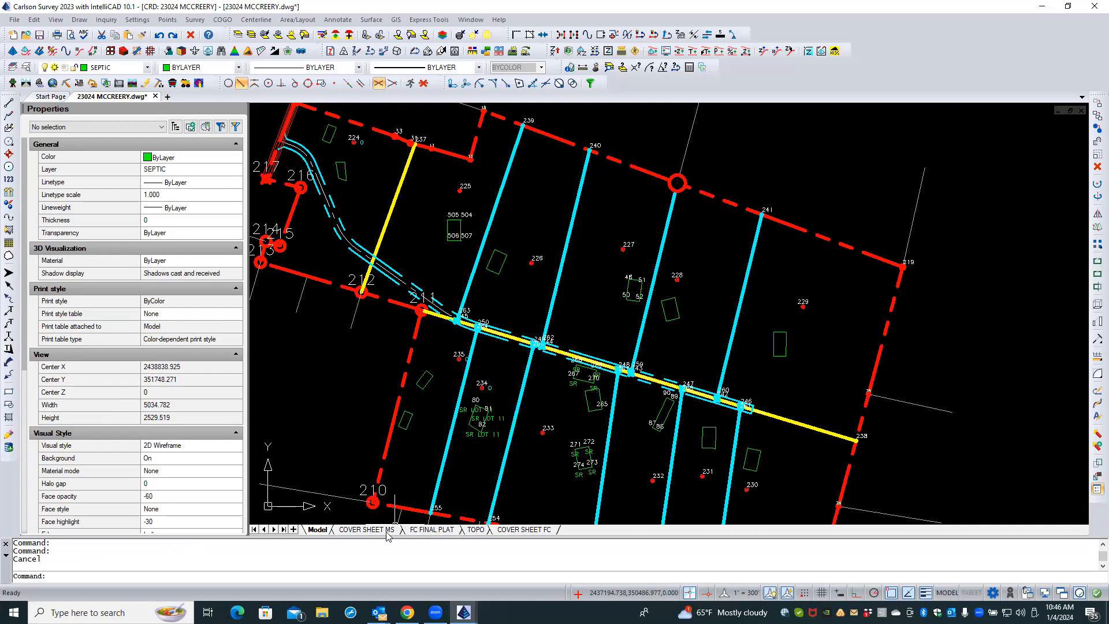
{"action": "left_click", "coordinate": [367, 529]}
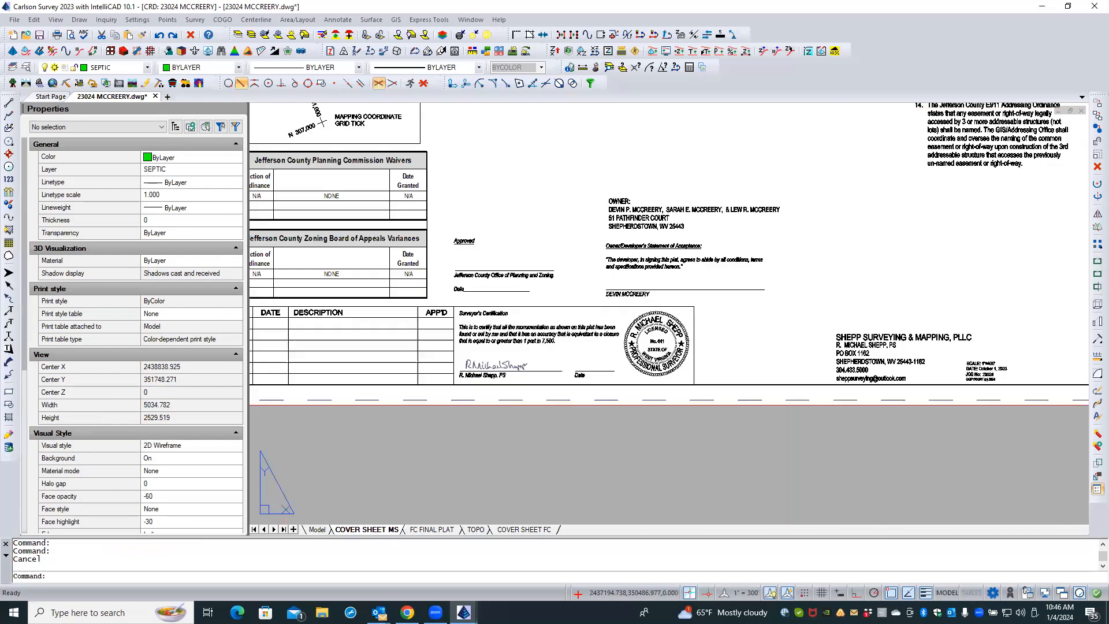
{"action": "left_click", "coordinate": [416, 529]}
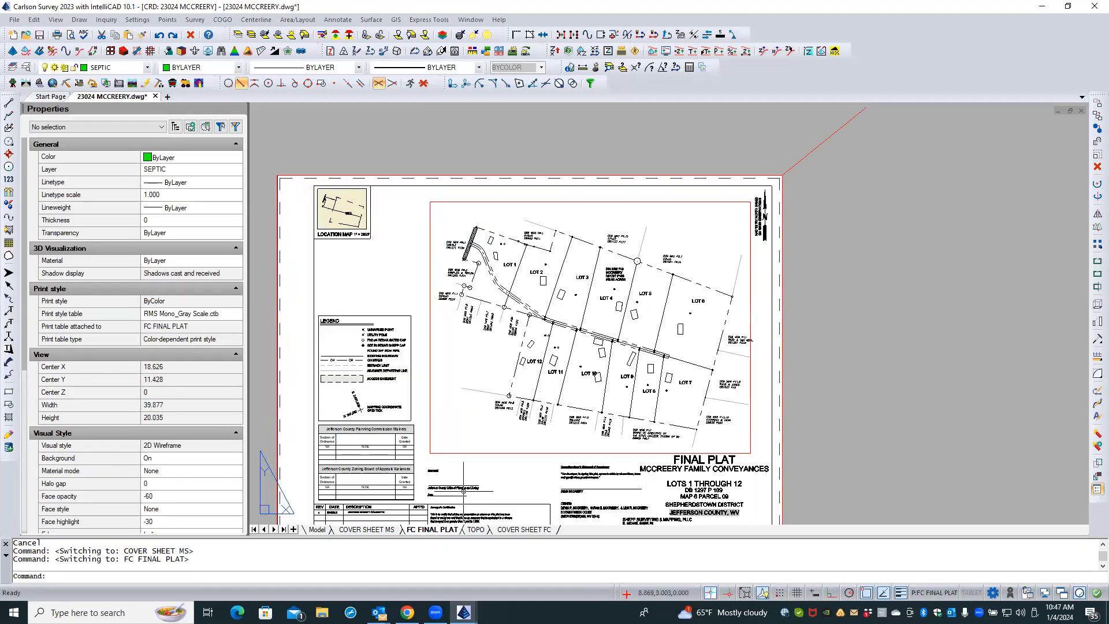
{"action": "scroll", "coordinate": [496, 391], "scroll_direction": "up", "scroll_amount": 1}
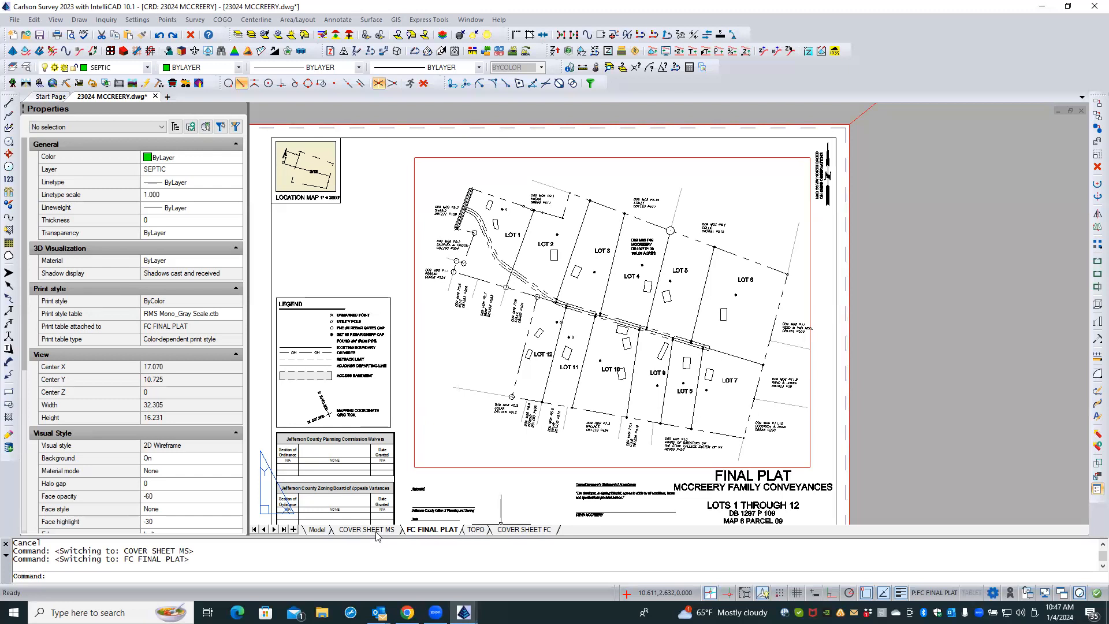
- In model space, set the linetype of the two C-ROAD-ROW right-of-way polylines to DASHED2 and clear the selection
{"action": "left_click", "coordinate": [318, 529]}
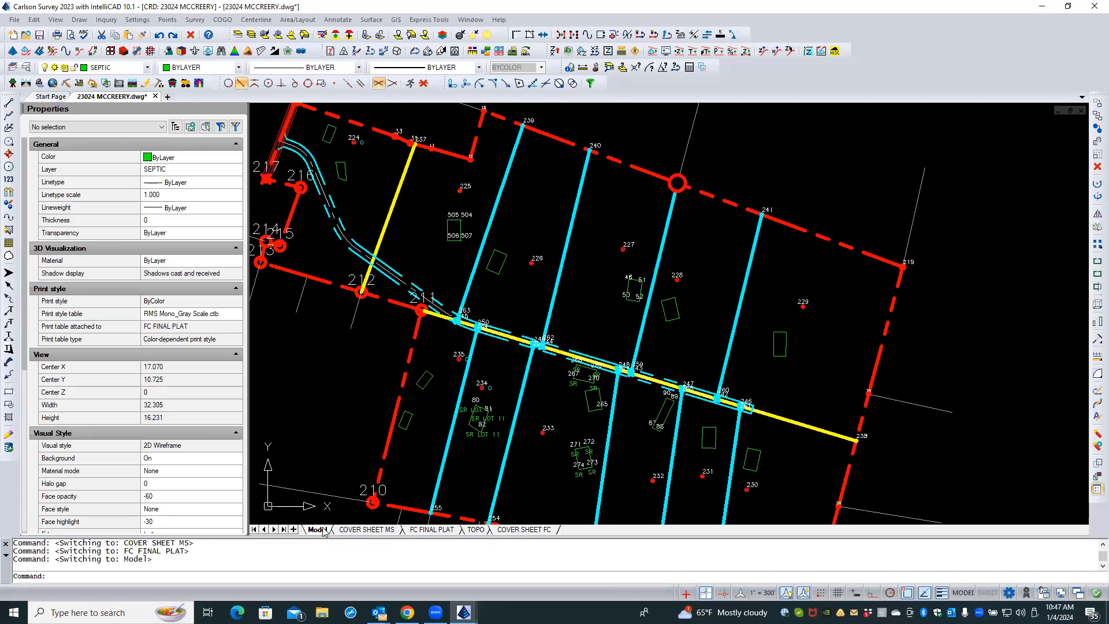
{"action": "left_click", "coordinate": [384, 275]}
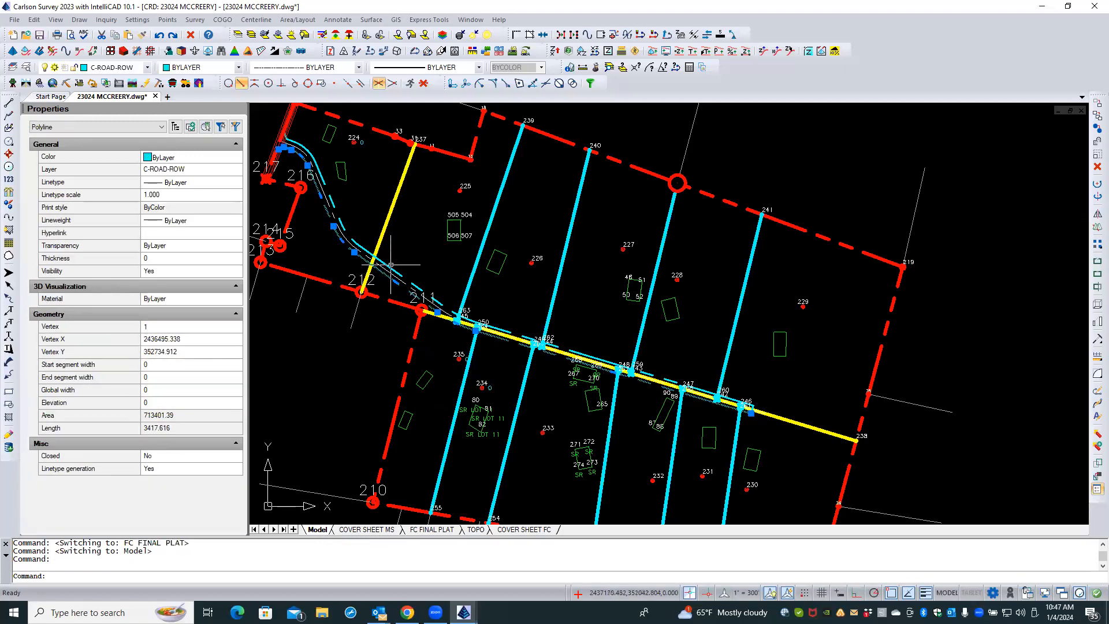
{"action": "left_click", "coordinate": [390, 267]}
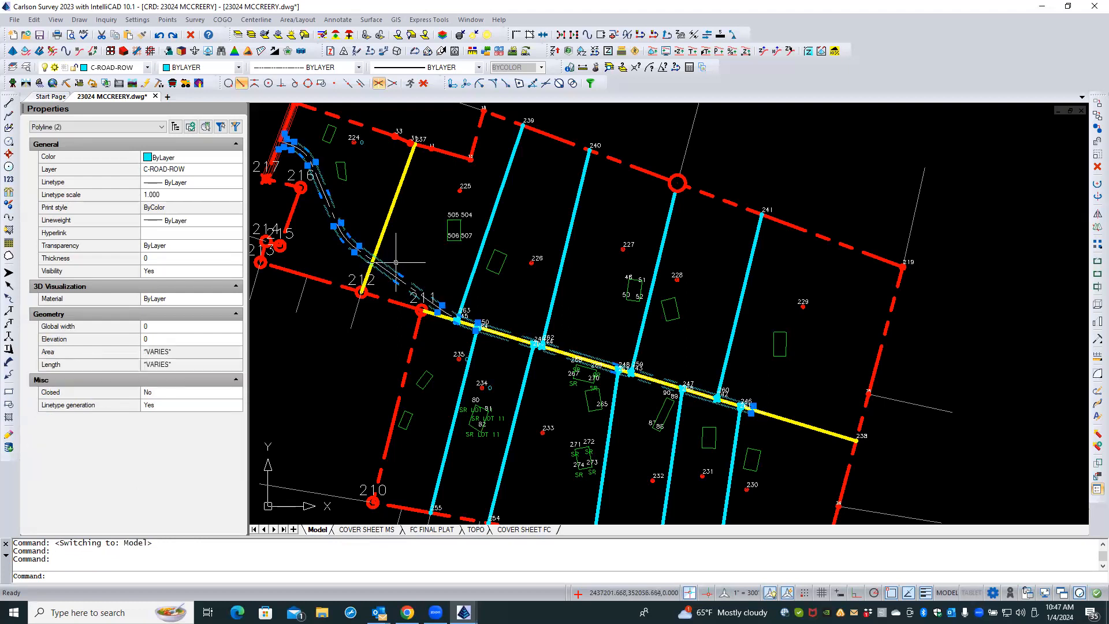
{"action": "left_click", "coordinate": [199, 184]}
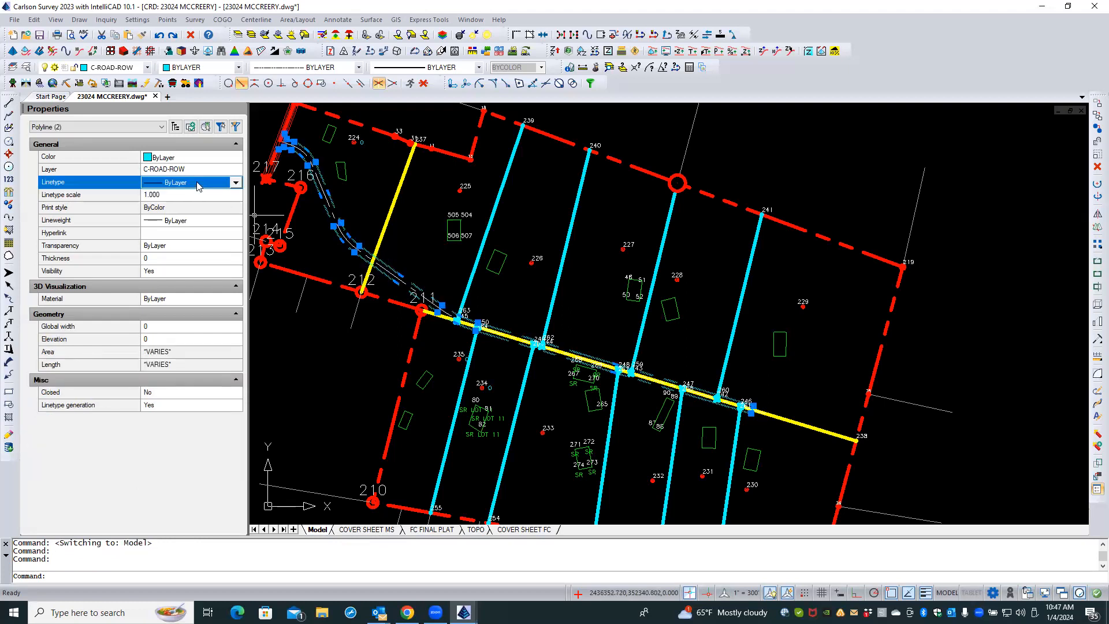
{"action": "left_click", "coordinate": [236, 184]}
{"action": "left_click_drag", "start_coordinate": [236, 228], "coordinate": [236, 283]}
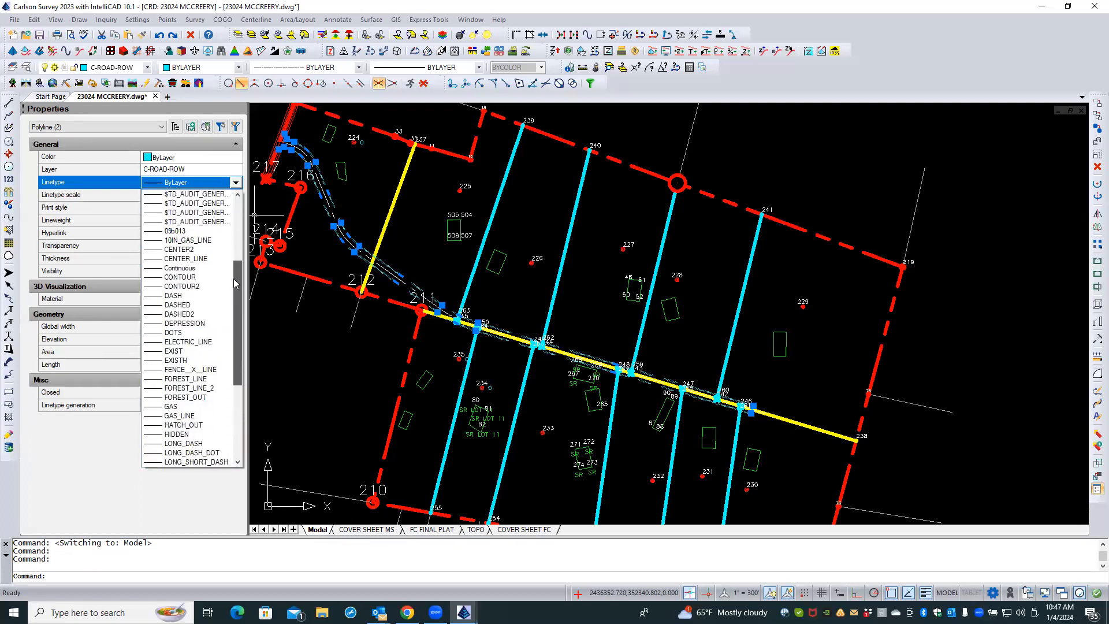
{"action": "left_click", "coordinate": [200, 315]}
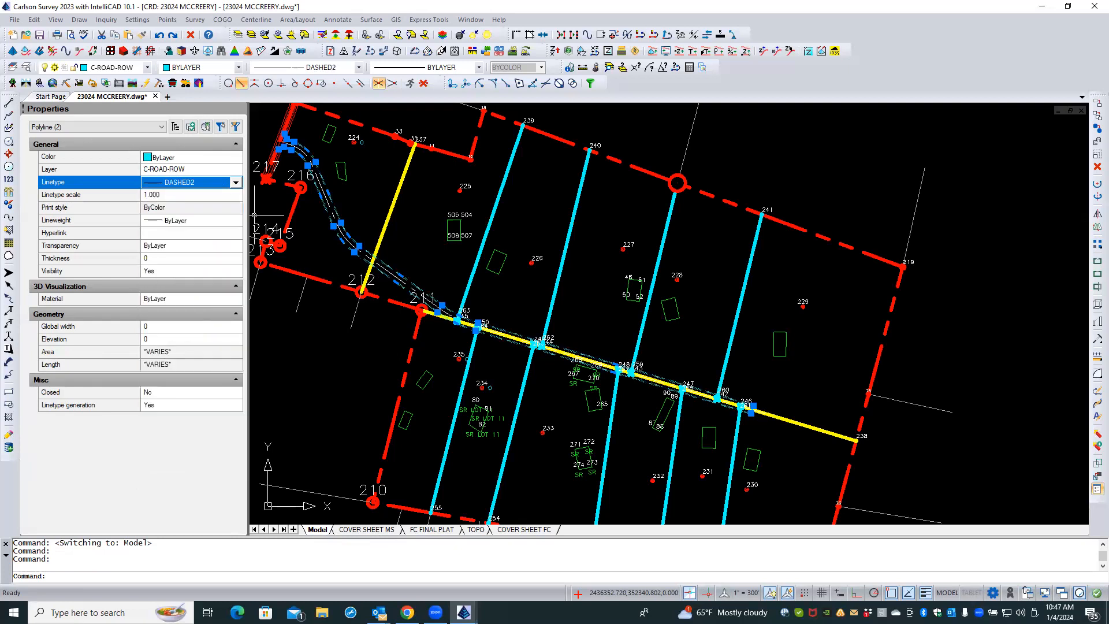
{"action": "left_click", "coordinate": [172, 195]}
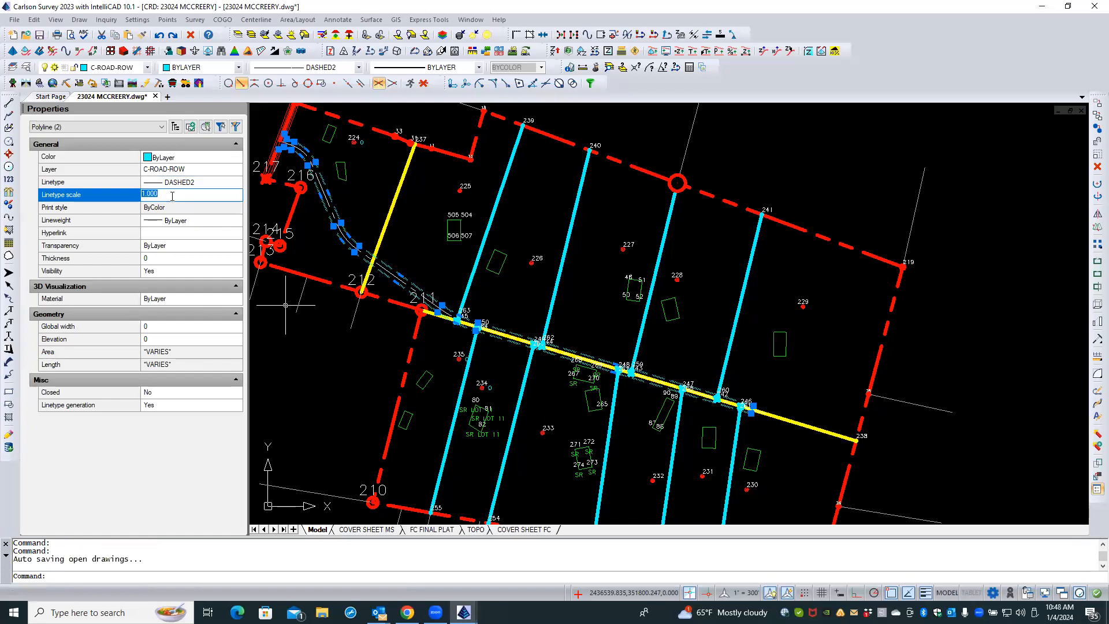
{"action": "key", "text": "Escape"}
{"action": "key", "text": "Escape"}
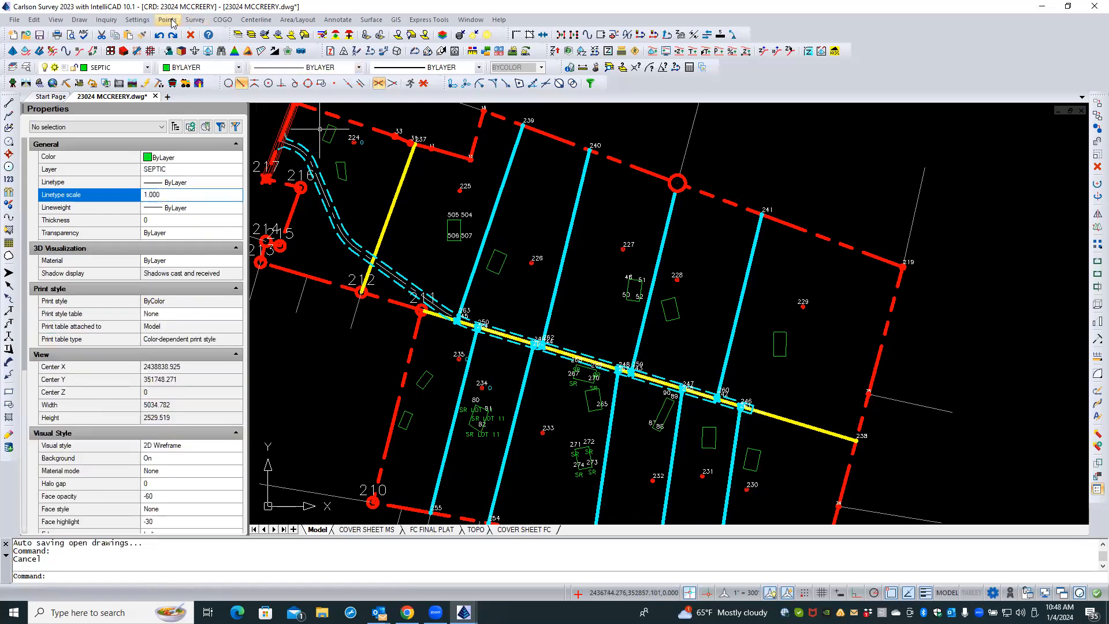
- In the Drawing Setup, set the LTSCALE value to 1 and accept the settings
{"action": "left_click", "coordinate": [171, 21]}
{"action": "mouse_move", "coordinate": [139, 19]}
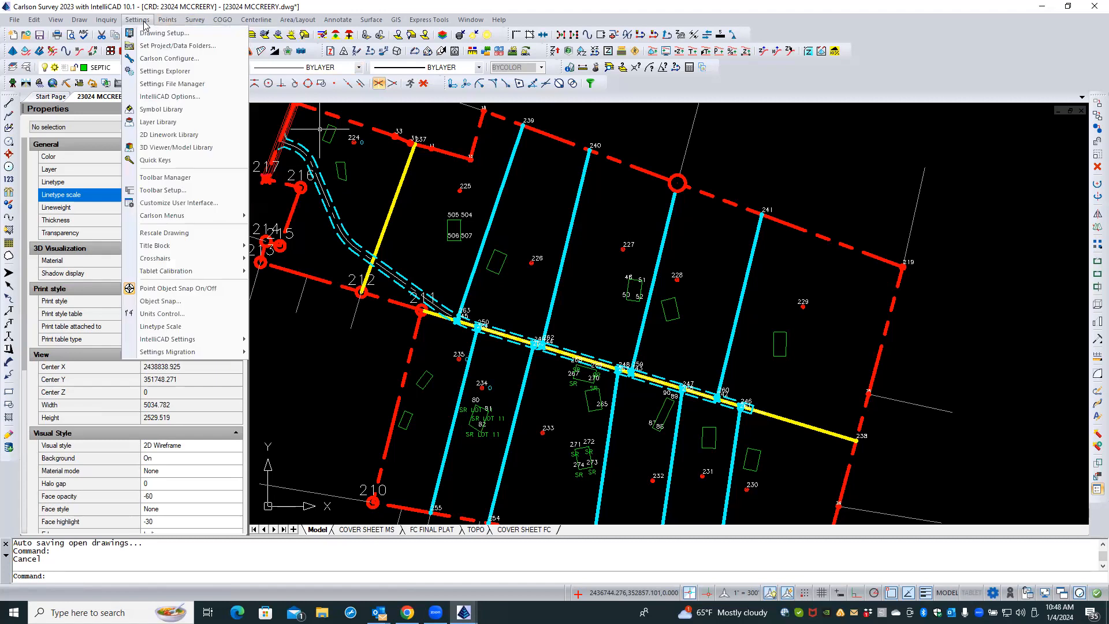
{"action": "left_click", "coordinate": [155, 32]}
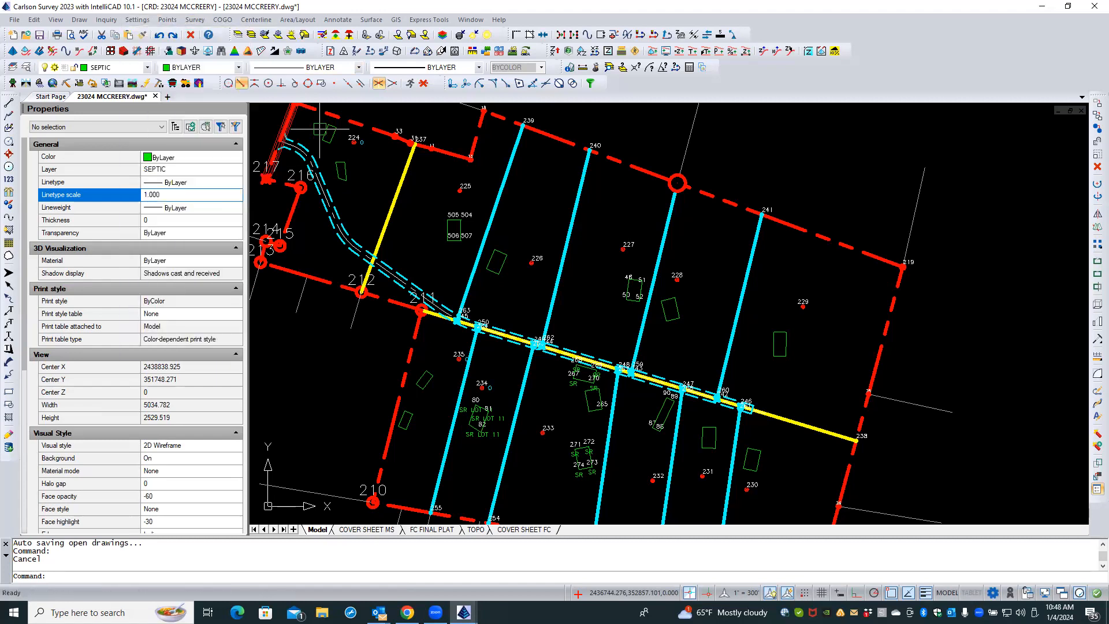
{"action": "double_click", "coordinate": [667, 206]}
{"action": "type", "text": "1"}
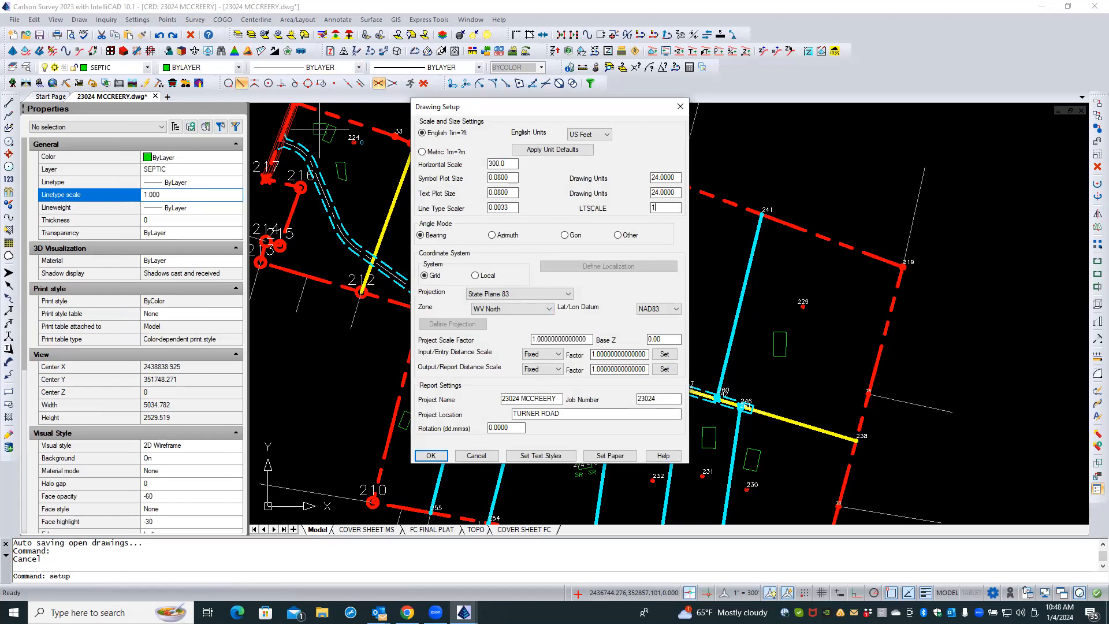
{"action": "left_click", "coordinate": [430, 455]}
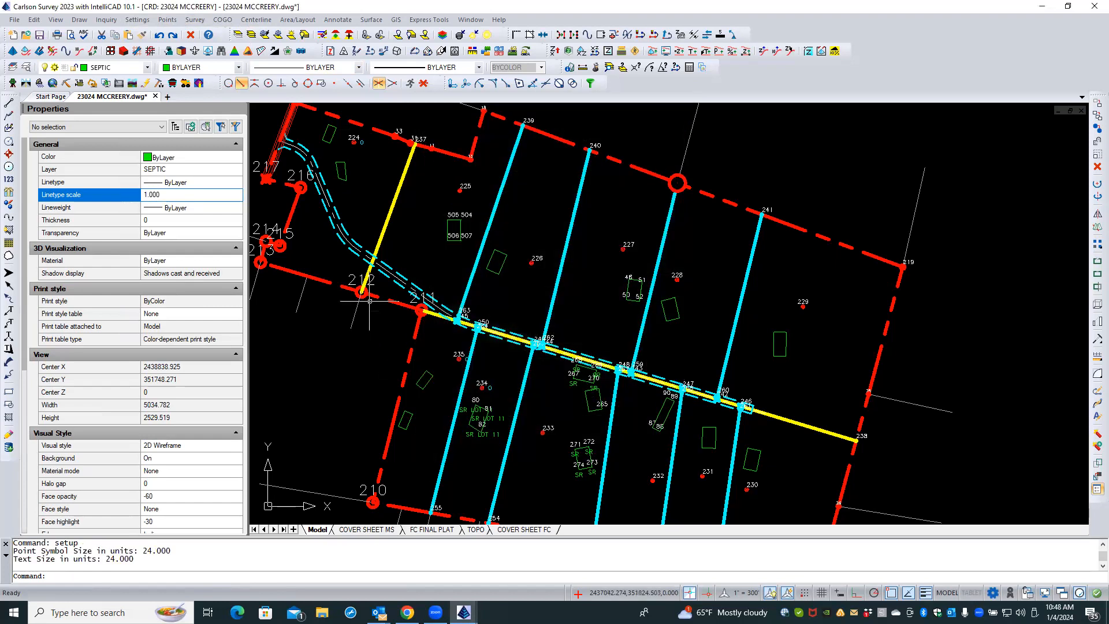
- Set the linetype scale of both C-ROAD-ROW right-of-way polylines to 0.5 and clear the selection
{"action": "left_click", "coordinate": [382, 270]}
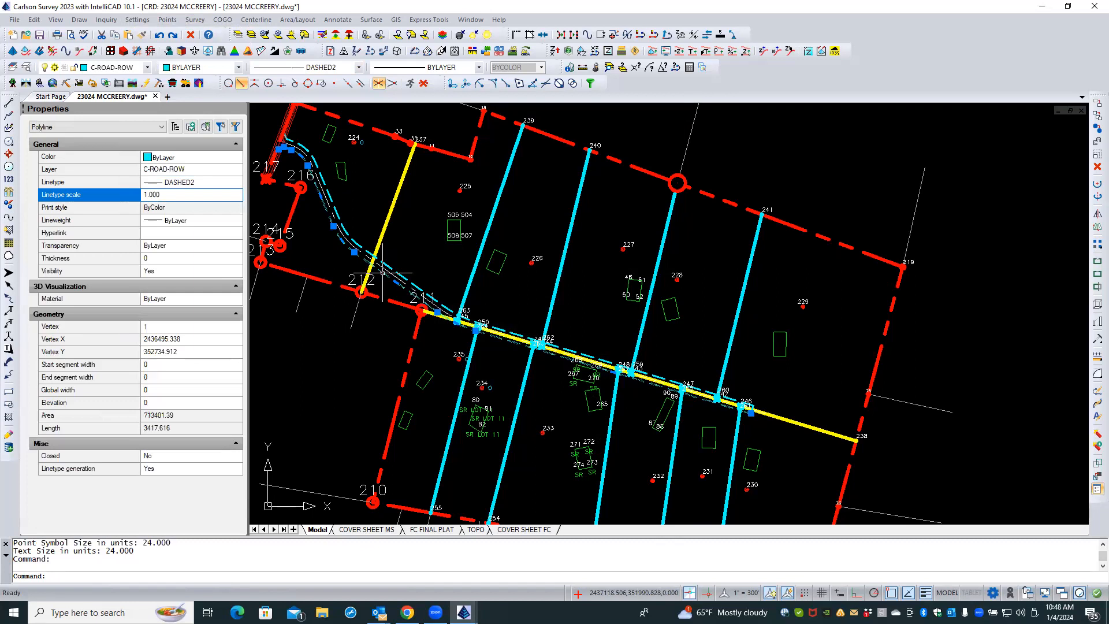
{"action": "left_click", "coordinate": [384, 267]}
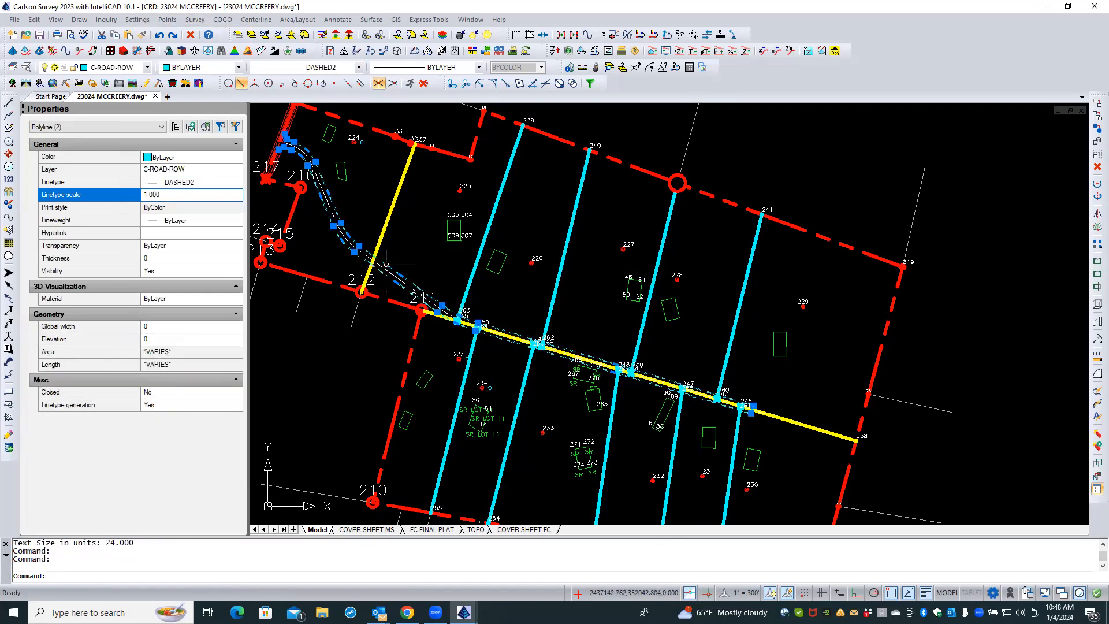
{"action": "left_click", "coordinate": [169, 407]}
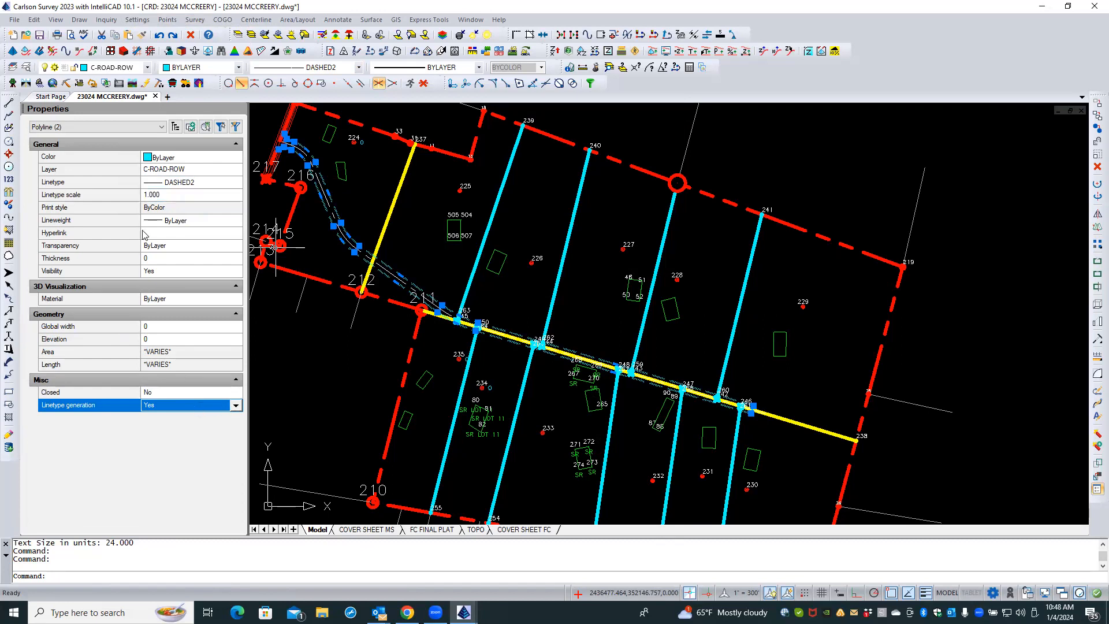
{"action": "left_click", "coordinate": [175, 195]}
{"action": "key", "text": "BackSpace"}
{"action": "type", "text": ".5"}
{"action": "key", "text": "Return"}
{"action": "key", "text": "Escape"}
{"action": "key", "text": "Escape"}
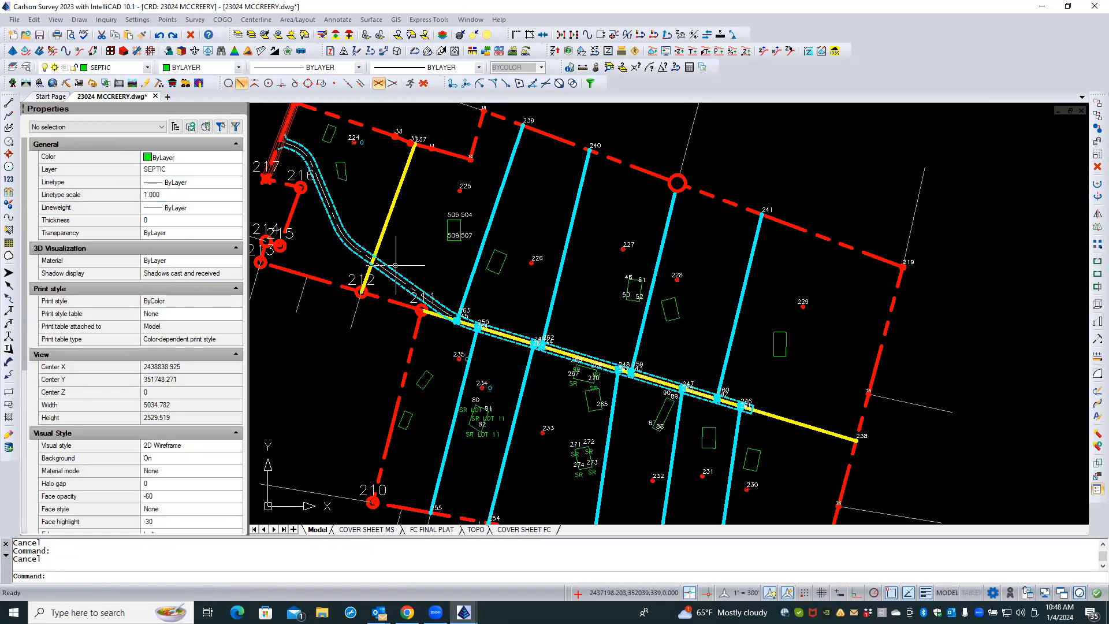
- Examine the right-of-way dashes in model space and on the FC FINAL PLAT layout
{"action": "scroll", "coordinate": [396, 266], "scroll_direction": "up", "scroll_amount": 3}
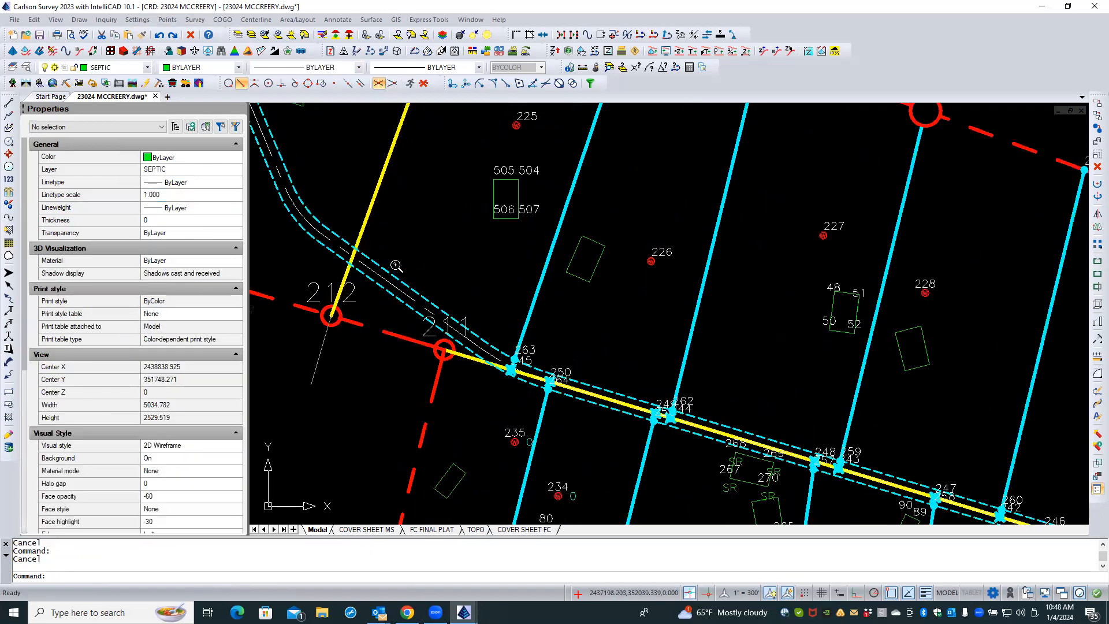
{"action": "left_click", "coordinate": [416, 530]}
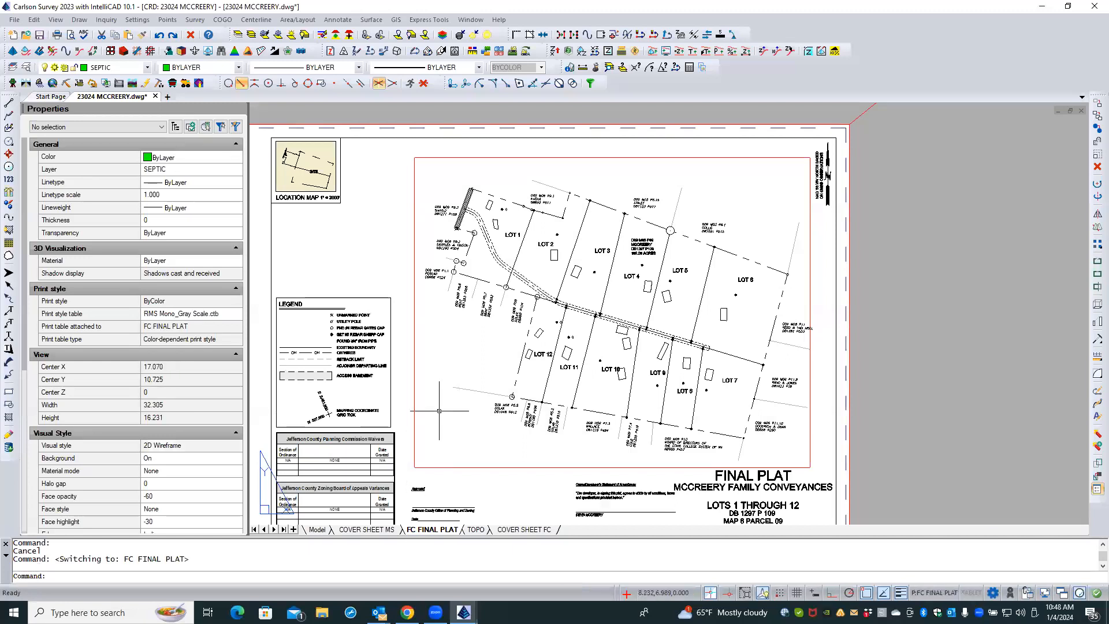
{"action": "scroll", "coordinate": [560, 283], "scroll_direction": "up", "scroll_amount": 3}
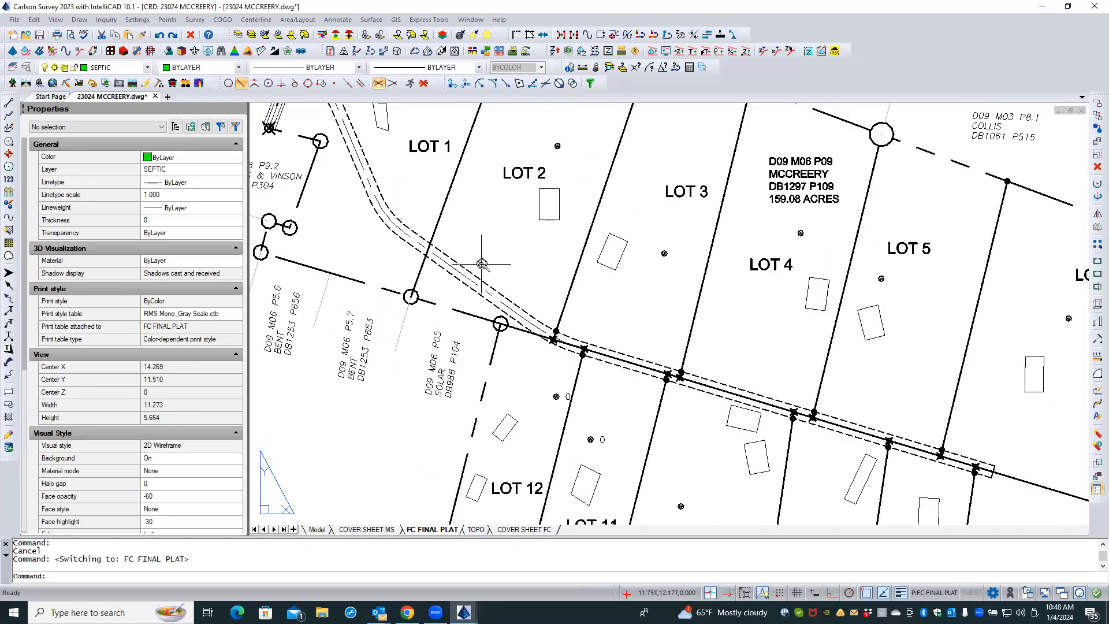
{"action": "scroll", "coordinate": [482, 264], "scroll_direction": "up", "scroll_amount": 1}
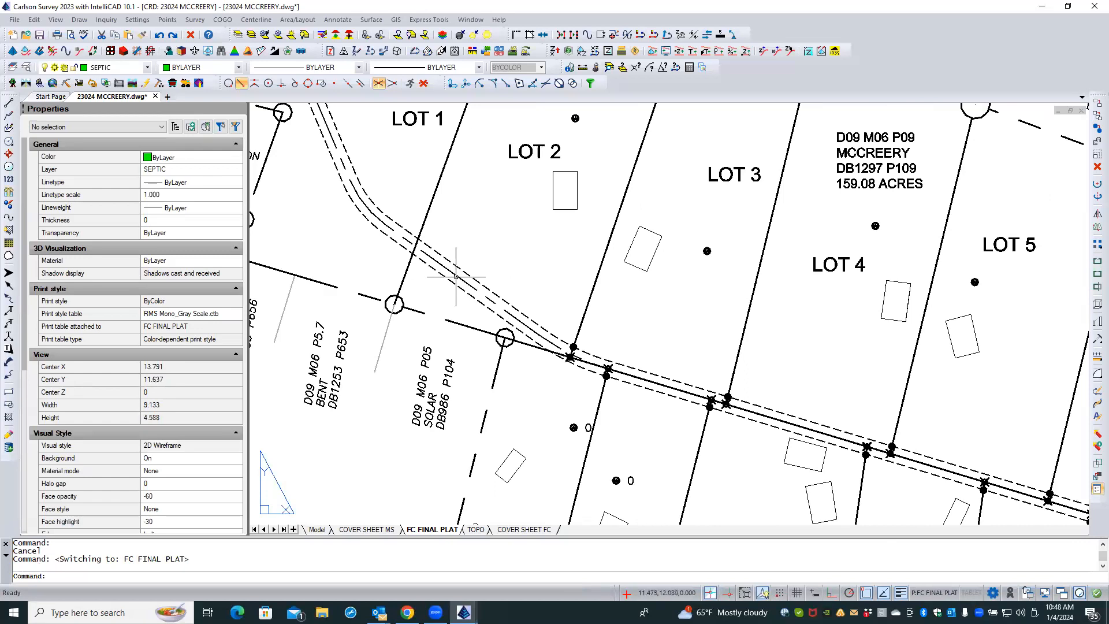
{"action": "scroll", "coordinate": [453, 246], "scroll_direction": "down", "scroll_amount": 2}
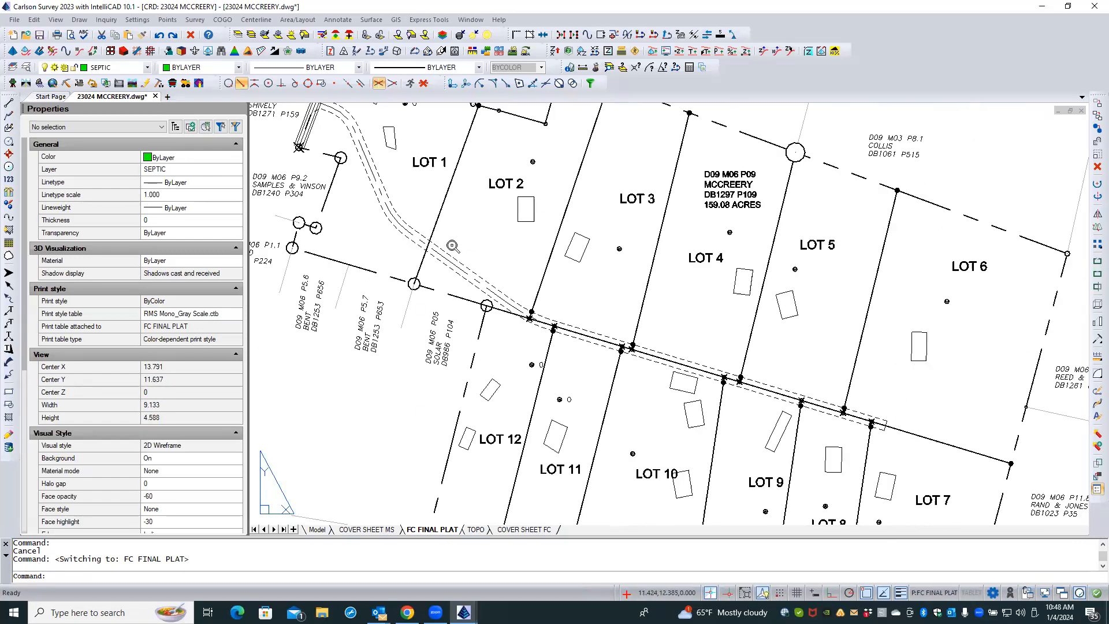
{"action": "scroll", "coordinate": [452, 247], "scroll_direction": "down", "scroll_amount": 3}
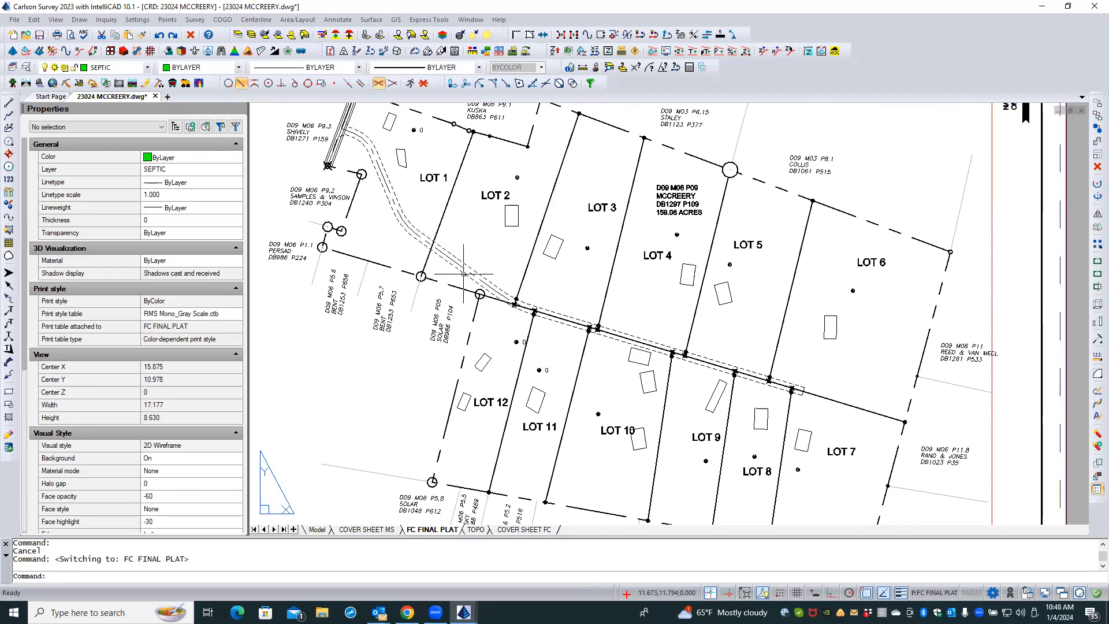
{"action": "scroll", "coordinate": [490, 349], "scroll_direction": "down", "scroll_amount": 1}
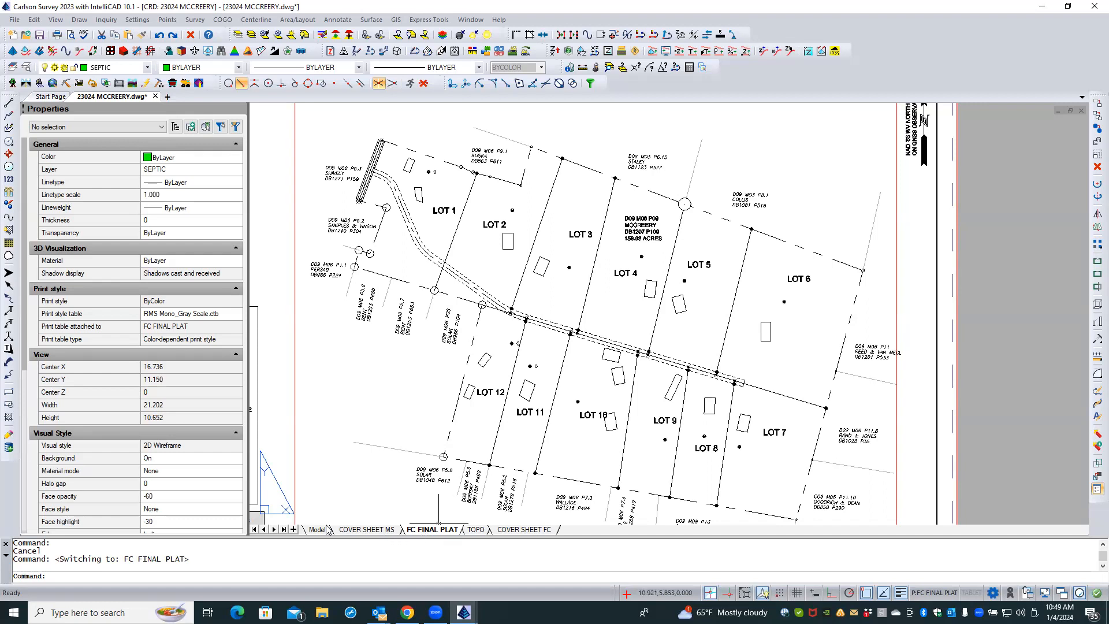
- Inside the FC FINAL PLAT viewport, inspect the block reference properties of the corner symbol where the Lot 2/Lot 3 line meets the right-of-way
{"action": "scroll", "coordinate": [531, 325], "scroll_direction": "up", "scroll_amount": 6}
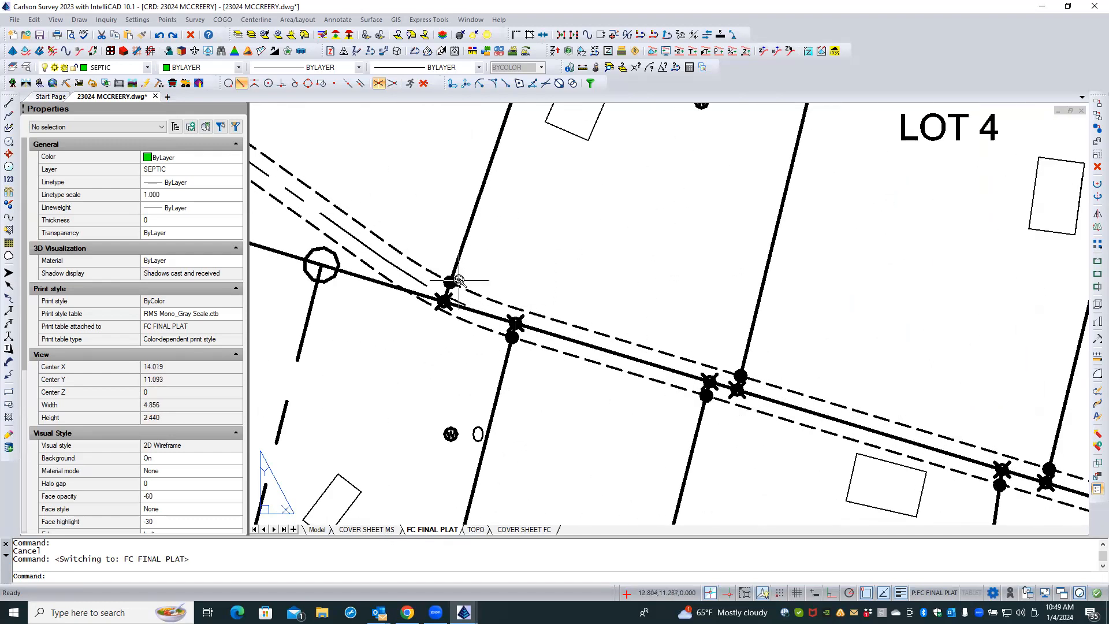
{"action": "scroll", "coordinate": [454, 282], "scroll_direction": "up", "scroll_amount": 2}
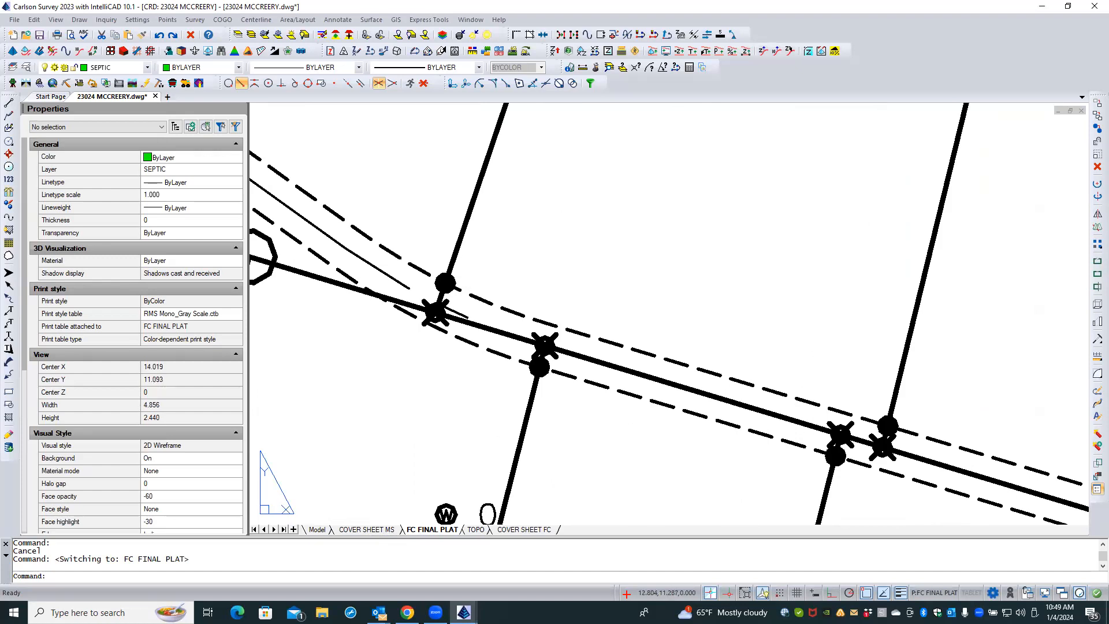
{"action": "left_click", "coordinate": [454, 281]}
{"action": "key", "text": "Escape"}
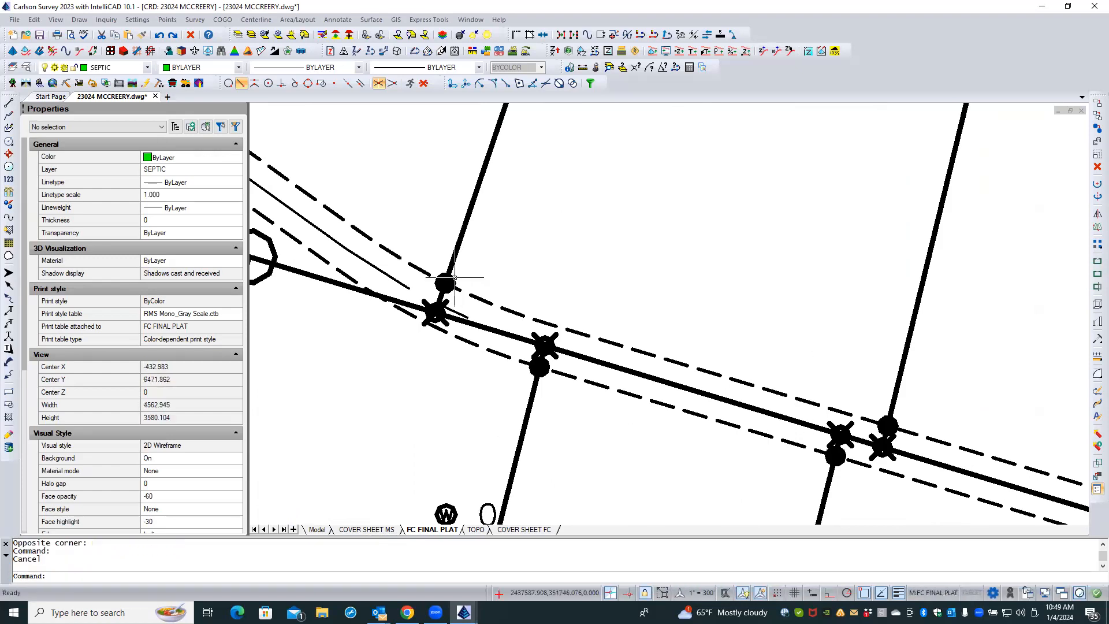
{"action": "left_click", "coordinate": [454, 282]}
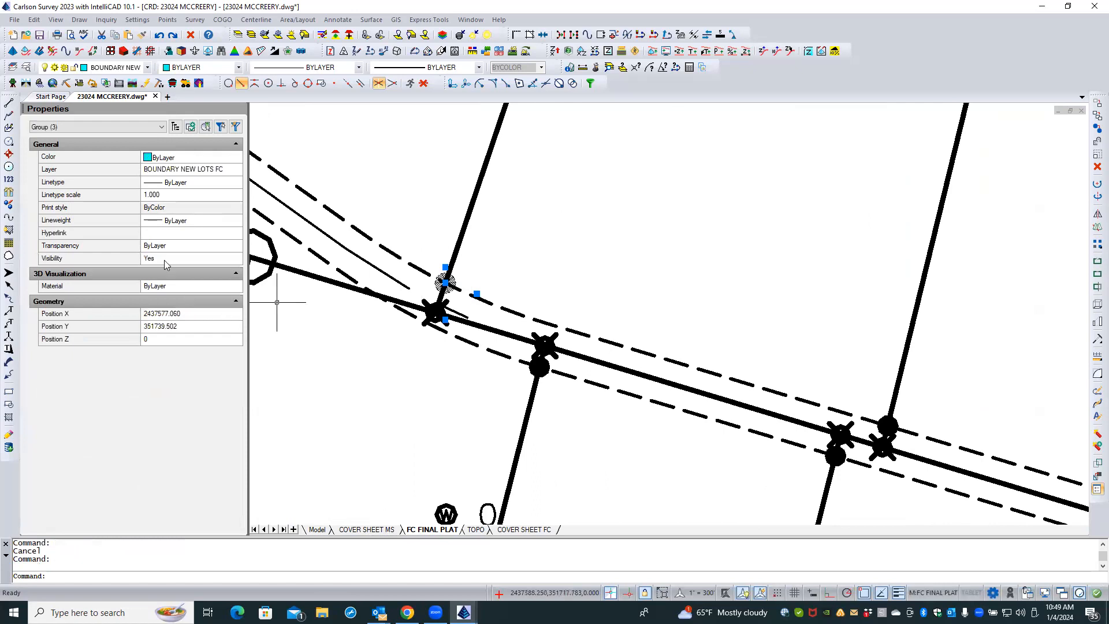
{"action": "left_click", "coordinate": [86, 131]}
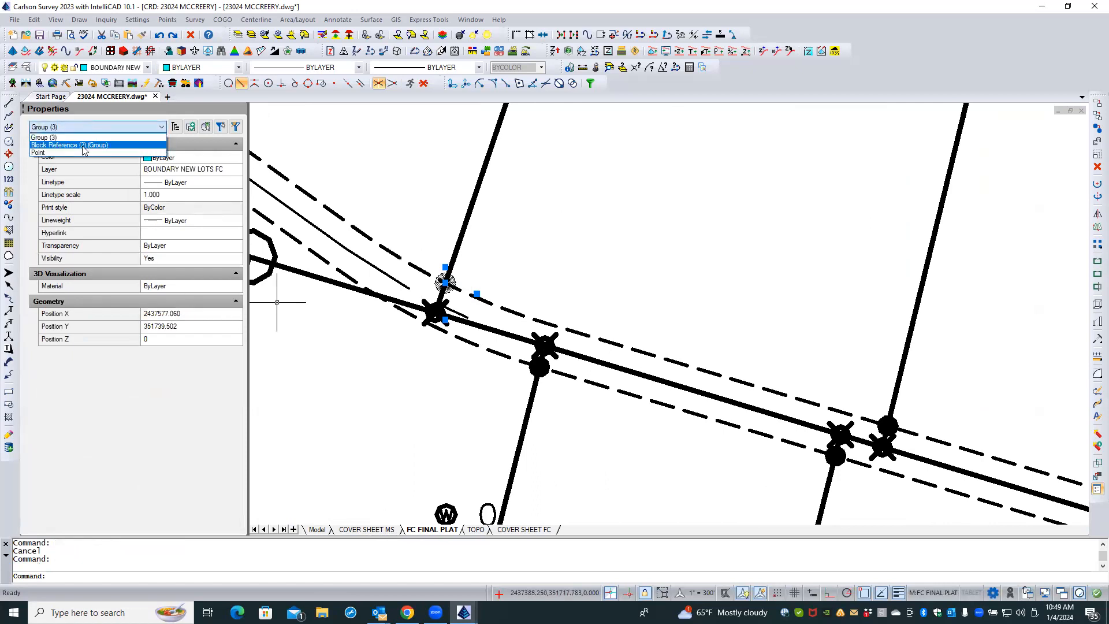
{"action": "left_click", "coordinate": [86, 149]}
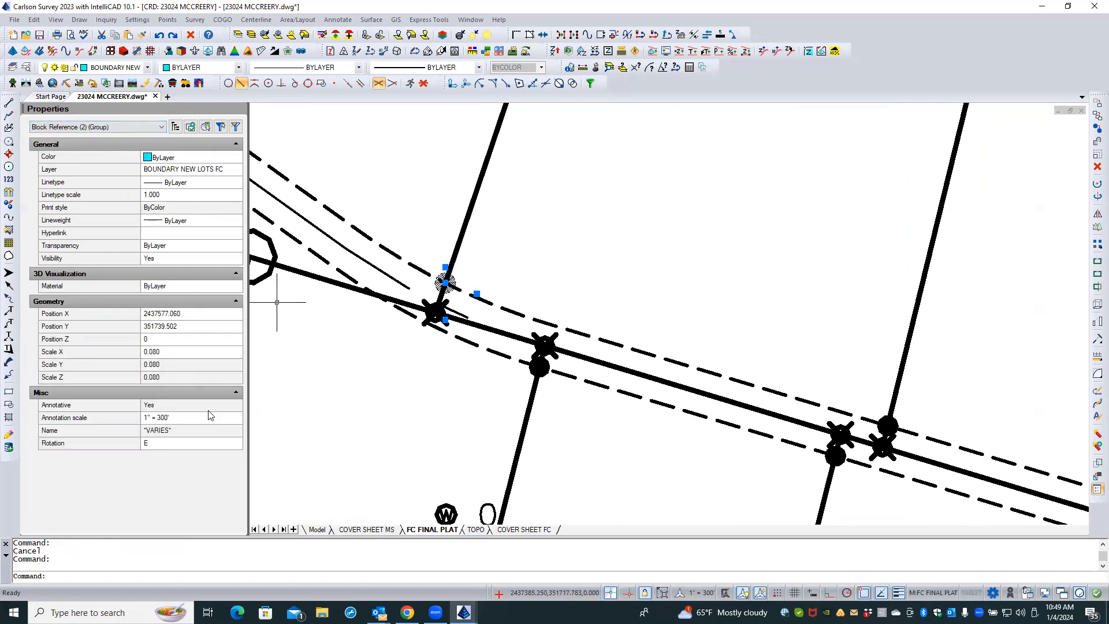
{"action": "key", "text": "Escape"}
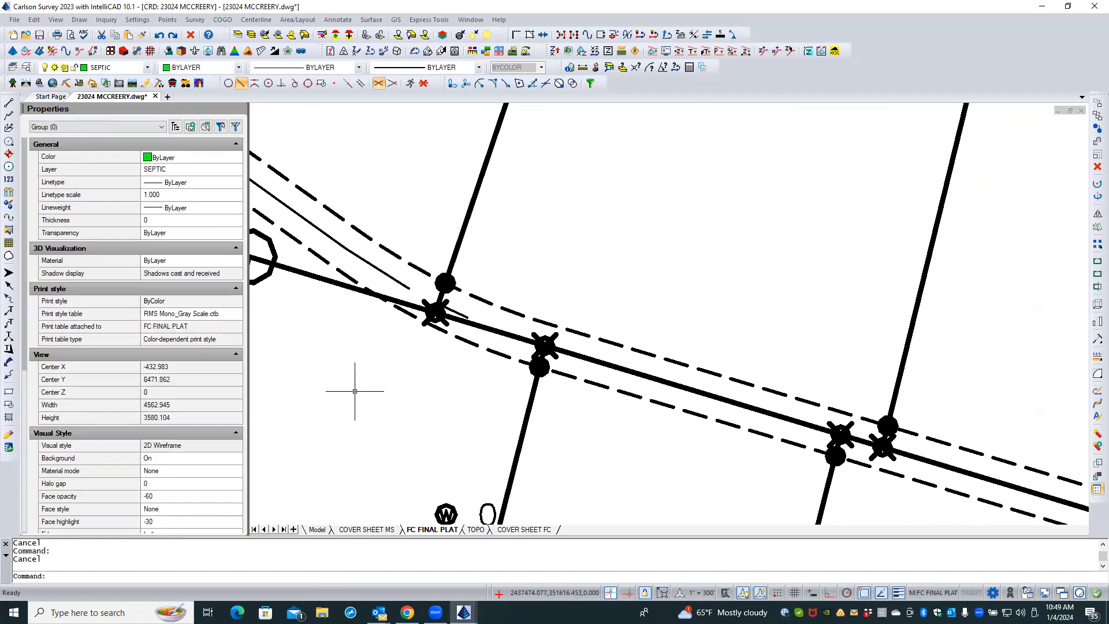
- Inspect the block reference properties of the large boundary symbol at Lot 12's northwest corner, opening its X scale for editing
{"action": "left_click", "coordinate": [265, 283]}
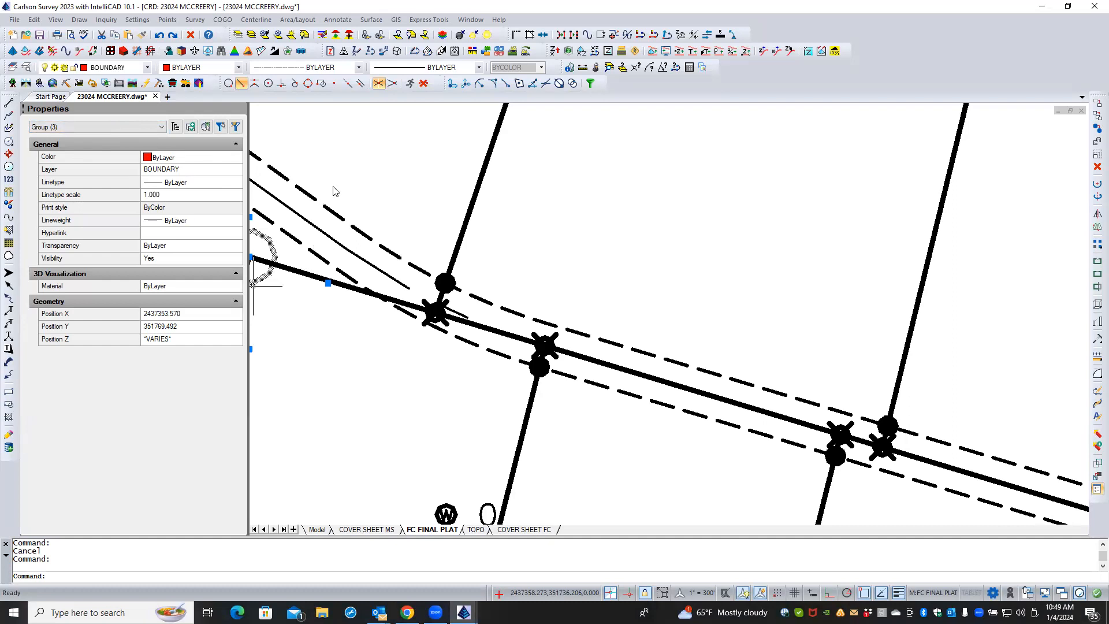
{"action": "left_click", "coordinate": [149, 129]}
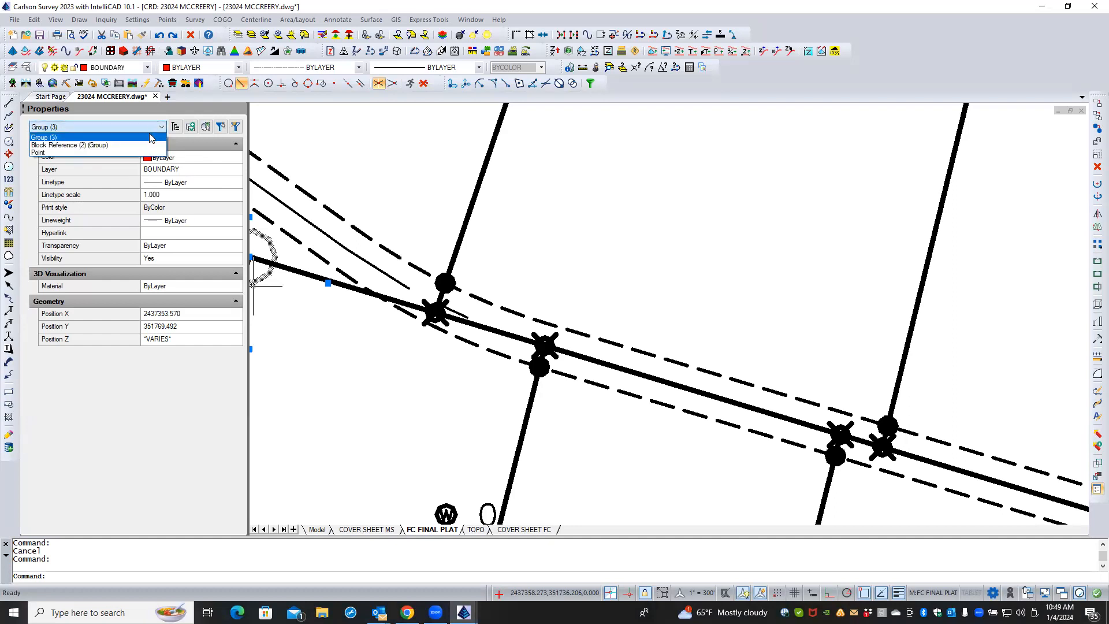
{"action": "left_click", "coordinate": [144, 146]}
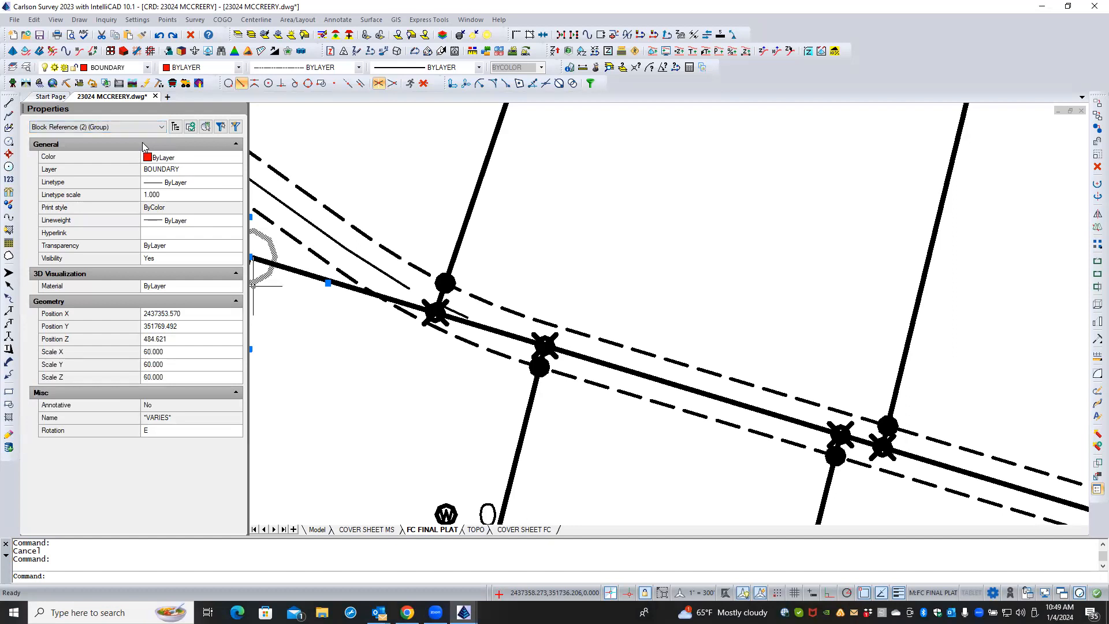
{"action": "left_click", "coordinate": [187, 352]}
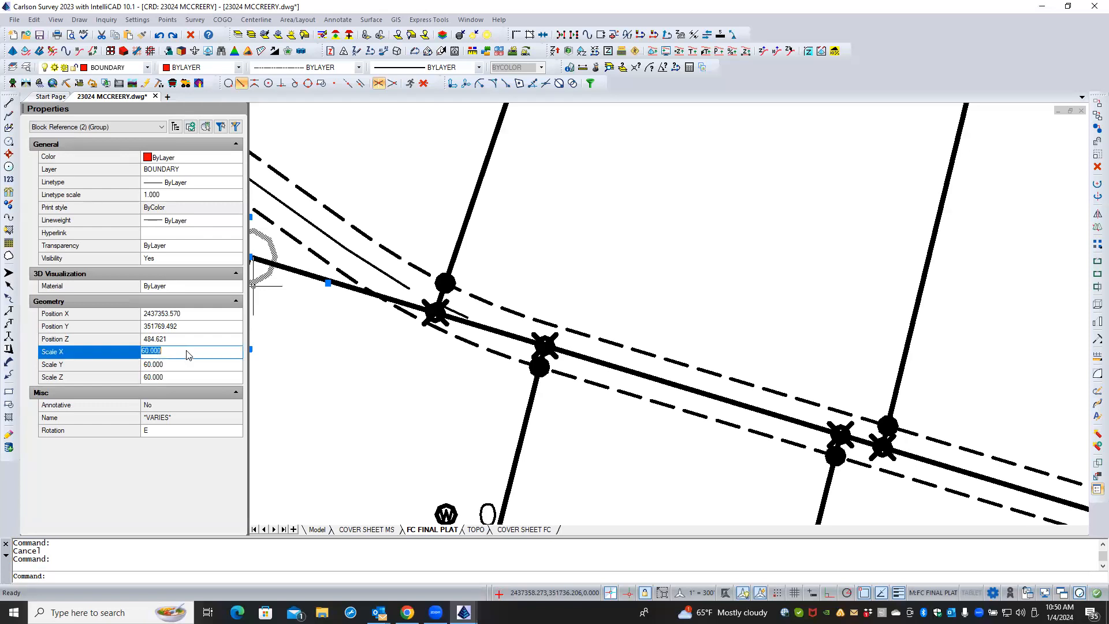
{"action": "left_click", "coordinate": [187, 351]}
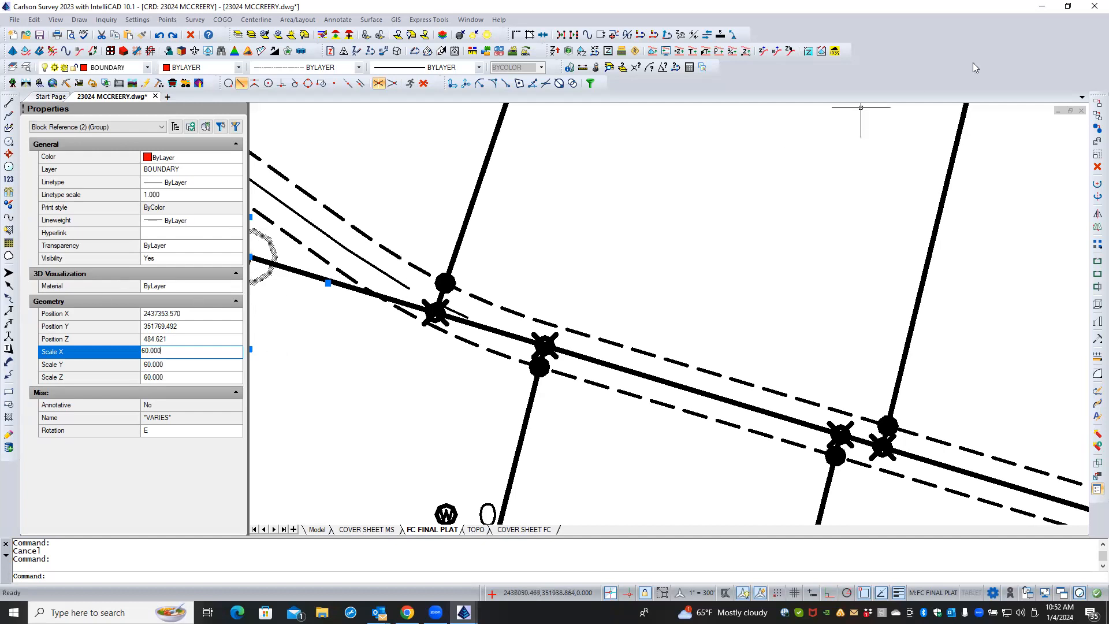
{"action": "left_click", "coordinate": [1043, 10]}
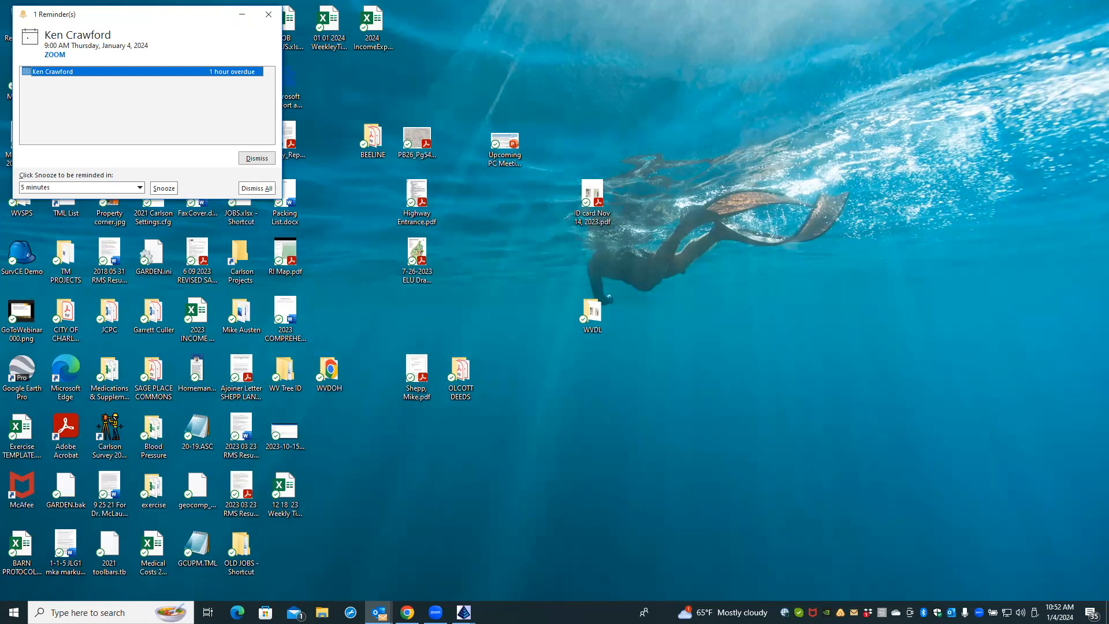
{"action": "mouse_move", "coordinate": [464, 612]}
{"action": "left_click", "coordinate": [488, 576]}
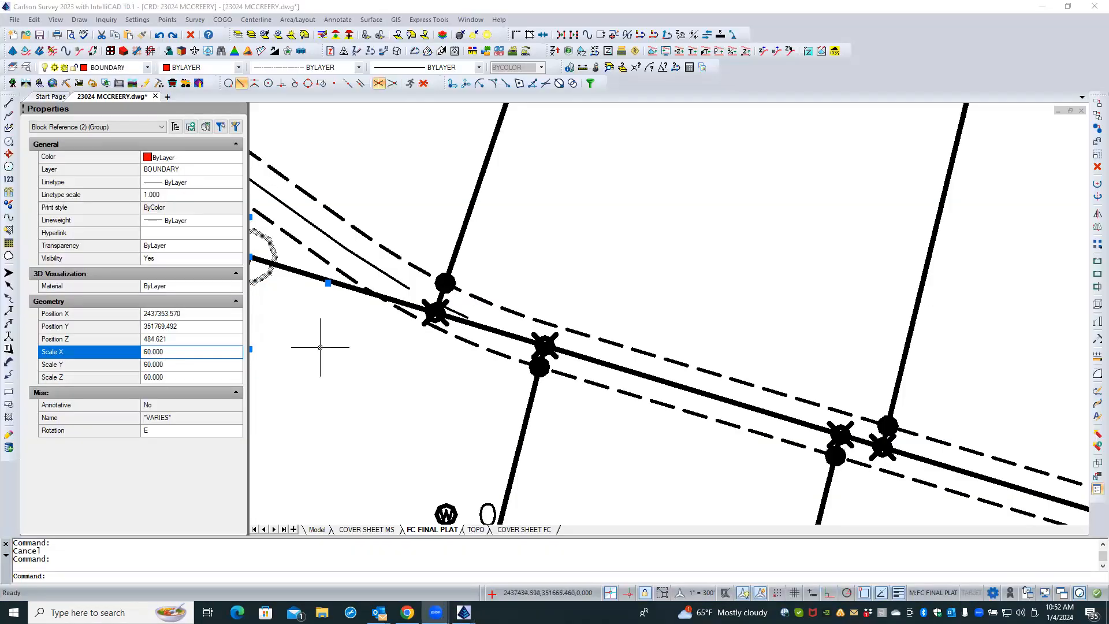
{"action": "left_click", "coordinate": [320, 347]}
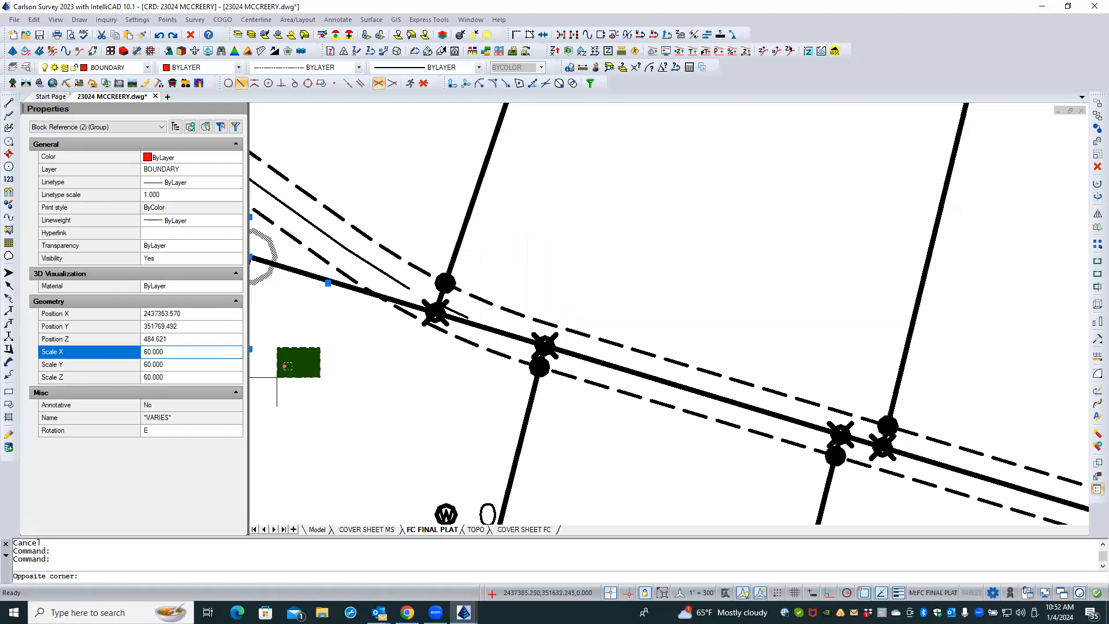
{"action": "left_click", "coordinate": [315, 376]}
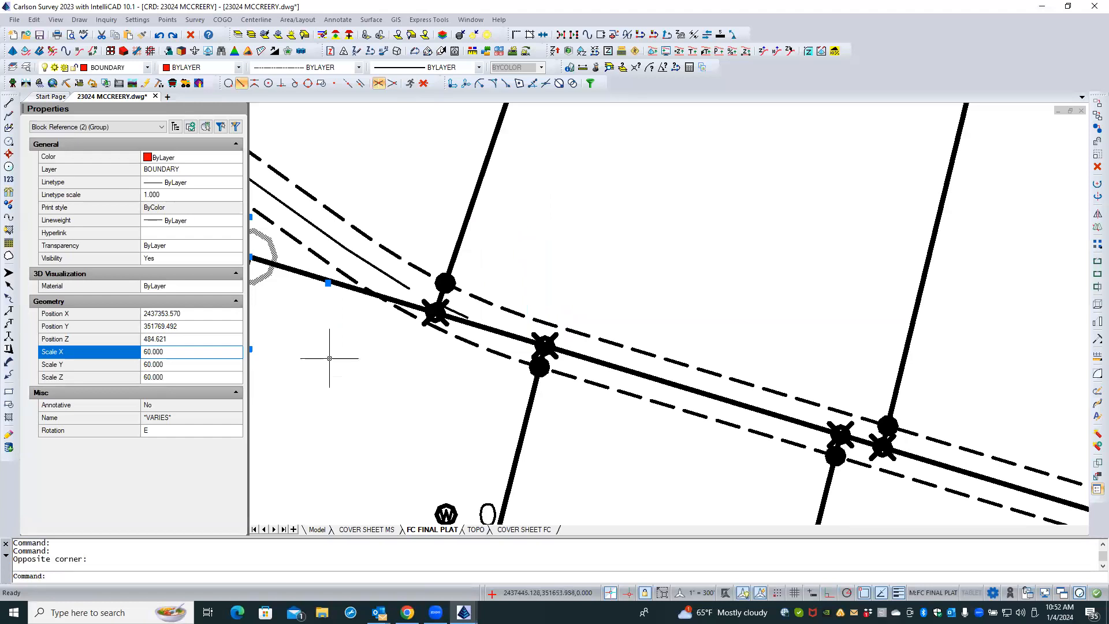
- Clear the boundary symbol selection and regenerate all viewports of the drawing
{"action": "key", "text": "Escape"}
{"action": "key", "text": "Escape"}
{"action": "scroll", "coordinate": [351, 329], "scroll_direction": "down", "scroll_amount": 3}
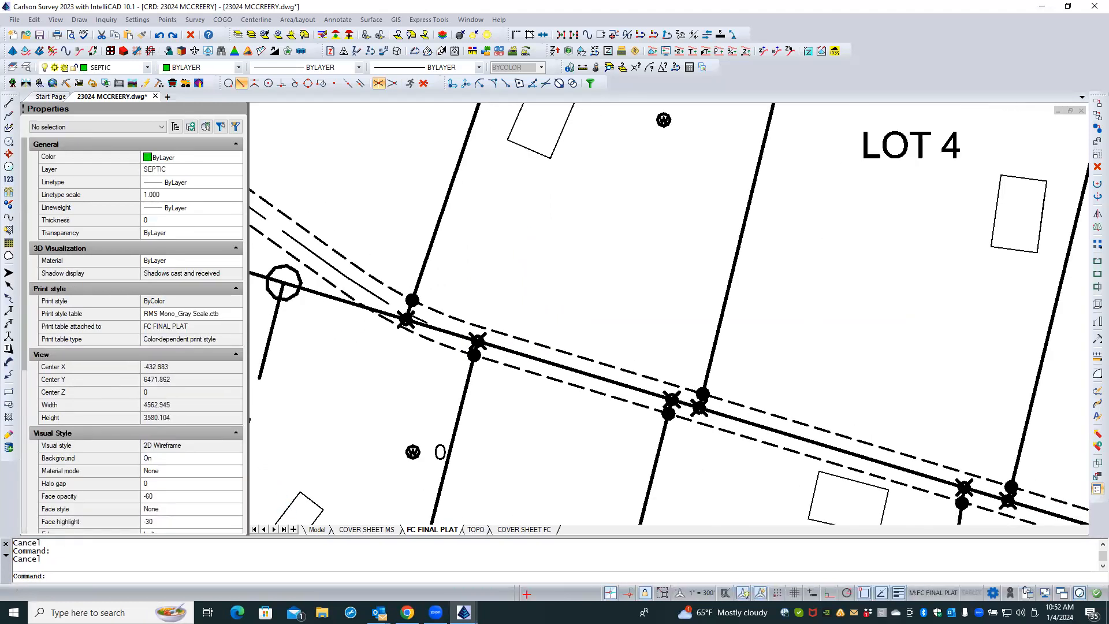
{"action": "type", "text": "rea"}
{"action": "key", "text": "Return"}
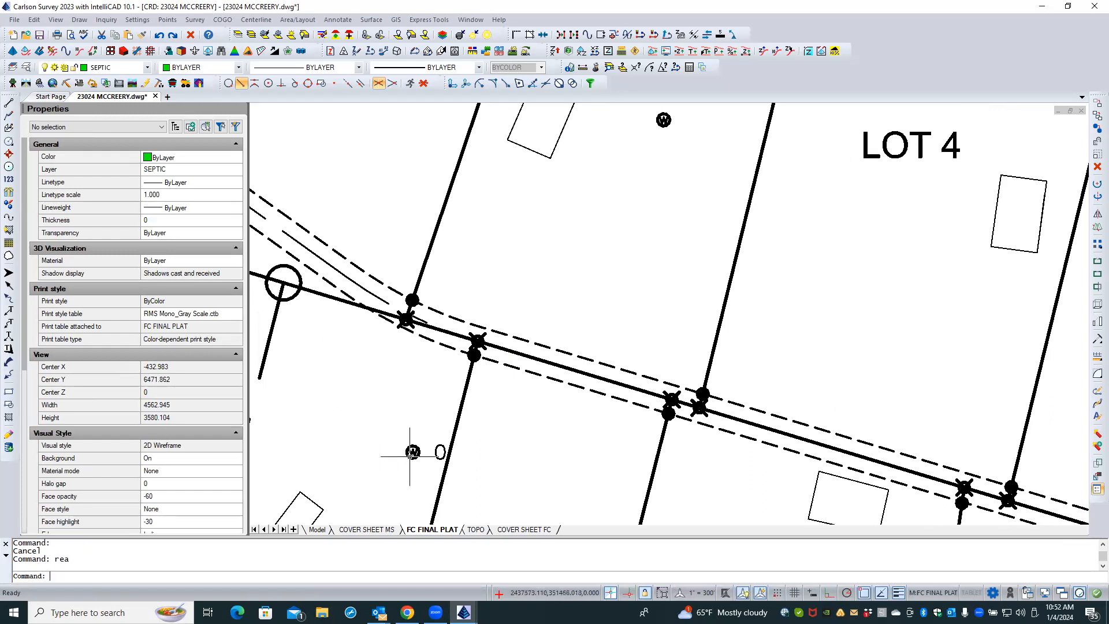
- Select the well symbol south of the right-of-way along with all similar ones, check their layer, and clear the selection
{"action": "scroll", "coordinate": [410, 454], "scroll_direction": "up", "scroll_amount": 4}
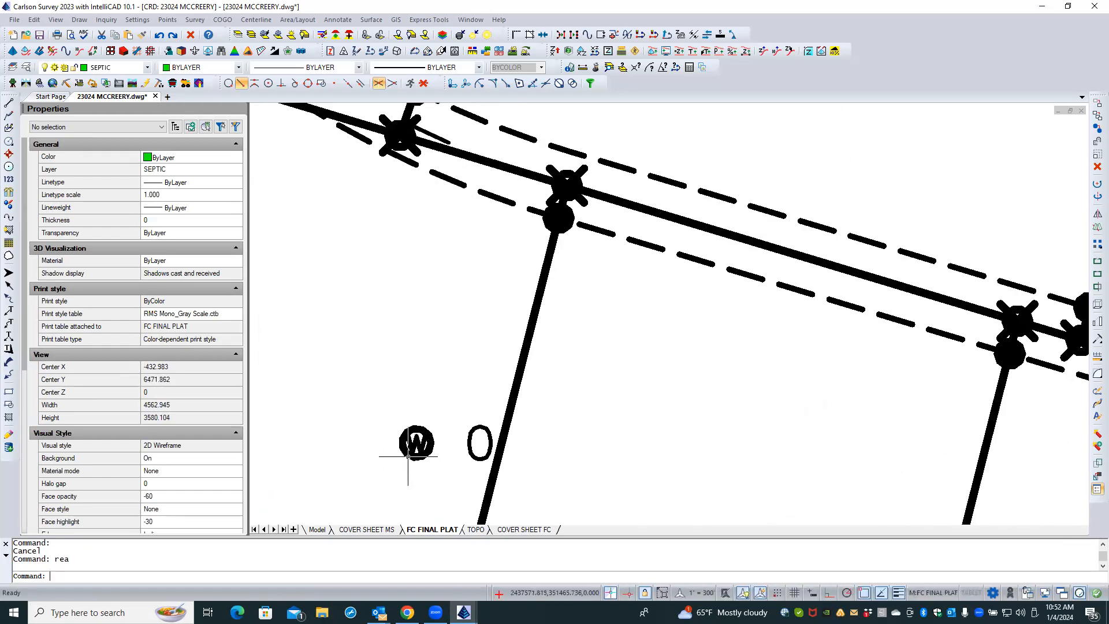
{"action": "left_click", "coordinate": [409, 457]}
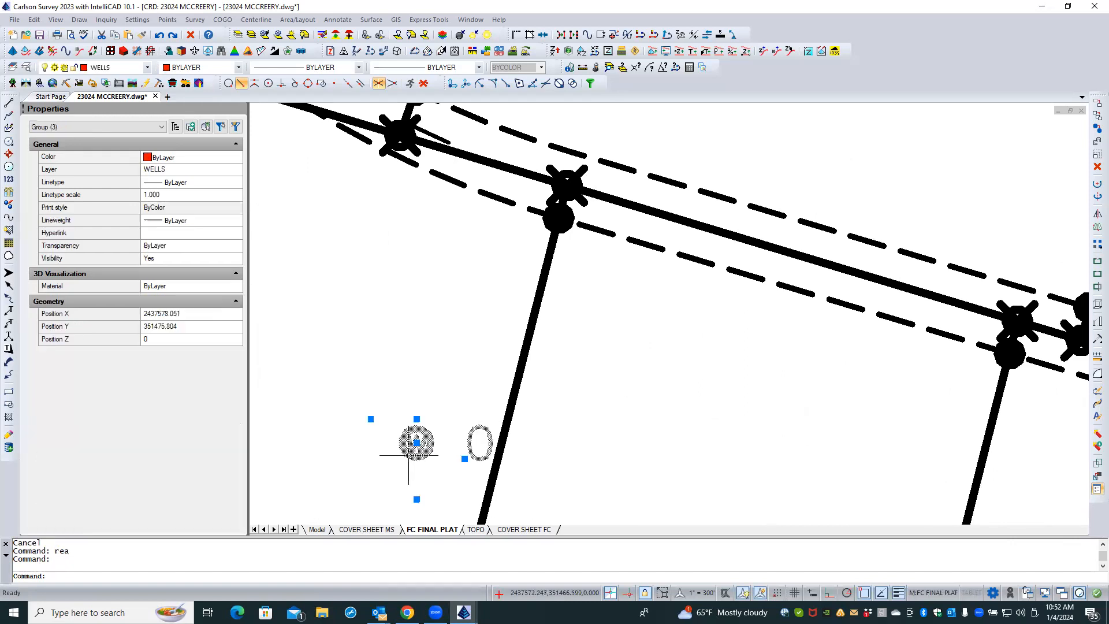
{"action": "right_click", "coordinate": [329, 421]}
{"action": "left_click", "coordinate": [355, 402]}
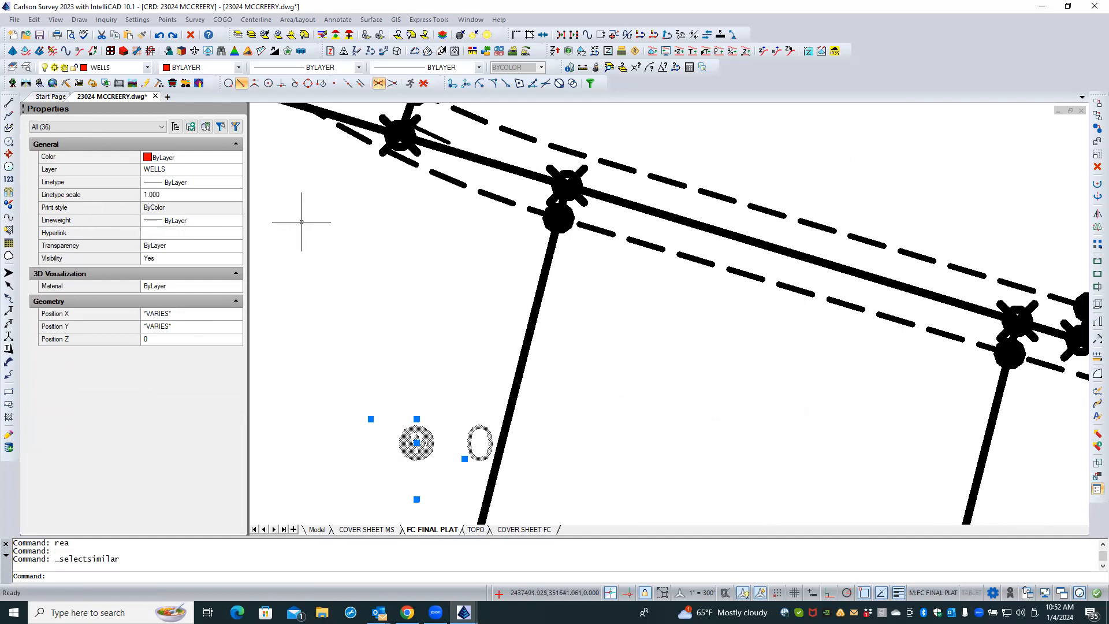
{"action": "key", "text": "Escape"}
{"action": "key", "text": "Escape"}
- Filter the layer list to the WELLS layer and set its lineweight to 0.09 mm
{"action": "left_click", "coordinate": [27, 67]}
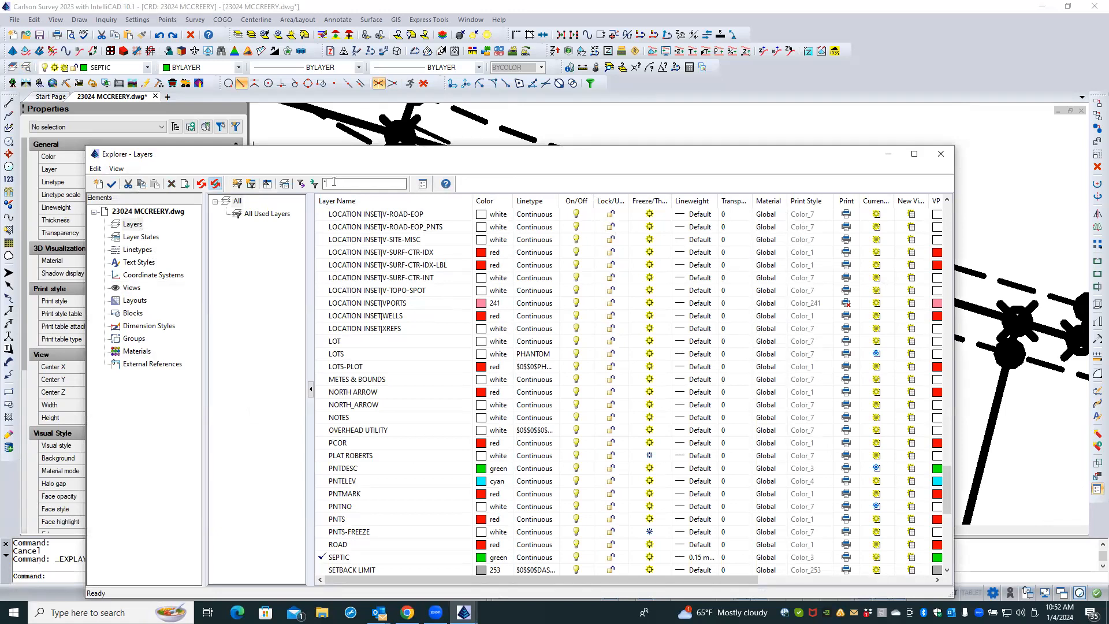
{"action": "type", "text": "q"}
{"action": "key", "text": "BackSpace"}
{"action": "type", "text": "w"}
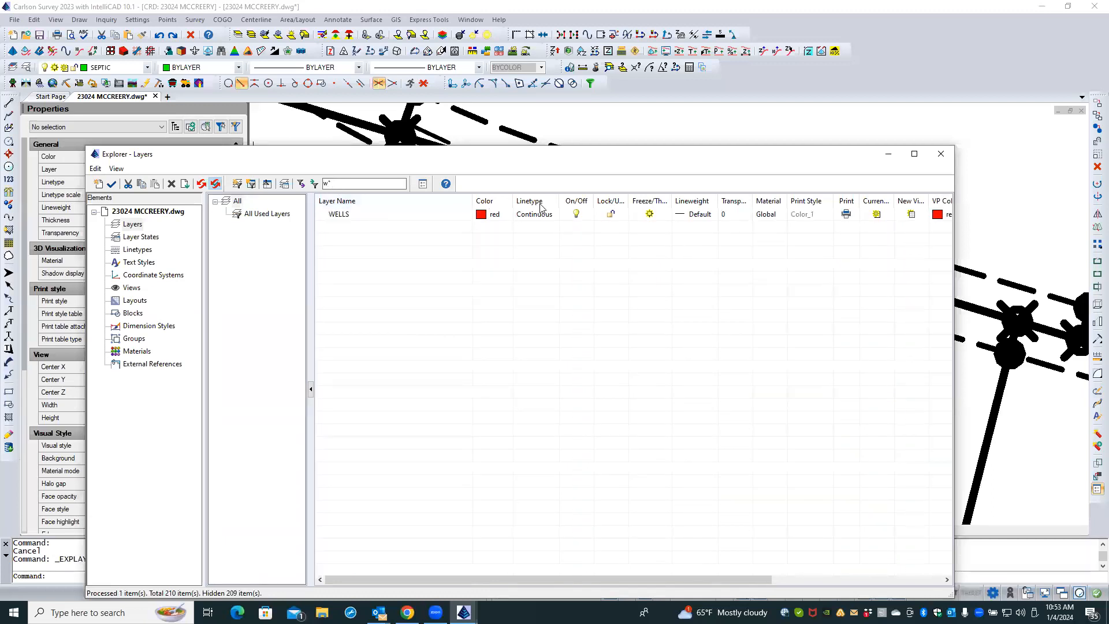
{"action": "left_click", "coordinate": [697, 214]}
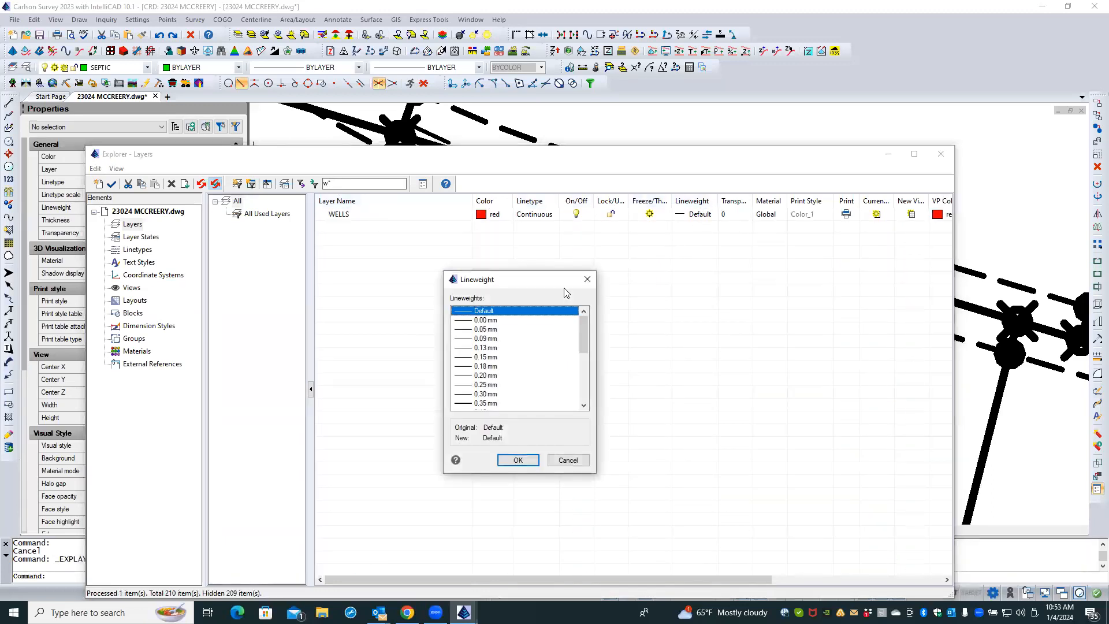
{"action": "left_click", "coordinate": [486, 340]}
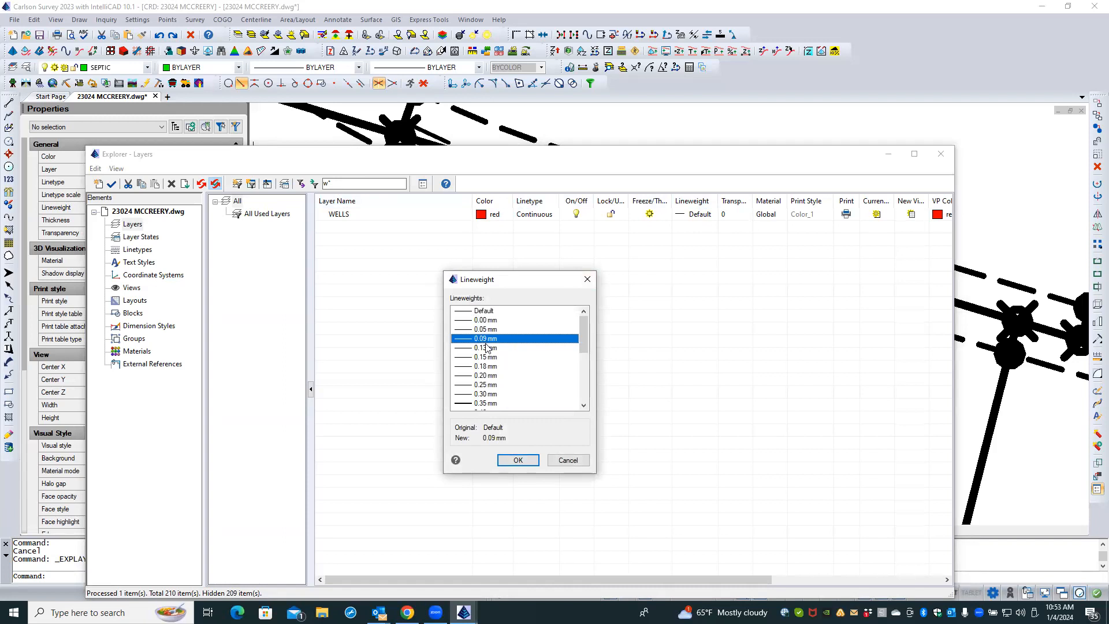
{"action": "left_click", "coordinate": [518, 460]}
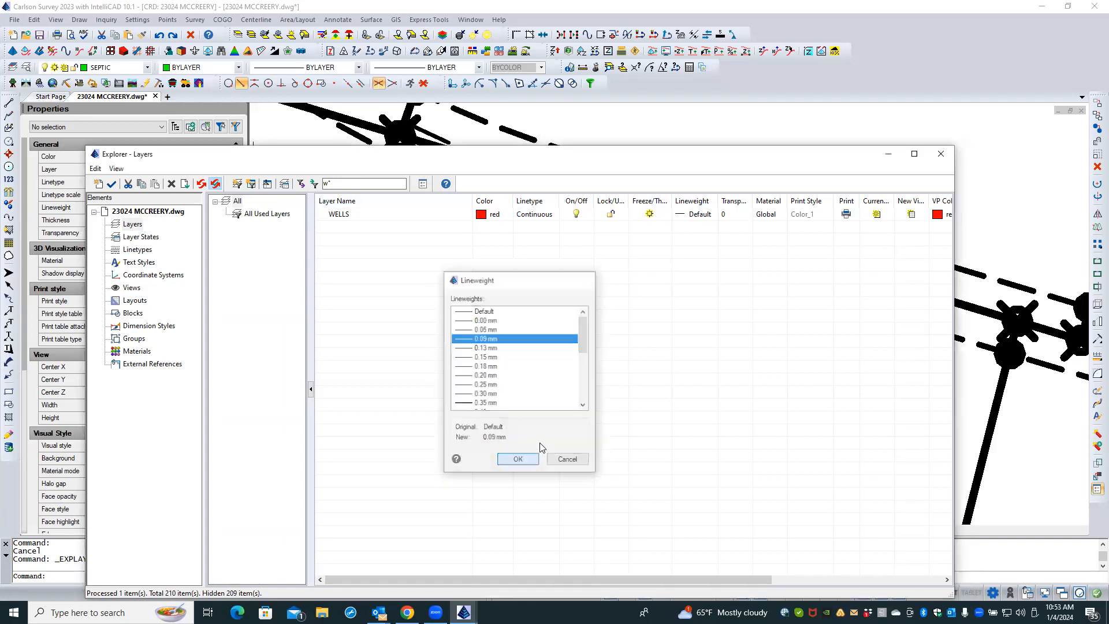
{"action": "left_click", "coordinate": [940, 155]}
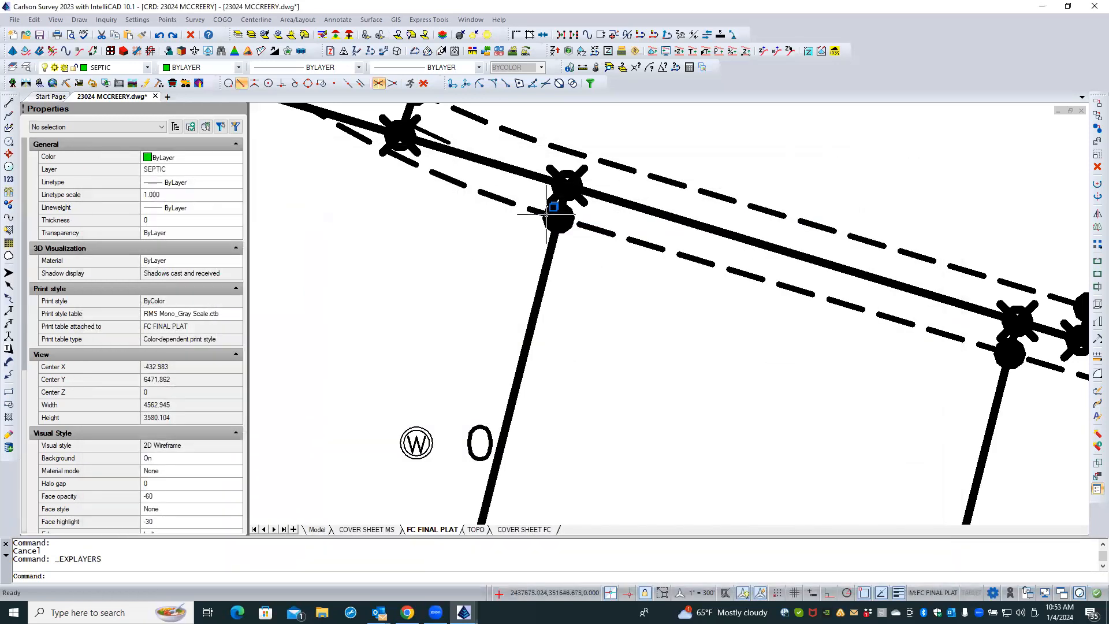
- Select the X-shaped corner symbol where the lot line meets the right-of-way centerline, plus all similar symbols on BOUNDARY NEW LOTS FC
{"action": "scroll", "coordinate": [431, 302], "scroll_direction": "down", "scroll_amount": 2}
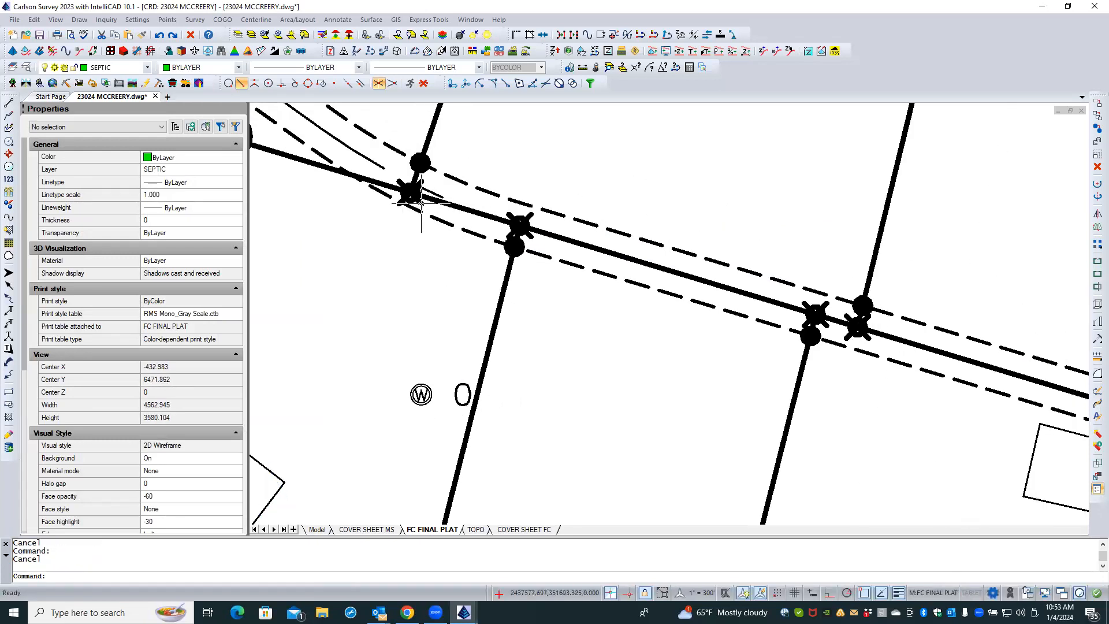
{"action": "left_click", "coordinate": [422, 202]}
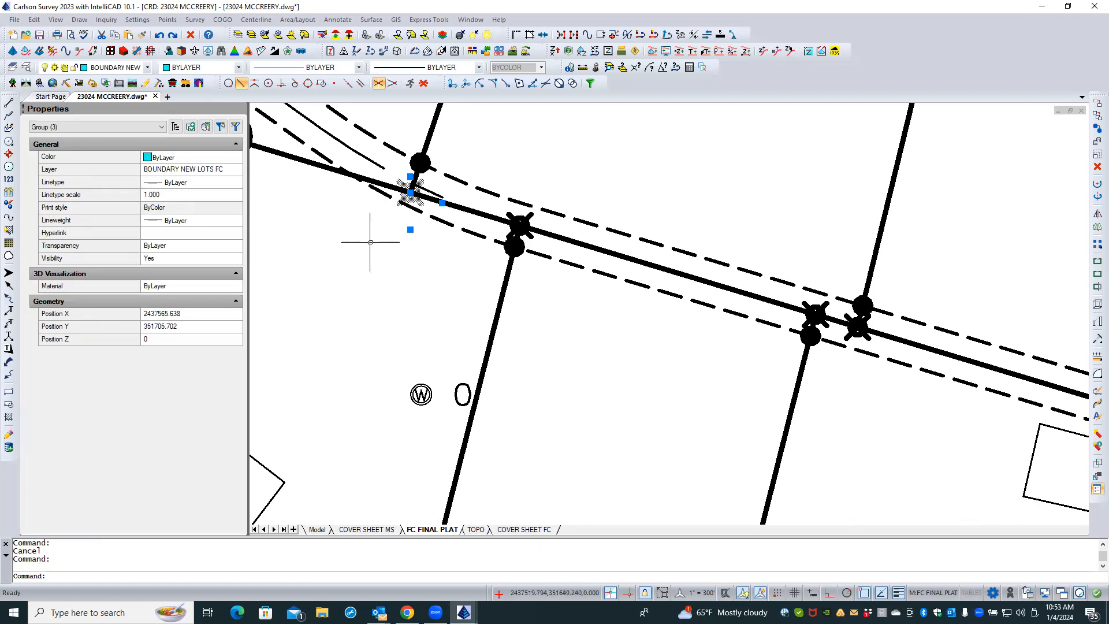
{"action": "key", "text": "Escape"}
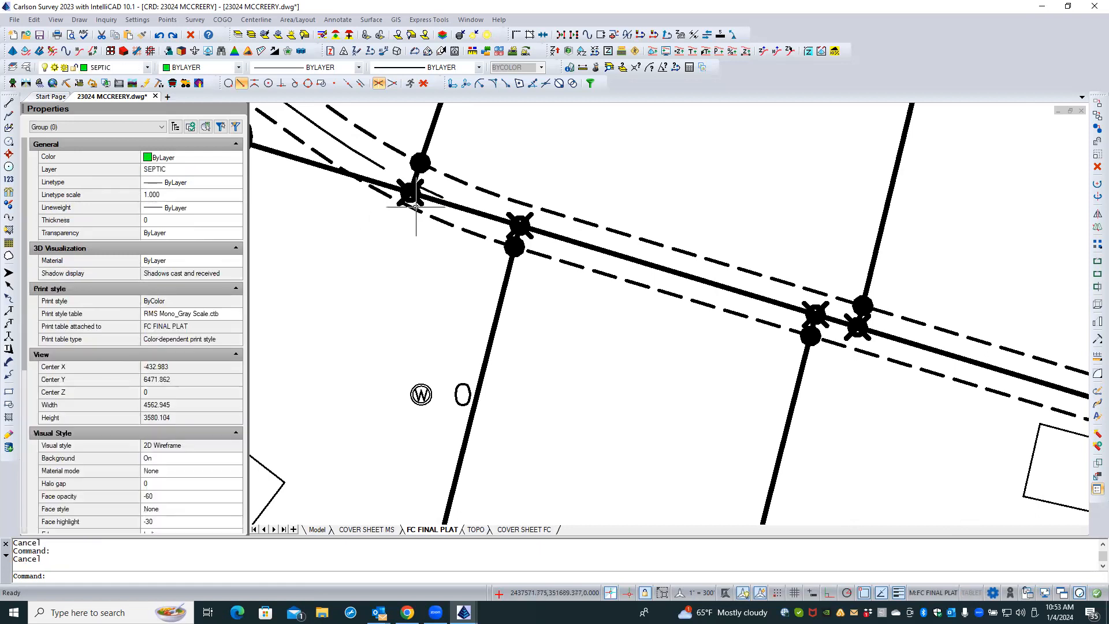
{"action": "left_click", "coordinate": [421, 202]}
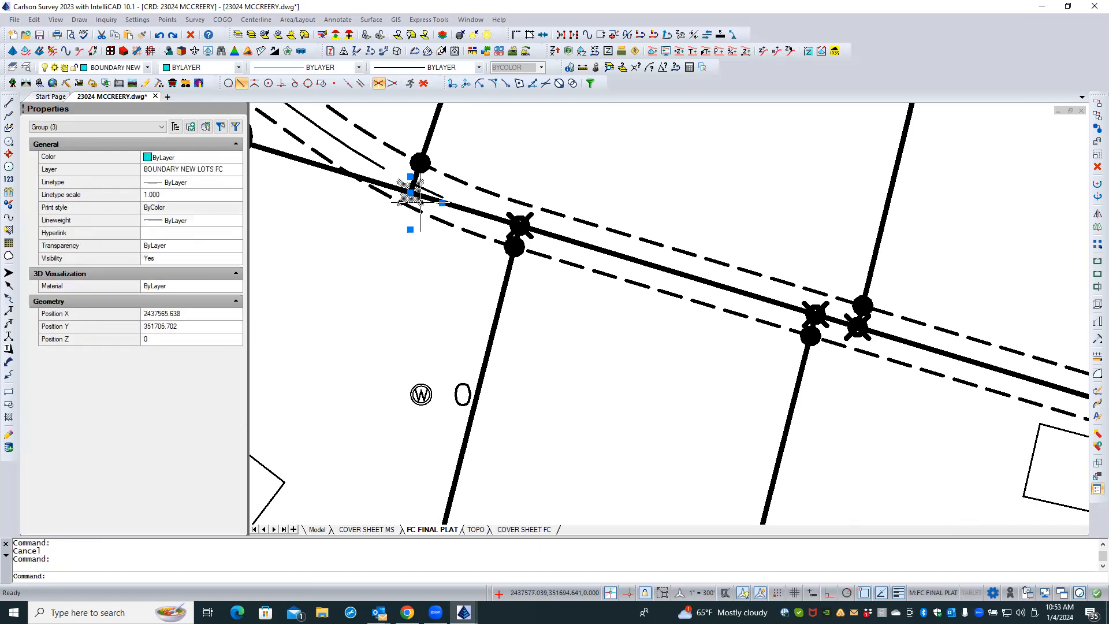
{"action": "right_click", "coordinate": [404, 226]}
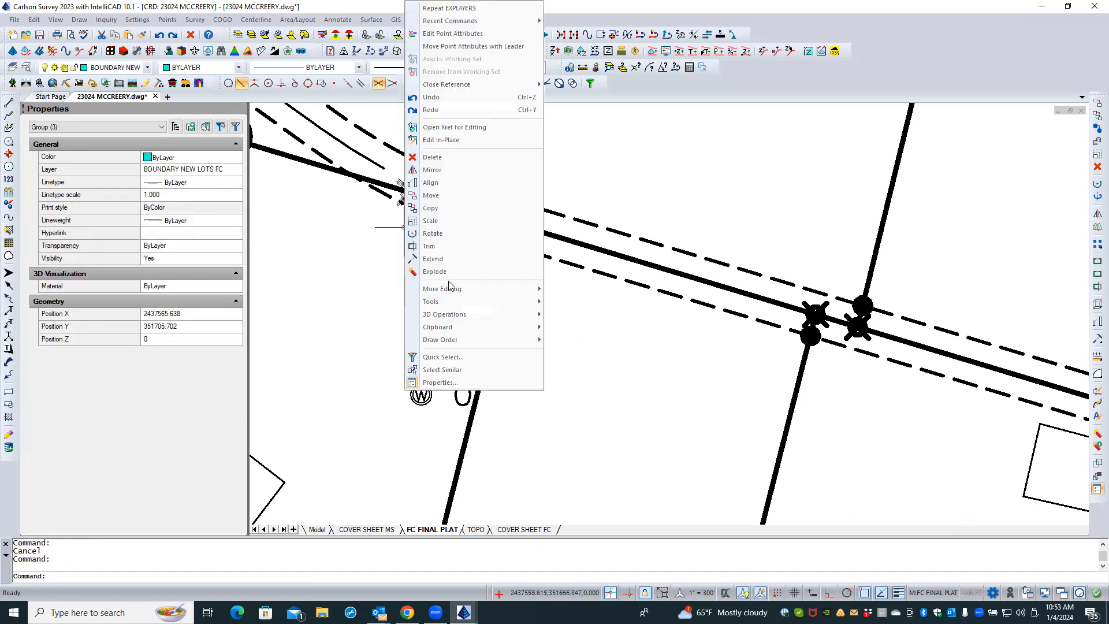
{"action": "left_click", "coordinate": [476, 369]}
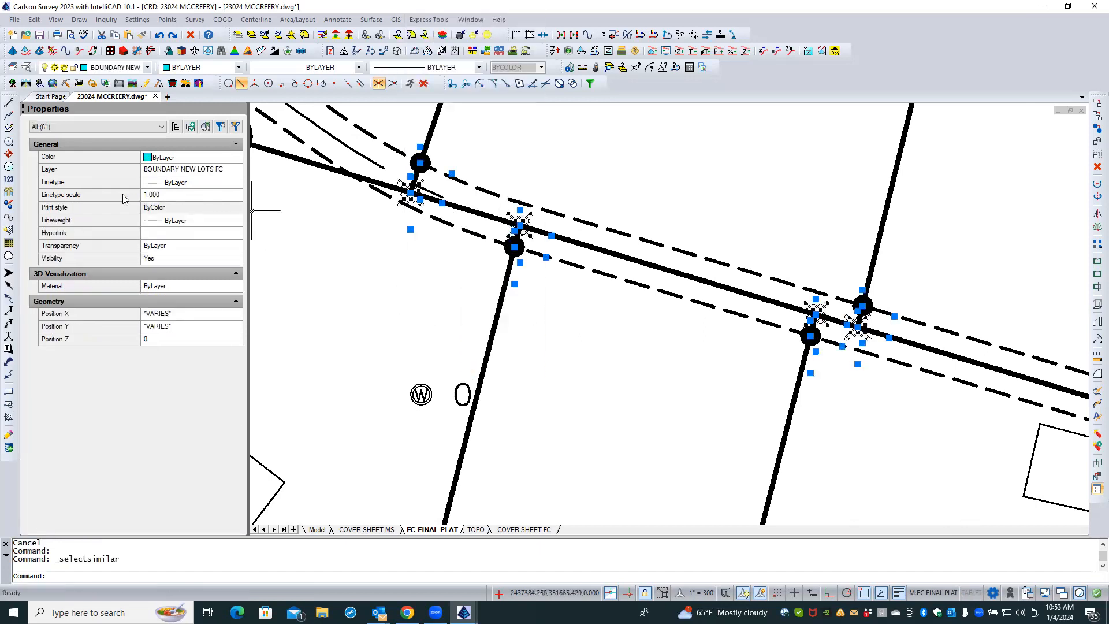
- Try lineweights of 0.20 mm and 0.13 mm on the selected corner symbols
{"action": "left_click", "coordinate": [195, 221]}
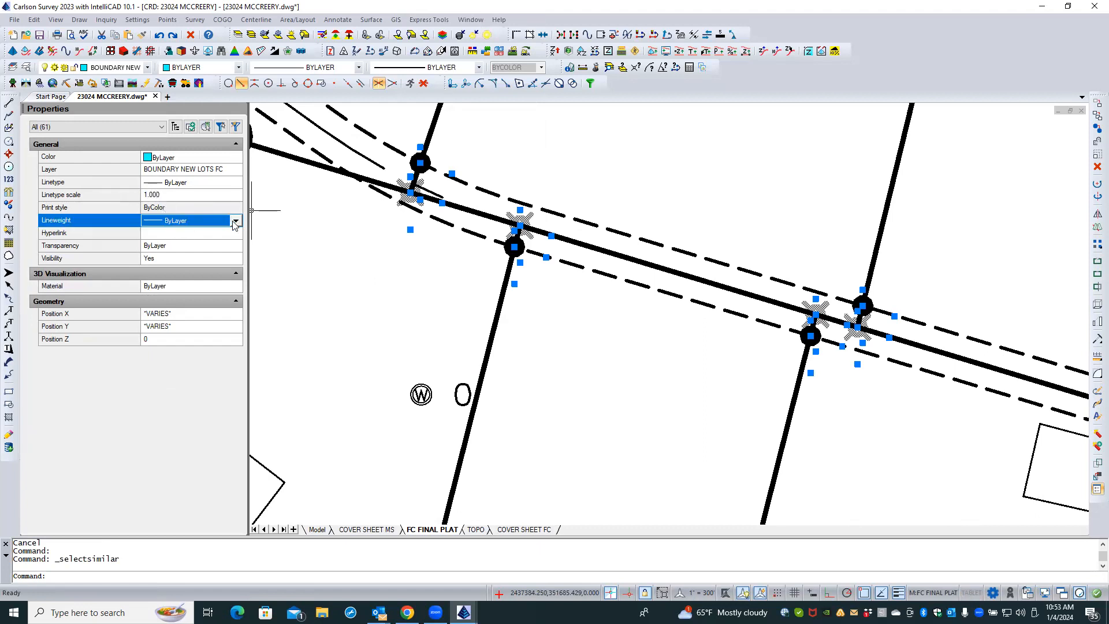
{"action": "left_click", "coordinate": [236, 222]}
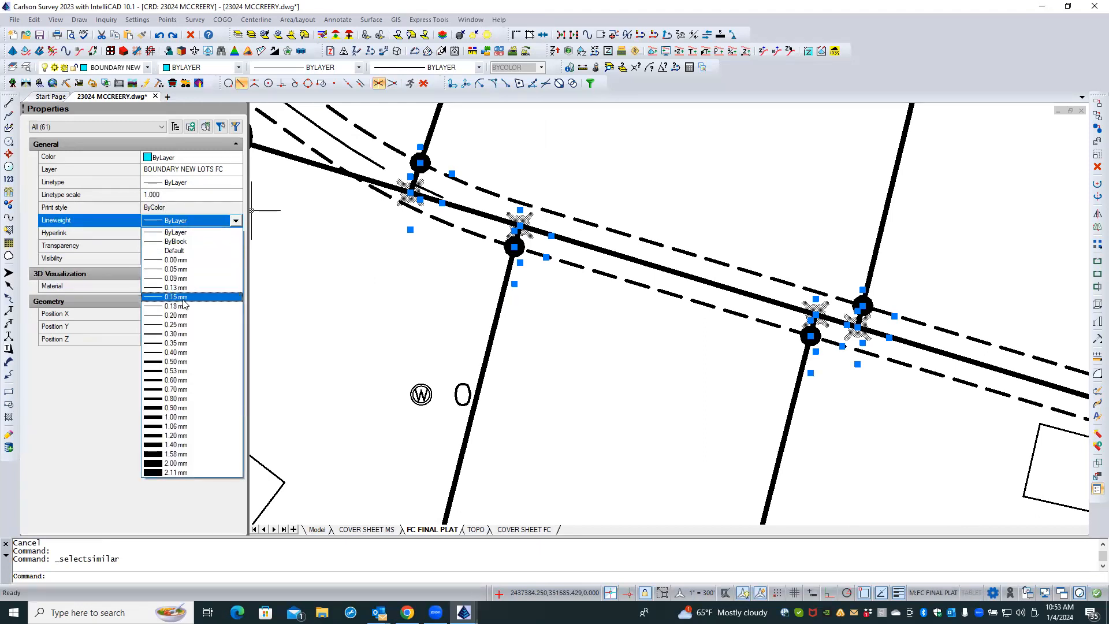
{"action": "left_click", "coordinate": [176, 315]}
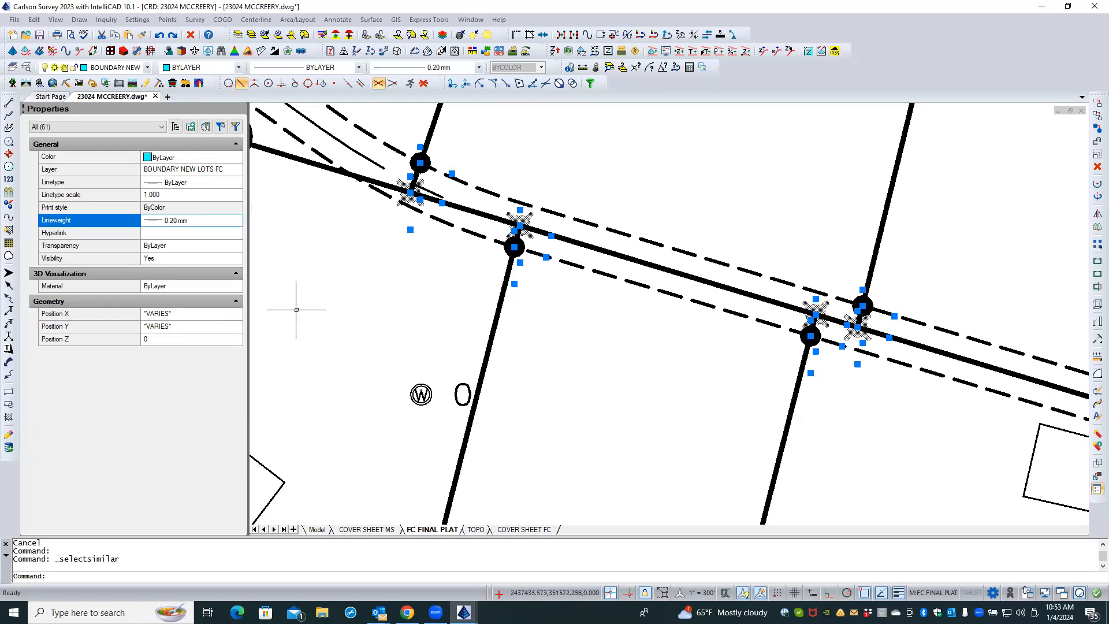
{"action": "left_click", "coordinate": [209, 224]}
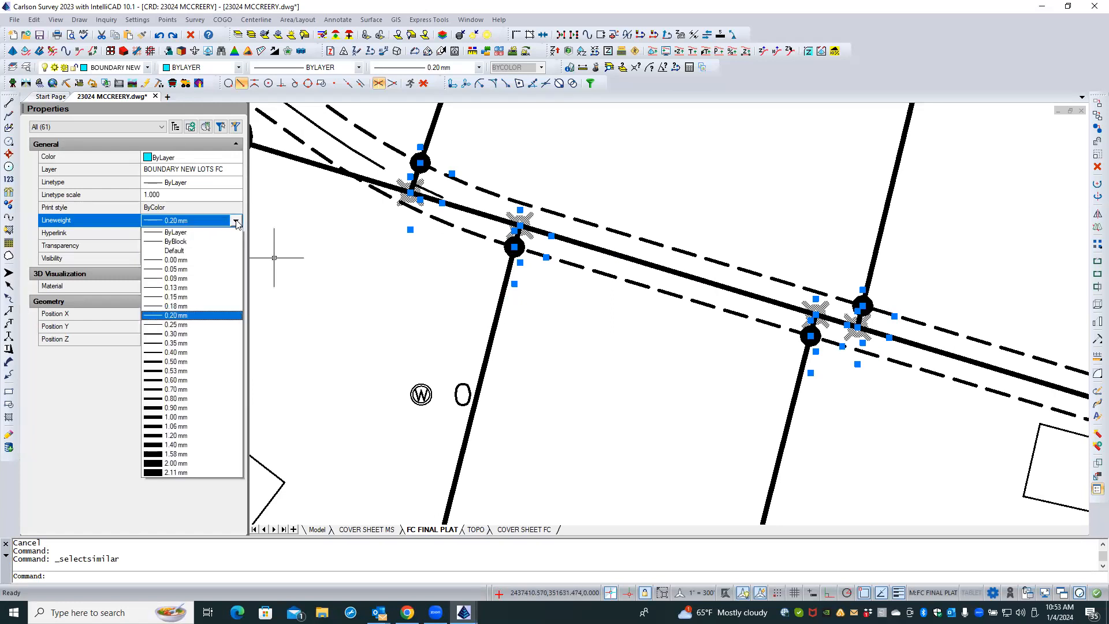
{"action": "left_click", "coordinate": [191, 289]}
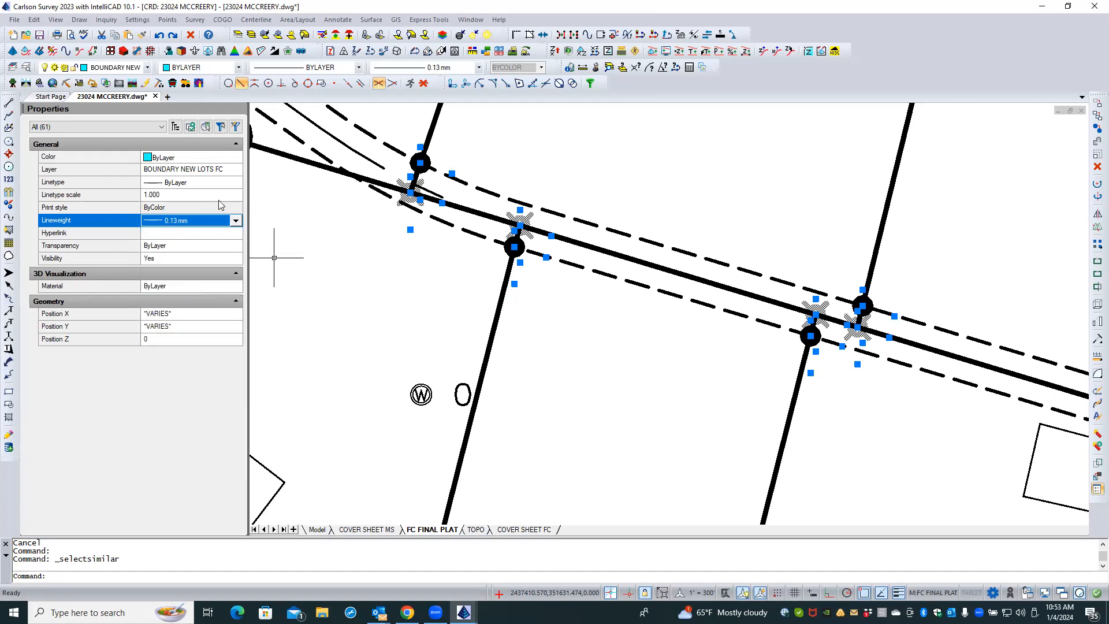
- Set the selected corner symbols' lineweight to 0.15 mm, clear the selection, and regenerate all viewports
{"action": "left_click", "coordinate": [235, 220]}
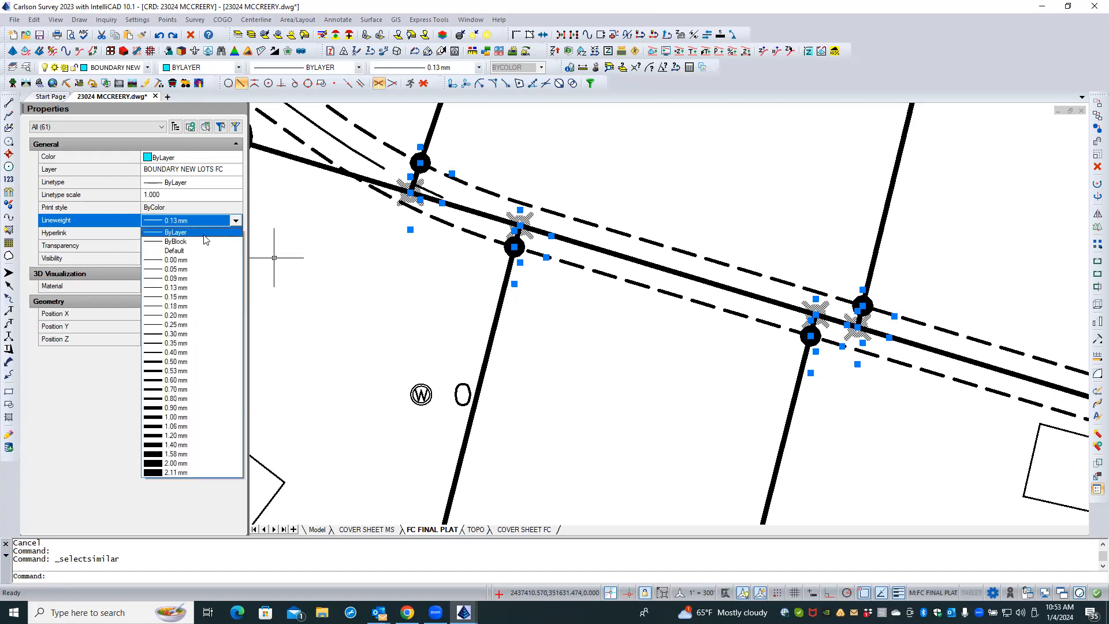
{"action": "left_click", "coordinate": [189, 297]}
{"action": "key", "text": "Escape"}
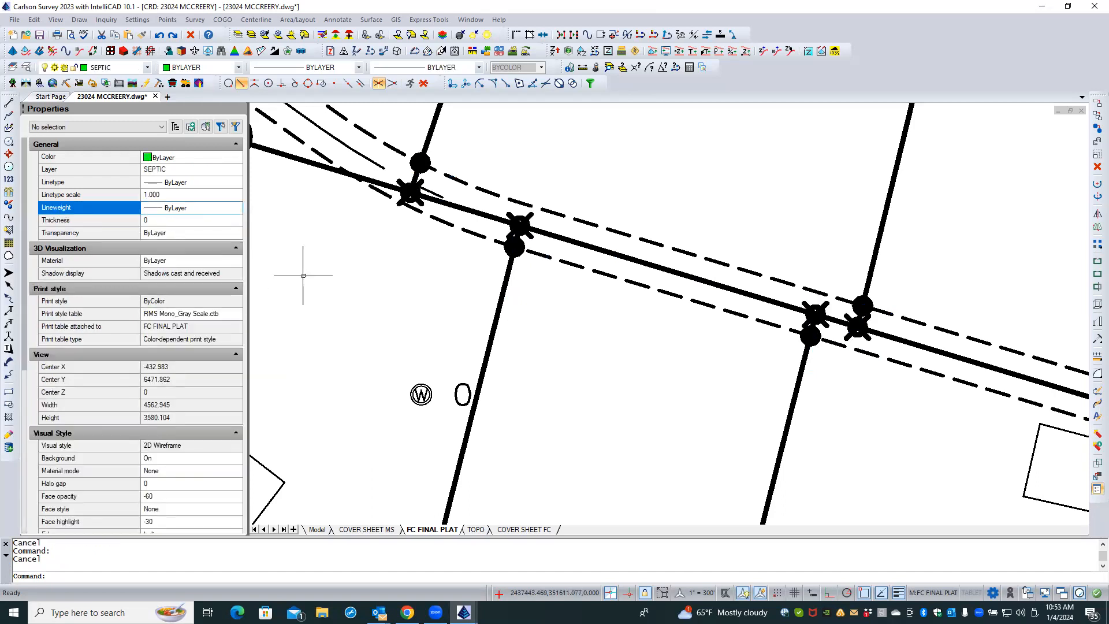
{"action": "type", "text": "t"}
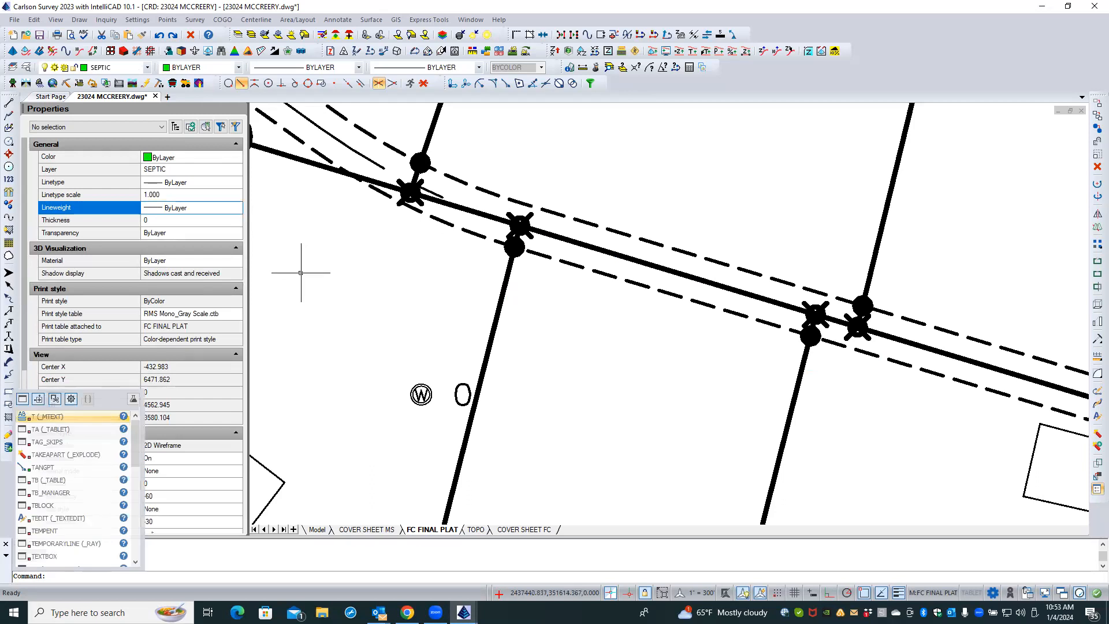
{"action": "type", "text": "rea"}
{"action": "key", "text": "Return"}
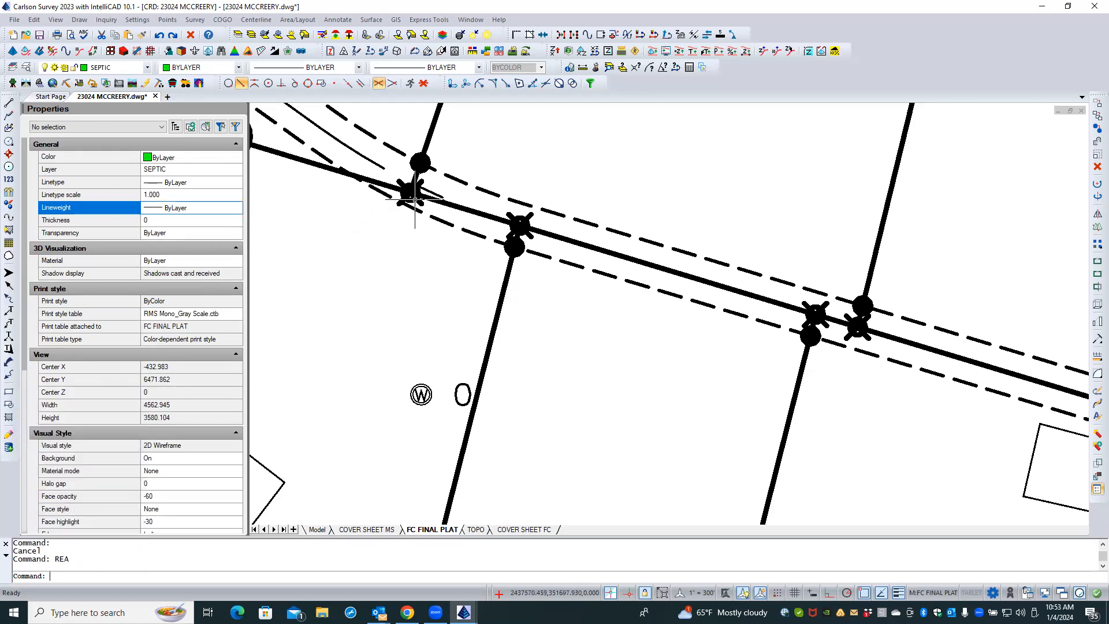
- Reselect all similar corner symbols, compare the lineweight properties of their block references and points, and clear the selection
{"action": "left_click", "coordinate": [390, 220]}
{"action": "right_click", "coordinate": [381, 226]}
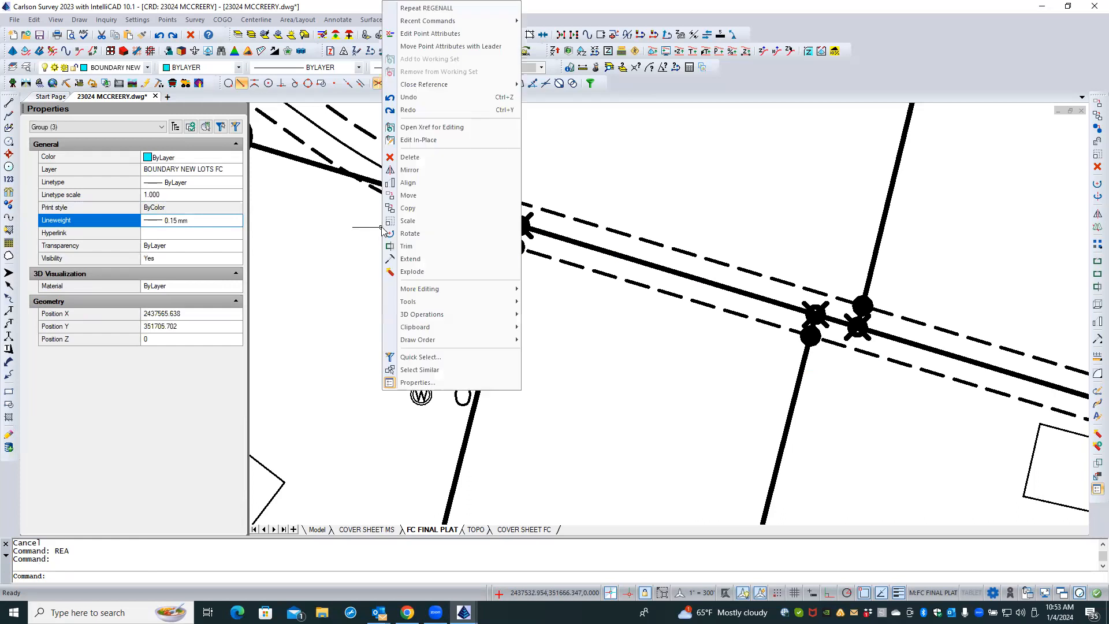
{"action": "left_click", "coordinate": [420, 370]}
{"action": "left_click", "coordinate": [123, 130]}
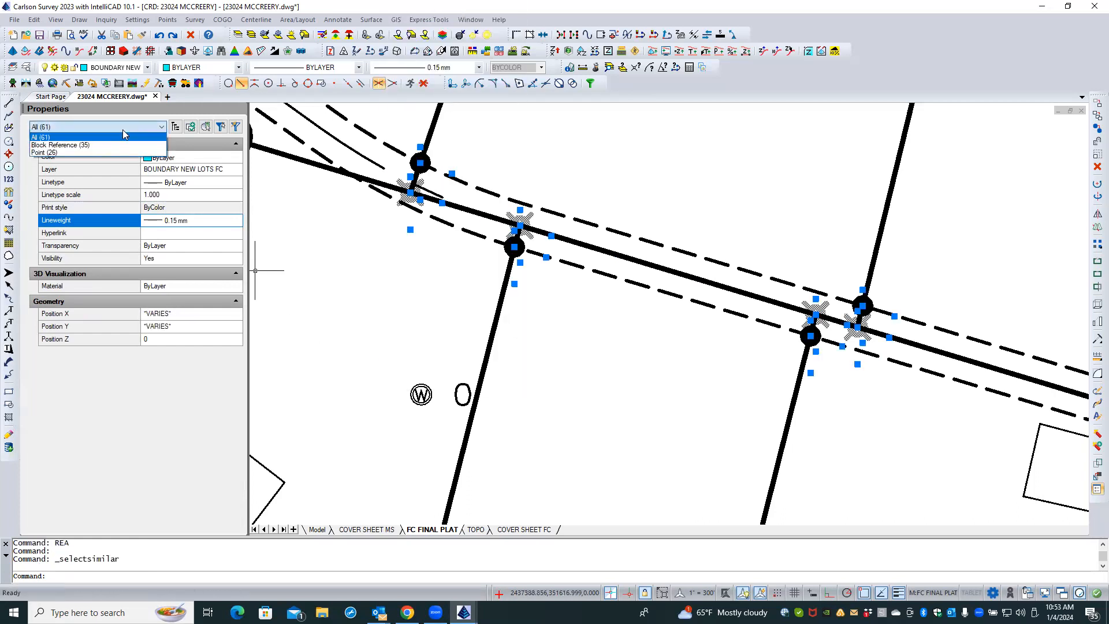
{"action": "left_click", "coordinate": [97, 145]}
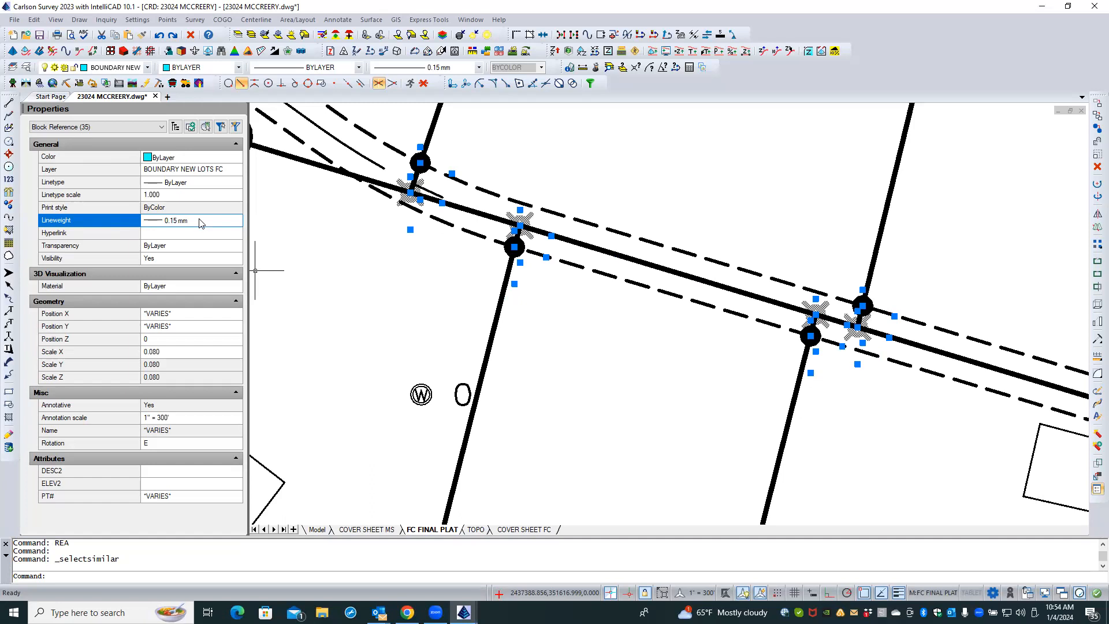
{"action": "left_click", "coordinate": [115, 128]}
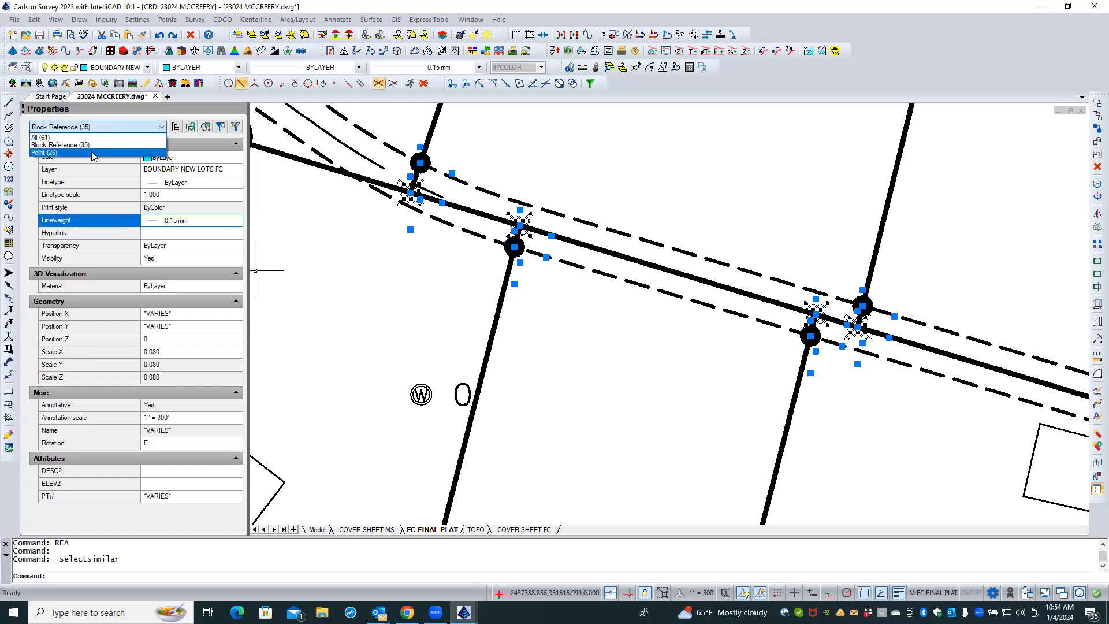
{"action": "left_click", "coordinate": [91, 152]}
{"action": "left_click", "coordinate": [116, 129]}
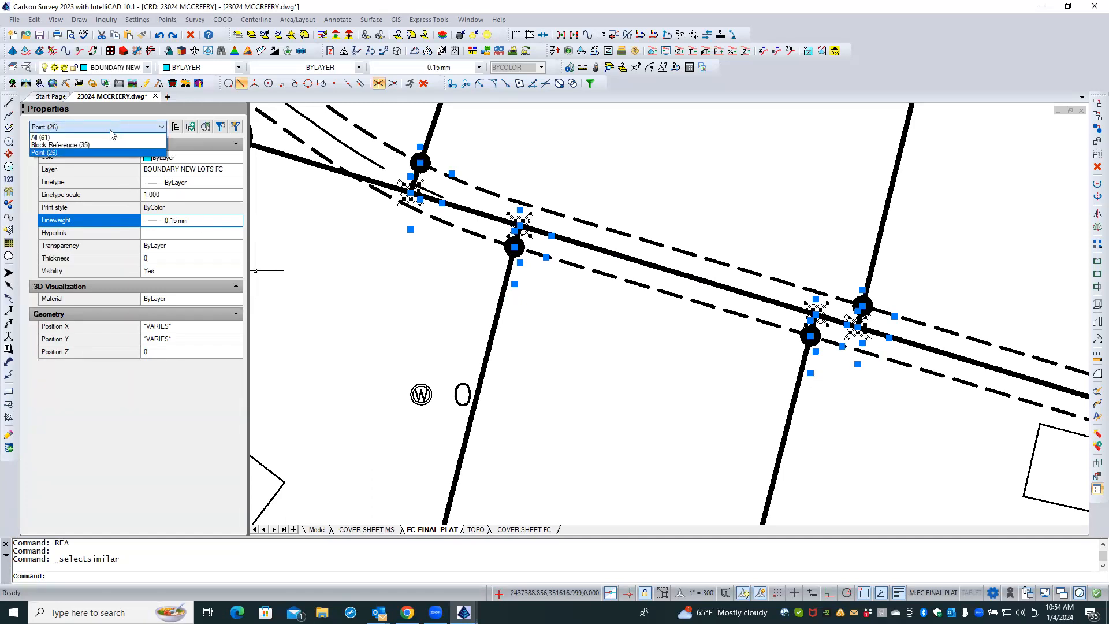
{"action": "left_click", "coordinate": [103, 136]}
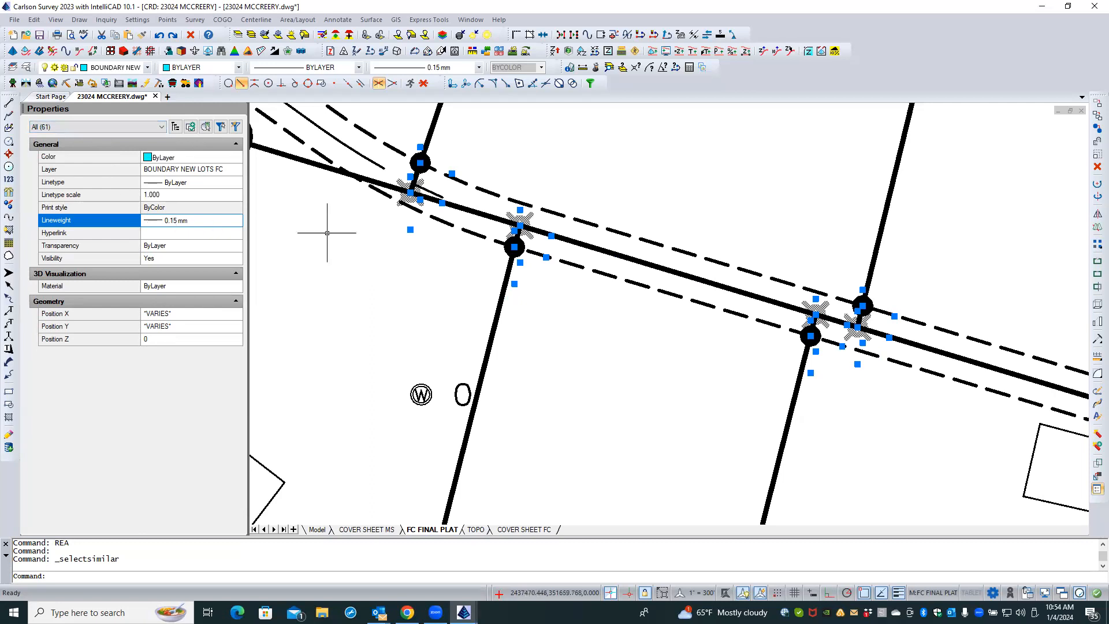
{"action": "key", "text": "Escape"}
{"action": "key", "text": "Escape"}
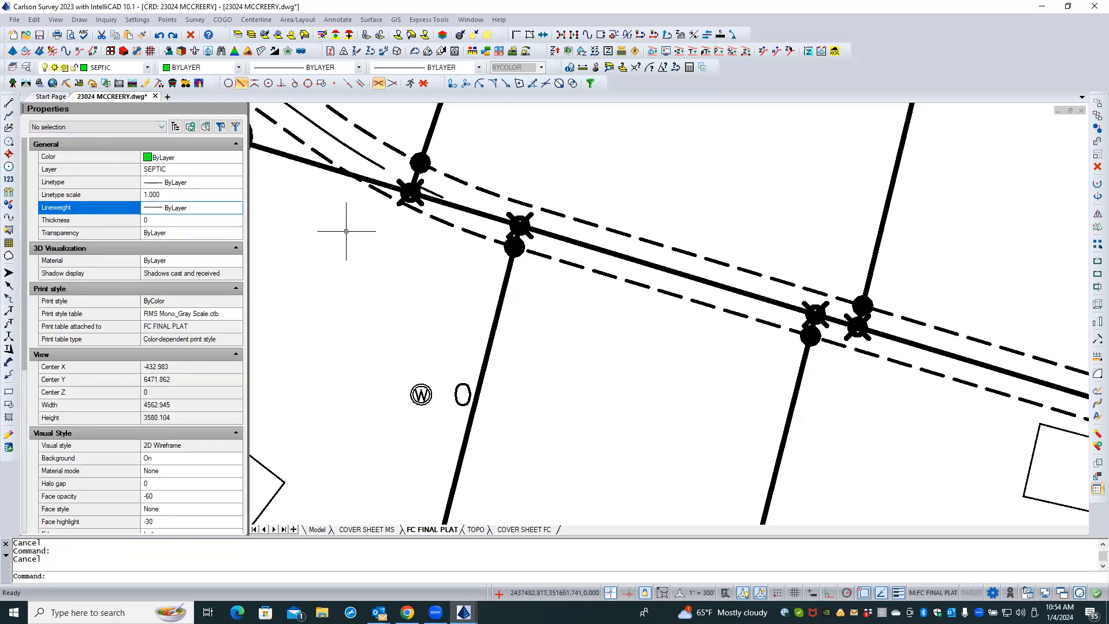
- In model space, set the lineweight of the X-shaped corner symbol just below point 263 to 0.05 mm
{"action": "left_click", "coordinate": [317, 529]}
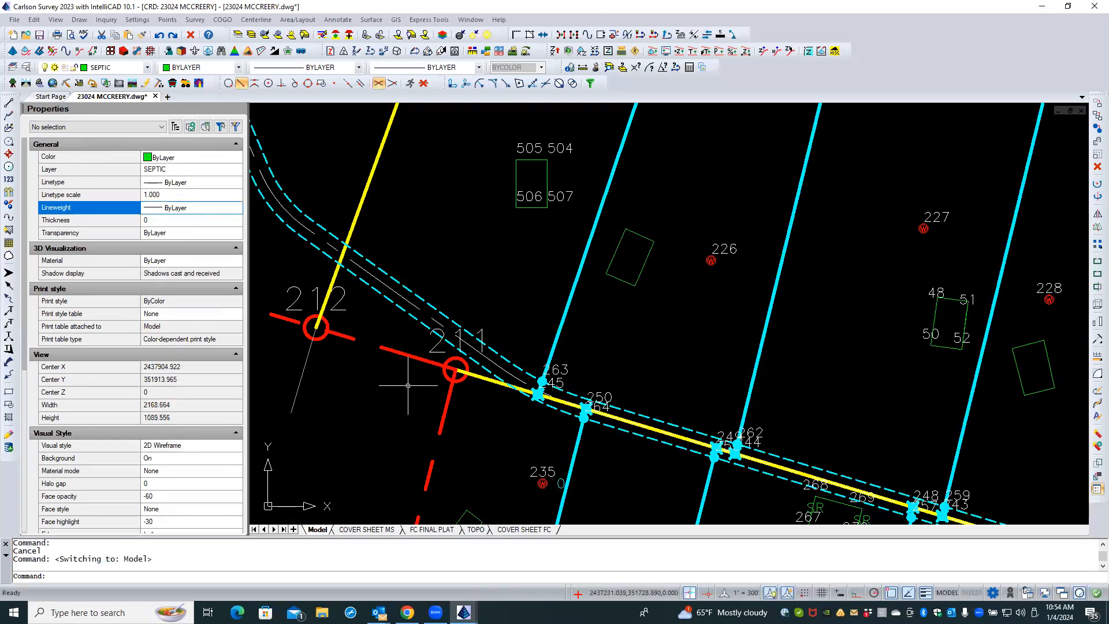
{"action": "scroll", "coordinate": [540, 395], "scroll_direction": "up", "scroll_amount": 4}
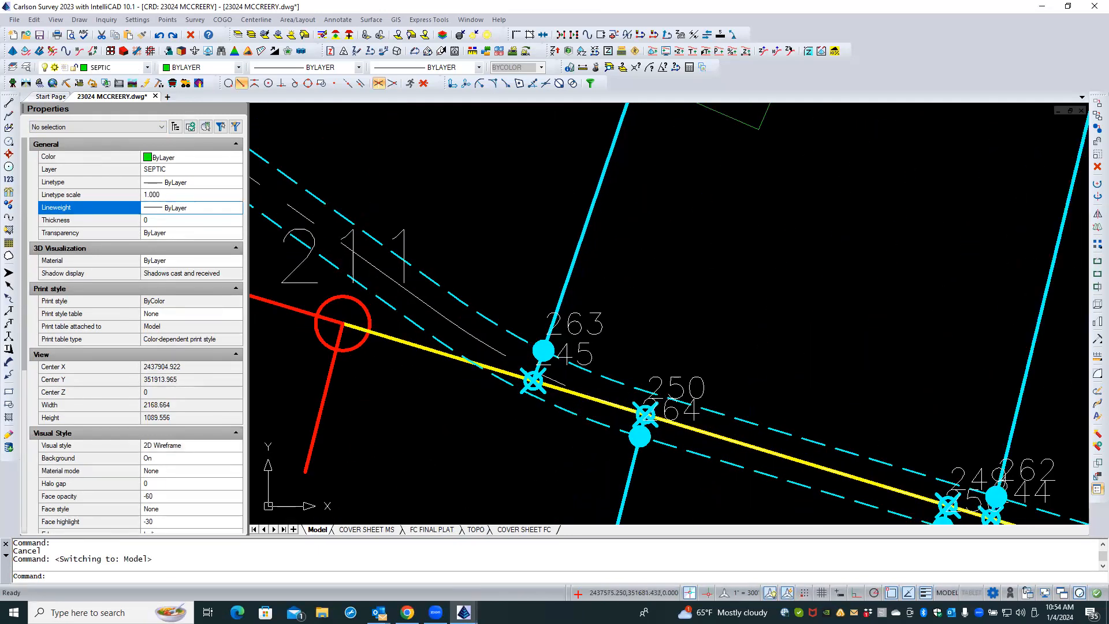
{"action": "left_click", "coordinate": [534, 382]}
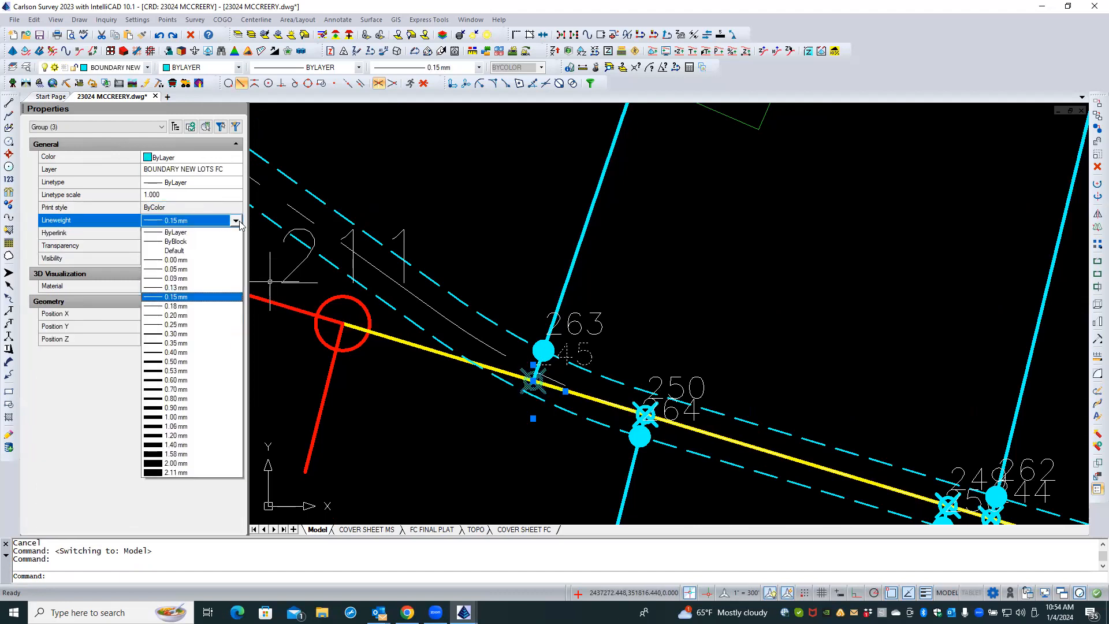
{"action": "left_click", "coordinate": [197, 269]}
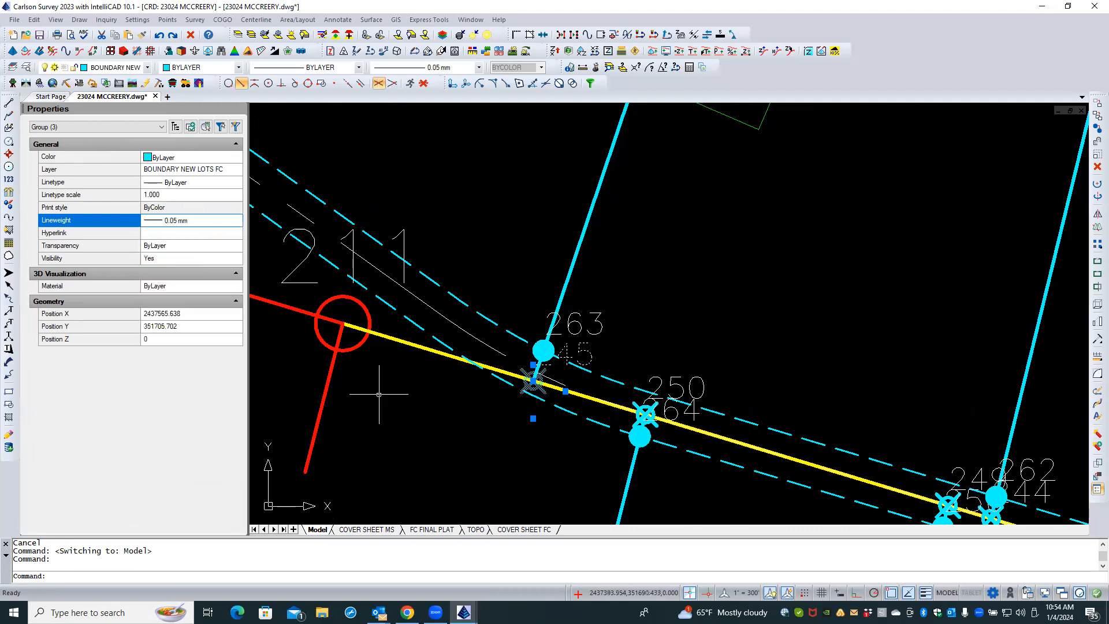
- Regenerate all viewports, inspect the block references of the corner symbol just below point 263, and clear the selection
{"action": "key", "text": "Escape"}
{"action": "type", "text": "rea"}
{"action": "key", "text": "Return"}
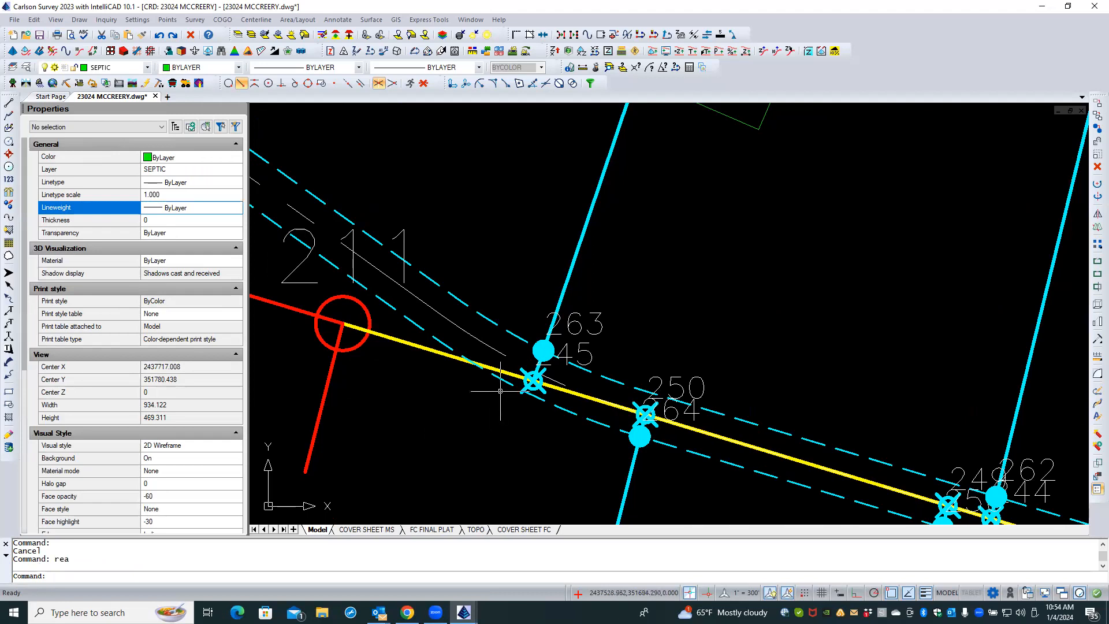
{"action": "scroll", "coordinate": [539, 391], "scroll_direction": "up", "scroll_amount": 2}
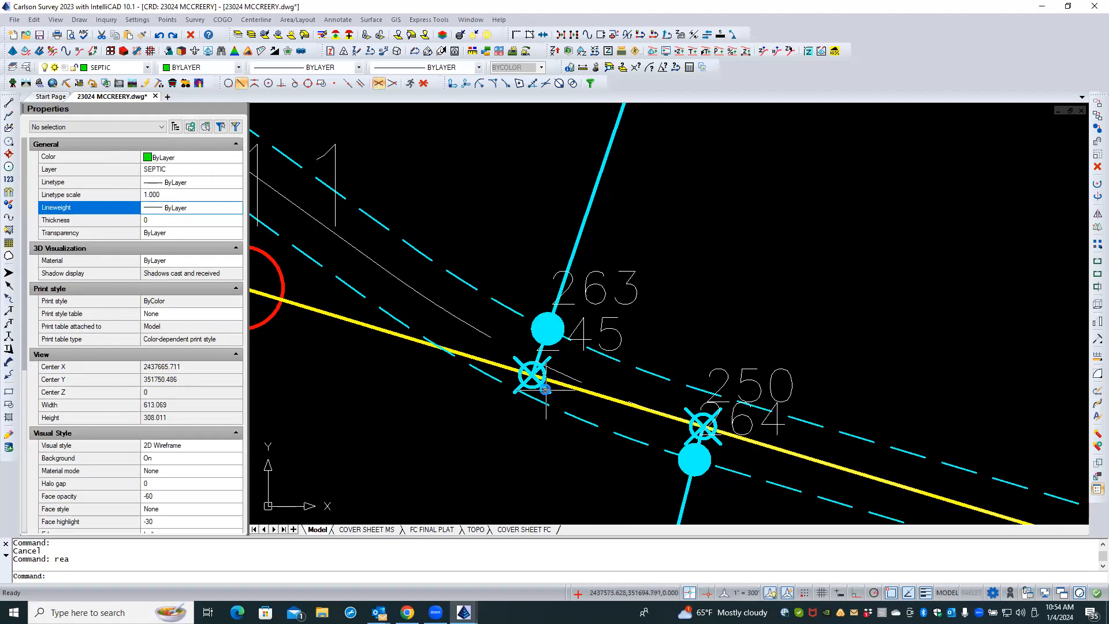
{"action": "left_click", "coordinate": [541, 390]}
{"action": "left_click", "coordinate": [110, 127]}
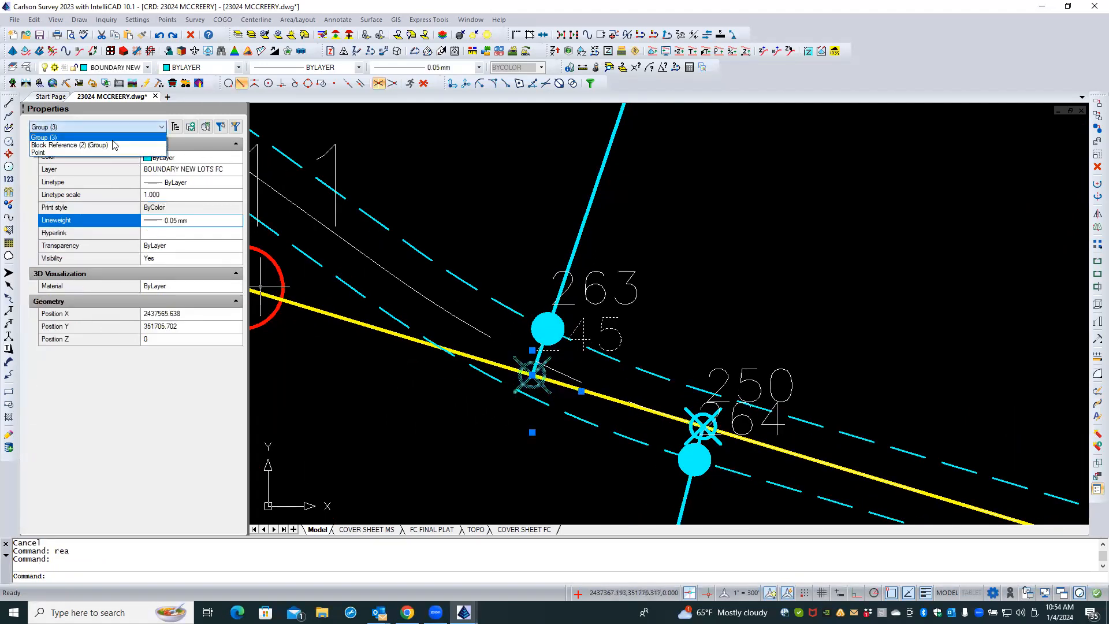
{"action": "left_click", "coordinate": [114, 145]}
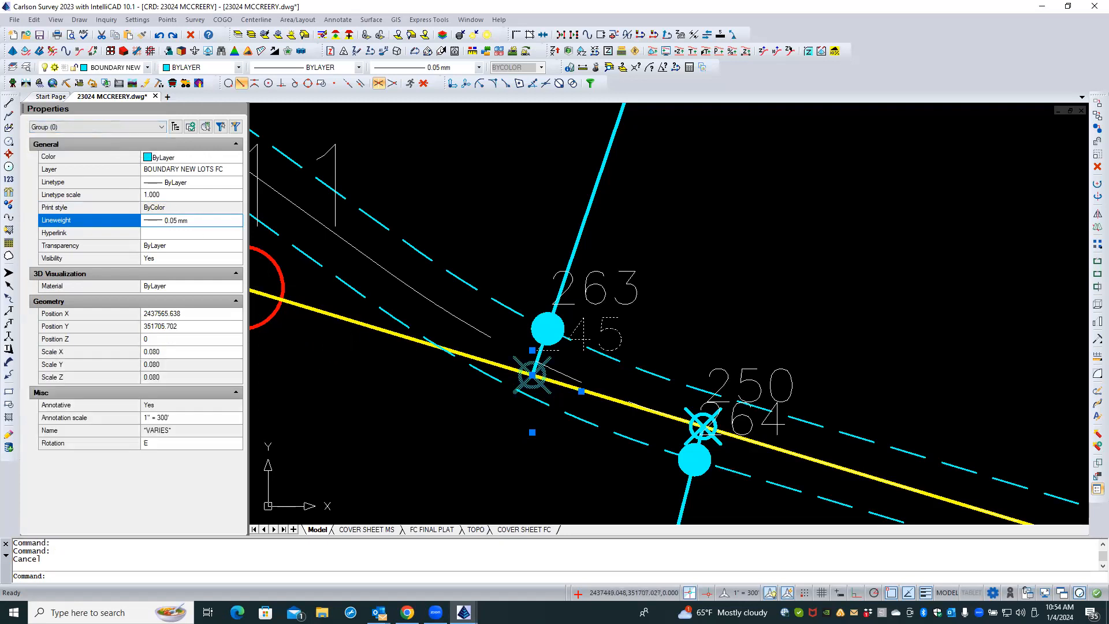
{"action": "key", "text": "Escape"}
- Set the lineweight of the corner symbol just below point 263 to ByLayer, check its block references, and clear the selection
{"action": "left_click", "coordinate": [546, 388]}
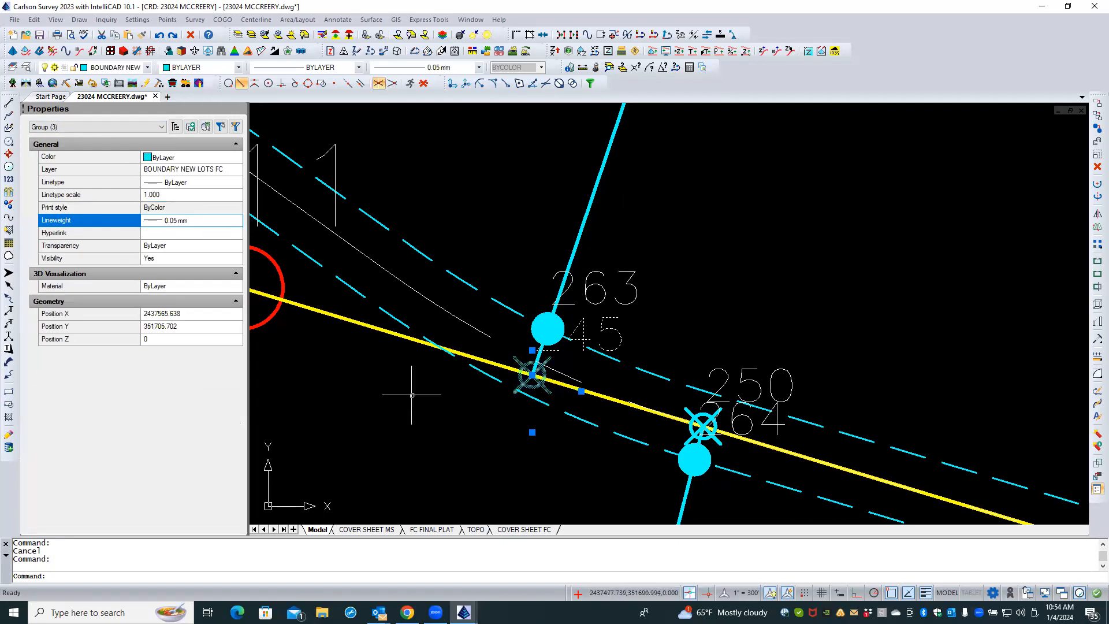
{"action": "left_click", "coordinate": [231, 222]}
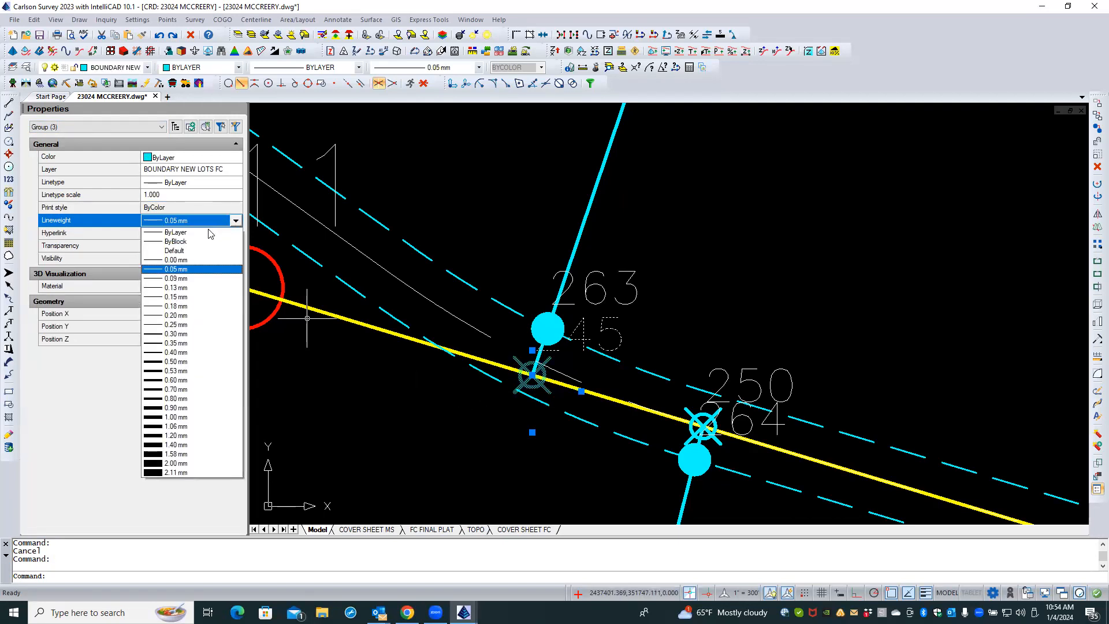
{"action": "left_click", "coordinate": [206, 232]}
{"action": "left_click", "coordinate": [121, 128]}
{"action": "left_click", "coordinate": [113, 145]}
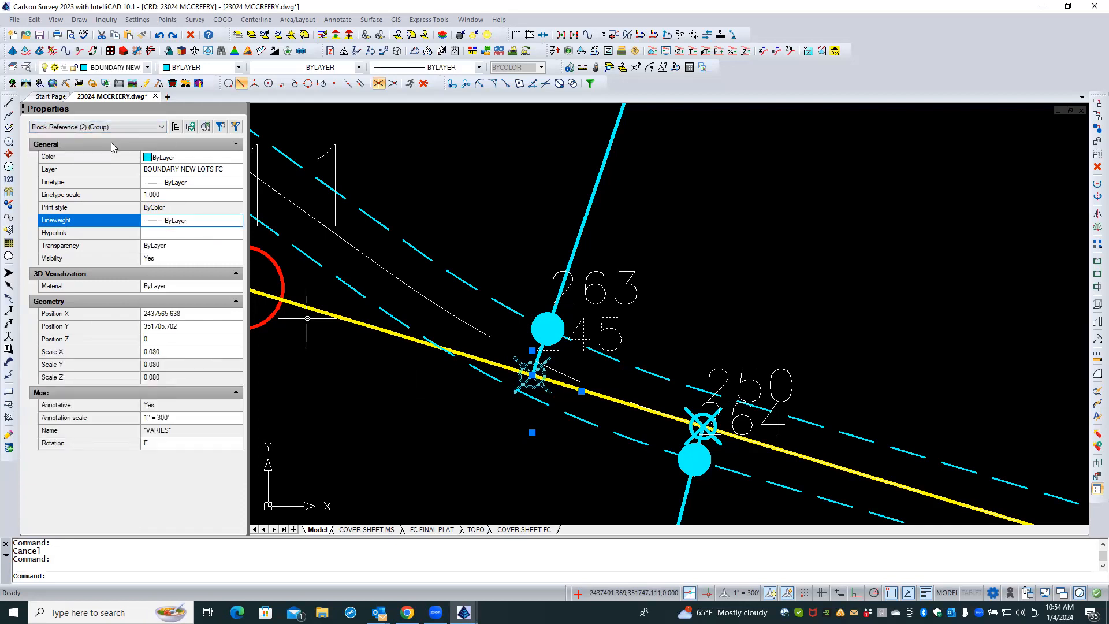
{"action": "left_click", "coordinate": [144, 129]}
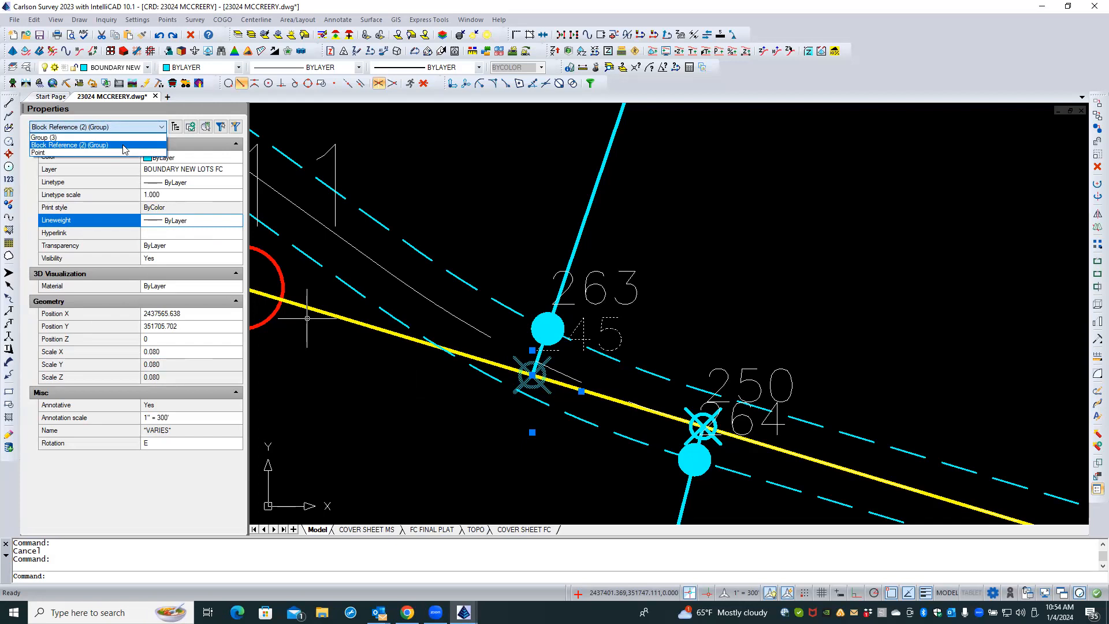
{"action": "left_click", "coordinate": [124, 149]}
{"action": "key", "text": "Escape"}
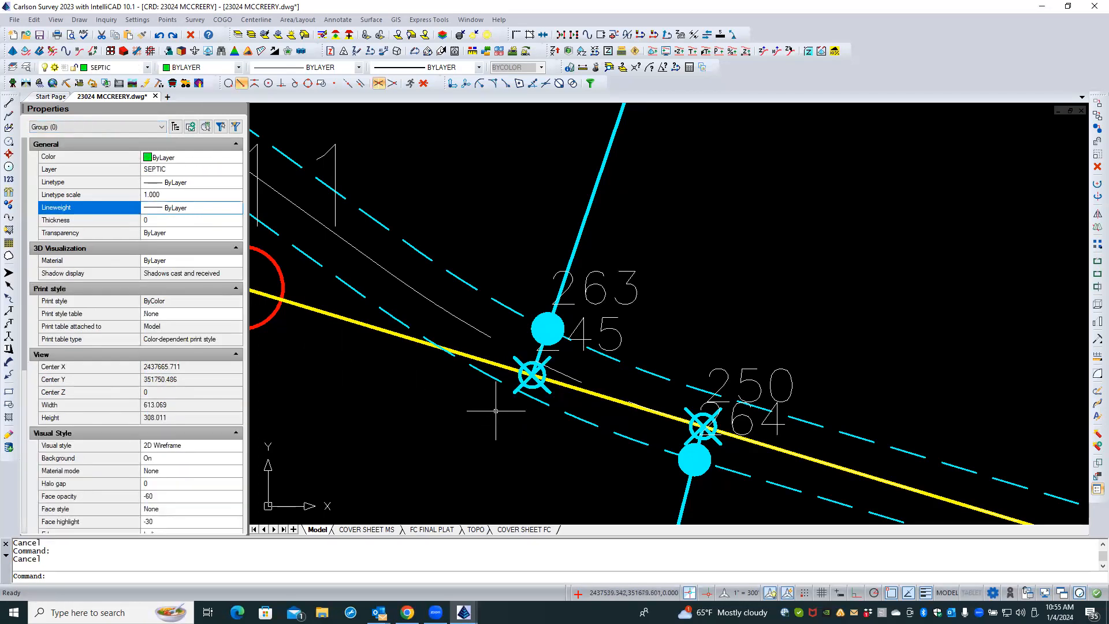
- Check which symbol point 245 uses in its point settings and cancel without making changes
{"action": "left_click", "coordinate": [530, 375]}
{"action": "double_click", "coordinate": [521, 386]}
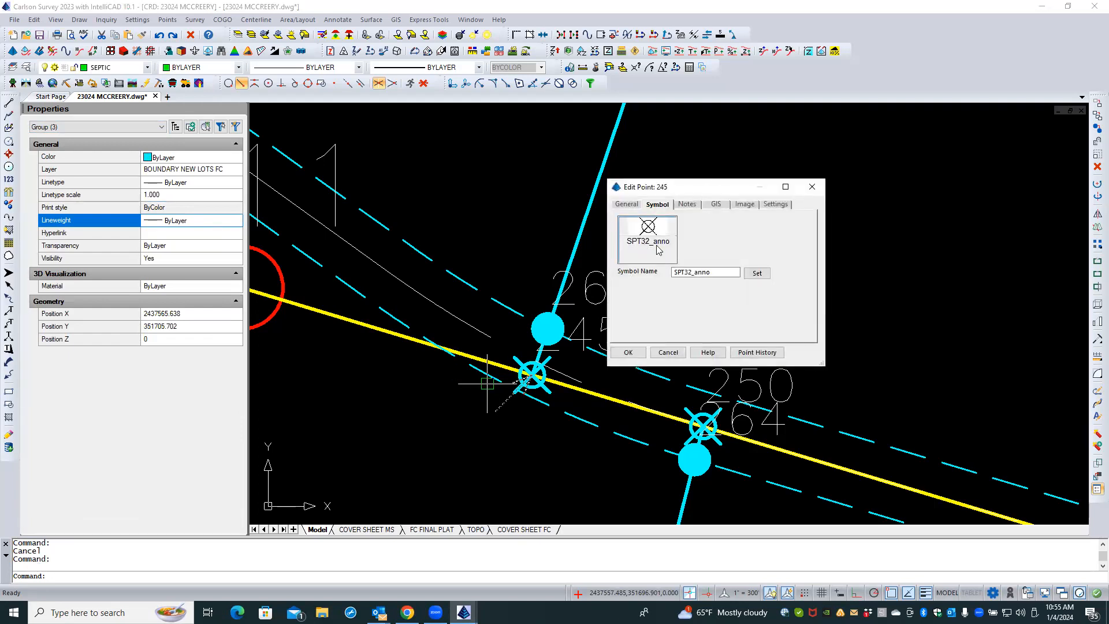
{"action": "left_click", "coordinate": [669, 353]}
{"action": "key", "text": "Escape"}
- Open the SPT32_anno block definition for editing with BEDIT
{"action": "type", "text": "BEDIT"}
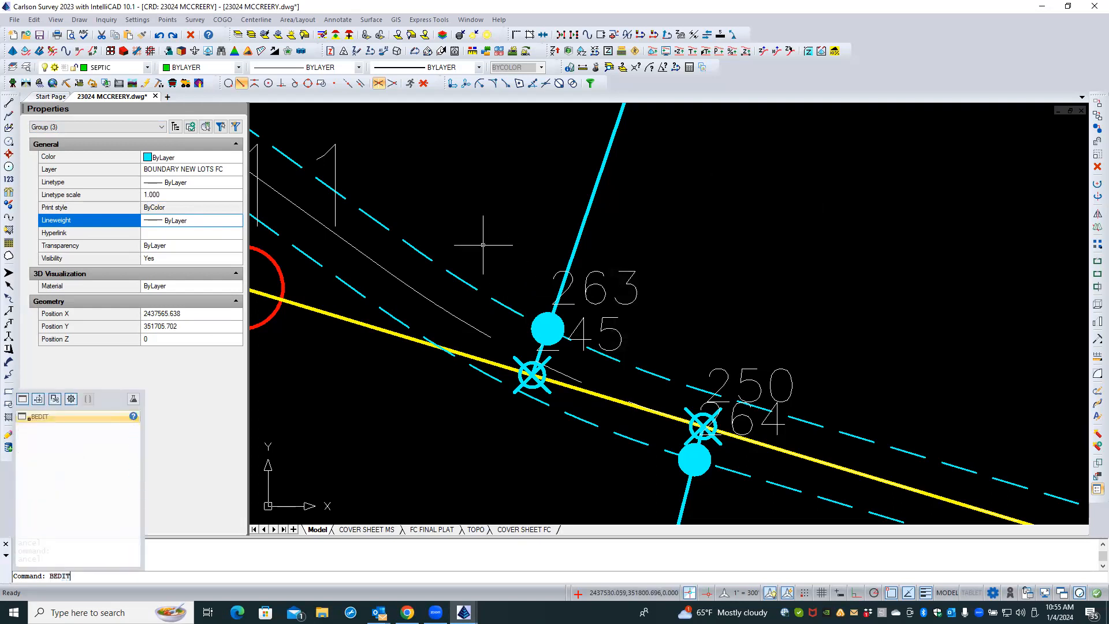
{"action": "key", "text": "Return"}
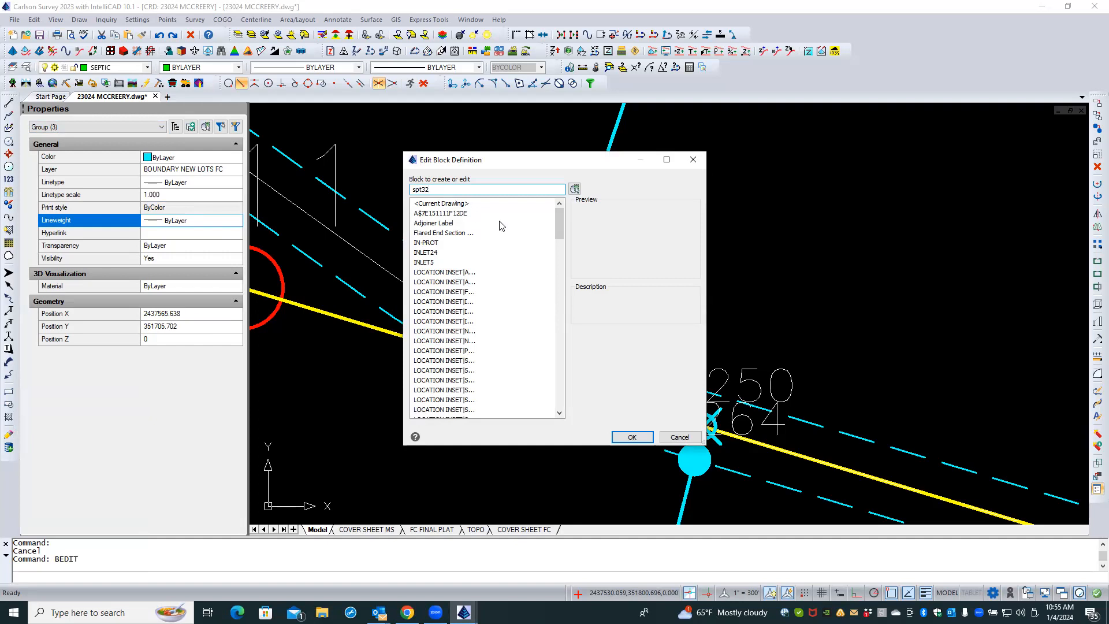
{"action": "left_click_drag", "start_coordinate": [560, 232], "coordinate": [570, 348]}
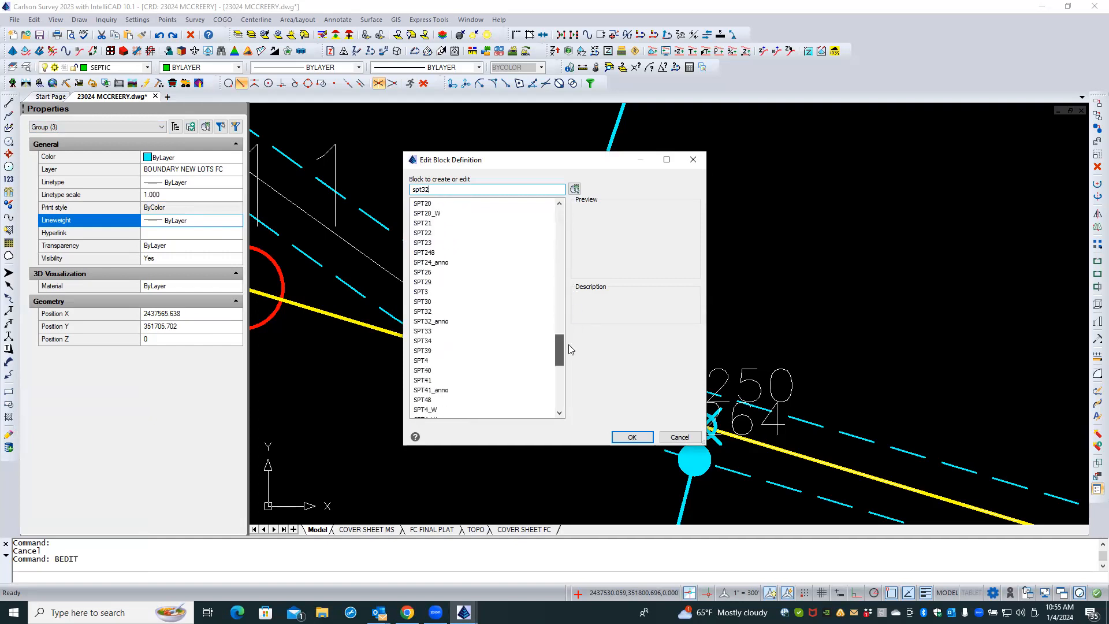
{"action": "left_click", "coordinate": [447, 321]}
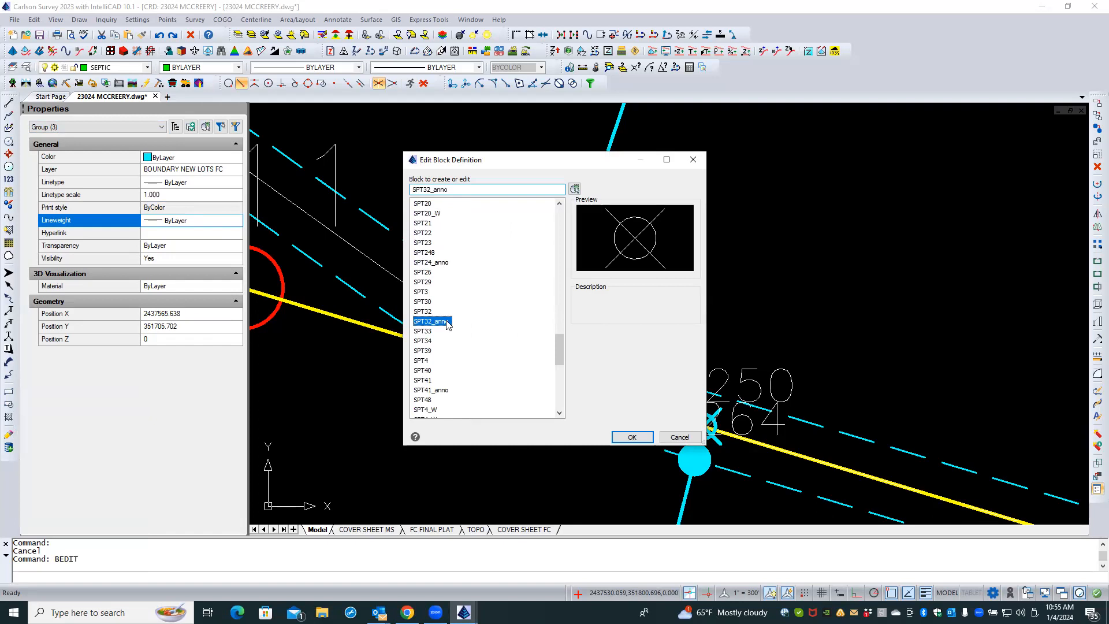
{"action": "left_click", "coordinate": [633, 437]}
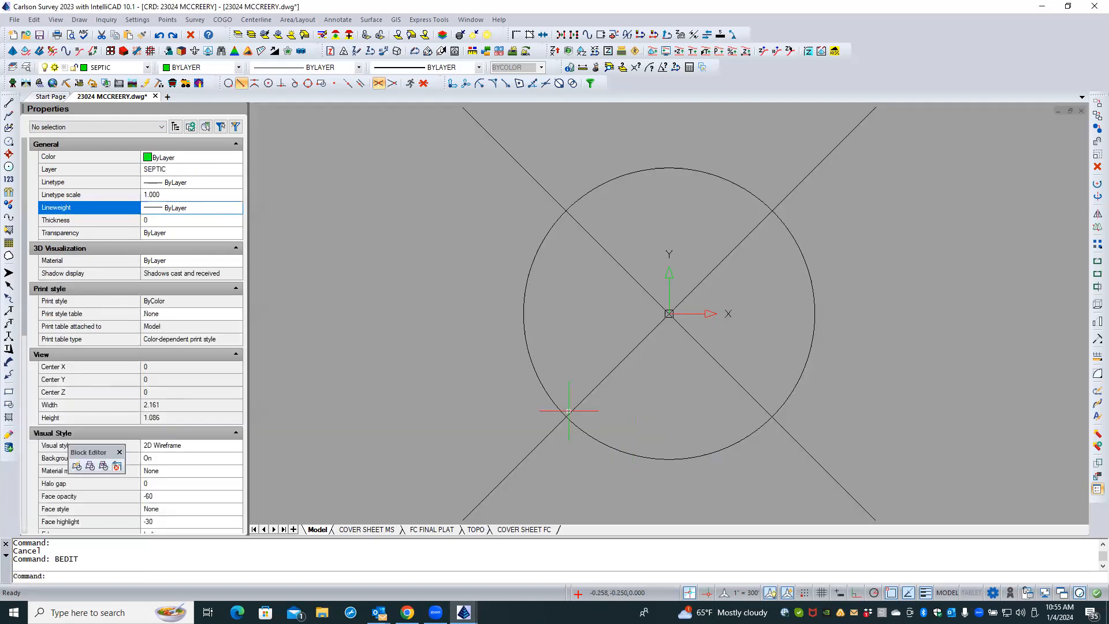
- Set the lineweight of the circle and both crossing lines in the block to 0.15 mm and save the changes to SPT32_anno
{"action": "left_click", "coordinate": [813, 425]}
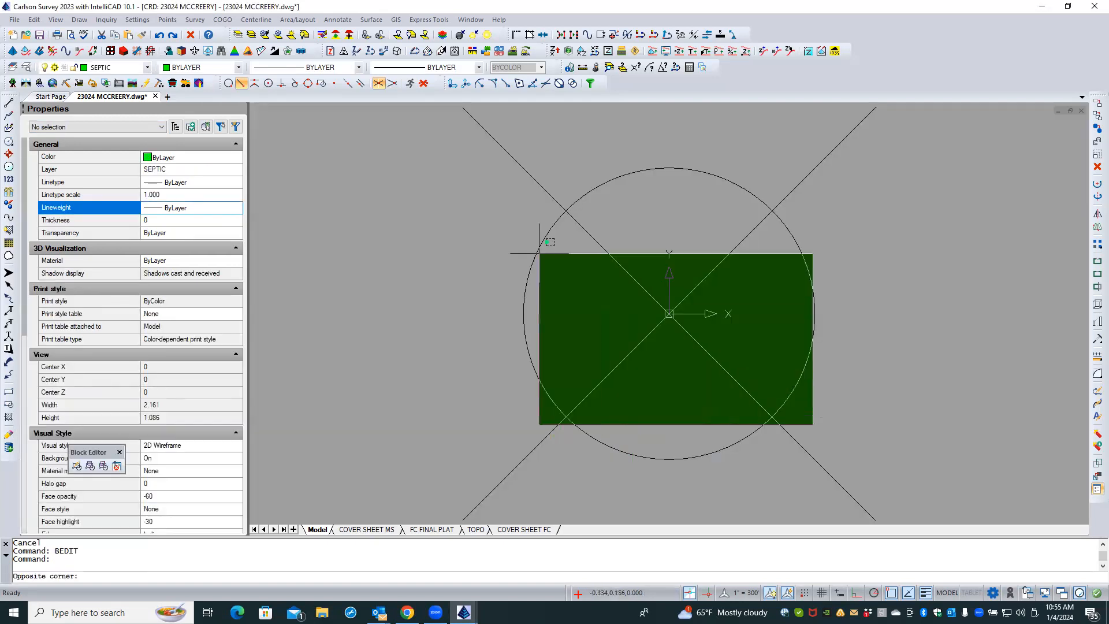
{"action": "left_click", "coordinate": [446, 180]}
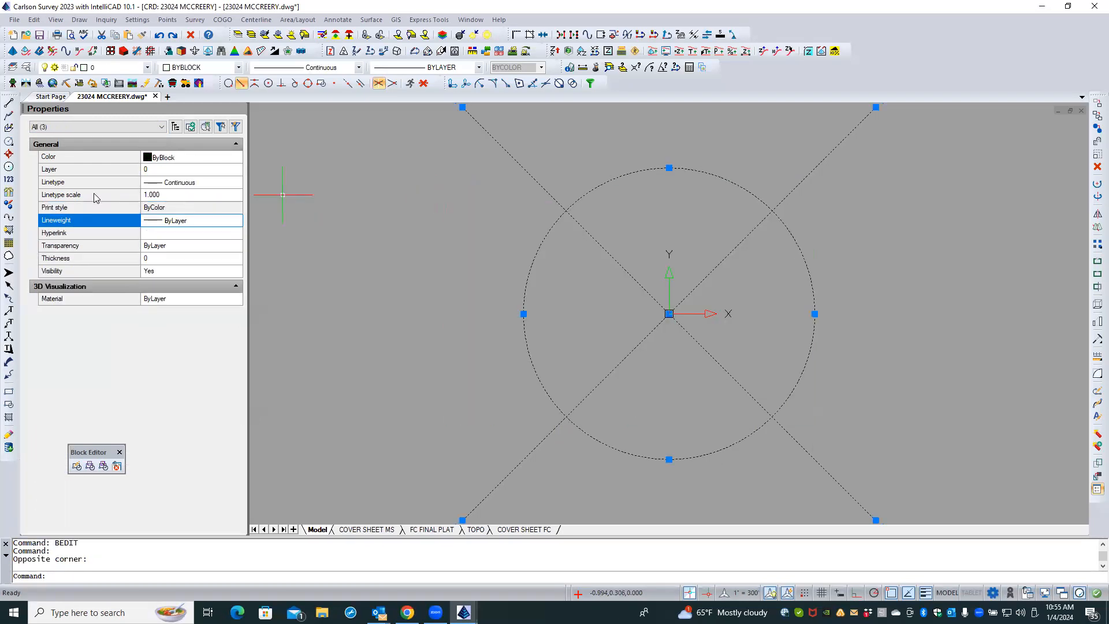
{"action": "left_click", "coordinate": [190, 223]}
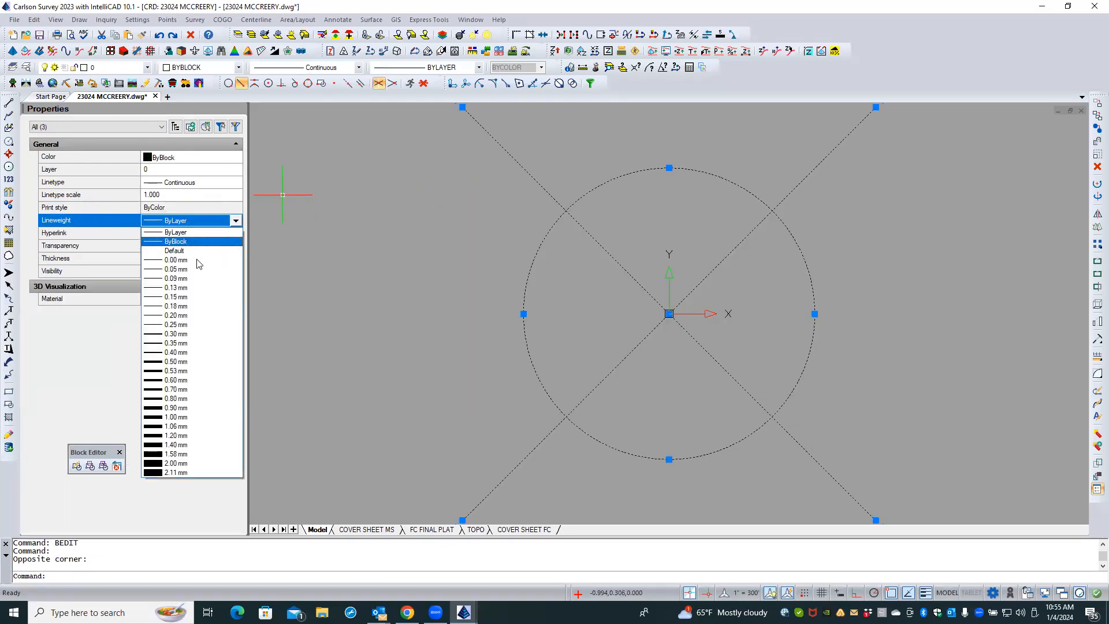
{"action": "left_click", "coordinate": [189, 297]}
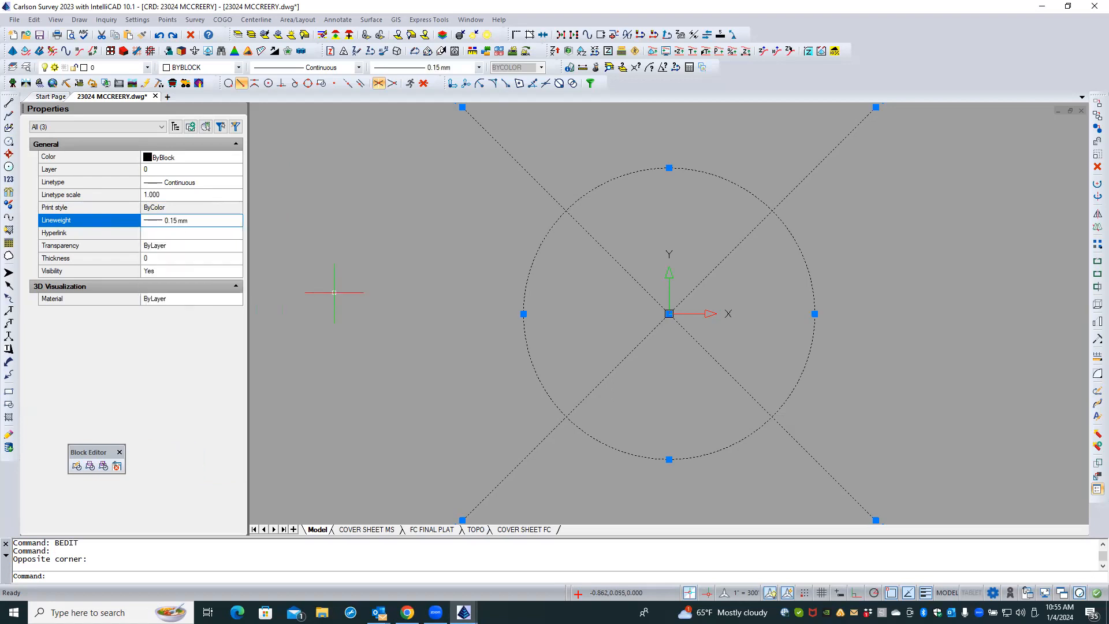
{"action": "left_click", "coordinate": [116, 466]}
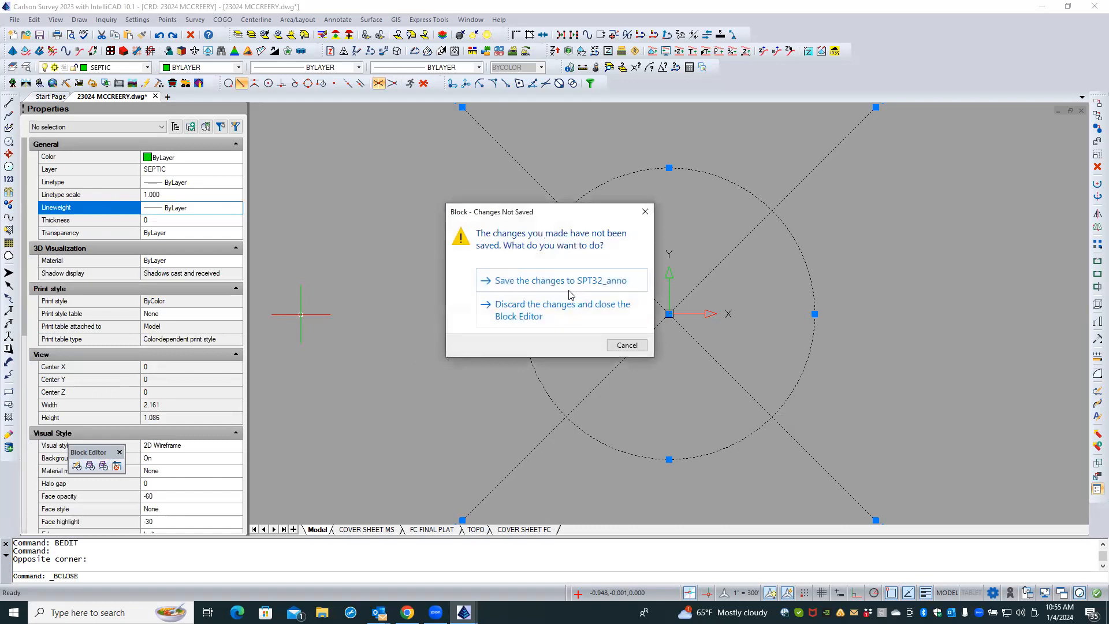
{"action": "left_click", "coordinate": [566, 283]}
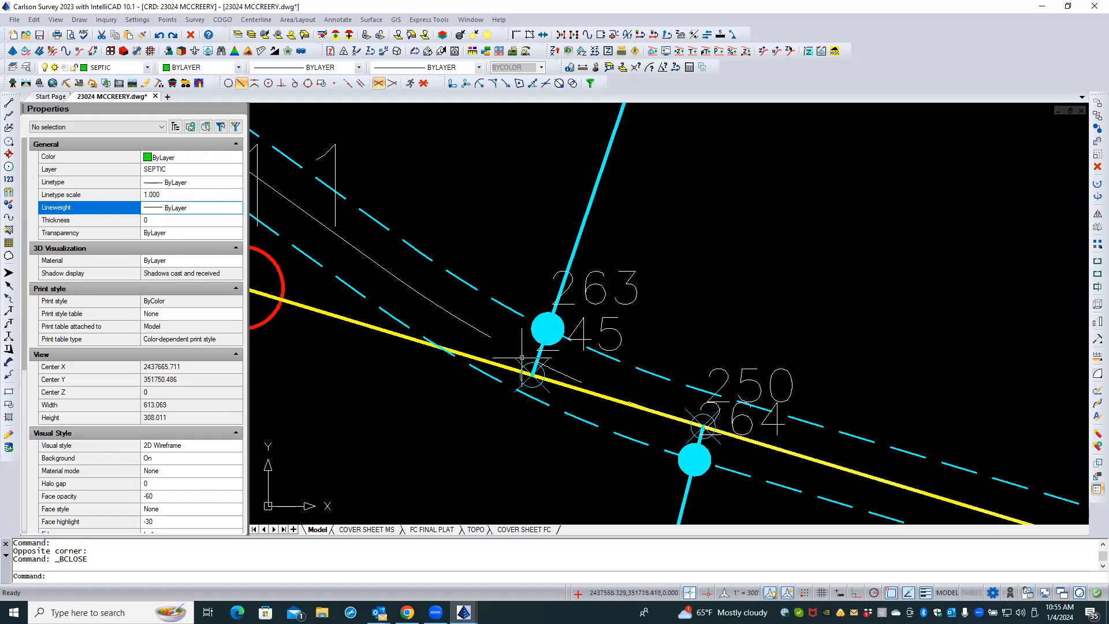
- Reopen the SPT32_anno block definition in the block editor
{"action": "right_click", "coordinate": [489, 260]}
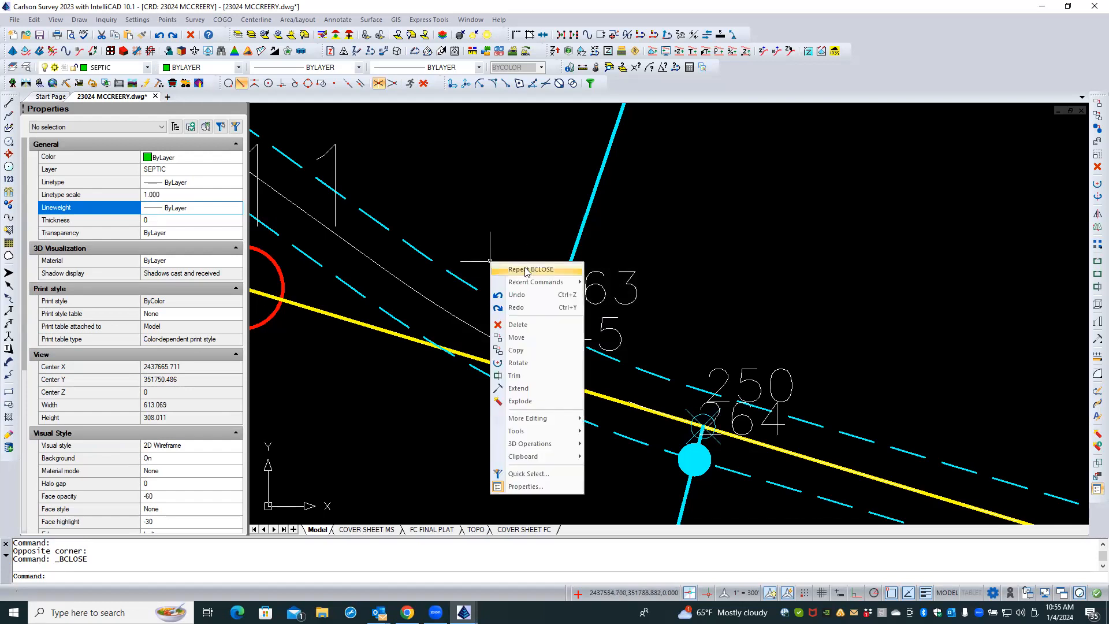
{"action": "mouse_move", "coordinate": [537, 283]}
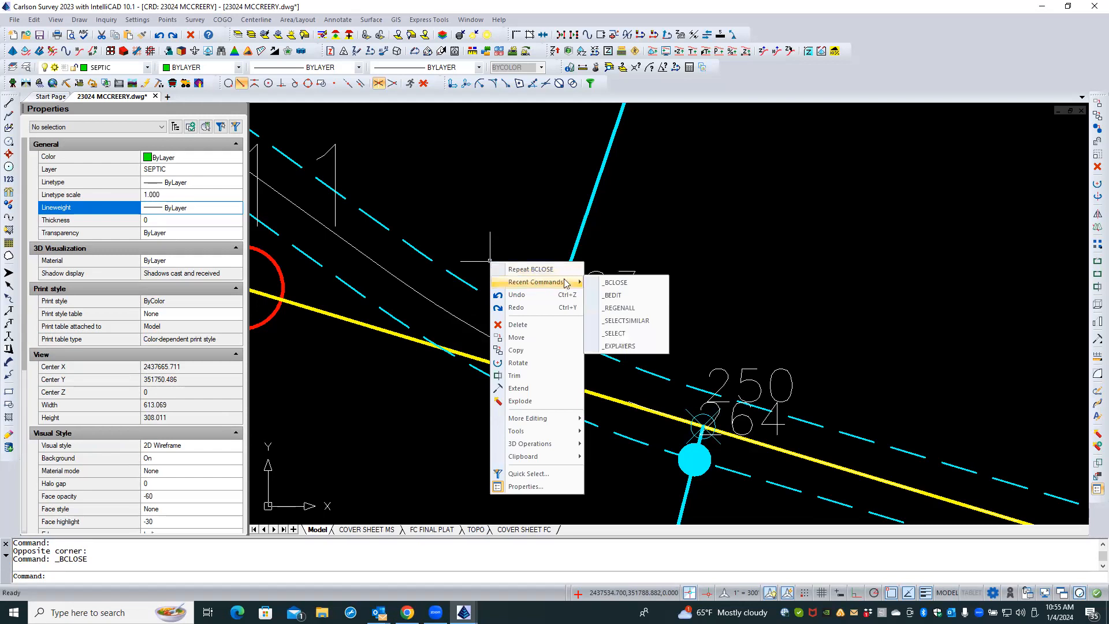
{"action": "left_click", "coordinate": [635, 295]}
{"action": "left_click_drag", "start_coordinate": [563, 225], "coordinate": [571, 347]}
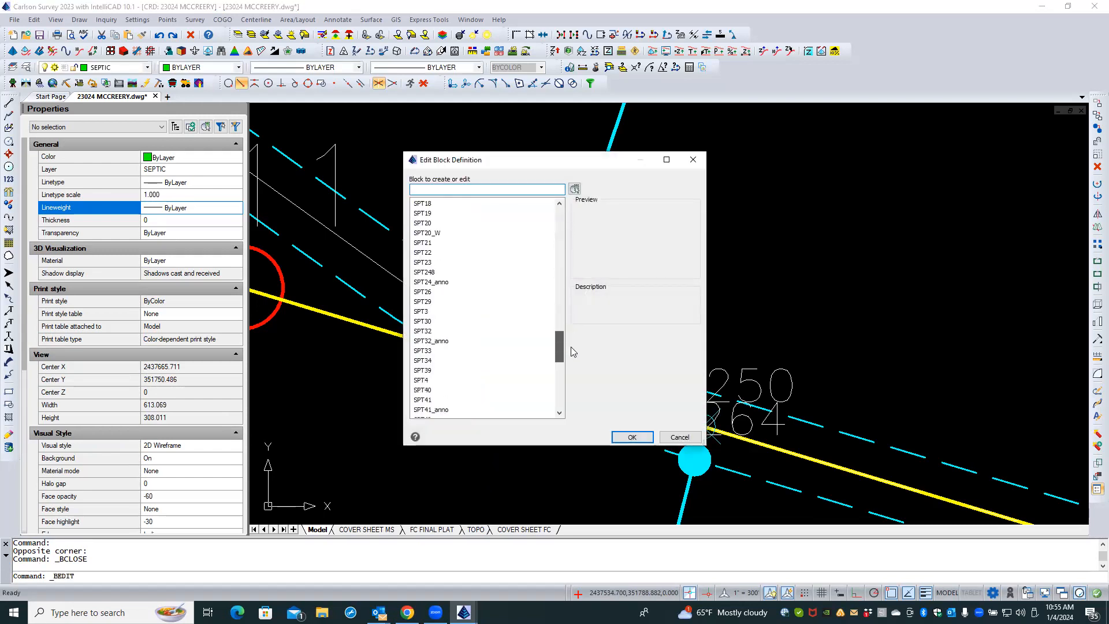
{"action": "left_click", "coordinate": [438, 341]}
{"action": "left_click", "coordinate": [631, 437]}
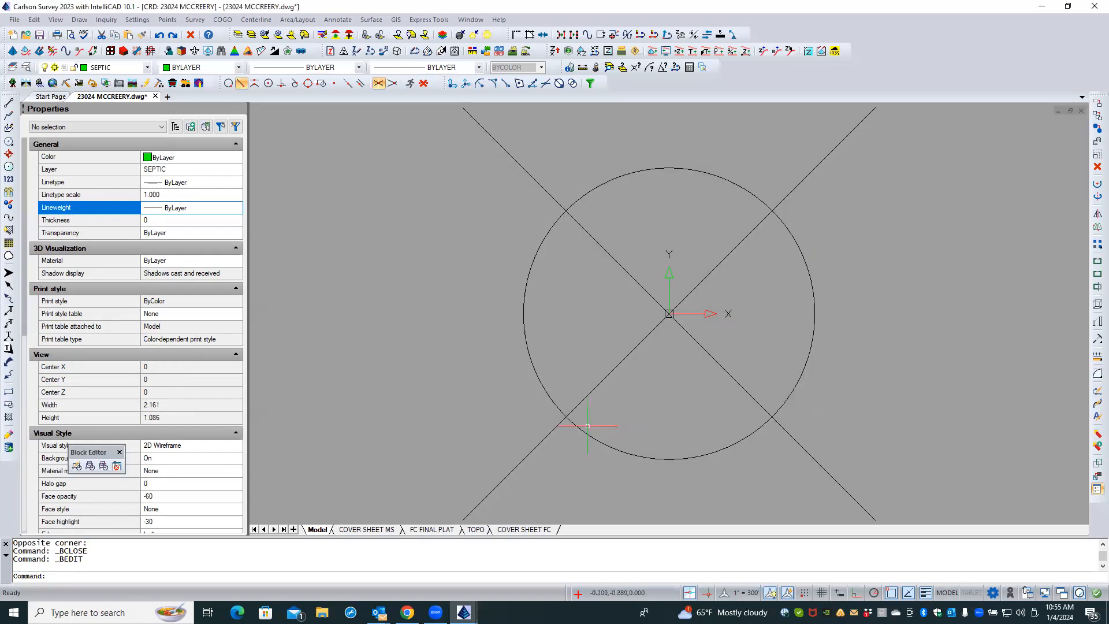
- Set all of the block's geometry to a 0.20 mm lineweight and save the changes to SPT32_anno
{"action": "left_click", "coordinate": [777, 454]}
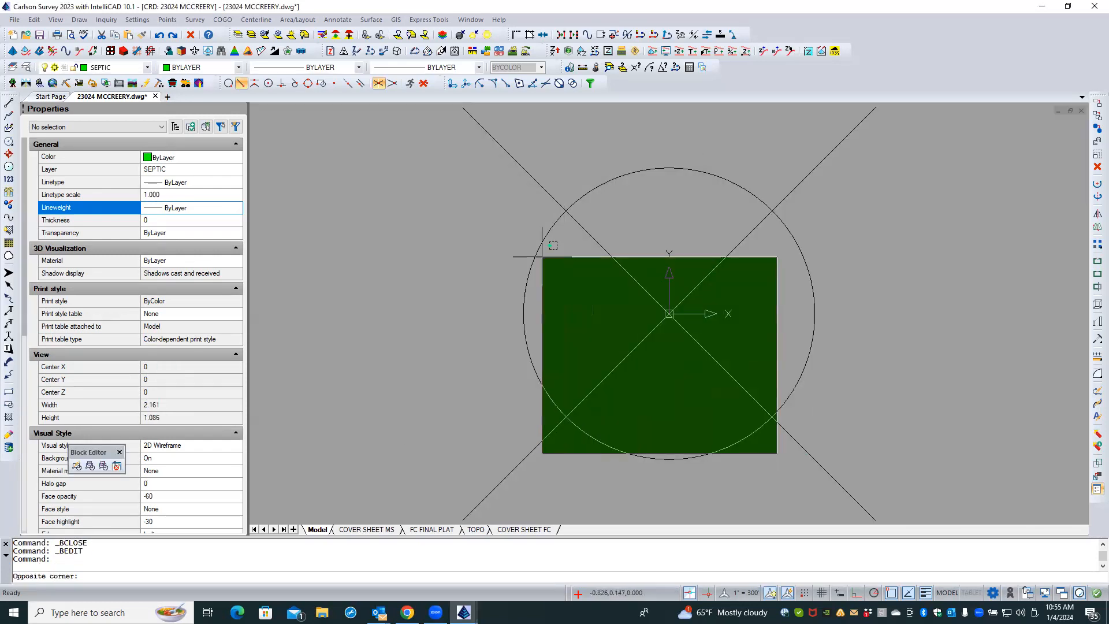
{"action": "left_click", "coordinate": [486, 206]}
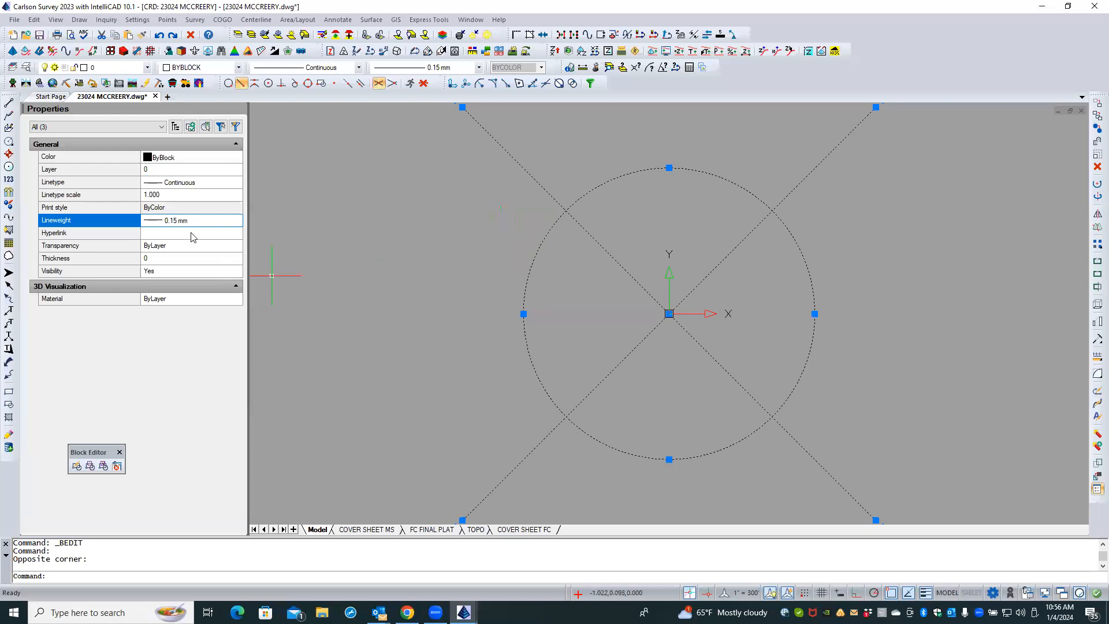
{"action": "left_click", "coordinate": [233, 222]}
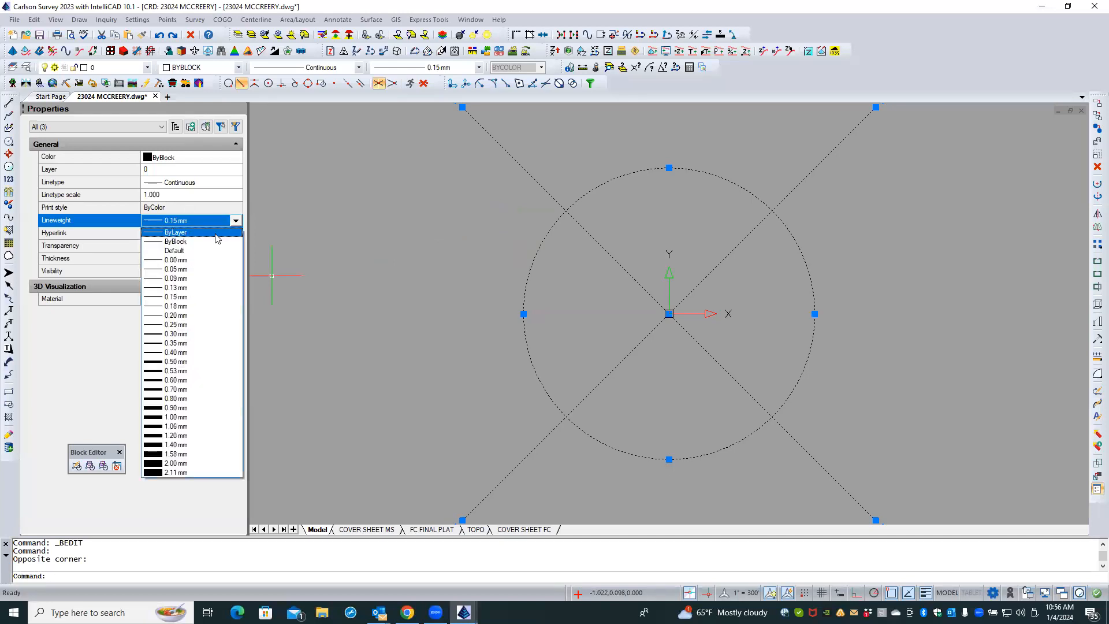
{"action": "left_click", "coordinate": [176, 315]}
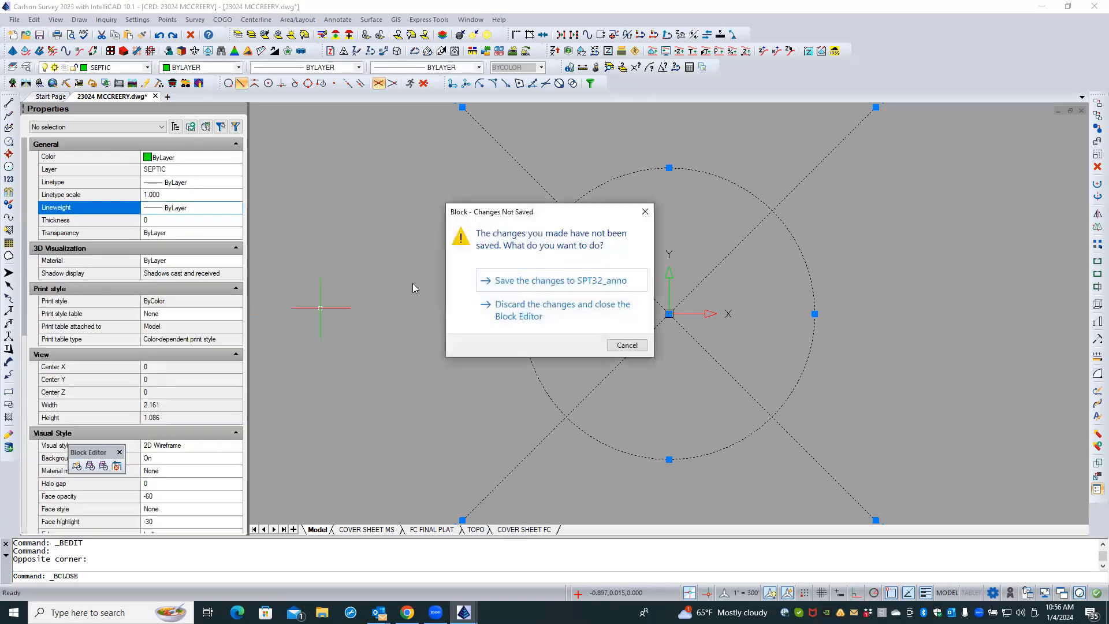
{"action": "left_click", "coordinate": [538, 279]}
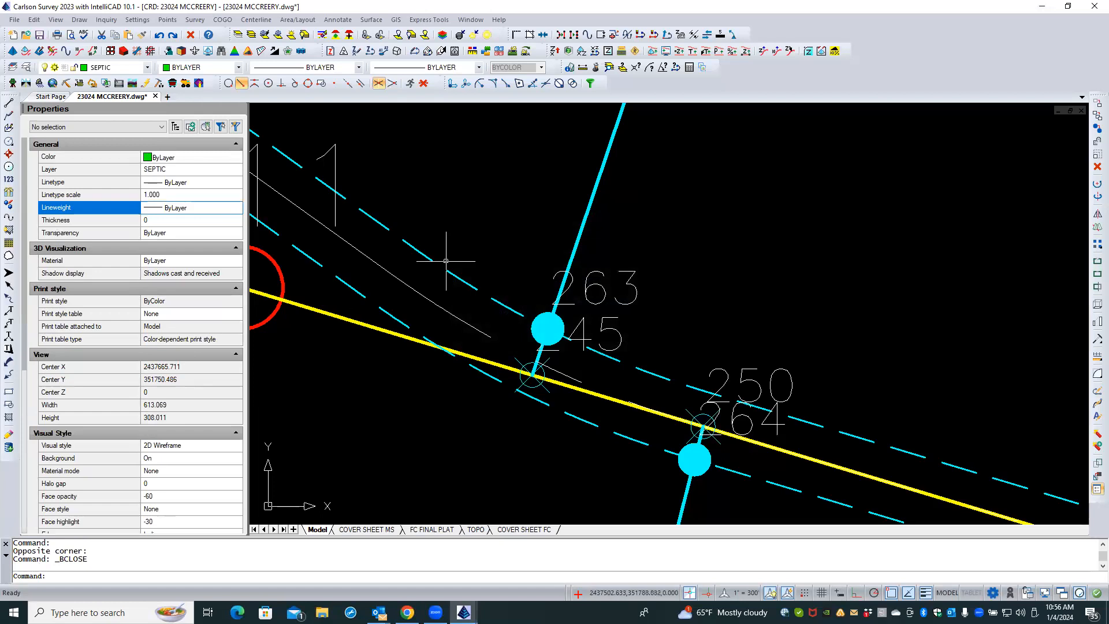
- Regenerate all viewports and examine the corner symbols along the right-of-way in the FC FINAL PLAT layout
{"action": "type", "text": "rea"}
{"action": "key", "text": "Return"}
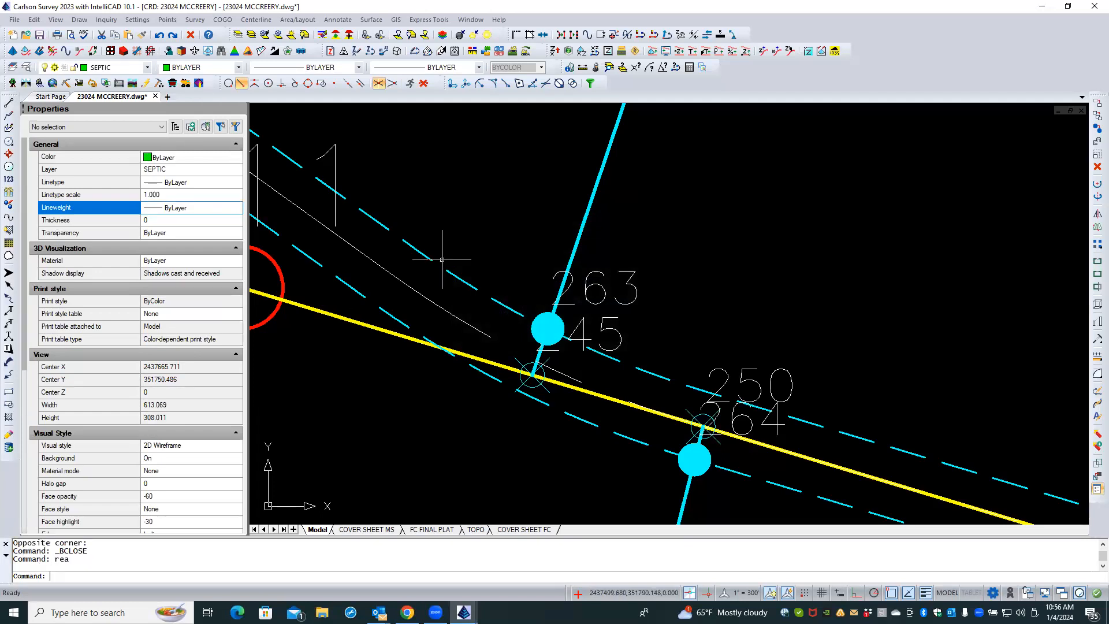
{"action": "left_click", "coordinate": [427, 531]}
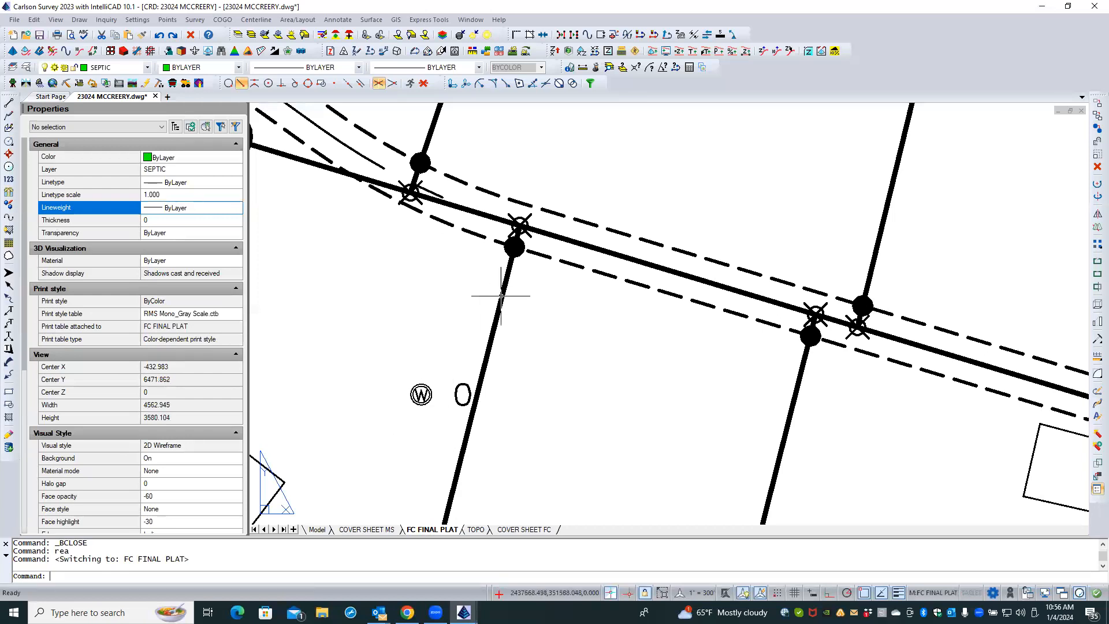
{"action": "scroll", "coordinate": [576, 205], "scroll_direction": "down", "scroll_amount": 5}
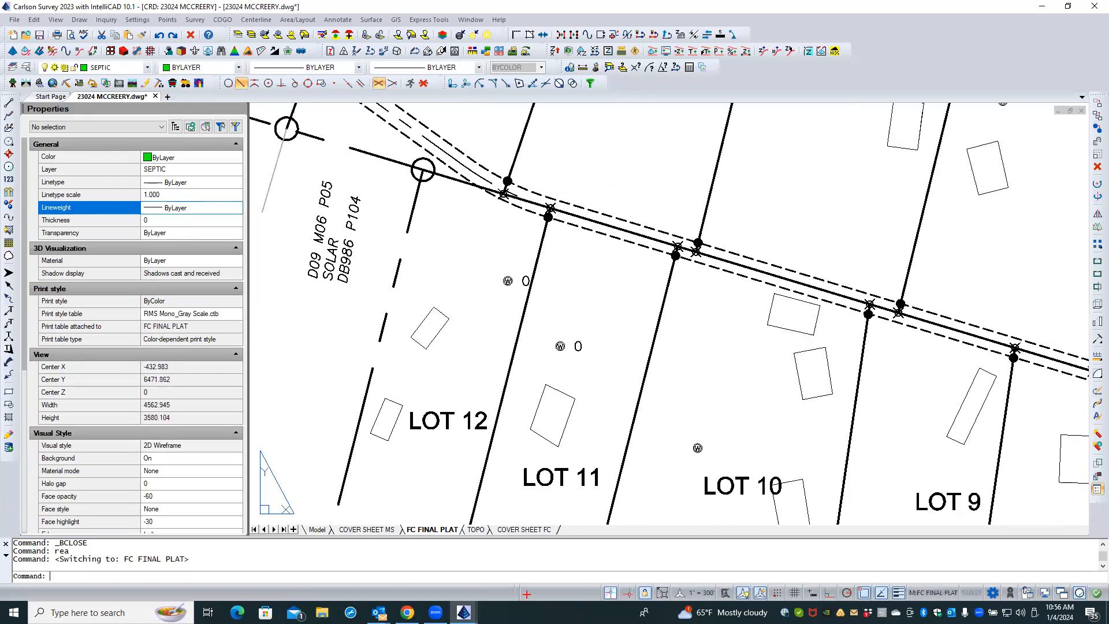
{"action": "scroll", "coordinate": [557, 292], "scroll_direction": "up", "scroll_amount": 3}
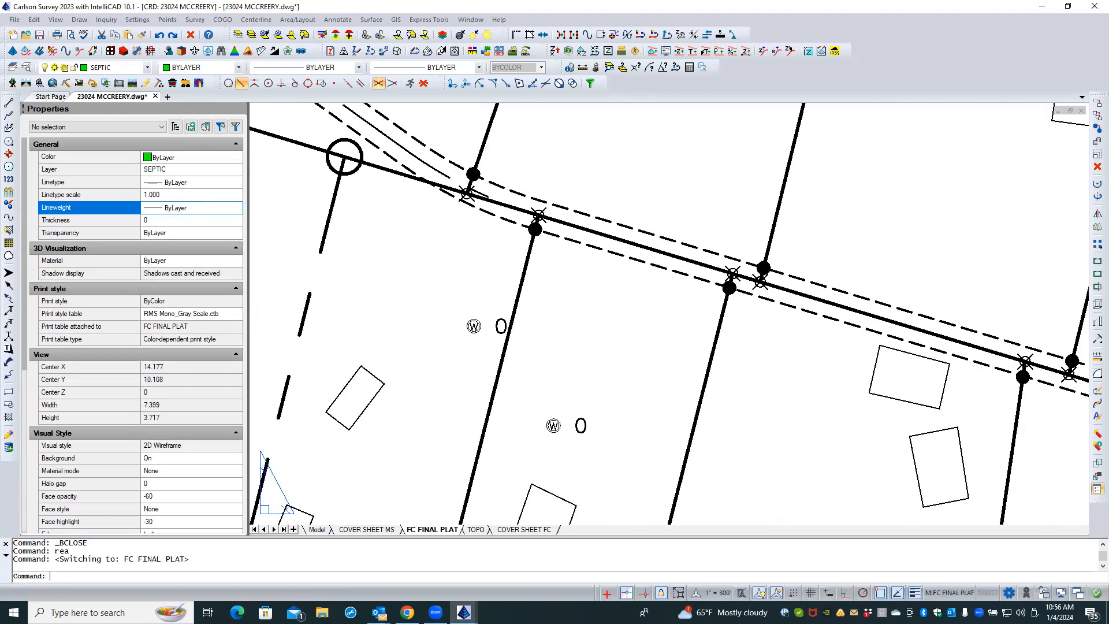
{"action": "scroll", "coordinate": [560, 294], "scroll_direction": "down", "scroll_amount": 3}
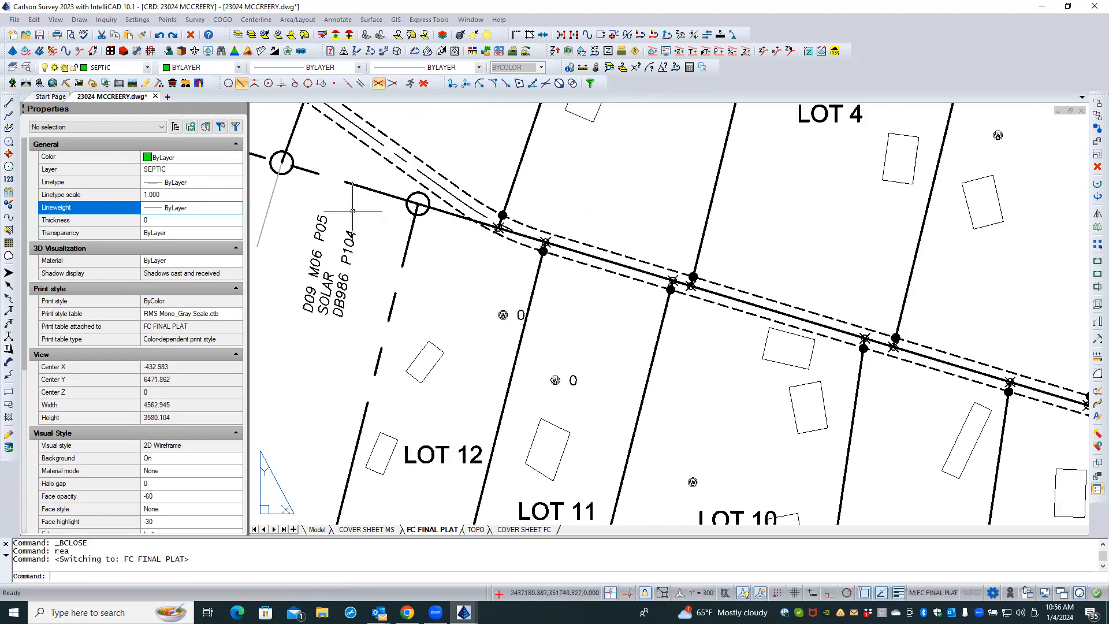
- Switch to model space and check the block reference properties of the new lot corner symbol at point 263
{"action": "left_click", "coordinate": [317, 529]}
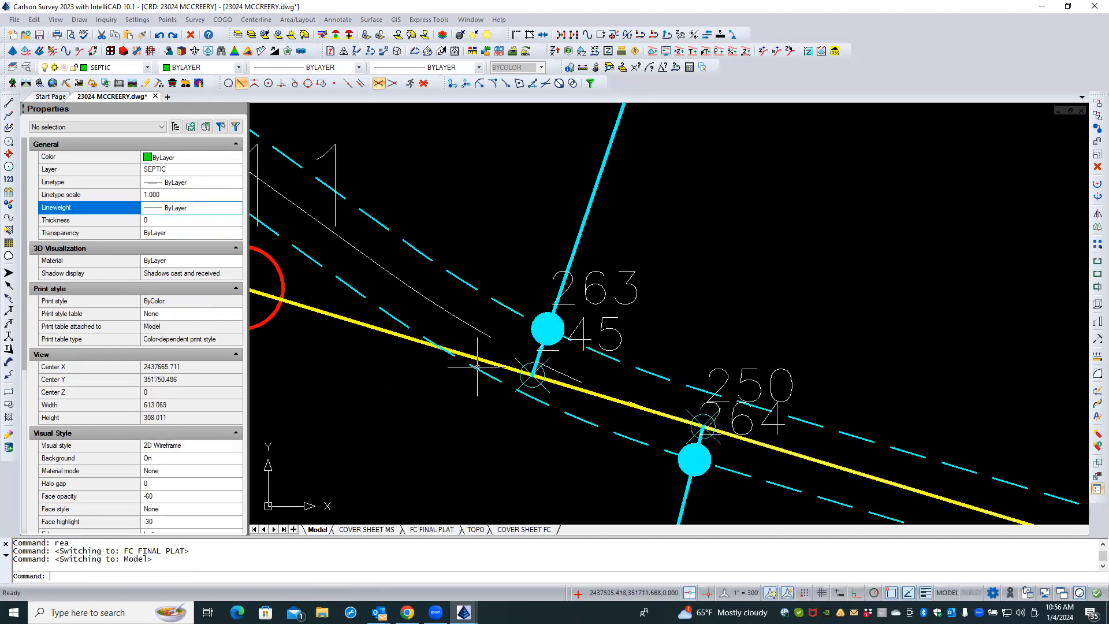
{"action": "left_click", "coordinate": [532, 330]}
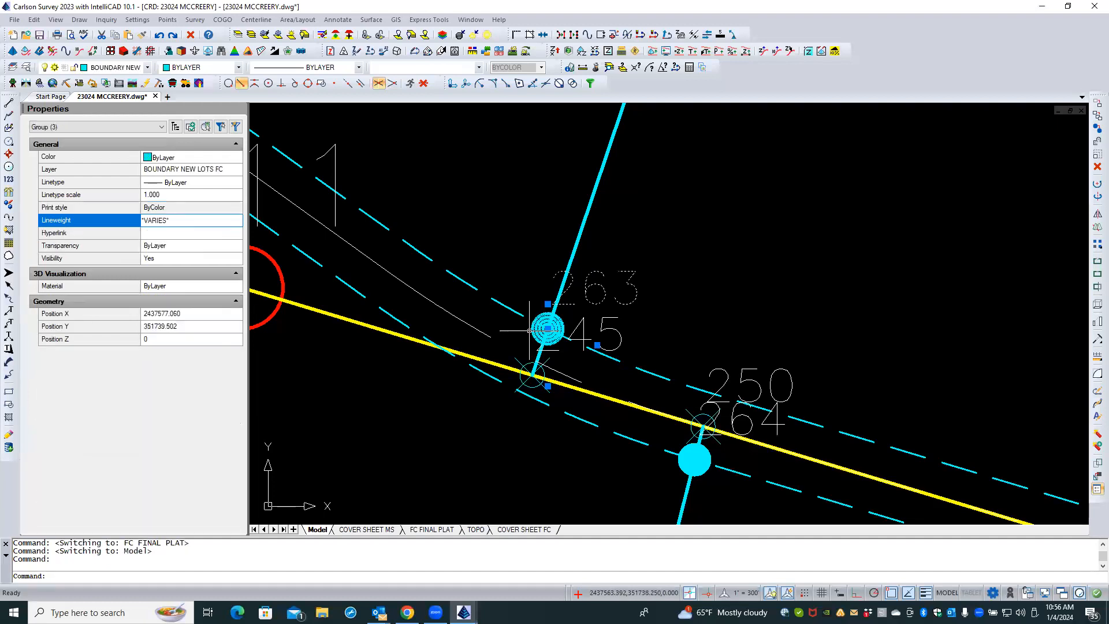
{"action": "left_click", "coordinate": [120, 126]}
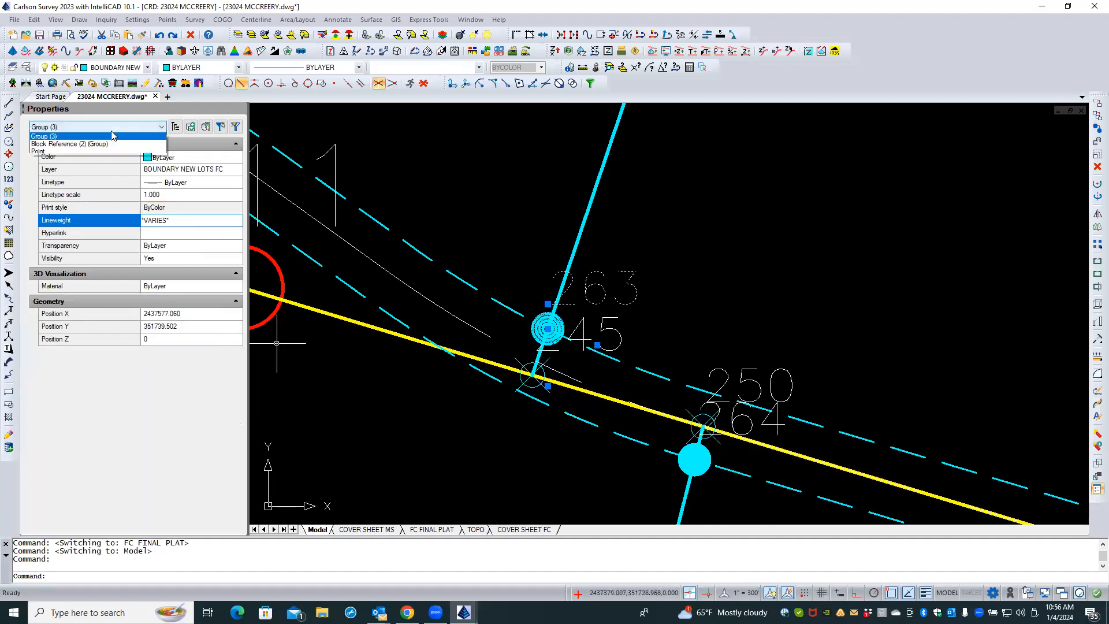
{"action": "left_click", "coordinate": [97, 145]}
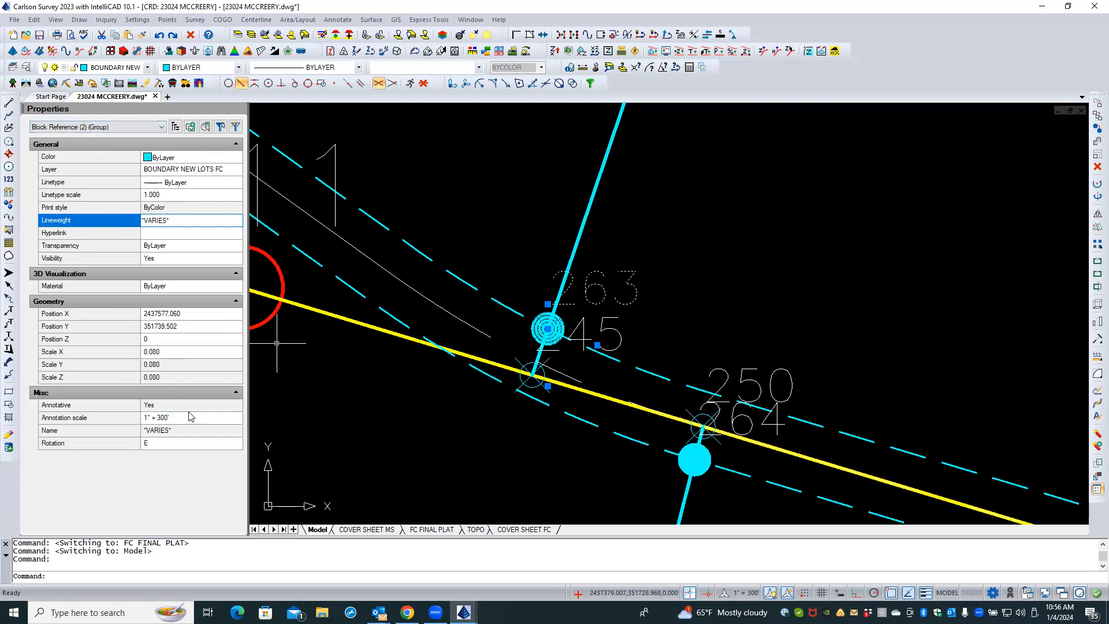
{"action": "key", "text": "Escape"}
{"action": "key", "text": "Escape"}
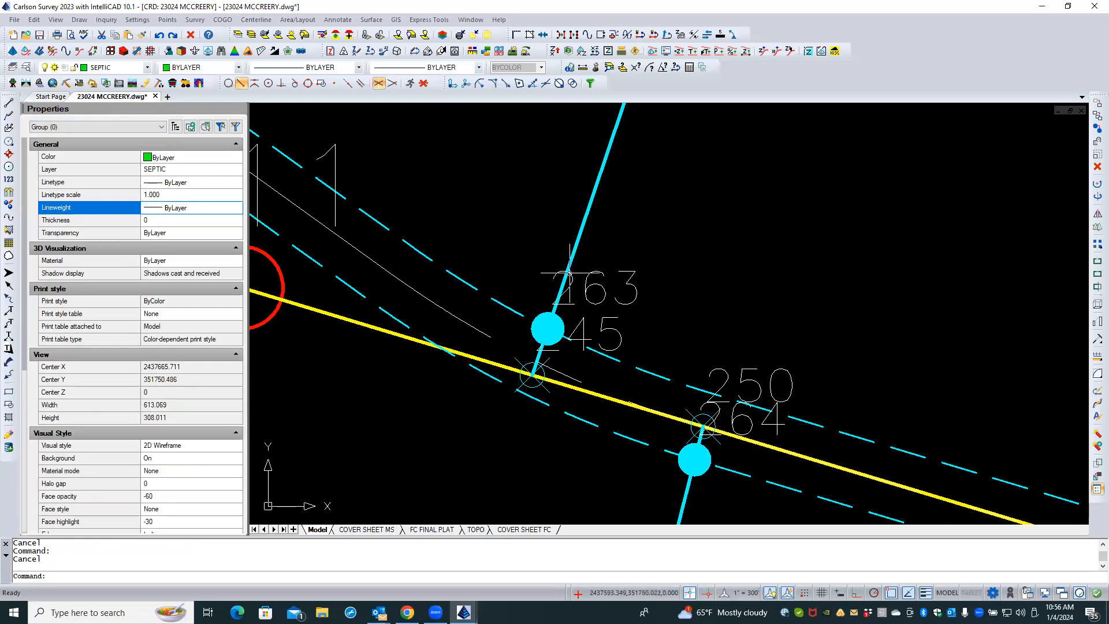
- Select all symbols similar to the boundary corner at point 211 and check the block references' annotative setting
{"action": "scroll", "coordinate": [627, 289], "scroll_direction": "down", "scroll_amount": 3}
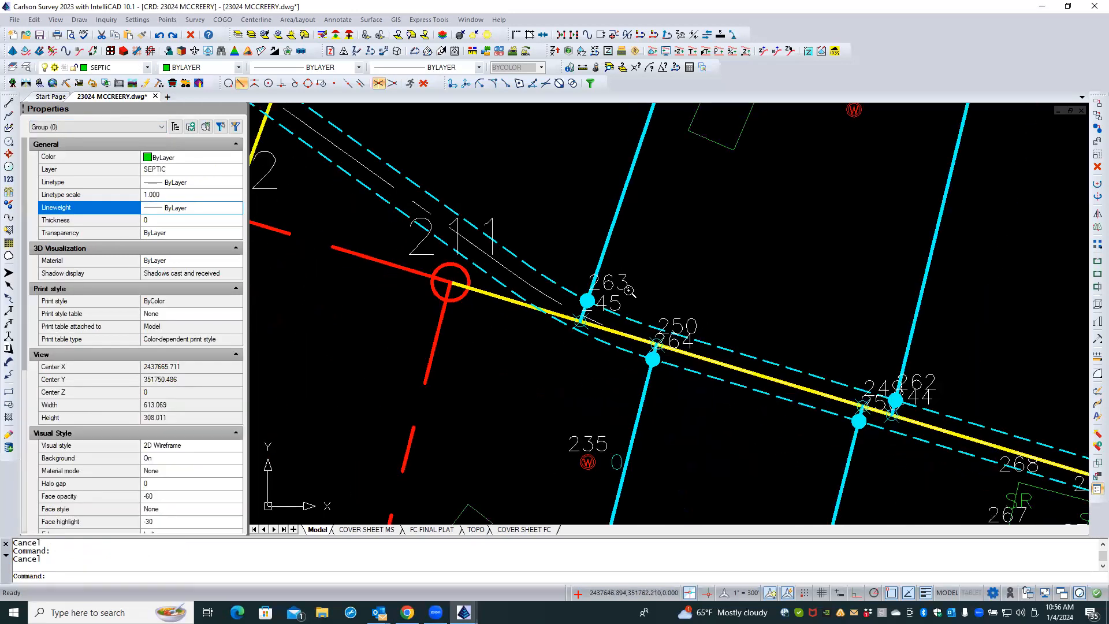
{"action": "left_click", "coordinate": [456, 298]}
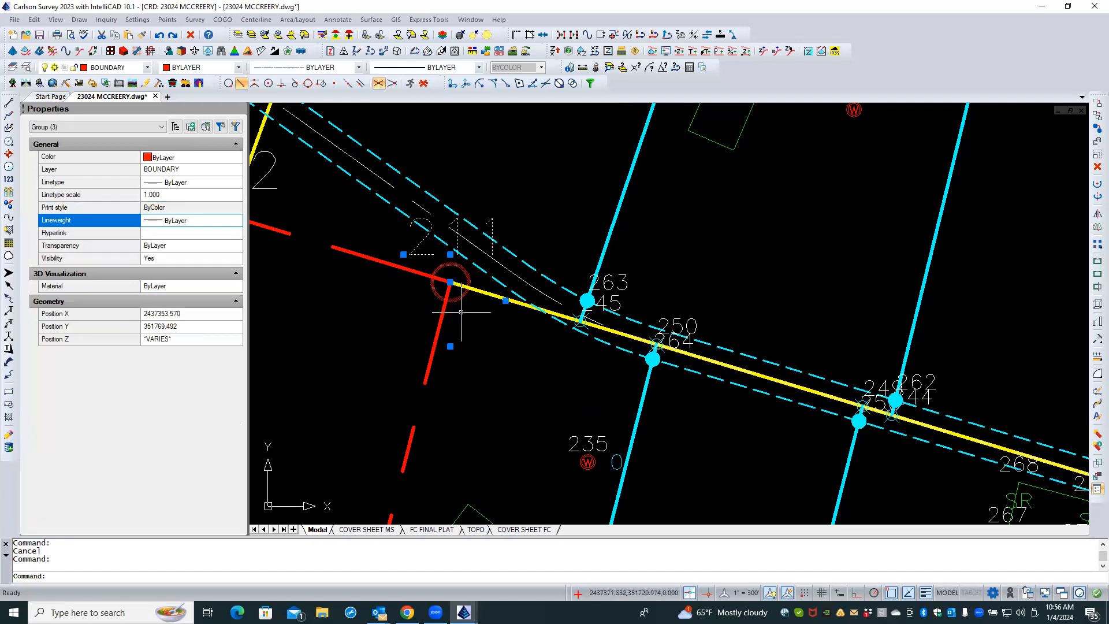
{"action": "right_click", "coordinate": [462, 314]}
{"action": "left_click", "coordinate": [503, 371]}
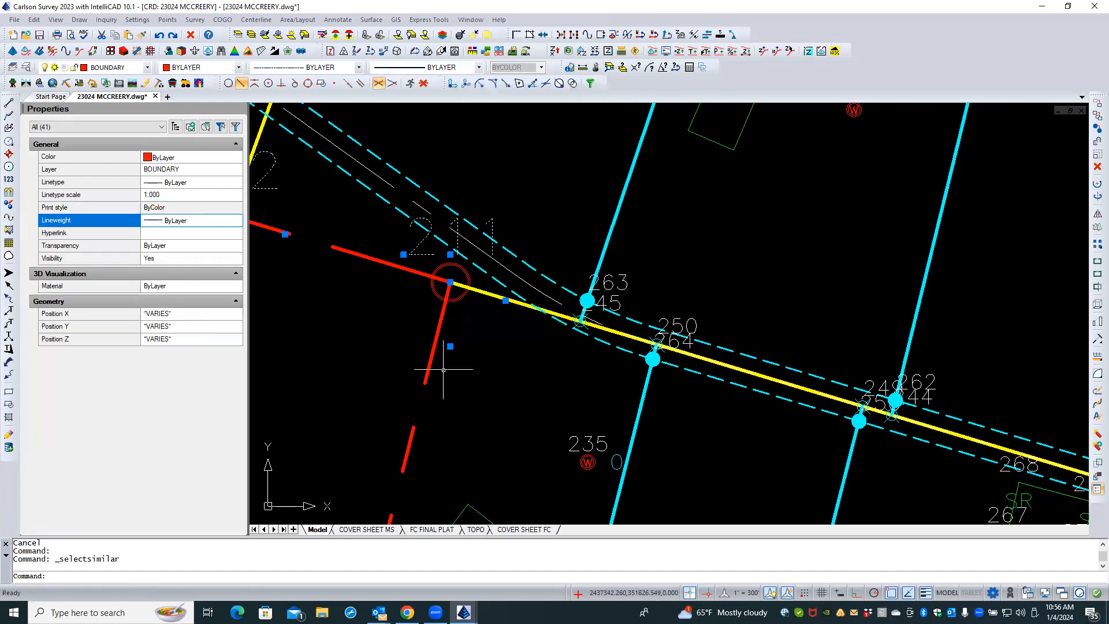
{"action": "left_click", "coordinate": [107, 127]}
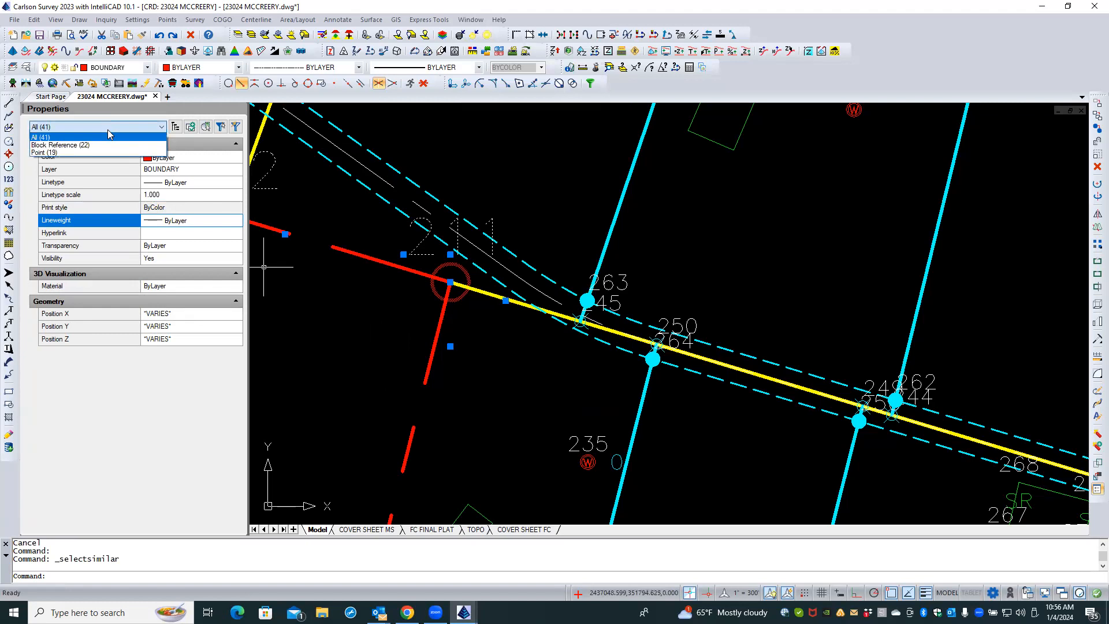
{"action": "left_click", "coordinate": [101, 144]}
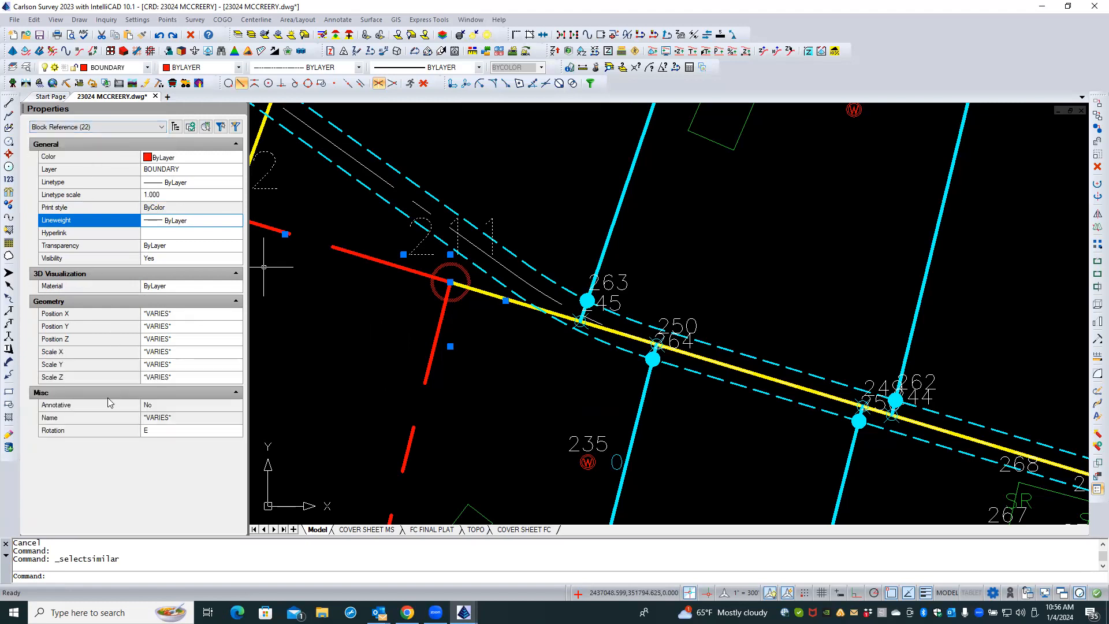
{"action": "left_click", "coordinate": [176, 408]}
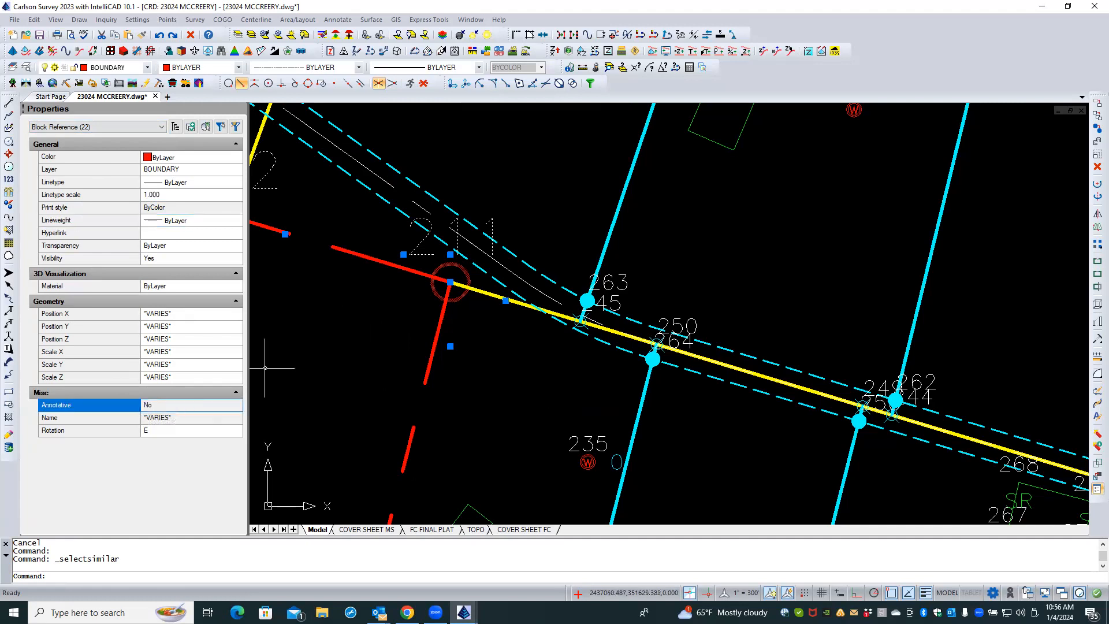
{"action": "key", "text": "Escape"}
- Reselect the symbols similar to point 211, check the block references' scale, and examine which boundary corners are included
{"action": "left_click", "coordinate": [434, 289]}
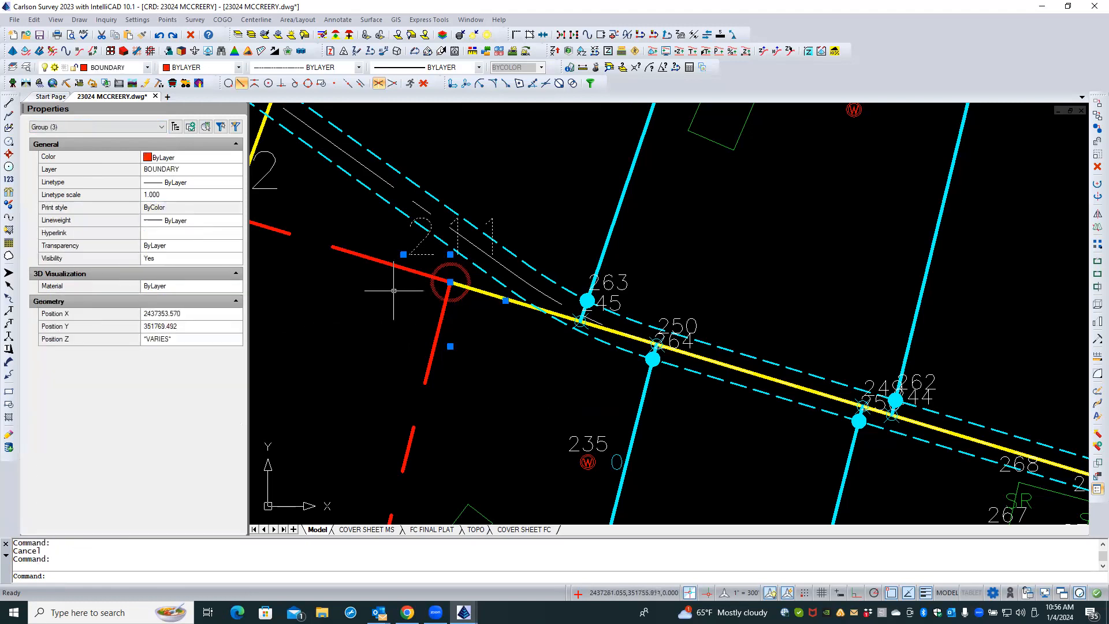
{"action": "right_click", "coordinate": [382, 290]}
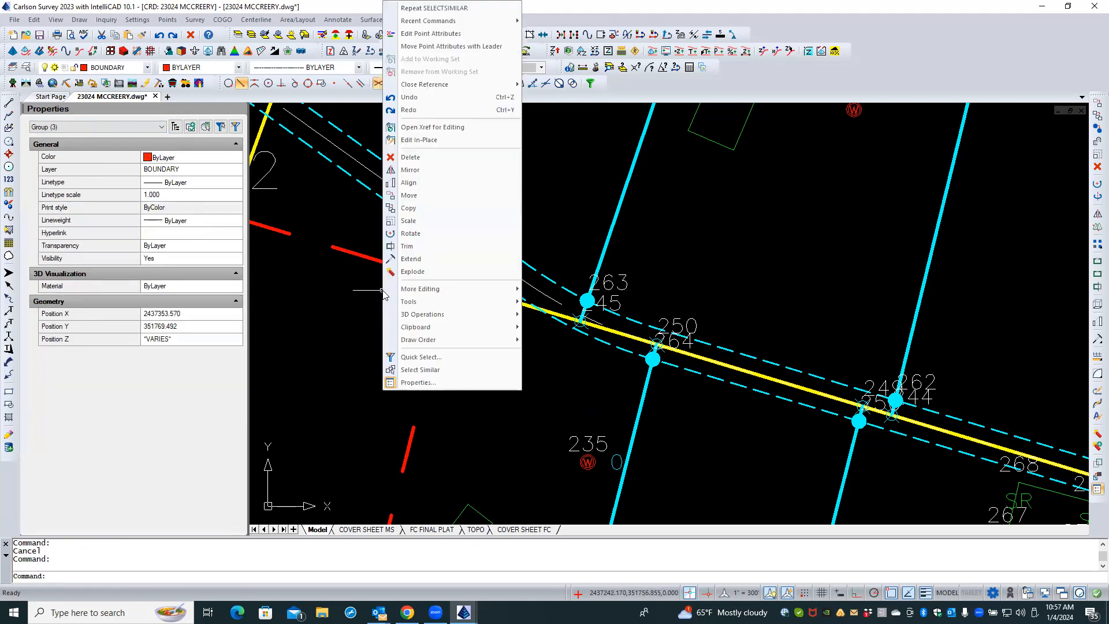
{"action": "left_click", "coordinate": [420, 370]}
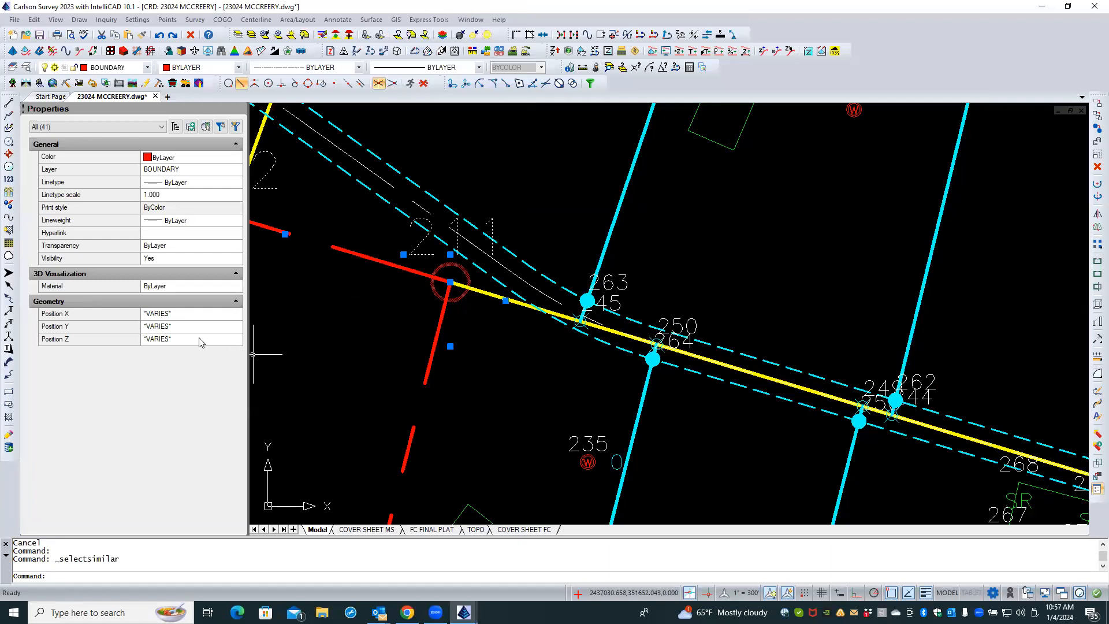
{"action": "left_click", "coordinate": [91, 127]}
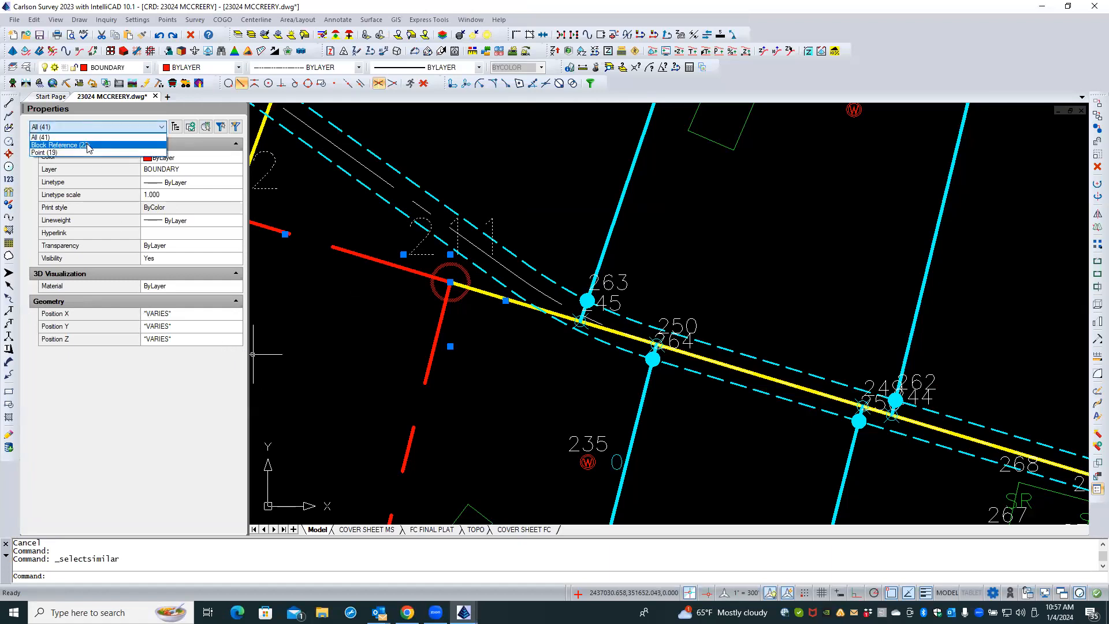
{"action": "left_click", "coordinate": [88, 146]}
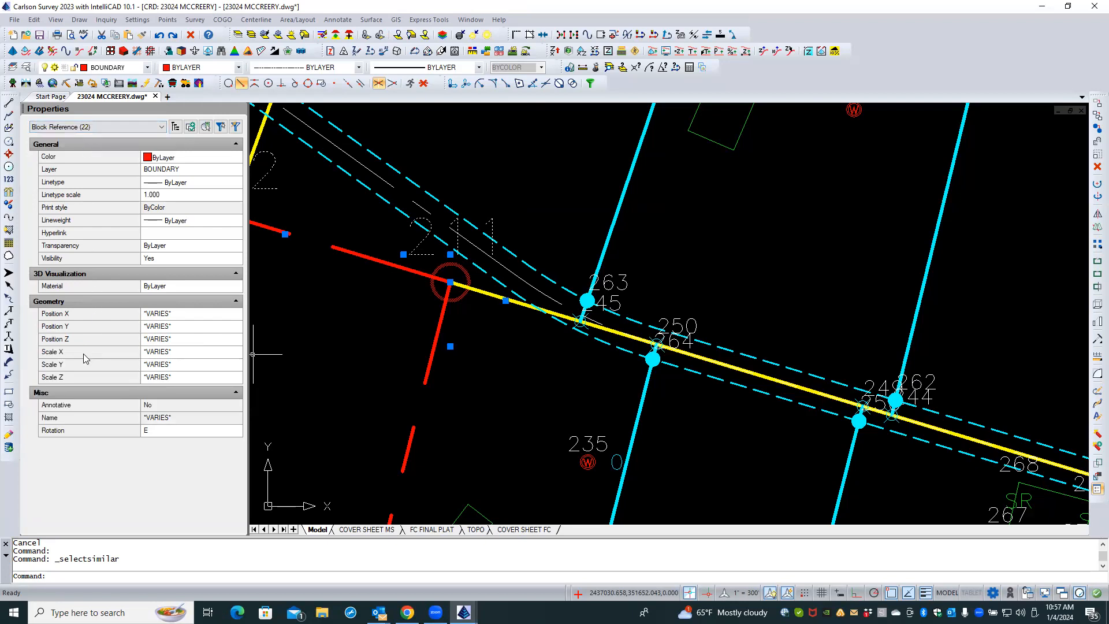
{"action": "left_click", "coordinate": [200, 355]}
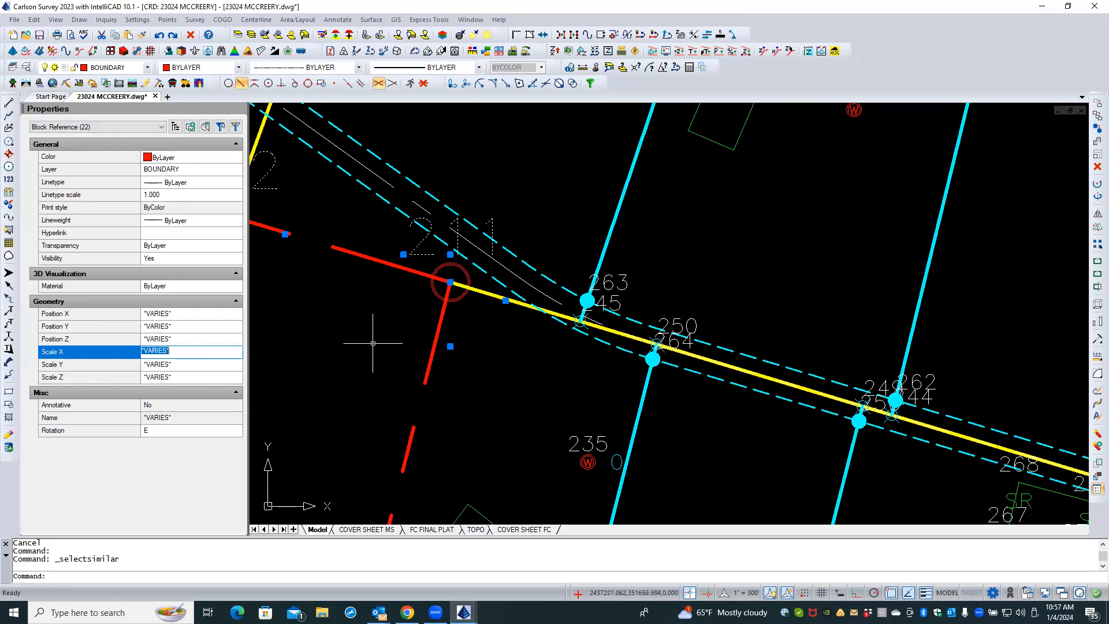
{"action": "scroll", "coordinate": [497, 338], "scroll_direction": "down", "scroll_amount": 4}
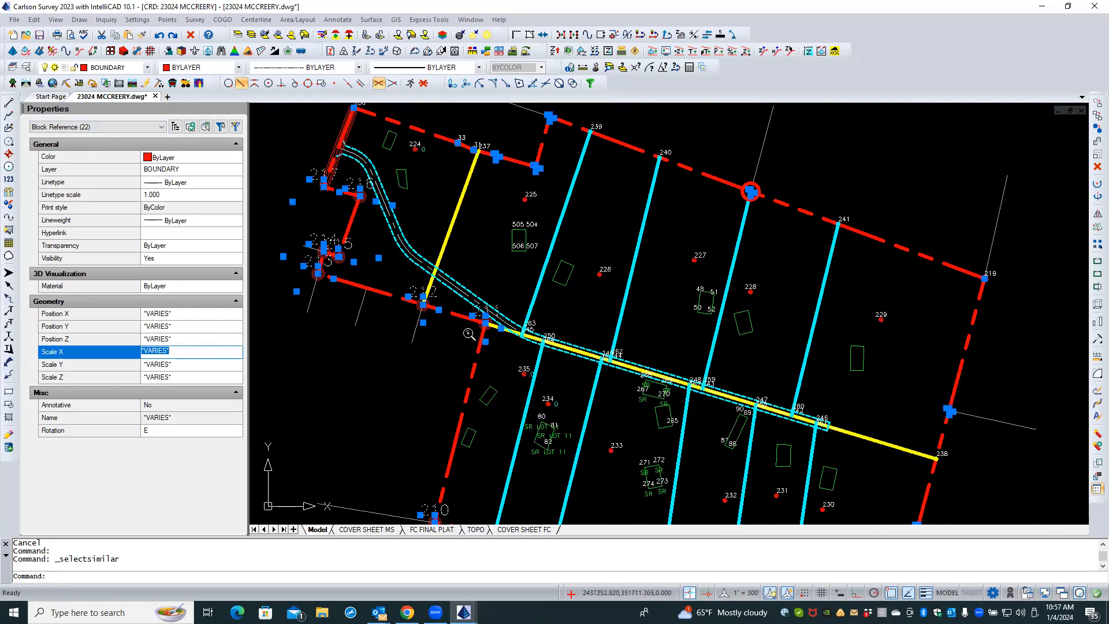
{"action": "scroll", "coordinate": [474, 307], "scroll_direction": "down", "scroll_amount": 1}
{"action": "scroll", "coordinate": [472, 172], "scroll_direction": "up", "scroll_amount": 5}
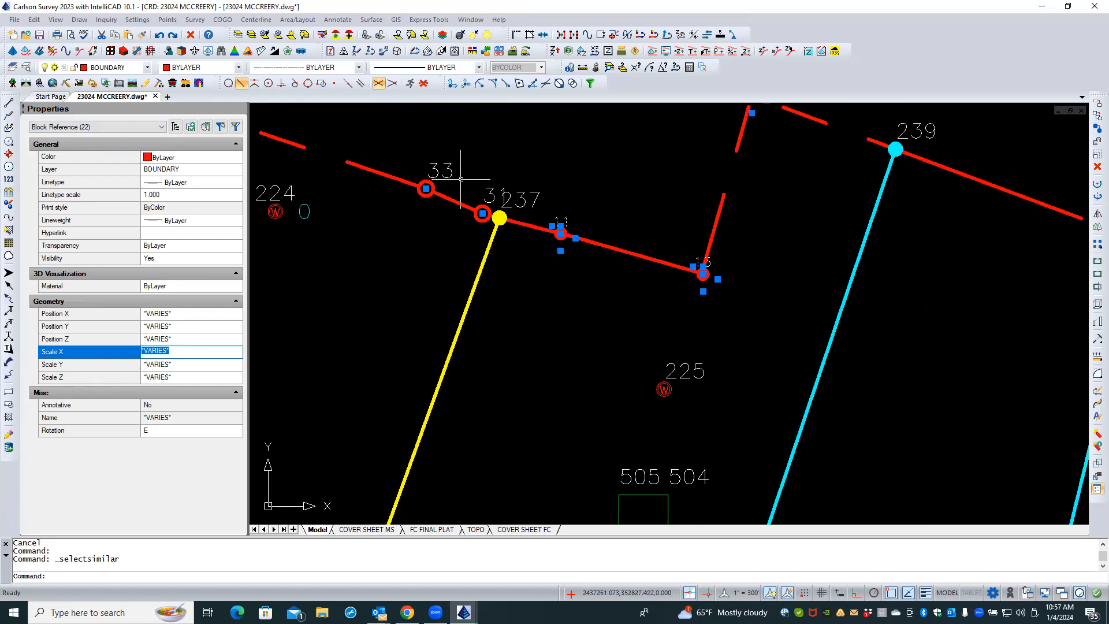
{"action": "scroll", "coordinate": [420, 262], "scroll_direction": "down", "scroll_amount": 1}
{"action": "scroll", "coordinate": [529, 195], "scroll_direction": "down", "scroll_amount": 4}
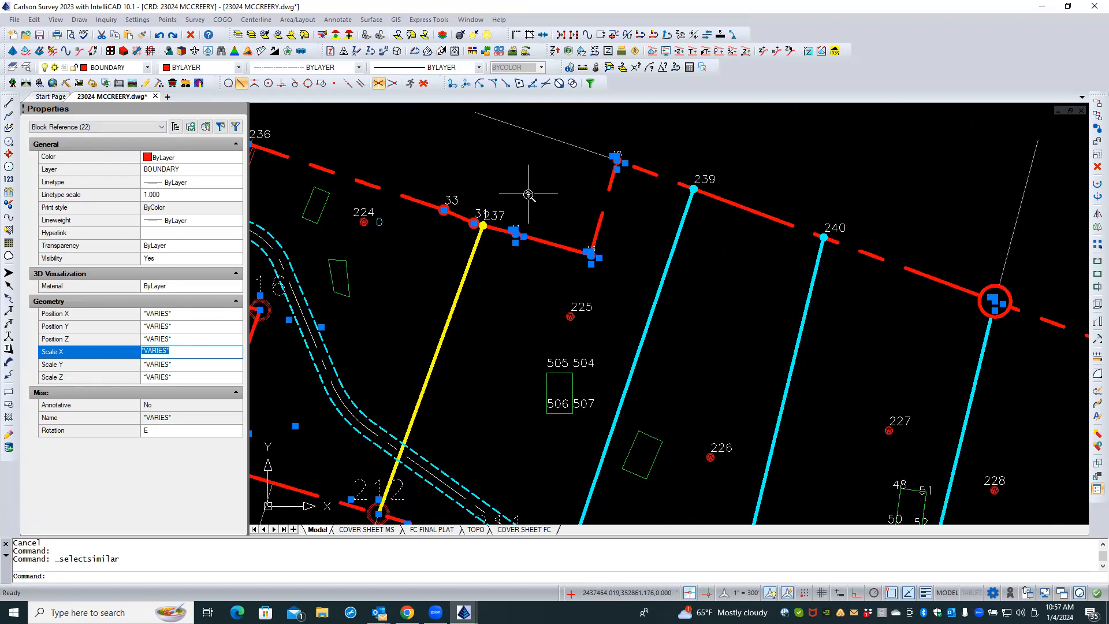
{"action": "scroll", "coordinate": [351, 357], "scroll_direction": "up", "scroll_amount": 4}
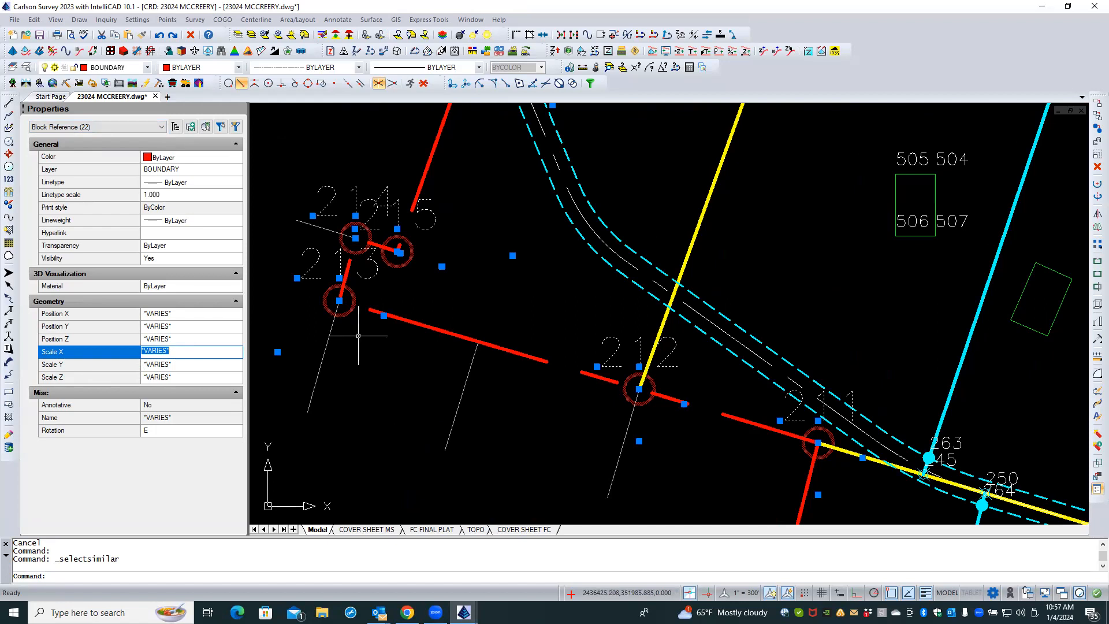
{"action": "key", "text": "Escape"}
- Check the block reference scale and annotative properties of the boundary corner symbol at point 13
{"action": "scroll", "coordinate": [350, 346], "scroll_direction": "down", "scroll_amount": 5}
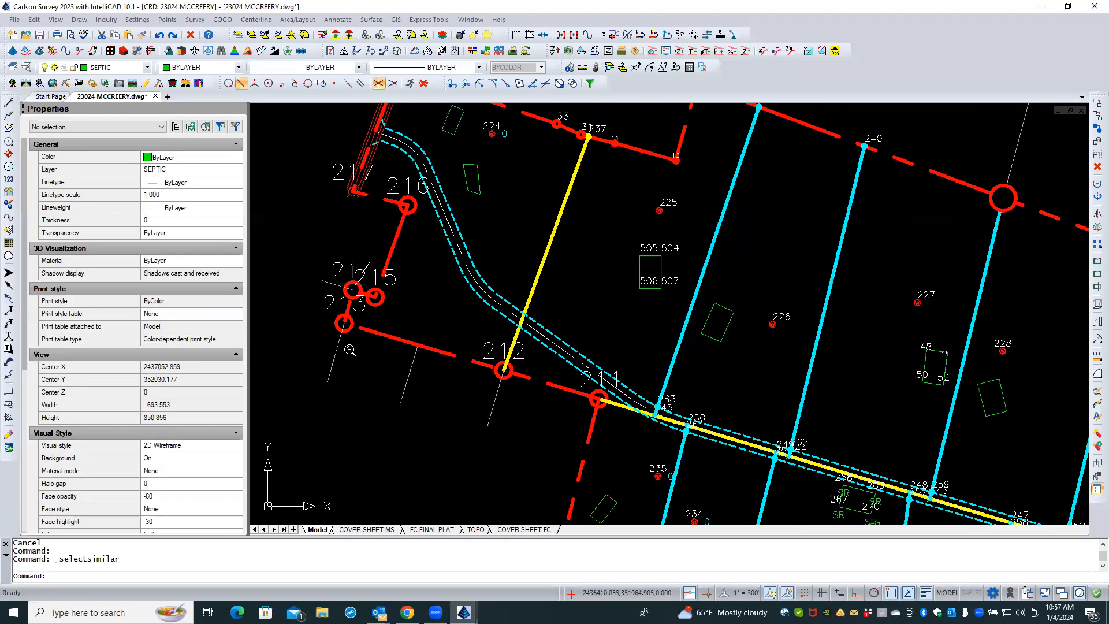
{"action": "scroll", "coordinate": [539, 207], "scroll_direction": "up", "scroll_amount": 5}
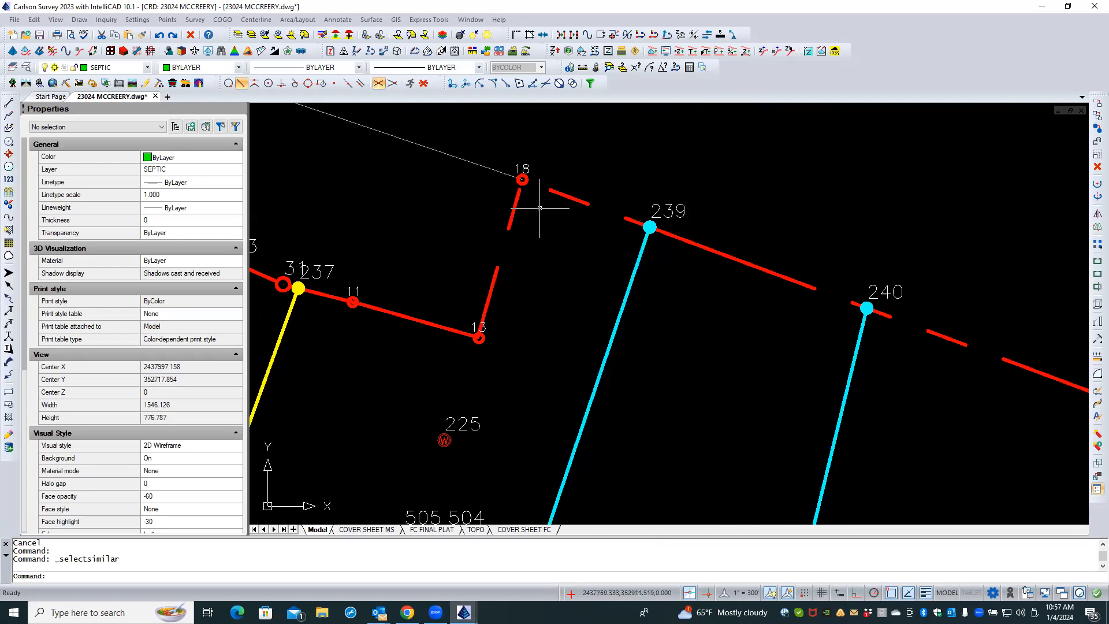
{"action": "scroll", "coordinate": [479, 337], "scroll_direction": "up", "scroll_amount": 2}
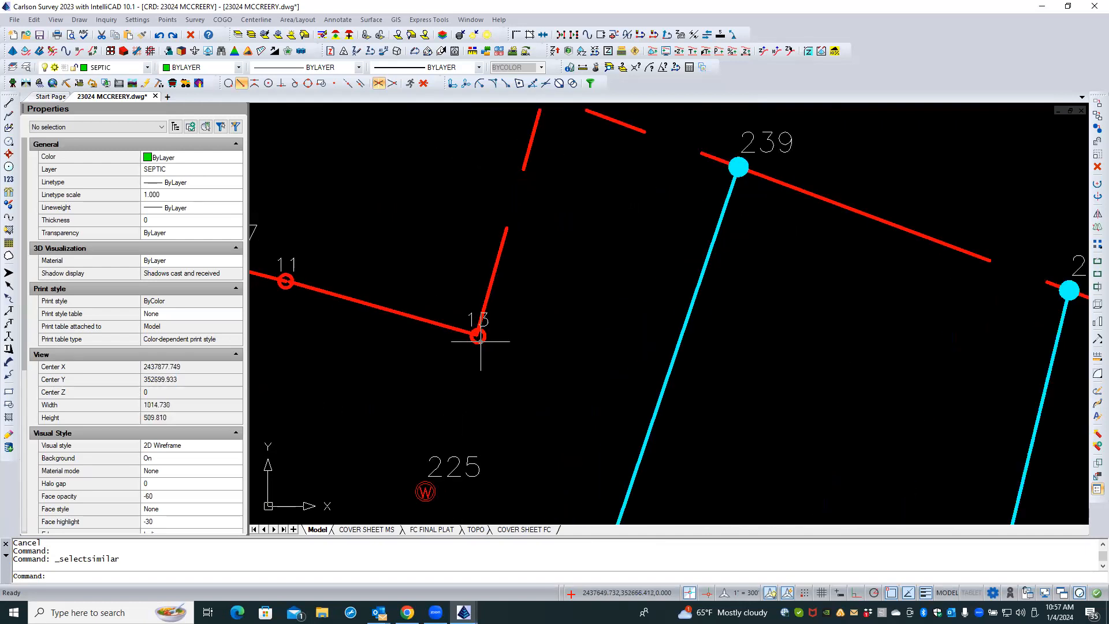
{"action": "left_click", "coordinate": [481, 340]}
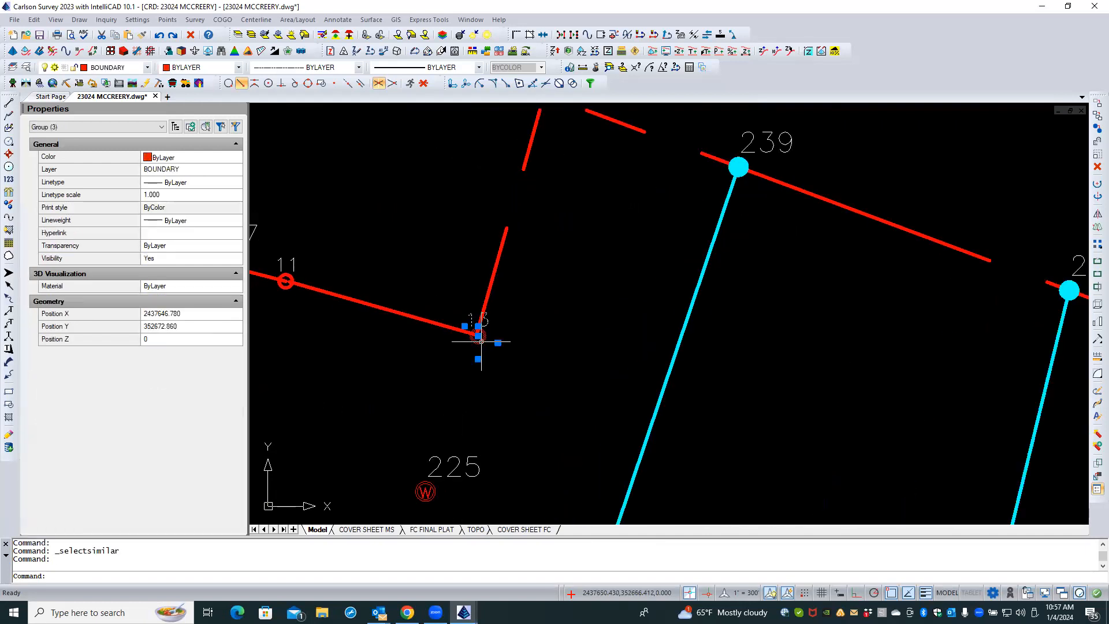
{"action": "left_click", "coordinate": [52, 127]}
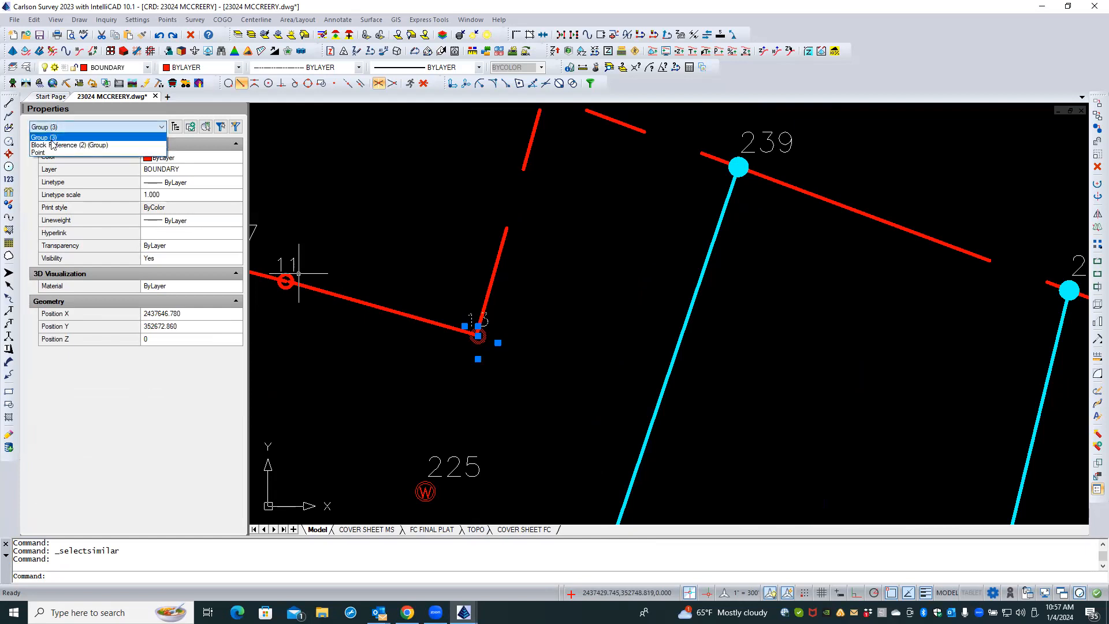
{"action": "left_click", "coordinate": [52, 145]}
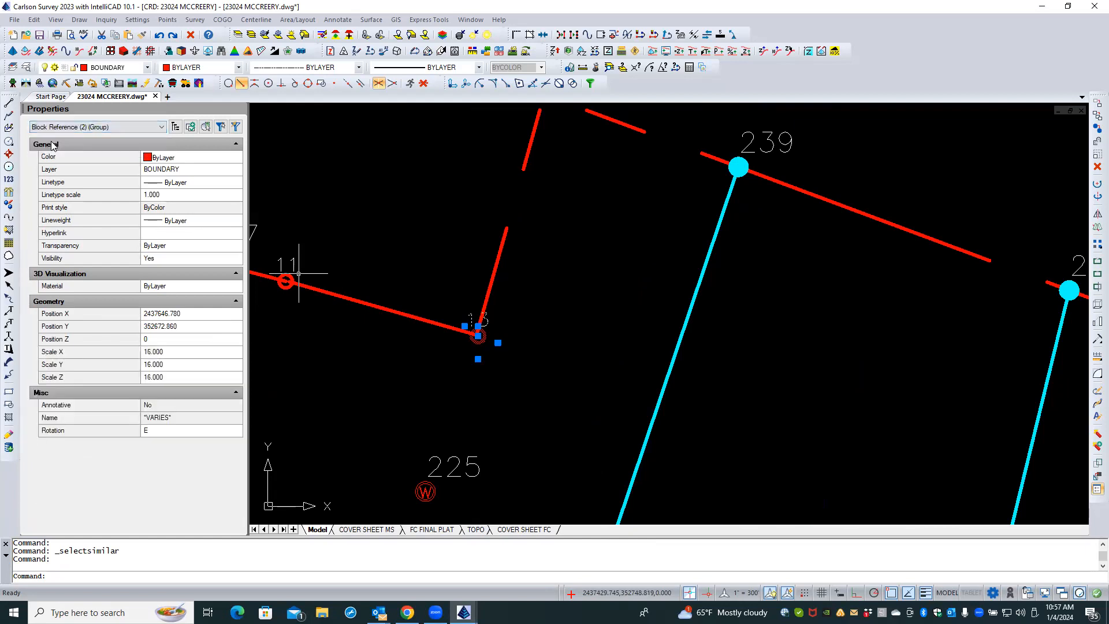
{"action": "key", "text": "Escape"}
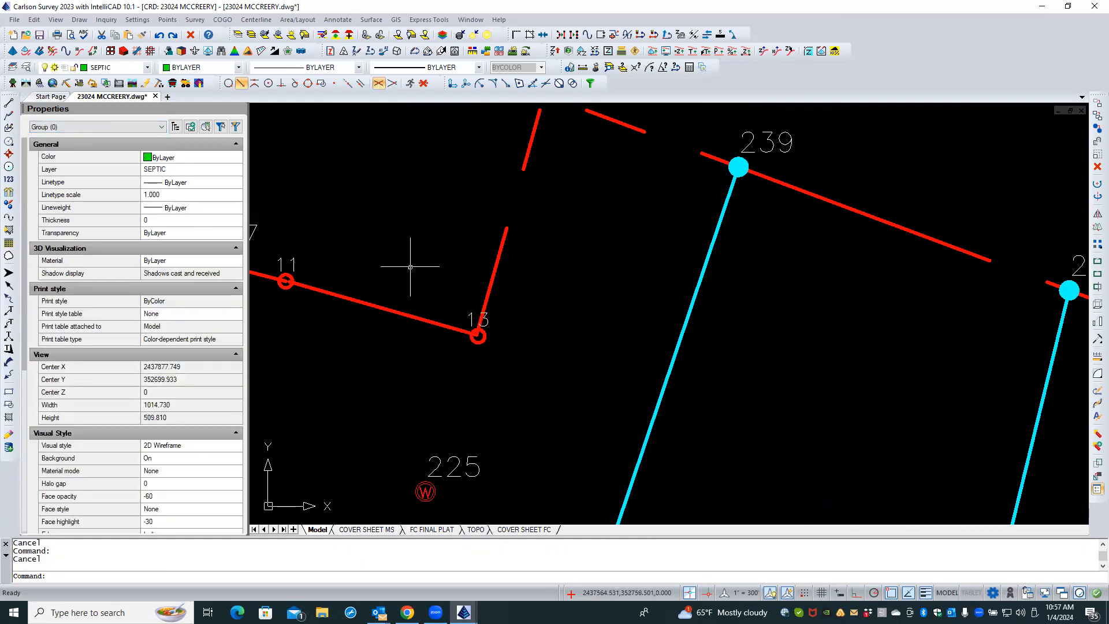
- Check the block reference scale and annotative properties of the new lot corner symbol at point 239
{"action": "scroll", "coordinate": [409, 266], "scroll_direction": "down", "scroll_amount": 1}
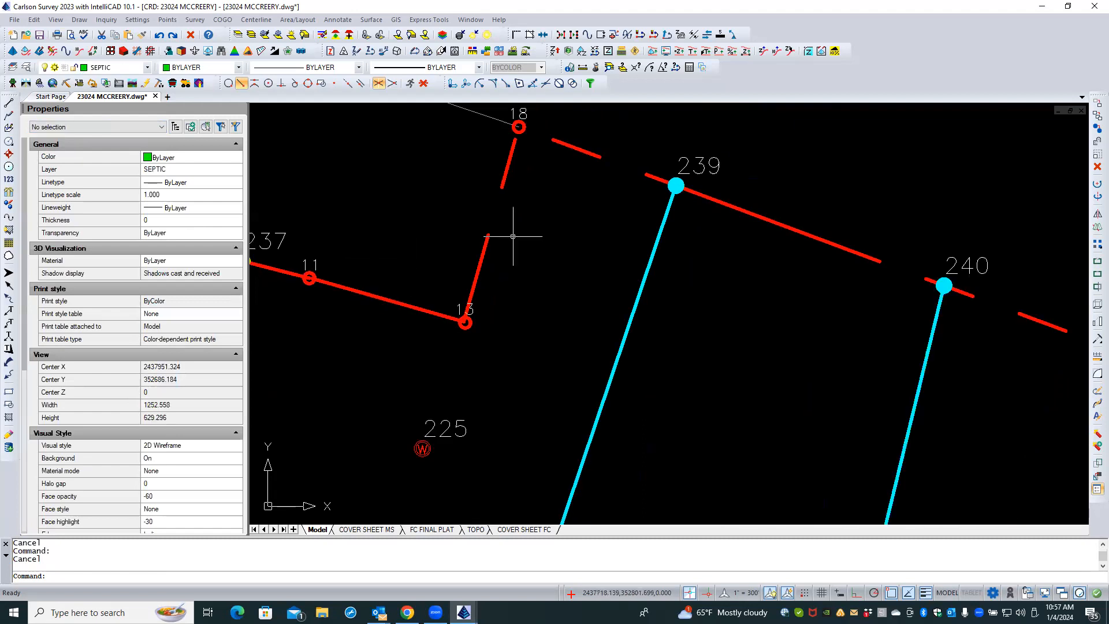
{"action": "left_click", "coordinate": [678, 182]}
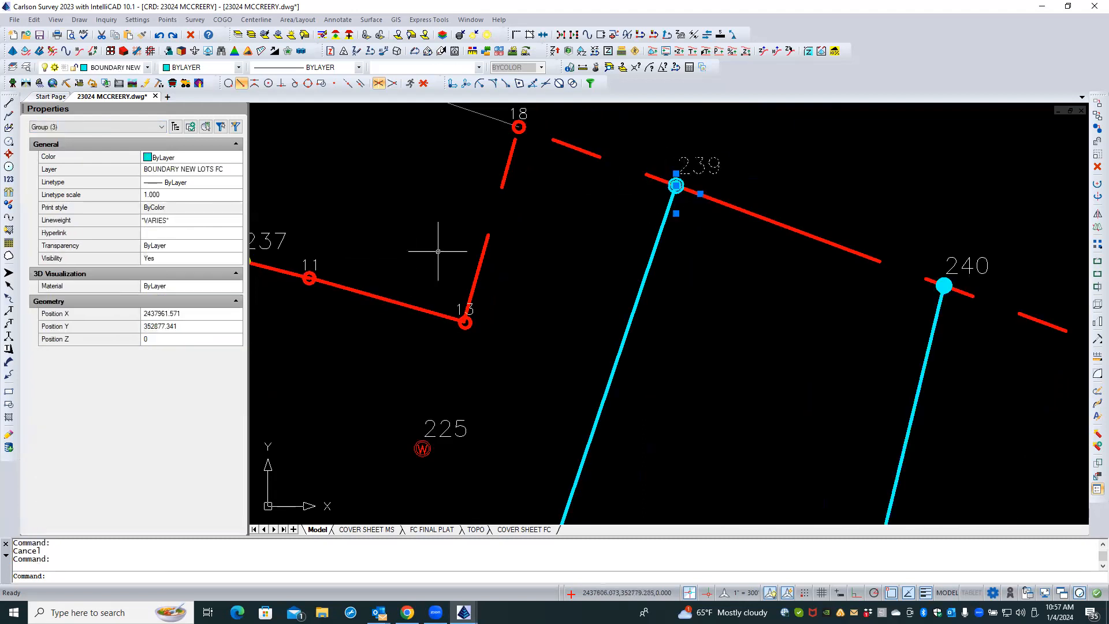
{"action": "left_click", "coordinate": [110, 126]}
{"action": "left_click", "coordinate": [94, 146]}
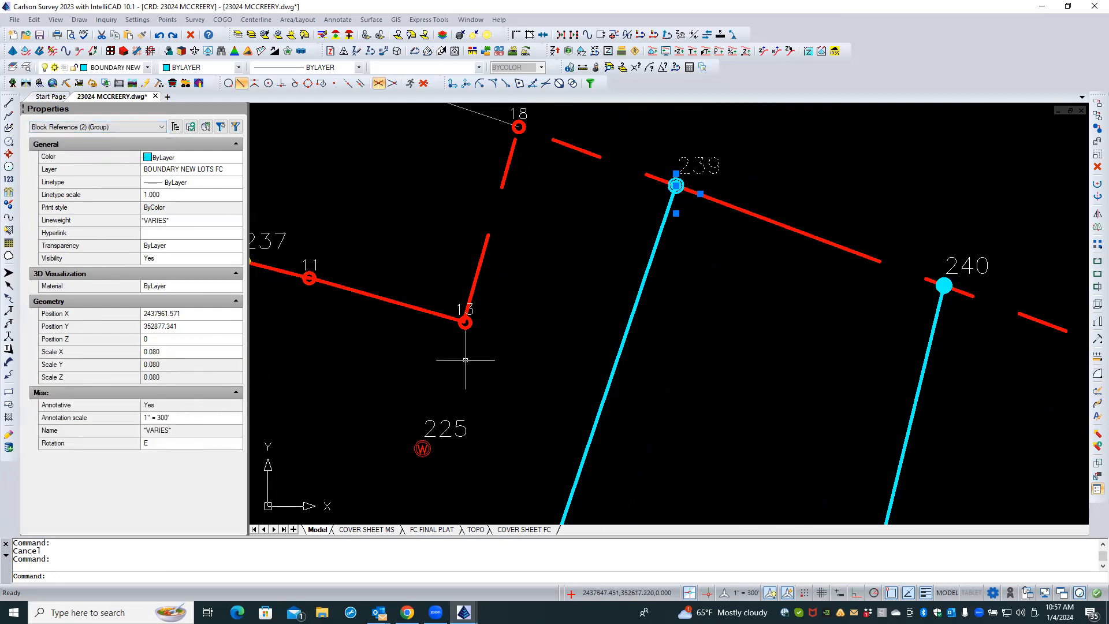
{"action": "key", "text": "Escape"}
- Recheck point 13's block reference properties for comparison with the new lot corner symbol at point 239
{"action": "left_click", "coordinate": [469, 325]}
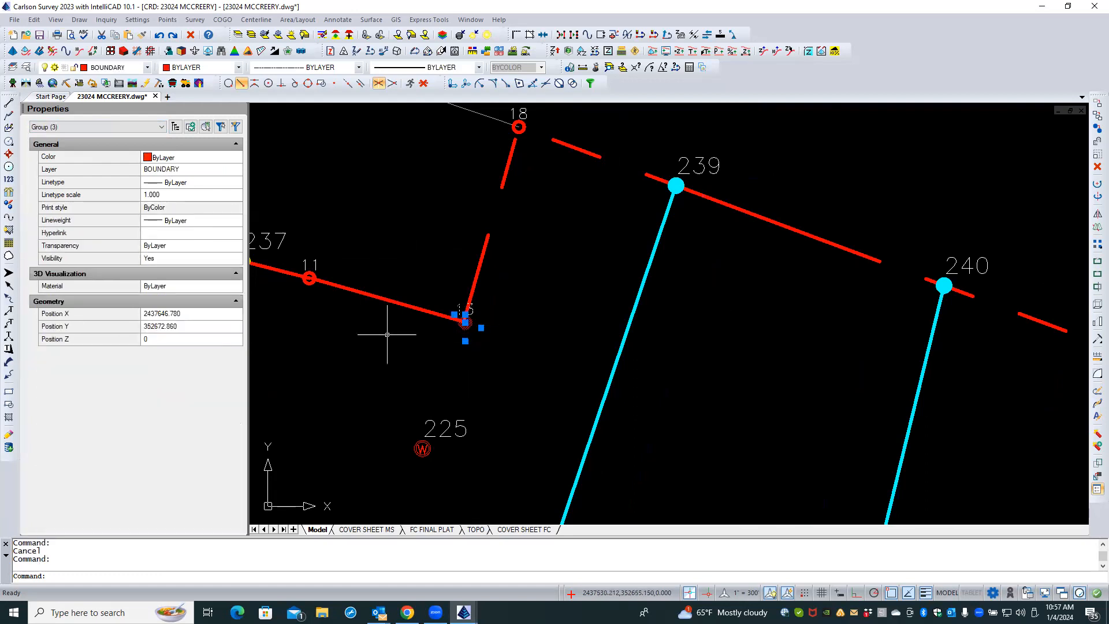
{"action": "left_click", "coordinate": [110, 128]}
{"action": "left_click", "coordinate": [104, 146]}
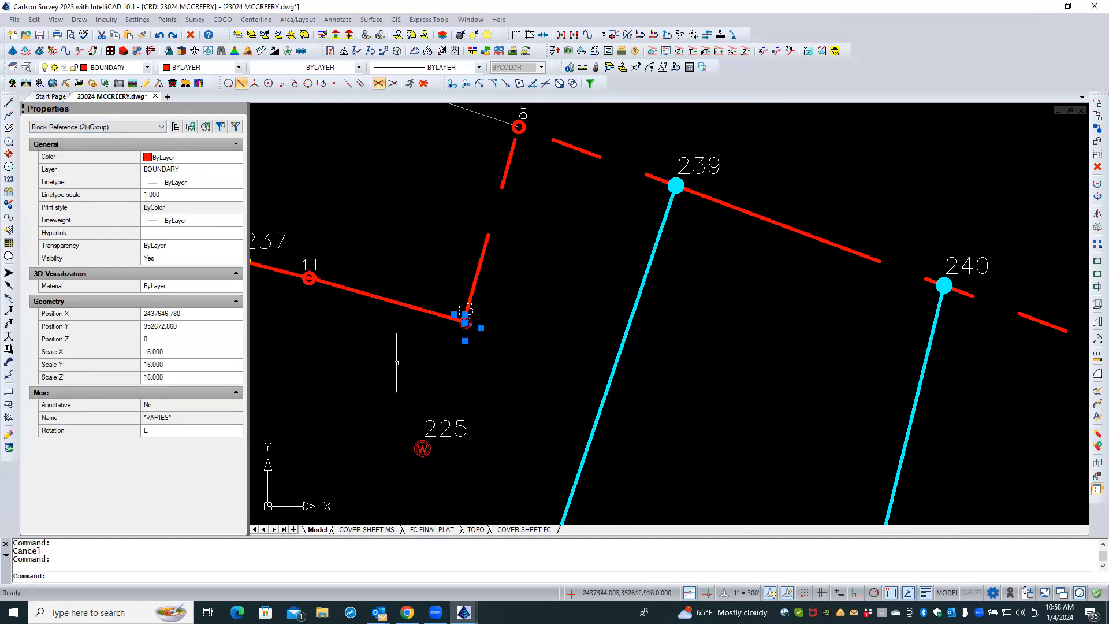
{"action": "key", "text": "Escape"}
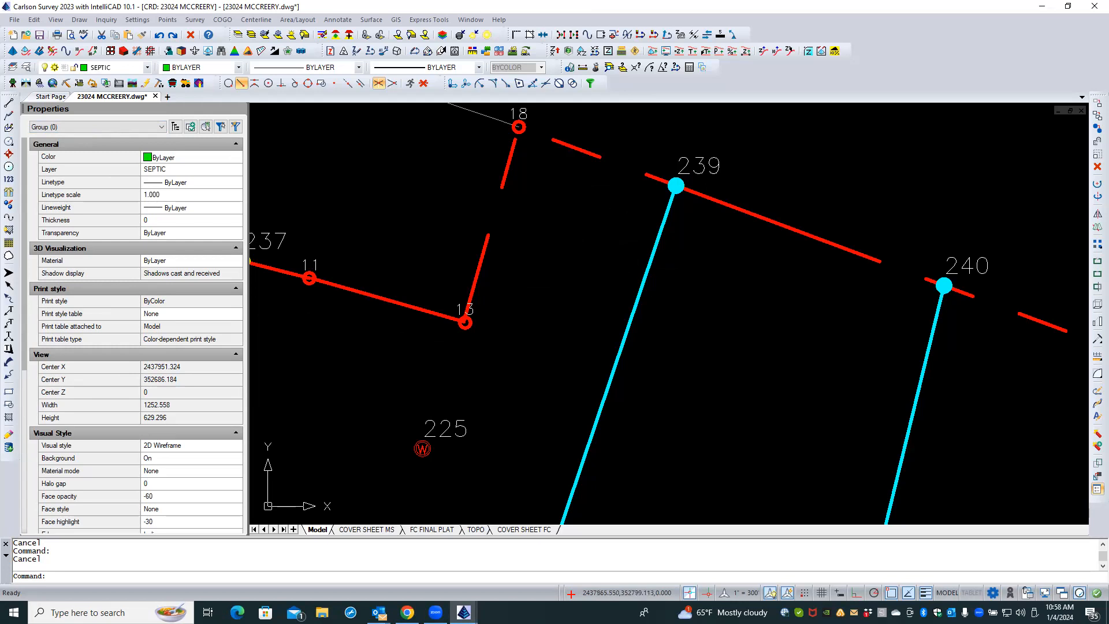
{"action": "scroll", "coordinate": [613, 237], "scroll_direction": "down", "scroll_amount": 1}
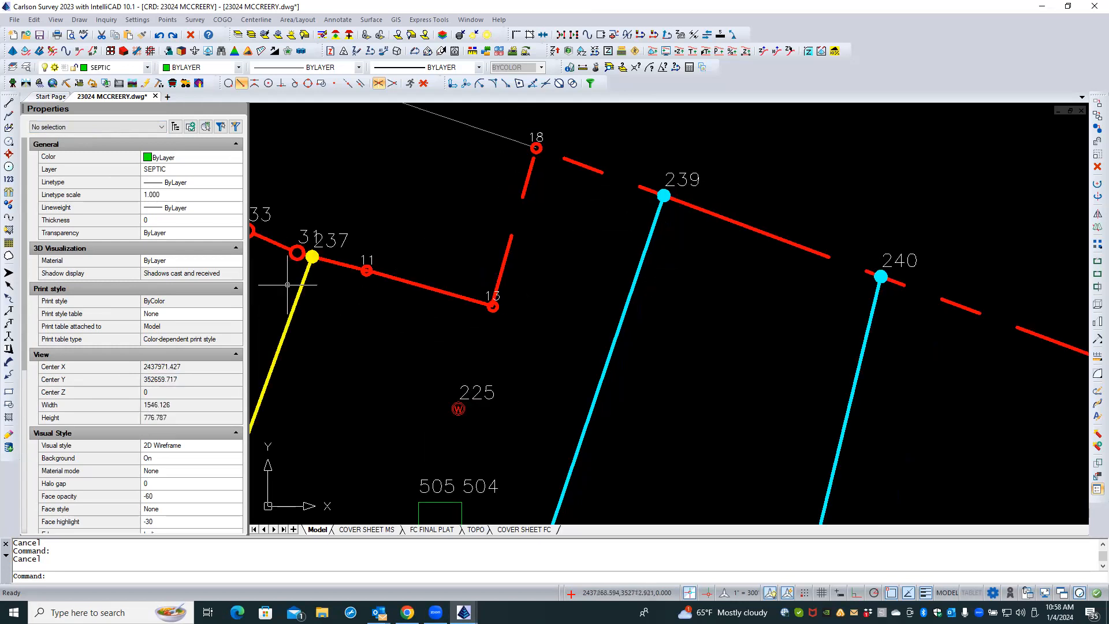
- Check the block reference scale and annotative properties of the boundary corner symbol at point 31
{"action": "scroll", "coordinate": [289, 258], "scroll_direction": "up", "scroll_amount": 1}
{"action": "scroll", "coordinate": [290, 259], "scroll_direction": "up", "scroll_amount": 2}
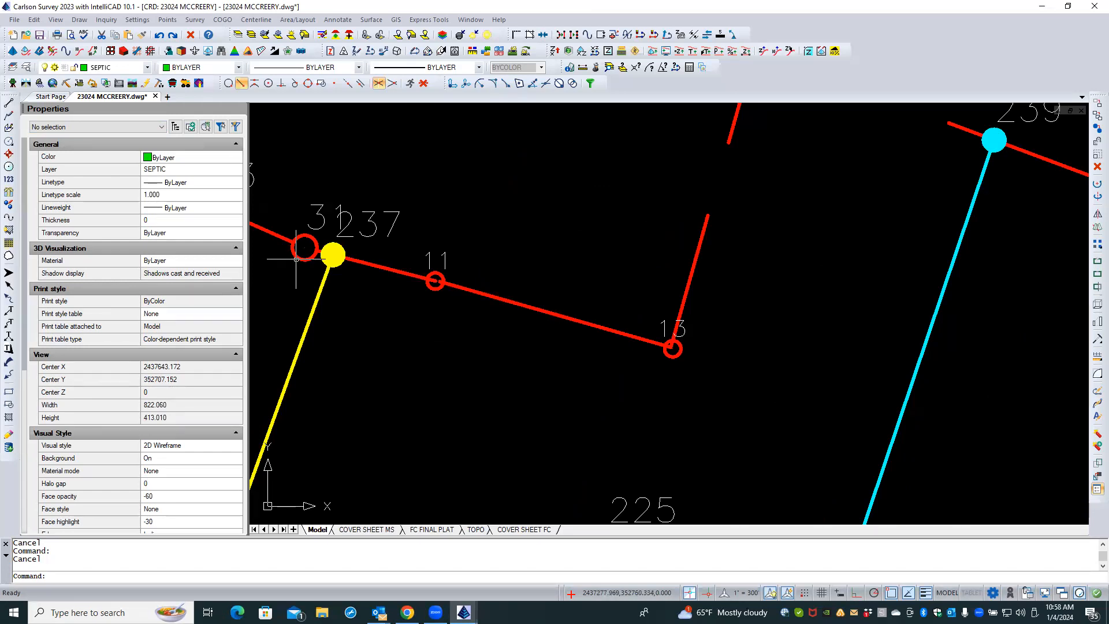
{"action": "left_click", "coordinate": [301, 257]}
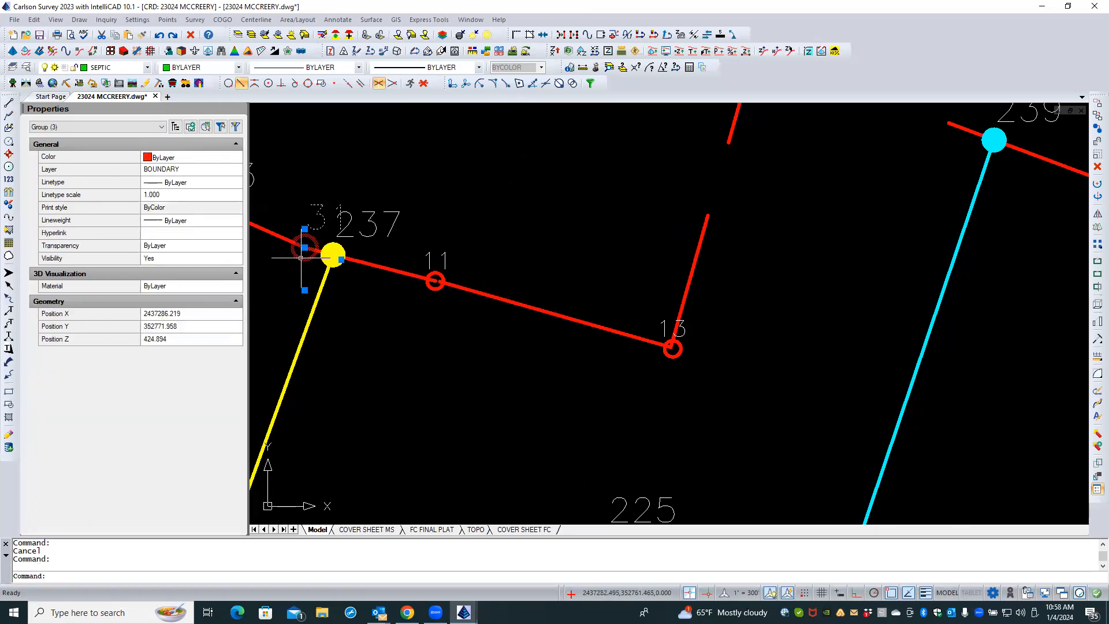
{"action": "left_click", "coordinate": [118, 126]}
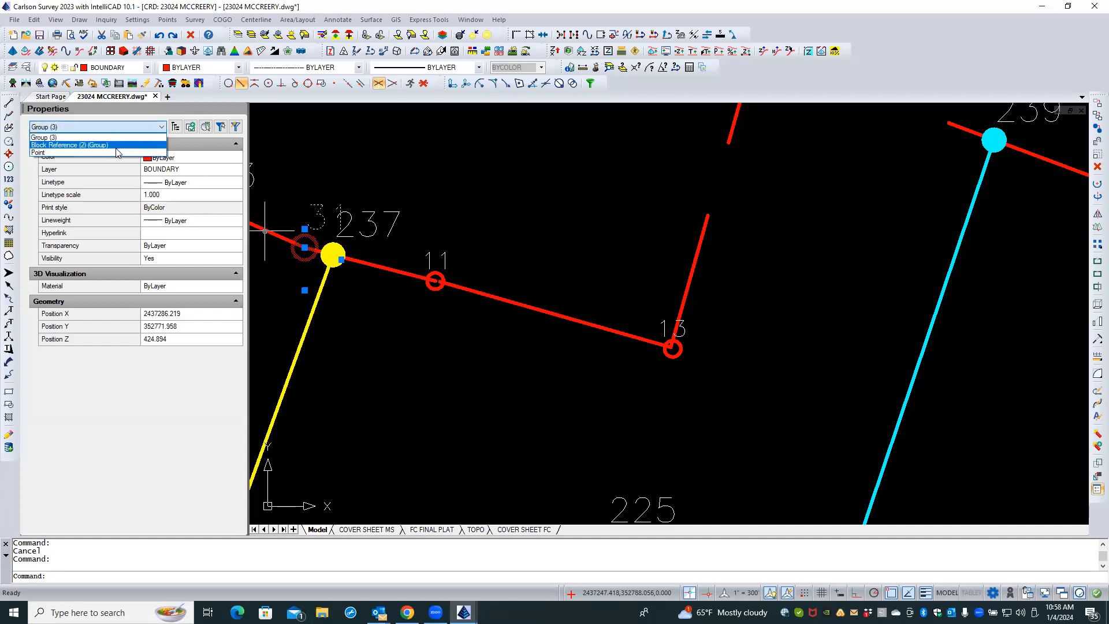
{"action": "left_click", "coordinate": [117, 145]}
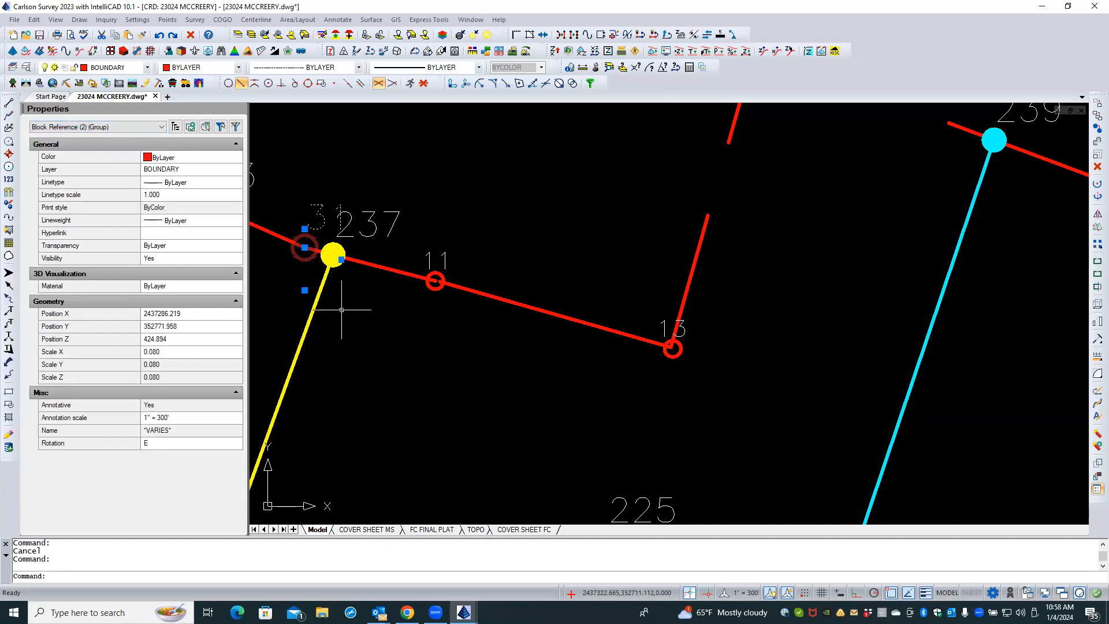
{"action": "key", "text": "Escape"}
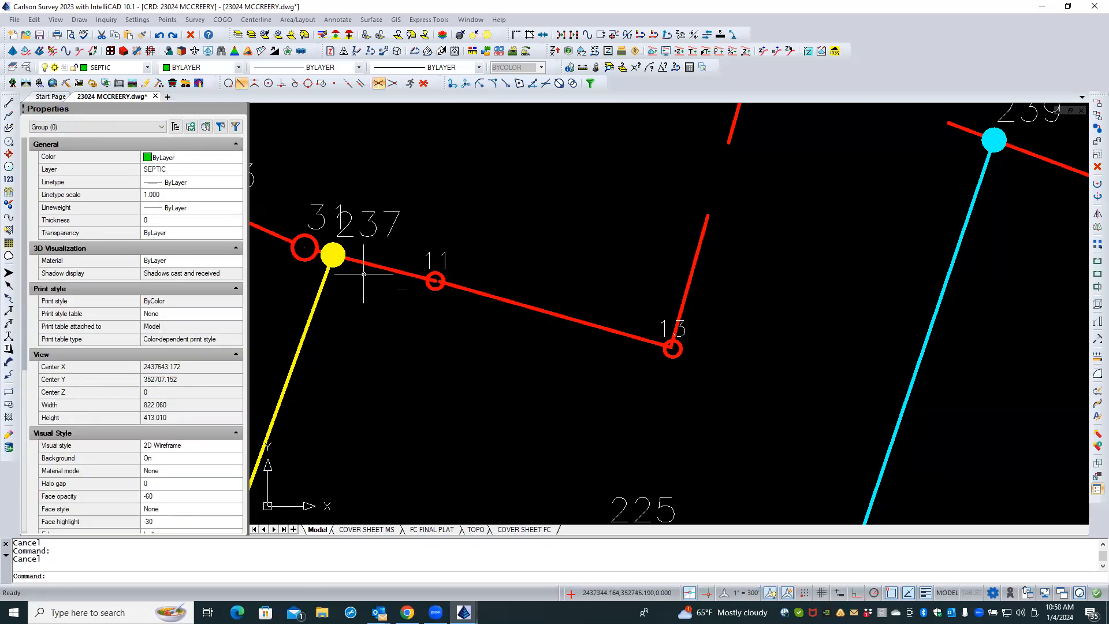
- Check which symbol is assigned to point 31 in its point settings, leaving them unchanged
{"action": "left_click", "coordinate": [308, 259]}
{"action": "double_click", "coordinate": [308, 258]}
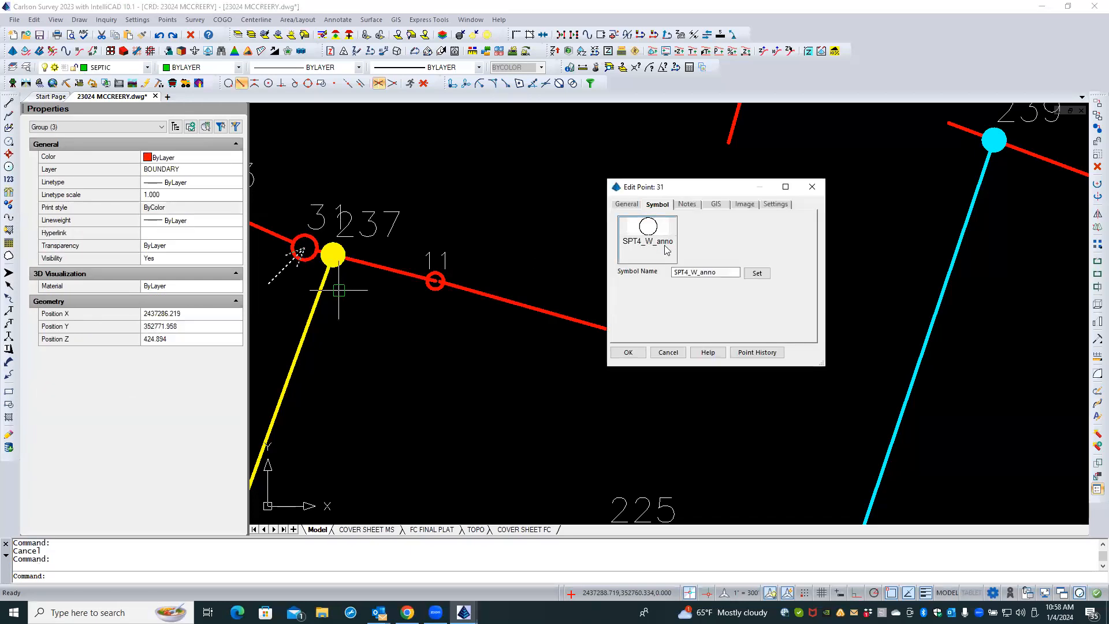
{"action": "left_click", "coordinate": [669, 353]}
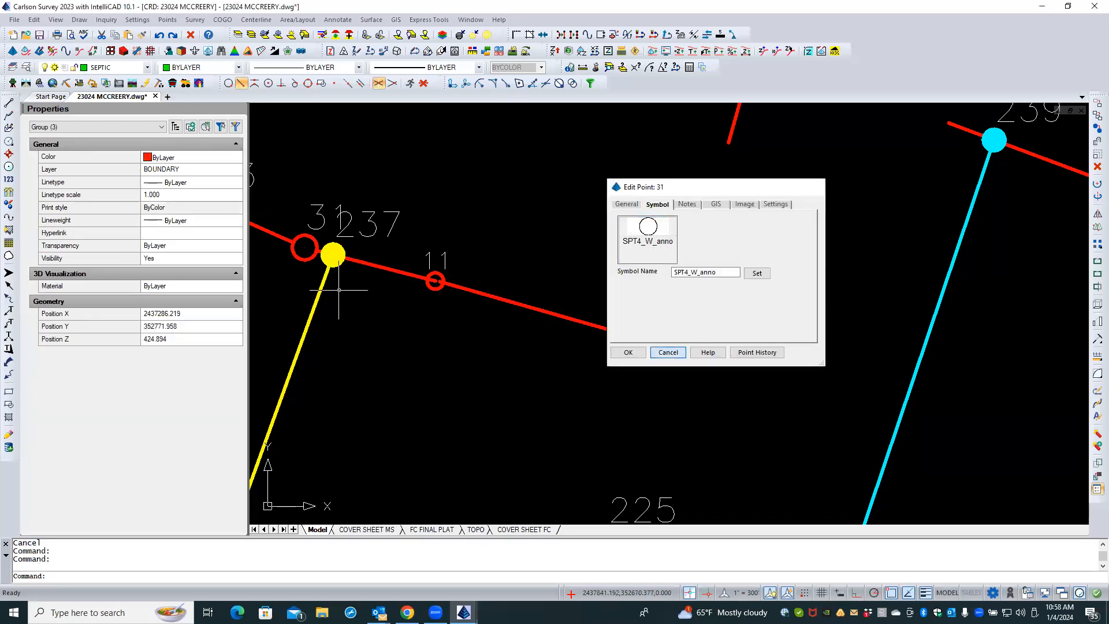
- Change point 11's symbol to SPT4_W from the Points+Wipeout symbol category
{"action": "double_click", "coordinate": [436, 281]}
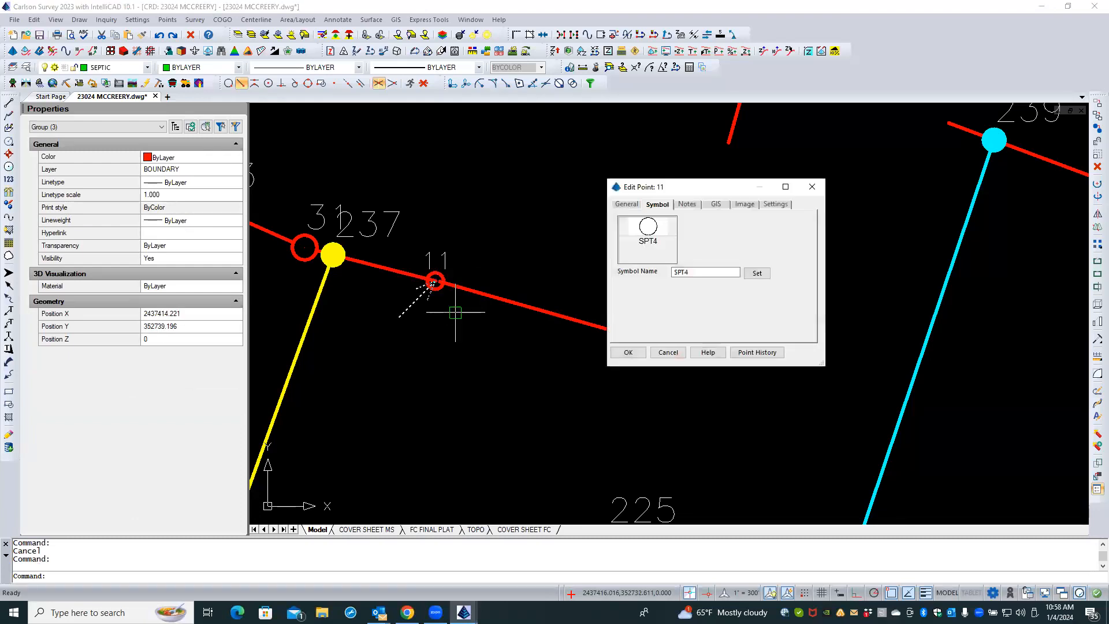
{"action": "left_click", "coordinate": [639, 249]}
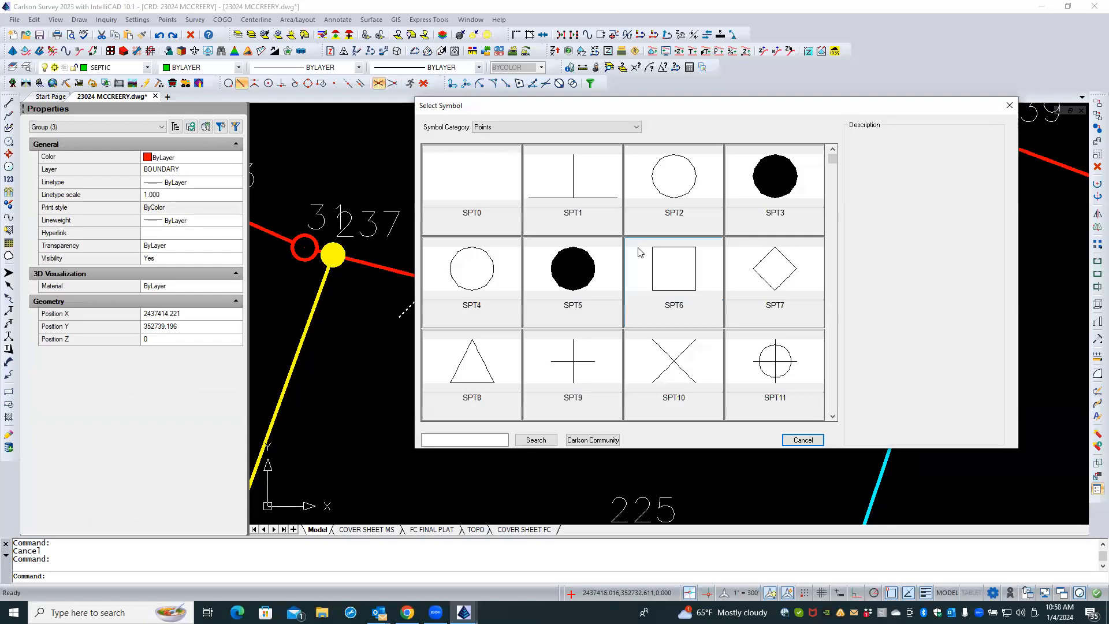
{"action": "left_click", "coordinate": [547, 128]}
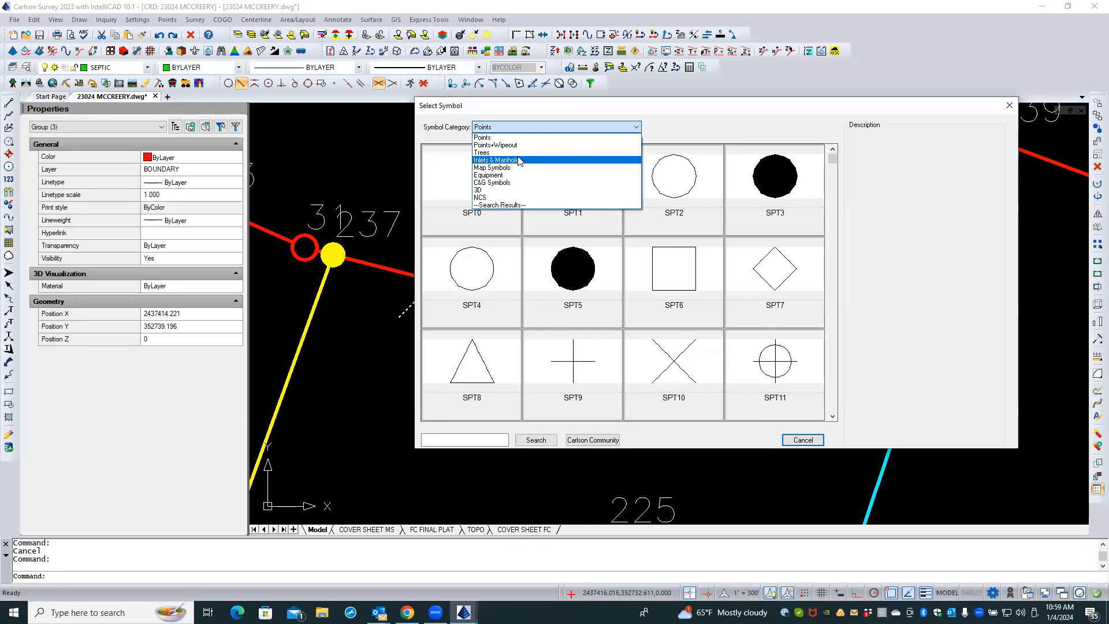
{"action": "left_click", "coordinate": [521, 146]}
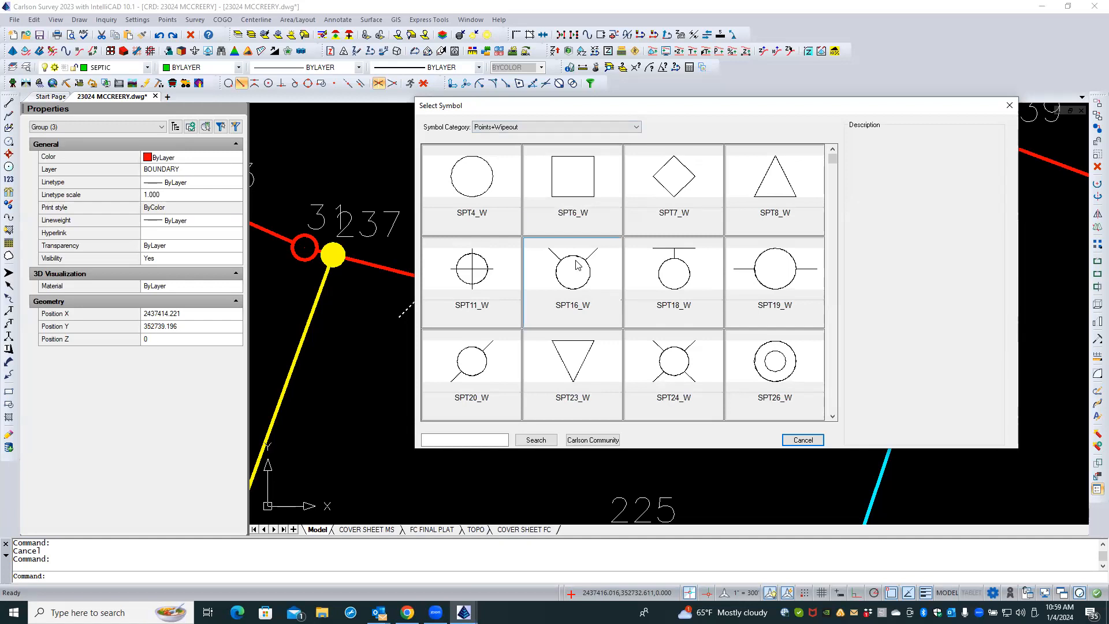
{"action": "left_click", "coordinate": [497, 213]}
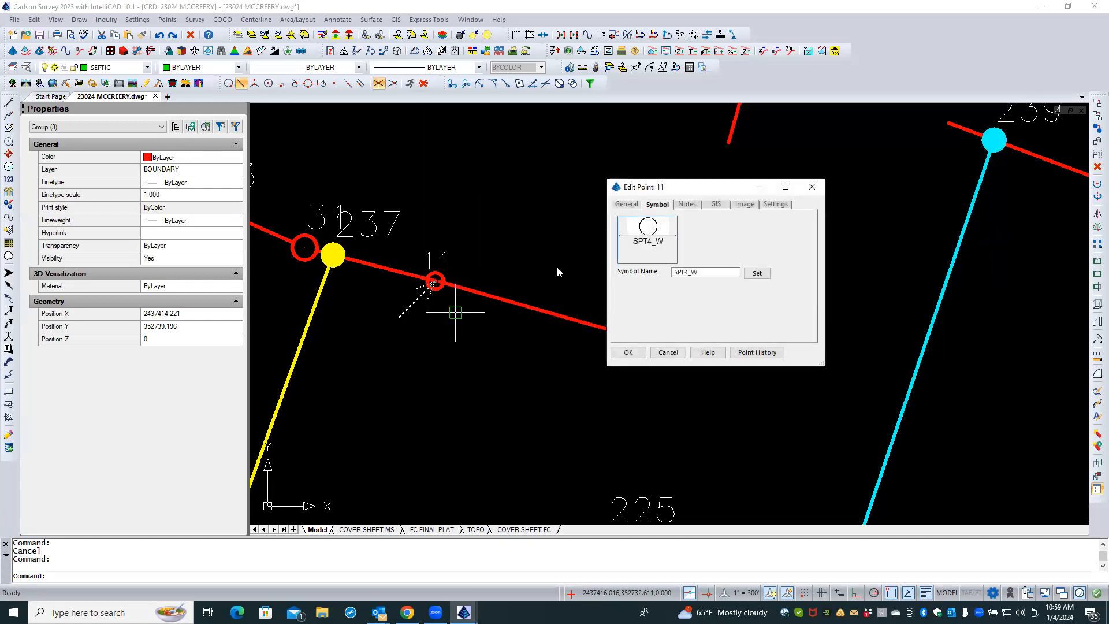
{"action": "left_click", "coordinate": [628, 353]}
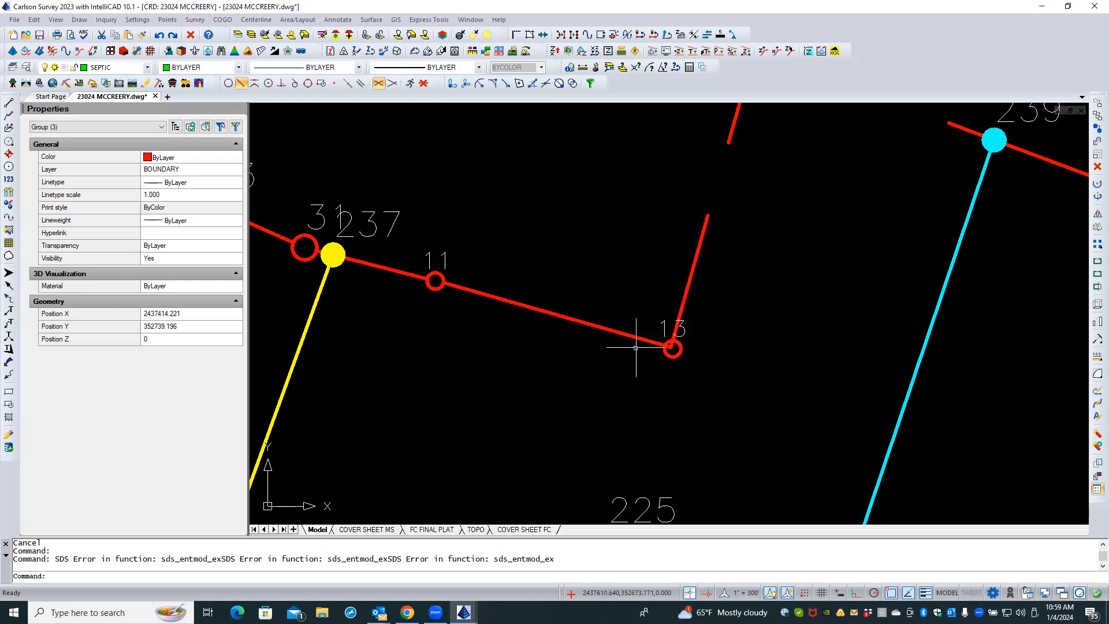
- Recheck point 31's assigned symbol for comparison with point 11, then clear the selection
{"action": "left_click", "coordinate": [312, 237]}
{"action": "double_click", "coordinate": [312, 237]}
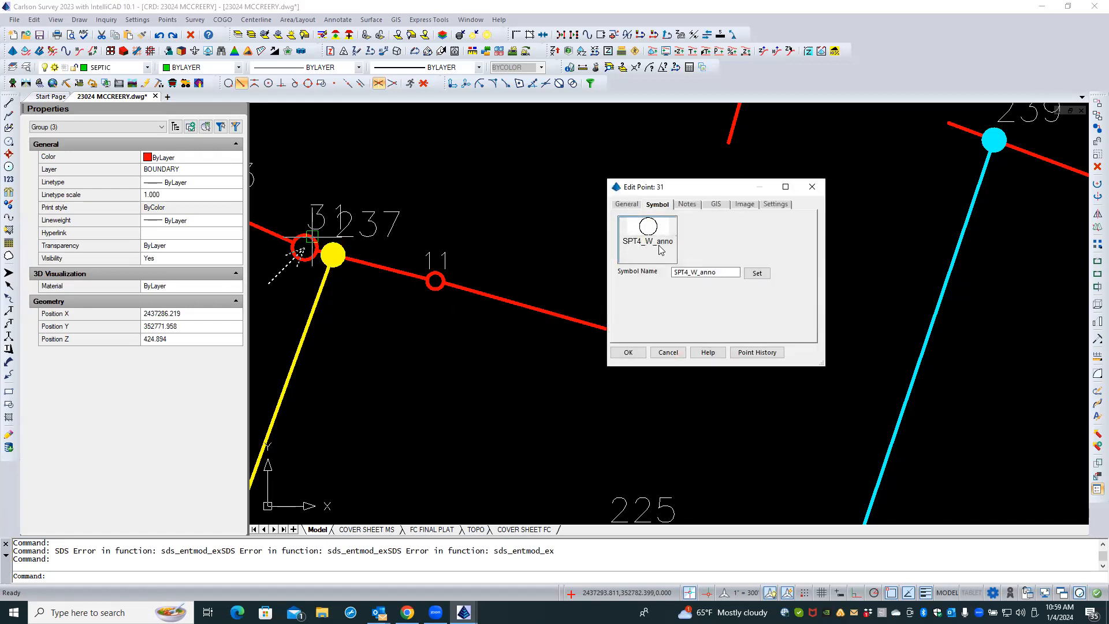
{"action": "left_click", "coordinate": [668, 352]}
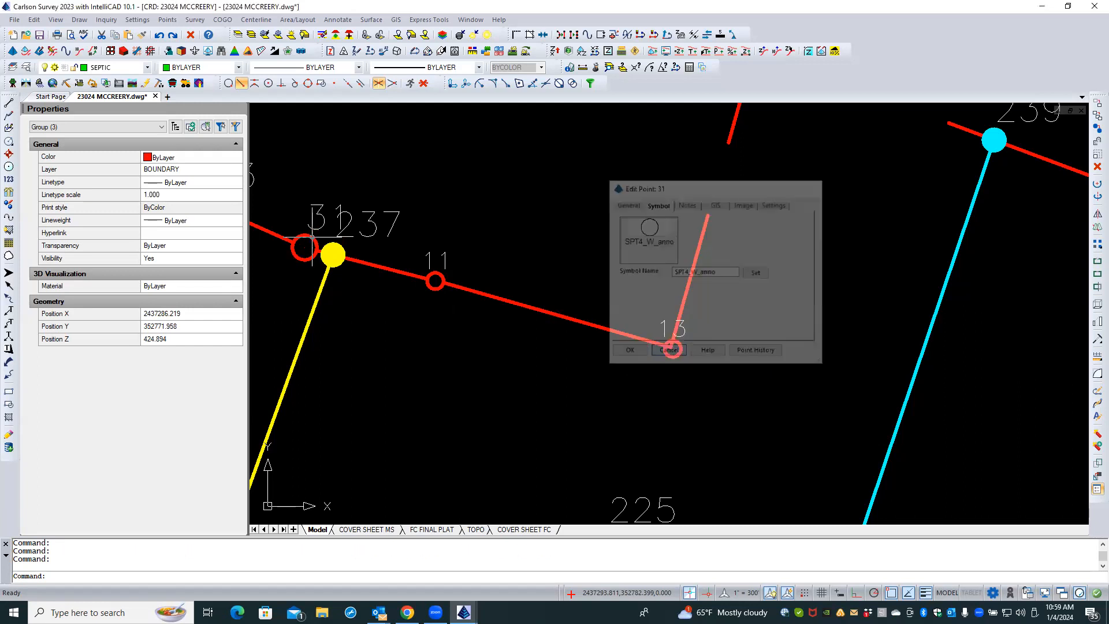
{"action": "key", "text": "Escape"}
{"action": "key", "text": "Escape"}
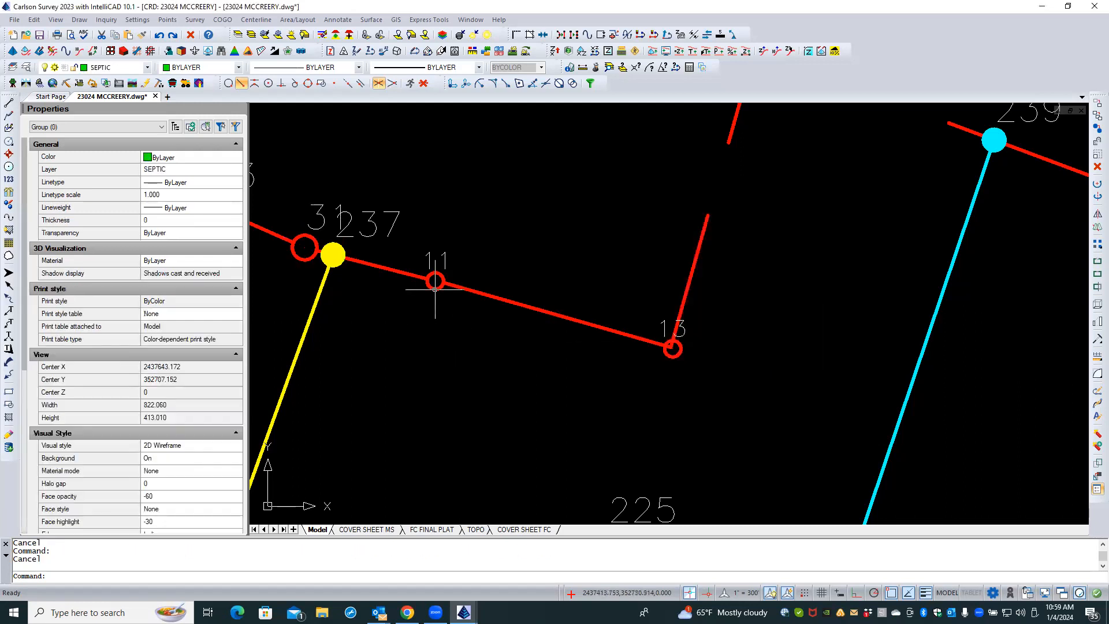
- Select the symbols similar to point 11, examine which boundary corners are included, and clear the selection
{"action": "left_click", "coordinate": [435, 288]}
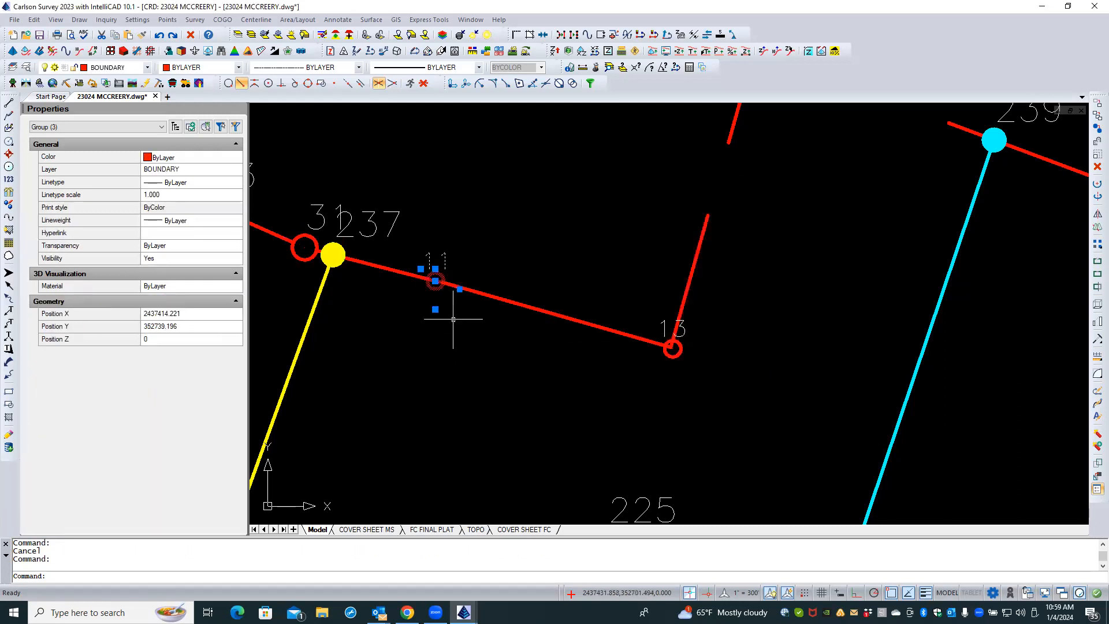
{"action": "right_click", "coordinate": [480, 334]}
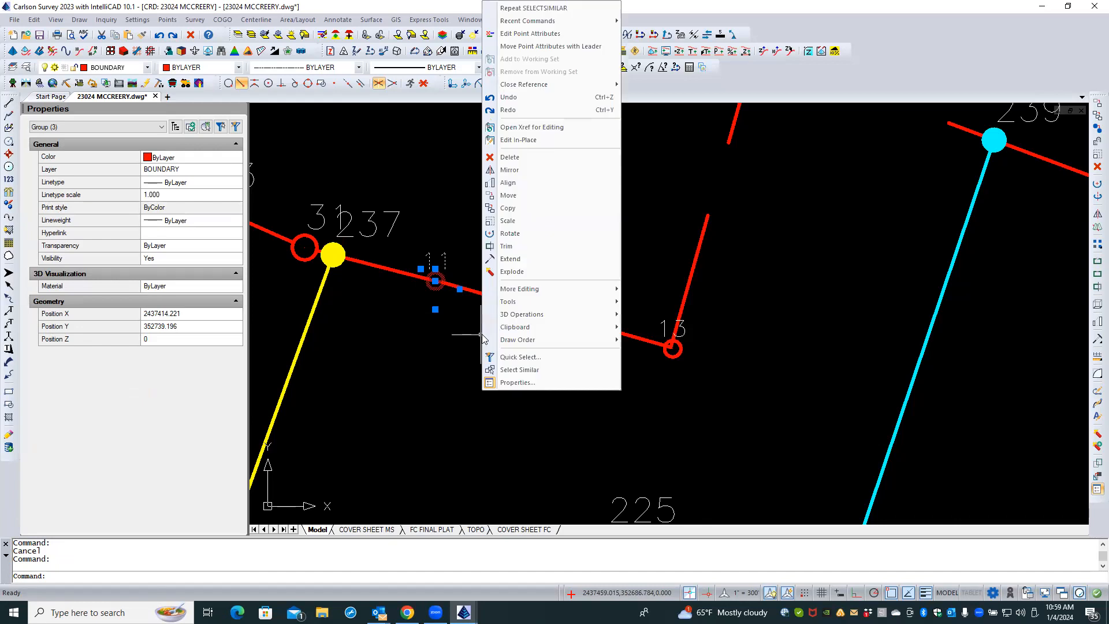
{"action": "left_click", "coordinate": [534, 369]}
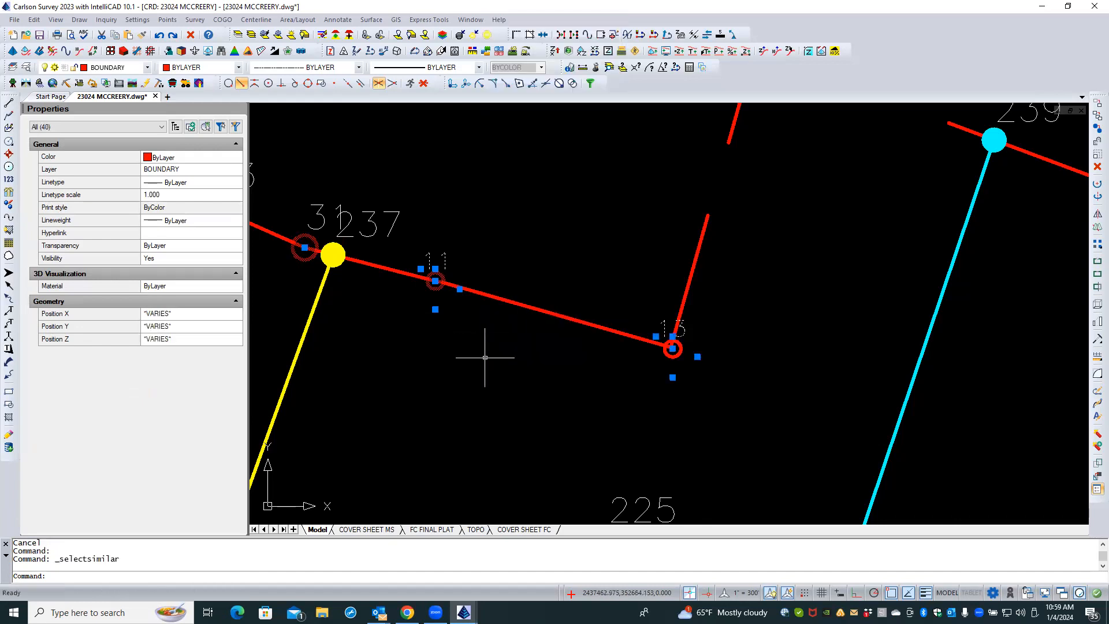
{"action": "key", "text": "Escape"}
- Review the horizontal scale and symbol and text plot sizes in the drawing setup
{"action": "left_click", "coordinate": [141, 21]}
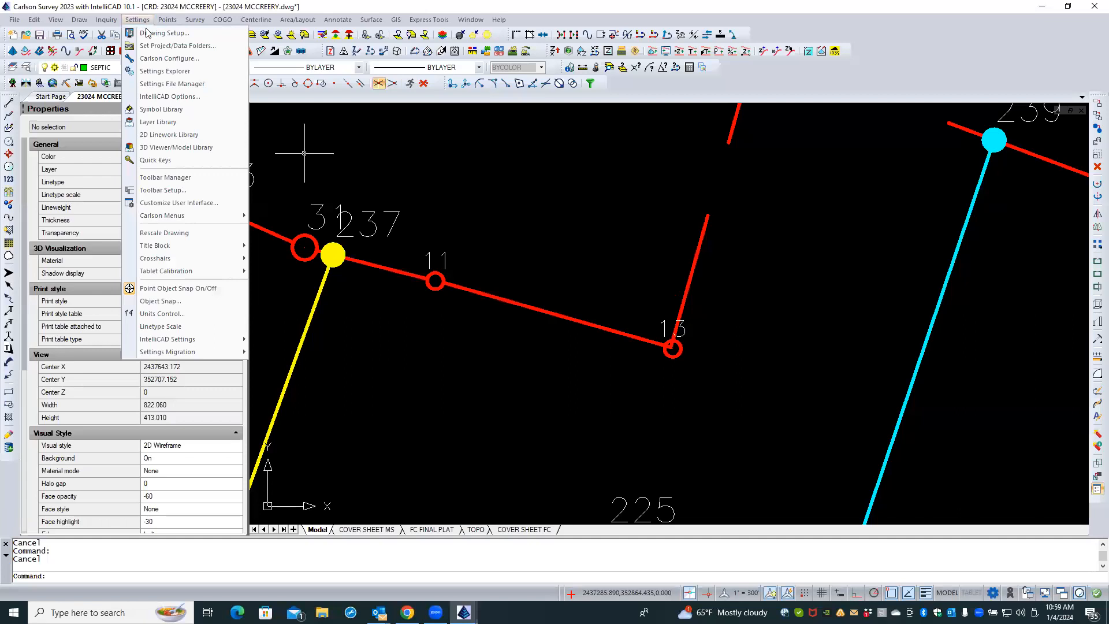
{"action": "left_click", "coordinate": [150, 32]}
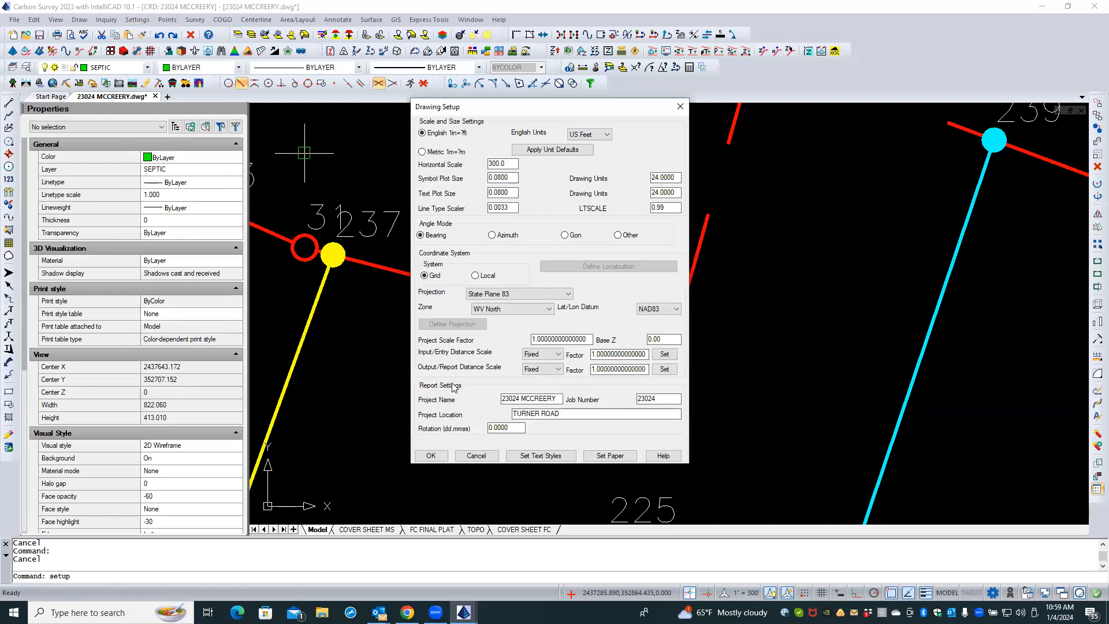
{"action": "left_click", "coordinate": [476, 455]}
- Review the annotative scale options in Carlson's general configuration settings without changing them
{"action": "left_click", "coordinate": [137, 20]}
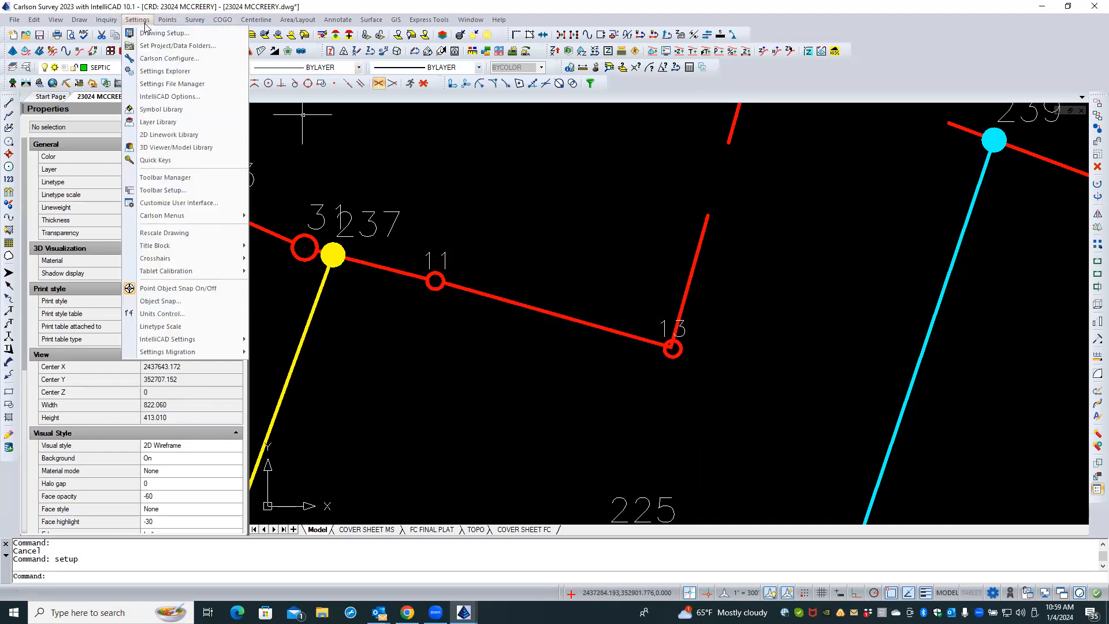
{"action": "left_click", "coordinate": [157, 59]}
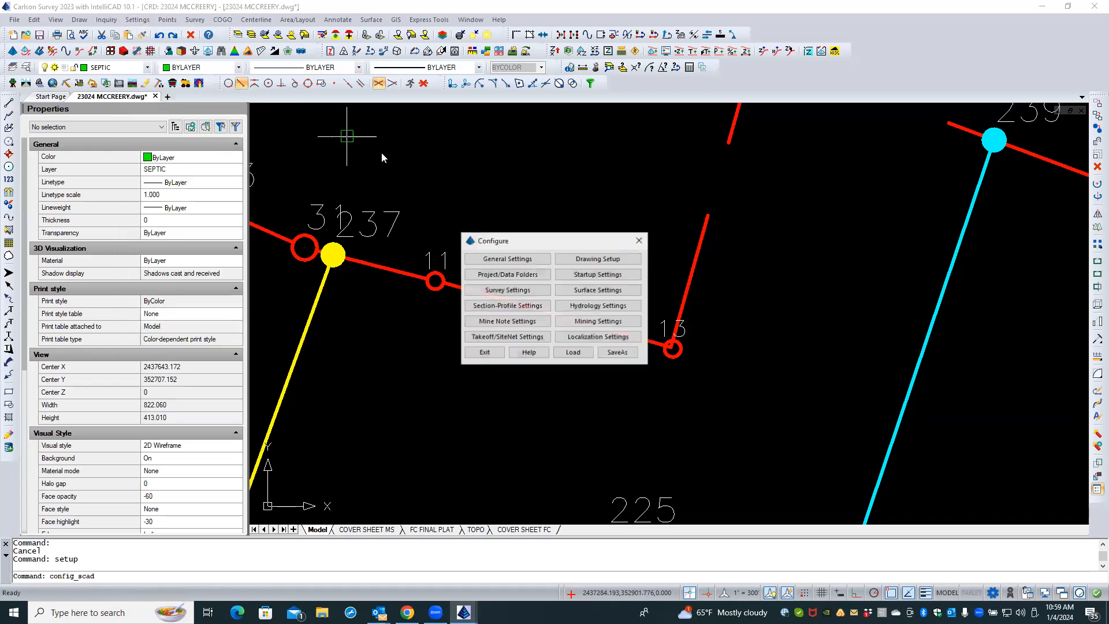
{"action": "left_click", "coordinate": [487, 260]}
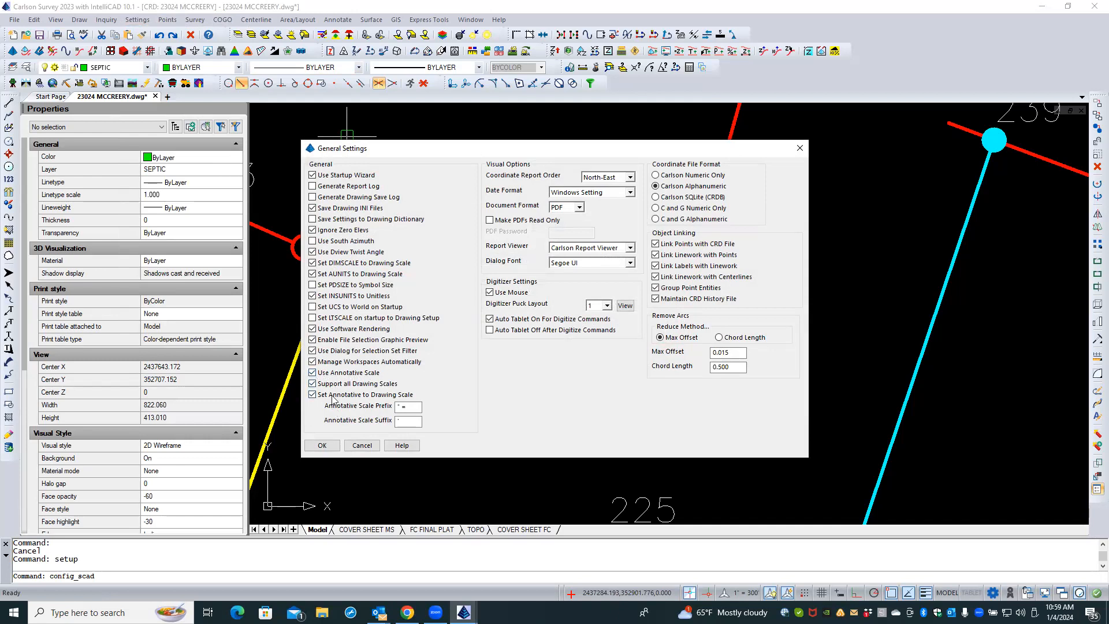
{"action": "left_click", "coordinate": [362, 446]}
{"action": "left_click", "coordinate": [485, 352]}
- Review the point defaults, checking the annotative points and drawing scale support options
{"action": "left_click", "coordinate": [167, 20]}
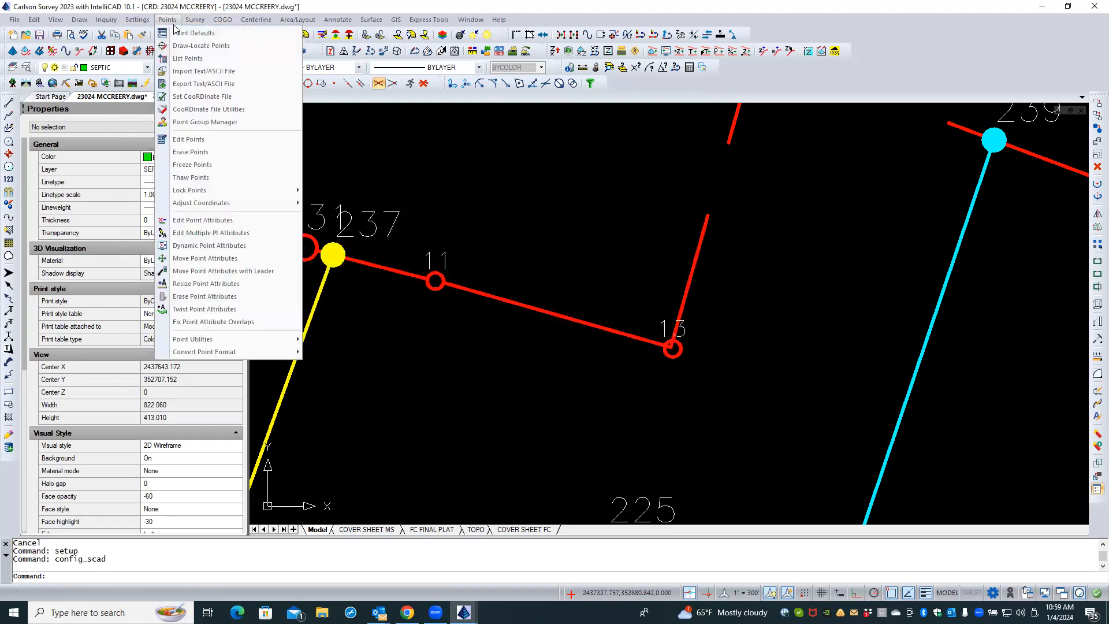
{"action": "left_click", "coordinate": [350, 137]}
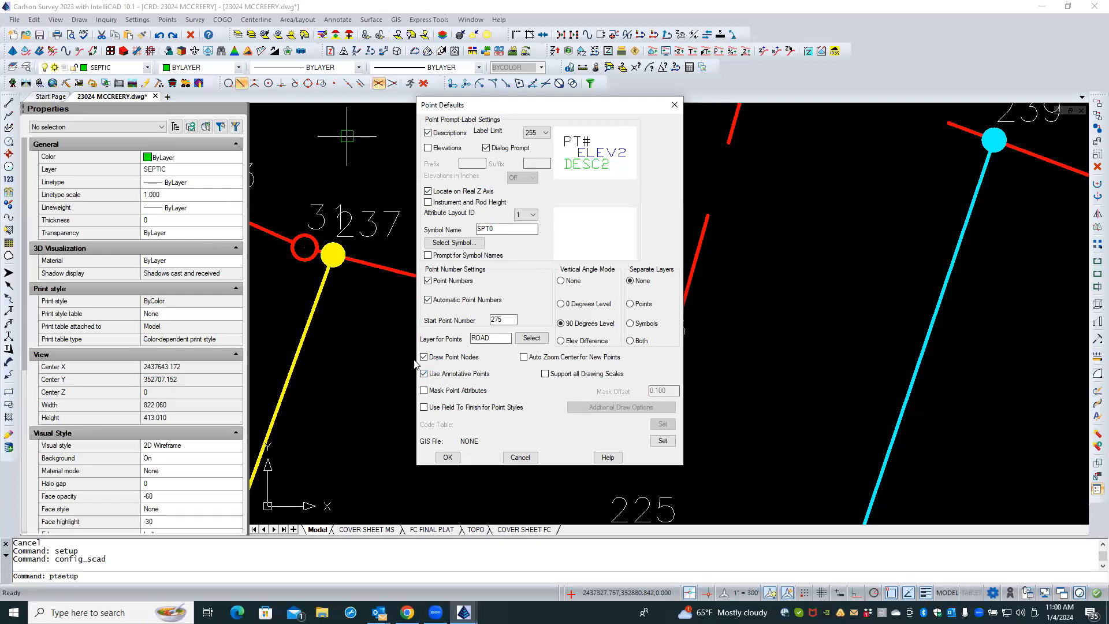
{"action": "left_click_drag", "start_coordinate": [497, 109], "coordinate": [631, 116]}
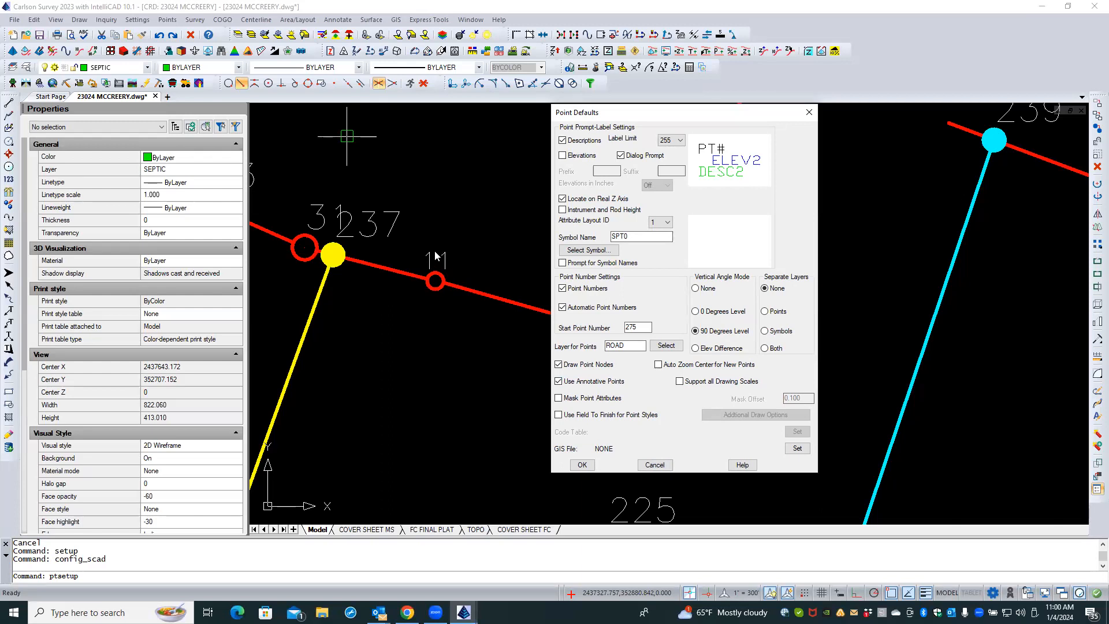
{"action": "left_click", "coordinate": [656, 464]}
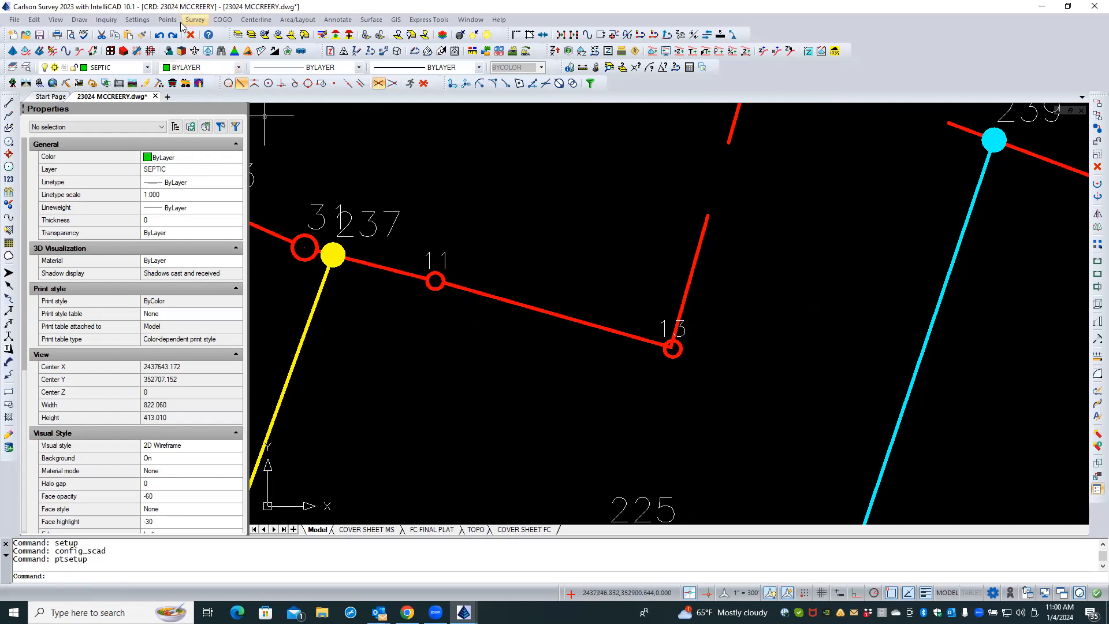
- Make BOUNDARY the current layer by picking the symbol at point 11
{"action": "left_click", "coordinate": [430, 285]}
{"action": "key", "text": "Escape"}
{"action": "key", "text": "Escape"}
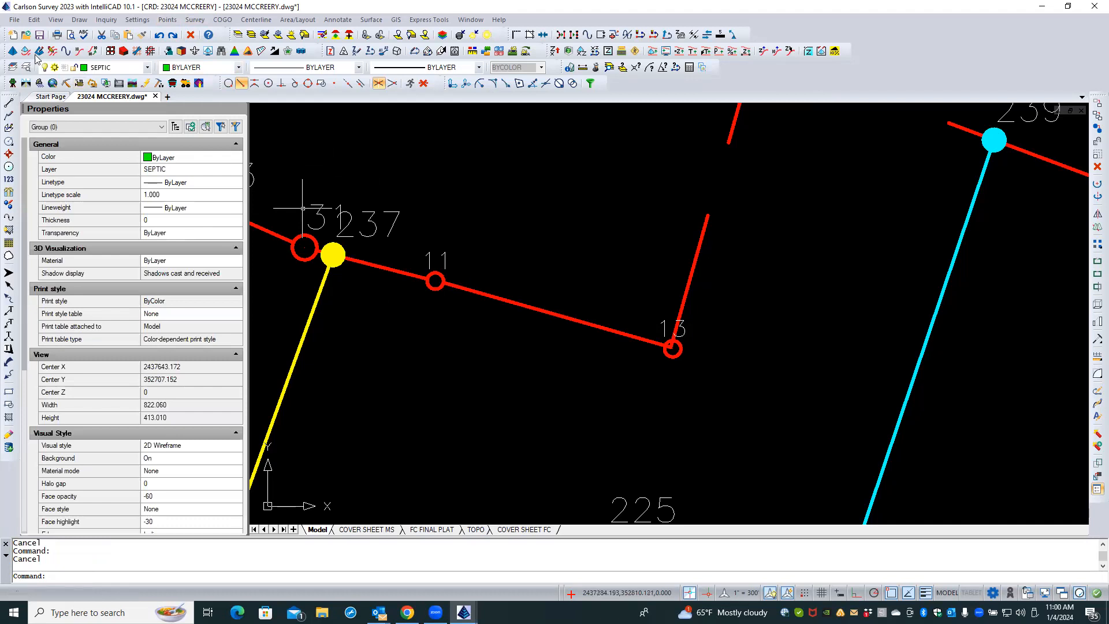
{"action": "left_click", "coordinate": [12, 68]}
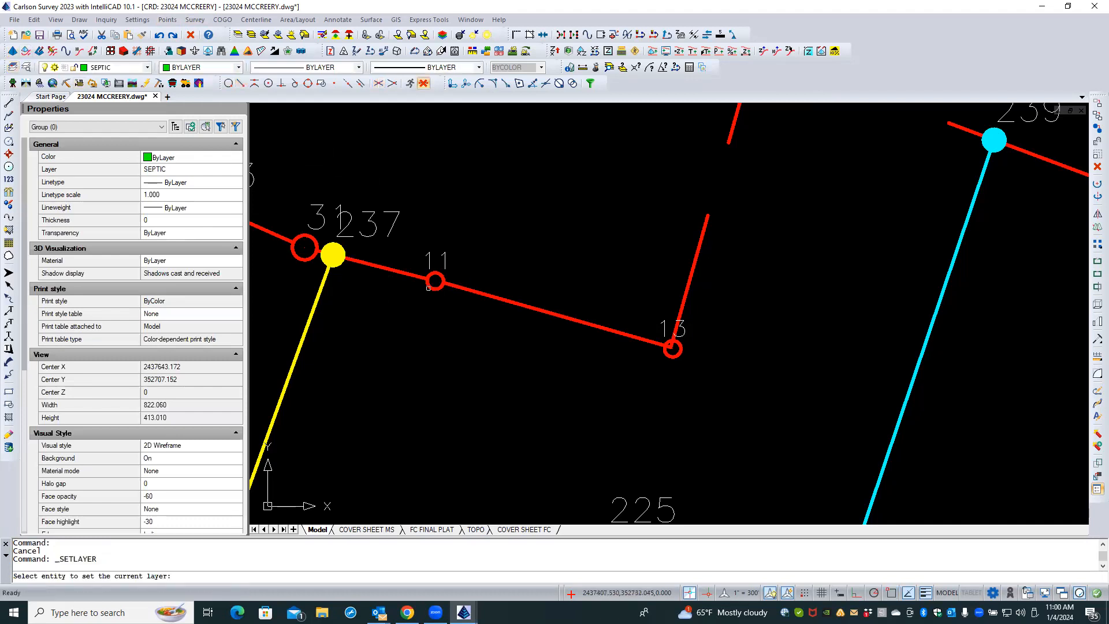
{"action": "left_click", "coordinate": [431, 287]}
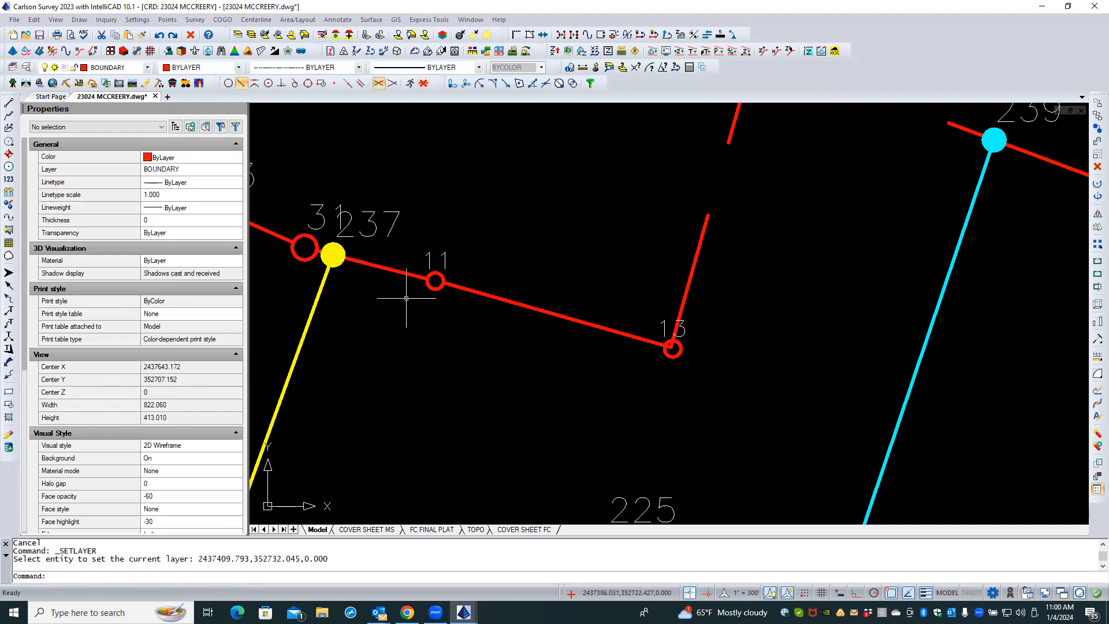
{"action": "left_click", "coordinate": [167, 20]}
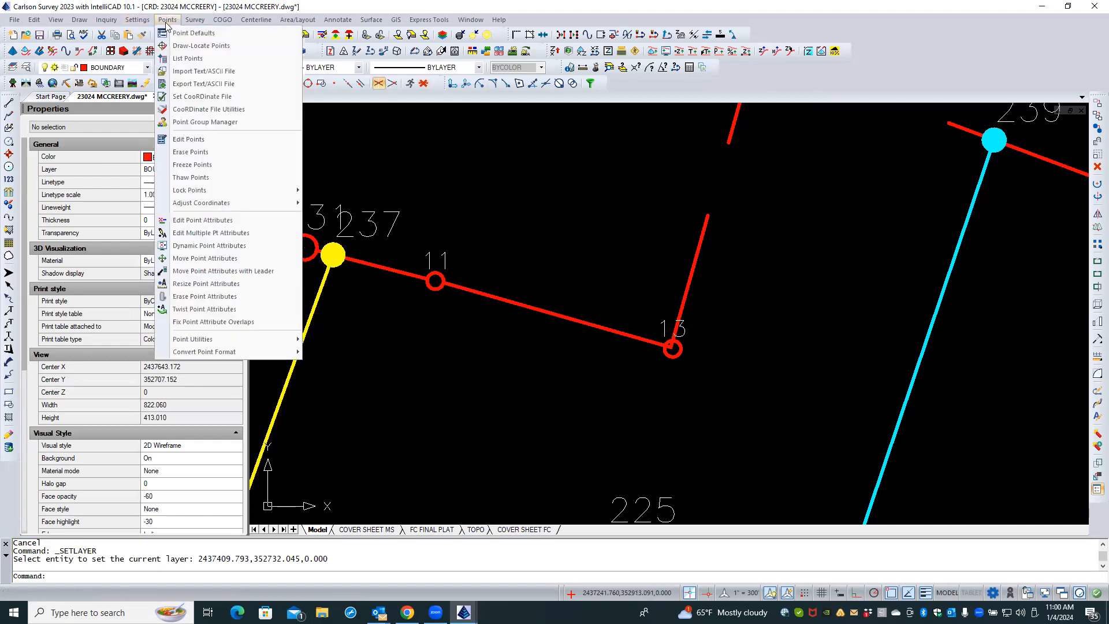
{"action": "left_click", "coordinate": [186, 46]}
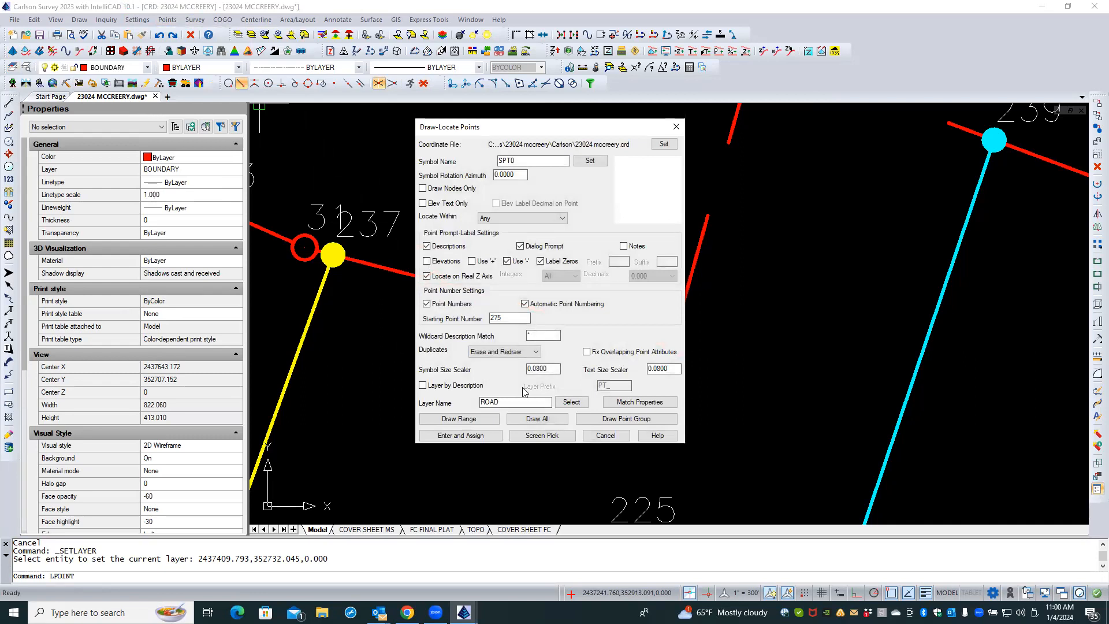
{"action": "left_click", "coordinate": [565, 402]}
{"action": "left_click", "coordinate": [525, 380]}
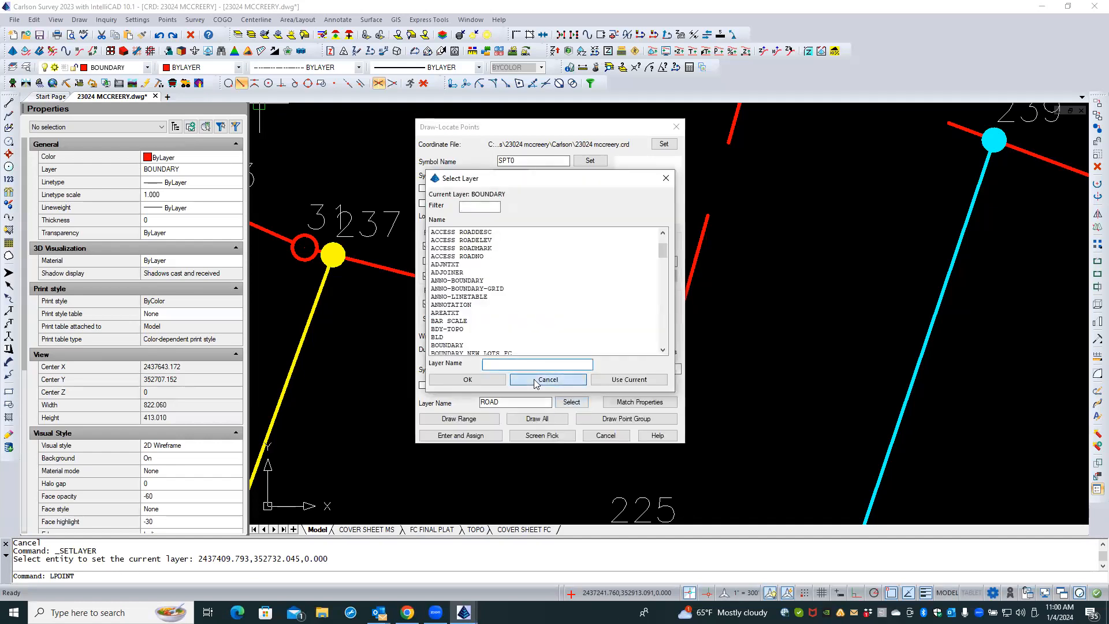
{"action": "left_click", "coordinate": [594, 437]}
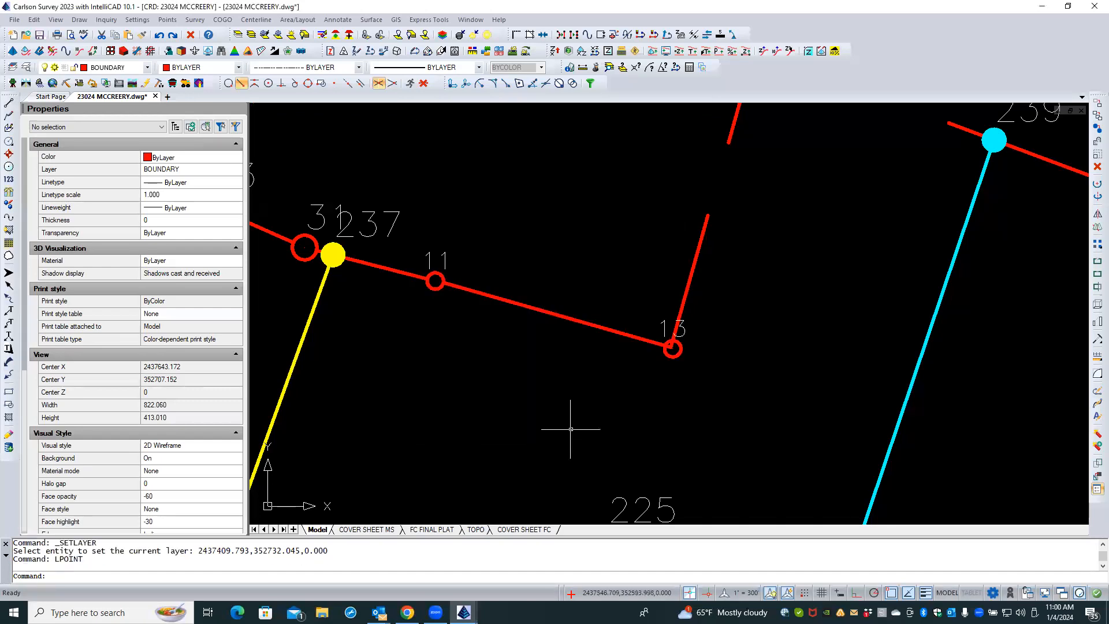
- Redraw point 11 with Draw-Locate Points, using the SPT4_W_anno symbol and BOUNDARY layer matched from point 31
{"action": "right_click", "coordinate": [458, 354]}
{"action": "left_click", "coordinate": [502, 364]}
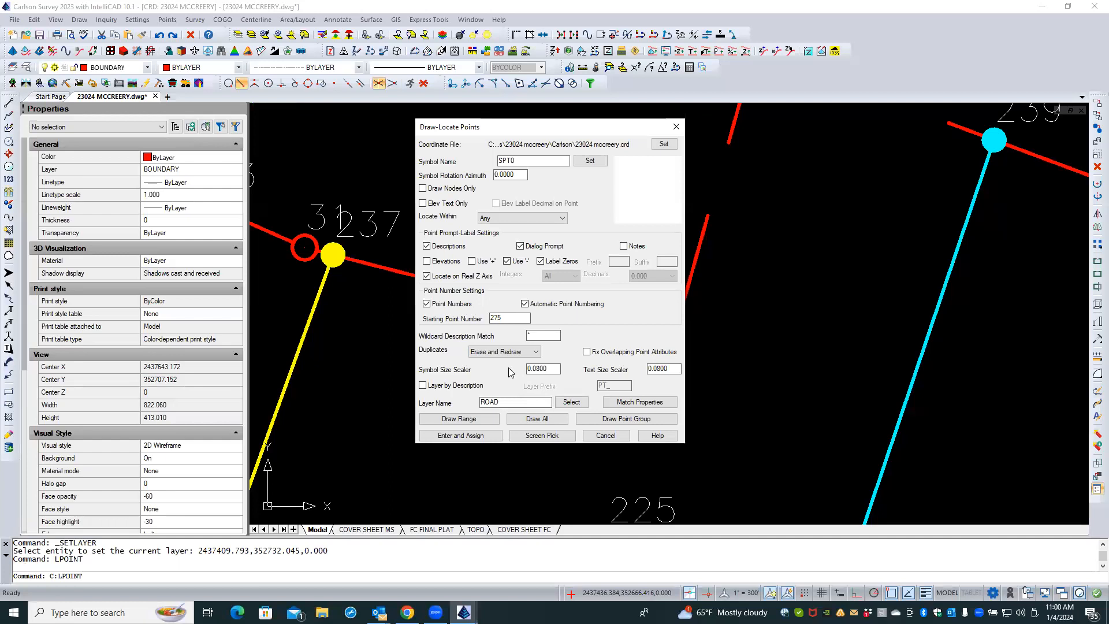
{"action": "left_click", "coordinate": [636, 402]}
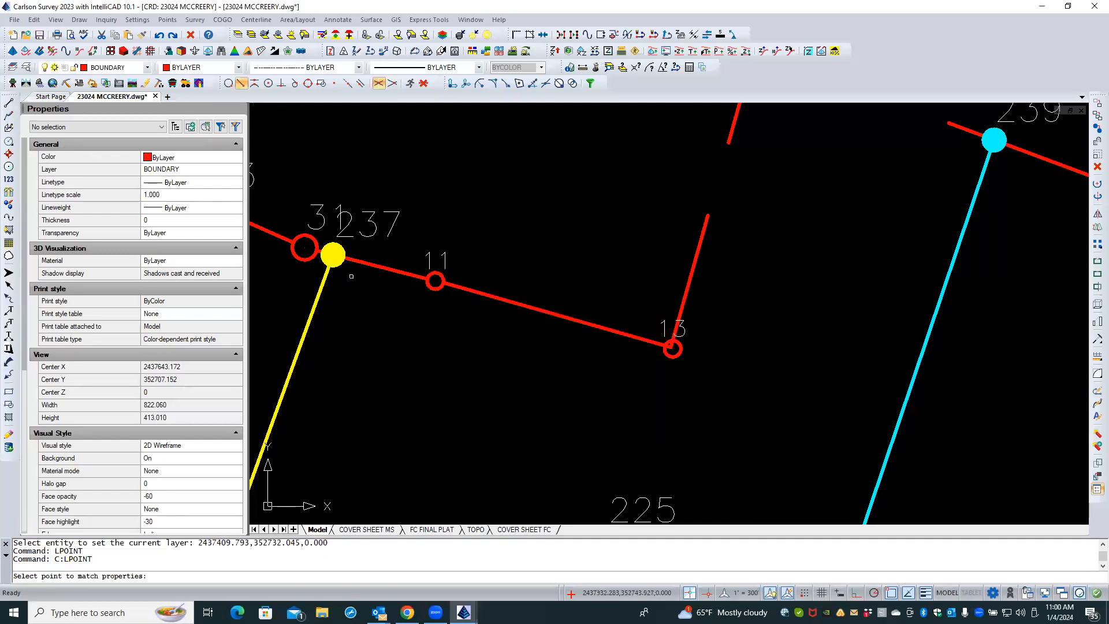
{"action": "left_click", "coordinate": [306, 250]}
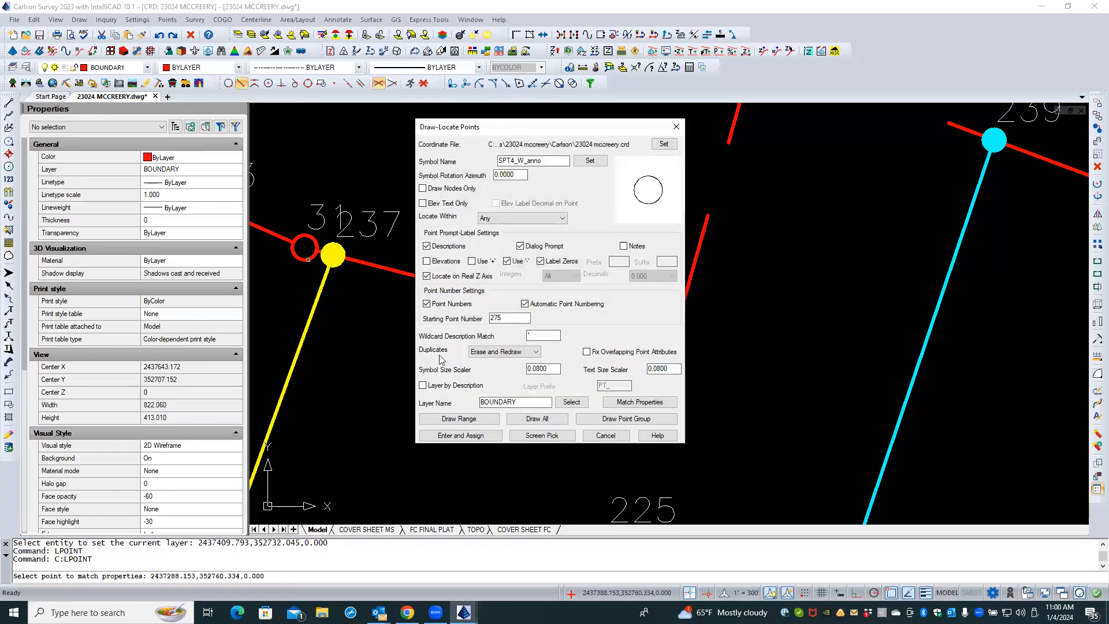
{"action": "left_click", "coordinate": [480, 422]}
{"action": "type", "text": "11"}
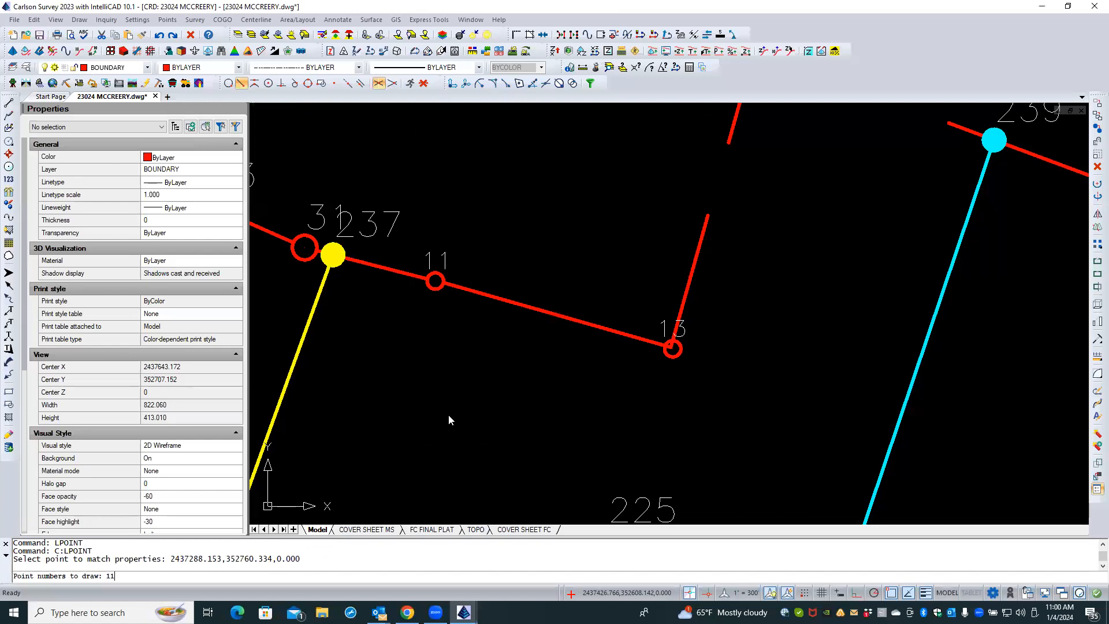
{"action": "key", "text": "Return"}
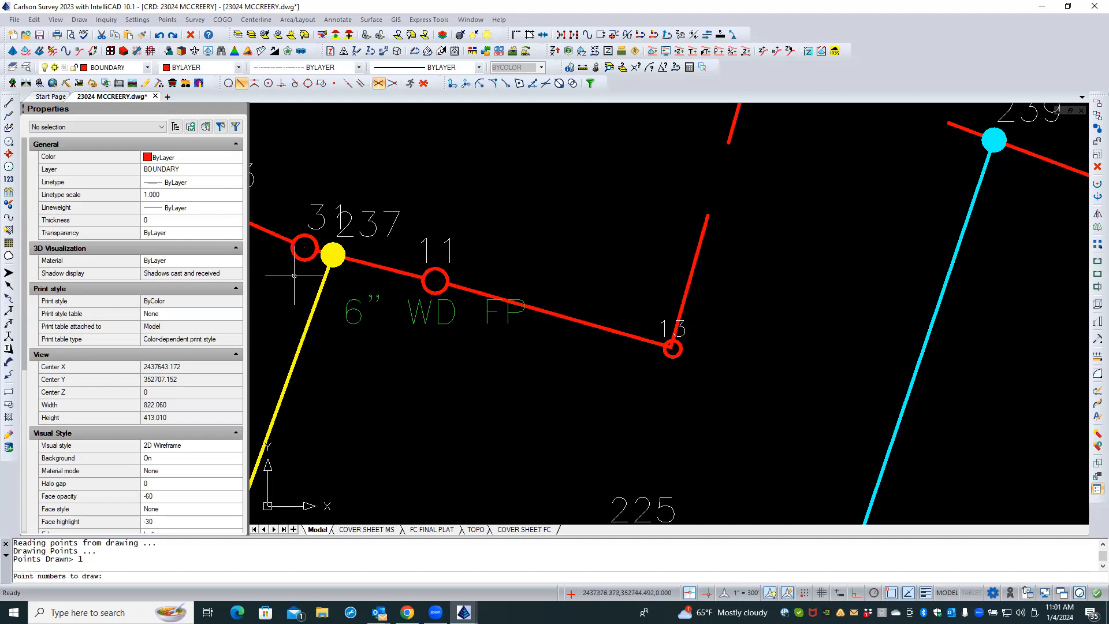
- Finish the point drawing command and check the attributes of point 31 without changing them
{"action": "key", "text": "Return"}
{"action": "double_click", "coordinate": [307, 249]}
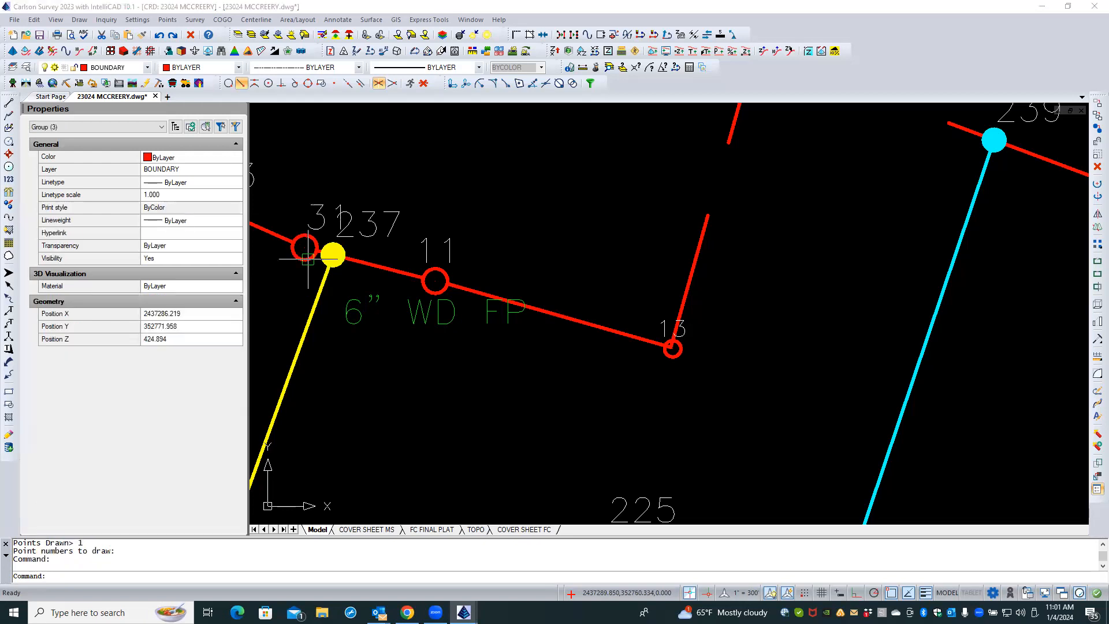
{"action": "left_click", "coordinate": [626, 204]}
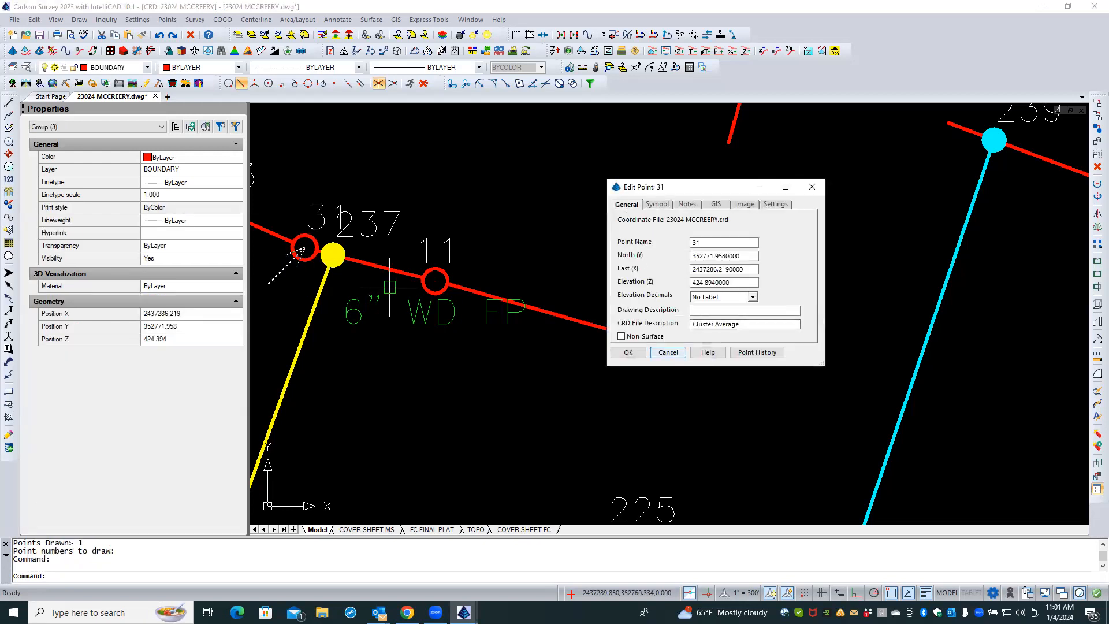
{"action": "left_click", "coordinate": [669, 353]}
- Clear the drawing description of point 11 so its label shows only the point number
{"action": "double_click", "coordinate": [435, 281]}
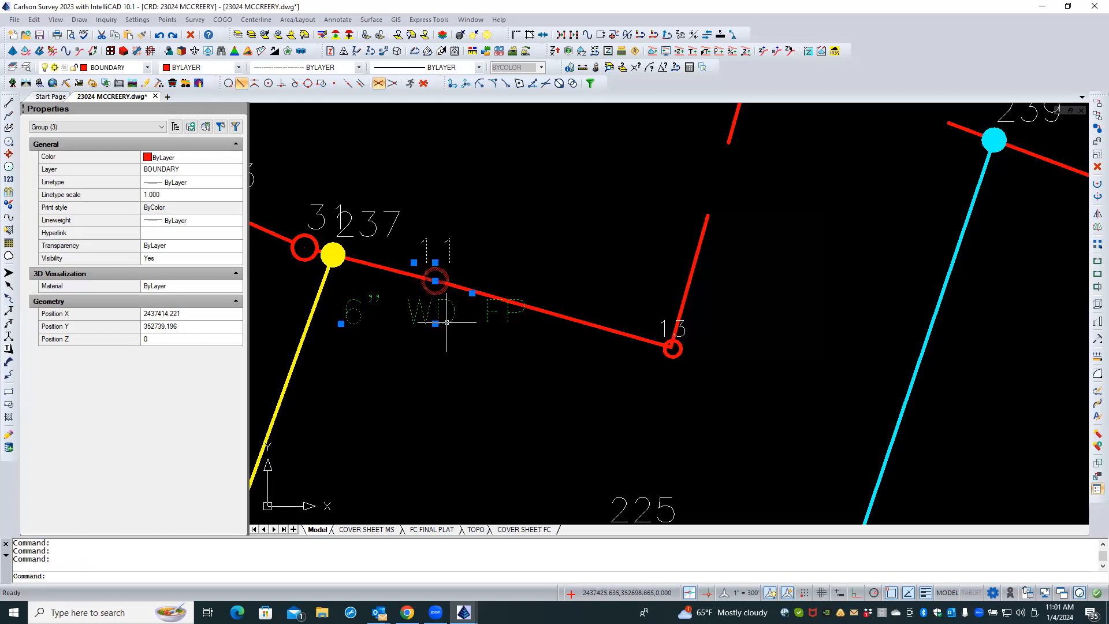
{"action": "left_click_drag", "start_coordinate": [721, 312], "coordinate": [667, 313]}
{"action": "key", "text": "Delete"}
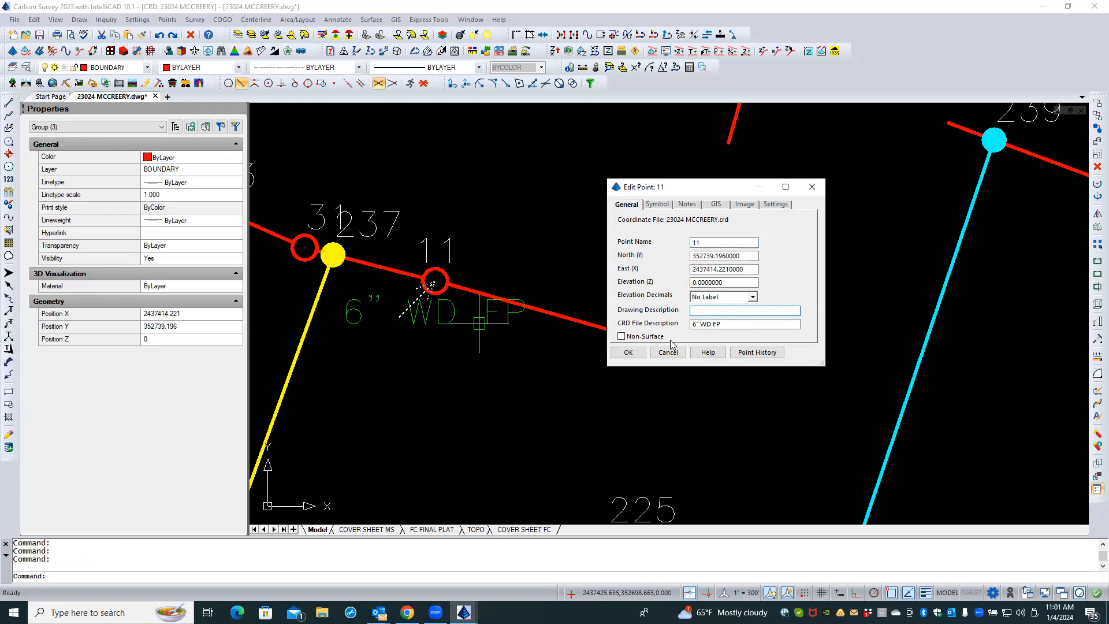
{"action": "left_click", "coordinate": [628, 353]}
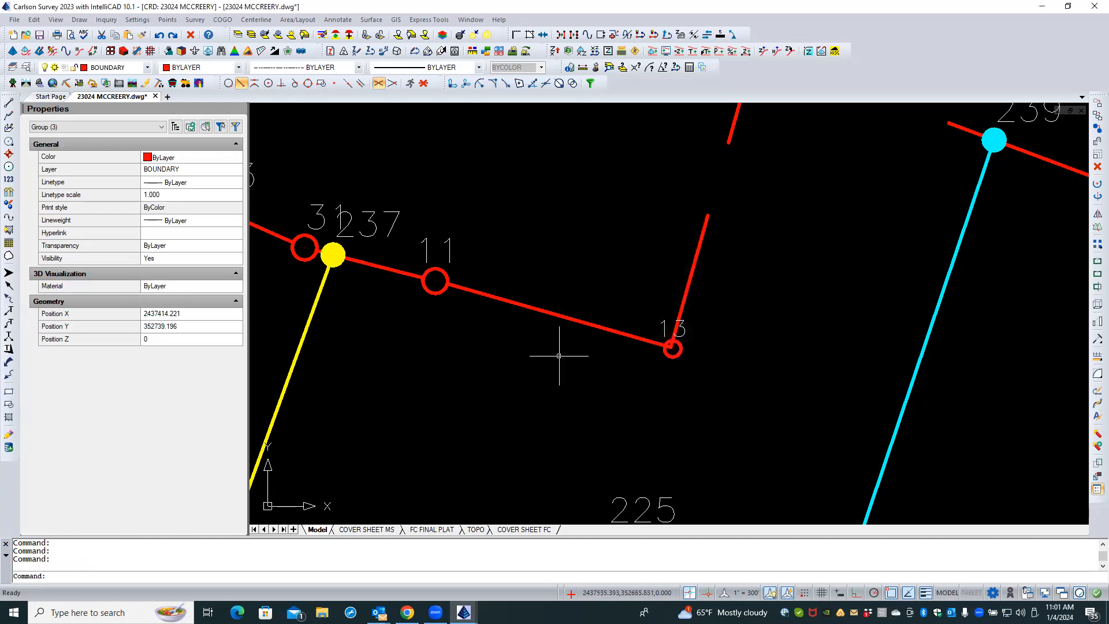
- Redraw point 13 on the BOUNDARY layer with descriptions turned off, using the Draw-Locate Points command
{"action": "right_click", "coordinate": [527, 346]}
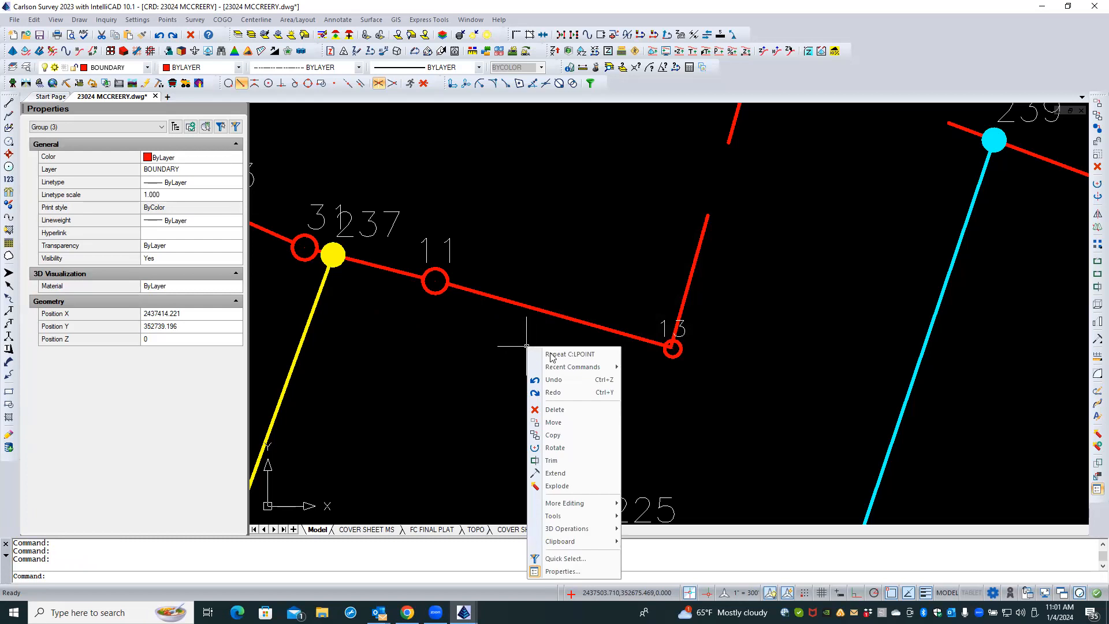
{"action": "left_click", "coordinate": [589, 354]}
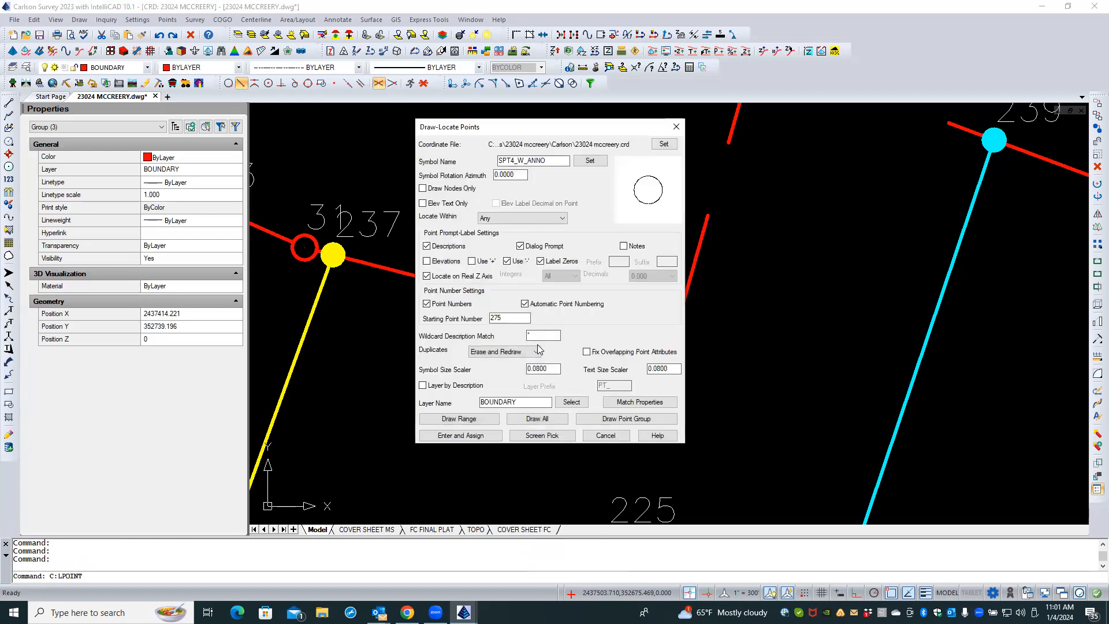
{"action": "left_click", "coordinate": [427, 248]}
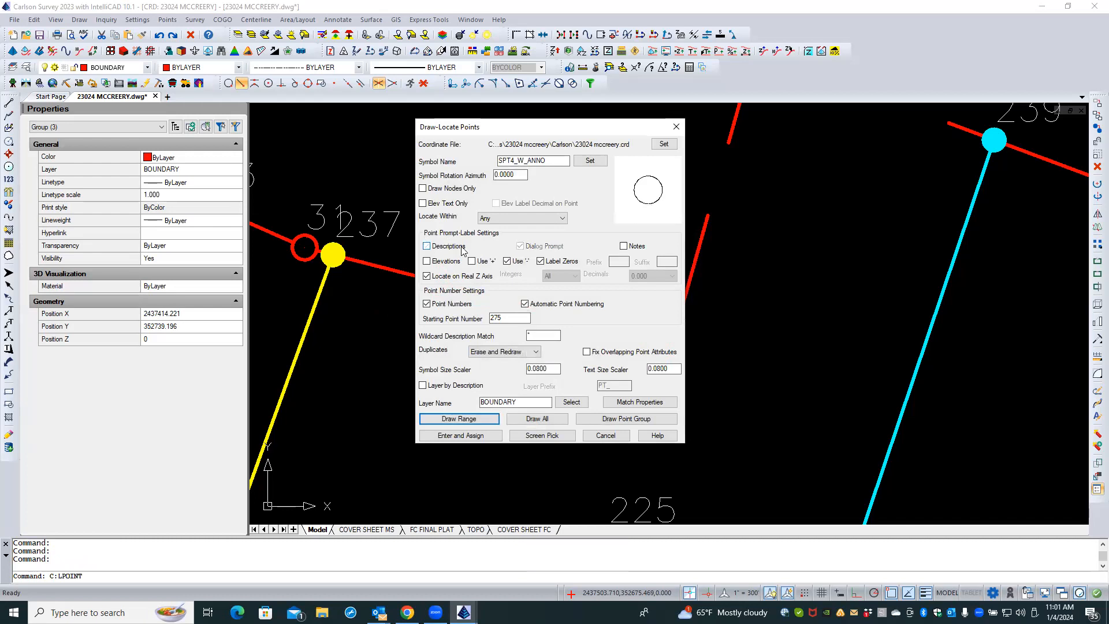
{"action": "left_click", "coordinate": [488, 418]}
{"action": "type", "text": "13"}
{"action": "key", "text": "Return"}
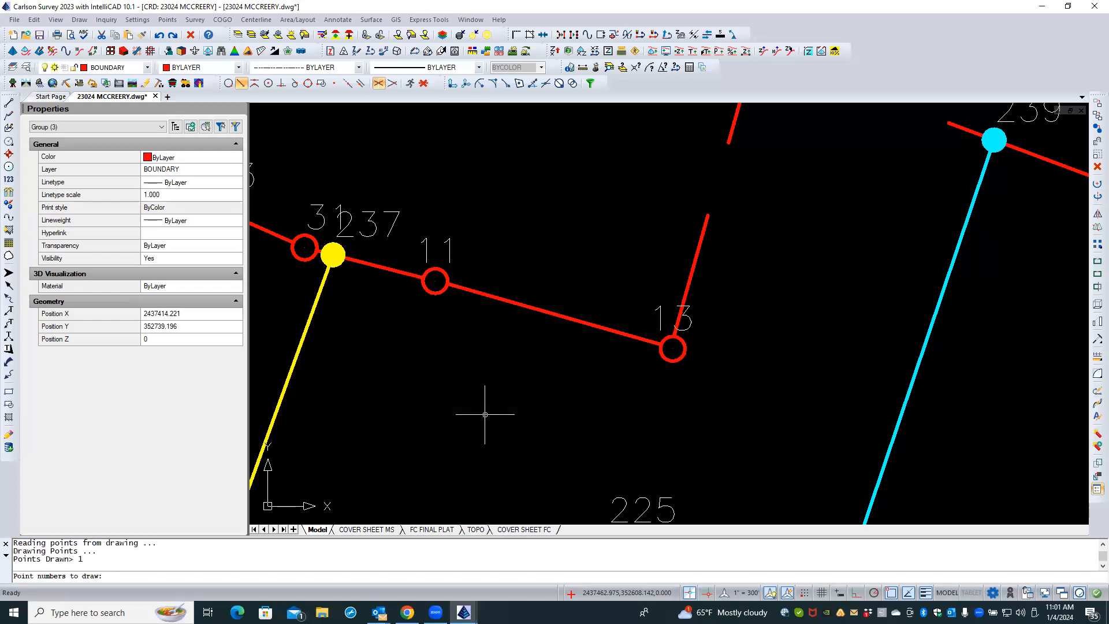
{"action": "scroll", "coordinate": [446, 393], "scroll_direction": "down", "scroll_amount": 3}
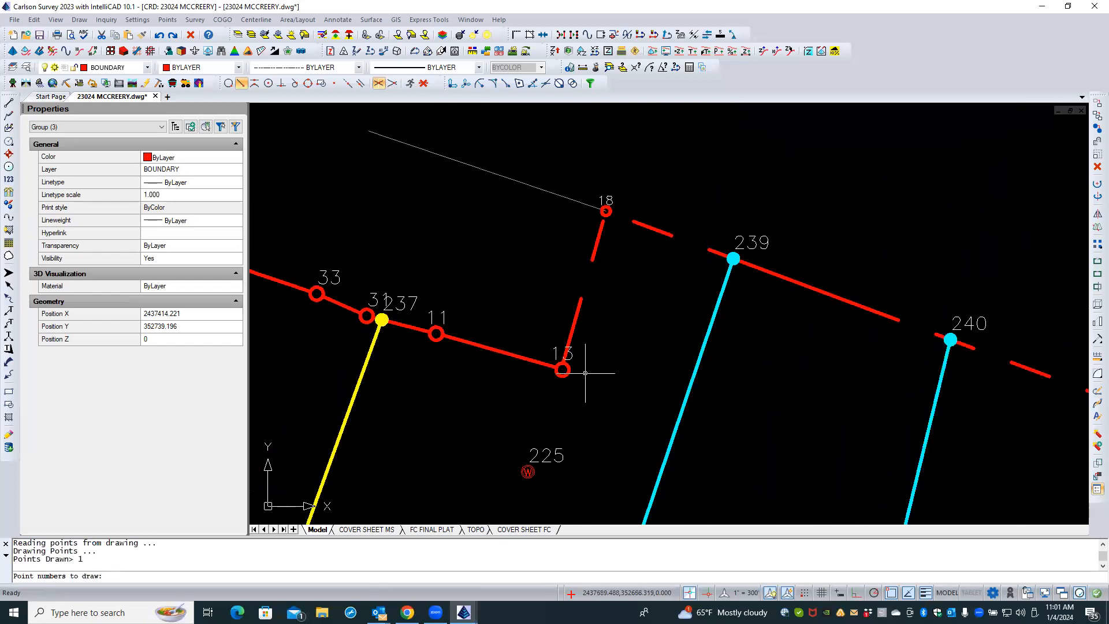
{"action": "scroll", "coordinate": [585, 374], "scroll_direction": "up", "scroll_amount": 3}
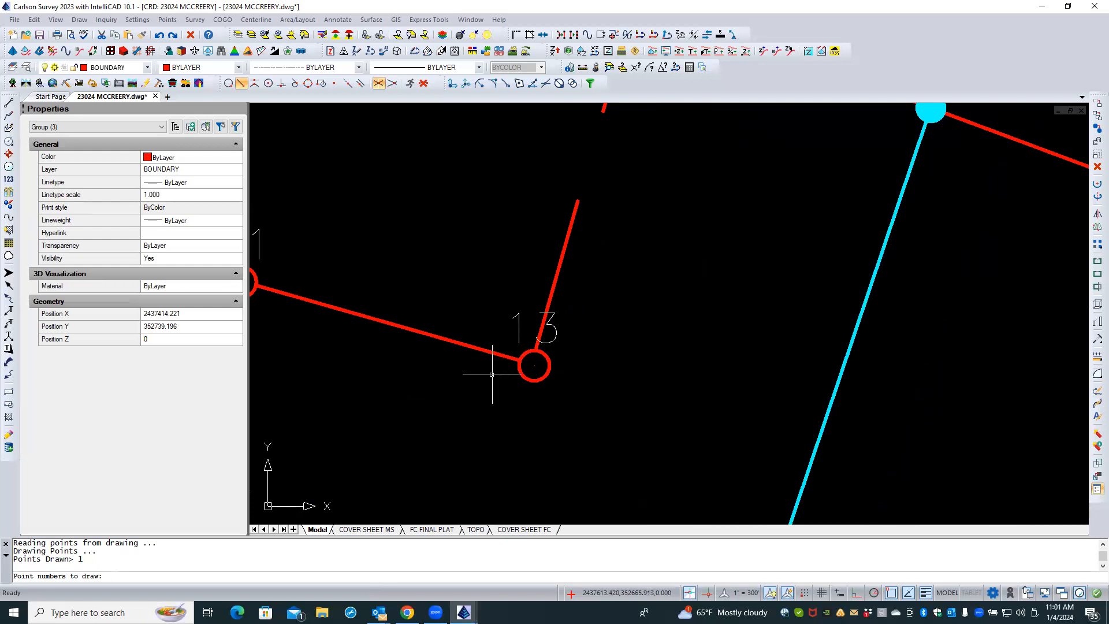
{"action": "key", "text": "Return"}
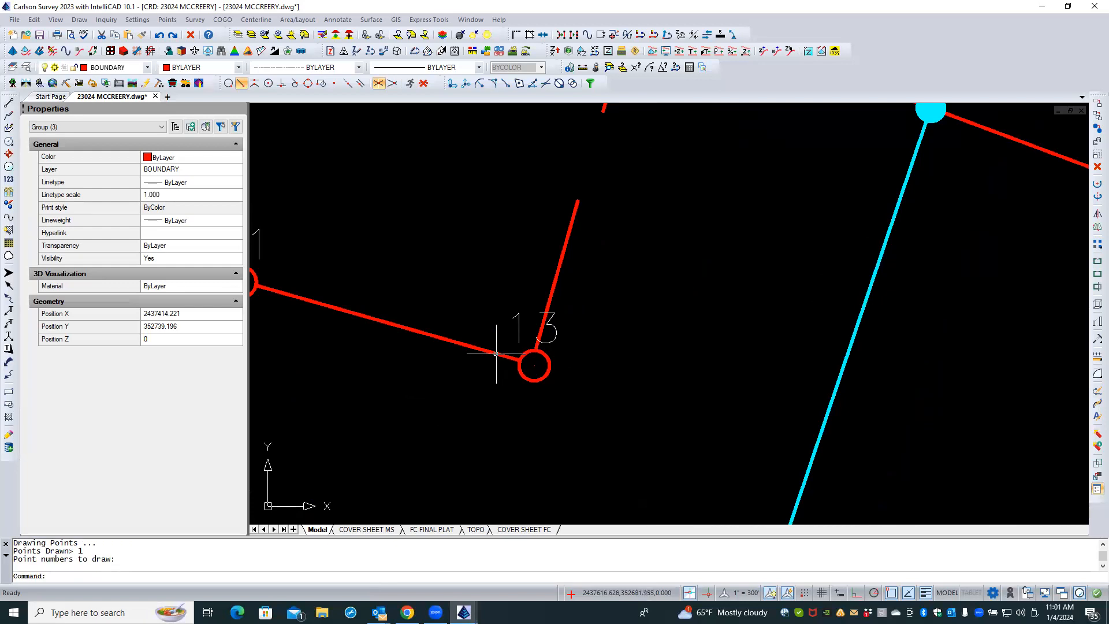
- Redraw point 18 at the northern boundary corner with the same Draw-Locate Points settings
{"action": "scroll", "coordinate": [471, 390], "scroll_direction": "down", "scroll_amount": 4}
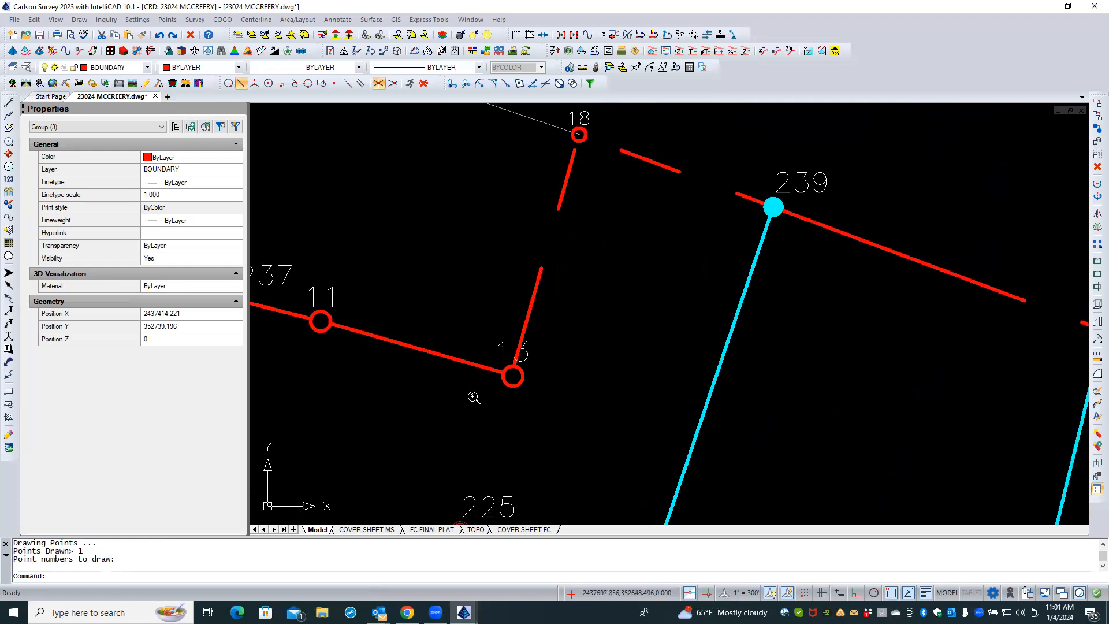
{"action": "right_click", "coordinate": [496, 279]}
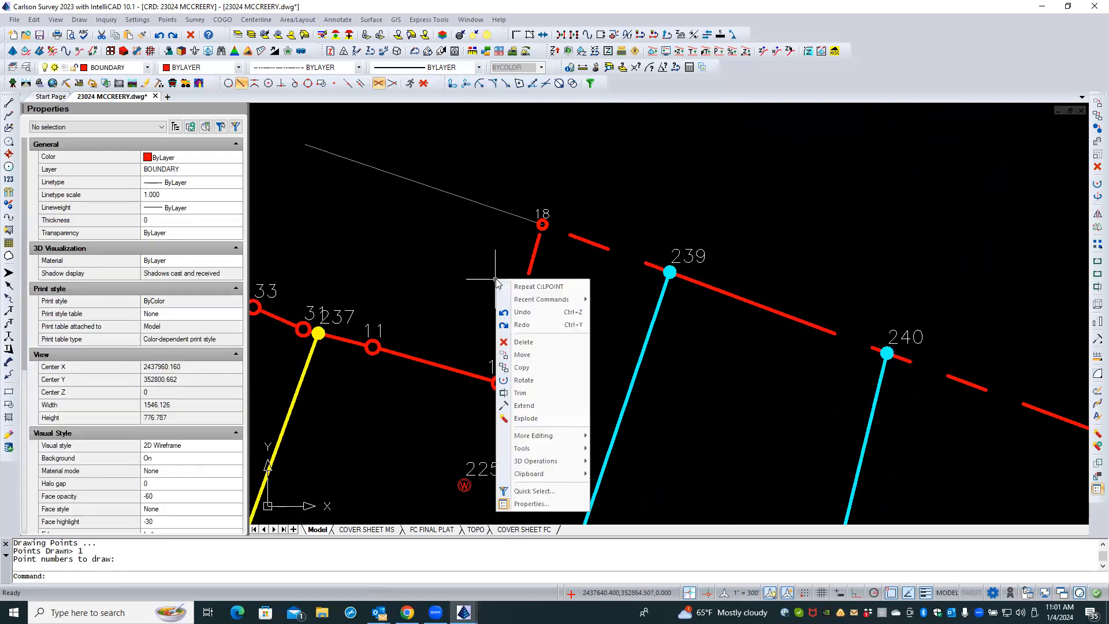
{"action": "left_click", "coordinate": [539, 287]}
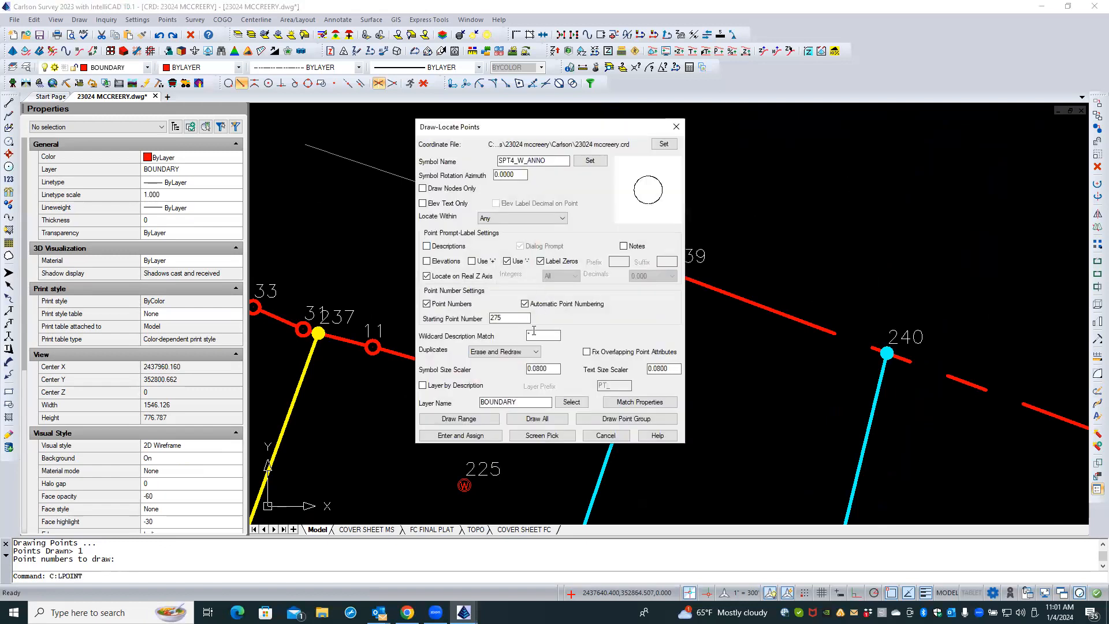
{"action": "left_click", "coordinate": [483, 420]}
{"action": "type", "text": "18"}
{"action": "key", "text": "Return"}
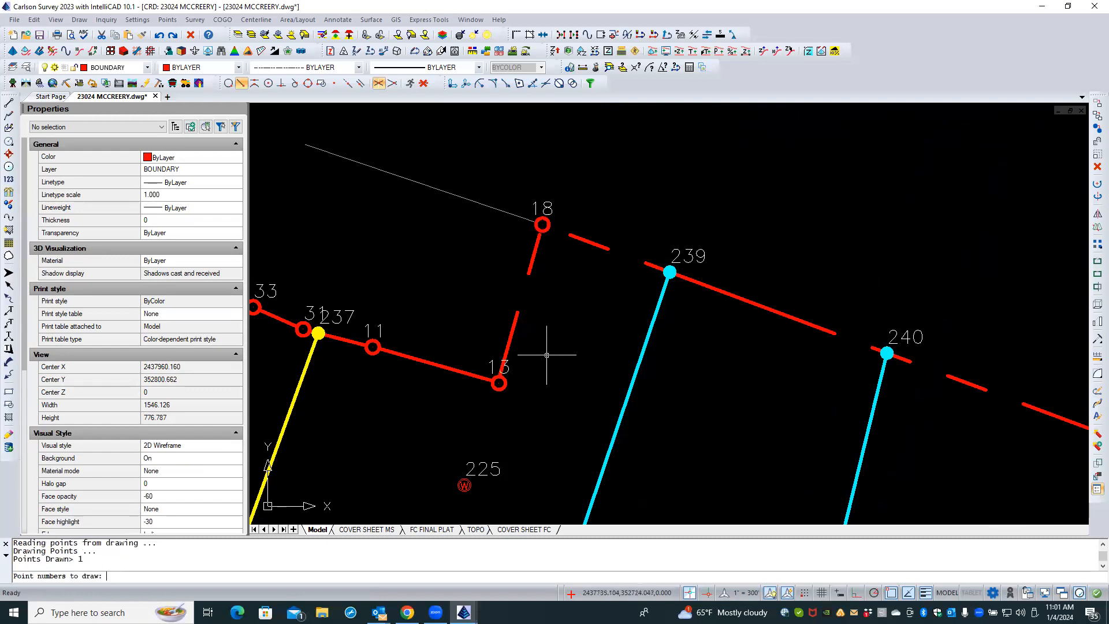
- Redraw boundary point 216 near the western end of the tract with the same point settings
{"action": "scroll", "coordinate": [429, 263], "scroll_direction": "down", "scroll_amount": 4}
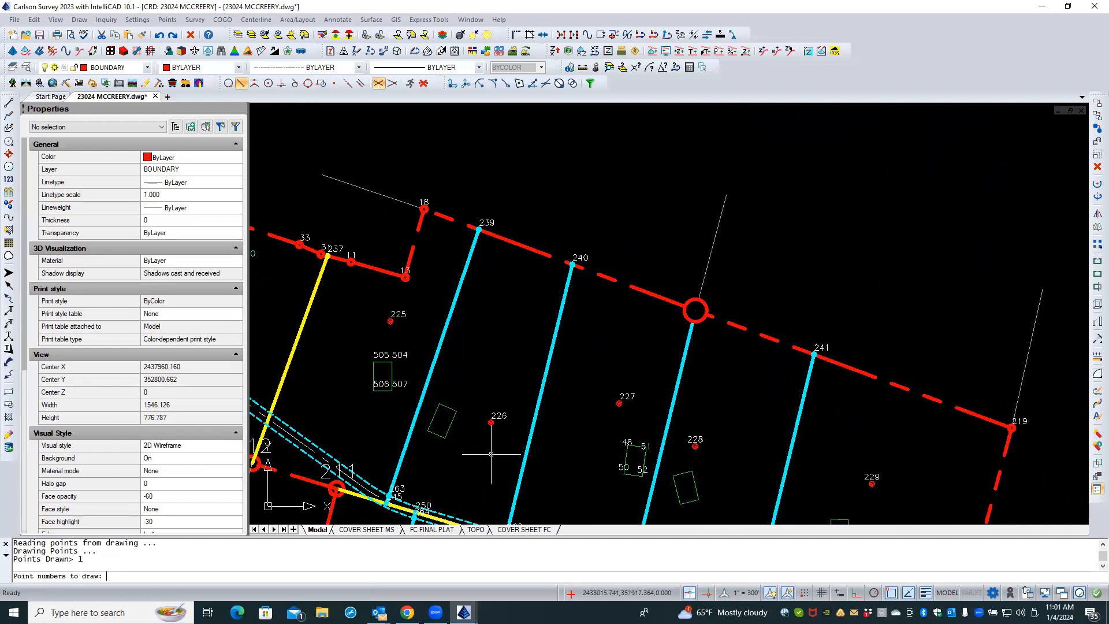
{"action": "scroll", "coordinate": [493, 431], "scroll_direction": "up", "scroll_amount": 4}
{"action": "scroll", "coordinate": [489, 433], "scroll_direction": "down", "scroll_amount": 4}
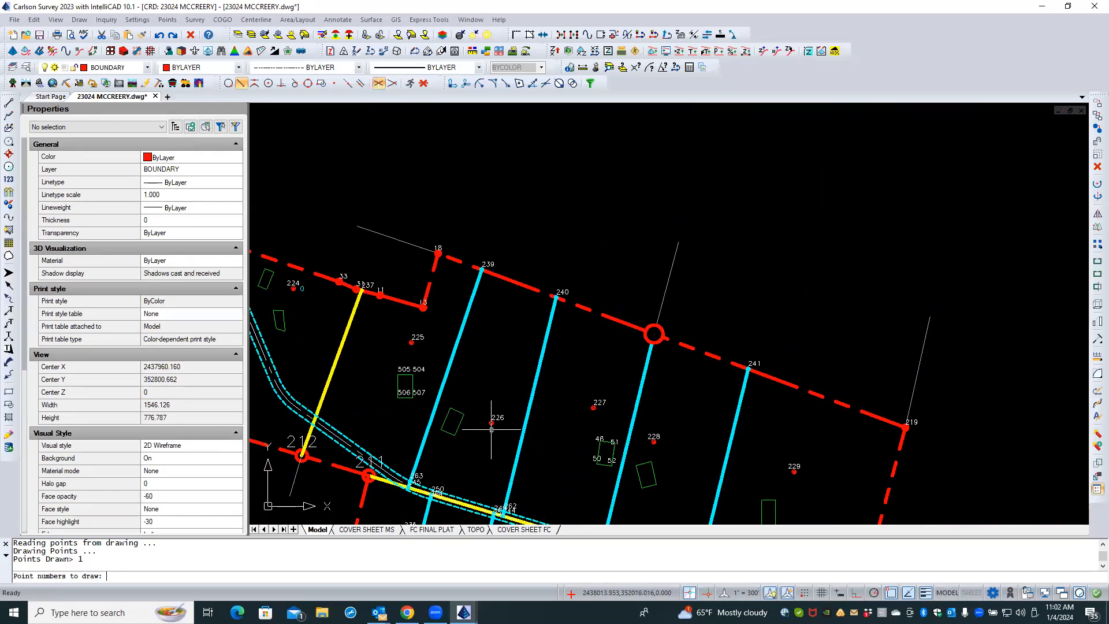
{"action": "scroll", "coordinate": [643, 307], "scroll_direction": "down", "scroll_amount": 1}
{"action": "scroll", "coordinate": [297, 259], "scroll_direction": "up", "scroll_amount": 5}
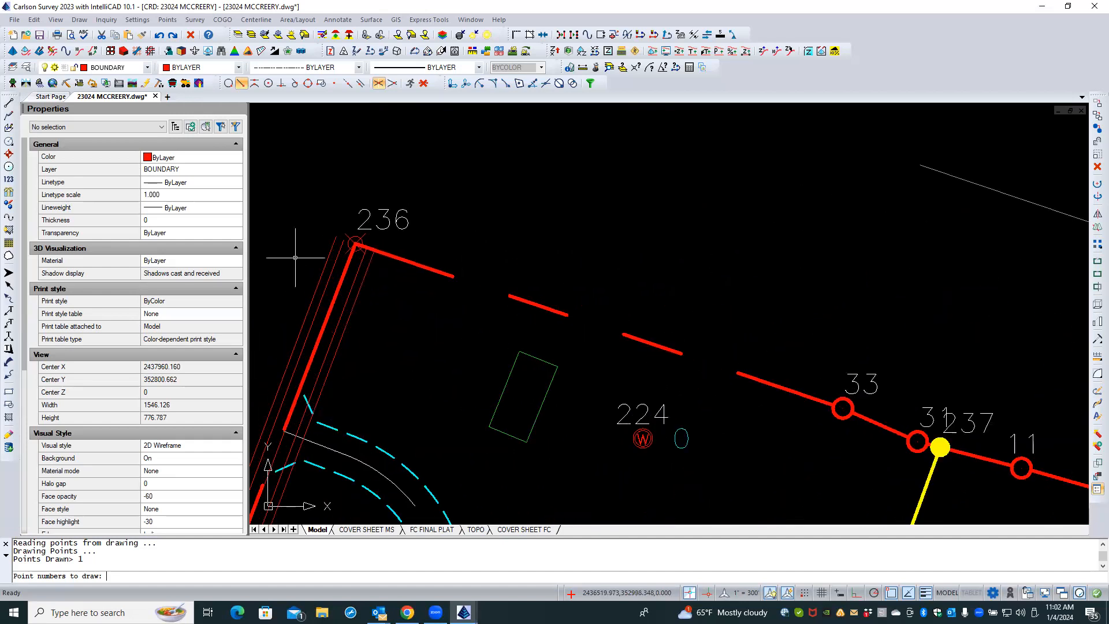
{"action": "scroll", "coordinate": [295, 258], "scroll_direction": "down", "scroll_amount": 1}
{"action": "scroll", "coordinate": [296, 257], "scroll_direction": "down", "scroll_amount": 2}
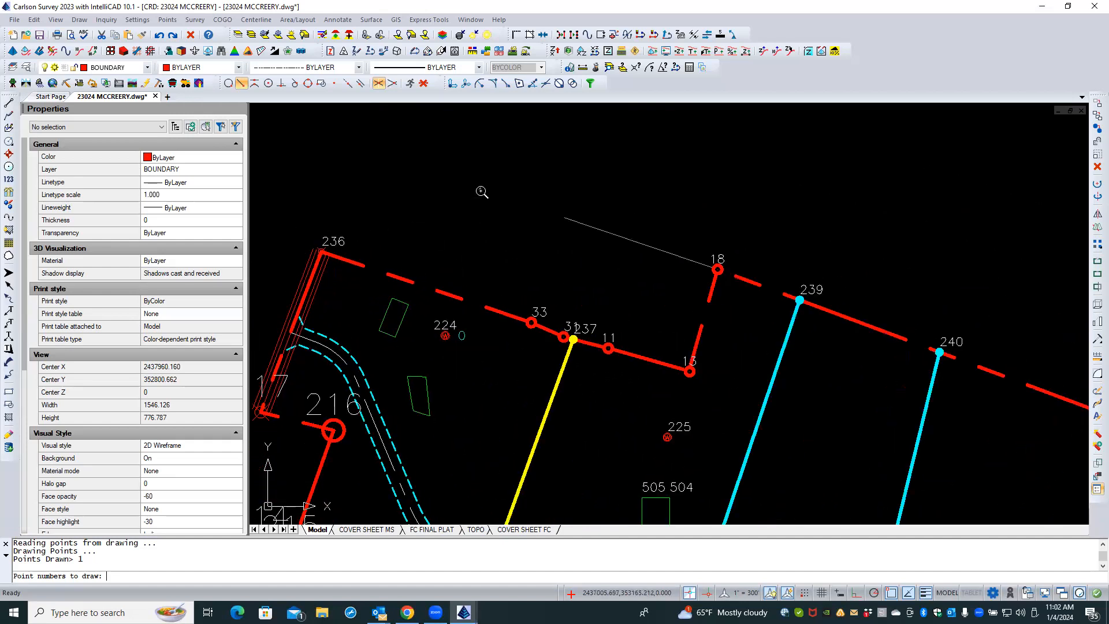
{"action": "scroll", "coordinate": [482, 192], "scroll_direction": "down", "scroll_amount": 2}
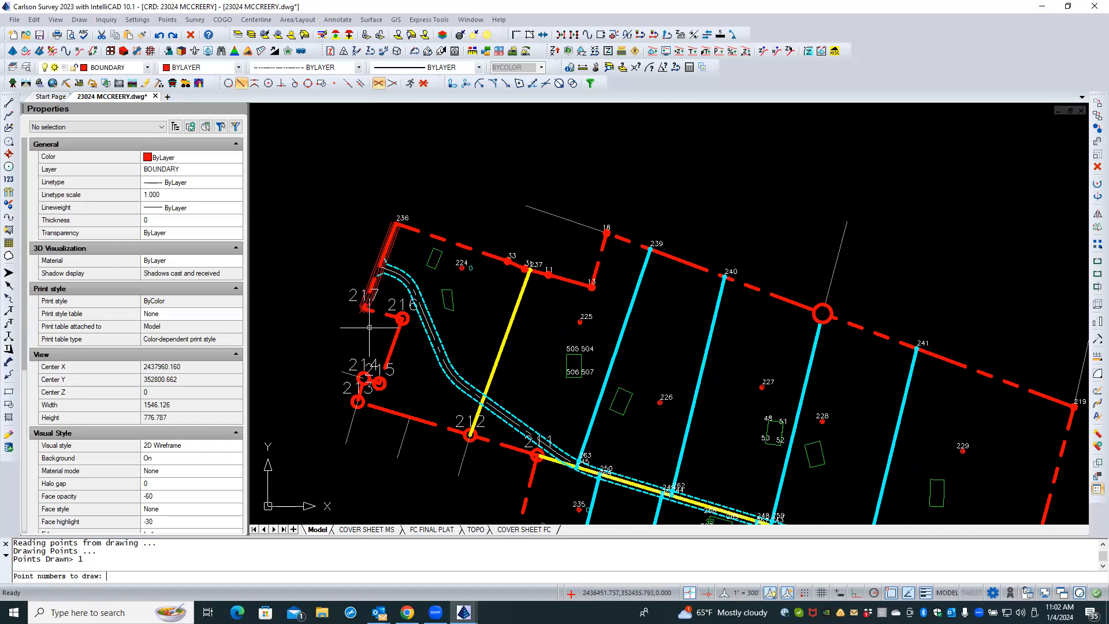
{"action": "scroll", "coordinate": [370, 327], "scroll_direction": "up", "scroll_amount": 3}
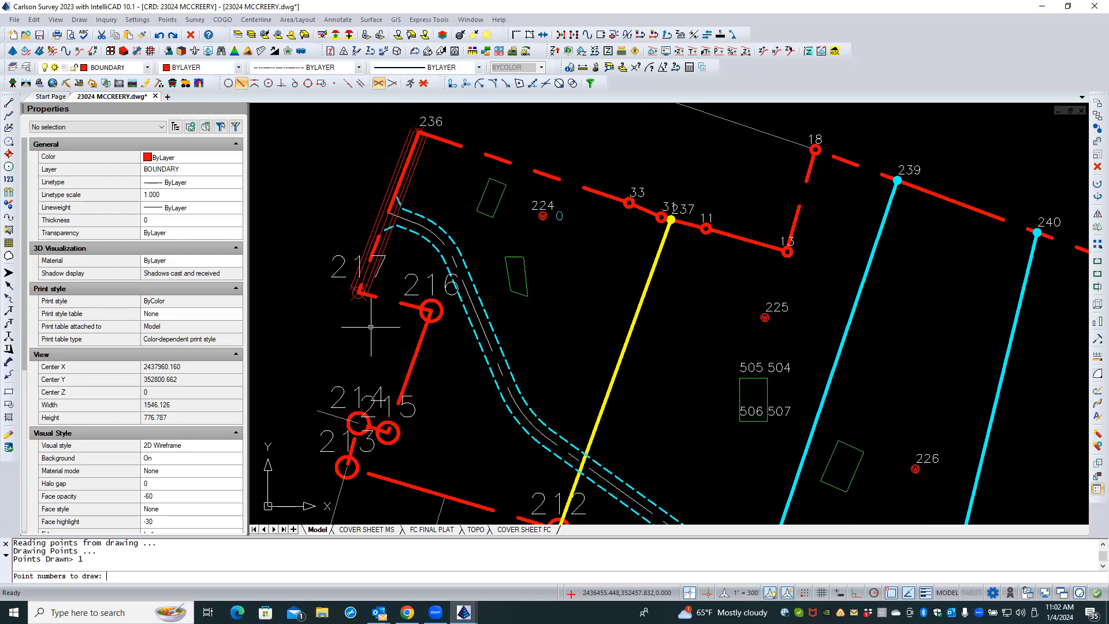
{"action": "key", "text": "Return"}
{"action": "scroll", "coordinate": [368, 316], "scroll_direction": "down", "scroll_amount": 2}
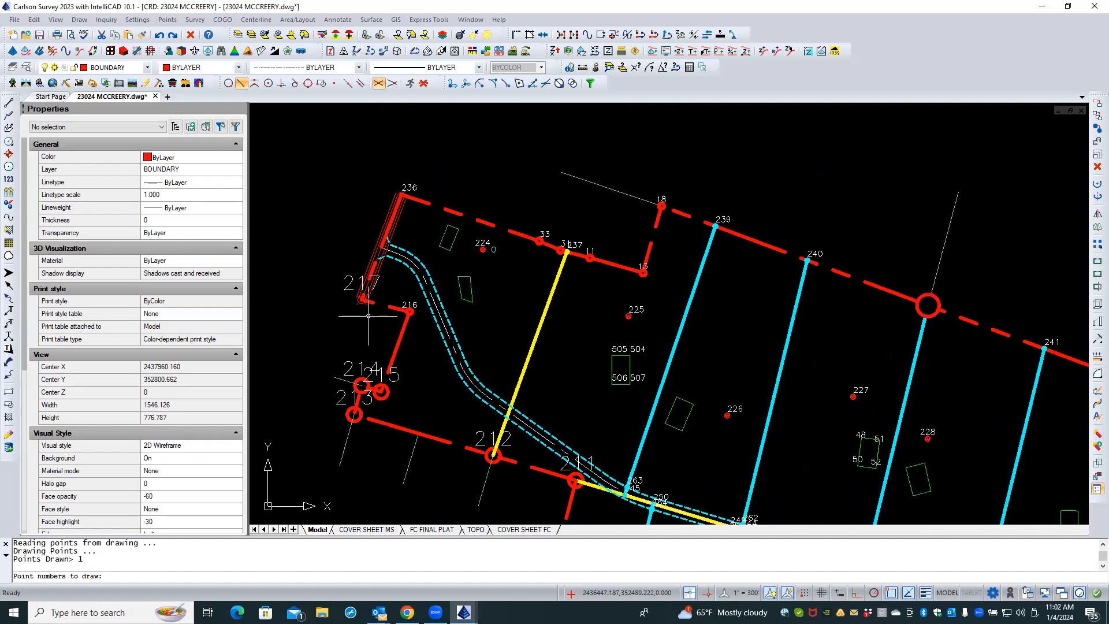
- Redraw boundary points 210 through 215 along the southwestern side of the tract
{"action": "scroll", "coordinate": [369, 316], "scroll_direction": "down", "scroll_amount": 4}
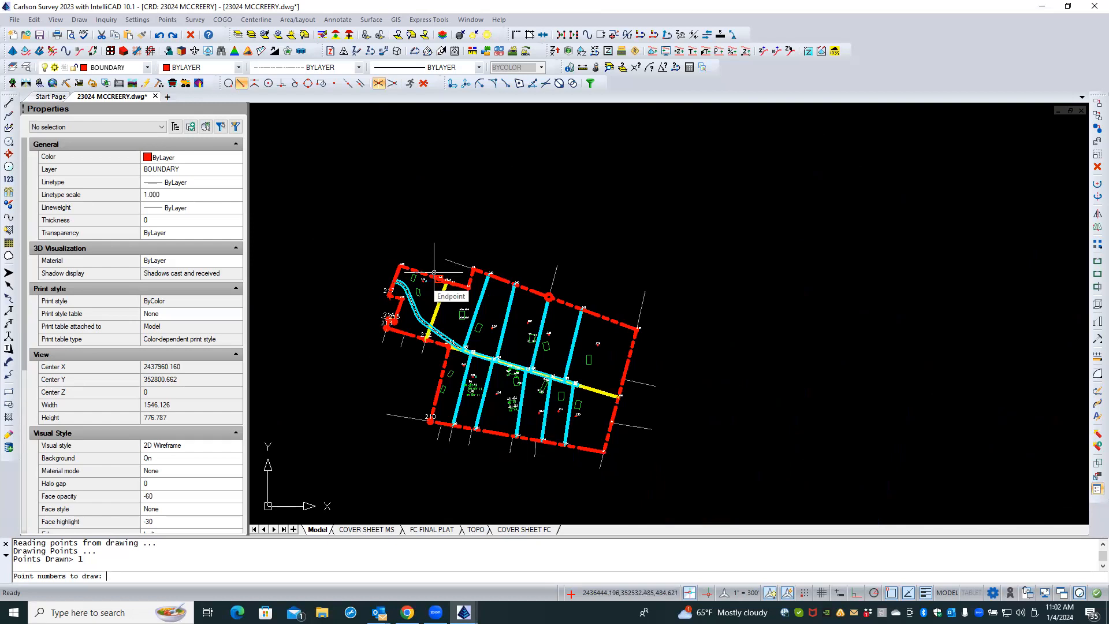
{"action": "scroll", "coordinate": [422, 299], "scroll_direction": "up", "scroll_amount": 2}
{"action": "scroll", "coordinate": [421, 299], "scroll_direction": "up", "scroll_amount": 1}
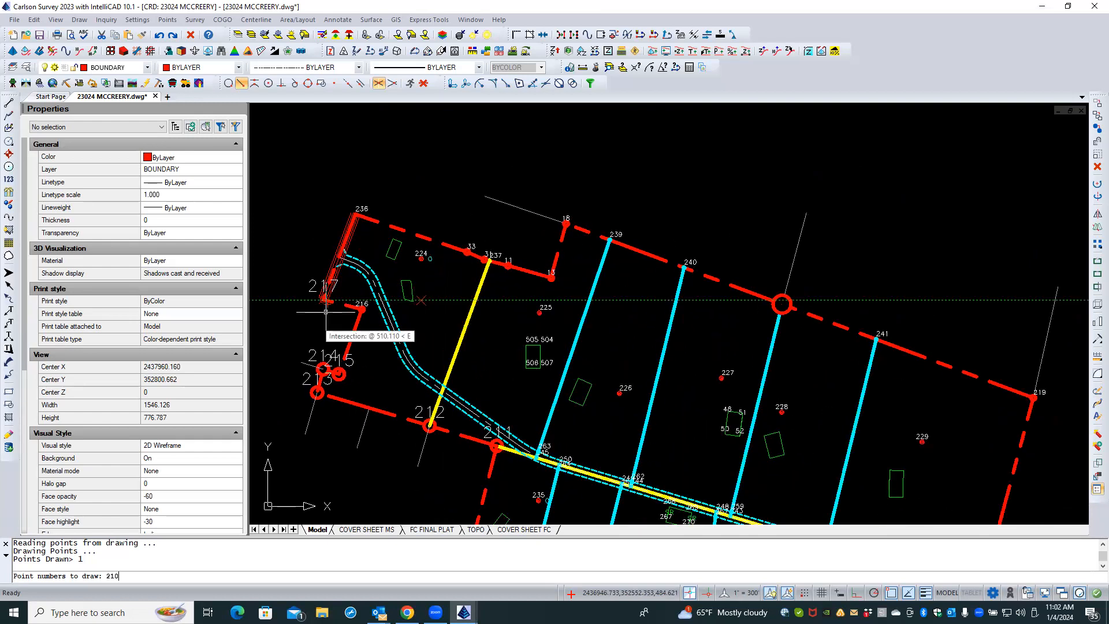
{"action": "type", "text": "6"}
{"action": "key", "text": "Return"}
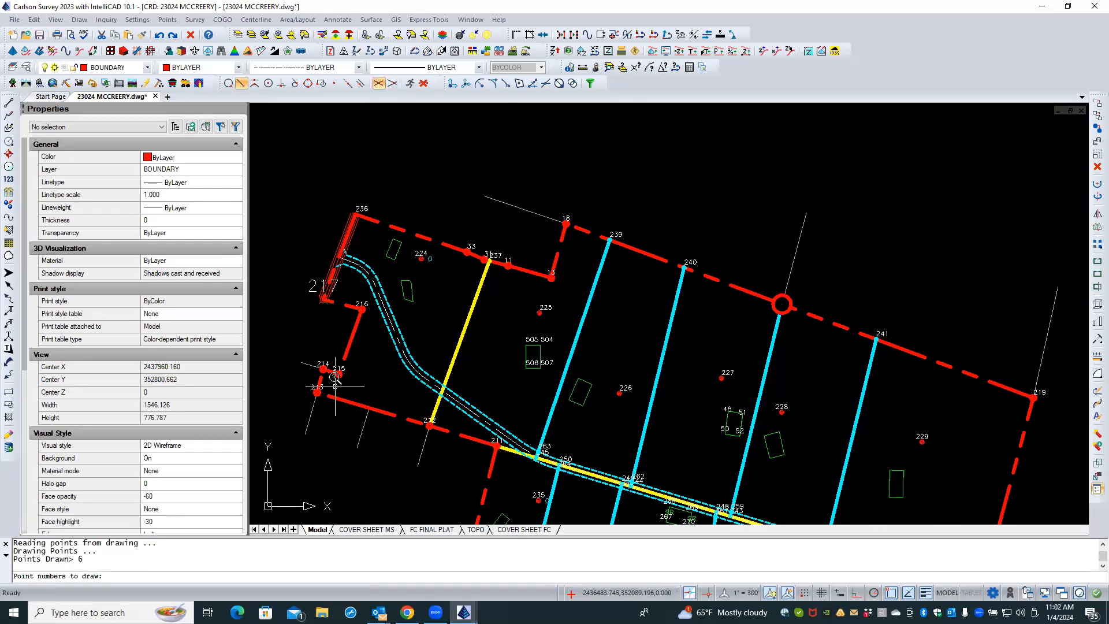
- Examine the point symbols and labels around the tract boundary for any that still differ in size
{"action": "scroll", "coordinate": [338, 380], "scroll_direction": "up", "scroll_amount": 3}
{"action": "scroll", "coordinate": [330, 380], "scroll_direction": "down", "scroll_amount": 4}
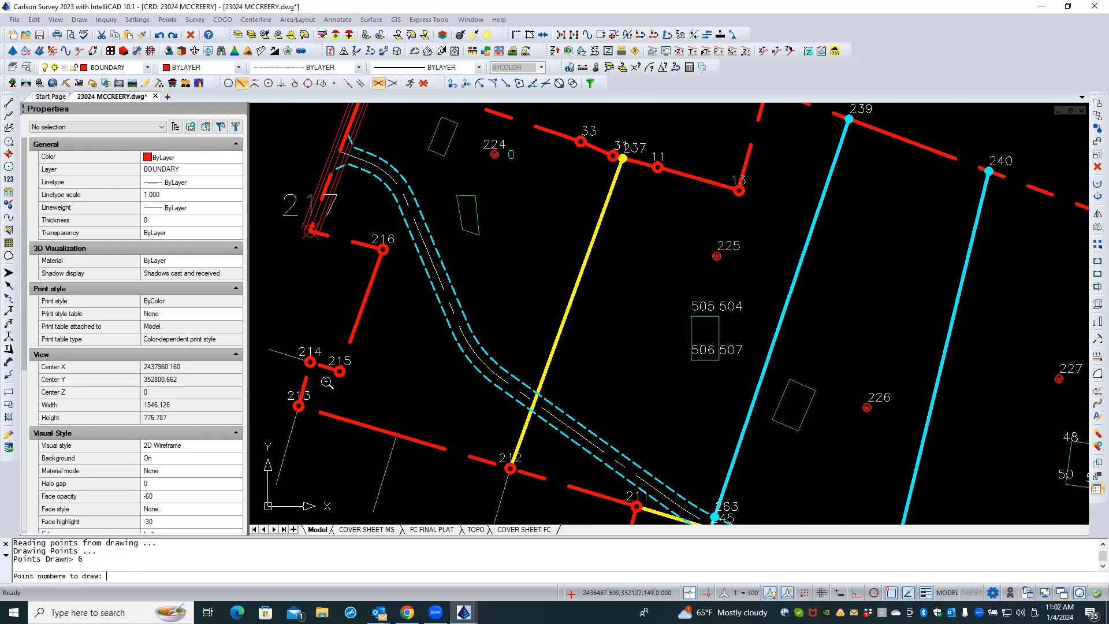
{"action": "scroll", "coordinate": [317, 332], "scroll_direction": "down", "scroll_amount": 2}
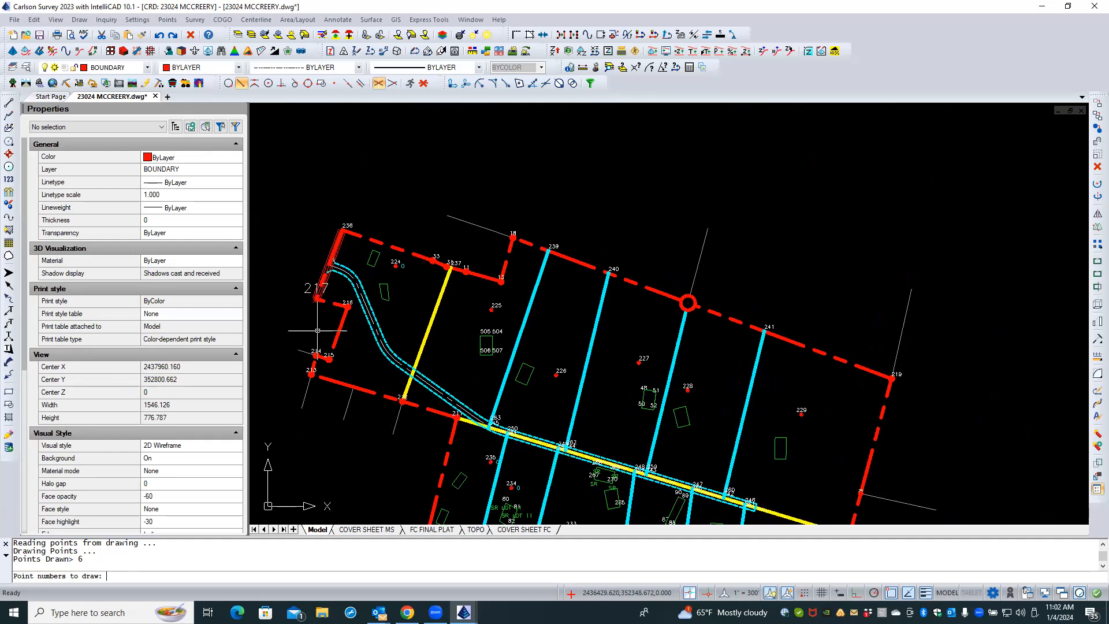
{"action": "scroll", "coordinate": [416, 207], "scroll_direction": "down", "scroll_amount": 2}
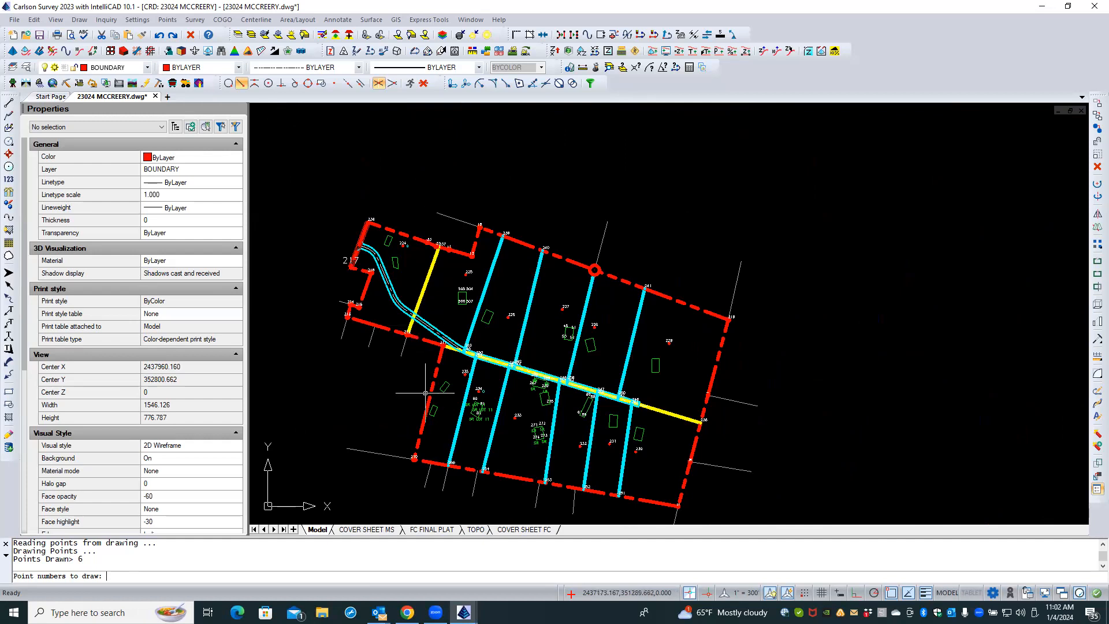
{"action": "scroll", "coordinate": [410, 468], "scroll_direction": "up", "scroll_amount": 2}
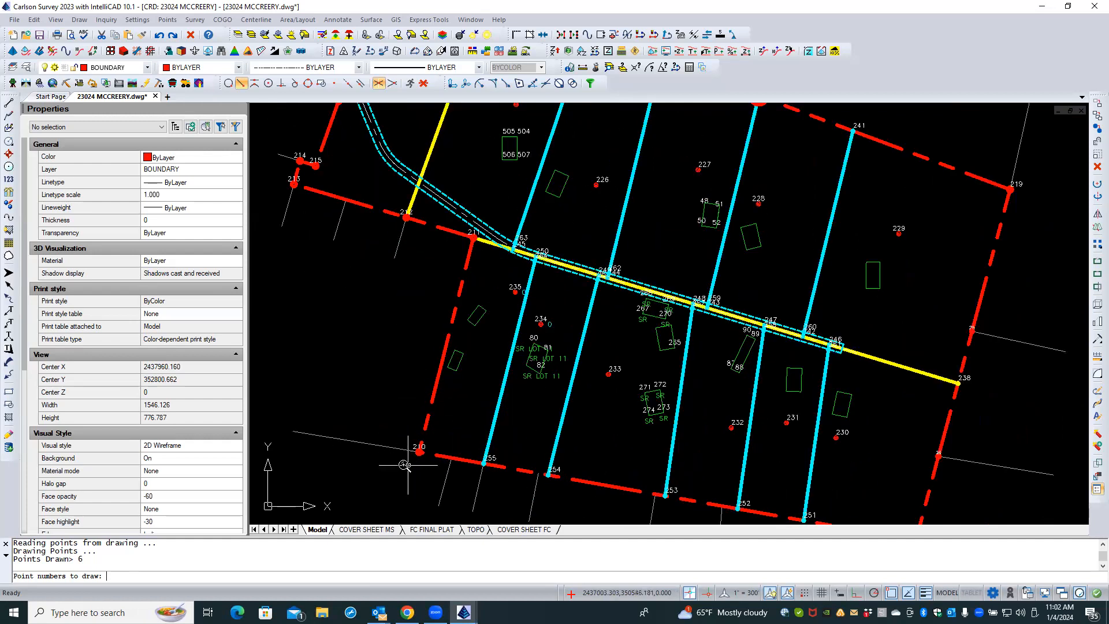
{"action": "scroll", "coordinate": [406, 465], "scroll_direction": "down", "scroll_amount": 2}
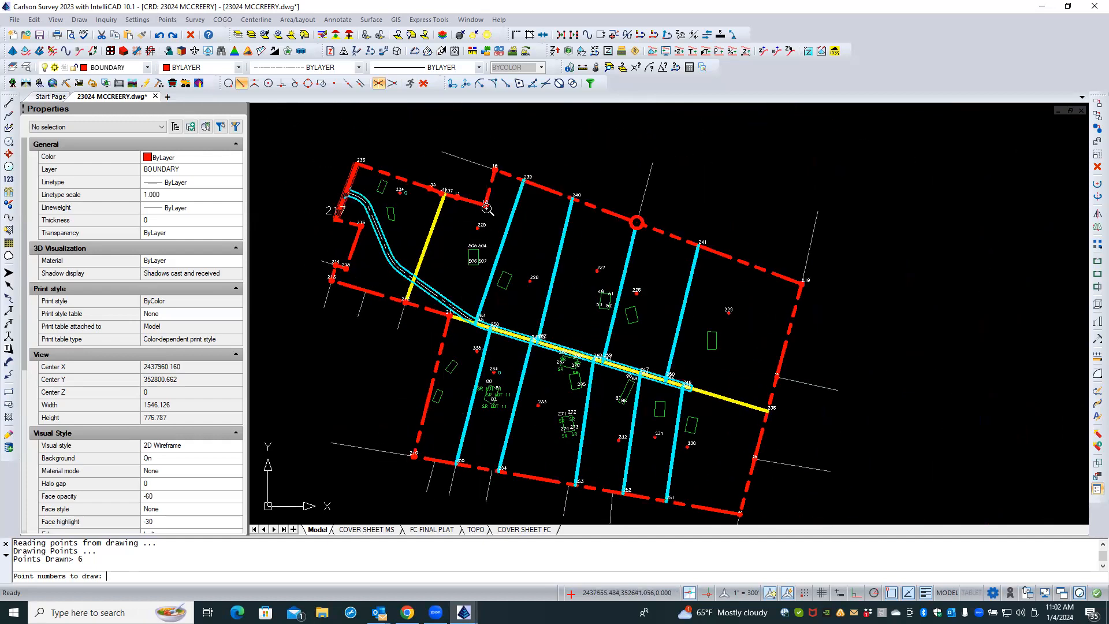
{"action": "scroll", "coordinate": [488, 211], "scroll_direction": "up", "scroll_amount": 2}
{"action": "scroll", "coordinate": [793, 227], "scroll_direction": "up", "scroll_amount": 2}
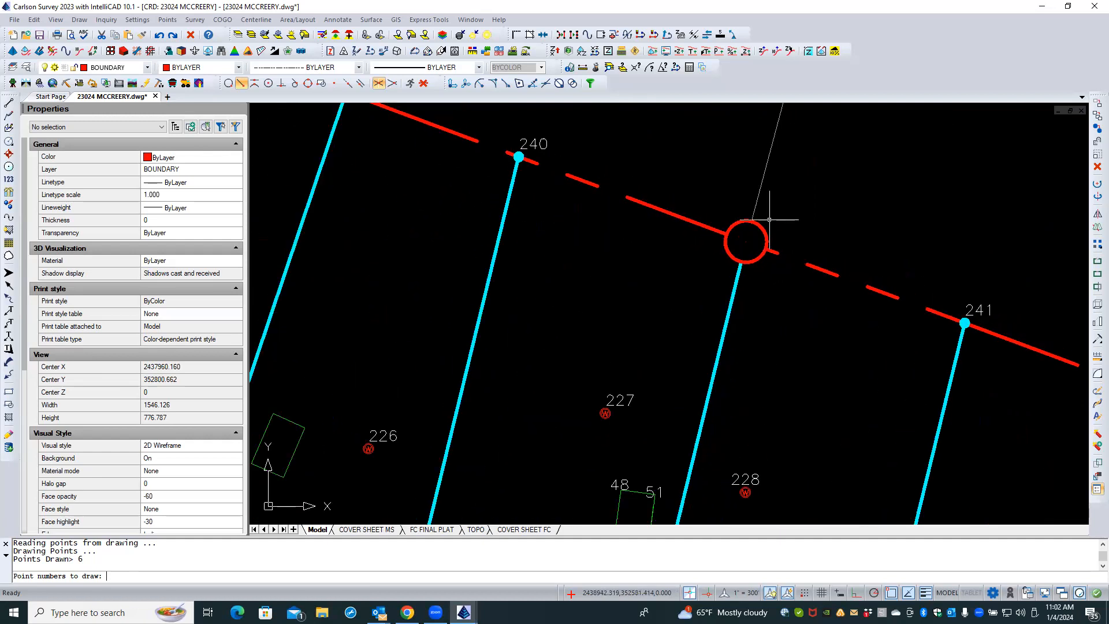
- Finish the point drawing command and check the attributes of the large unlabeled boundary point between points 240 and 241
{"action": "key", "text": "Return"}
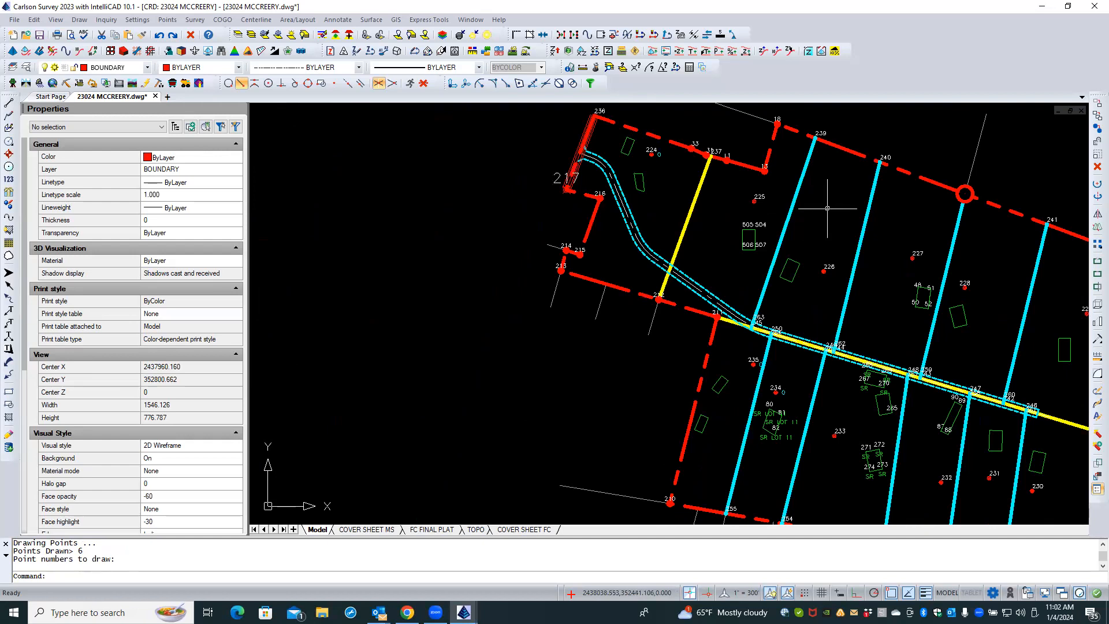
{"action": "double_click", "coordinate": [973, 188]}
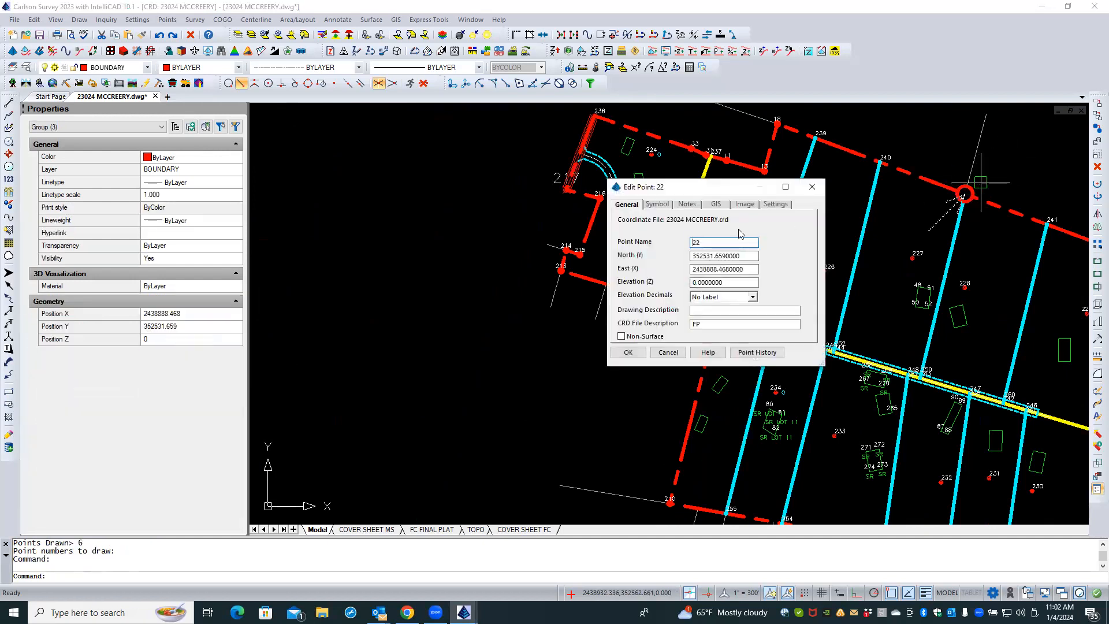
{"action": "left_click", "coordinate": [668, 352]}
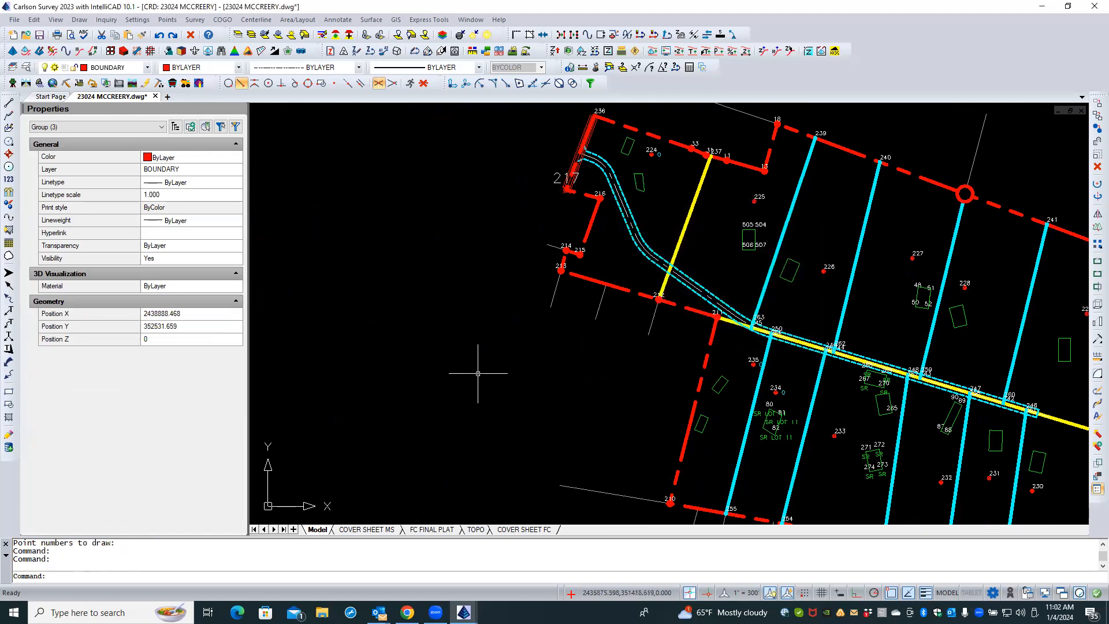
- Redraw boundary point 22 between points 240 and 241 without its number, using 0.0800 symbol and text size scalers
{"action": "scroll", "coordinate": [468, 373], "scroll_direction": "down", "scroll_amount": 2}
{"action": "scroll", "coordinate": [852, 252], "scroll_direction": "up", "scroll_amount": 5}
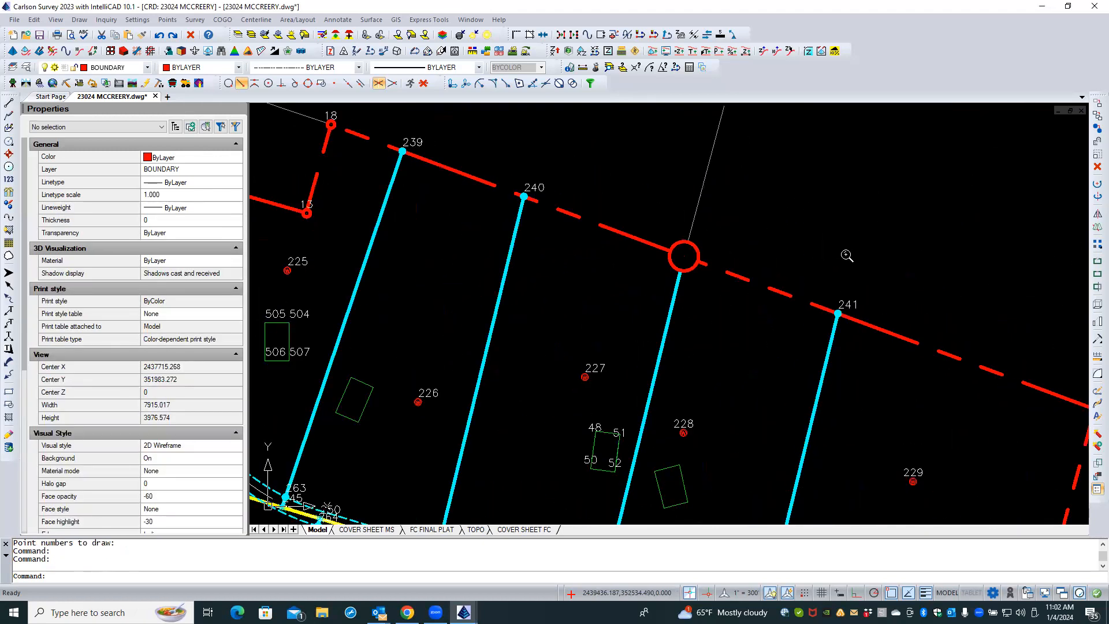
{"action": "right_click", "coordinate": [726, 212]}
{"action": "left_click", "coordinate": [768, 220]}
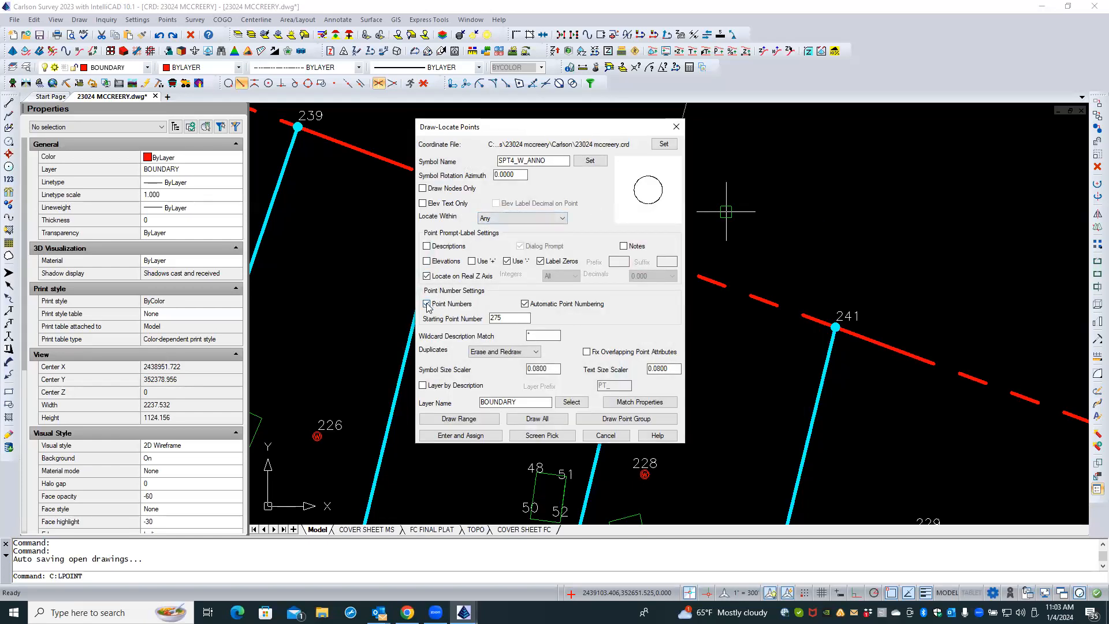
{"action": "left_click", "coordinate": [471, 420]}
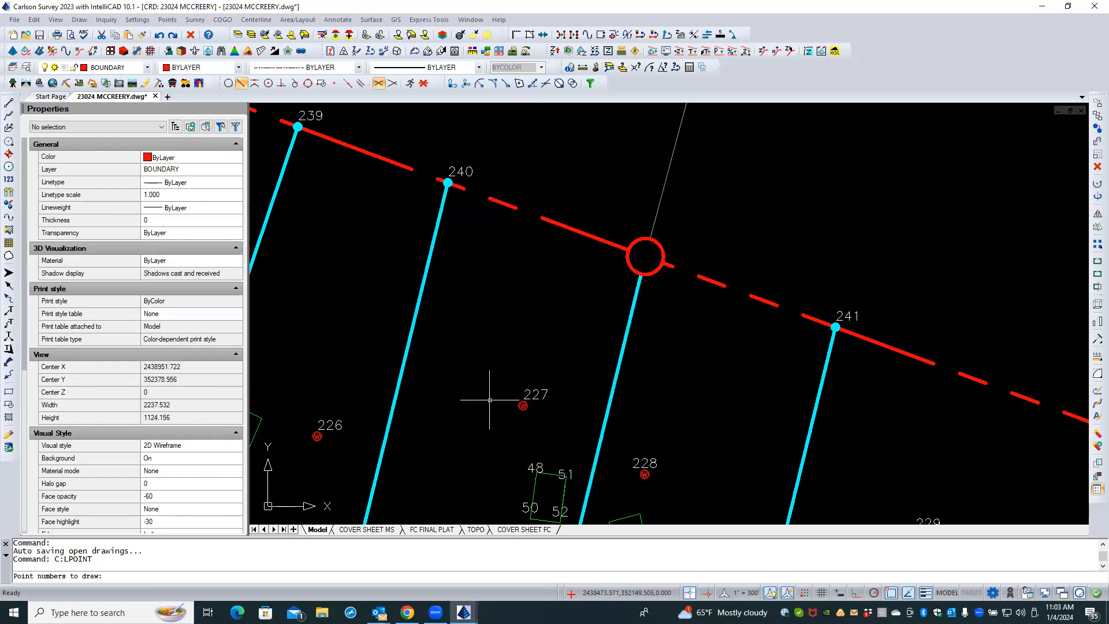
{"action": "type", "text": "2"}
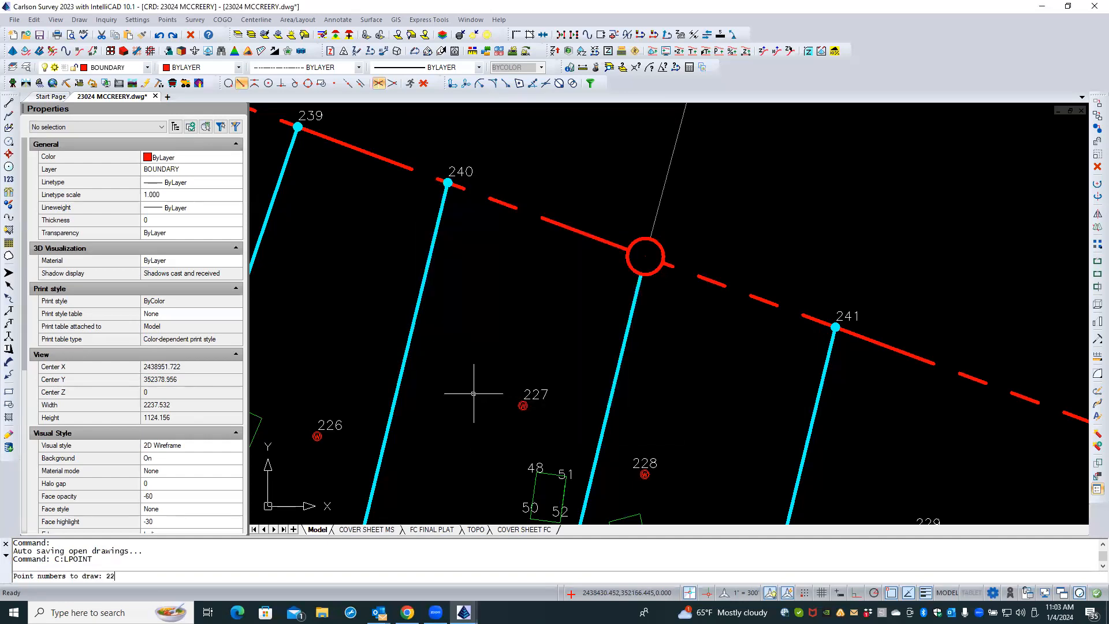
{"action": "type", "text": "2"}
{"action": "key", "text": "Return"}
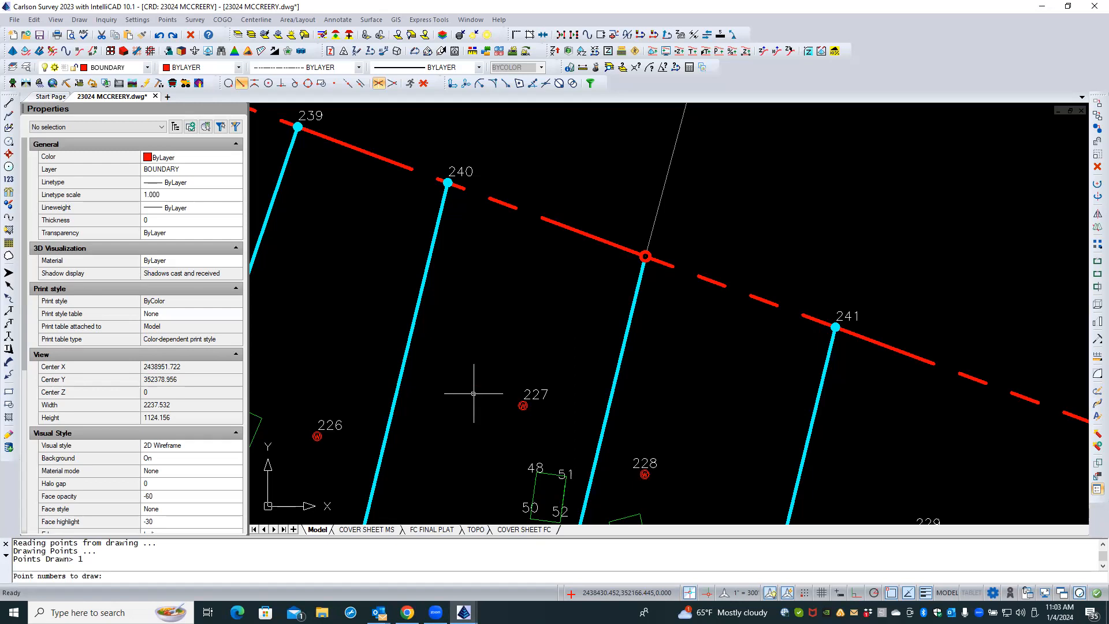
{"action": "key", "text": "Return"}
- Turn on point numbers and descriptions in the point drawing settings, keeping elevations off, and leave without drawing any points
{"action": "right_click", "coordinate": [518, 293]}
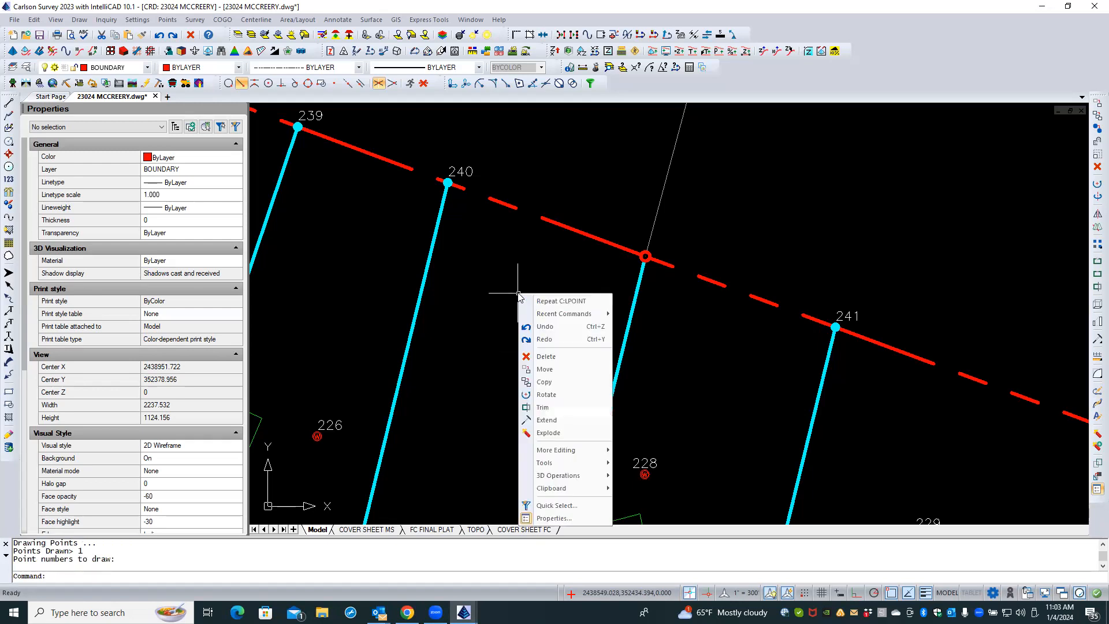
{"action": "key", "text": "Escape"}
{"action": "key", "text": "Return"}
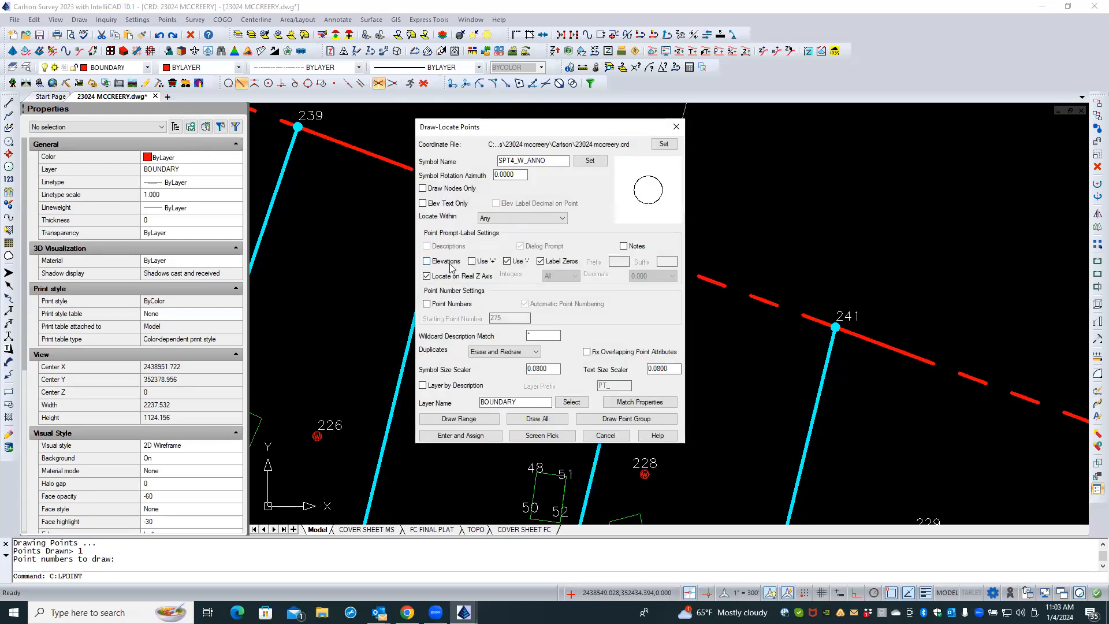
{"action": "left_click", "coordinate": [427, 304]}
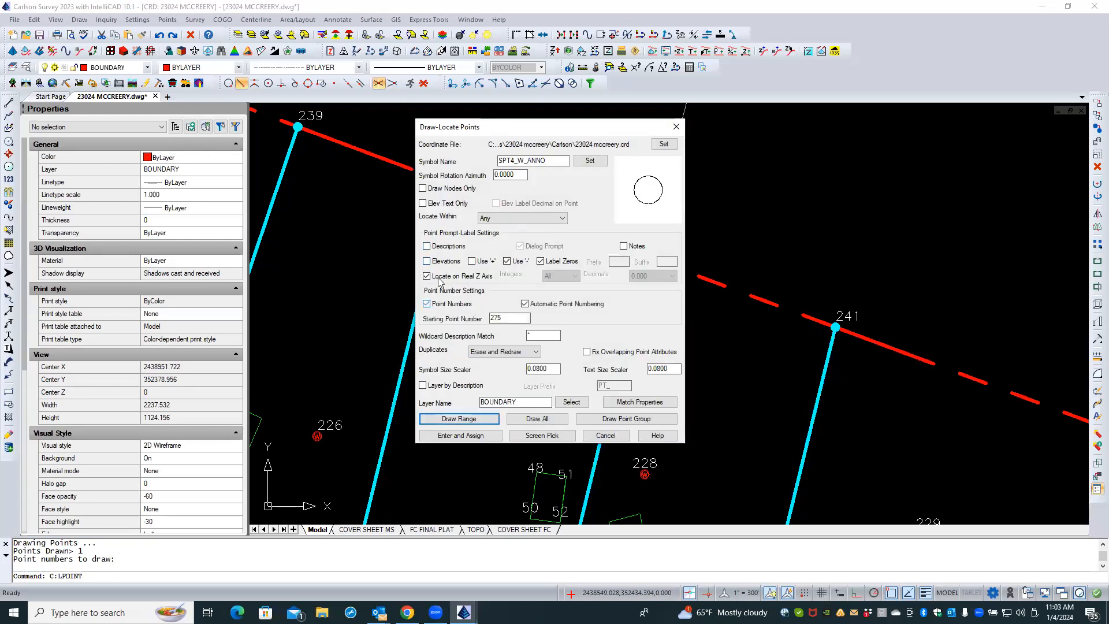
{"action": "left_click", "coordinate": [426, 261]}
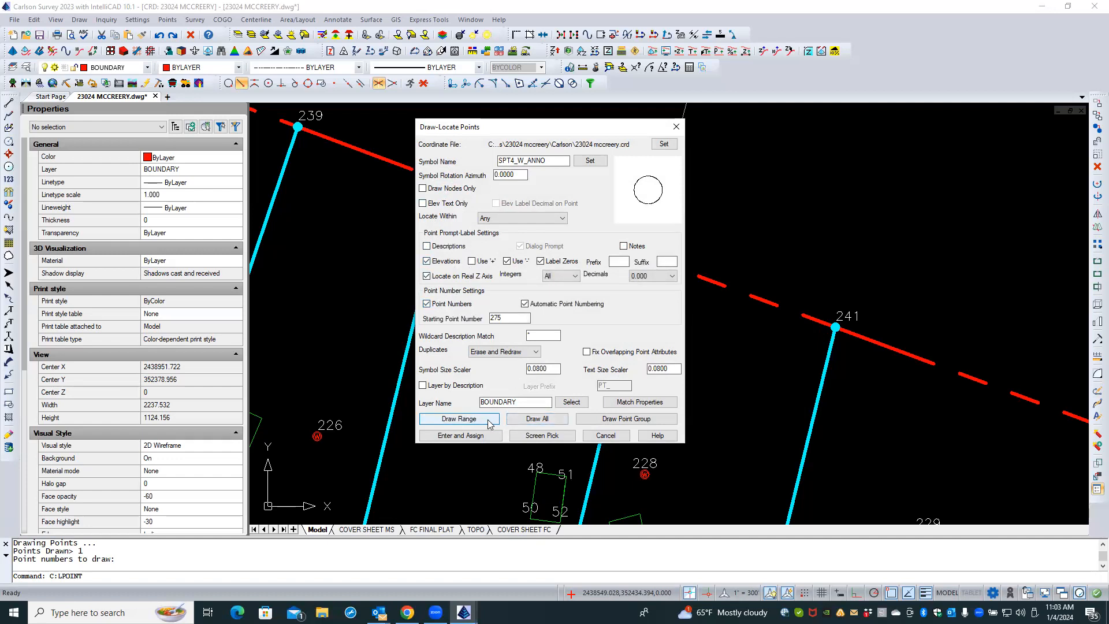
{"action": "left_click", "coordinate": [427, 261]}
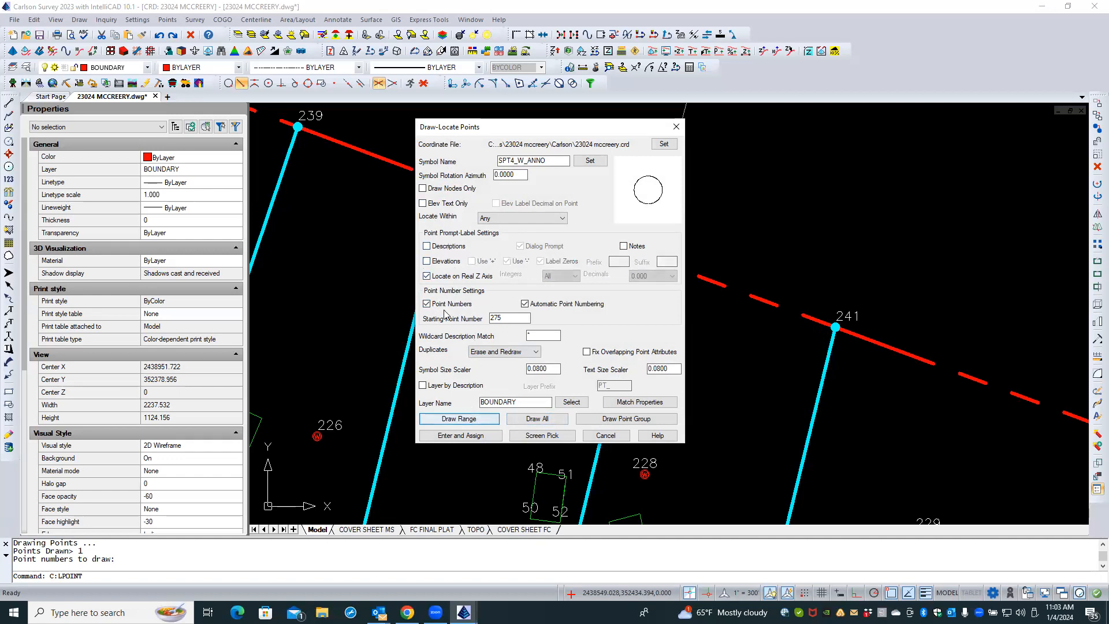
{"action": "left_click", "coordinate": [428, 247]}
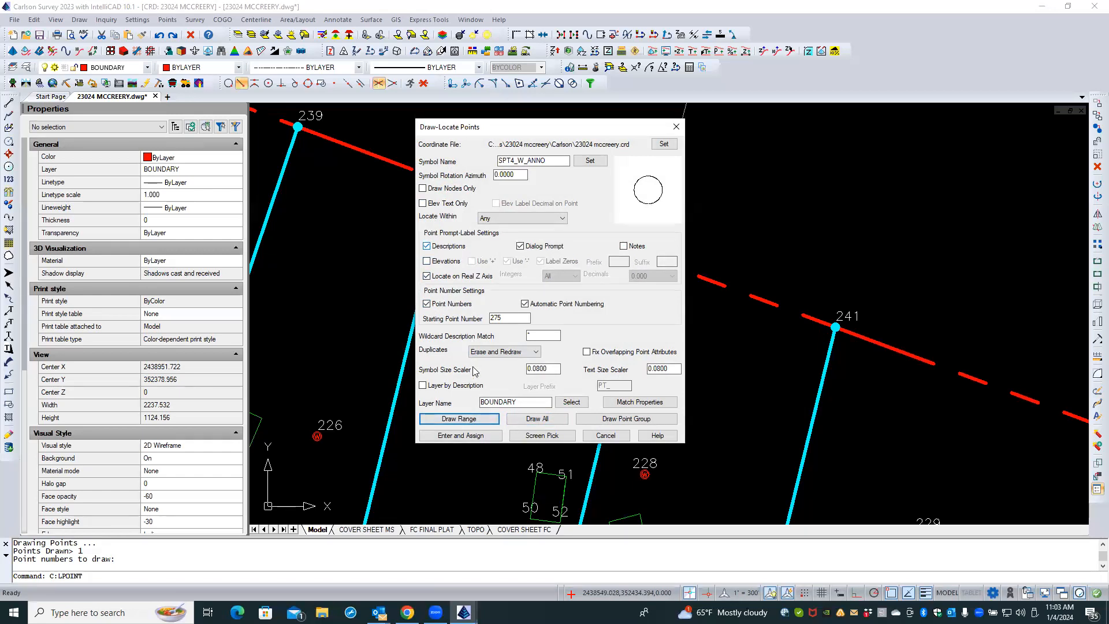
{"action": "left_click", "coordinate": [476, 419]}
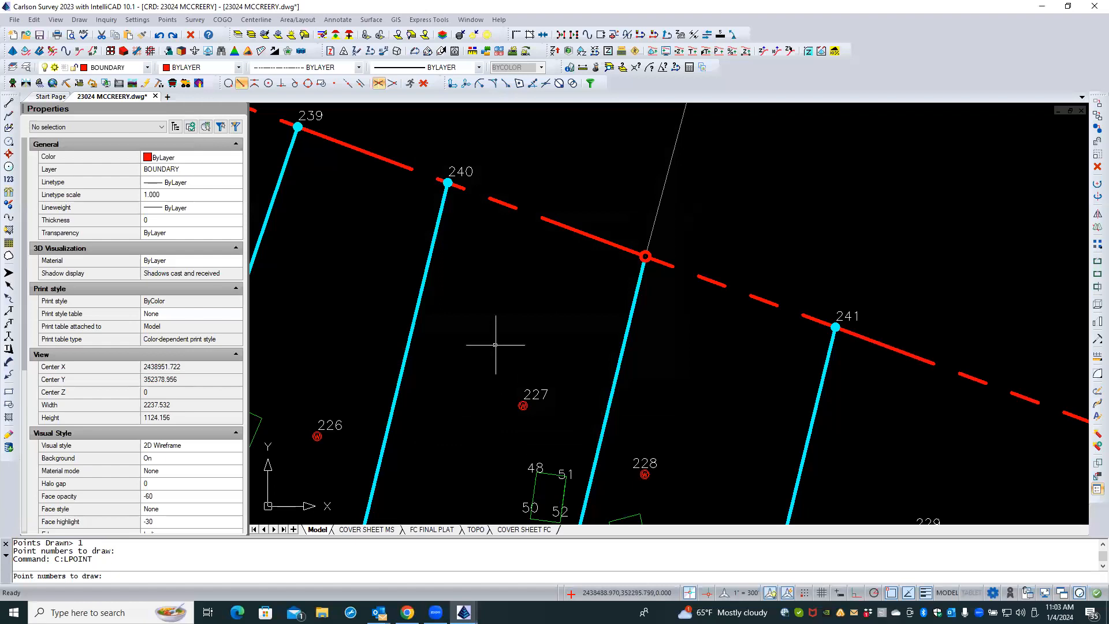
{"action": "key", "text": "Return"}
{"action": "right_click", "coordinate": [524, 305]}
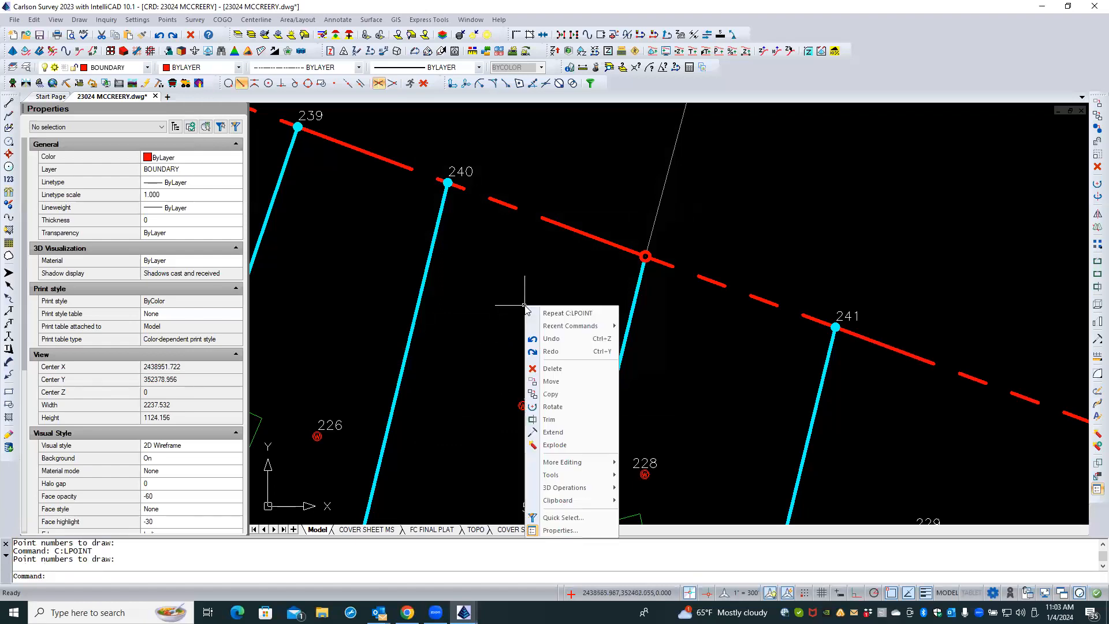
{"action": "left_click", "coordinate": [555, 312]}
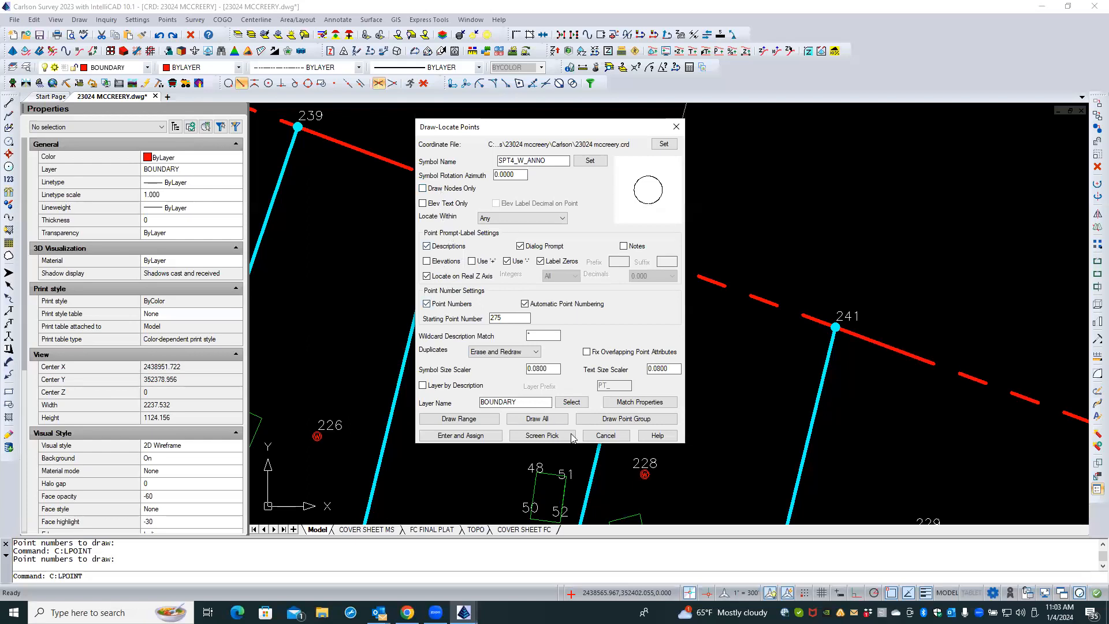
{"action": "left_click", "coordinate": [605, 436]}
- Check the properties of point 25 on the eastern boundary, filtered to its block references, and clear the selection
{"action": "scroll", "coordinate": [483, 301], "scroll_direction": "down", "scroll_amount": 3}
{"action": "scroll", "coordinate": [483, 301], "scroll_direction": "down", "scroll_amount": 1}
{"action": "scroll", "coordinate": [572, 223], "scroll_direction": "down", "scroll_amount": 2}
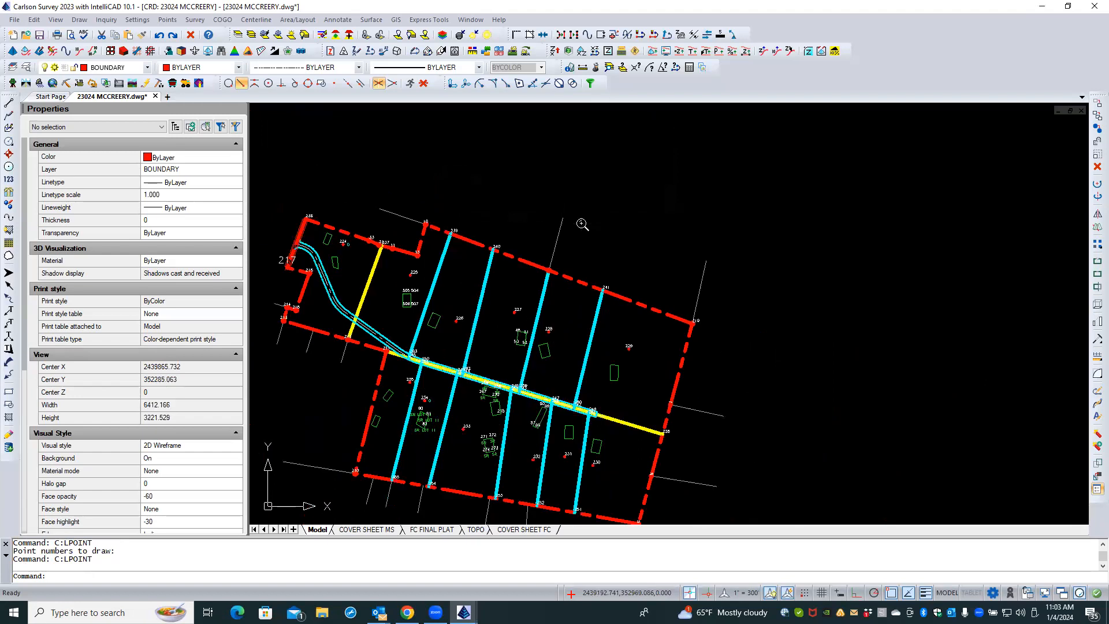
{"action": "scroll", "coordinate": [660, 372], "scroll_direction": "up", "scroll_amount": 5}
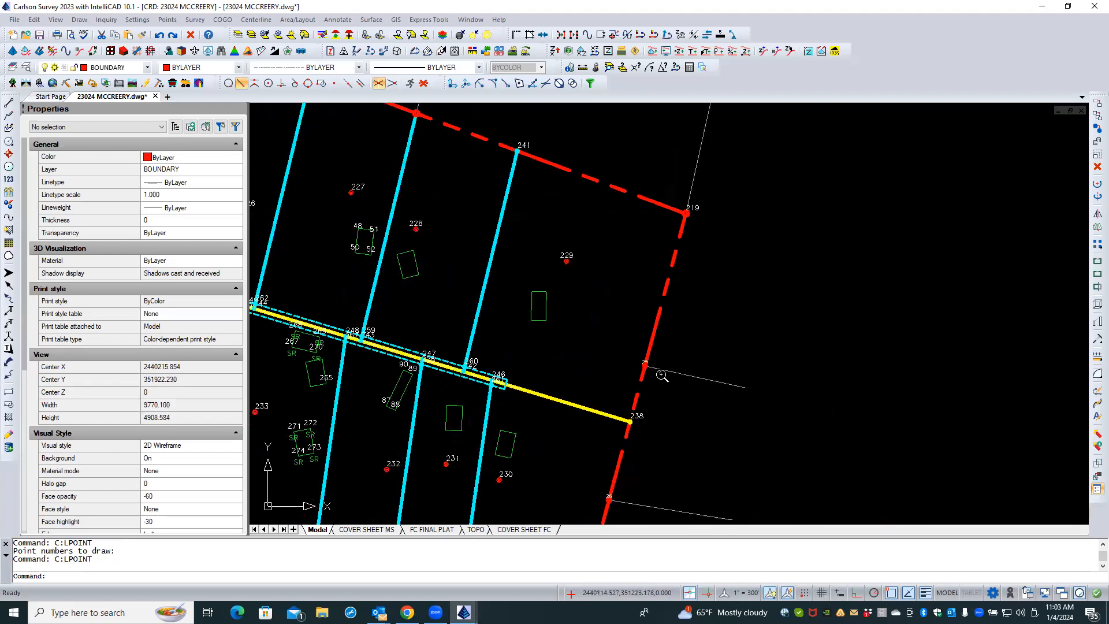
{"action": "scroll", "coordinate": [655, 372], "scroll_direction": "up", "scroll_amount": 4}
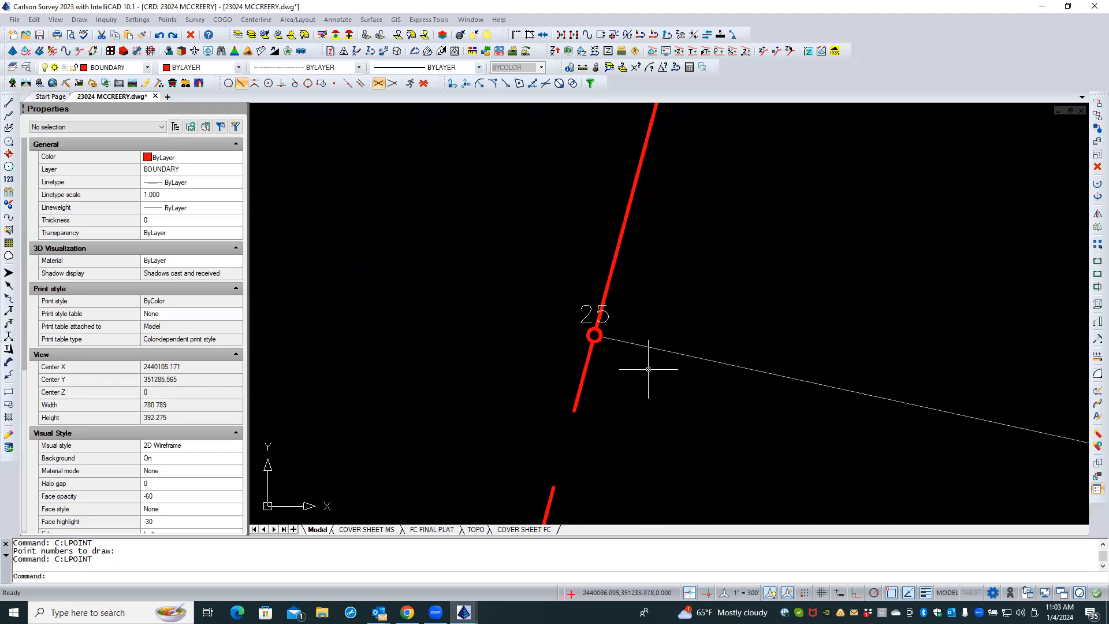
{"action": "scroll", "coordinate": [639, 365], "scroll_direction": "down", "scroll_amount": 2}
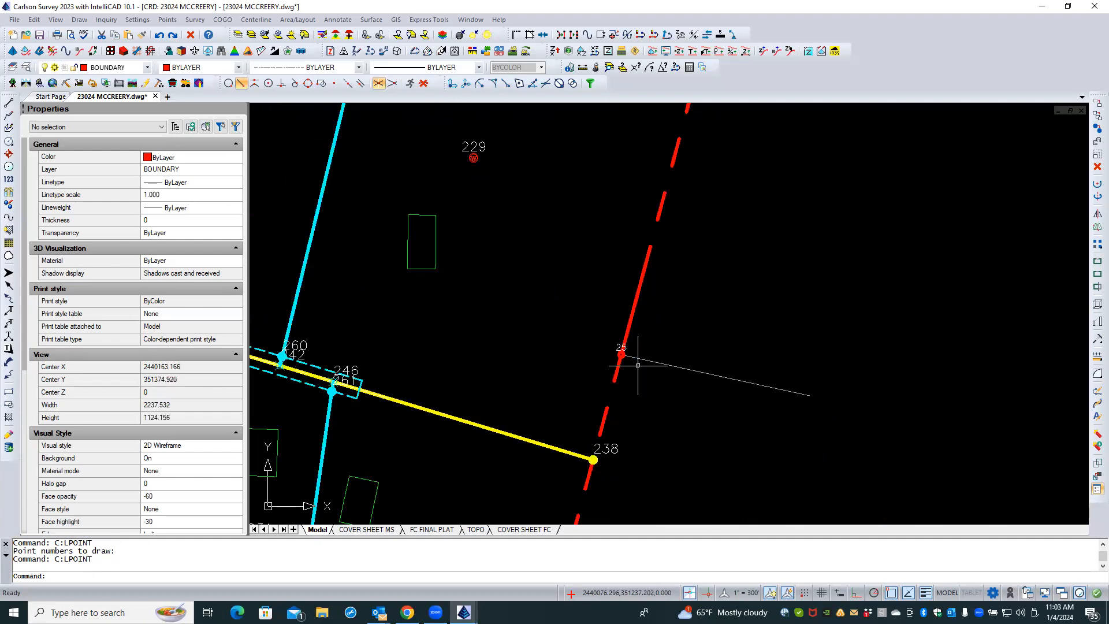
{"action": "scroll", "coordinate": [636, 366], "scroll_direction": "up", "scroll_amount": 2}
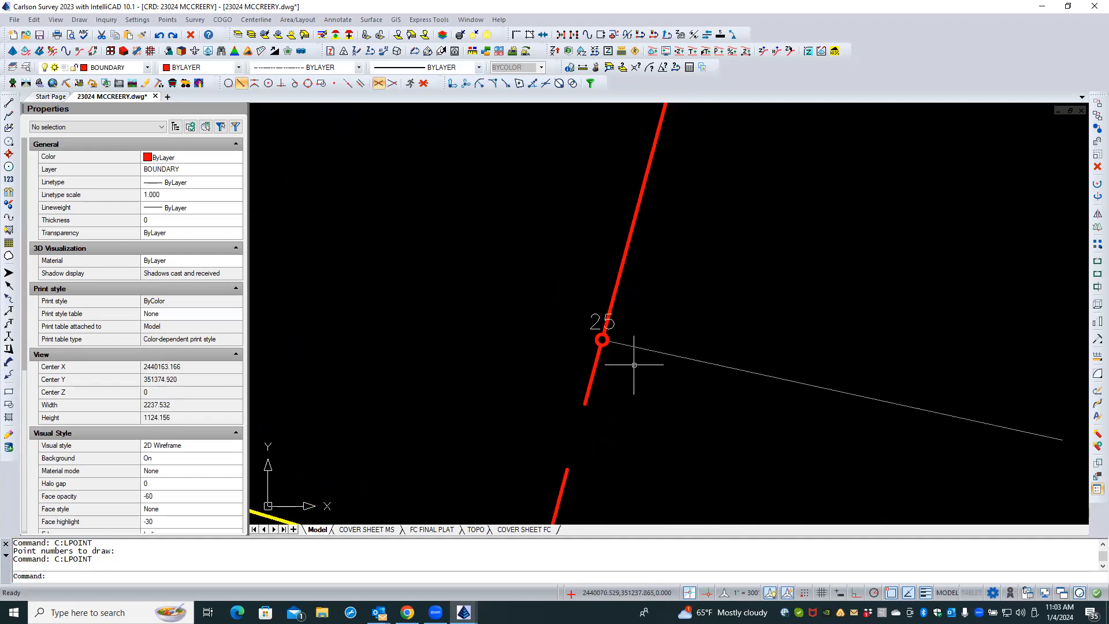
{"action": "left_click", "coordinate": [599, 337]}
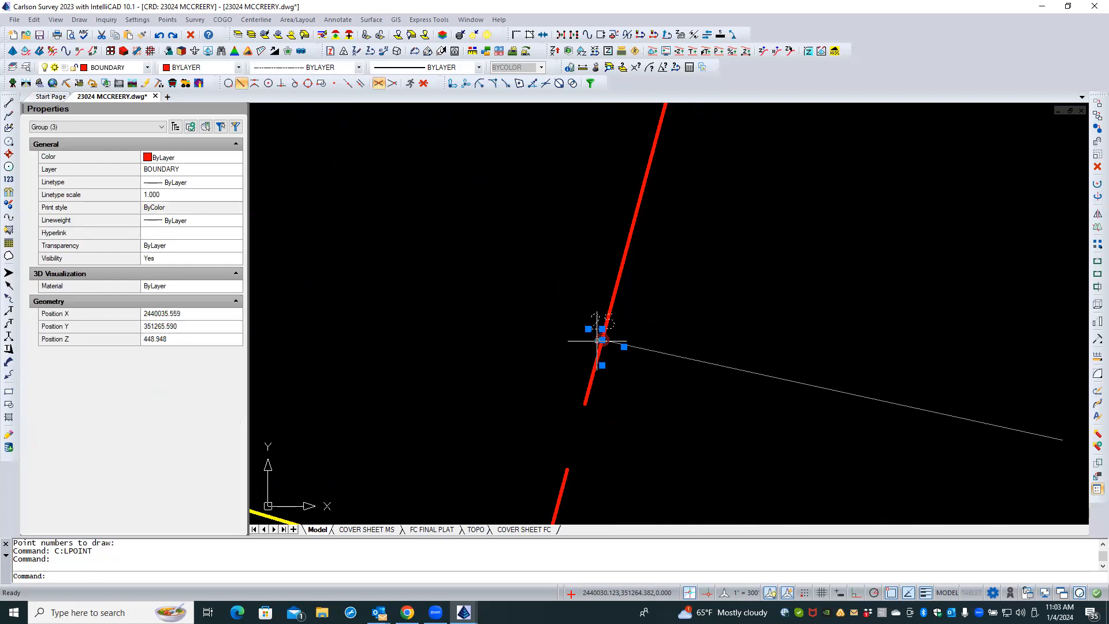
{"action": "left_click", "coordinate": [87, 130]}
{"action": "left_click", "coordinate": [85, 145]}
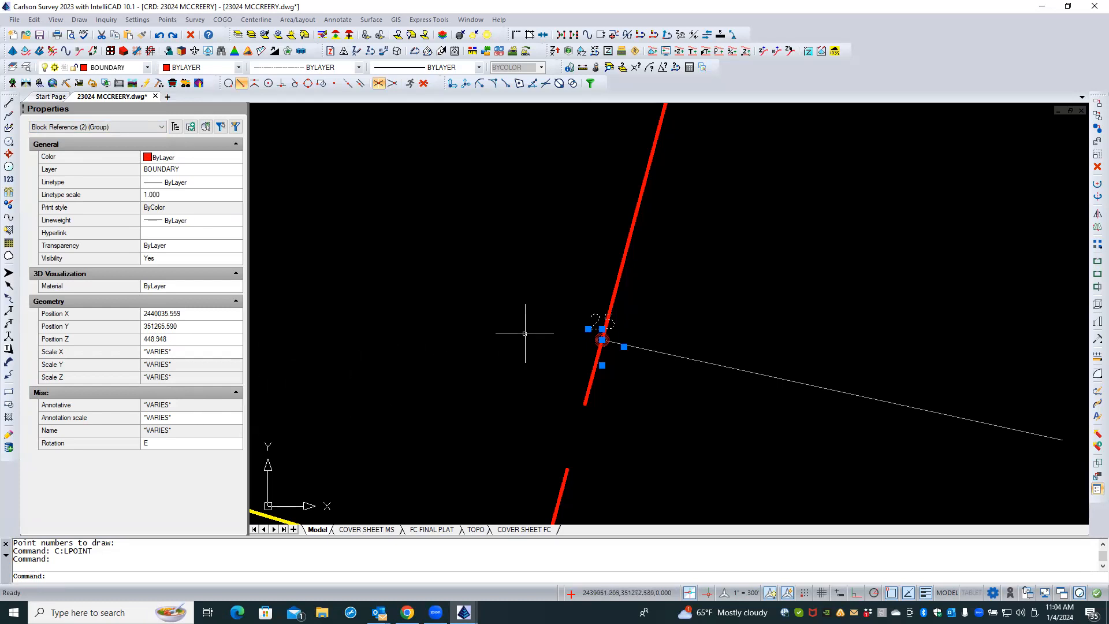
{"action": "key", "text": "Escape"}
{"action": "key", "text": "Escape"}
- Check the general attributes and symbol of point 25 in its point editor and leave them as they are
{"action": "scroll", "coordinate": [624, 353], "scroll_direction": "up", "scroll_amount": 1}
{"action": "scroll", "coordinate": [624, 353], "scroll_direction": "up", "scroll_amount": 1}
{"action": "left_click", "coordinate": [596, 339]}
{"action": "double_click", "coordinate": [595, 339]}
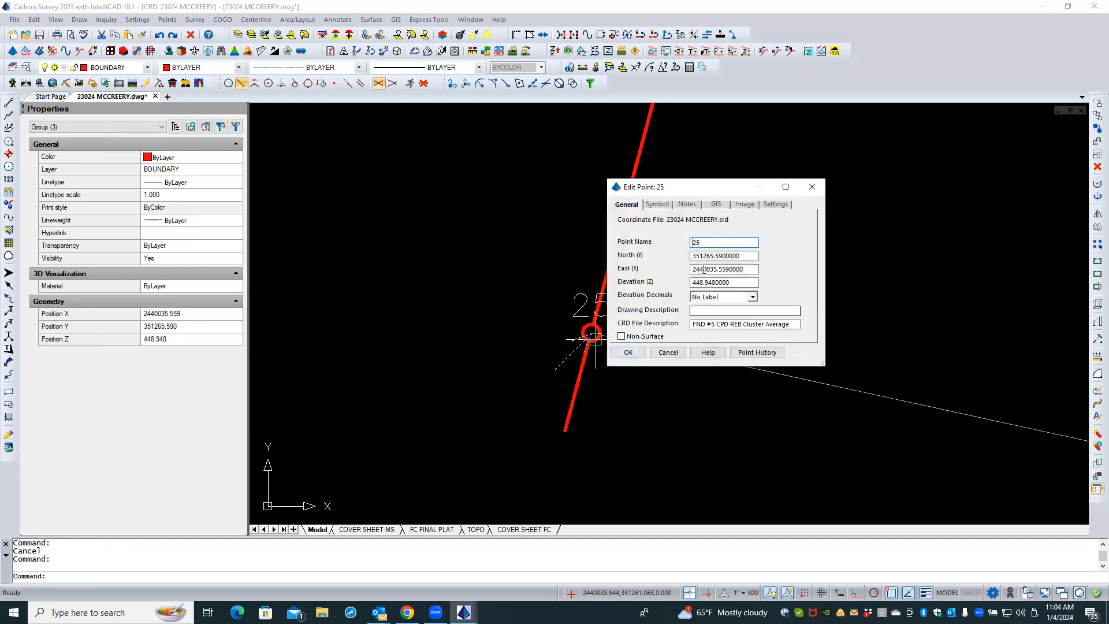
{"action": "left_click", "coordinate": [658, 206]}
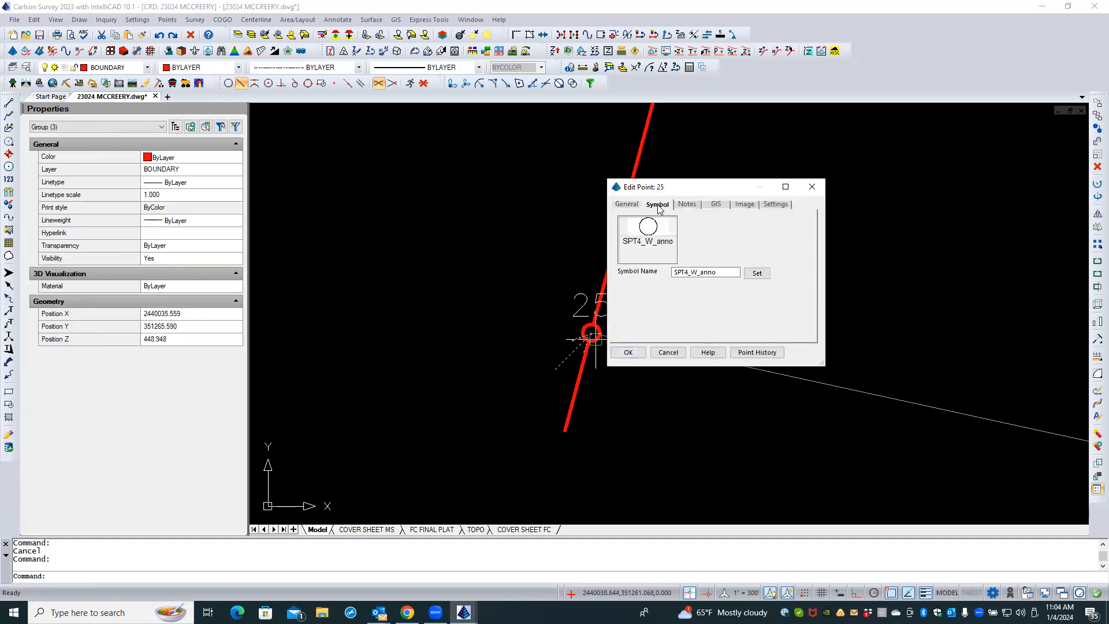
{"action": "left_click", "coordinate": [682, 353]}
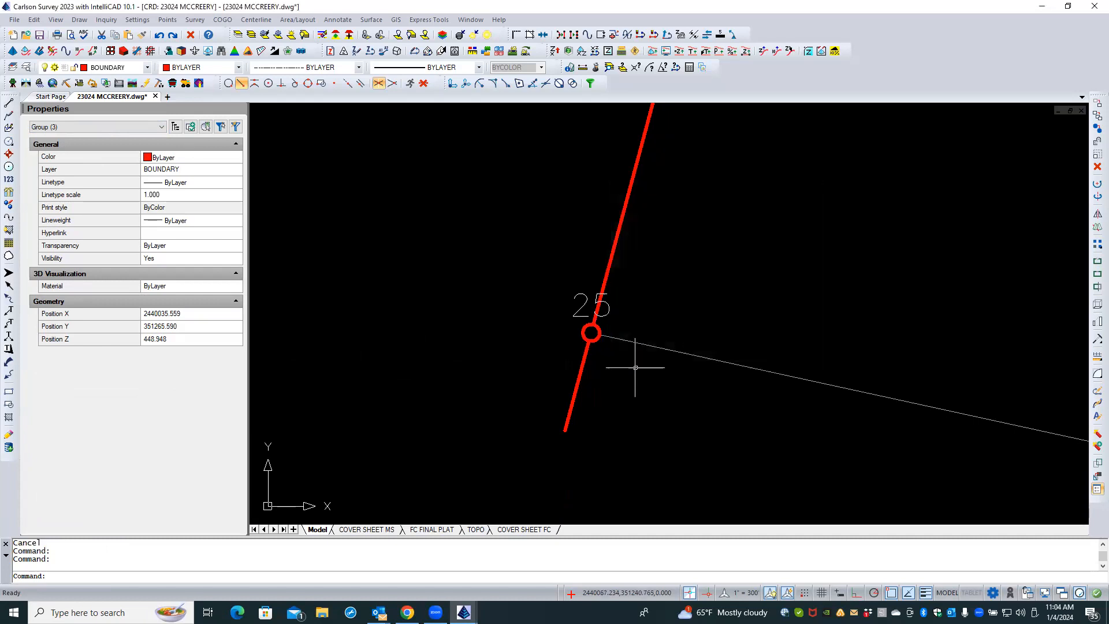
- Turn off descriptions in the point drawing settings and match the remaining properties to point 25
{"action": "right_click", "coordinate": [660, 301]}
{"action": "left_click", "coordinate": [735, 310]}
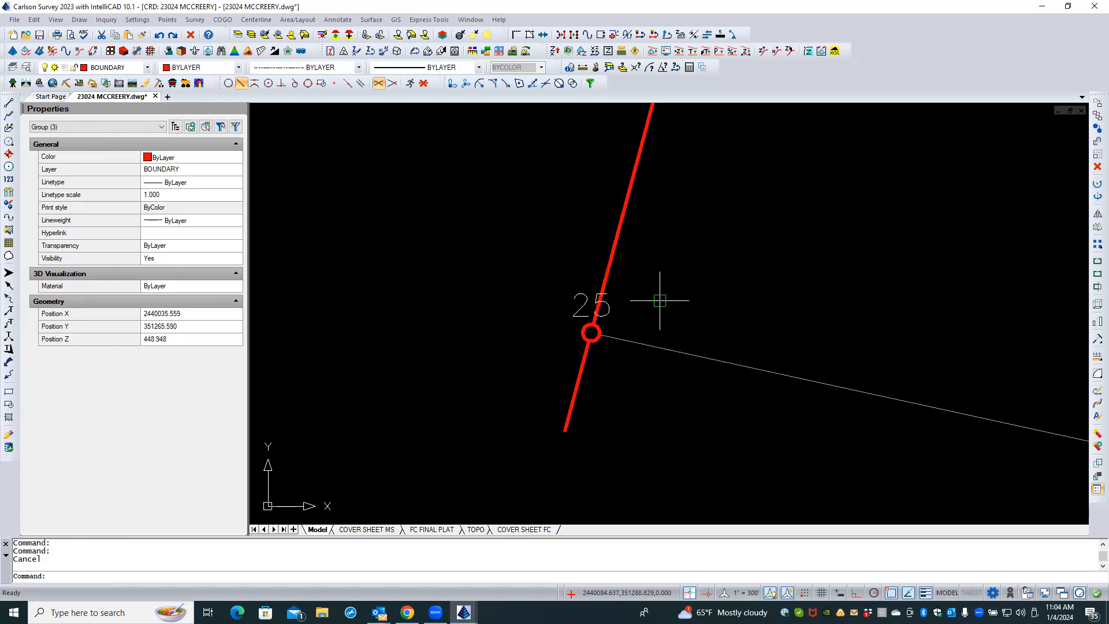
{"action": "left_click", "coordinate": [428, 246]}
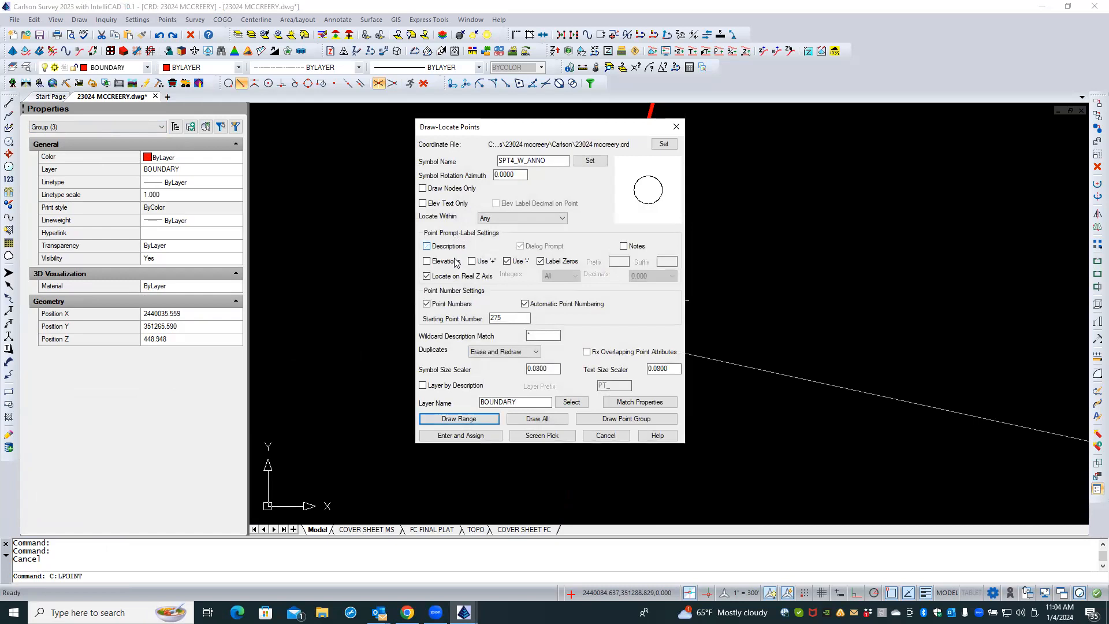
{"action": "left_click", "coordinate": [633, 402]}
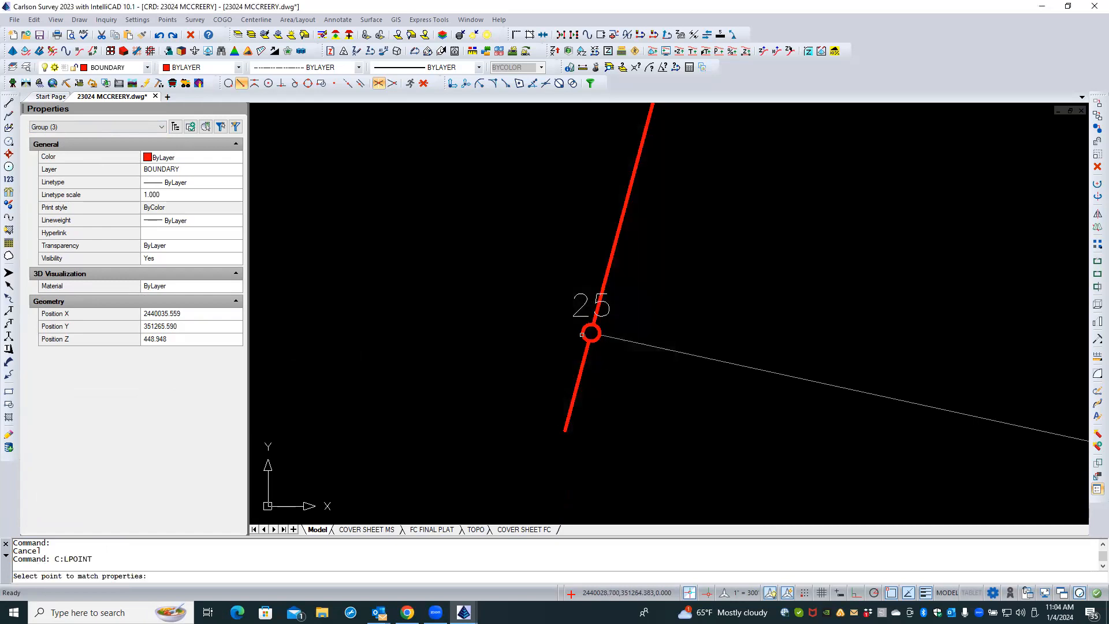
{"action": "left_click", "coordinate": [583, 333]}
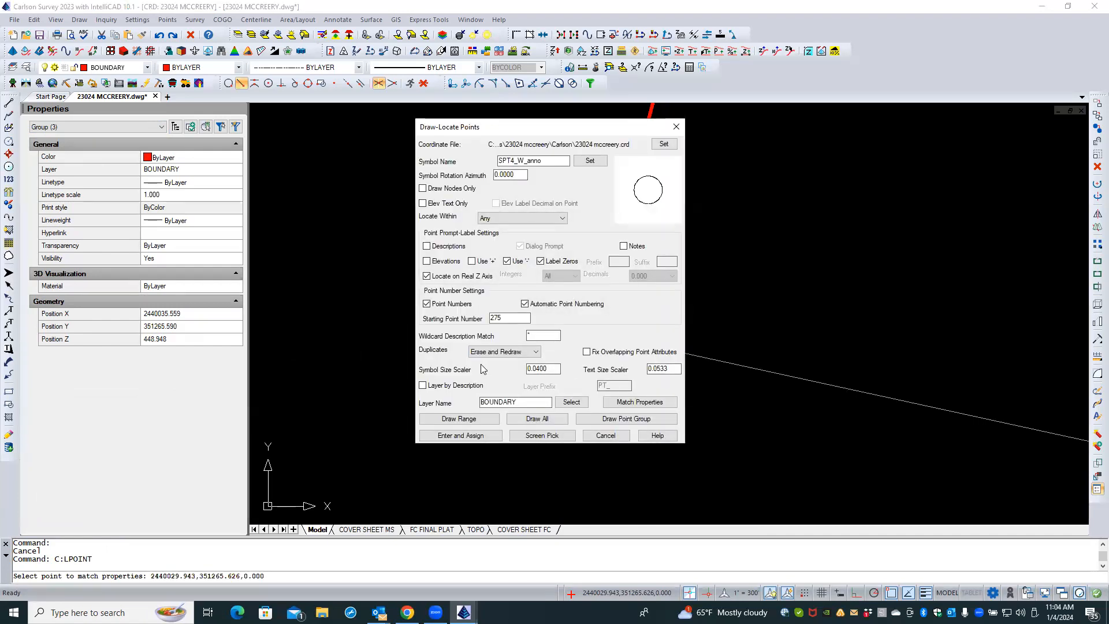
- Change the symbol size scaler and redraw boundary point 25 with it
{"action": "left_click", "coordinate": [539, 368]}
{"action": "key", "text": "Tab"}
{"action": "left_click", "coordinate": [485, 419]}
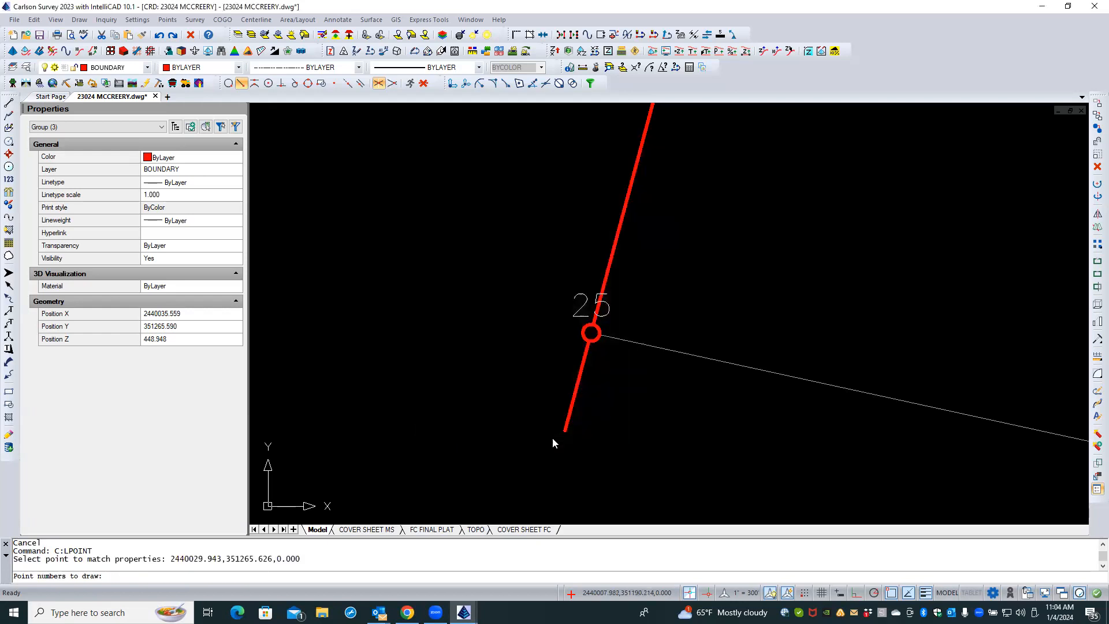
{"action": "type", "text": "25"}
{"action": "key", "text": "Return"}
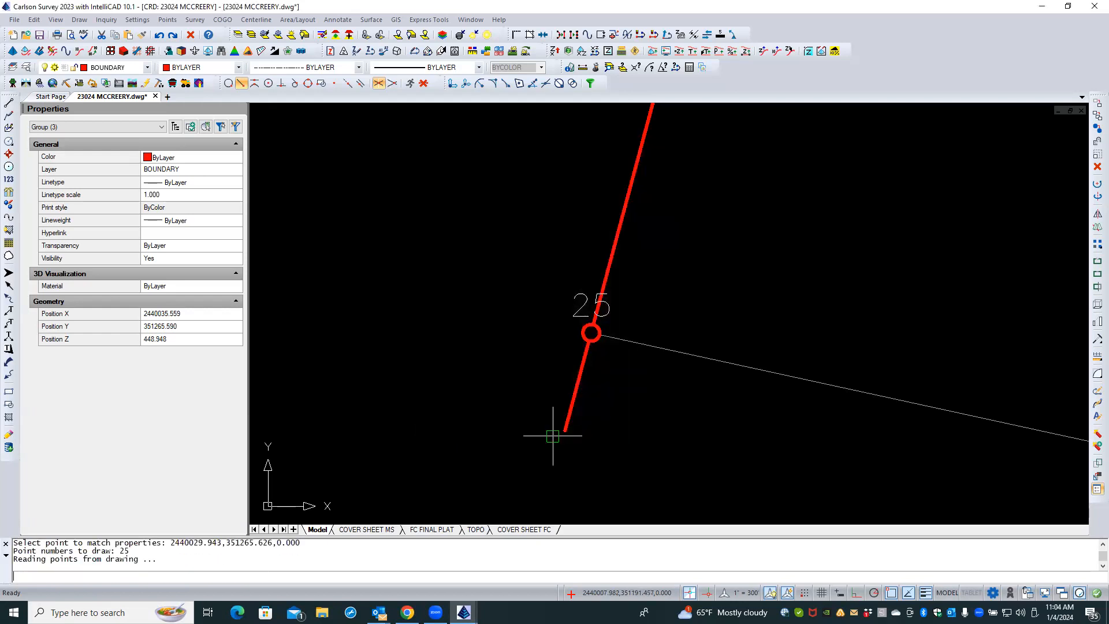
{"action": "scroll", "coordinate": [525, 381], "scroll_direction": "down", "scroll_amount": 3}
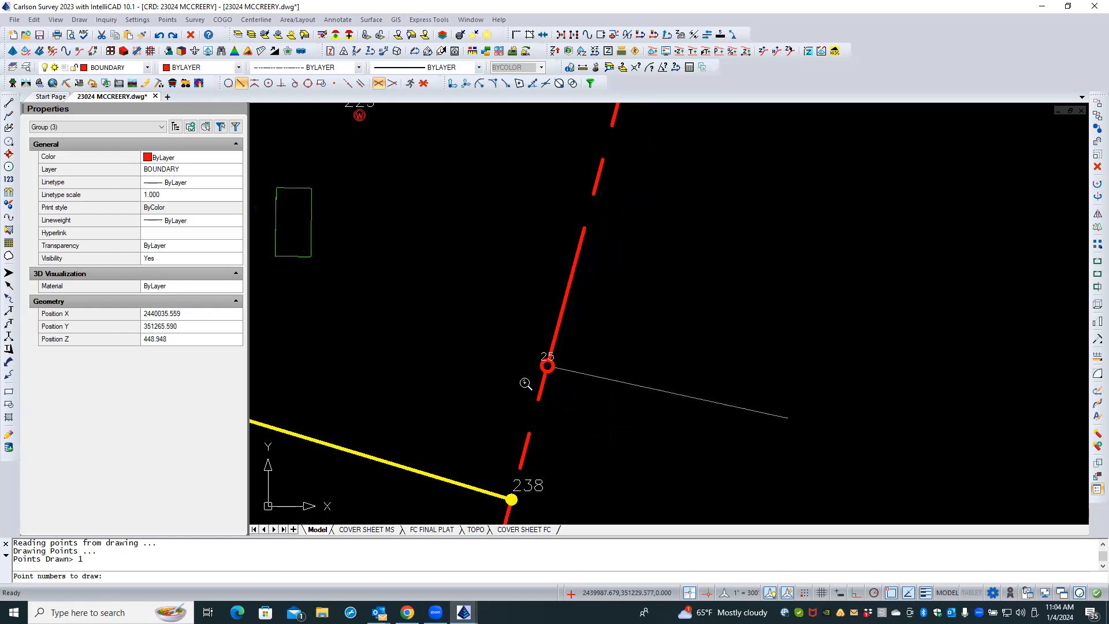
- Redraw boundary point 27 at the southeast corner with the current Draw-Locate Points settings
{"action": "scroll", "coordinate": [528, 431], "scroll_direction": "down", "scroll_amount": 3}
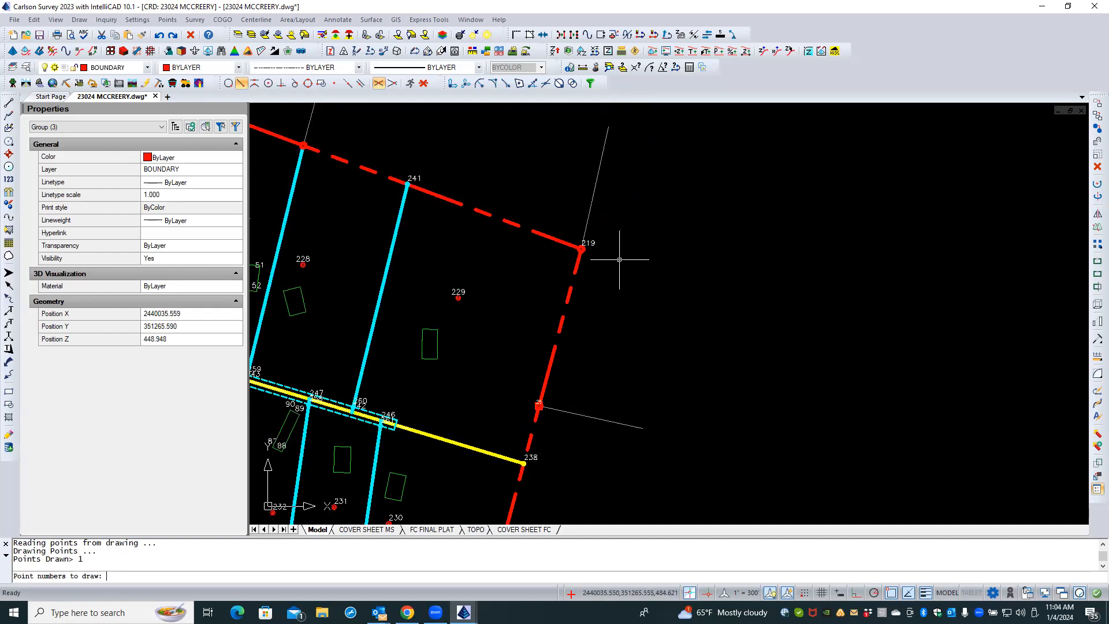
{"action": "scroll", "coordinate": [655, 220], "scroll_direction": "down", "scroll_amount": 3}
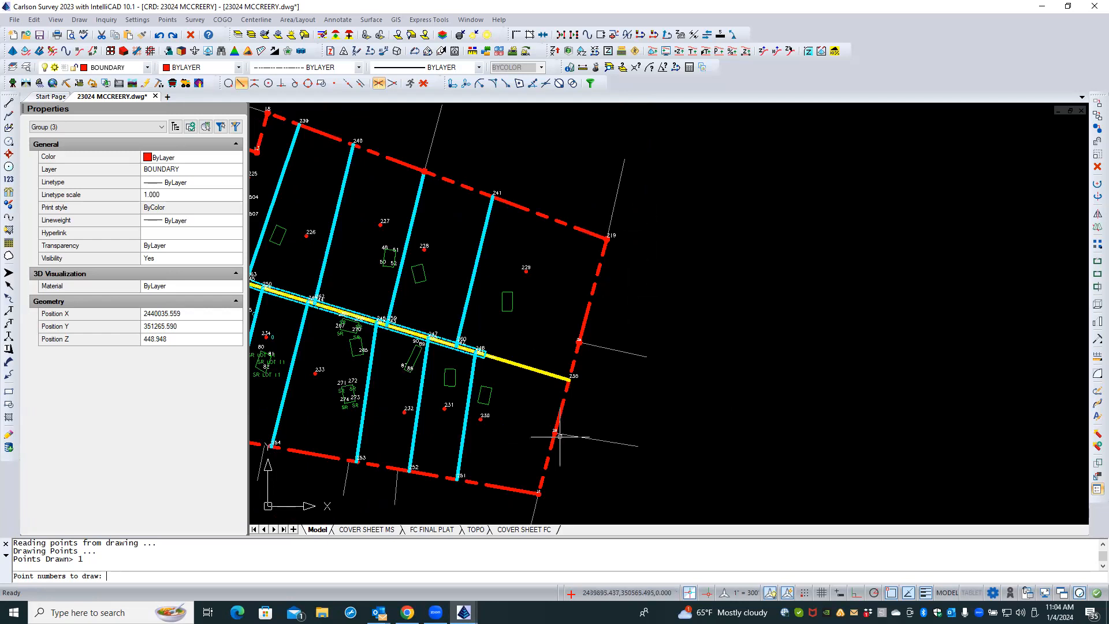
{"action": "scroll", "coordinate": [531, 501], "scroll_direction": "up", "scroll_amount": 3}
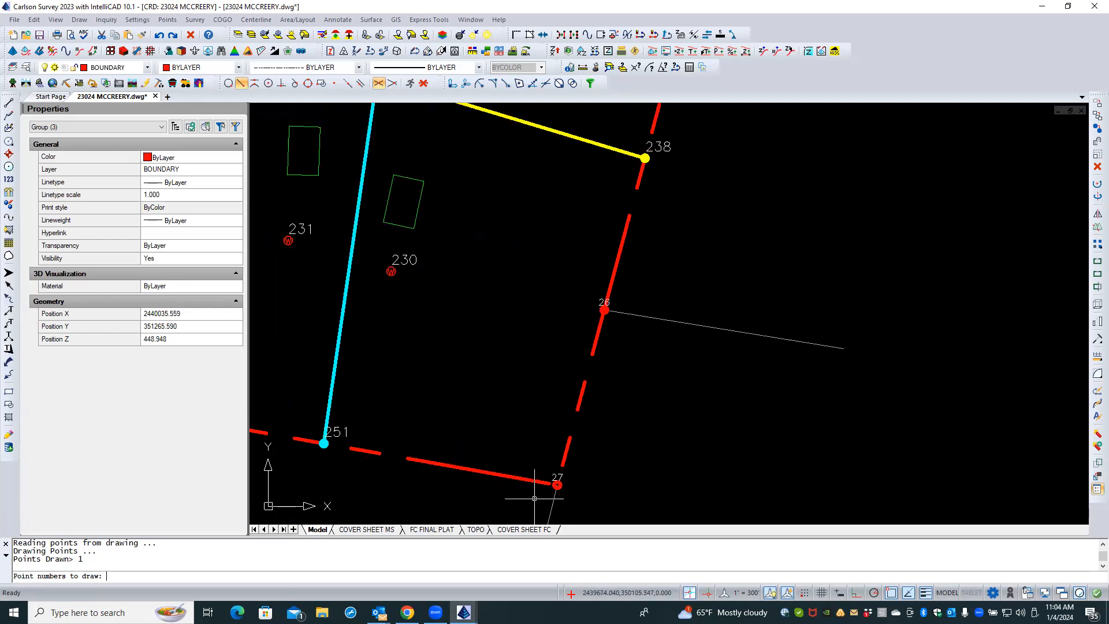
{"action": "scroll", "coordinate": [567, 496], "scroll_direction": "up", "scroll_amount": 1}
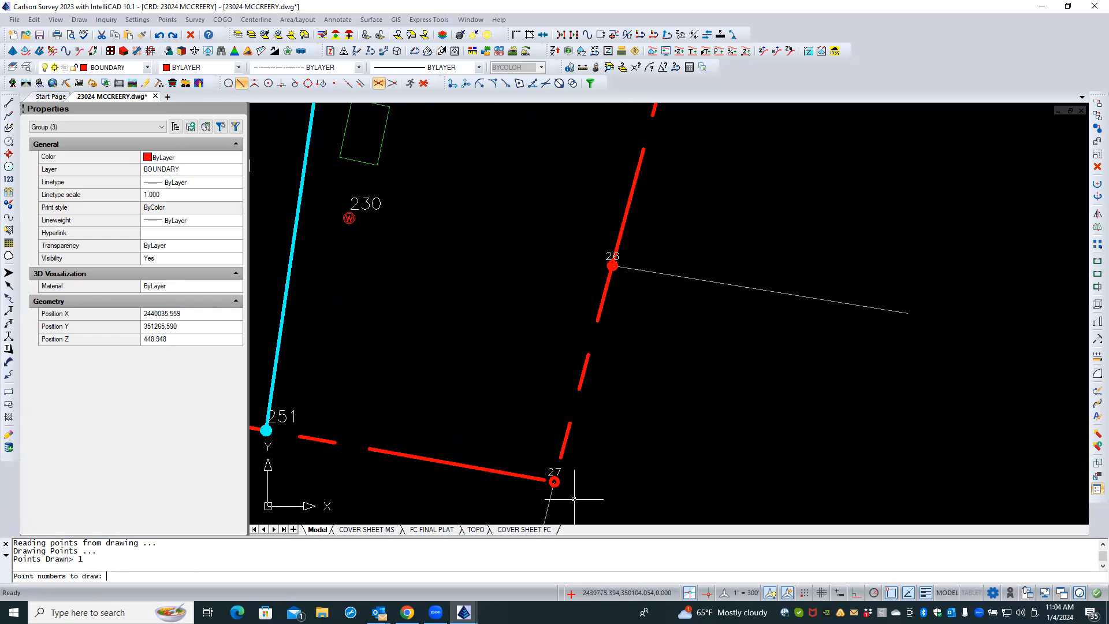
{"action": "scroll", "coordinate": [575, 498], "scroll_direction": "up", "scroll_amount": 1}
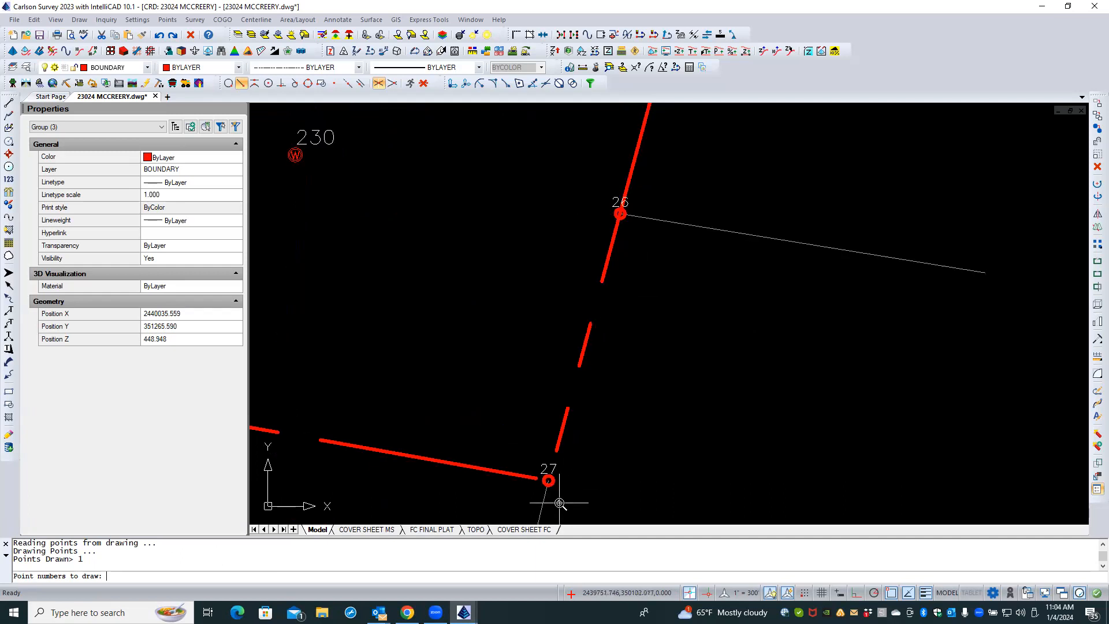
{"action": "scroll", "coordinate": [559, 500], "scroll_direction": "up", "scroll_amount": 1}
{"action": "key", "text": "Return"}
{"action": "right_click", "coordinate": [566, 491]}
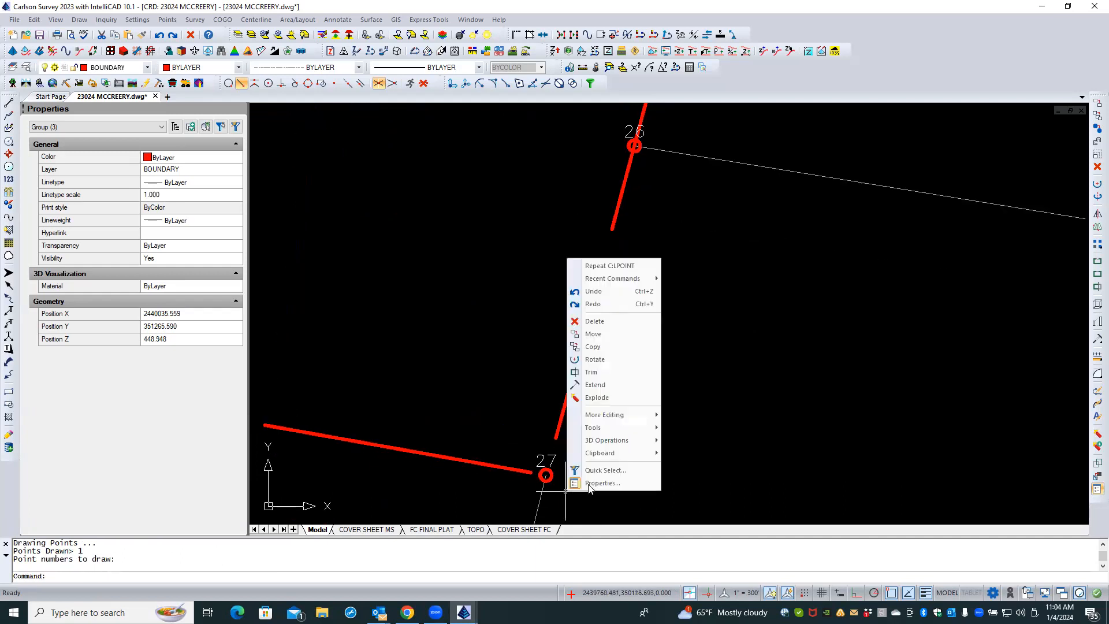
{"action": "left_click", "coordinate": [602, 266]}
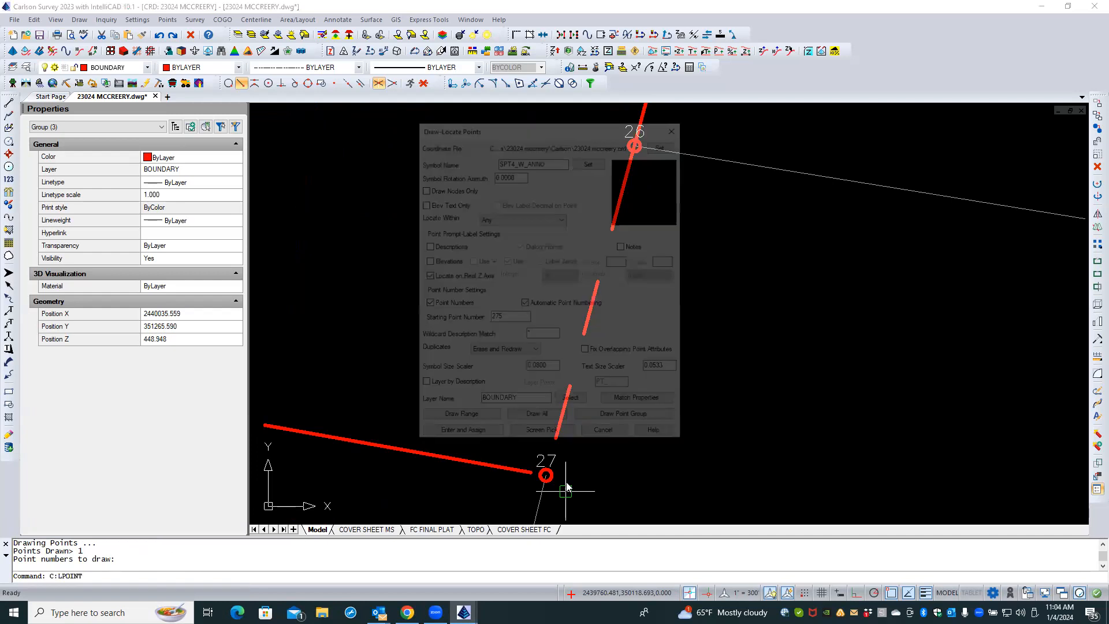
{"action": "left_click", "coordinate": [462, 413]}
{"action": "type", "text": "27"}
{"action": "key", "text": "Return"}
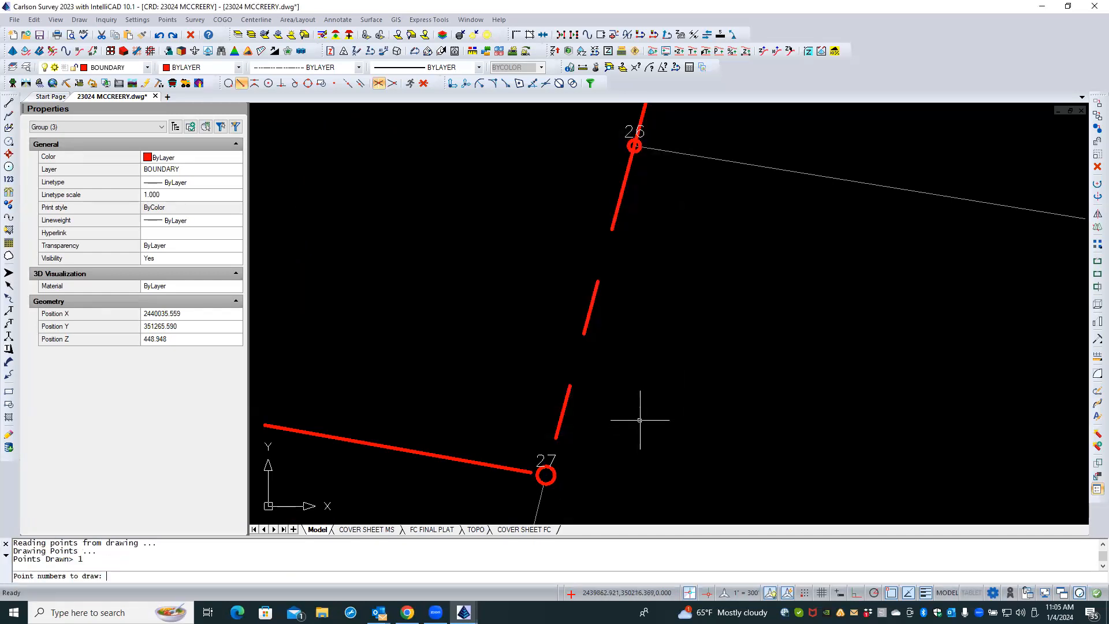
- Redraw point 26 on the eastern boundary with the same point drawing settings
{"action": "scroll", "coordinate": [706, 356], "scroll_direction": "down", "scroll_amount": 3}
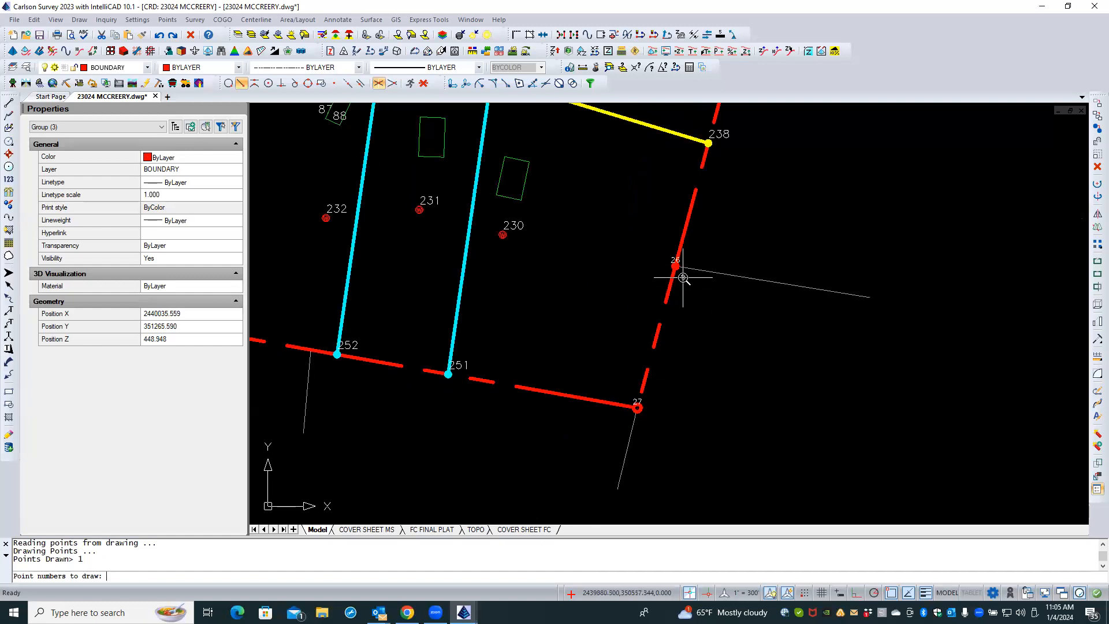
{"action": "scroll", "coordinate": [682, 278], "scroll_direction": "up", "scroll_amount": 3}
{"action": "key", "text": "Return"}
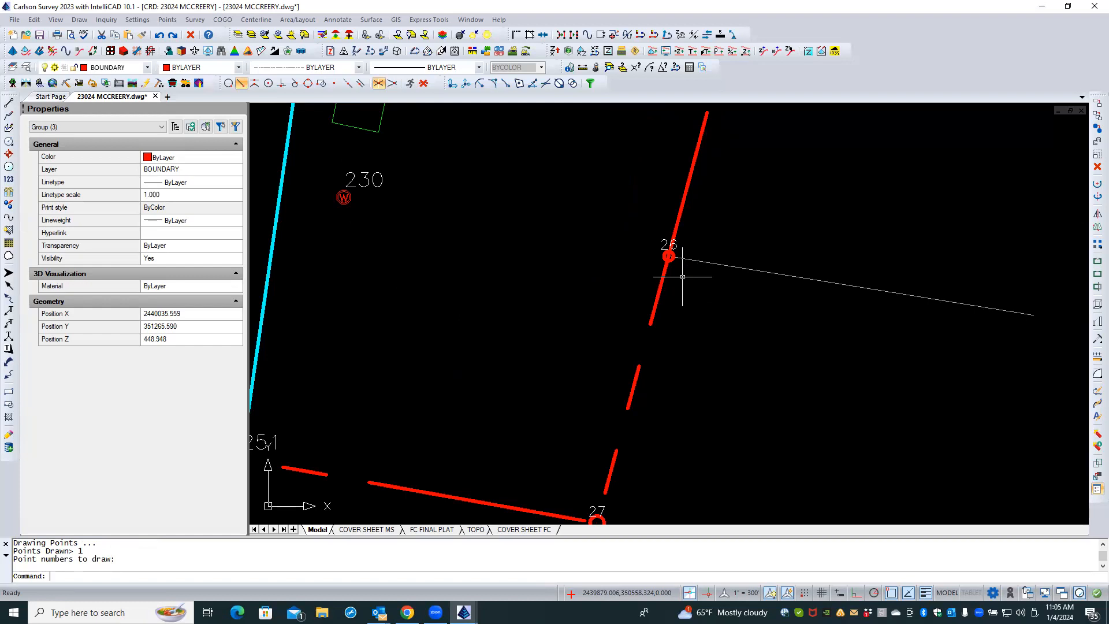
{"action": "key", "text": "Return"}
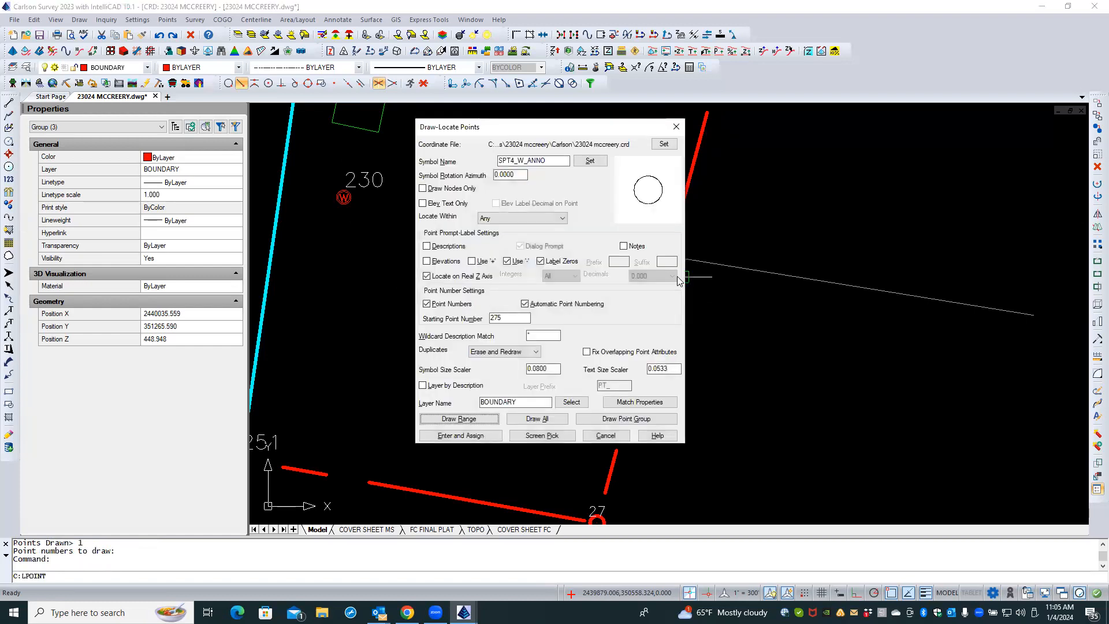
{"action": "left_click", "coordinate": [479, 421]}
{"action": "type", "text": "2"}
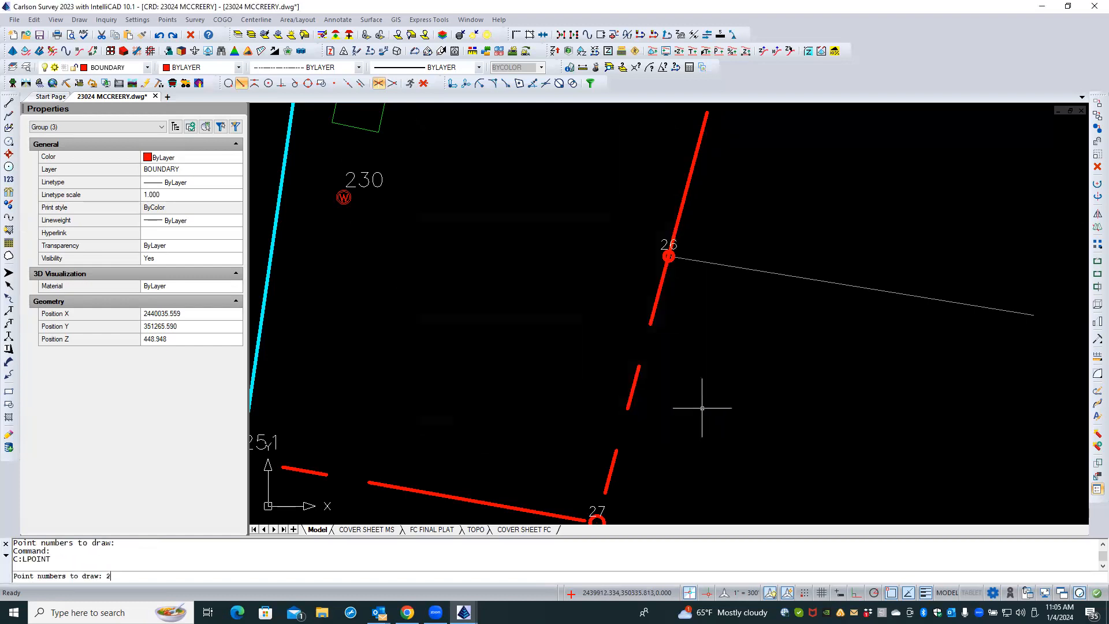
{"action": "type", "text": "6"}
{"action": "key", "text": "Return"}
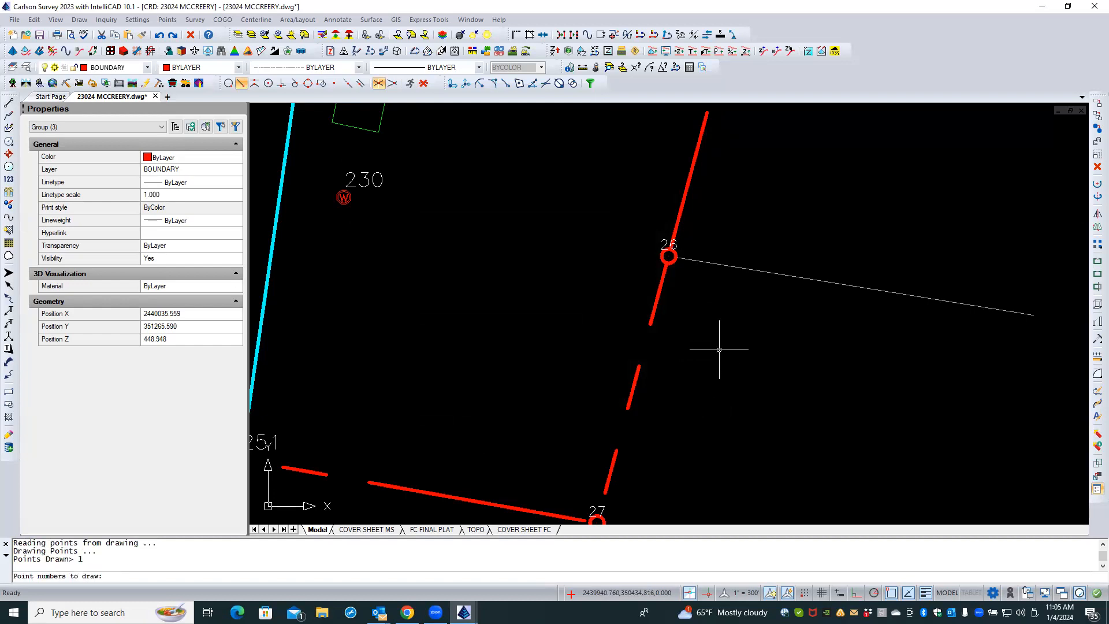
- Examine the symbols and labels of the boundary points all around the plat for uniform size, and end the point drawing
{"action": "scroll", "coordinate": [735, 335], "scroll_direction": "down", "scroll_amount": 3}
{"action": "scroll", "coordinate": [734, 335], "scroll_direction": "down", "scroll_amount": 1}
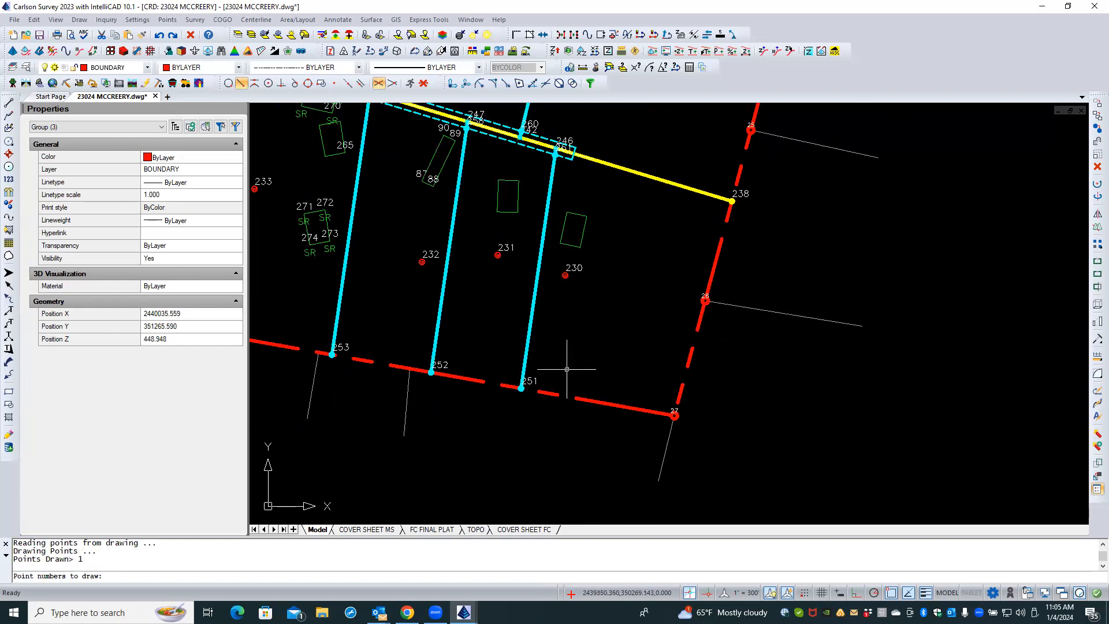
{"action": "scroll", "coordinate": [729, 450], "scroll_direction": "down", "scroll_amount": 2}
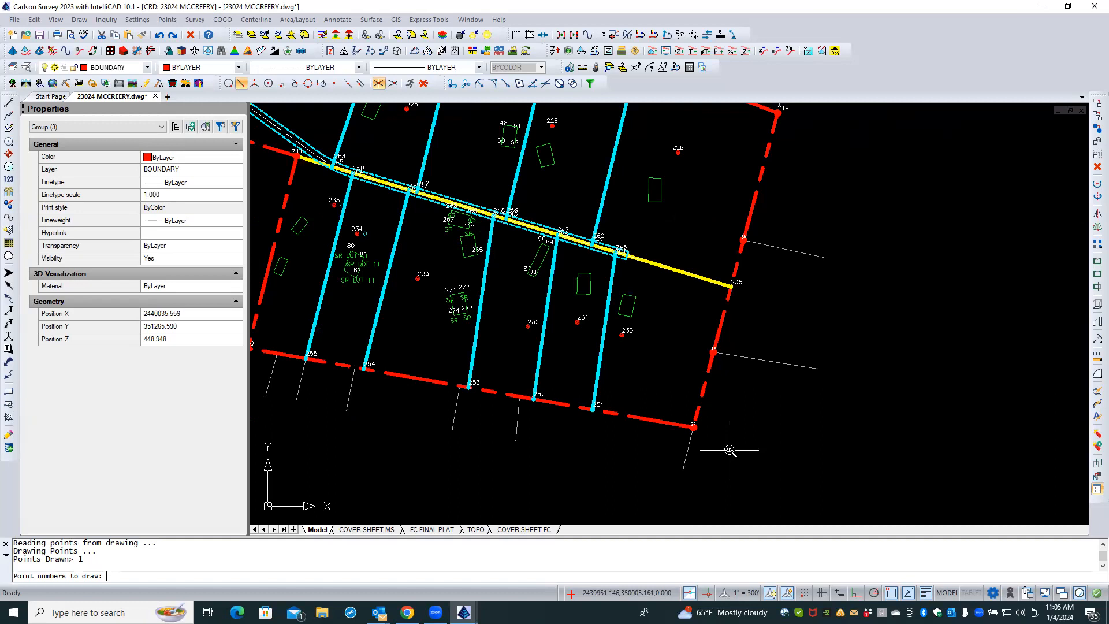
{"action": "scroll", "coordinate": [729, 450], "scroll_direction": "down", "scroll_amount": 1}
{"action": "scroll", "coordinate": [404, 378], "scroll_direction": "up", "scroll_amount": 5}
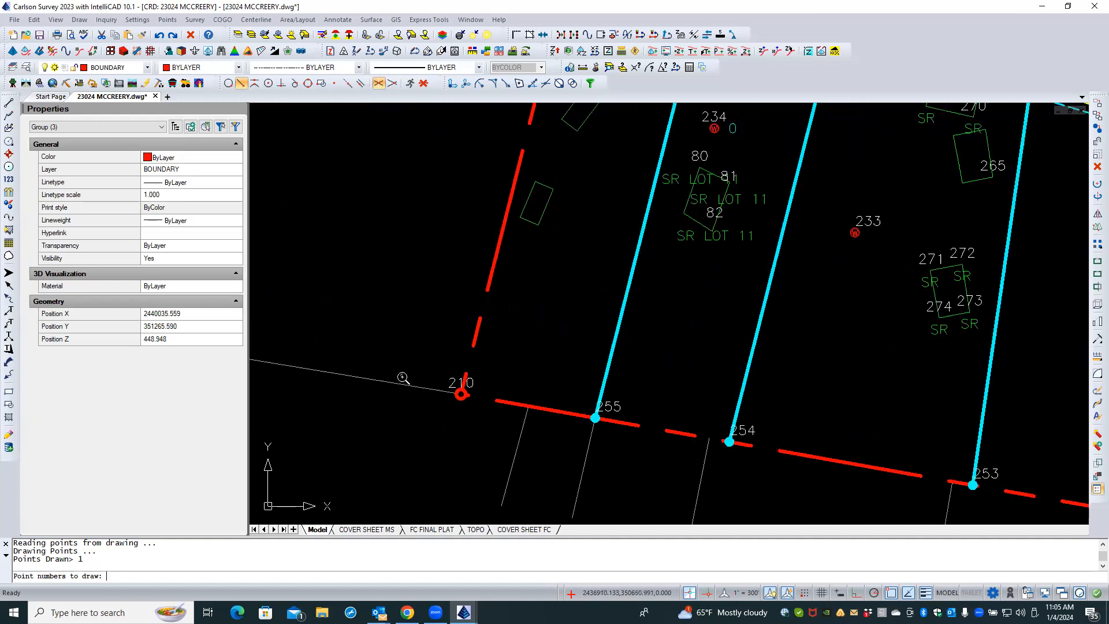
{"action": "scroll", "coordinate": [439, 460], "scroll_direction": "down", "scroll_amount": 4}
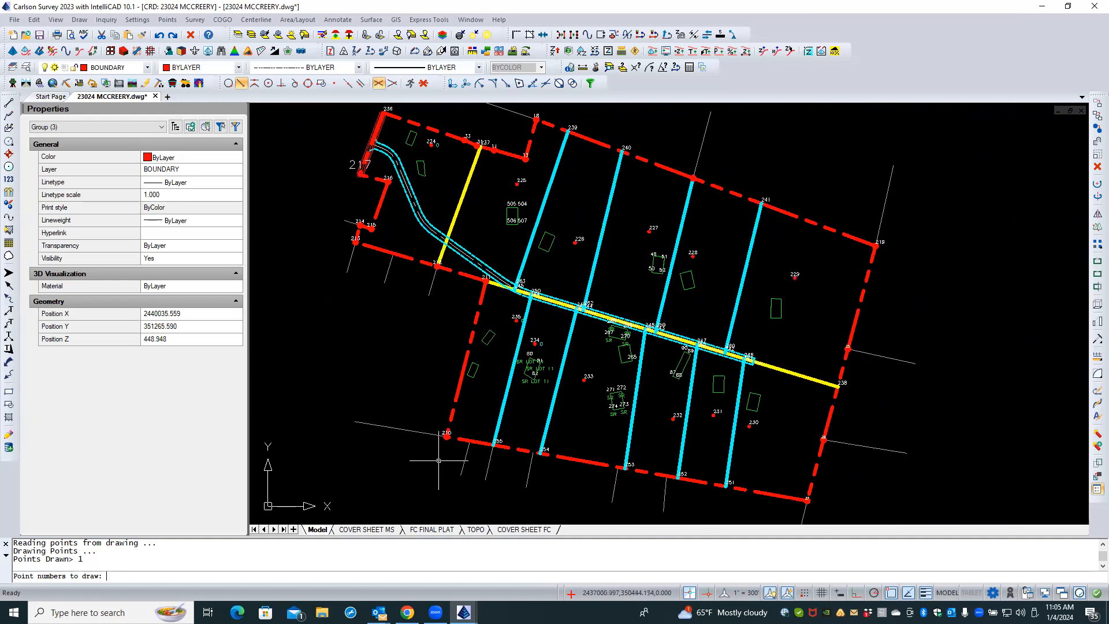
{"action": "scroll", "coordinate": [462, 263], "scroll_direction": "up", "scroll_amount": 3}
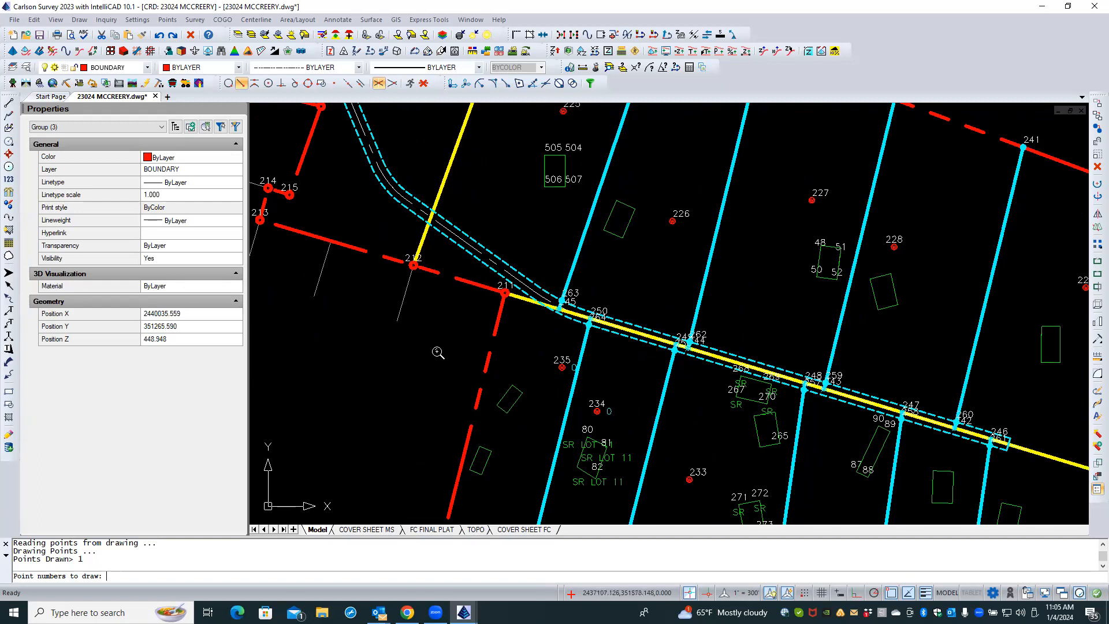
{"action": "scroll", "coordinate": [437, 353], "scroll_direction": "down", "scroll_amount": 3}
{"action": "scroll", "coordinate": [373, 138], "scroll_direction": "up", "scroll_amount": 3}
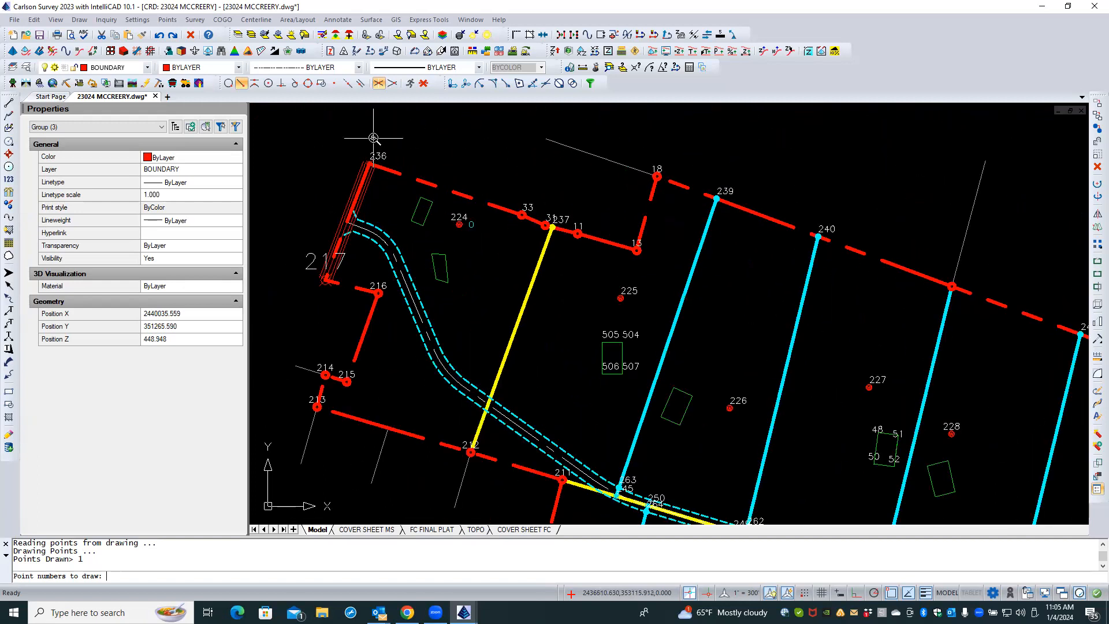
{"action": "scroll", "coordinate": [373, 139], "scroll_direction": "up", "scroll_amount": 2}
{"action": "scroll", "coordinate": [373, 139], "scroll_direction": "up", "scroll_amount": 1}
{"action": "scroll", "coordinate": [319, 156], "scroll_direction": "down", "scroll_amount": 2}
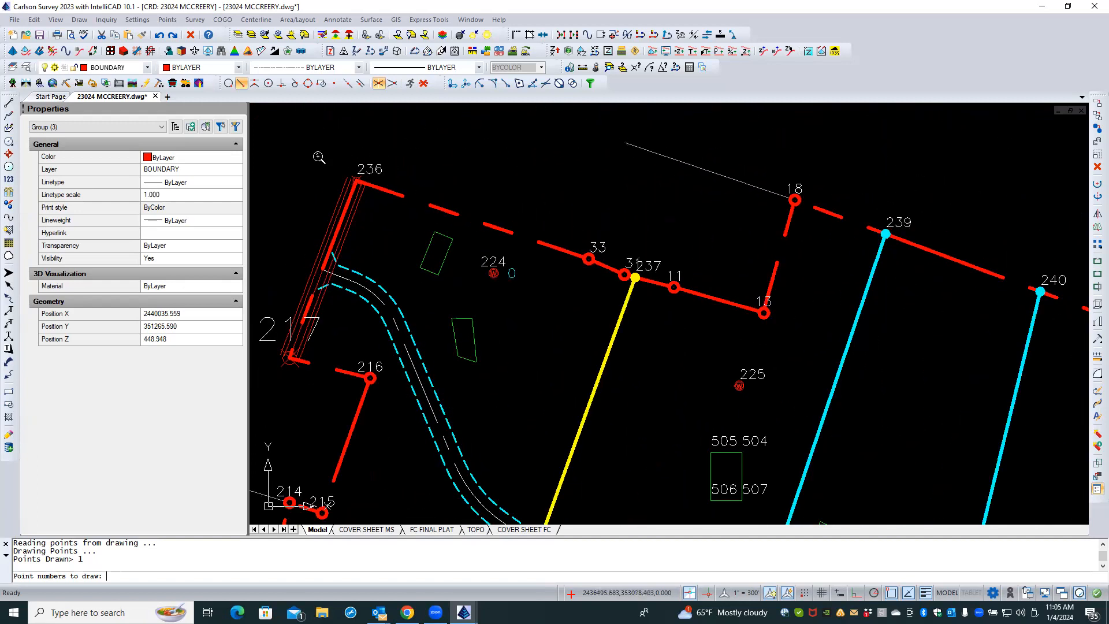
{"action": "scroll", "coordinate": [318, 156], "scroll_direction": "down", "scroll_amount": 2}
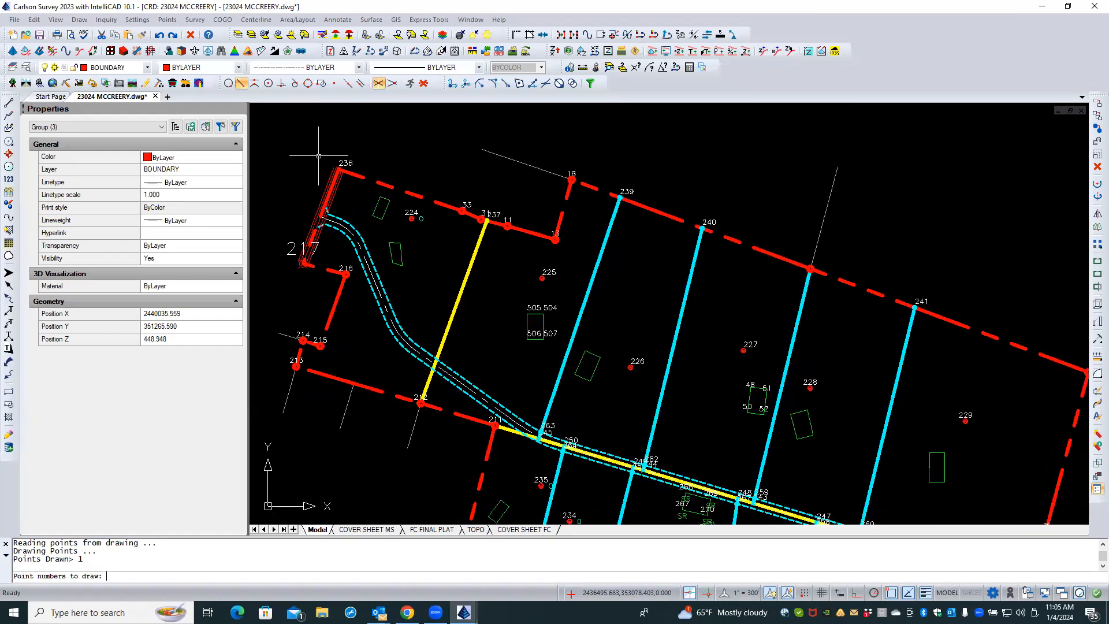
{"action": "scroll", "coordinate": [380, 149], "scroll_direction": "down", "scroll_amount": 1}
{"action": "scroll", "coordinate": [380, 149], "scroll_direction": "down", "scroll_amount": 1}
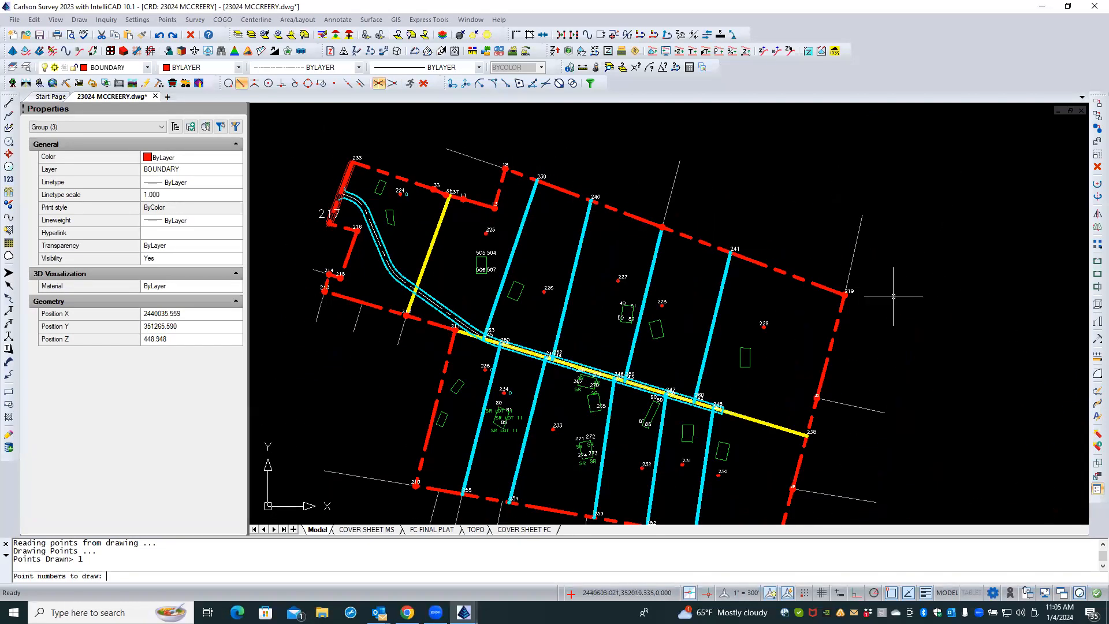
{"action": "scroll", "coordinate": [867, 318], "scroll_direction": "up", "scroll_amount": 4}
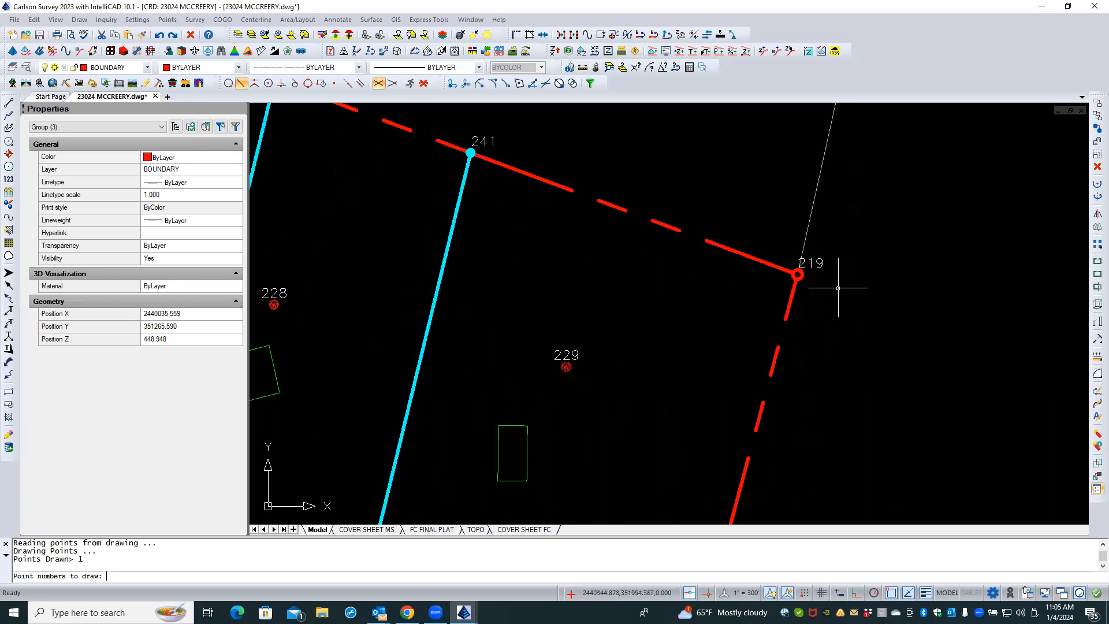
{"action": "scroll", "coordinate": [729, 190], "scroll_direction": "down", "scroll_amount": 3}
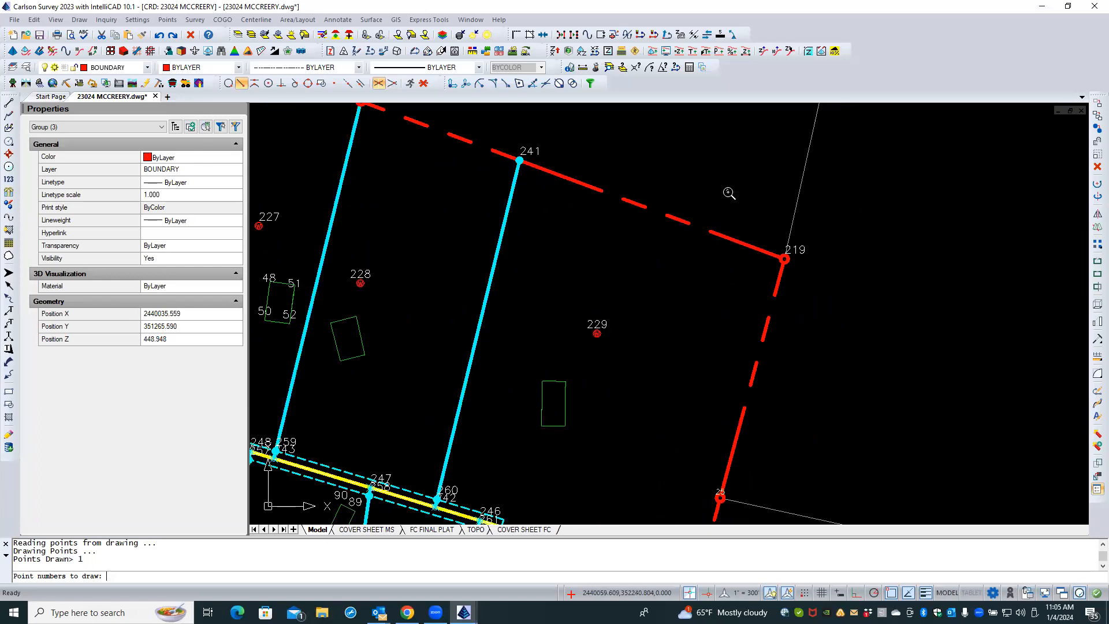
{"action": "scroll", "coordinate": [748, 405], "scroll_direction": "up", "scroll_amount": 2}
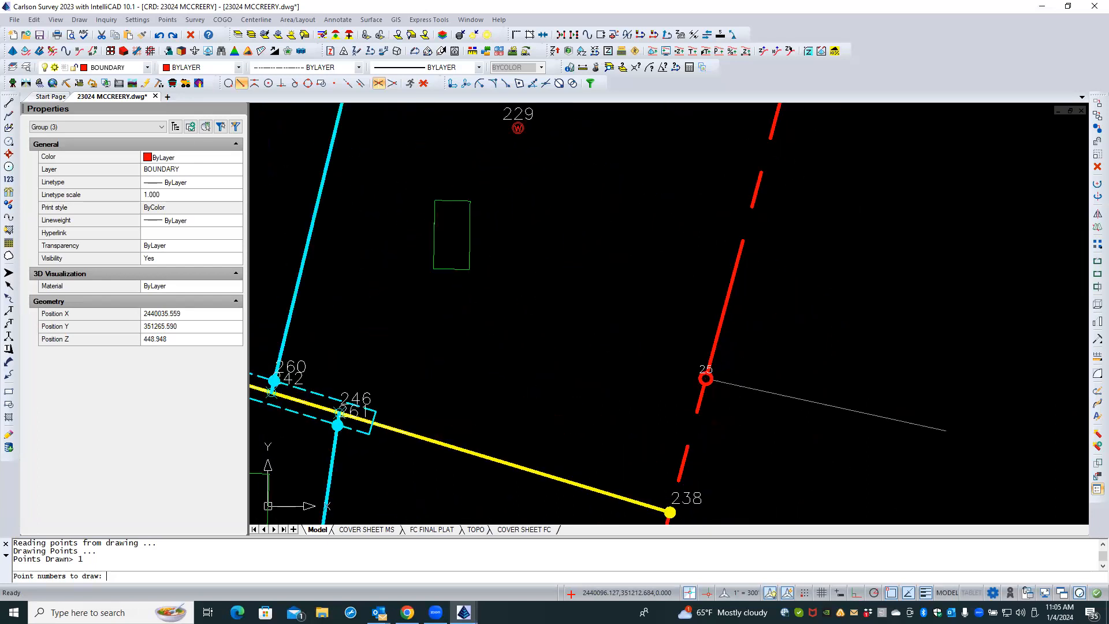
{"action": "scroll", "coordinate": [736, 405], "scroll_direction": "down", "scroll_amount": 1}
{"action": "key", "text": "Return"}
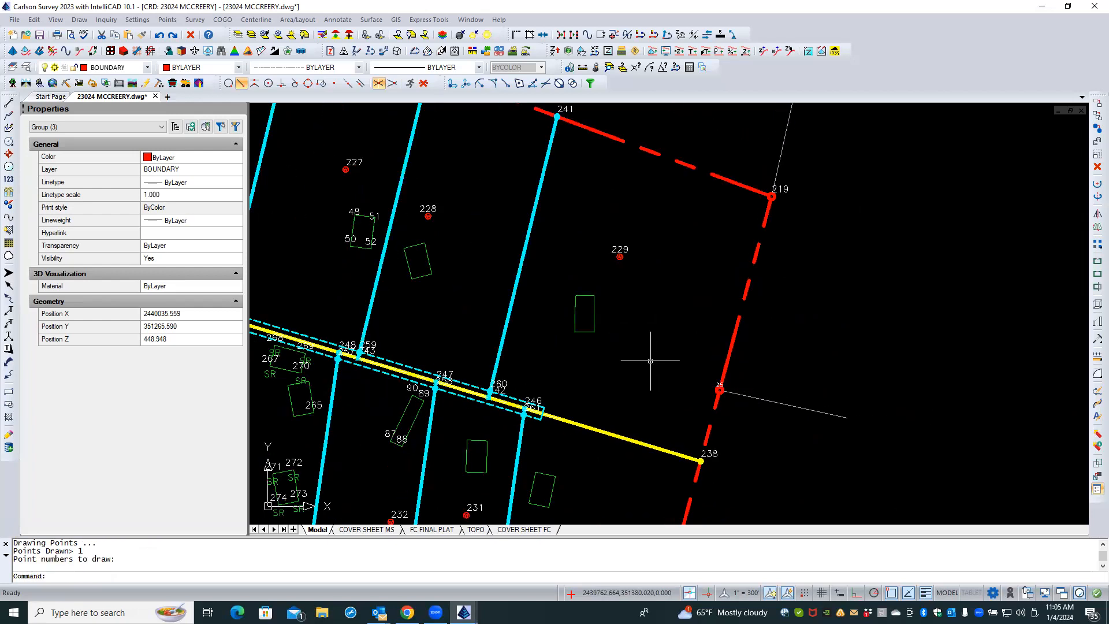
- Identify the coordinate point at the northern boundary corner labelled 13 with Point ID
{"action": "mouse_move", "coordinate": [696, 379]}
{"action": "middle_mouse_down"}
{"action": "mouse_move", "coordinate": [886, 467]}
{"action": "mouse_move", "coordinate": [1061, 570]}
{"action": "middle_mouse_up"}
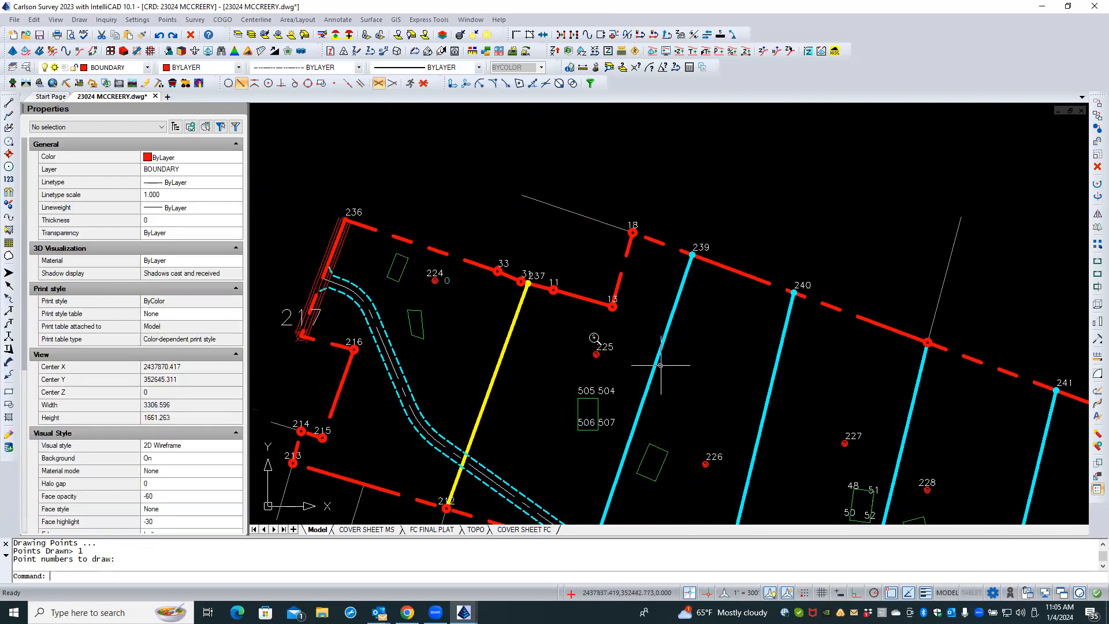
{"action": "scroll", "coordinate": [624, 345], "scroll_direction": "up", "scroll_amount": 2}
{"action": "scroll", "coordinate": [581, 328], "scroll_direction": "up", "scroll_amount": 2}
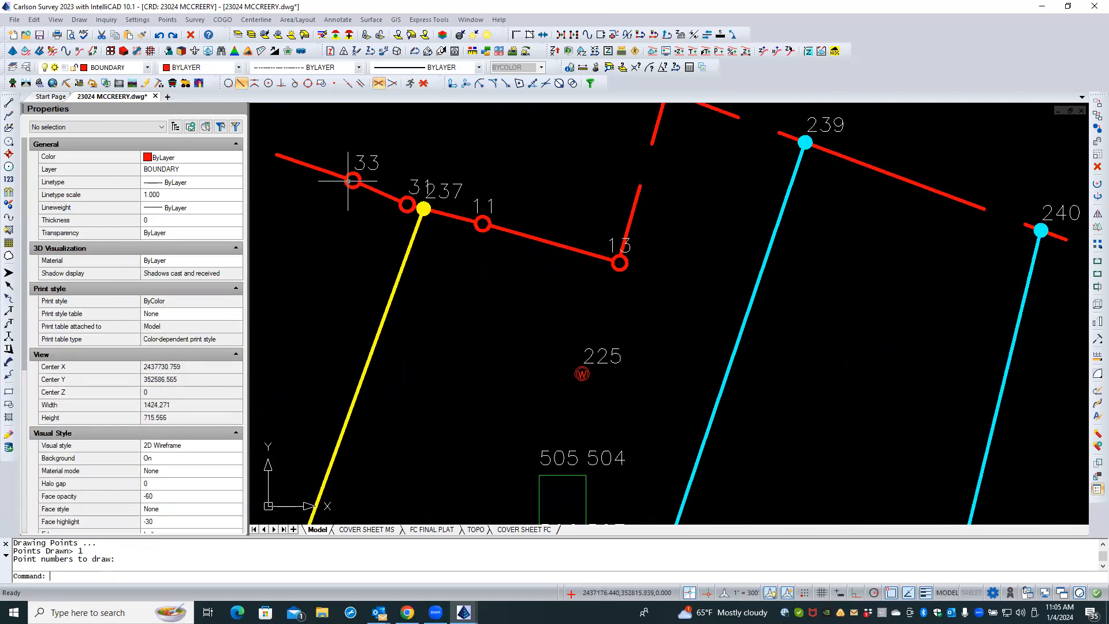
{"action": "left_click", "coordinate": [111, 22]}
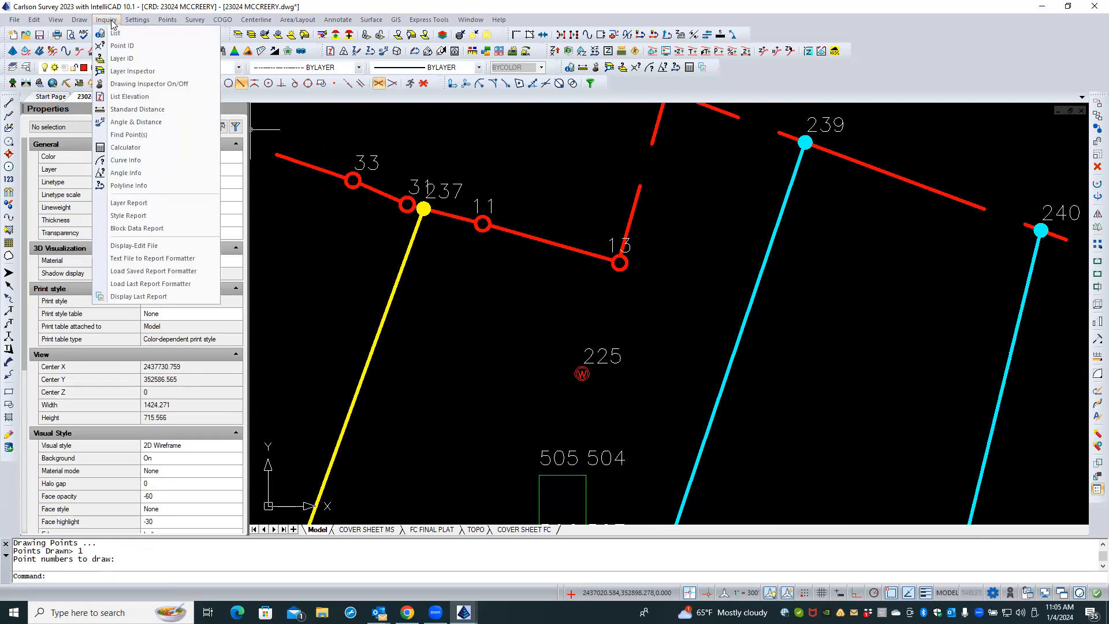
{"action": "left_click", "coordinate": [121, 46]}
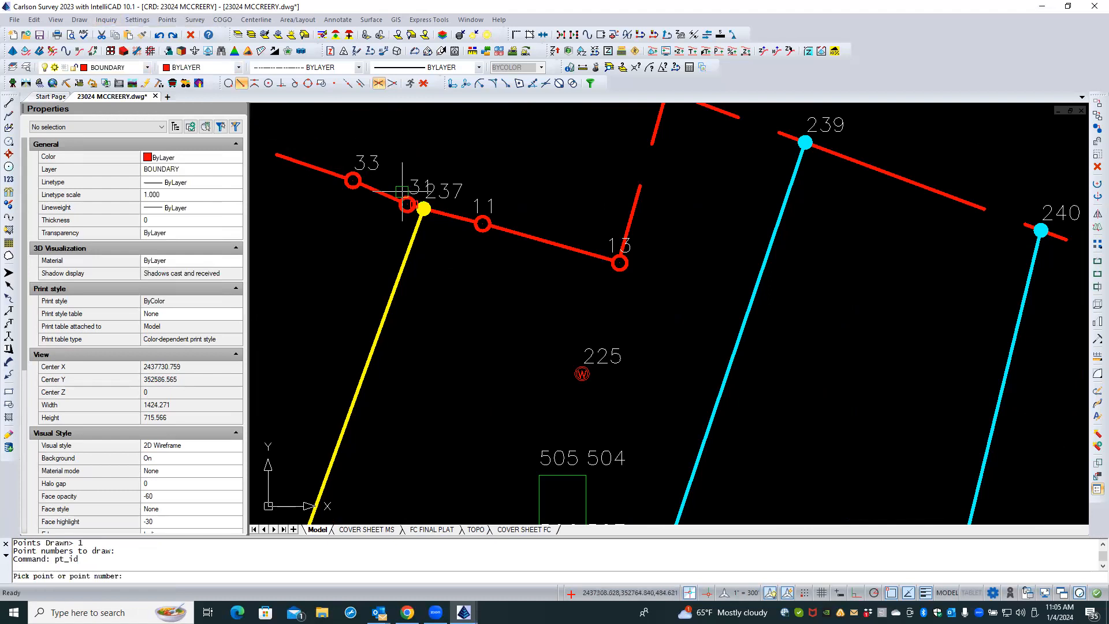
{"action": "left_click", "coordinate": [598, 259]}
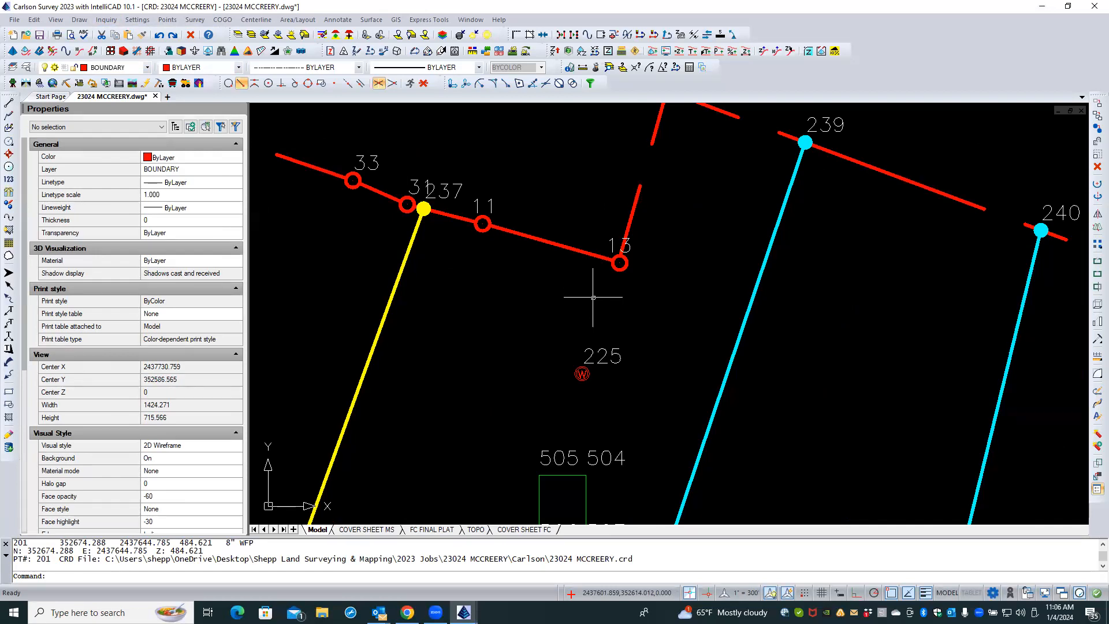
- Inverse from point 201 to point 13 to check the bearing and distance between them
{"action": "left_click", "coordinate": [456, 576]}
{"action": "type", "text": "i"}
{"action": "key", "text": "Return"}
{"action": "type", "text": "201"}
{"action": "key", "text": "Return"}
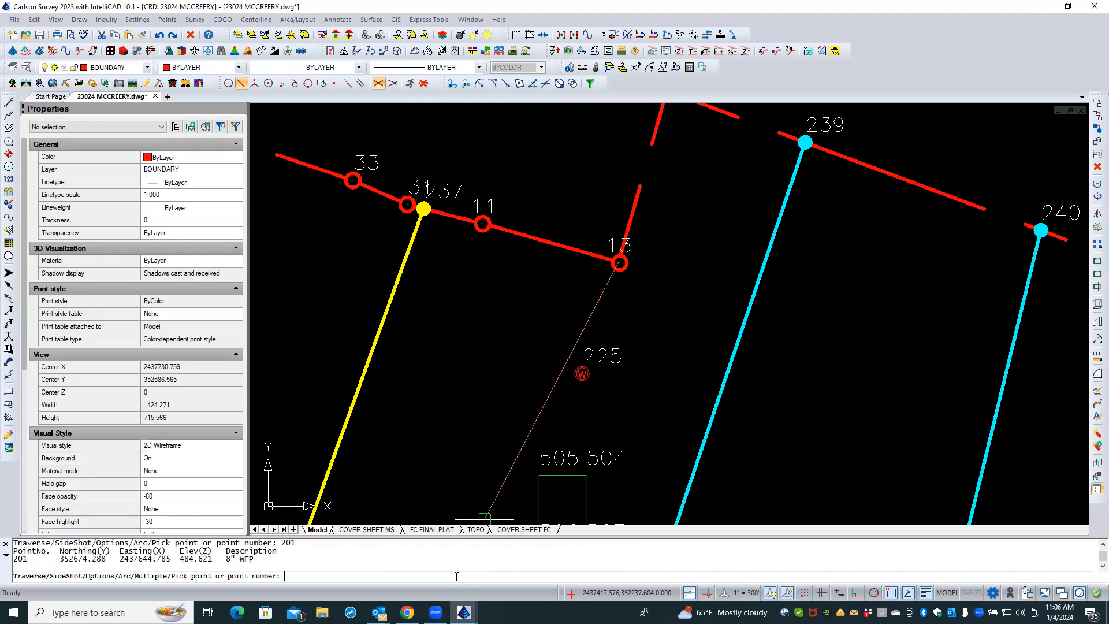
{"action": "type", "text": "13"}
{"action": "key", "text": "Return"}
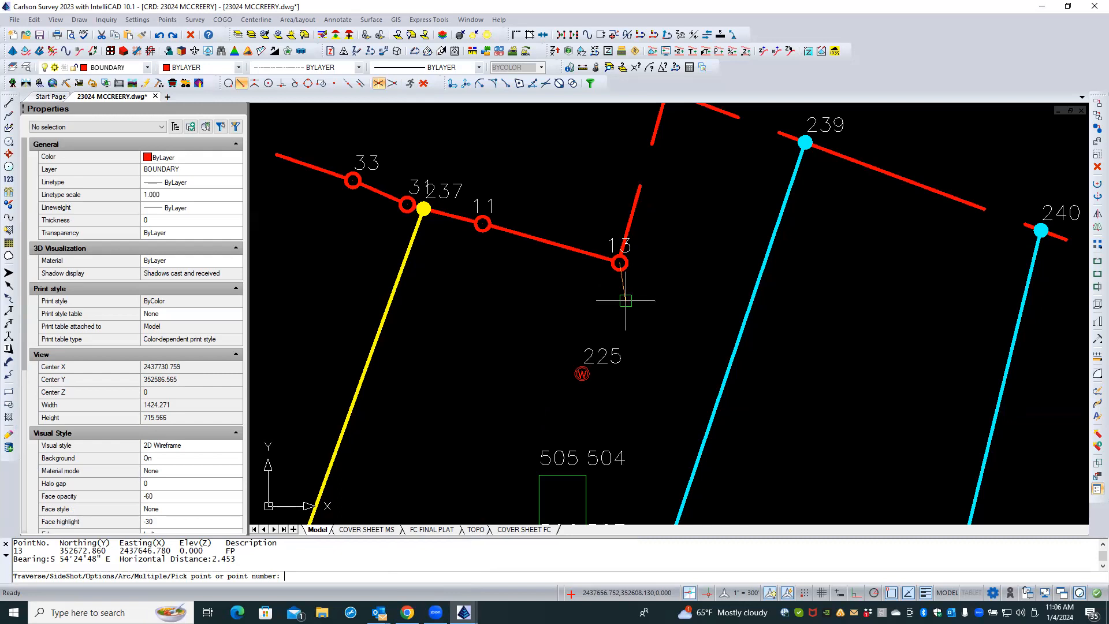
{"action": "key", "text": "Escape"}
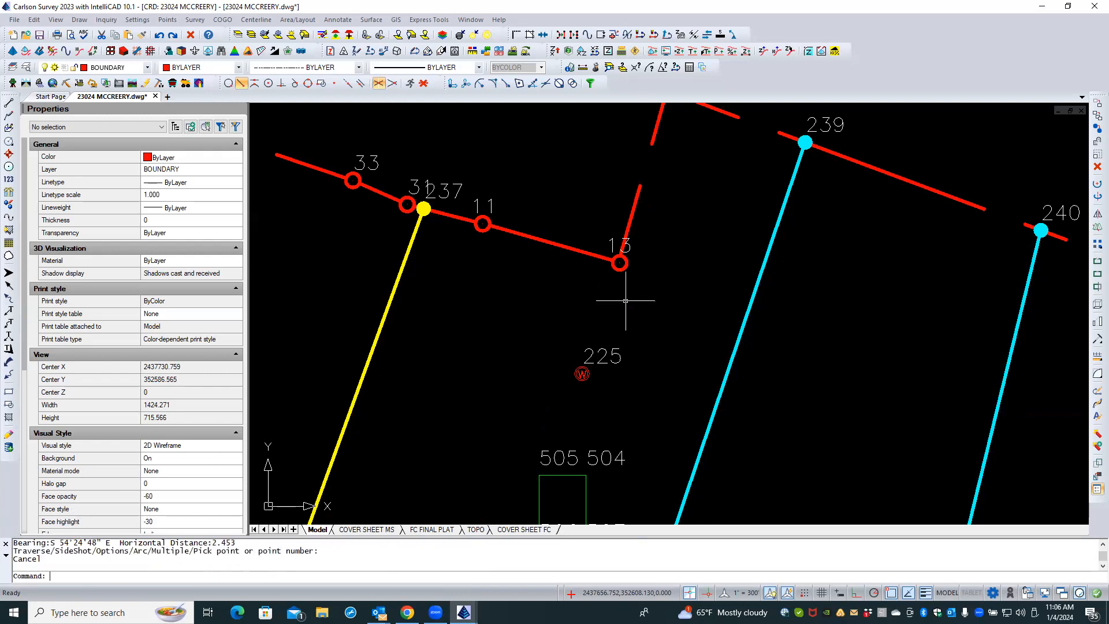
- Move point 13 at the northern boundary corner to the PNTS-FREEZE layer and clear the selection
{"action": "left_click", "coordinate": [629, 249]}
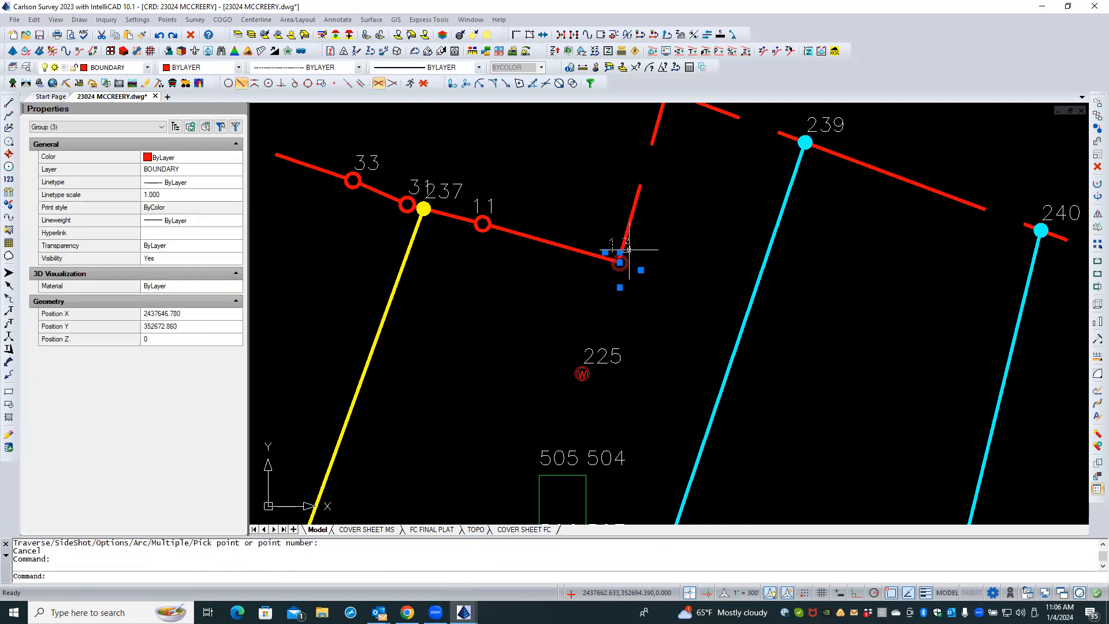
{"action": "left_click", "coordinate": [233, 172]}
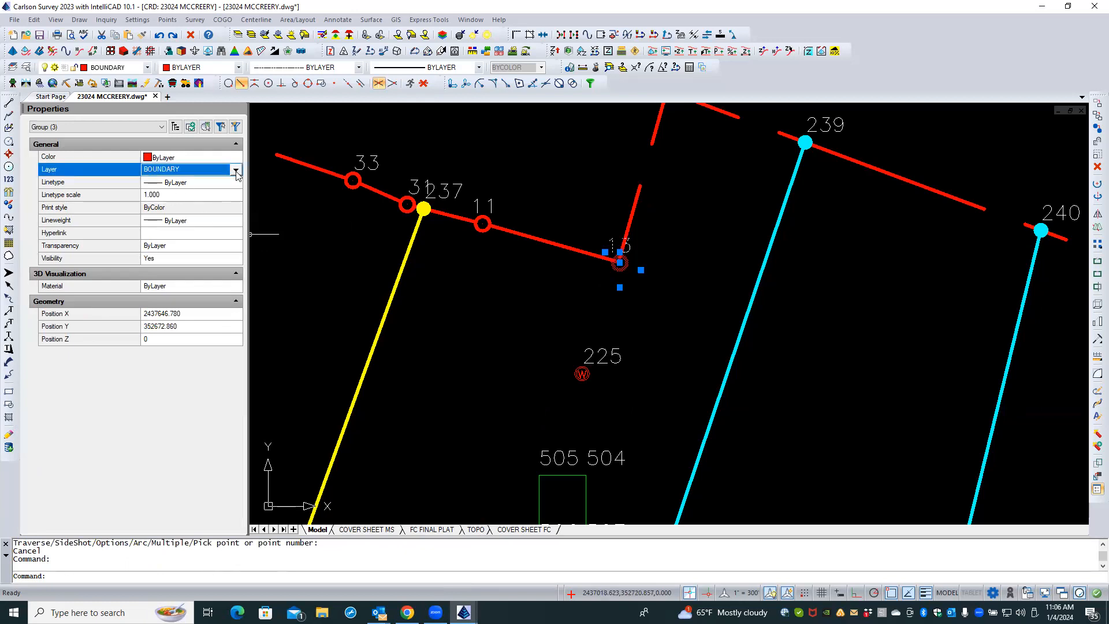
{"action": "left_click", "coordinate": [236, 171]}
{"action": "scroll", "coordinate": [224, 355], "scroll_direction": "down", "scroll_amount": 3}
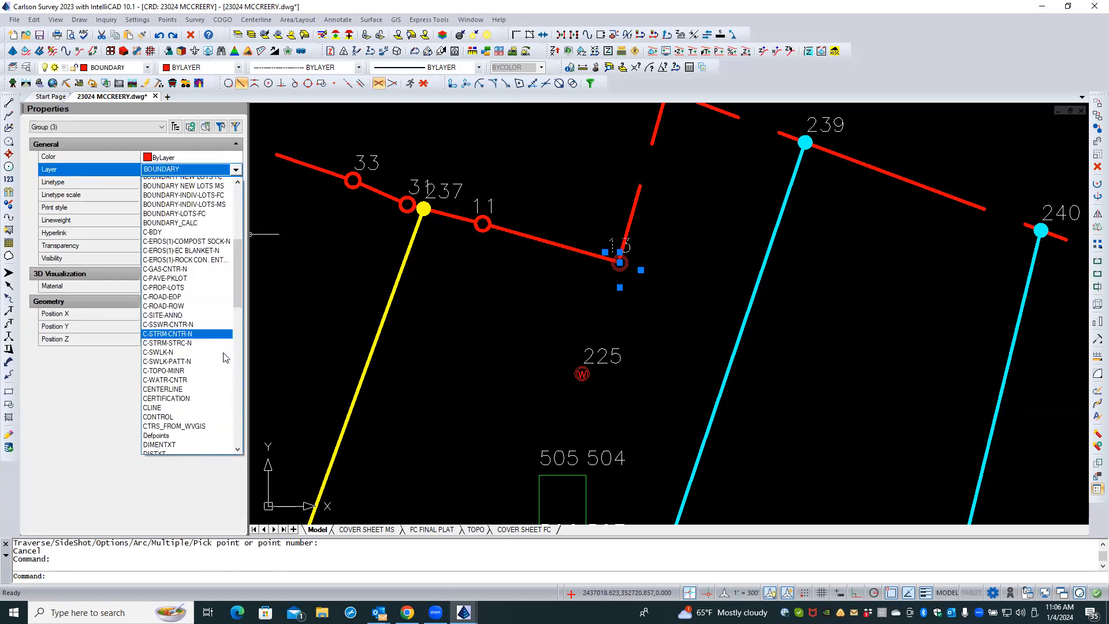
{"action": "scroll", "coordinate": [225, 355], "scroll_direction": "down", "scroll_amount": 10}
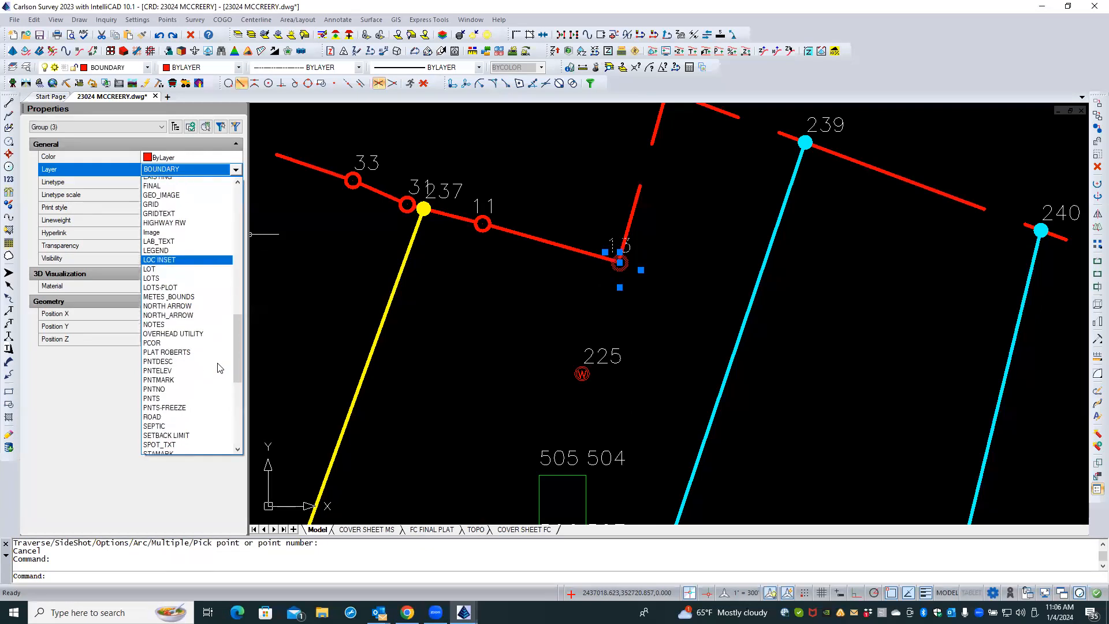
{"action": "scroll", "coordinate": [219, 368], "scroll_direction": "down", "scroll_amount": 3}
{"action": "left_click", "coordinate": [209, 351]}
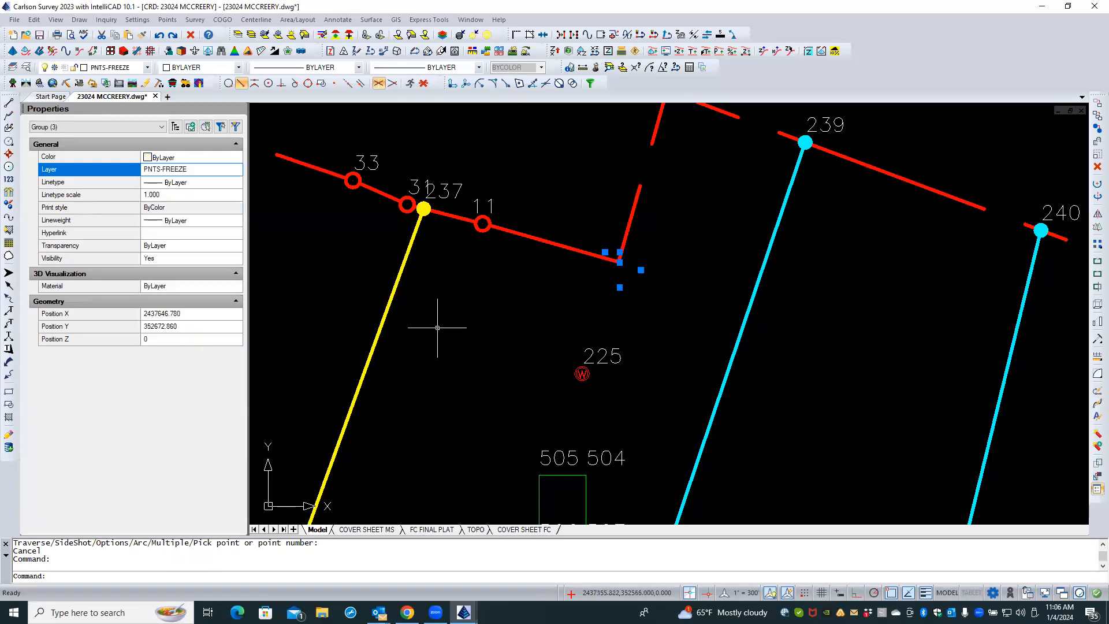
{"action": "key", "text": "Escape"}
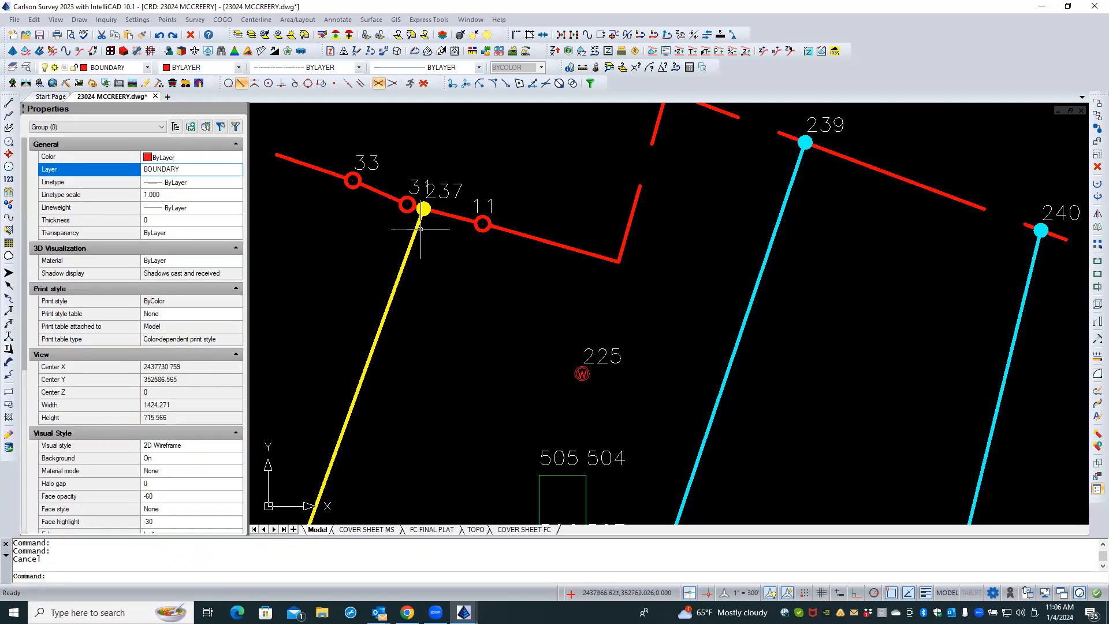
- Draw point 201 at the northern boundary corner on the BOUNDARY layer with Draw-Locate Points, using the SPT4_W_ANNO symbol
{"action": "left_click", "coordinate": [167, 20]}
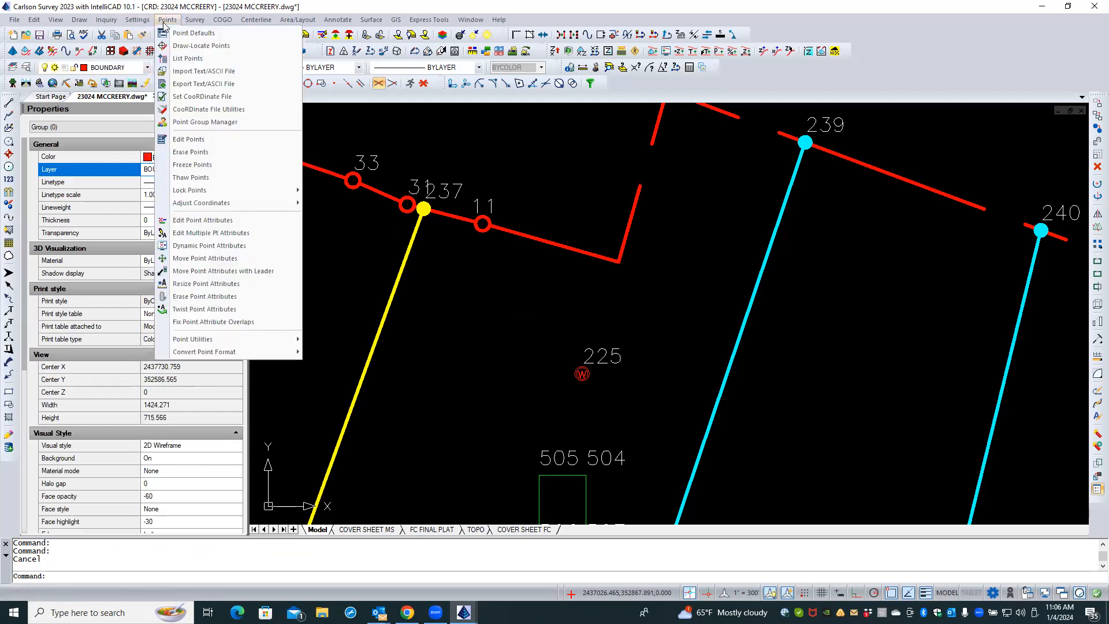
{"action": "left_click", "coordinate": [201, 45]}
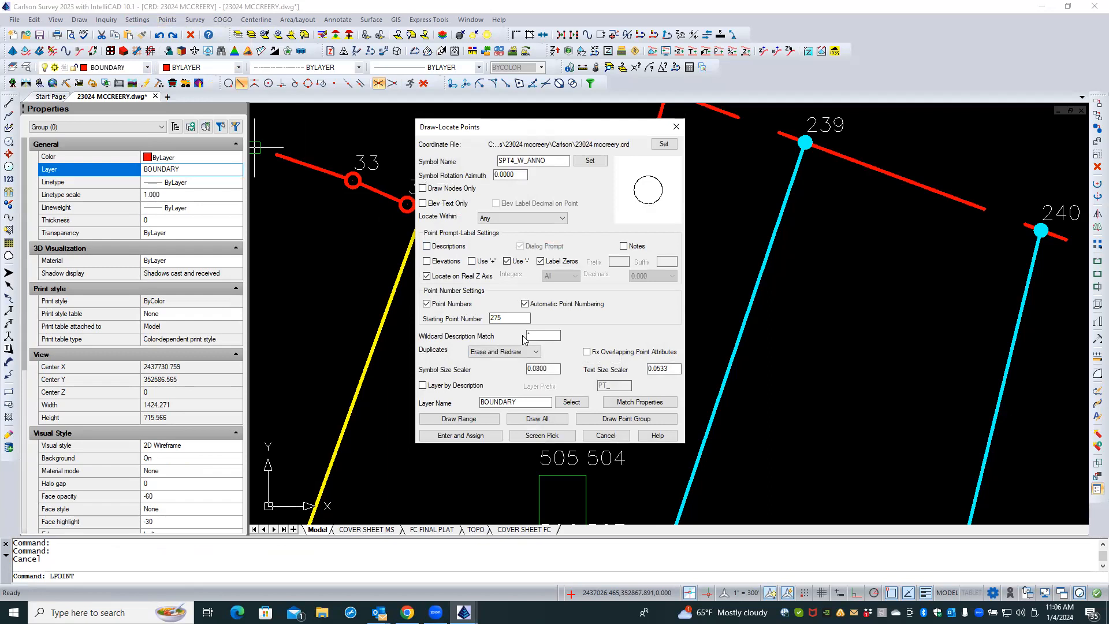
{"action": "left_click", "coordinate": [492, 420]}
{"action": "type", "text": "201"}
{"action": "key", "text": "Return"}
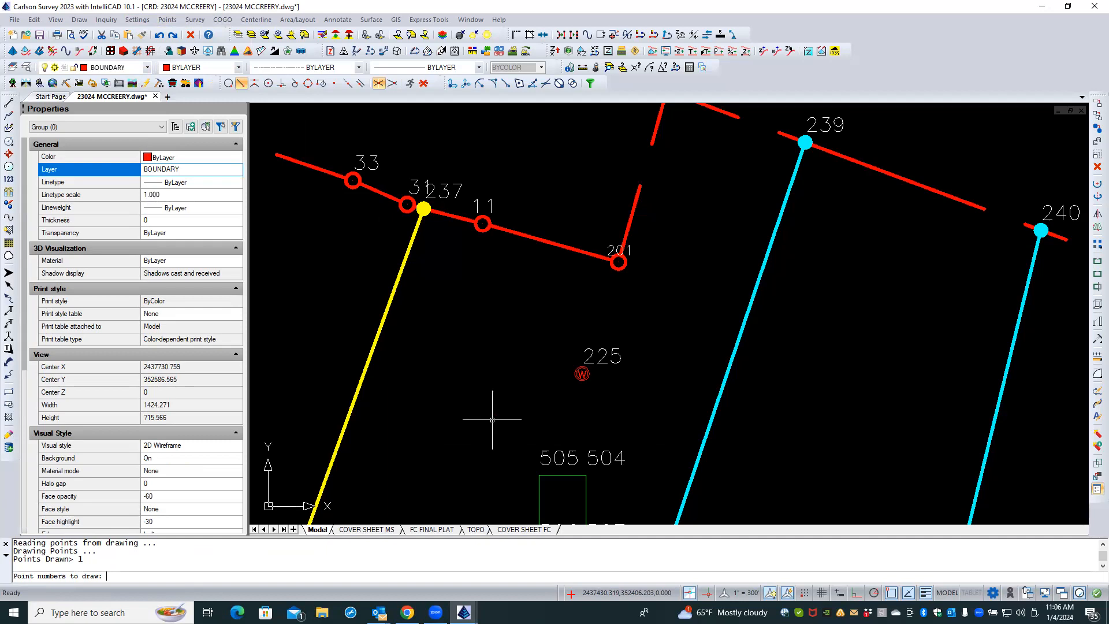
{"action": "key", "text": "Return"}
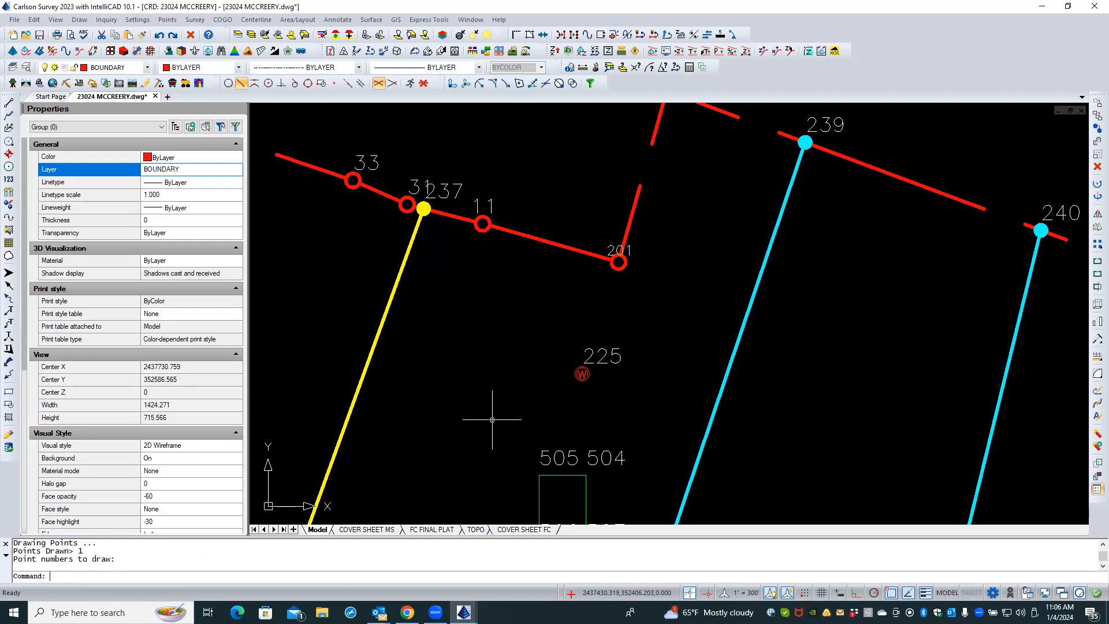
- Remove the elevation label from well point 224 by setting its Elevation Decimals to No Label
{"action": "scroll", "coordinate": [492, 420], "scroll_direction": "down", "scroll_amount": 3}
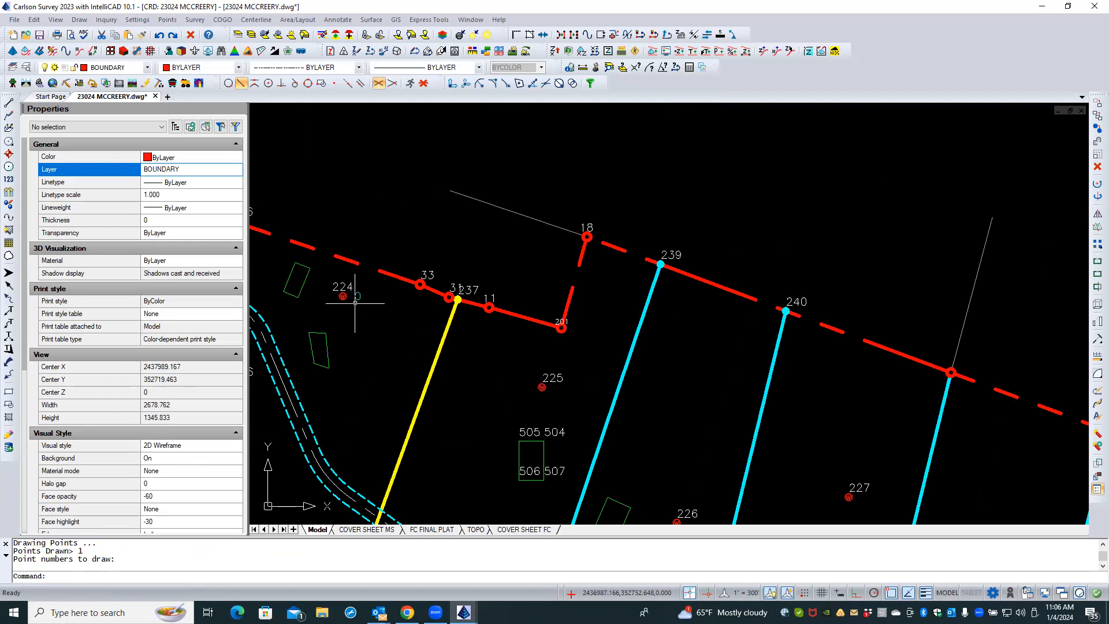
{"action": "scroll", "coordinate": [356, 302], "scroll_direction": "up", "scroll_amount": 5}
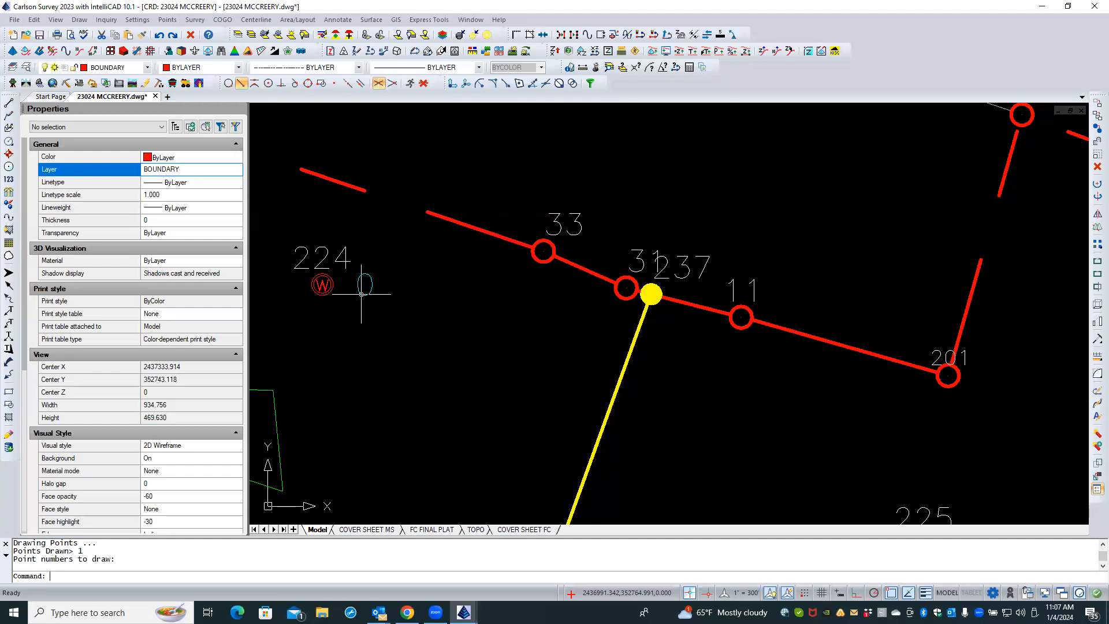
{"action": "left_click", "coordinate": [361, 294]}
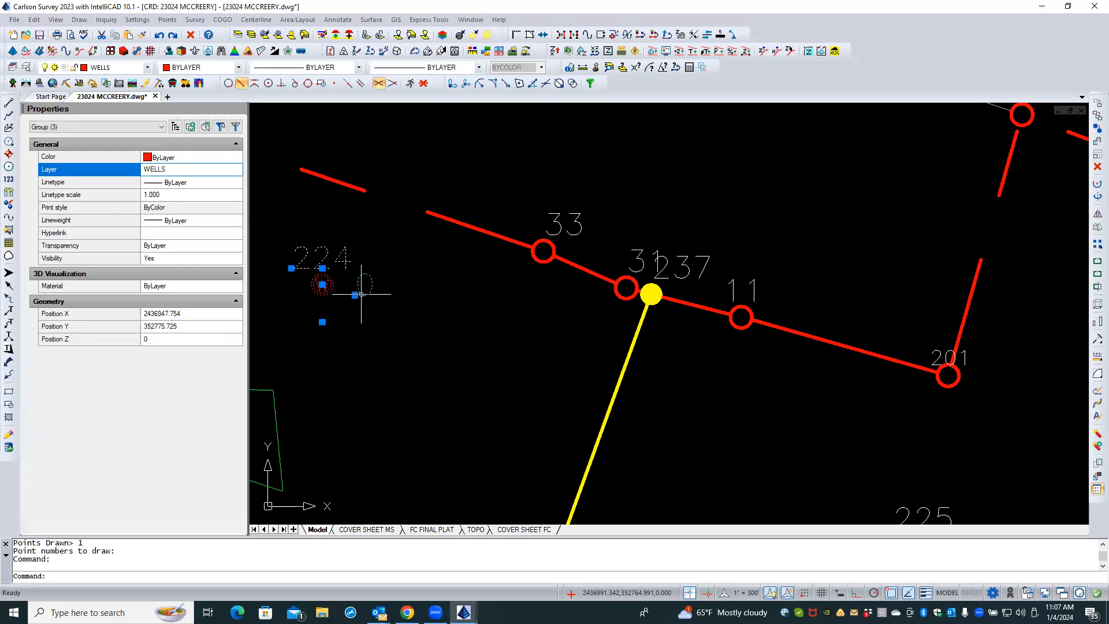
{"action": "double_click", "coordinate": [362, 294]}
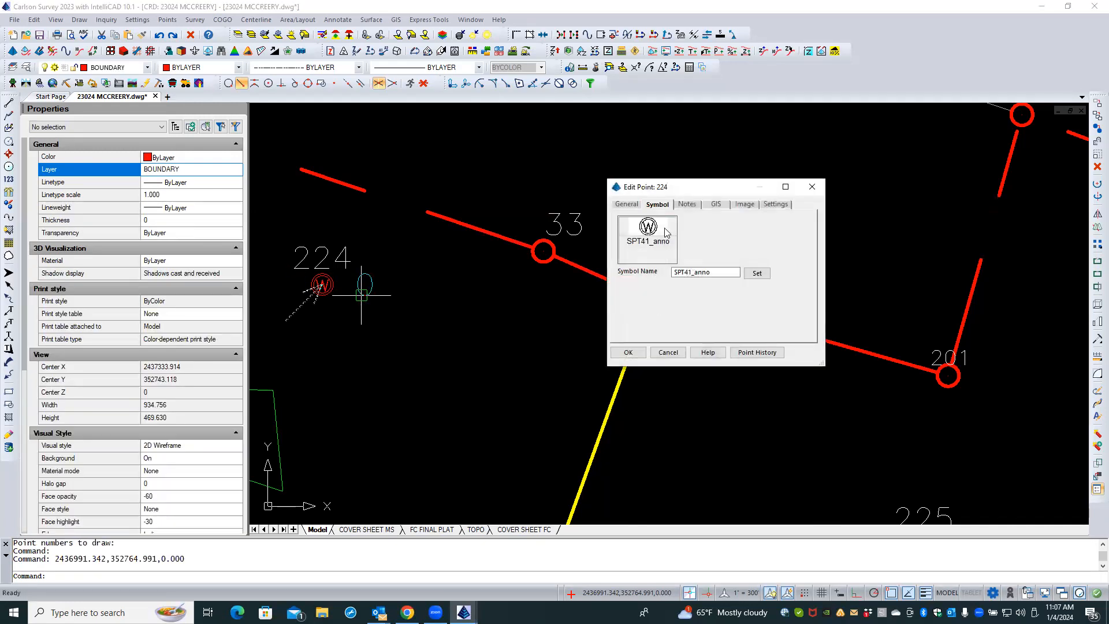
{"action": "left_click", "coordinate": [626, 204]}
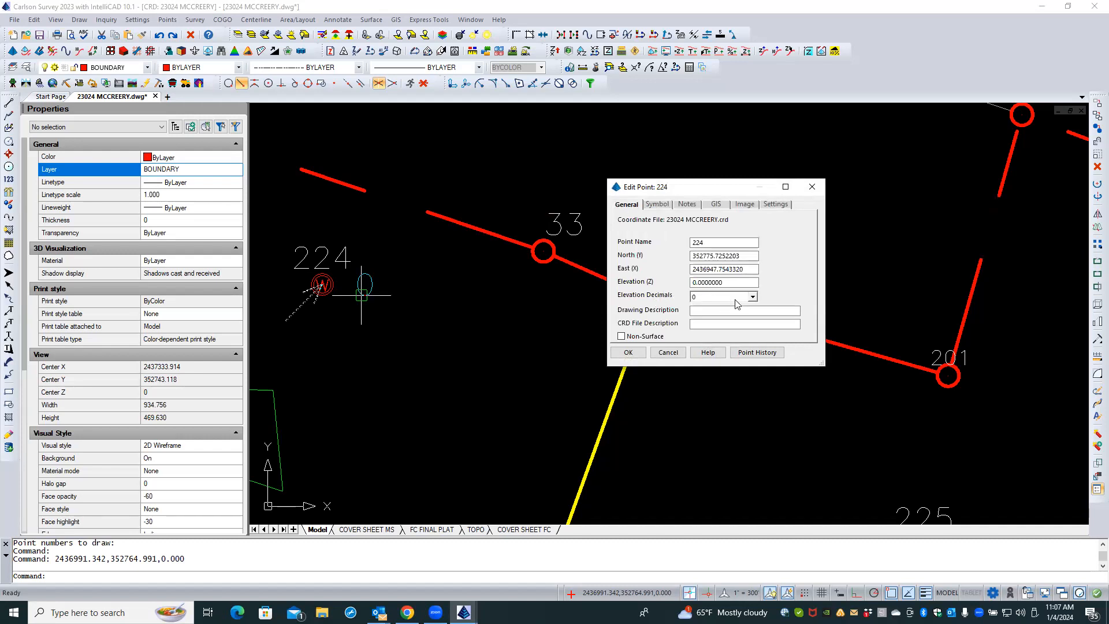
{"action": "left_click", "coordinate": [753, 298]}
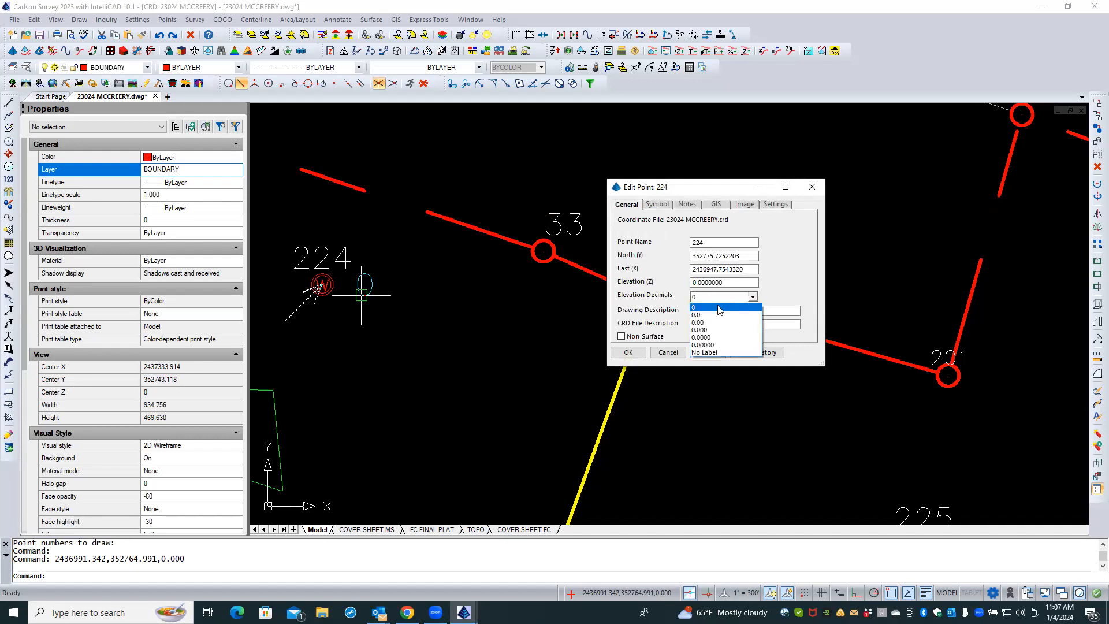
{"action": "left_click", "coordinate": [776, 291]}
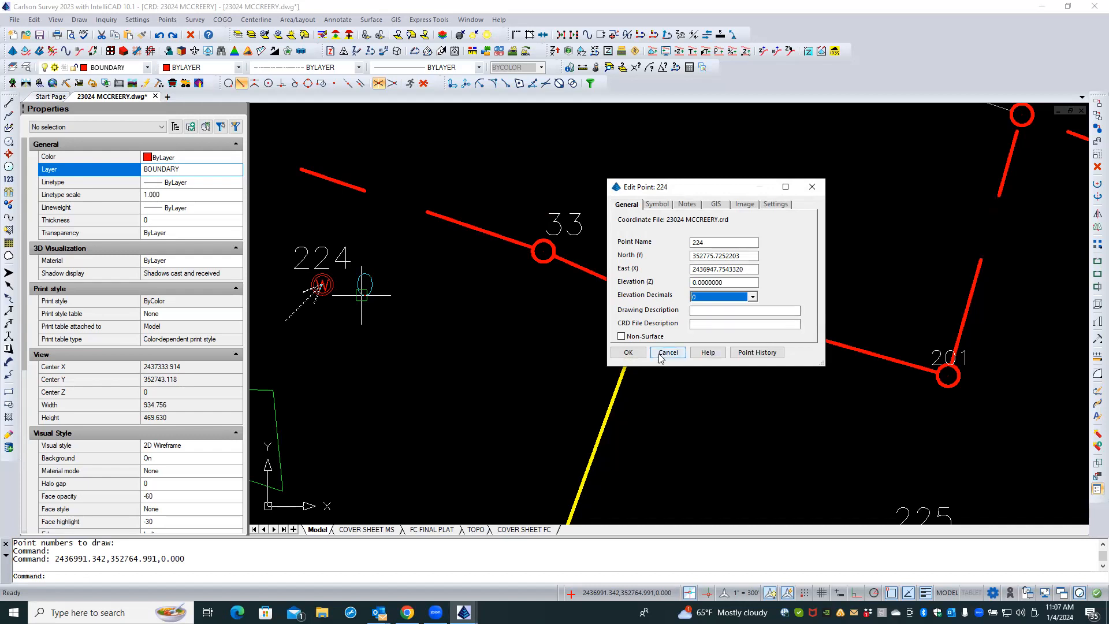
{"action": "left_click", "coordinate": [774, 205]}
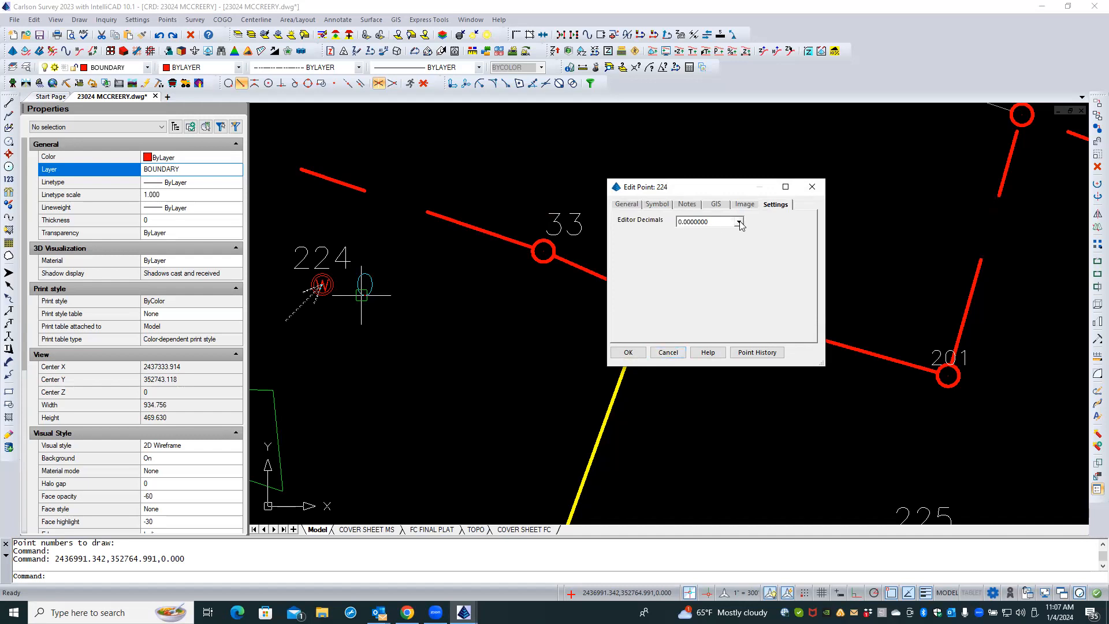
{"action": "left_click", "coordinate": [635, 206]}
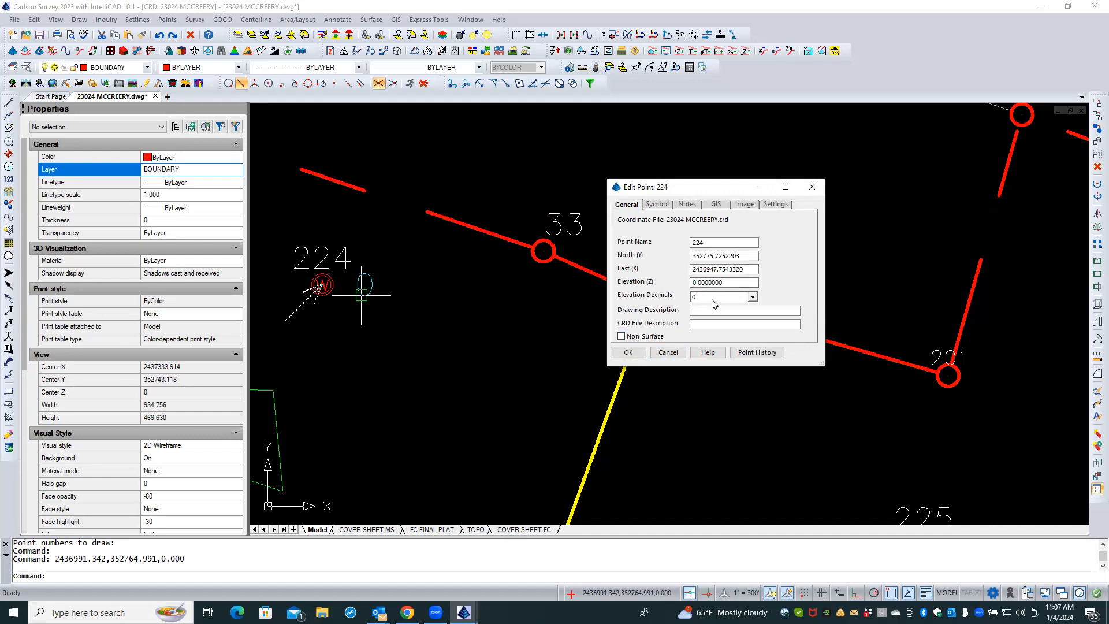
{"action": "left_click", "coordinate": [754, 298]}
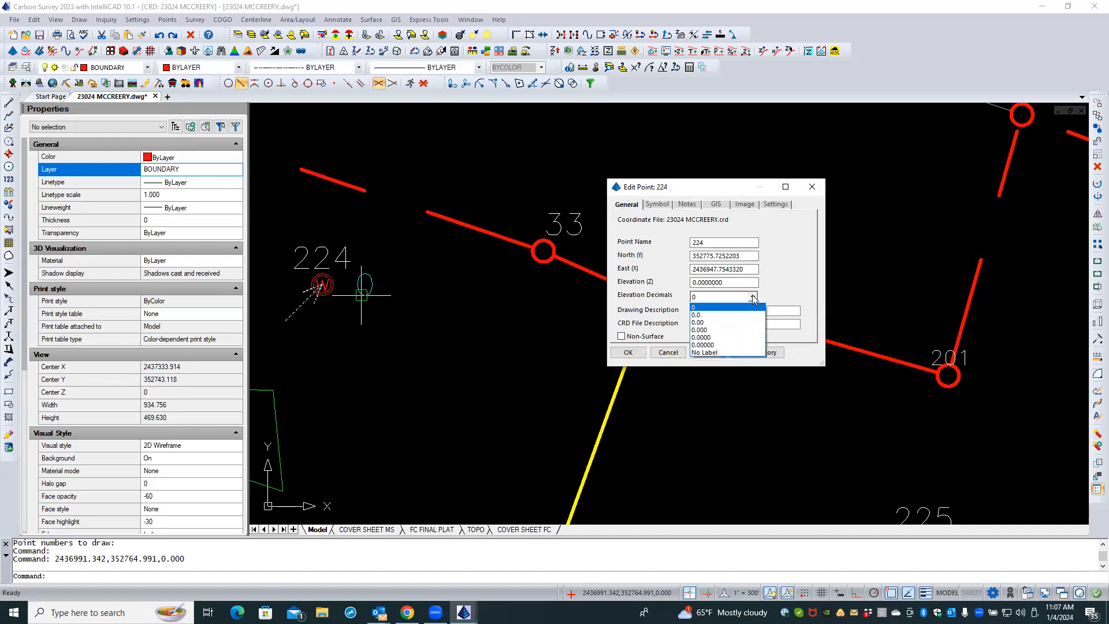
{"action": "left_click", "coordinate": [706, 353]}
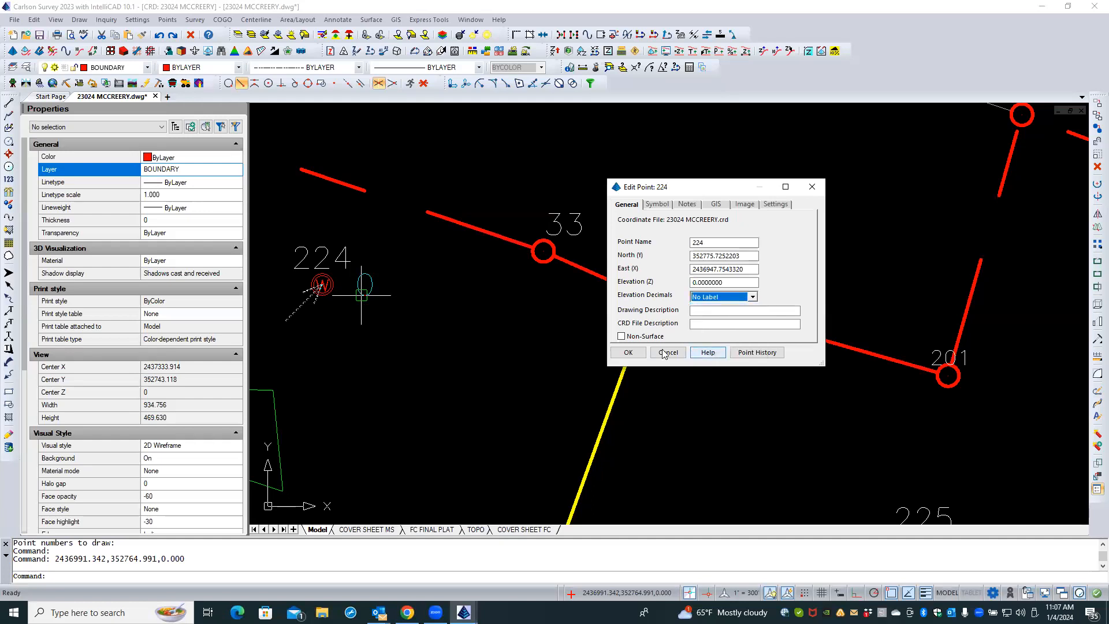
{"action": "left_click", "coordinate": [629, 352]}
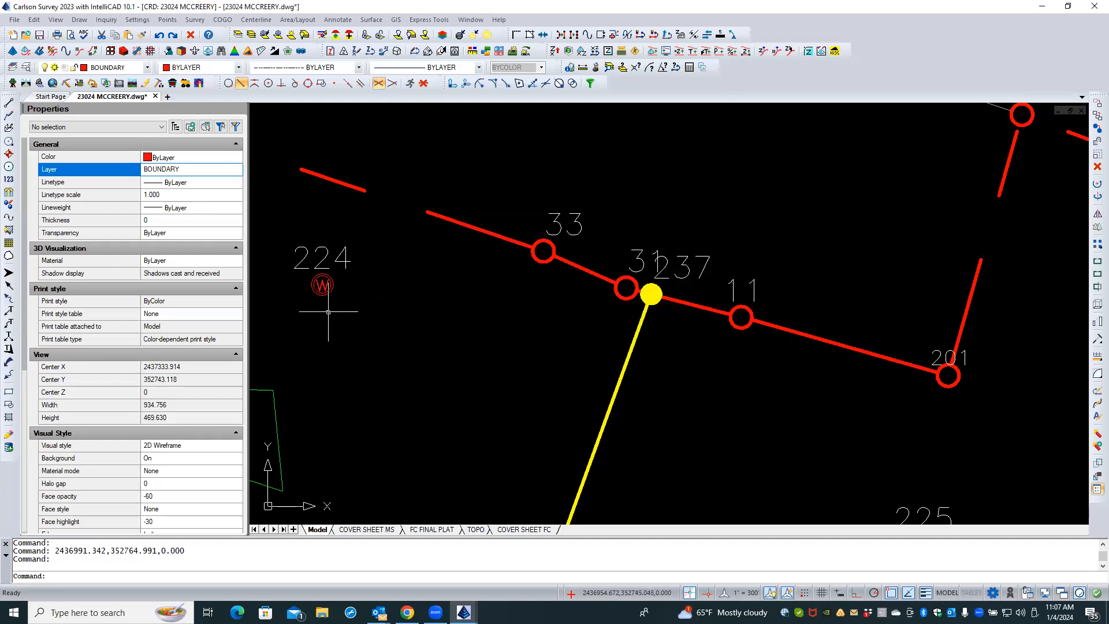
- Set the Elevation Decimals of well point 235, south of the central road, to No Label
{"action": "scroll", "coordinate": [455, 351], "scroll_direction": "down", "scroll_amount": 1}
{"action": "scroll", "coordinate": [455, 351], "scroll_direction": "down", "scroll_amount": 3}
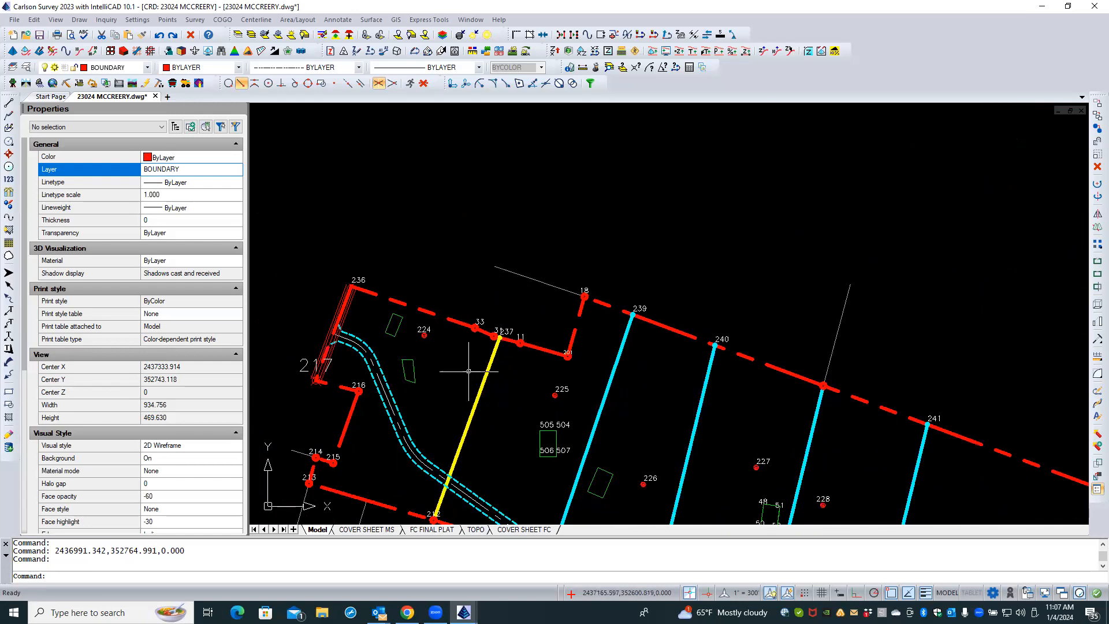
{"action": "middle_click_drag", "start_coordinate": [526, 442], "coordinate": [472, 245]}
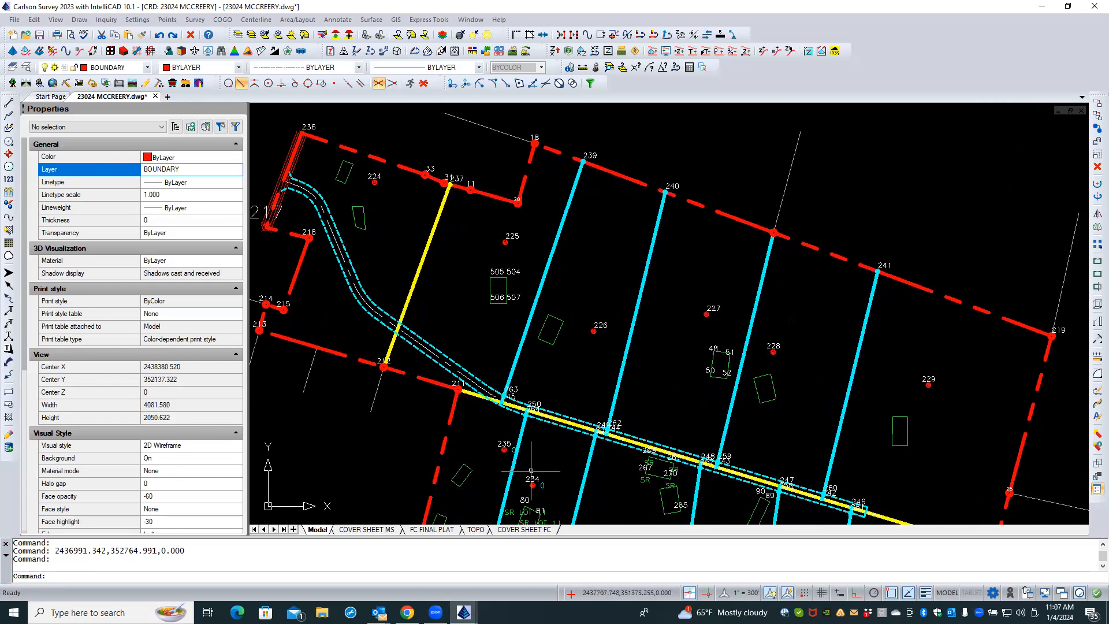
{"action": "middle_click_drag", "start_coordinate": [524, 348], "coordinate": [520, 346]}
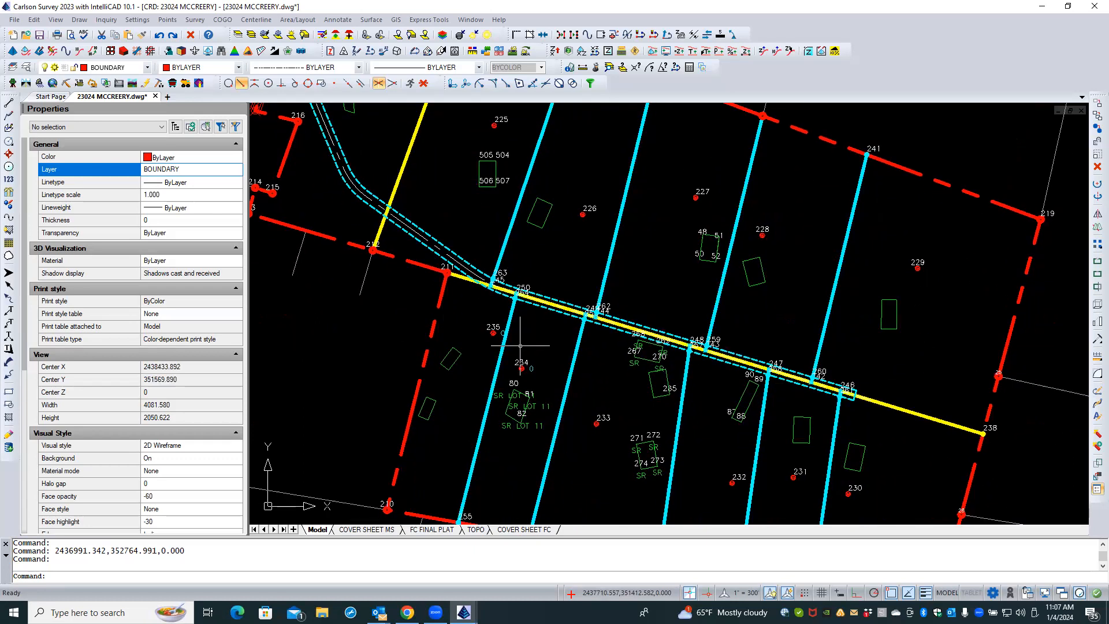
{"action": "scroll", "coordinate": [521, 345], "scroll_direction": "up", "scroll_amount": 3}
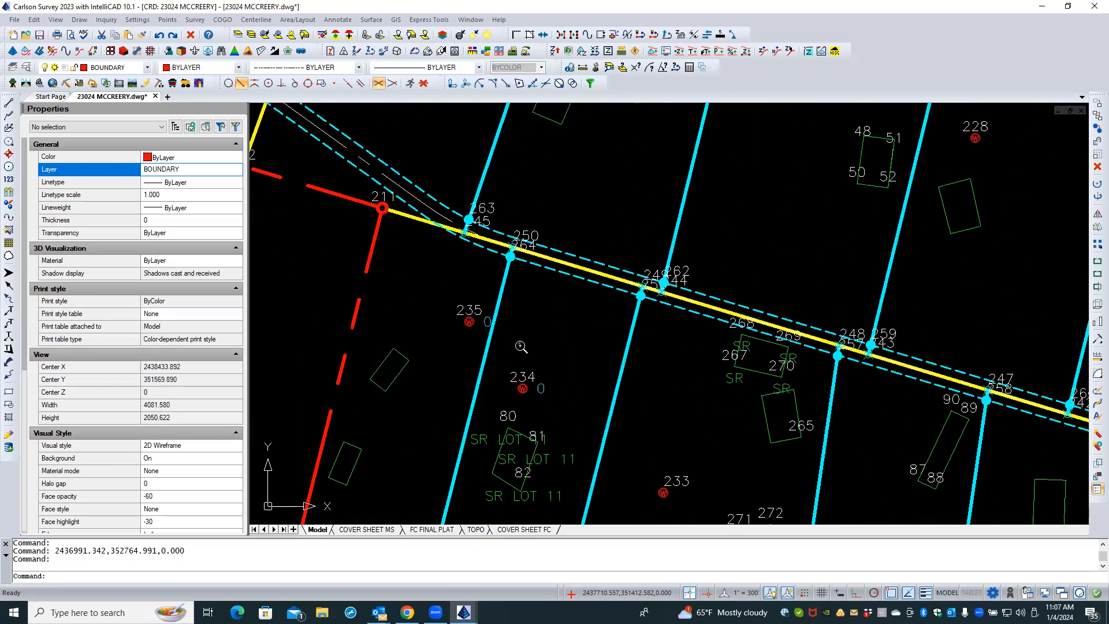
{"action": "left_click", "coordinate": [468, 315]}
{"action": "double_click", "coordinate": [469, 314]}
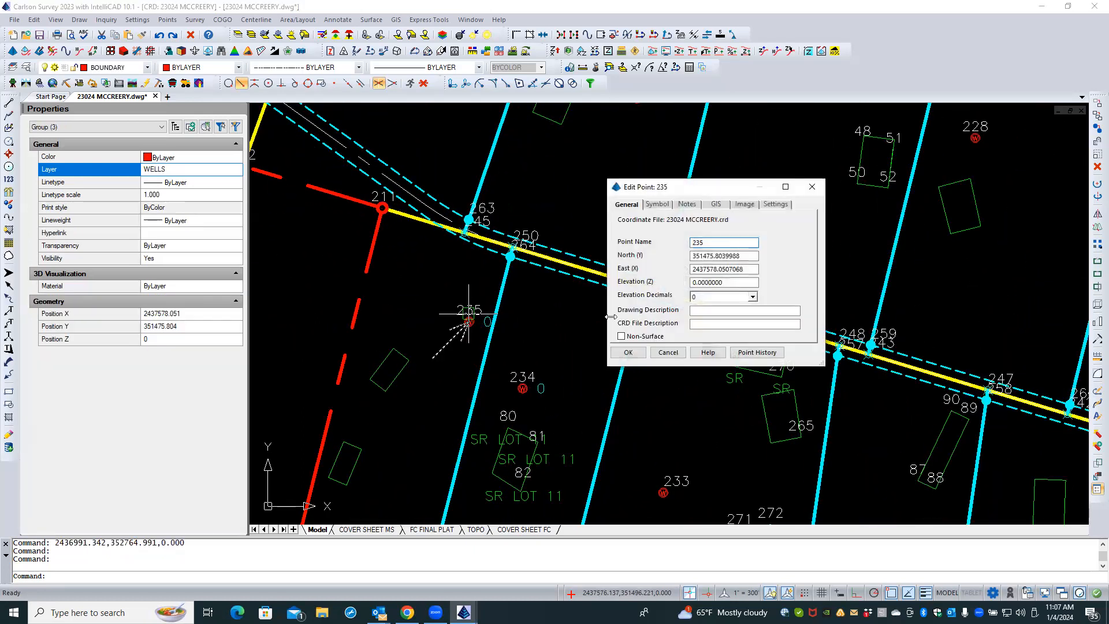
{"action": "left_click", "coordinate": [753, 296]}
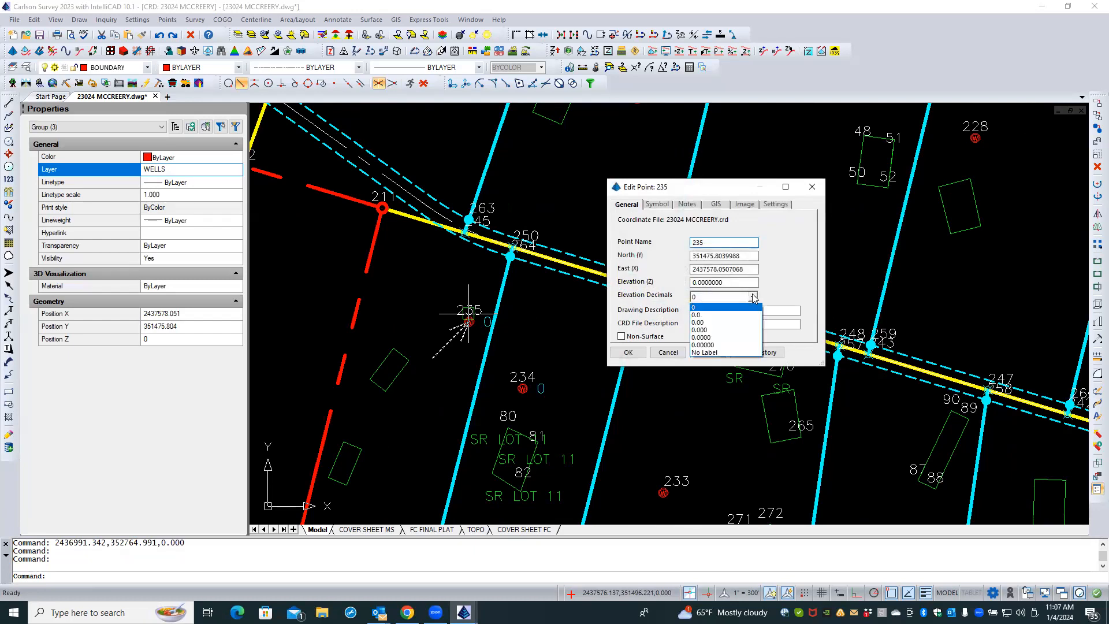
{"action": "left_click", "coordinate": [752, 352]}
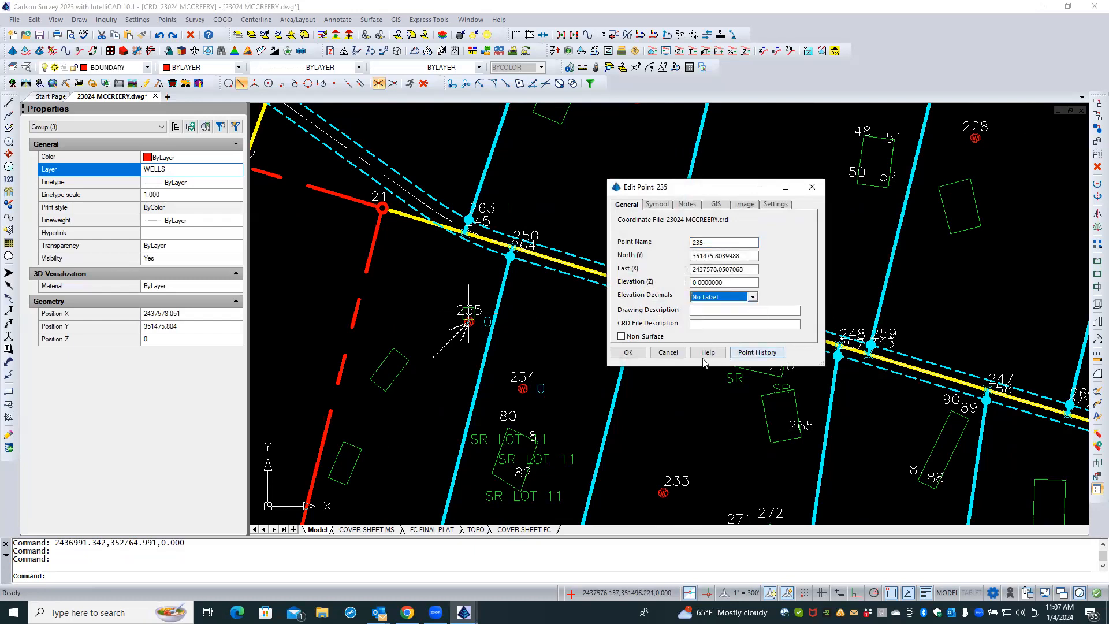
{"action": "left_click", "coordinate": [628, 352]}
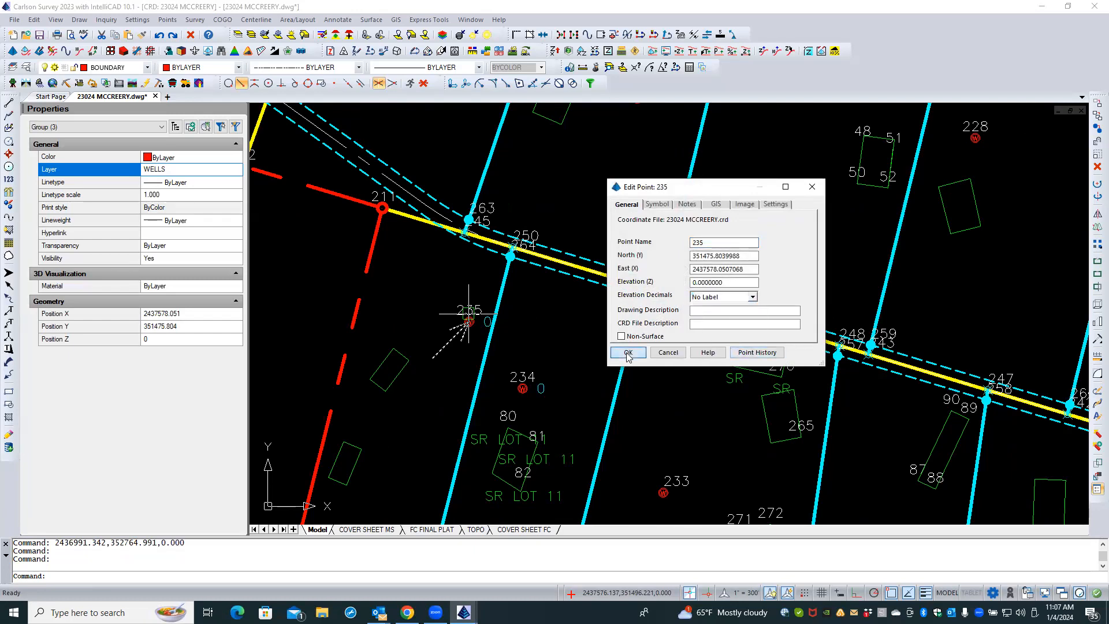
- Set the Elevation Decimals of well point 234 to No Label, clear the selection and save the drawing
{"action": "double_click", "coordinate": [523, 377]}
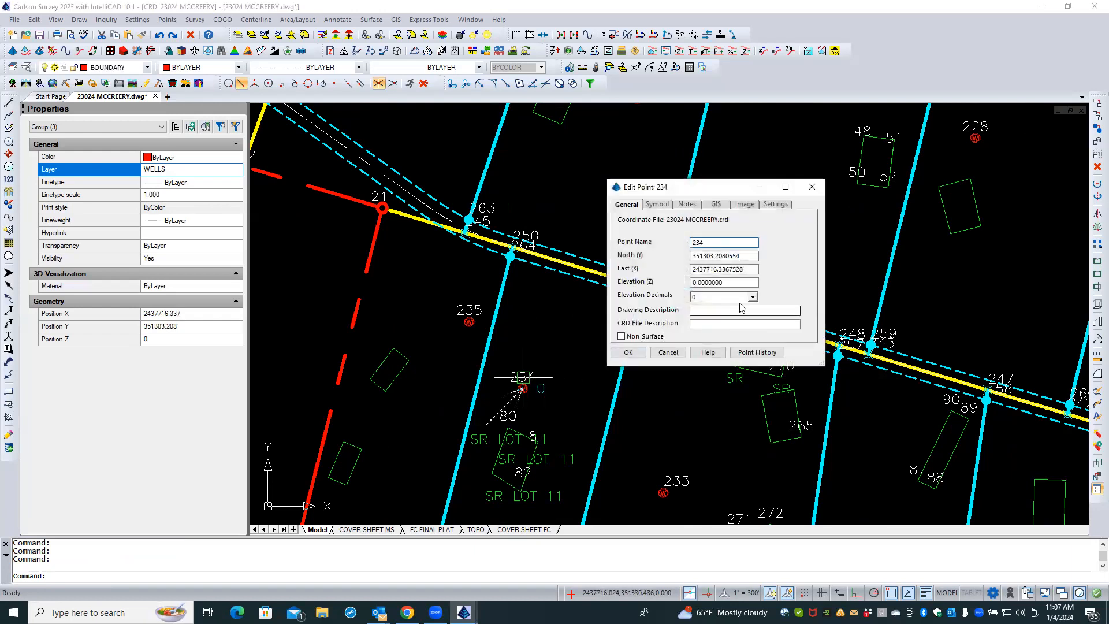
{"action": "left_click", "coordinate": [753, 298]}
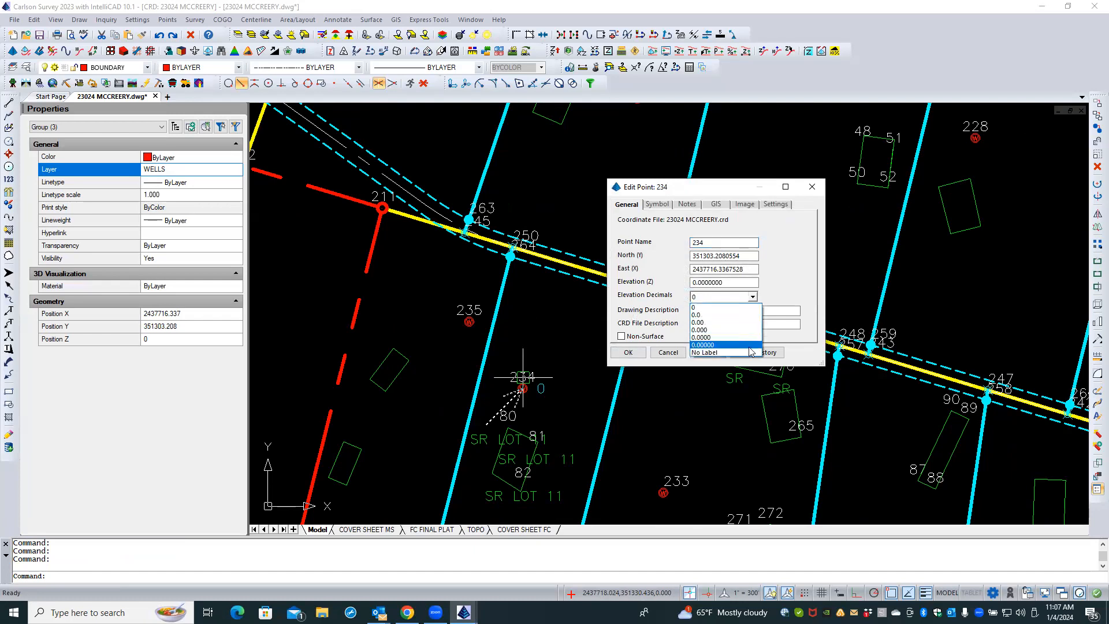
{"action": "left_click", "coordinate": [705, 352]}
{"action": "left_click", "coordinate": [628, 352]}
{"action": "scroll", "coordinate": [569, 359], "scroll_direction": "down", "scroll_amount": 5}
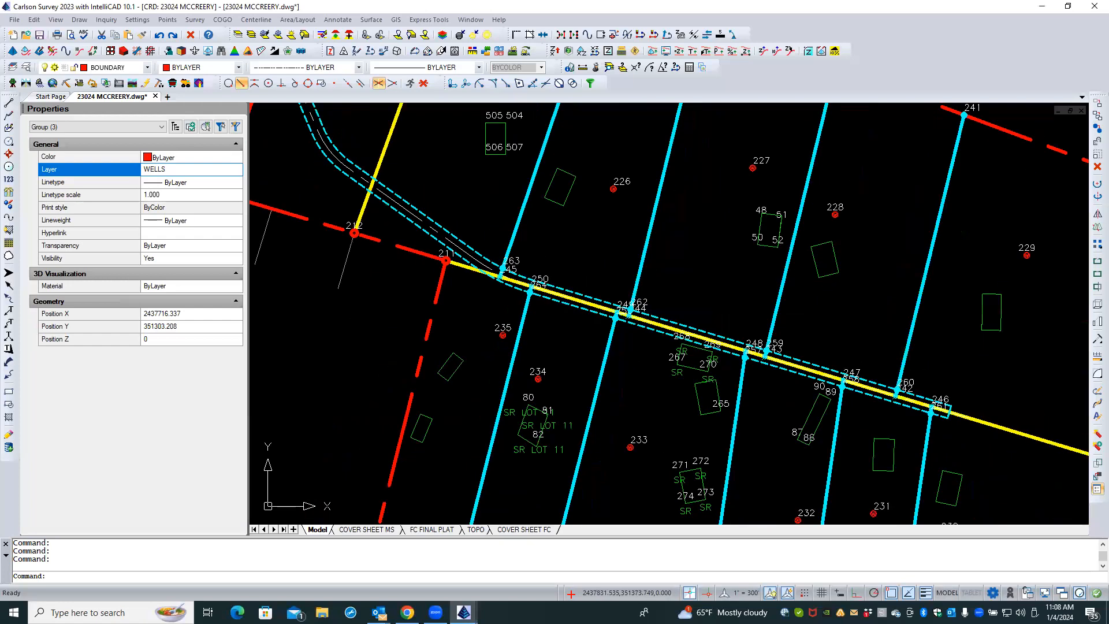
{"action": "key", "text": "Escape"}
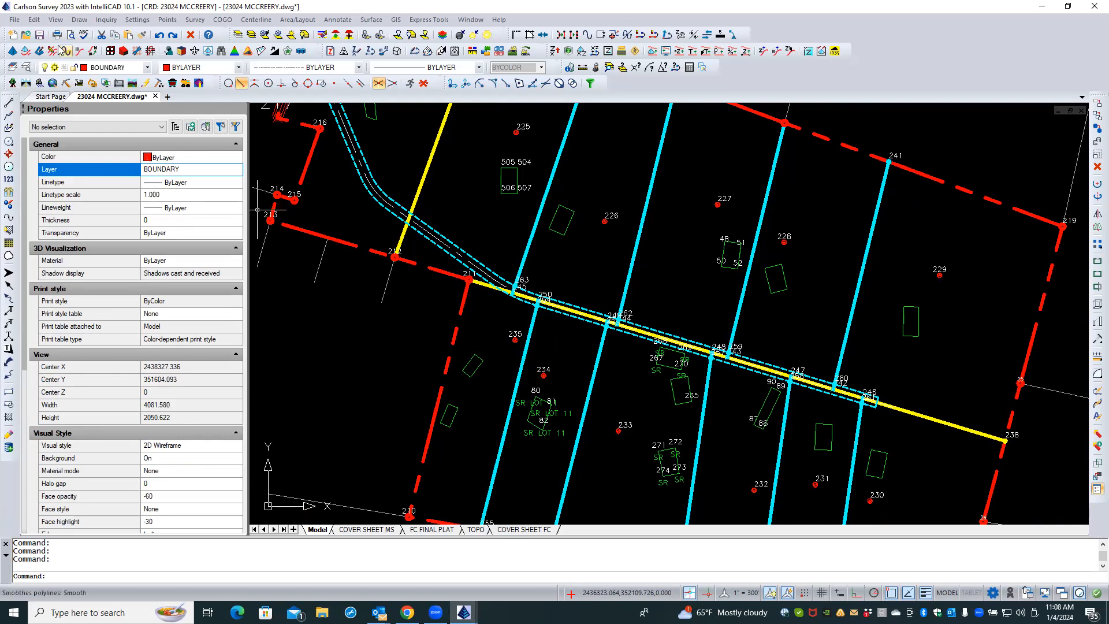
{"action": "left_click", "coordinate": [40, 38]}
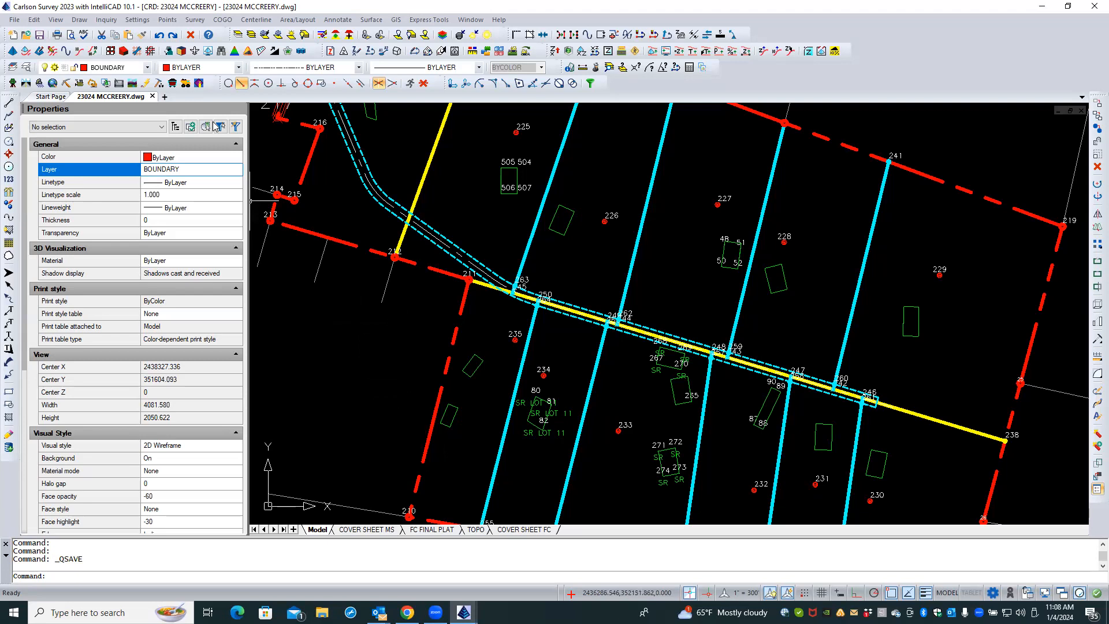
- Select lots 1 through 12 of the 23024 mccreery.lot file in the Lot Manager
{"action": "left_click", "coordinate": [287, 21]}
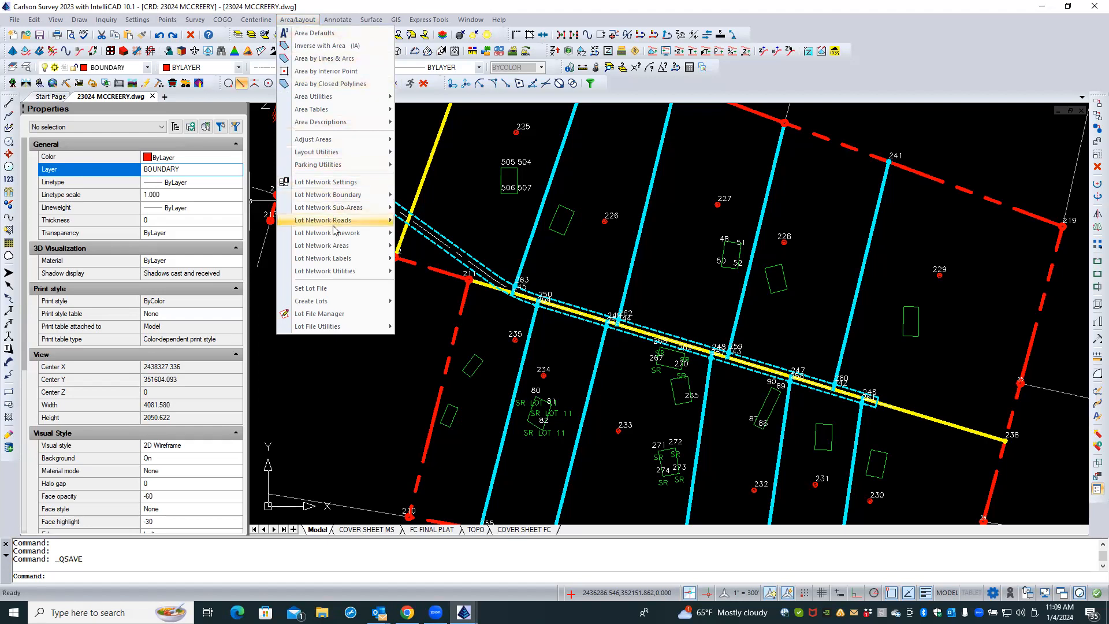
{"action": "left_click", "coordinate": [338, 318]}
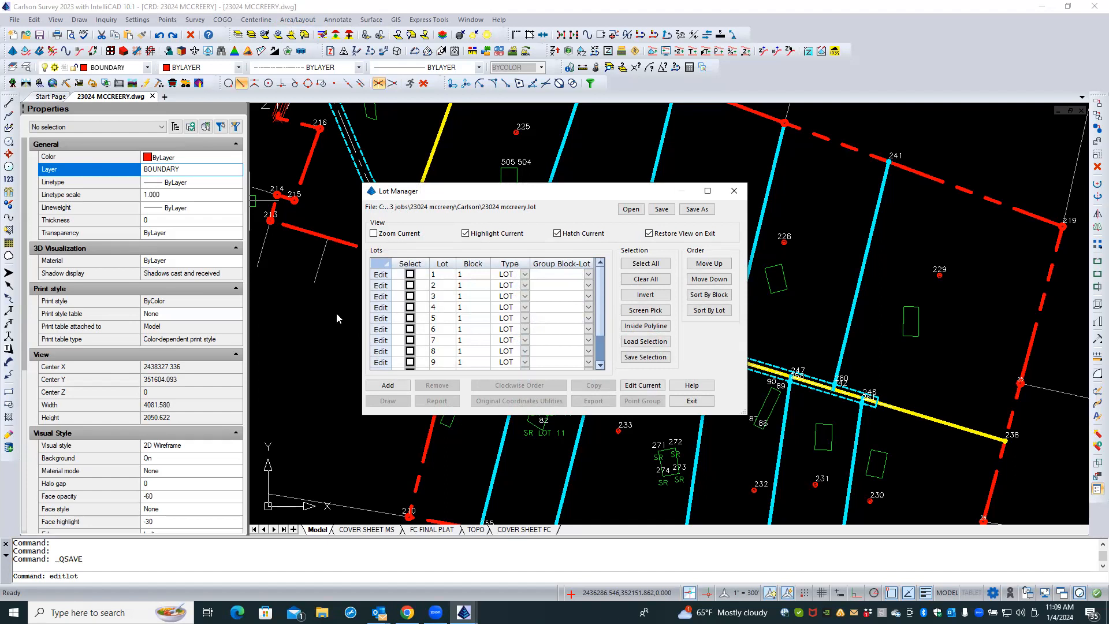
{"action": "left_click", "coordinate": [410, 274]}
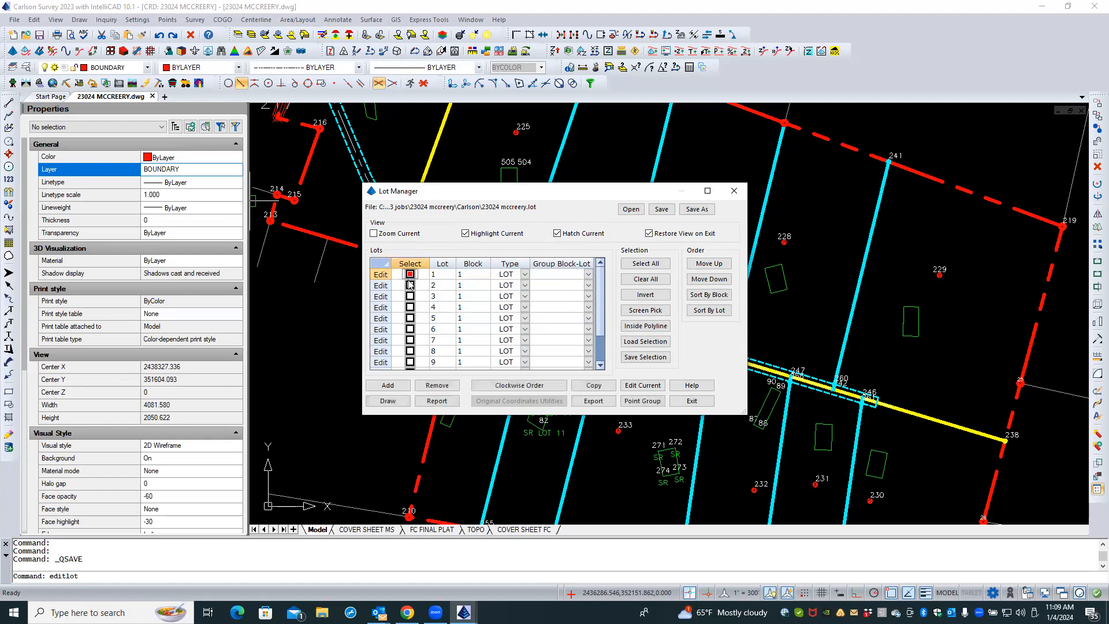
{"action": "left_click", "coordinate": [410, 285]}
{"action": "left_click", "coordinate": [409, 296]}
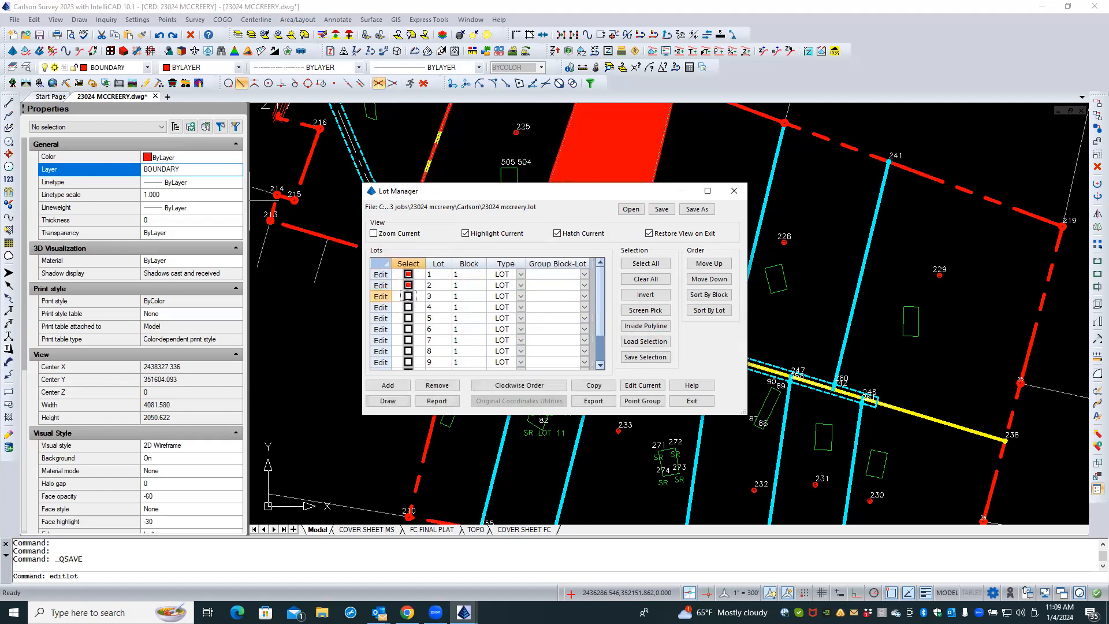
{"action": "left_click", "coordinate": [409, 308]}
{"action": "left_click", "coordinate": [409, 318]}
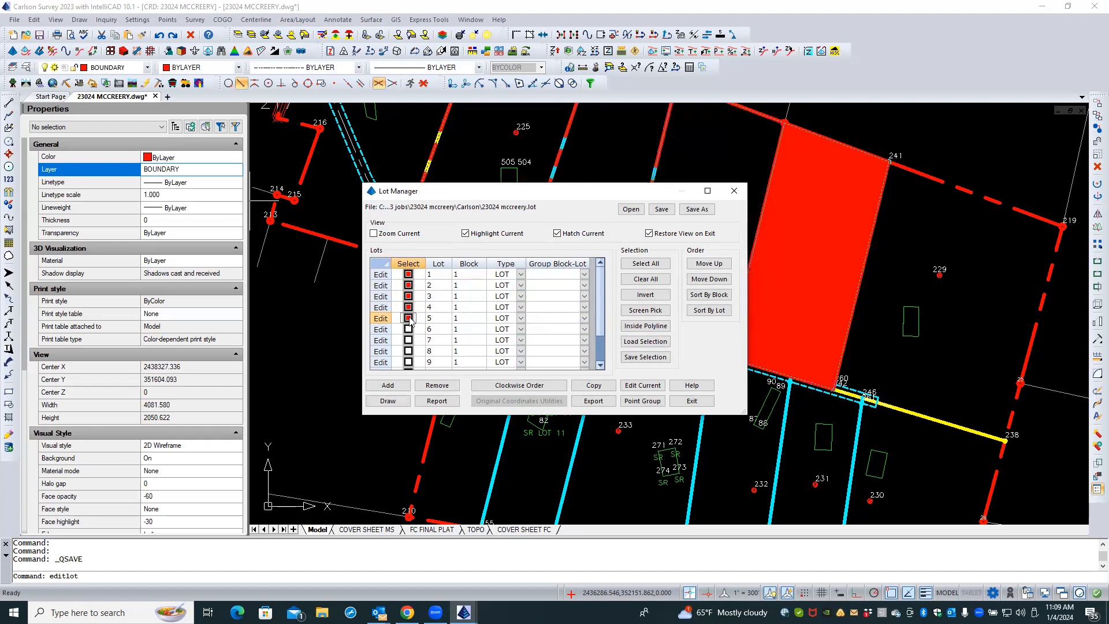
{"action": "left_click", "coordinate": [410, 329]}
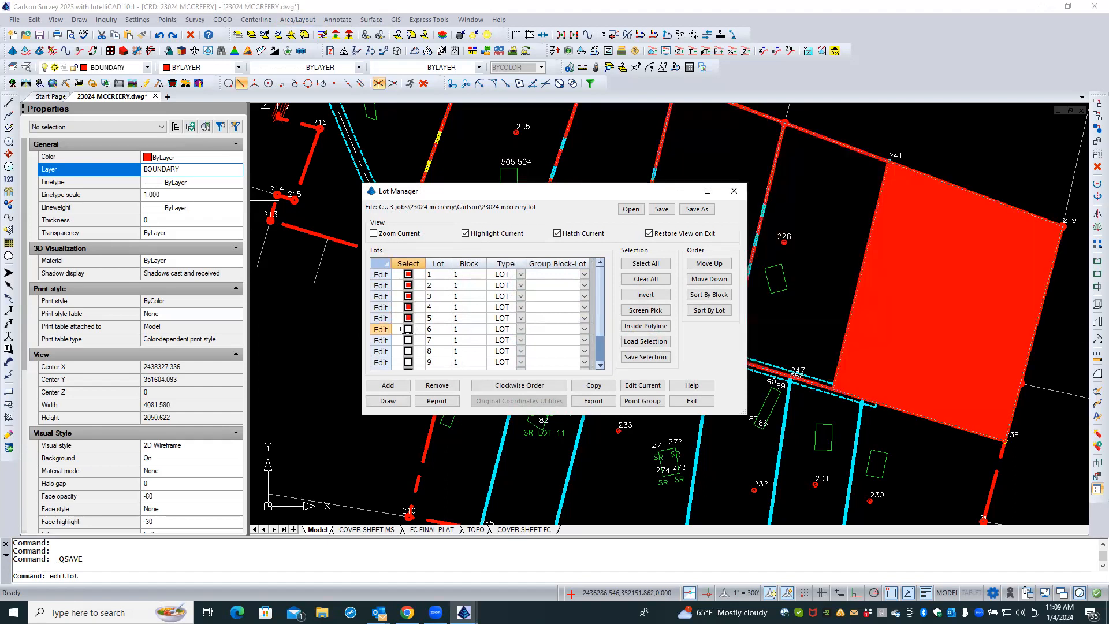
{"action": "left_click", "coordinate": [409, 341]}
{"action": "left_click", "coordinate": [409, 351]}
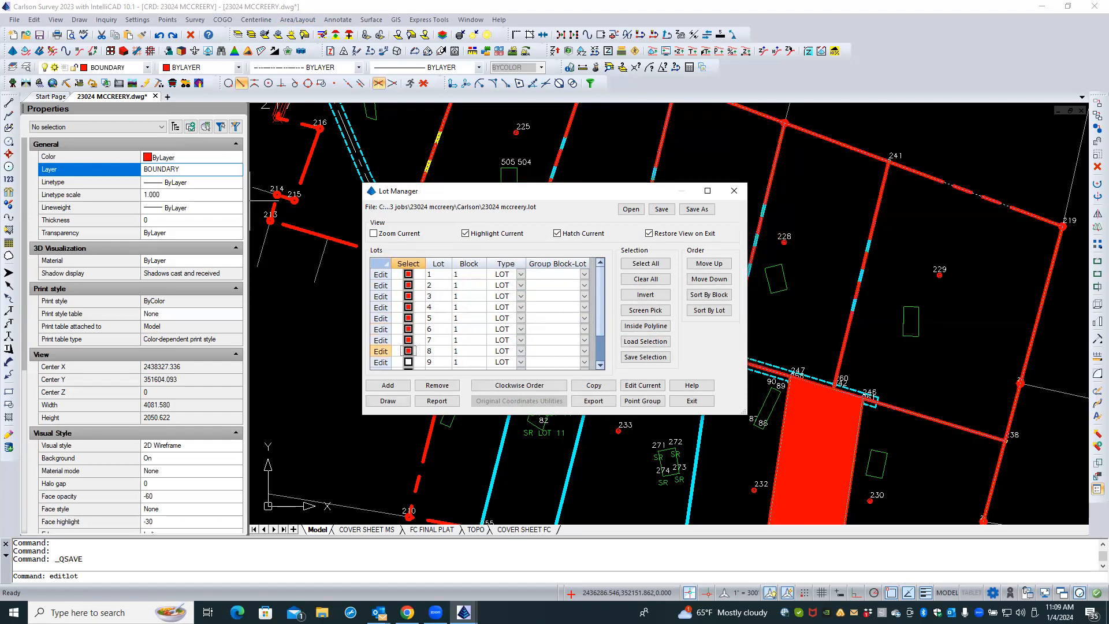
{"action": "left_click", "coordinate": [408, 362]}
{"action": "scroll", "coordinate": [409, 352], "scroll_direction": "down", "scroll_amount": 1}
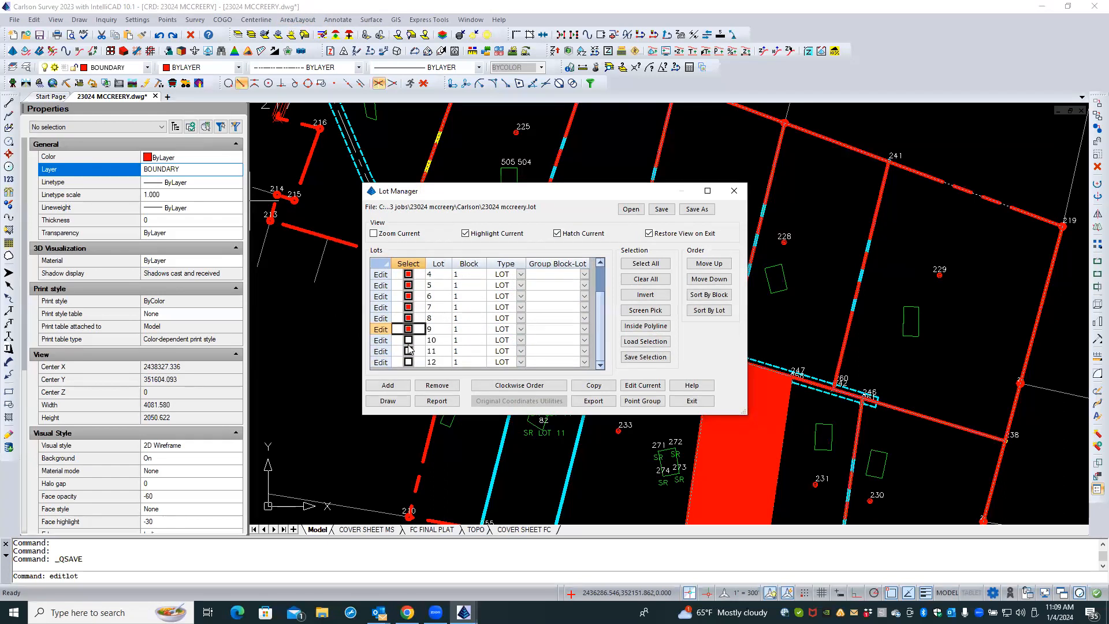
{"action": "left_click", "coordinate": [408, 342]}
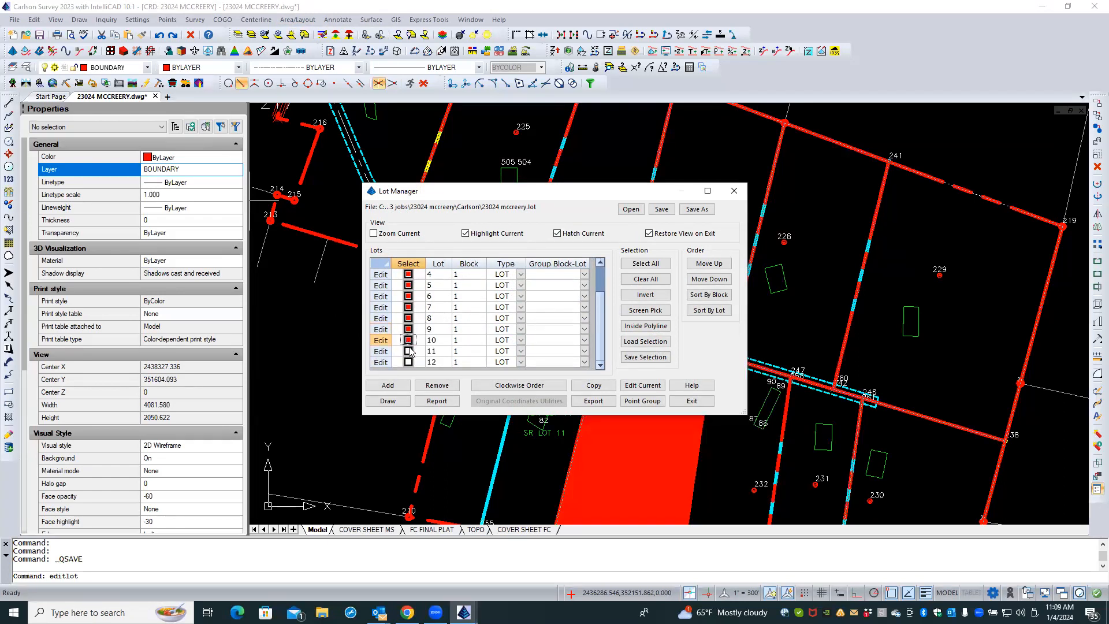
{"action": "left_click", "coordinate": [409, 351]}
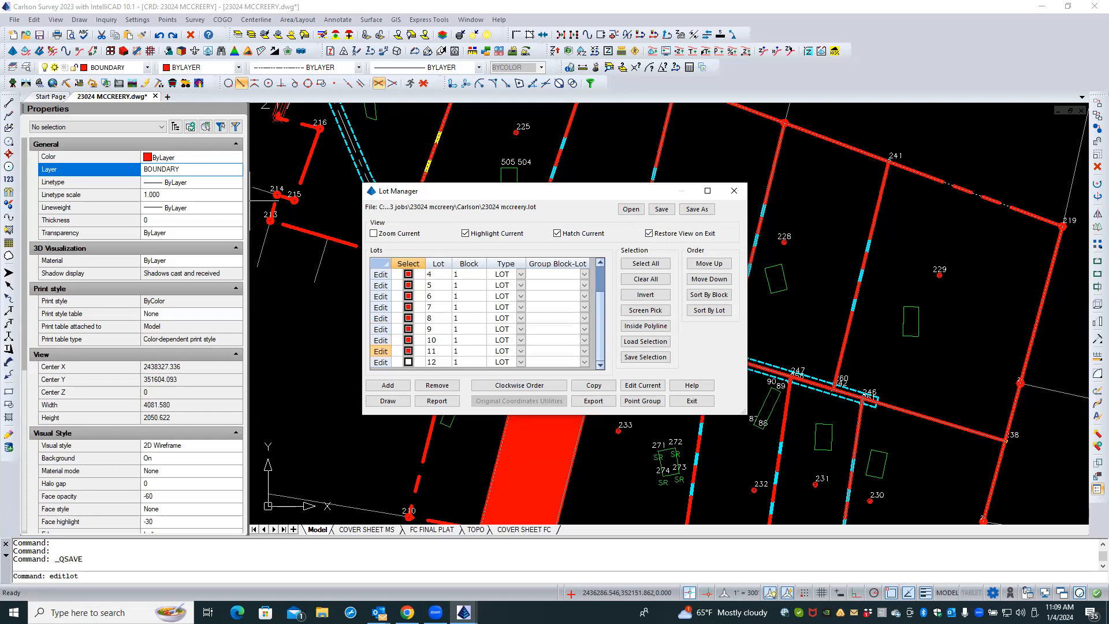
{"action": "left_click", "coordinate": [409, 361]}
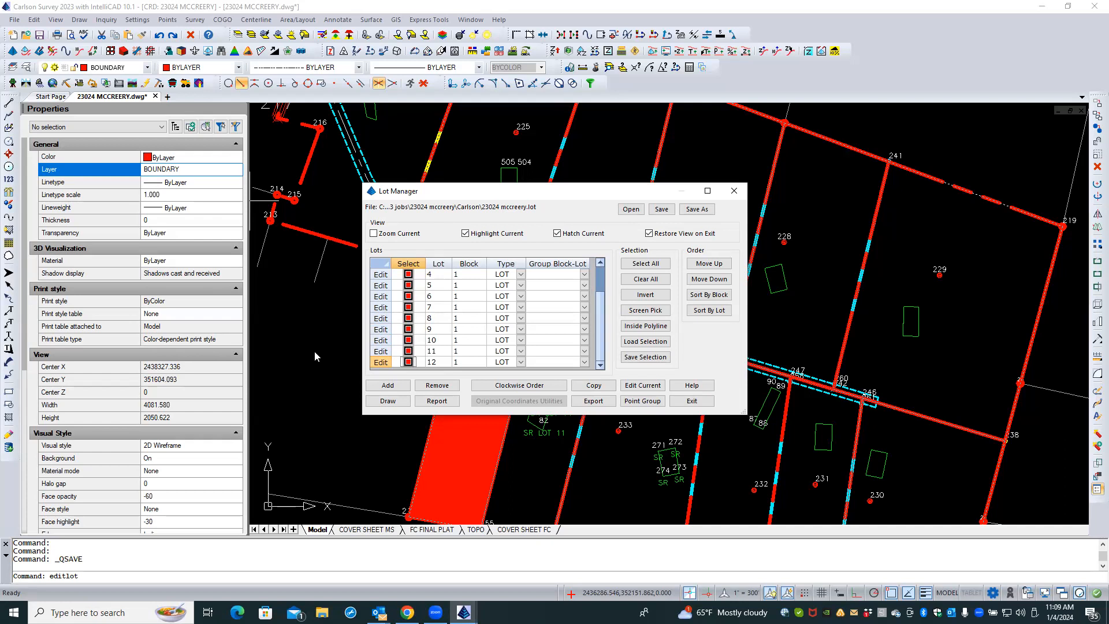
- Set up drawing the selected lots with Draw Lot Polylines off and Label Lines and Arcs and Label Areas enabled
{"action": "left_click", "coordinate": [399, 402]}
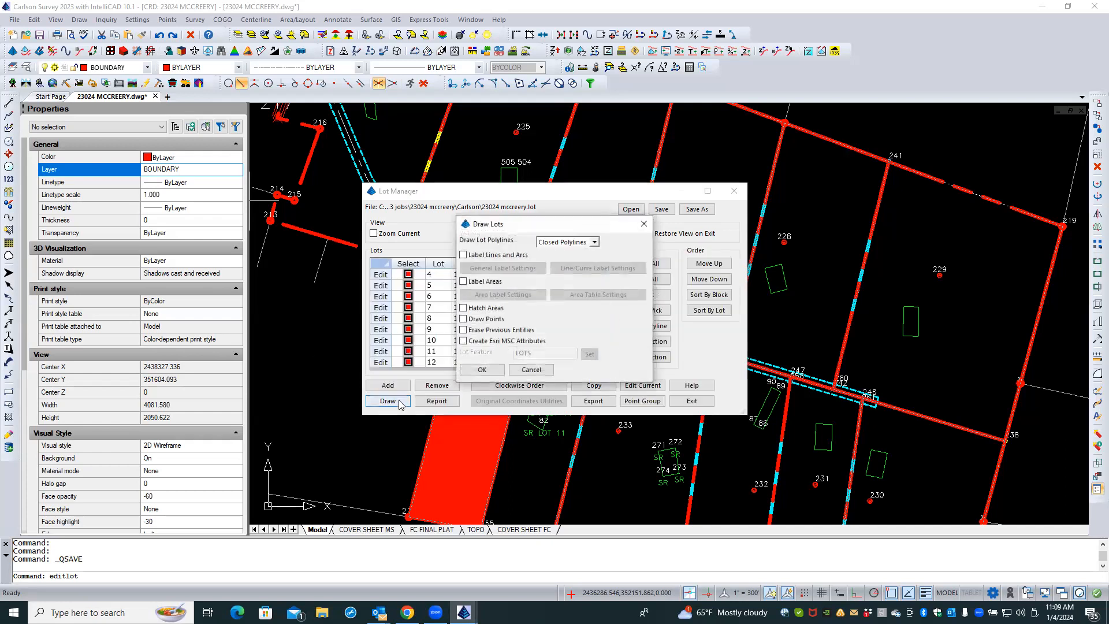
{"action": "left_click", "coordinate": [507, 256]}
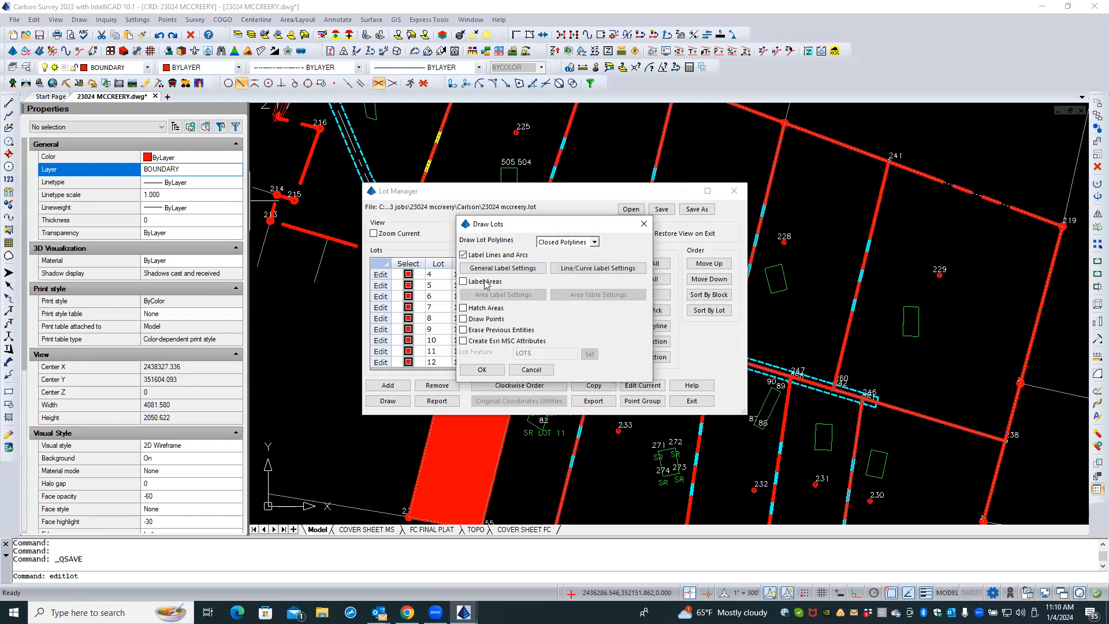
{"action": "left_click", "coordinate": [594, 242]}
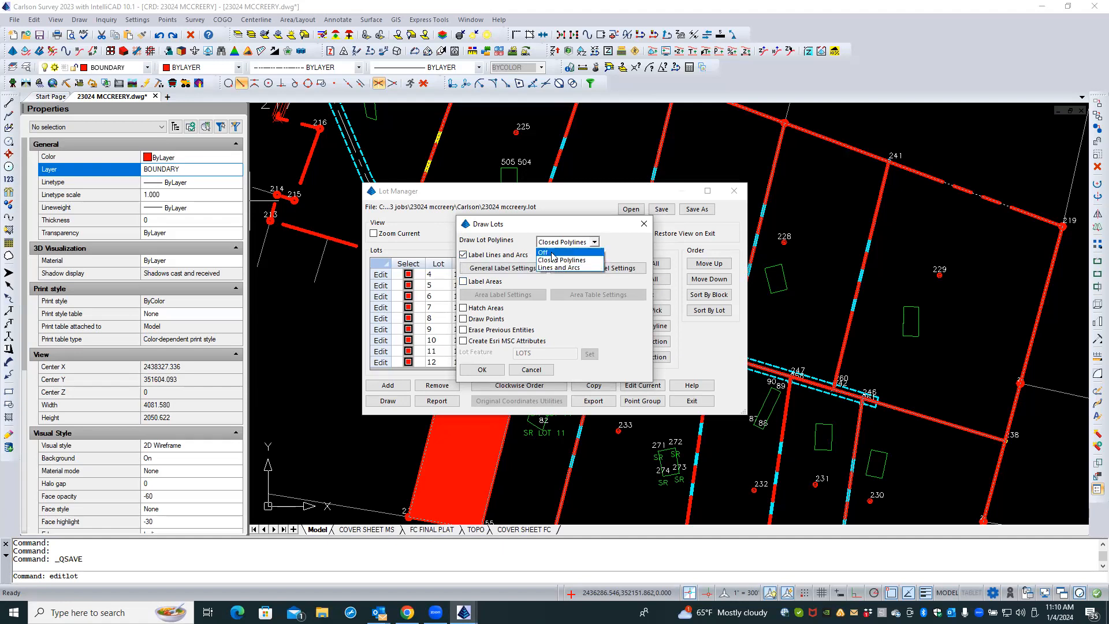
{"action": "left_click", "coordinate": [545, 252]}
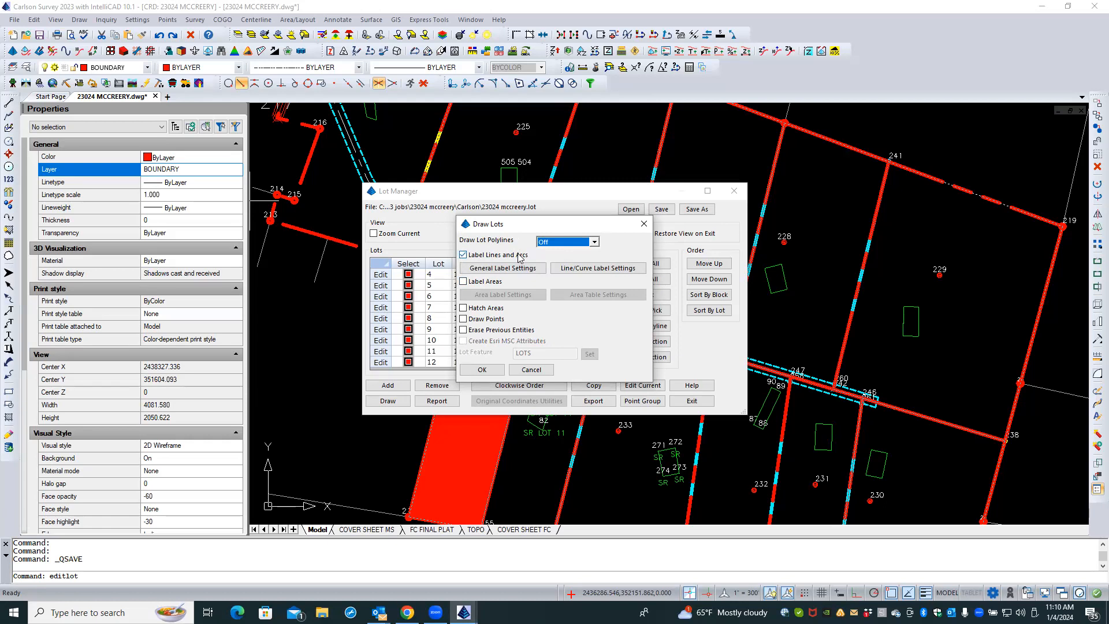
{"action": "left_click", "coordinate": [474, 283]}
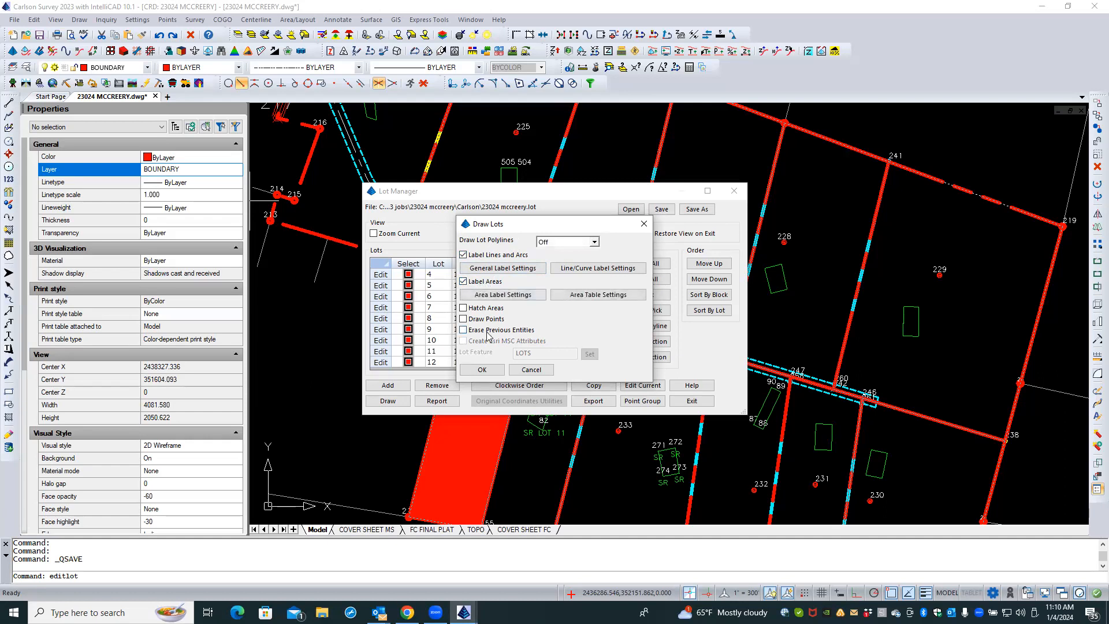
- In the general label settings, review the angle layer and bearing quadrant labels and choose Add Spaces in Bearing Labels
{"action": "left_click", "coordinate": [515, 269]}
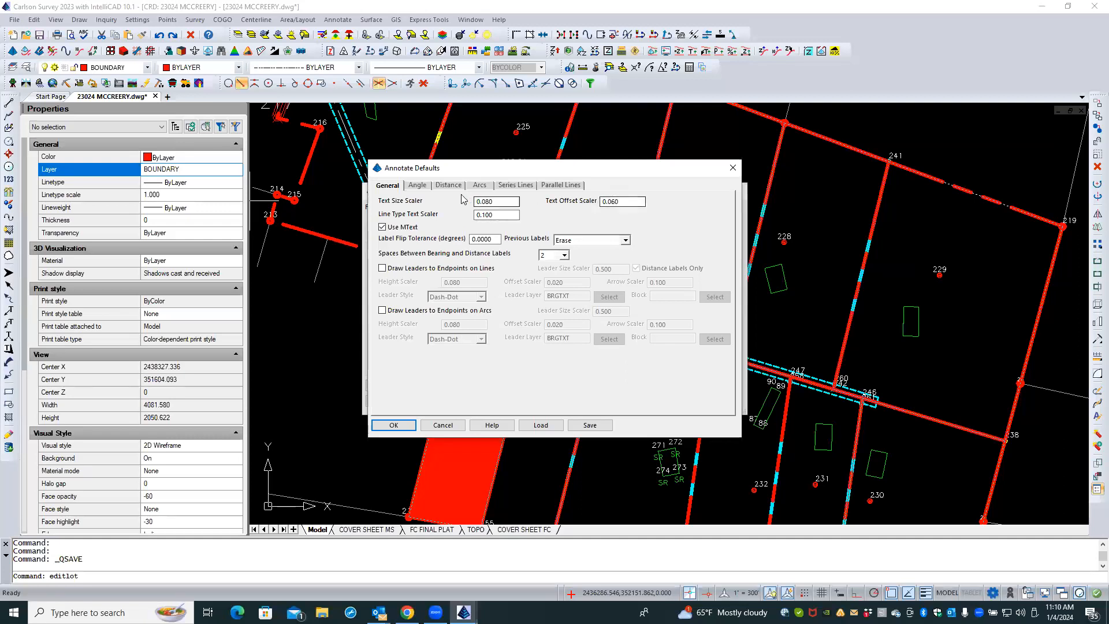
{"action": "left_click", "coordinate": [418, 185]}
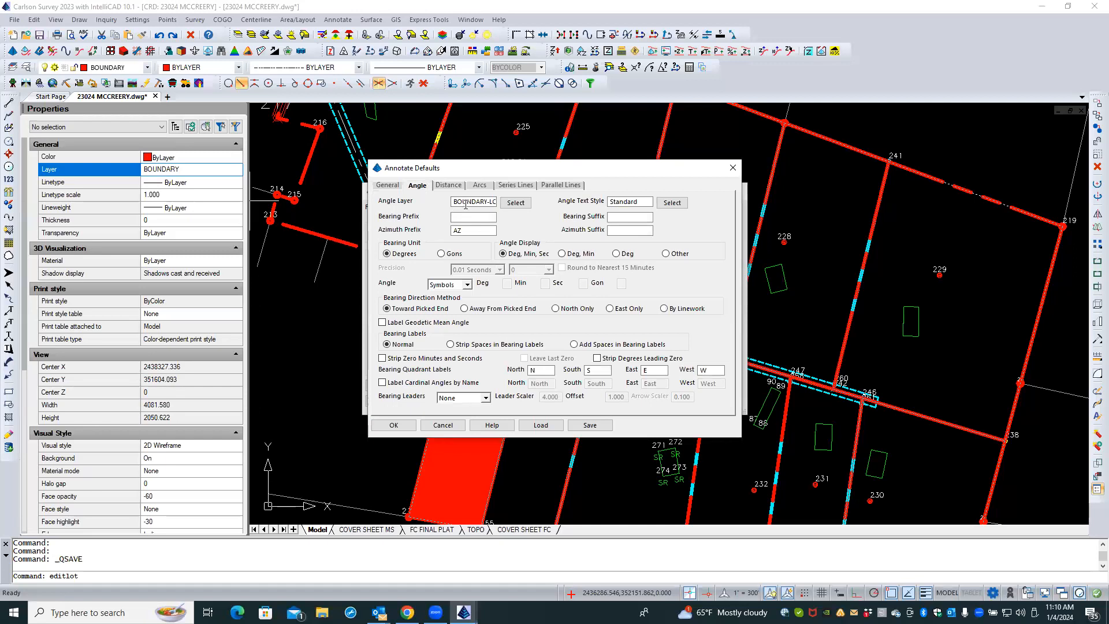
{"action": "left_click_drag", "start_coordinate": [469, 202], "coordinate": [515, 202]}
{"action": "left_click", "coordinate": [472, 200]}
{"action": "left_click", "coordinate": [547, 369]}
{"action": "left_click", "coordinate": [587, 369]}
{"action": "left_click", "coordinate": [701, 370]}
{"action": "left_click", "coordinate": [549, 371]}
{"action": "left_click", "coordinate": [575, 344]}
- Check the distance label suffix in the annotation defaults and set the Distance Type to Grid
{"action": "left_click", "coordinate": [446, 186]}
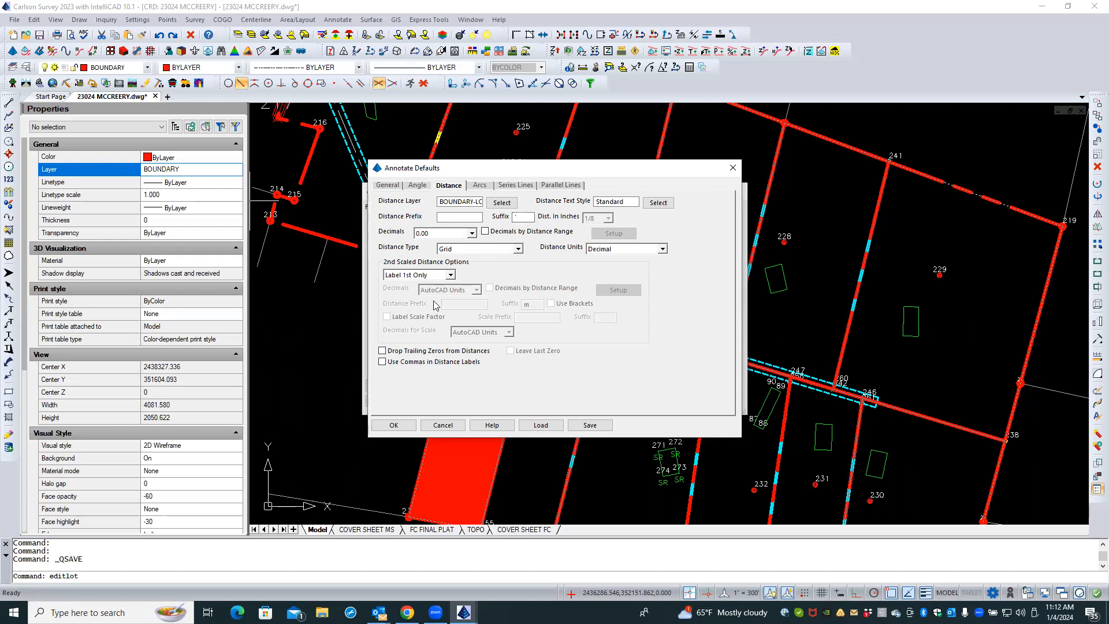
{"action": "left_click", "coordinate": [521, 219]}
{"action": "left_click", "coordinate": [518, 249]}
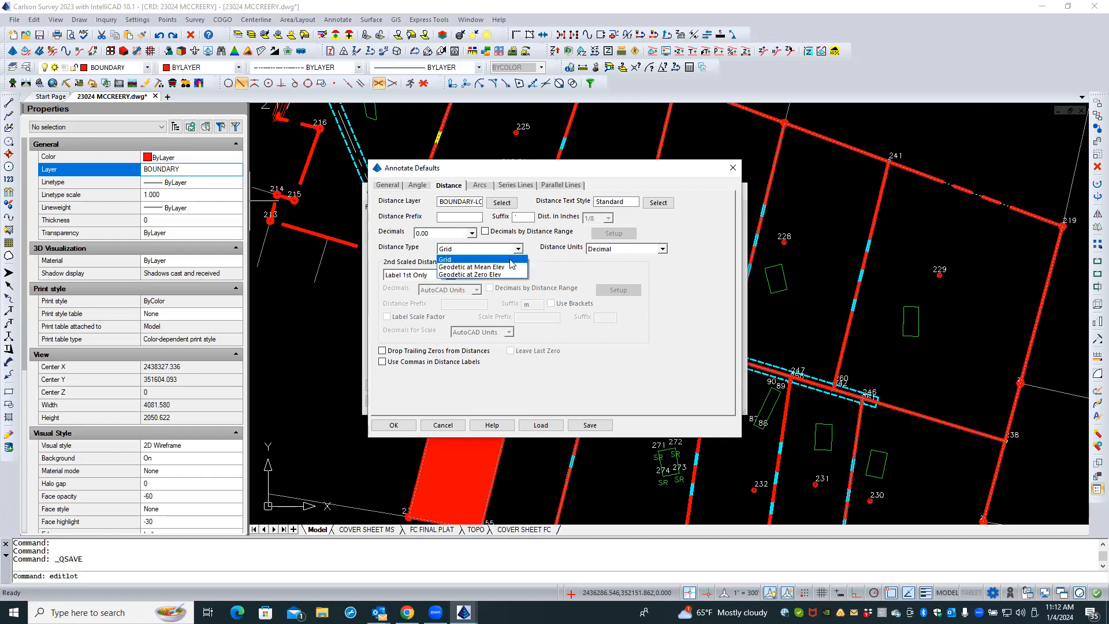
{"action": "left_click", "coordinate": [510, 260]}
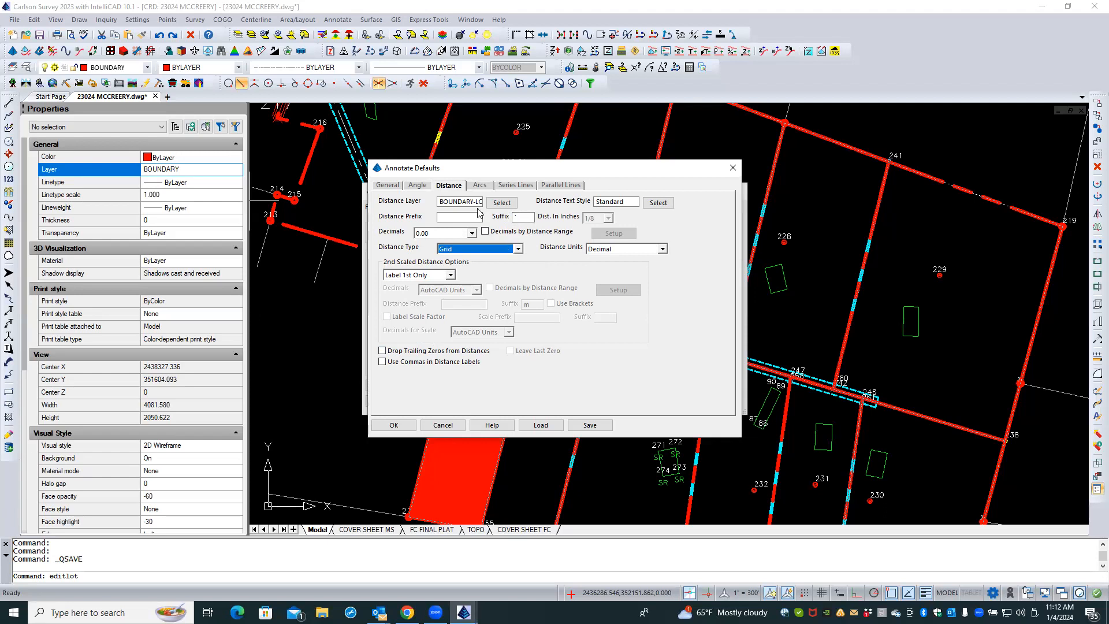
- Change the letter in the Arc Length Label to L, review the remaining annotation defaults and accept them
{"action": "left_click", "coordinate": [478, 186]}
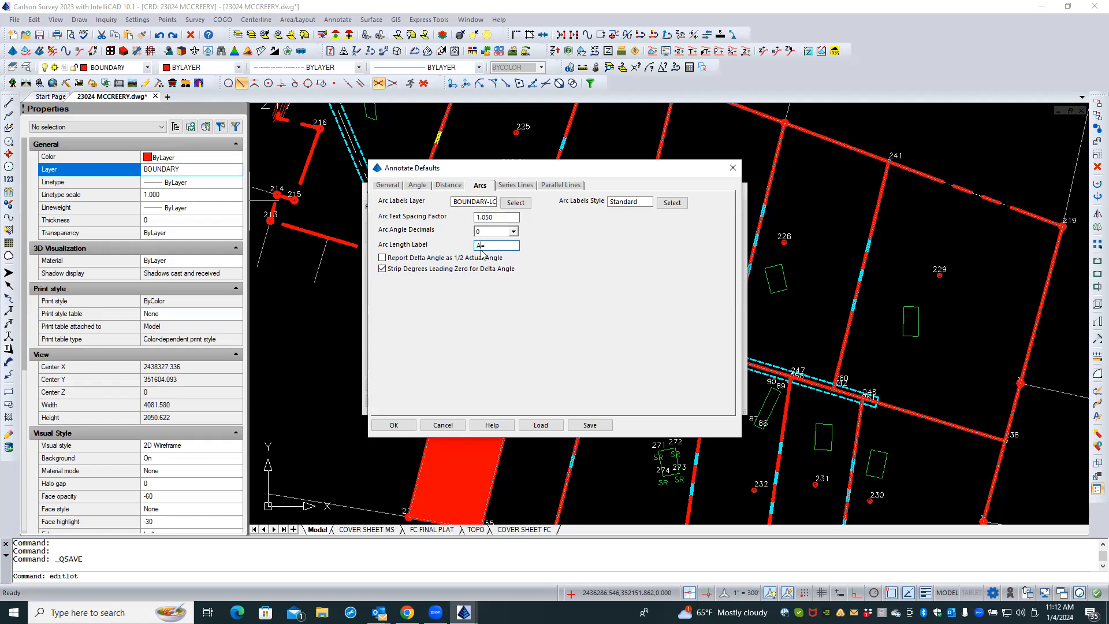
{"action": "type", "text": "L"}
{"action": "left_click", "coordinate": [514, 185]}
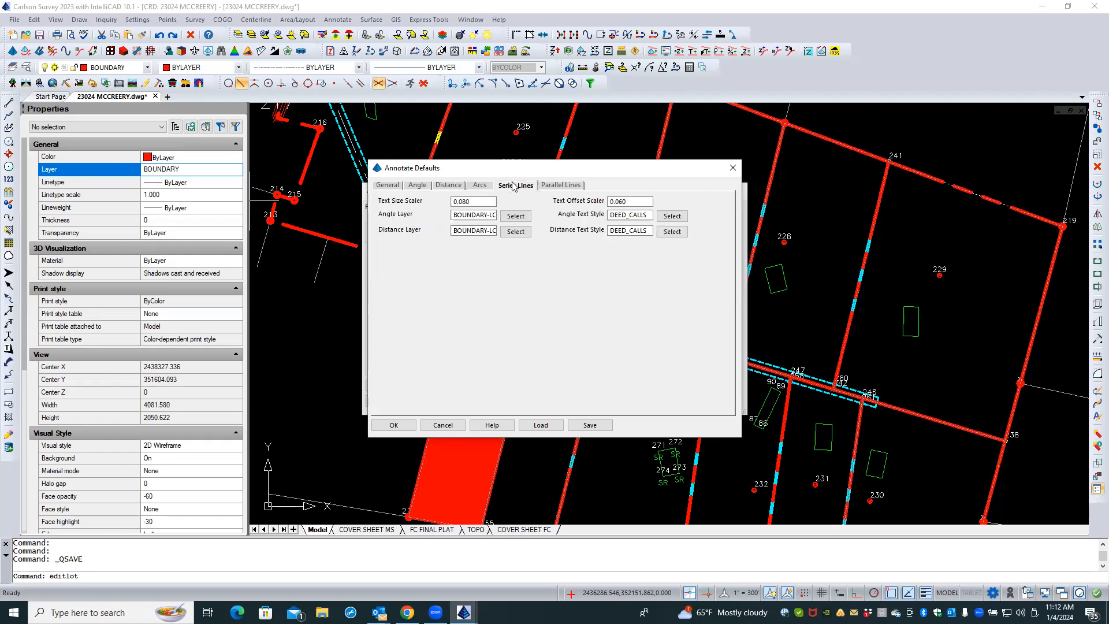
{"action": "left_click", "coordinate": [552, 185]}
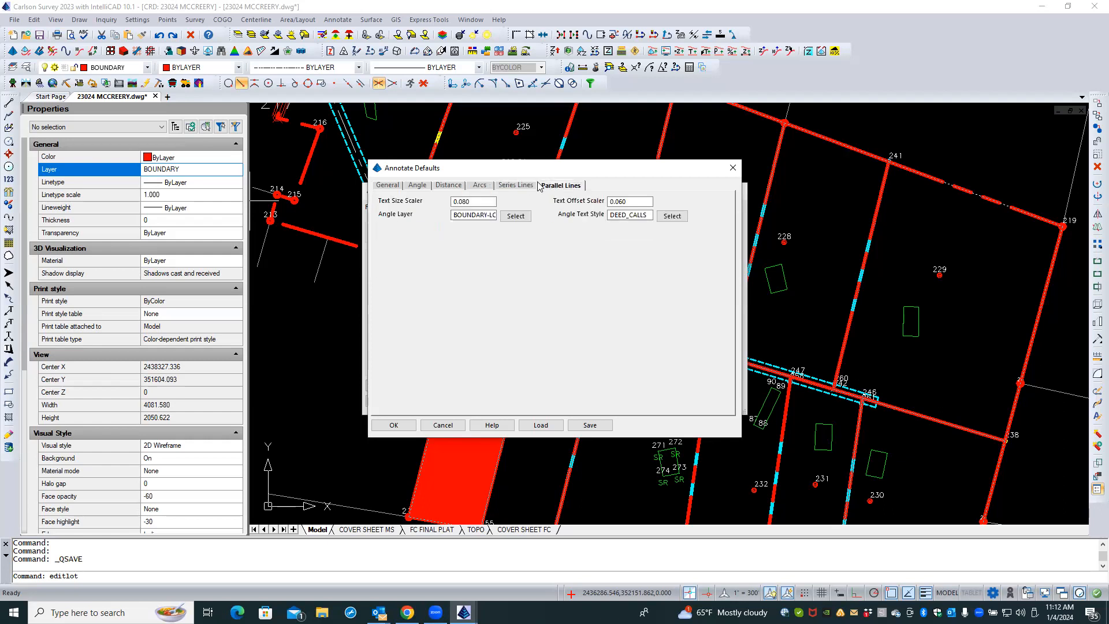
{"action": "left_click", "coordinate": [393, 186]}
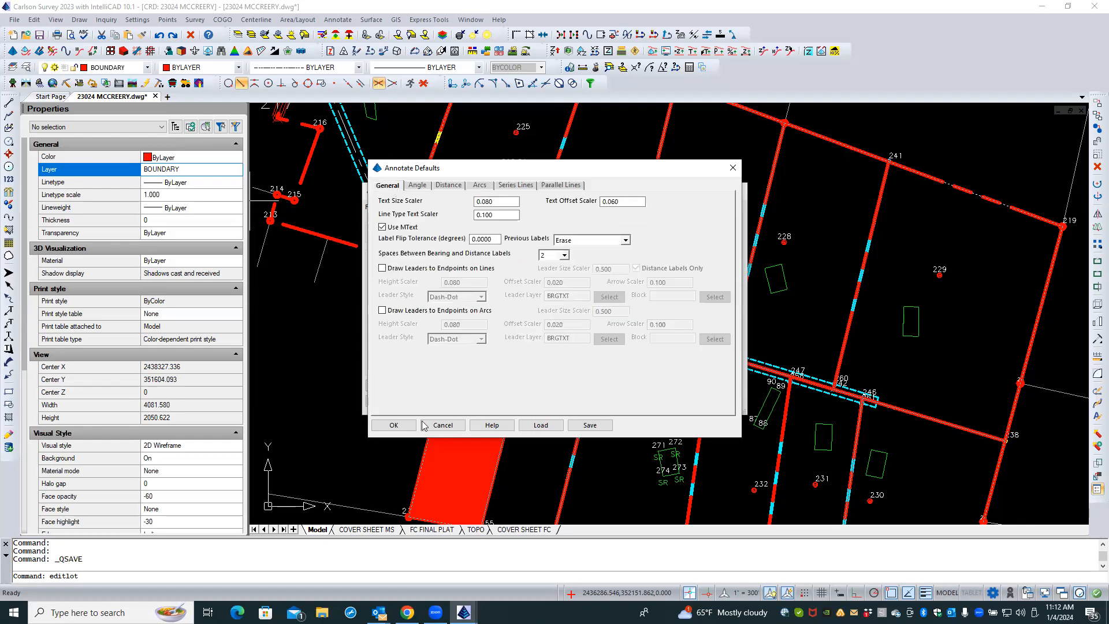
{"action": "left_click", "coordinate": [397, 425]}
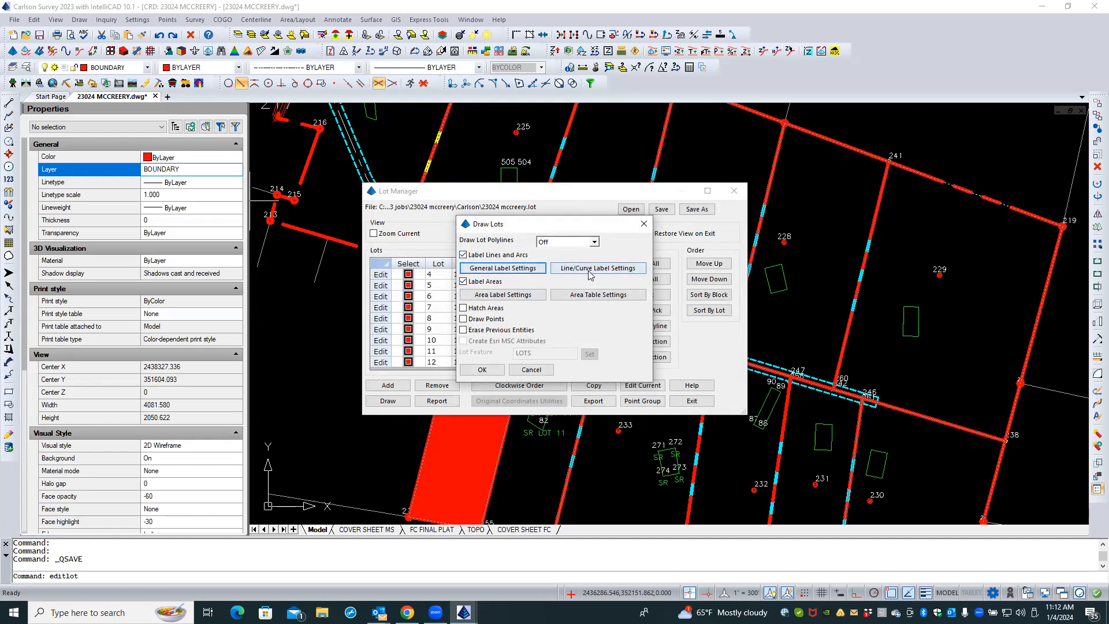
- In the line label settings, check the line table scaler and set the Starting Table Number to 1
{"action": "key", "text": "Escape"}
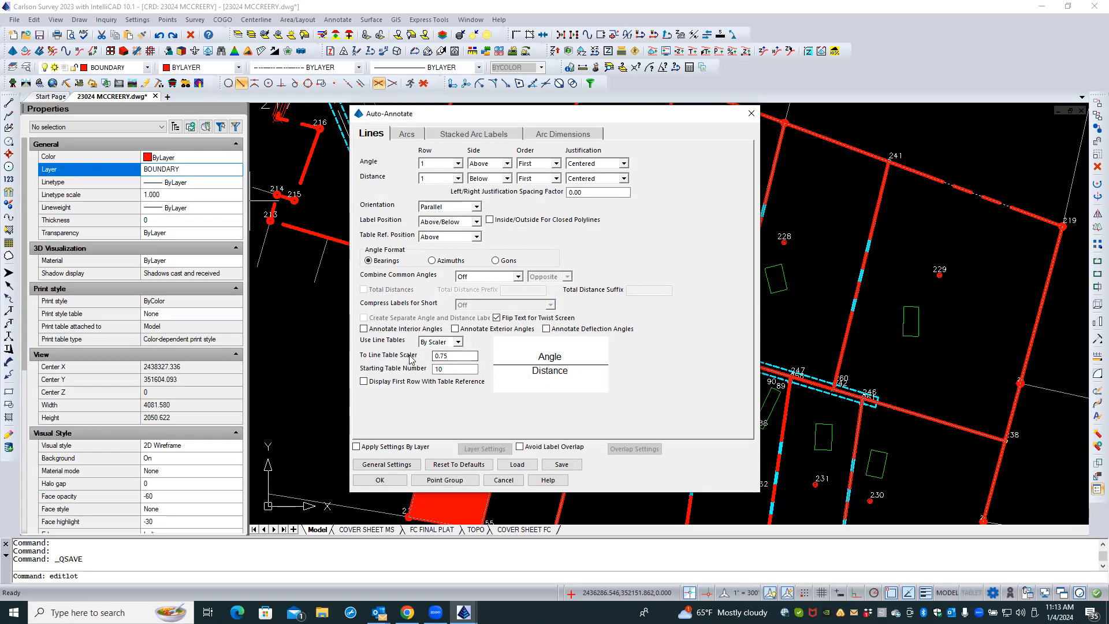
{"action": "double_click", "coordinate": [452, 356]}
{"action": "left_click", "coordinate": [471, 358]}
{"action": "left_click", "coordinate": [404, 134]}
{"action": "key", "text": "Left"}
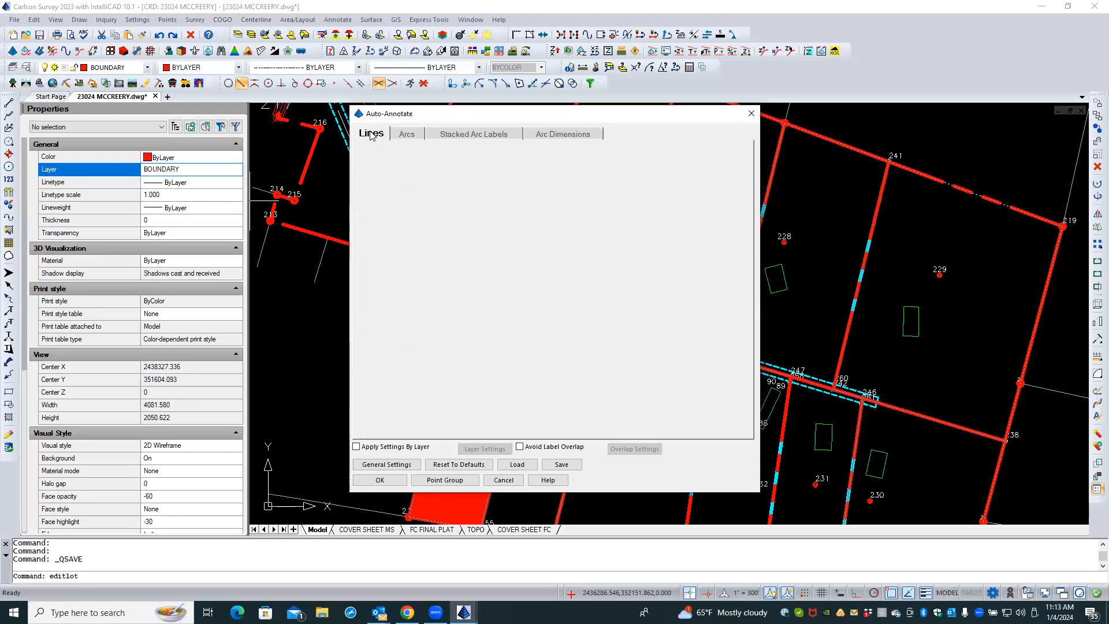
{"action": "left_click_drag", "start_coordinate": [453, 370], "coordinate": [430, 371]}
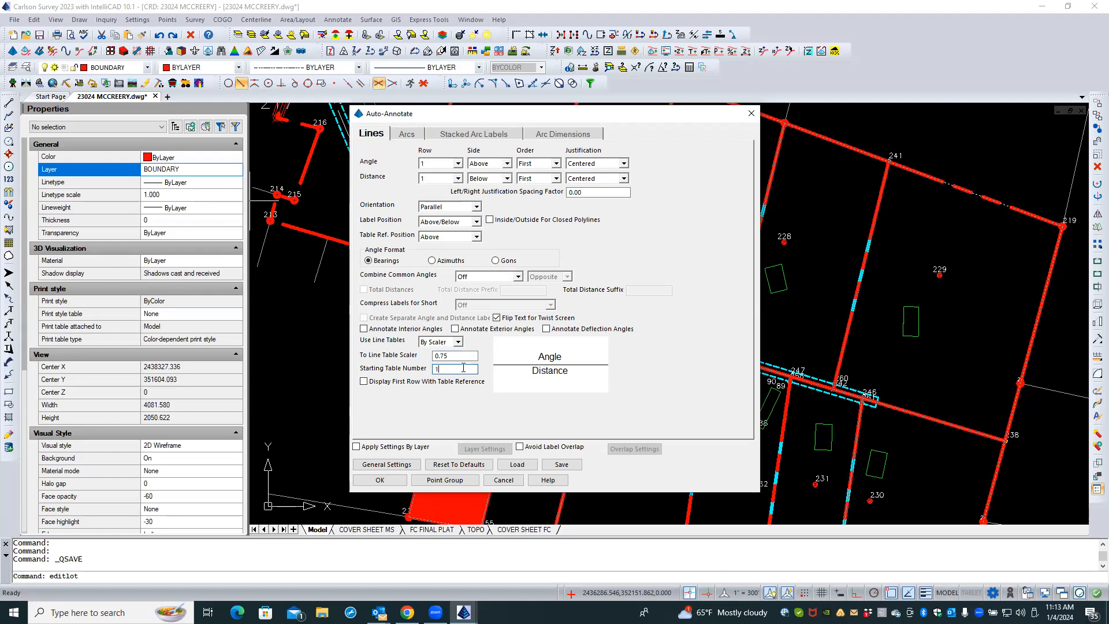
- For arc labels, set the Arc Length prefix to L, enable the delta angle symbol and keep Flip Labels at Never
{"action": "left_click", "coordinate": [408, 135]}
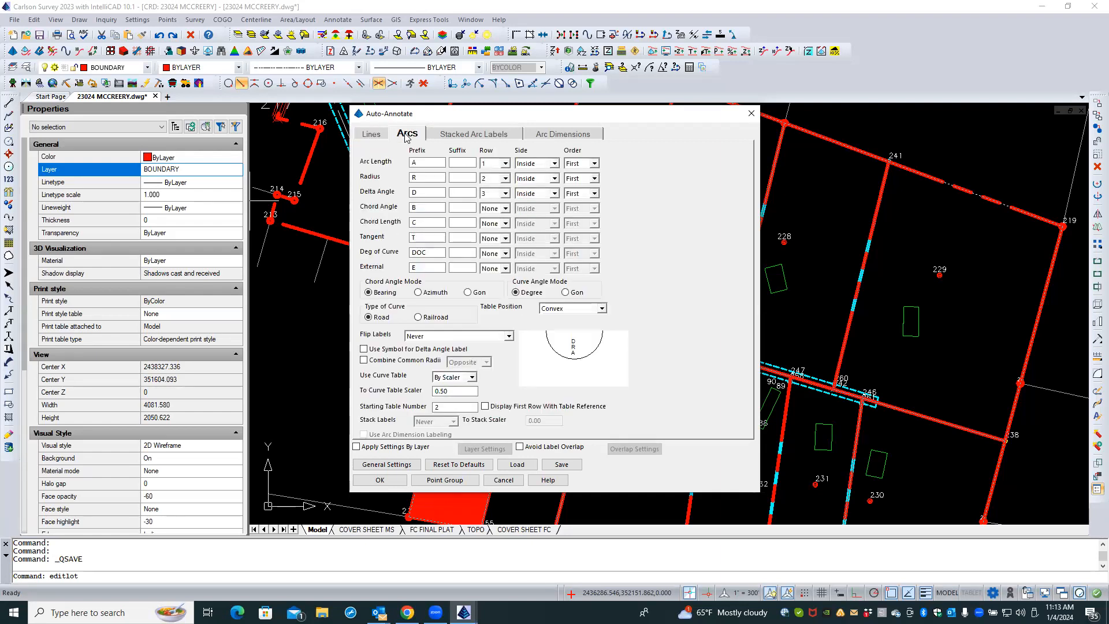
{"action": "double_click", "coordinate": [412, 162]}
{"action": "type", "text": "L"}
{"action": "left_click", "coordinate": [430, 177]}
{"action": "left_click", "coordinate": [423, 191]}
{"action": "left_click", "coordinate": [388, 350]}
{"action": "left_click", "coordinate": [438, 391]}
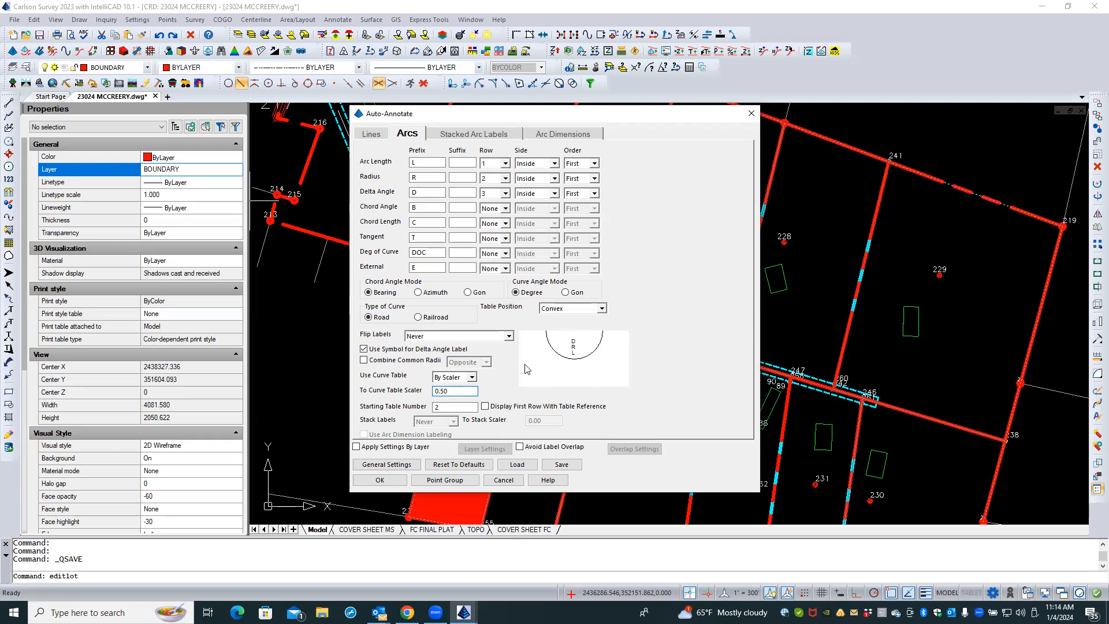
{"action": "left_click", "coordinate": [508, 337]}
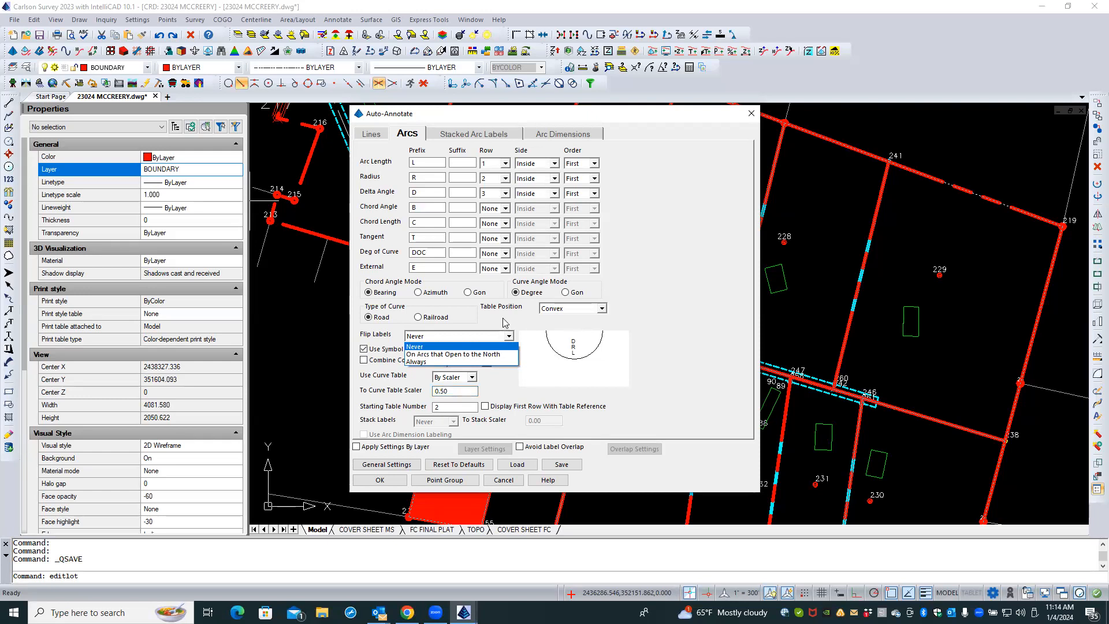
{"action": "left_click", "coordinate": [507, 323]}
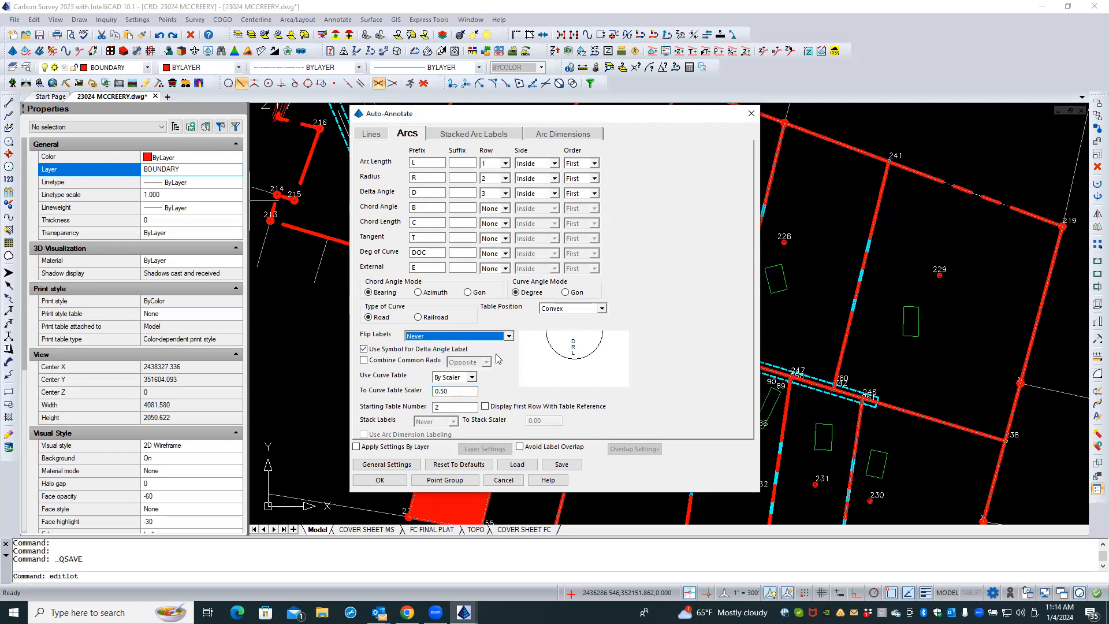
- For stacked arc labels, set the Arc Length prefix to L, enable the delta angle symbol and edit the Arrow Scaler
{"action": "left_click", "coordinate": [490, 134]}
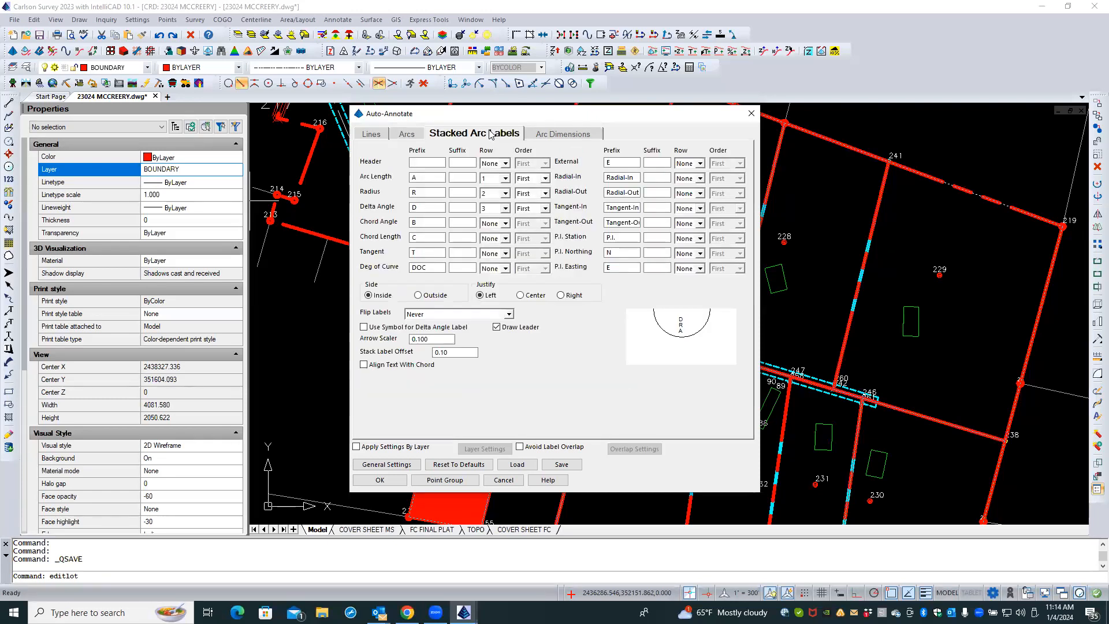
{"action": "left_click_drag", "start_coordinate": [418, 177], "coordinate": [395, 177]}
{"action": "type", "text": "L"}
{"action": "left_click", "coordinate": [386, 329]}
{"action": "left_click", "coordinate": [423, 340]}
{"action": "type", "text": "0"}
{"action": "left_click", "coordinate": [552, 136]}
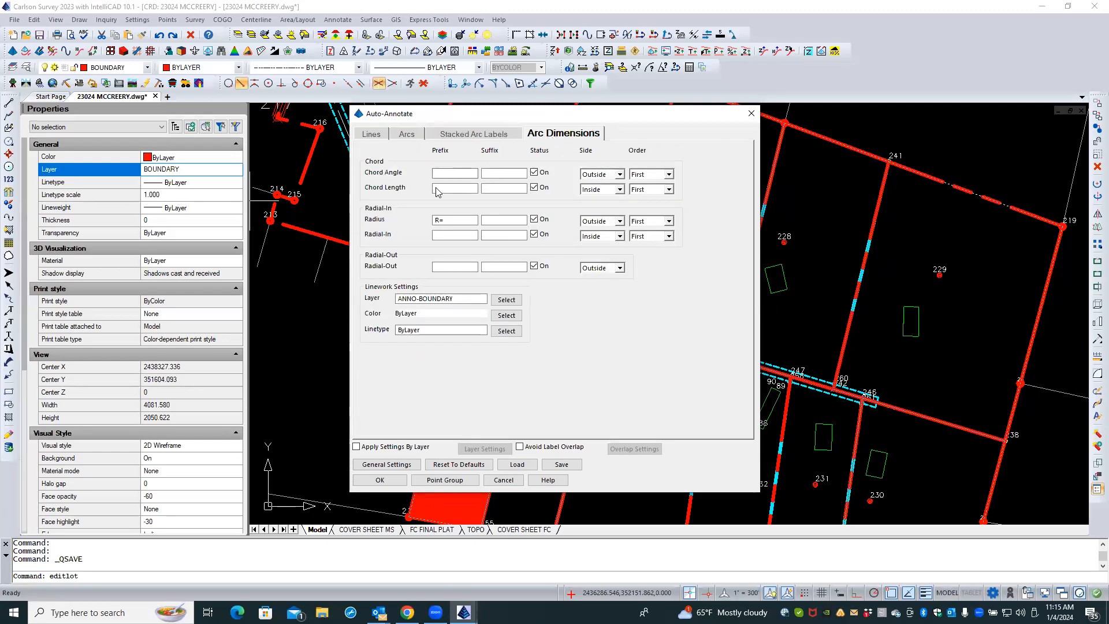
- In the arc dimension label settings, set the Radius prefix to R
{"action": "left_click", "coordinate": [448, 220]}
{"action": "left_click", "coordinate": [505, 300]}
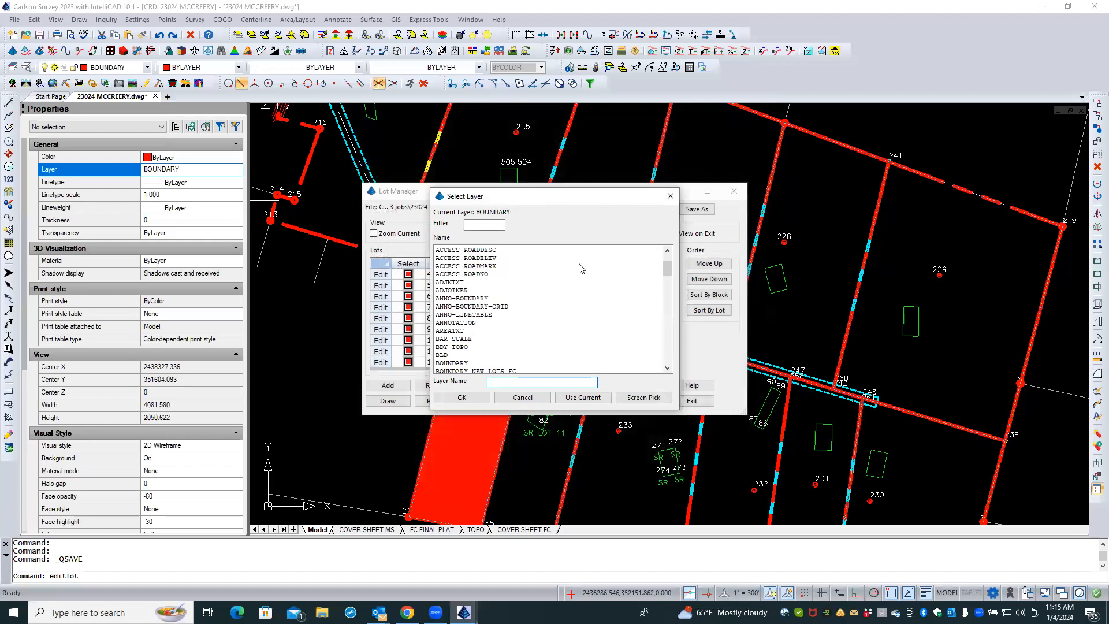
{"action": "left_click", "coordinate": [477, 225]}
{"action": "type", "text": "property"}
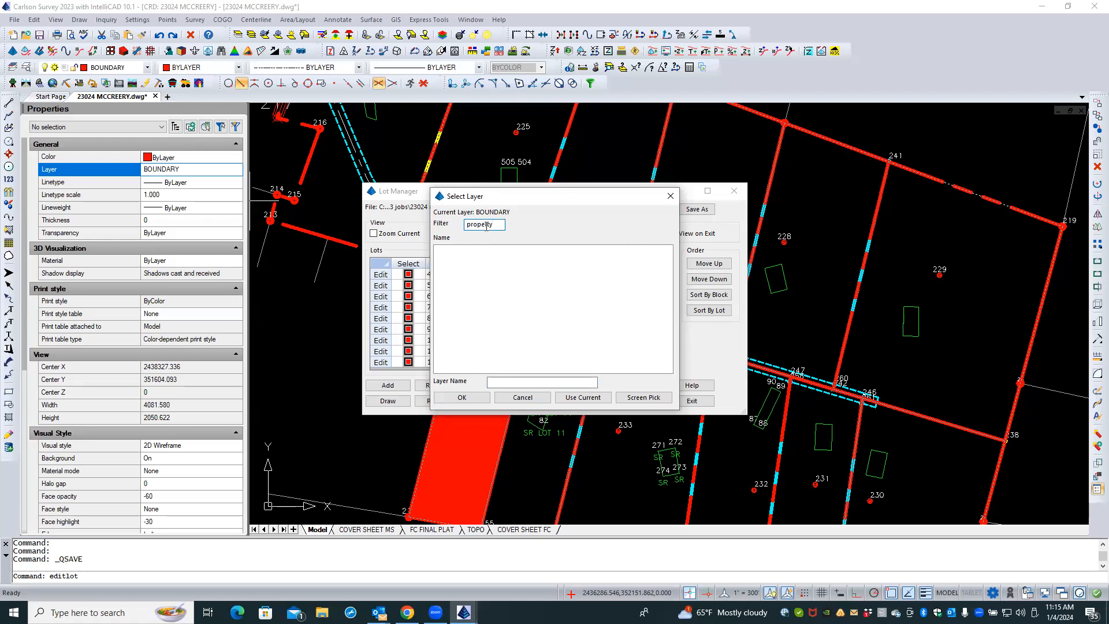
{"action": "double_click", "coordinate": [492, 226]}
{"action": "key", "text": "BackSpace"}
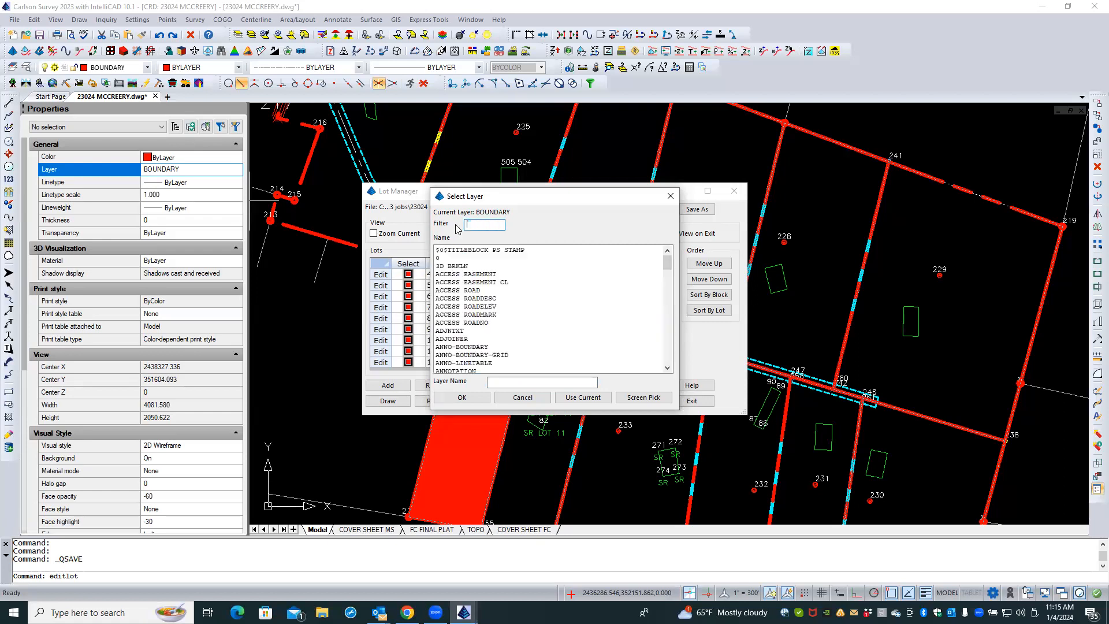
{"action": "left_click_drag", "start_coordinate": [668, 265], "coordinate": [665, 329]}
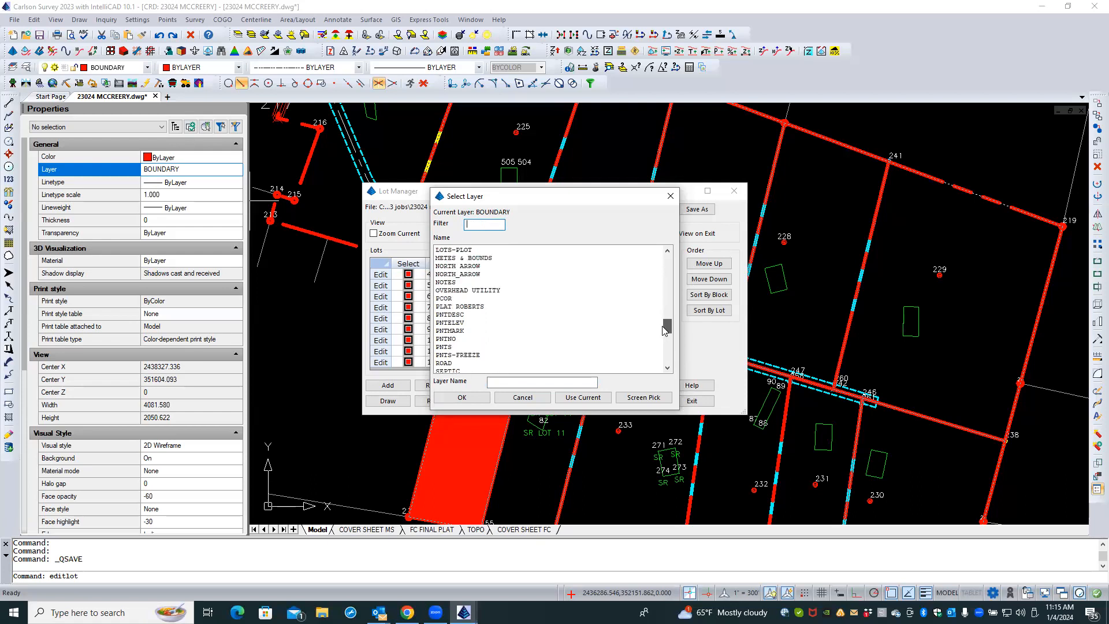
{"action": "left_click", "coordinate": [516, 399]}
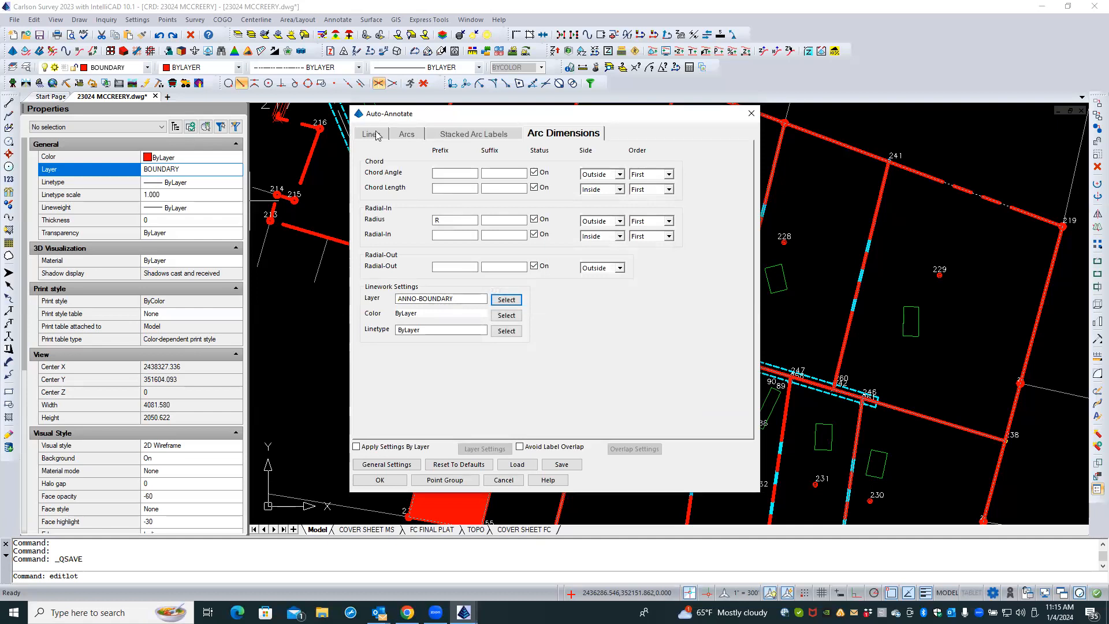
- Check which layer the angle labels use in the general annotation defaults and leave those defaults without changing them
{"action": "left_click", "coordinate": [400, 465]}
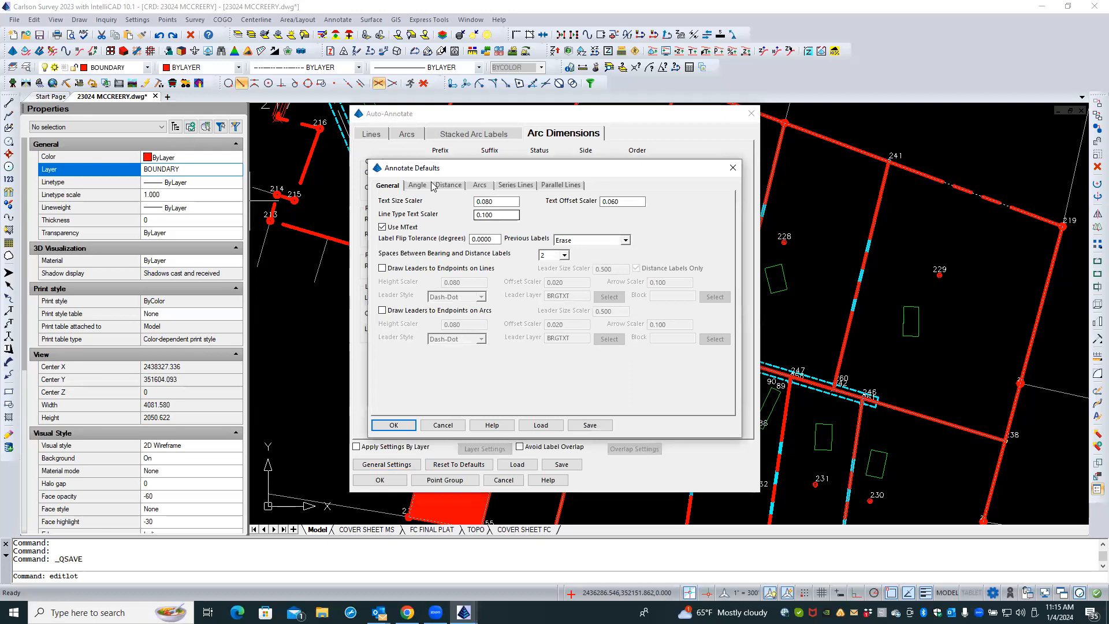
{"action": "left_click", "coordinate": [413, 187]}
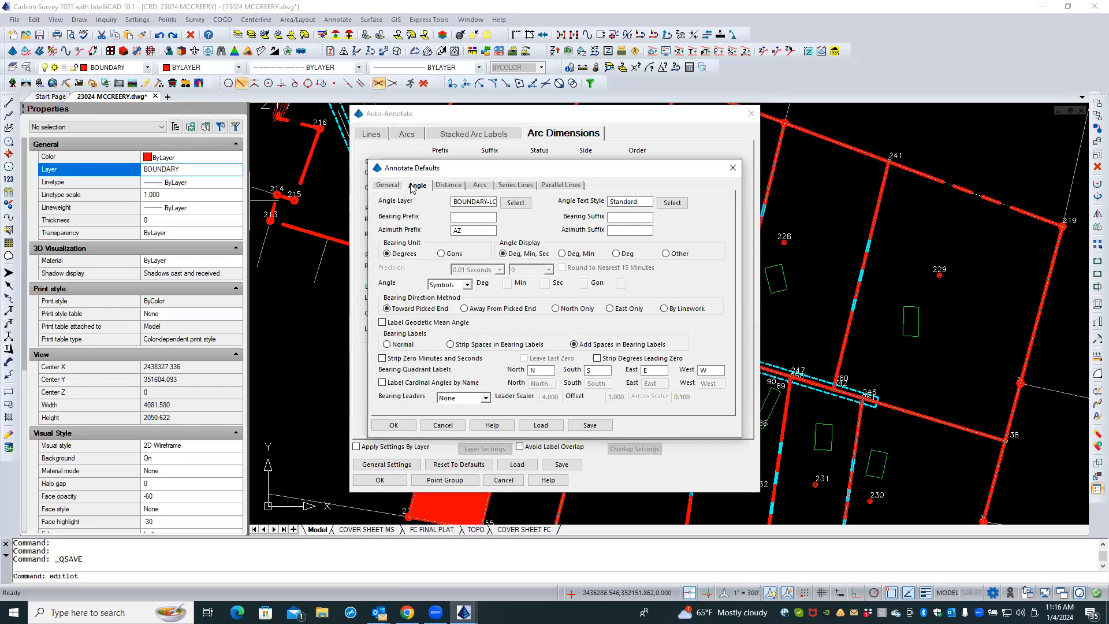
{"action": "double_click", "coordinate": [470, 200]}
{"action": "left_click_drag", "start_coordinate": [536, 198], "coordinate": [542, 199]}
{"action": "right_click", "coordinate": [471, 200]}
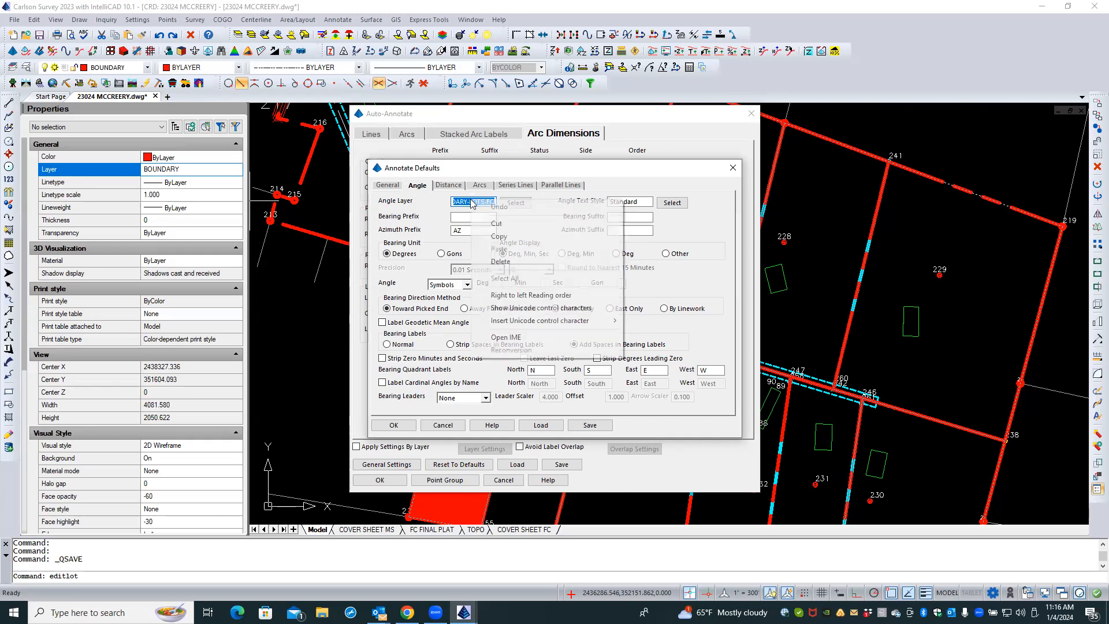
{"action": "left_click", "coordinate": [509, 237]}
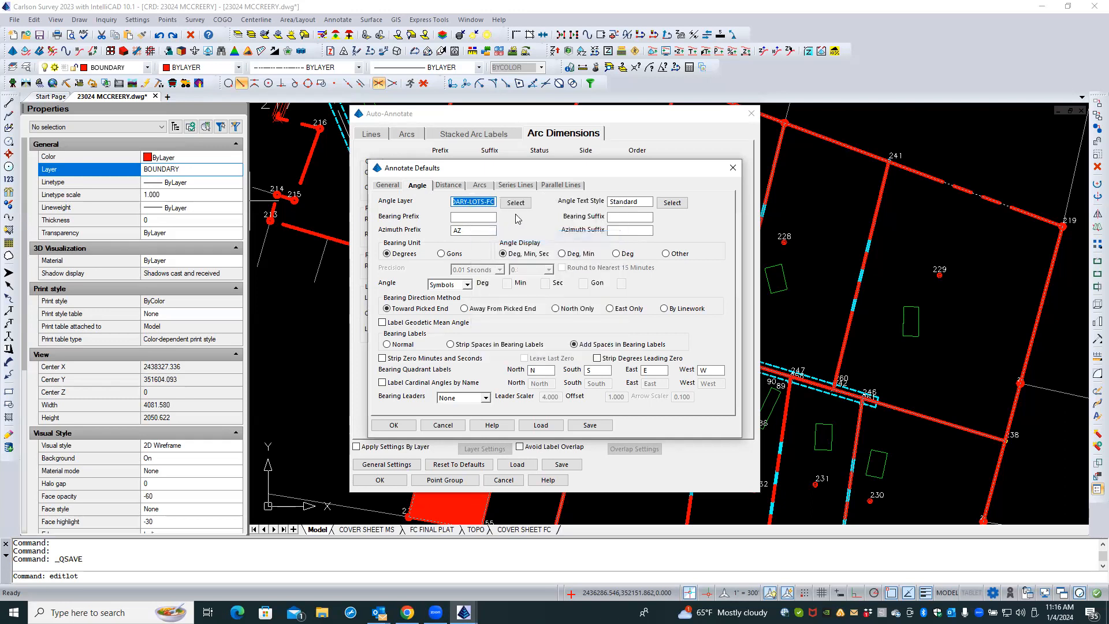
{"action": "left_click", "coordinate": [441, 426]}
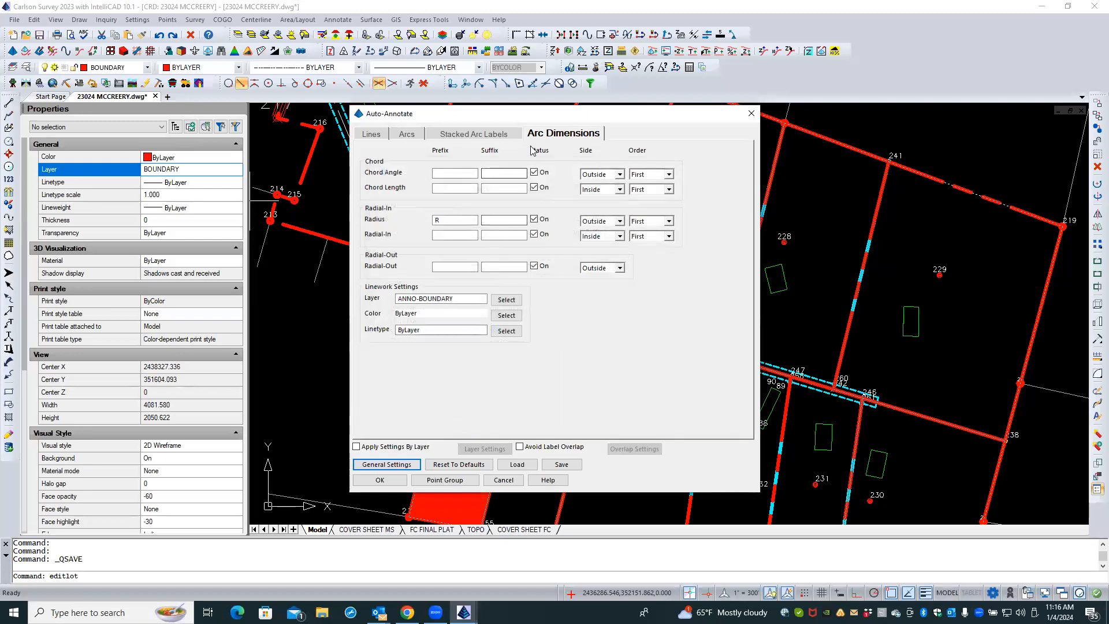
- Set the arc dimension linework layer to BOUNDARY-LOTS-FC and accept the line and curve label settings
{"action": "left_click", "coordinate": [500, 301]}
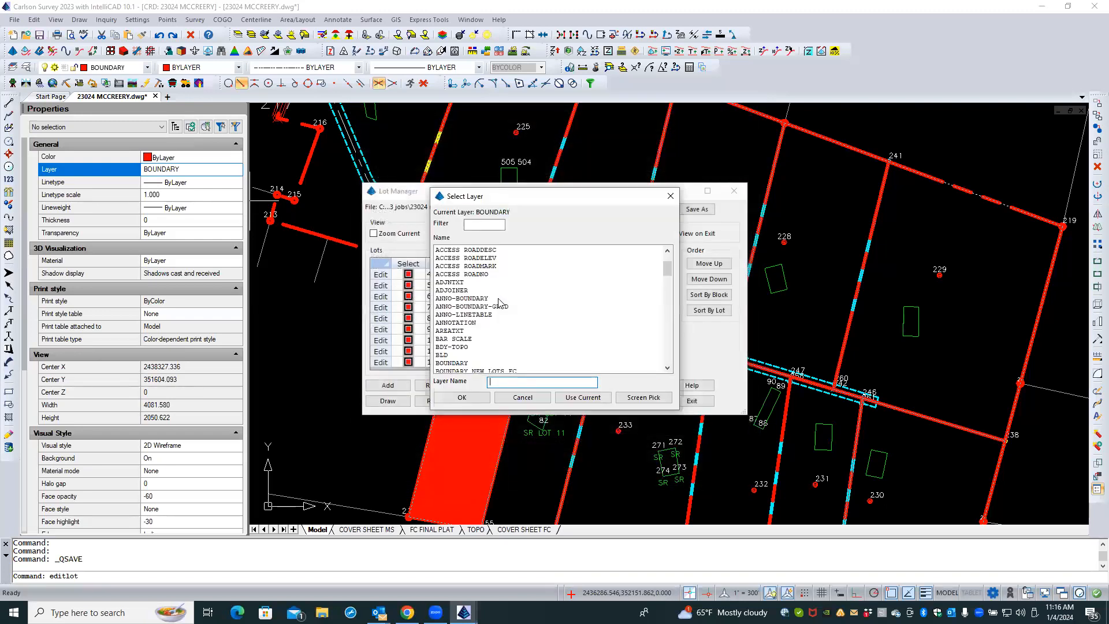
{"action": "type", "text": "b"}
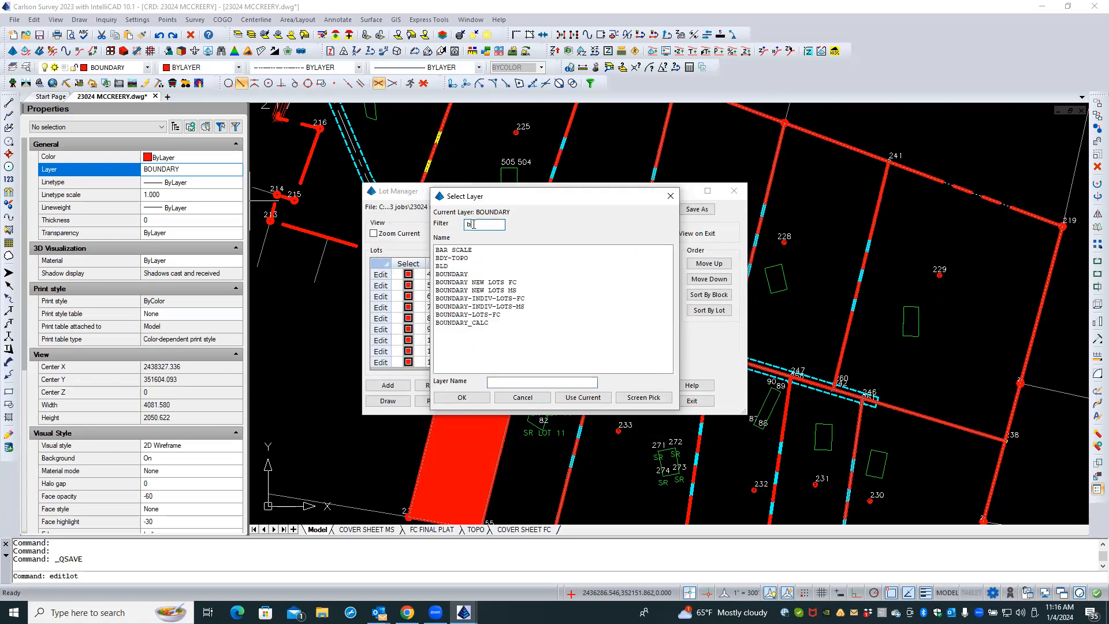
{"action": "type", "text": "ound"}
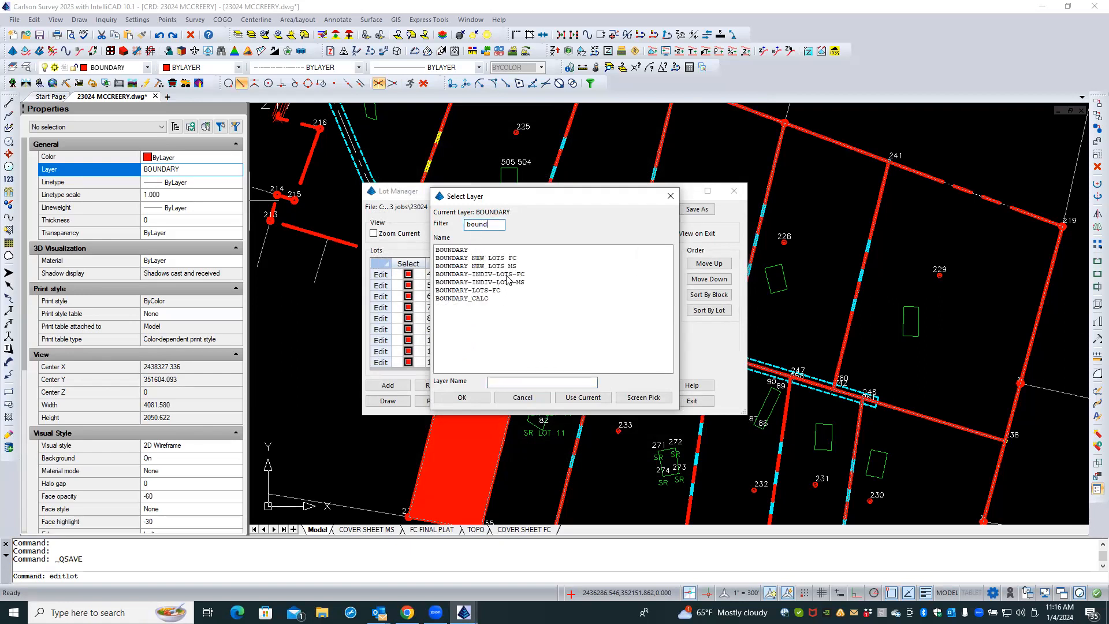
{"action": "left_click", "coordinate": [478, 291]}
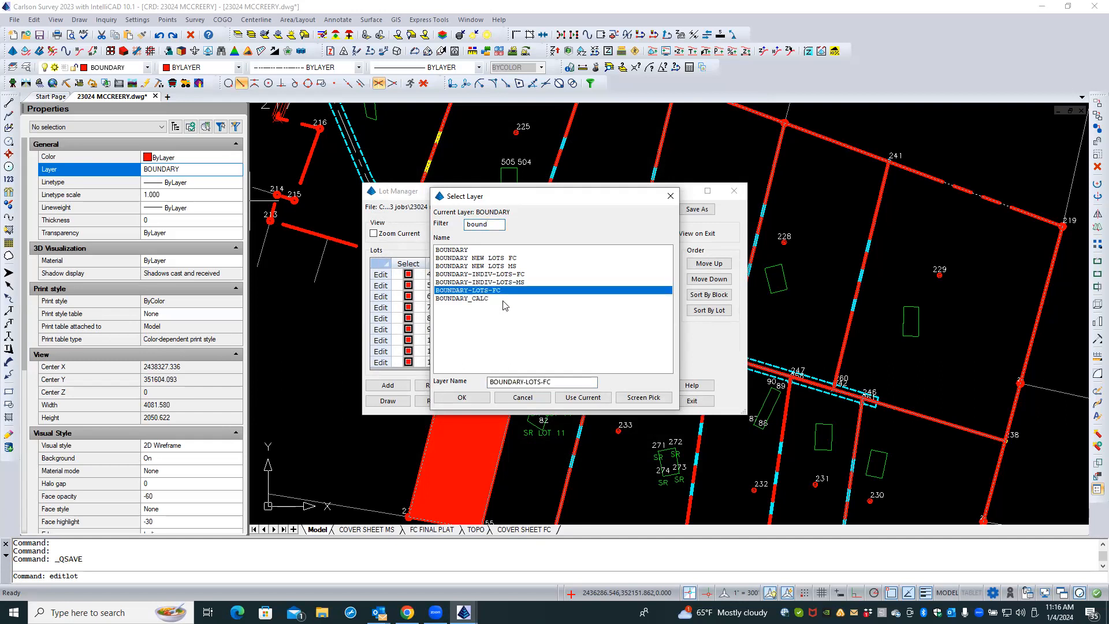
{"action": "left_click", "coordinate": [448, 397]}
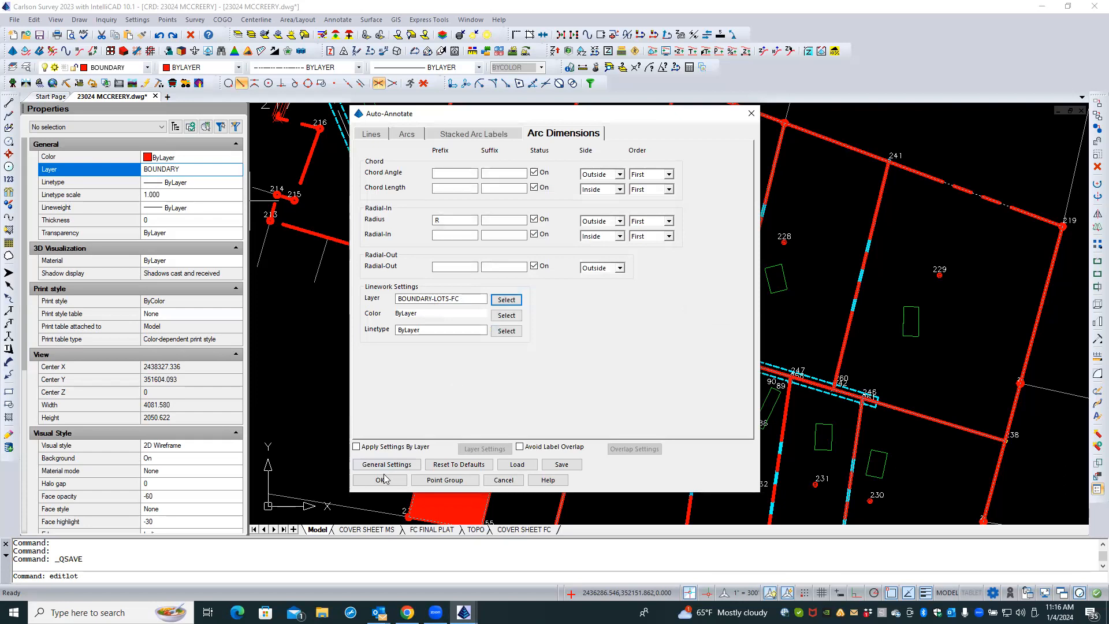
{"action": "left_click", "coordinate": [390, 478]}
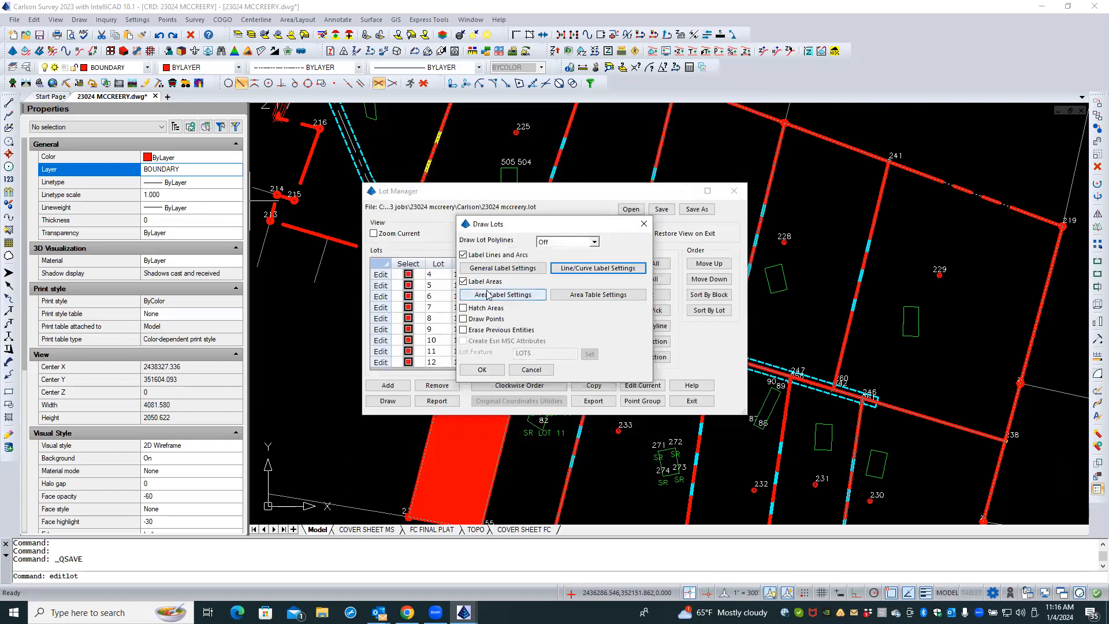
- In the area label settings, remove Sq. Feet from the used fields
{"action": "left_click", "coordinate": [529, 297]}
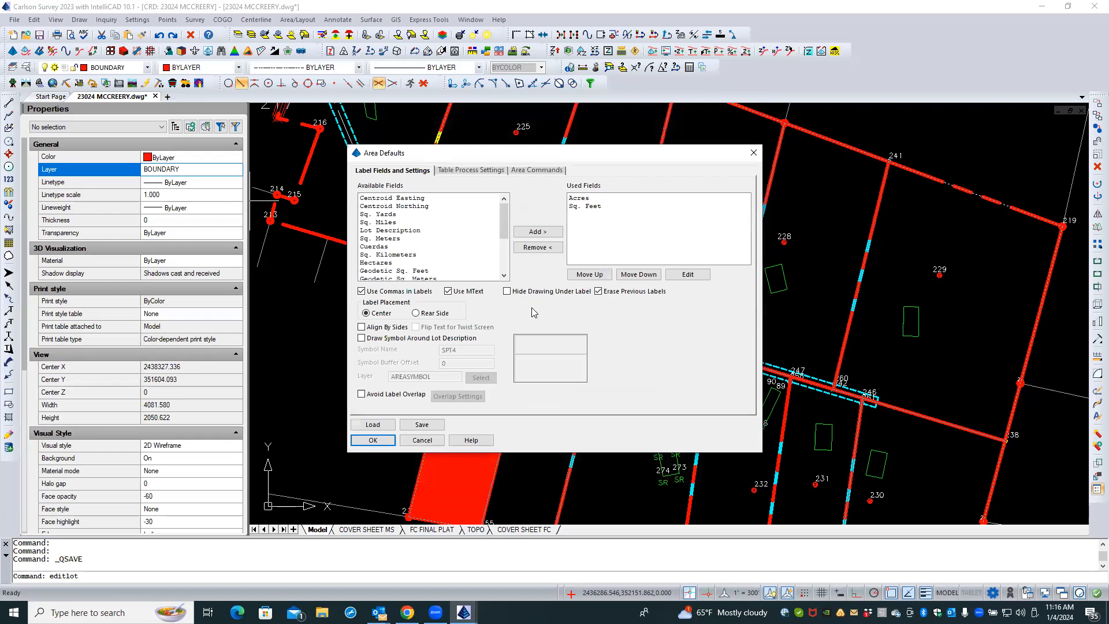
{"action": "left_click", "coordinate": [591, 207]}
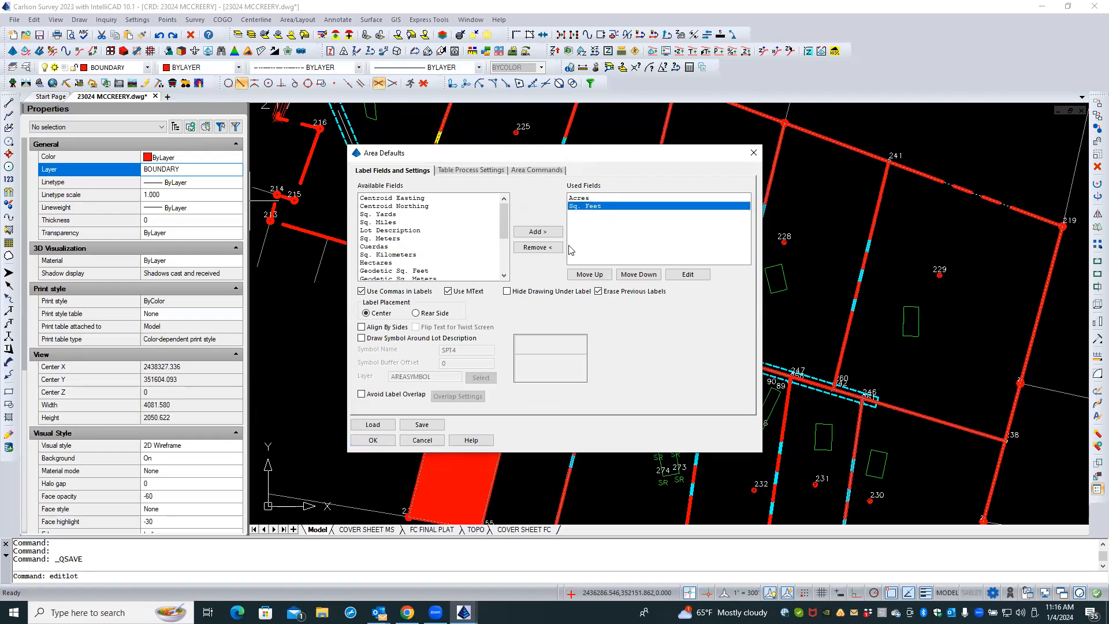
{"action": "left_click", "coordinate": [537, 247]}
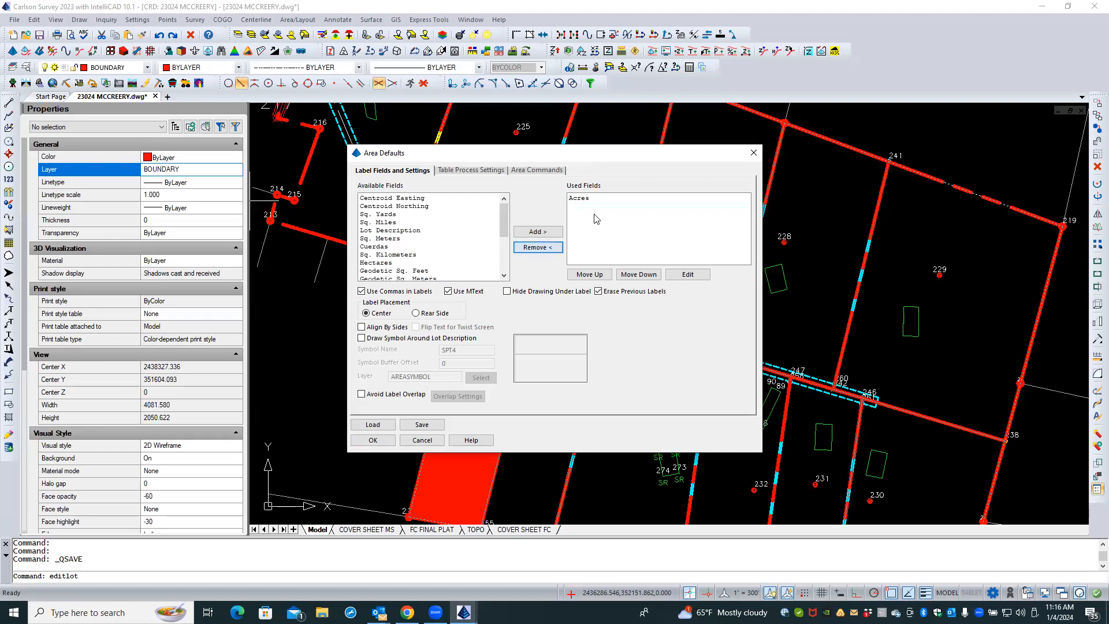
- For the Acres label field, set the Text Size Scaler to 0.080 and the Text Layer to BOUNDARY-LOTS-FC
{"action": "left_click", "coordinate": [584, 199]}
{"action": "double_click", "coordinate": [585, 200]}
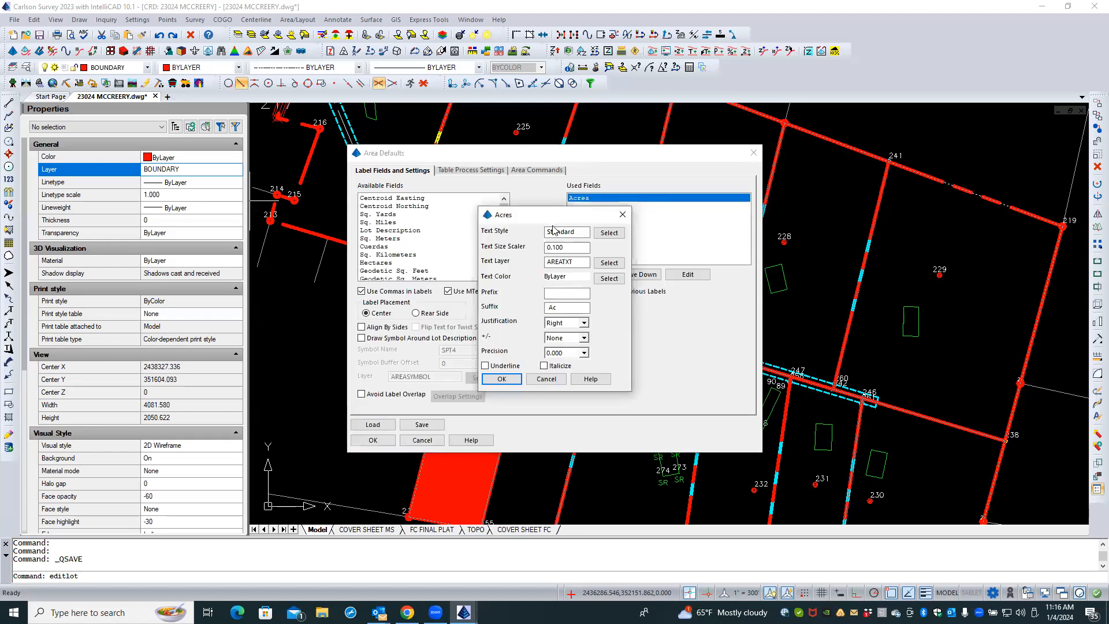
{"action": "left_click", "coordinate": [557, 247]}
{"action": "left_click", "coordinate": [598, 264]}
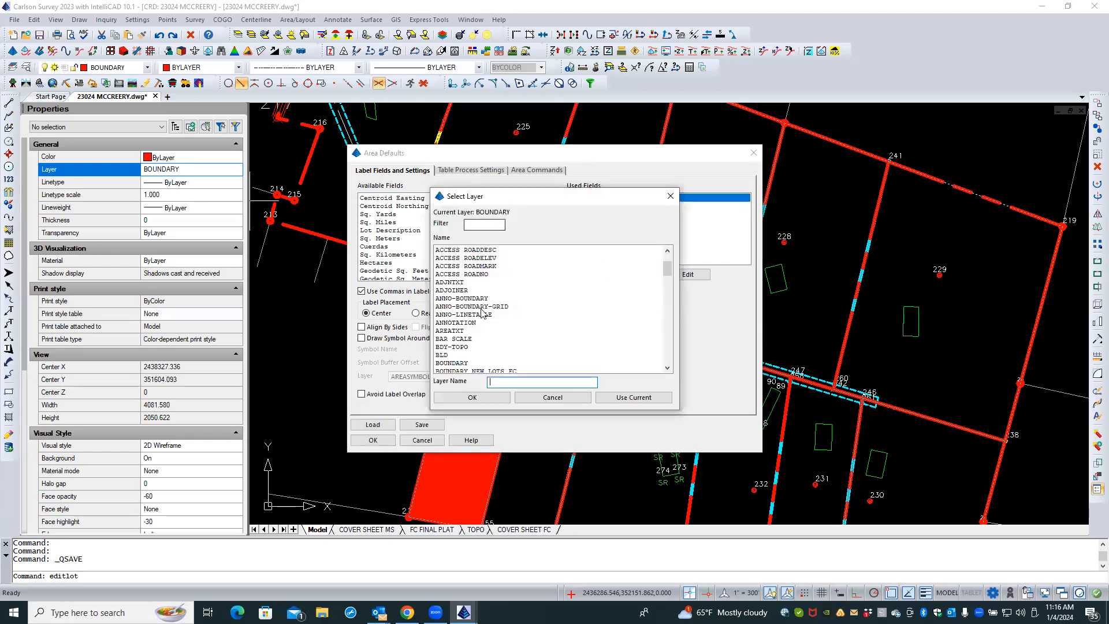
{"action": "left_click", "coordinate": [480, 363]}
{"action": "scroll", "coordinate": [481, 349], "scroll_direction": "down", "scroll_amount": 1}
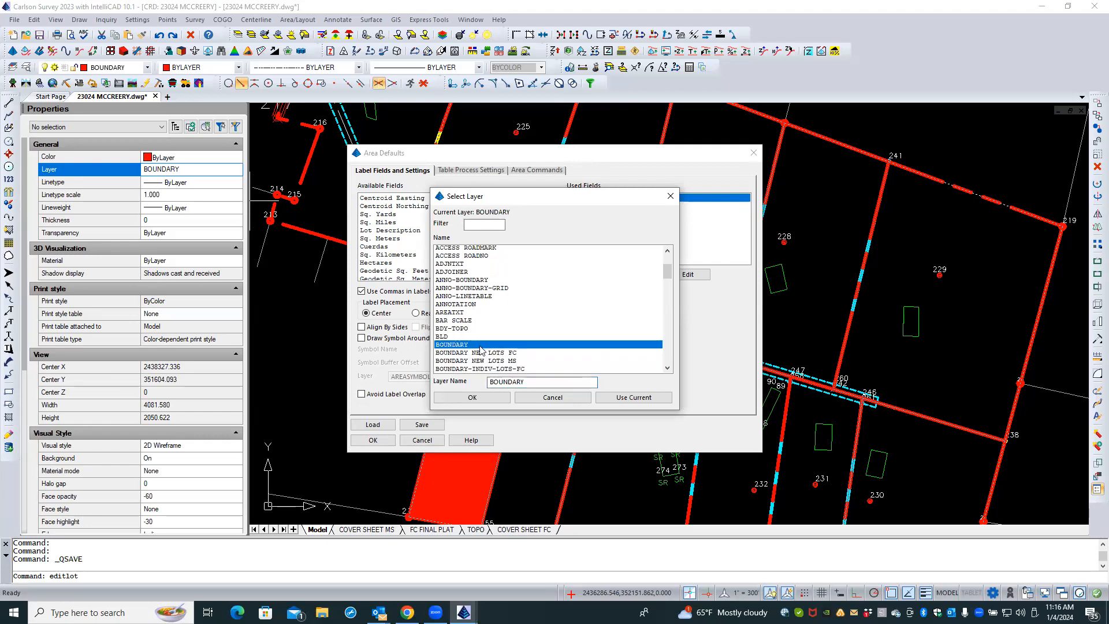
{"action": "scroll", "coordinate": [480, 350], "scroll_direction": "down", "scroll_amount": 1}
{"action": "left_click", "coordinate": [498, 355]}
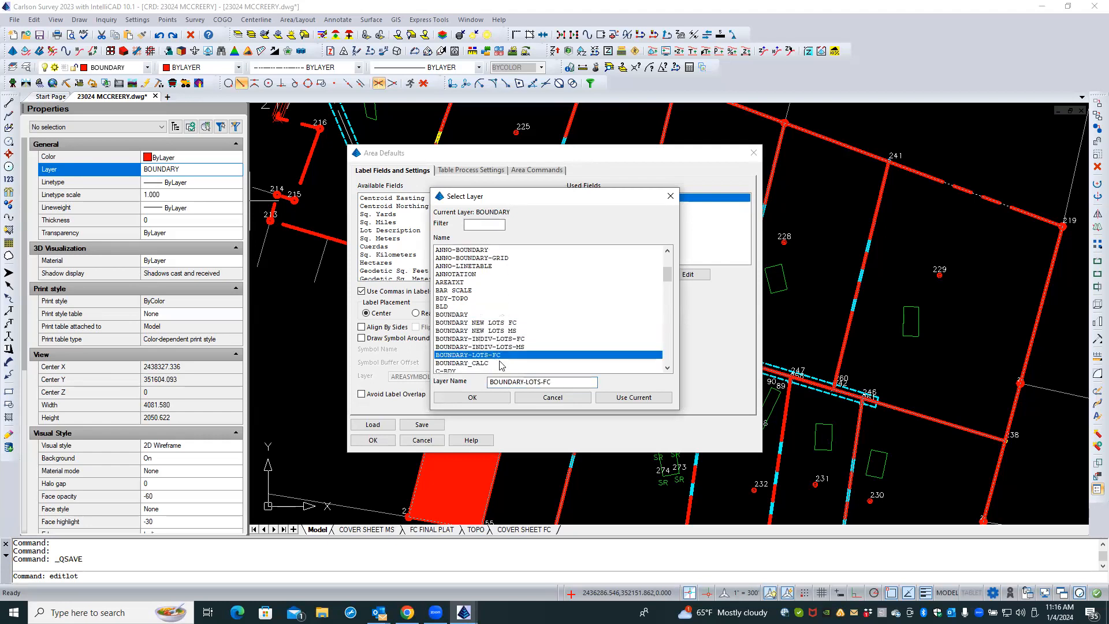
{"action": "left_click", "coordinate": [472, 397]}
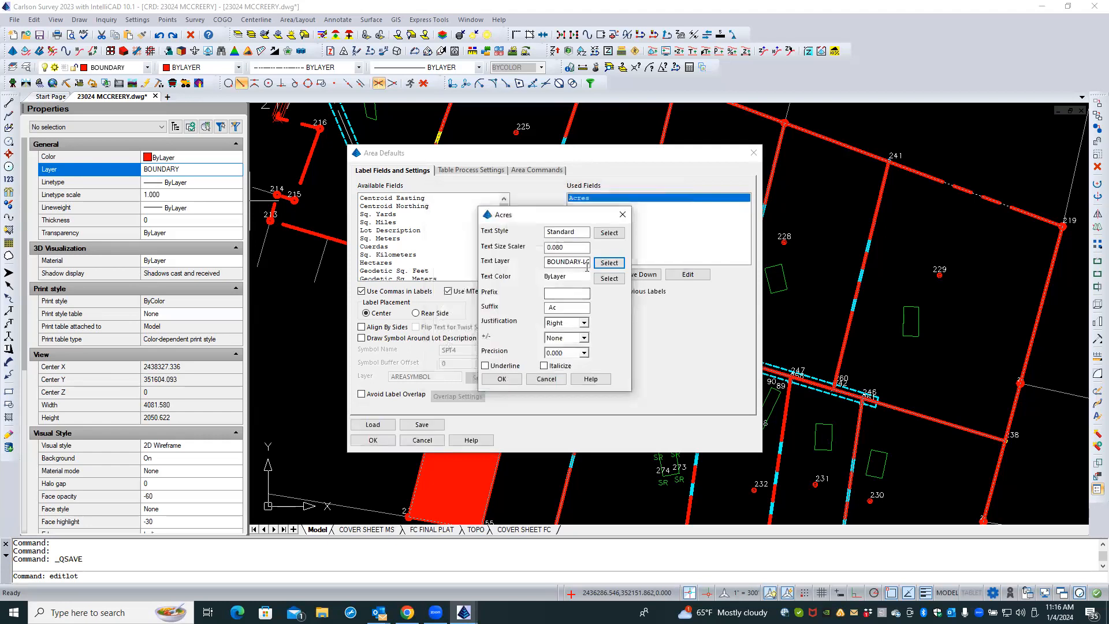
- Choose a precision of 0.000 for the Acres label and accept the field's settings
{"action": "left_click", "coordinate": [564, 307]}
{"action": "left_click", "coordinate": [584, 353]}
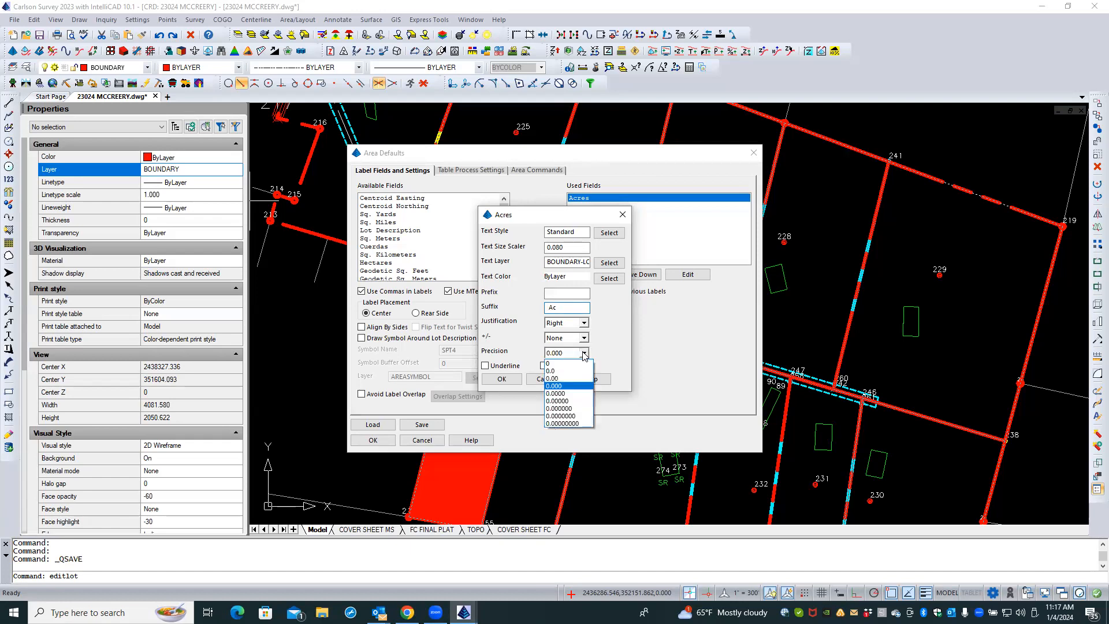
{"action": "left_click", "coordinate": [569, 385]}
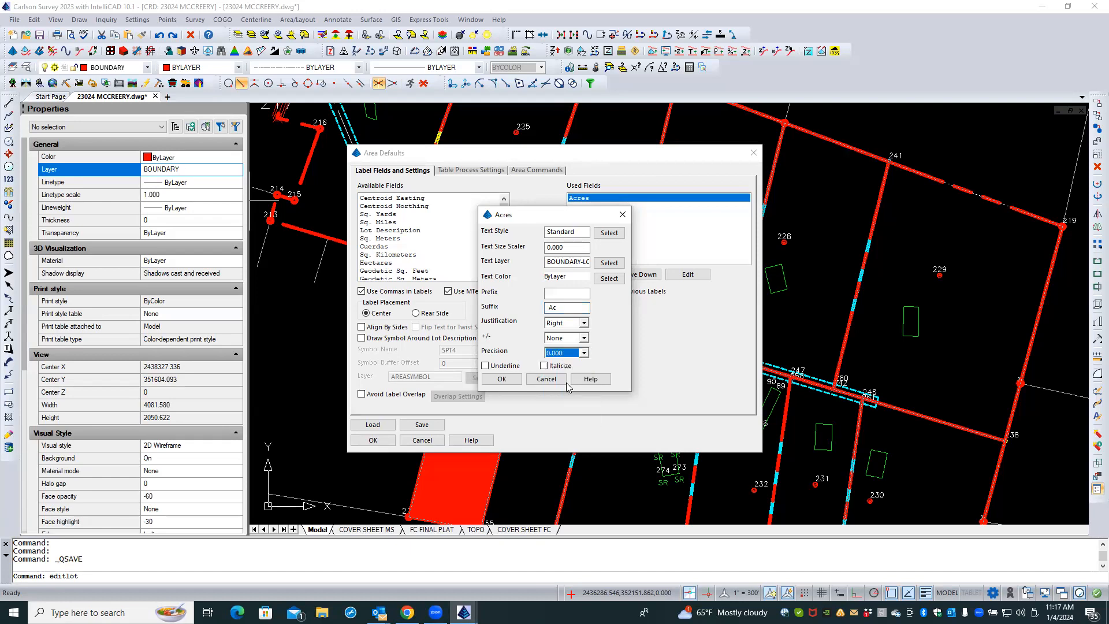
{"action": "left_click", "coordinate": [500, 380]}
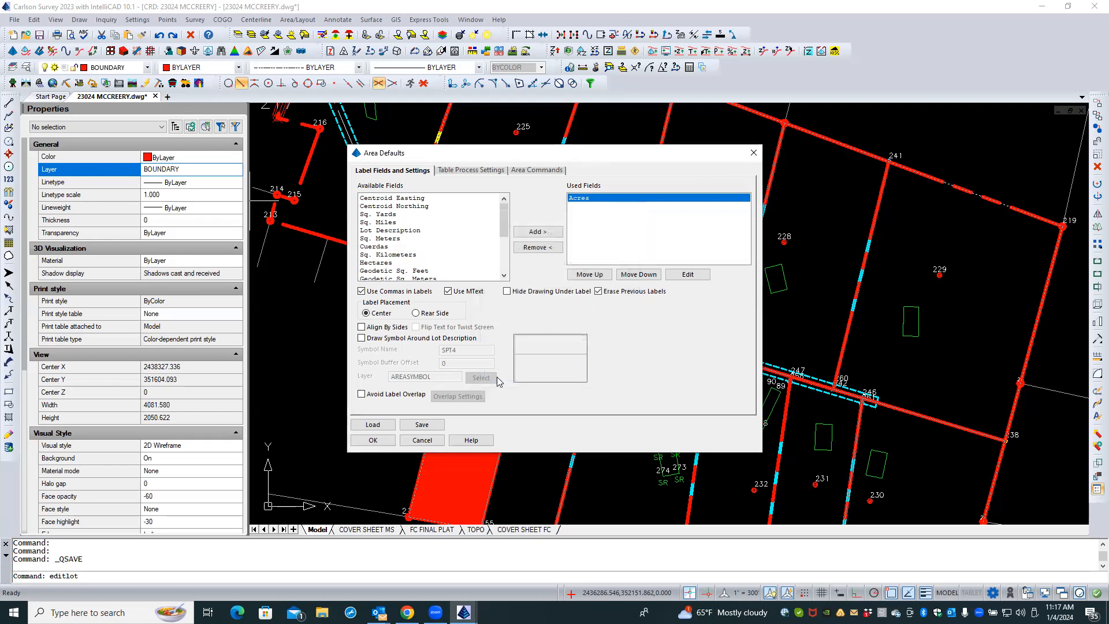
- Review the area table processing and area command settings, and accept the area defaults
{"action": "left_click", "coordinate": [471, 171]}
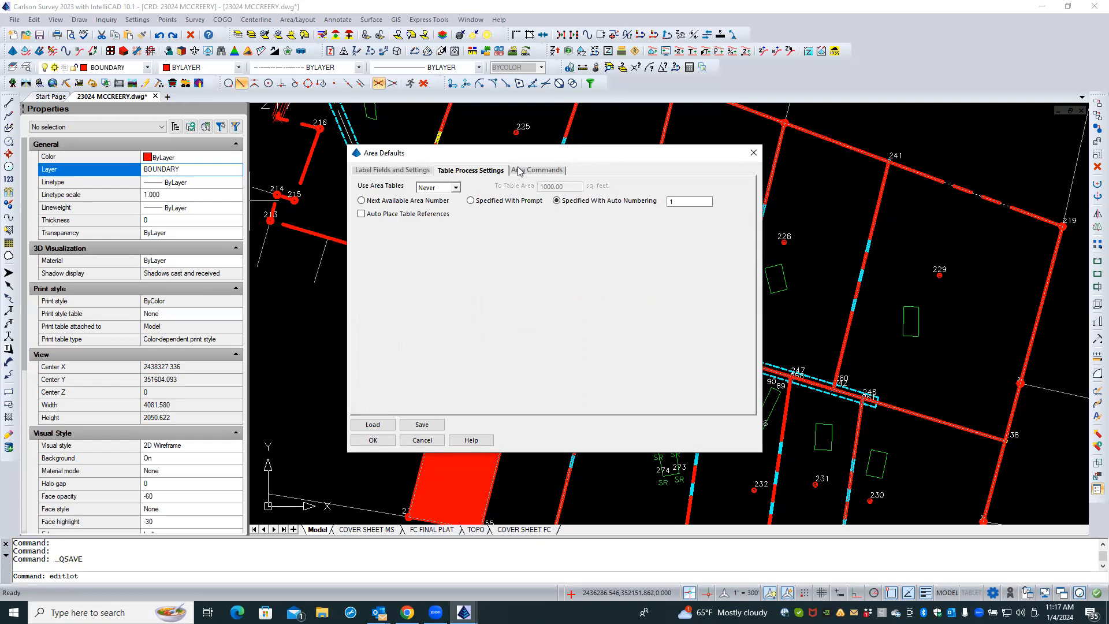
{"action": "left_click", "coordinate": [543, 170]}
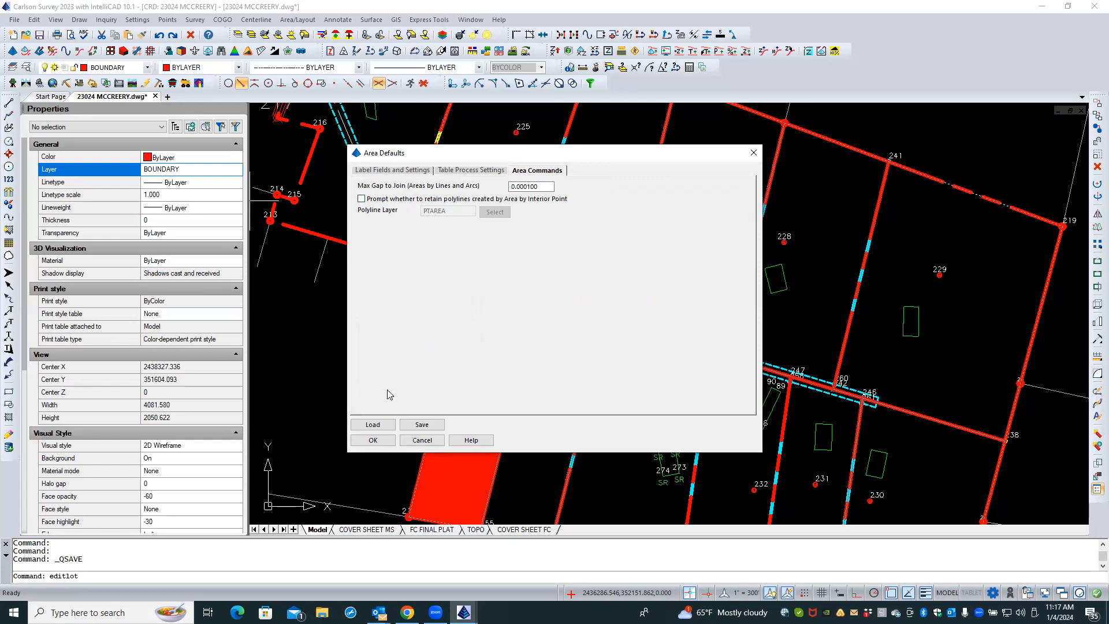
{"action": "left_click", "coordinate": [372, 440]}
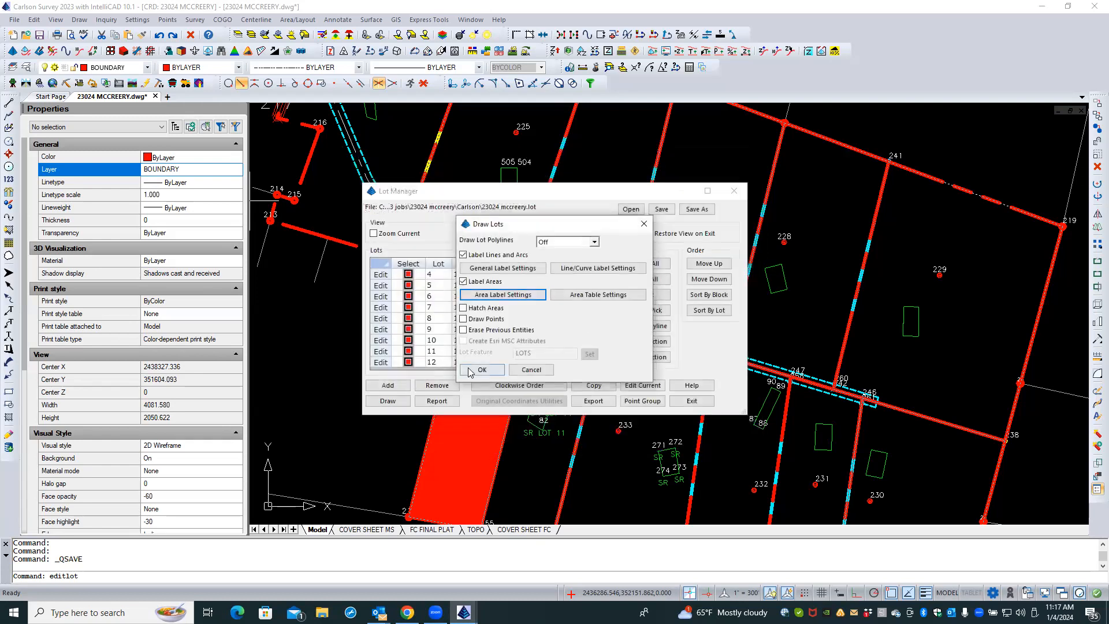
- Draw the lot labels, place the line table in the empty area west of the lots and exit the Lot Manager
{"action": "left_click", "coordinate": [487, 370]}
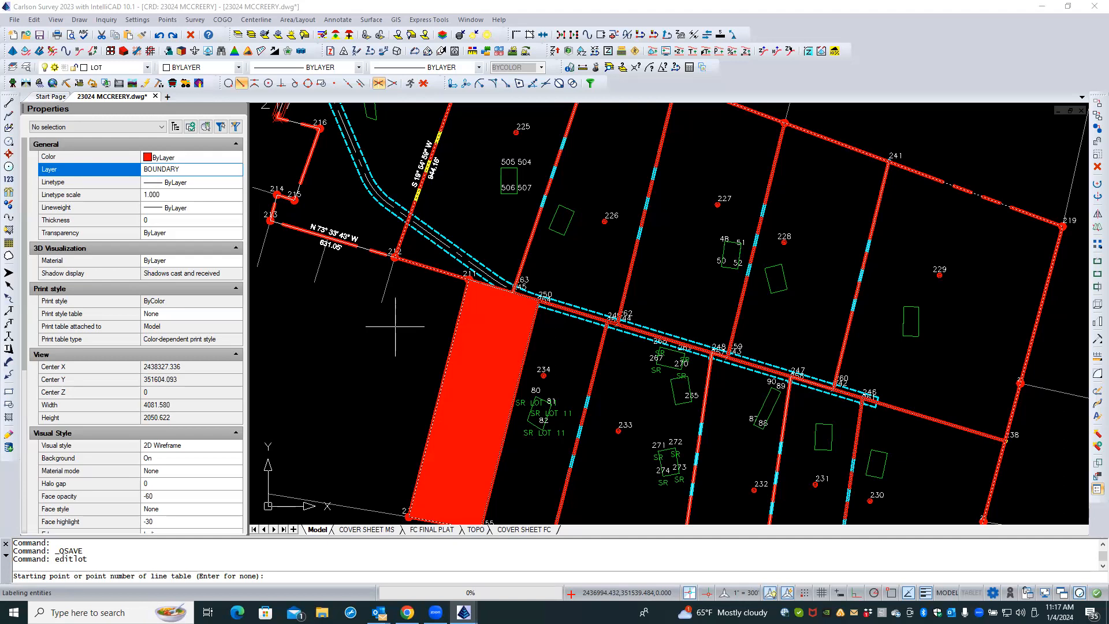
{"action": "scroll", "coordinate": [430, 274], "scroll_direction": "down", "scroll_amount": 5}
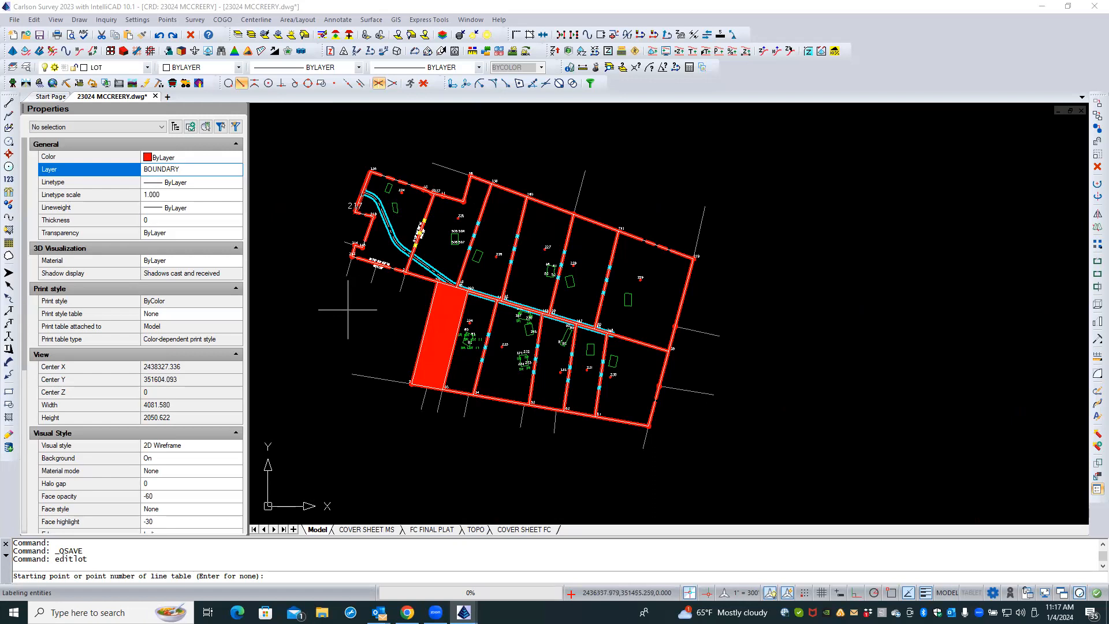
{"action": "scroll", "coordinate": [345, 306], "scroll_direction": "up", "scroll_amount": 2}
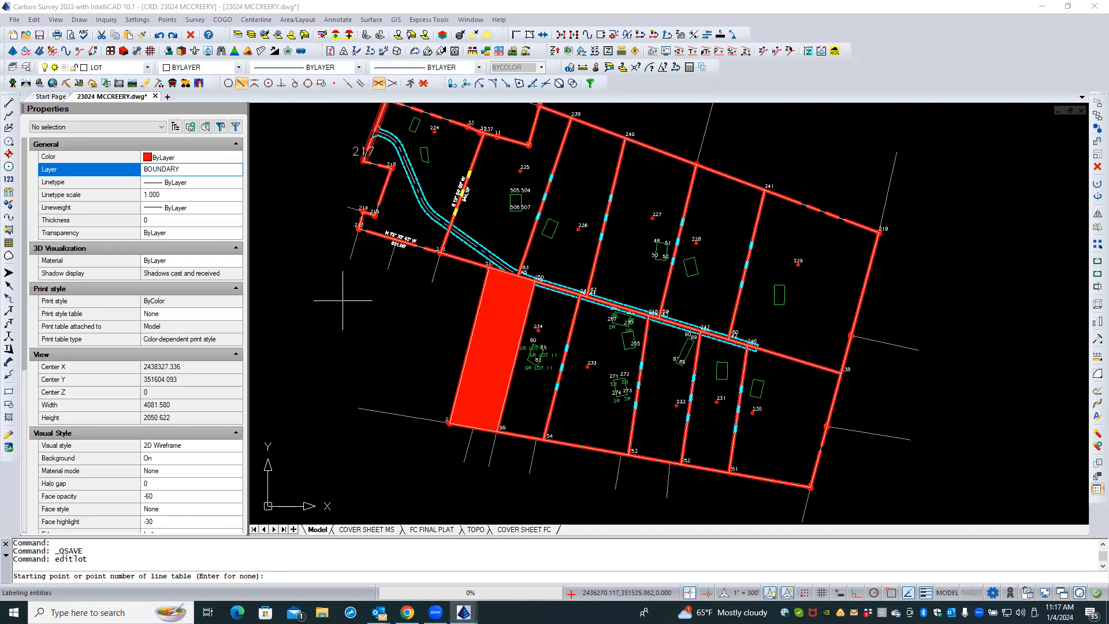
{"action": "left_click", "coordinate": [337, 296]}
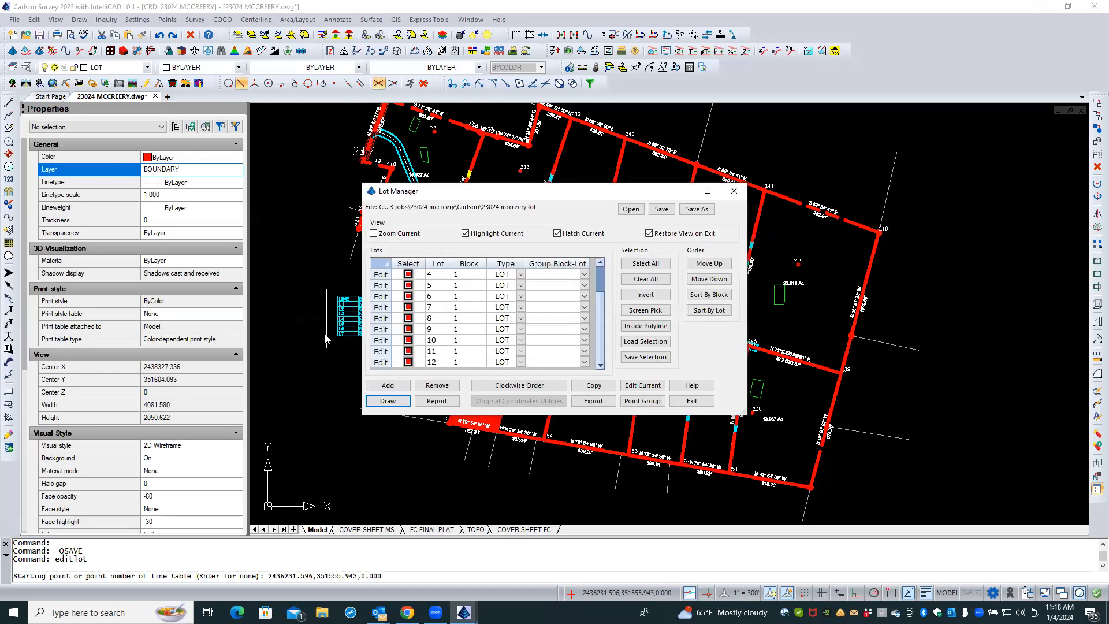
{"action": "left_click", "coordinate": [679, 401]}
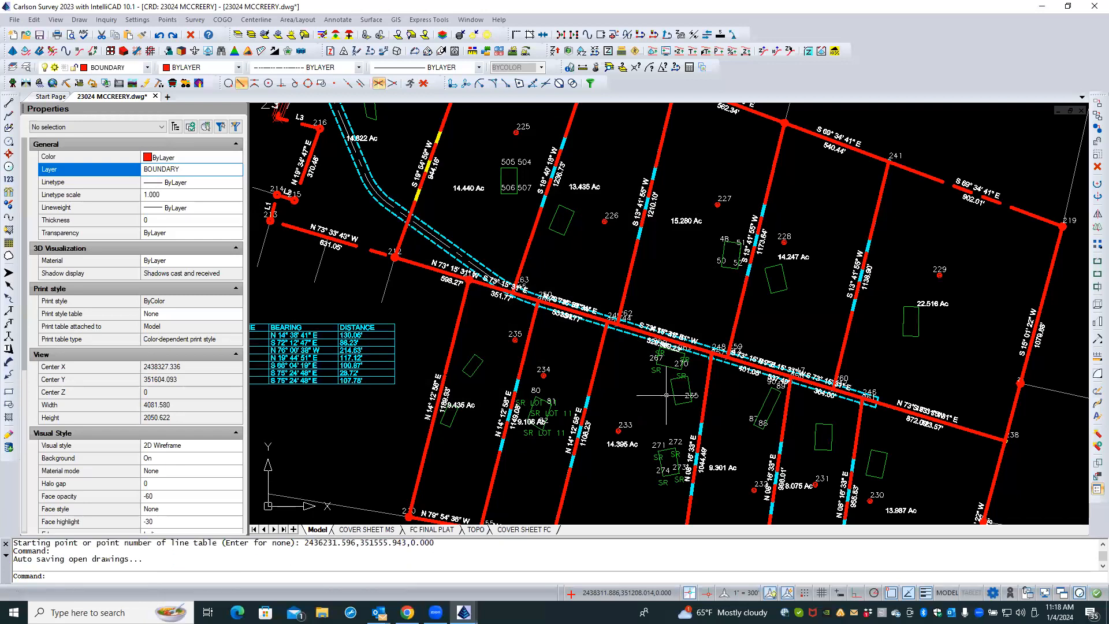
- Examine the placed line table's bearings and distances alongside the labelled lots
{"action": "scroll", "coordinate": [689, 265], "scroll_direction": "down", "scroll_amount": 1}
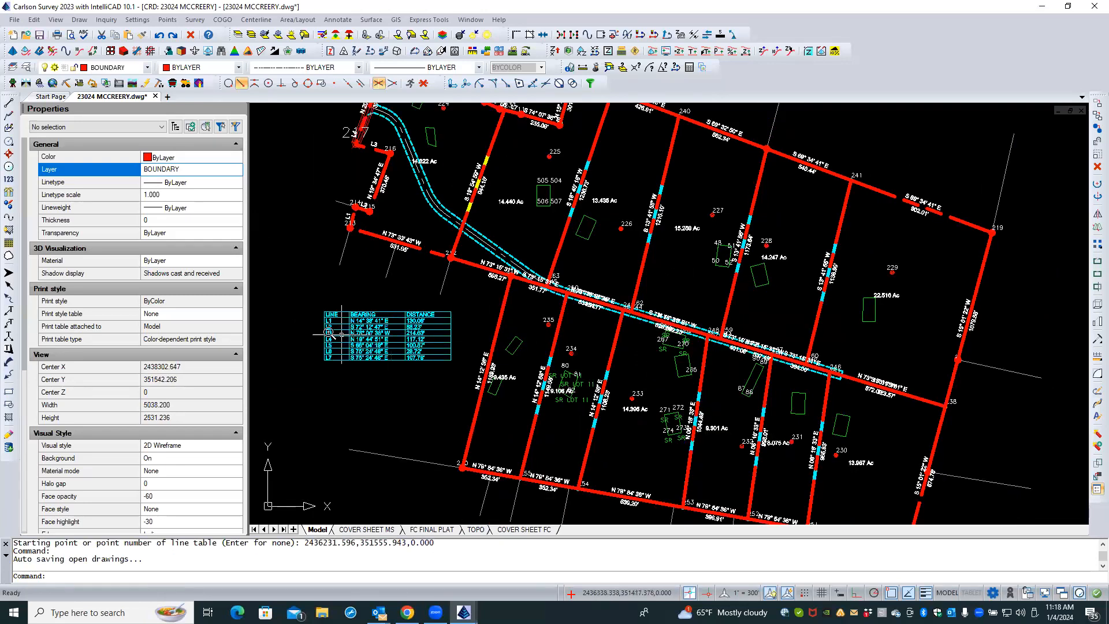
{"action": "scroll", "coordinate": [329, 334], "scroll_direction": "up", "scroll_amount": 3}
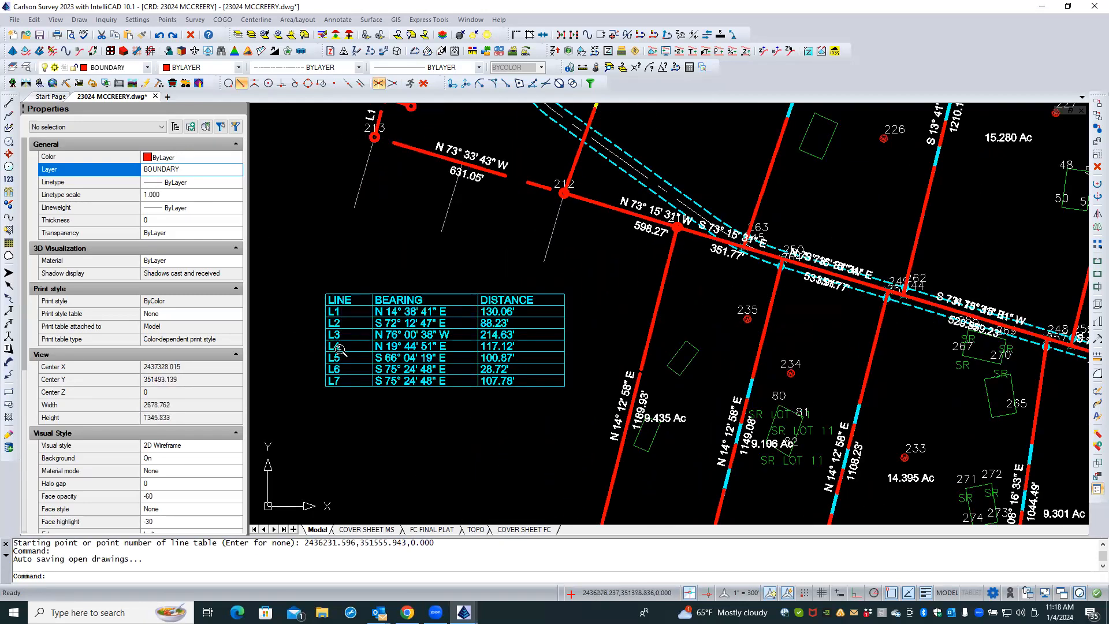
{"action": "scroll", "coordinate": [340, 349], "scroll_direction": "down", "scroll_amount": 1}
{"action": "scroll", "coordinate": [340, 349], "scroll_direction": "down", "scroll_amount": 3}
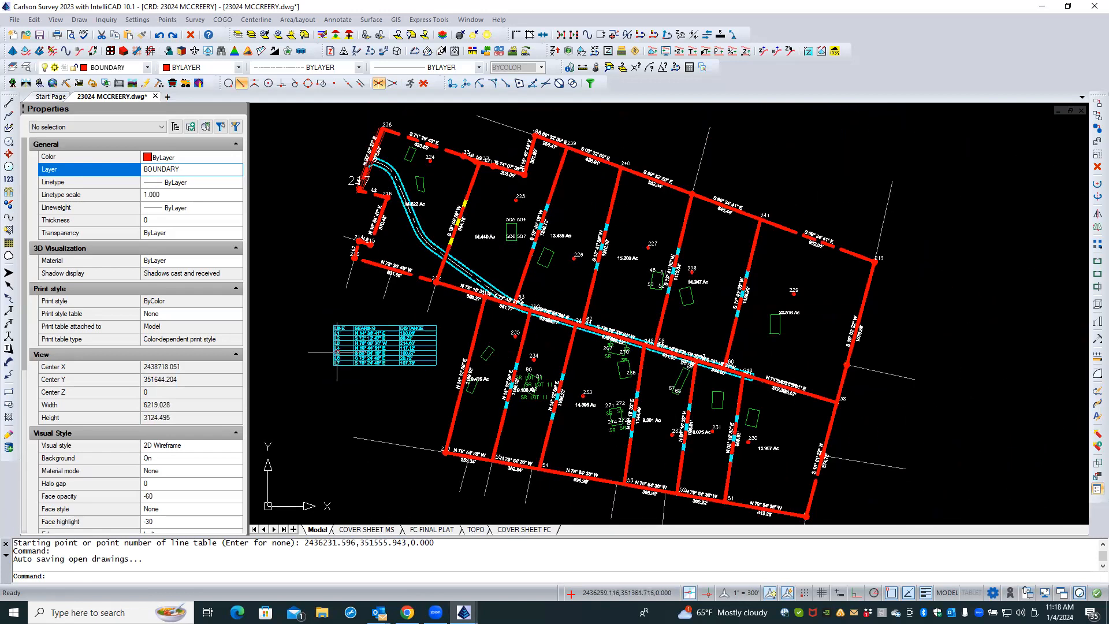
{"action": "scroll", "coordinate": [330, 359], "scroll_direction": "up", "scroll_amount": 3}
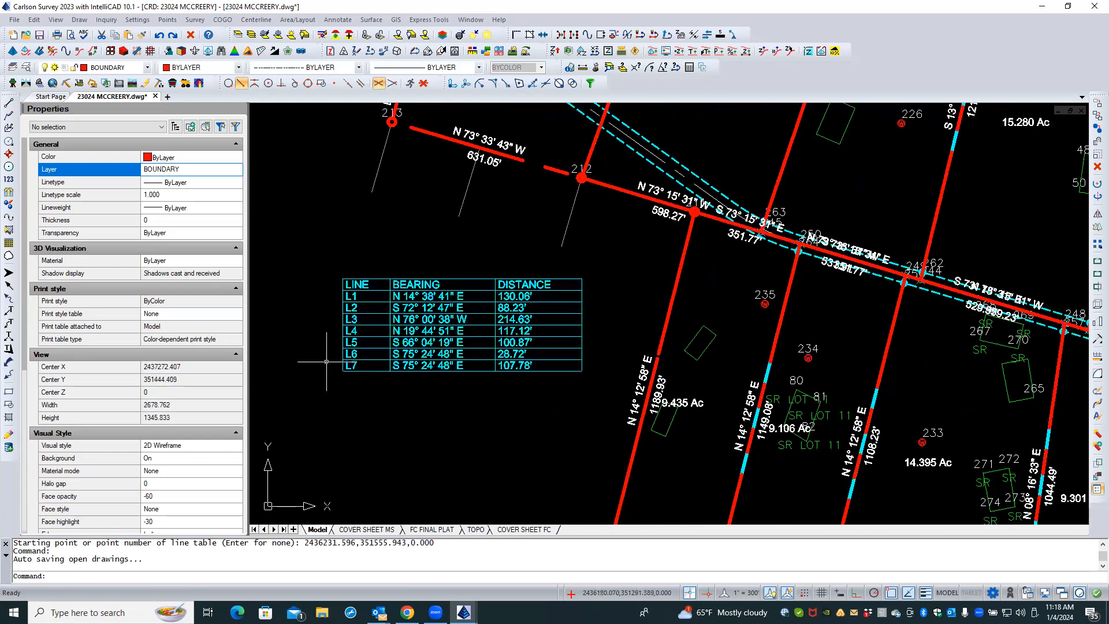
{"action": "scroll", "coordinate": [328, 363], "scroll_direction": "up", "scroll_amount": 1}
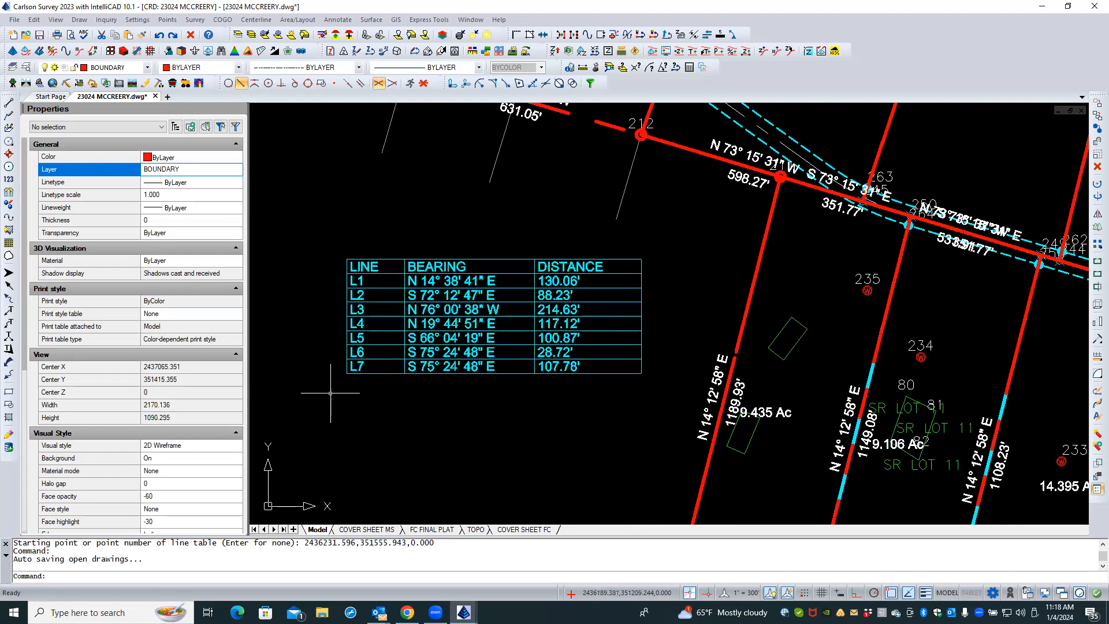
{"action": "scroll", "coordinate": [584, 285], "scroll_direction": "up", "scroll_amount": 2}
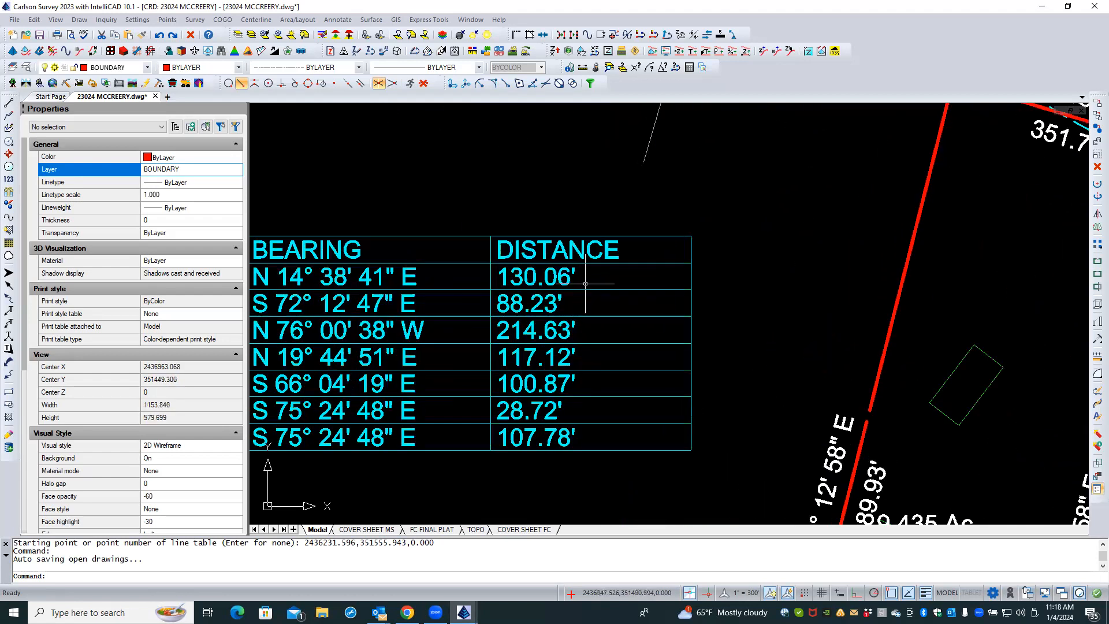
{"action": "left_click", "coordinate": [555, 275]}
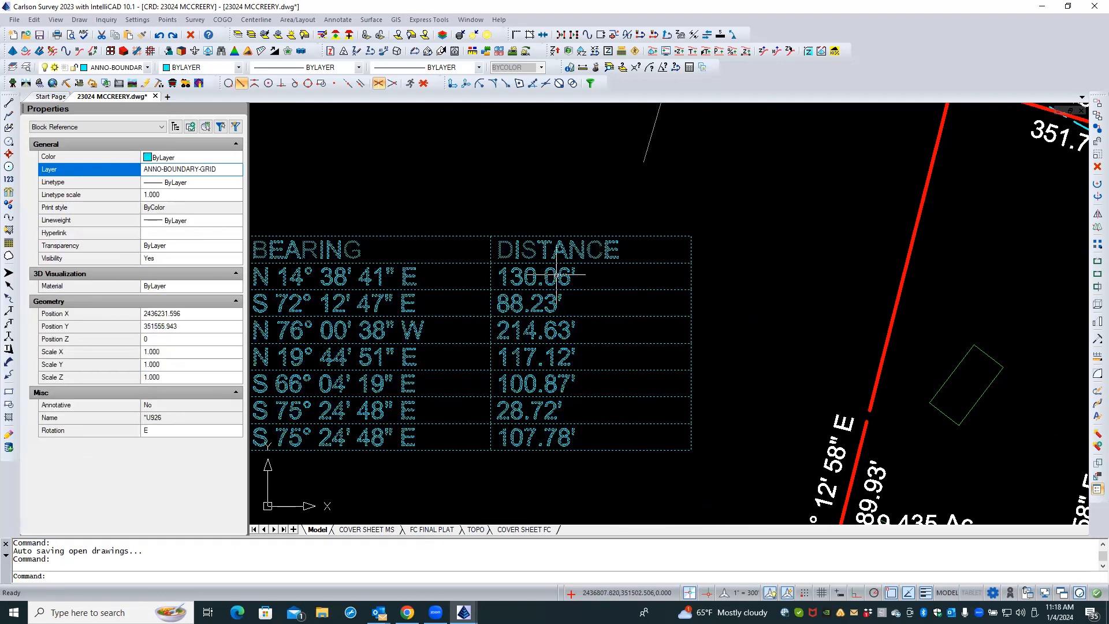
{"action": "double_click", "coordinate": [556, 275]}
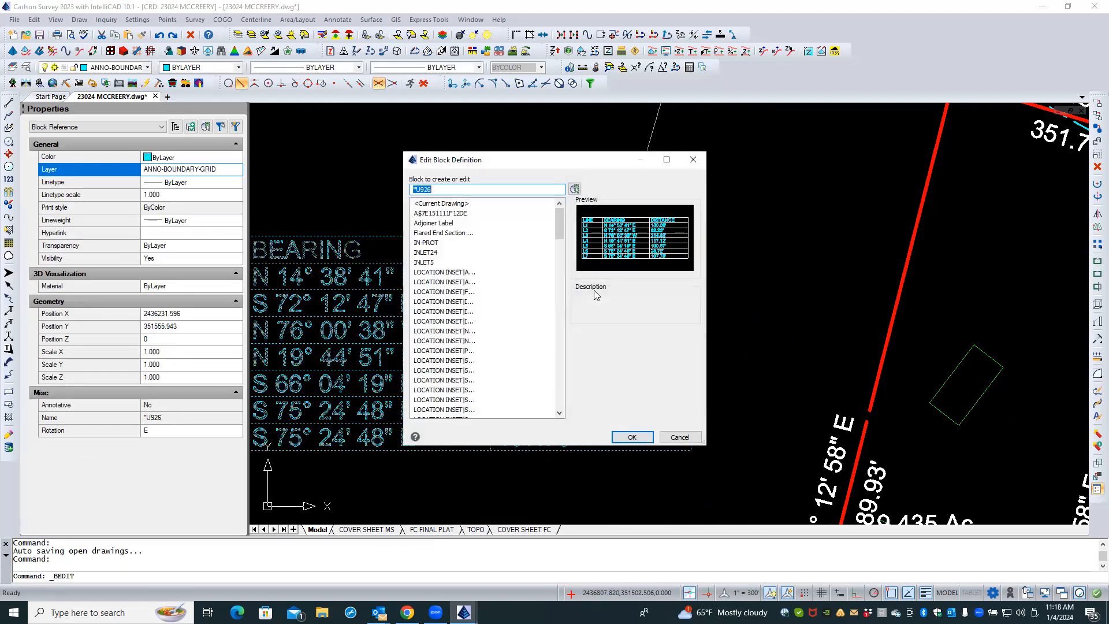
{"action": "left_click", "coordinate": [632, 437]}
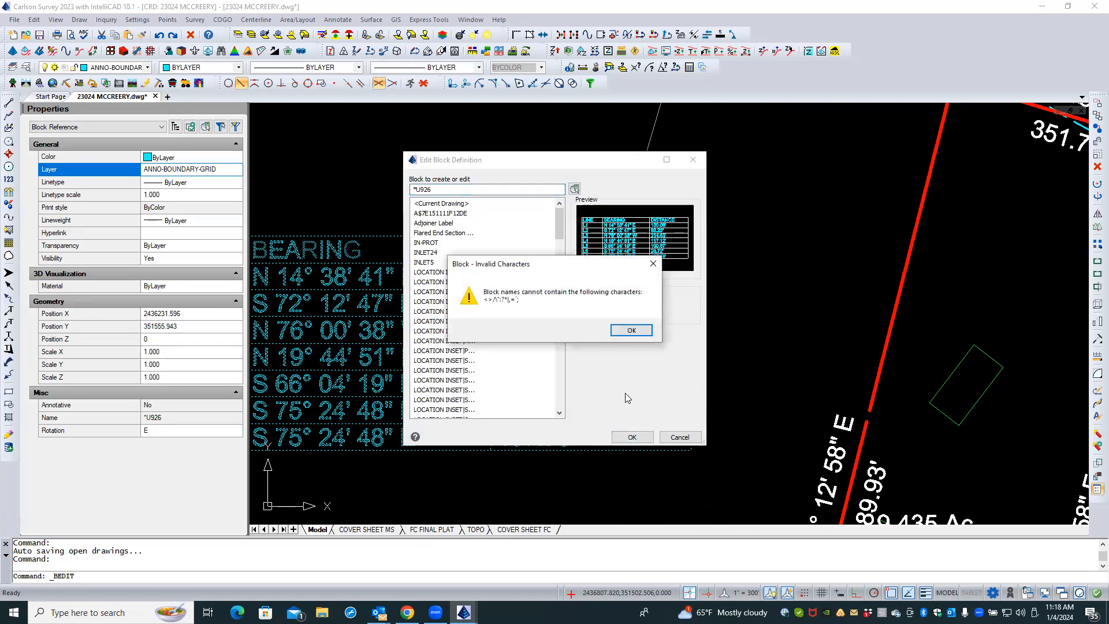
{"action": "left_click", "coordinate": [629, 332]}
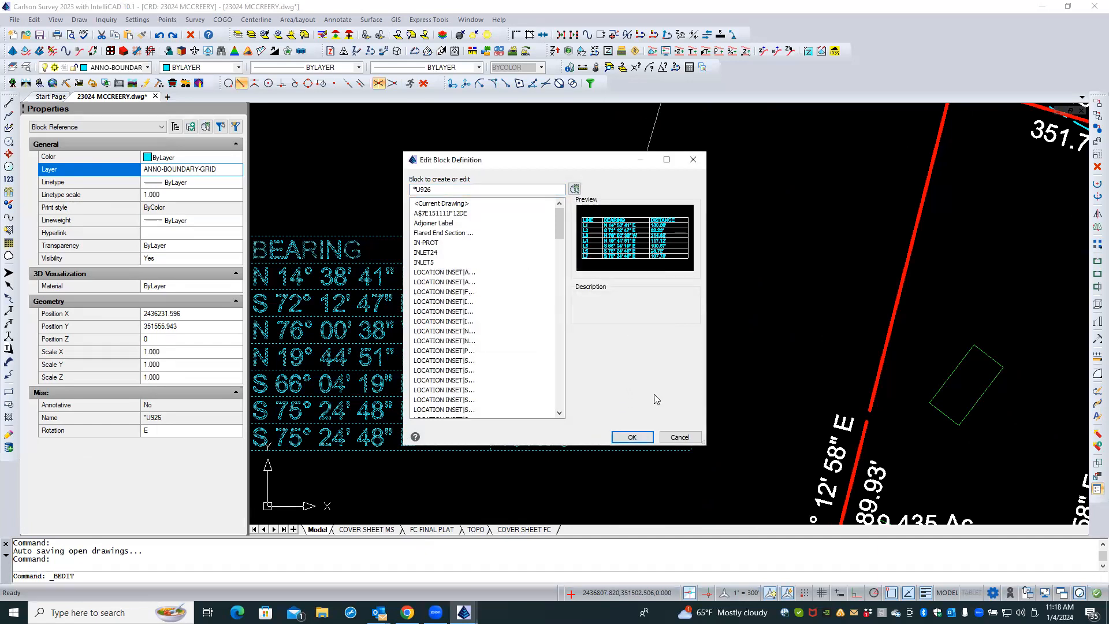
{"action": "left_click", "coordinate": [679, 437]}
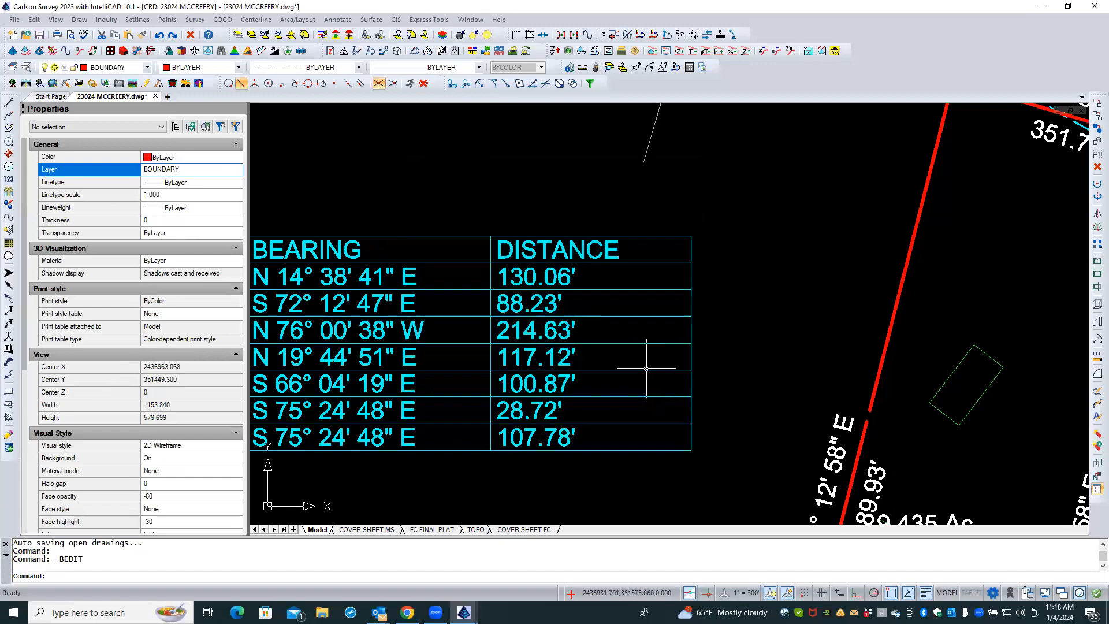
{"action": "left_click", "coordinate": [526, 236]}
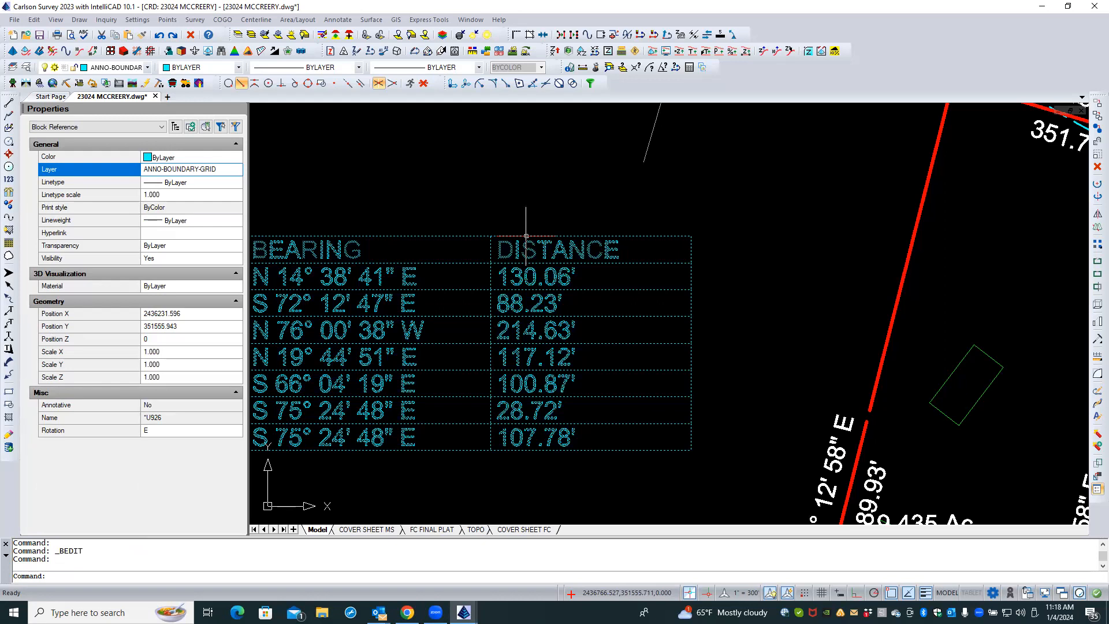
{"action": "right_click", "coordinate": [535, 277]}
{"action": "key", "text": "Escape"}
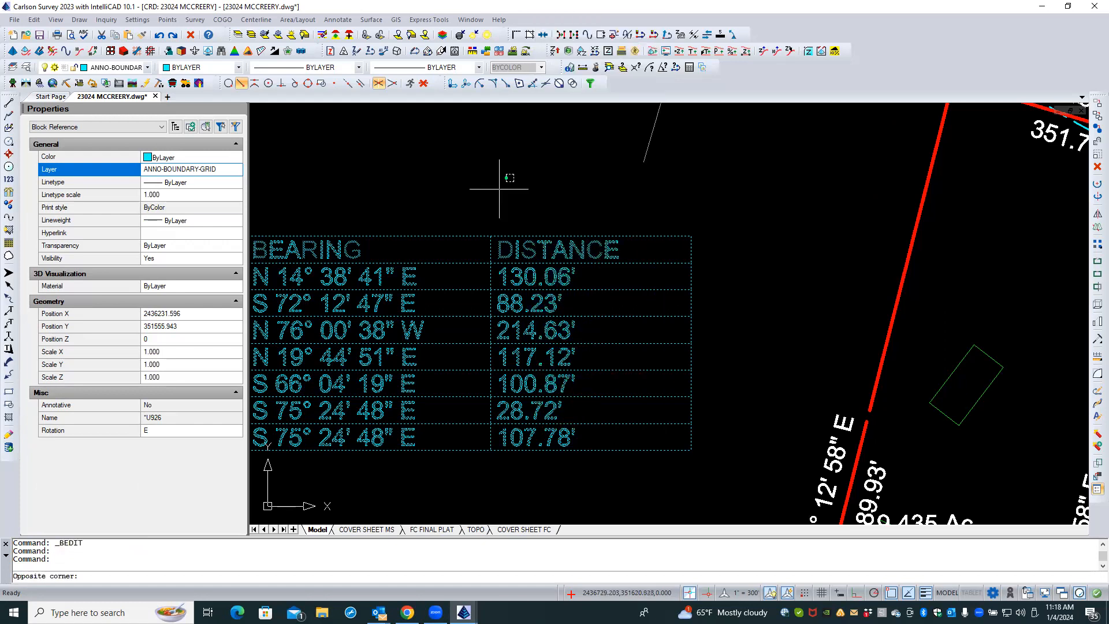
{"action": "key", "text": "Escape"}
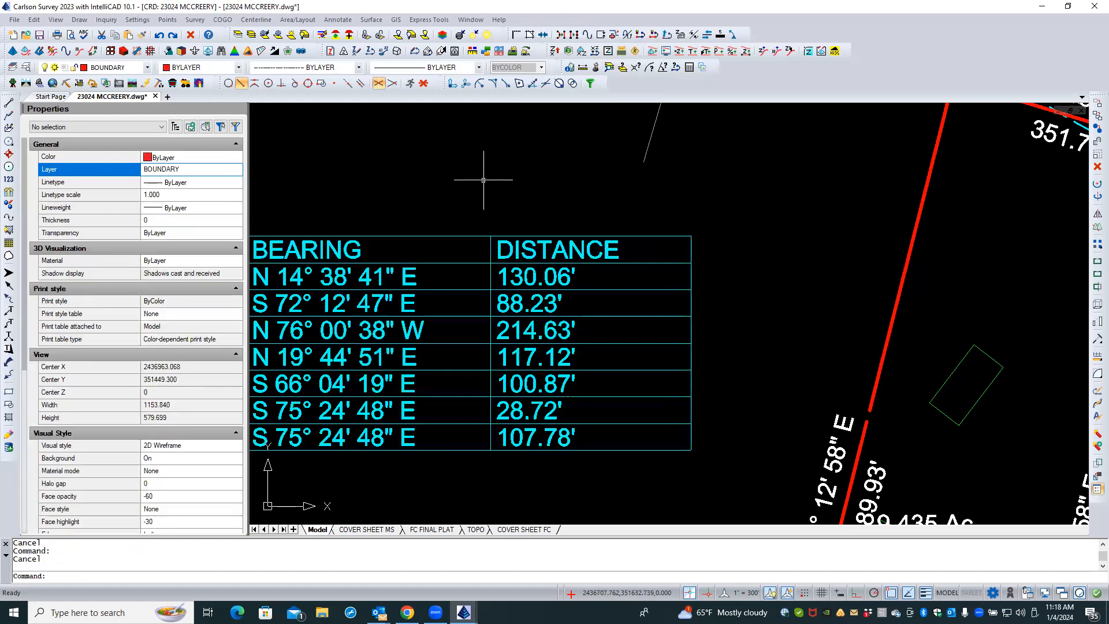
- Edit the line table's properties in the General Table Editor and set the DISTANCE field's alignment to Right
{"action": "left_click", "coordinate": [337, 20]}
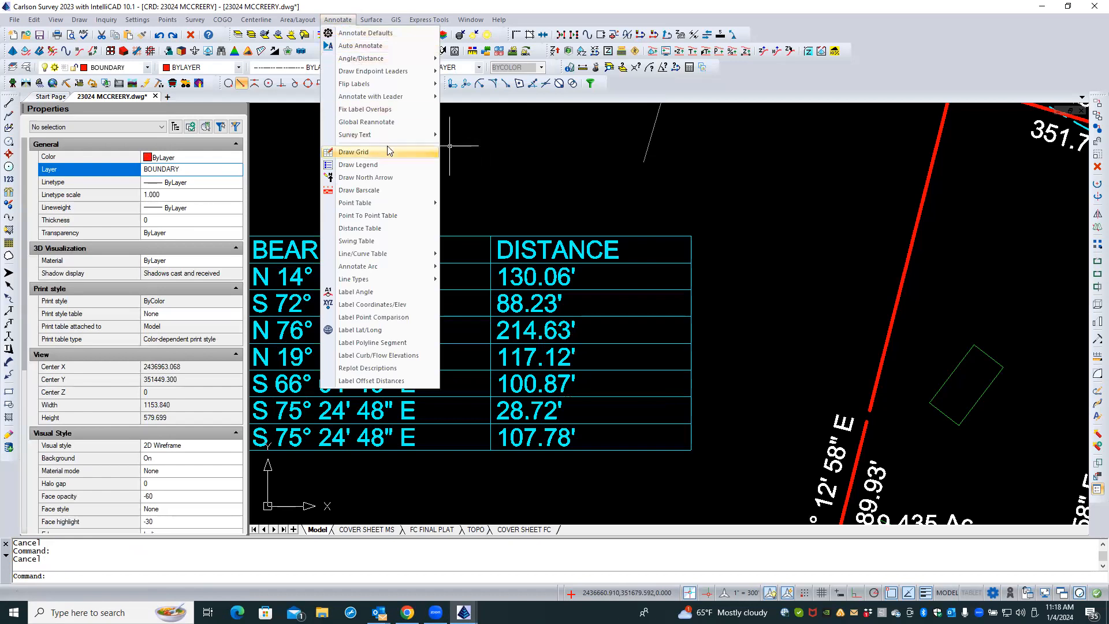
{"action": "mouse_move", "coordinate": [384, 253]}
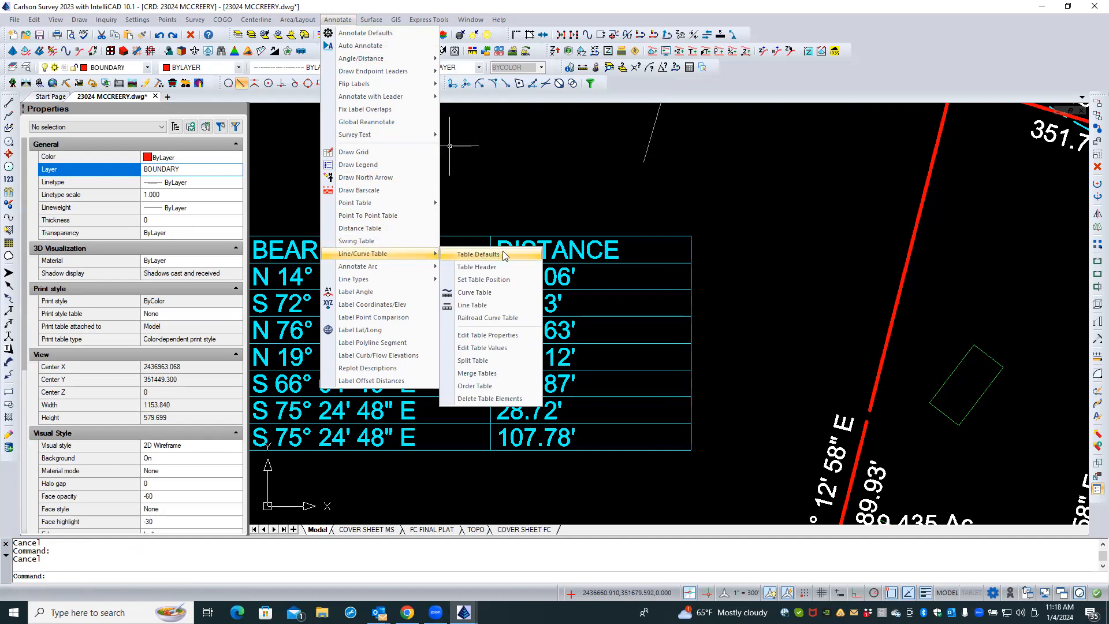
{"action": "left_click", "coordinate": [486, 335]}
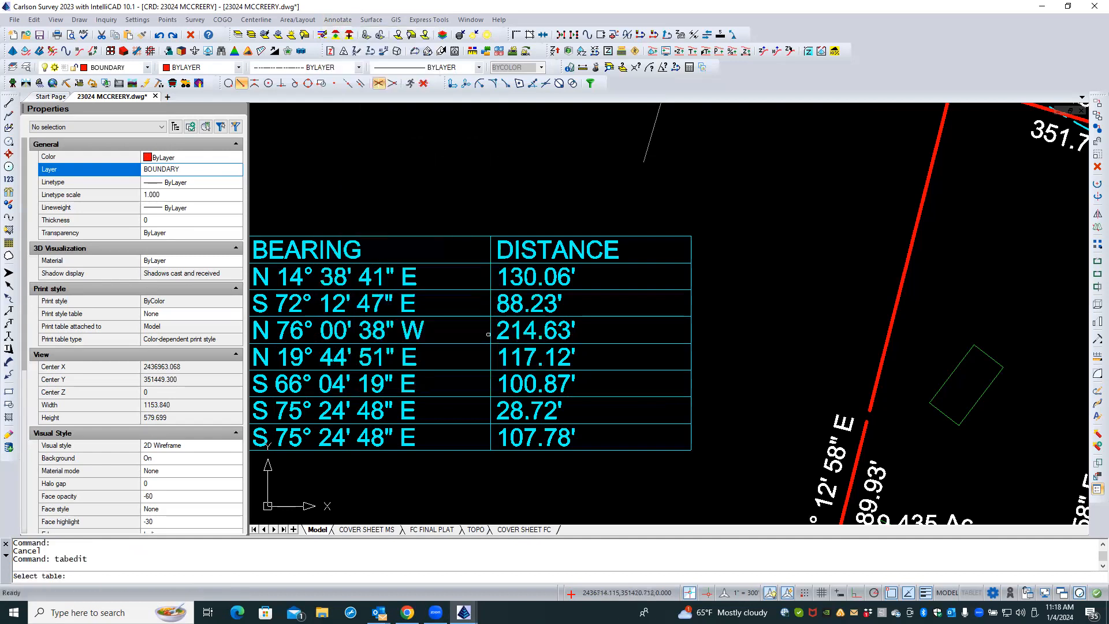
{"action": "left_click", "coordinate": [491, 291]}
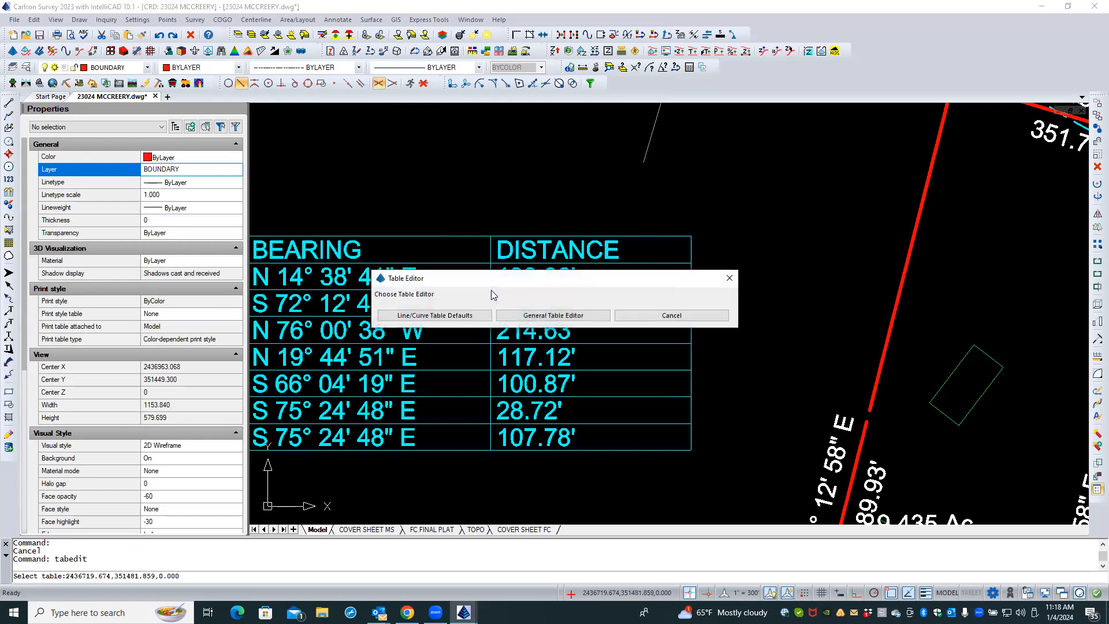
{"action": "left_click", "coordinate": [537, 318]}
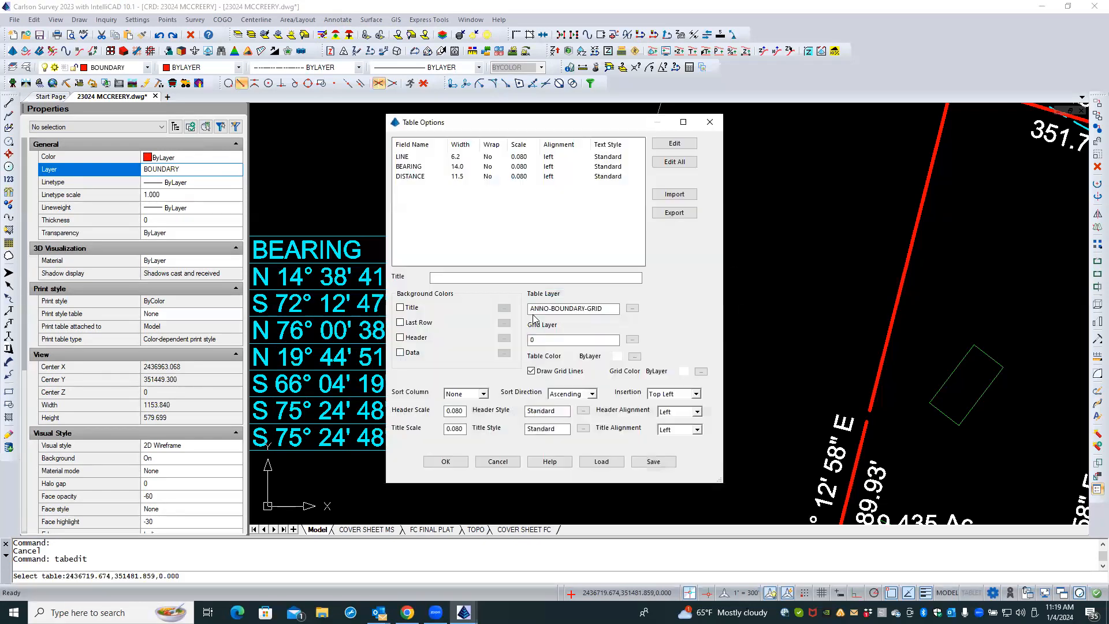
{"action": "left_click", "coordinate": [420, 177]}
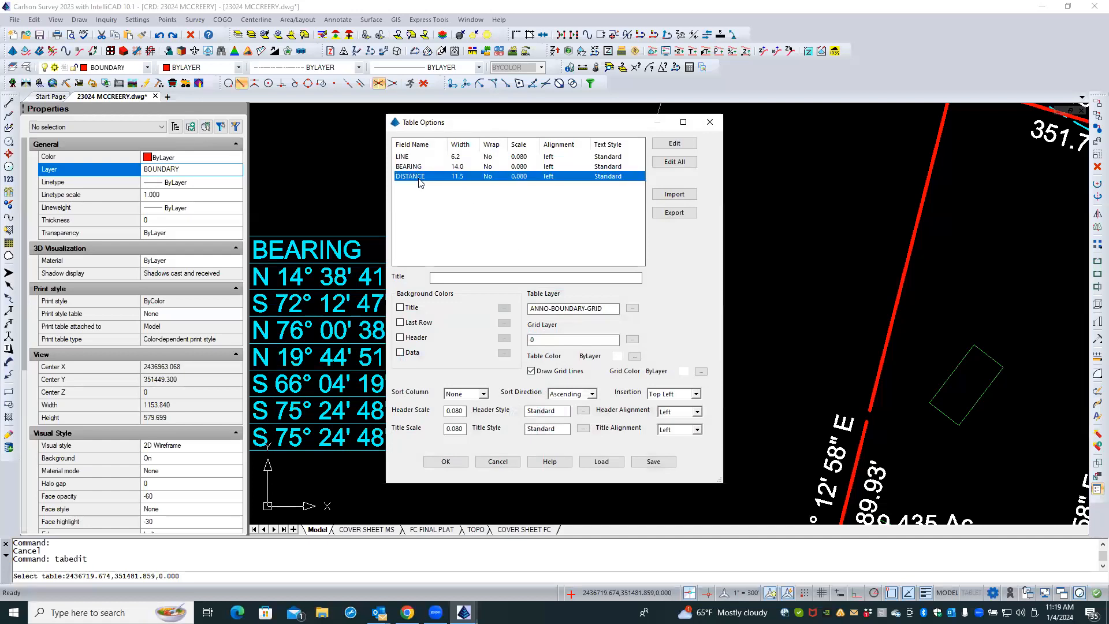
{"action": "double_click", "coordinate": [550, 177]}
{"action": "left_click", "coordinate": [598, 312]}
{"action": "left_click", "coordinate": [569, 328]}
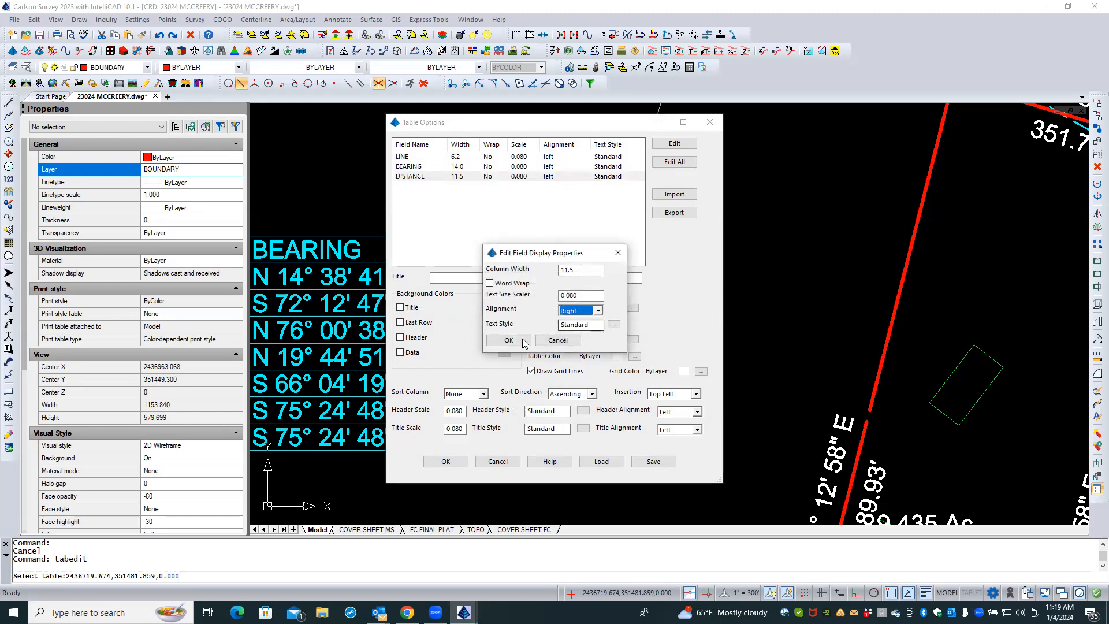
{"action": "left_click", "coordinate": [522, 341]}
{"action": "left_click", "coordinate": [445, 462]}
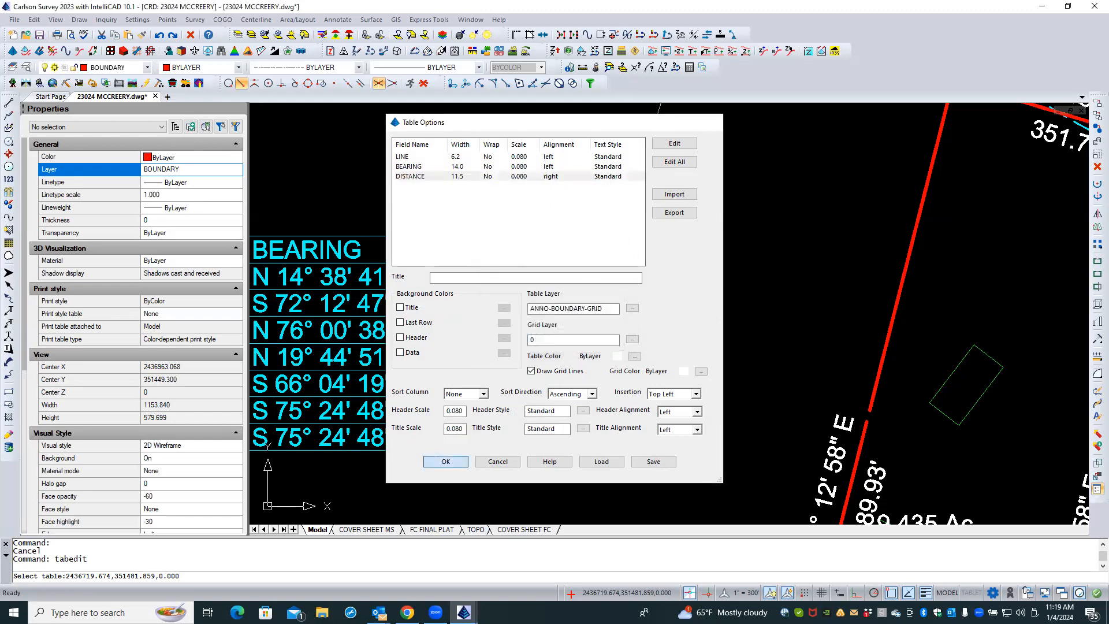
- Reopen the line table in the General Table Editor and set the DISTANCE field's column width to 9
{"action": "scroll", "coordinate": [615, 217], "scroll_direction": "down", "scroll_amount": 2}
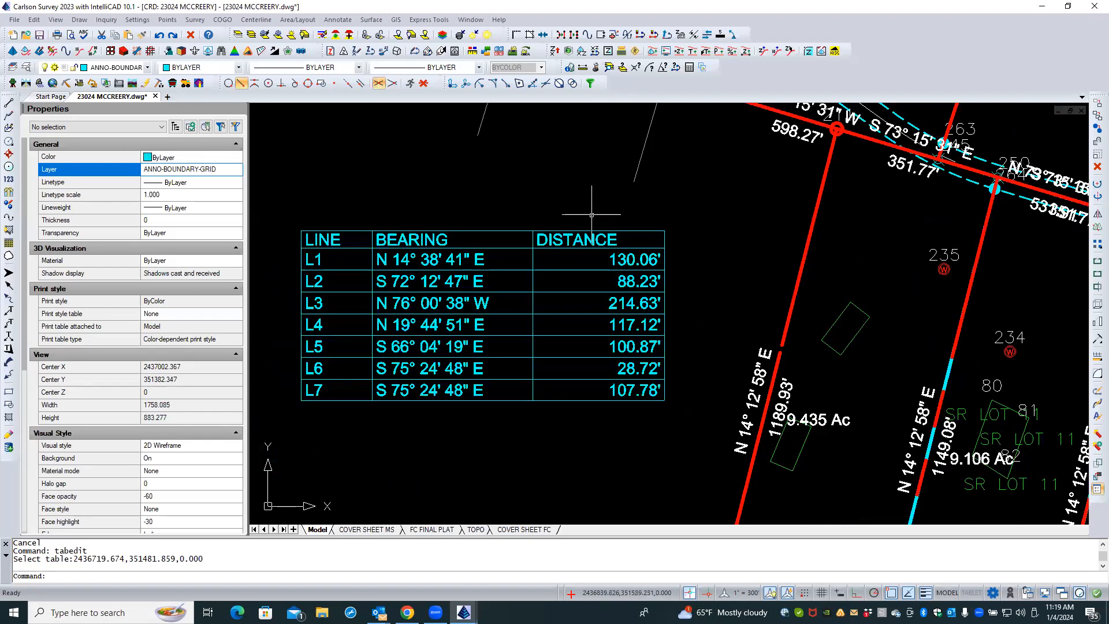
{"action": "right_click", "coordinate": [557, 218]}
{"action": "left_click", "coordinate": [583, 226]}
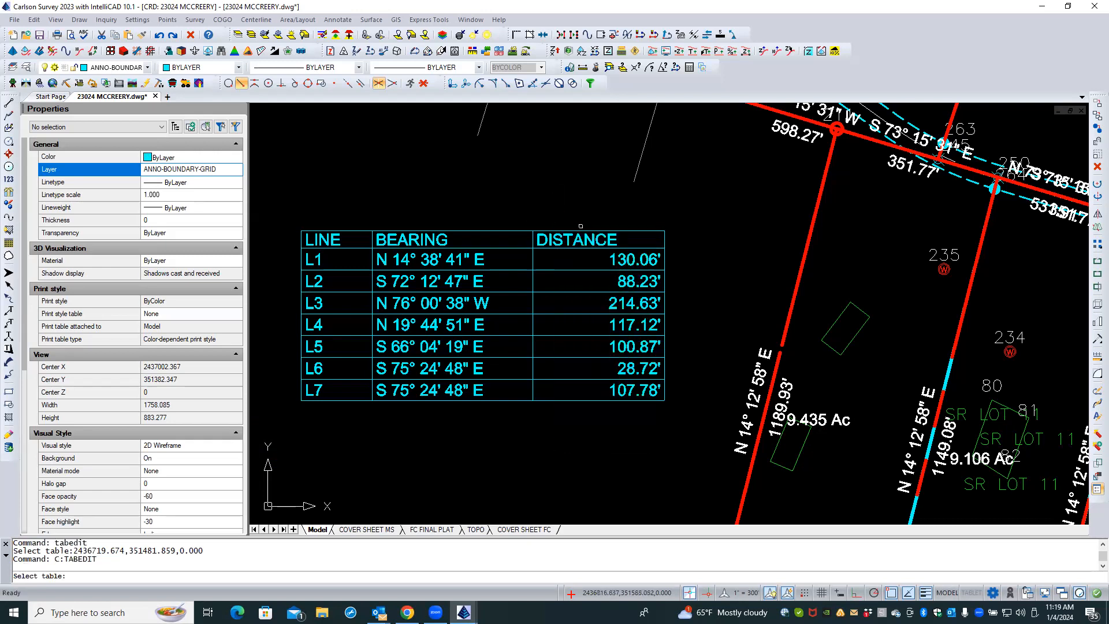
{"action": "left_click", "coordinate": [575, 233]}
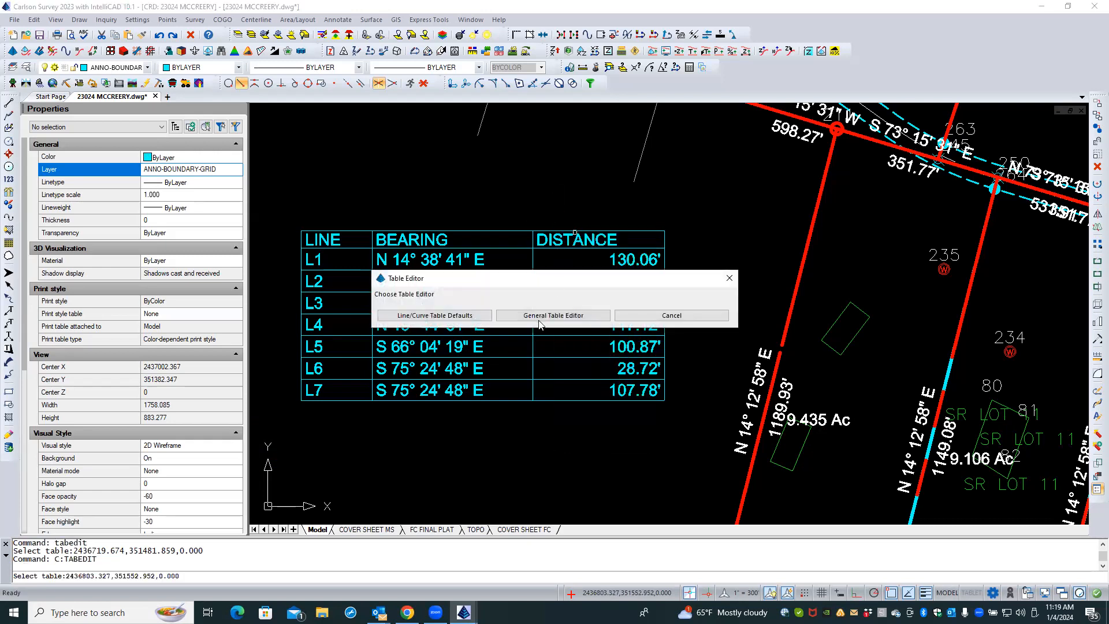
{"action": "left_click", "coordinate": [542, 316]}
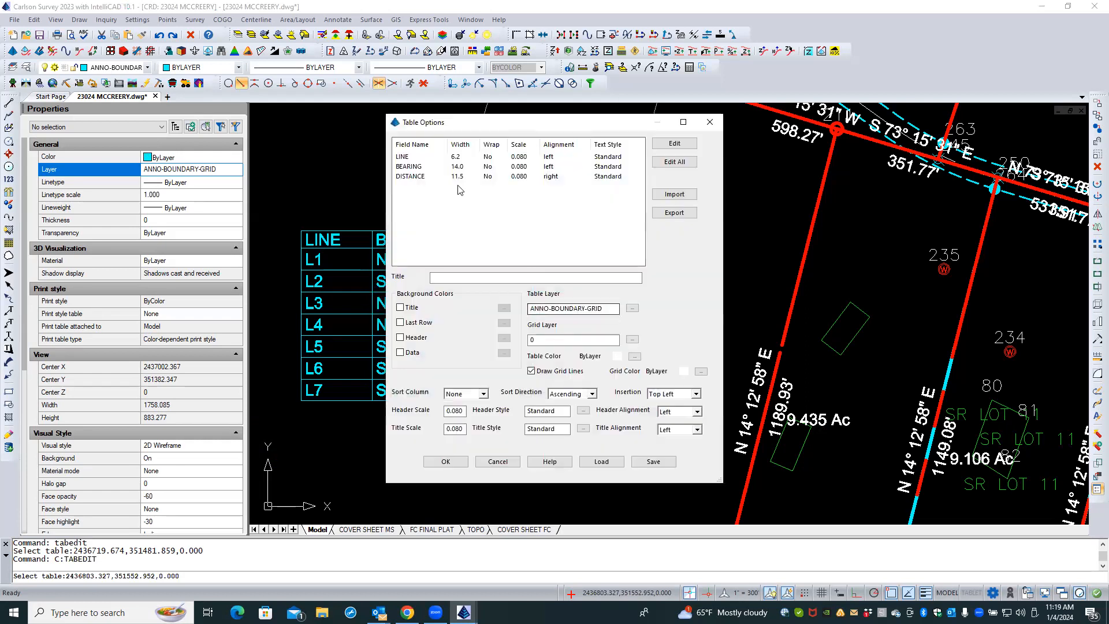
{"action": "left_click", "coordinate": [450, 177]}
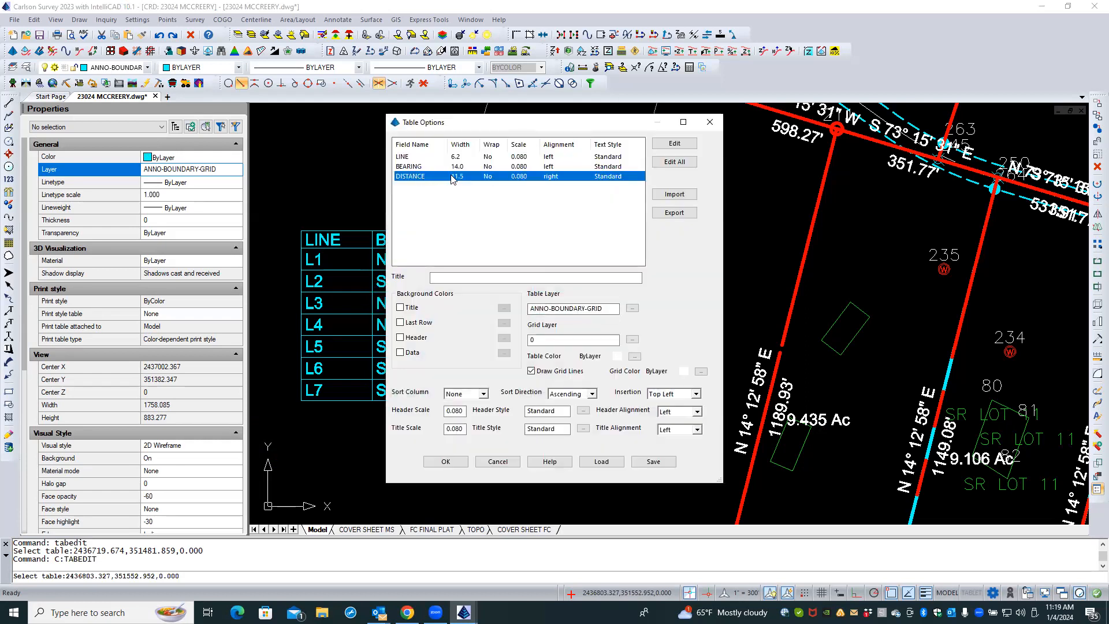
{"action": "double_click", "coordinate": [451, 177]}
{"action": "left_click_drag", "start_coordinate": [575, 270], "coordinate": [549, 271]}
{"action": "type", "text": "9"}
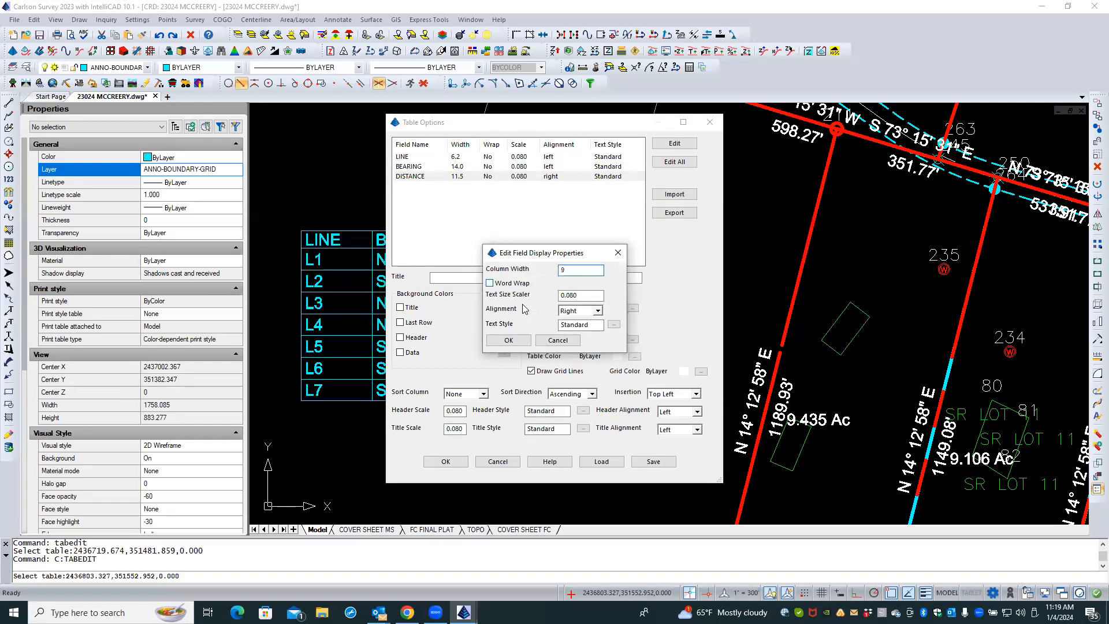
{"action": "left_click", "coordinate": [523, 340]}
{"action": "left_click", "coordinate": [444, 462]}
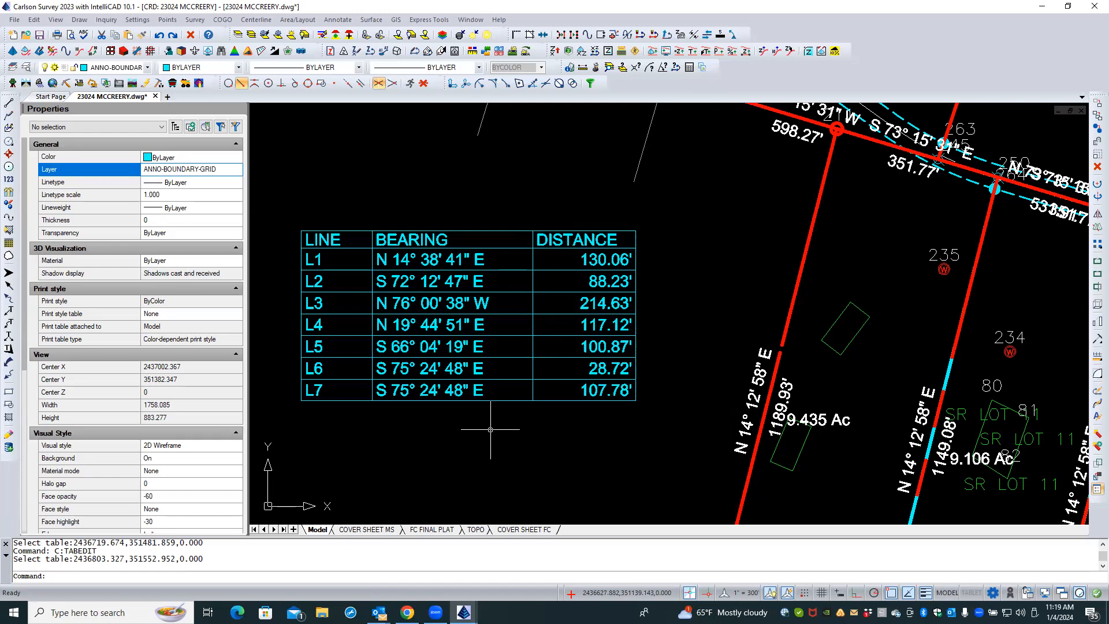
- Reopen the line table in the General Table Editor and set its header alignment to Center
{"action": "right_click", "coordinate": [478, 400]}
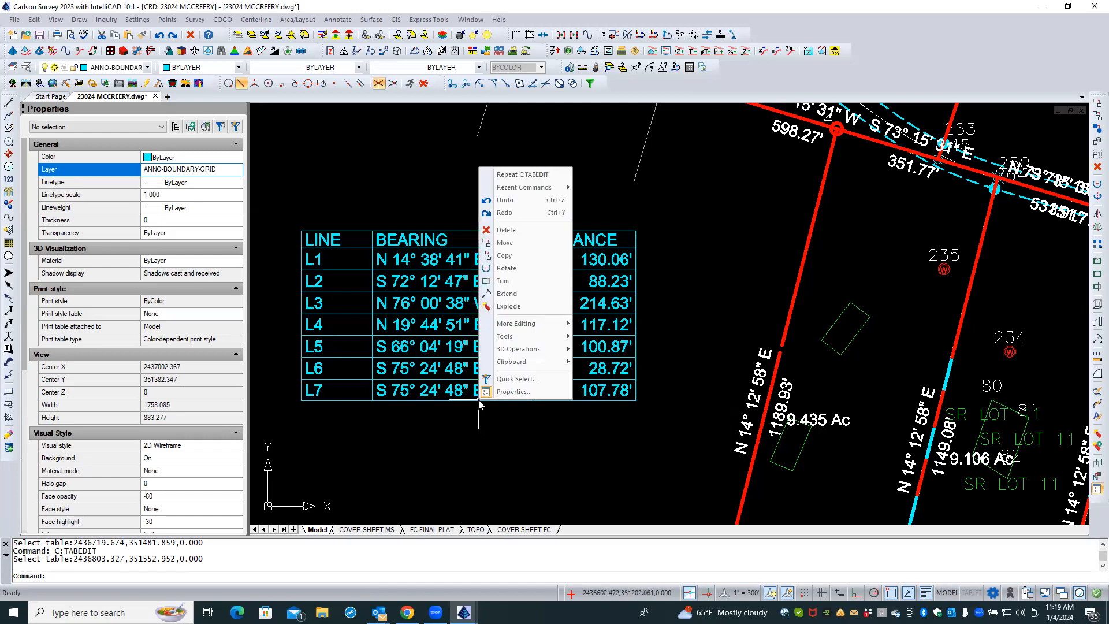
{"action": "left_click", "coordinate": [510, 174]}
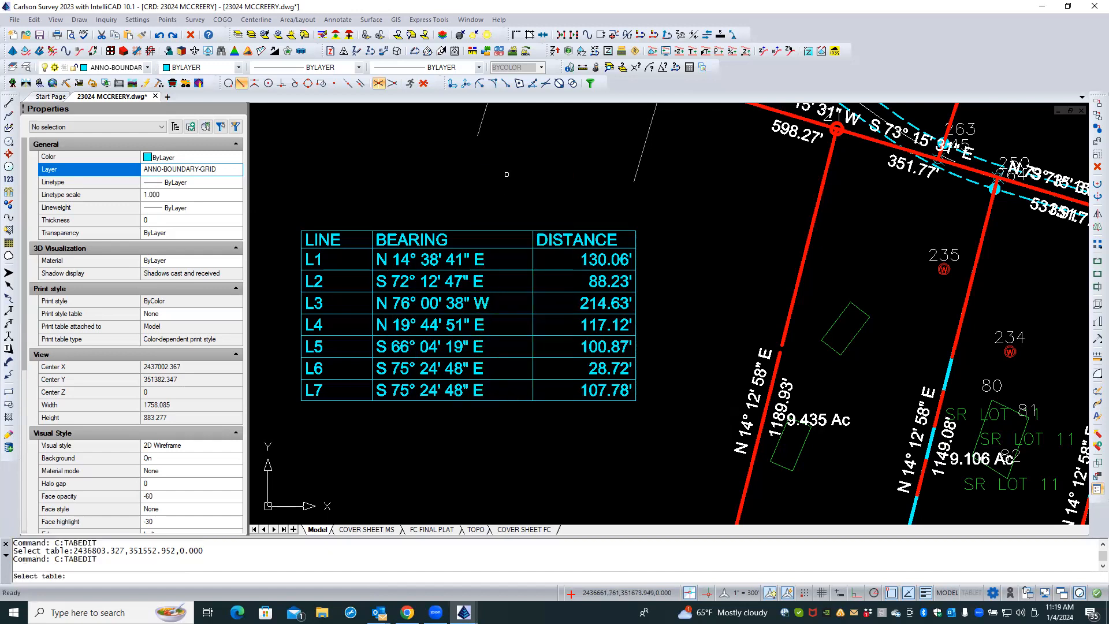
{"action": "left_click", "coordinate": [492, 230]}
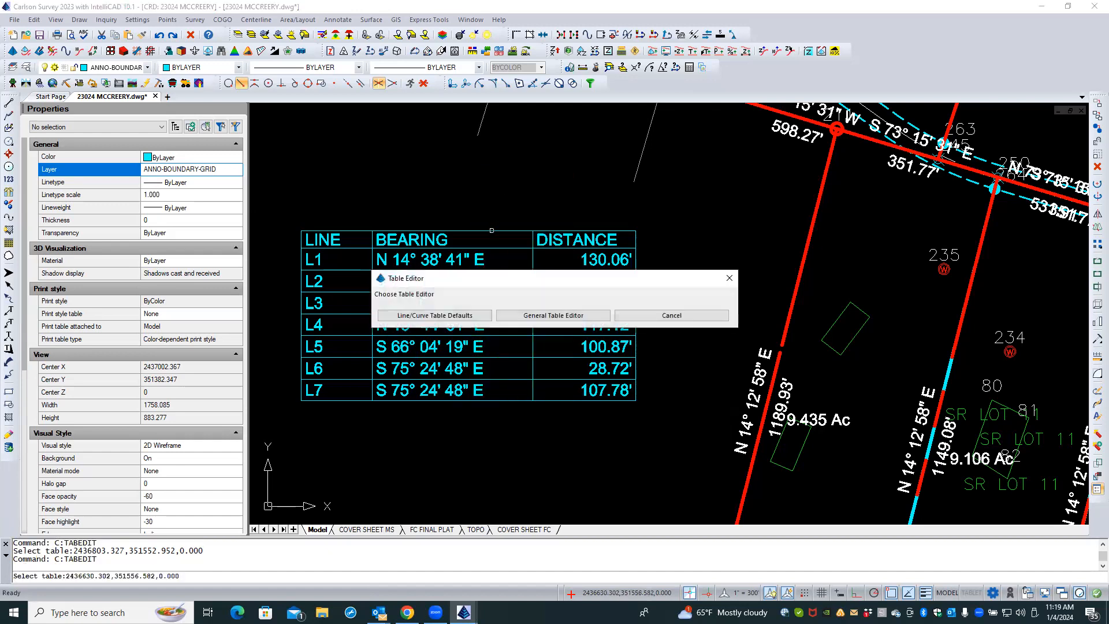
{"action": "left_click", "coordinate": [537, 315]}
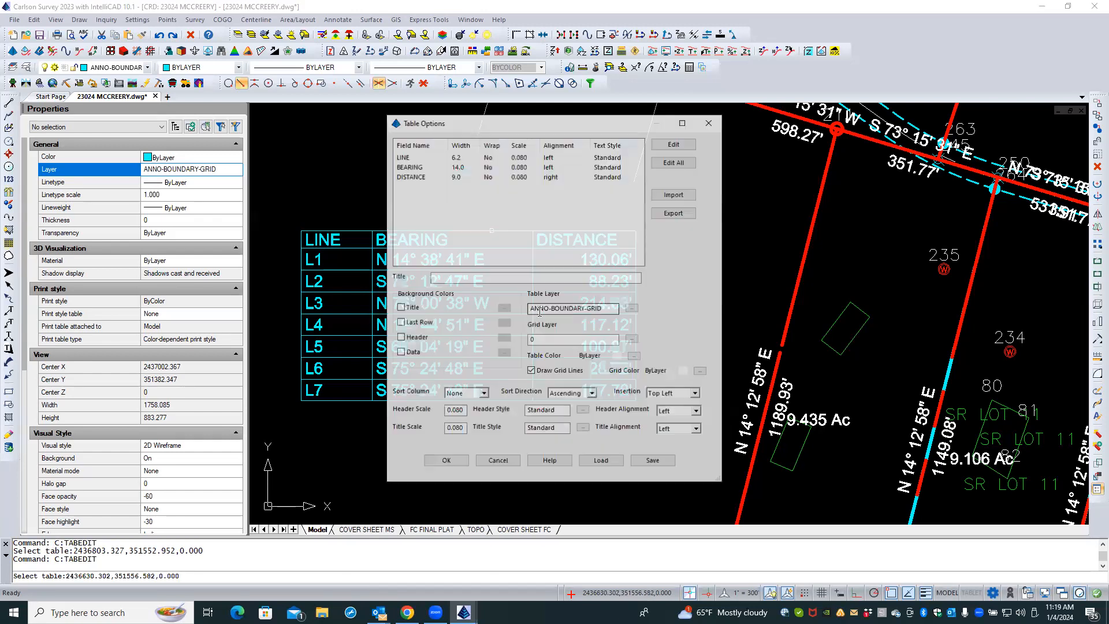
{"action": "left_click", "coordinate": [424, 183]}
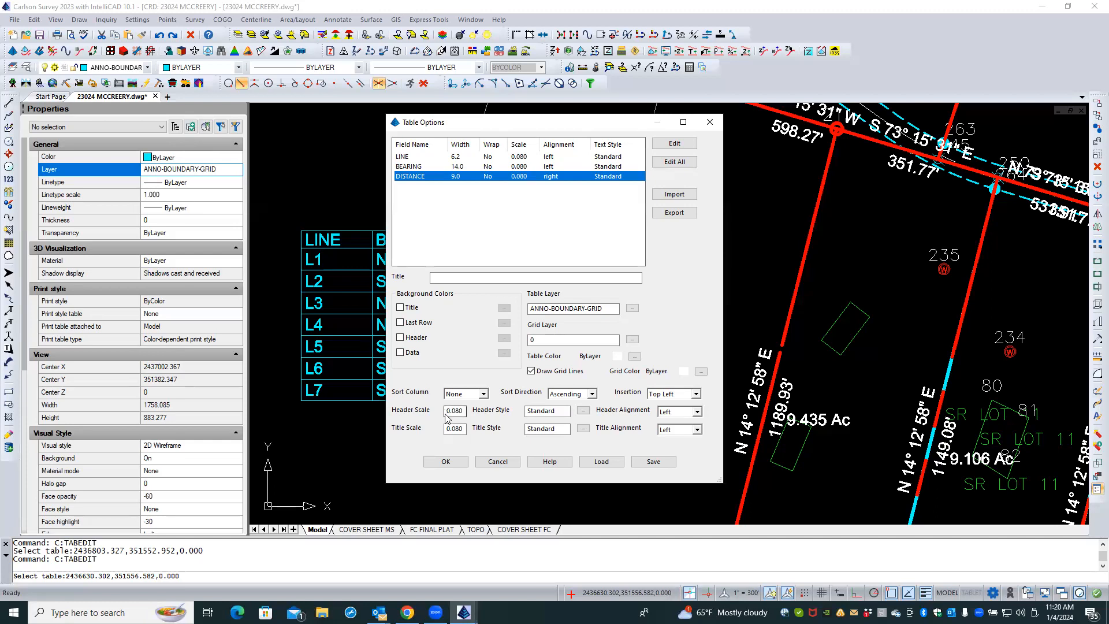
{"action": "left_click", "coordinate": [698, 413]}
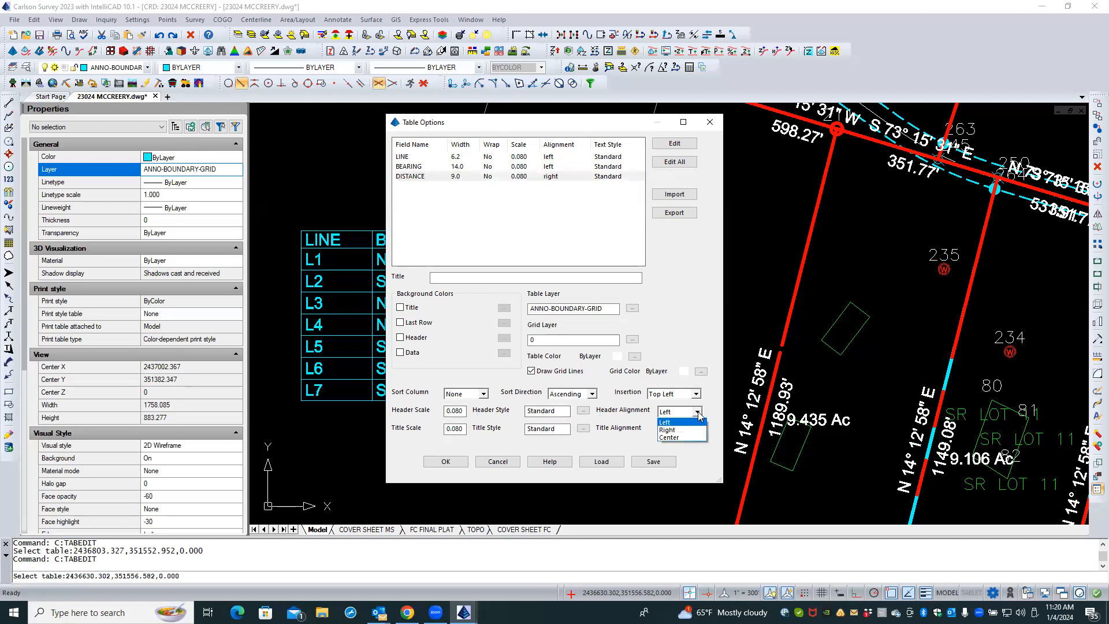
{"action": "left_click", "coordinate": [671, 439]}
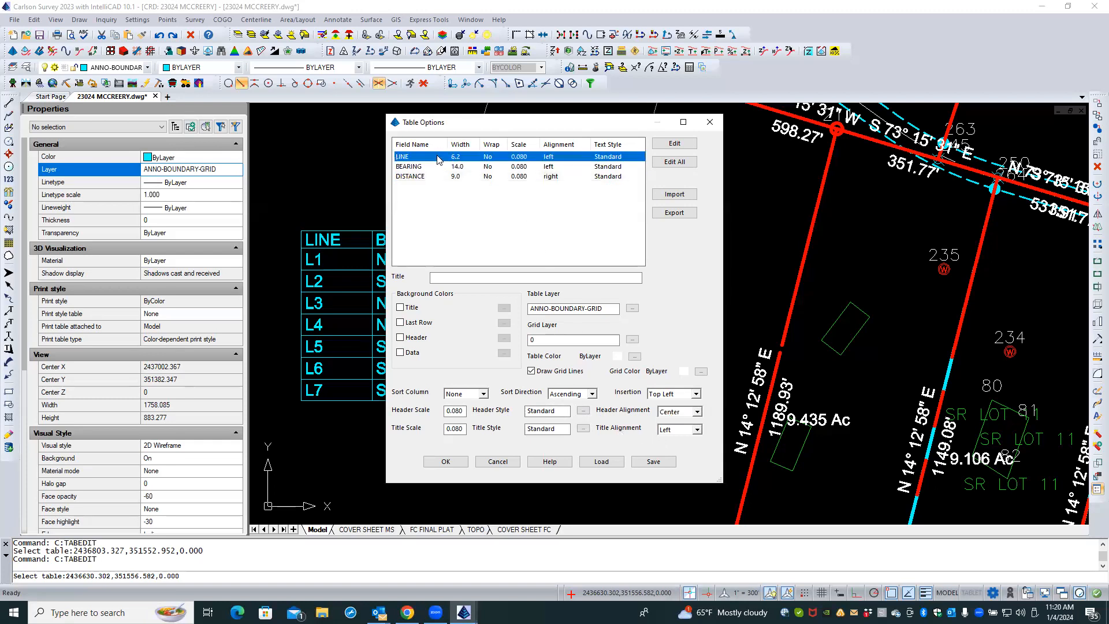
- Set the alignment of the LINE and BEARING fields to Center
{"action": "double_click", "coordinate": [438, 158]}
{"action": "left_click", "coordinate": [597, 311]}
{"action": "left_click", "coordinate": [574, 338]}
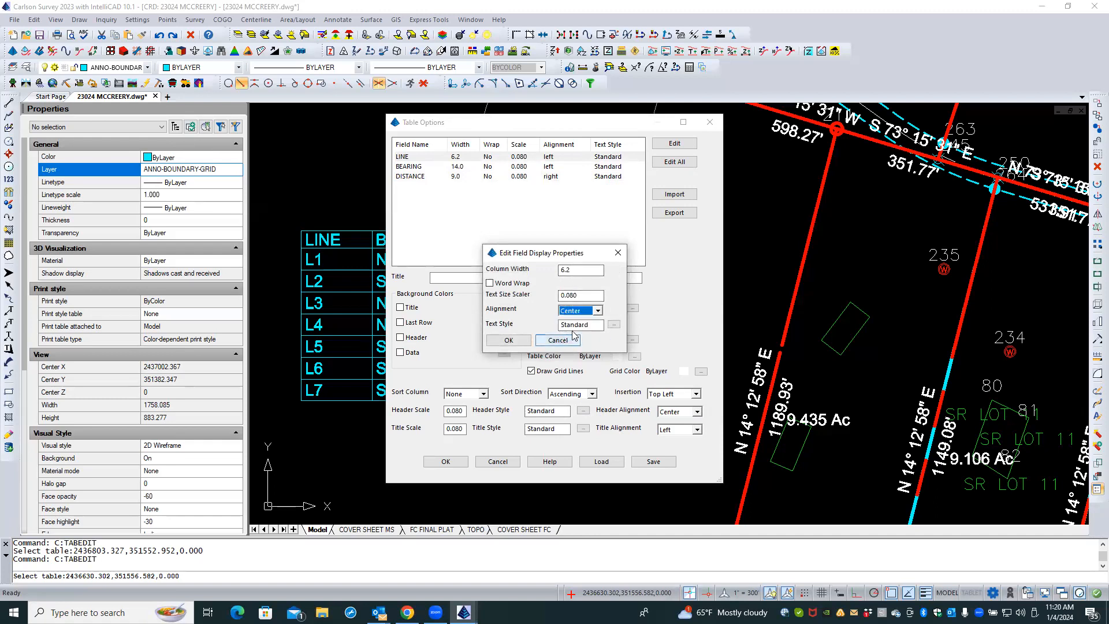
{"action": "left_click", "coordinate": [508, 341]}
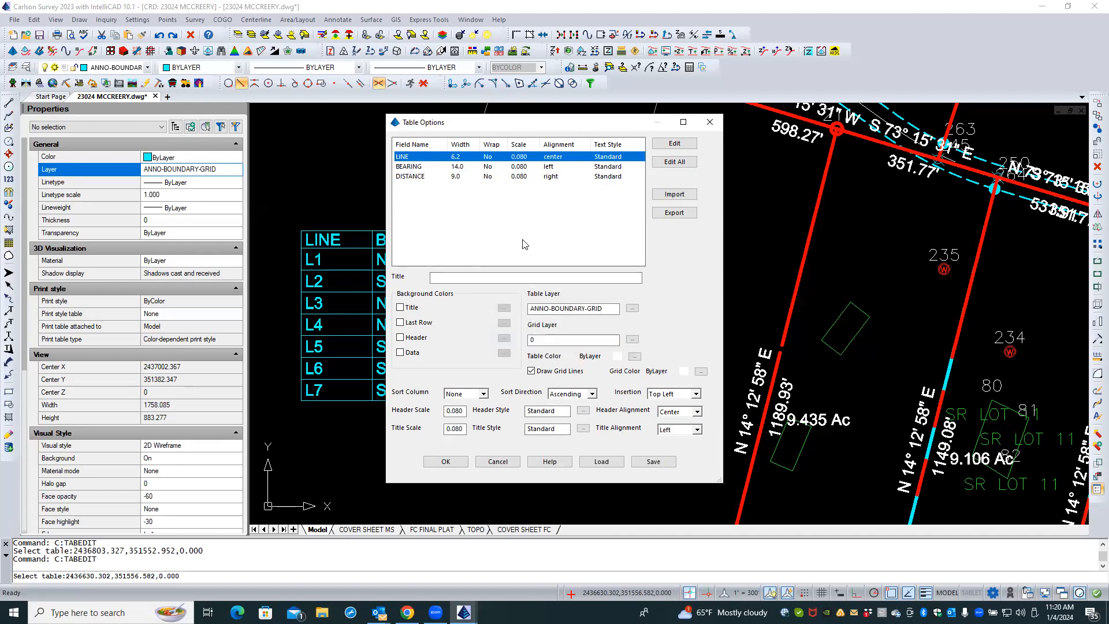
{"action": "double_click", "coordinate": [425, 168]}
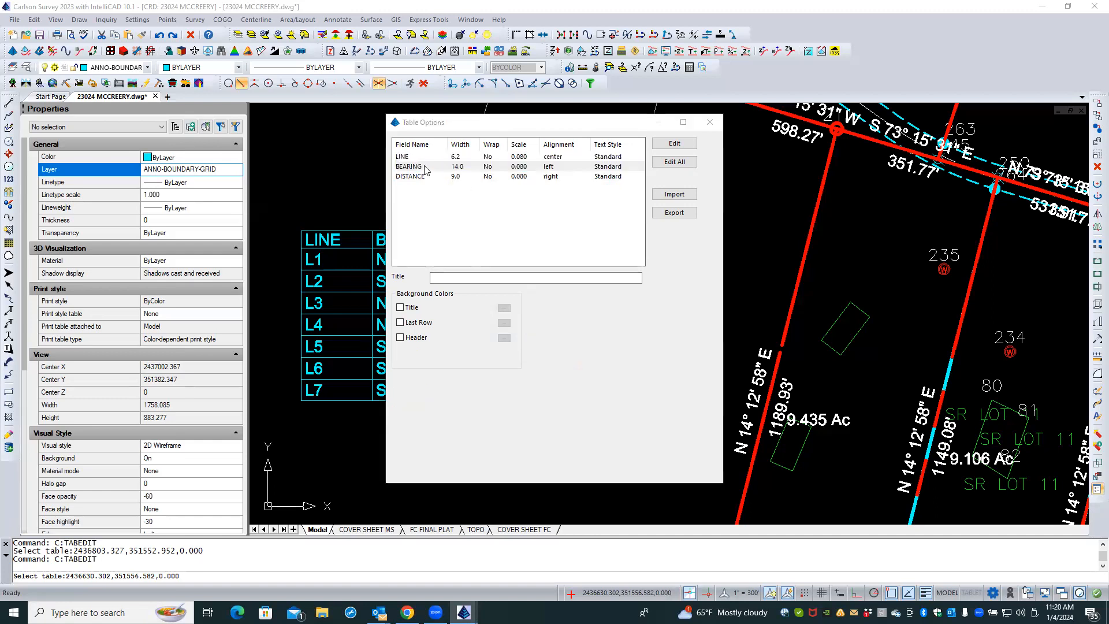
{"action": "left_click", "coordinate": [598, 310]}
{"action": "left_click", "coordinate": [575, 326]}
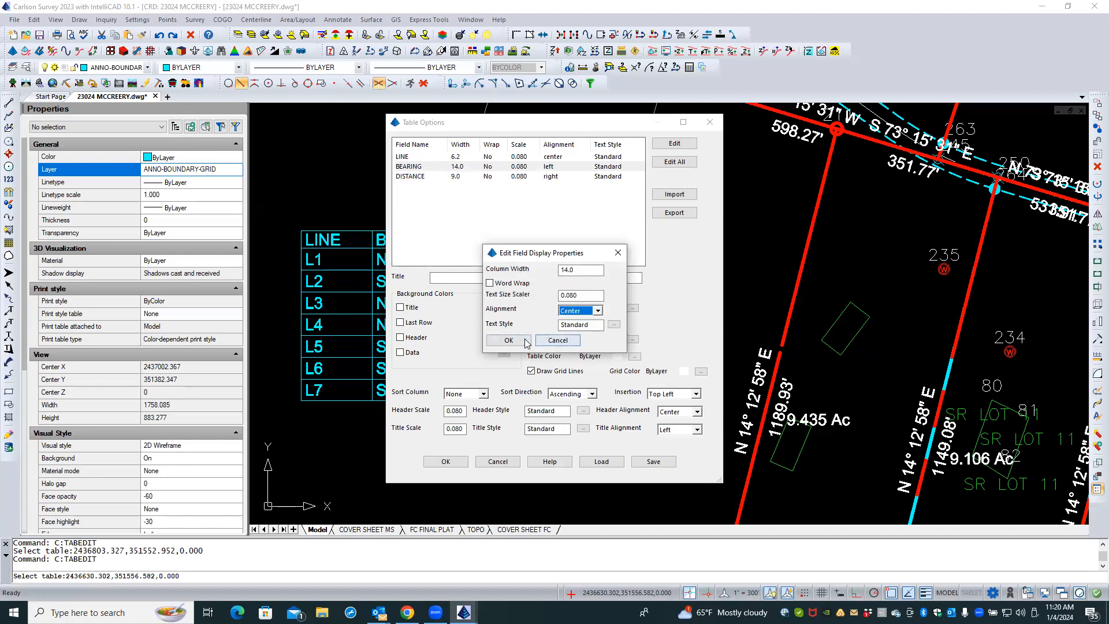
{"action": "left_click", "coordinate": [526, 341]}
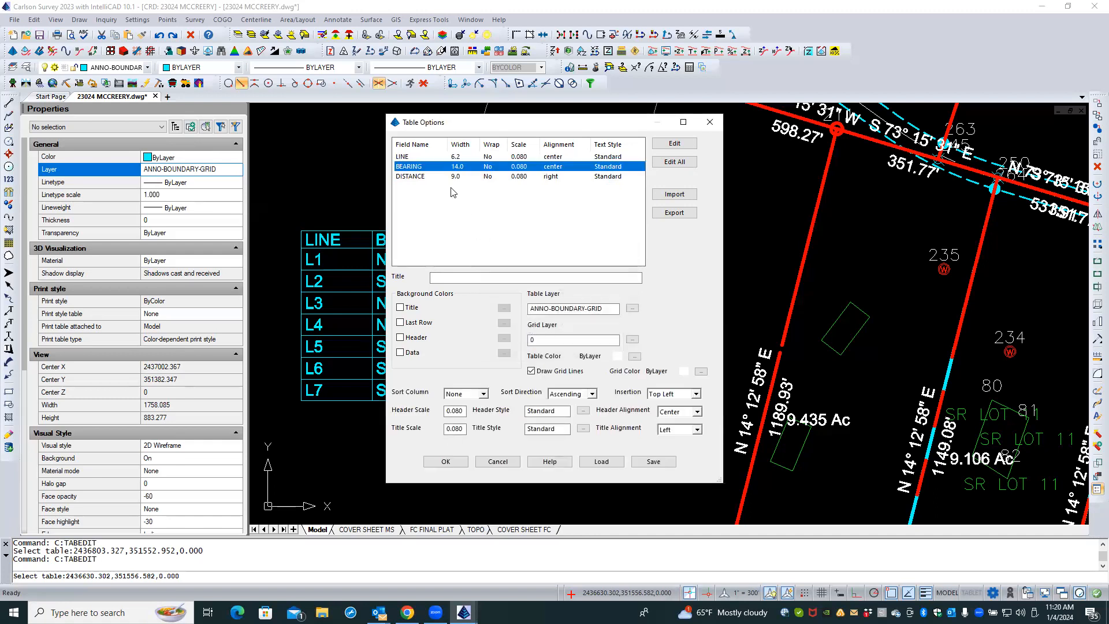
- Set the DISTANCE field's column width to 8 and apply the table options
{"action": "double_click", "coordinate": [438, 176]}
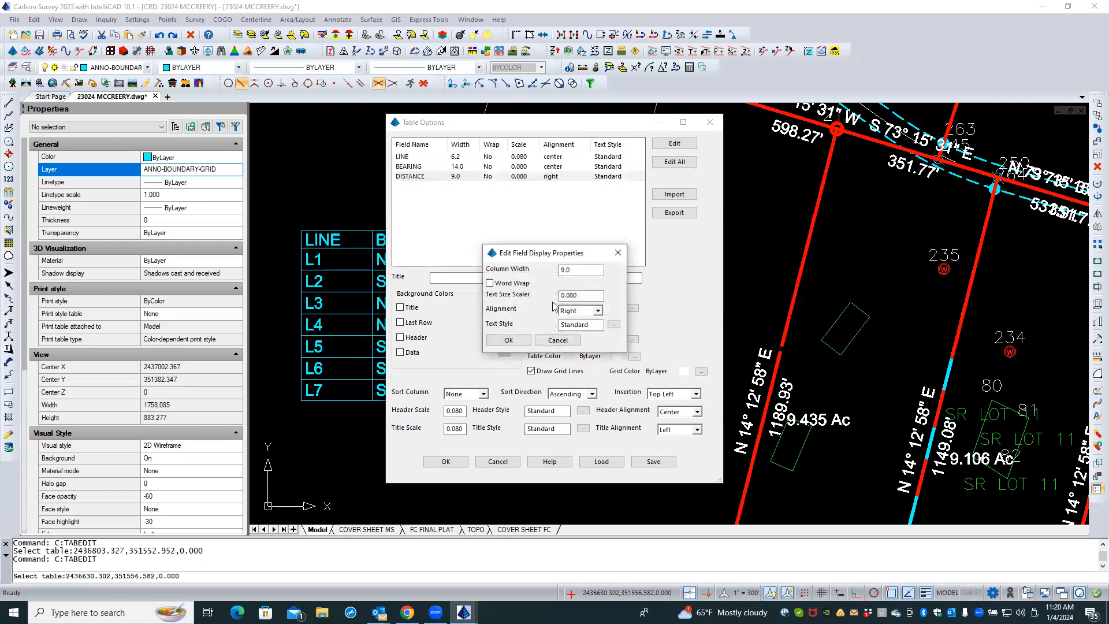
{"action": "double_click", "coordinate": [575, 270]}
{"action": "type", "text": "8"}
{"action": "left_click", "coordinate": [507, 340]}
{"action": "left_click", "coordinate": [456, 461]}
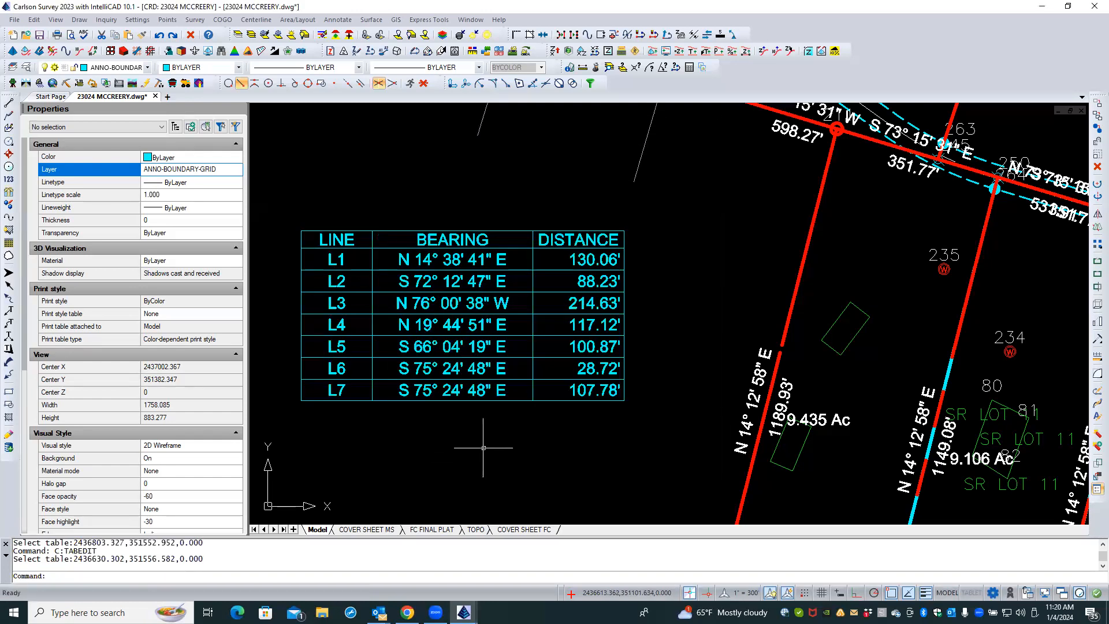
- Switch to the FC FINAL PLAT layout and move the line table southwest, clear of the adjoining owners' labels
{"action": "scroll", "coordinate": [485, 441], "scroll_direction": "down", "scroll_amount": 3}
{"action": "scroll", "coordinate": [487, 438], "scroll_direction": "down", "scroll_amount": 3}
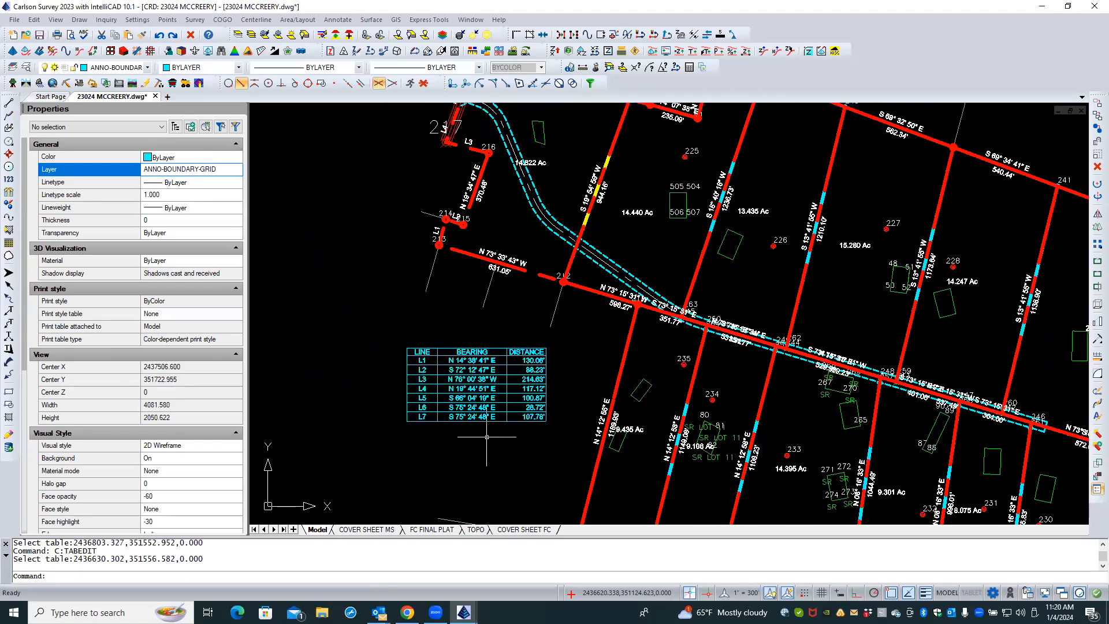
{"action": "left_click", "coordinate": [432, 529]}
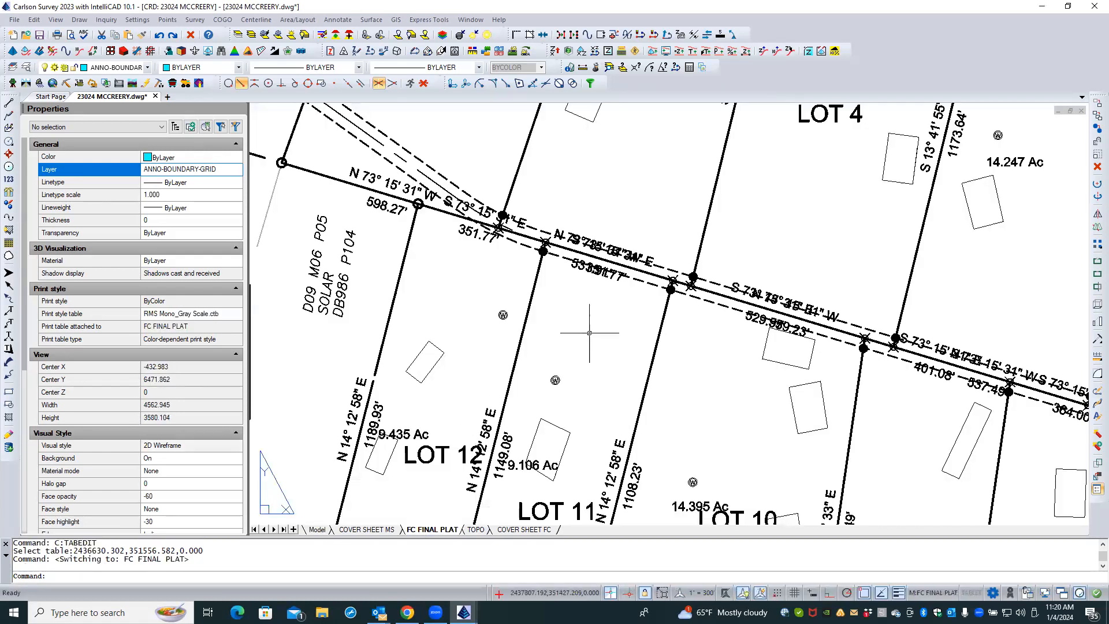
{"action": "scroll", "coordinate": [369, 303], "scroll_direction": "up", "scroll_amount": 3}
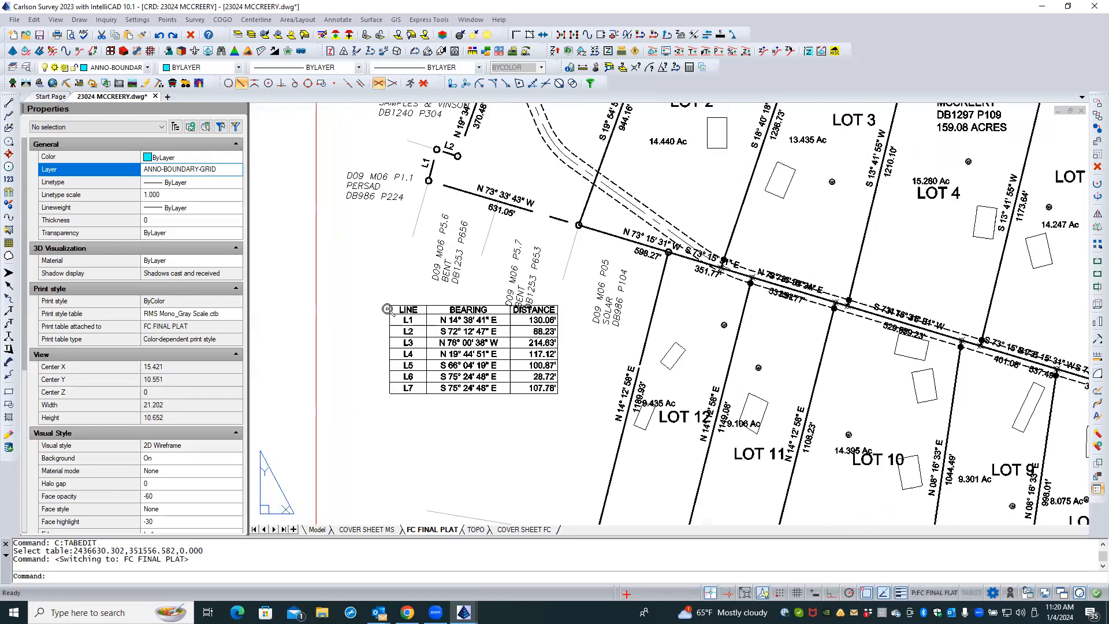
{"action": "left_click", "coordinate": [369, 304]}
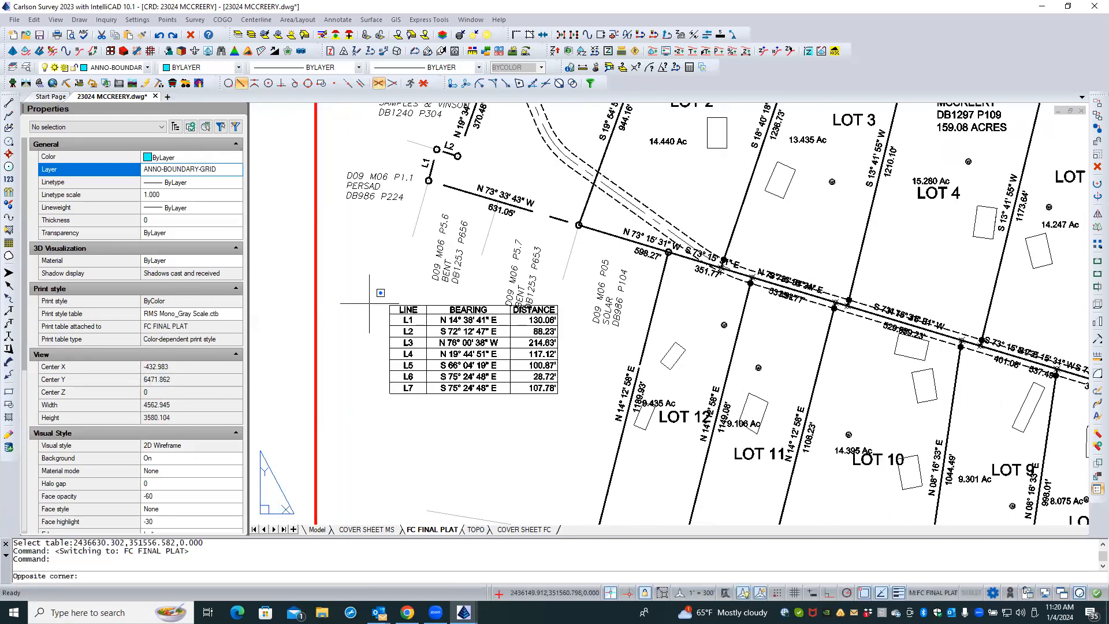
{"action": "left_click", "coordinate": [425, 301]}
{"action": "left_click", "coordinate": [427, 306]}
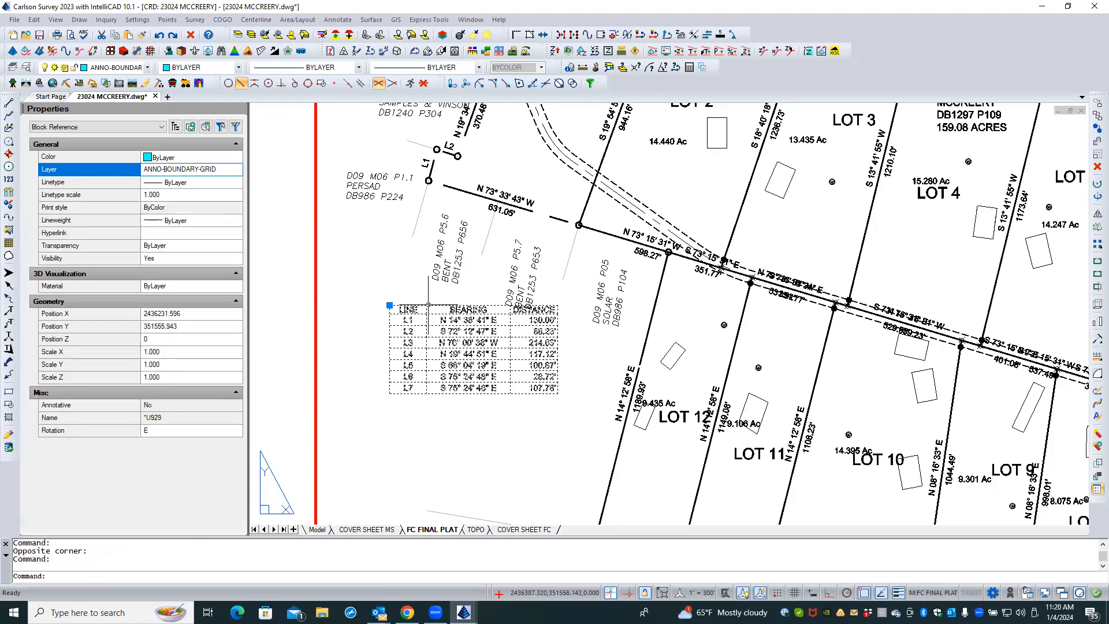
{"action": "left_click", "coordinate": [390, 304]}
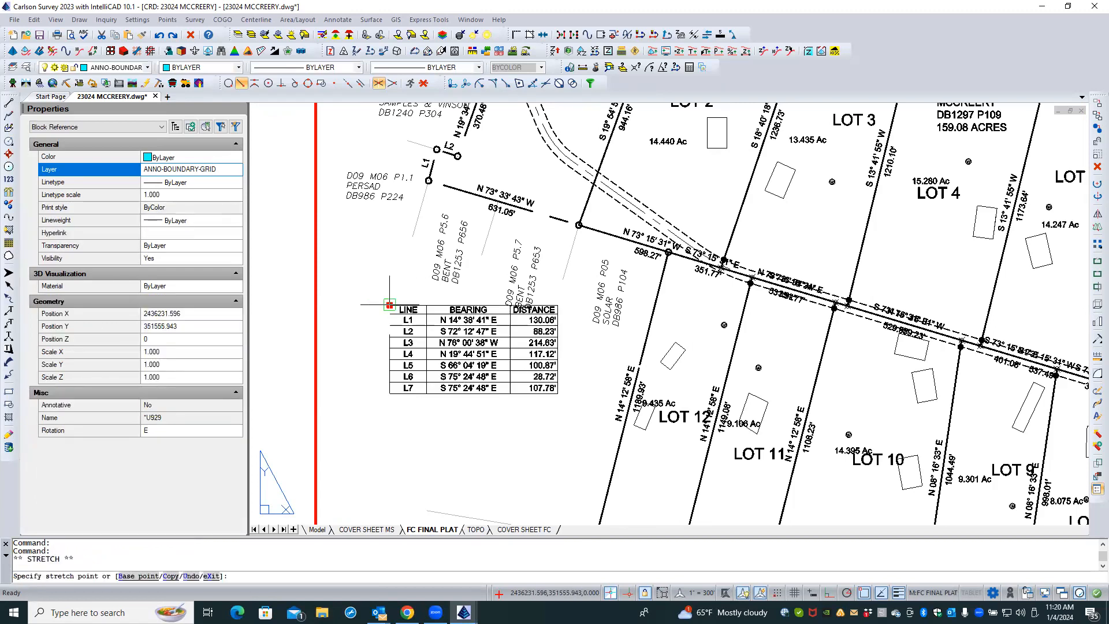
{"action": "left_click", "coordinate": [366, 364]}
{"action": "key", "text": "Escape"}
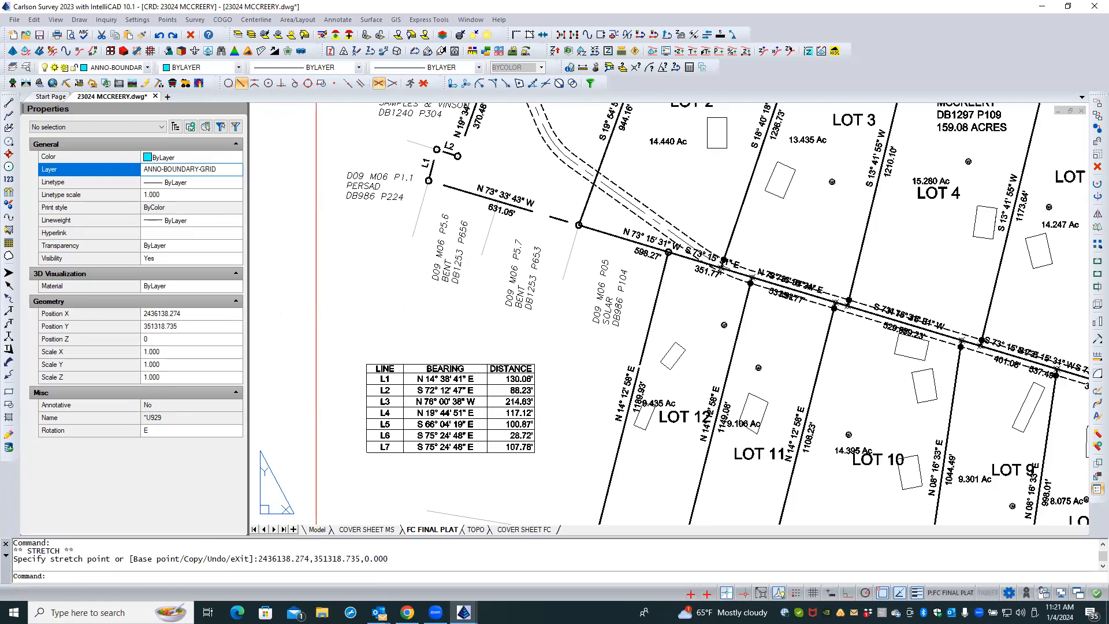
- Activate the plat viewport and move the 9.435 Ac label into the open area of Lot 12 below the building outline
{"action": "scroll", "coordinate": [400, 316], "scroll_direction": "down", "scroll_amount": 2}
{"action": "scroll", "coordinate": [400, 316], "scroll_direction": "down", "scroll_amount": 1}
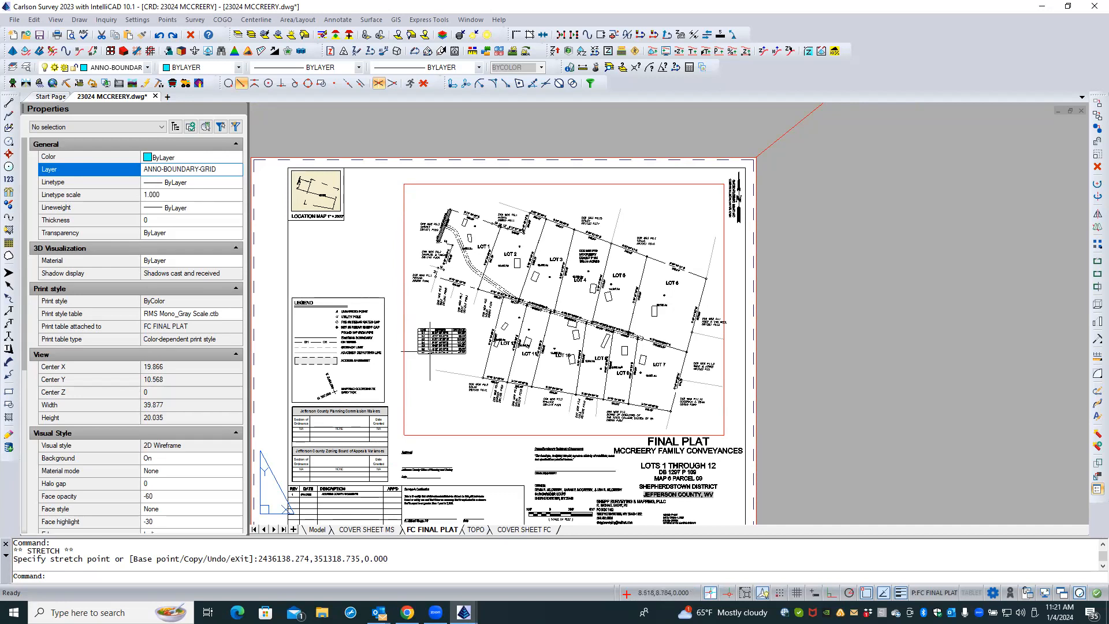
{"action": "scroll", "coordinate": [430, 351], "scroll_direction": "up", "scroll_amount": 2}
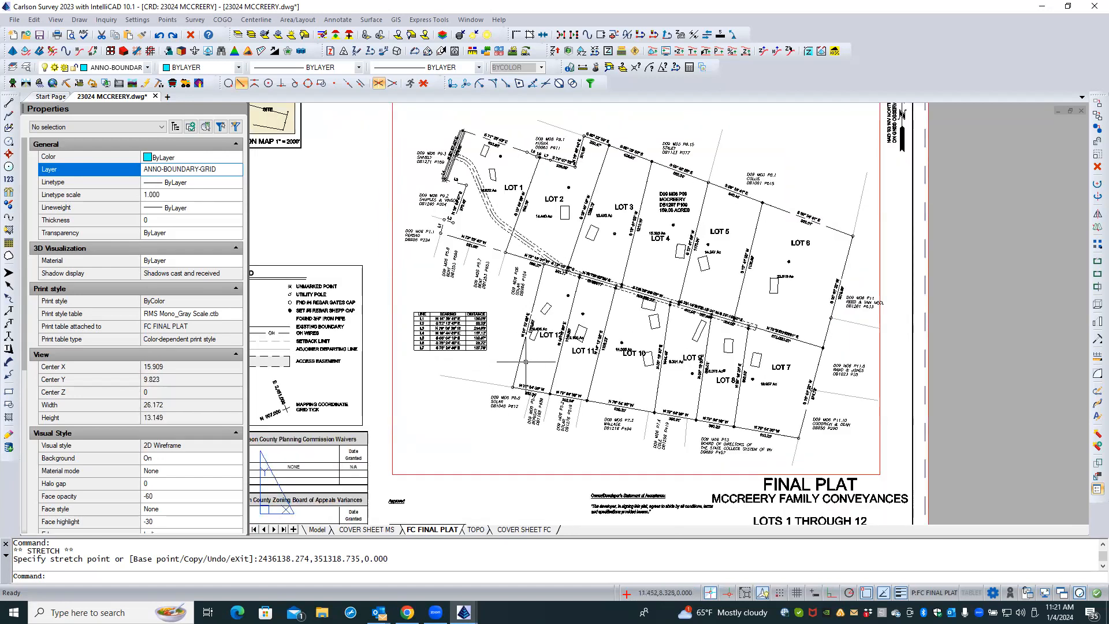
{"action": "scroll", "coordinate": [533, 354], "scroll_direction": "up", "scroll_amount": 4}
{"action": "scroll", "coordinate": [534, 348], "scroll_direction": "up", "scroll_amount": 3}
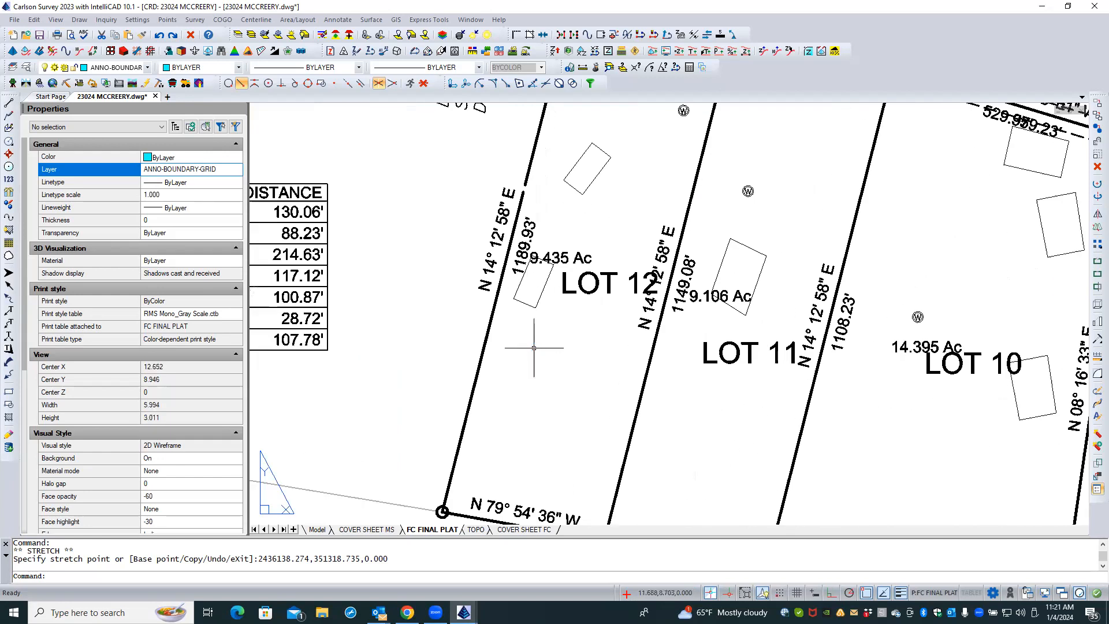
{"action": "double_click", "coordinate": [559, 254]}
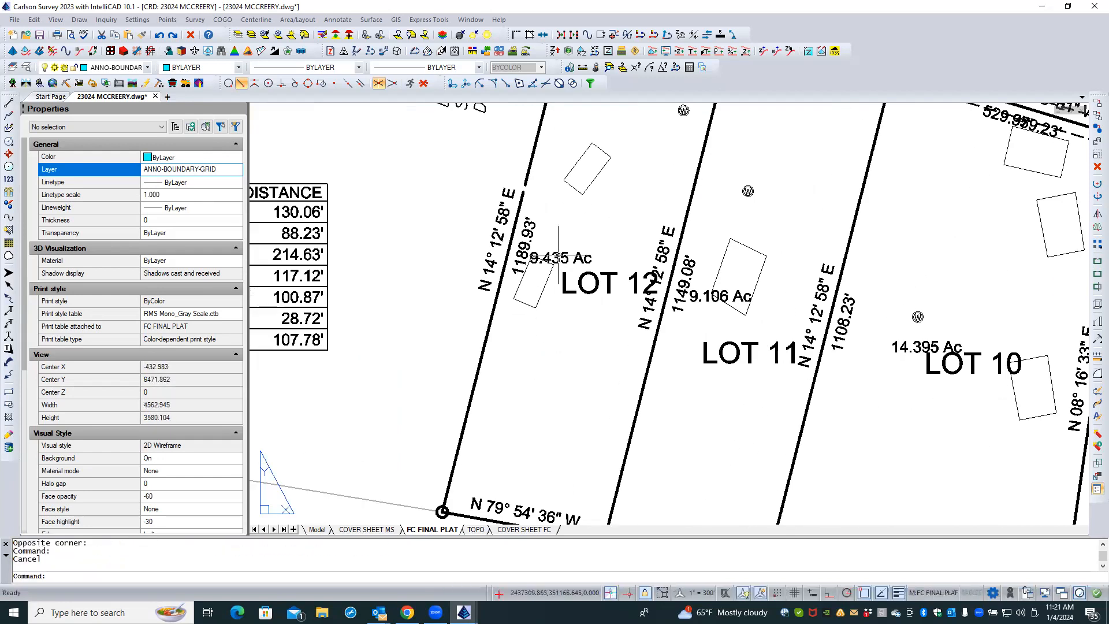
{"action": "left_click", "coordinate": [558, 255]}
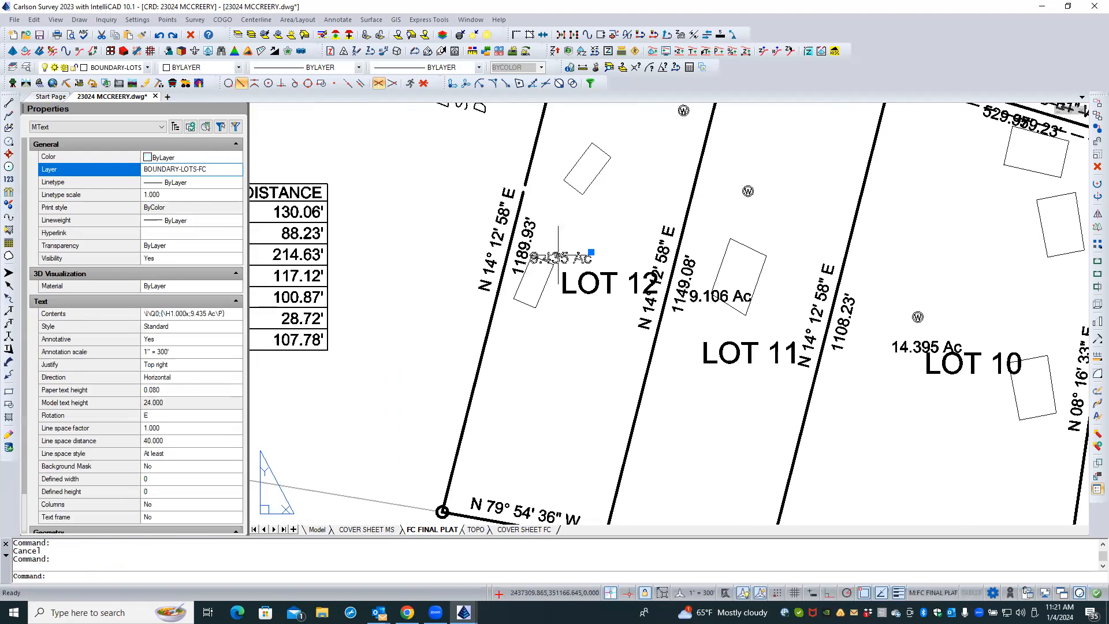
{"action": "left_click", "coordinate": [590, 252]}
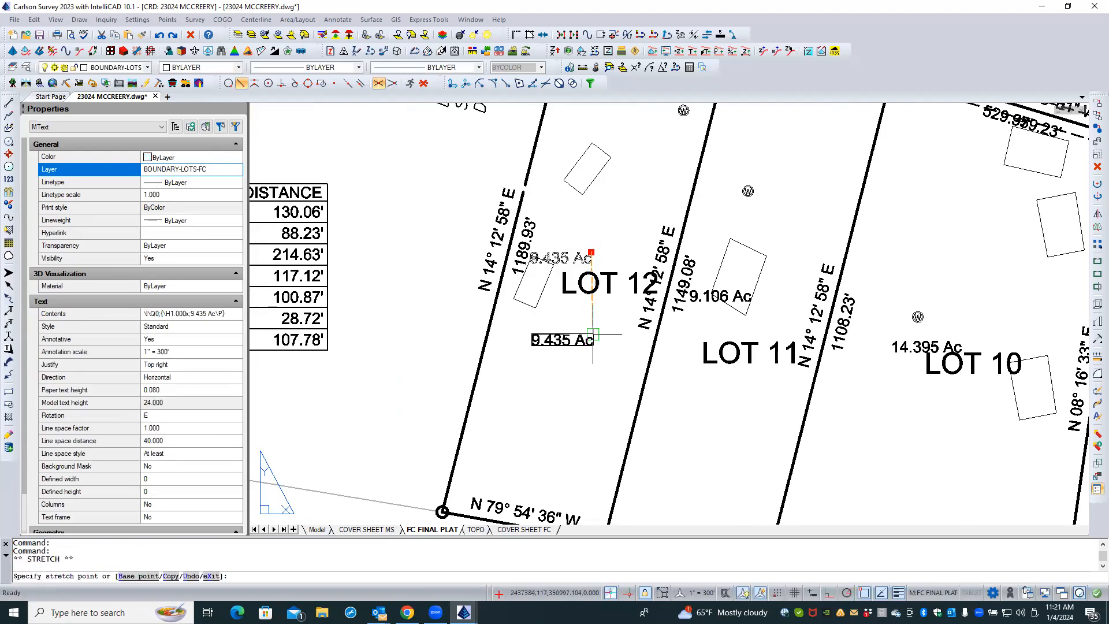
{"action": "left_click", "coordinate": [585, 373]}
{"action": "left_click", "coordinate": [593, 289]}
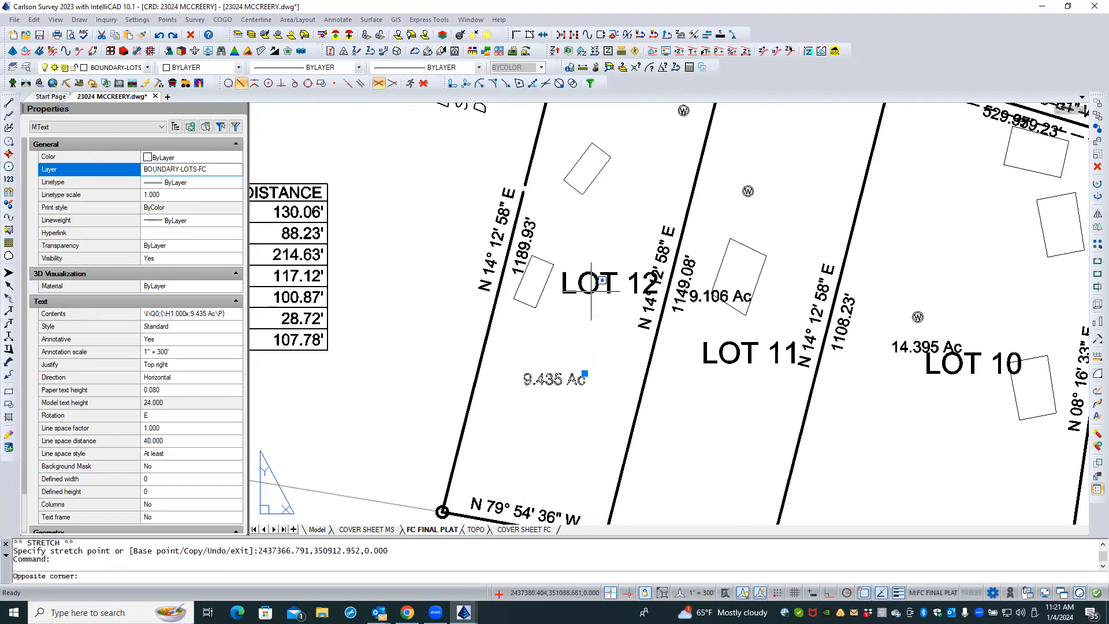
{"action": "double_click", "coordinate": [597, 286]}
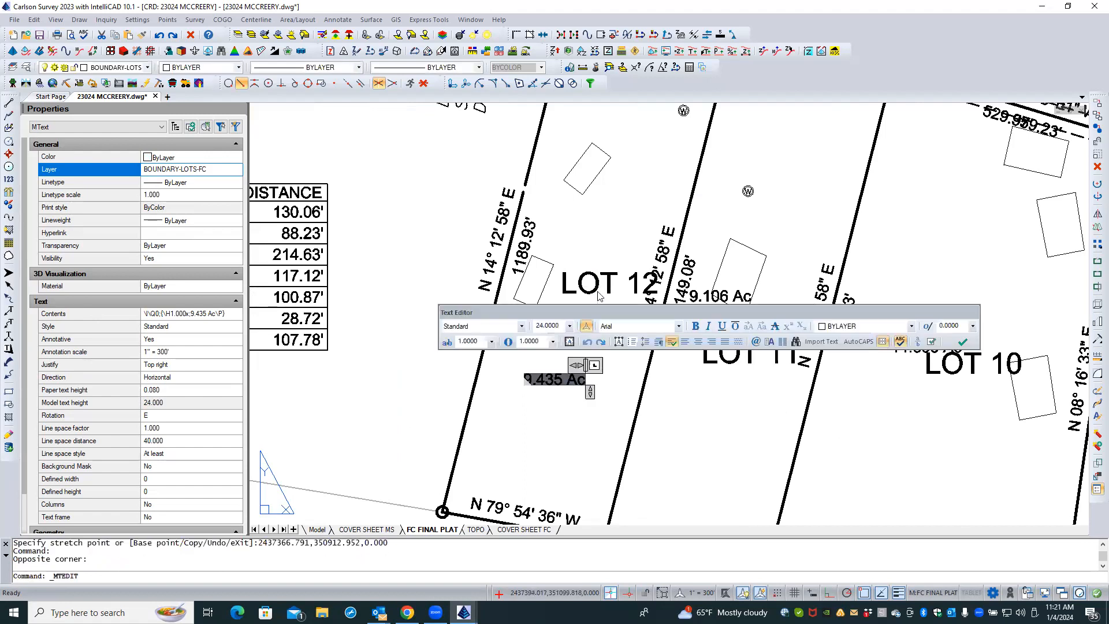
{"action": "key", "text": "Escape"}
{"action": "key", "text": "Escape"}
{"action": "key", "text": "Escape"}
{"action": "left_click", "coordinate": [593, 290]}
{"action": "left_click", "coordinate": [589, 294]}
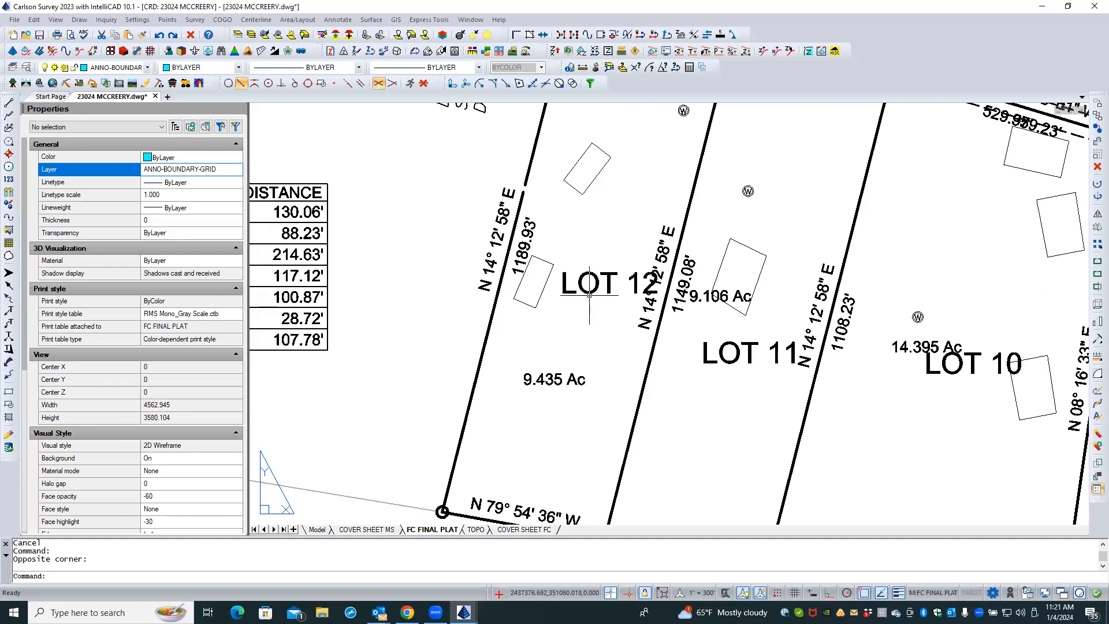
{"action": "left_click", "coordinate": [586, 292]}
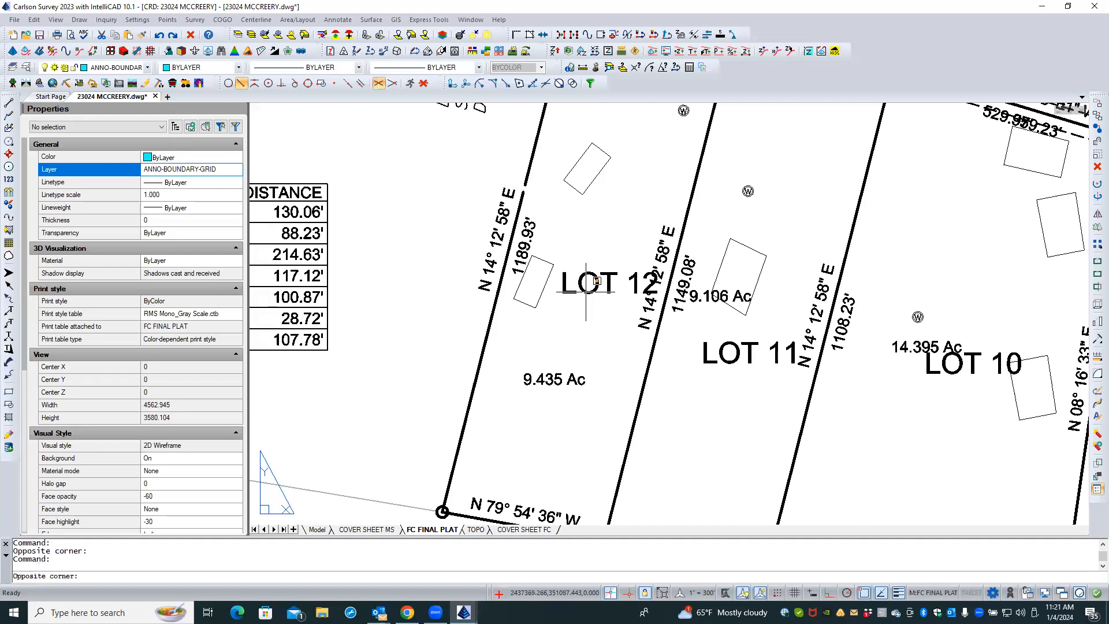
{"action": "key", "text": "Escape"}
{"action": "key", "text": "Escape"}
- Return to paper space and move the LOT 12 label directly above that lot's acreage label
{"action": "scroll", "coordinate": [586, 271], "scroll_direction": "down", "scroll_amount": 3}
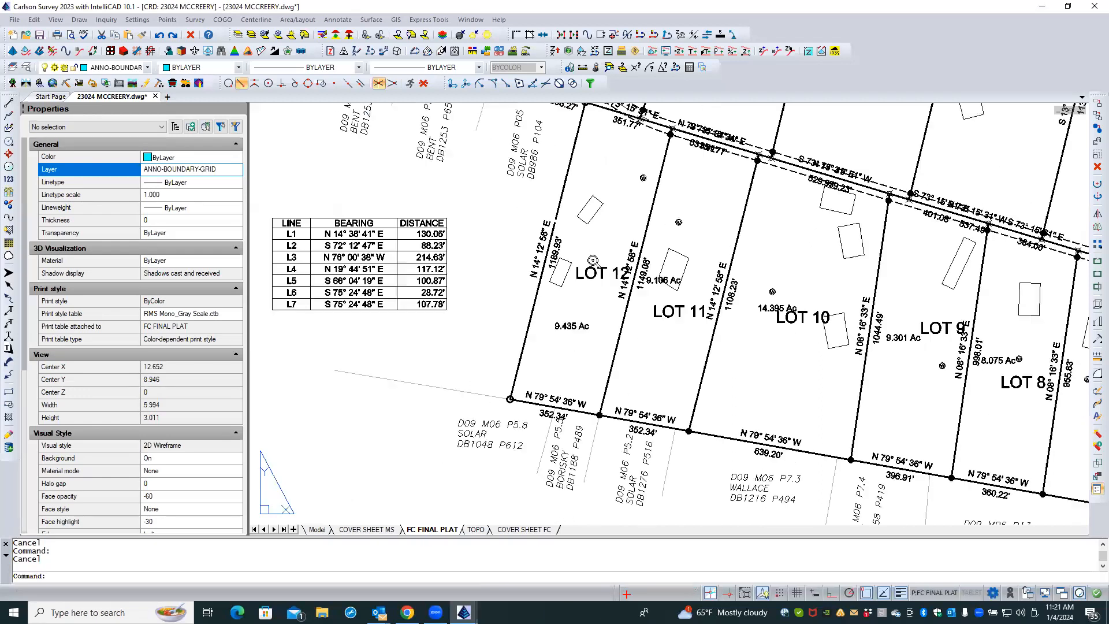
{"action": "scroll", "coordinate": [594, 261], "scroll_direction": "down", "scroll_amount": 2}
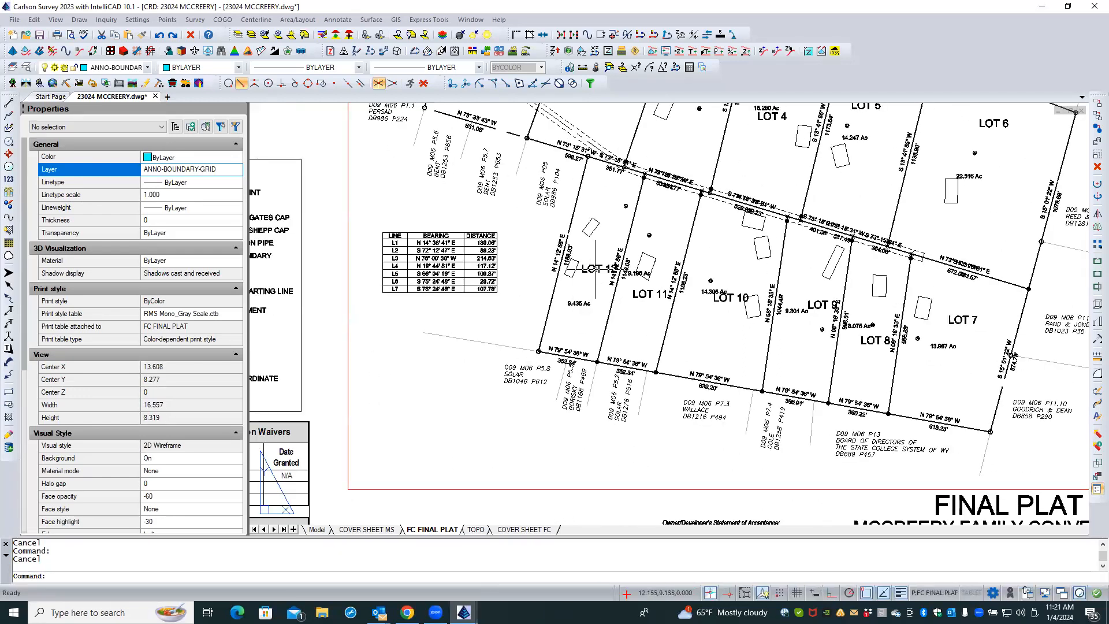
{"action": "left_click", "coordinate": [595, 269]}
{"action": "left_click", "coordinate": [581, 272]}
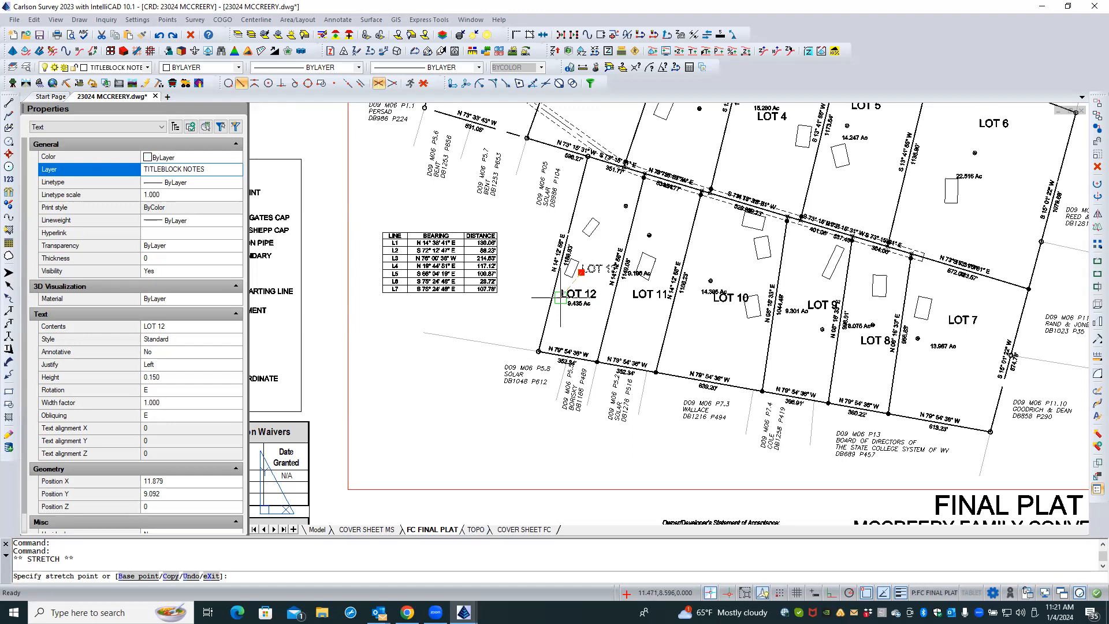
{"action": "left_click", "coordinate": [560, 297]}
{"action": "key", "text": "Escape"}
{"action": "key", "text": "Escape"}
{"action": "scroll", "coordinate": [586, 288], "scroll_direction": "up", "scroll_amount": 1}
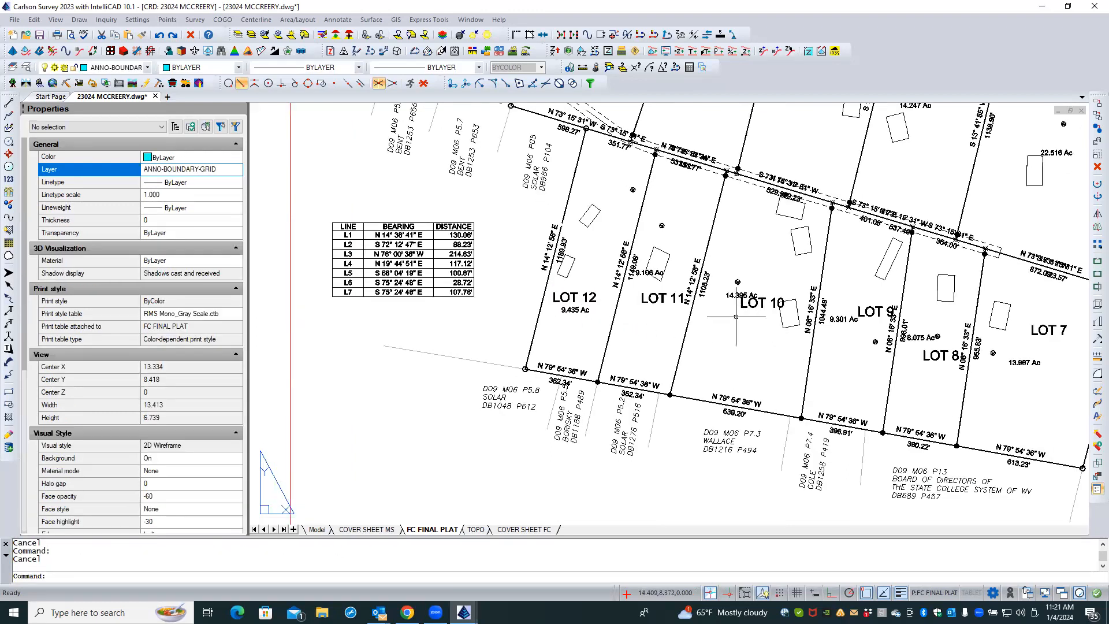
- Switch to model space and move the N 73° 15' 31" W bearing label paired with 531.91' above the overlapping S 73° 15' 31" E label
{"action": "scroll", "coordinate": [492, 317], "scroll_direction": "down", "scroll_amount": 1}
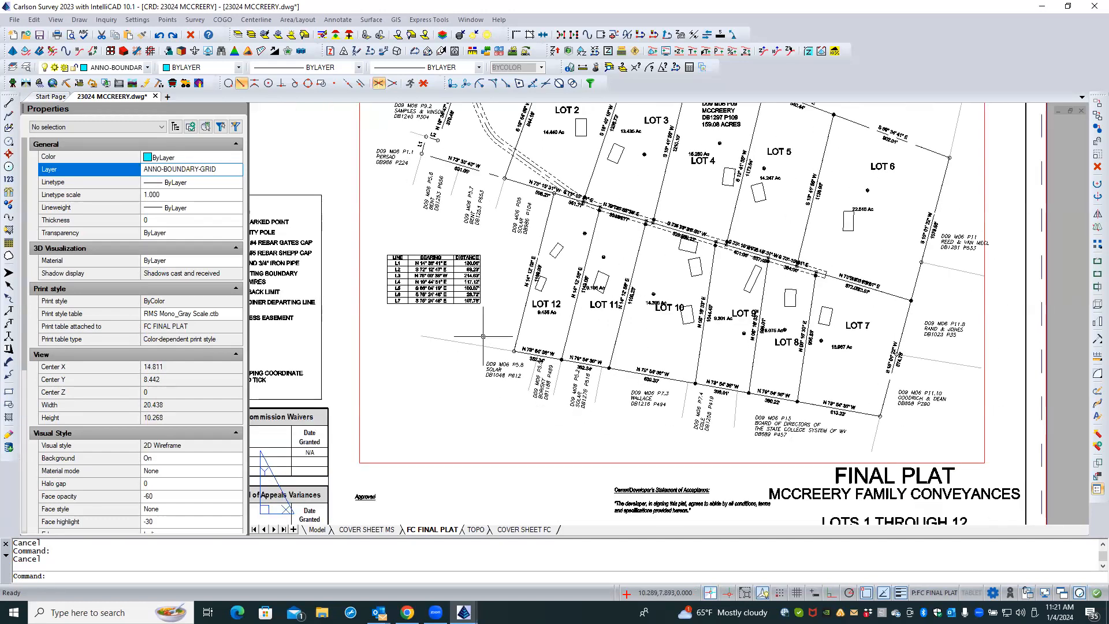
{"action": "scroll", "coordinate": [482, 341], "scroll_direction": "down", "scroll_amount": 1}
{"action": "scroll", "coordinate": [482, 341], "scroll_direction": "down", "scroll_amount": 1}
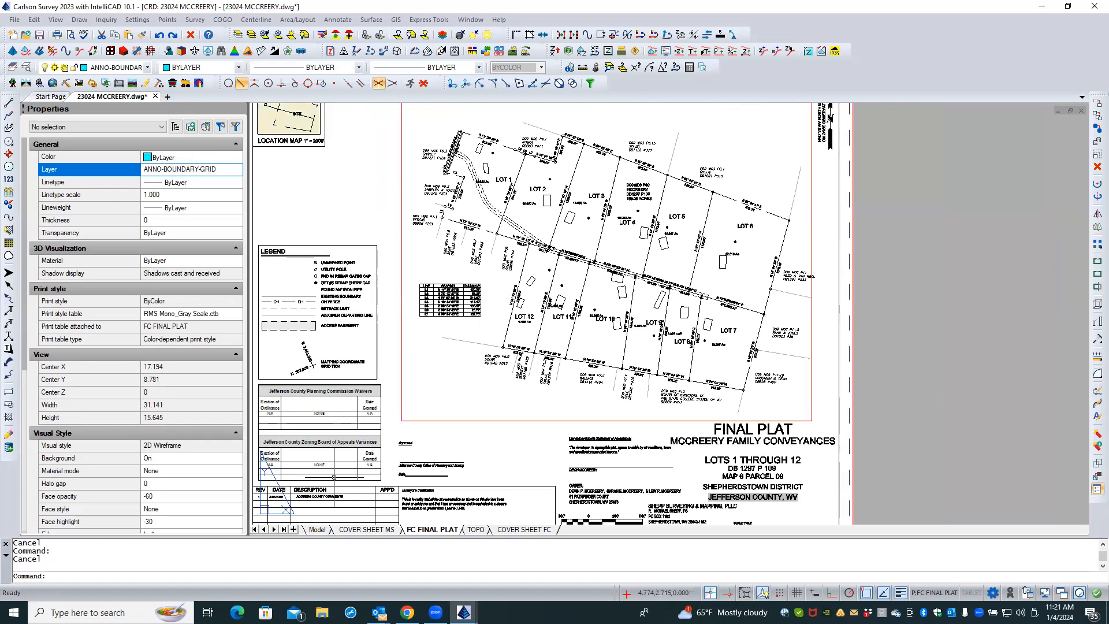
{"action": "left_click", "coordinate": [317, 529]}
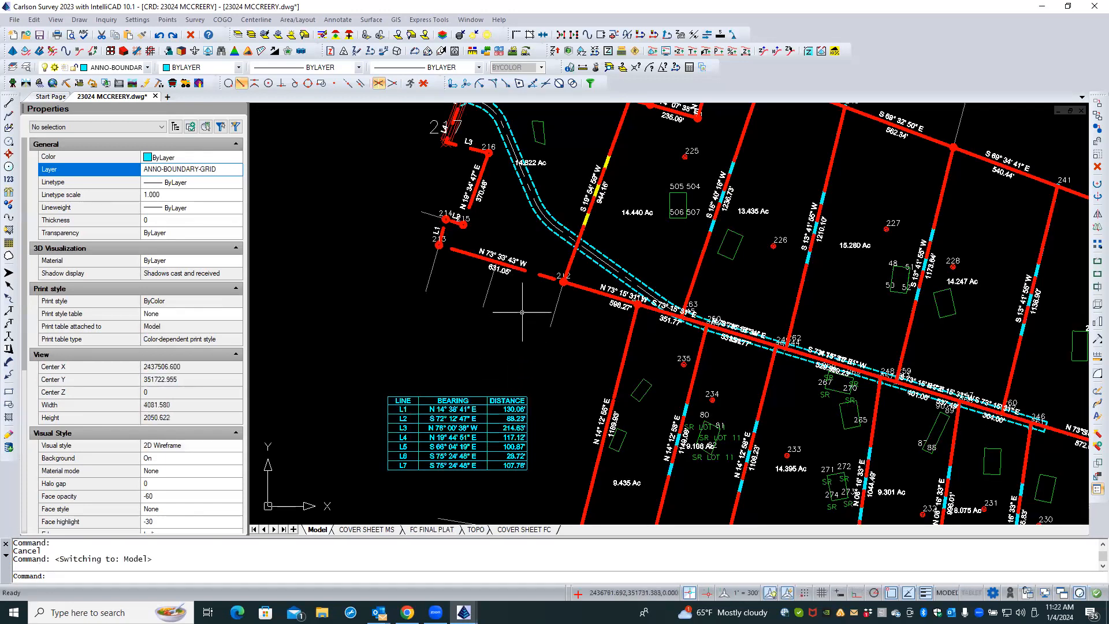
{"action": "scroll", "coordinate": [735, 313], "scroll_direction": "up", "scroll_amount": 5}
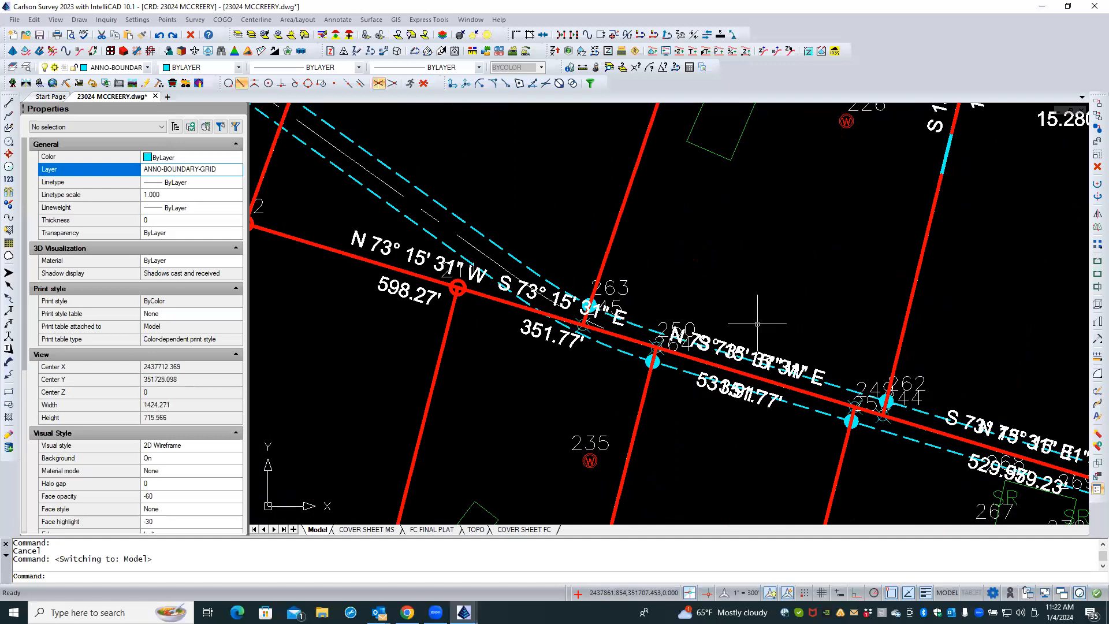
{"action": "scroll", "coordinate": [756, 324], "scroll_direction": "up", "scroll_amount": 2}
{"action": "middle_click_drag", "start_coordinate": [688, 258], "coordinate": [612, 193]}
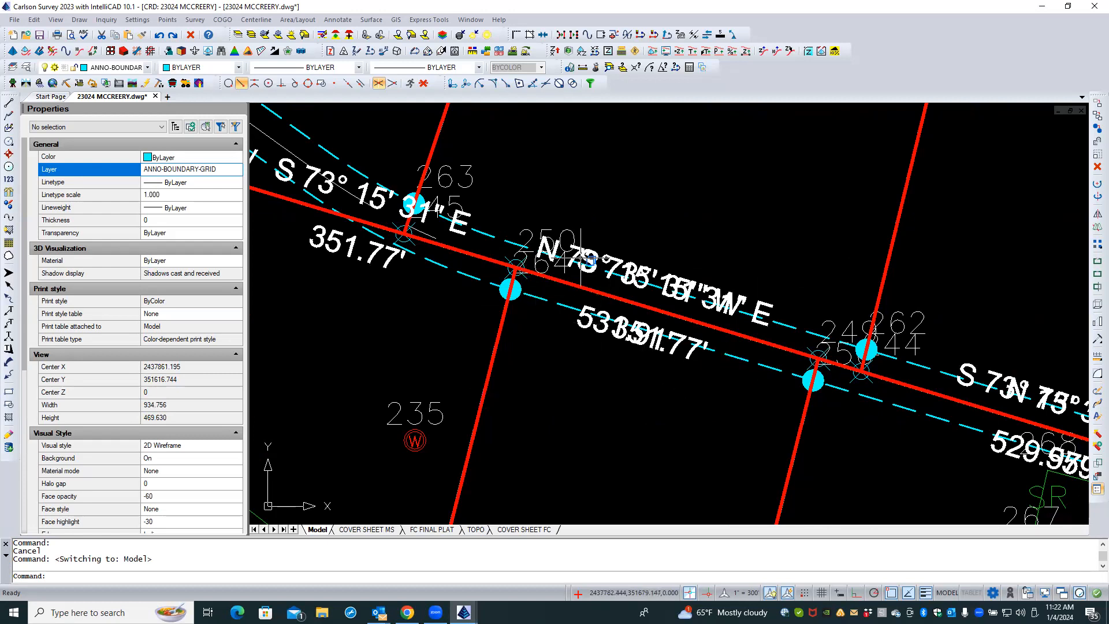
{"action": "left_click", "coordinate": [577, 248]}
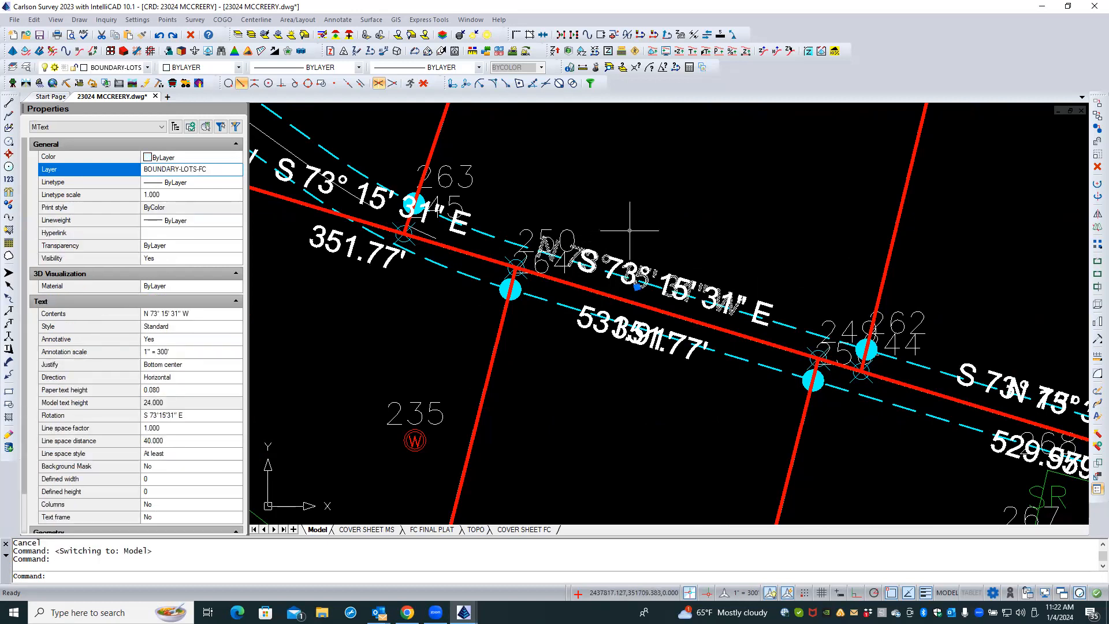
{"action": "left_click", "coordinate": [637, 286]}
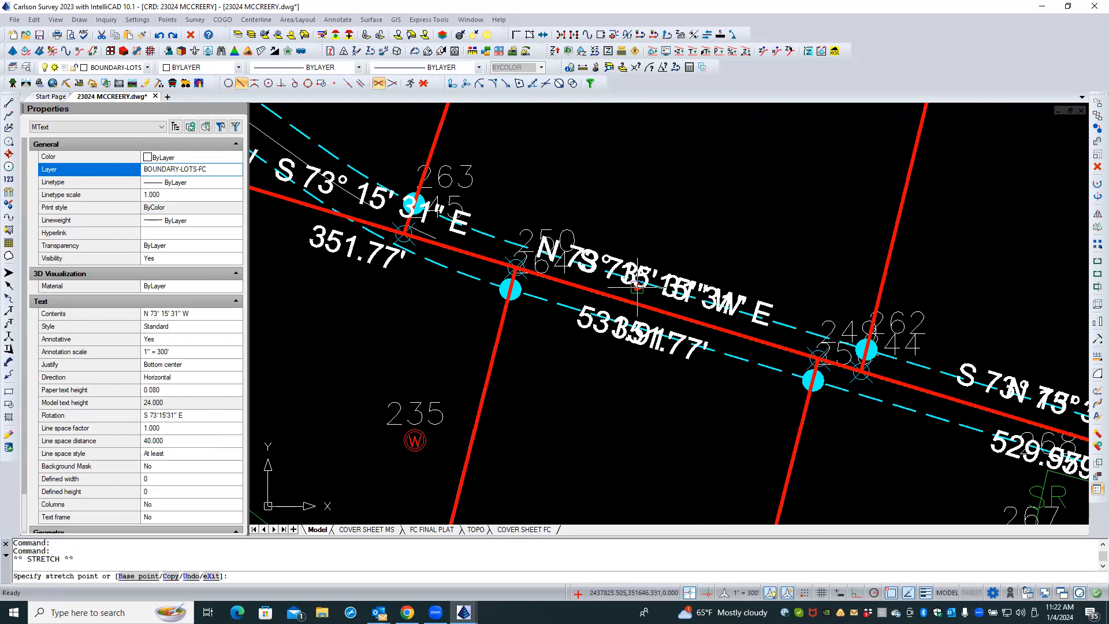
{"action": "left_click", "coordinate": [639, 248]}
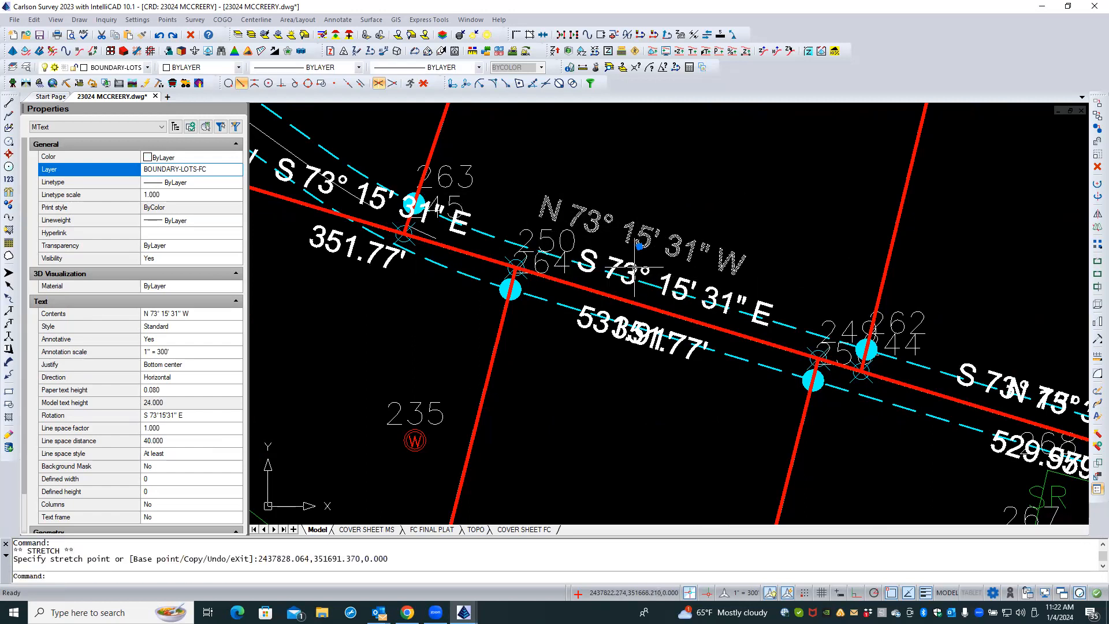
- Move the 531.91' distance label up to the east end of its N 73° 15' 31" W bearing label
{"action": "left_click", "coordinate": [604, 310]}
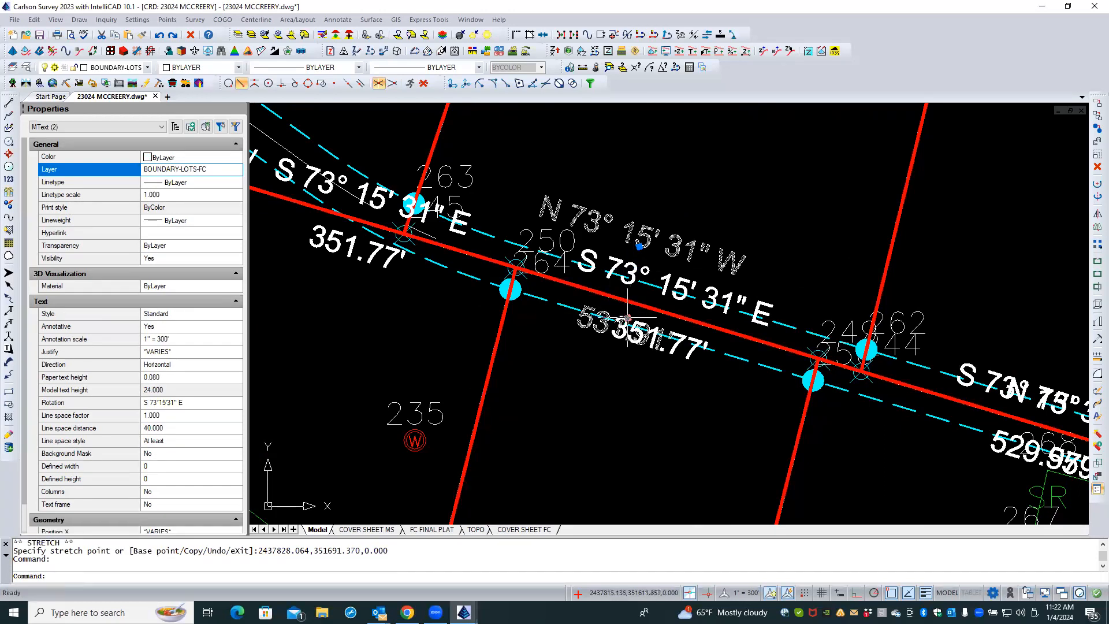
{"action": "left_click", "coordinate": [628, 317]}
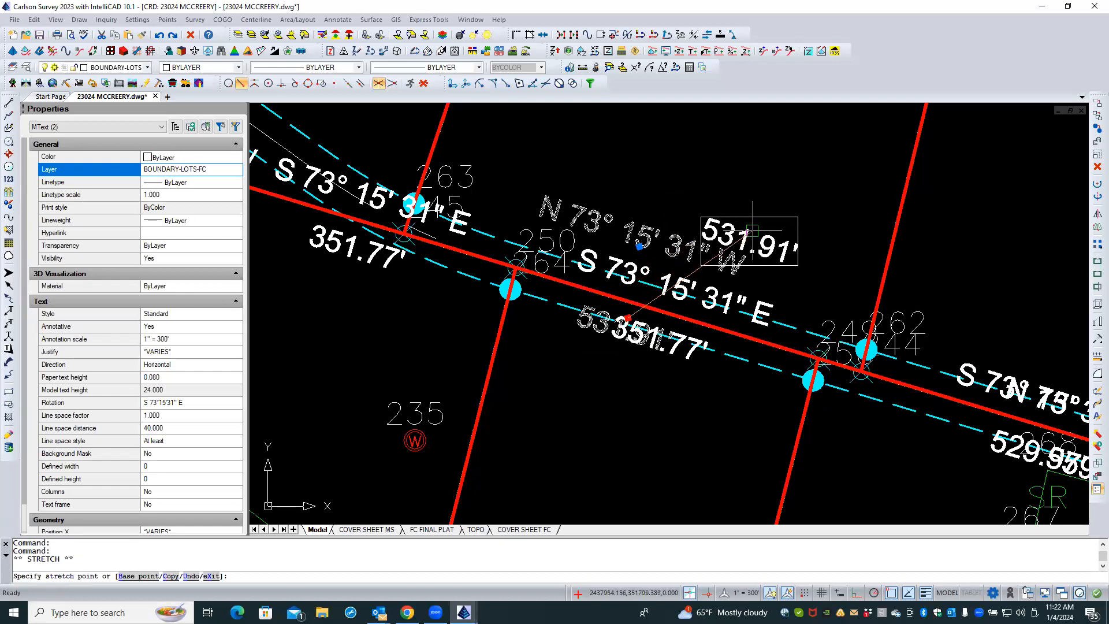
{"action": "left_click", "coordinate": [802, 264]}
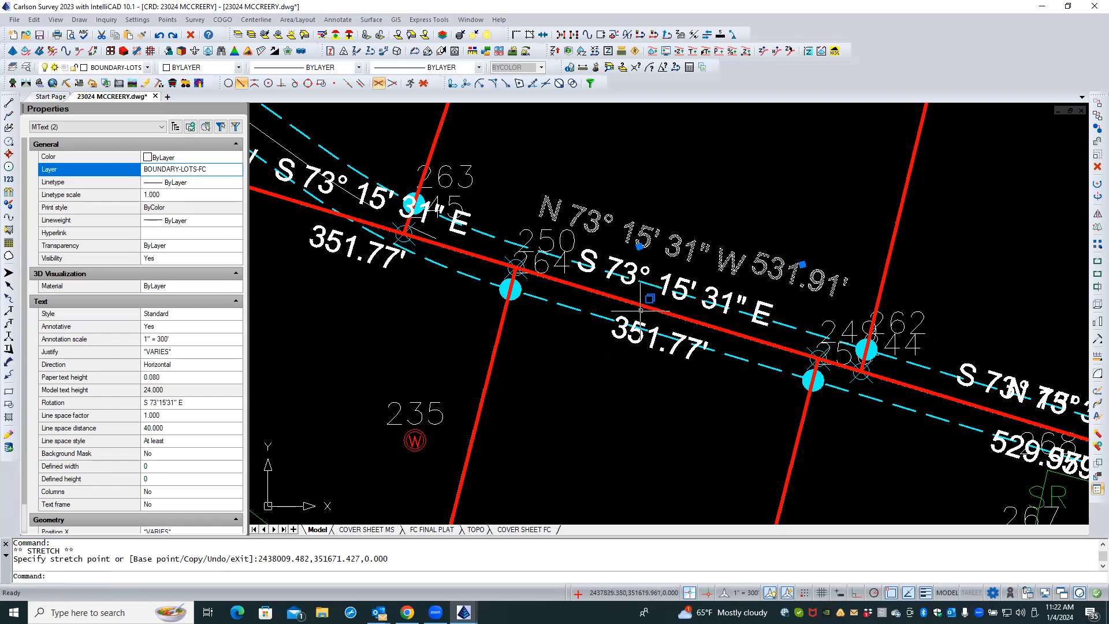
- Examine the bearing and distance labels along the shared line through the middle of the subdivision, and clear the label selection
{"action": "scroll", "coordinate": [580, 358], "scroll_direction": "down", "scroll_amount": 3}
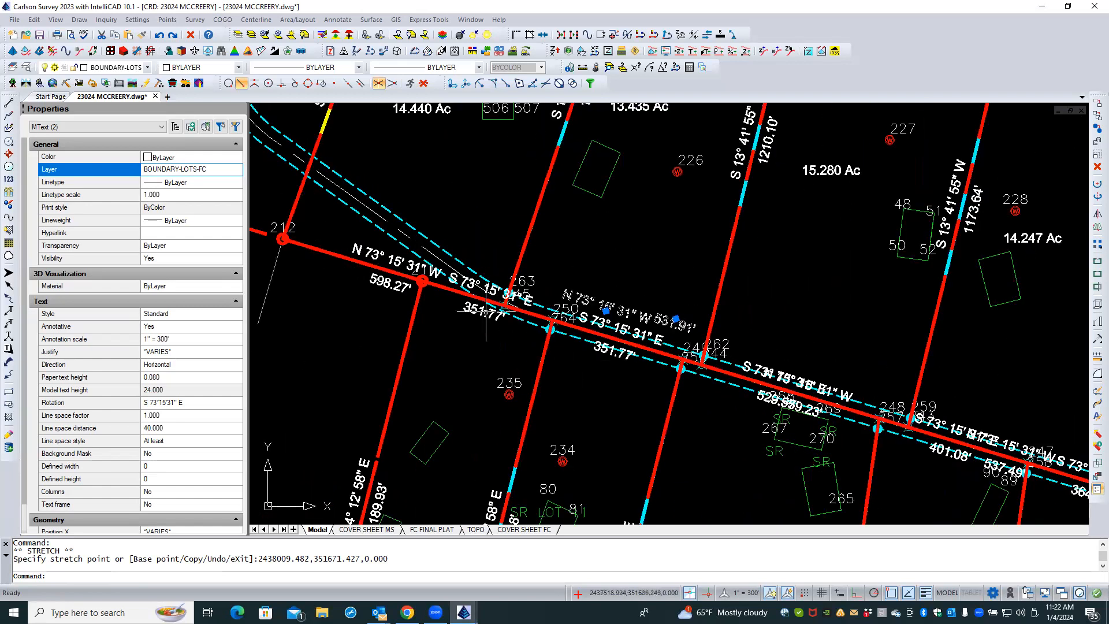
{"action": "scroll", "coordinate": [457, 294], "scroll_direction": "up", "scroll_amount": 1}
{"action": "scroll", "coordinate": [456, 294], "scroll_direction": "down", "scroll_amount": 2}
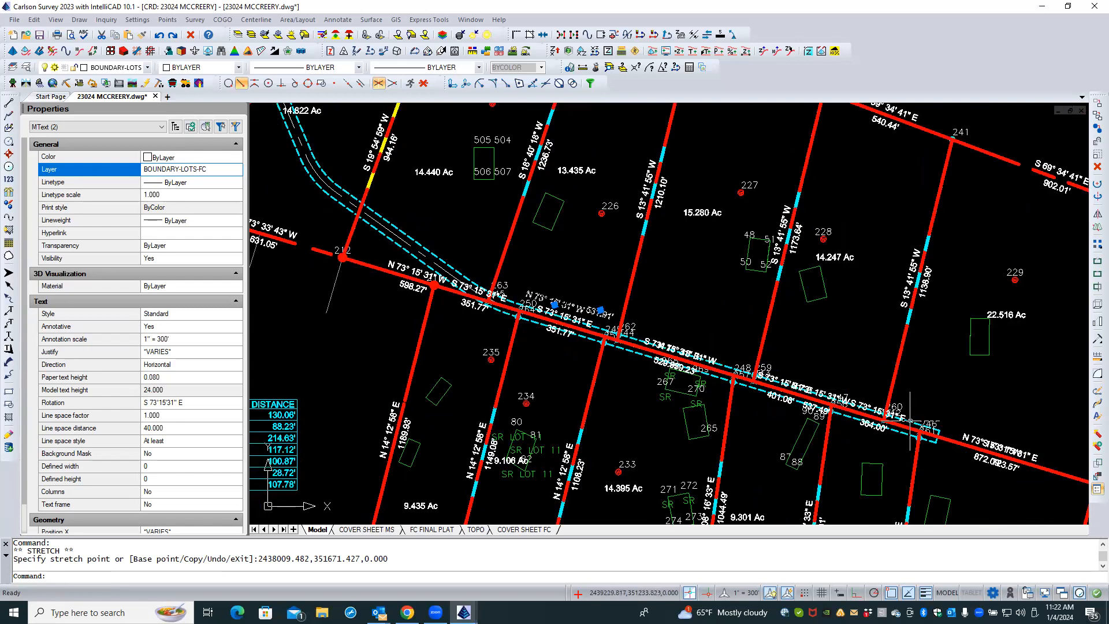
{"action": "scroll", "coordinate": [555, 305], "scroll_direction": "down", "scroll_amount": 3}
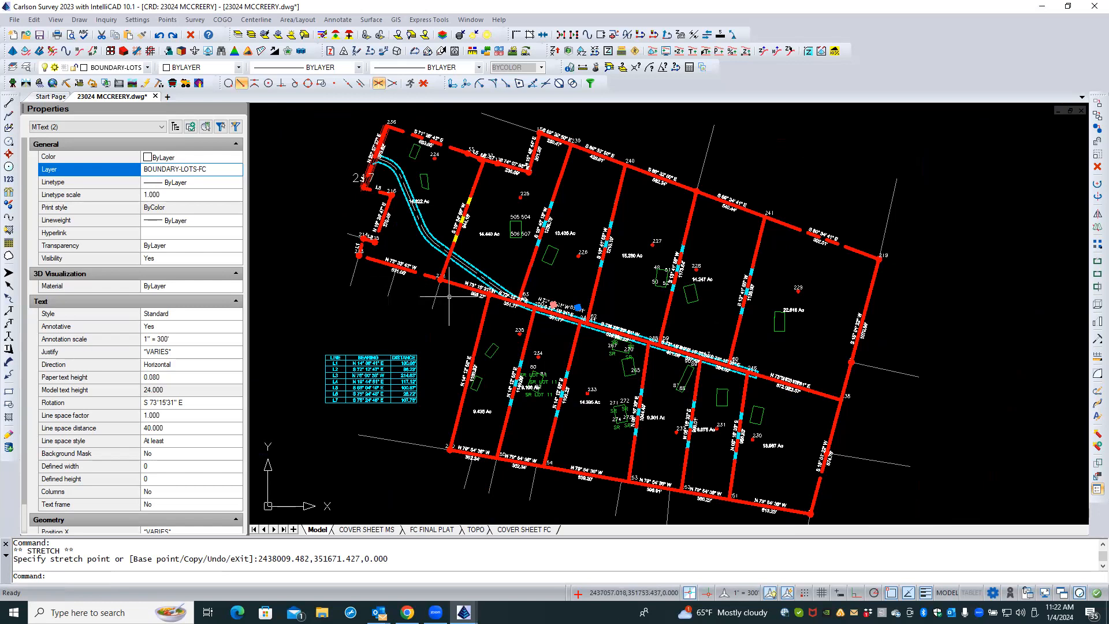
{"action": "scroll", "coordinate": [448, 292], "scroll_direction": "up", "scroll_amount": 2}
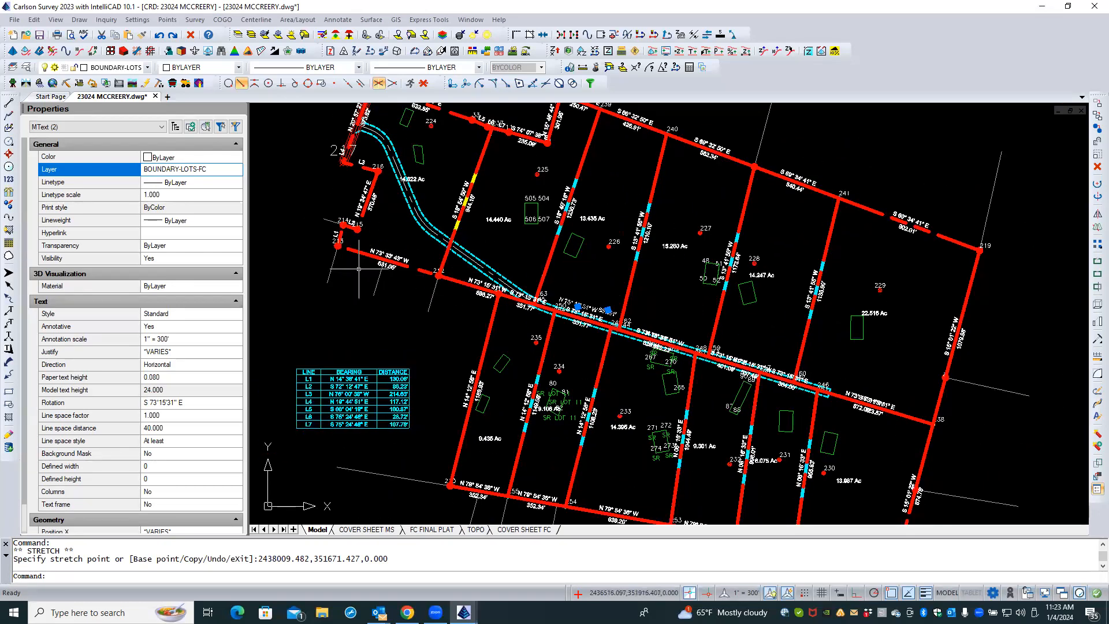
{"action": "scroll", "coordinate": [358, 269], "scroll_direction": "up", "scroll_amount": 1}
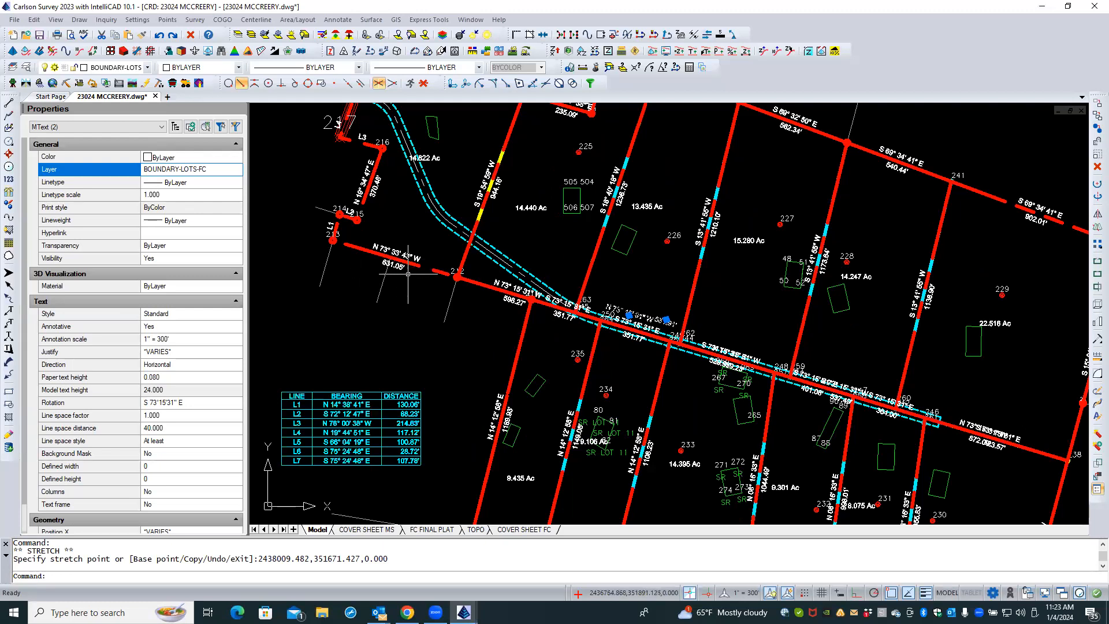
{"action": "scroll", "coordinate": [484, 276], "scroll_direction": "up", "scroll_amount": 2}
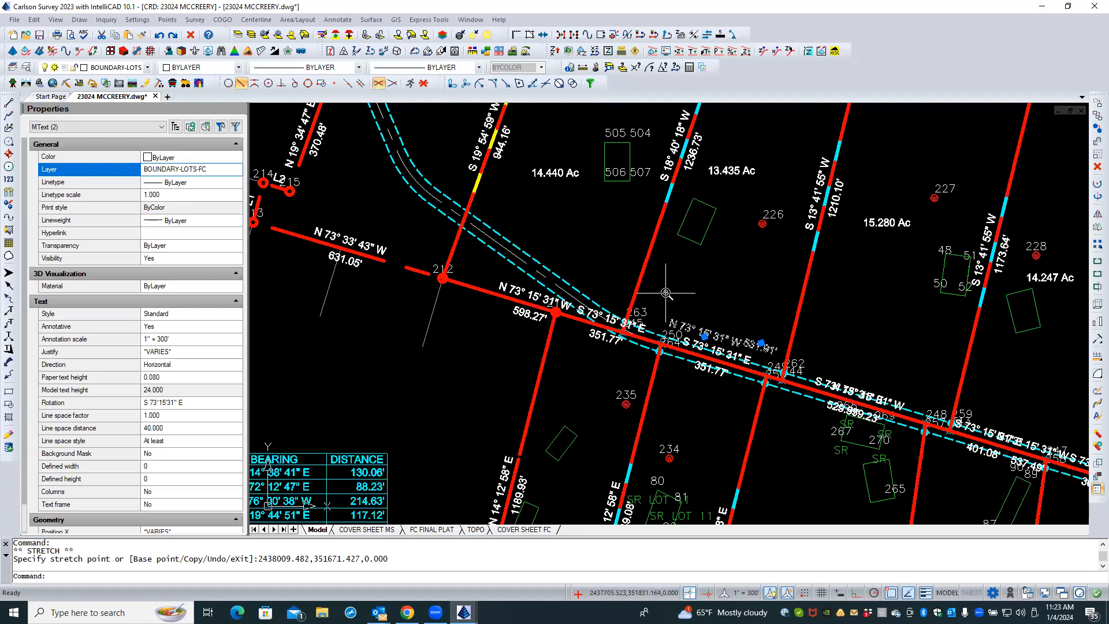
{"action": "scroll", "coordinate": [666, 292], "scroll_direction": "down", "scroll_amount": 1}
{"action": "scroll", "coordinate": [695, 297], "scroll_direction": "up", "scroll_amount": 1}
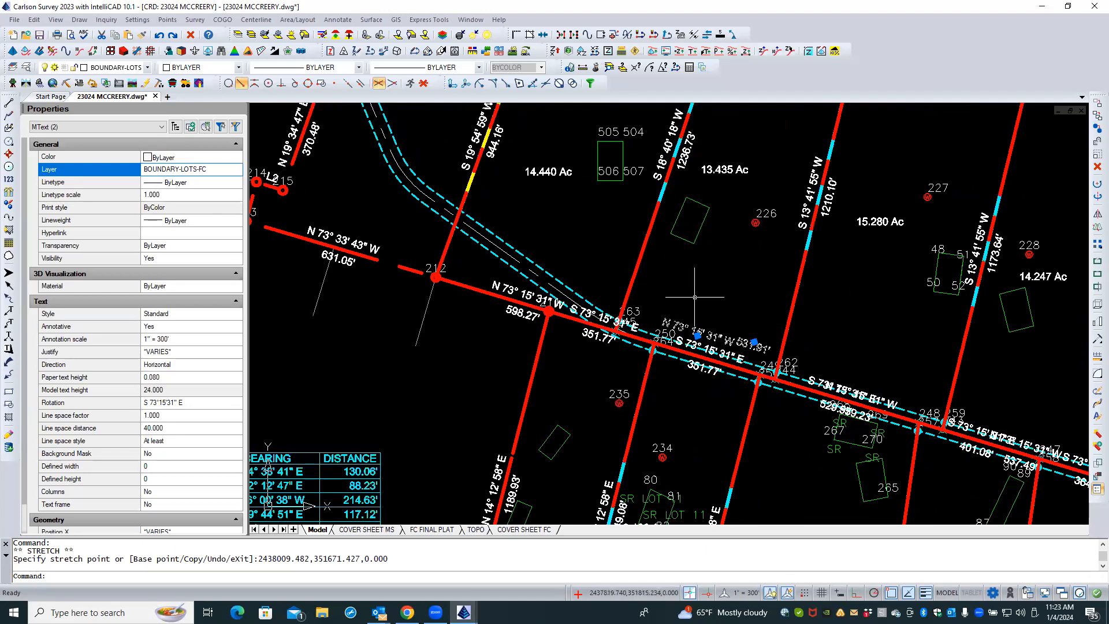
{"action": "key", "text": "Escape"}
{"action": "key", "text": "Escape"}
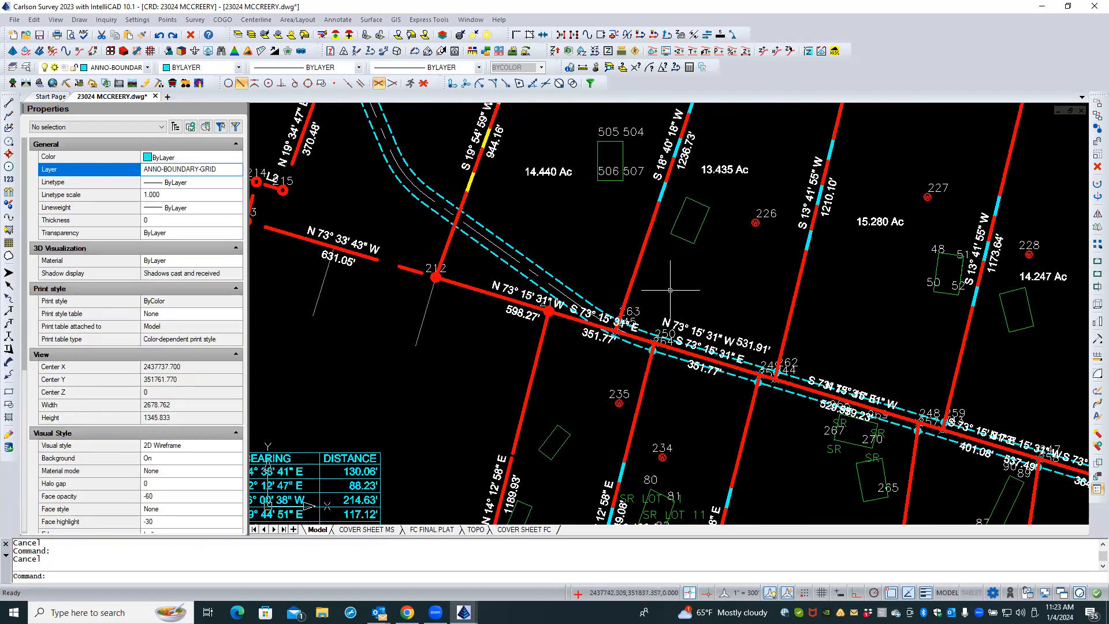
- Inspect the N 73° 15' 31" W and 598.27' labels between points 212 and 263 against the surrounding lot lines
{"action": "scroll", "coordinate": [470, 274], "scroll_direction": "down", "scroll_amount": 1}
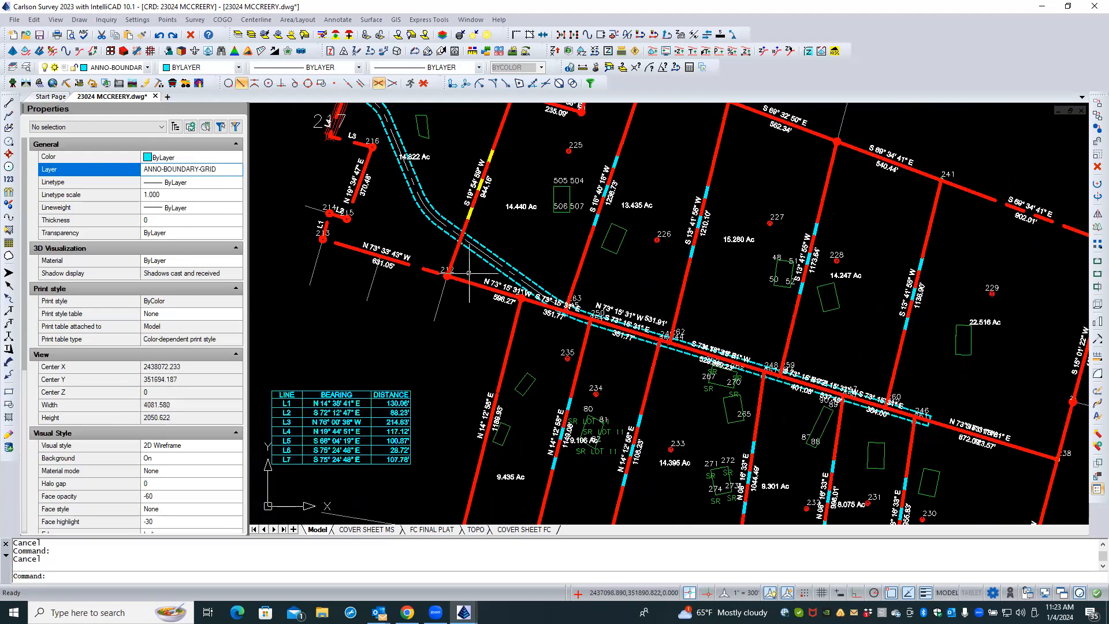
{"action": "scroll", "coordinate": [643, 327], "scroll_direction": "up", "scroll_amount": 1}
{"action": "scroll", "coordinate": [642, 327], "scroll_direction": "up", "scroll_amount": 2}
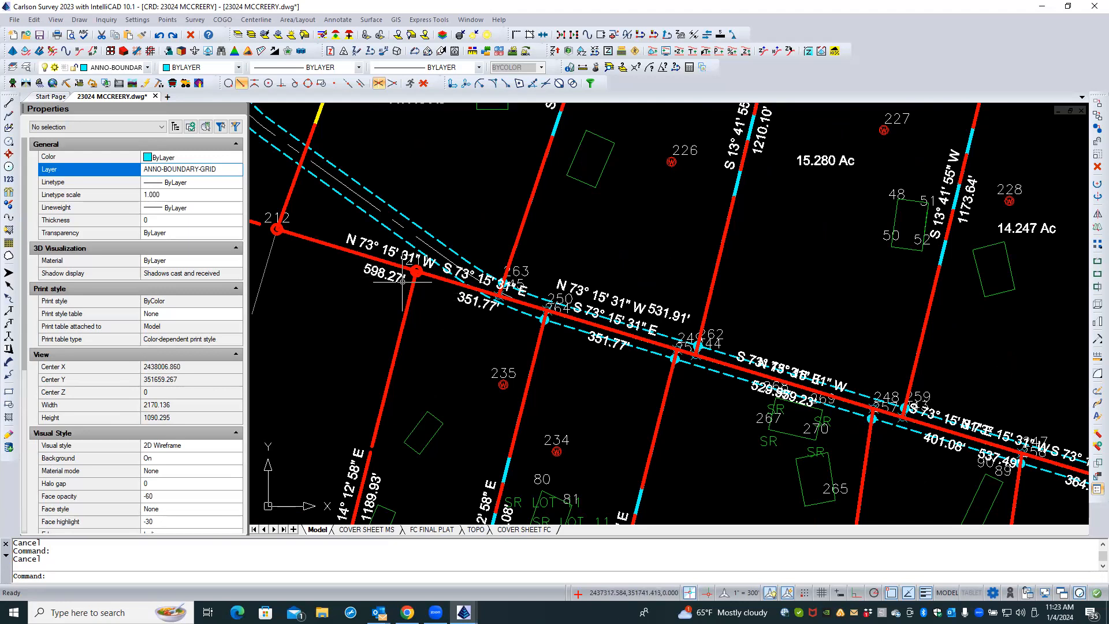
{"action": "mouse_move", "coordinate": [358, 272]}
{"action": "middle_mouse_down"}
{"action": "mouse_move", "coordinate": [455, 289]}
{"action": "mouse_move", "coordinate": [462, 310]}
{"action": "middle_mouse_up"}
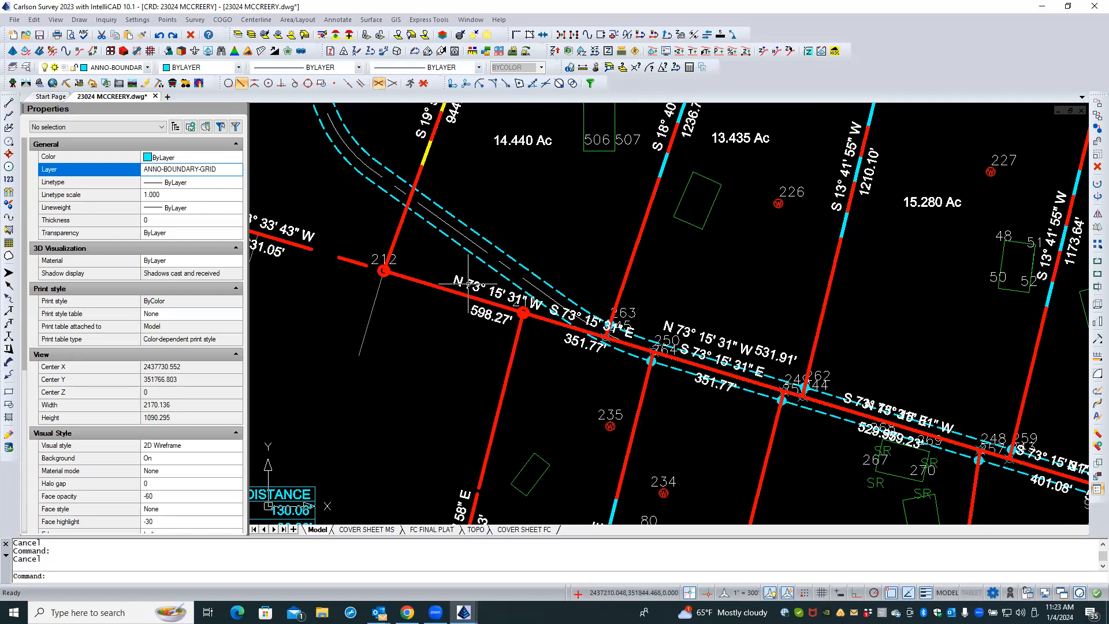
{"action": "left_click", "coordinate": [469, 284]}
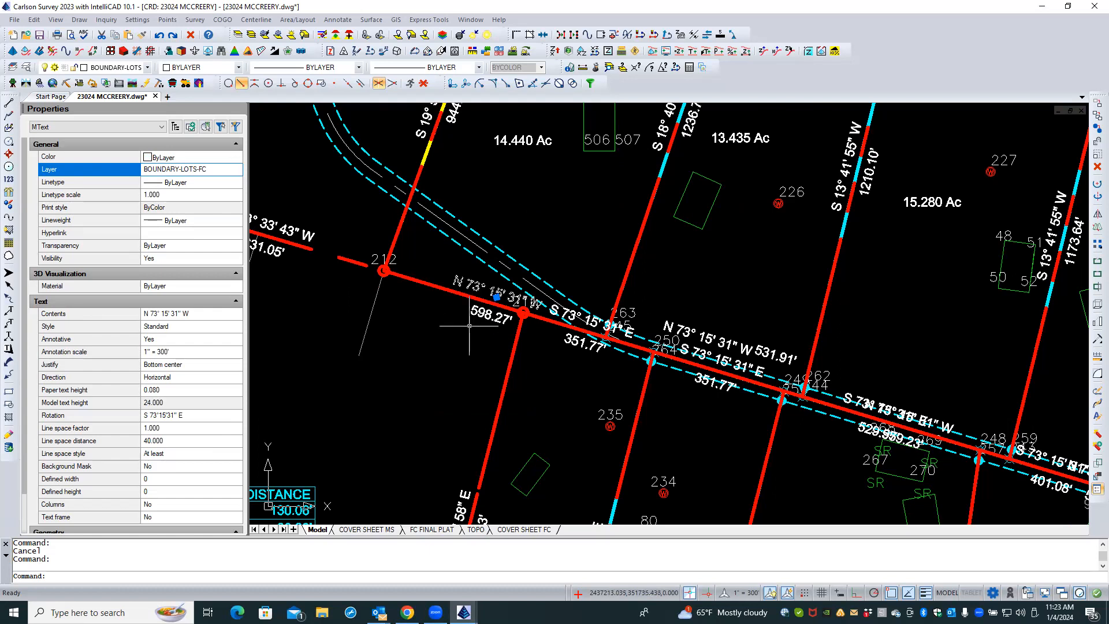
{"action": "key", "text": "Escape"}
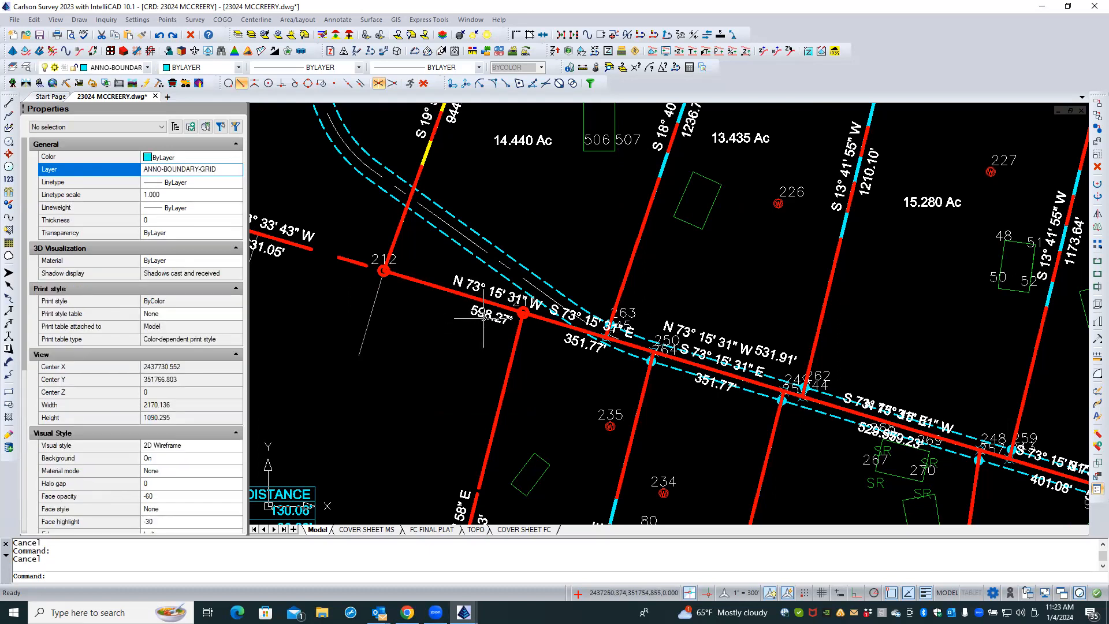
{"action": "scroll", "coordinate": [484, 317], "scroll_direction": "up", "scroll_amount": 1}
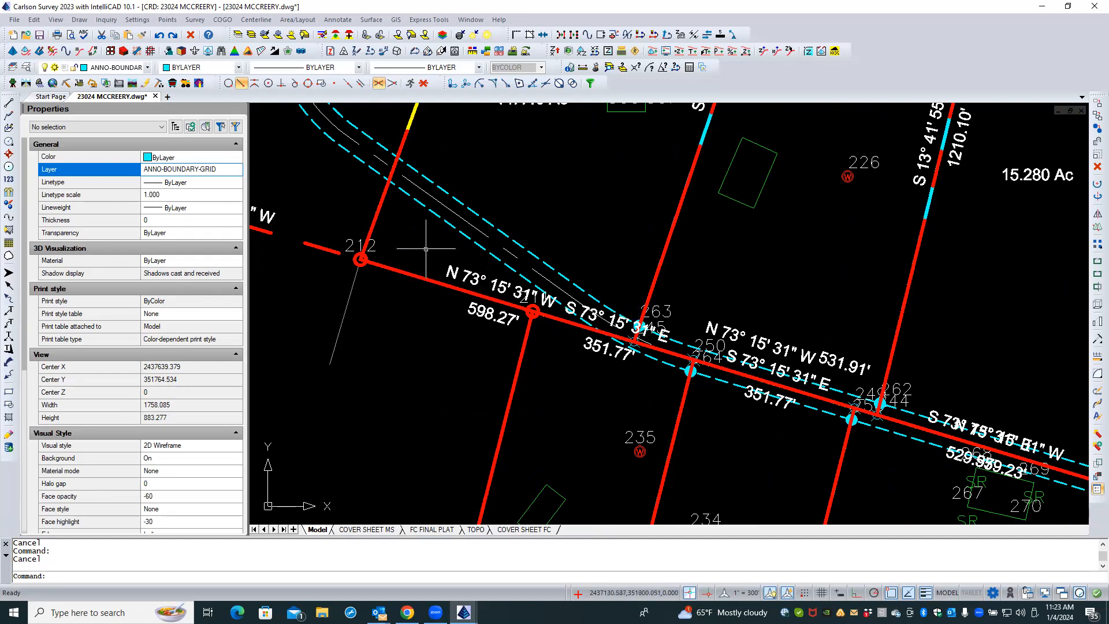
{"action": "scroll", "coordinate": [469, 383], "scroll_direction": "down", "scroll_amount": 5}
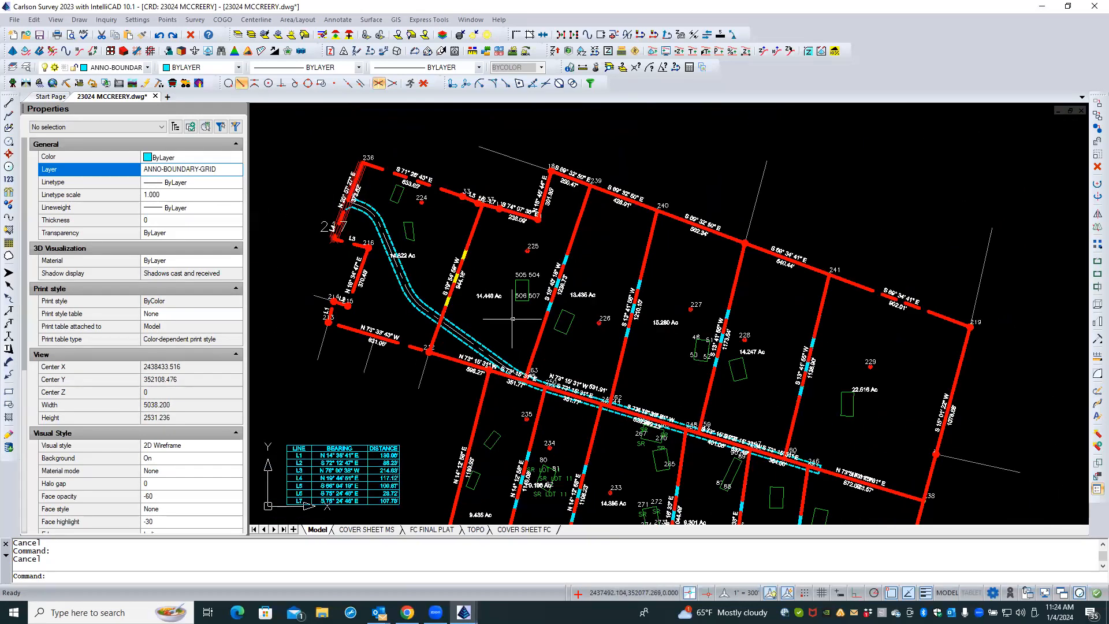
{"action": "scroll", "coordinate": [512, 319], "scroll_direction": "up", "scroll_amount": 2}
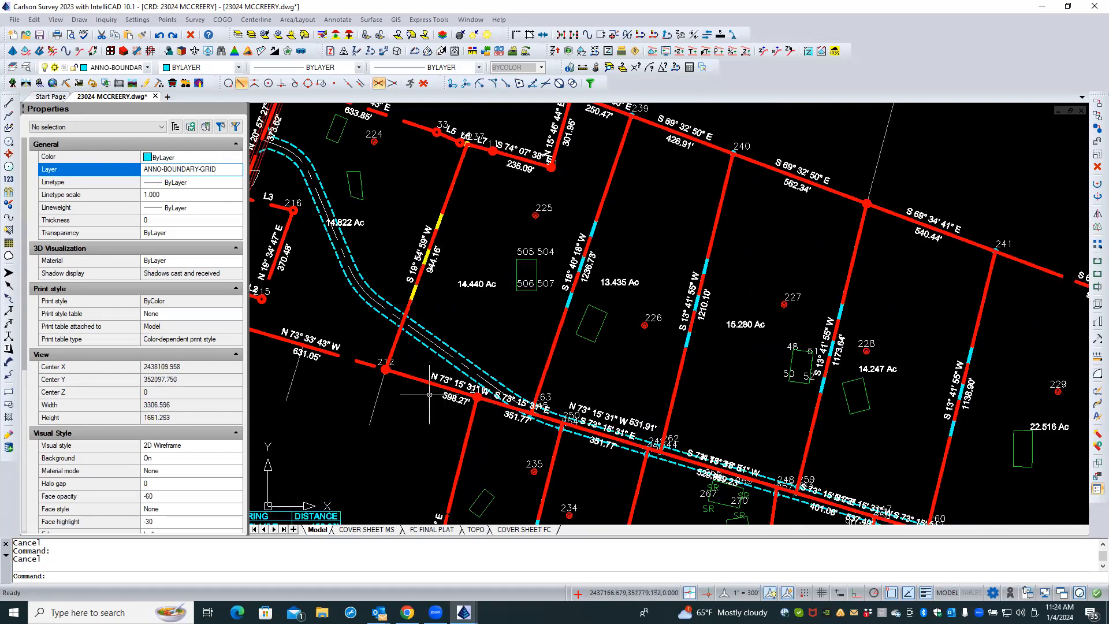
{"action": "scroll", "coordinate": [418, 419], "scroll_direction": "up", "scroll_amount": 2}
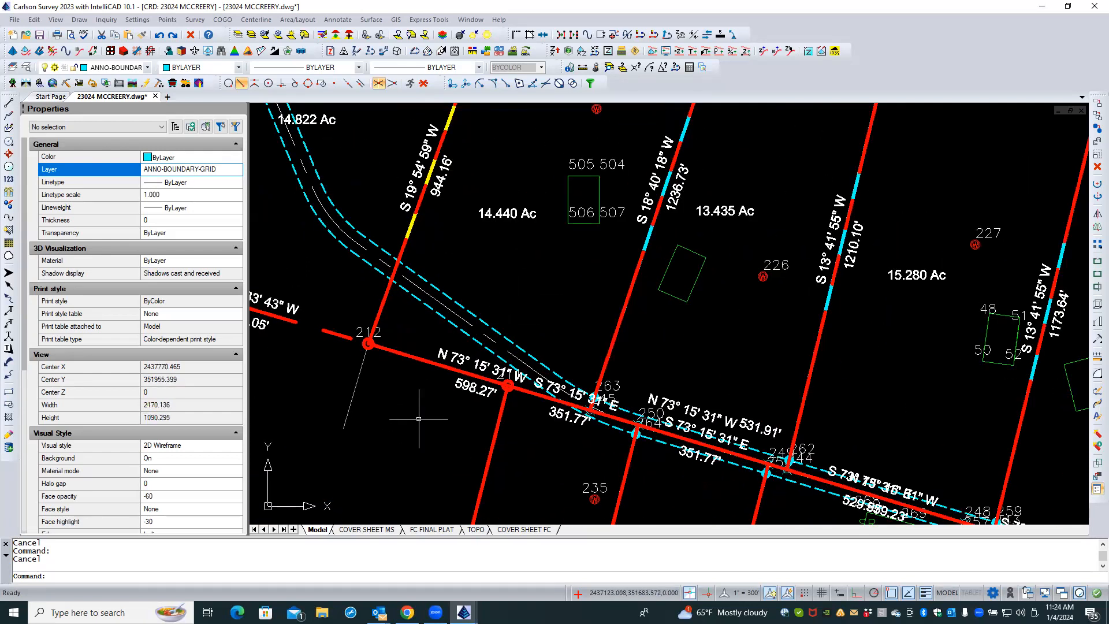
{"action": "scroll", "coordinate": [418, 419], "scroll_direction": "up", "scroll_amount": 1}
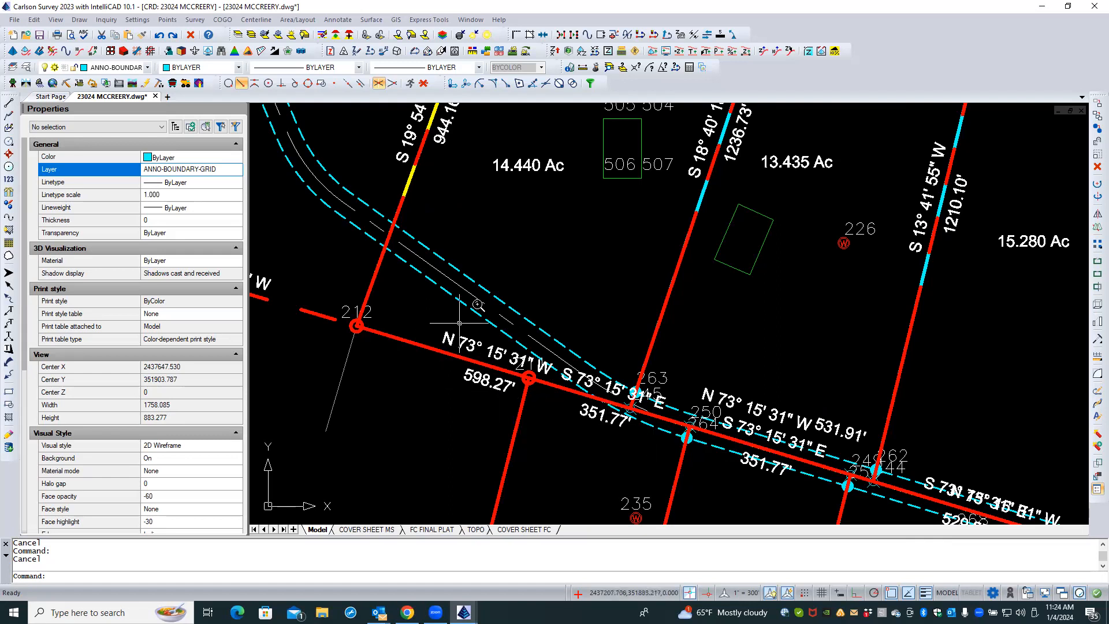
{"action": "scroll", "coordinate": [470, 312], "scroll_direction": "down", "scroll_amount": 2}
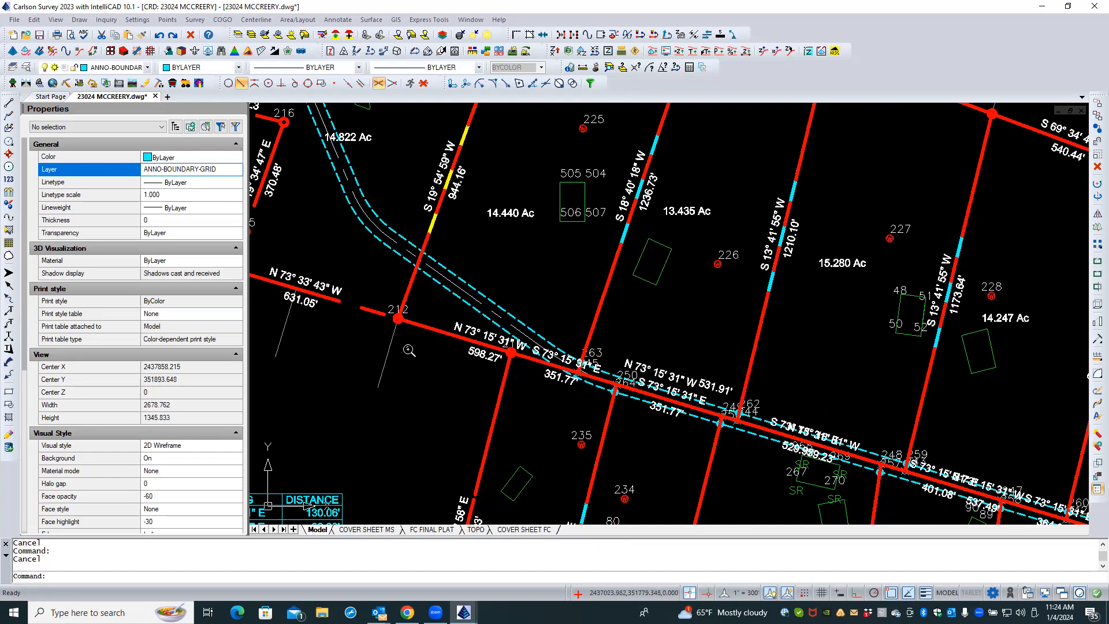
- Move the N 73° 15' 31" W bearing label paired with 598.27' westward along its lot line, between points 212 and 211
{"action": "scroll", "coordinate": [434, 373], "scroll_direction": "up", "scroll_amount": 2}
{"action": "scroll", "coordinate": [594, 376], "scroll_direction": "up", "scroll_amount": 3}
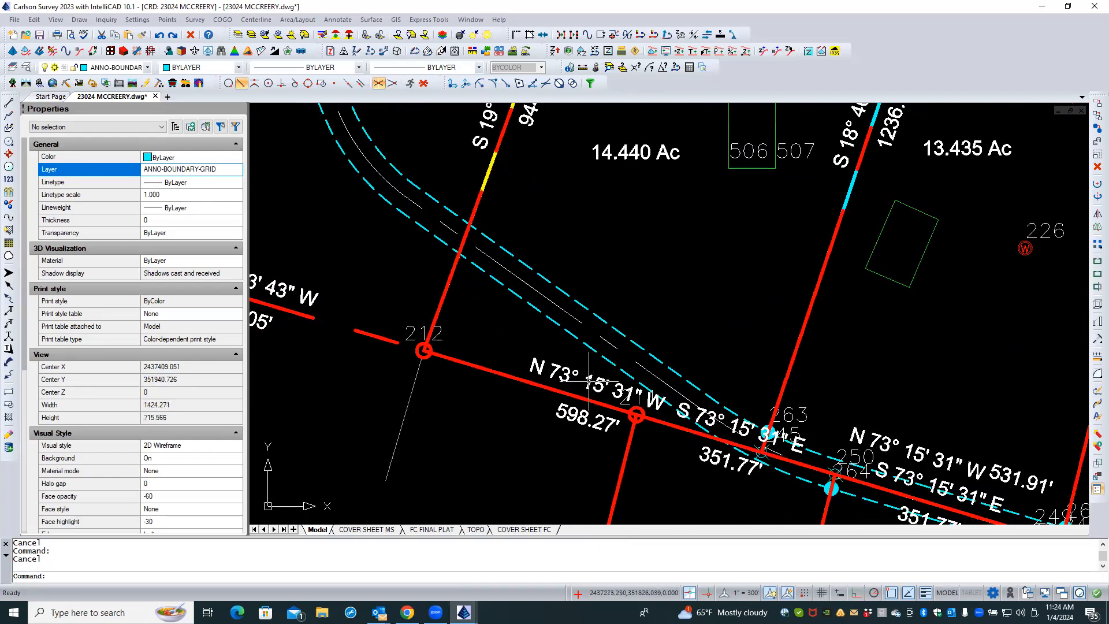
{"action": "left_click", "coordinate": [588, 381]}
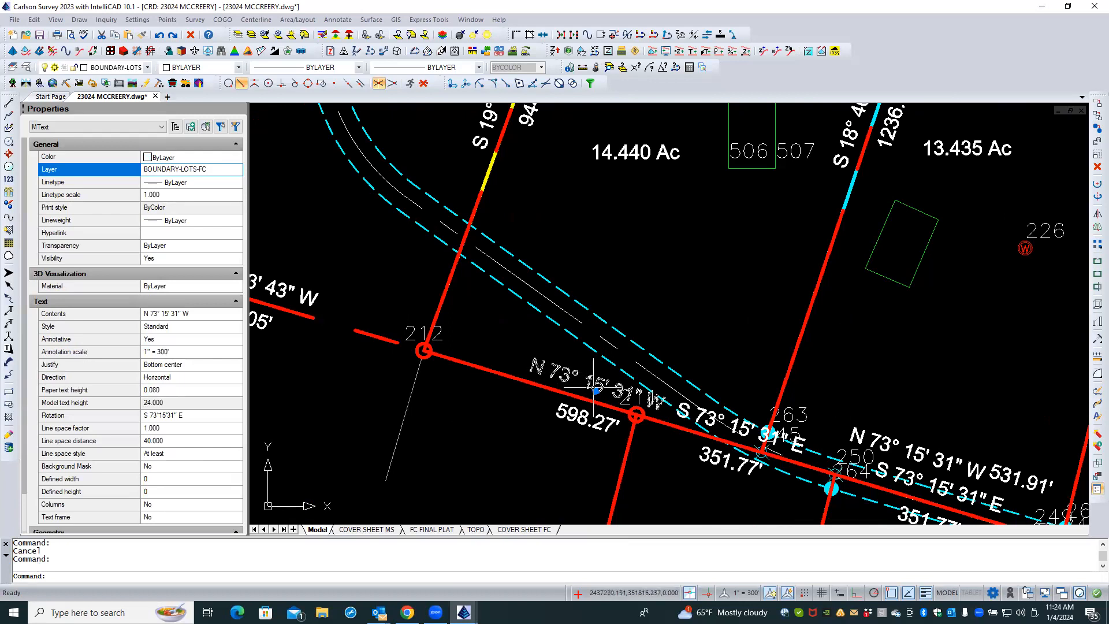
{"action": "left_click", "coordinate": [596, 391]}
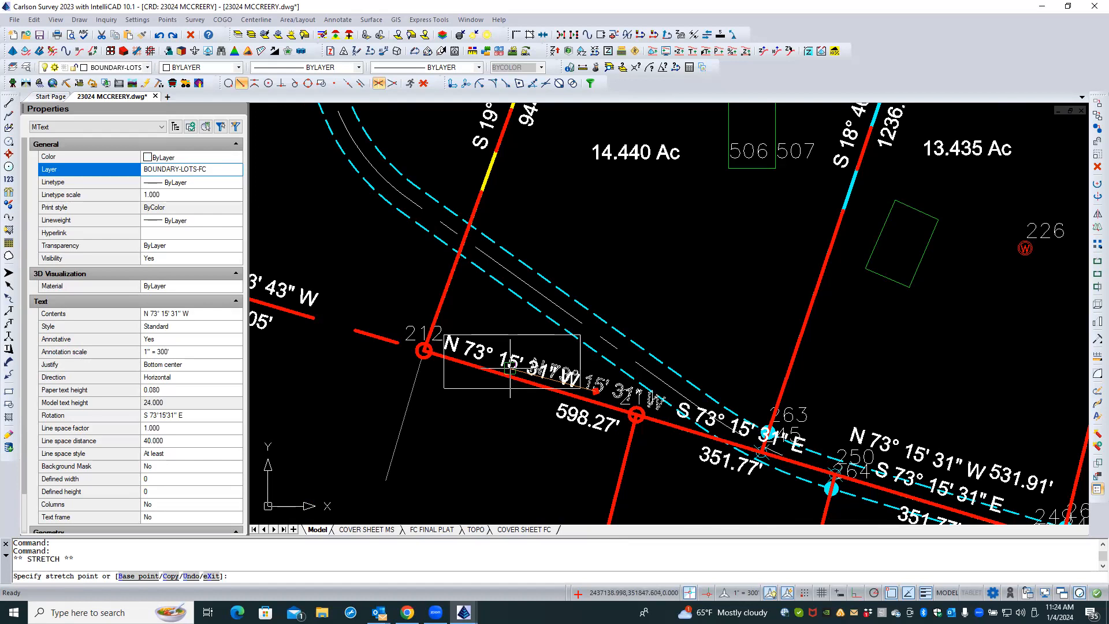
{"action": "left_click", "coordinate": [510, 368]}
- Move the 598.27' distance label above the lot line just east of point 211, with entity snaps off for the placement
{"action": "left_click", "coordinate": [568, 414]}
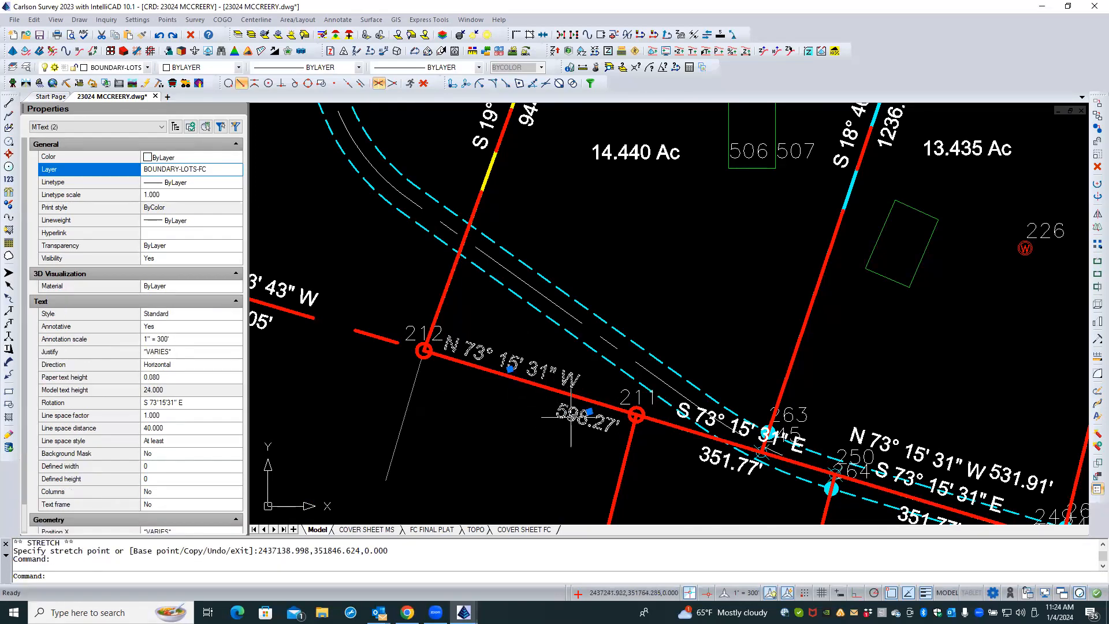
{"action": "left_click", "coordinate": [589, 411]}
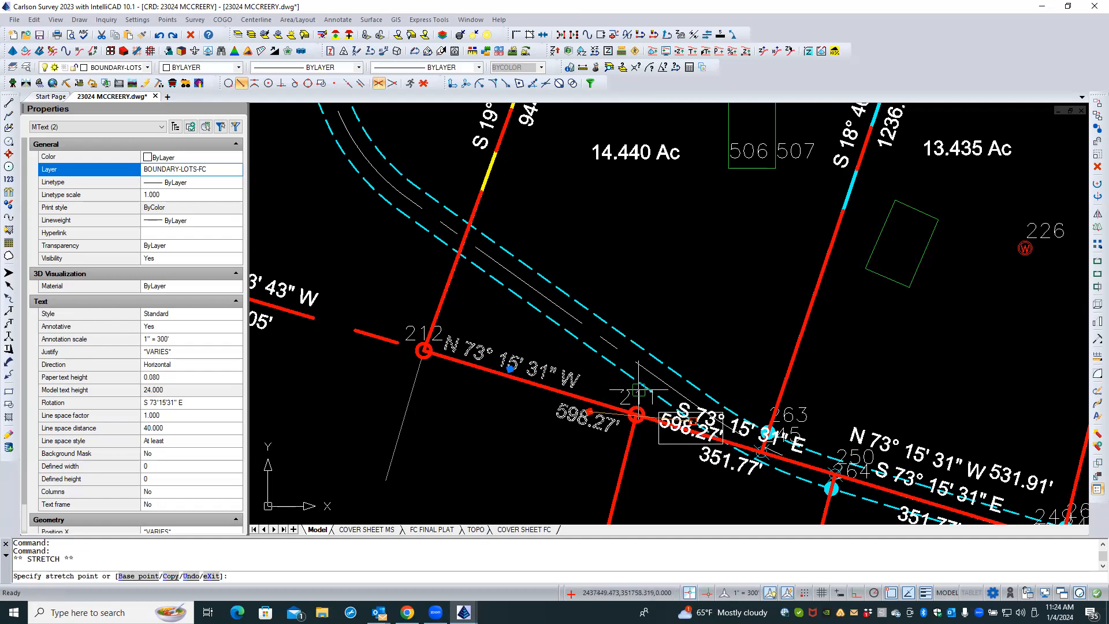
{"action": "right_click", "coordinate": [635, 386], "text": "shift"}
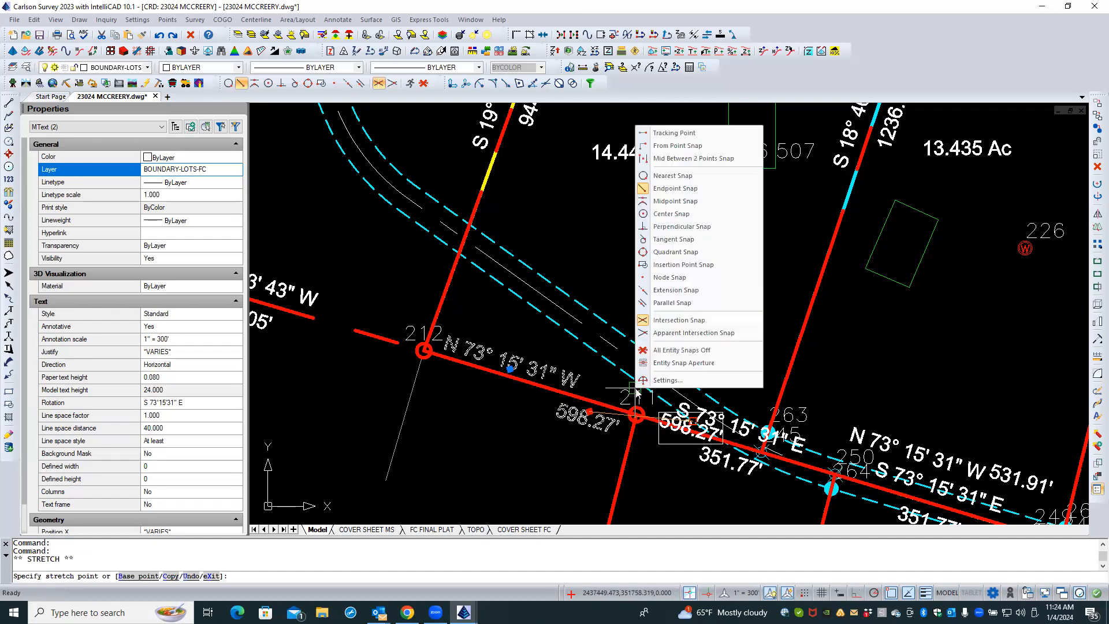
{"action": "left_click", "coordinate": [678, 350]}
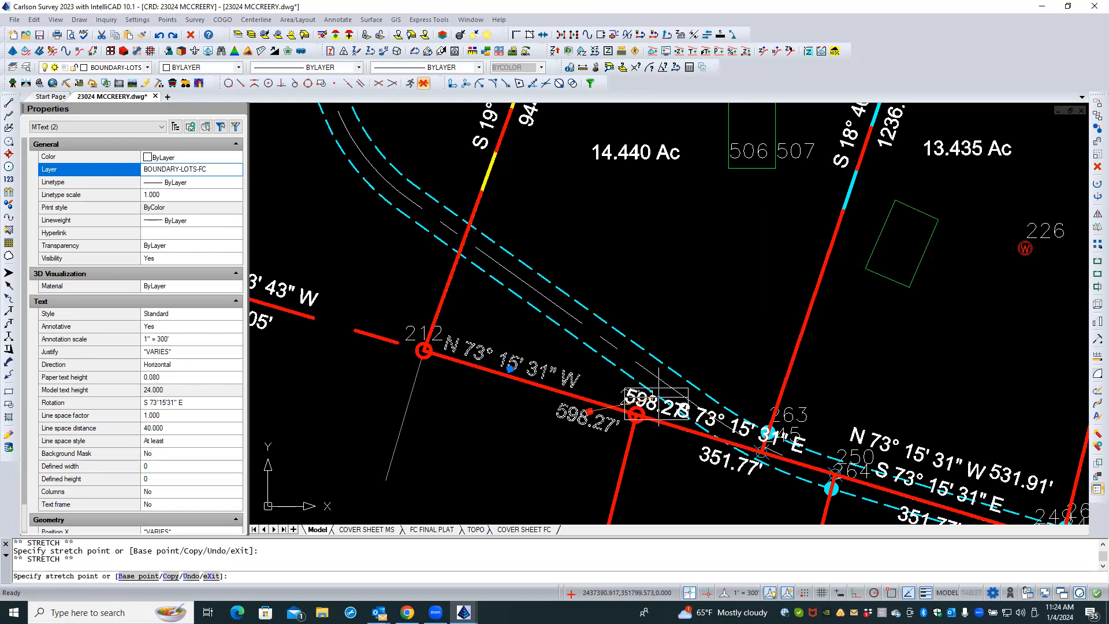
{"action": "left_click", "coordinate": [658, 396]}
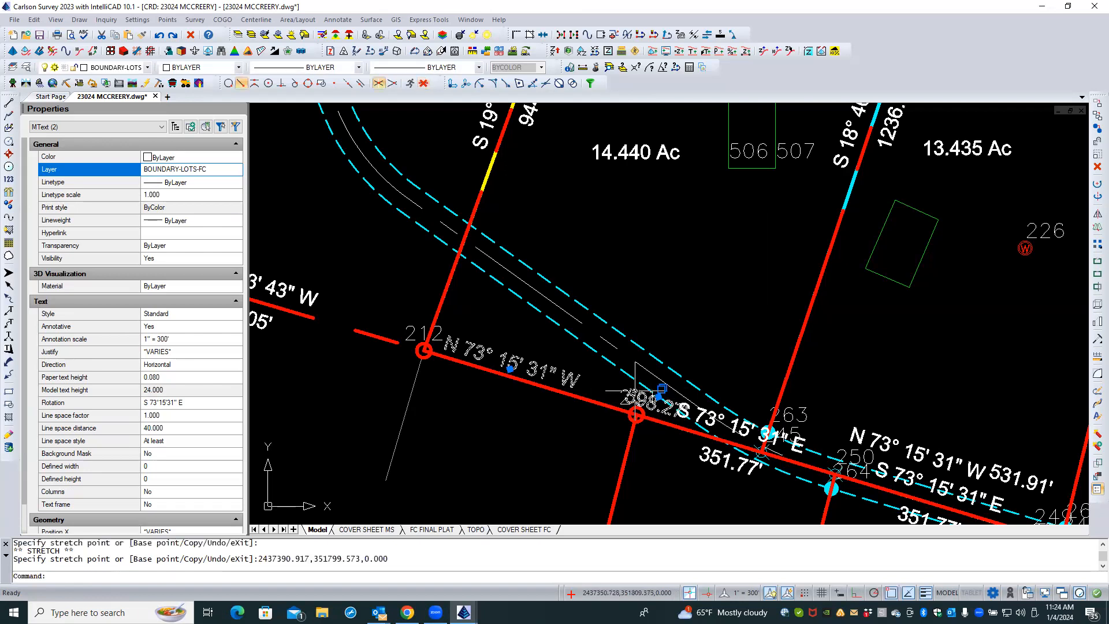
- Nudge the N 73° 15' 31" W bearing label slightly east between points 212 and 211, and clear the label selection
{"action": "left_click", "coordinate": [510, 367]}
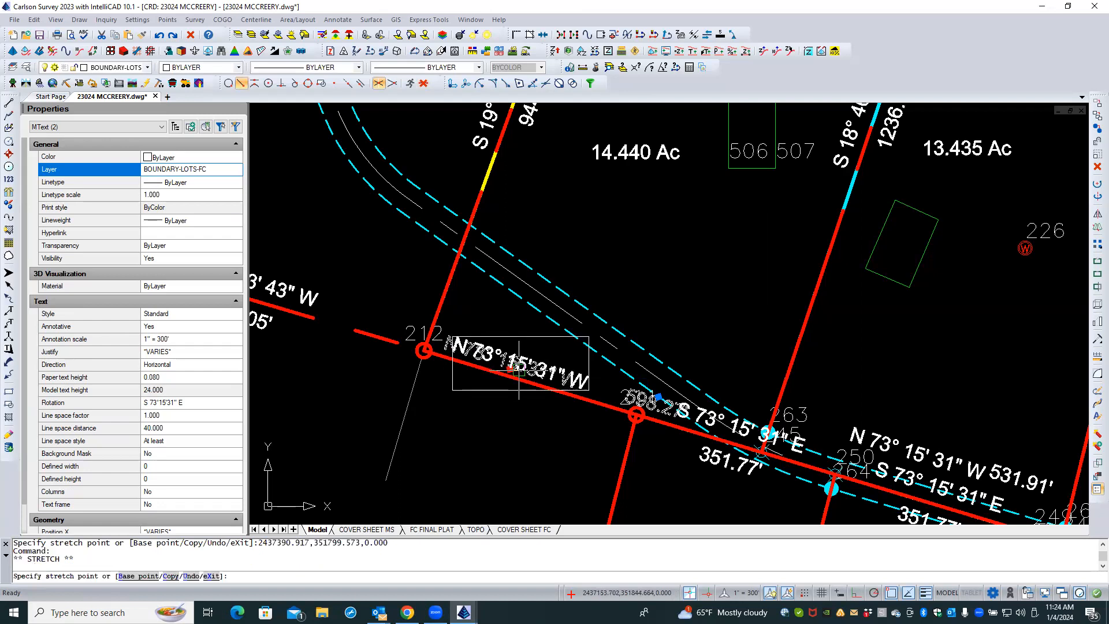
{"action": "left_click", "coordinate": [520, 369]}
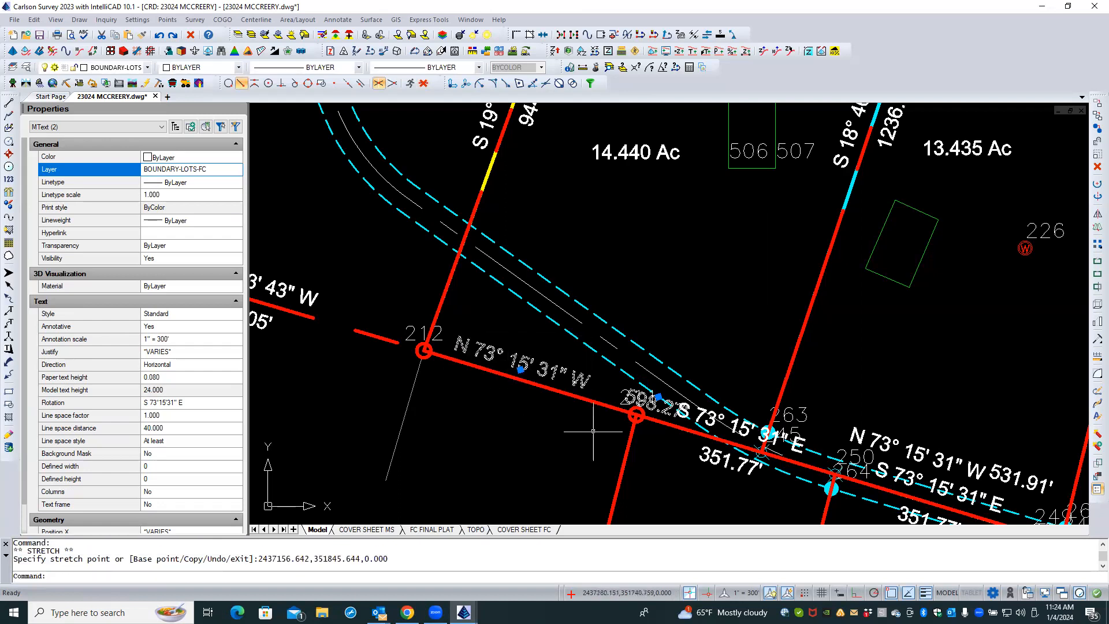
{"action": "key", "text": "Escape"}
{"action": "key", "text": "Escape"}
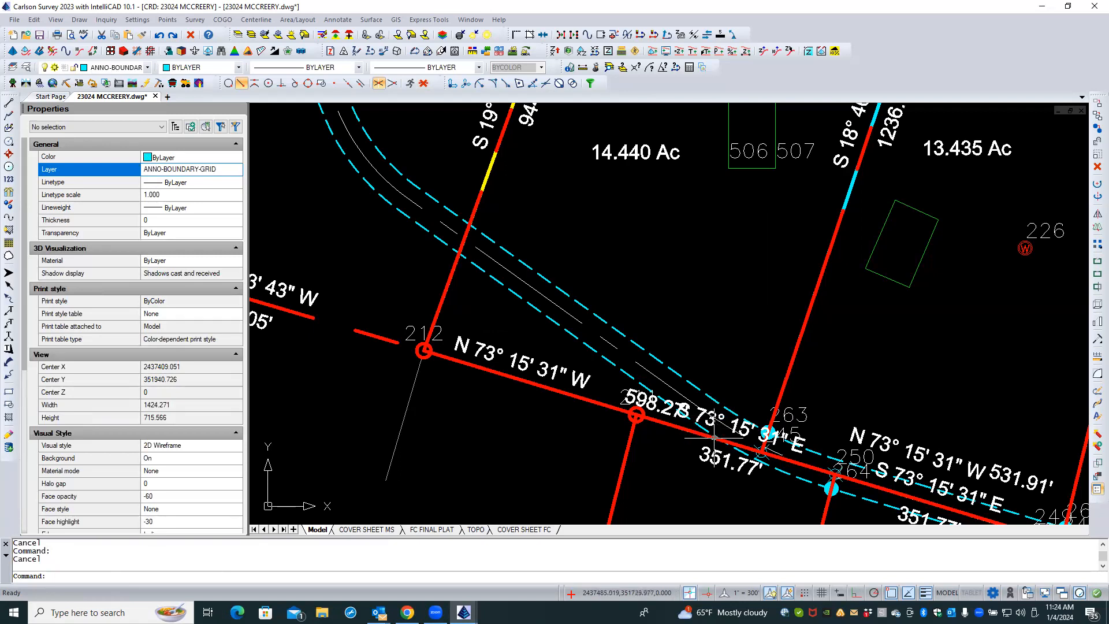
- Move the S 73° 15' 31" E bearing label near point 263 below the lot line, just east of point 211
{"action": "left_click", "coordinate": [714, 417]}
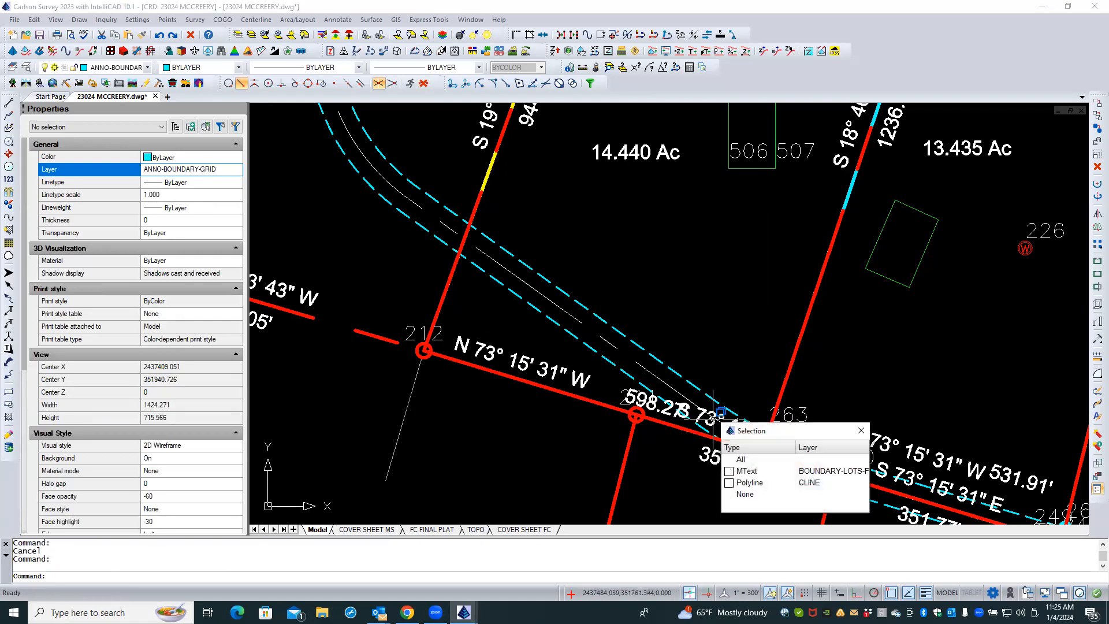
{"action": "left_click", "coordinate": [746, 471]}
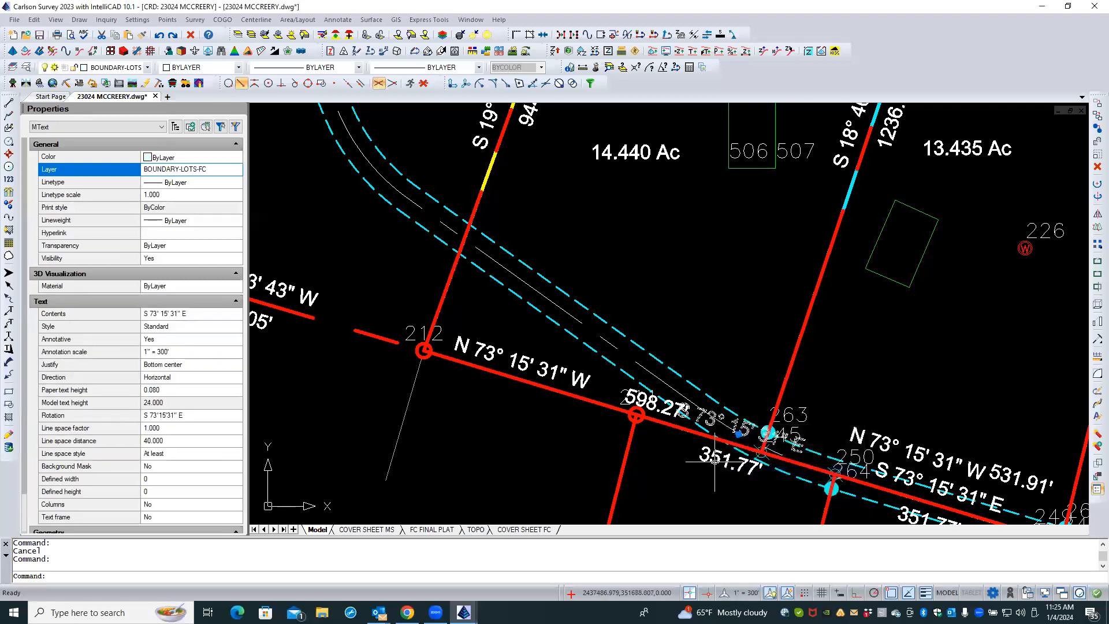
{"action": "left_click", "coordinate": [738, 434]}
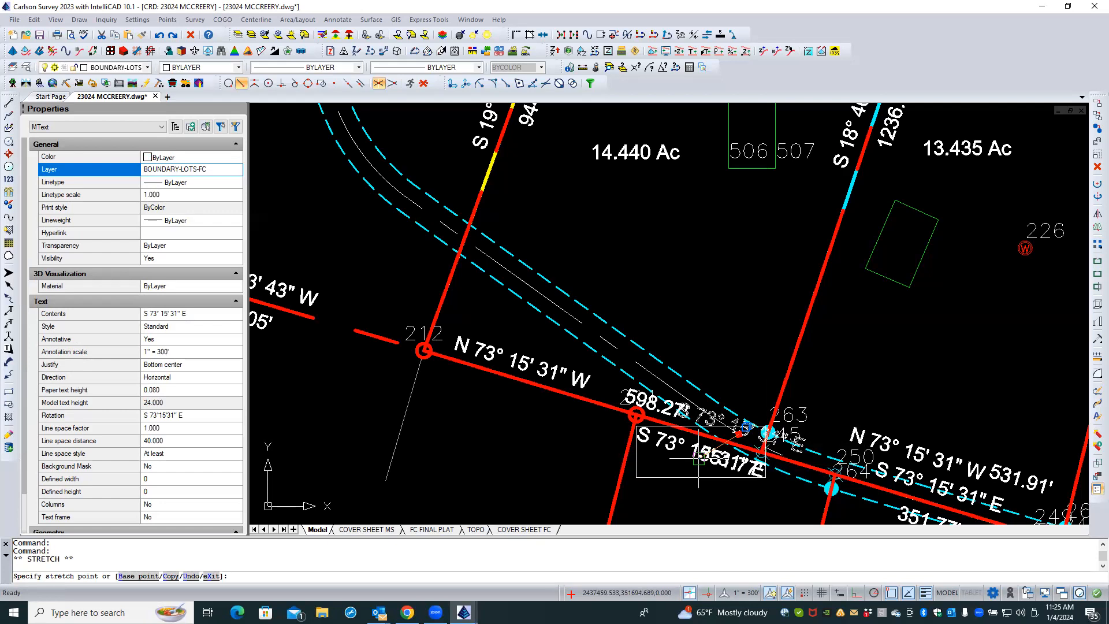
{"action": "left_click", "coordinate": [701, 459]}
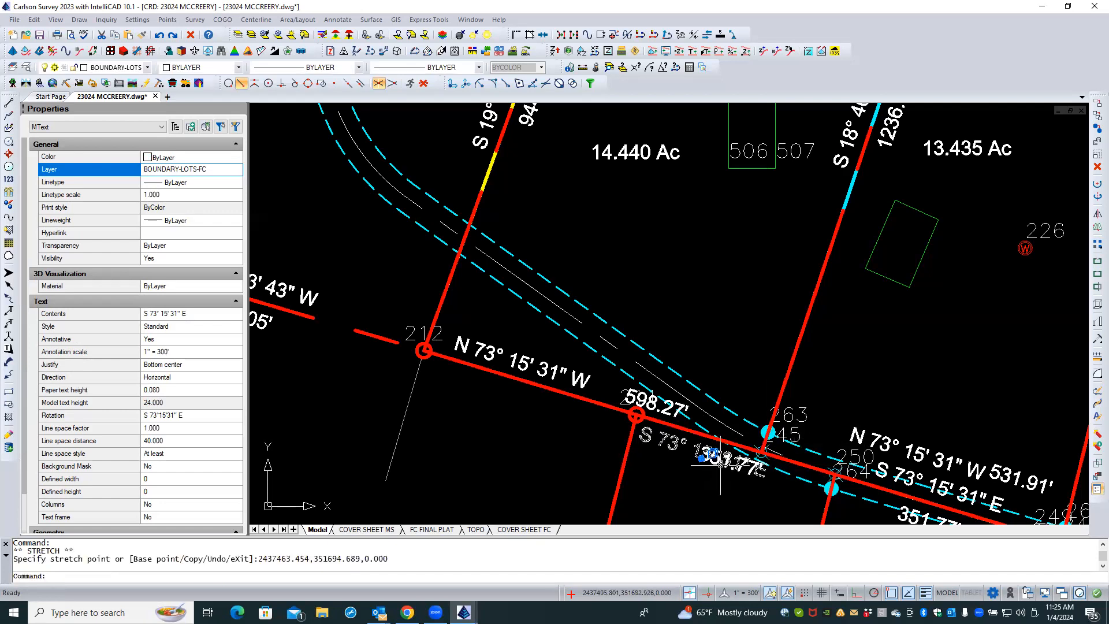
{"action": "scroll", "coordinate": [701, 459], "scroll_direction": "up", "scroll_amount": 5}
{"action": "key", "text": "Escape"}
- Move the 351.77' distance label to the east end of its S 73° 15' 31" E bearing label, with entity snaps off
{"action": "left_click", "coordinate": [697, 442]}
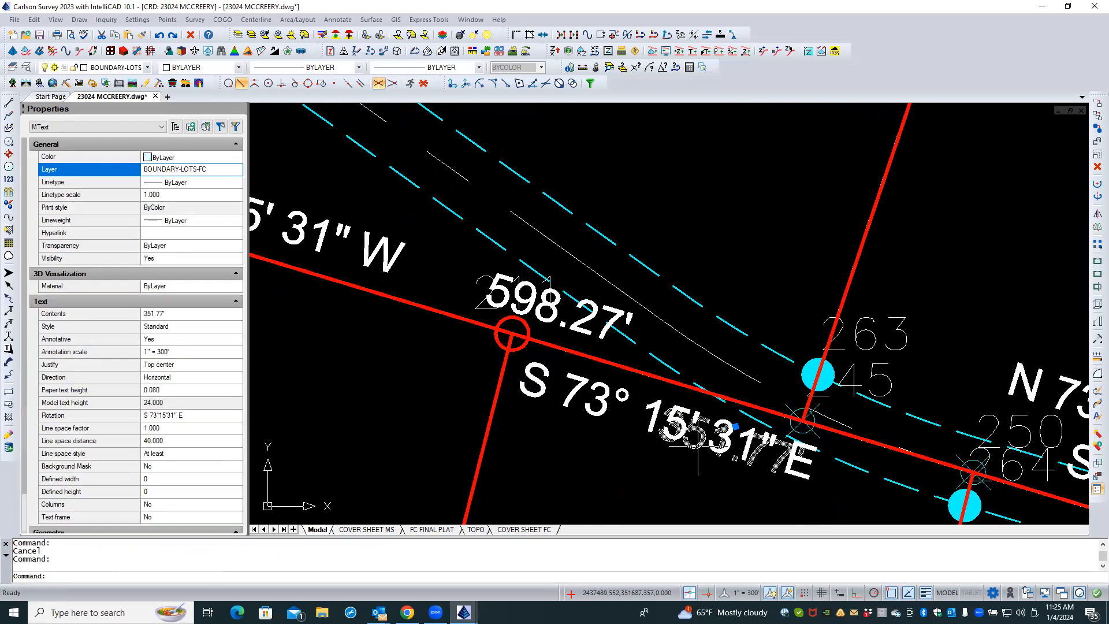
{"action": "left_click", "coordinate": [736, 426]}
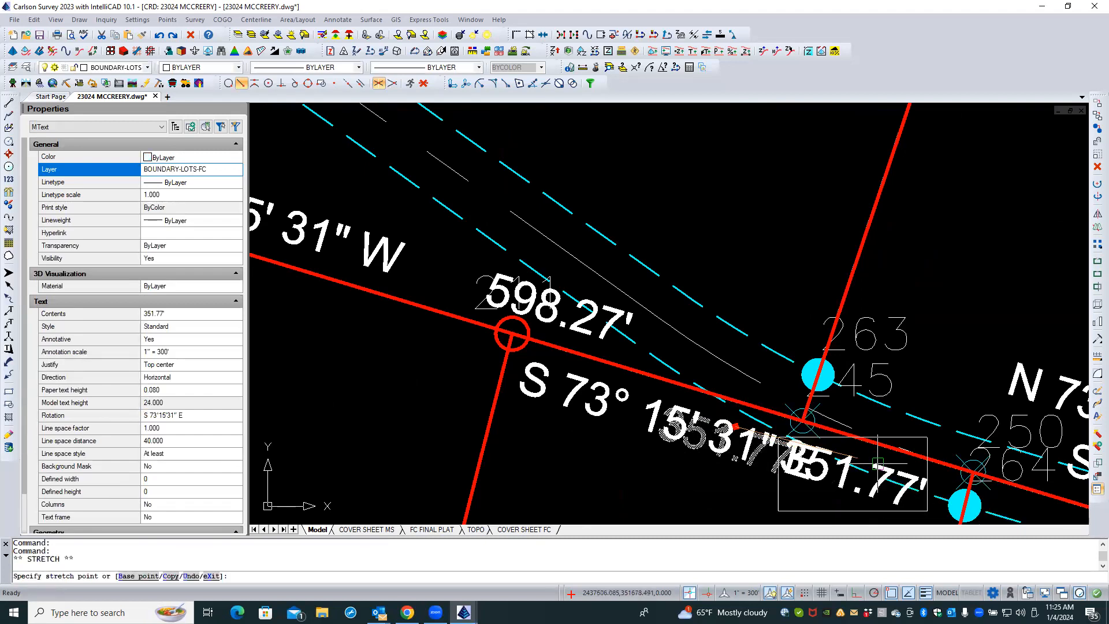
{"action": "right_click", "coordinate": [905, 473], "text": "shift"}
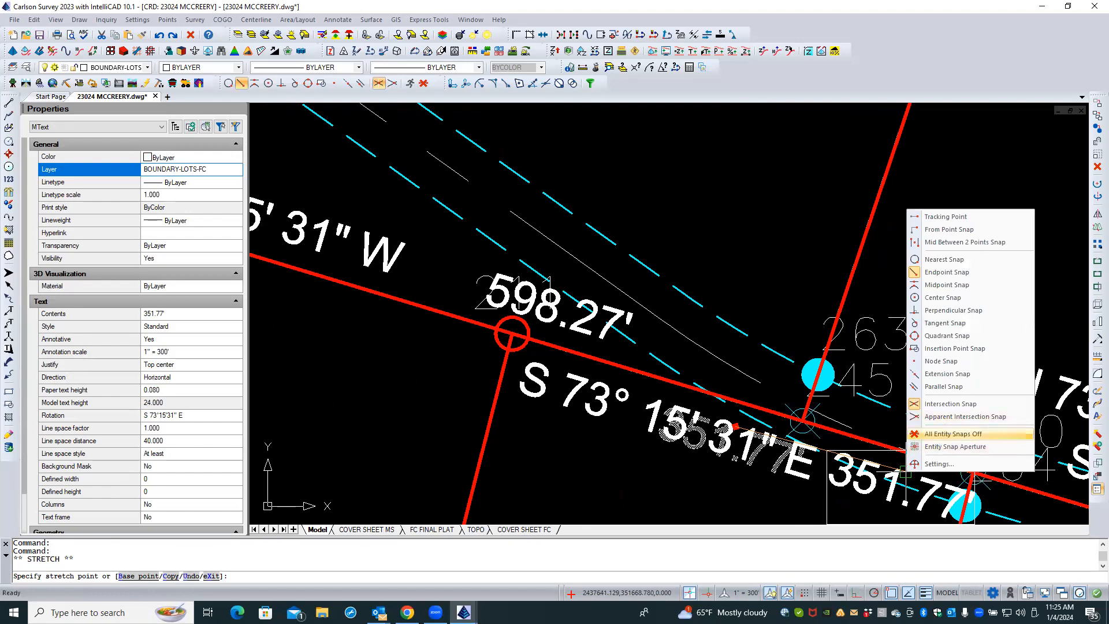
{"action": "left_click", "coordinate": [953, 434]}
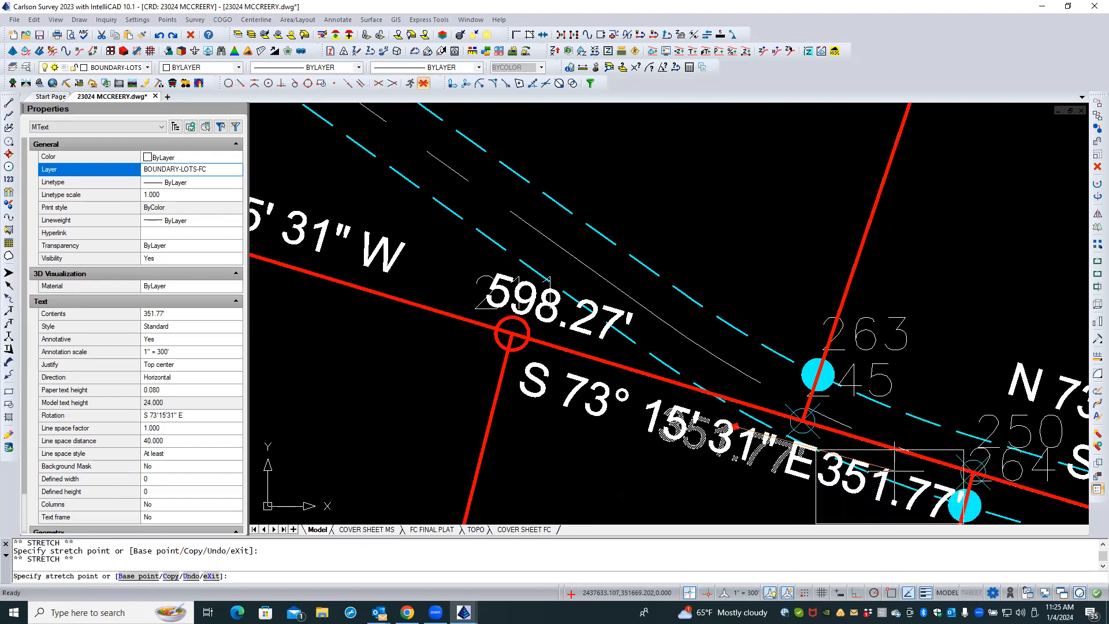
{"action": "scroll", "coordinate": [615, 323], "scroll_direction": "down", "scroll_amount": 2}
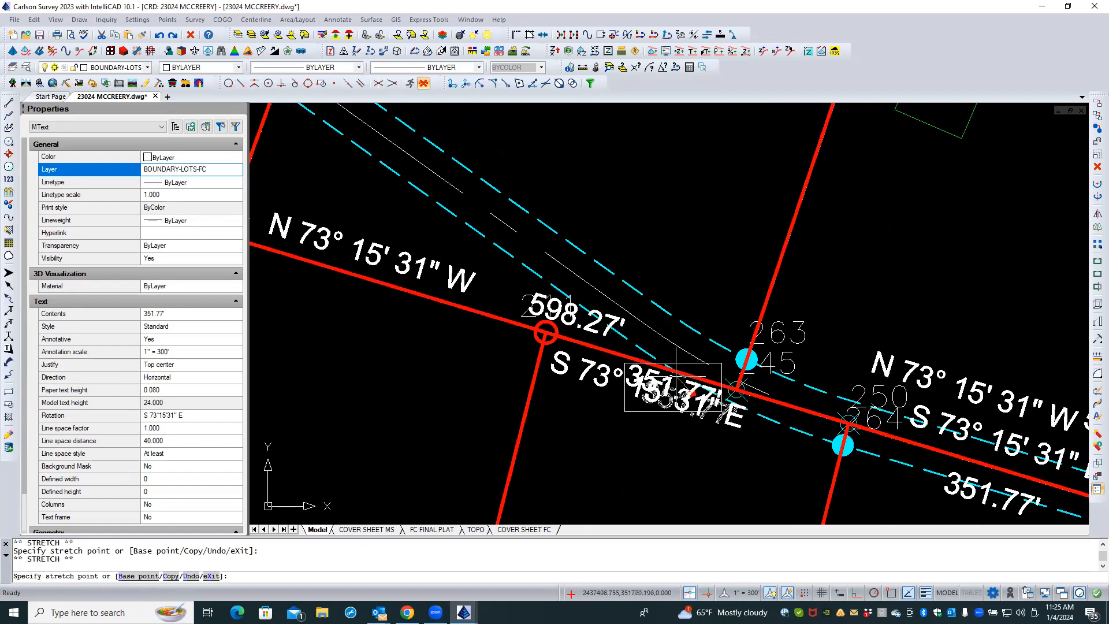
{"action": "scroll", "coordinate": [808, 431], "scroll_direction": "up", "scroll_amount": 2}
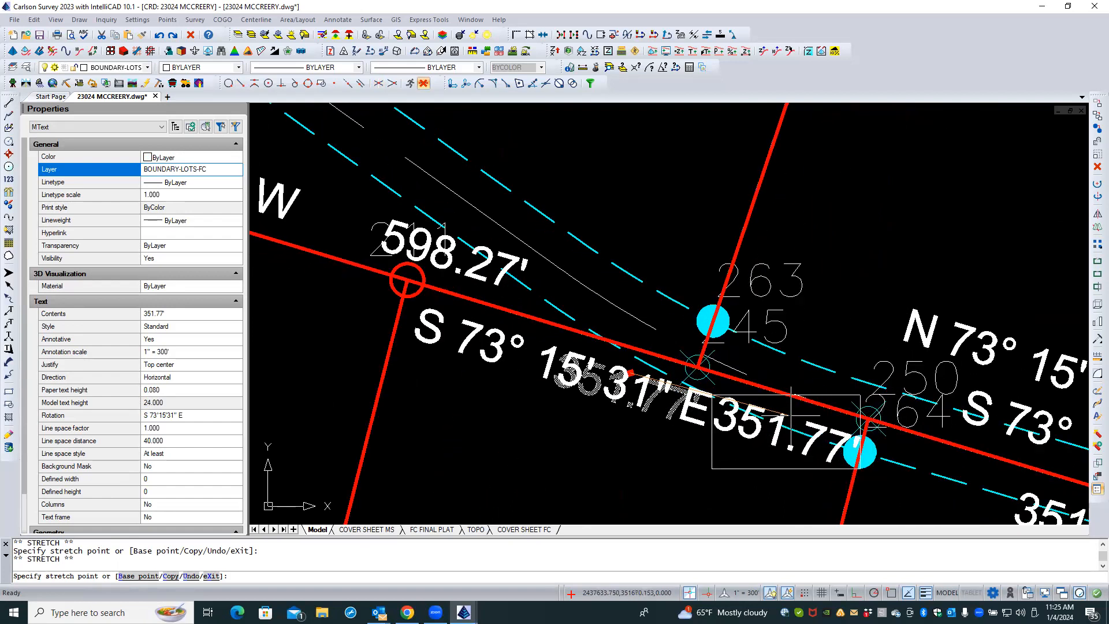
{"action": "left_click", "coordinate": [790, 414]}
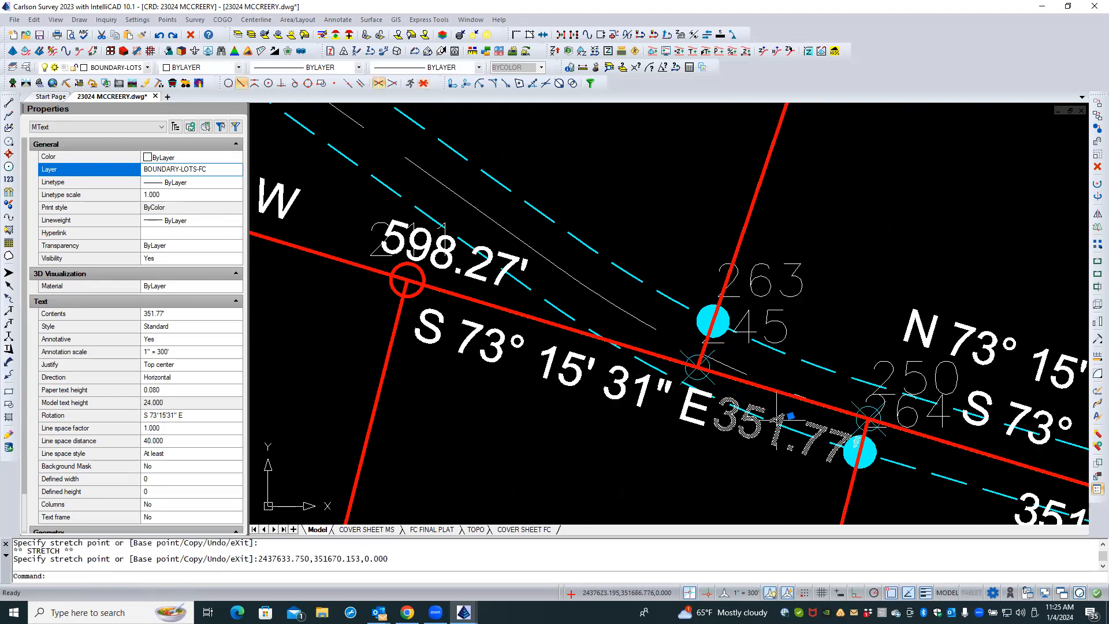
{"action": "key", "text": "Escape"}
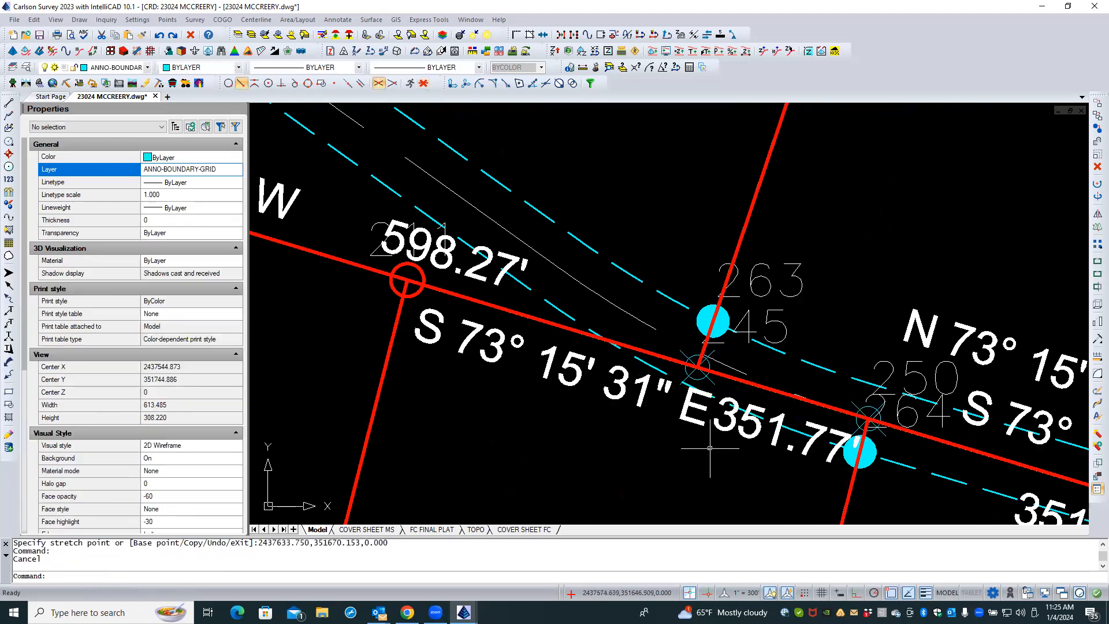
- Erase the S 73° 15' 31" E bearing label below the lot line between points 211 and 263
{"action": "left_click", "coordinate": [684, 415]}
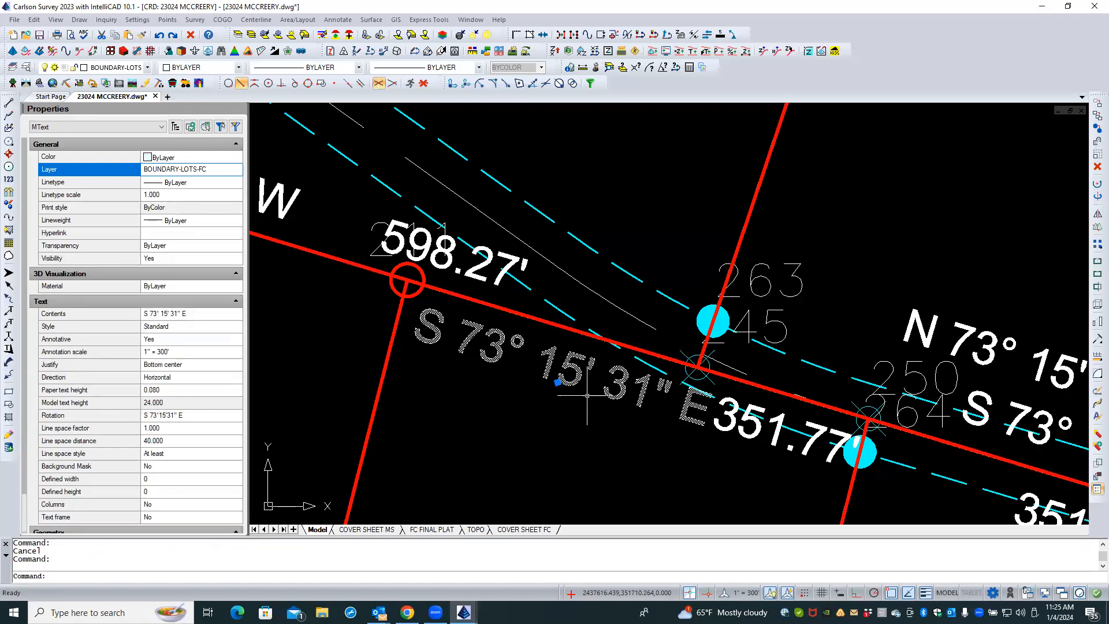
{"action": "left_click", "coordinate": [1094, 167]}
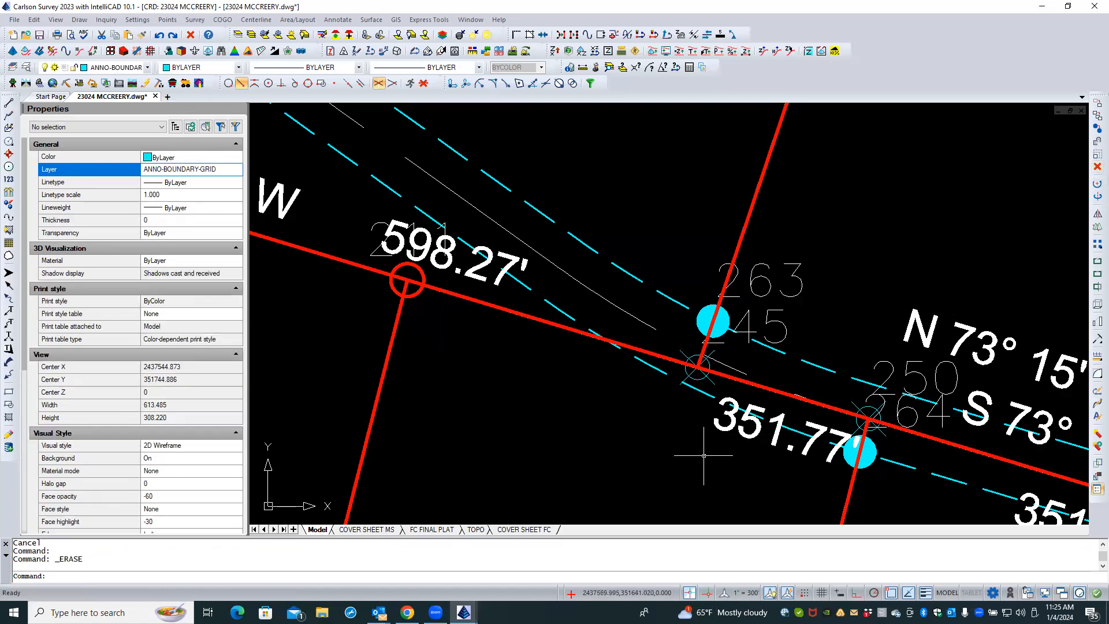
{"action": "scroll", "coordinate": [694, 447], "scroll_direction": "down", "scroll_amount": 3}
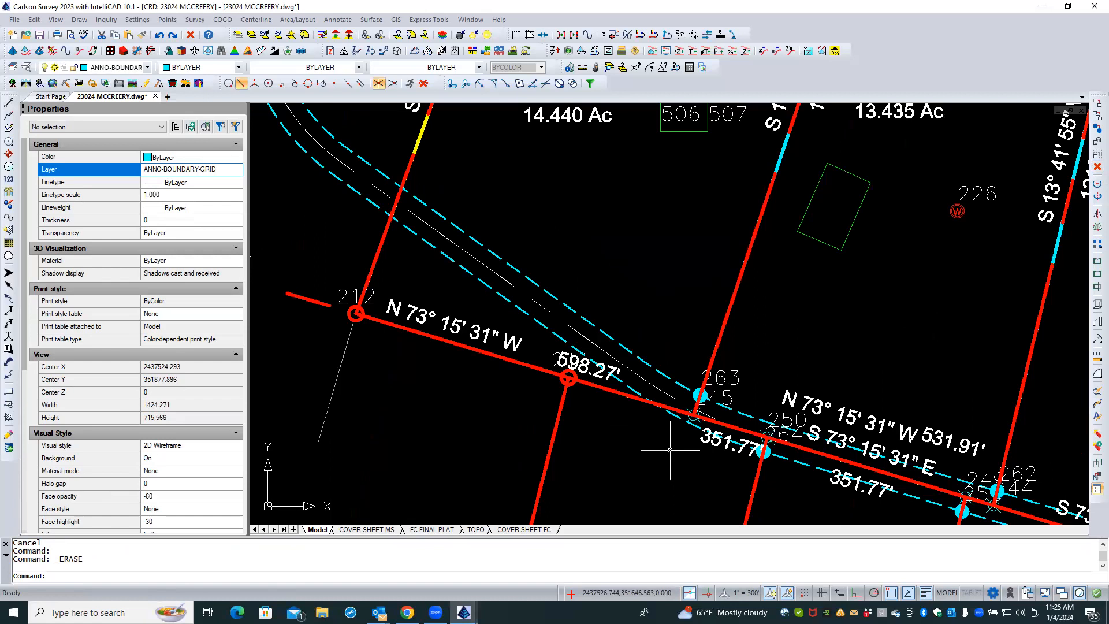
- Move the western 351.77' distance label back west below the lot line, midway between points 211 and 264
{"action": "left_click", "coordinate": [706, 438]}
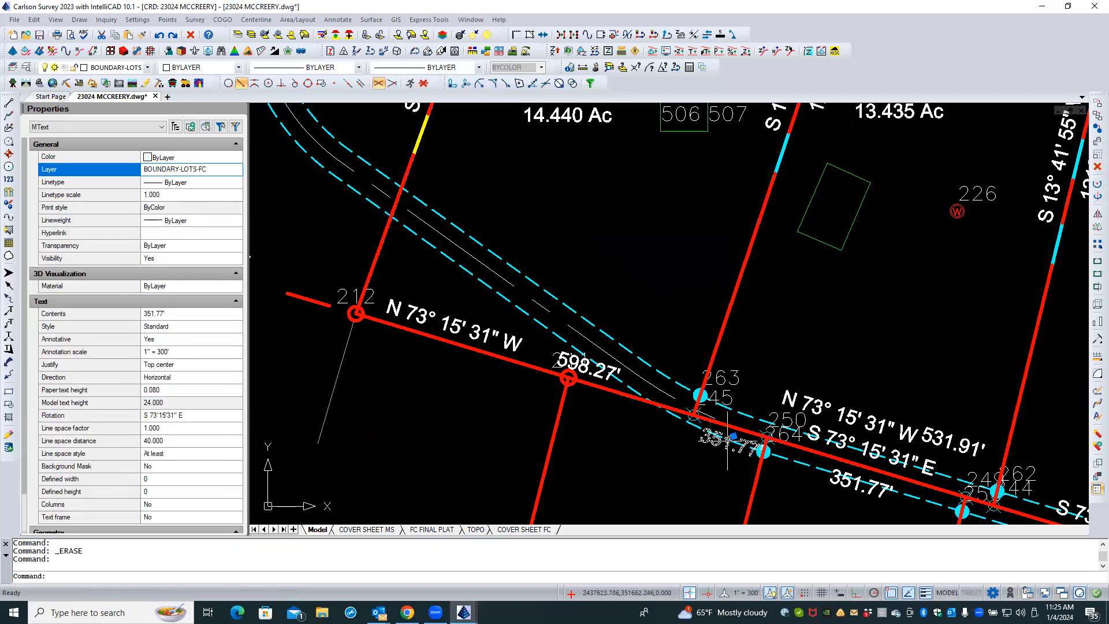
{"action": "left_click", "coordinate": [734, 435]}
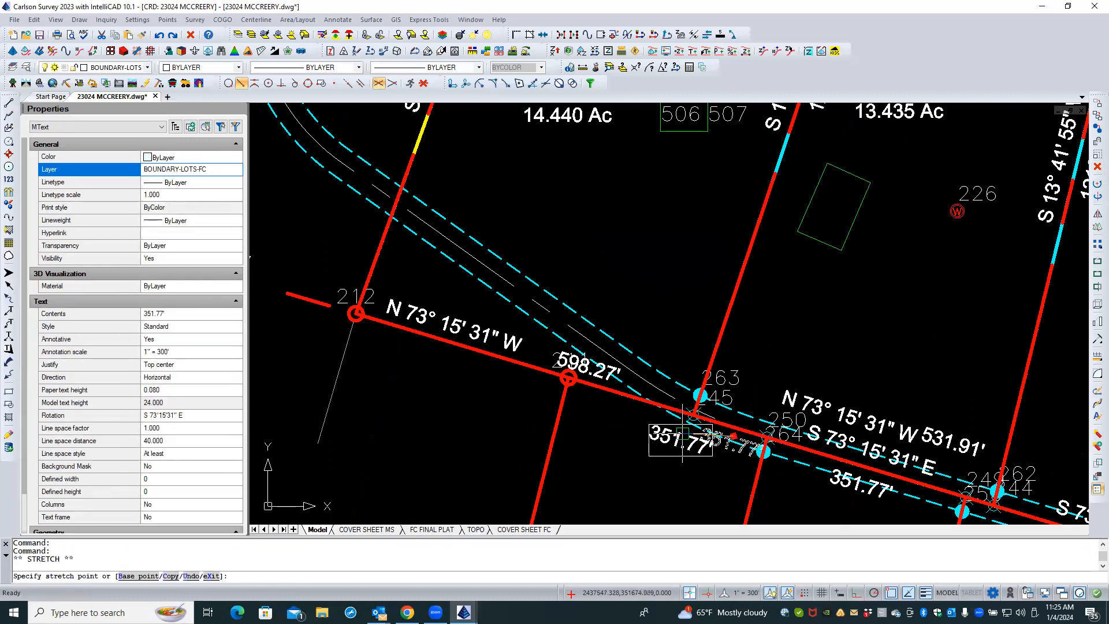
{"action": "left_click", "coordinate": [682, 434]}
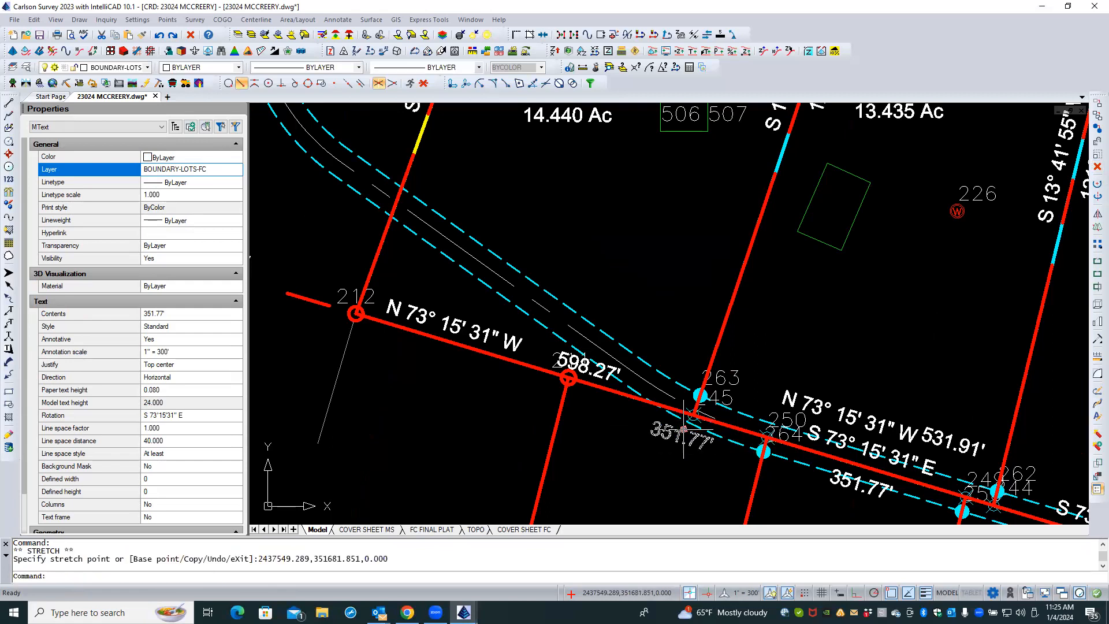
{"action": "key", "text": "Escape"}
{"action": "key", "text": "Escape"}
- Examine the bearing and distance labels from point 213 through 212 to 264 against the surrounding lot lines
{"action": "scroll", "coordinate": [610, 445], "scroll_direction": "down", "scroll_amount": 2}
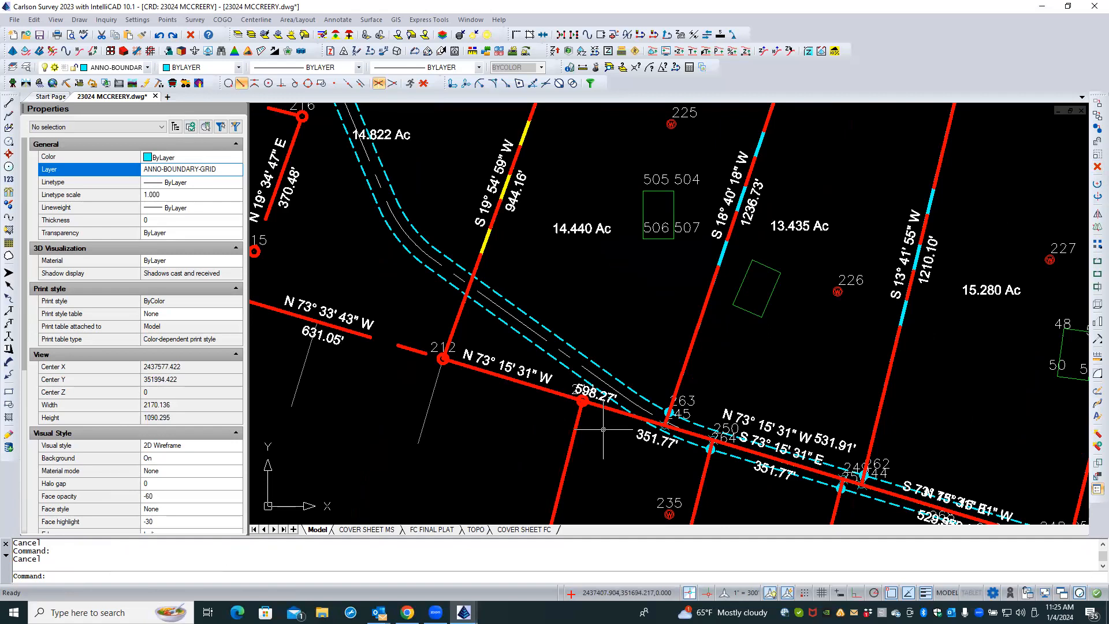
{"action": "scroll", "coordinate": [605, 431], "scroll_direction": "down", "scroll_amount": 2}
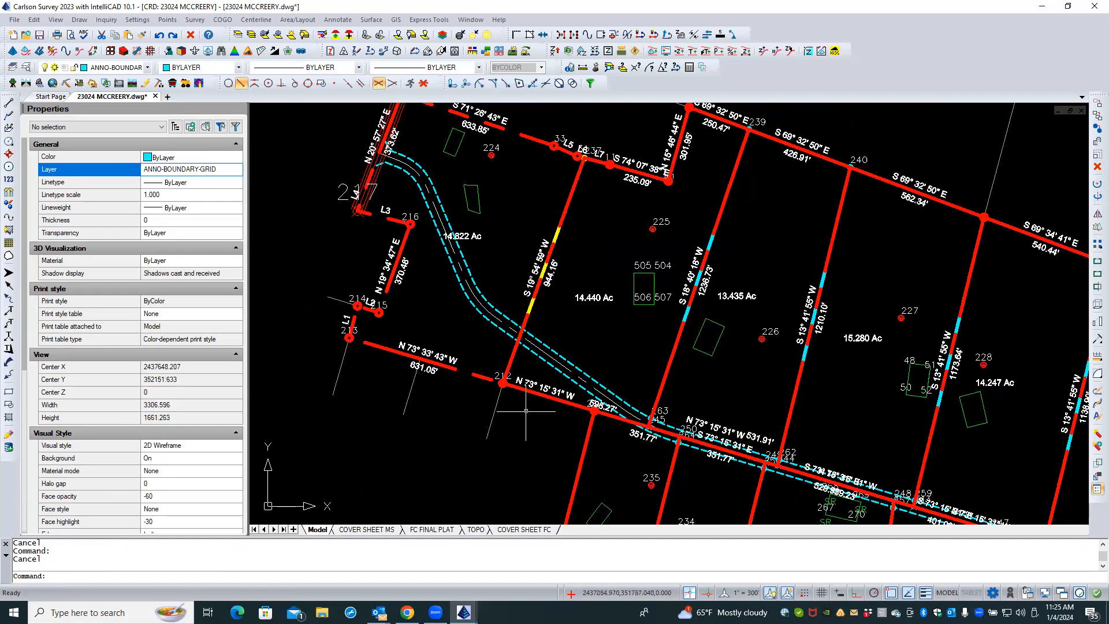
{"action": "scroll", "coordinate": [367, 354], "scroll_direction": "up", "scroll_amount": 2}
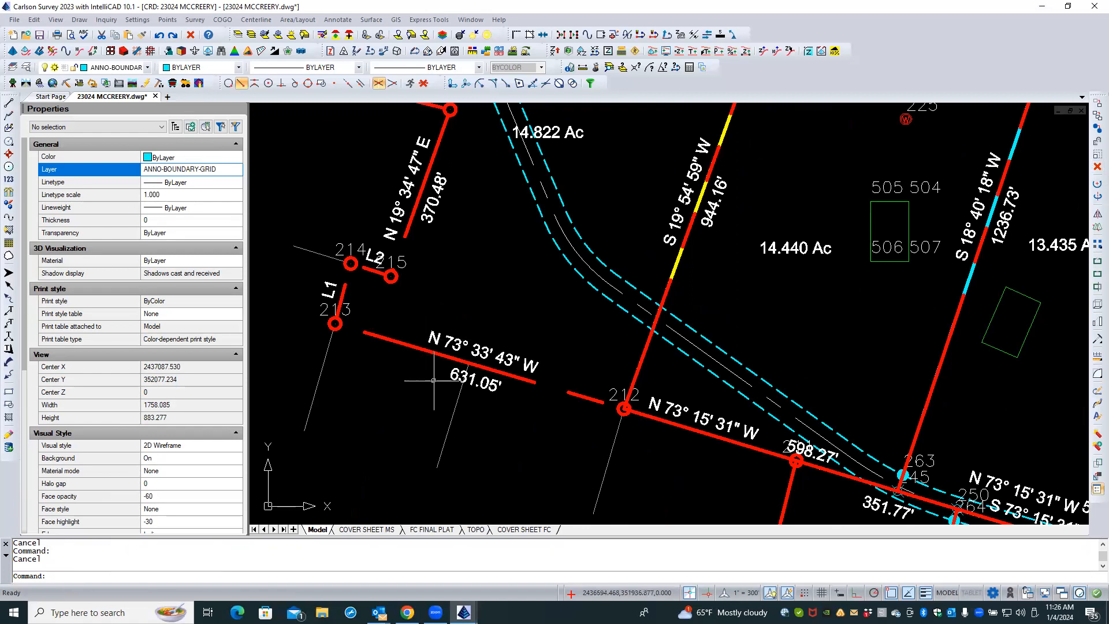
{"action": "scroll", "coordinate": [420, 406], "scroll_direction": "down", "scroll_amount": 1}
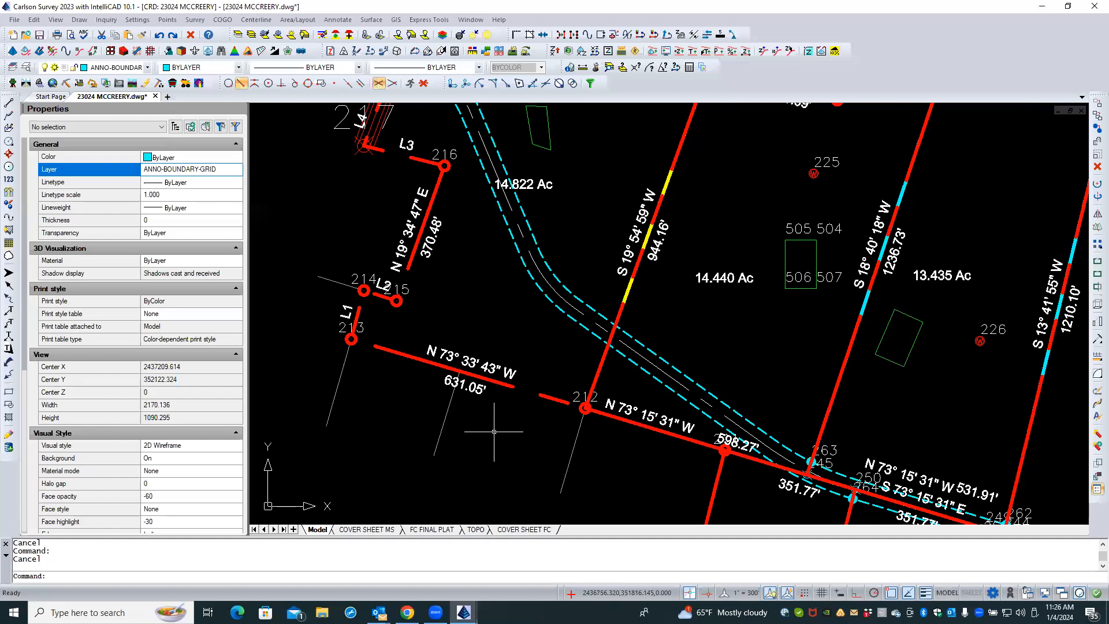
{"action": "scroll", "coordinate": [494, 432], "scroll_direction": "down", "scroll_amount": 1}
{"action": "scroll", "coordinate": [613, 461], "scroll_direction": "up", "scroll_amount": 2}
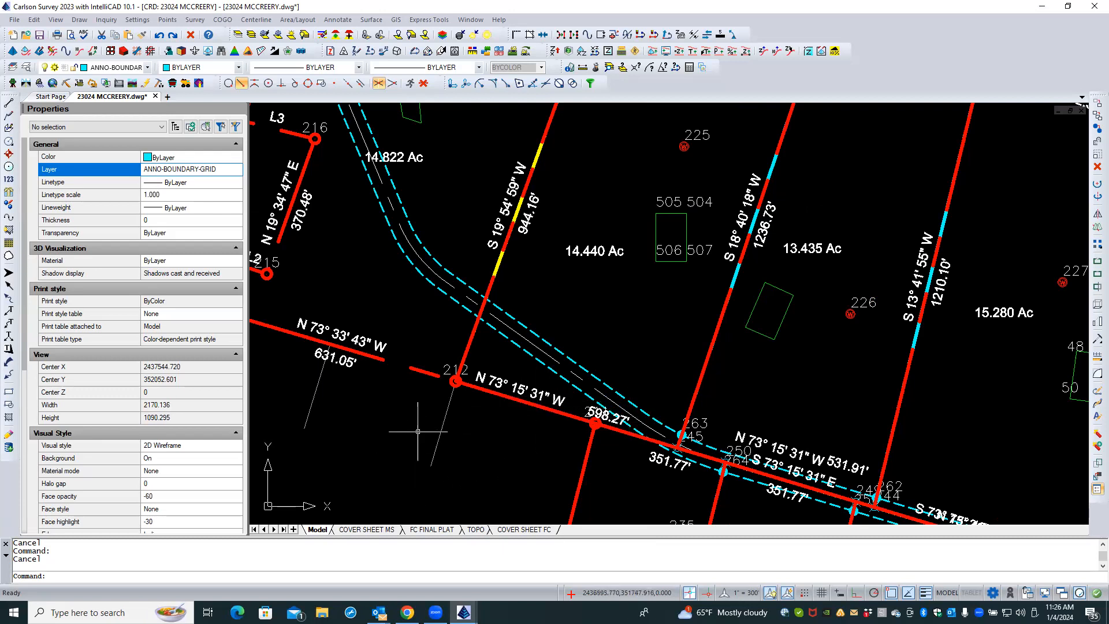
{"action": "scroll", "coordinate": [486, 428], "scroll_direction": "down", "scroll_amount": 2}
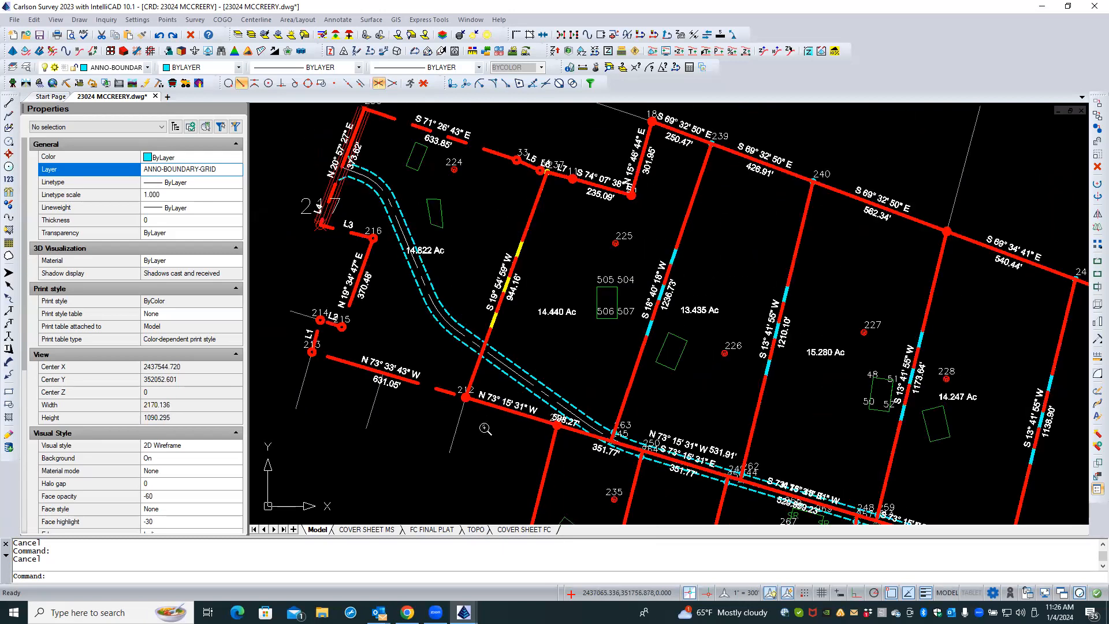
- Move the N 15° 46' 44" E bearing label north along its lot line, clear of the S 74° 07' 38" E label
{"action": "scroll", "coordinate": [700, 485], "scroll_direction": "up", "scroll_amount": 2}
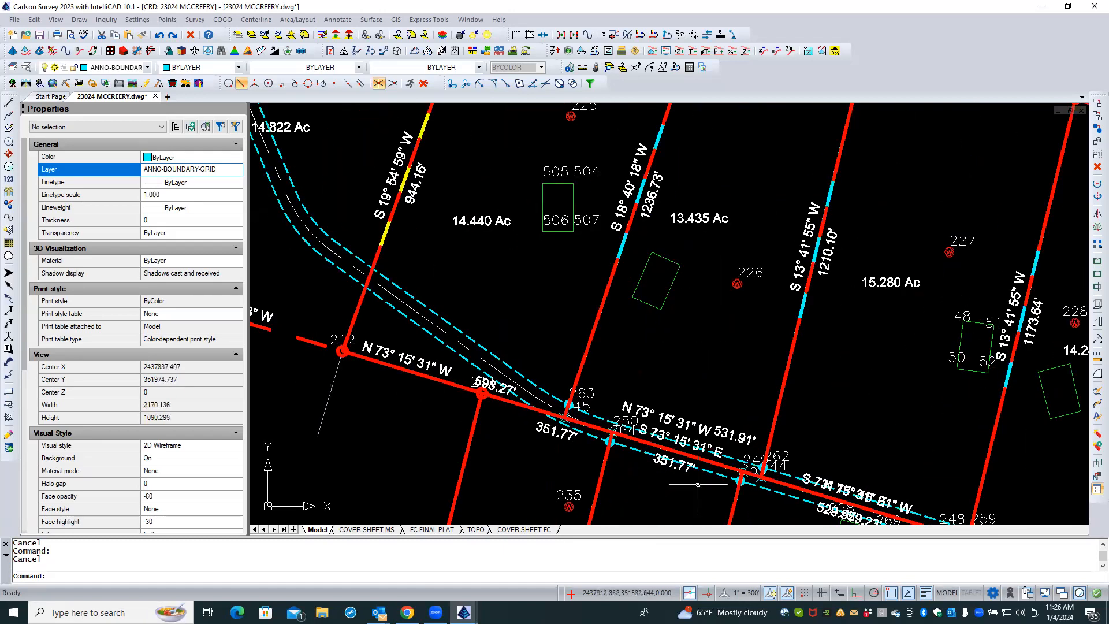
{"action": "scroll", "coordinate": [495, 452], "scroll_direction": "down", "scroll_amount": 2}
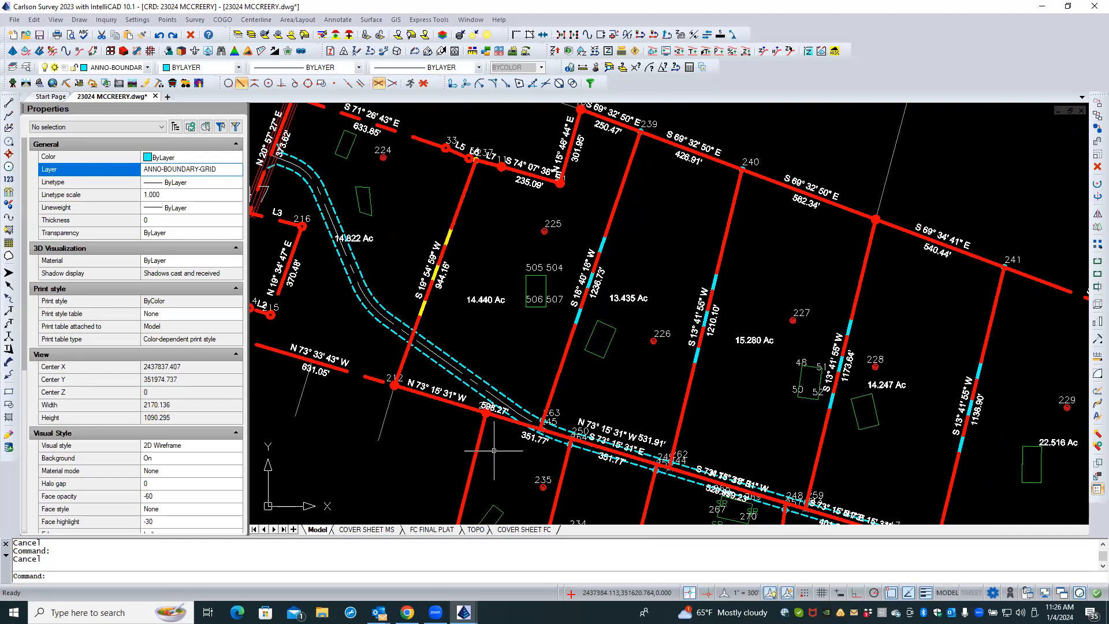
{"action": "scroll", "coordinate": [495, 450], "scroll_direction": "down", "scroll_amount": 1}
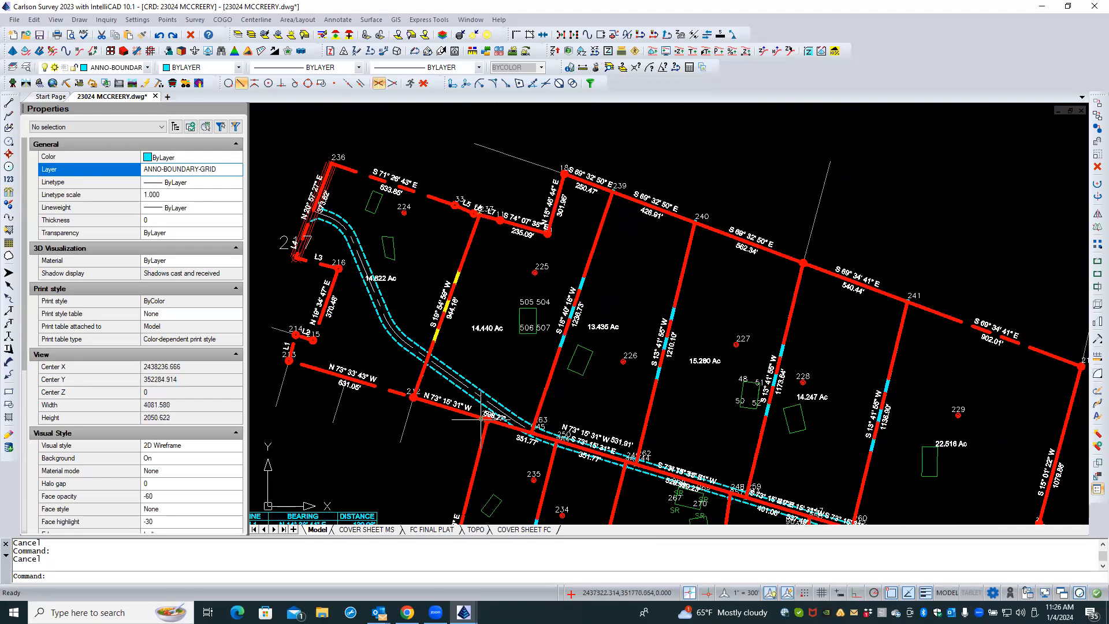
{"action": "scroll", "coordinate": [410, 277], "scroll_direction": "down", "scroll_amount": 1}
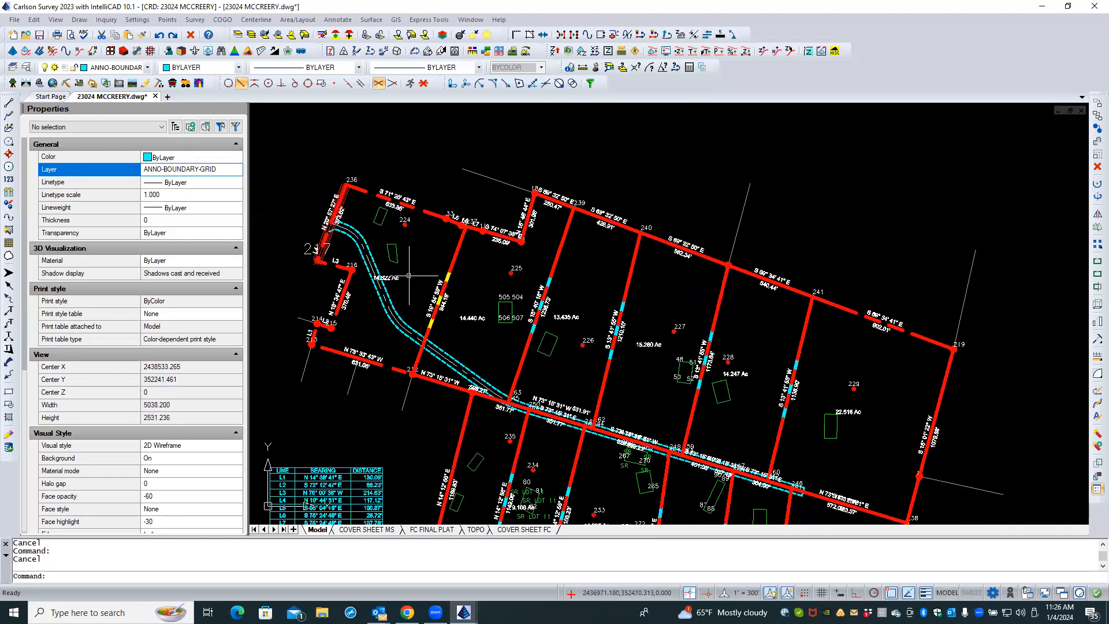
{"action": "scroll", "coordinate": [466, 211], "scroll_direction": "up", "scroll_amount": 3}
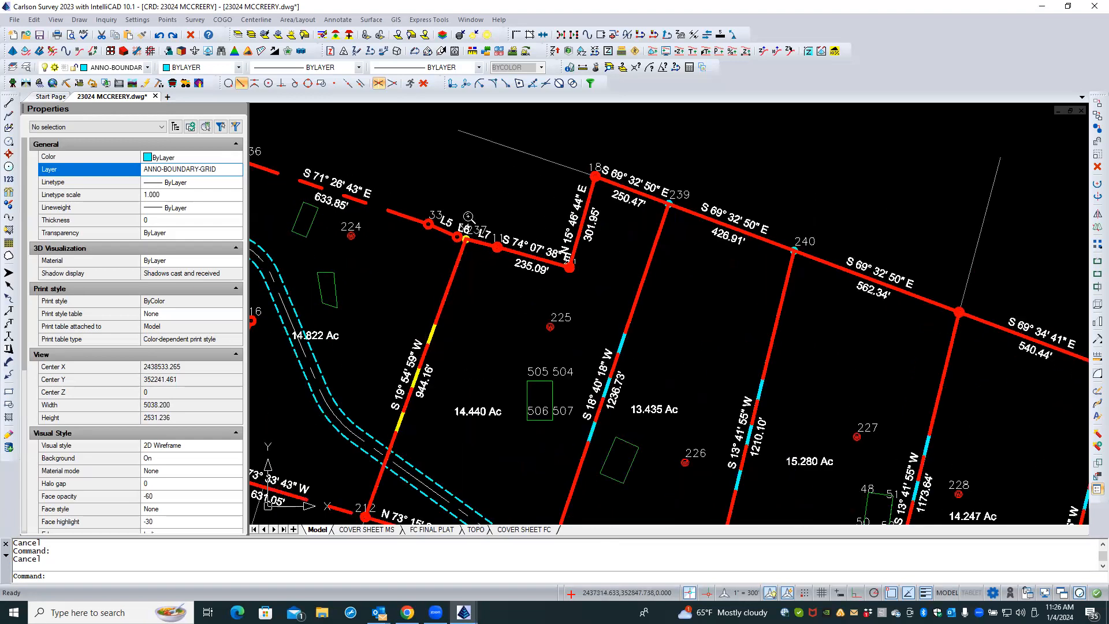
{"action": "scroll", "coordinate": [471, 215], "scroll_direction": "up", "scroll_amount": 4}
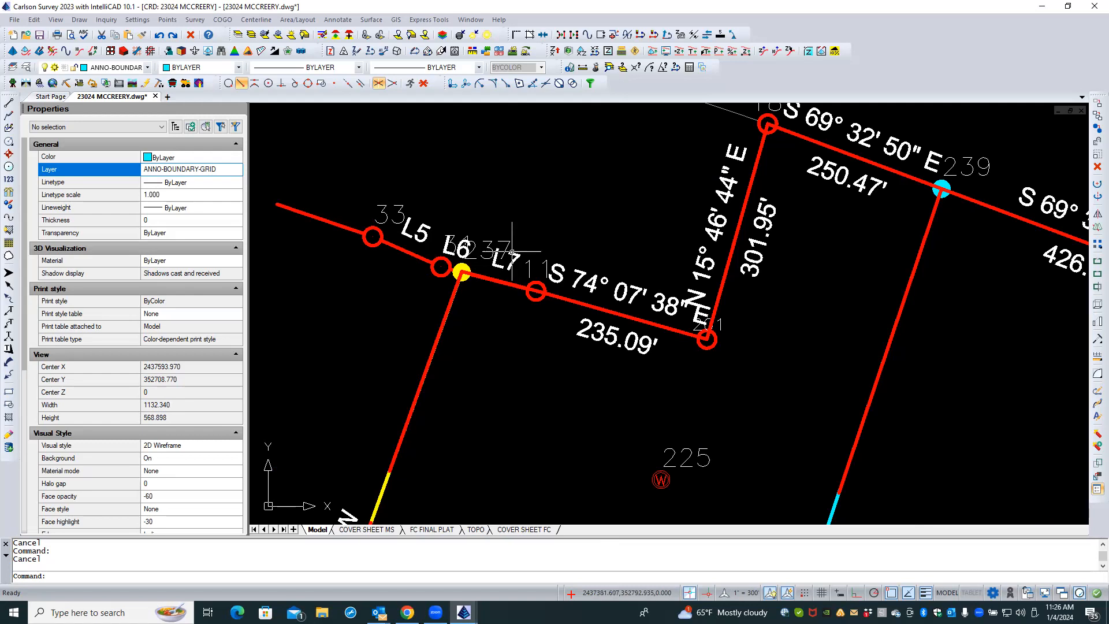
{"action": "scroll", "coordinate": [354, 301], "scroll_direction": "down", "scroll_amount": 1}
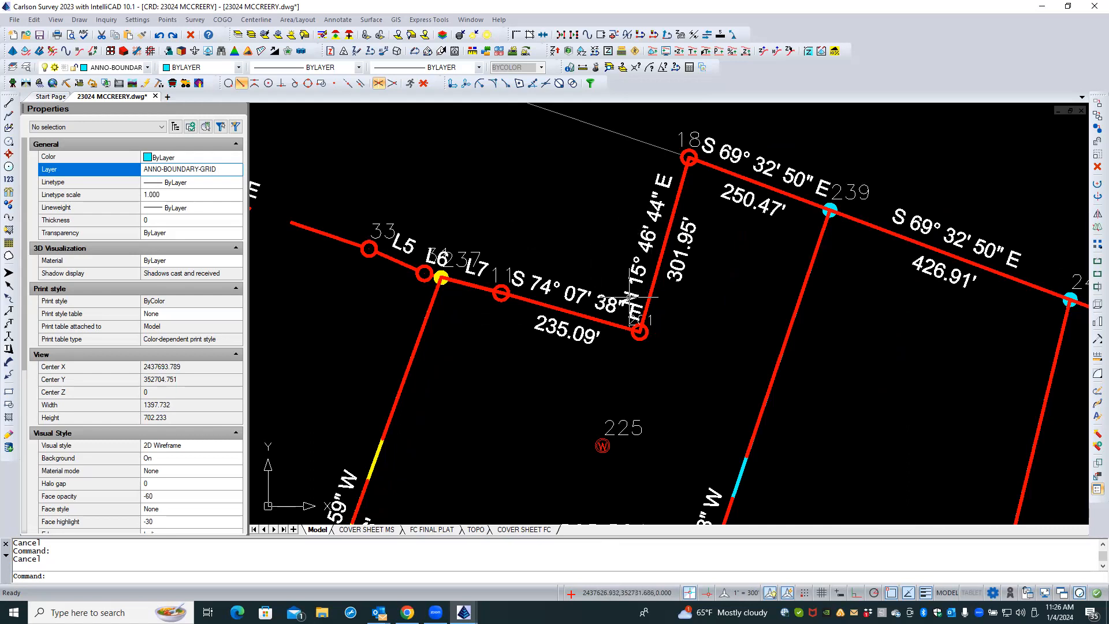
{"action": "left_click", "coordinate": [642, 247]}
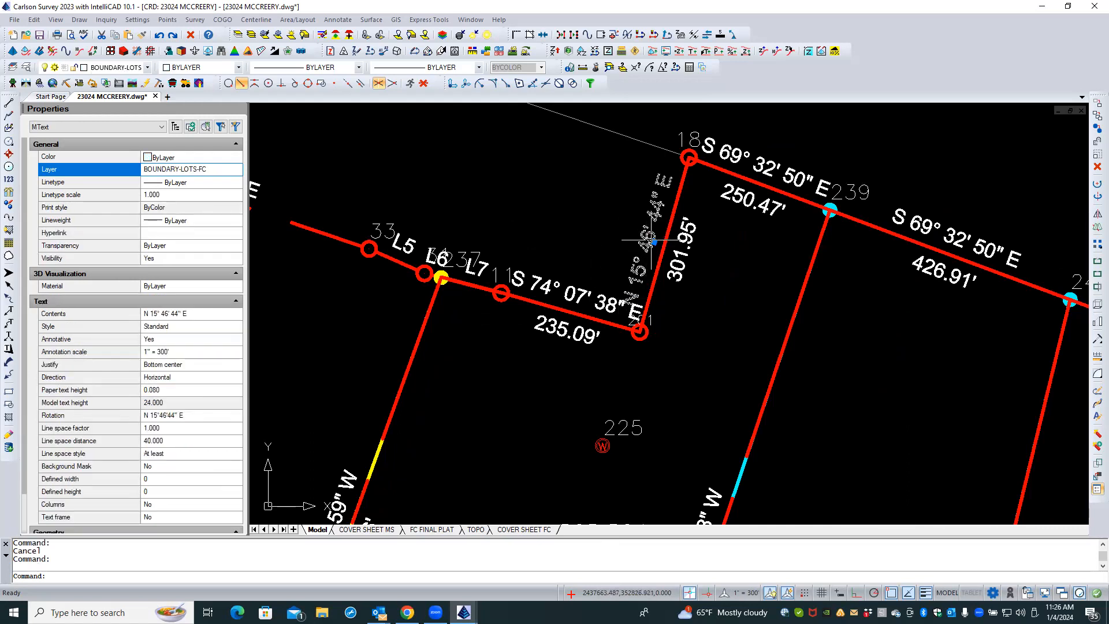
{"action": "left_click", "coordinate": [653, 241]}
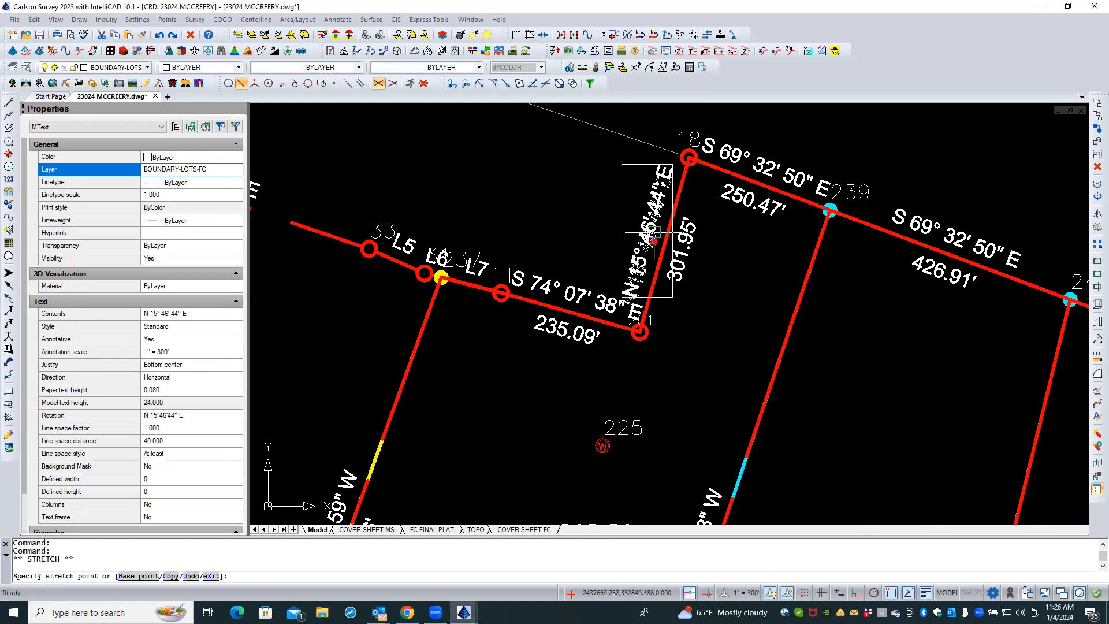
{"action": "key", "text": "Escape"}
{"action": "key", "text": "Escape"}
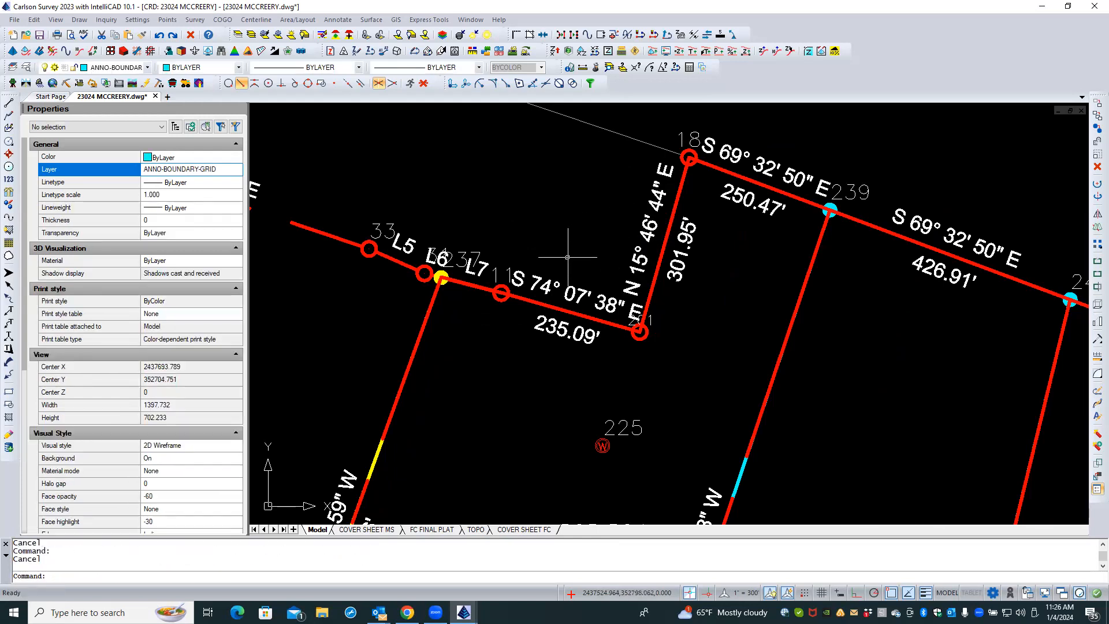
- Shift the S 74° 07' 38" E bearing label slightly west along its lot line between points 11 and 201
{"action": "scroll", "coordinate": [555, 282], "scroll_direction": "up", "scroll_amount": 2}
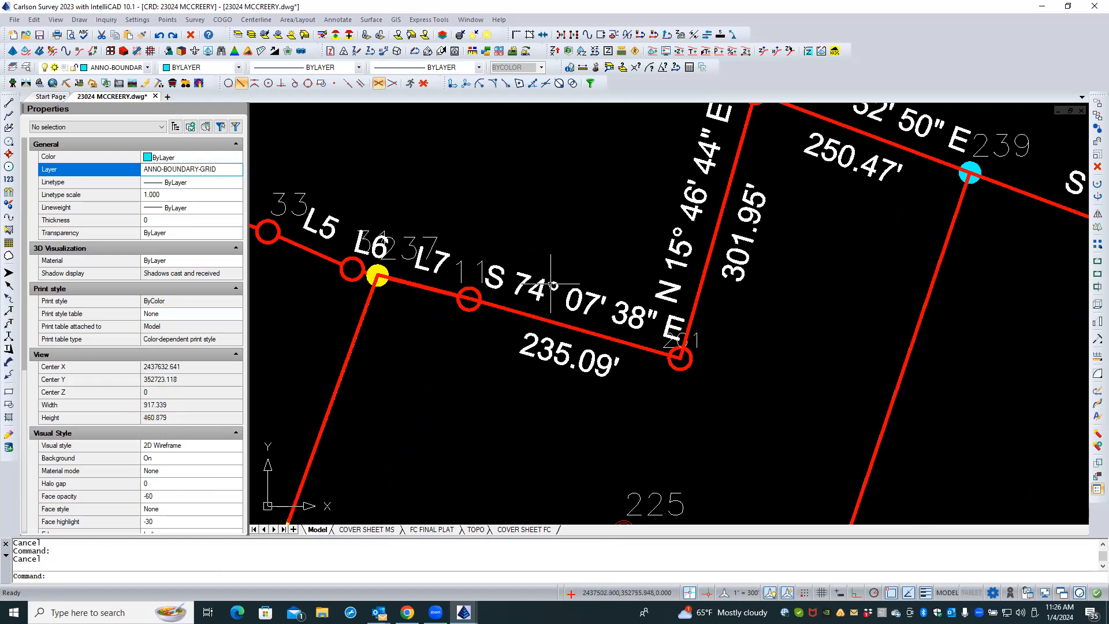
{"action": "left_click", "coordinate": [552, 284]}
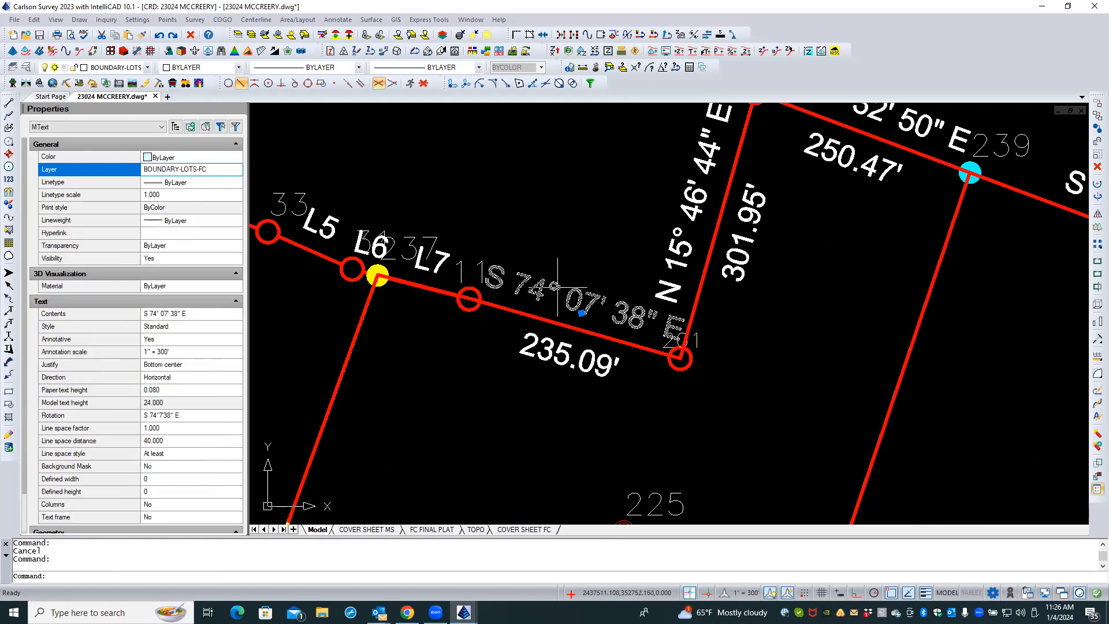
{"action": "left_click", "coordinate": [581, 313]}
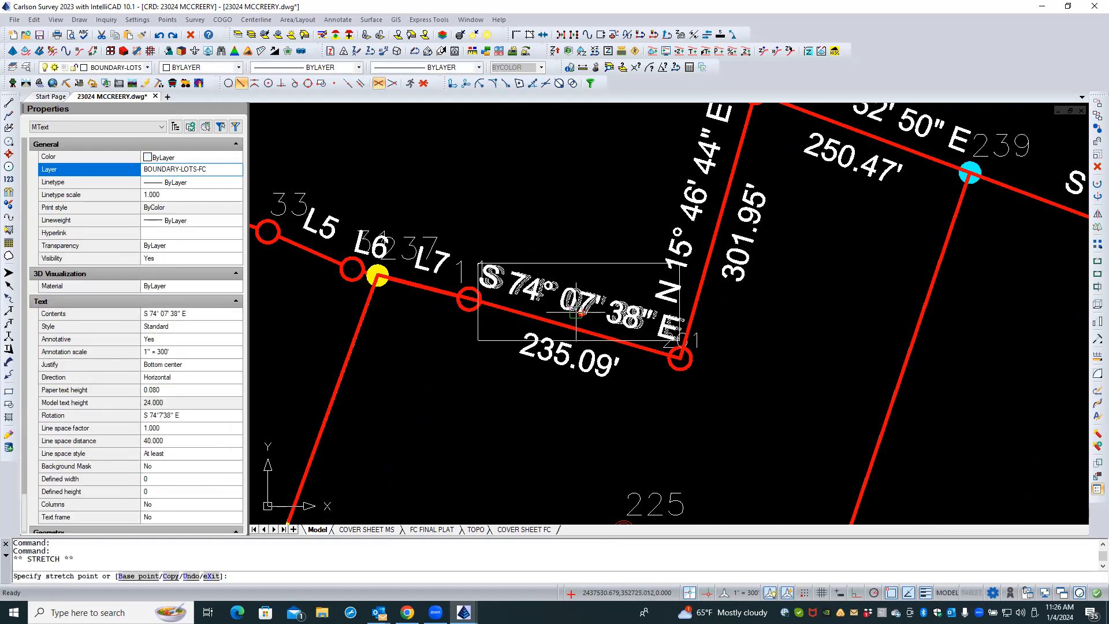
{"action": "key", "text": "Escape"}
{"action": "key", "text": "Escape"}
- Switch to the FC FINAL PLAT layout and check the labels along the road between the north and south lots
{"action": "scroll", "coordinate": [470, 394], "scroll_direction": "down", "scroll_amount": 1}
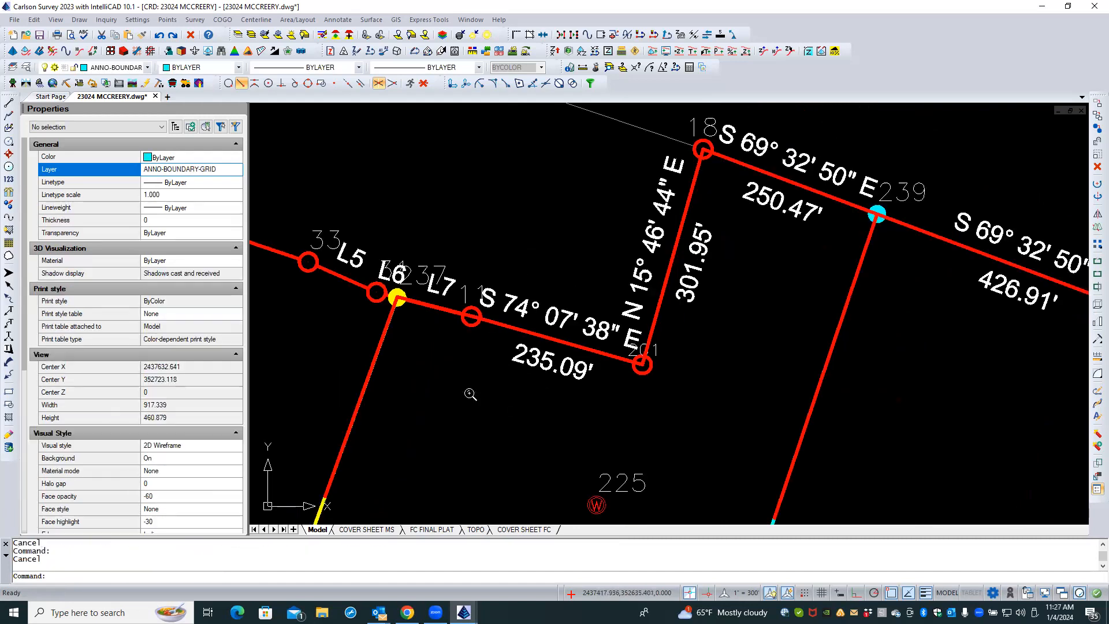
{"action": "scroll", "coordinate": [471, 394], "scroll_direction": "down", "scroll_amount": 1}
{"action": "scroll", "coordinate": [502, 208], "scroll_direction": "down", "scroll_amount": 1}
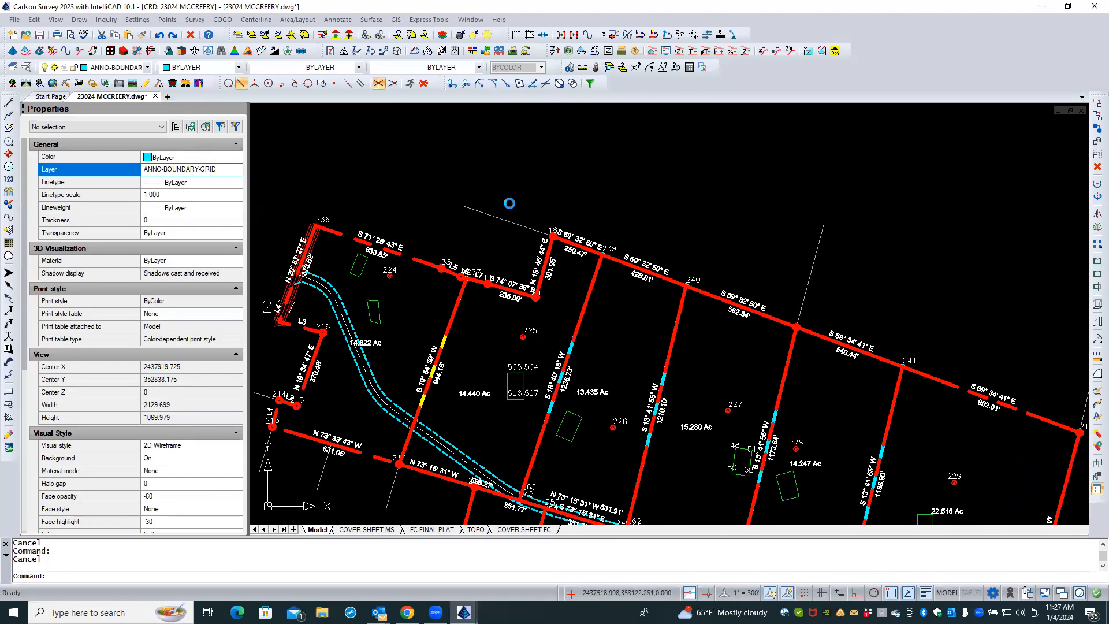
{"action": "scroll", "coordinate": [784, 327], "scroll_direction": "down", "scroll_amount": 1}
{"action": "scroll", "coordinate": [721, 232], "scroll_direction": "down", "scroll_amount": 1}
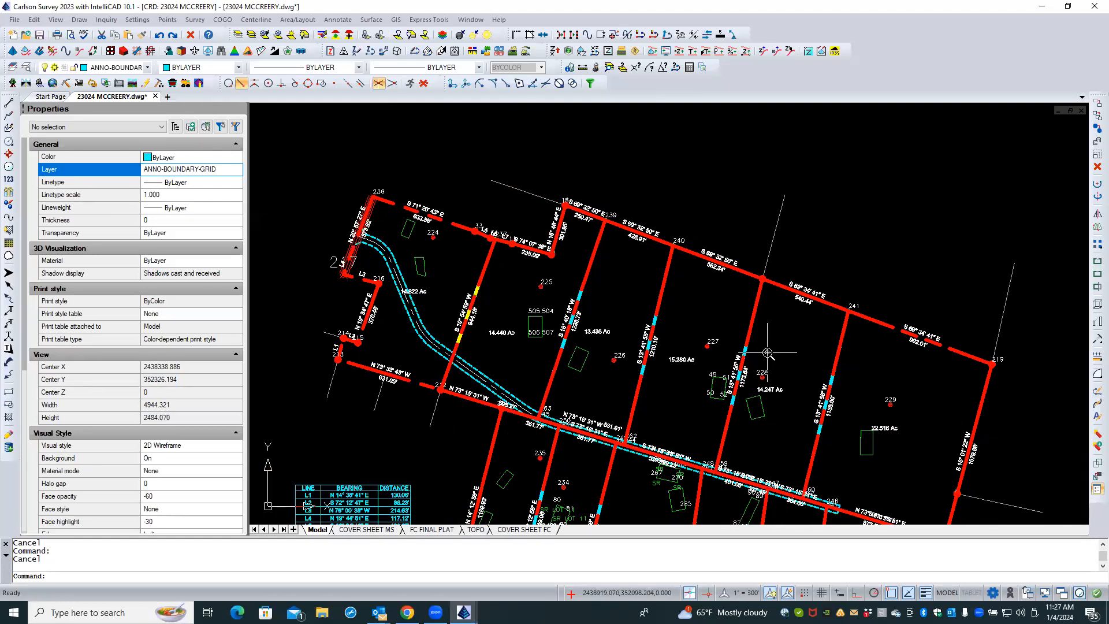
{"action": "scroll", "coordinate": [768, 352], "scroll_direction": "up", "scroll_amount": 1}
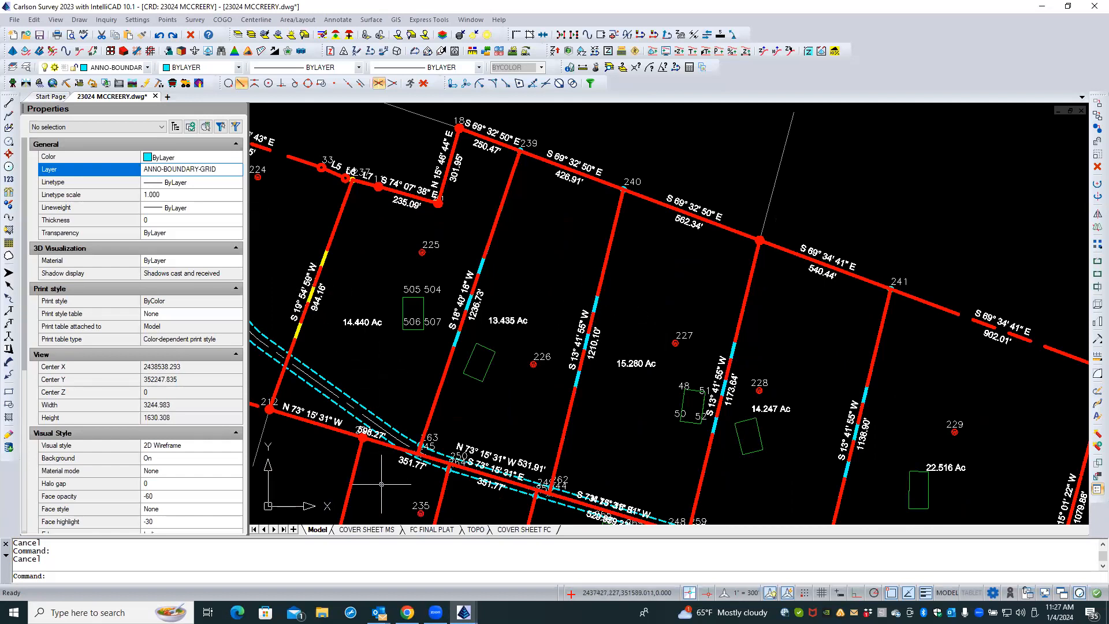
{"action": "left_click", "coordinate": [439, 530]}
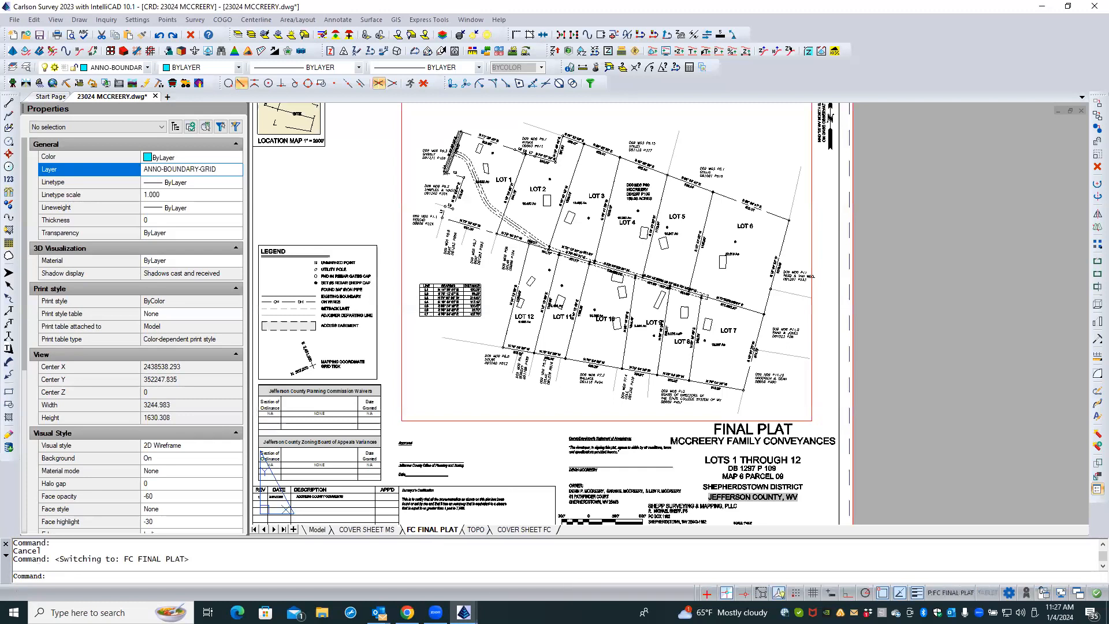
{"action": "scroll", "coordinate": [616, 238], "scroll_direction": "up", "scroll_amount": 4}
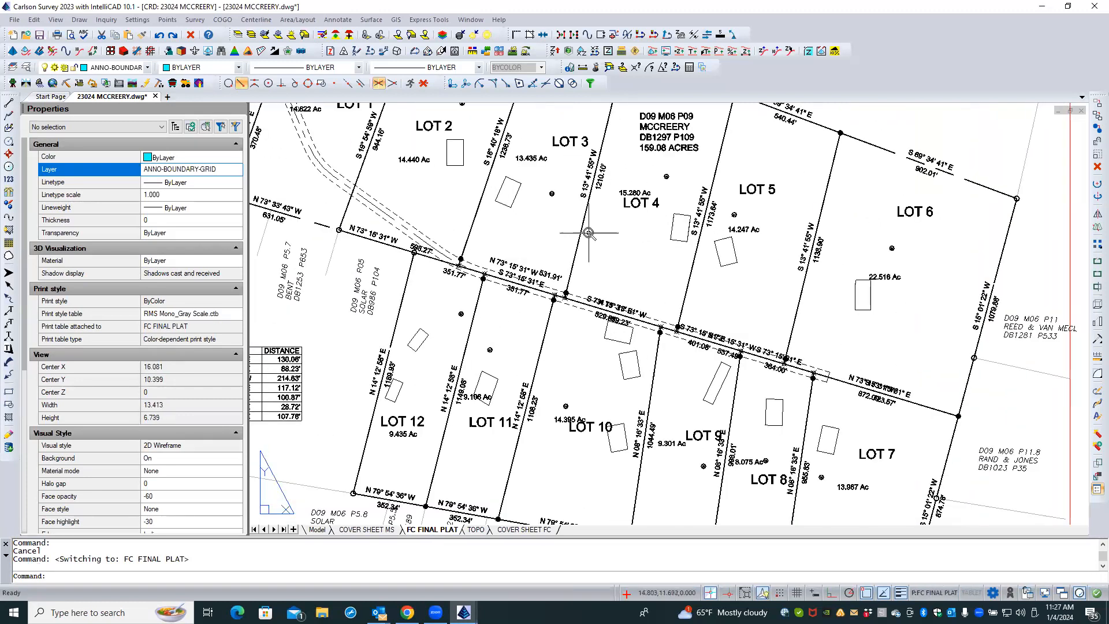
{"action": "scroll", "coordinate": [588, 232], "scroll_direction": "up", "scroll_amount": 3}
- Inside the plat viewport, inspect which overlapping polylines and layers form the line between Lots 3 and 4
{"action": "double_click", "coordinate": [589, 232]}
{"action": "left_click", "coordinate": [590, 231]}
{"action": "left_click", "coordinate": [552, 243]}
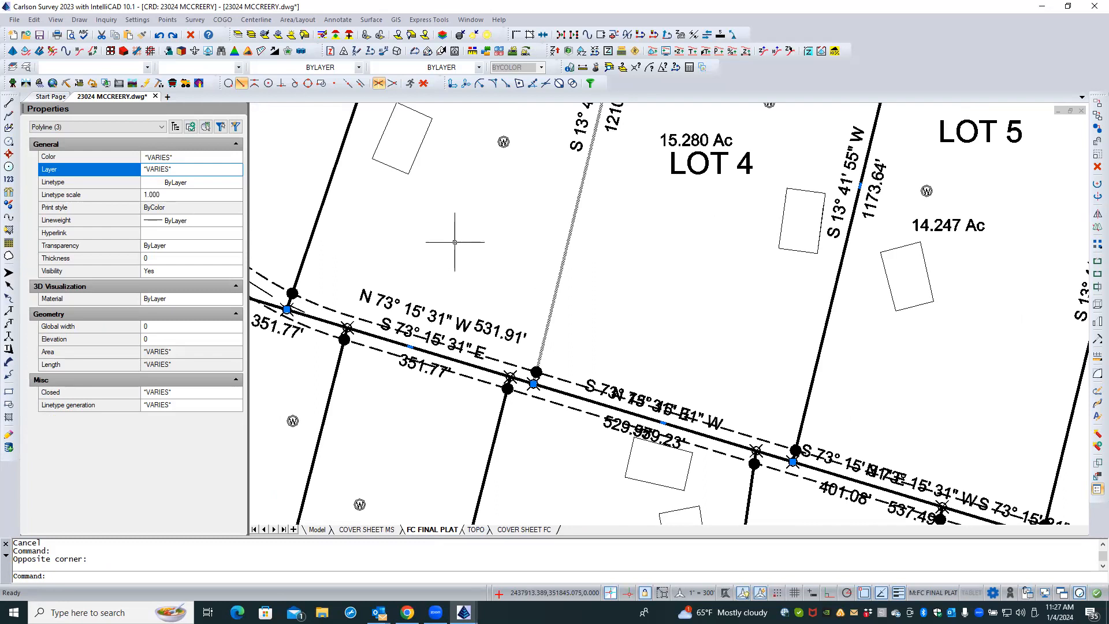
{"action": "left_click", "coordinate": [134, 127]}
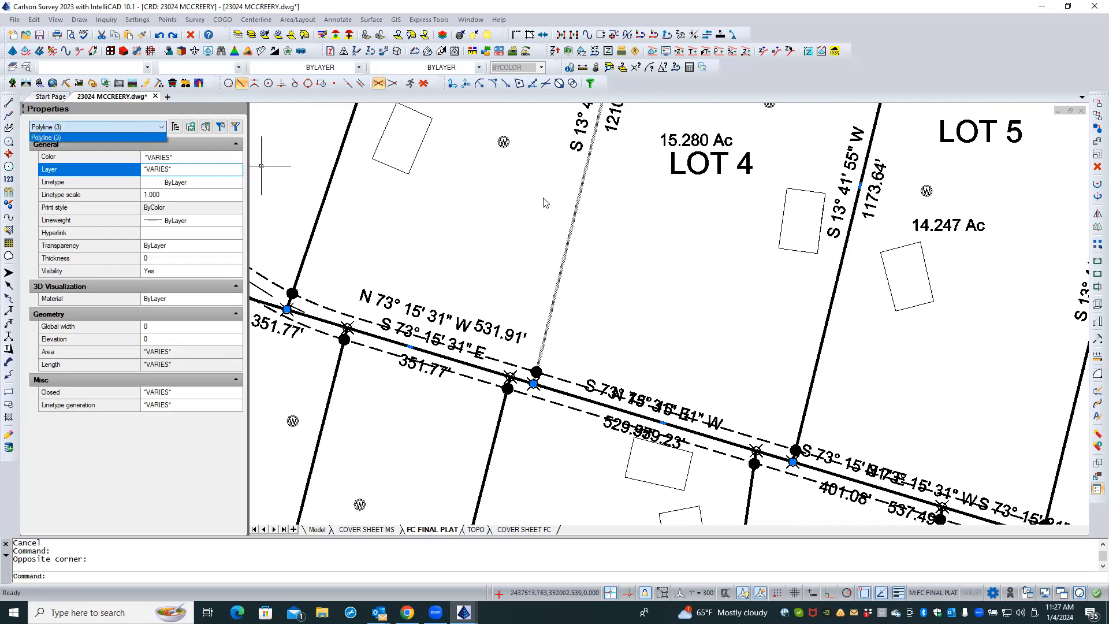
{"action": "key", "text": "Escape"}
{"action": "key", "text": "Escape"}
{"action": "left_click", "coordinate": [577, 200]}
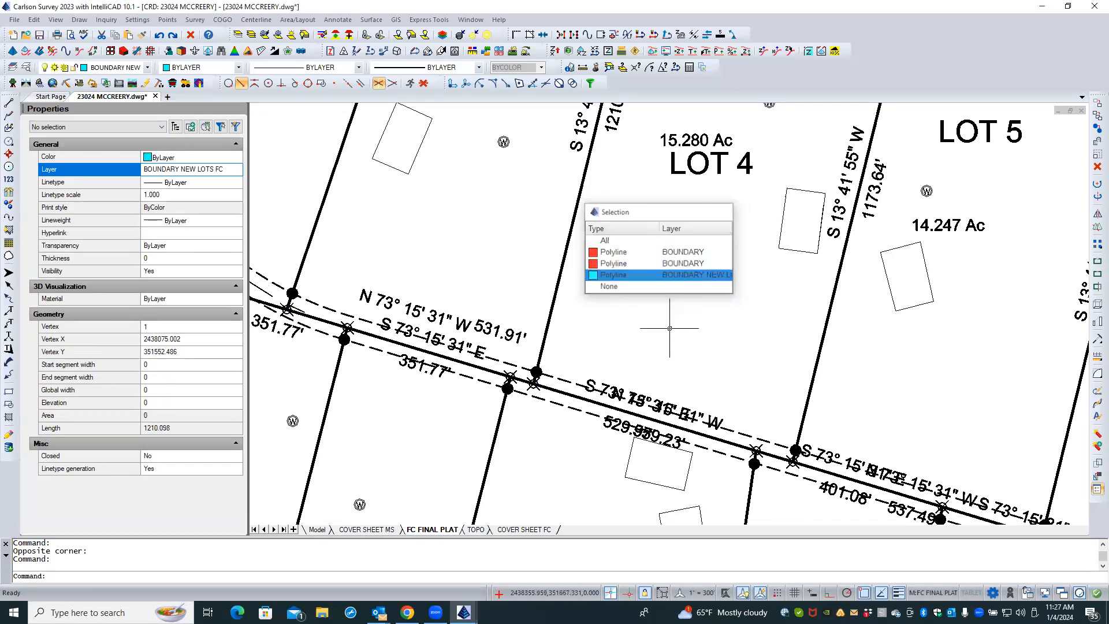
{"action": "key", "text": "Escape"}
{"action": "key", "text": "Escape"}
- Check the layer and properties of the overlapping polylines along Lot 6's east line
{"action": "scroll", "coordinate": [611, 316], "scroll_direction": "down", "scroll_amount": 2}
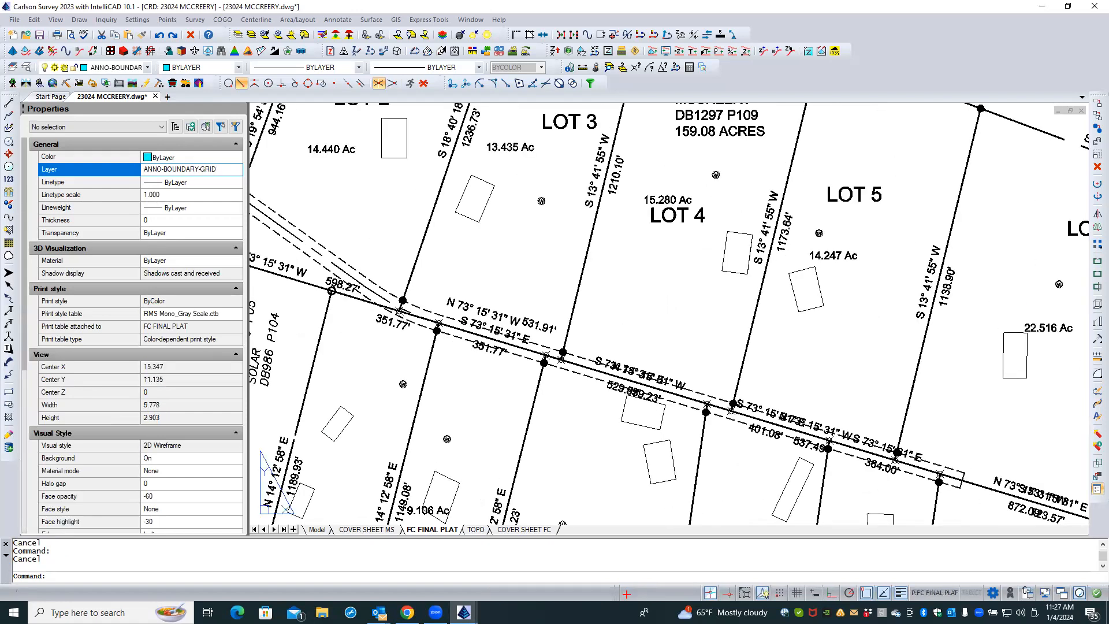
{"action": "scroll", "coordinate": [611, 316], "scroll_direction": "down", "scroll_amount": 2}
{"action": "double_click", "coordinate": [611, 316]}
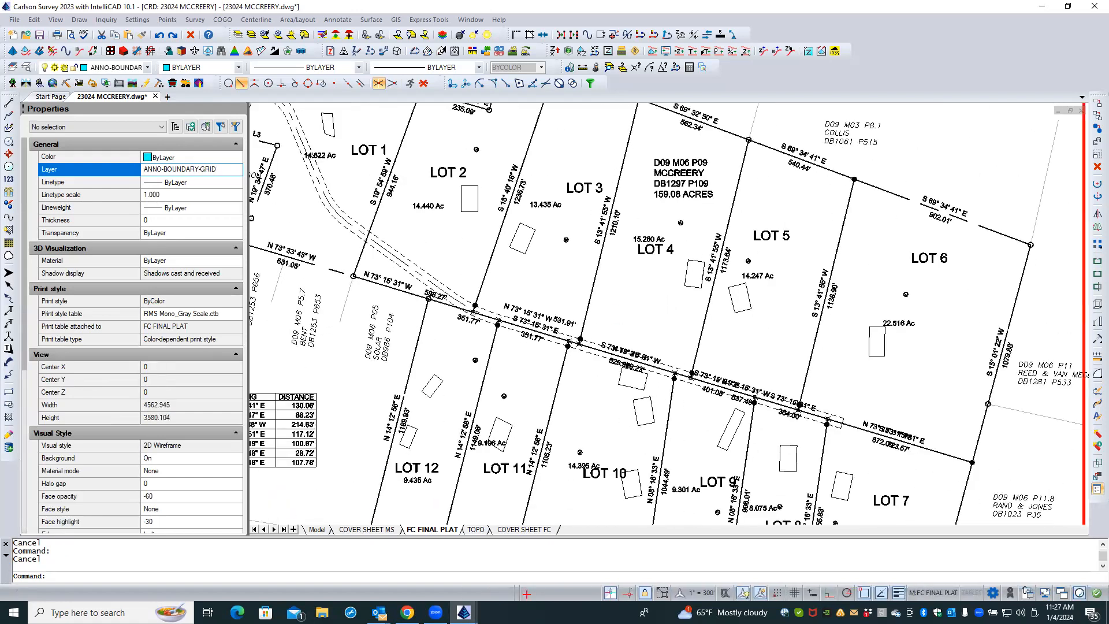
{"action": "scroll", "coordinate": [1023, 338], "scroll_direction": "up", "scroll_amount": 3}
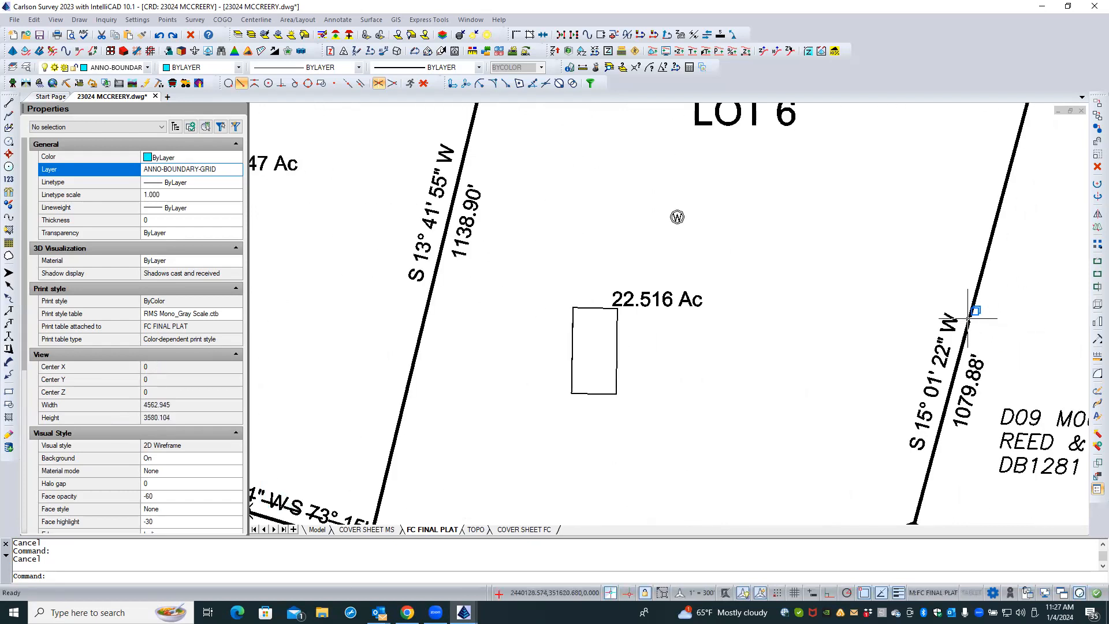
{"action": "left_click", "coordinate": [985, 288]}
{"action": "left_click", "coordinate": [957, 290]}
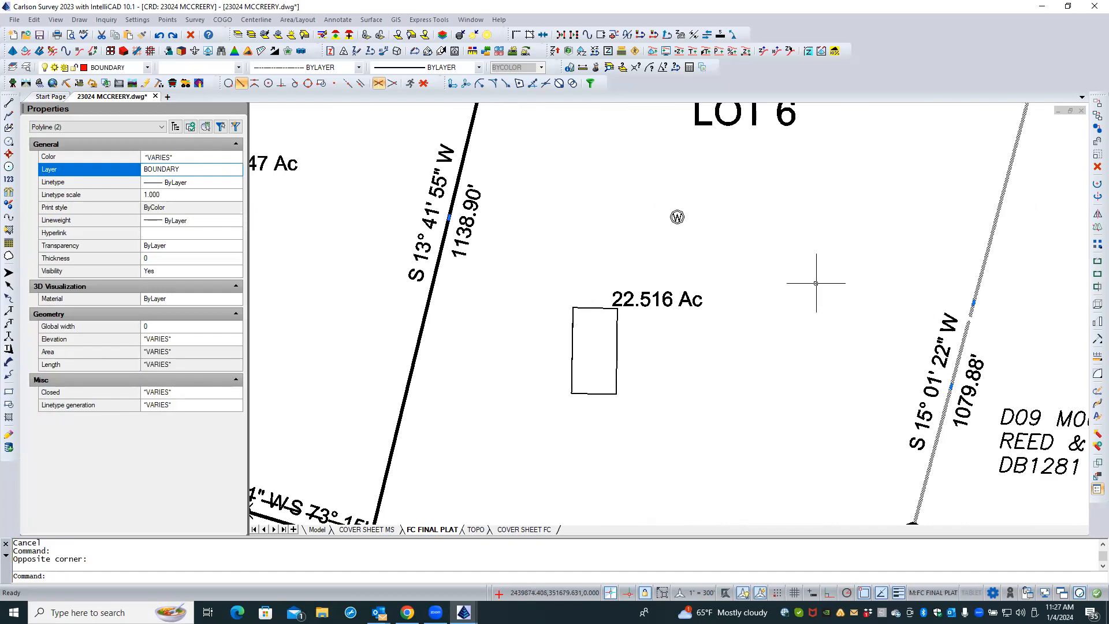
{"action": "key", "text": "Escape"}
- Review the linetypes assigned to the BOUNDARY and BOUNDARY NEW LOTS FC layers in the layer settings
{"action": "scroll", "coordinate": [807, 308], "scroll_direction": "down", "scroll_amount": 2}
{"action": "double_click", "coordinate": [807, 308]}
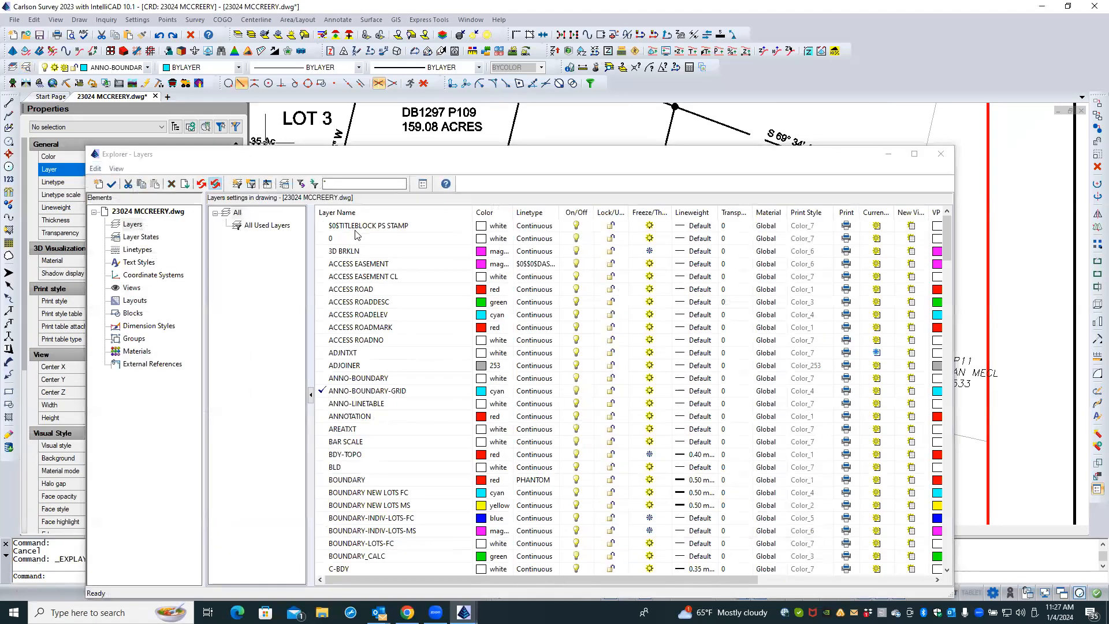
{"action": "left_click", "coordinate": [392, 494]}
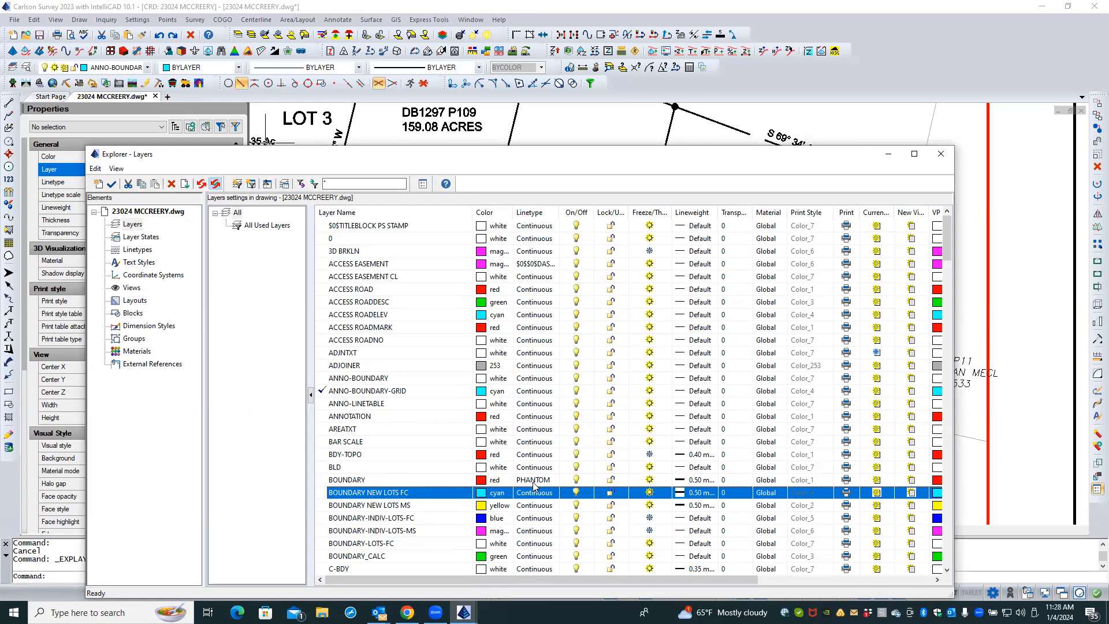
{"action": "left_click", "coordinate": [940, 154]}
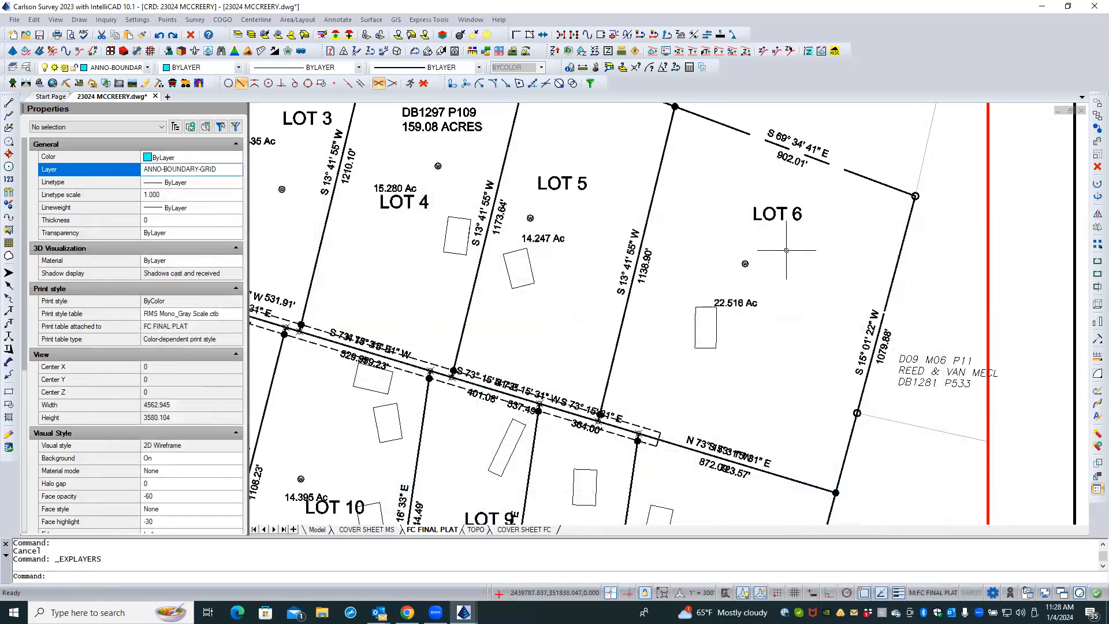
- Inspect the first of the two overlapping BOUNDARY polylines on Lot 6's north line
{"action": "left_click", "coordinate": [860, 176]}
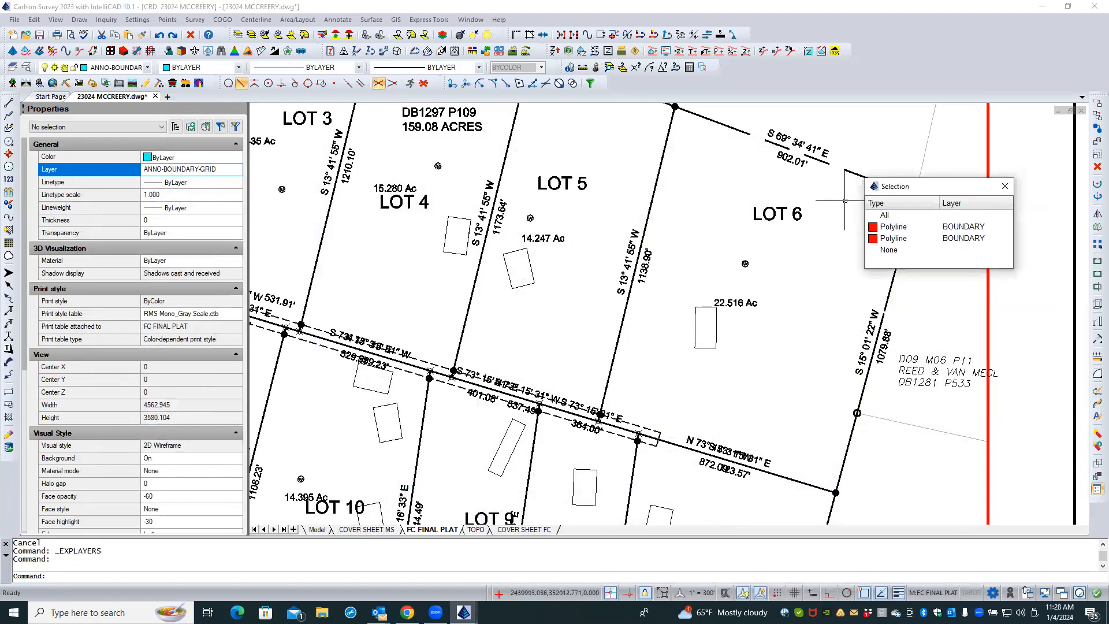
{"action": "left_click", "coordinate": [910, 227]}
{"action": "mouse_move", "coordinate": [802, 144]}
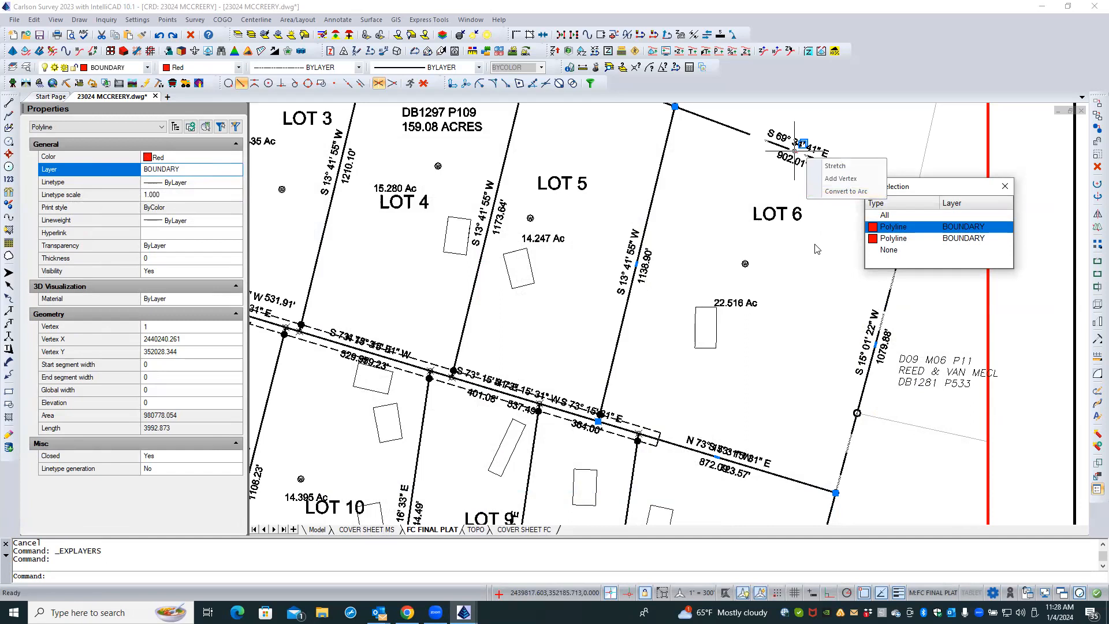
{"action": "key", "text": "Escape"}
- Compare the extents and properties of the two overlapping BOUNDARY polylines on Lot 6's north line, alternating between them, and clear the selection
{"action": "scroll", "coordinate": [802, 271], "scroll_direction": "down", "scroll_amount": 3}
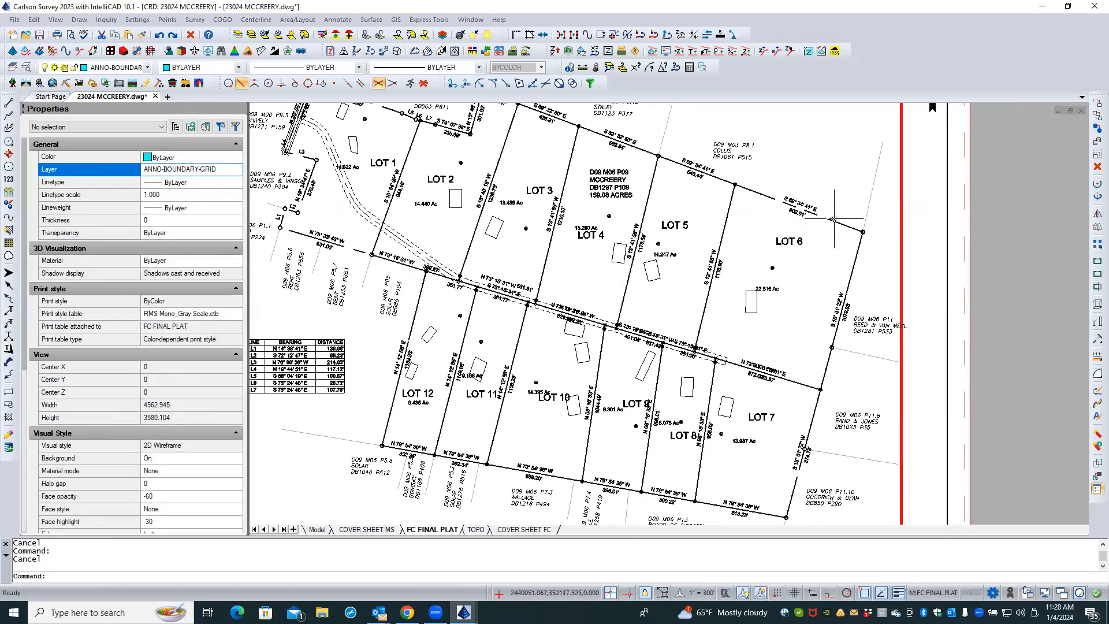
{"action": "left_click", "coordinate": [836, 222]}
{"action": "left_click", "coordinate": [836, 221]}
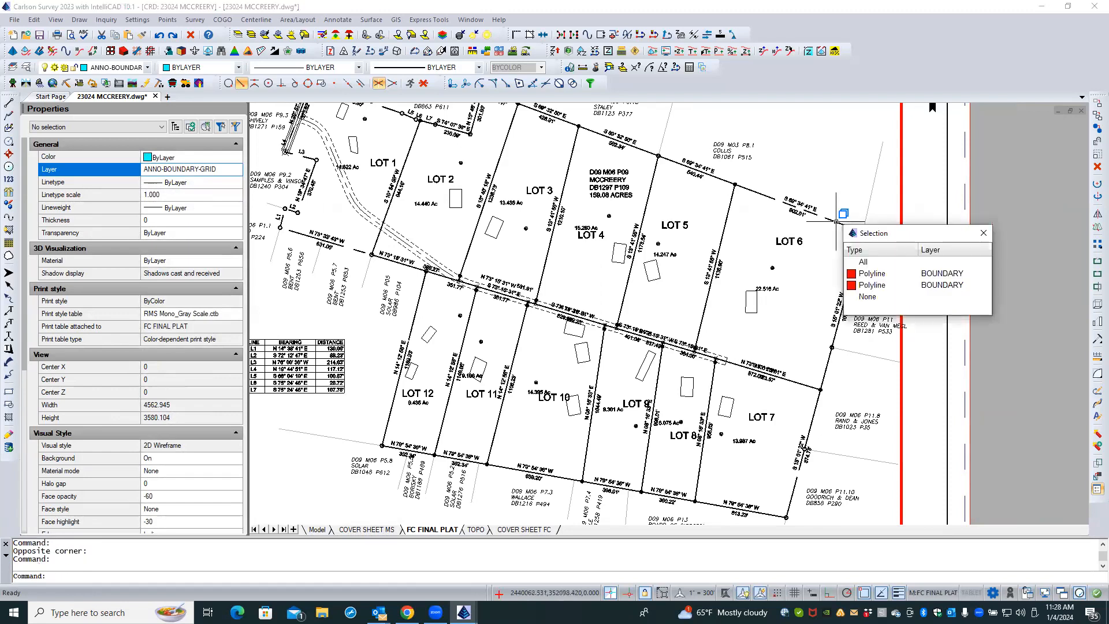
{"action": "left_click", "coordinate": [882, 274]}
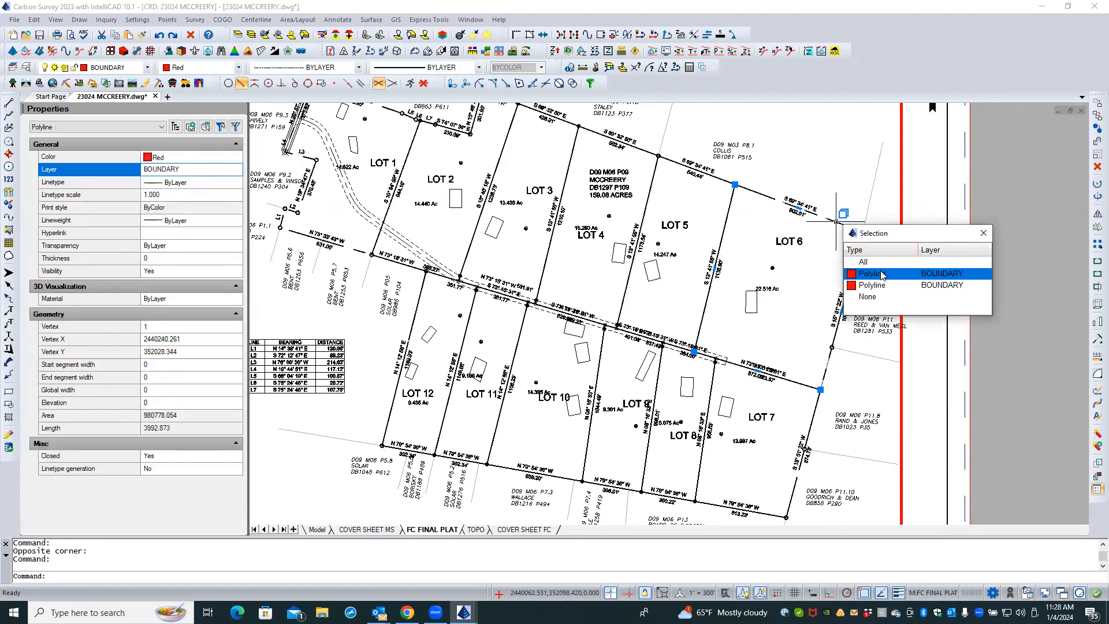
{"action": "left_click", "coordinate": [883, 286]}
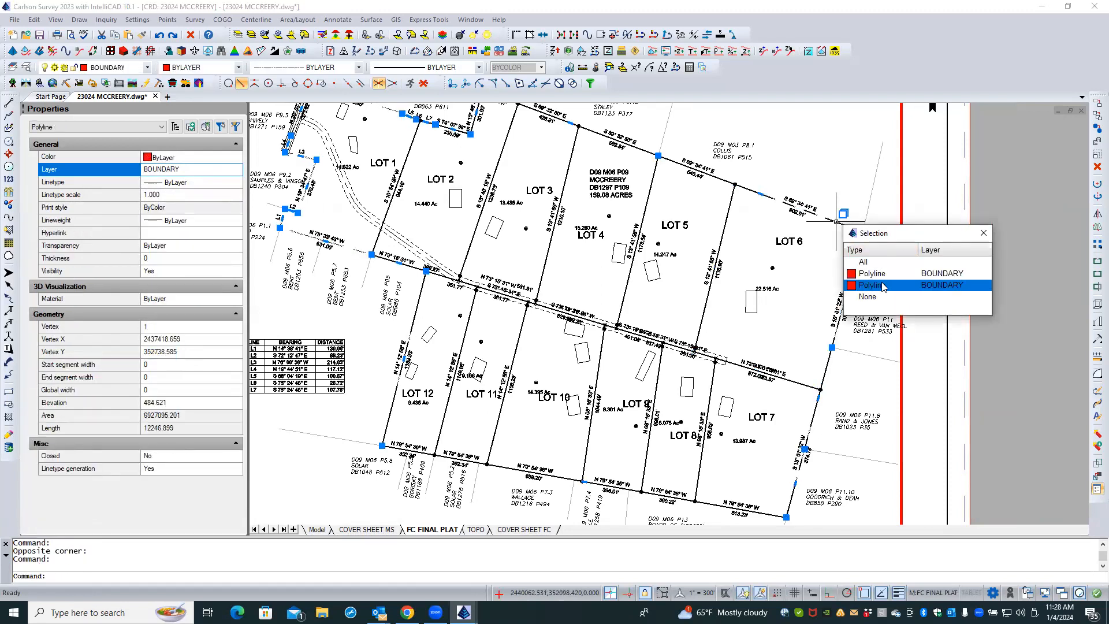
{"action": "left_click", "coordinate": [884, 275]}
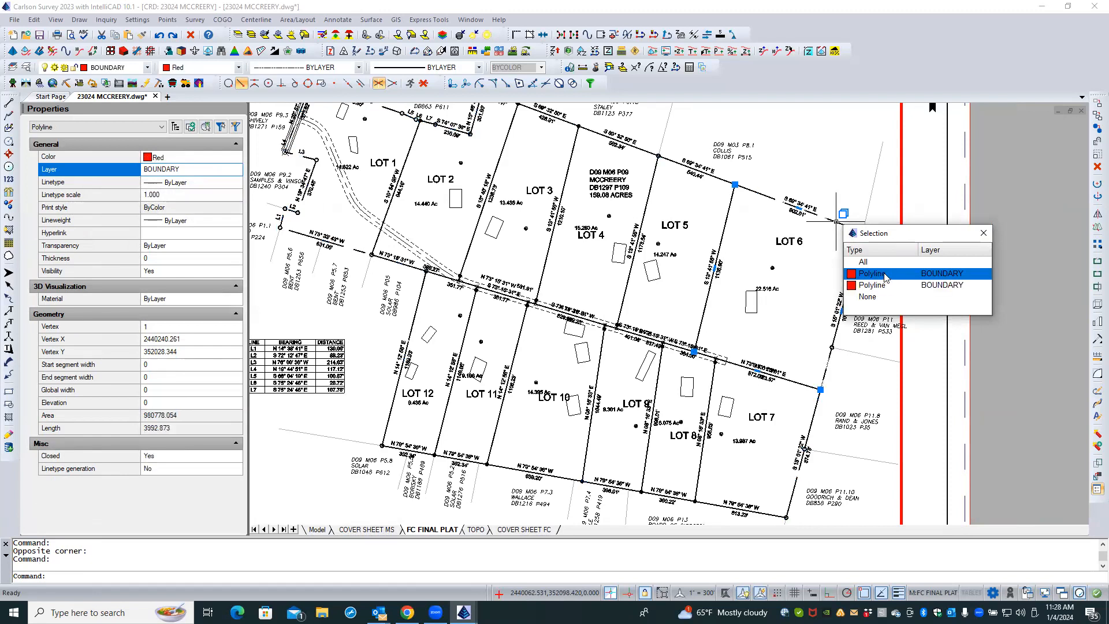
{"action": "left_click", "coordinate": [888, 286]}
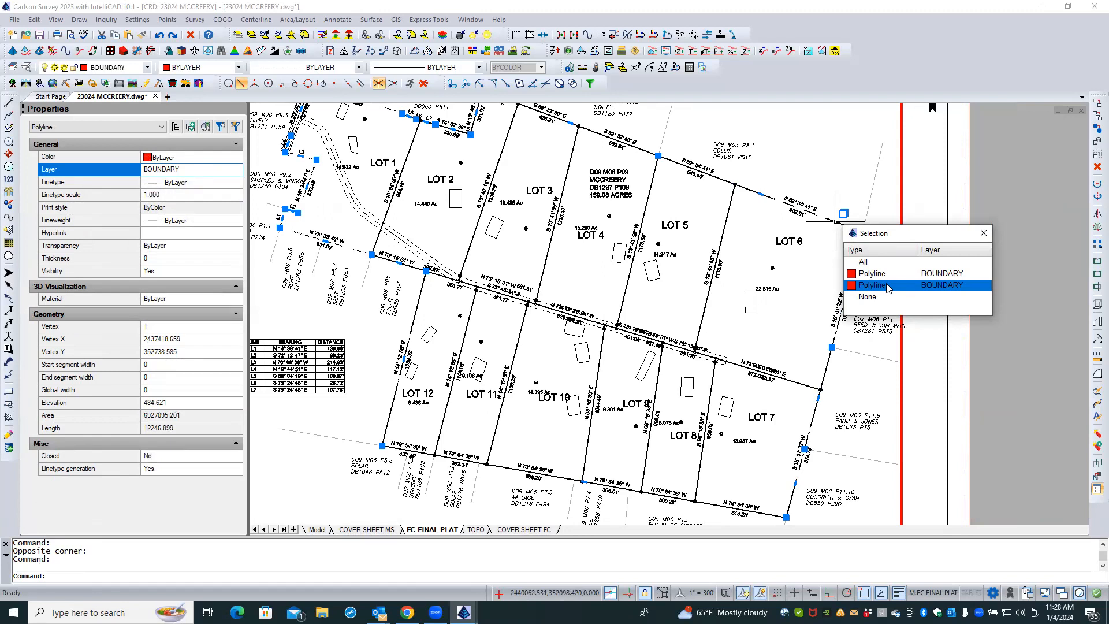
{"action": "left_click", "coordinate": [888, 276]}
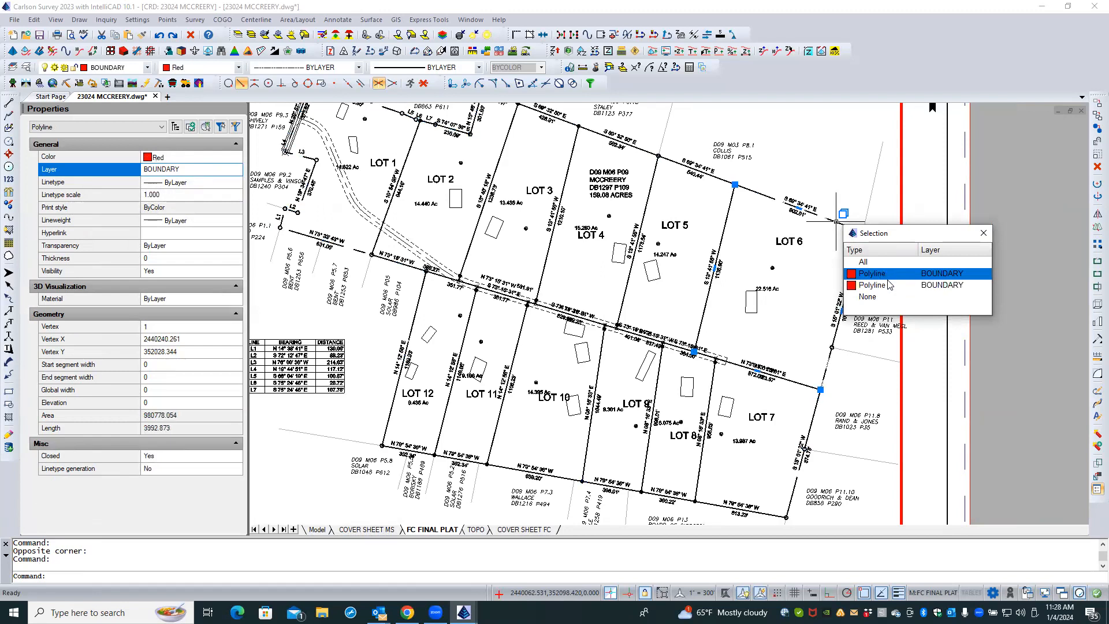
{"action": "left_click", "coordinate": [890, 287]}
{"action": "left_click", "coordinate": [889, 274]}
{"action": "left_click", "coordinate": [889, 285]}
{"action": "left_click", "coordinate": [890, 275]}
{"action": "left_click", "coordinate": [888, 286]}
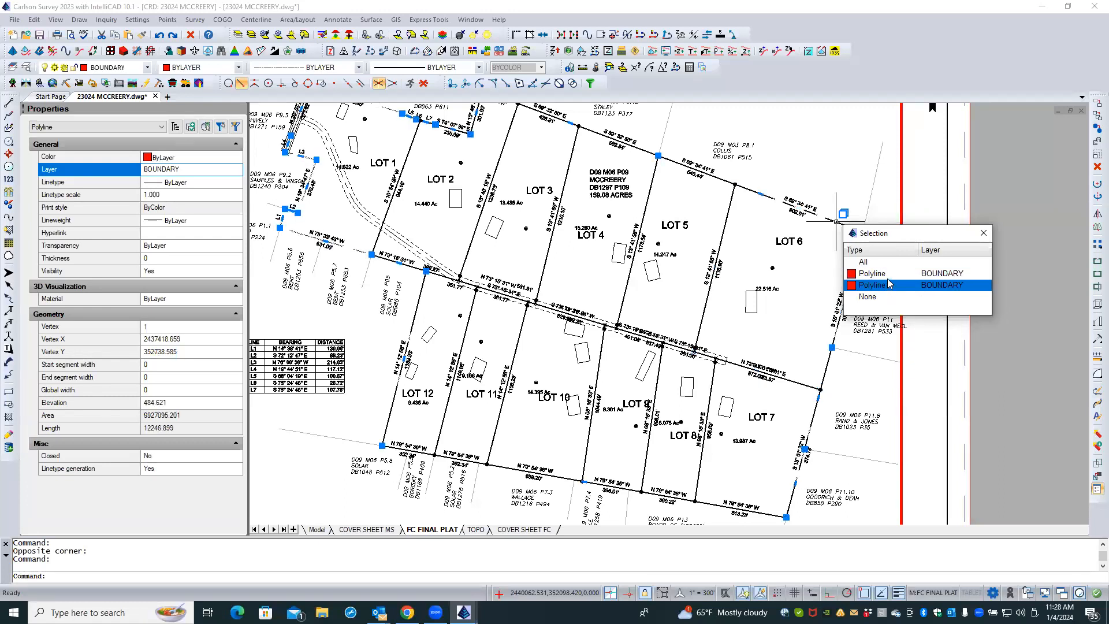
{"action": "left_click", "coordinate": [890, 275]}
{"action": "left_click", "coordinate": [889, 286]}
{"action": "left_click", "coordinate": [887, 275]}
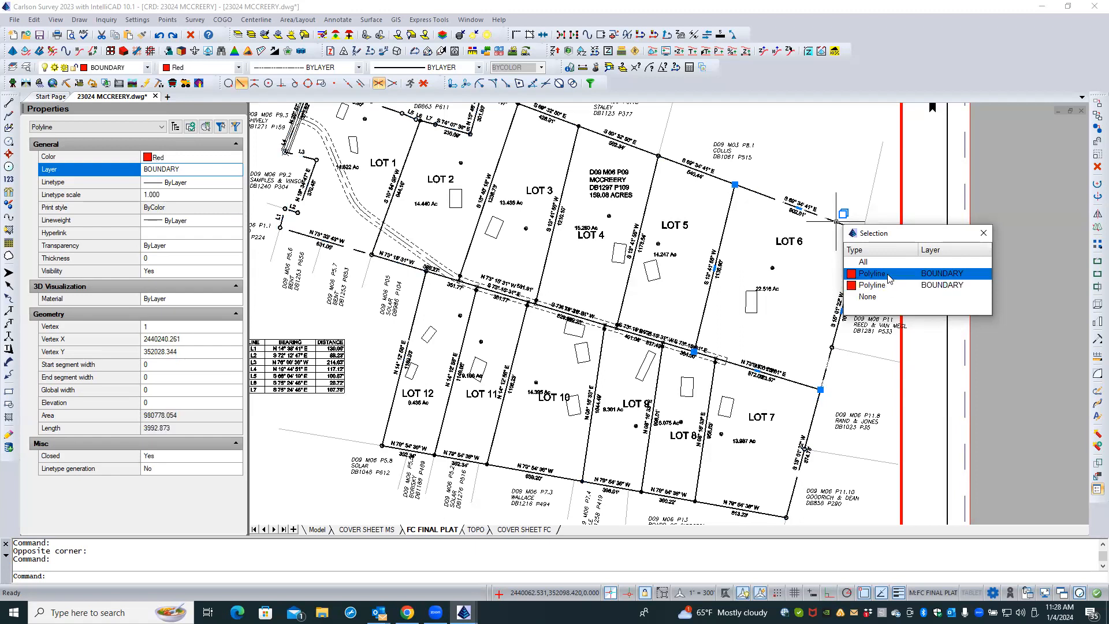
{"action": "left_click", "coordinate": [887, 285]}
{"action": "left_click", "coordinate": [886, 276]}
{"action": "left_click", "coordinate": [795, 156]}
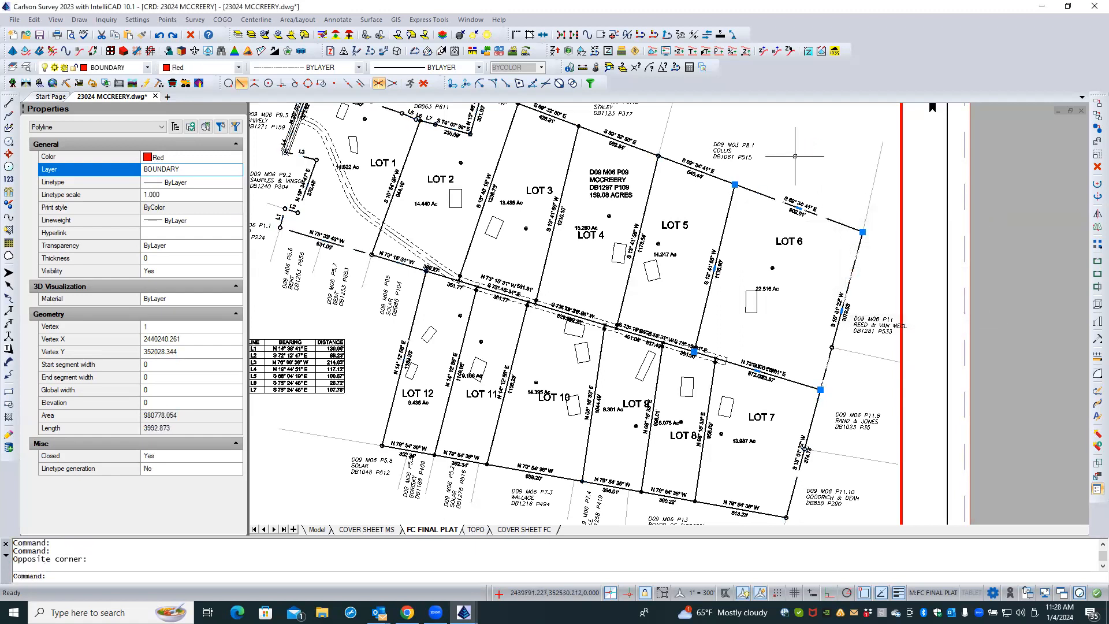
{"action": "key", "text": "Escape"}
{"action": "key", "text": "Escape"}
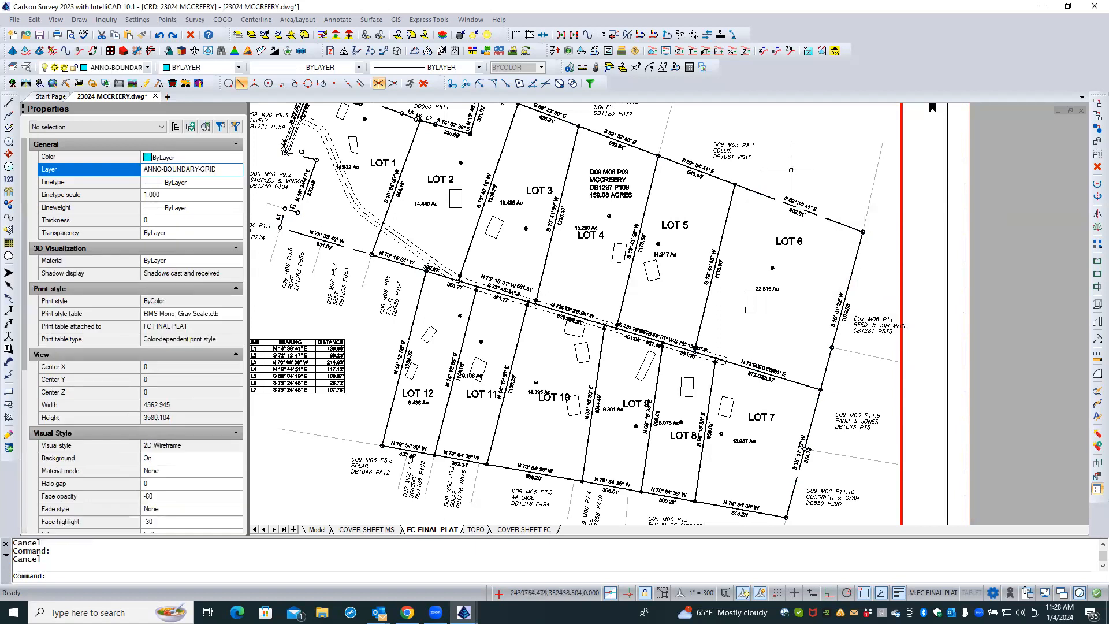
- Leave the FC FINAL PLAT layout's viewport and switch to model space, showing the full set of lots
{"action": "scroll", "coordinate": [793, 158], "scroll_direction": "down", "scroll_amount": 2}
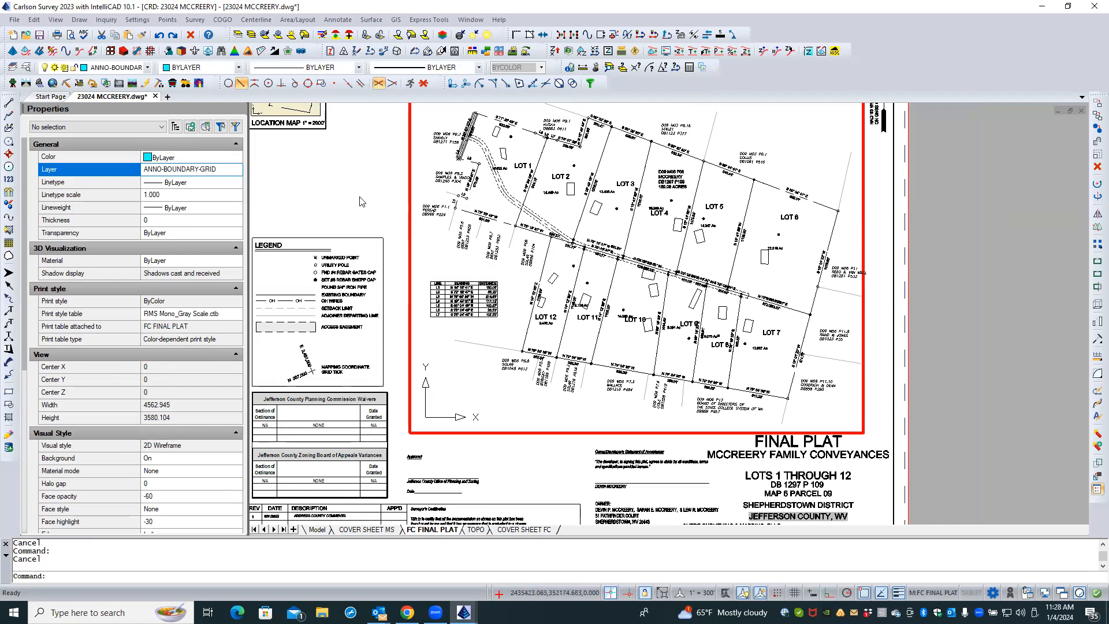
{"action": "double_click", "coordinate": [374, 219]}
{"action": "left_click", "coordinate": [317, 529]}
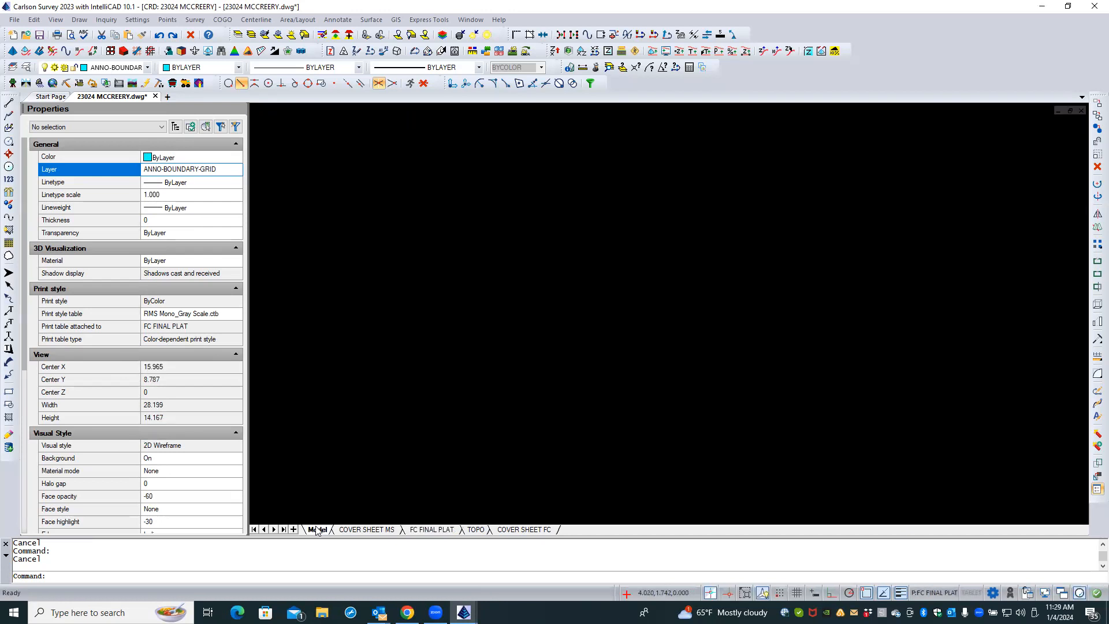
{"action": "scroll", "coordinate": [555, 250], "scroll_direction": "down", "scroll_amount": 2}
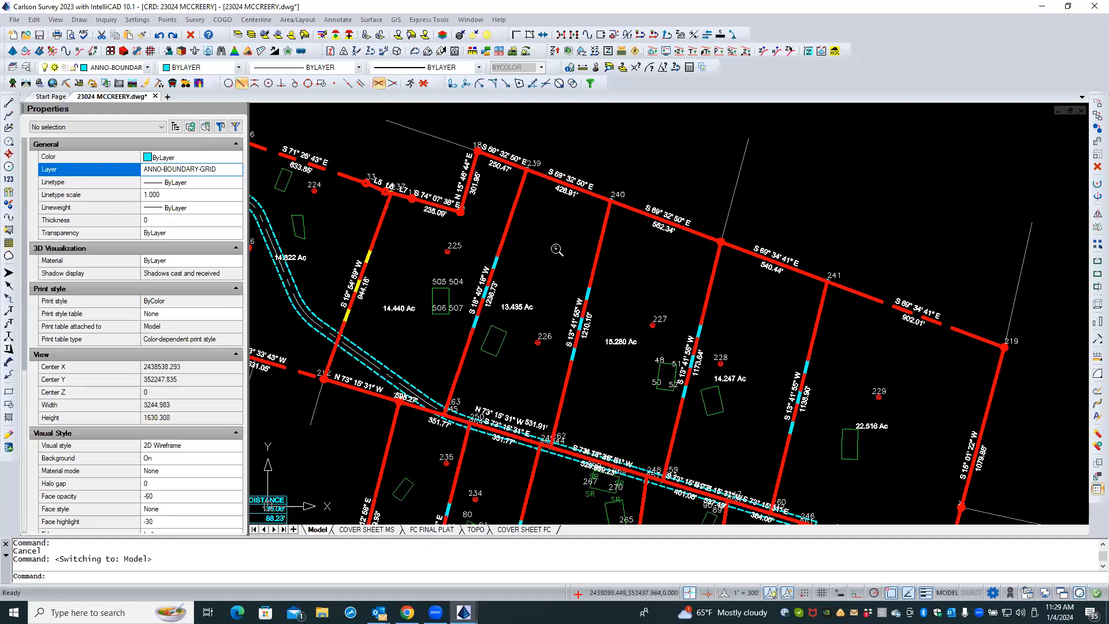
{"action": "middle_click_drag", "start_coordinate": [555, 251], "coordinate": [570, 201]}
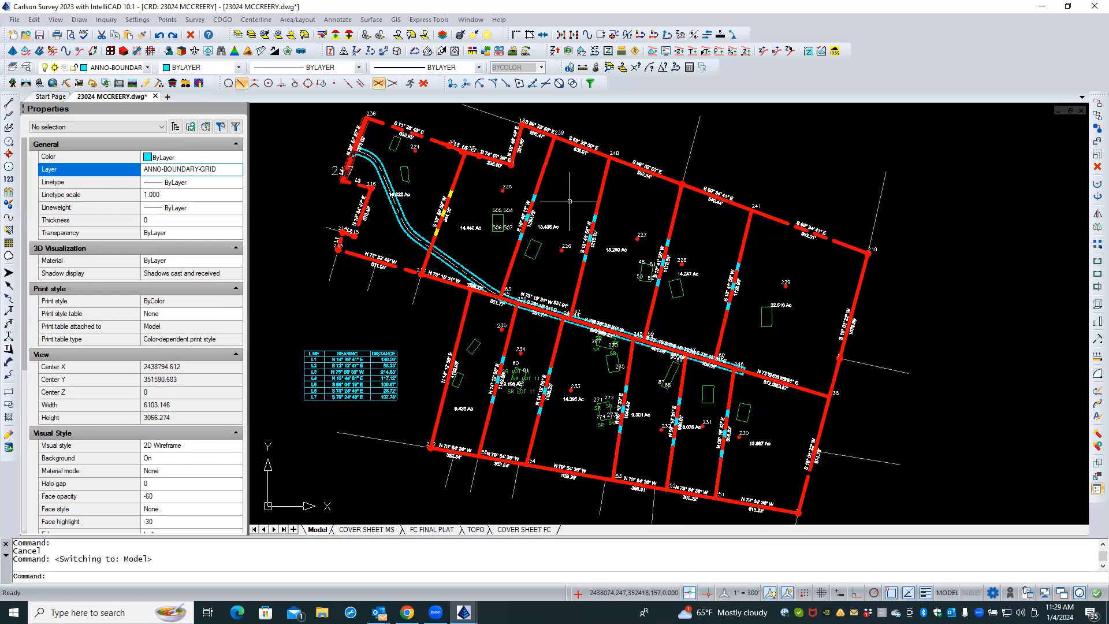
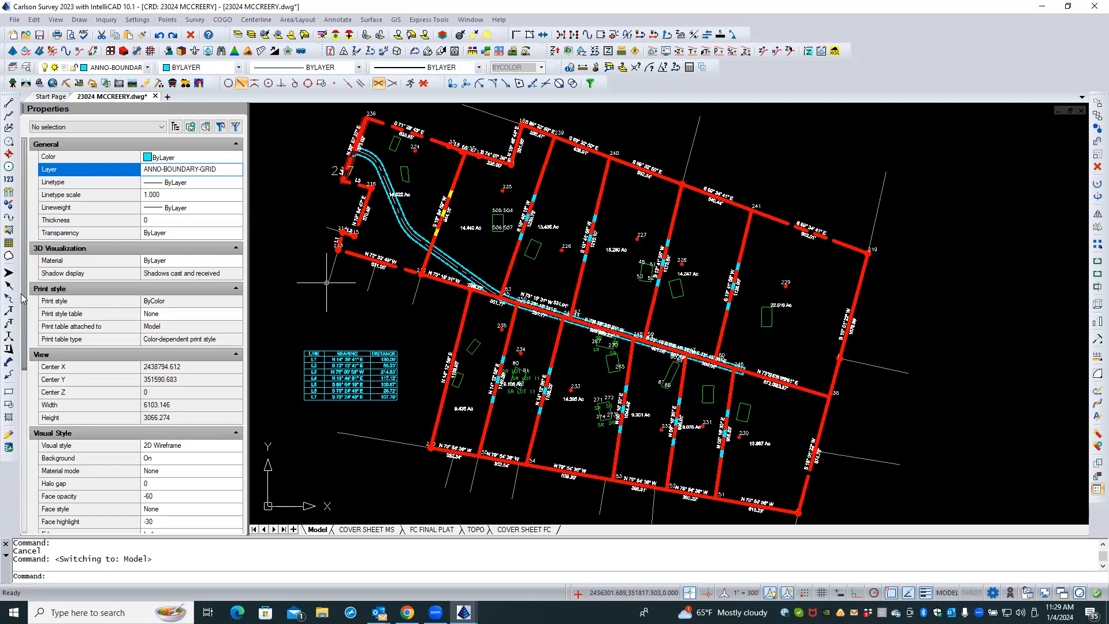
- Erase the closed red BOUNDARY polyline around the 22.516 Ac lot (Lot 6)
{"action": "left_click", "coordinate": [743, 241]}
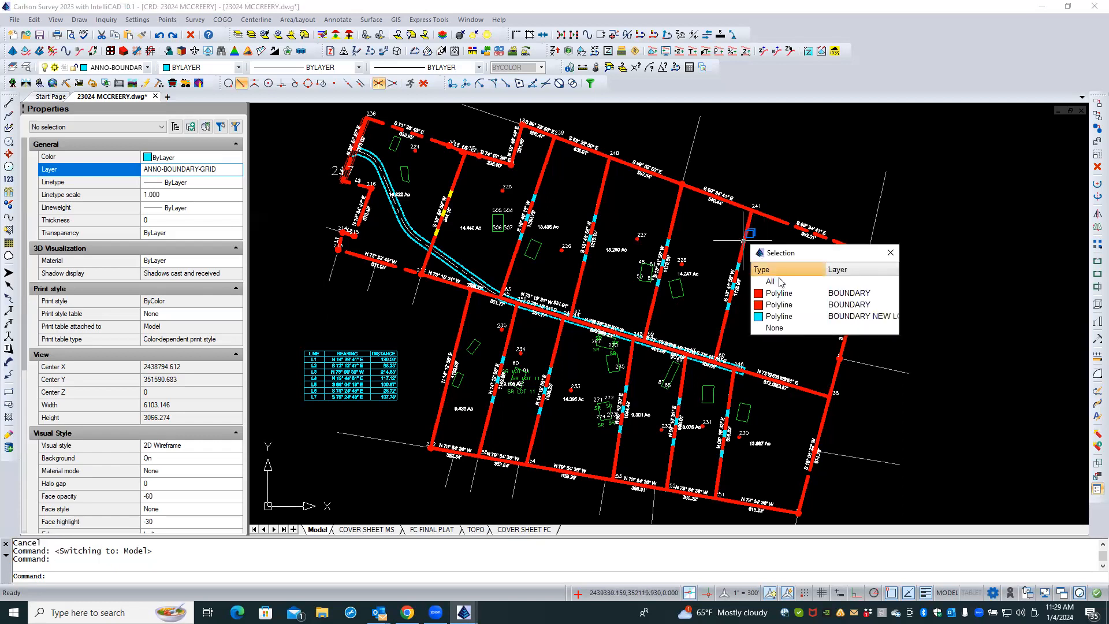
{"action": "left_click", "coordinate": [791, 295]}
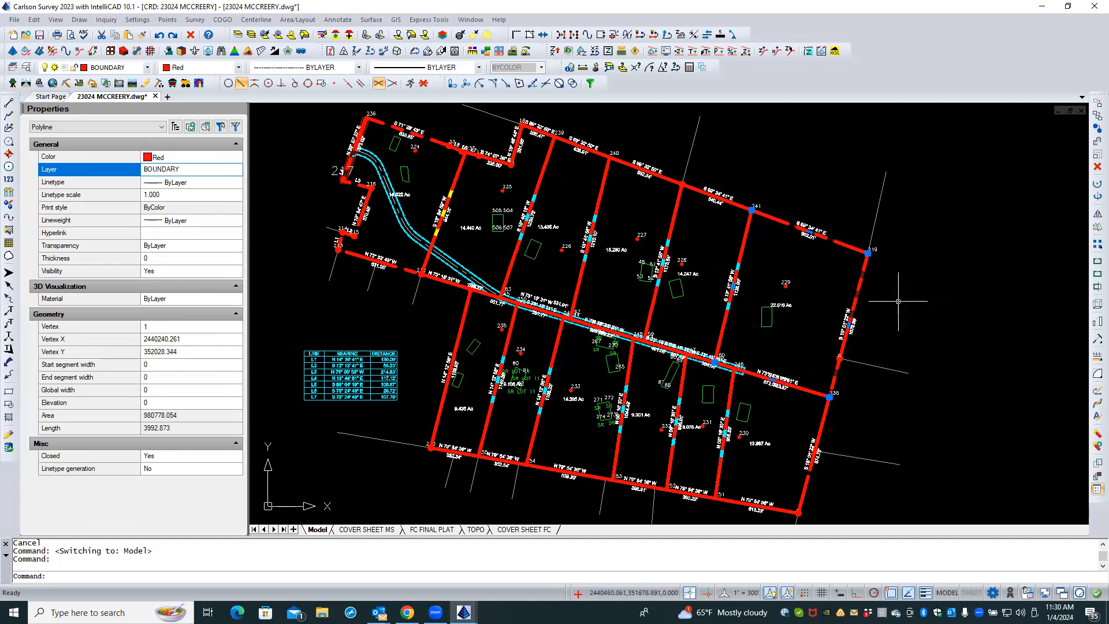
{"action": "left_click", "coordinate": [1095, 167]}
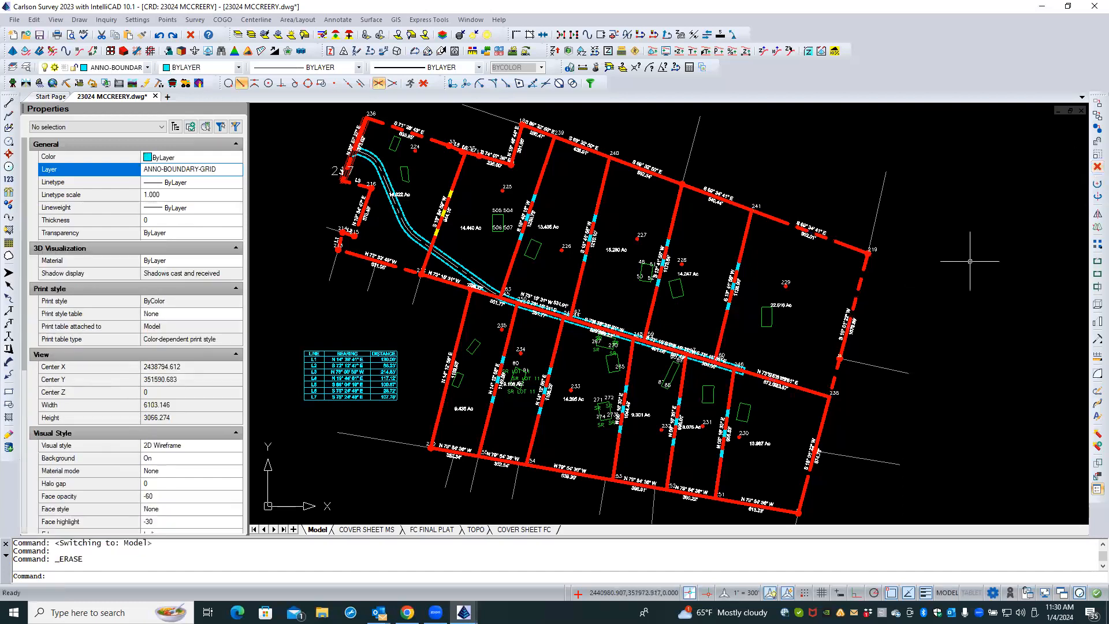
- Erase the red BOUNDARY polyline around the 14.247 Ac lot (Lot 5), keeping the overlapping cyan BOUNDARY NEW LOTS FC line
{"action": "left_click", "coordinate": [741, 247]}
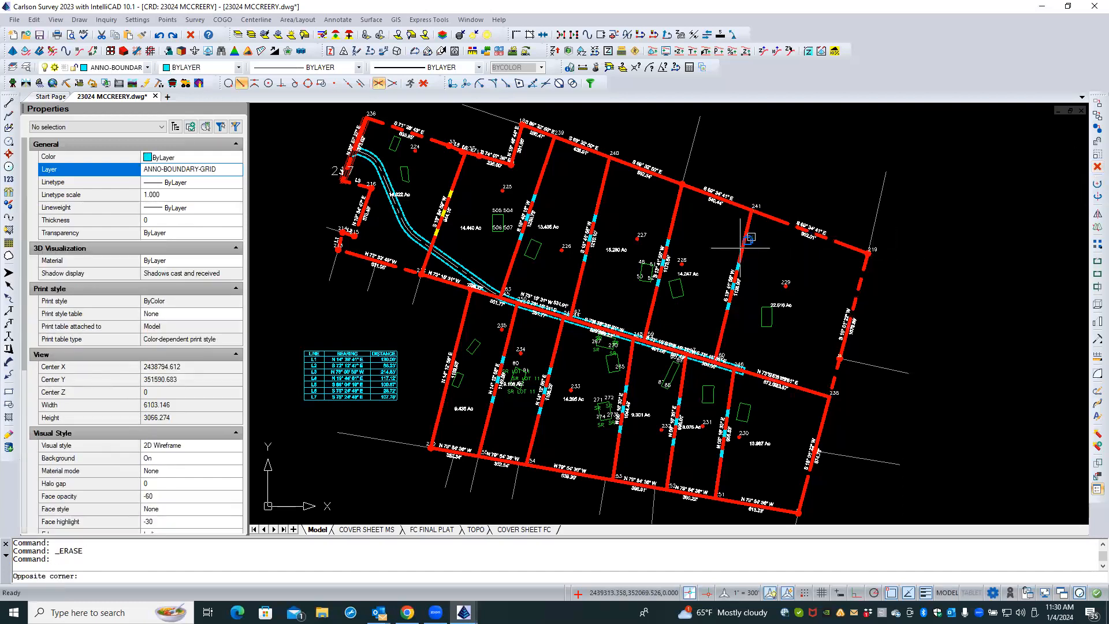
{"action": "left_click", "coordinate": [741, 248]}
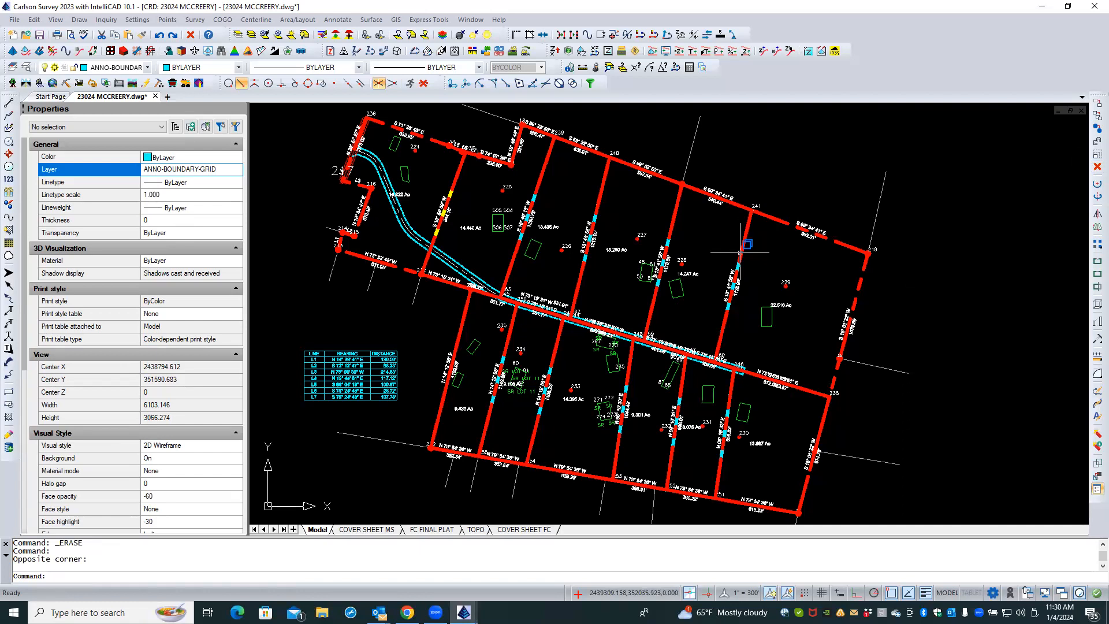
{"action": "left_click", "coordinate": [740, 252]}
{"action": "left_click", "coordinate": [818, 307]}
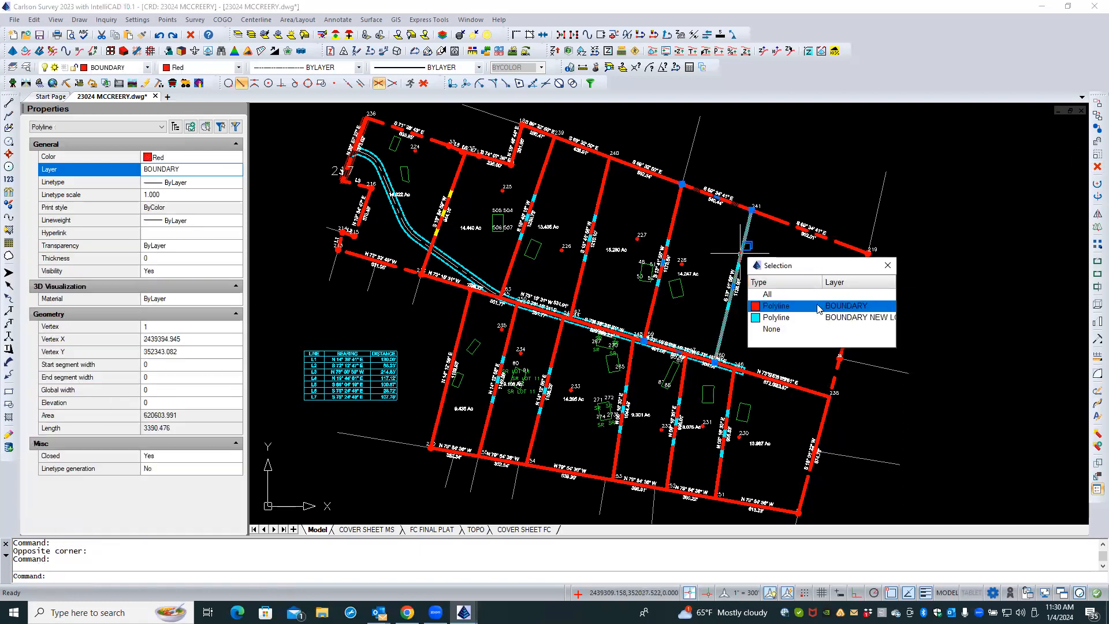
{"action": "left_click", "coordinate": [817, 320]}
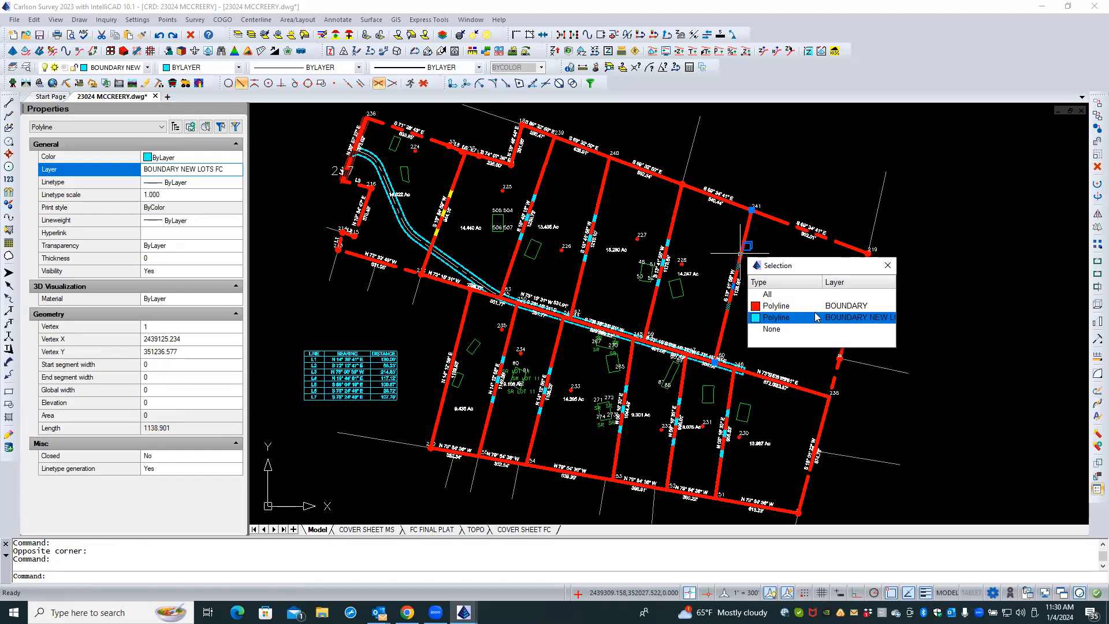
{"action": "left_click", "coordinate": [815, 307]}
{"action": "left_click", "coordinate": [814, 307]}
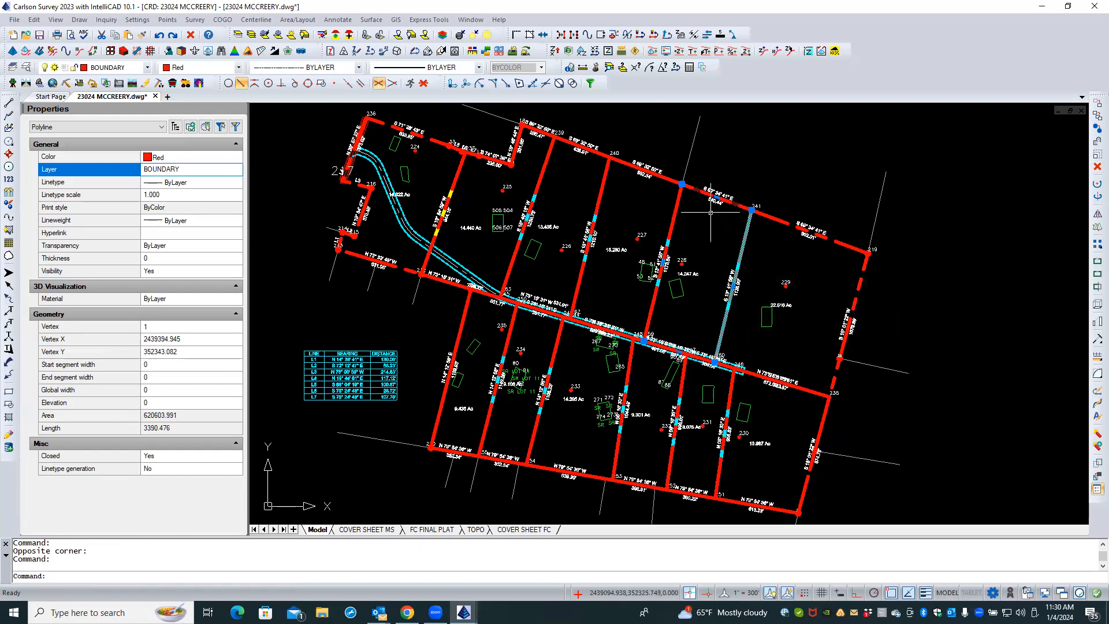
{"action": "left_click", "coordinate": [1095, 167]}
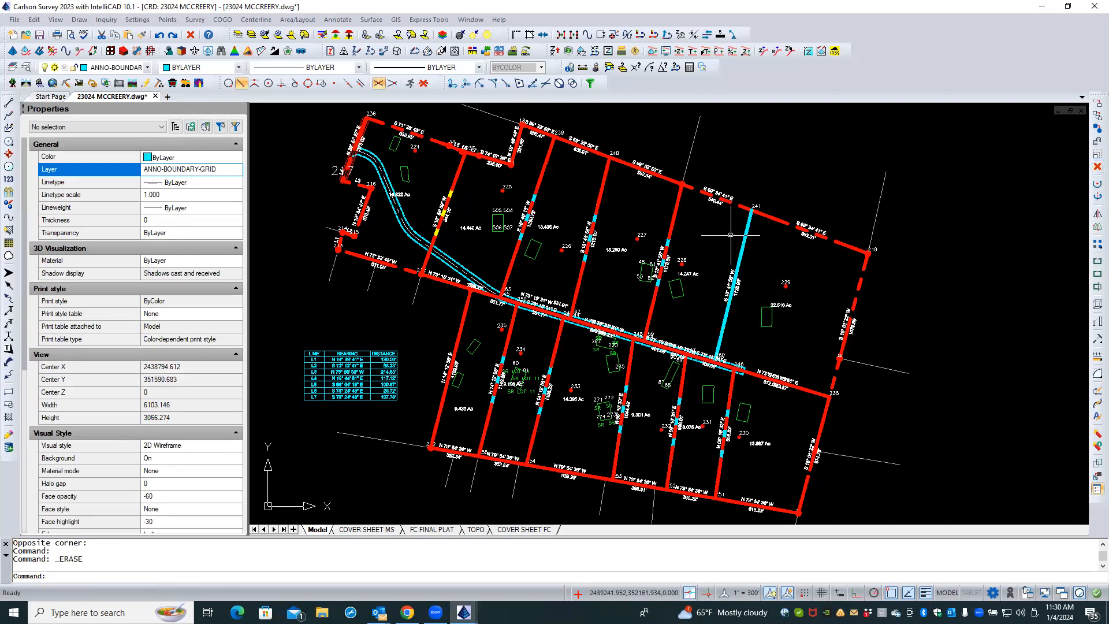
- Erase the red BOUNDARY polylines around the 15.280 Ac and 13.435 Ac lots (Lots 4 and 3), keeping the cyan dividing lines
{"action": "left_click", "coordinate": [675, 218]}
{"action": "left_click", "coordinate": [738, 270]}
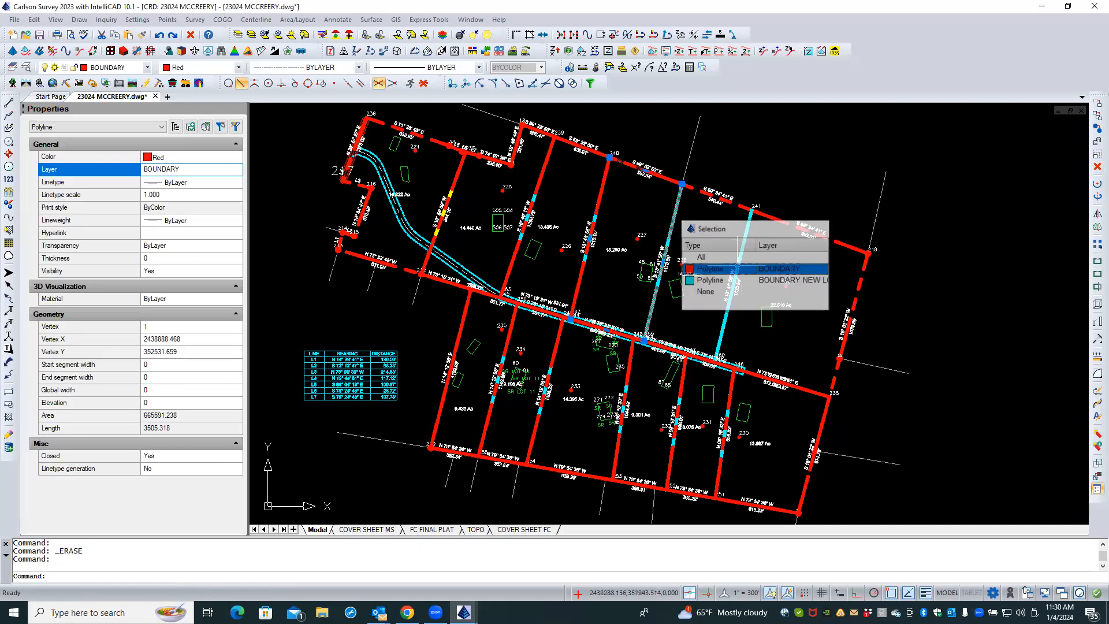
{"action": "left_click", "coordinate": [1093, 169]}
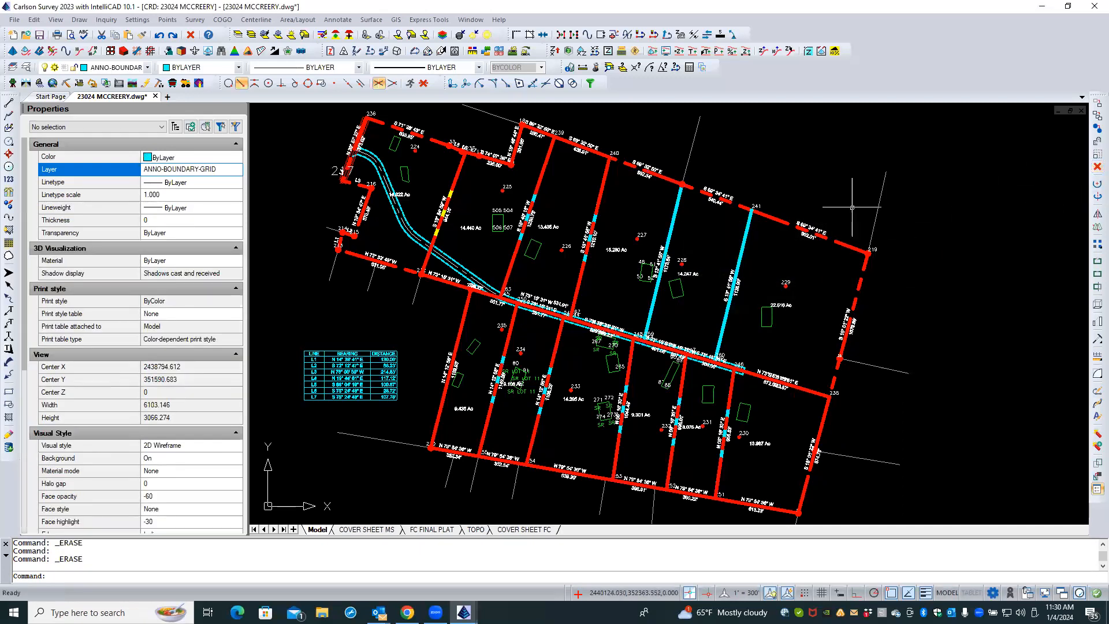
{"action": "left_click", "coordinate": [601, 200]}
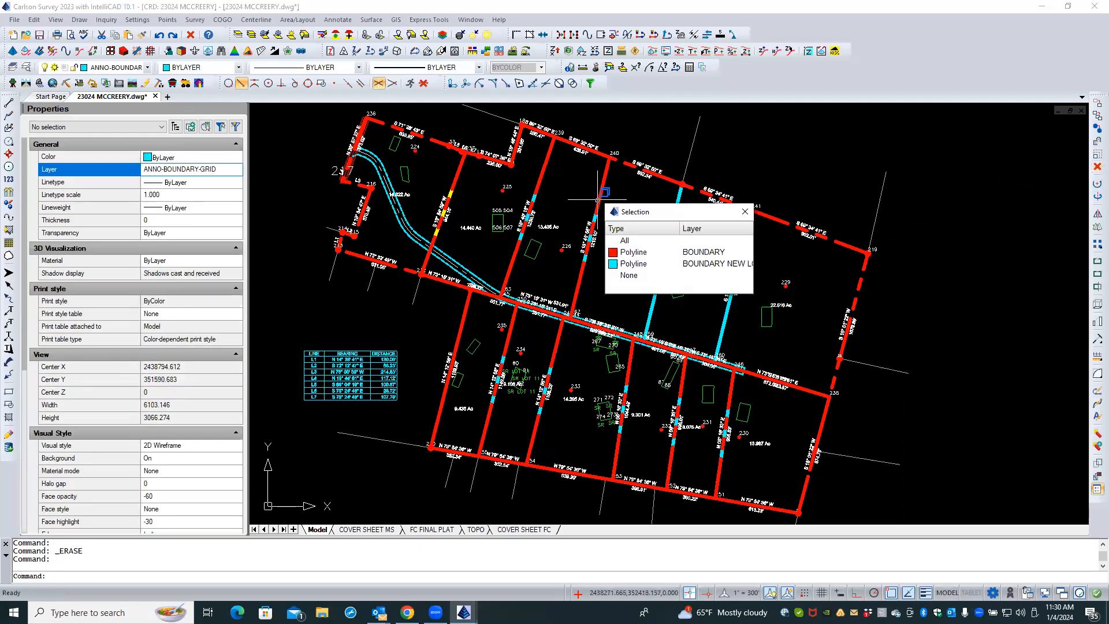
{"action": "left_click", "coordinate": [670, 253]}
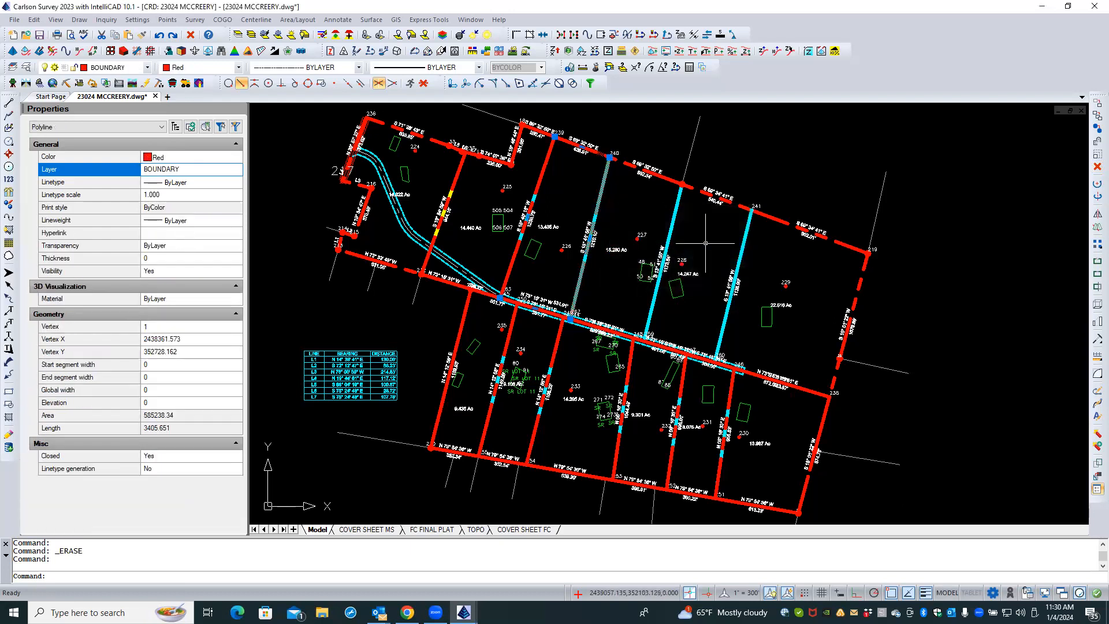
{"action": "left_click", "coordinate": [1092, 169]}
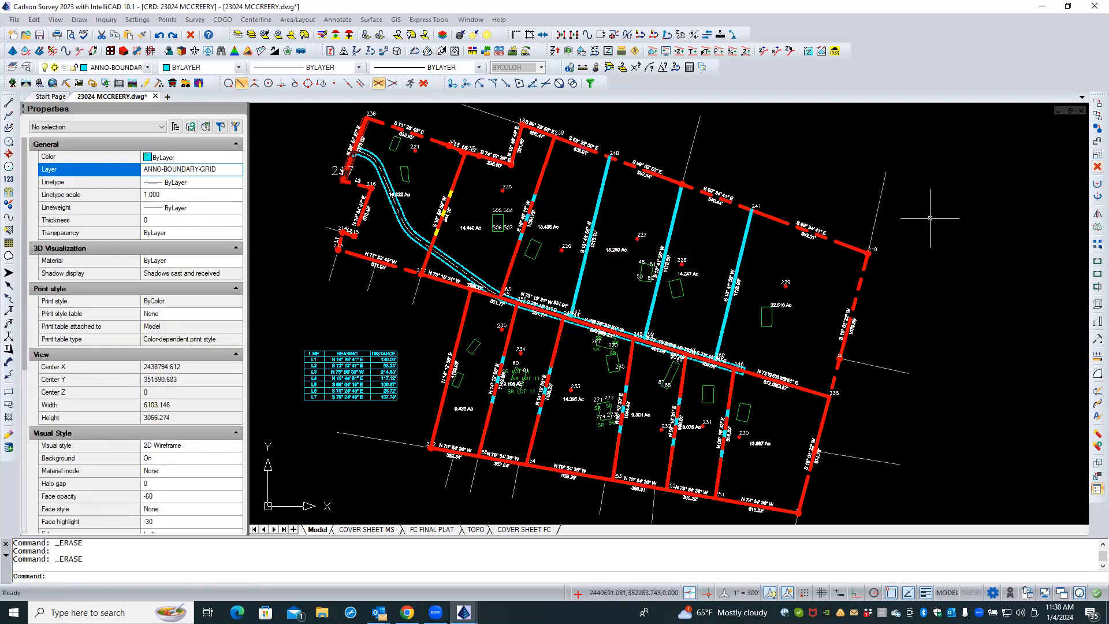
- Erase the red BOUNDARY polyline around the 14.440 Ac lot (Lot 2)
{"action": "left_click", "coordinate": [542, 181]}
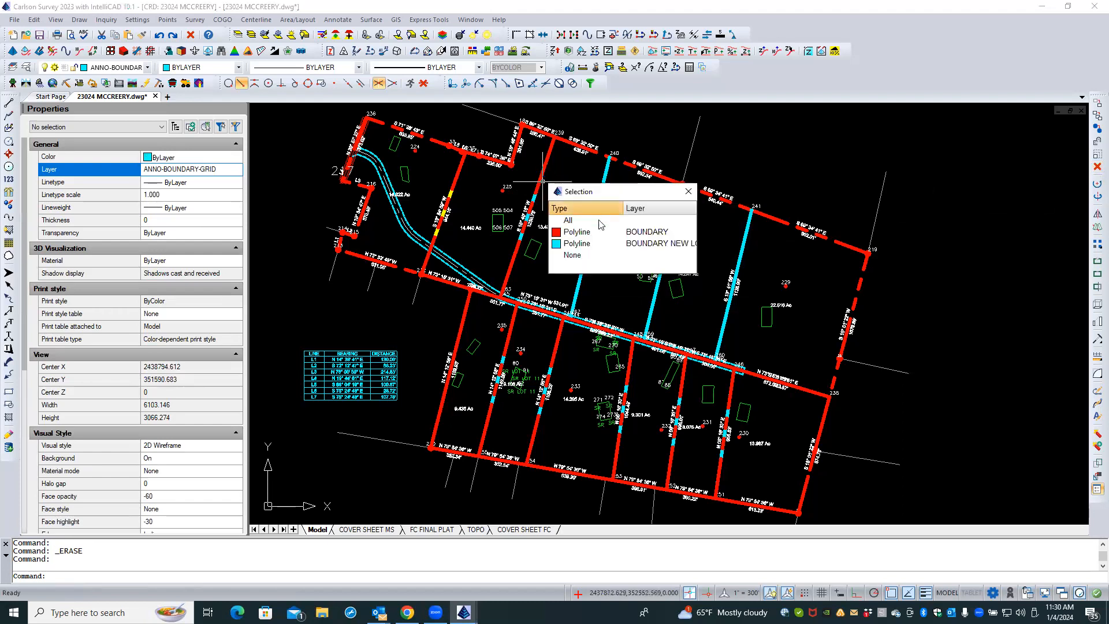
{"action": "left_click", "coordinate": [578, 231]}
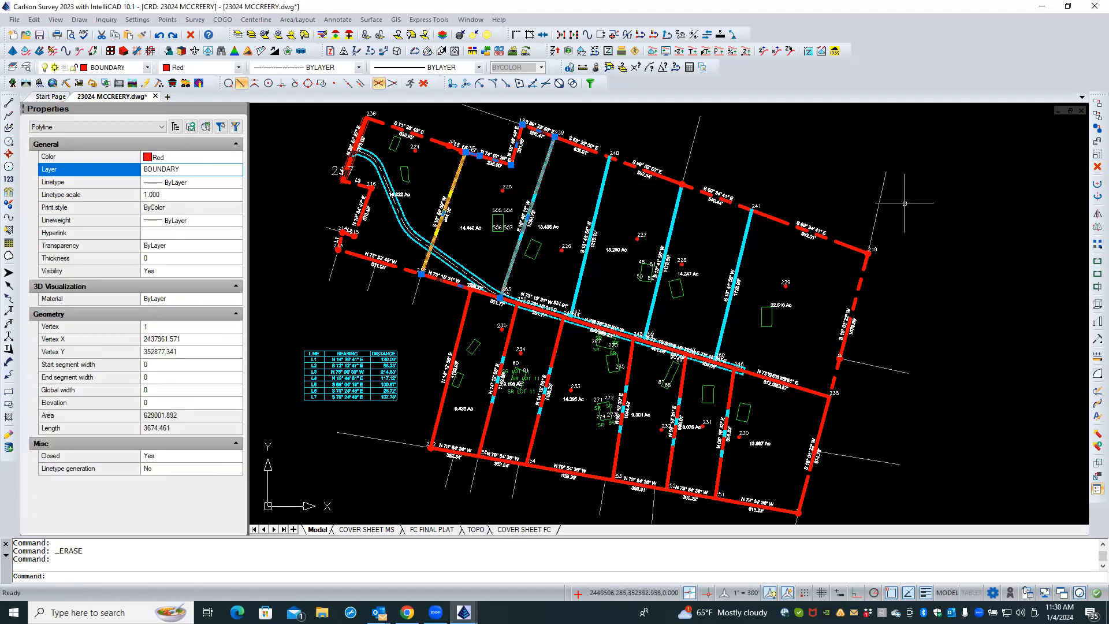
{"action": "left_click", "coordinate": [1093, 168]}
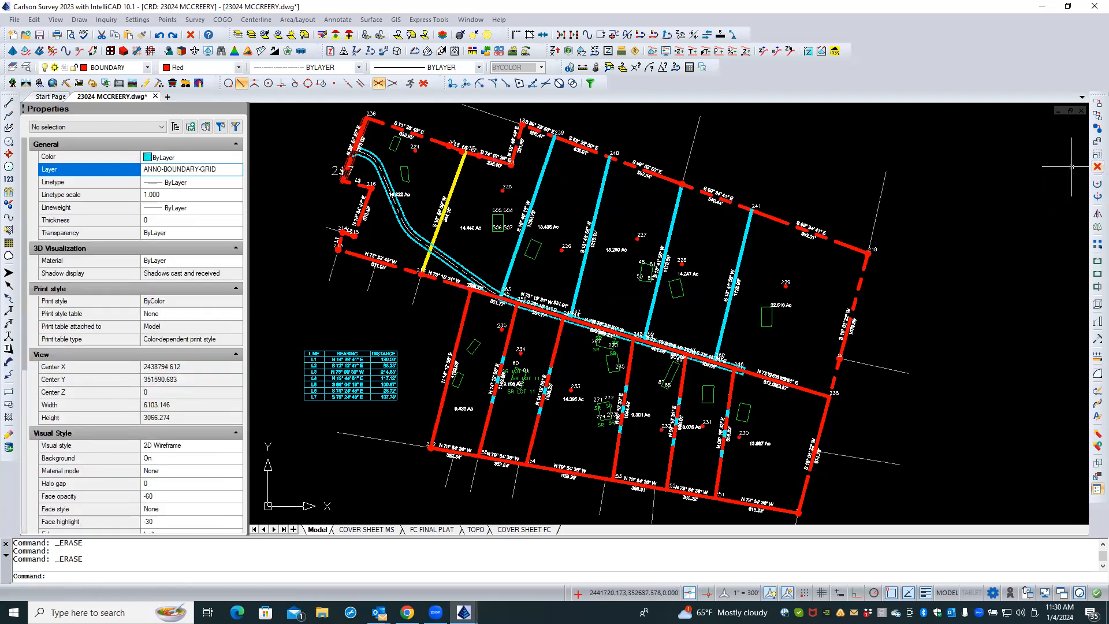
- Check the properties of the yellow dividing line between Lots 1 and 2 and clear the selection
{"action": "left_click", "coordinate": [455, 181]}
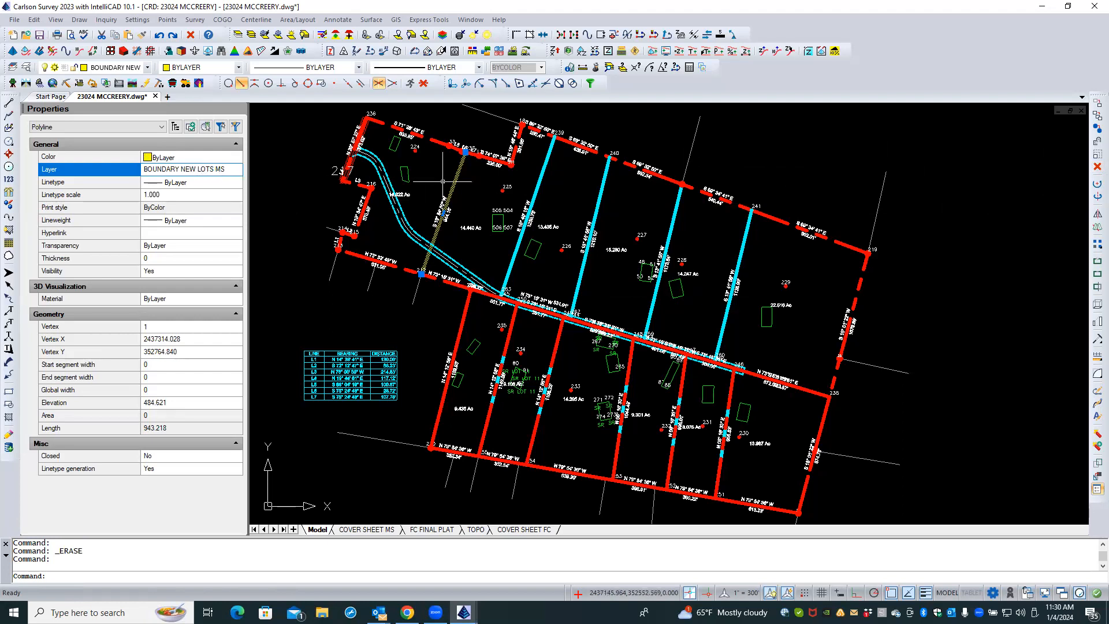
{"action": "key", "text": "Escape"}
{"action": "key", "text": "Escape"}
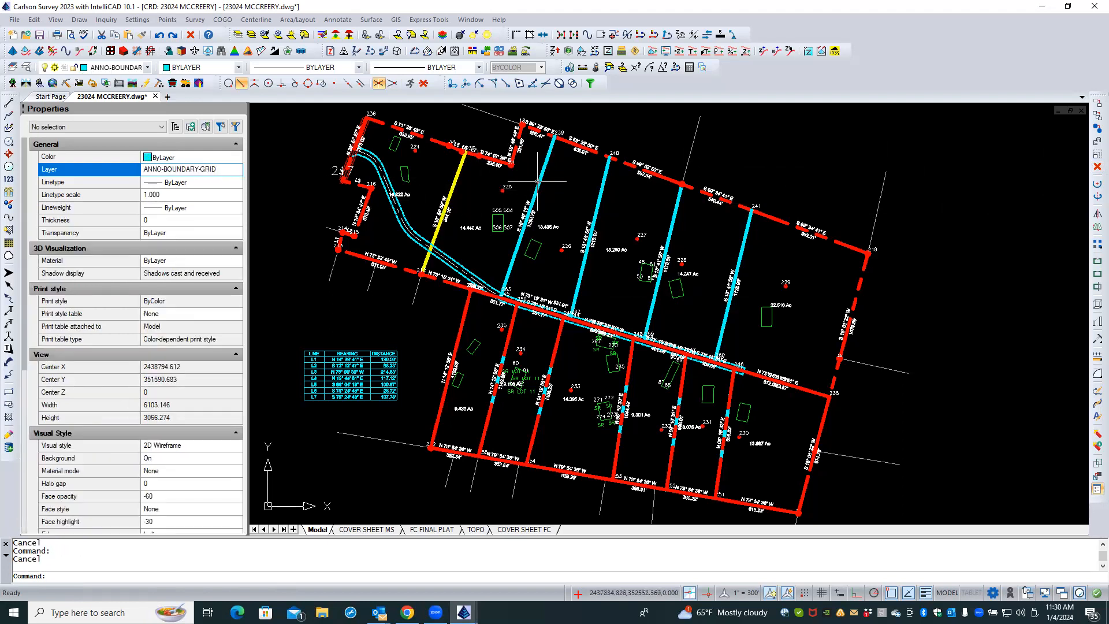
{"action": "left_click", "coordinate": [538, 182]}
{"action": "key", "text": "Escape"}
- Erase the closed red BOUNDARY polyline around the 9.435 Ac lot (Lot 12)
{"action": "left_click", "coordinate": [467, 302]}
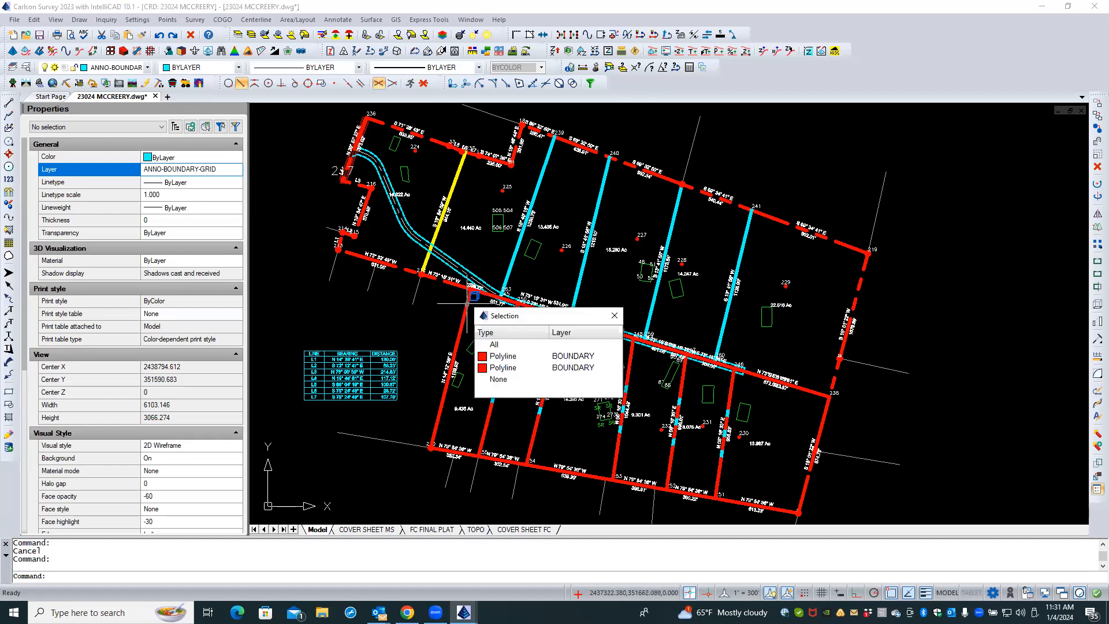
{"action": "left_click", "coordinate": [528, 358]}
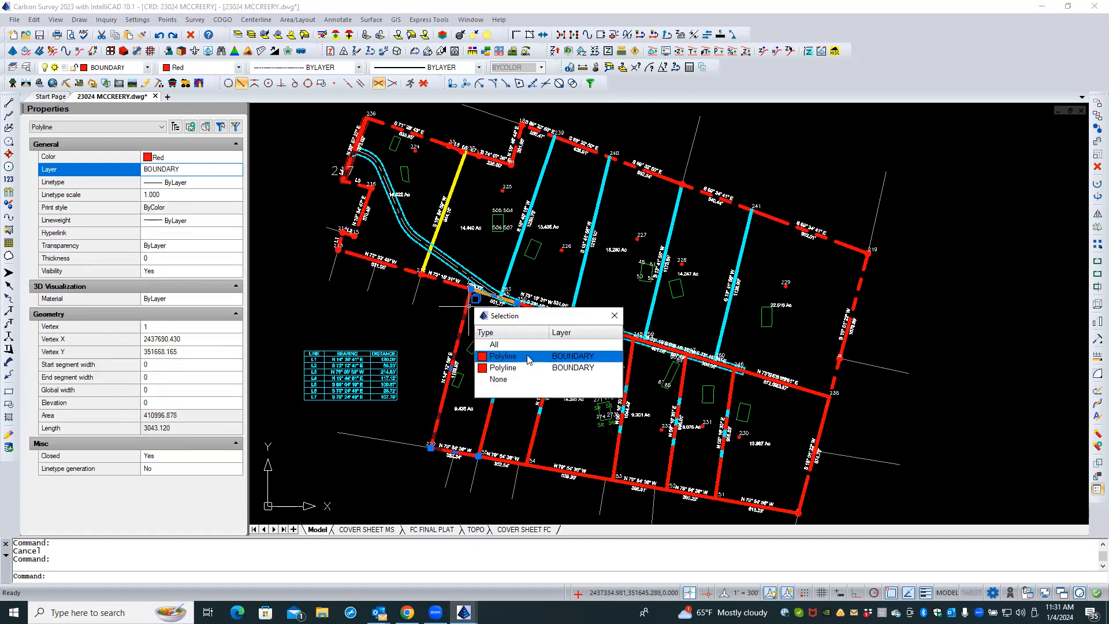
{"action": "left_click", "coordinate": [528, 358]}
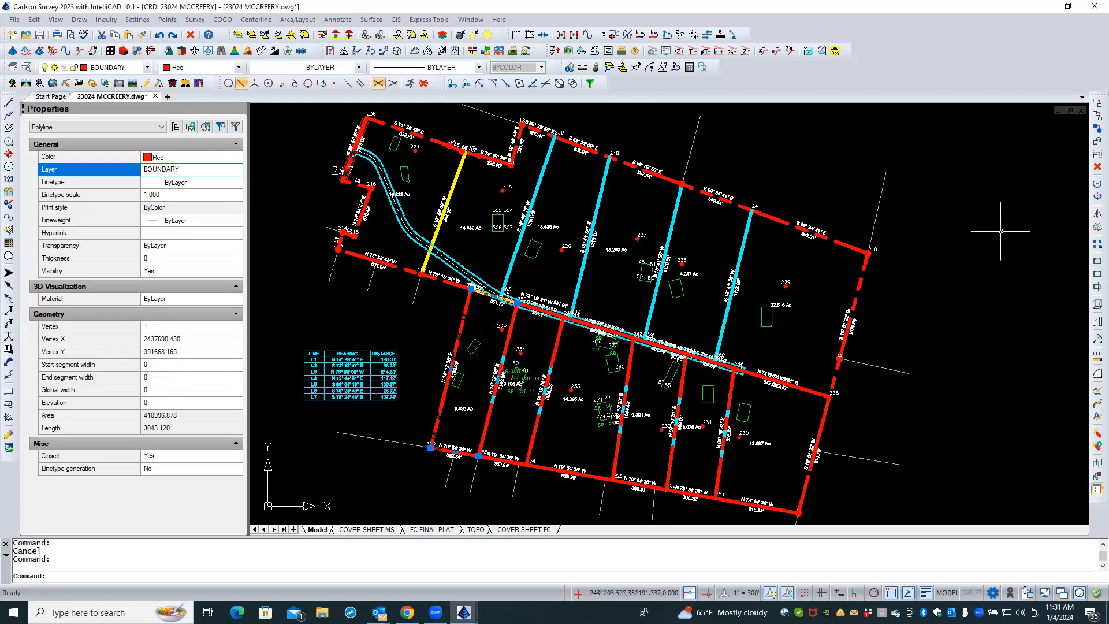
{"action": "left_click", "coordinate": [1095, 167]}
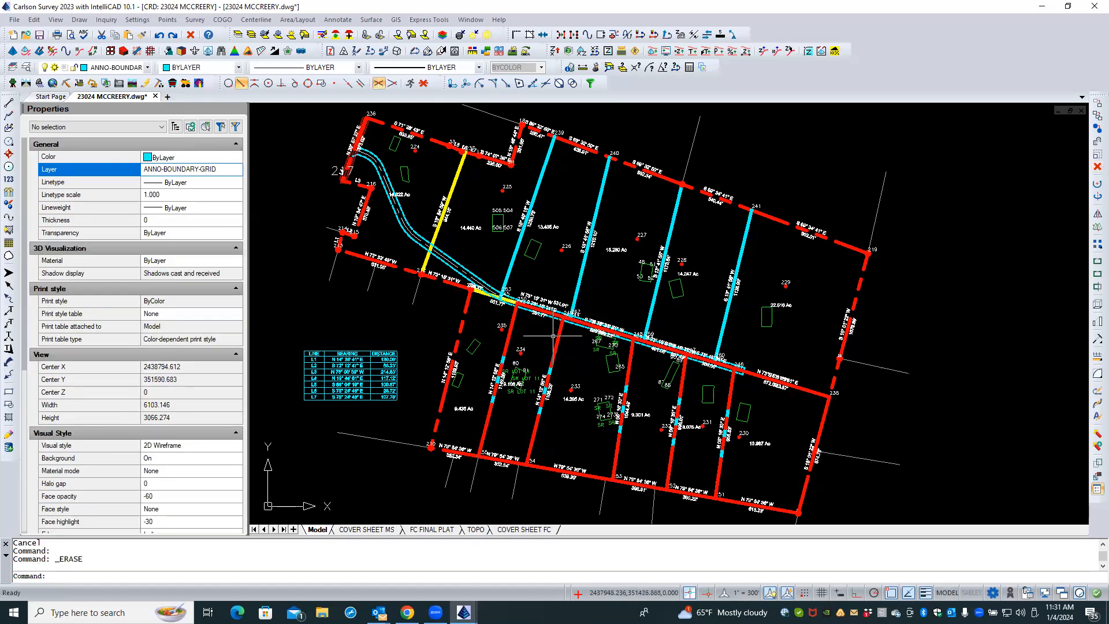
- Erase the red BOUNDARY polylines around the 9.106 Ac and 14.395 Ac lots (Lots 11 and 10), keeping the cyan dividing lines
{"action": "left_click", "coordinate": [509, 338]}
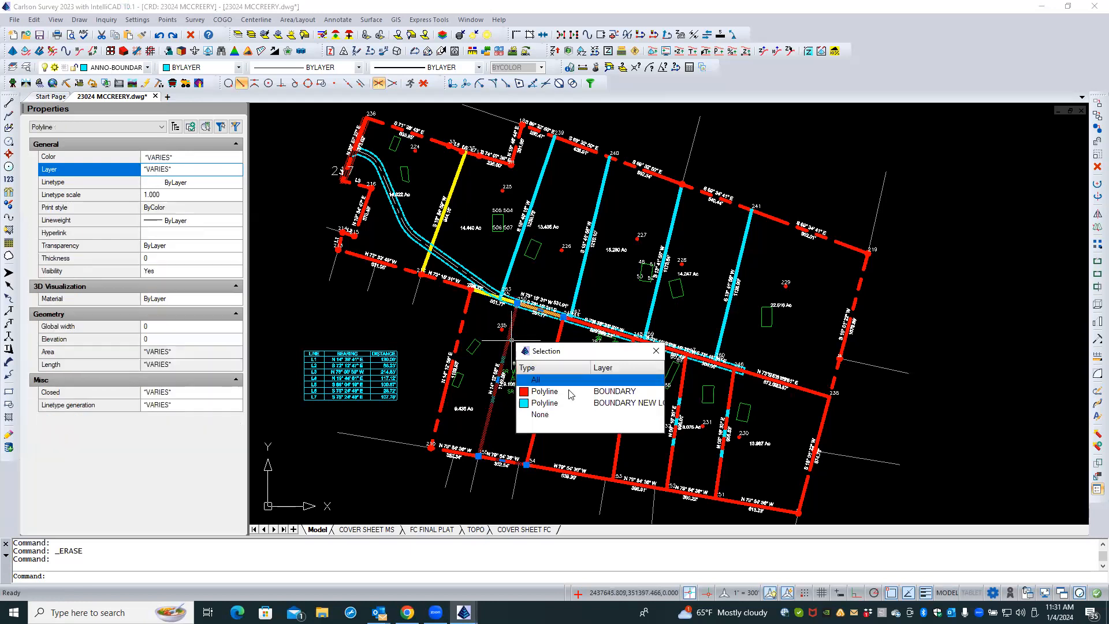
{"action": "left_click", "coordinate": [530, 403]}
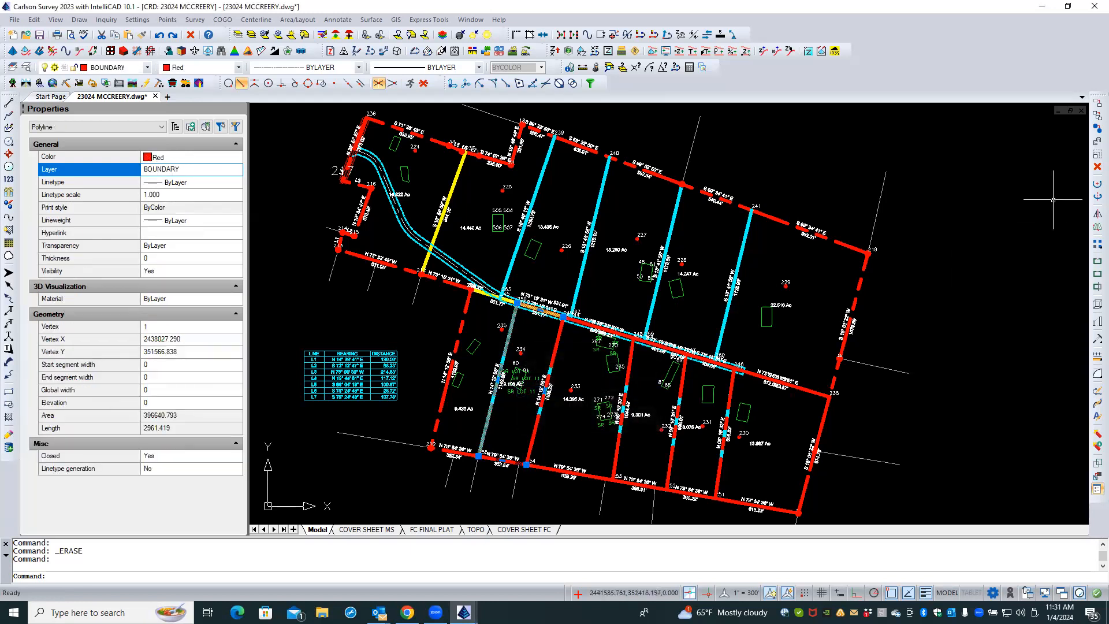
{"action": "left_click", "coordinate": [1097, 167]}
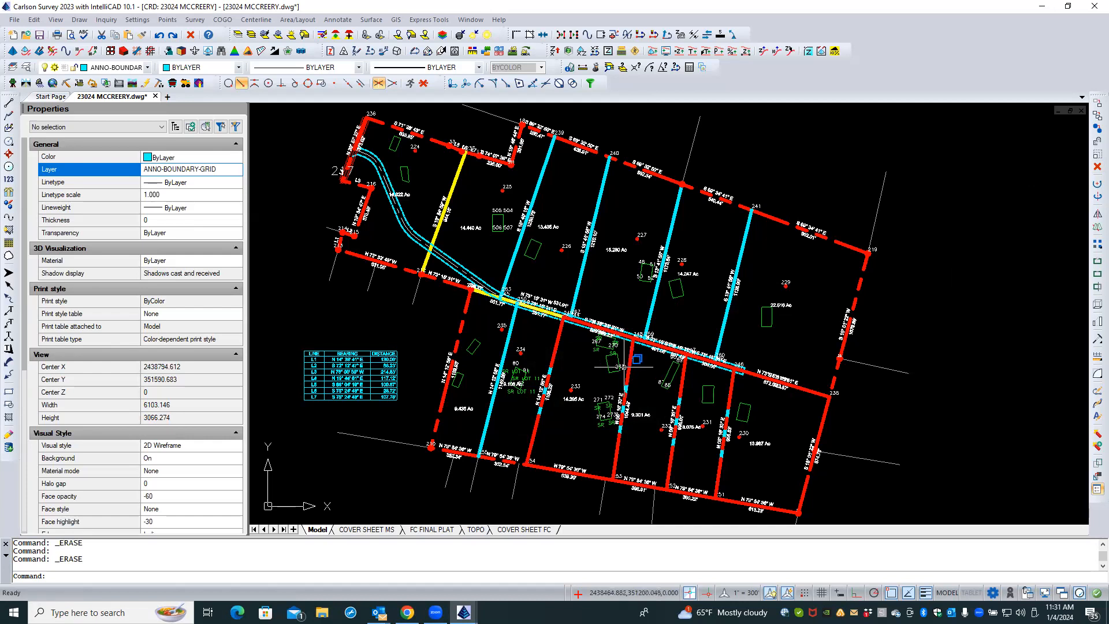
{"action": "left_click", "coordinate": [555, 351]}
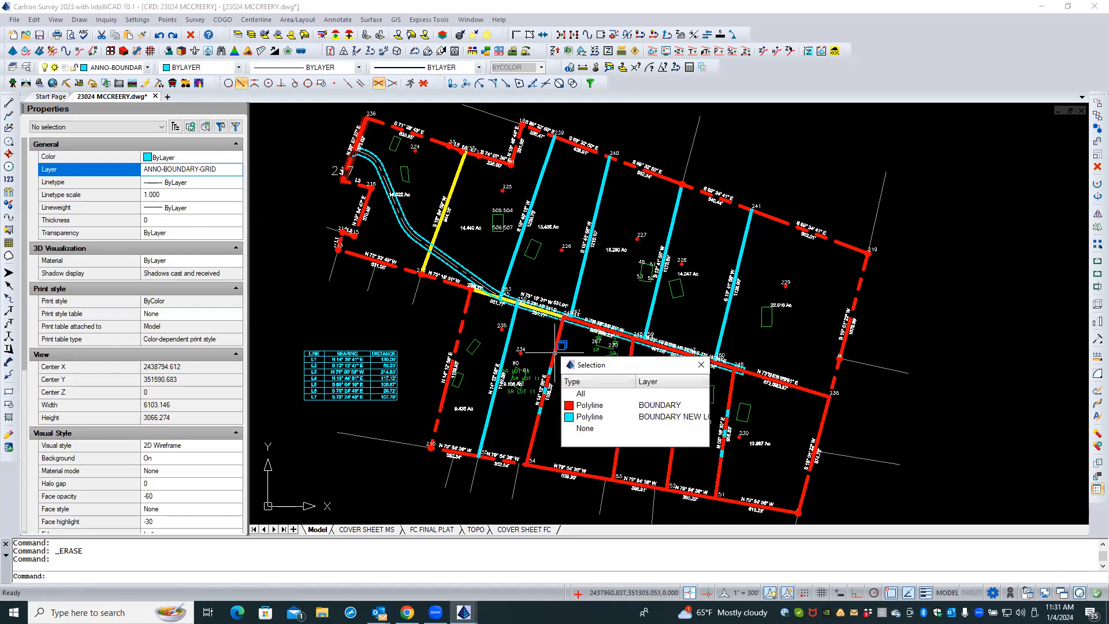
{"action": "left_click", "coordinate": [604, 407]}
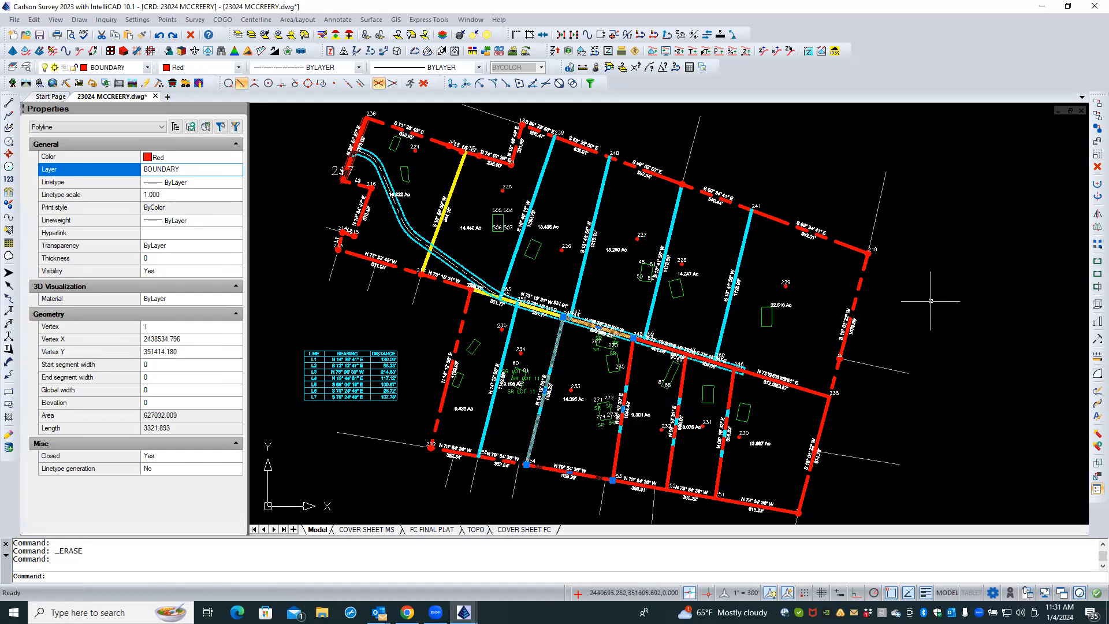
{"action": "left_click", "coordinate": [1097, 168]}
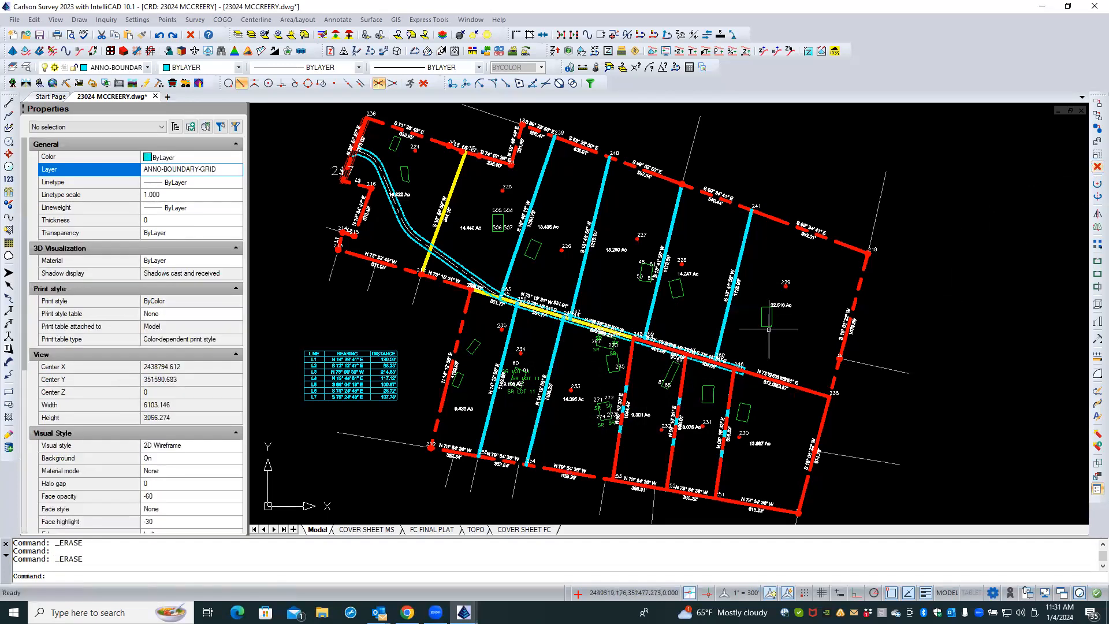
- Erase the closed red BOUNDARY polyline around the 9.301 Ac lot, keeping the cyan dividing line beneath it
{"action": "left_click", "coordinate": [628, 375]}
{"action": "left_click", "coordinate": [670, 430]}
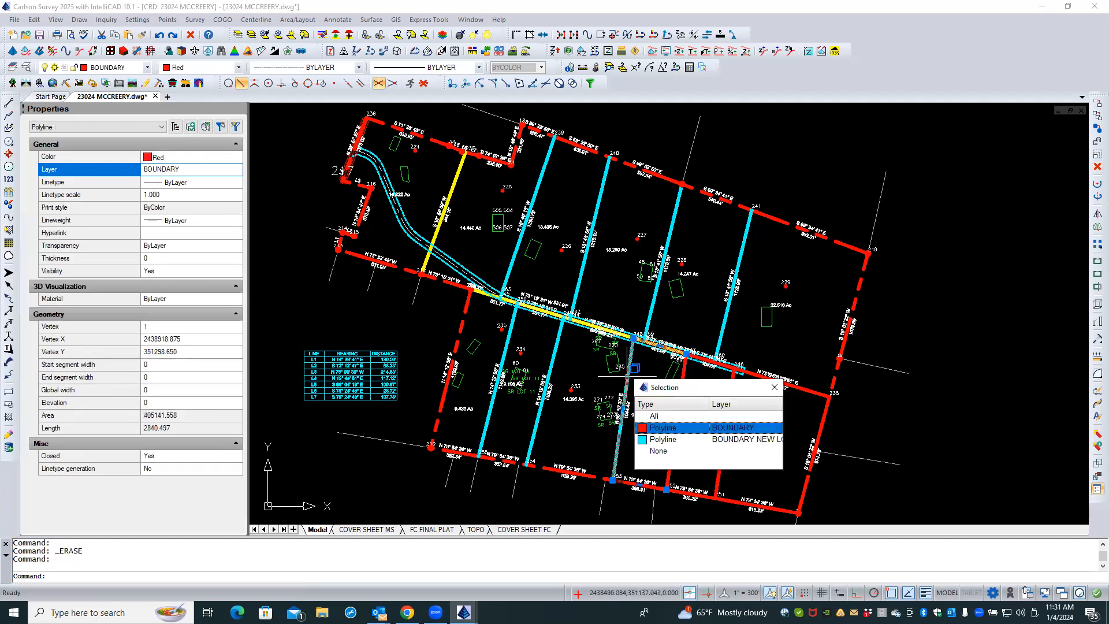
{"action": "left_click", "coordinate": [1097, 168]}
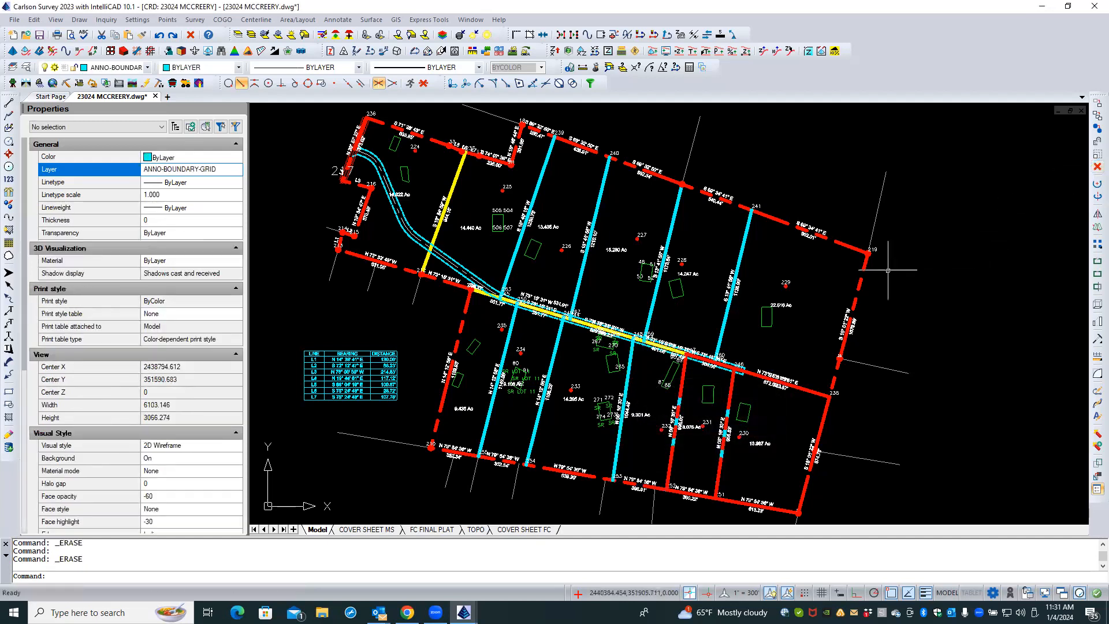
- Erase the closed red BOUNDARY polyline around the 8.075 Ac lot, keeping the cyan dividing line
{"action": "left_click", "coordinate": [682, 383]}
{"action": "key", "text": "Escape"}
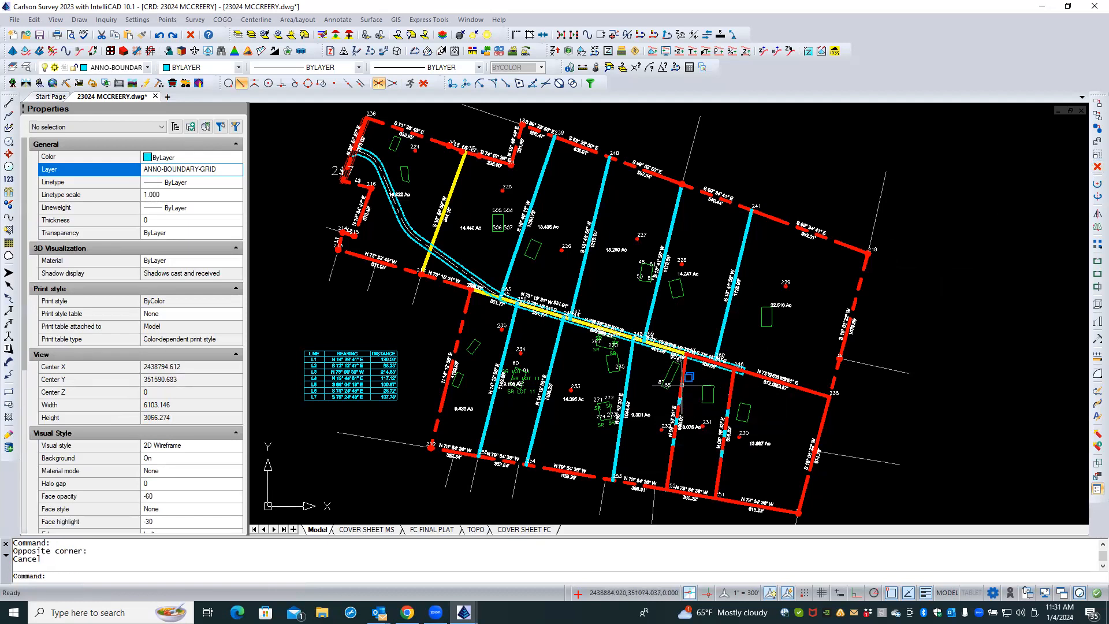
{"action": "left_click", "coordinate": [682, 384]}
{"action": "left_click", "coordinate": [722, 438]}
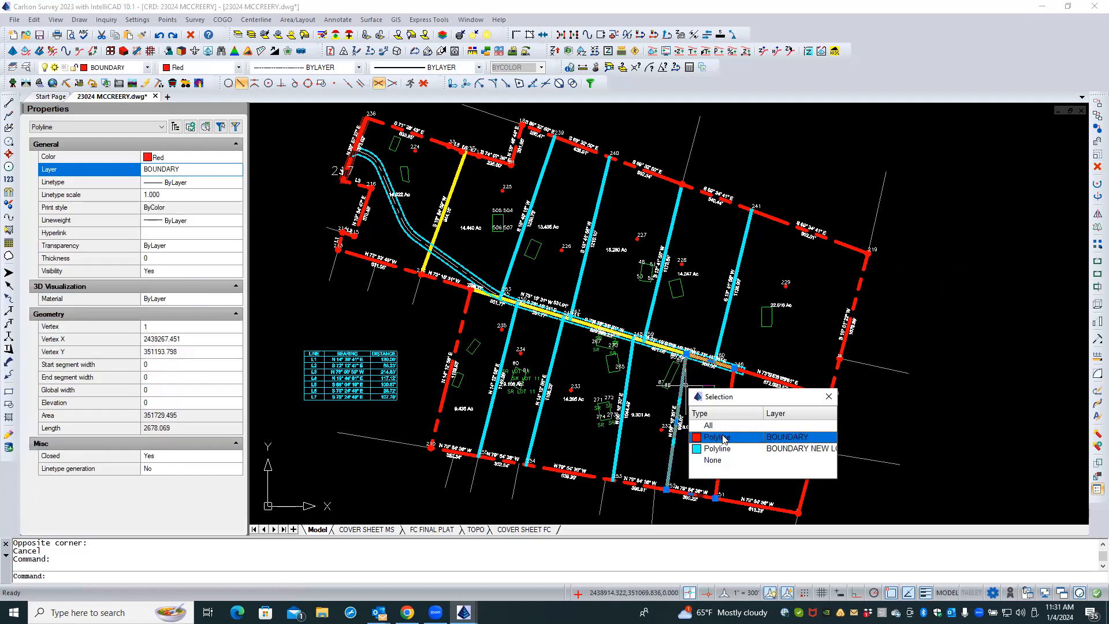
{"action": "key", "text": "Delete"}
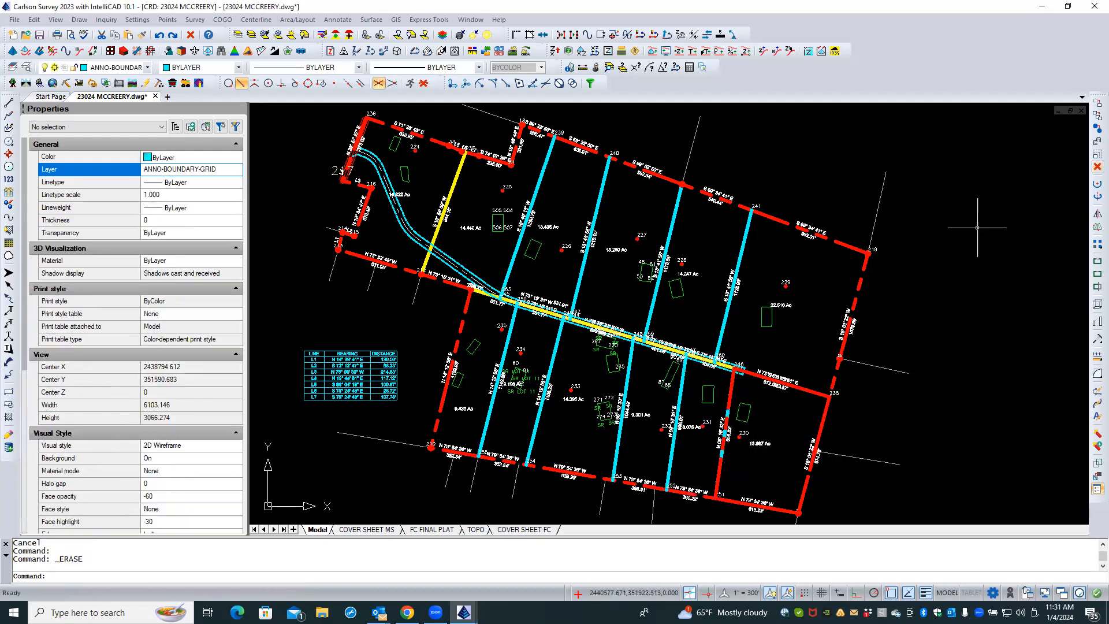
- Erase the closed red BOUNDARY polyline around the 13.987 Ac lot and clear any active selection
{"action": "left_click", "coordinate": [730, 388]}
{"action": "left_click", "coordinate": [771, 439]}
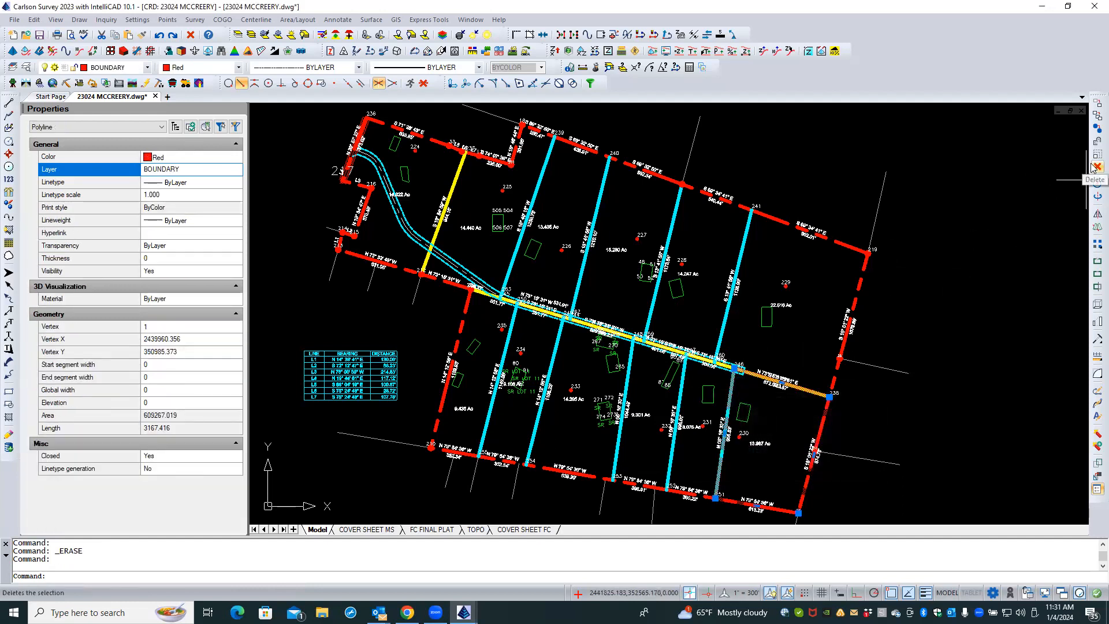
{"action": "key", "text": "Delete"}
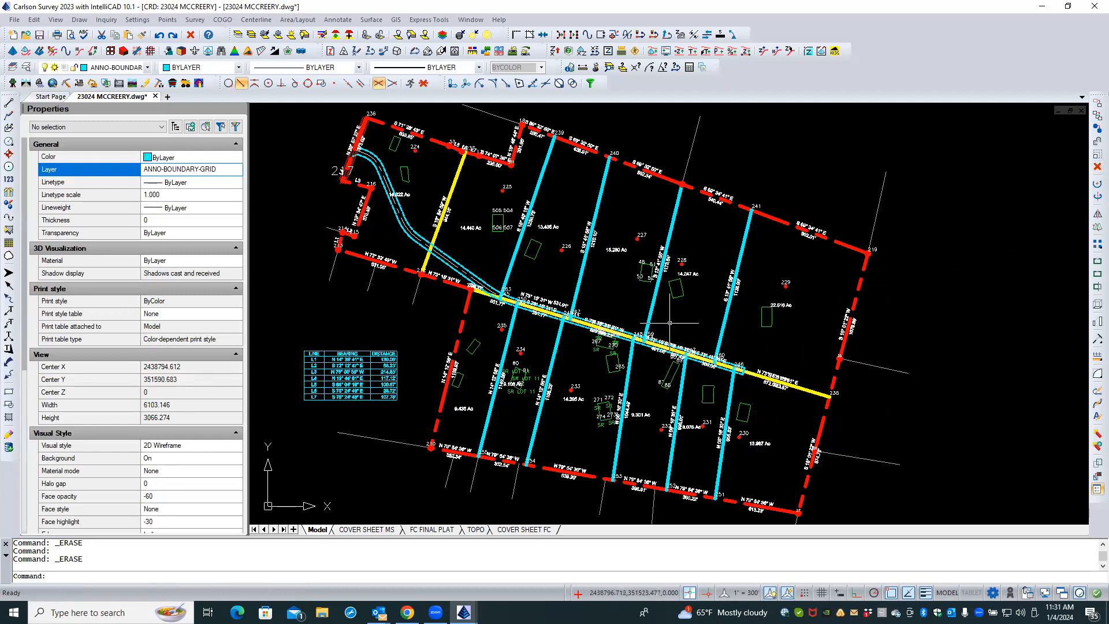
{"action": "key", "text": "Escape"}
{"action": "key", "text": "Escape"}
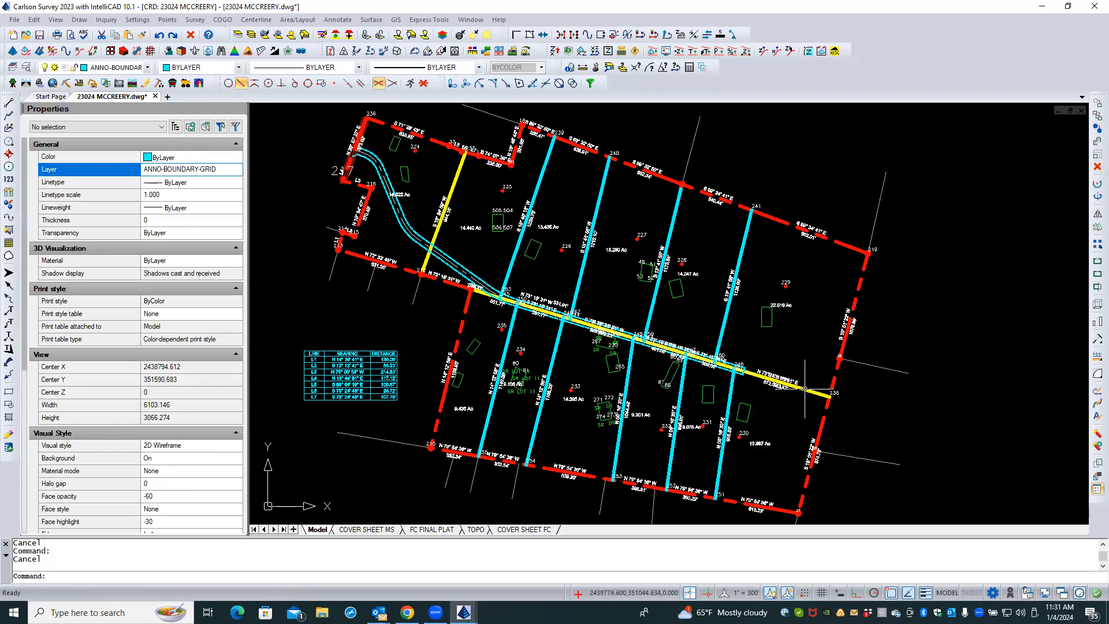
- Check the properties of the yellow lot line along the road and of the adjoining CLINE centerline, then clear the selection
{"action": "left_click", "coordinate": [805, 389]}
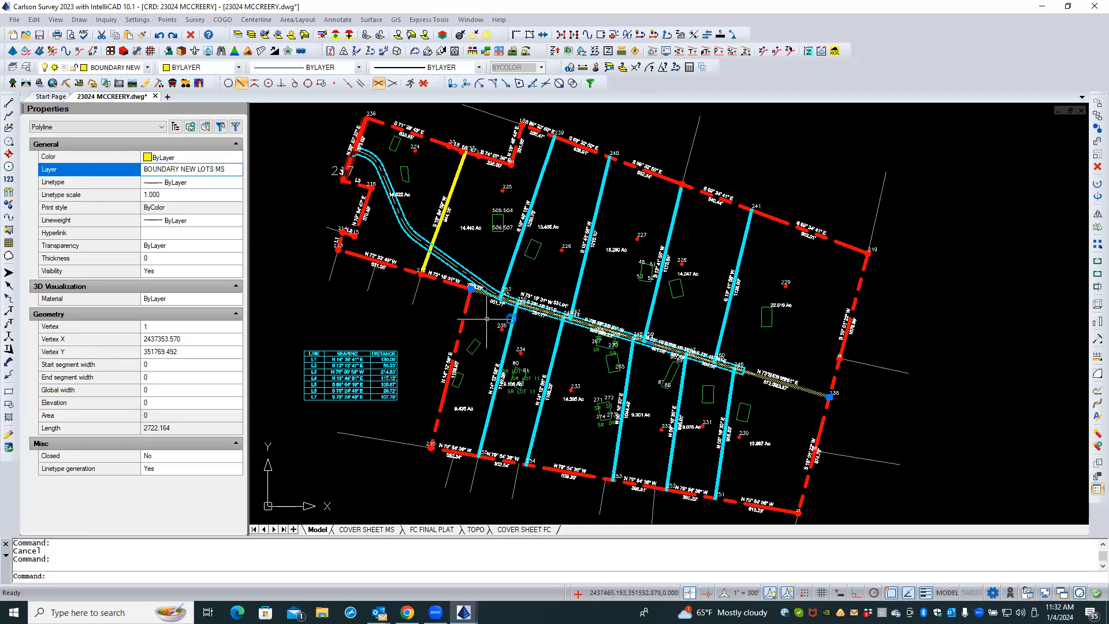
{"action": "scroll", "coordinate": [475, 302], "scroll_direction": "up", "scroll_amount": 4}
{"action": "key", "text": "Escape"}
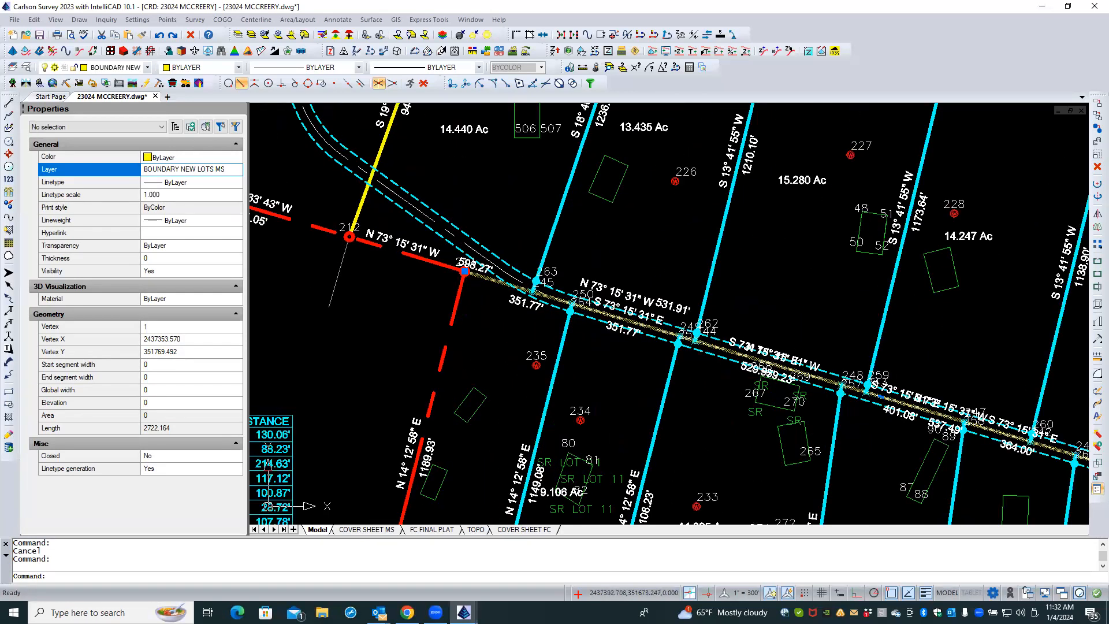
{"action": "left_click", "coordinate": [507, 271]}
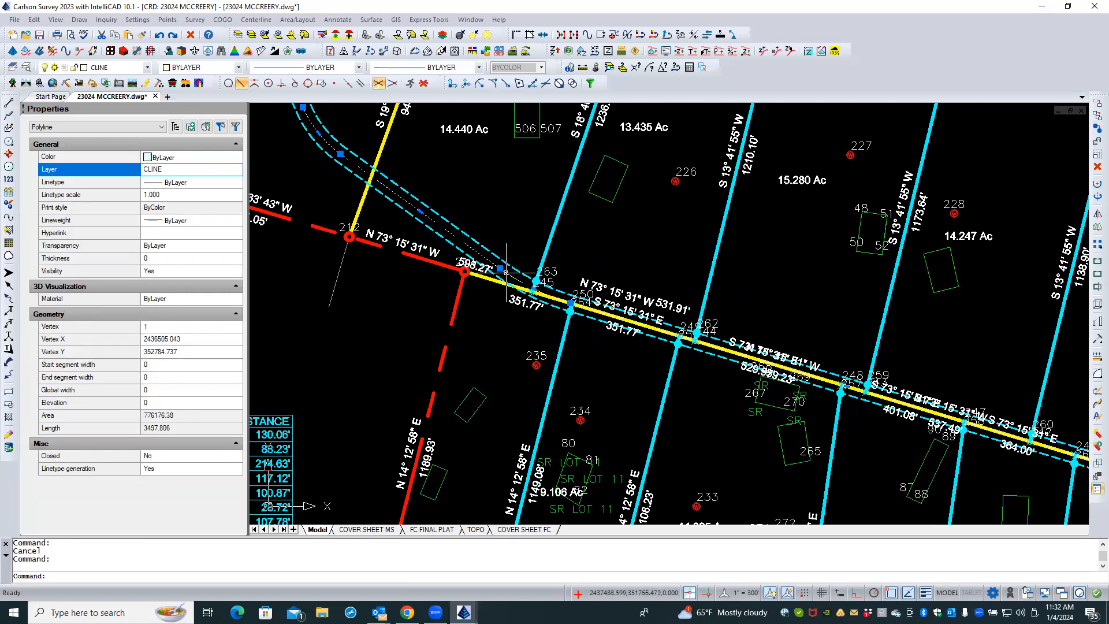
{"action": "scroll", "coordinate": [626, 347], "scroll_direction": "up", "scroll_amount": 1}
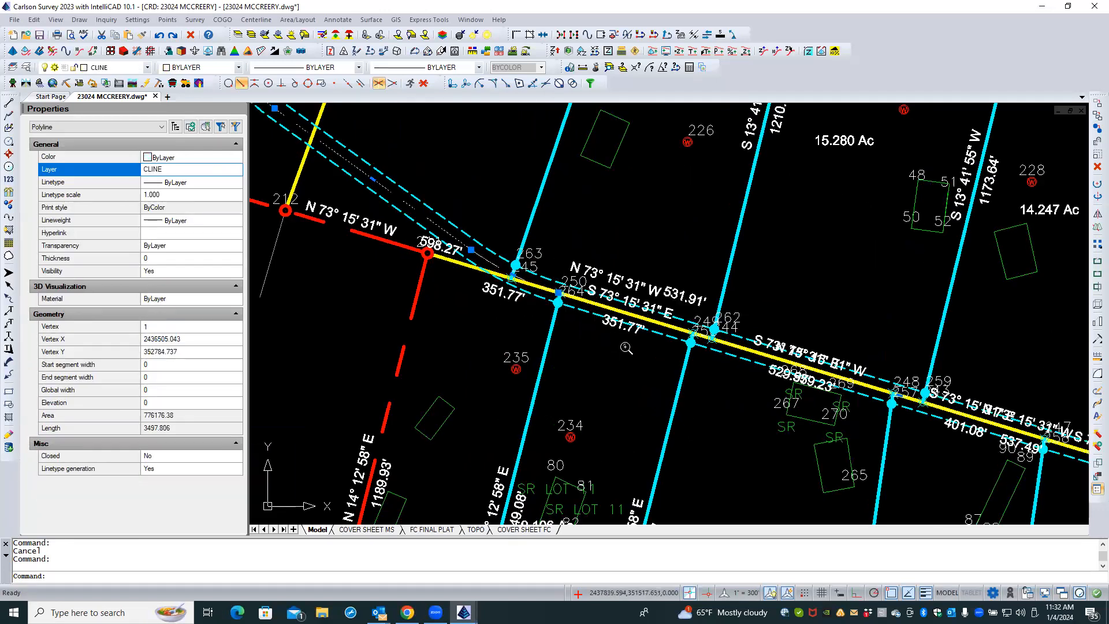
{"action": "scroll", "coordinate": [626, 348], "scroll_direction": "up", "scroll_amount": 1}
{"action": "key", "text": "Escape"}
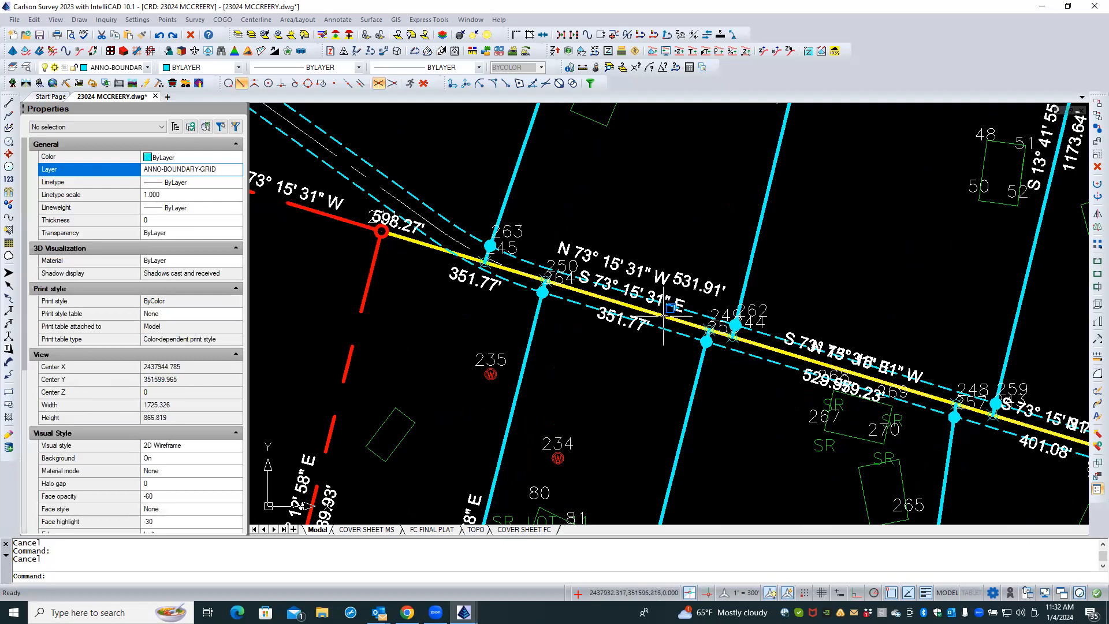
- Pick the CLINE polyline from the objects overlapping the yellow line, inspect its extent along the road, and clear the selection
{"action": "left_click", "coordinate": [664, 316]}
{"action": "left_click", "coordinate": [725, 371]}
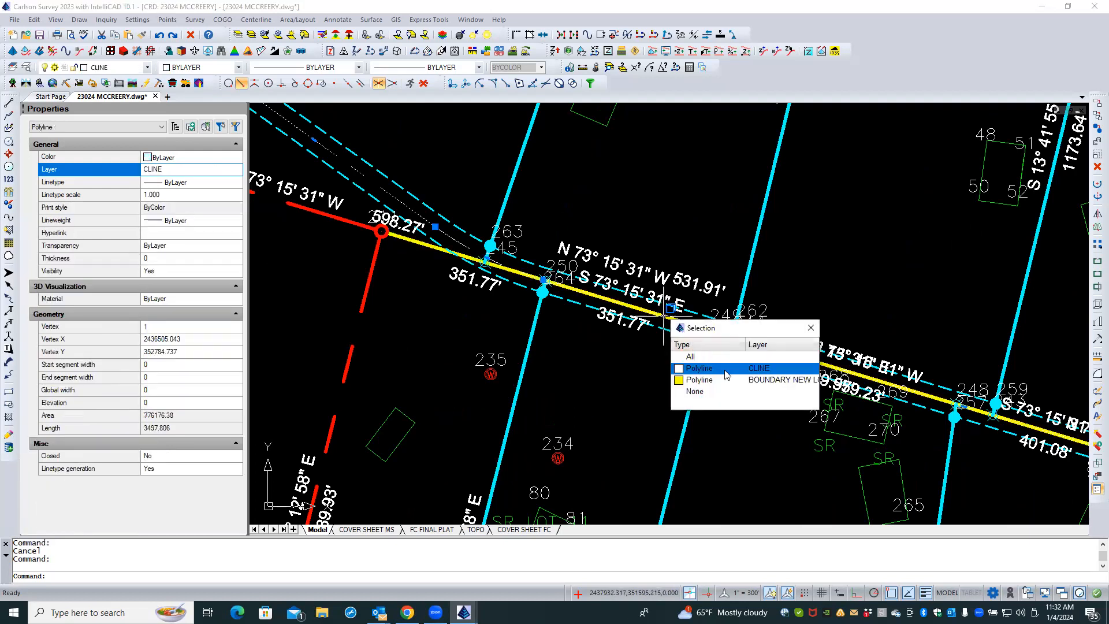
{"action": "left_click", "coordinate": [726, 373]}
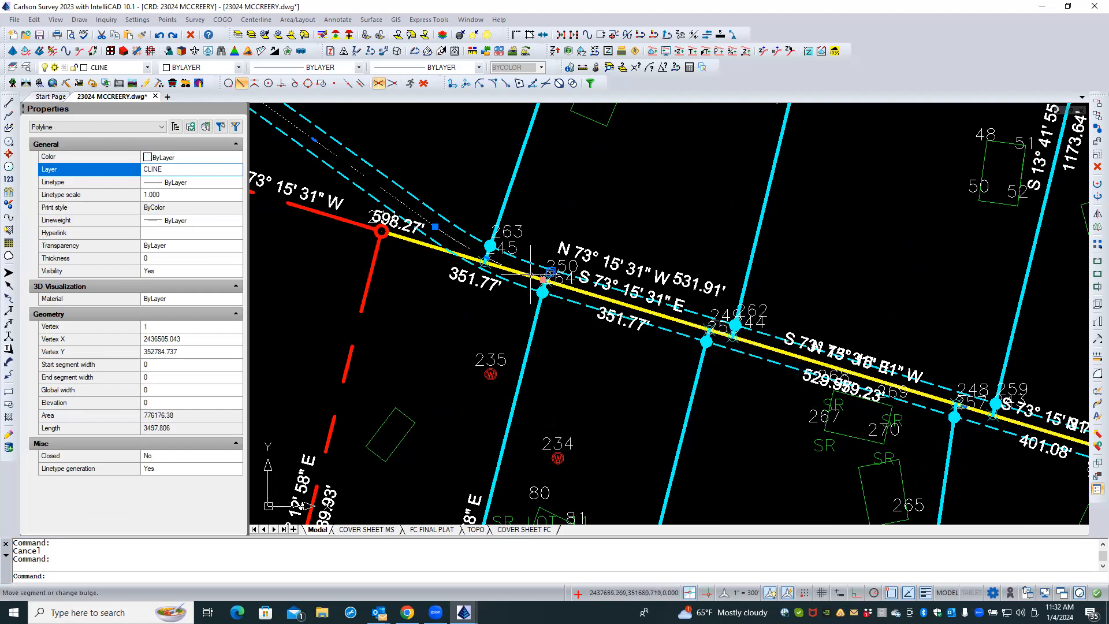
{"action": "scroll", "coordinate": [386, 226], "scroll_direction": "down", "scroll_amount": 3}
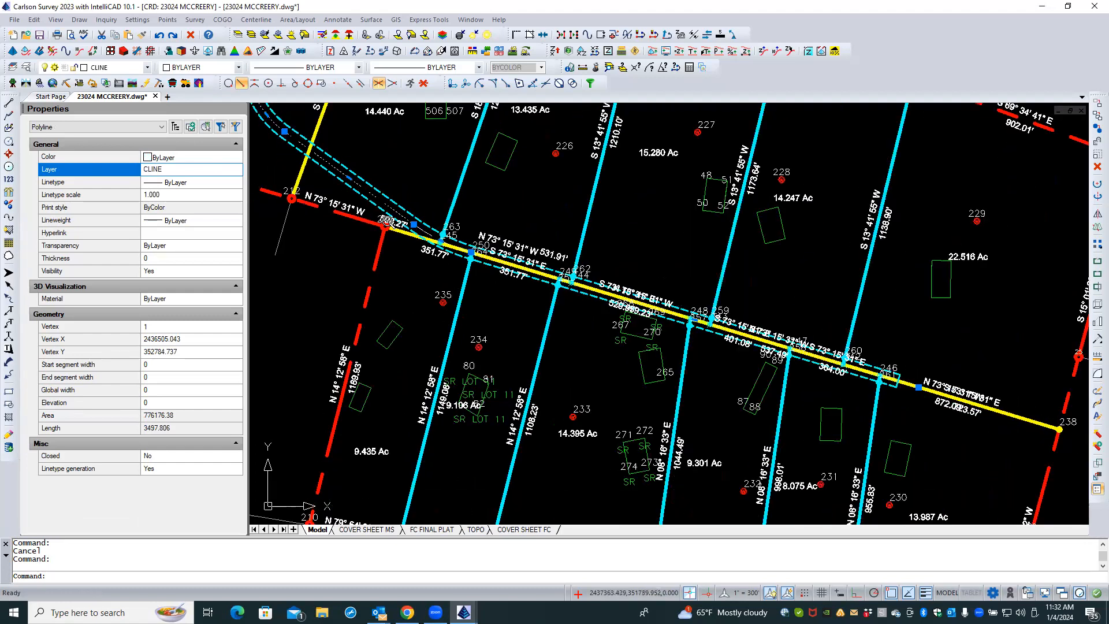
{"action": "scroll", "coordinate": [817, 369], "scroll_direction": "up", "scroll_amount": 5}
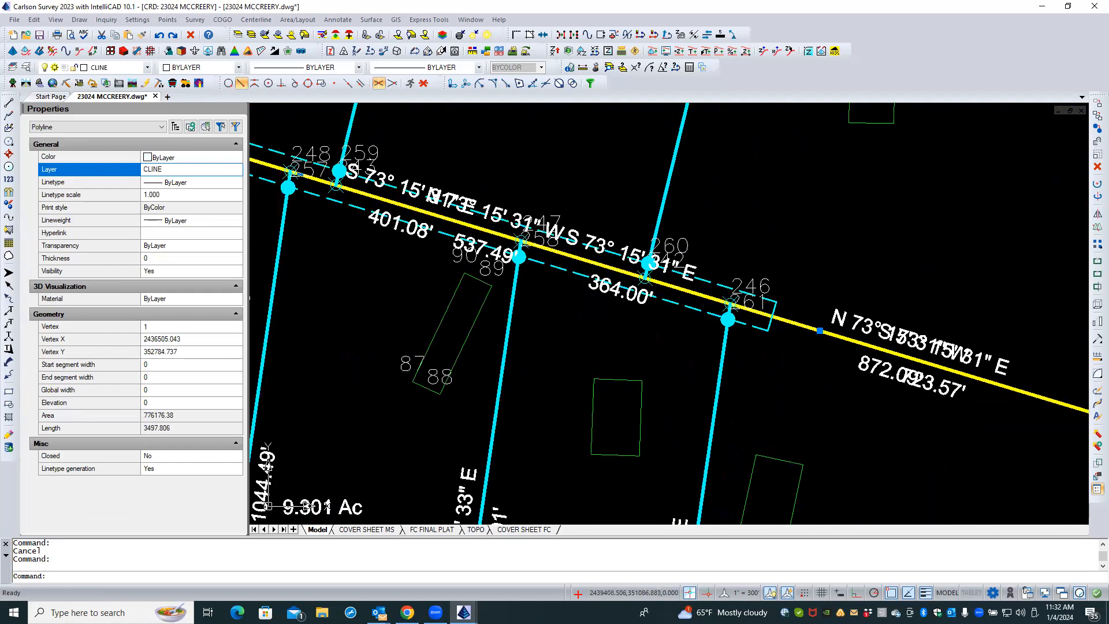
{"action": "key", "text": "Escape"}
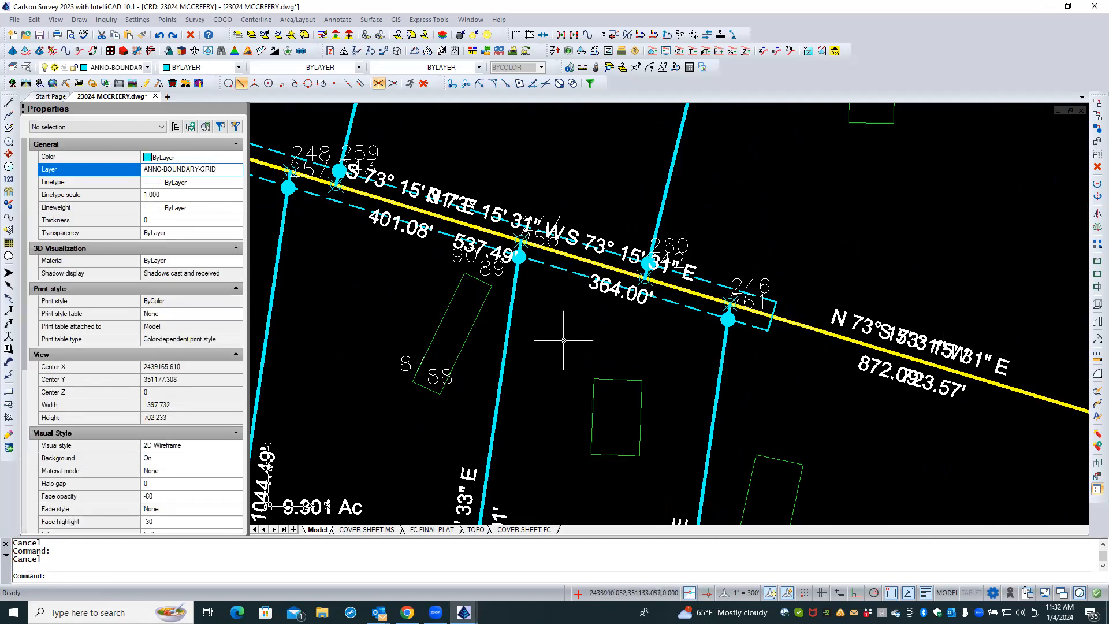
- Review the lot division lines and the road corridor across the plat, from the eastern lots to the 14.822 Ac lot
{"action": "scroll", "coordinate": [543, 304], "scroll_direction": "down", "scroll_amount": 2}
{"action": "scroll", "coordinate": [543, 305], "scroll_direction": "down", "scroll_amount": 4}
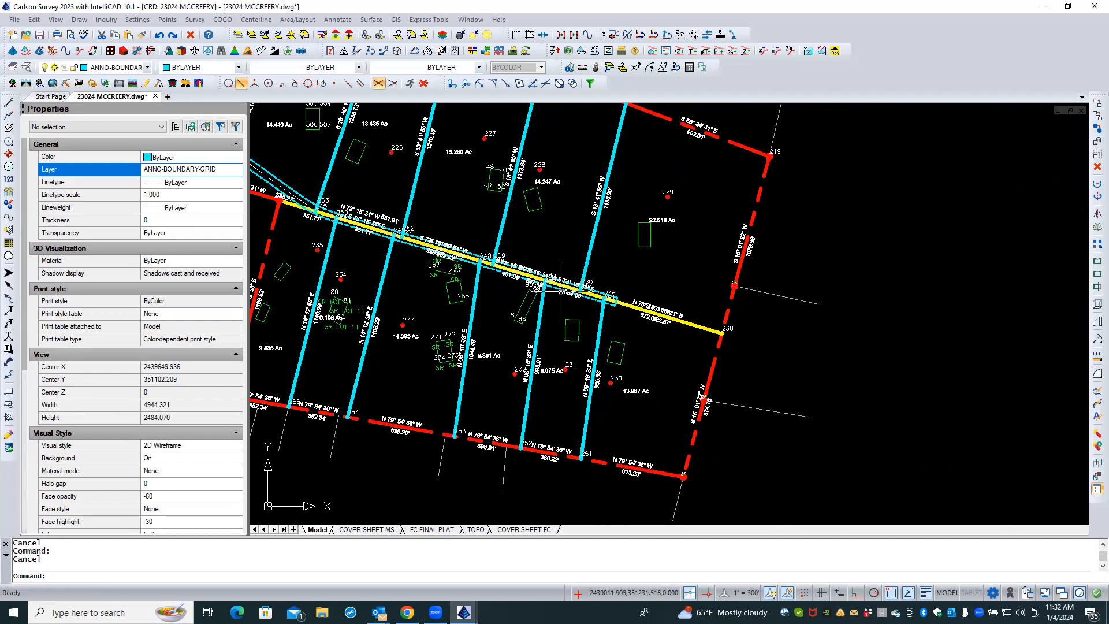
{"action": "scroll", "coordinate": [637, 263], "scroll_direction": "down", "scroll_amount": 2}
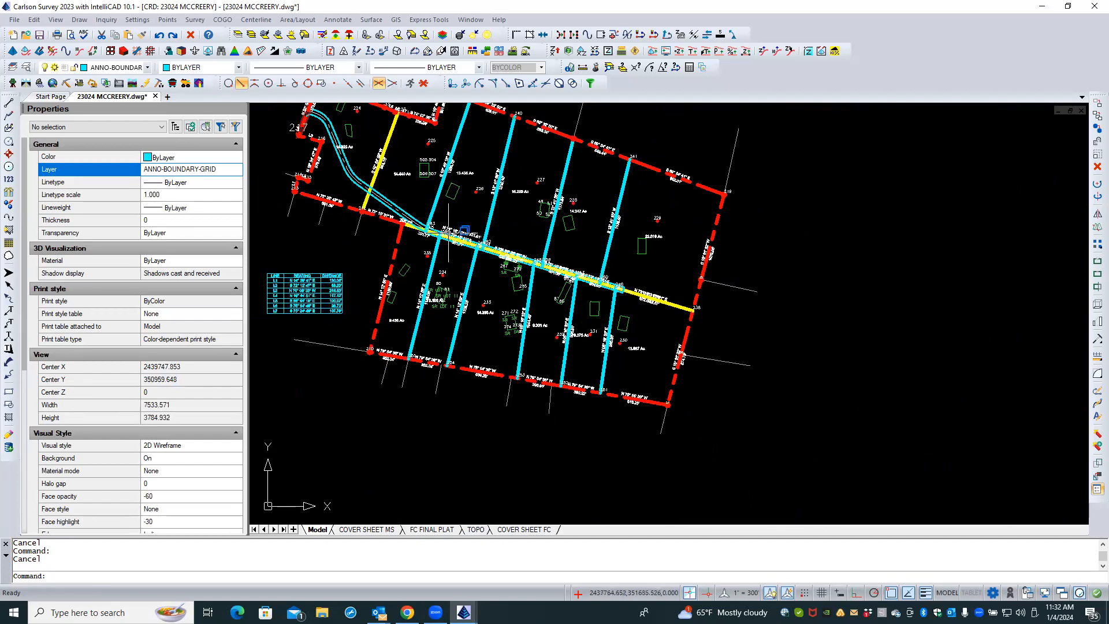
{"action": "scroll", "coordinate": [390, 197], "scroll_direction": "up", "scroll_amount": 4}
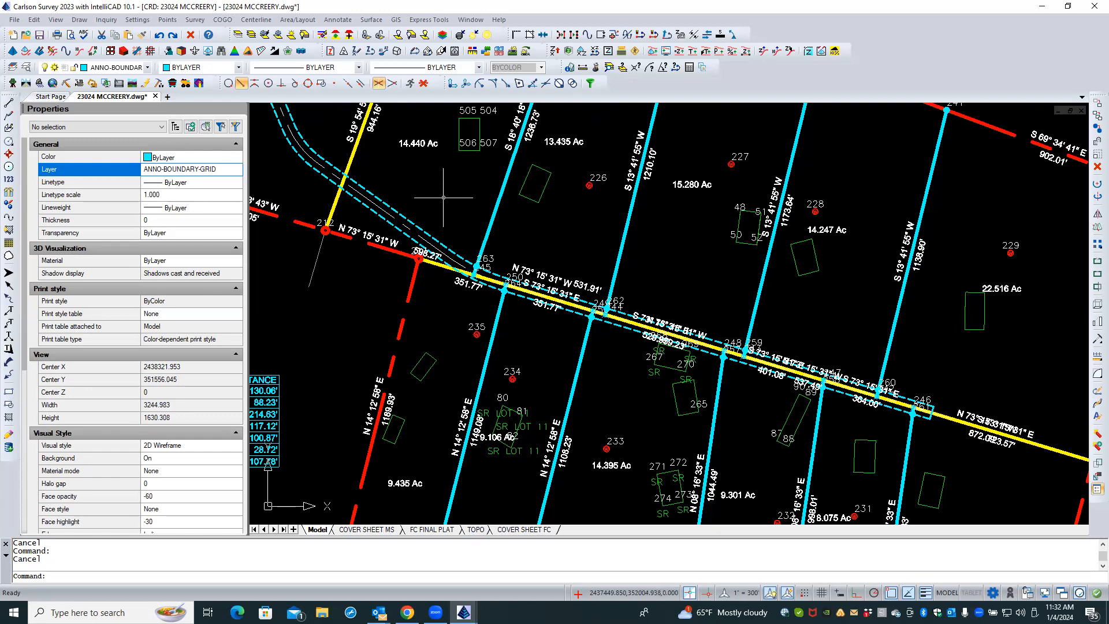
{"action": "scroll", "coordinate": [522, 312], "scroll_direction": "down", "scroll_amount": 3}
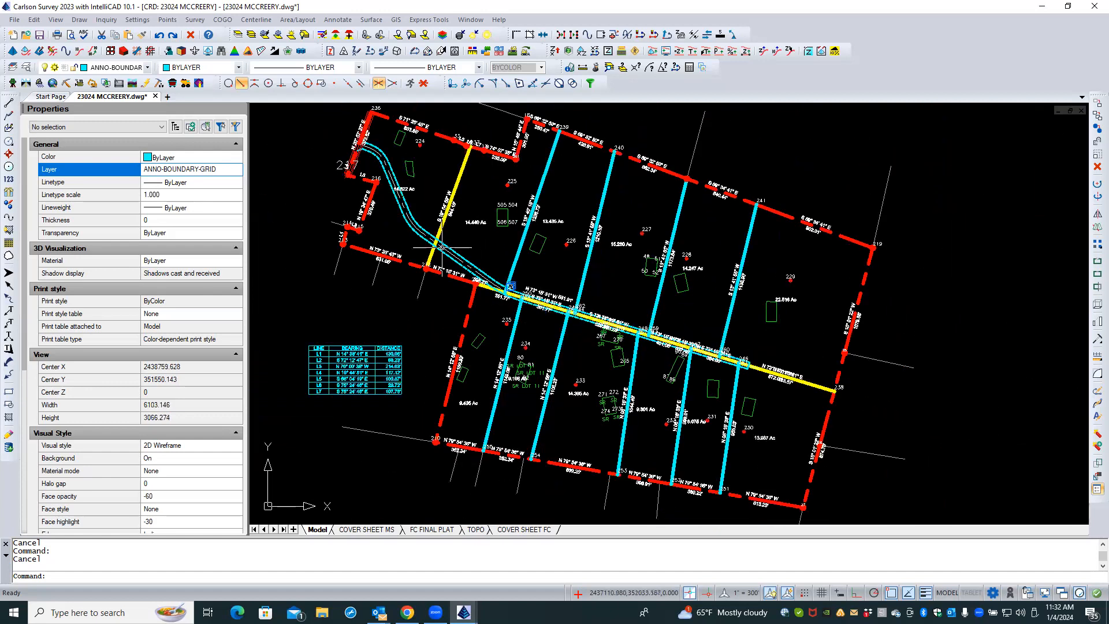
{"action": "scroll", "coordinate": [364, 153], "scroll_direction": "up", "scroll_amount": 2}
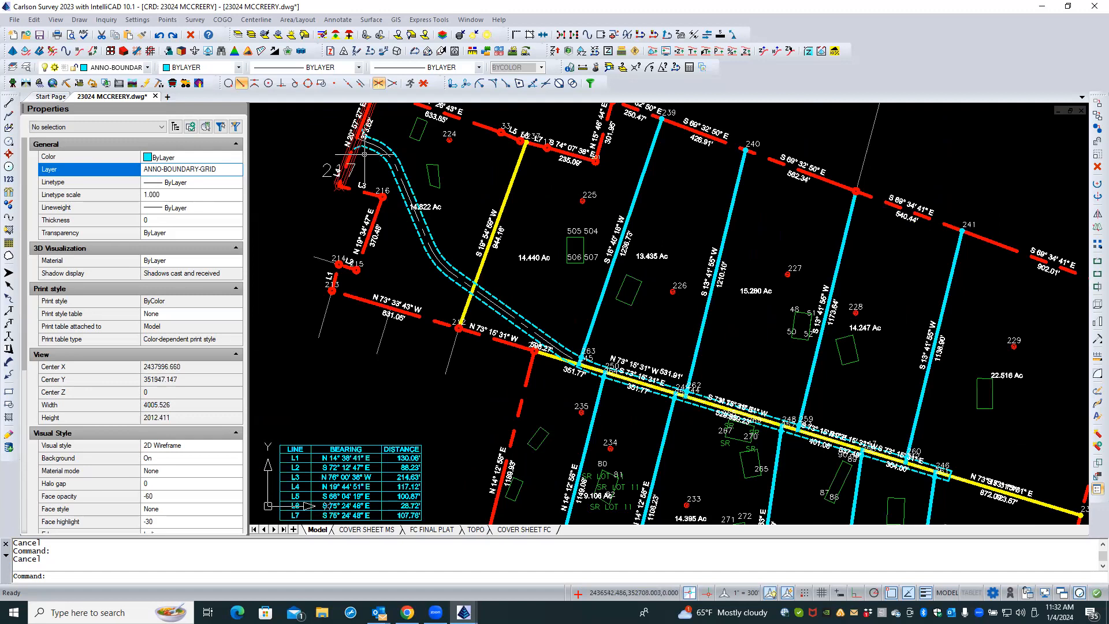
{"action": "scroll", "coordinate": [366, 154], "scroll_direction": "up", "scroll_amount": 4}
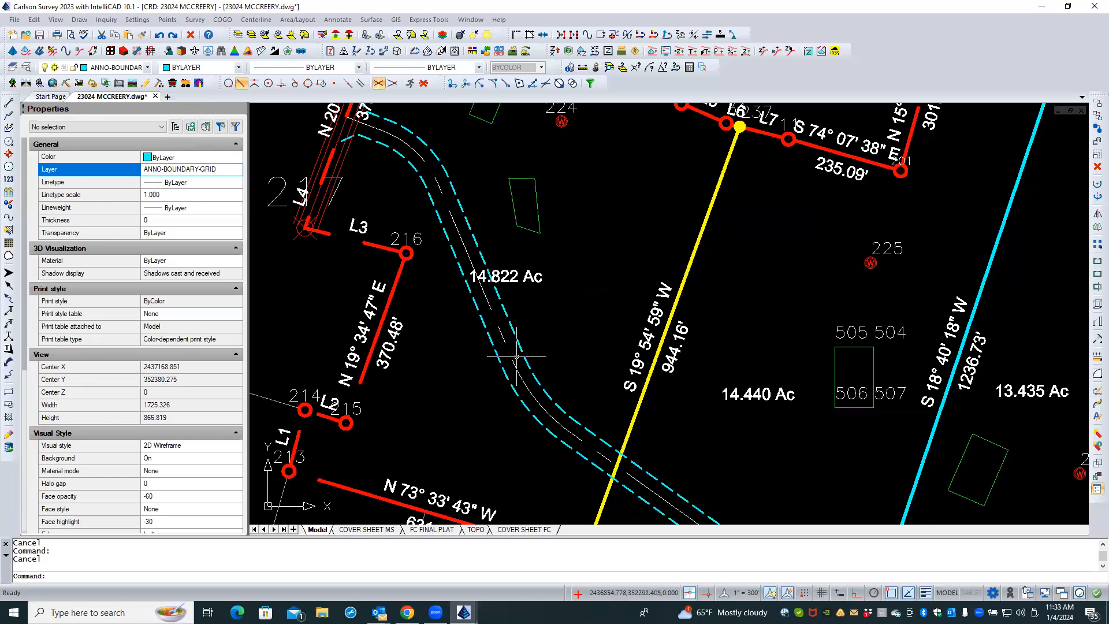
- Check the properties of the lower dashed cyan right-of-way line at the road's west end and clear the selection
{"action": "scroll", "coordinate": [454, 369], "scroll_direction": "down", "scroll_amount": 2}
{"action": "scroll", "coordinate": [398, 209], "scroll_direction": "up", "scroll_amount": 7}
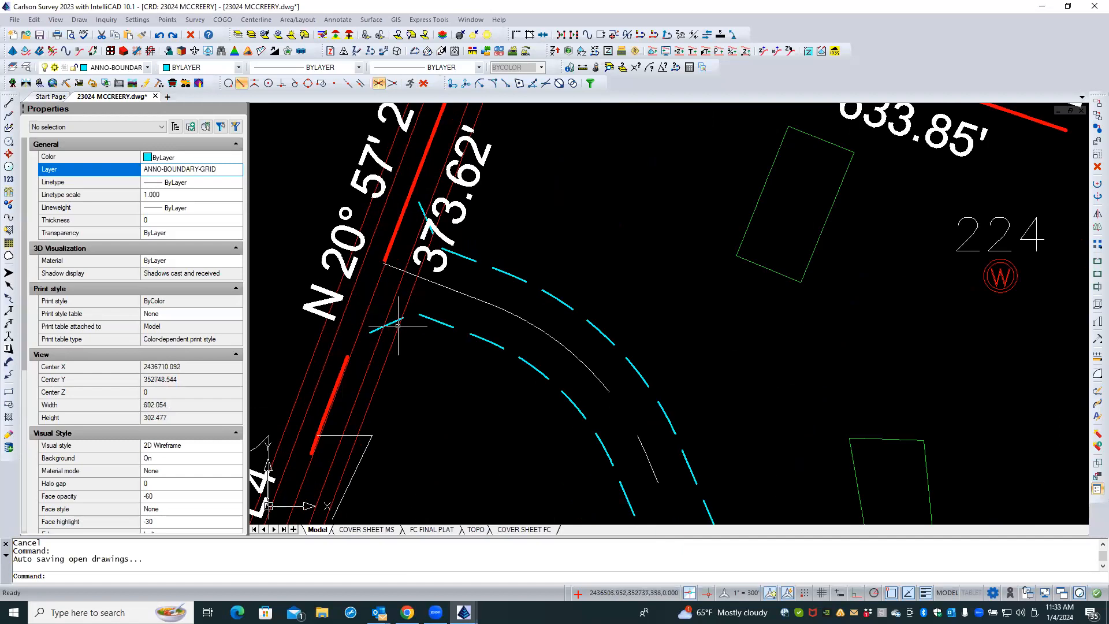
{"action": "left_click", "coordinate": [374, 330]}
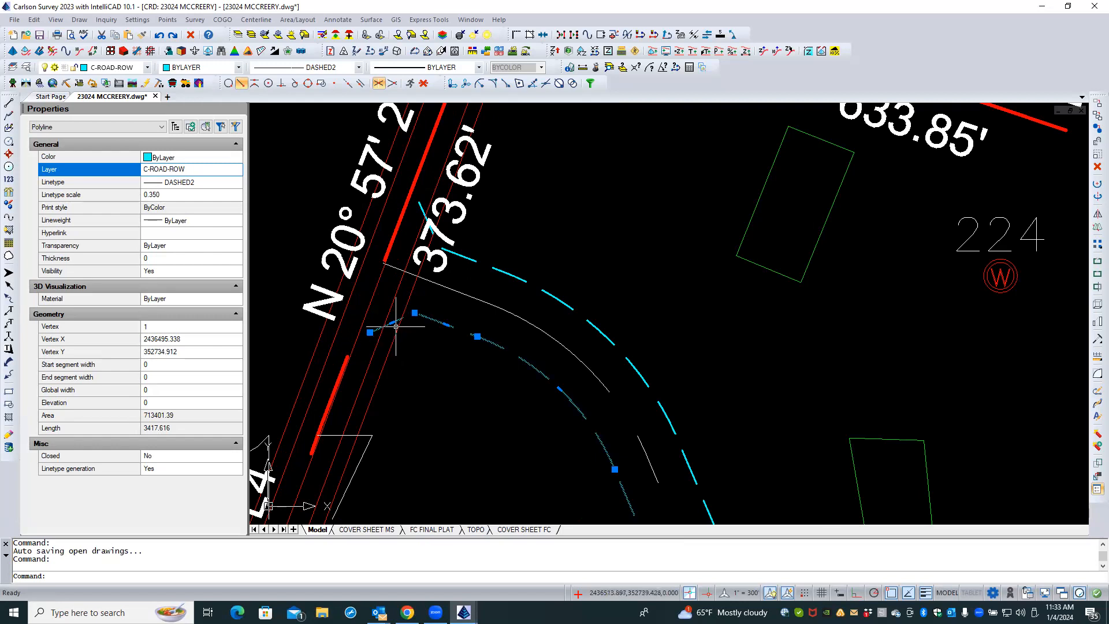
{"action": "key", "text": "Escape"}
{"action": "key", "text": "Escape"}
- Compare the overlapping BOUNDARY and HIGHWAY RW polylines at the road's west end and examine where the right-of-way lines meet them
{"action": "left_click", "coordinate": [372, 298]}
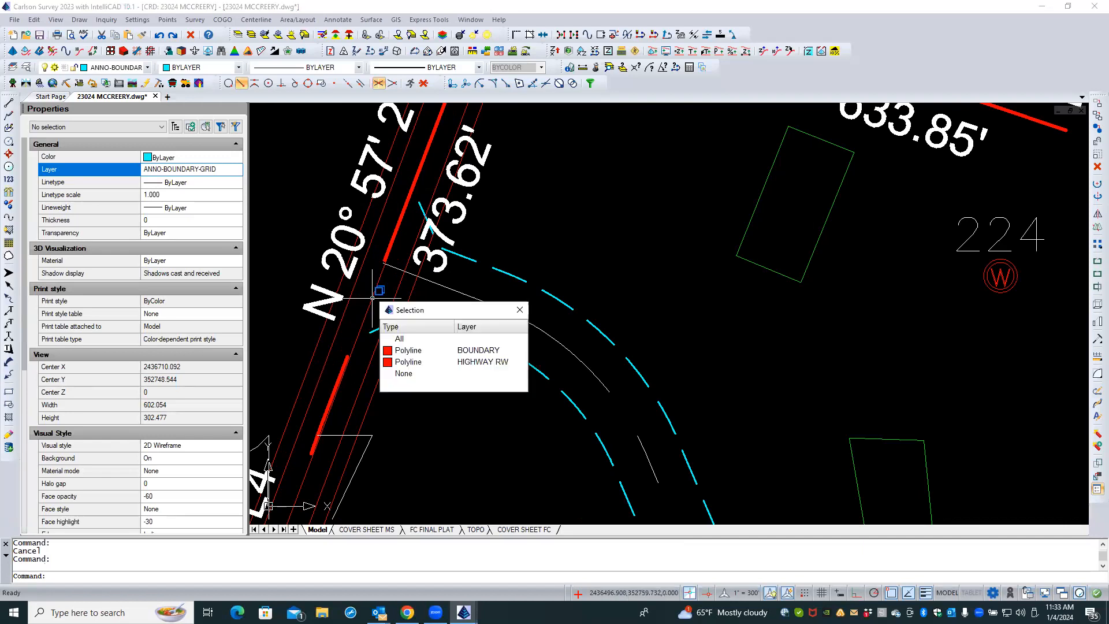
{"action": "left_click", "coordinate": [430, 353]}
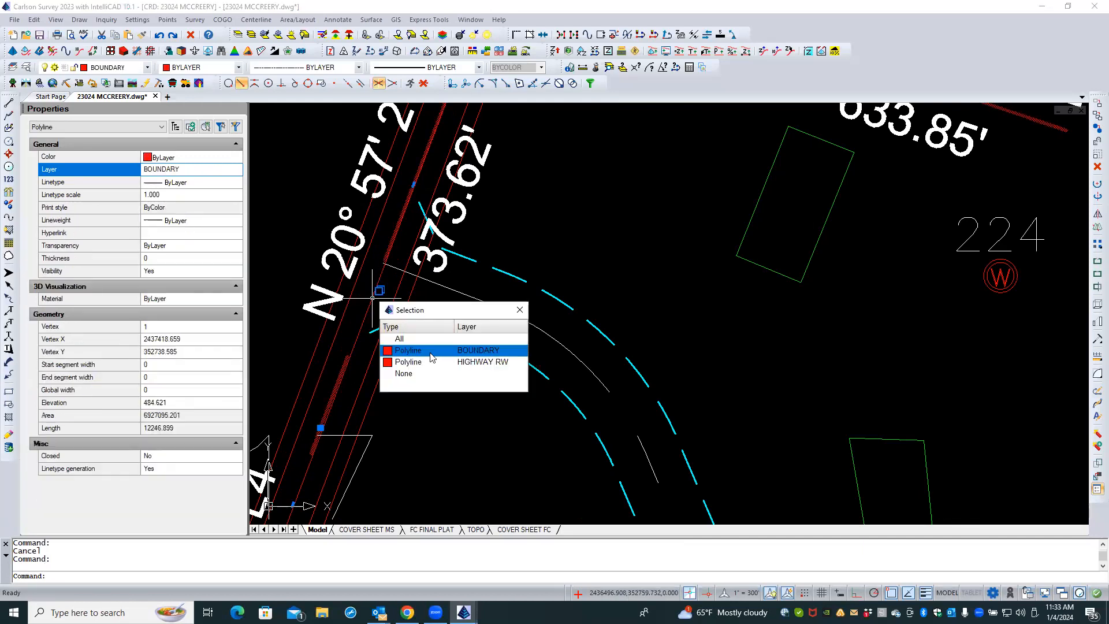
{"action": "left_click", "coordinate": [427, 363]}
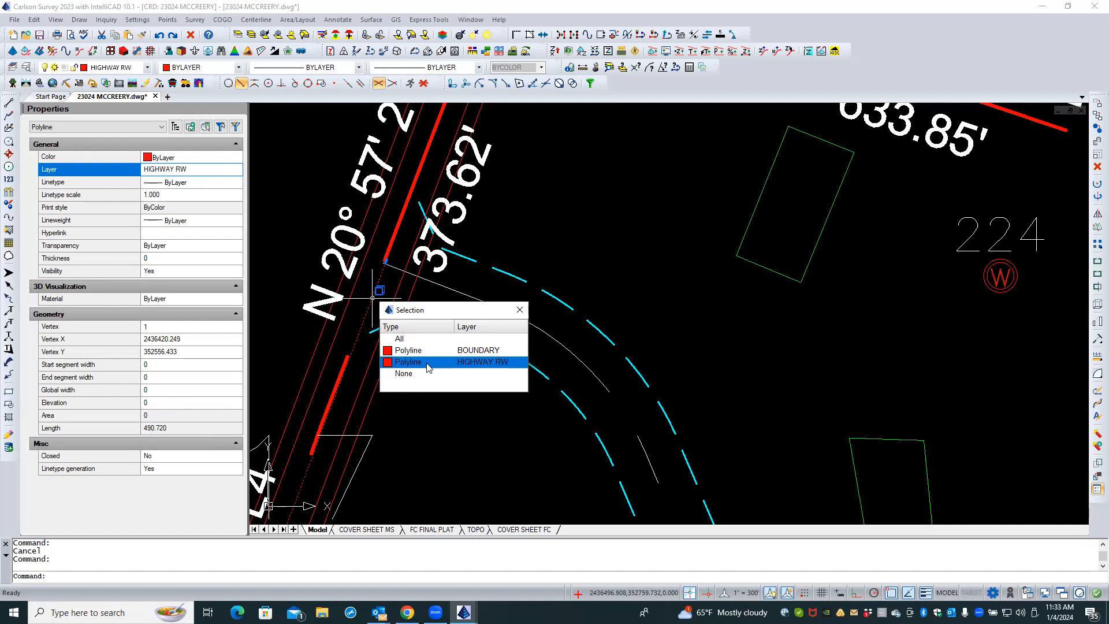
{"action": "left_click", "coordinate": [427, 353]}
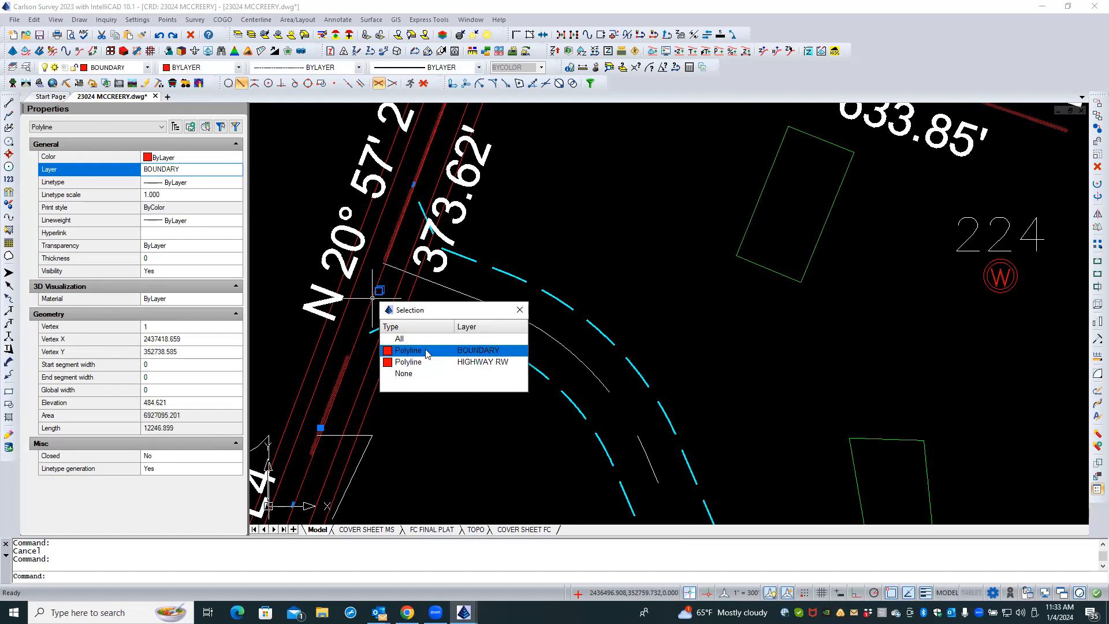
{"action": "left_click", "coordinate": [396, 339]}
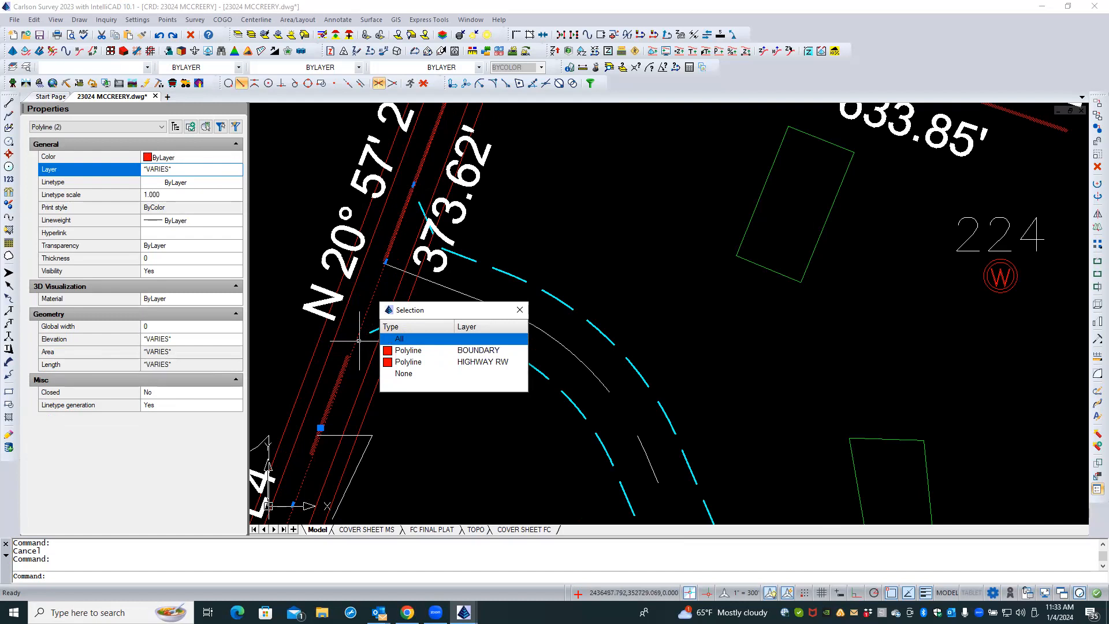
{"action": "key", "text": "Escape"}
{"action": "scroll", "coordinate": [341, 368], "scroll_direction": "up", "scroll_amount": 4}
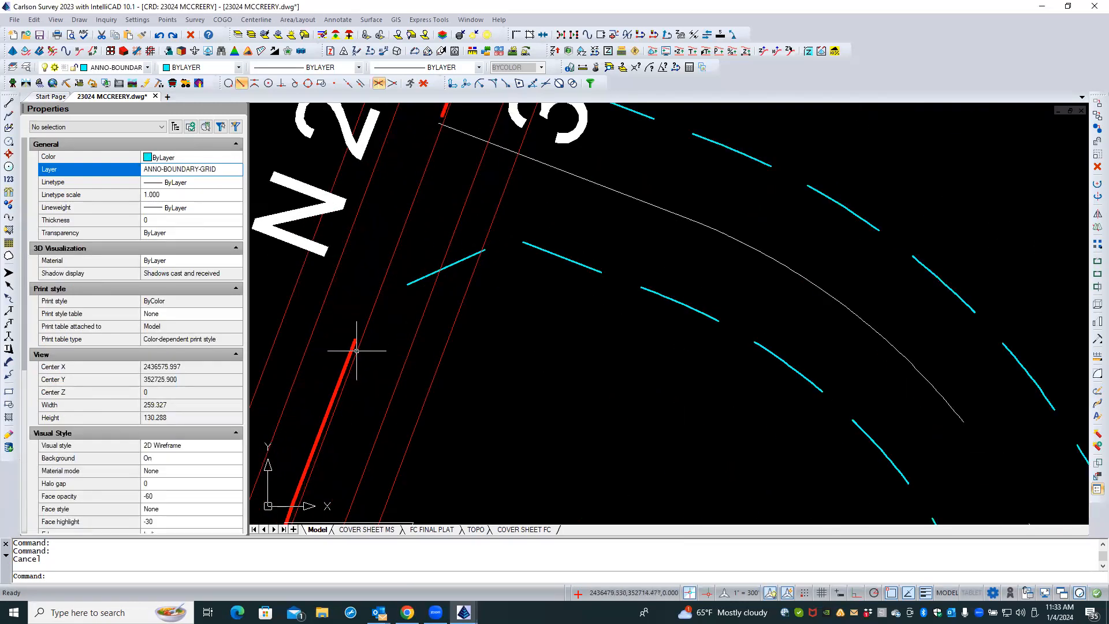
{"action": "scroll", "coordinate": [383, 304], "scroll_direction": "down", "scroll_amount": 4}
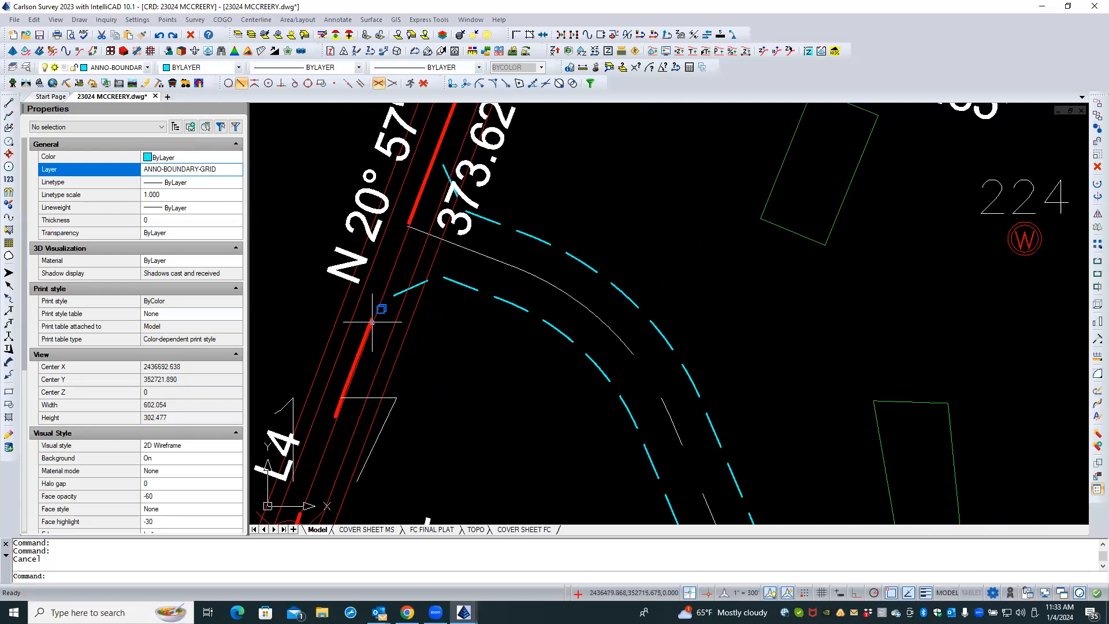
{"action": "scroll", "coordinate": [373, 324], "scroll_direction": "down", "scroll_amount": 3}
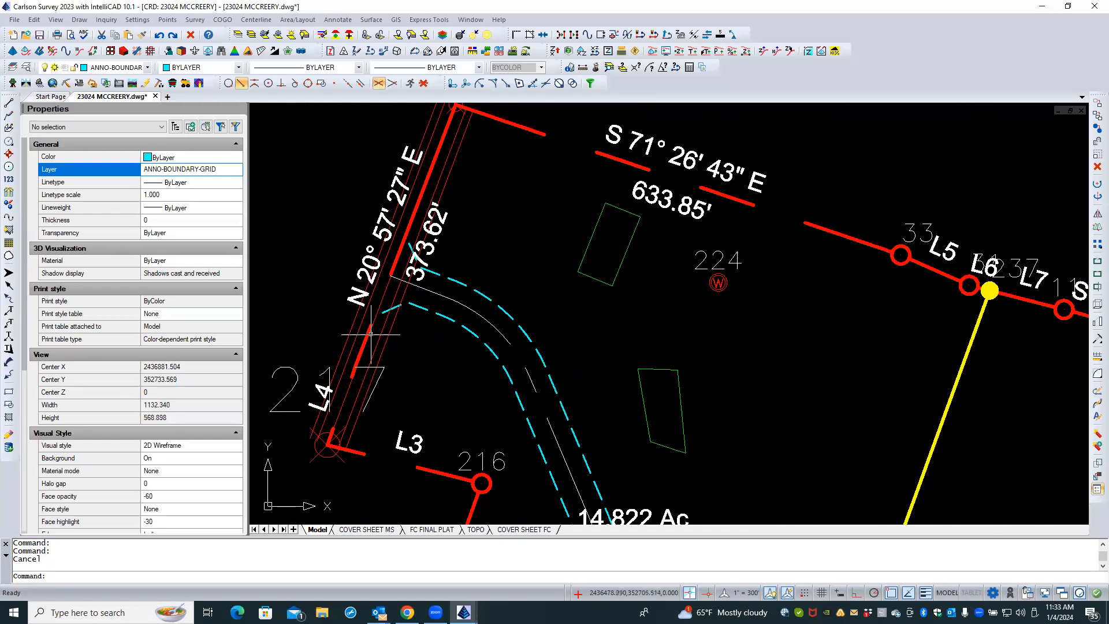
{"action": "scroll", "coordinate": [375, 315], "scroll_direction": "up", "scroll_amount": 4}
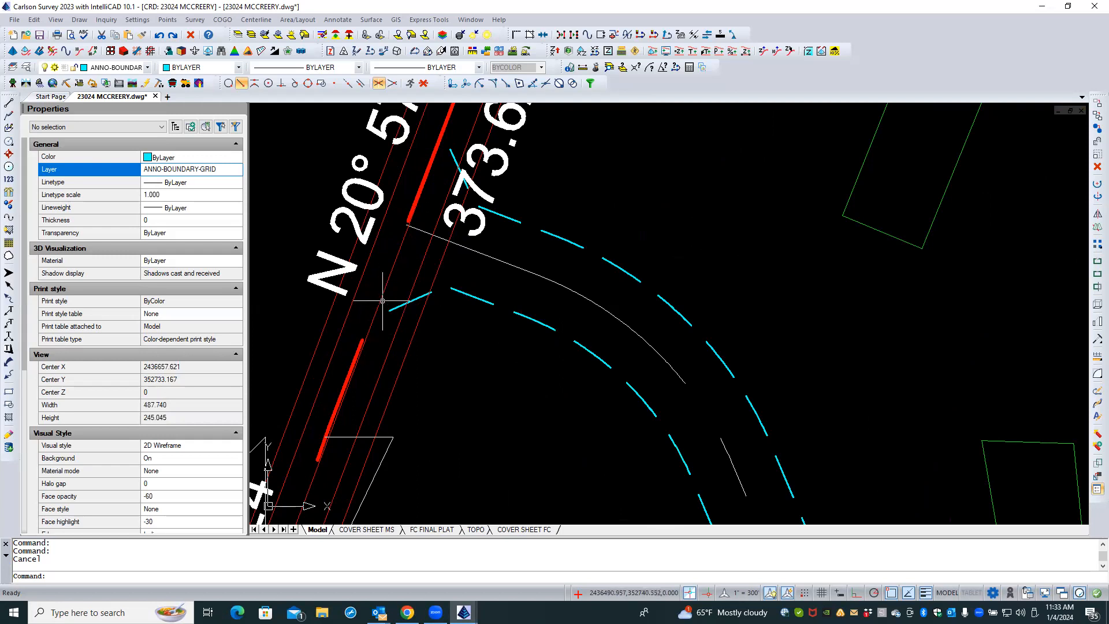
- Extend both dashed cyan road right-of-way lines to the red HIGHWAY RW polyline at the road's west end
{"action": "left_click", "coordinate": [381, 297]}
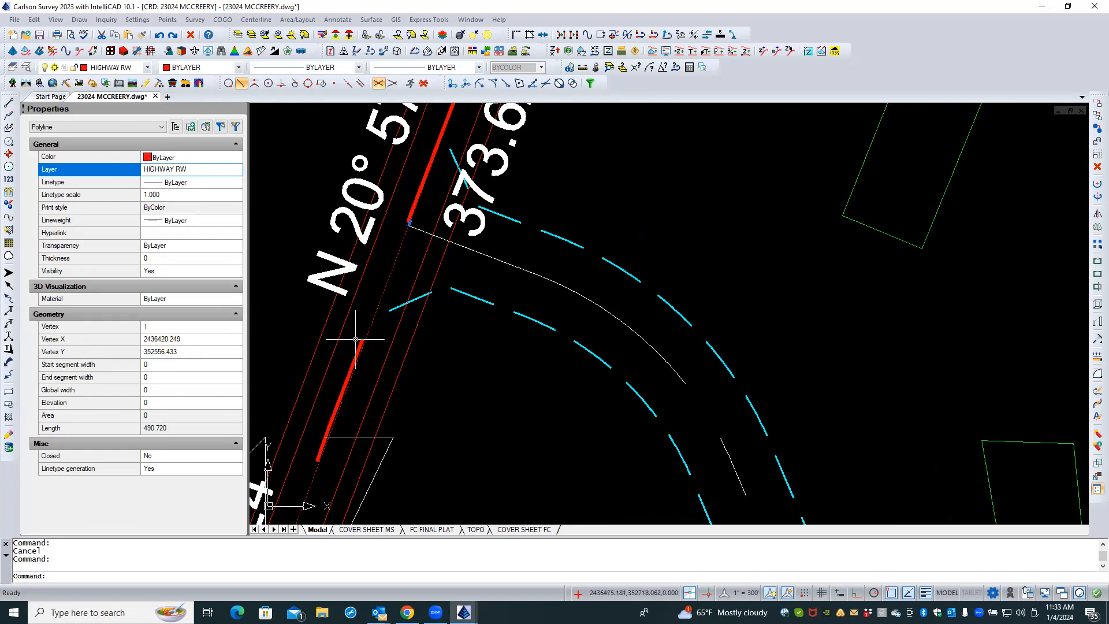
{"action": "right_click", "coordinate": [401, 268]}
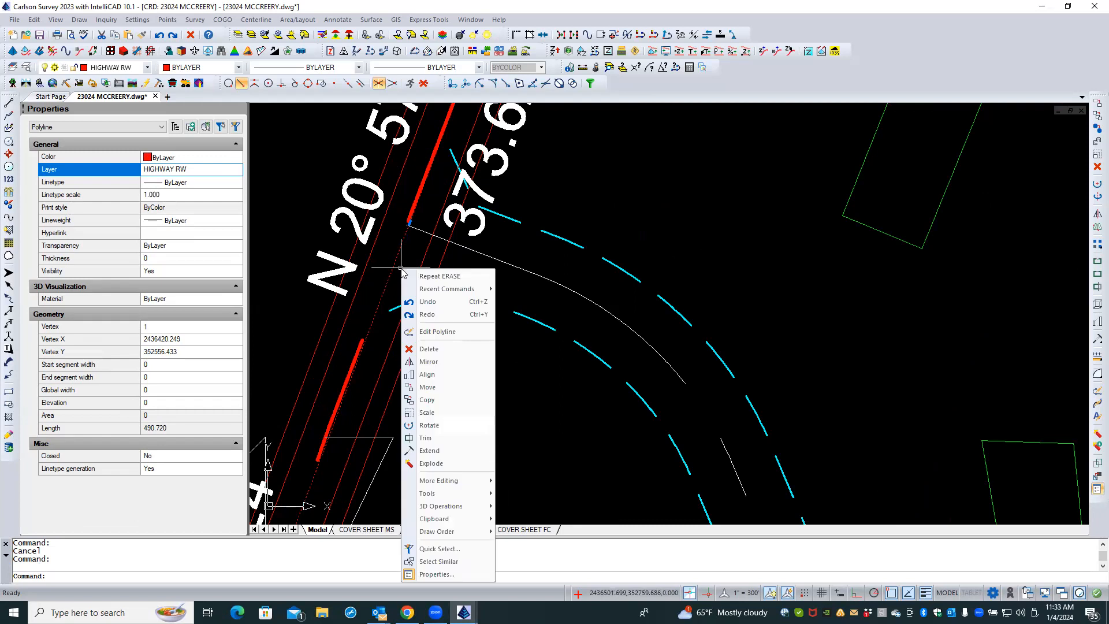
{"action": "left_click", "coordinate": [428, 452]}
{"action": "left_click", "coordinate": [392, 309]}
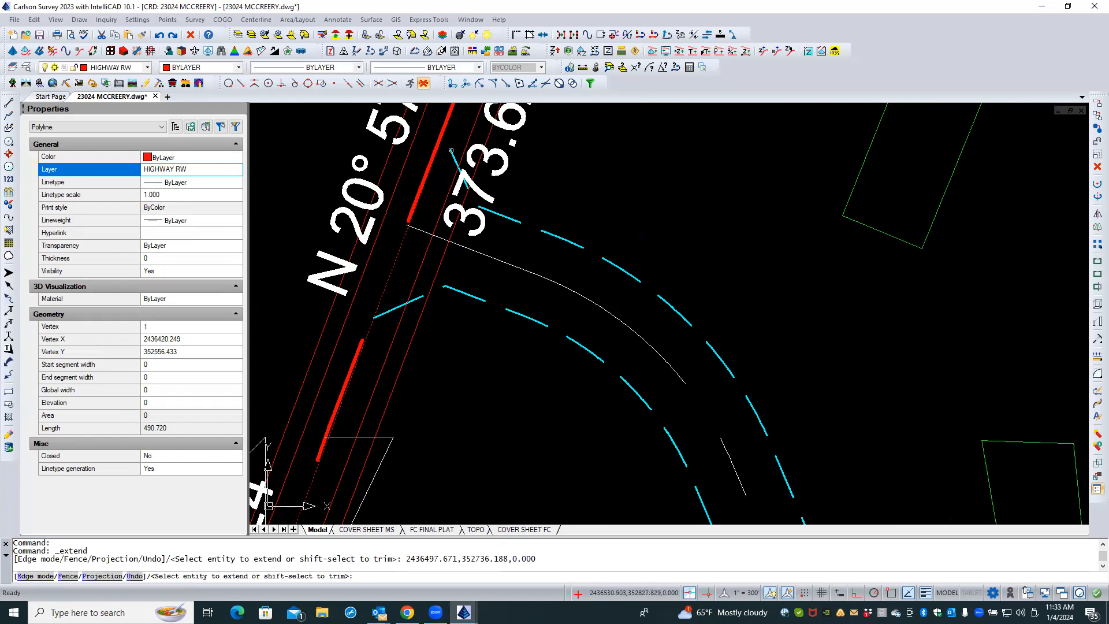
{"action": "left_click", "coordinate": [452, 151]}
{"action": "key", "text": "Return"}
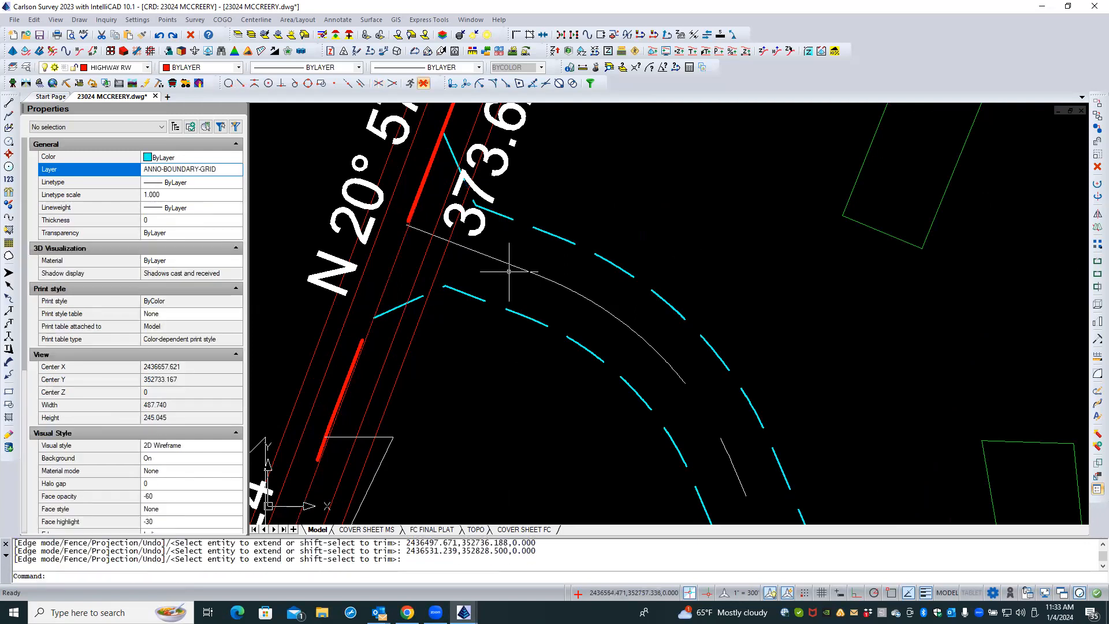
- Examine the road's right-of-way lines from the highway across the 14.822 Ac lot and their relation to the surrounding lots
{"action": "scroll", "coordinate": [444, 333], "scroll_direction": "down", "scroll_amount": 2}
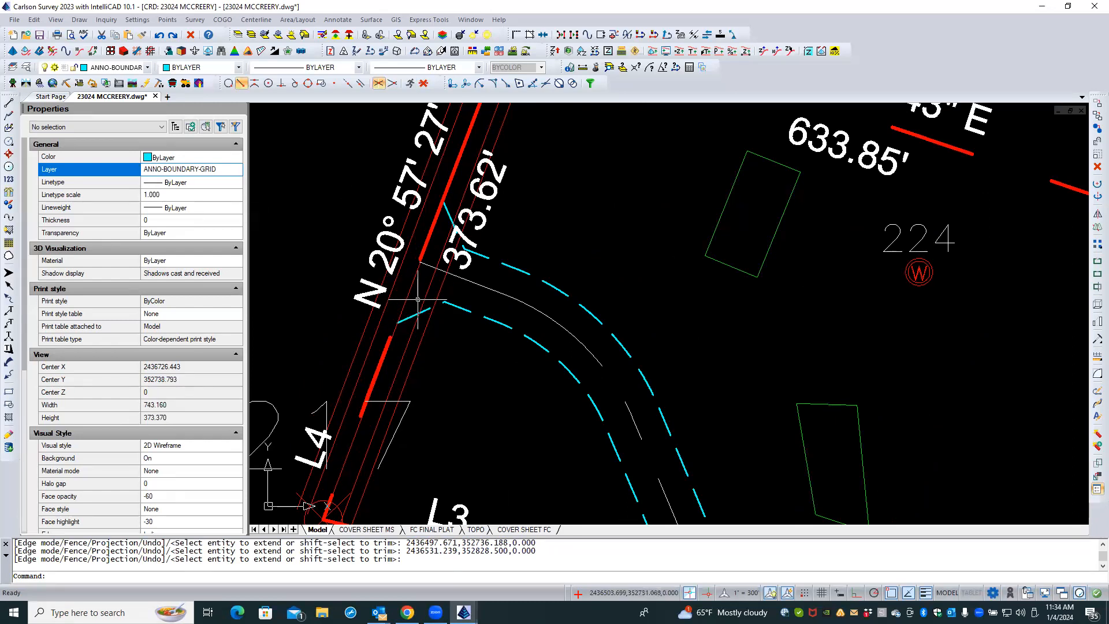
{"action": "scroll", "coordinate": [362, 236], "scroll_direction": "down", "scroll_amount": 1}
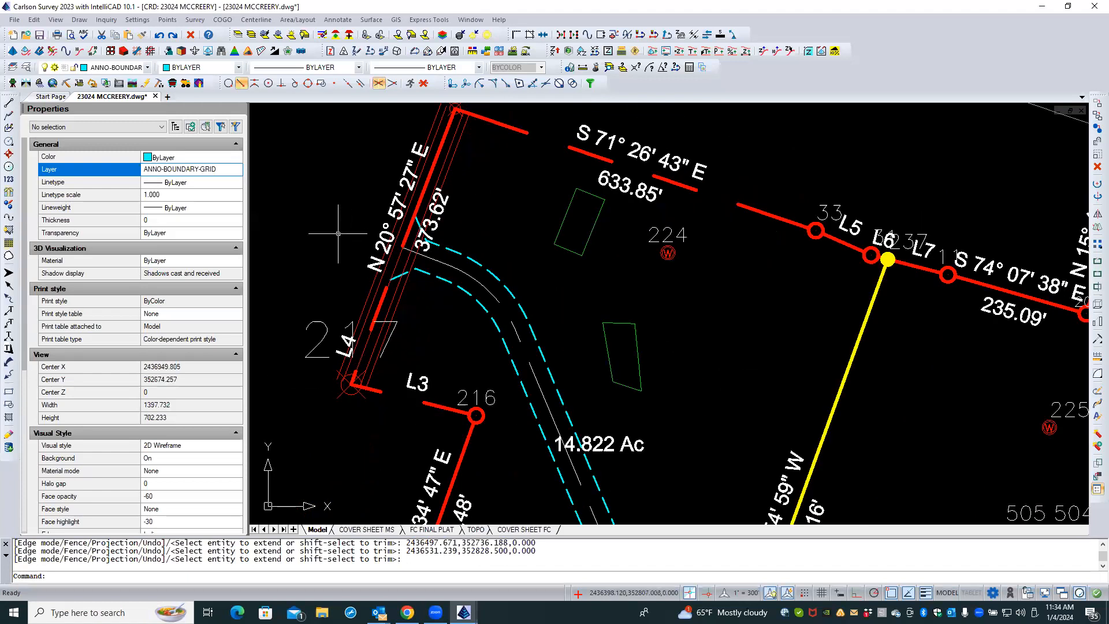
{"action": "scroll", "coordinate": [349, 231], "scroll_direction": "down", "scroll_amount": 1}
{"action": "scroll", "coordinate": [402, 190], "scroll_direction": "down", "scroll_amount": 1}
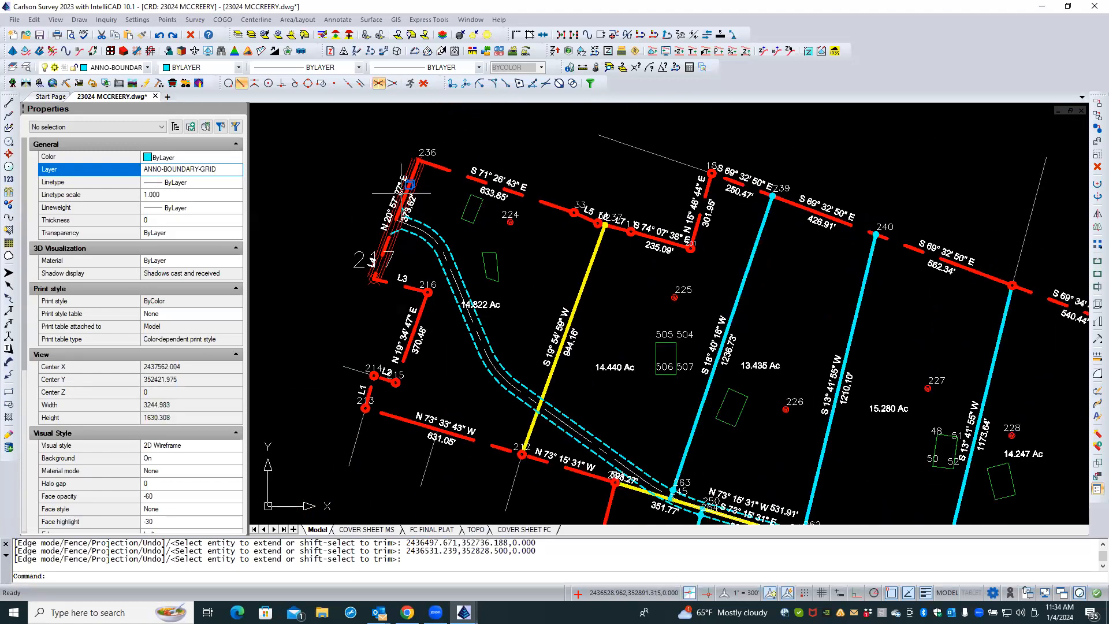
{"action": "scroll", "coordinate": [441, 222], "scroll_direction": "up", "scroll_amount": 1}
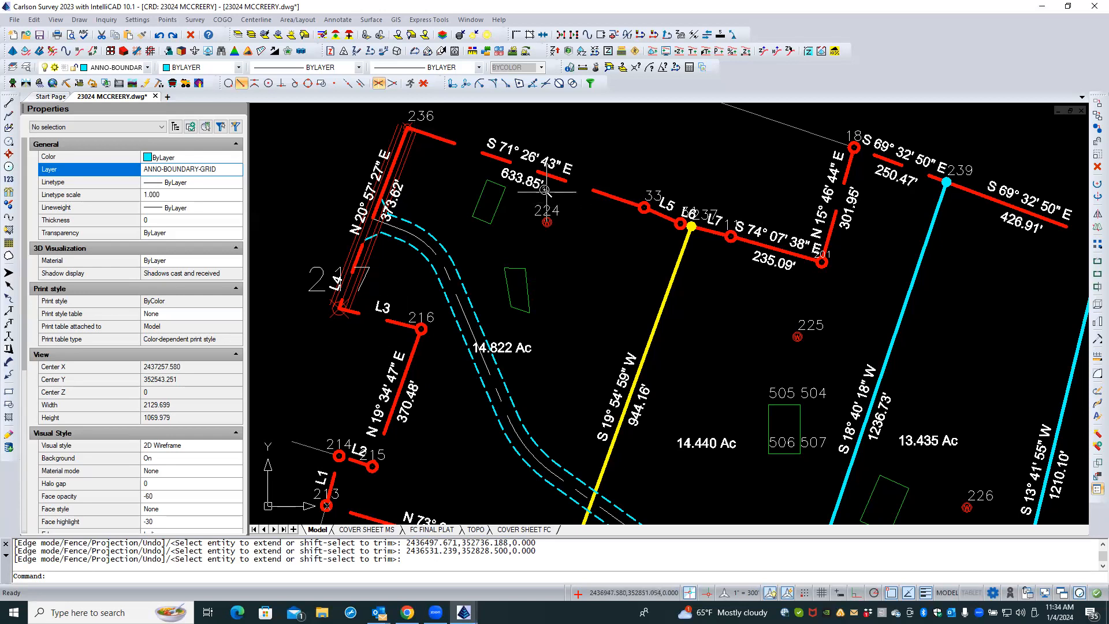
{"action": "scroll", "coordinate": [545, 189], "scroll_direction": "down", "scroll_amount": 2}
{"action": "scroll", "coordinate": [511, 307], "scroll_direction": "up", "scroll_amount": 2}
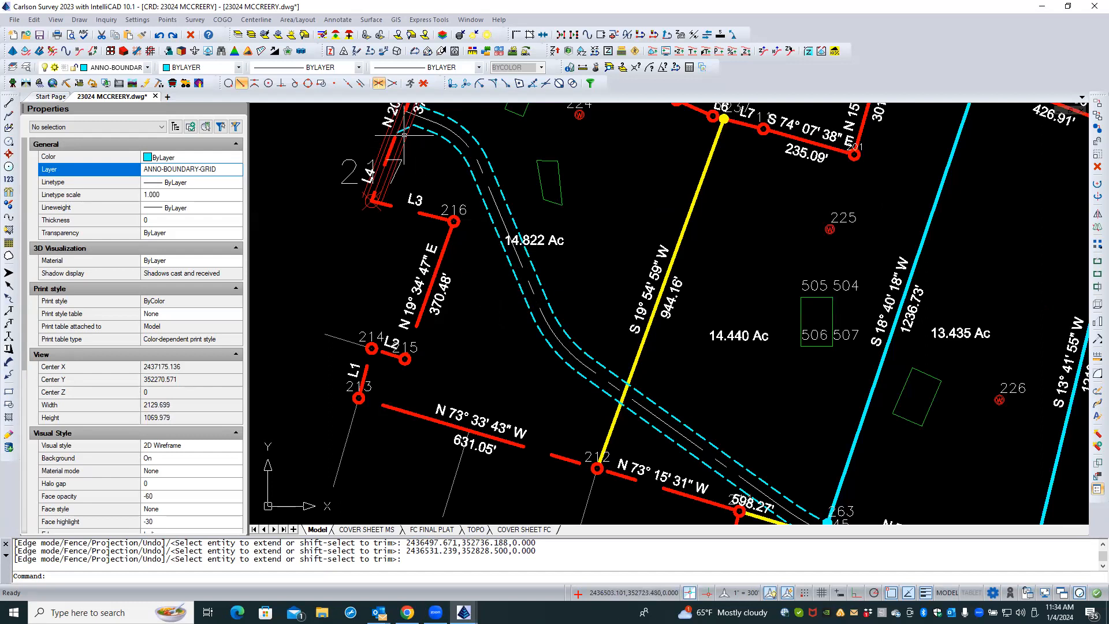
{"action": "scroll", "coordinate": [469, 292], "scroll_direction": "down", "scroll_amount": 2}
{"action": "scroll", "coordinate": [439, 211], "scroll_direction": "up", "scroll_amount": 3}
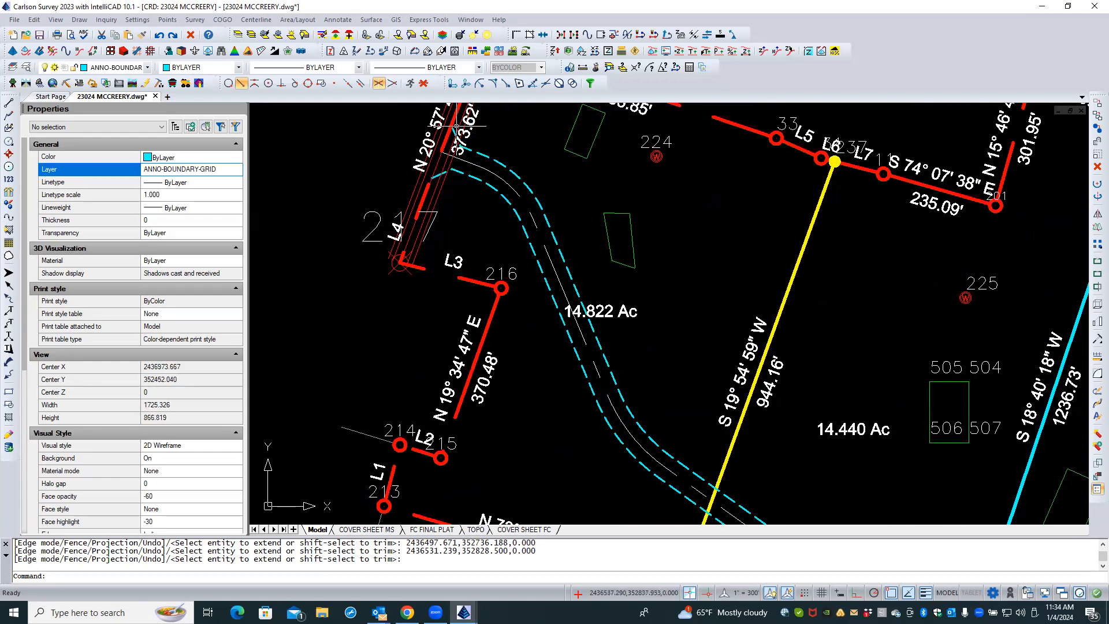
{"action": "scroll", "coordinate": [489, 205], "scroll_direction": "down", "scroll_amount": 2}
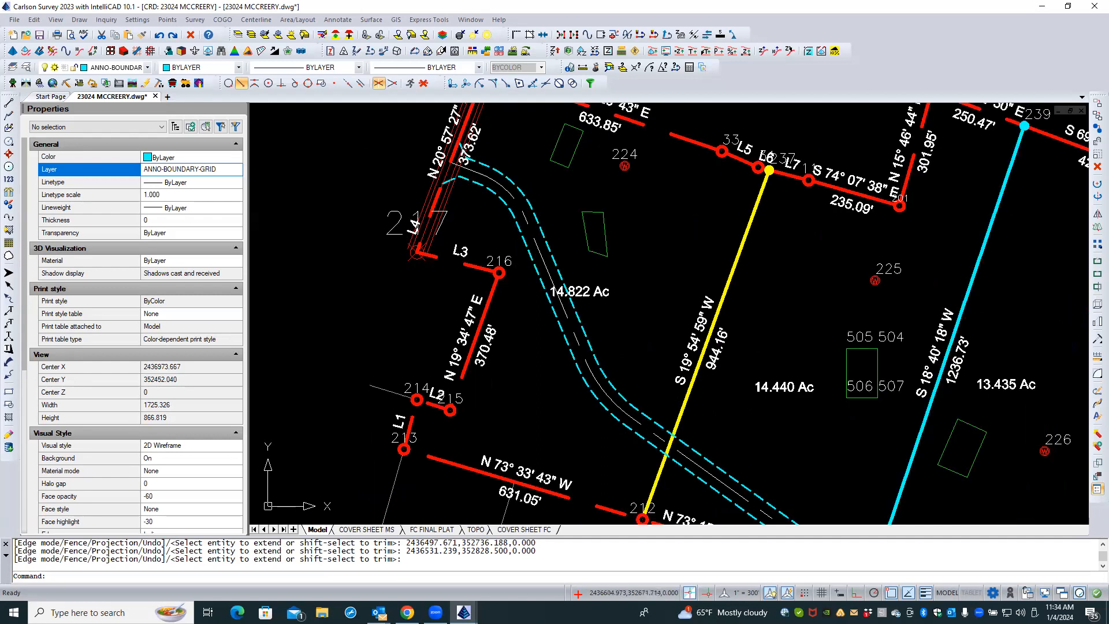
{"action": "scroll", "coordinate": [544, 331], "scroll_direction": "down", "scroll_amount": 2}
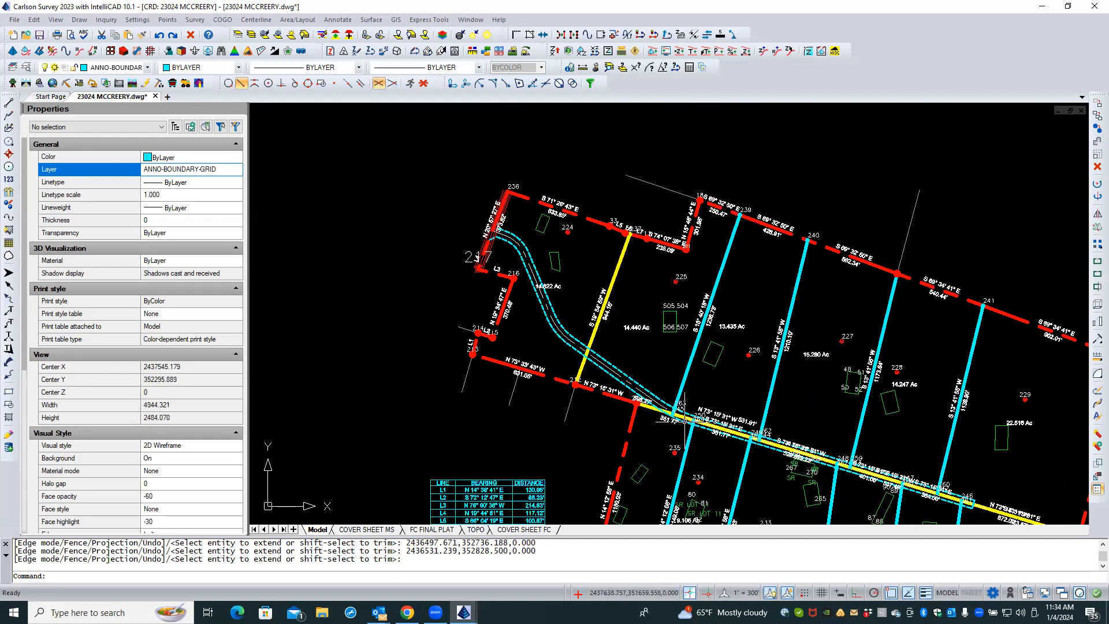
- Copy the FC FINAL PLAT layout to a new layout named ACCESS ESMT DIM
{"action": "left_click", "coordinate": [435, 531]}
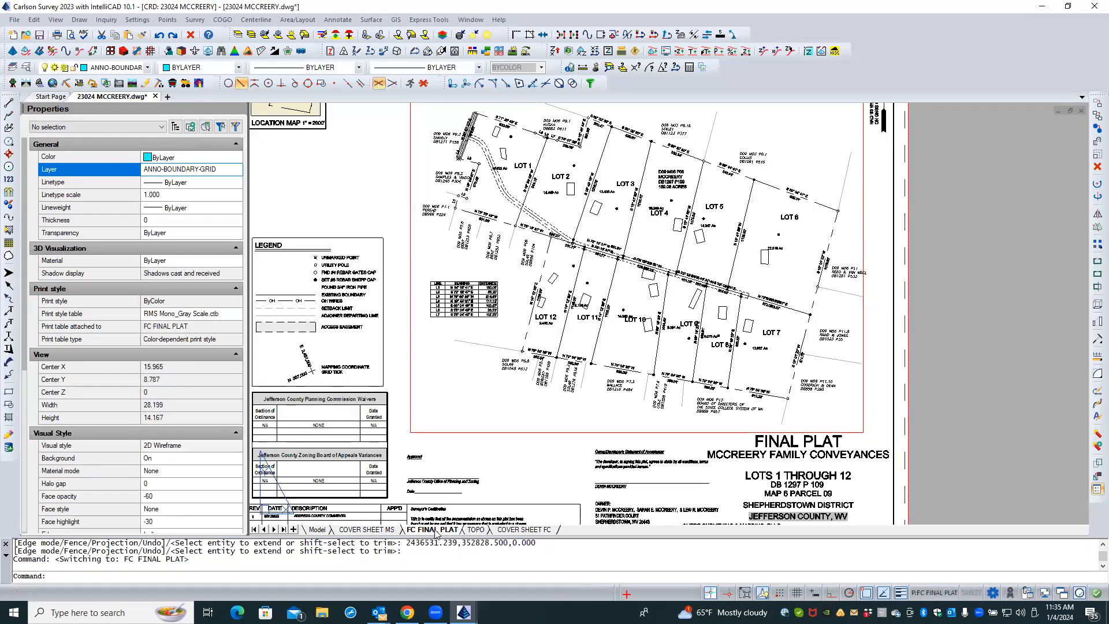
{"action": "right_click", "coordinate": [440, 532]}
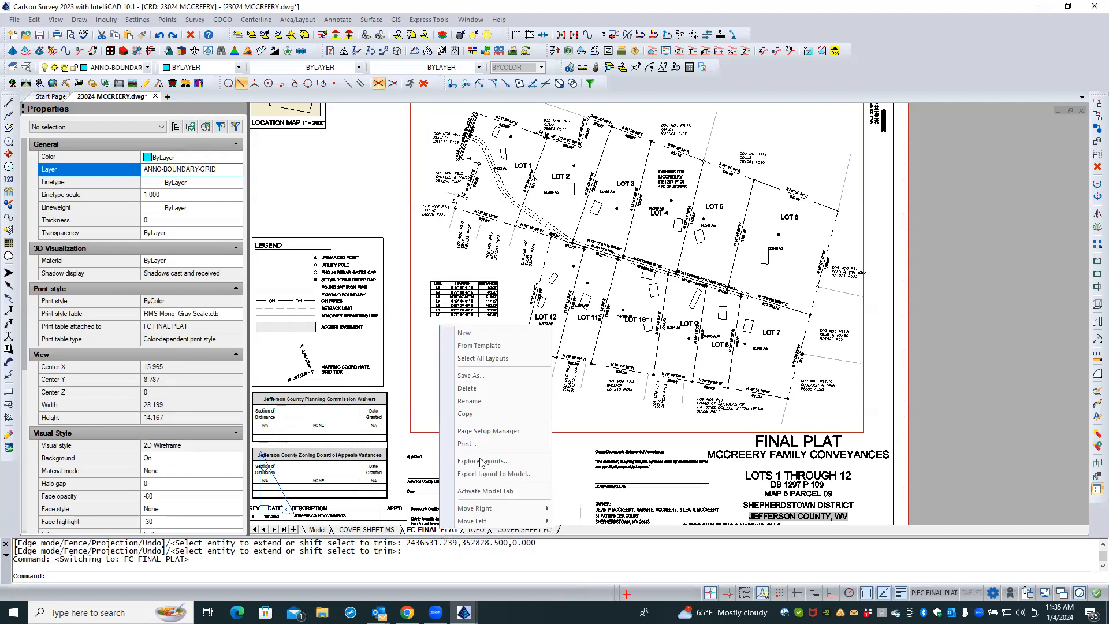
{"action": "left_click", "coordinate": [490, 420]}
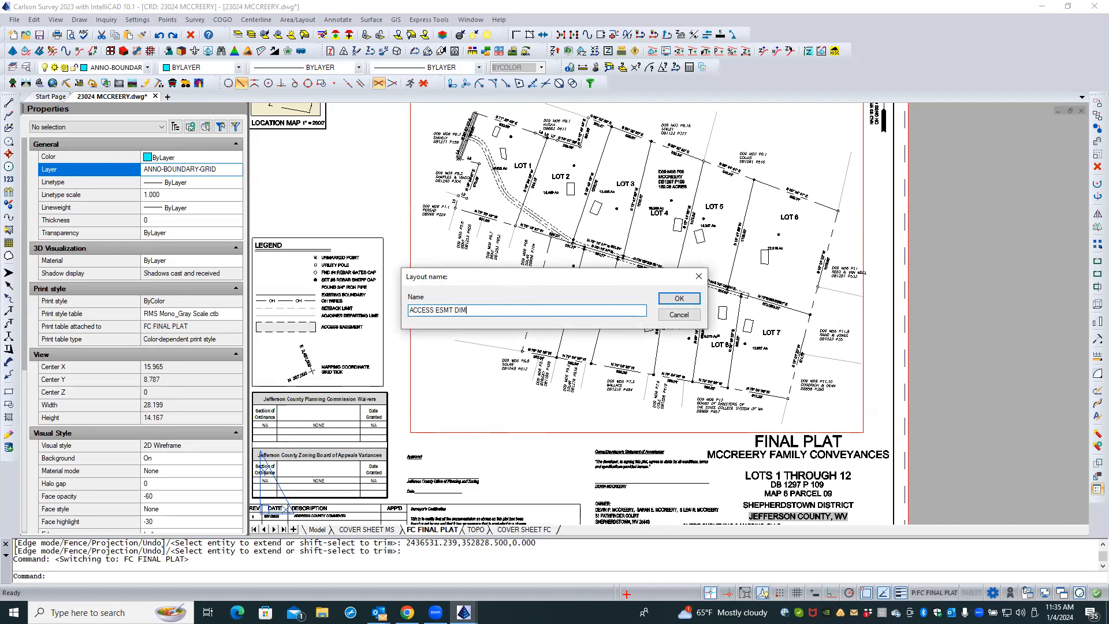
{"action": "key", "text": "Return"}
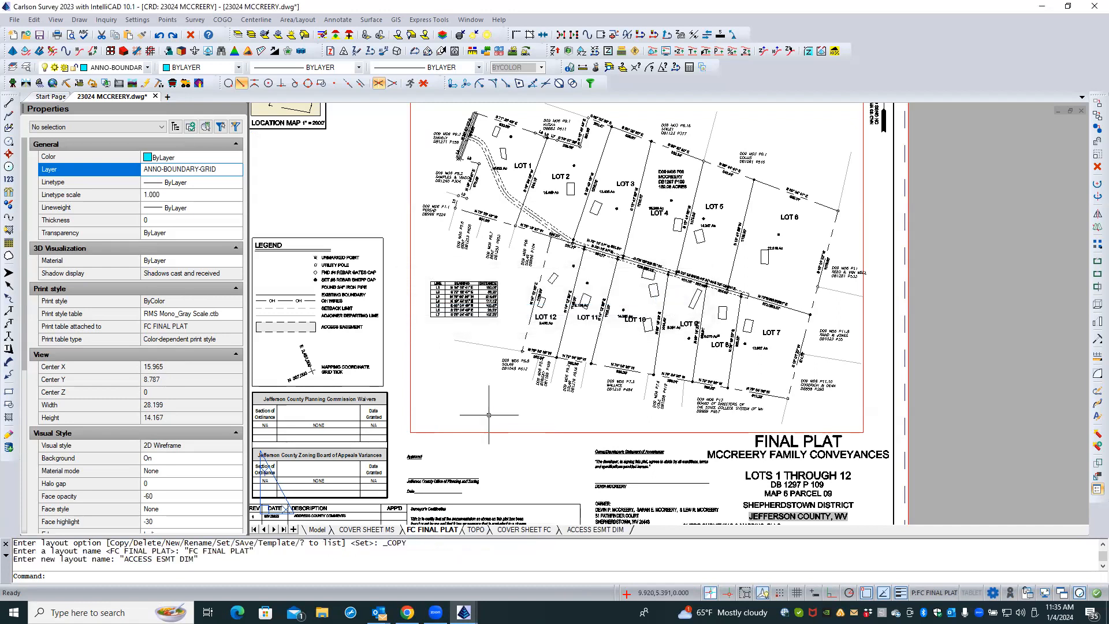
- Activate the ACCESS ESMT DIM layout and reorder it to sit directly after FC FINAL PLAT
{"action": "left_click", "coordinate": [592, 530]}
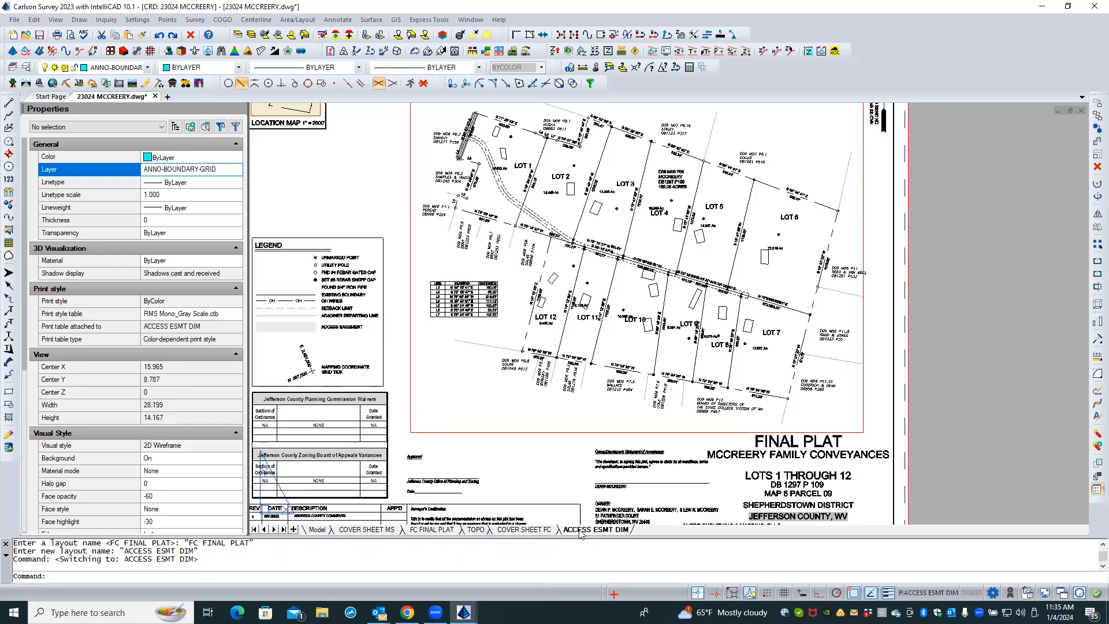
{"action": "right_click", "coordinate": [581, 531]}
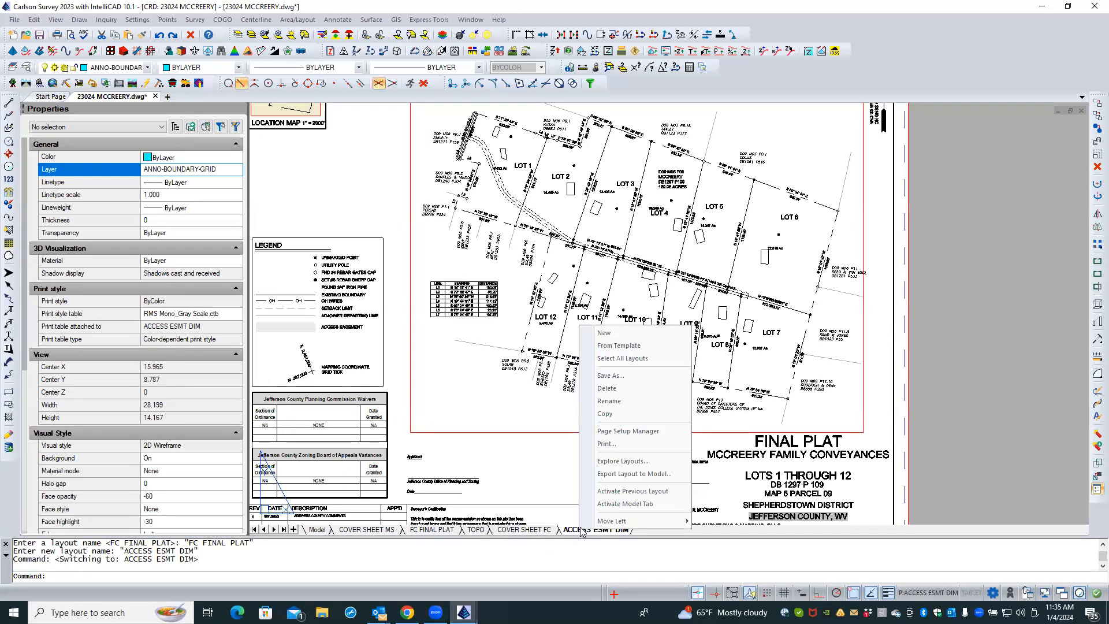
{"action": "mouse_move", "coordinate": [607, 520]}
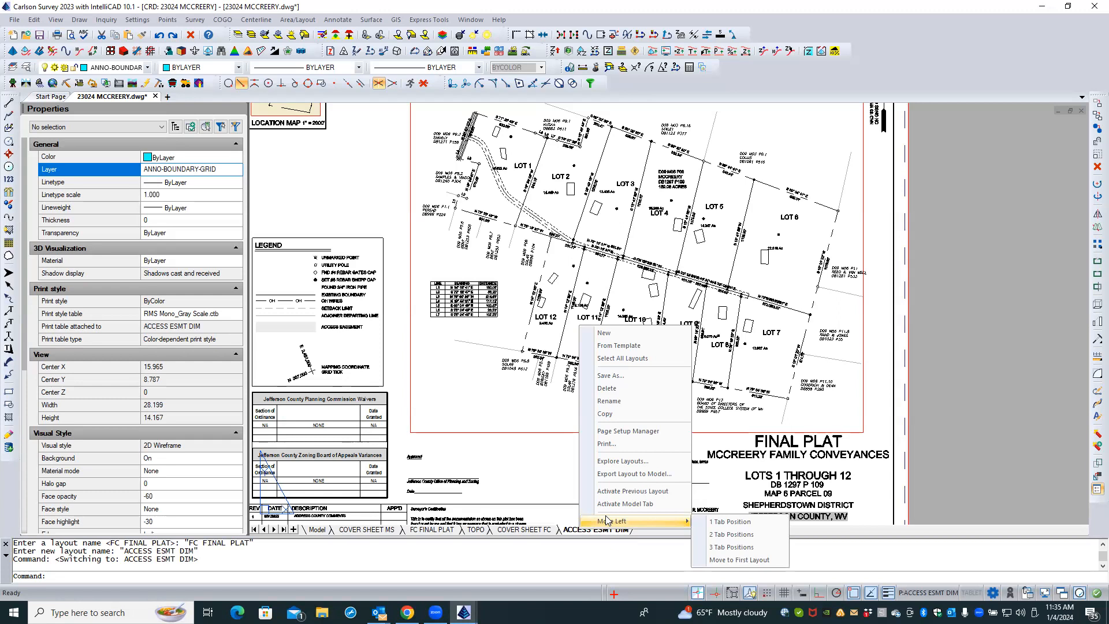
{"action": "left_click", "coordinate": [716, 547]}
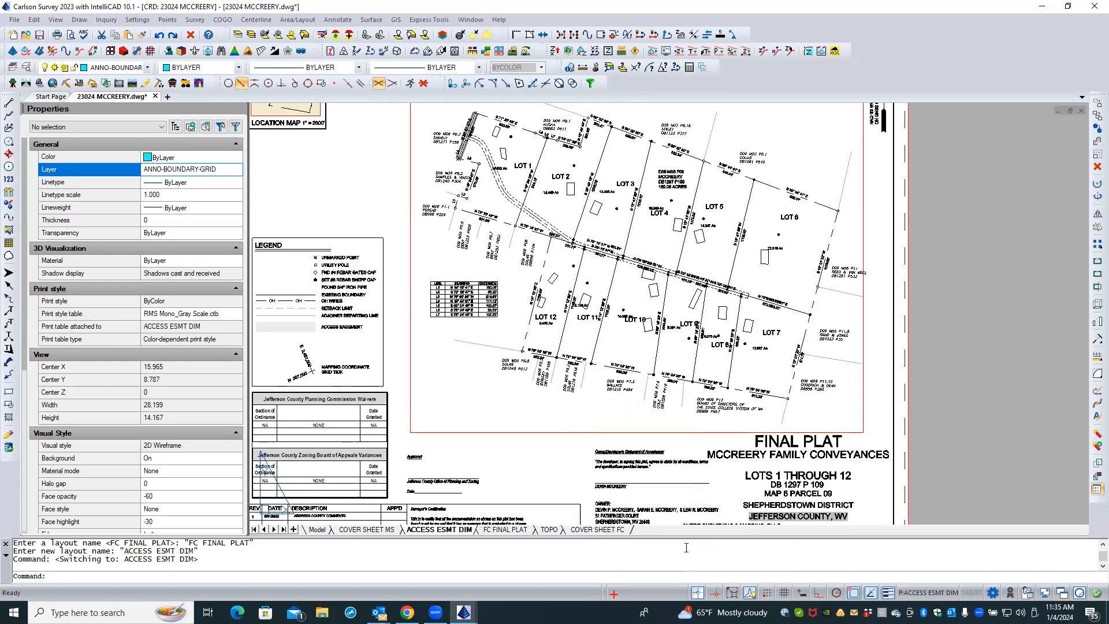
{"action": "right_click", "coordinate": [441, 532]}
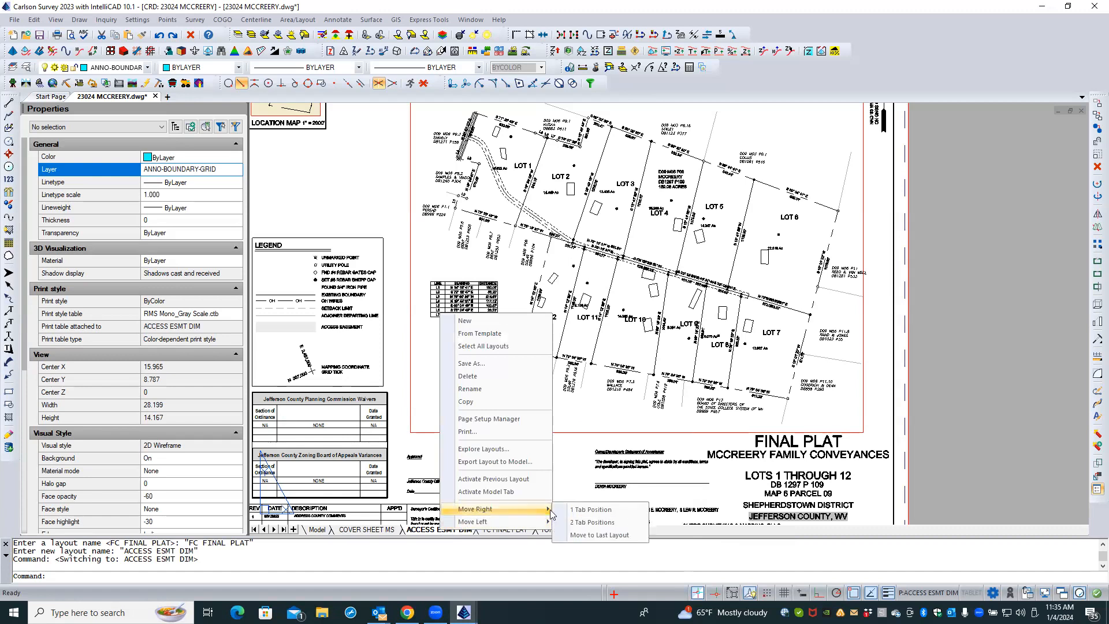
{"action": "left_click", "coordinate": [572, 510]}
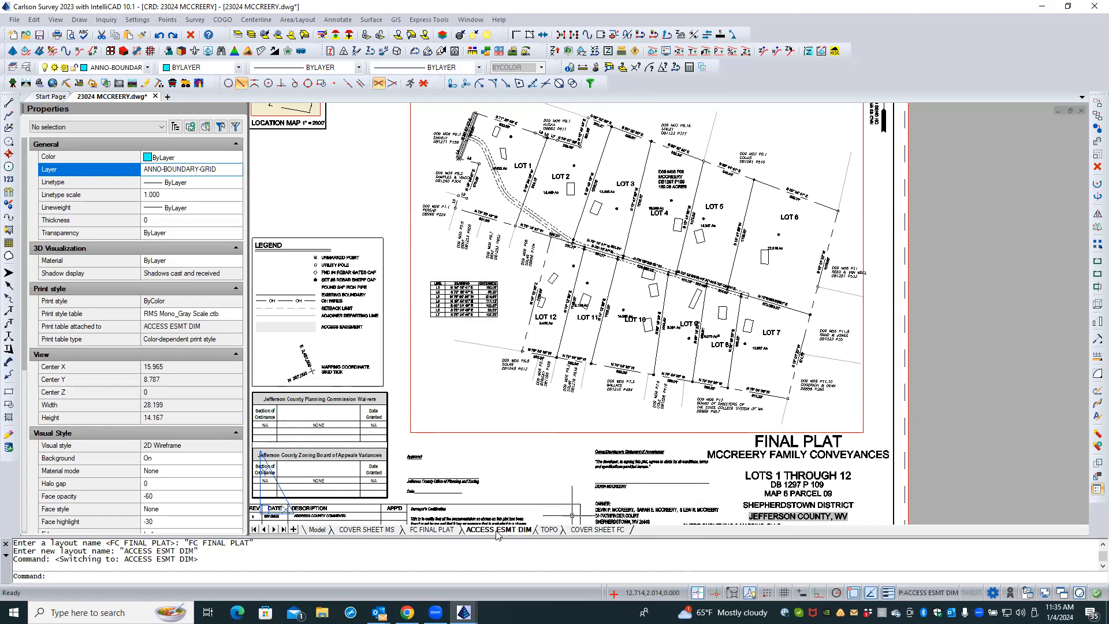
- Inside the plat viewport, freeze the ANNO-BOUNDARY-GRID layer of the line table and the BOUNDARY-LOTS-FC layer of the bearing labels
{"action": "double_click", "coordinate": [510, 407]}
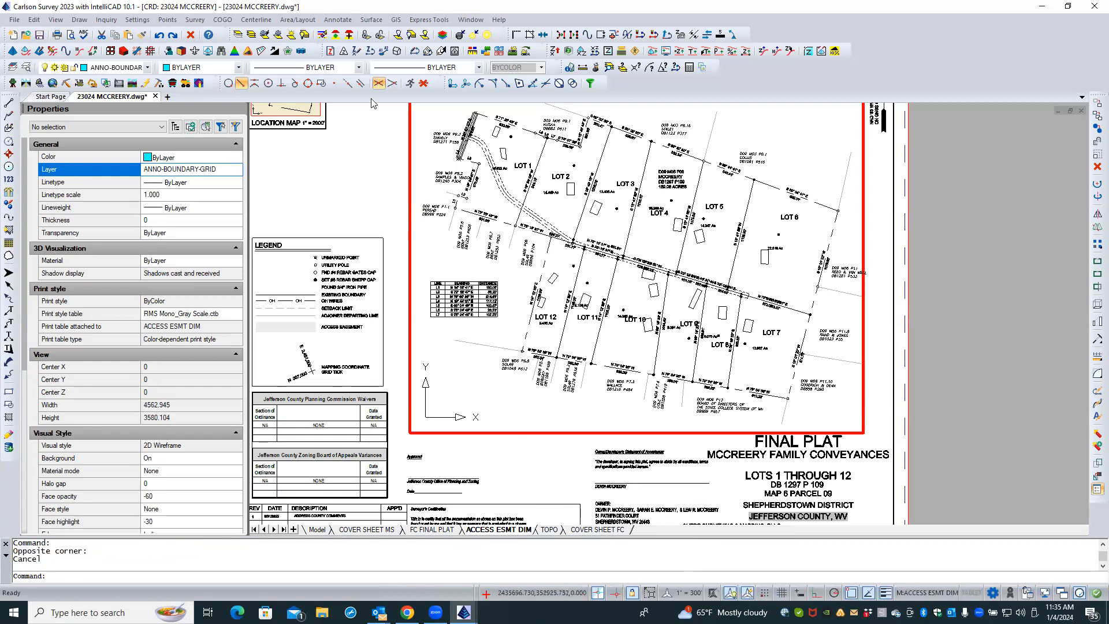
{"action": "left_click", "coordinate": [265, 35]}
{"action": "left_click", "coordinate": [458, 281]}
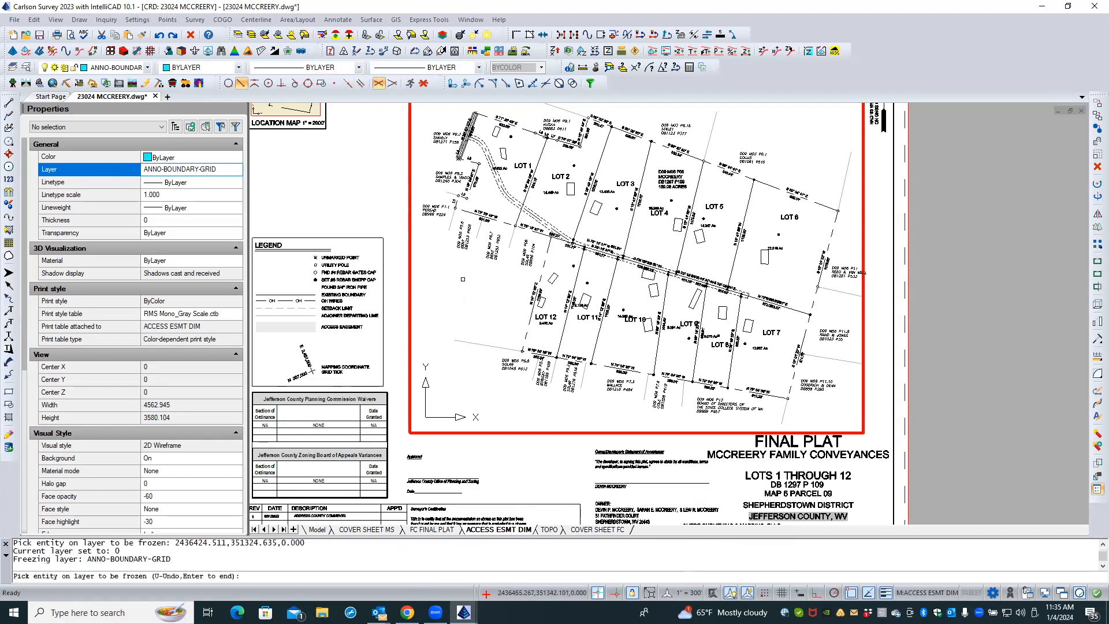
{"action": "left_click", "coordinate": [487, 212]}
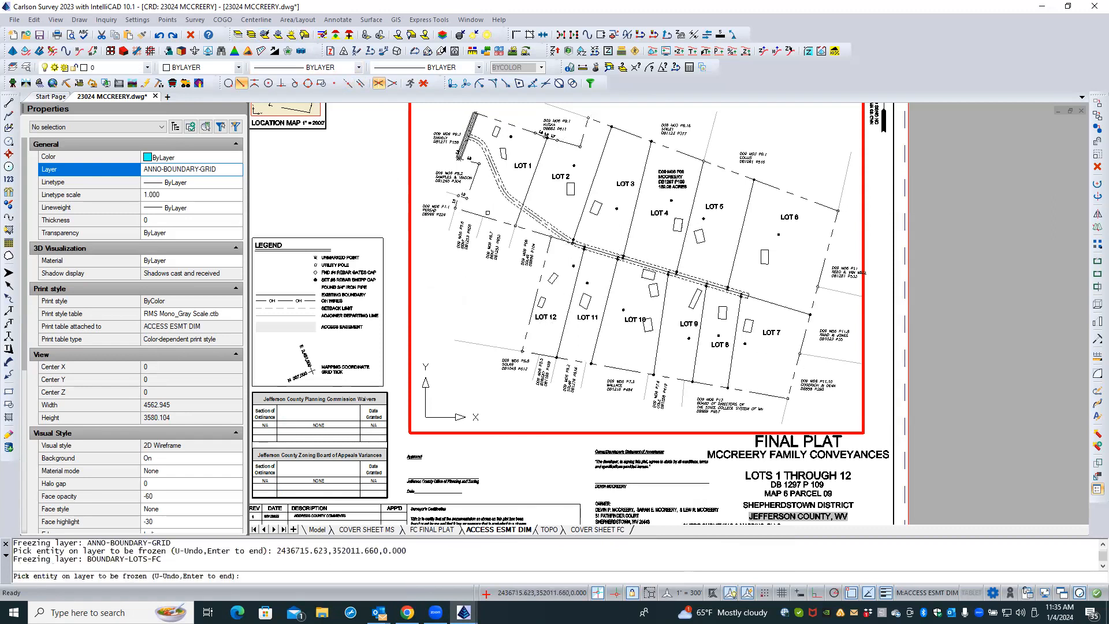
{"action": "left_click", "coordinate": [490, 234]}
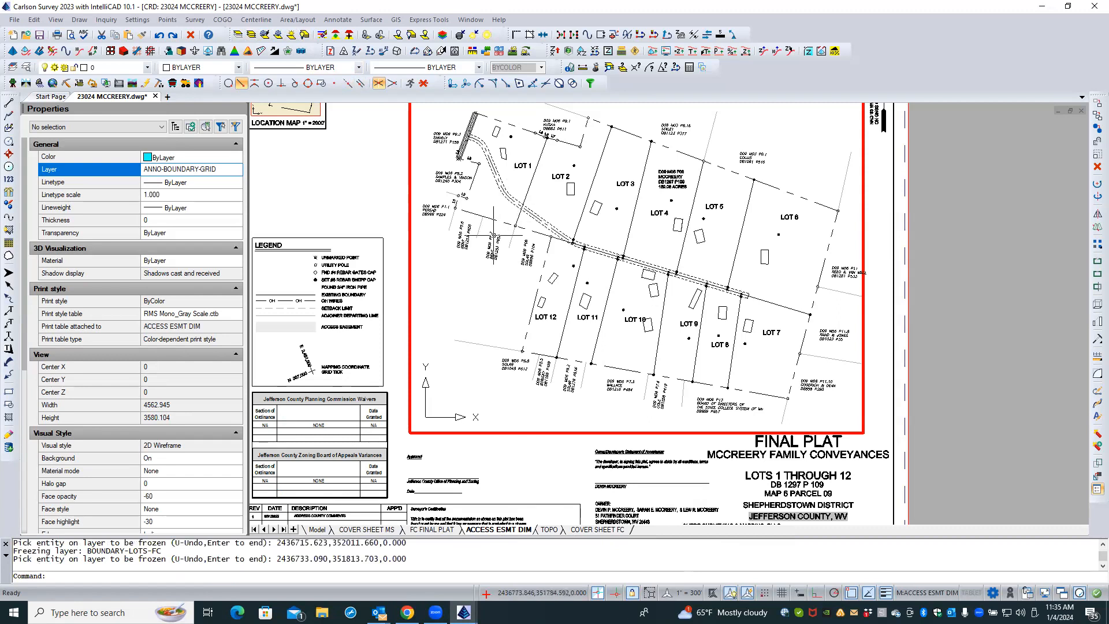
- Check the layer of the septic area outline in Lot 1 and freeze the SEPTIC layer
{"action": "left_click", "coordinate": [503, 153]}
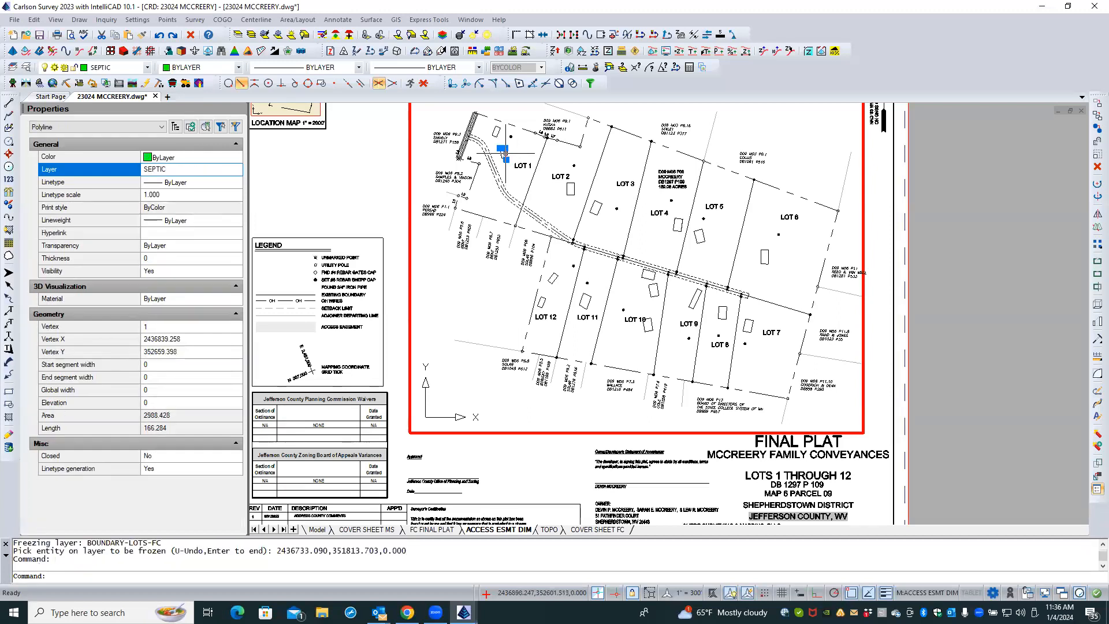
{"action": "key", "text": "Escape"}
{"action": "key", "text": "Escape"}
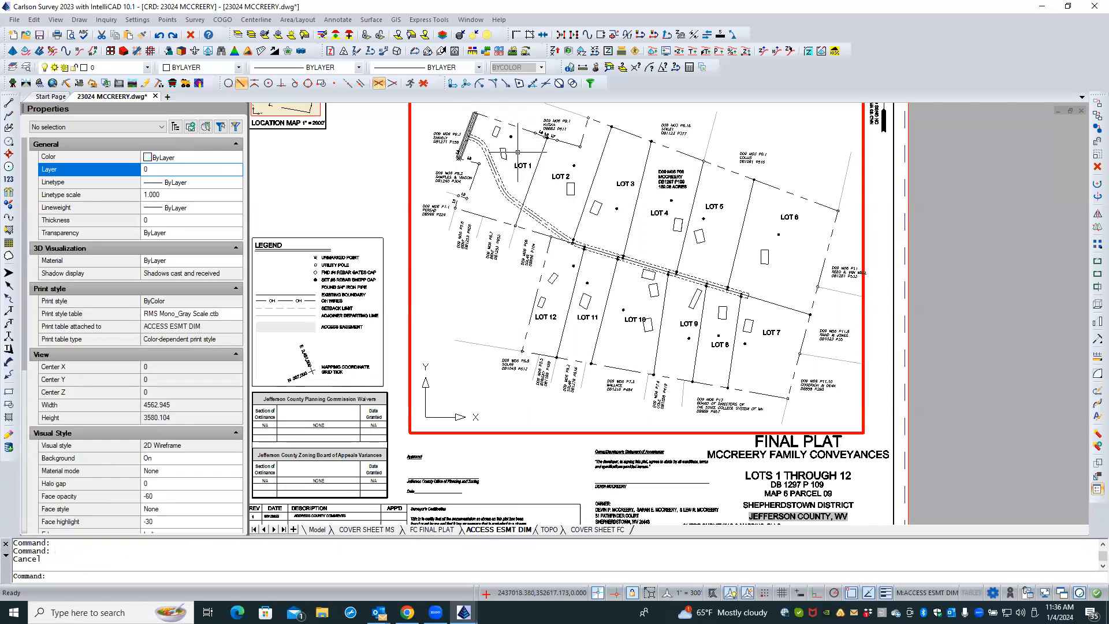
{"action": "left_click", "coordinate": [264, 35]}
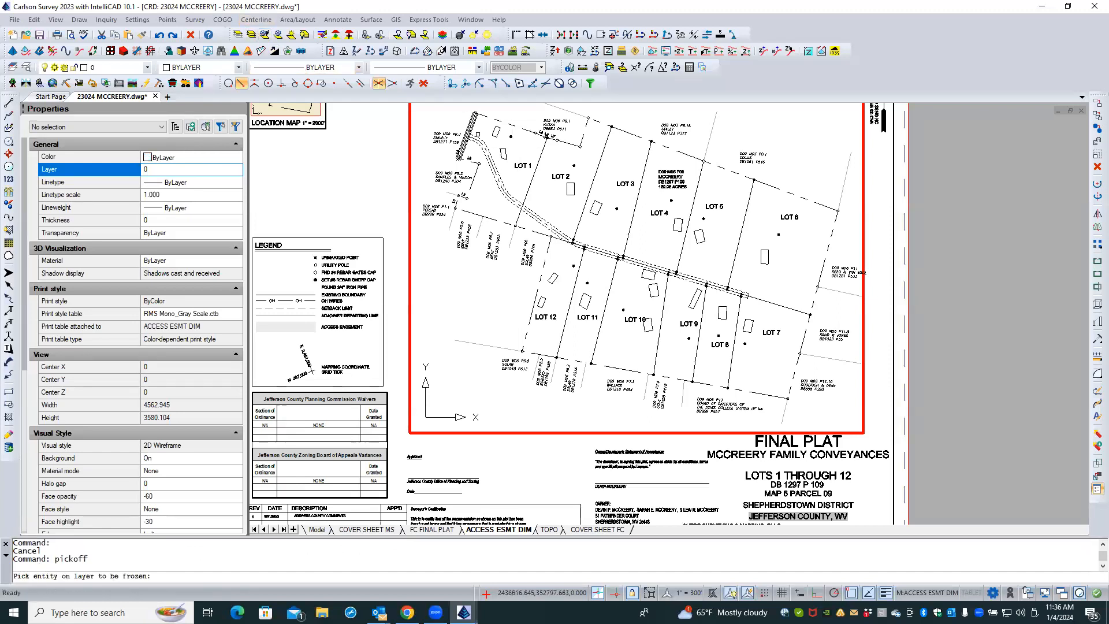
{"action": "left_click", "coordinate": [503, 153]}
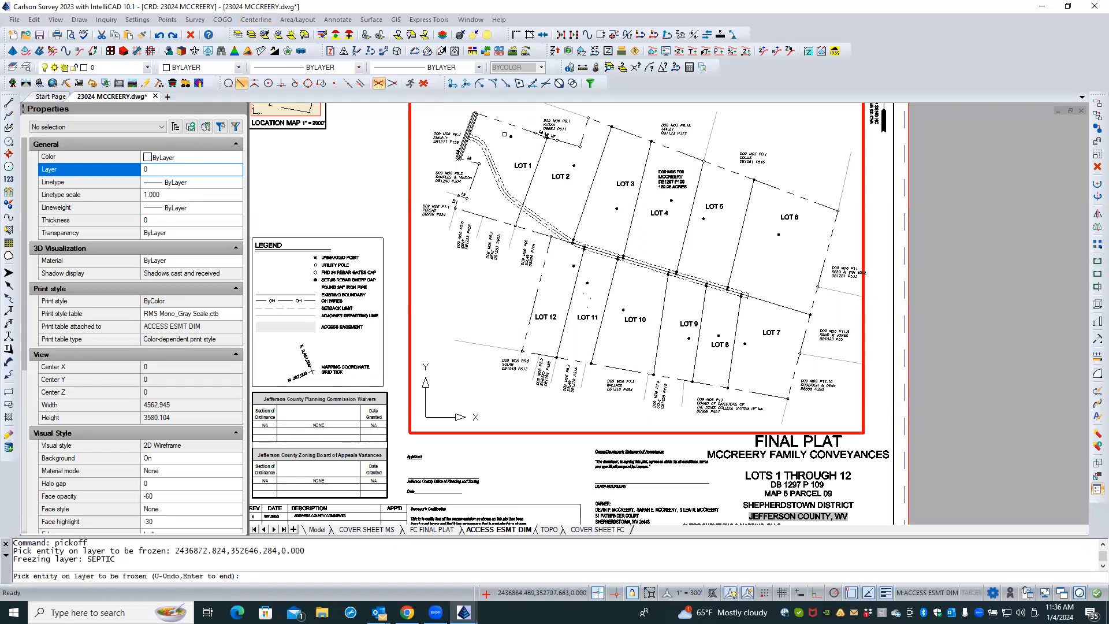
- Freeze the WELLS layer from the well point in Lot 1 and the ANNO-BOUNDARY layer from the boundary line labels
{"action": "left_click", "coordinate": [518, 128]}
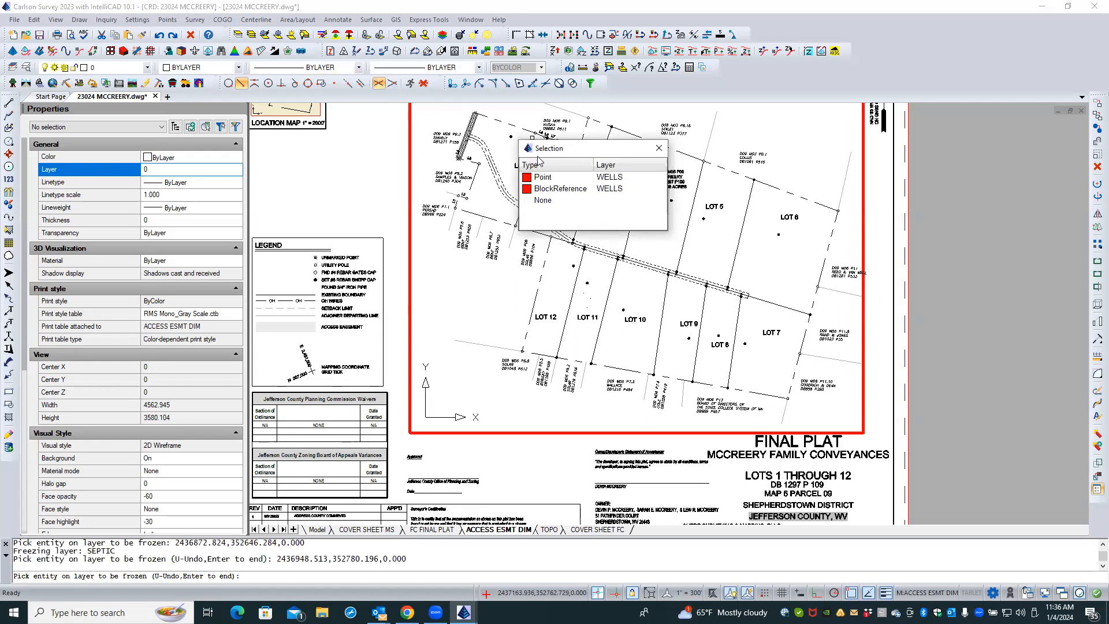
{"action": "left_click", "coordinate": [543, 177]}
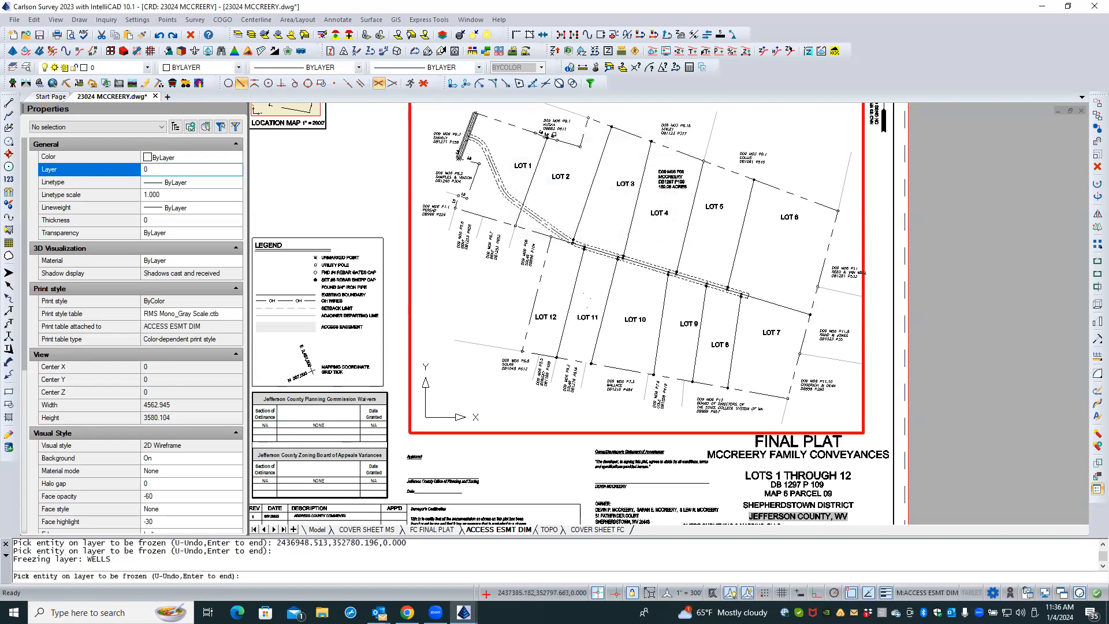
{"action": "left_click", "coordinate": [554, 135]}
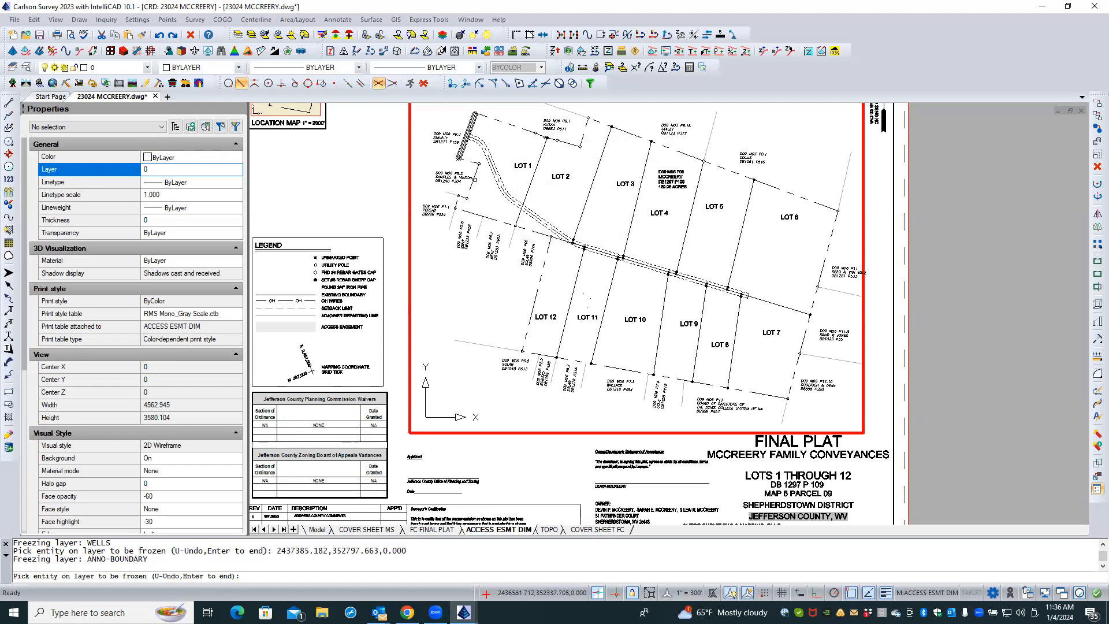
{"action": "scroll", "coordinate": [459, 126], "scroll_direction": "up", "scroll_amount": 3}
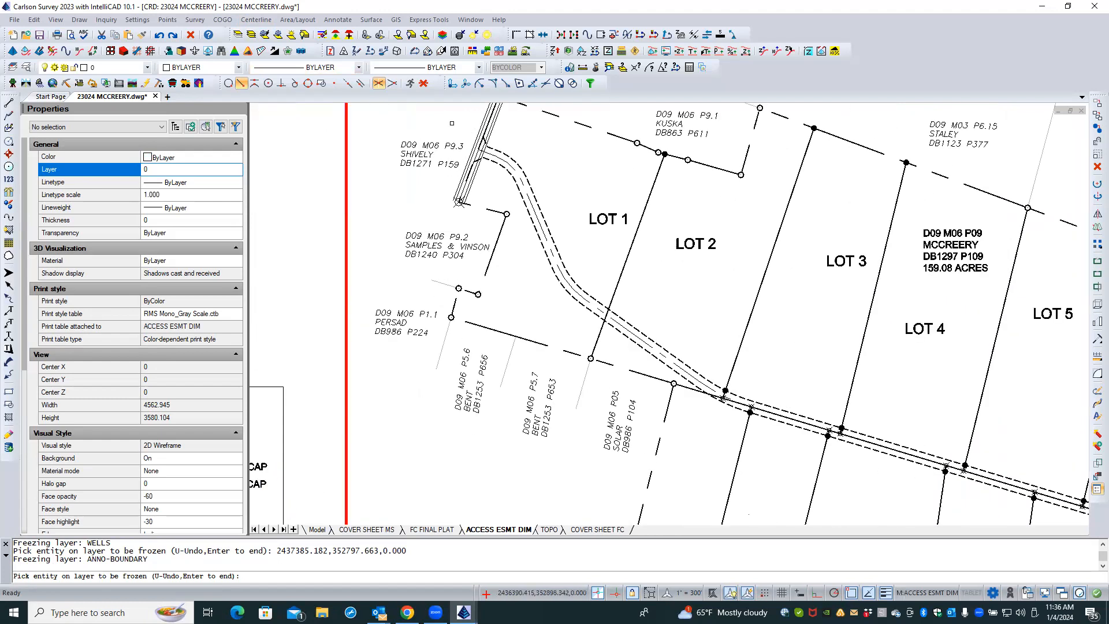
{"action": "key", "text": "Return"}
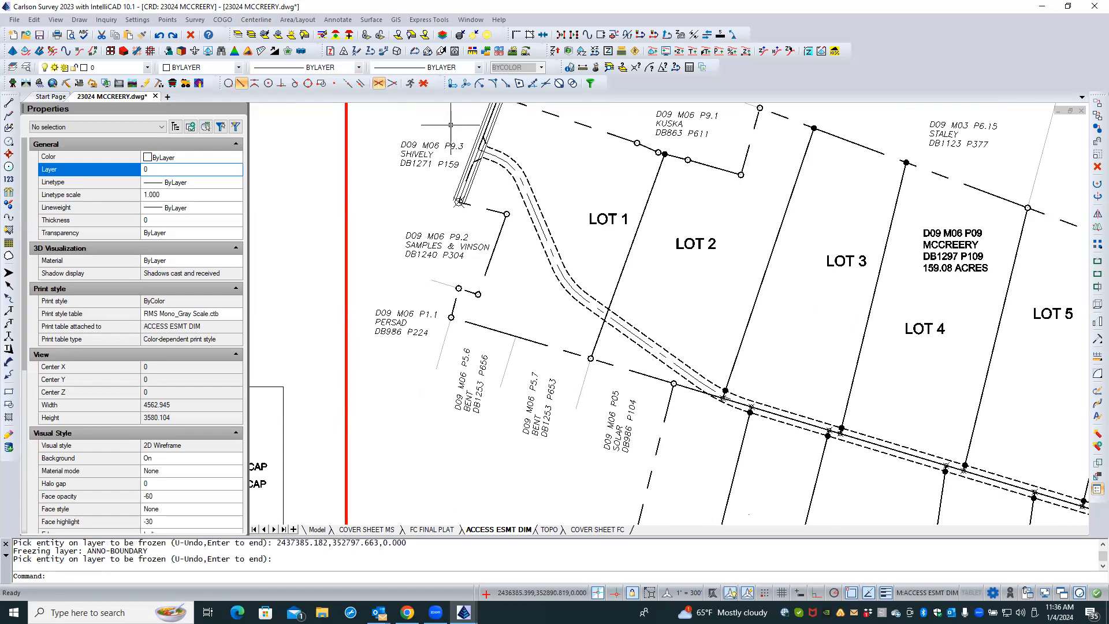
- Switch to paper space, select all adjoiner labels on the ADJNTXT layer with Select Similar, and erase them
{"action": "double_click", "coordinate": [333, 188]}
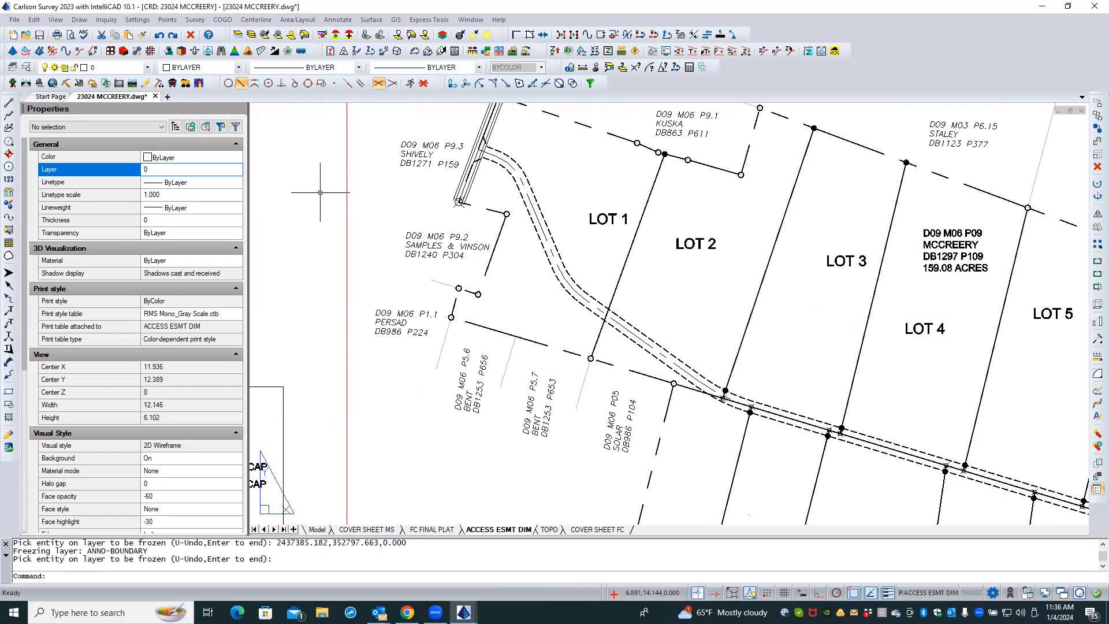
{"action": "left_click", "coordinate": [422, 328]}
{"action": "right_click", "coordinate": [400, 291]}
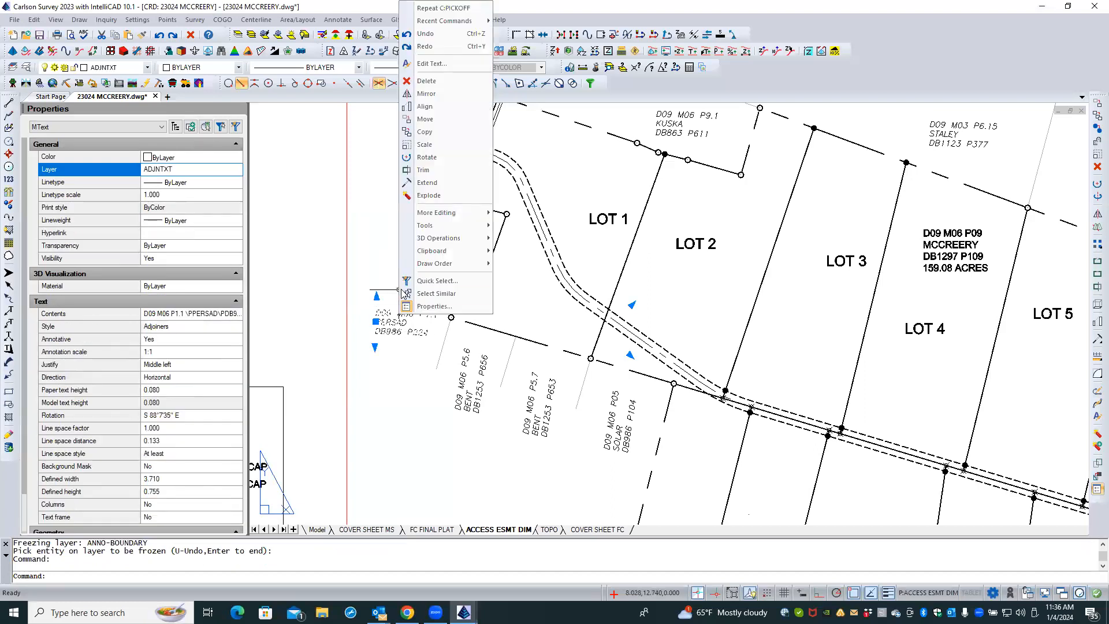
{"action": "left_click", "coordinate": [419, 294]}
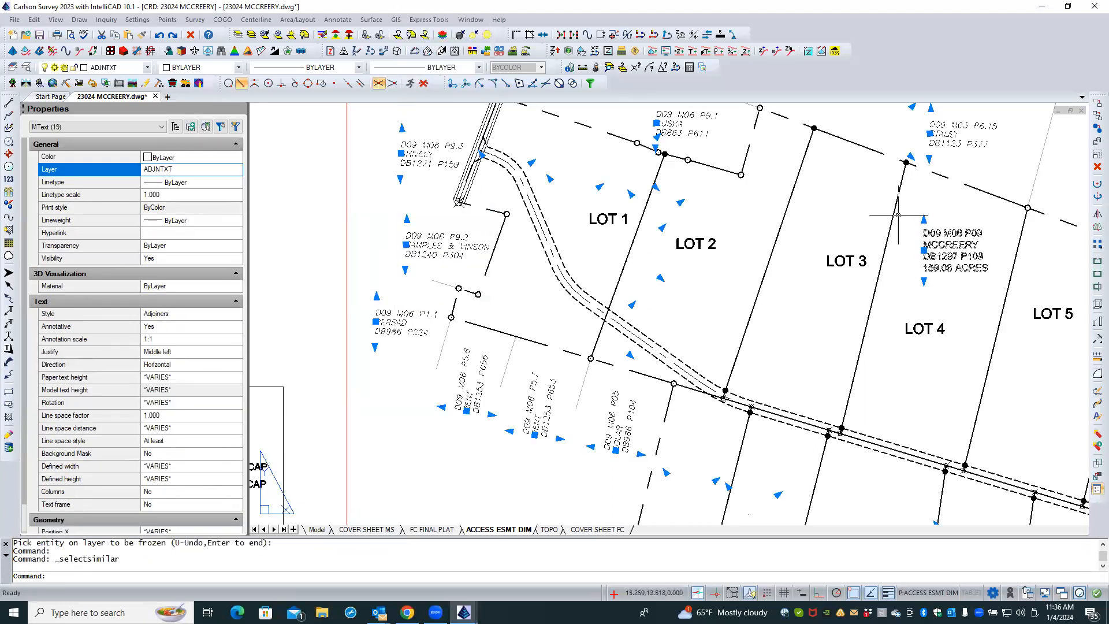
{"action": "left_click", "coordinate": [1097, 167]}
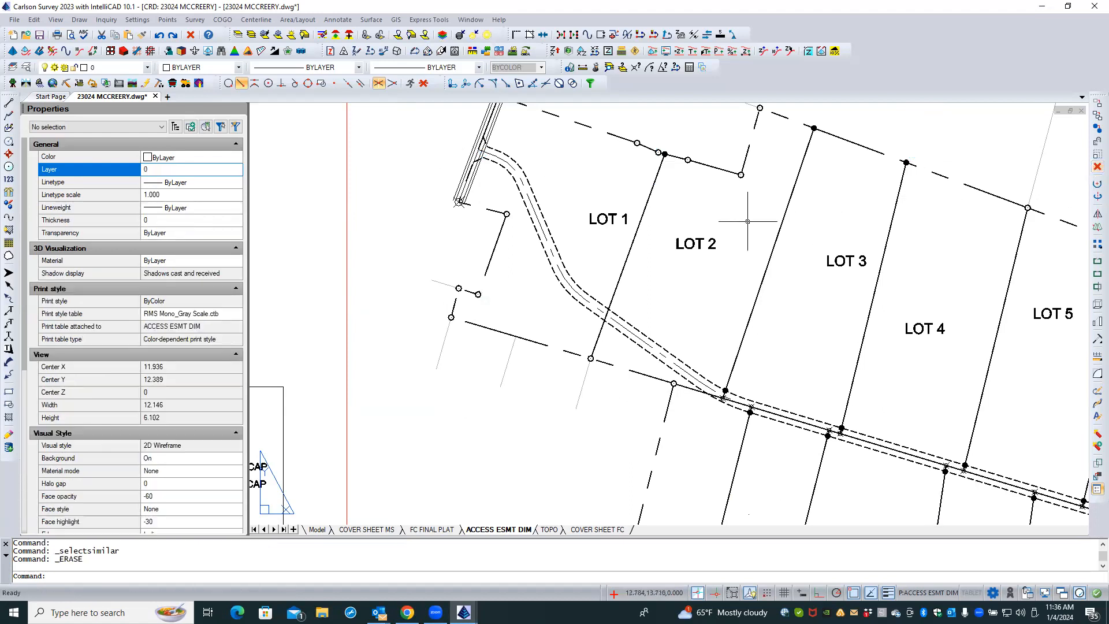
- Freeze the ROAD layer inside the plat viewport by picking one of the stray dots in Lot 11
{"action": "scroll", "coordinate": [520, 239], "scroll_direction": "down", "scroll_amount": 3}
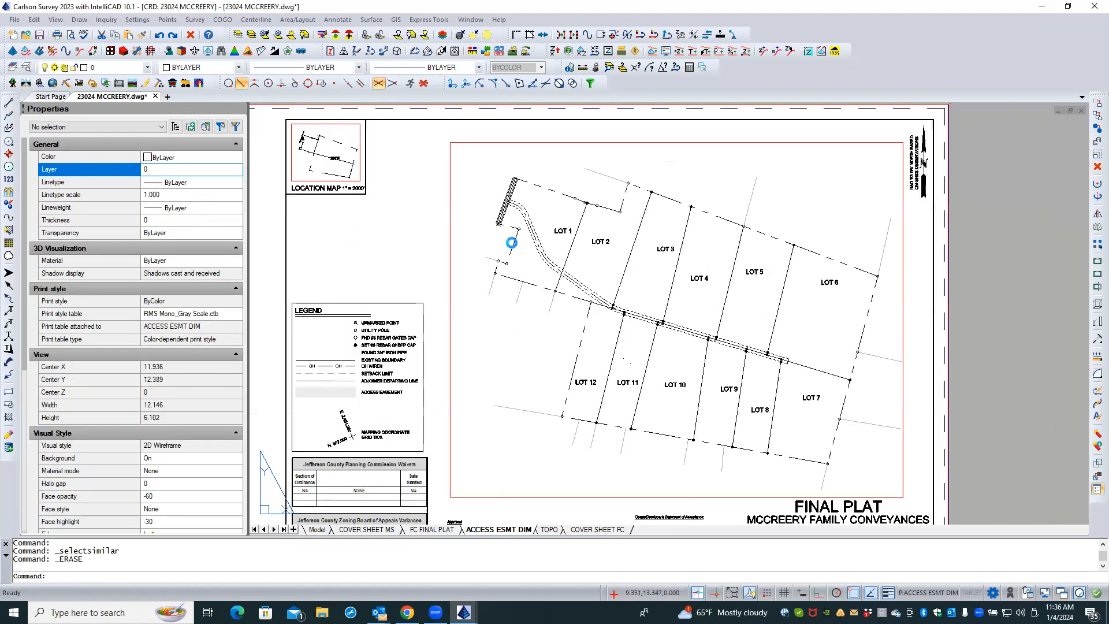
{"action": "scroll", "coordinate": [636, 373], "scroll_direction": "up", "scroll_amount": 5}
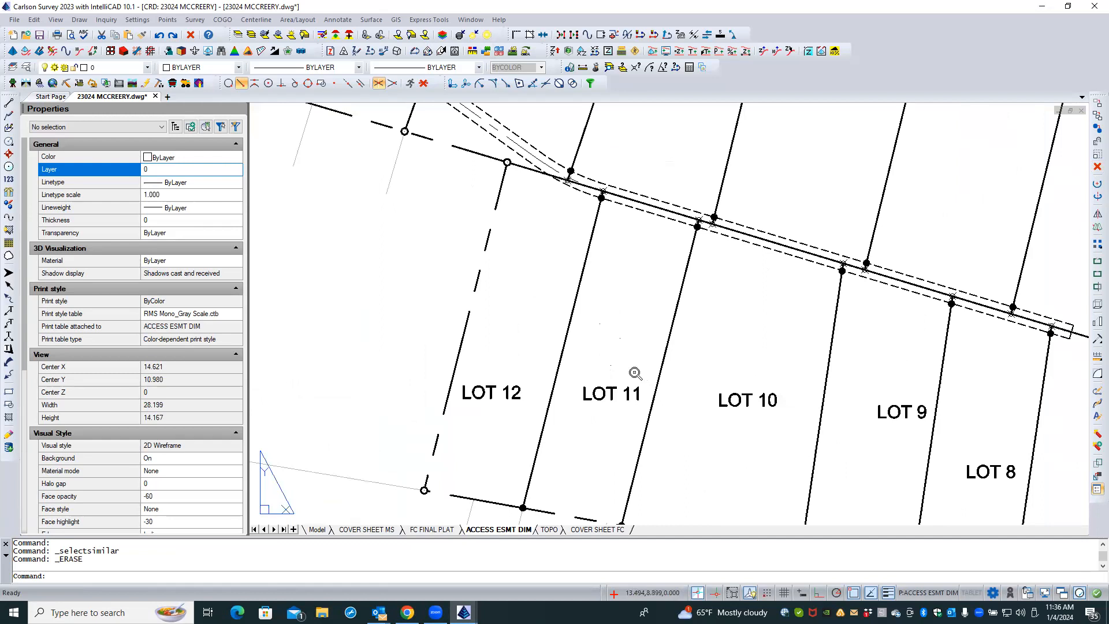
{"action": "scroll", "coordinate": [635, 373], "scroll_direction": "up", "scroll_amount": 5}
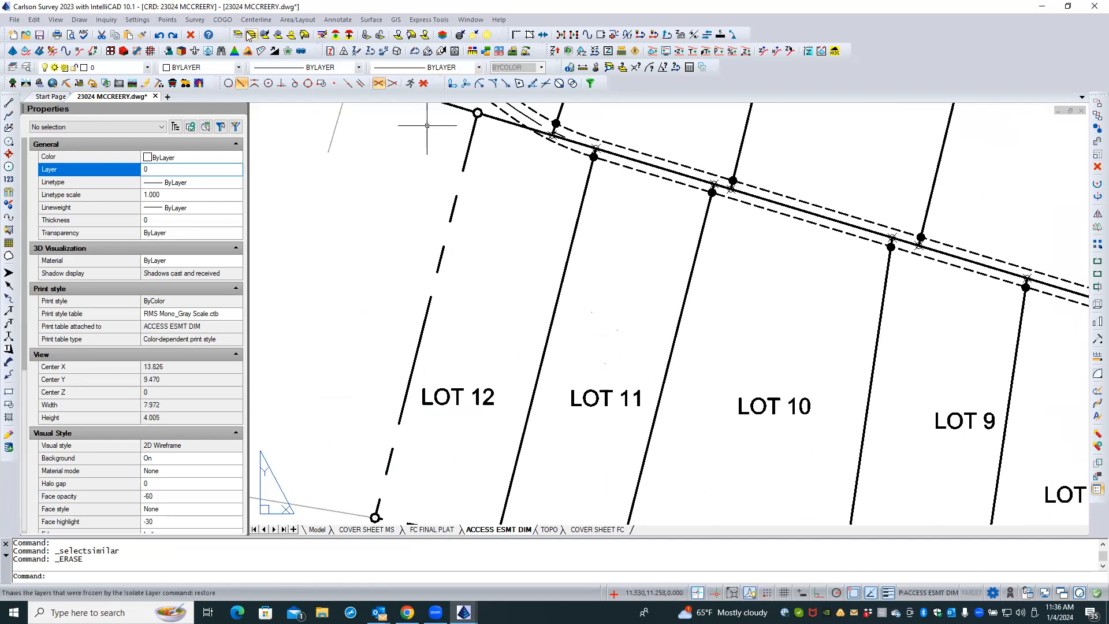
{"action": "left_click", "coordinate": [265, 35]}
{"action": "left_click", "coordinate": [619, 334]}
{"action": "key", "text": "Escape"}
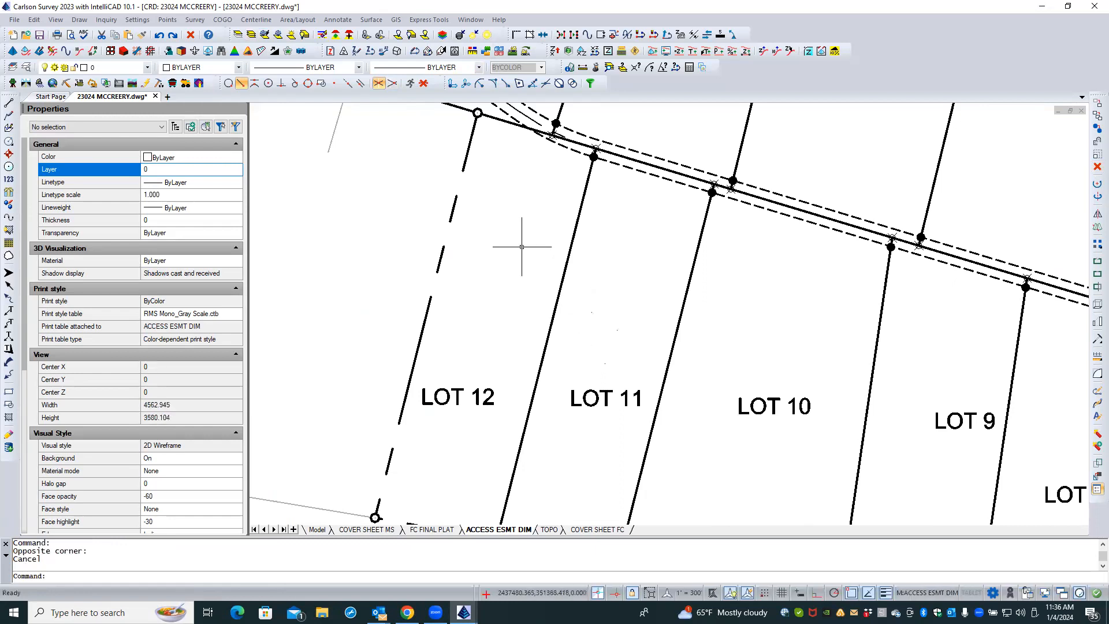
{"action": "left_click", "coordinate": [265, 34]}
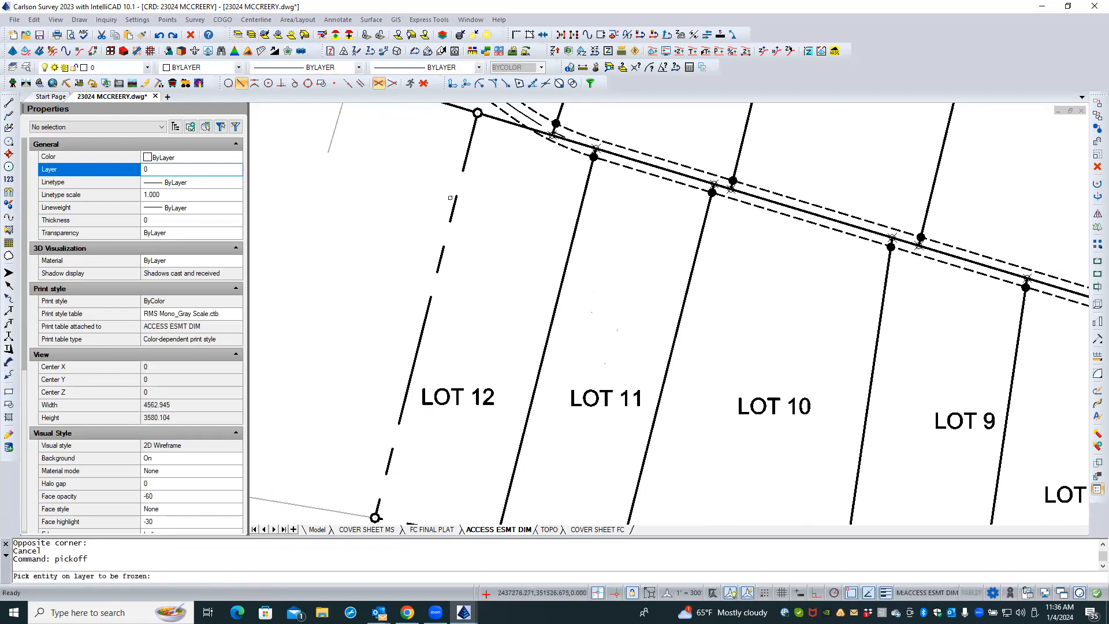
{"action": "left_click", "coordinate": [590, 312]}
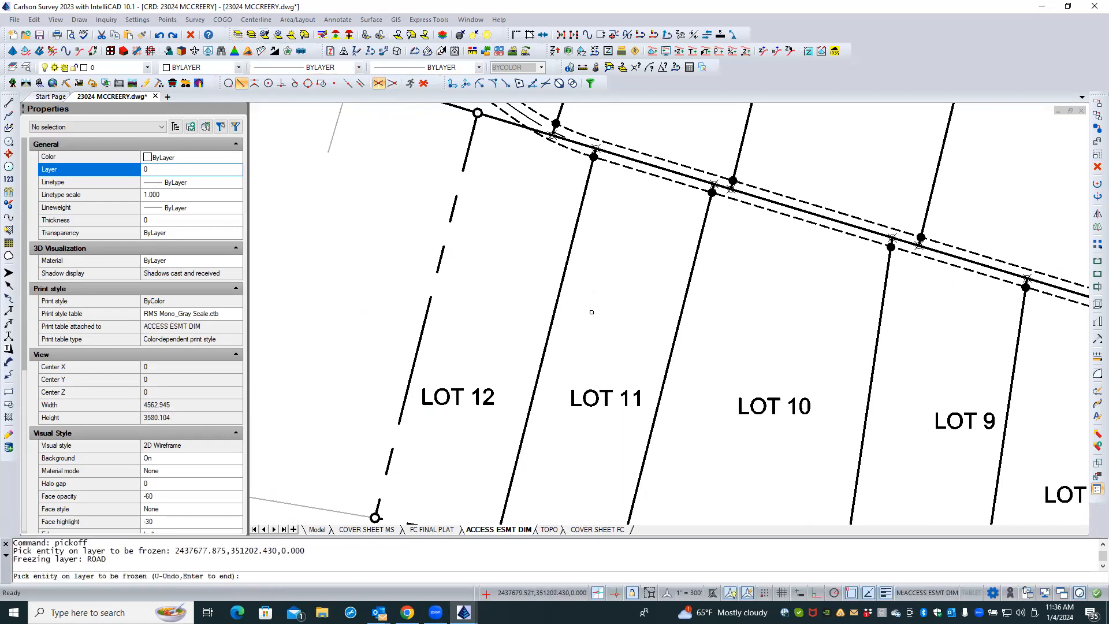
{"action": "key", "text": "Return"}
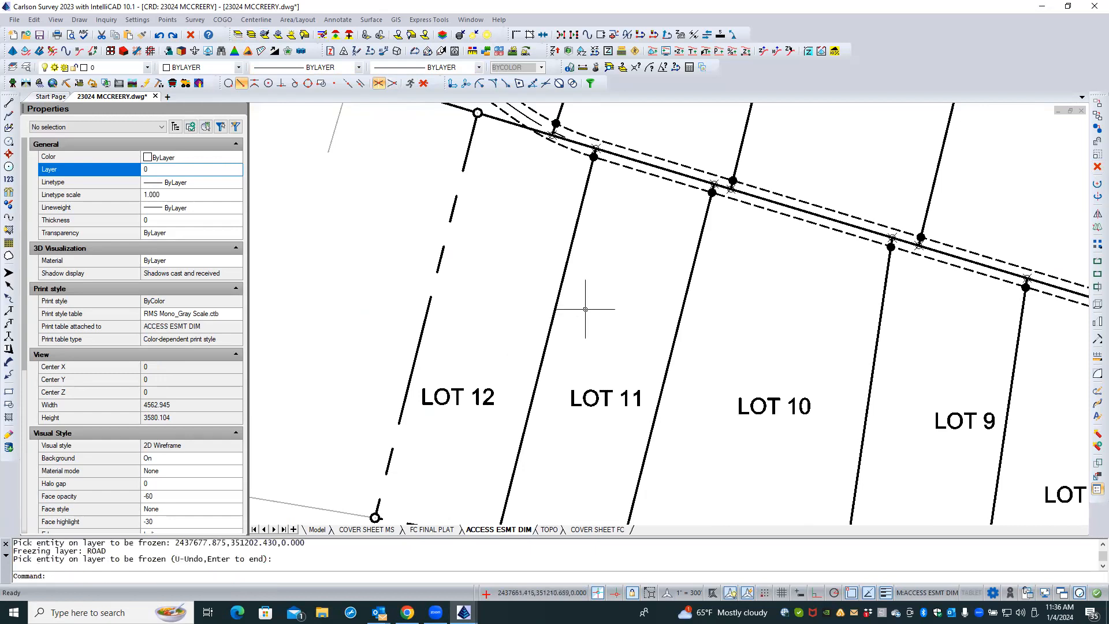
- Check the layer of the access easement's northern dashed edge line near Lot 2
{"action": "scroll", "coordinate": [585, 309], "scroll_direction": "down", "scroll_amount": 6}
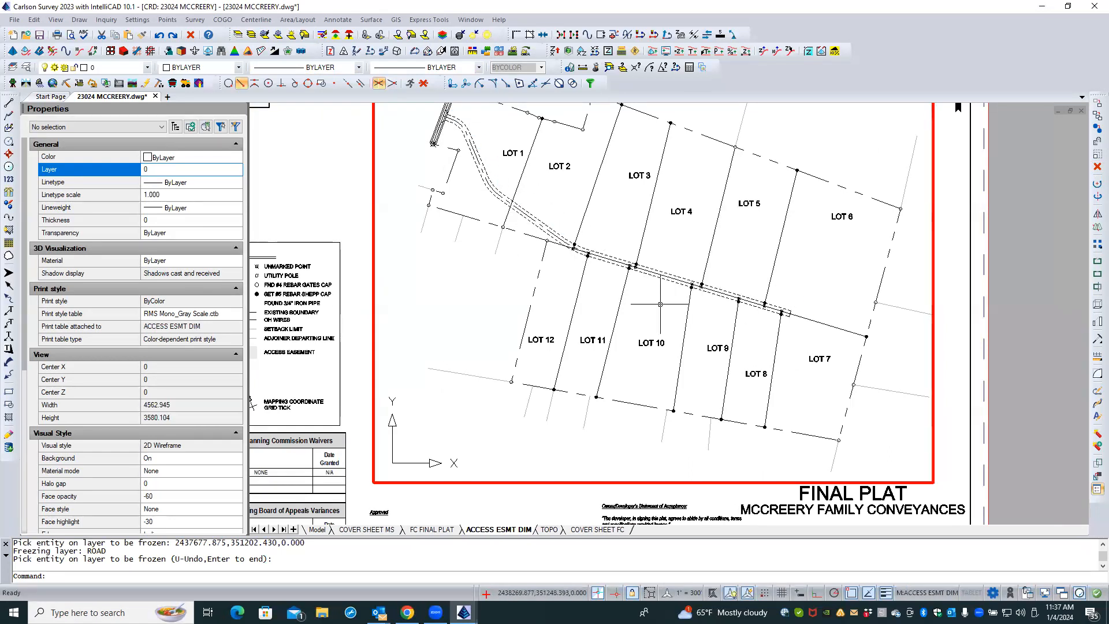
{"action": "scroll", "coordinate": [647, 324], "scroll_direction": "down", "scroll_amount": 1}
{"action": "scroll", "coordinate": [567, 221], "scroll_direction": "up", "scroll_amount": 2}
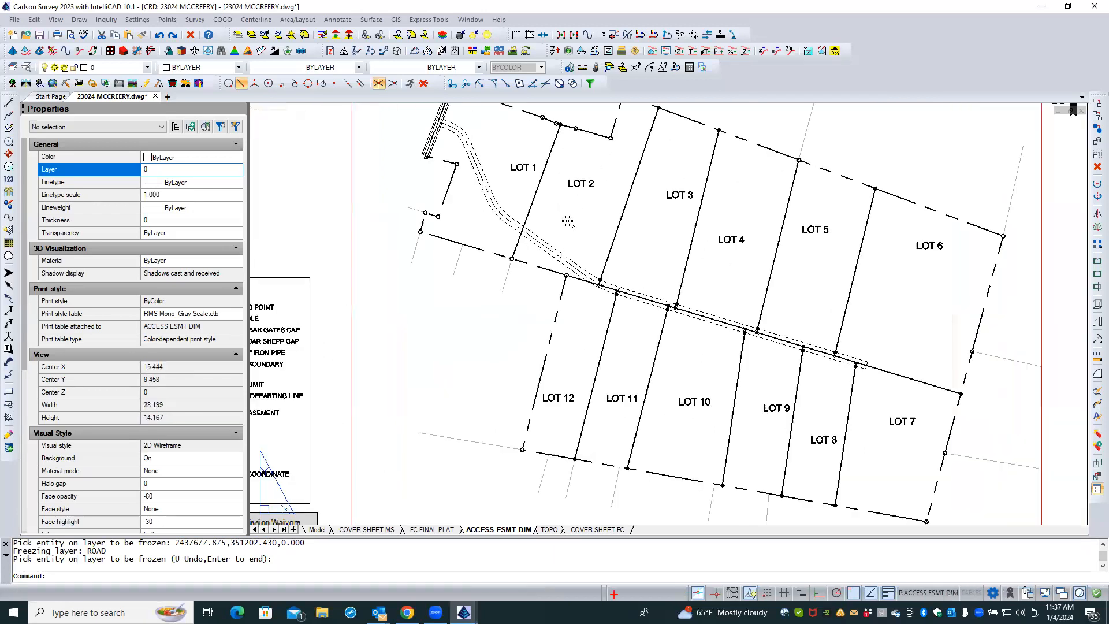
{"action": "scroll", "coordinate": [567, 220], "scroll_direction": "up", "scroll_amount": 1}
{"action": "middle_click_drag", "start_coordinate": [567, 221], "coordinate": [582, 257]}
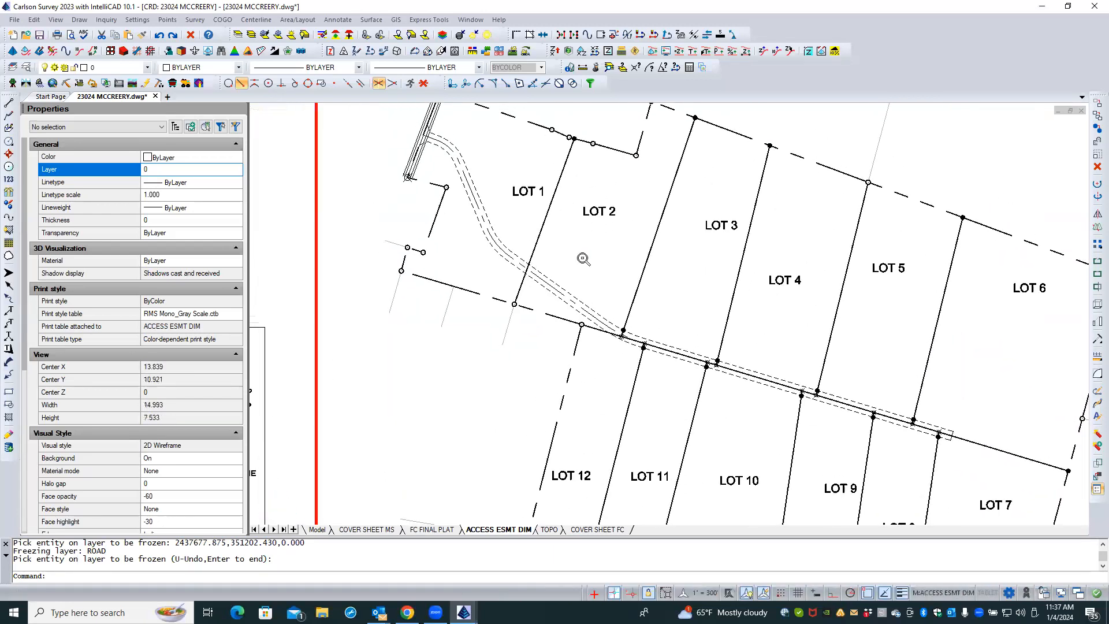
{"action": "scroll", "coordinate": [582, 257], "scroll_direction": "down", "scroll_amount": 1}
{"action": "key", "text": "Escape"}
{"action": "key", "text": "Escape"}
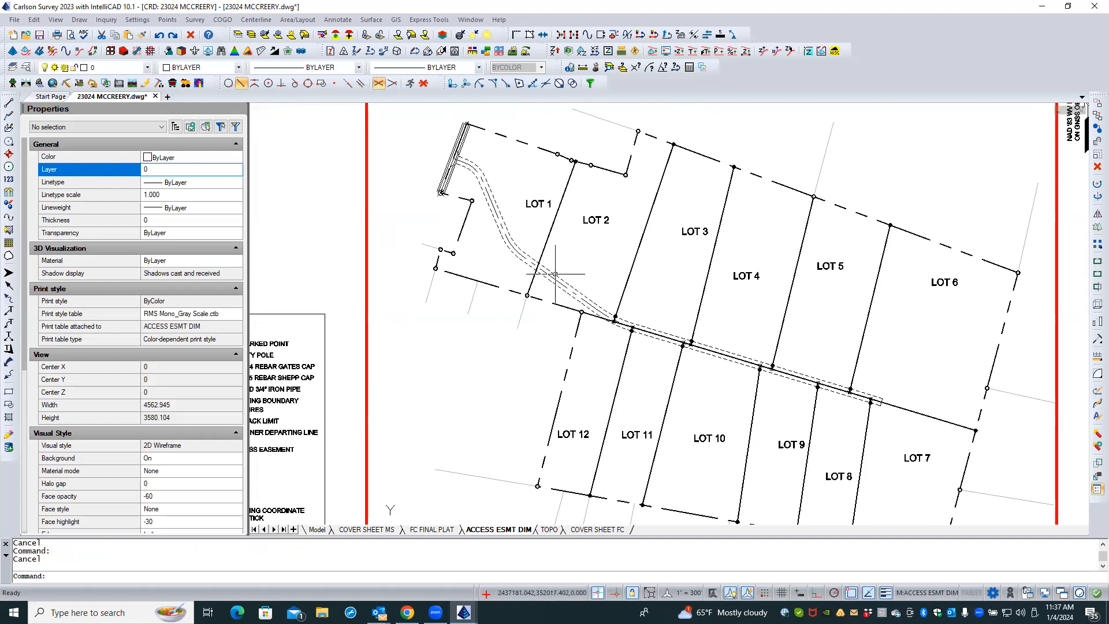
{"action": "left_click", "coordinate": [555, 275]}
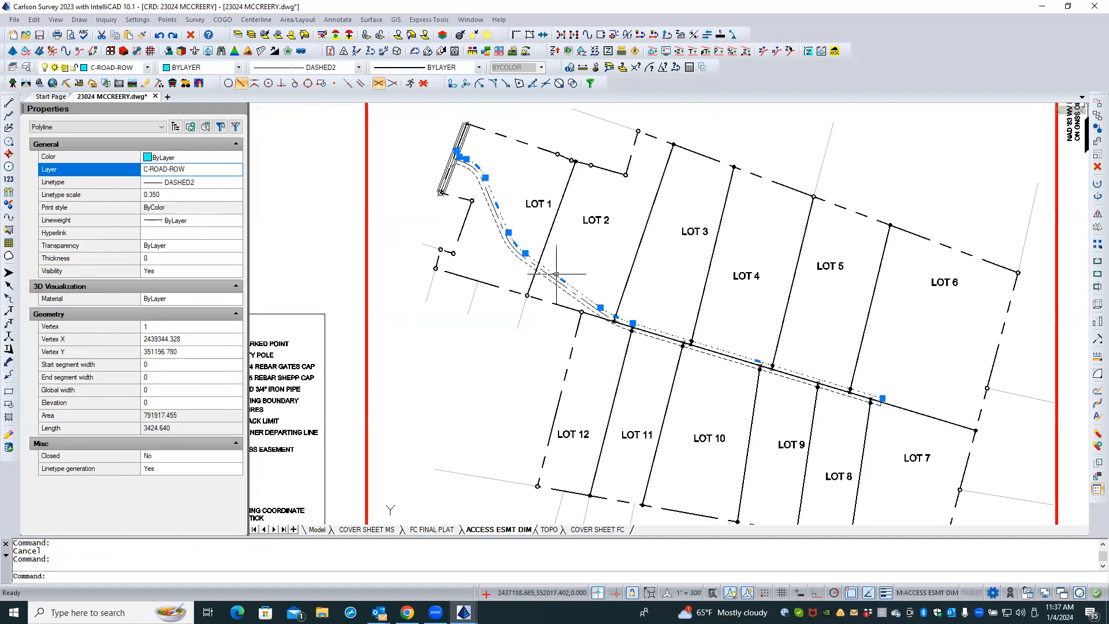
{"action": "key", "text": "Escape"}
- Join both dashed easement edges and the short end line near Lot 7 into one polyline with Join Nearest, directly connecting endpoints within 0.100
{"action": "scroll", "coordinate": [871, 391], "scroll_direction": "up", "scroll_amount": 5}
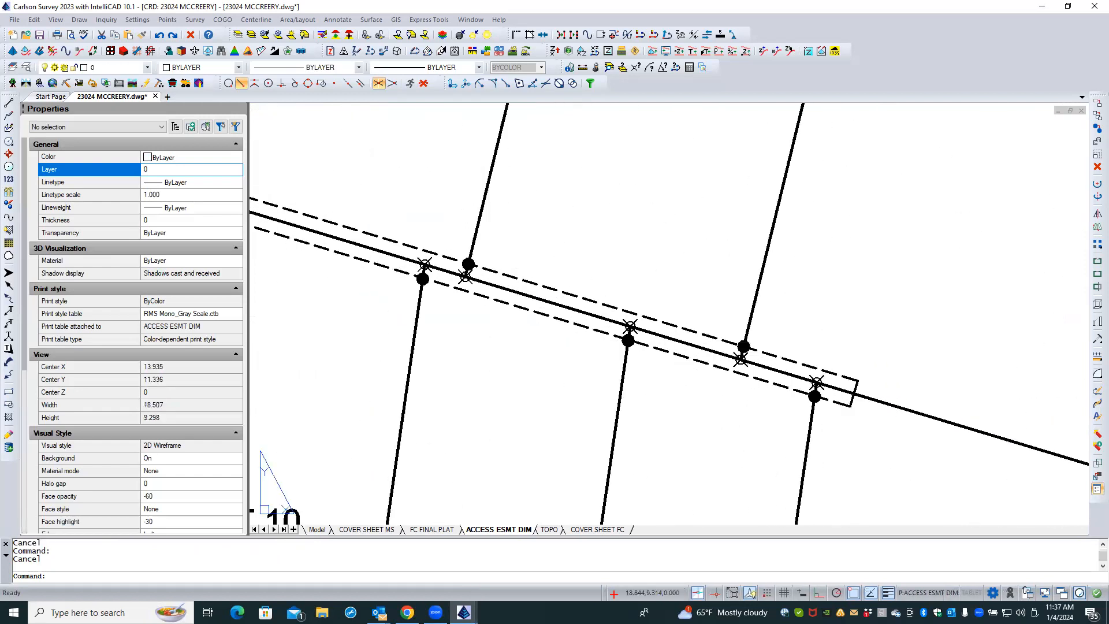
{"action": "left_click", "coordinate": [929, 592]}
{"action": "left_click", "coordinate": [543, 34]}
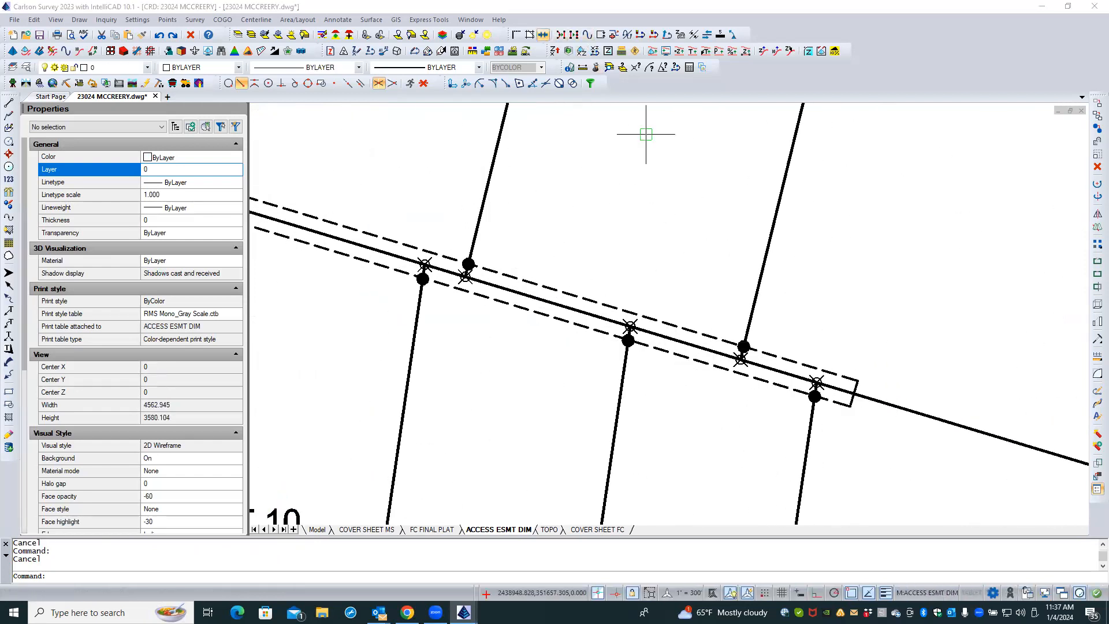
{"action": "left_click", "coordinate": [465, 389]}
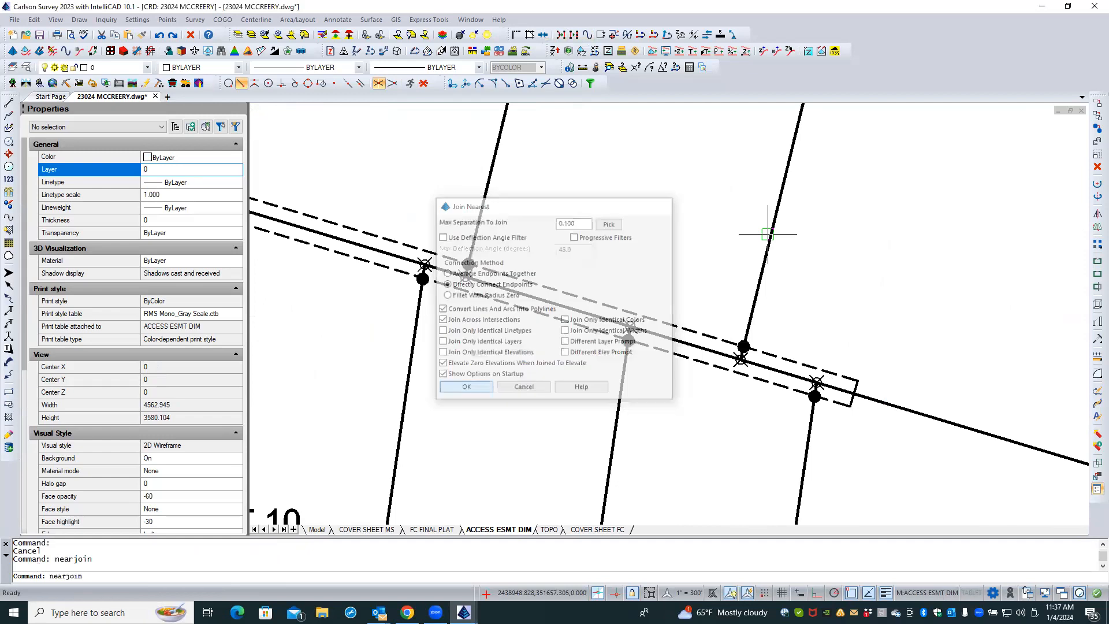
{"action": "left_click", "coordinate": [830, 373]}
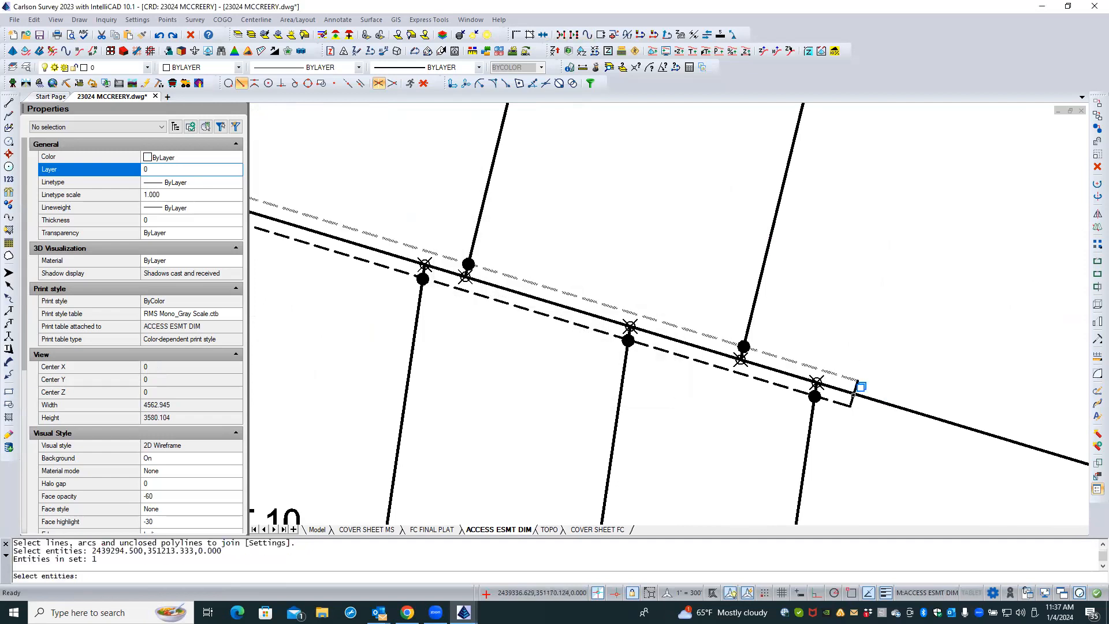
{"action": "left_click", "coordinate": [852, 400]}
{"action": "left_click", "coordinate": [846, 404]}
{"action": "key", "text": "Return"}
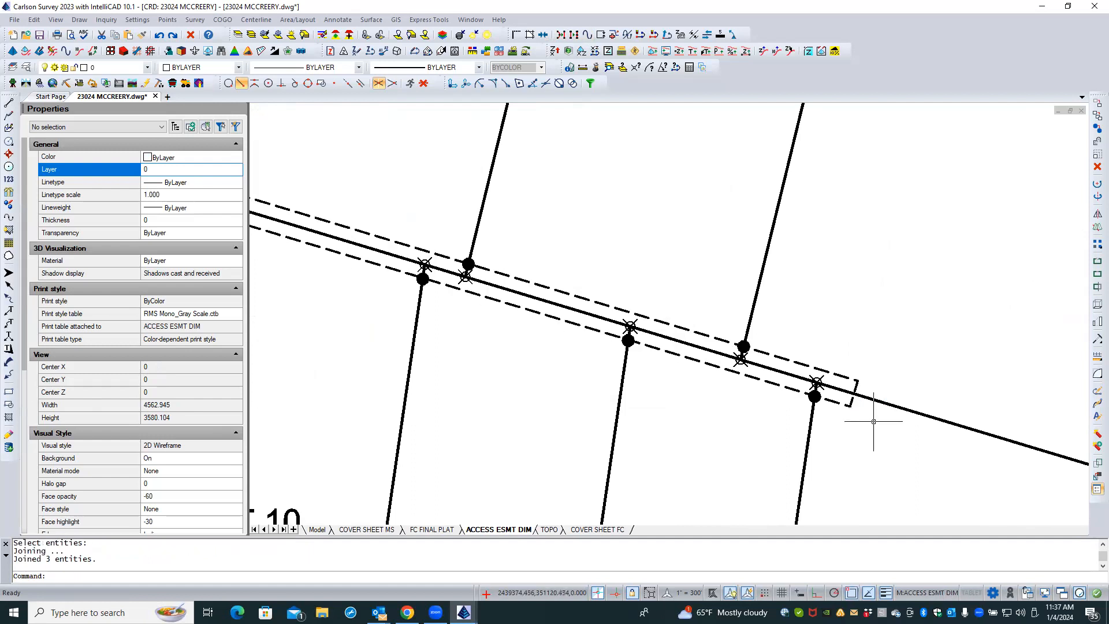
{"action": "scroll", "coordinate": [897, 365], "scroll_direction": "down", "scroll_amount": 5}
{"action": "double_click", "coordinate": [898, 368]}
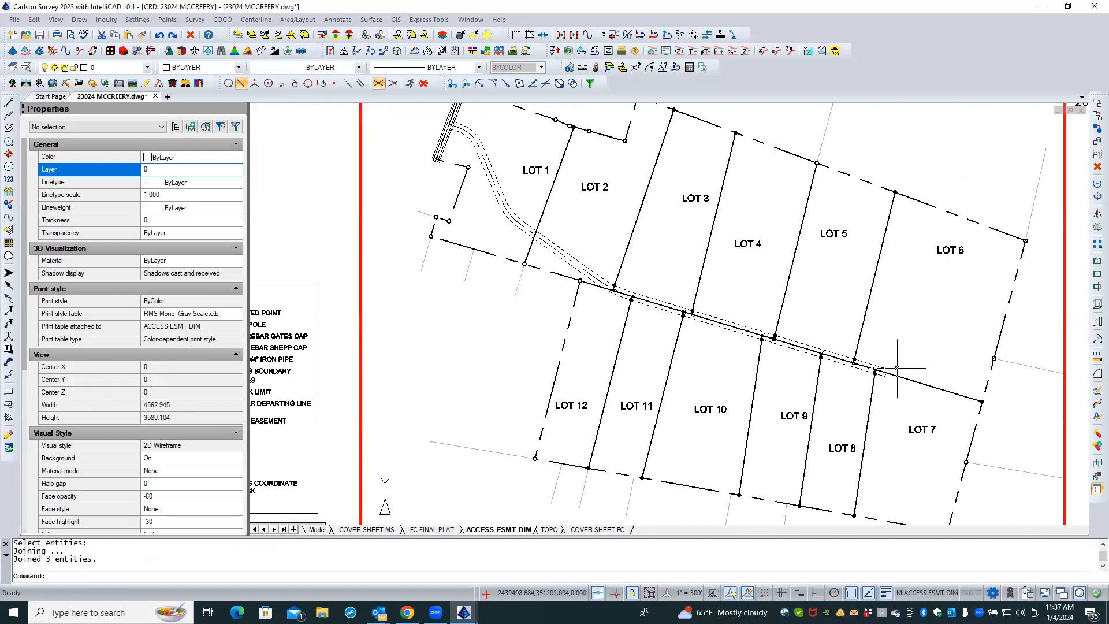
{"action": "scroll", "coordinate": [459, 113], "scroll_direction": "up", "scroll_amount": 5}
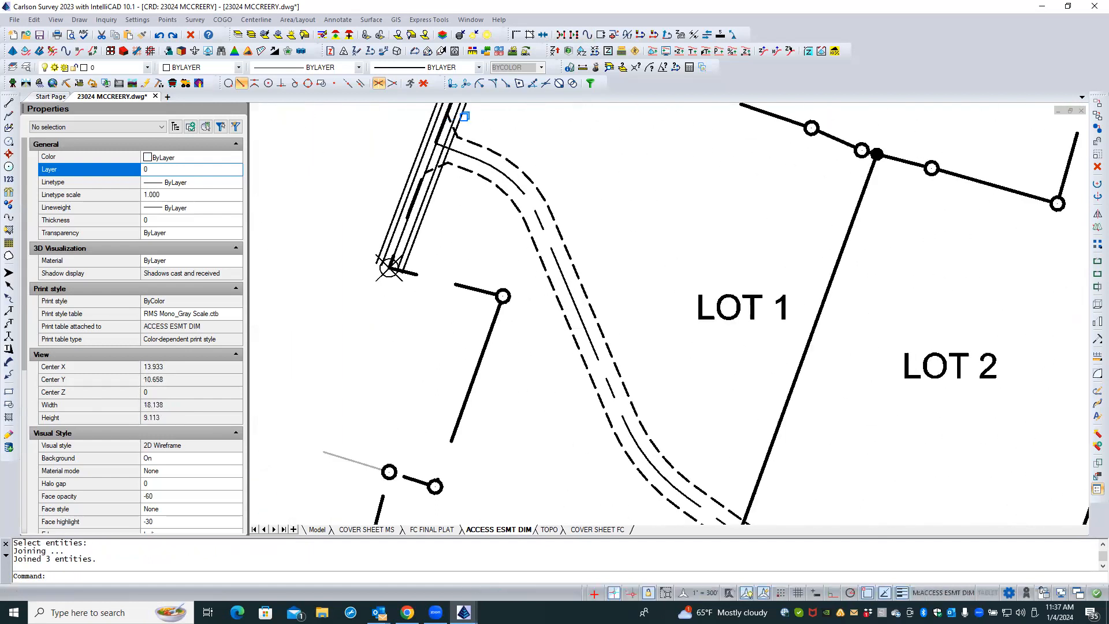
{"action": "scroll", "coordinate": [407, 195], "scroll_direction": "up", "scroll_amount": 3}
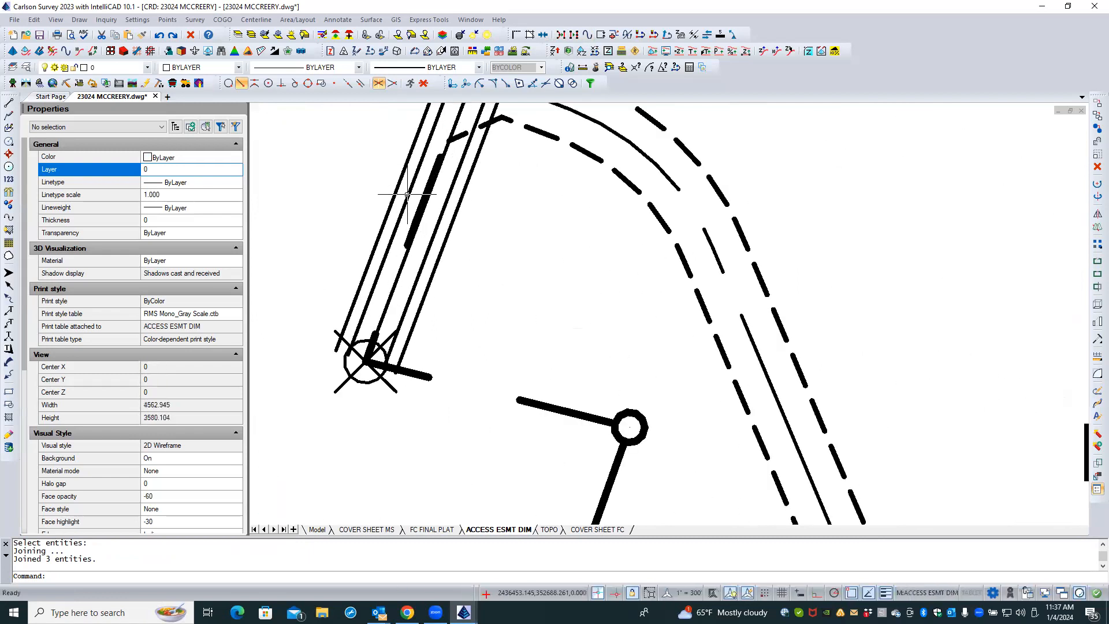
{"action": "scroll", "coordinate": [483, 194], "scroll_direction": "down", "scroll_amount": 4}
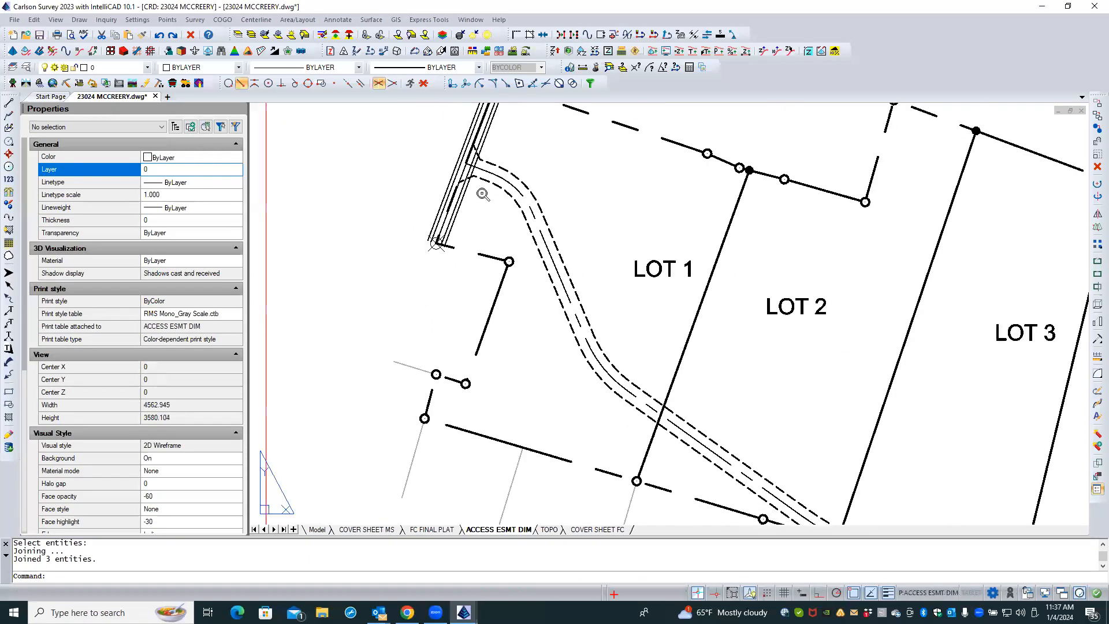
{"action": "scroll", "coordinate": [483, 194], "scroll_direction": "down", "scroll_amount": 2}
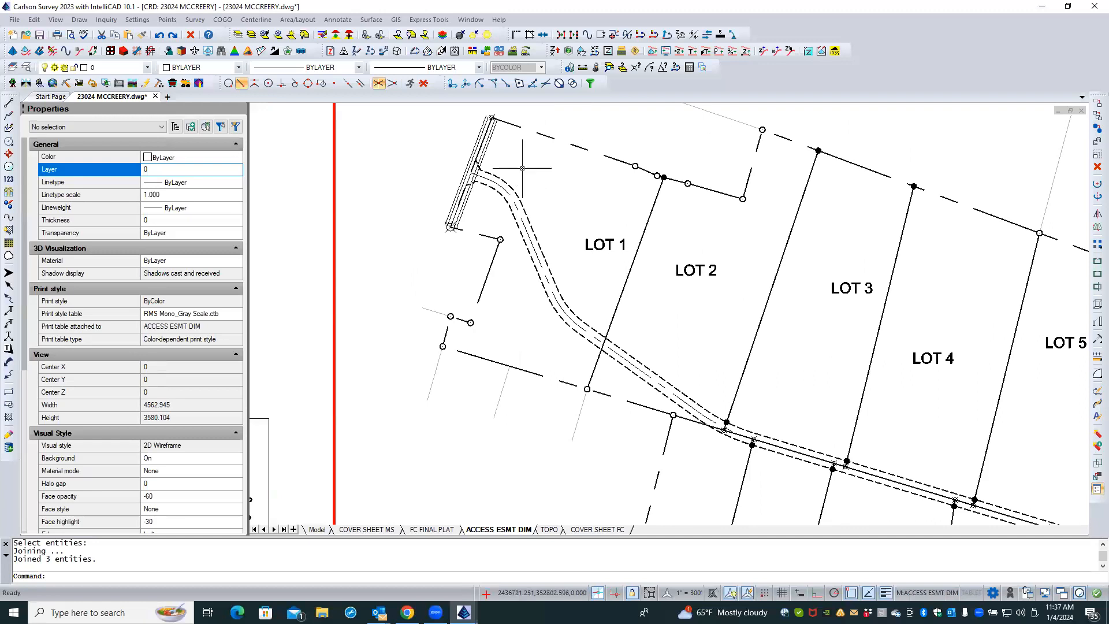
- In the general settings of Auto-Annotate, set the angle label layer to BOUNDARY-ESMT
{"action": "left_click", "coordinate": [341, 20]}
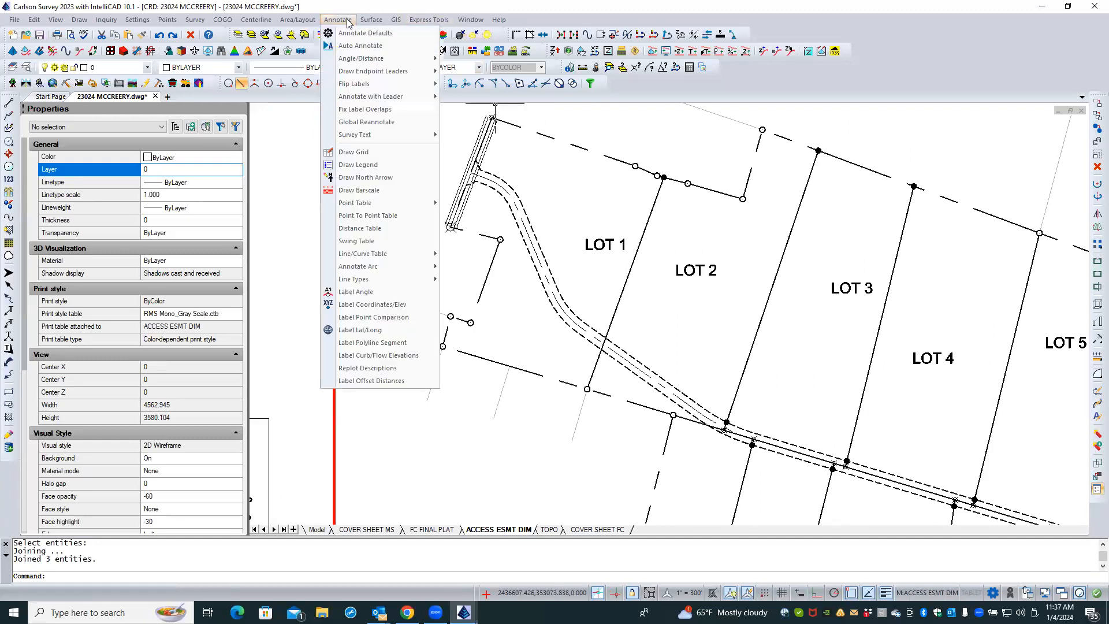
{"action": "left_click", "coordinate": [365, 46]}
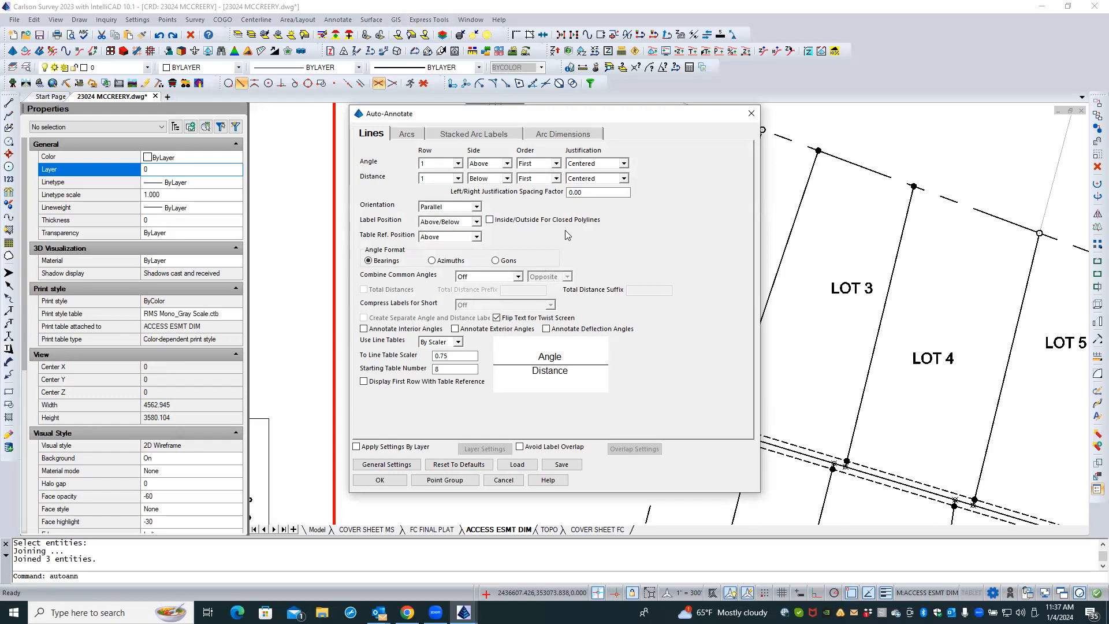
{"action": "left_click", "coordinate": [395, 465]}
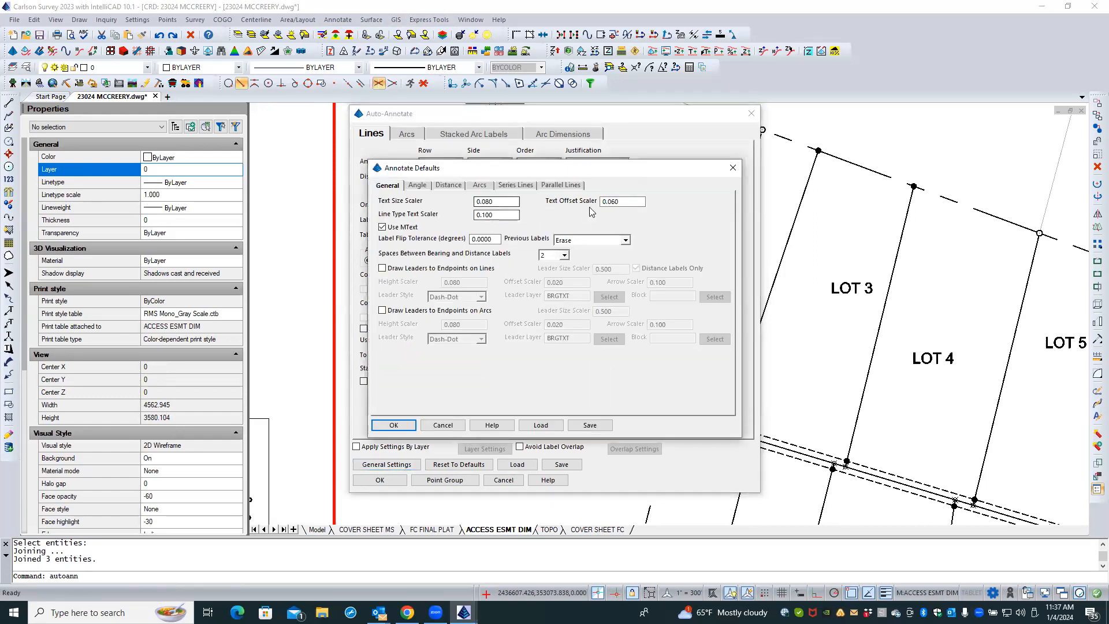
{"action": "left_click", "coordinate": [428, 185]}
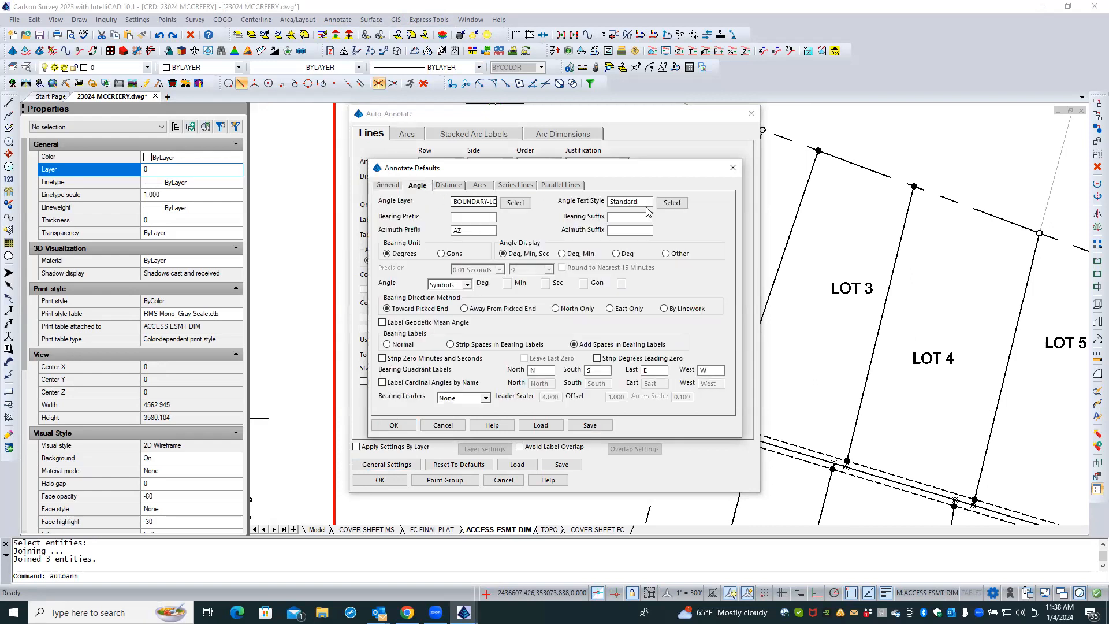
{"action": "left_click", "coordinate": [472, 201]}
{"action": "key", "text": "Right"}
{"action": "key", "text": "Right"}
{"action": "key", "text": "Right"}
{"action": "key", "text": "Right"}
{"action": "key", "text": "Right"}
{"action": "key", "text": "Right"}
{"action": "key", "text": "BackSpace"}
{"action": "key", "text": "BackSpace"}
{"action": "key", "text": "BackSpace"}
{"action": "key", "text": "BackSpace"}
{"action": "key", "text": "BackSpace"}
{"action": "key", "text": "BackSpace"}
{"action": "key", "text": "BackSpace"}
{"action": "type", "text": "ESMT"}
- Copy the BOUNDARY-ESMT layer name to the distance layer and arc labels layer, and accept the annotation defaults
{"action": "left_click_drag", "start_coordinate": [493, 202], "coordinate": [435, 199]}
{"action": "key", "text": "ctrl+c"}
{"action": "left_click", "coordinate": [449, 185]}
{"action": "left_click_drag", "start_coordinate": [461, 201], "coordinate": [521, 203]}
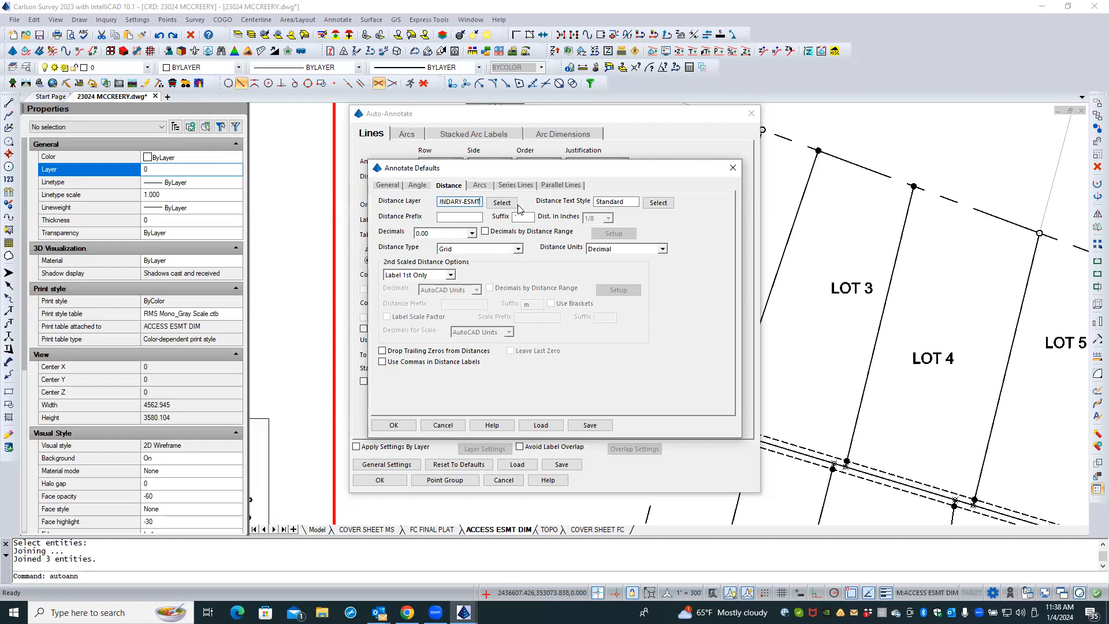
{"action": "left_click", "coordinate": [481, 186]}
{"action": "double_click", "coordinate": [467, 200]}
{"action": "left_click_drag", "start_coordinate": [467, 198], "coordinate": [512, 199]}
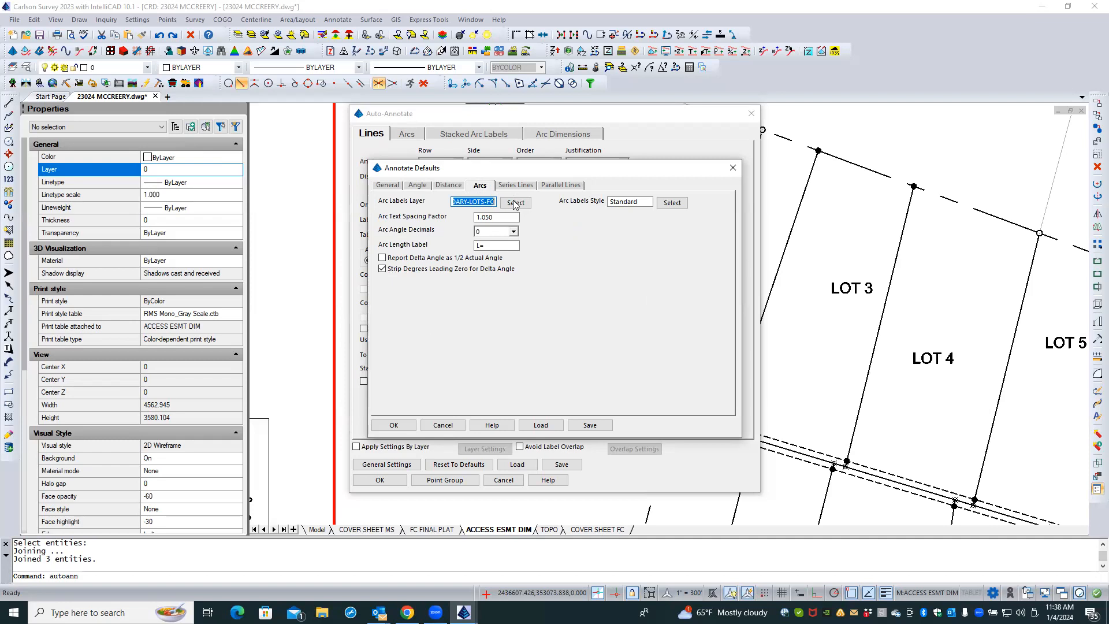
{"action": "key", "text": "ctrl+v"}
{"action": "left_click", "coordinate": [394, 425]}
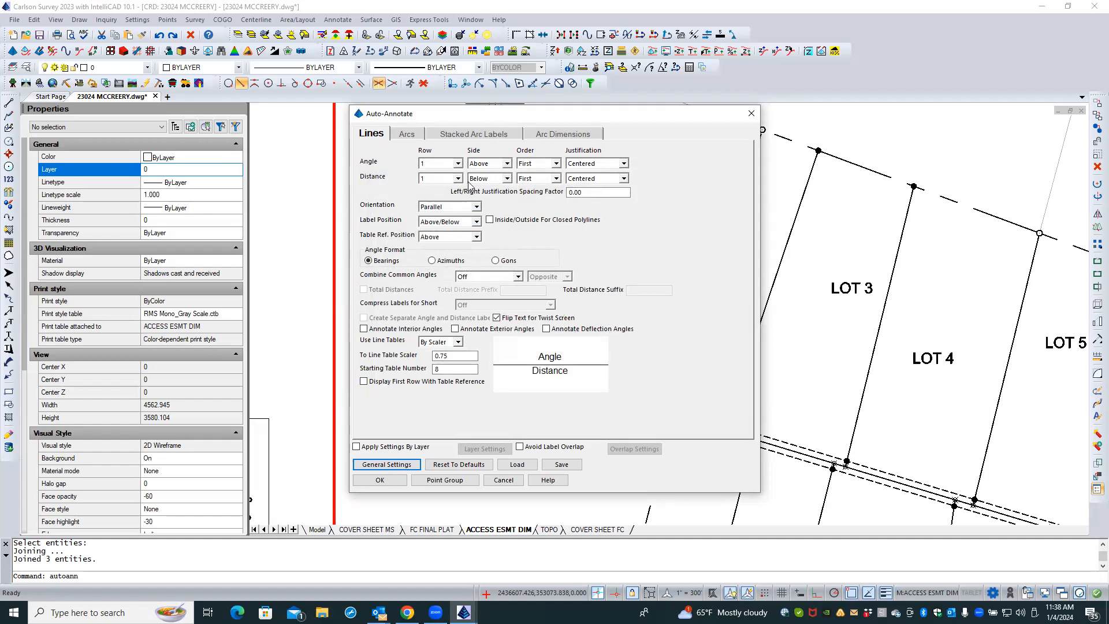
- In the line label settings, place the distance above the line as second in order, and set the starting table number to 1
{"action": "left_click", "coordinate": [501, 178]}
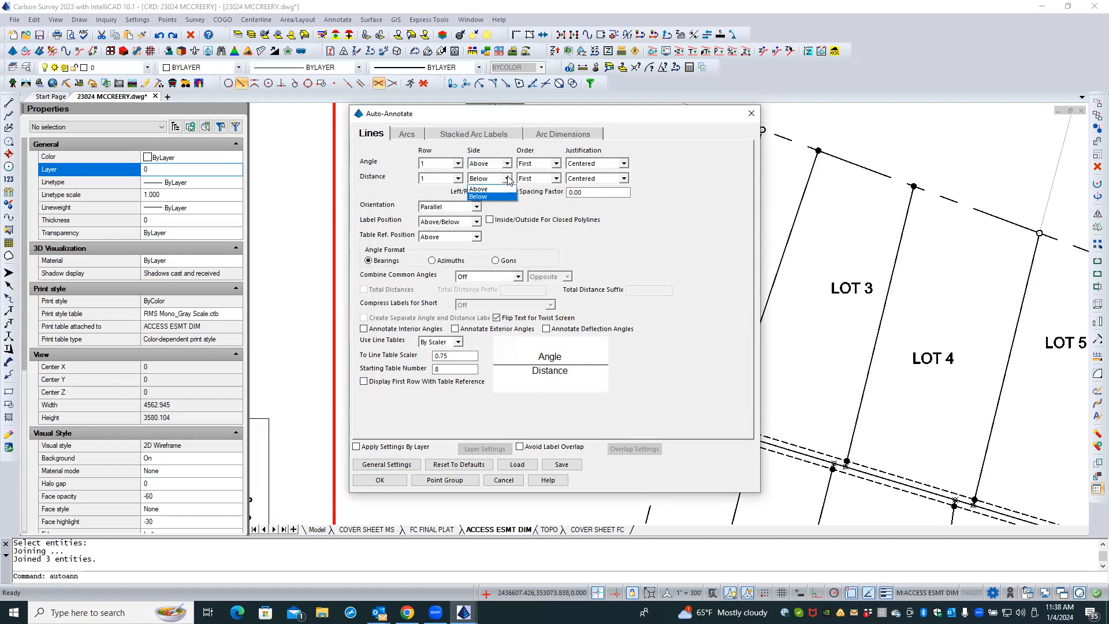
{"action": "left_click", "coordinate": [483, 190]}
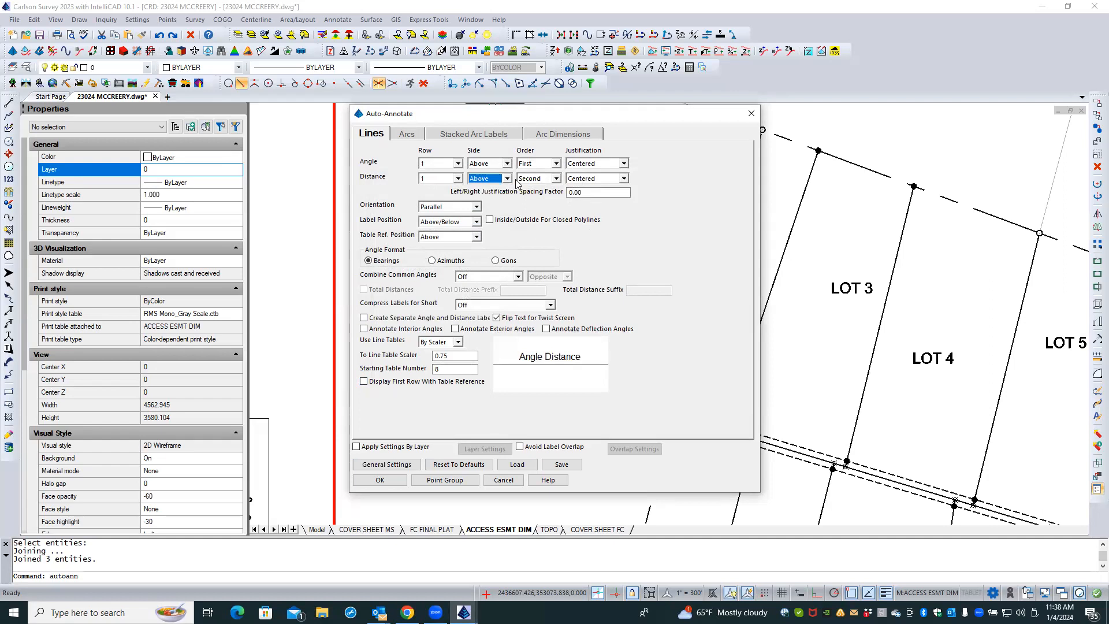
{"action": "left_click", "coordinate": [557, 179]}
{"action": "scroll", "coordinate": [556, 179], "scroll_direction": "down", "scroll_amount": 1}
{"action": "left_click", "coordinate": [642, 303]}
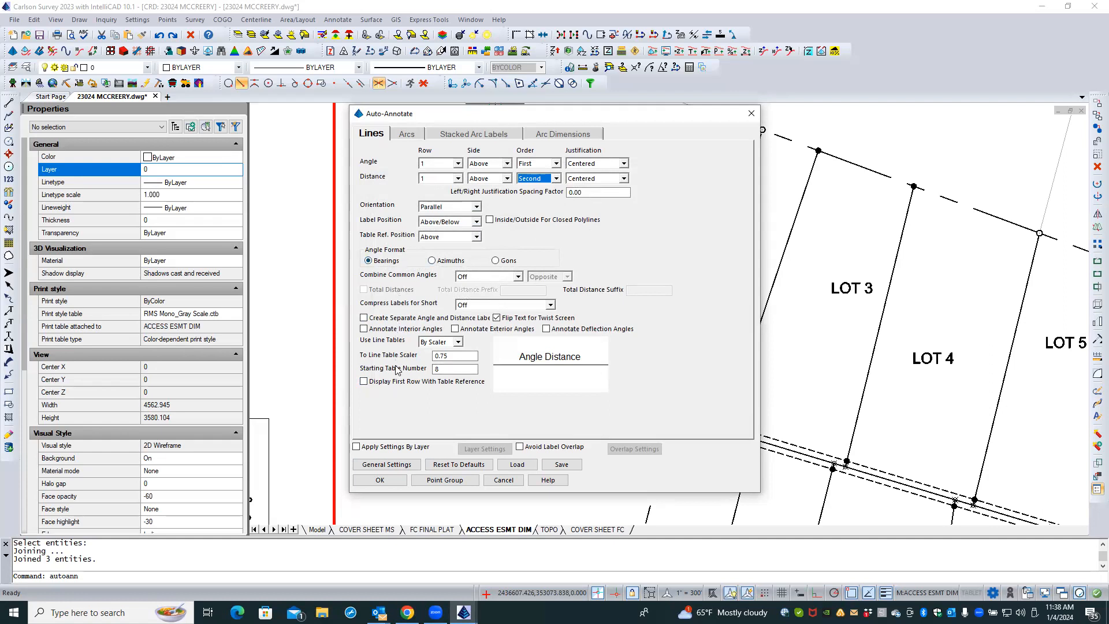
{"action": "left_click", "coordinate": [442, 370]}
{"action": "double_click", "coordinate": [443, 370]}
{"action": "type", "text": "1"}
- Review the arc label settings and the general, angle and distance annotation defaults without changing them
{"action": "left_click", "coordinate": [408, 134]}
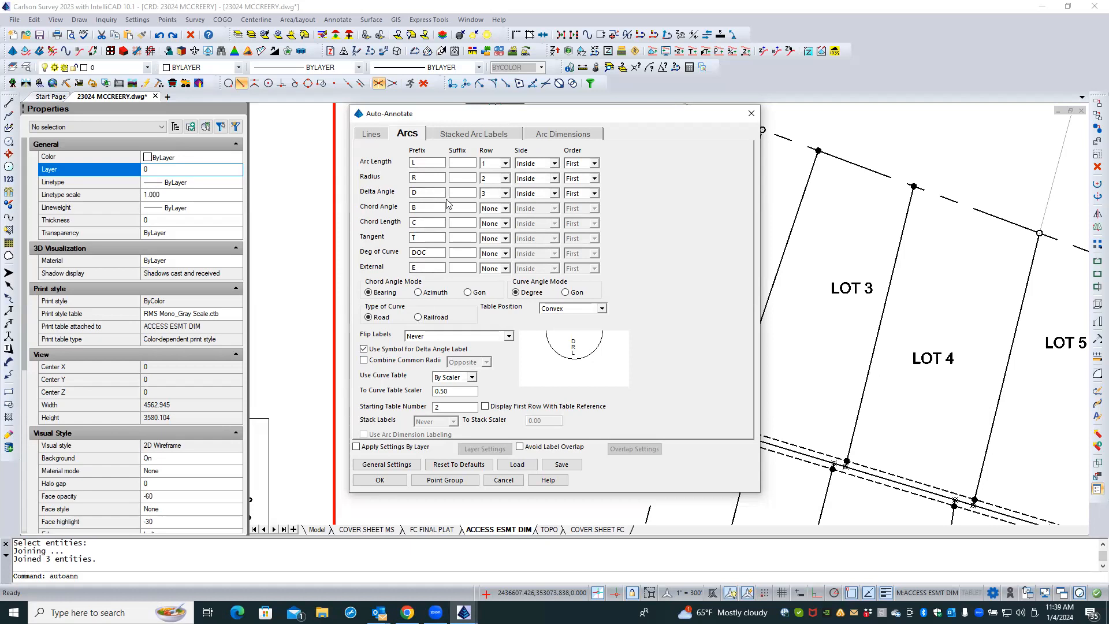
{"action": "left_click", "coordinate": [389, 467]}
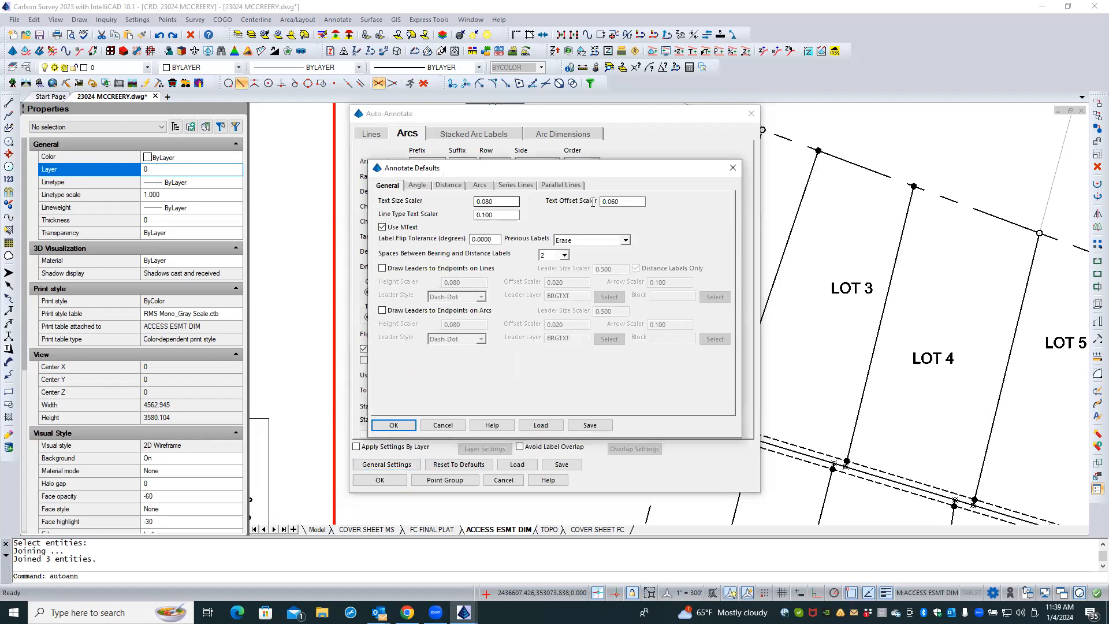
{"action": "left_click", "coordinate": [418, 185]}
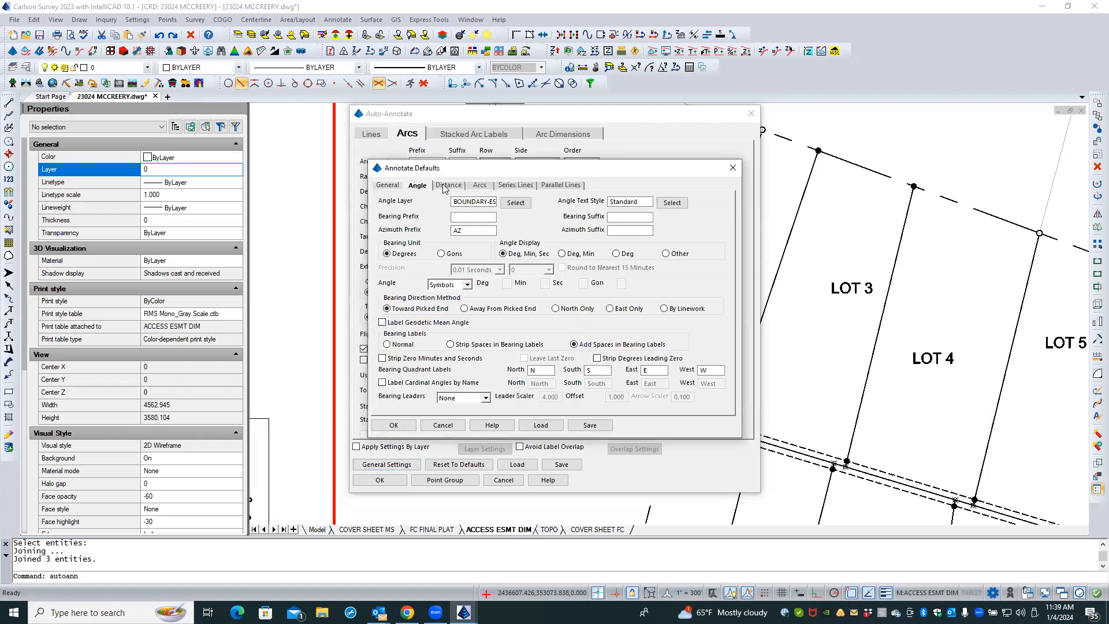
{"action": "left_click", "coordinate": [451, 186]}
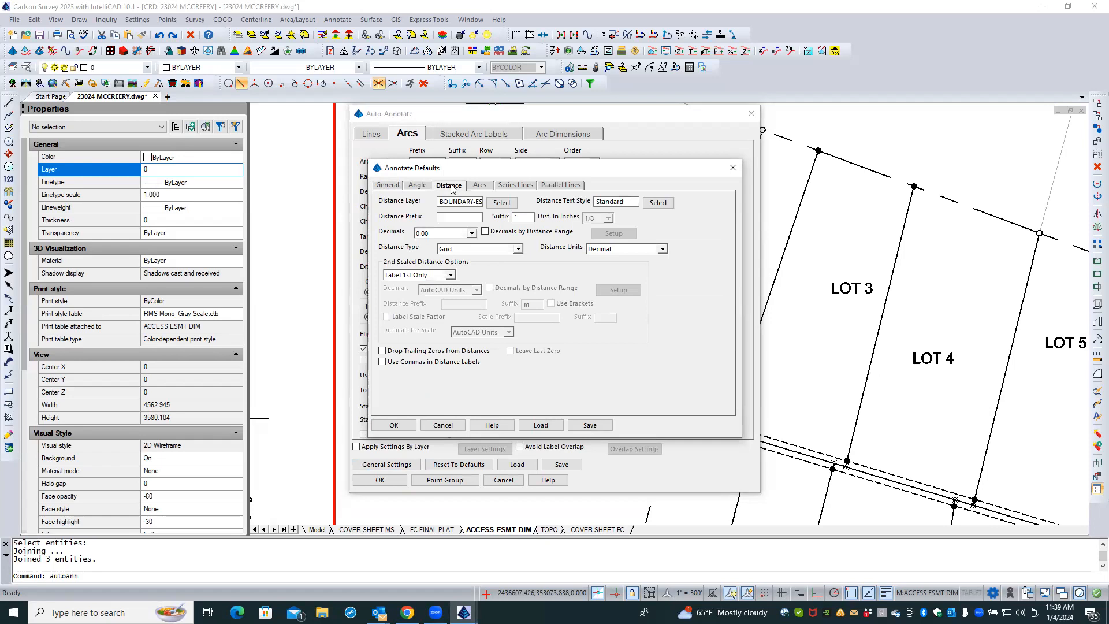
{"action": "left_click", "coordinate": [442, 425]}
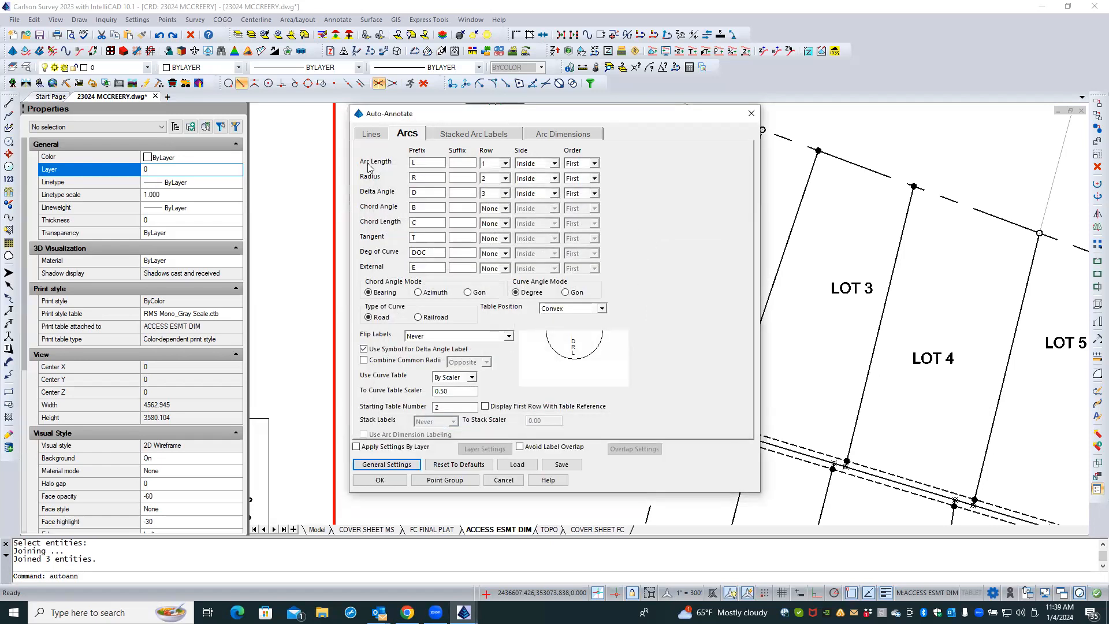
{"action": "left_click", "coordinate": [375, 137]}
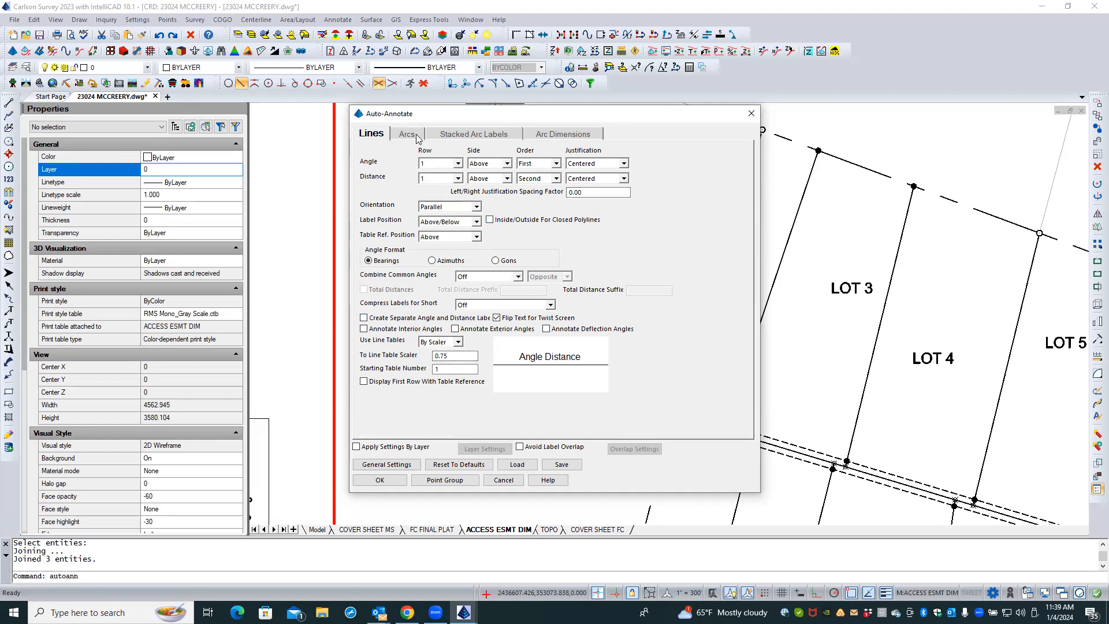
{"action": "left_click", "coordinate": [454, 135]}
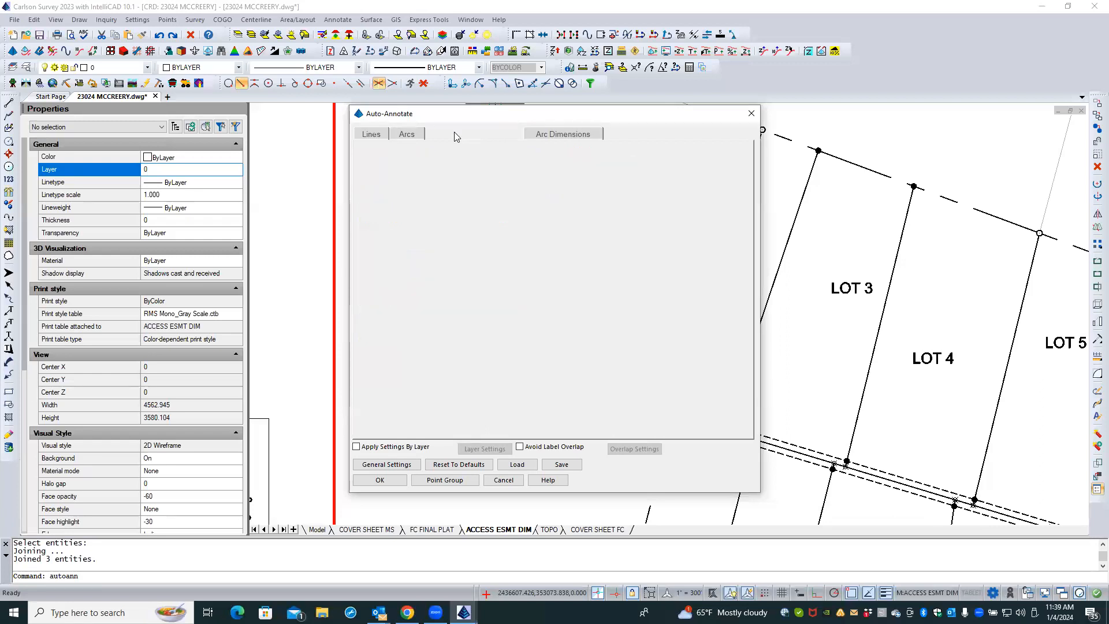
- Set the arc dimension linework layer to BOUNDARY-ESMT and accept the Auto-Annotate settings
{"action": "left_click", "coordinate": [549, 134]}
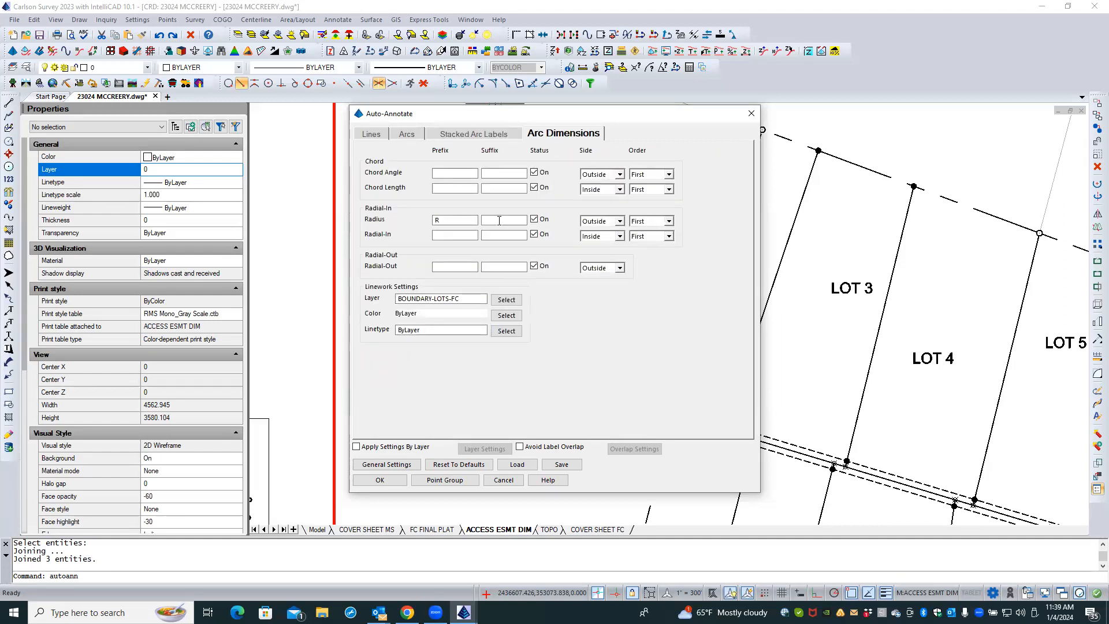
{"action": "left_click", "coordinate": [464, 300]}
{"action": "left_click_drag", "start_coordinate": [464, 299], "coordinate": [379, 293]}
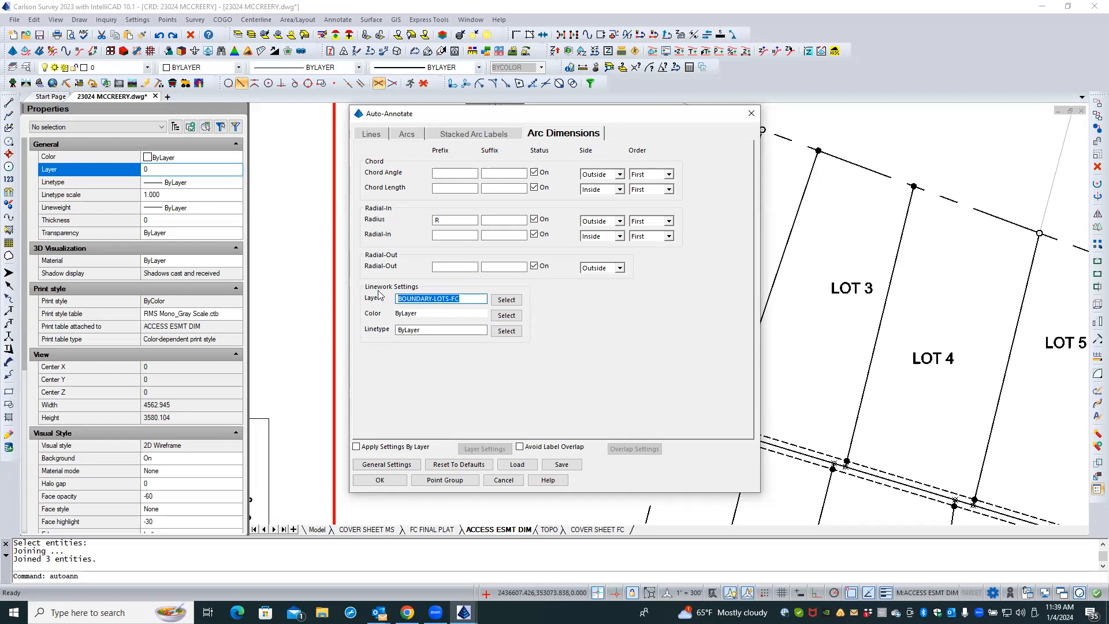
{"action": "type", "text": "BOUNDARY-ESMT"}
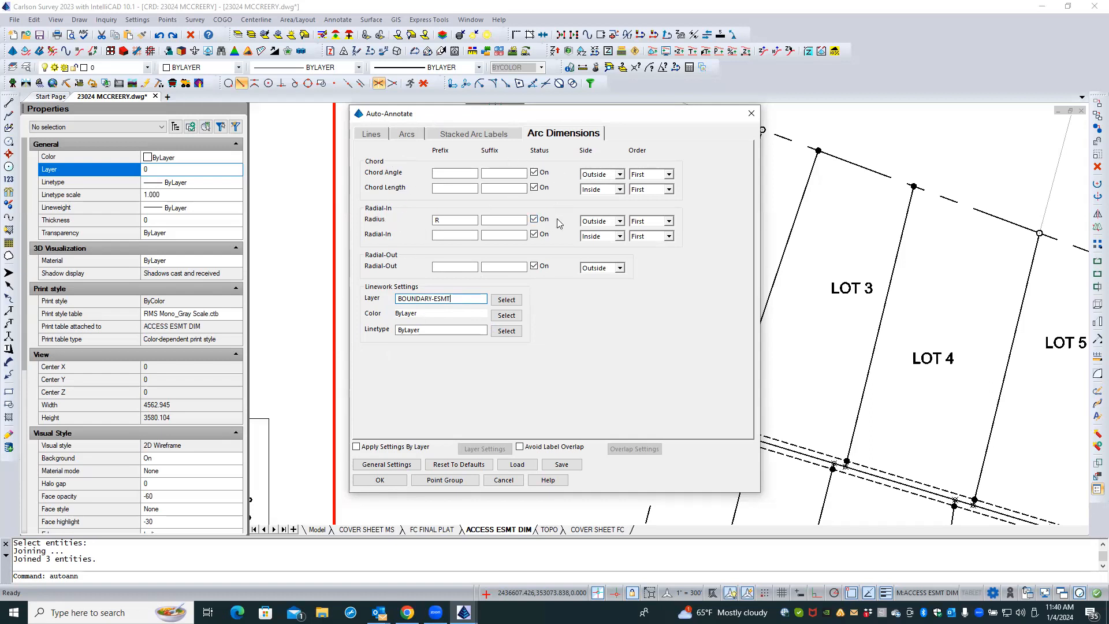
{"action": "left_click", "coordinate": [472, 137]}
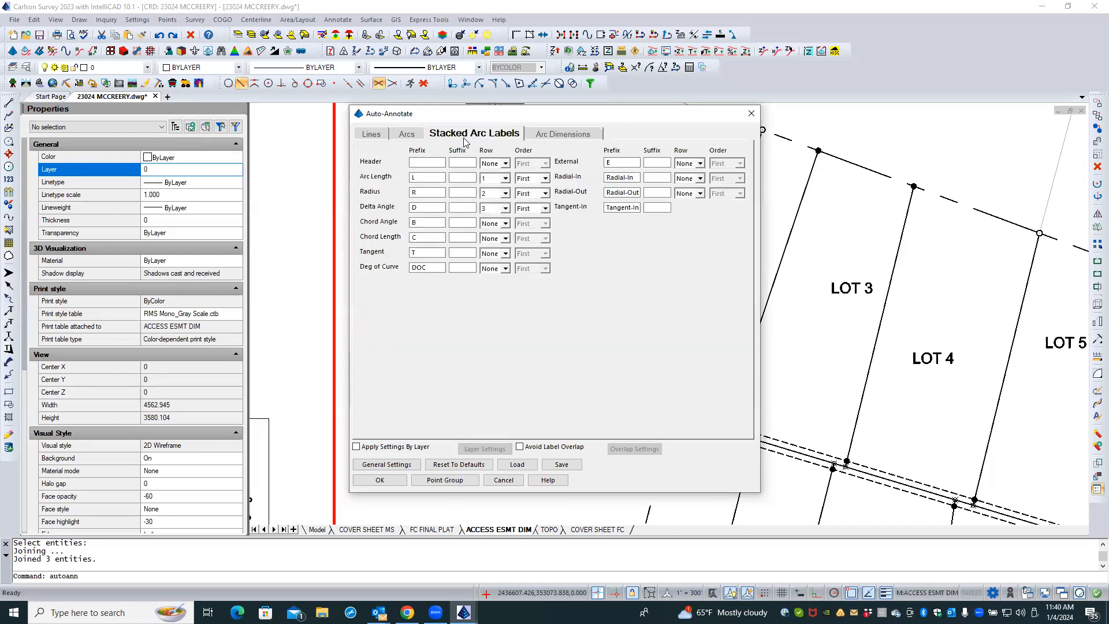
{"action": "left_click", "coordinate": [409, 136]}
{"action": "left_click", "coordinate": [371, 138]}
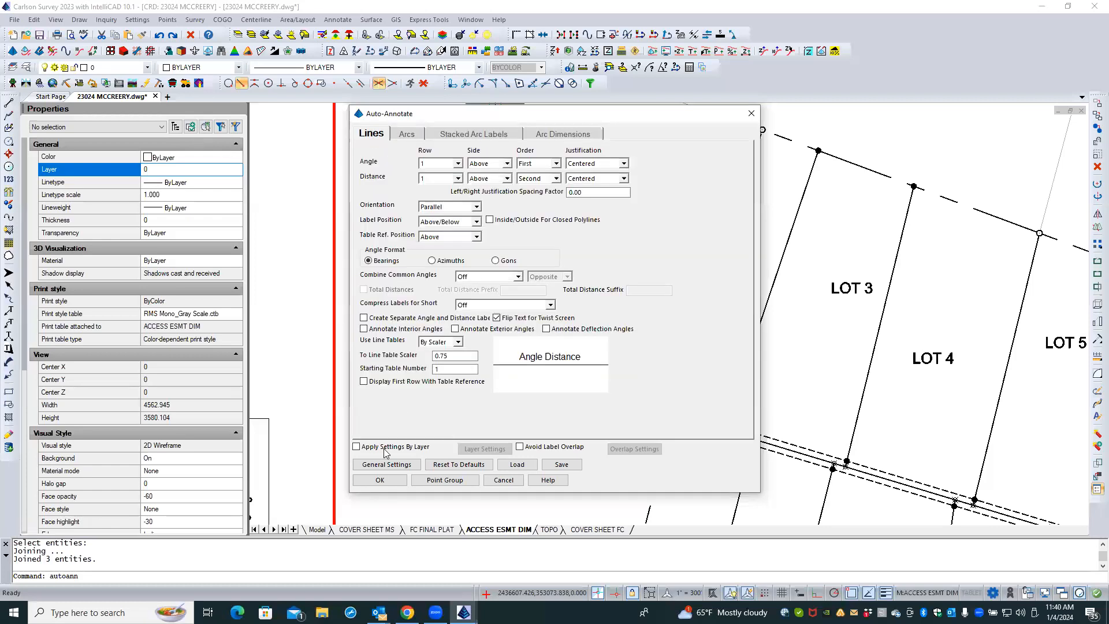
{"action": "left_click", "coordinate": [379, 480]}
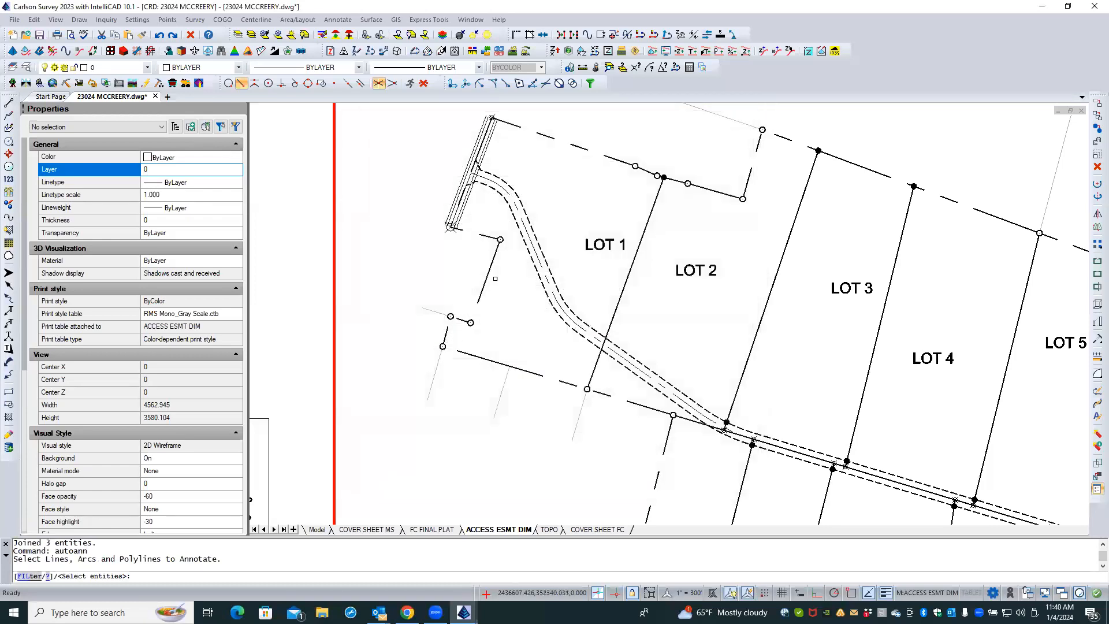
- Auto-annotate the joined access easement polyline, starting a new line table placed southwest of Lot 1
{"action": "left_click", "coordinate": [347, 21]}
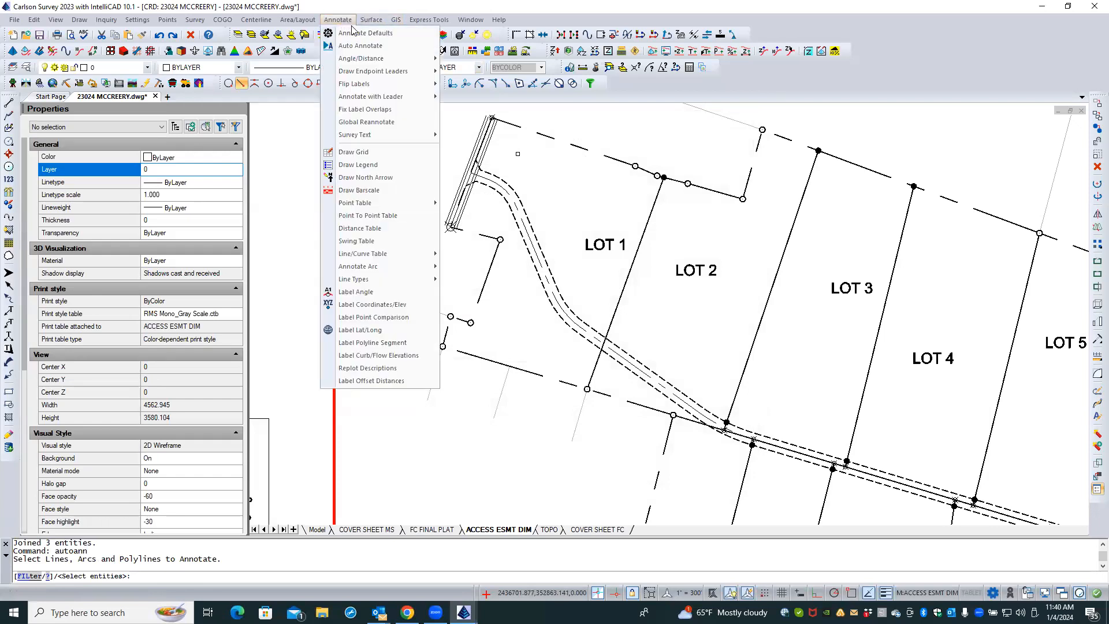
{"action": "left_click", "coordinate": [518, 154]}
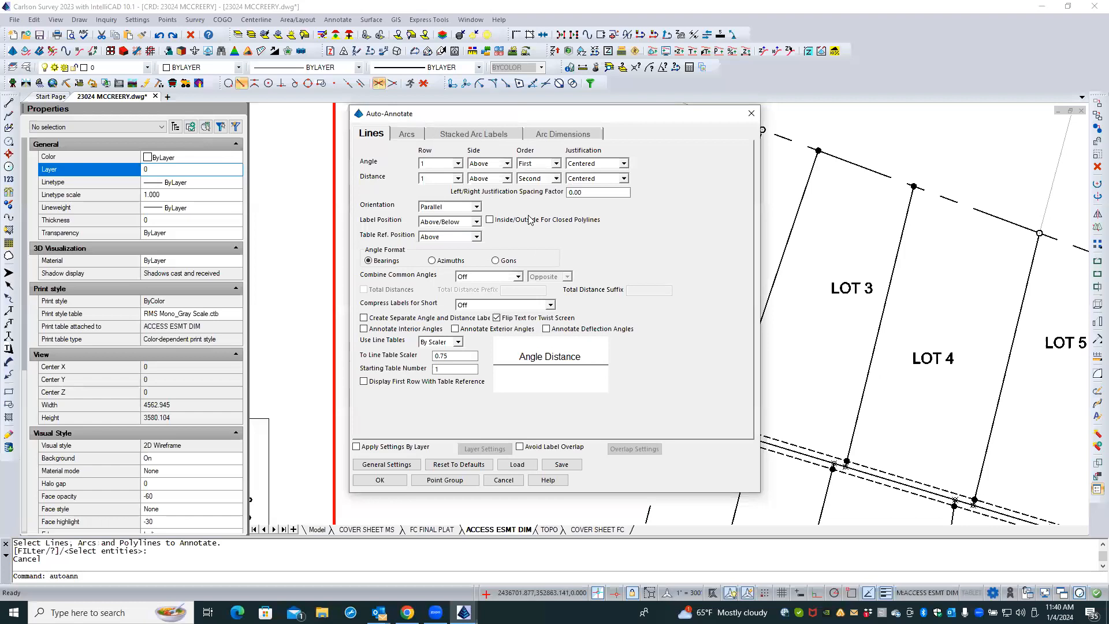
{"action": "left_click", "coordinate": [380, 480]}
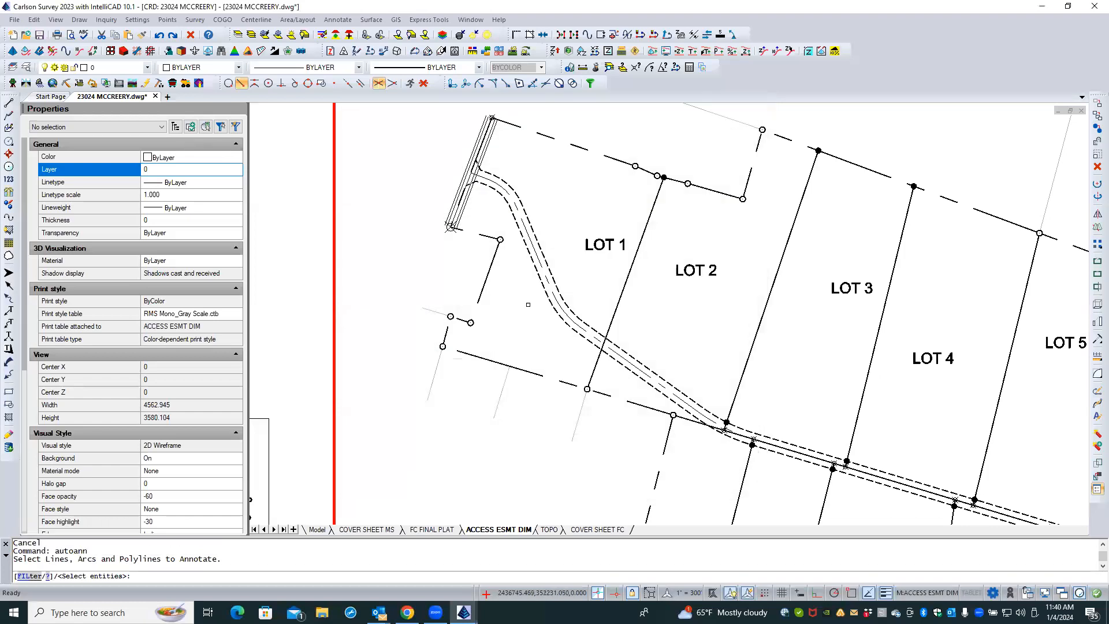
{"action": "left_click", "coordinate": [539, 246]}
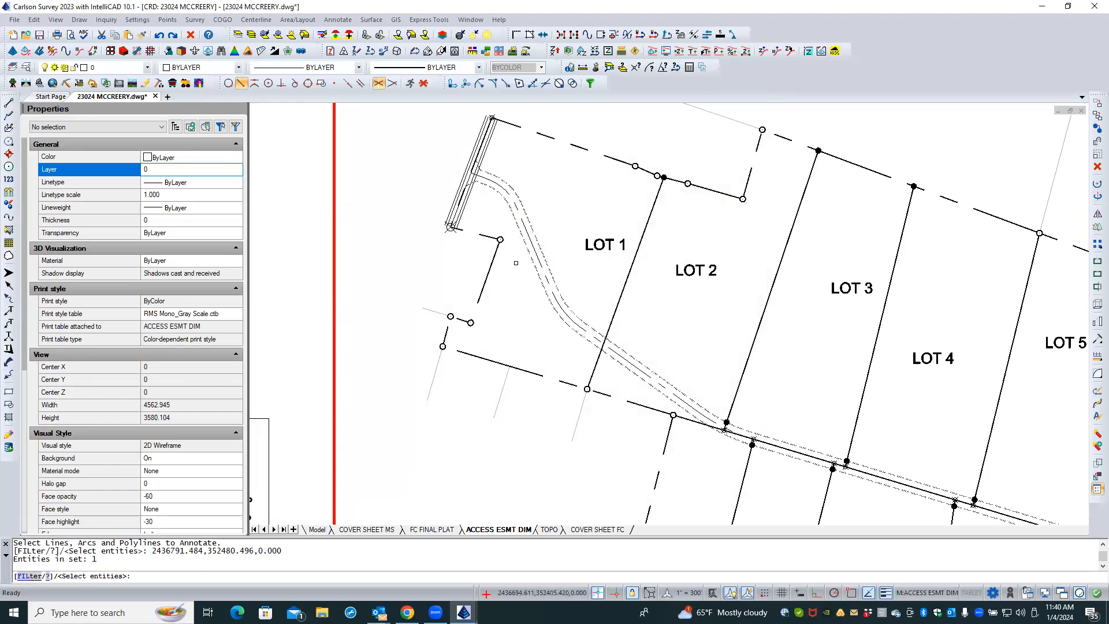
{"action": "key", "text": "Return"}
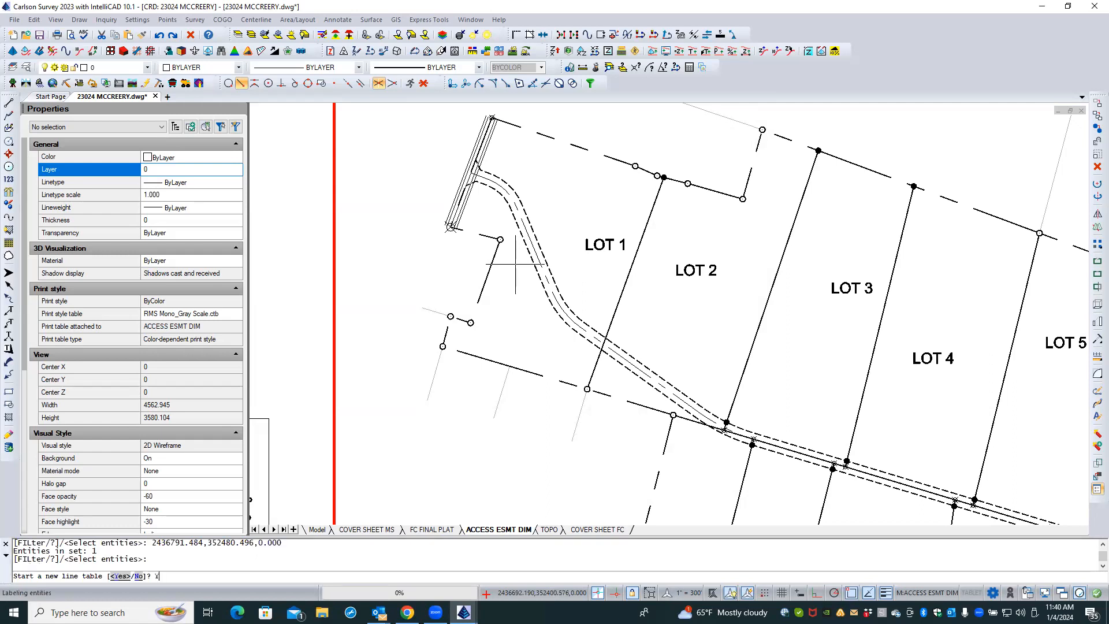
{"action": "type", "text": "Y"}
{"action": "key", "text": "Return"}
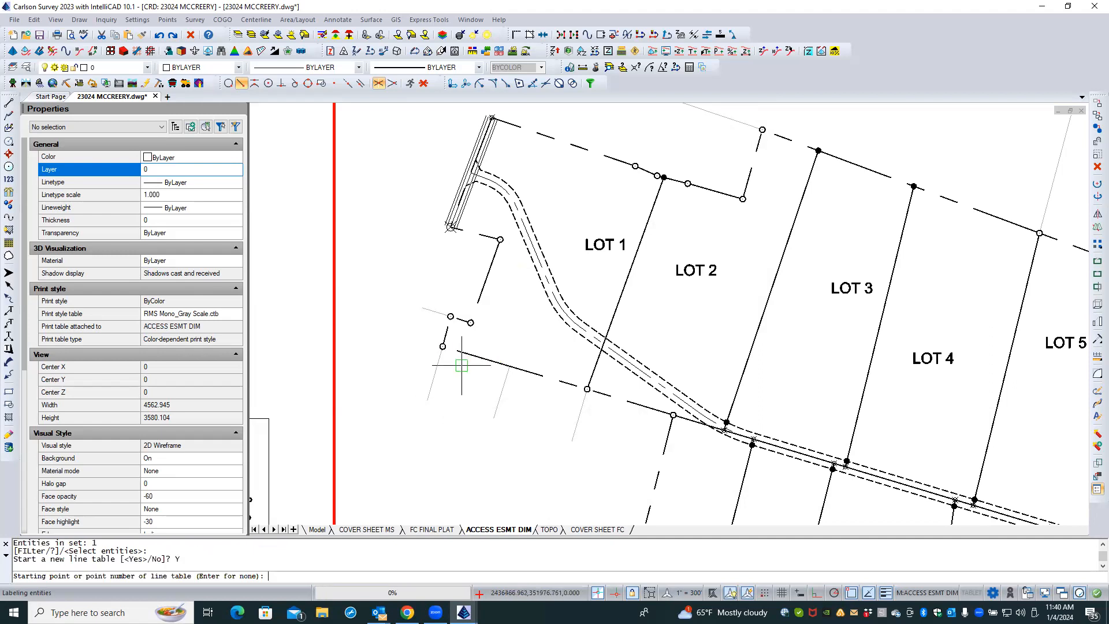
{"action": "scroll", "coordinate": [519, 232], "scroll_direction": "down", "scroll_amount": 2}
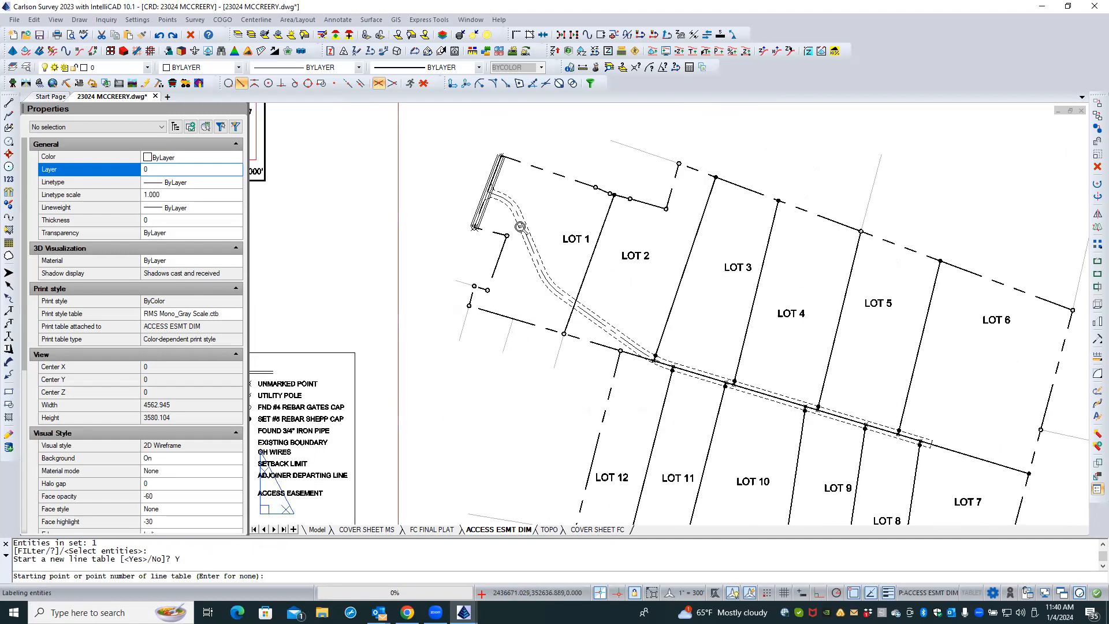
{"action": "left_click", "coordinate": [454, 354]}
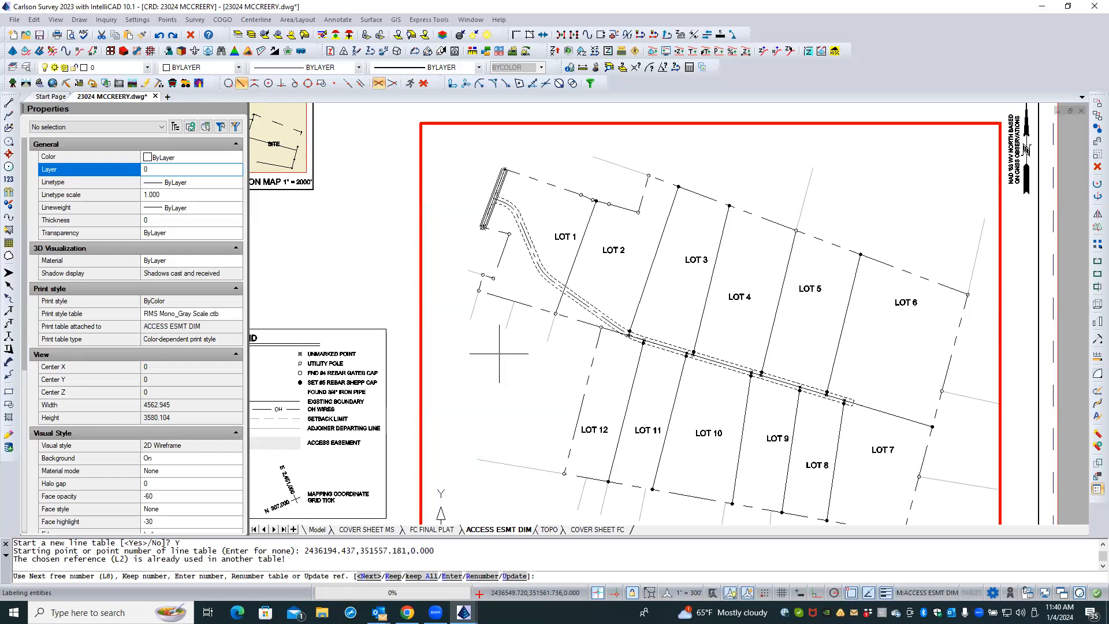
- Place the curve table below the line table, resolving duplicate references L2 to L4 with Renumber and L5 with the next free number
{"action": "type", "text": "R"}
{"action": "key", "text": "Return"}
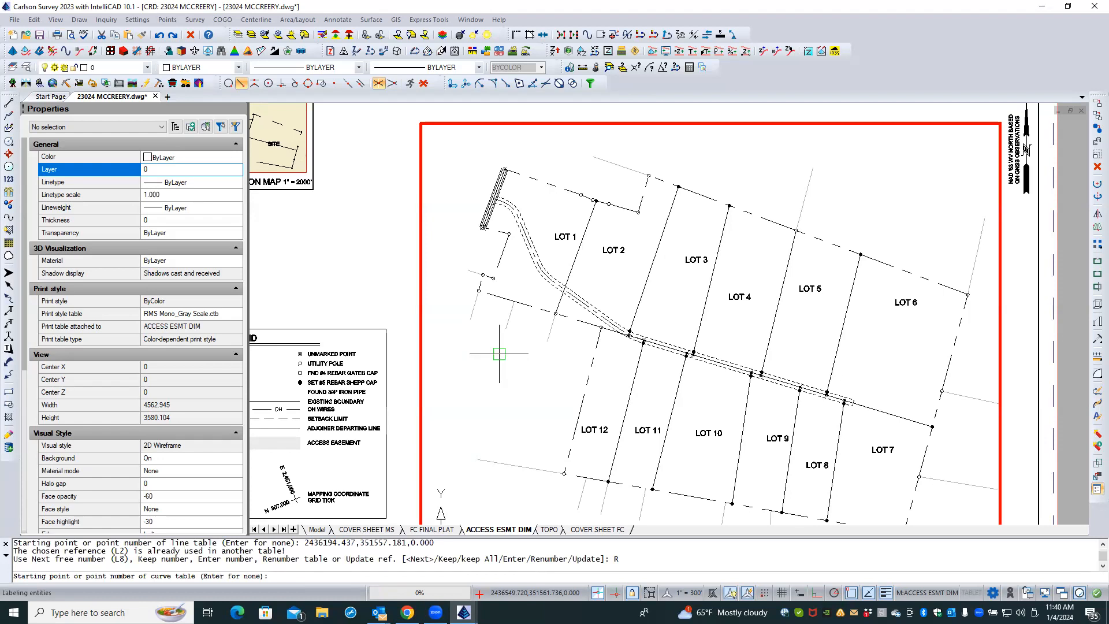
{"action": "left_click", "coordinate": [456, 417]}
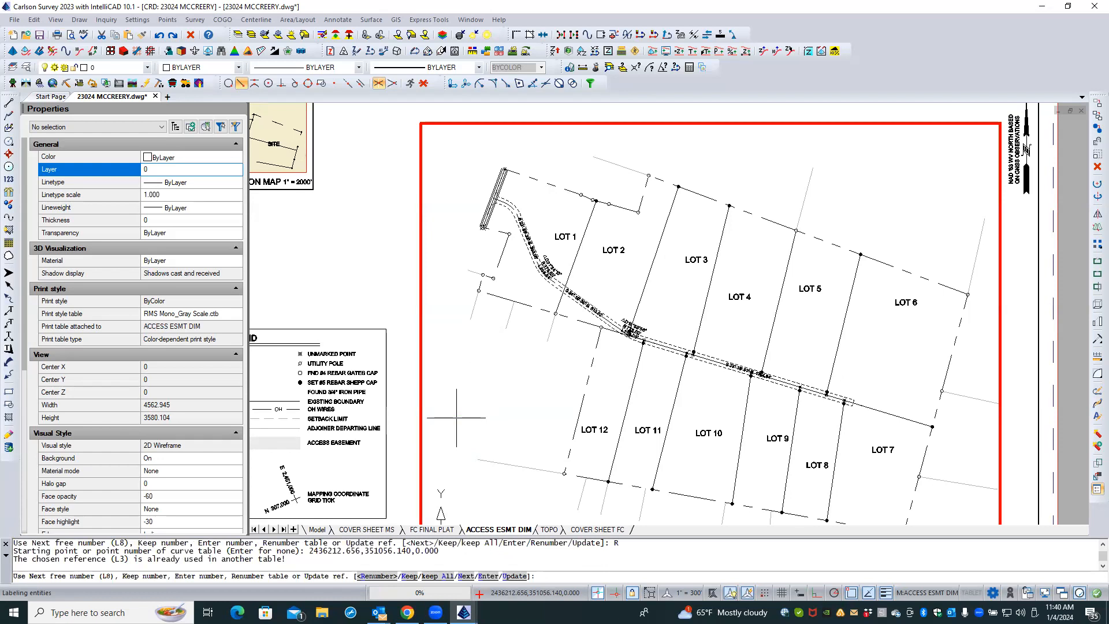
{"action": "type", "text": "R"}
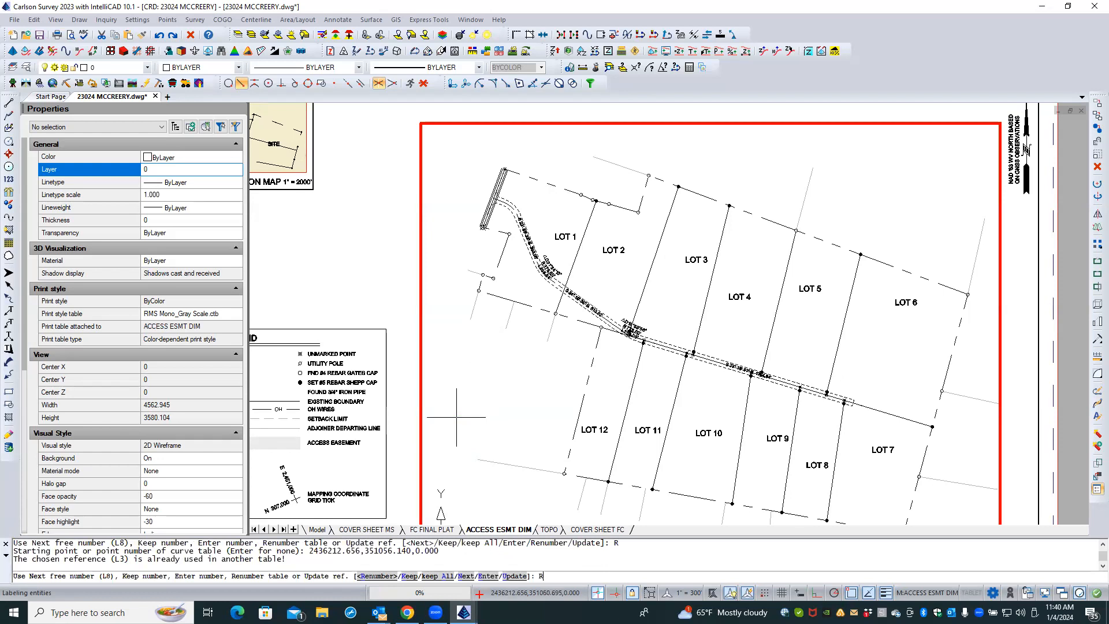
{"action": "key", "text": "Return"}
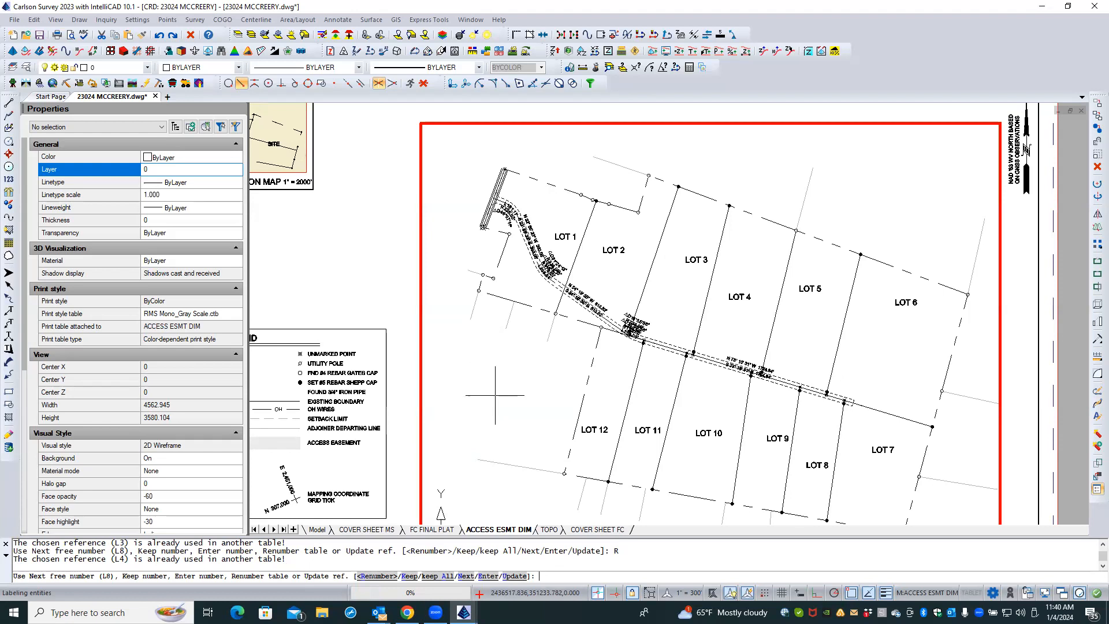
{"action": "key", "text": "Return"}
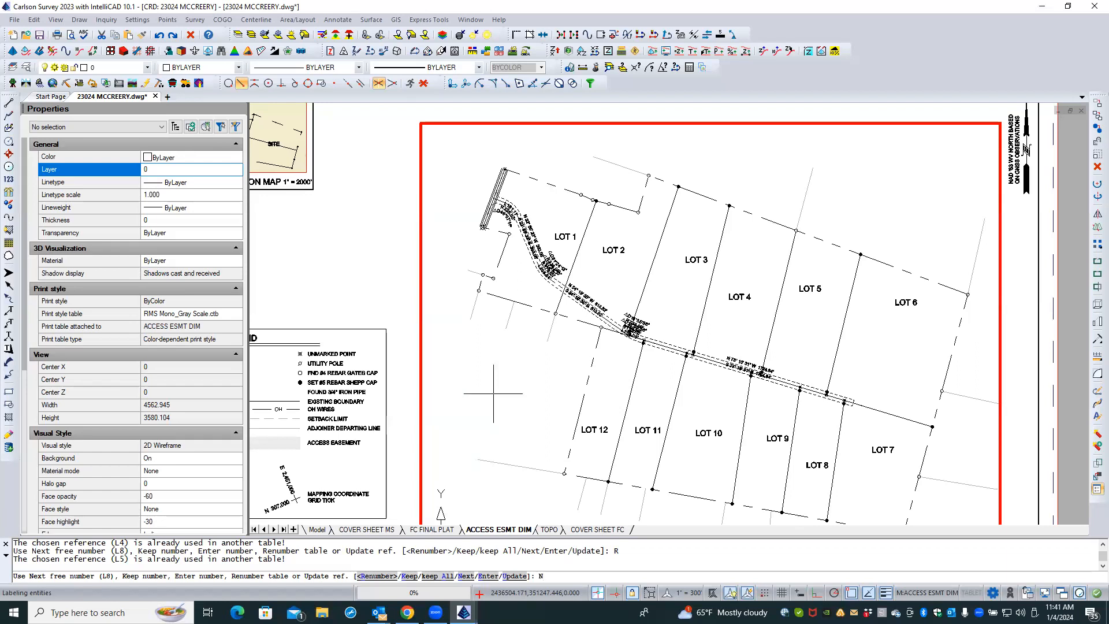
{"action": "key", "text": "Return"}
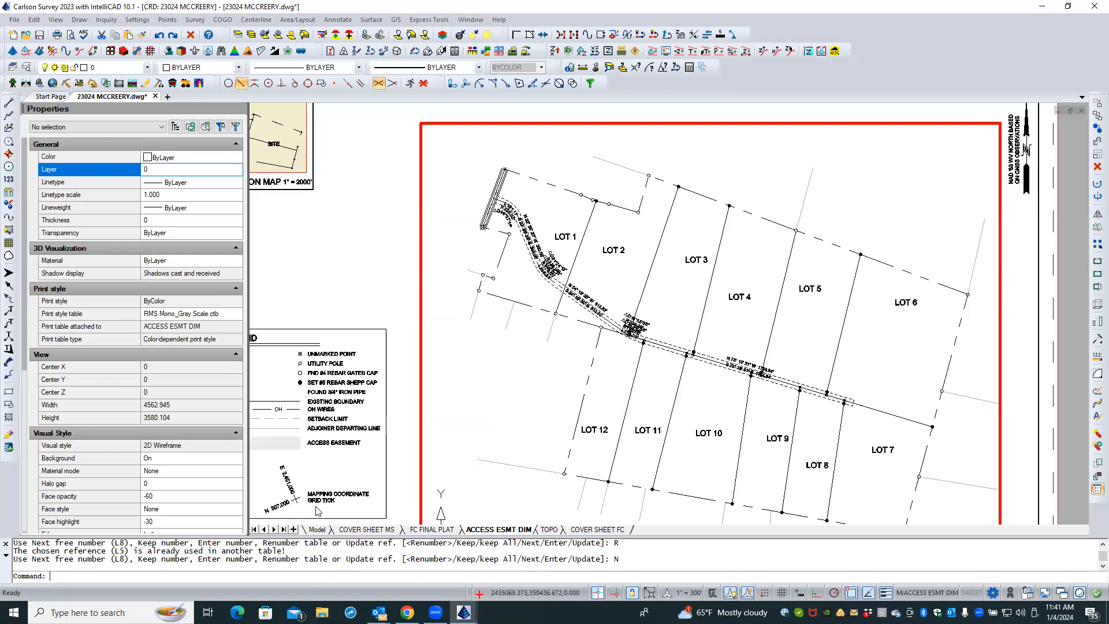
- Examine the new line and curve tables in model space and check which layer the upper line table is on
{"action": "left_click", "coordinate": [317, 530]}
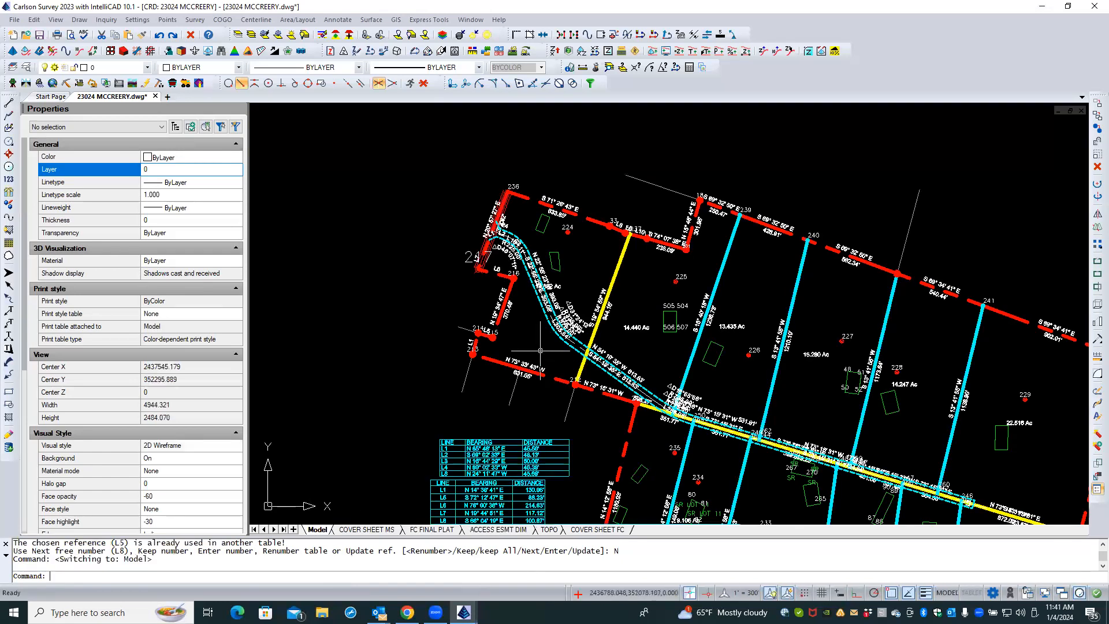
{"action": "scroll", "coordinate": [424, 196], "scroll_direction": "down", "scroll_amount": 3}
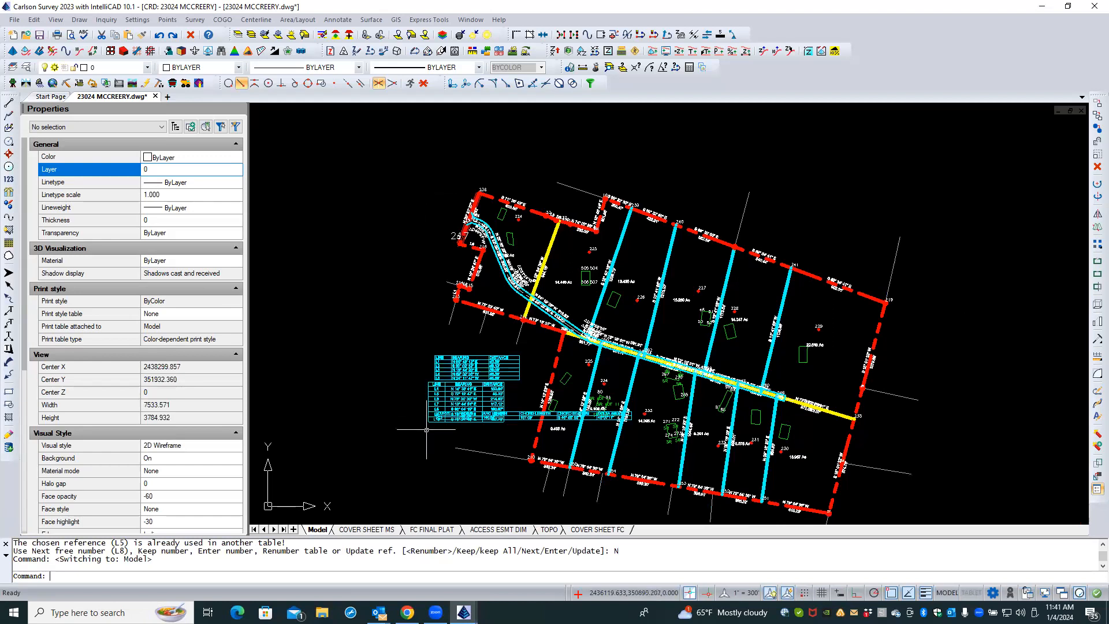
{"action": "scroll", "coordinate": [430, 430], "scroll_direction": "up", "scroll_amount": 4}
{"action": "scroll", "coordinate": [430, 430], "scroll_direction": "up", "scroll_amount": 3}
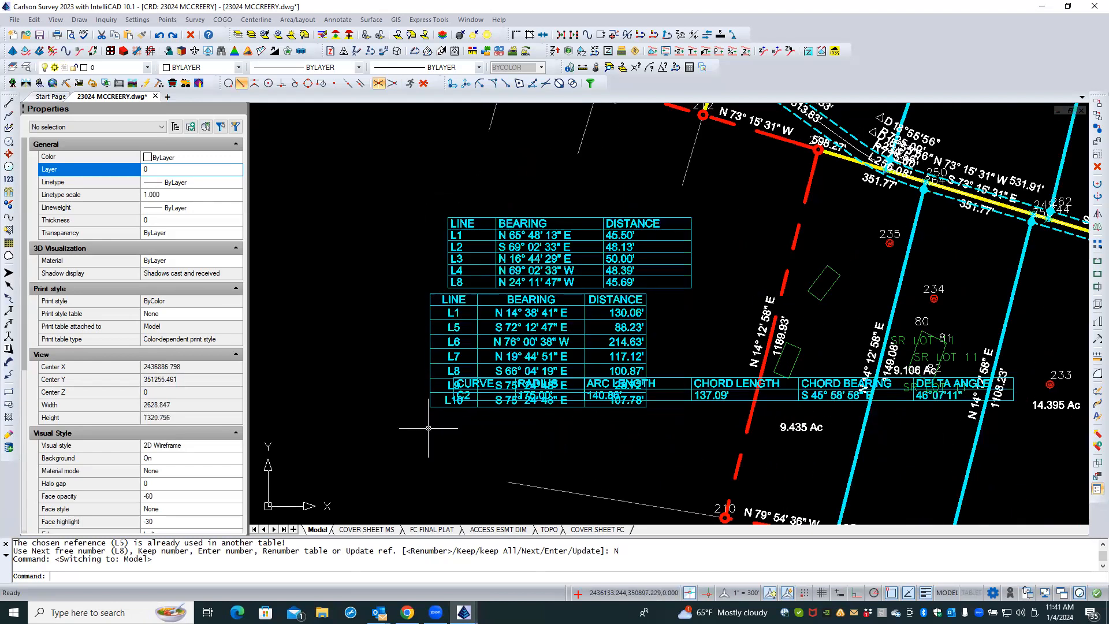
{"action": "left_click", "coordinate": [448, 254]}
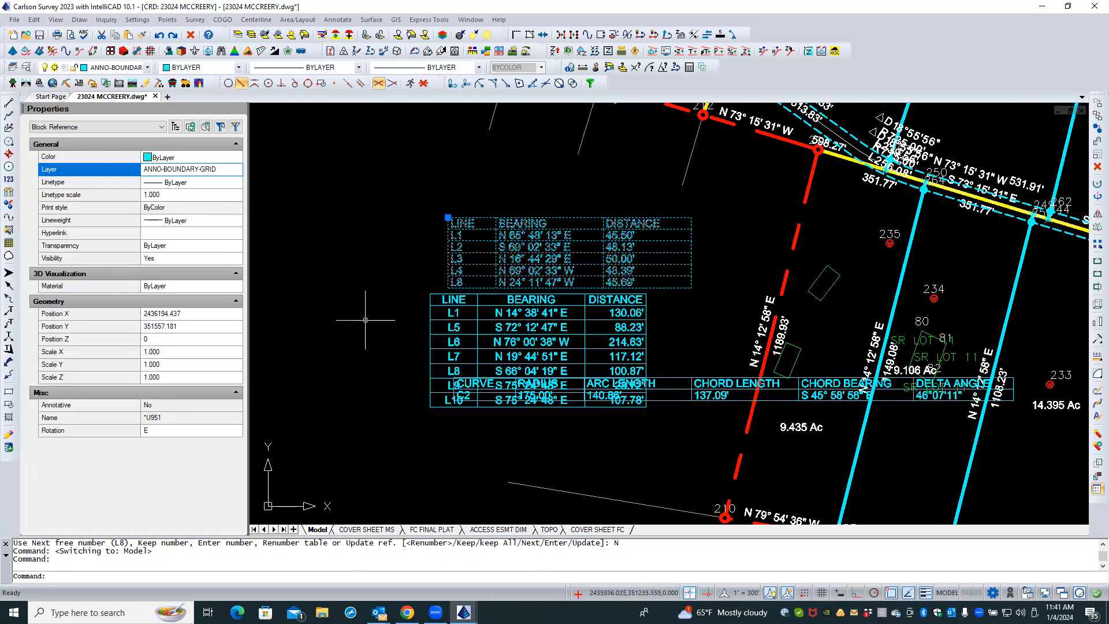
{"action": "key", "text": "Escape"}
{"action": "key", "text": "Escape"}
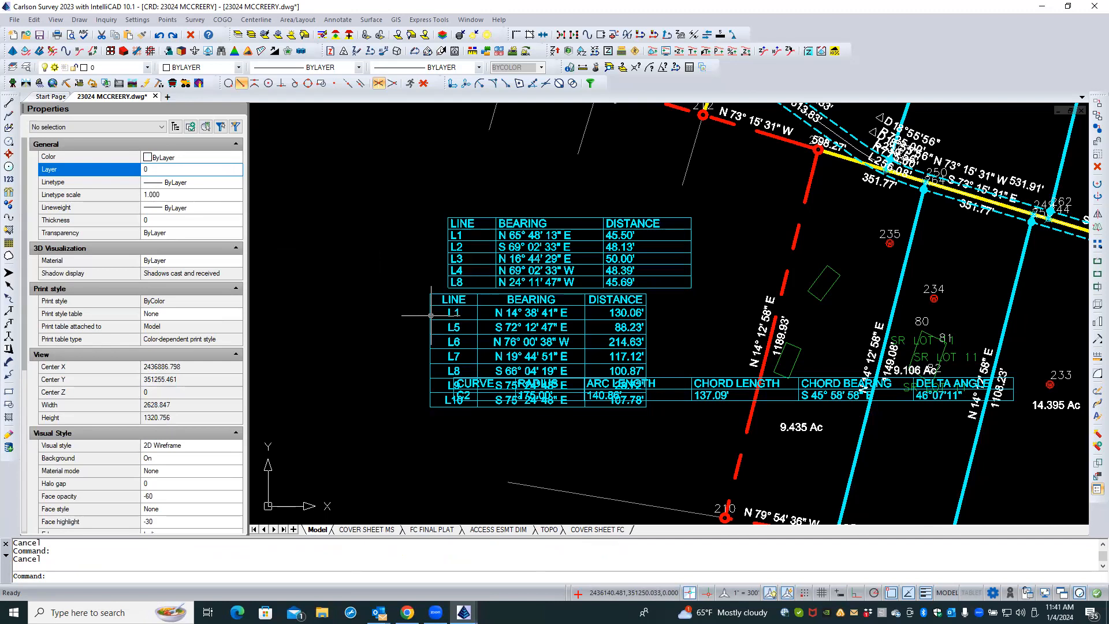
- Move the lower line table, whose entries run from L1 to L10, to the BOUNDARY-ESMT layer
{"action": "left_click", "coordinate": [431, 315]}
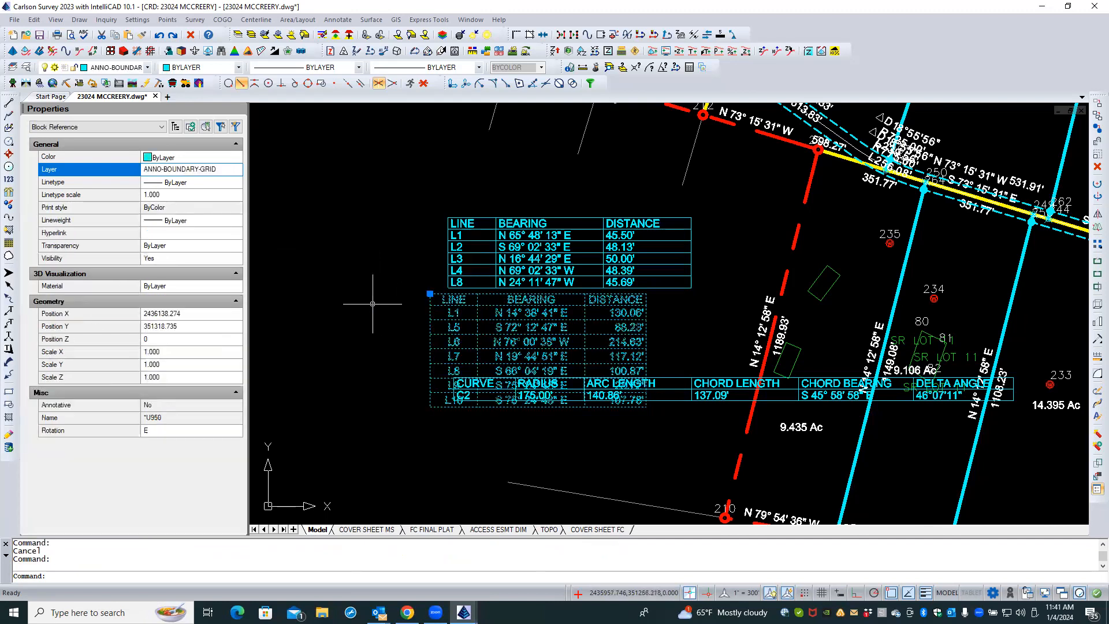
{"action": "left_click", "coordinate": [219, 172]}
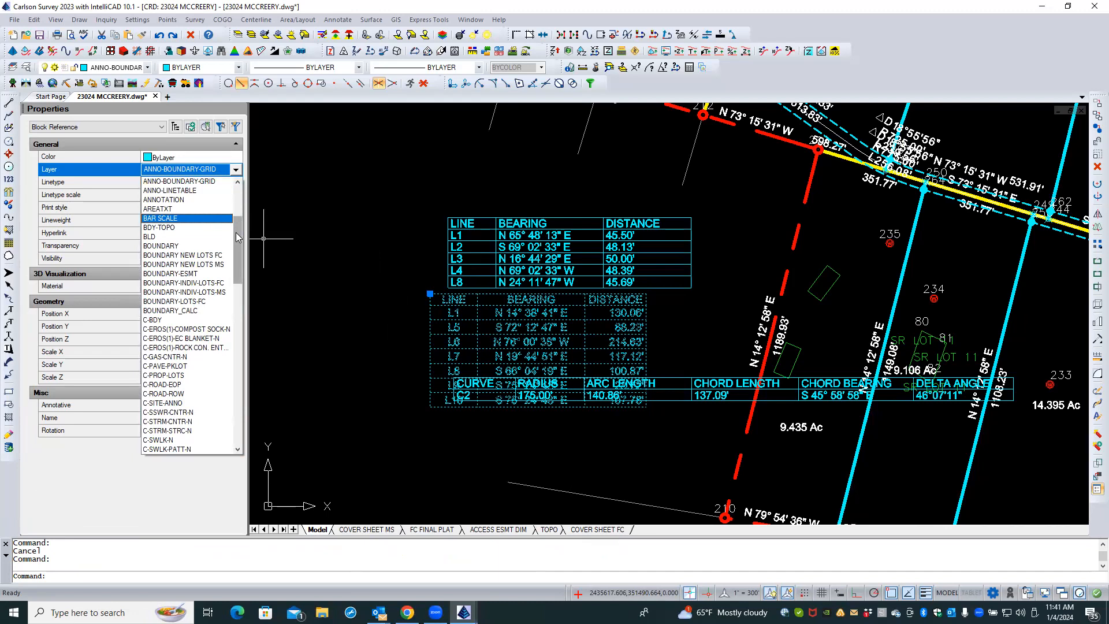
{"action": "left_click", "coordinate": [189, 273]}
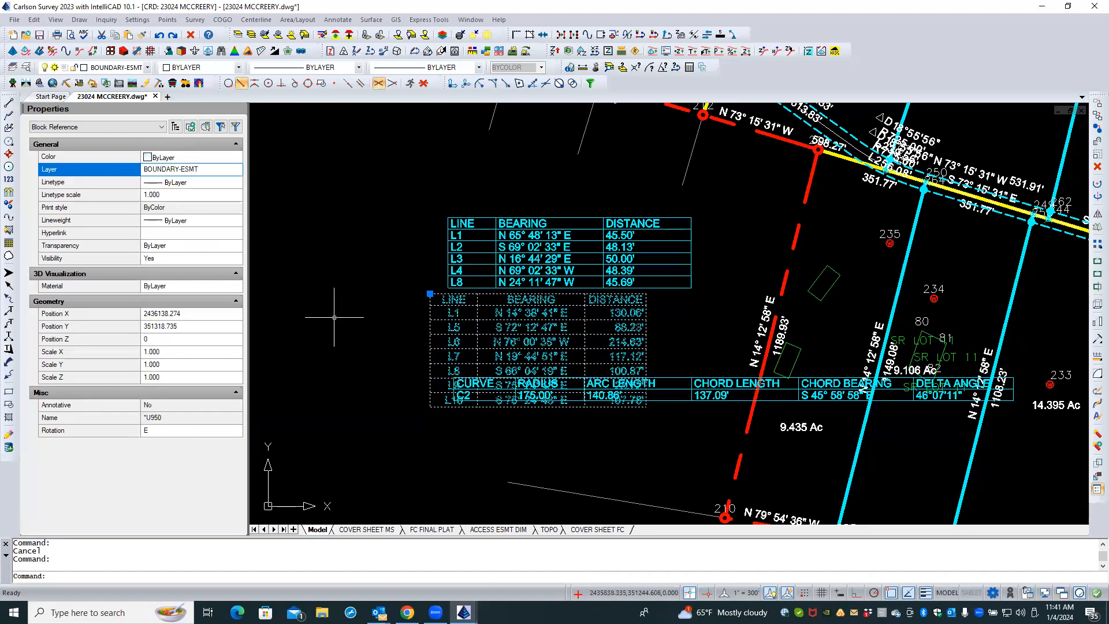
{"action": "key", "text": "Escape"}
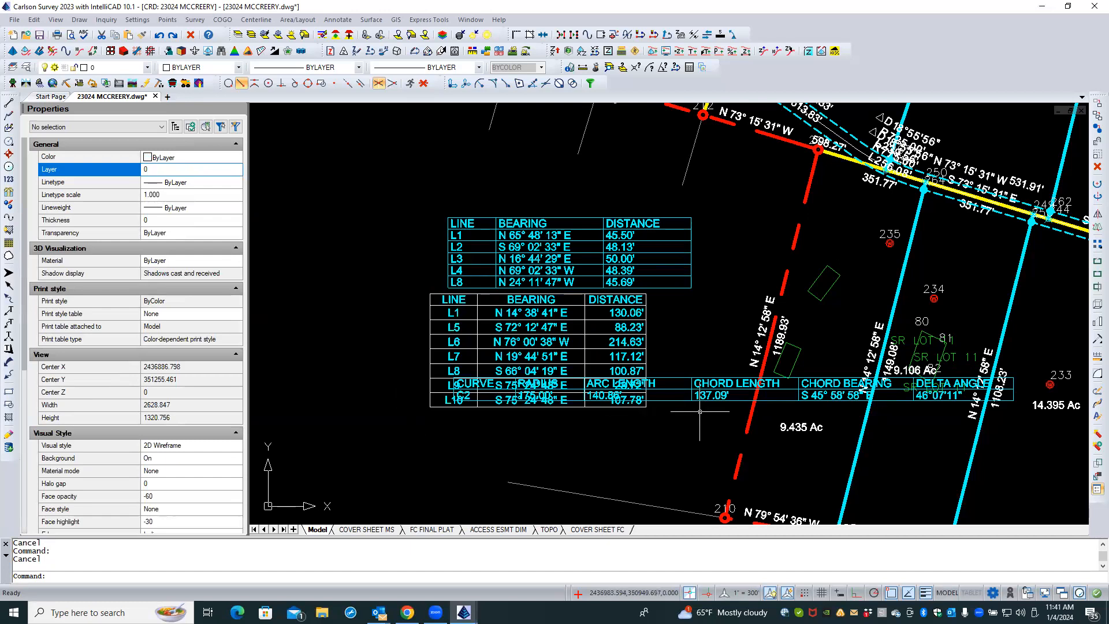
- Change the curve table's layer from ANNO-BOUNDARY-GRID to BOUNDARY-ESMT
{"action": "left_click", "coordinate": [710, 396]}
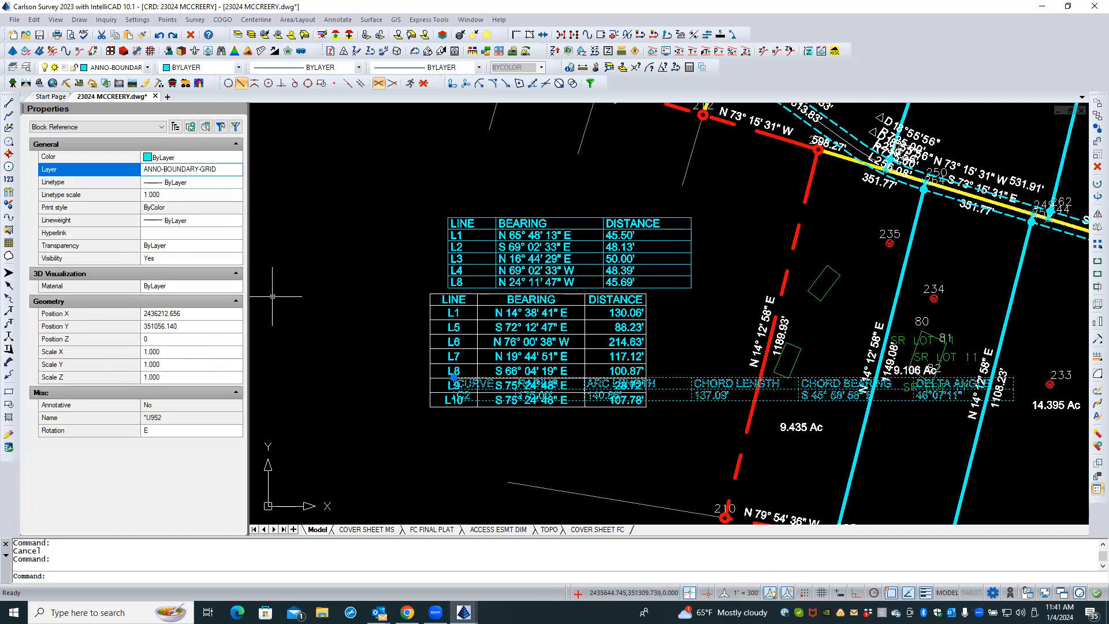
{"action": "left_click", "coordinate": [203, 169]}
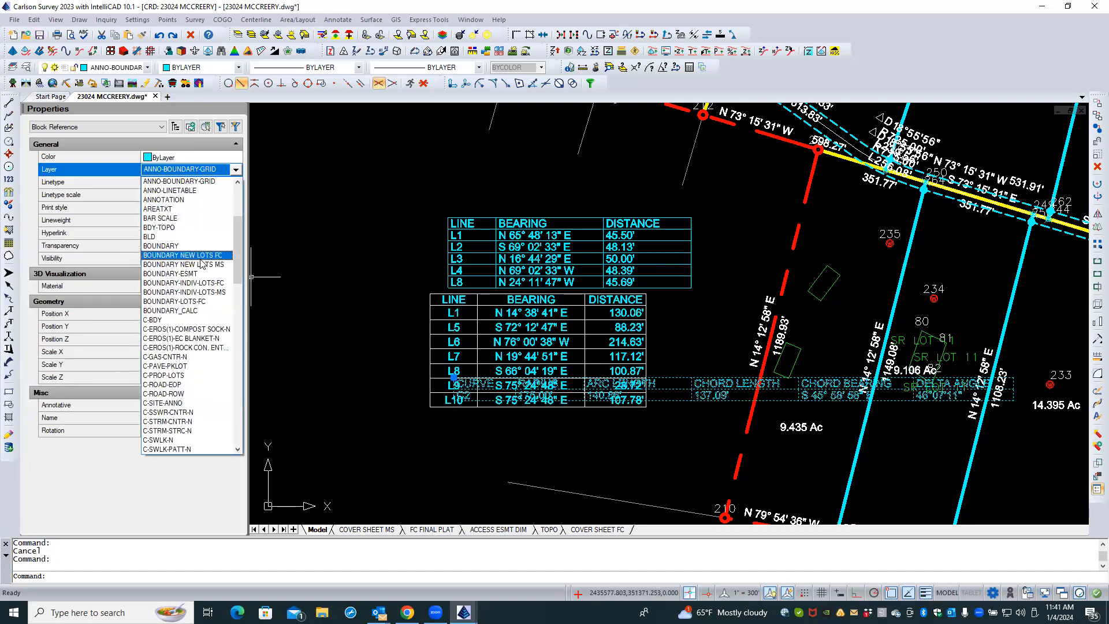
{"action": "left_click", "coordinate": [202, 274]}
{"action": "key", "text": "Escape"}
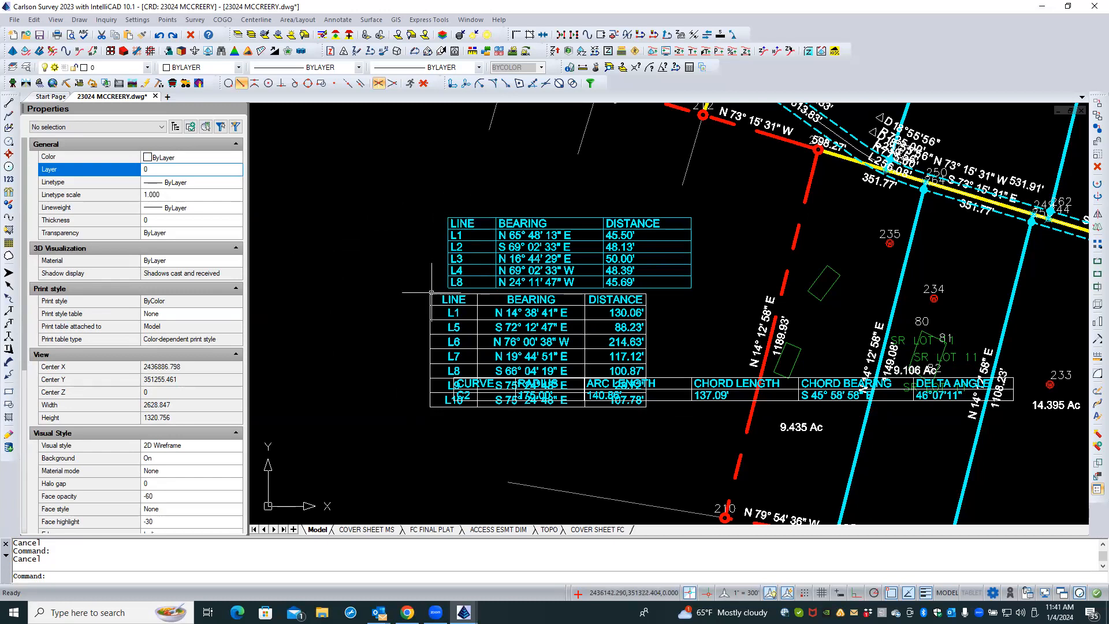
- Undo the layer changes made to the lower line table and curve table, then redo the last undone property change
{"action": "left_click", "coordinate": [158, 36]}
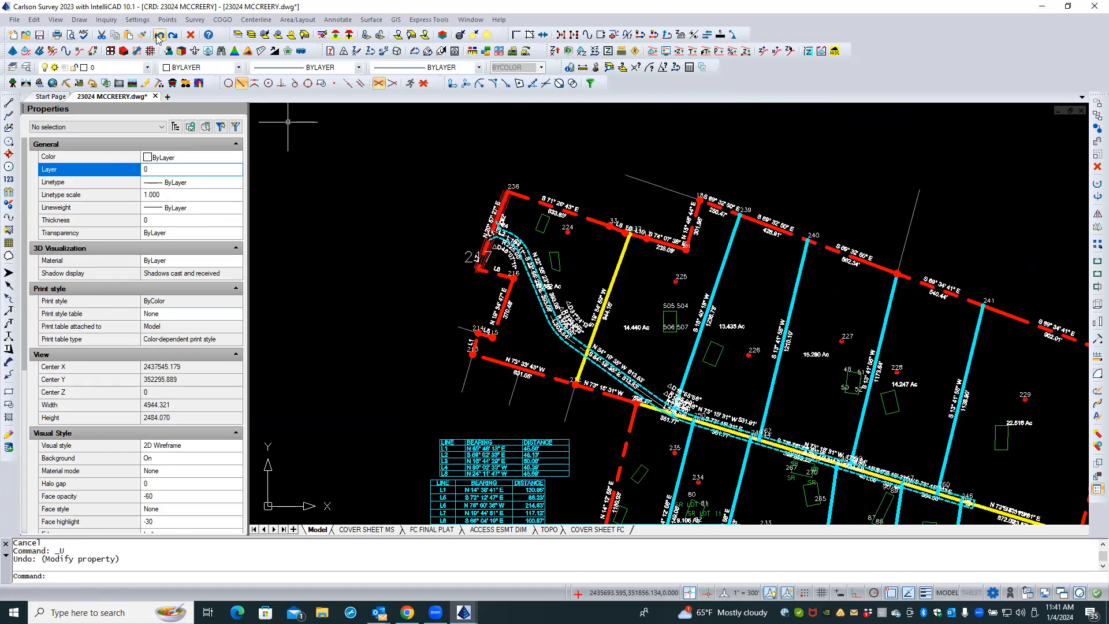
{"action": "left_click", "coordinate": [159, 35]}
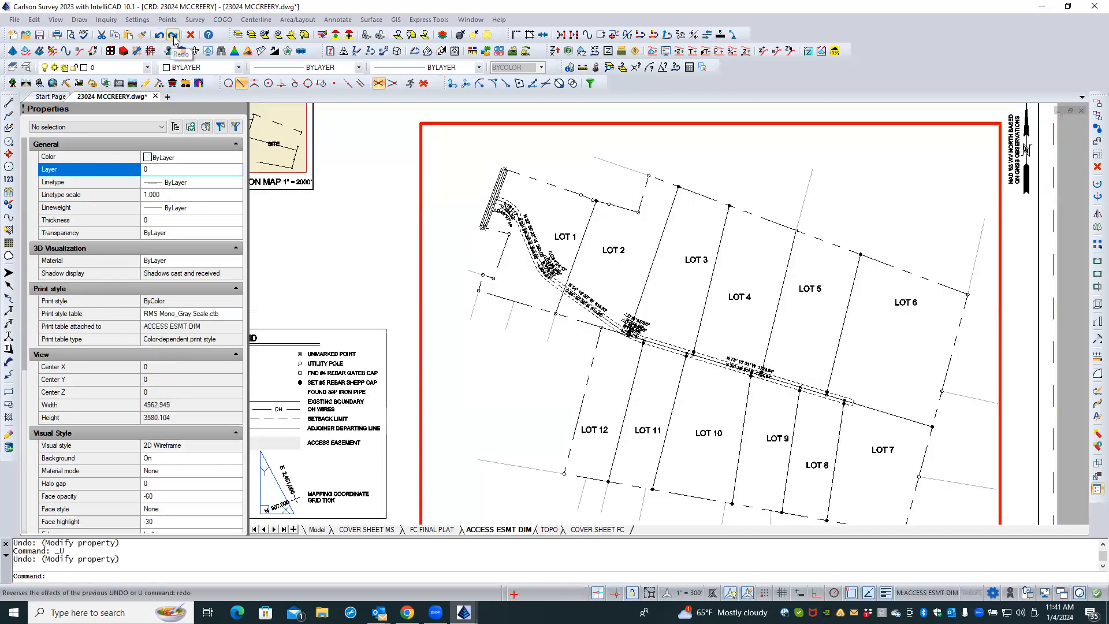
{"action": "left_click", "coordinate": [173, 36]}
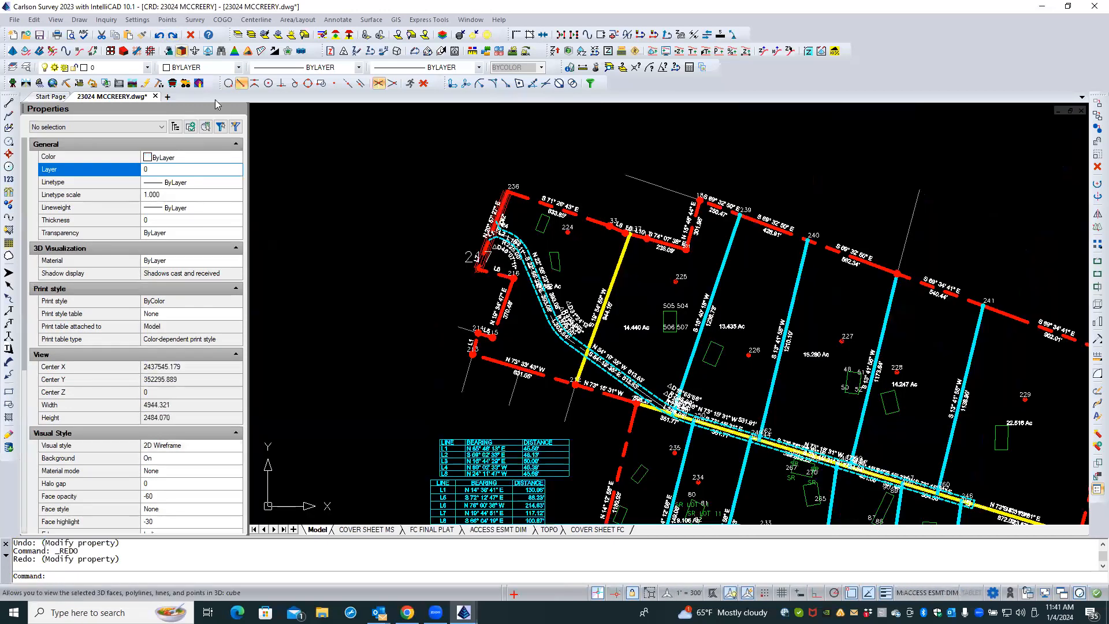
- Put the upper line table, listing L1 to L4 and L8, on the BOUNDARY-ESMT layer
{"action": "left_click", "coordinate": [450, 440]}
{"action": "scroll", "coordinate": [403, 193], "scroll_direction": "down", "scroll_amount": 2}
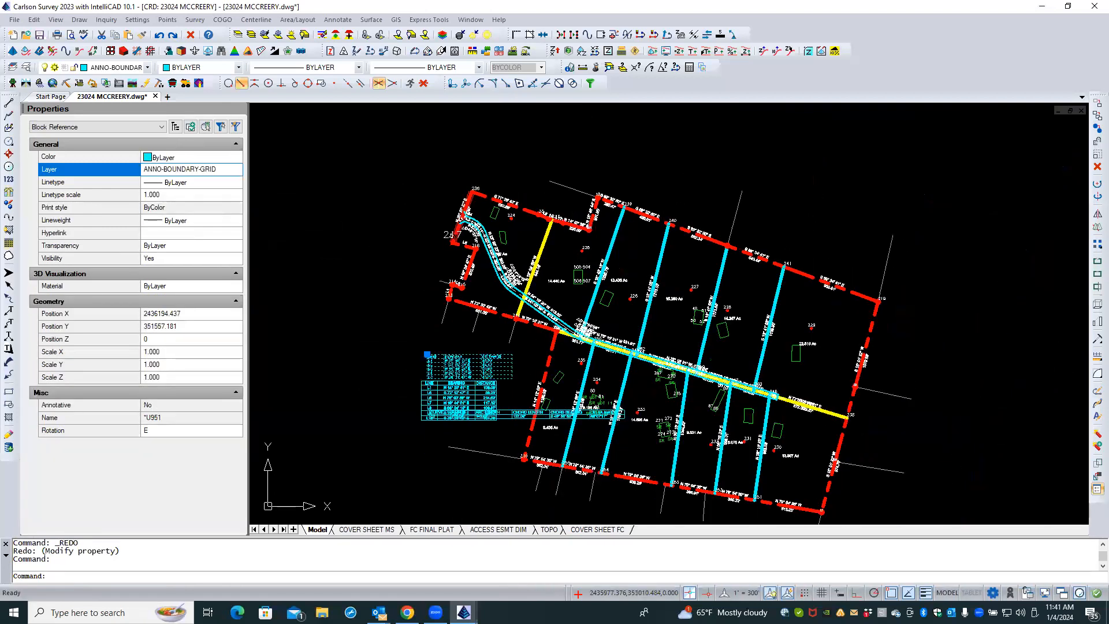
{"action": "scroll", "coordinate": [411, 396], "scroll_direction": "up", "scroll_amount": 3}
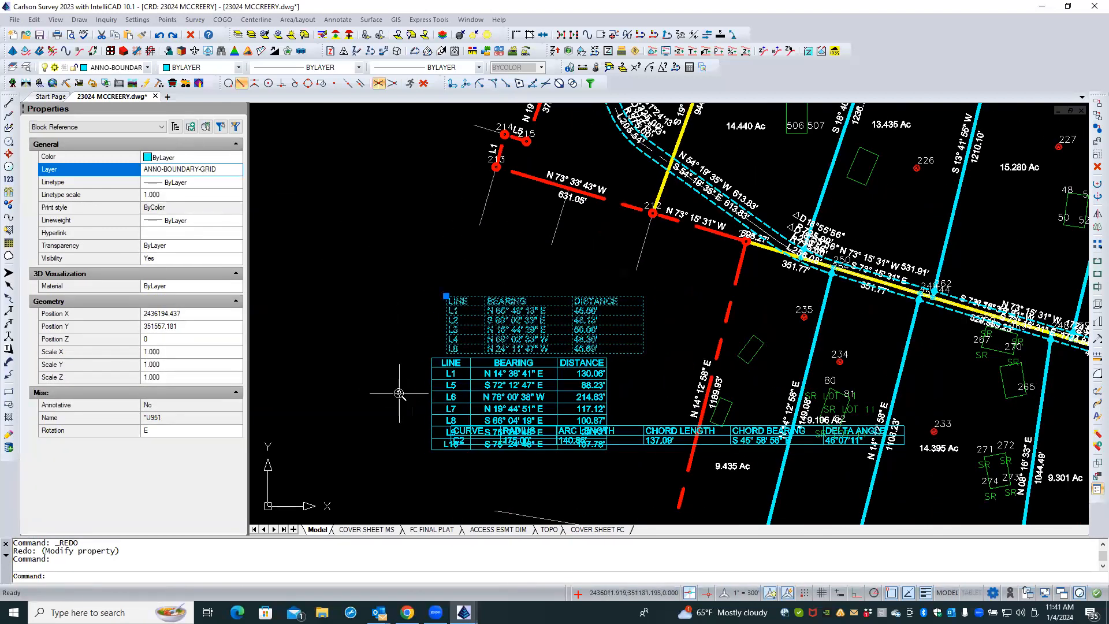
{"action": "scroll", "coordinate": [398, 393], "scroll_direction": "up", "scroll_amount": 1}
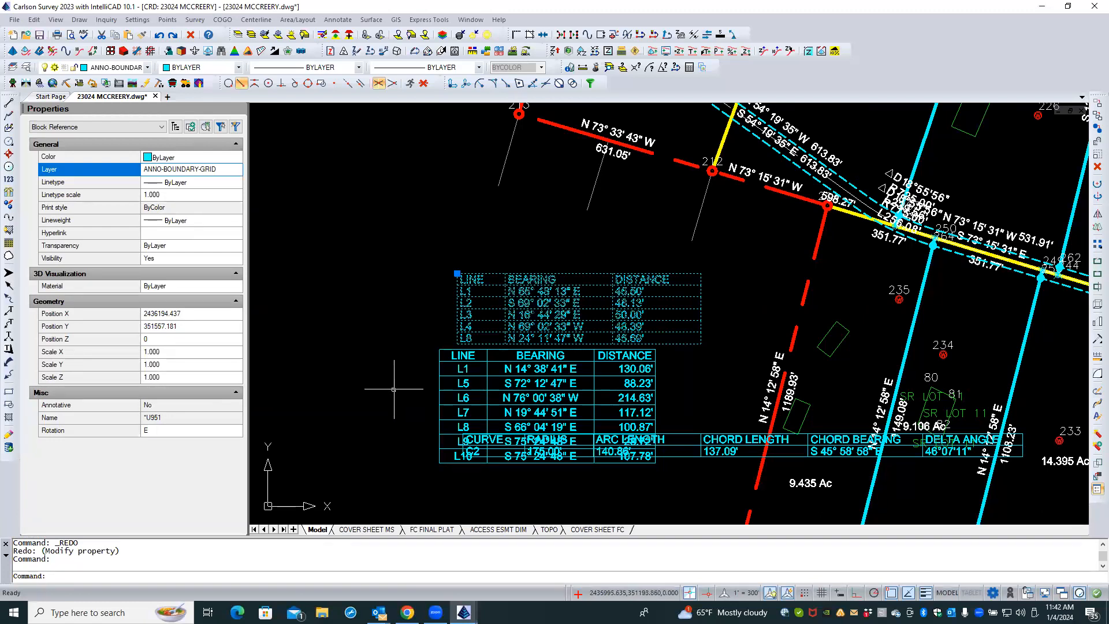
{"action": "scroll", "coordinate": [481, 335], "scroll_direction": "up", "scroll_amount": 3}
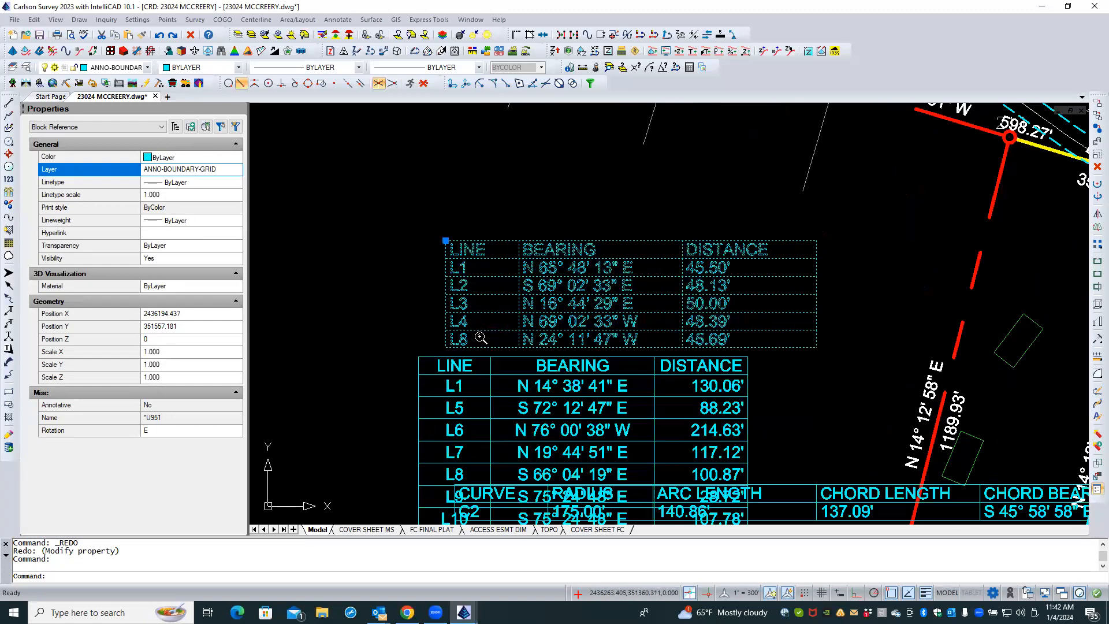
{"action": "scroll", "coordinate": [369, 243], "scroll_direction": "down", "scroll_amount": 3}
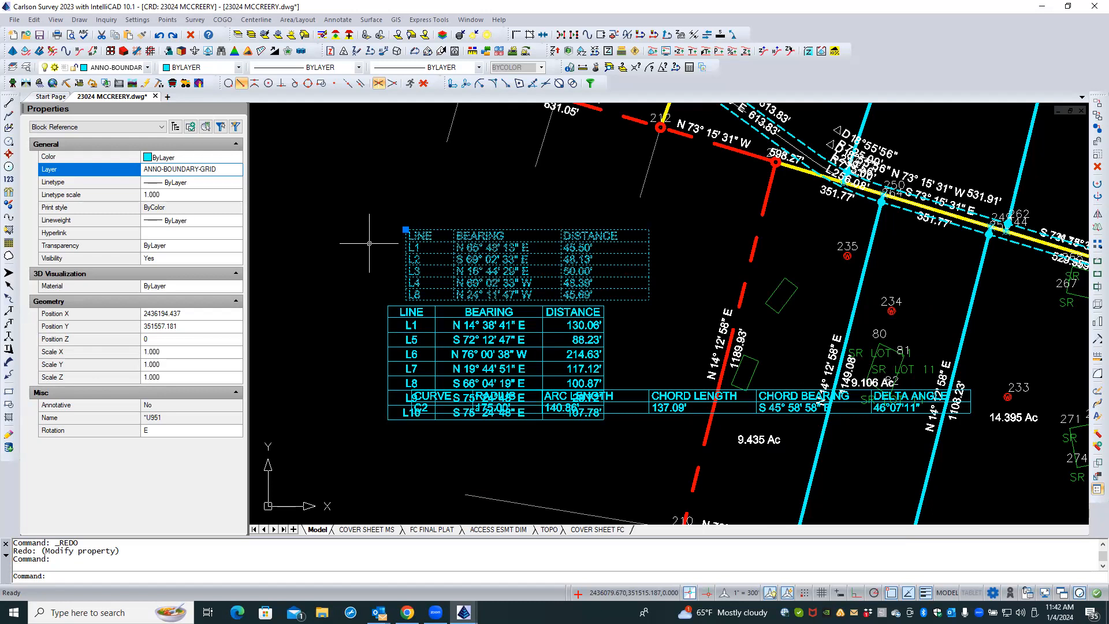
{"action": "left_click", "coordinate": [235, 169]}
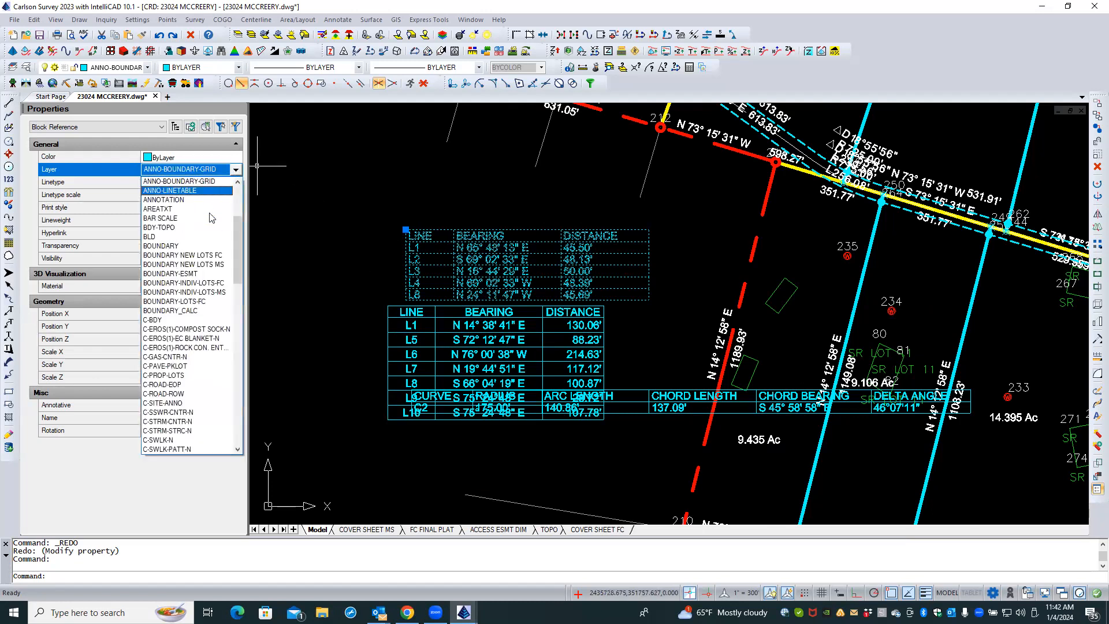
{"action": "left_click", "coordinate": [200, 277]}
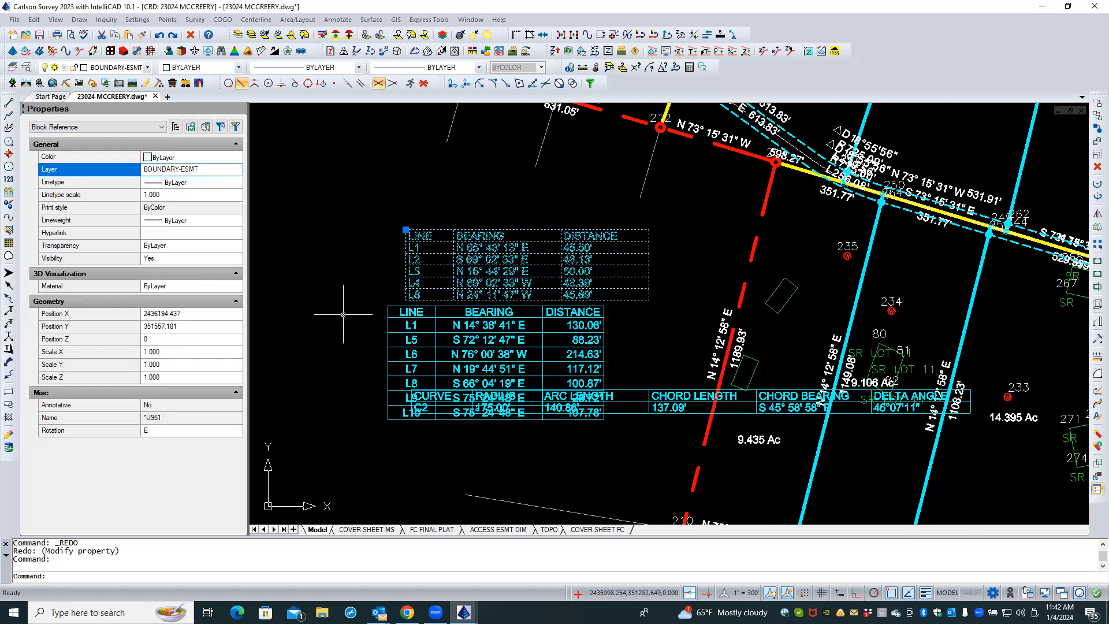
{"action": "key", "text": "Escape"}
- Assign the lower line table to the BOUNDARY-LOTS-FC layer
{"action": "left_click", "coordinate": [387, 322]}
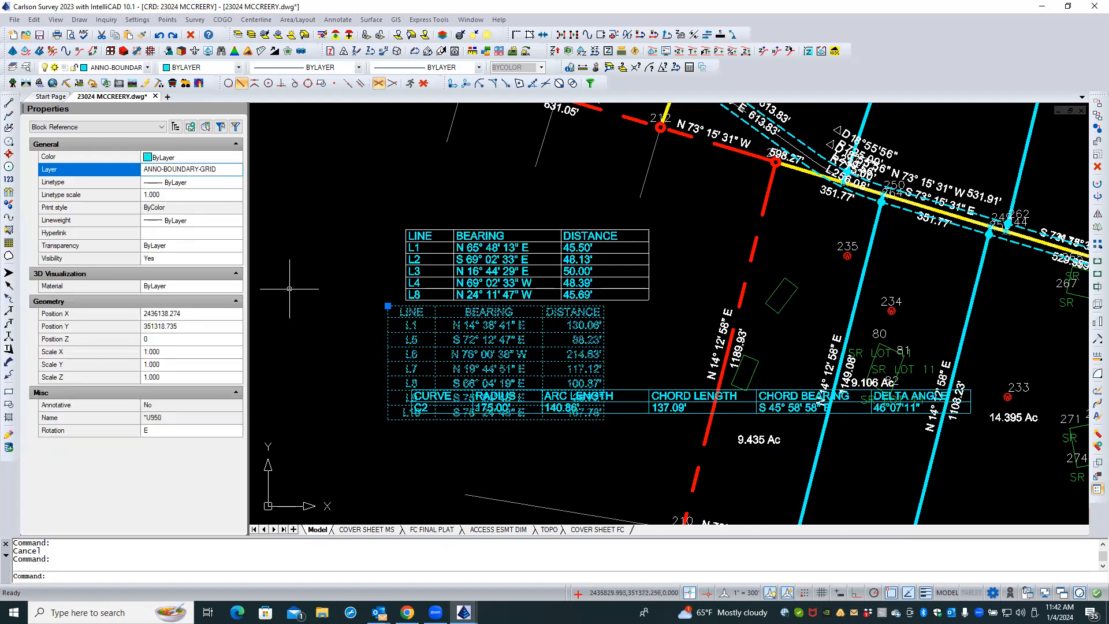
{"action": "left_click", "coordinate": [202, 173]}
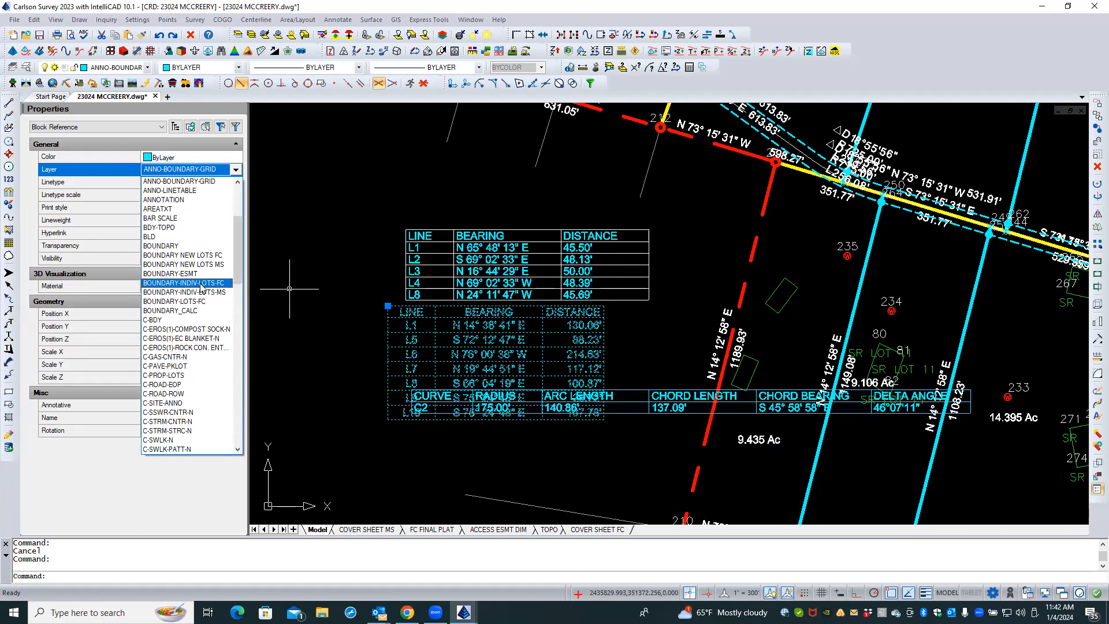
{"action": "left_click", "coordinate": [199, 302]}
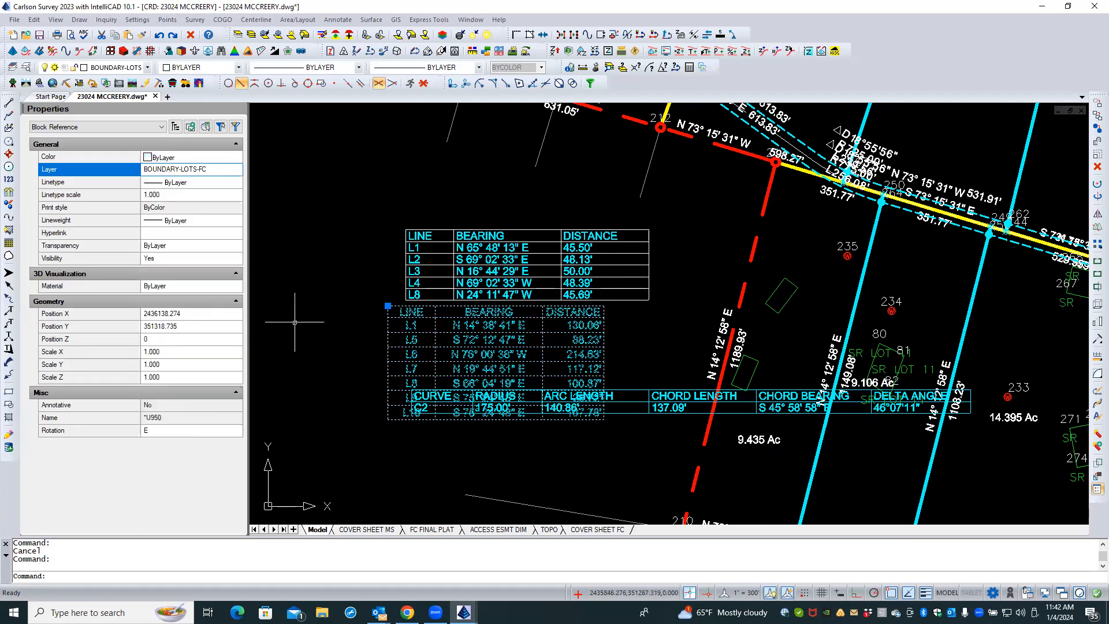
{"action": "key", "text": "Escape"}
- Assign the curve table to the BOUNDARY-ESMT layer and clear the selection
{"action": "left_click", "coordinate": [642, 390]}
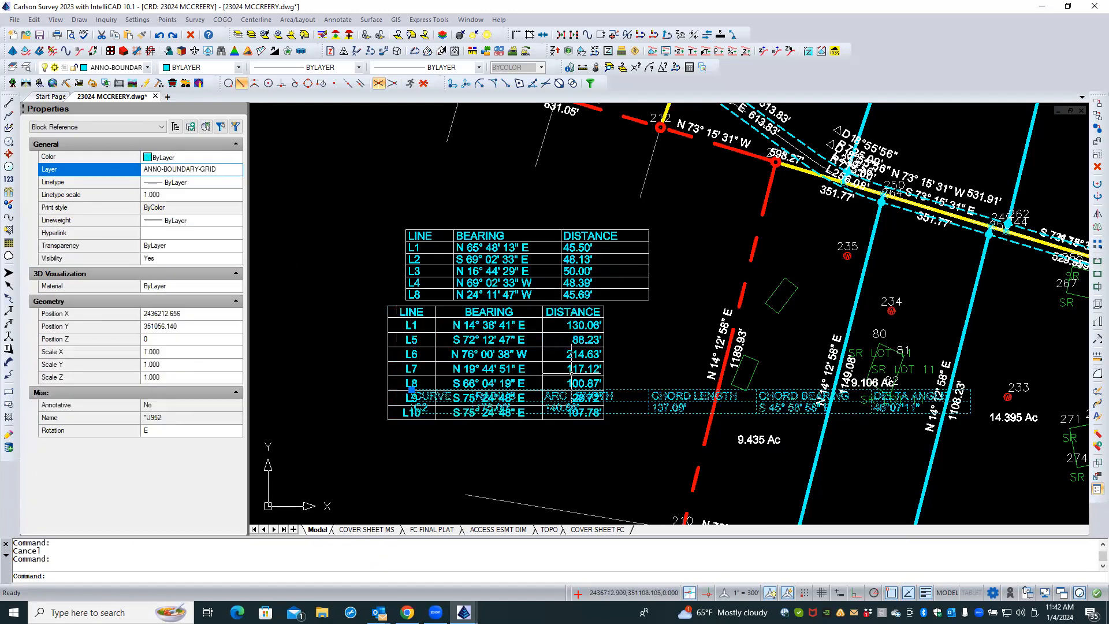
{"action": "left_click", "coordinate": [192, 170]}
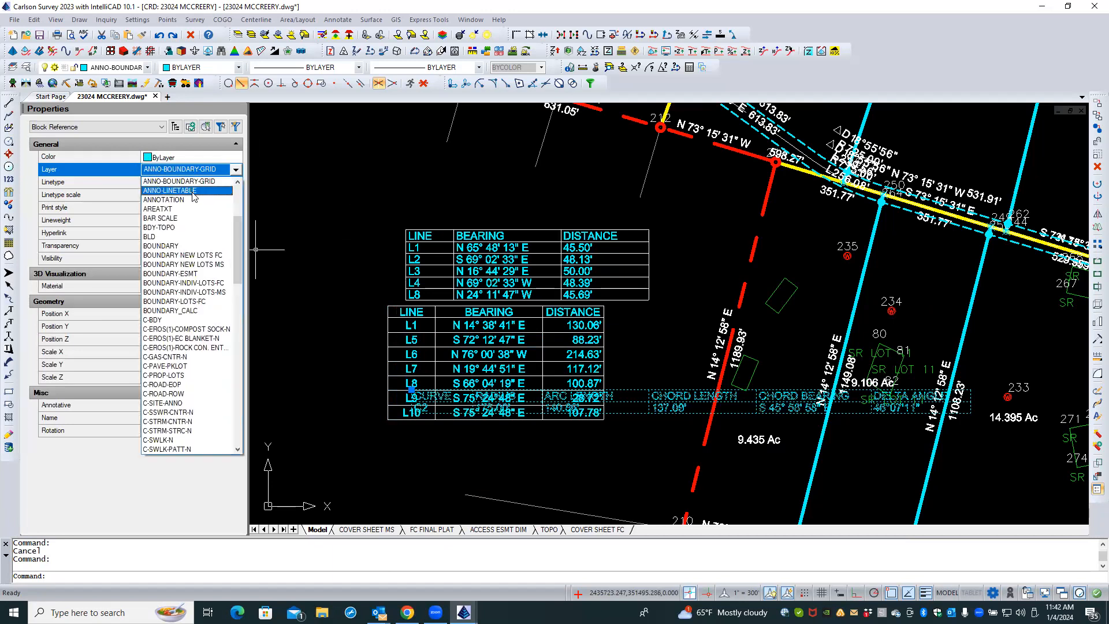
{"action": "left_click", "coordinate": [194, 274]}
{"action": "key", "text": "Escape"}
{"action": "key", "text": "Escape"}
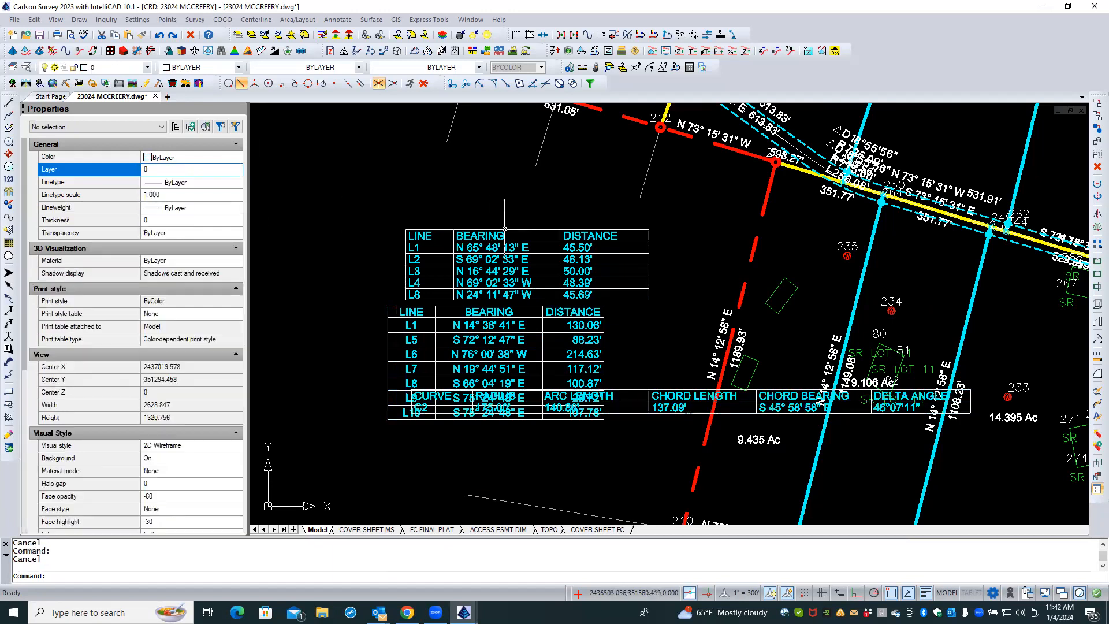
- Open the upper line table's general options with Edit Table Values and set the header alignment to Center
{"action": "left_click", "coordinate": [514, 229]}
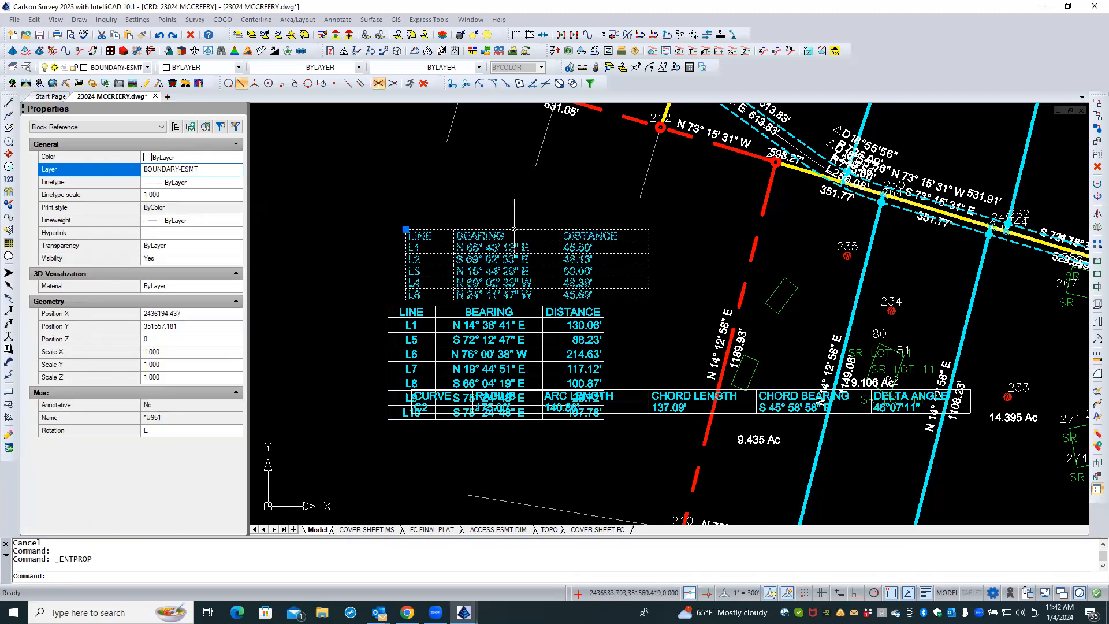
{"action": "right_click", "coordinate": [513, 228]}
{"action": "left_click", "coordinate": [462, 186]}
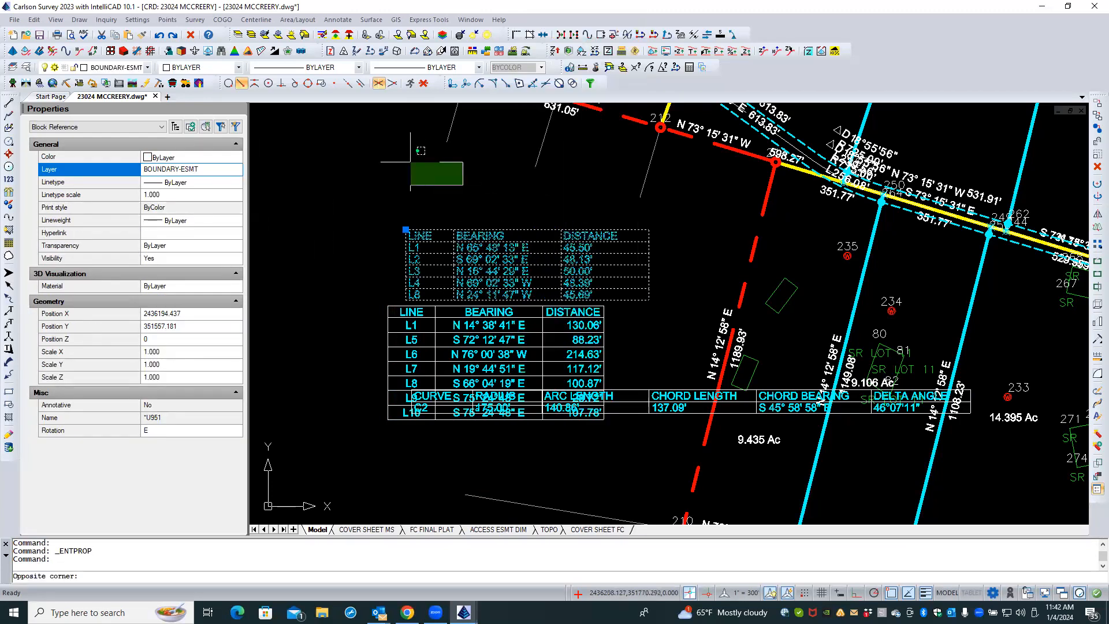
{"action": "key", "text": "Escape"}
{"action": "left_click", "coordinate": [338, 19]}
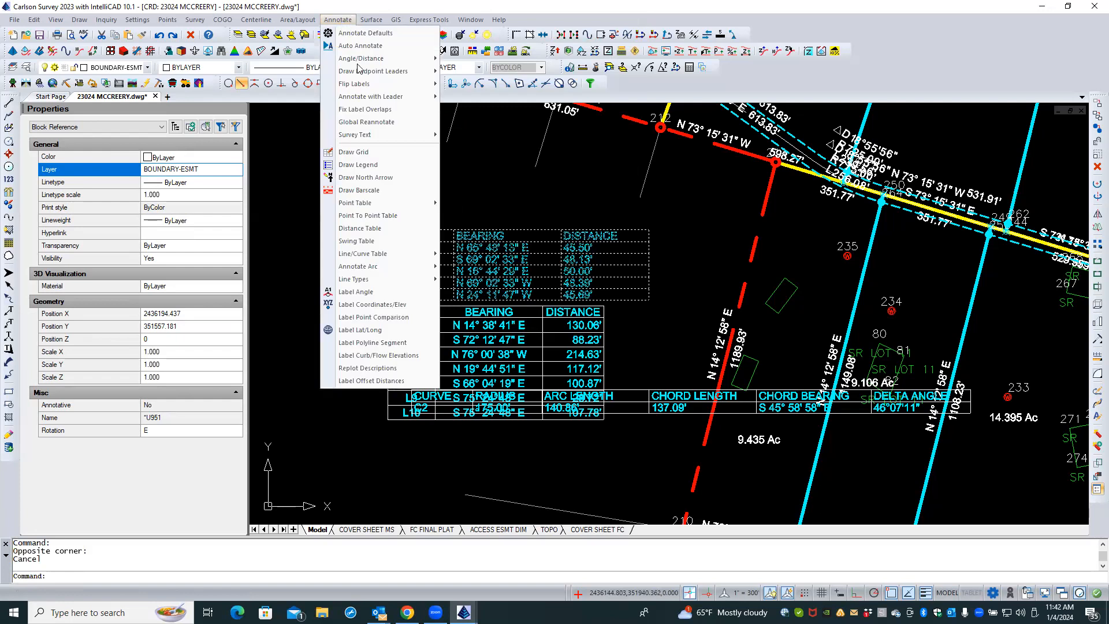
{"action": "mouse_move", "coordinate": [387, 255]}
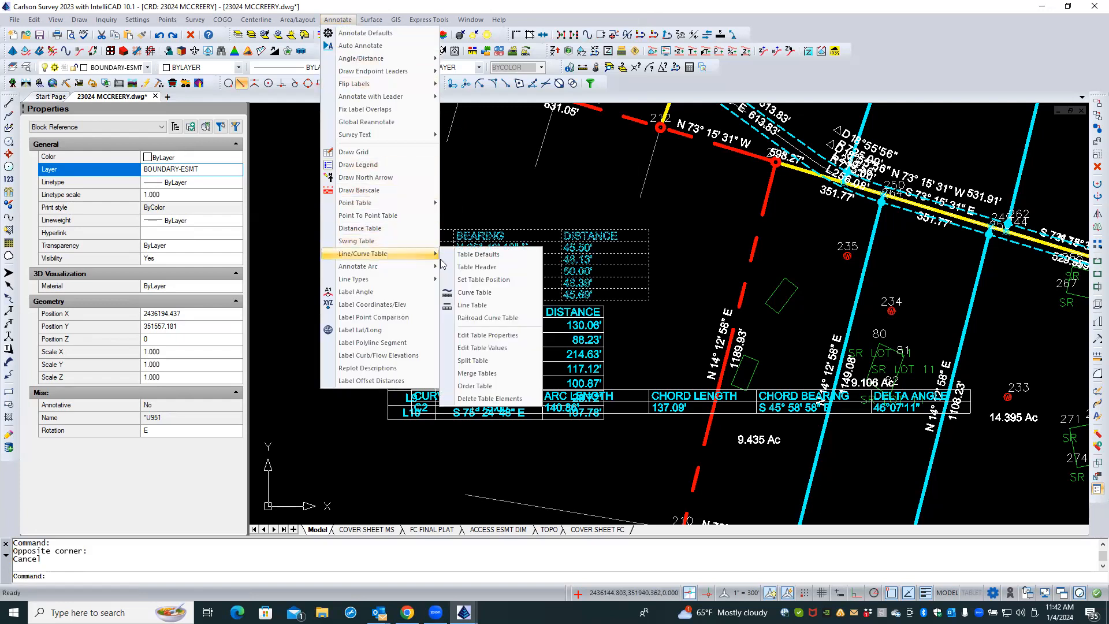
{"action": "left_click", "coordinate": [488, 349]}
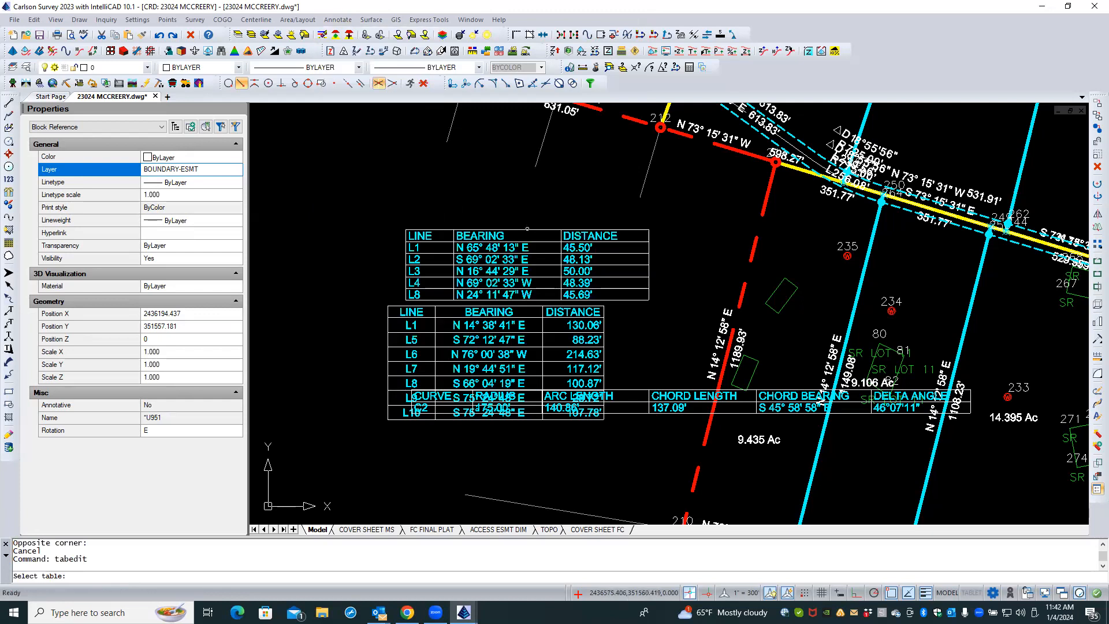
{"action": "left_click", "coordinate": [526, 229]}
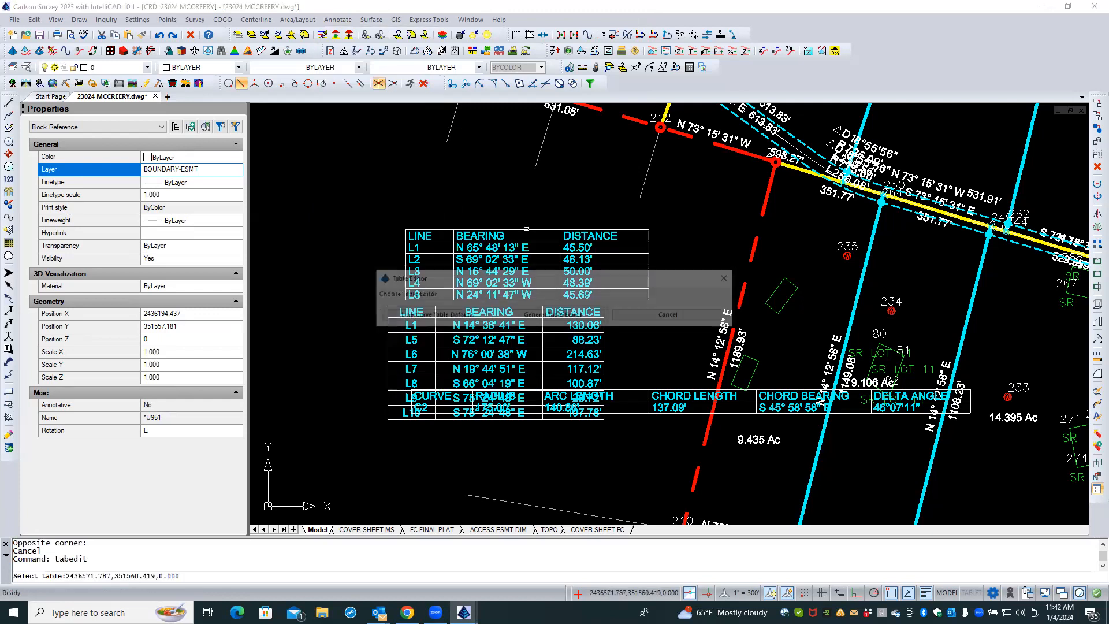
{"action": "left_click", "coordinate": [545, 315]}
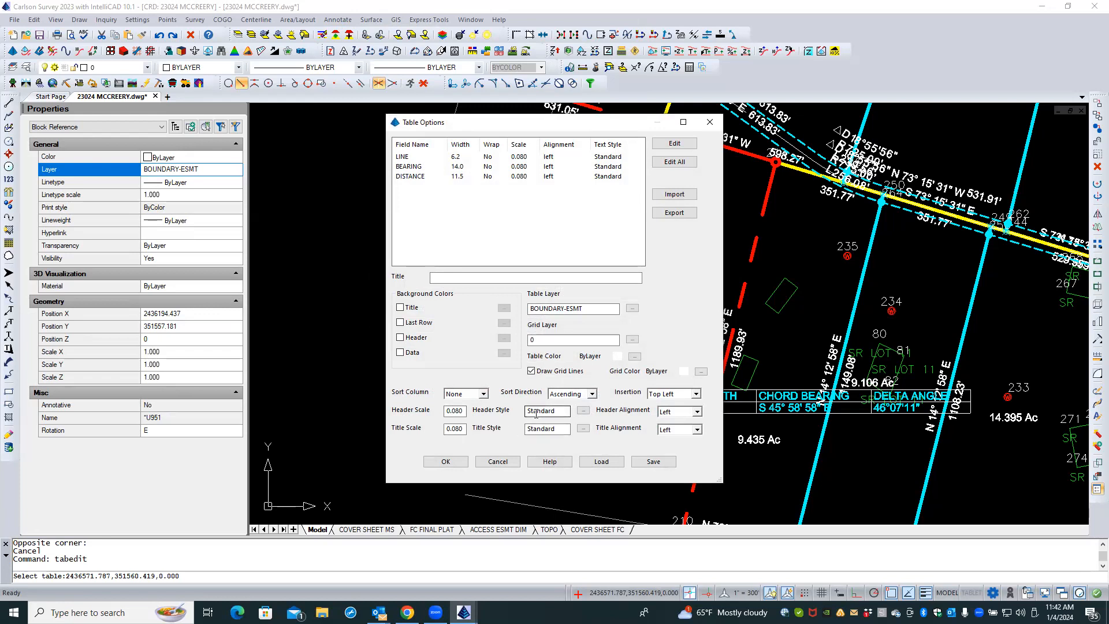
{"action": "left_click", "coordinate": [697, 412]}
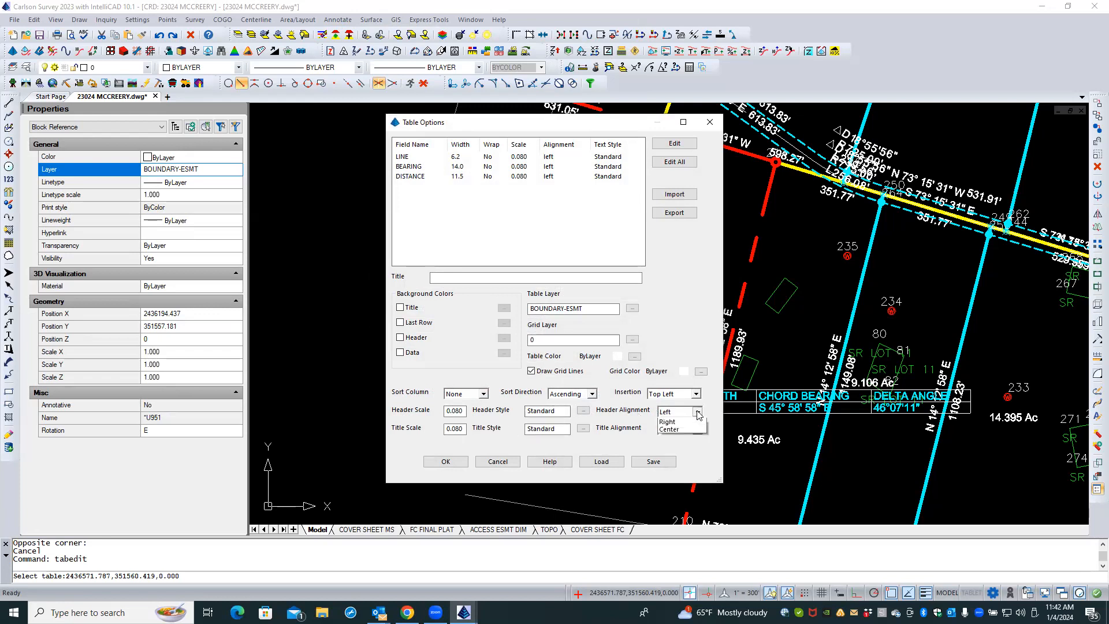
{"action": "left_click", "coordinate": [679, 437]}
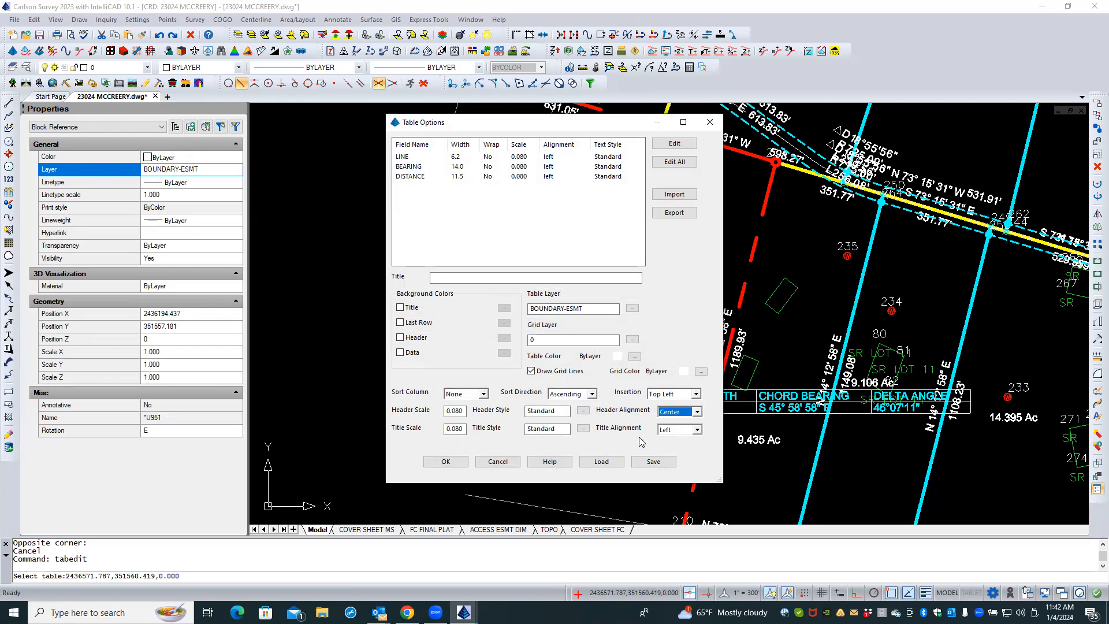
- Set the alignment of the table's LINE and BEARING columns to Center
{"action": "left_click", "coordinate": [430, 159]}
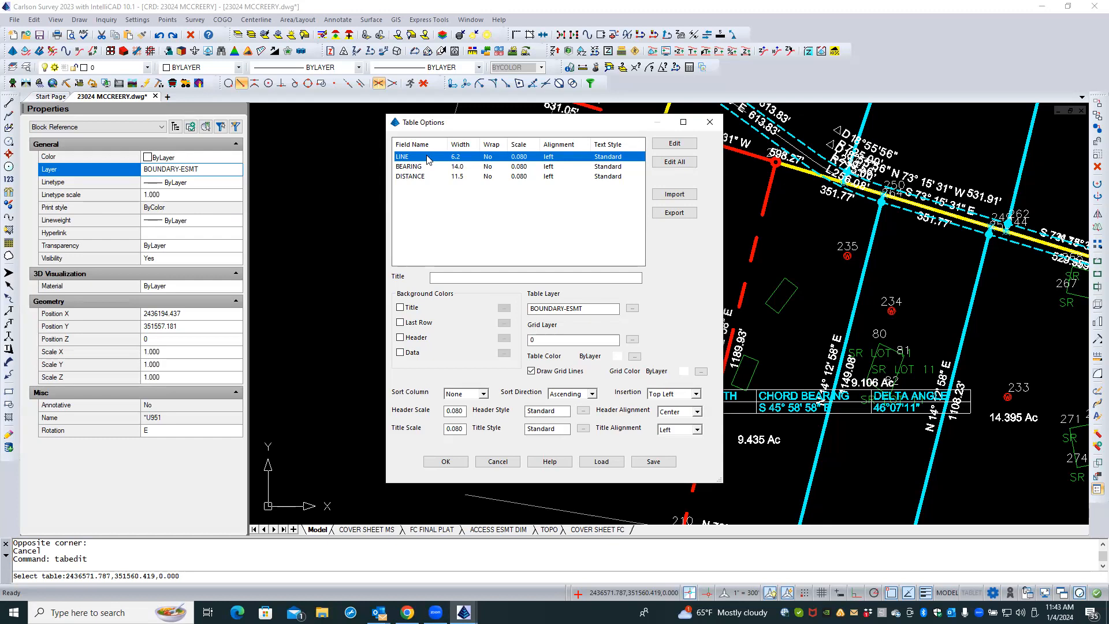
{"action": "double_click", "coordinate": [428, 159]}
{"action": "left_click", "coordinate": [597, 311]}
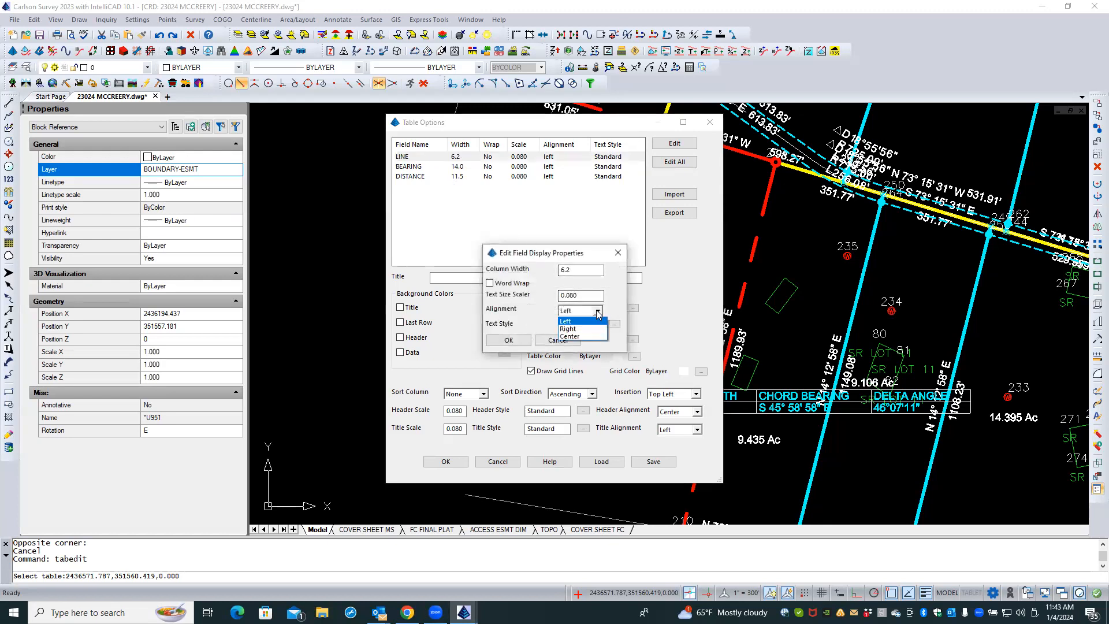
{"action": "left_click", "coordinate": [572, 335]}
{"action": "left_click", "coordinate": [508, 341]}
{"action": "left_click", "coordinate": [419, 169]}
{"action": "double_click", "coordinate": [419, 169]}
{"action": "left_click", "coordinate": [597, 312]}
{"action": "left_click", "coordinate": [572, 335]}
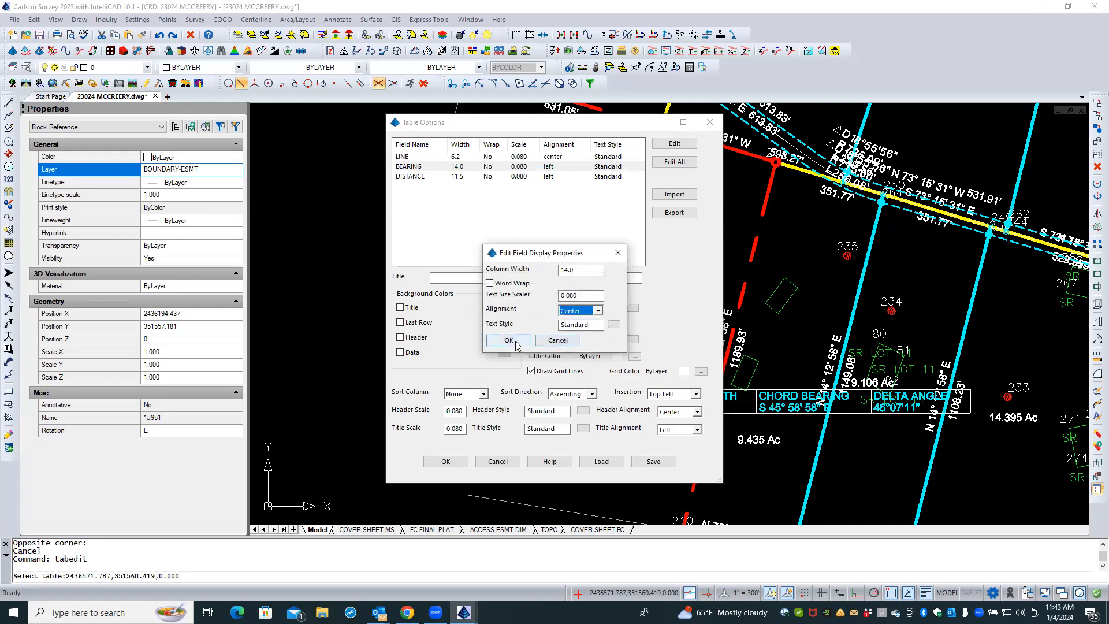
{"action": "left_click", "coordinate": [508, 340]}
- Set the DISTANCE column's width to 8 and its alignment to Right, and apply the table options
{"action": "double_click", "coordinate": [422, 176]}
{"action": "double_click", "coordinate": [580, 269]}
{"action": "type", "text": "8"}
{"action": "left_click", "coordinate": [597, 312]}
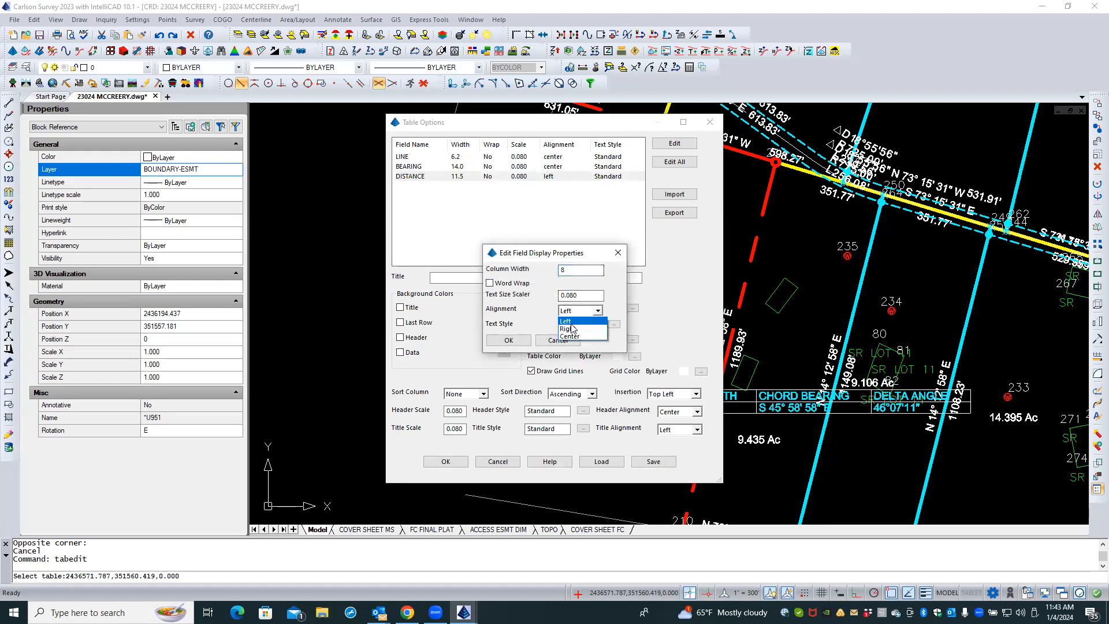
{"action": "left_click", "coordinate": [567, 328]}
{"action": "left_click", "coordinate": [508, 340]}
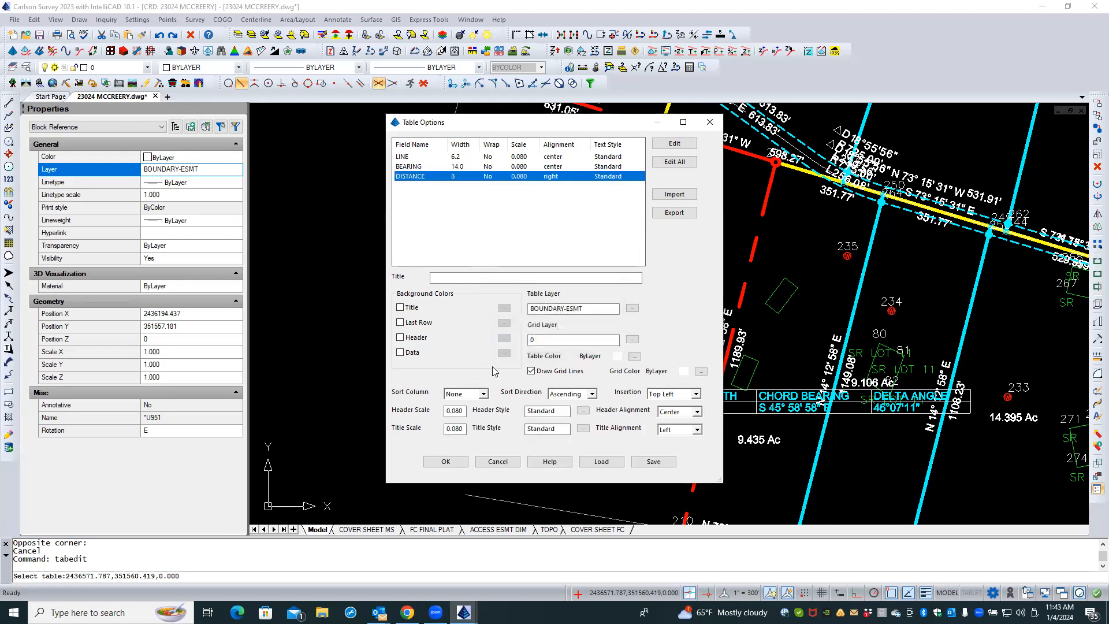
{"action": "left_click", "coordinate": [440, 461]}
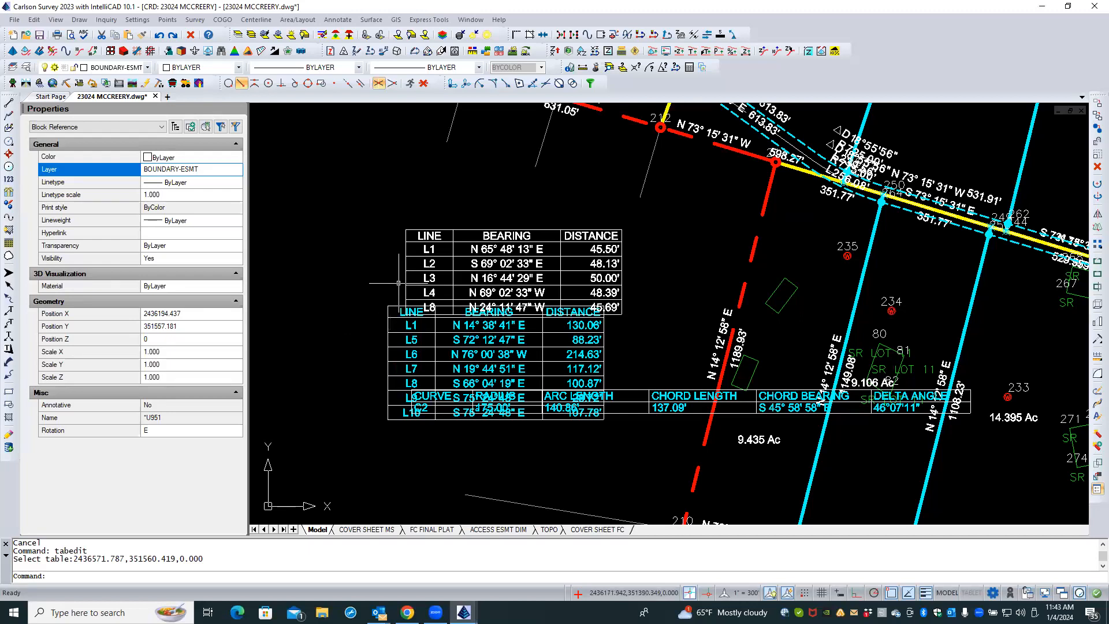
- Freeze the BOUNDARY-ESMT layer in the FC FINAL PLAT layout's main viewport by picking the upper line table
{"action": "left_click", "coordinate": [442, 531]}
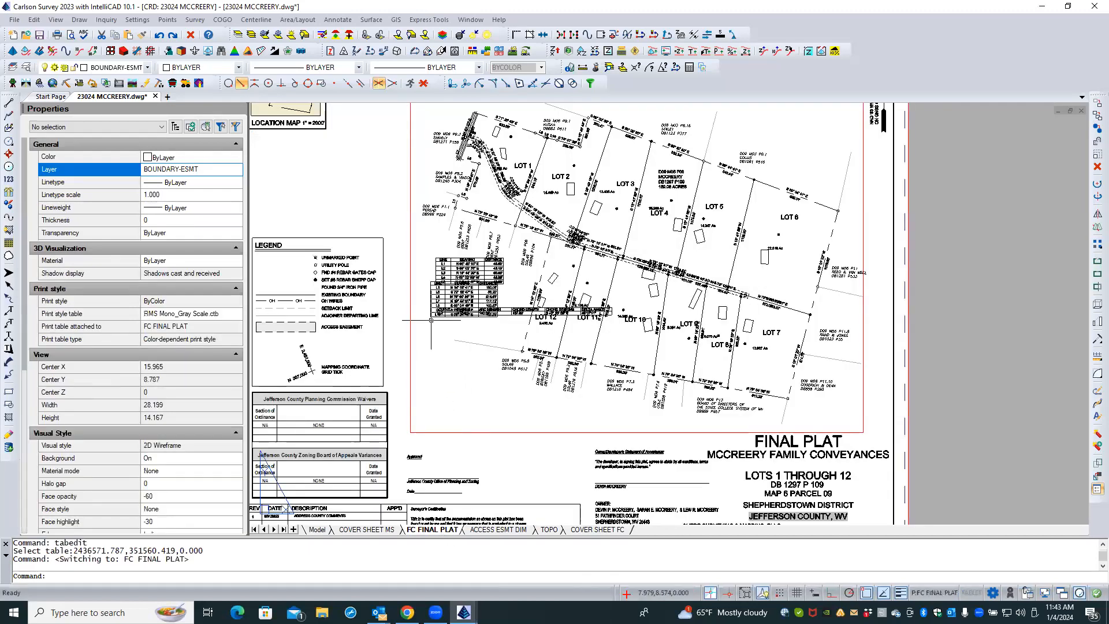
{"action": "double_click", "coordinate": [423, 252]}
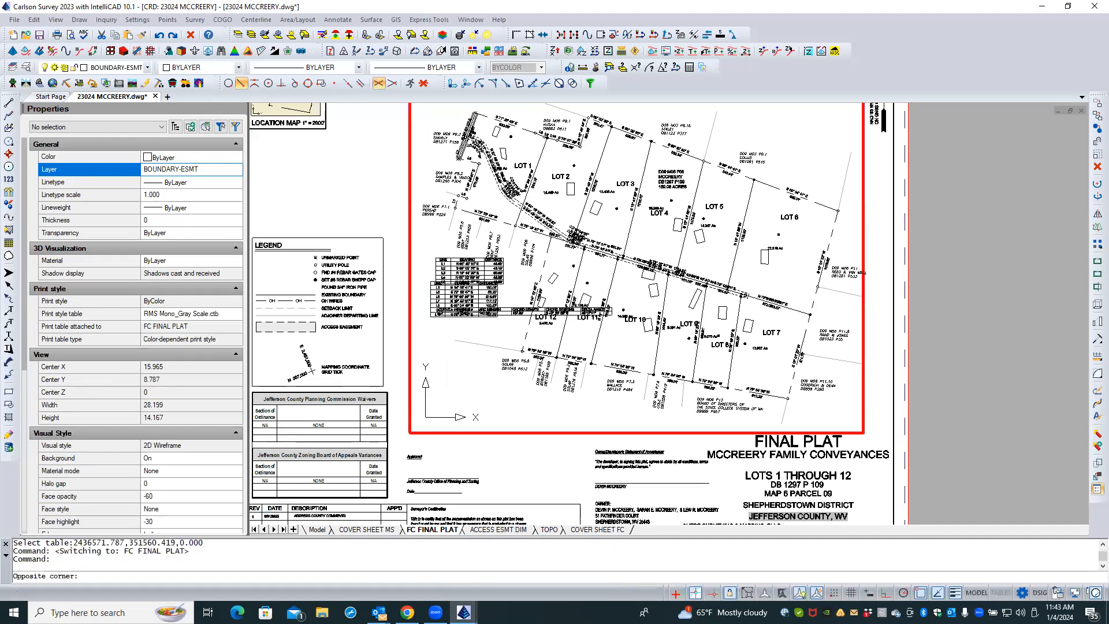
{"action": "left_click", "coordinate": [260, 32]}
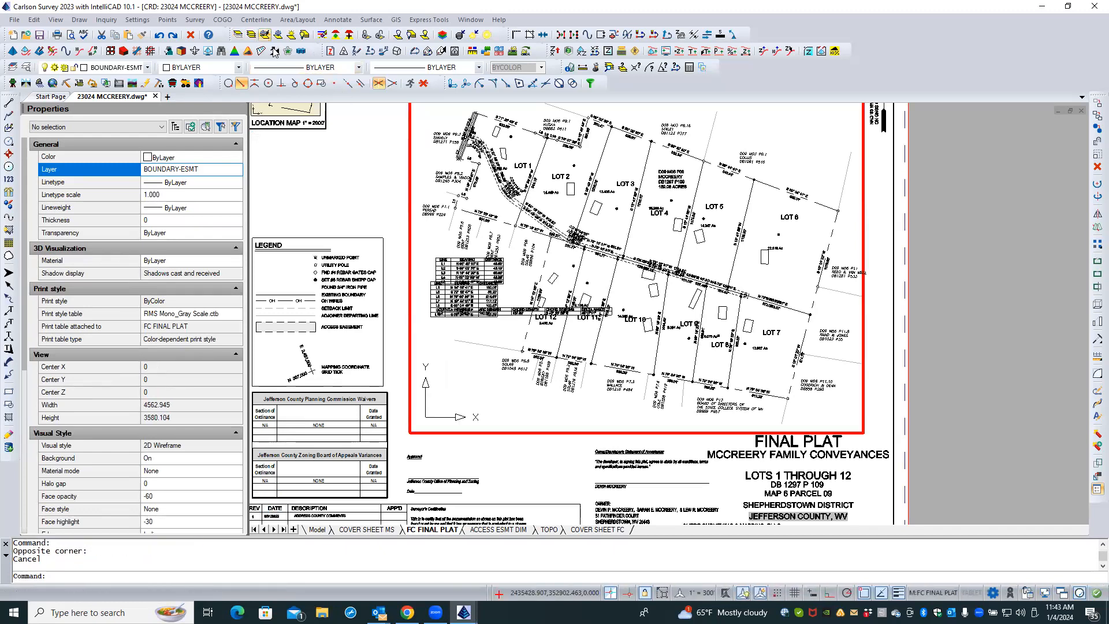
{"action": "left_click", "coordinate": [437, 261]}
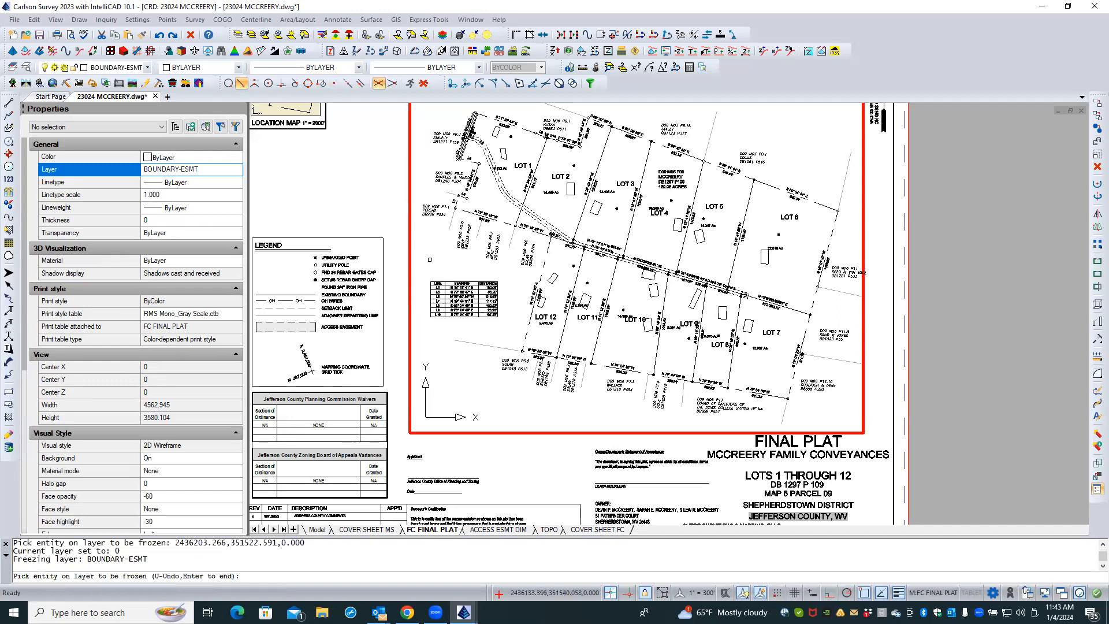
{"action": "key", "text": "Return"}
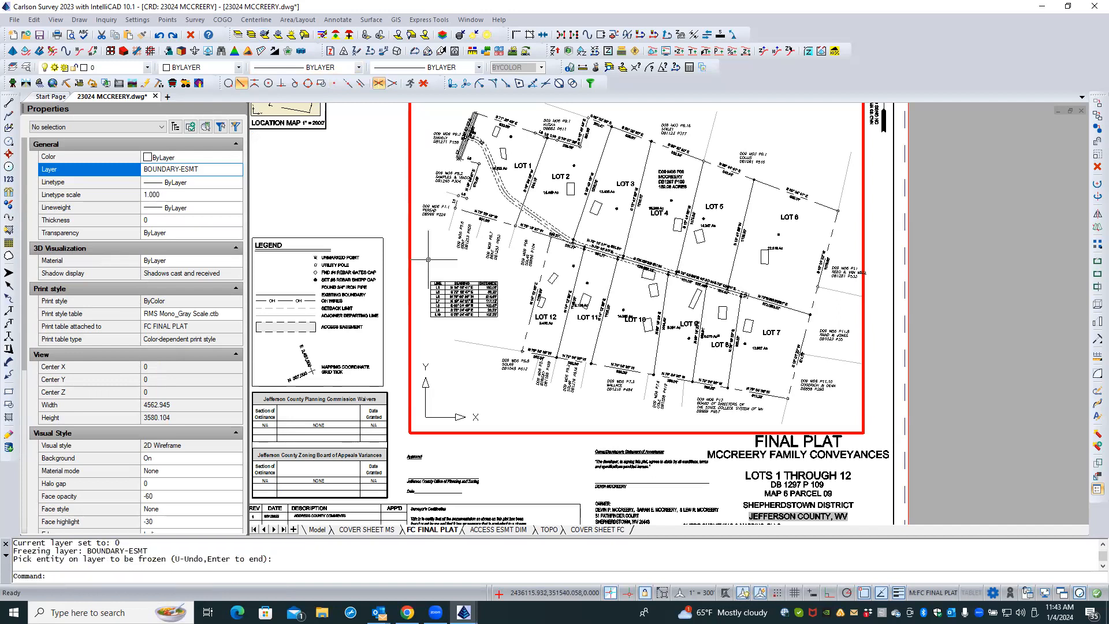
- Return to model space and check which layers the curve table and the upper line table are on
{"action": "left_click", "coordinate": [317, 530]}
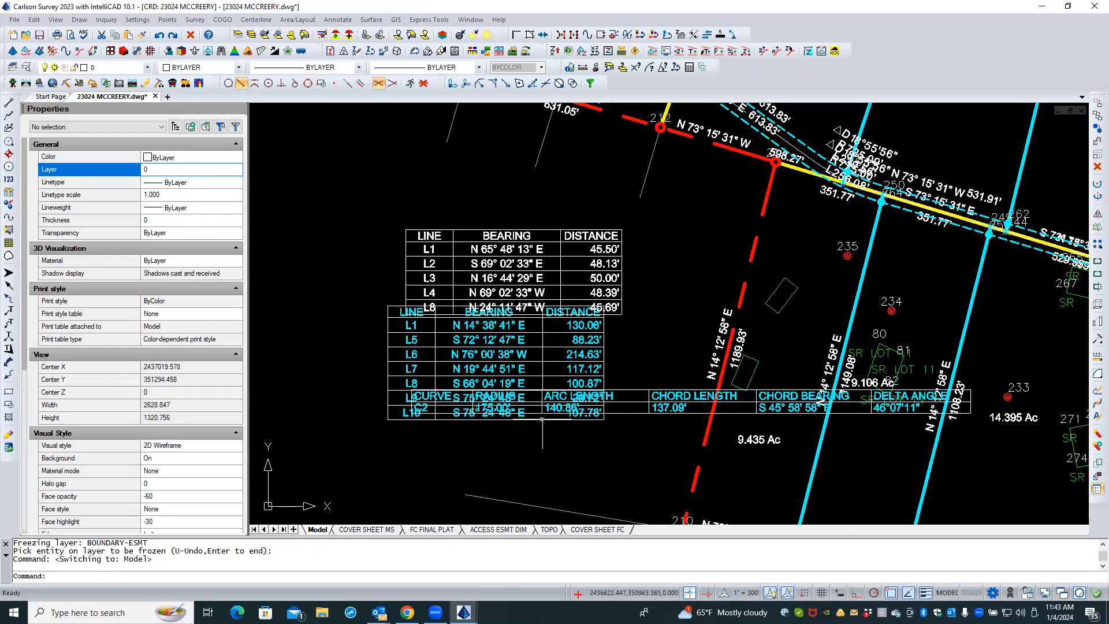
{"action": "left_click", "coordinate": [625, 412]}
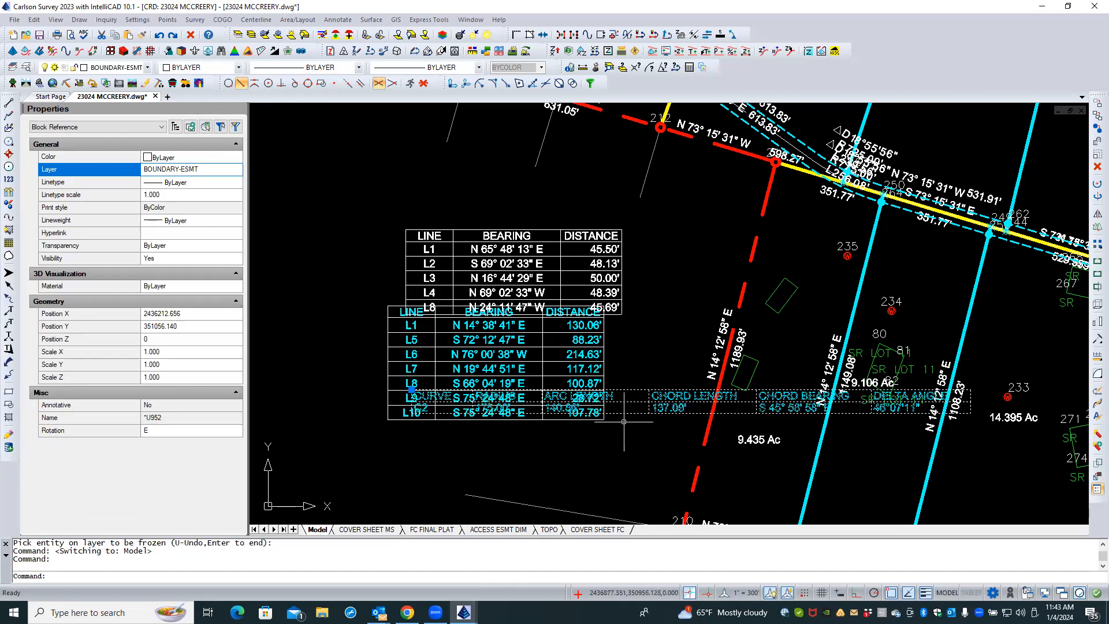
{"action": "key", "text": "Escape"}
{"action": "key", "text": "Escape"}
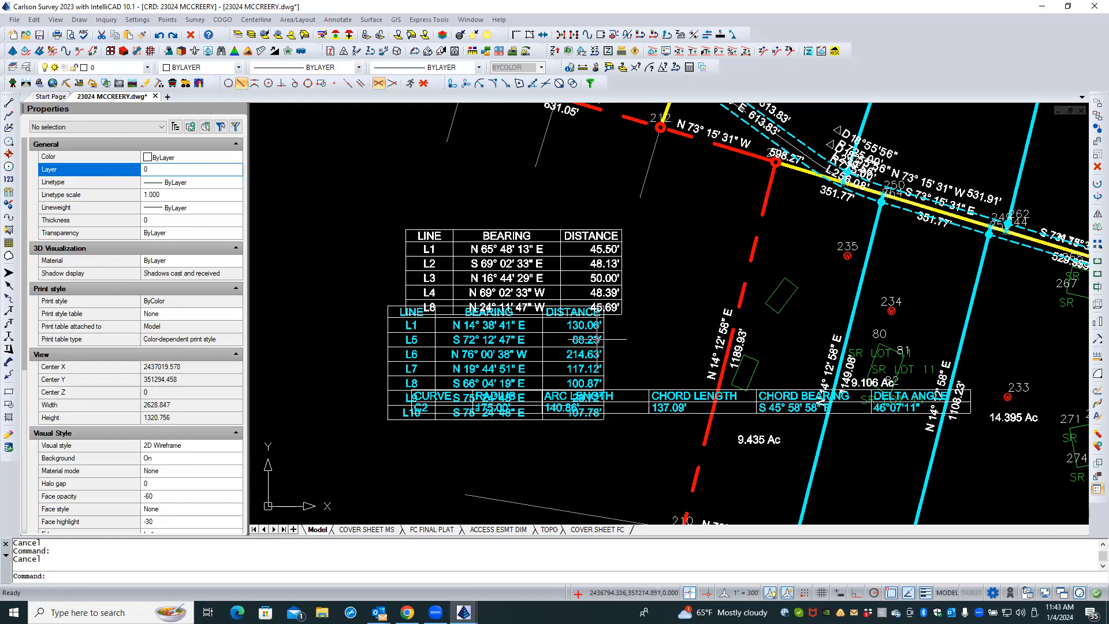
{"action": "left_click", "coordinate": [540, 229]}
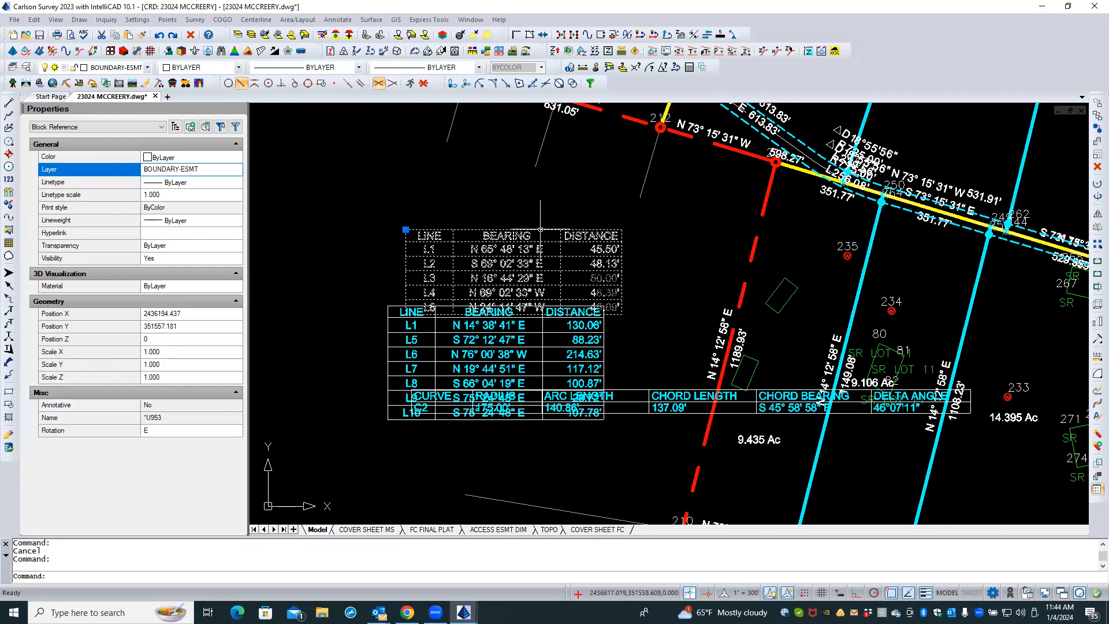
{"action": "key", "text": "Escape"}
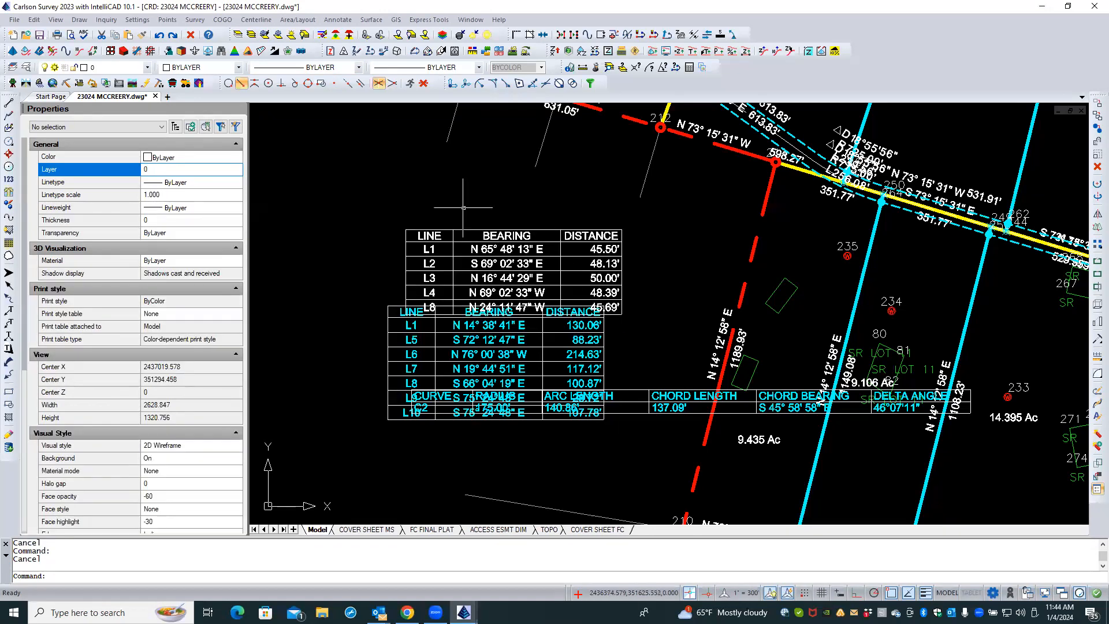
- In the ACCESS ESMT DIM layout, move the curve table directly beneath the line table, aligned with its left edge
{"action": "left_click", "coordinate": [498, 529]}
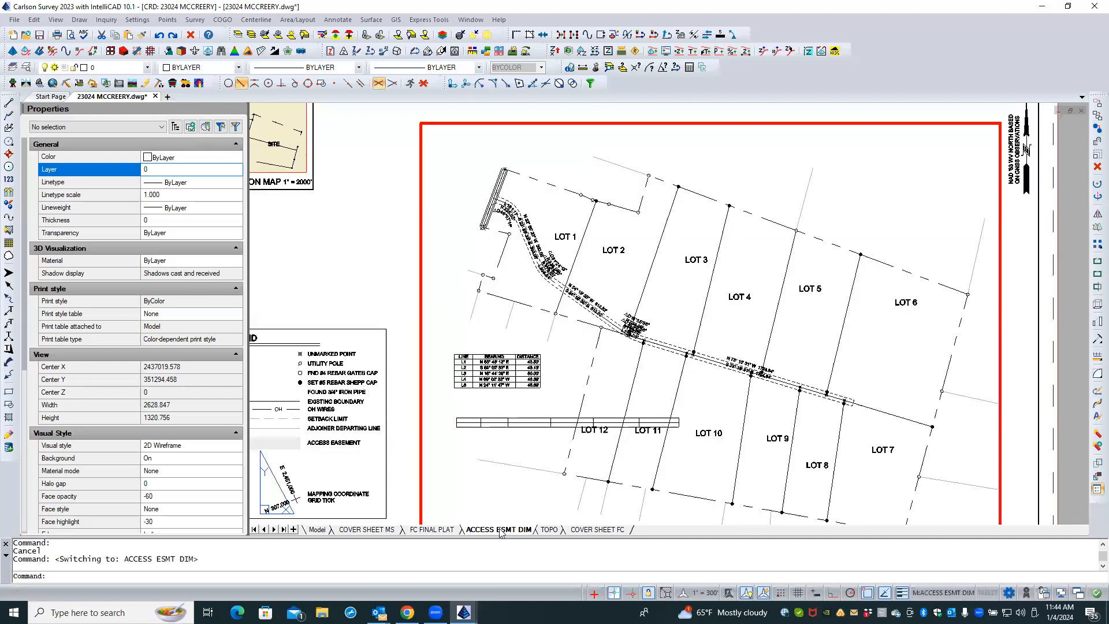
{"action": "left_click", "coordinate": [488, 422]}
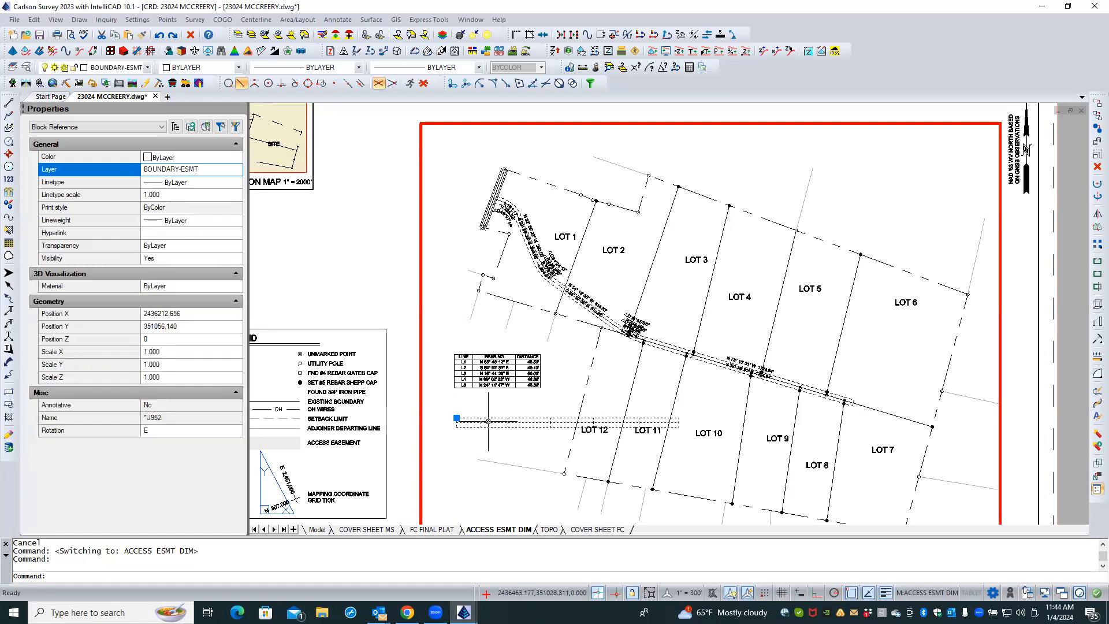
{"action": "left_click", "coordinate": [456, 417]}
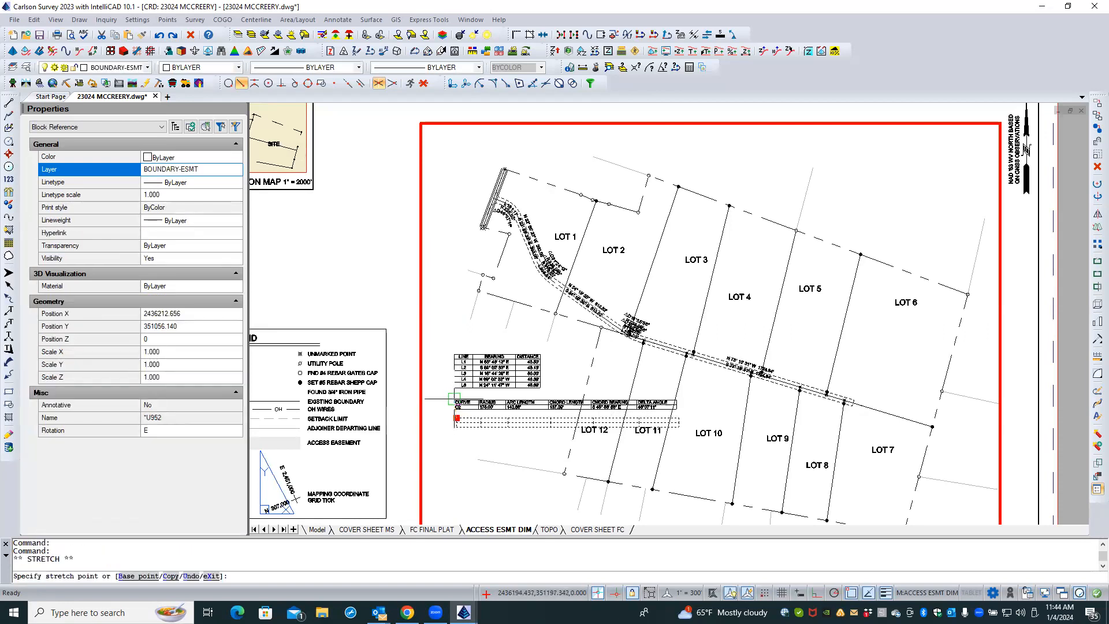
{"action": "left_click", "coordinate": [455, 394]}
{"action": "scroll", "coordinate": [457, 399], "scroll_direction": "up", "scroll_amount": 5}
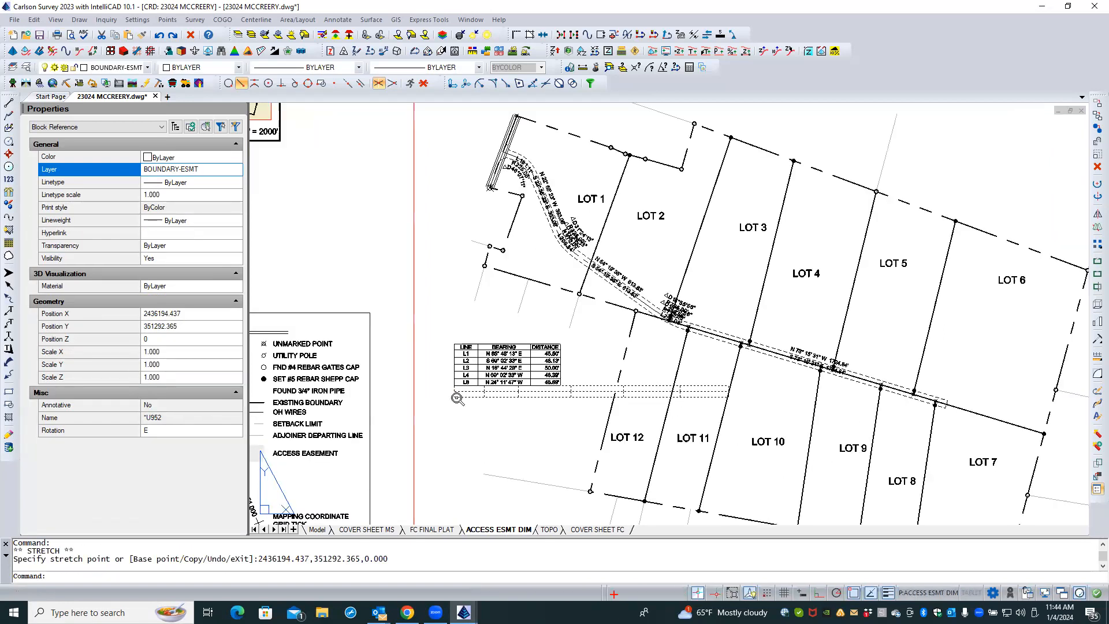
{"action": "key", "text": "Escape"}
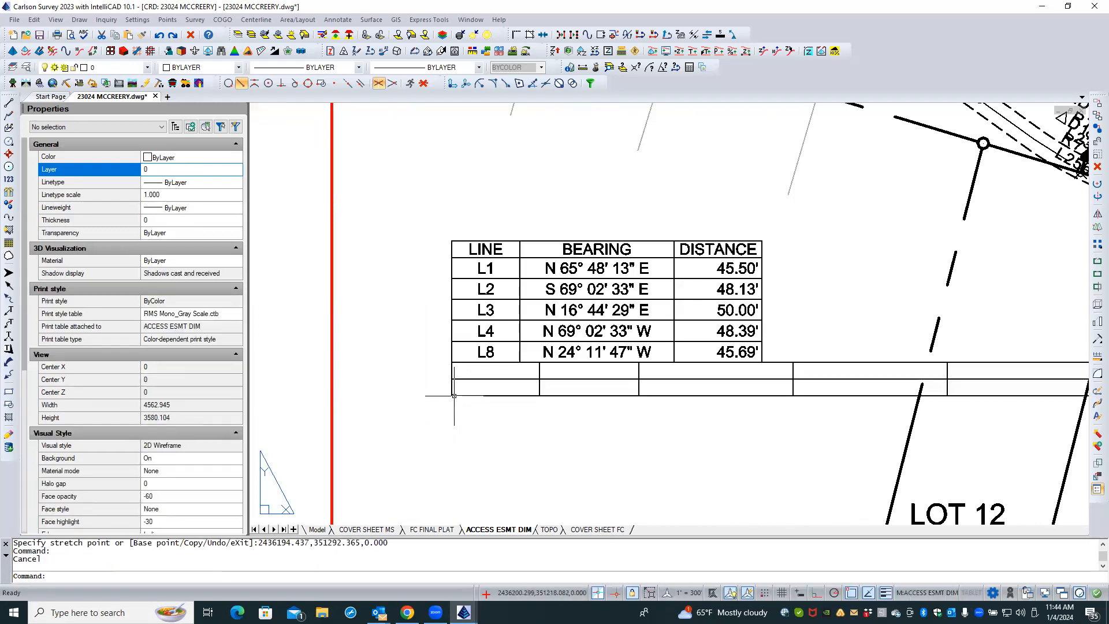
- Move the 1" = 300' scale to the top of the drawing scale list and regenerate all views
{"action": "left_click", "coordinate": [678, 596]}
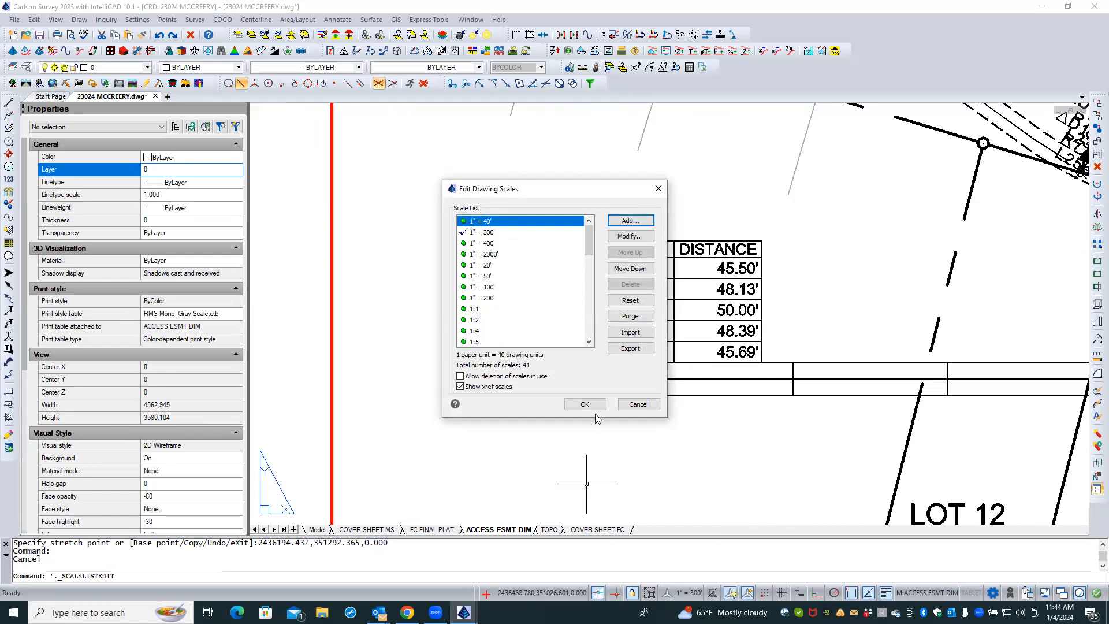
{"action": "left_click", "coordinate": [638, 404]}
{"action": "left_click", "coordinate": [523, 232]}
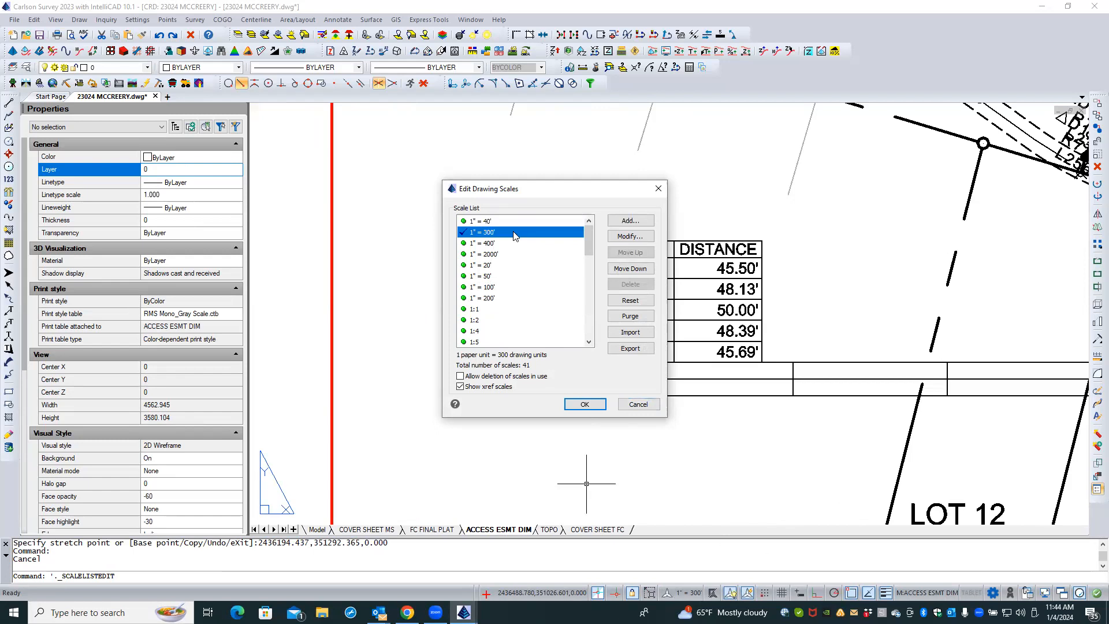
{"action": "left_click", "coordinate": [631, 253]}
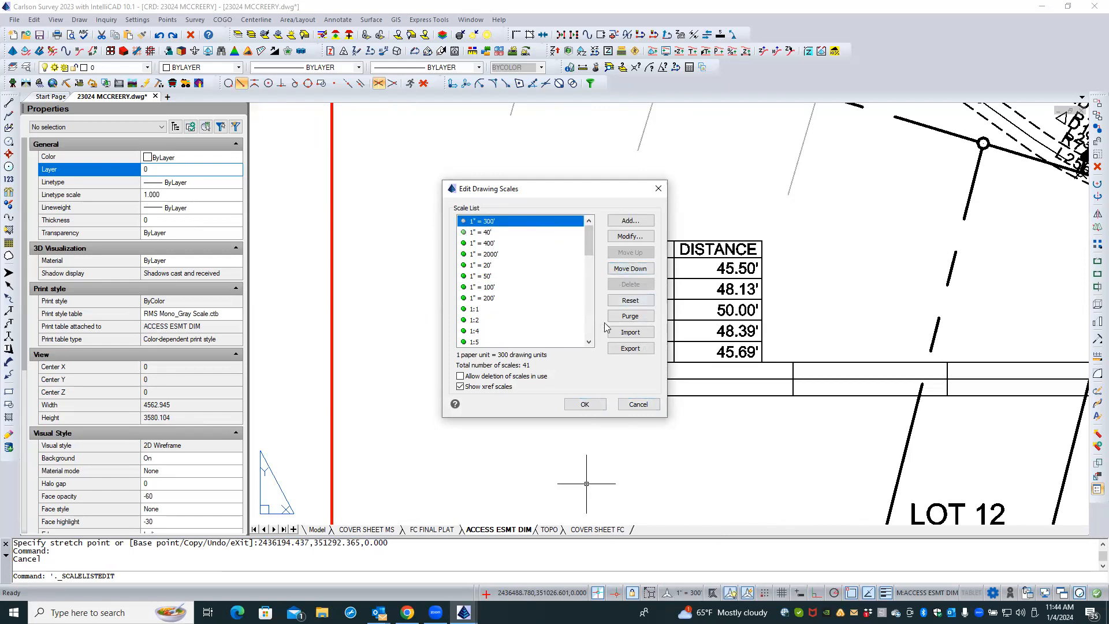
{"action": "left_click", "coordinate": [583, 405]}
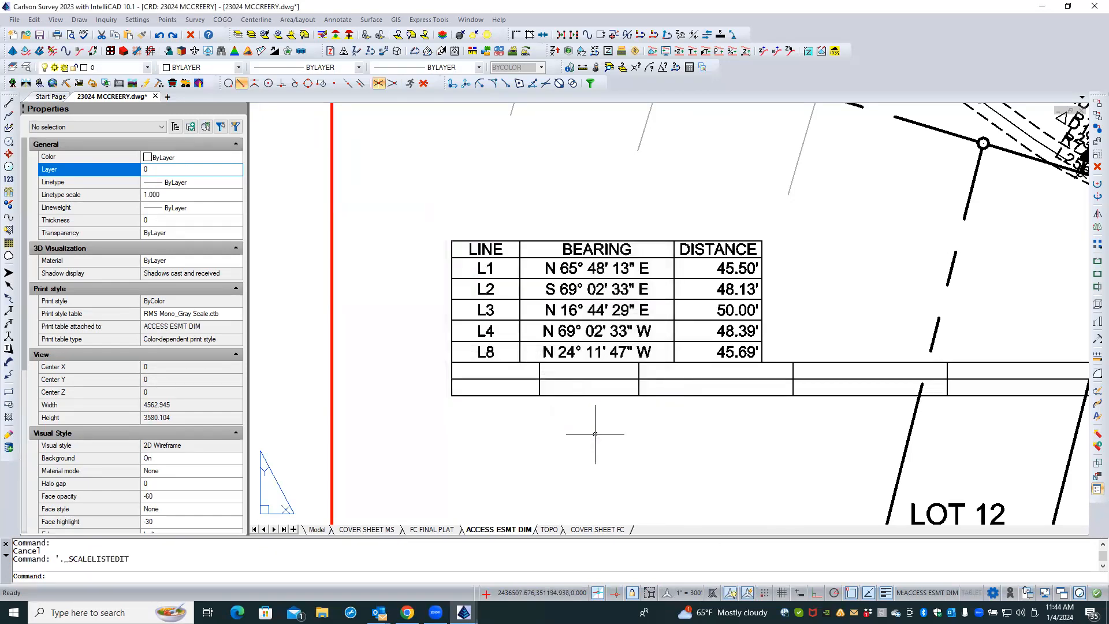
{"action": "type", "text": "REA"}
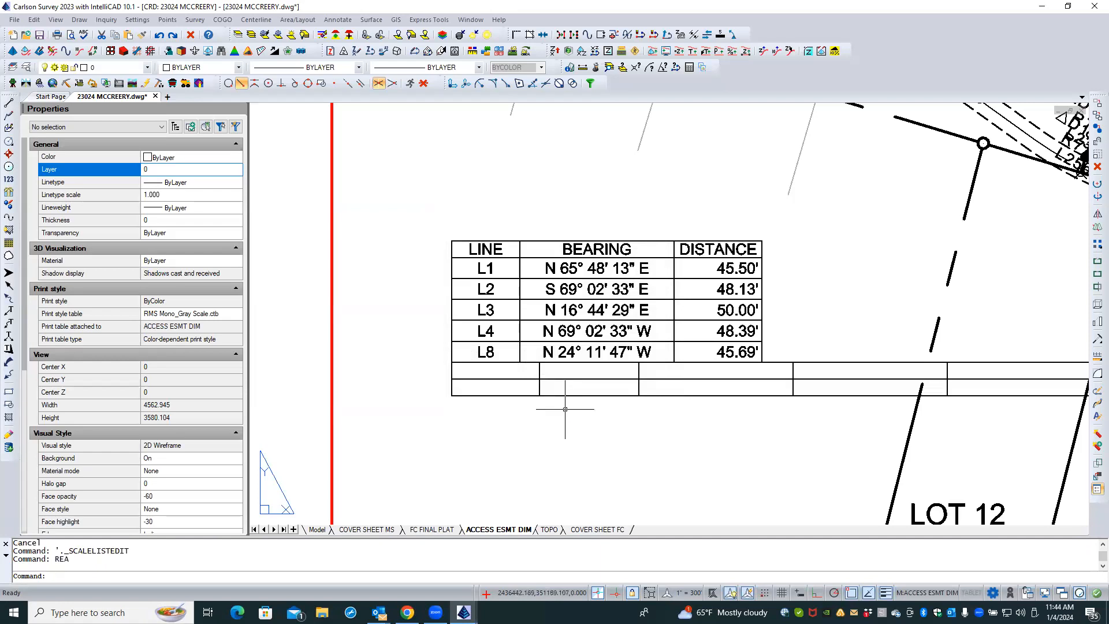
- Inspect the properties of the curve table whose text is missing, and clear the selection
{"action": "left_click", "coordinate": [554, 394]}
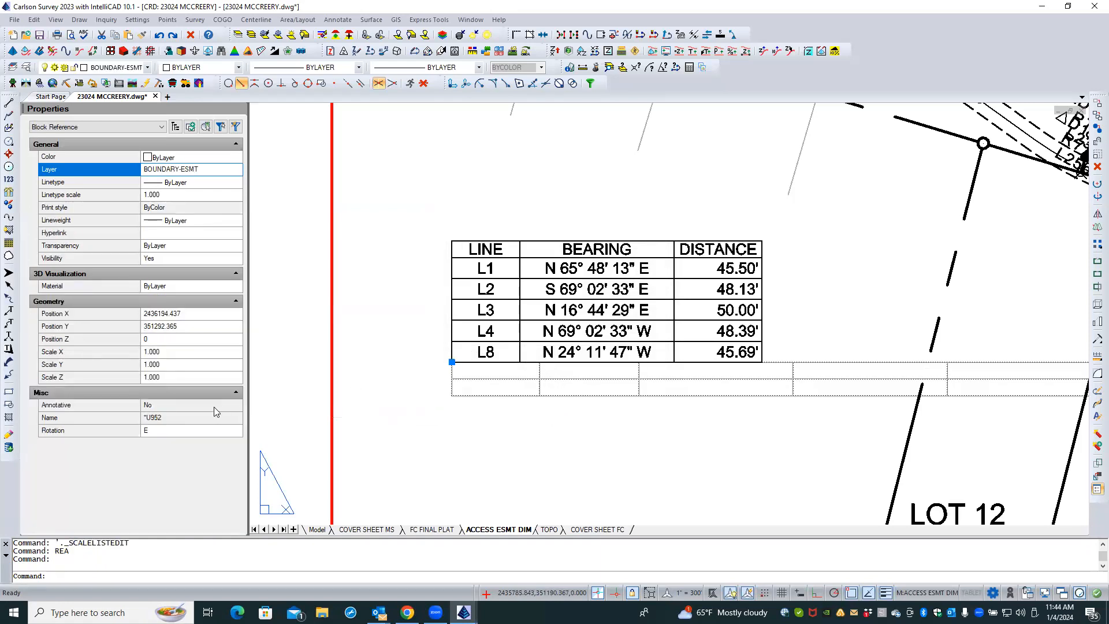
{"action": "key", "text": "Escape"}
{"action": "key", "text": "Escape"}
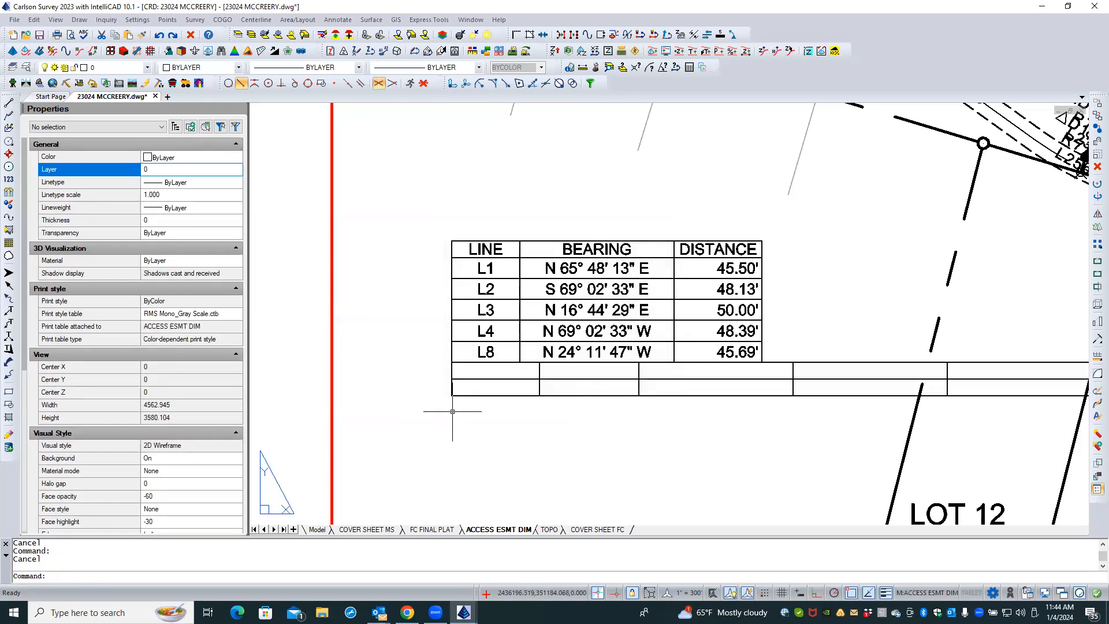
- Examine the lot line table in the FC FINAL PLAT layout and check its layer
{"action": "left_click", "coordinate": [434, 530]}
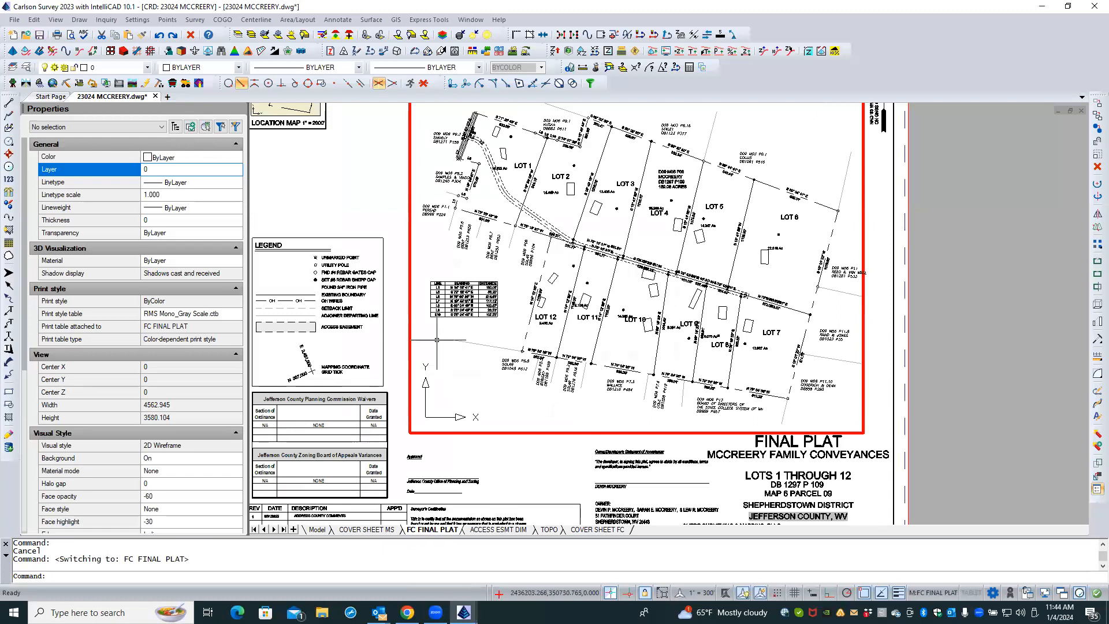
{"action": "scroll", "coordinate": [422, 294], "scroll_direction": "up", "scroll_amount": 5}
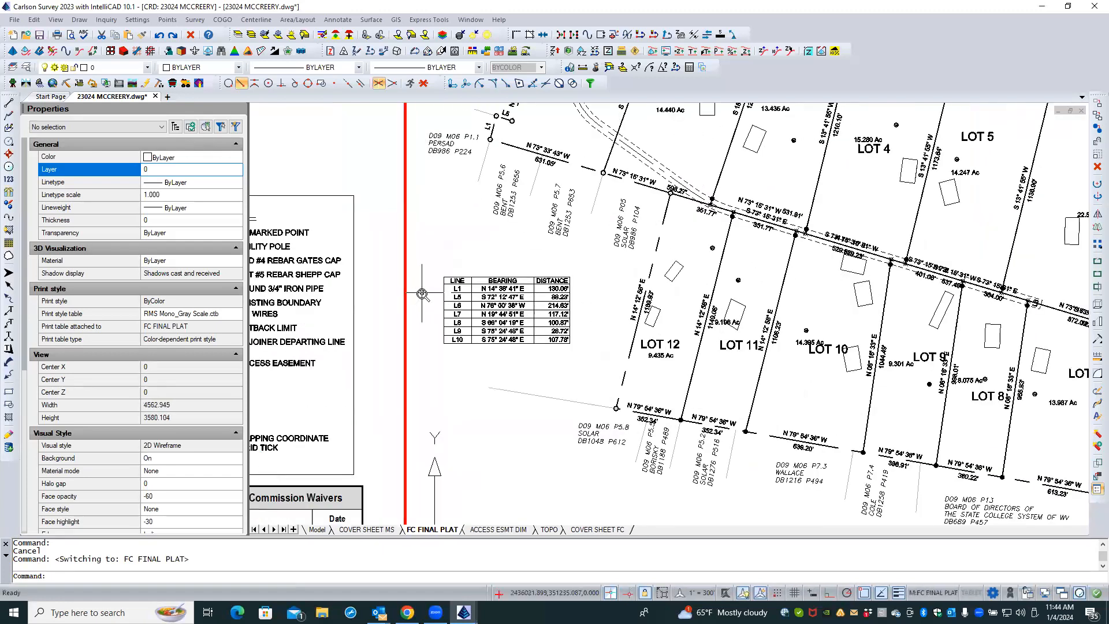
{"action": "scroll", "coordinate": [423, 294], "scroll_direction": "up", "scroll_amount": 2}
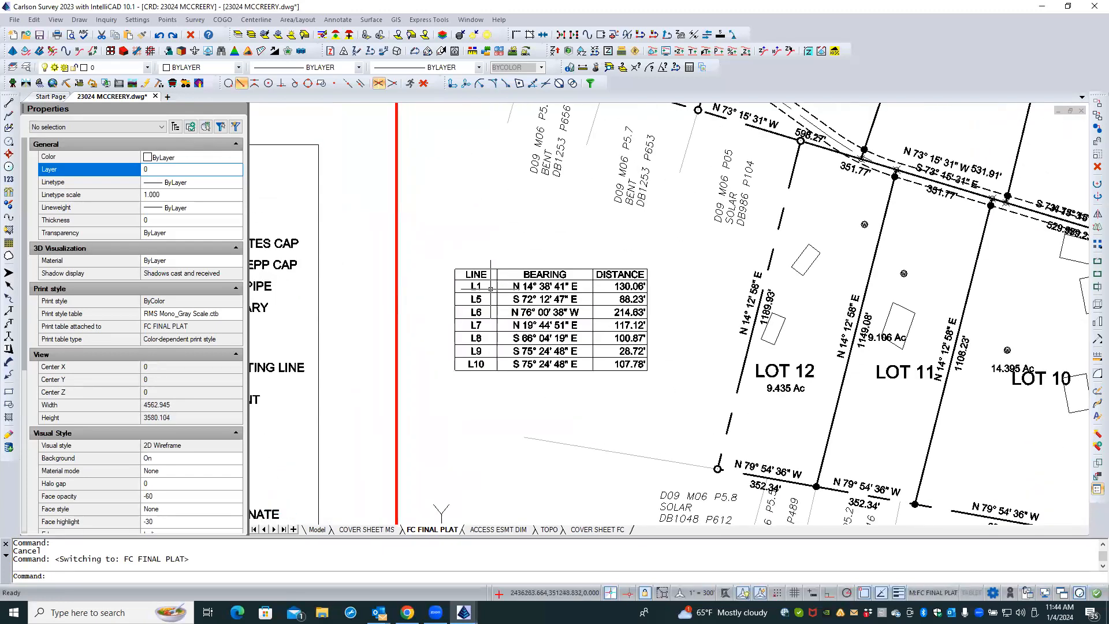
{"action": "scroll", "coordinate": [490, 289], "scroll_direction": "up", "scroll_amount": 2}
{"action": "scroll", "coordinate": [418, 450], "scroll_direction": "down", "scroll_amount": 1}
{"action": "scroll", "coordinate": [418, 450], "scroll_direction": "down", "scroll_amount": 3}
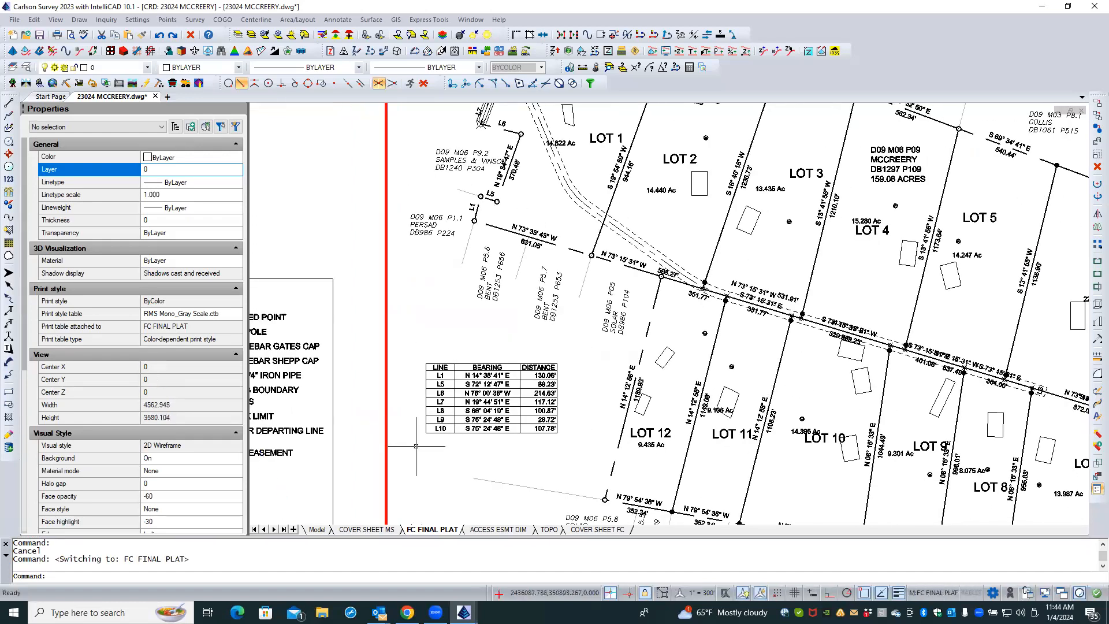
{"action": "scroll", "coordinate": [438, 379], "scroll_direction": "up", "scroll_amount": 4}
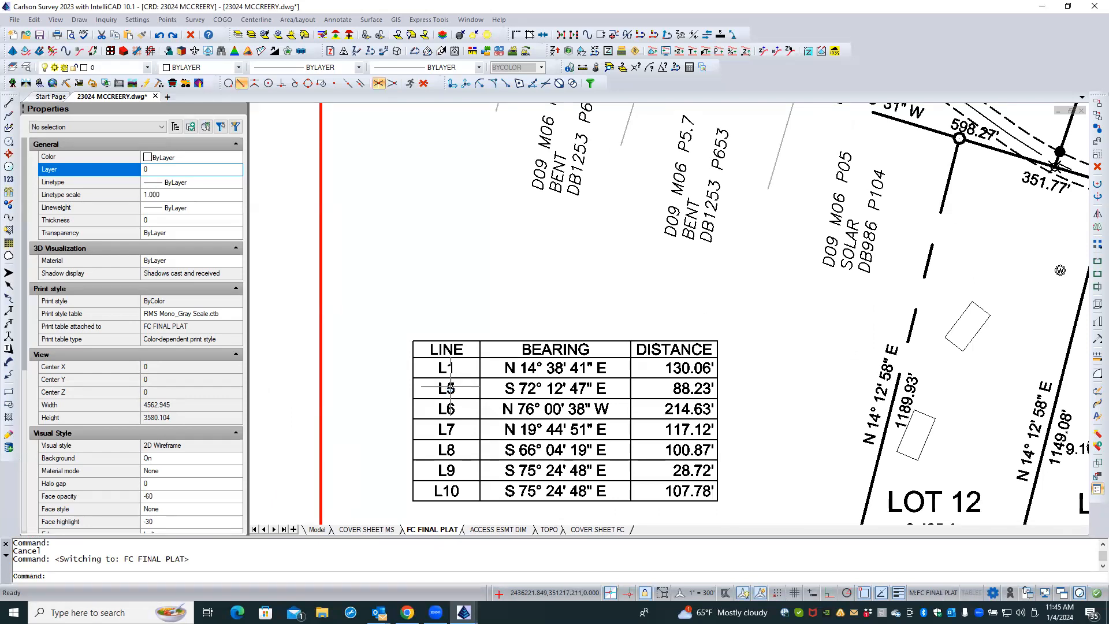
{"action": "left_click", "coordinate": [451, 386]}
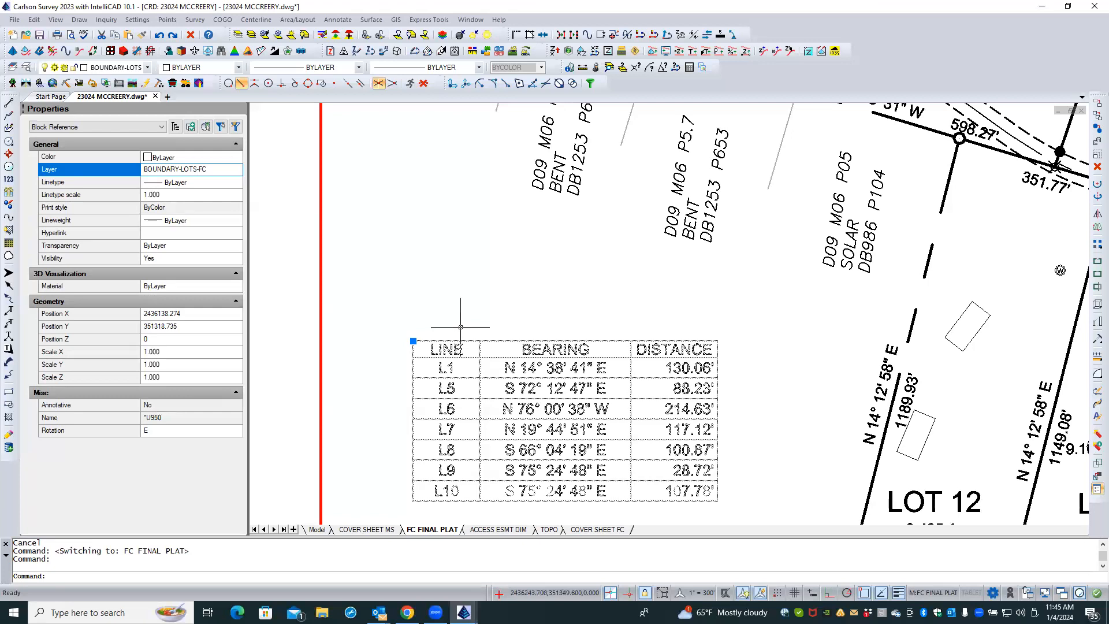
{"action": "key", "text": "Escape"}
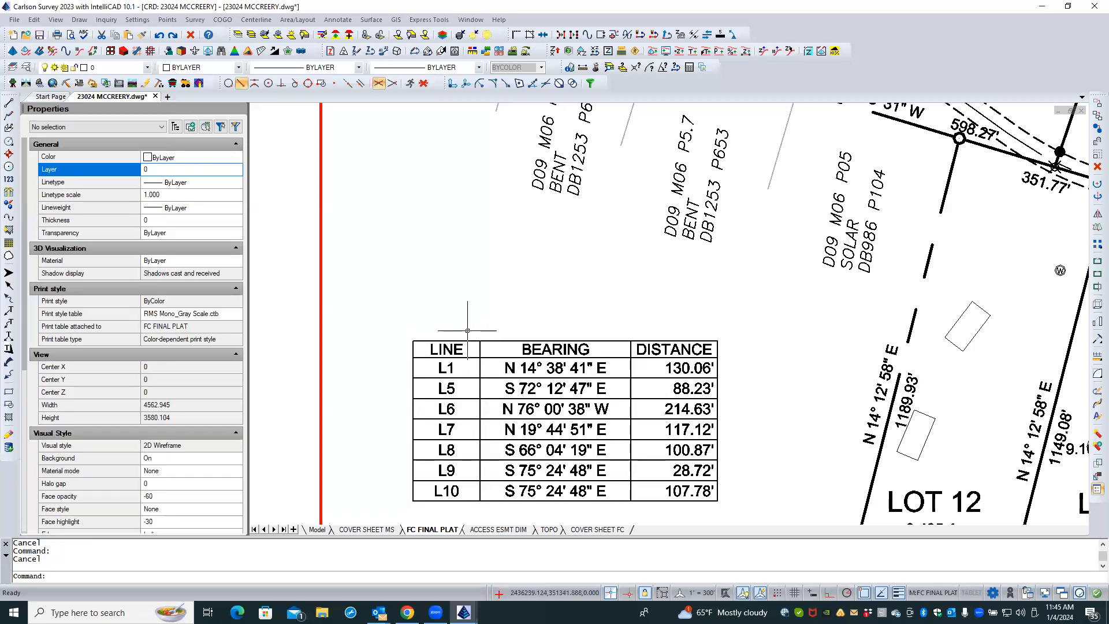
- Edit the lot line table's values in the FC FINAL PLAT layout, renumbering L5 as L2 and L6 as L3
{"action": "left_click", "coordinate": [338, 19]}
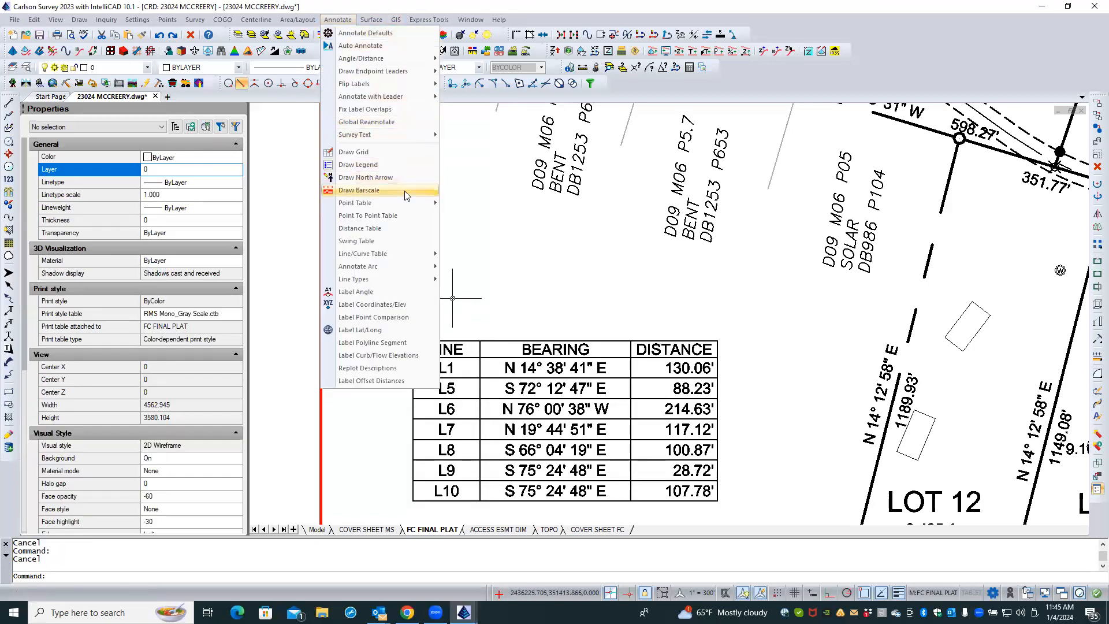
{"action": "mouse_move", "coordinate": [403, 205]}
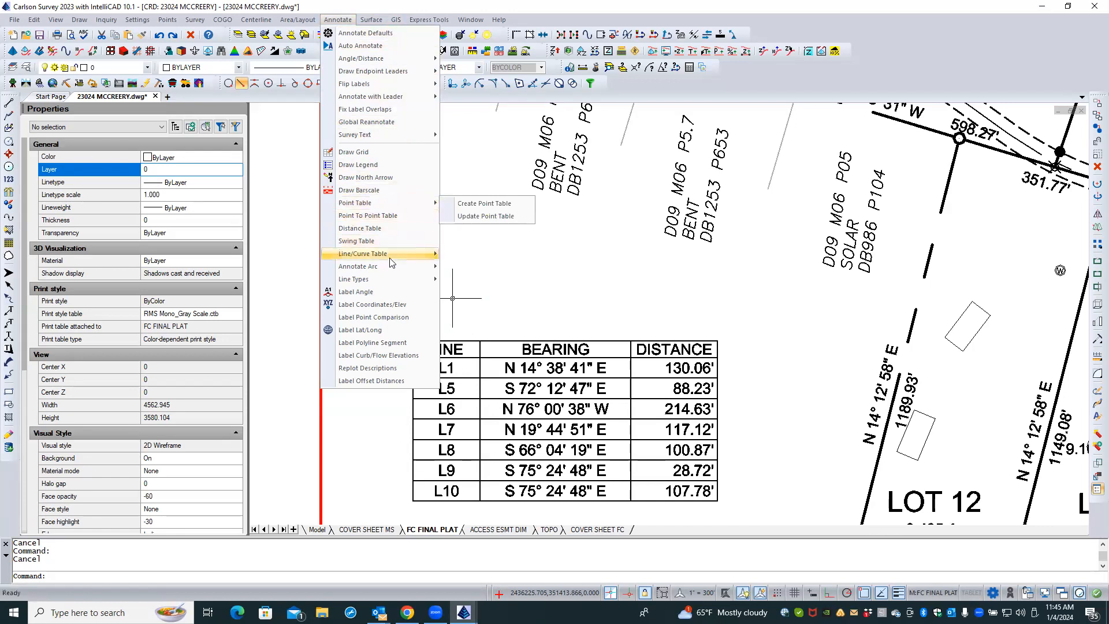
{"action": "mouse_move", "coordinate": [390, 256]}
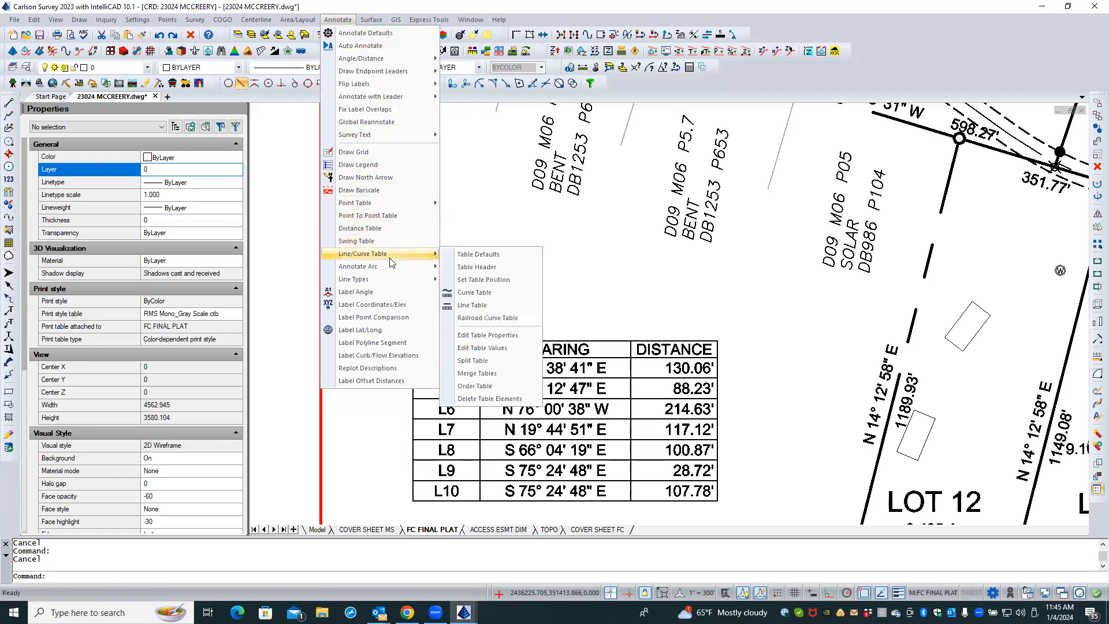
{"action": "left_click", "coordinate": [482, 348]}
{"action": "left_click", "coordinate": [506, 340]}
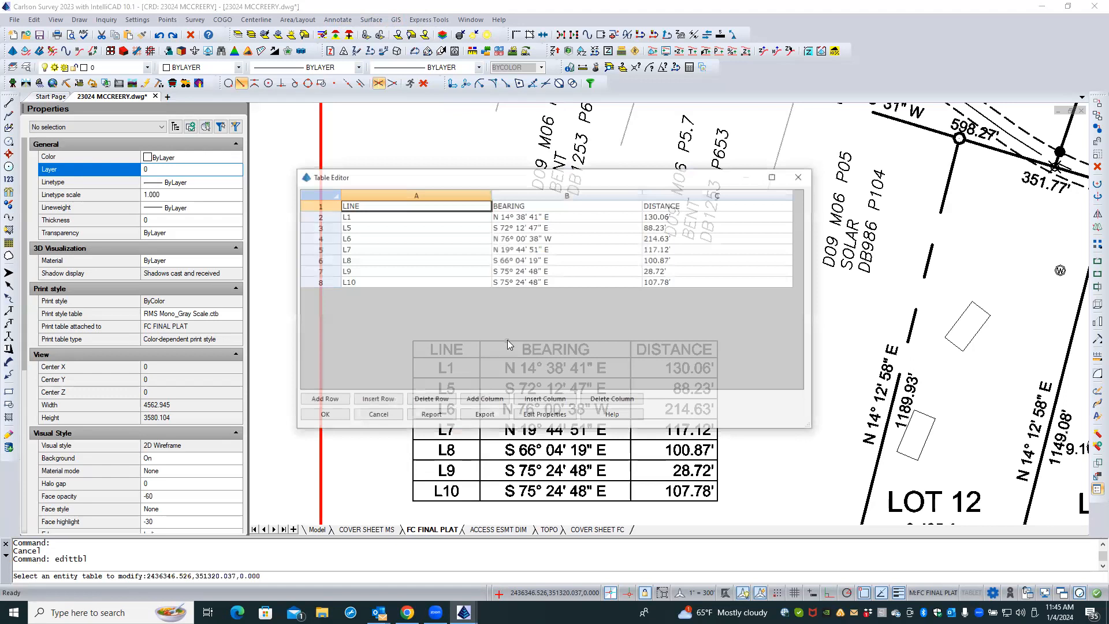
{"action": "left_click", "coordinate": [356, 230]}
{"action": "left_click", "coordinate": [356, 228]}
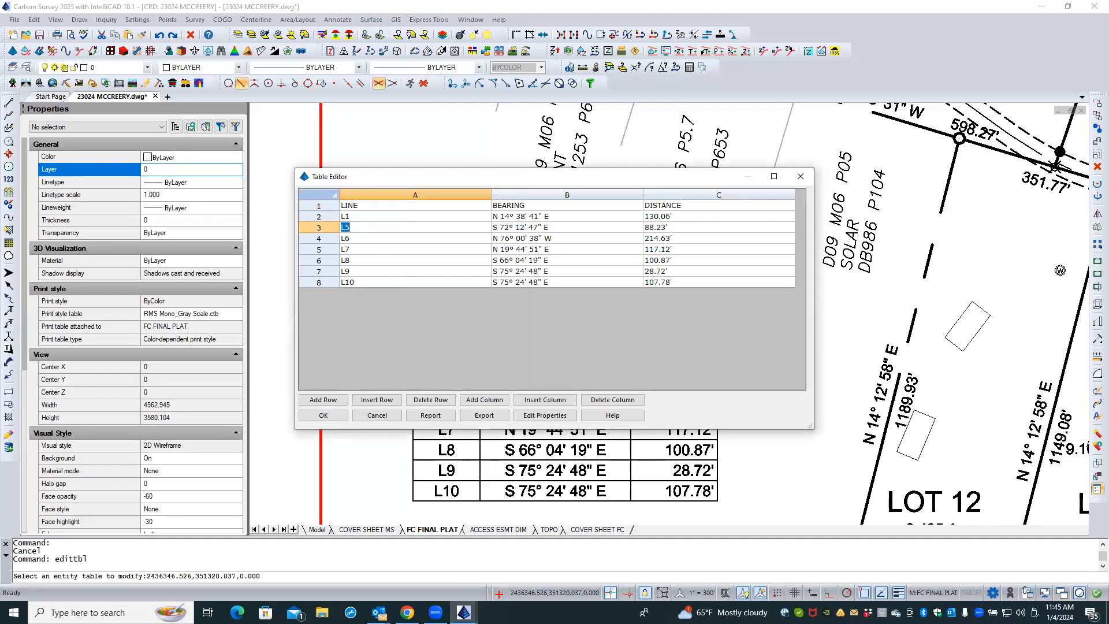
{"action": "left_click", "coordinate": [356, 238]}
{"action": "left_click", "coordinate": [356, 238]}
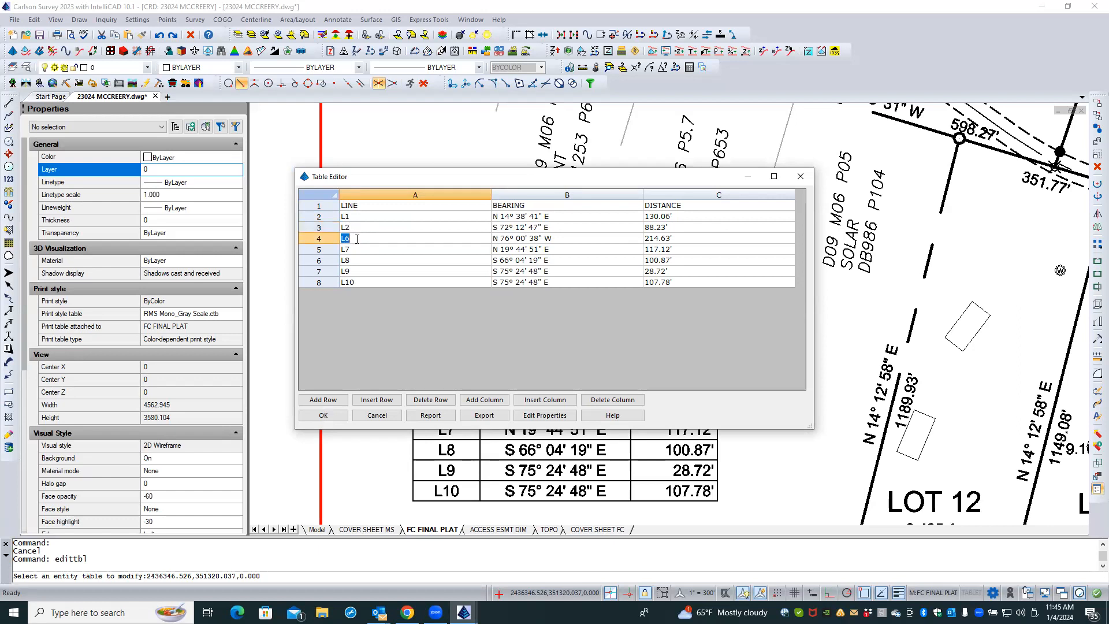
- Renumber the line table's last four rows as L4, L5, L6 and L7, and apply the edits with automatic table sizing
{"action": "double_click", "coordinate": [356, 248]}
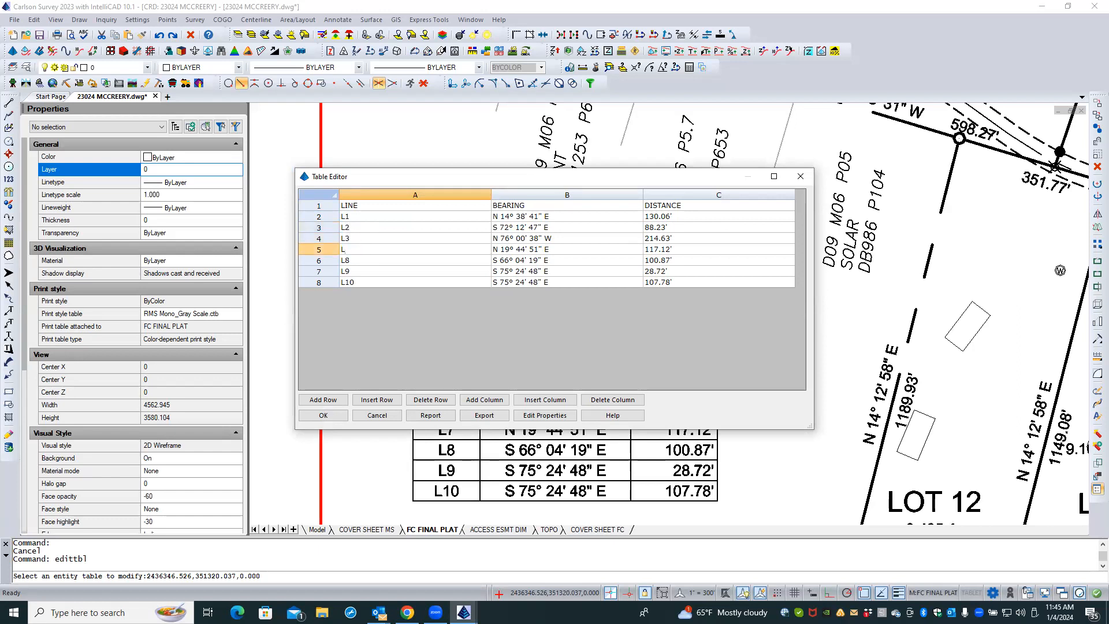
{"action": "double_click", "coordinate": [357, 260]}
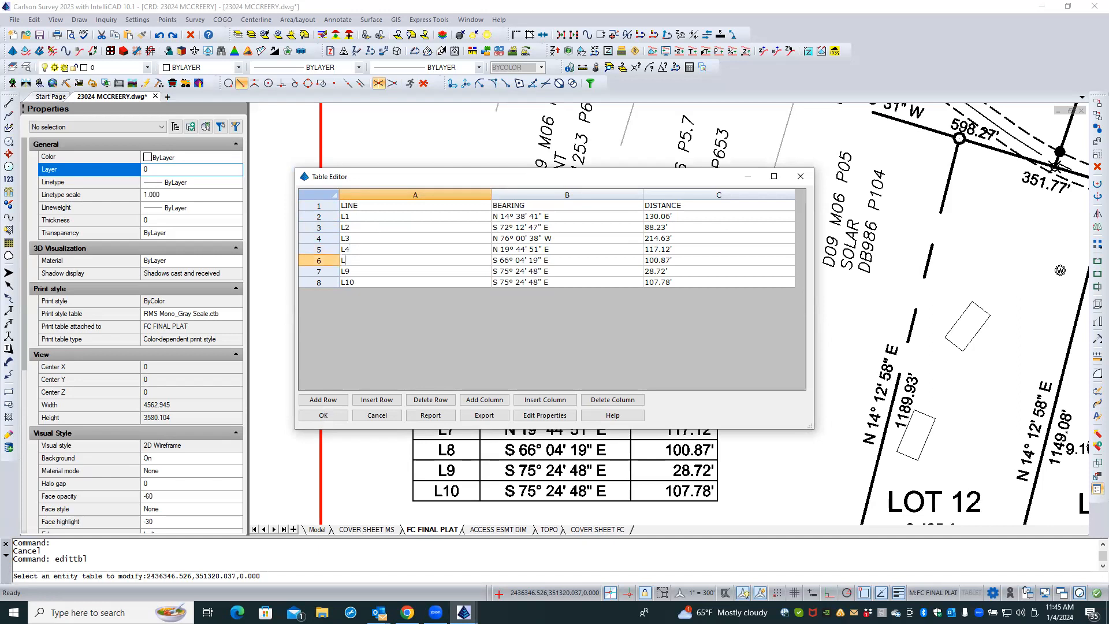
{"action": "double_click", "coordinate": [359, 272]}
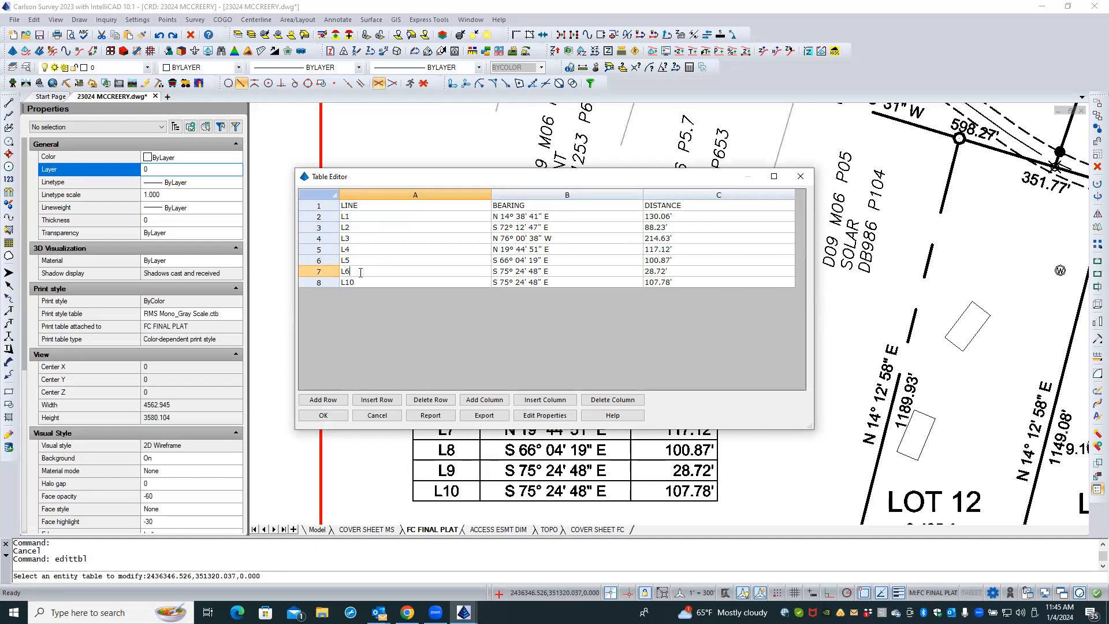
{"action": "double_click", "coordinate": [361, 282]}
{"action": "type", "text": "L7"}
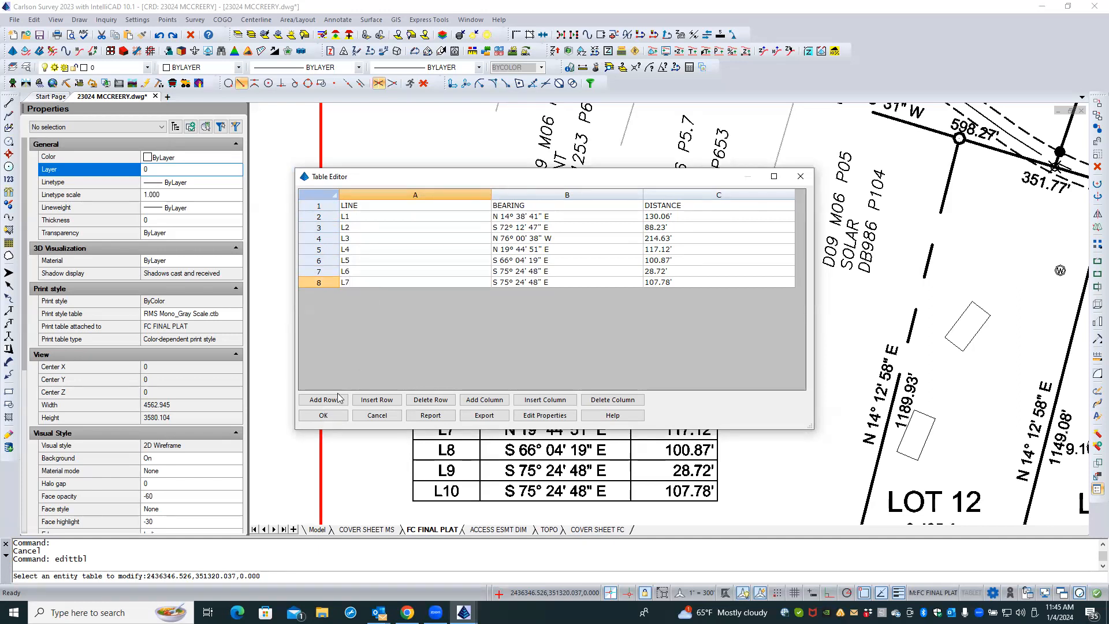
{"action": "left_click", "coordinate": [324, 415]}
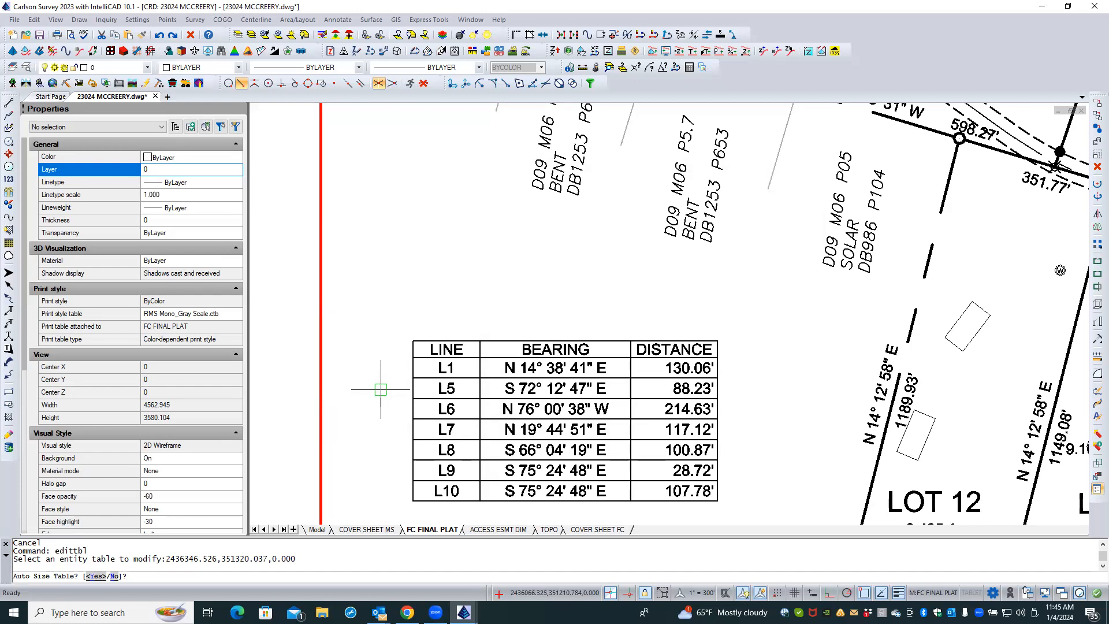
{"action": "key", "text": "Return"}
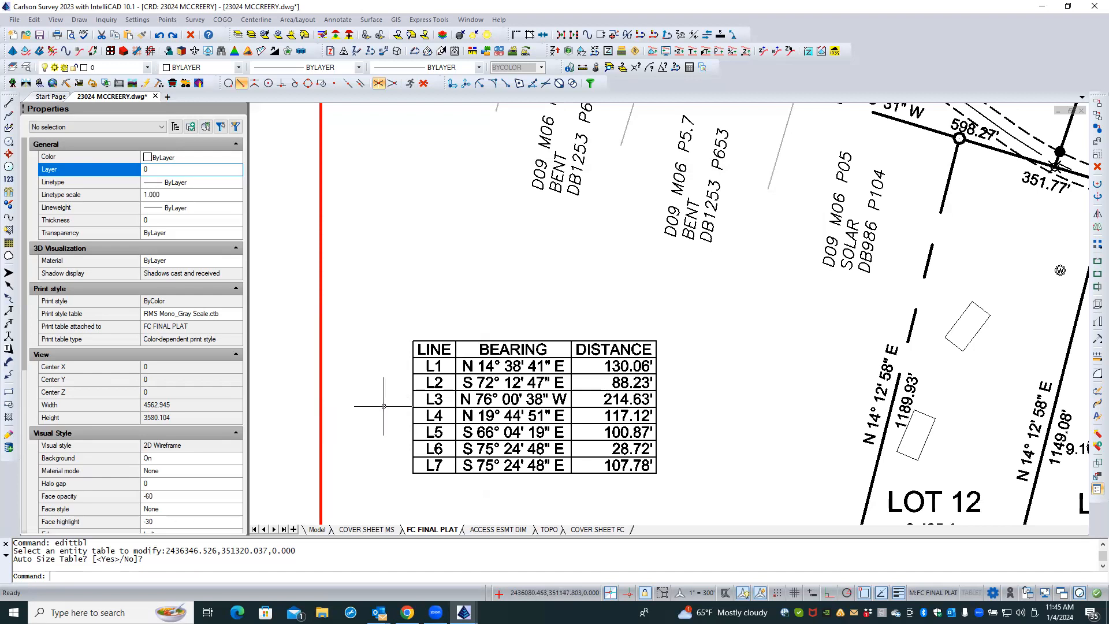
- Change the L5 boundary label next to L1 on the plat to L2
{"action": "scroll", "coordinate": [384, 416], "scroll_direction": "down", "scroll_amount": 3}
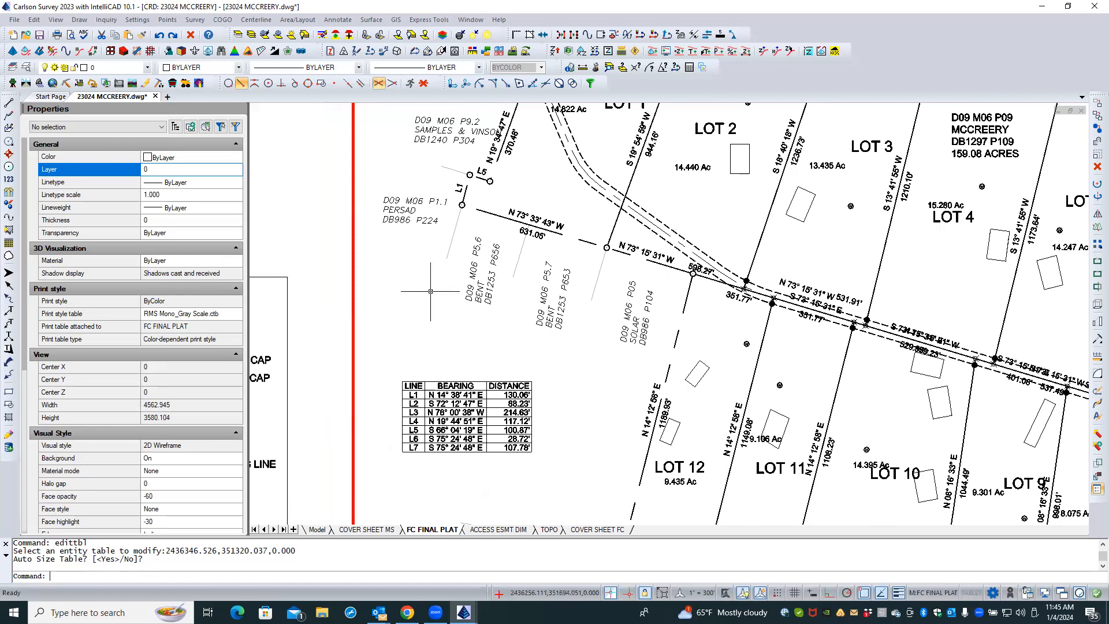
{"action": "scroll", "coordinate": [480, 169], "scroll_direction": "up", "scroll_amount": 4}
{"action": "double_click", "coordinate": [485, 180]}
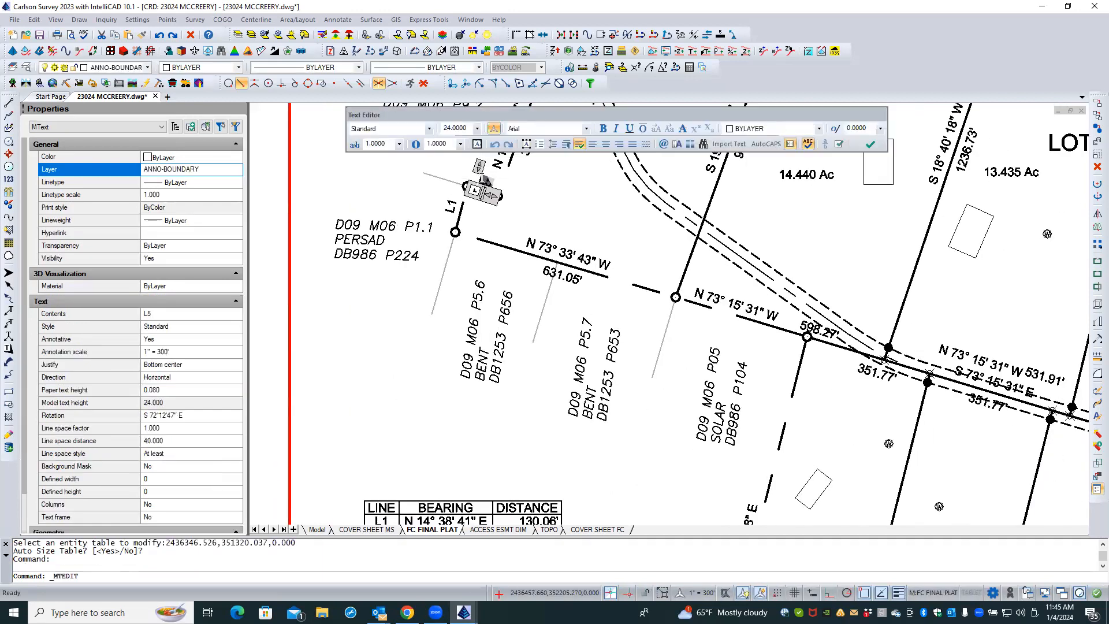
{"action": "type", "text": "L2"}
{"action": "left_click", "coordinate": [529, 194]}
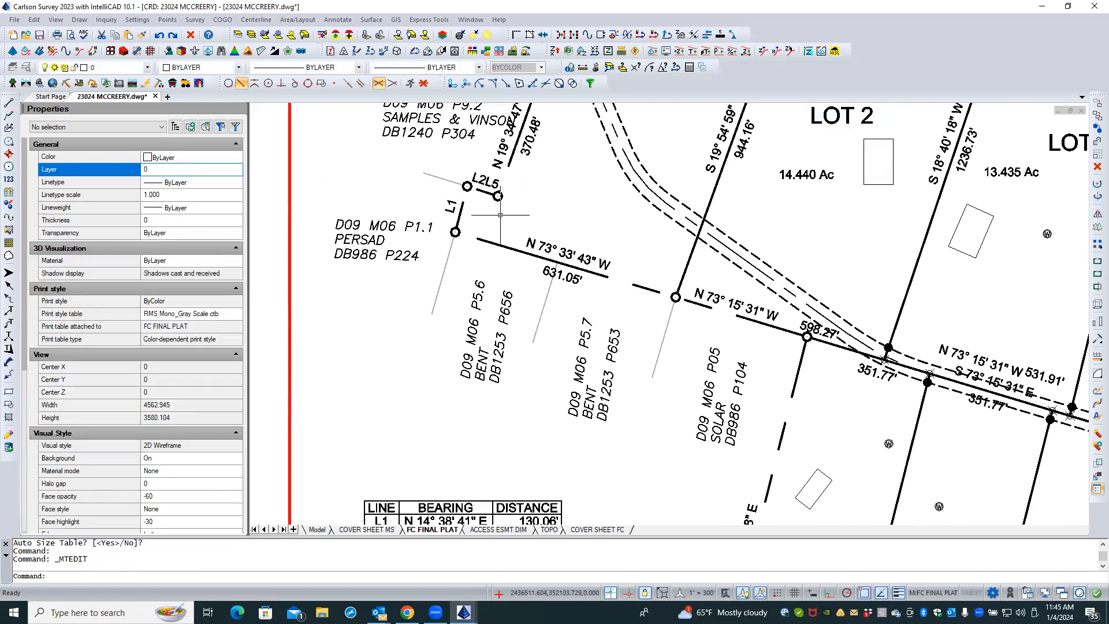
{"action": "left_click", "coordinate": [486, 179]}
{"action": "double_click", "coordinate": [485, 180]}
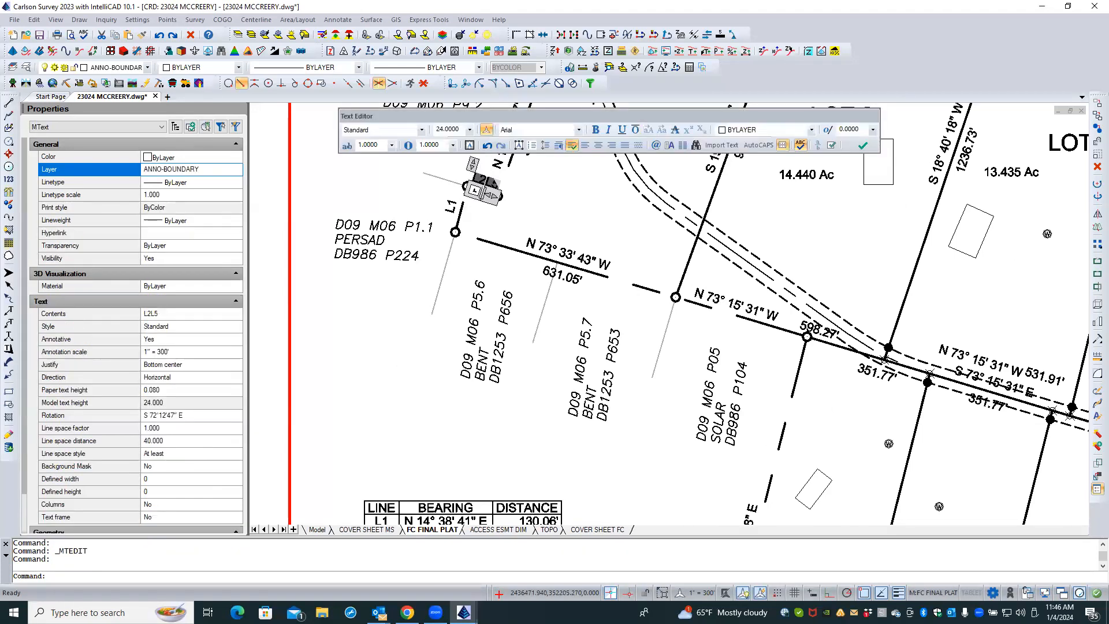
{"action": "left_click", "coordinate": [521, 189]}
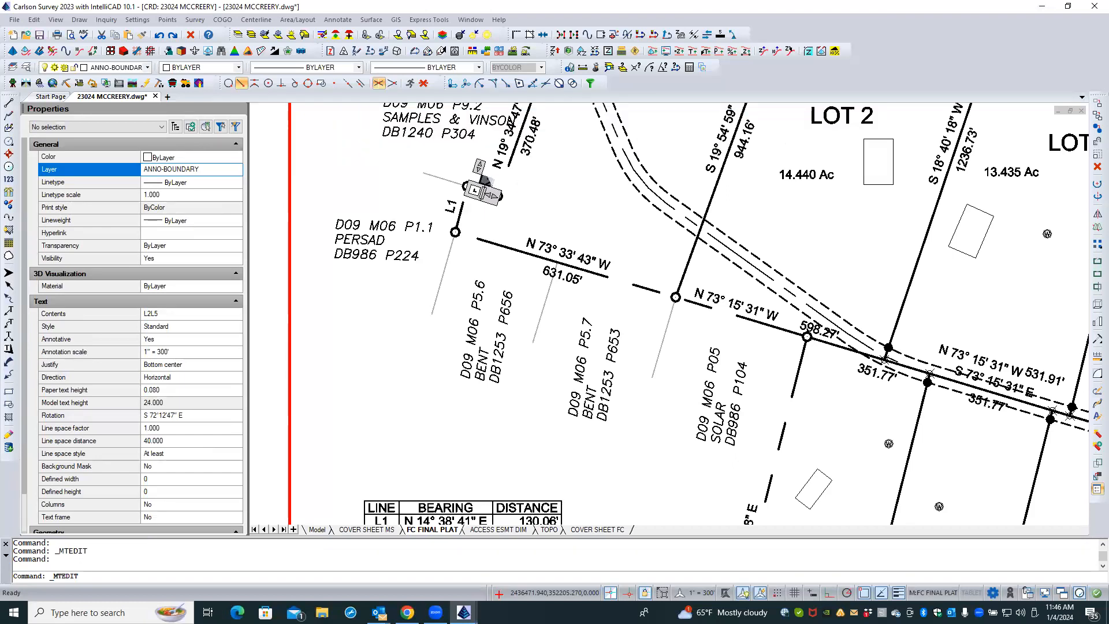
- Change the L6 boundary label at the north end of the 370.48' line to L3
{"action": "scroll", "coordinate": [451, 246], "scroll_direction": "down", "scroll_amount": 3}
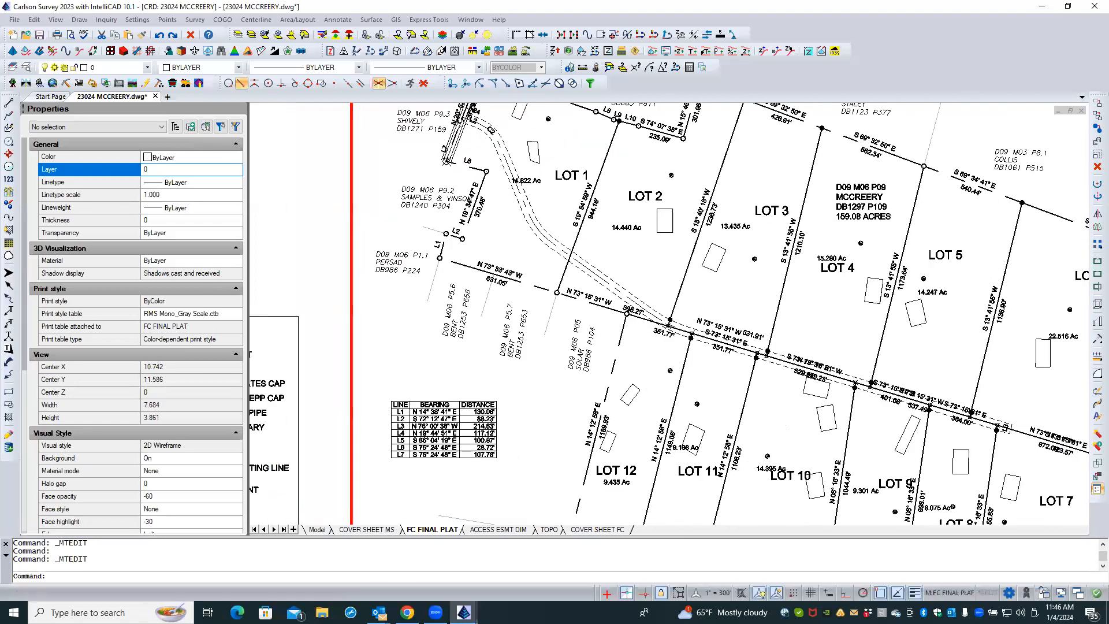
{"action": "scroll", "coordinate": [466, 151], "scroll_direction": "up", "scroll_amount": 3}
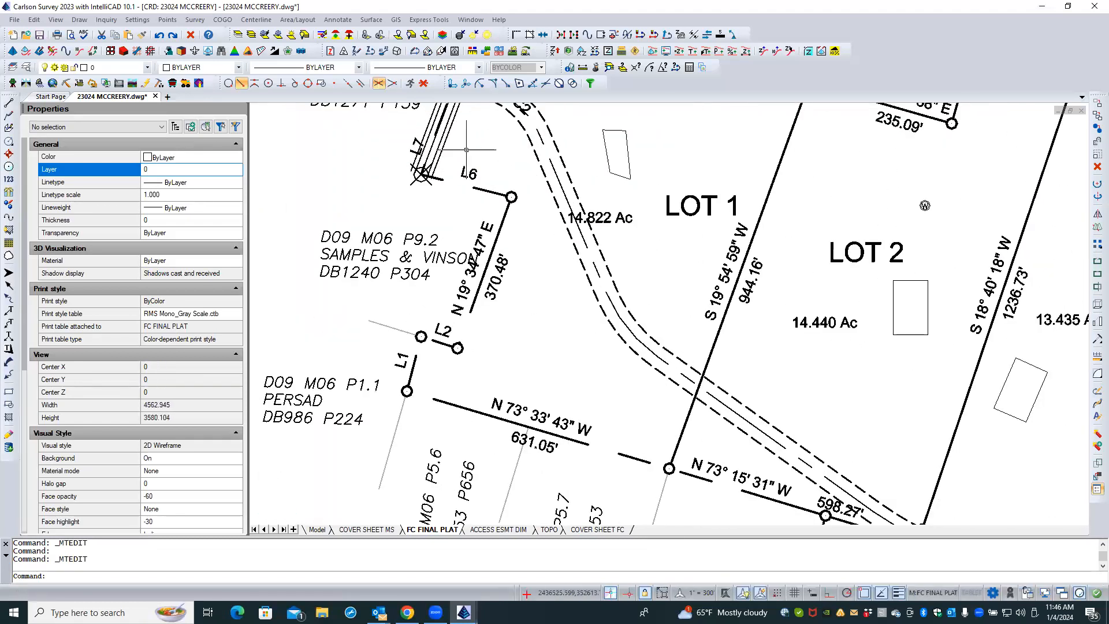
{"action": "double_click", "coordinate": [472, 171]}
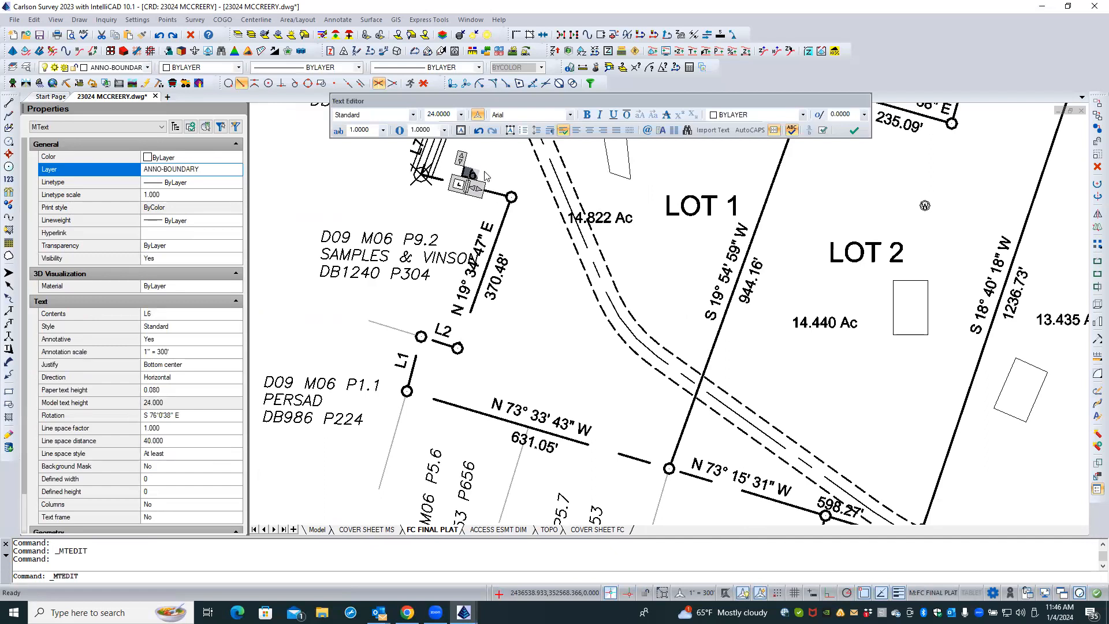
{"action": "type", "text": "3"}
{"action": "left_click", "coordinate": [490, 174]}
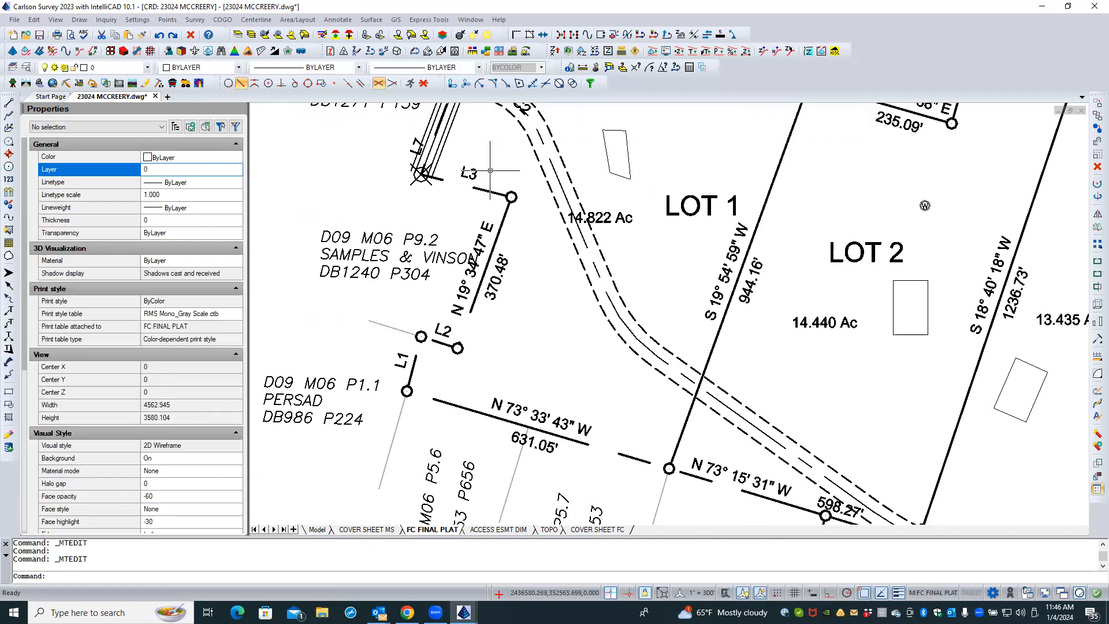
- Change the L7 boundary label just beyond L3 to L4
{"action": "double_click", "coordinate": [410, 151]}
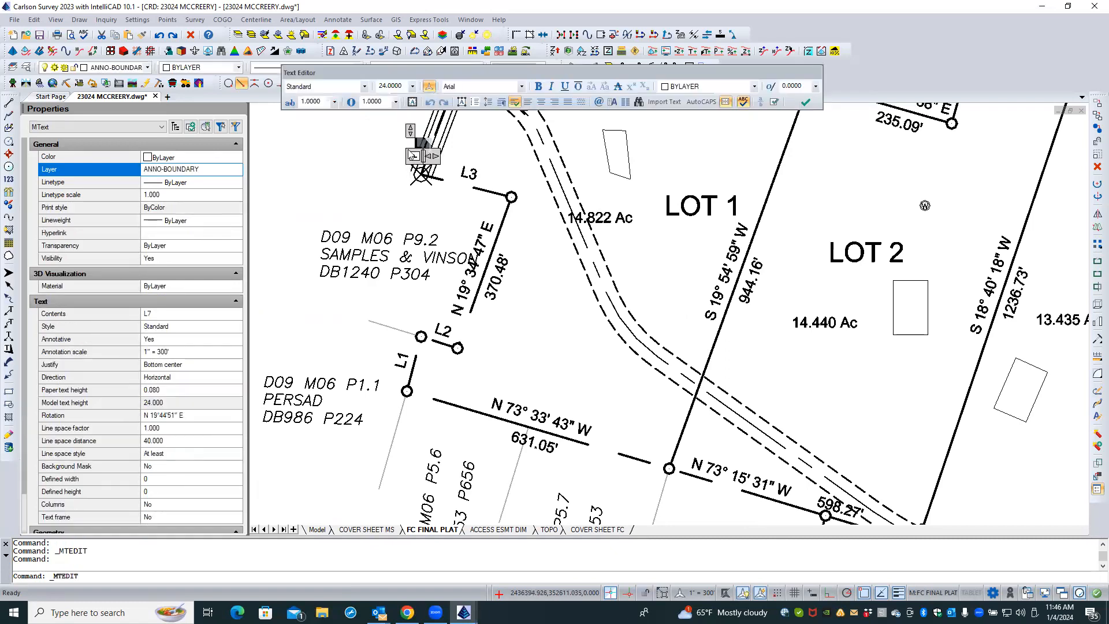
{"action": "type", "text": "L4"}
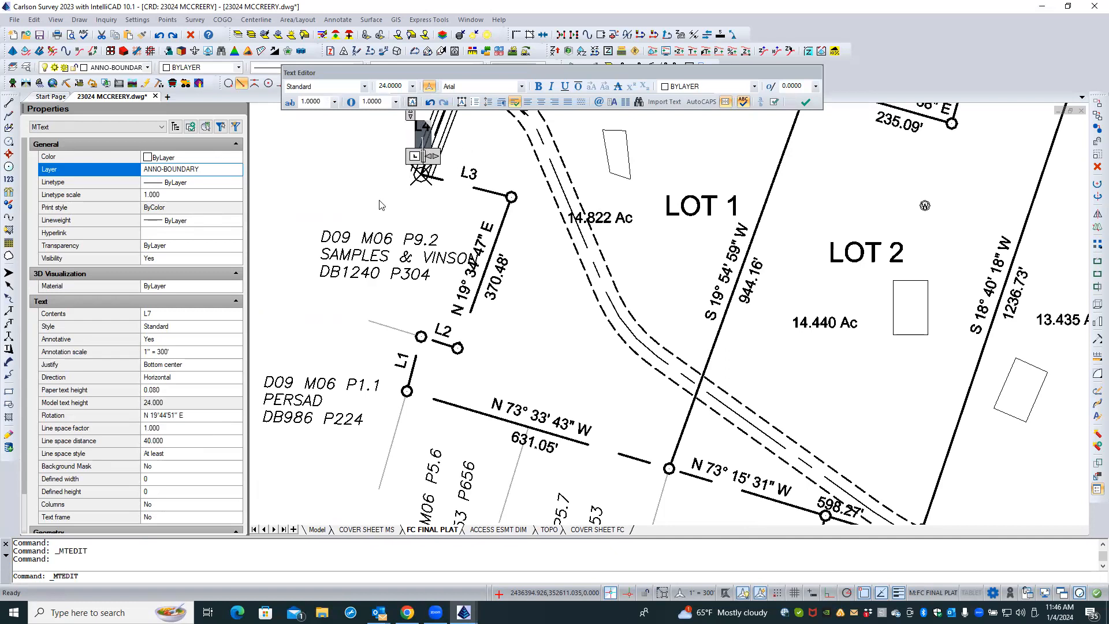
{"action": "left_click", "coordinate": [365, 202]}
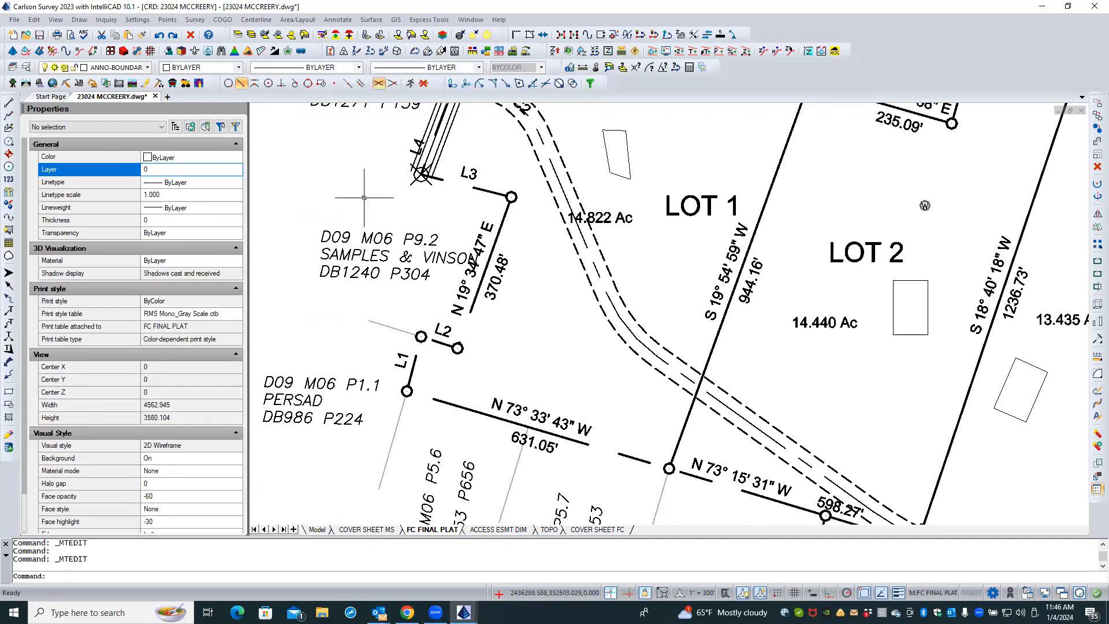
- Compare the line labels around Lot 1 with the renumbered line table
{"action": "scroll", "coordinate": [376, 286], "scroll_direction": "down", "scroll_amount": 3}
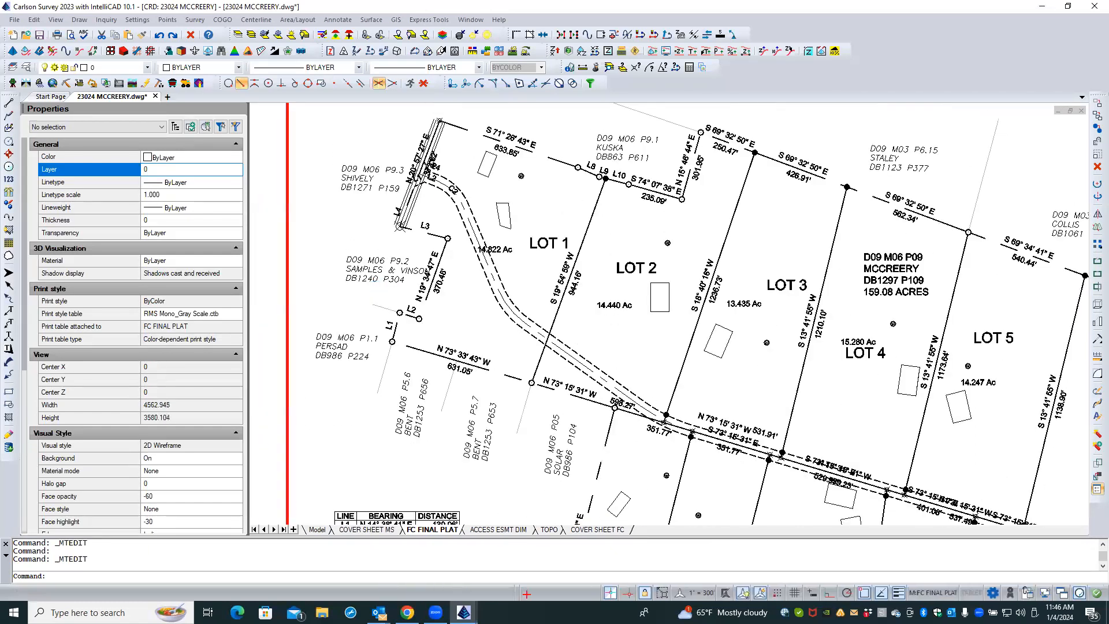
{"action": "scroll", "coordinate": [438, 169], "scroll_direction": "up", "scroll_amount": 3}
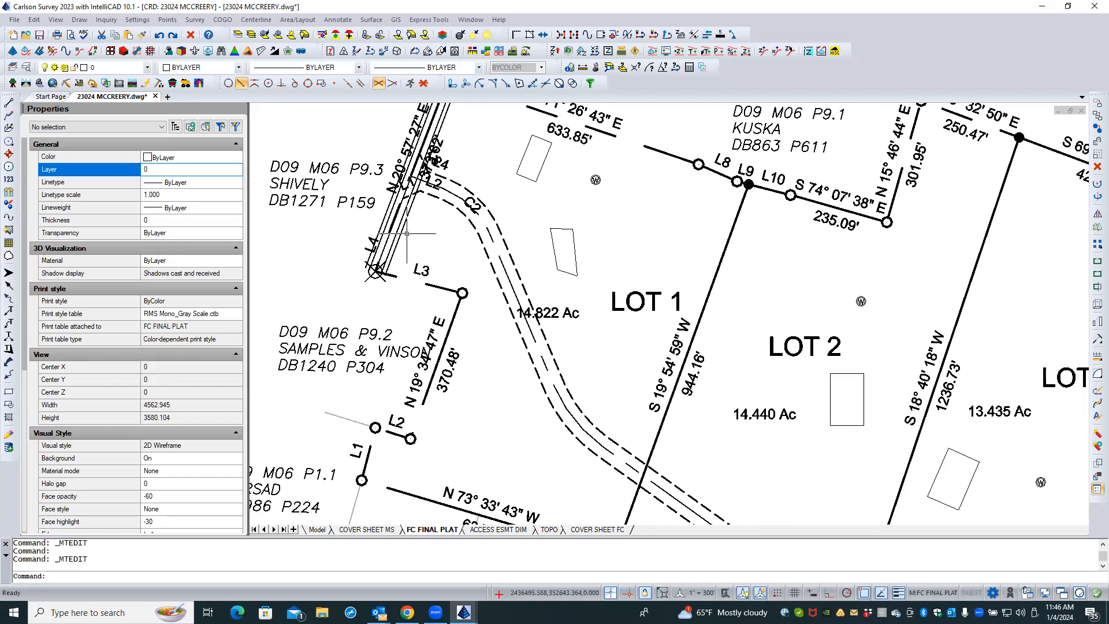
{"action": "scroll", "coordinate": [334, 263], "scroll_direction": "down", "scroll_amount": 1}
{"action": "double_click", "coordinate": [334, 264]}
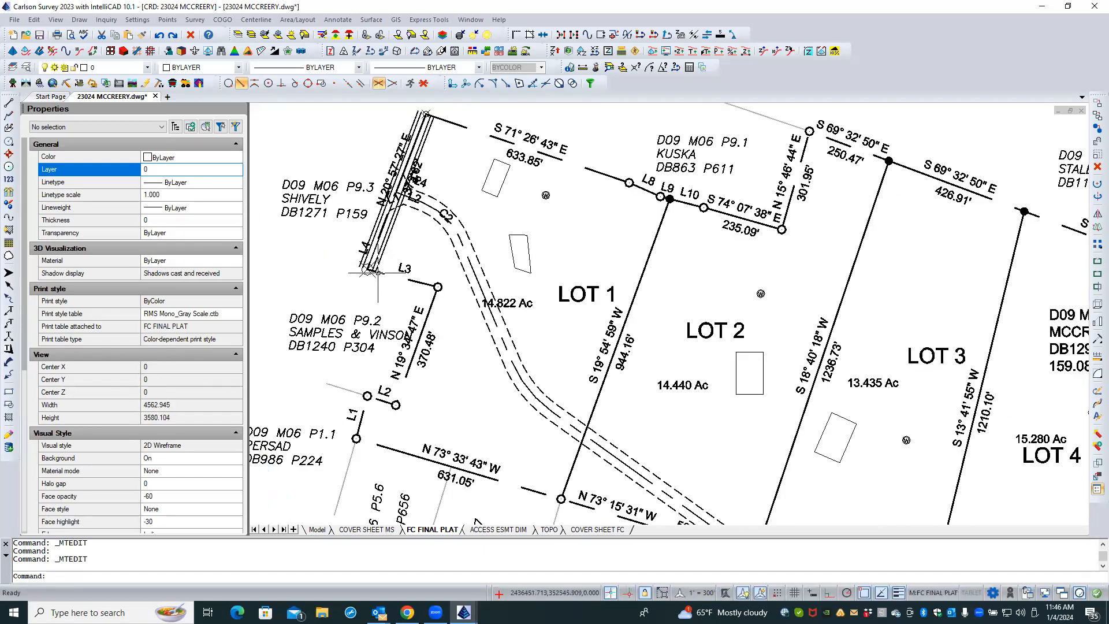
{"action": "scroll", "coordinate": [439, 162], "scroll_direction": "down", "scroll_amount": 3}
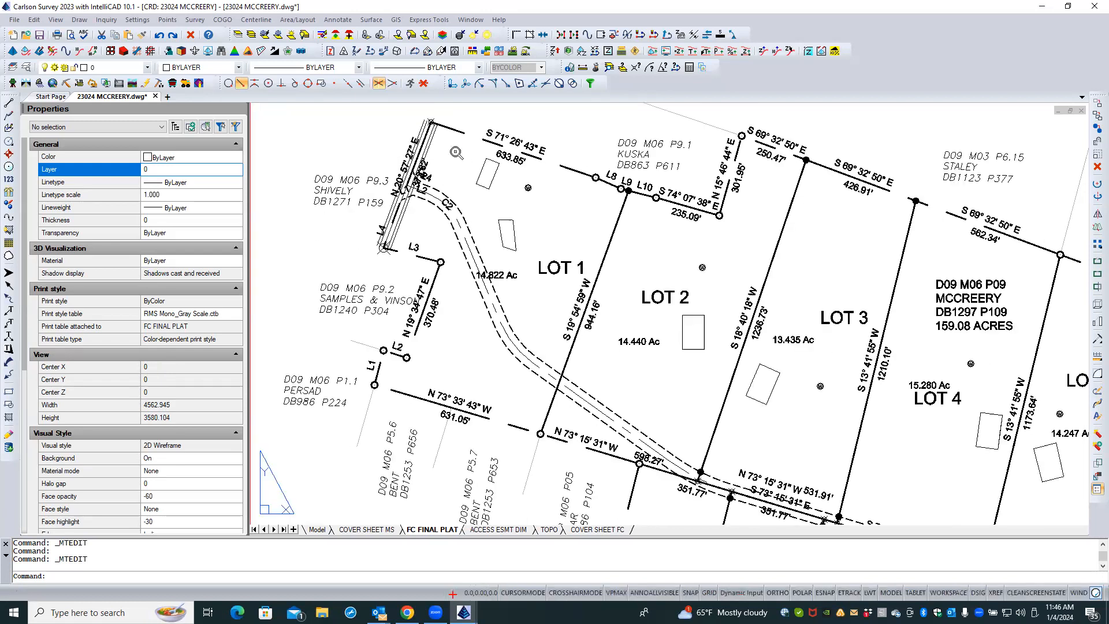
{"action": "scroll", "coordinate": [365, 477], "scroll_direction": "up", "scroll_amount": 1}
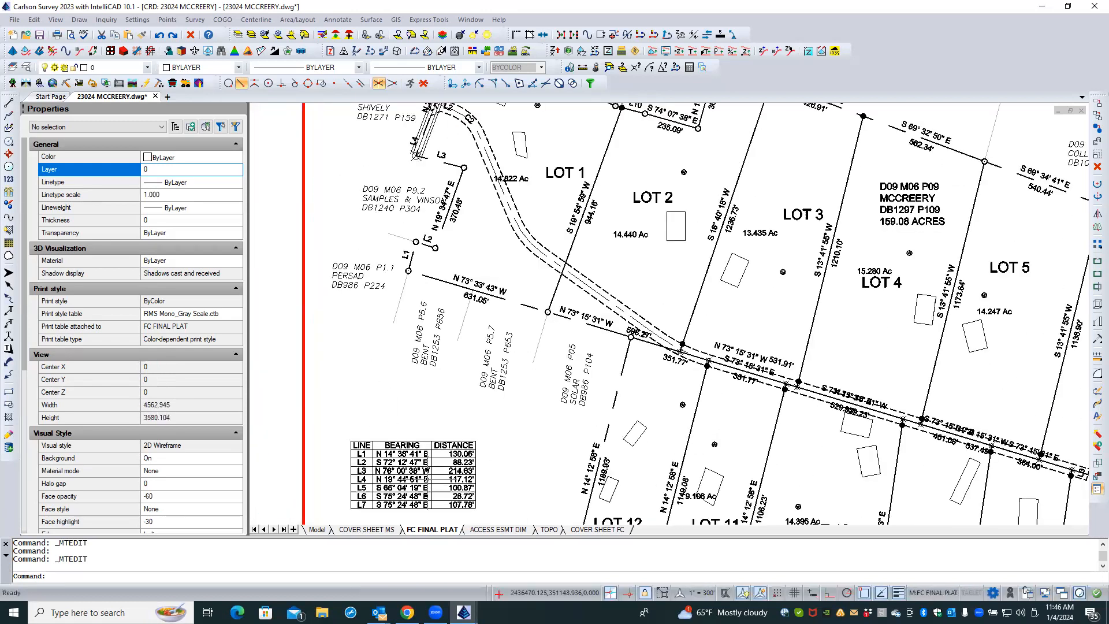
{"action": "scroll", "coordinate": [430, 479], "scroll_direction": "down", "scroll_amount": 5}
{"action": "scroll", "coordinate": [456, 263], "scroll_direction": "up", "scroll_amount": 4}
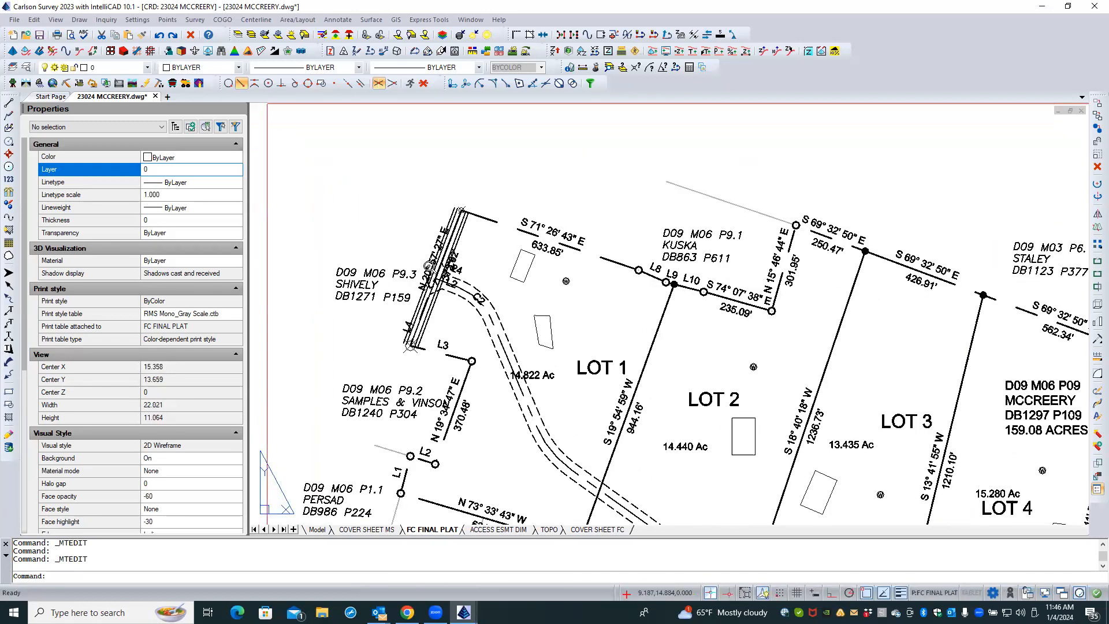
- Move the five line and curve labels at the access easement's west entrance and the L3 label at its east end to layer BOUNDARY-ESMT
{"action": "scroll", "coordinate": [454, 292], "scroll_direction": "up", "scroll_amount": 2}
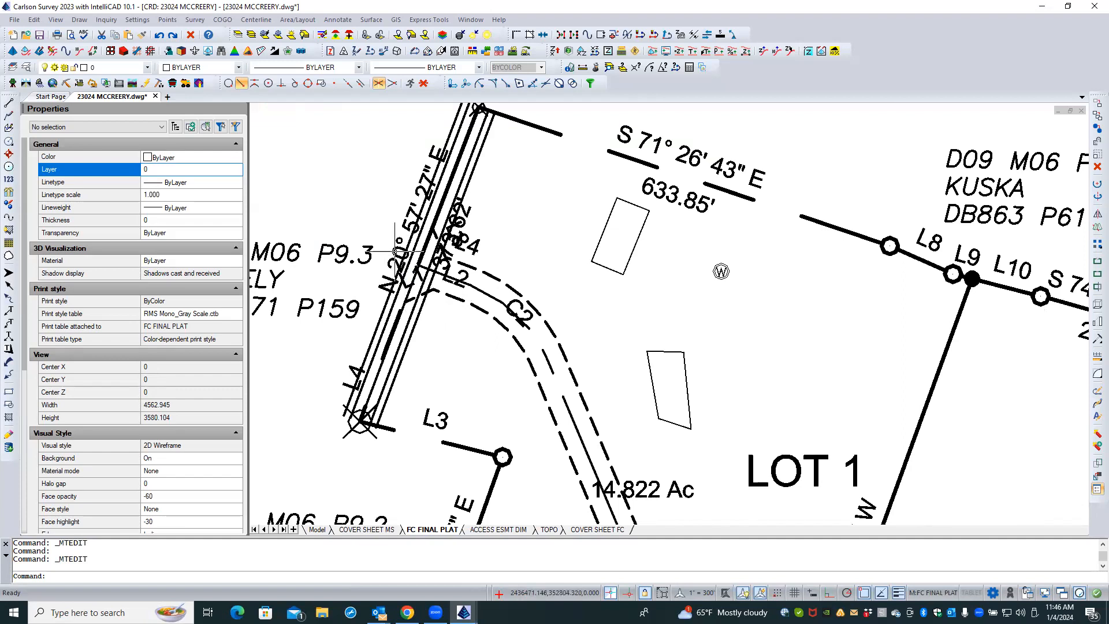
{"action": "left_click", "coordinate": [404, 284]}
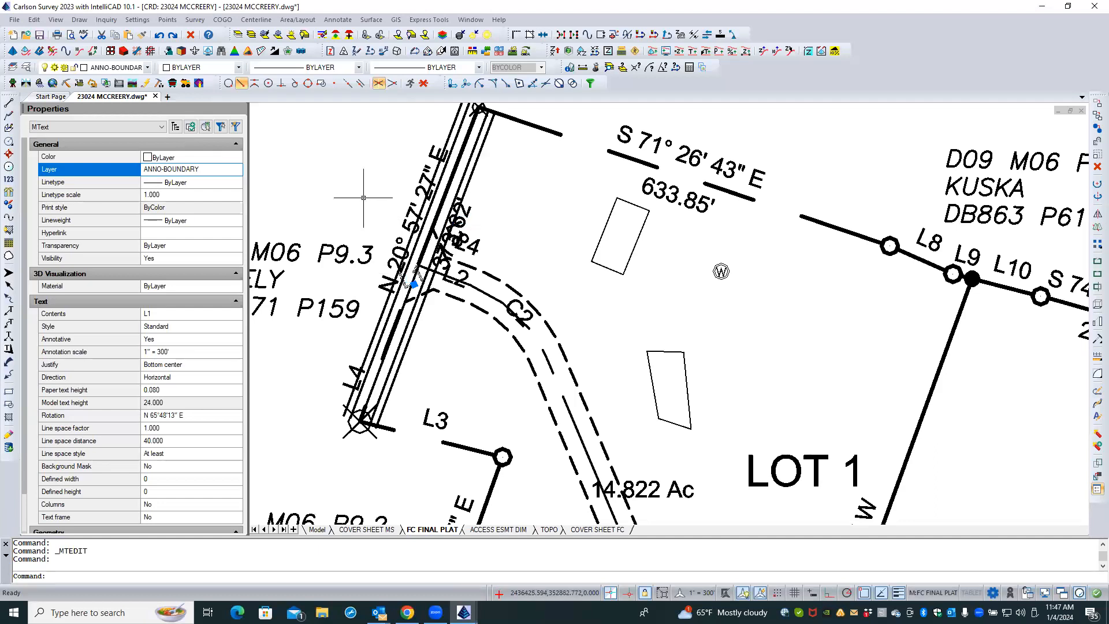
{"action": "right_click", "coordinate": [363, 197]}
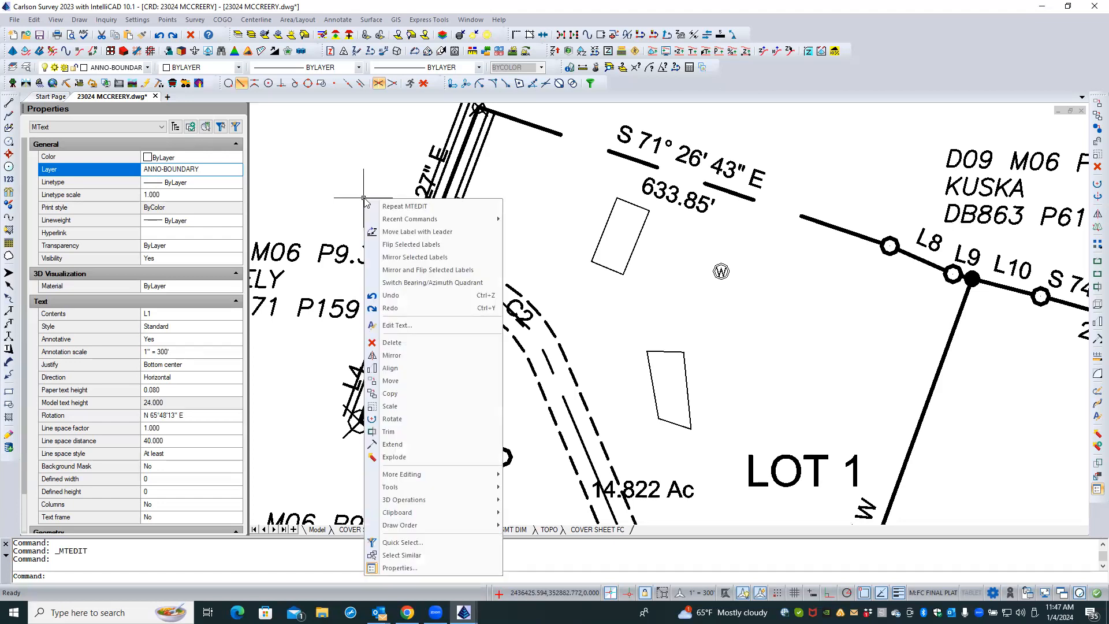
{"action": "left_click", "coordinate": [342, 180]}
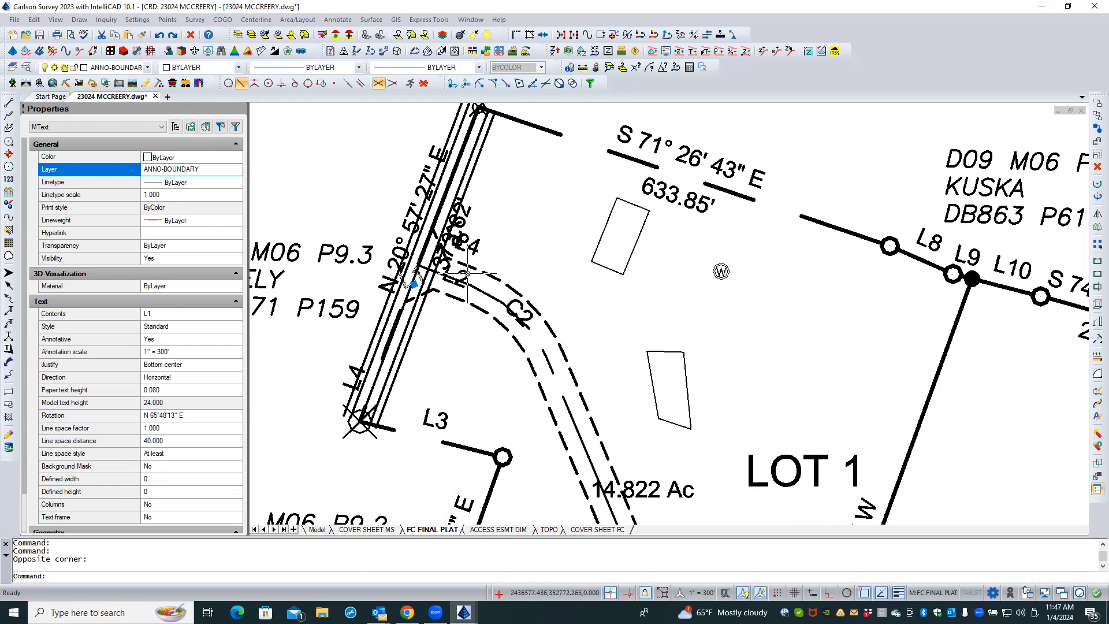
{"action": "left_click", "coordinate": [464, 277]}
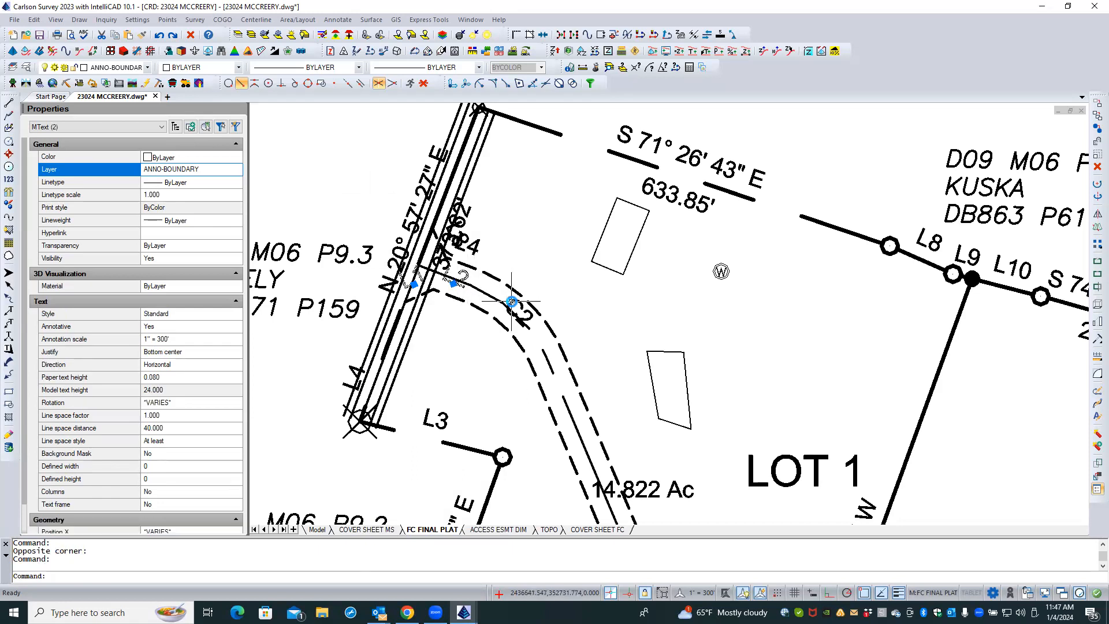
{"action": "left_click", "coordinate": [512, 301]}
{"action": "scroll", "coordinate": [473, 260], "scroll_direction": "up", "scroll_amount": 1}
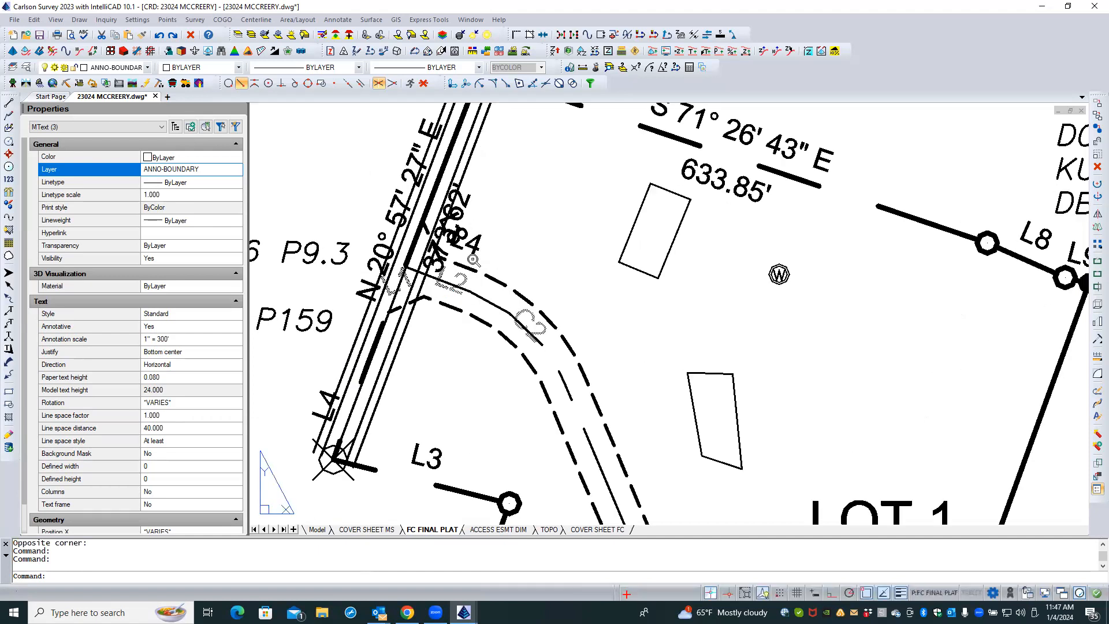
{"action": "scroll", "coordinate": [474, 260], "scroll_direction": "up", "scroll_amount": 1}
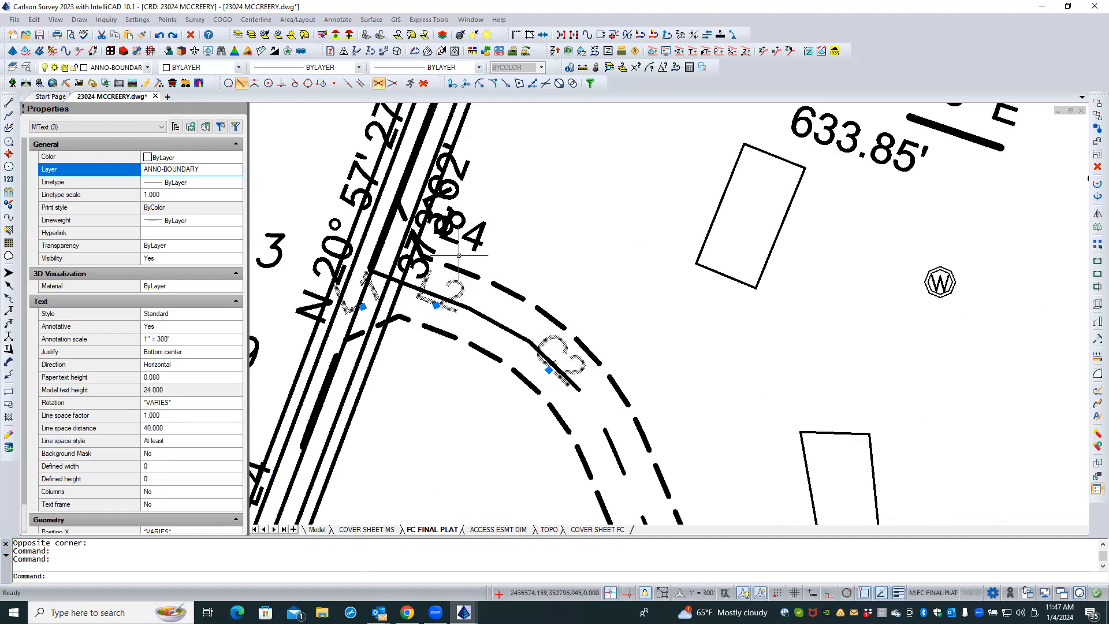
{"action": "left_click", "coordinate": [426, 200]}
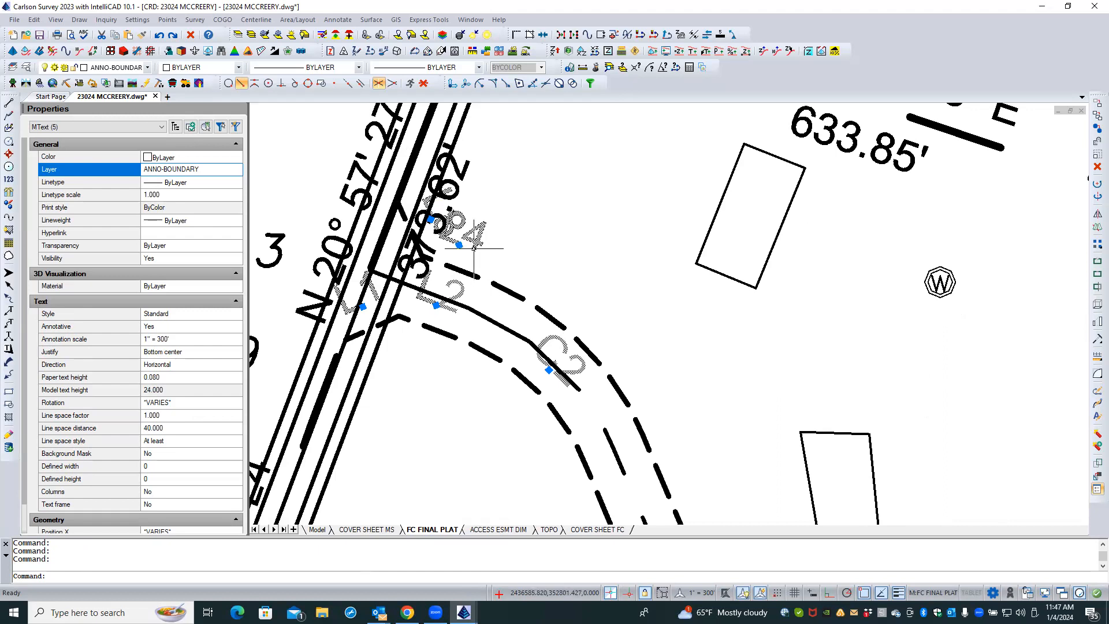
{"action": "left_click", "coordinate": [474, 249]}
{"action": "scroll", "coordinate": [289, 206], "scroll_direction": "down", "scroll_amount": 3}
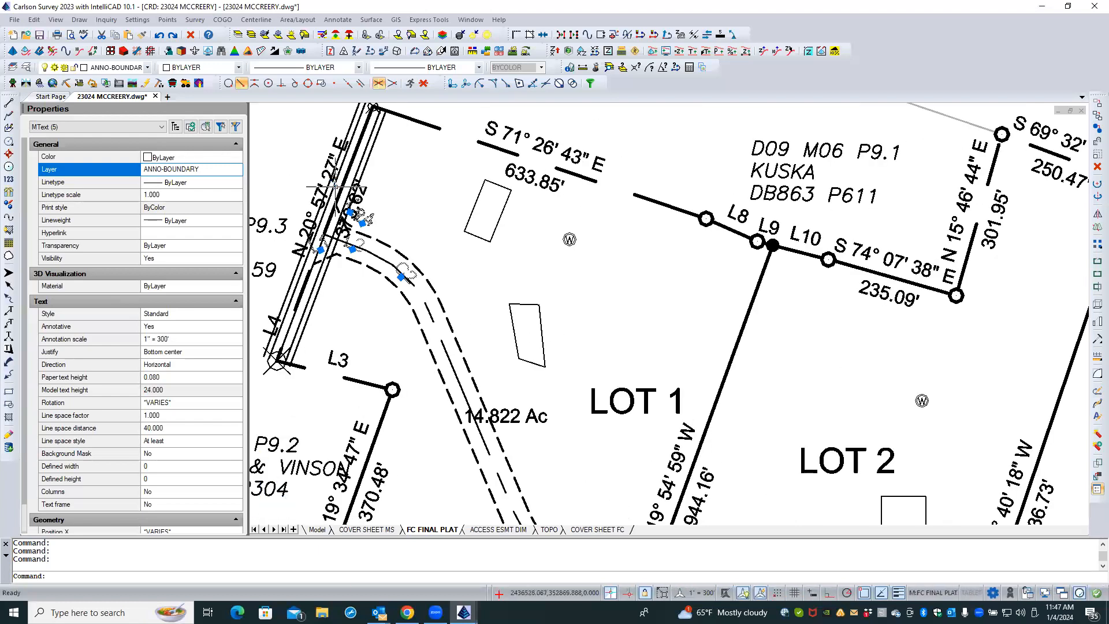
{"action": "scroll", "coordinate": [339, 181], "scroll_direction": "down", "scroll_amount": 4}
{"action": "scroll", "coordinate": [357, 187], "scroll_direction": "down", "scroll_amount": 2}
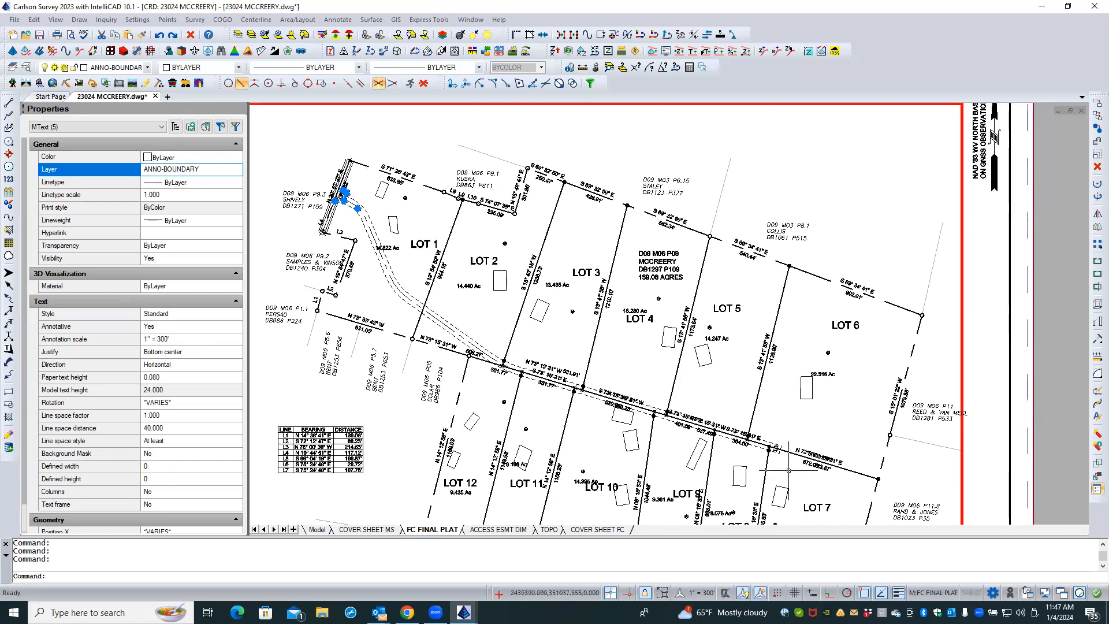
{"action": "scroll", "coordinate": [778, 448], "scroll_direction": "up", "scroll_amount": 5}
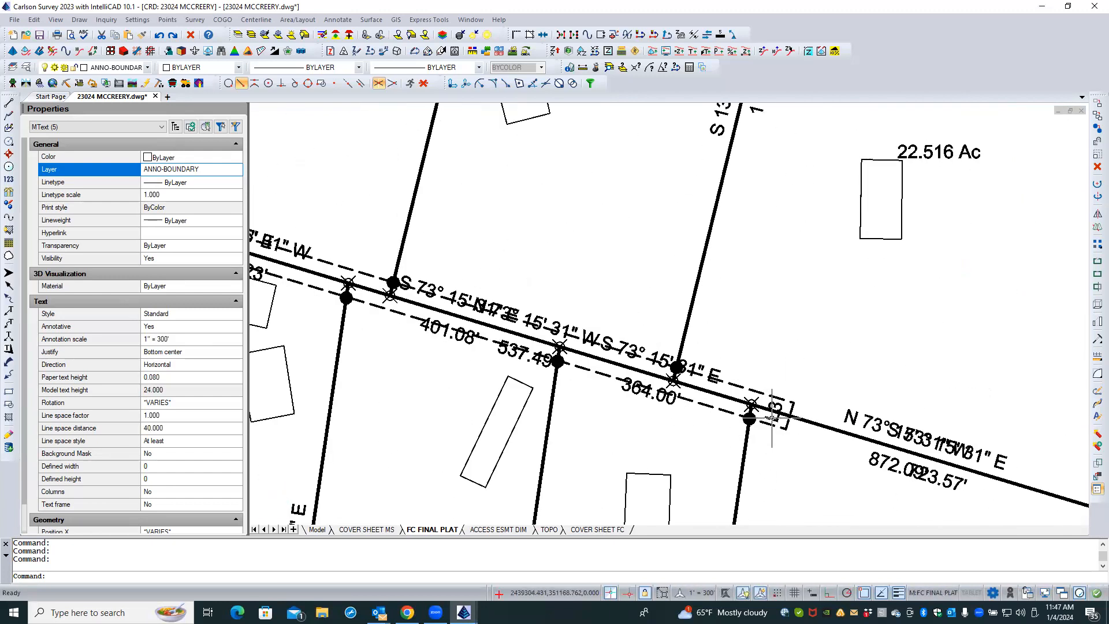
{"action": "left_click", "coordinate": [198, 170]}
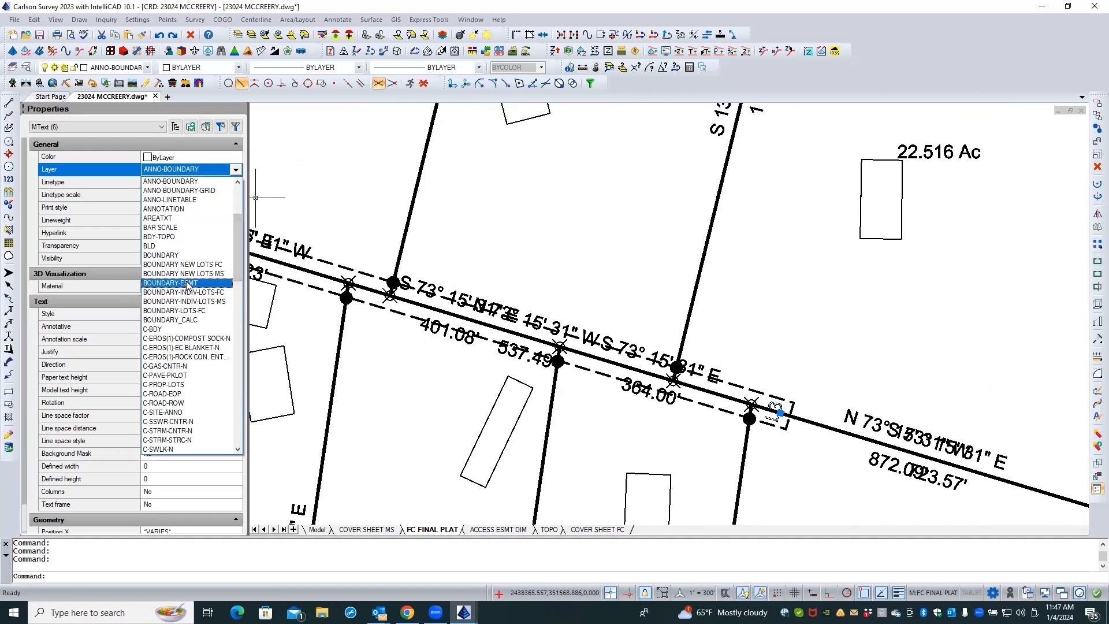
{"action": "left_click", "coordinate": [173, 282]}
{"action": "key", "text": "Escape"}
{"action": "key", "text": "Escape"}
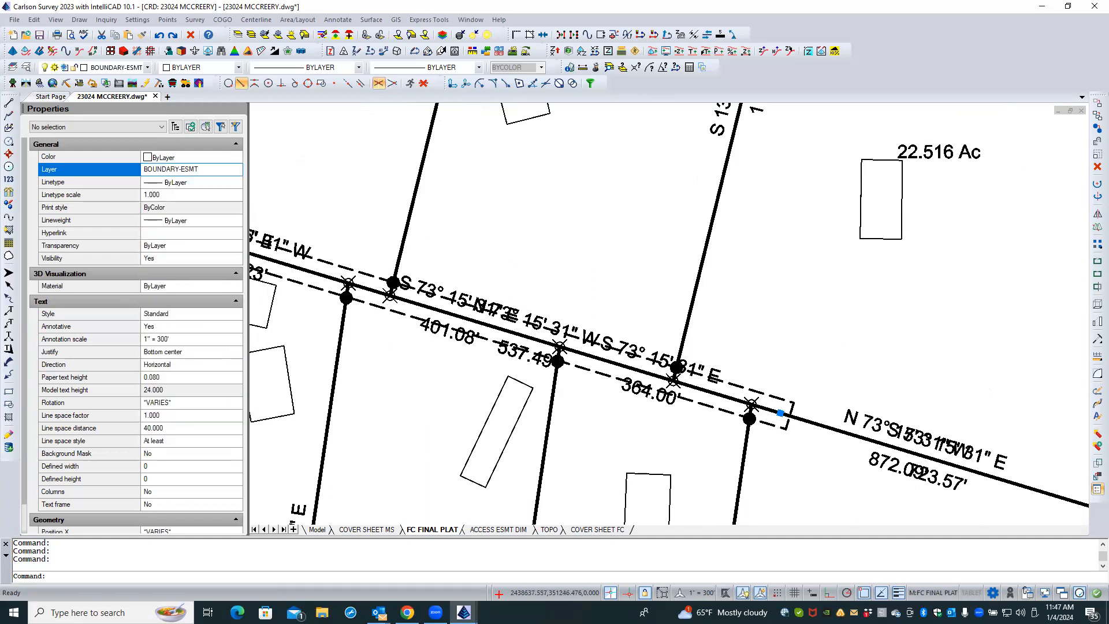
- Change the L8 boundary label at the east end of the 633.85' line on Lot 1 to L5
{"action": "scroll", "coordinate": [696, 420], "scroll_direction": "down", "scroll_amount": 3}
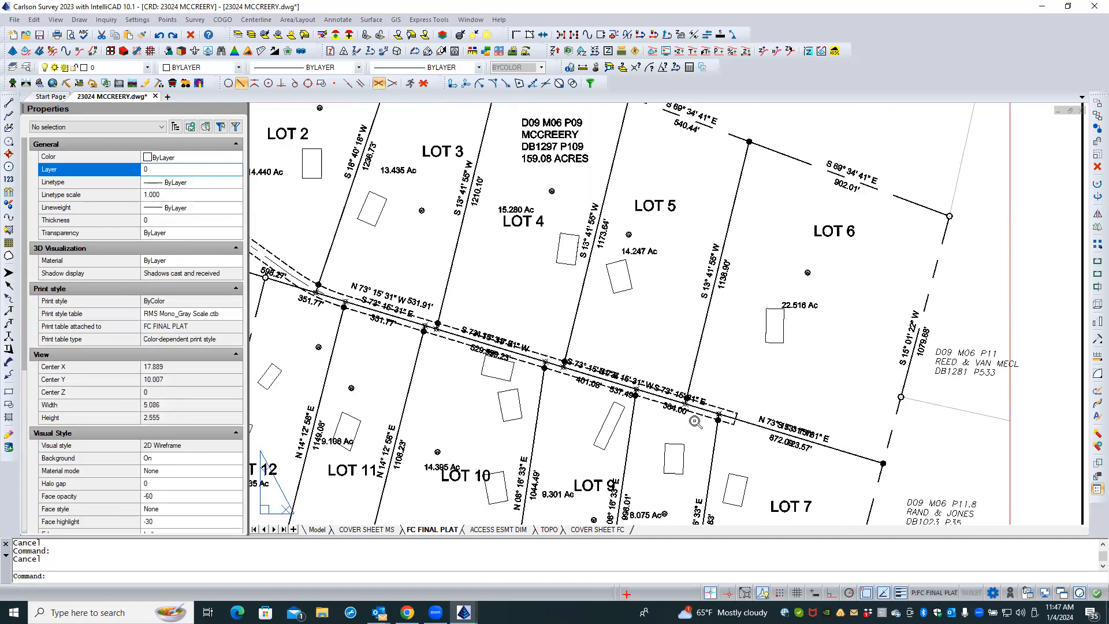
{"action": "scroll", "coordinate": [696, 421], "scroll_direction": "down", "scroll_amount": 4}
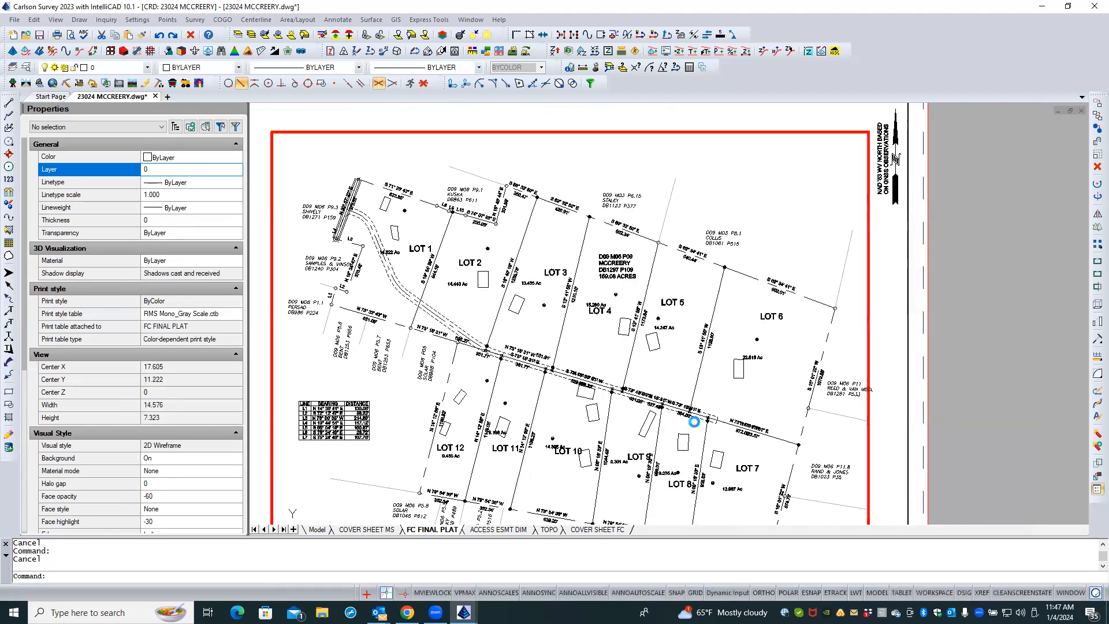
{"action": "scroll", "coordinate": [348, 203], "scroll_direction": "up", "scroll_amount": 5}
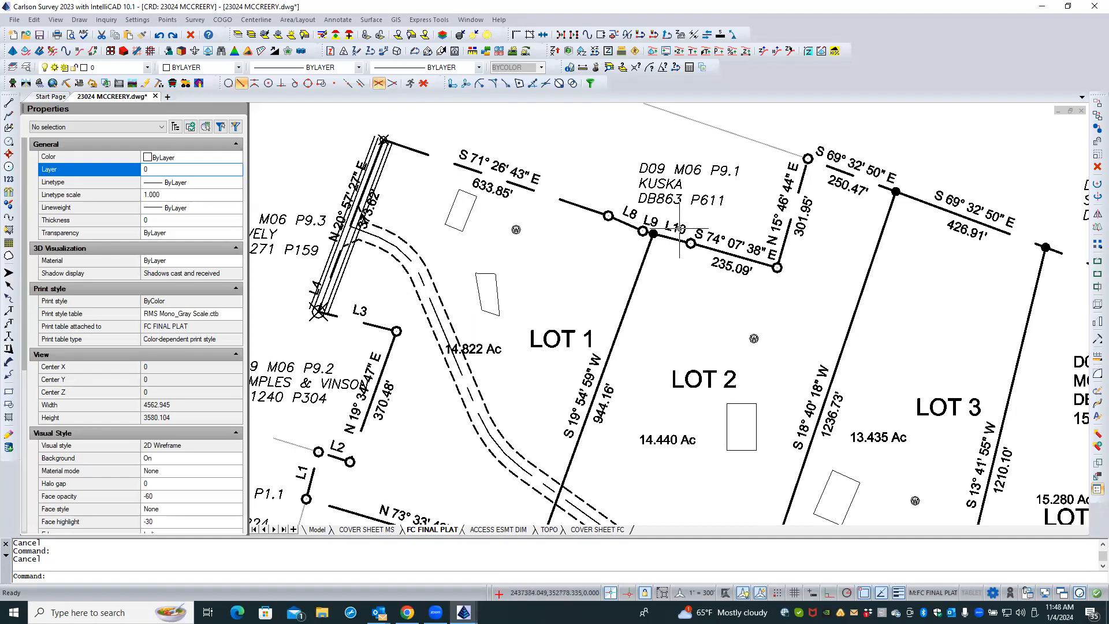
{"action": "scroll", "coordinate": [598, 165], "scroll_direction": "down", "scroll_amount": 2}
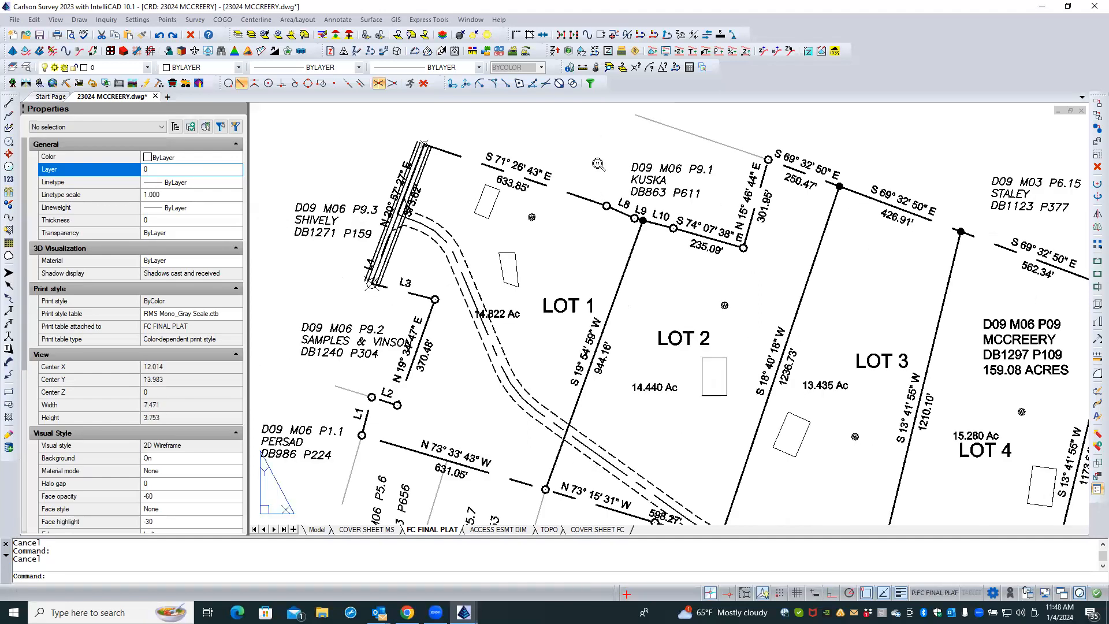
{"action": "scroll", "coordinate": [598, 164], "scroll_direction": "down", "scroll_amount": 3}
{"action": "scroll", "coordinate": [599, 164], "scroll_direction": "up", "scroll_amount": 4}
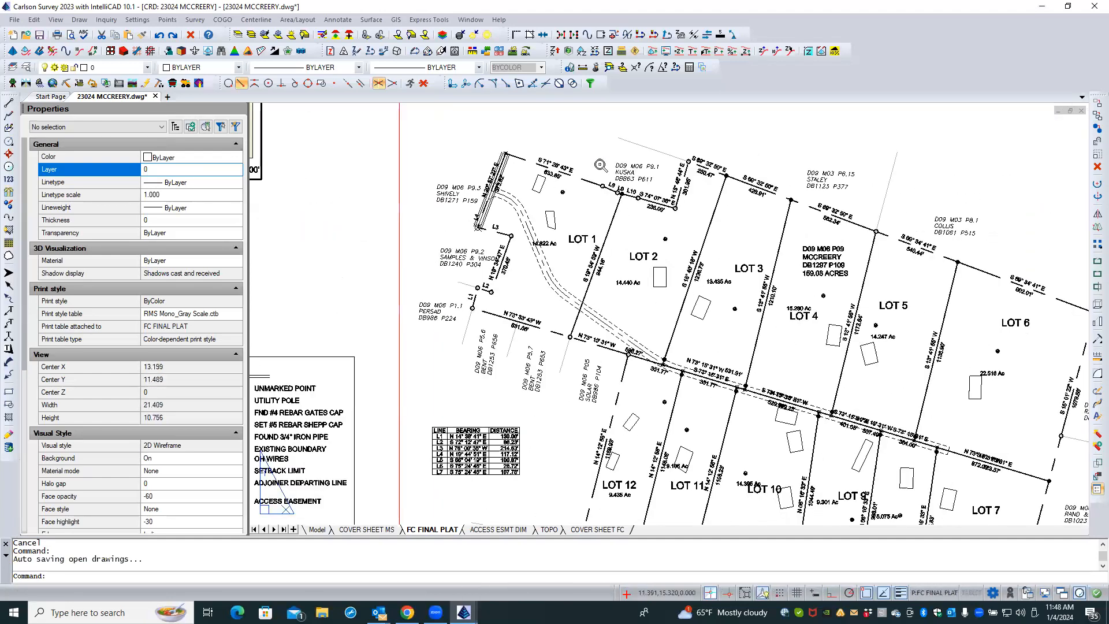
{"action": "scroll", "coordinate": [612, 171], "scroll_direction": "up", "scroll_amount": 3}
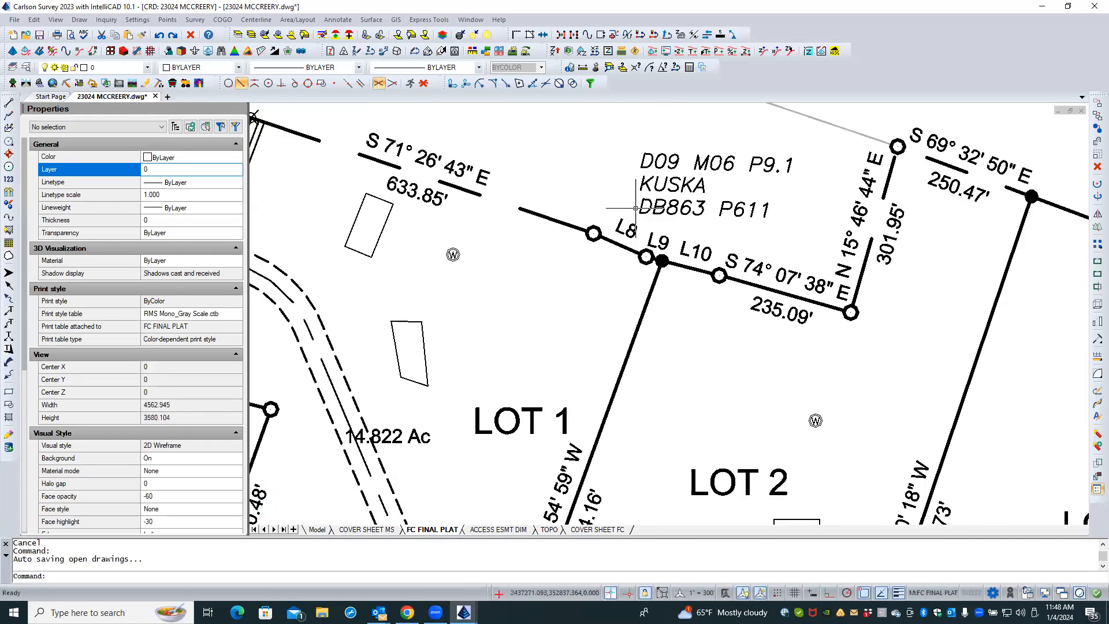
{"action": "double_click", "coordinate": [630, 230]}
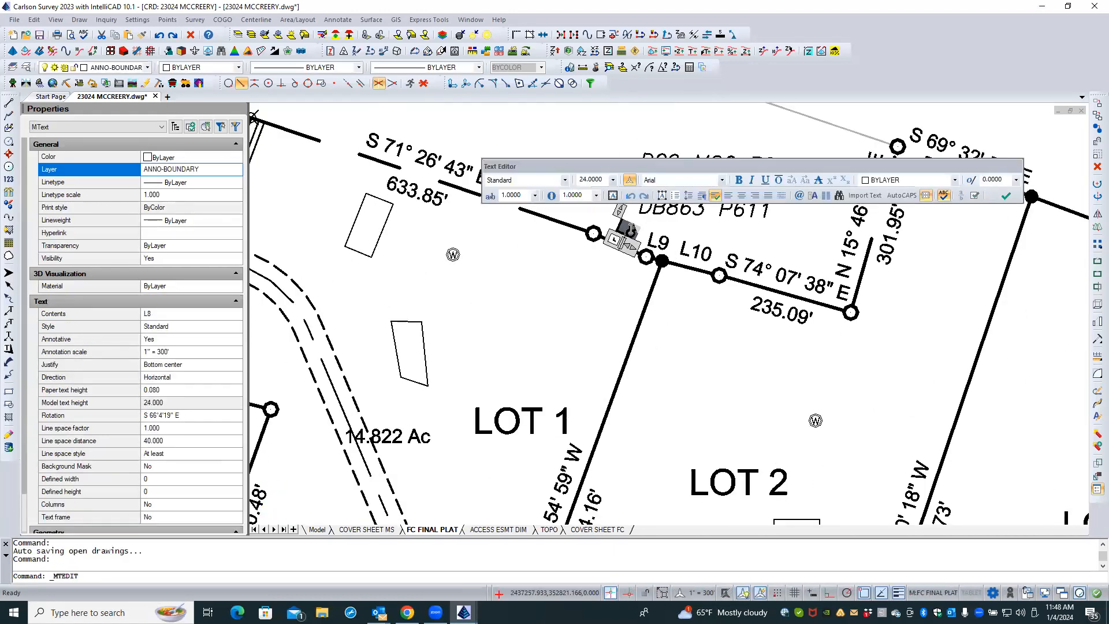
{"action": "type", "text": "L5"}
{"action": "left_click", "coordinate": [629, 286]}
- Change the L9 boundary label between L5 and L10 to L6
{"action": "left_click", "coordinate": [664, 238]}
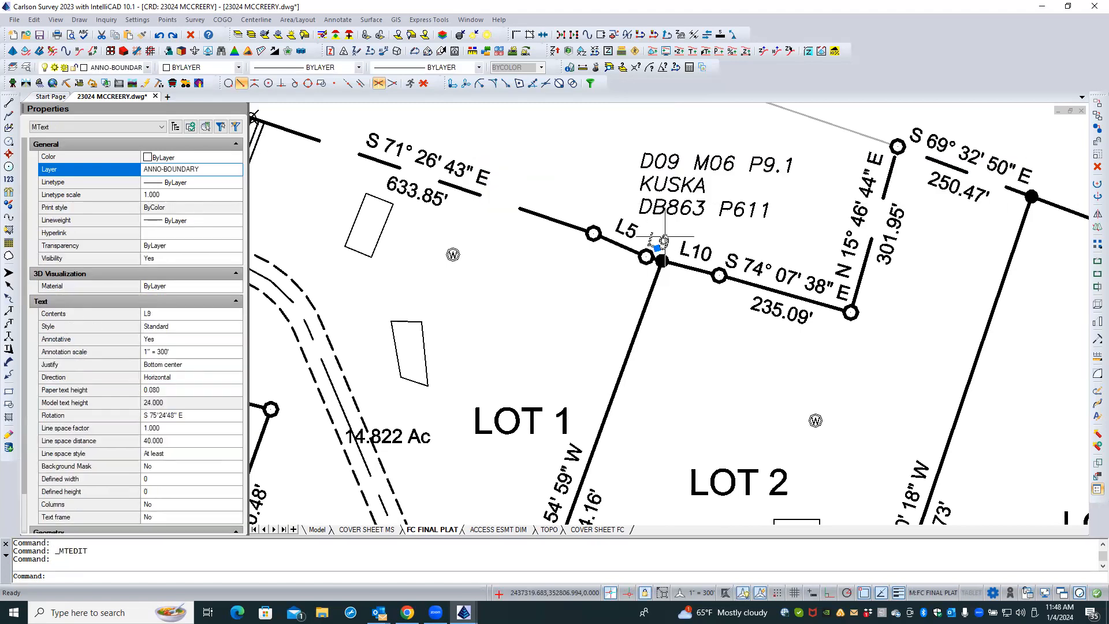
{"action": "double_click", "coordinate": [664, 240]}
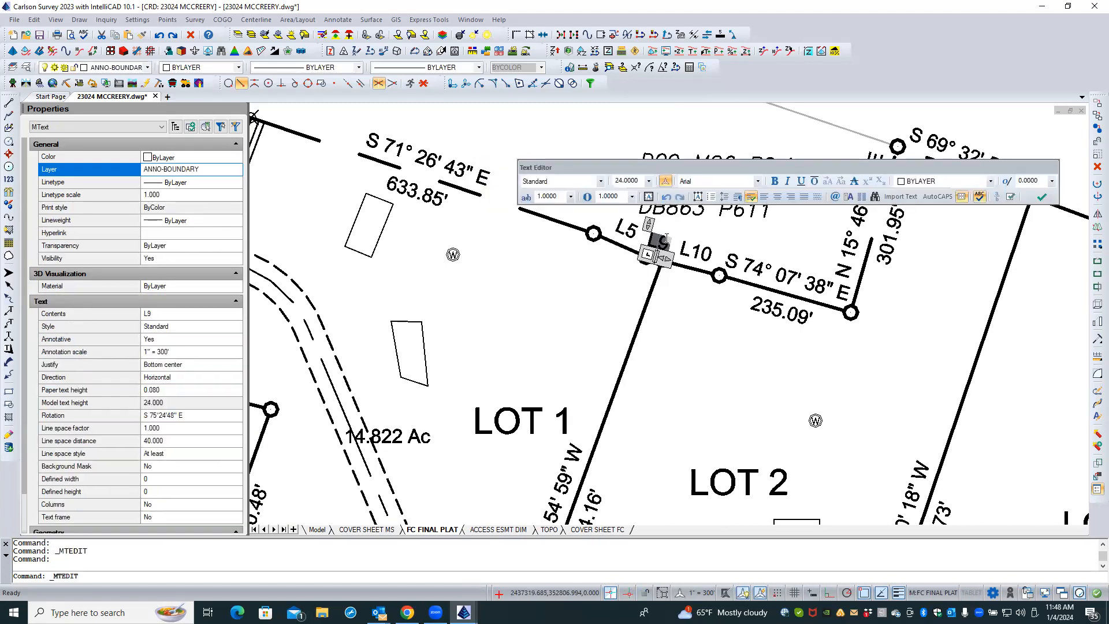
{"action": "type", "text": "L6"}
{"action": "left_click", "coordinate": [634, 284]}
- Change the L10 boundary label just west of the 235.09' line to L7
{"action": "double_click", "coordinate": [697, 252]}
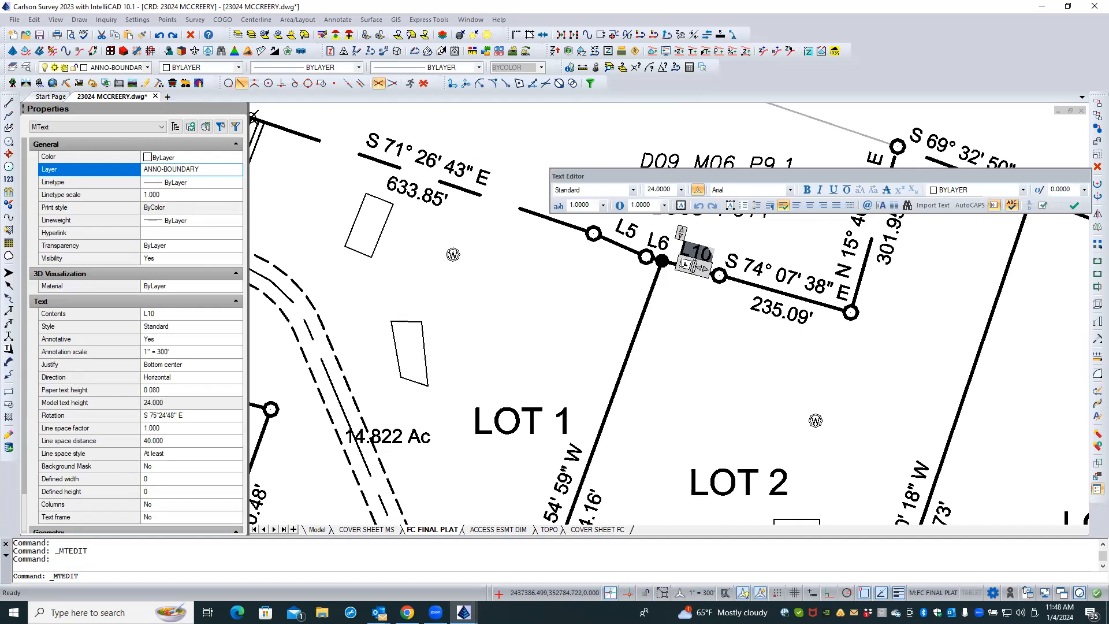
{"action": "key", "text": "BackSpace"}
{"action": "key", "text": "BackSpace"}
{"action": "type", "text": "7"}
{"action": "left_click", "coordinate": [619, 293]}
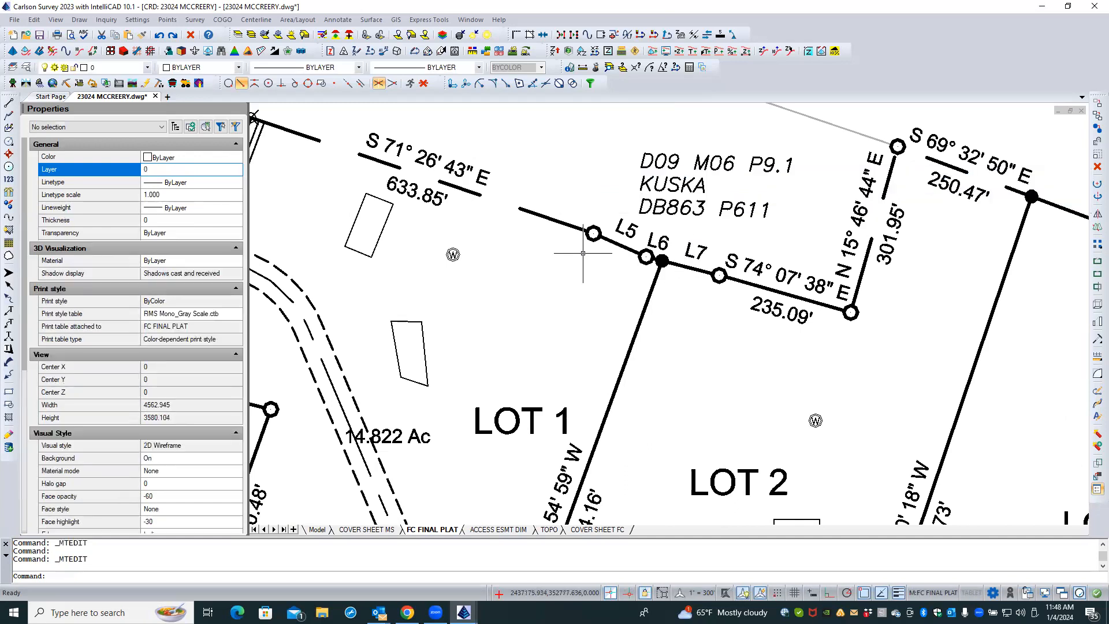
- Examine the boundary polyline and its vertices along the L4 segment and the N 20° 57' 27" E line
{"action": "scroll", "coordinate": [589, 281], "scroll_direction": "down", "scroll_amount": 3}
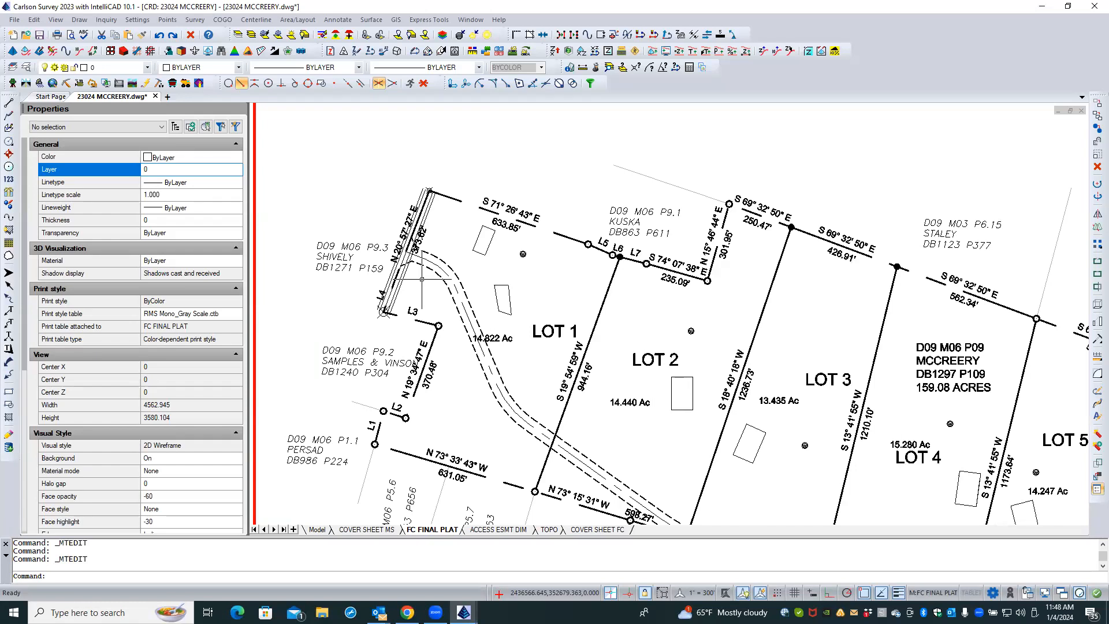
{"action": "left_click", "coordinate": [384, 312]}
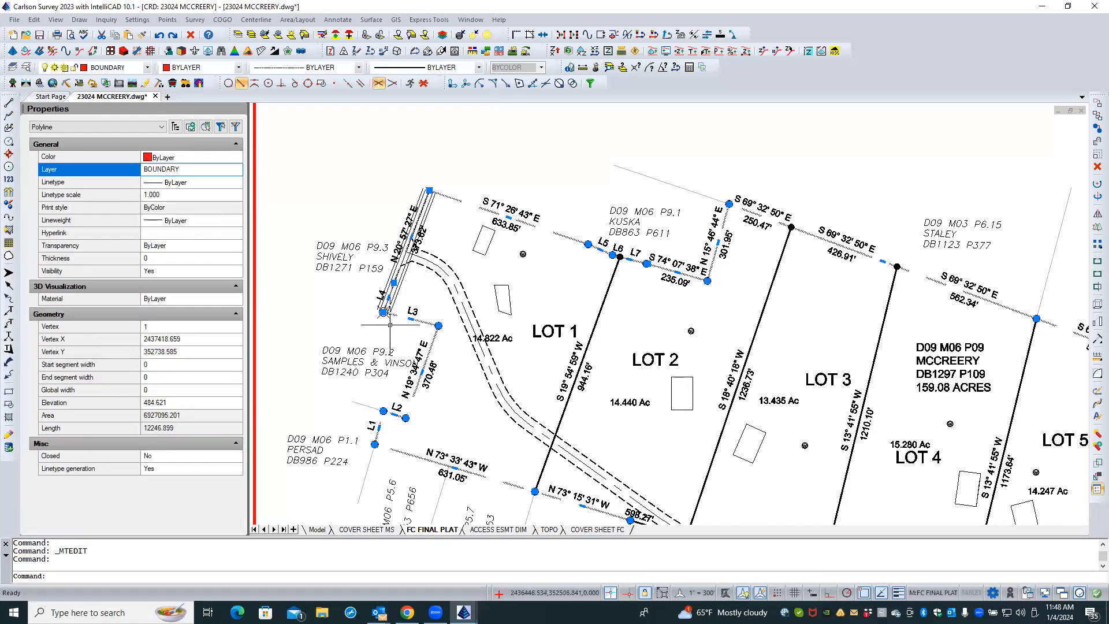
{"action": "scroll", "coordinate": [358, 297], "scroll_direction": "up", "scroll_amount": 3}
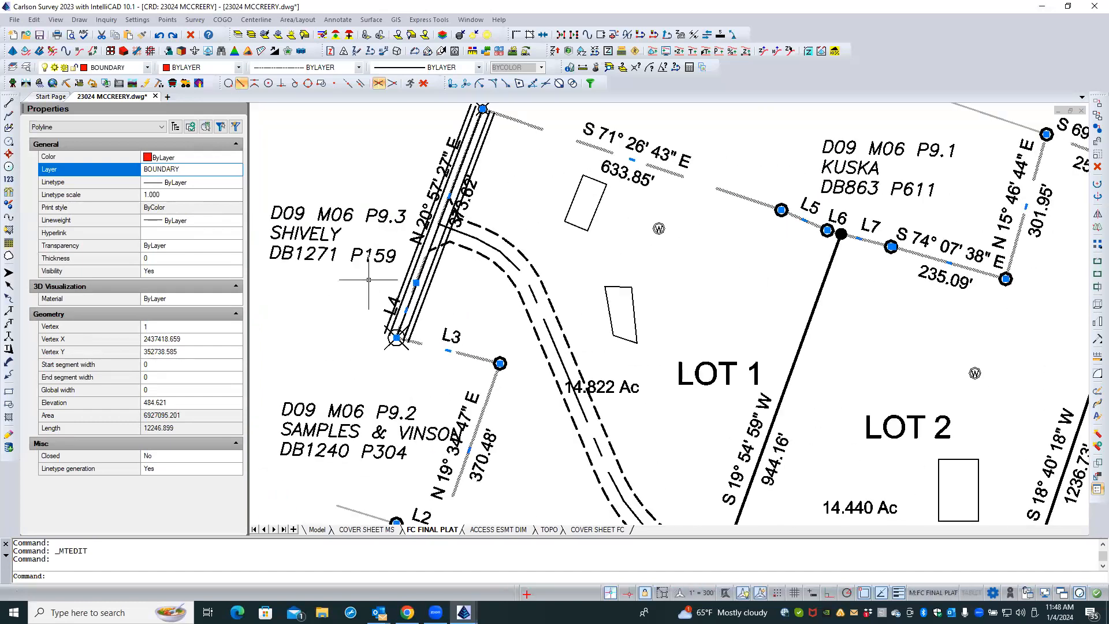
{"action": "scroll", "coordinate": [412, 283], "scroll_direction": "up", "scroll_amount": 2}
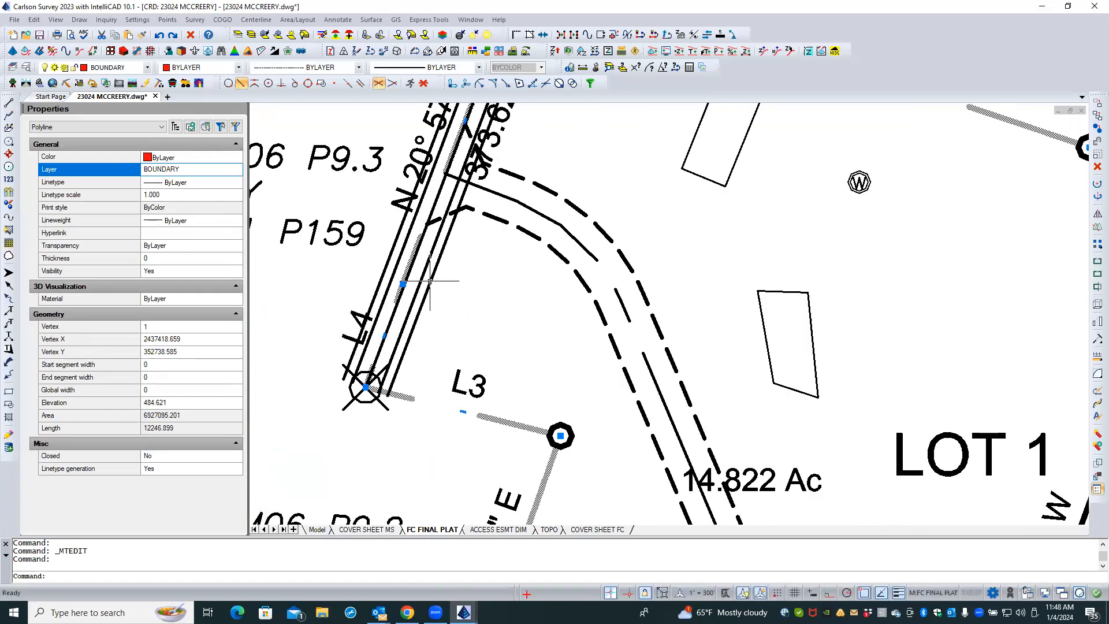
{"action": "mouse_move", "coordinate": [403, 283]}
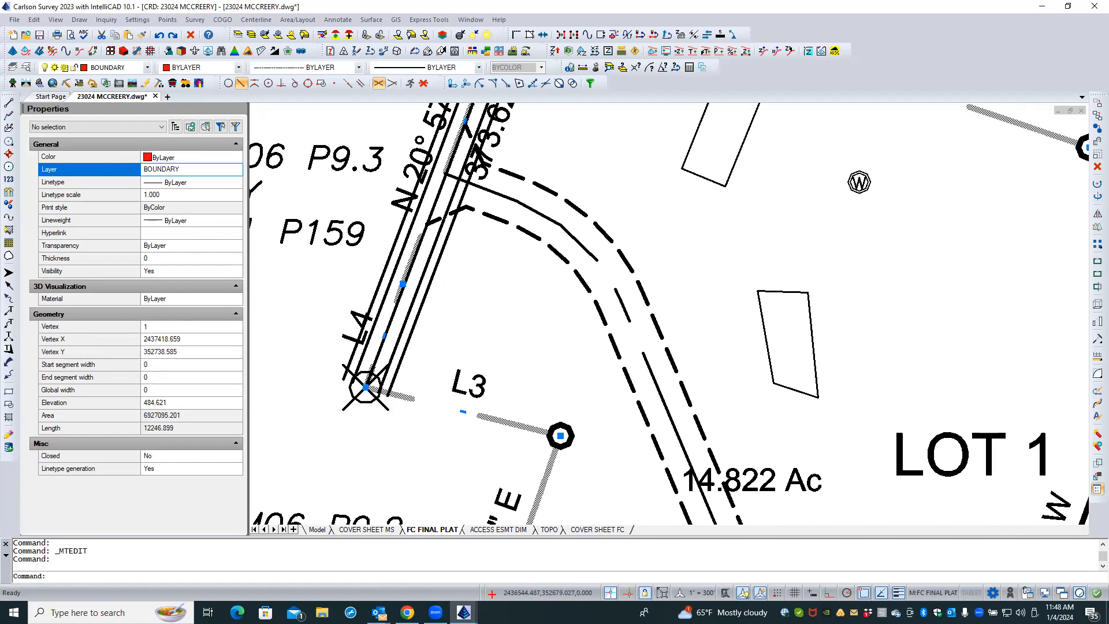
{"action": "key", "text": "Escape"}
{"action": "key", "text": "Escape"}
{"action": "scroll", "coordinate": [451, 228], "scroll_direction": "down", "scroll_amount": 5}
{"action": "scroll", "coordinate": [433, 294], "scroll_direction": "down", "scroll_amount": 2}
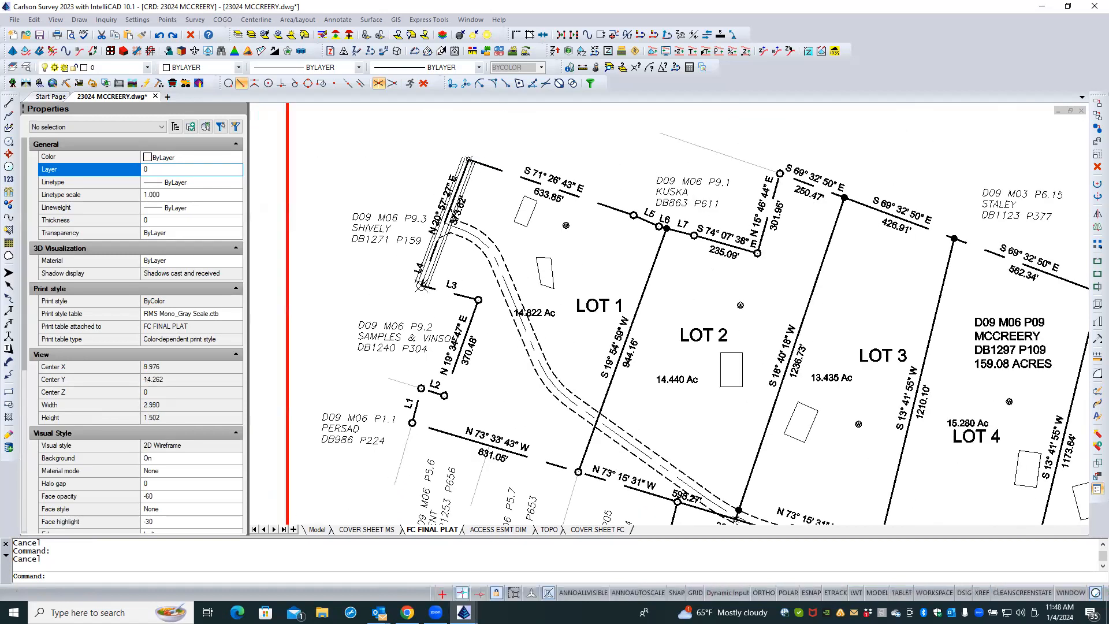
- Inspect the block reference properties of the point symbol at the north end of the N 20° 57' 27" E line
{"action": "scroll", "coordinate": [465, 156], "scroll_direction": "up", "scroll_amount": 4}
{"action": "double_click", "coordinate": [466, 156]}
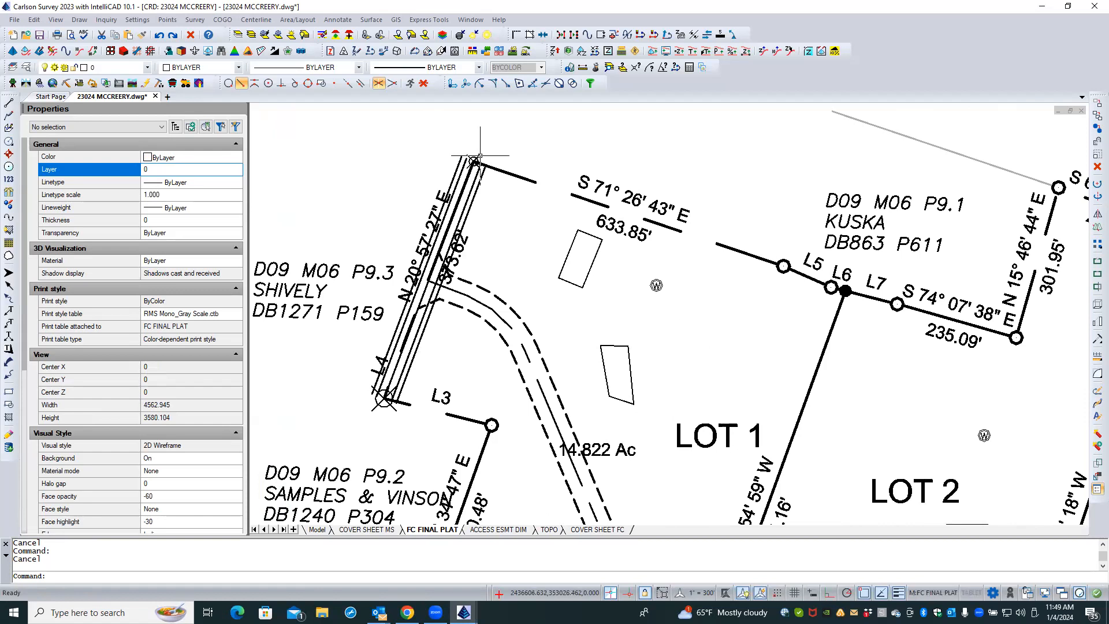
{"action": "left_click", "coordinate": [480, 156]}
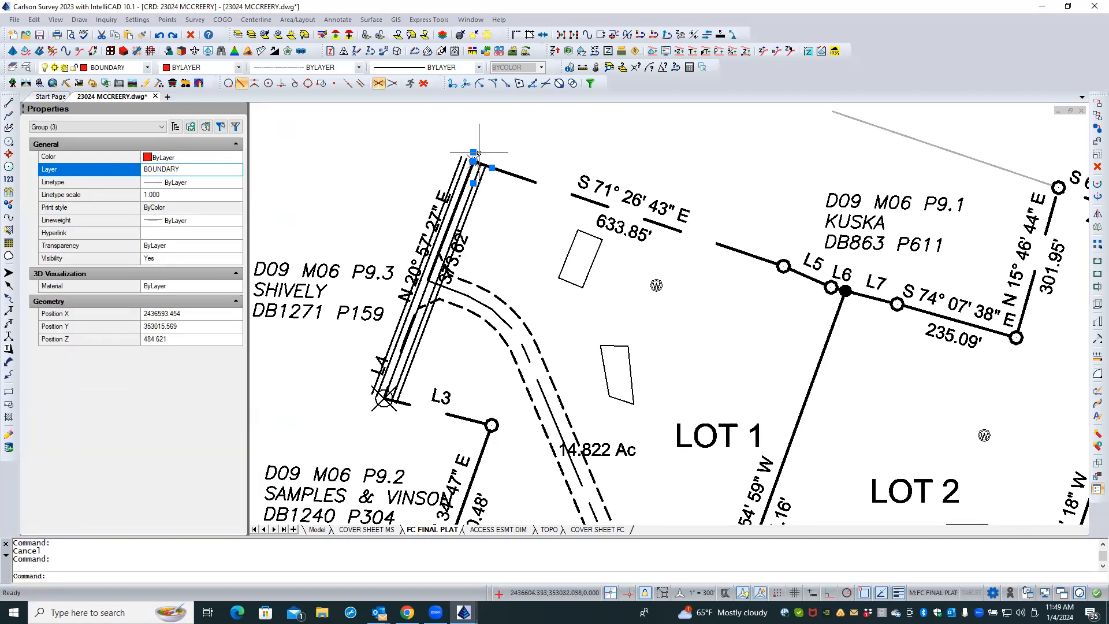
{"action": "left_click", "coordinate": [157, 127]}
{"action": "left_click", "coordinate": [109, 145]}
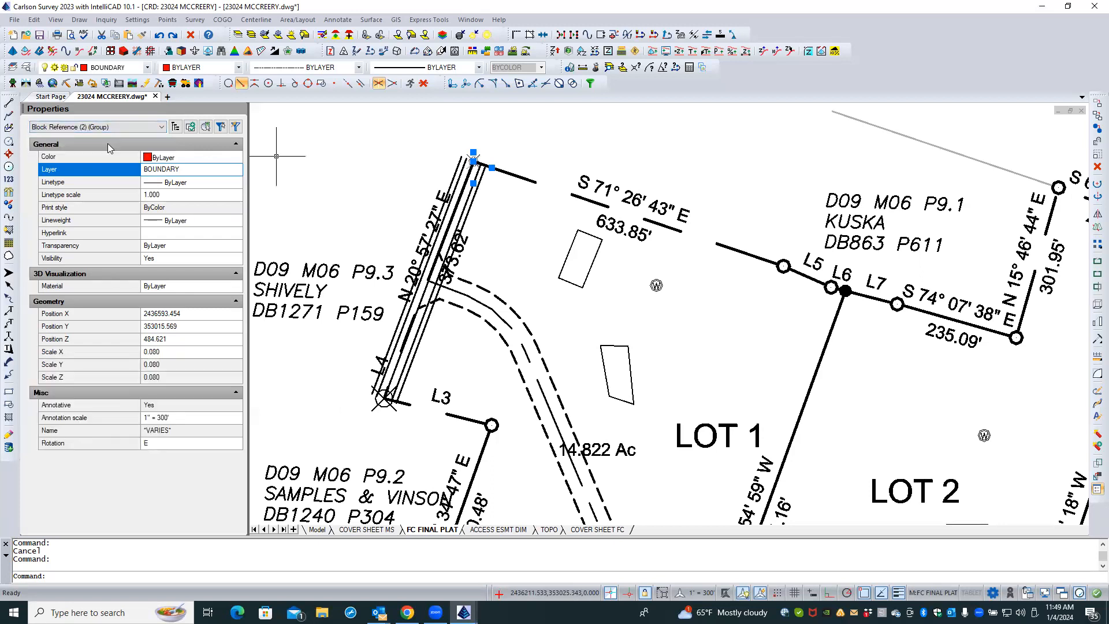
{"action": "left_click", "coordinate": [309, 225]}
{"action": "key", "text": "Escape"}
{"action": "key", "text": "Escape"}
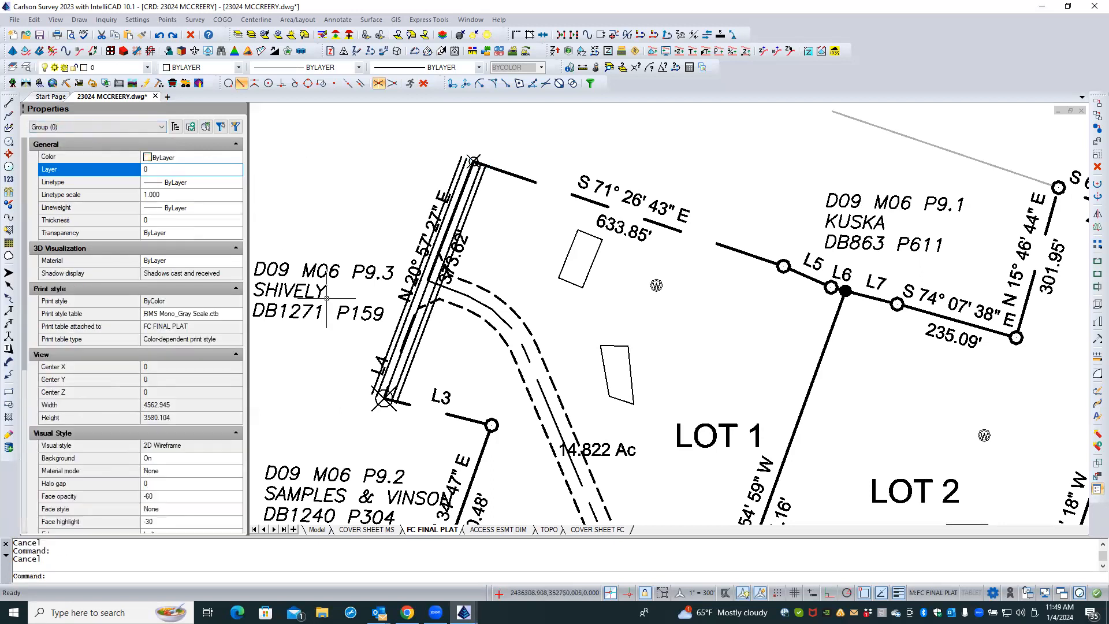
- Inspect the block reference properties of the point symbol at the corner between L3 and L4, including its annotation scale
{"action": "left_click", "coordinate": [379, 401]}
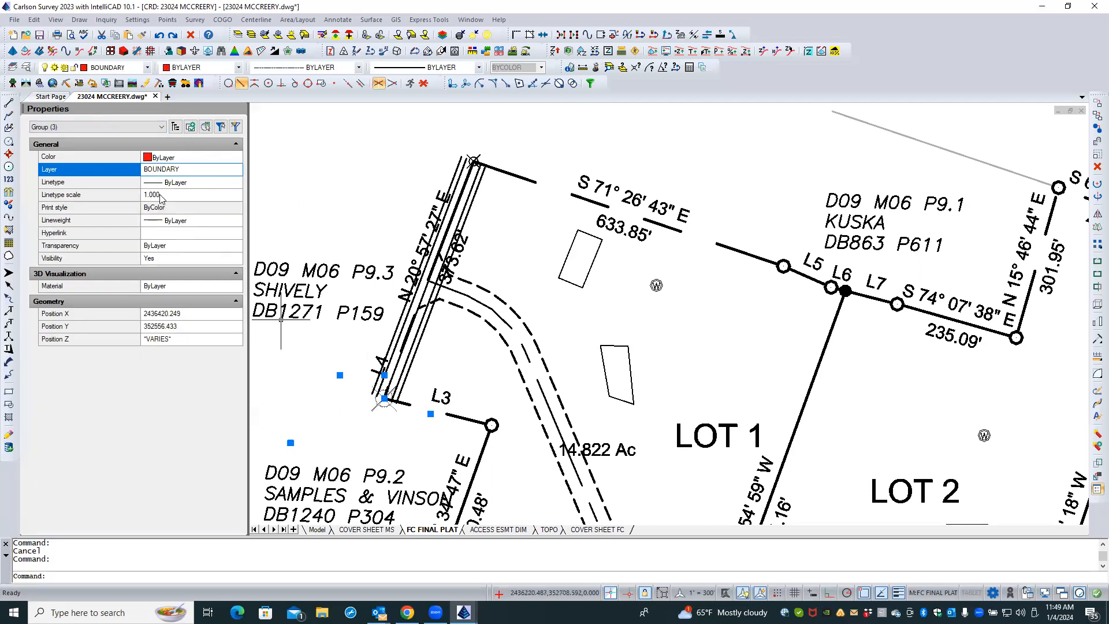
{"action": "left_click", "coordinate": [152, 128]}
{"action": "left_click", "coordinate": [112, 145]}
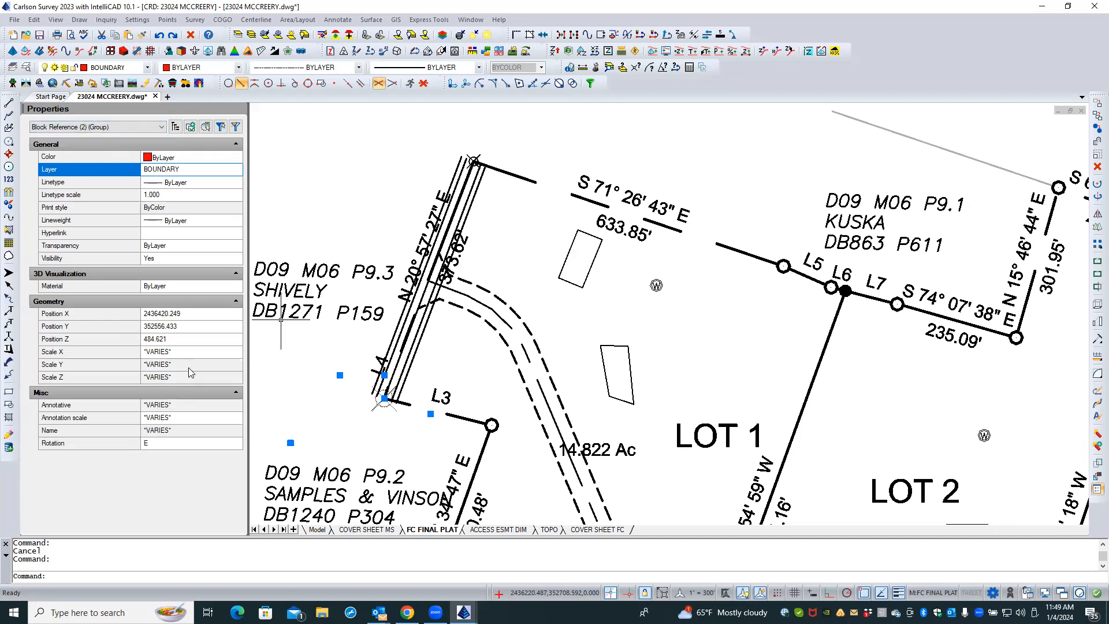
{"action": "left_click", "coordinate": [192, 417]}
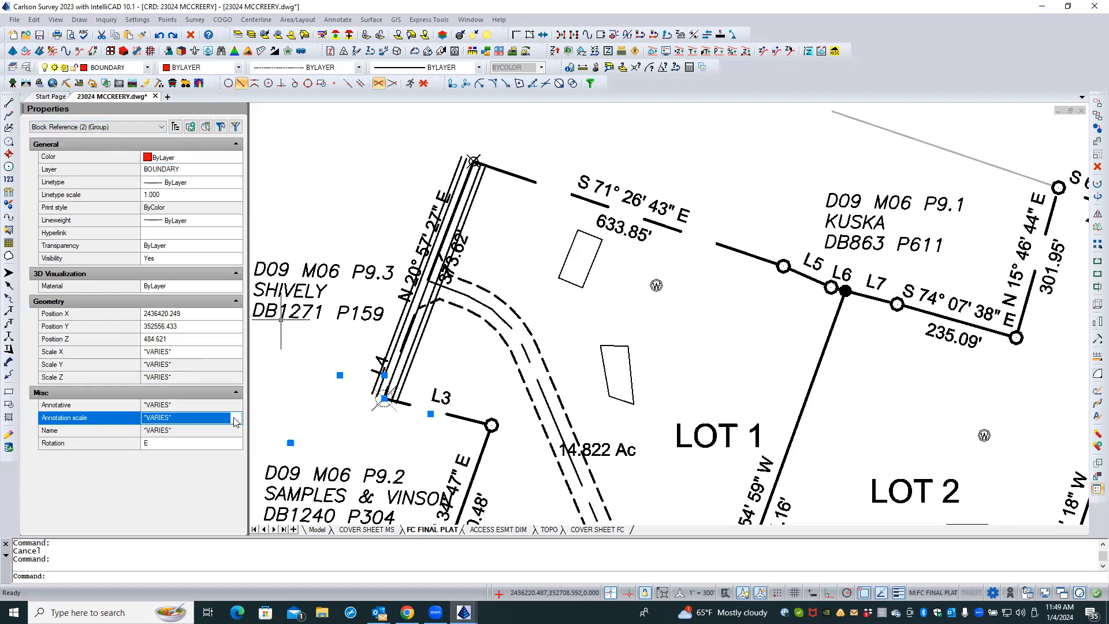
{"action": "key", "text": "Escape"}
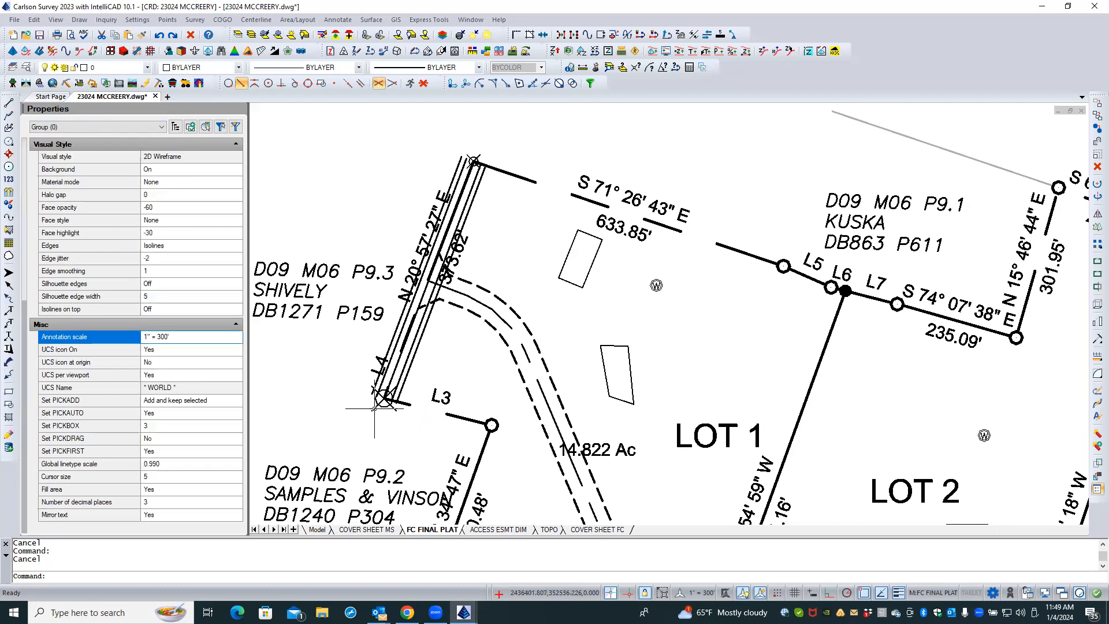
- Remove the 1" = 400' annotation scale from the block references at the corner between L3 and L4
{"action": "left_click", "coordinate": [375, 408]}
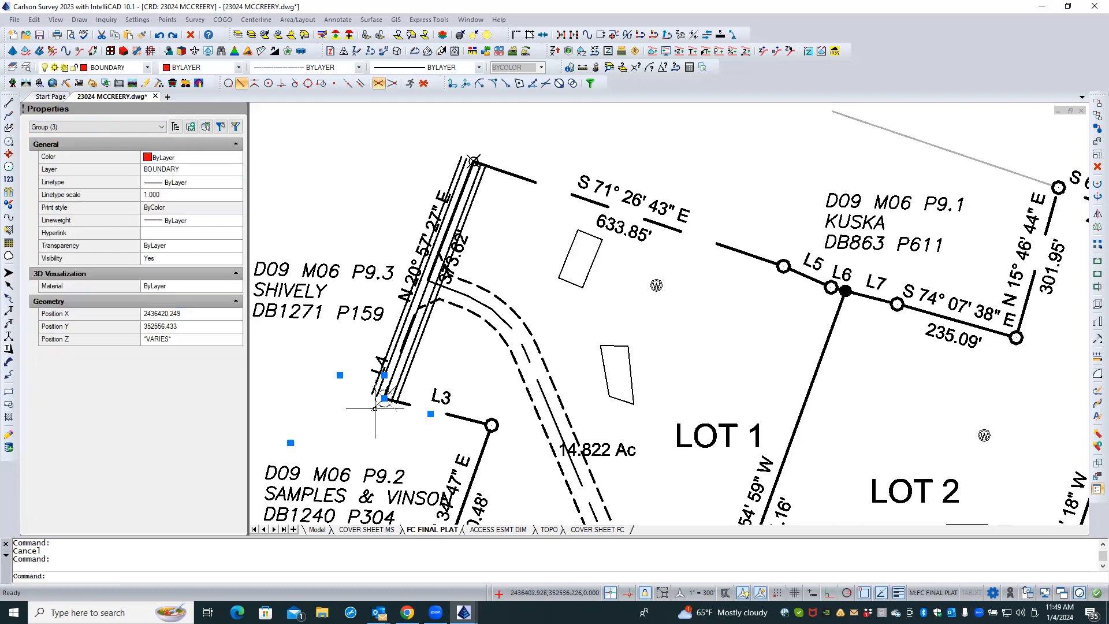
{"action": "left_click", "coordinate": [107, 127]}
{"action": "left_click", "coordinate": [88, 146]}
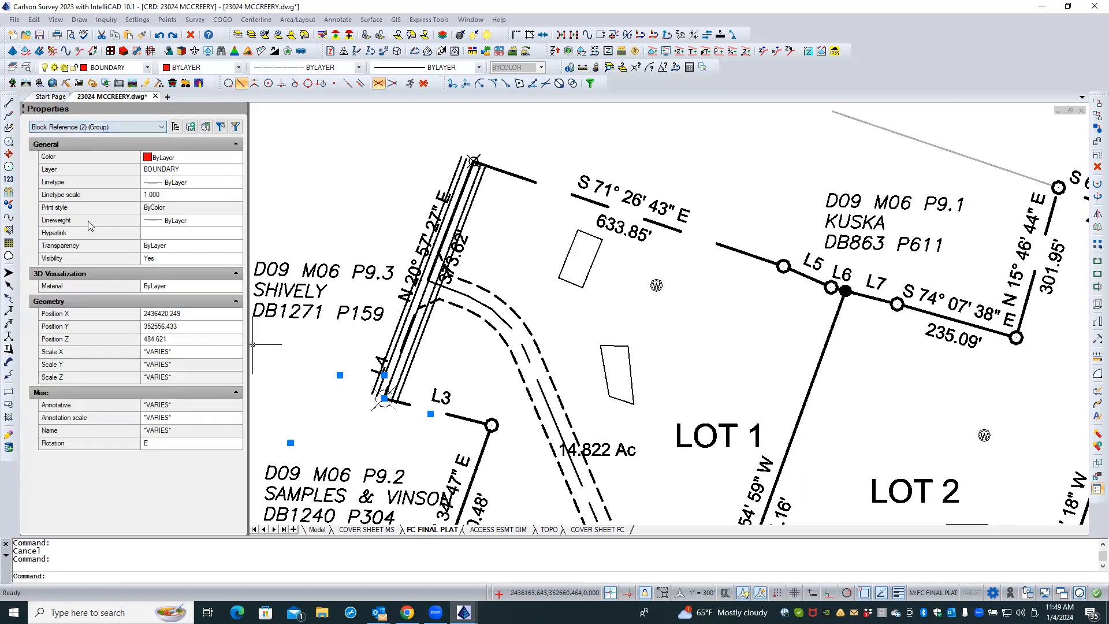
{"action": "left_click", "coordinate": [186, 422]}
{"action": "left_click", "coordinate": [236, 419]}
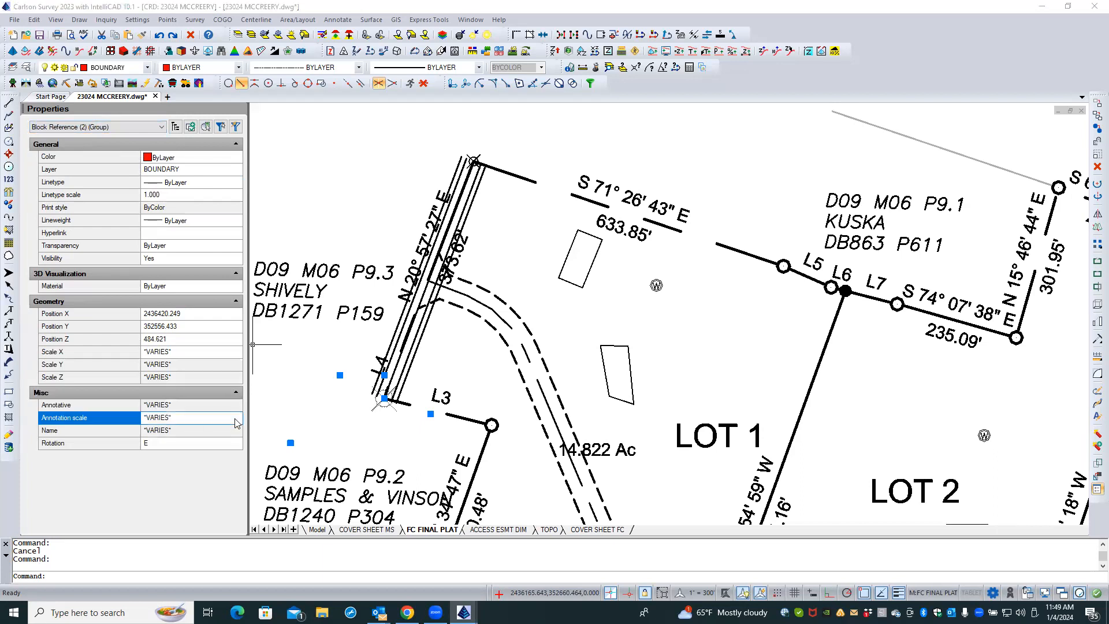
{"action": "left_click", "coordinate": [491, 249]}
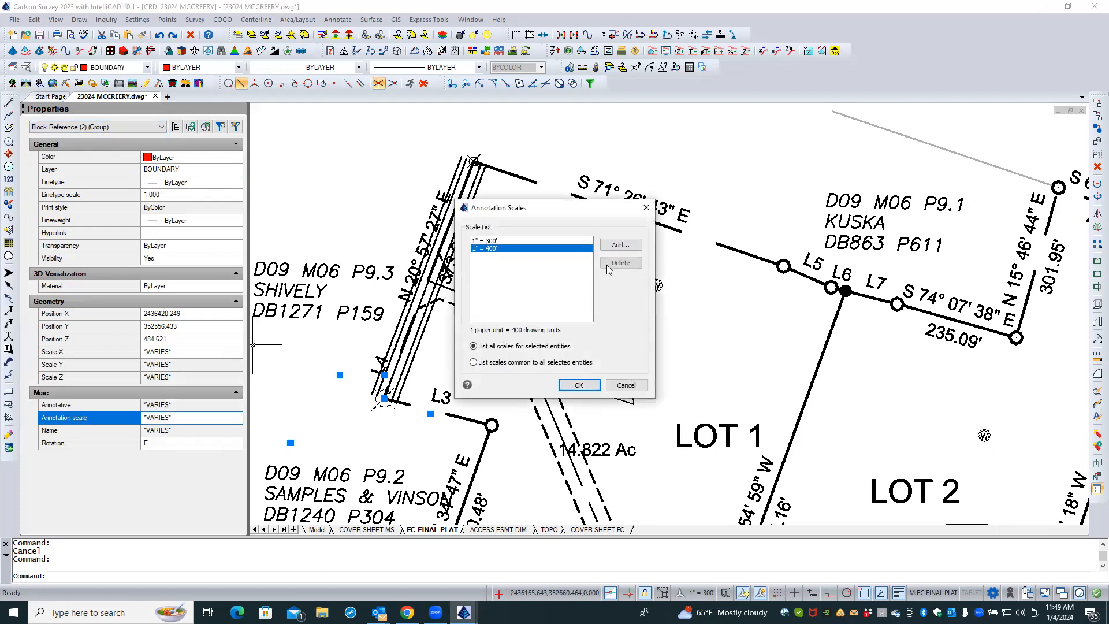
{"action": "left_click", "coordinate": [621, 263]}
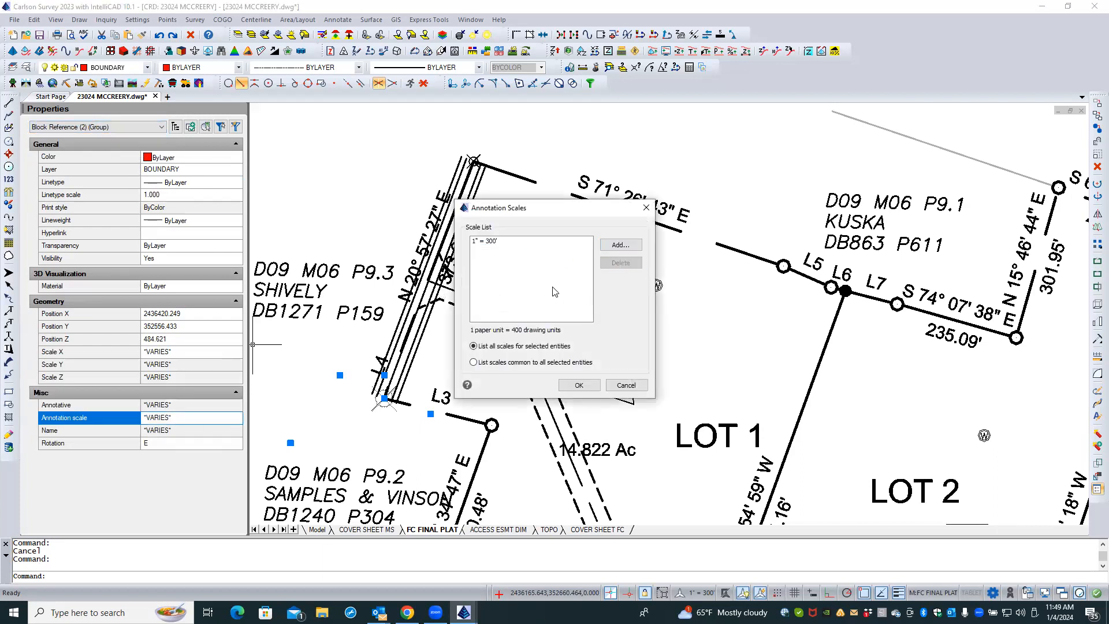
{"action": "left_click", "coordinate": [580, 385]}
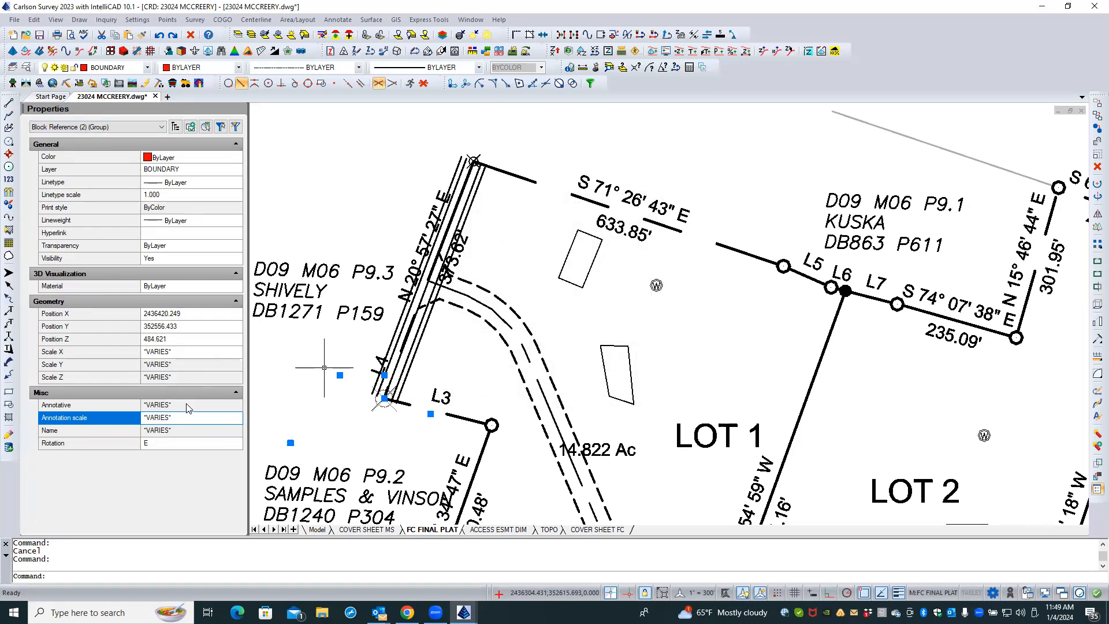
{"action": "key", "text": "Escape"}
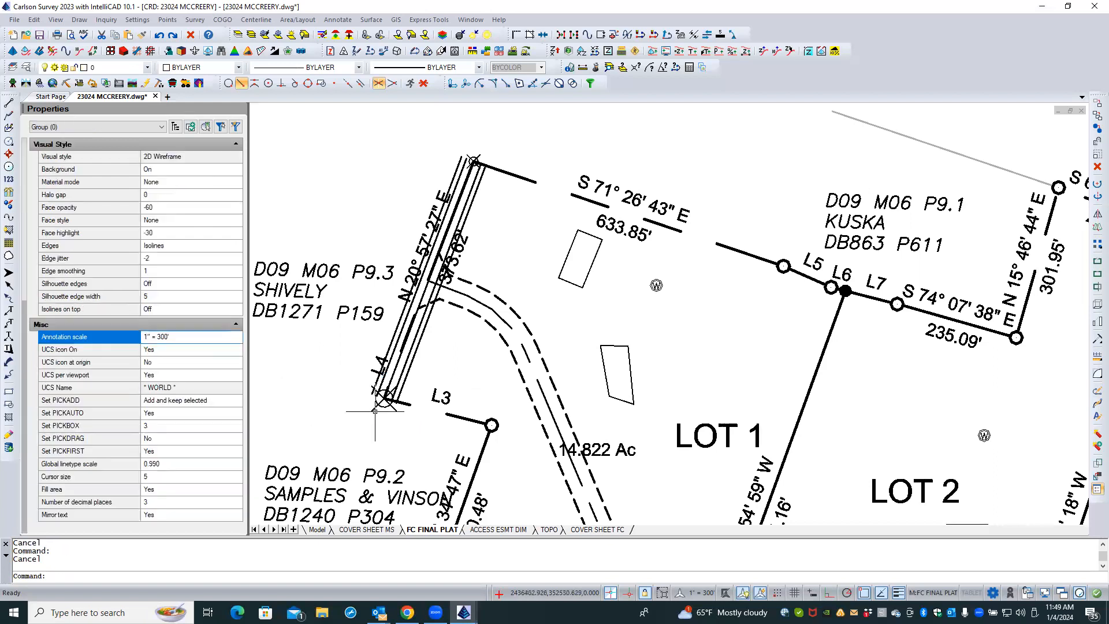
- Check the point number and assigned symbol of the north-end point on the N 20° 57' 27" E line and of the L3/L4 corner point
{"action": "left_click", "coordinate": [478, 156]}
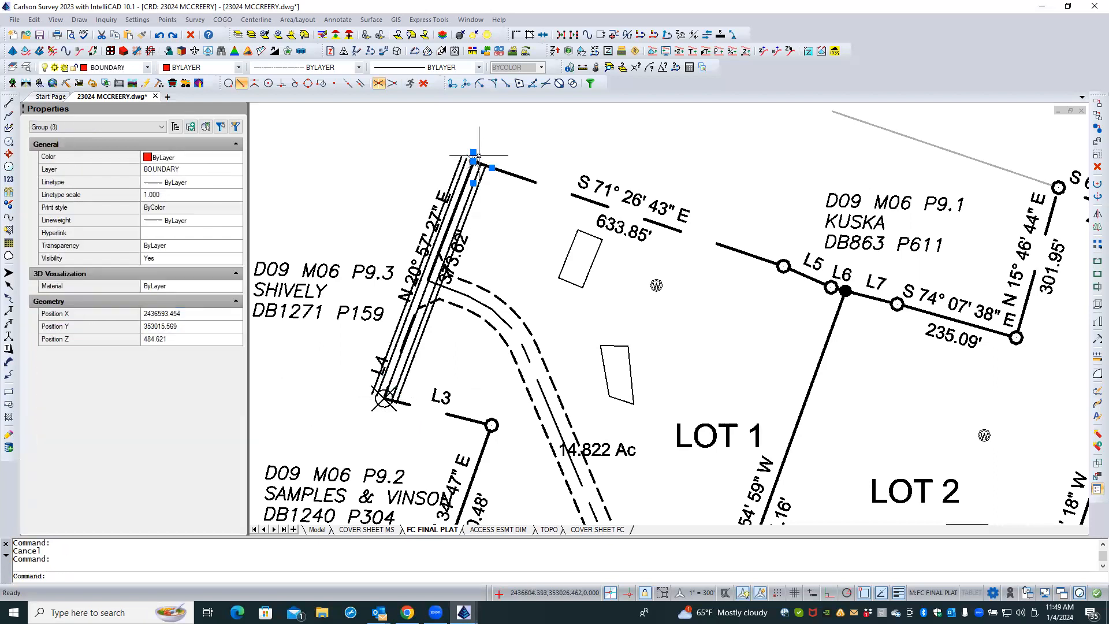
{"action": "double_click", "coordinate": [479, 156]}
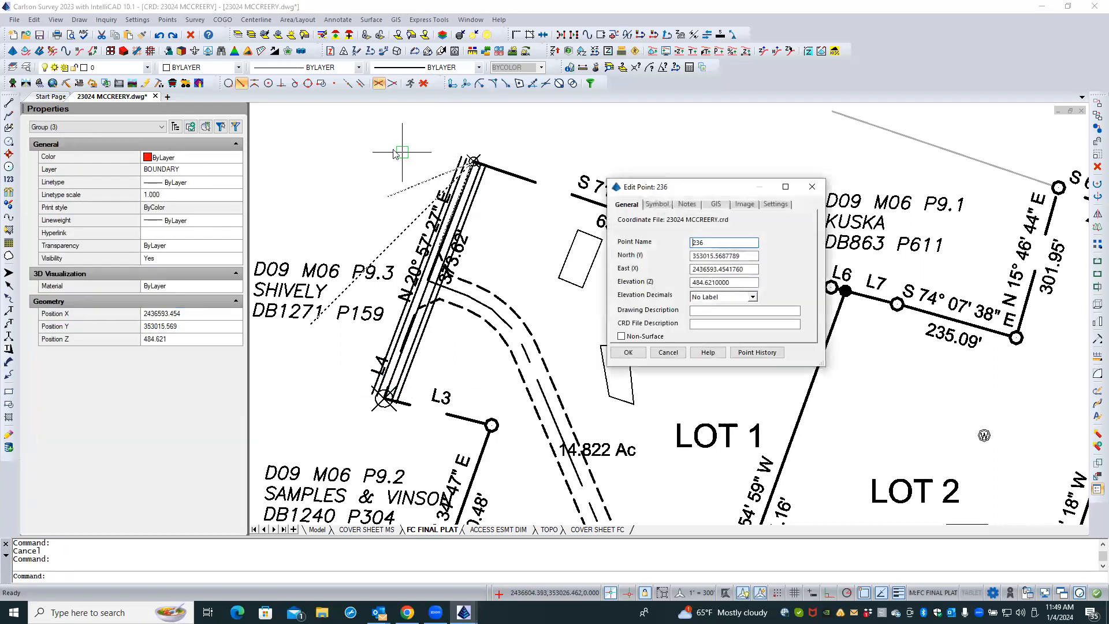
{"action": "left_click", "coordinate": [656, 205]}
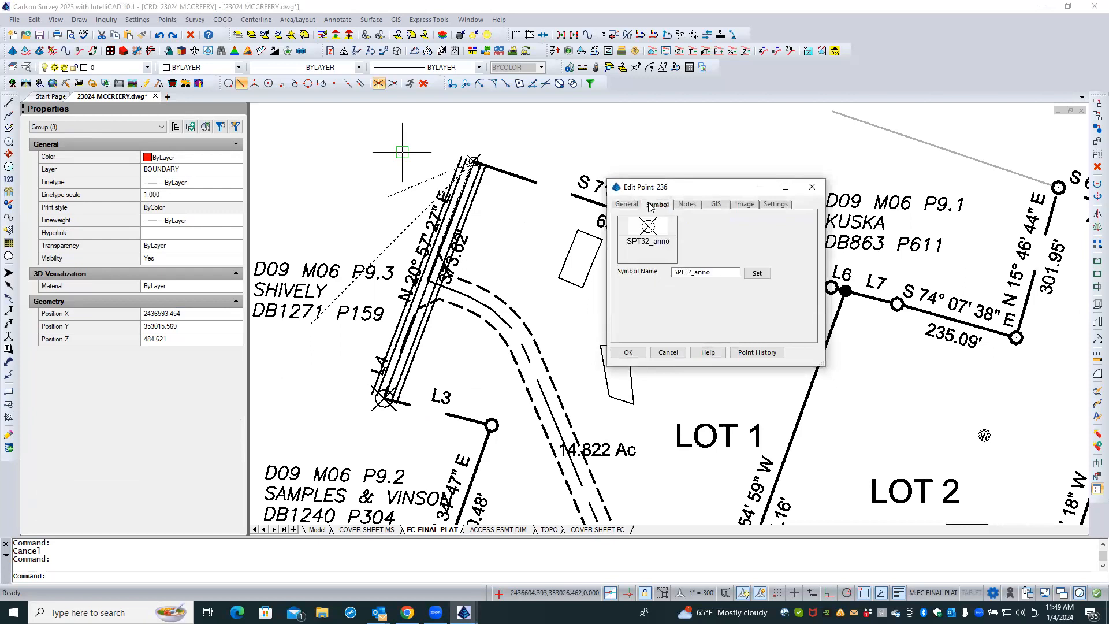
{"action": "left_click", "coordinate": [668, 353]}
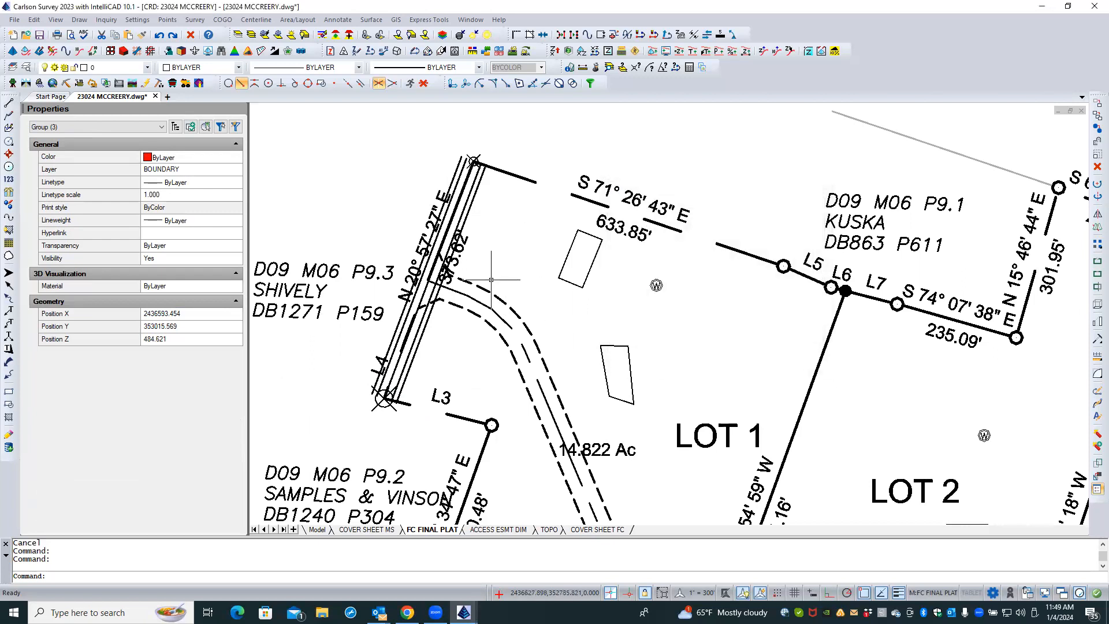
{"action": "double_click", "coordinate": [373, 406]}
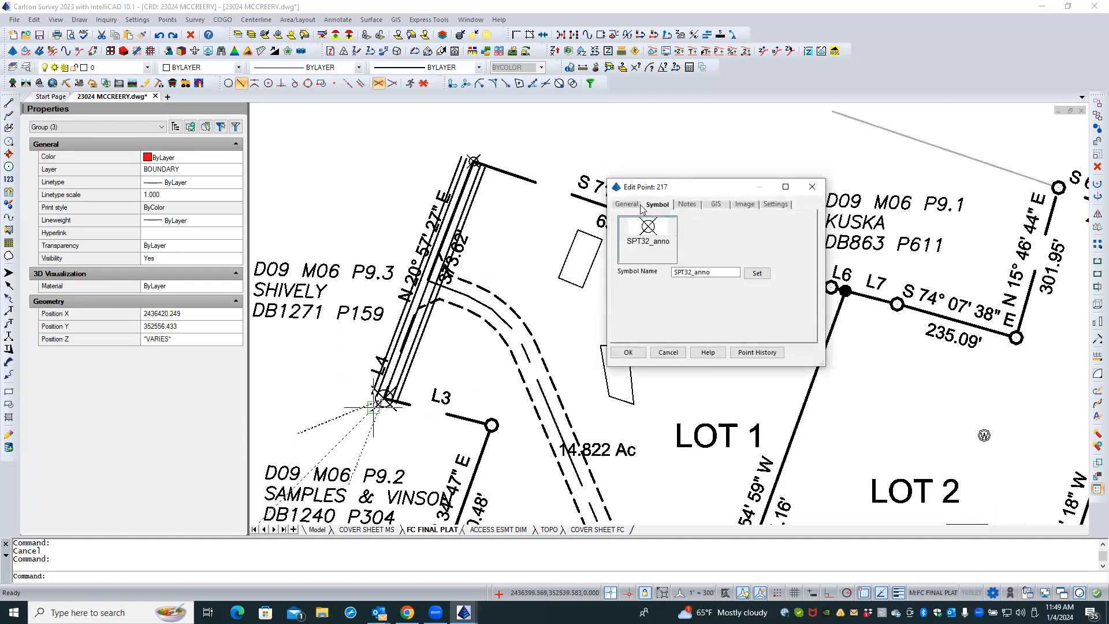
{"action": "left_click", "coordinate": [632, 206]}
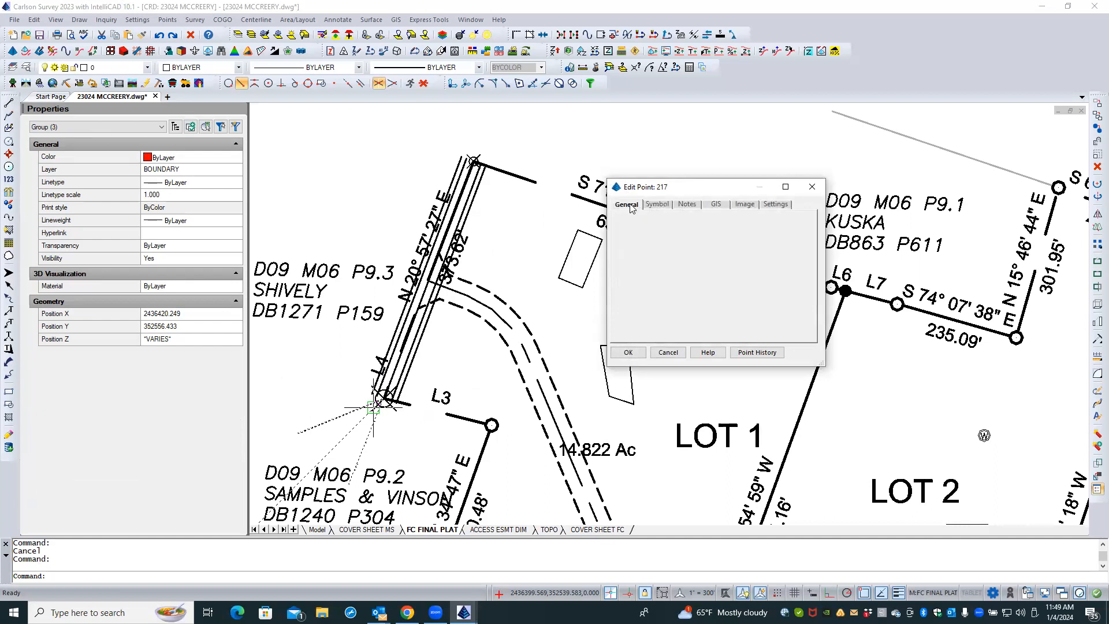
{"action": "left_click", "coordinate": [667, 353]}
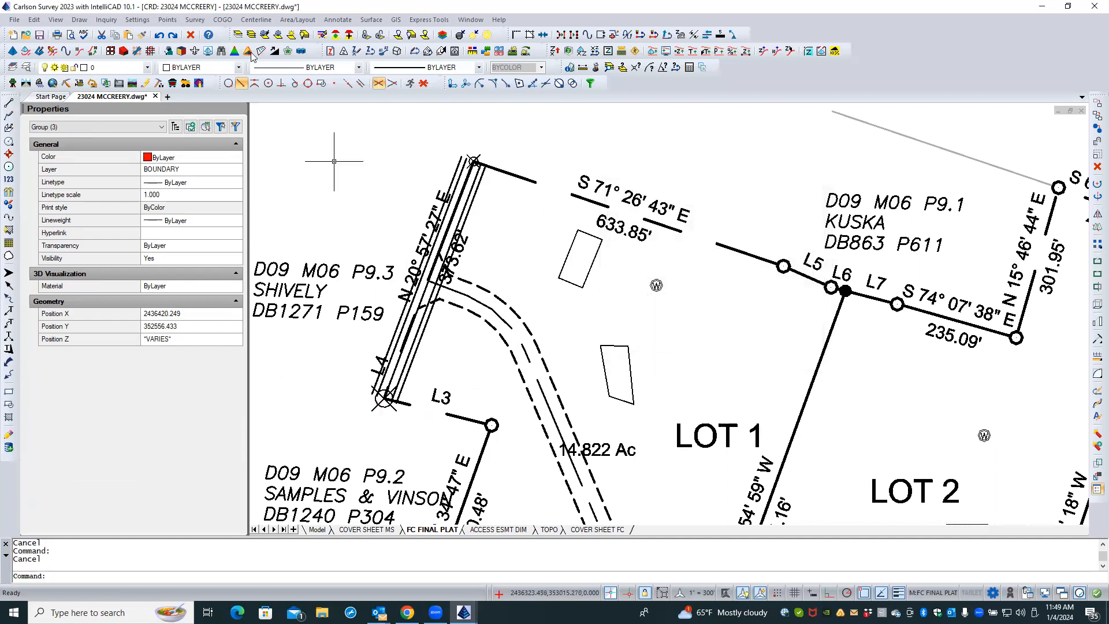
- Set up Draw-Locate Points by matching the properties of the north-end point on the N 20° 57' 27" E line, with point numbers off
{"action": "left_click", "coordinate": [172, 22]}
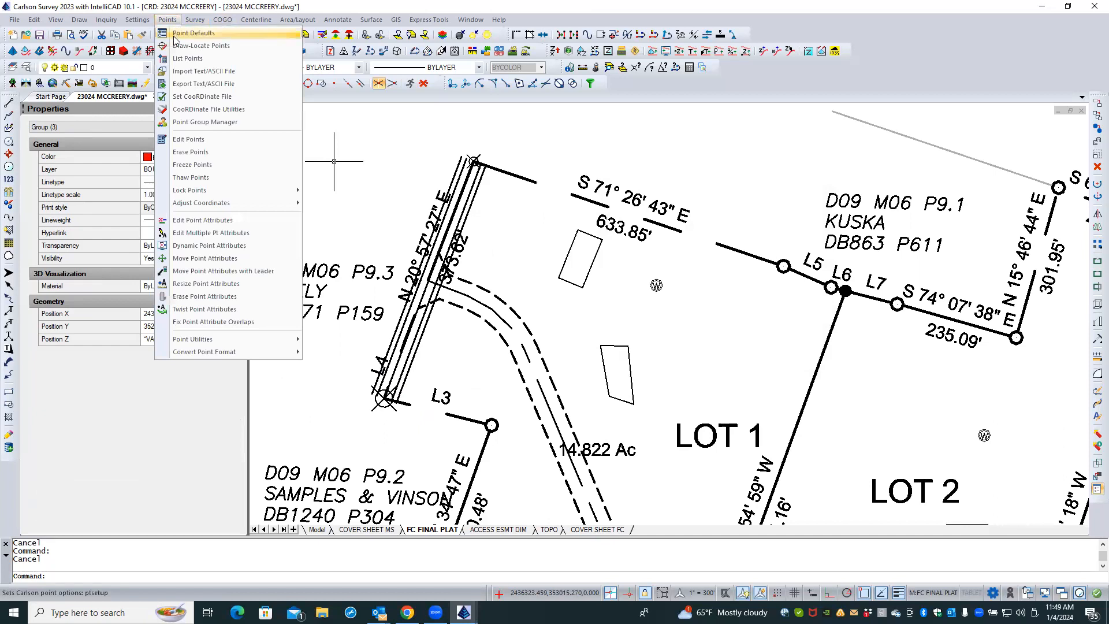
{"action": "left_click", "coordinate": [200, 47]}
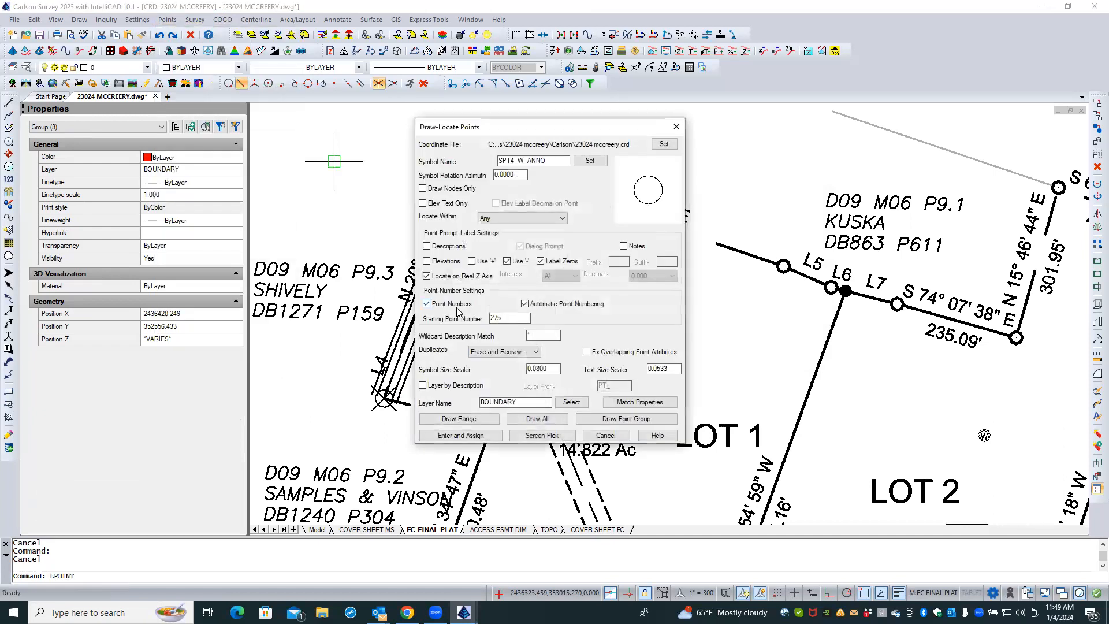
{"action": "left_click", "coordinate": [640, 402]}
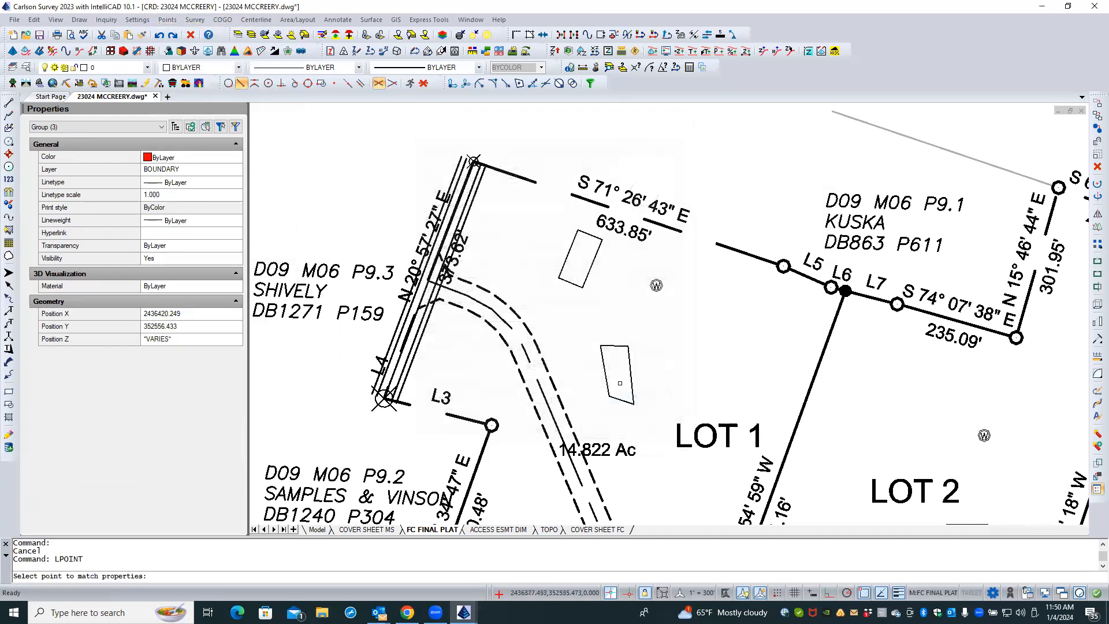
{"action": "left_click", "coordinate": [475, 160]}
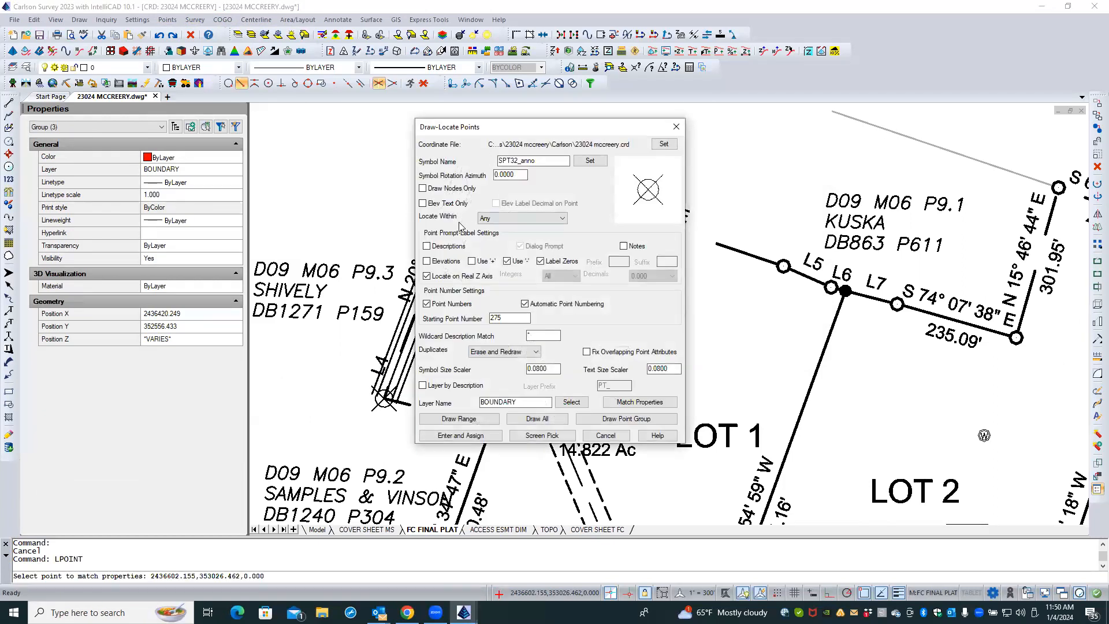
{"action": "left_click", "coordinate": [444, 305]}
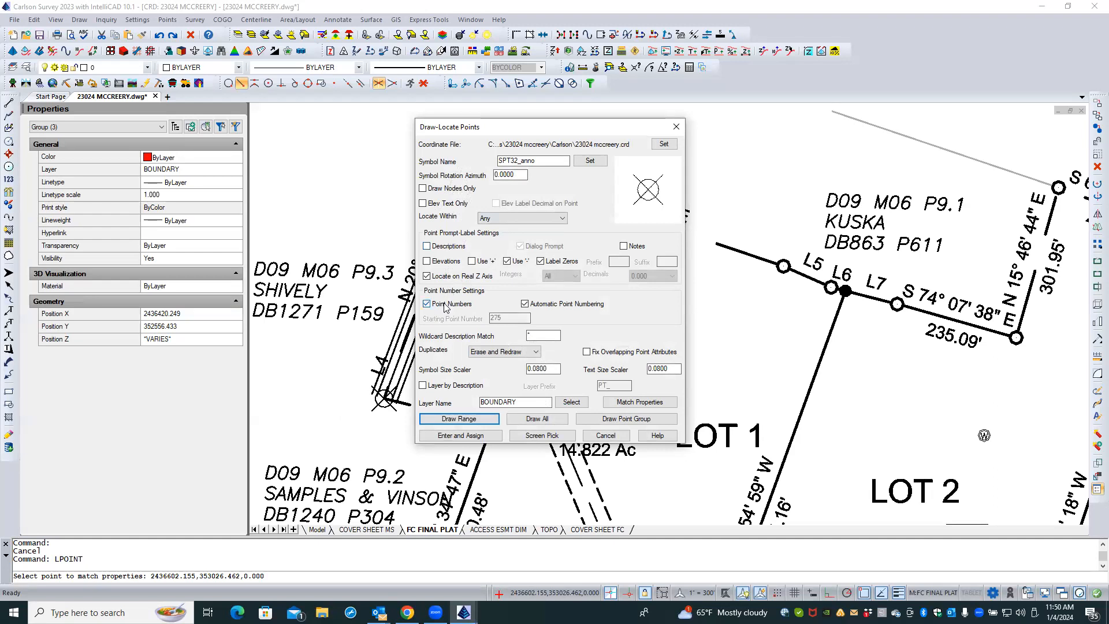
- Redraw point 217 at the corner between L3 and L4 using the matched point settings
{"action": "left_click", "coordinate": [472, 417]}
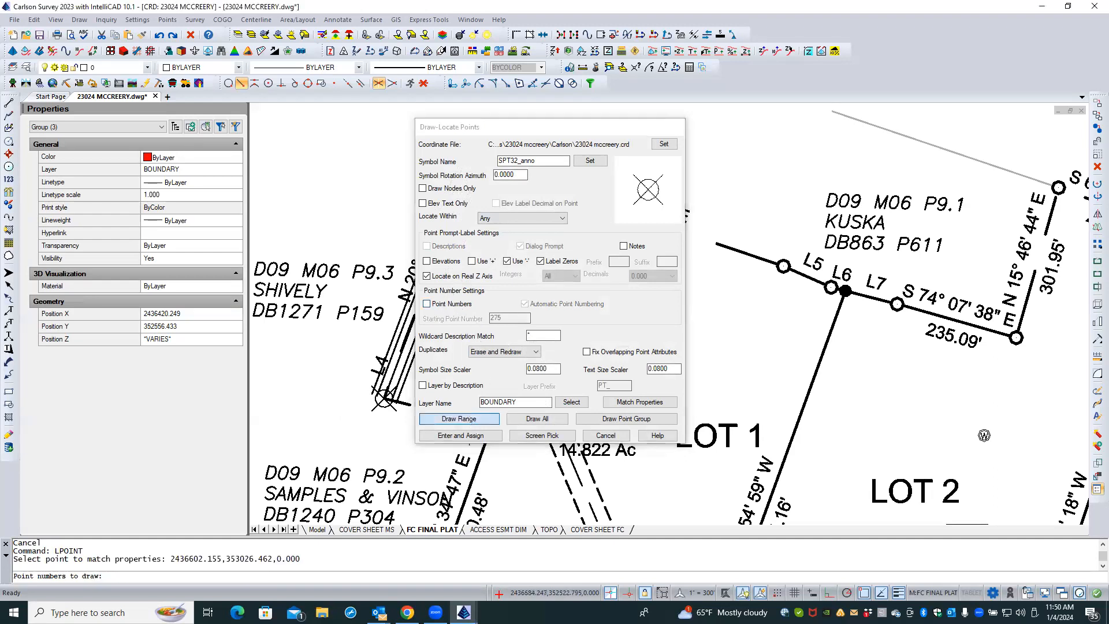
{"action": "type", "text": "21"}
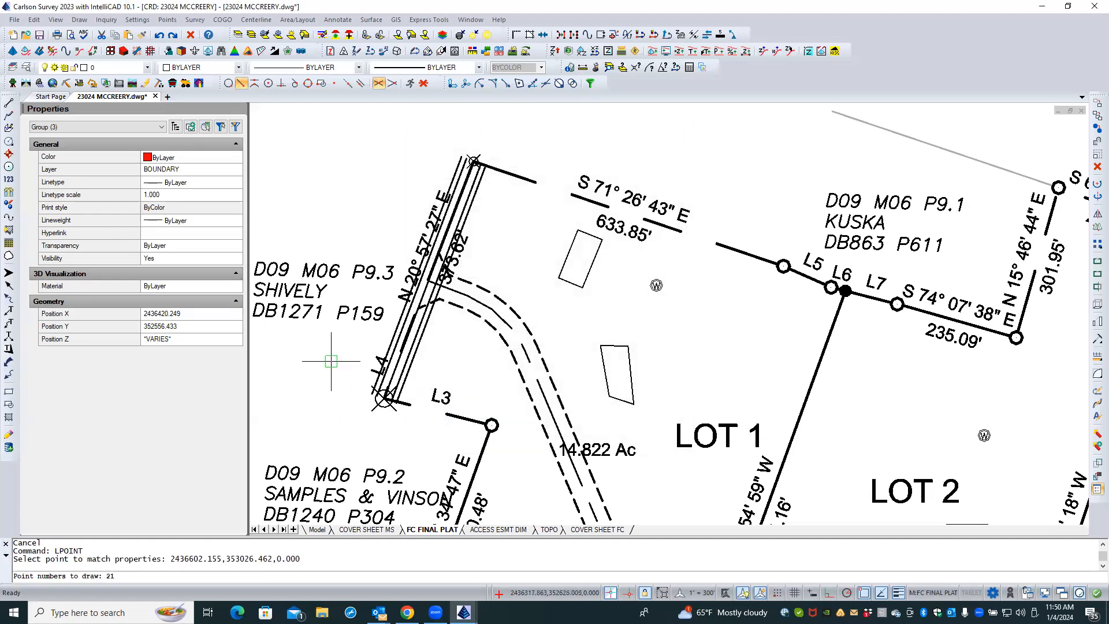
{"action": "type", "text": "7"}
{"action": "key", "text": "Return"}
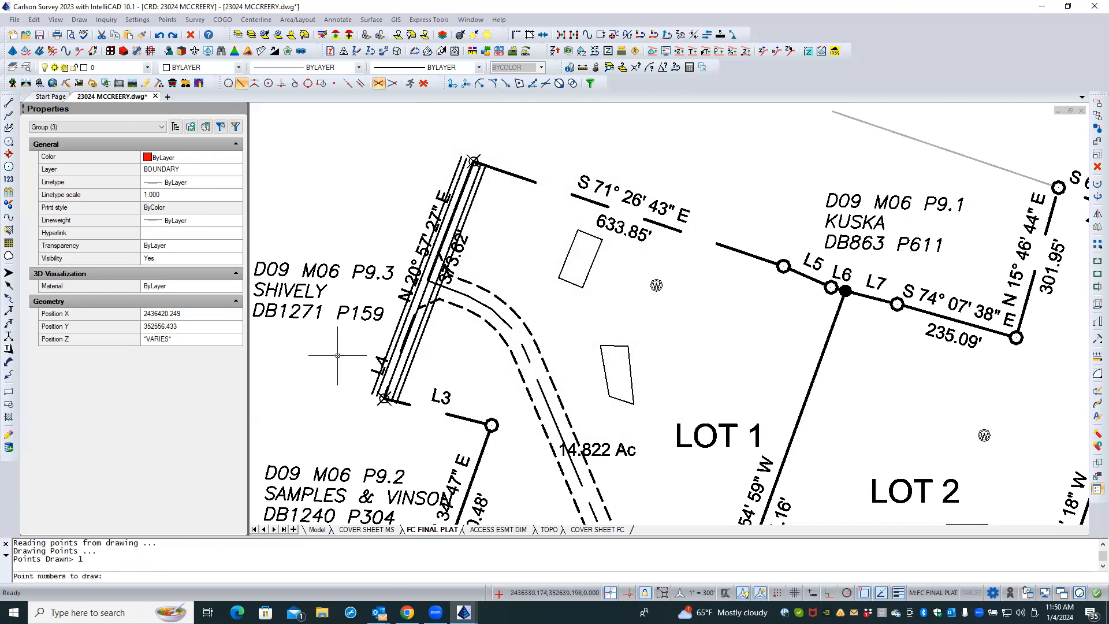
{"action": "key", "text": "Return"}
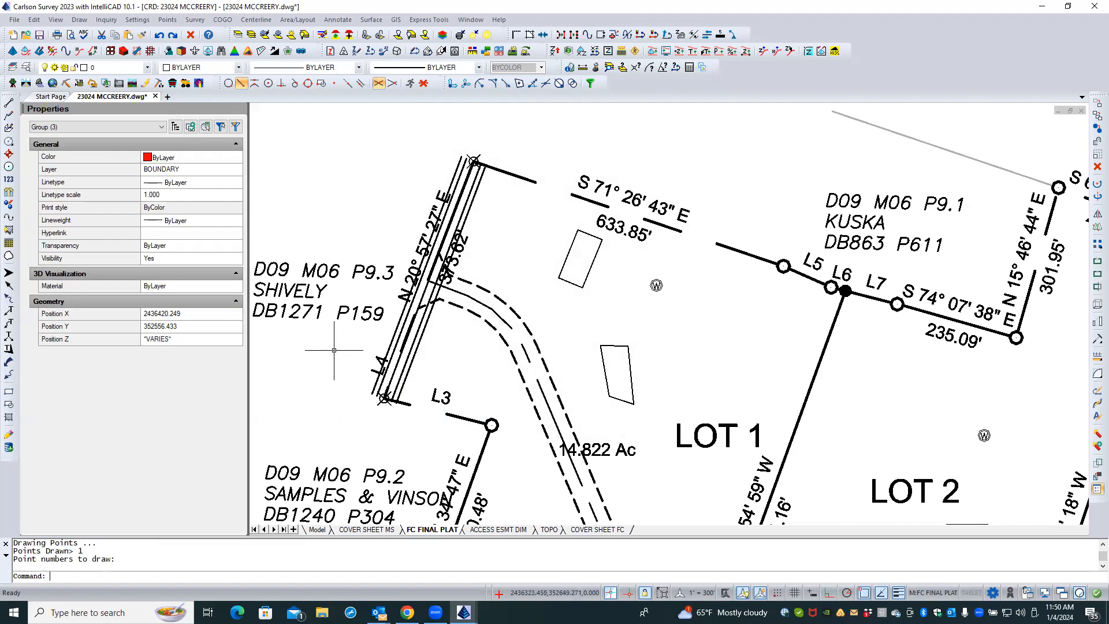
- Move the L4 label off the parallel boundary lines into clear space beside them, with entity snaps off
{"action": "left_click", "coordinate": [374, 368]}
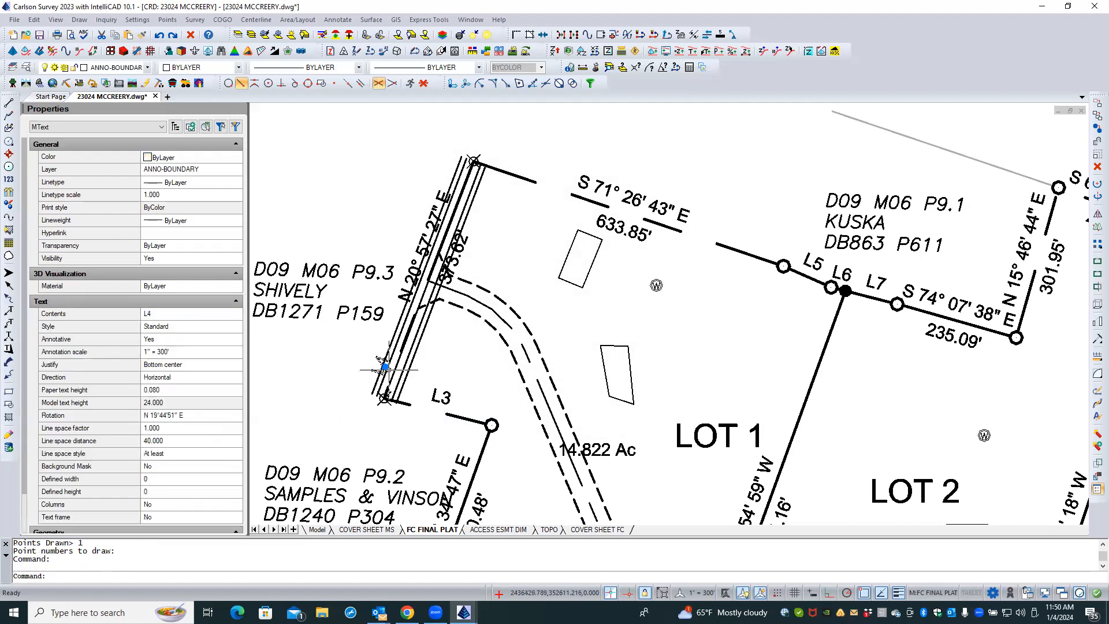
{"action": "left_click", "coordinate": [385, 365]}
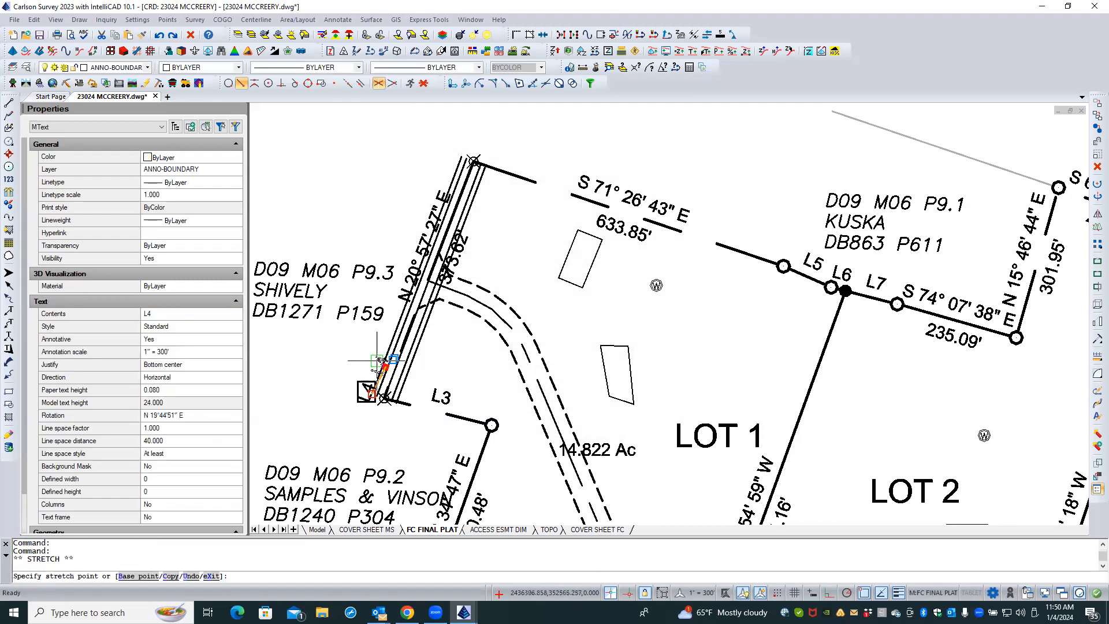
{"action": "right_click", "coordinate": [355, 340], "text": "shift"}
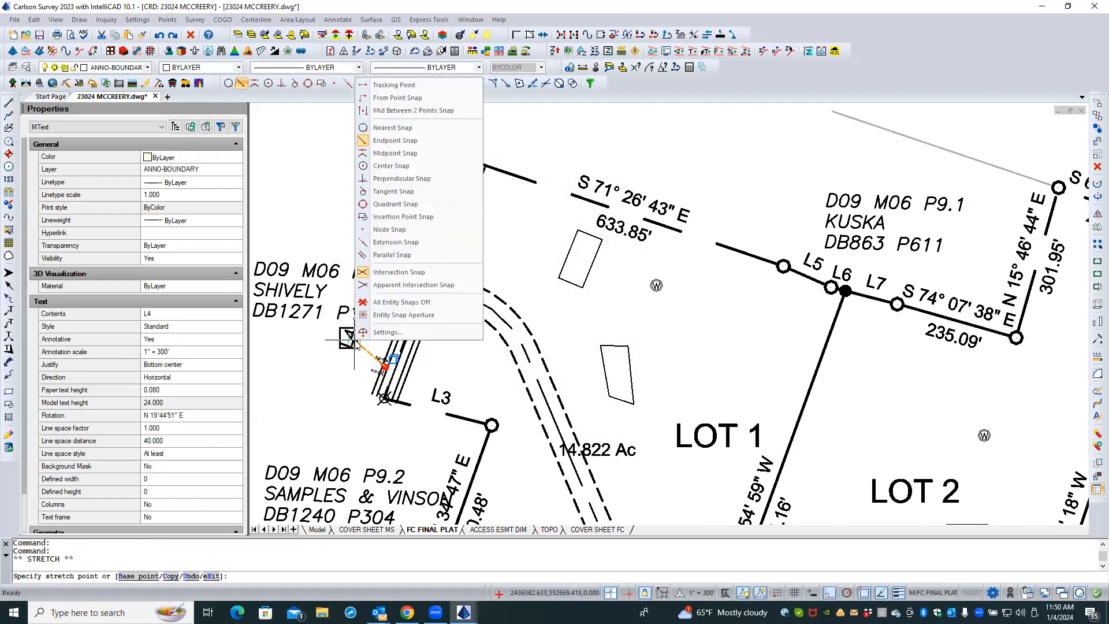
{"action": "left_click", "coordinate": [390, 304]}
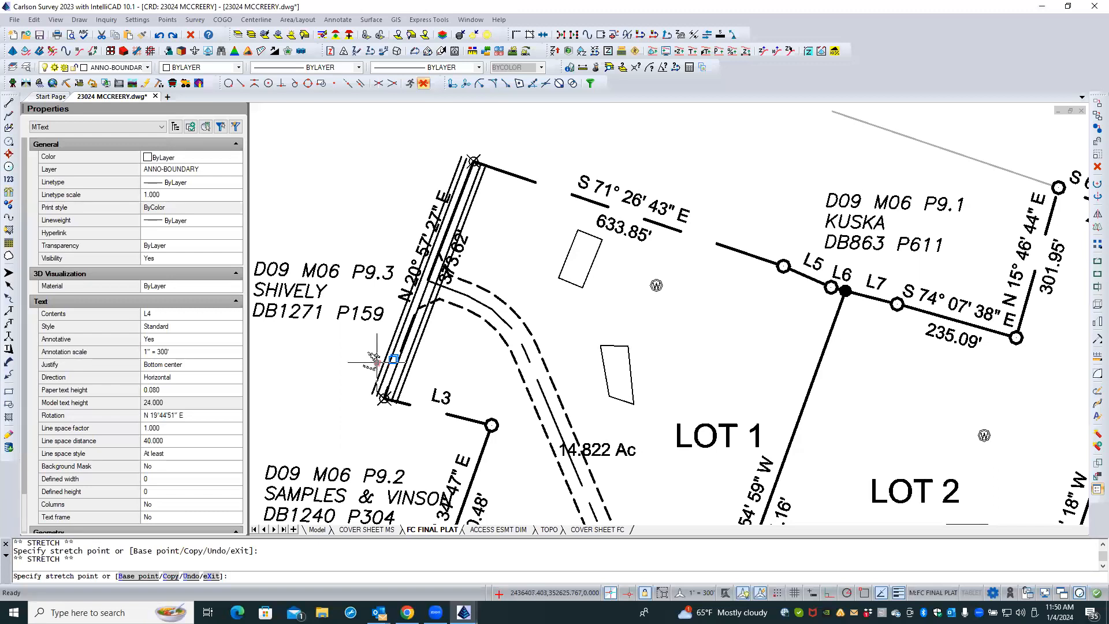
{"action": "left_click", "coordinate": [377, 362]}
{"action": "key", "text": "Escape"}
{"action": "key", "text": "Escape"}
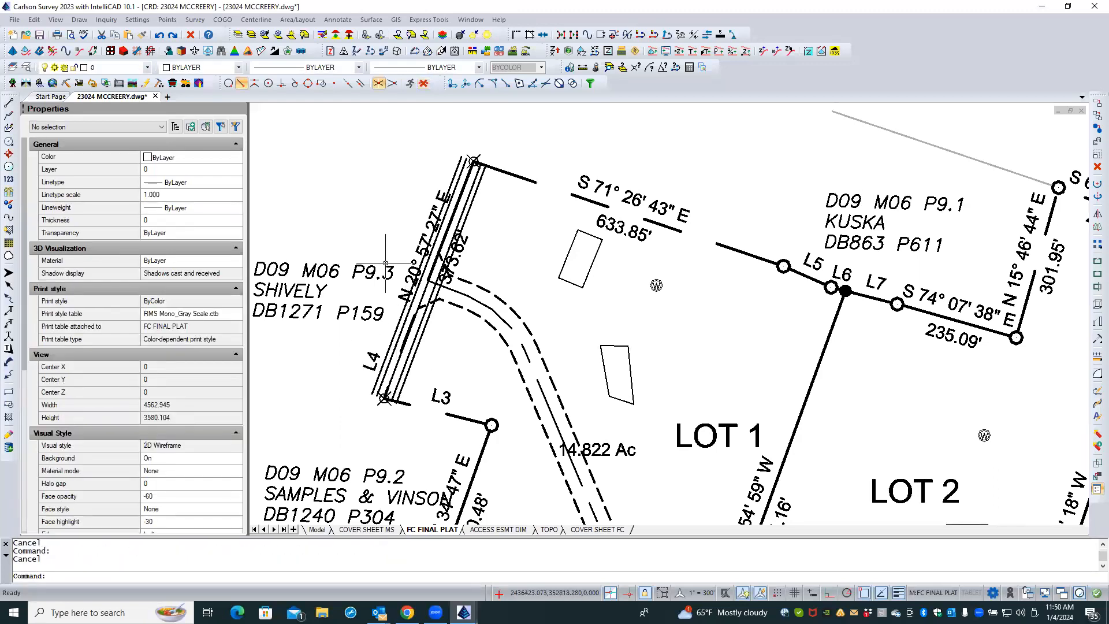
- Return to paper space on FC FINAL PLAT and switch to the ACCESS ESMT DIM layout
{"action": "scroll", "coordinate": [385, 263], "scroll_direction": "down", "scroll_amount": 2}
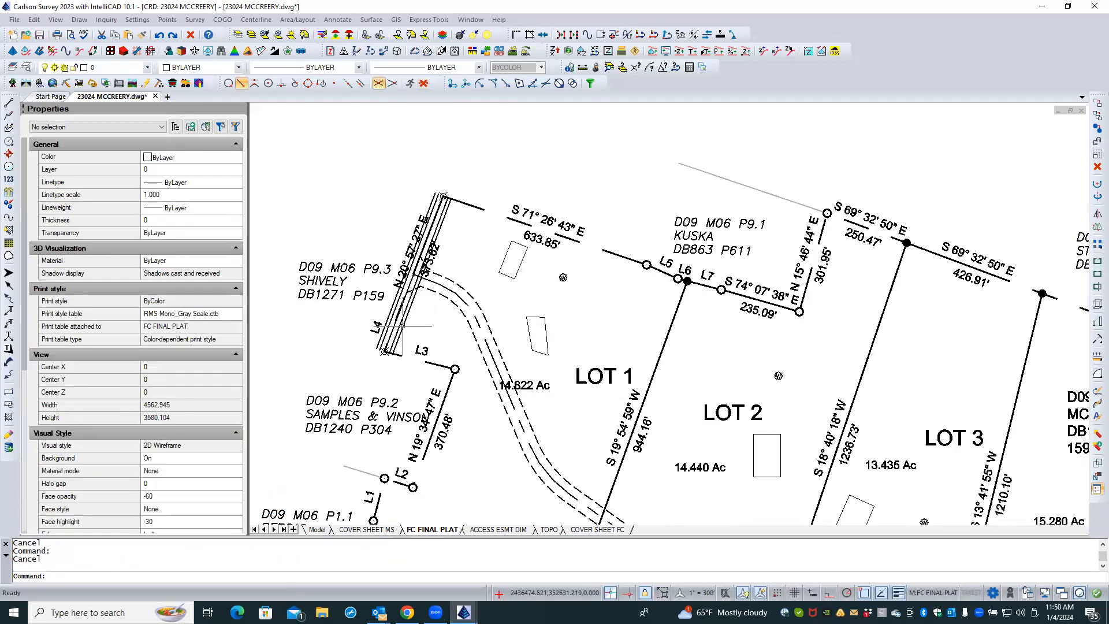
{"action": "scroll", "coordinate": [432, 261], "scroll_direction": "up", "scroll_amount": 2}
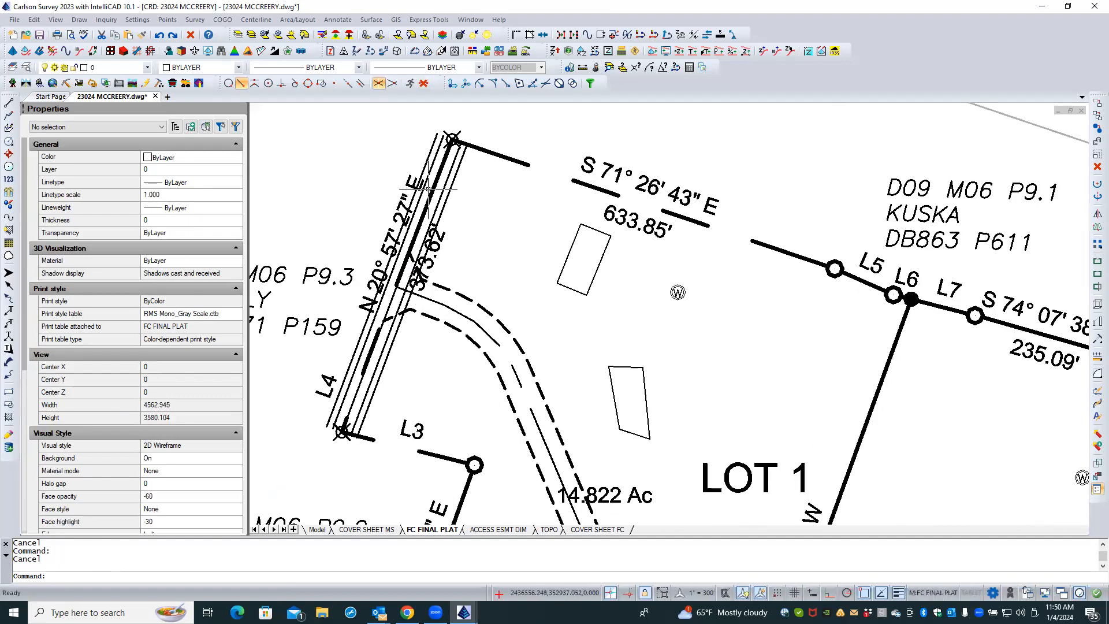
{"action": "scroll", "coordinate": [332, 183], "scroll_direction": "up", "scroll_amount": 1}
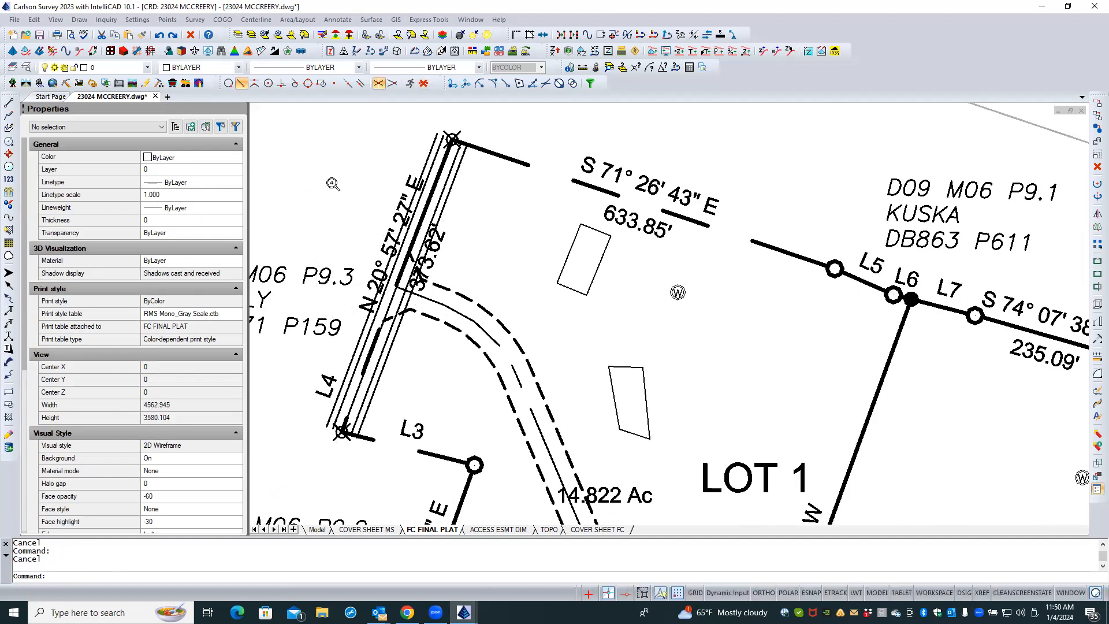
{"action": "scroll", "coordinate": [333, 184], "scroll_direction": "down", "scroll_amount": 3}
{"action": "scroll", "coordinate": [333, 183], "scroll_direction": "down", "scroll_amount": 2}
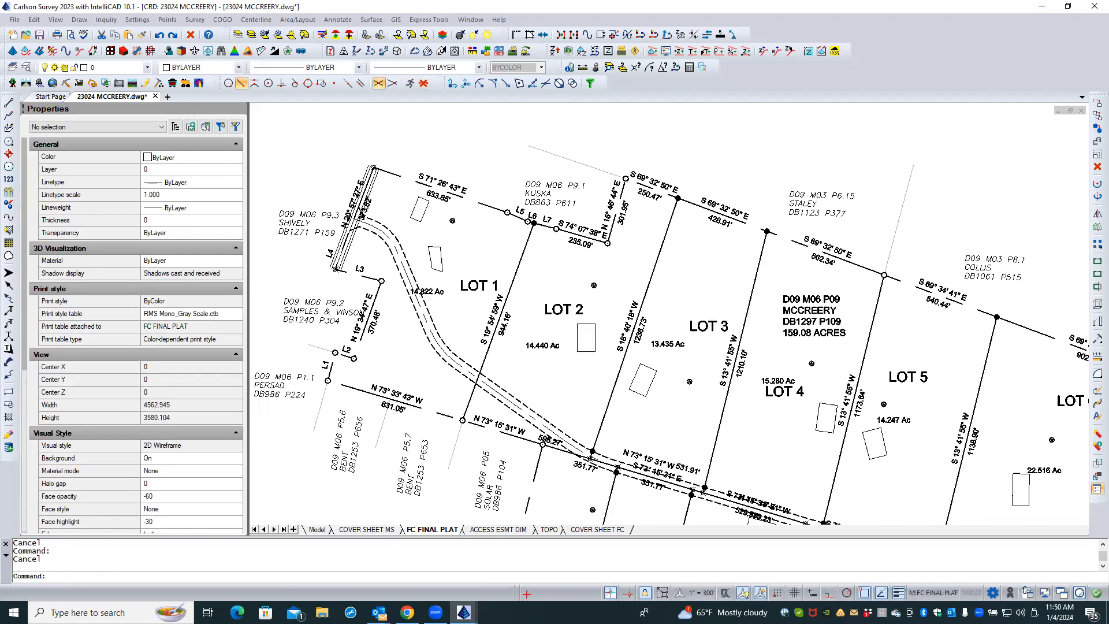
{"action": "scroll", "coordinate": [384, 190], "scroll_direction": "down", "scroll_amount": 3}
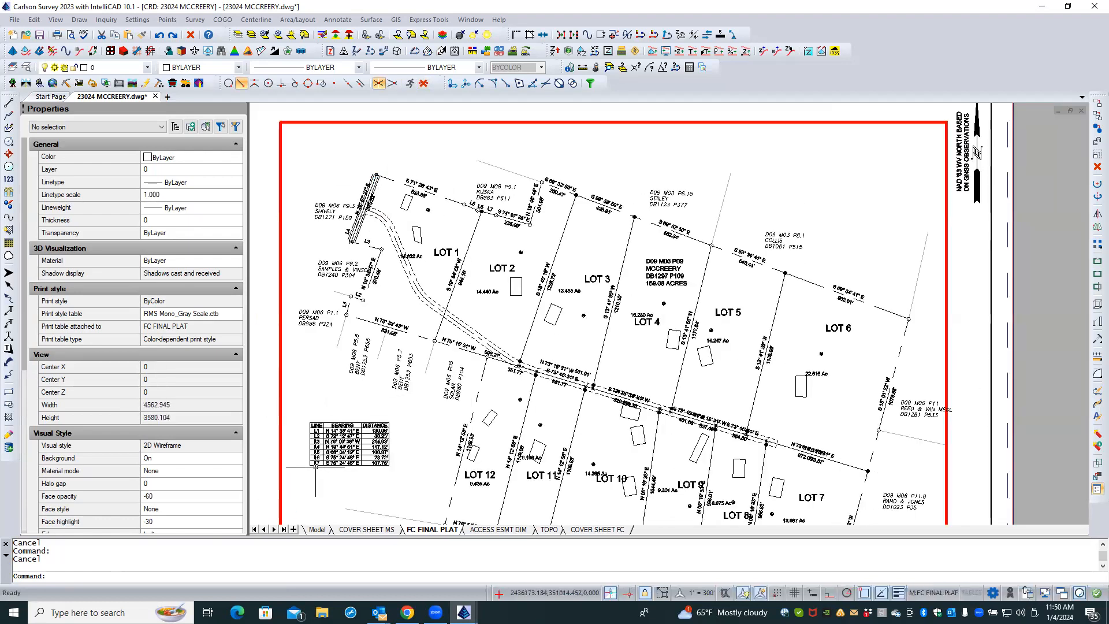
{"action": "scroll", "coordinate": [315, 466], "scroll_direction": "up", "scroll_amount": 2}
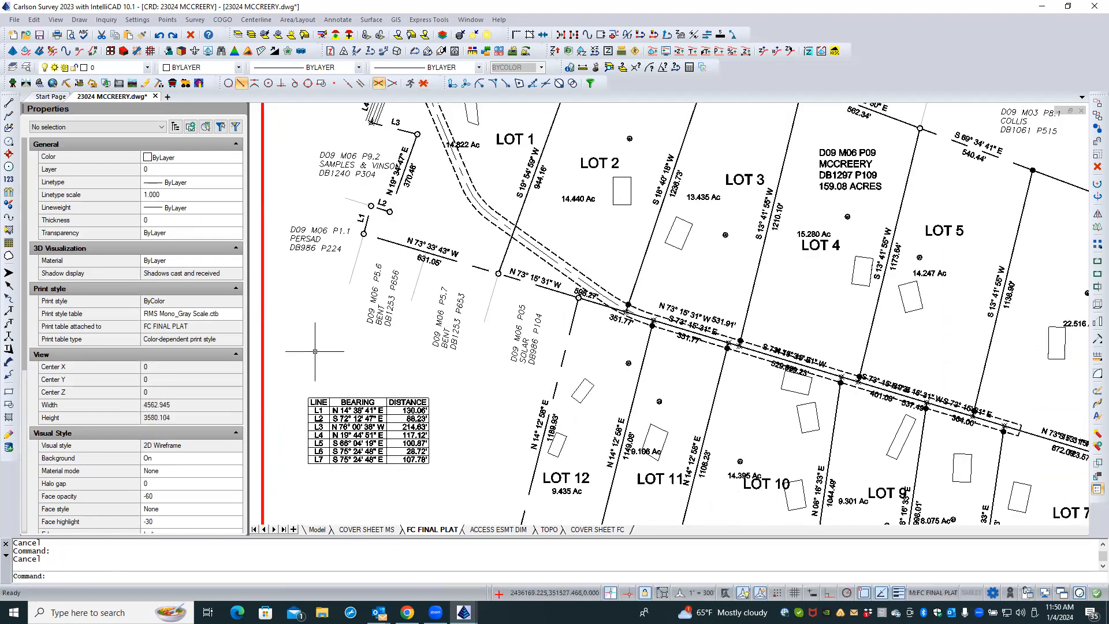
{"action": "double_click", "coordinate": [252, 364]}
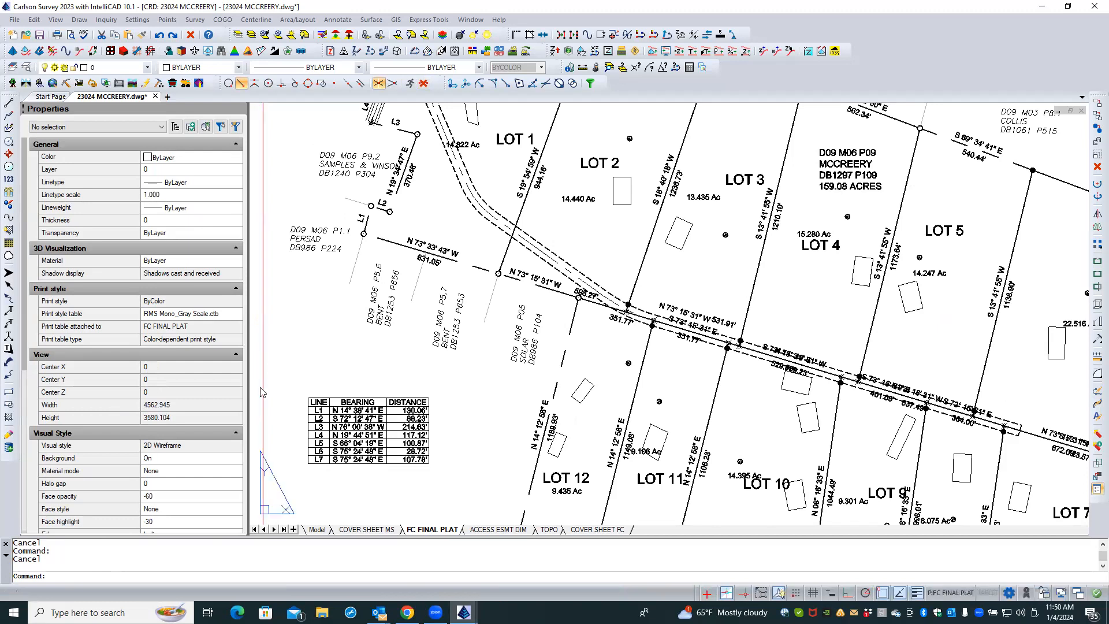
{"action": "left_click", "coordinate": [497, 530]}
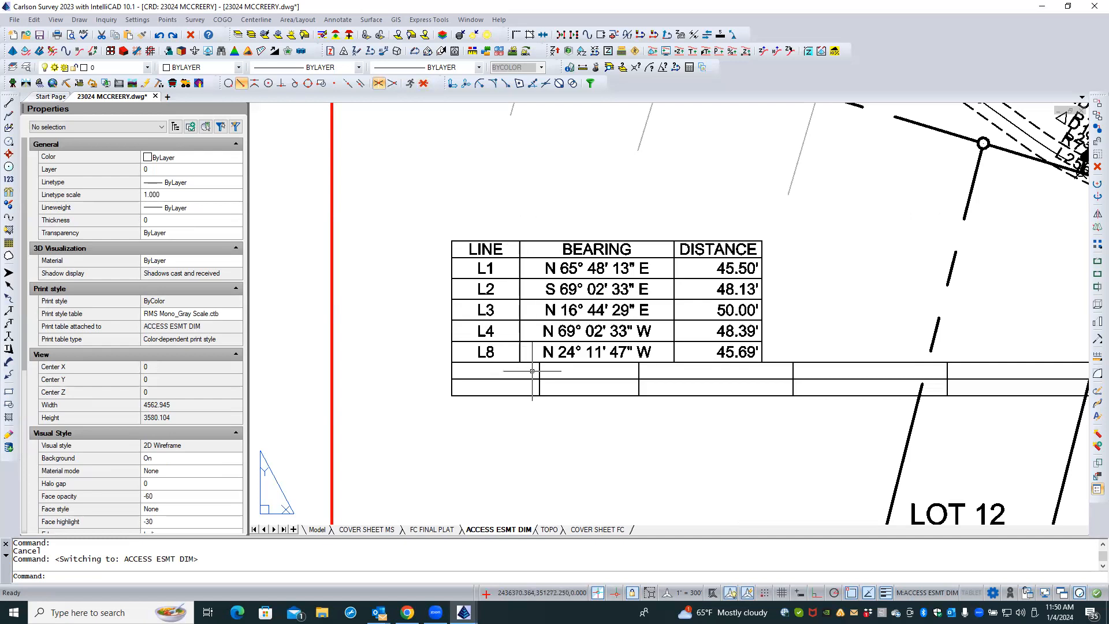
{"action": "left_click", "coordinate": [540, 242]}
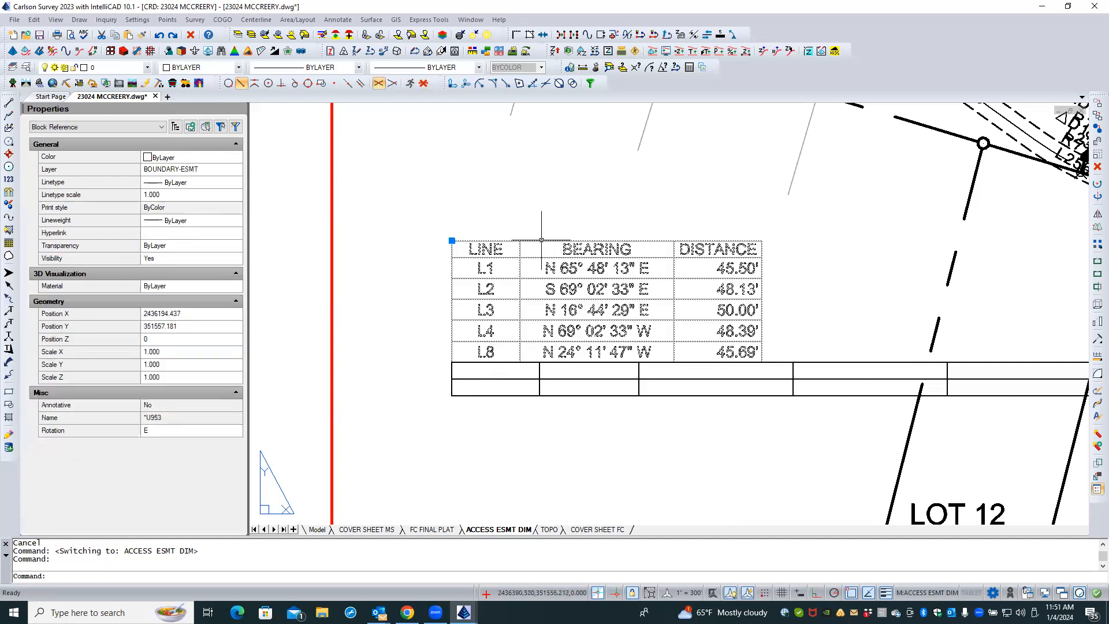
{"action": "right_click", "coordinate": [515, 209]}
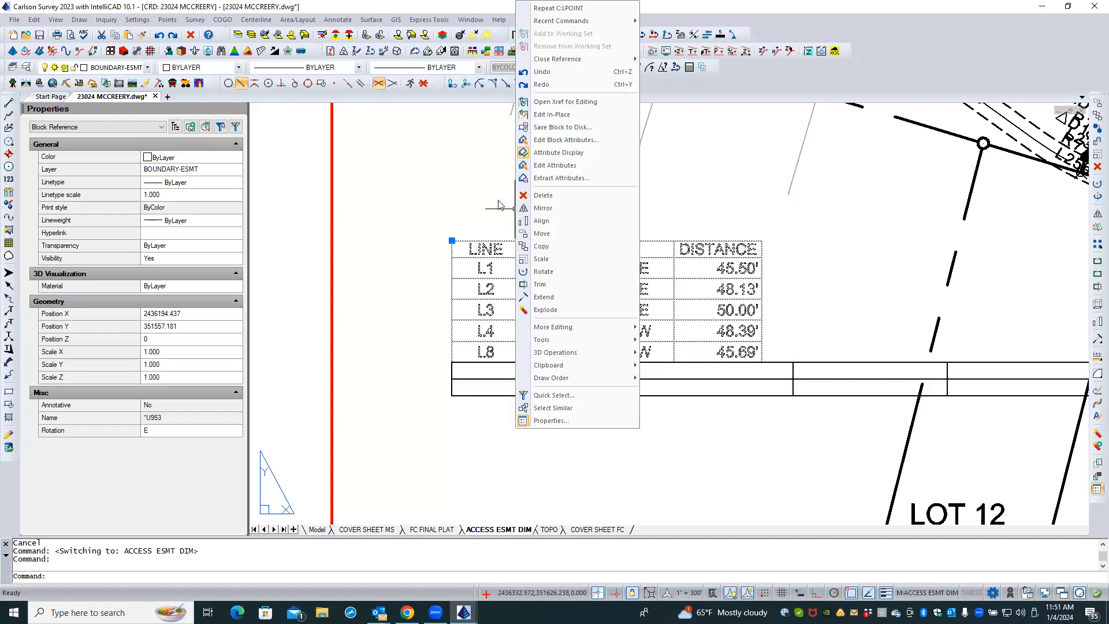
{"action": "key", "text": "Escape"}
{"action": "key", "text": "Escape"}
- Open the easement line table's values for editing and renumber lines L1, L2 and L3 as L8, L9 and L10
{"action": "left_click", "coordinate": [337, 20]}
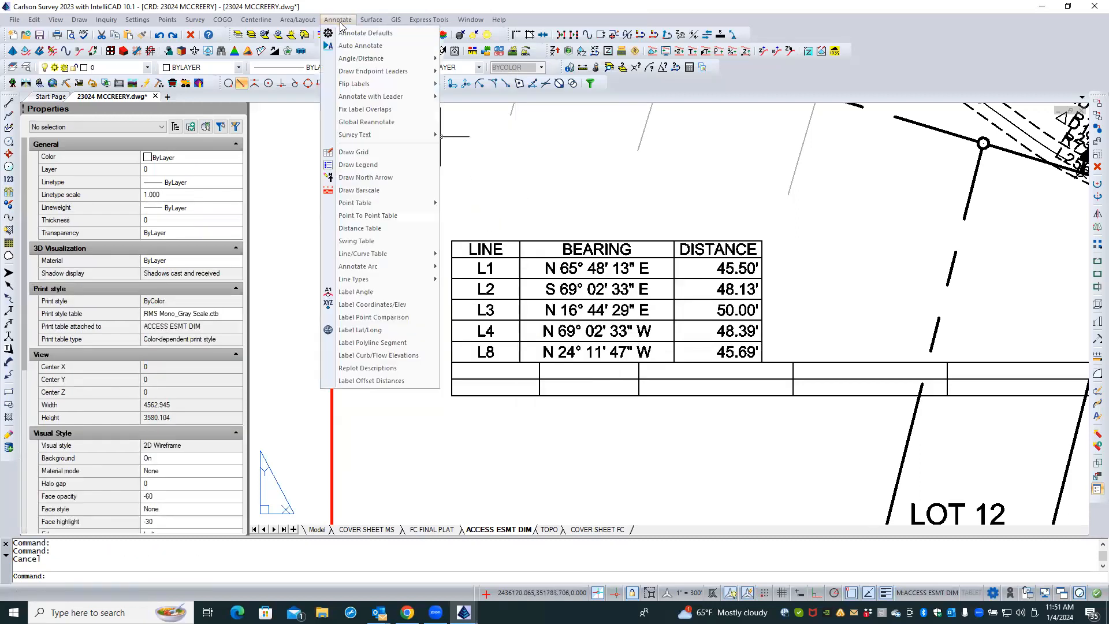
{"action": "mouse_move", "coordinate": [403, 255]}
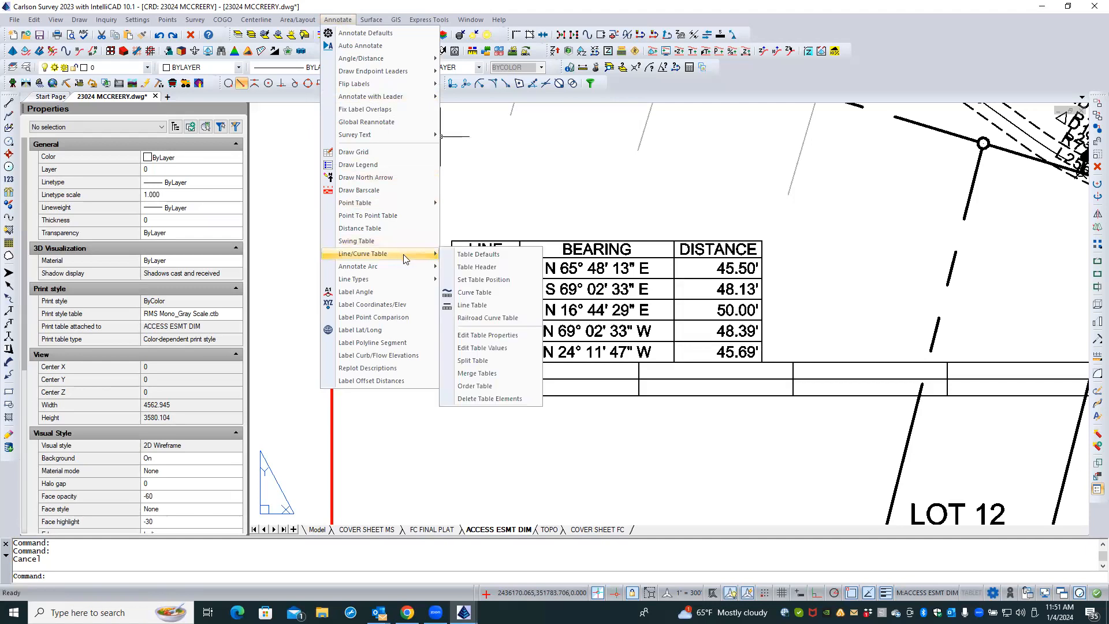
{"action": "left_click", "coordinate": [482, 348]}
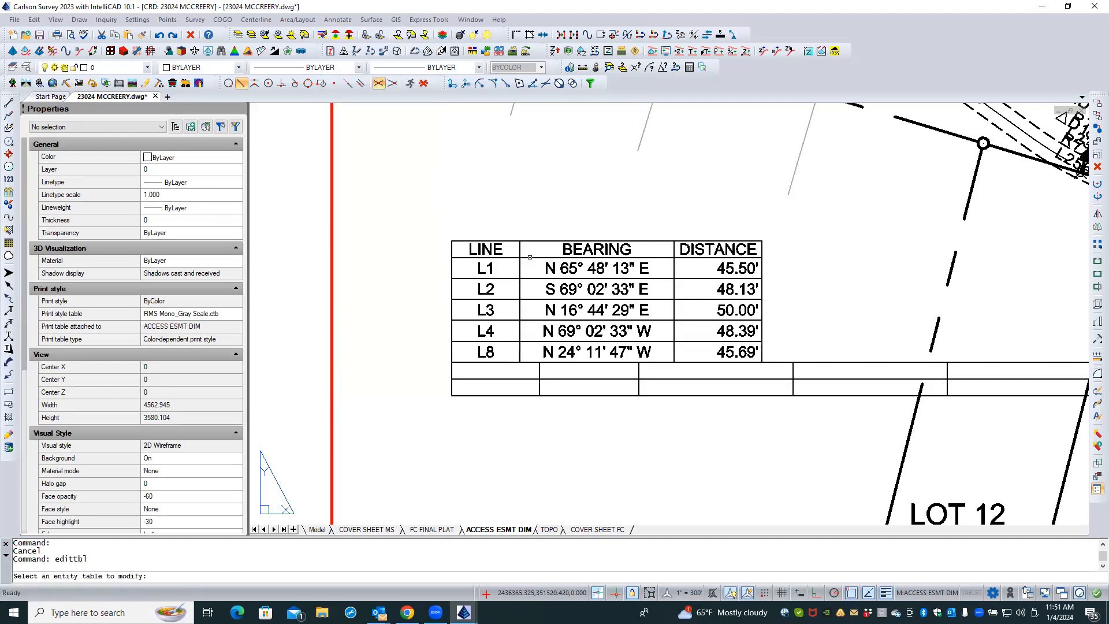
{"action": "left_click", "coordinate": [514, 240]}
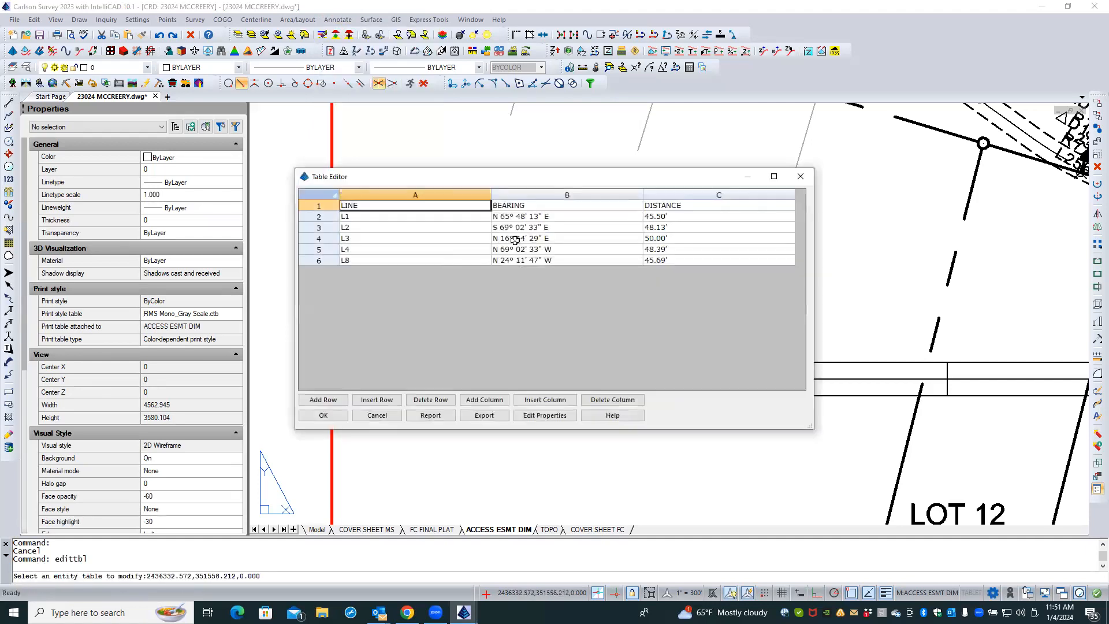
{"action": "double_click", "coordinate": [357, 216]}
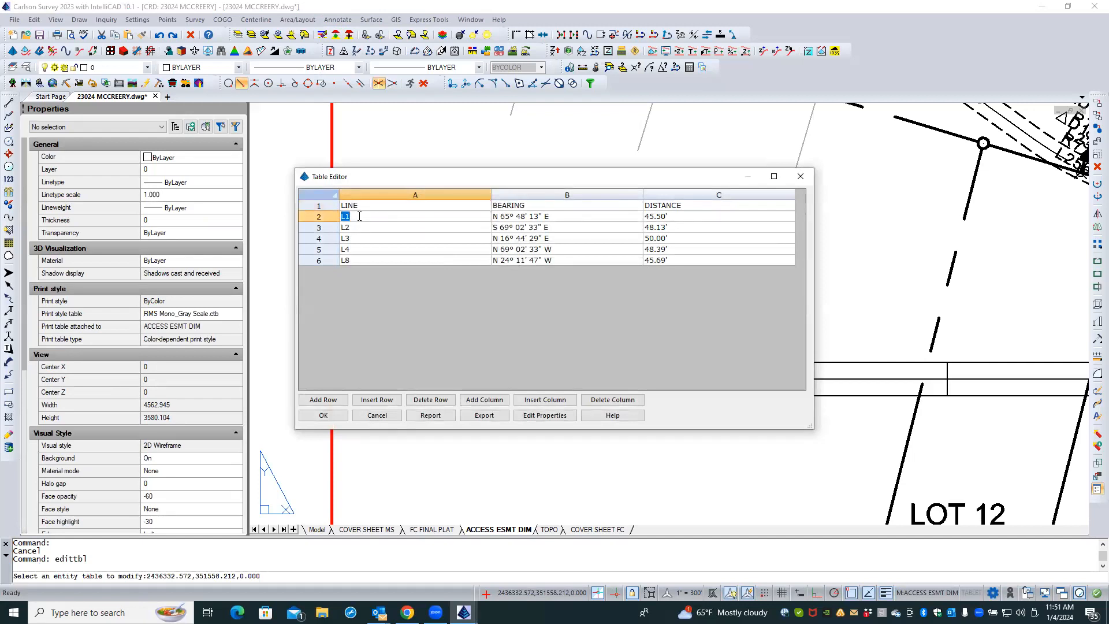
{"action": "type", "text": "L8"}
{"action": "double_click", "coordinate": [360, 226]}
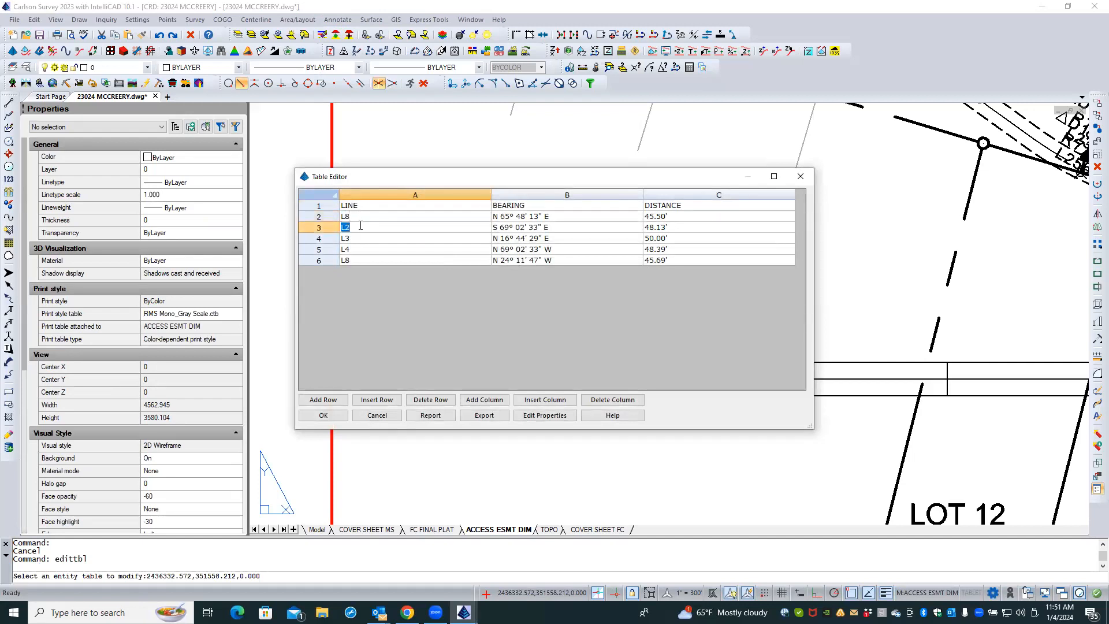
{"action": "type", "text": "L9"}
{"action": "double_click", "coordinate": [361, 239]}
{"action": "type", "text": "L"}
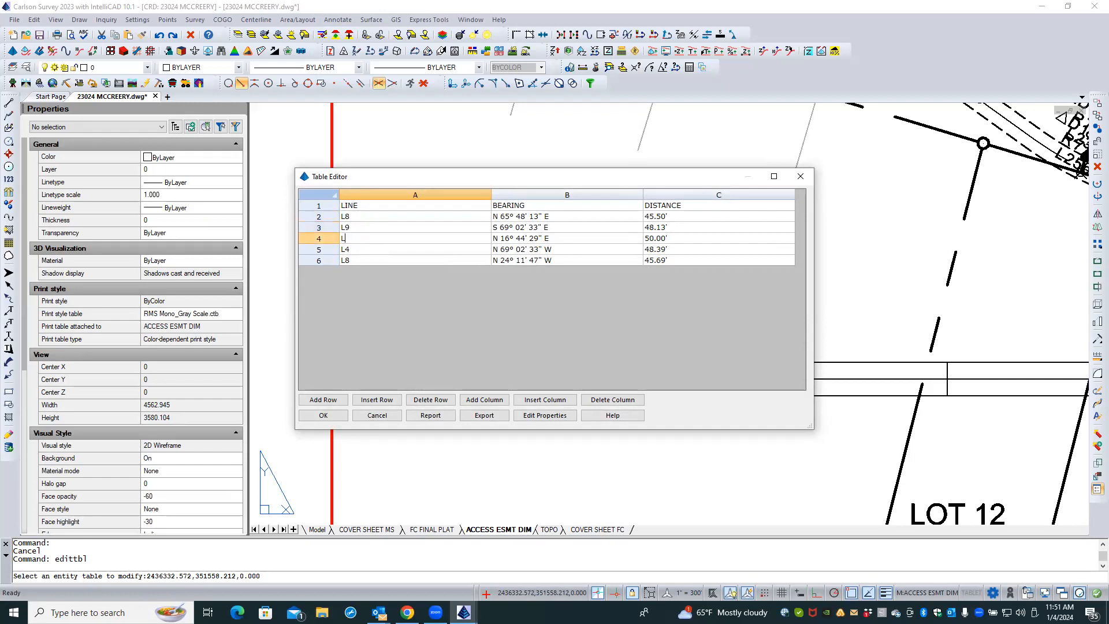
{"action": "type", "text": "10"}
- Renumber the table's last two lines as L11 and L12, and apply the edits without auto-sizing the table
{"action": "double_click", "coordinate": [363, 249]}
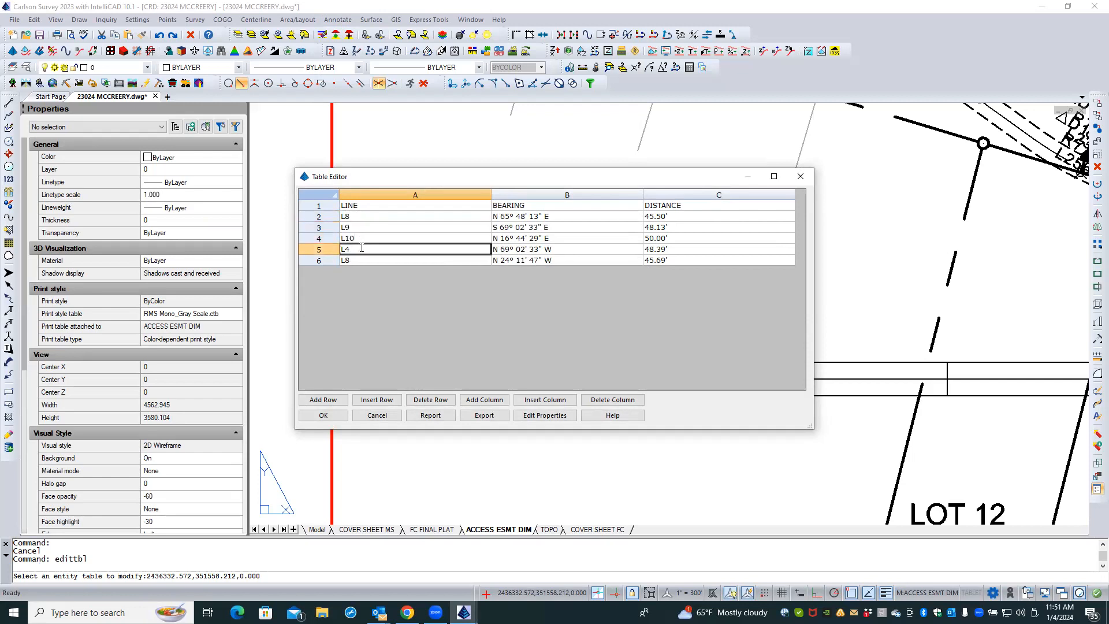
{"action": "type", "text": "L11"}
{"action": "double_click", "coordinate": [361, 260]}
{"action": "type", "text": "LOT "}
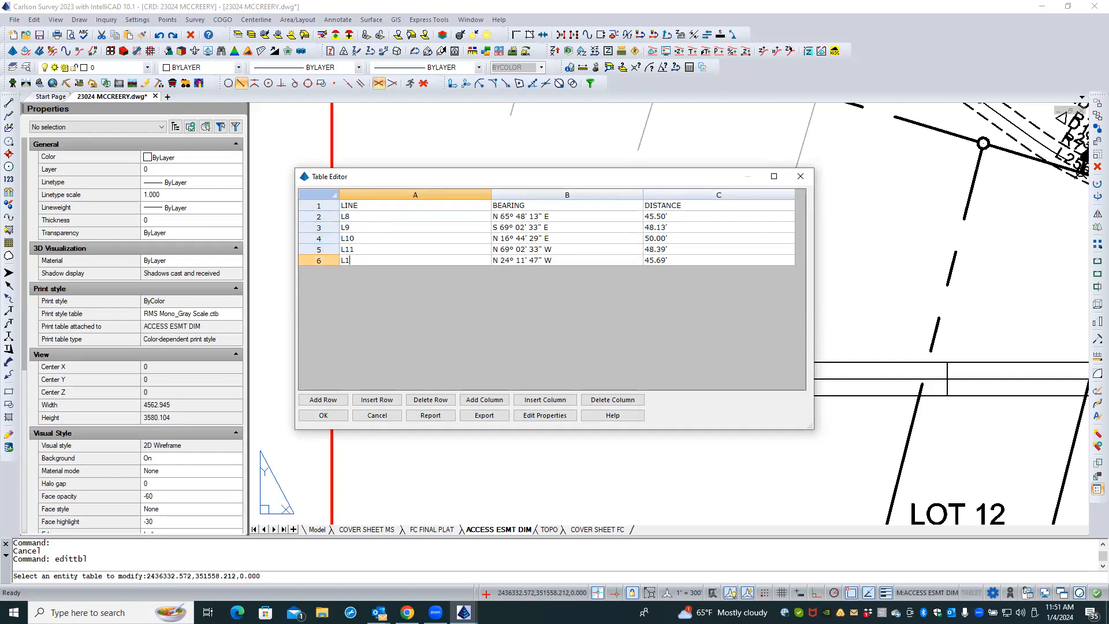
{"action": "type", "text": "12"}
{"action": "left_click", "coordinate": [318, 415]}
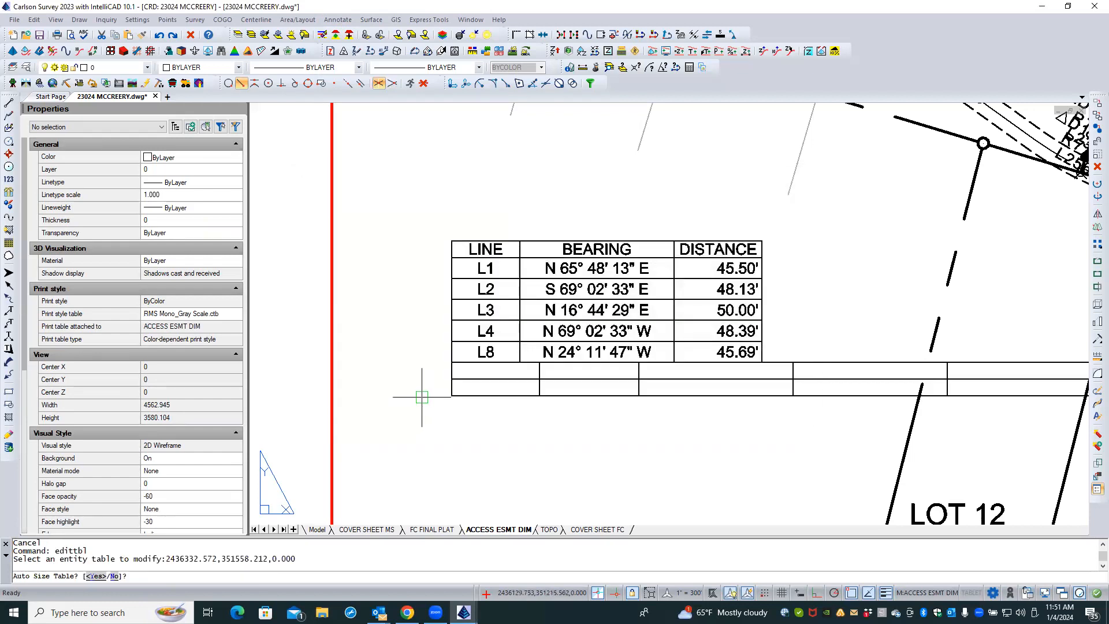
{"action": "type", "text": "N"}
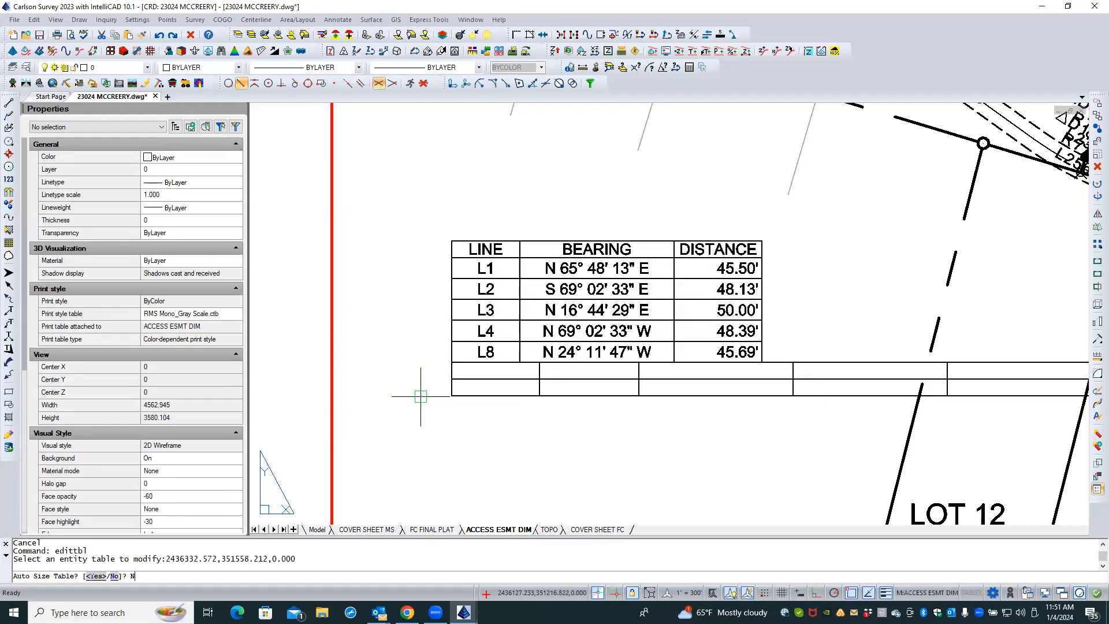
{"action": "key", "text": "Return"}
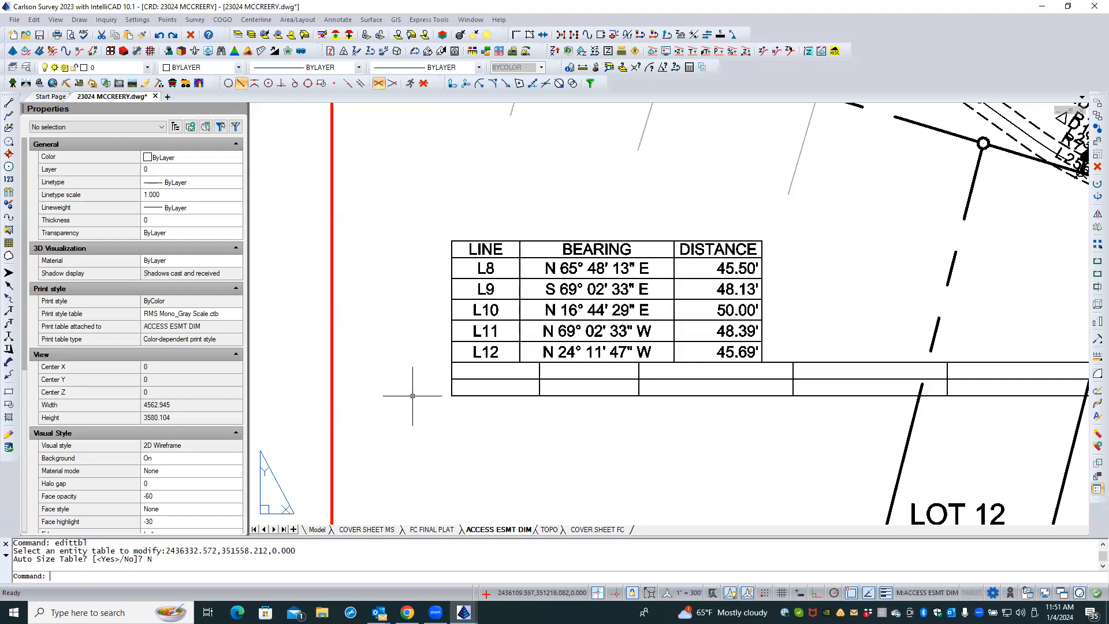
- Switch to model space and inspect the properties of the curve table overlapping the line tables
{"action": "left_click", "coordinate": [317, 529]}
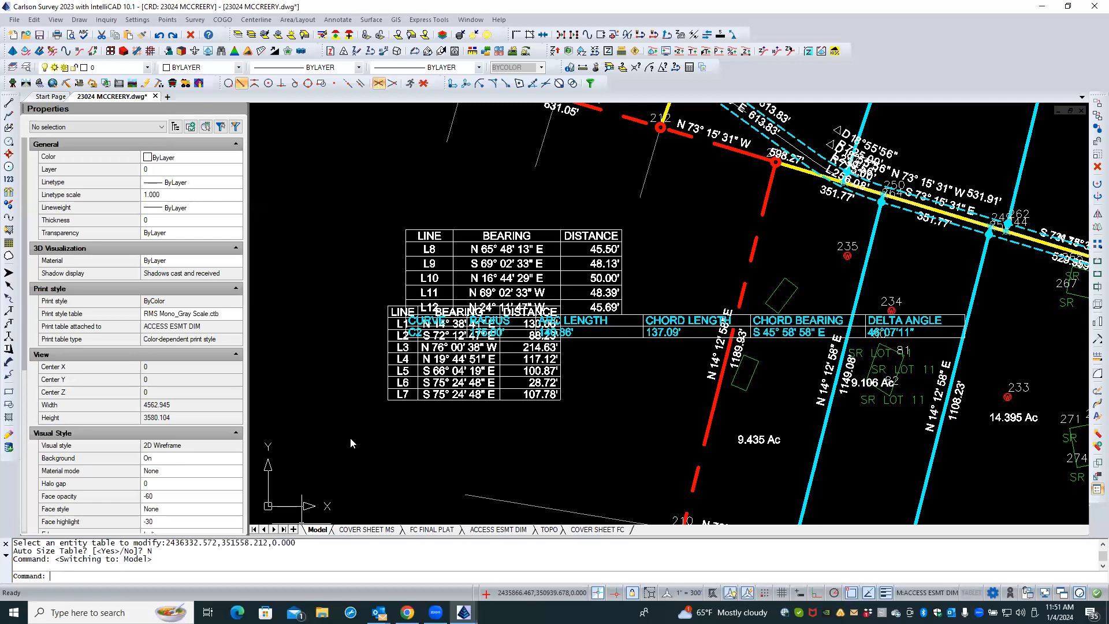
{"action": "left_click", "coordinate": [599, 320]}
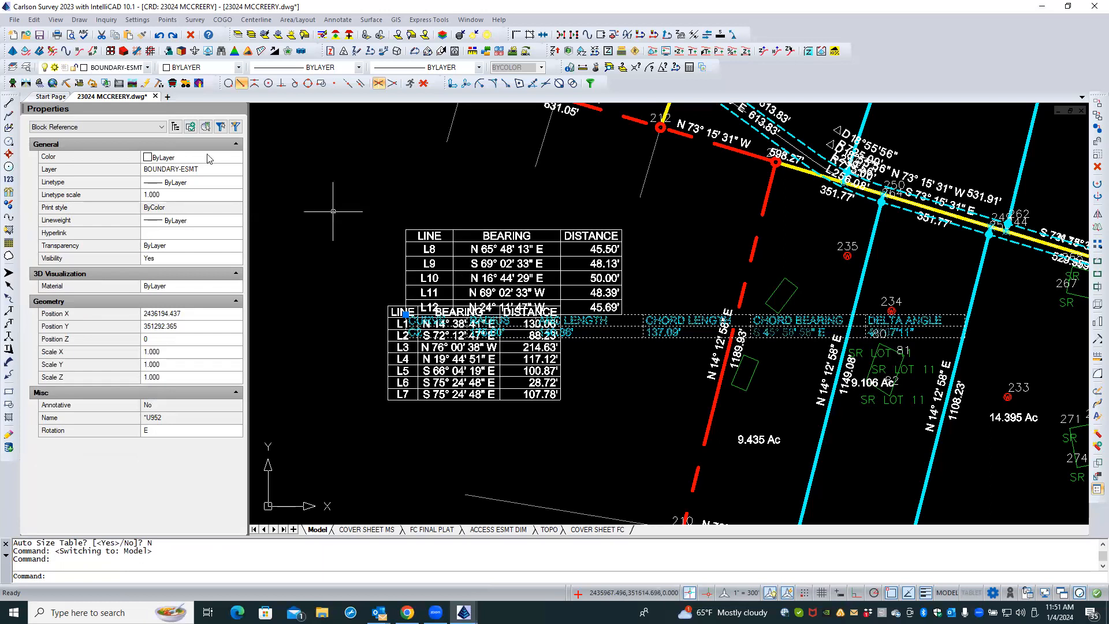
{"action": "left_click", "coordinate": [140, 129]}
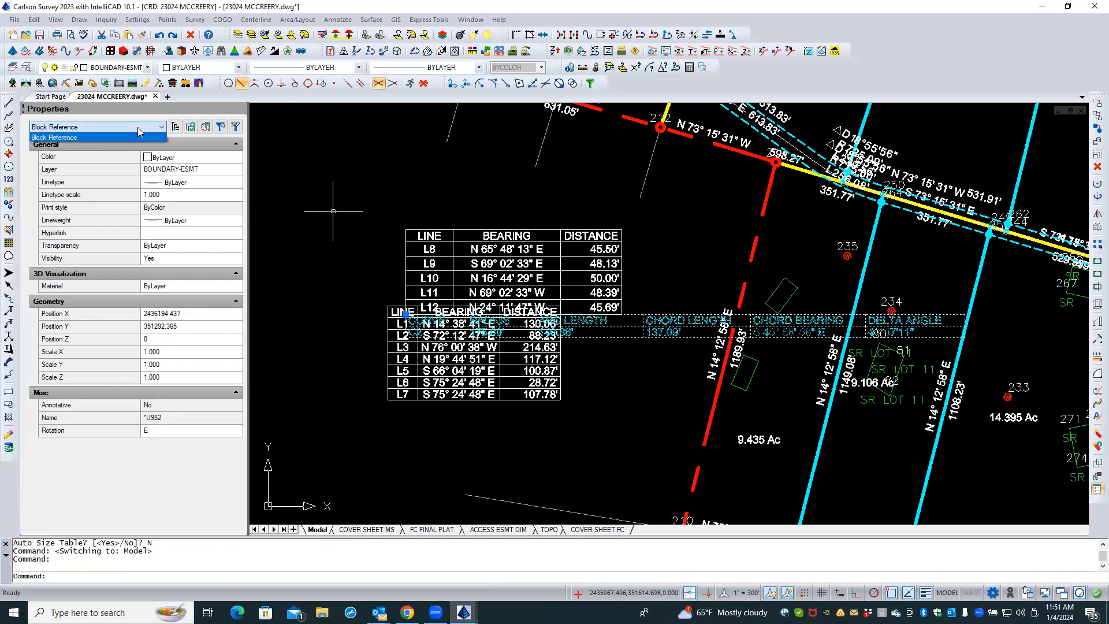
{"action": "left_click", "coordinate": [308, 155]}
{"action": "left_click", "coordinate": [296, 168]}
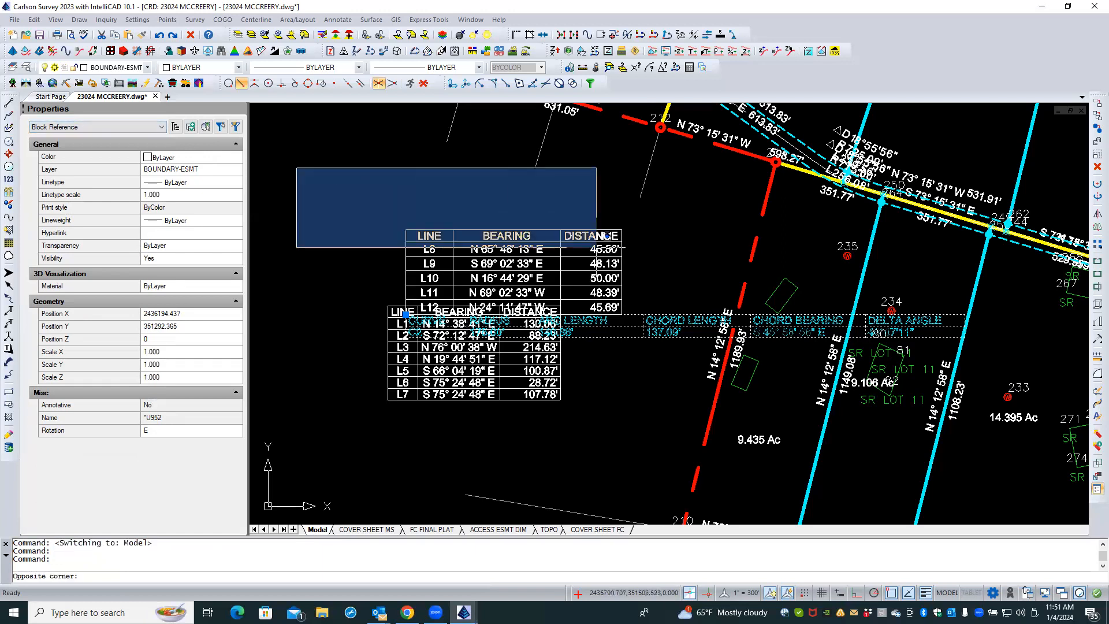
{"action": "key", "text": "Escape"}
{"action": "key", "text": "Escape"}
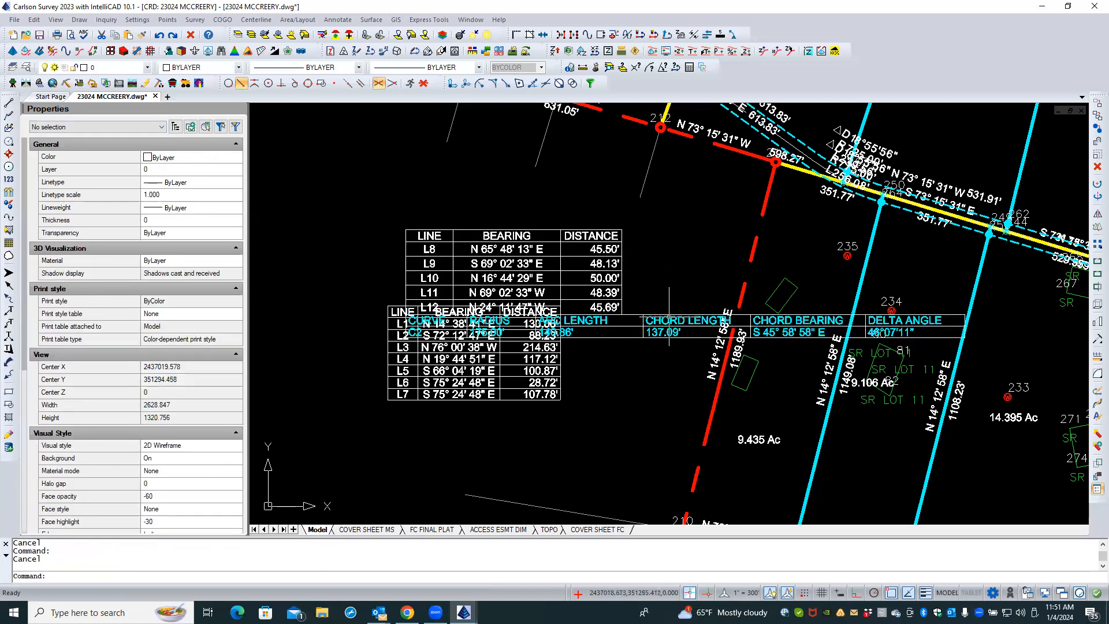
- Try to open the curve table's block definition for editing
{"action": "double_click", "coordinate": [668, 320]}
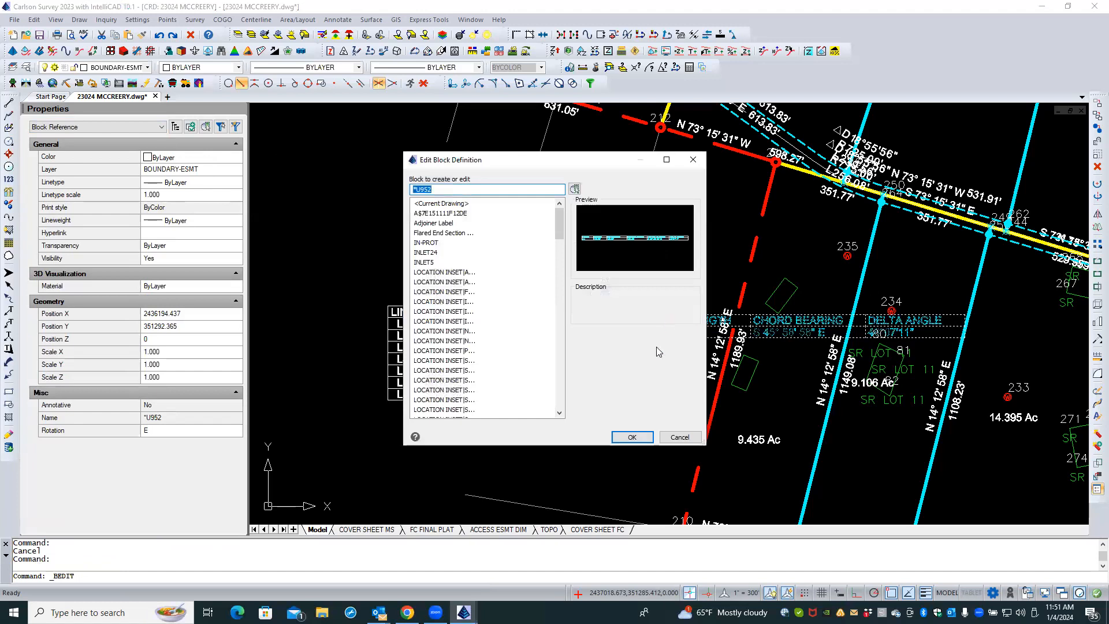
{"action": "left_click", "coordinate": [626, 437]}
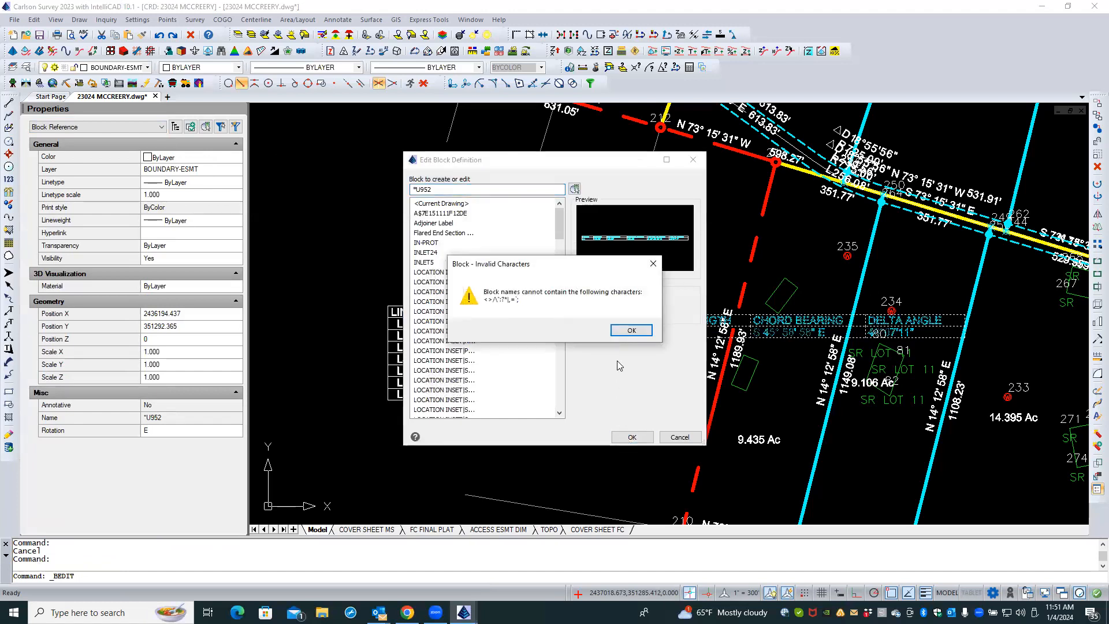
{"action": "left_click", "coordinate": [630, 330]}
{"action": "left_click", "coordinate": [678, 437]}
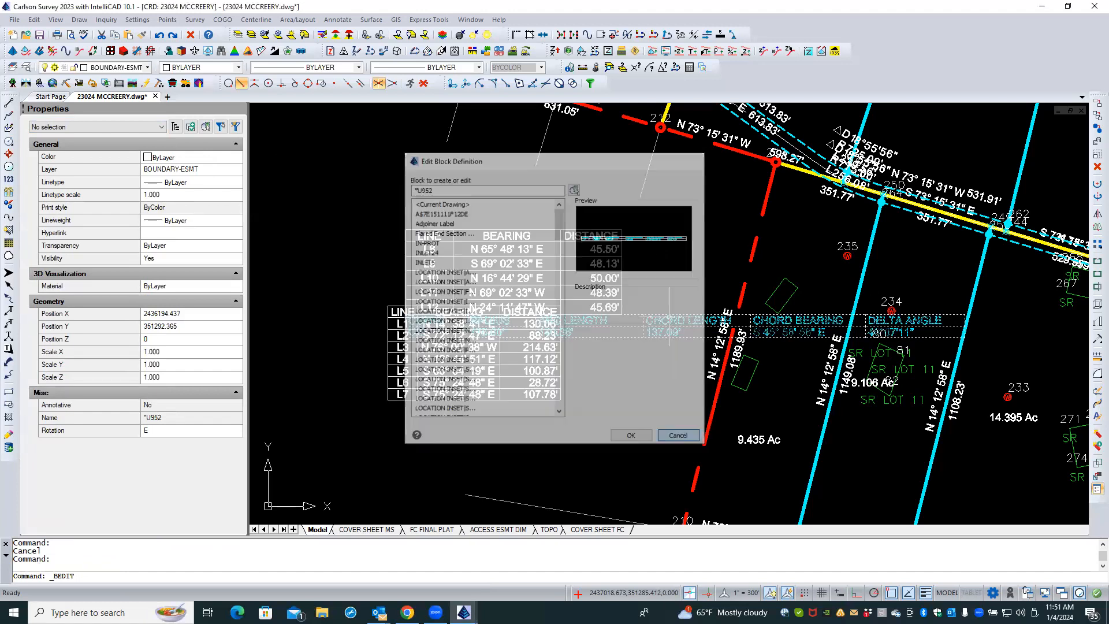
- Abandon the block definition edit and inspect the properties of the line table listing L8 to L12
{"action": "key", "text": "Escape"}
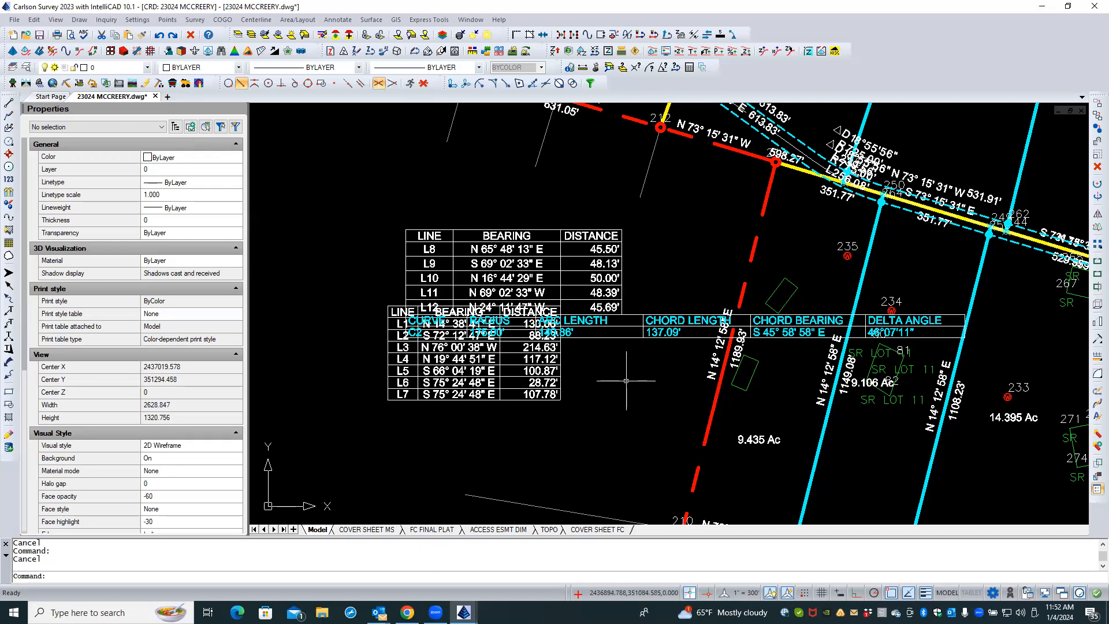
{"action": "left_click", "coordinate": [607, 277]}
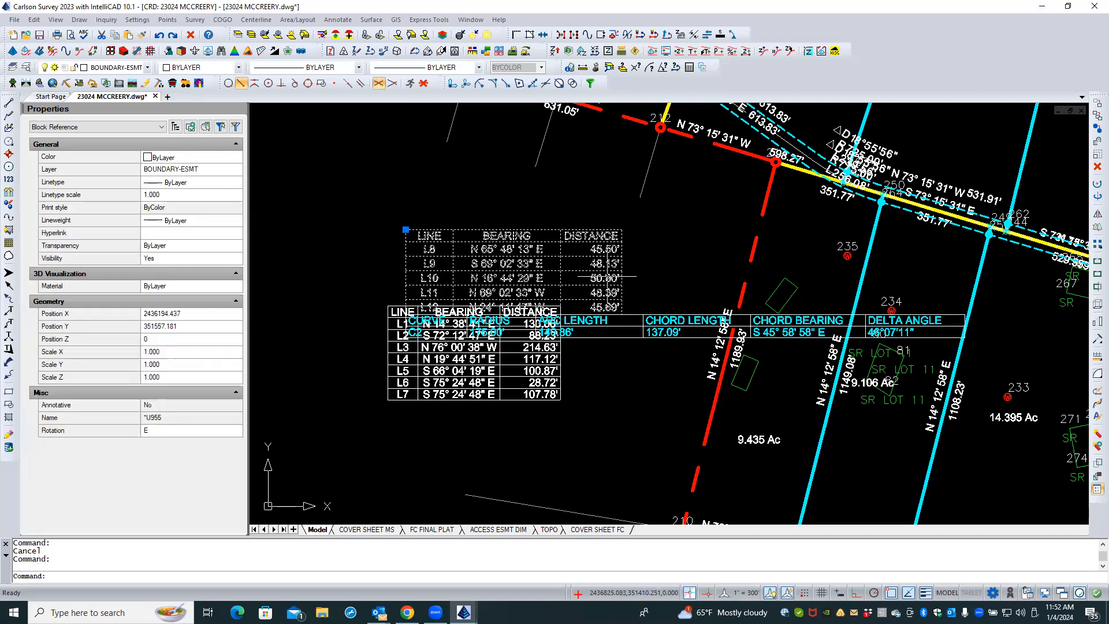
{"action": "key", "text": "Escape"}
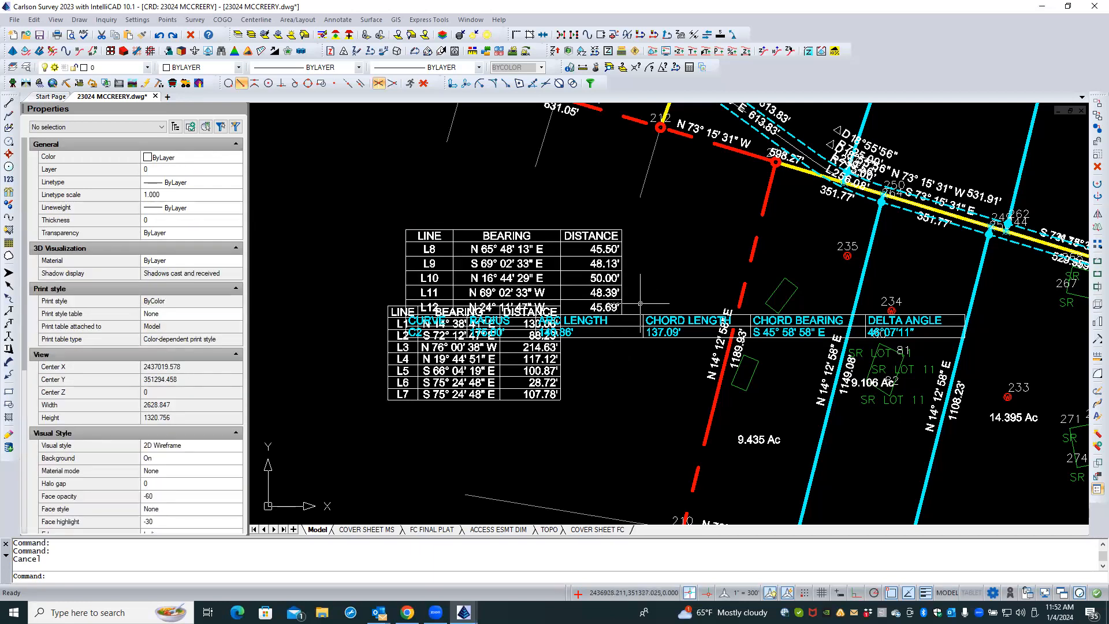
- Add the suffix -ESMT to the label text layer name in the line/curve table defaults
{"action": "left_click", "coordinate": [337, 20]}
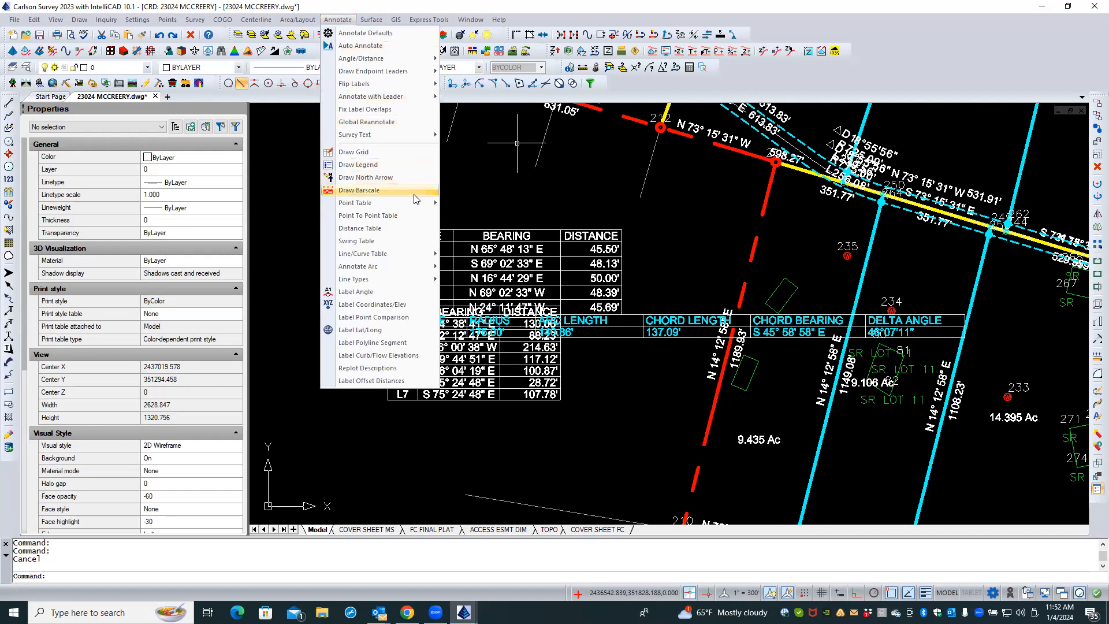
{"action": "mouse_move", "coordinate": [418, 256]}
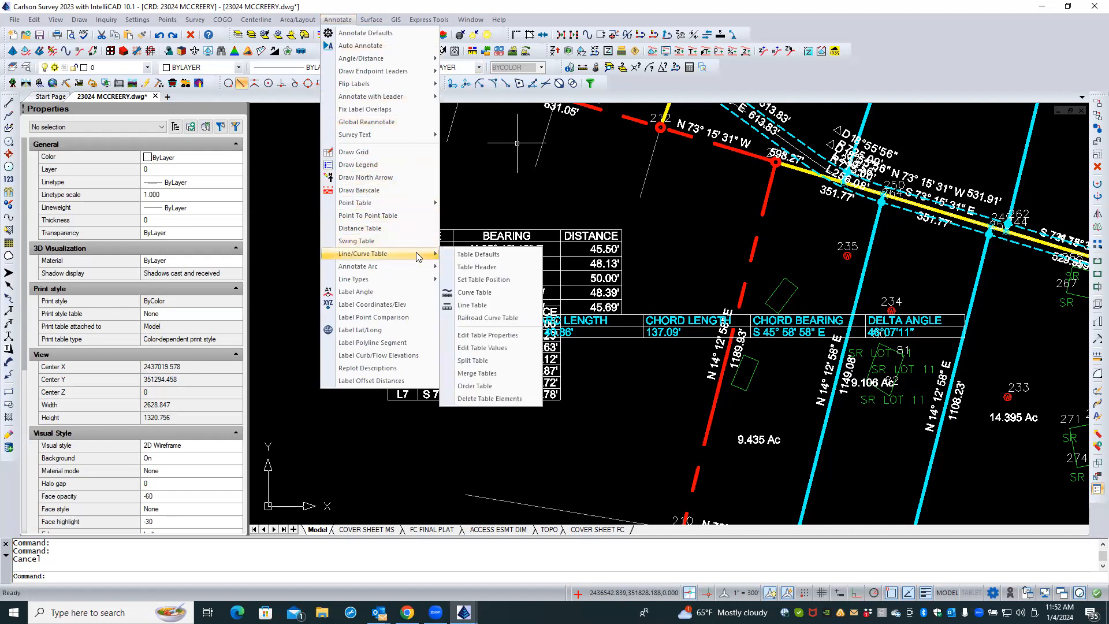
{"action": "left_click", "coordinate": [499, 255]}
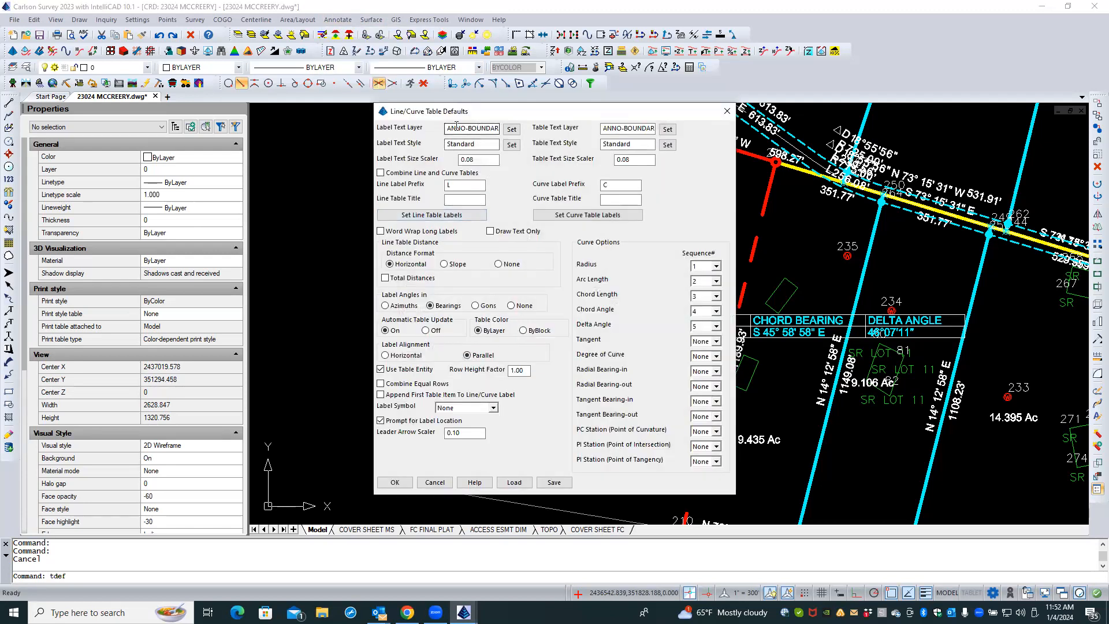
{"action": "double_click", "coordinate": [482, 126]}
{"action": "left_click", "coordinate": [492, 126]}
{"action": "type", "text": "-ESMT"}
{"action": "left_click", "coordinate": [393, 482]}
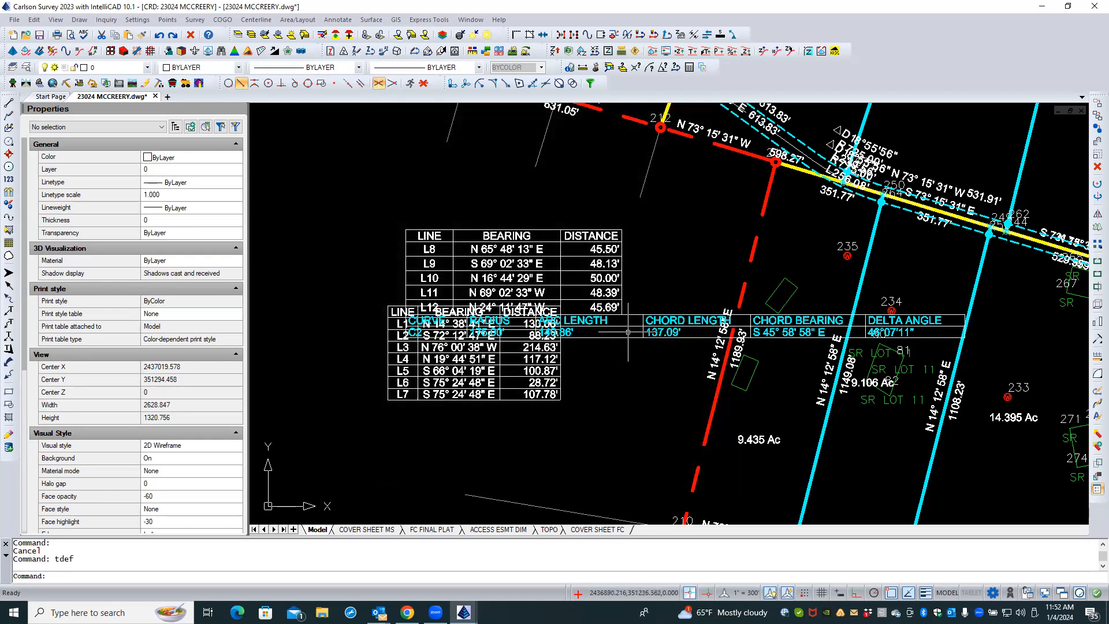
- Open the overlapping curve table's properties for editing with the general table editor
{"action": "left_click", "coordinate": [338, 20]}
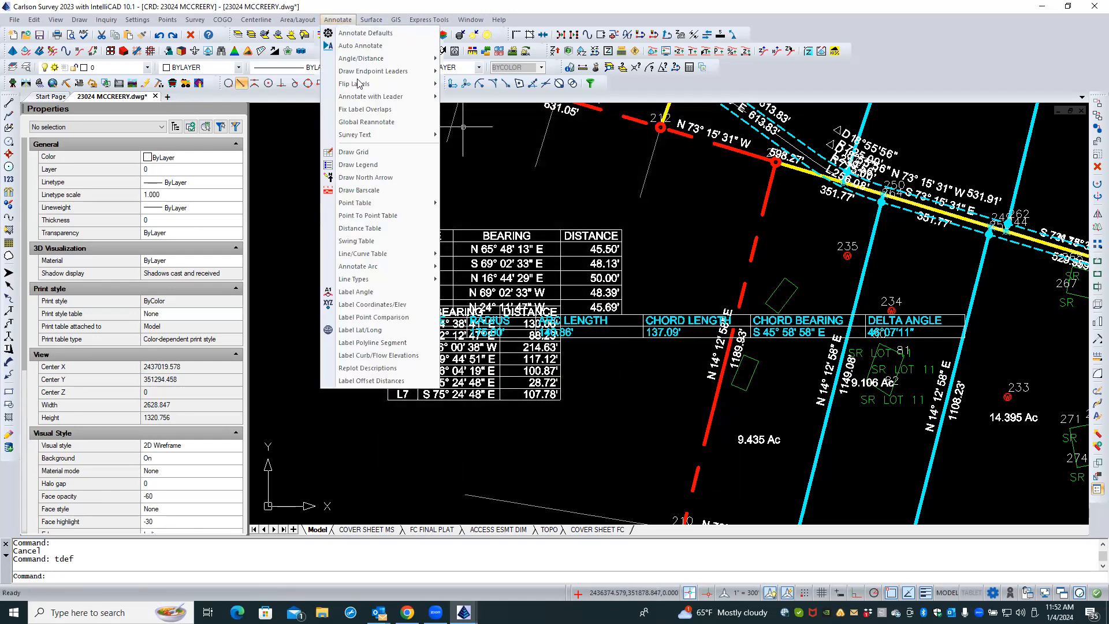
{"action": "mouse_move", "coordinate": [404, 253]}
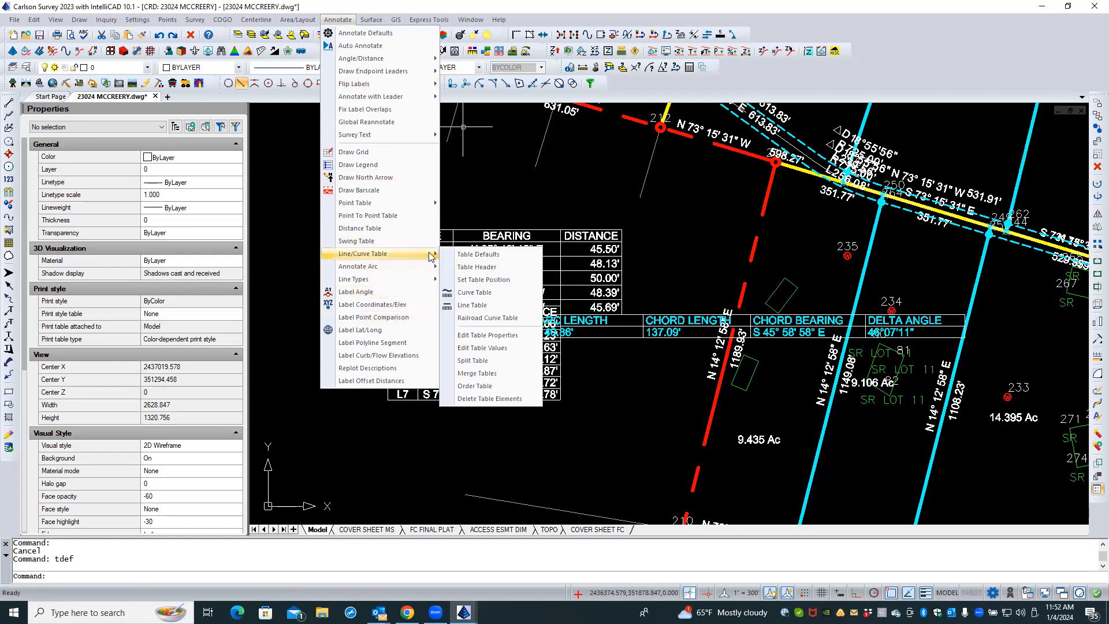
{"action": "left_click", "coordinate": [487, 336]}
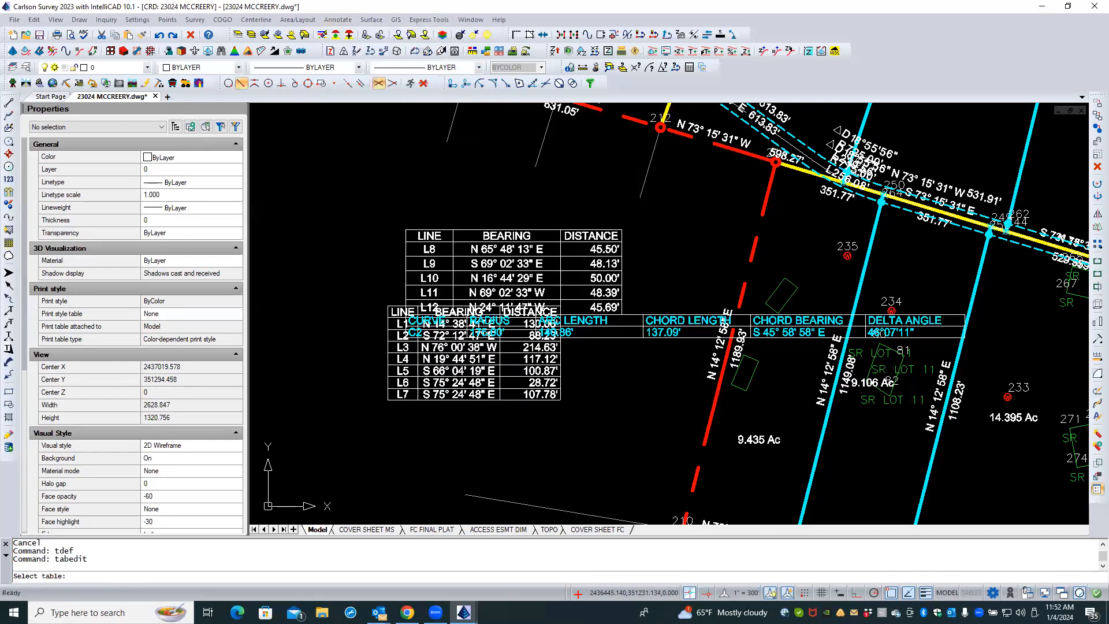
{"action": "left_click", "coordinate": [635, 315]}
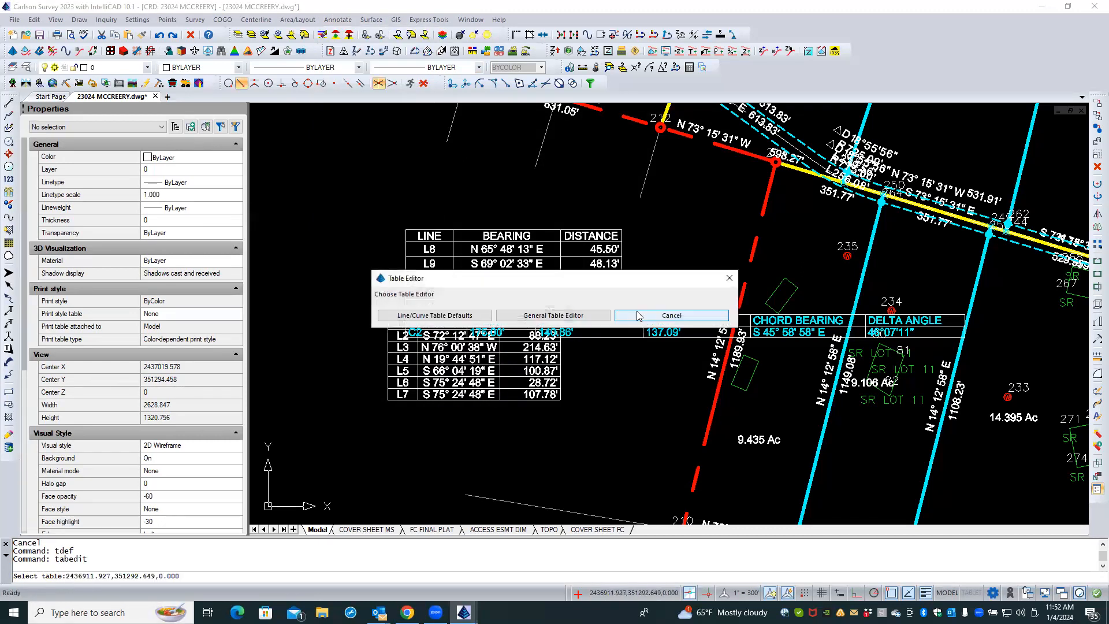
{"action": "left_click", "coordinate": [525, 315]}
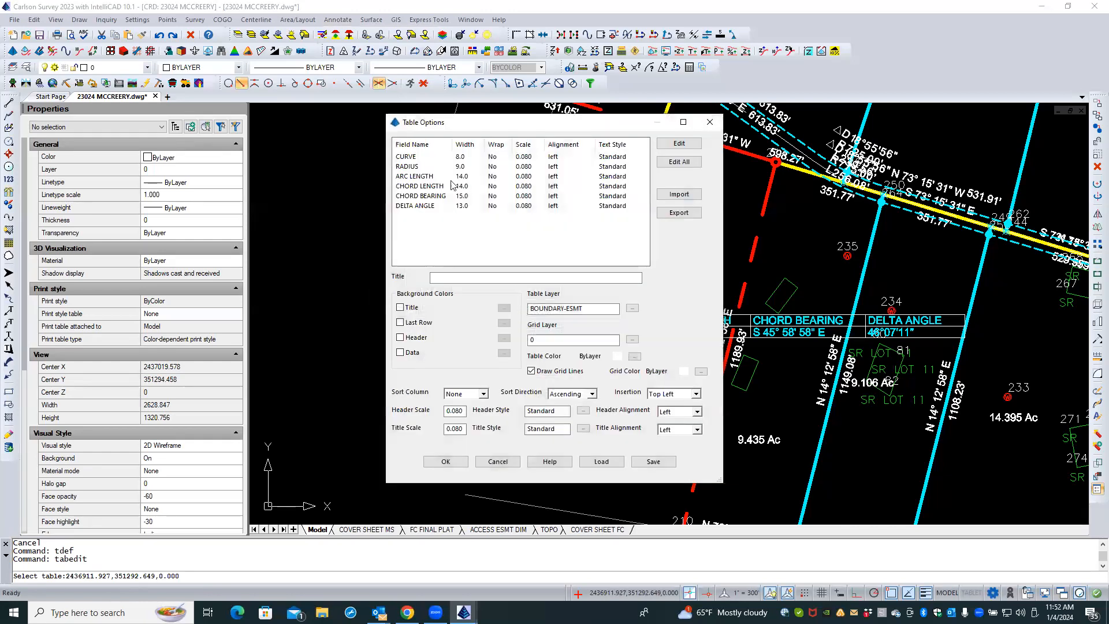
- Review the CURVE and DELTA ANGLE field settings in the curve table's options without changing them
{"action": "left_click", "coordinate": [419, 156]}
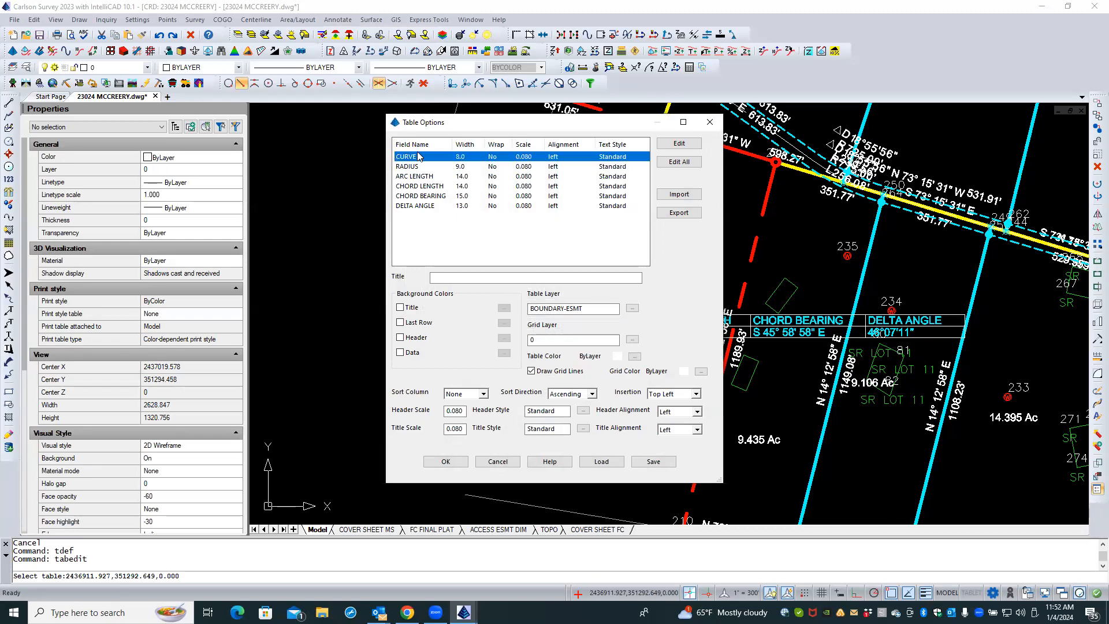
{"action": "left_click", "coordinate": [415, 207]}
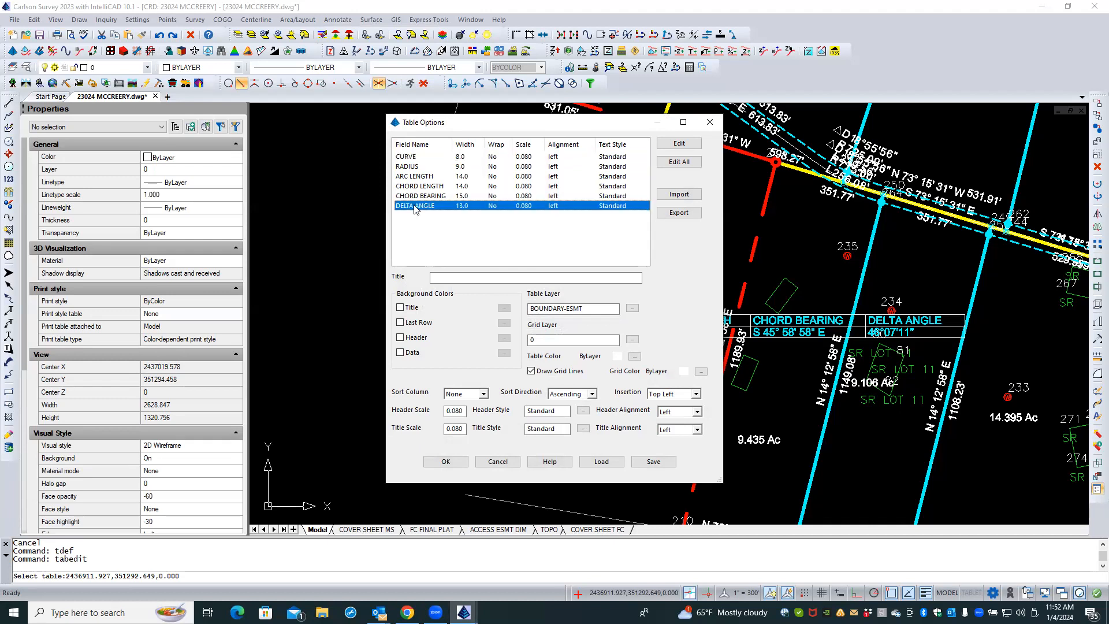
{"action": "left_click", "coordinate": [415, 156]}
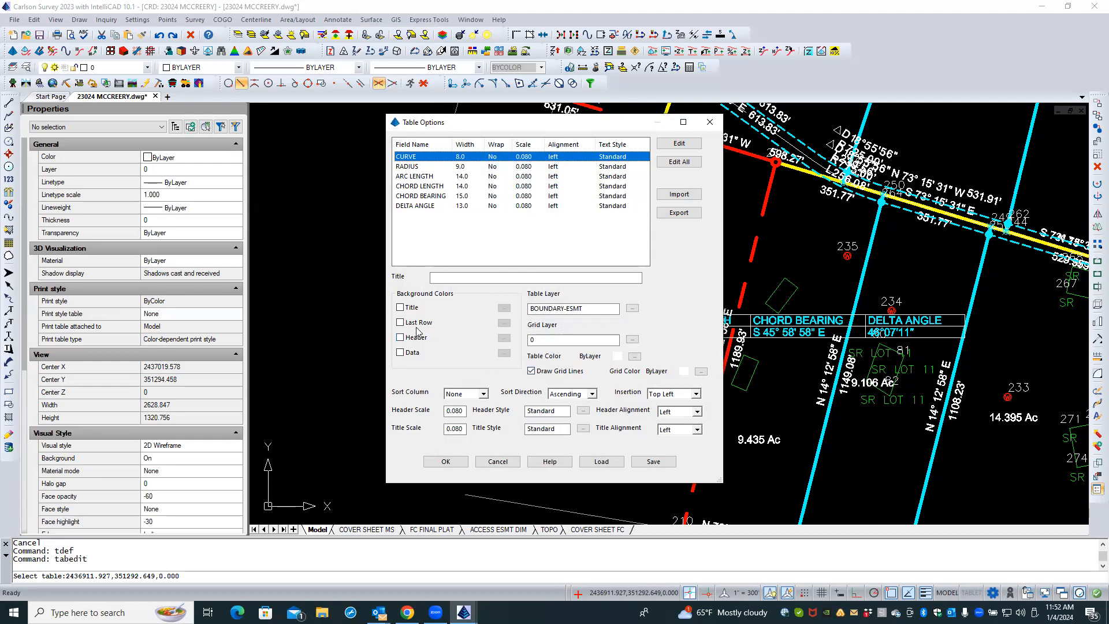
{"action": "left_click", "coordinate": [497, 461]}
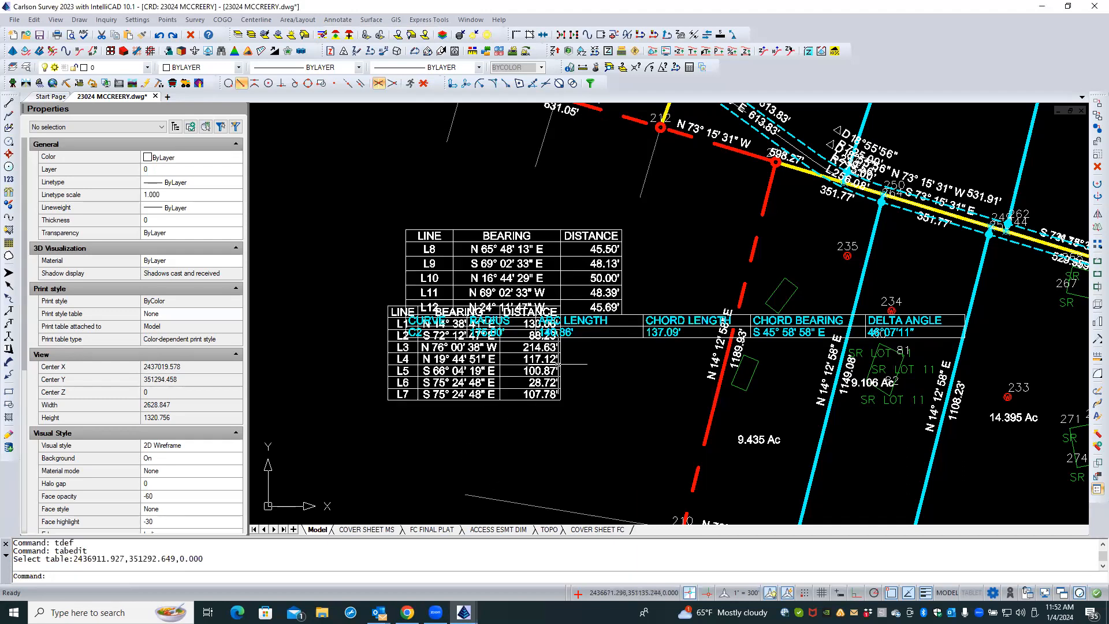
{"action": "left_click", "coordinate": [644, 316]}
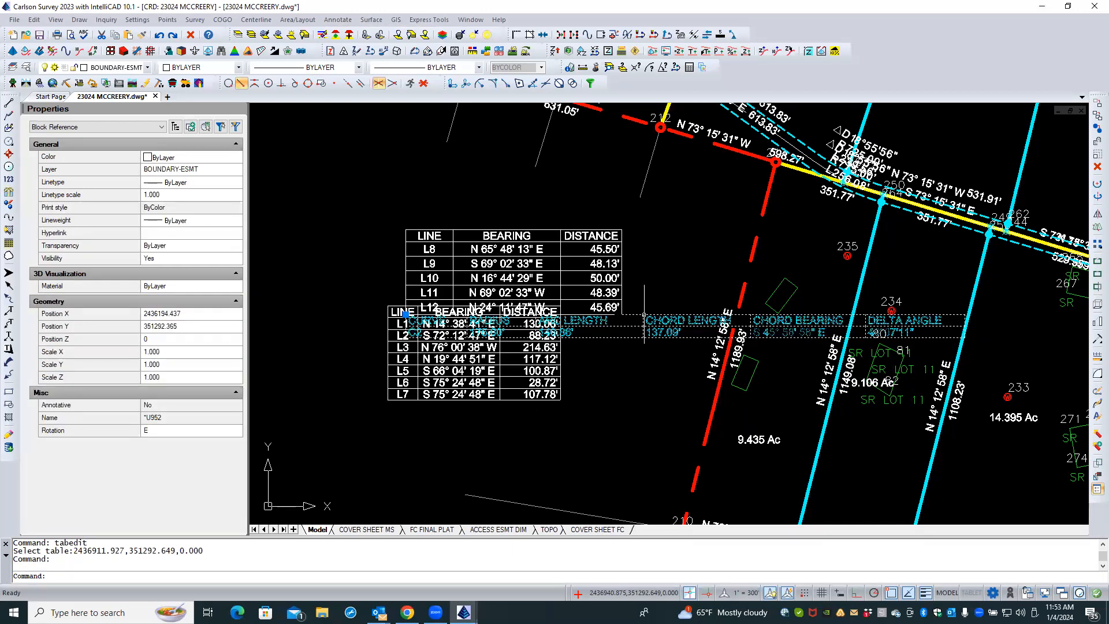
{"action": "key", "text": "Escape"}
{"action": "left_click", "coordinate": [337, 20]}
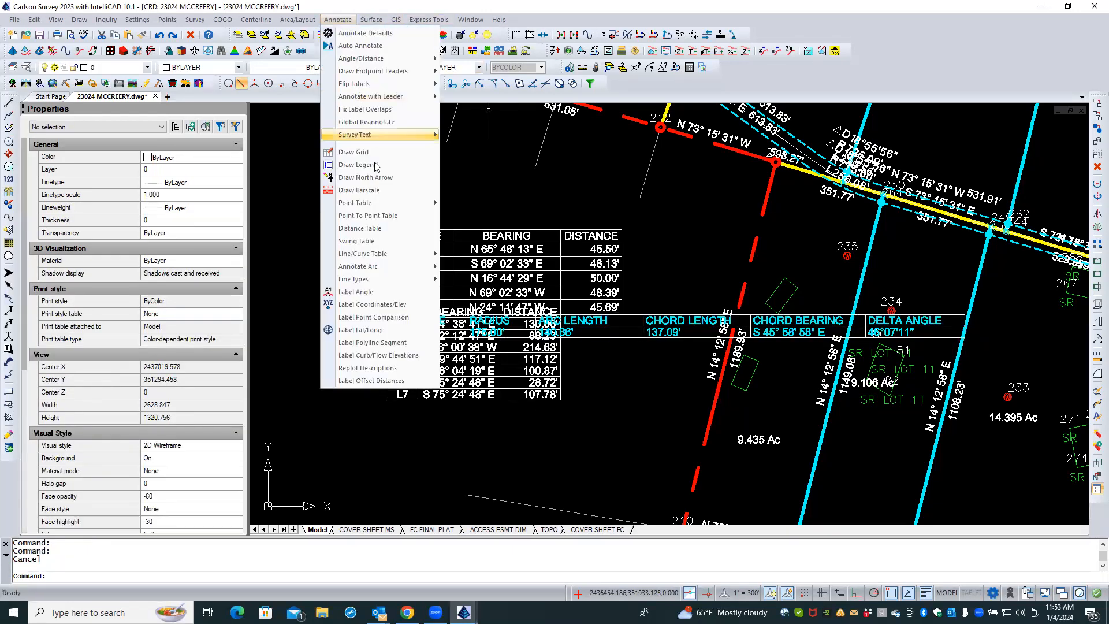
{"action": "mouse_move", "coordinate": [403, 253]}
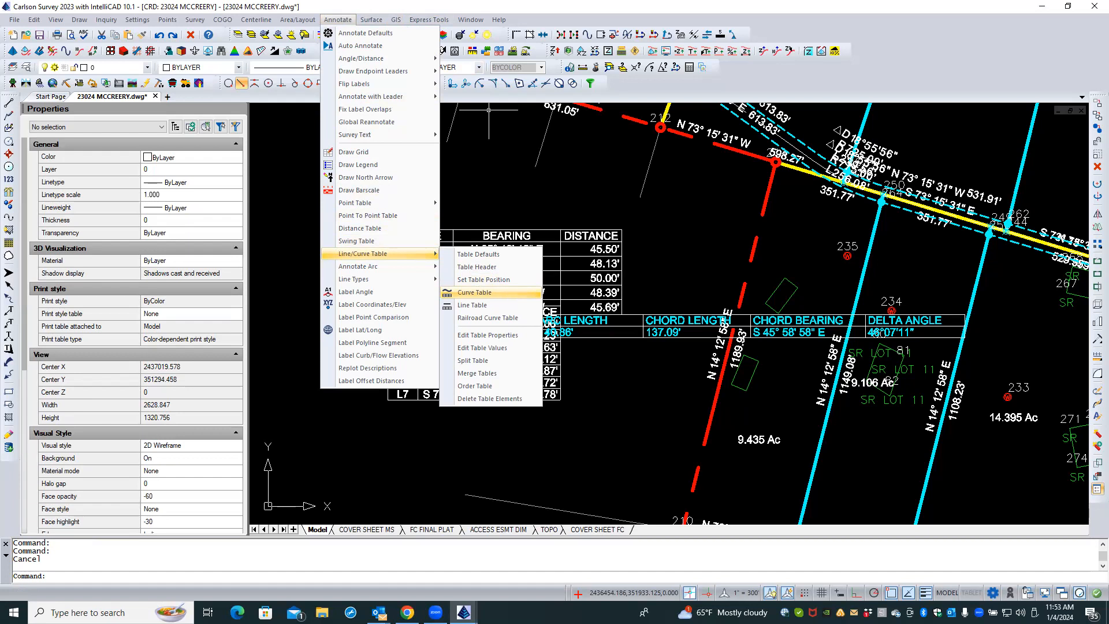
{"action": "left_click", "coordinate": [508, 293]}
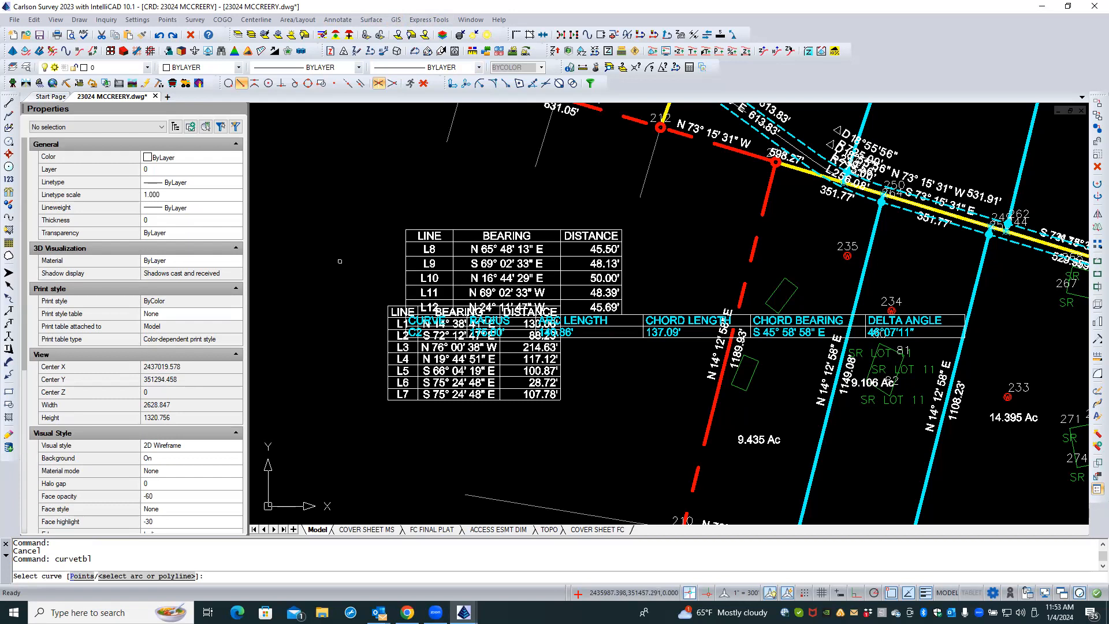
{"action": "key", "text": "Escape"}
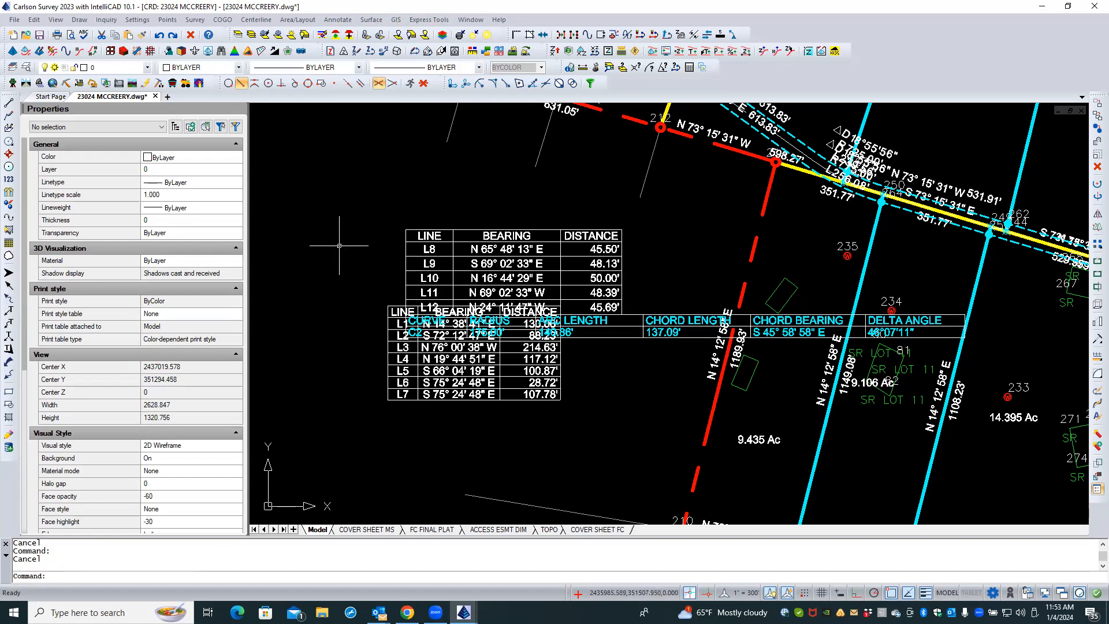
- Switch to the ACCESS ESMT DIM layout and try grip-moving the curve table from its insertion point
{"action": "left_click", "coordinate": [499, 530]}
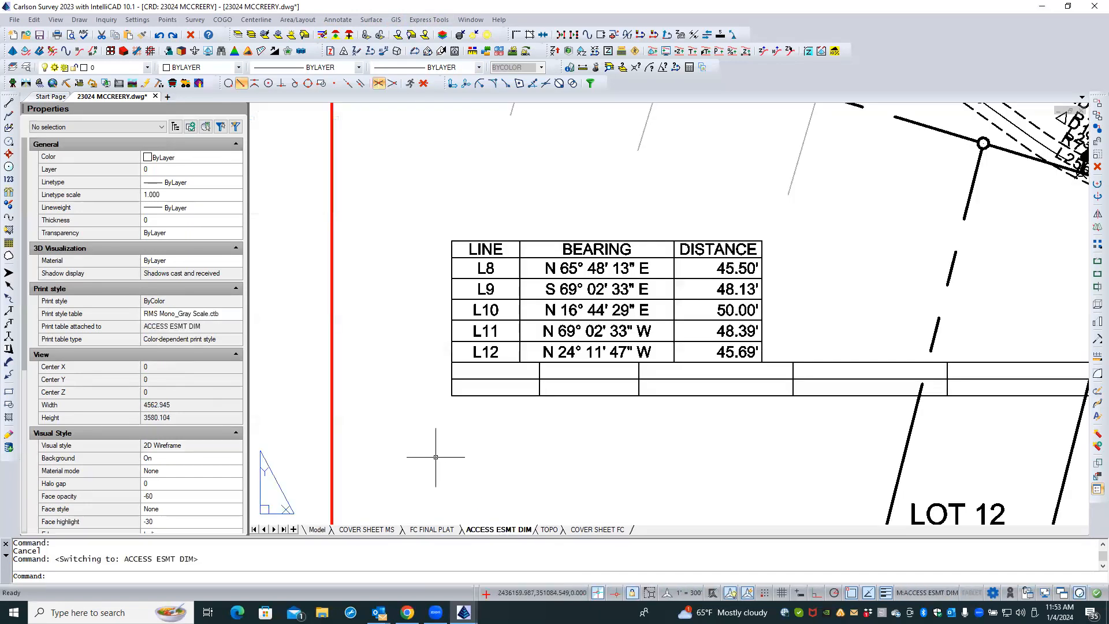
{"action": "left_click", "coordinate": [479, 396]}
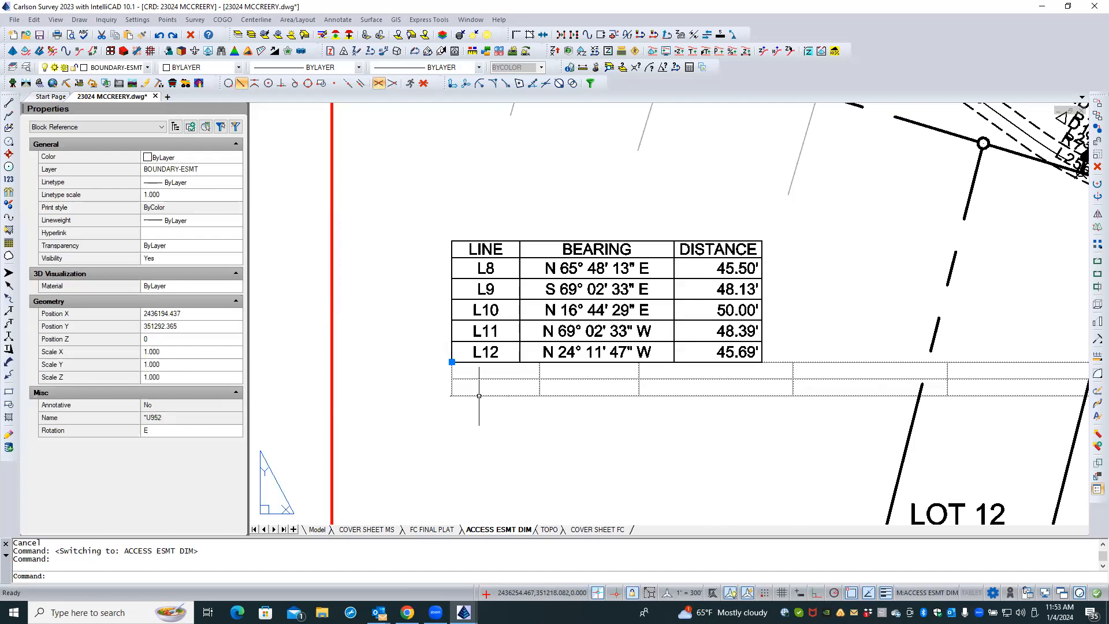
{"action": "left_click", "coordinate": [452, 362]}
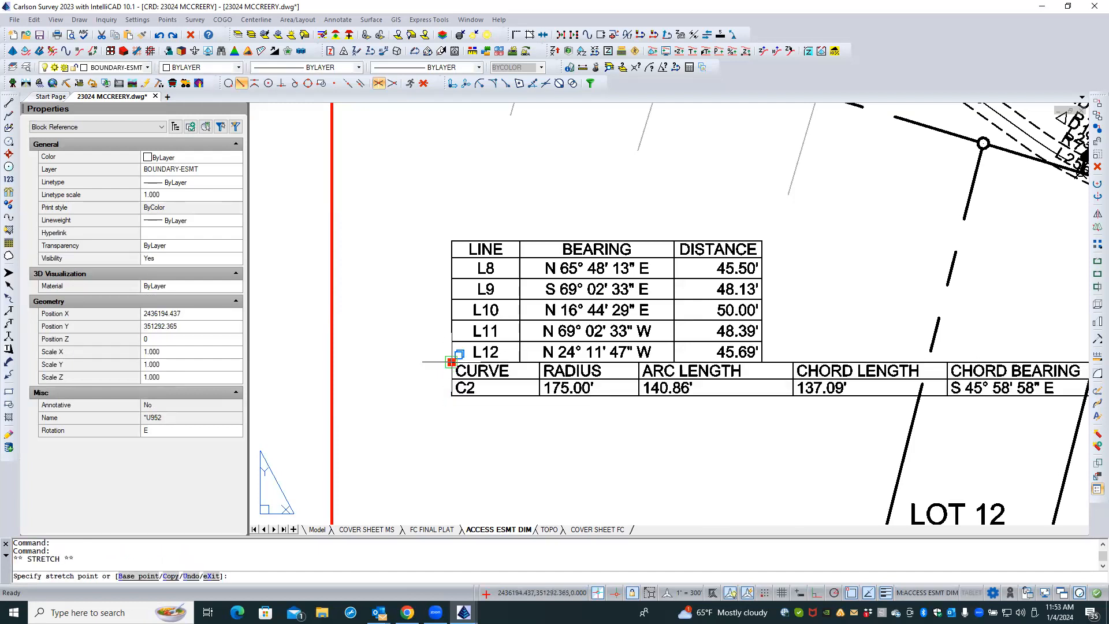
{"action": "left_click", "coordinate": [451, 362]}
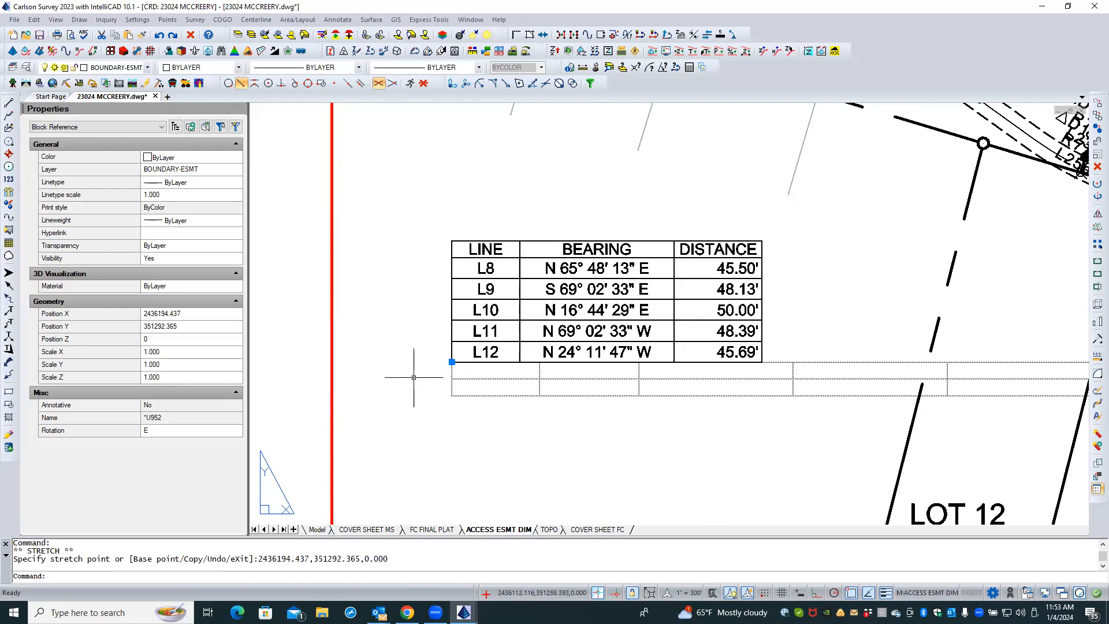
{"action": "key", "text": "Escape"}
{"action": "key", "text": "Escape"}
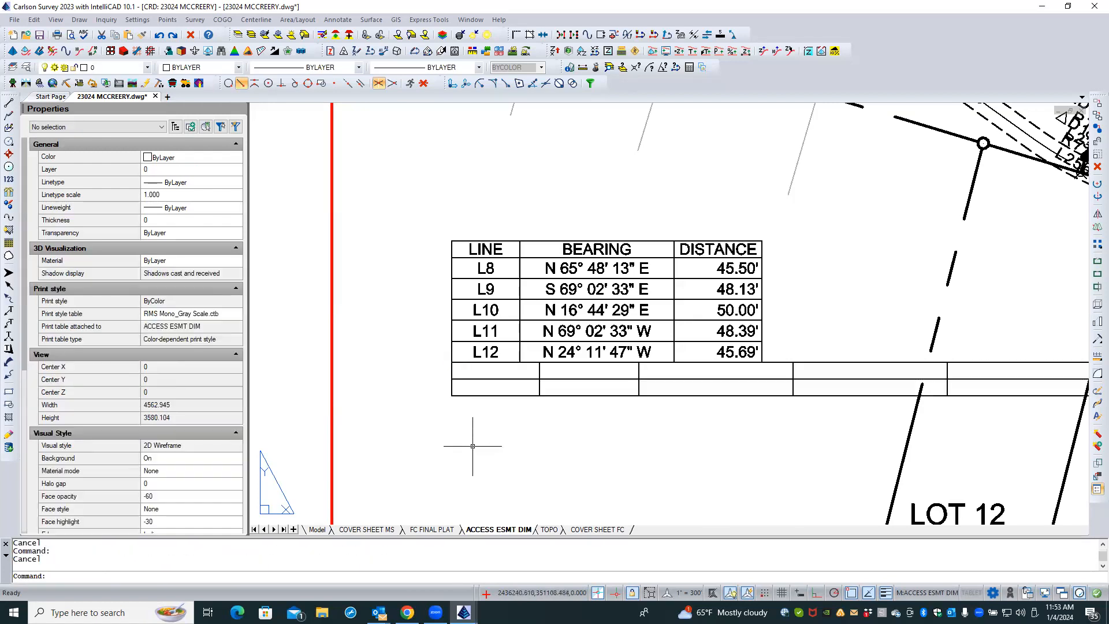
- Check the viewport's annotation scale list and the curve table's block properties
{"action": "left_click", "coordinate": [681, 594]}
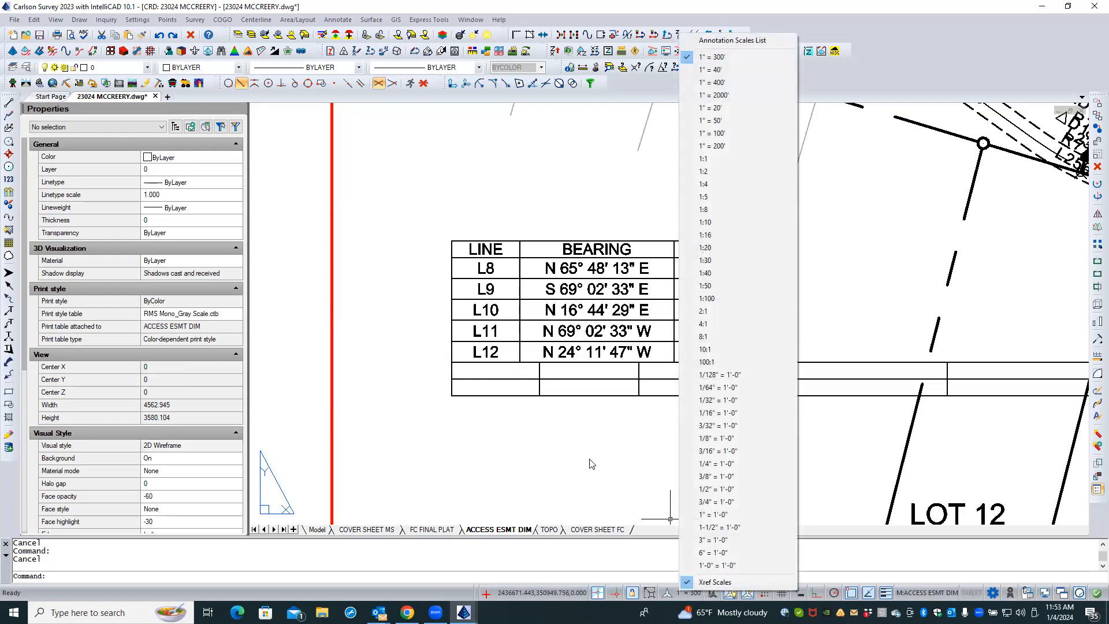
{"action": "left_click", "coordinate": [573, 444]}
{"action": "left_click", "coordinate": [559, 447]}
{"action": "key", "text": "Escape"}
{"action": "key", "text": "Escape"}
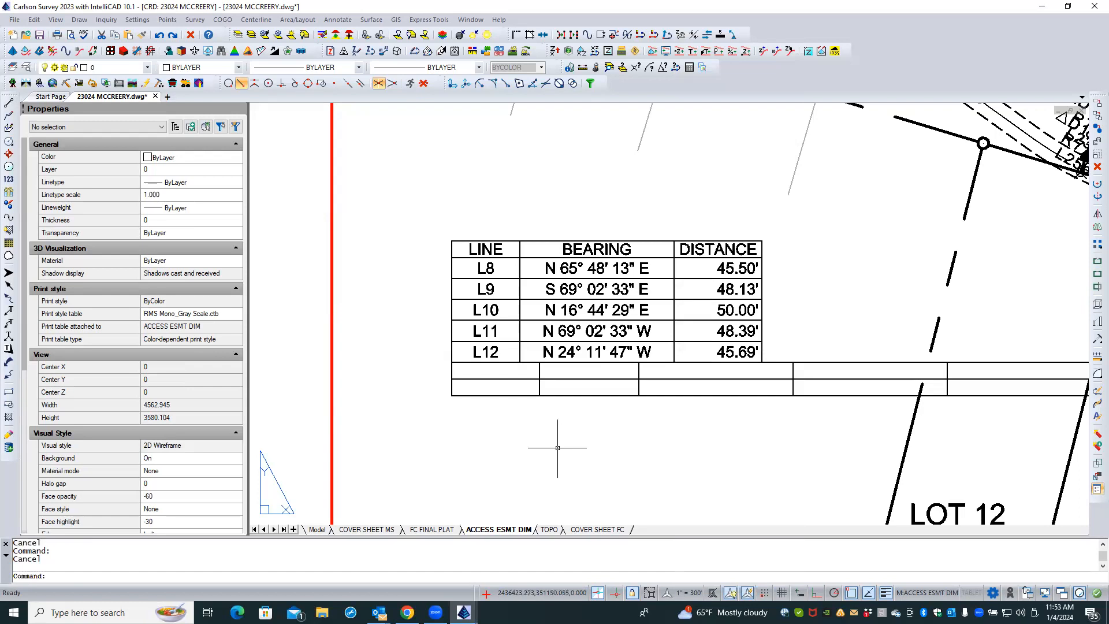
{"action": "left_click", "coordinate": [551, 395]}
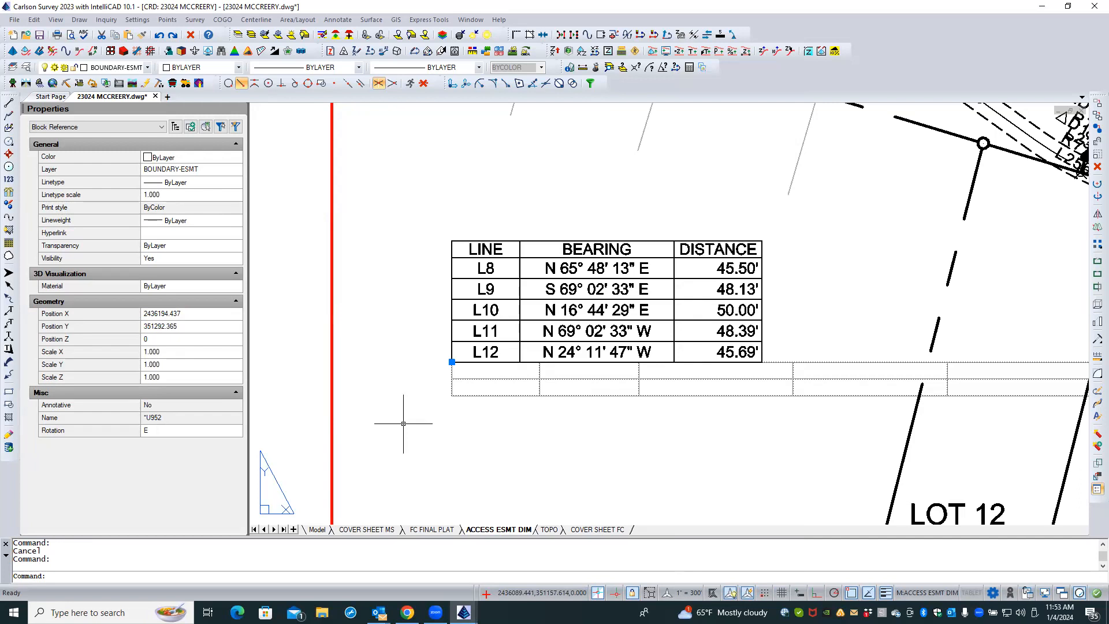
{"action": "key", "text": "Escape"}
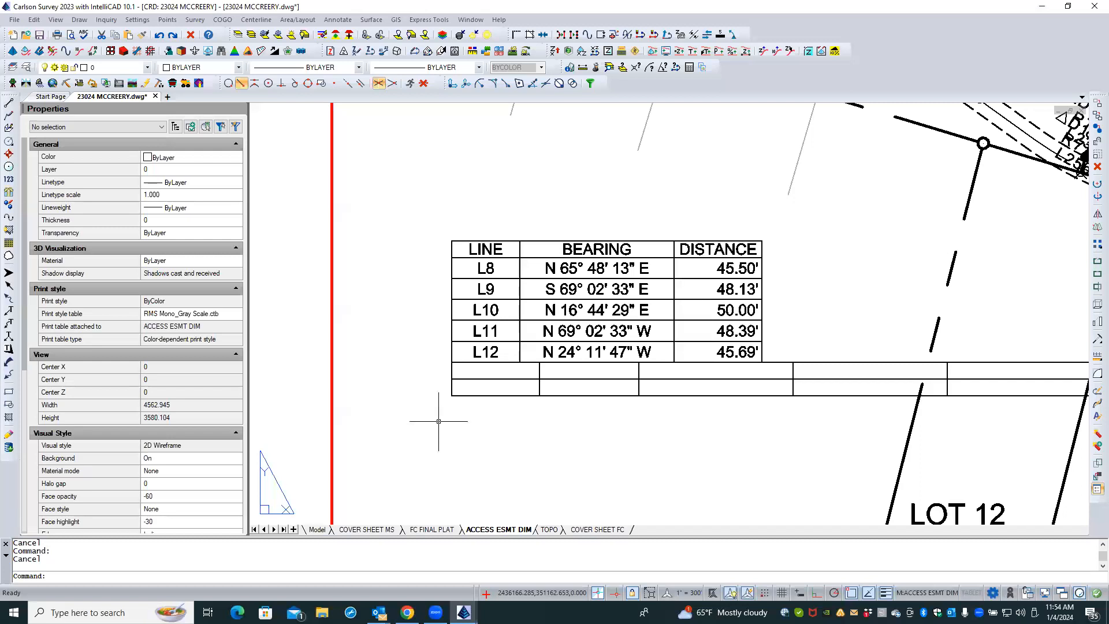
- Move the curve table straight down by one line-table row height, separating it from the line table above
{"action": "left_click", "coordinate": [468, 397]}
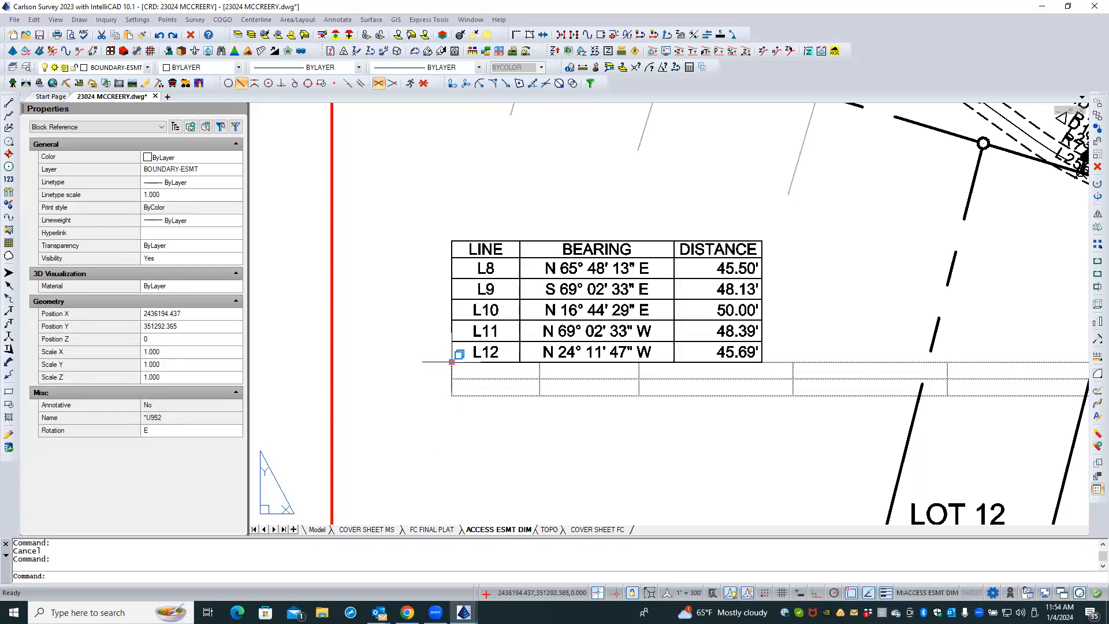
{"action": "right_click", "coordinate": [411, 360]}
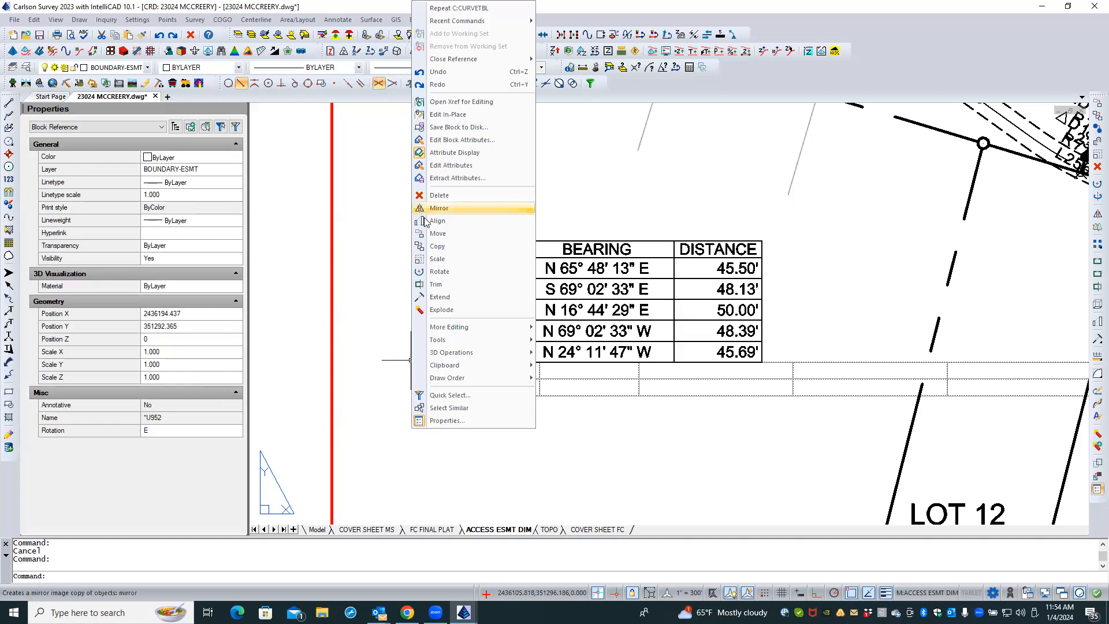
{"action": "left_click", "coordinate": [438, 233]}
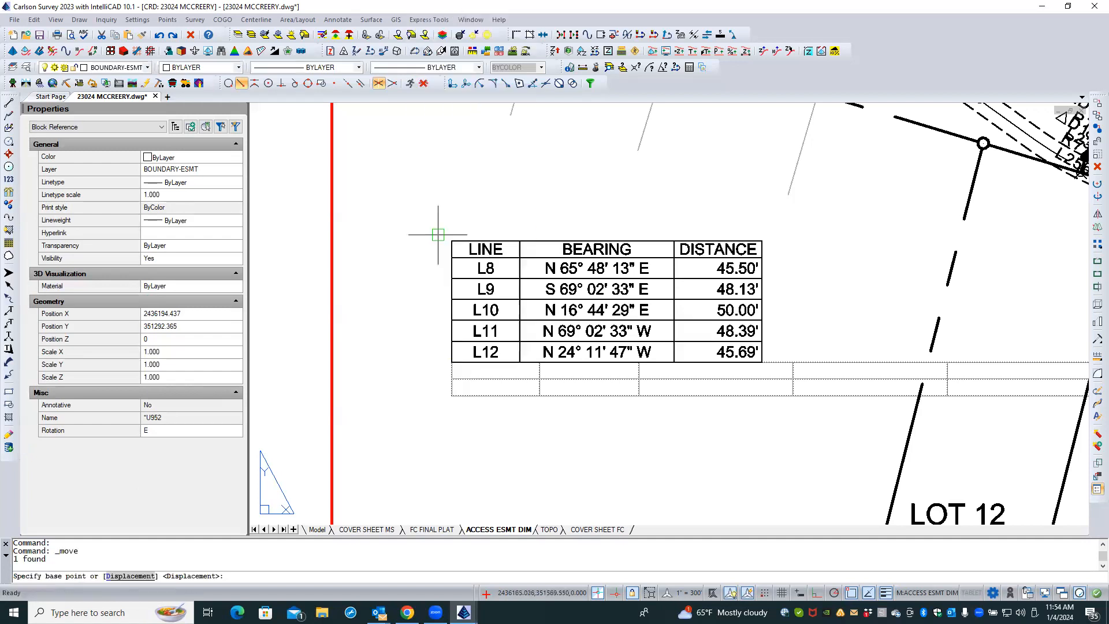
{"action": "left_click", "coordinate": [459, 275]}
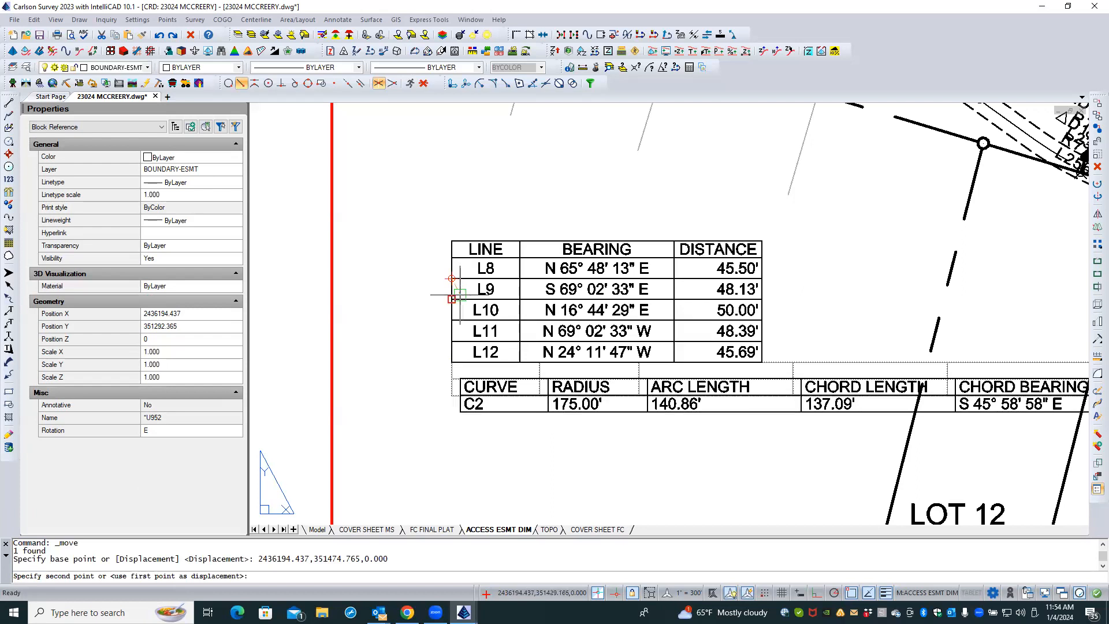
{"action": "key", "text": "Escape"}
{"action": "key", "text": "Escape"}
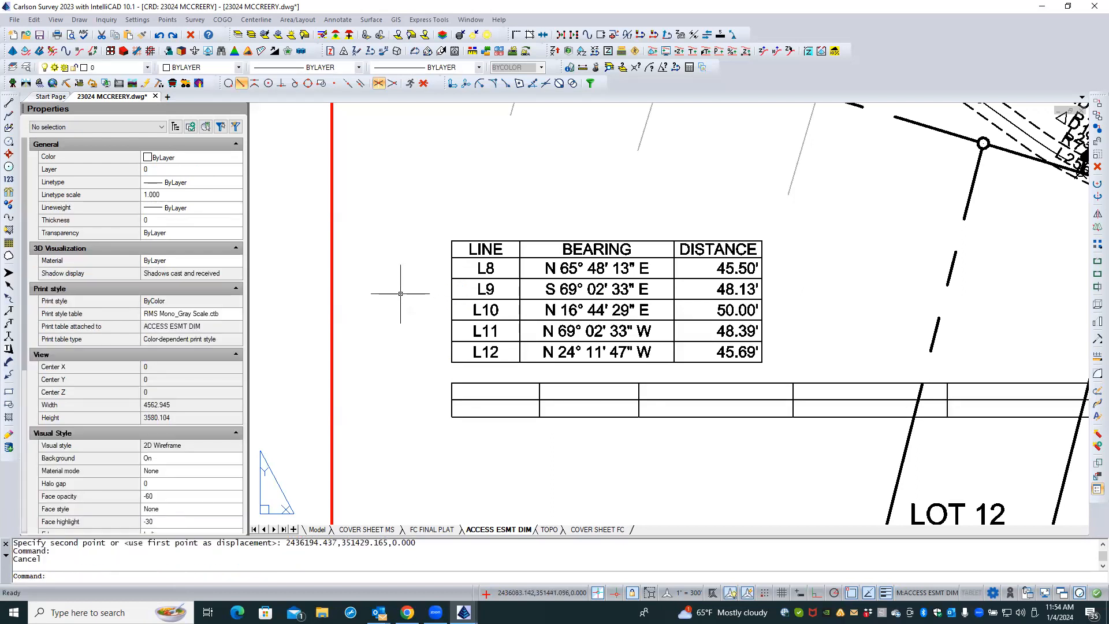
- Move the line table and curve table together into the lower-left corner of the ACCESS ESMT DIM viewport
{"action": "scroll", "coordinate": [370, 307], "scroll_direction": "down", "scroll_amount": 2}
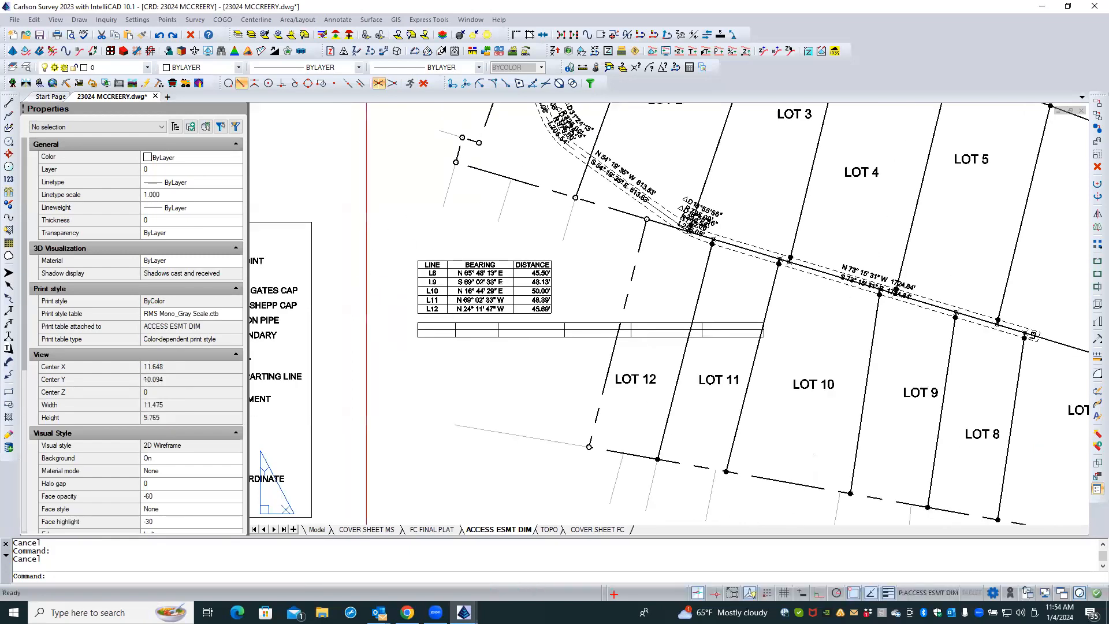
{"action": "scroll", "coordinate": [439, 215], "scroll_direction": "down", "scroll_amount": 2}
{"action": "scroll", "coordinate": [439, 215], "scroll_direction": "down", "scroll_amount": 2}
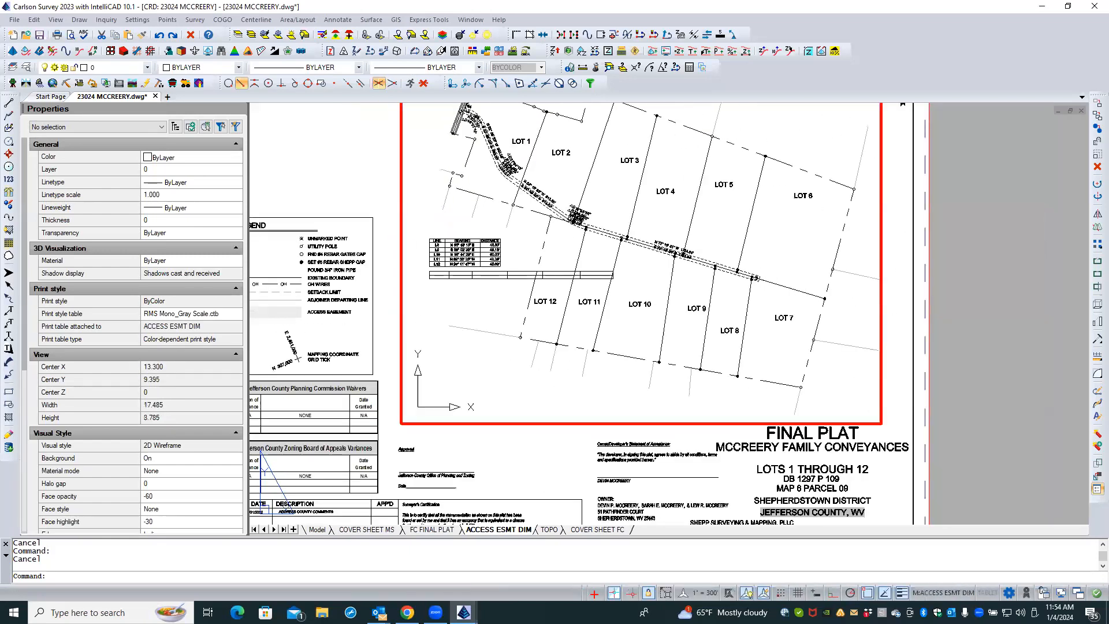
{"action": "left_click", "coordinate": [468, 279]}
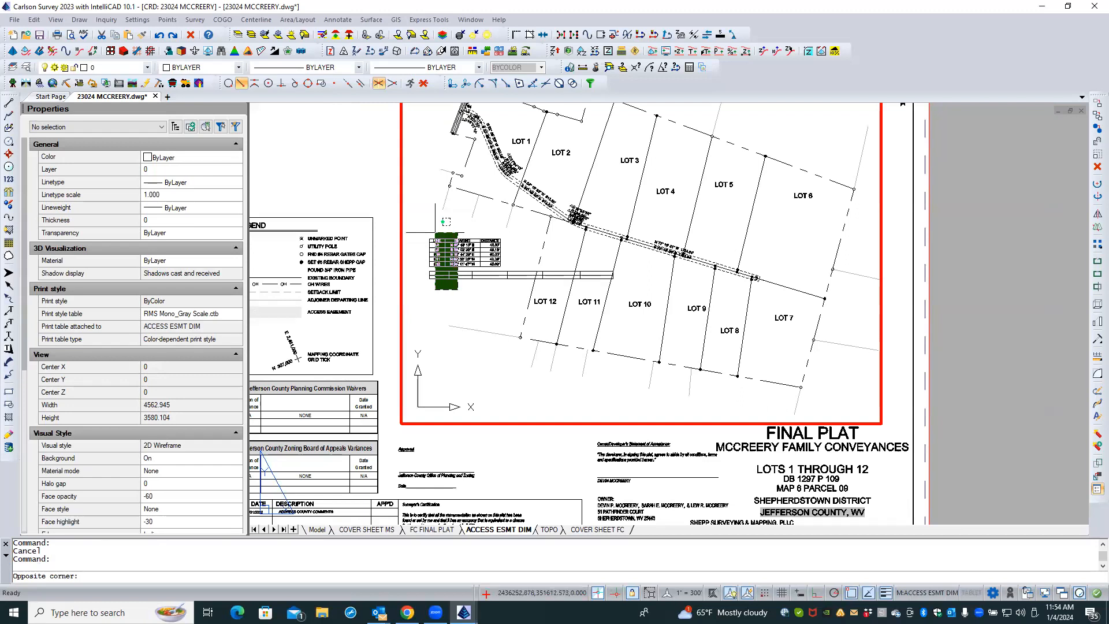
{"action": "left_click", "coordinate": [445, 221]}
{"action": "type", "text": "M"}
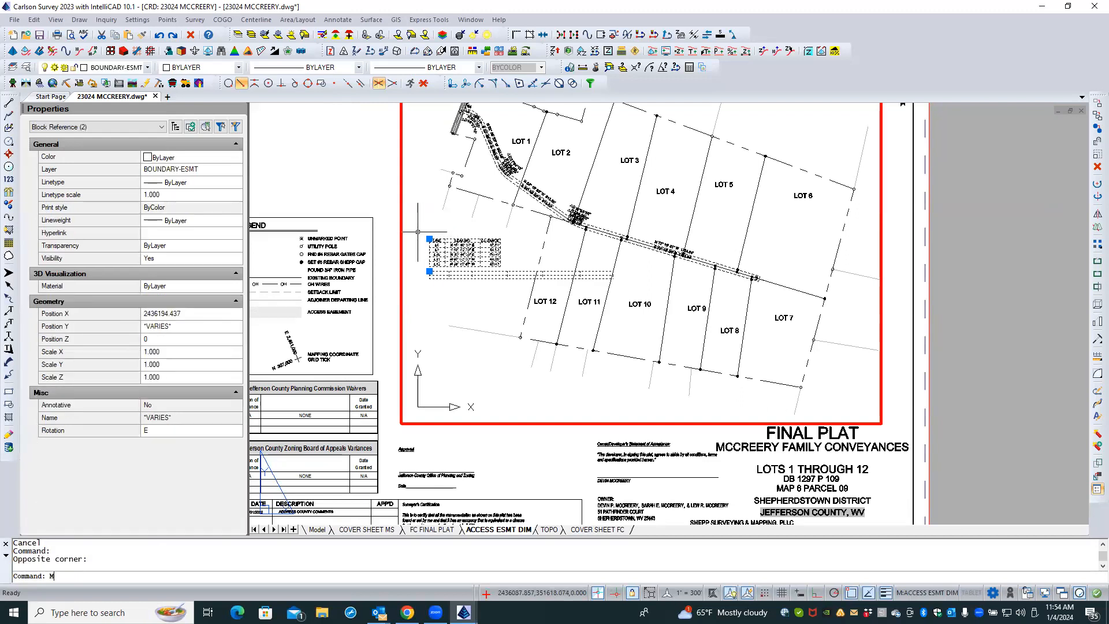
{"action": "key", "text": "Return"}
{"action": "left_click", "coordinate": [421, 140]}
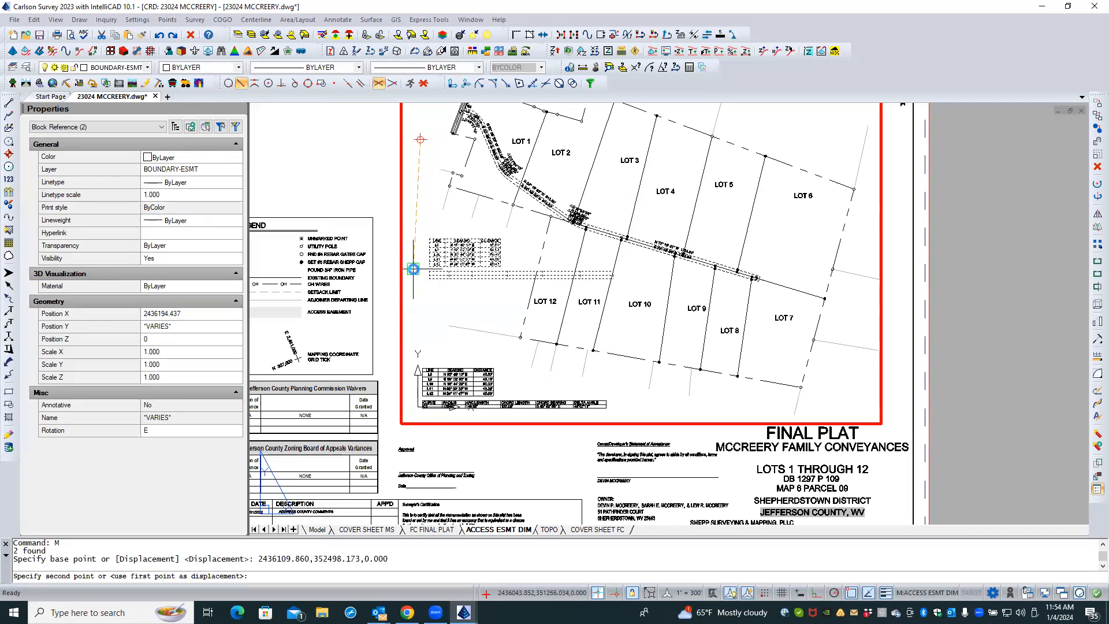
{"action": "left_click", "coordinate": [413, 270]}
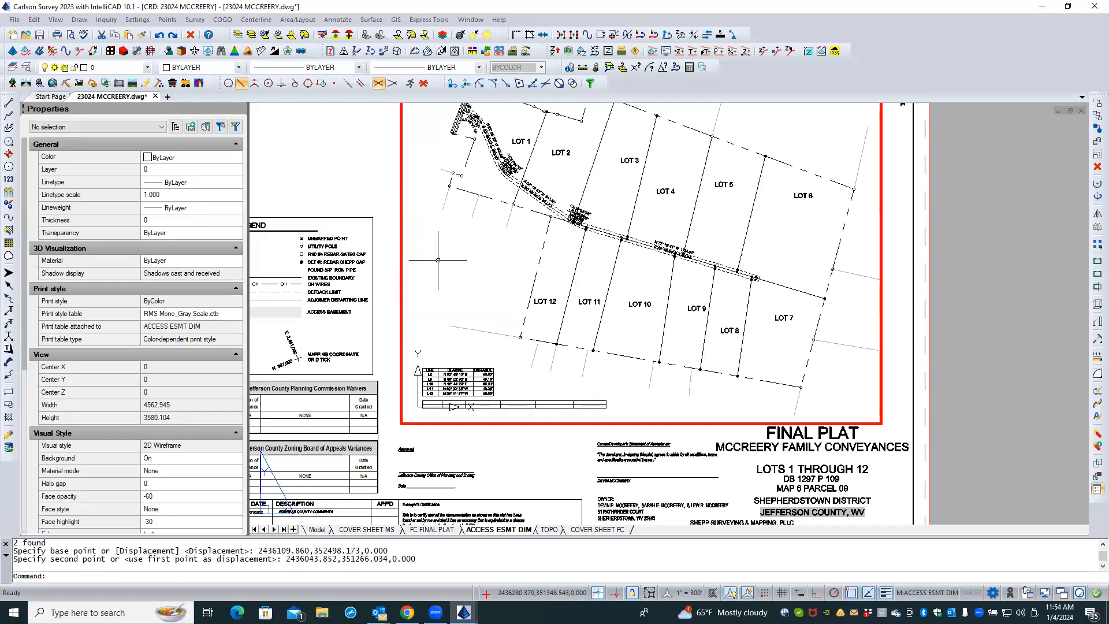
- In the FC FINAL PLAT layout, move the line table into the lower-left corner of the plat viewport
{"action": "left_click", "coordinate": [417, 527]}
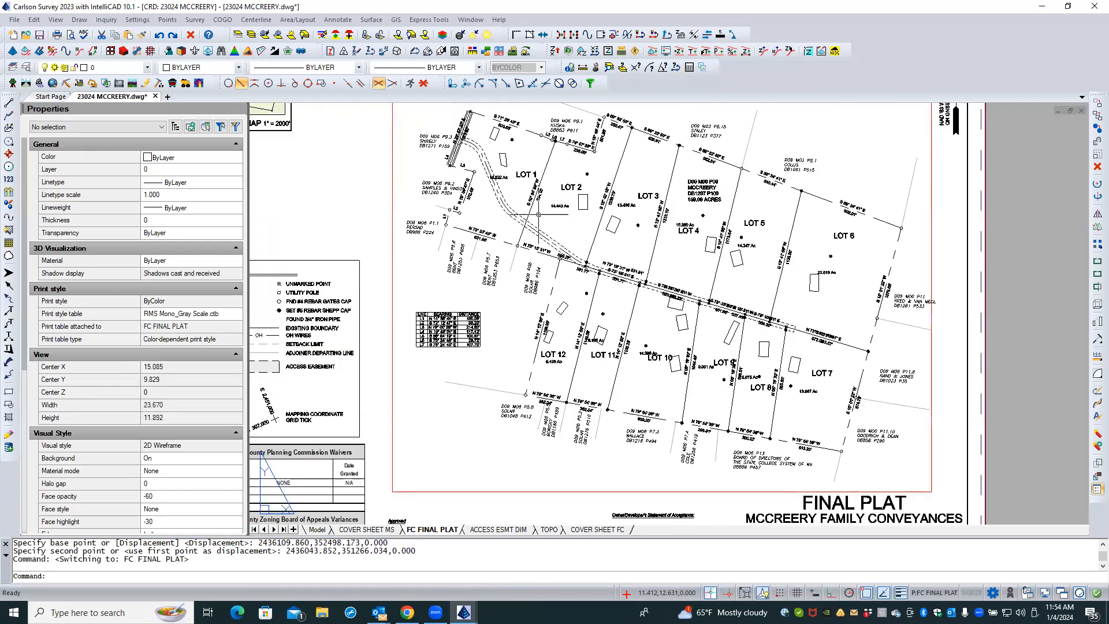
{"action": "double_click", "coordinate": [438, 306]}
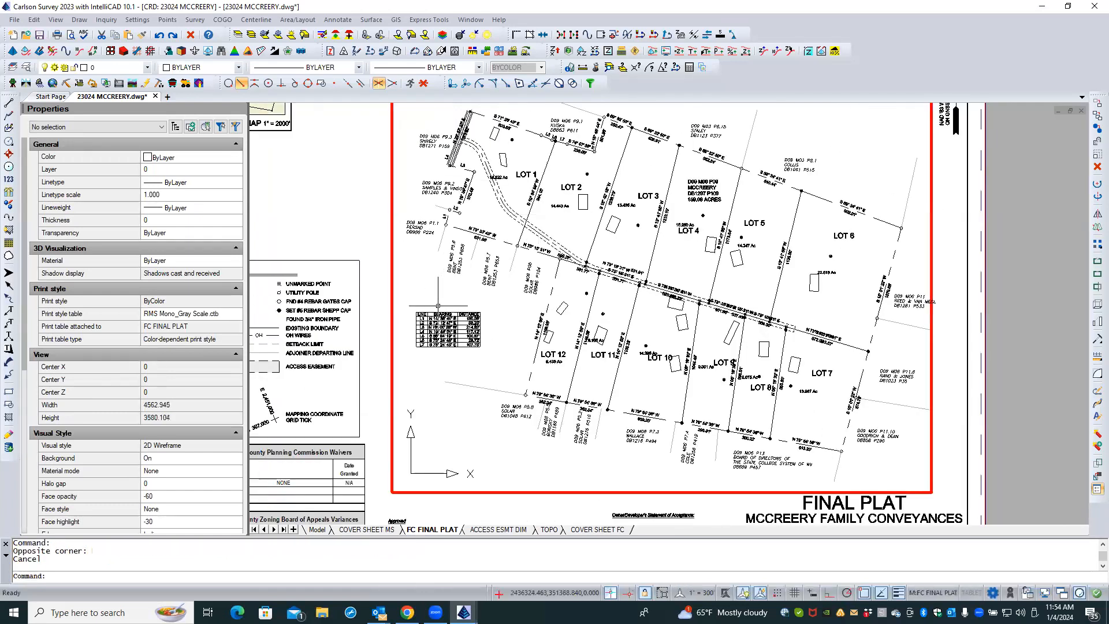
{"action": "left_click", "coordinate": [438, 313]}
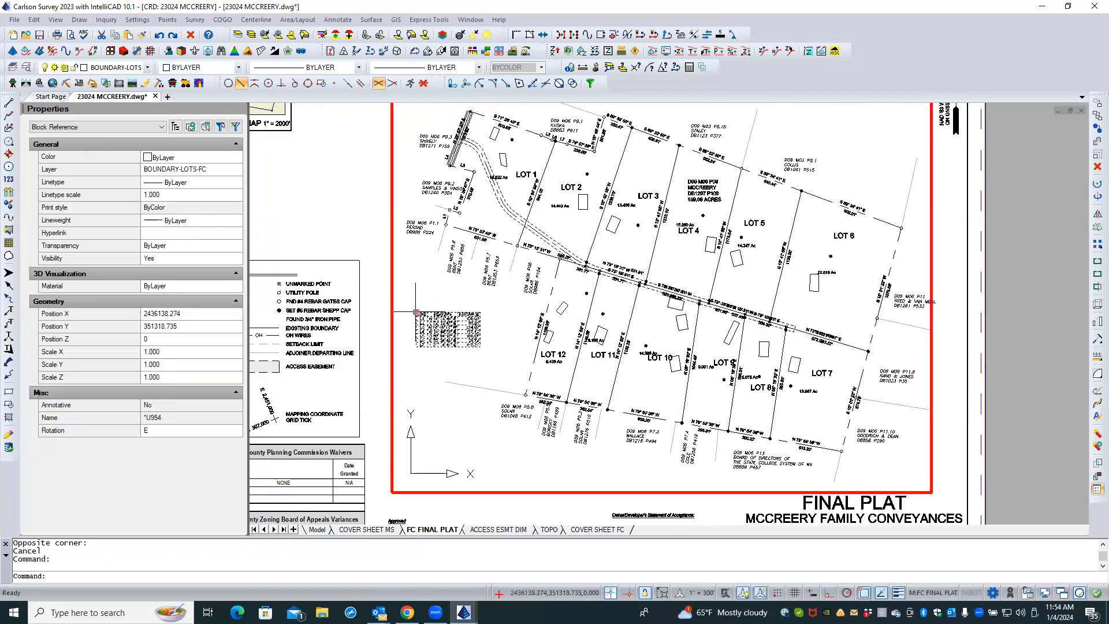
{"action": "left_click", "coordinate": [416, 312]}
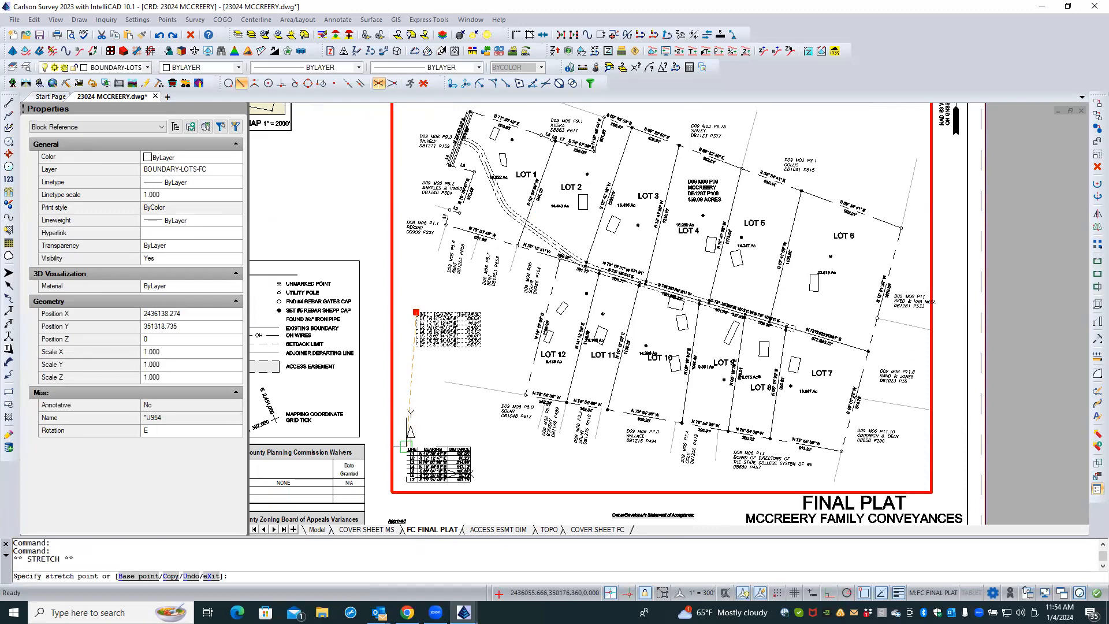
{"action": "left_click", "coordinate": [405, 446]}
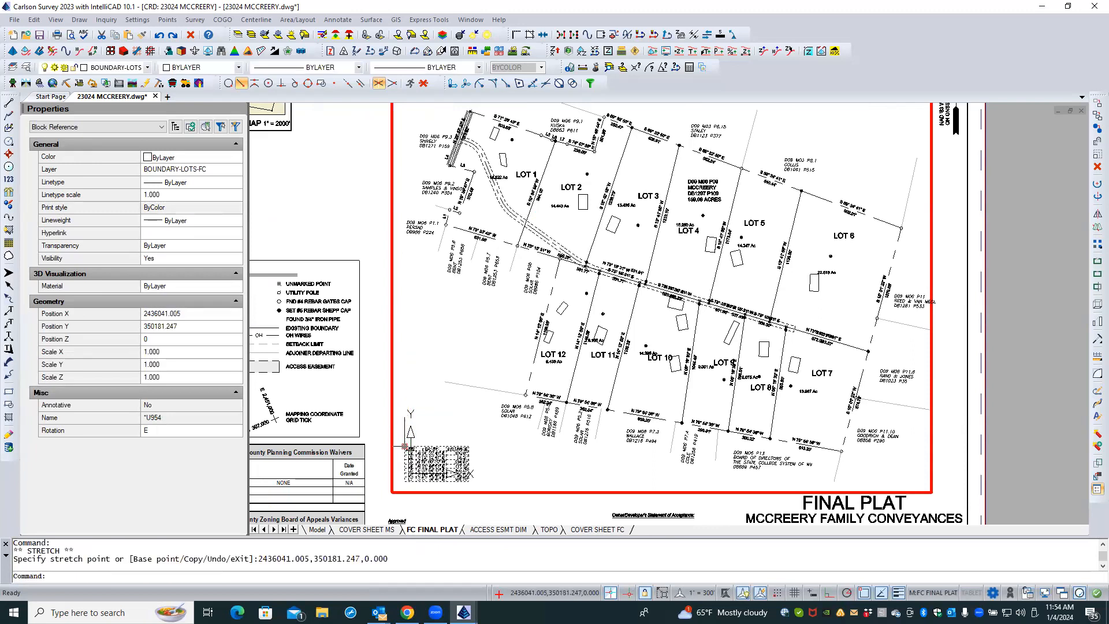
{"action": "left_click", "coordinate": [376, 386]}
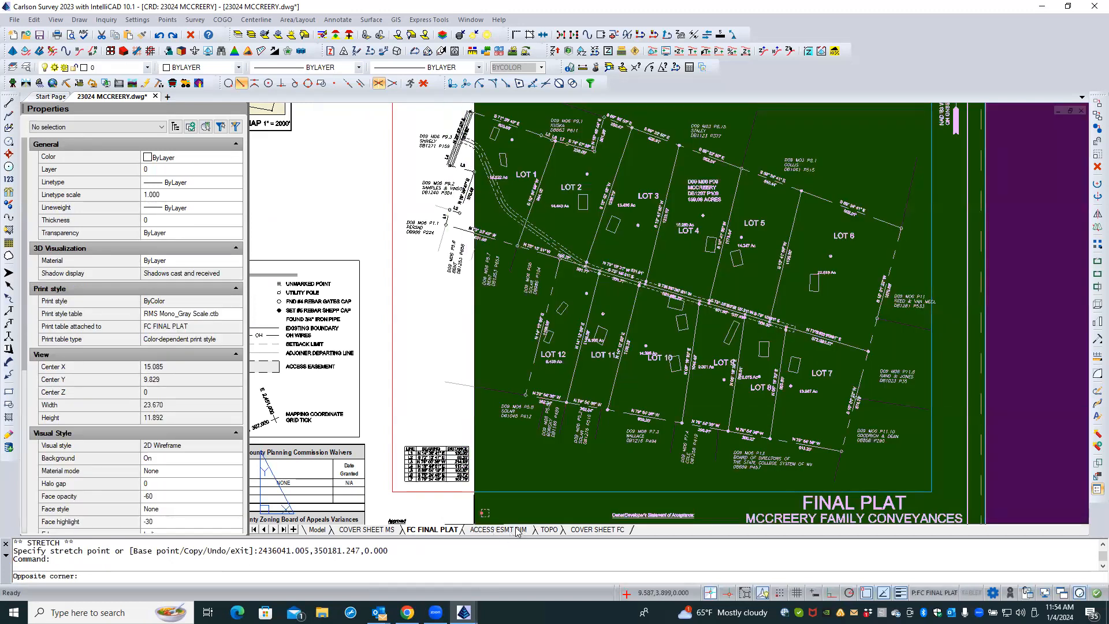
- In the ACCESS ESMT DIM layout, compare the block properties of the blank curve table and the line table
{"action": "key", "text": "Escape"}
{"action": "left_click", "coordinate": [498, 530]}
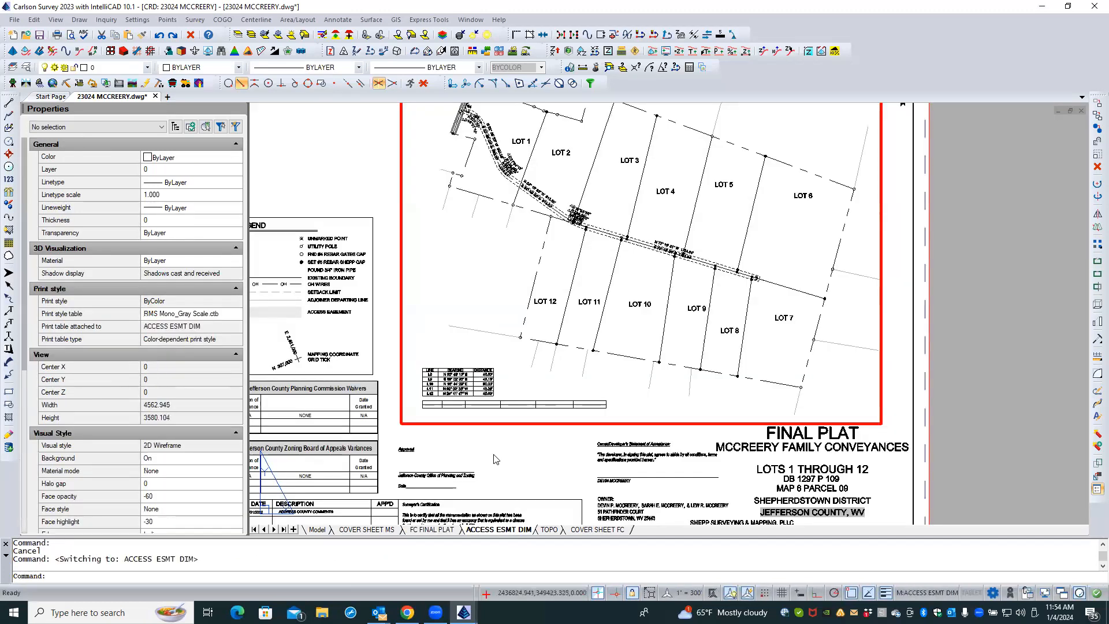
{"action": "scroll", "coordinate": [450, 403], "scroll_direction": "up", "scroll_amount": 3}
{"action": "scroll", "coordinate": [446, 417], "scroll_direction": "up", "scroll_amount": 2}
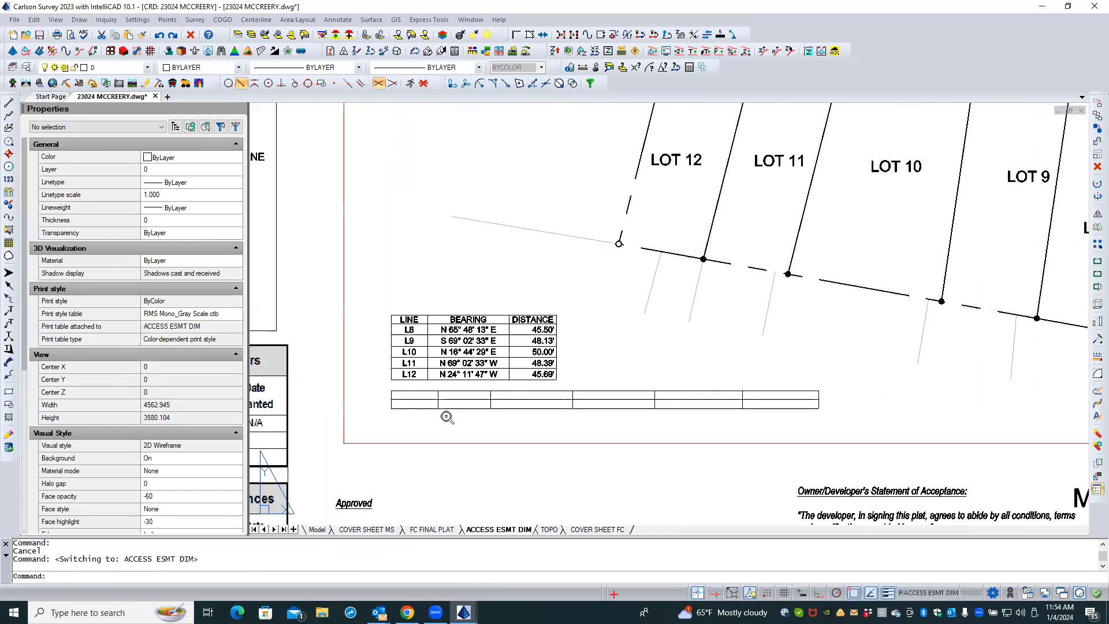
{"action": "left_click", "coordinate": [540, 406]}
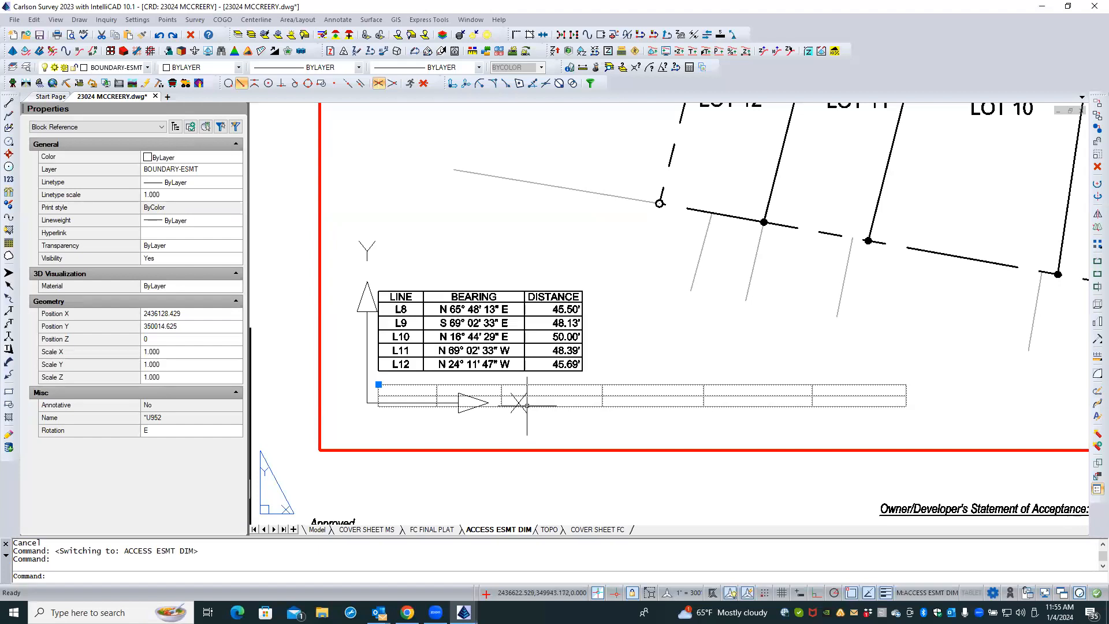
{"action": "key", "text": "Escape"}
{"action": "left_click", "coordinate": [533, 343]}
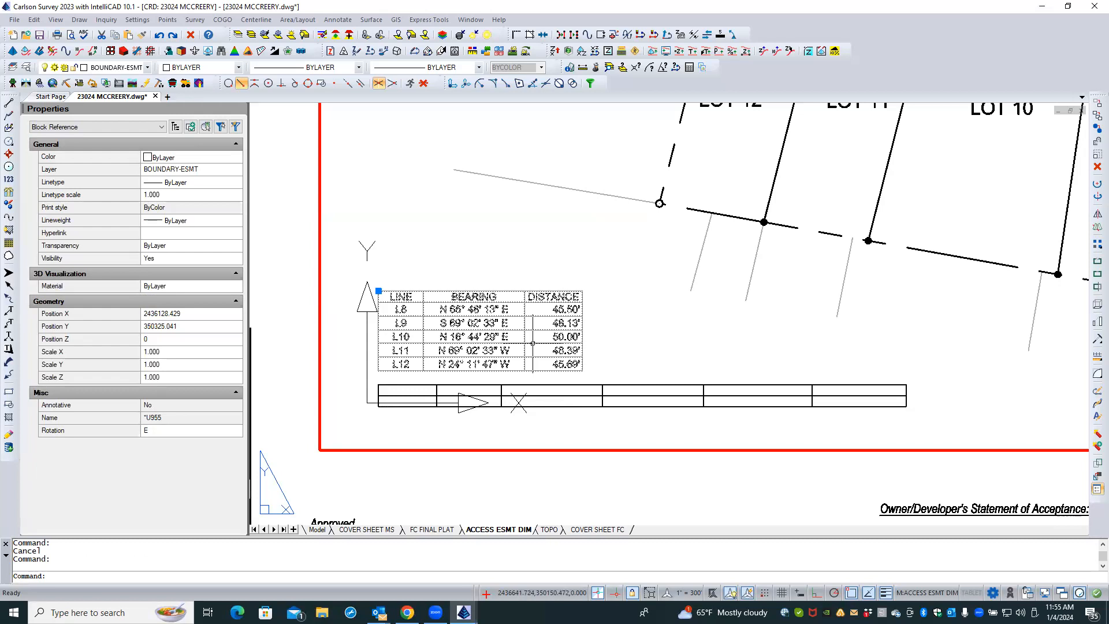
{"action": "key", "text": "Escape"}
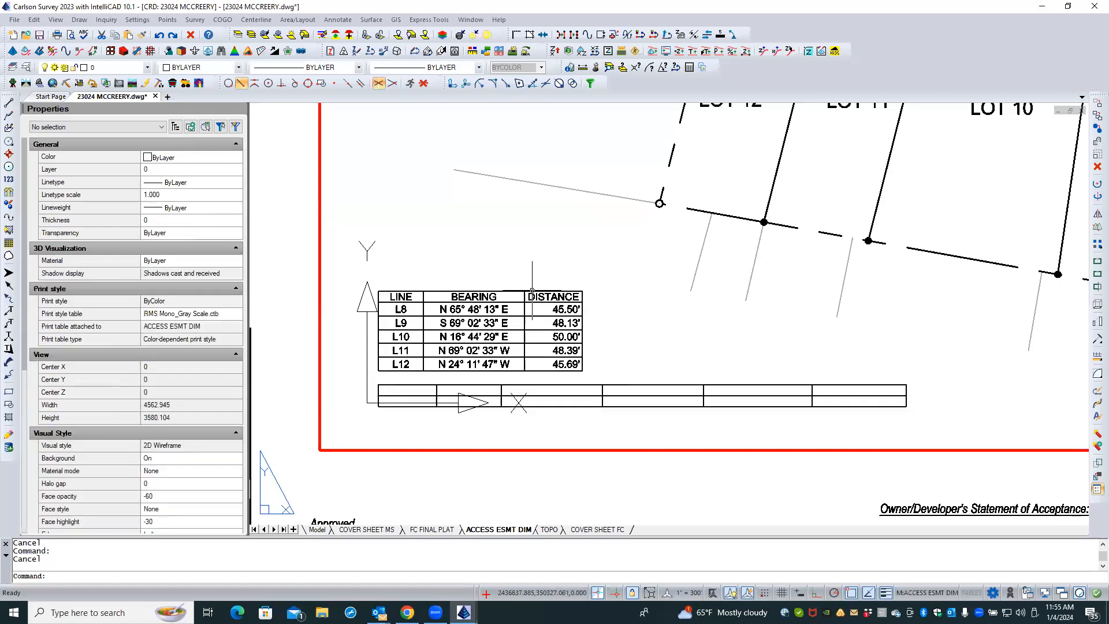
- Edit the blank curve table's properties, setting its label text layer to ANNO-BOUNDARY-ESMT, and apply them to redraw the table
{"action": "left_click", "coordinate": [344, 19]}
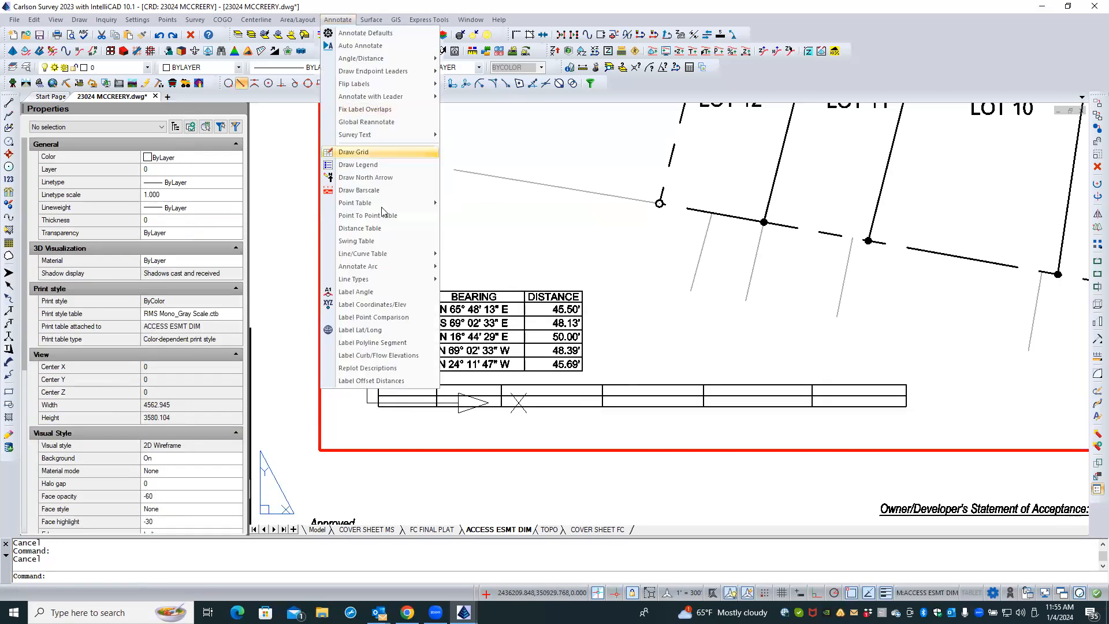
{"action": "mouse_move", "coordinate": [406, 277]}
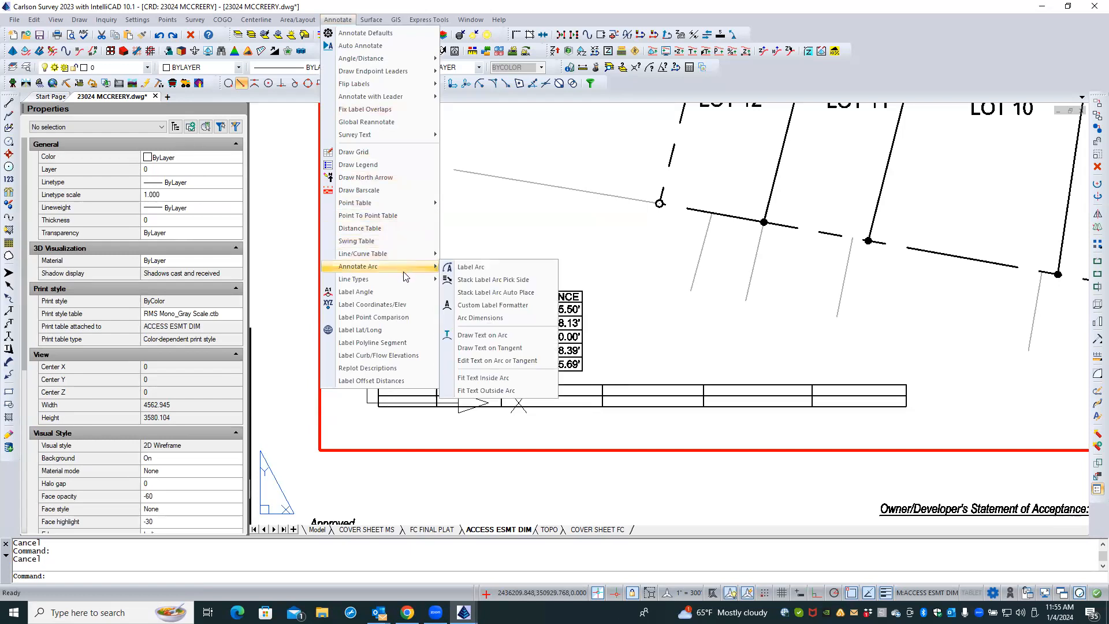
{"action": "mouse_move", "coordinate": [424, 255]}
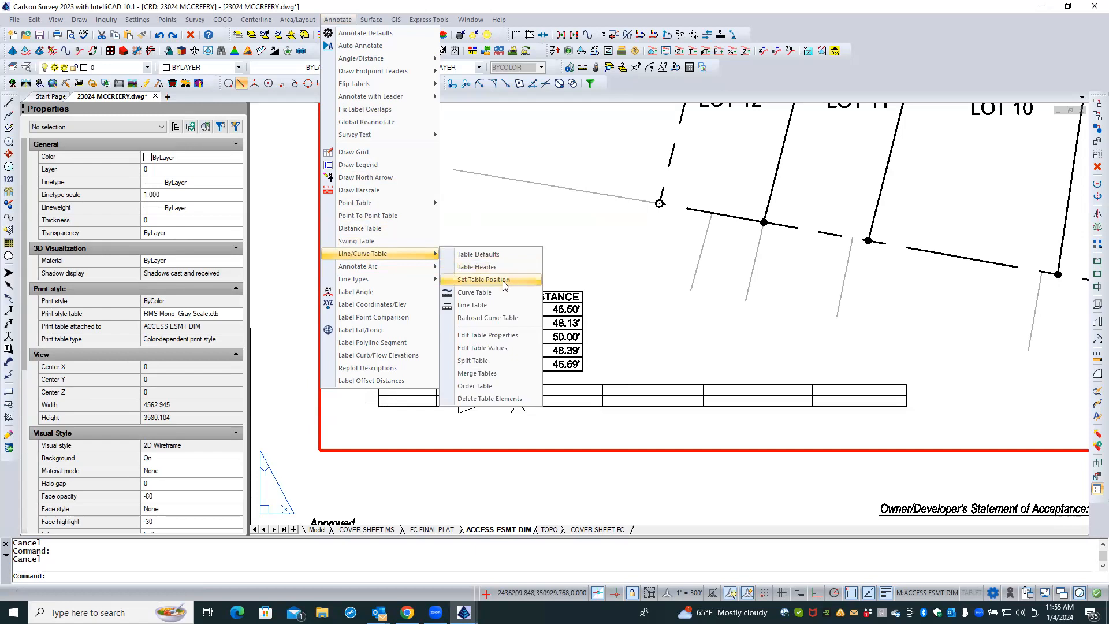
{"action": "left_click", "coordinate": [506, 336]}
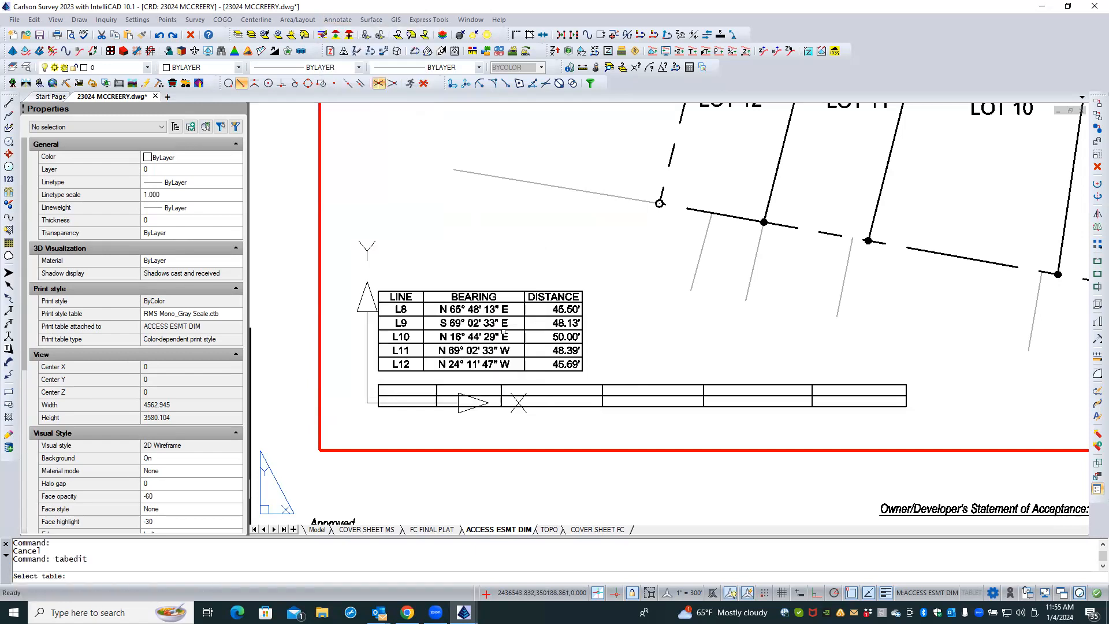
{"action": "left_click", "coordinate": [562, 384]}
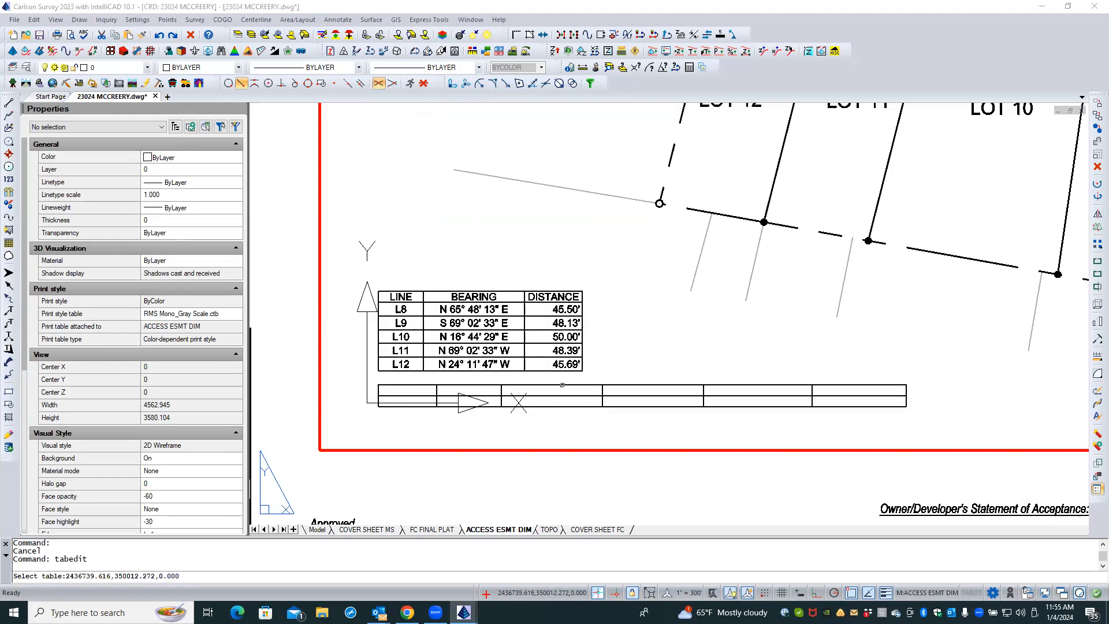
{"action": "left_click", "coordinate": [440, 321]}
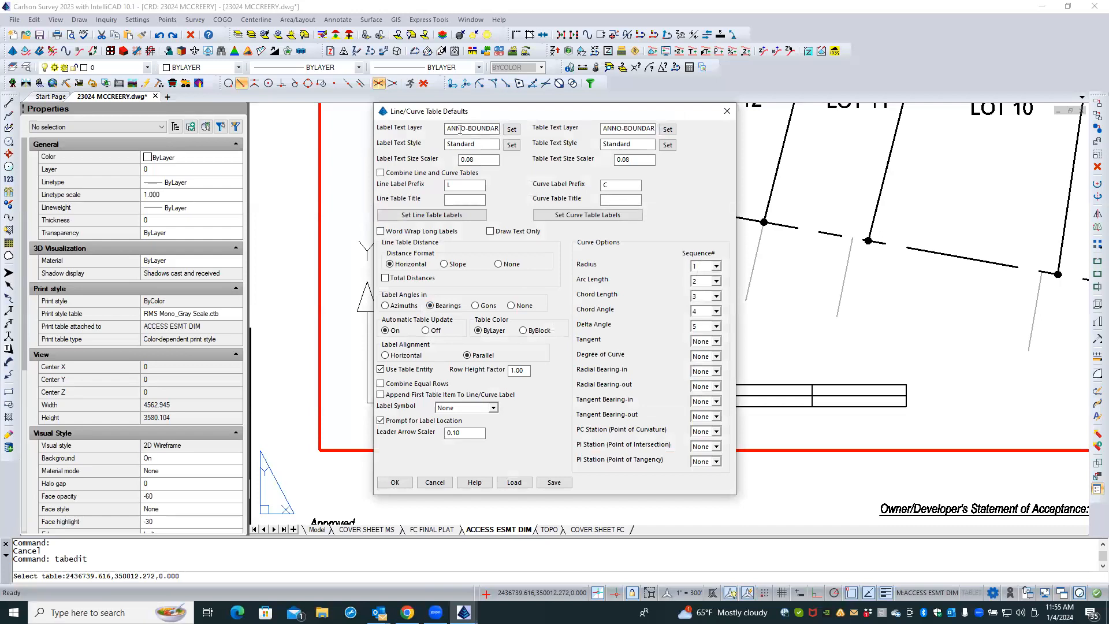
{"action": "double_click", "coordinate": [460, 130]}
{"action": "key", "text": "End"}
{"action": "type", "text": "-ESMT"}
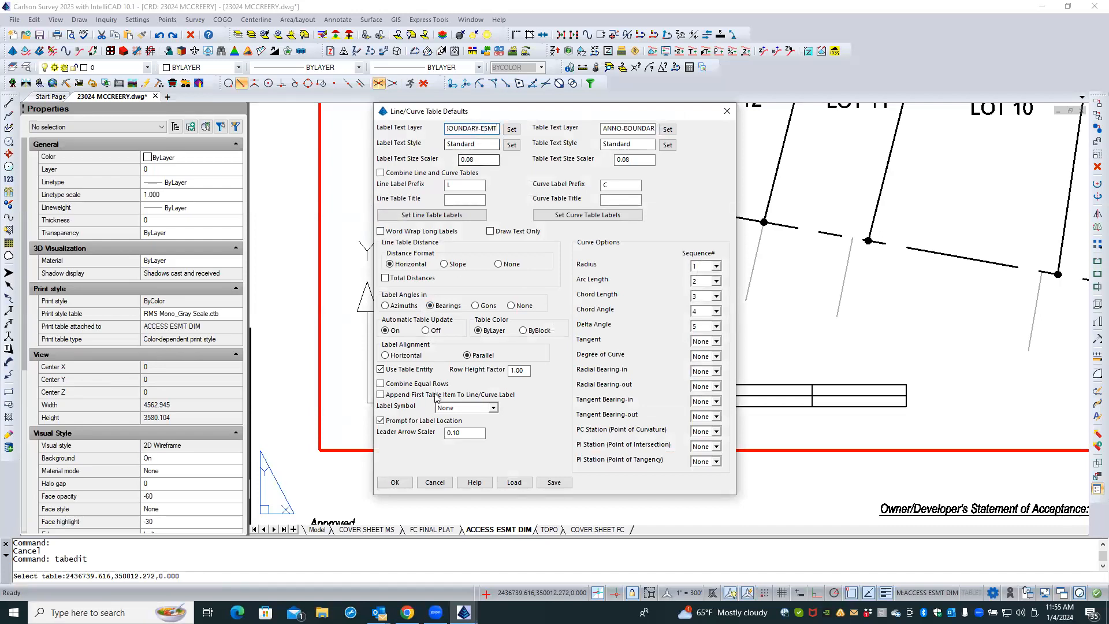
{"action": "left_click", "coordinate": [395, 482]}
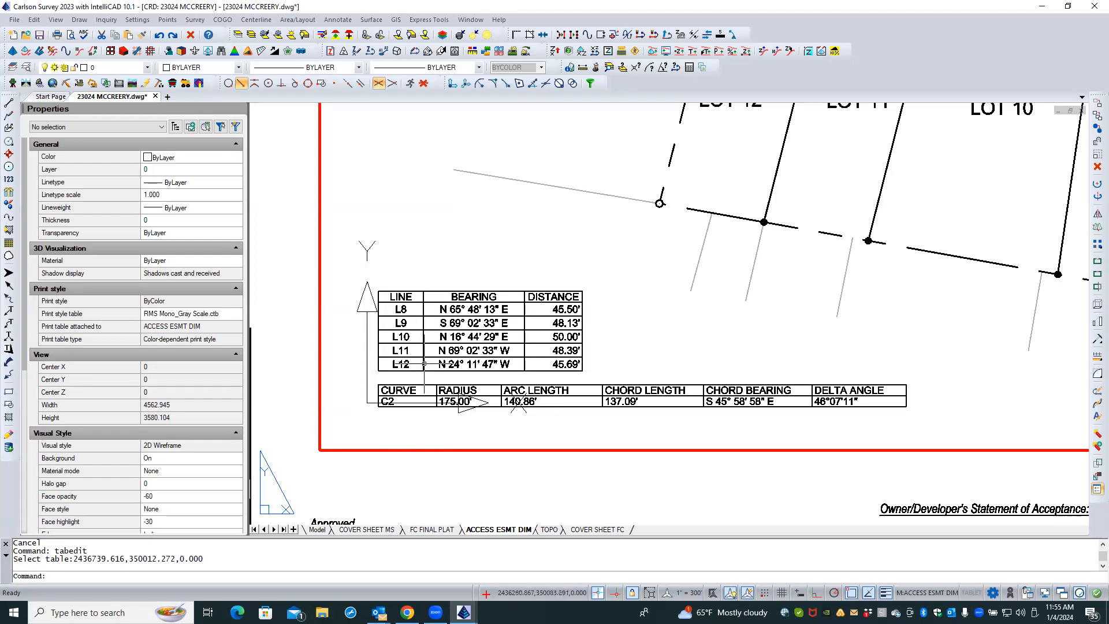
- Change the L1 line label at the road end of the access easement to L8
{"action": "scroll", "coordinate": [418, 419], "scroll_direction": "down", "scroll_amount": 4}
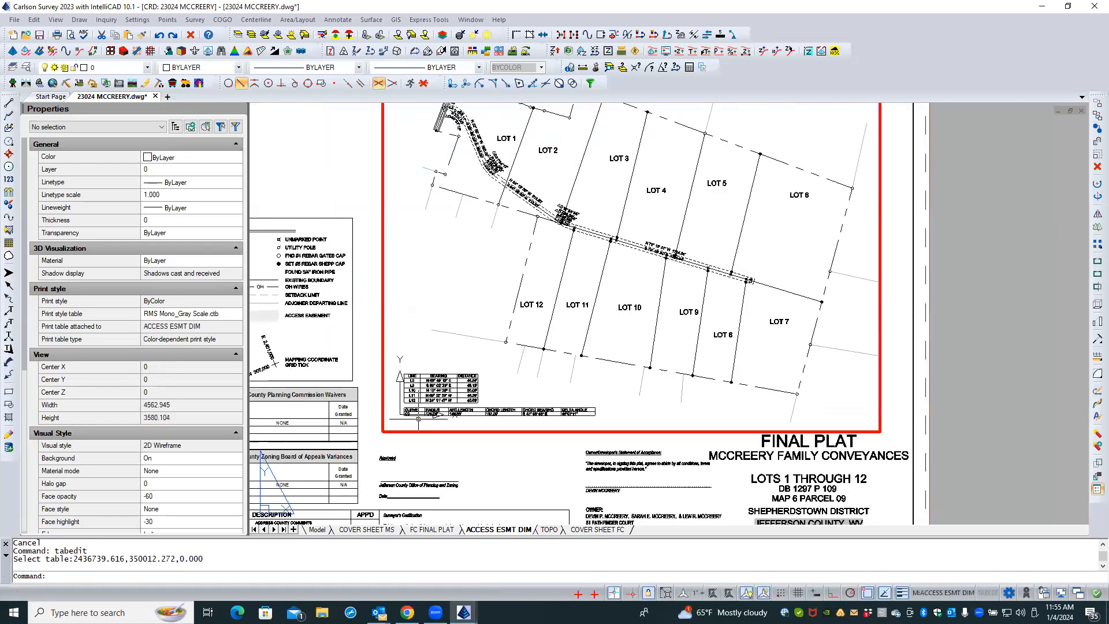
{"action": "scroll", "coordinate": [432, 241], "scroll_direction": "up", "scroll_amount": 6}
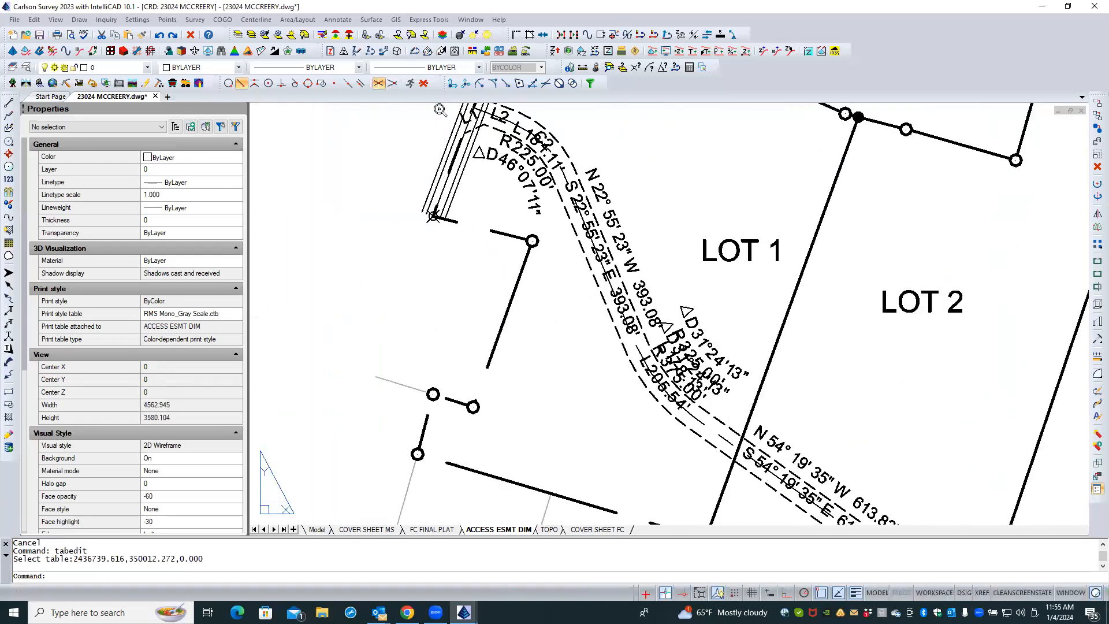
{"action": "scroll", "coordinate": [432, 242], "scroll_direction": "down", "scroll_amount": 2}
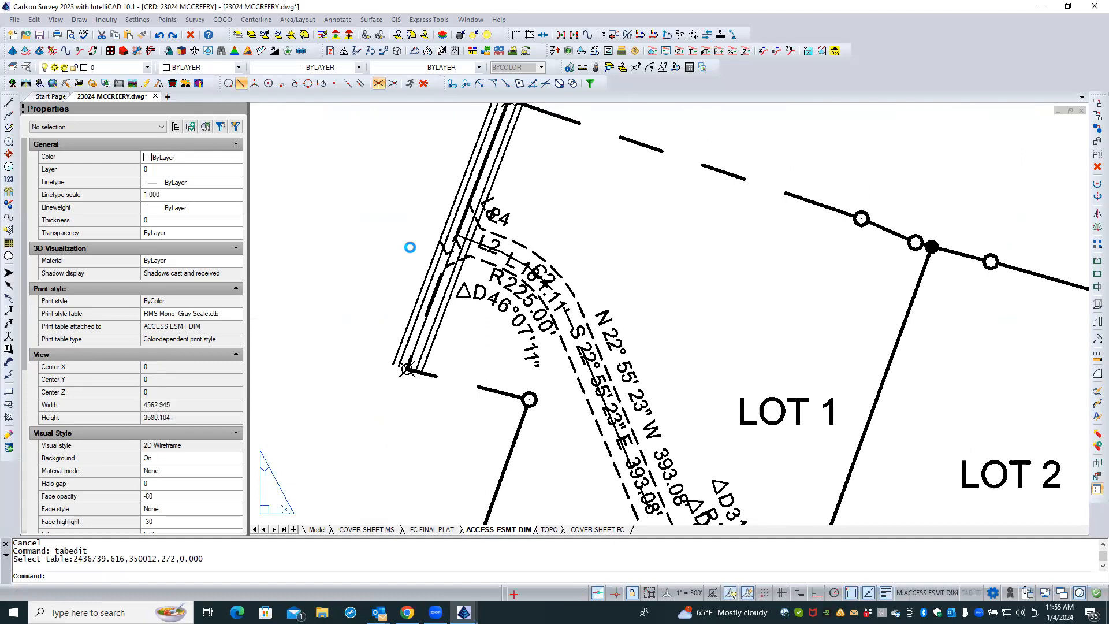
{"action": "scroll", "coordinate": [432, 216], "scroll_direction": "up", "scroll_amount": 2}
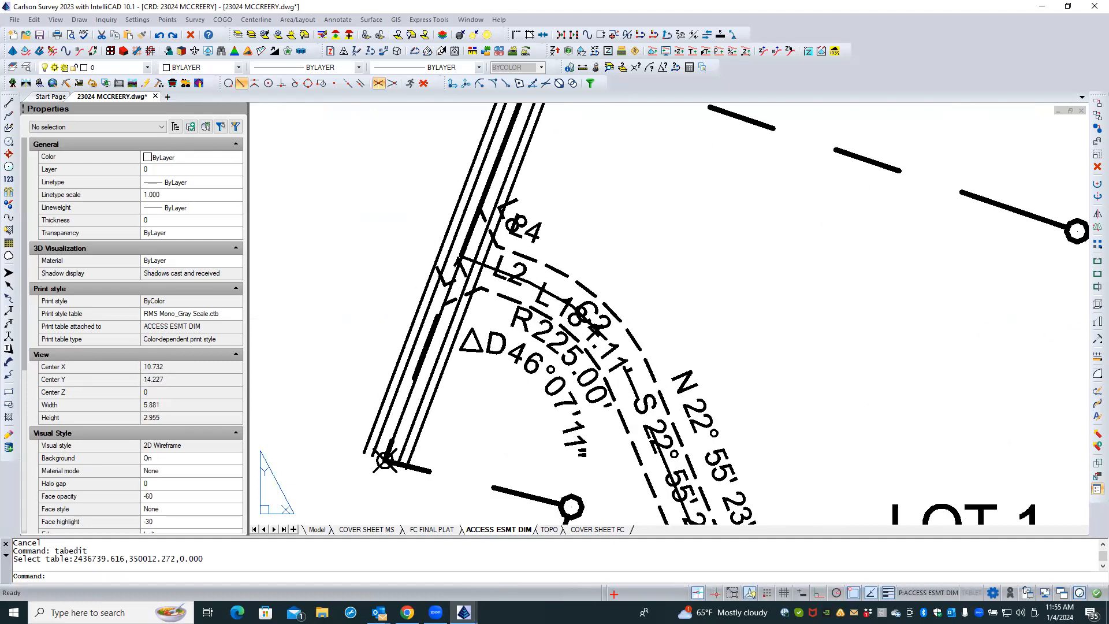
{"action": "double_click", "coordinate": [441, 283]}
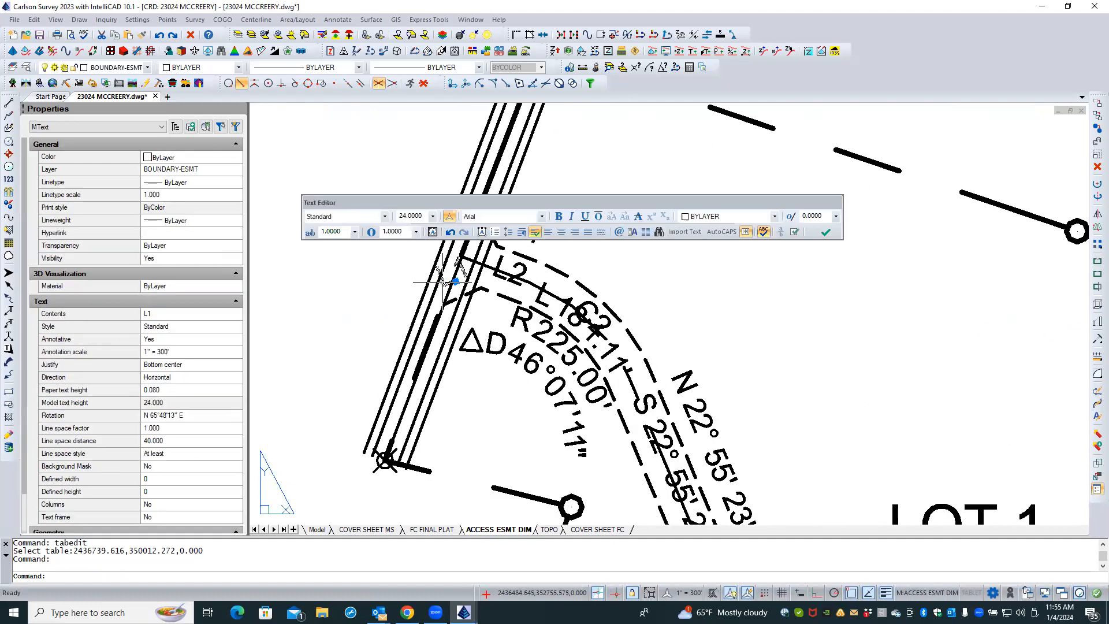
{"action": "key", "text": "BackSpace"}
{"action": "type", "text": "8"}
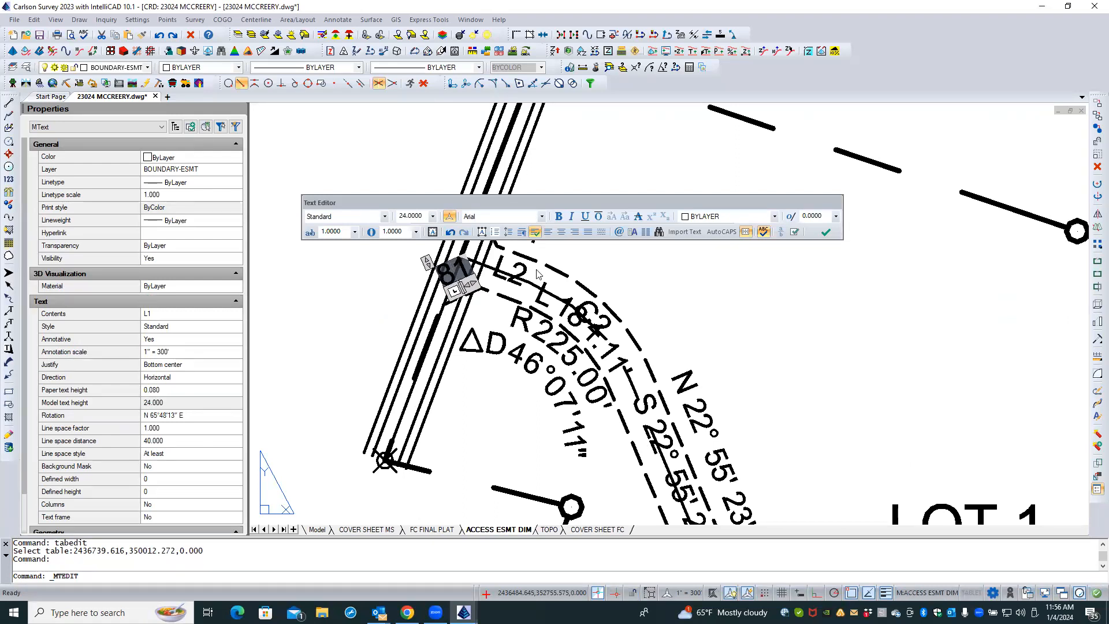
{"action": "key", "text": "shift+Right"}
{"action": "key", "text": "Delete"}
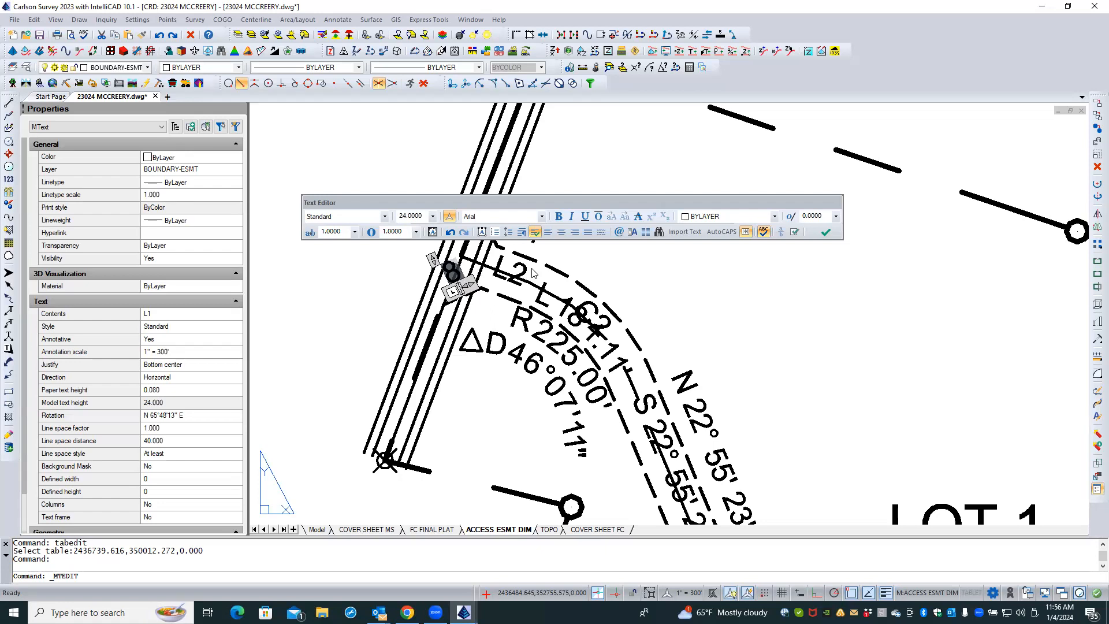
{"action": "key", "text": "ctrl+a"}
{"action": "left_click", "coordinate": [615, 273]}
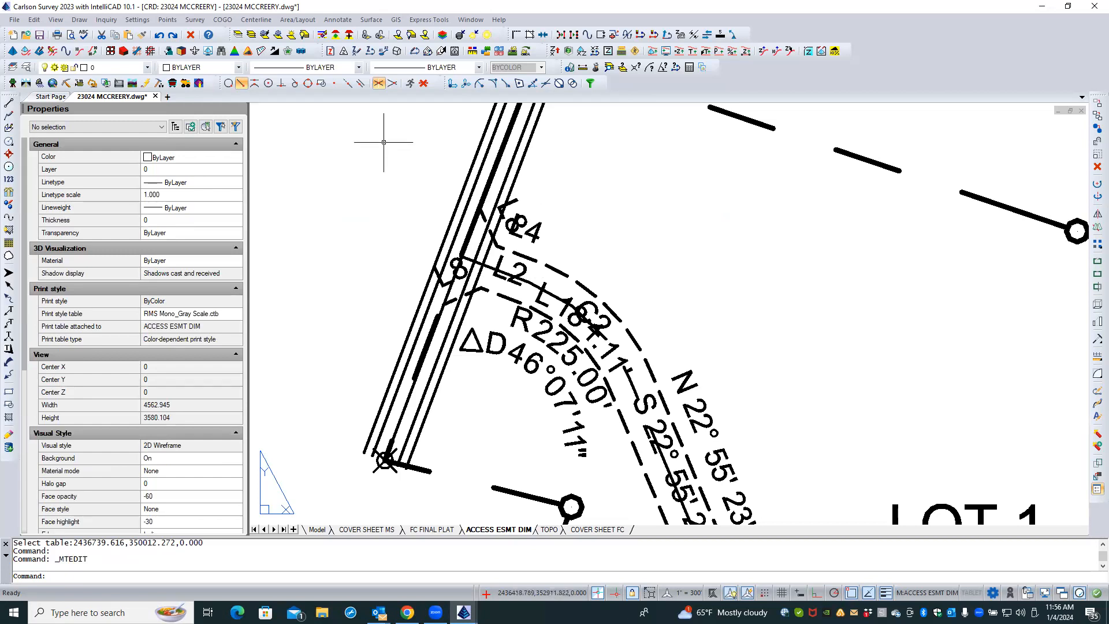
- Check the access easement lines with the Drawing Inspector, enabling polyline direction display, and turn the inspector off
{"action": "scroll", "coordinate": [364, 139], "scroll_direction": "down", "scroll_amount": 3}
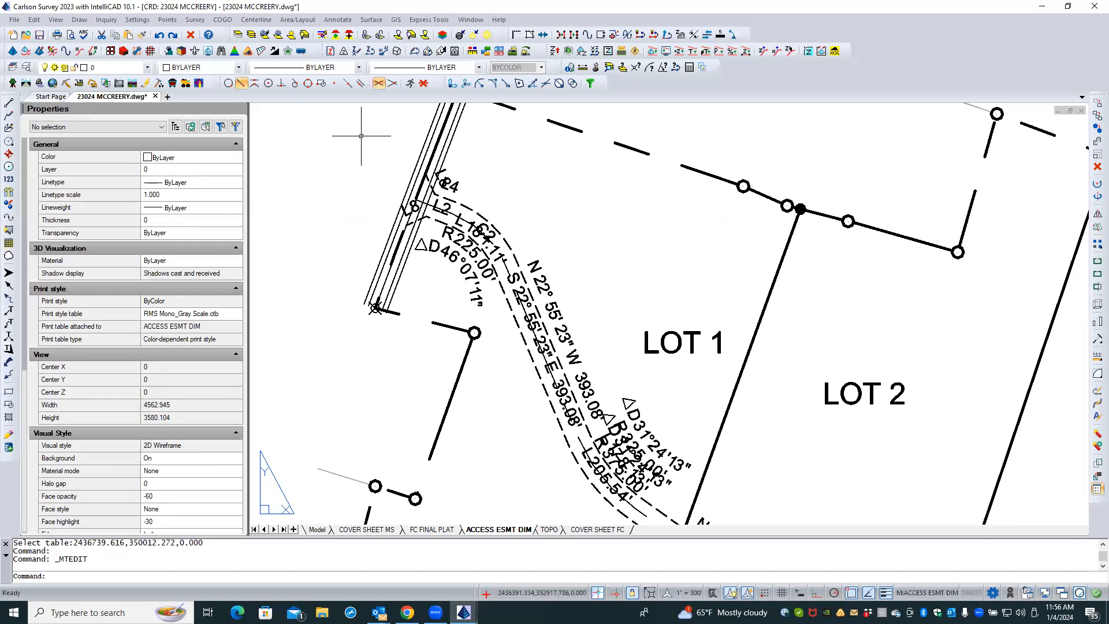
{"action": "left_click", "coordinate": [106, 19]}
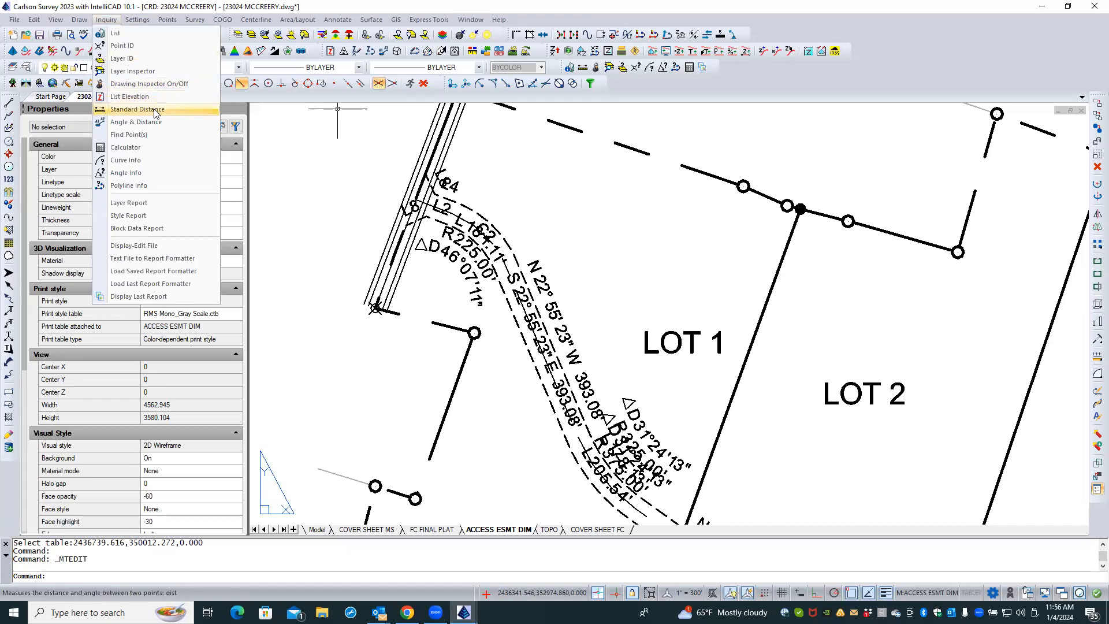
{"action": "left_click", "coordinate": [149, 85]}
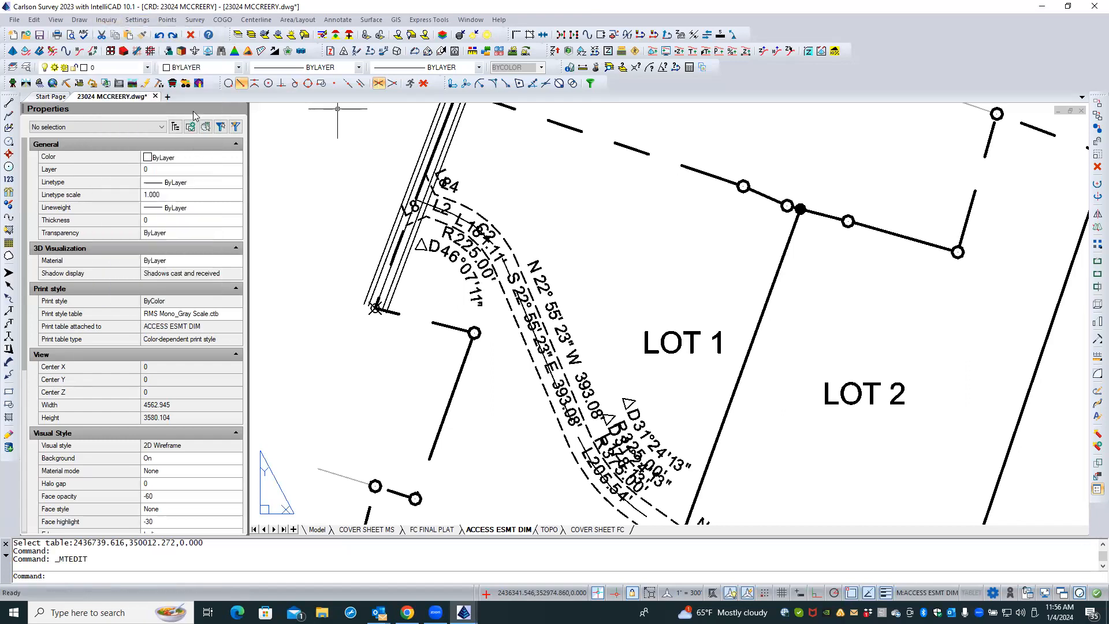
{"action": "right_click", "coordinate": [300, 172]}
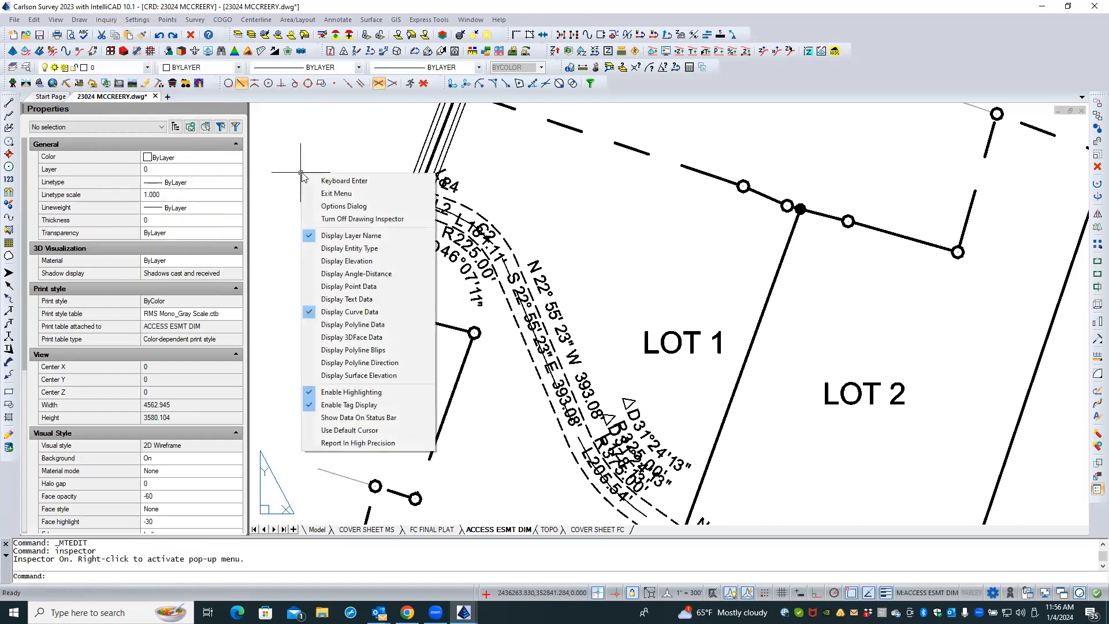
{"action": "left_click", "coordinate": [357, 362]}
{"action": "mouse_move", "coordinate": [503, 290]}
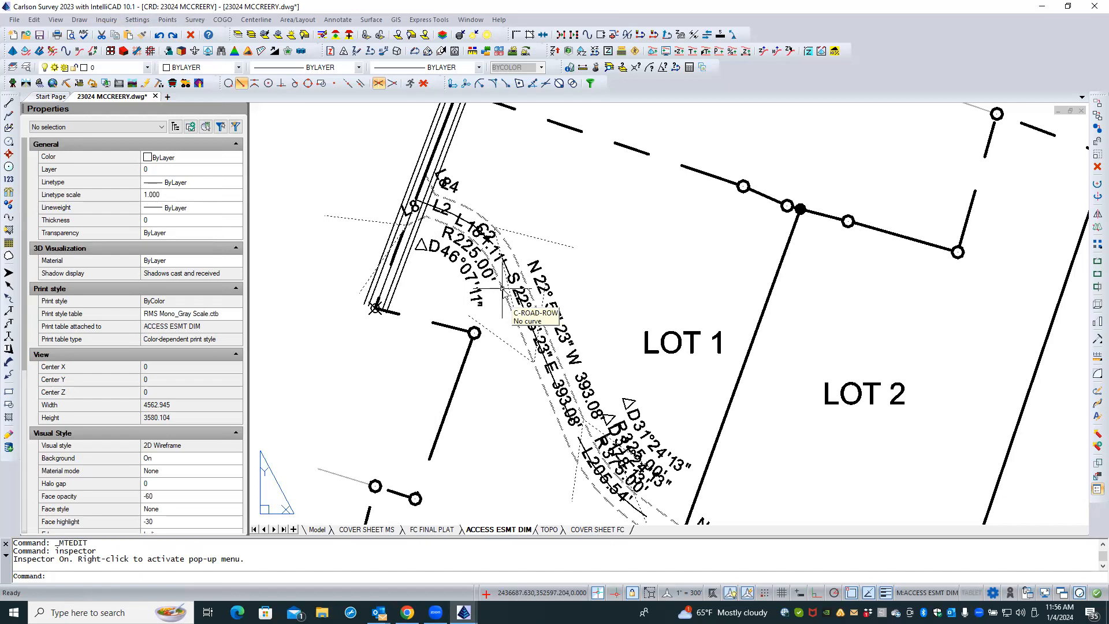
{"action": "key", "text": "Escape"}
{"action": "key", "text": "Escape"}
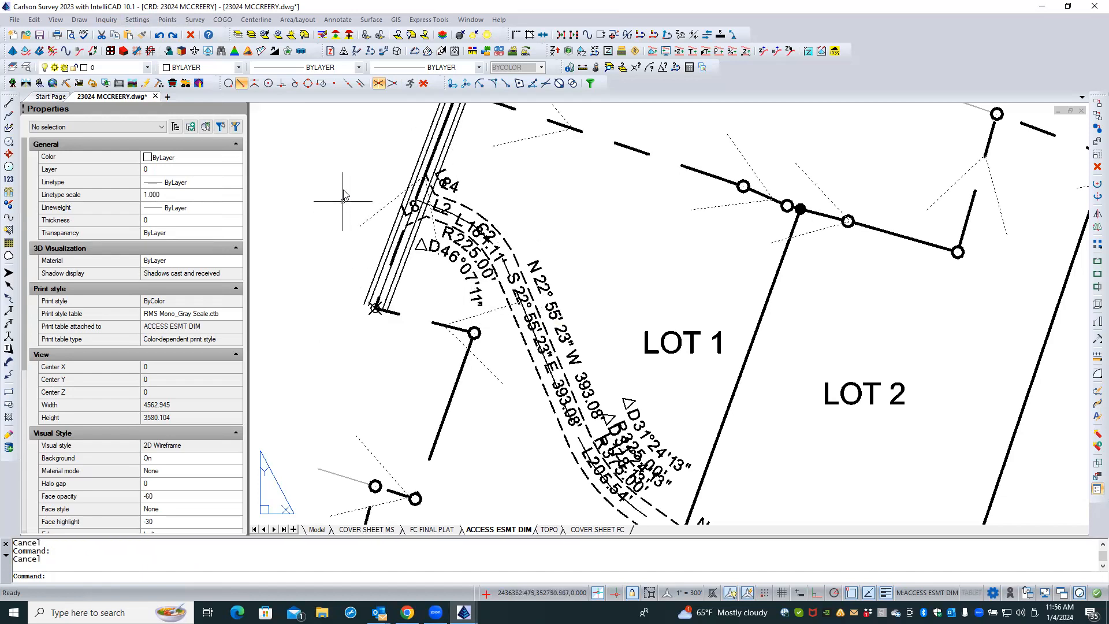
{"action": "right_click", "coordinate": [332, 167]}
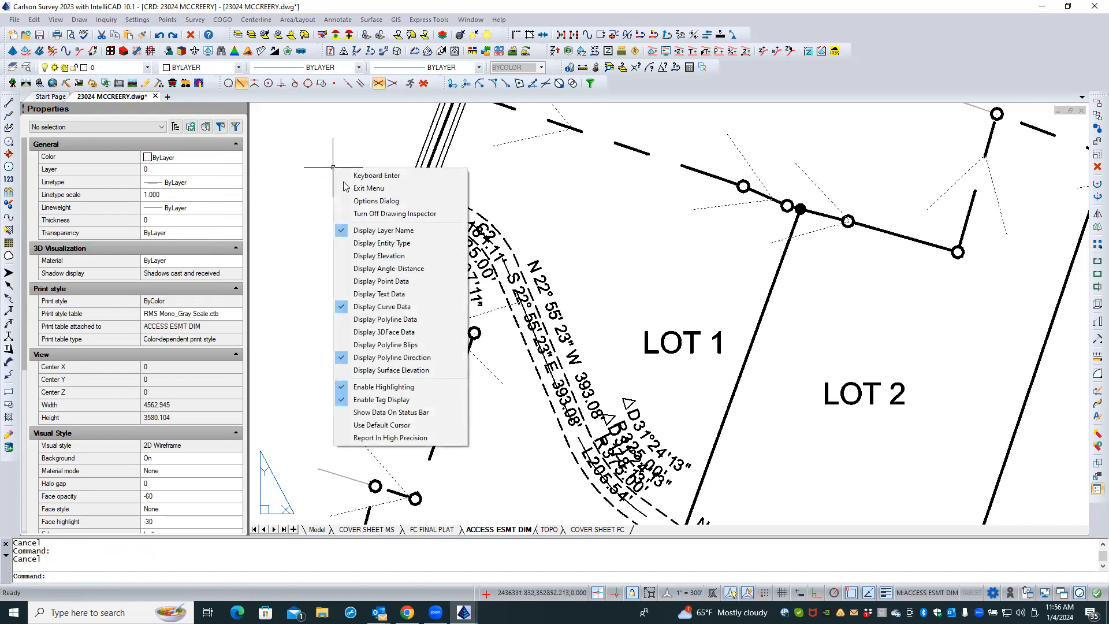
{"action": "left_click", "coordinate": [359, 215]}
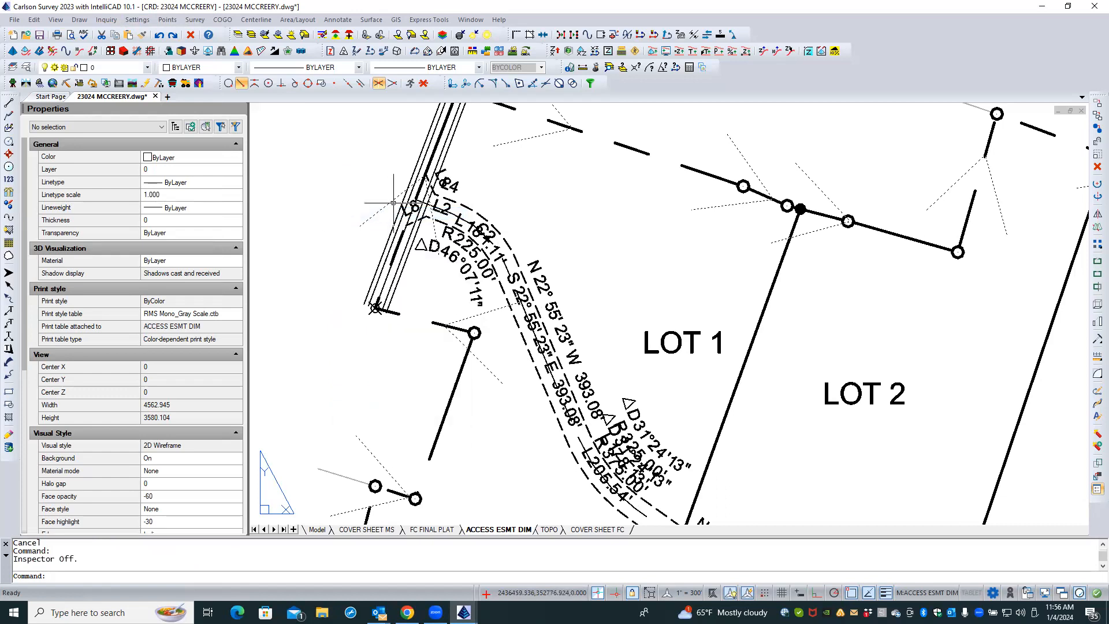
- Change the L2 line label on the access easement near the road to L9
{"action": "scroll", "coordinate": [338, 155], "scroll_direction": "down", "scroll_amount": 1}
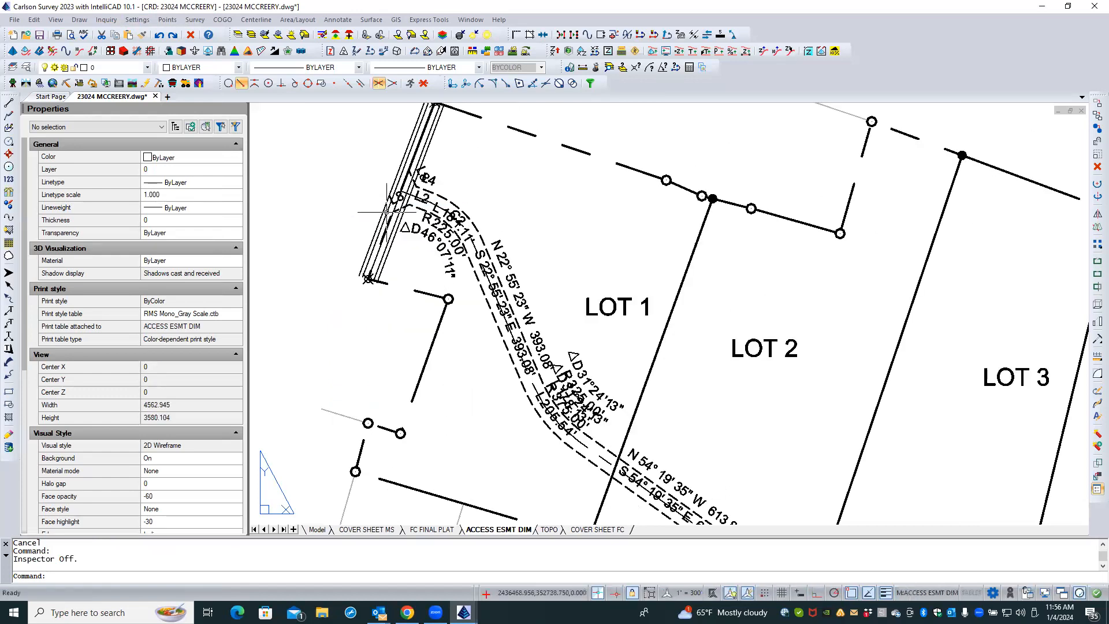
{"action": "scroll", "coordinate": [428, 229], "scroll_direction": "up", "scroll_amount": 2}
{"action": "scroll", "coordinate": [429, 229], "scroll_direction": "up", "scroll_amount": 1}
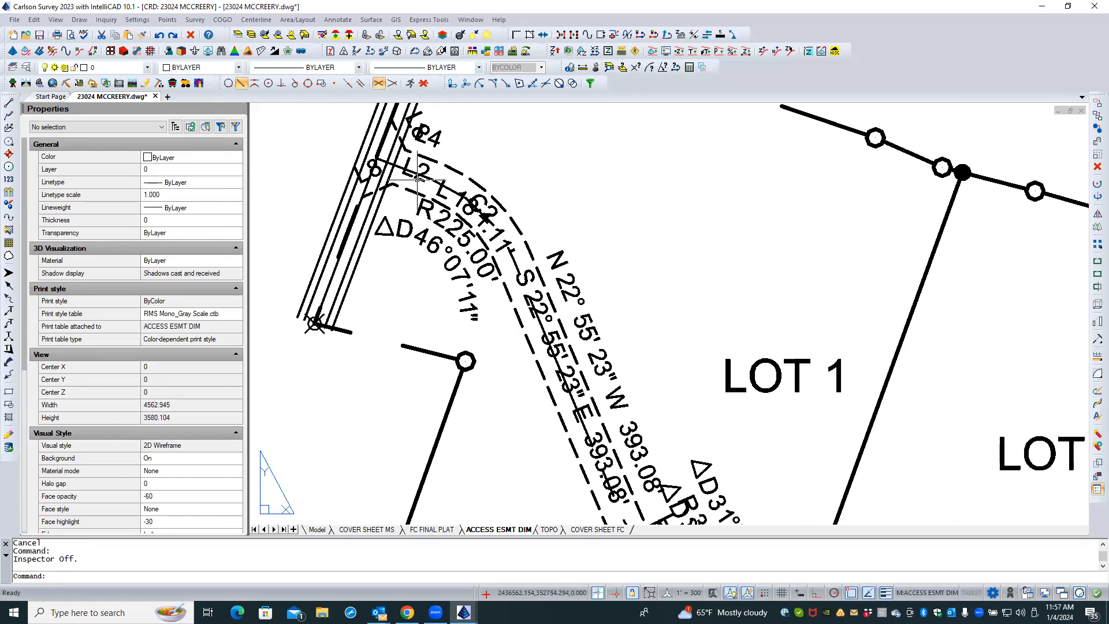
{"action": "left_click", "coordinate": [417, 176]}
{"action": "double_click", "coordinate": [416, 175]}
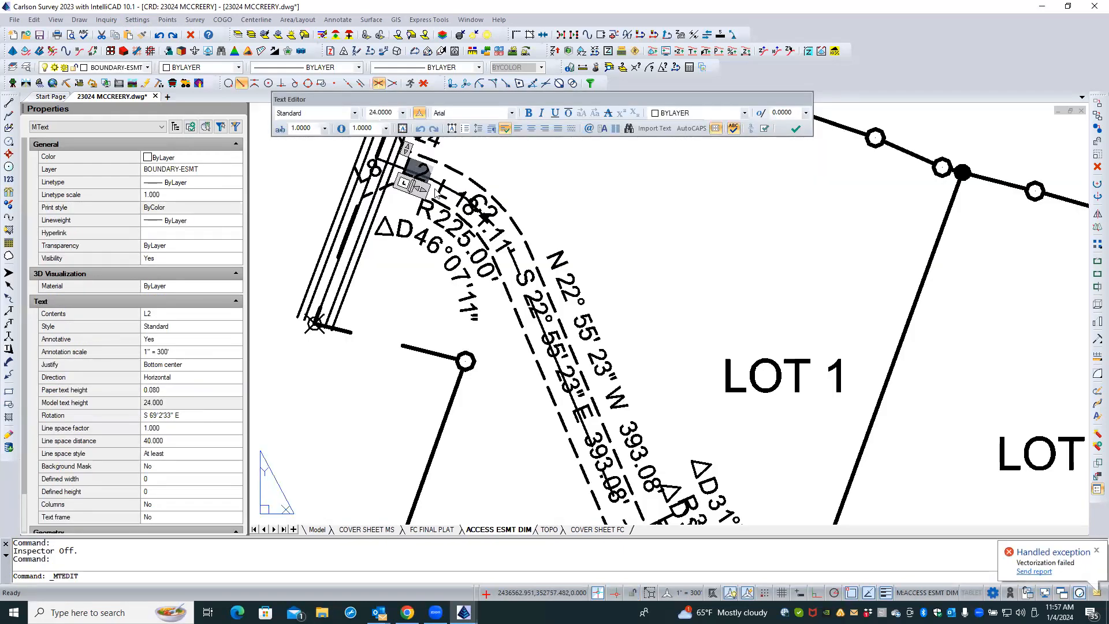
{"action": "type", "text": "9"}
{"action": "left_click", "coordinate": [407, 287]}
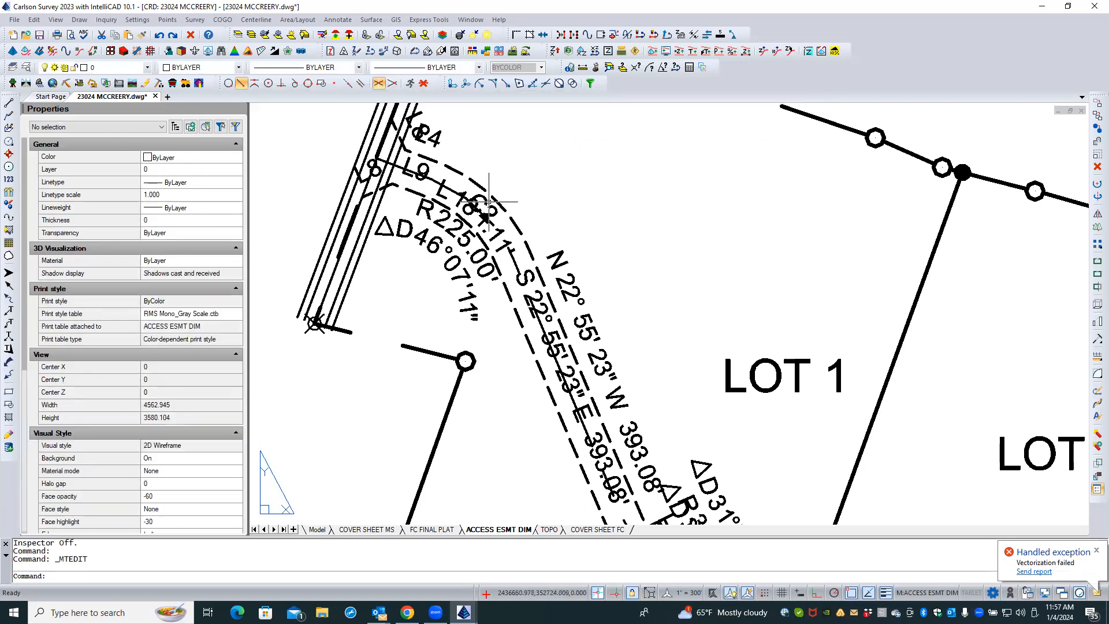
{"action": "scroll", "coordinate": [484, 199], "scroll_direction": "down", "scroll_amount": 2}
{"action": "scroll", "coordinate": [448, 153], "scroll_direction": "down", "scroll_amount": 2}
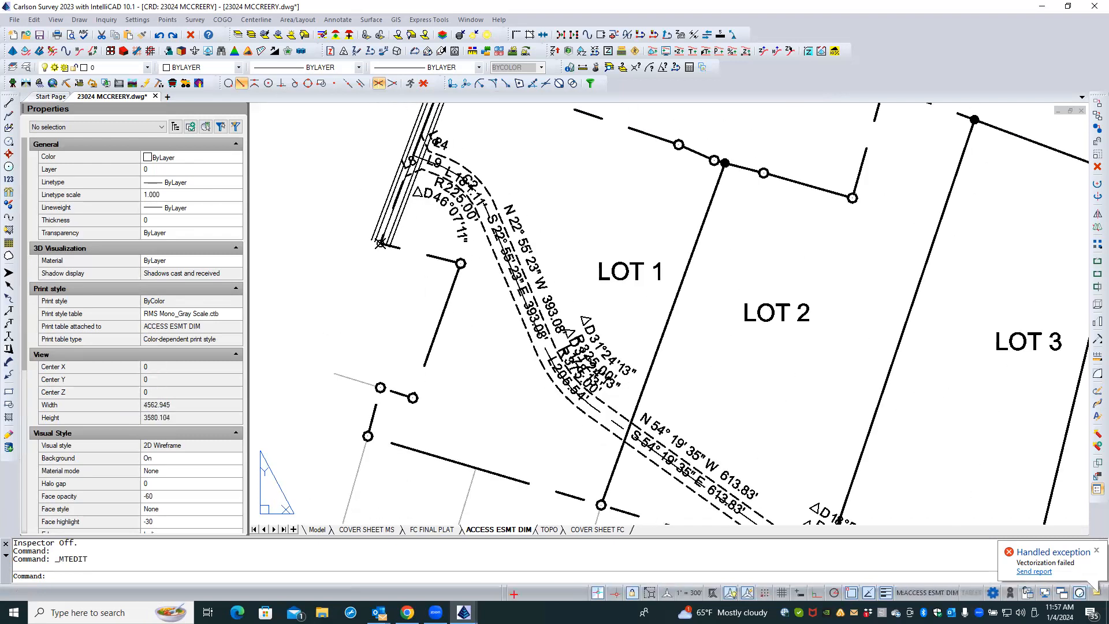
{"action": "scroll", "coordinate": [469, 185], "scroll_direction": "up", "scroll_amount": 2}
{"action": "scroll", "coordinate": [330, 278], "scroll_direction": "down", "scroll_amount": 4}
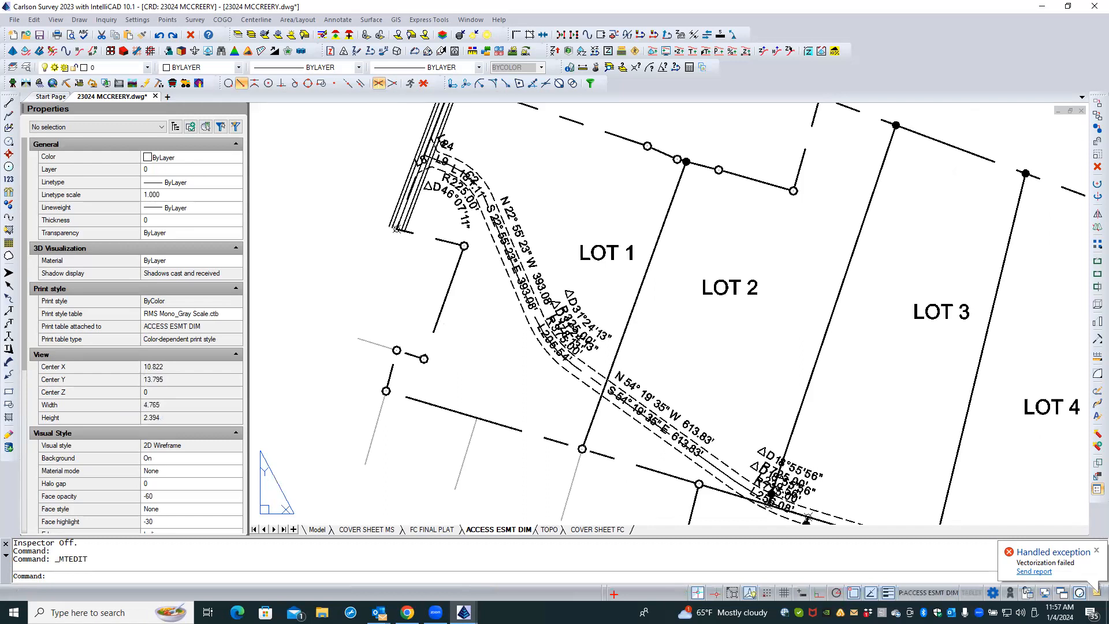
{"action": "scroll", "coordinate": [479, 171], "scroll_direction": "down", "scroll_amount": 2}
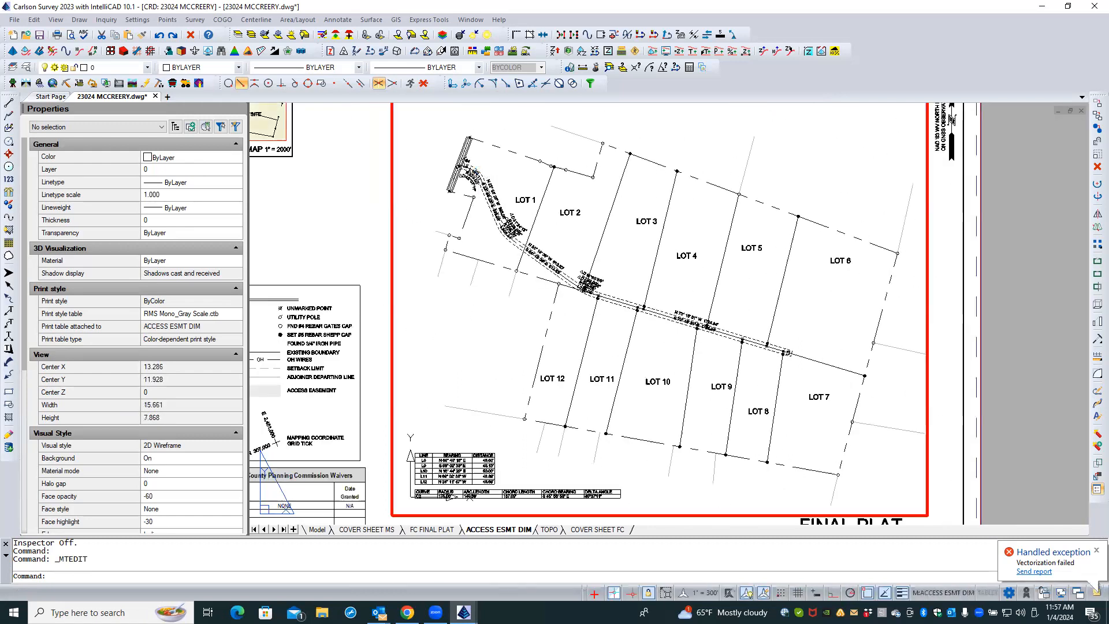
{"action": "scroll", "coordinate": [425, 507], "scroll_direction": "up", "scroll_amount": 4}
{"action": "scroll", "coordinate": [425, 507], "scroll_direction": "up", "scroll_amount": 2}
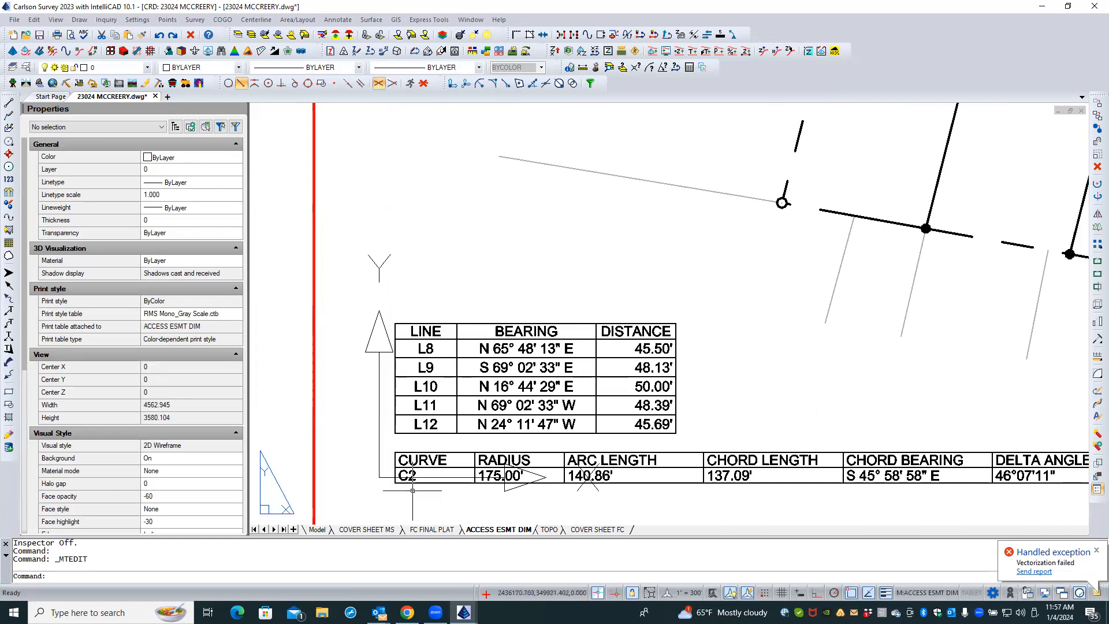
{"action": "scroll", "coordinate": [424, 503], "scroll_direction": "up", "scroll_amount": 2}
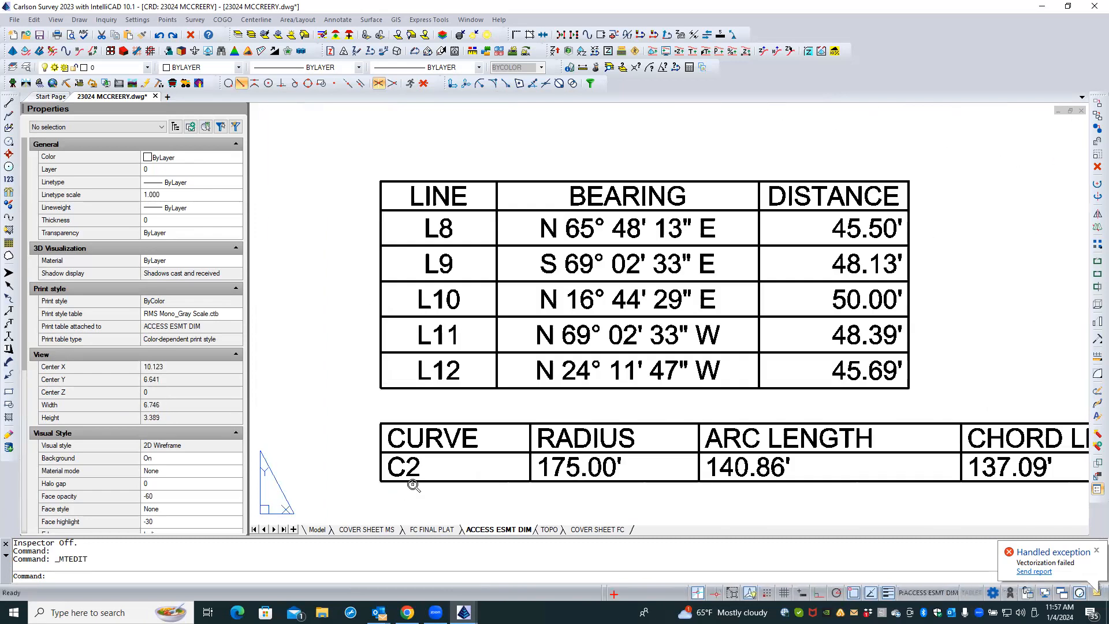
{"action": "left_click", "coordinate": [422, 451]}
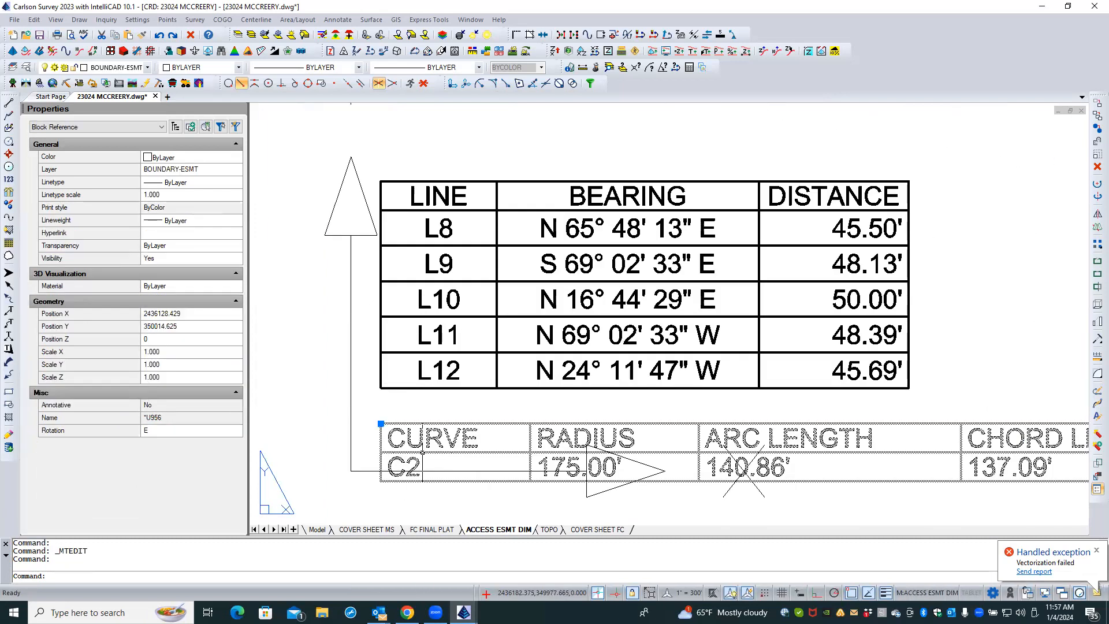
{"action": "right_click", "coordinate": [422, 453]}
{"action": "key", "text": "Escape"}
{"action": "key", "text": "Escape"}
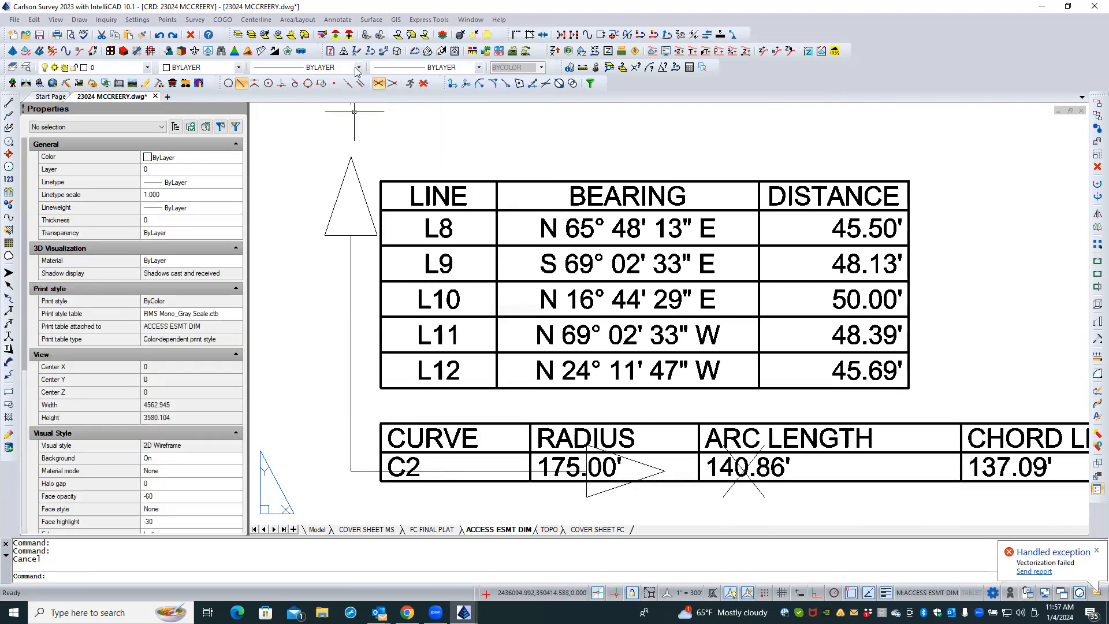
- Edit the access easement curve table, renaming curve C2 to C1 and declining automatic table sizing
{"action": "left_click", "coordinate": [338, 19]}
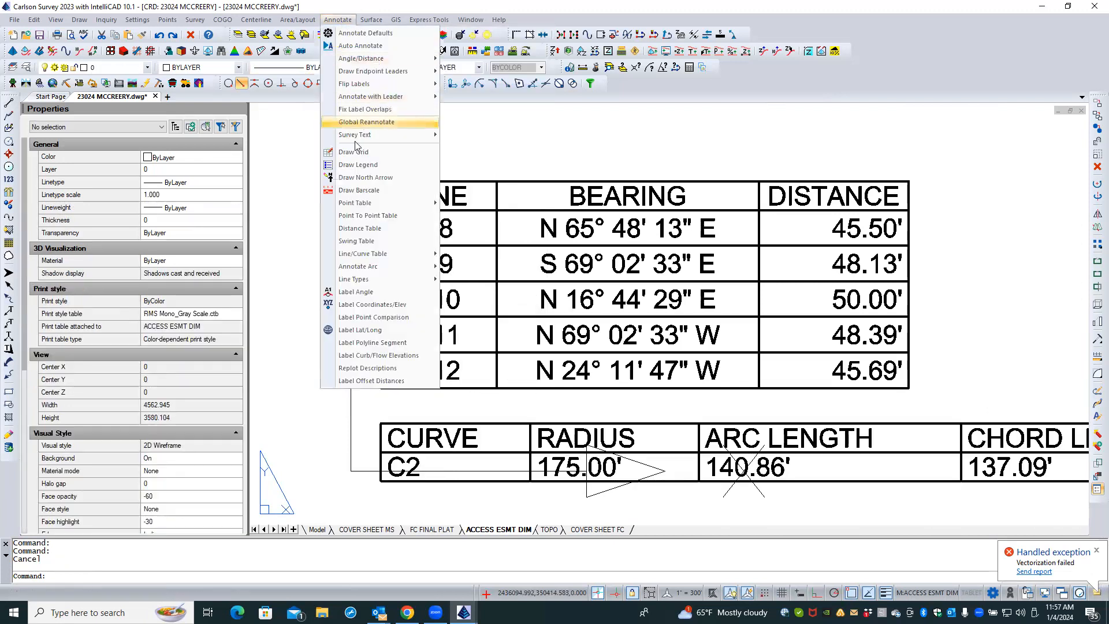
{"action": "mouse_move", "coordinate": [392, 271]}
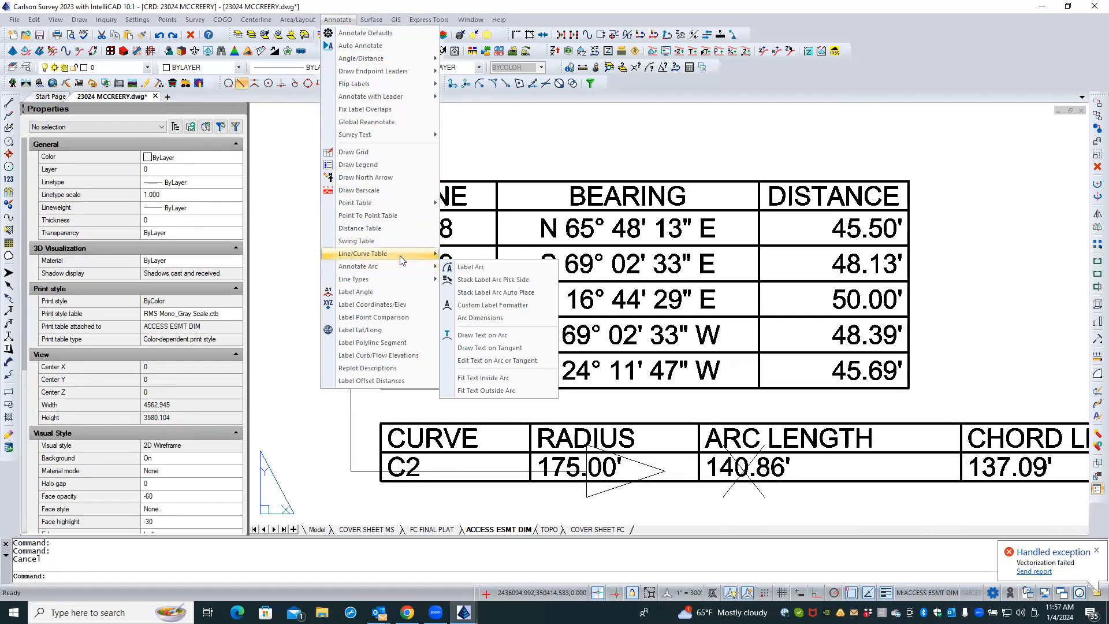
{"action": "left_click", "coordinate": [486, 348]}
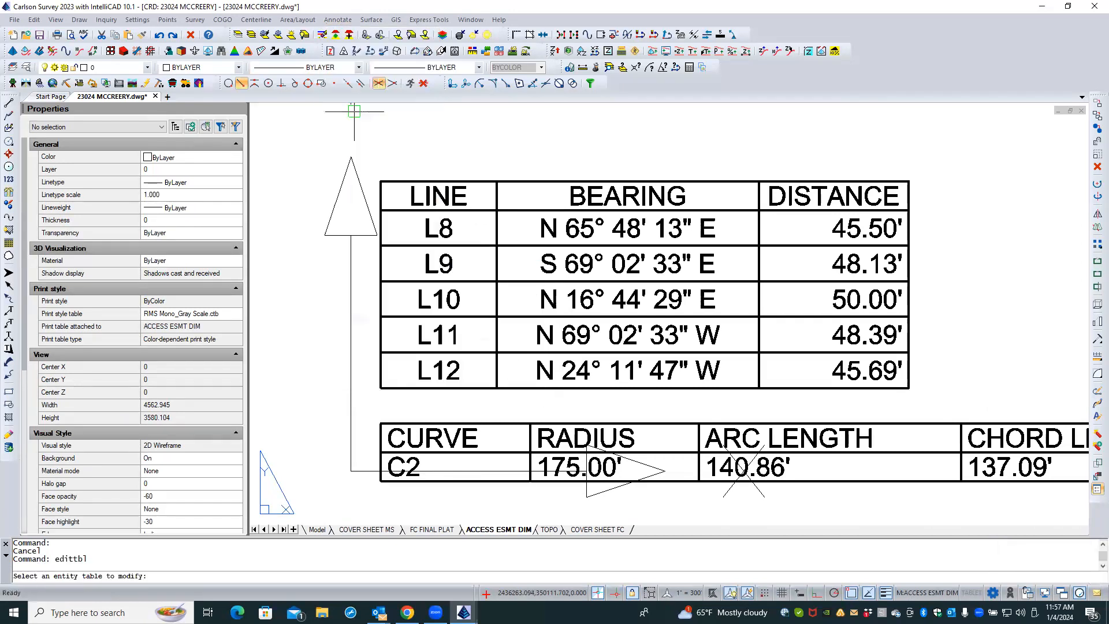
{"action": "left_click", "coordinate": [463, 424]}
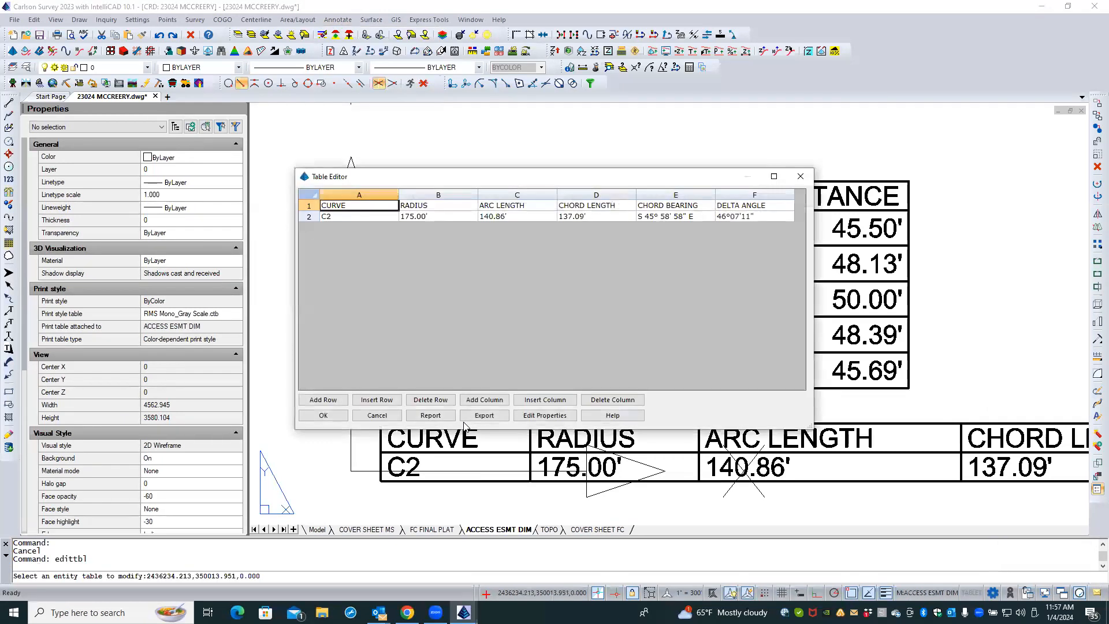
{"action": "left_click", "coordinate": [337, 216]}
{"action": "left_click", "coordinate": [338, 216]}
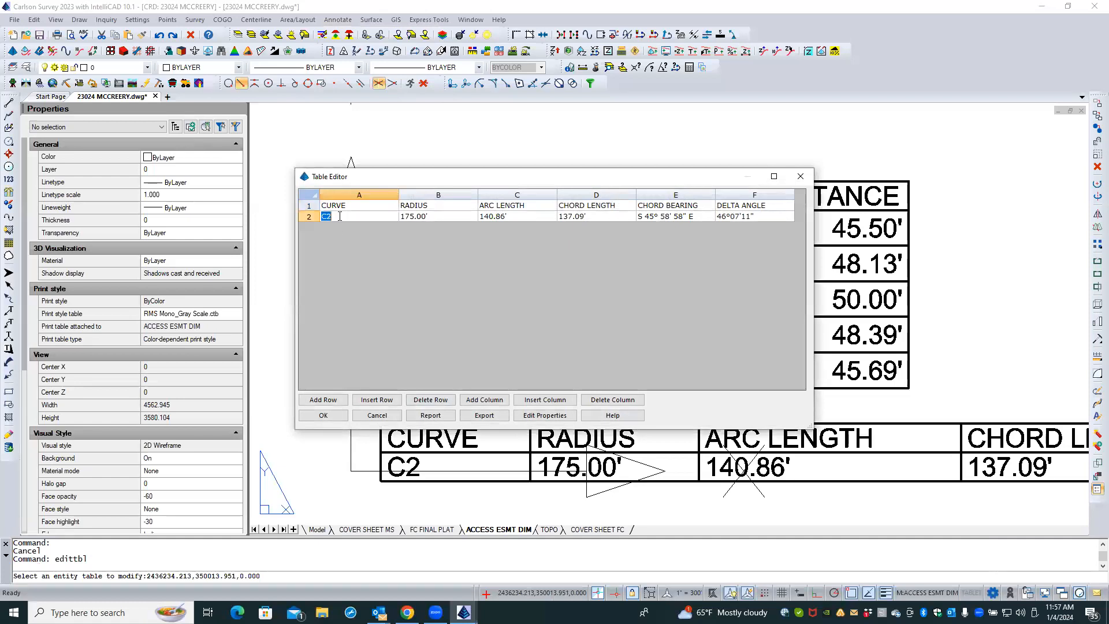
{"action": "type", "text": "C1"}
{"action": "left_click", "coordinate": [334, 415]}
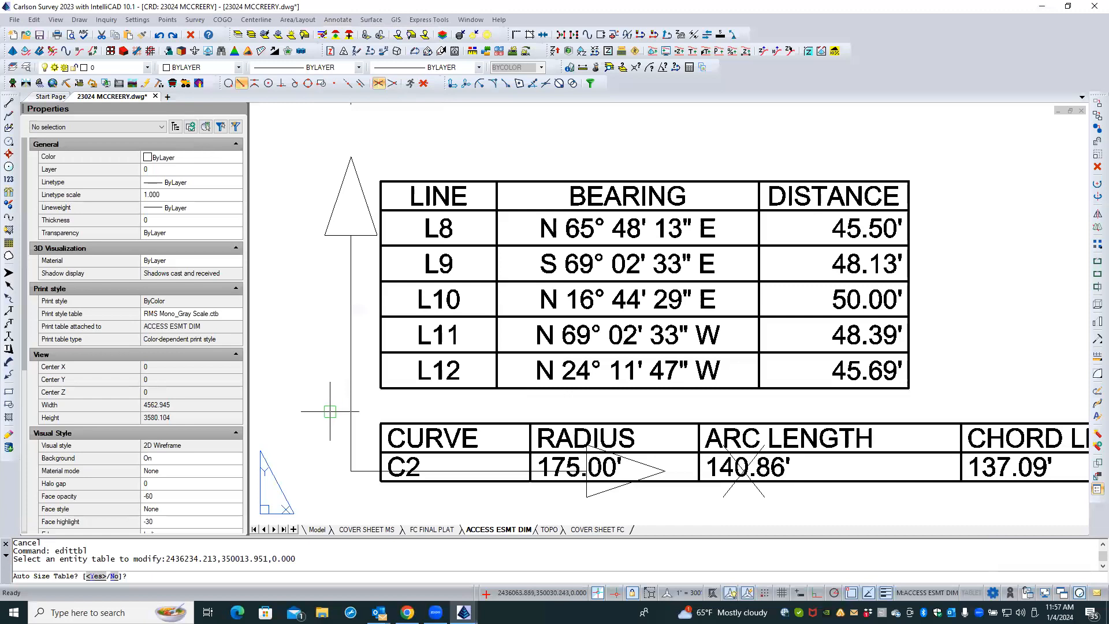
{"action": "type", "text": "N"}
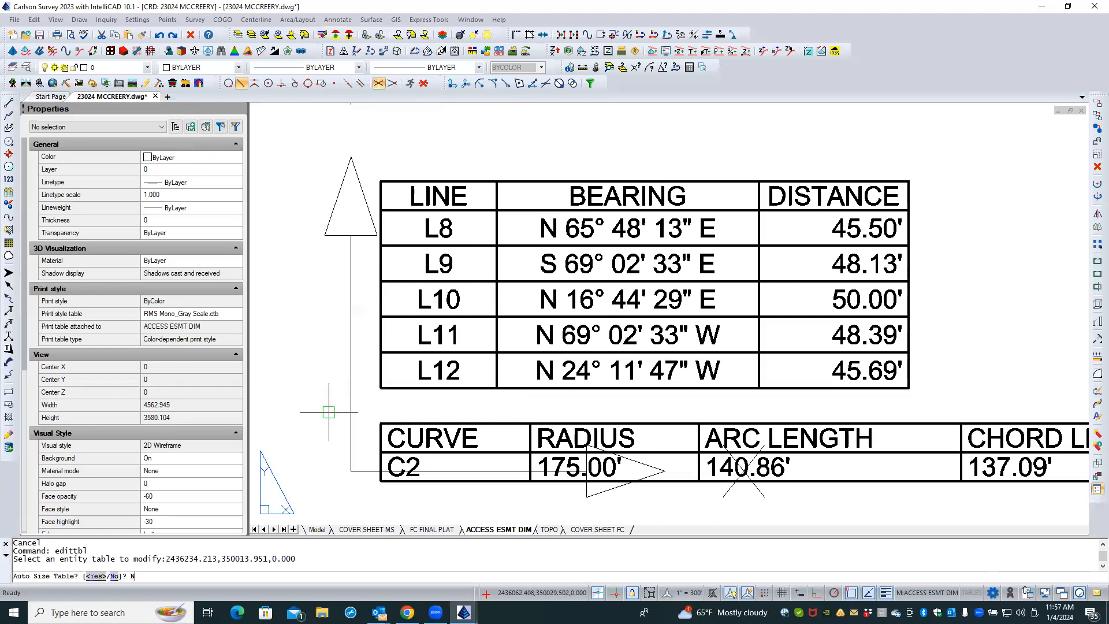
{"action": "key", "text": "Return"}
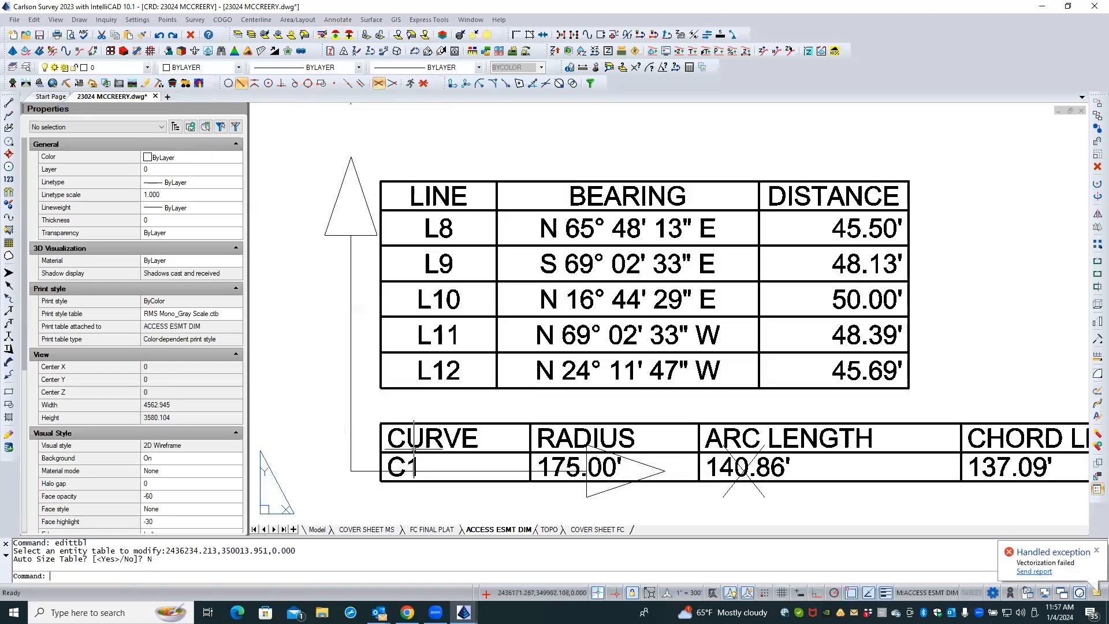
- Change the C2 label on the access easement curve near the road to C1
{"action": "scroll", "coordinate": [448, 424], "scroll_direction": "down", "scroll_amount": 8}
{"action": "scroll", "coordinate": [455, 400], "scroll_direction": "down", "scroll_amount": 3}
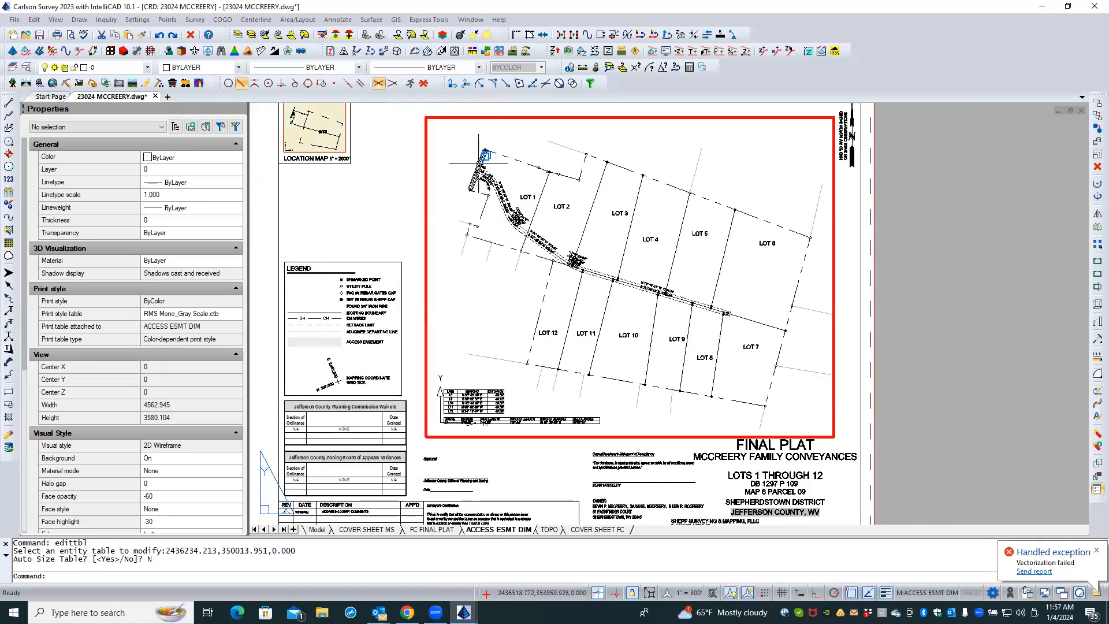
{"action": "scroll", "coordinate": [448, 145], "scroll_direction": "up", "scroll_amount": 10}
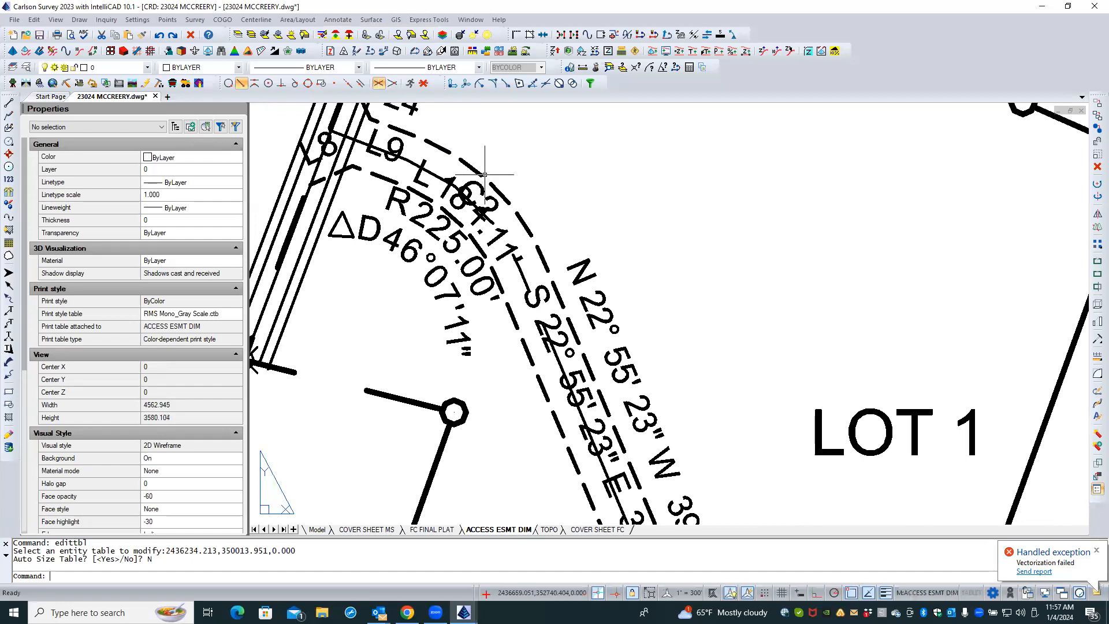
{"action": "double_click", "coordinate": [481, 191]}
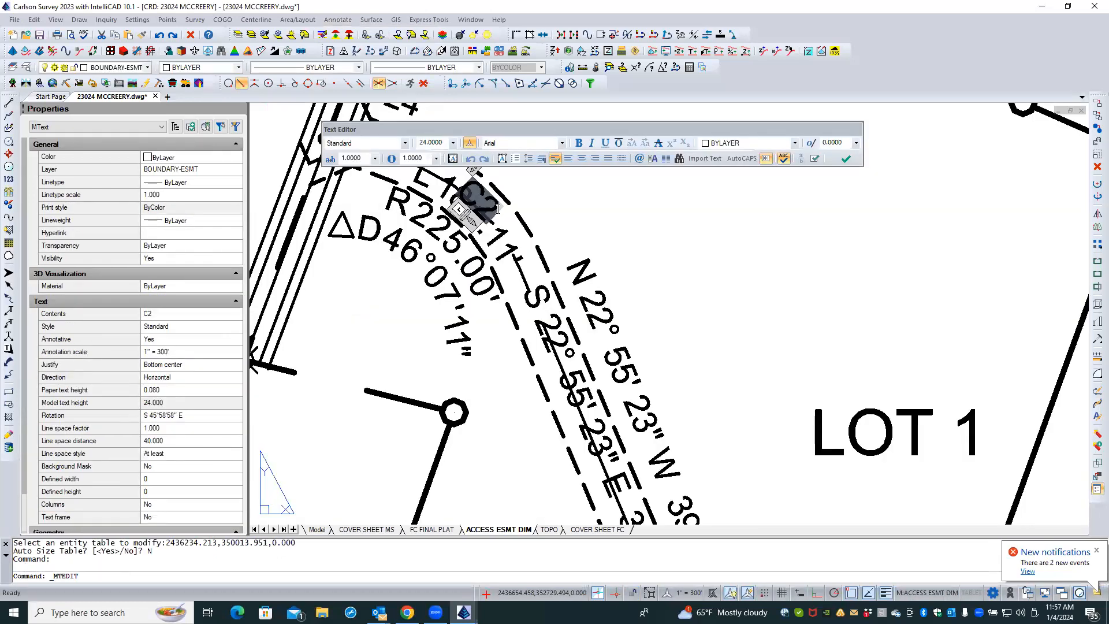
{"action": "type", "text": "C1"}
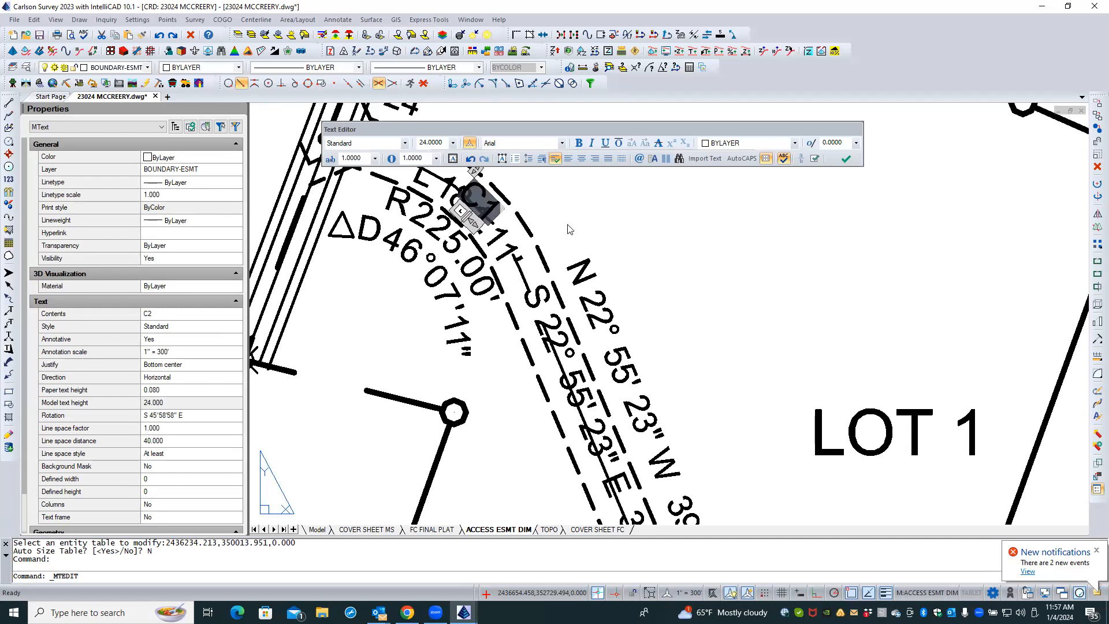
{"action": "left_click", "coordinate": [569, 229]}
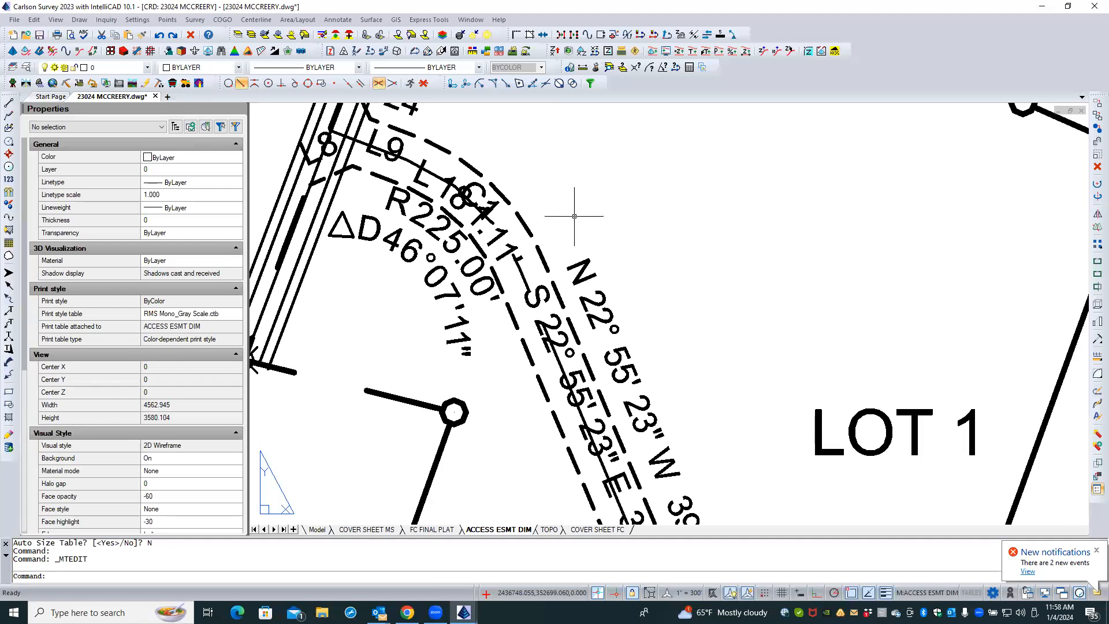
- Move the arc length, R225.00' radius and delta angle labels together to the outer, northeast side of the easement curve near the road
{"action": "left_click", "coordinate": [421, 182]}
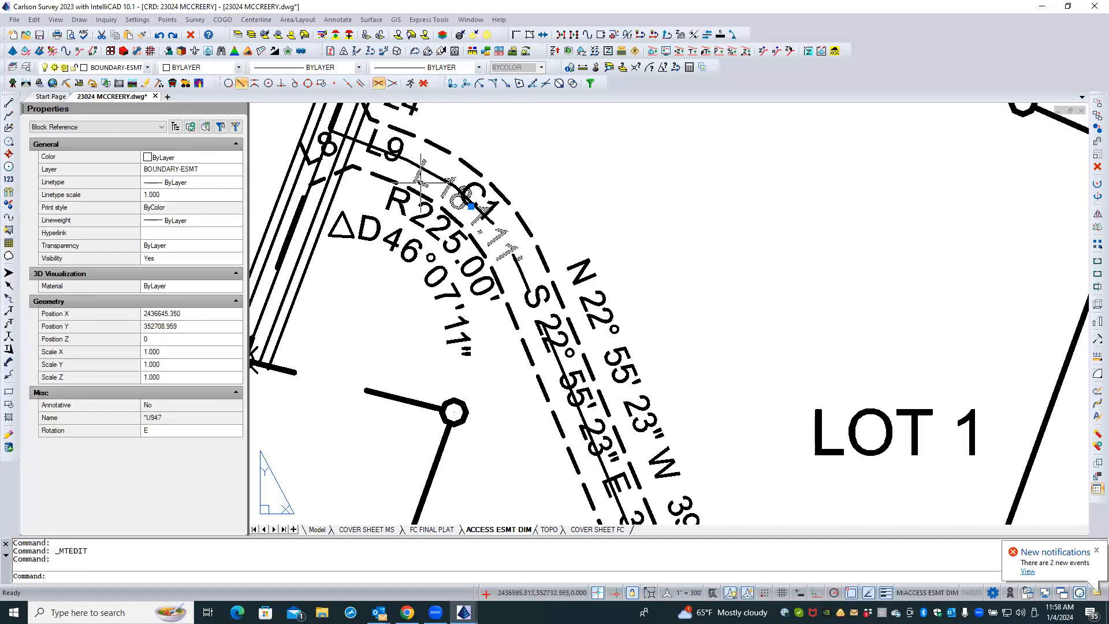
{"action": "left_click", "coordinate": [404, 200]}
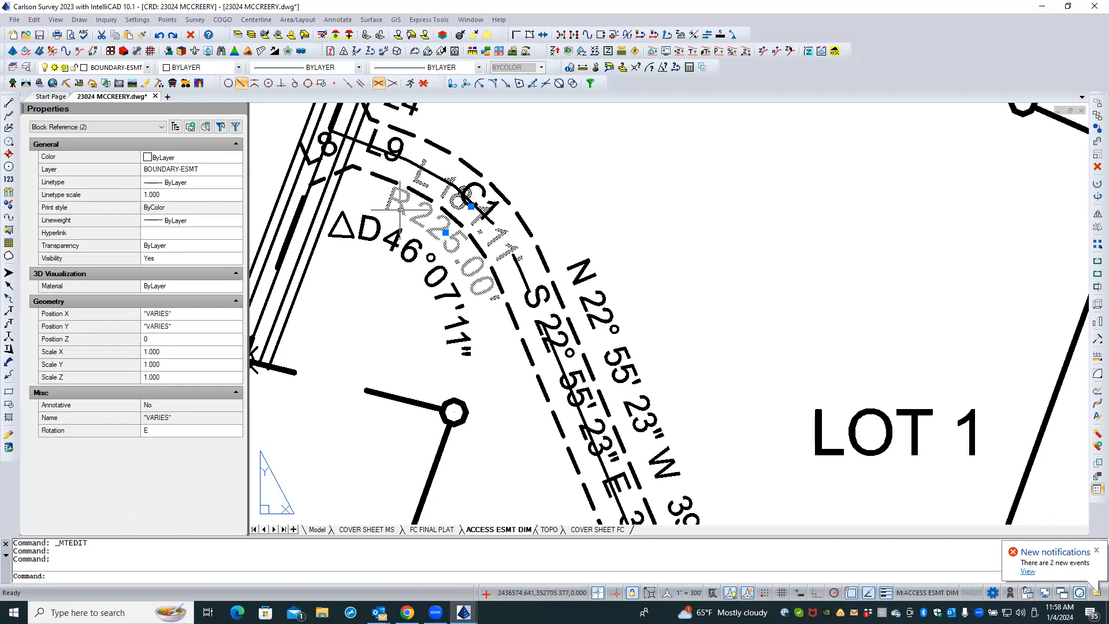
{"action": "left_click", "coordinate": [394, 233]}
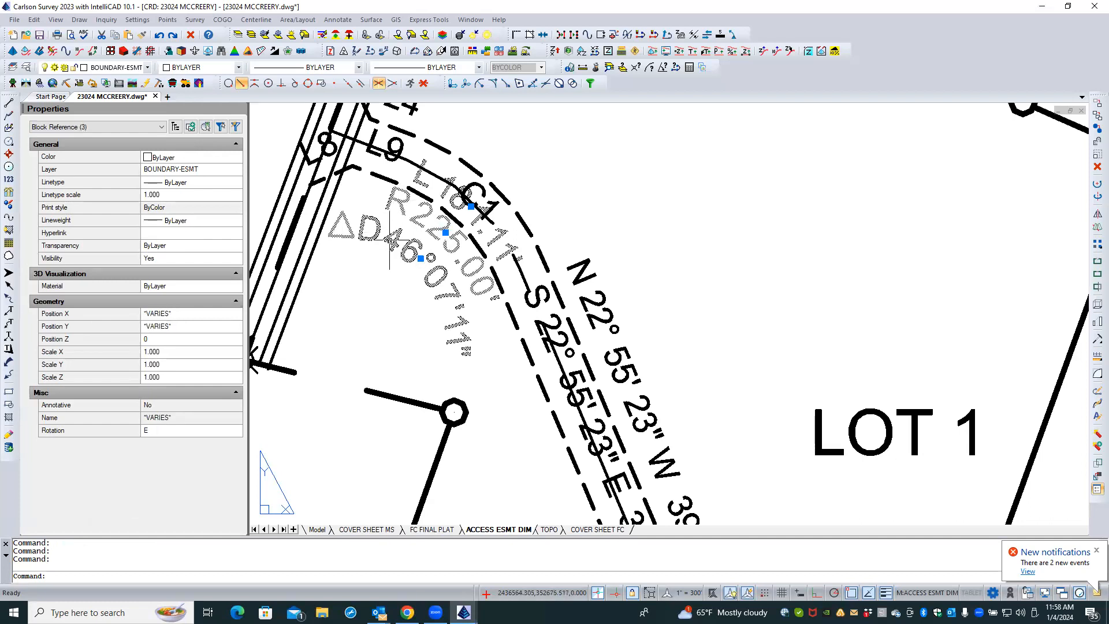
{"action": "type", "text": "M"}
{"action": "key", "text": "Return"}
{"action": "left_click", "coordinate": [367, 287]}
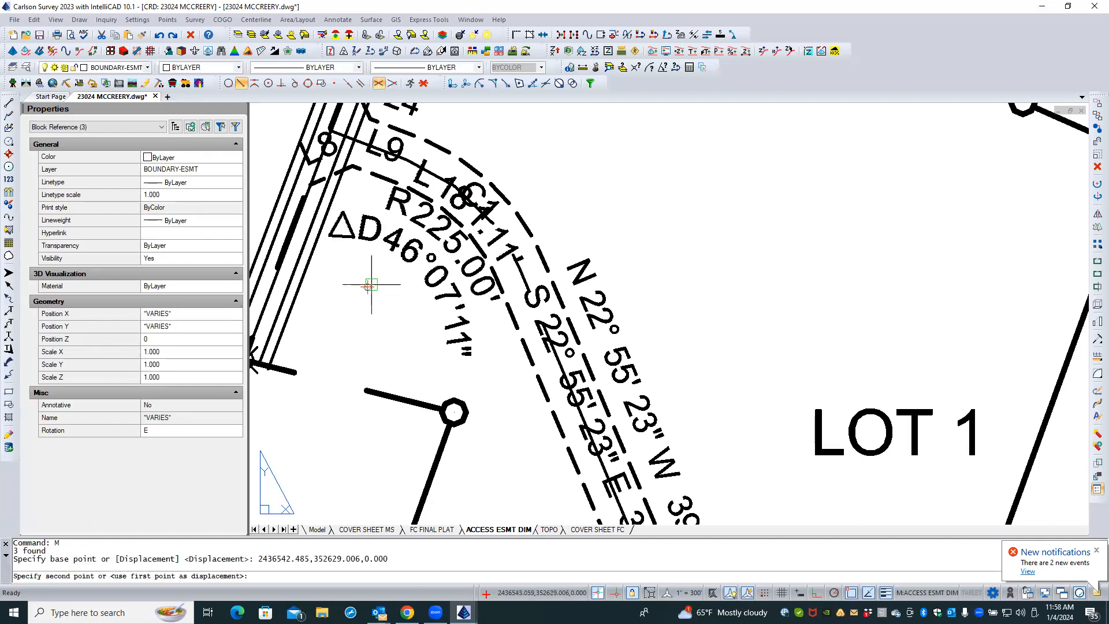
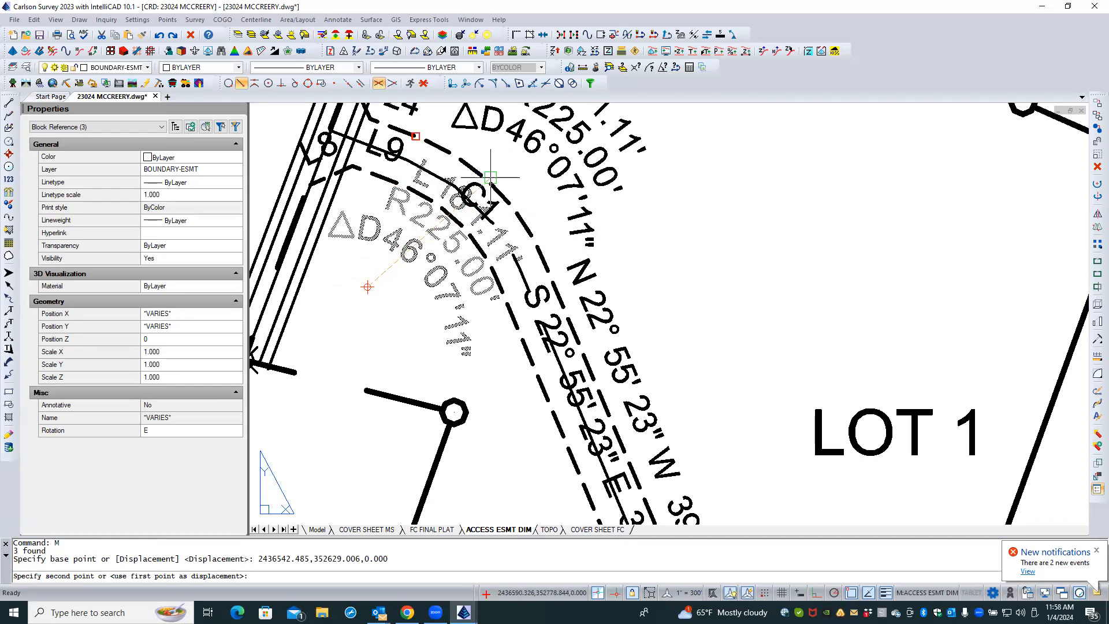
{"action": "left_click", "coordinate": [492, 168]}
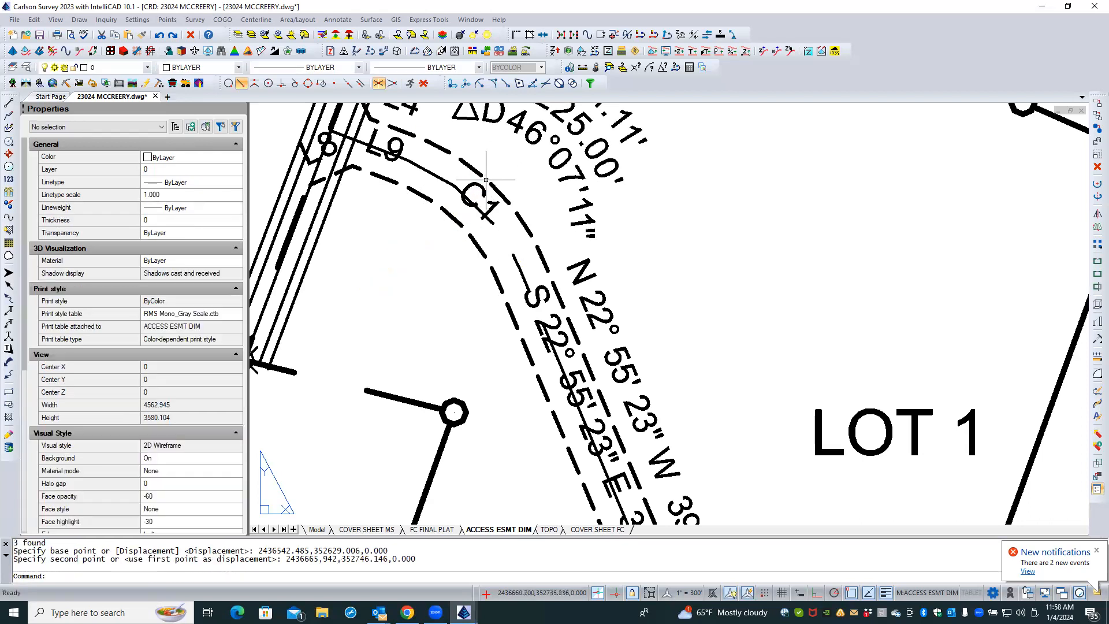
- Move the C1 and L9 labels out of the easement strip to just beyond its southwest edge
{"action": "left_click", "coordinate": [480, 191]}
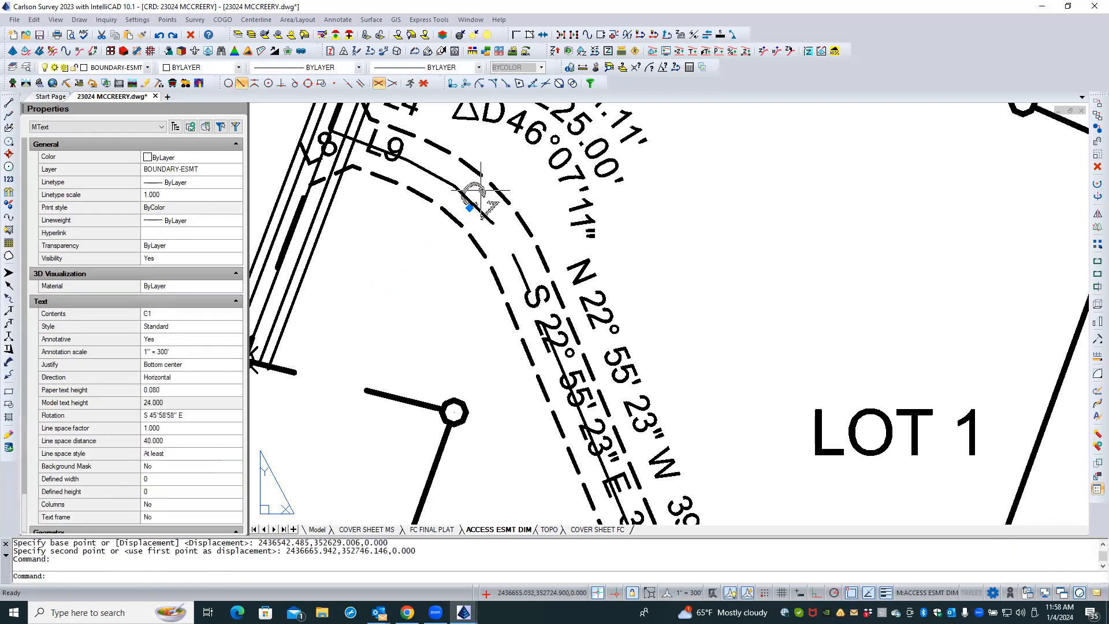
{"action": "left_click", "coordinate": [469, 208]}
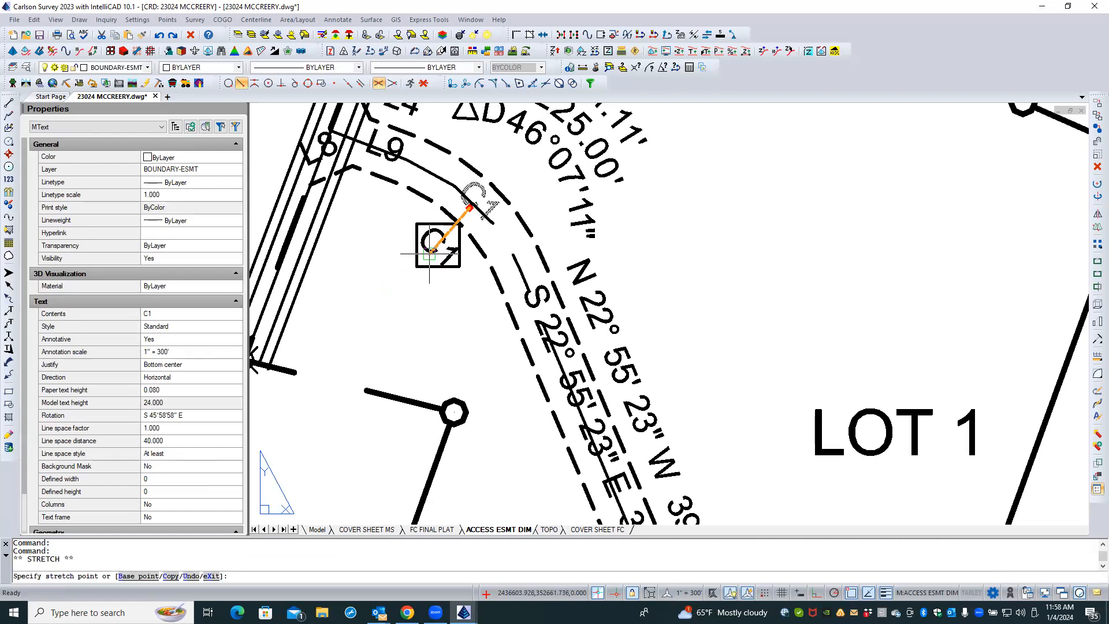
{"action": "left_click", "coordinate": [429, 254]}
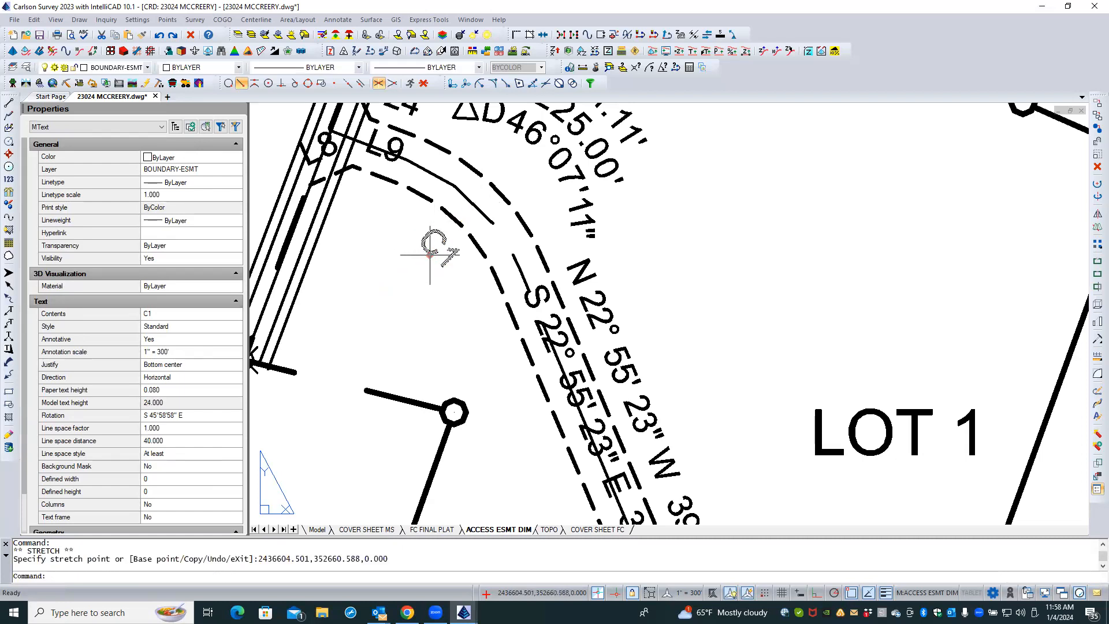
{"action": "left_click", "coordinate": [391, 156]}
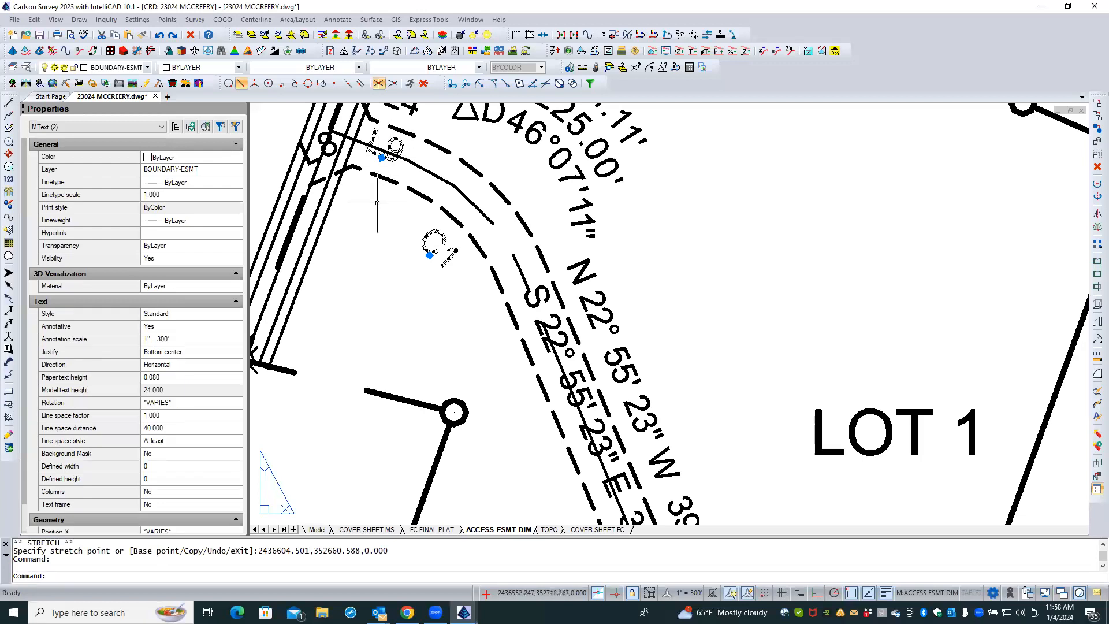
{"action": "left_click", "coordinate": [381, 158]}
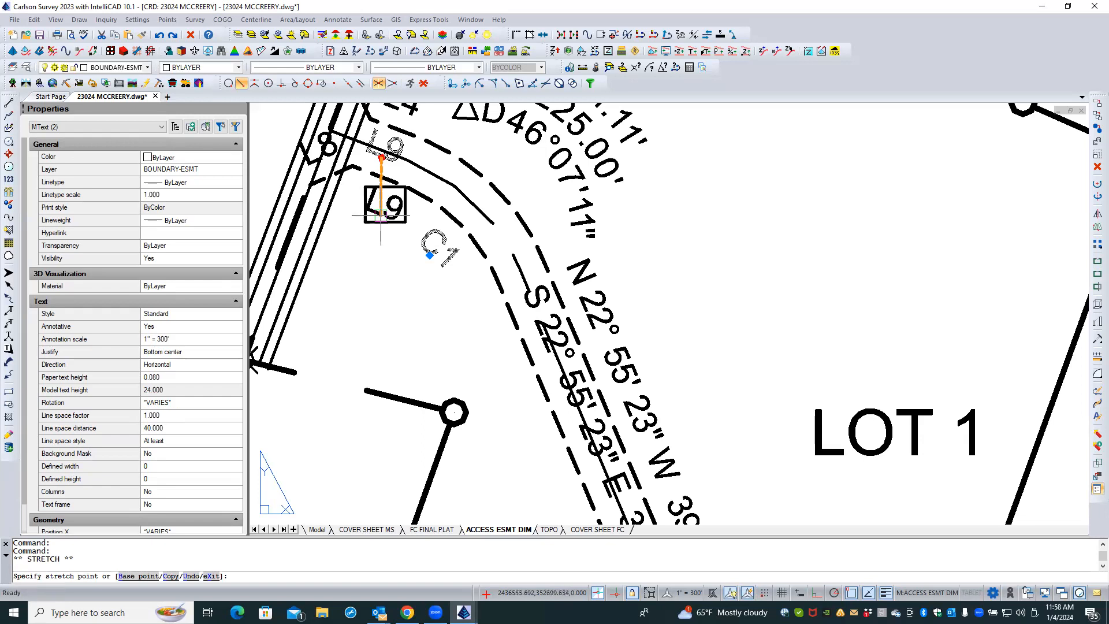
{"action": "left_click", "coordinate": [379, 216]}
- Move the L8 label beside the L9 label southwest of the easement, with all entity snaps turned off
{"action": "left_click", "coordinate": [308, 161]}
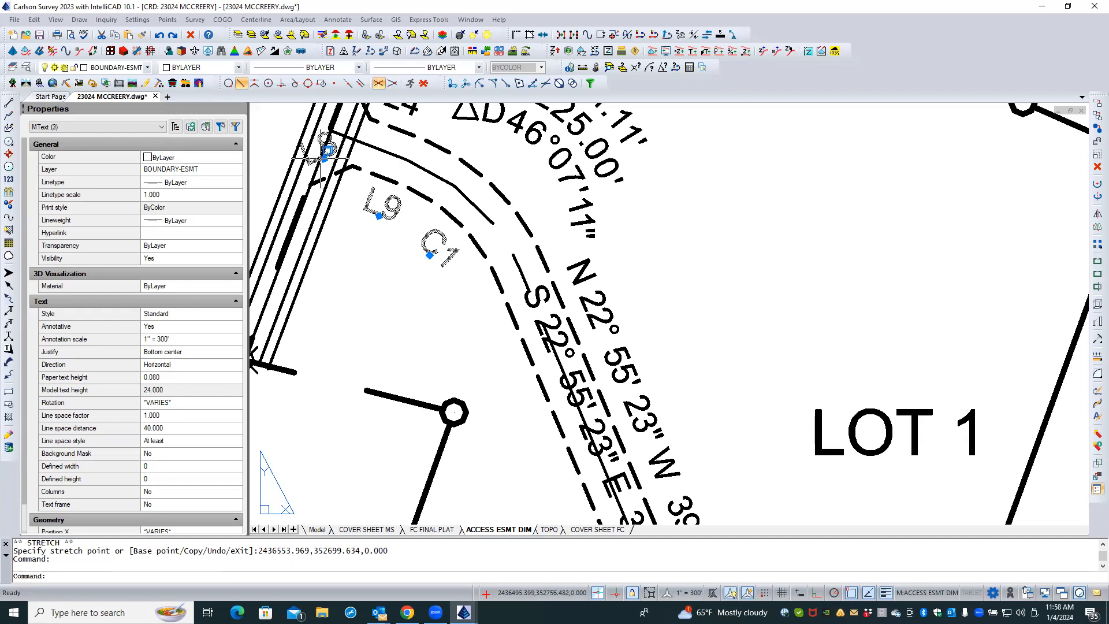
{"action": "left_click", "coordinate": [324, 158]}
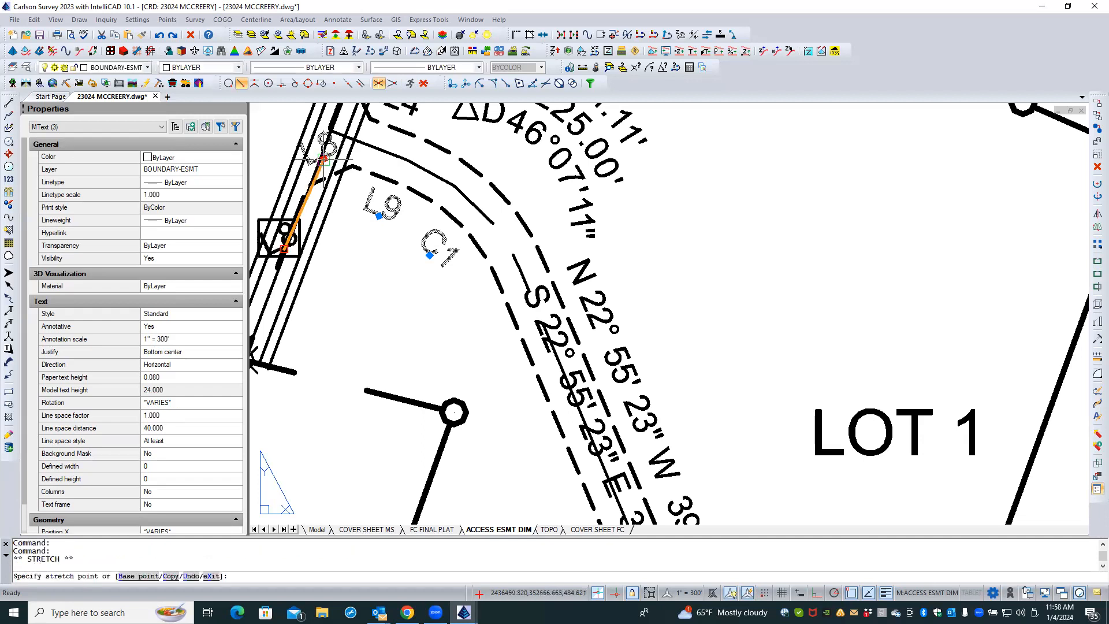
{"action": "right_click", "coordinate": [335, 192]}
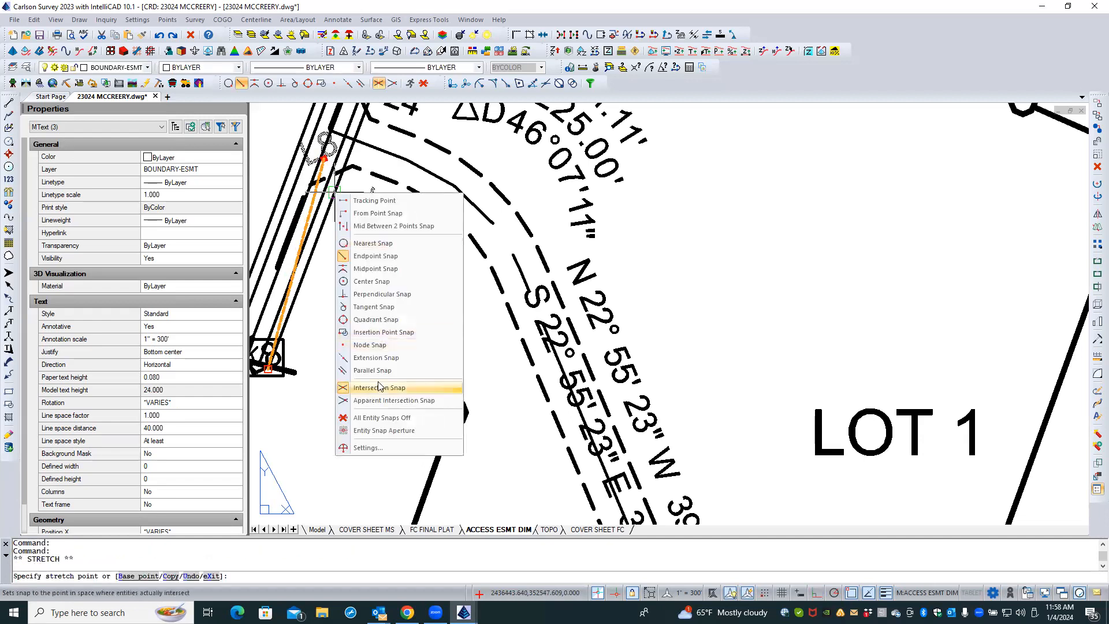
{"action": "left_click", "coordinate": [373, 418]}
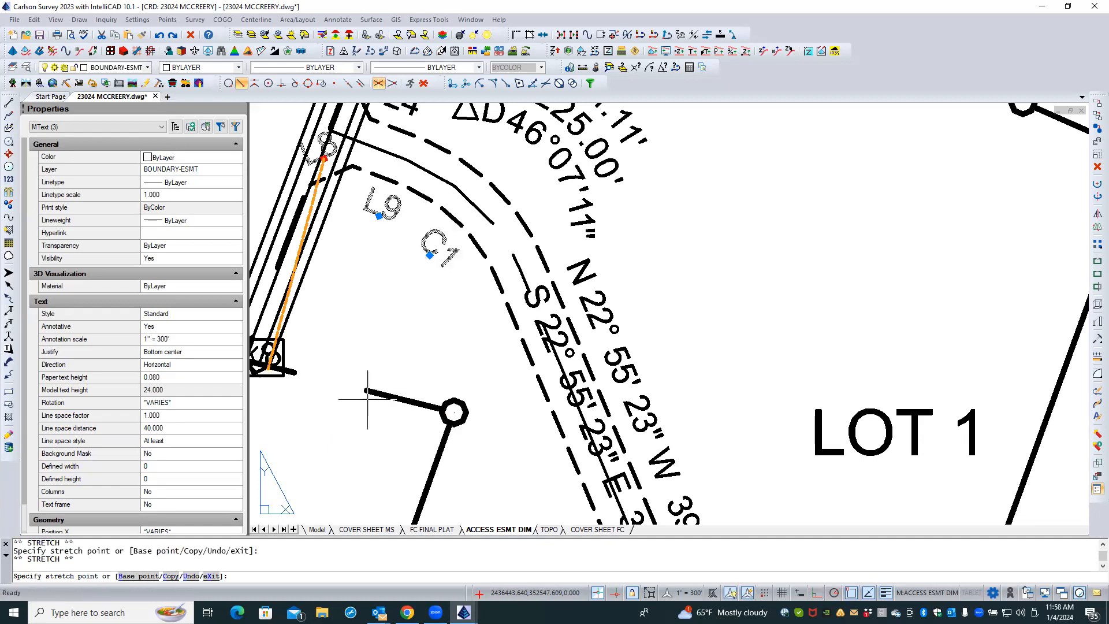
{"action": "left_click", "coordinate": [342, 207]}
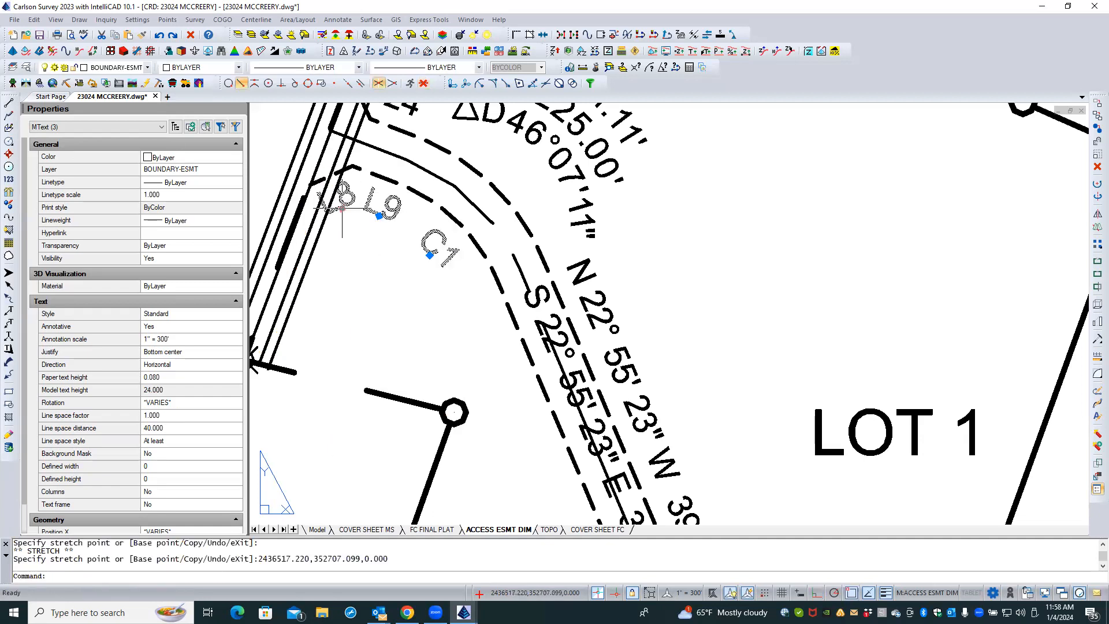
- Select all text labels similar to the L8, L9 and C1 labels and set their paper text height to 0.06
{"action": "right_click", "coordinate": [356, 245]}
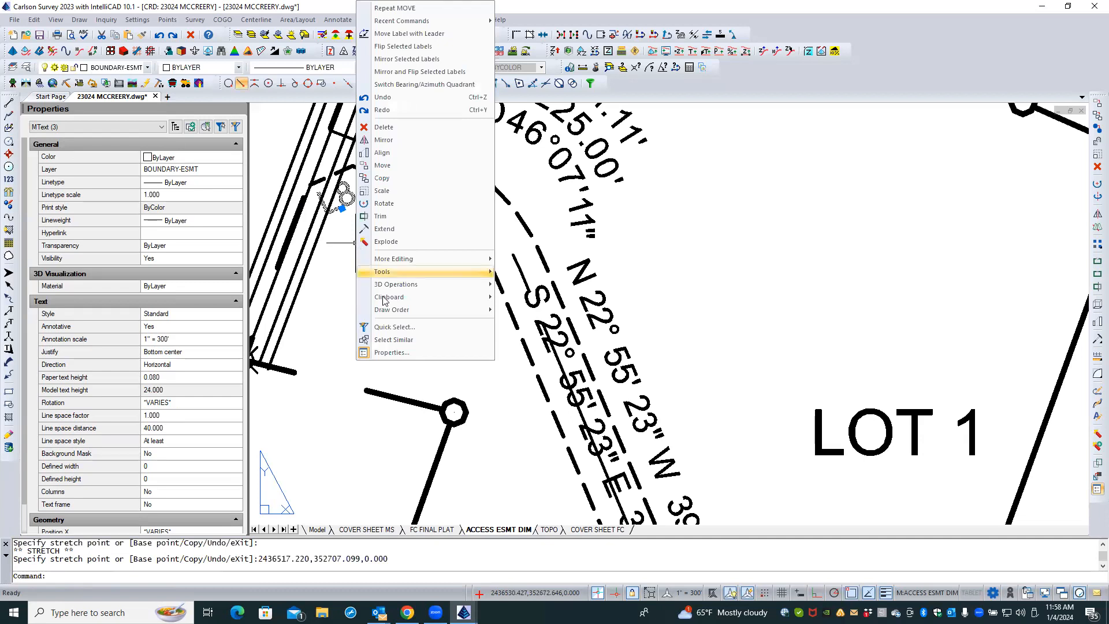
{"action": "left_click", "coordinate": [394, 340]}
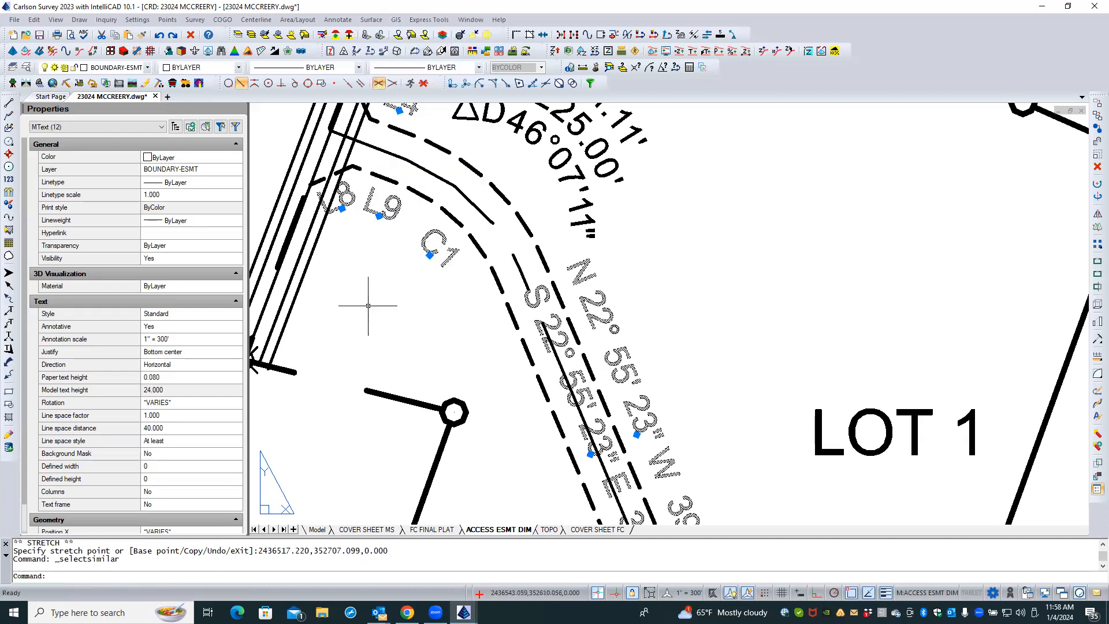
{"action": "scroll", "coordinate": [373, 304], "scroll_direction": "down", "scroll_amount": 3}
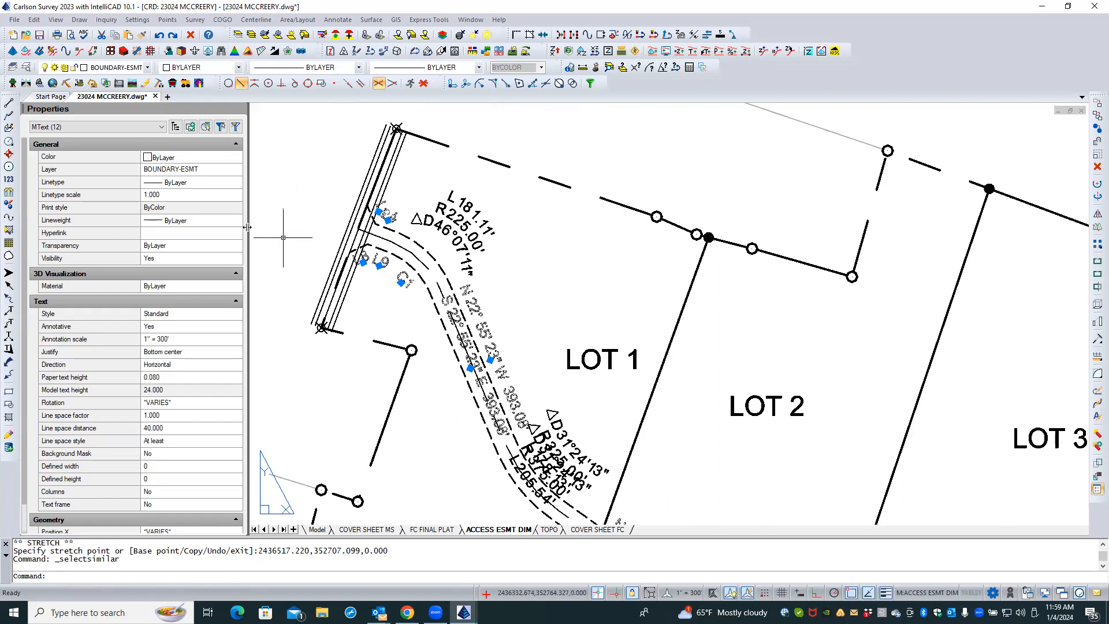
{"action": "left_click", "coordinate": [175, 378]}
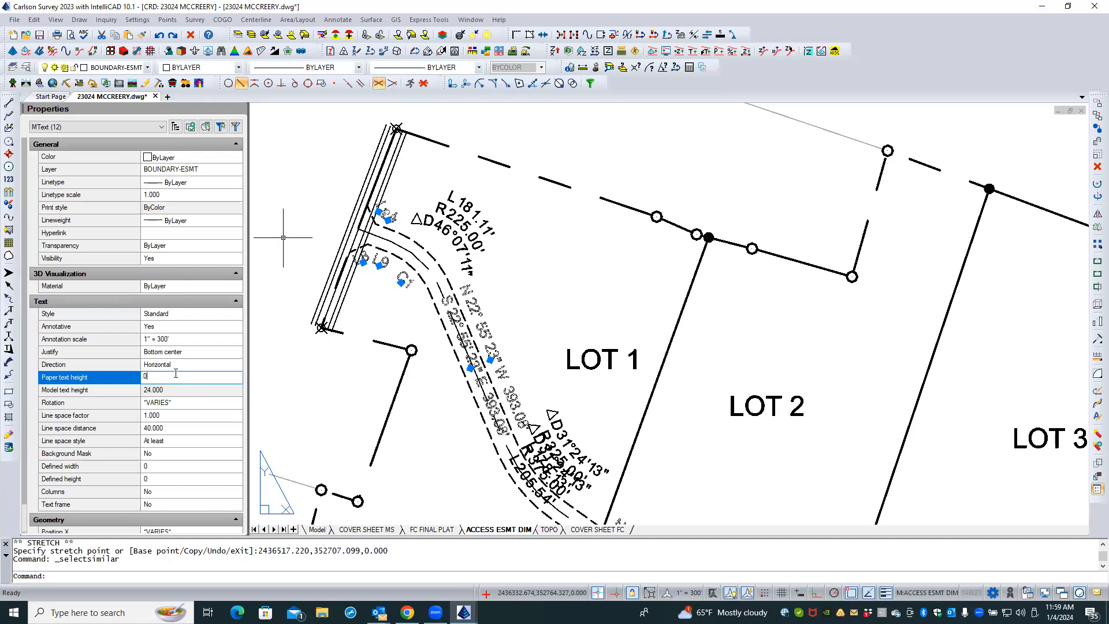
{"action": "type", "text": ".06"}
{"action": "key", "text": "Return"}
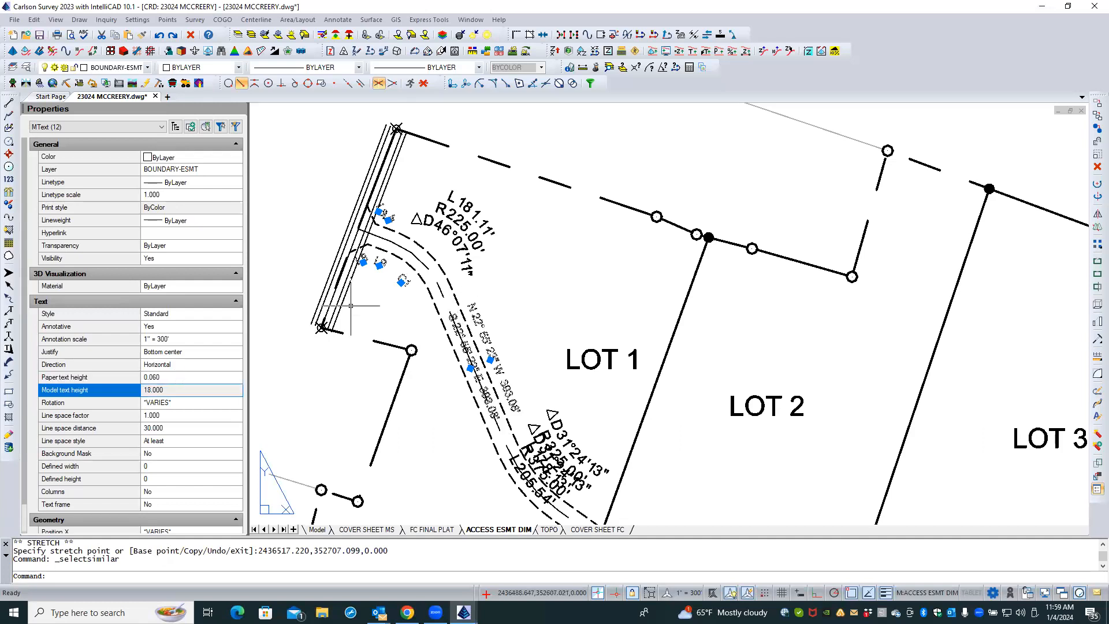
{"action": "key", "text": "Escape"}
{"action": "key", "text": "Escape"}
- Move the S 22° 55' 23" E 393.08' label out of the easement strip to just beyond its southwest edge
{"action": "scroll", "coordinate": [446, 362], "scroll_direction": "up", "scroll_amount": 2}
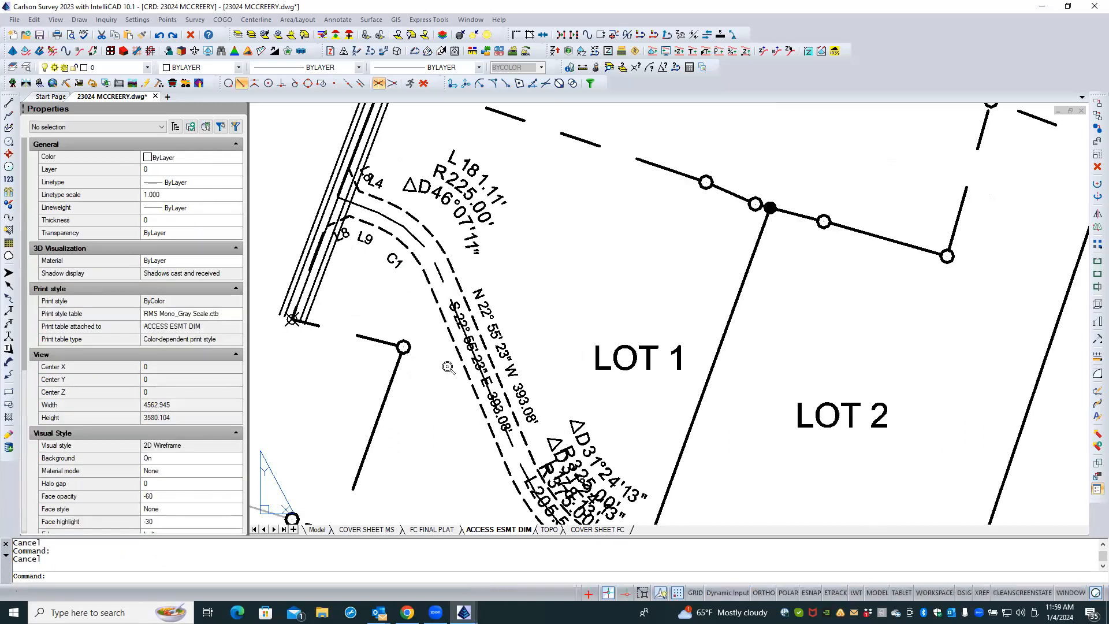
{"action": "left_click", "coordinate": [486, 350]}
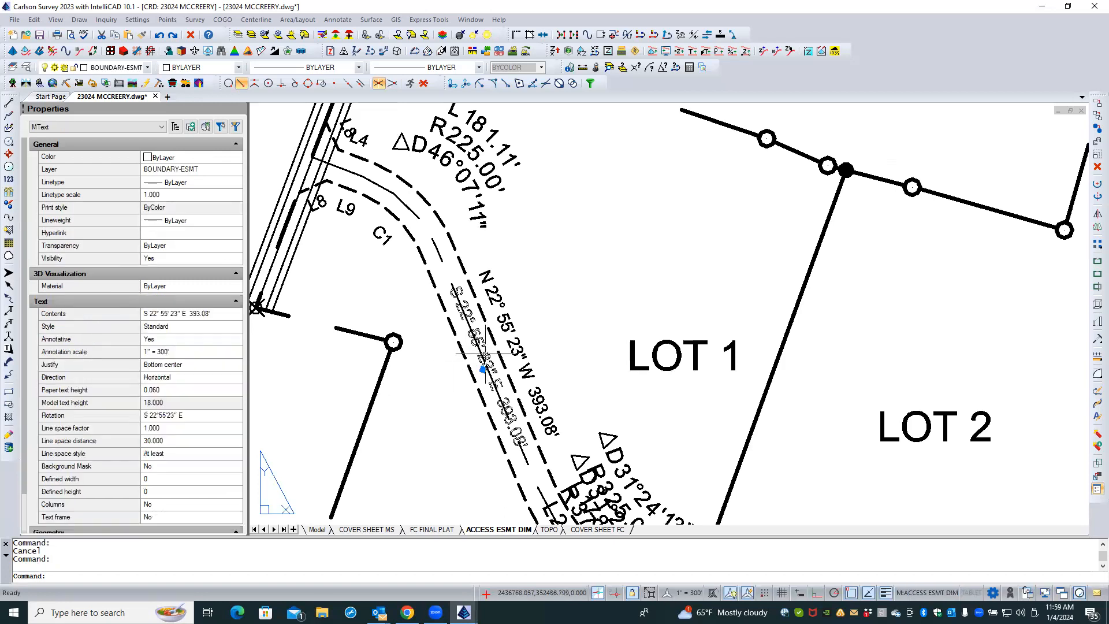
{"action": "left_click", "coordinate": [484, 368]}
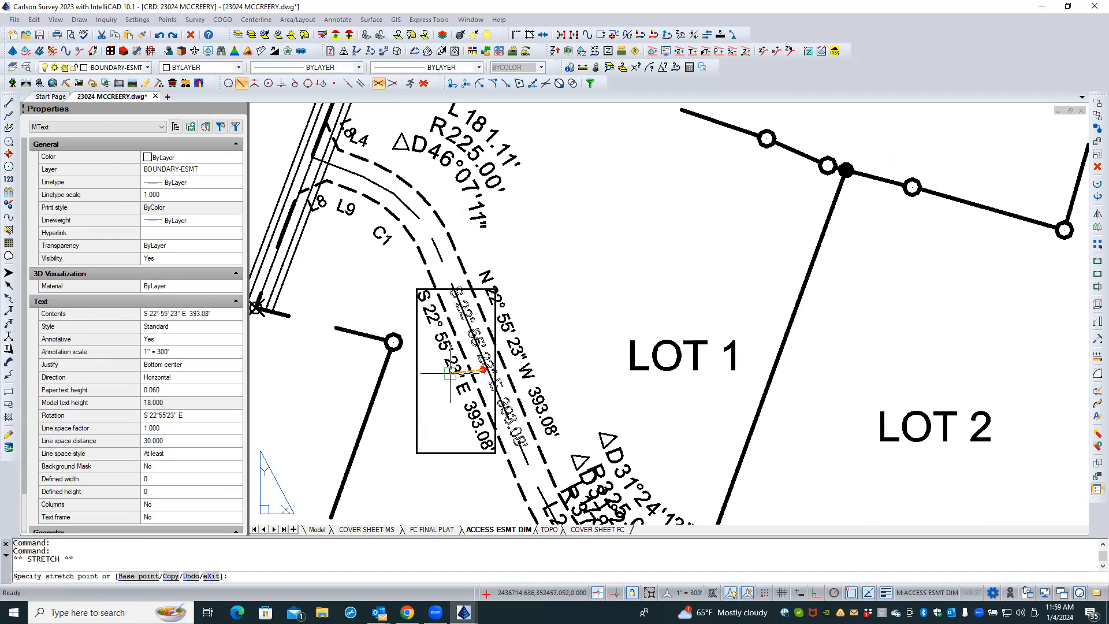
{"action": "left_click", "coordinate": [450, 373]}
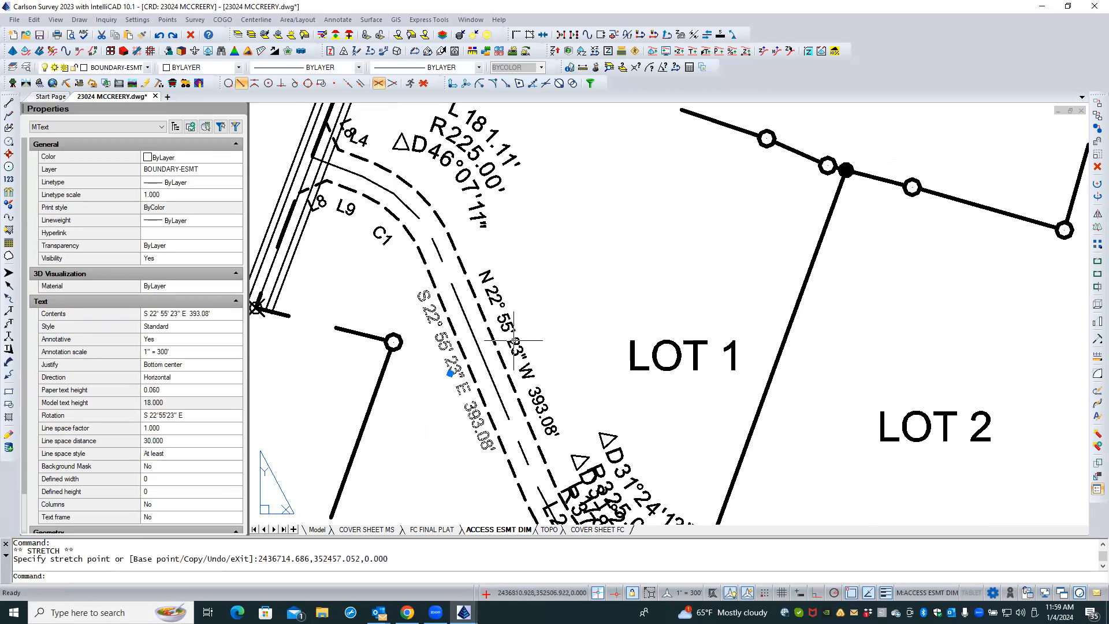
{"action": "key", "text": "Escape"}
{"action": "key", "text": "Escape"}
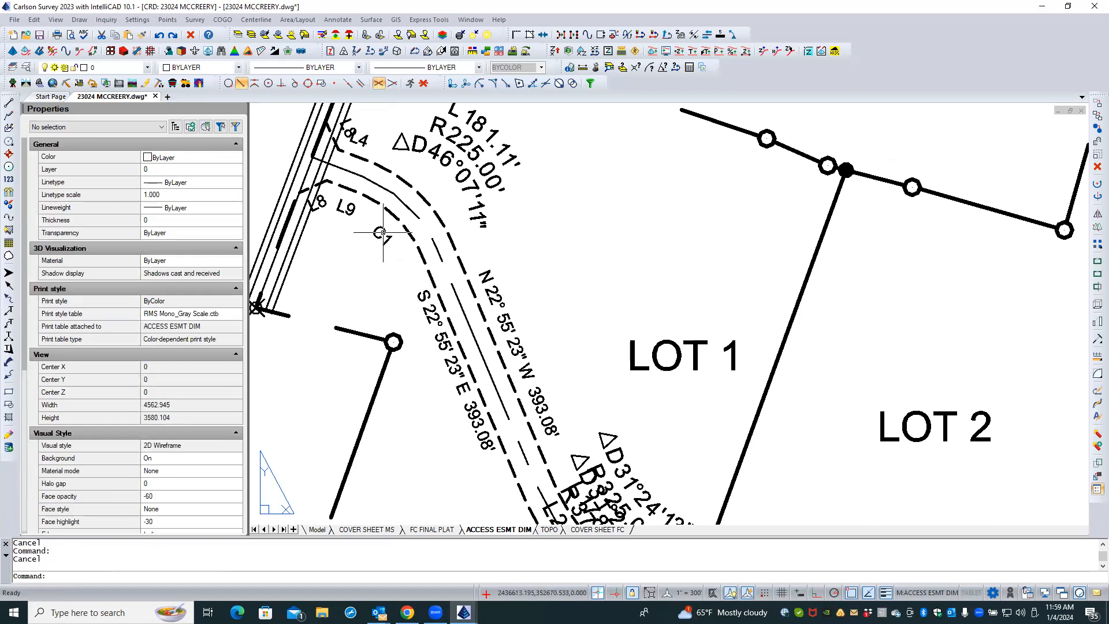
- Shift the C1 and L9 labels closer to the southwest edge line of the access easement
{"action": "left_click", "coordinate": [405, 228]}
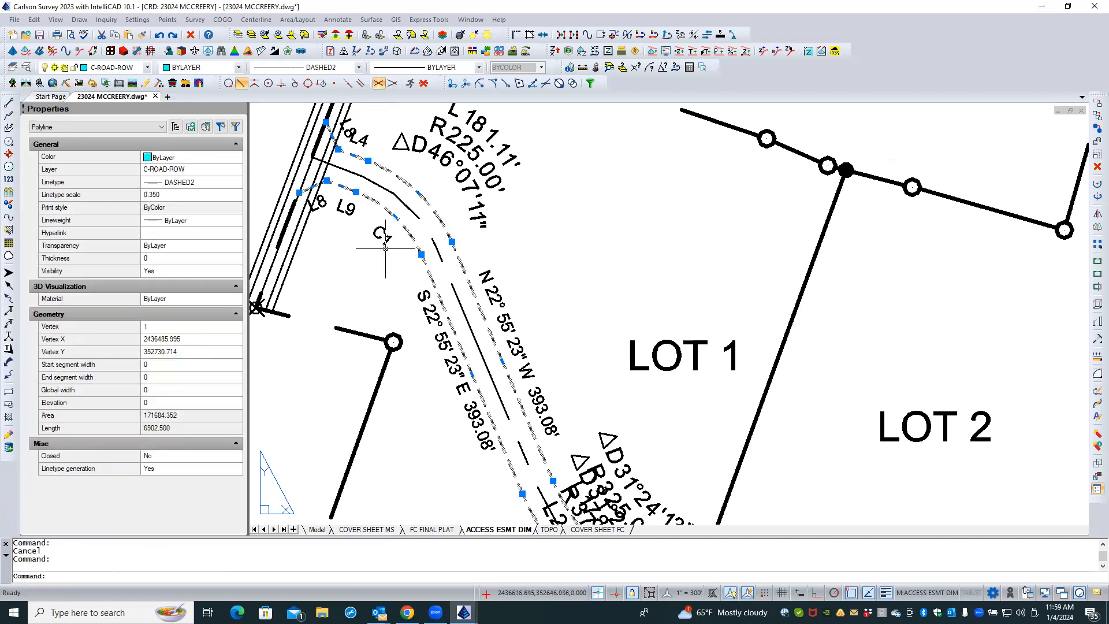
{"action": "left_click", "coordinate": [380, 234]}
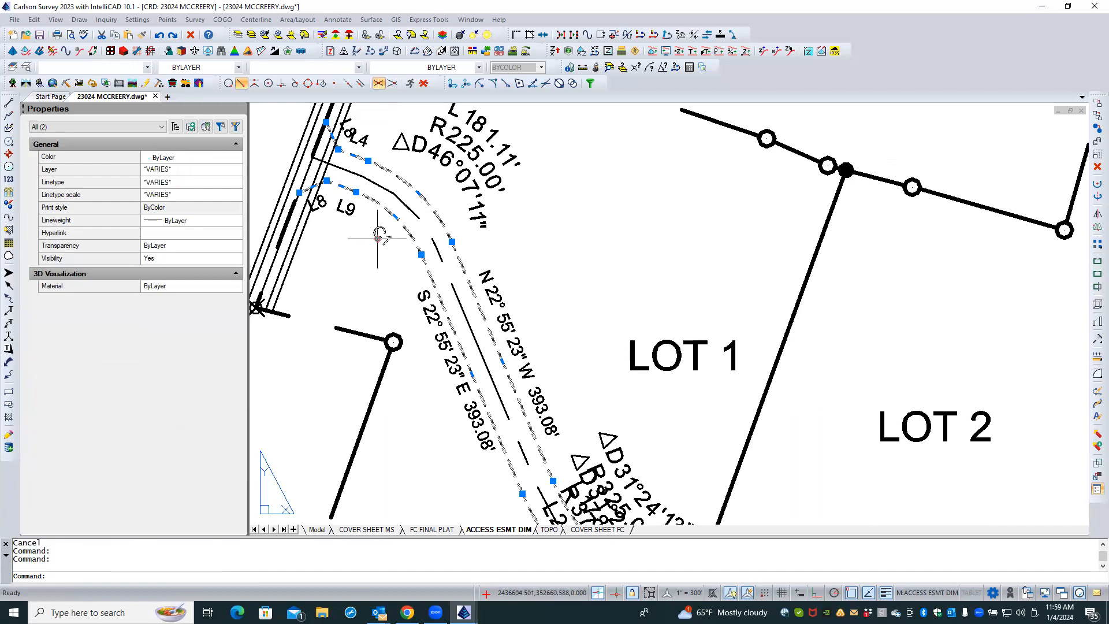
{"action": "left_click", "coordinate": [379, 237]}
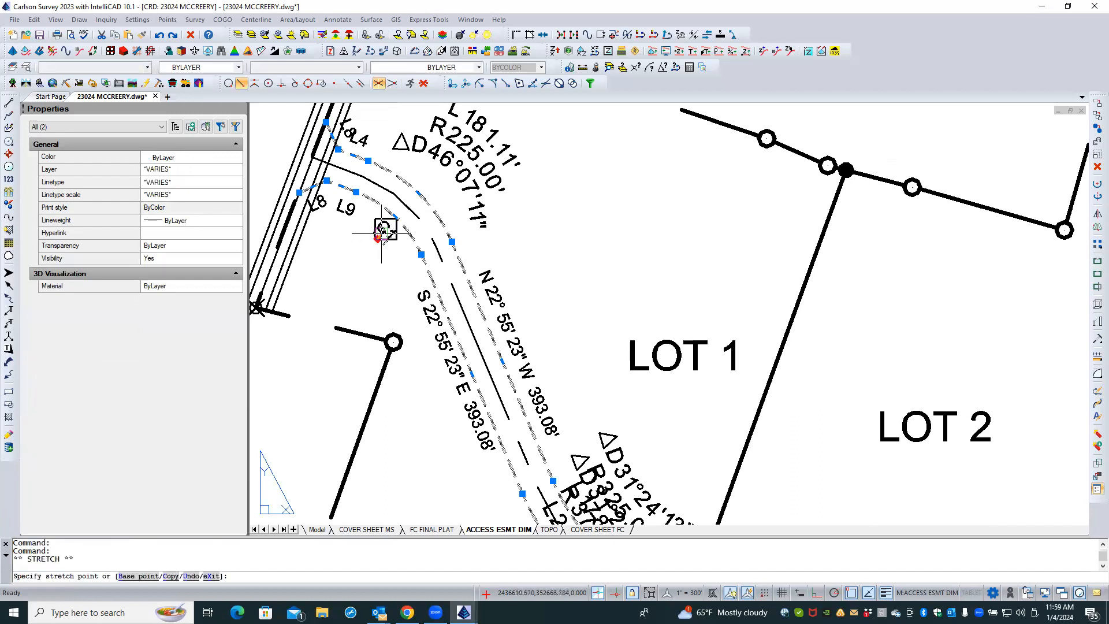
{"action": "left_click", "coordinate": [382, 234]}
{"action": "scroll", "coordinate": [333, 207], "scroll_direction": "up", "scroll_amount": 2}
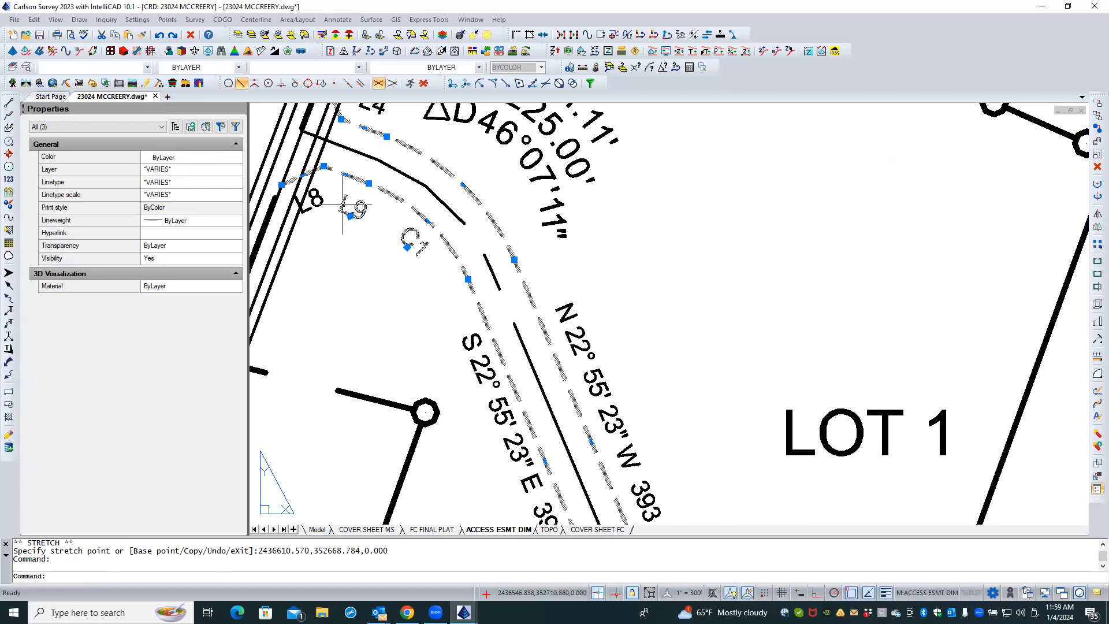
{"action": "left_click", "coordinate": [348, 209]}
{"action": "left_click", "coordinate": [350, 216]}
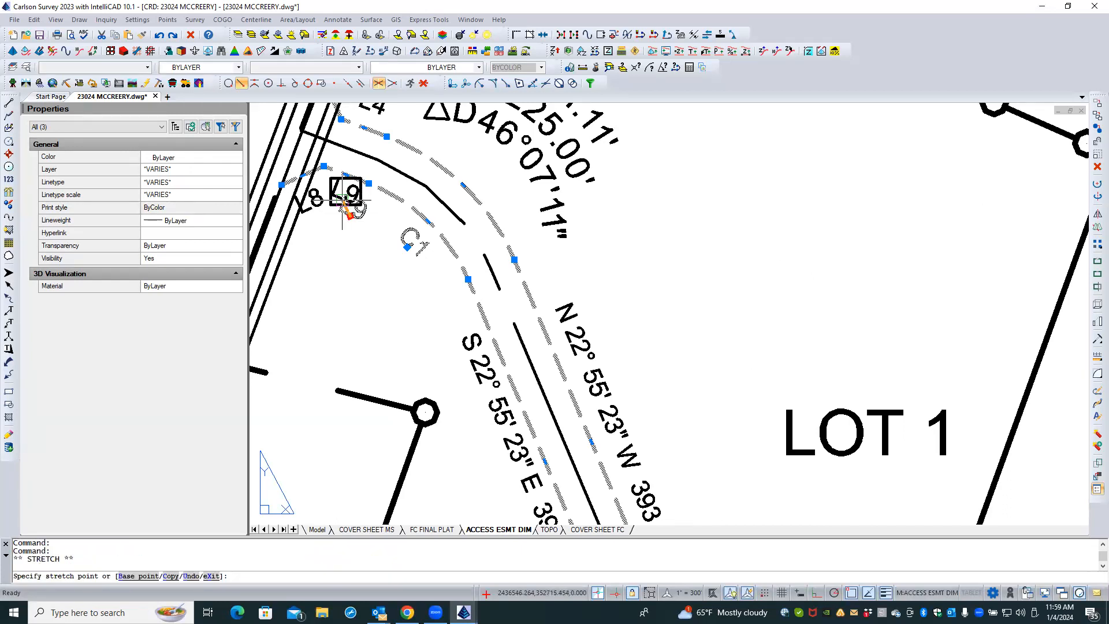
{"action": "left_click", "coordinate": [343, 201]}
{"action": "key", "text": "Escape"}
{"action": "key", "text": "Escape"}
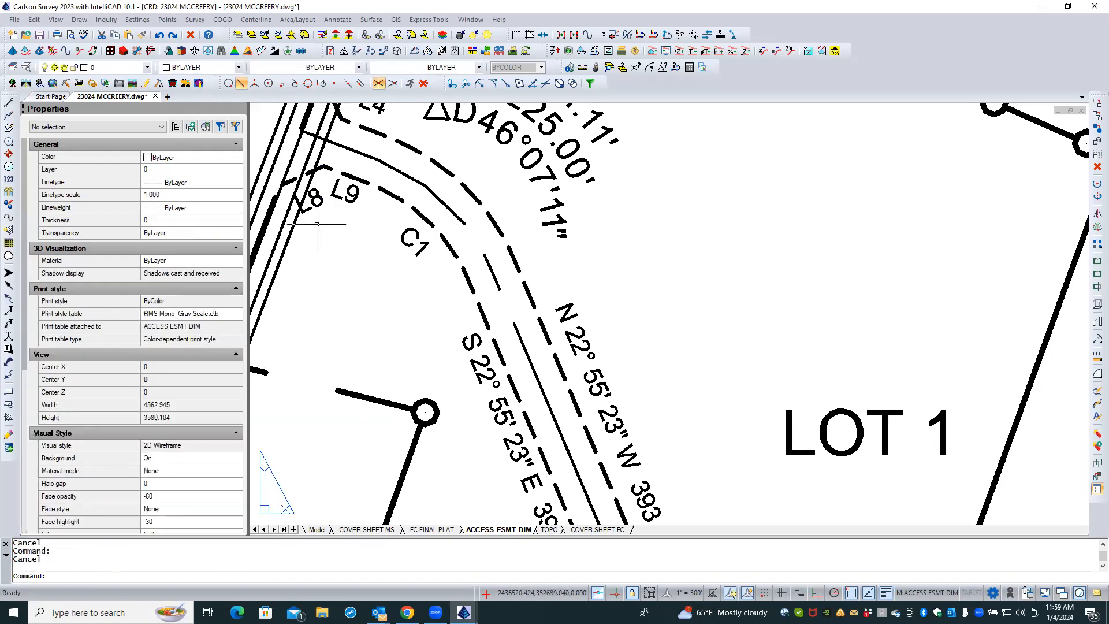
{"action": "scroll", "coordinate": [309, 255], "scroll_direction": "down", "scroll_amount": 1}
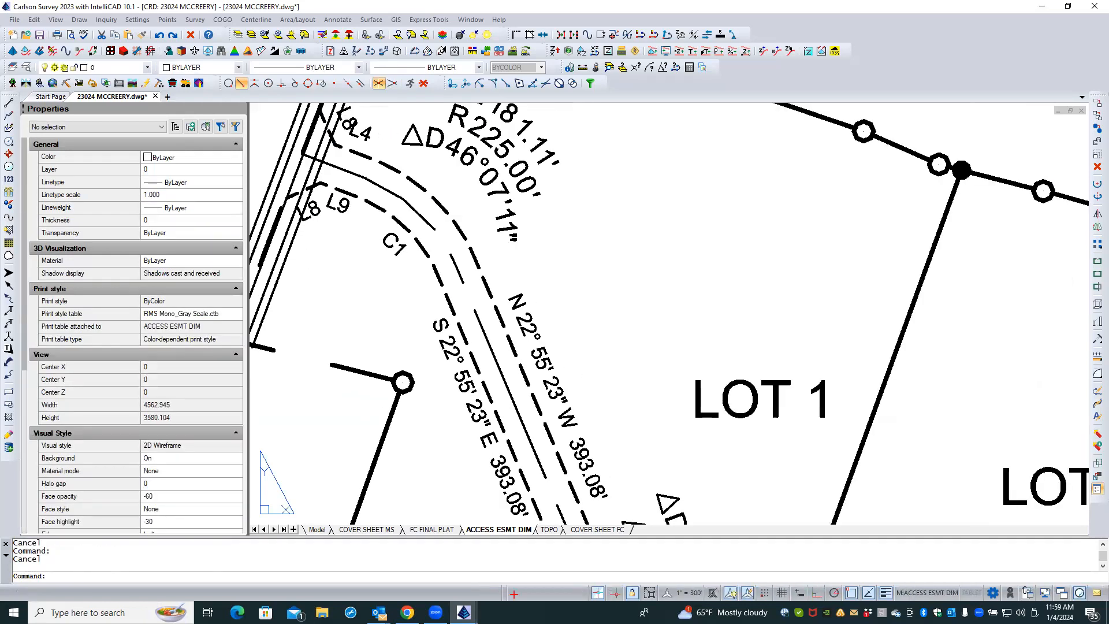
{"action": "left_click", "coordinate": [397, 220]}
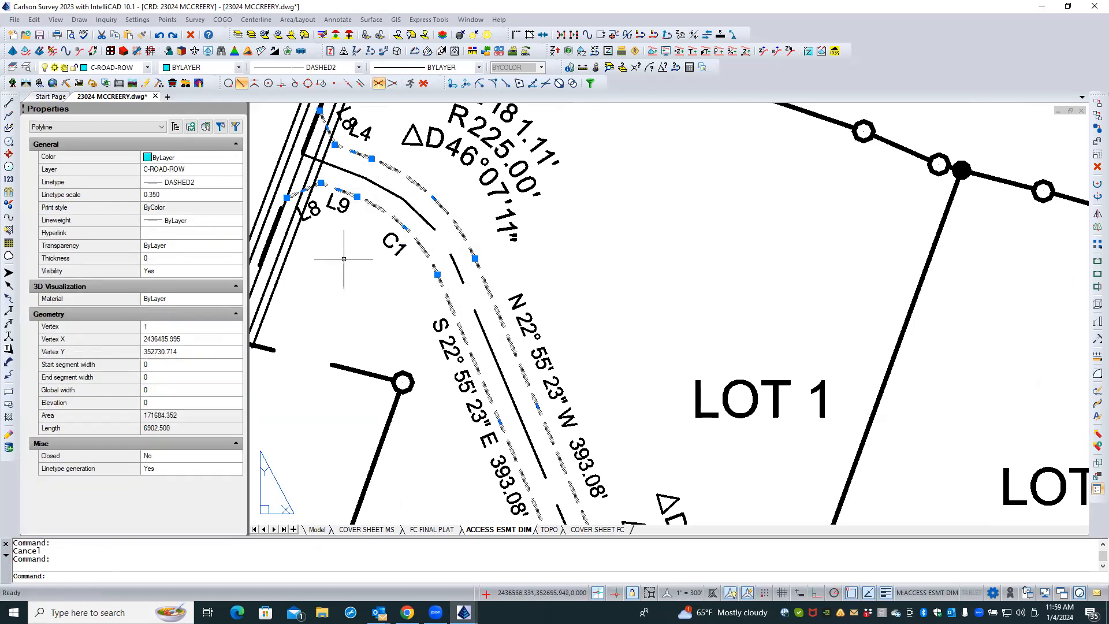
{"action": "key", "text": "Escape"}
{"action": "scroll", "coordinate": [344, 259], "scroll_direction": "down", "scroll_amount": 2}
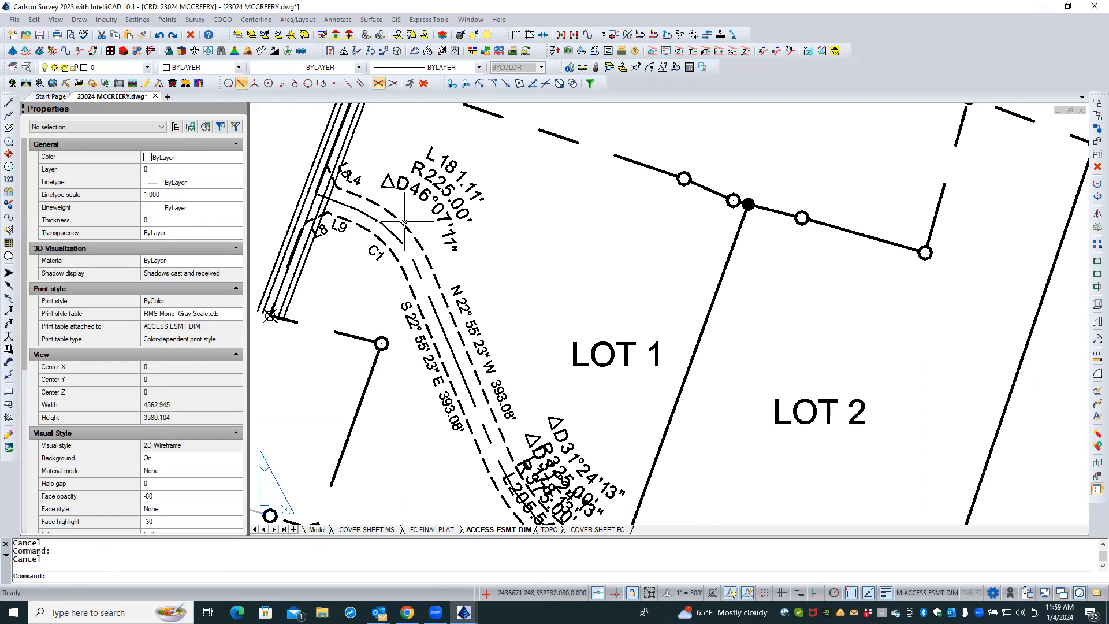
{"action": "left_click", "coordinate": [376, 235]}
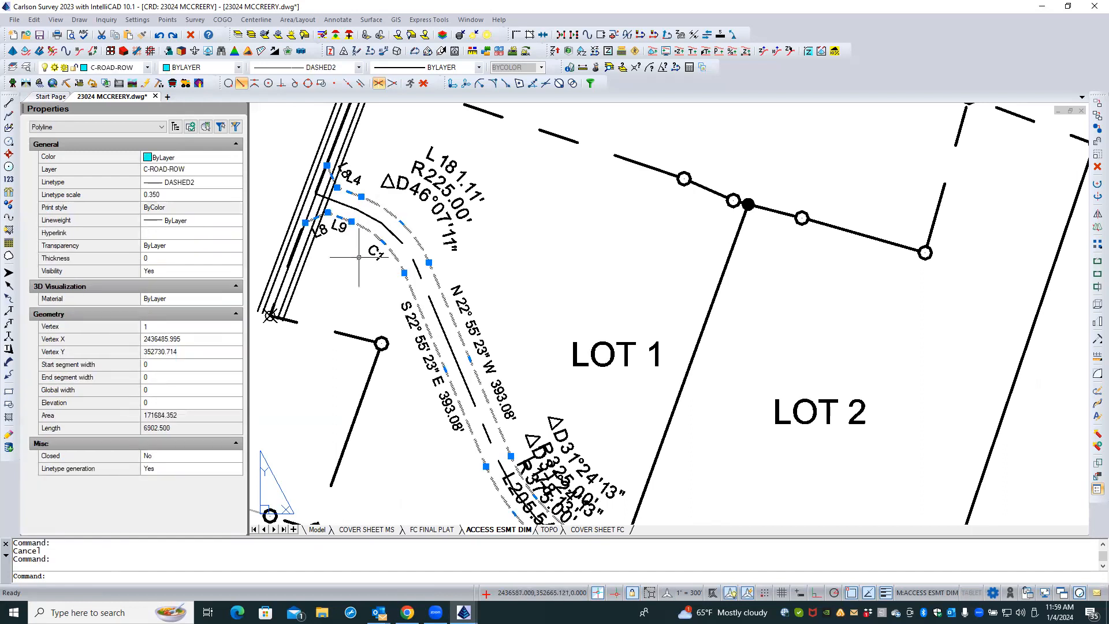
{"action": "key", "text": "Escape"}
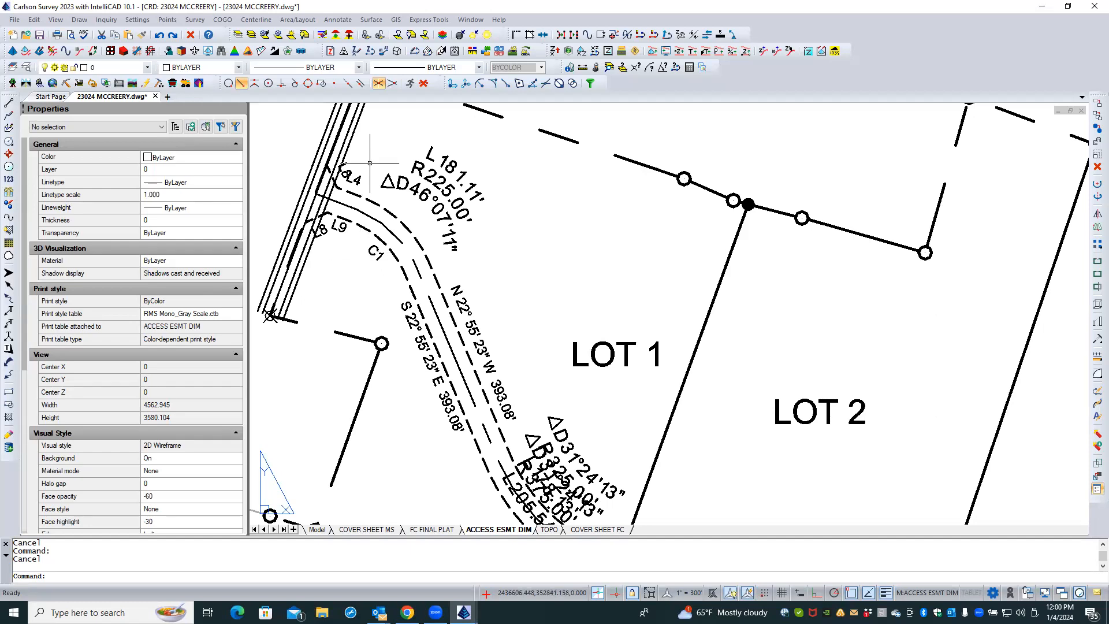
{"action": "left_click", "coordinate": [372, 202]}
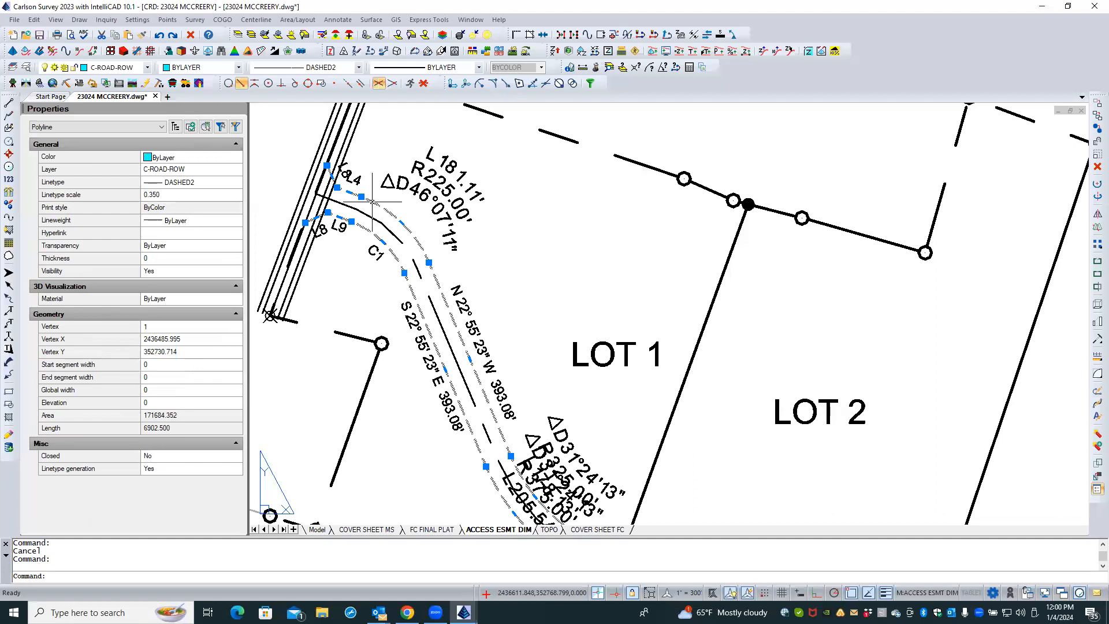
{"action": "key", "text": "Escape"}
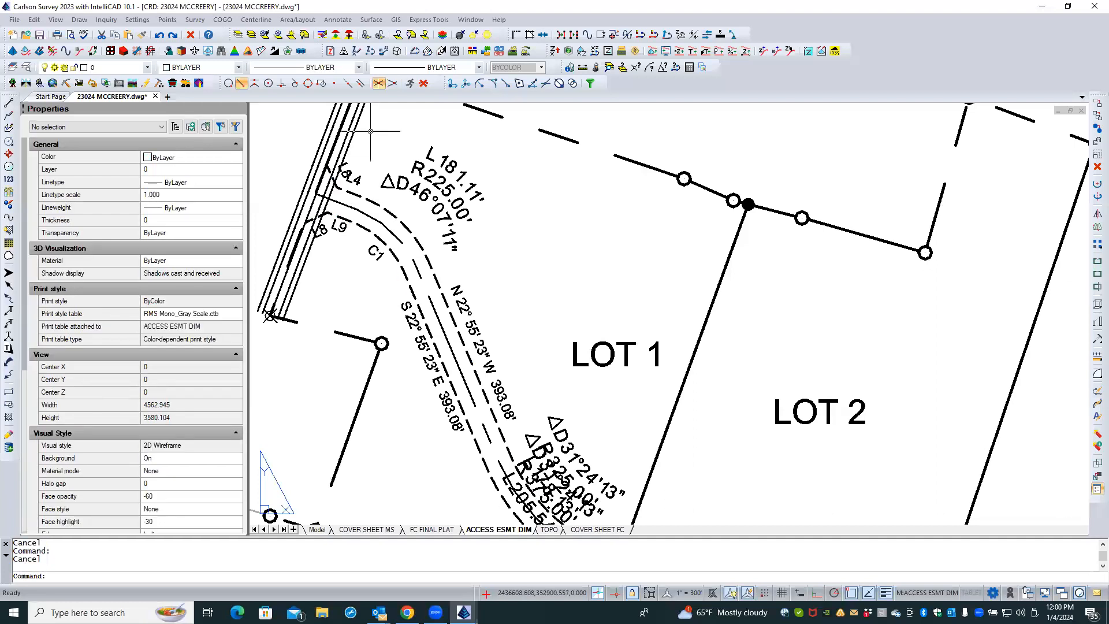
- Make the easement edge line's layer C-ROAD-ROW current and choose the SPT4_W symbol from the Points+Wipeout category for insertion
{"action": "left_click", "coordinate": [13, 69]}
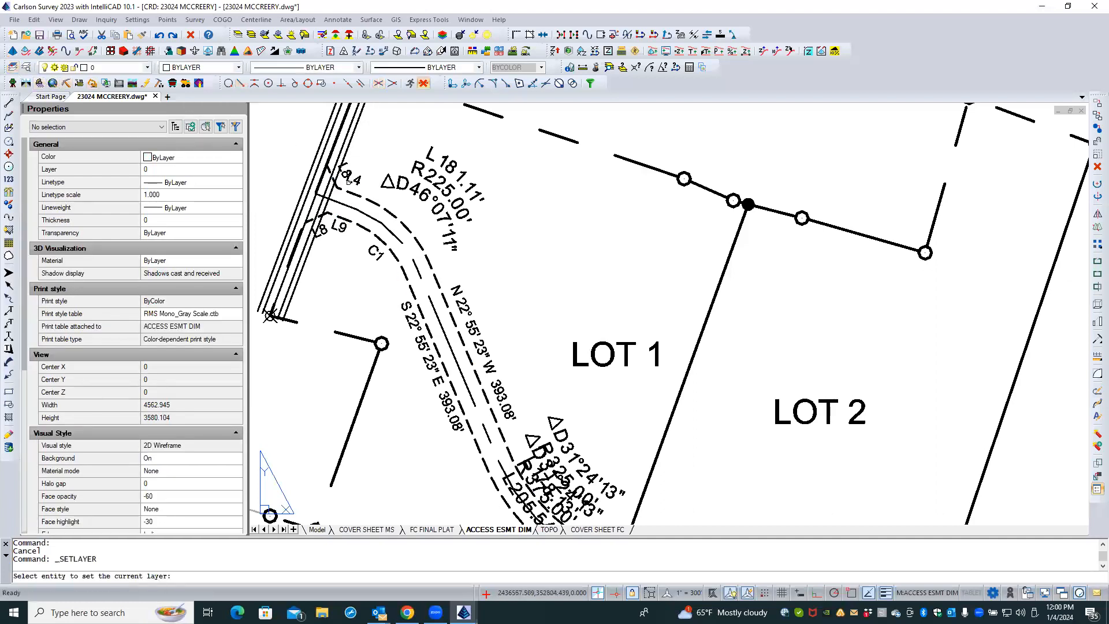
{"action": "left_click", "coordinate": [368, 199]}
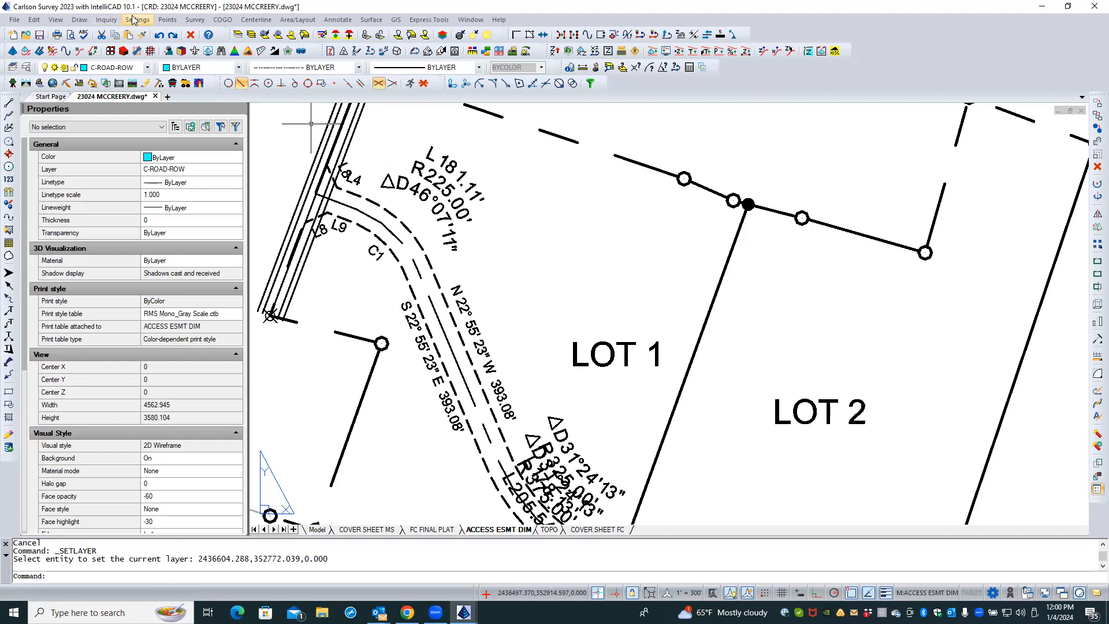
{"action": "left_click", "coordinate": [79, 20]}
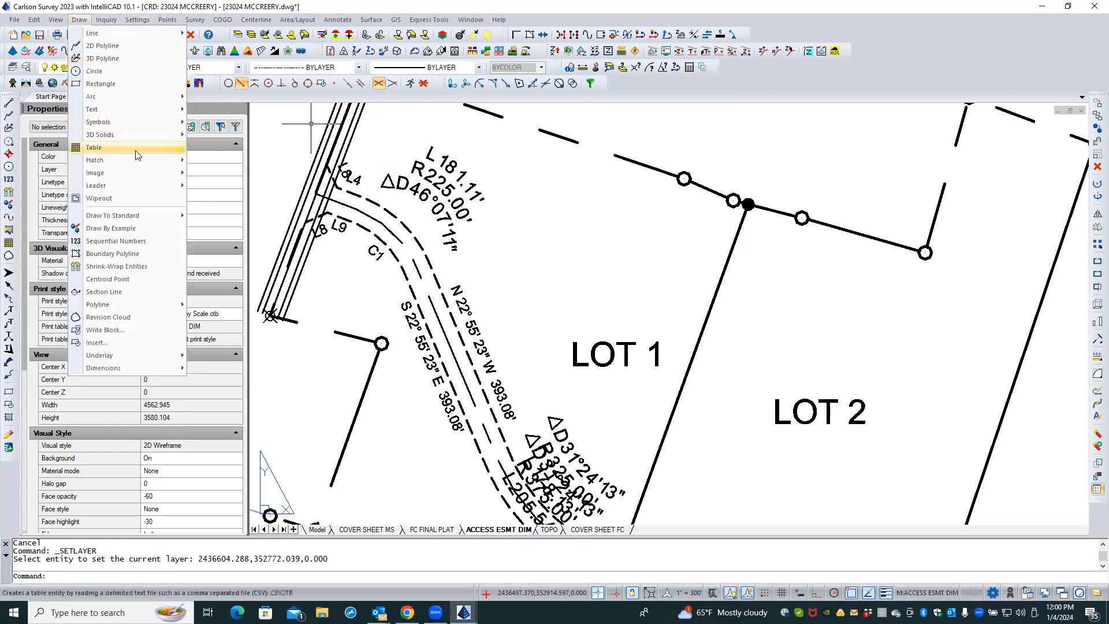
{"action": "mouse_move", "coordinate": [143, 128]}
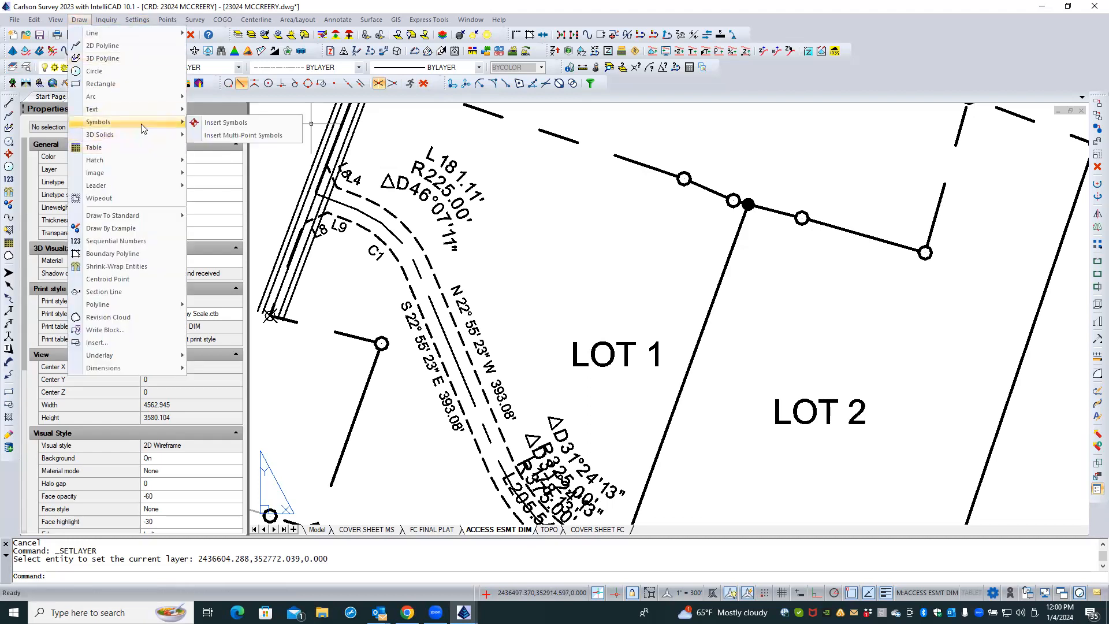
{"action": "left_click", "coordinate": [220, 124]}
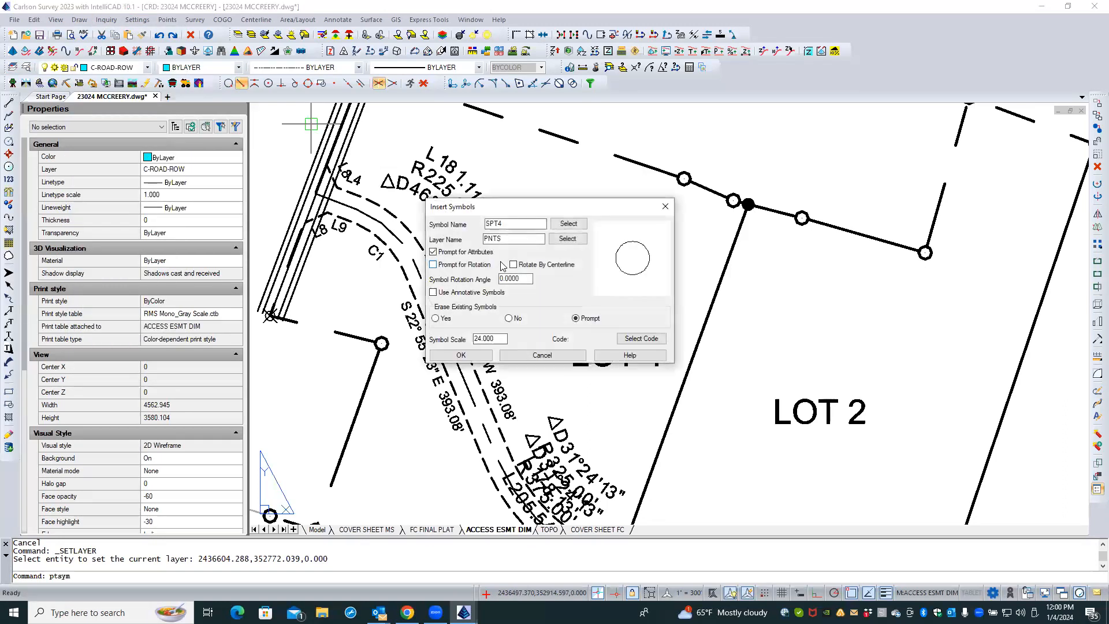
{"action": "left_click", "coordinate": [567, 225]}
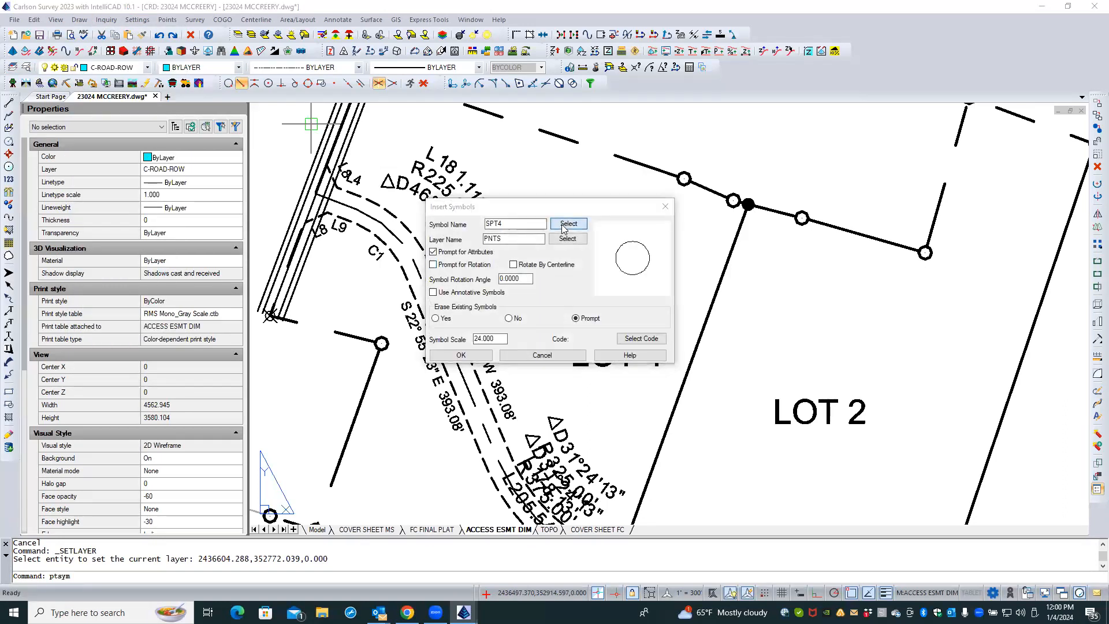
{"action": "left_click", "coordinate": [378, 134]}
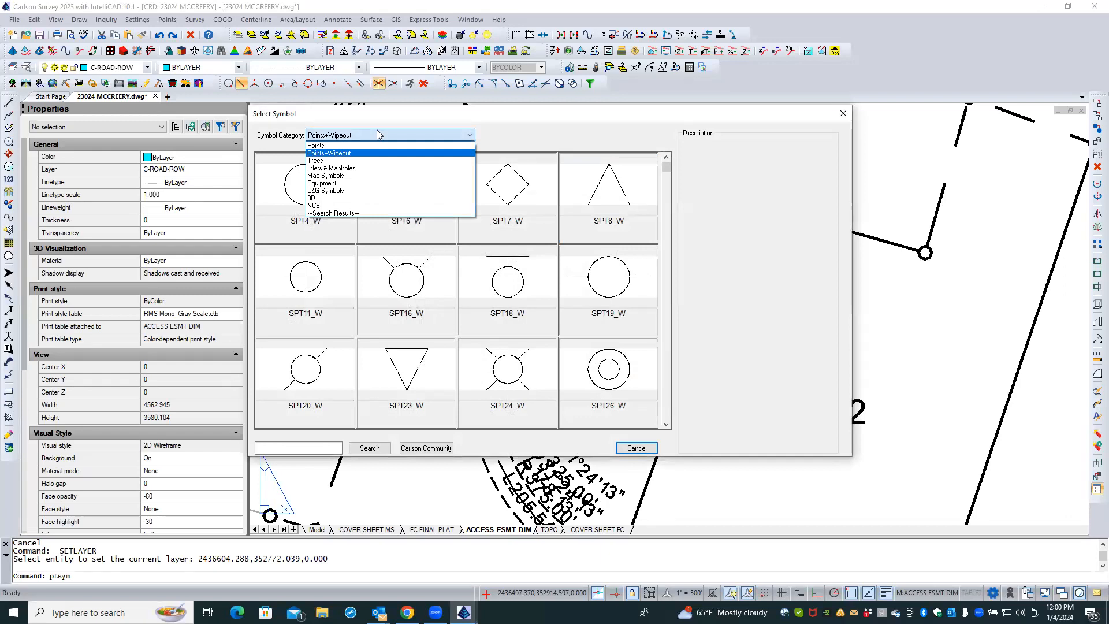
{"action": "left_click", "coordinate": [280, 196]}
{"action": "left_click", "coordinate": [295, 194]}
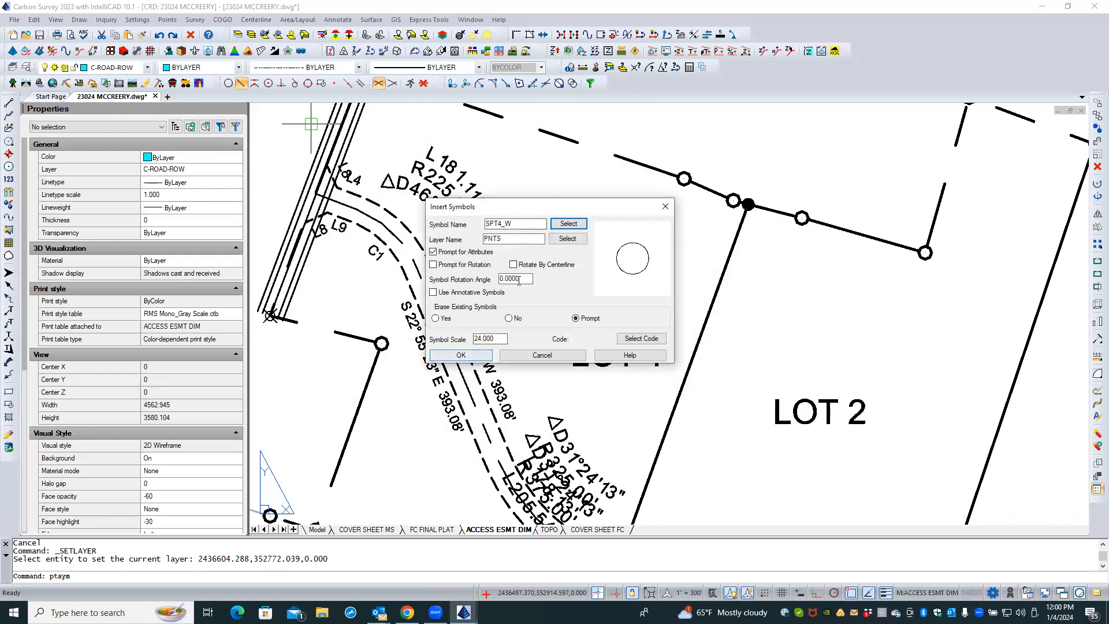
- Set the symbol scale to 18 and choose to place the symbols by selecting entities
{"action": "double_click", "coordinate": [495, 338]}
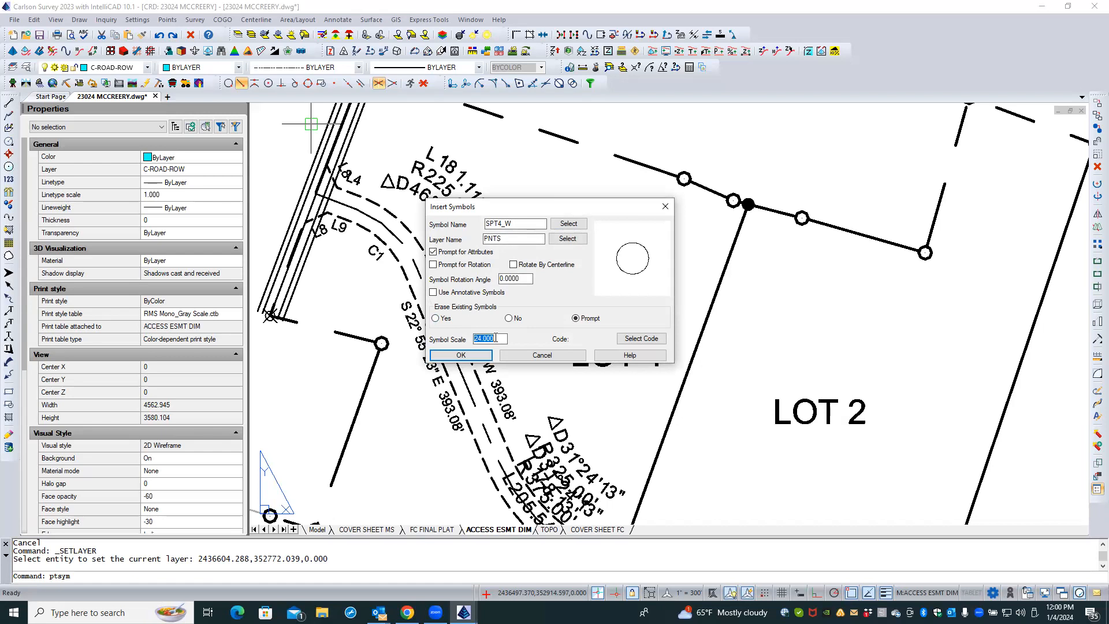
{"action": "type", "text": "18"}
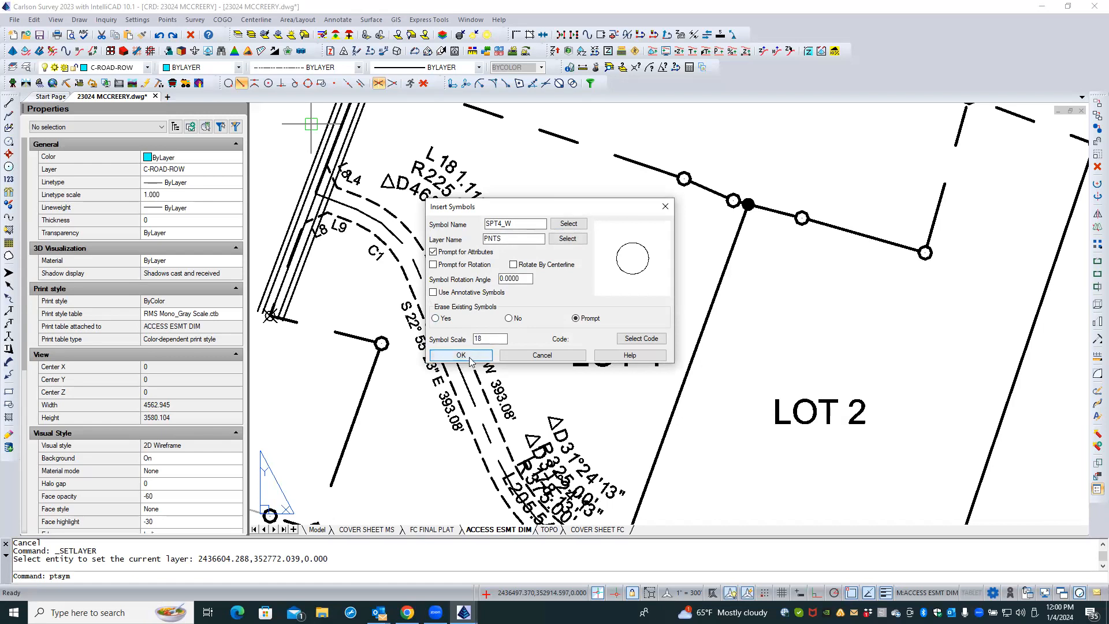
{"action": "left_click", "coordinate": [461, 356]}
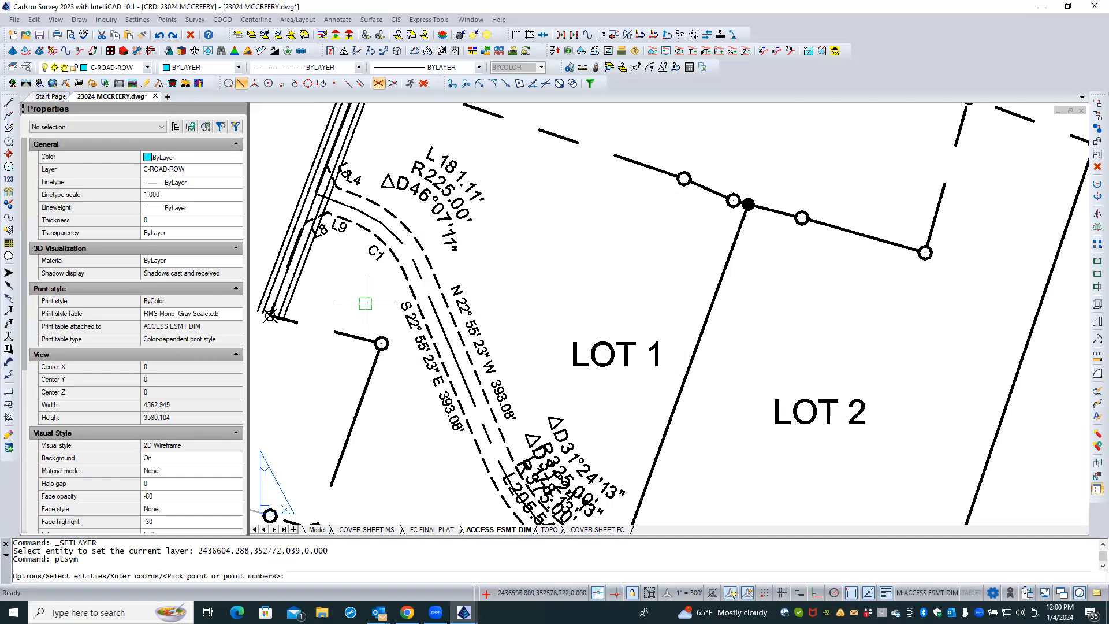
{"action": "type", "text": "S"}
{"action": "key", "text": "Return"}
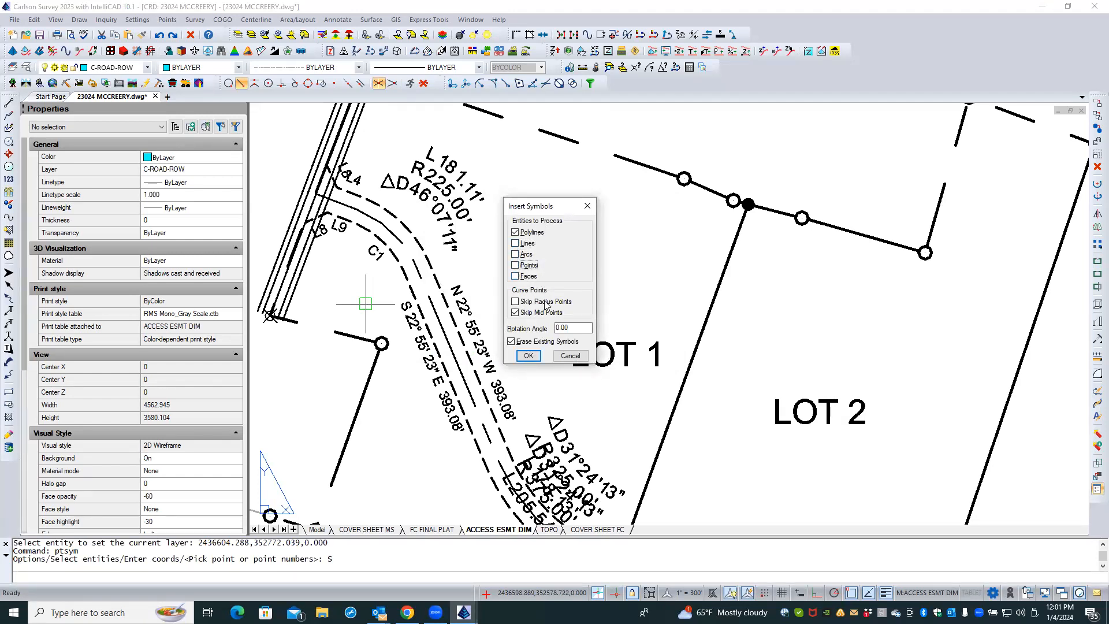
- Insert the symbols along the access easement polyline, processing only polylines and skipping radius points and mid points
{"action": "left_click", "coordinate": [515, 313]}
{"action": "left_click", "coordinate": [515, 301]}
{"action": "left_click", "coordinate": [515, 312]}
{"action": "left_click", "coordinate": [527, 356]}
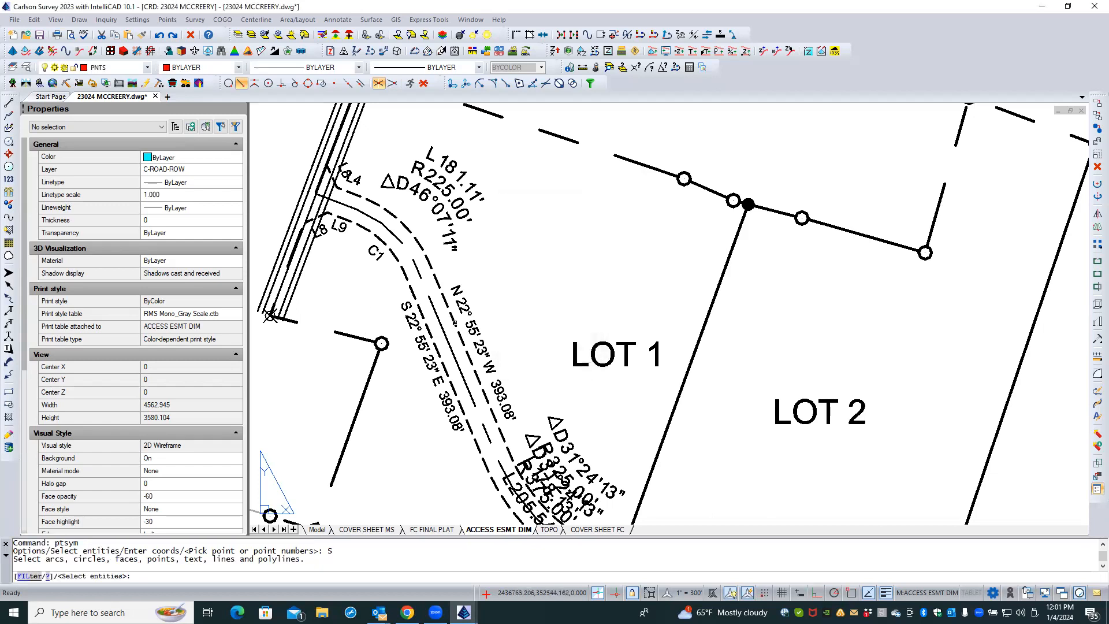
{"action": "left_click", "coordinate": [454, 322]}
{"action": "key", "text": "Return"}
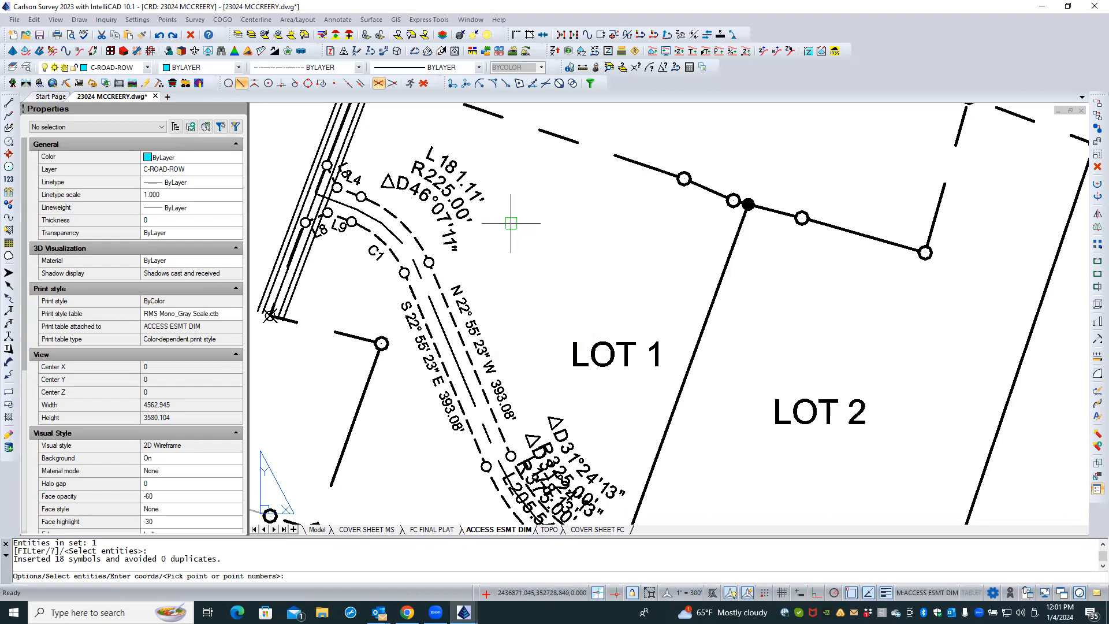
- Place one extra symbol over the 31°24'13" curve label in Lot 1 and end the symbol insertion
{"action": "scroll", "coordinate": [510, 223], "scroll_direction": "down", "scroll_amount": 2}
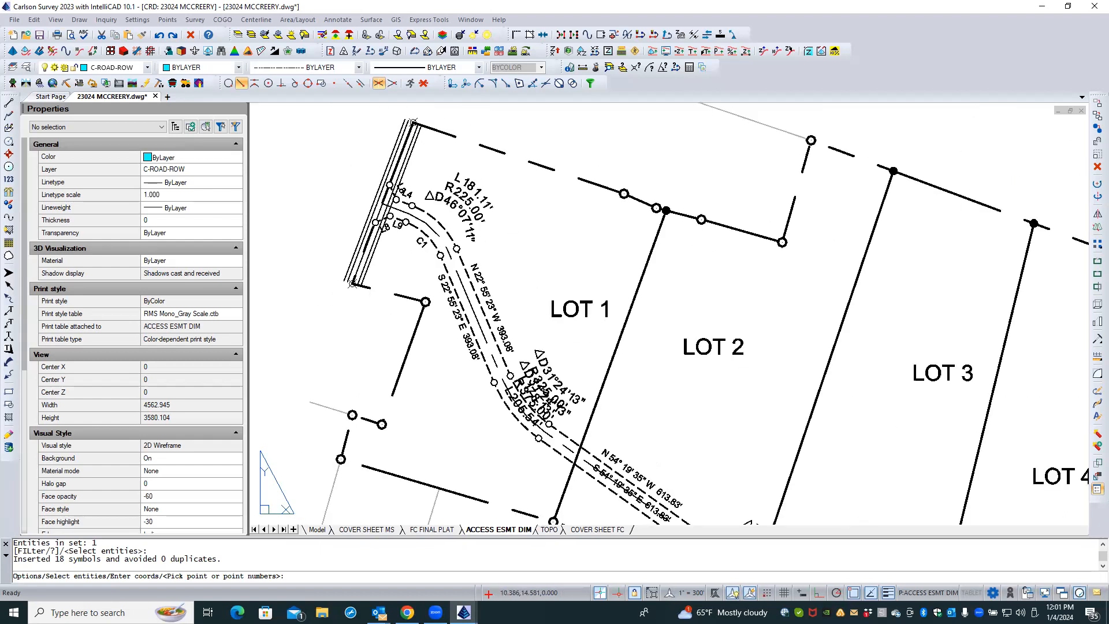
{"action": "scroll", "coordinate": [547, 467], "scroll_direction": "up", "scroll_amount": 4}
{"action": "double_click", "coordinate": [546, 467]}
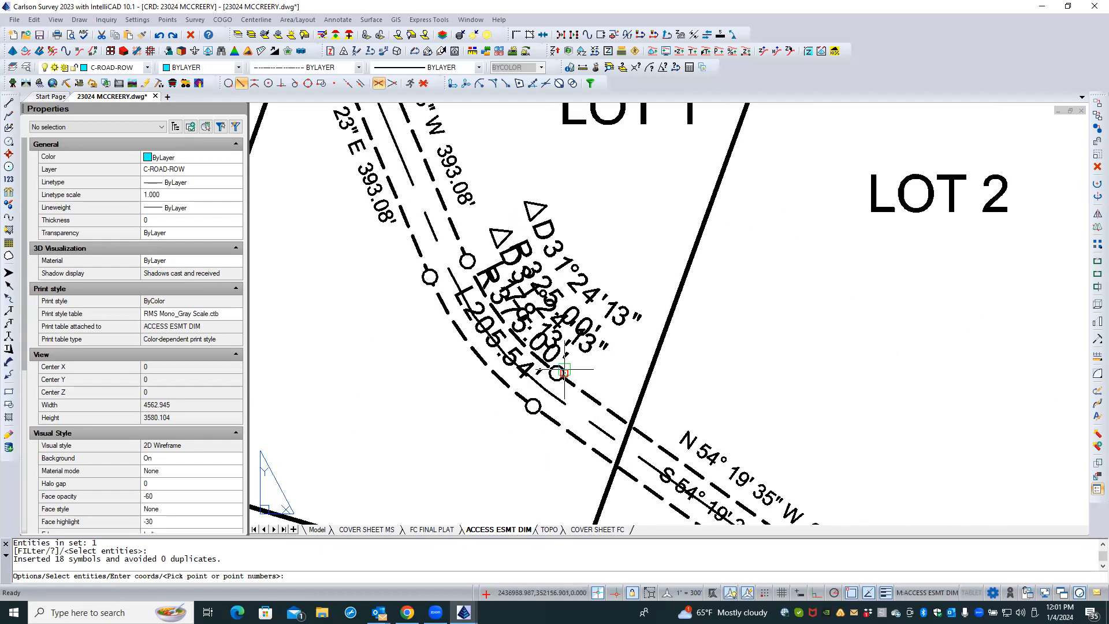
{"action": "left_click", "coordinate": [565, 263]}
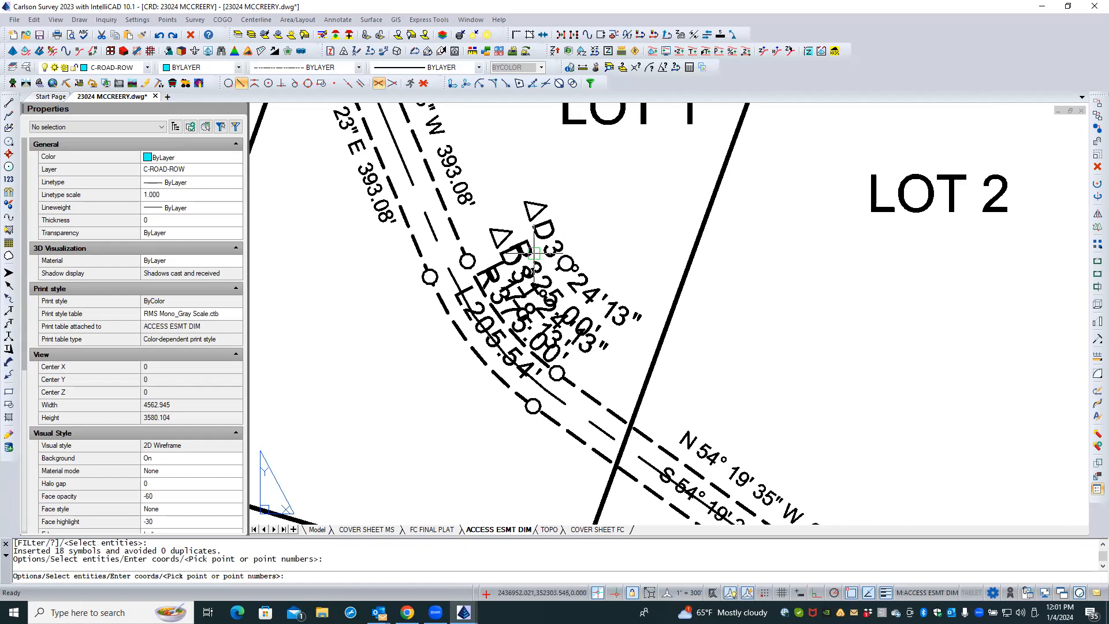
{"action": "key", "text": "Escape"}
{"action": "key", "text": "Escape"}
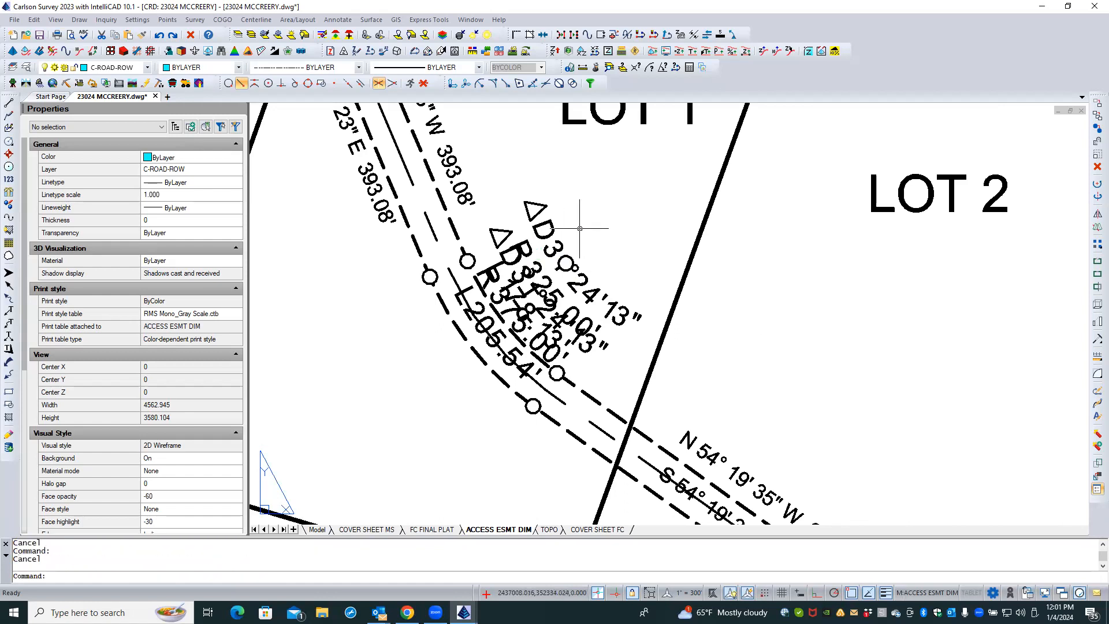
- Replace the D after the delta symbol with a space in the 31°24'13" label above R325.00'
{"action": "double_click", "coordinate": [548, 236]}
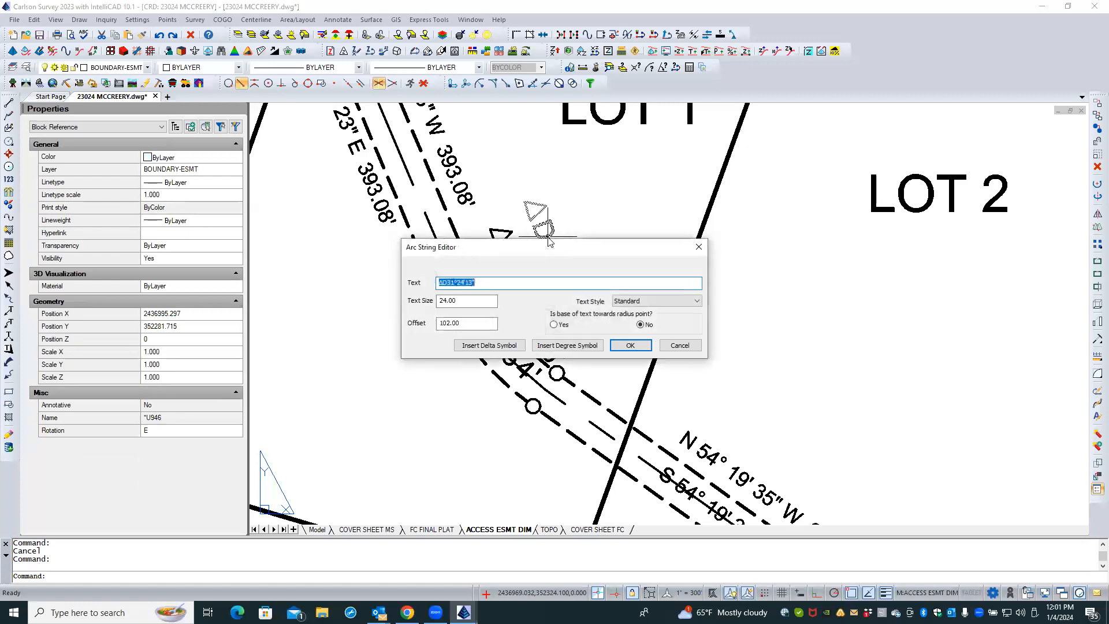
{"action": "left_click", "coordinate": [451, 301]}
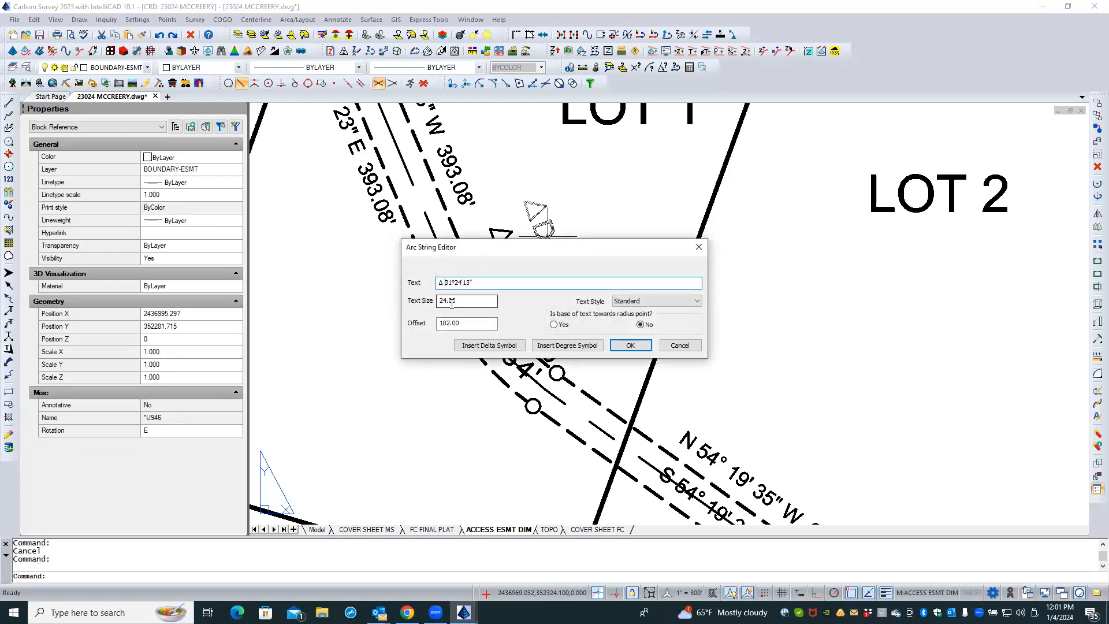
{"action": "left_click", "coordinate": [630, 345]}
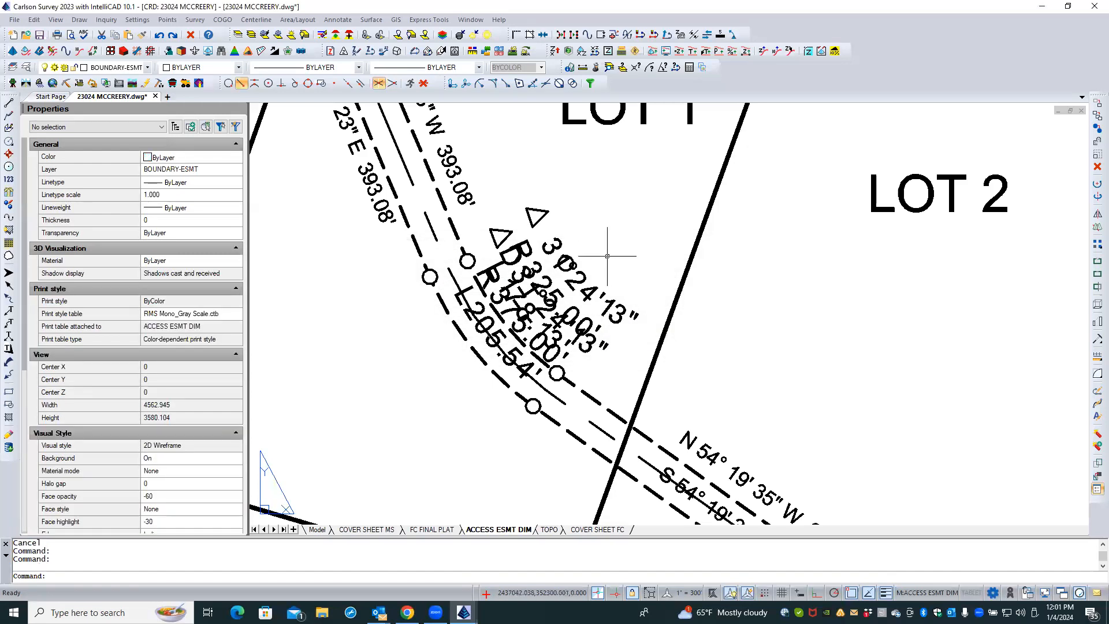
- Move the ΔD31°24'13", R375.00' and L205.54' curve labels outside the easement's southwest edge, stacked outward in that order
{"action": "left_click", "coordinate": [507, 233]}
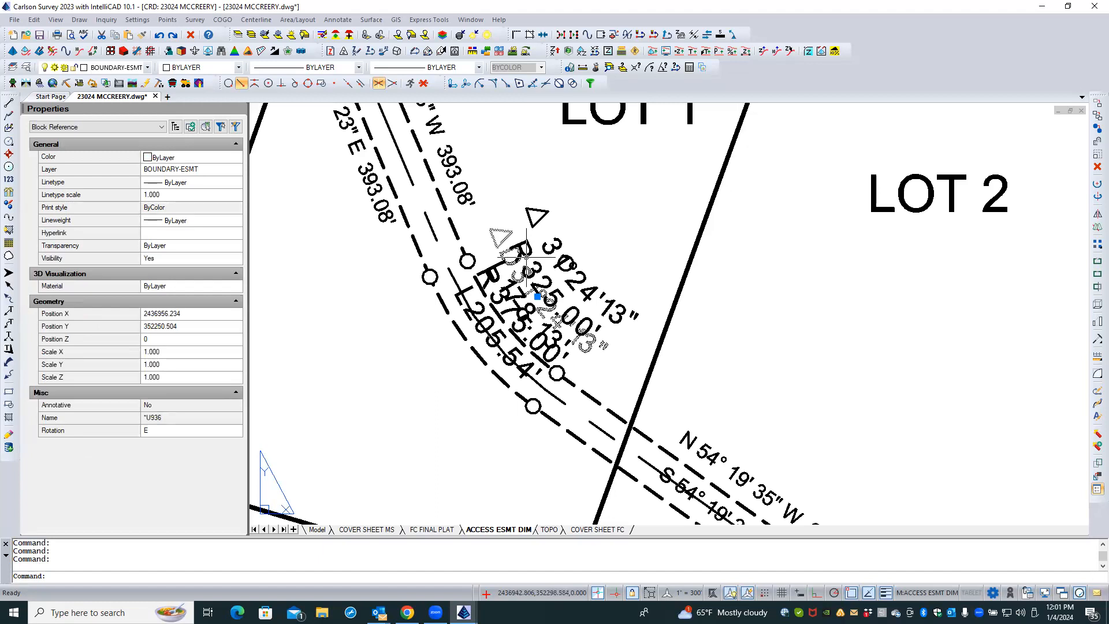
{"action": "left_click", "coordinate": [537, 297]}
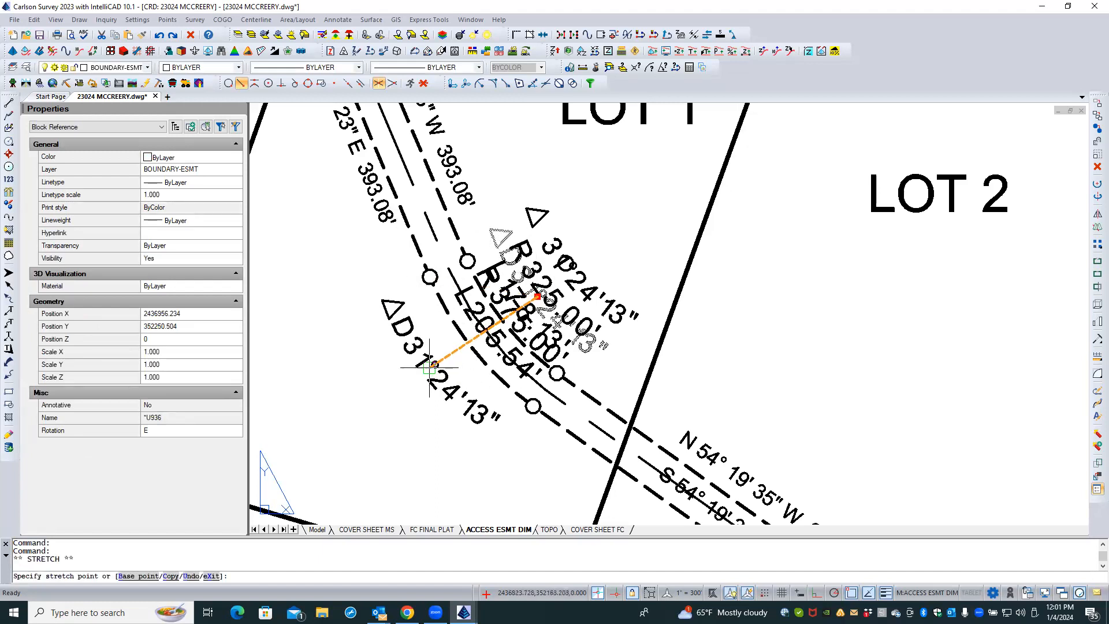
{"action": "left_click", "coordinate": [429, 366]}
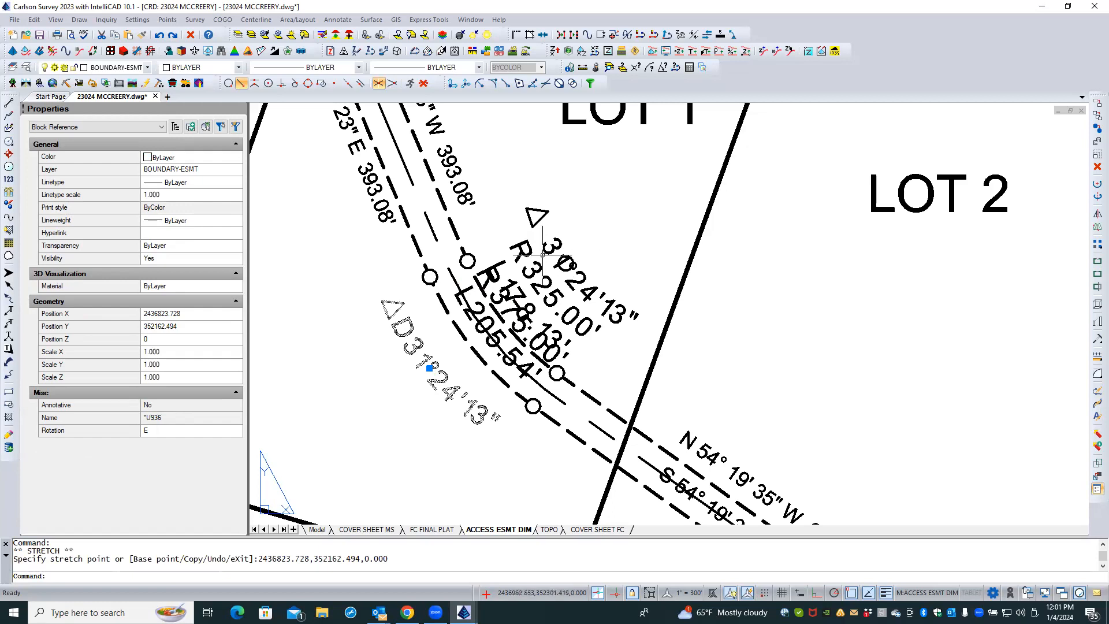
{"action": "left_click", "coordinate": [508, 315]}
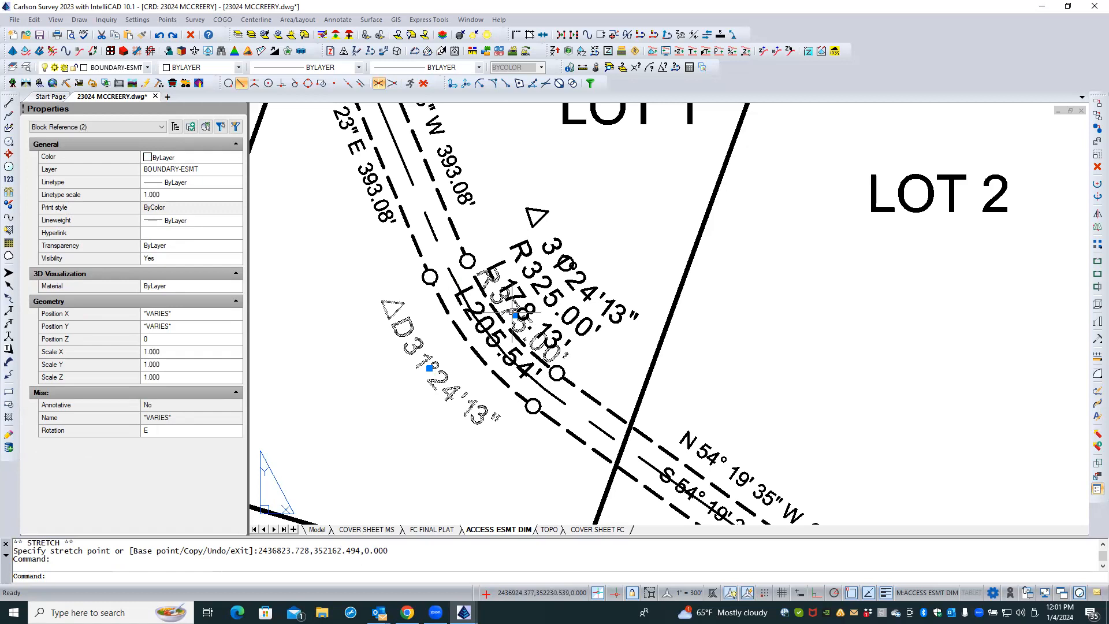
{"action": "left_click", "coordinate": [514, 315]}
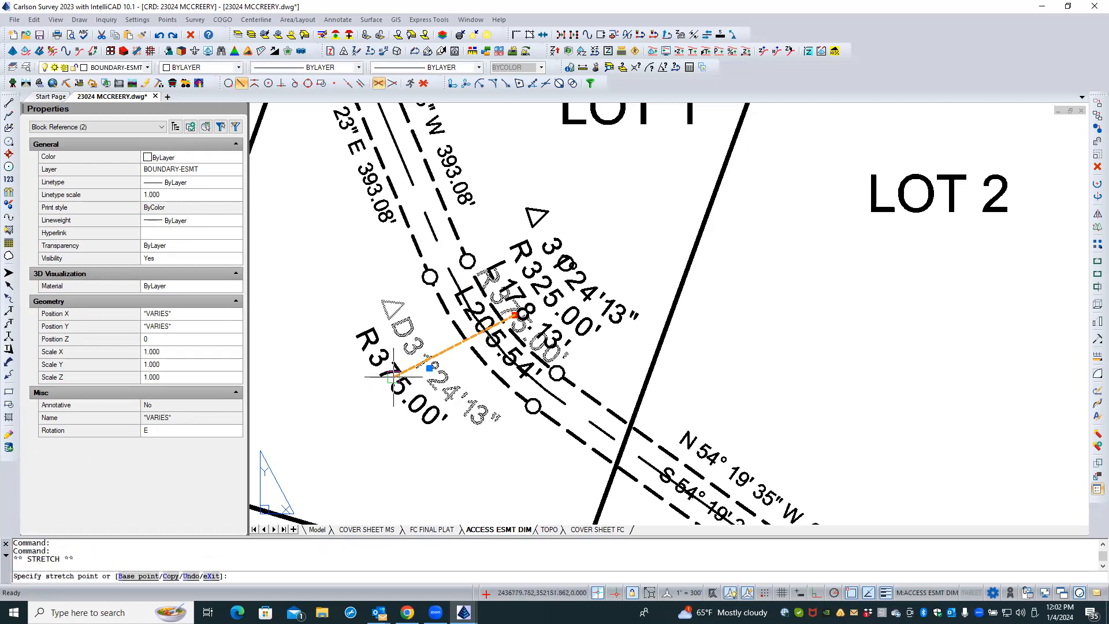
{"action": "left_click", "coordinate": [401, 379]}
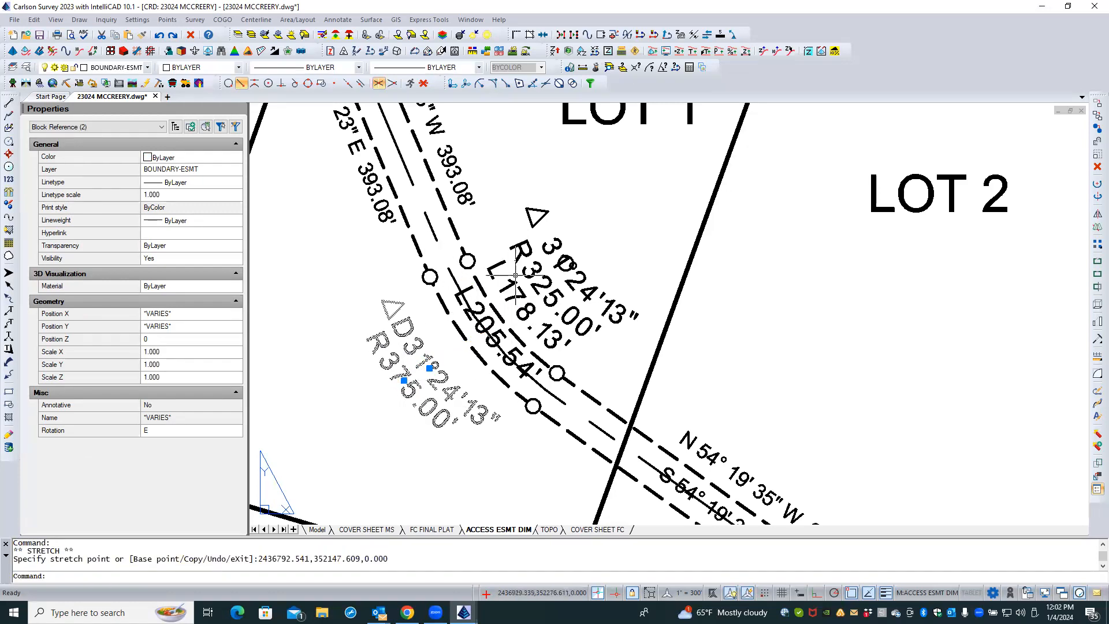
{"action": "left_click", "coordinate": [478, 312]}
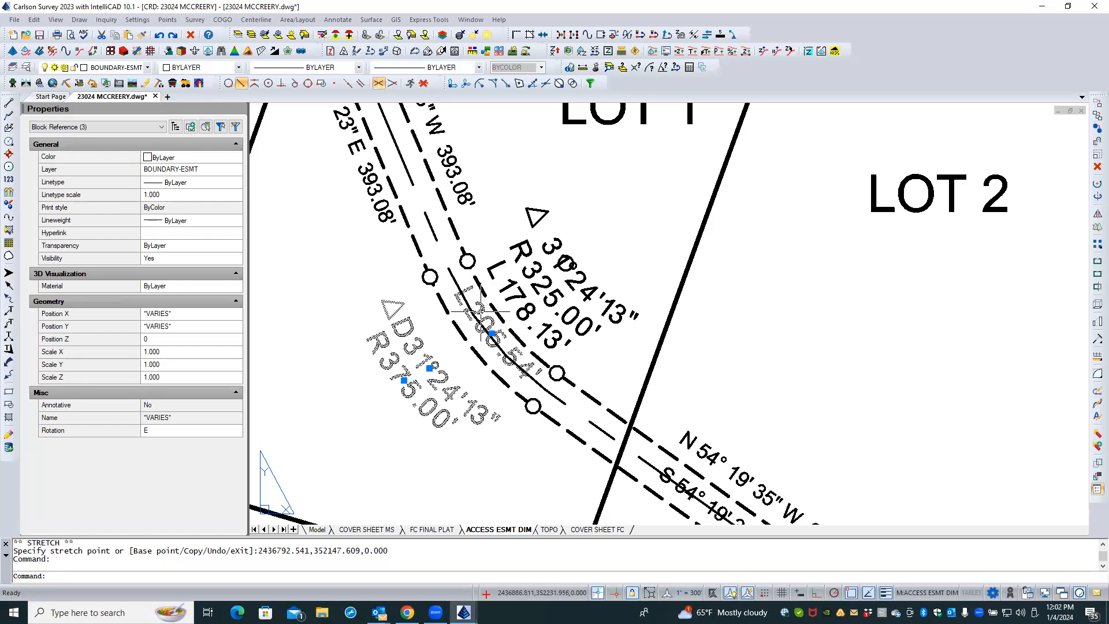
{"action": "left_click", "coordinate": [491, 334]}
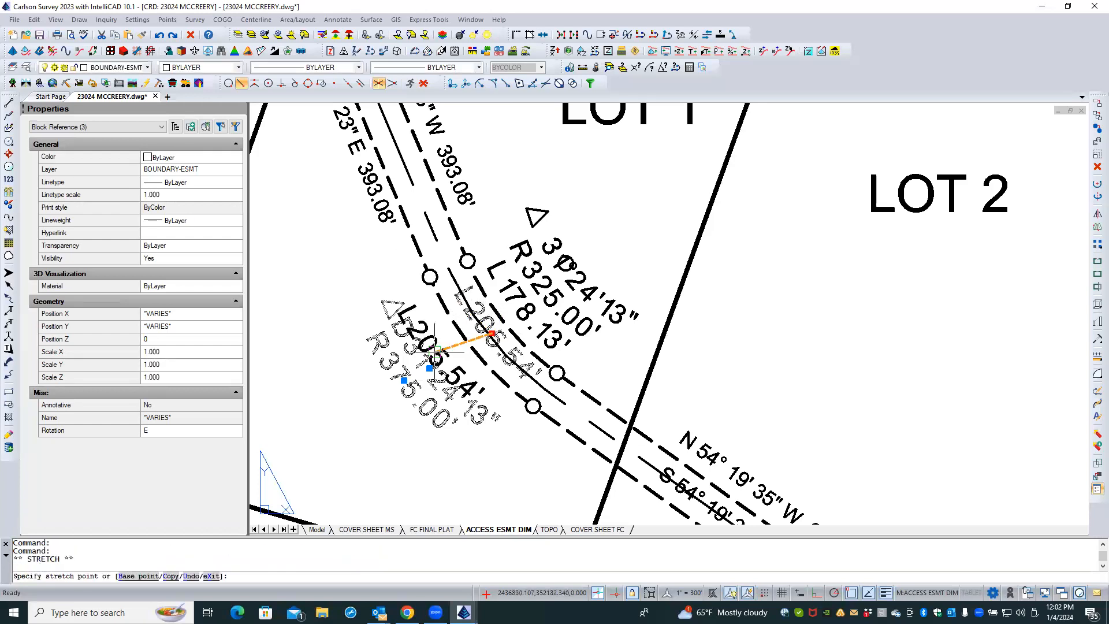
{"action": "left_click", "coordinate": [374, 399]}
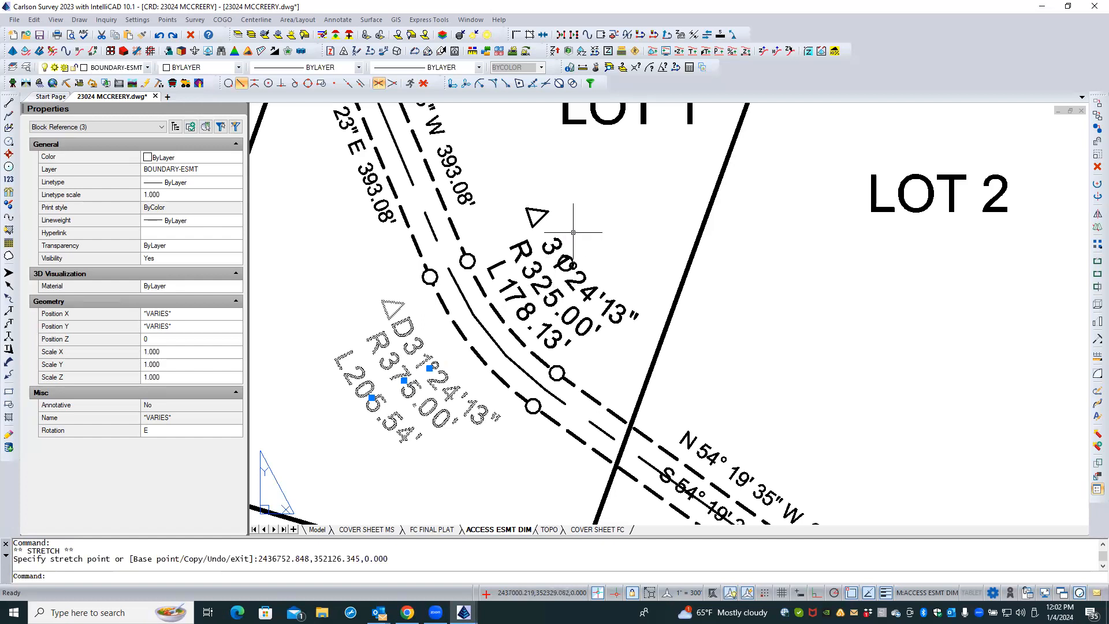
{"action": "key", "text": "Escape"}
{"action": "key", "text": "Escape"}
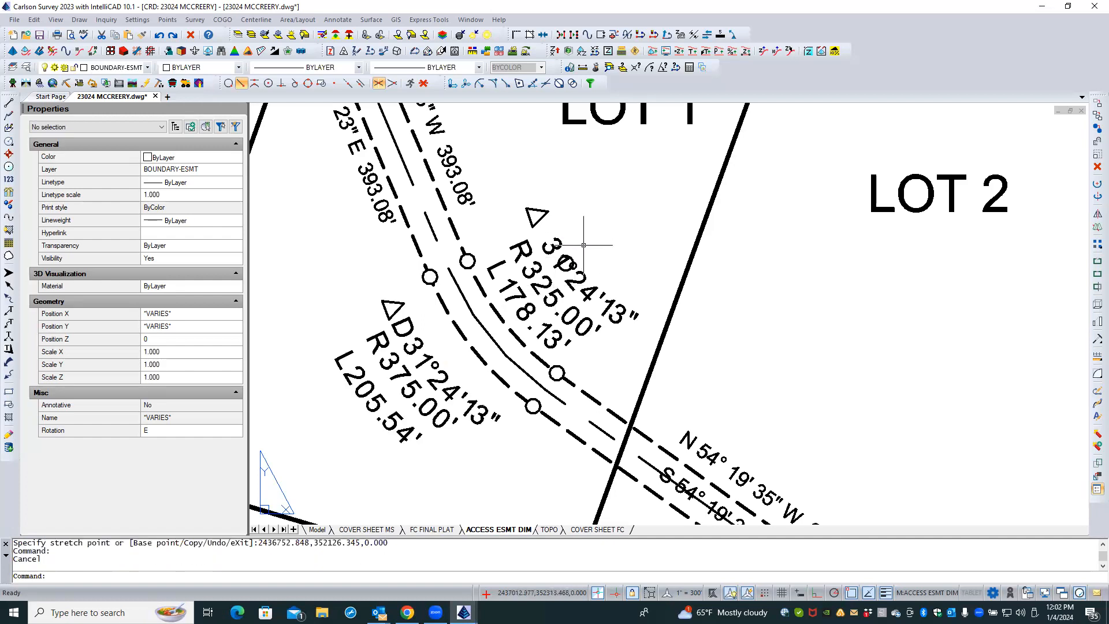
- Erase the stray circle symbol overlapping the Δ 31°24'13" curve label
{"action": "left_click", "coordinate": [563, 264]}
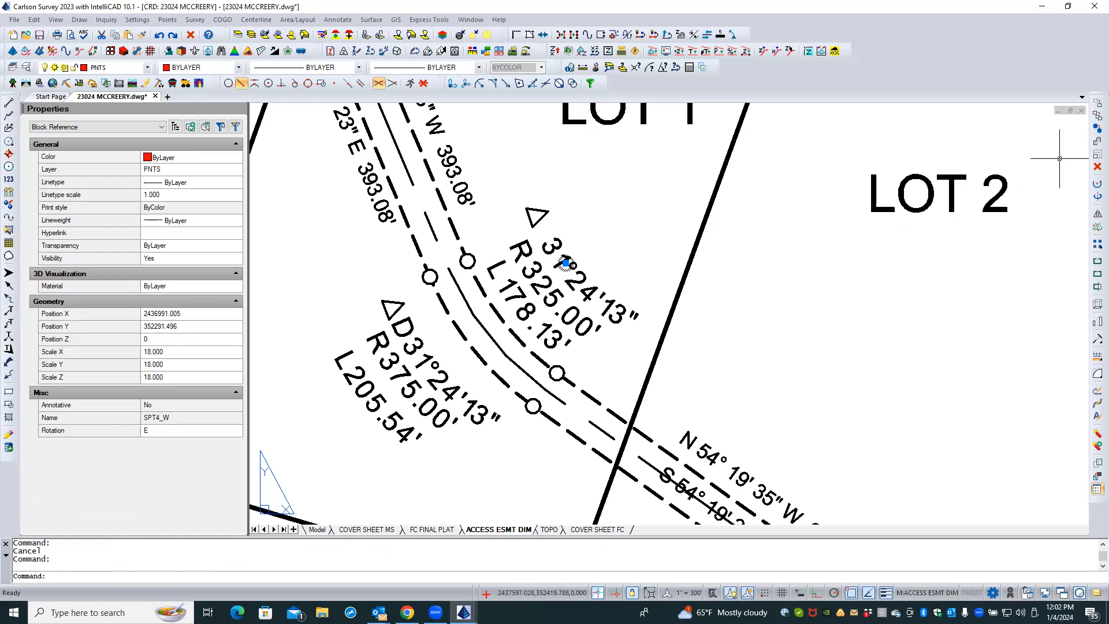
{"action": "left_click", "coordinate": [1097, 166]}
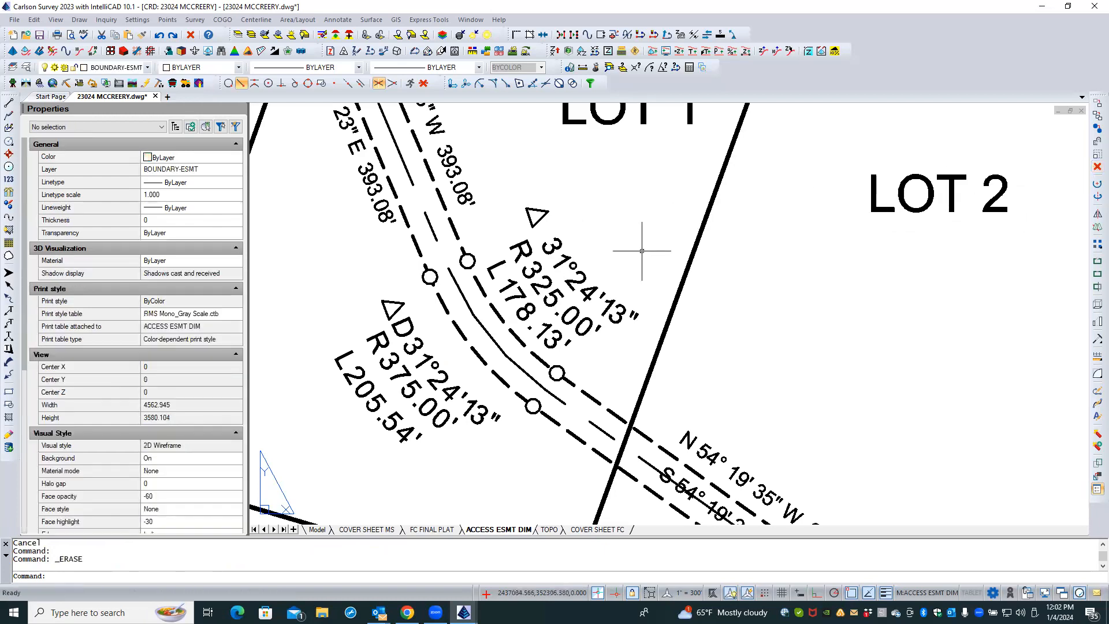
- Move the S 54° 19' 35" E 613.83' label out of the easement strip to just beyond its southwest edge
{"action": "scroll", "coordinate": [547, 310], "scroll_direction": "down", "scroll_amount": 2}
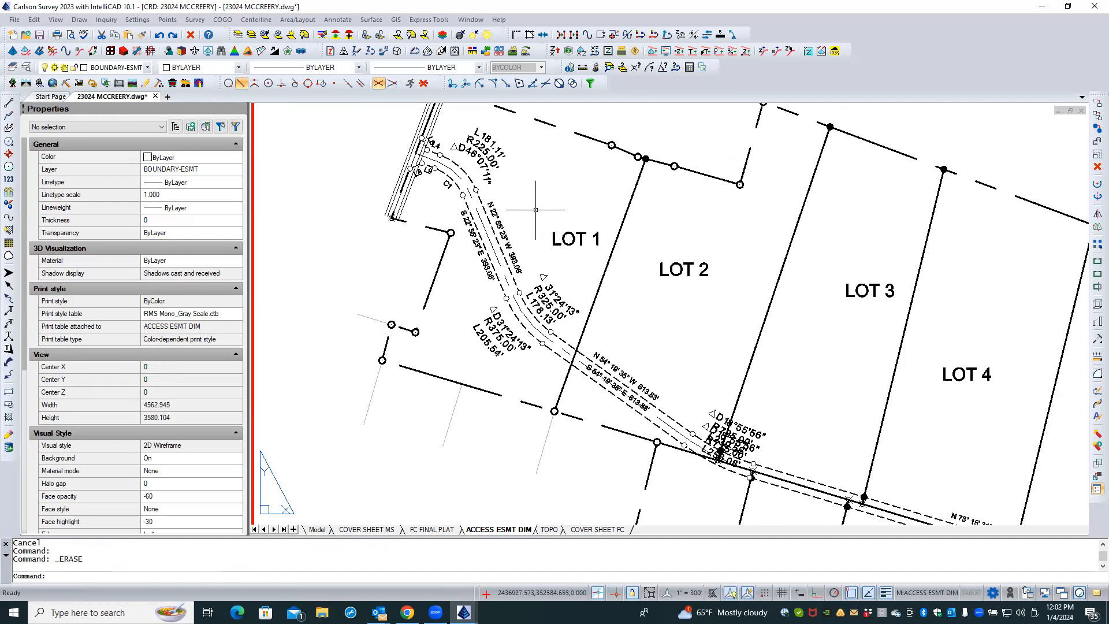
{"action": "scroll", "coordinate": [535, 210], "scroll_direction": "down", "scroll_amount": 1}
{"action": "scroll", "coordinate": [620, 374], "scroll_direction": "up", "scroll_amount": 3}
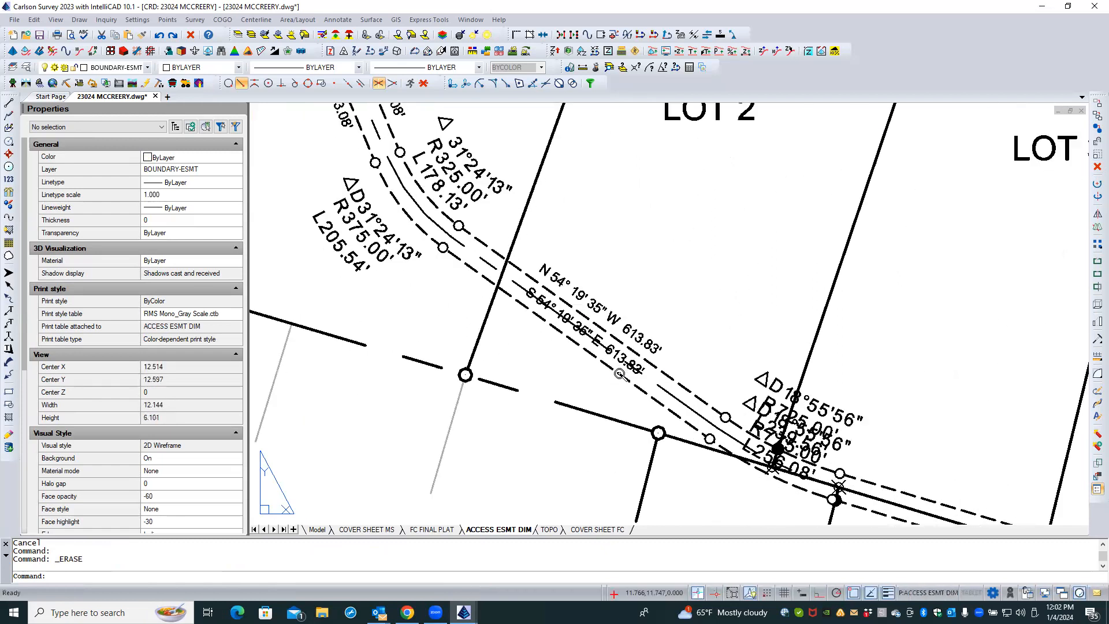
{"action": "scroll", "coordinate": [619, 374], "scroll_direction": "up", "scroll_amount": 1}
{"action": "double_click", "coordinate": [607, 340]}
{"action": "left_click", "coordinate": [607, 341]}
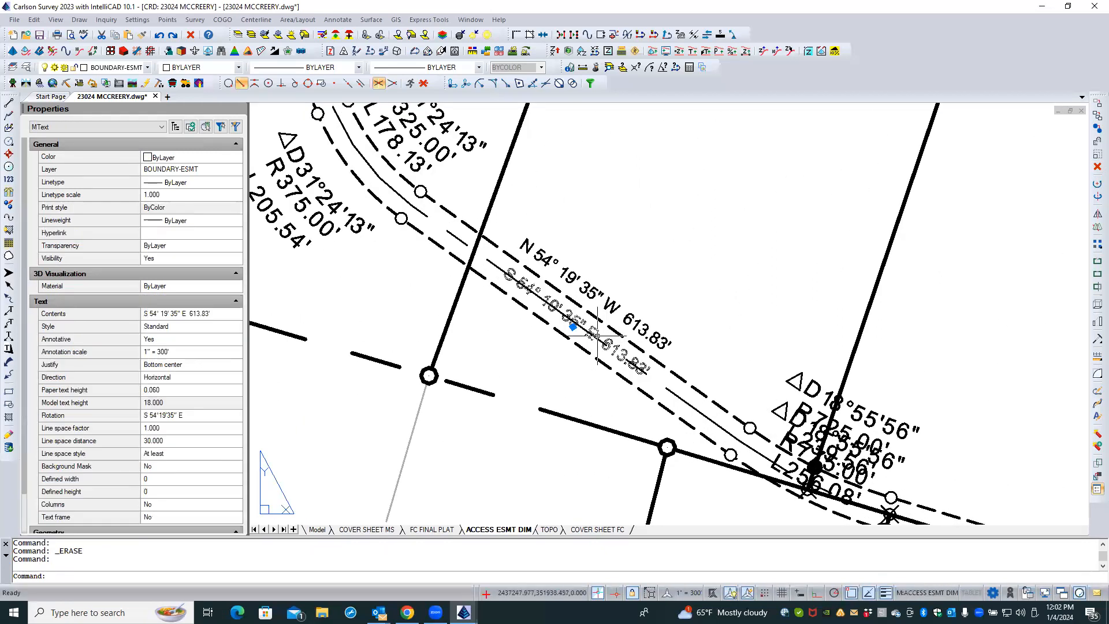
{"action": "left_click", "coordinate": [573, 325]}
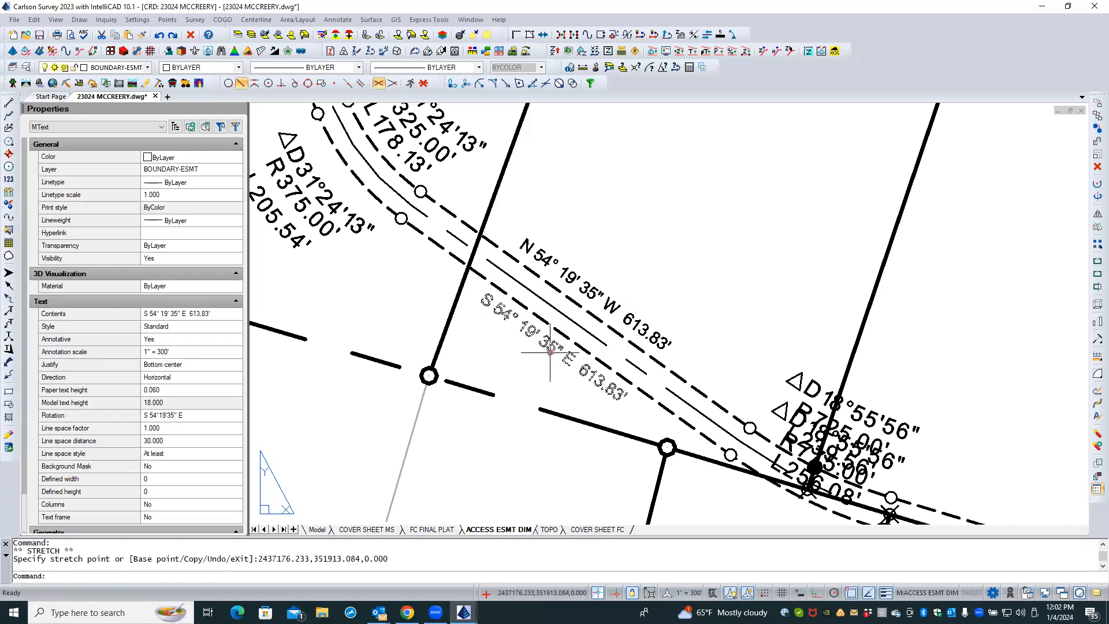
{"action": "key", "text": "Escape"}
{"action": "key", "text": "Escape"}
{"action": "scroll", "coordinate": [427, 370], "scroll_direction": "down", "scroll_amount": 2}
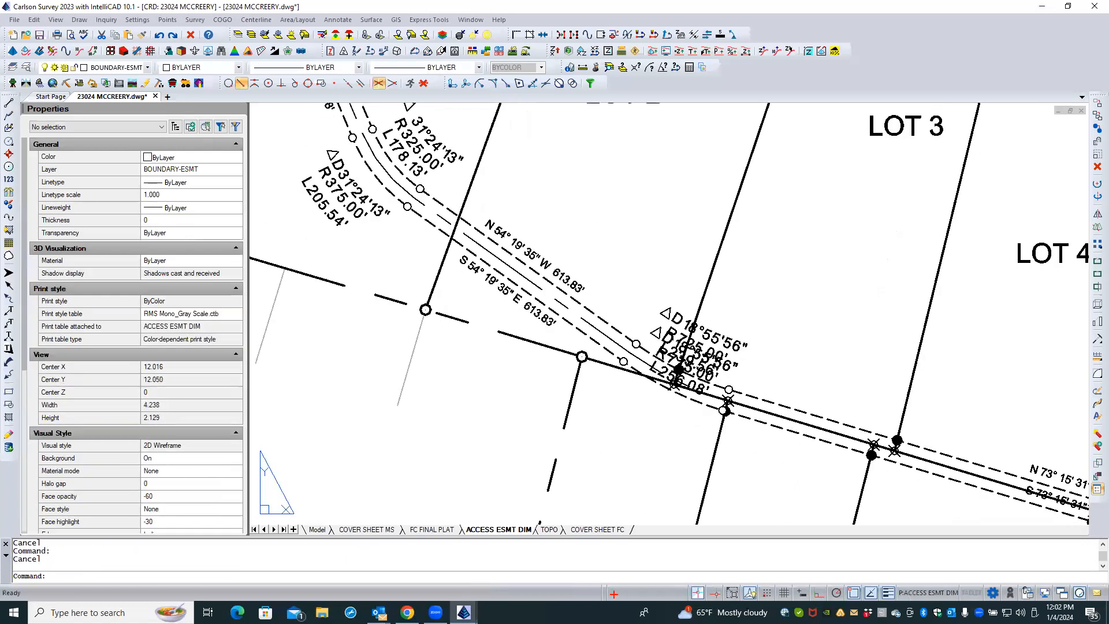
{"action": "scroll", "coordinate": [797, 359], "scroll_direction": "up", "scroll_amount": 1}
{"action": "scroll", "coordinate": [788, 361], "scroll_direction": "up", "scroll_amount": 1}
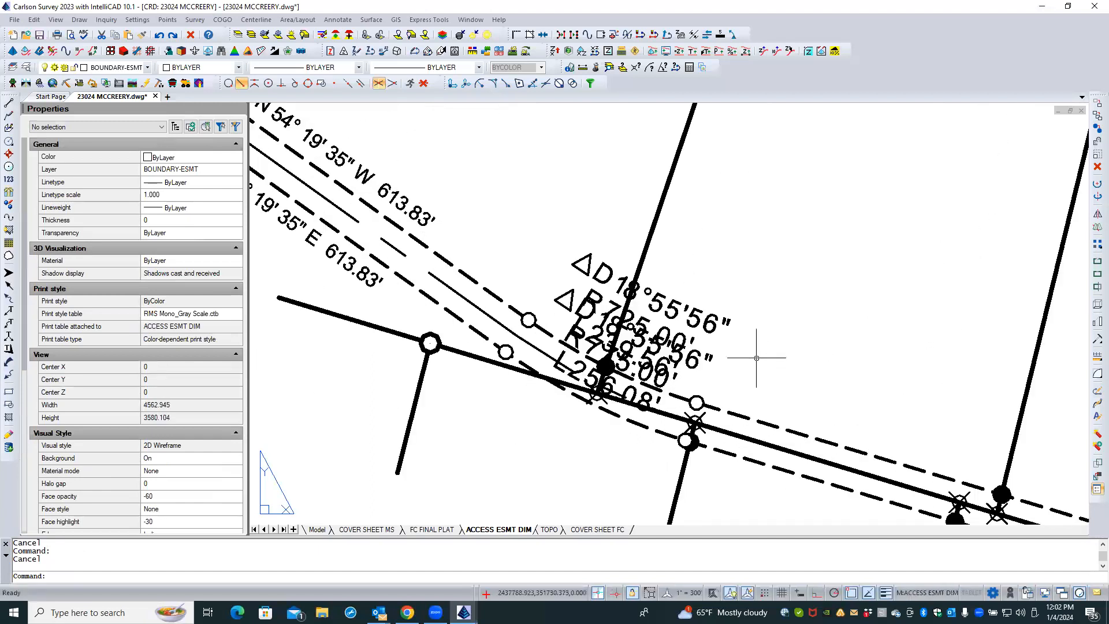
{"action": "left_click", "coordinate": [698, 320]}
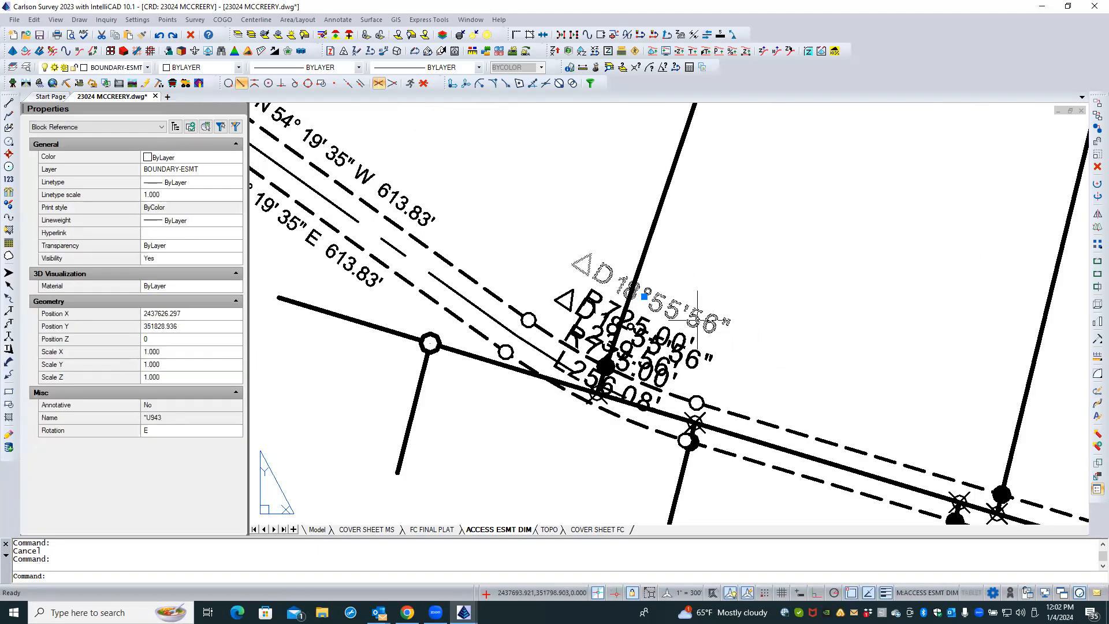
{"action": "left_click", "coordinate": [595, 298]}
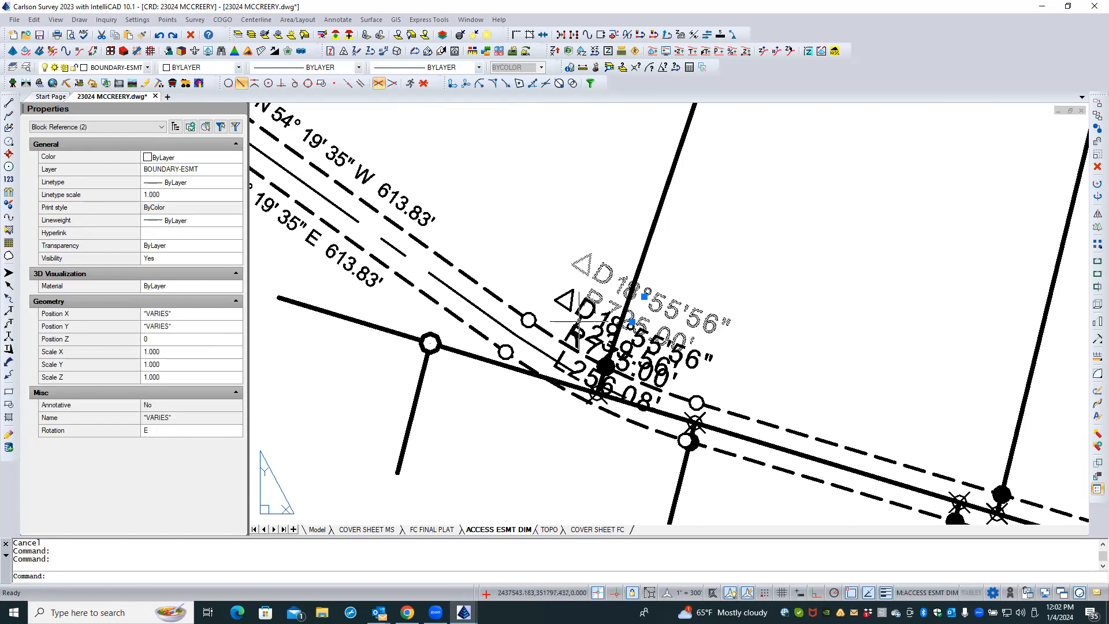
{"action": "key", "text": "Escape"}
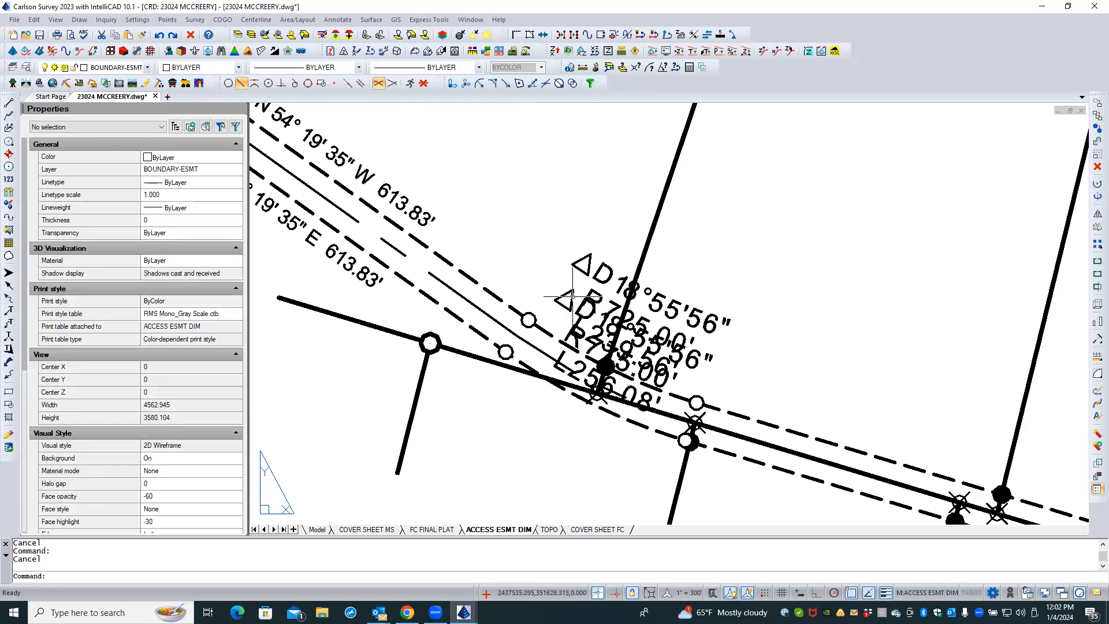
- Move the ΔD18°55'56", R775.00' and L256.08' curve labels together to just outside the easement's southwest edge
{"action": "left_click", "coordinate": [572, 297]}
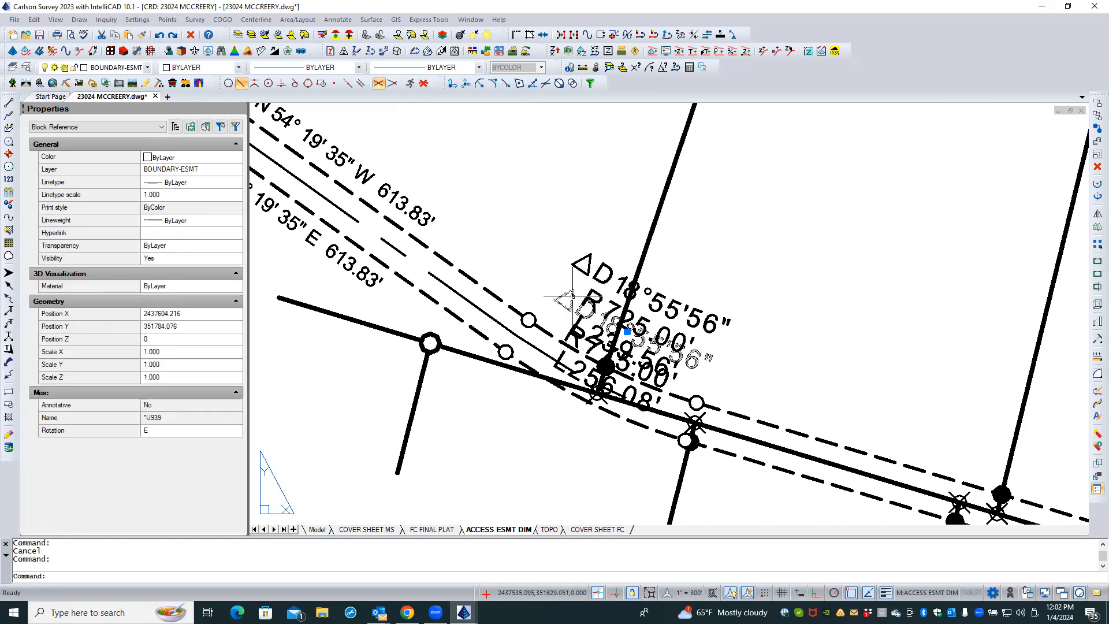
{"action": "left_click", "coordinate": [569, 348]}
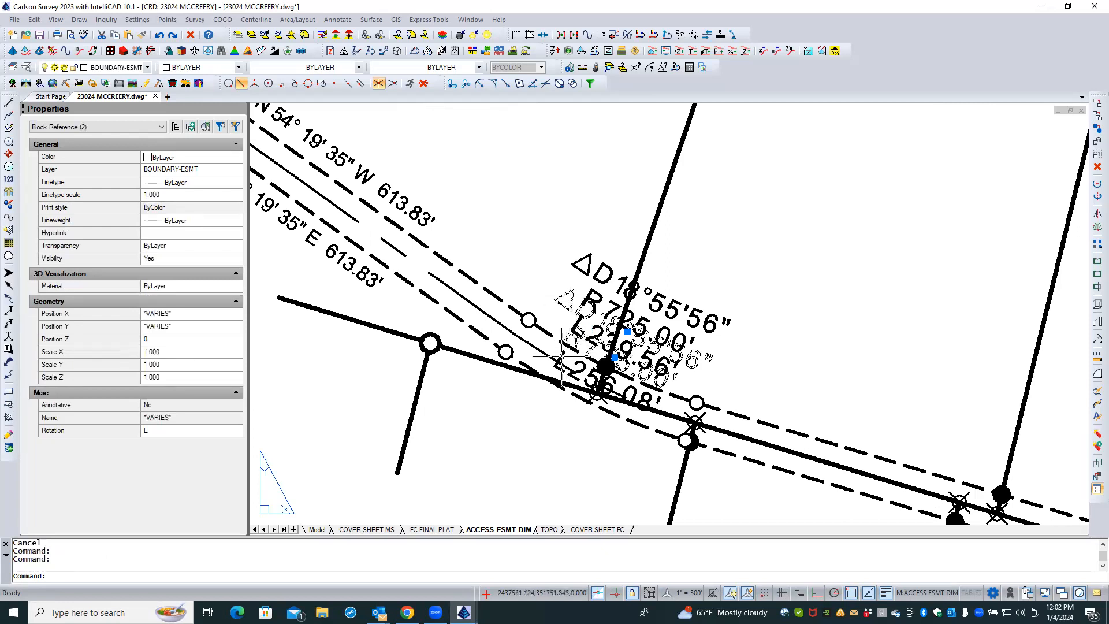
{"action": "left_click", "coordinate": [593, 372]}
{"action": "type", "text": "M"}
{"action": "key", "text": "Return"}
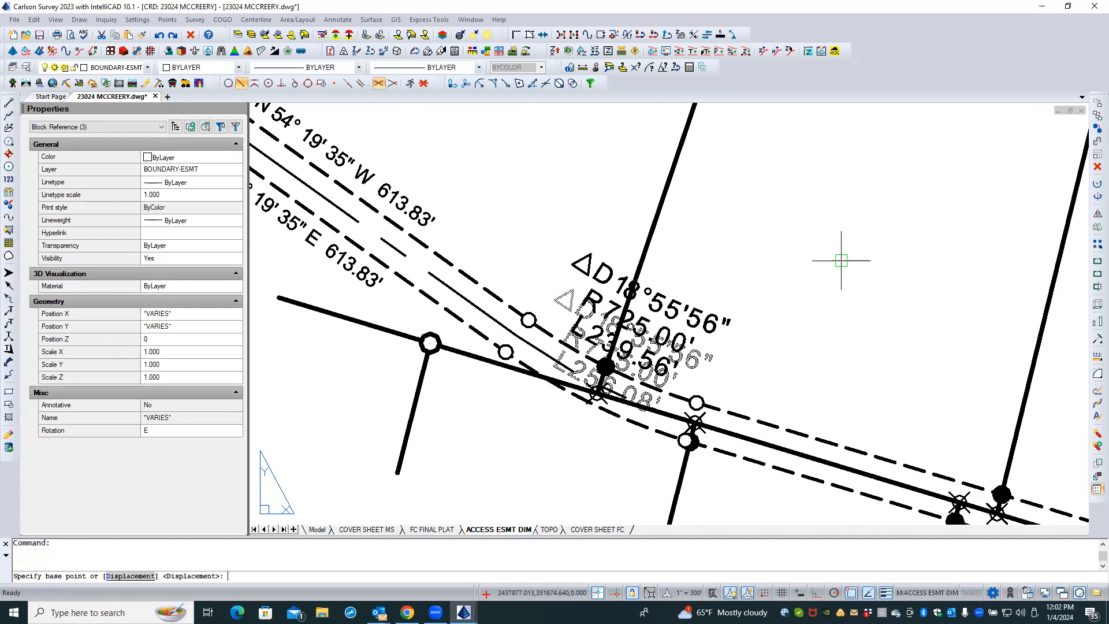
{"action": "left_click", "coordinate": [858, 246]}
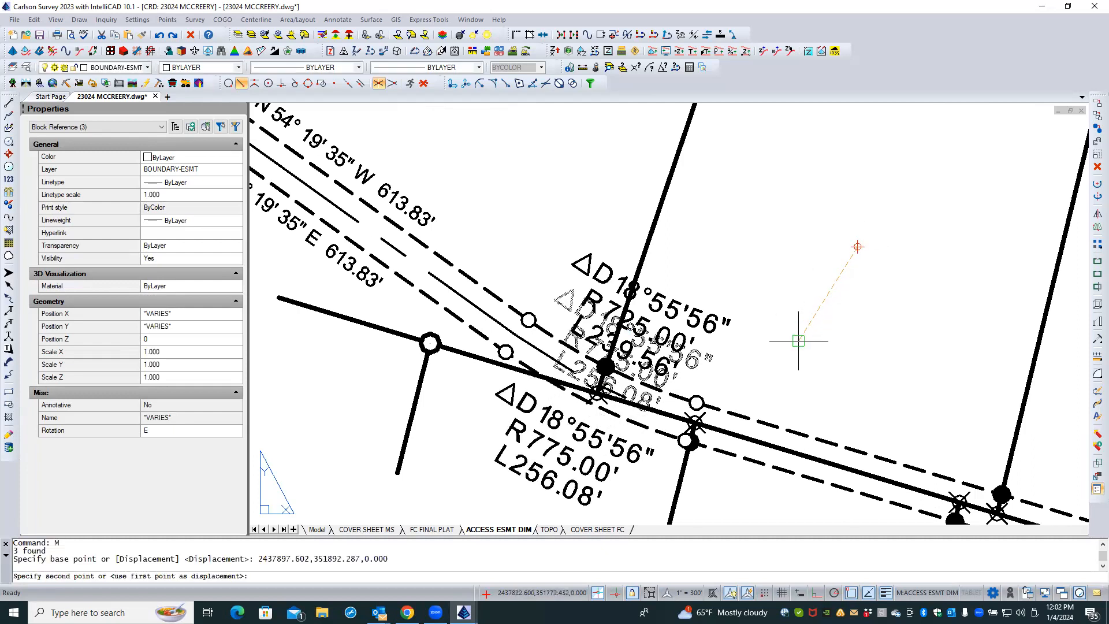
{"action": "left_click", "coordinate": [800, 331]}
{"action": "key", "text": "Escape"}
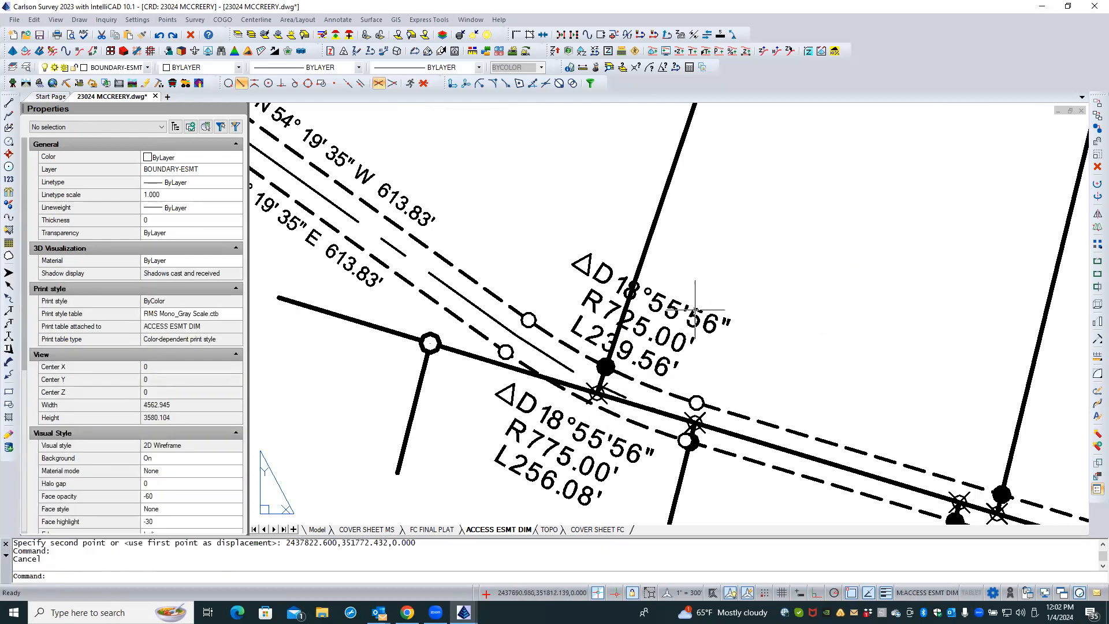
- Replace the D after the delta symbol with a space in both 18°55'56" labels, above R725.00' and above R775.00'
{"action": "double_click", "coordinate": [721, 303]}
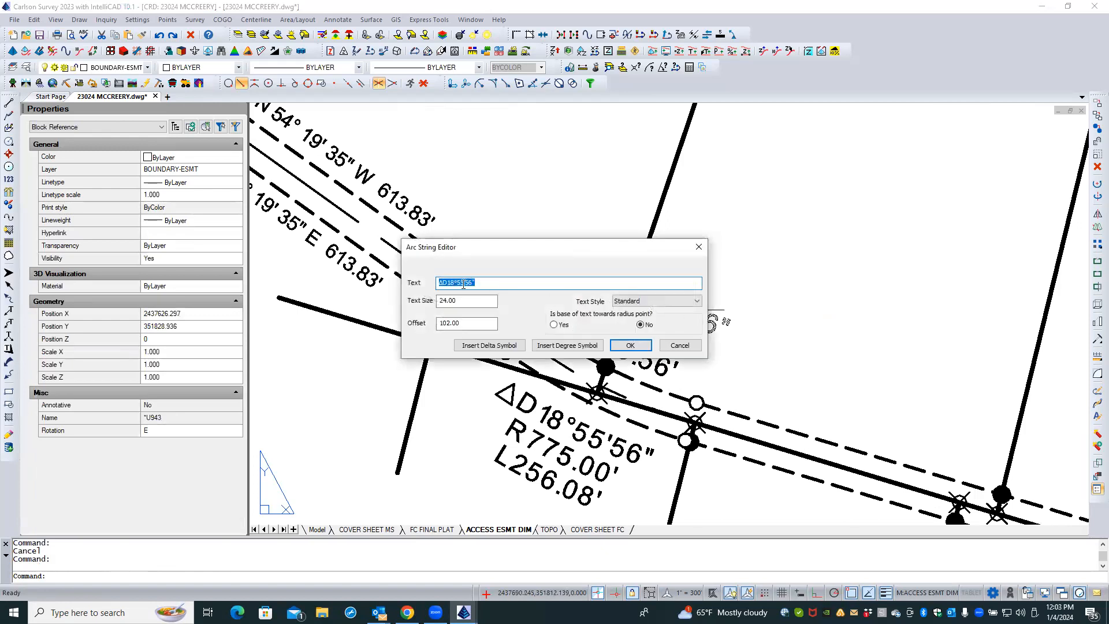
{"action": "left_click", "coordinate": [442, 282]}
{"action": "left_click", "coordinate": [630, 345]}
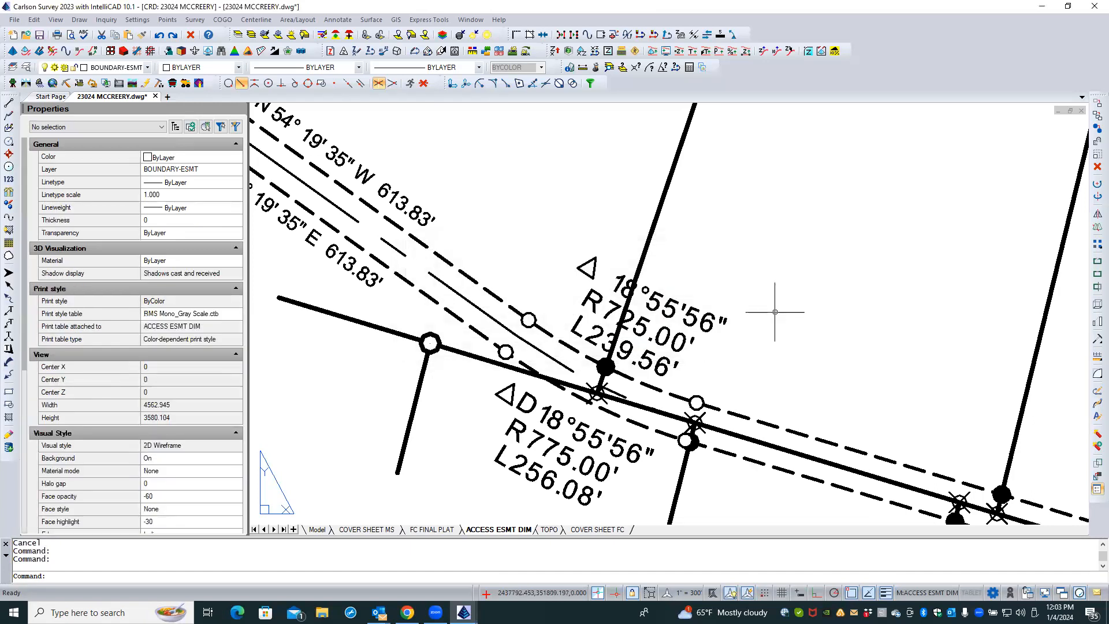
{"action": "double_click", "coordinate": [580, 427]}
{"action": "left_click", "coordinate": [443, 284]}
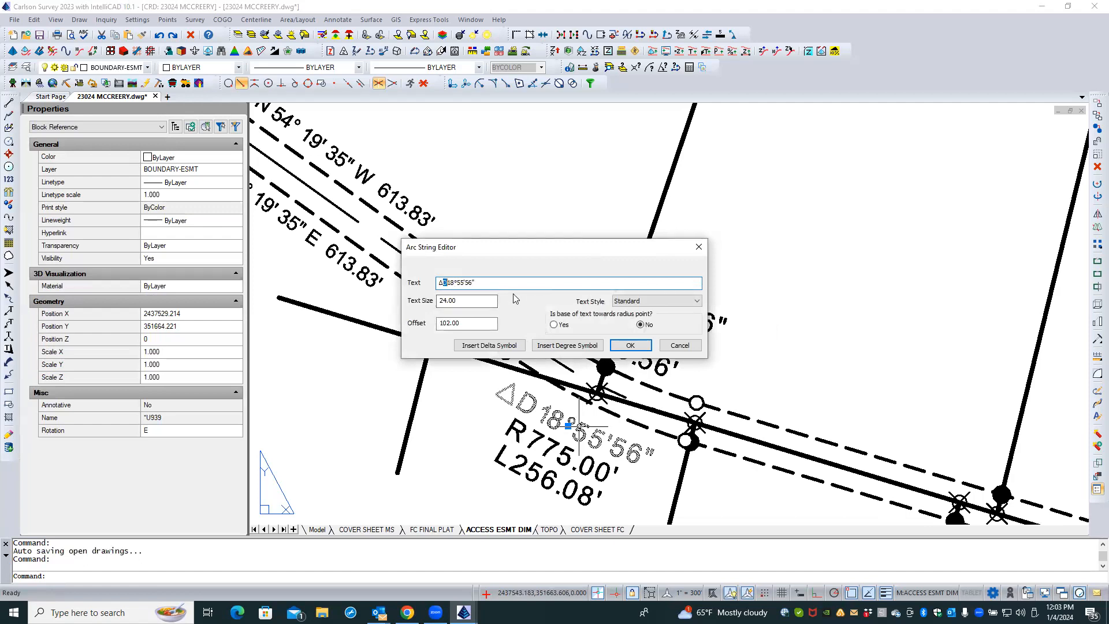
{"action": "left_click", "coordinate": [615, 351]}
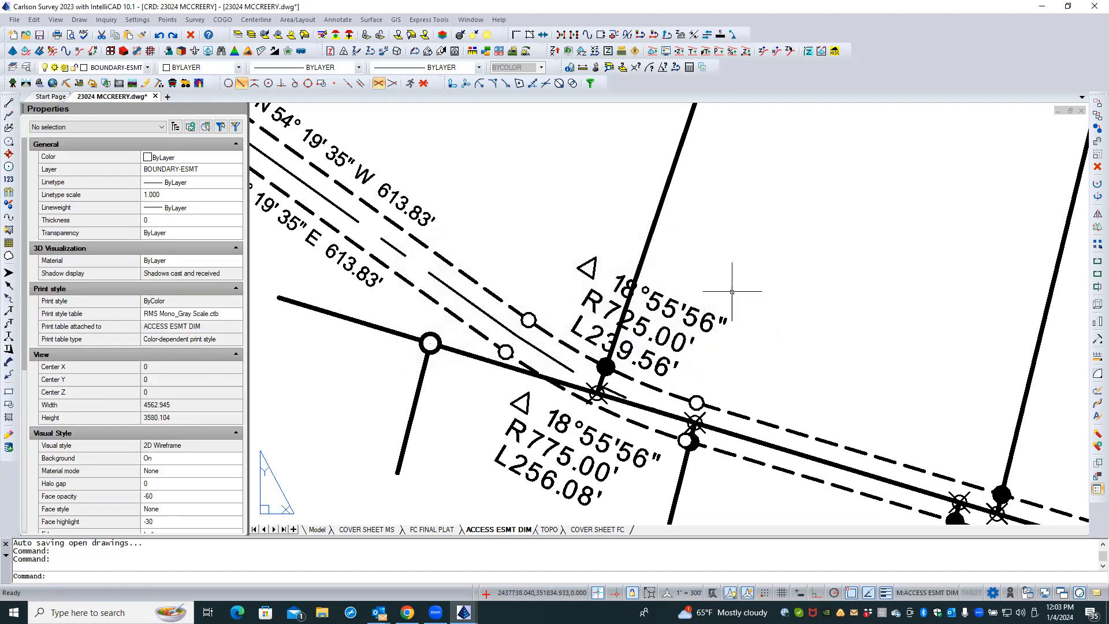
- Move the S 73° 15' 31" E 1724.84' label out of the easement strip to just beyond its south edge
{"action": "scroll", "coordinate": [732, 240], "scroll_direction": "down", "scroll_amount": 2}
{"action": "scroll", "coordinate": [585, 271], "scroll_direction": "down", "scroll_amount": 5}
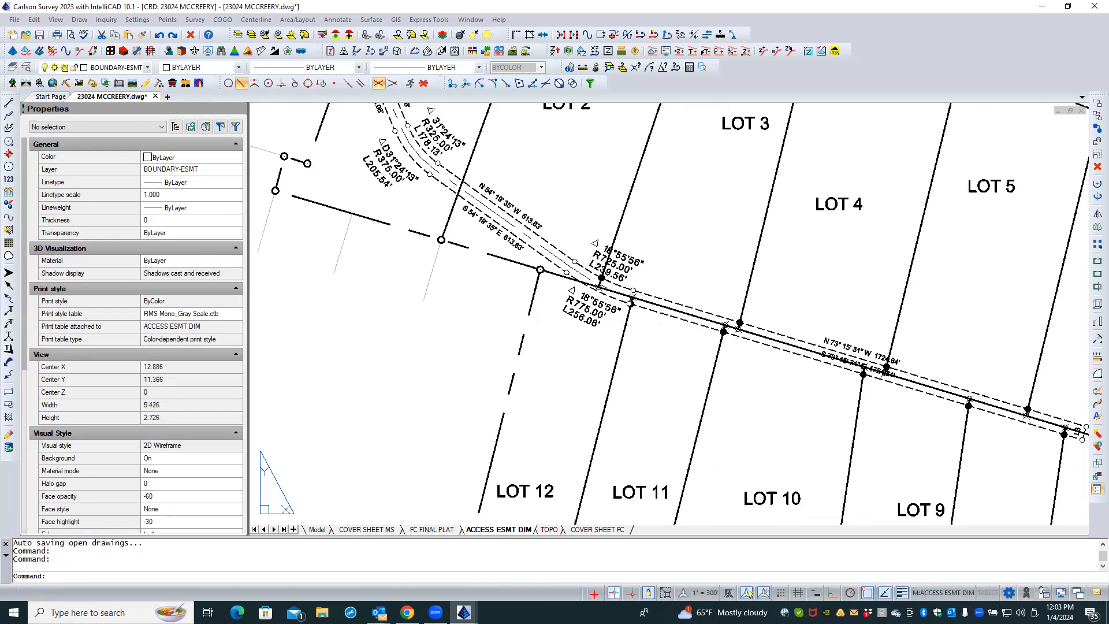
{"action": "scroll", "coordinate": [725, 329], "scroll_direction": "up", "scroll_amount": 5}
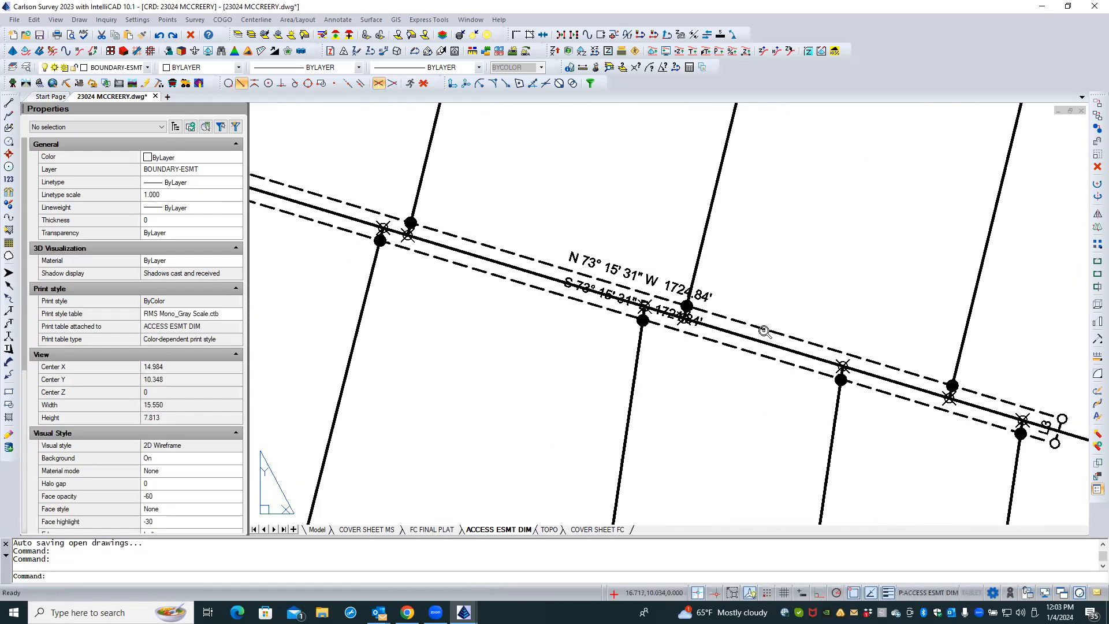
{"action": "scroll", "coordinate": [607, 297], "scroll_direction": "up", "scroll_amount": 2}
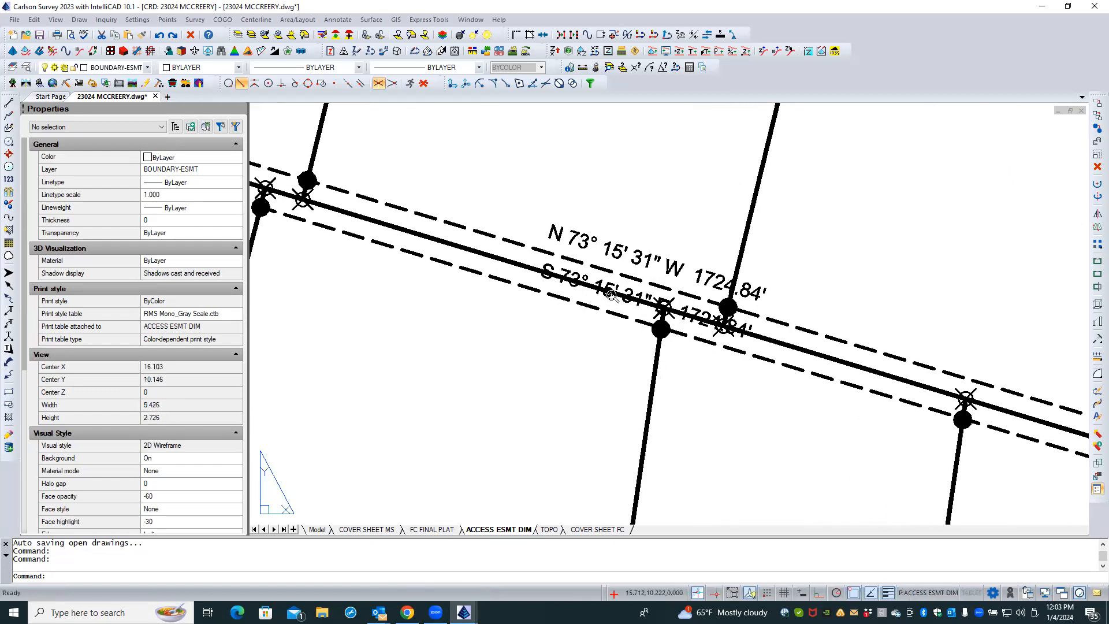
{"action": "left_click", "coordinate": [611, 283]}
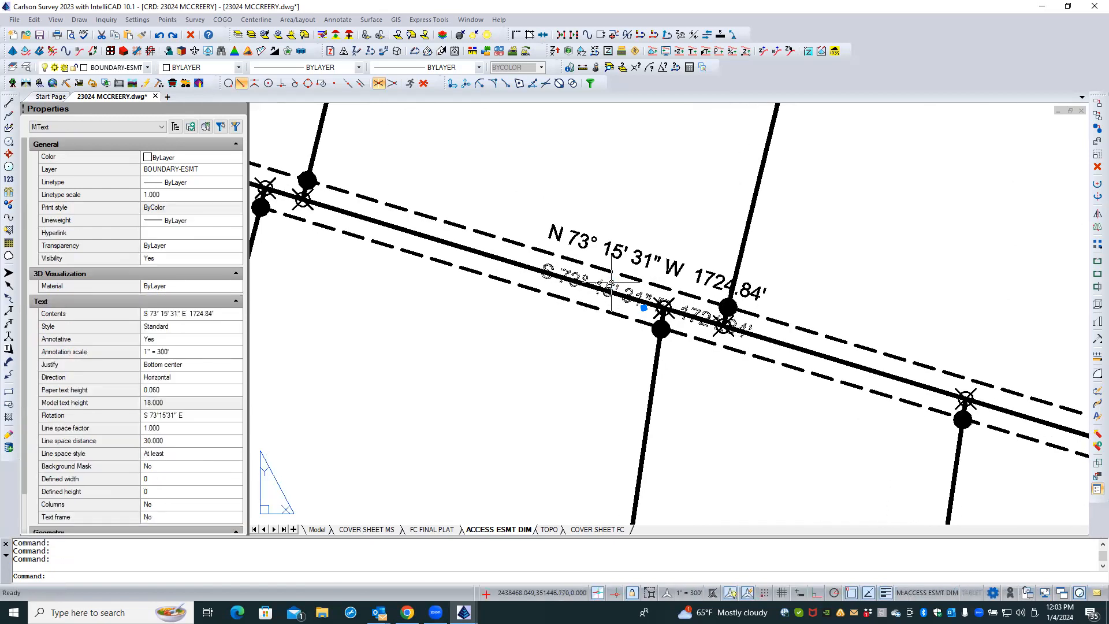
{"action": "left_click", "coordinate": [643, 306]}
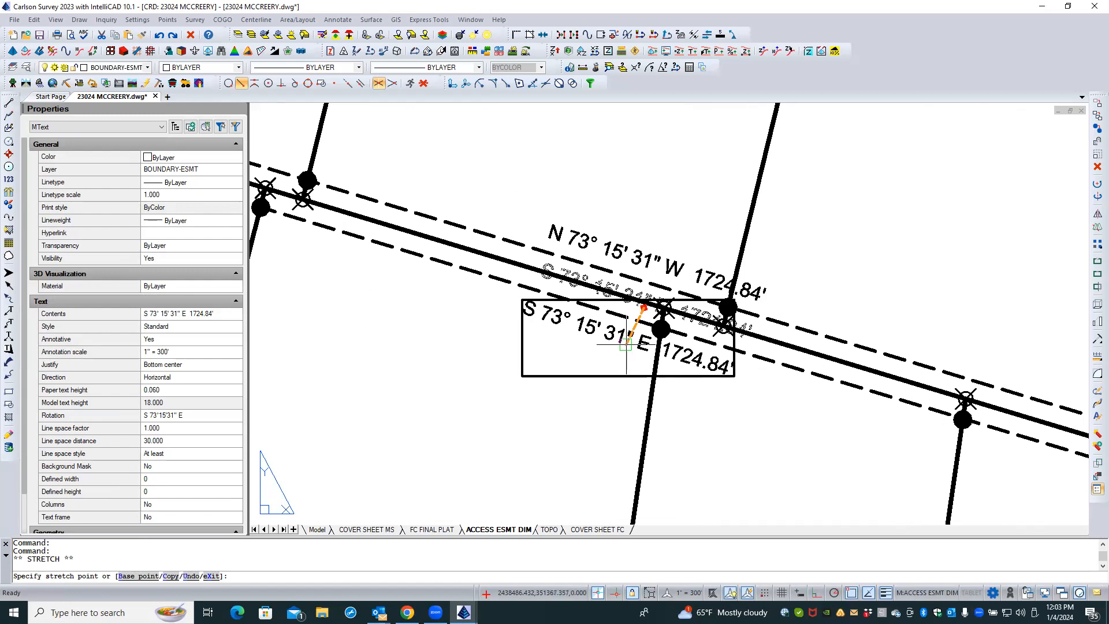
{"action": "left_click", "coordinate": [626, 345]}
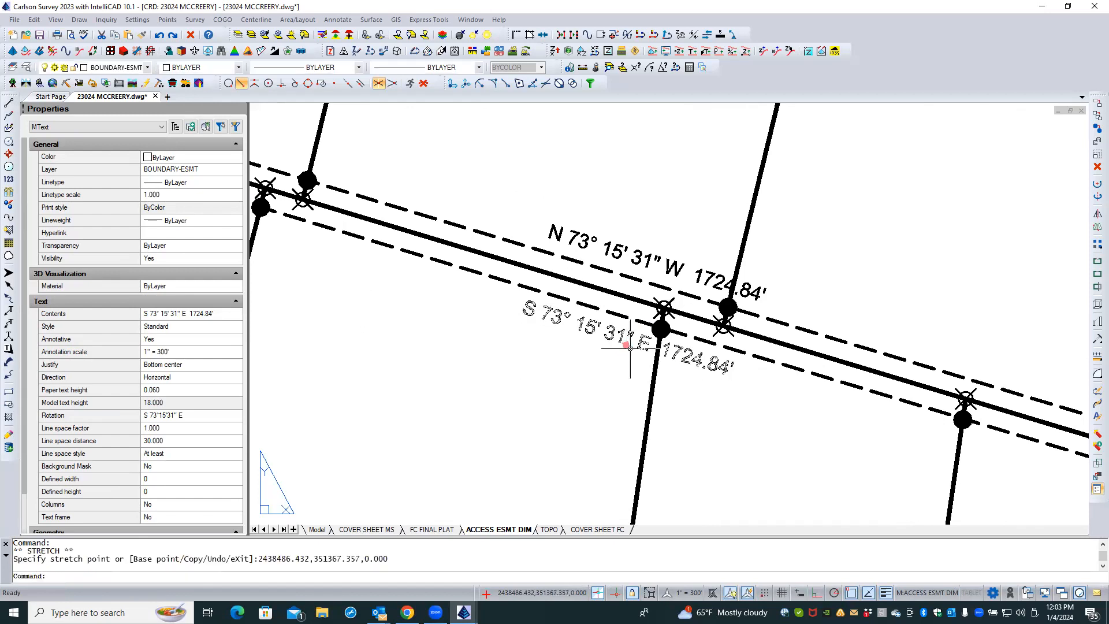
- Shift the N 73° 15' 31" W 1724.84' label southeast along the easement's north edge
{"action": "left_click", "coordinate": [667, 261]}
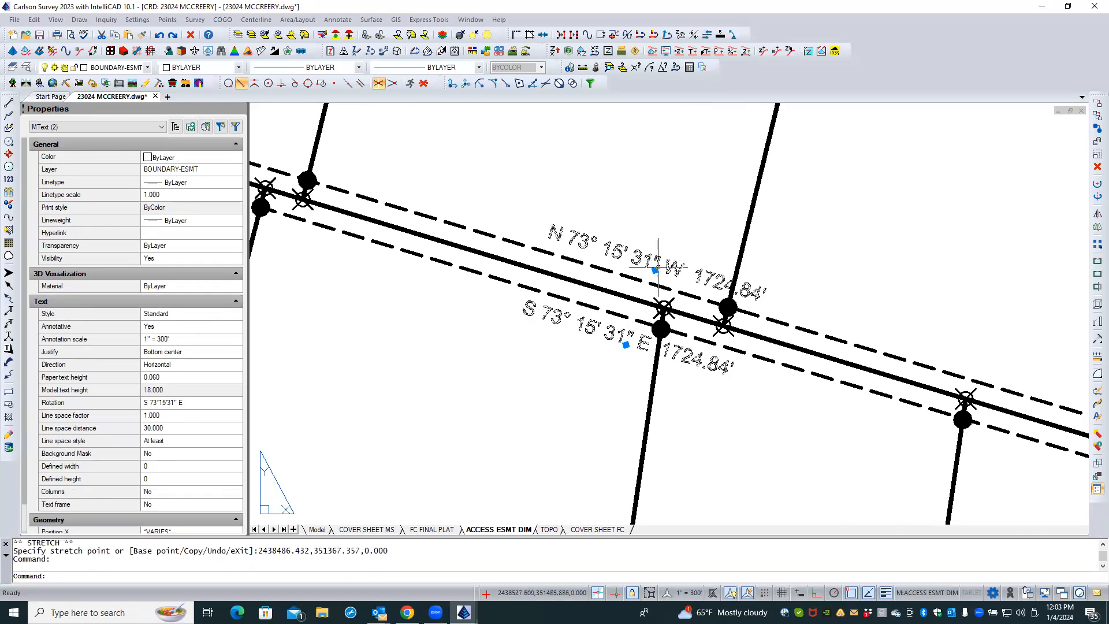
{"action": "left_click", "coordinate": [655, 269]}
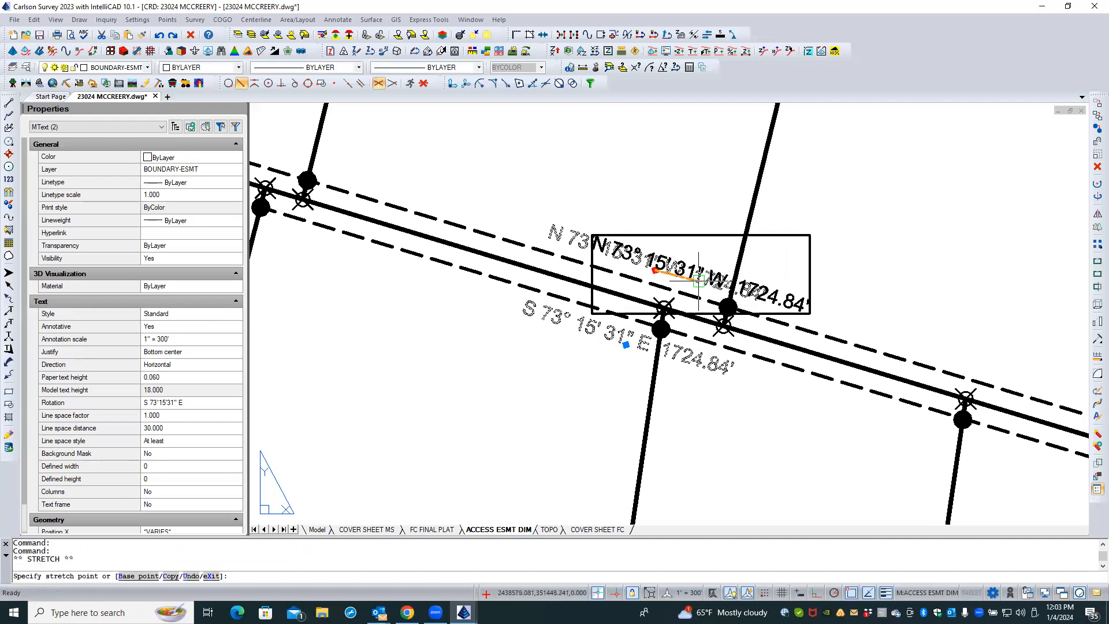
{"action": "left_click", "coordinate": [699, 282]}
{"action": "key", "text": "Escape"}
- Move the L3 label from inside the easement to just beyond its east end, placing it without object snap
{"action": "scroll", "coordinate": [445, 326], "scroll_direction": "down", "scroll_amount": 4}
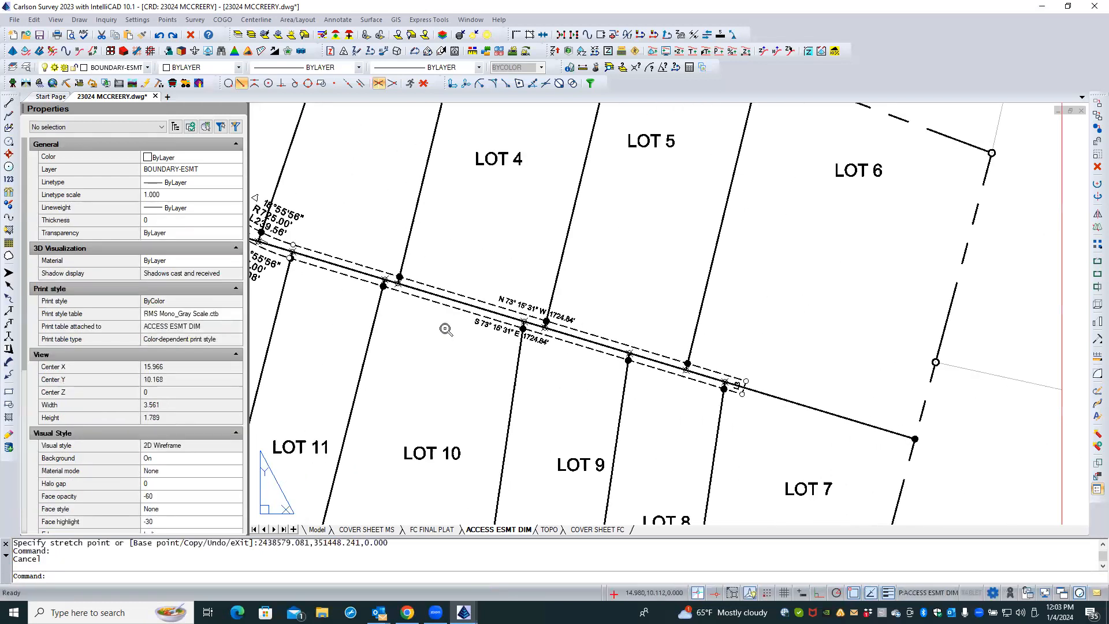
{"action": "scroll", "coordinate": [678, 375], "scroll_direction": "up", "scroll_amount": 5}
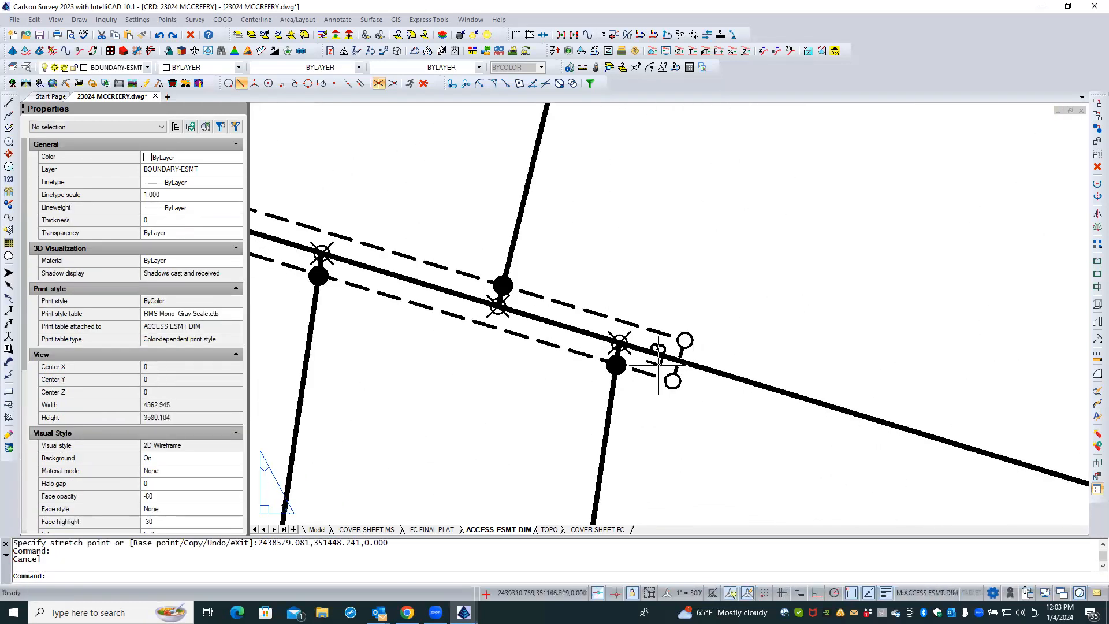
{"action": "left_click", "coordinate": [658, 354]}
{"action": "left_click", "coordinate": [664, 356]}
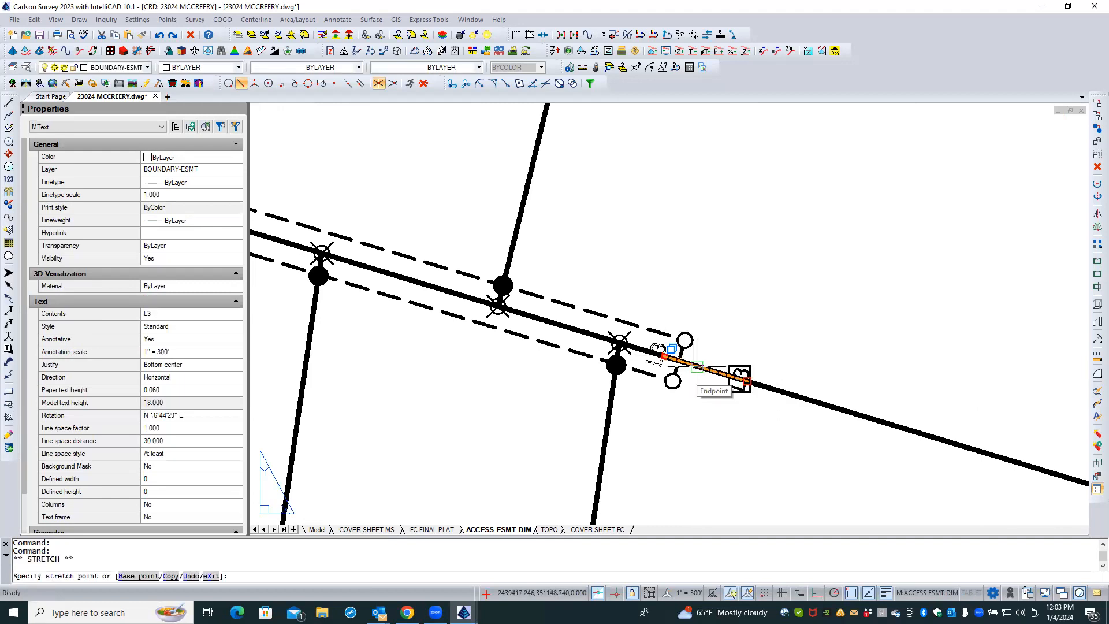
{"action": "right_click", "coordinate": [698, 367], "text": "shift"}
{"action": "left_click", "coordinate": [734, 328]}
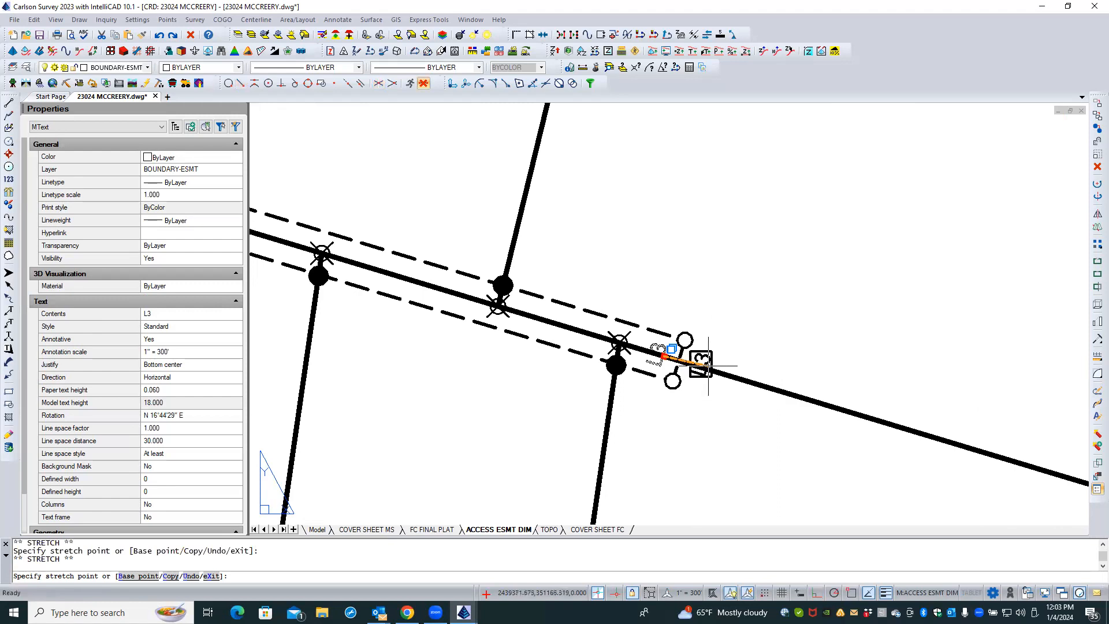
{"action": "left_click", "coordinate": [708, 365]}
{"action": "key", "text": "Escape"}
{"action": "key", "text": "Escape"}
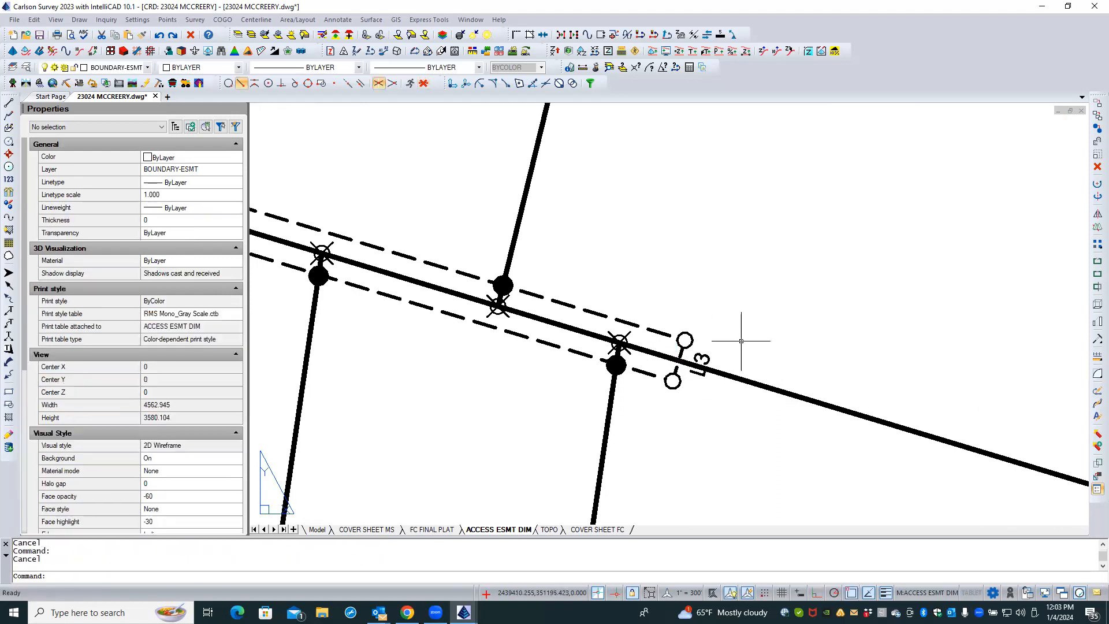
- Check the layer of the solid boundary line running southeast past the L3 label
{"action": "left_click", "coordinate": [750, 379]}
{"action": "left_click", "coordinate": [753, 376]}
{"action": "left_click", "coordinate": [747, 381]}
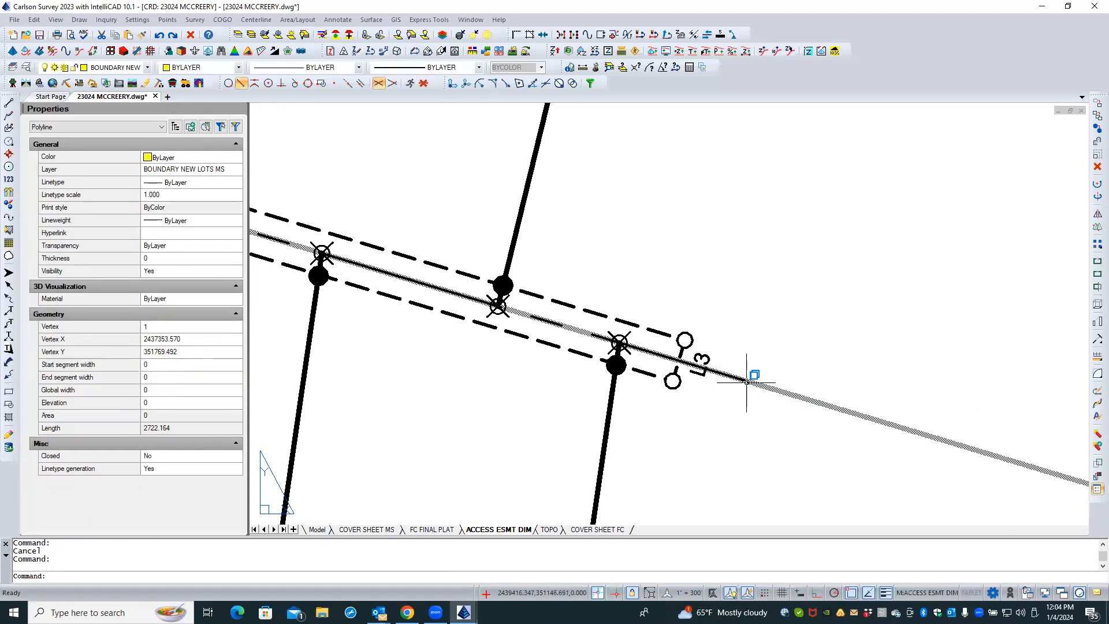
{"action": "key", "text": "Escape"}
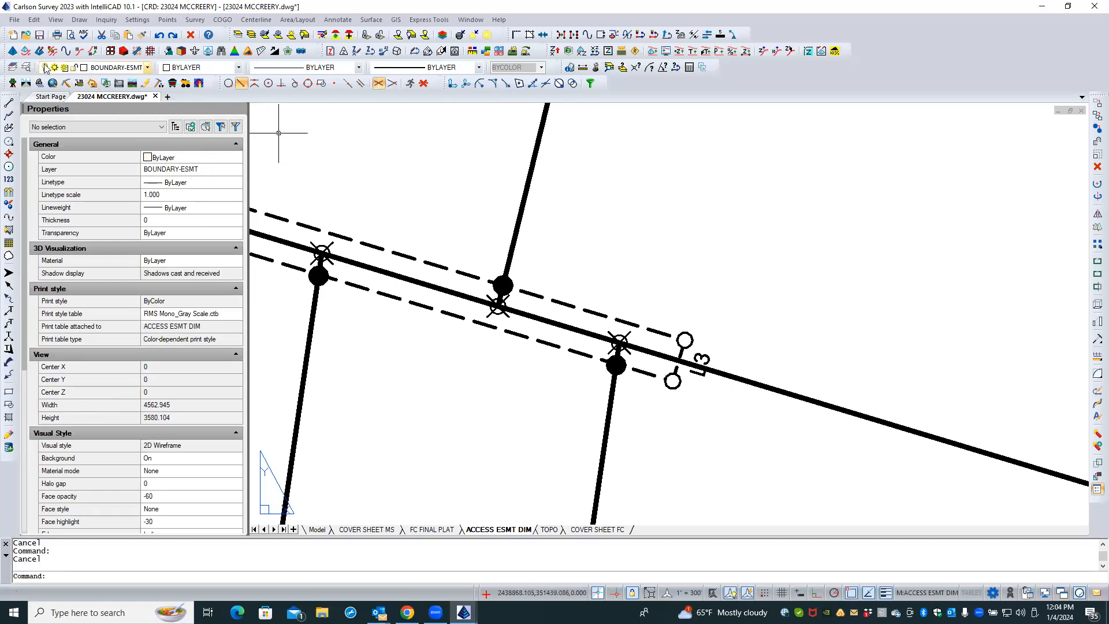
- Filter the layers by BOUND* and set the current viewport color of every boundary layer except BOUNDARY-ESMT to gray 253
{"action": "left_click", "coordinate": [12, 67]}
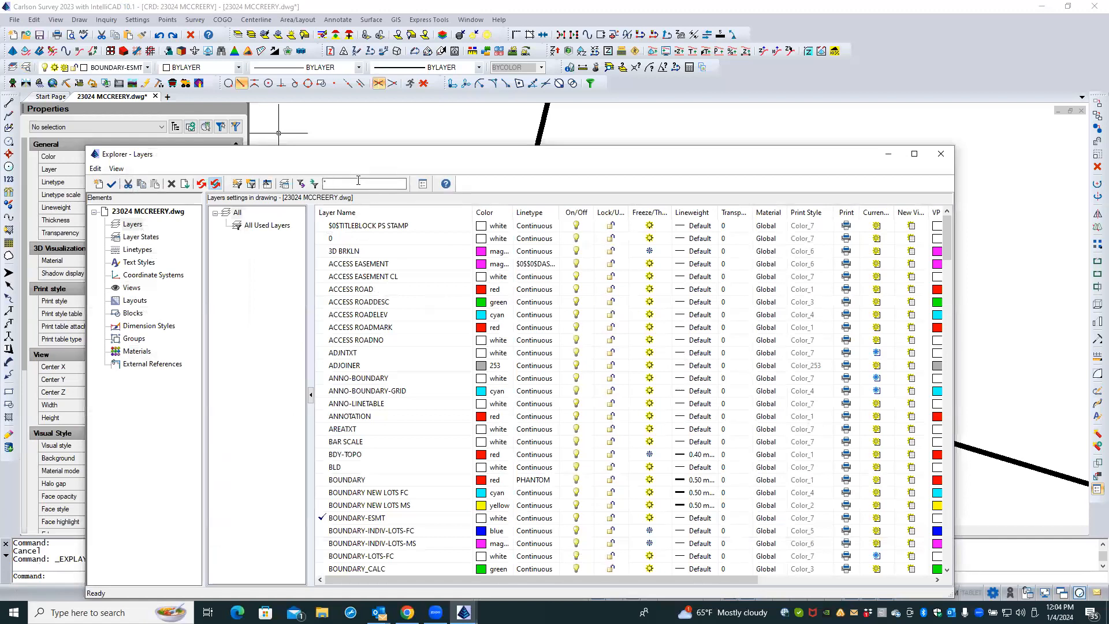
{"action": "type", "text": "BOU"}
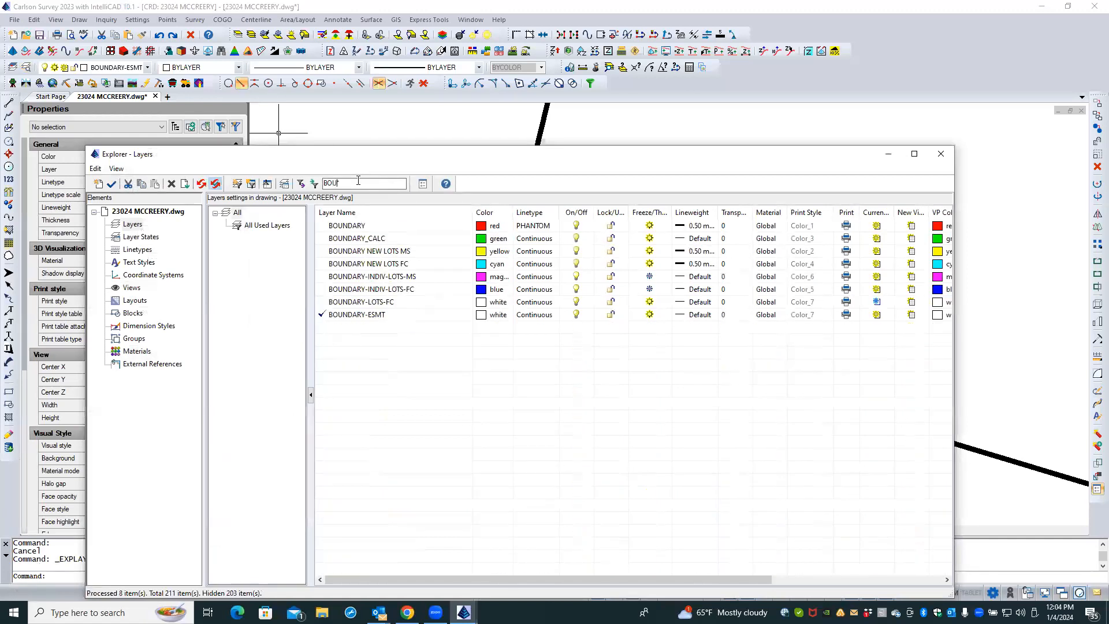
{"action": "type", "text": "ND*"}
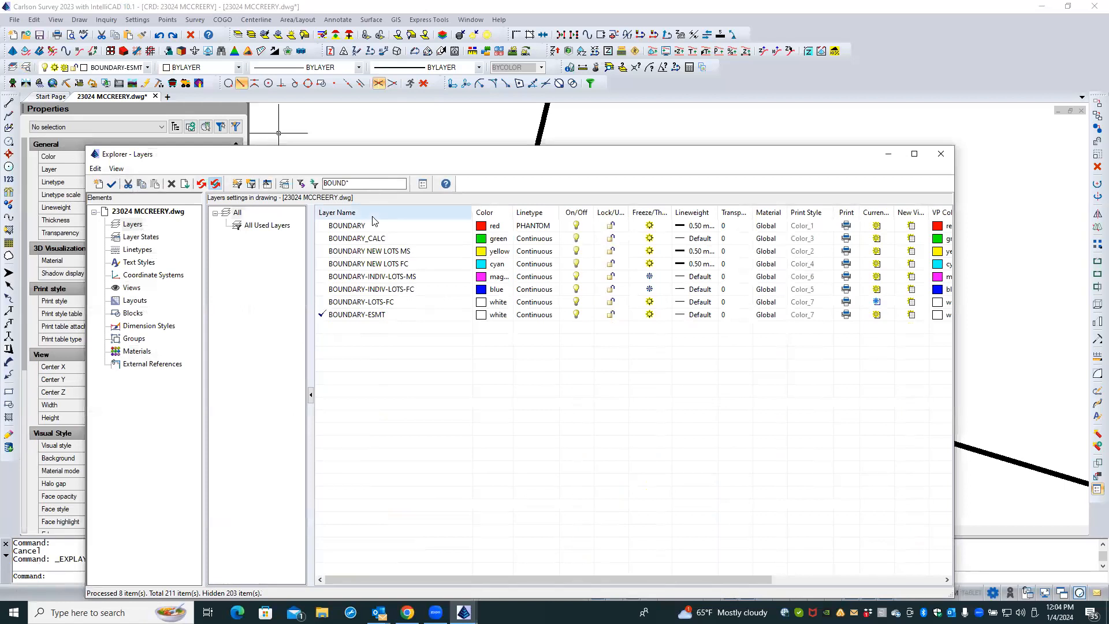
{"action": "left_click", "coordinate": [373, 227]}
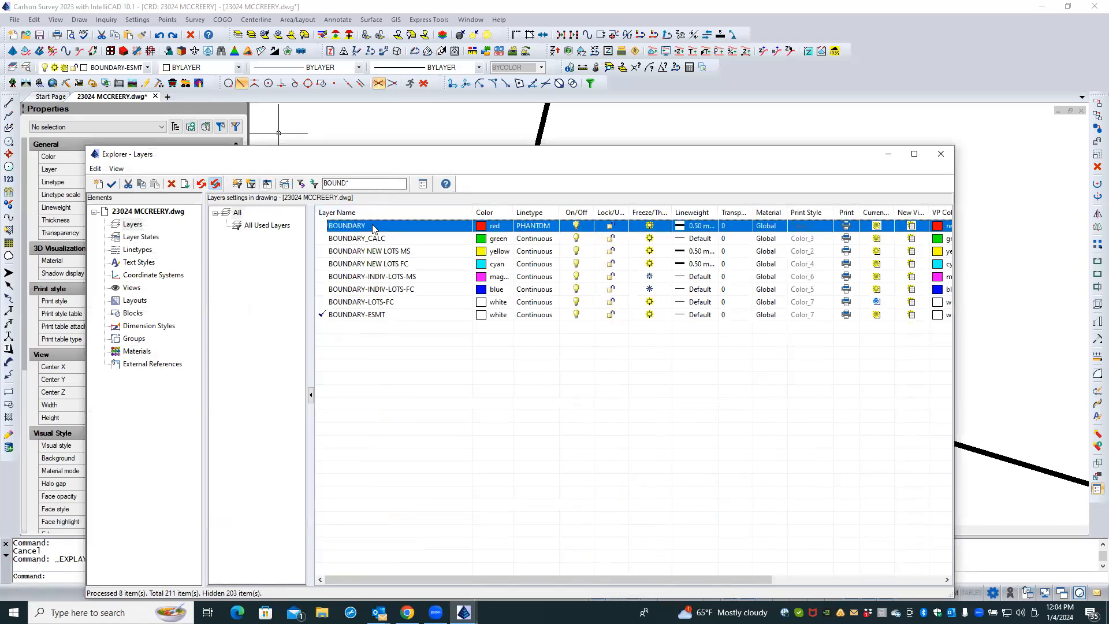
{"action": "left_click", "coordinate": [386, 302], "text": "shift"}
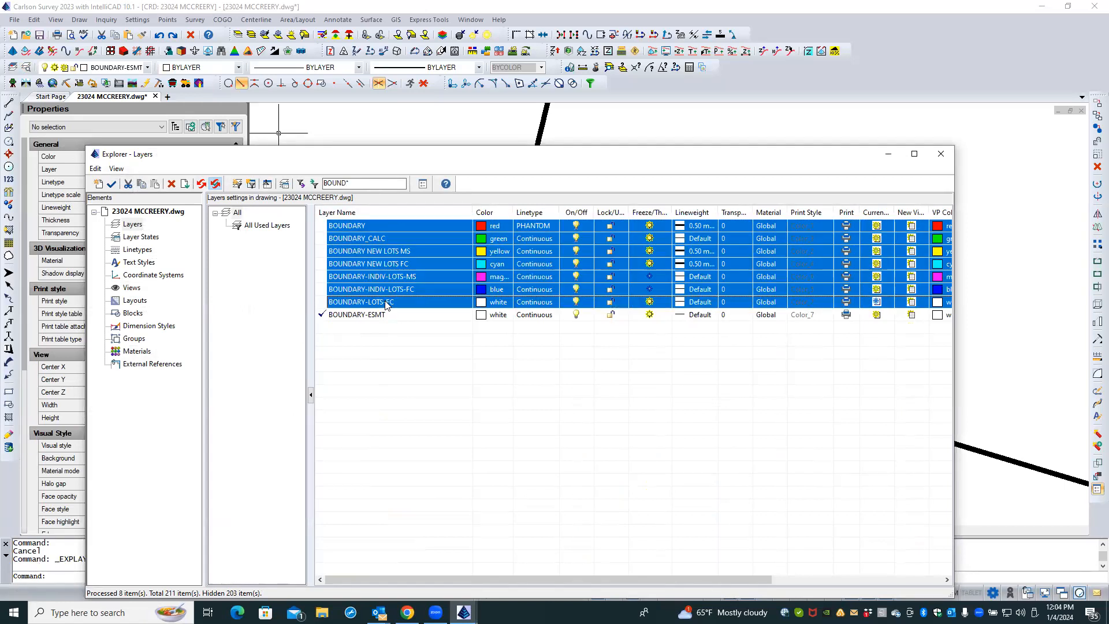
{"action": "left_click", "coordinate": [938, 227]}
{"action": "left_click", "coordinate": [560, 275]}
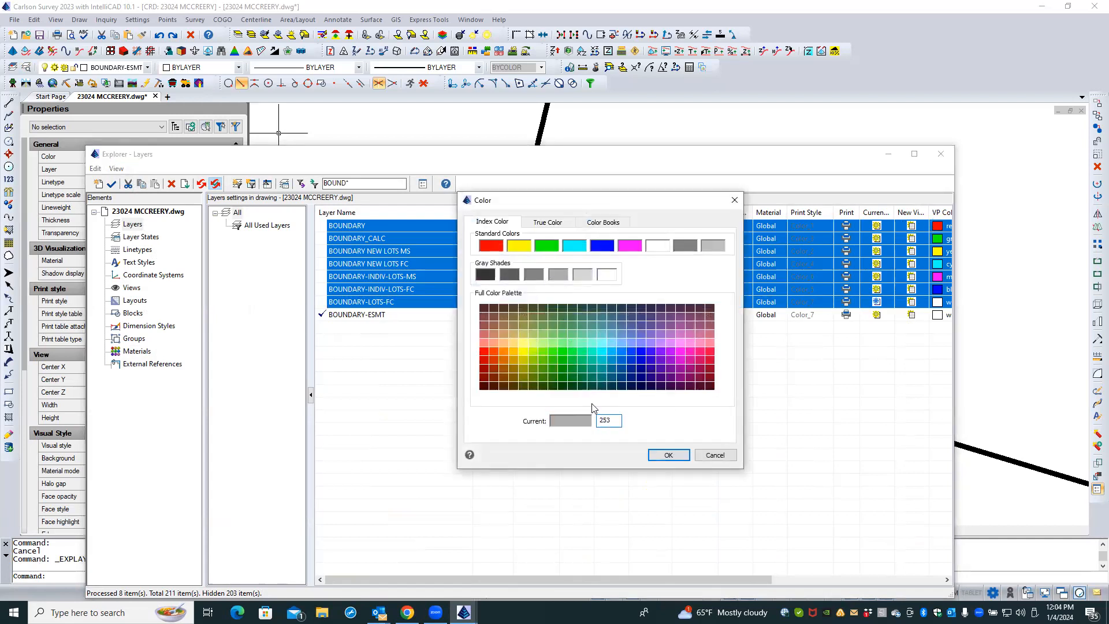
{"action": "left_click", "coordinate": [669, 454]}
{"action": "left_click", "coordinate": [941, 153]}
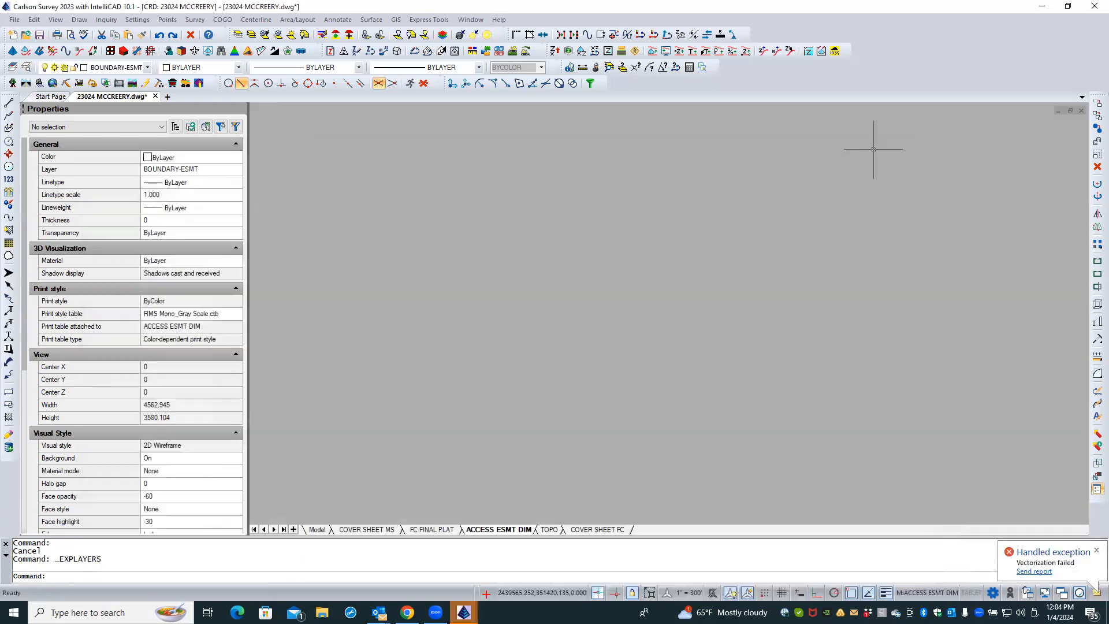
{"action": "key", "text": "Escape"}
- Examine the easement viewport for boundary lines still drawn in black, from the east end to the northwest curves
{"action": "scroll", "coordinate": [617, 265], "scroll_direction": "up", "scroll_amount": 3}
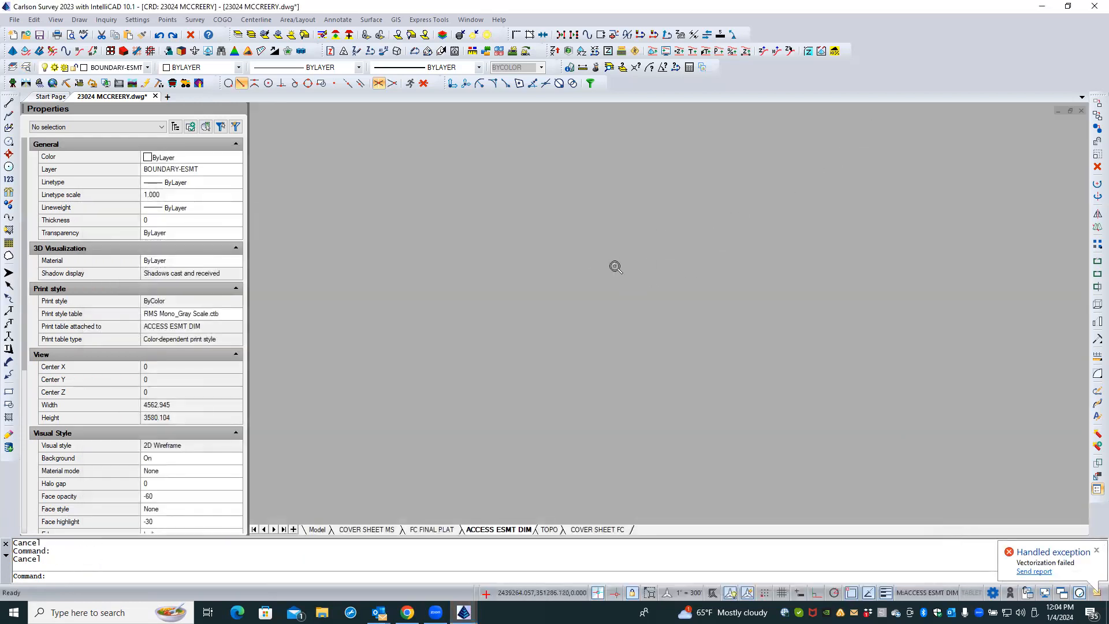
{"action": "scroll", "coordinate": [615, 266], "scroll_direction": "down", "scroll_amount": 3}
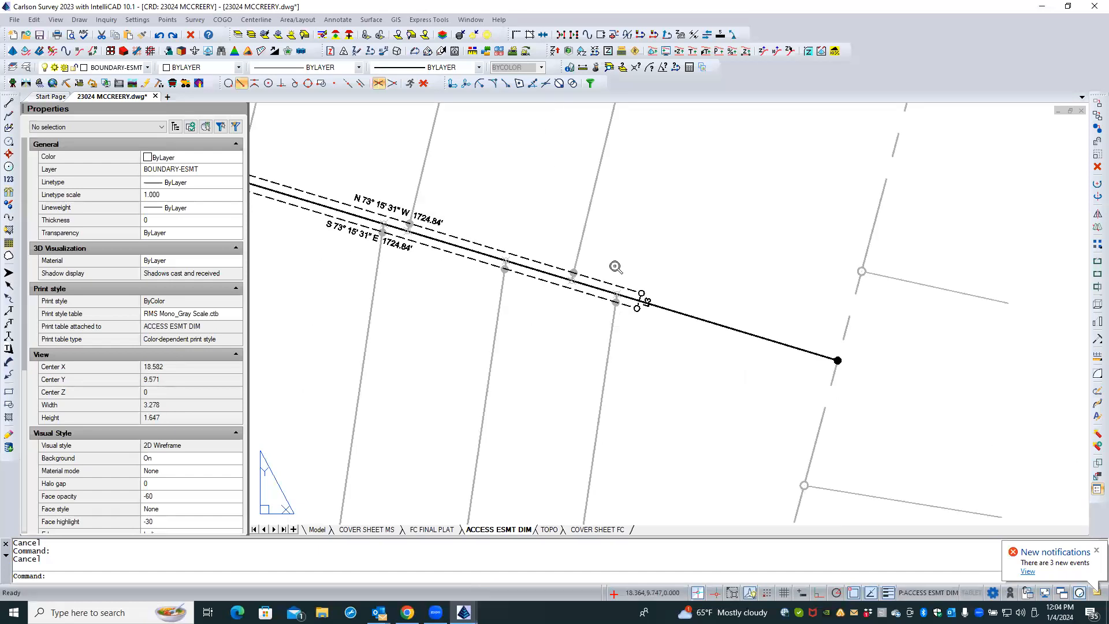
{"action": "scroll", "coordinate": [616, 267], "scroll_direction": "down", "scroll_amount": 3}
{"action": "scroll", "coordinate": [725, 329], "scroll_direction": "down", "scroll_amount": 3}
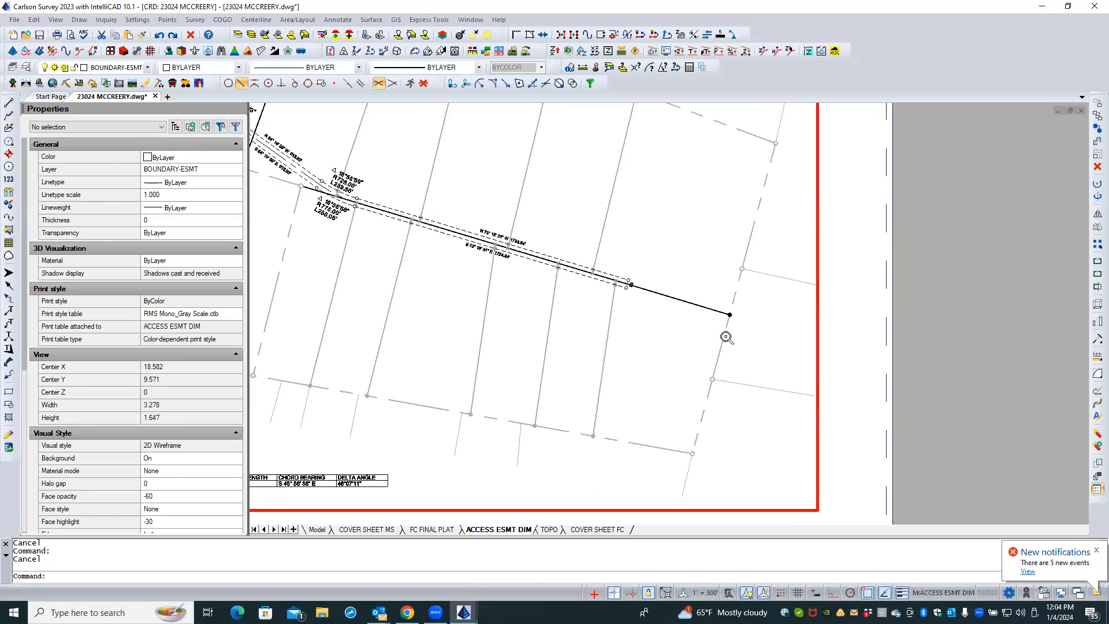
{"action": "scroll", "coordinate": [702, 329], "scroll_direction": "down", "scroll_amount": 2}
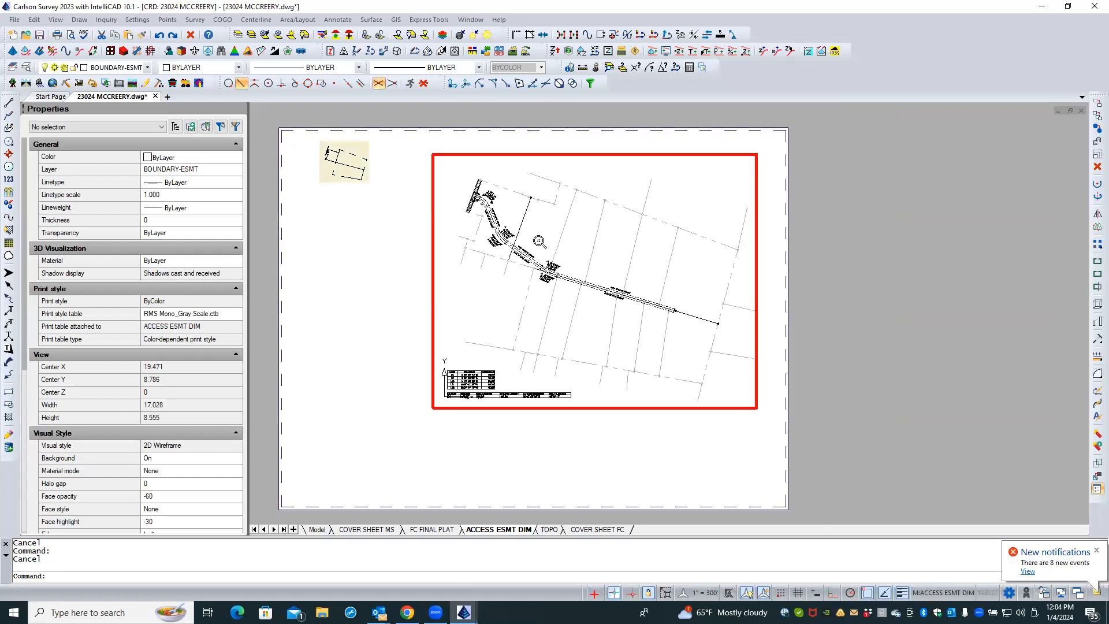
{"action": "scroll", "coordinate": [538, 241], "scroll_direction": "up", "scroll_amount": 3}
{"action": "scroll", "coordinate": [537, 240], "scroll_direction": "up", "scroll_amount": 3}
{"action": "double_click", "coordinate": [578, 248]}
{"action": "scroll", "coordinate": [721, 263], "scroll_direction": "up", "scroll_amount": 1}
{"action": "middle_click_drag", "start_coordinate": [564, 224], "coordinate": [347, 144]}
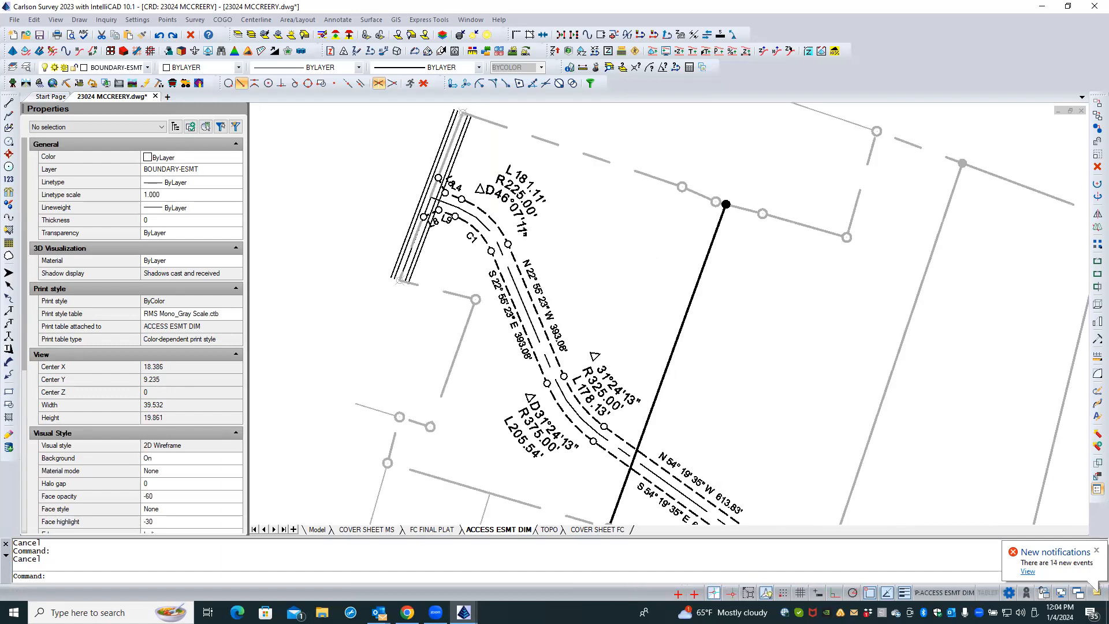
{"action": "double_click", "coordinate": [698, 225]}
{"action": "left_click", "coordinate": [698, 226]}
{"action": "left_click", "coordinate": [672, 243]}
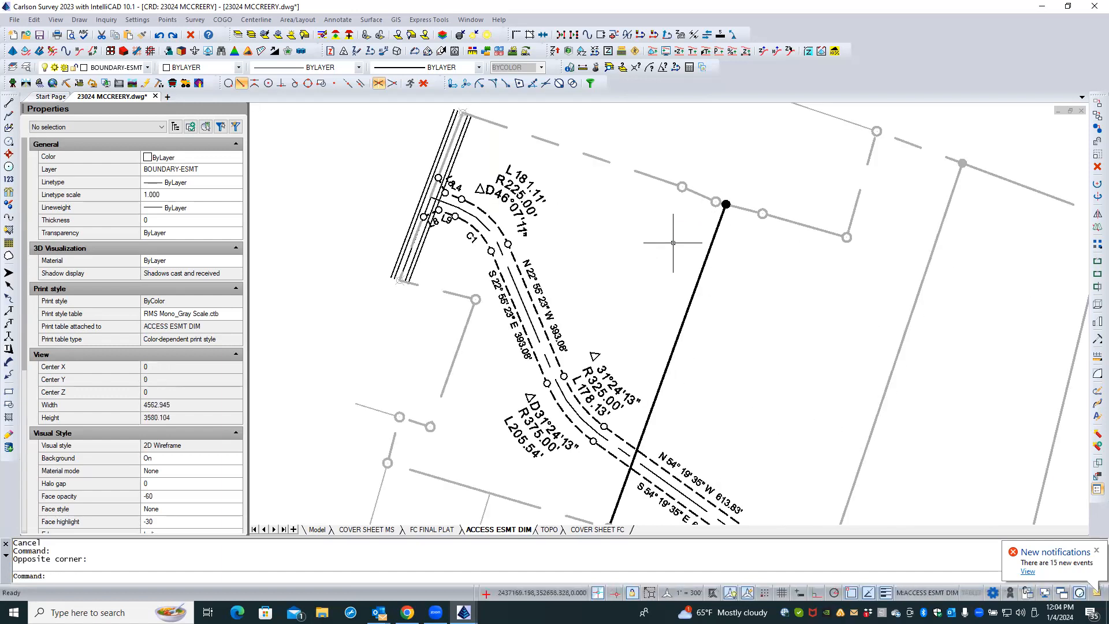
{"action": "left_click", "coordinate": [715, 235]}
{"action": "left_click", "coordinate": [716, 235]}
{"action": "key", "text": "Escape"}
{"action": "key", "text": "Escape"}
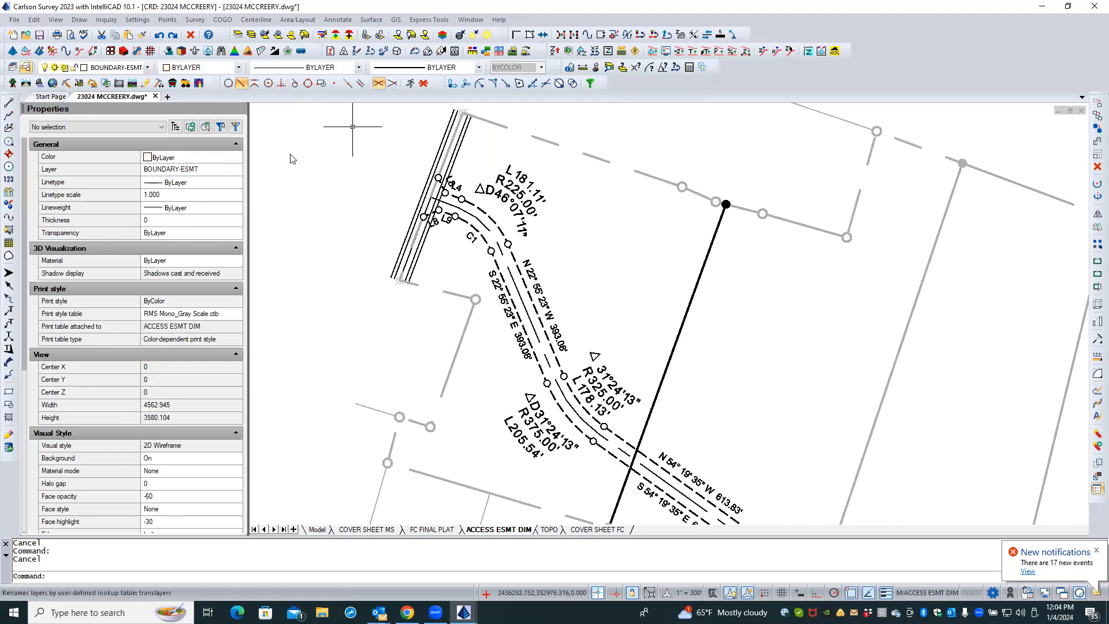
- Check the viewport colors assigned to the layers whose names start with BOU
{"action": "left_click", "coordinate": [26, 67]}
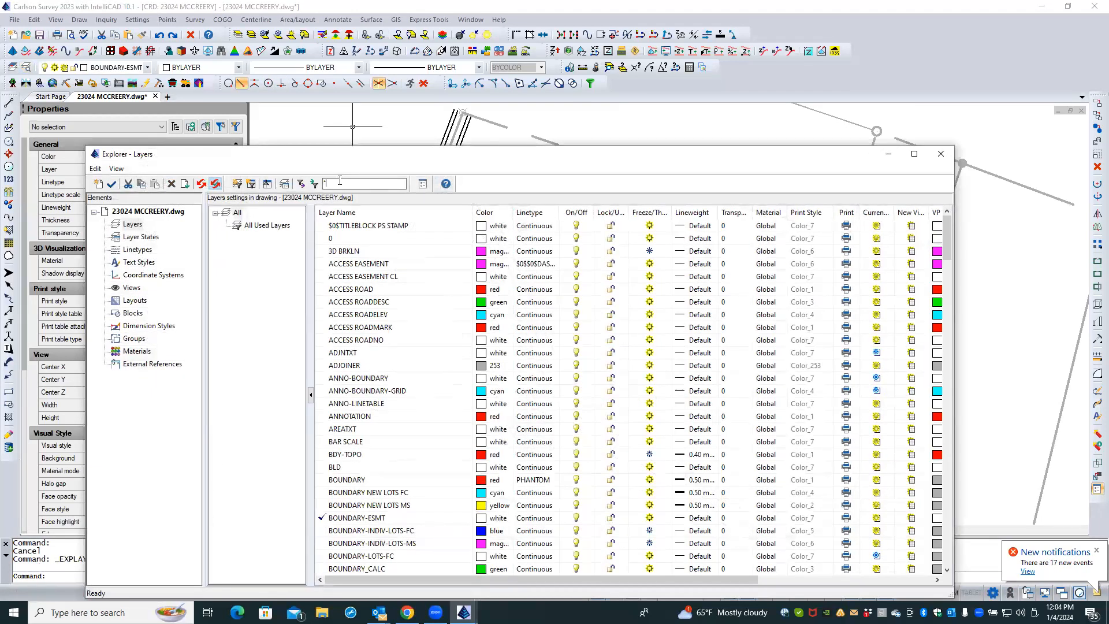
{"action": "type", "text": "BOU"}
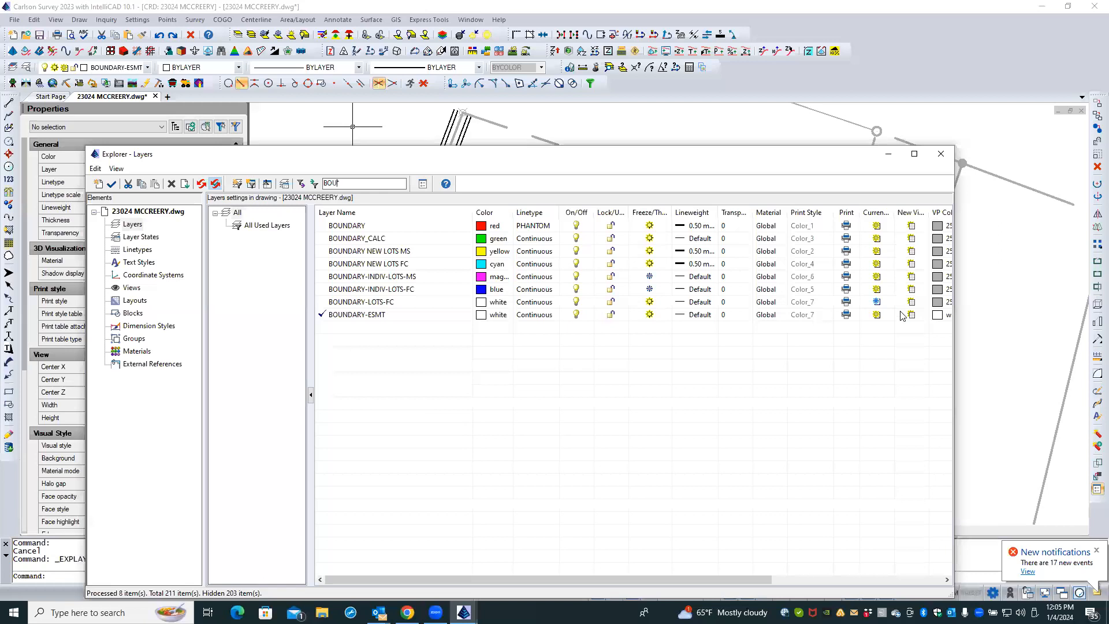
{"action": "left_click", "coordinate": [941, 154]}
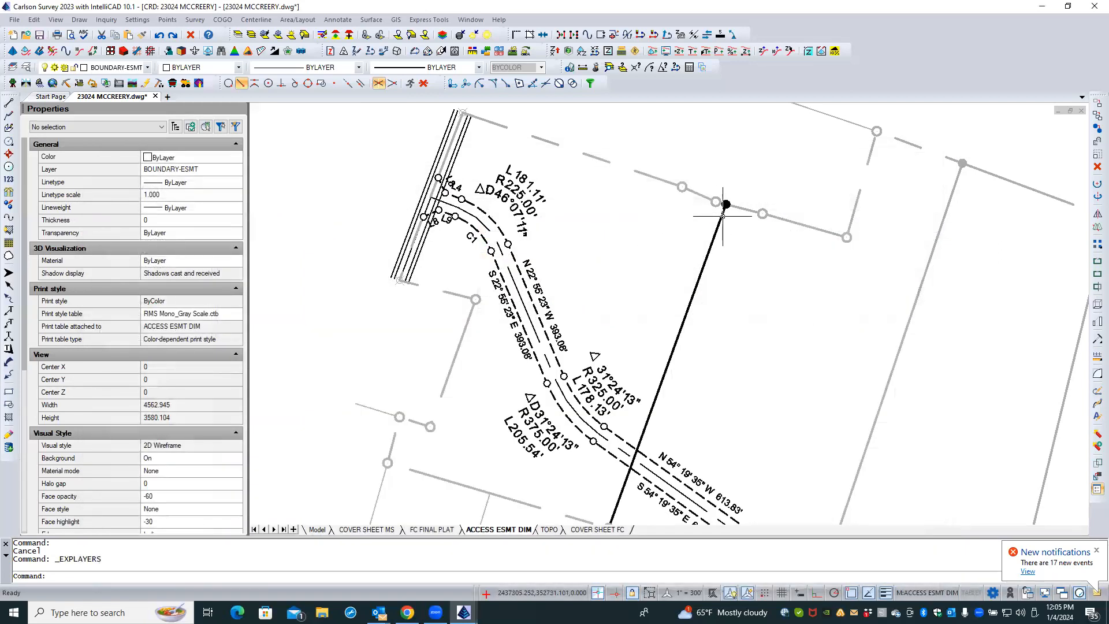
- Select the black lot line east of the curved easement together with its north endpoint symbol to check their layers
{"action": "left_click", "coordinate": [727, 205]}
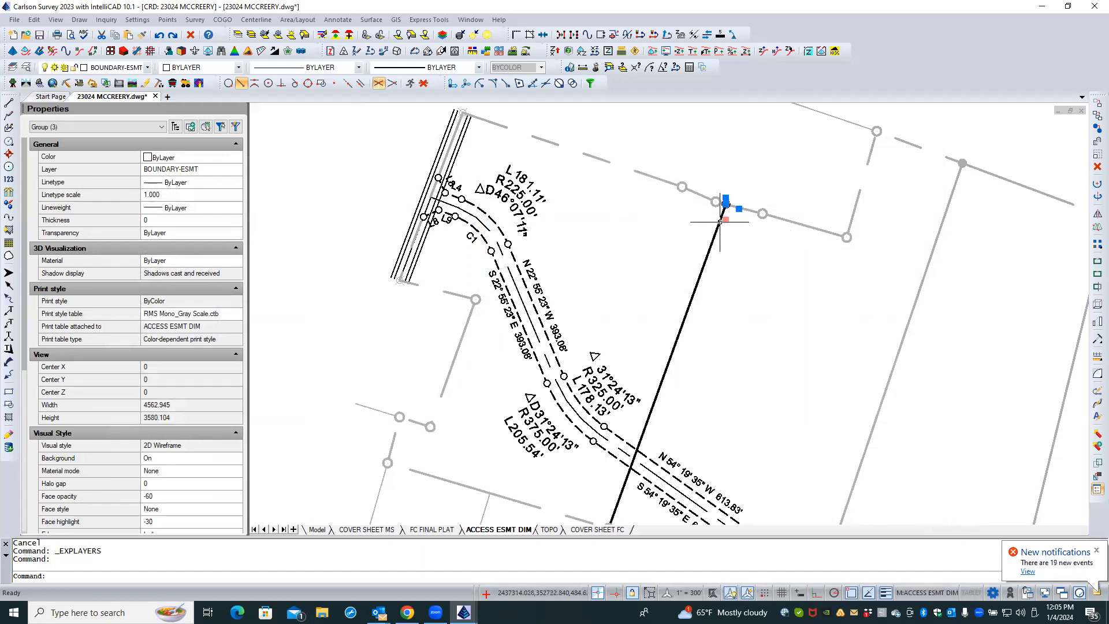
{"action": "left_click", "coordinate": [719, 221]}
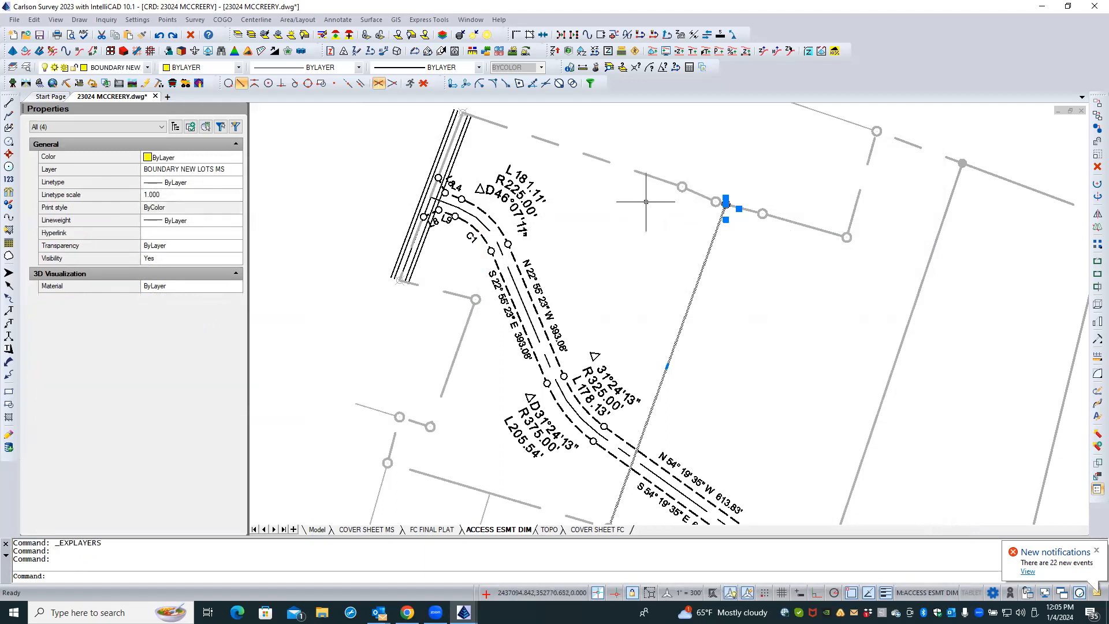
{"action": "scroll", "coordinate": [646, 202], "scroll_direction": "down", "scroll_amount": 2}
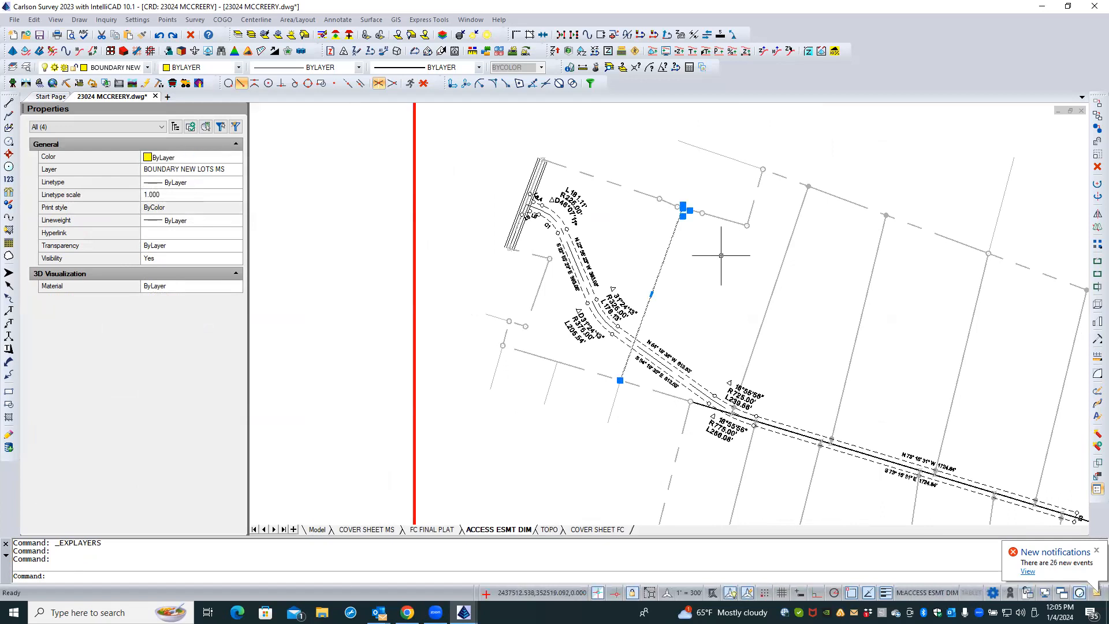
{"action": "key", "text": "Escape"}
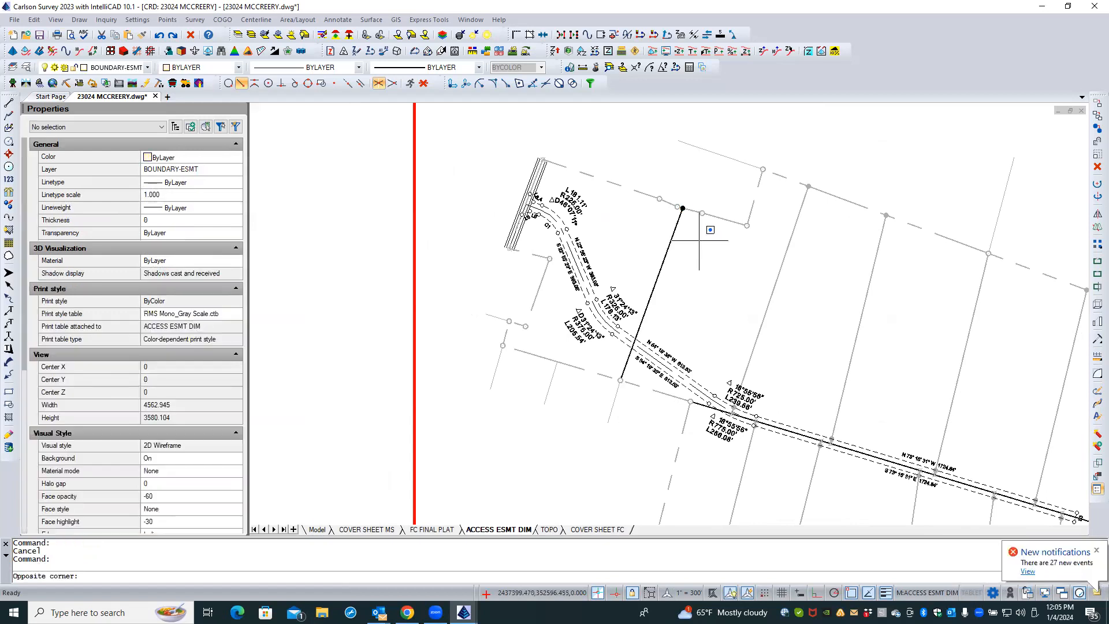
- Check the layer and color properties of the black lot line on its own
{"action": "left_click", "coordinate": [690, 220]}
{"action": "scroll", "coordinate": [689, 221], "scroll_direction": "up", "scroll_amount": 1}
{"action": "scroll", "coordinate": [689, 221], "scroll_direction": "up", "scroll_amount": 4}
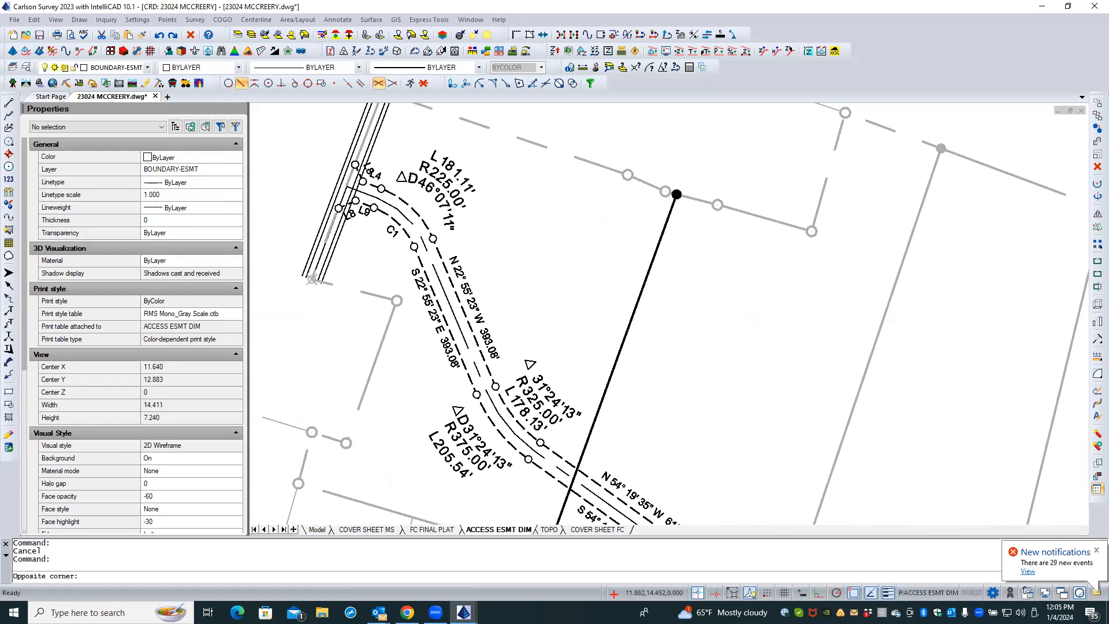
{"action": "key", "text": "Escape"}
{"action": "left_click", "coordinate": [664, 231]}
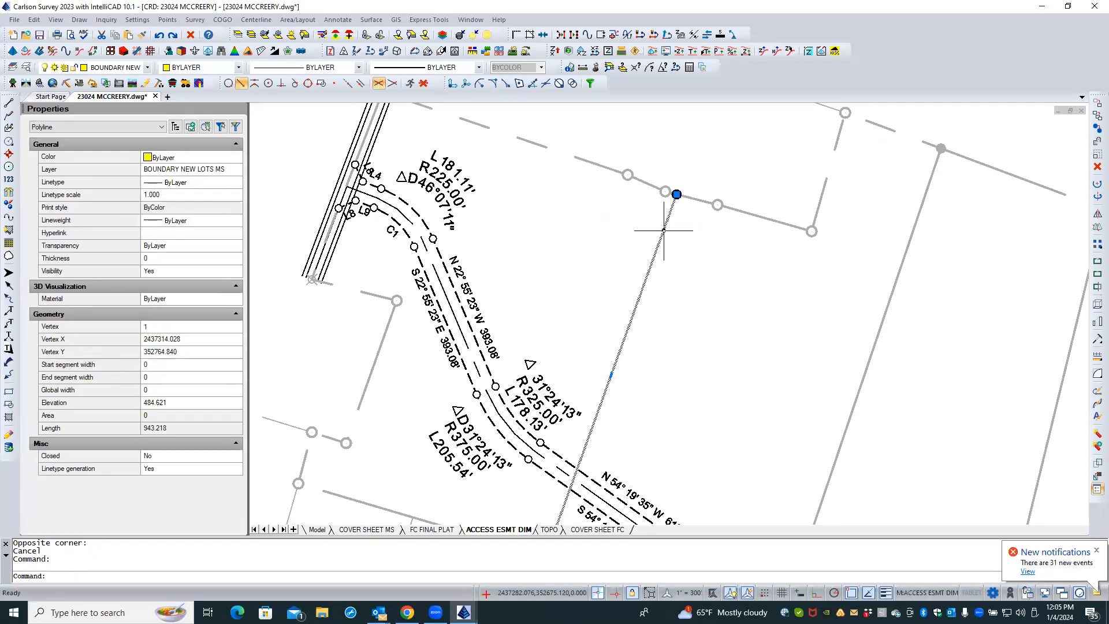
{"action": "key", "text": "Escape"}
{"action": "key", "text": "Escape"}
- Regenerate all viewports with the REA command
{"action": "type", "text": "REA"}
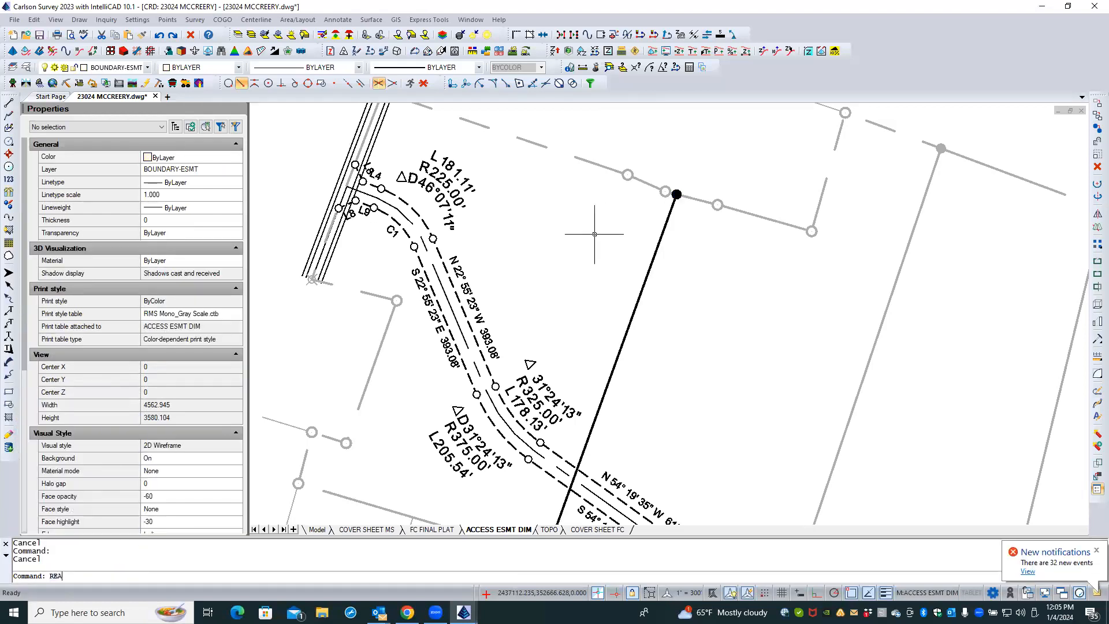
{"action": "key", "text": "Return"}
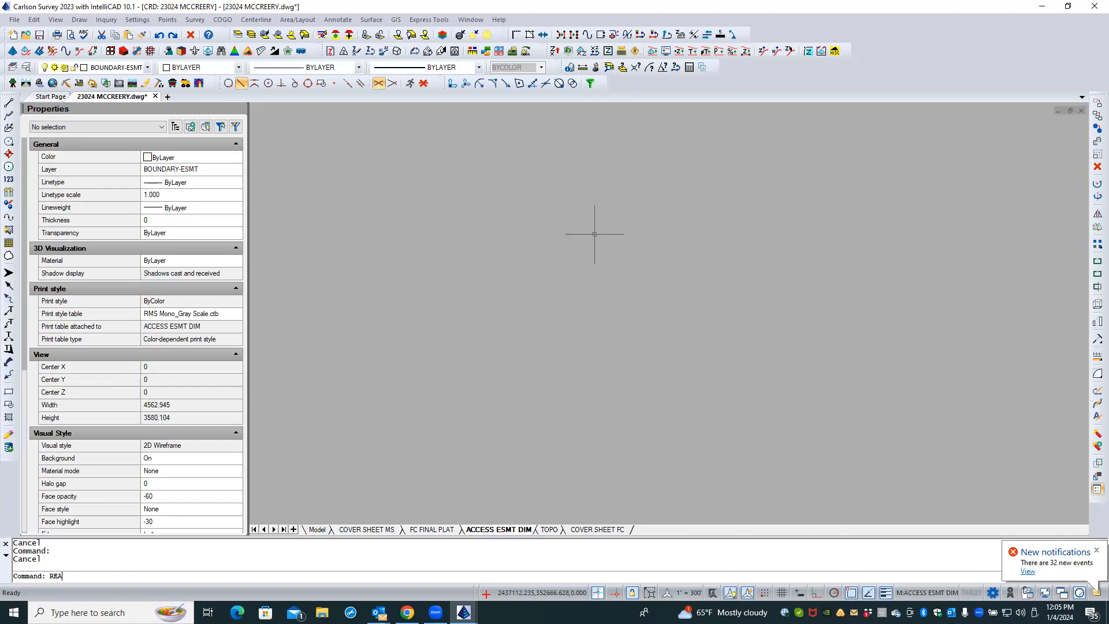
{"action": "key", "text": "Return"}
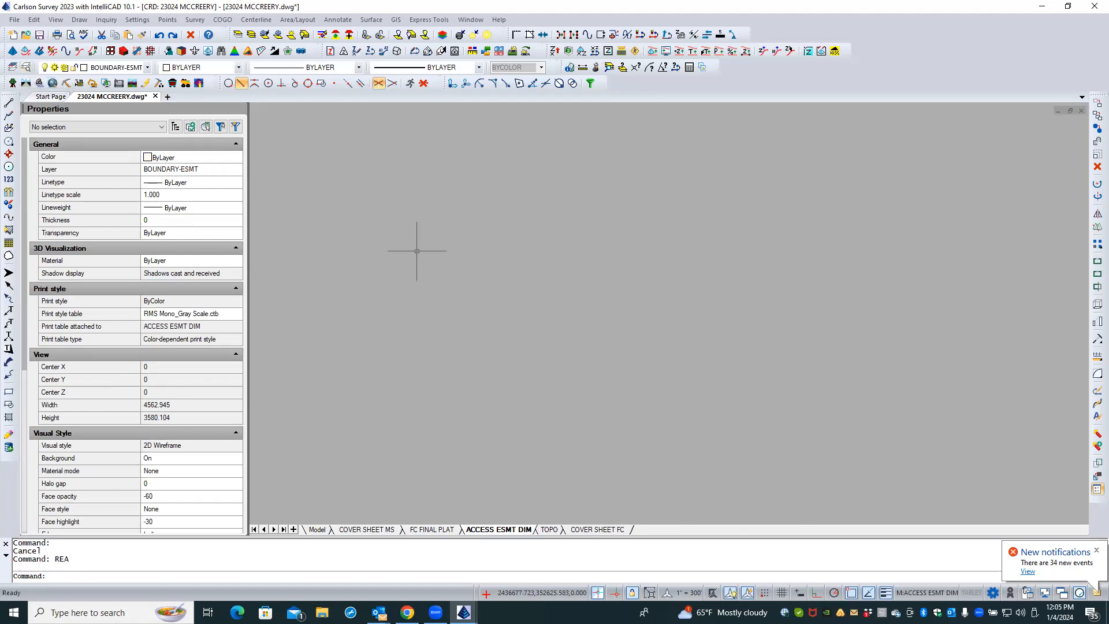
{"action": "scroll", "coordinate": [504, 276], "scroll_direction": "up", "scroll_amount": 1}
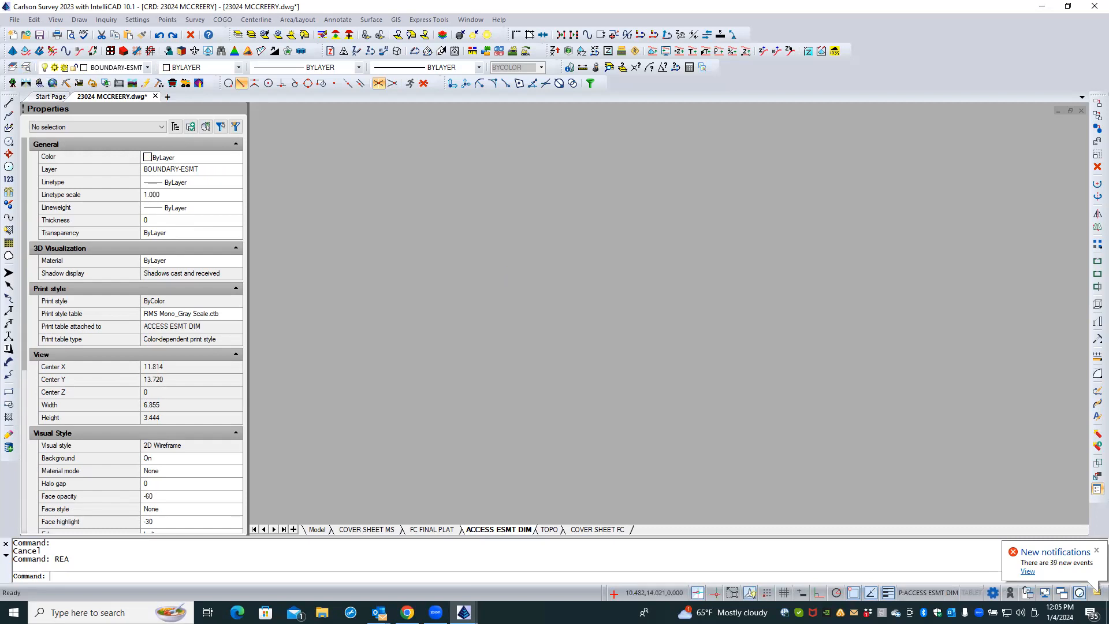
- Review the events log down to its oldest entries and close it
{"action": "left_click", "coordinate": [1028, 571]}
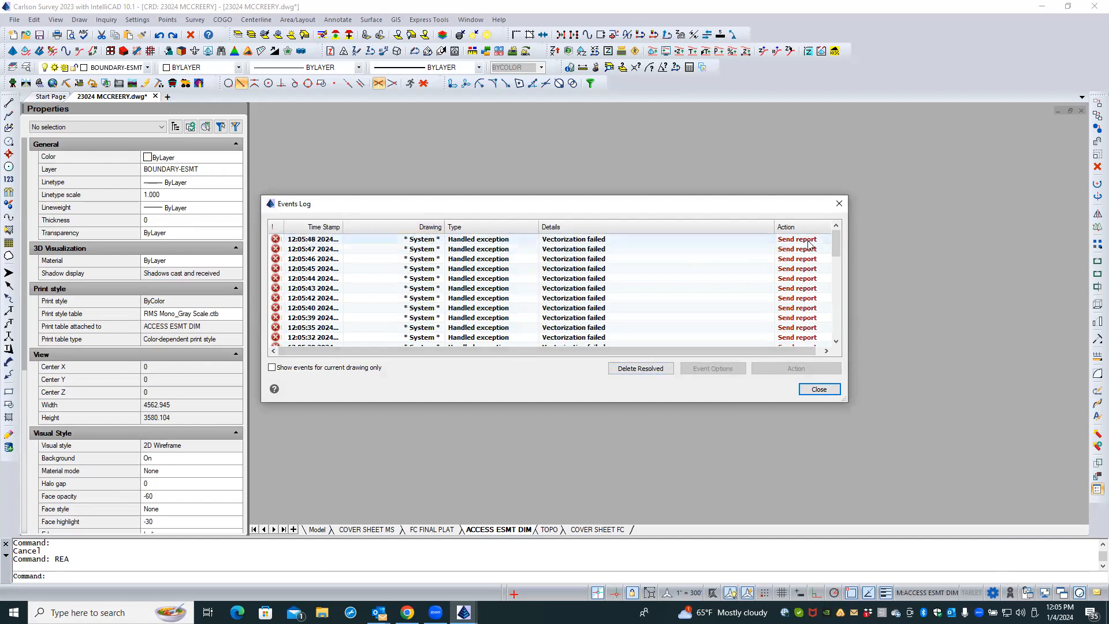
{"action": "left_click_drag", "start_coordinate": [835, 245], "coordinate": [839, 346]}
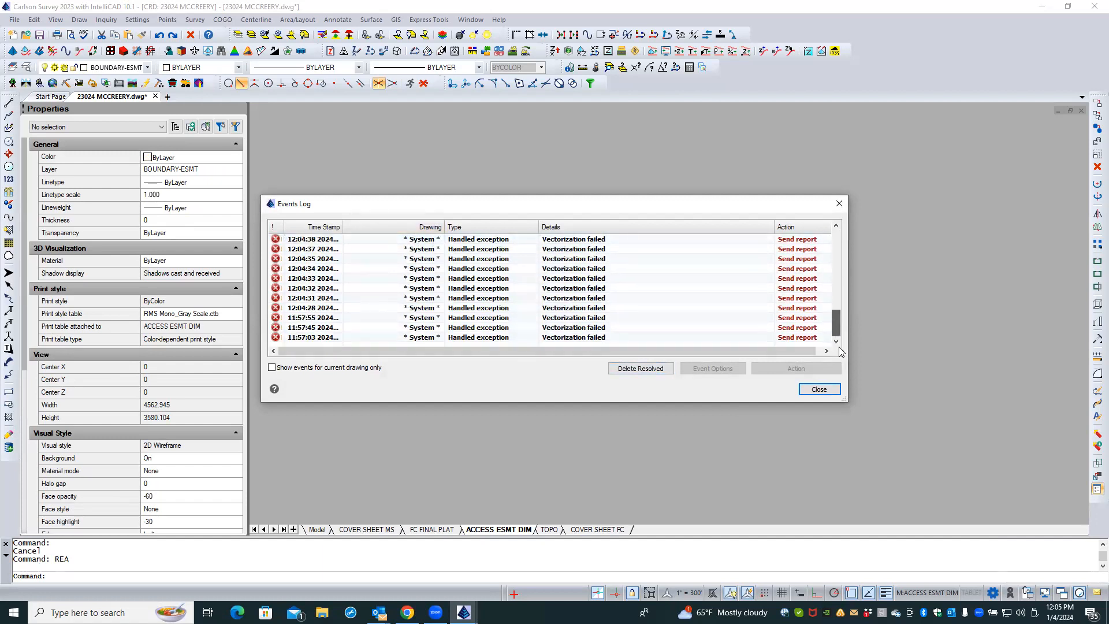
{"action": "left_click", "coordinate": [819, 389]}
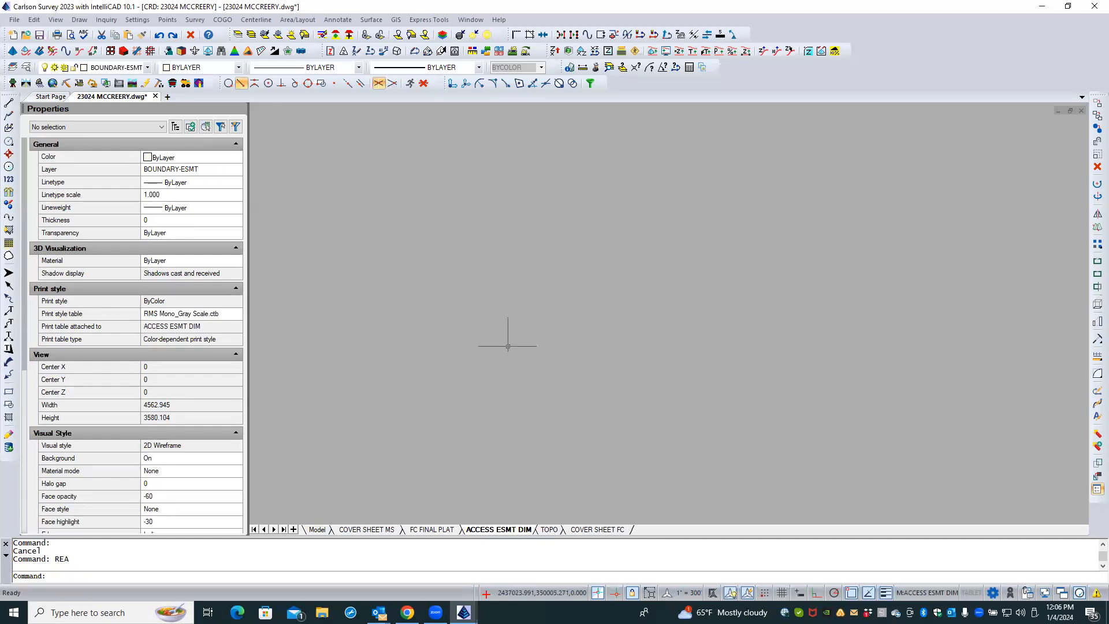
- Regenerate the drawing again with REA and zoom the layout to its extents, closing the events log
{"action": "key", "text": "Escape"}
{"action": "type", "text": "REA"}
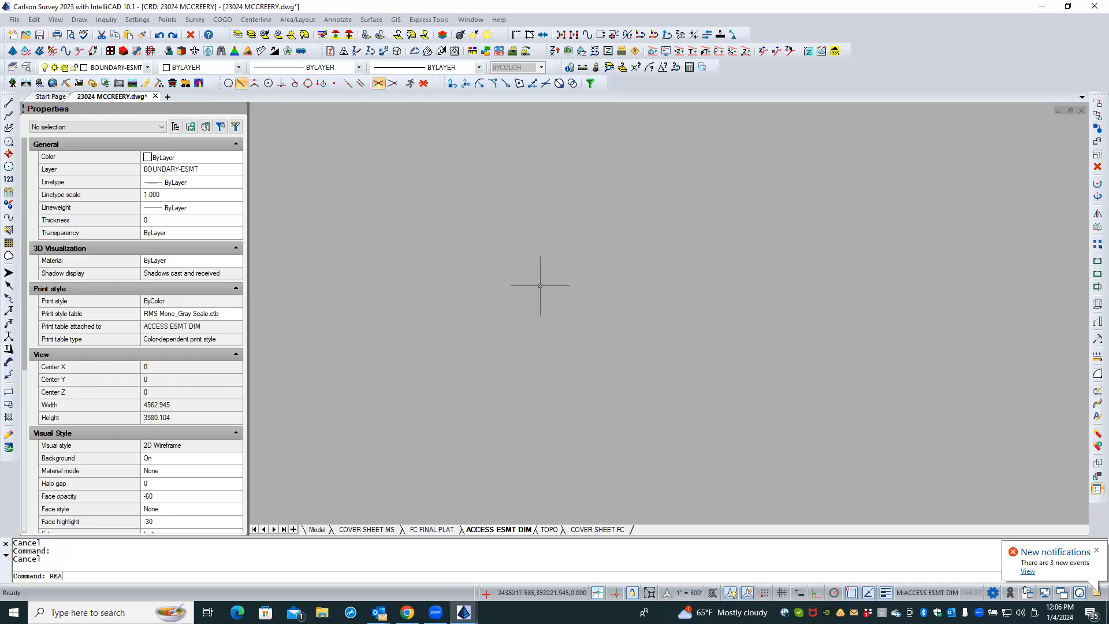
{"action": "key", "text": "Return"}
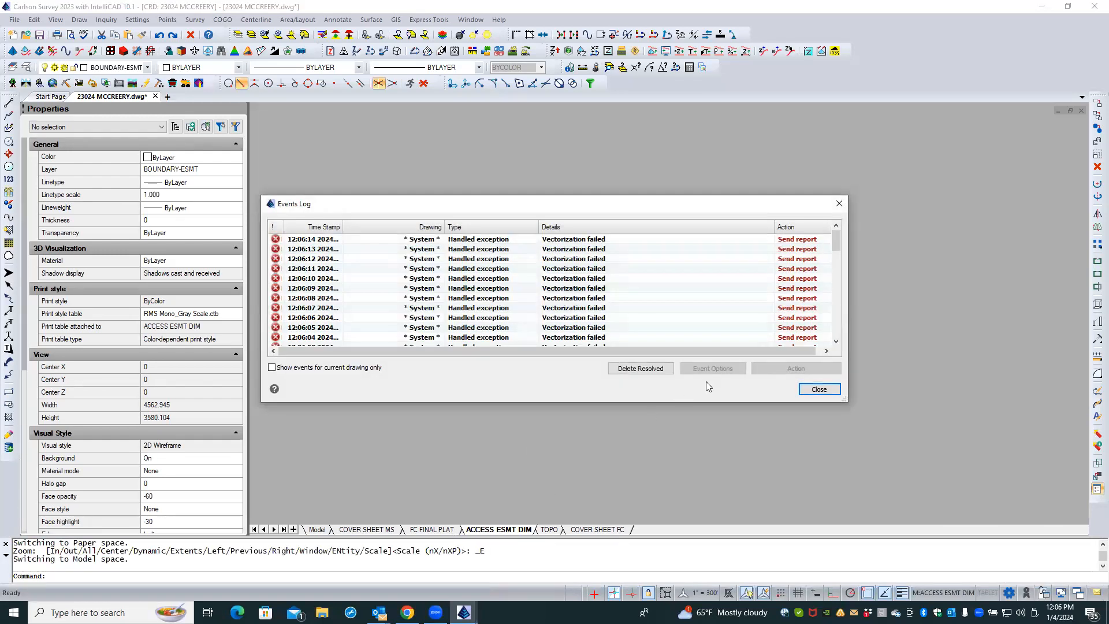
{"action": "left_click", "coordinate": [812, 388]}
- Refresh the display by switching to the FC FINAL PLAT layout and back to the ACCESS ESMT DIM viewport
{"action": "left_click", "coordinate": [434, 529]}
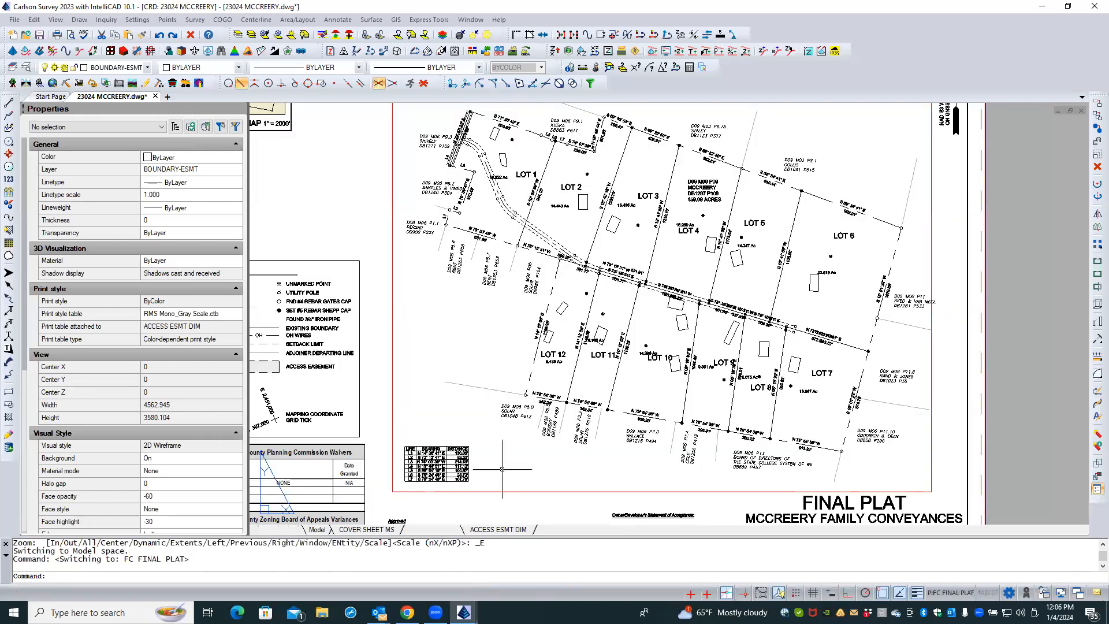
{"action": "left_click", "coordinate": [499, 530]}
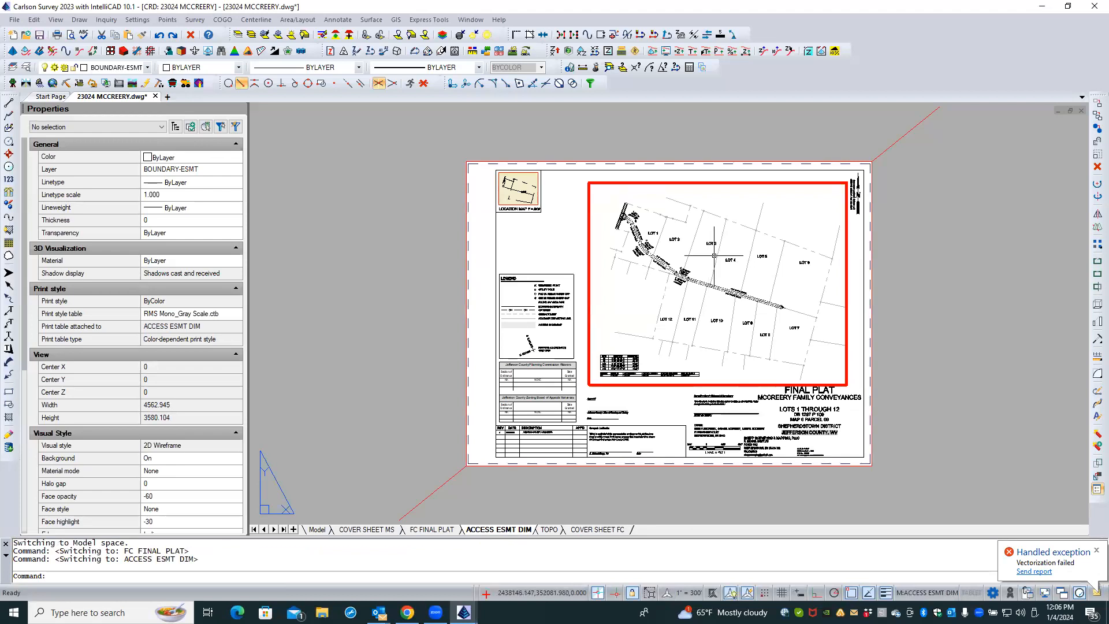
{"action": "scroll", "coordinate": [671, 225], "scroll_direction": "up", "scroll_amount": 5}
{"action": "double_click", "coordinate": [671, 226]}
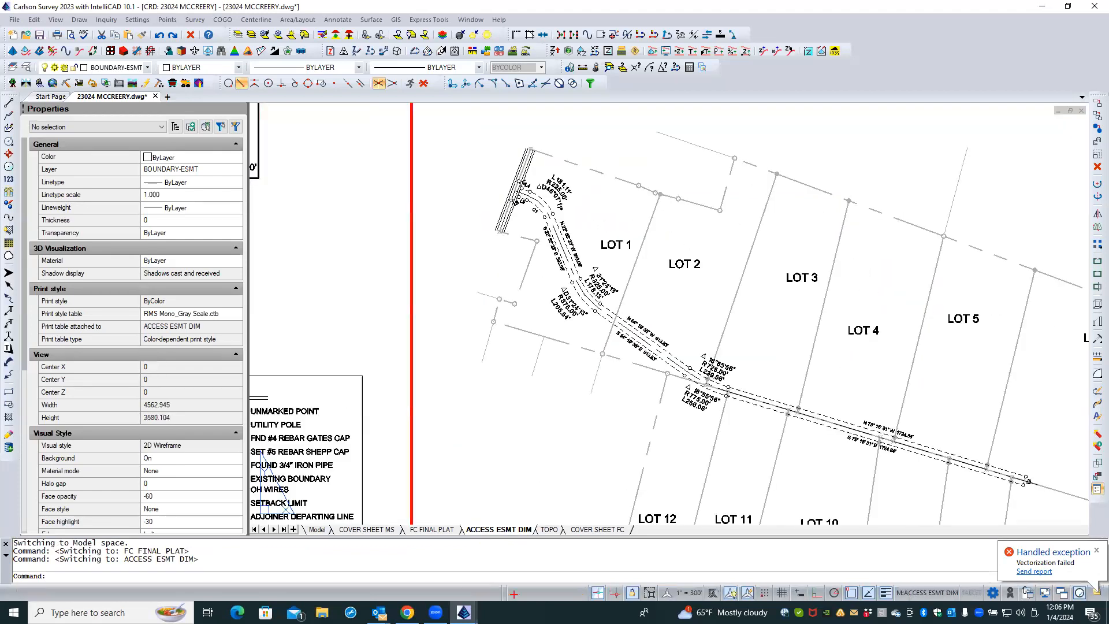
- Examine the access easement lines and their bearing and curve labels from the road at Lot 1 to the easement's end near Lot 7
{"action": "scroll", "coordinate": [670, 224], "scroll_direction": "up", "scroll_amount": 2}
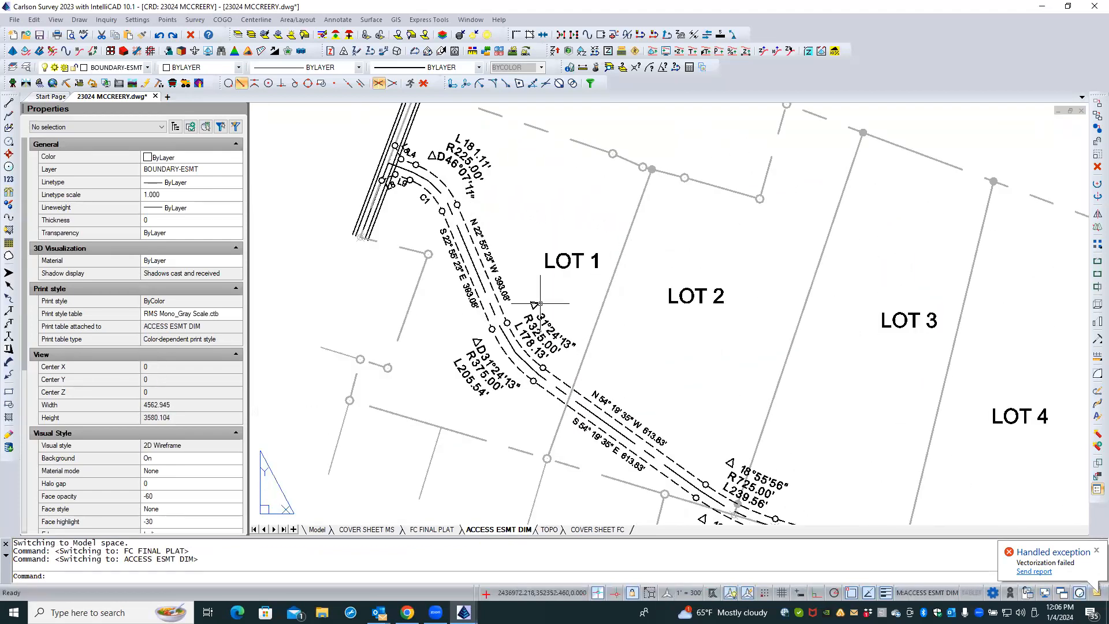
{"action": "scroll", "coordinate": [409, 238], "scroll_direction": "down", "scroll_amount": 1}
{"action": "scroll", "coordinate": [410, 238], "scroll_direction": "down", "scroll_amount": 4}
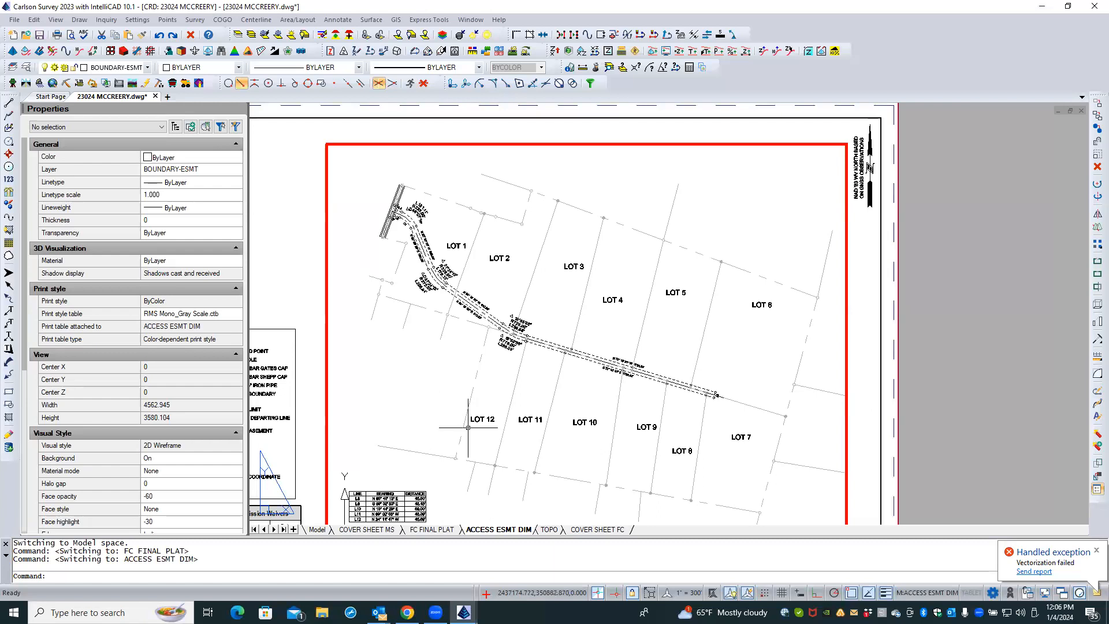
{"action": "scroll", "coordinate": [728, 405], "scroll_direction": "up", "scroll_amount": 3}
{"action": "double_click", "coordinate": [722, 396]}
{"action": "scroll", "coordinate": [701, 379], "scroll_direction": "up", "scroll_amount": 4}
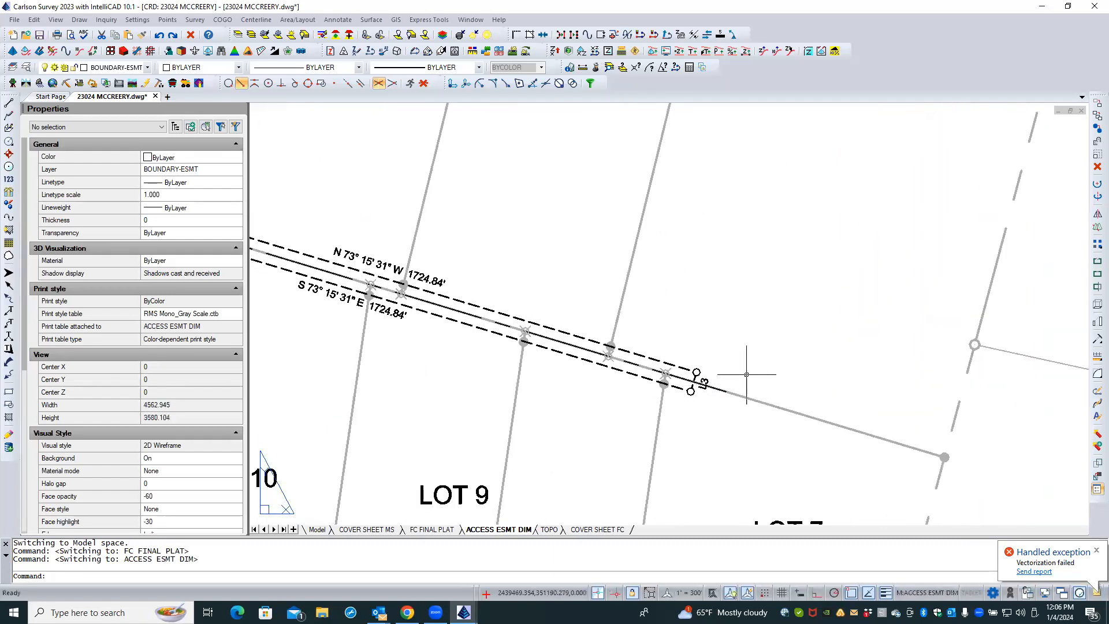
{"action": "scroll", "coordinate": [716, 378], "scroll_direction": "down", "scroll_amount": 2}
{"action": "scroll", "coordinate": [732, 382], "scroll_direction": "up", "scroll_amount": 5}
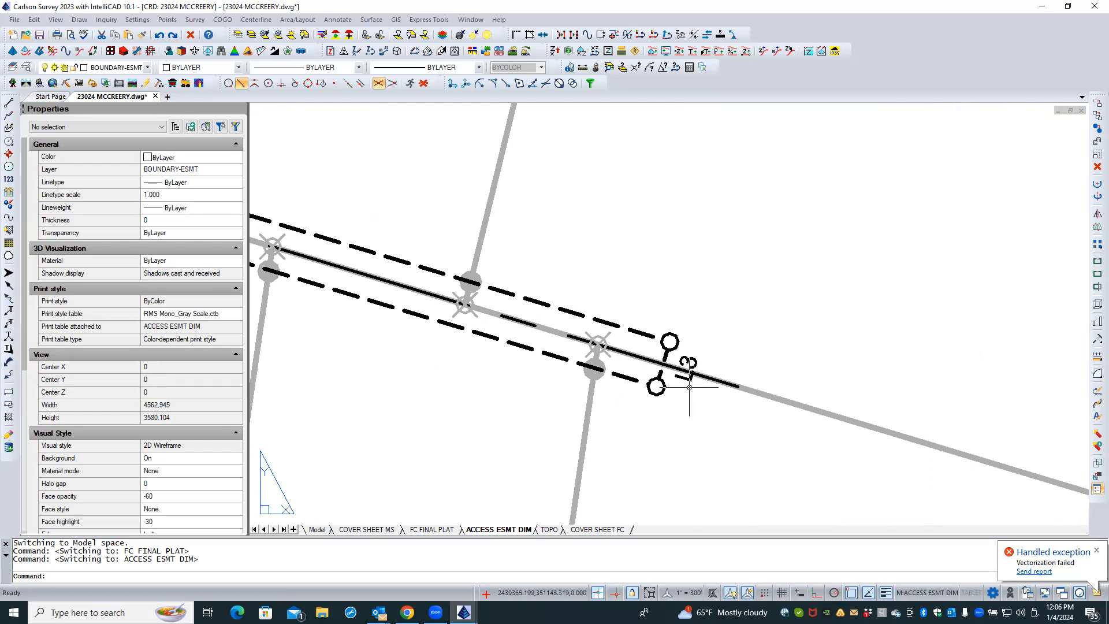
{"action": "scroll", "coordinate": [708, 411], "scroll_direction": "down", "scroll_amount": 4}
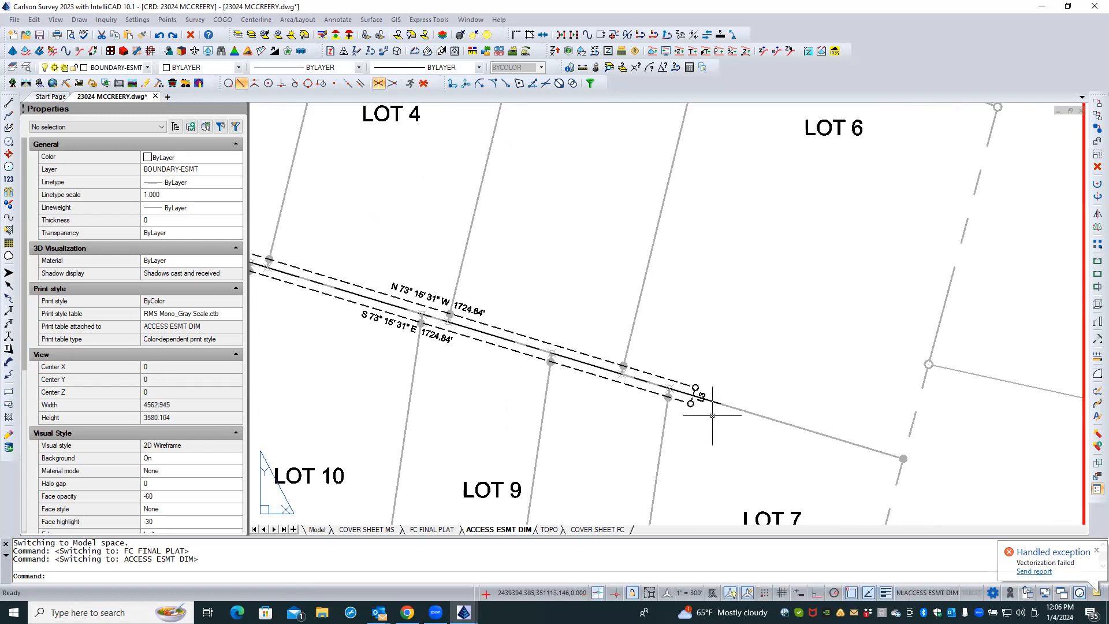
{"action": "scroll", "coordinate": [739, 424], "scroll_direction": "down", "scroll_amount": 5}
{"action": "double_click", "coordinate": [481, 358]}
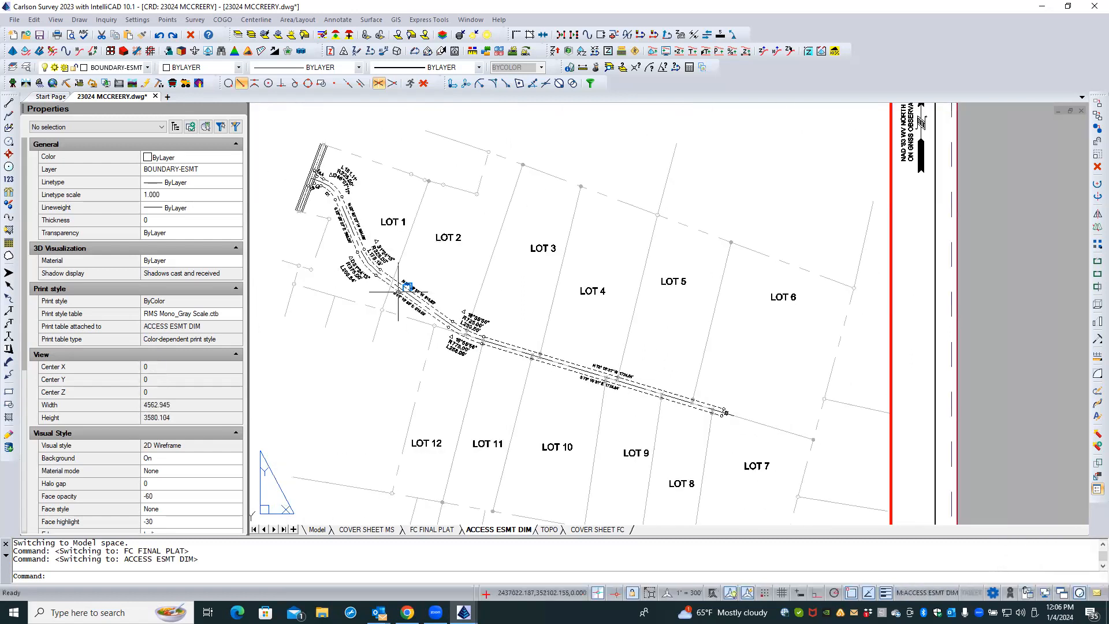
{"action": "scroll", "coordinate": [386, 273], "scroll_direction": "up", "scroll_amount": 3}
{"action": "scroll", "coordinate": [492, 354], "scroll_direction": "up", "scroll_amount": 5}
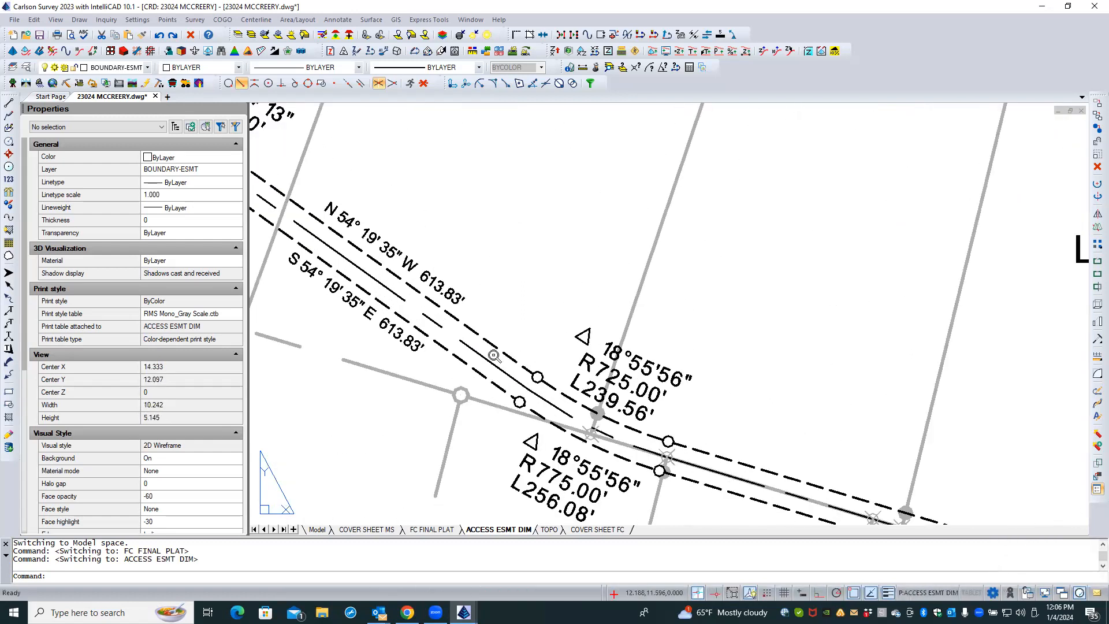
{"action": "scroll", "coordinate": [448, 334], "scroll_direction": "down", "scroll_amount": 2}
{"action": "scroll", "coordinate": [448, 334], "scroll_direction": "down", "scroll_amount": 3}
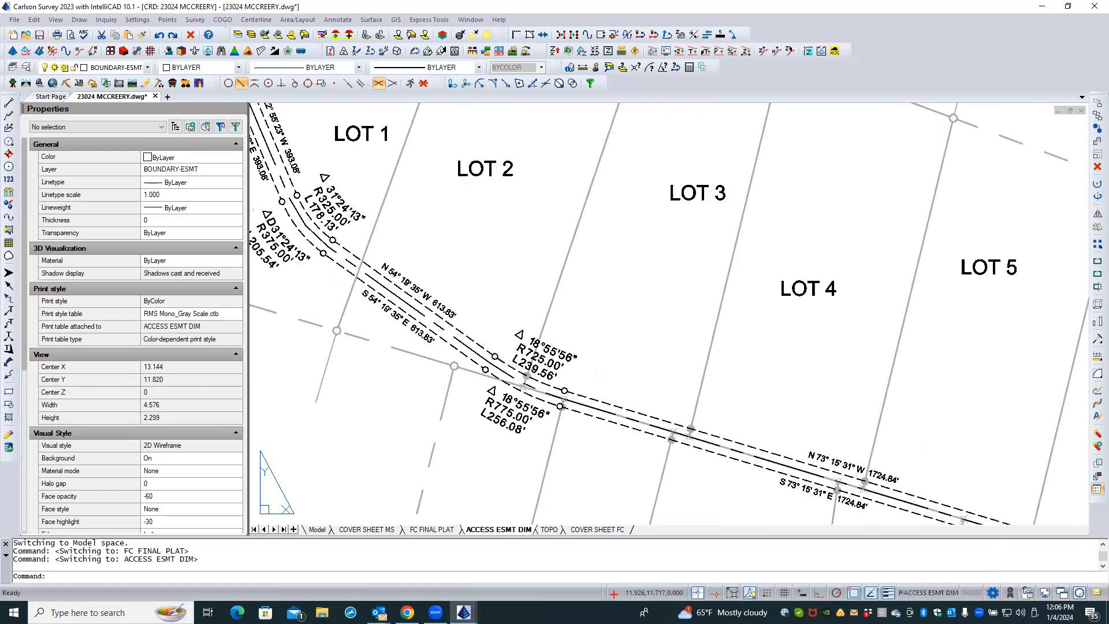
{"action": "scroll", "coordinate": [439, 347], "scroll_direction": "down", "scroll_amount": 3}
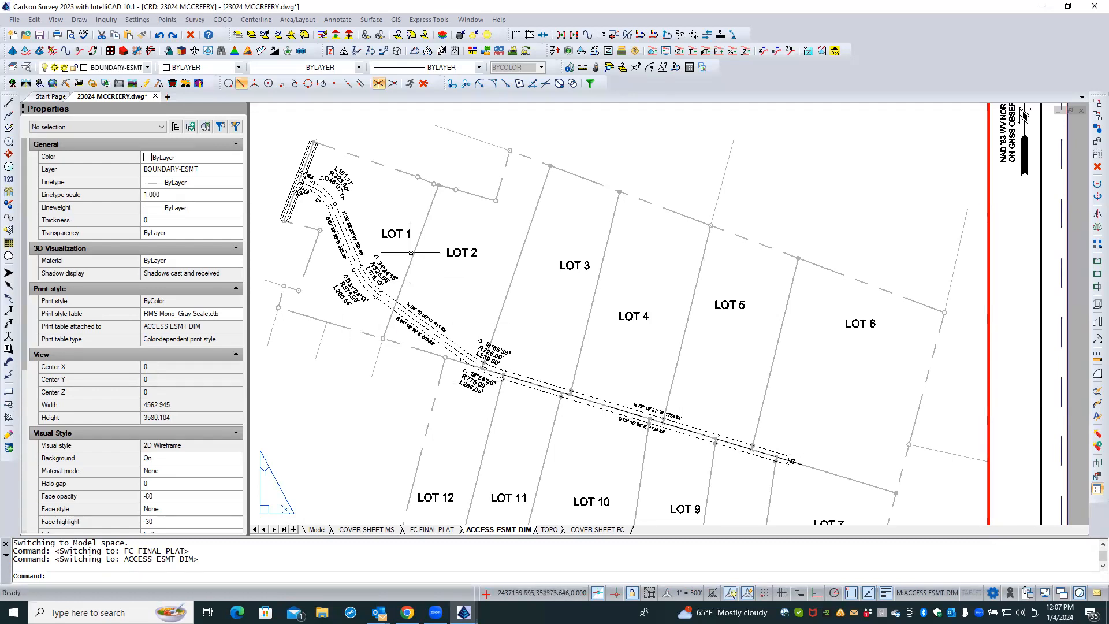
- Set the current layer by picking the existing curve label of the 225' radius arc beside Lot 1
{"action": "scroll", "coordinate": [321, 176], "scroll_direction": "up", "scroll_amount": 3}
{"action": "scroll", "coordinate": [323, 177], "scroll_direction": "up", "scroll_amount": 3}
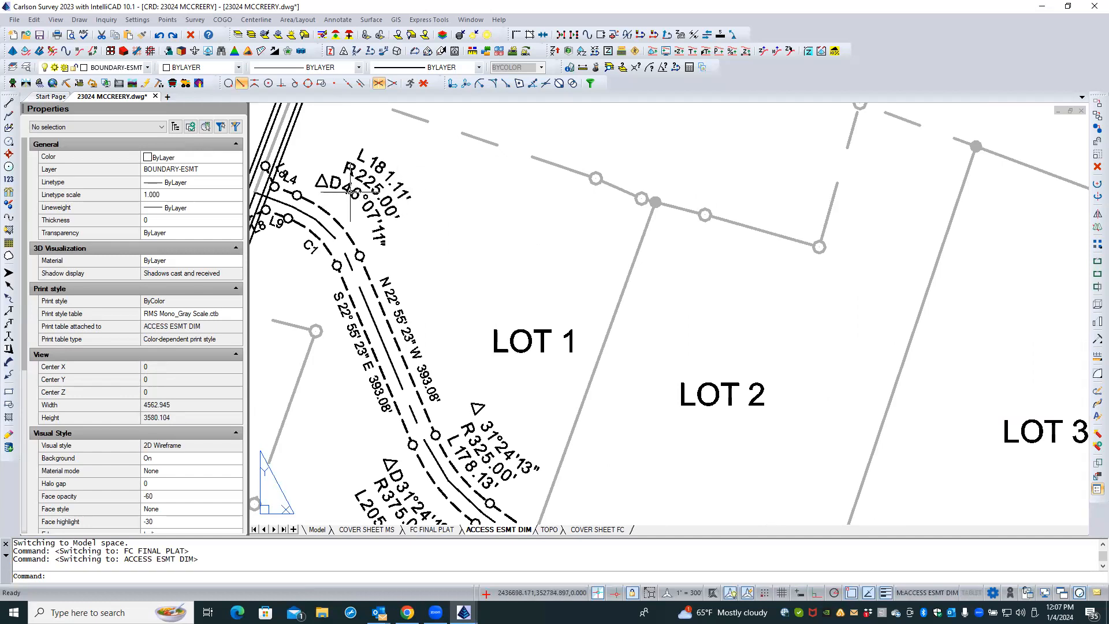
{"action": "left_click", "coordinate": [338, 19]}
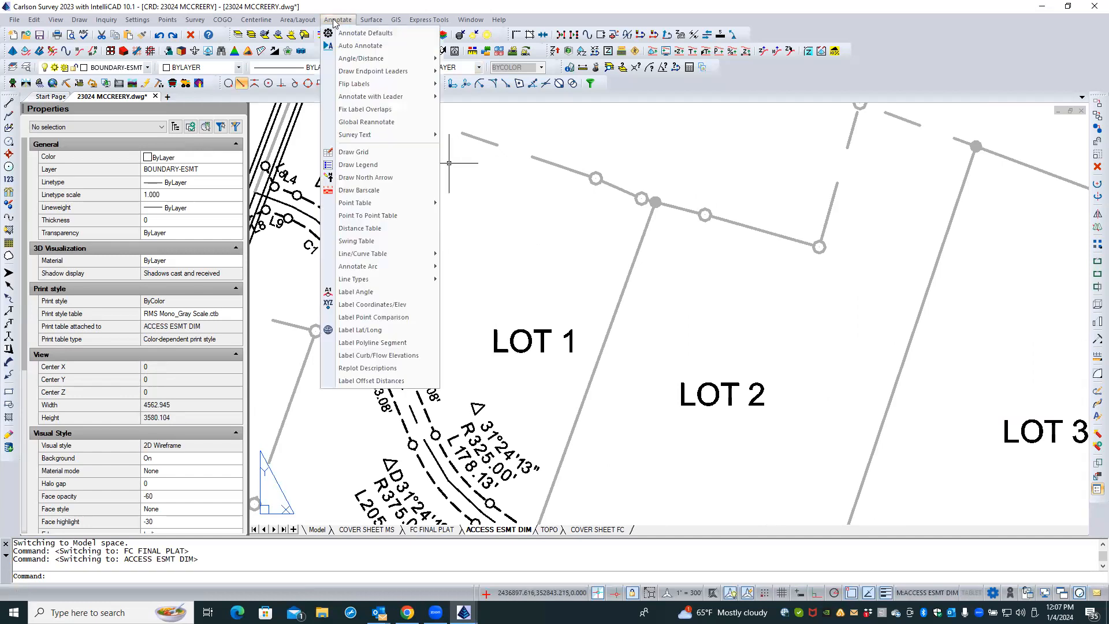
{"action": "left_click", "coordinate": [574, 295]}
{"action": "left_click", "coordinate": [505, 267]}
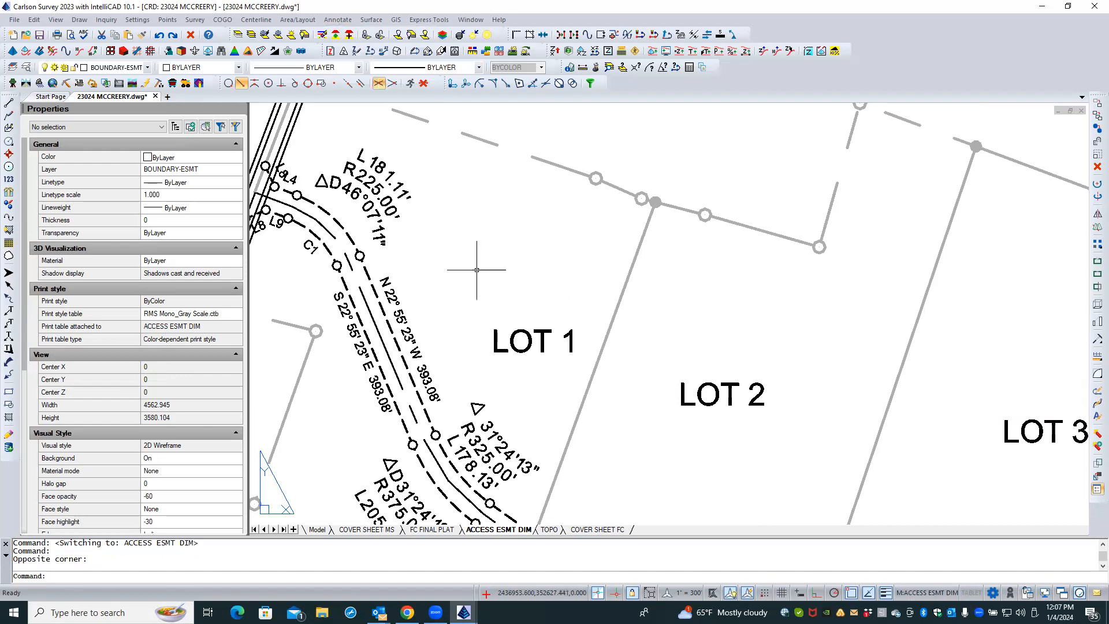
{"action": "left_click", "coordinate": [13, 67]}
{"action": "left_click", "coordinate": [355, 181]}
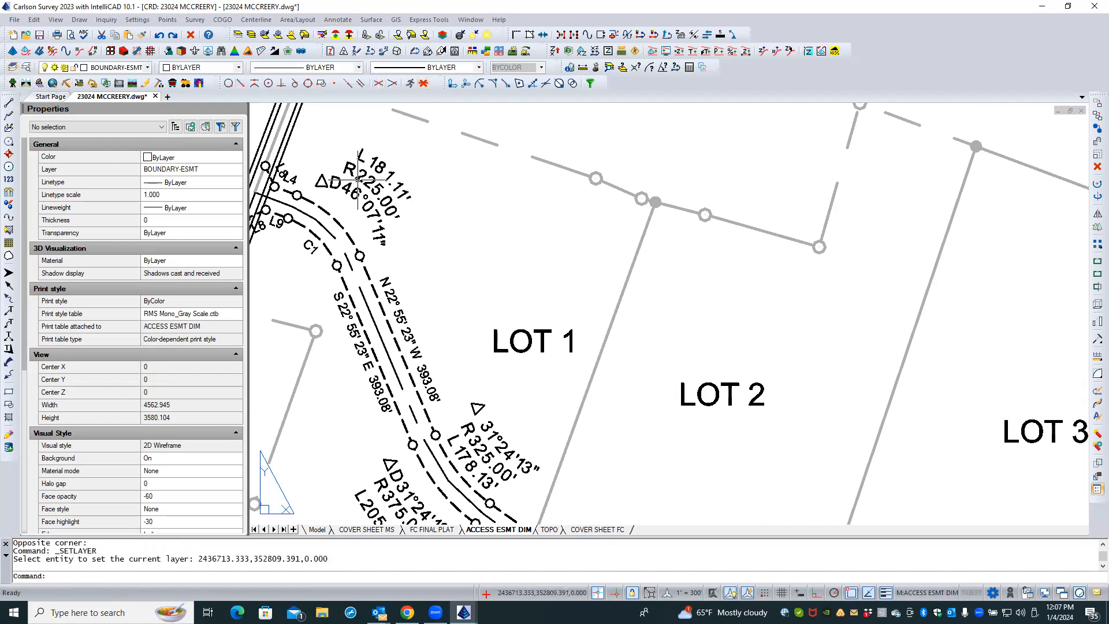
- Label the 225' radius easement arc near the road with a pick-side stacked arc label, ending its leader on the Lot 1 side
{"action": "left_click", "coordinate": [338, 20]}
{"action": "mouse_move", "coordinate": [388, 78]}
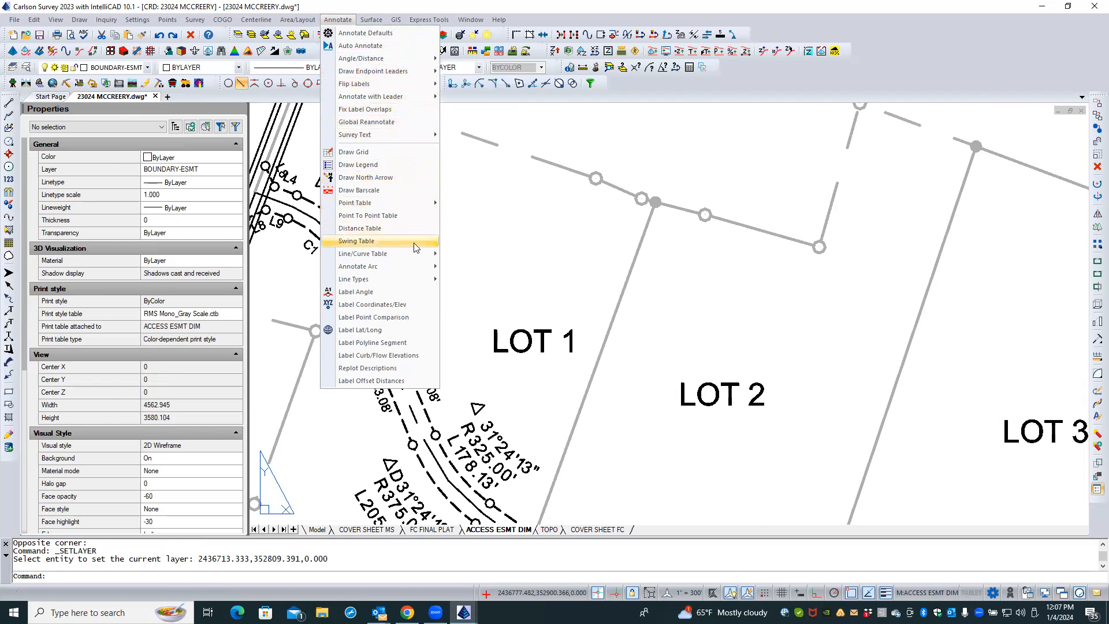
{"action": "mouse_move", "coordinate": [421, 267]}
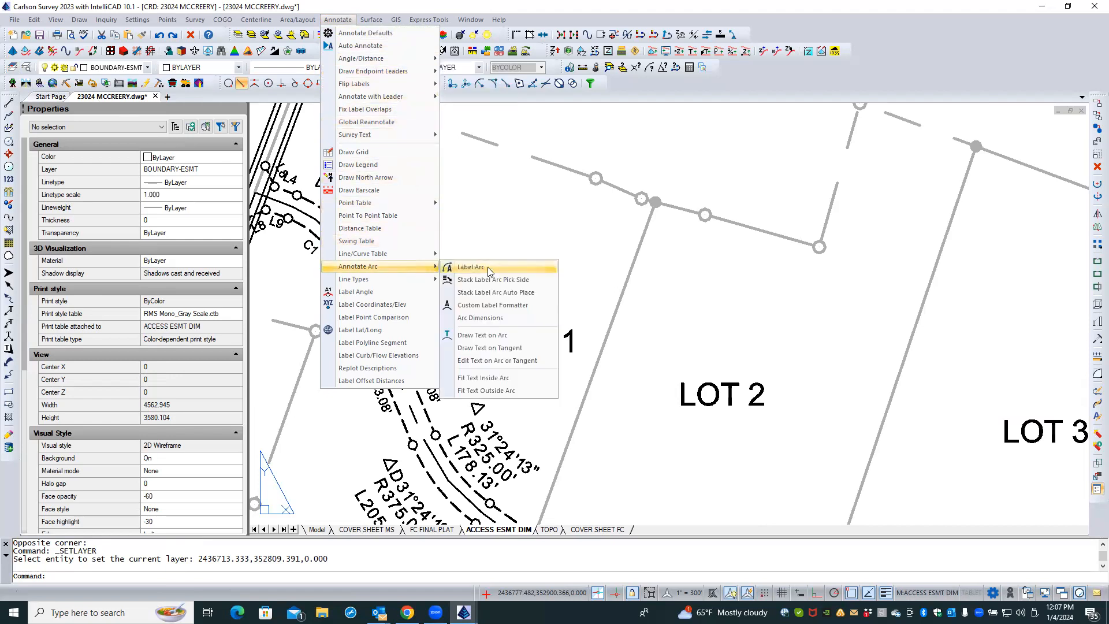
{"action": "left_click", "coordinate": [513, 278]}
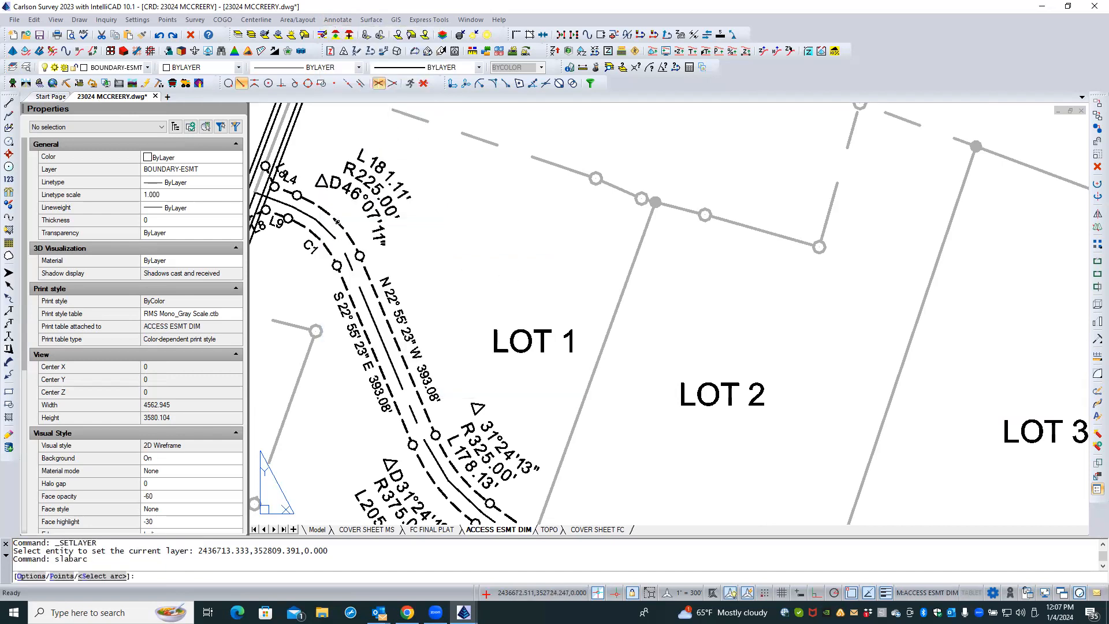
{"action": "left_click", "coordinate": [338, 222]}
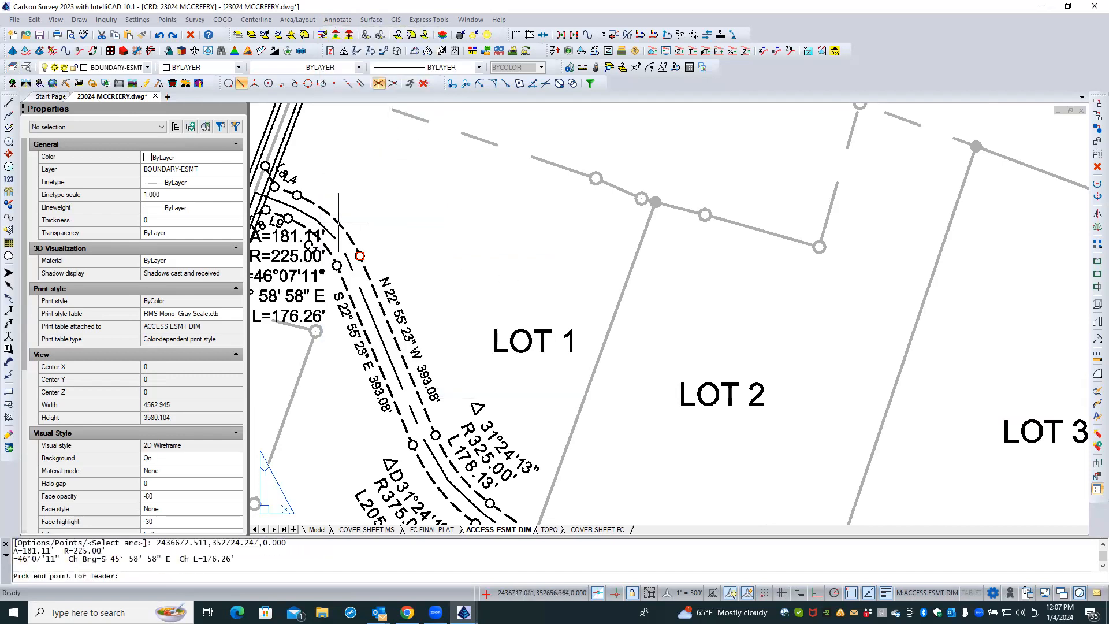
{"action": "left_click", "coordinate": [368, 180]}
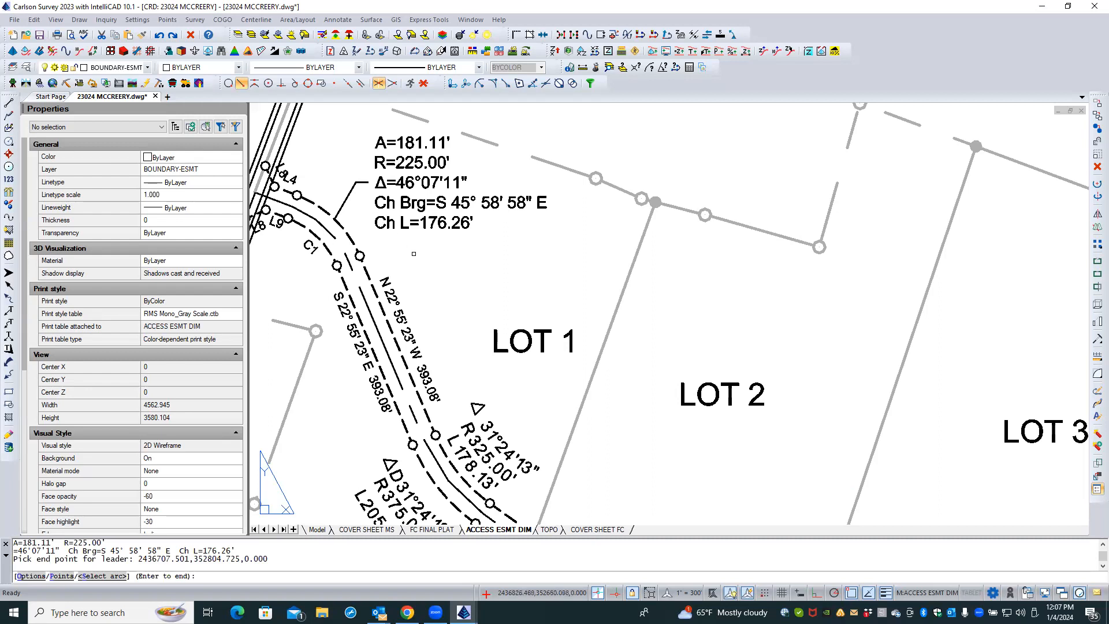
- Add stacked leader labels to the 325' and 375' radius easement arcs below Lot 1, one on each outer side of the easement
{"action": "scroll", "coordinate": [535, 178], "scroll_direction": "down", "scroll_amount": 2}
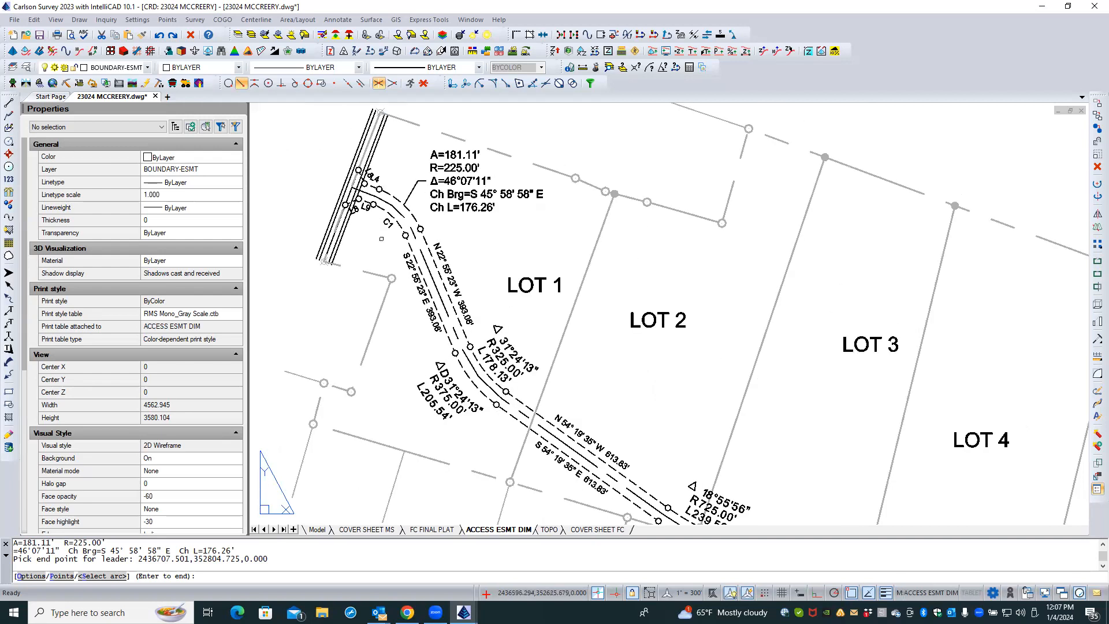
{"action": "scroll", "coordinate": [375, 236], "scroll_direction": "up", "scroll_amount": 1}
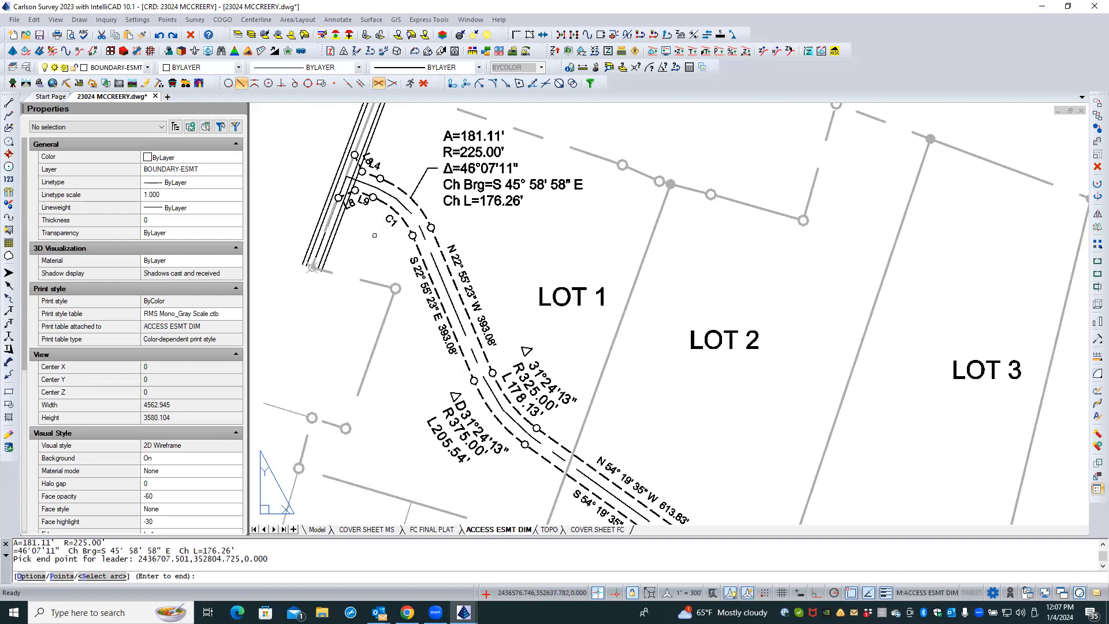
{"action": "scroll", "coordinate": [301, 157], "scroll_direction": "down", "scroll_amount": 1}
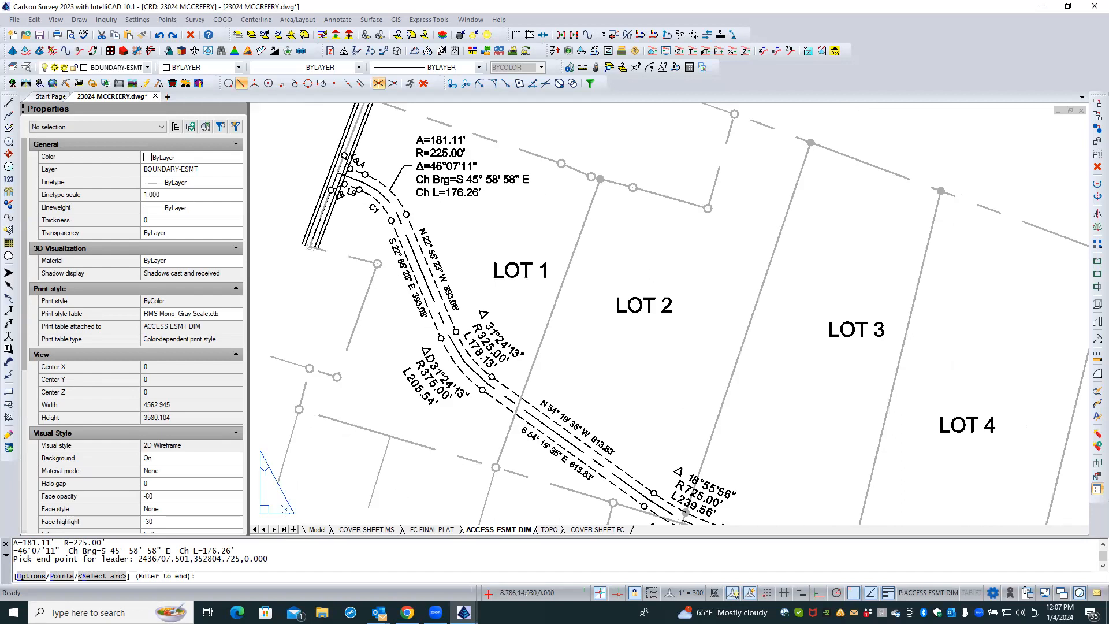
{"action": "scroll", "coordinate": [517, 358], "scroll_direction": "up", "scroll_amount": 1}
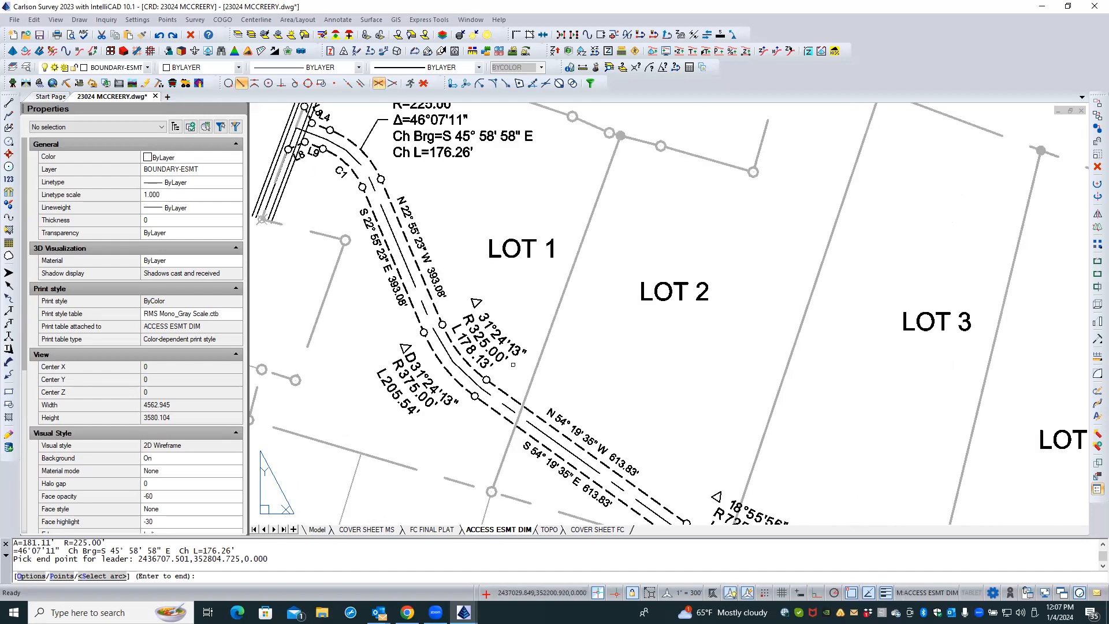
{"action": "left_click", "coordinate": [456, 350]}
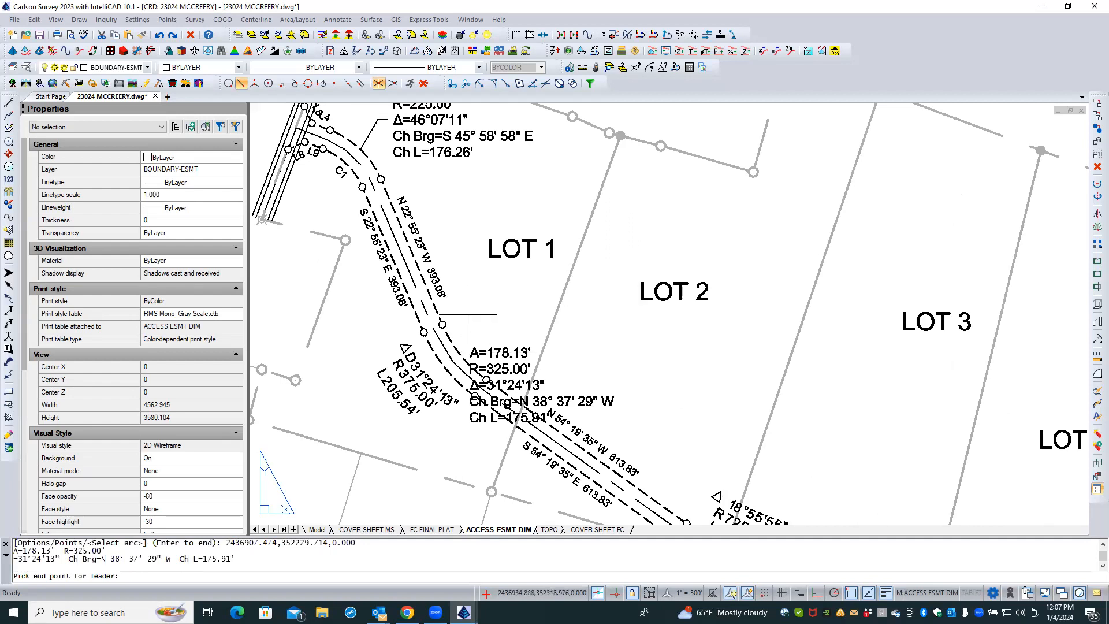
{"action": "left_click", "coordinate": [470, 316]}
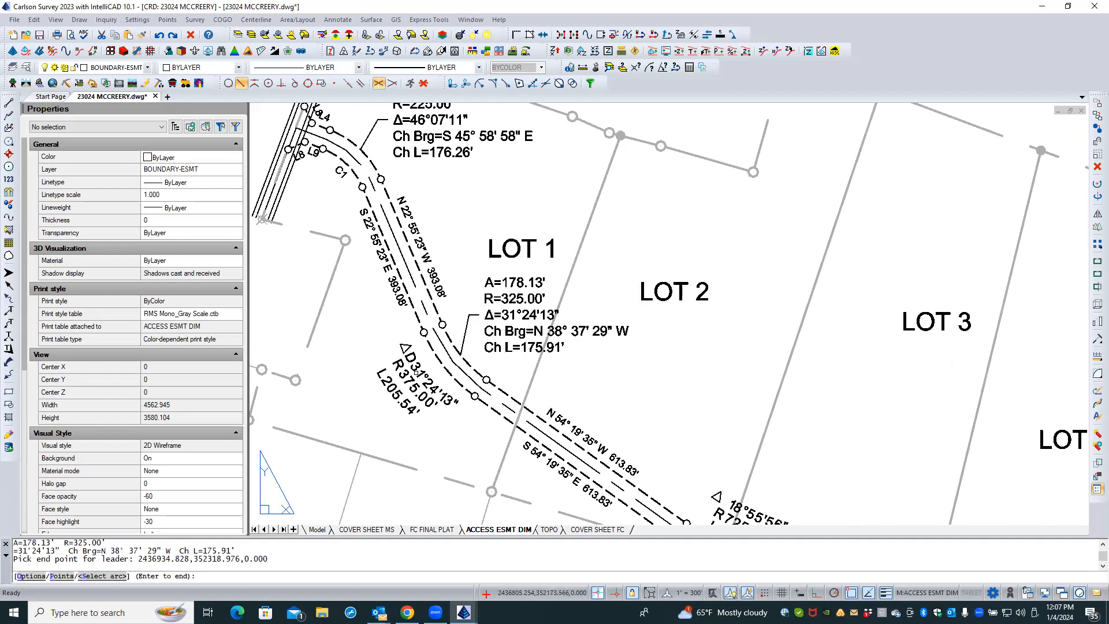
{"action": "left_click", "coordinate": [443, 367]}
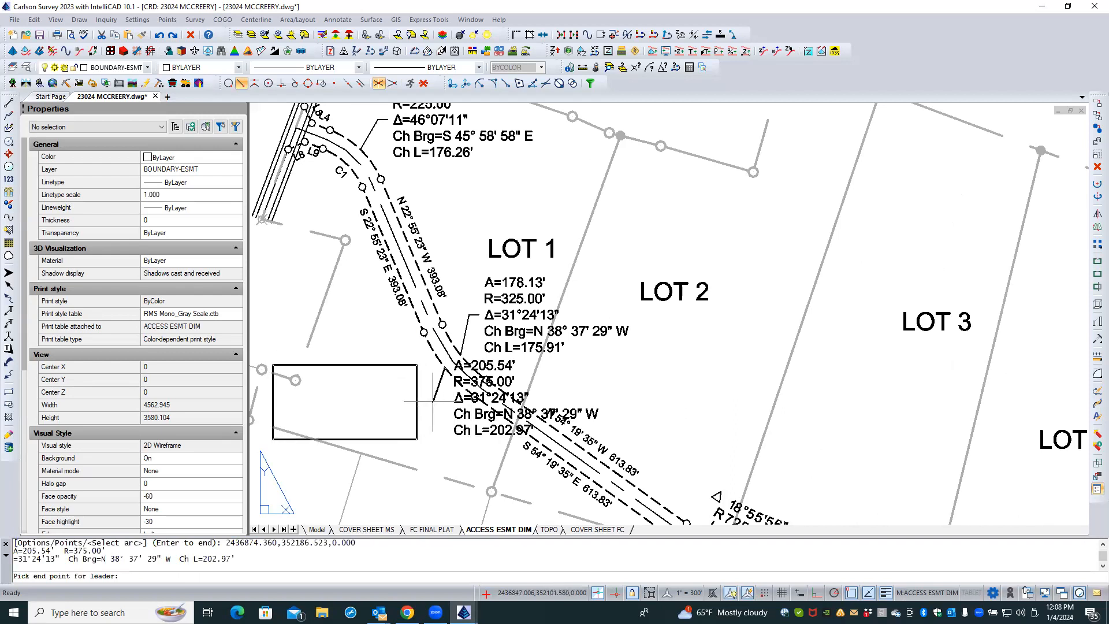
{"action": "left_click", "coordinate": [432, 401]}
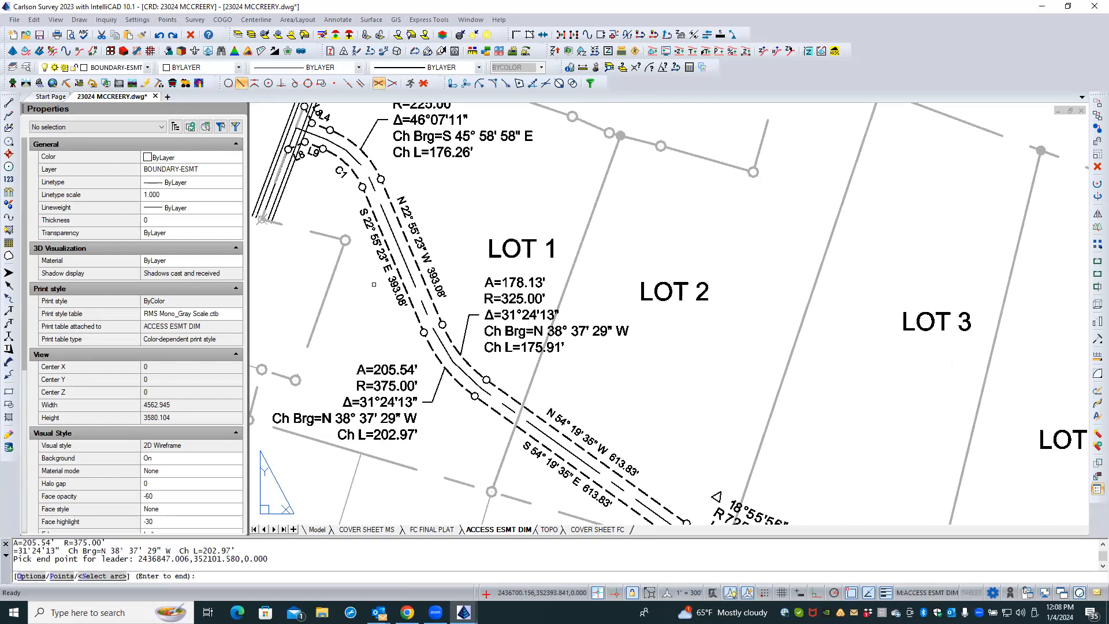
- Add stacked leader labels to the 725' and 775' radius easement arcs between Lots 2 and 3, and end the arc labeling command
{"action": "scroll", "coordinate": [350, 223], "scroll_direction": "down", "scroll_amount": 2}
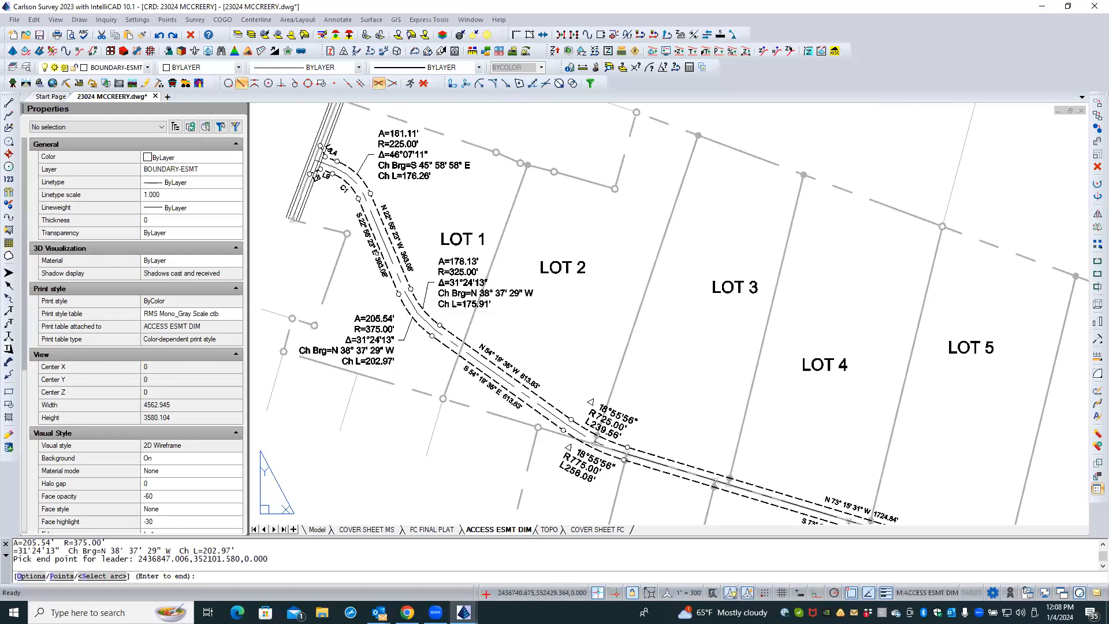
{"action": "scroll", "coordinate": [613, 467], "scroll_direction": "up", "scroll_amount": 2}
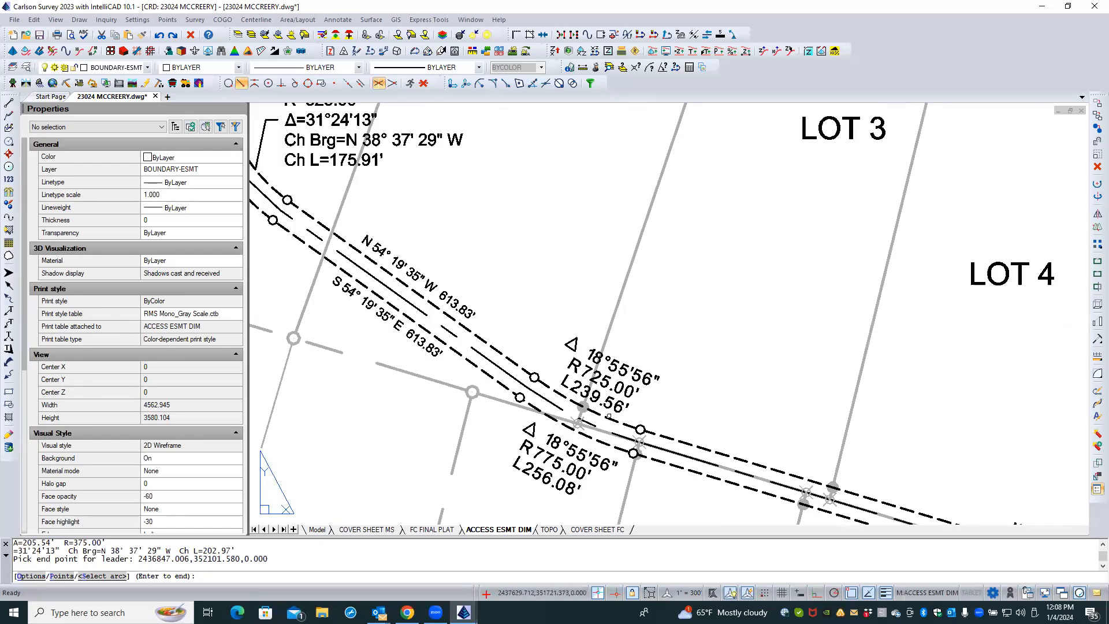
{"action": "left_click", "coordinate": [608, 418]}
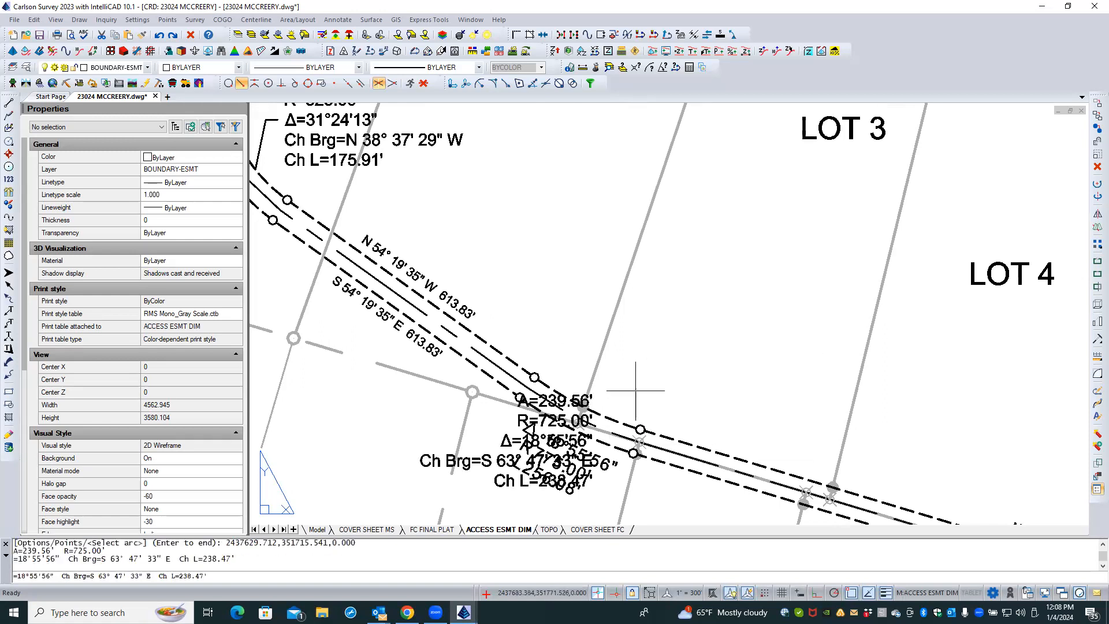
{"action": "left_click", "coordinate": [634, 339]}
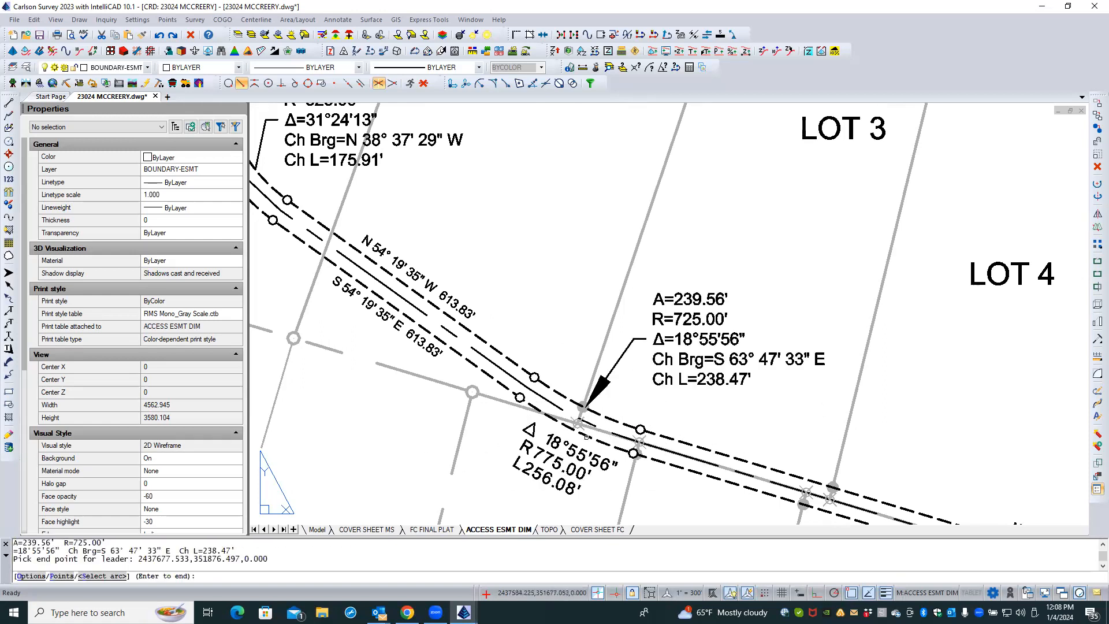
{"action": "left_click", "coordinate": [587, 436]}
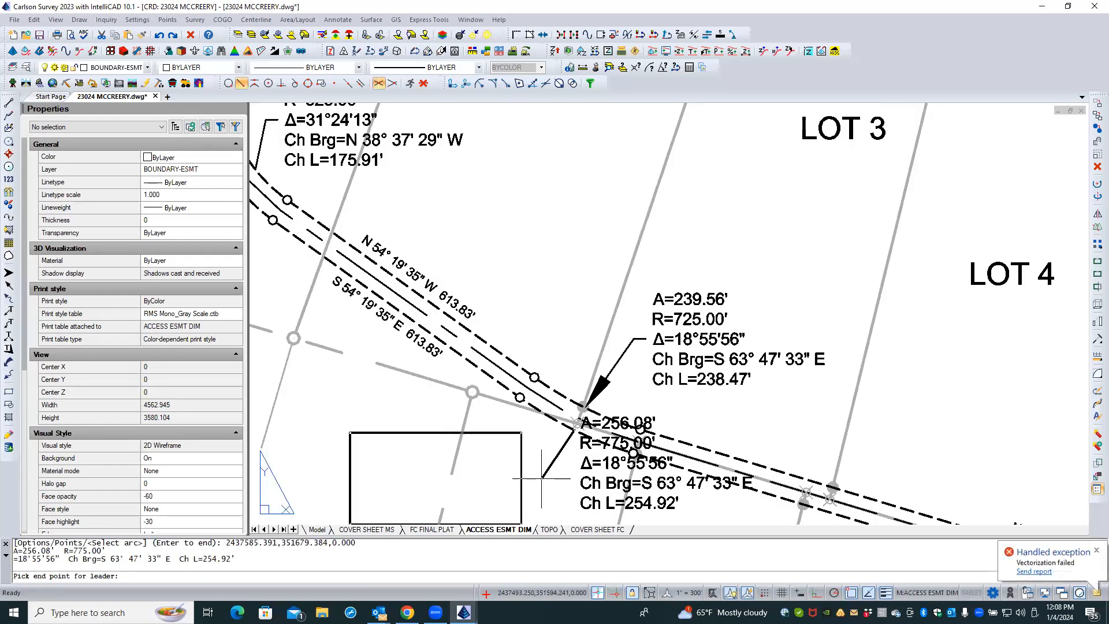
{"action": "left_click", "coordinate": [541, 478]}
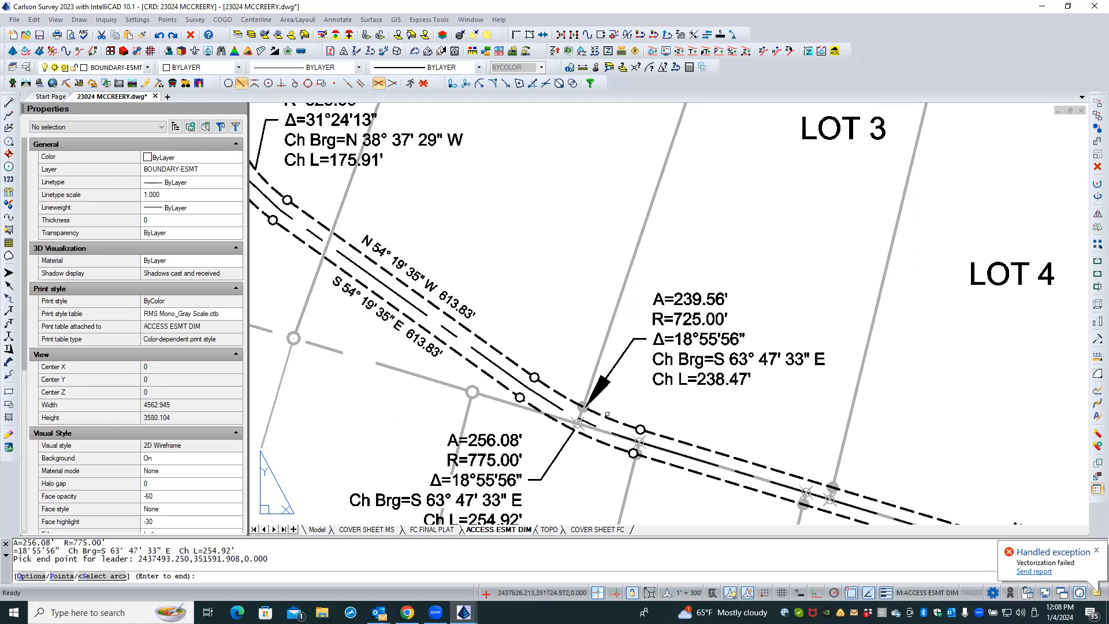
{"action": "scroll", "coordinate": [498, 239], "scroll_direction": "down", "scroll_amount": 3}
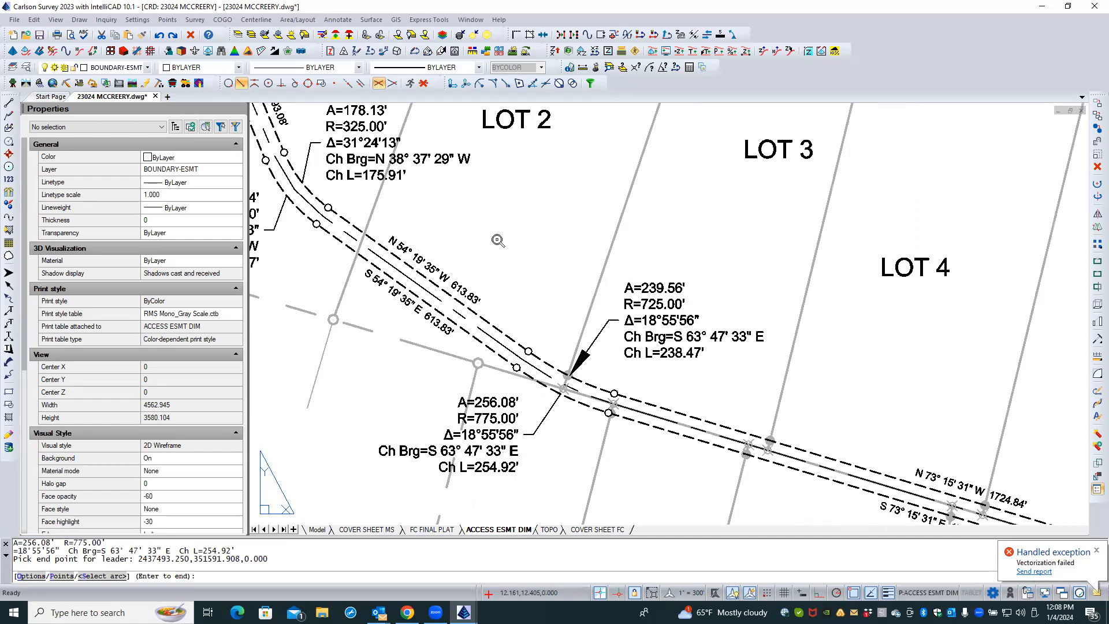
{"action": "key", "text": "Return"}
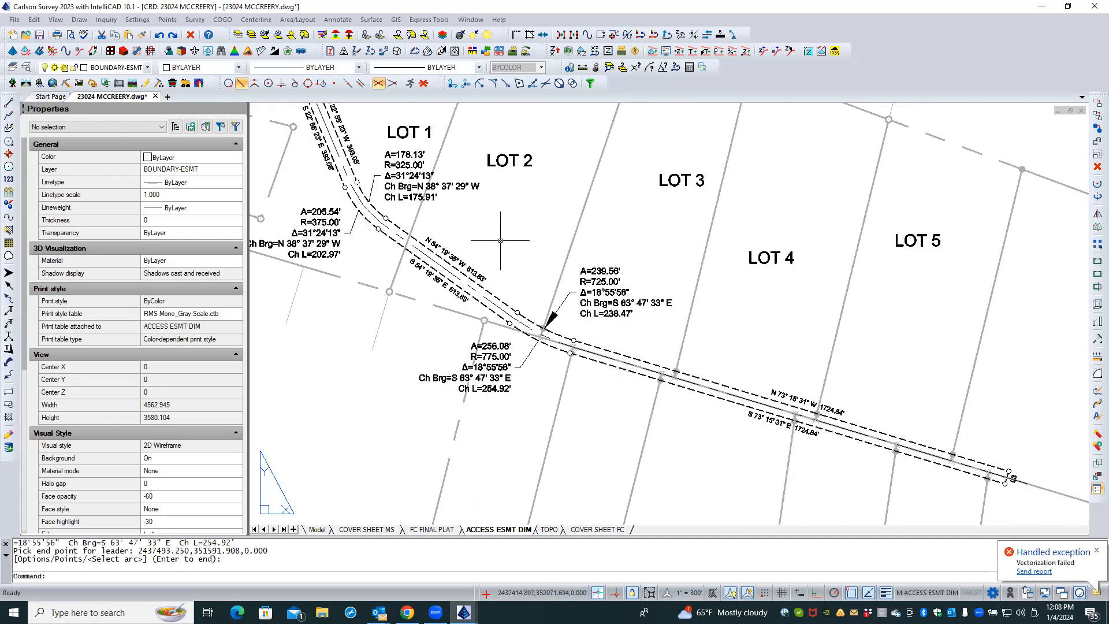
{"action": "scroll", "coordinate": [566, 296], "scroll_direction": "up", "scroll_amount": 2}
{"action": "double_click", "coordinate": [569, 296]}
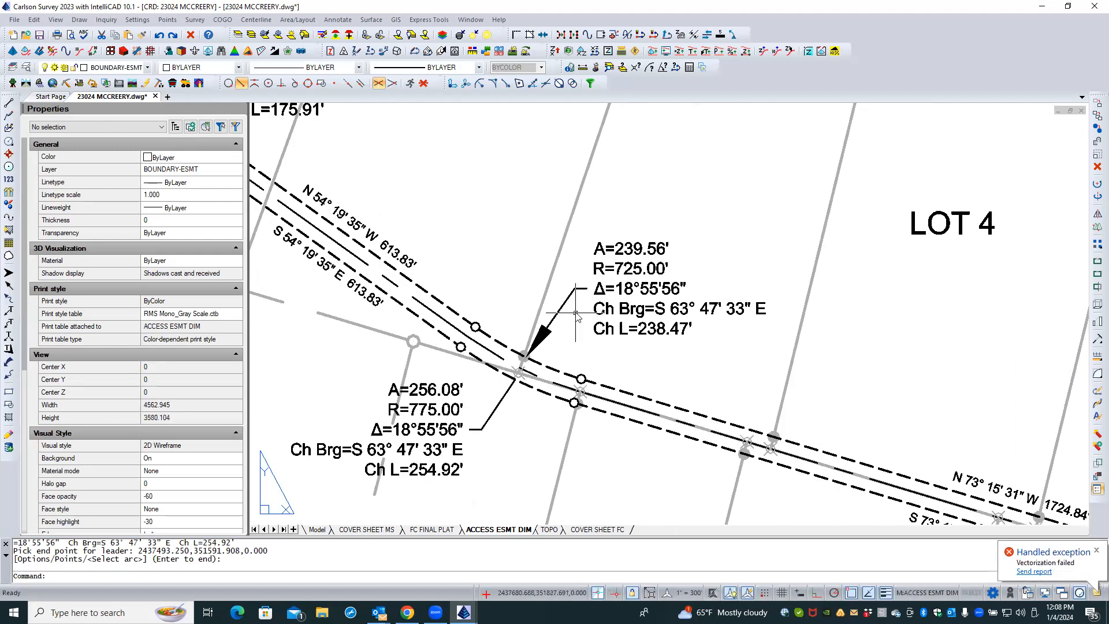
- Relabel the 725' radius easement arc with a stacked arc label, ending its leader above the easement on the Lot 3 side
{"action": "right_click", "coordinate": [576, 314]}
{"action": "left_click", "coordinate": [580, 321]}
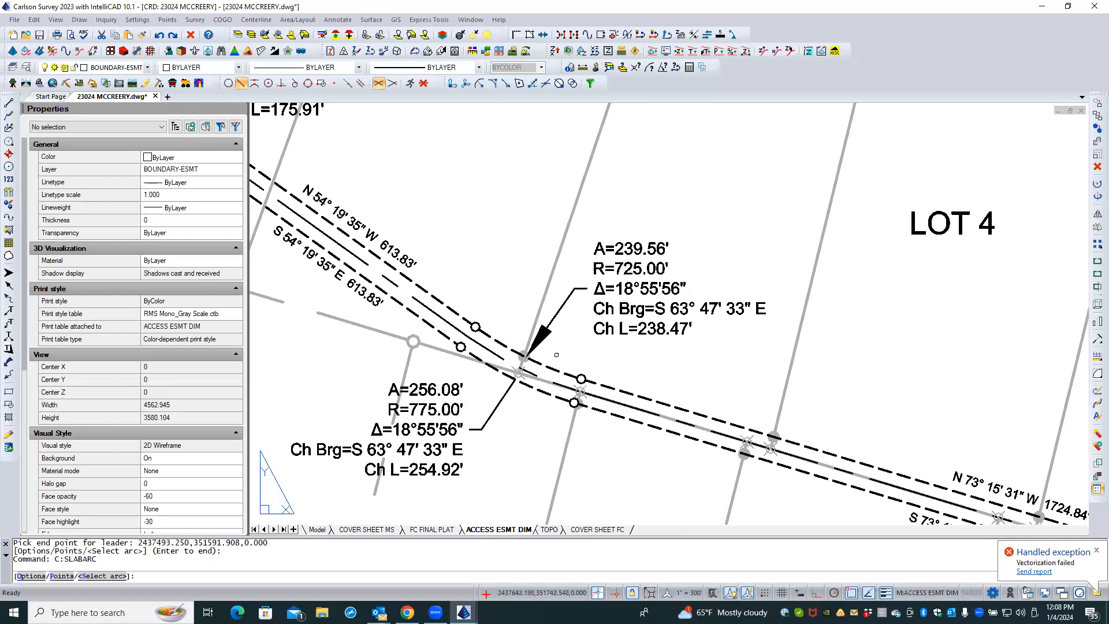
{"action": "left_click", "coordinate": [547, 366]}
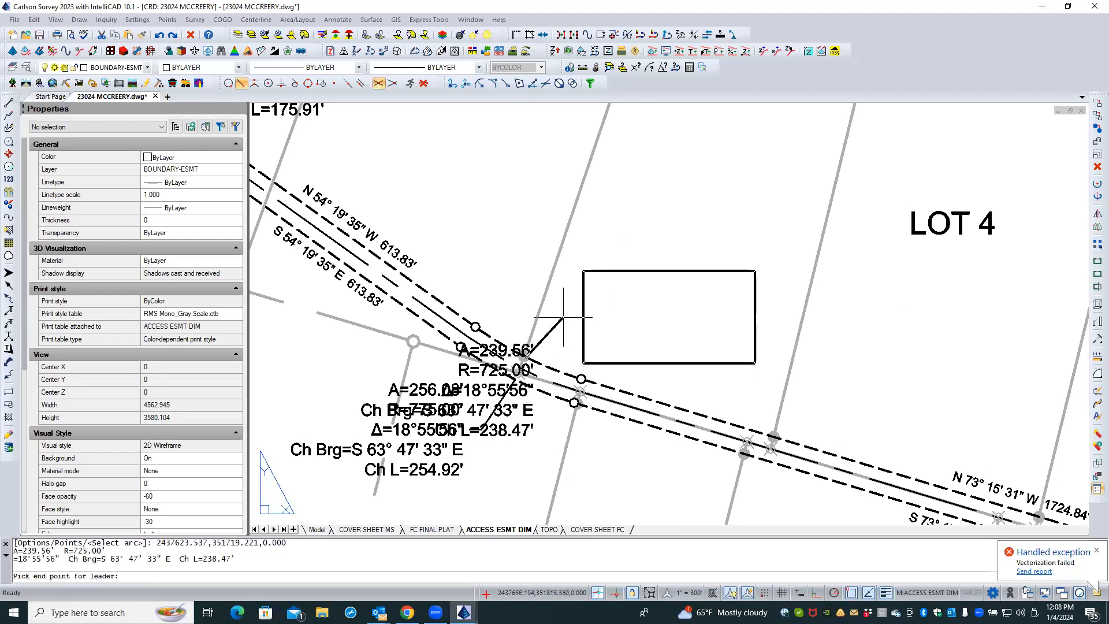
{"action": "left_click", "coordinate": [569, 307]}
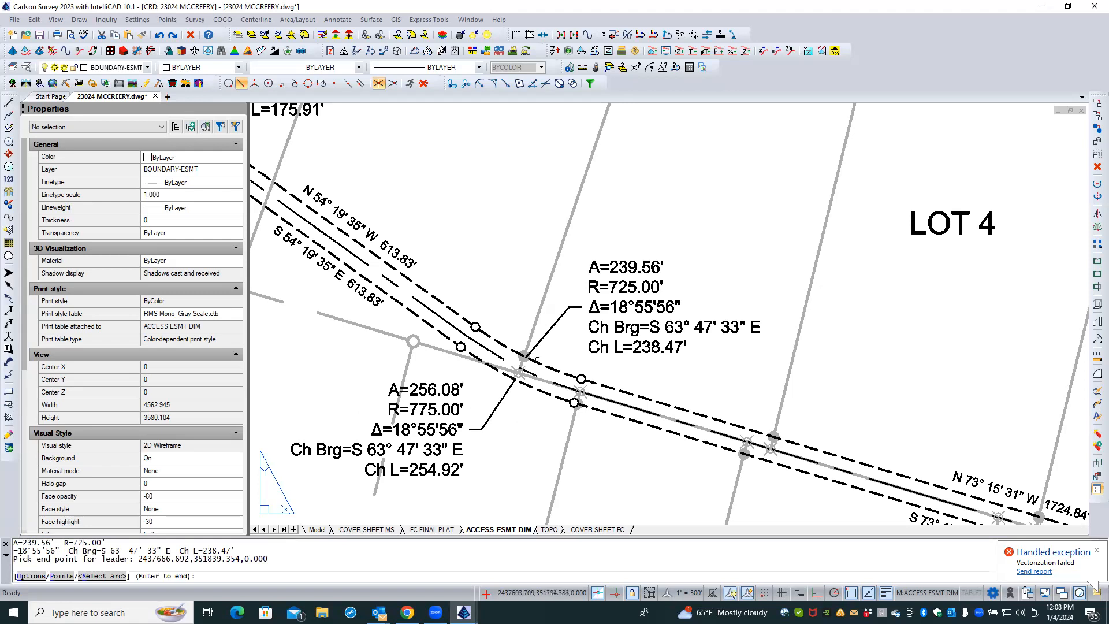
{"action": "key", "text": "Return"}
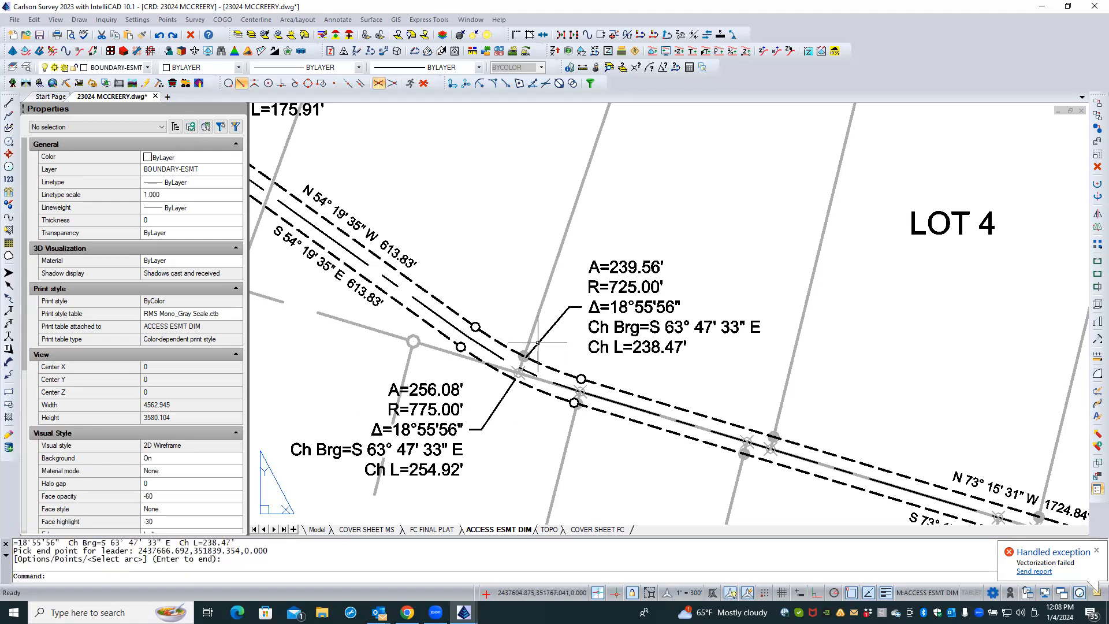
- Stretch the tip of the 725' arc label's leader onto the arc itself with a nearest snap, and deselect the leader
{"action": "left_click", "coordinate": [537, 343]}
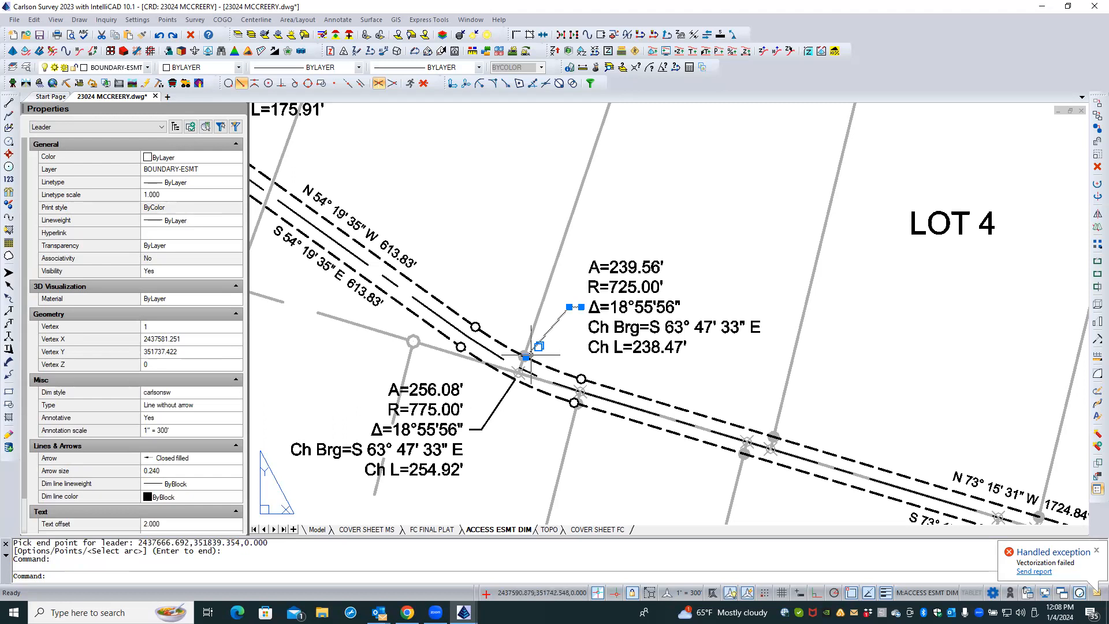
{"action": "left_click", "coordinate": [525, 357]}
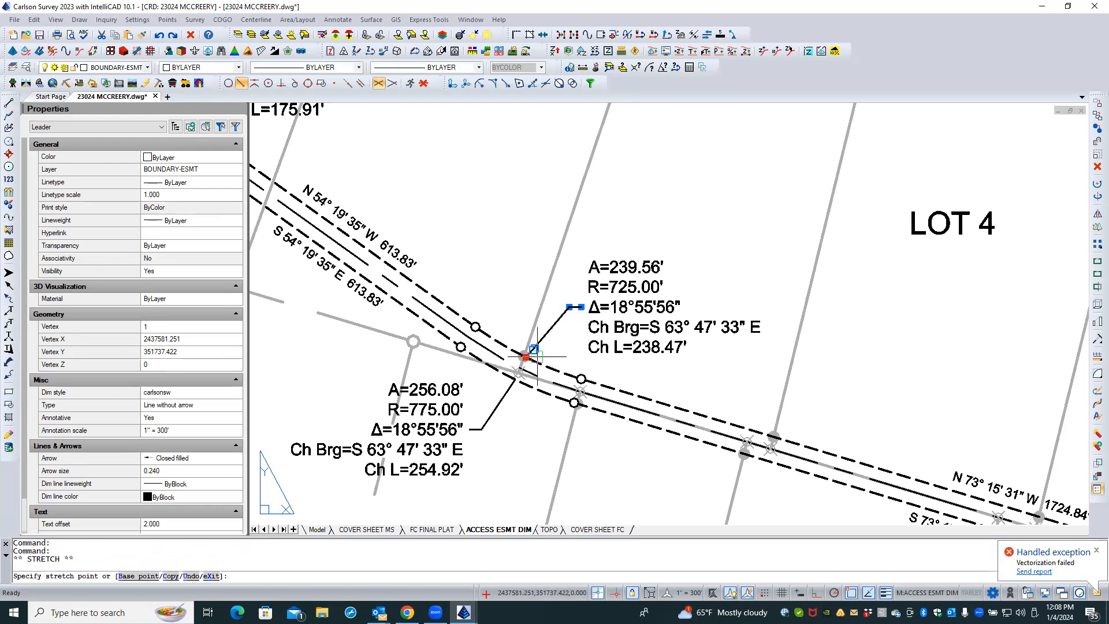
{"action": "right_click", "coordinate": [537, 357], "text": "shift"}
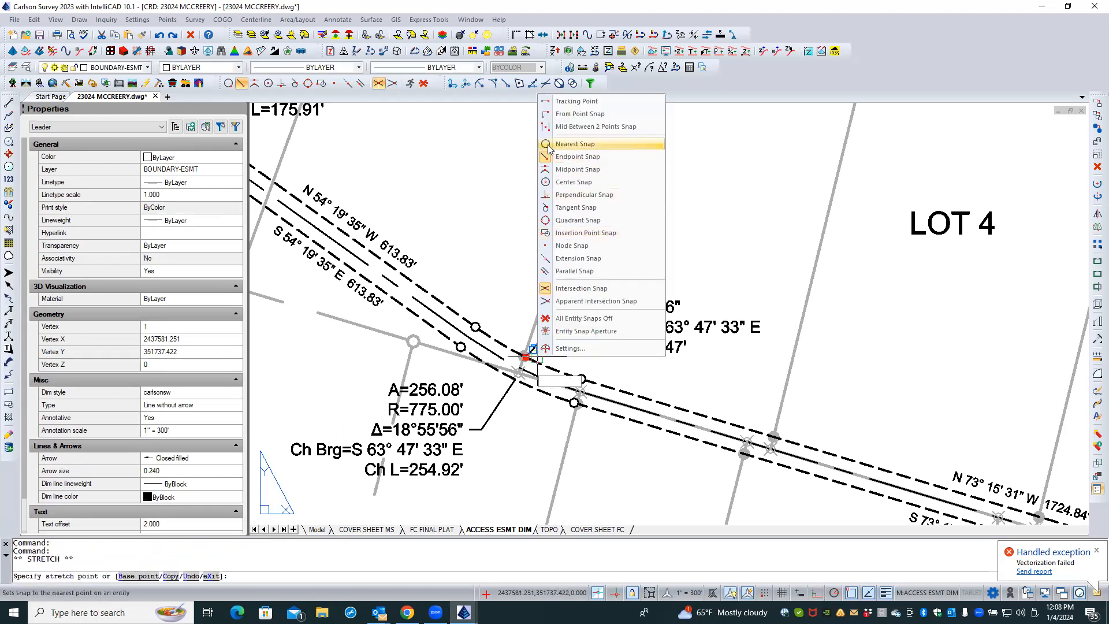
{"action": "left_click", "coordinate": [572, 144]}
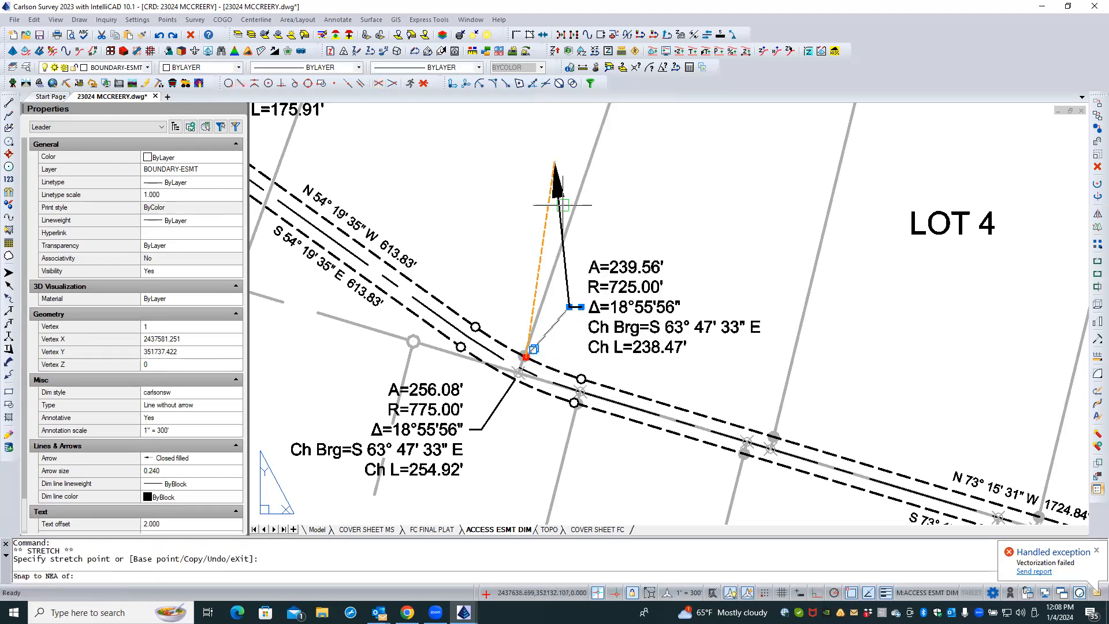
{"action": "left_click", "coordinate": [537, 361]}
{"action": "key", "text": "Escape"}
{"action": "key", "text": "Escape"}
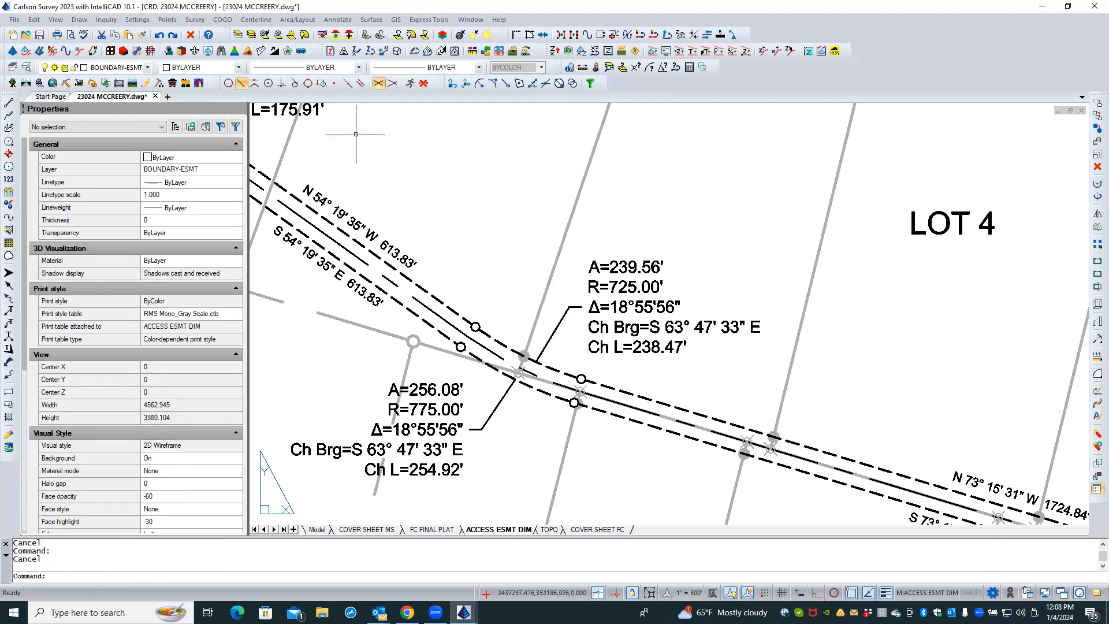
- Freeze the CLINE layer by picking the centerline running inside the access easement, and end the layer picking
{"action": "left_click", "coordinate": [265, 37]}
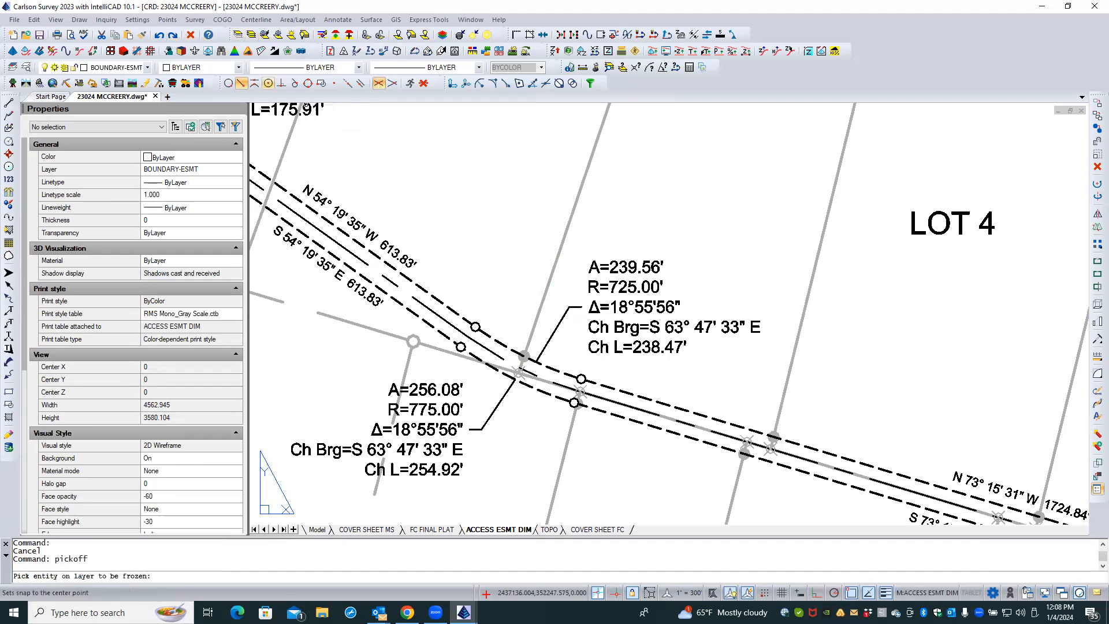
{"action": "left_click", "coordinate": [338, 245]}
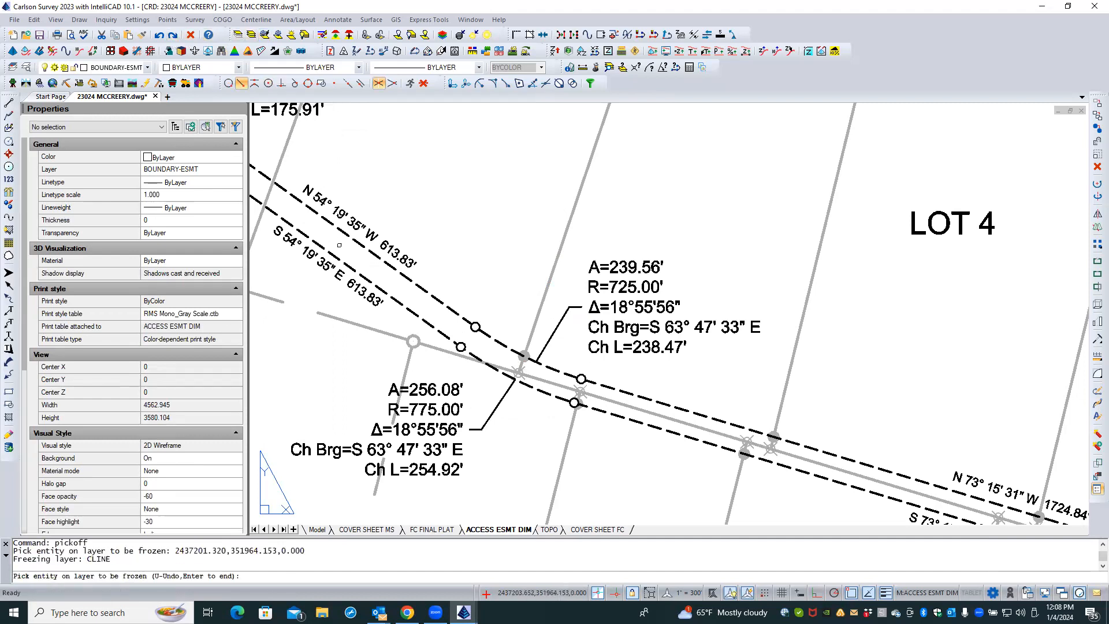
{"action": "key", "text": "Return"}
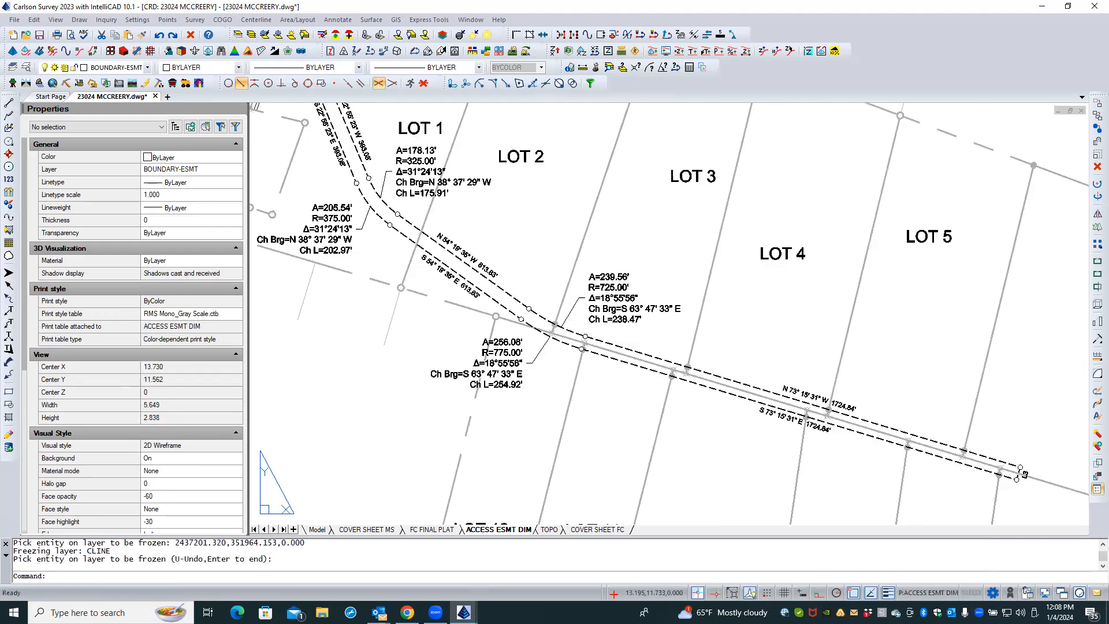
- Review the easement labels along the whole layout and compare them with the line and curve tables
{"action": "scroll", "coordinate": [590, 288], "scroll_direction": "down", "scroll_amount": 3}
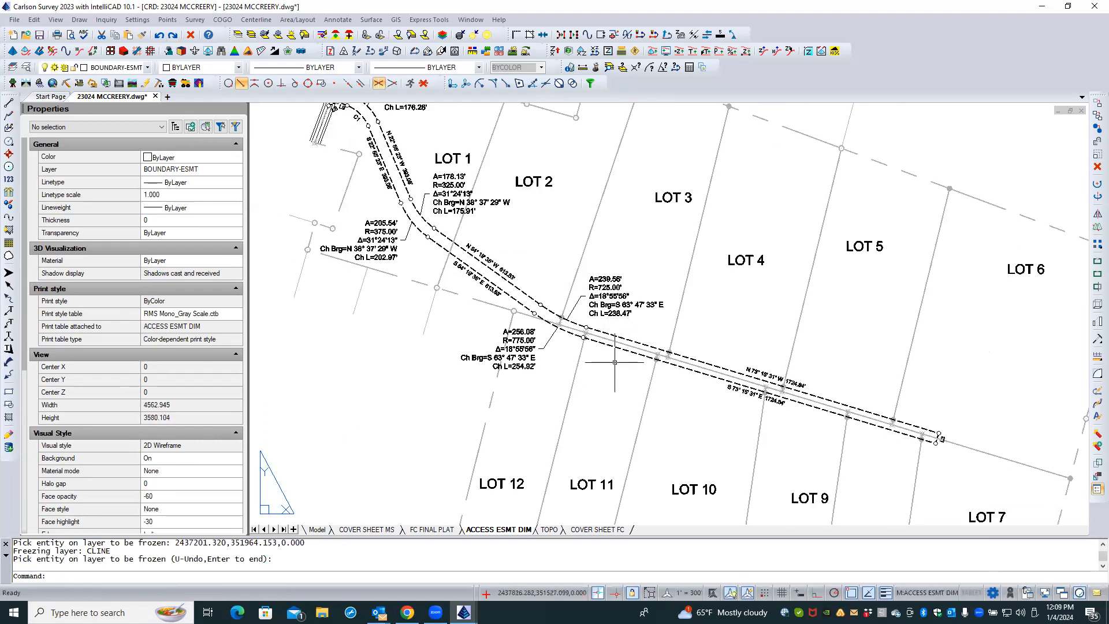
{"action": "scroll", "coordinate": [619, 367], "scroll_direction": "down", "scroll_amount": 1}
{"action": "scroll", "coordinate": [619, 368], "scroll_direction": "down", "scroll_amount": 3}
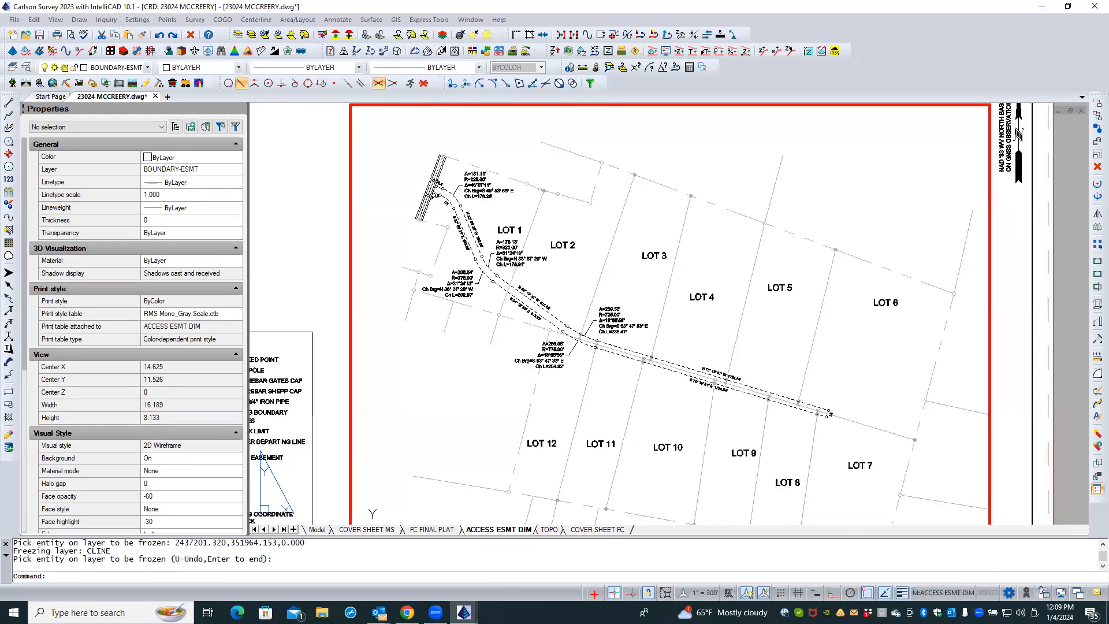
{"action": "scroll", "coordinate": [481, 205], "scroll_direction": "up", "scroll_amount": 2}
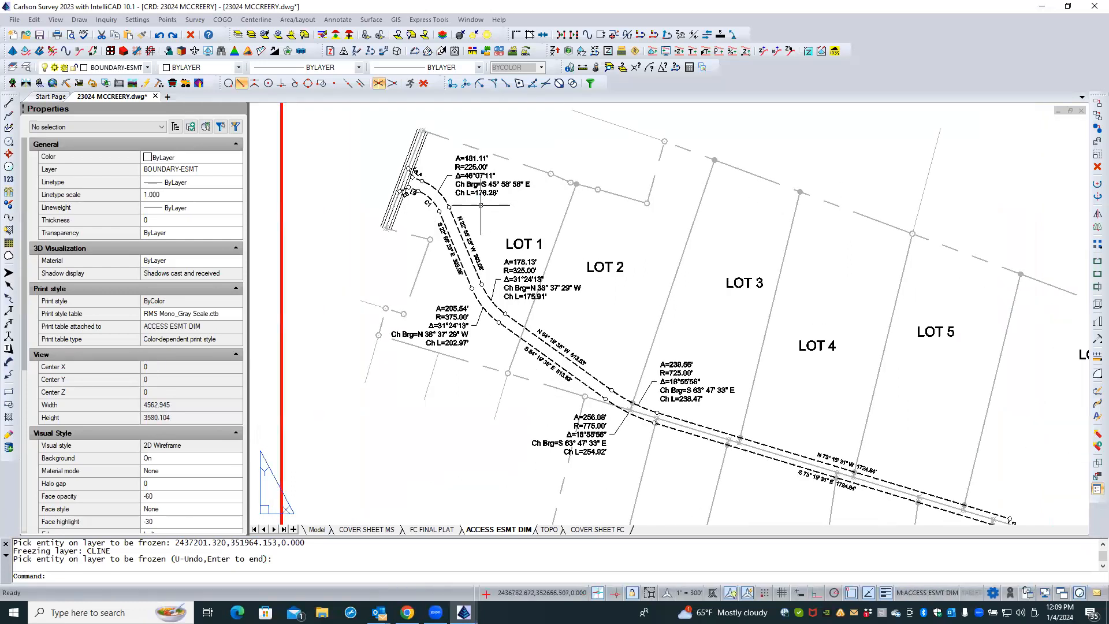
{"action": "scroll", "coordinate": [415, 197], "scroll_direction": "up", "scroll_amount": 3}
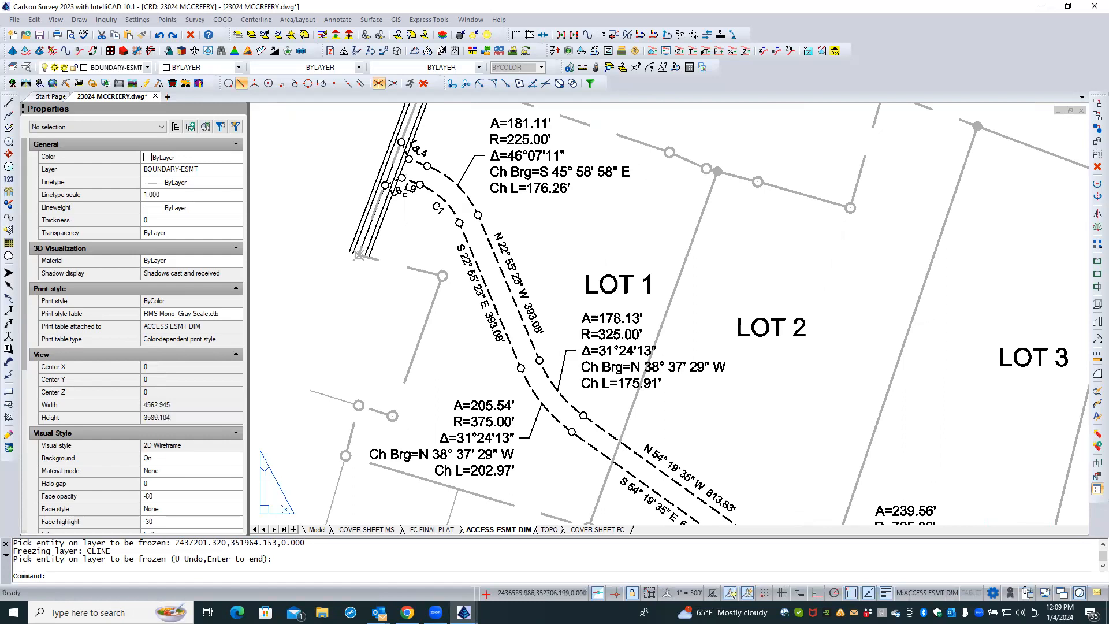
{"action": "scroll", "coordinate": [412, 137], "scroll_direction": "down", "scroll_amount": 2}
{"action": "scroll", "coordinate": [412, 137], "scroll_direction": "down", "scroll_amount": 1}
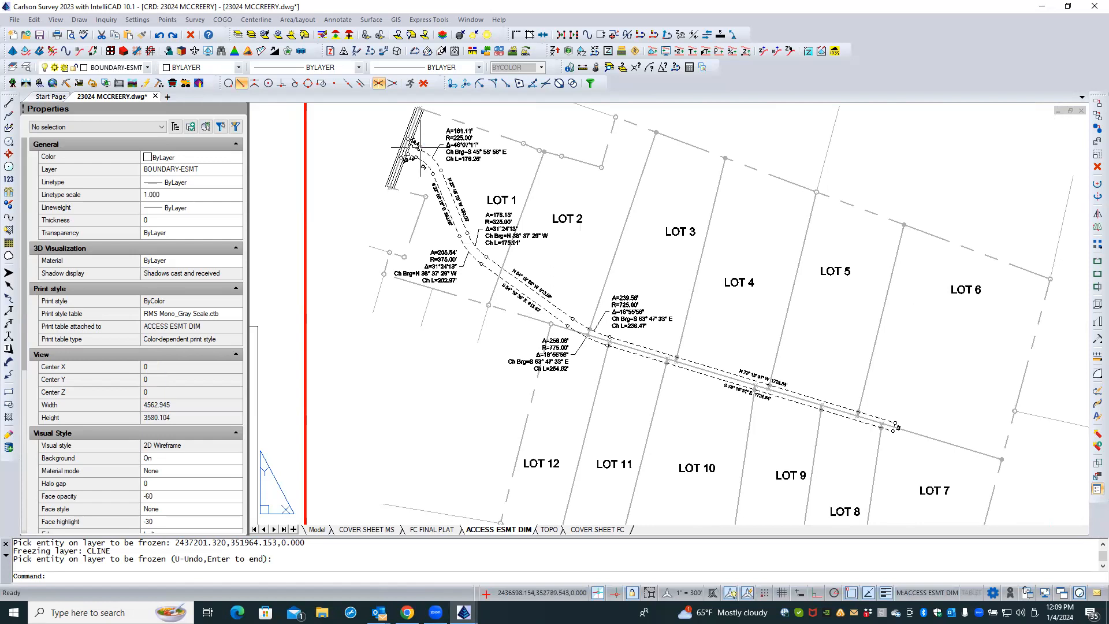
{"action": "scroll", "coordinate": [390, 212], "scroll_direction": "down", "scroll_amount": 3}
{"action": "scroll", "coordinate": [356, 432], "scroll_direction": "up", "scroll_amount": 2}
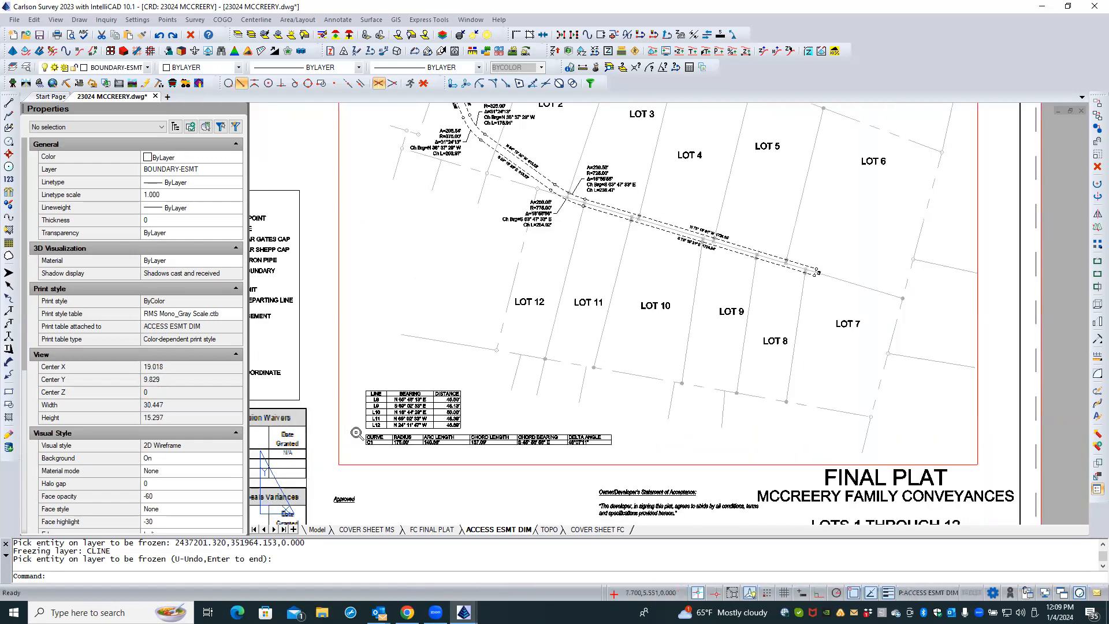
{"action": "scroll", "coordinate": [355, 432], "scroll_direction": "down", "scroll_amount": 3}
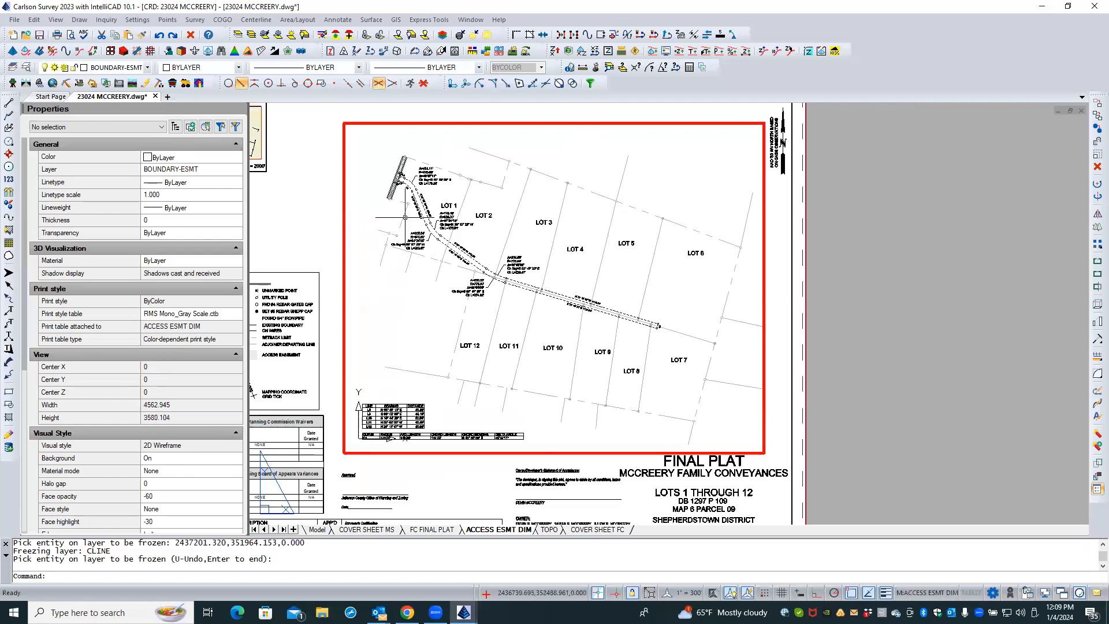
- Change the L3 line label at the easement's far end near Lot 7 to L10
{"action": "scroll", "coordinate": [412, 210], "scroll_direction": "up", "scroll_amount": 3}
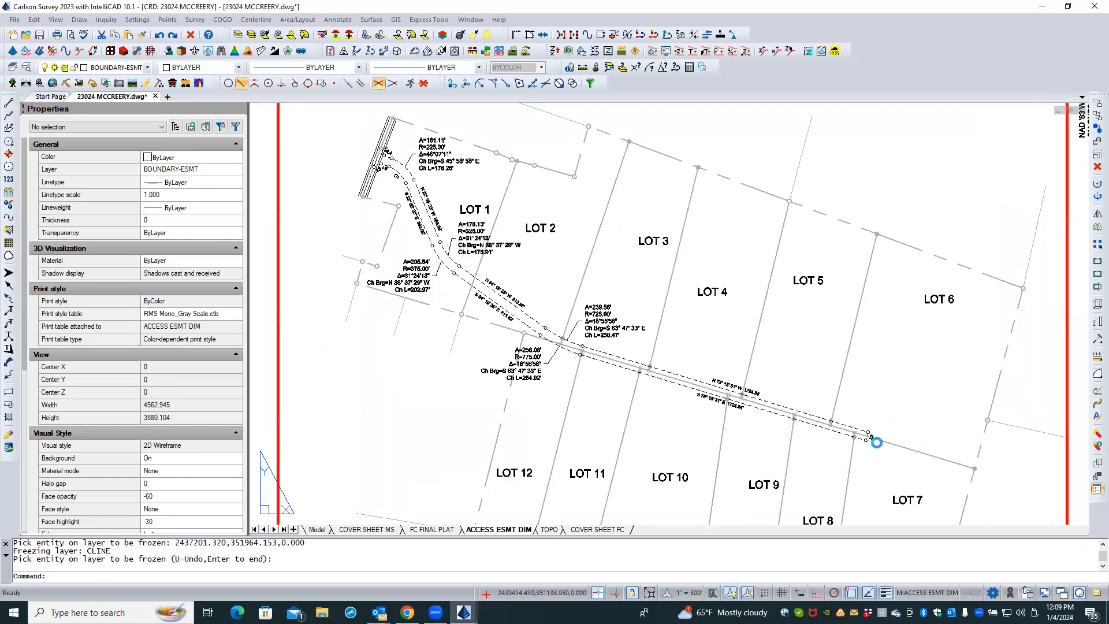
{"action": "scroll", "coordinate": [877, 442], "scroll_direction": "up", "scroll_amount": 3}
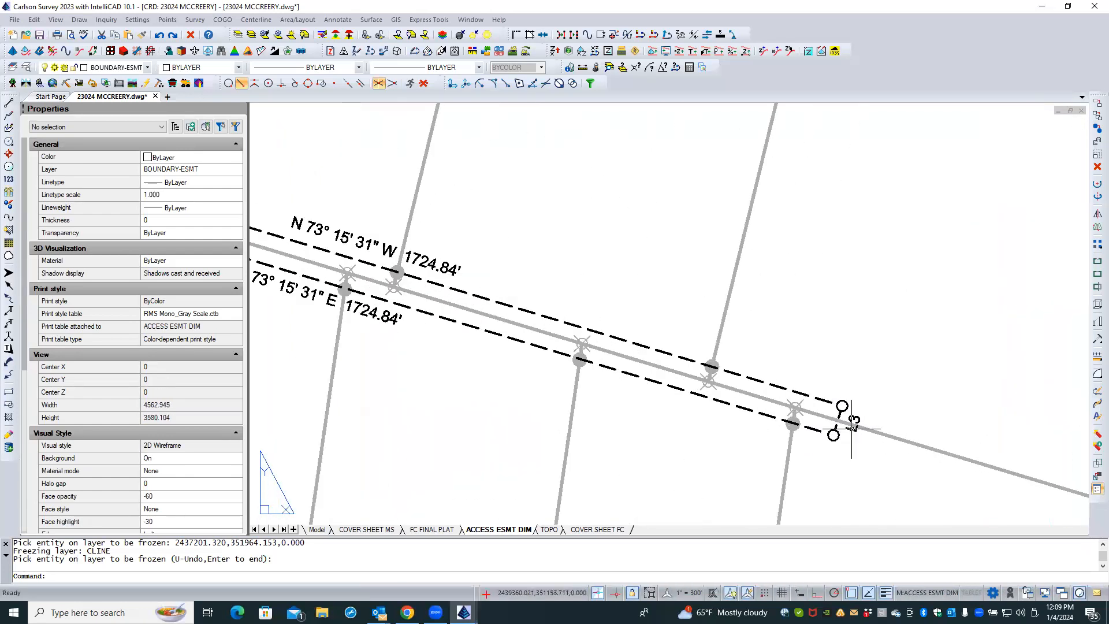
{"action": "double_click", "coordinate": [852, 425]}
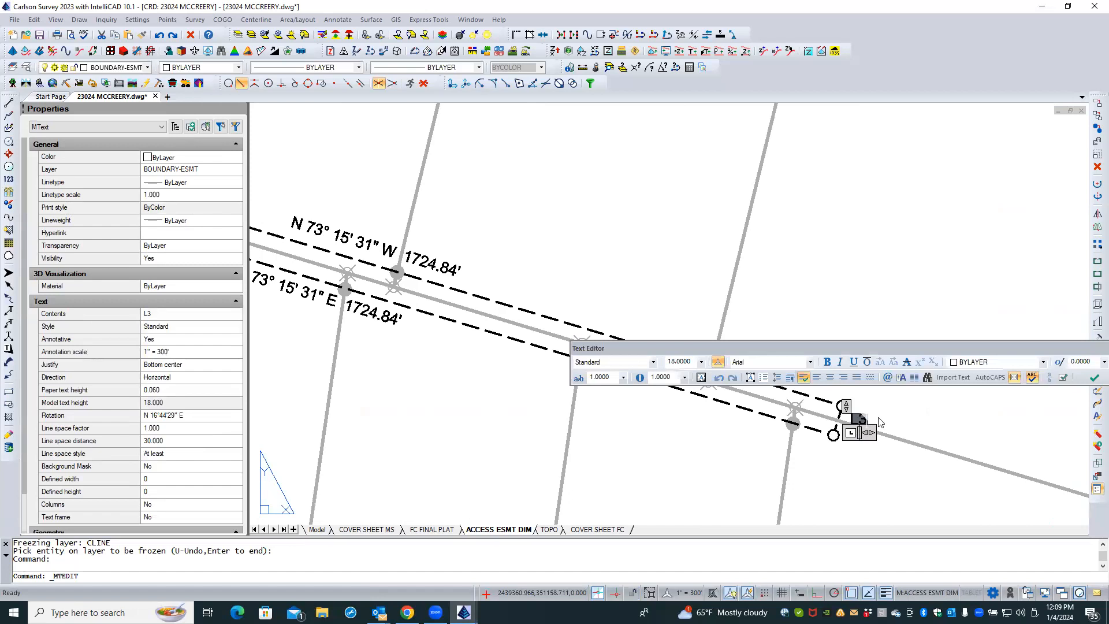
{"action": "key", "text": "BackSpace"}
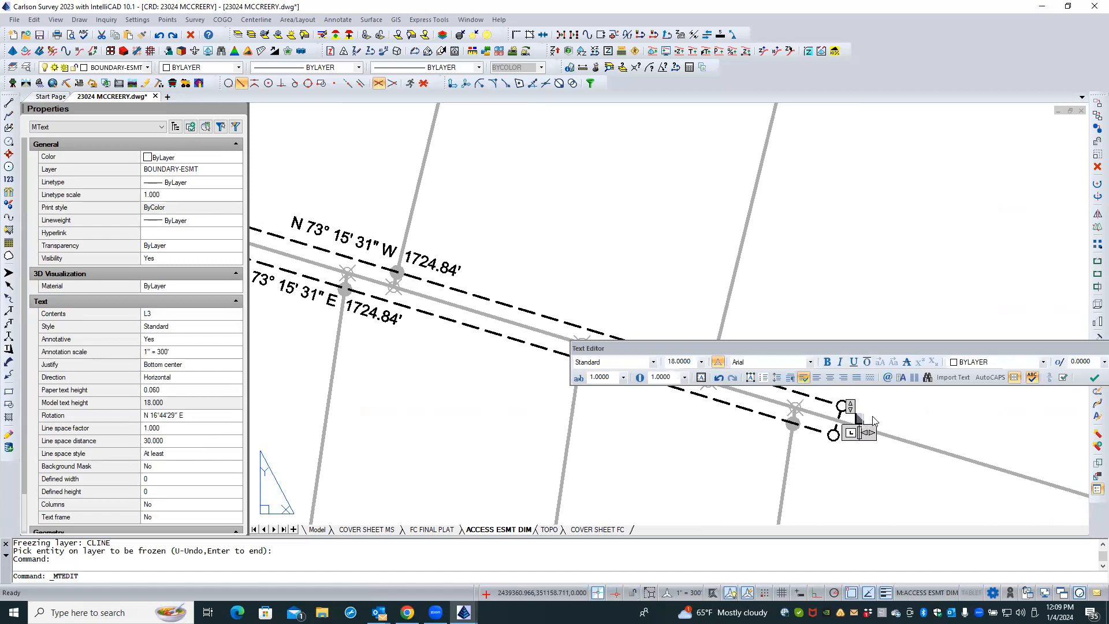
{"action": "type", "text": "L10"}
{"action": "left_click", "coordinate": [825, 293]}
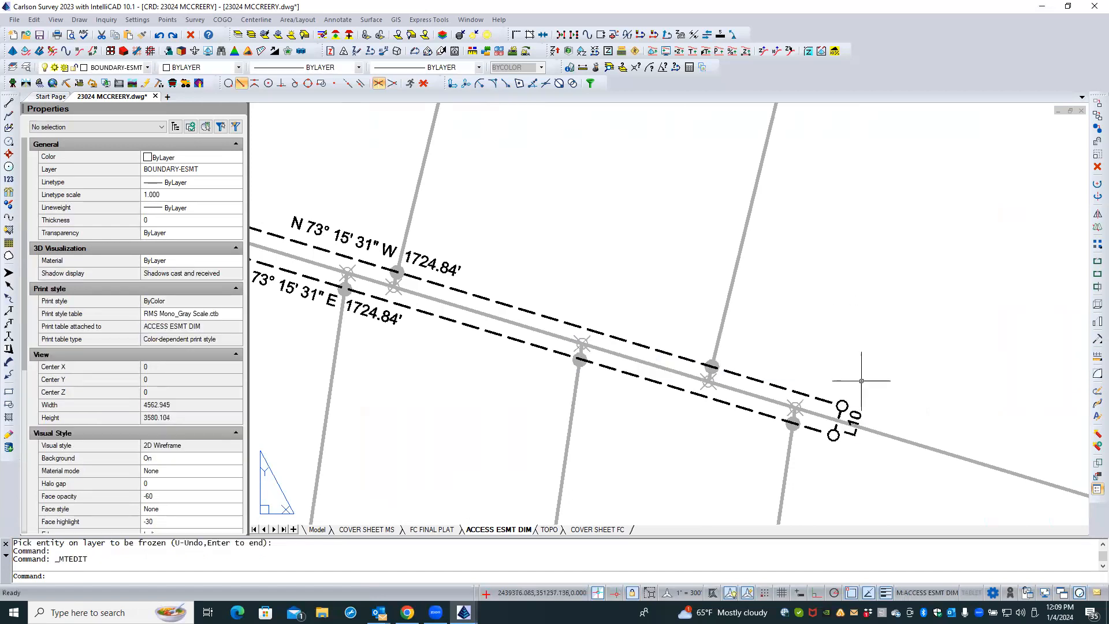
- Change the L4 line label on the easement's upper side near the road to L11
{"action": "scroll", "coordinate": [861, 380], "scroll_direction": "down", "scroll_amount": 5}
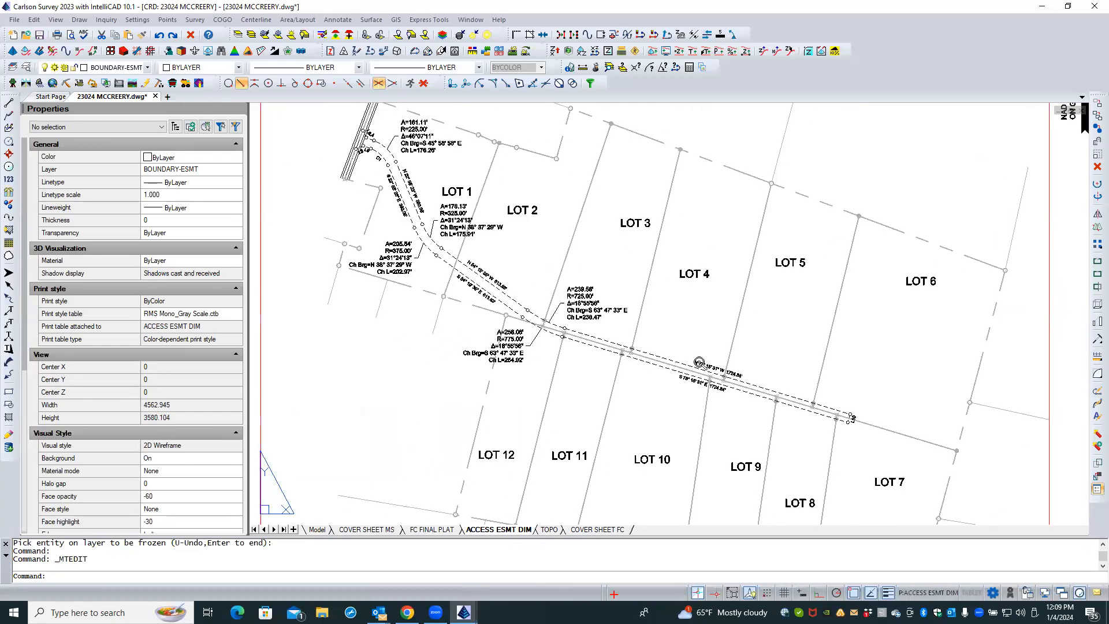
{"action": "scroll", "coordinate": [699, 363], "scroll_direction": "down", "scroll_amount": 1}
{"action": "scroll", "coordinate": [431, 168], "scroll_direction": "up", "scroll_amount": 5}
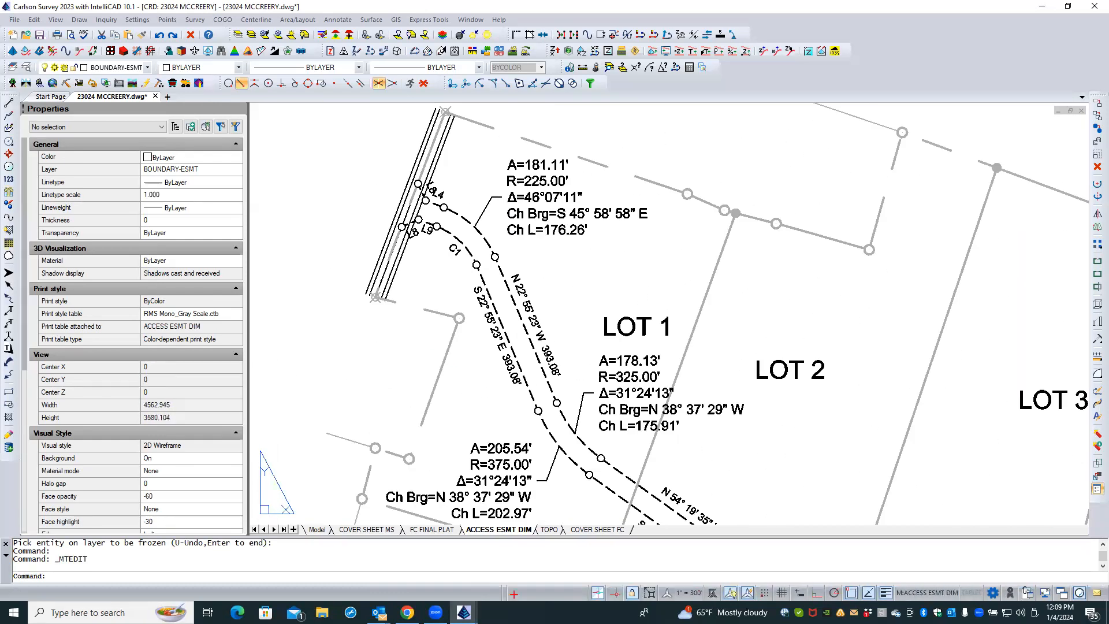
{"action": "scroll", "coordinate": [427, 163], "scroll_direction": "up", "scroll_amount": 3}
{"action": "left_click", "coordinate": [456, 219]}
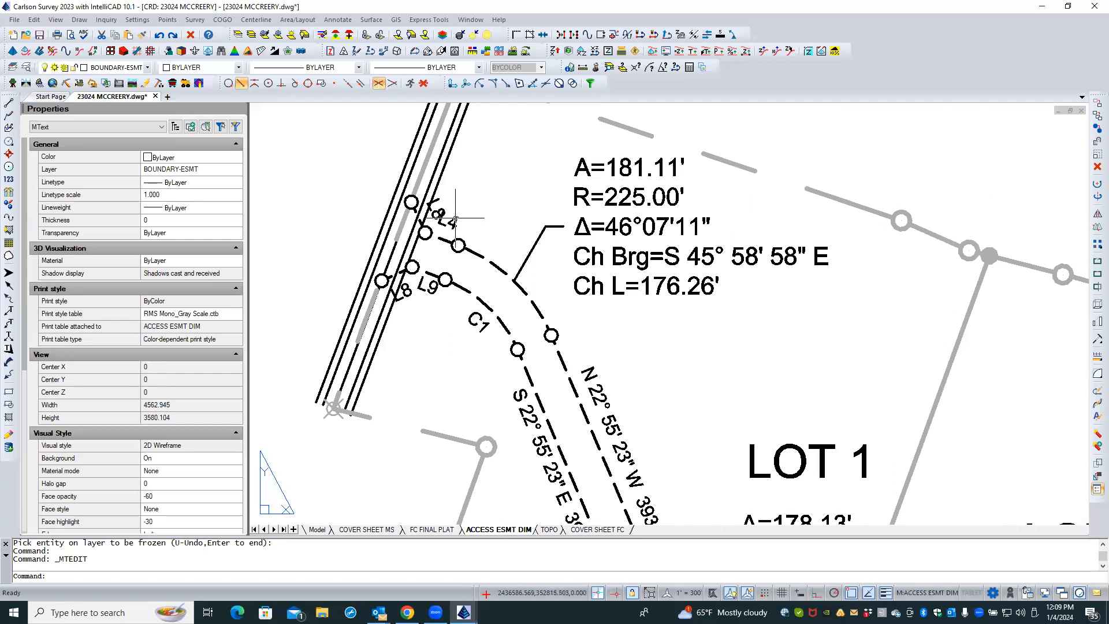
{"action": "double_click", "coordinate": [455, 219]}
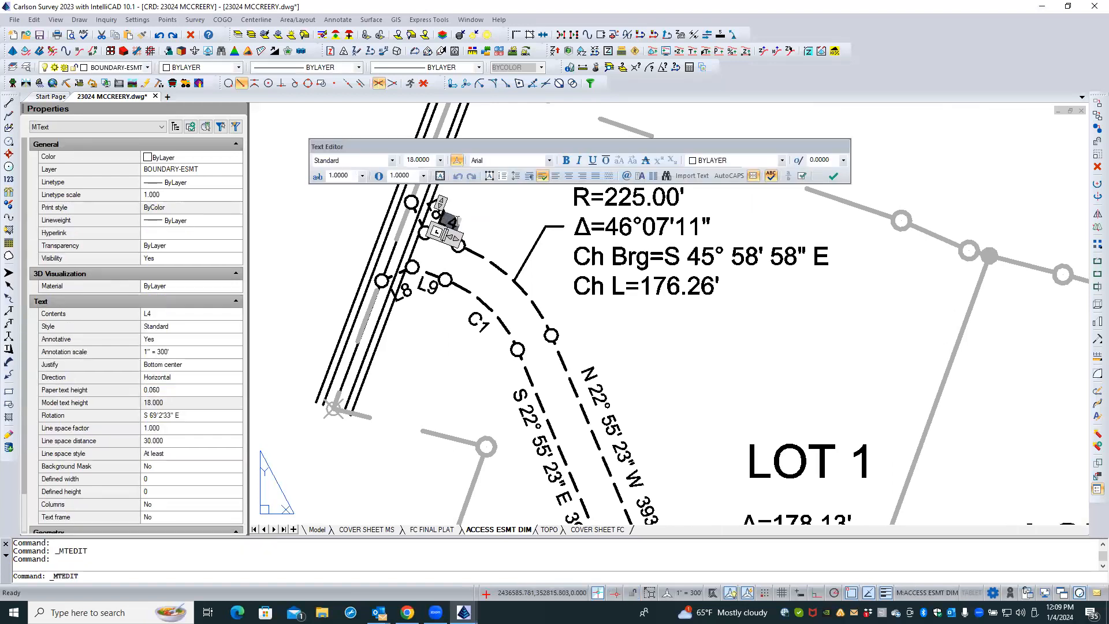
{"action": "type", "text": "L11"}
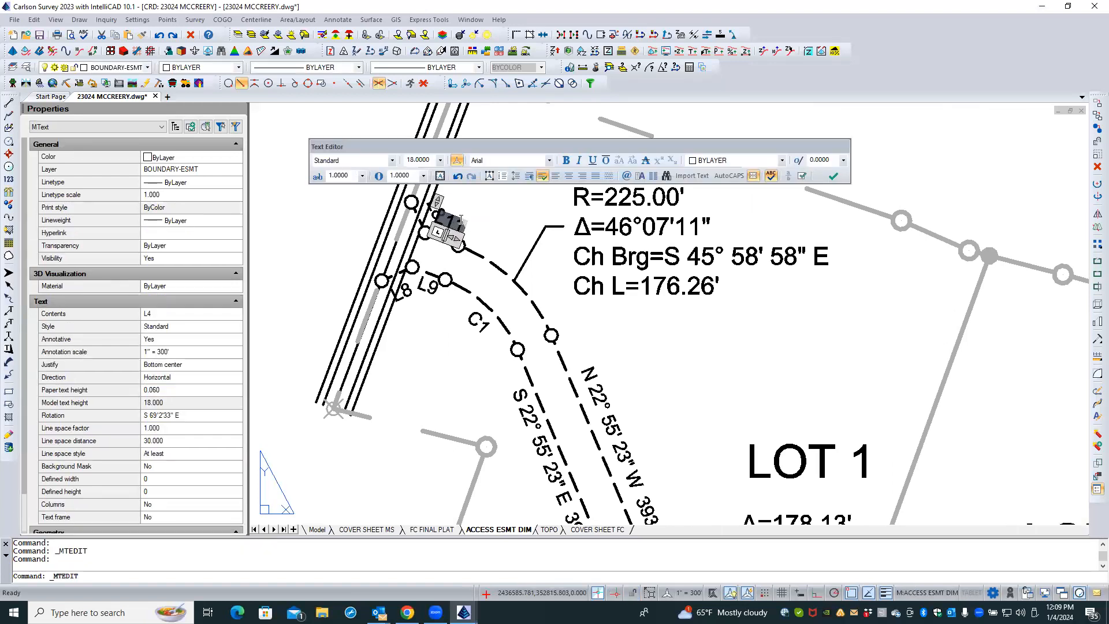
{"action": "left_click", "coordinate": [490, 211]}
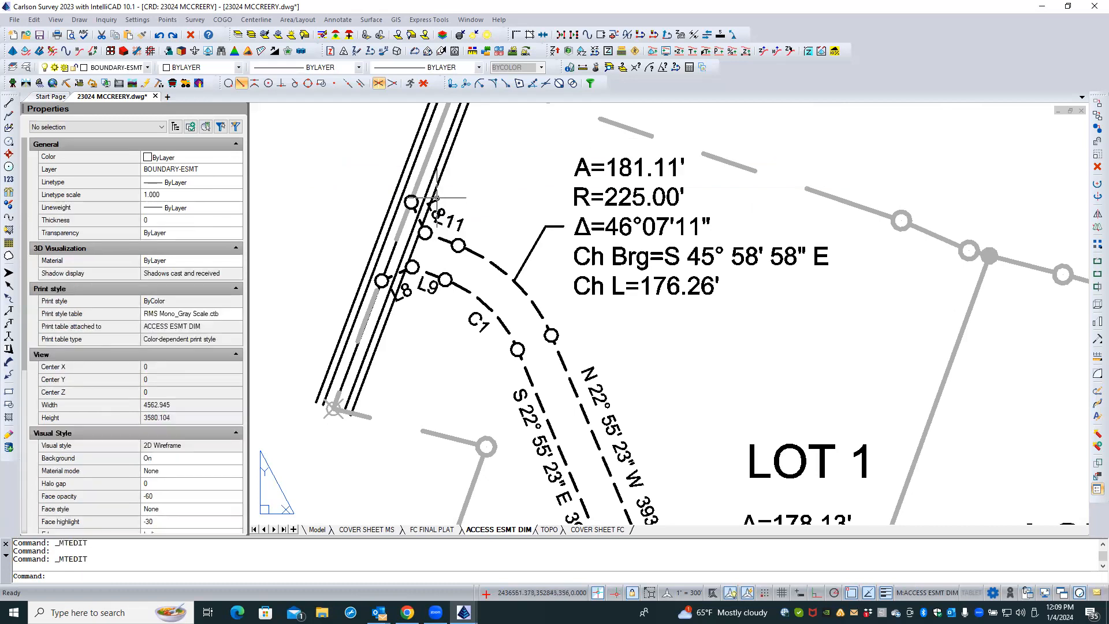
- Change the upper L8 line label at the road, next to L11, to L12
{"action": "left_click", "coordinate": [437, 198]}
{"action": "double_click", "coordinate": [436, 199]}
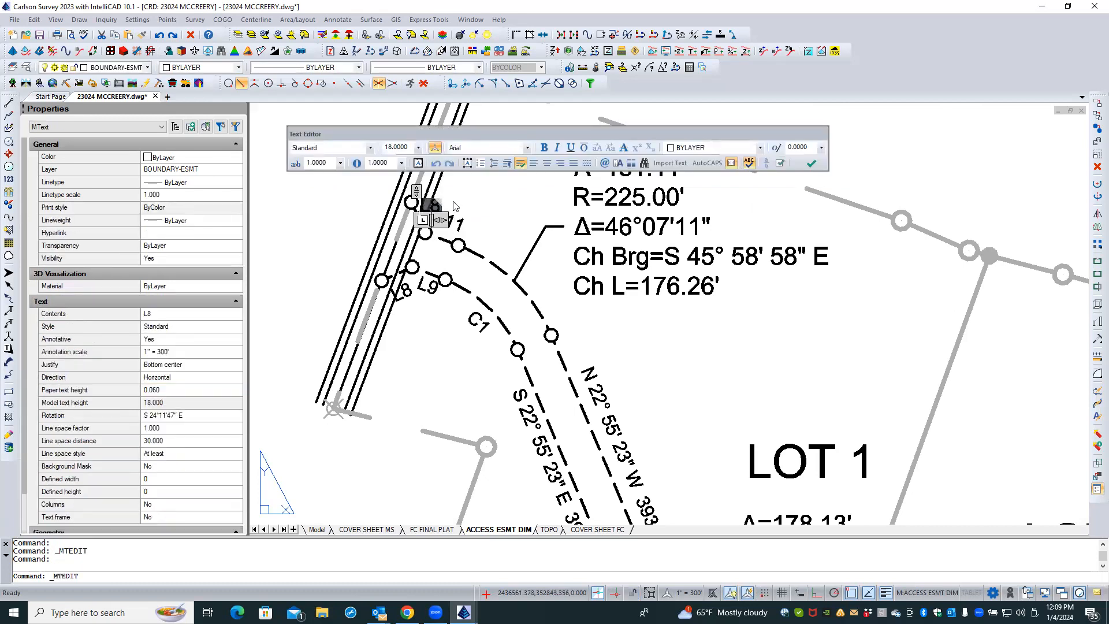
{"action": "type", "text": "L"}
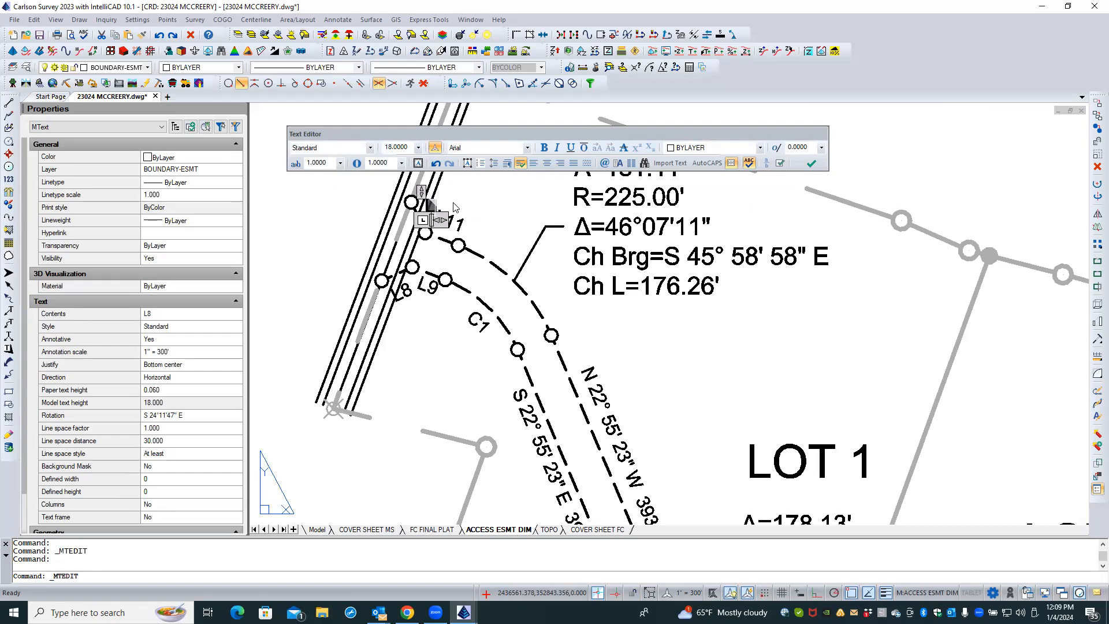
{"action": "type", "text": "12"}
{"action": "left_click", "coordinate": [468, 202]}
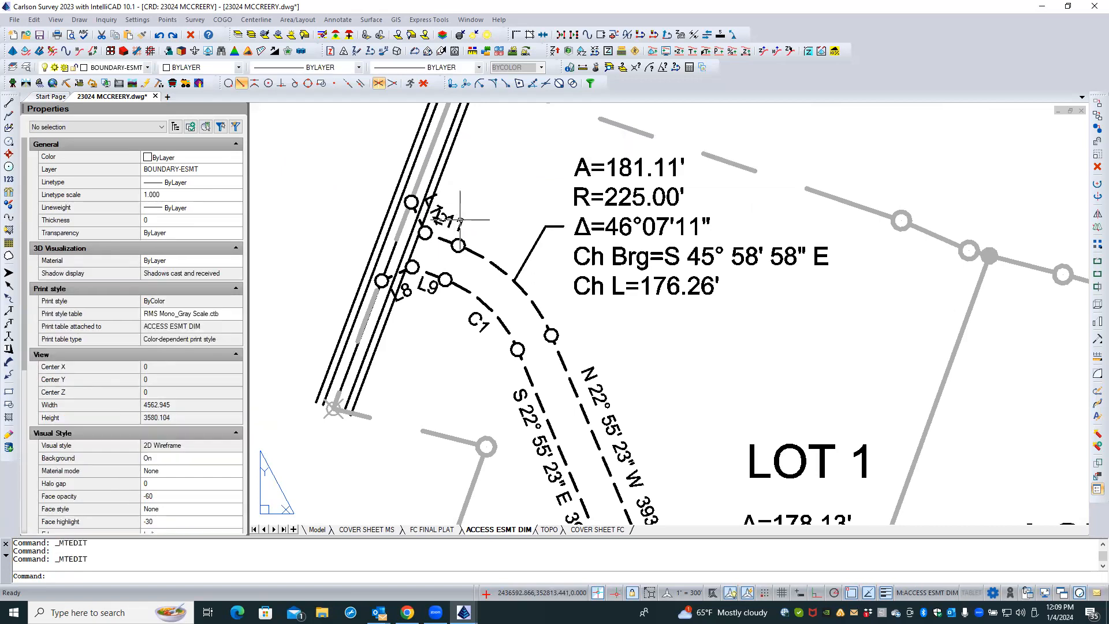
- Select all MText labels similar to the L11 label and set their paper text height to 0.08
{"action": "left_click", "coordinate": [469, 203]}
{"action": "right_click", "coordinate": [469, 203]}
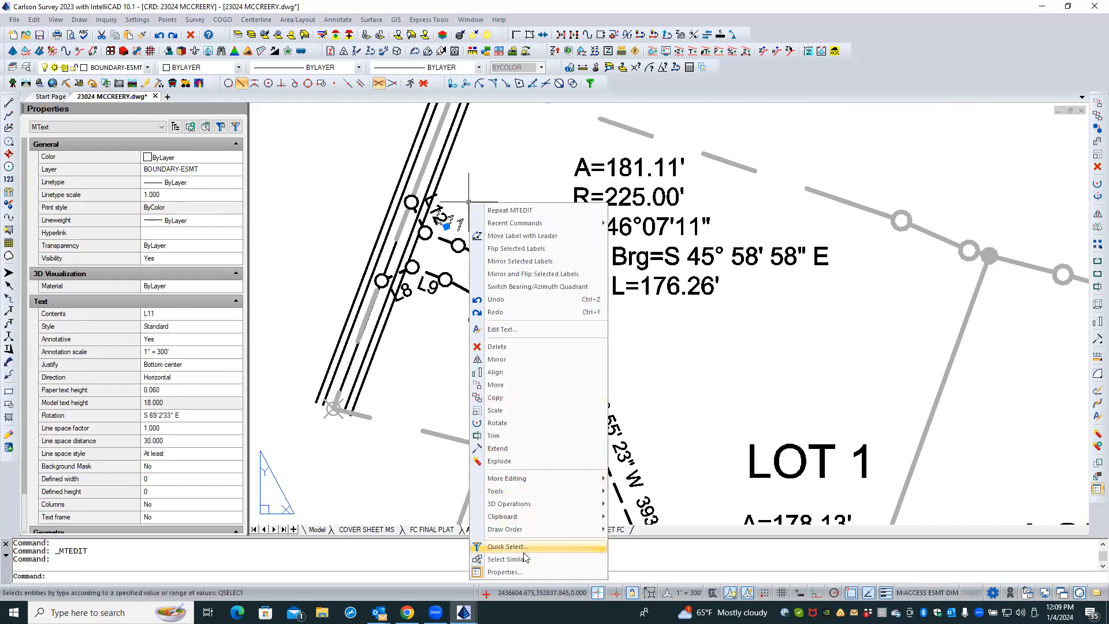
{"action": "left_click", "coordinate": [507, 559]}
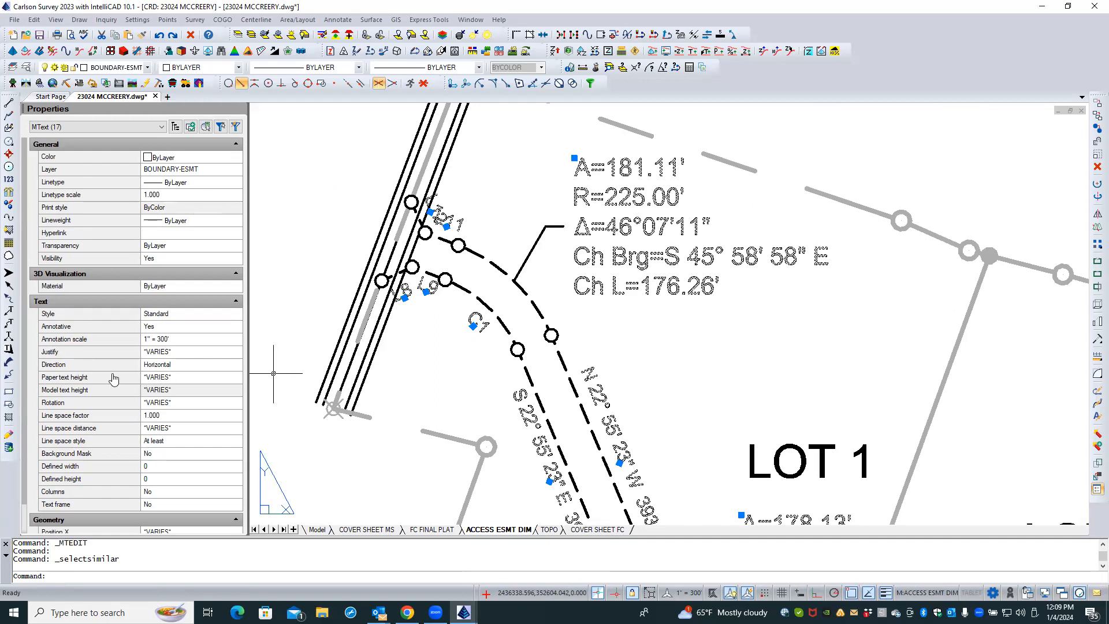
{"action": "left_click", "coordinate": [183, 375]}
{"action": "key", "text": "BackSpace"}
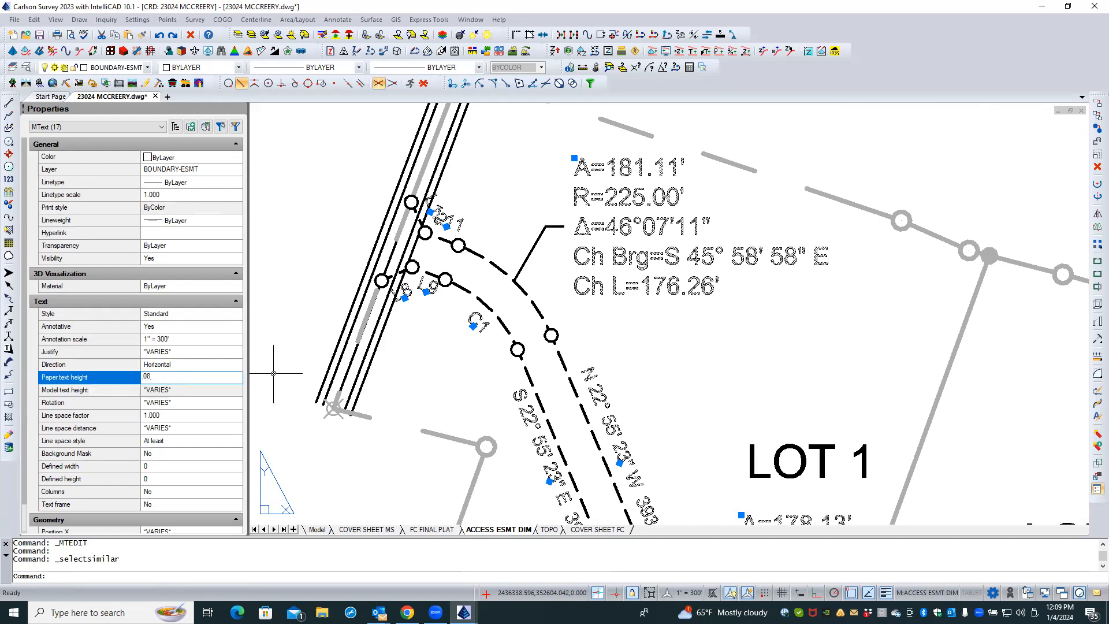
{"action": "type", "text": ".08"}
{"action": "key", "text": "Return"}
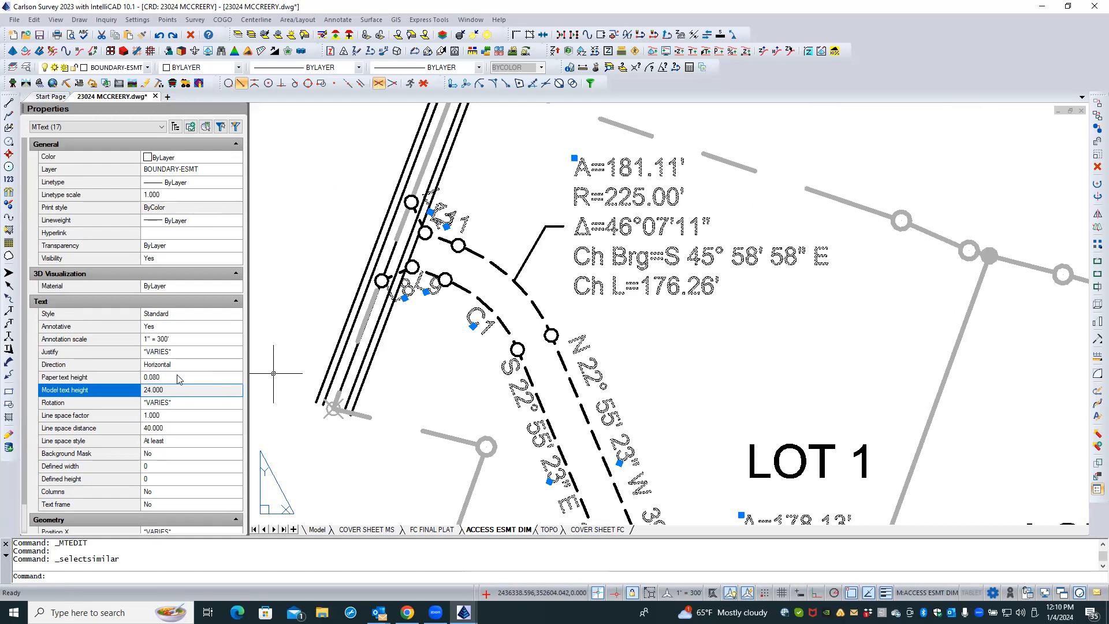
- Set the paper text height of all the selected easement labels to 0.06 and clear the selection
{"action": "left_click", "coordinate": [178, 375]}
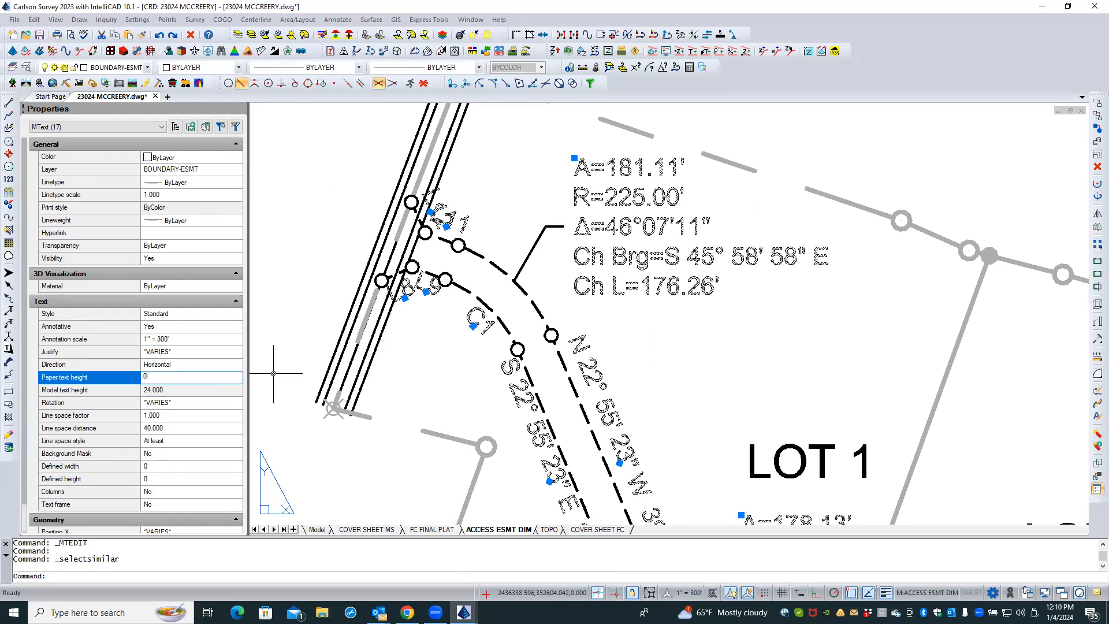
{"action": "key", "text": "Return"}
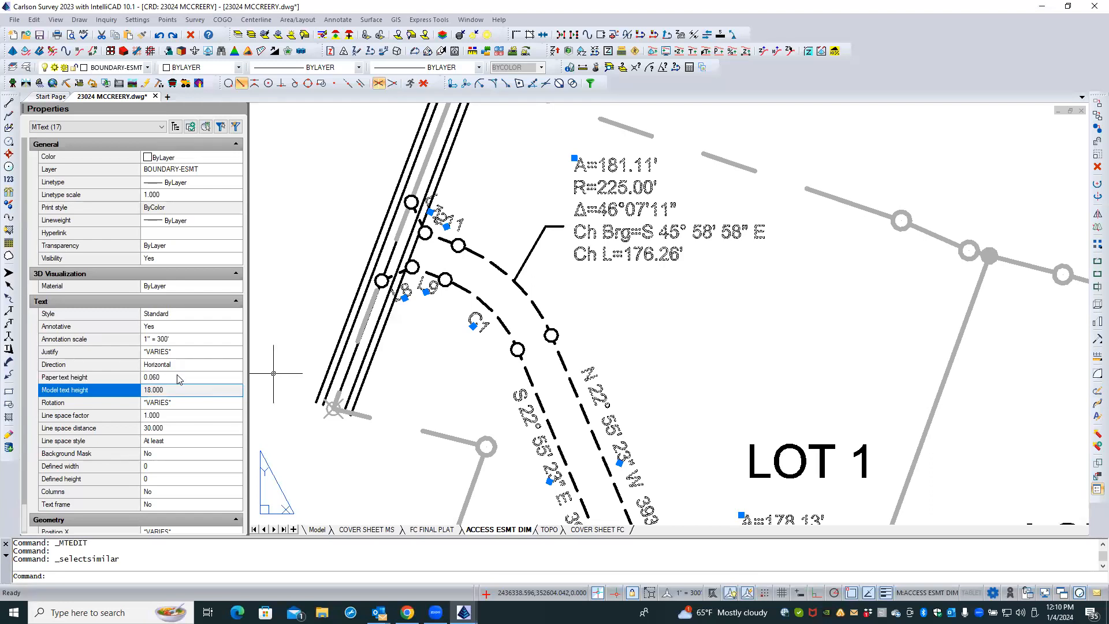
{"action": "left_click", "coordinate": [314, 267]}
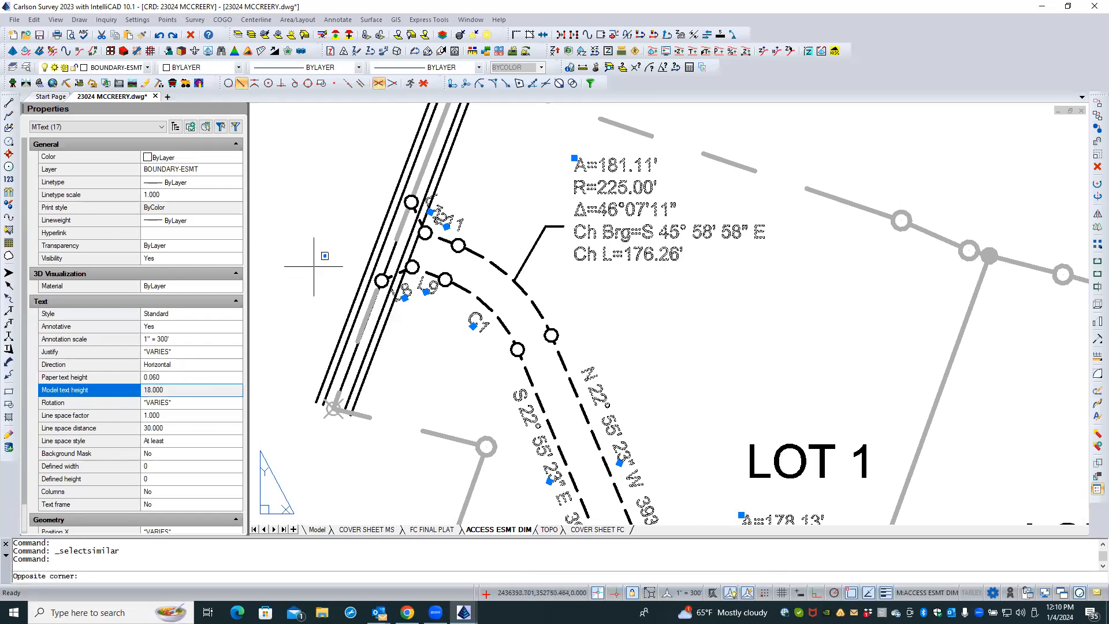
{"action": "key", "text": "Escape"}
{"action": "key", "text": "Escape"}
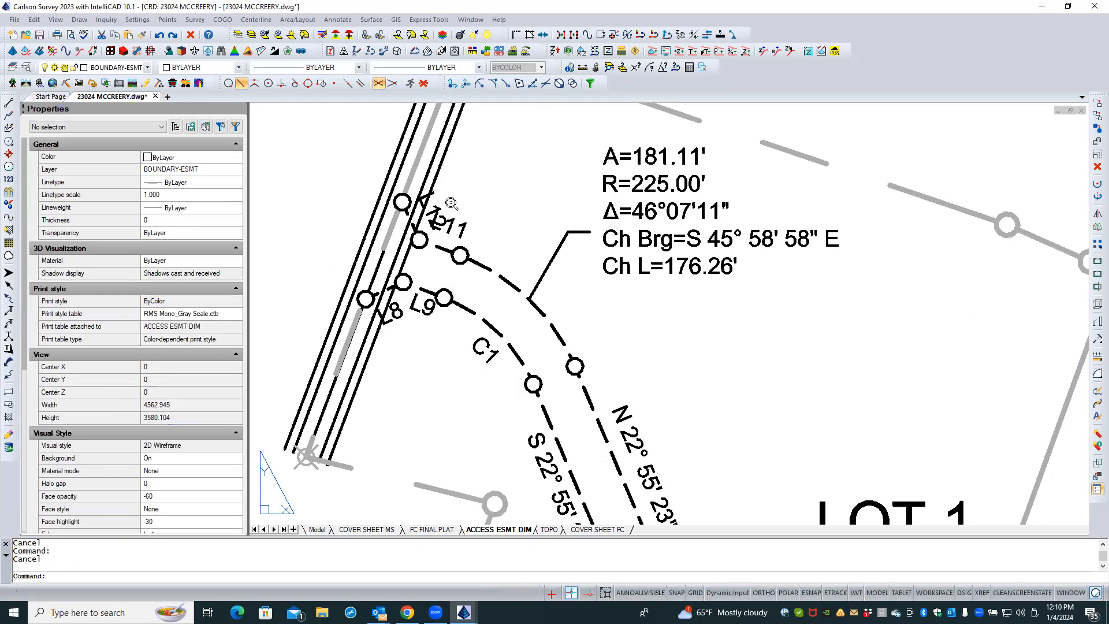
- Move the L11 label slightly closer to its easement line, away from the L12 label
{"action": "scroll", "coordinate": [455, 205], "scroll_direction": "up", "scroll_amount": 3}
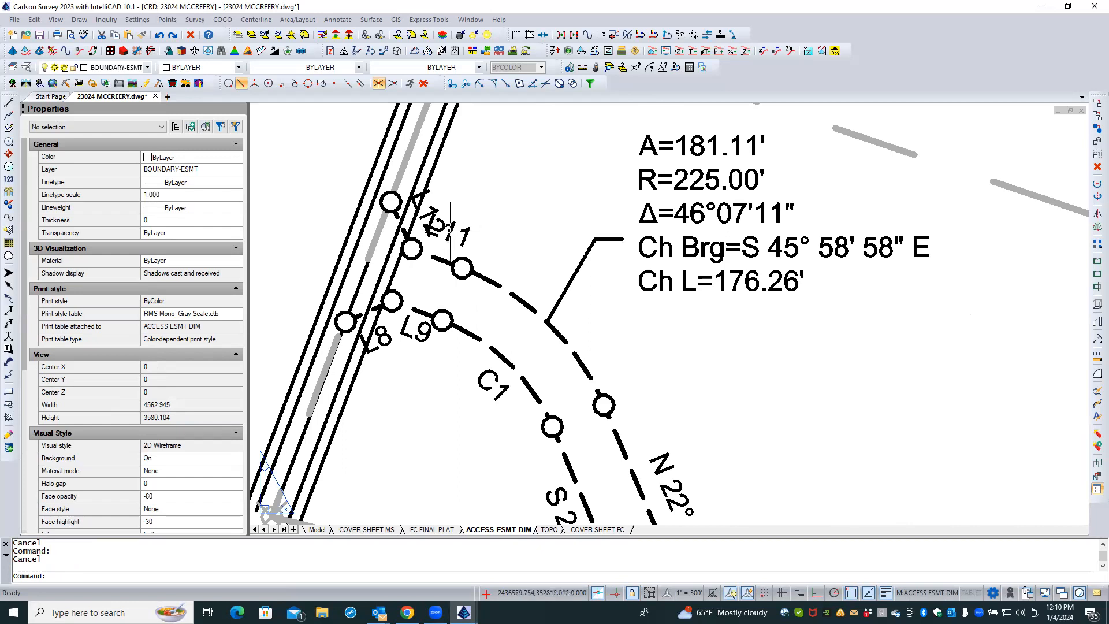
{"action": "left_click", "coordinate": [450, 229]}
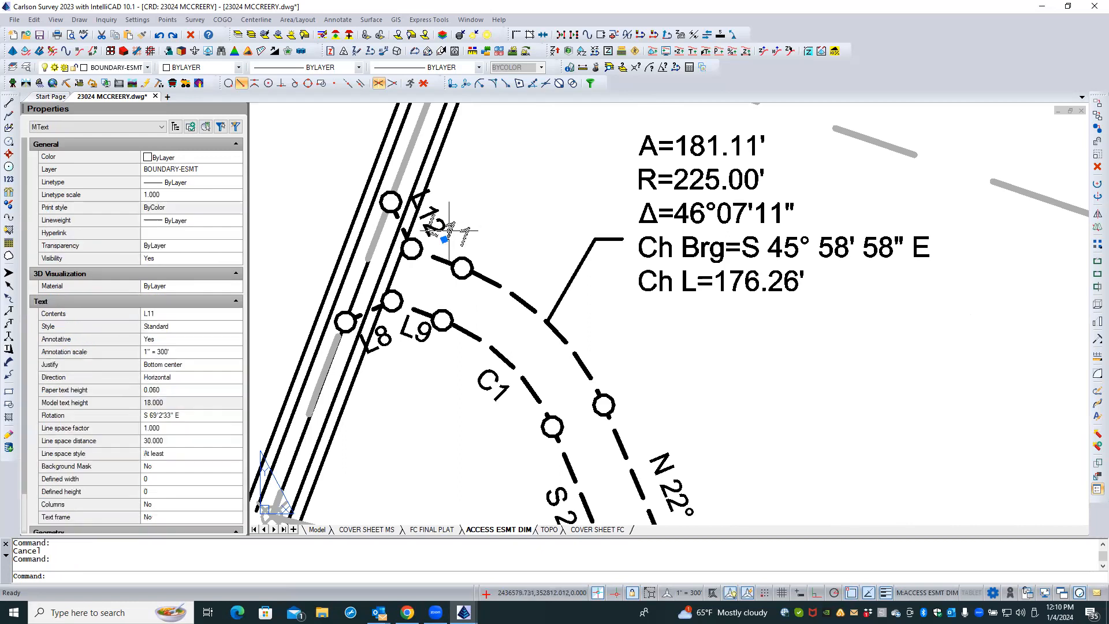
{"action": "left_click", "coordinate": [443, 239]}
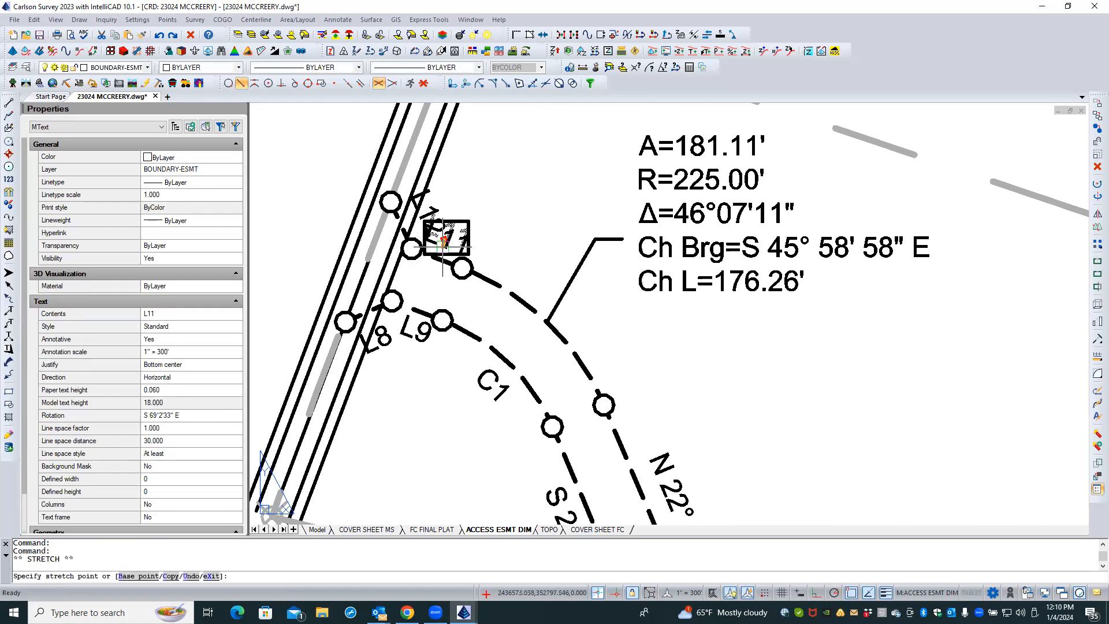
{"action": "left_click", "coordinate": [443, 247]}
{"action": "key", "text": "Escape"}
- Move the L12 label slightly up along its line, clear of L11, with all entity snaps off for the placement
{"action": "left_click", "coordinate": [429, 214]}
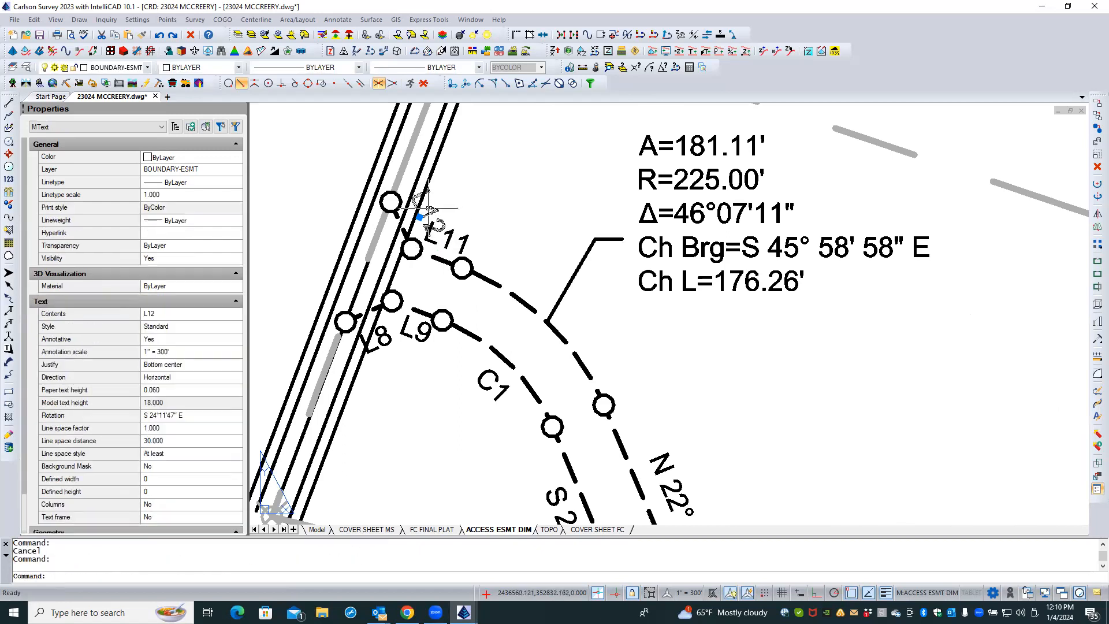
{"action": "left_click", "coordinate": [420, 216]}
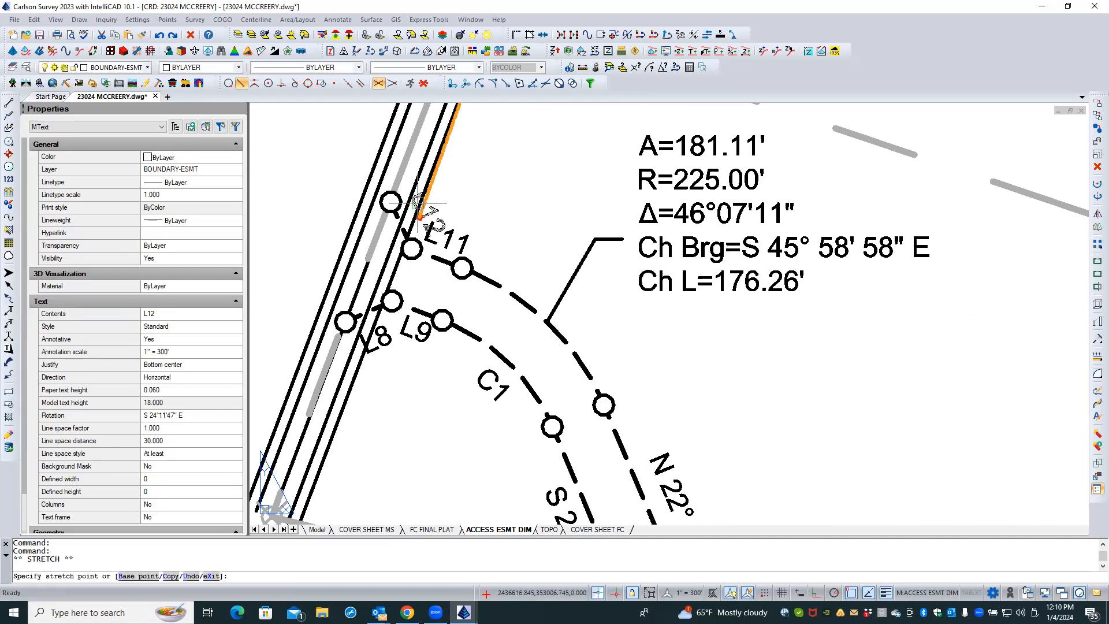
{"action": "right_click", "coordinate": [420, 202], "text": "shift"}
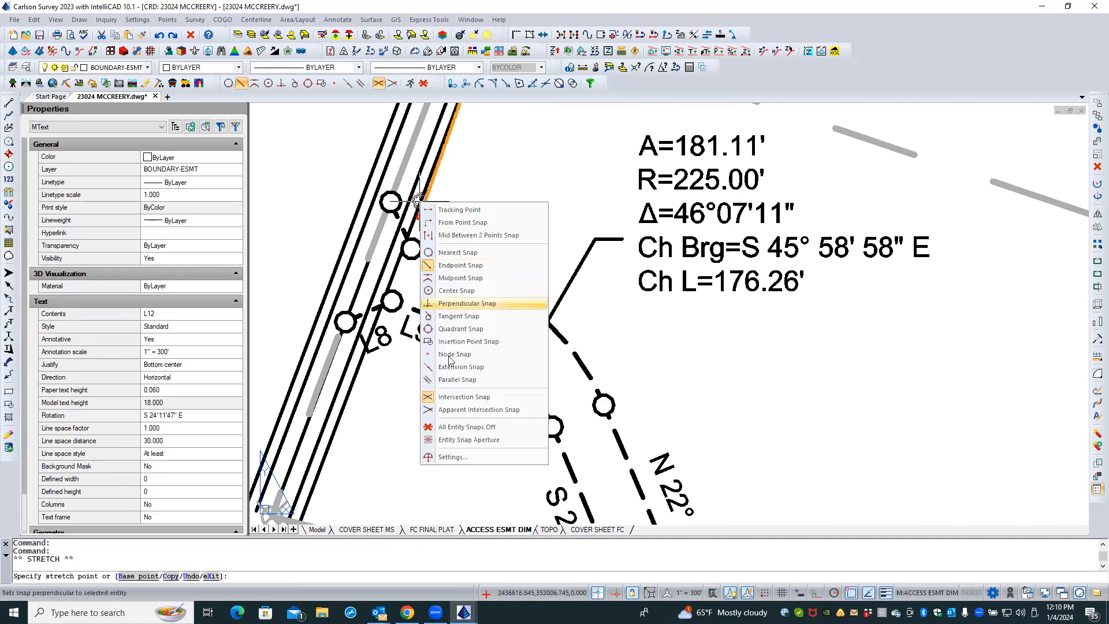
{"action": "left_click", "coordinate": [466, 427]}
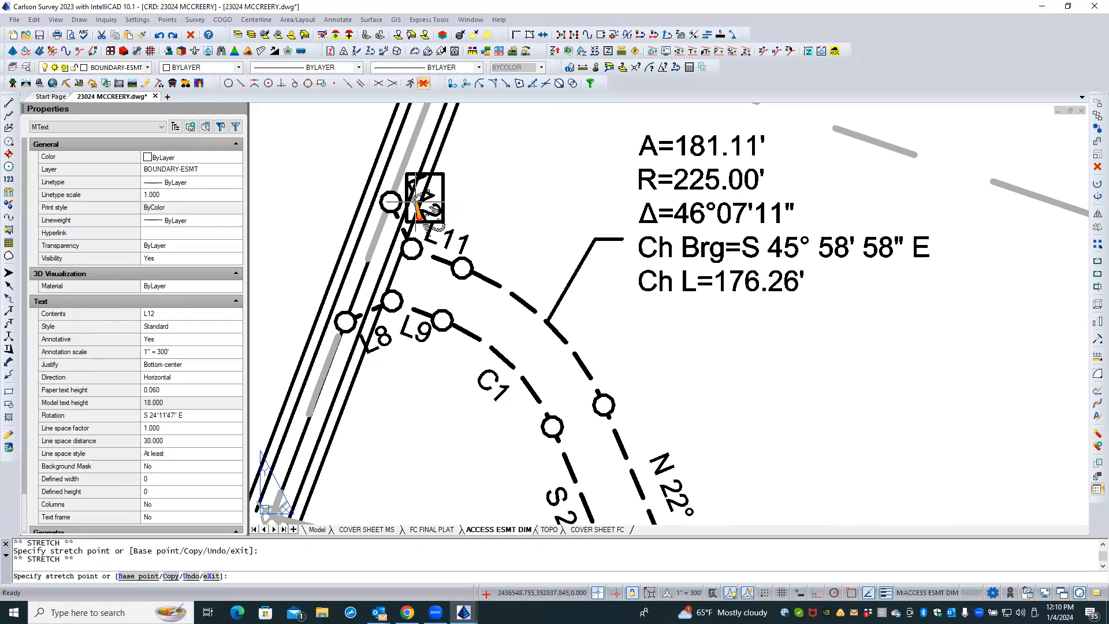
{"action": "key", "text": "Escape"}
{"action": "key", "text": "Escape"}
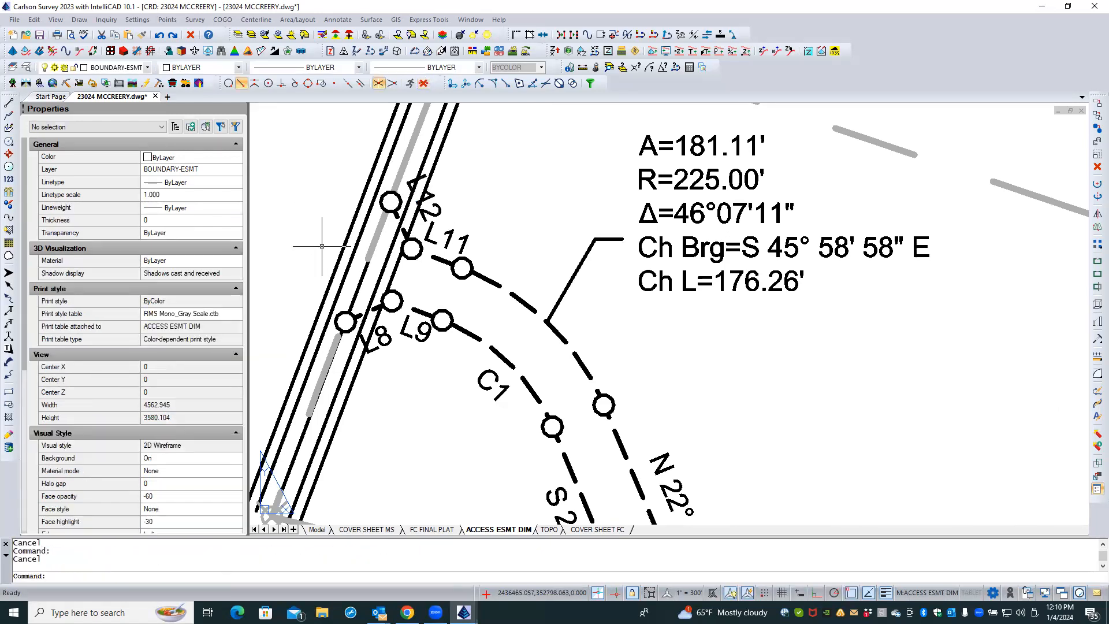
- Identify the road line's layer, filter the layer list by HI, and set the HIGHWAY RW layer's viewport color to 253
{"action": "left_click", "coordinate": [345, 243]}
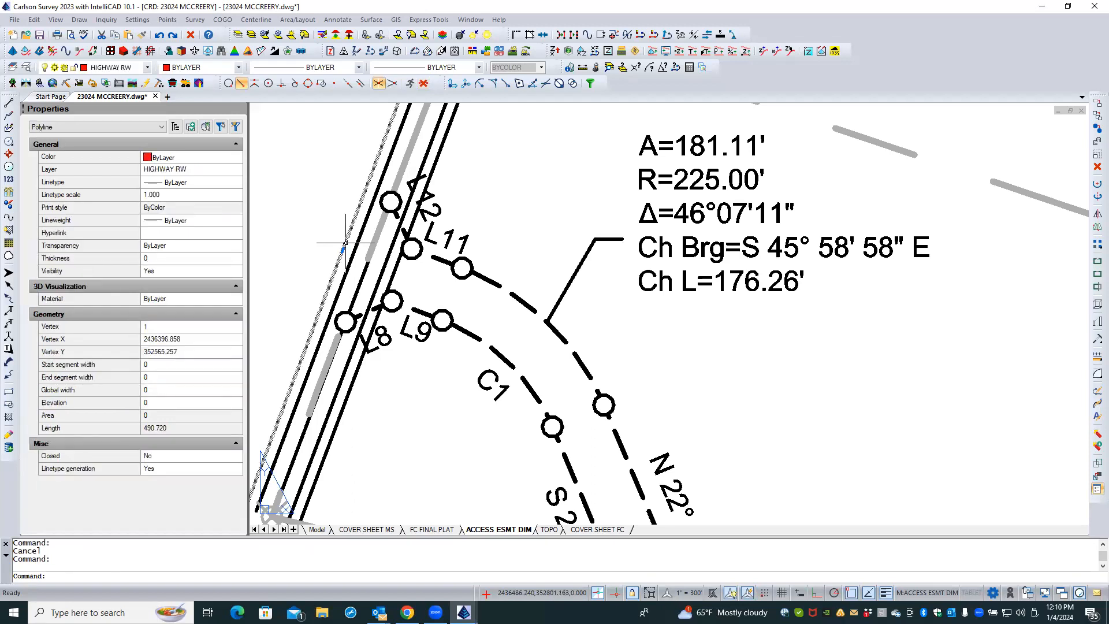
{"action": "key", "text": "Escape"}
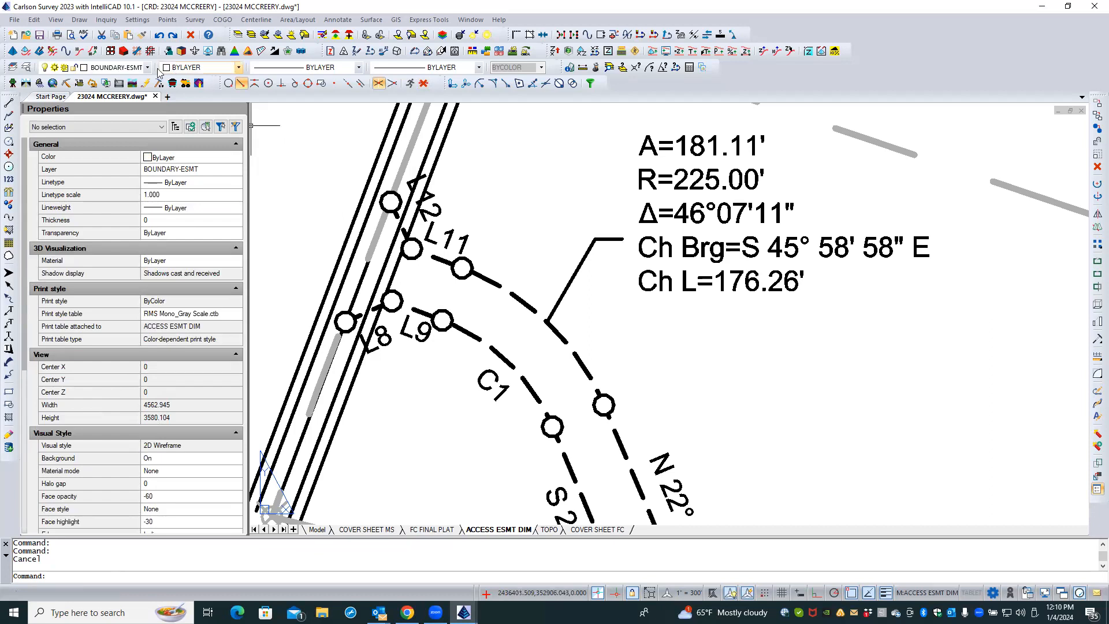
{"action": "left_click", "coordinate": [24, 69]}
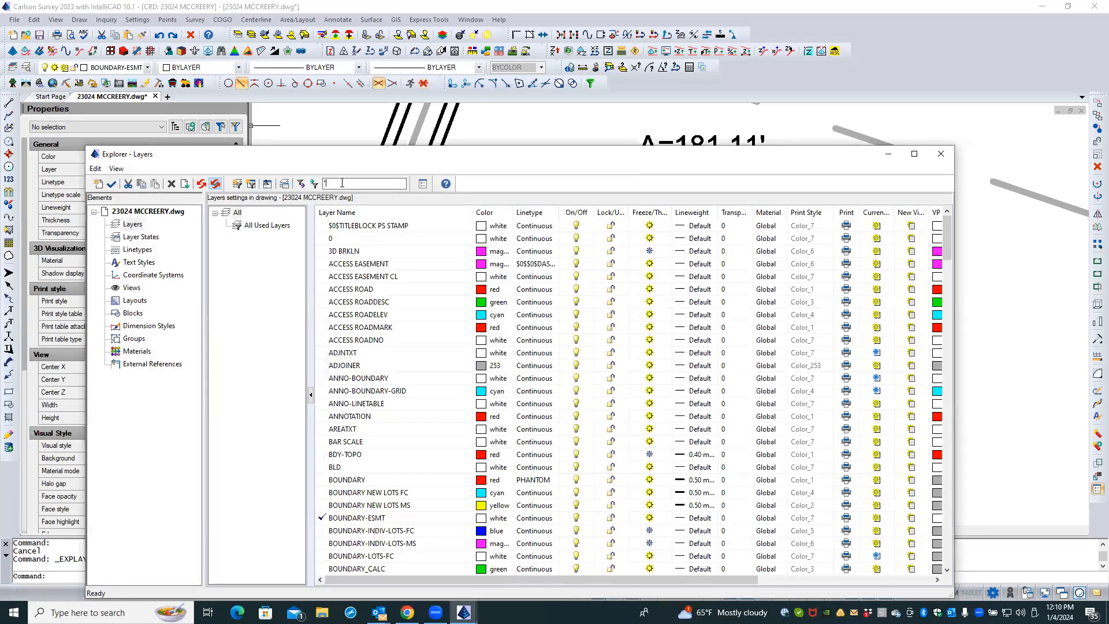
{"action": "type", "text": "HWY"}
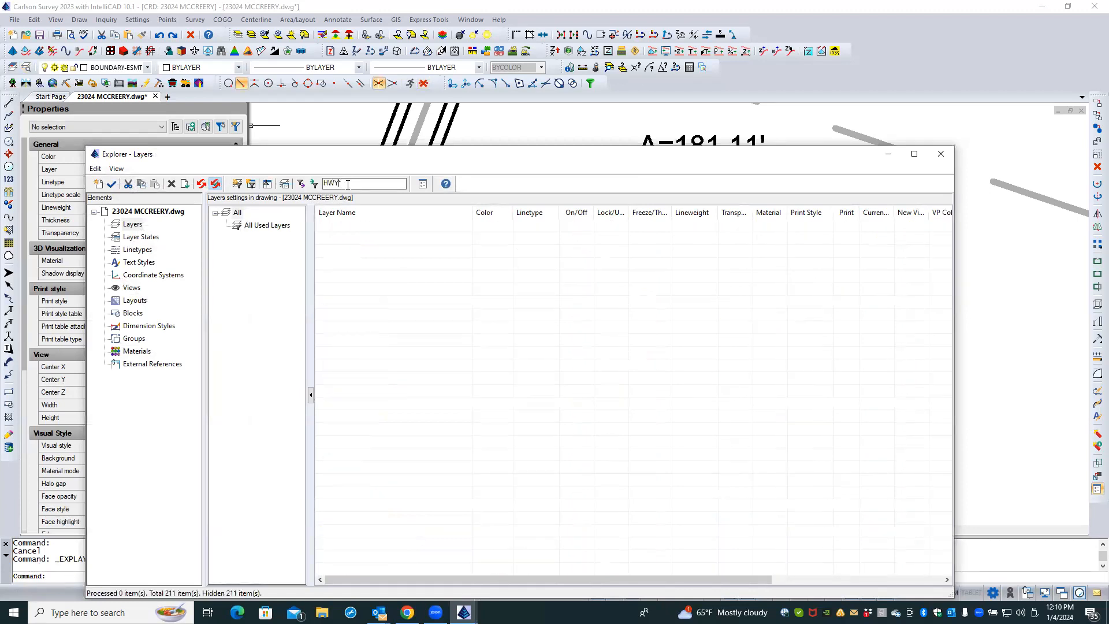
{"action": "key", "text": "BackSpace"}
{"action": "key", "text": "BackSpace"}
{"action": "type", "text": "I"}
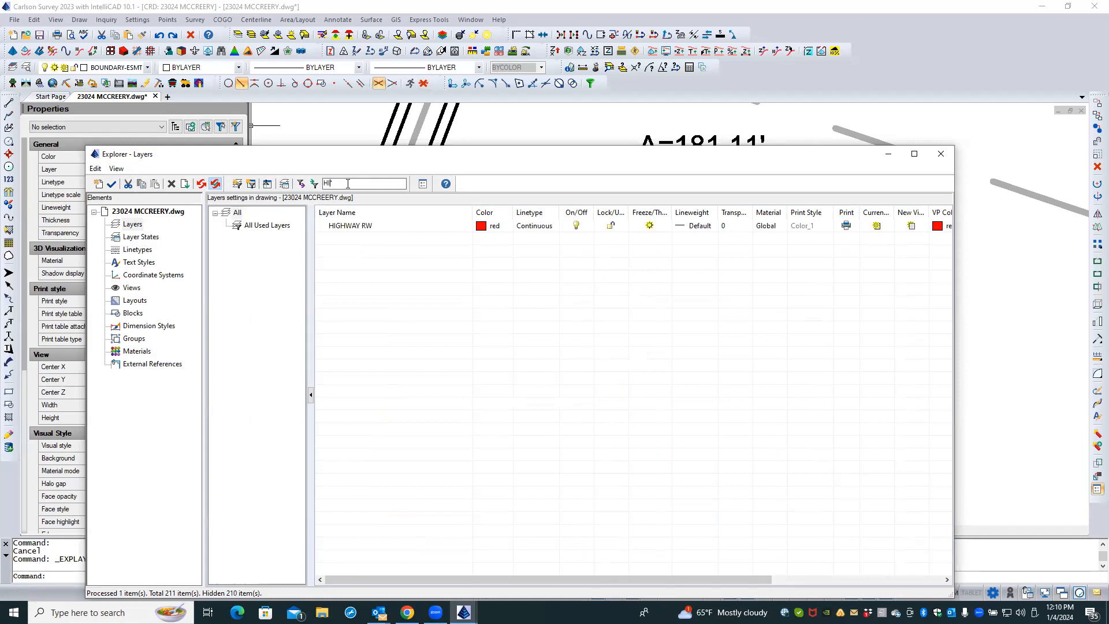
{"action": "type", "text": "W"}
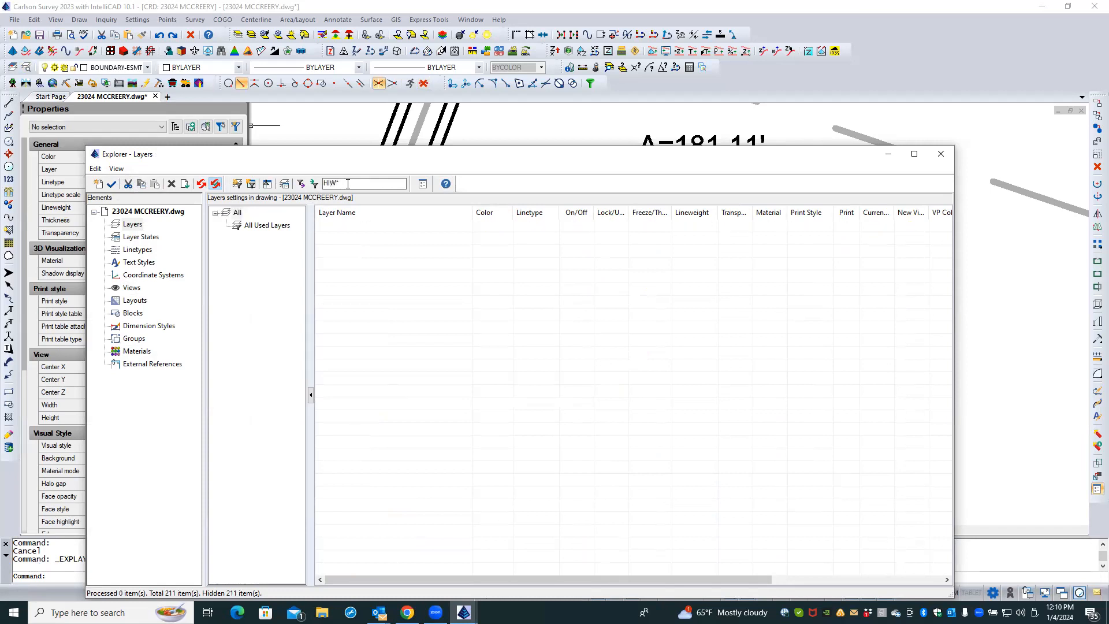
{"action": "key", "text": "BackSpace"}
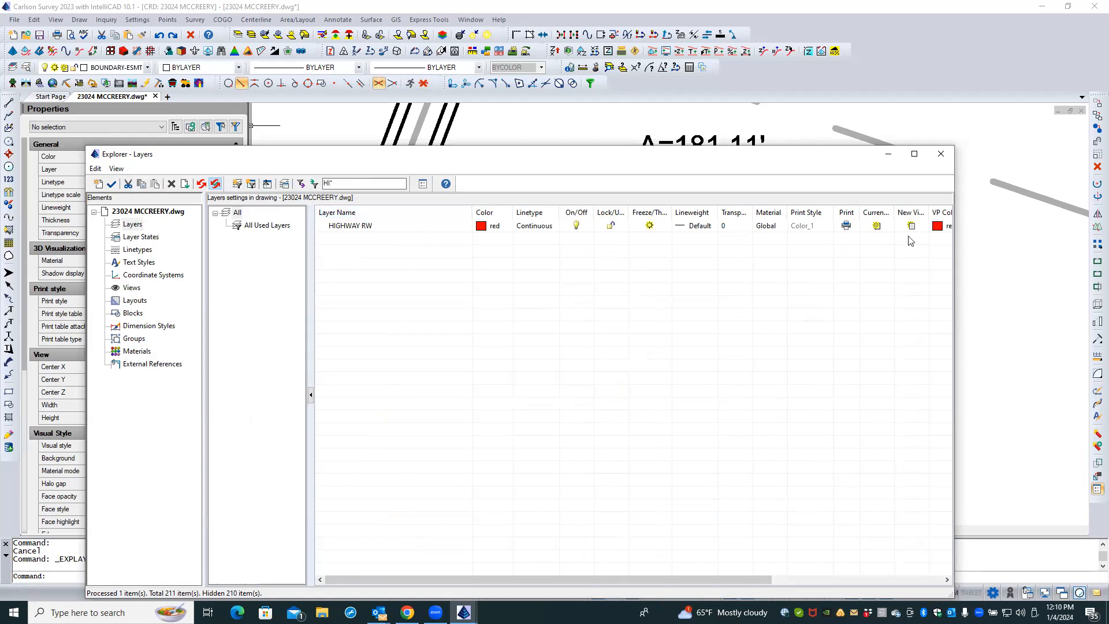
{"action": "left_click", "coordinate": [937, 225]}
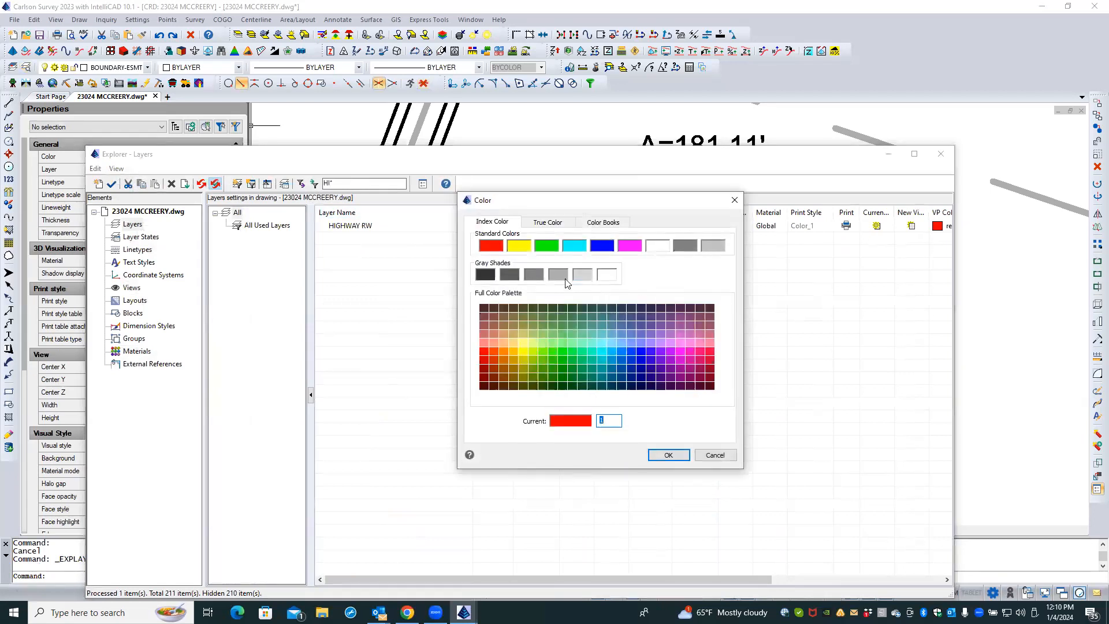
{"action": "left_click", "coordinate": [559, 276]}
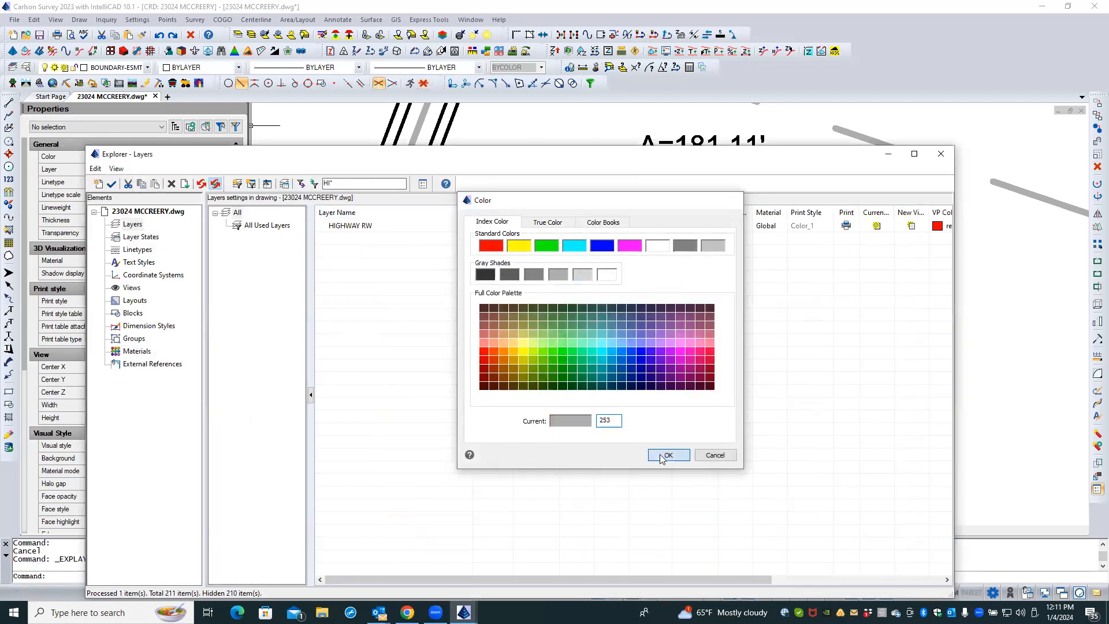
{"action": "left_click", "coordinate": [662, 457]}
- Set the HIGHWAY RW layer's viewport lineweight to 0.18 mm, close the layer manager, and regenerate the drawing
{"action": "left_click_drag", "start_coordinate": [728, 582], "coordinate": [854, 587]}
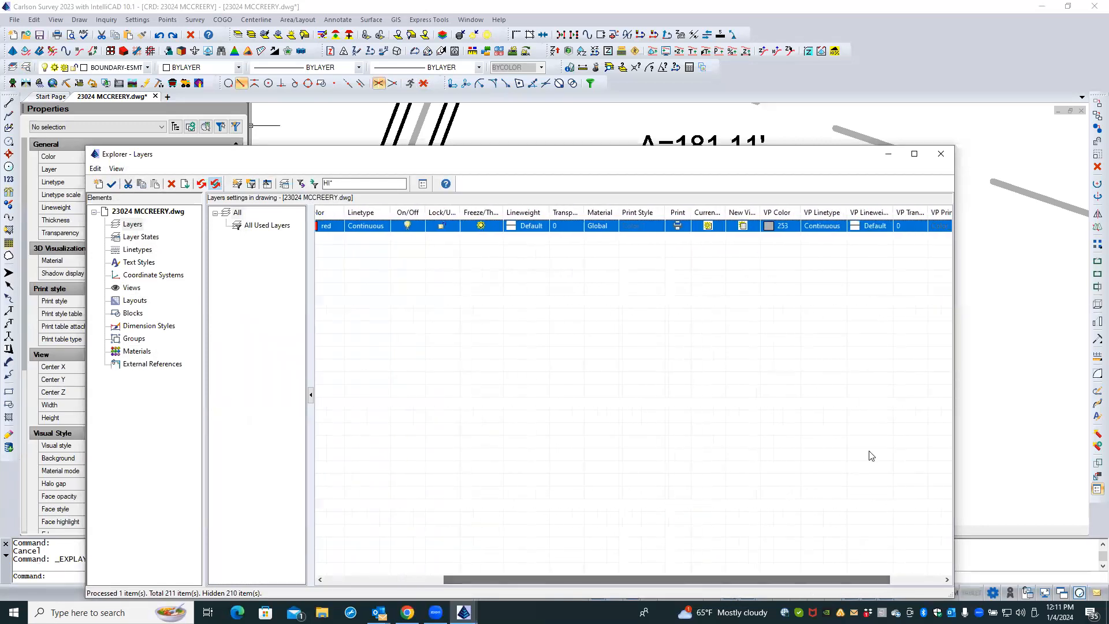
{"action": "left_click", "coordinate": [871, 227]}
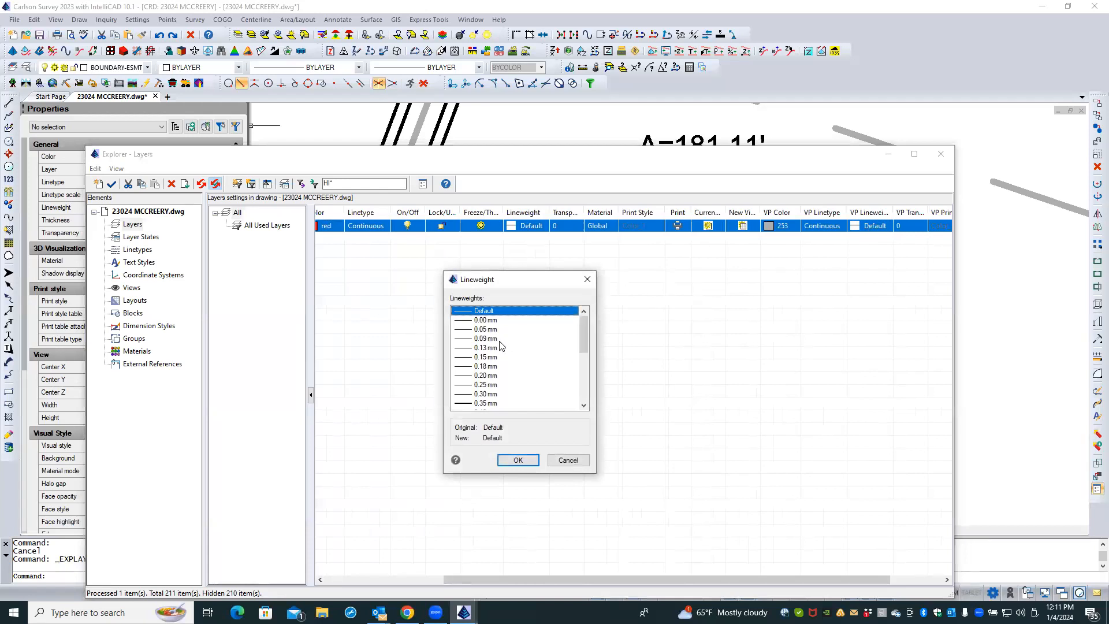
{"action": "left_click", "coordinate": [484, 366]}
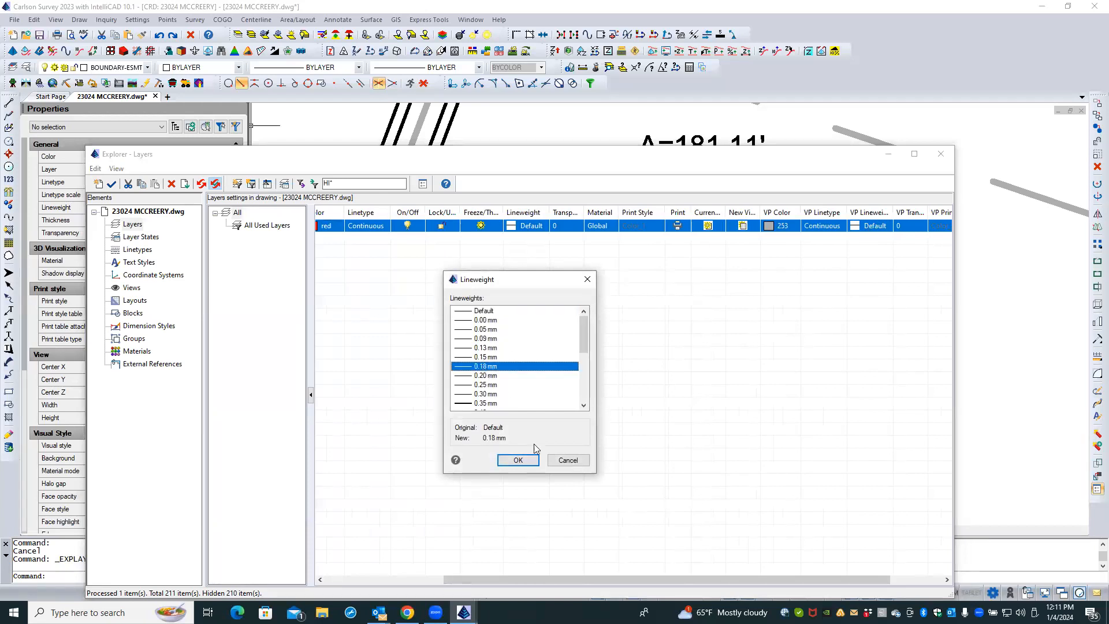
{"action": "left_click", "coordinate": [523, 460]}
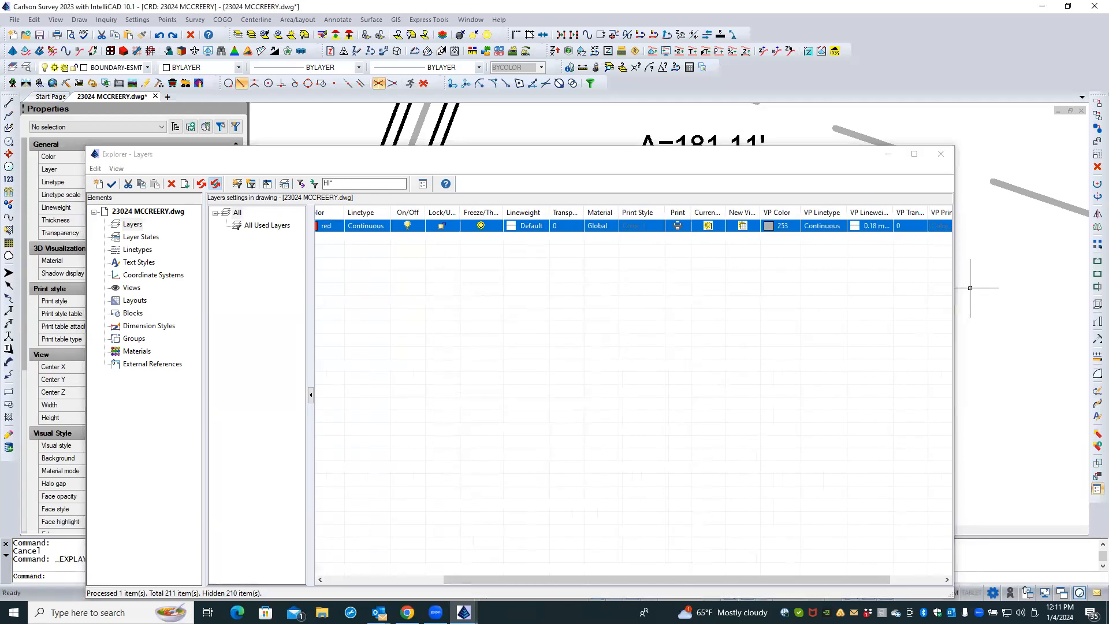
{"action": "left_click", "coordinate": [941, 153]}
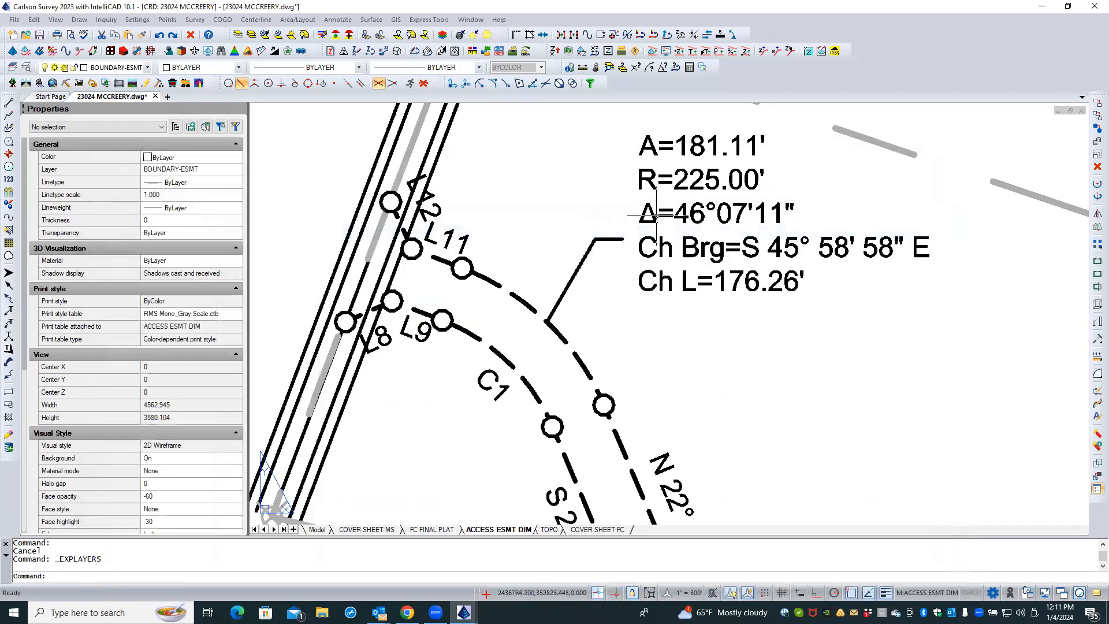
{"action": "type", "text": "REA"}
{"action": "key", "text": "Return"}
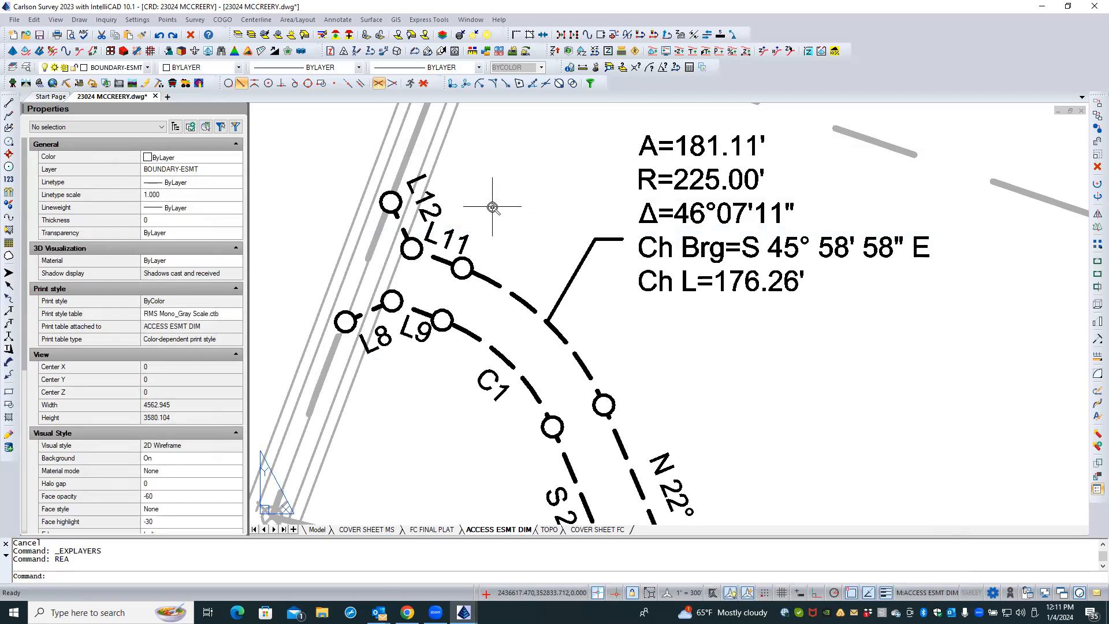
{"action": "scroll", "coordinate": [492, 207], "scroll_direction": "down", "scroll_amount": 3}
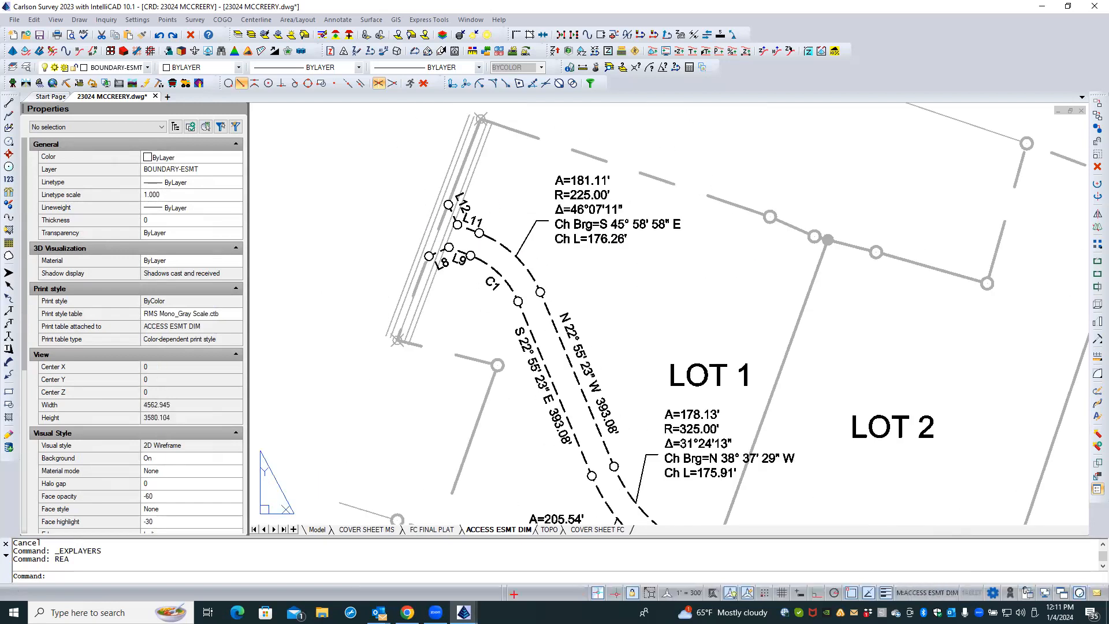
{"action": "scroll", "coordinate": [398, 187], "scroll_direction": "down", "scroll_amount": 2}
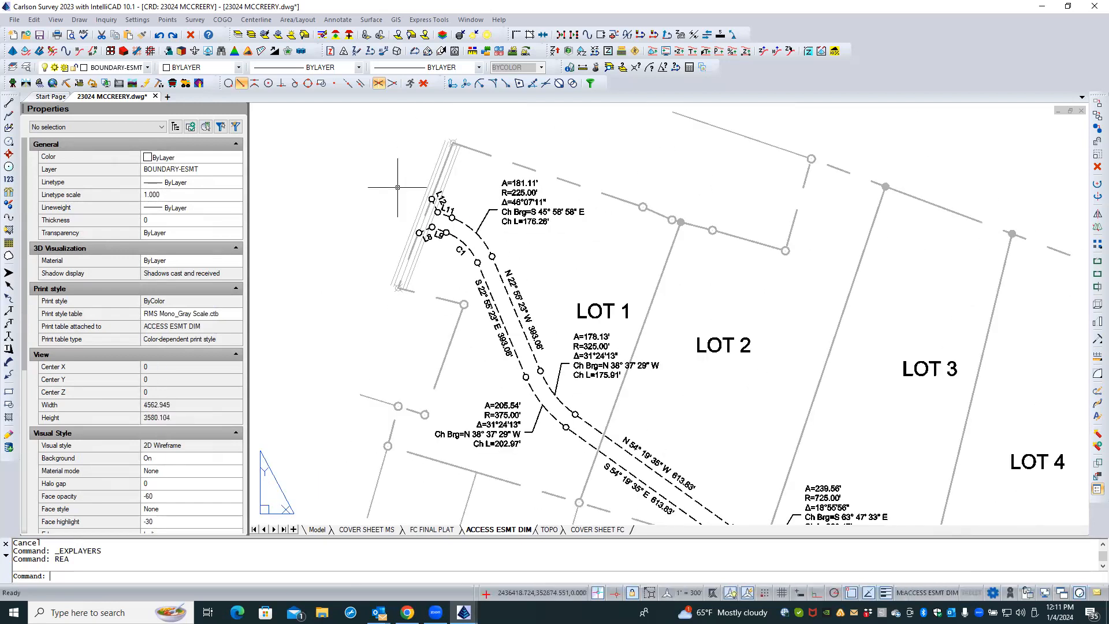
{"action": "scroll", "coordinate": [398, 187], "scroll_direction": "down", "scroll_amount": 5}
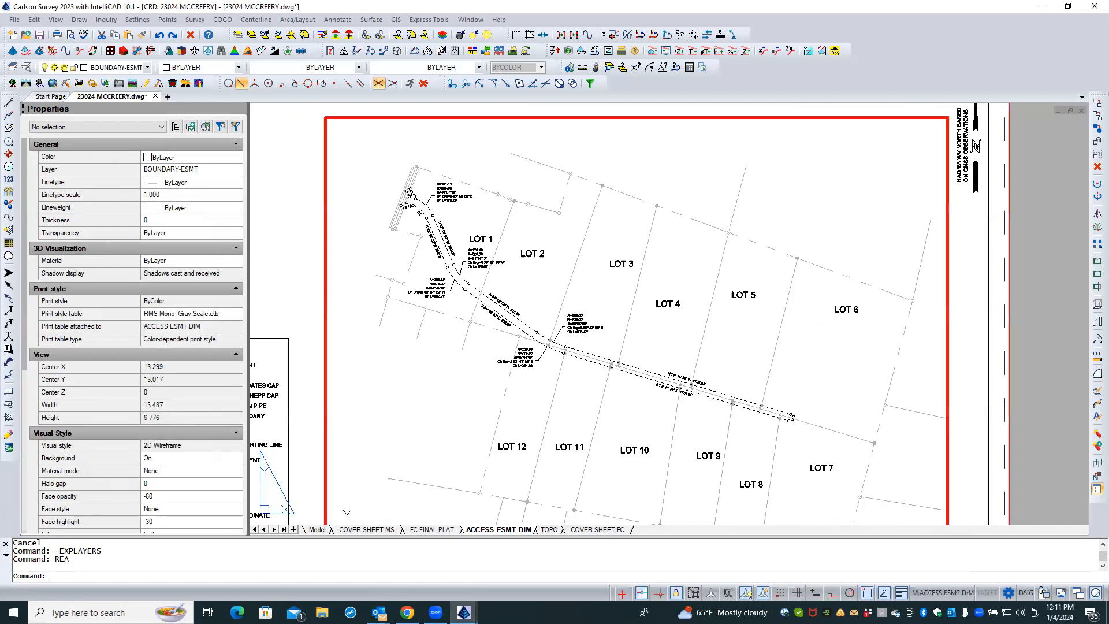
{"action": "scroll", "coordinate": [390, 186], "scroll_direction": "down", "scroll_amount": 4}
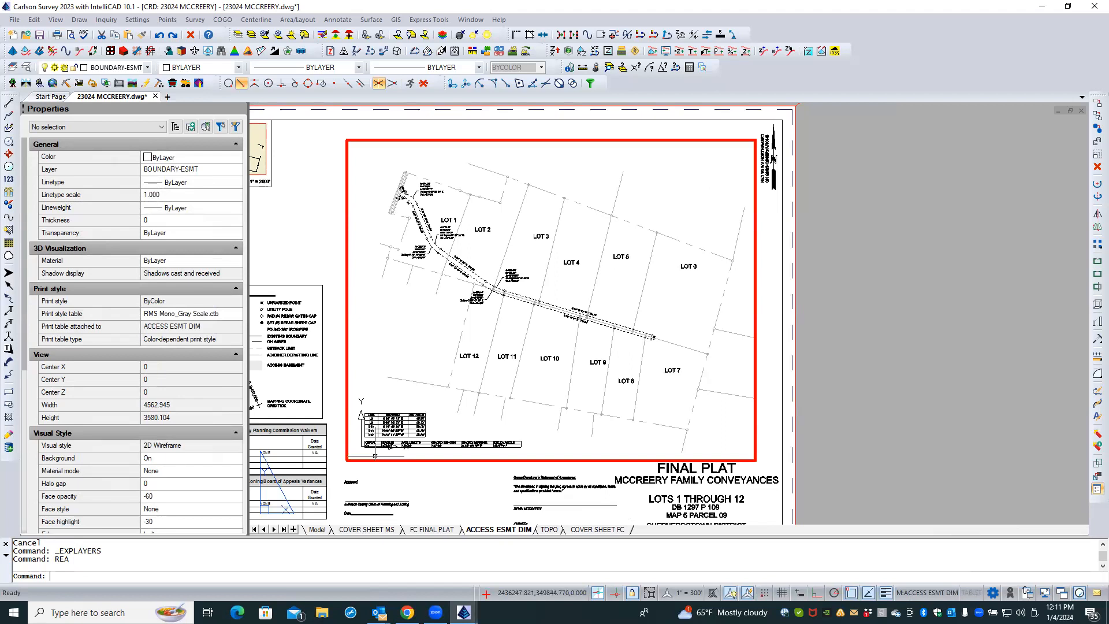
- Review the ACCESS ESMT DIM layout, including its tables and title block, and compare it with the FC FINAL PLAT layout
{"action": "scroll", "coordinate": [543, 364], "scroll_direction": "up", "scroll_amount": 2}
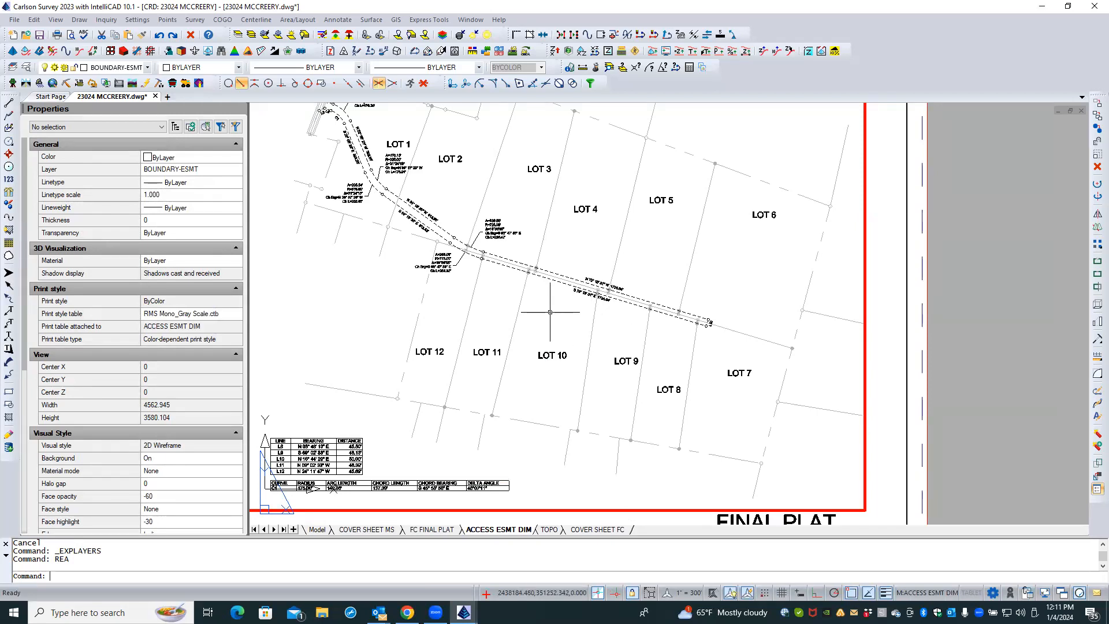
{"action": "scroll", "coordinate": [550, 311], "scroll_direction": "down", "scroll_amount": 2}
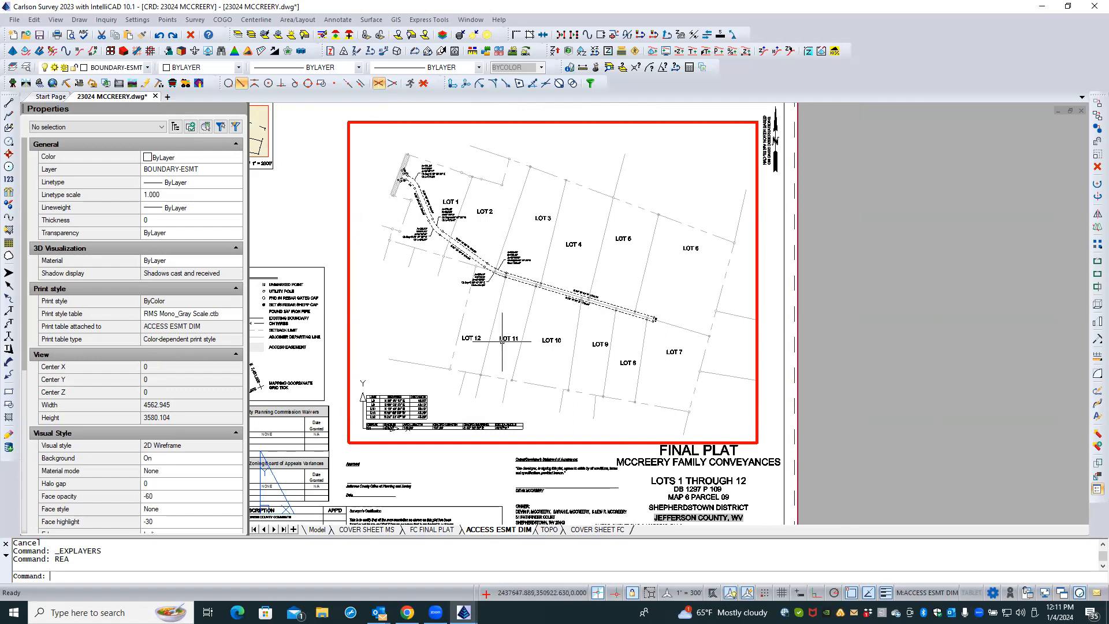
{"action": "scroll", "coordinate": [443, 268], "scroll_direction": "up", "scroll_amount": 2}
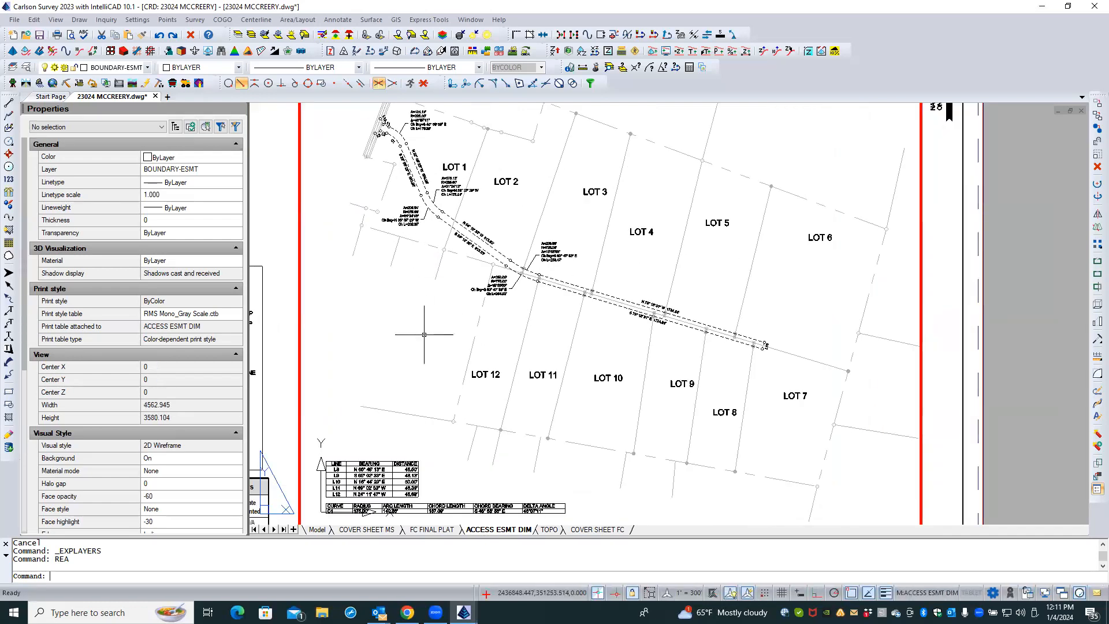
{"action": "scroll", "coordinate": [424, 335], "scroll_direction": "down", "scroll_amount": 1}
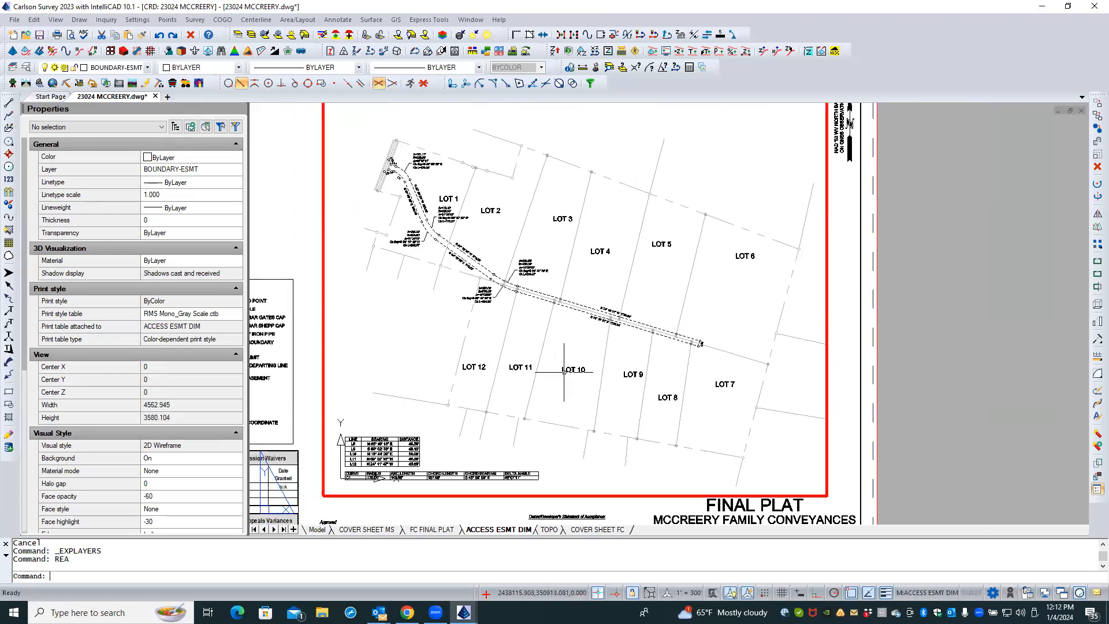
{"action": "left_click", "coordinate": [432, 529]}
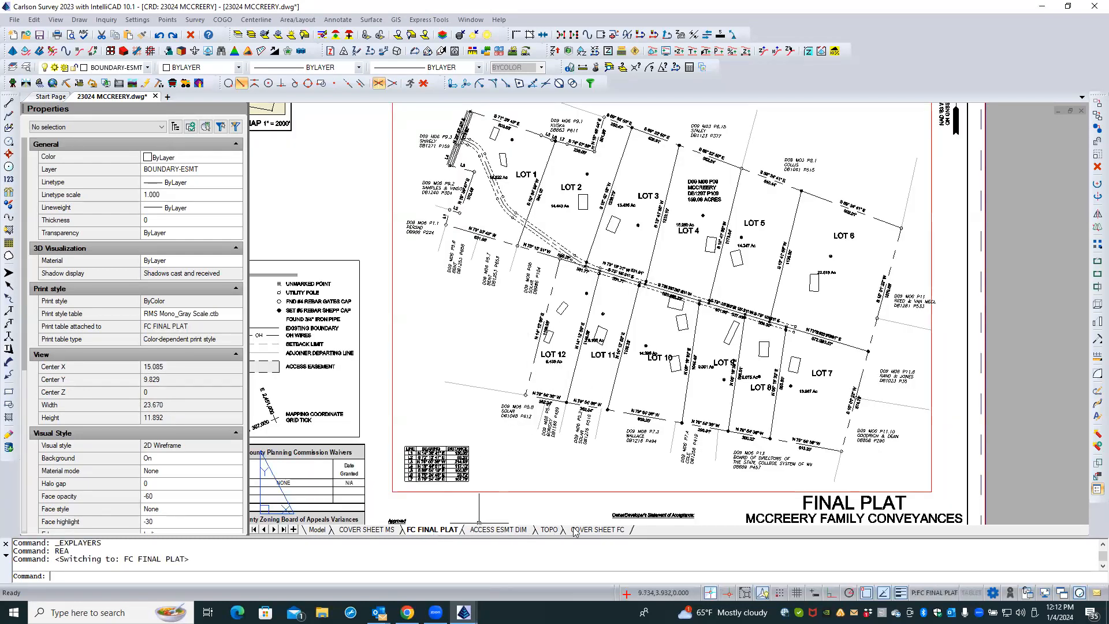
{"action": "left_click", "coordinate": [518, 530]}
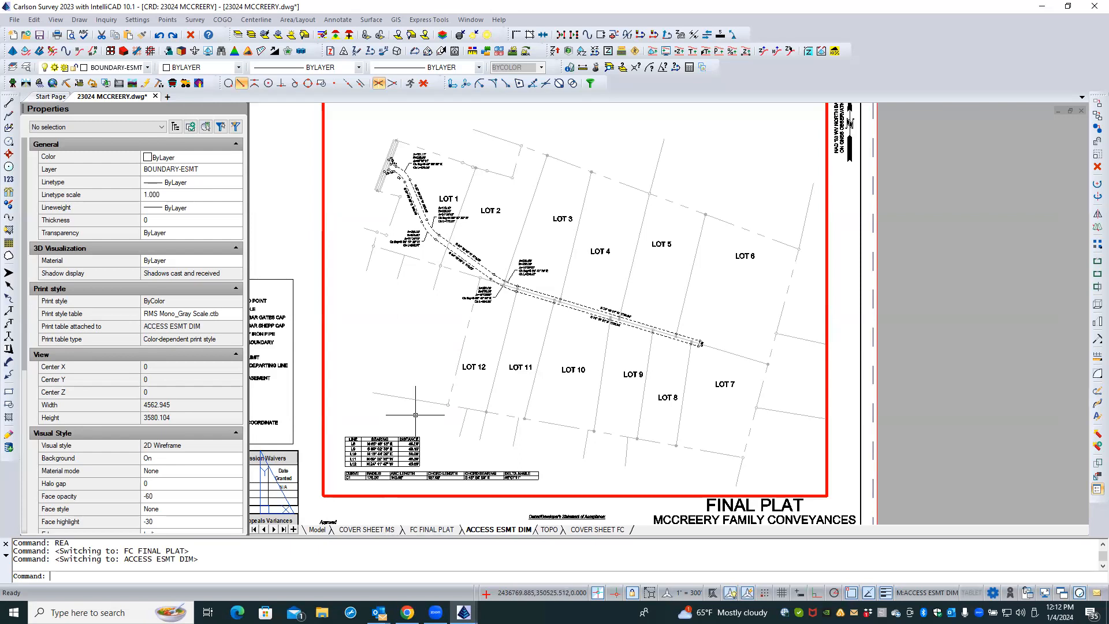
{"action": "scroll", "coordinate": [411, 350], "scroll_direction": "down", "scroll_amount": 3}
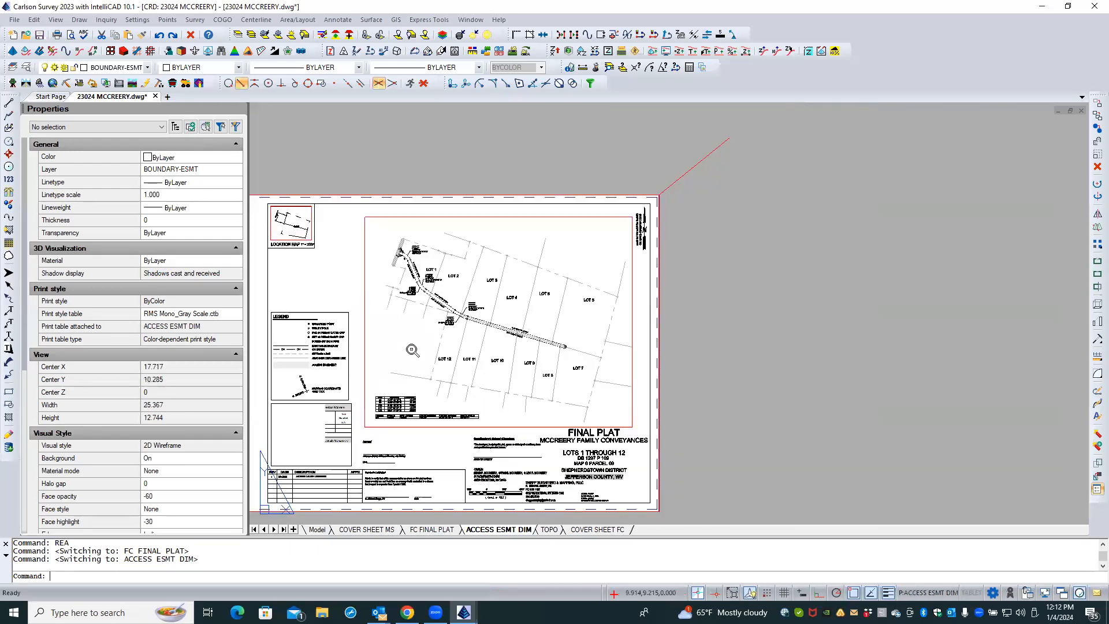
{"action": "scroll", "coordinate": [496, 499], "scroll_direction": "up", "scroll_amount": 3}
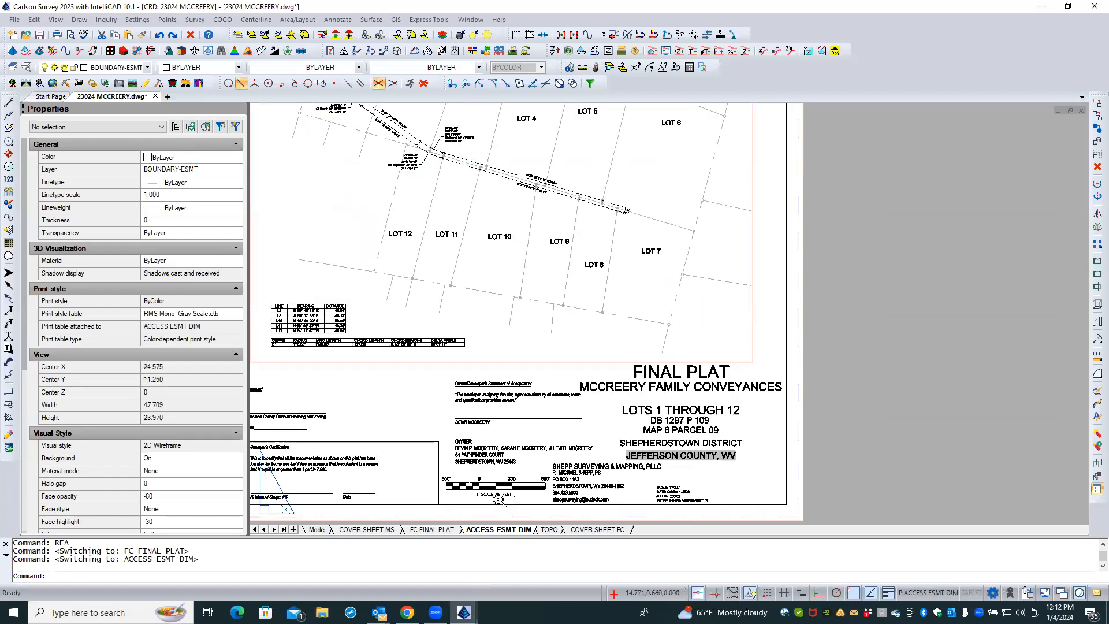
{"action": "scroll", "coordinate": [516, 479], "scroll_direction": "down", "scroll_amount": 3}
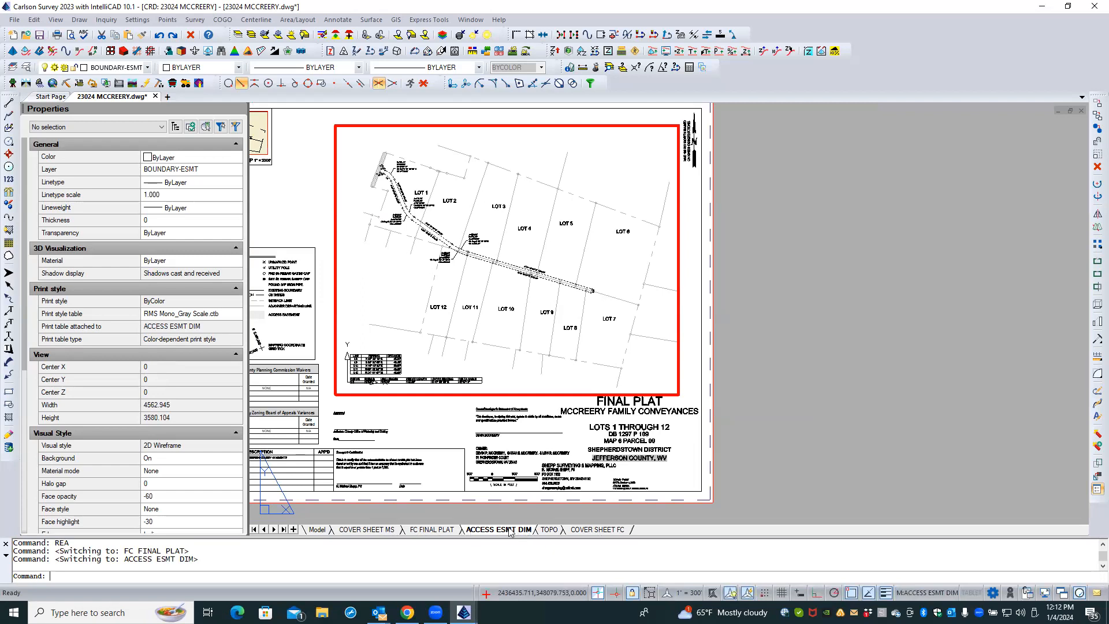
- Review the TOPO layout's easement curve area and both cover sheet layouts, COVER SHEET FC and COVER SHEET MS
{"action": "left_click", "coordinate": [552, 529]}
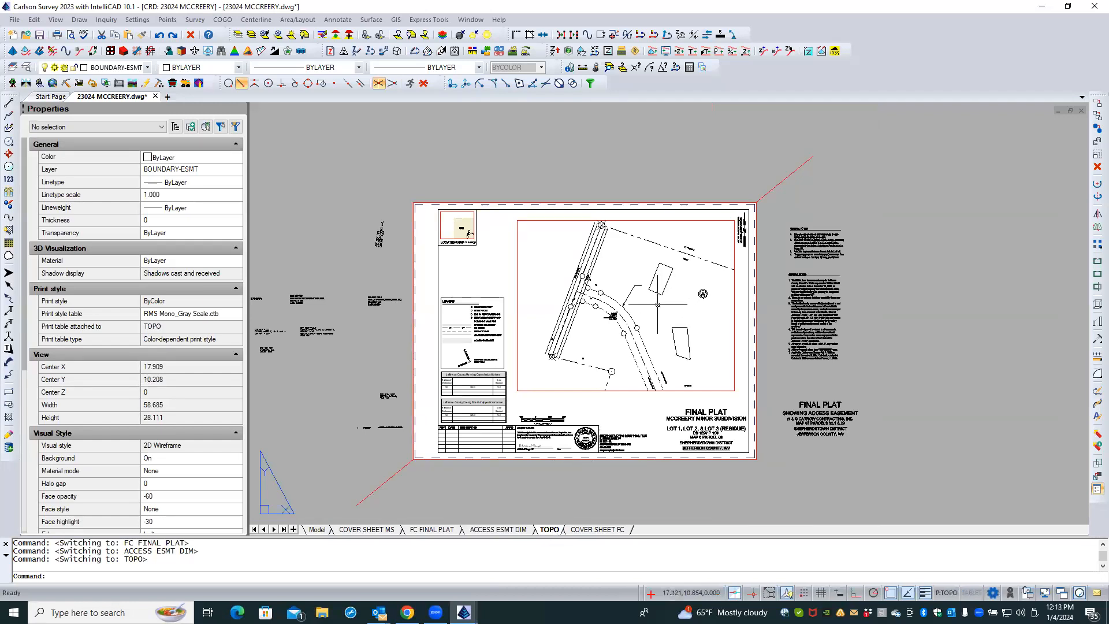
{"action": "scroll", "coordinate": [645, 303], "scroll_direction": "up", "scroll_amount": 3}
{"action": "scroll", "coordinate": [645, 302], "scroll_direction": "up", "scroll_amount": 5}
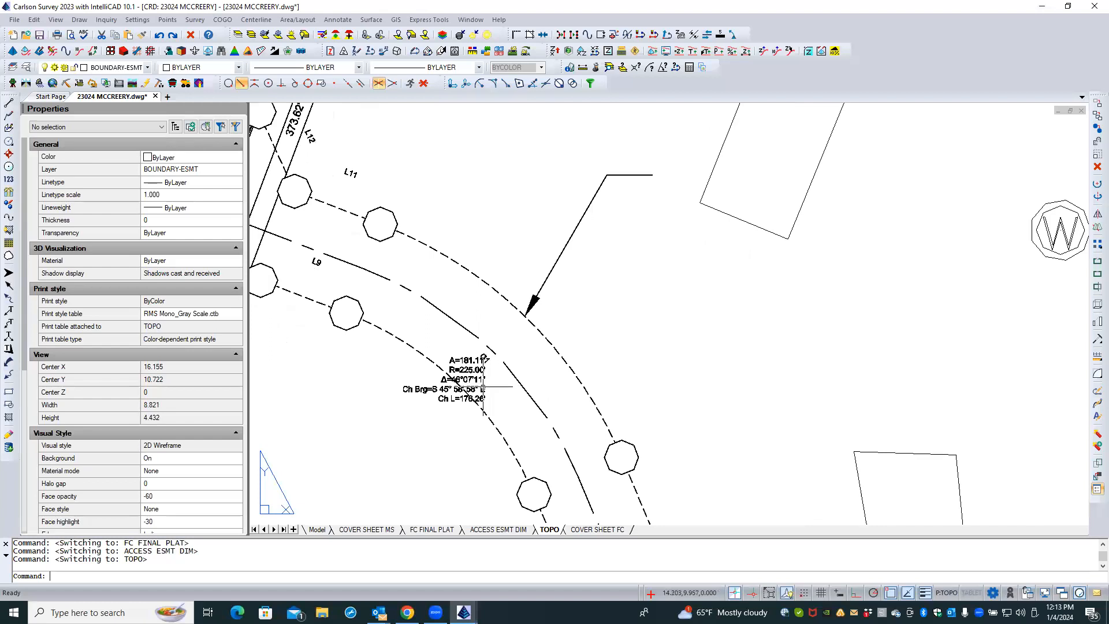
{"action": "scroll", "coordinate": [497, 381], "scroll_direction": "down", "scroll_amount": 5}
{"action": "scroll", "coordinate": [488, 385], "scroll_direction": "down", "scroll_amount": 1}
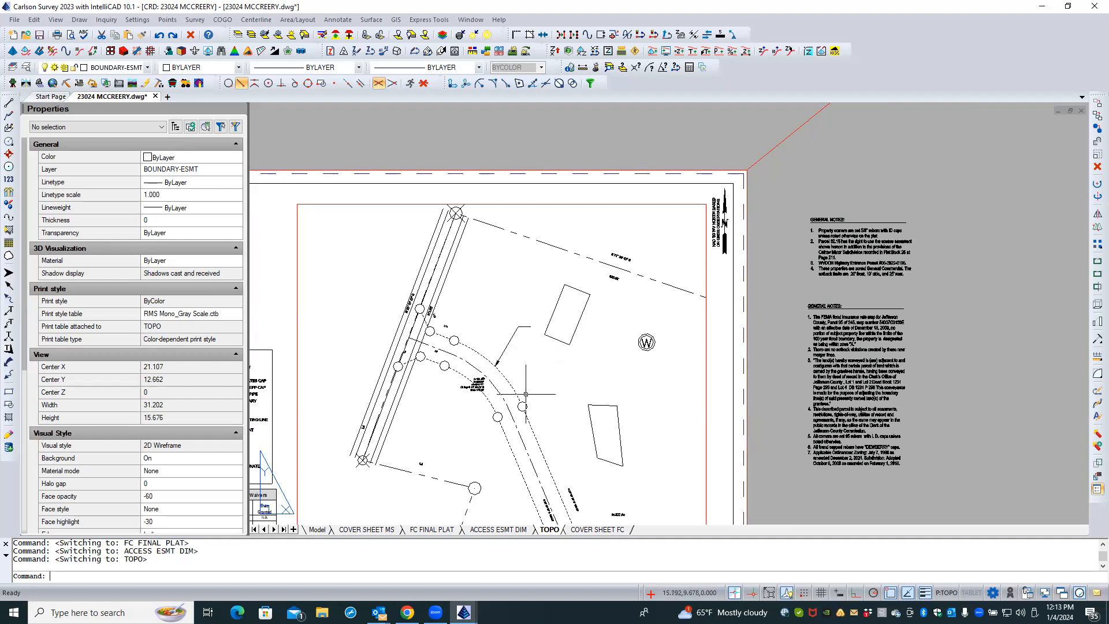
{"action": "left_click", "coordinate": [479, 531]}
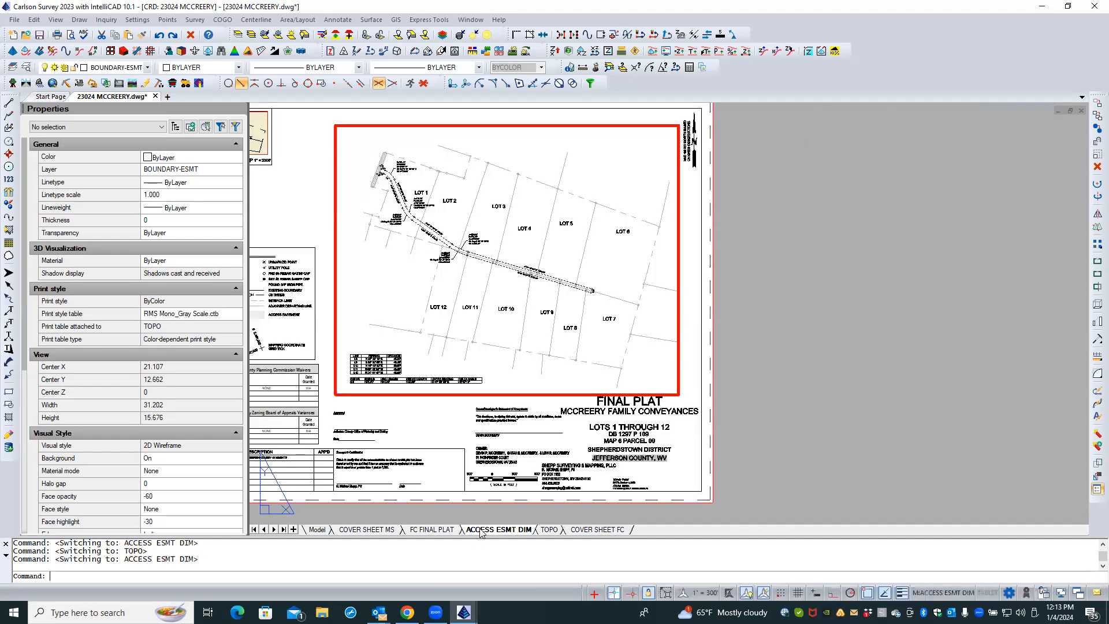
{"action": "left_click", "coordinate": [595, 529]}
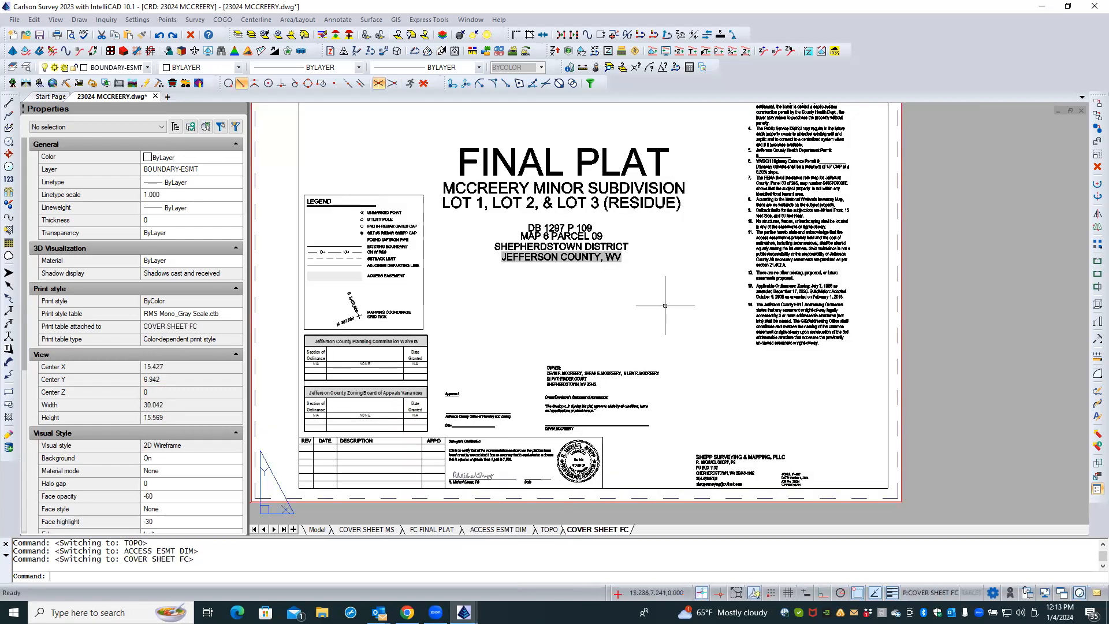
{"action": "left_click", "coordinate": [367, 529]}
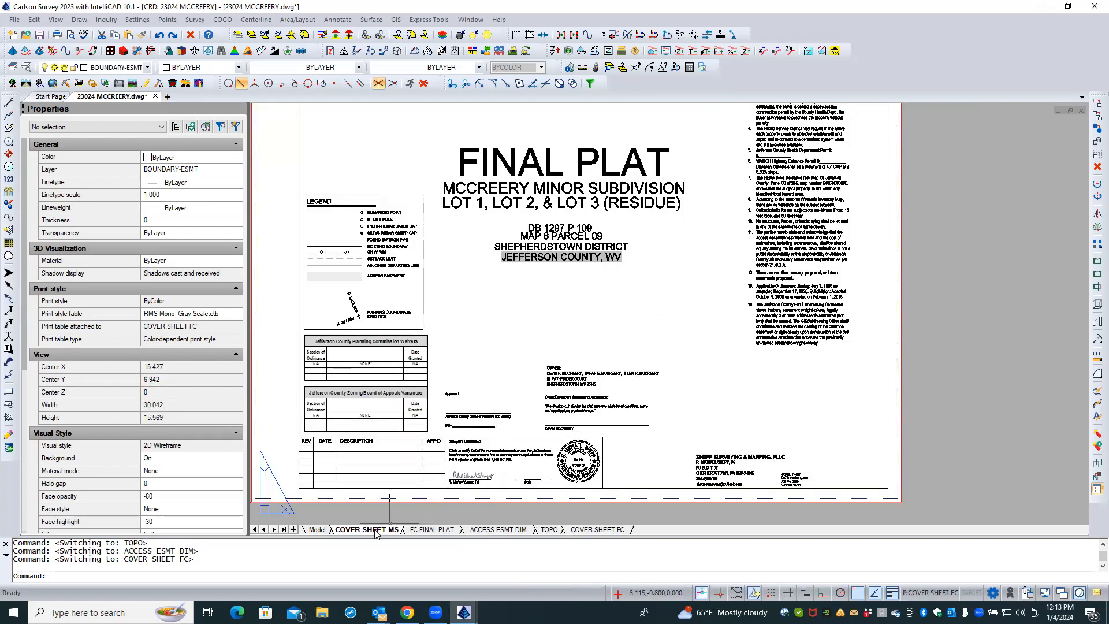
{"action": "scroll", "coordinate": [511, 438], "scroll_direction": "down", "scroll_amount": 2}
{"action": "scroll", "coordinate": [511, 438], "scroll_direction": "down", "scroll_amount": 5}
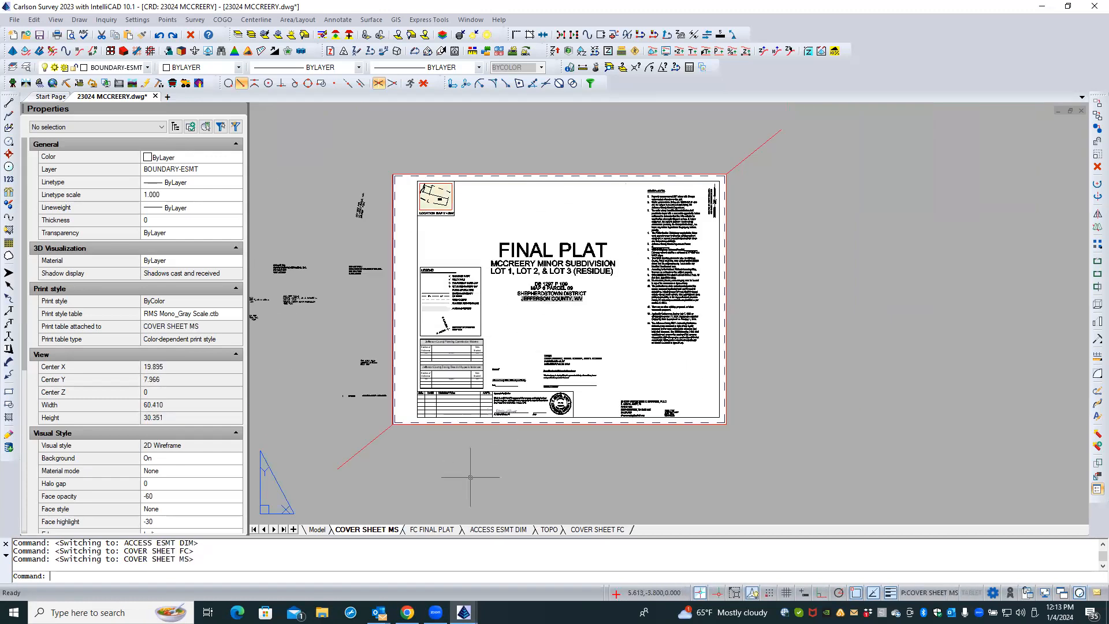
- Compare the easement corner symbols along the road through Lot 1 between the FC FINAL PLAT and ACCESS ESMT DIM layouts
{"action": "left_click", "coordinate": [432, 530]}
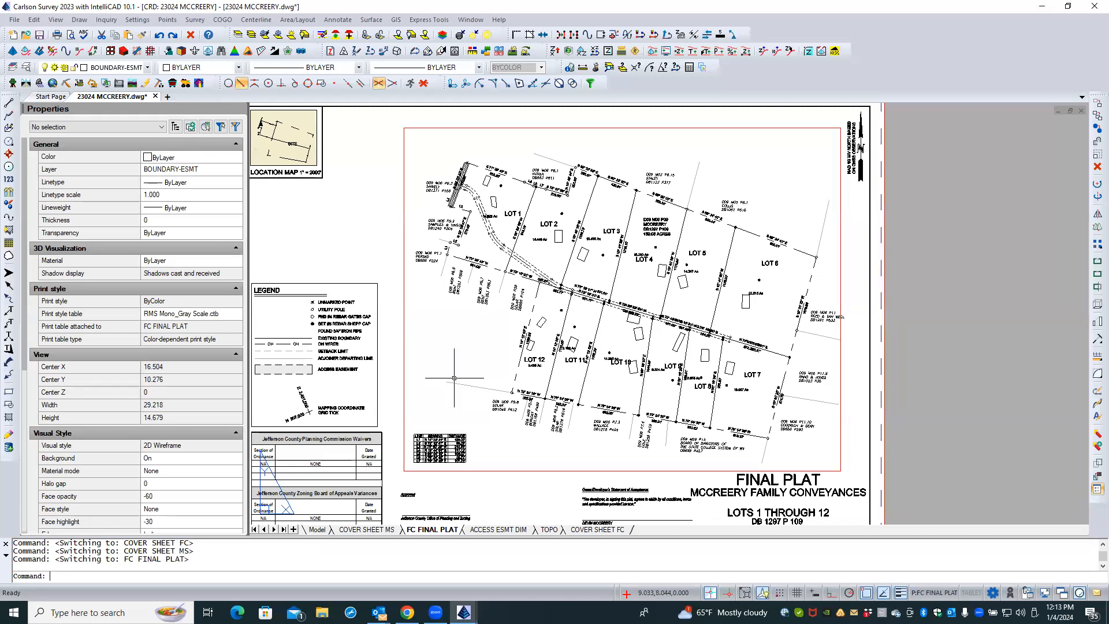
{"action": "scroll", "coordinate": [505, 225], "scroll_direction": "up", "scroll_amount": 5}
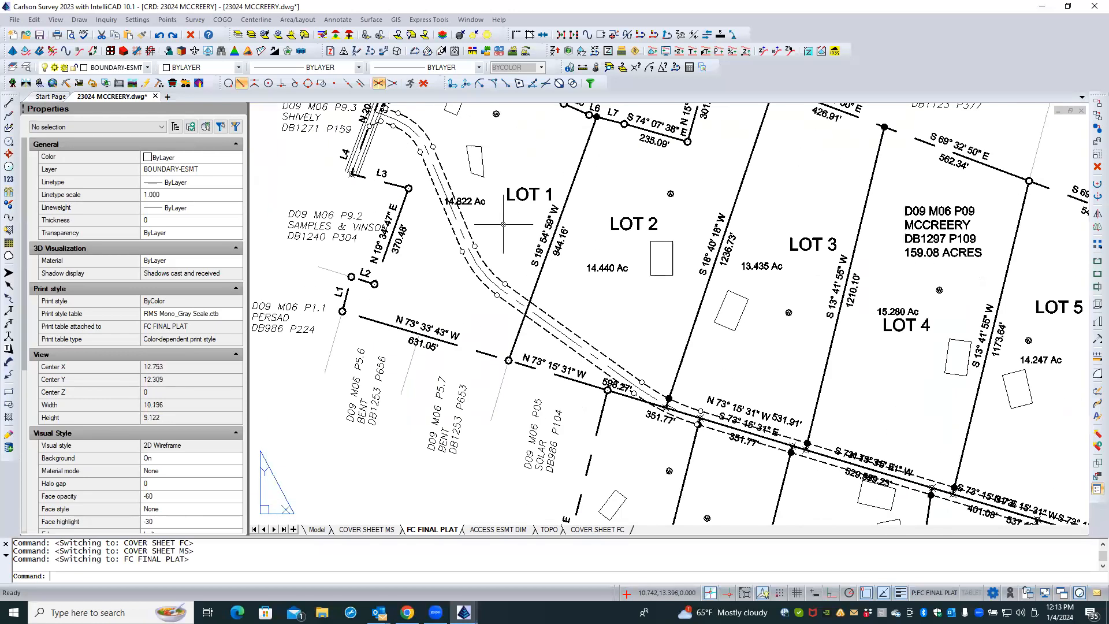
{"action": "scroll", "coordinate": [505, 226], "scroll_direction": "up", "scroll_amount": 1}
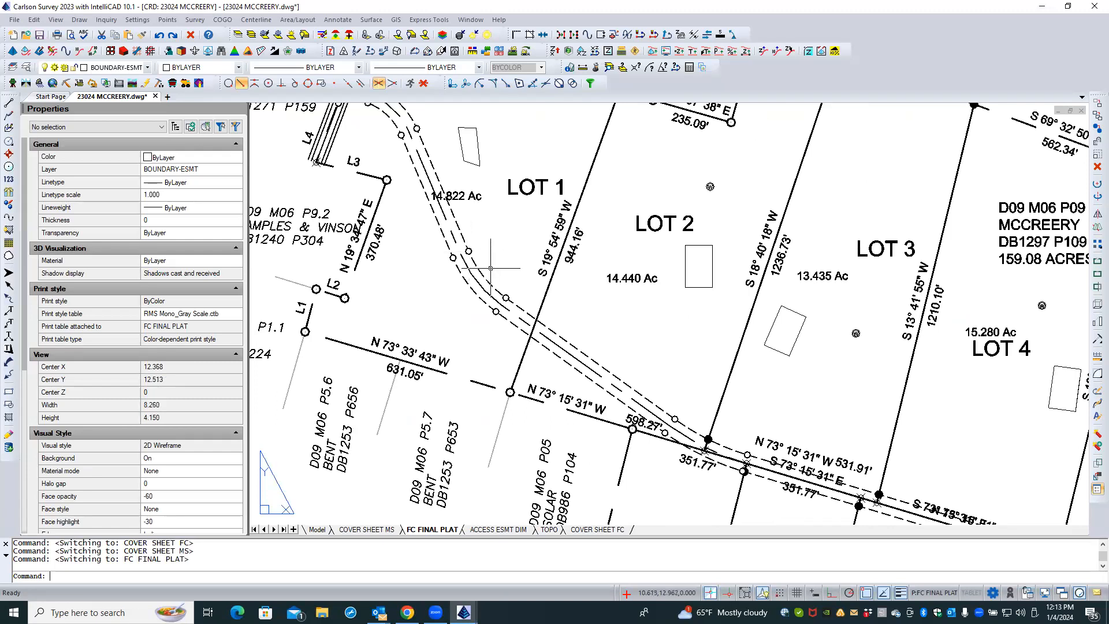
{"action": "left_click", "coordinate": [491, 530]}
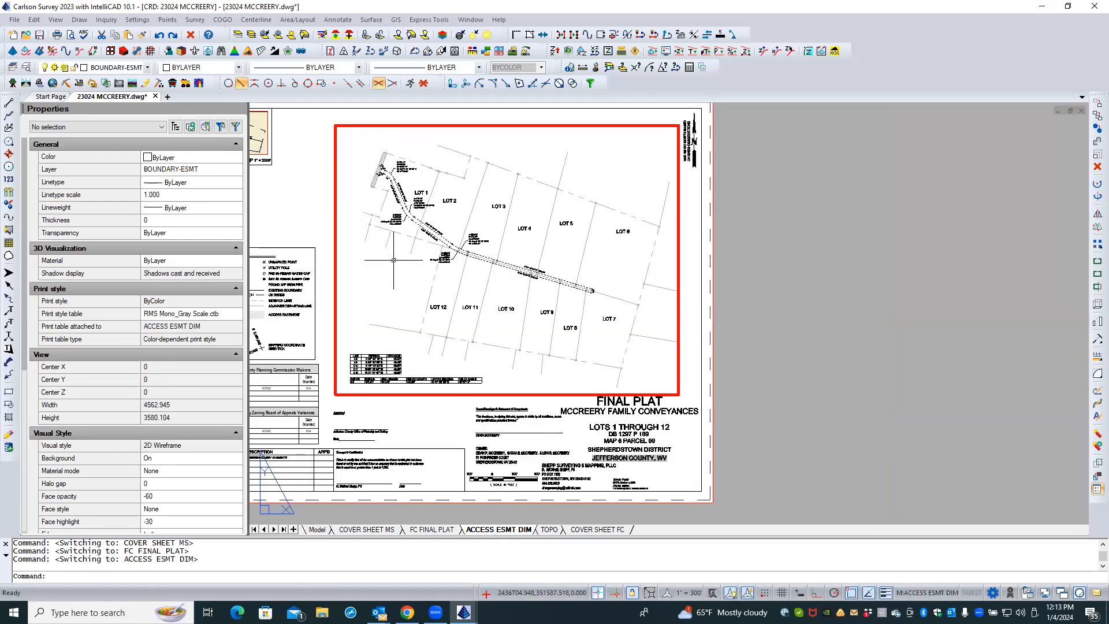
{"action": "left_click", "coordinate": [397, 252]}
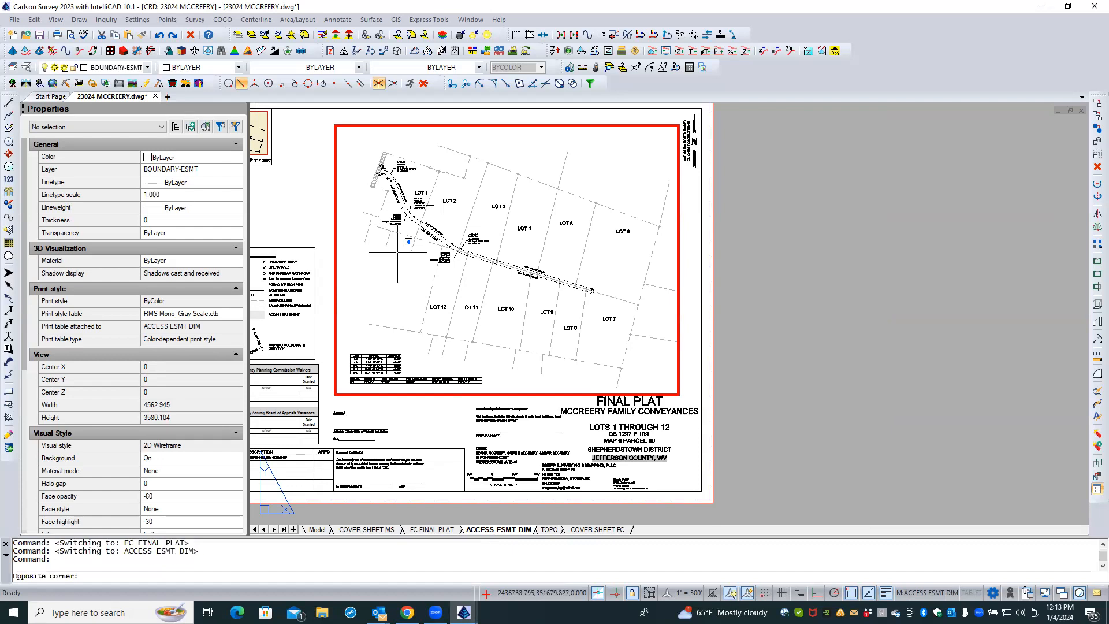
{"action": "left_click", "coordinate": [397, 253]}
{"action": "scroll", "coordinate": [397, 208], "scroll_direction": "up", "scroll_amount": 5}
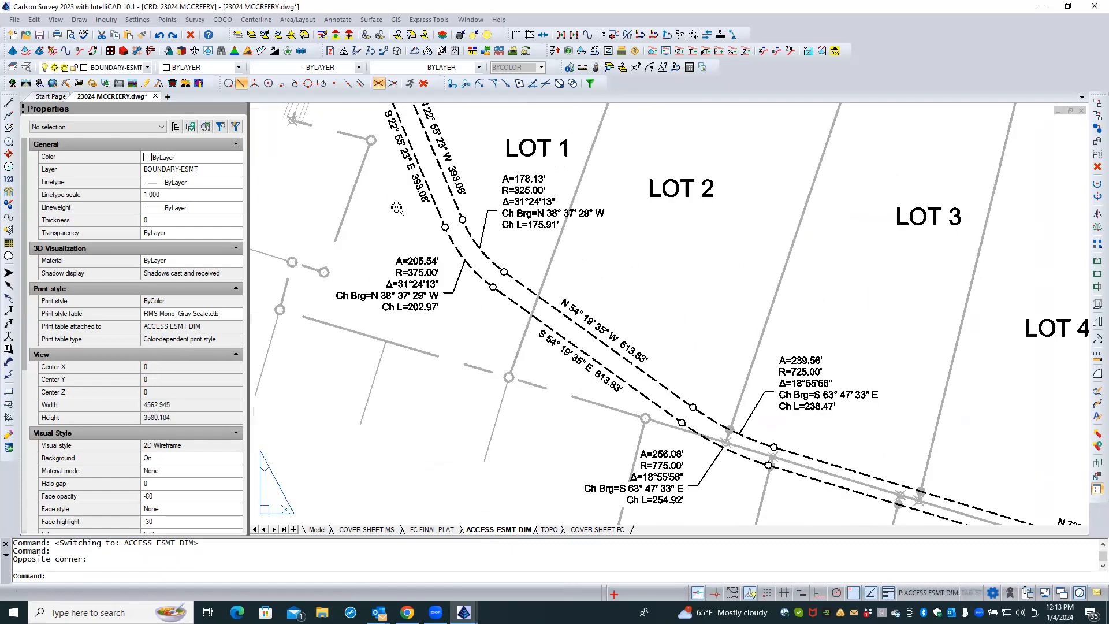
{"action": "scroll", "coordinate": [398, 208], "scroll_direction": "up", "scroll_amount": 1}
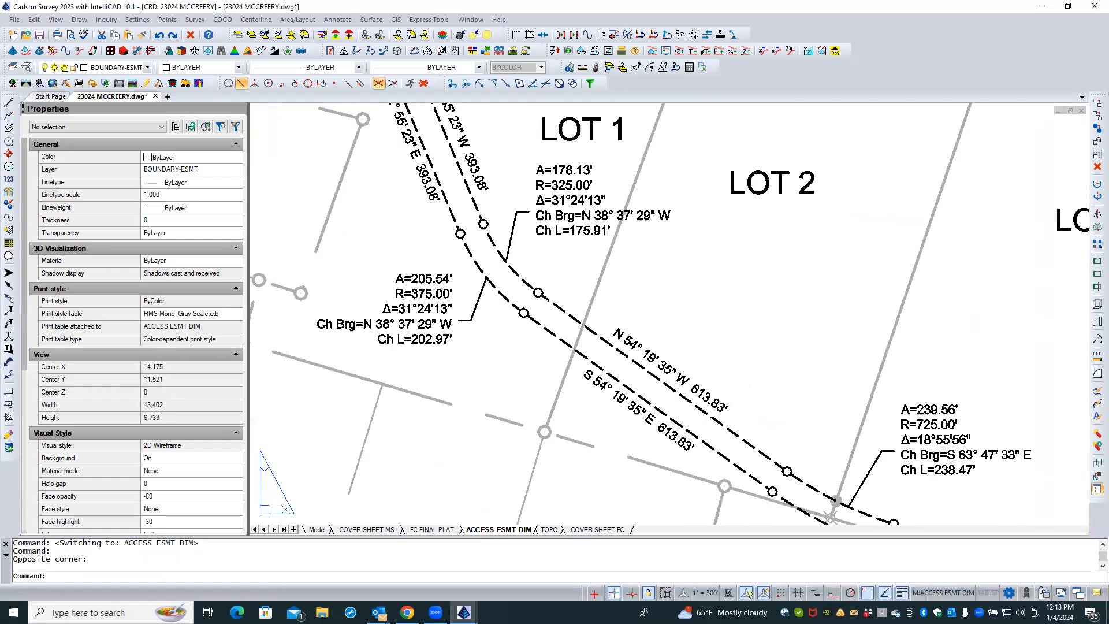
- Identify the layer of the easement corner symbols, select all similar symbols to check their extent, and clear the selection
{"action": "left_click", "coordinate": [460, 233]}
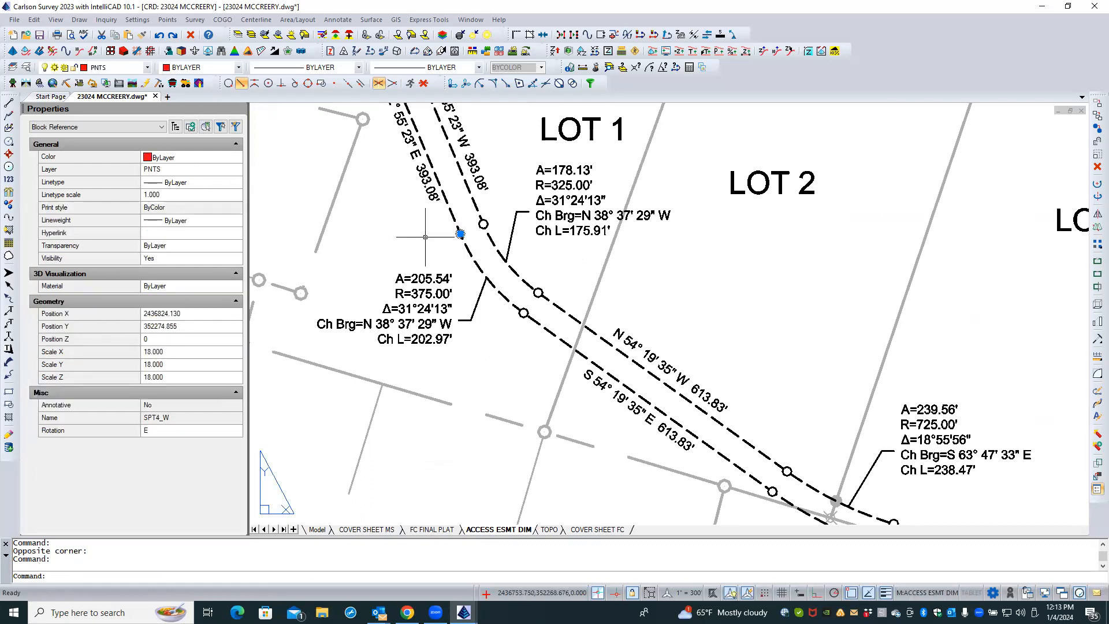
{"action": "key", "text": "Escape"}
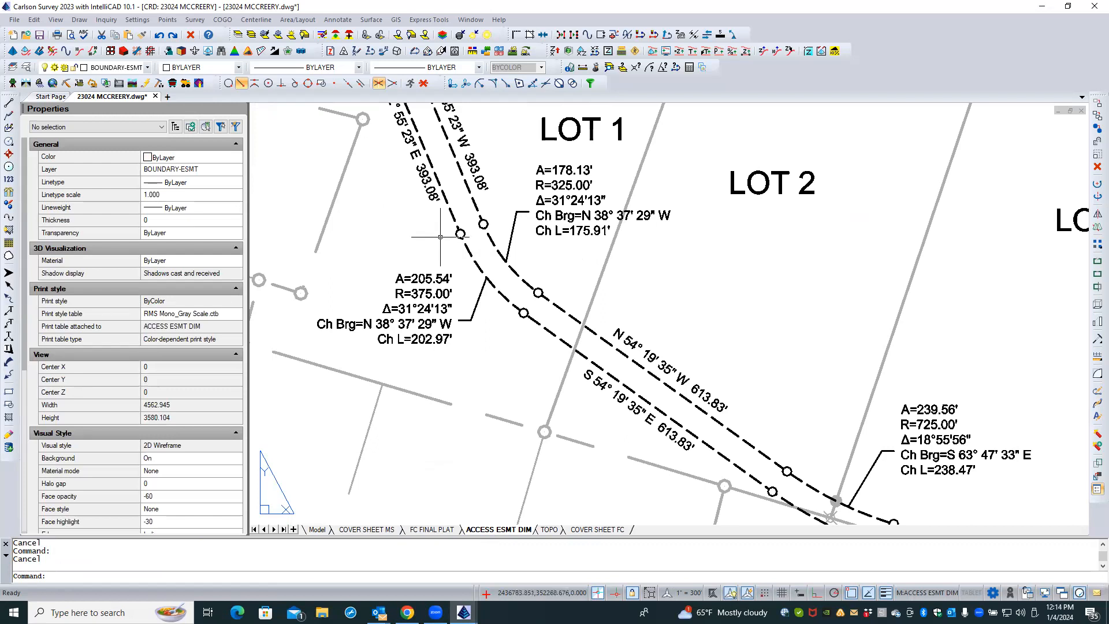
{"action": "left_click", "coordinate": [459, 234]}
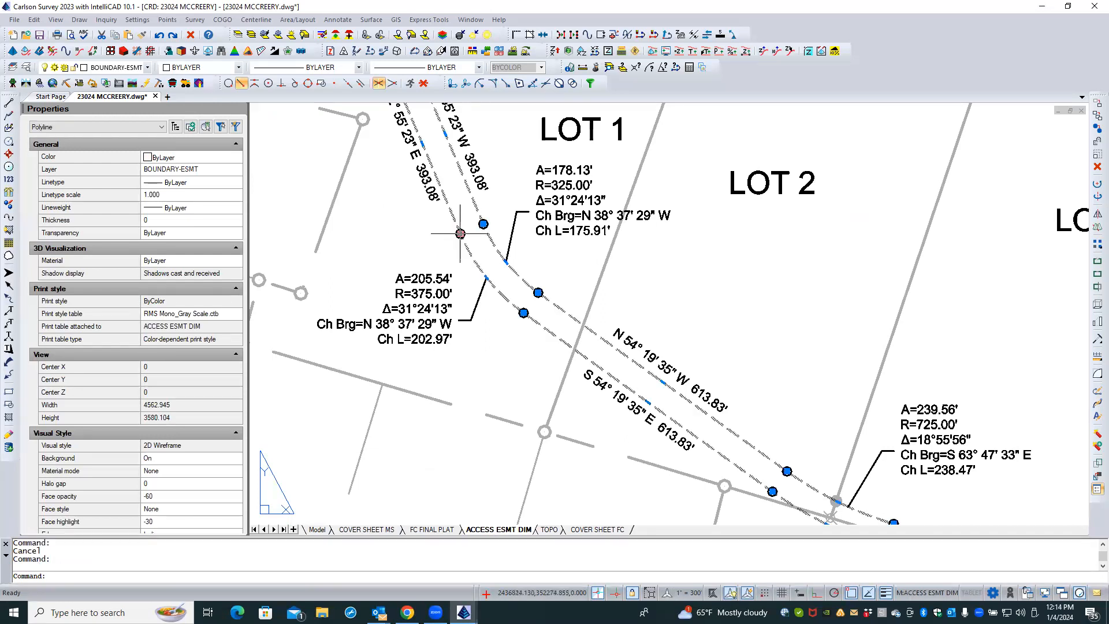
{"action": "key", "text": "Escape"}
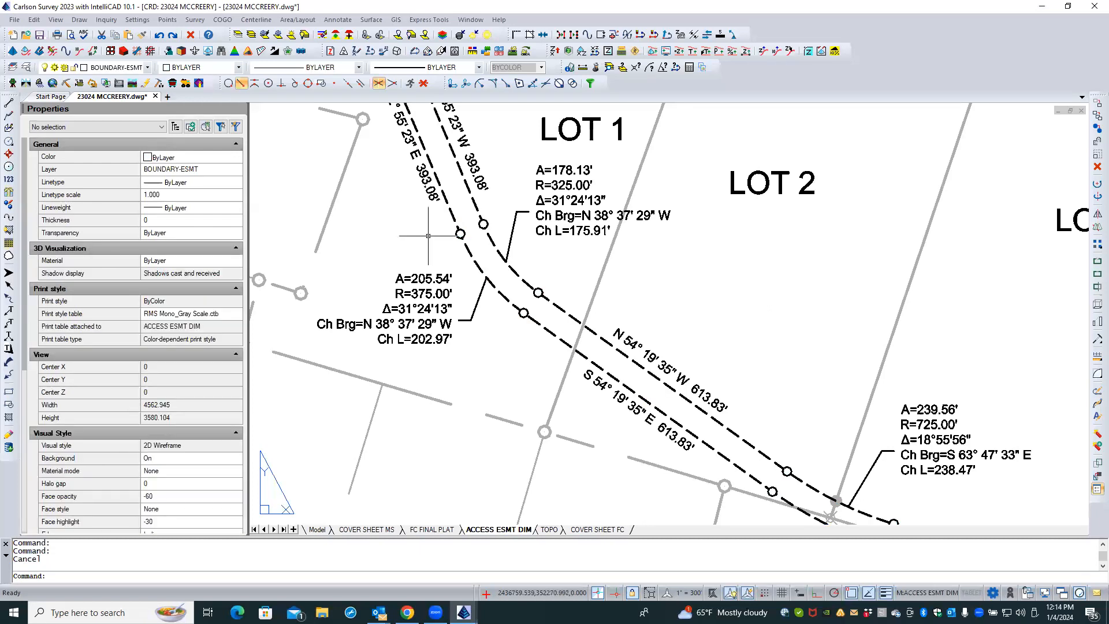
{"action": "left_click", "coordinate": [460, 234]}
{"action": "right_click", "coordinate": [414, 234]}
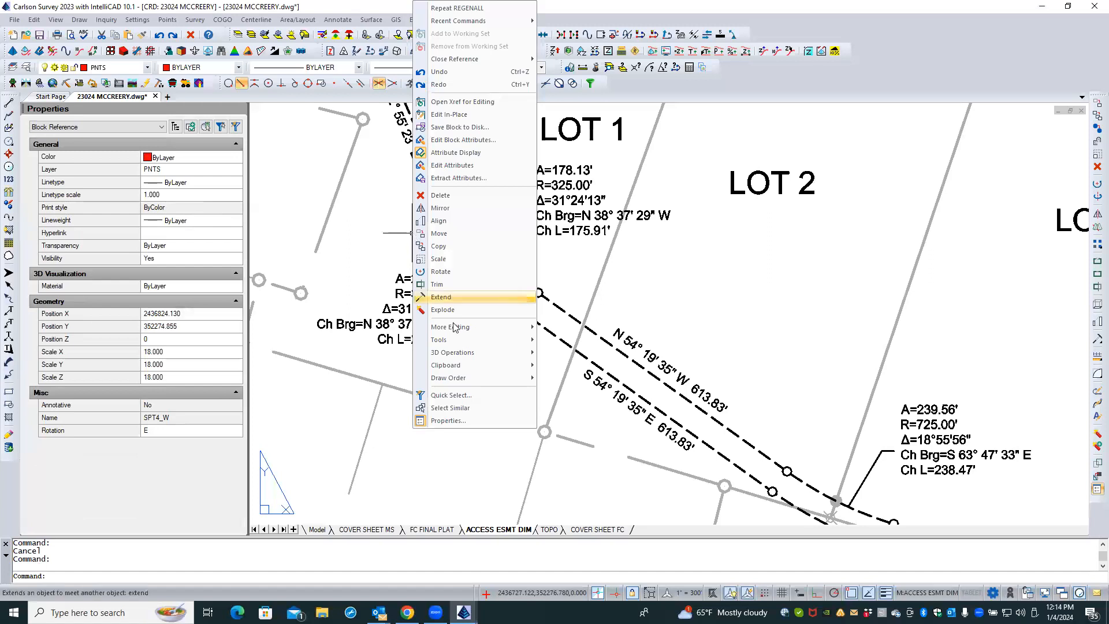
{"action": "left_click", "coordinate": [449, 408]}
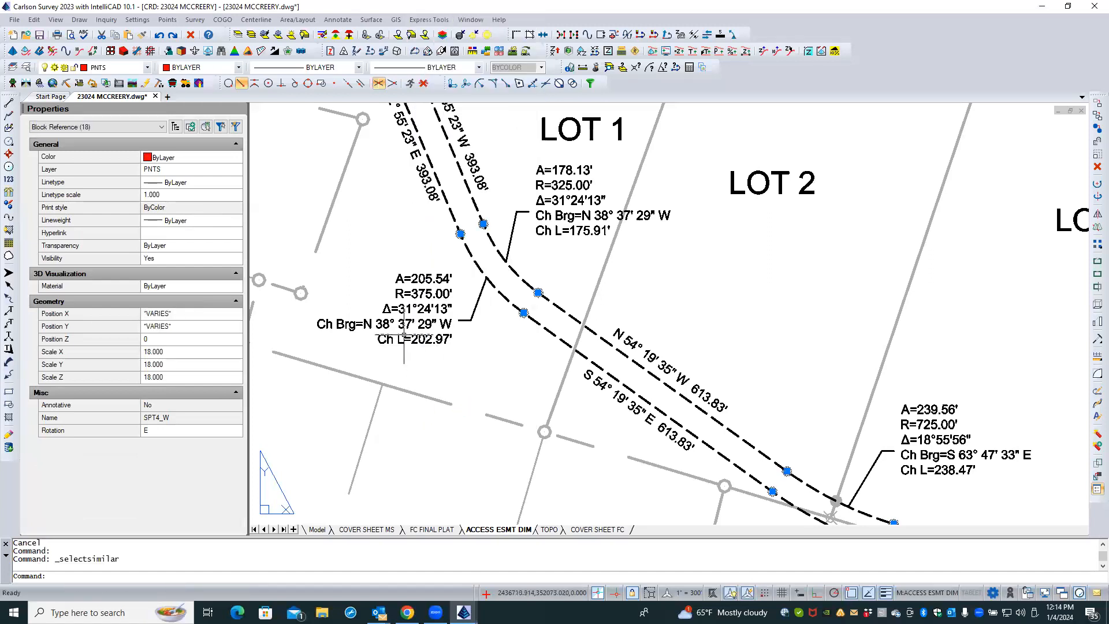
{"action": "scroll", "coordinate": [406, 341], "scroll_direction": "down", "scroll_amount": 5}
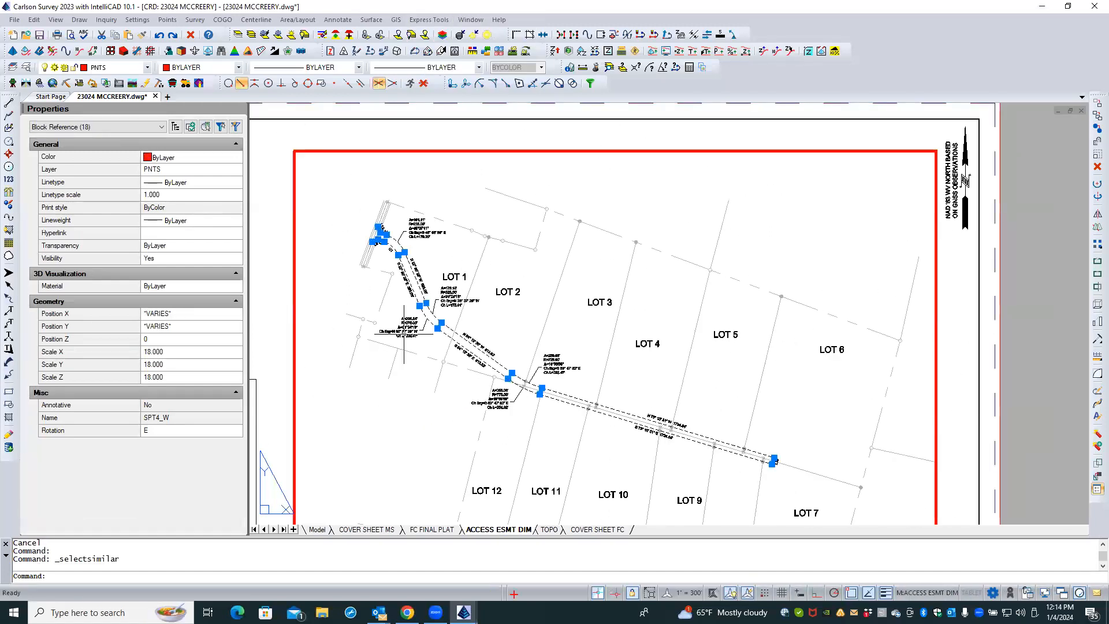
{"action": "key", "text": "Escape"}
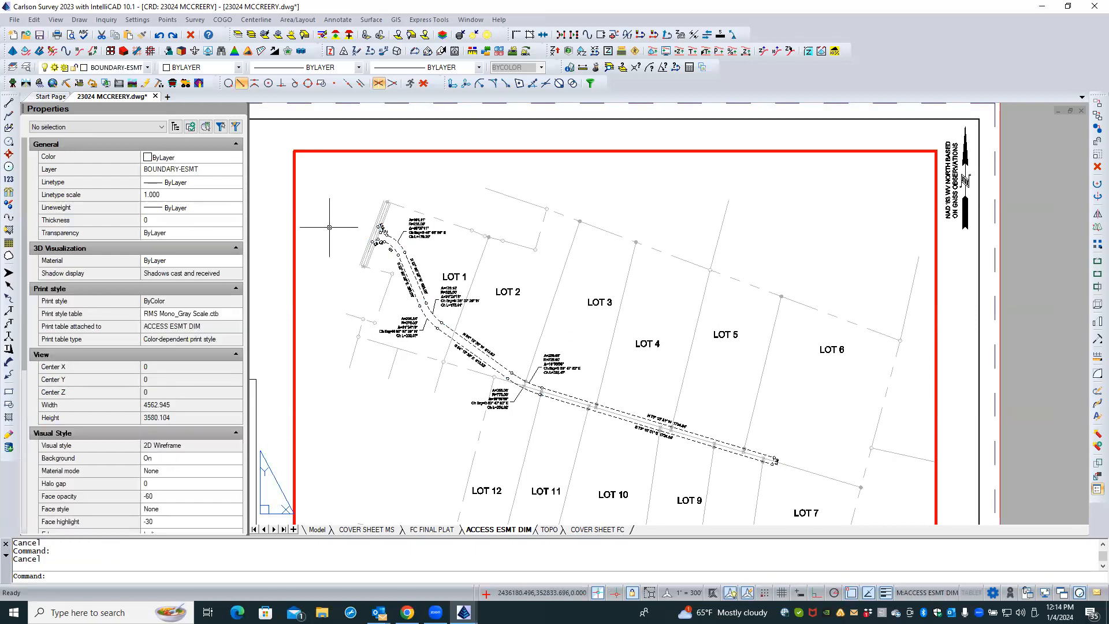
- Create a new layer named PNTS_ESMT_SYMB and close the layer manager
{"action": "left_click", "coordinate": [25, 67]}
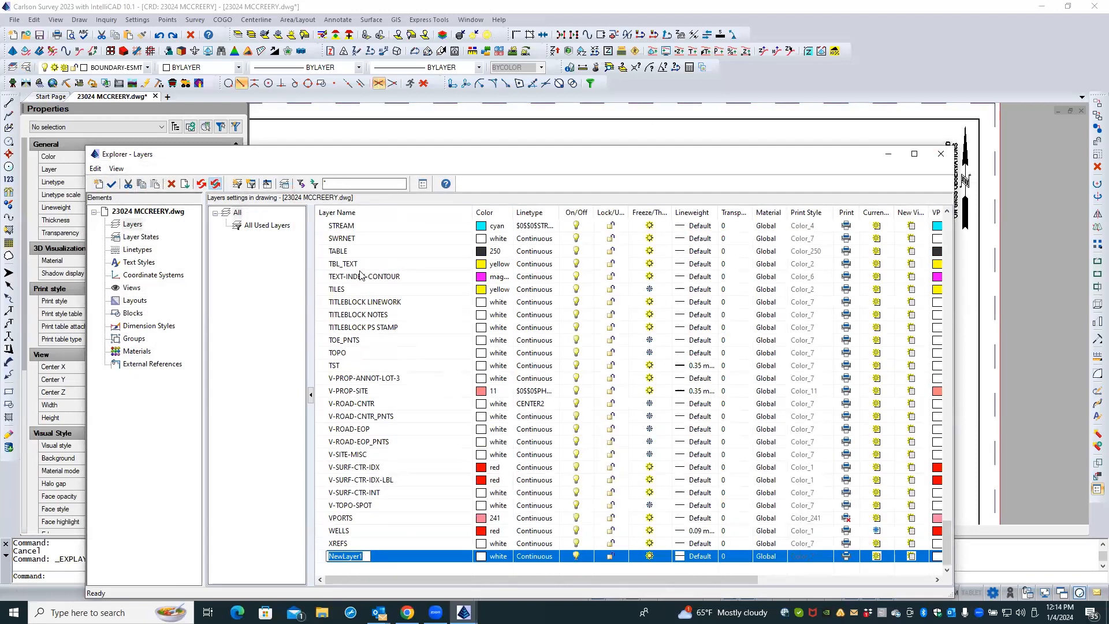
{"action": "type", "text": "PNTS_ESMT_S"}
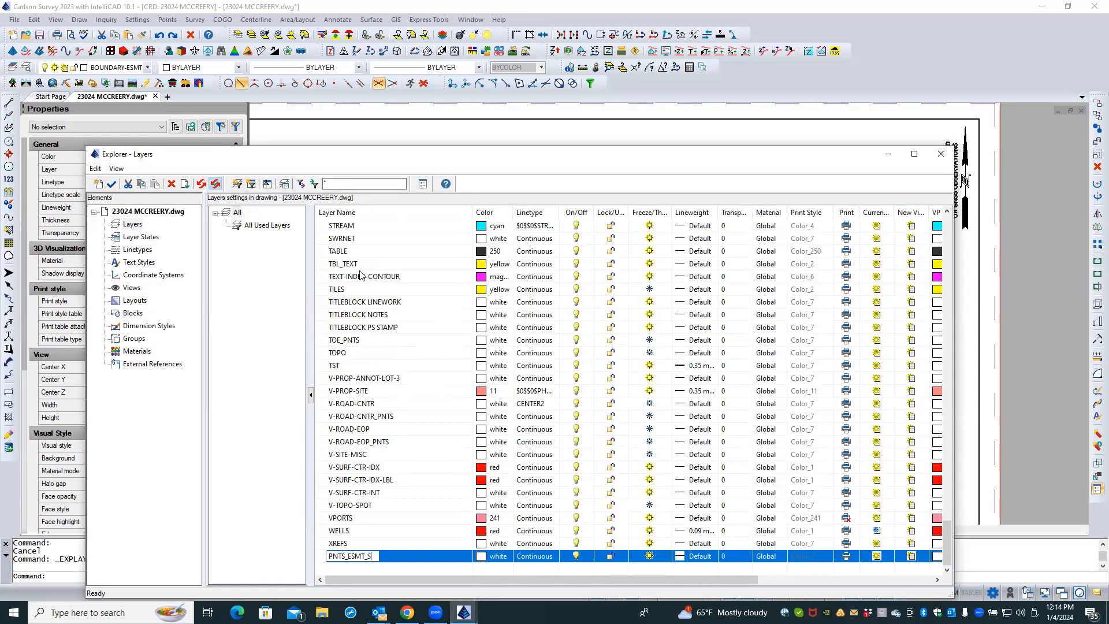
{"action": "type", "text": "YMB"}
{"action": "key", "text": "Return"}
{"action": "left_click", "coordinate": [848, 137]}
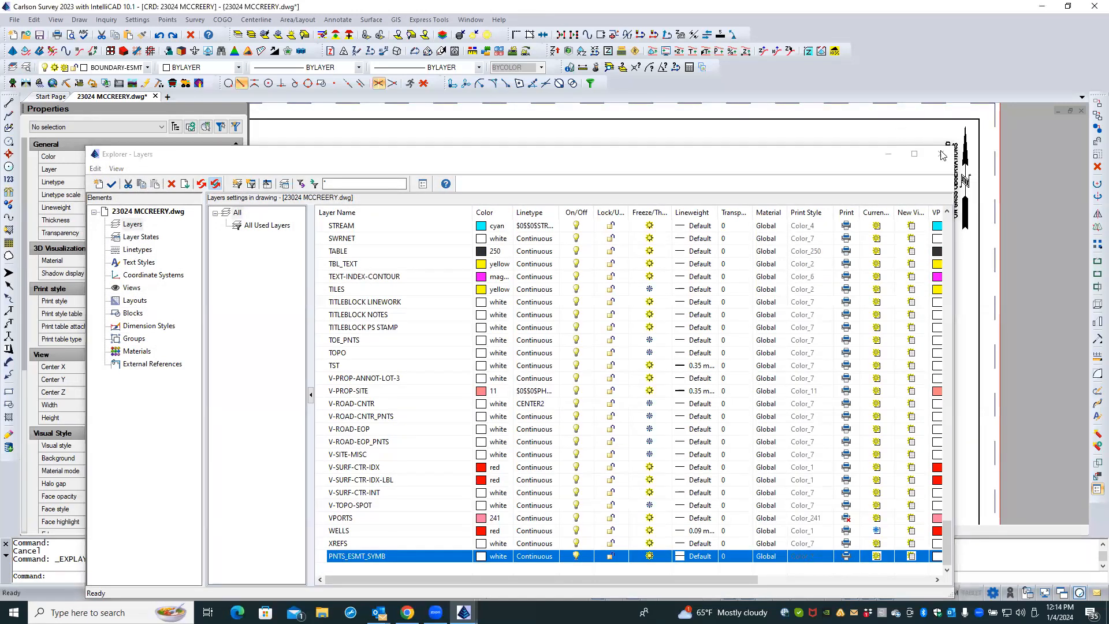
{"action": "left_click", "coordinate": [942, 155]}
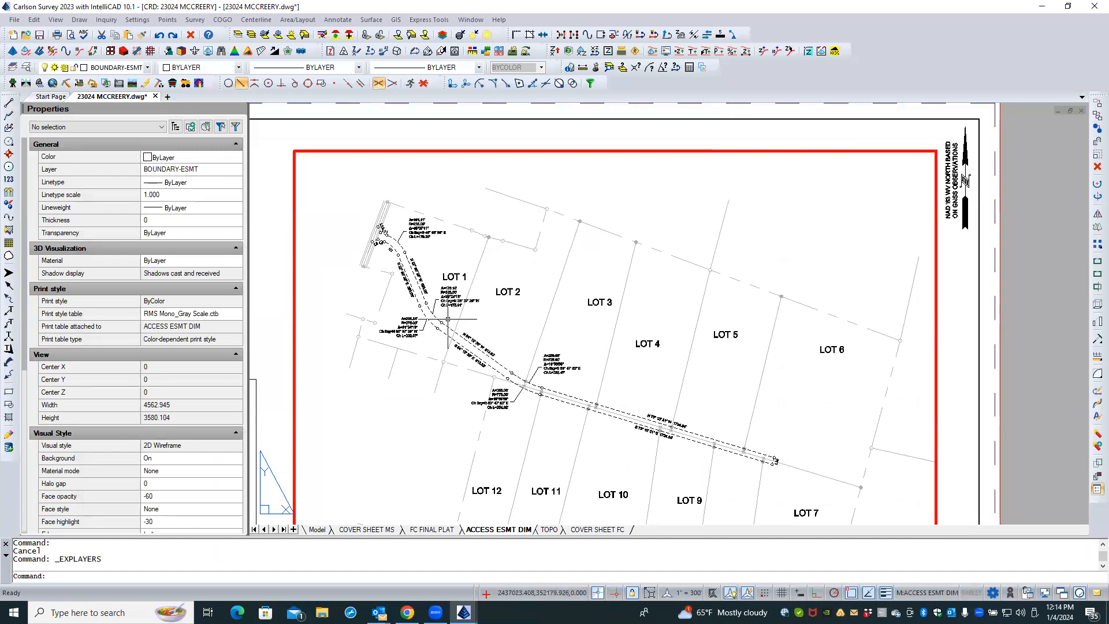
- Select all easement corner symbols similar to the one in Lot 1, move them to the PNTS_ESMT_SYMB layer, and clear the selection
{"action": "scroll", "coordinate": [448, 318], "scroll_direction": "up", "scroll_amount": 3}
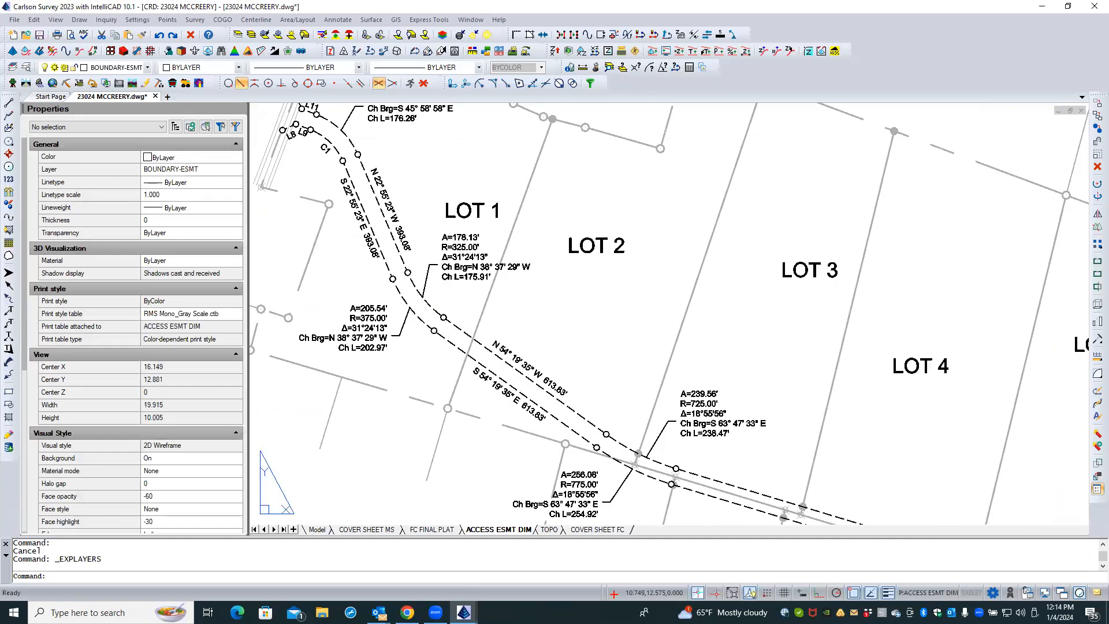
{"action": "left_click", "coordinate": [444, 317]}
{"action": "right_click", "coordinate": [450, 312]}
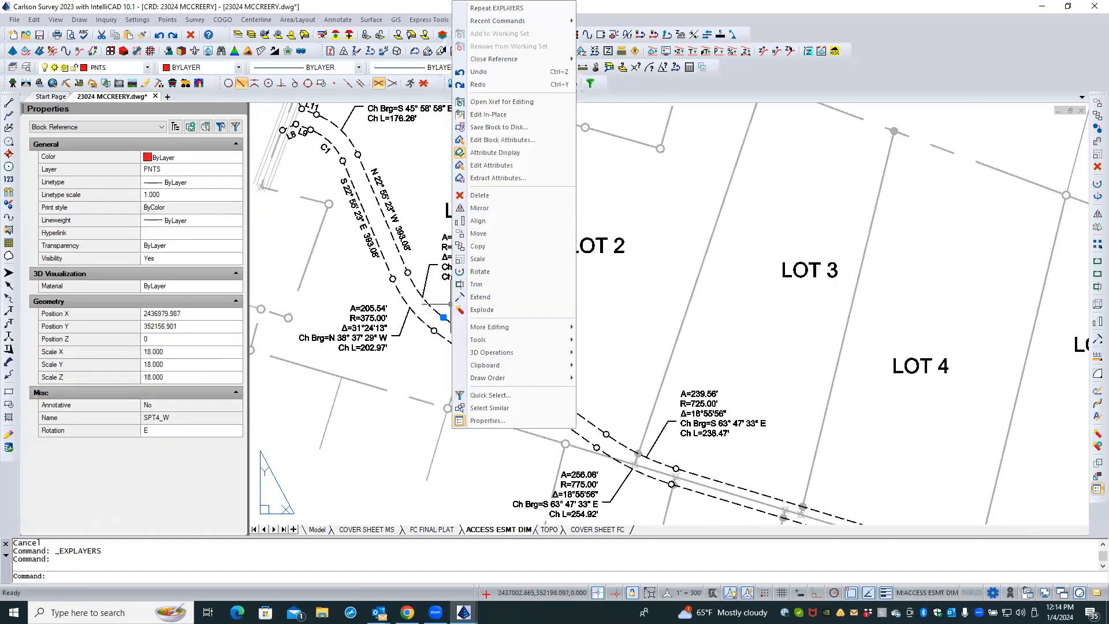
{"action": "left_click", "coordinate": [516, 408]}
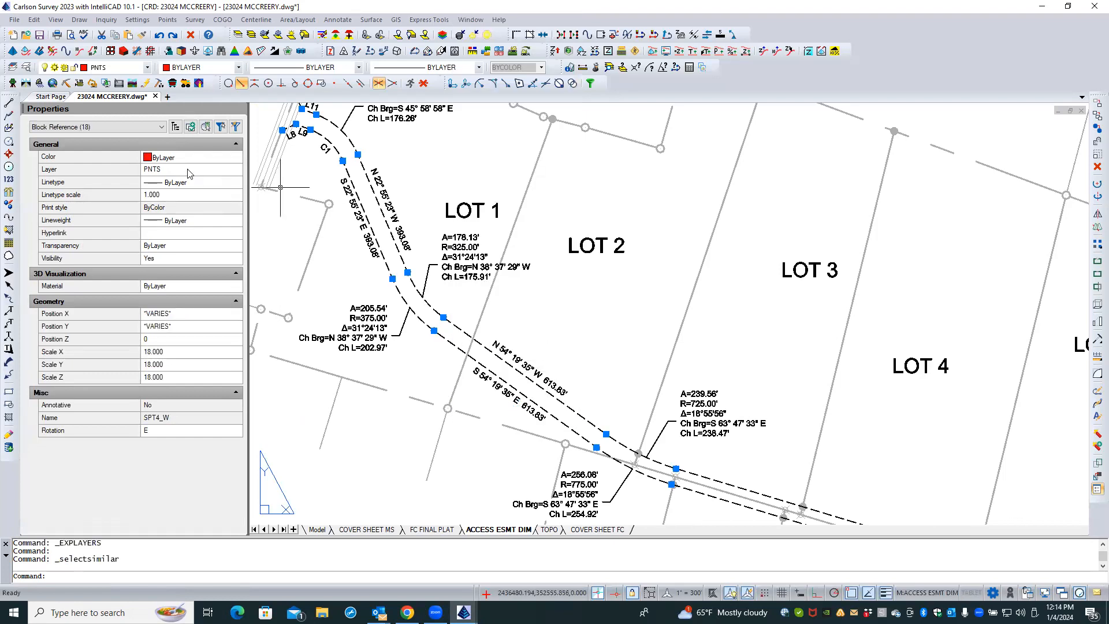
{"action": "left_click", "coordinate": [188, 171]}
{"action": "left_click", "coordinate": [236, 169]}
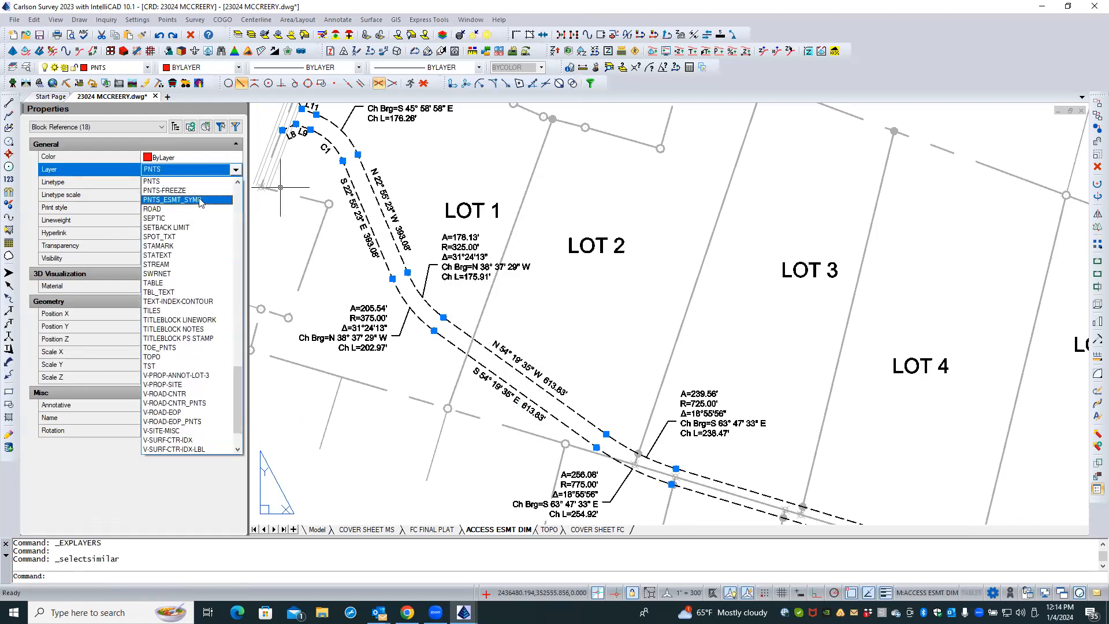
{"action": "left_click", "coordinate": [199, 200]}
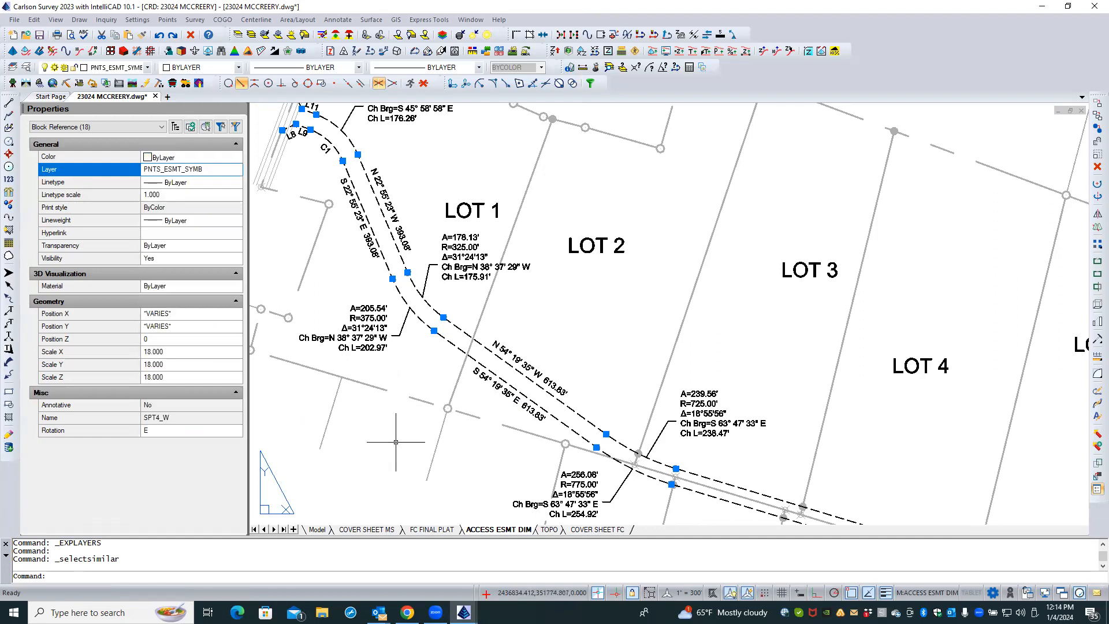
{"action": "key", "text": "Escape"}
{"action": "key", "text": "Escape"}
- In the FC FINAL PLAT layout, freeze the easement corner symbols' layer by picking one of the symbols along the road through Lot 1
{"action": "left_click", "coordinate": [413, 530]}
{"action": "left_click", "coordinate": [467, 322]}
{"action": "key", "text": "Escape"}
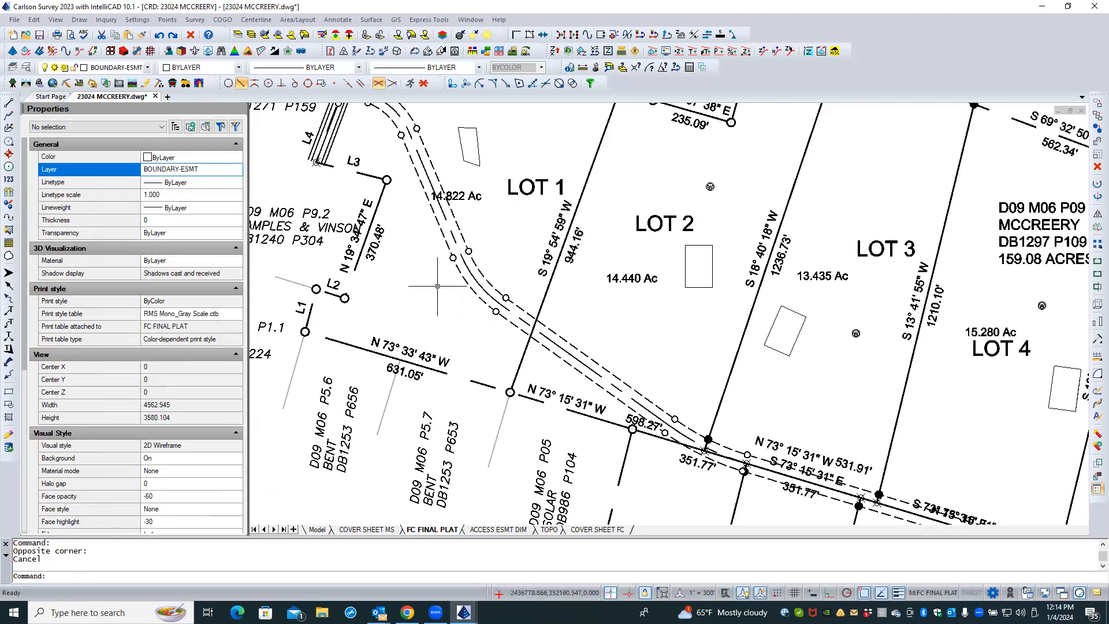
{"action": "left_click", "coordinate": [265, 36]}
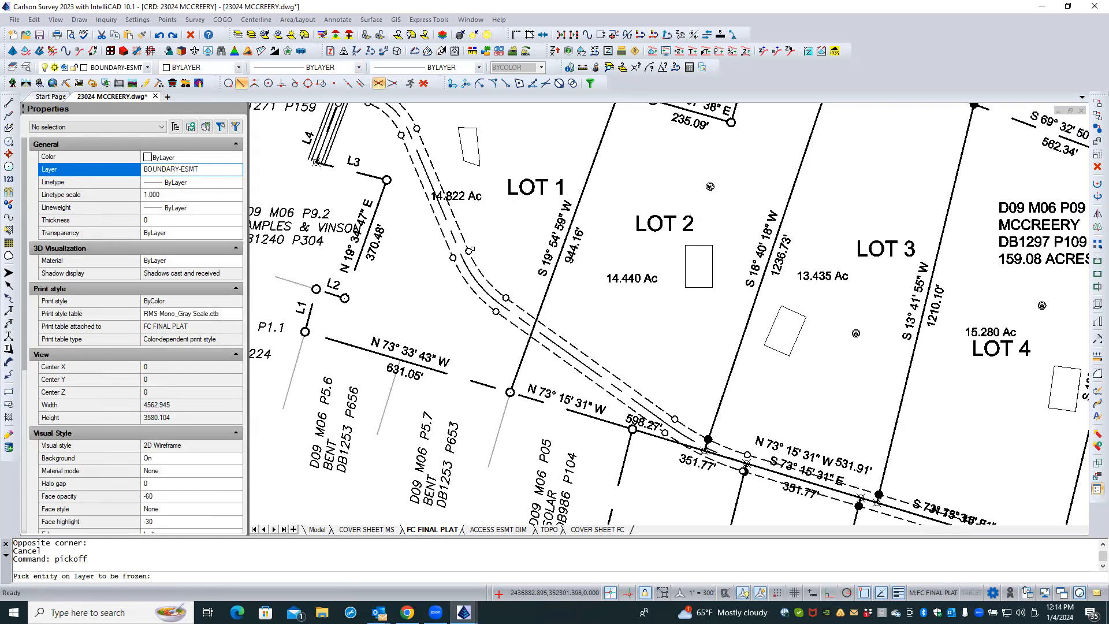
{"action": "left_click", "coordinate": [468, 251]}
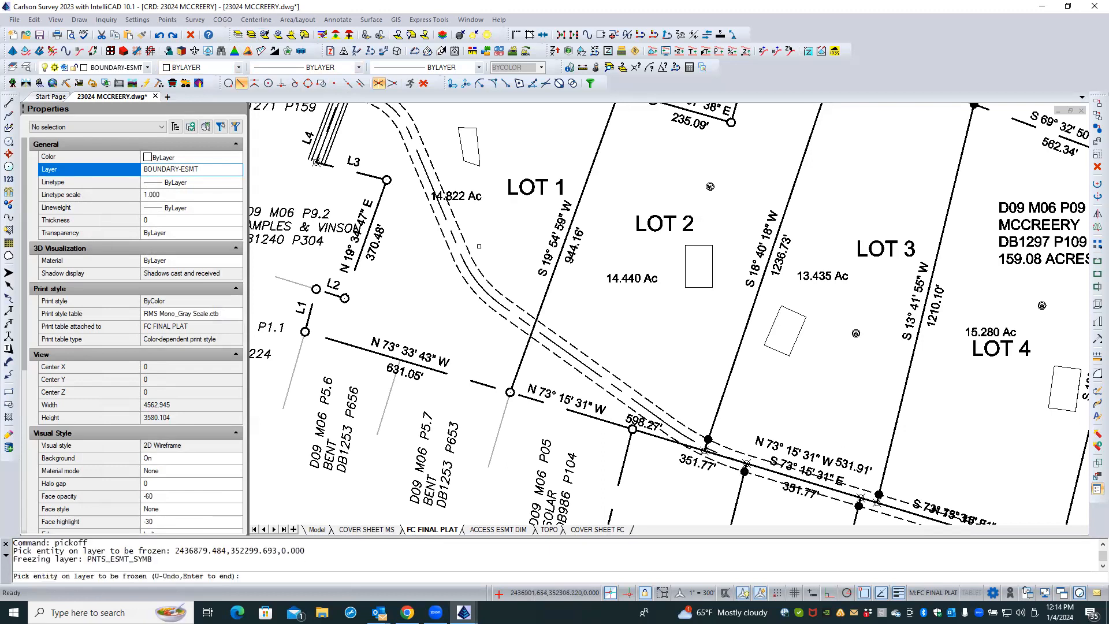
{"action": "key", "text": "Return"}
- Return to the ACCESS ESMT DIM layout, switch from the viewport back to paper space, and save the drawing
{"action": "left_click", "coordinate": [484, 530]}
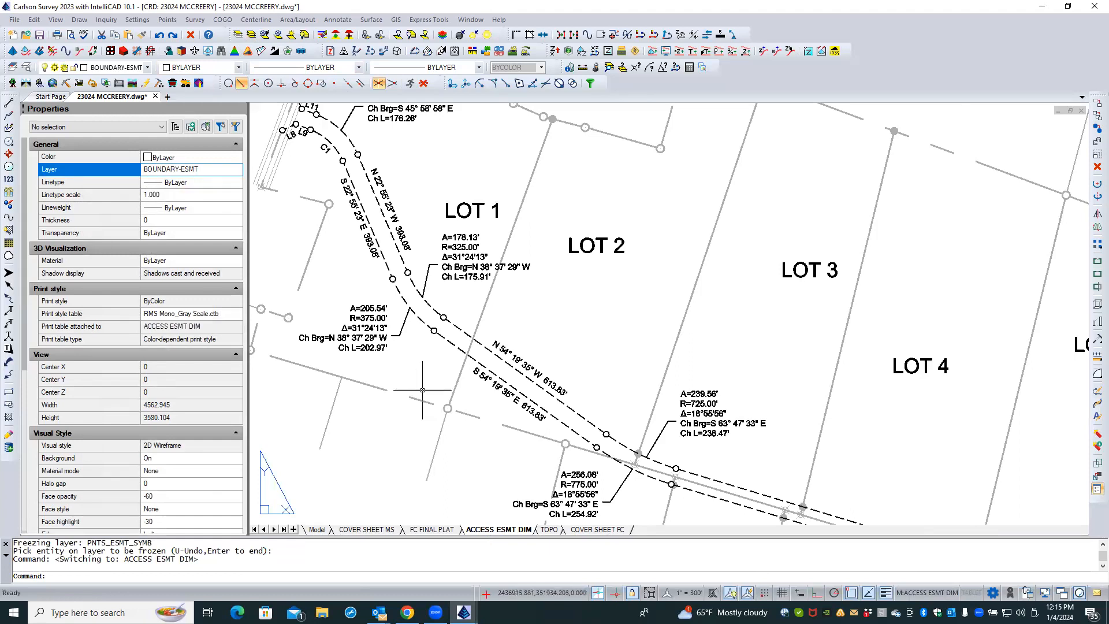
{"action": "scroll", "coordinate": [422, 389], "scroll_direction": "down", "scroll_amount": 3}
{"action": "double_click", "coordinate": [282, 170]}
{"action": "left_click", "coordinate": [39, 35]}
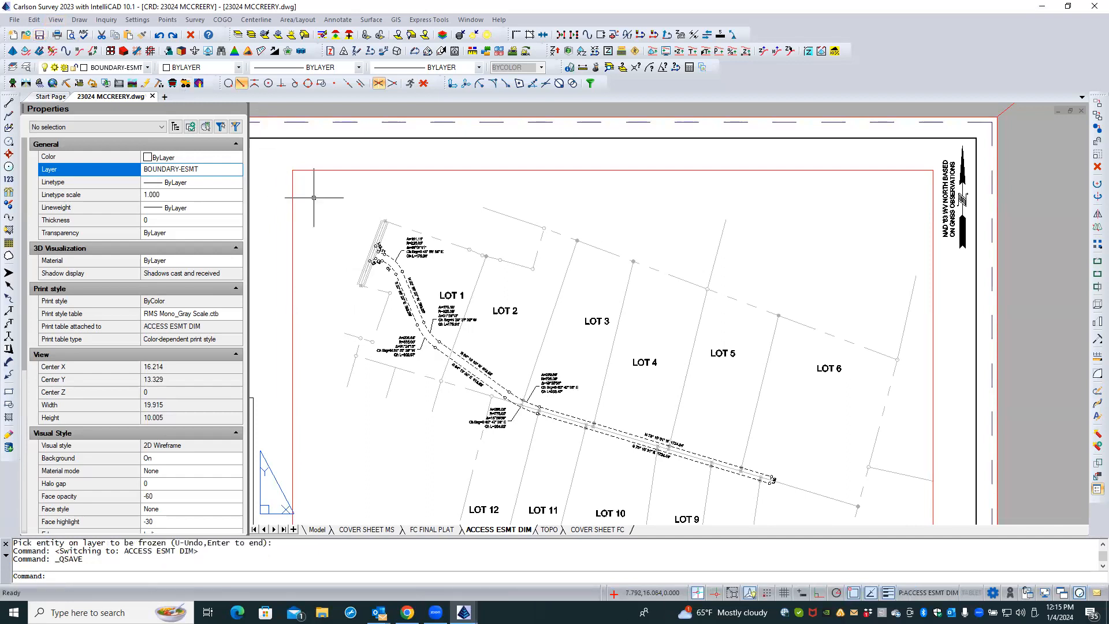